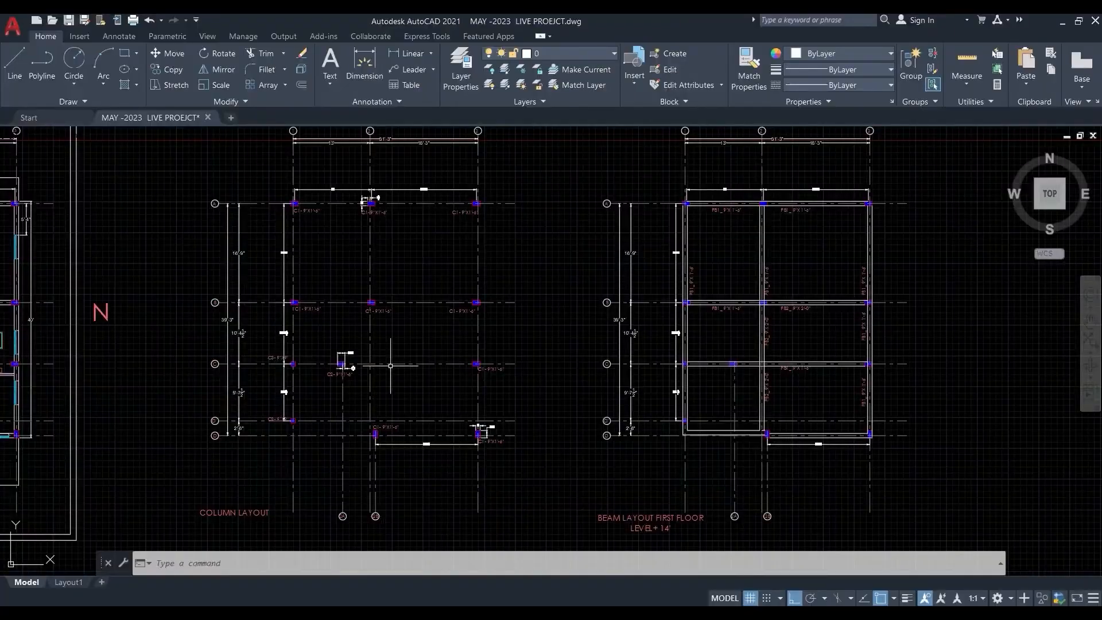
scroll(372, 350, "down", 3)
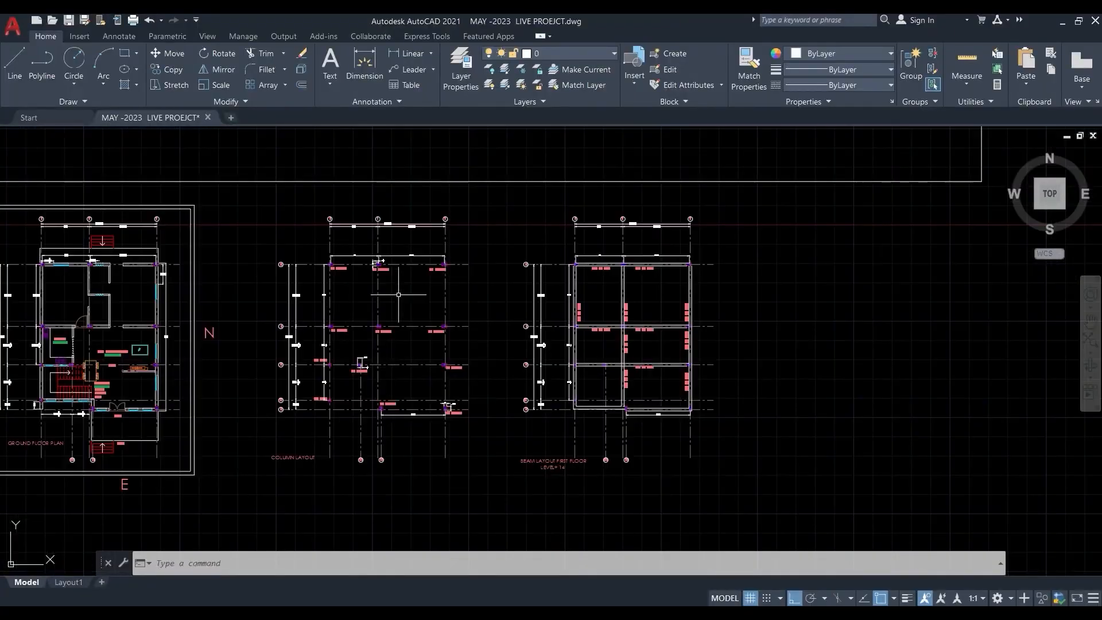
scroll(372, 350, "up", 1)
scroll(372, 351, "up", 4)
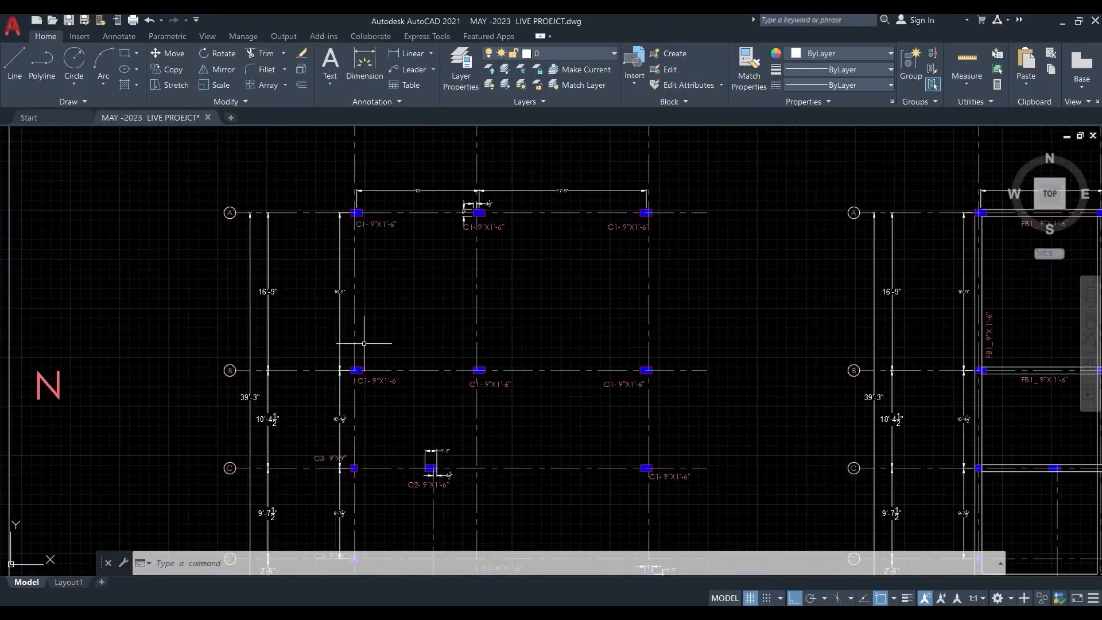
scroll(382, 339, "down", 3)
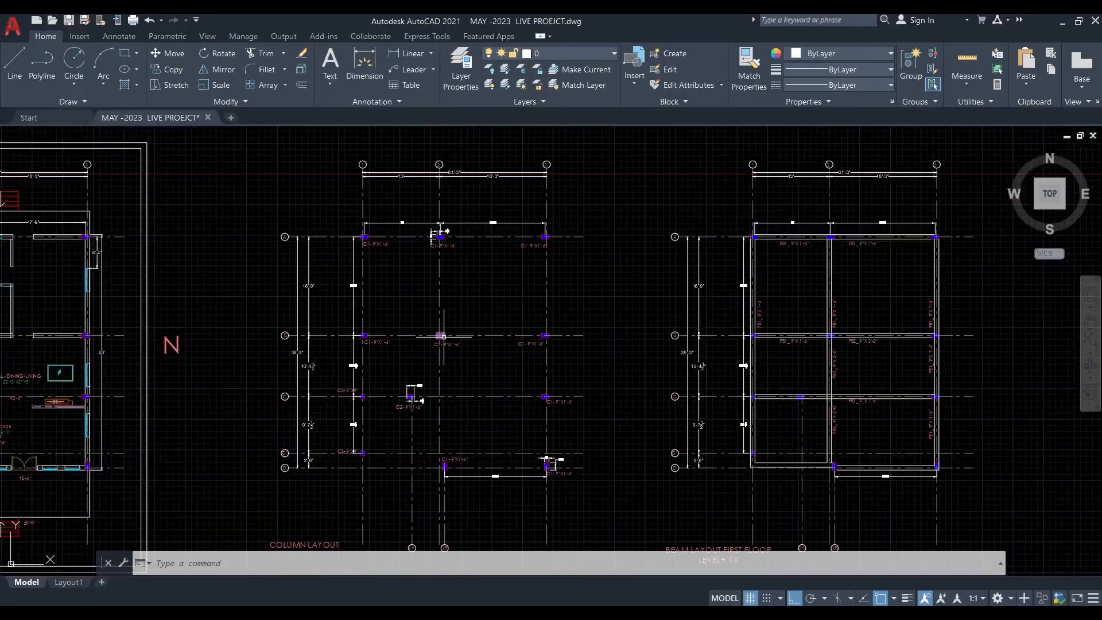
left_click(401, 551)
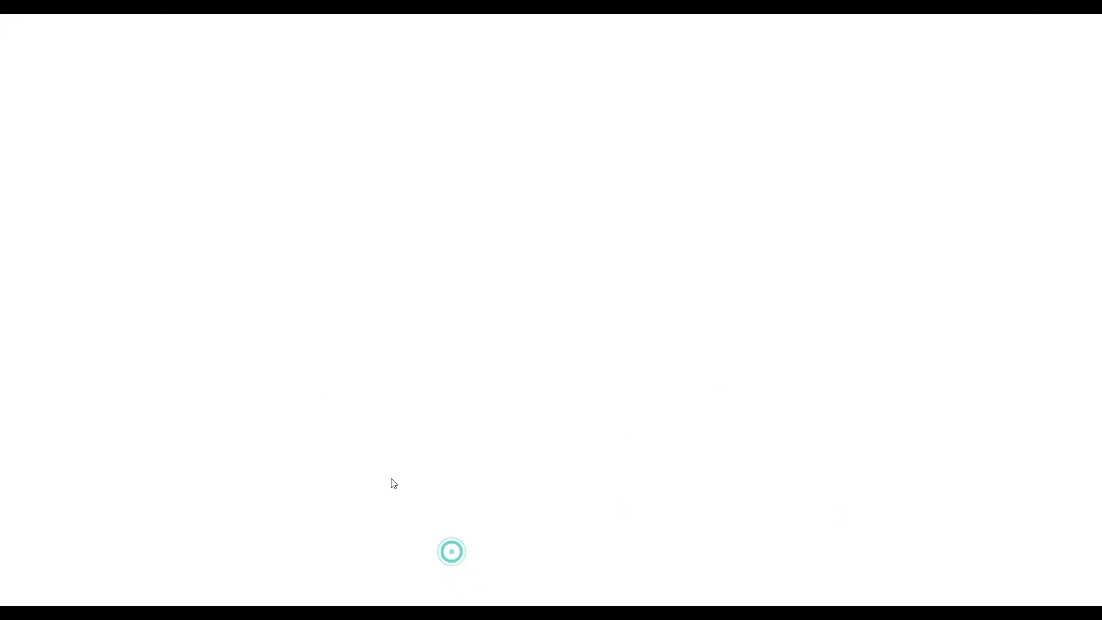
scroll(381, 209, "down", 5)
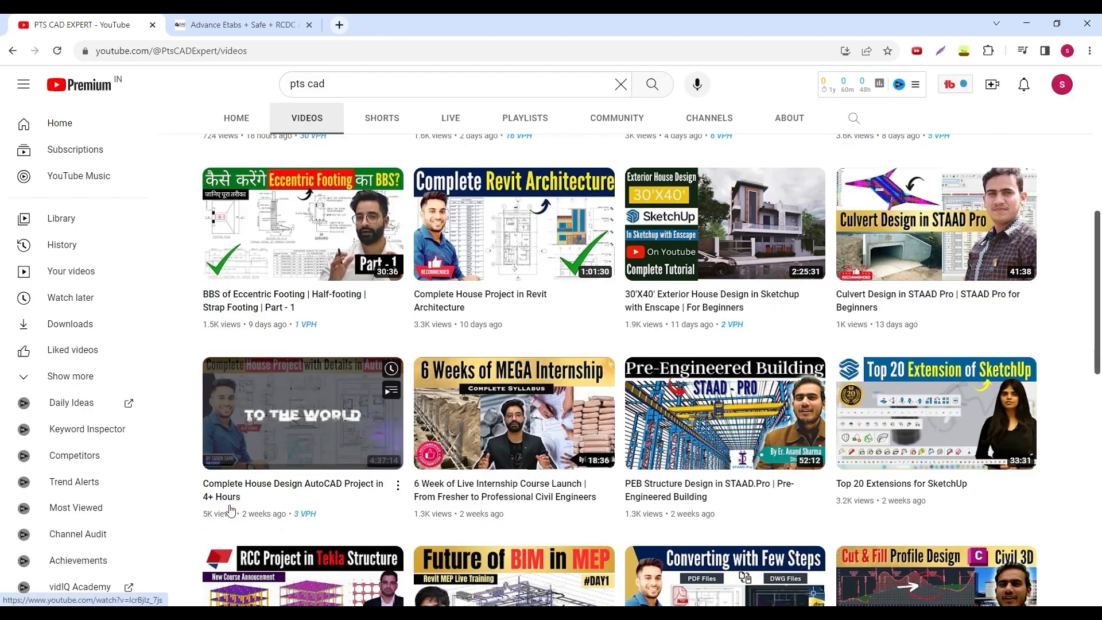
mouse_move(208, 512)
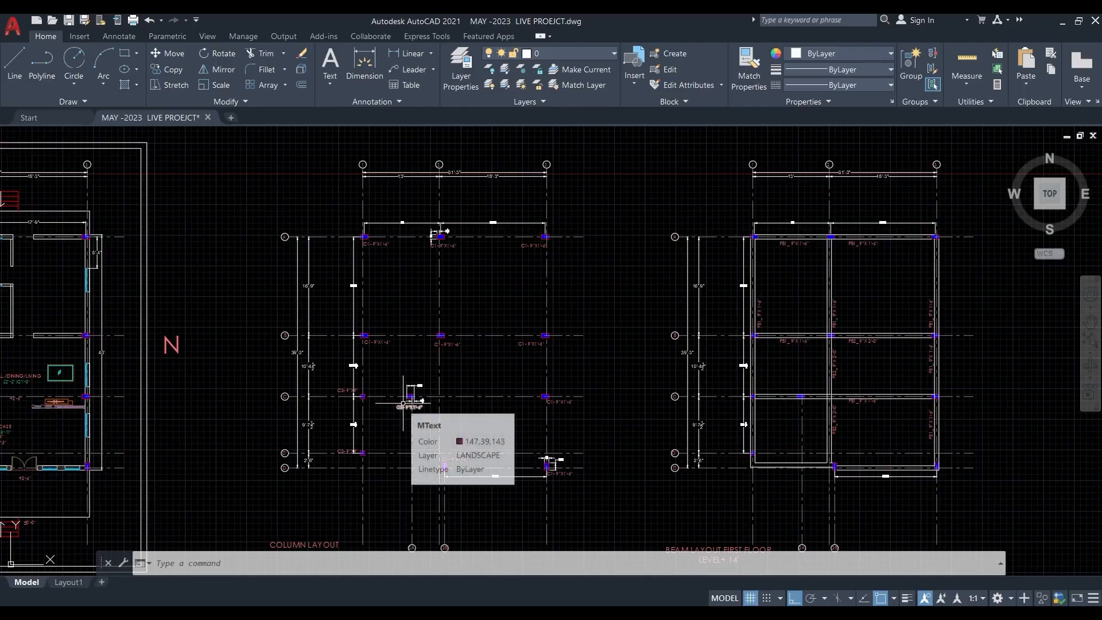
- Examine the column layout in the AutoCAD drawing, checking the grid labels, grid spacings and column sizes
scroll(314, 302, "down", 2)
middle_click_drag(425, 349, 391, 356)
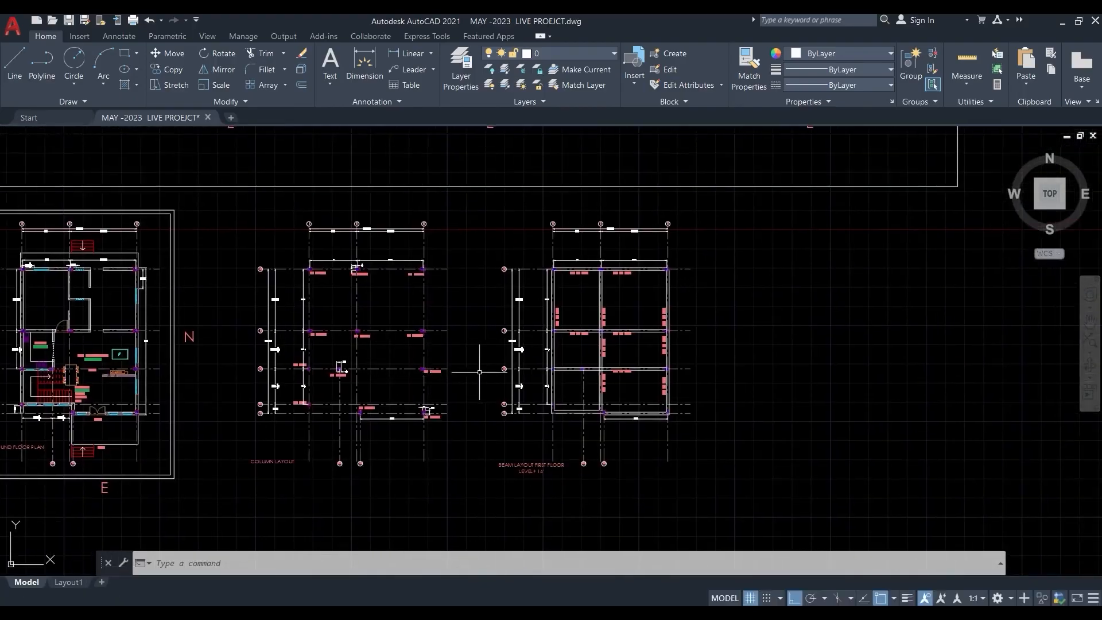
scroll(326, 288, "up", 4)
middle_click_drag(318, 279, 342, 384)
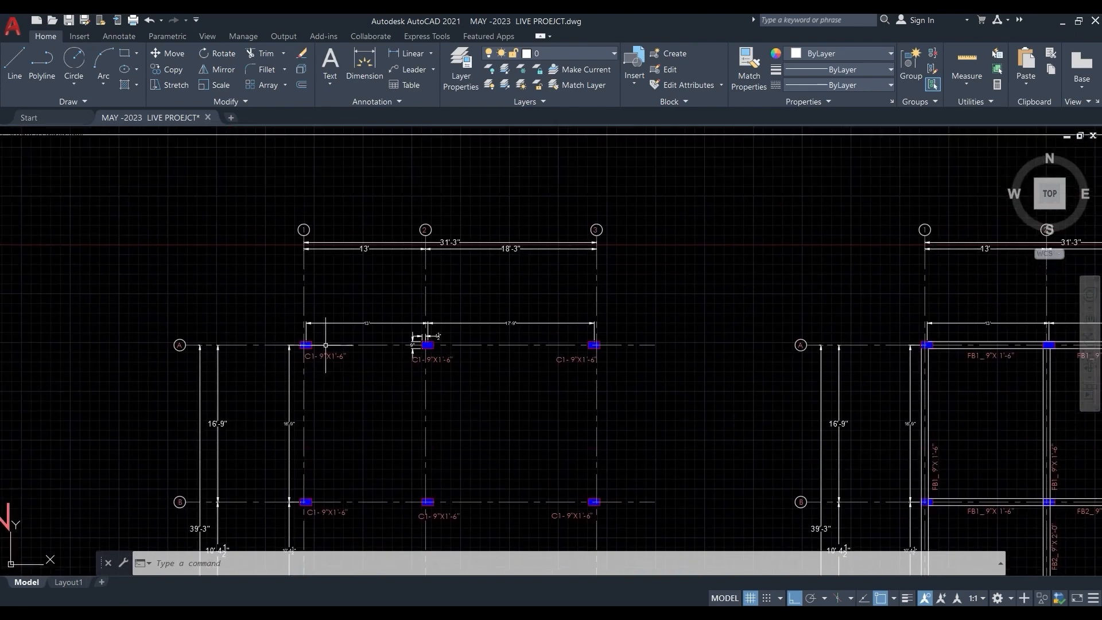
scroll(374, 280, "up", 2)
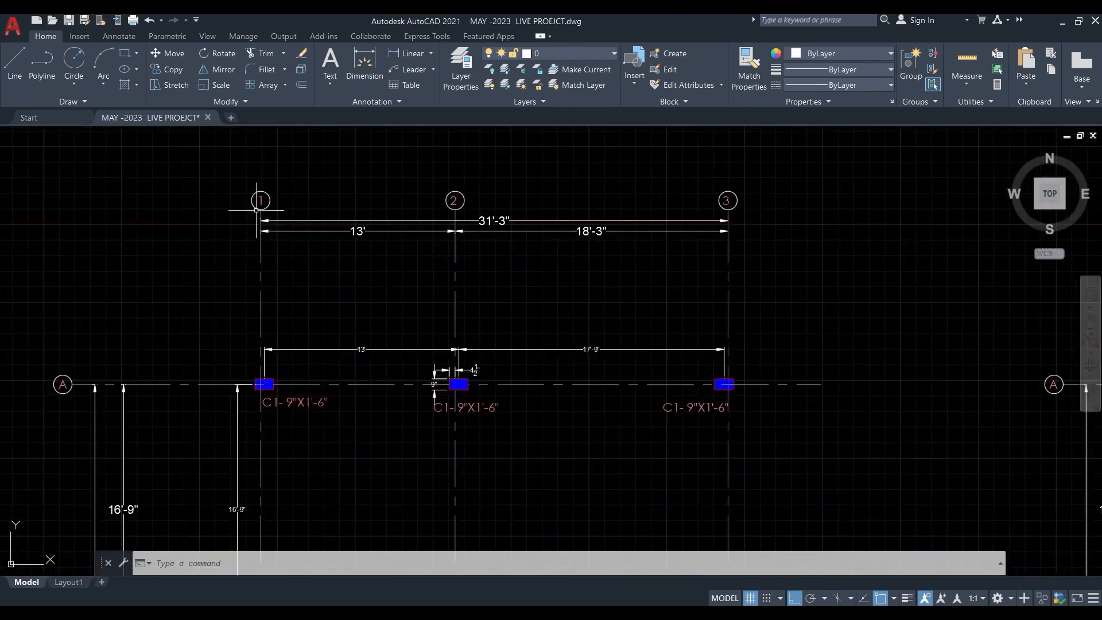
scroll(493, 344, "down", 2)
scroll(495, 343, "down", 2)
middle_click_drag(447, 375, 456, 215)
scroll(347, 286, "up", 2)
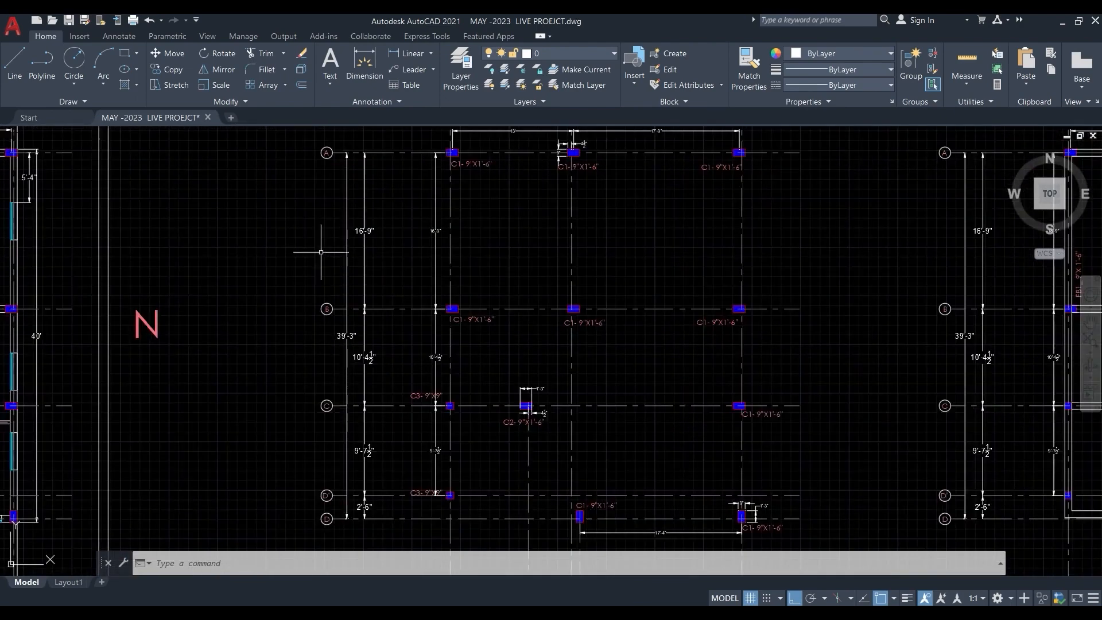
scroll(364, 495, "up", 2)
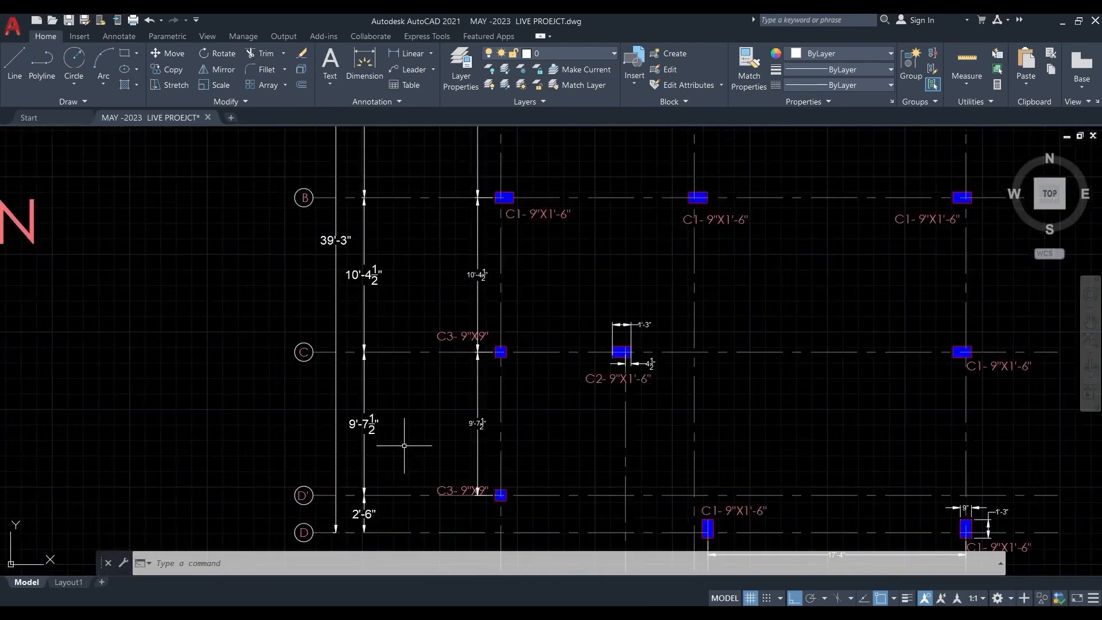
middle_click_drag(401, 443, 177, 406)
scroll(191, 391, "down", 2)
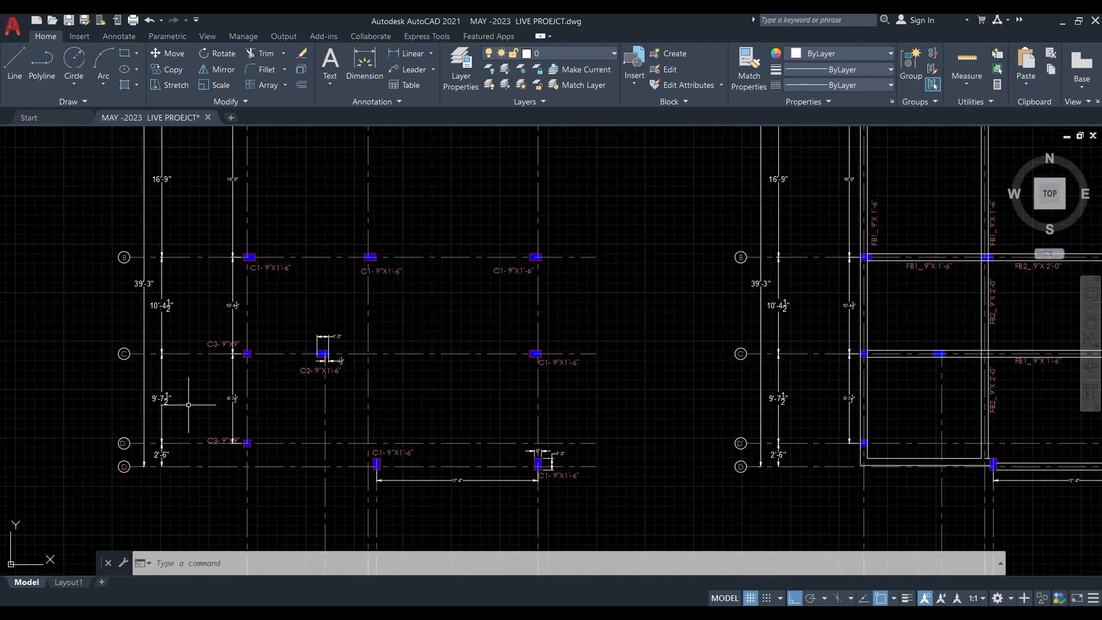
scroll(312, 232, "up", 3)
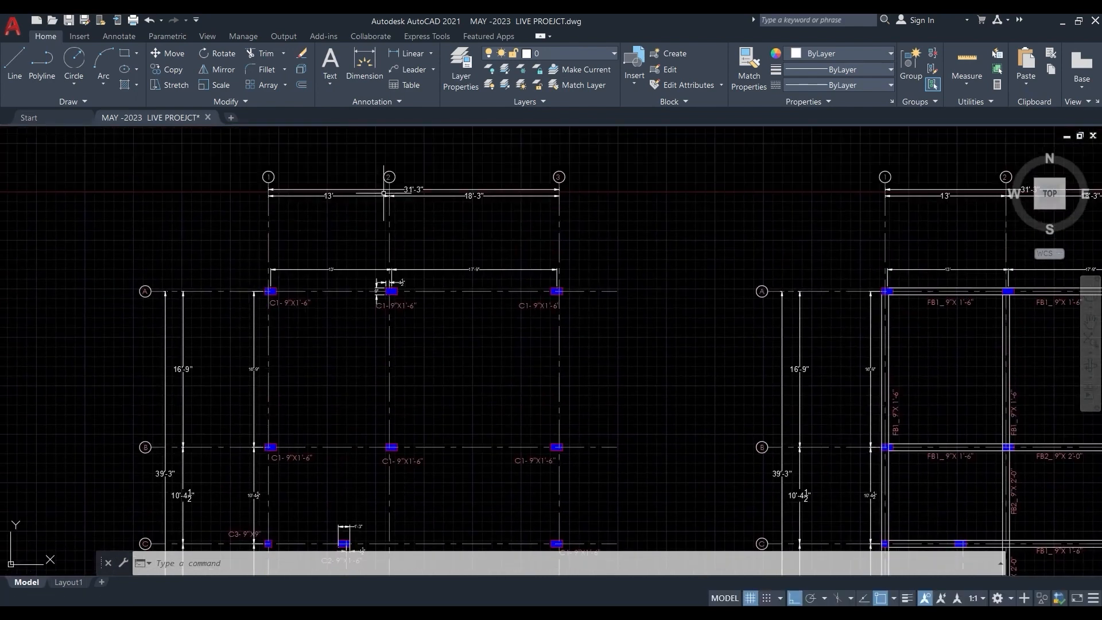
middle_click_drag(438, 360, 412, 344)
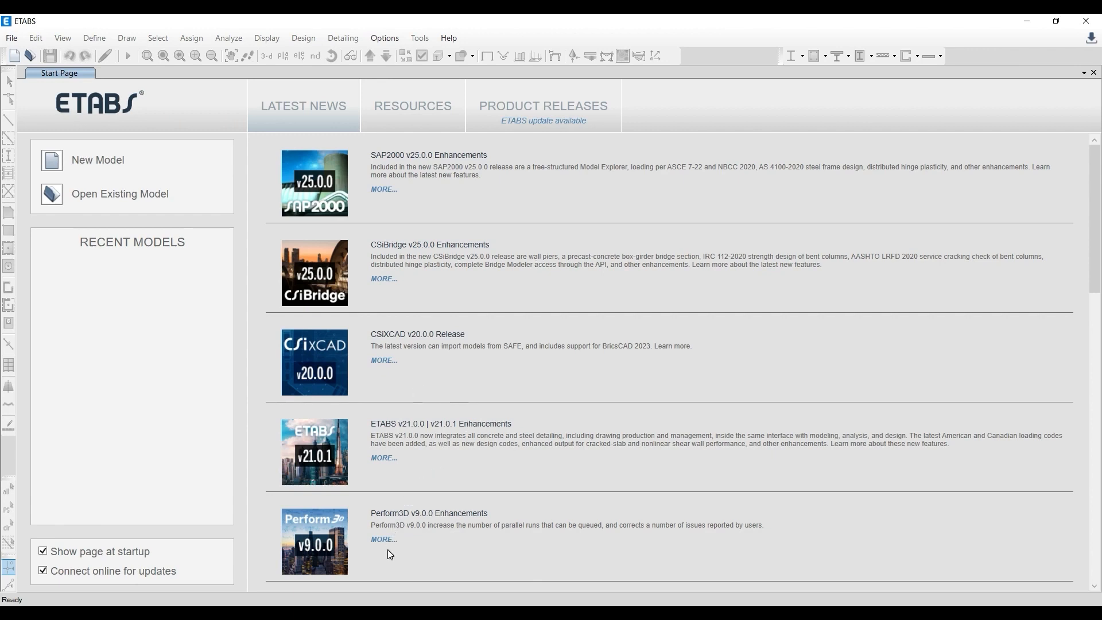
- Switch to the browser and review the Advance Etabs + Safe + RCDC course page and its content folders
left_click(366, 612)
left_click(434, 595)
left_click(228, 25)
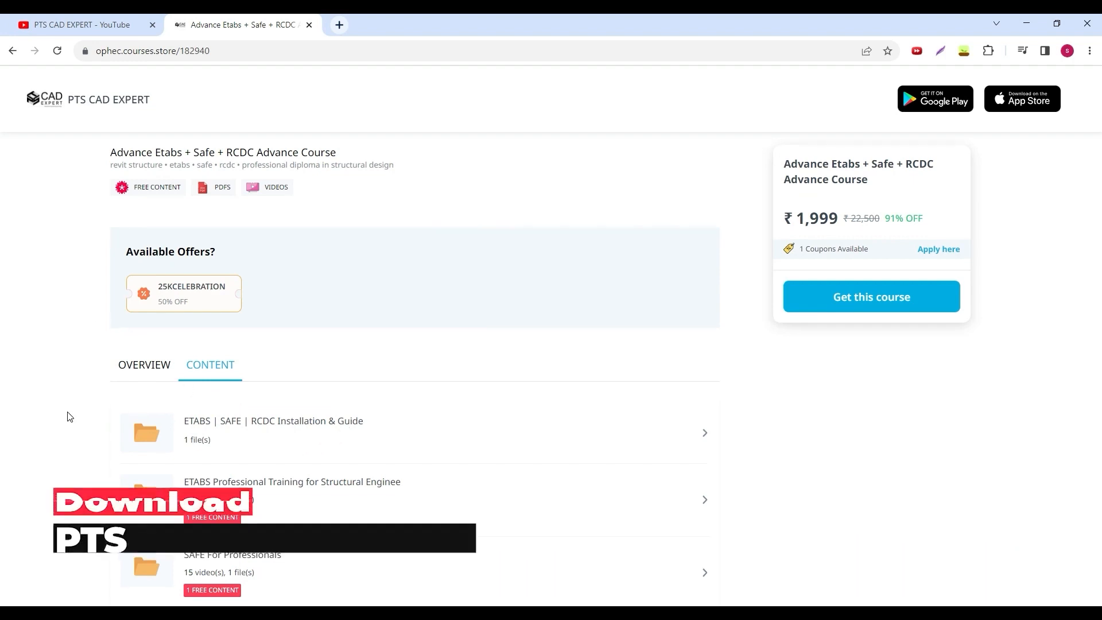
scroll(310, 369, "down", 3)
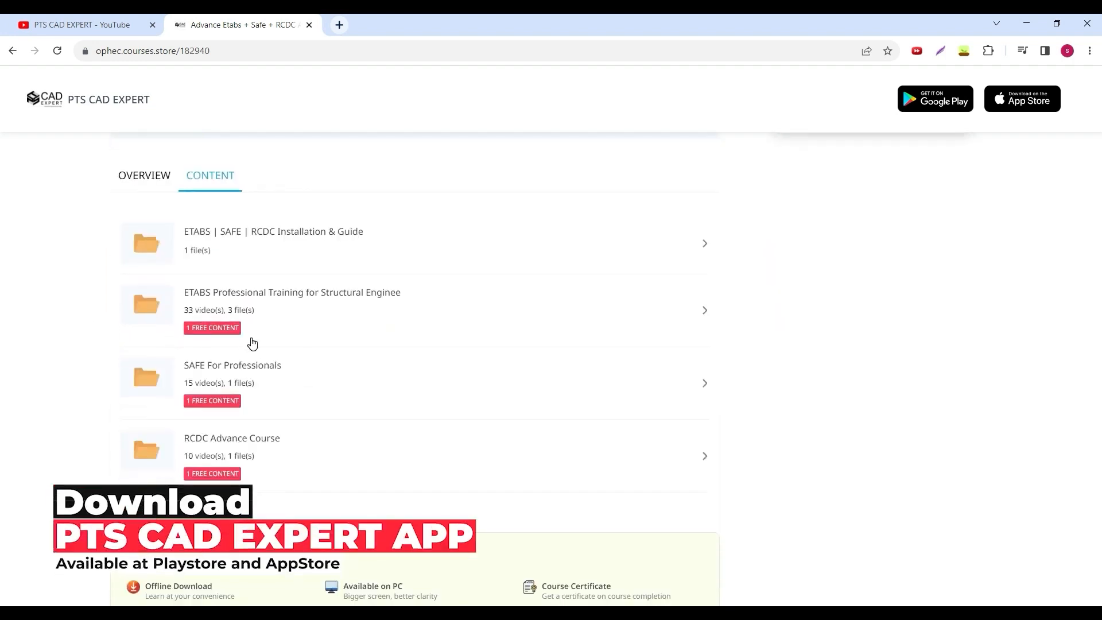
scroll(253, 343, "up", 2)
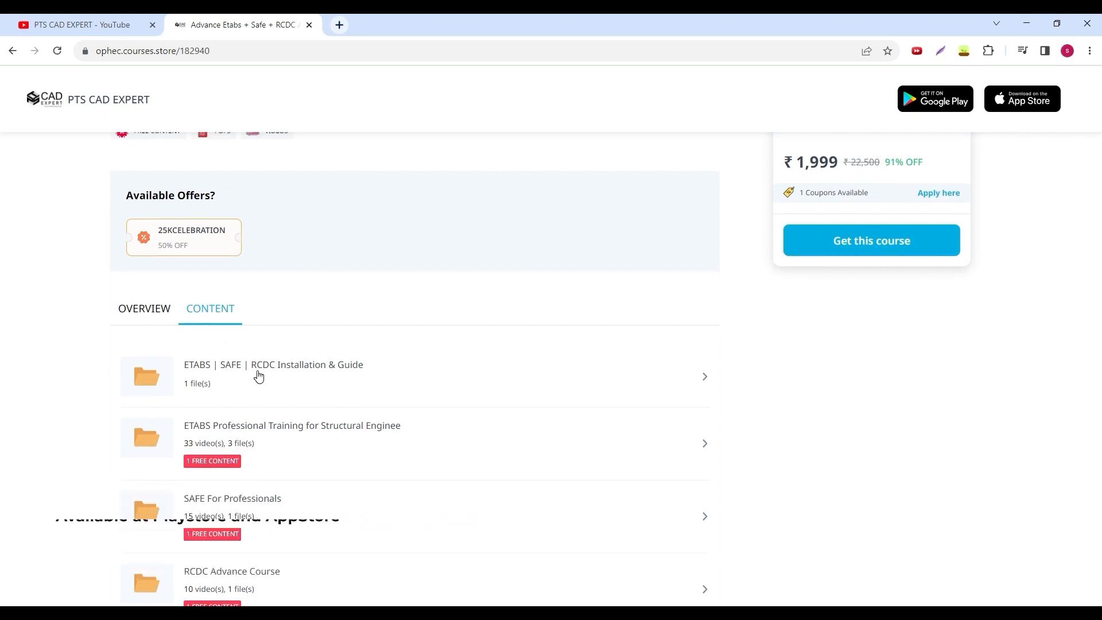
scroll(256, 375, "up", 1)
scroll(206, 342, "down", 2)
scroll(278, 389, "up", 2)
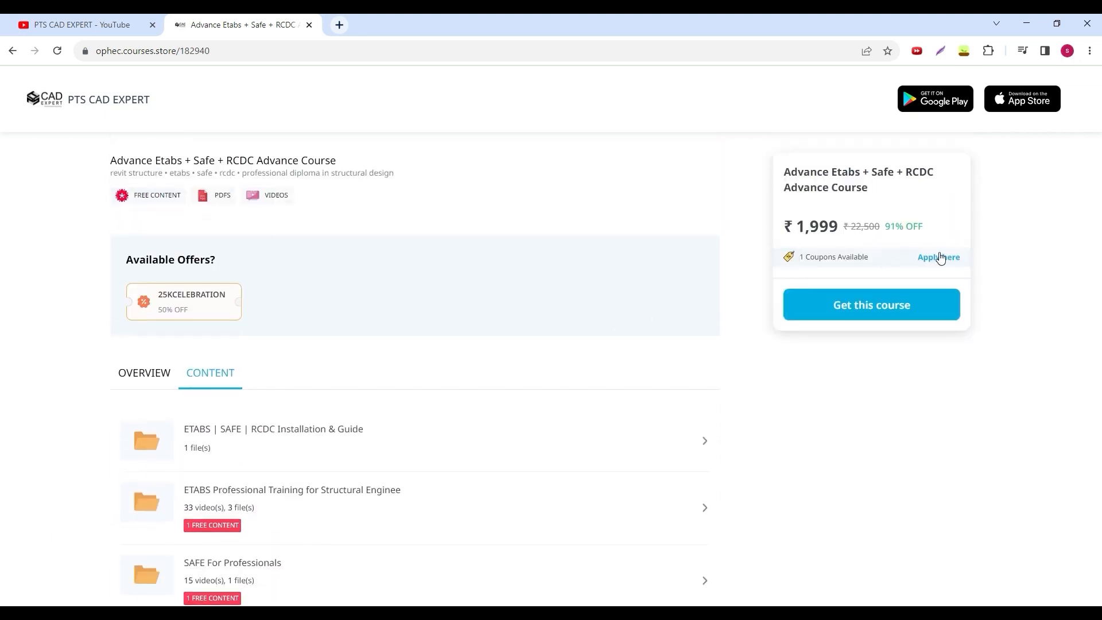
- Apply the 25KCELEBRATION 50% off coupon to the course
left_click(940, 257)
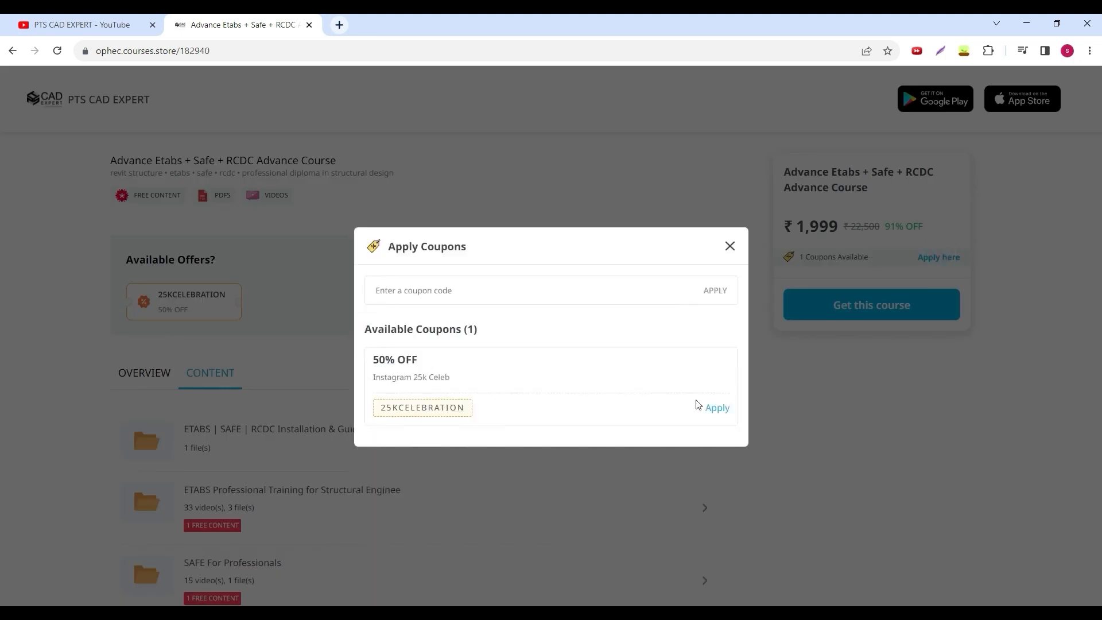
left_click(714, 406)
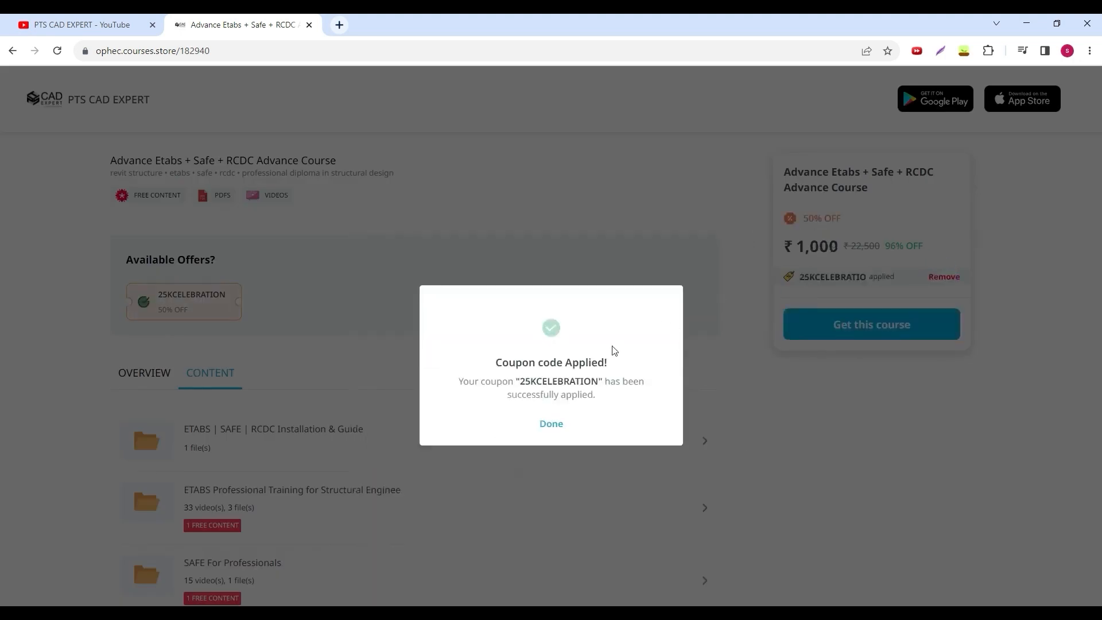
left_click(547, 423)
- Look through the lessons in the ETABS Professional Training folder and return to the course's folder list
scroll(908, 246, "down", 2)
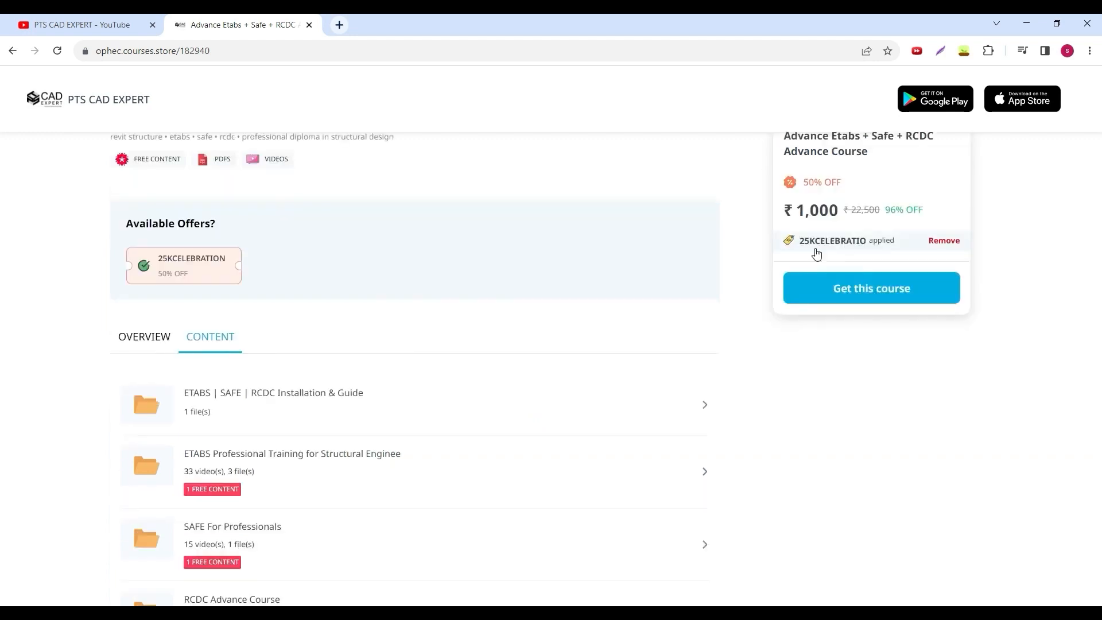
left_click(228, 379)
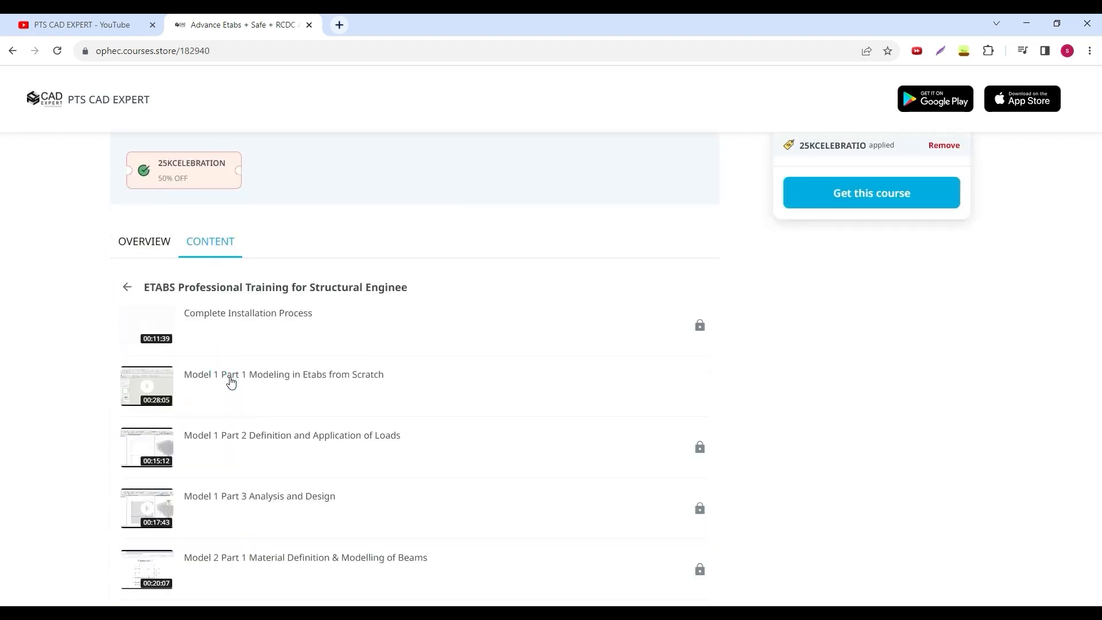
scroll(233, 390, "down", 3)
scroll(233, 389, "down", 3)
scroll(233, 390, "up", 3)
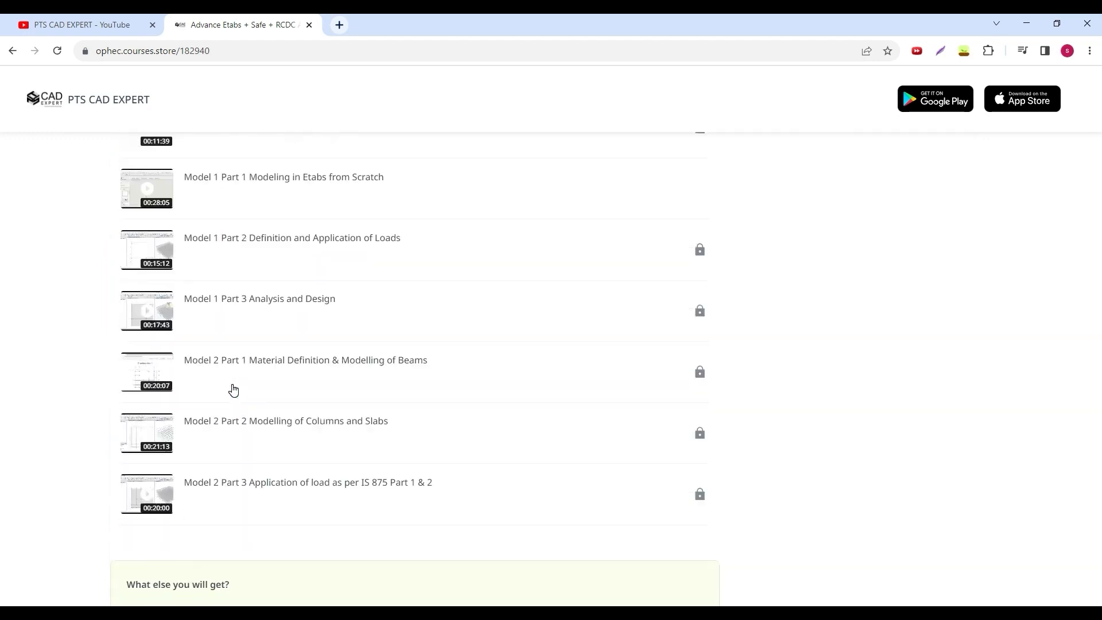
scroll(69, 319, "up", 3)
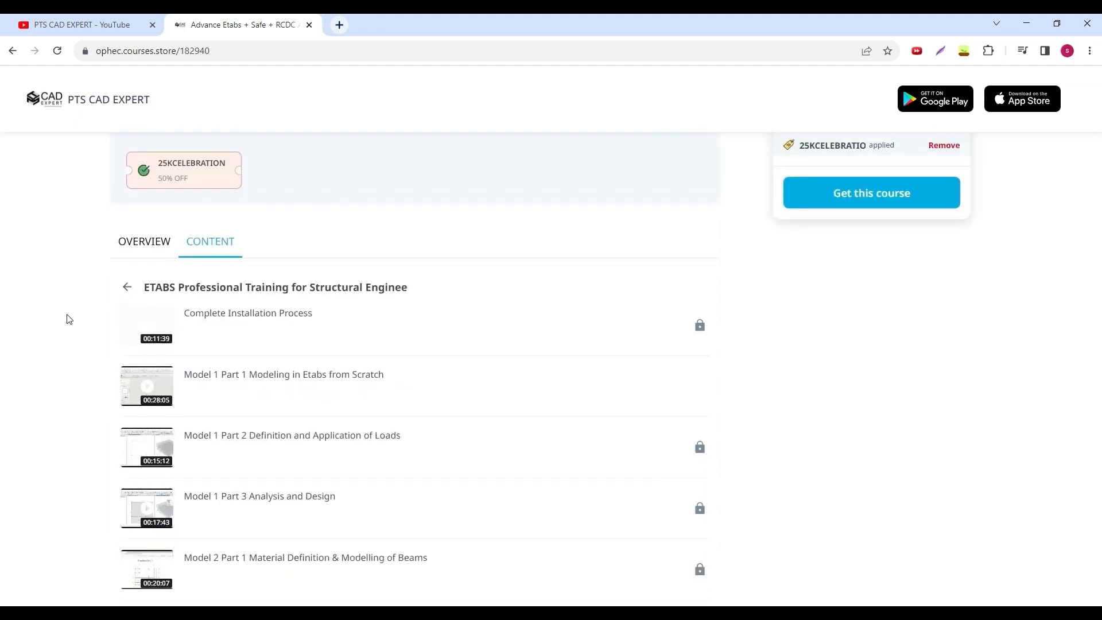
left_click(129, 287)
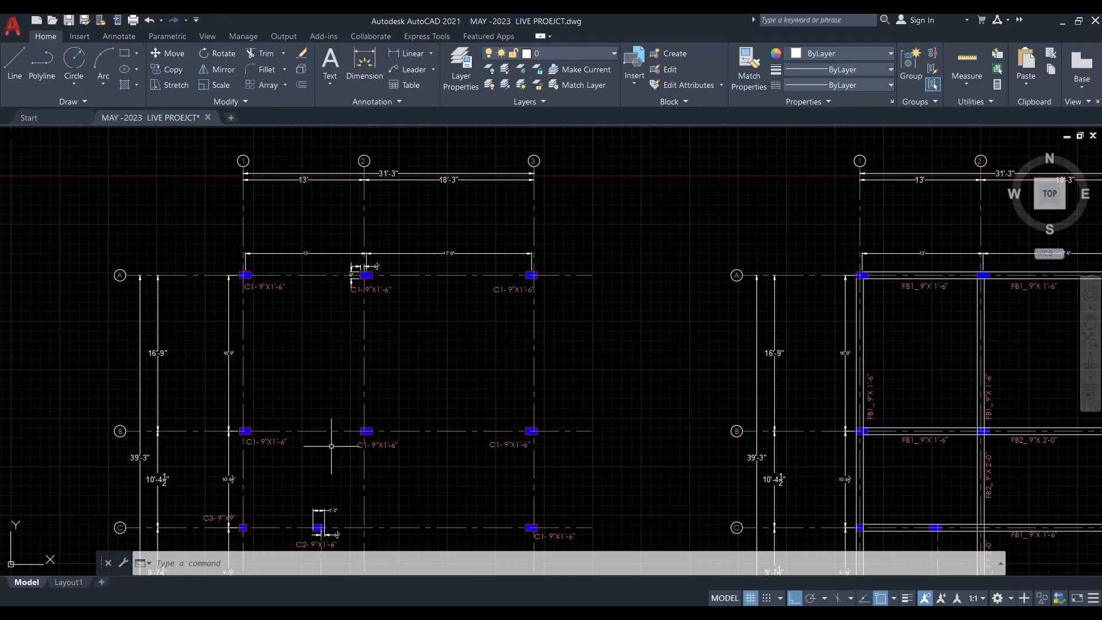
scroll(249, 324, "down", 2)
middle_click_drag(376, 356, 356, 311)
scroll(356, 310, "down", 1)
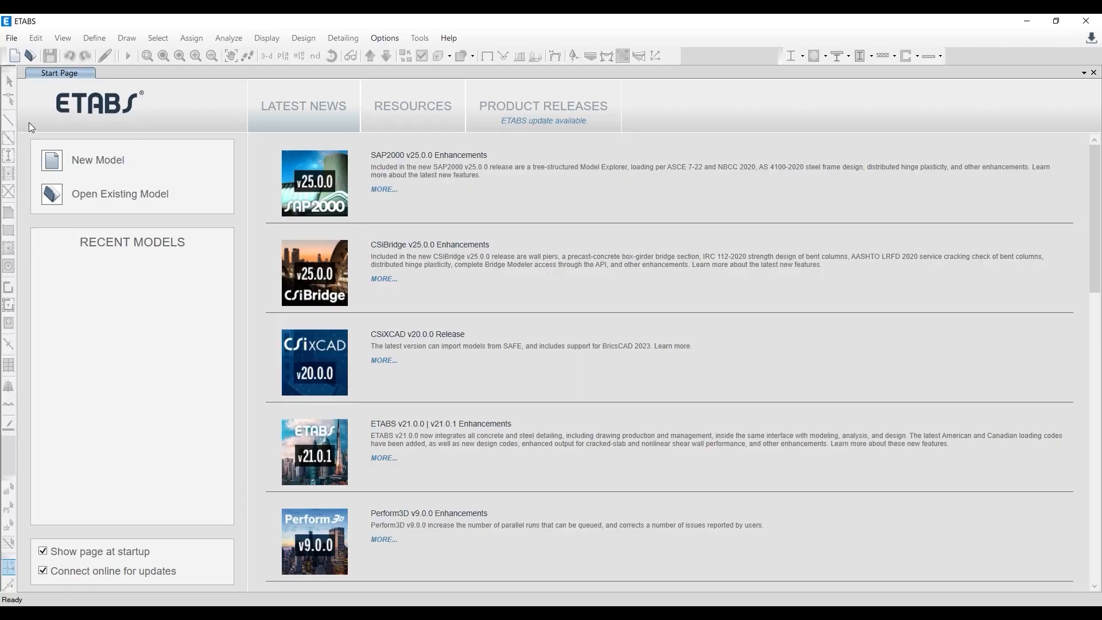
- Start a new model in ETABS using built-in settings: Metric SI, India, Indian steel sections, IS 800:2007 and IS 456:2000
left_click(11, 38)
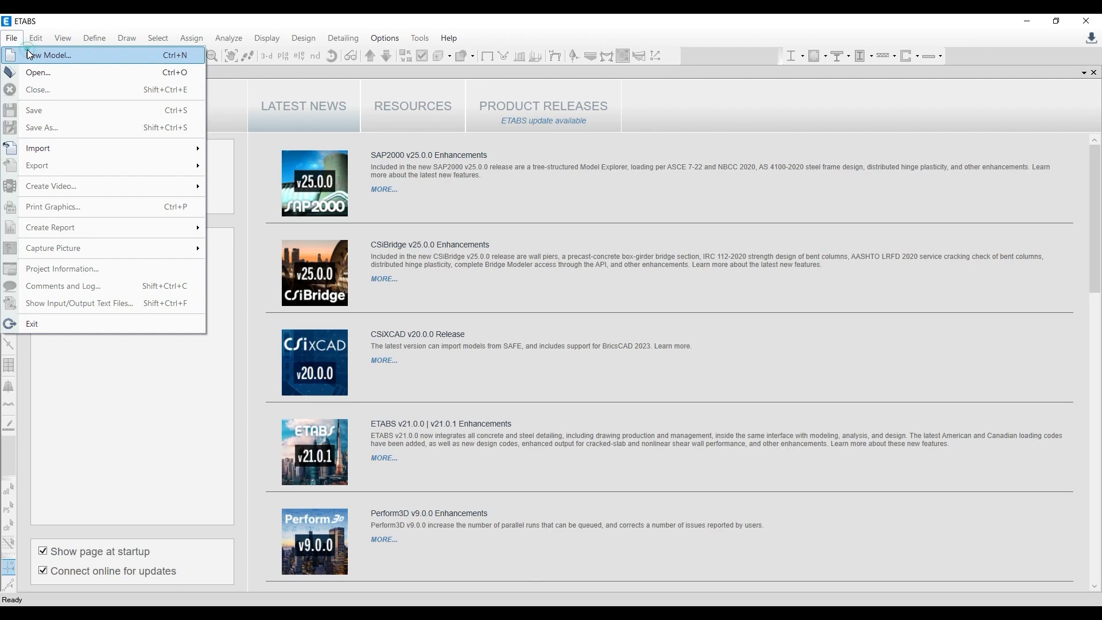
left_click(29, 55)
left_click_drag(551, 192, 489, 165)
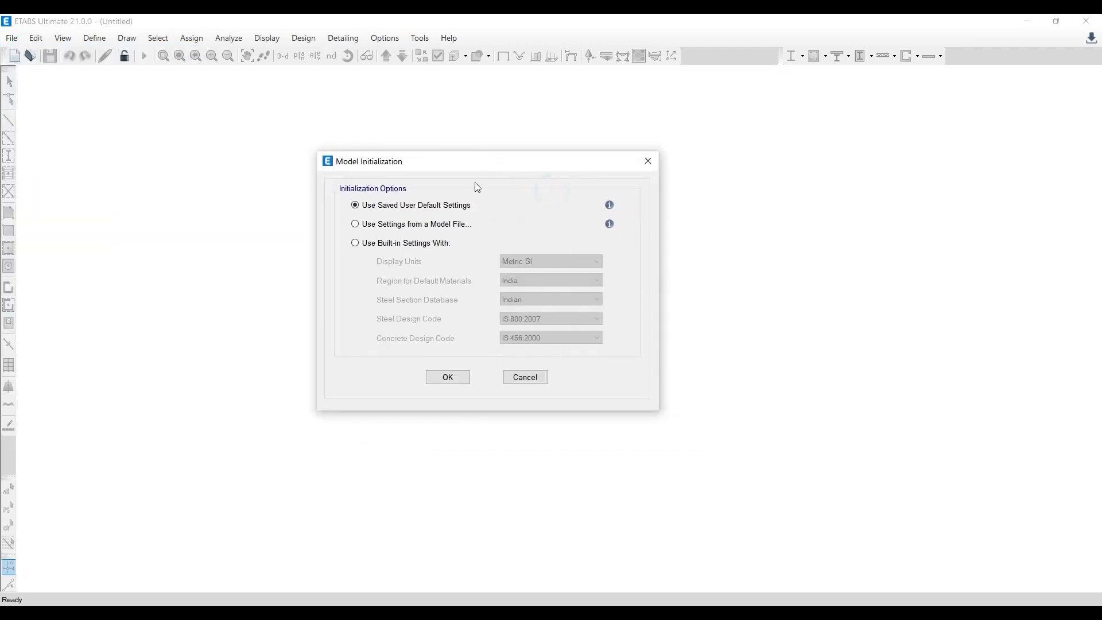
left_click(386, 246)
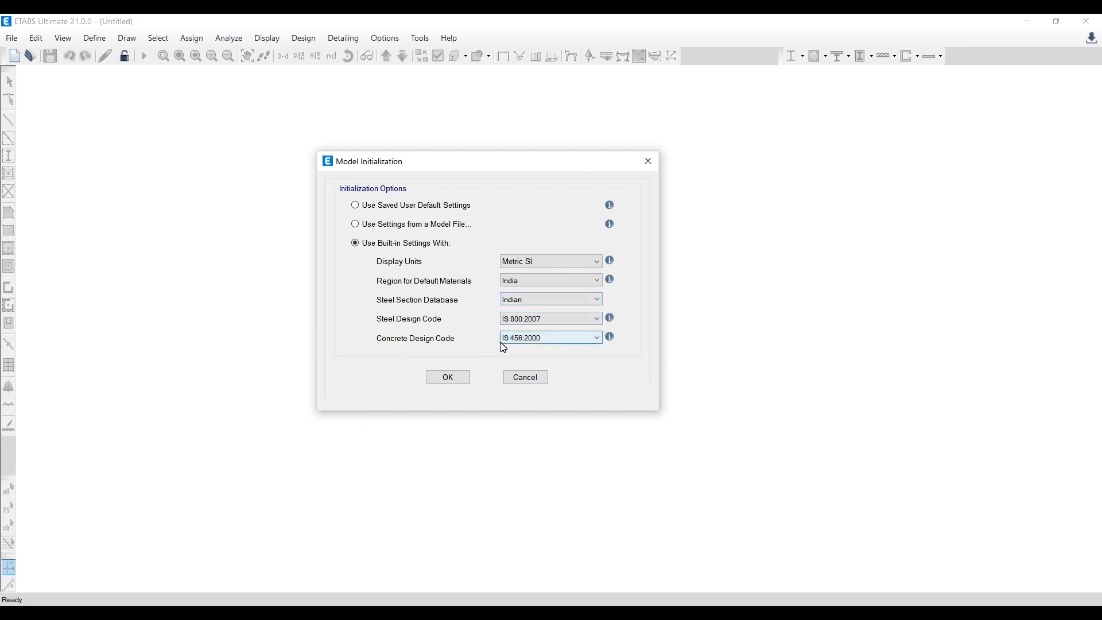
left_click(457, 379)
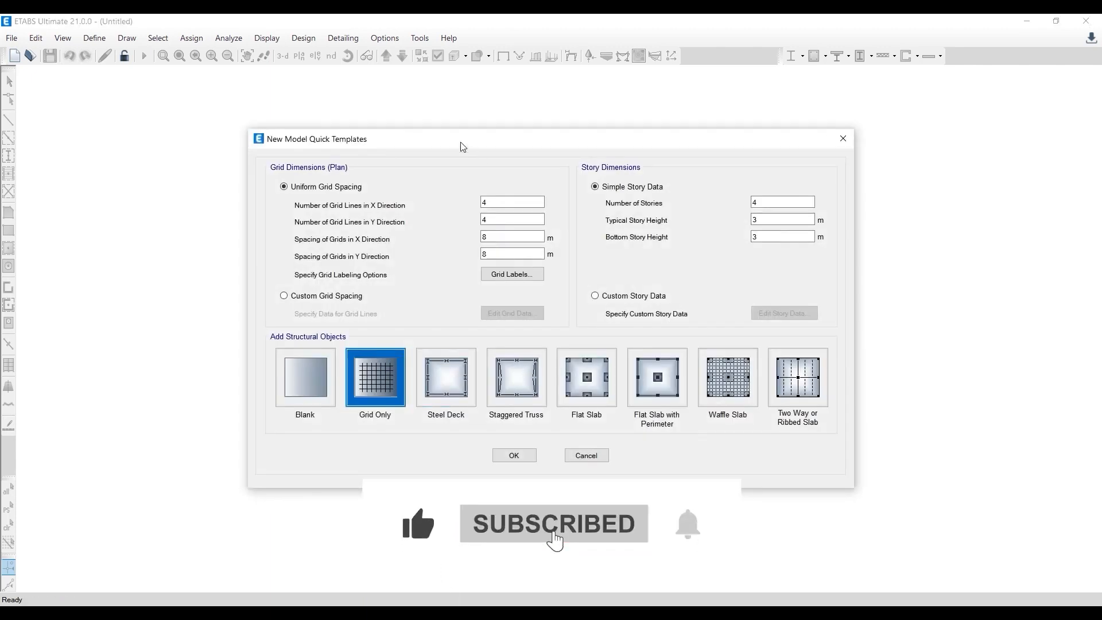
- Choose custom grid spacing for the new model's plan grid, checking the column layout in AutoCAD for reference
mouse_move(439, 143)
left_mouse_down()
mouse_move(474, 150)
mouse_move(424, 133)
left_mouse_up()
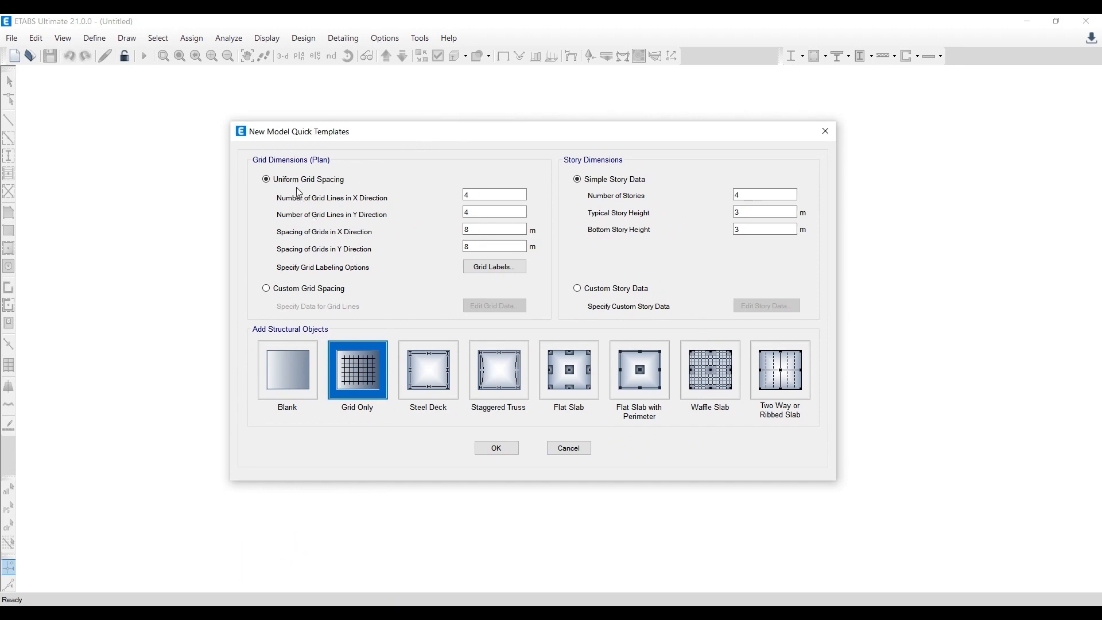
left_click(305, 292)
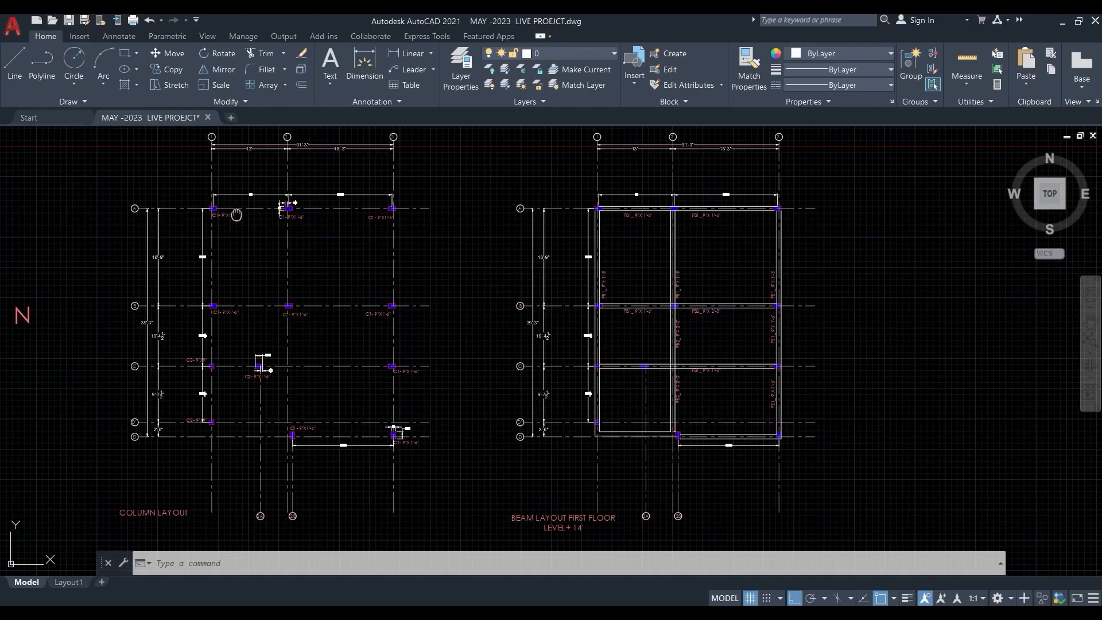
middle_click_drag(236, 215, 302, 275)
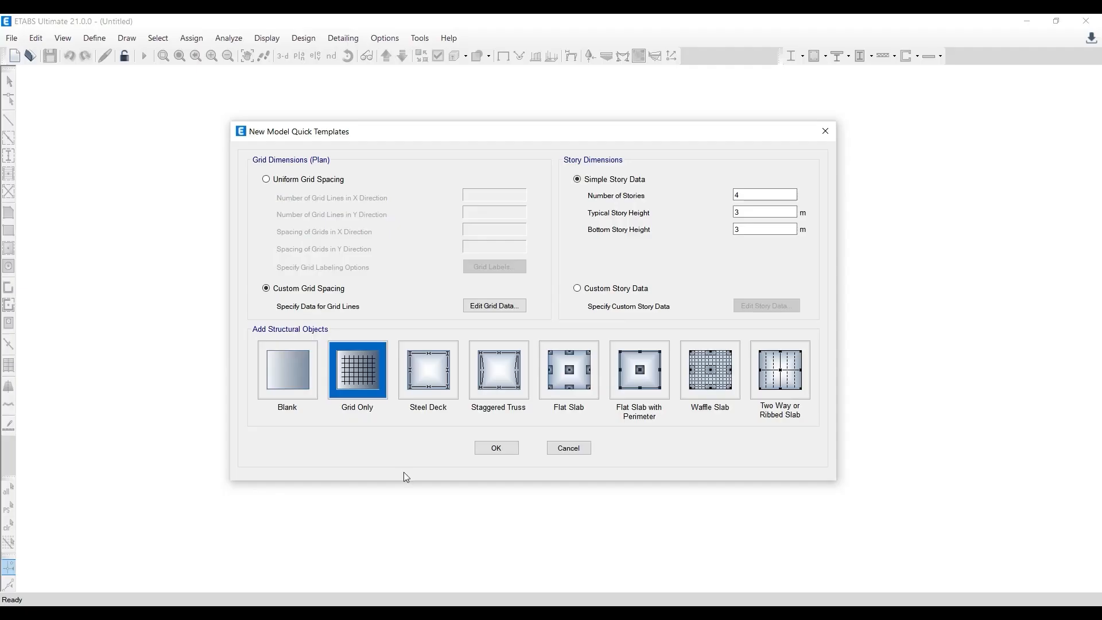
left_click(373, 380)
left_click_drag(428, 138, 399, 128)
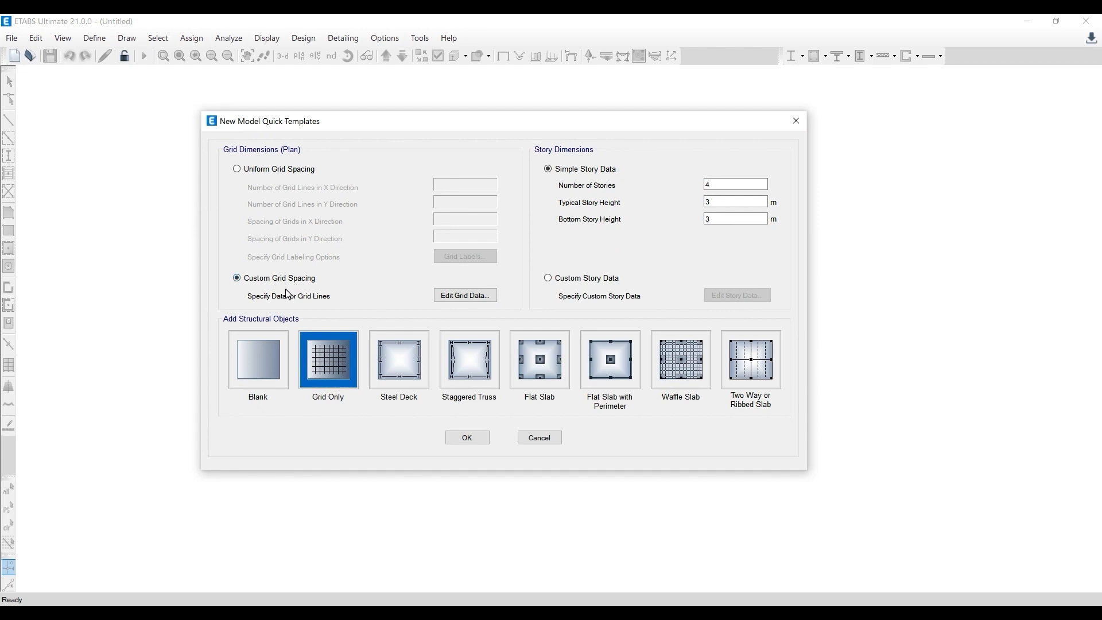
- Open the custom grid line data for editing and examine the column layout's grid lines and dimensions in AutoCAD
left_click(448, 296)
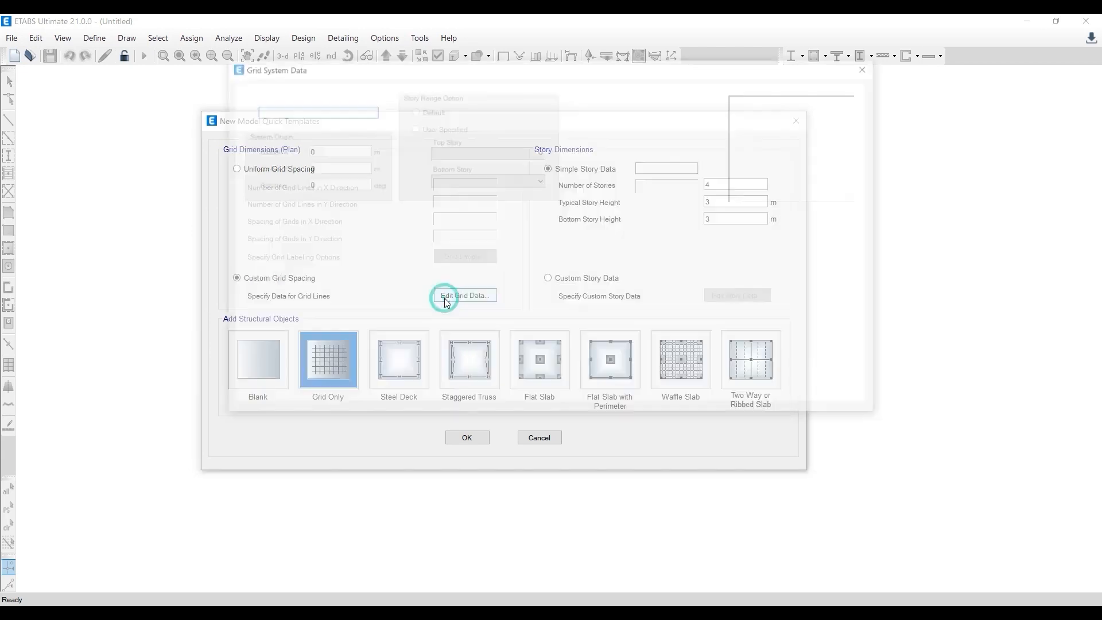
left_click_drag(449, 147, 401, 138)
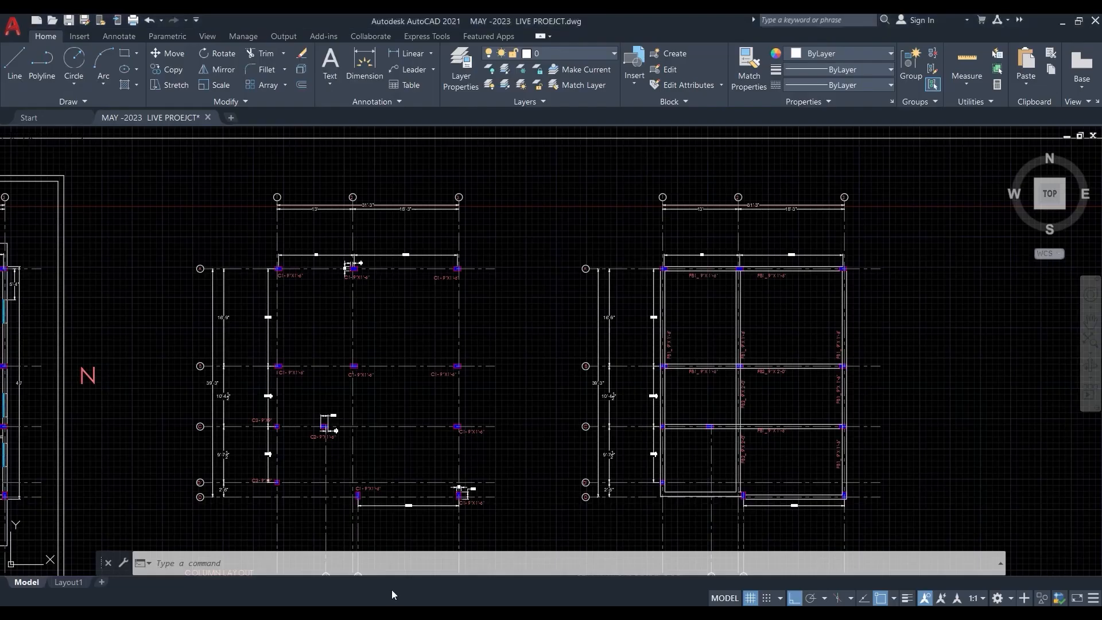
scroll(261, 287, "up", 3)
scroll(304, 207, "up", 2)
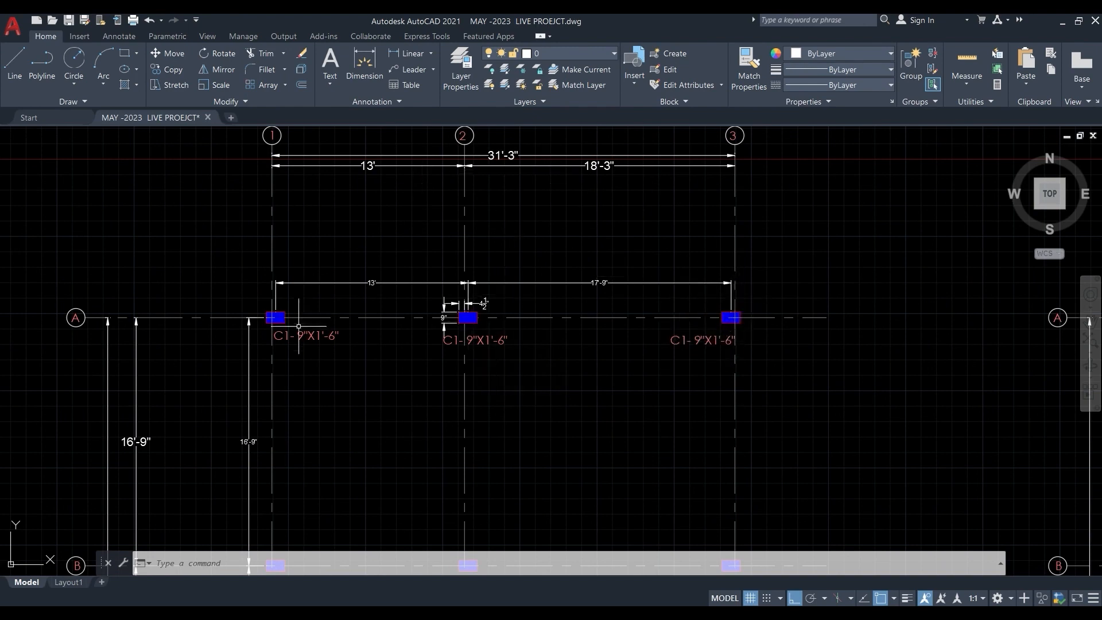
middle_click_drag(328, 365, 314, 281)
scroll(314, 280, "down", 2)
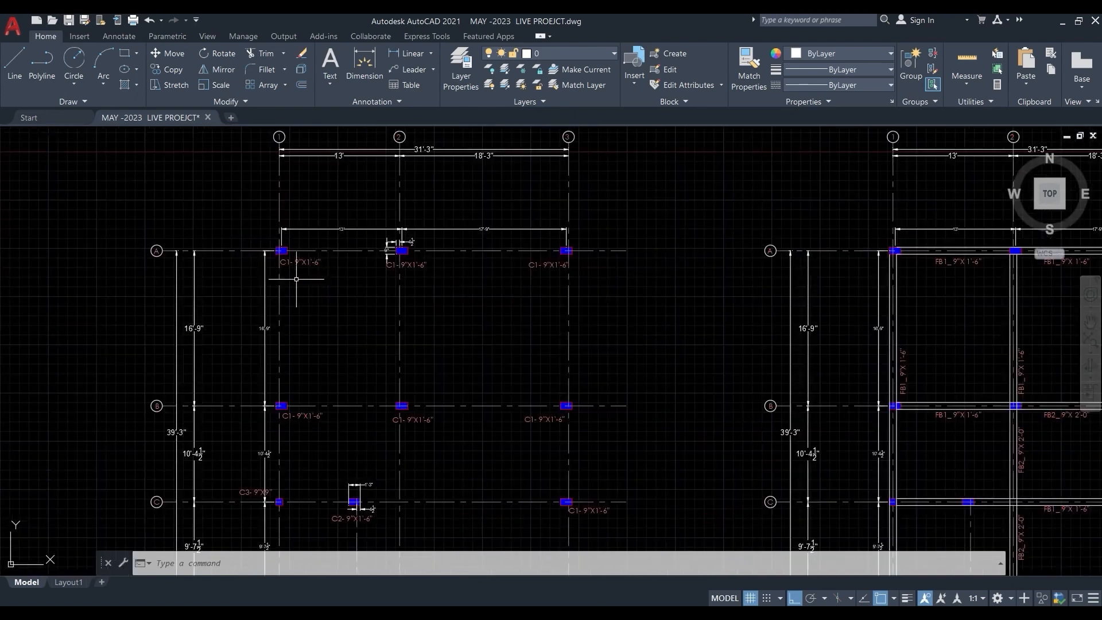
middle_click_drag(337, 325, 329, 187)
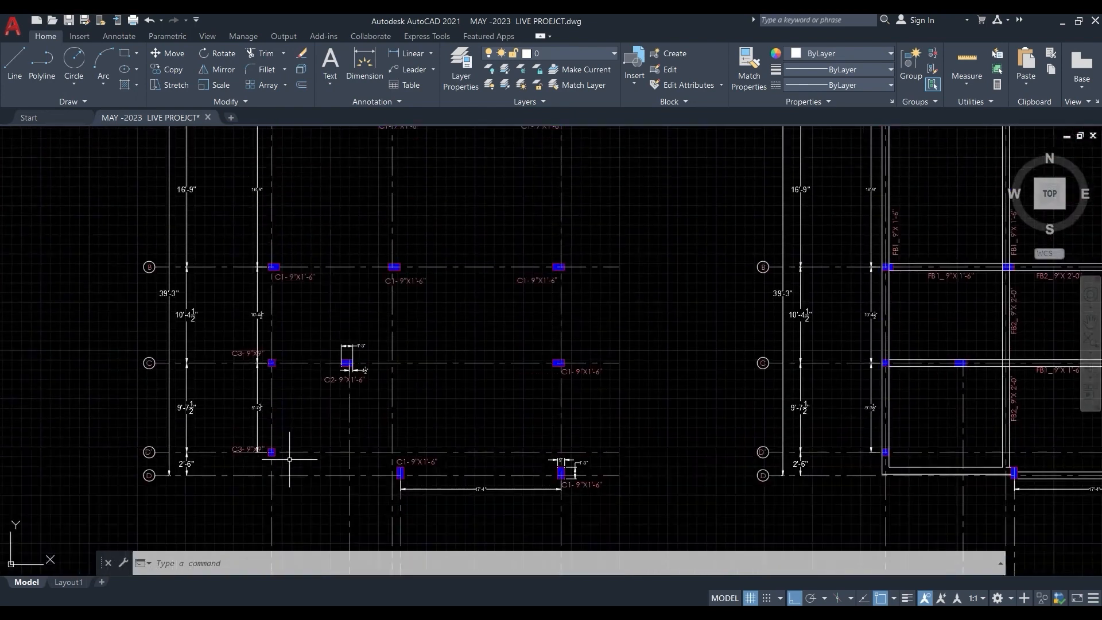
scroll(263, 454, "up", 2)
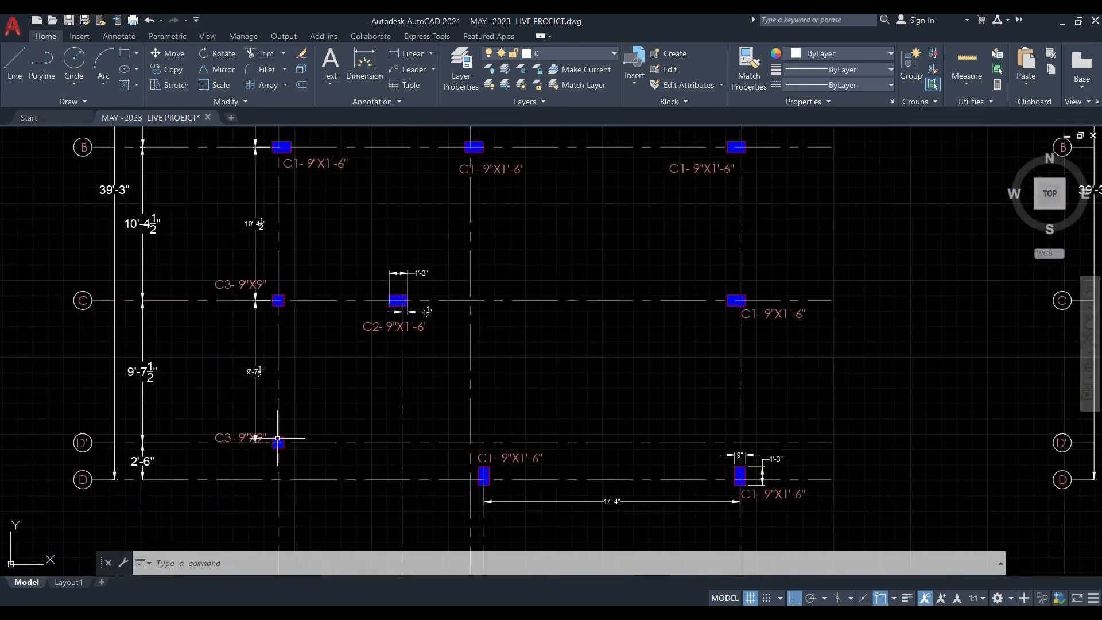
middle_click_drag(281, 444, 283, 476)
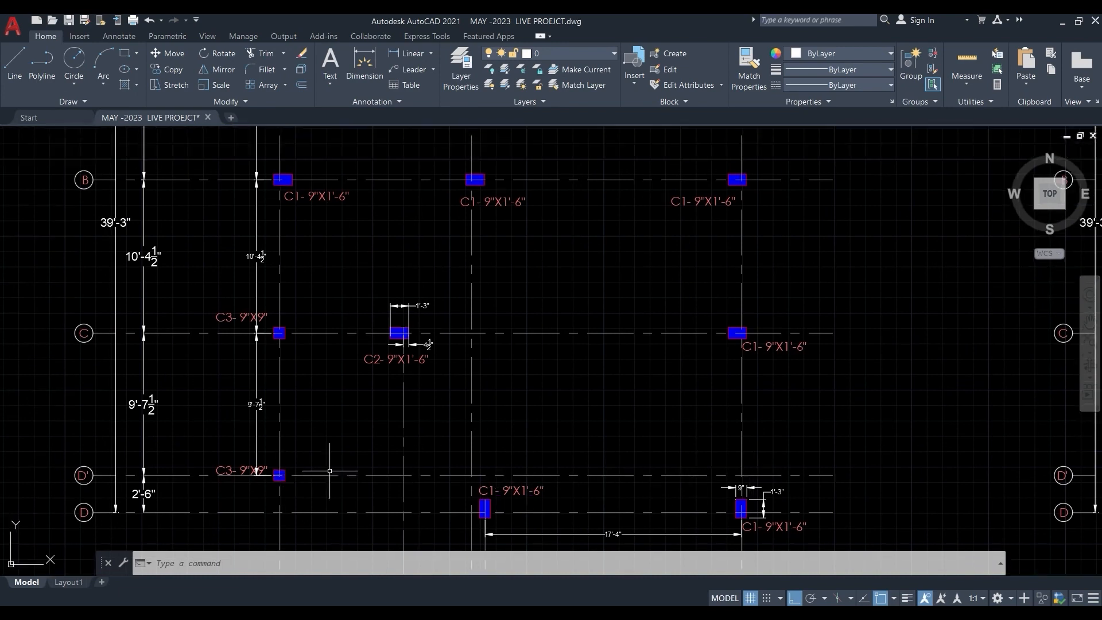
scroll(260, 387, "down", 2)
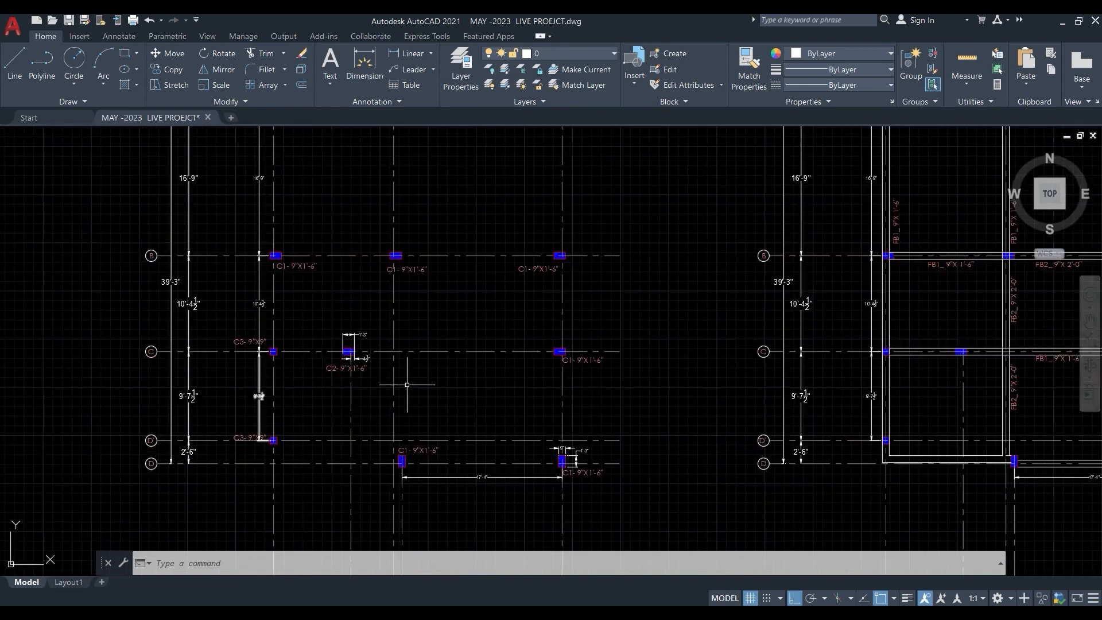
middle_click_drag(403, 303, 393, 376)
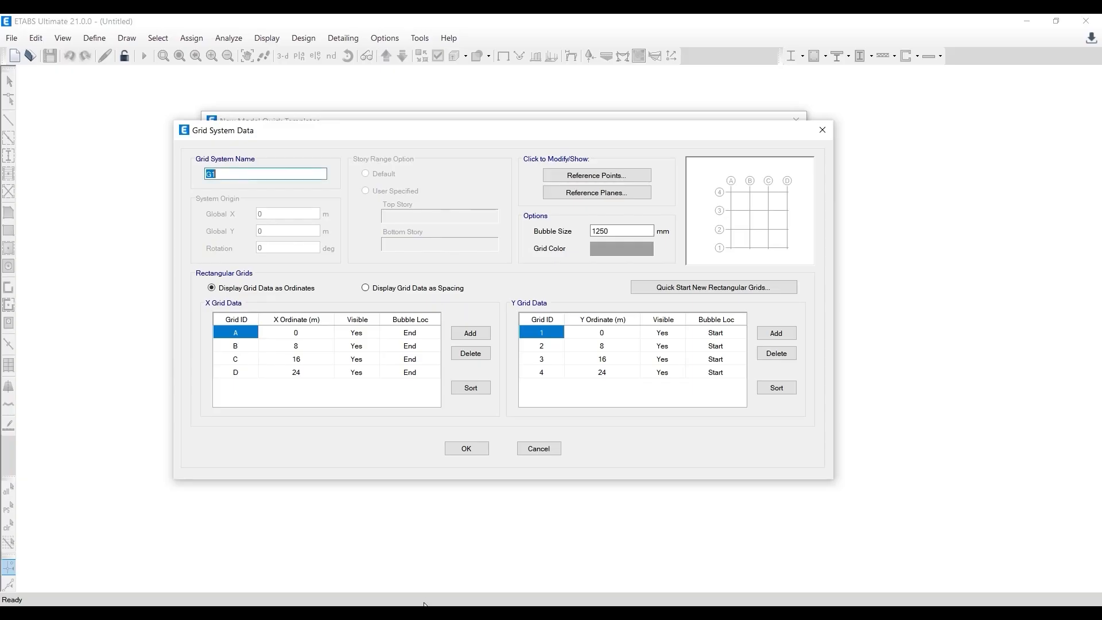
- Display the grid data as spacing in ETABS and check the numbered grid lines of the column layout in AutoCAD
left_click(383, 291)
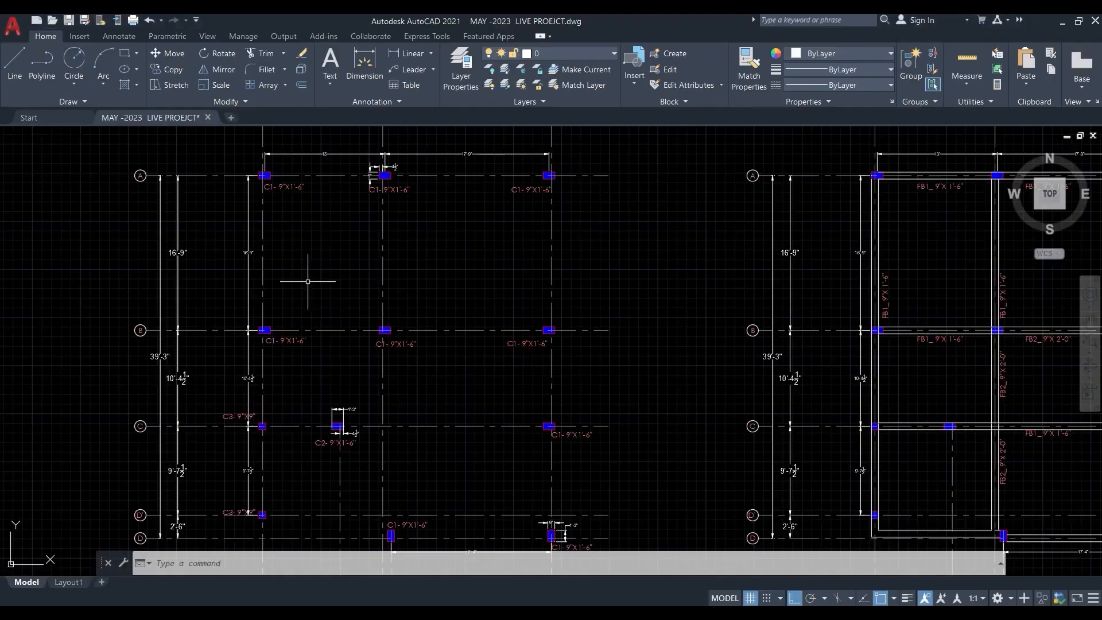
middle_click_drag(308, 282, 307, 406)
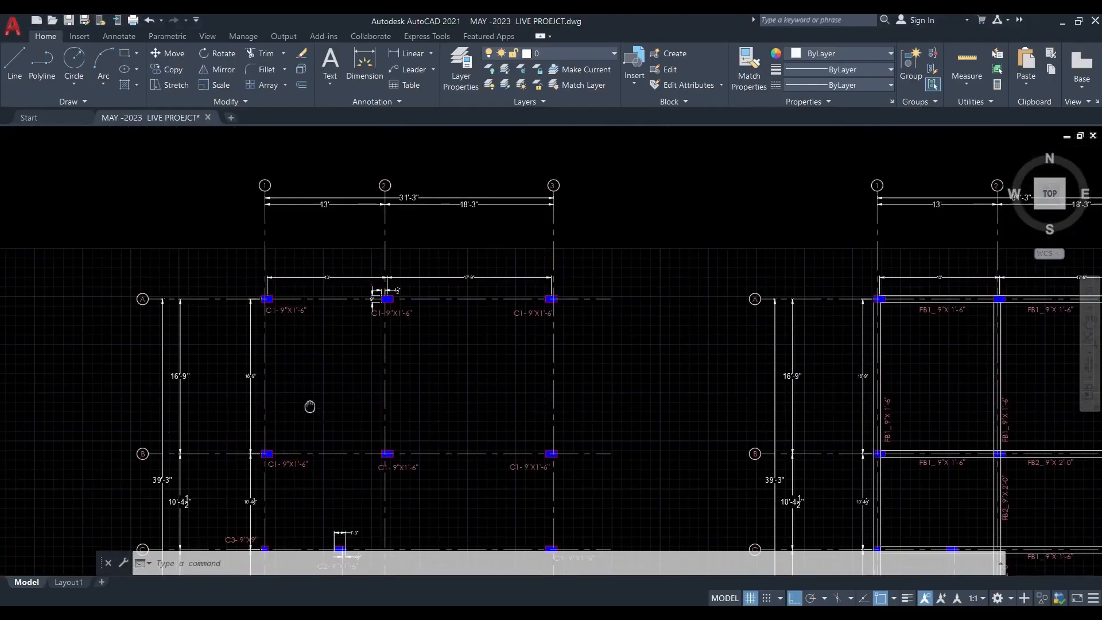
scroll(295, 216, "up", 2)
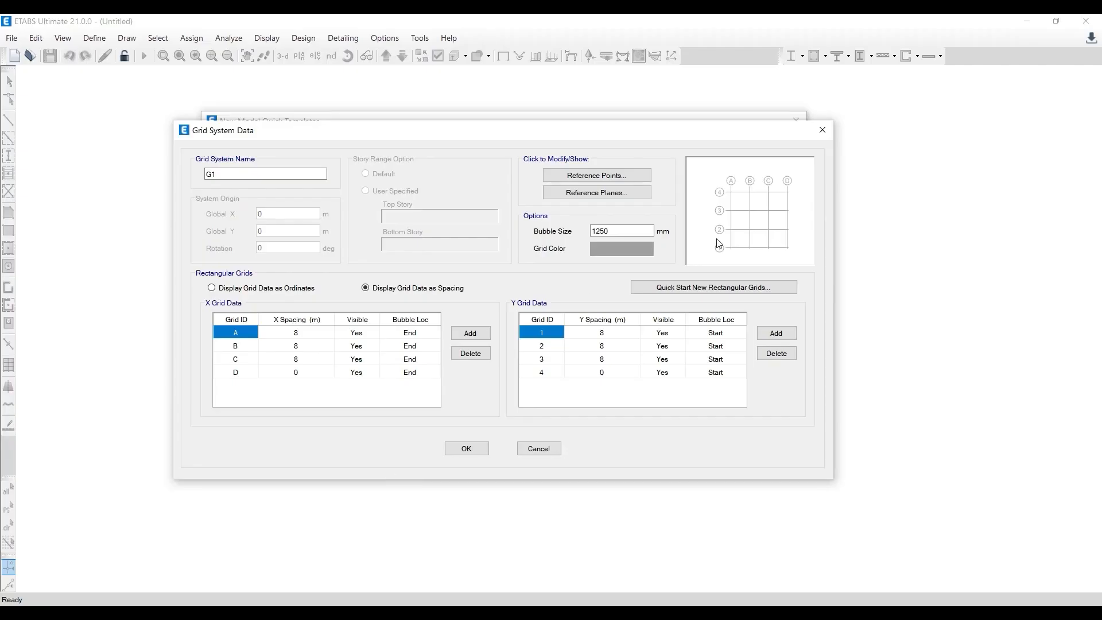
- In ETABS, relabel the first three X grid lines 1, 2 and 3, and delete the fourth one, D
left_click(239, 335)
type("1")
left_click(243, 348)
type("2")
left_click(243, 358)
type("3")
left_click(241, 372)
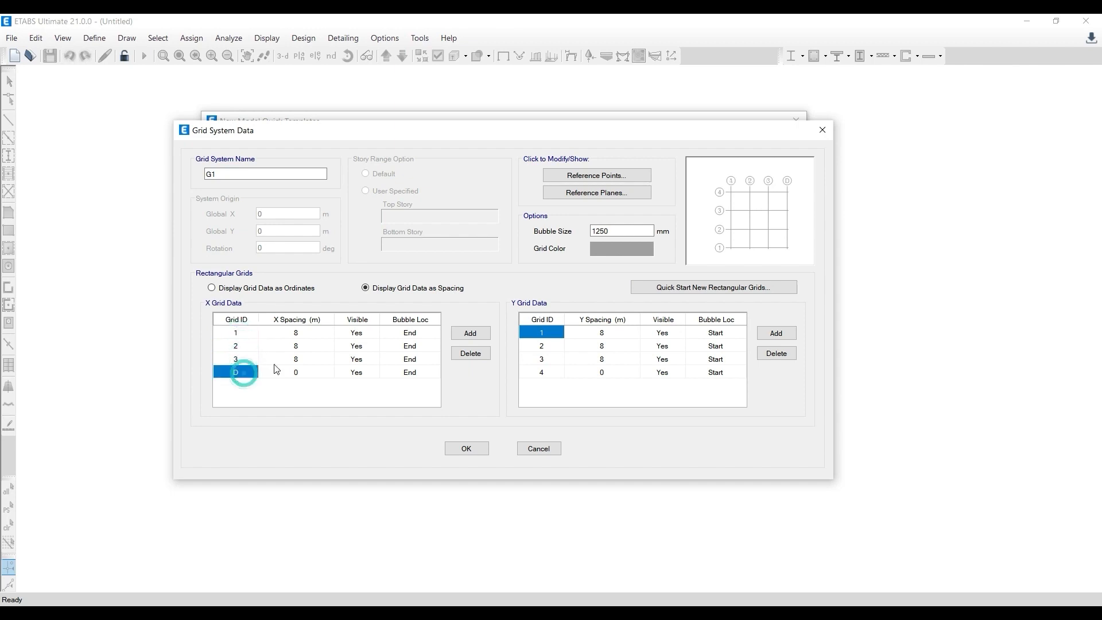
left_click(471, 353)
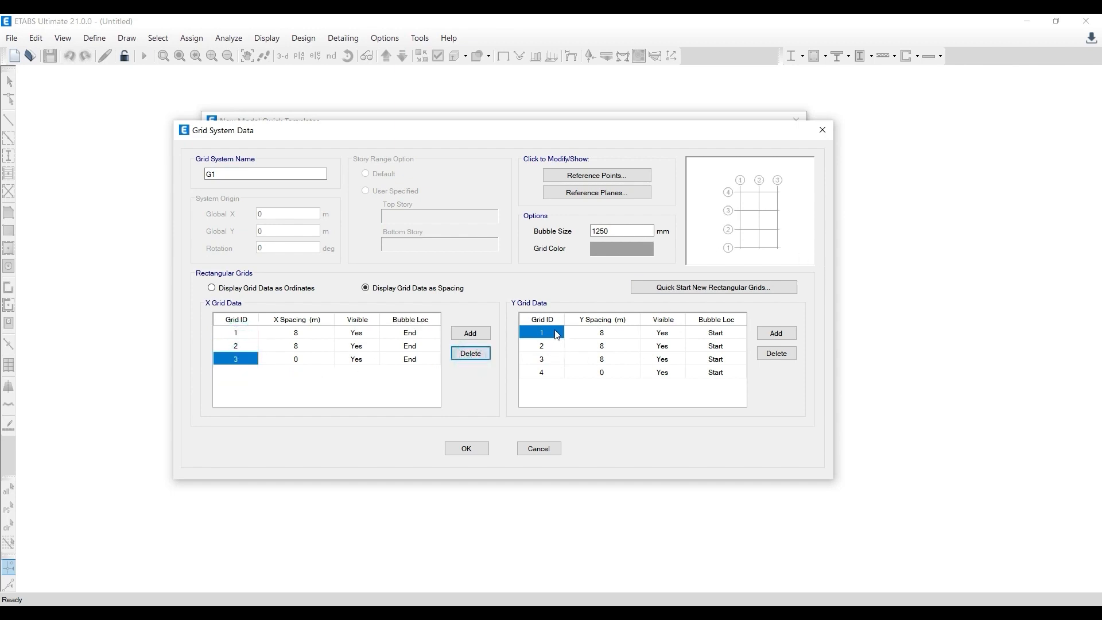
- Add a fifth Y grid line and label the Y grid lines D, D1, C, B and A from first to last
left_click(551, 375)
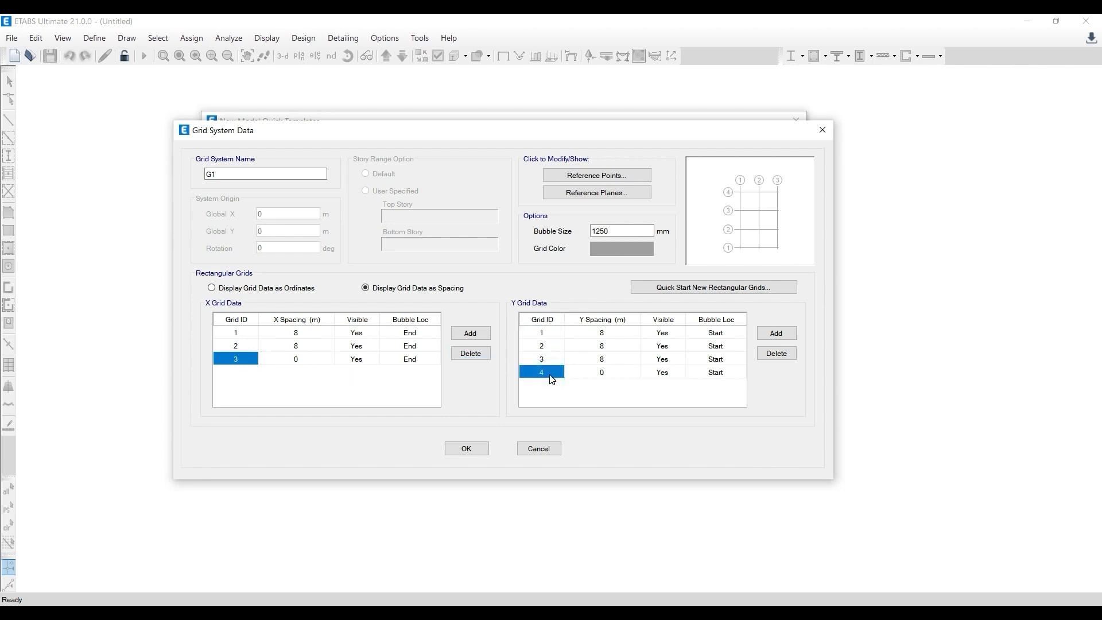
left_click(776, 333)
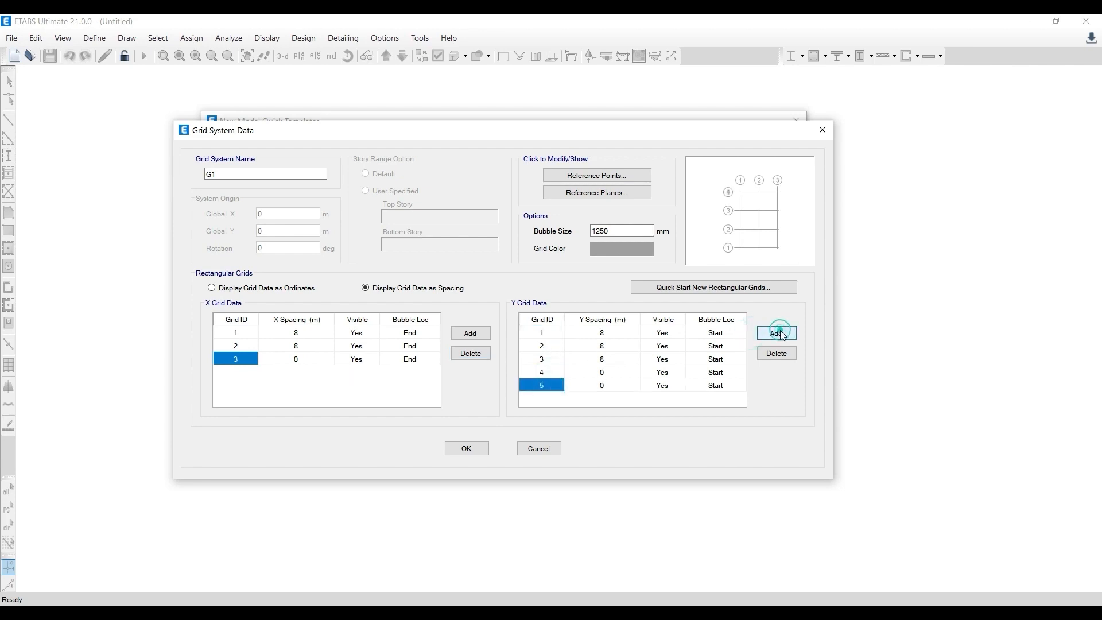
type("A")
left_click(551, 375)
left_click(550, 358)
type("C")
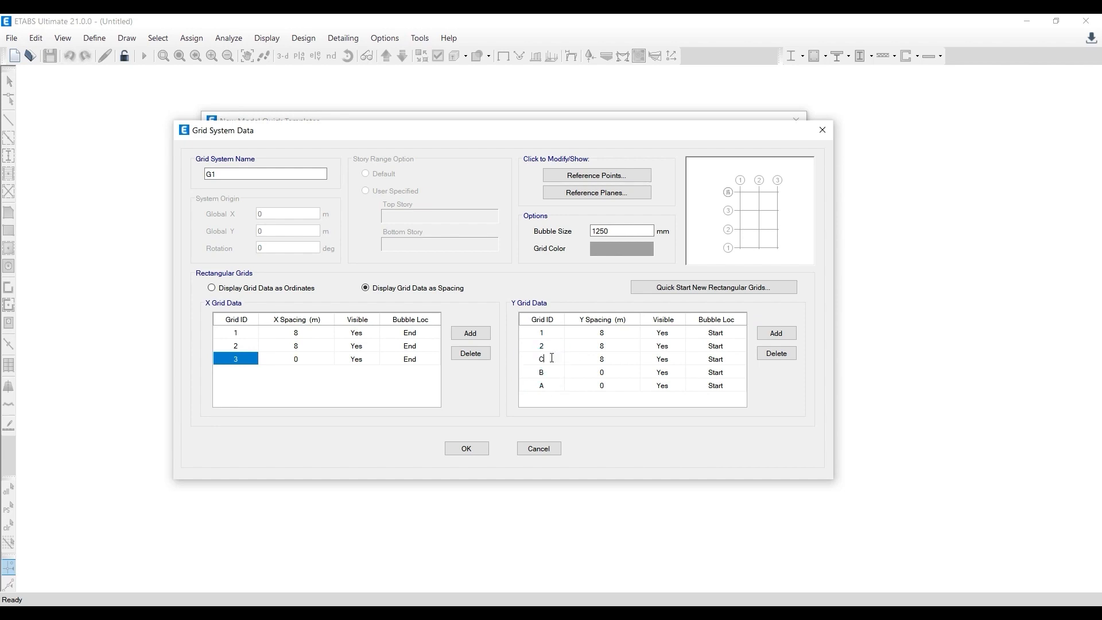
left_click(550, 350)
type("D1")
left_click(552, 333)
type("D")
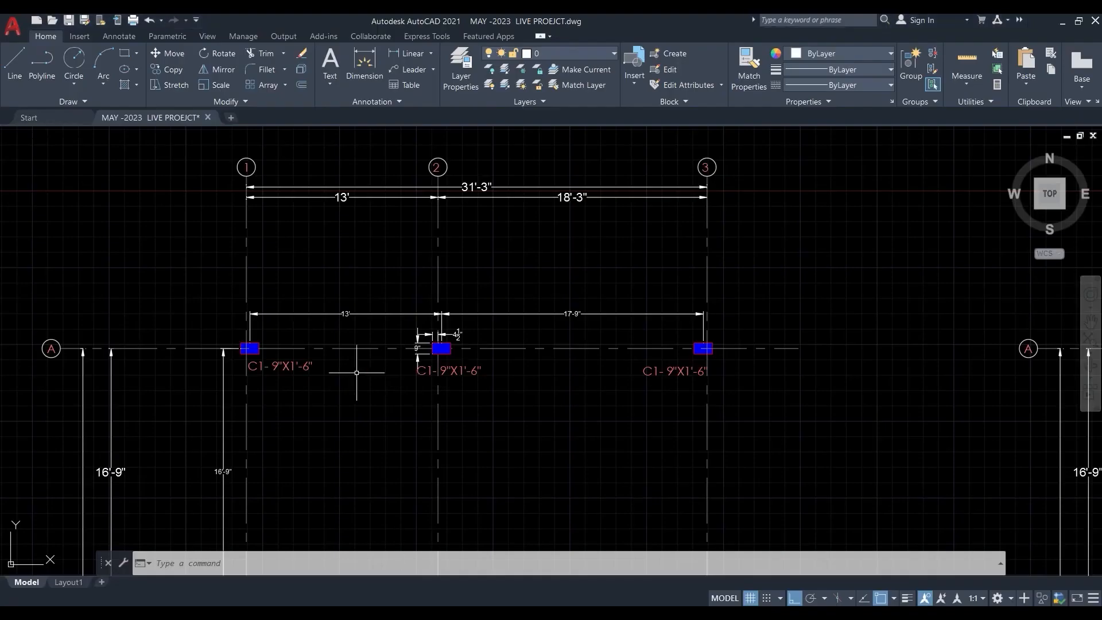
- Examine the spacing dimensions between grid lines A to D and 1 to 3 of the column layout in AutoCAD
scroll(322, 408, "down", 1)
mouse_move(322, 408)
middle_mouse_down()
mouse_move(339, 276)
mouse_move(152, 382)
mouse_move(176, 260)
middle_mouse_up()
scroll(209, 442, "up", 4)
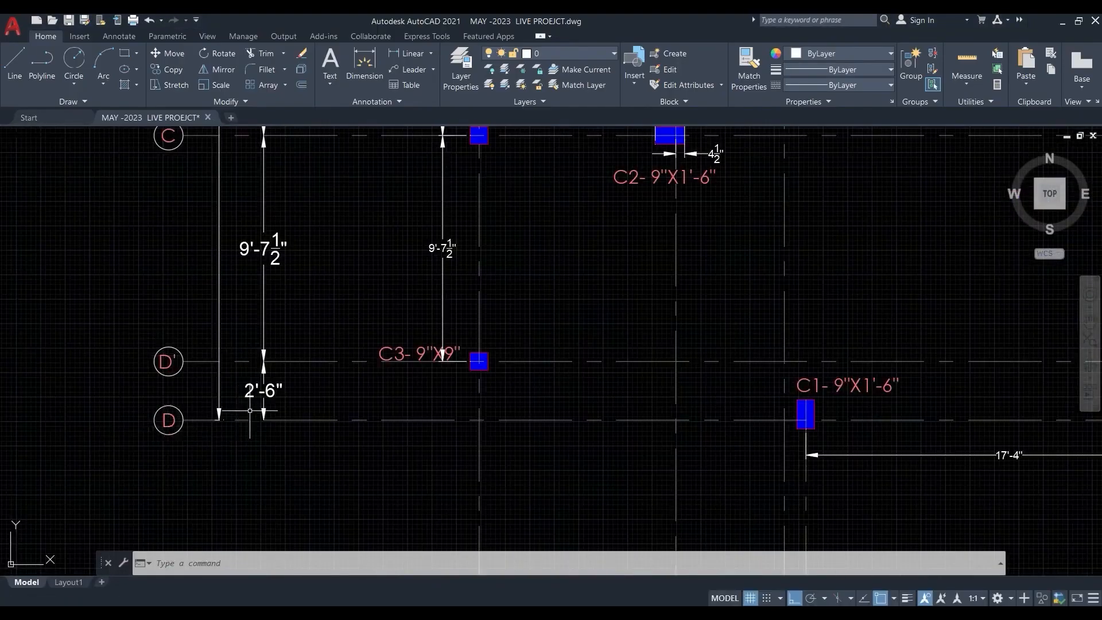
scroll(250, 411, "down", 2)
scroll(362, 345, "down", 2)
middle_click_drag(364, 344, 320, 430)
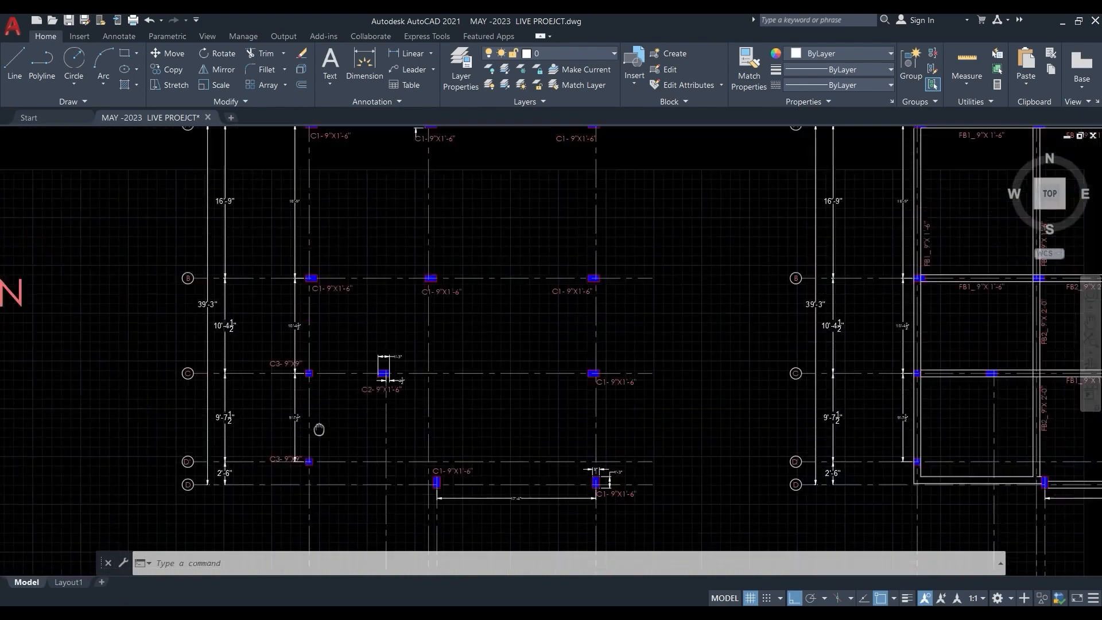
scroll(319, 430, "down", 1)
scroll(323, 240, "up", 3)
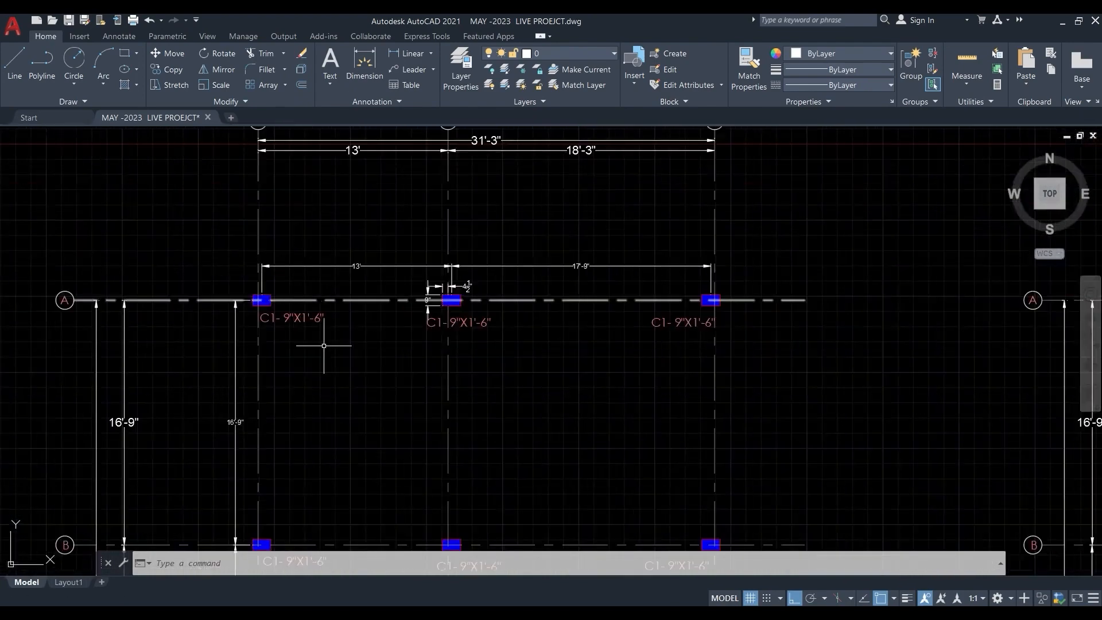
middle_click_drag(324, 346, 295, 414)
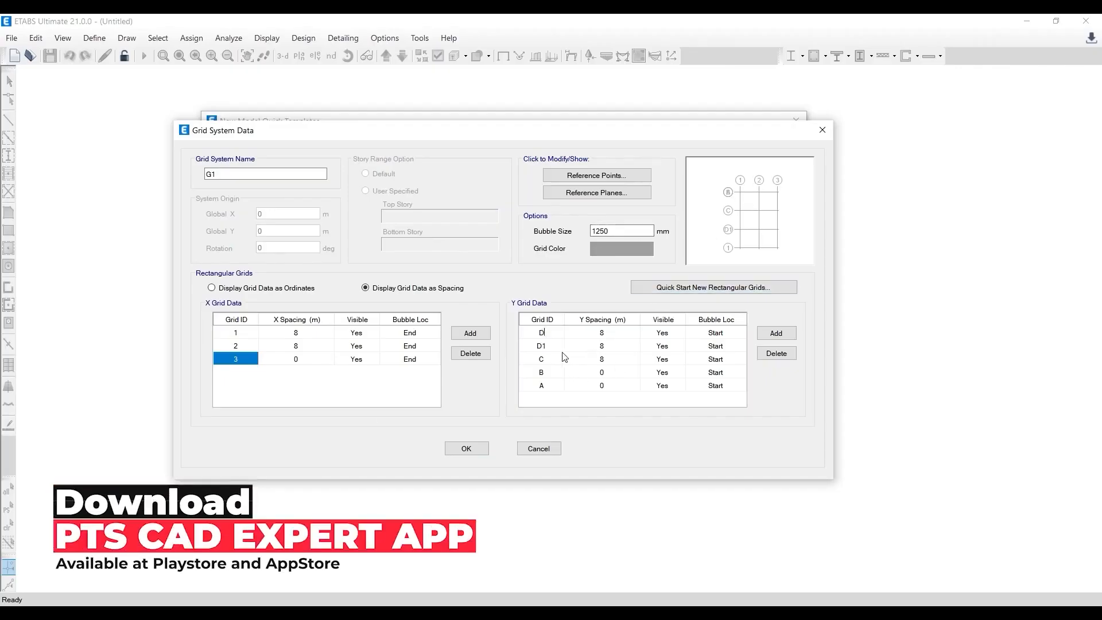
- Set the X spacing of grid line 1 in ETABS to 13' and shorten the converted value to 3.96 m
left_click(235, 332)
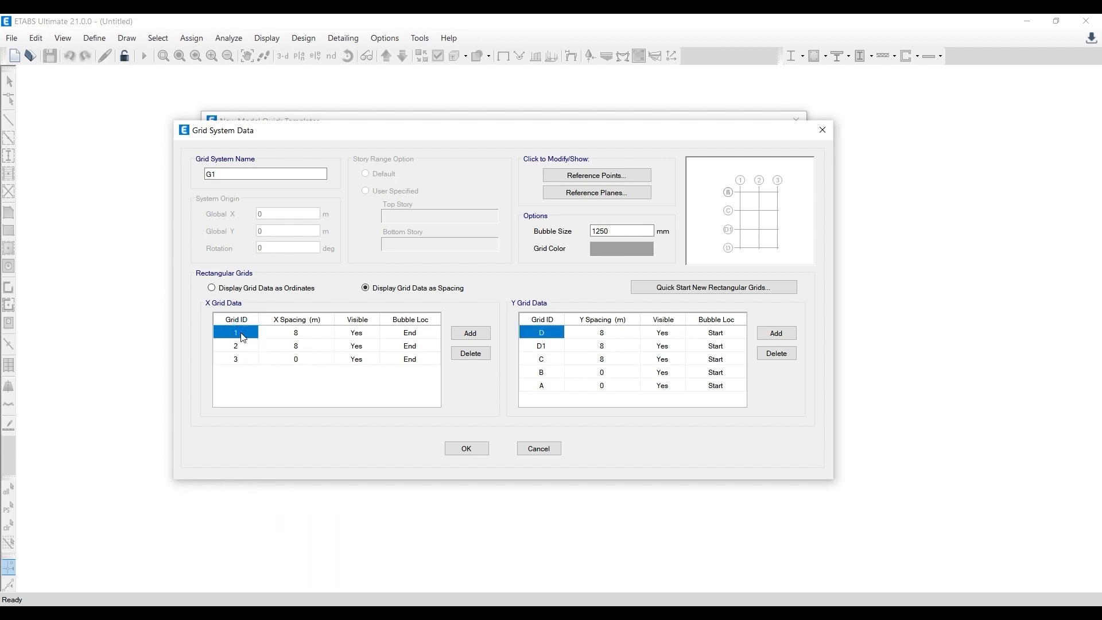
left_click(235, 333)
left_click(286, 332)
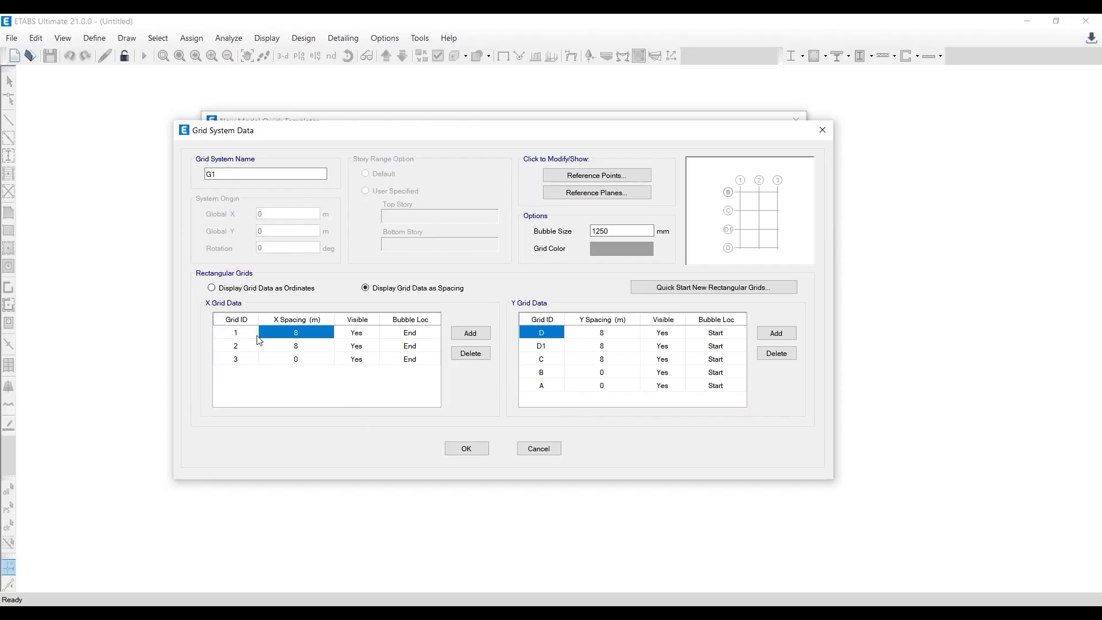
left_click(236, 332)
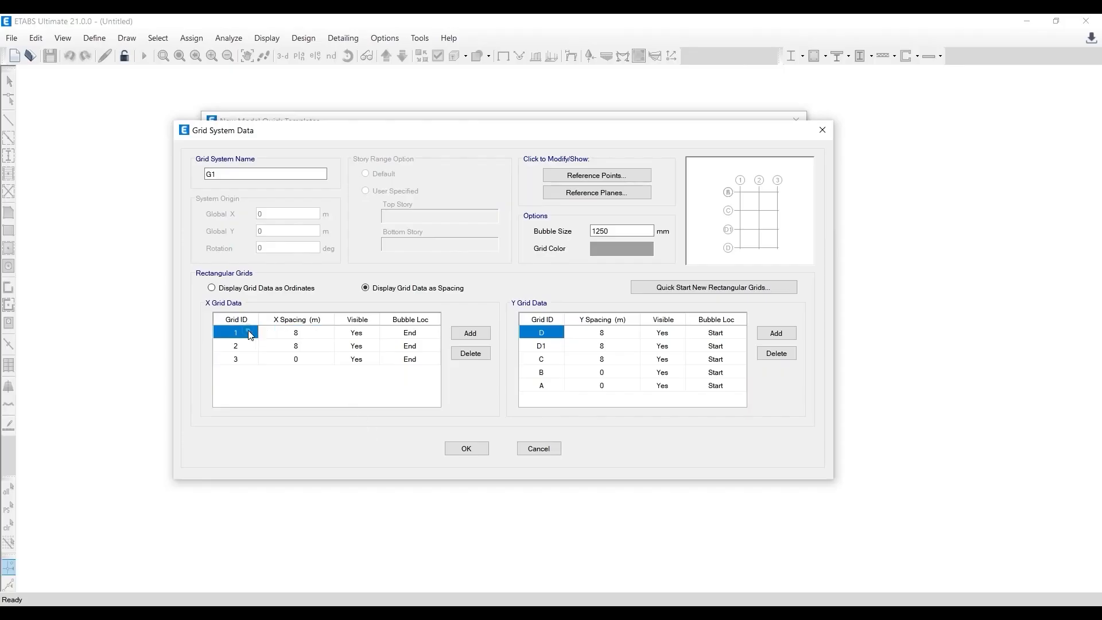
left_click(301, 331)
type("13'")
left_click(312, 347)
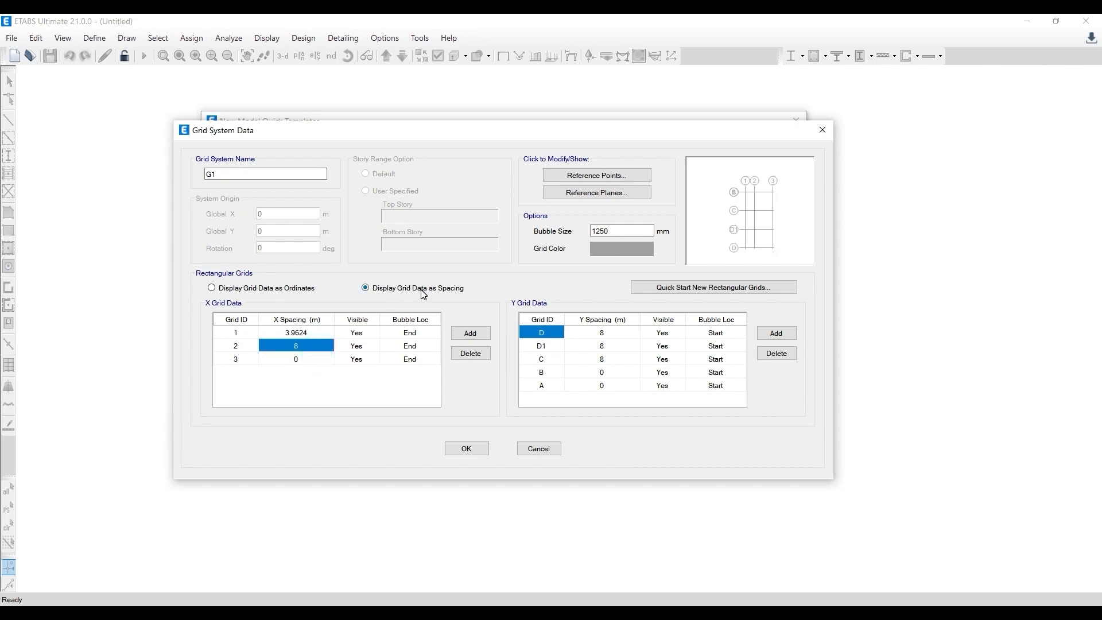
left_click(316, 335)
left_click(311, 336)
key("BackSpace")
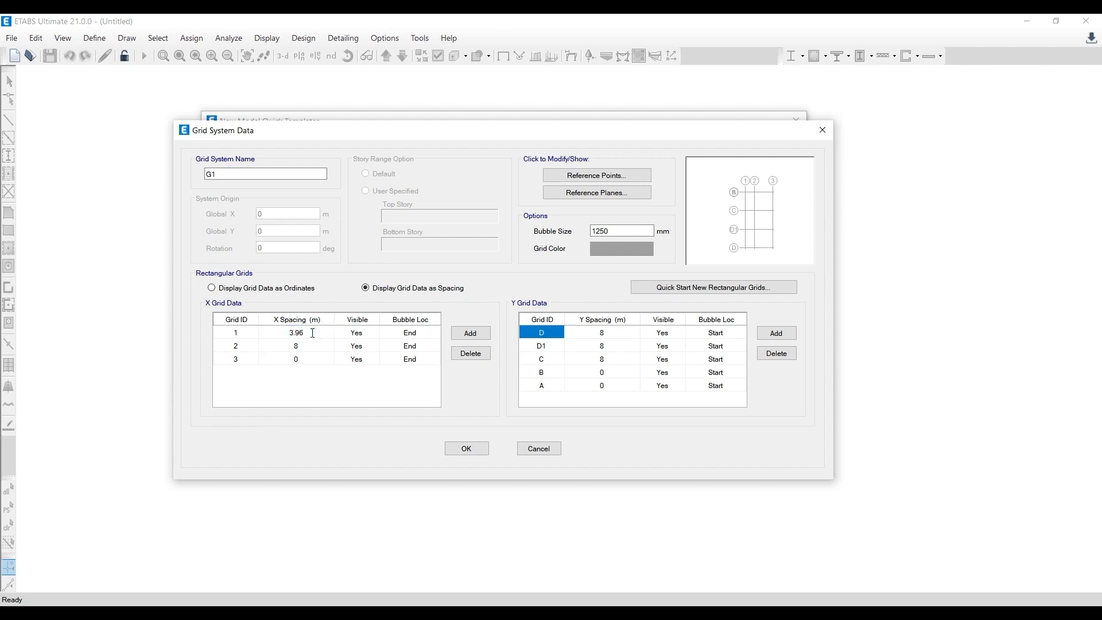
left_click(308, 342)
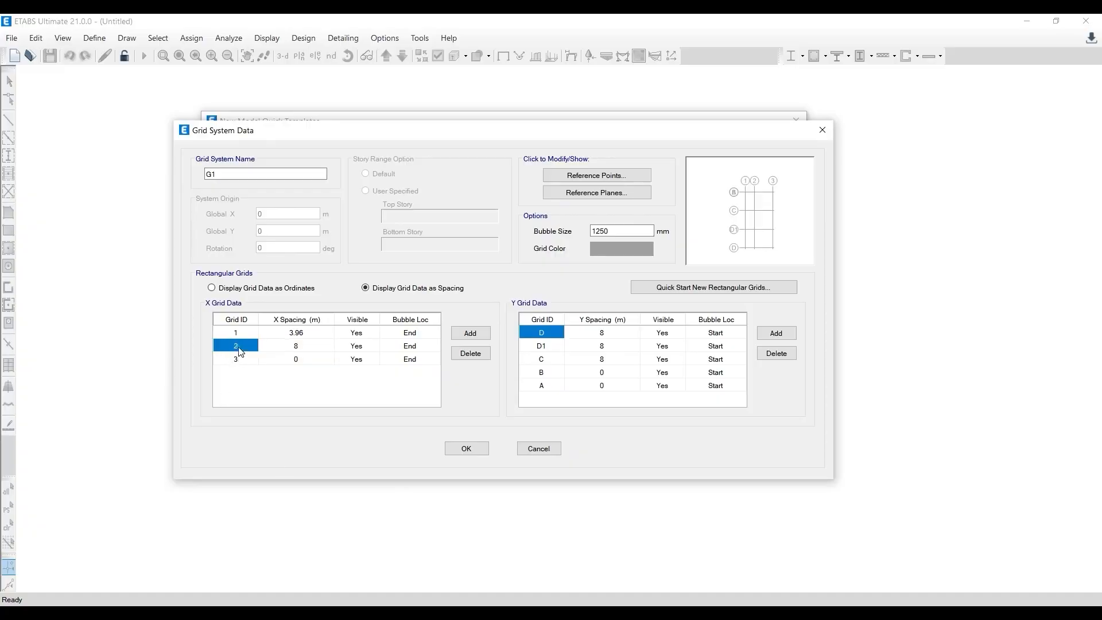
- Set the X spacing of grid line 2 to 18'3" from the AutoCAD layout and shorten the converted value to 5.56 m
left_click(237, 360)
left_click(320, 345)
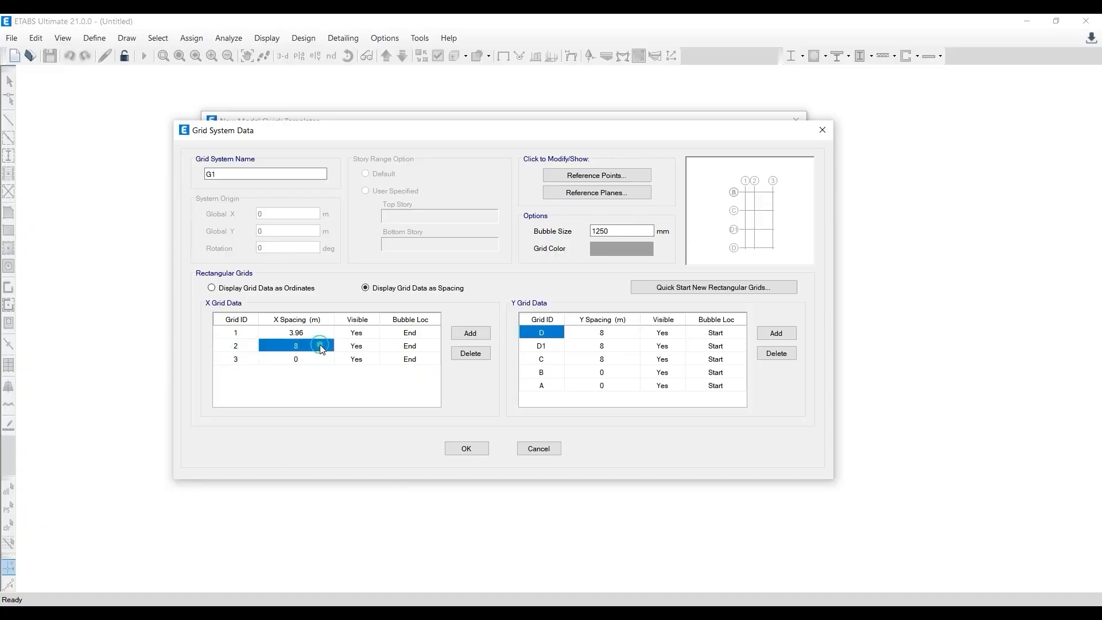
type("18' 3\"")
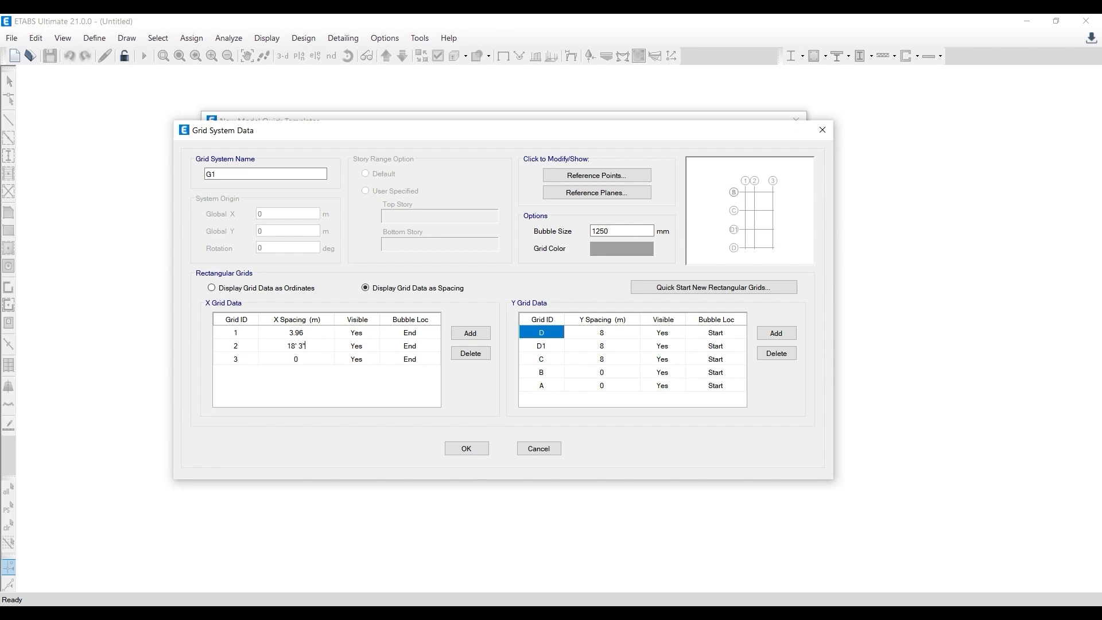
key("Return")
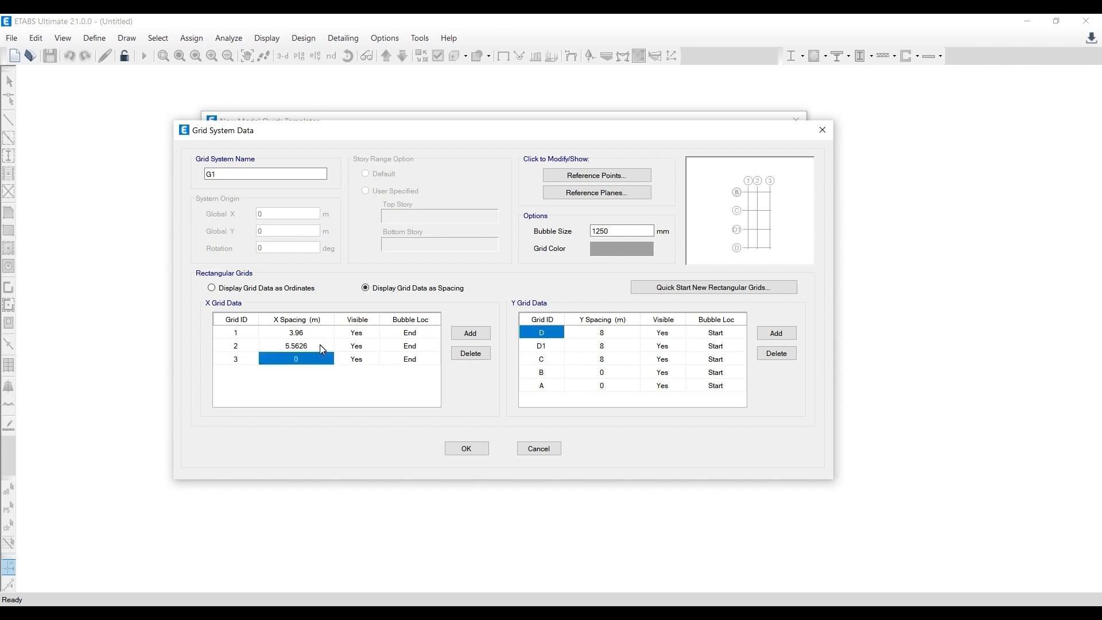
left_click(319, 345)
left_click(321, 345)
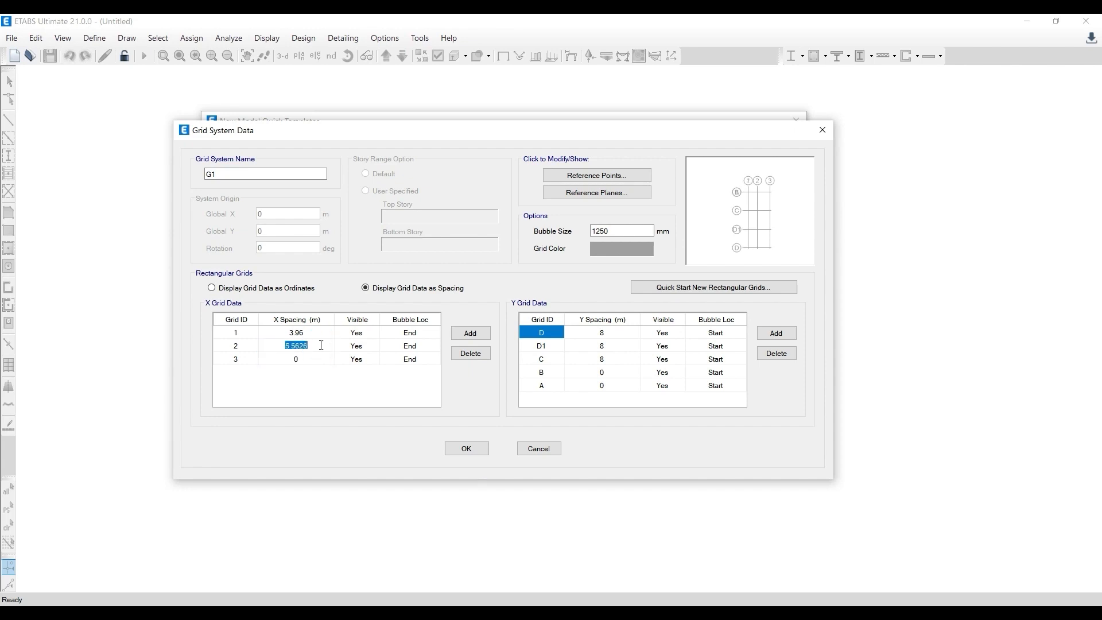
key("End")
key("BackSpace")
key("BackSpace")
left_click(298, 361)
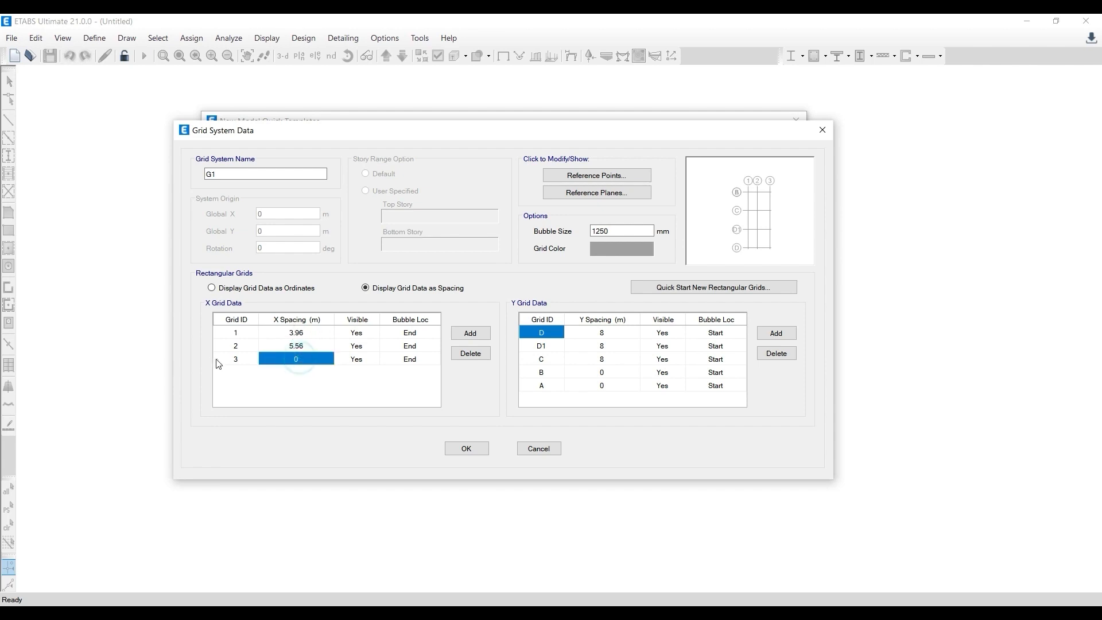
- Set the Y spacing of grid line B to 16'9" from the AutoCAD layout and shorten the converted value to 5.10 m
left_click(542, 372)
left_click(602, 372)
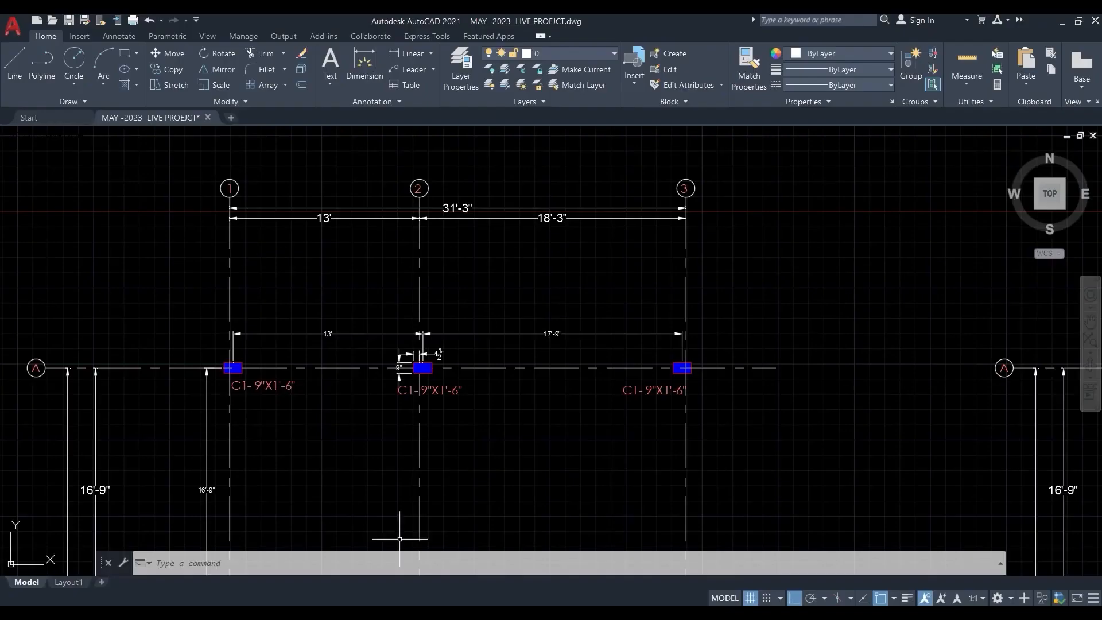
middle_click_drag(293, 448, 432, 175)
scroll(374, 276, "down", 3)
scroll(294, 304, "up", 2)
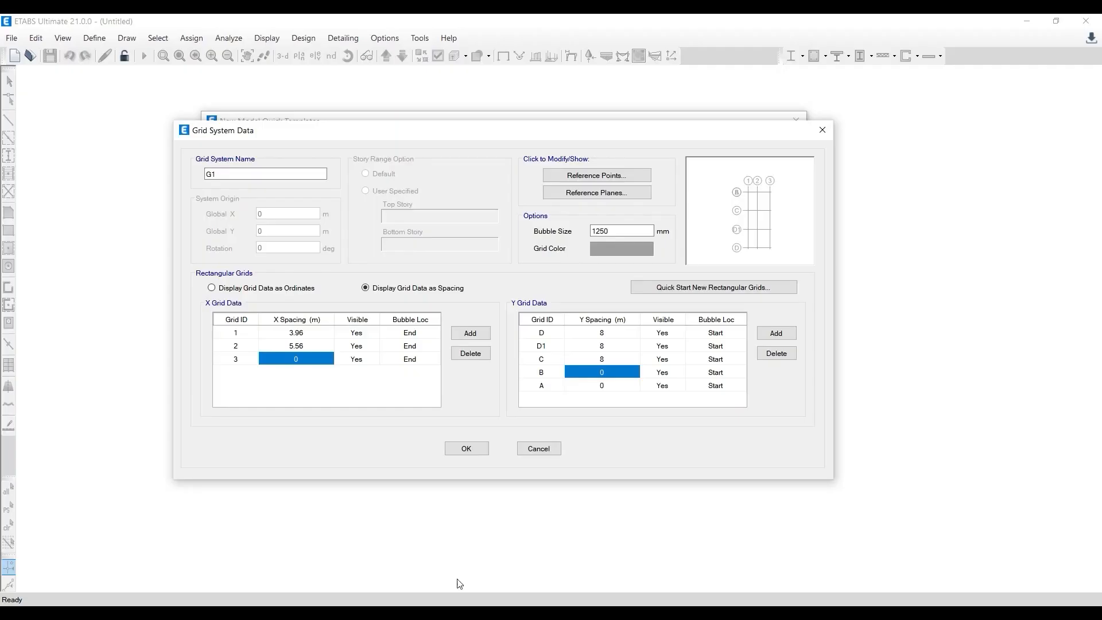
left_click(539, 384)
left_click(539, 372)
left_click(617, 371)
type("1054")
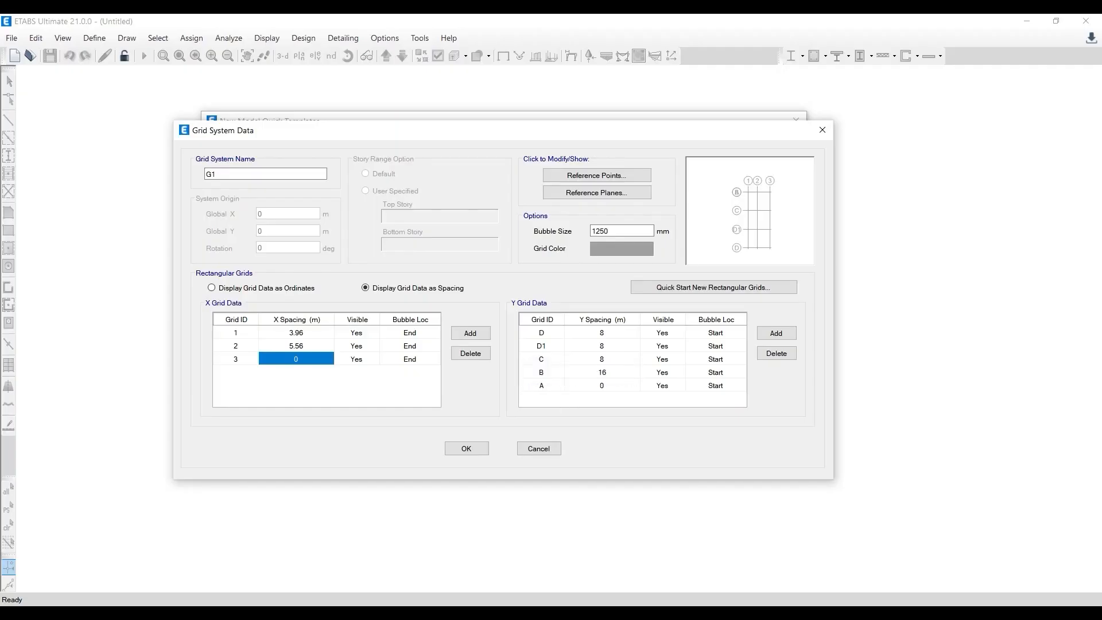
key("Return")
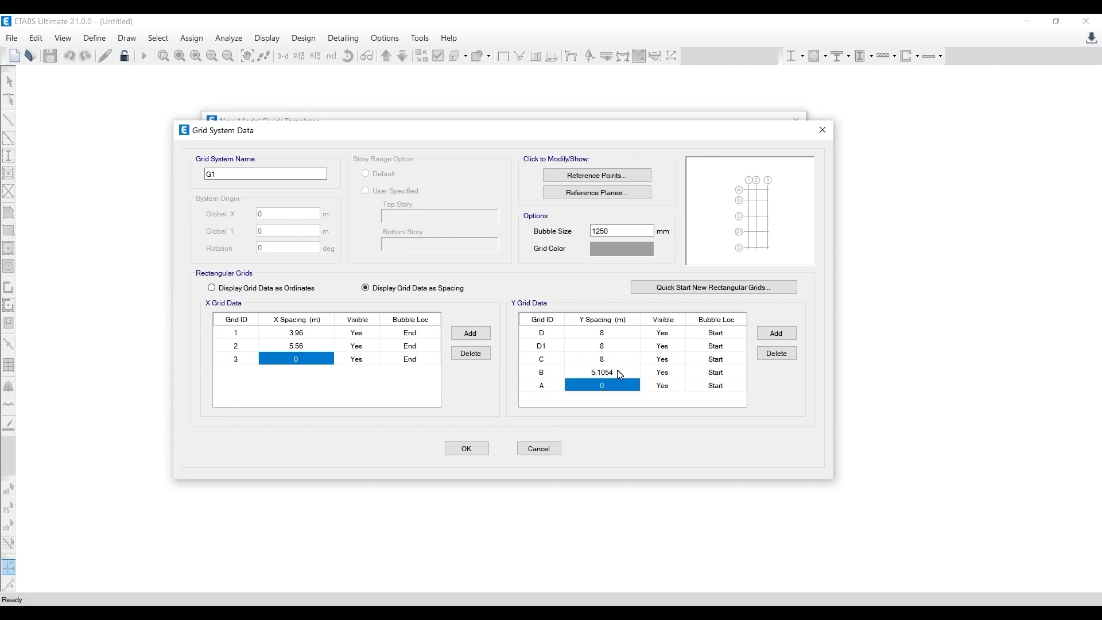
left_click(617, 371)
left_click(622, 372)
key("BackSpace")
key("Up")
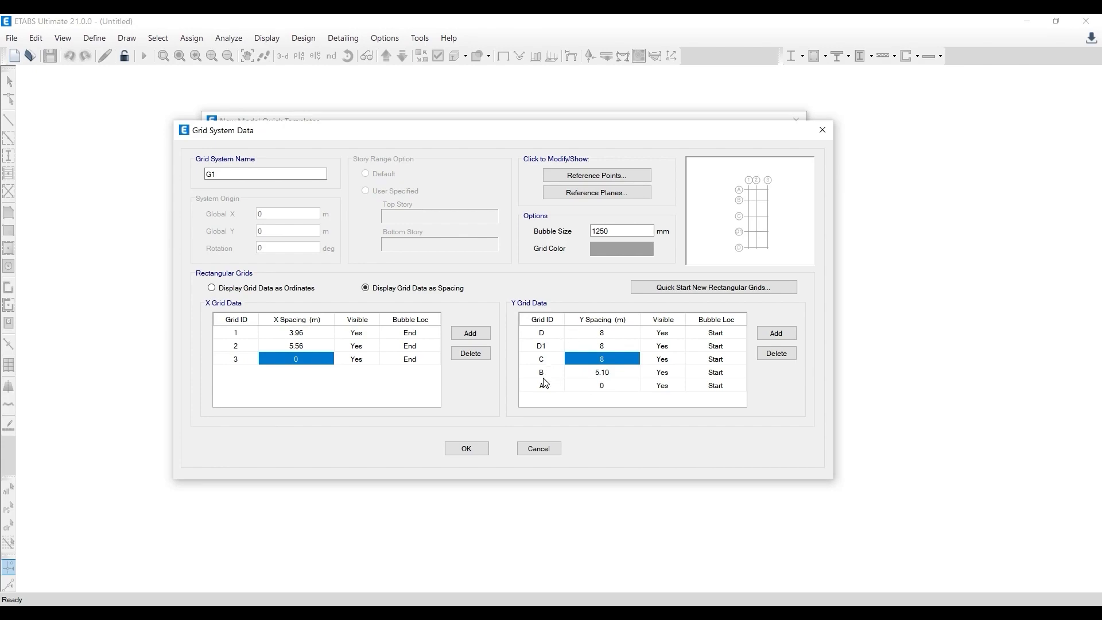
- Look up the spacing between grid lines B and C in the AutoCAD layout and enter it as grid line C's Y spacing in ETABS
left_click(540, 356)
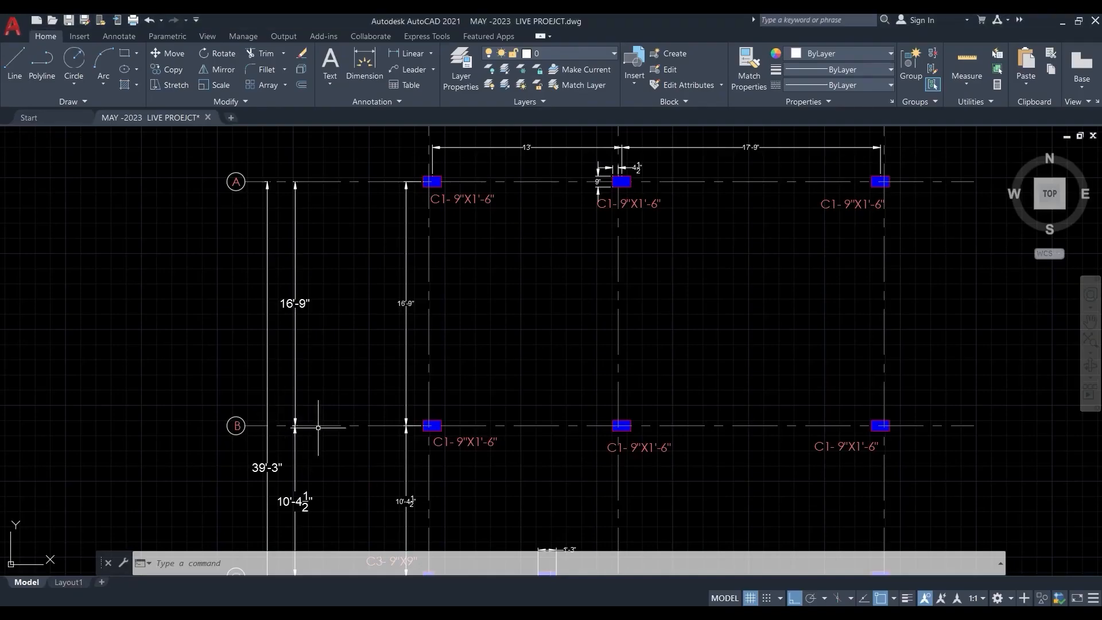
middle_click_drag(318, 428, 320, 266)
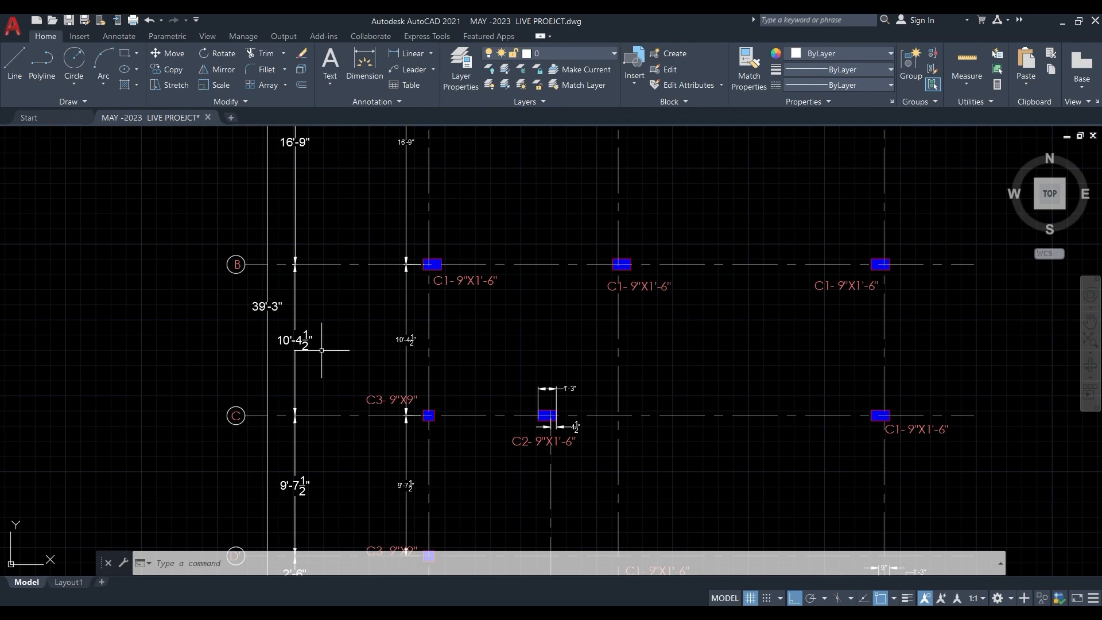
left_click(1065, 24)
left_click(553, 371)
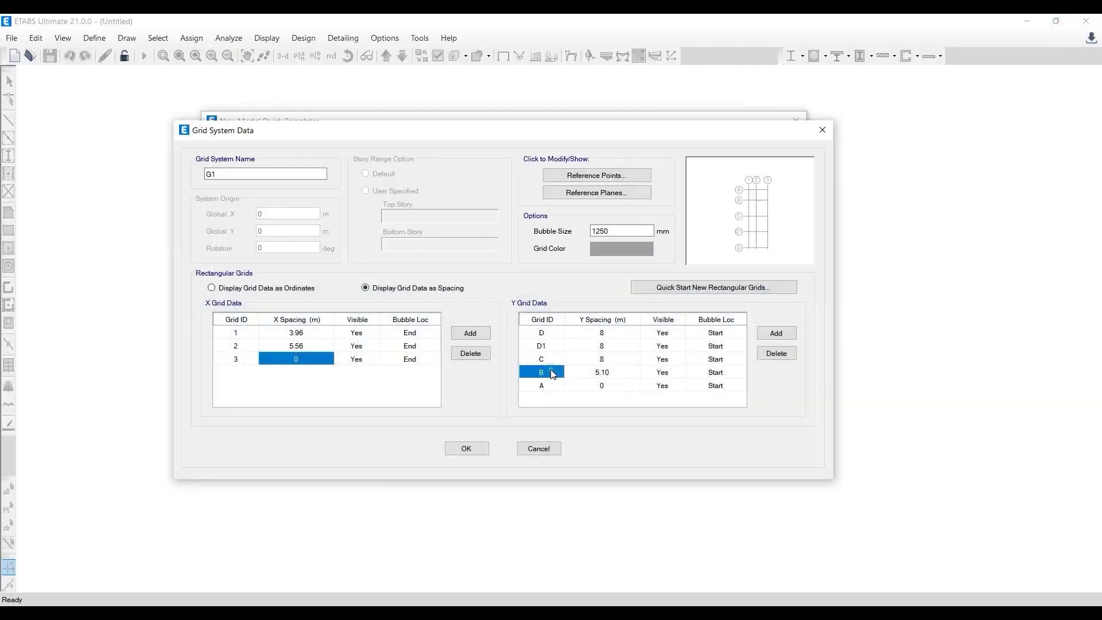
left_click(555, 358)
left_click(591, 356)
type("10' 5\"")
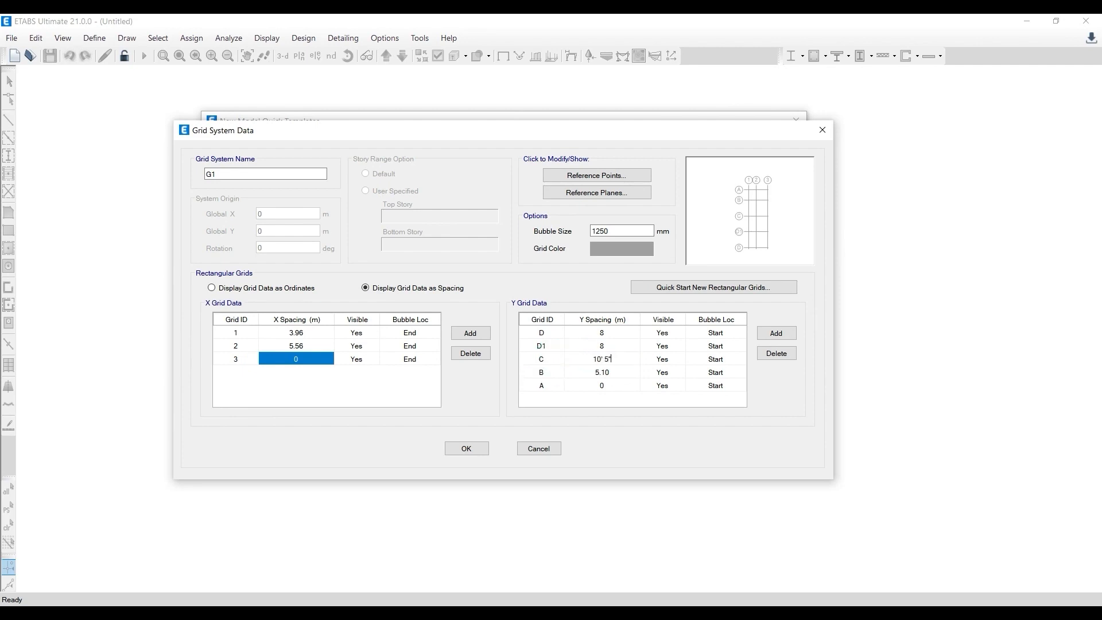
key("Return")
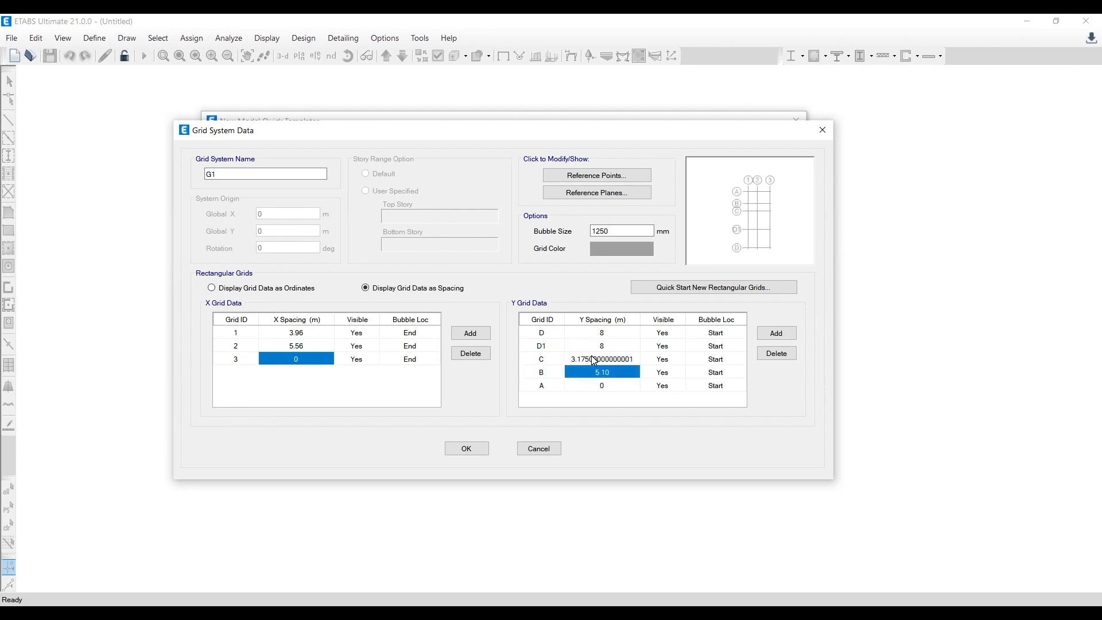
- Shorten the converted Y spacing of grid line C to 3.17 m
left_click(593, 357)
left_click(602, 355)
left_click(634, 355)
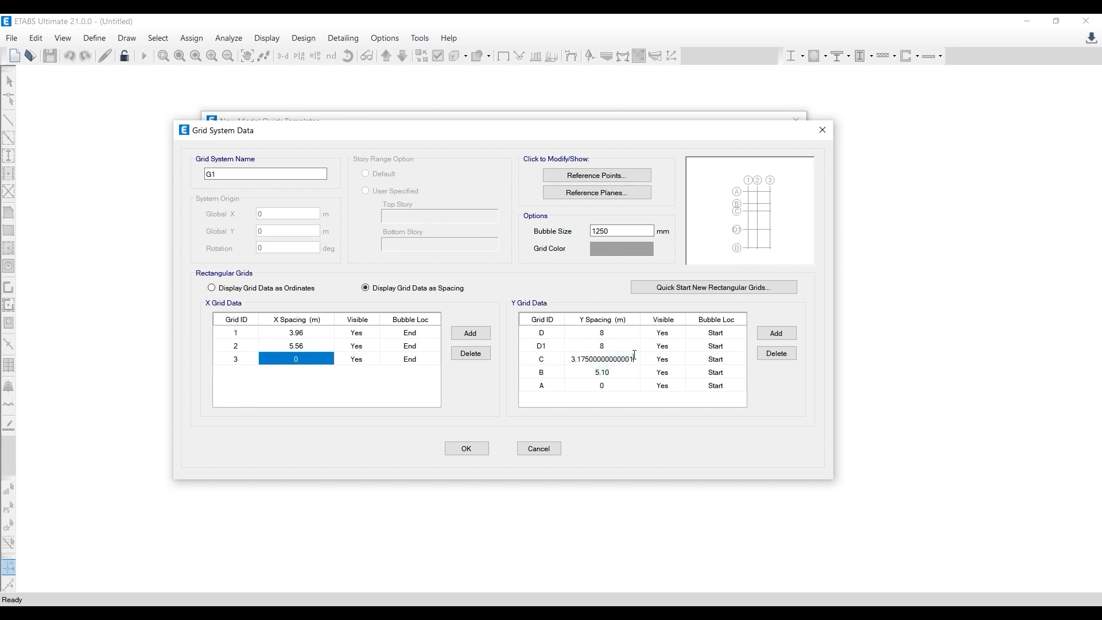
key("BackSpace")
key("BackSpace")
key("BackSpace")
key("BackSpace")
key("BackSpace")
key("BackSpace")
key("BackSpace")
key("BackSpace")
key("BackSpace")
key("Up")
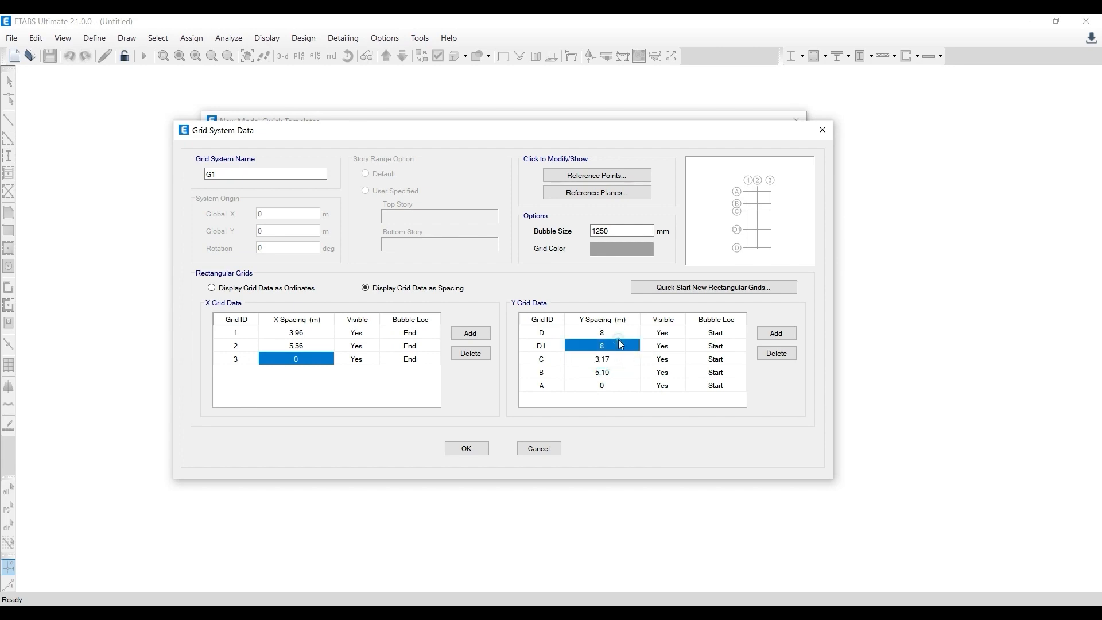
- Look up the spacing between grid lines C and D' in AutoCAD and enter 9'8" as grid line D1's Y spacing in ETABS
key("alt+Tab")
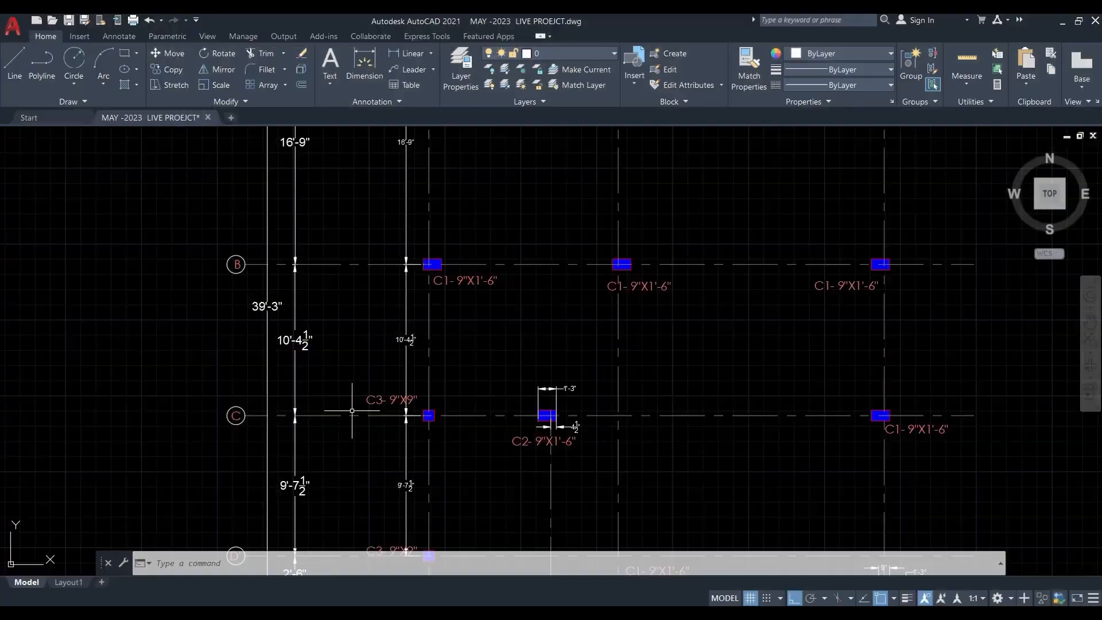
middle_click_drag(360, 438, 356, 284)
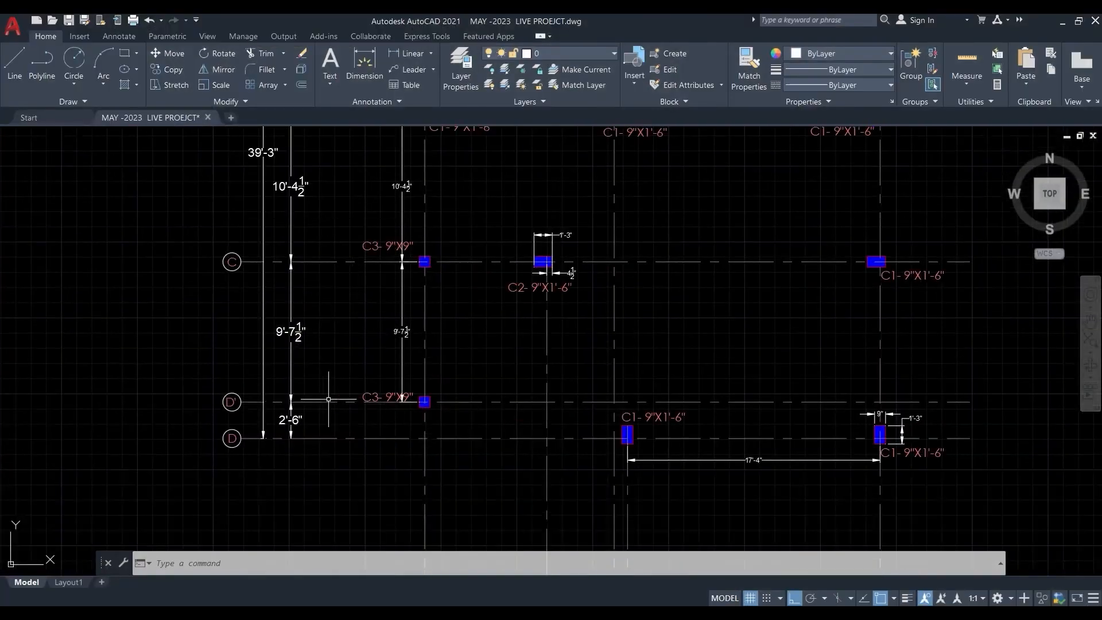
scroll(327, 396, "up", 2)
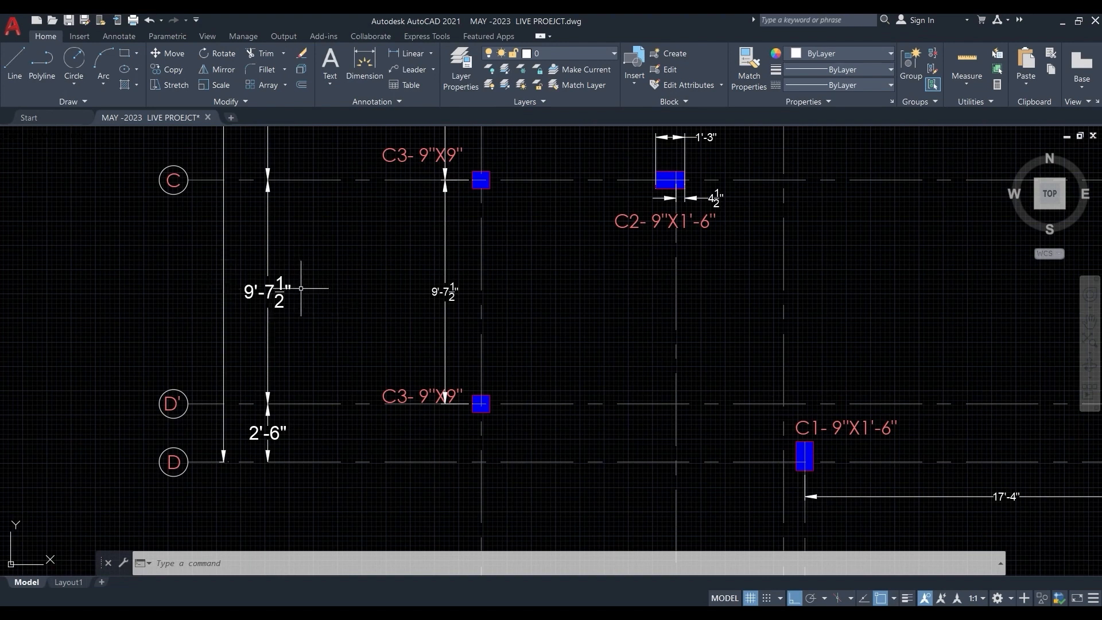
left_click(1062, 22)
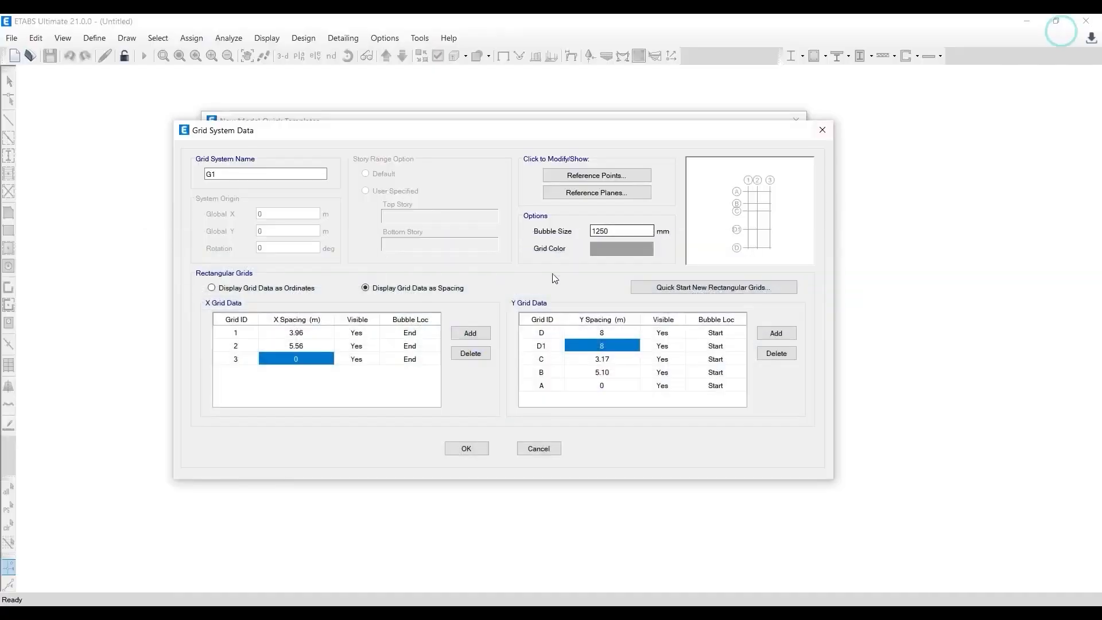
type("9")
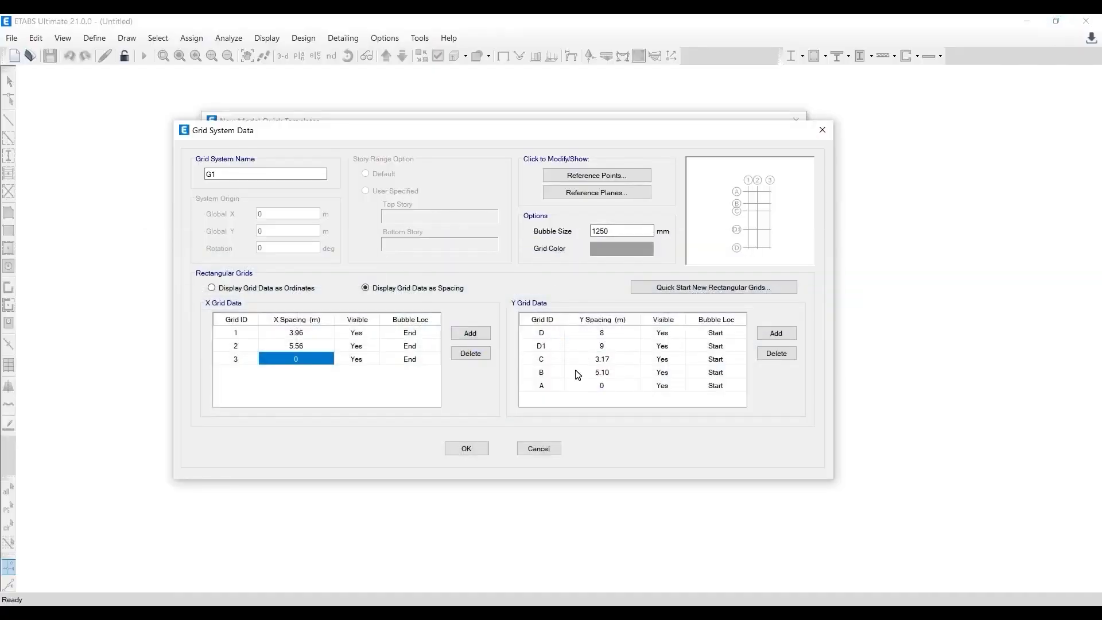
type("' 8")
key("Return")
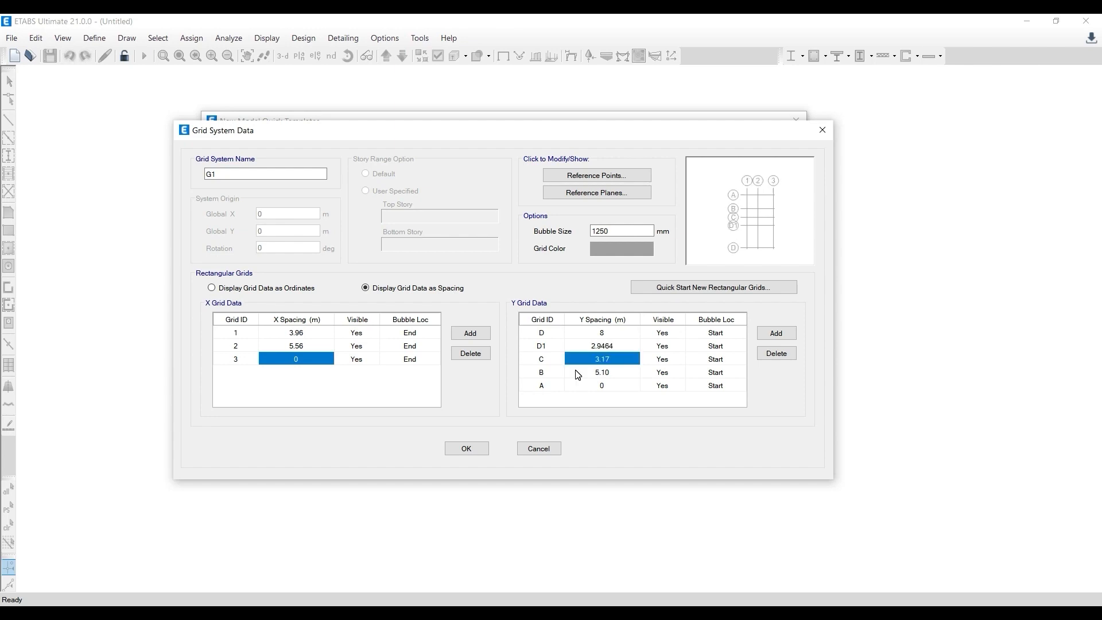
- Shorten the converted Y spacing of grid line D1 to 2.94 m
left_click(622, 343)
left_click(624, 343)
key("BackSpace")
key("BackSpace")
- Set the Y spacing of grid line D to 2'6" from the AutoCAD layout
left_click(553, 352)
key("Up")
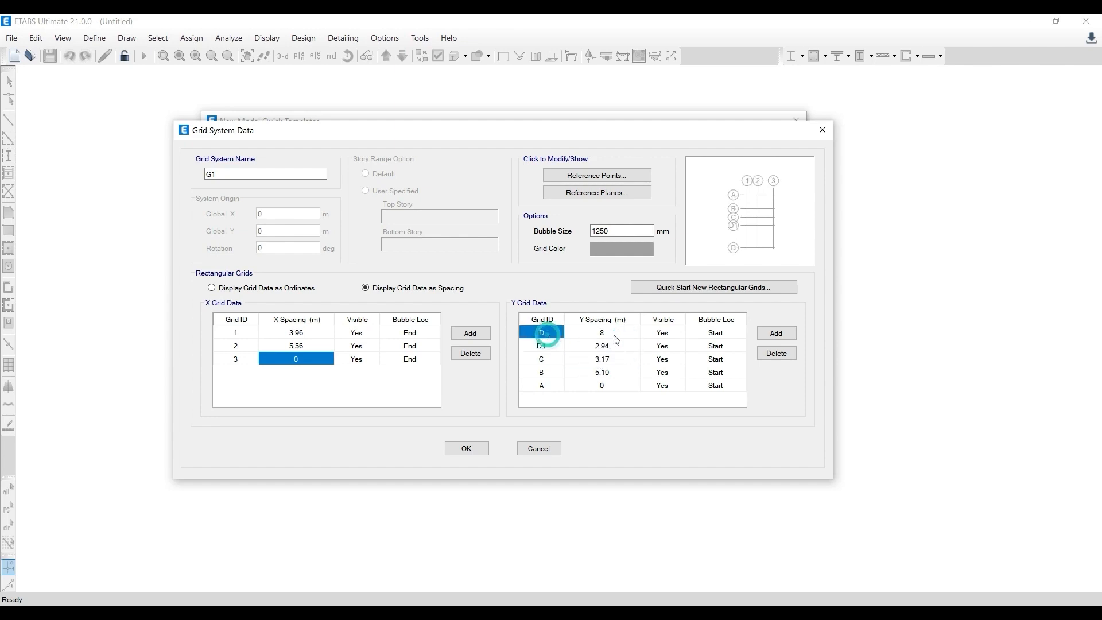
left_click(617, 336)
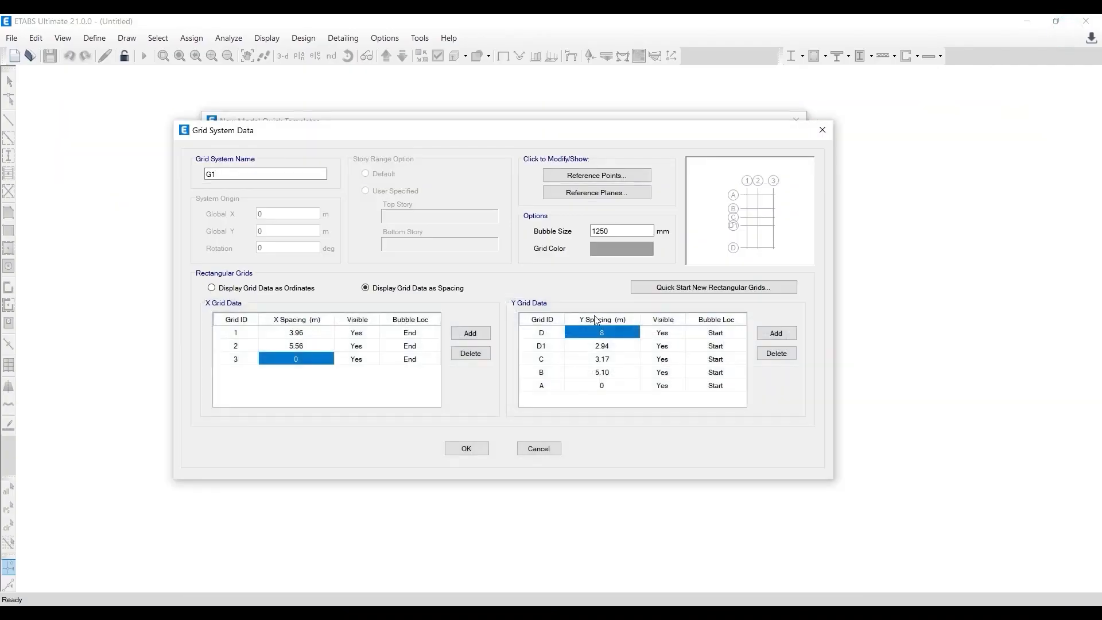
type("2")
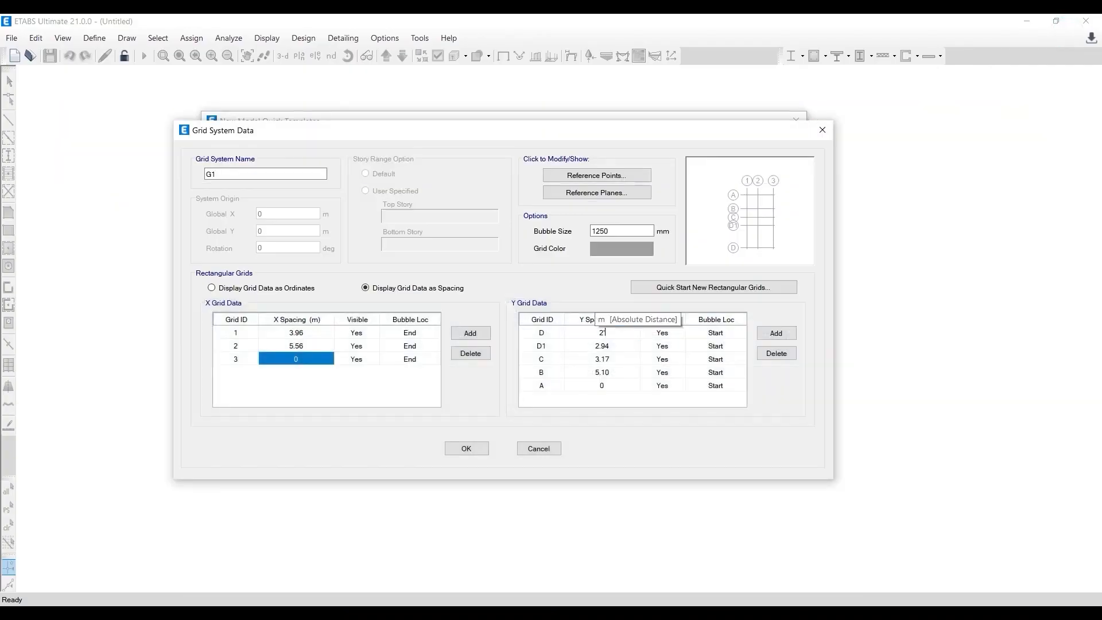
type("' 6")
key("Return")
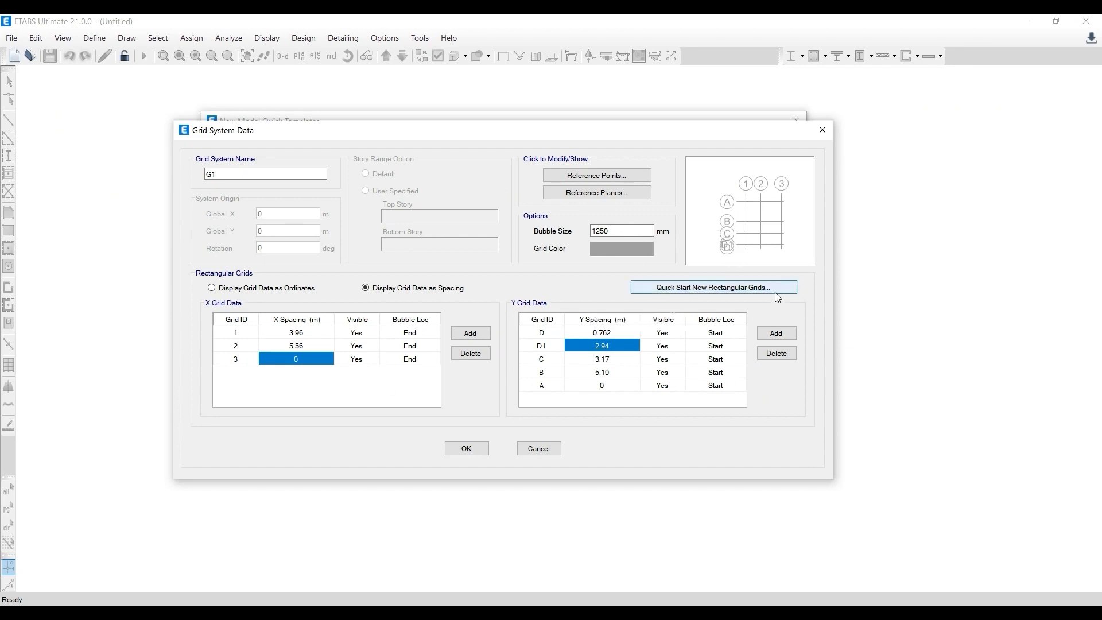
- Set the grid bubble size to 1100 mm, then accept the grid data and create the Grid Only model
left_click(631, 229)
double_click(605, 231)
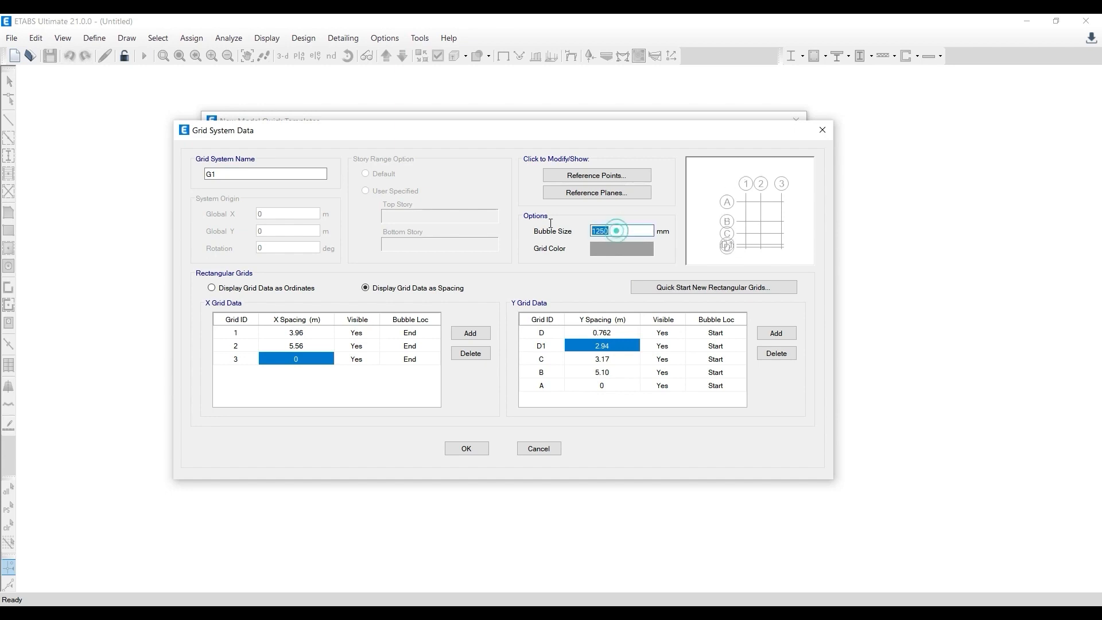
type("1100")
left_click(602, 372)
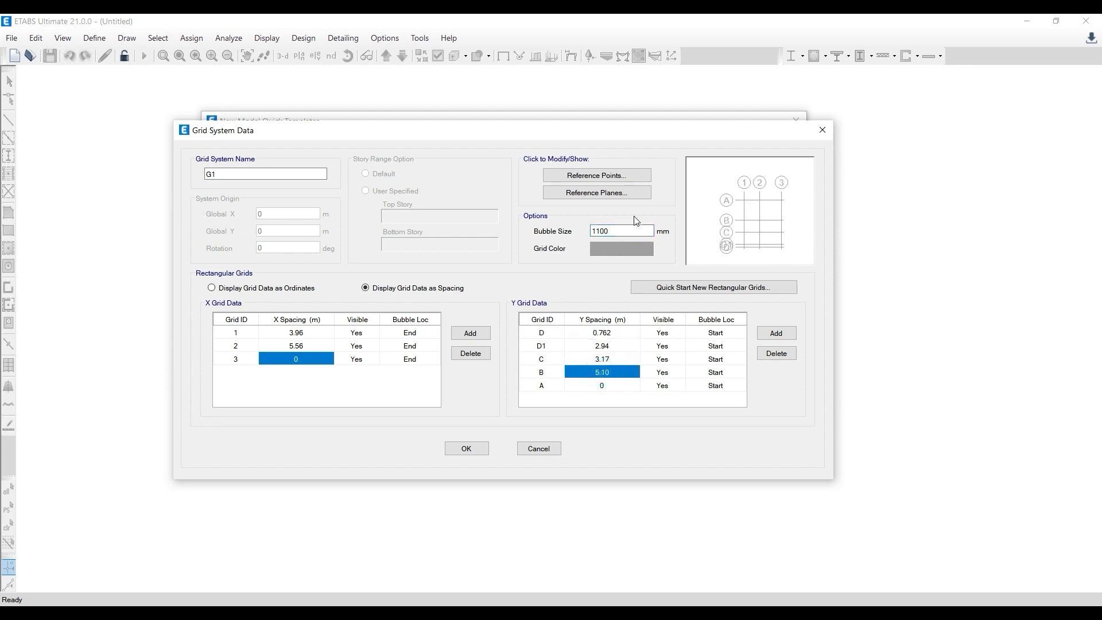
left_click(469, 450)
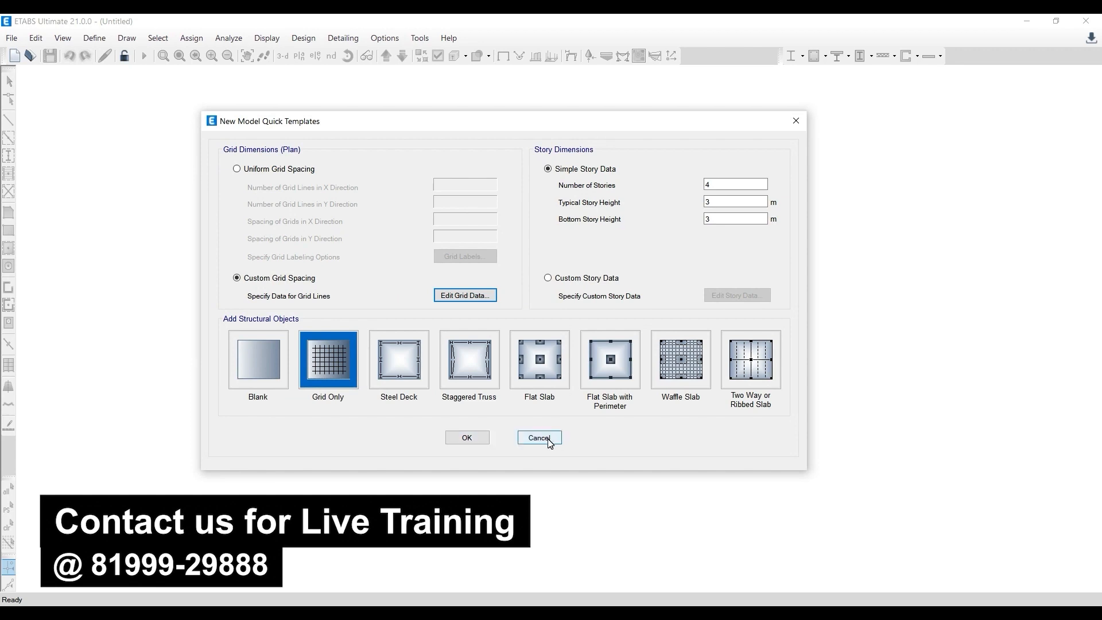
left_click_drag(435, 123, 422, 126)
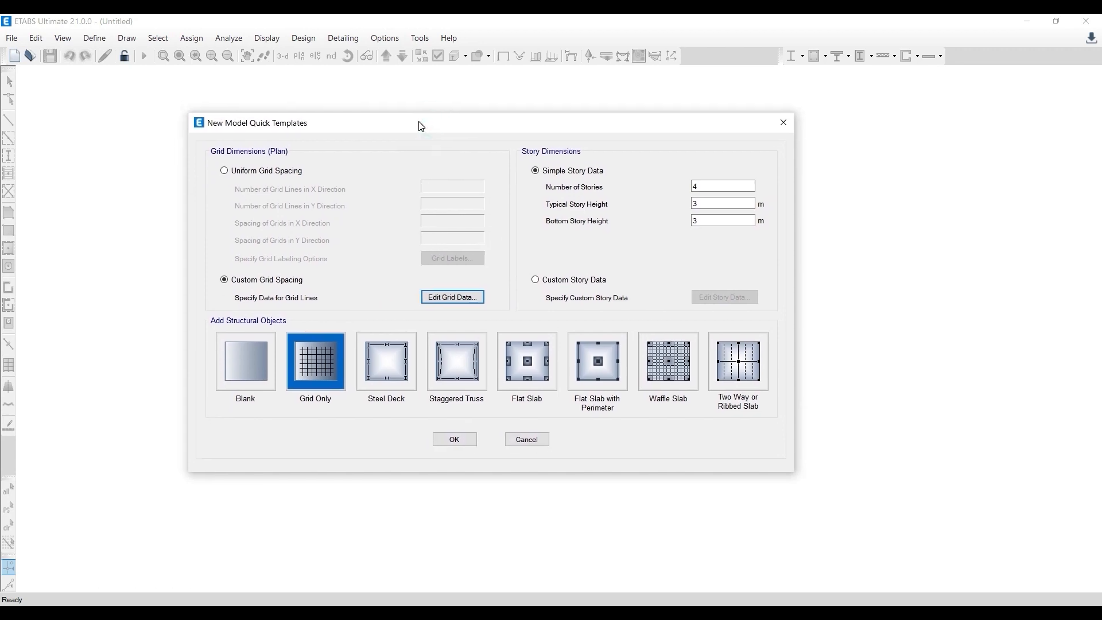
left_click(457, 441)
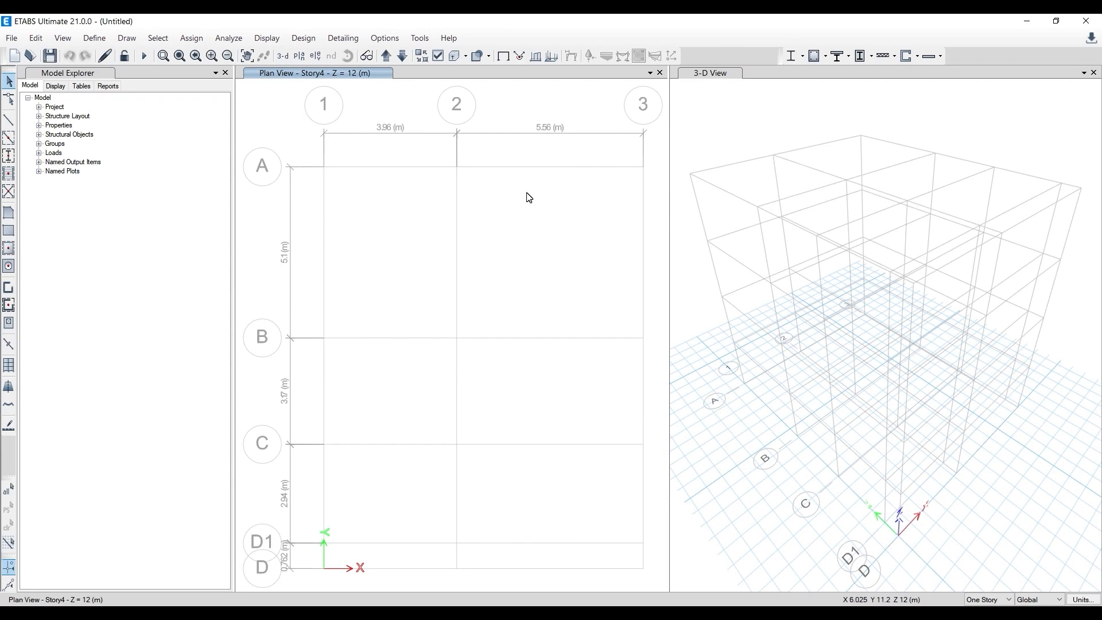
- Open the material definitions and inspect the property data of the M30 concrete without changing it
left_click(95, 37)
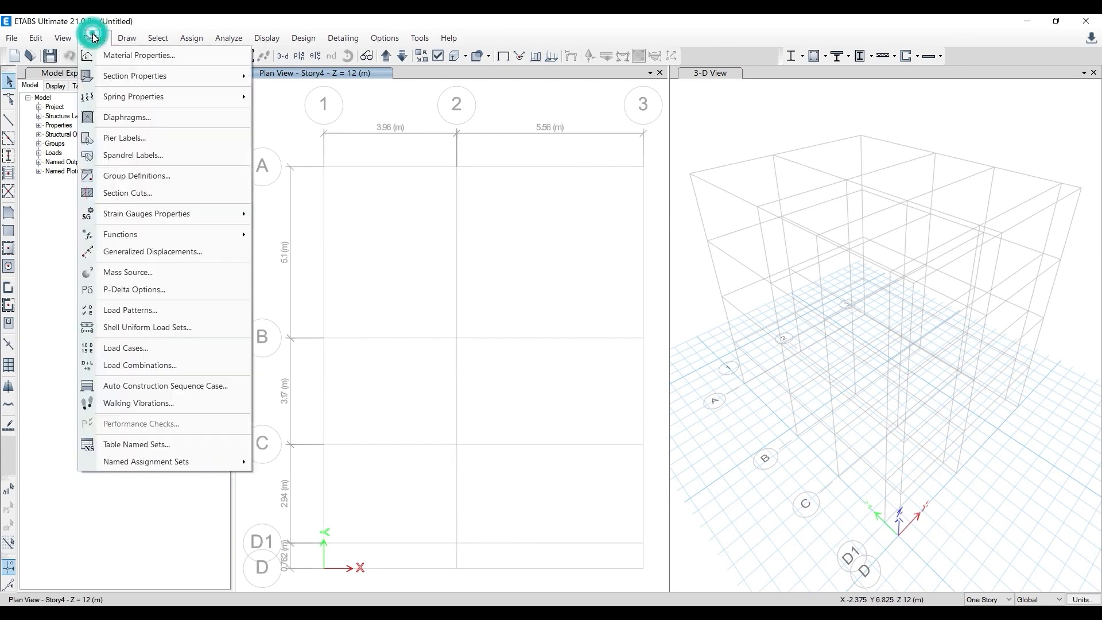
left_click(120, 57)
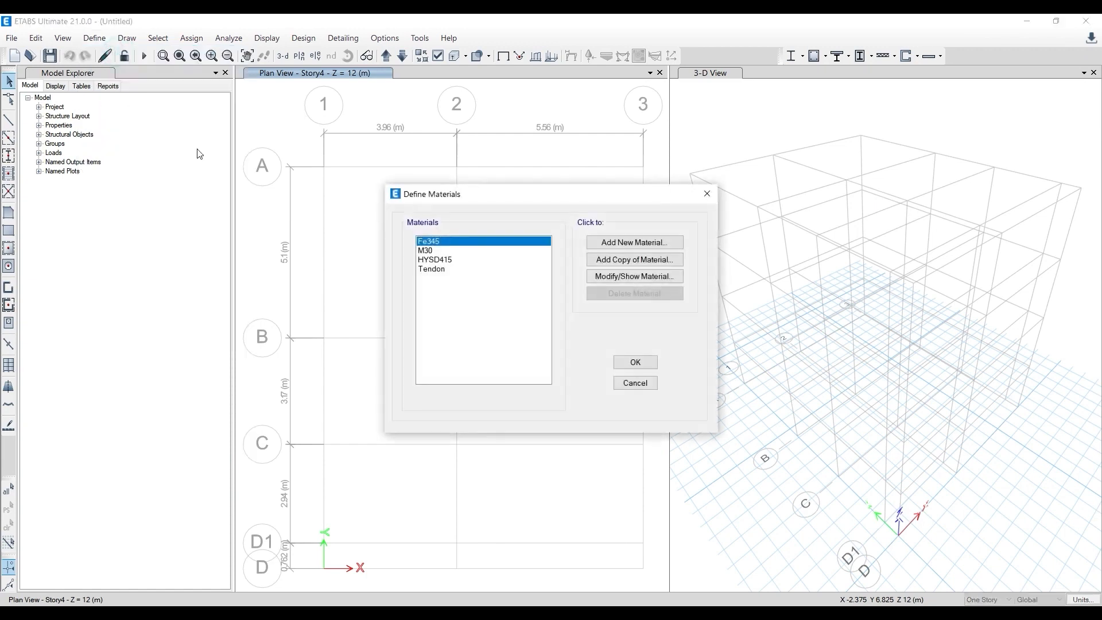
left_click(440, 259)
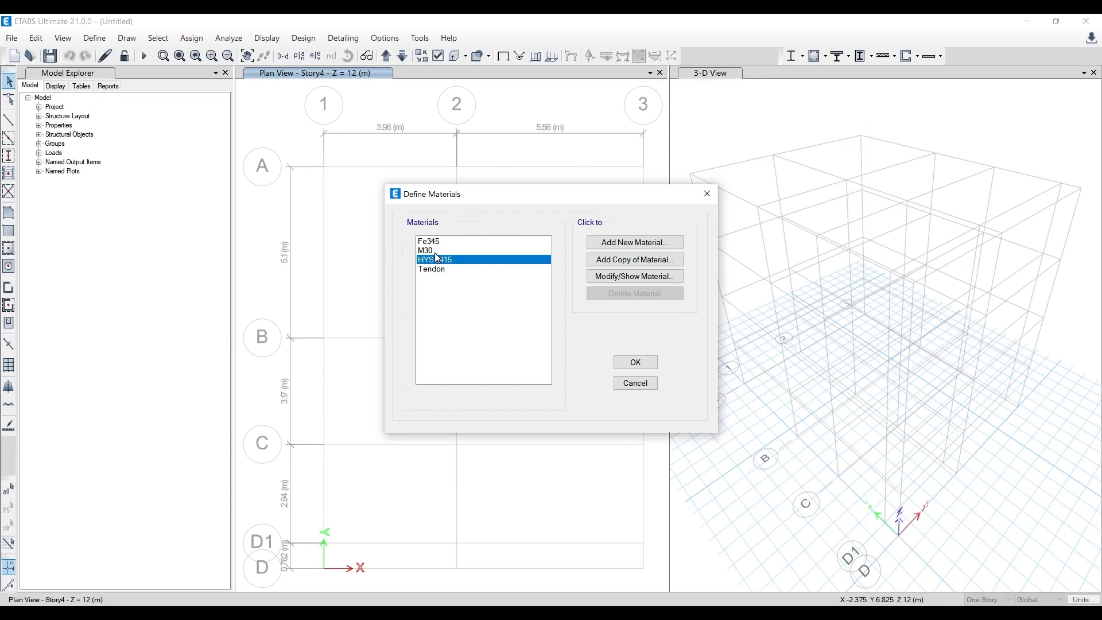
left_click(432, 251)
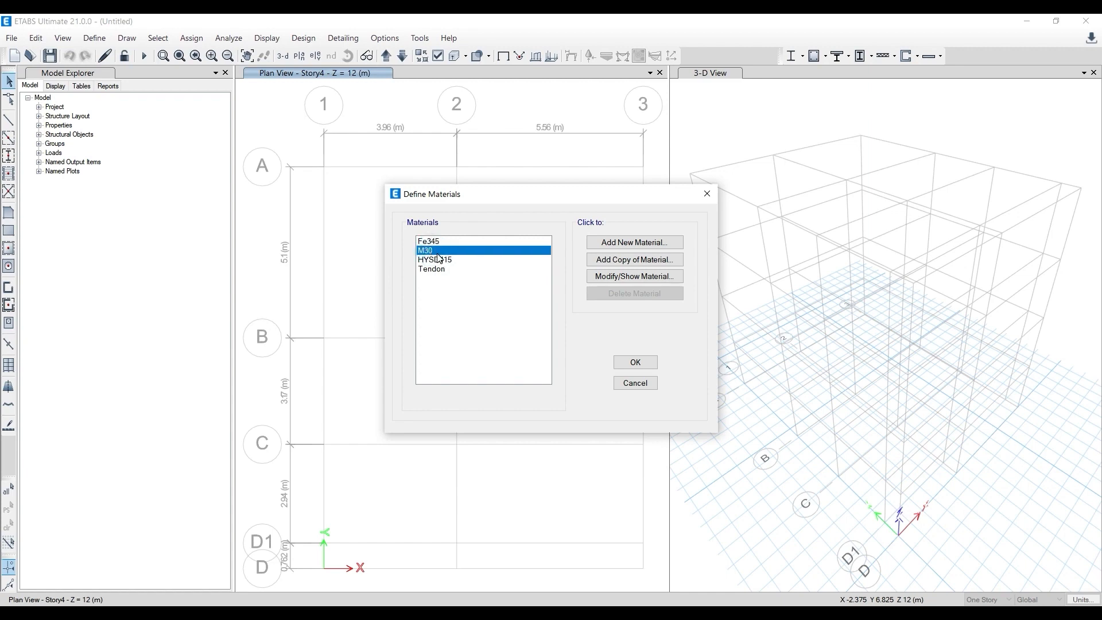
left_click(447, 263)
left_click_drag(455, 197, 407, 178)
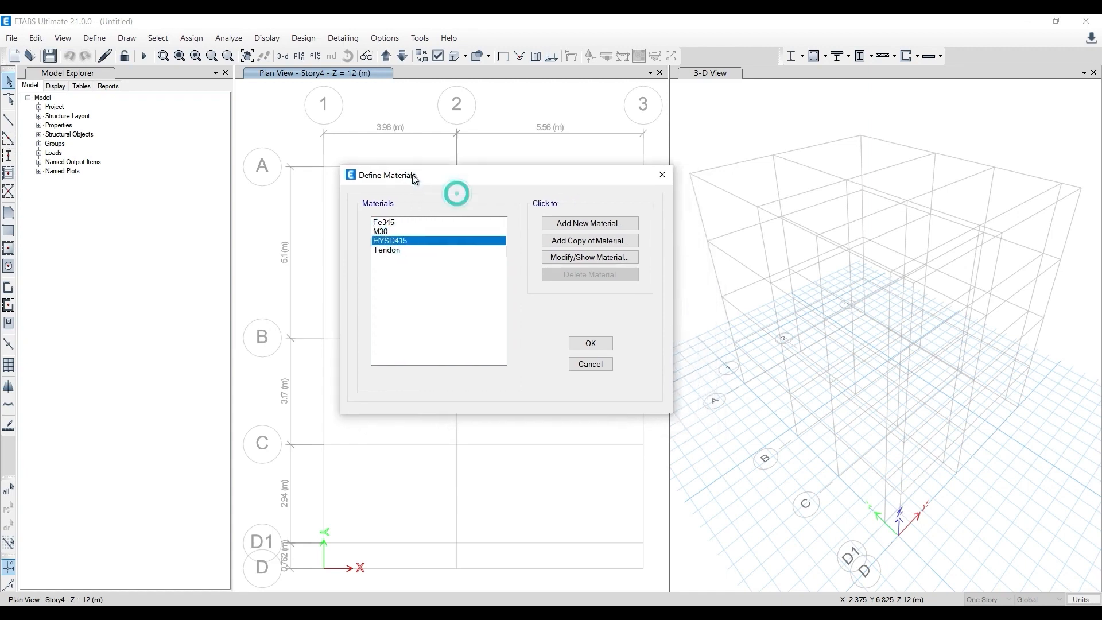
left_click(382, 232)
left_click(385, 241)
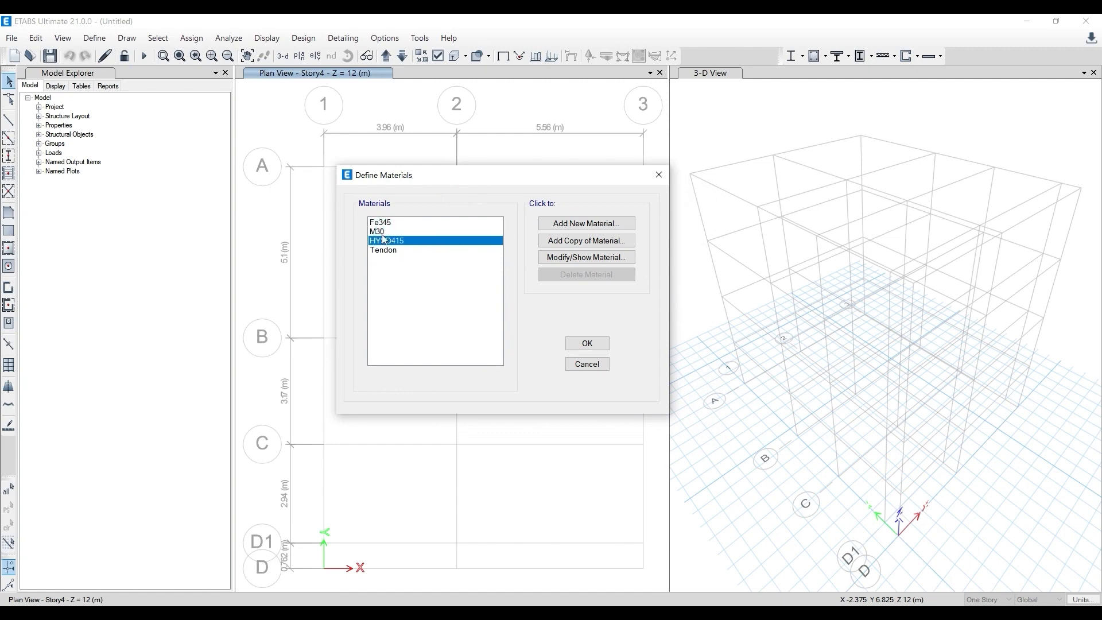
left_click(379, 233)
left_click(556, 258)
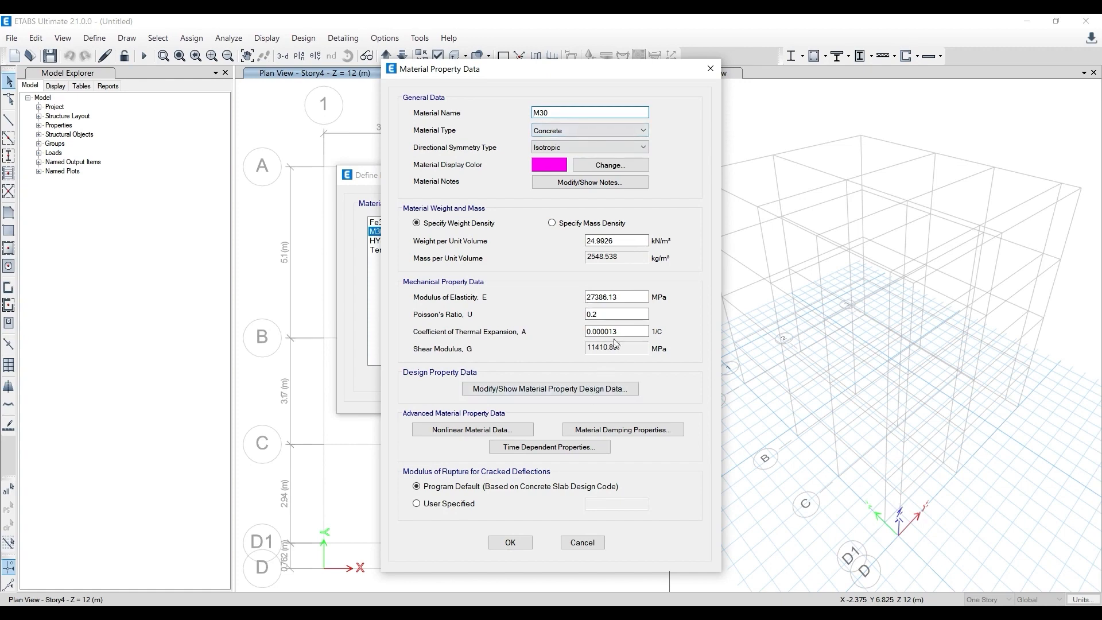
left_click(711, 68)
left_click(394, 251)
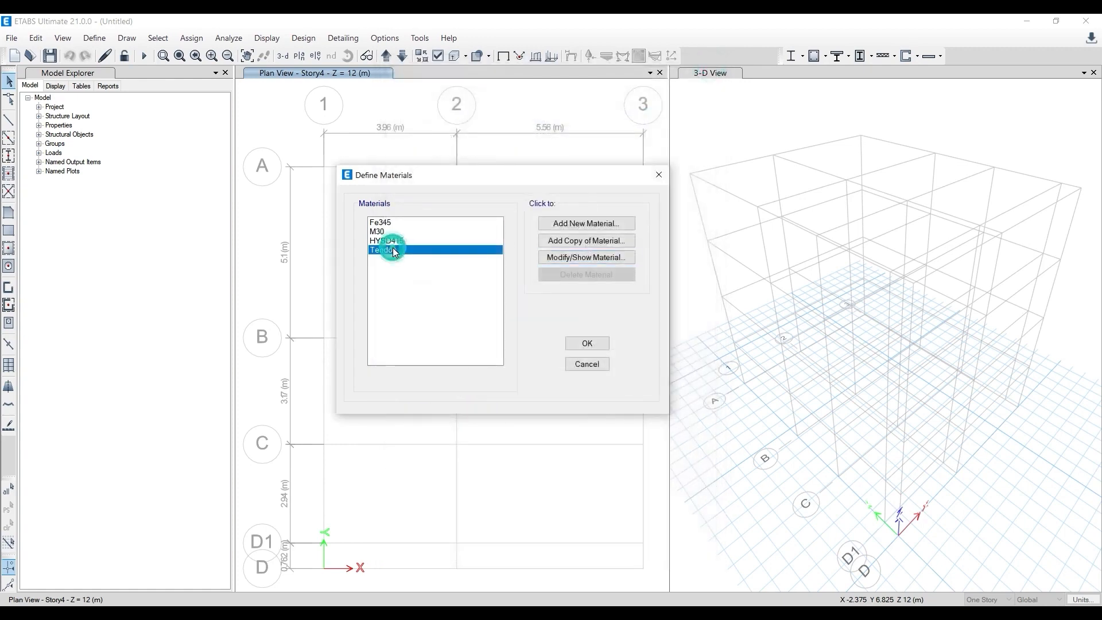
left_click(384, 223)
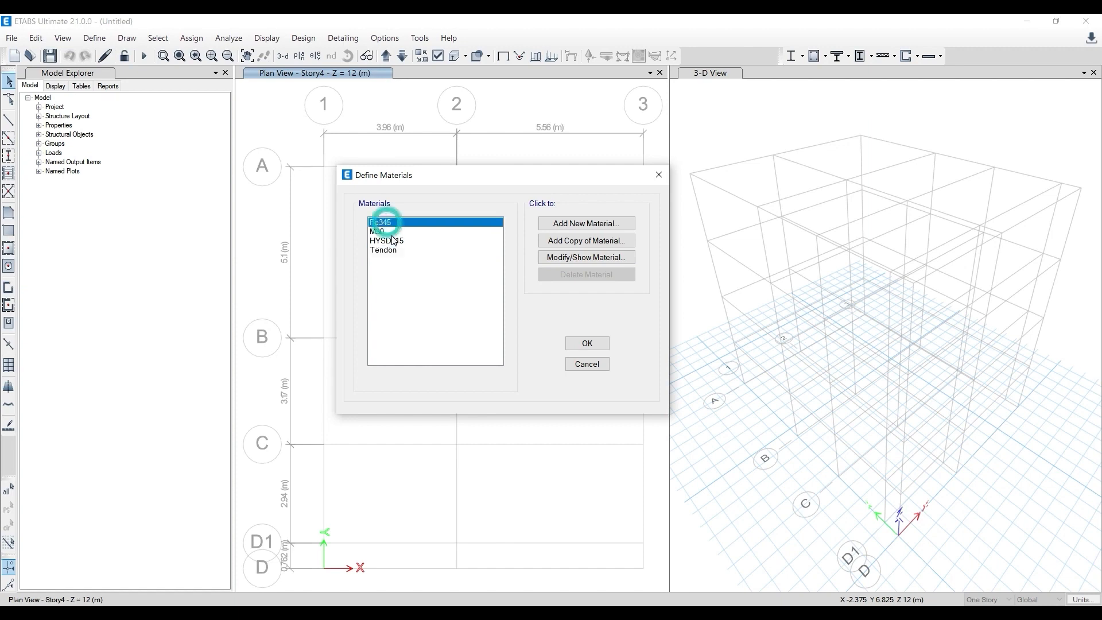
left_click(396, 232)
left_click(399, 242)
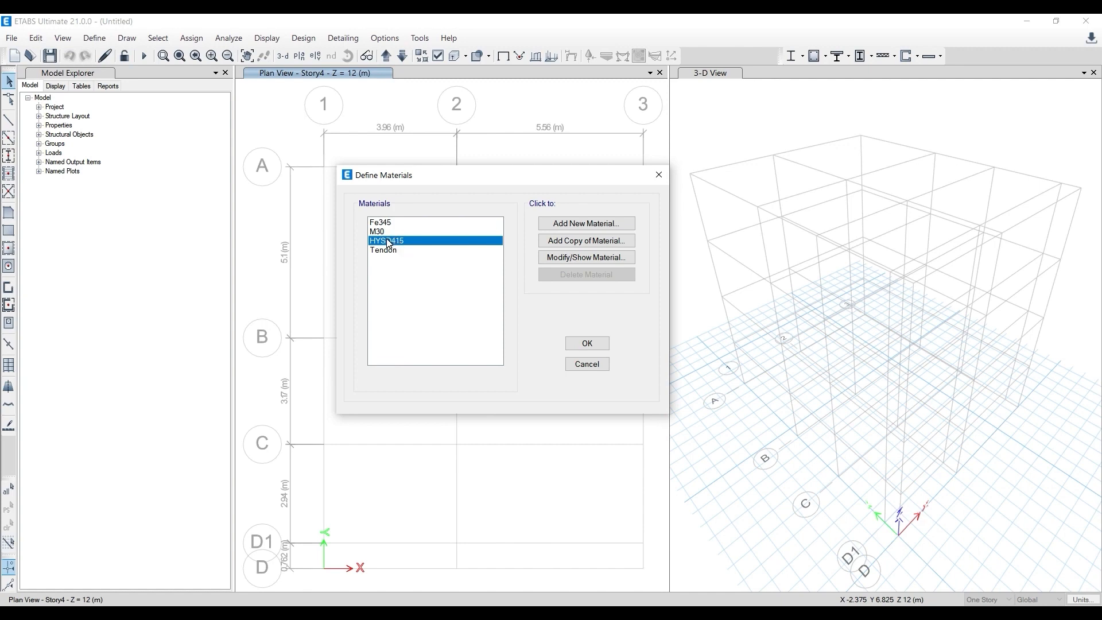
left_click(383, 232)
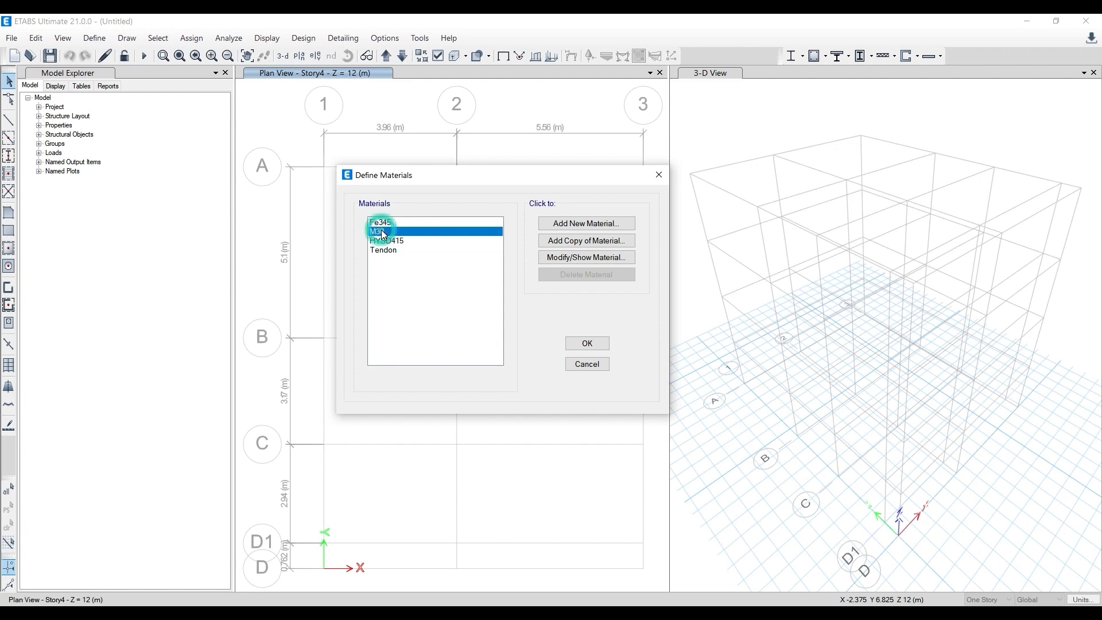
- Add a rebar material for region India, standard Indian, grade HYSD Grade 550, and accept the material definitions
left_click(574, 224)
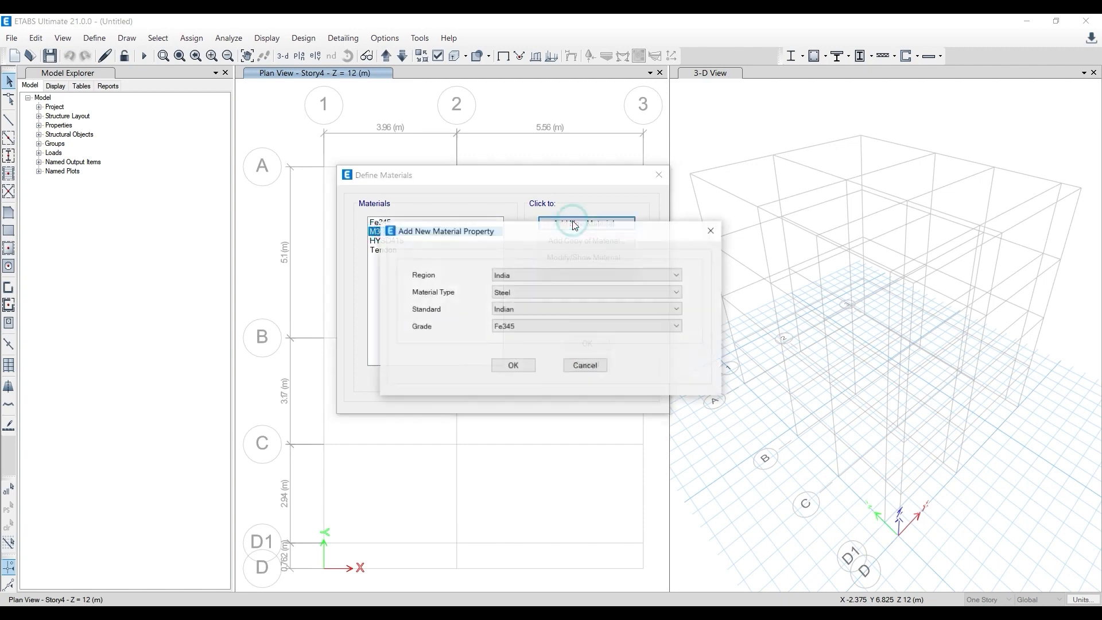
left_click(530, 277)
left_click(500, 254)
left_click(520, 292)
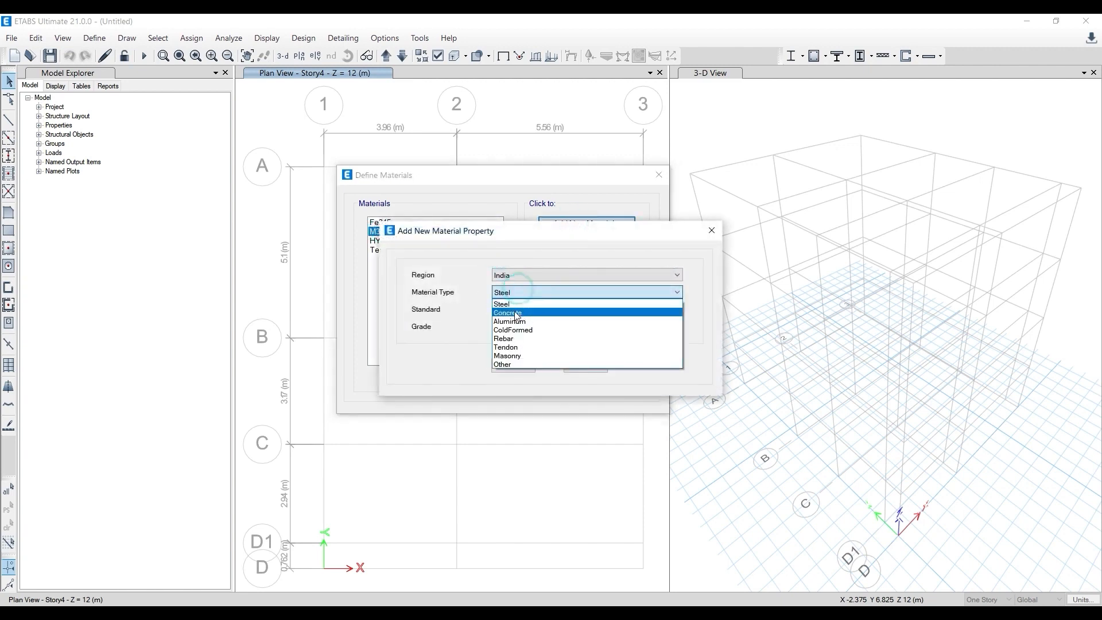
left_click(510, 338)
left_click(522, 310)
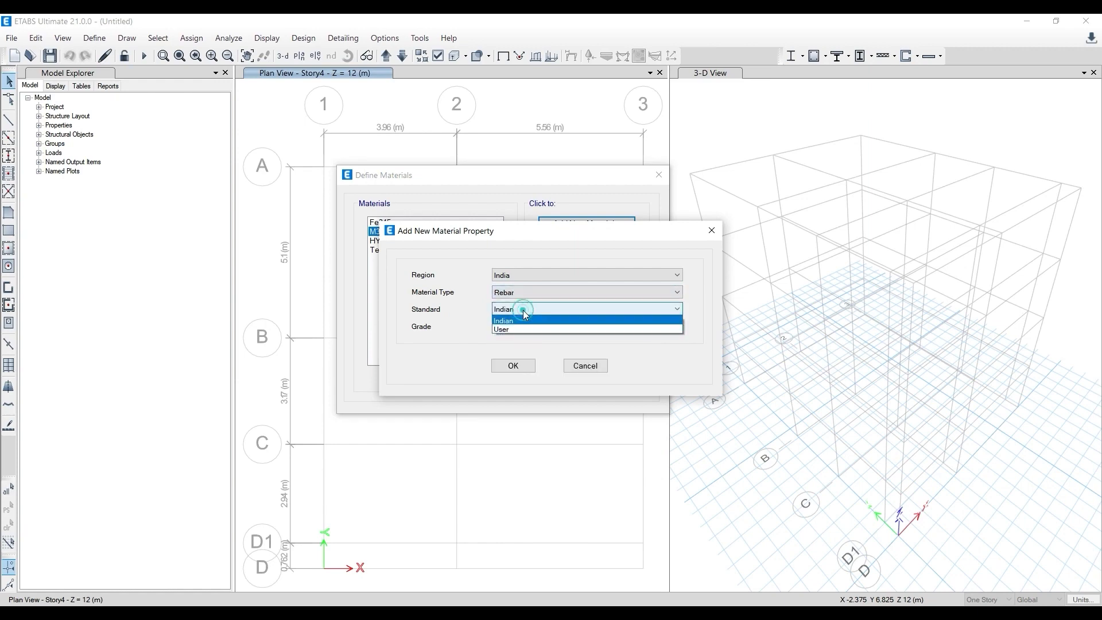
left_click(468, 308)
left_click(495, 325)
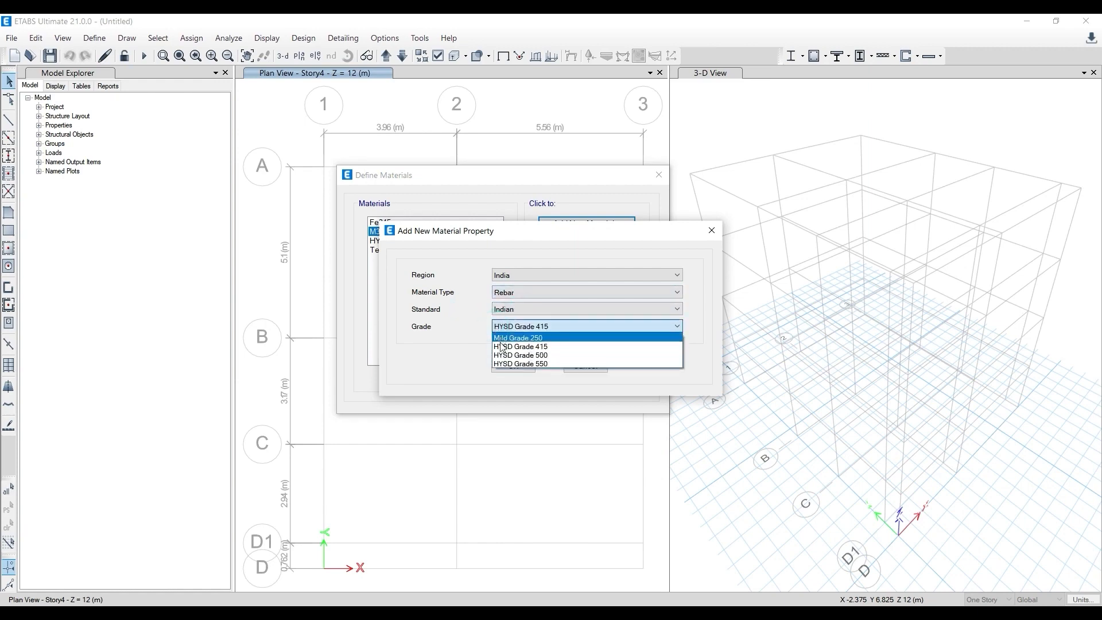
left_click(520, 345)
left_click(515, 371)
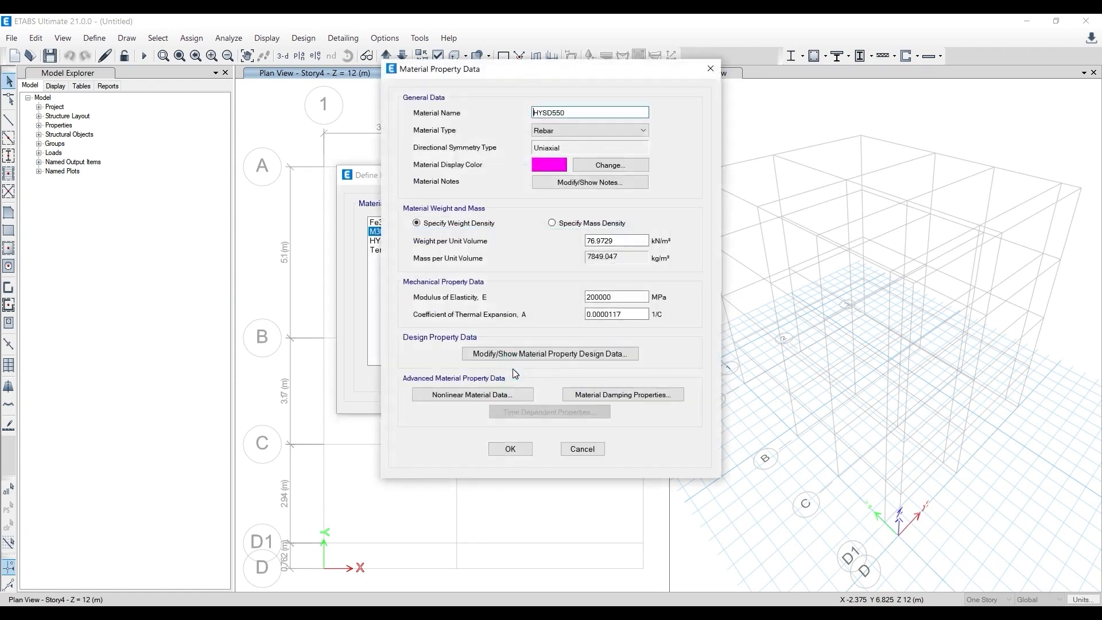
left_click(509, 449)
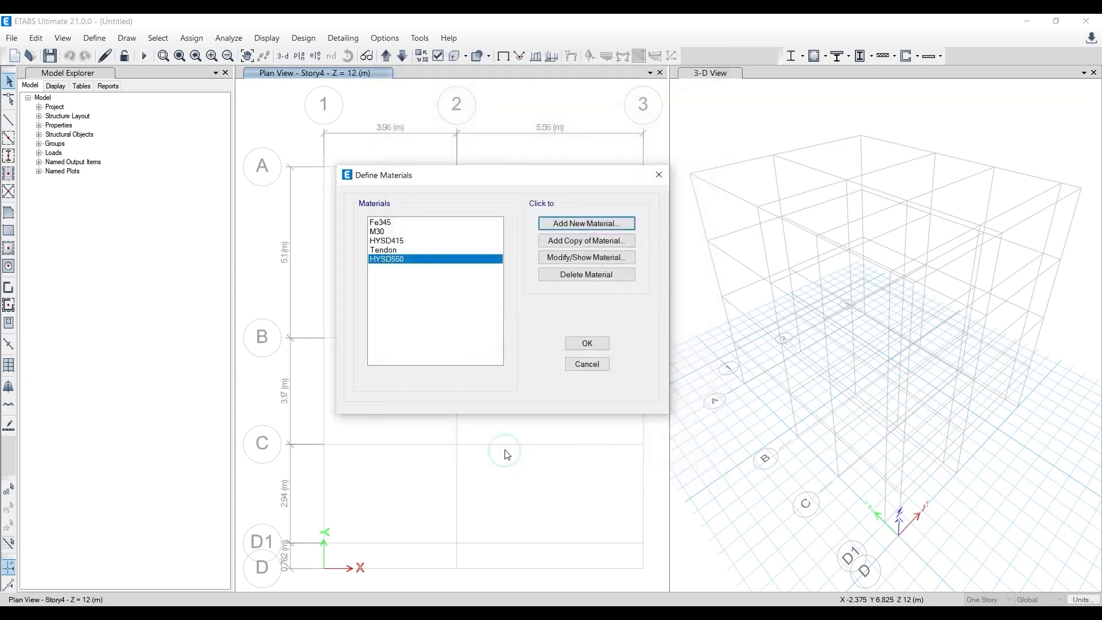
left_click(588, 344)
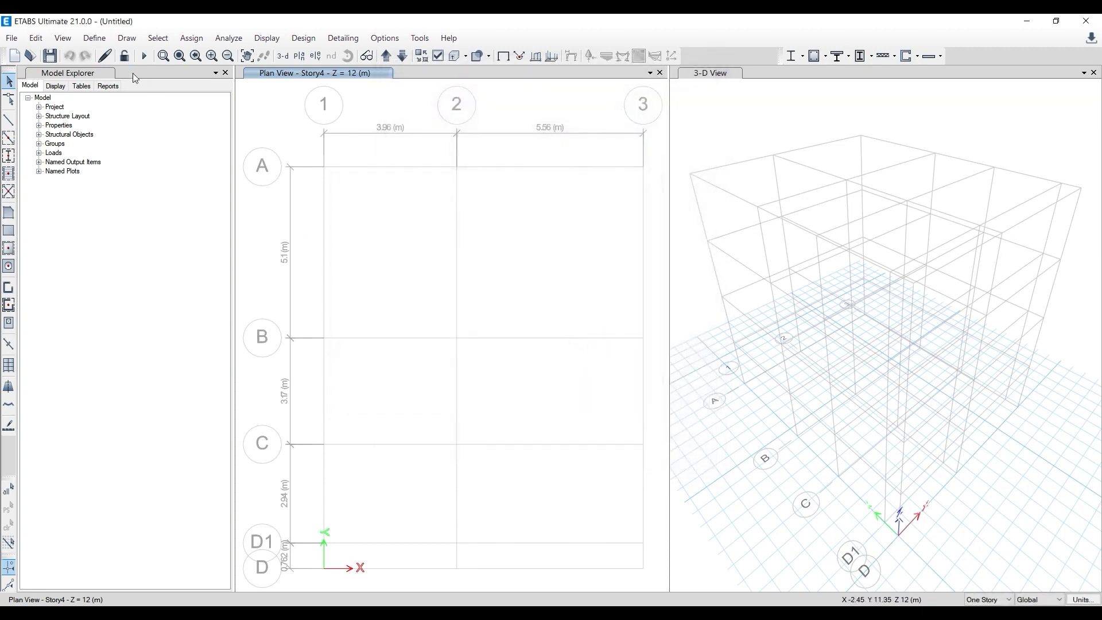
- Reopen the material definitions to check the materials list
left_click(95, 38)
left_click(123, 55)
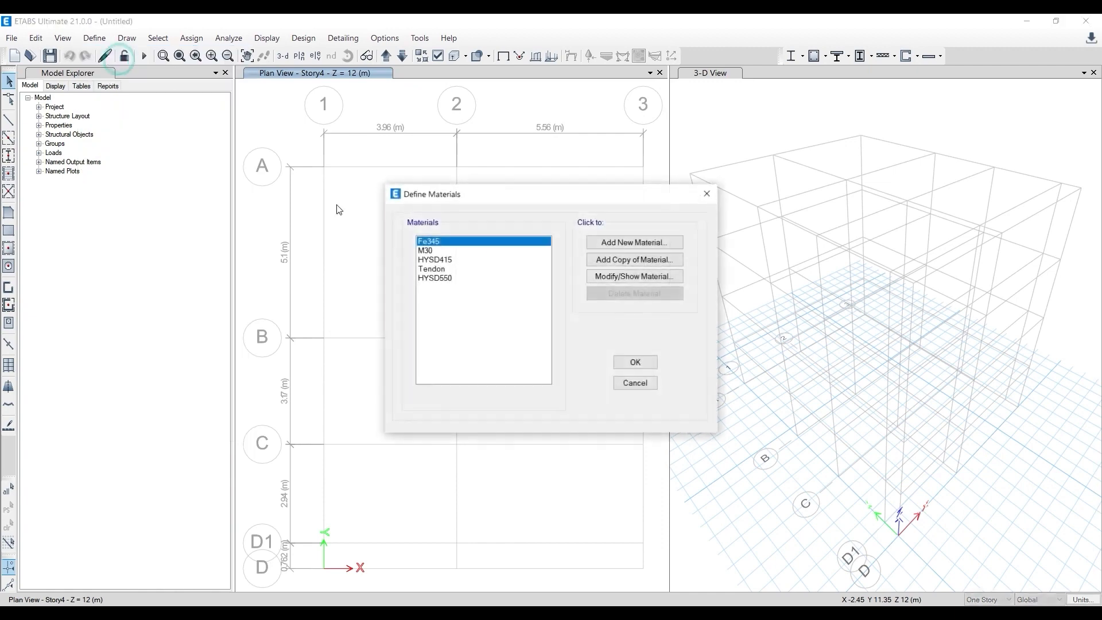
left_click_drag(516, 192, 417, 160)
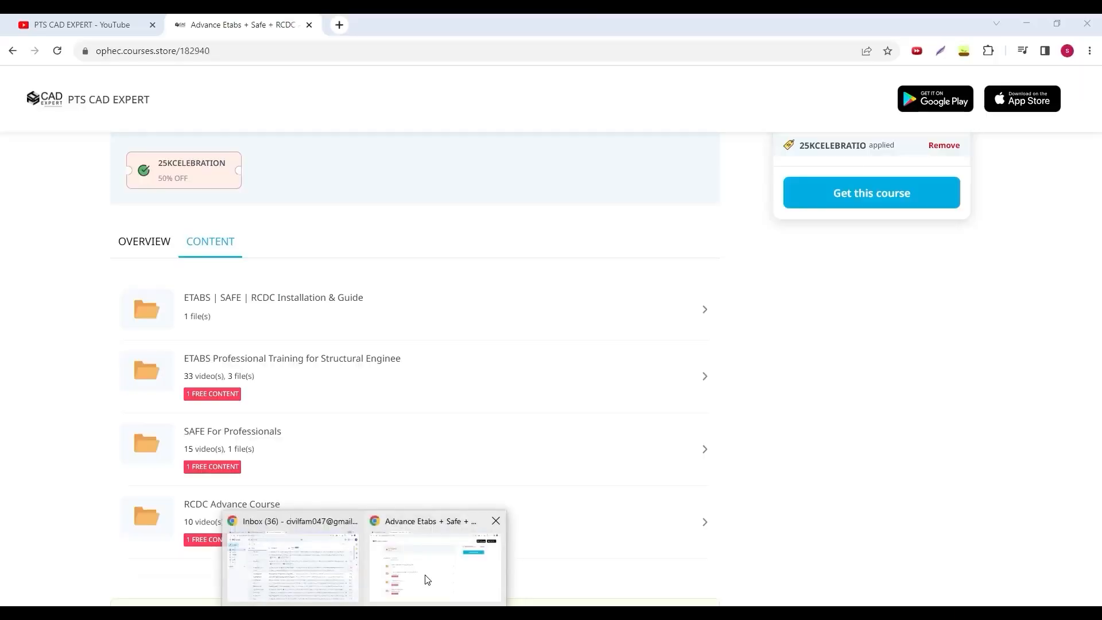
- Switch to the browser, search the PTS CAD EXPERT YouTube channel for ETABS and look through the resulting videos
left_click(425, 576)
left_click(81, 20)
scroll(536, 415, "up", 8)
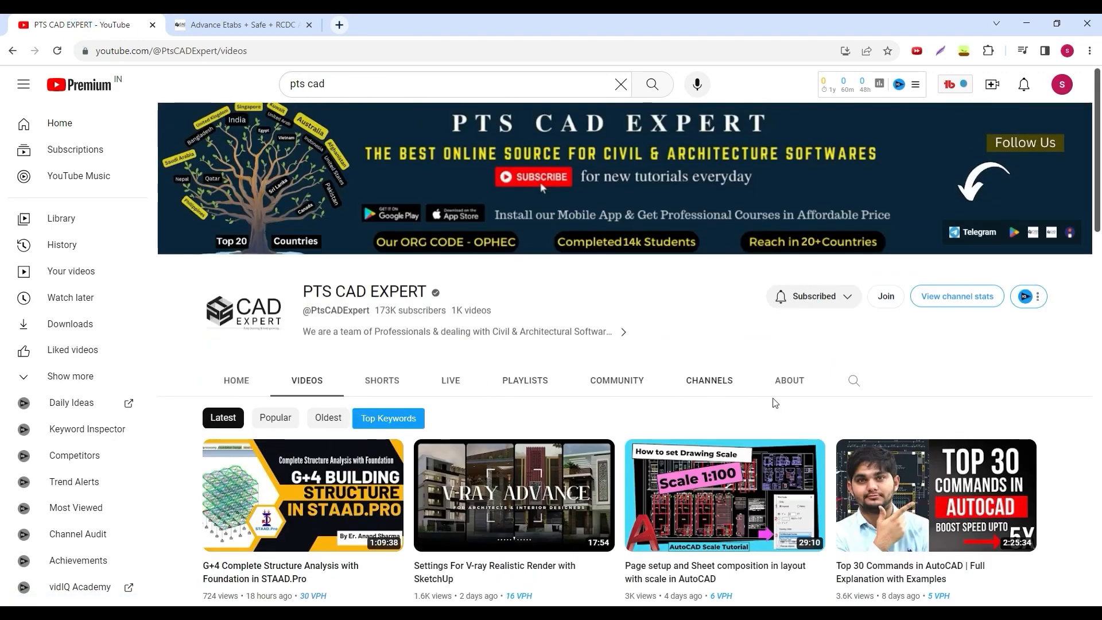
left_click(854, 381)
type("ETABS")
key("Return")
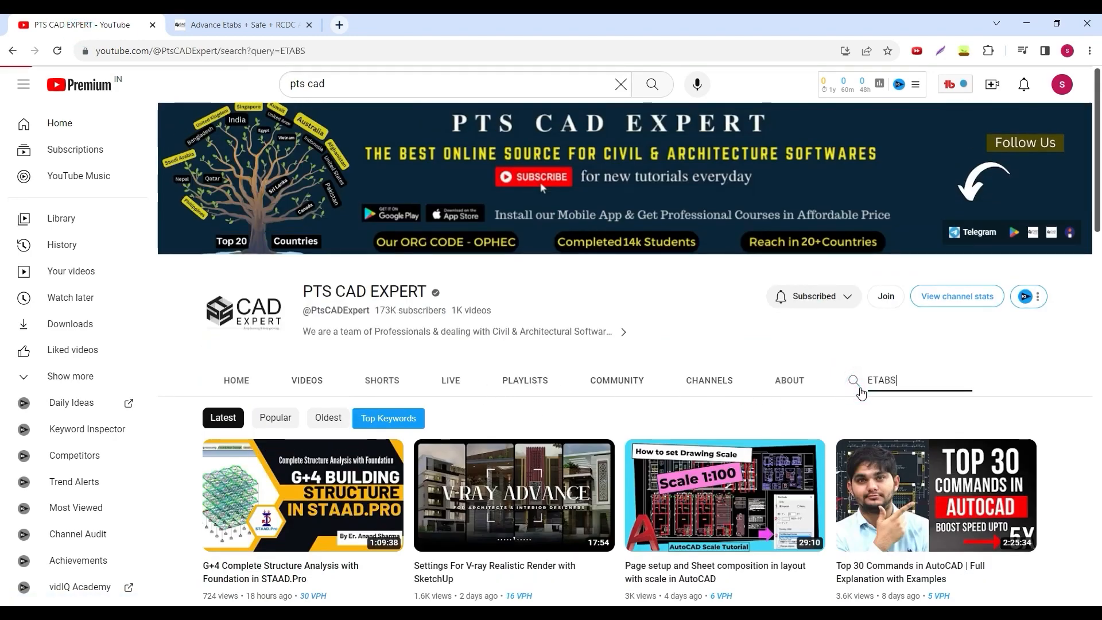
scroll(496, 464, "down", 2)
scroll(496, 464, "down", 5)
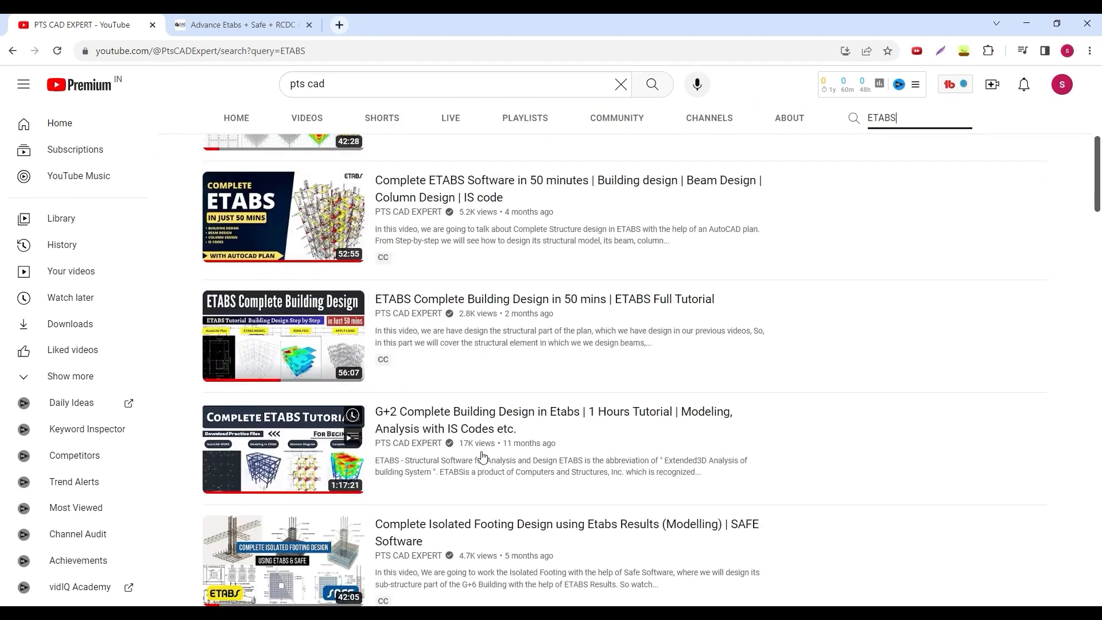
scroll(477, 367, "down", 2)
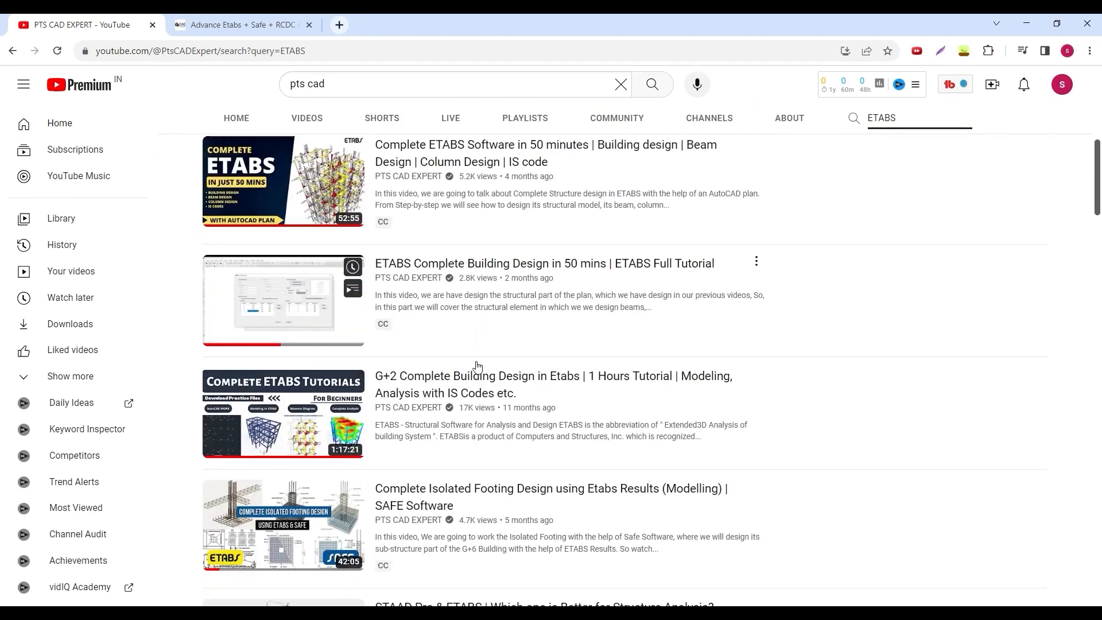
scroll(475, 601, "up", 5)
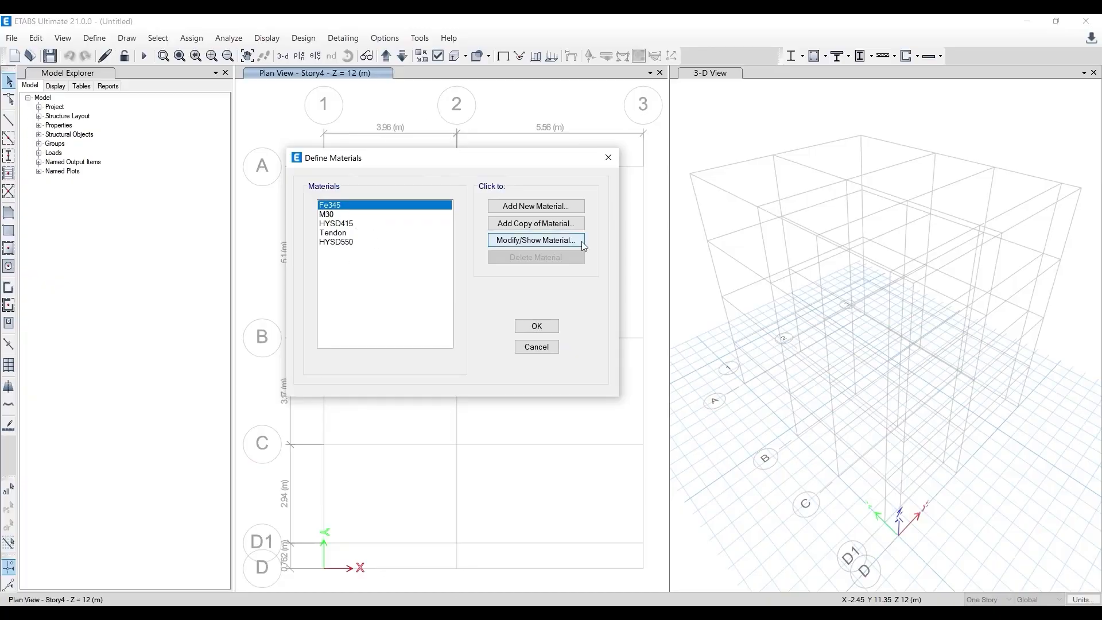
- Return to ETABS and review the rebar grades offered for a new material, leaving the material definitions without adding one
left_click_drag(419, 159, 507, 154)
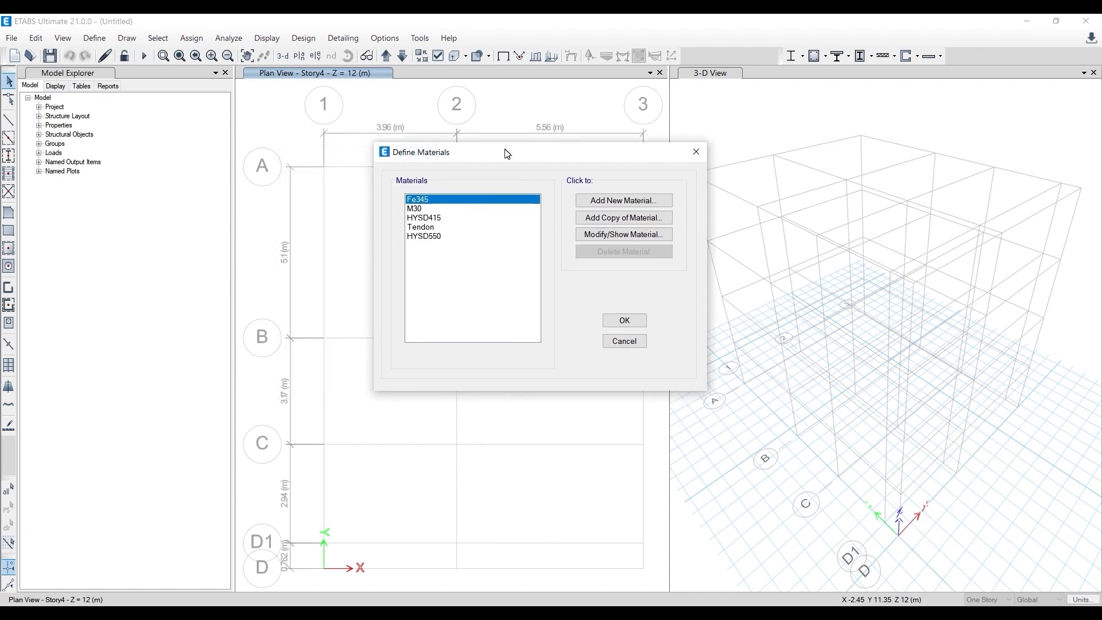
left_click(625, 320)
left_click(95, 38)
left_click(114, 56)
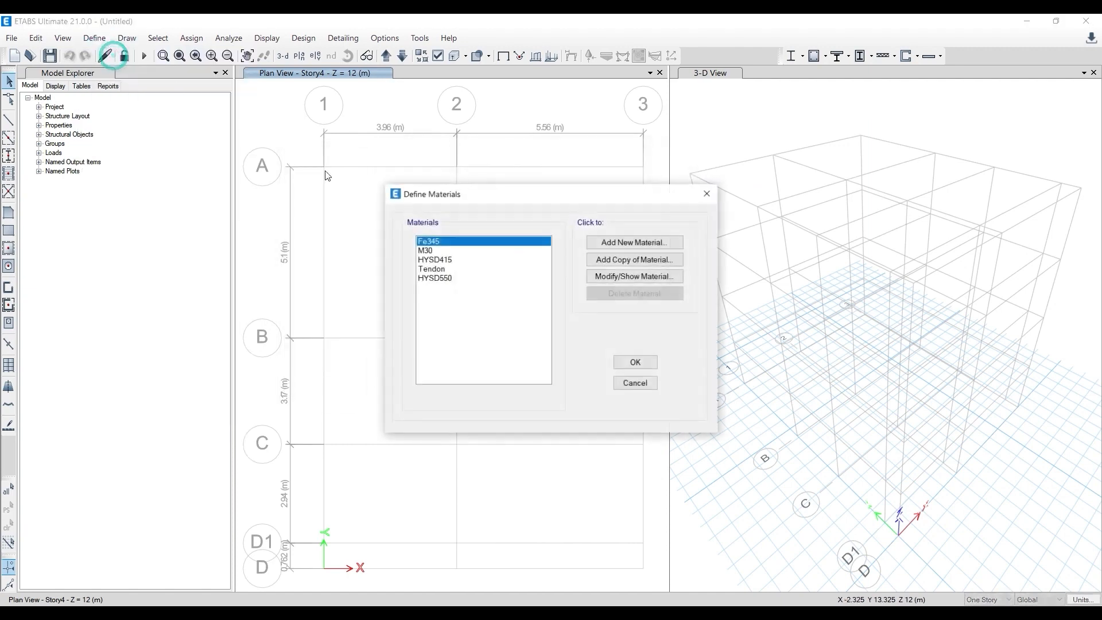
left_click(443, 279)
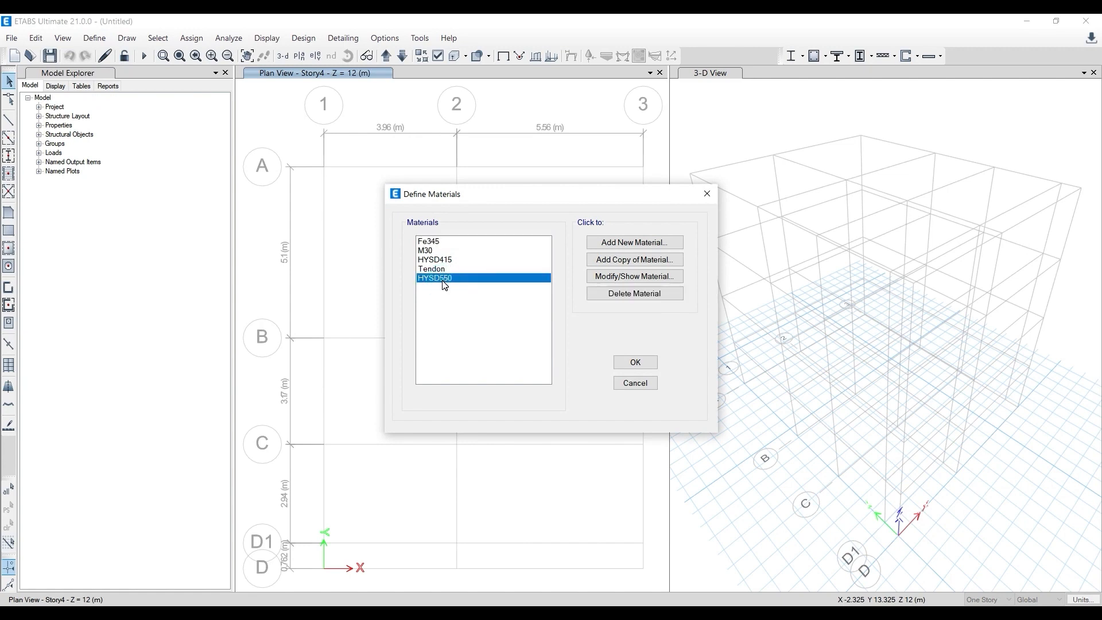
left_click(625, 243)
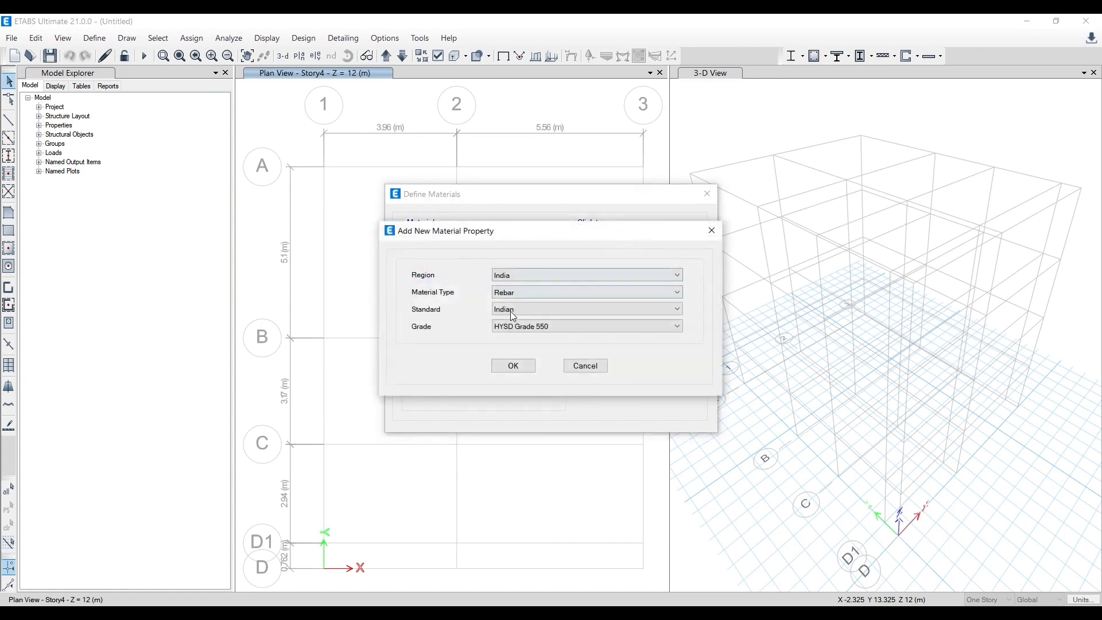
left_click(511, 292)
left_click(514, 337)
left_click(518, 326)
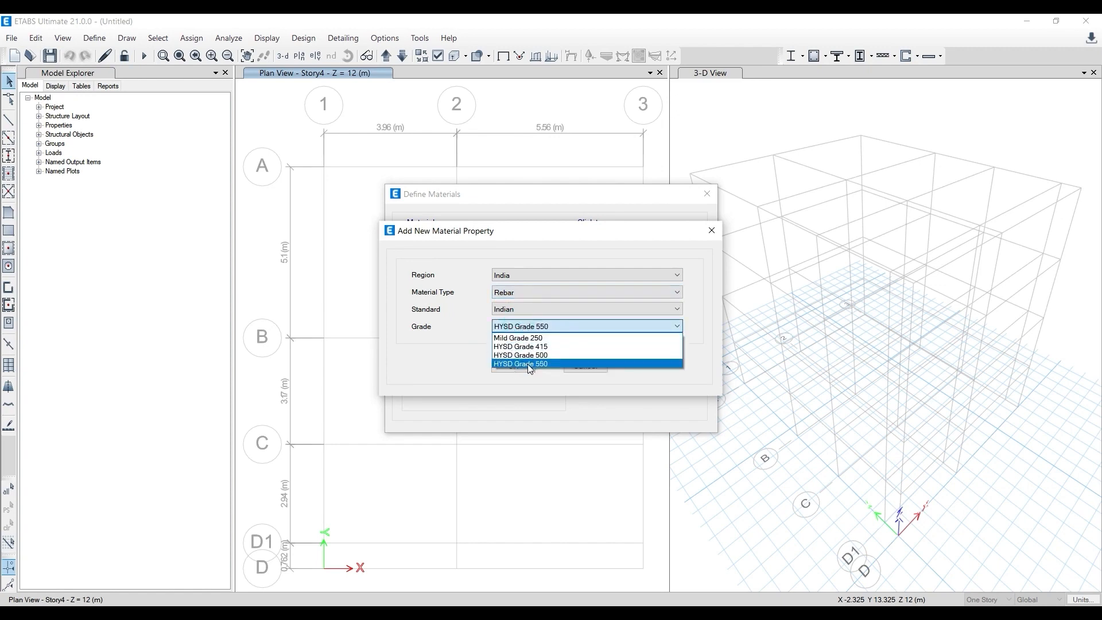
left_click(462, 356)
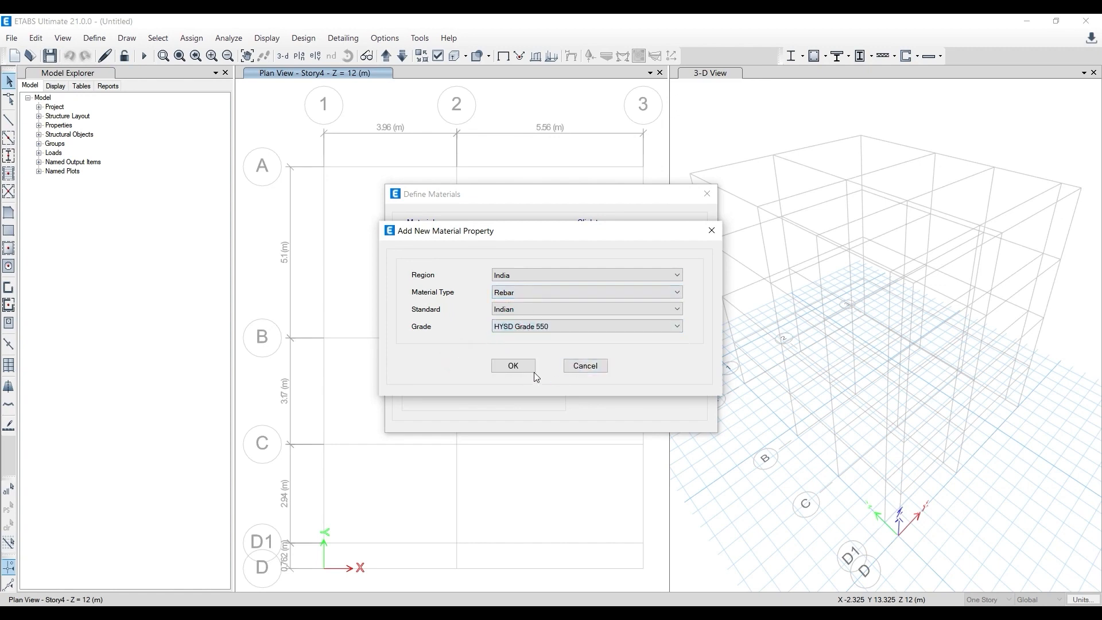
left_click(708, 236)
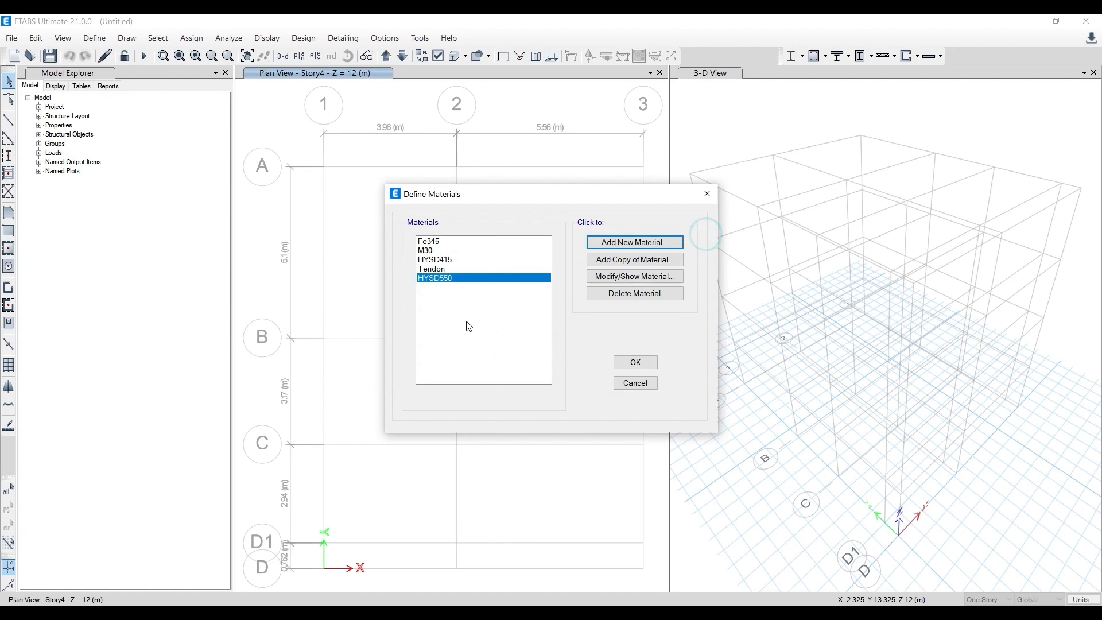
left_click(707, 194)
- Review the defined steel, concrete, rebar and tendon materials in the materials list, and close it without changes
left_click(94, 37)
left_click(111, 54)
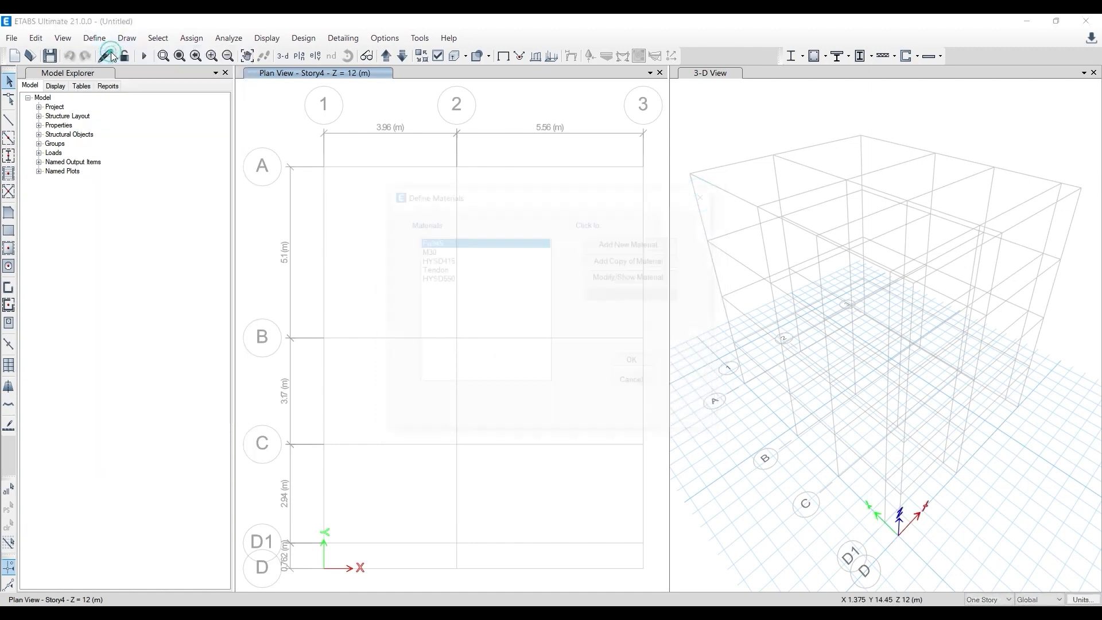
left_click(435, 259)
left_click(434, 268)
left_click(431, 259)
left_click(430, 249)
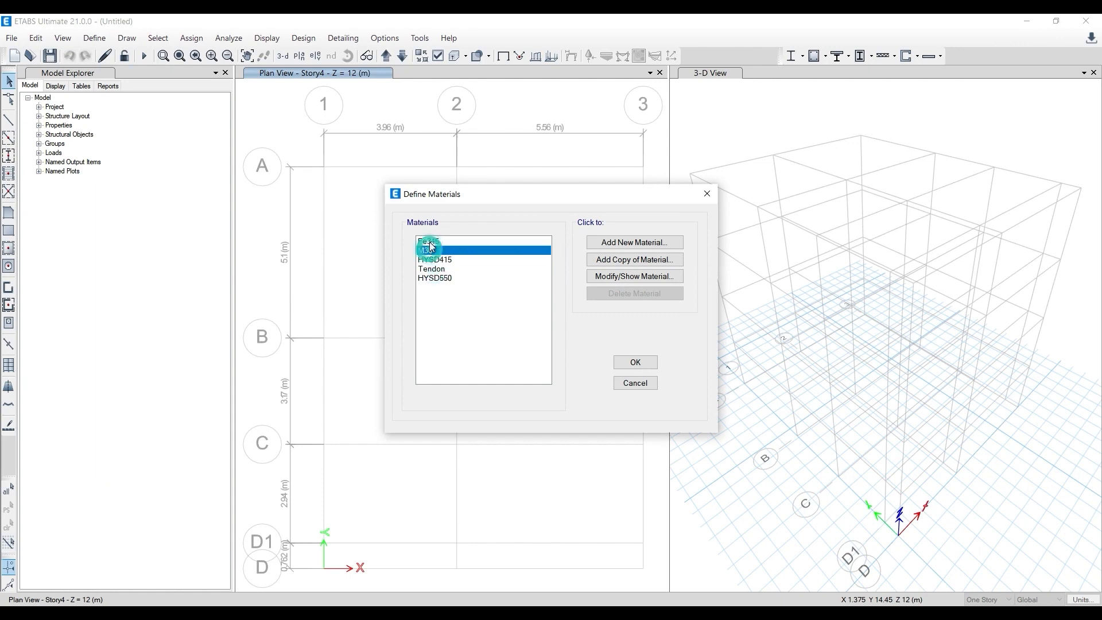
left_click(430, 241)
left_click(434, 269)
left_click(435, 259)
left_click(436, 278)
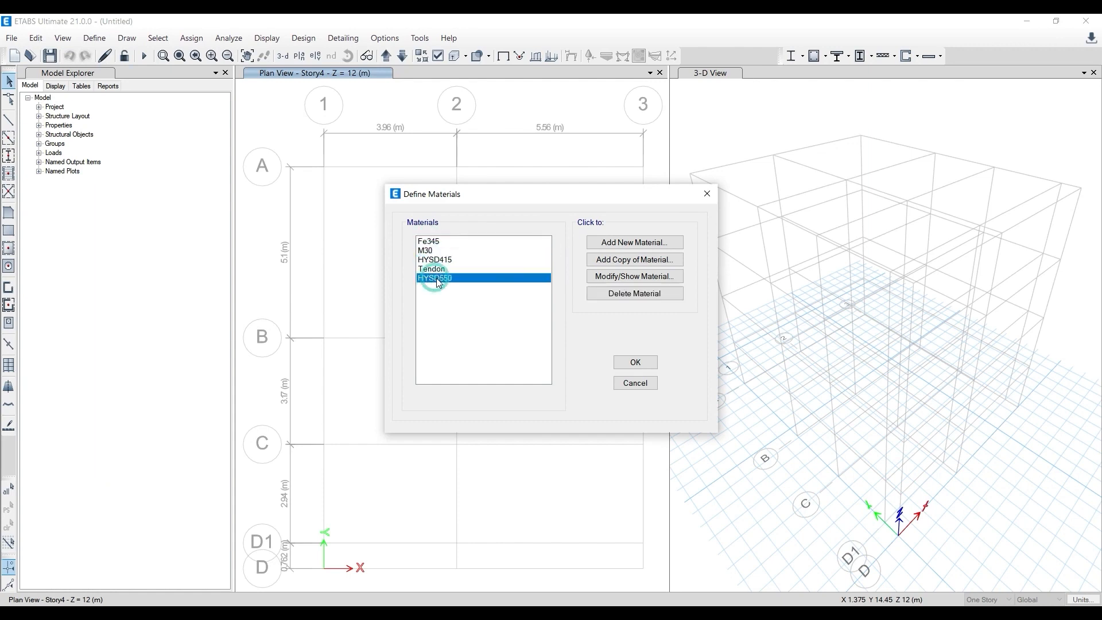
left_click(442, 261)
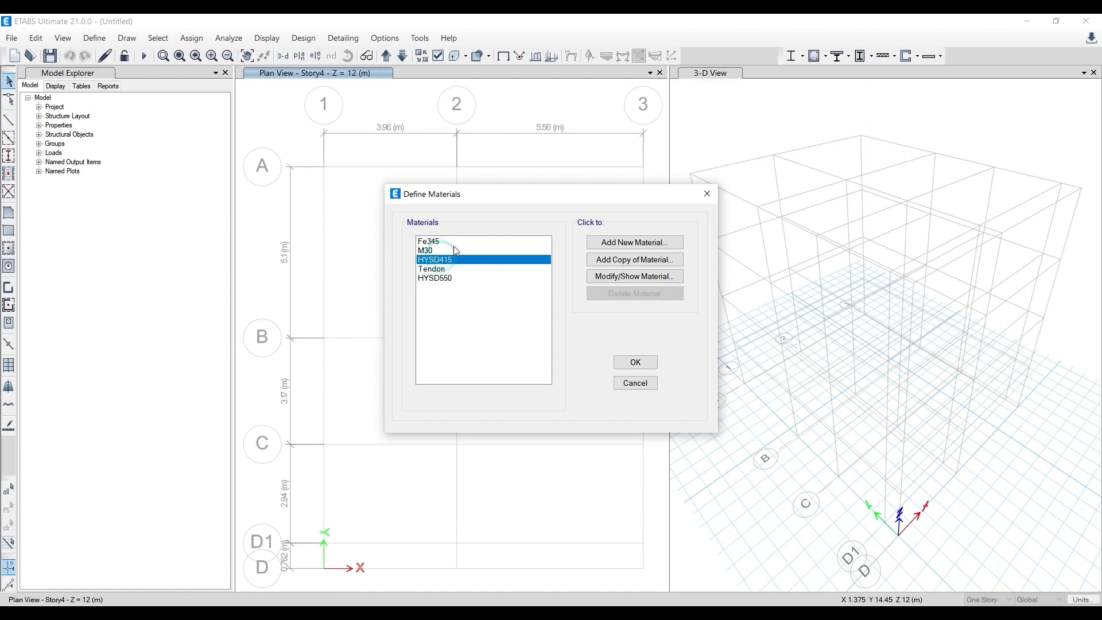
left_click(707, 194)
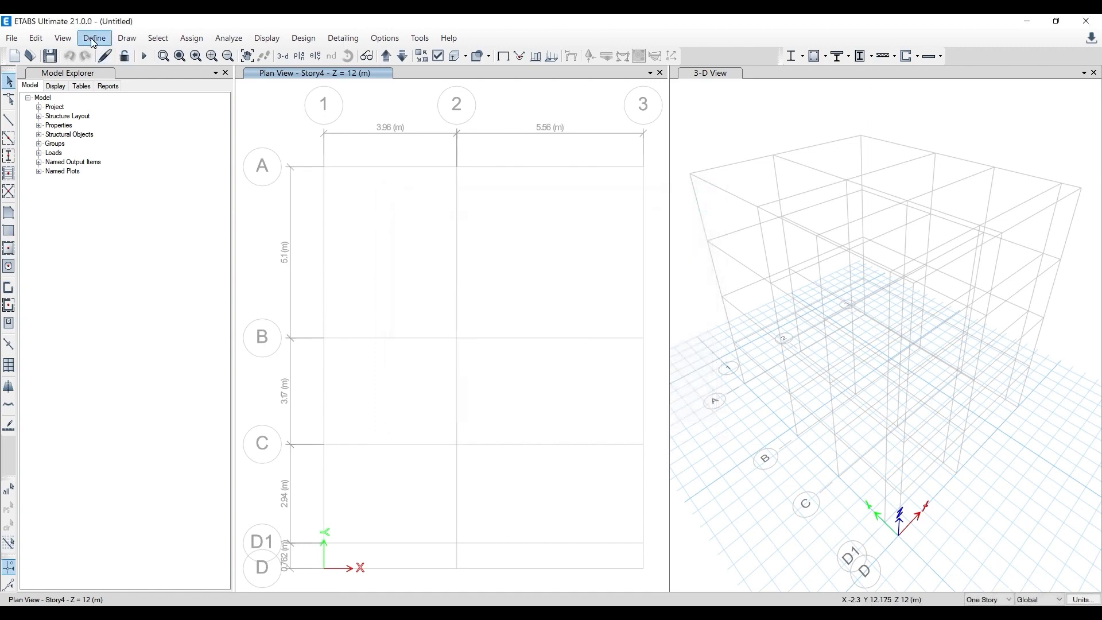
- Start saving the model and create a folder named Project Etabs 21 inside Downloads > Doubt etabs pts cad
key("ctrl+s")
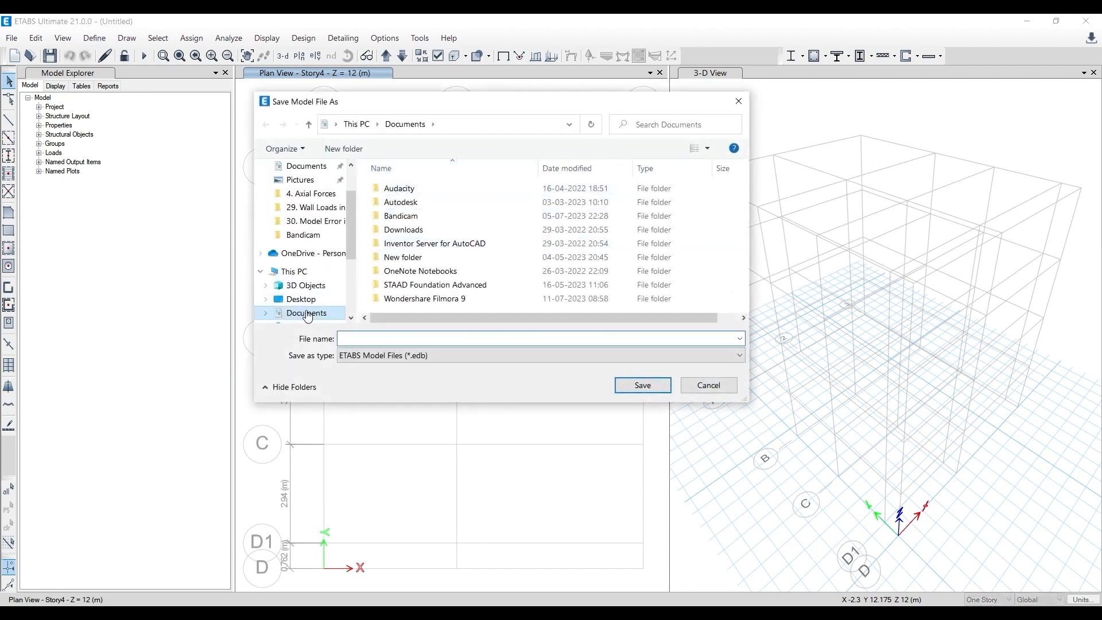
scroll(290, 253, "up", 1)
left_click(306, 179)
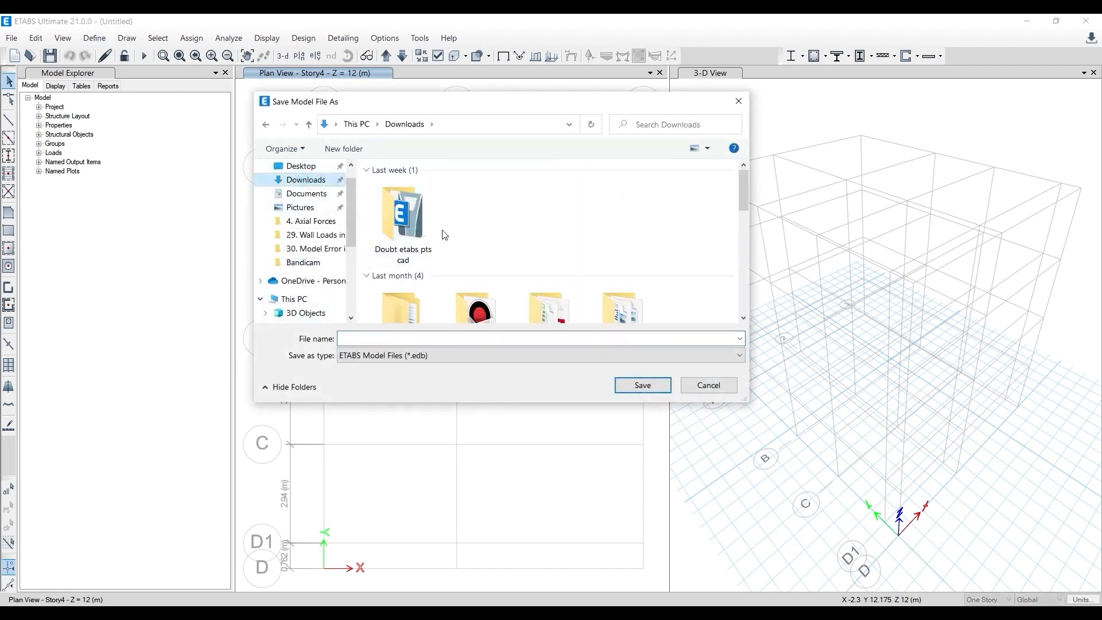
double_click(402, 219)
scroll(401, 259, "down", 2)
right_click(365, 209)
mouse_move(424, 413)
left_click(533, 418)
type("Pro")
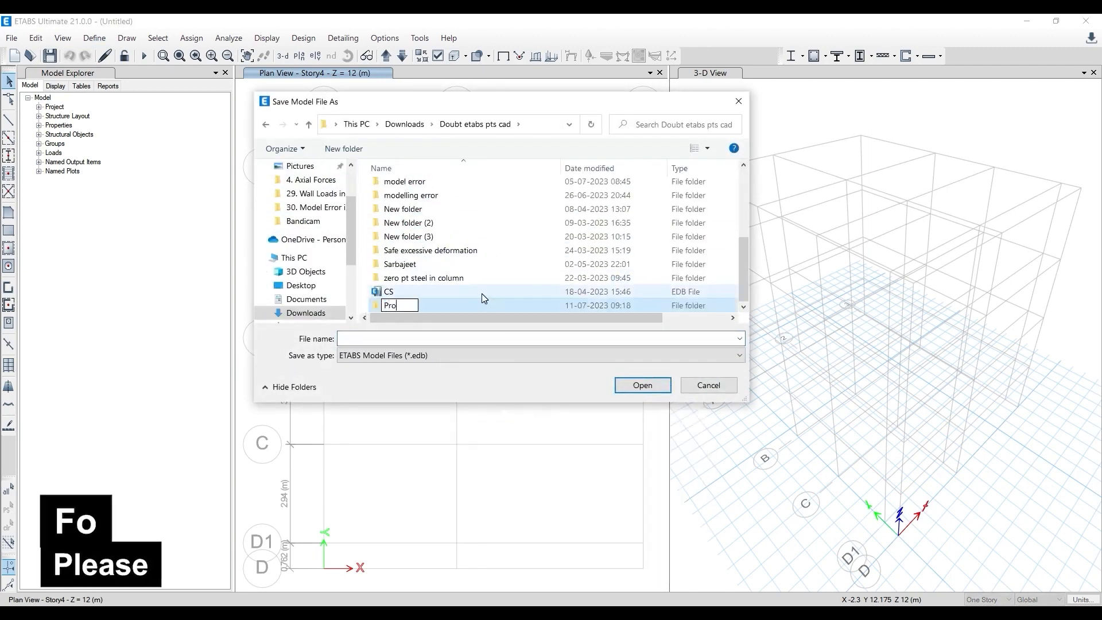
type("ject Etabs 21")
key("Return")
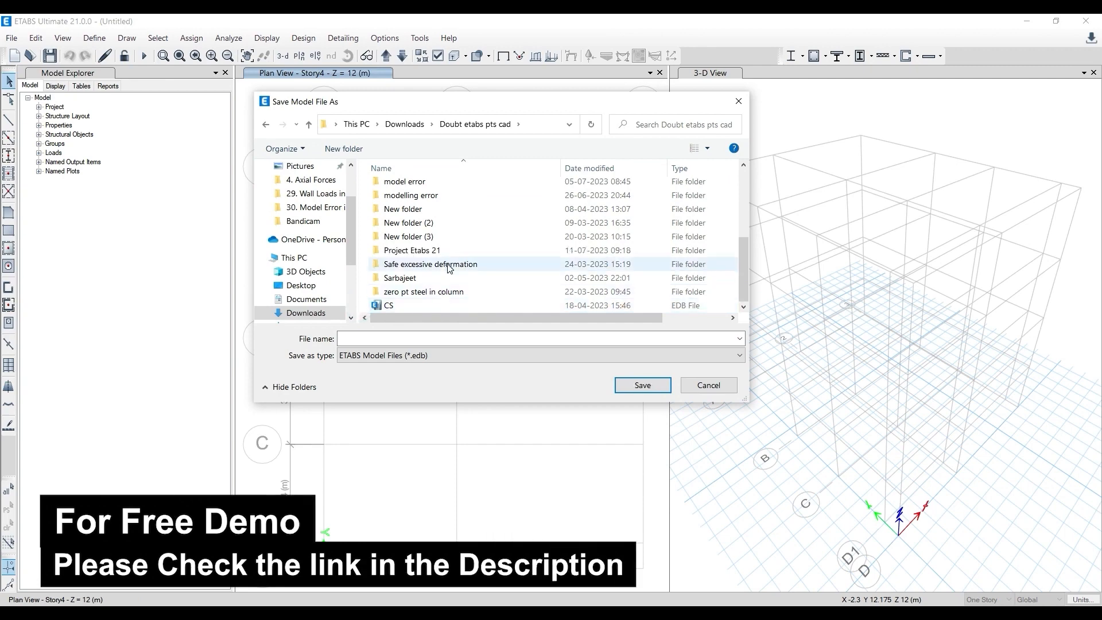
- Save the model as 123 in the Project Etabs 21 folder
double_click(450, 249)
left_click(401, 339)
type("123")
left_click(643, 385)
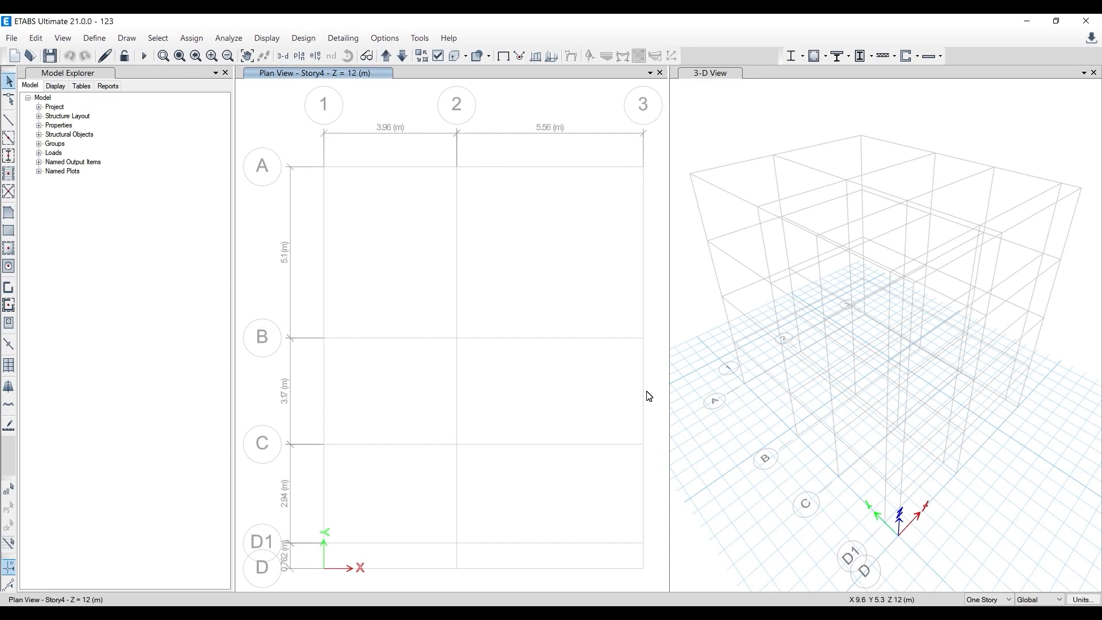
- Open the frame section properties and look through the default beam and column sections in the list
left_click(94, 40)
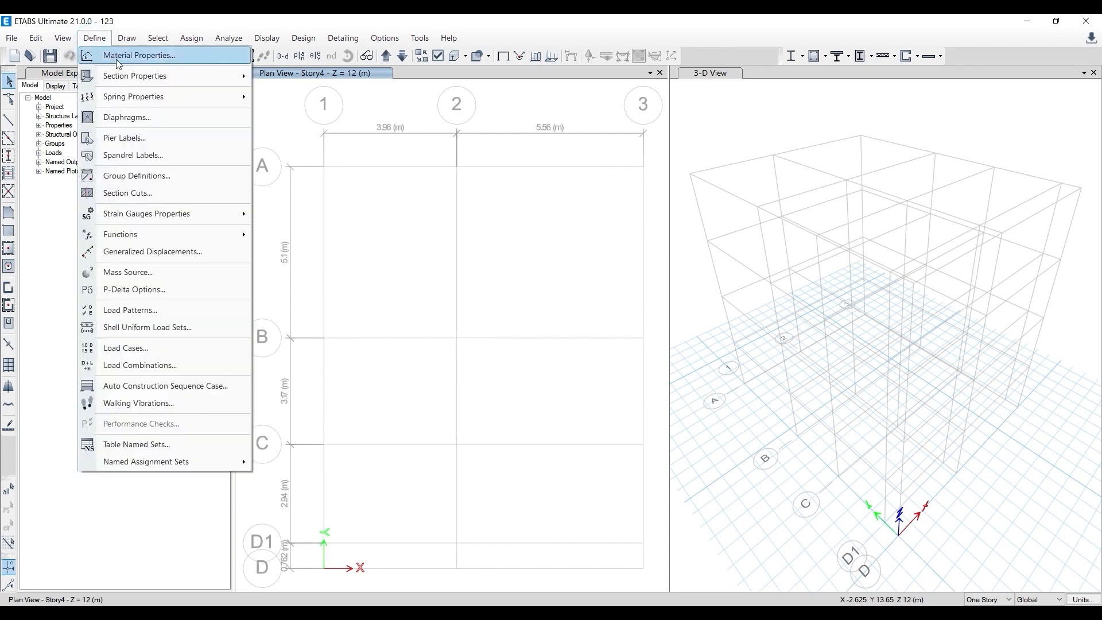
mouse_move(125, 73)
left_click(271, 78)
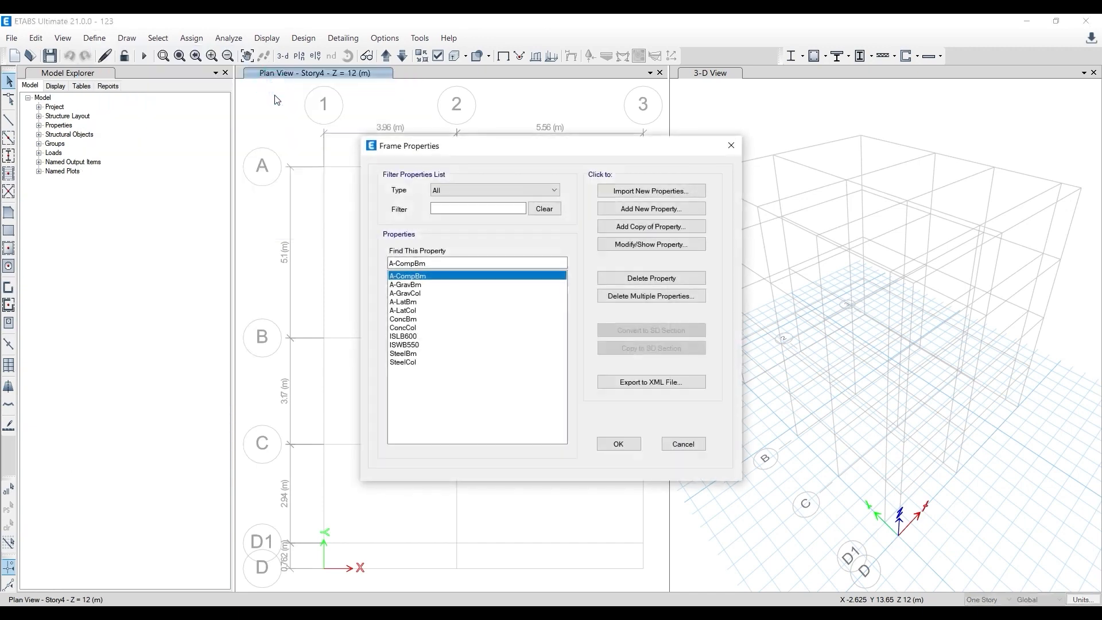
left_click_drag(417, 302, 407, 363)
left_click(405, 301)
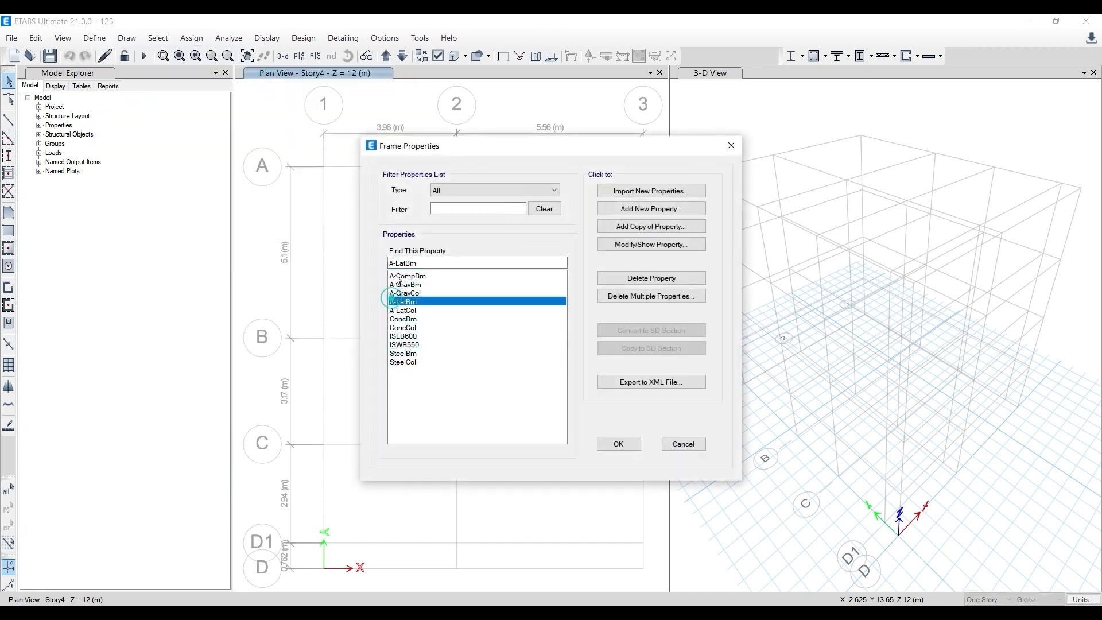
left_click(412, 317)
left_click(400, 308)
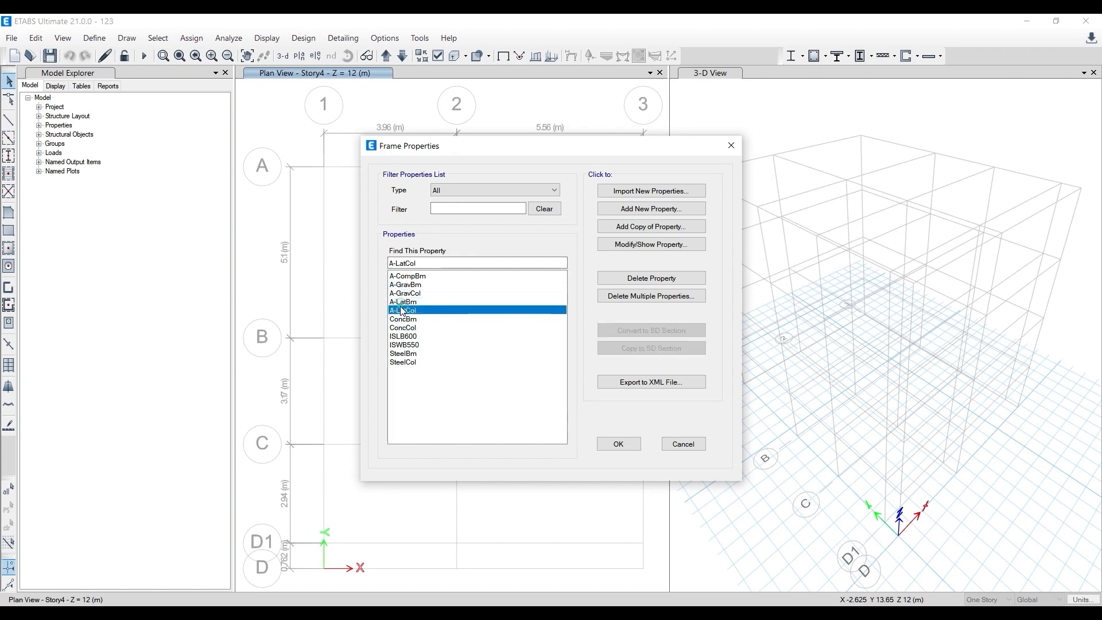
- Add a concrete rectangular frame section named Column and check the column sizes in the AutoCAD column layout
left_click(668, 210)
left_click_drag(570, 162, 604, 231)
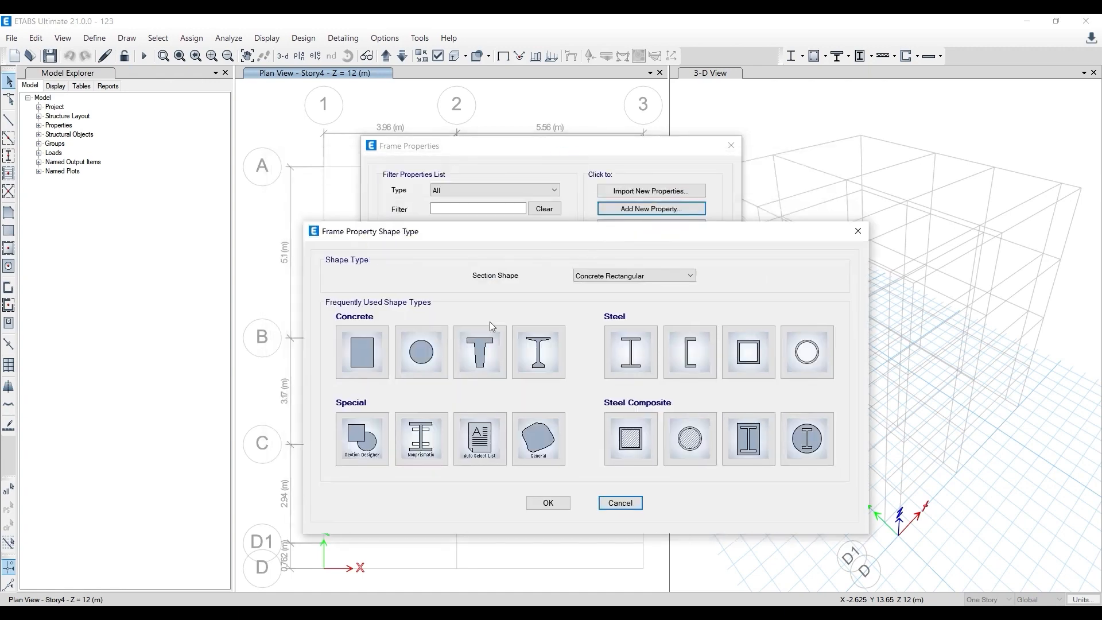
left_click(366, 344)
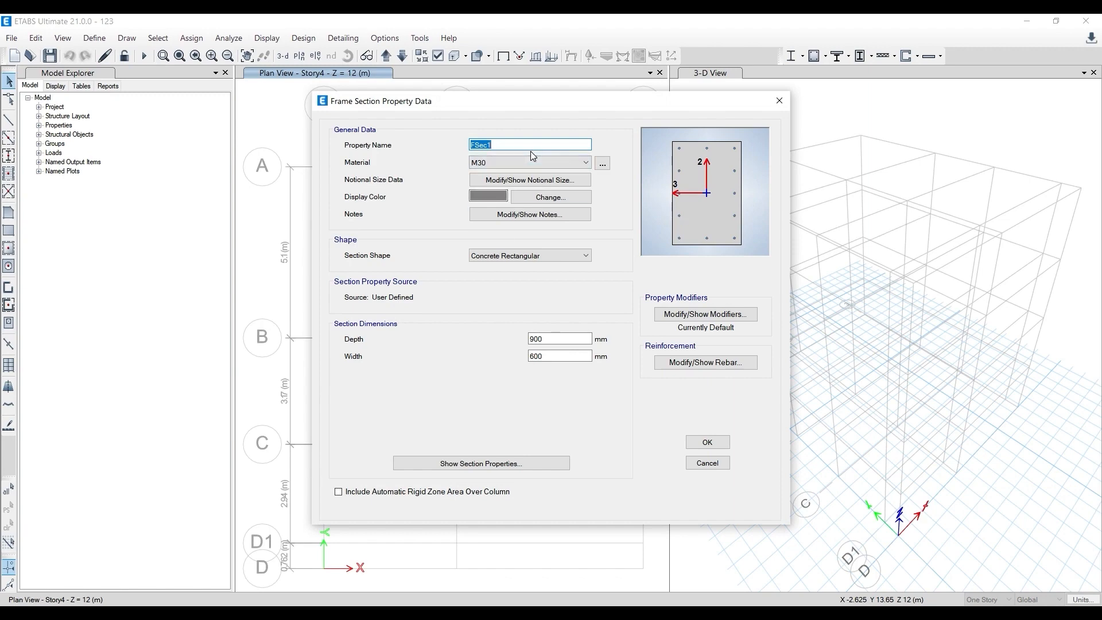
type("Co")
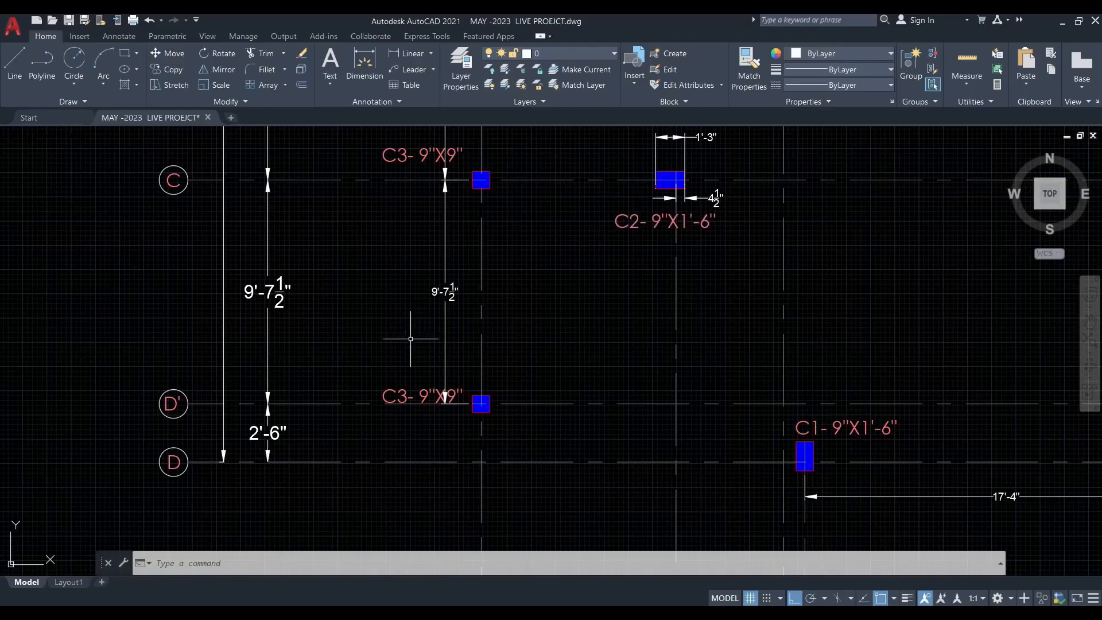
scroll(408, 338, "down", 2)
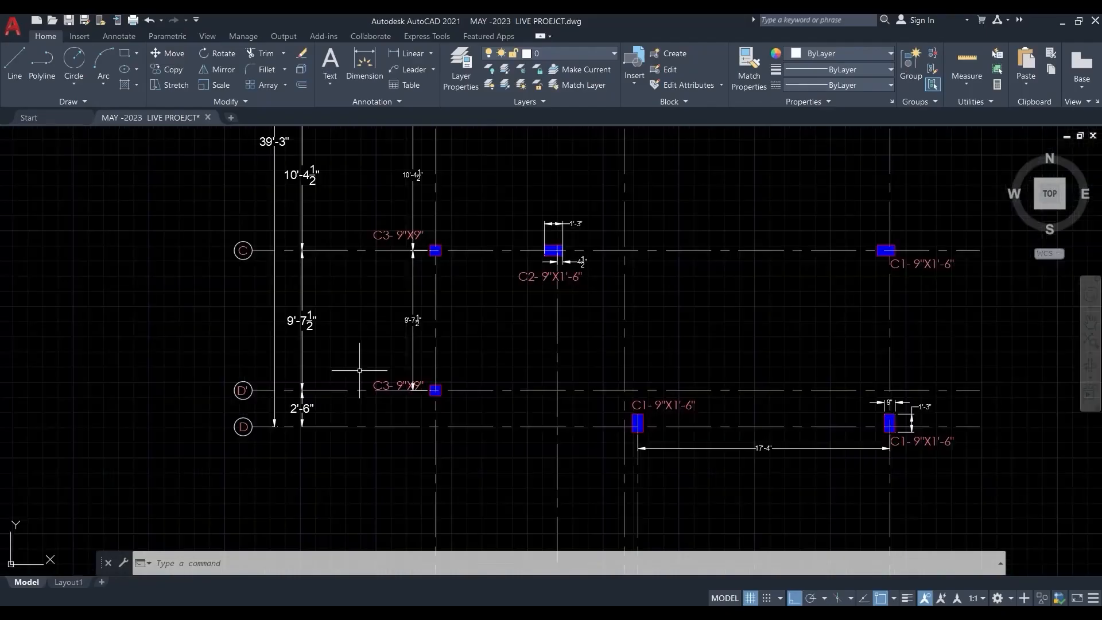
scroll(409, 396, "up", 2)
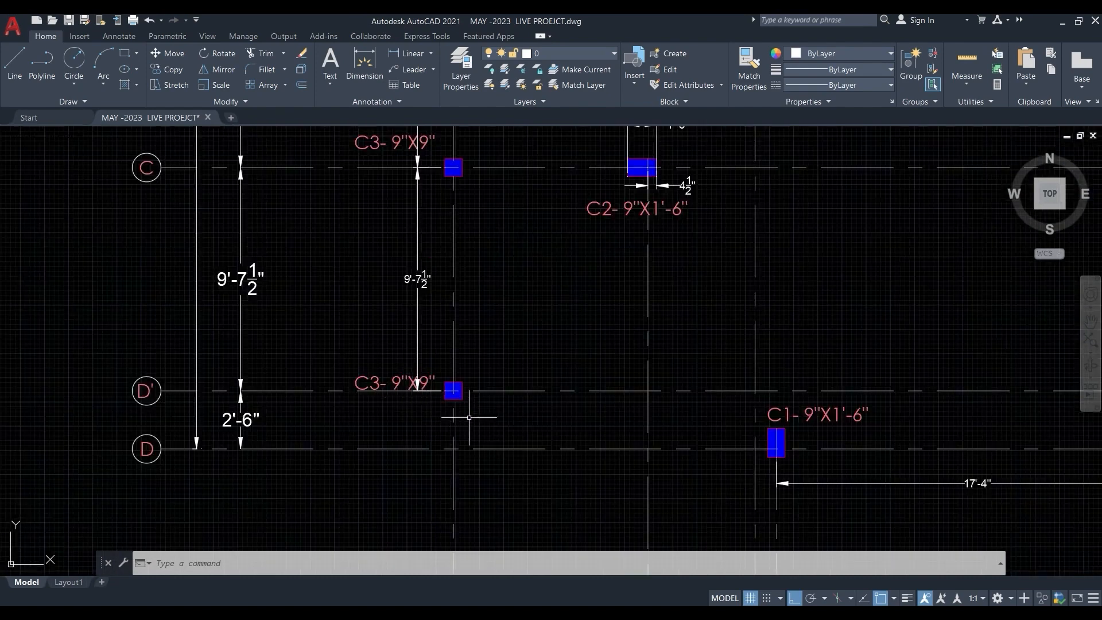
scroll(411, 397, "down", 2)
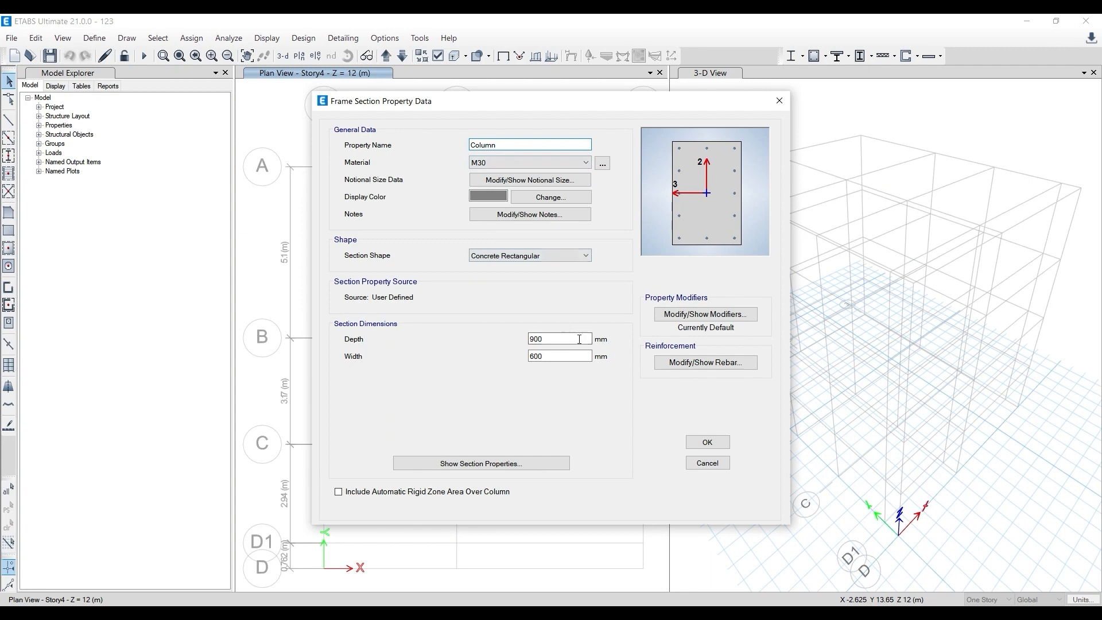
- Set the Column section's depth and width to 228.6 mm
double_click(579, 339)
type("228.6")
double_click(563, 354)
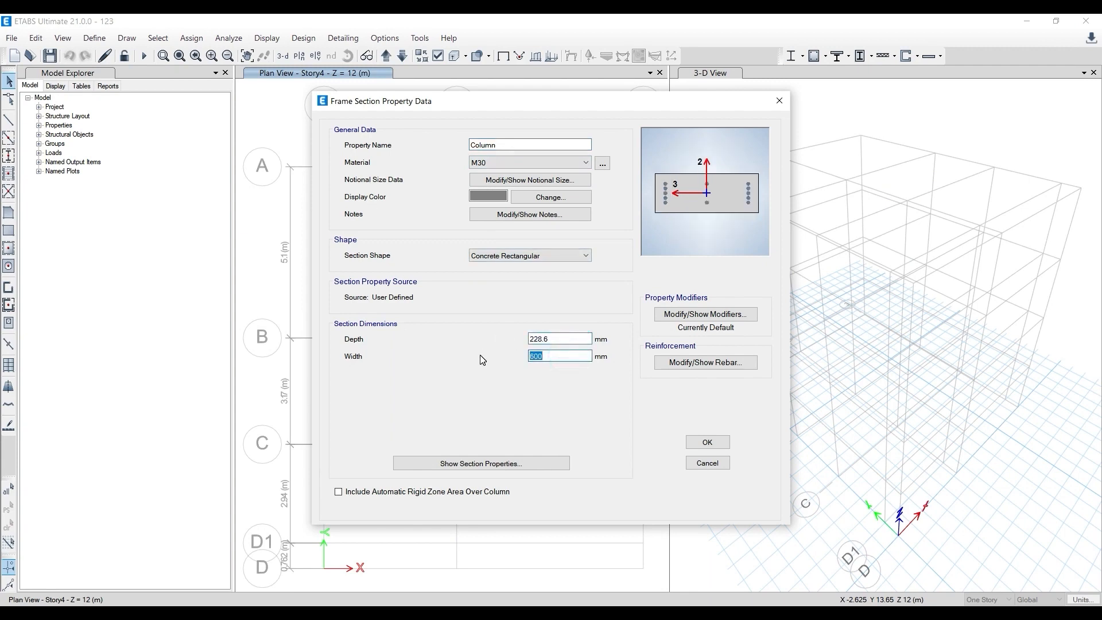
type("9")
key("shift+Return")
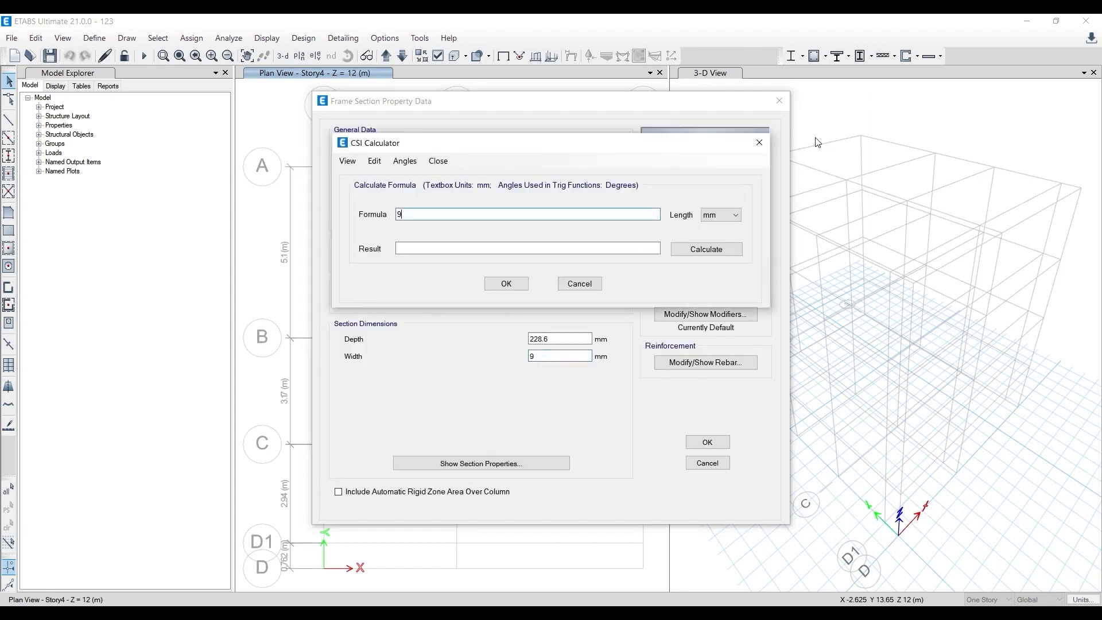
left_click(758, 143)
double_click(539, 354)
key("BackSpace")
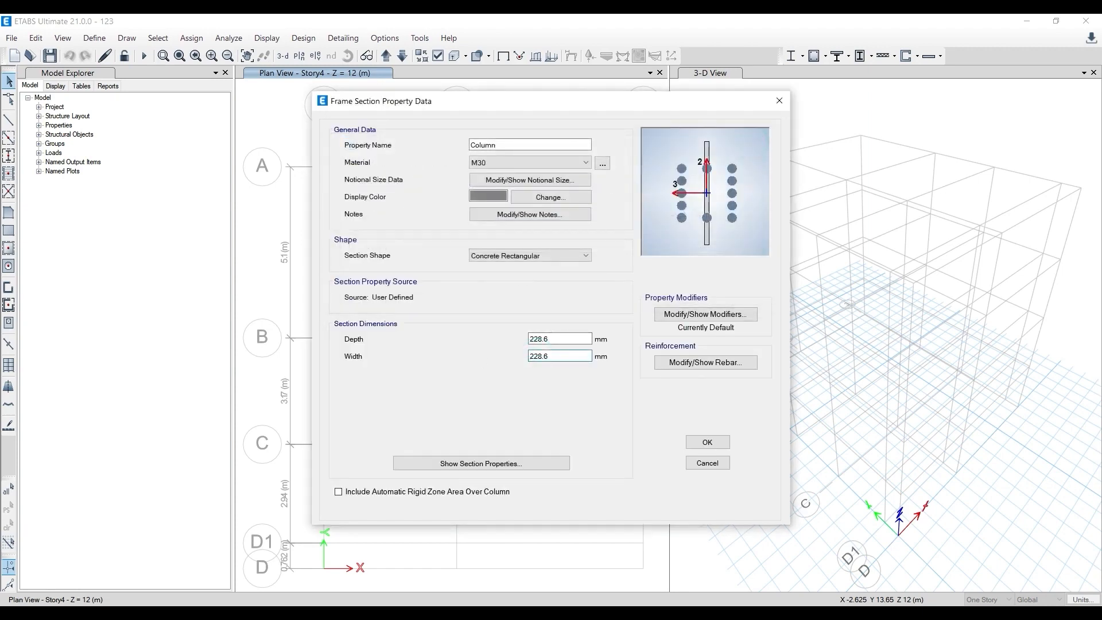
- Set the section's depth and width to 230 mm and name it Column 230*230
double_click(561, 339)
type("230")
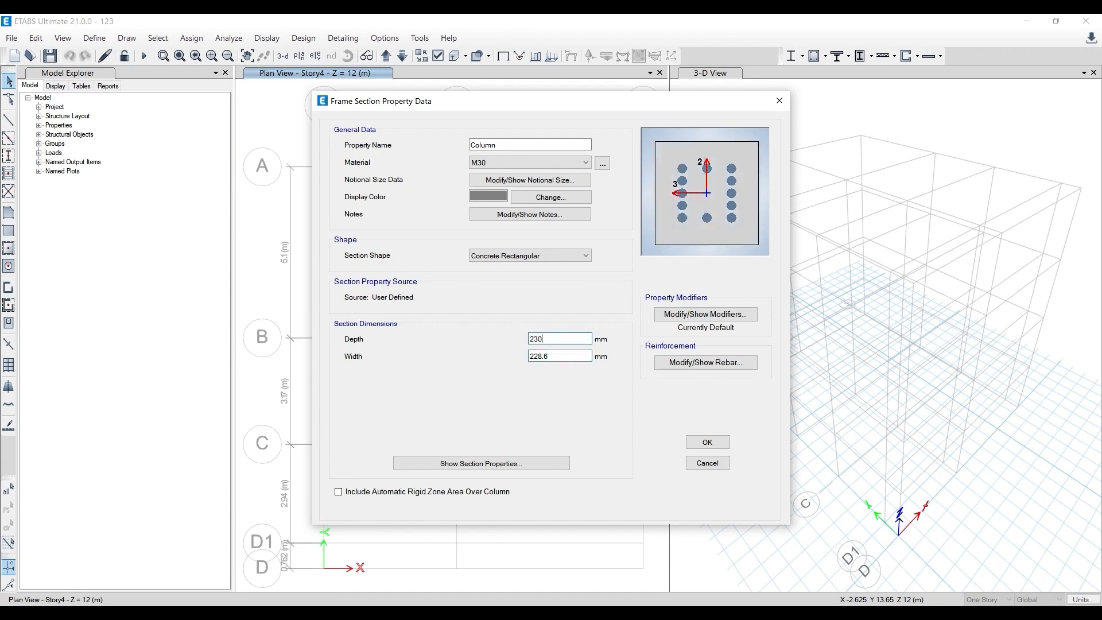
double_click(569, 356)
left_click(528, 146)
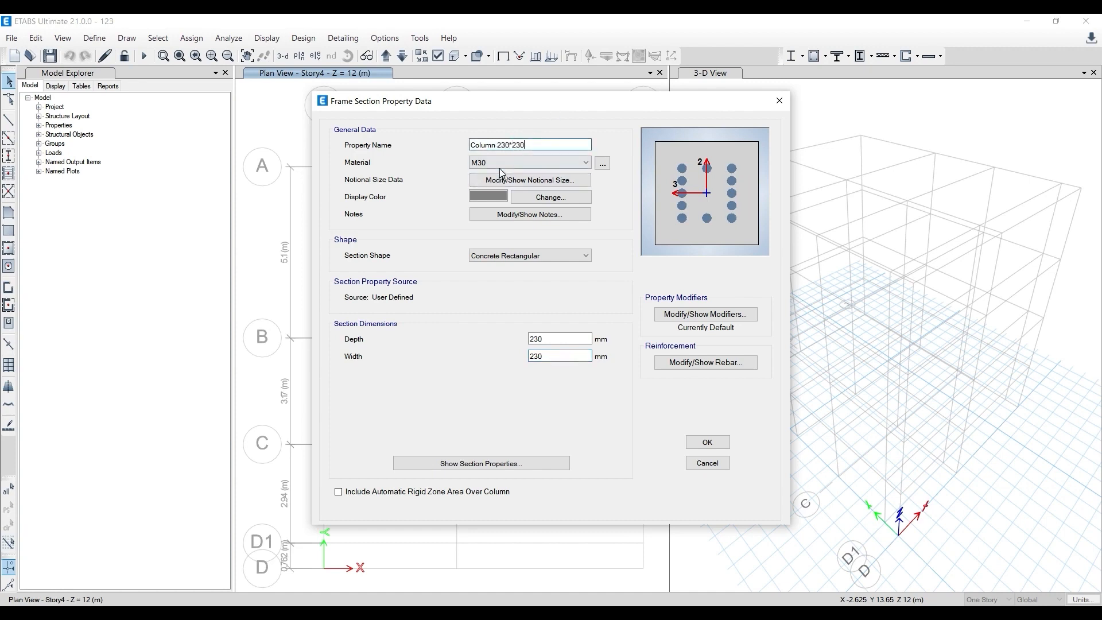
- Set the column's longitudinal and confinement rebar material to HYSD550 and accept the Column 230*230 section
left_click(731, 366)
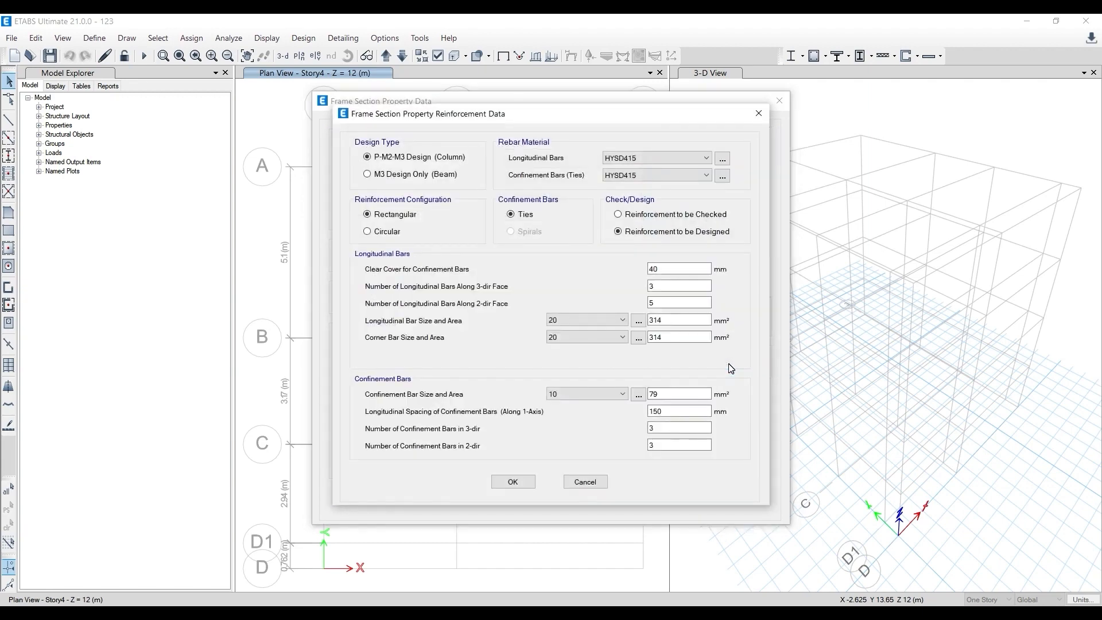
left_click(692, 158)
left_click(658, 183)
left_click(659, 174)
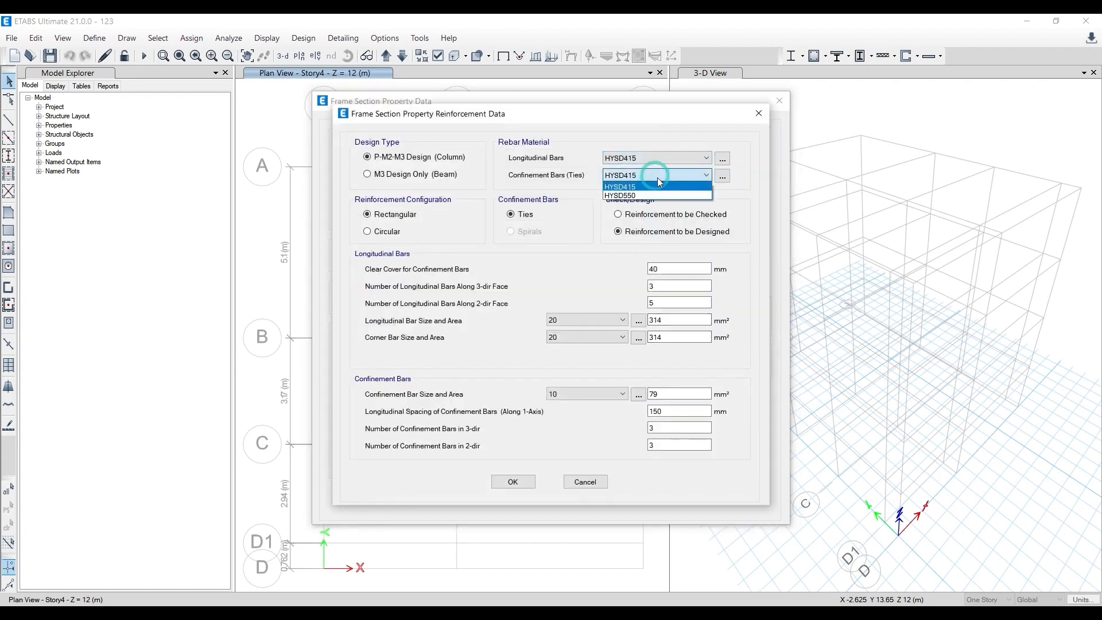
left_click(656, 195)
left_click(658, 160)
left_click(656, 172)
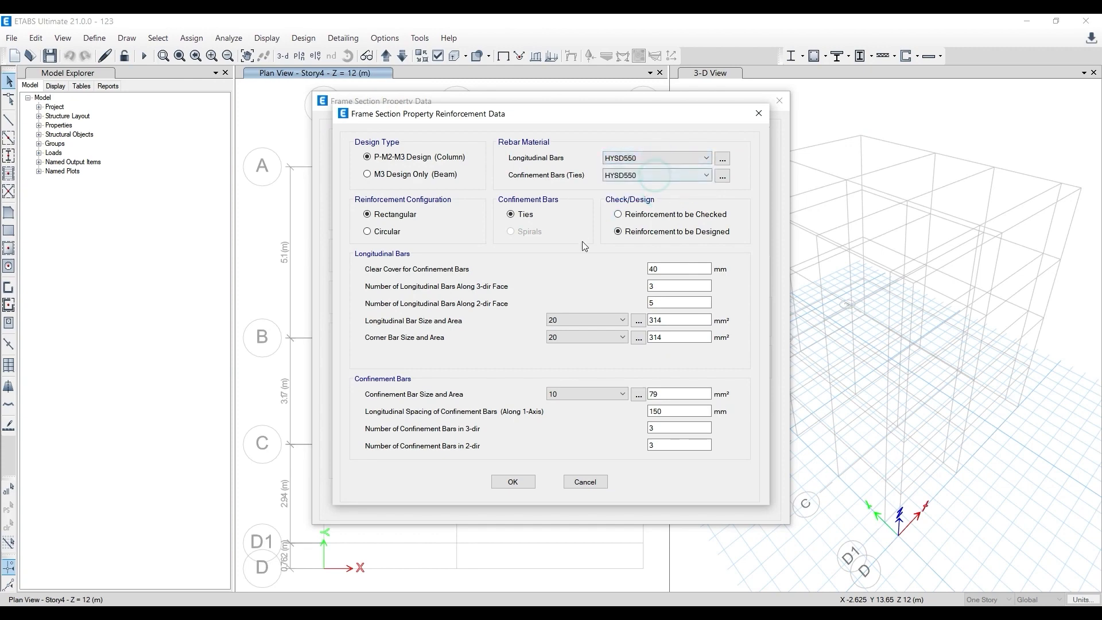
left_click(582, 241)
left_click(512, 481)
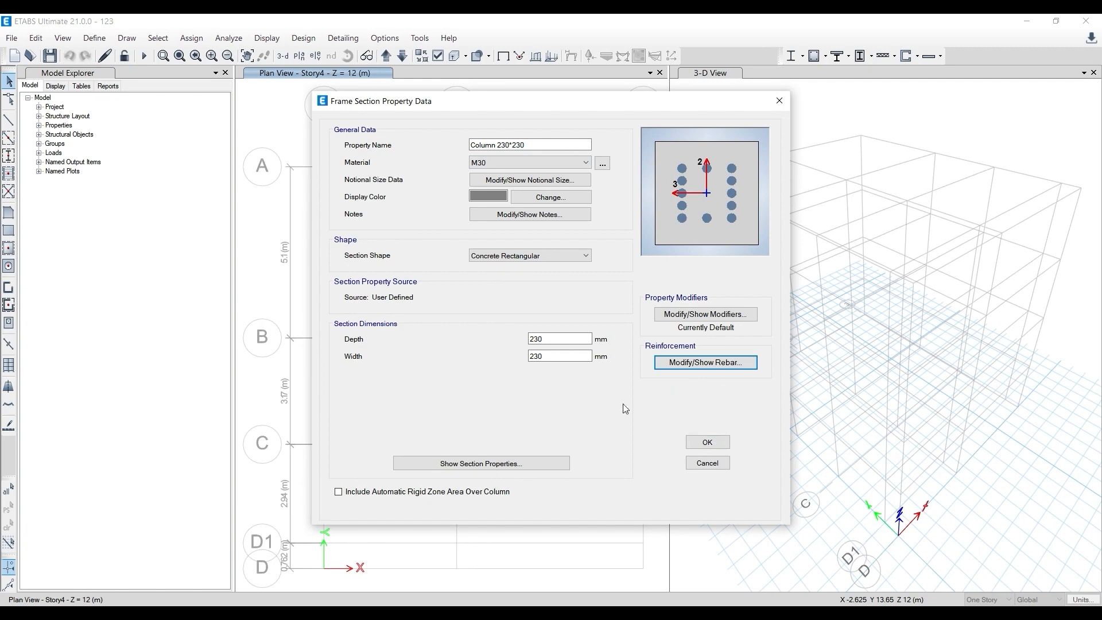
left_click(709, 441)
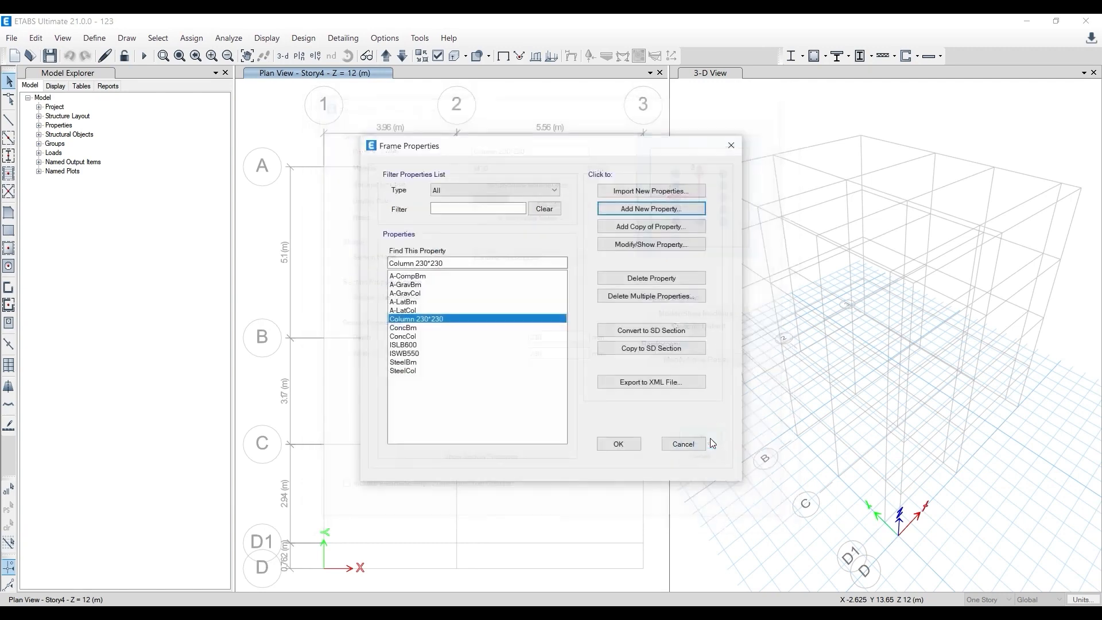
- Delete all default frame sections, including ISLB600 and ISWB550, keeping only Column 230*230
left_click(652, 296)
left_click_drag(497, 254, 501, 343)
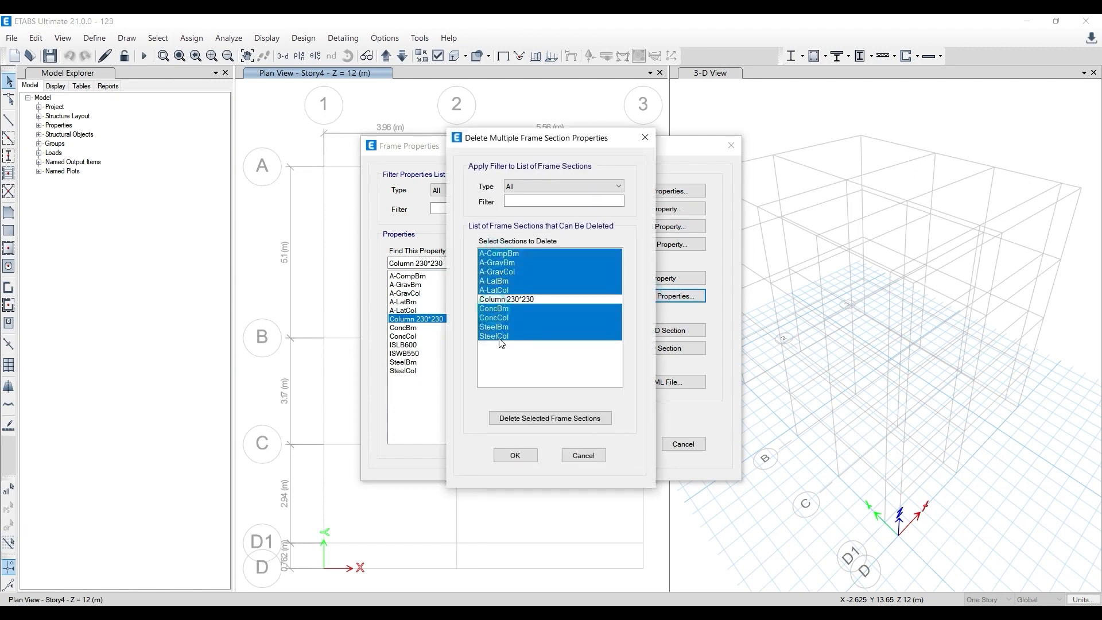
left_click(513, 418)
left_click(499, 264)
left_click_drag(499, 266, 499, 272)
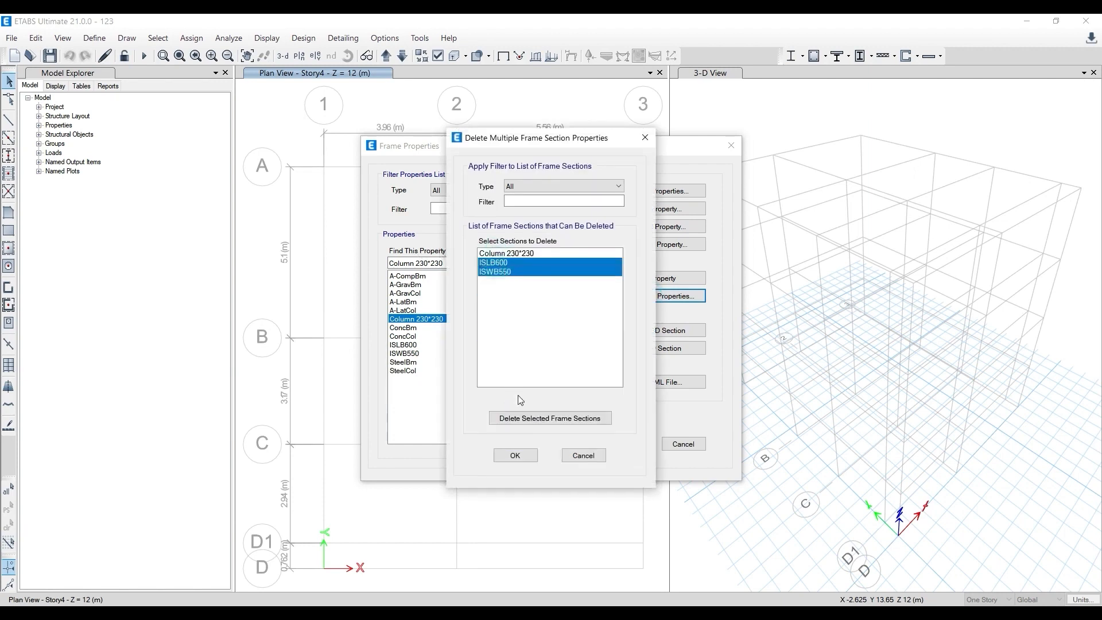
left_click(520, 418)
left_click(519, 456)
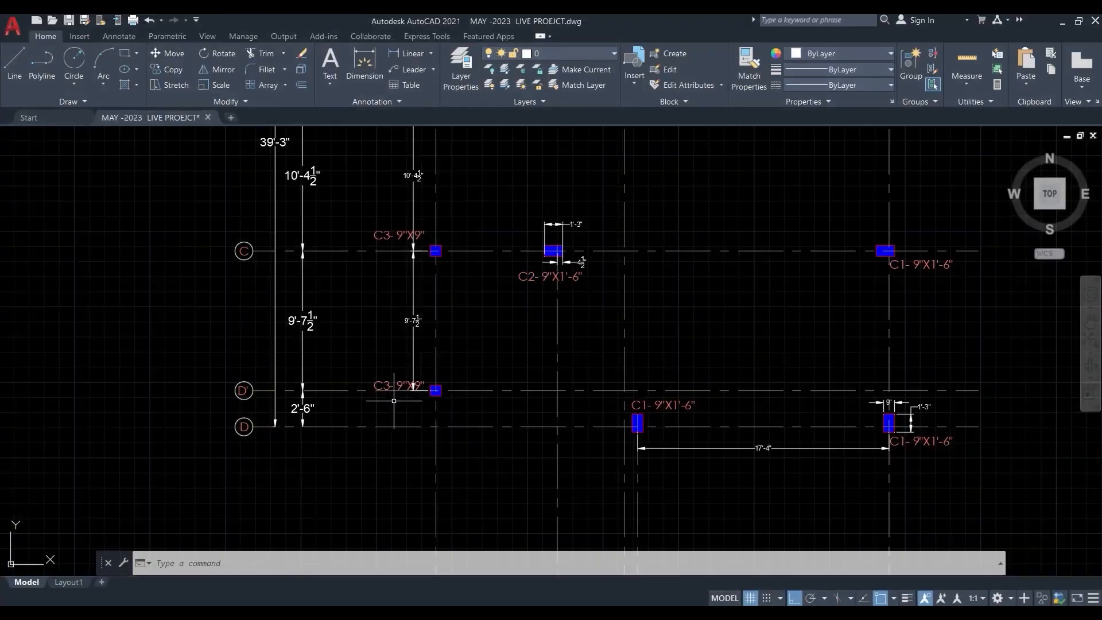
- Check the C1 and C2 column sizes in AutoCAD, and define a rectangular section Column 230*450 in ETABS with 450 mm depth
middle_click_drag(502, 377, 343, 387)
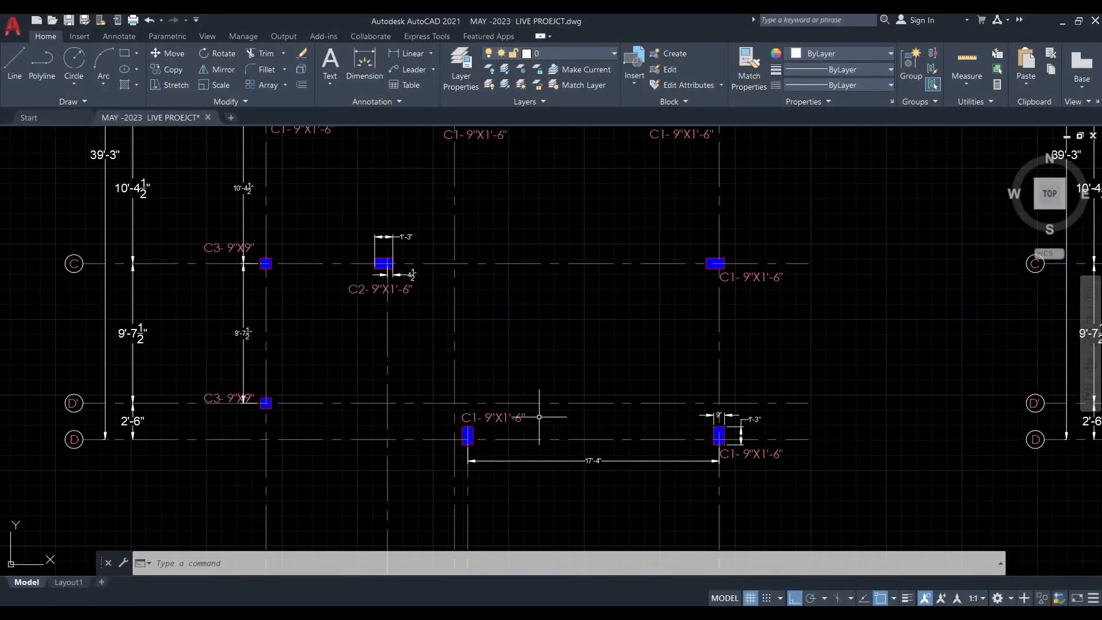
left_click(1063, 20)
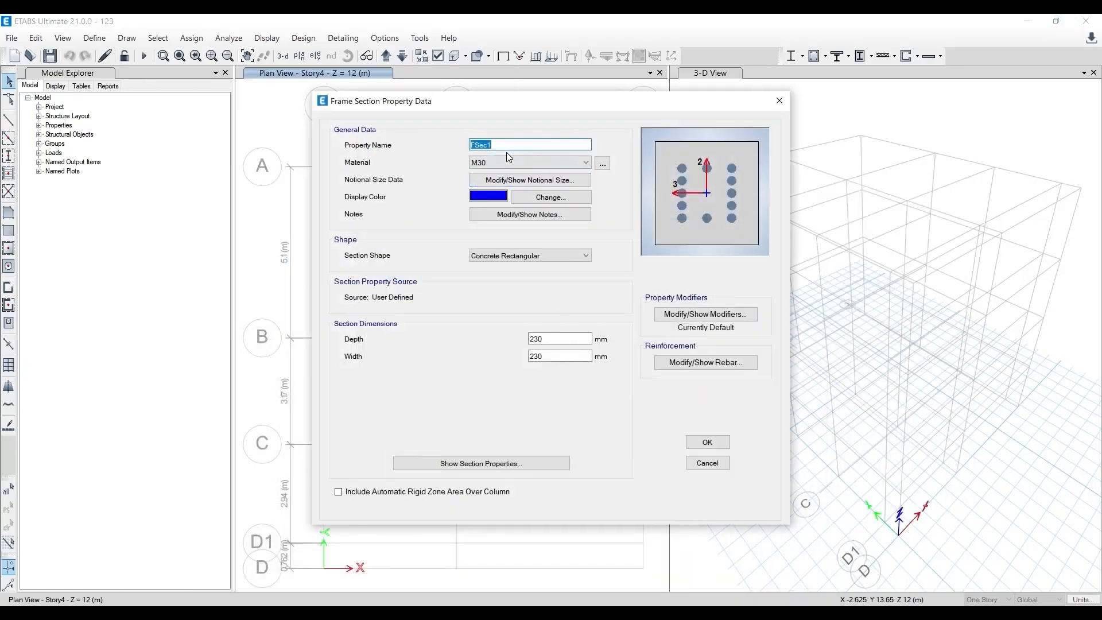
type("Column")
double_click(553, 337)
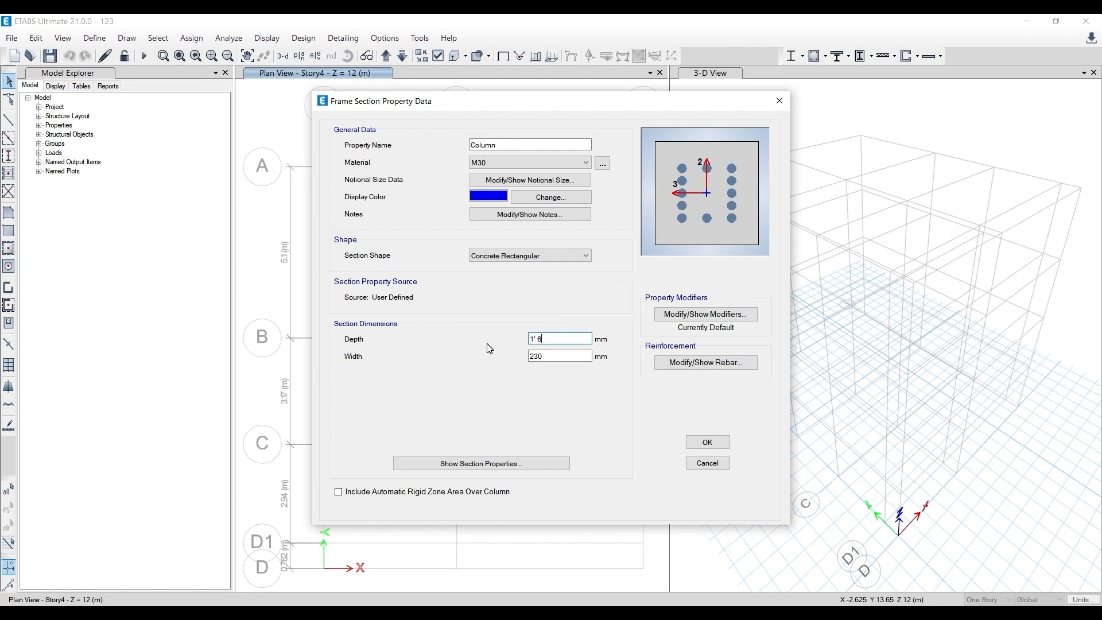
left_click(522, 145)
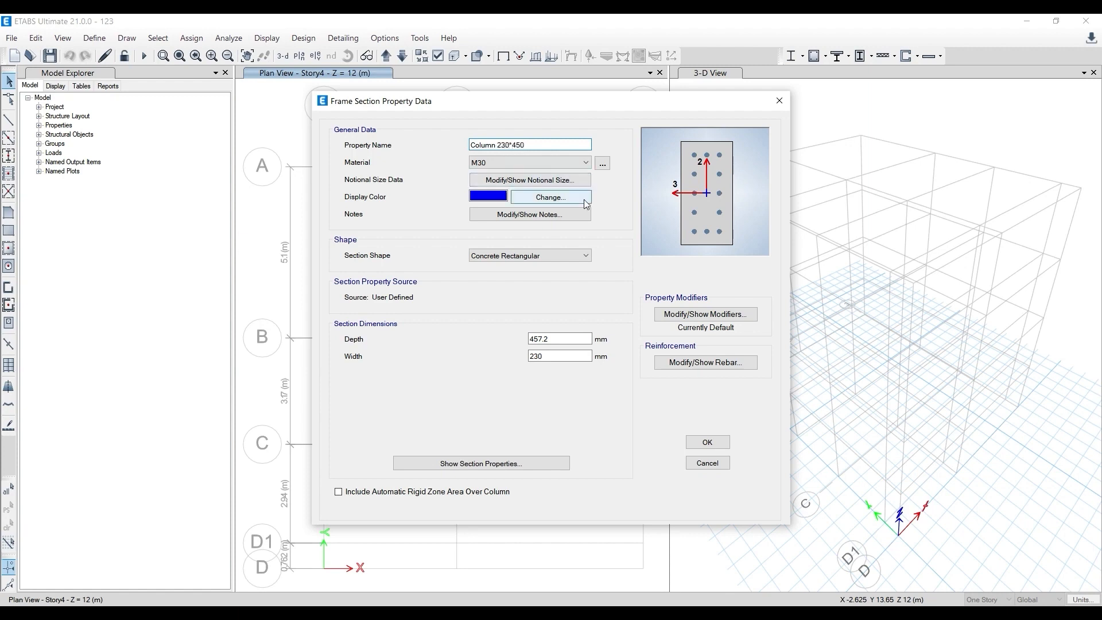
double_click(553, 339)
type("450")
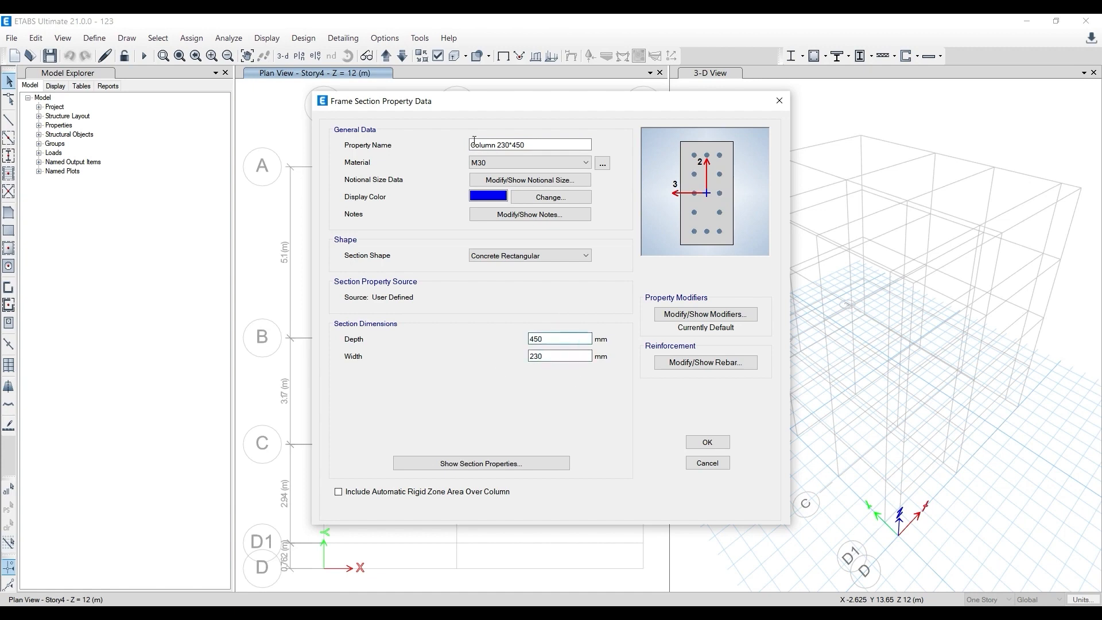
- Review the reinforcement data of Column 230*450, accept the section and close the frame properties
left_click(706, 365)
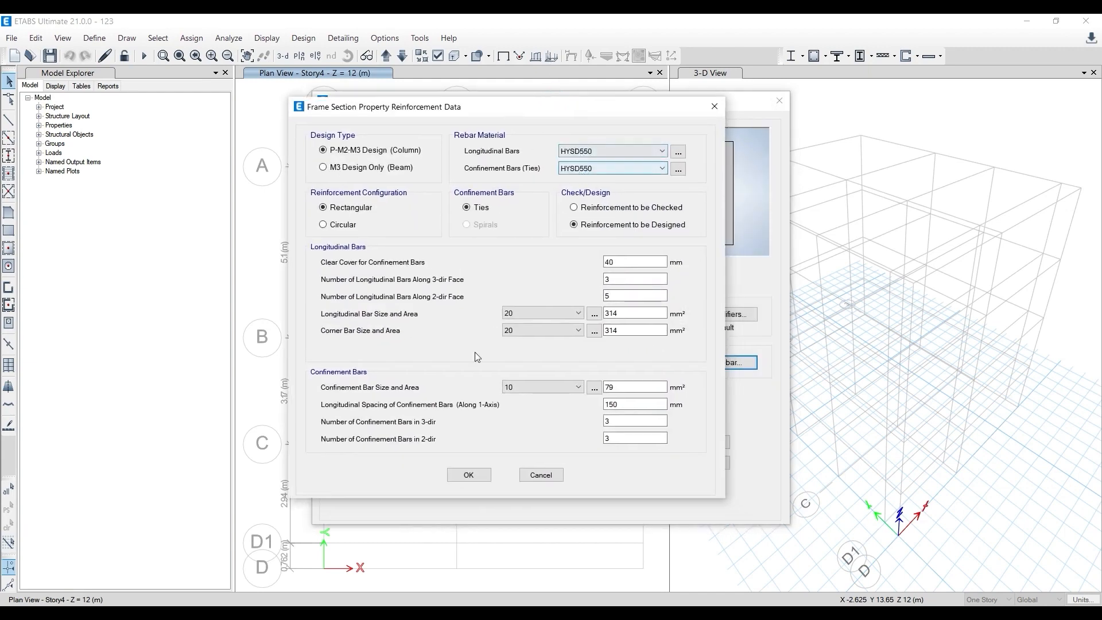
left_click(468, 476)
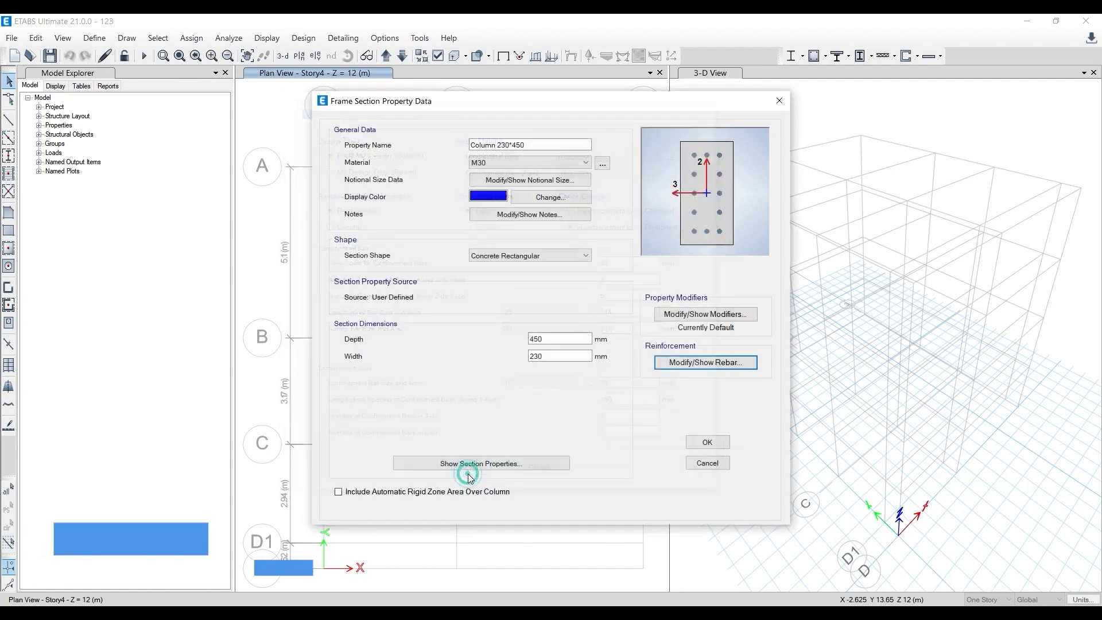
left_click(696, 447)
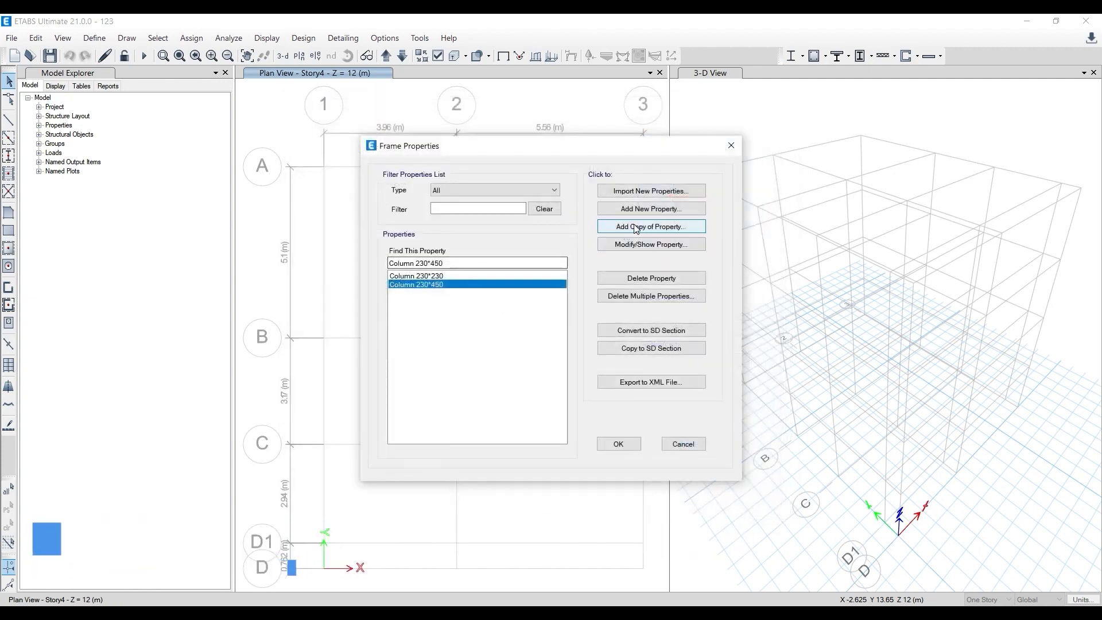
left_click(654, 227)
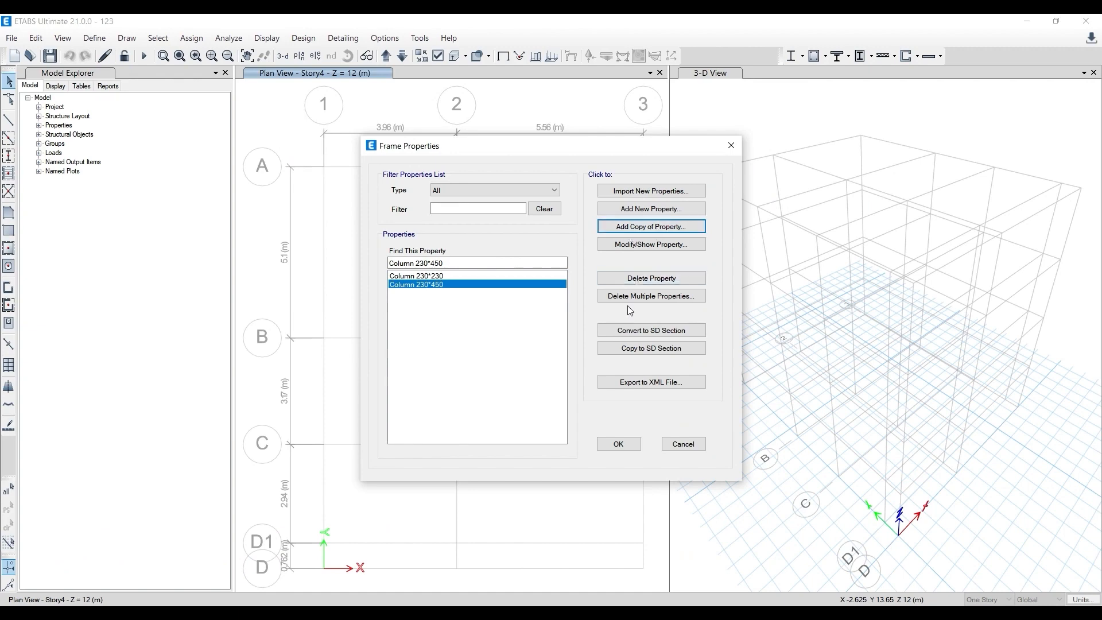
left_click(619, 444)
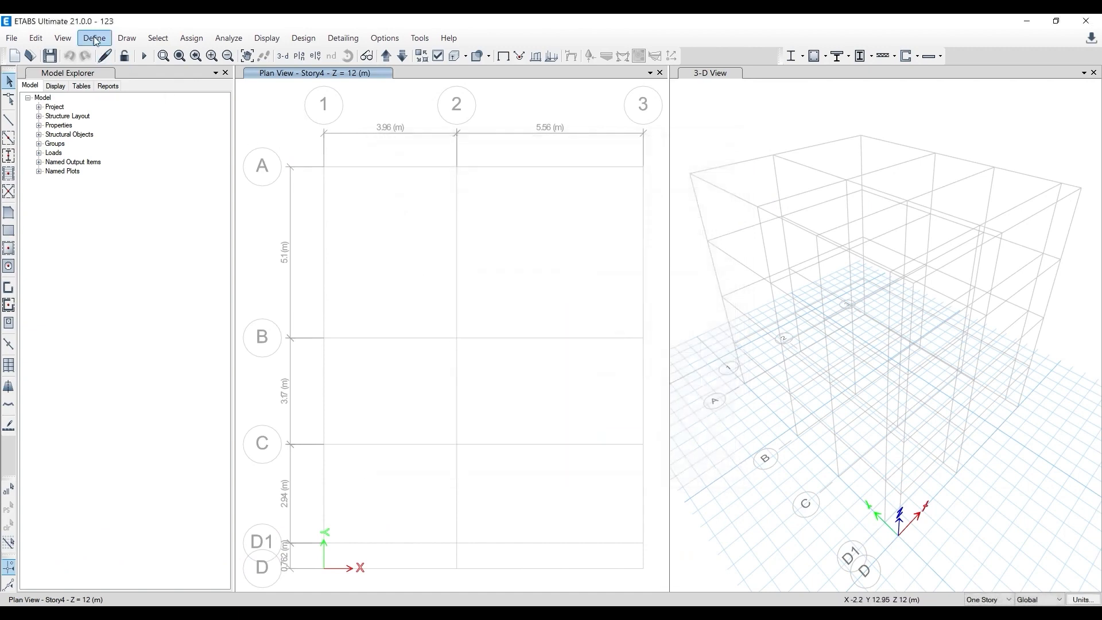
- Reopen the frame section properties
left_click(94, 39)
mouse_move(104, 78)
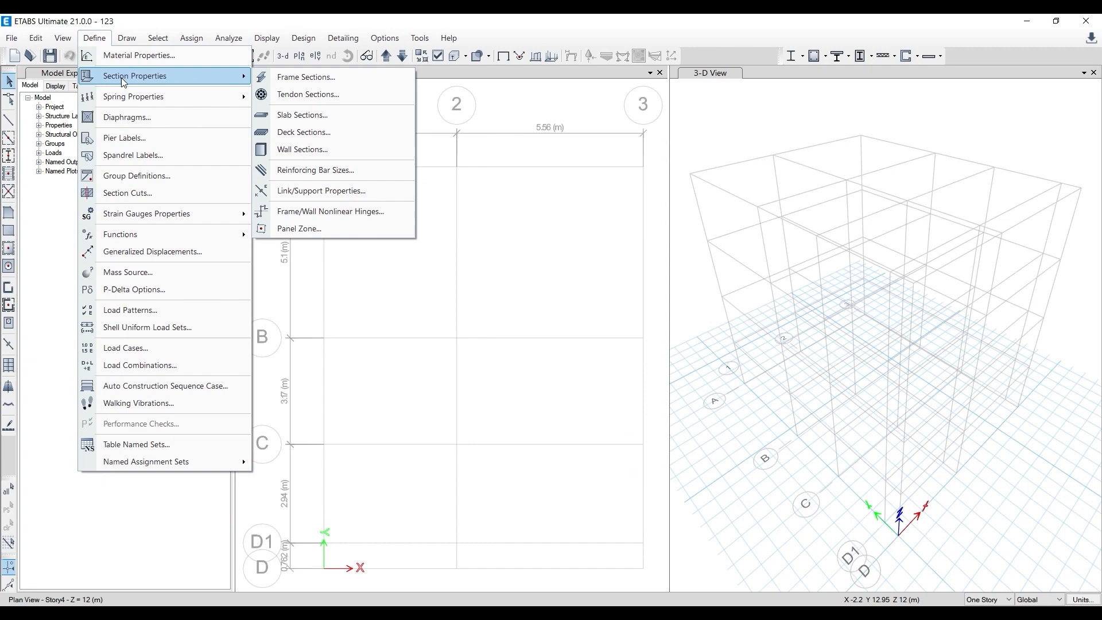
left_click(339, 85)
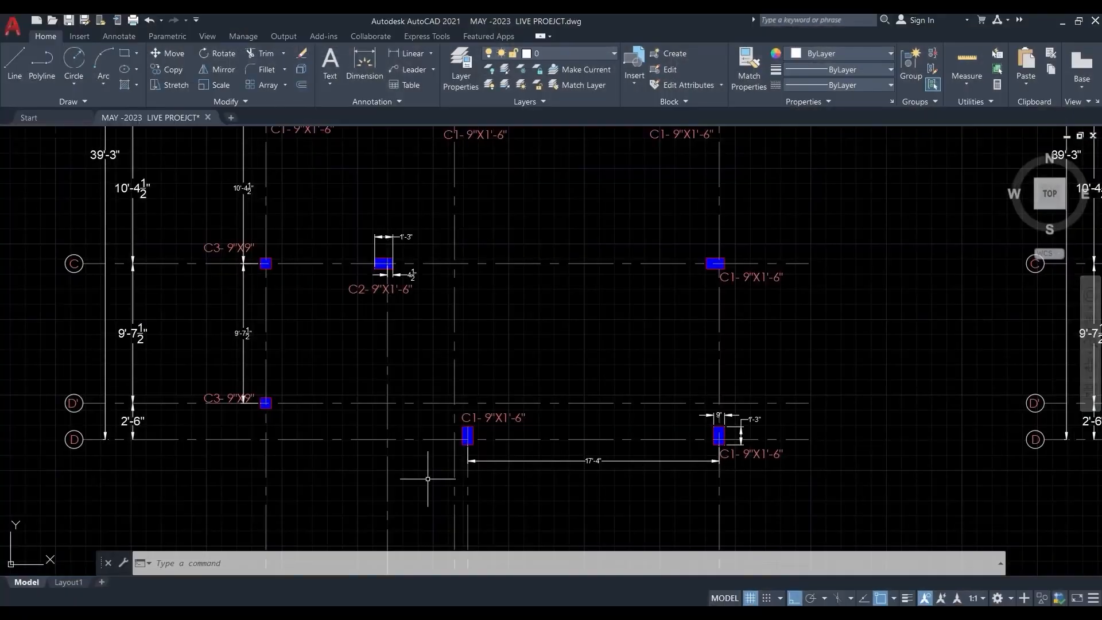
- Switch to the AutoCAD drawing and examine the beam sizes labelled in the first floor beam layout
scroll(396, 448, "down", 3)
scroll(361, 310, "down", 5)
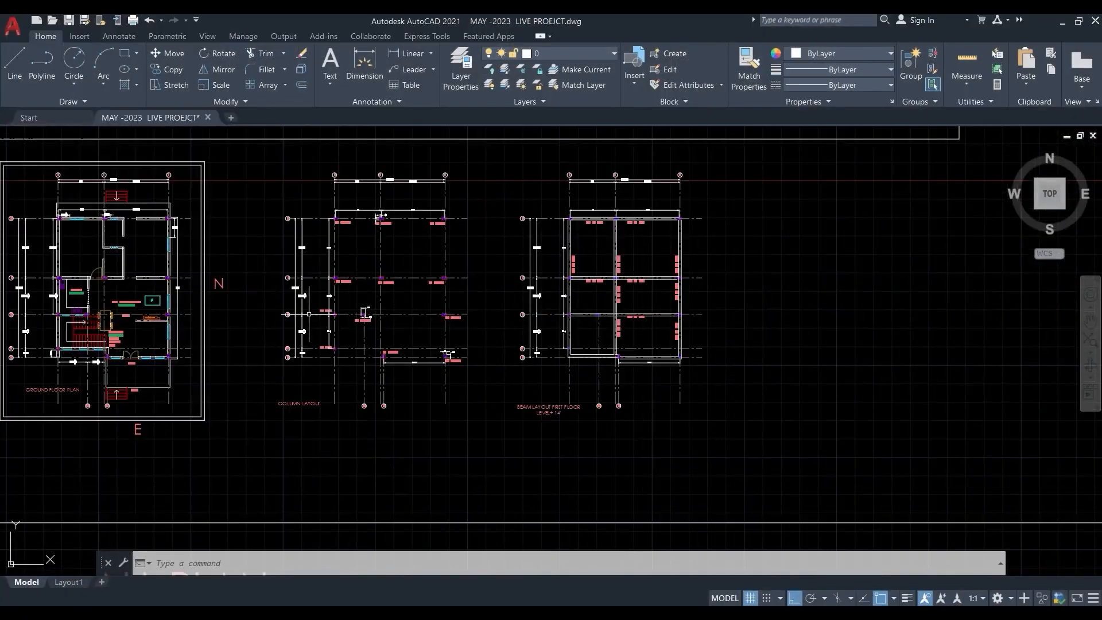
key("Escape")
scroll(404, 316, "down", 2)
mouse_move(454, 378)
middle_mouse_down()
mouse_move(475, 231)
mouse_move(438, 301)
mouse_move(436, 448)
mouse_move(416, 346)
middle_mouse_up()
scroll(456, 301, "down", 5)
scroll(358, 384, "up", 2)
scroll(459, 373, "up", 8)
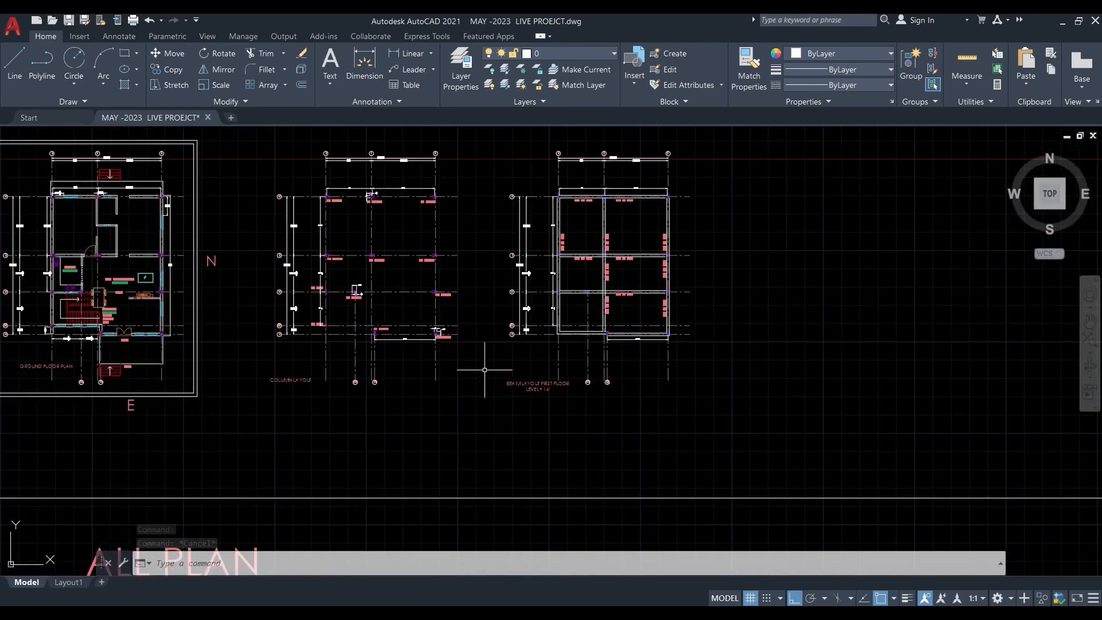
scroll(653, 264, "up", 2)
middle_click_drag(645, 254, 460, 404)
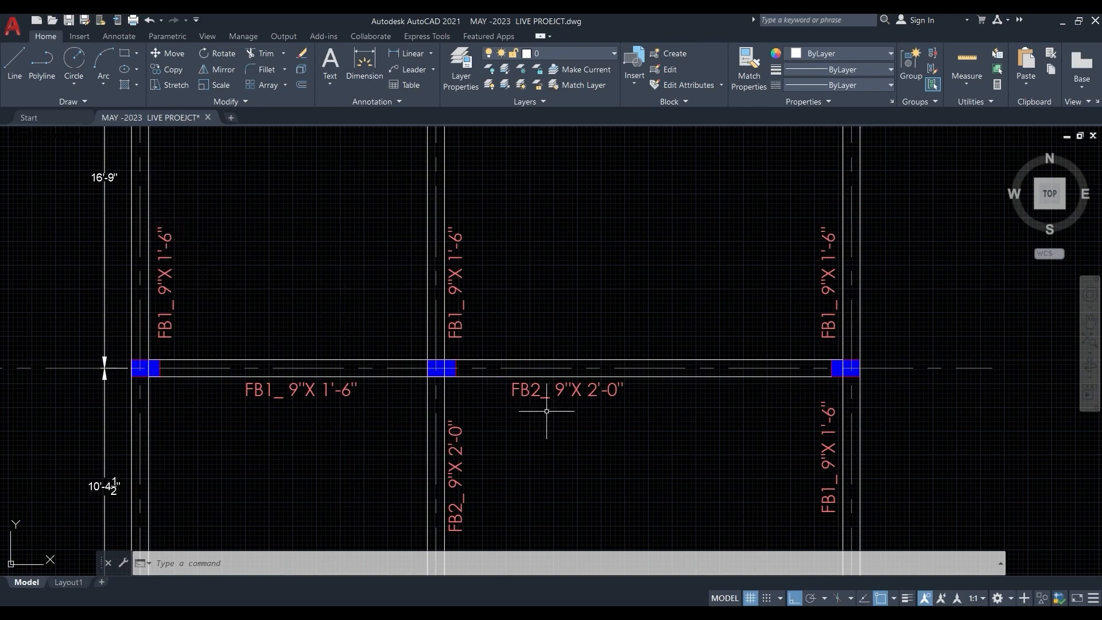
middle_click_drag(594, 412, 506, 410)
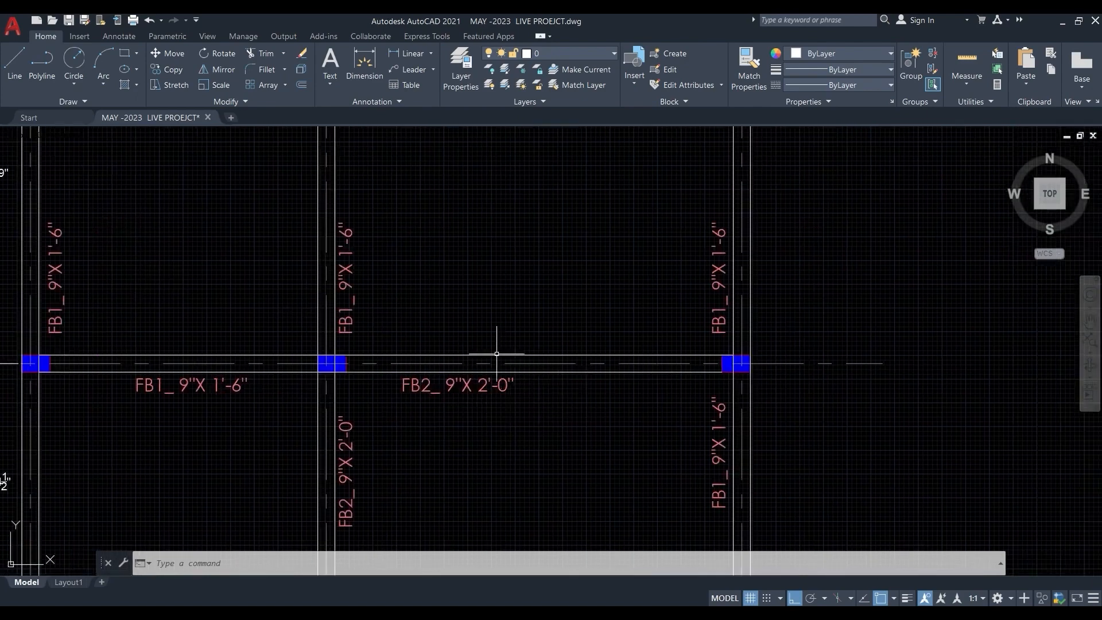
scroll(497, 354, "down", 4)
scroll(396, 291, "up", 2)
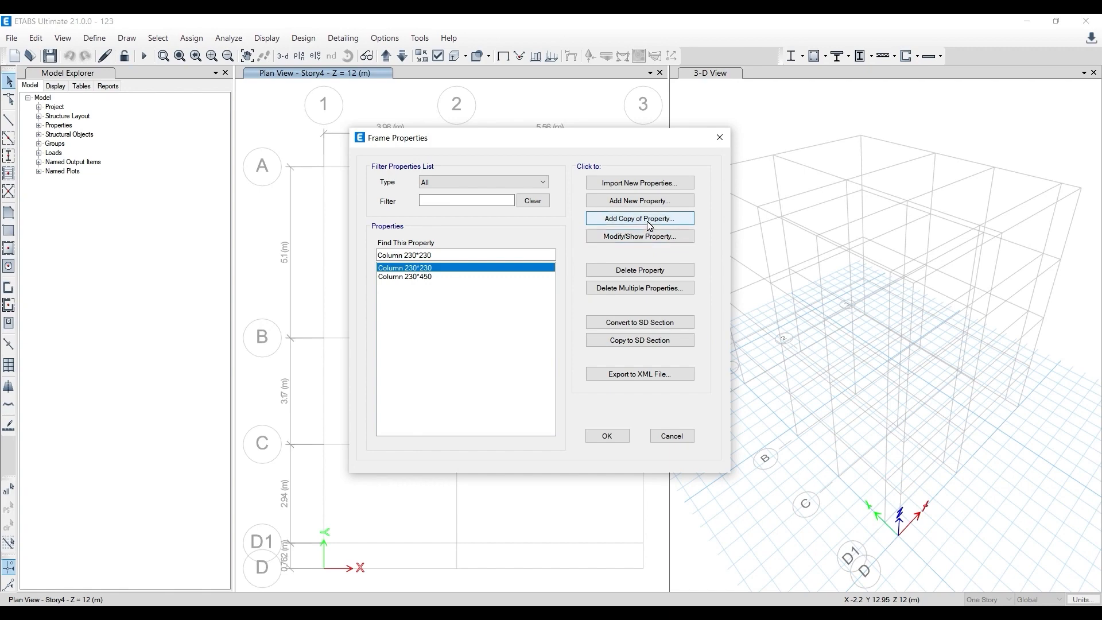
- Copy the Column 230*230 section as Beam 230*450 with a depth of 450 mm and a width of 230 mm
left_click(649, 225)
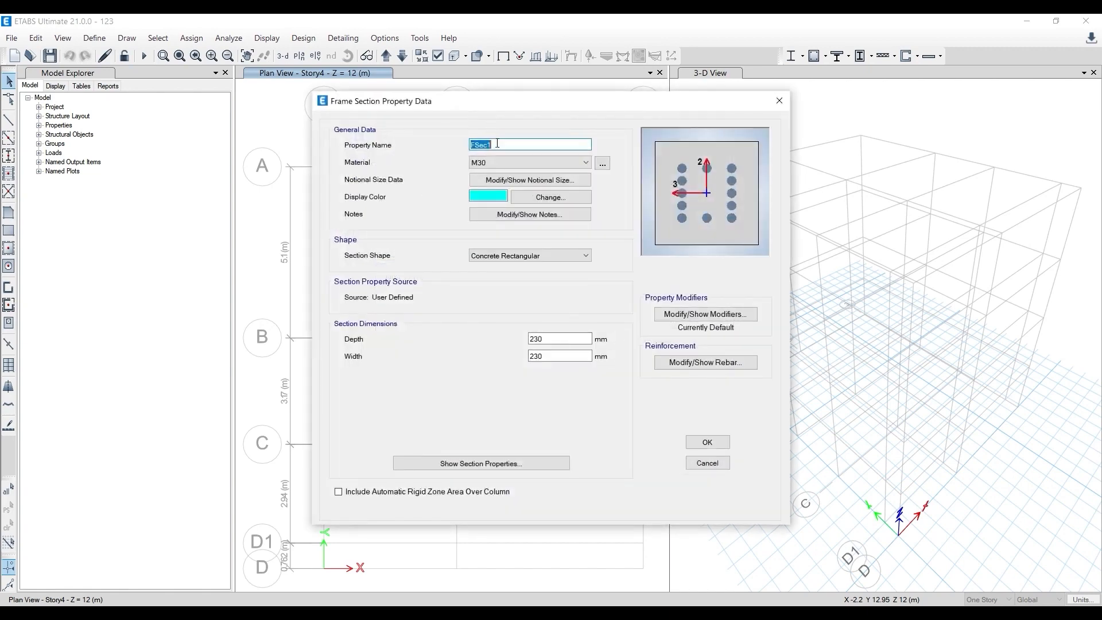
type("Beam 230*450")
double_click(546, 339)
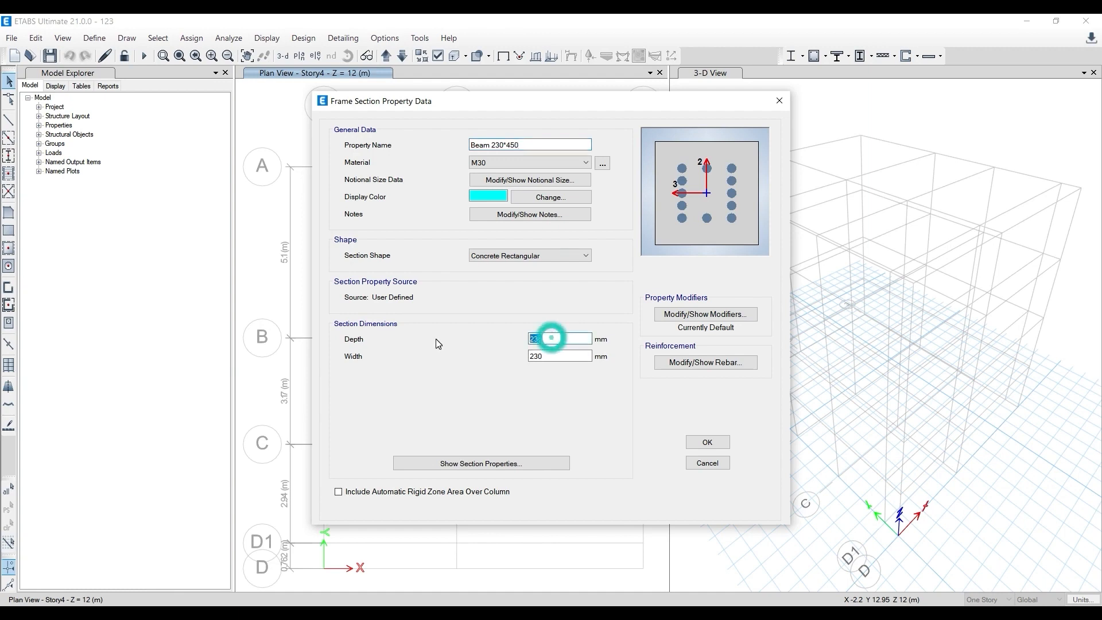
type("3")
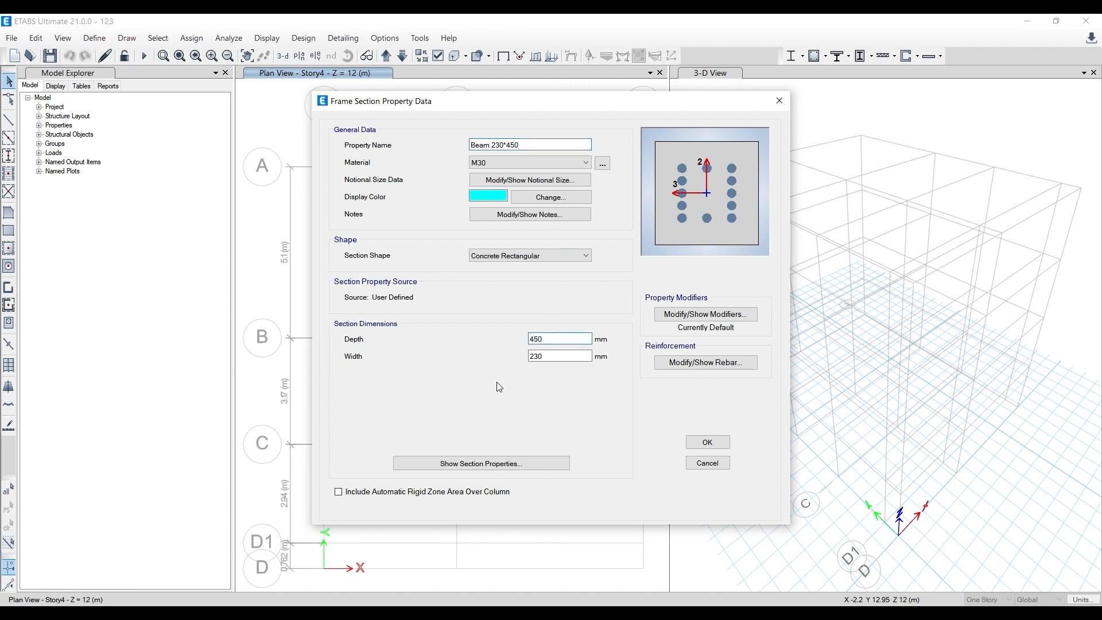
left_click(560, 356)
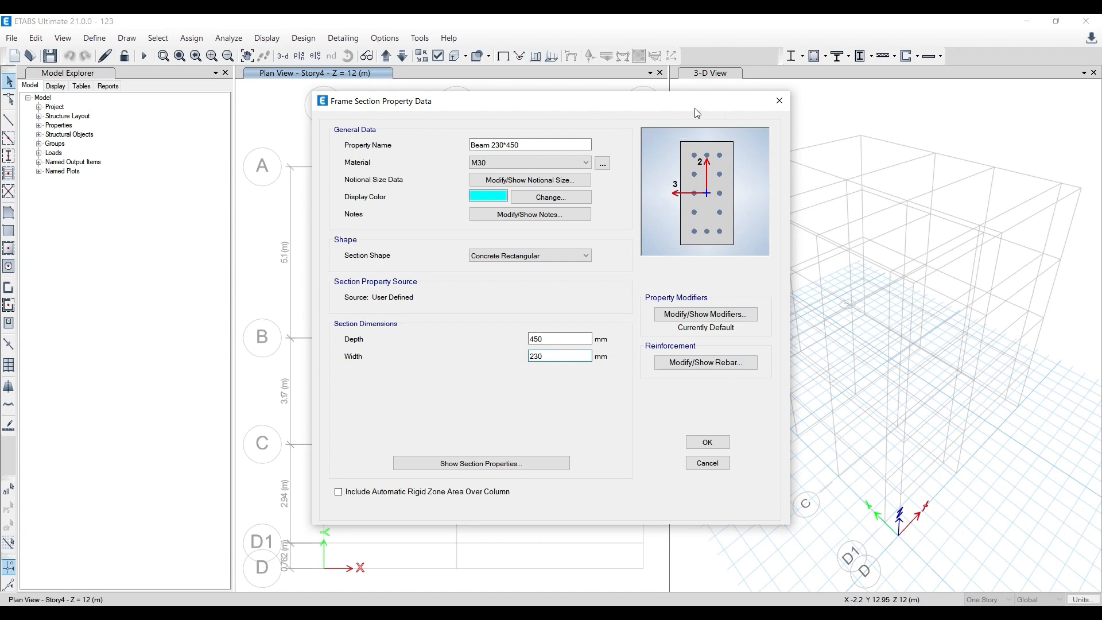
- Try swapping the beam section's dimensions to 450 mm width and 230 mm depth
double_click(561, 356)
type("450")
key("shift+Tab")
type("23")
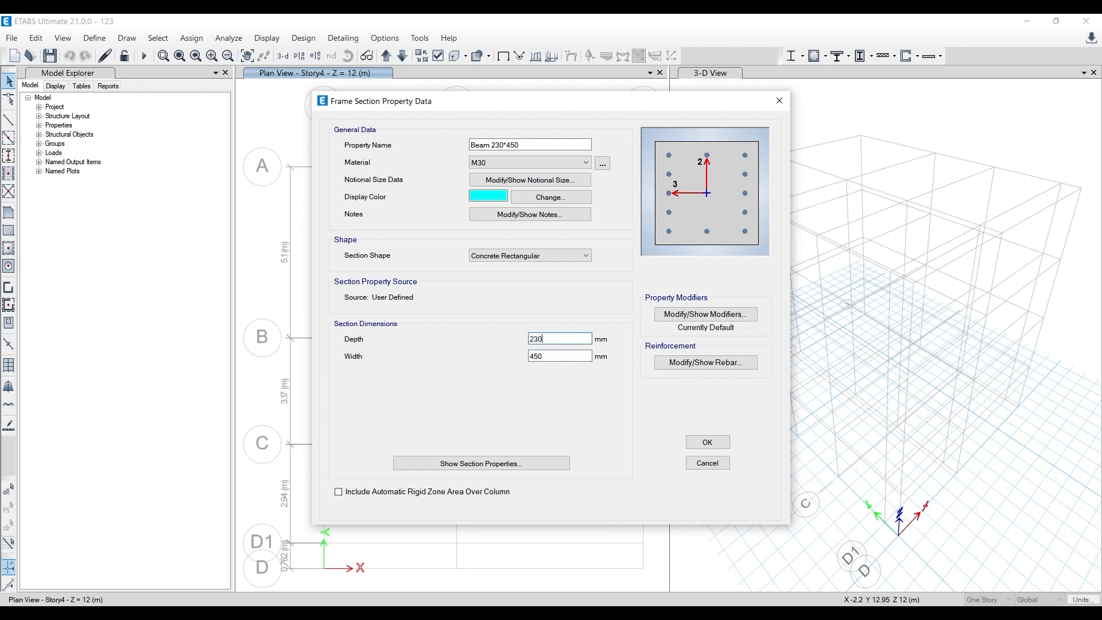
left_click(551, 359)
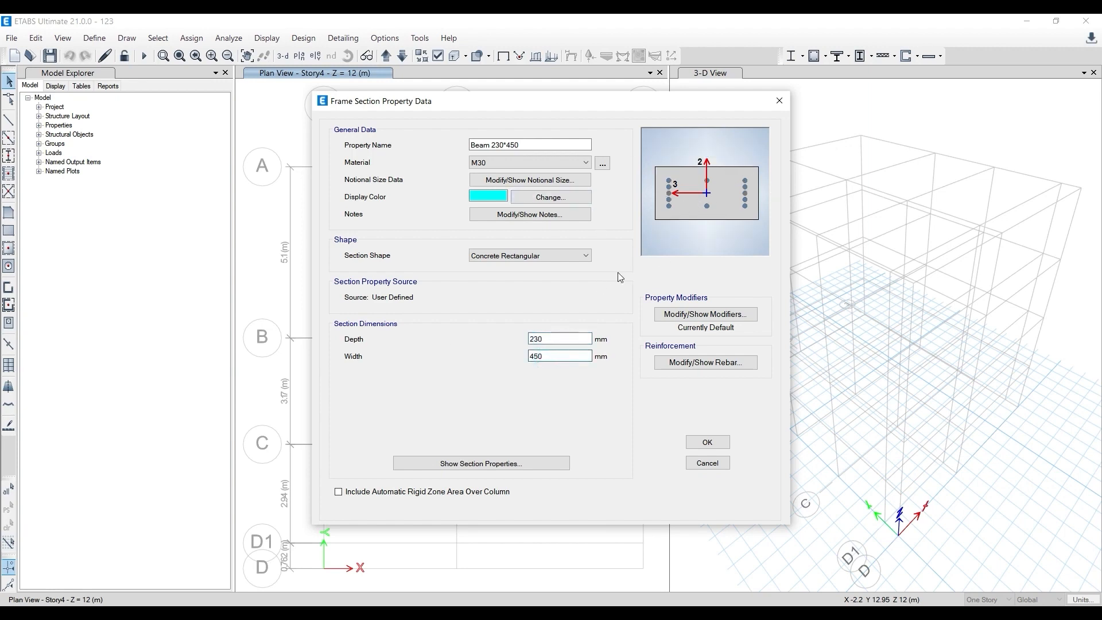
- Restore the beam section's dimensions to 230 mm width and 450 mm depth
double_click(568, 360)
type("230")
double_click(535, 340)
type("450")
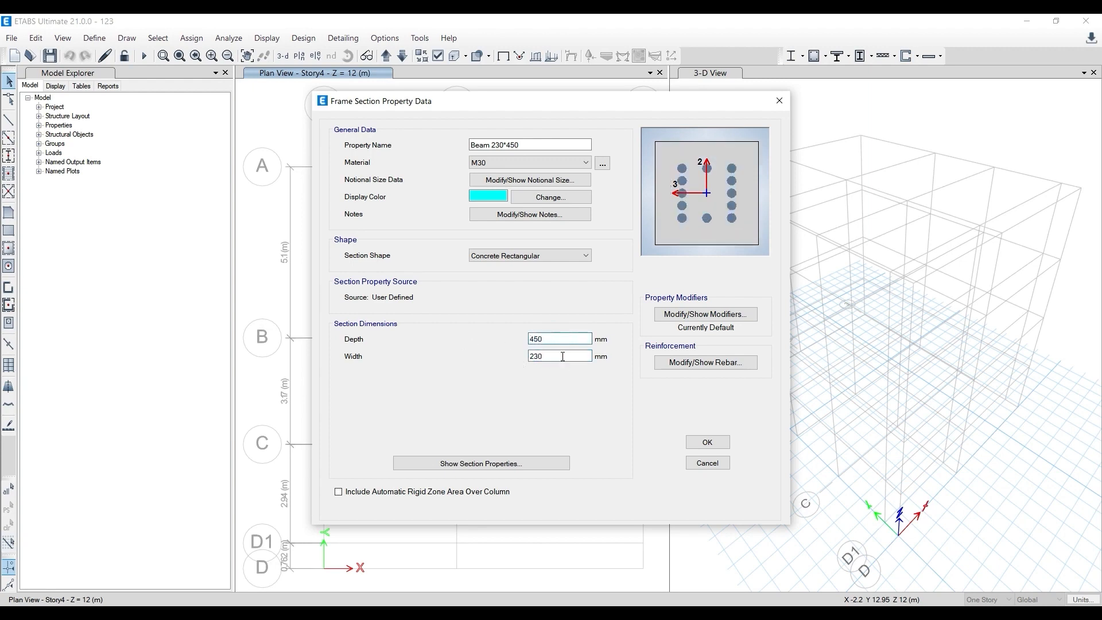
left_click(562, 356)
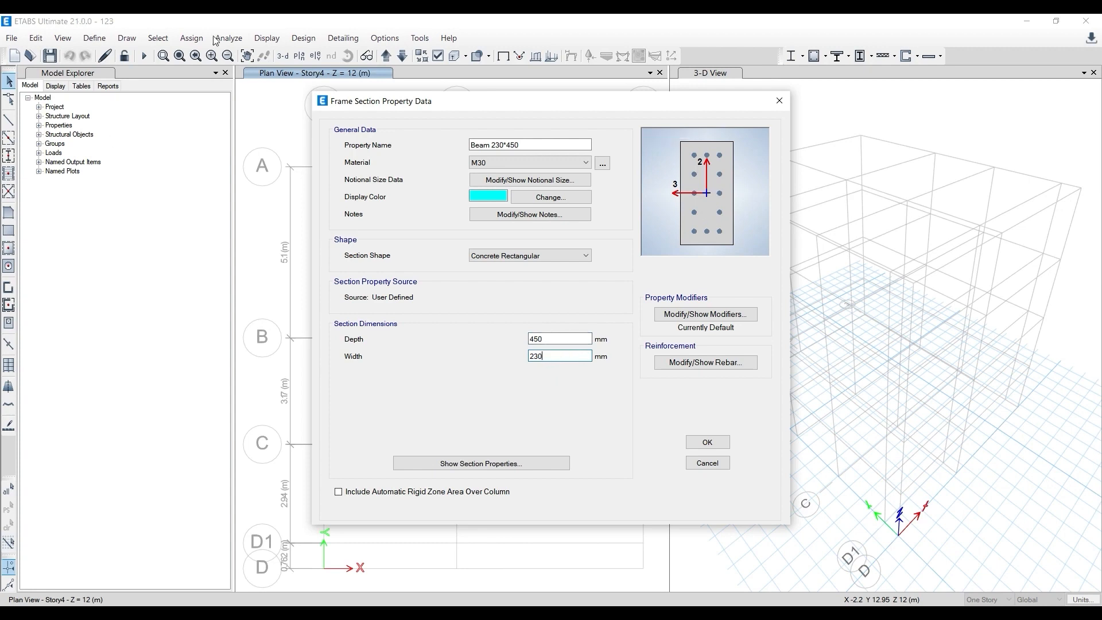
- Set the reinforcement design type of Beam 230*450 to M3 Design Only (Beam) and accept the section
left_click(706, 367)
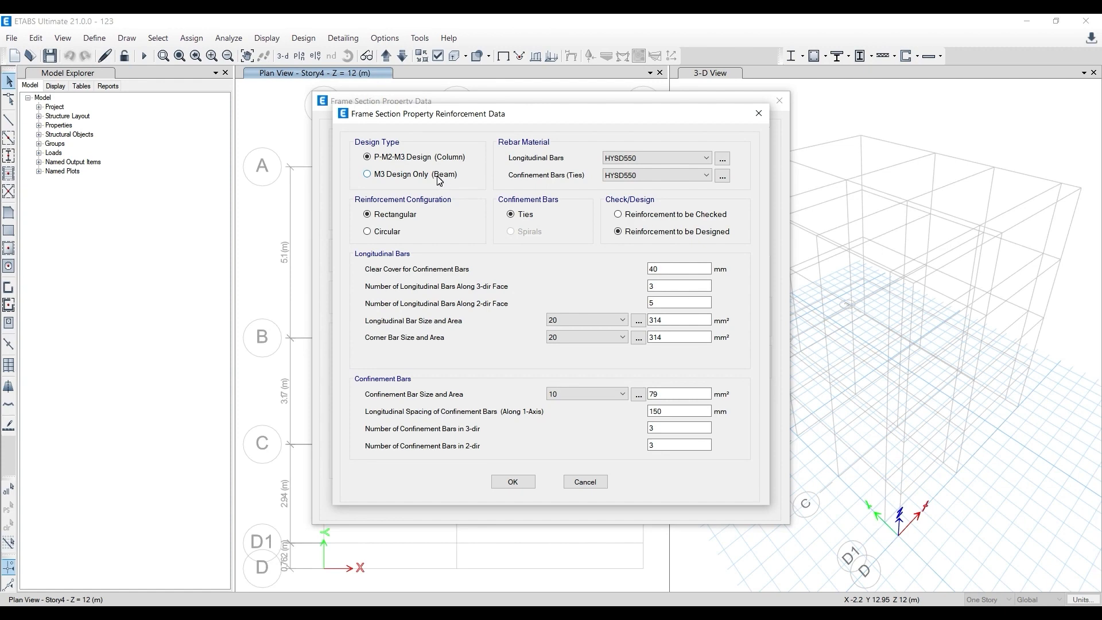
left_click(438, 177)
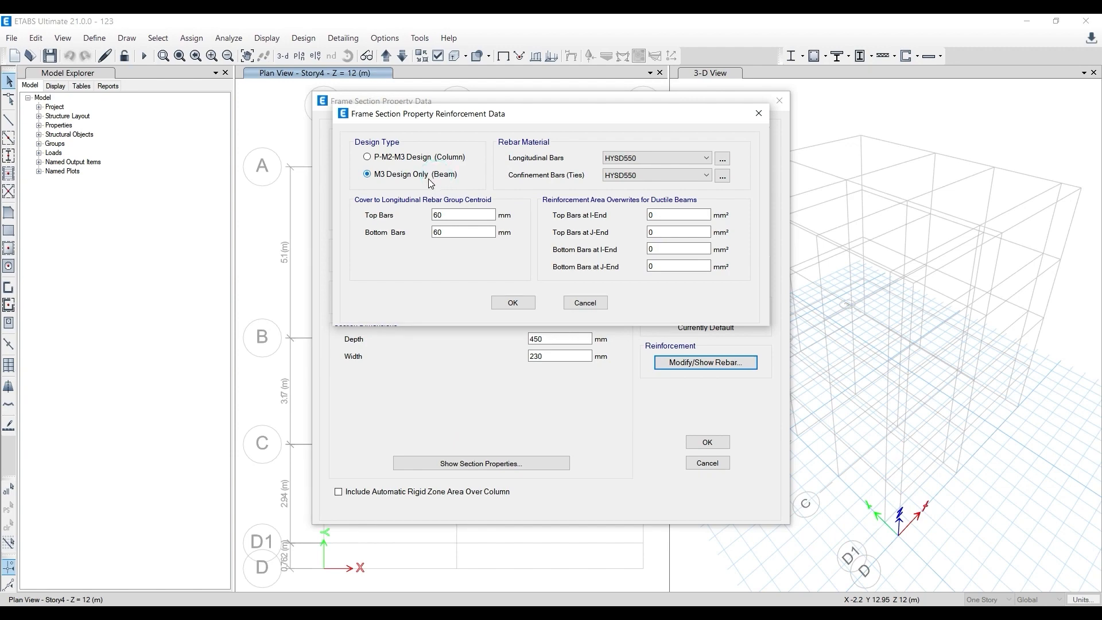
left_click(514, 303)
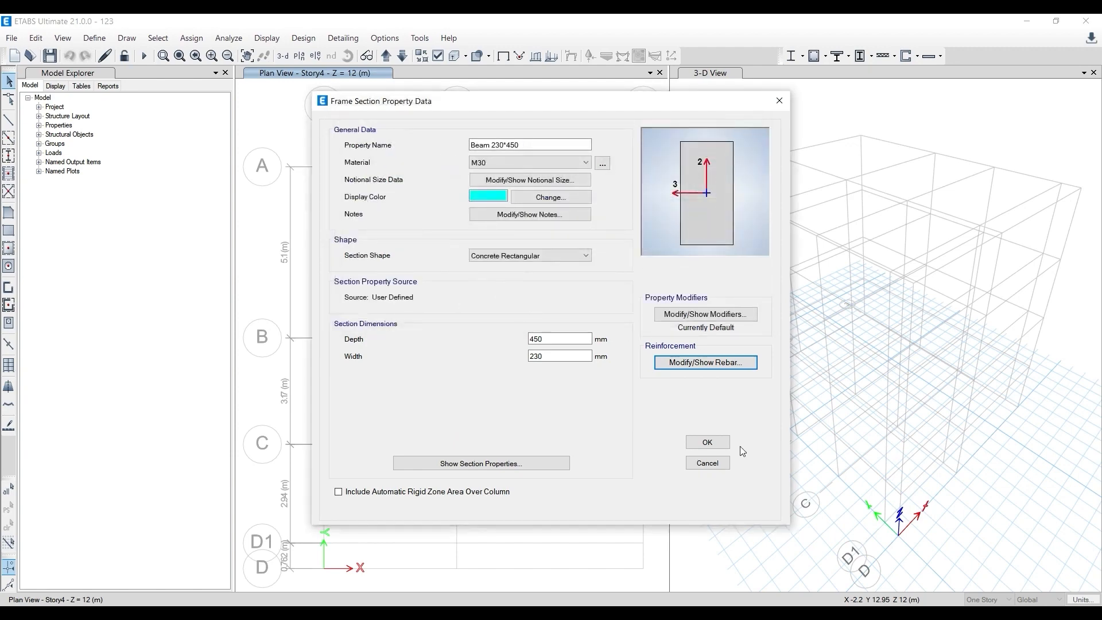
left_click(707, 443)
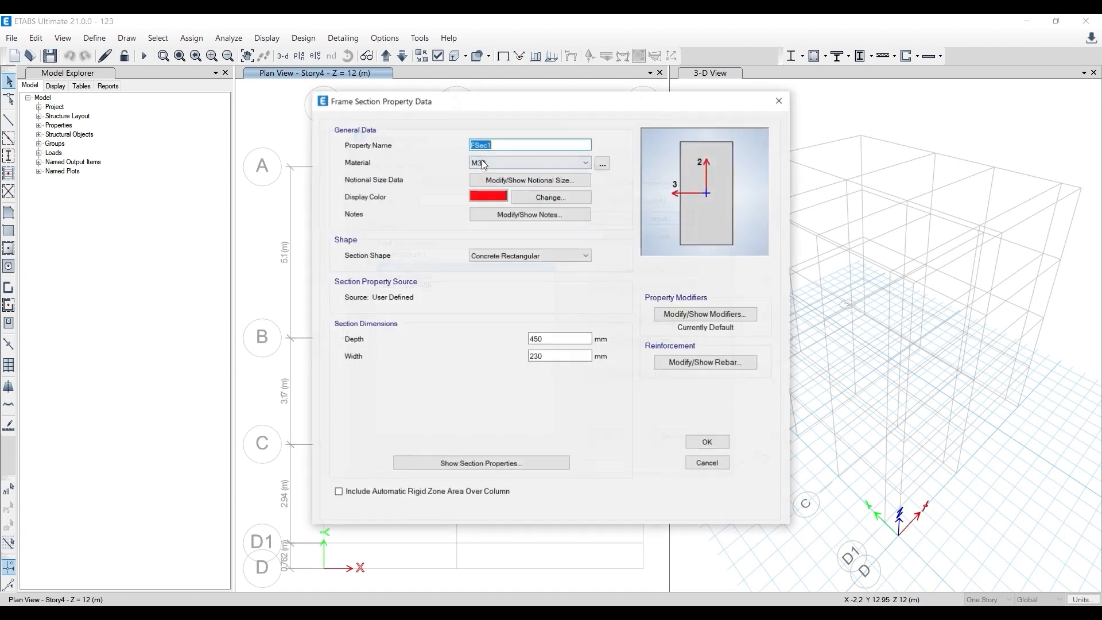
- Name the copied beam section Beam 230*600 and set its depth to 600 mm
type("Beam")
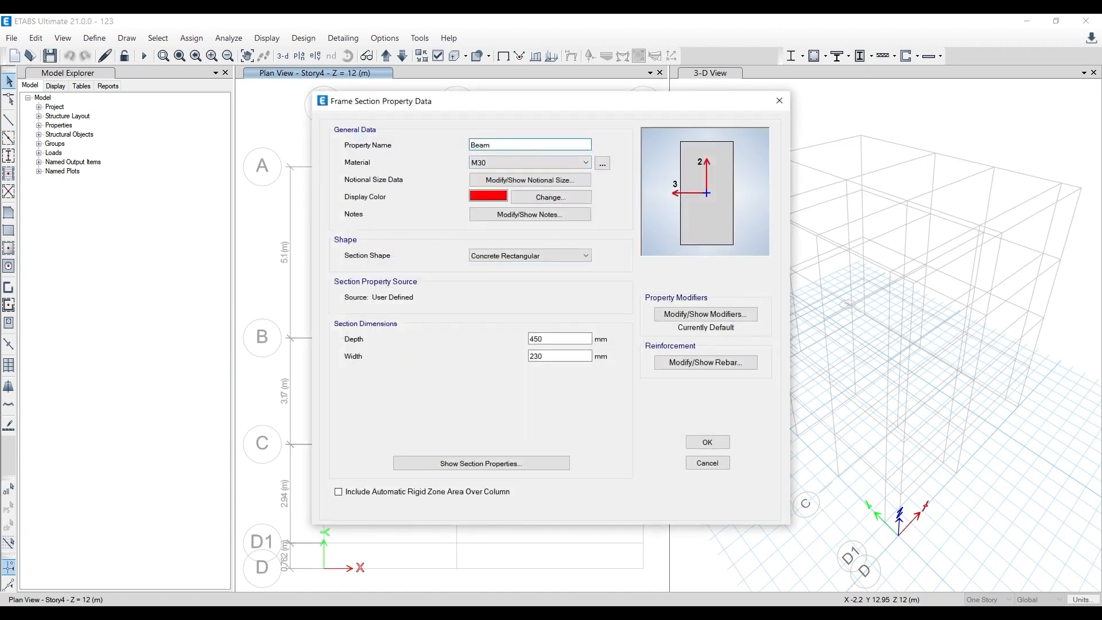
double_click(572, 338)
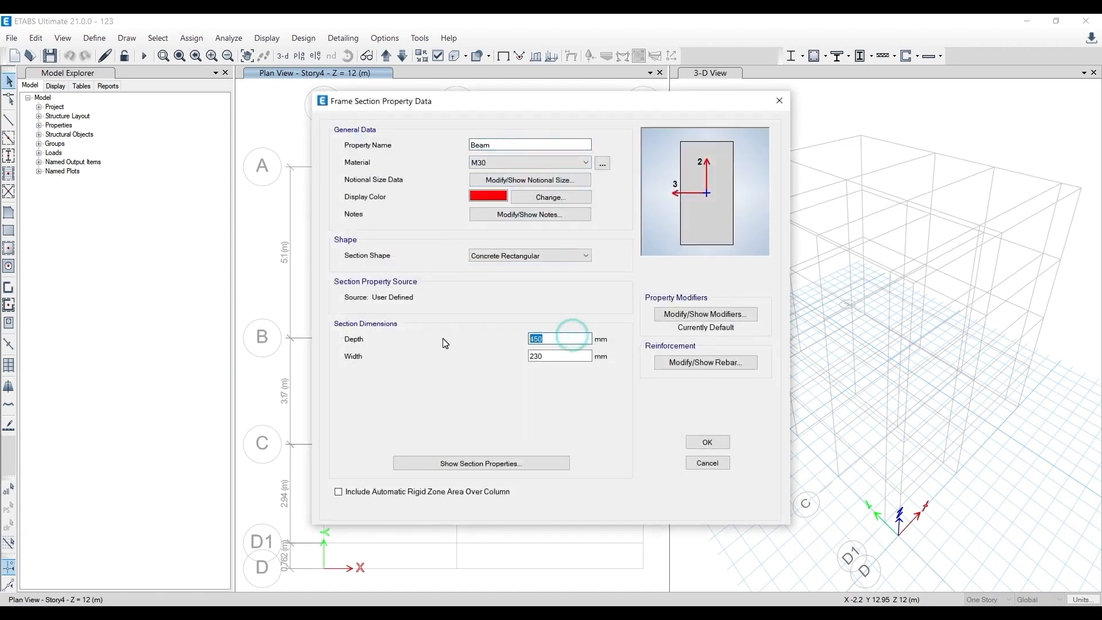
type("2")
left_click_drag(551, 339, 453, 337)
type("600")
left_click(524, 145)
type("2")
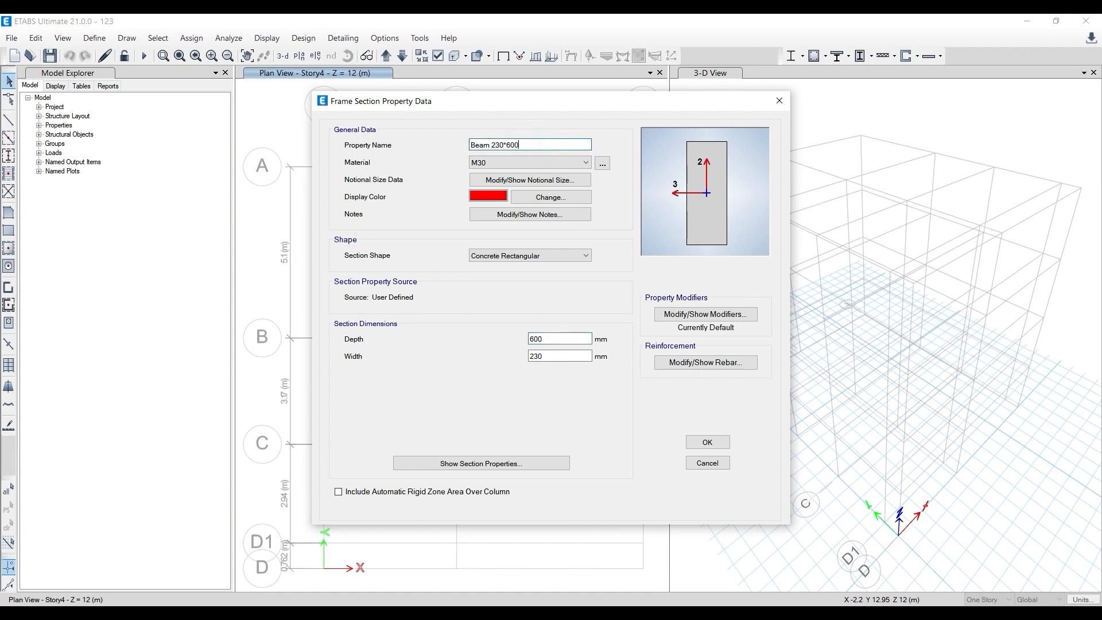
- Review the reinforcement data of Beam 230*600, accept the section and close the frame properties
left_click(714, 365)
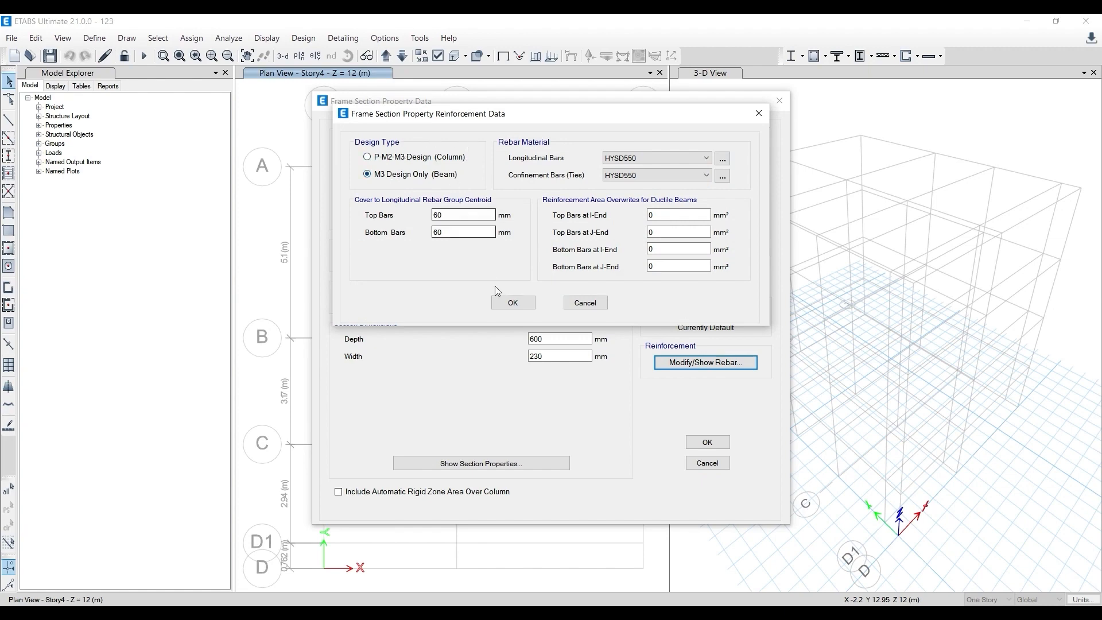
left_click(509, 303)
left_click(694, 441)
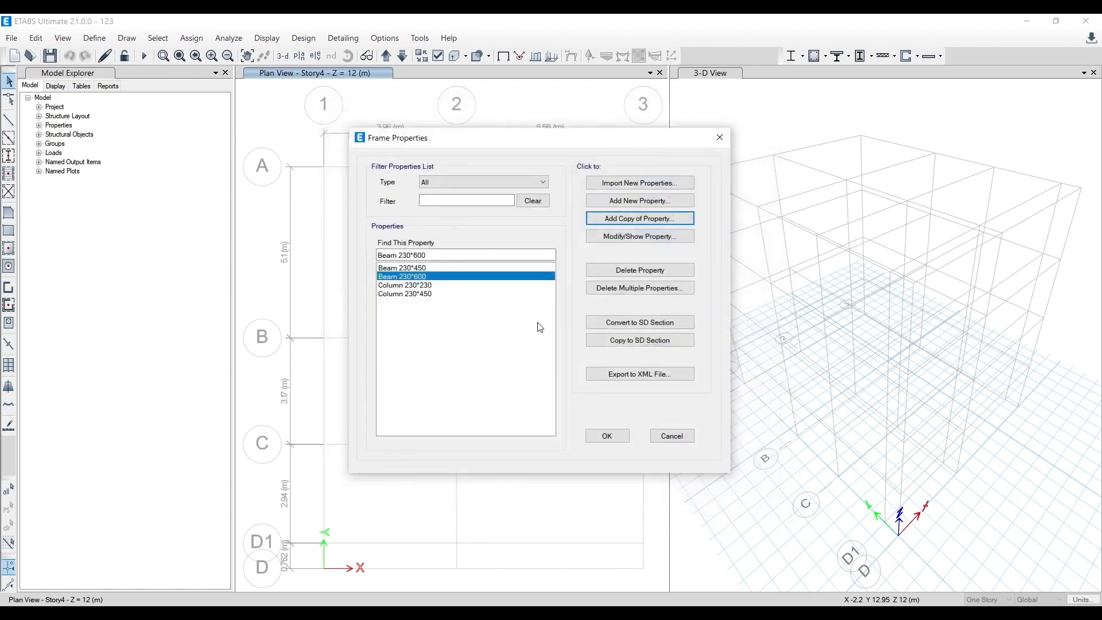
left_click(627, 440)
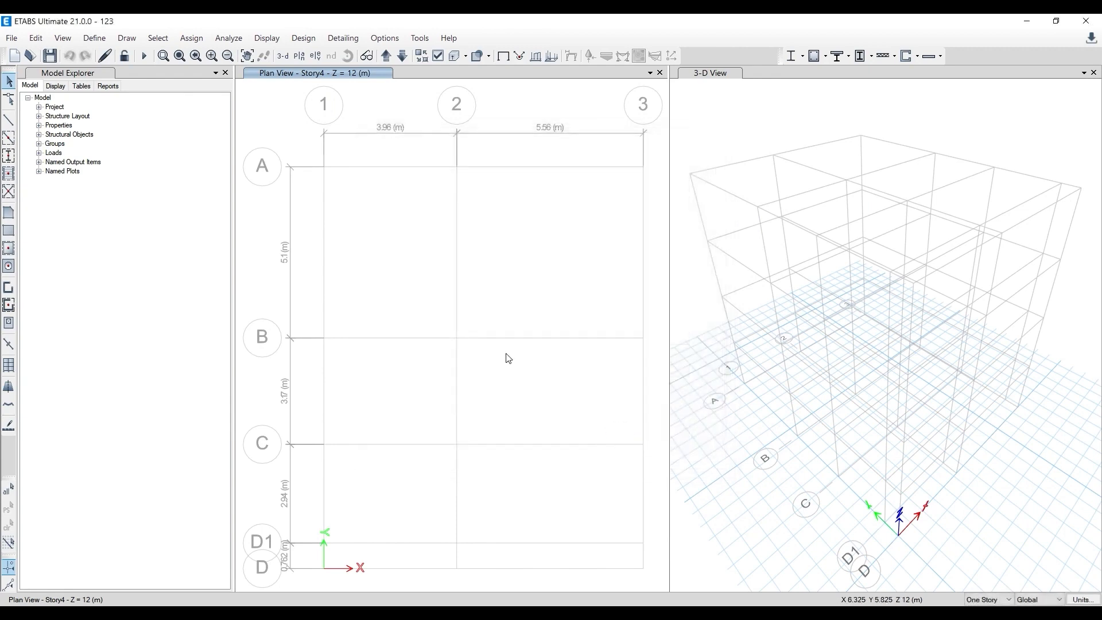
- Review the defined beam and column sections in the frame properties, and check the beam layout in the AutoCAD drawing
left_click(95, 38)
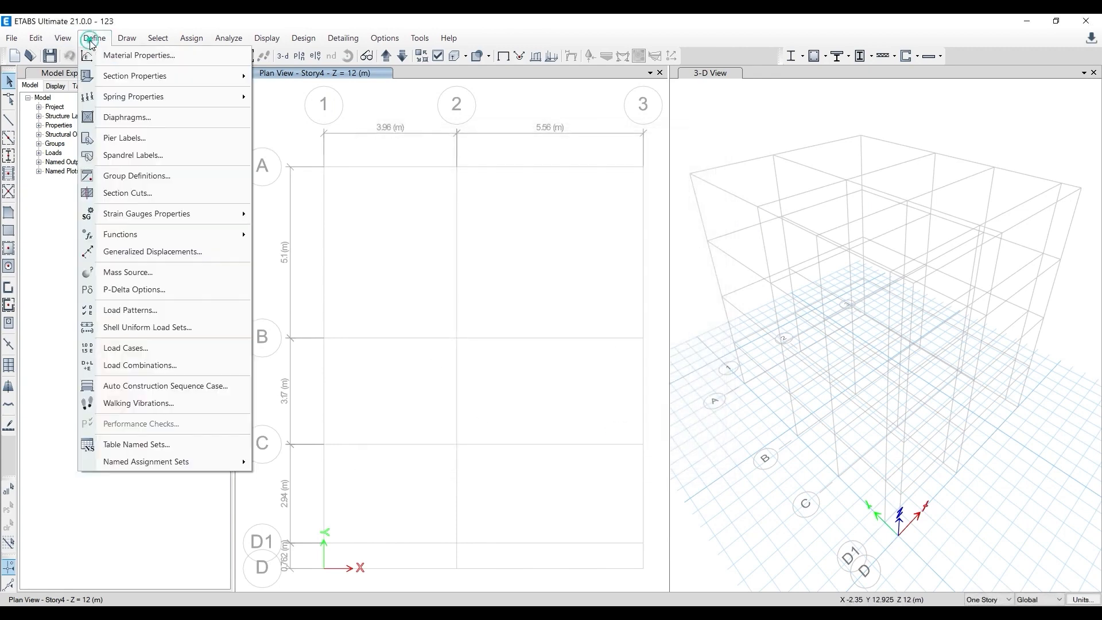
mouse_move(112, 78)
left_click(357, 80)
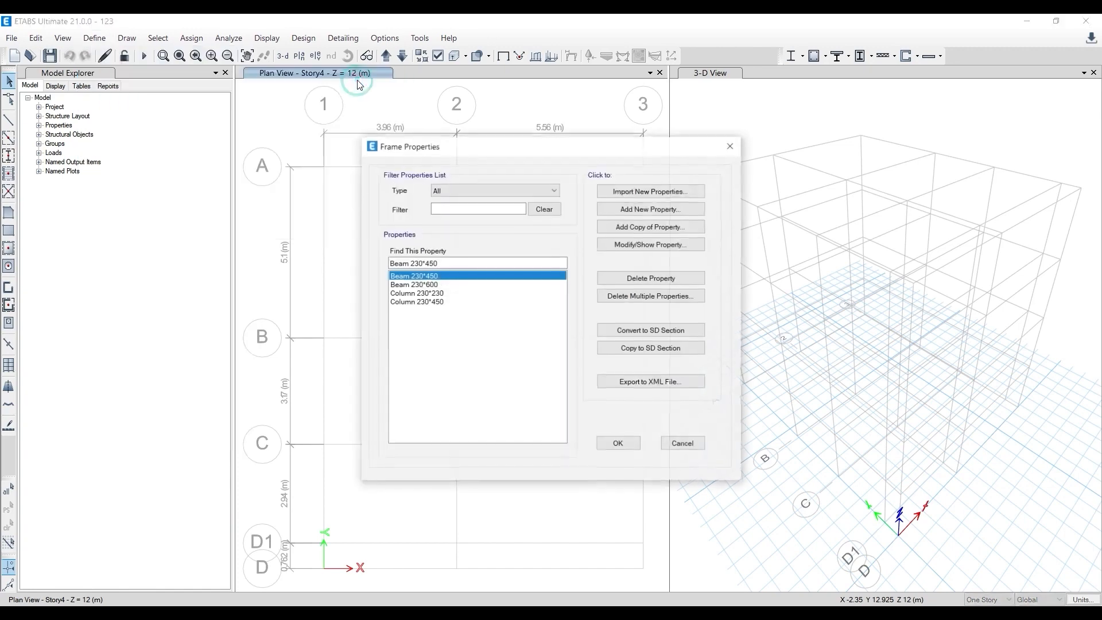
left_click(422, 292)
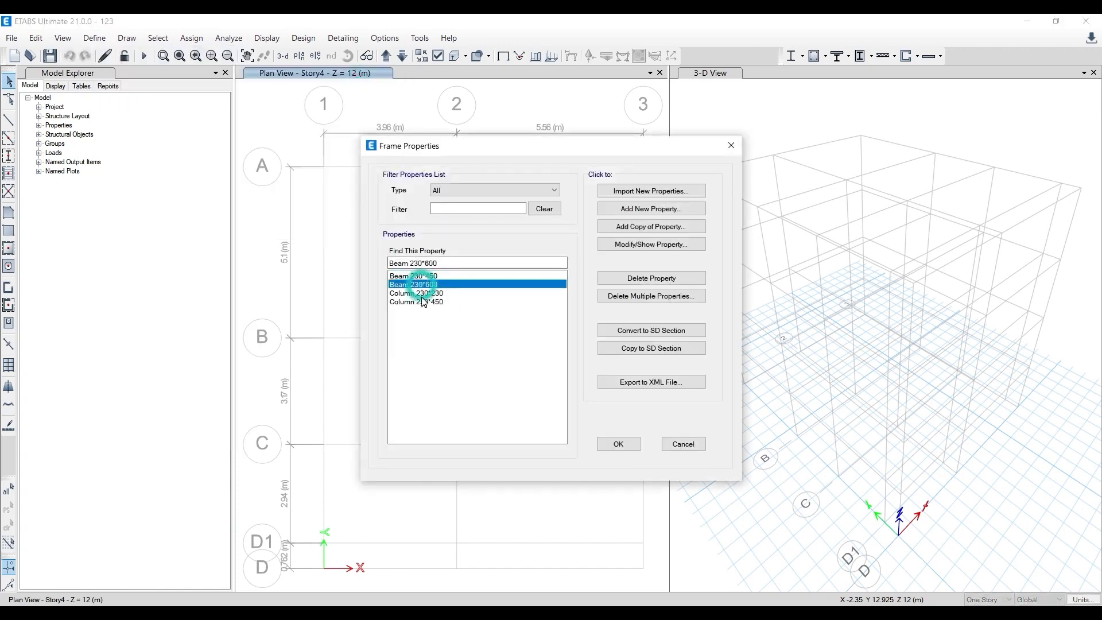
left_click(422, 301)
left_click(619, 444)
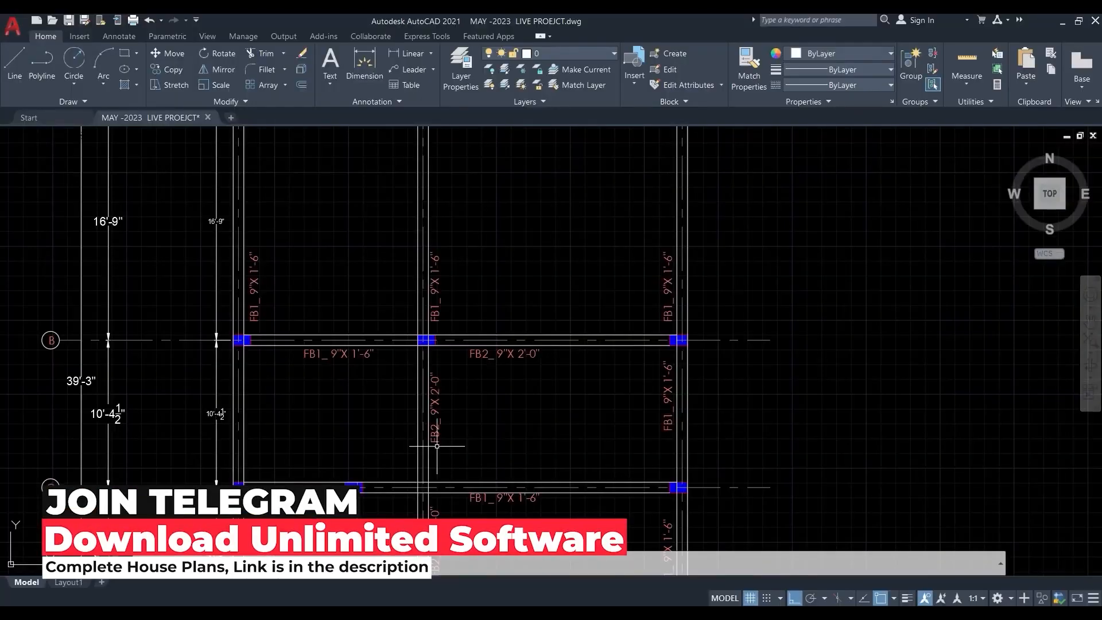
scroll(437, 446, "down", 2)
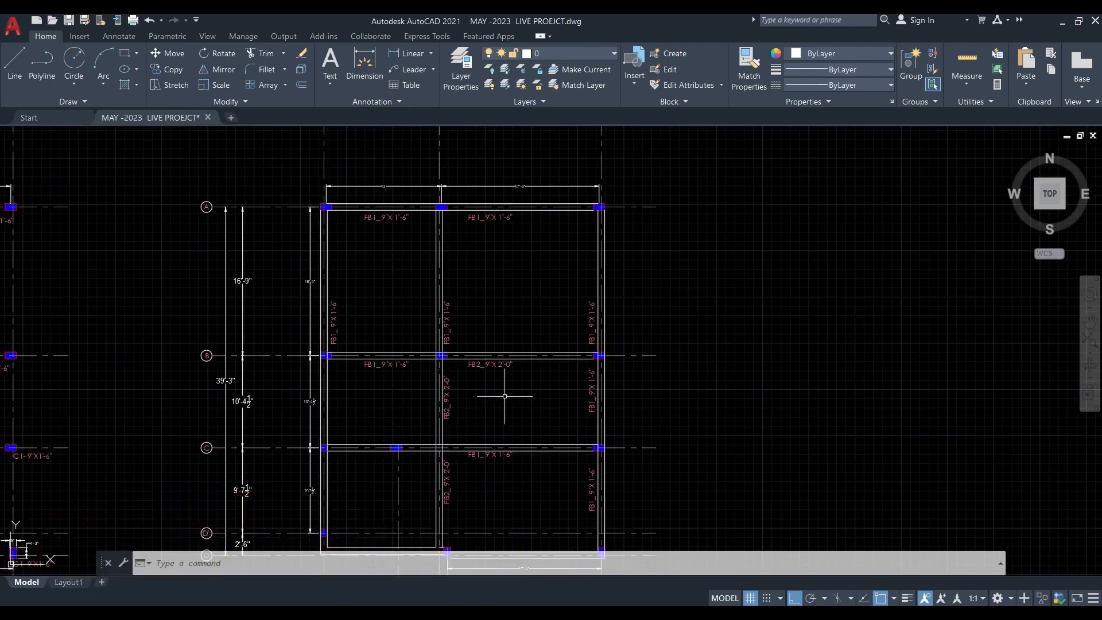
scroll(475, 370, "down", 2)
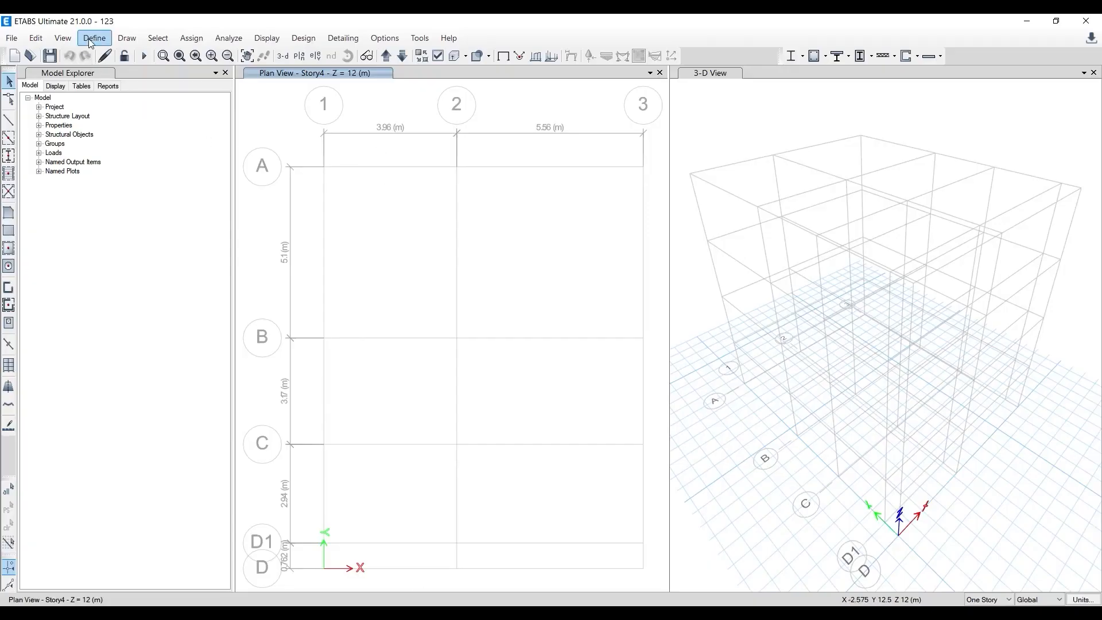
left_click(91, 39)
mouse_move(128, 84)
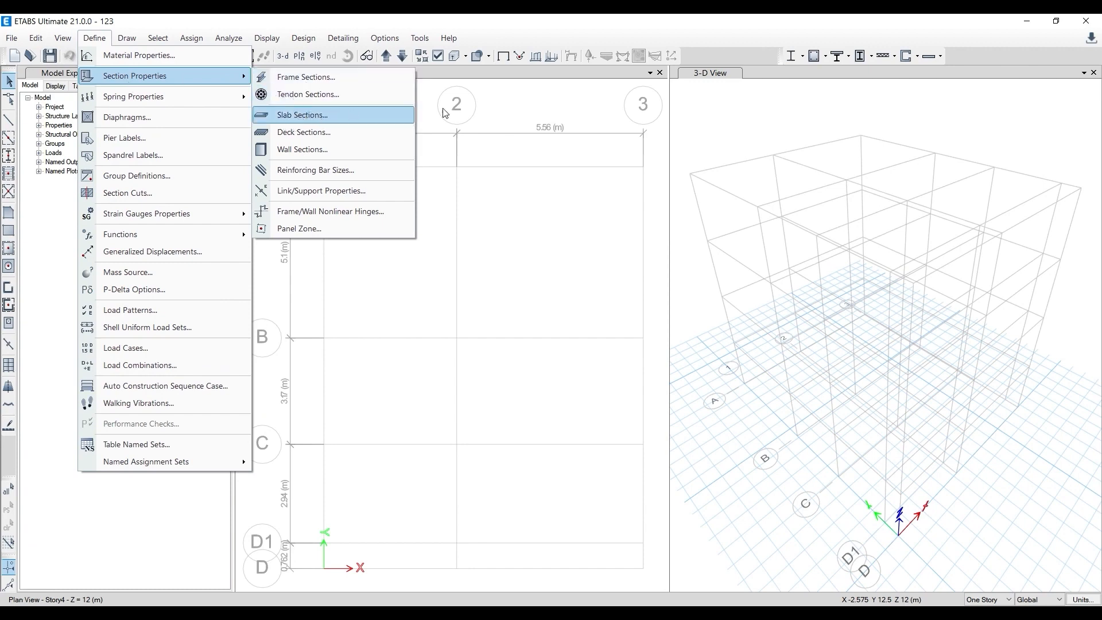
left_click(471, 115)
- Open the slab section properties in ETABS and delete the Slab1 property
left_click(94, 38)
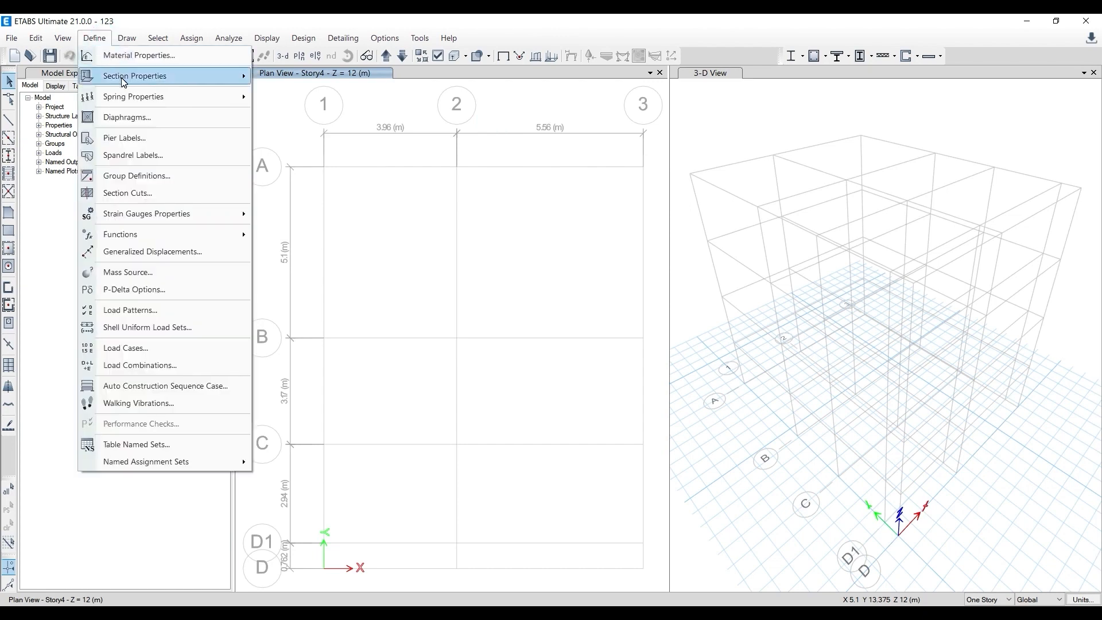
mouse_move(124, 82)
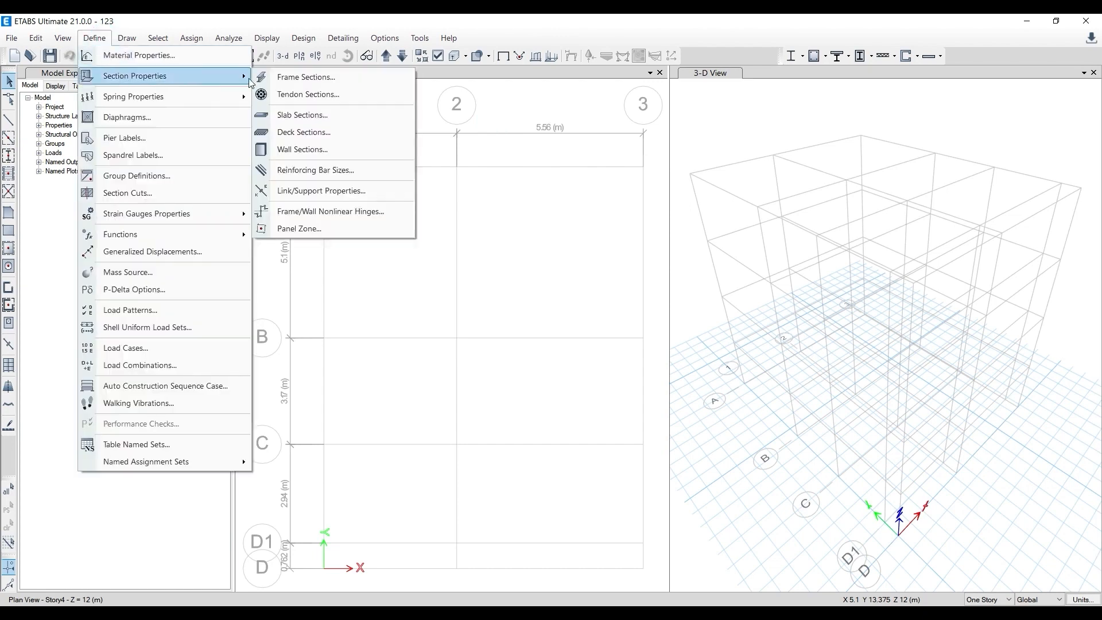
left_click(279, 116)
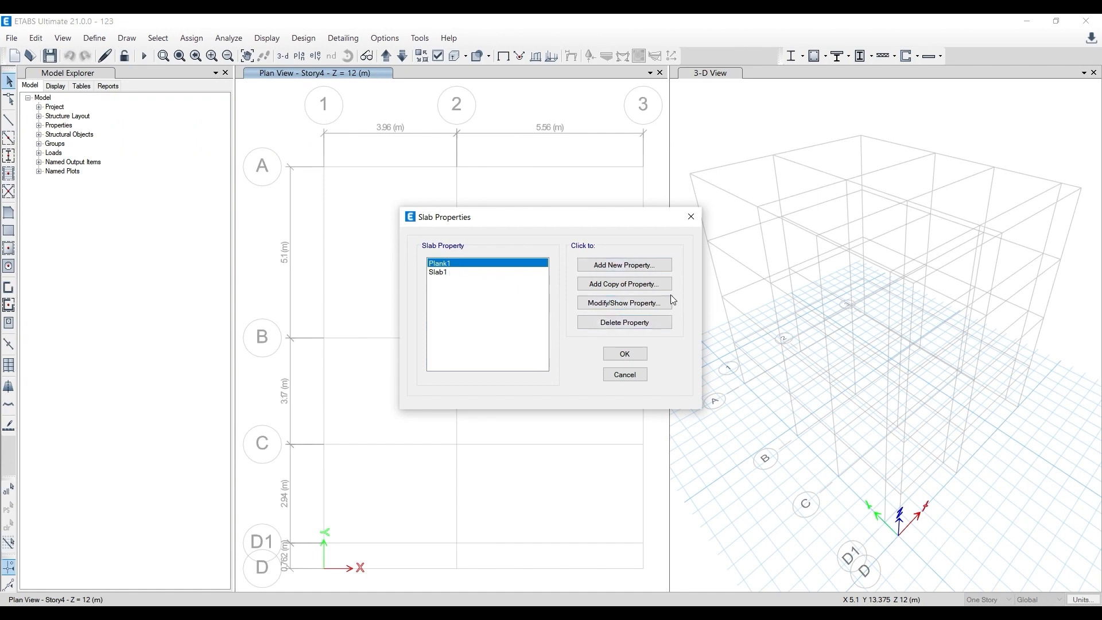
left_click(436, 272)
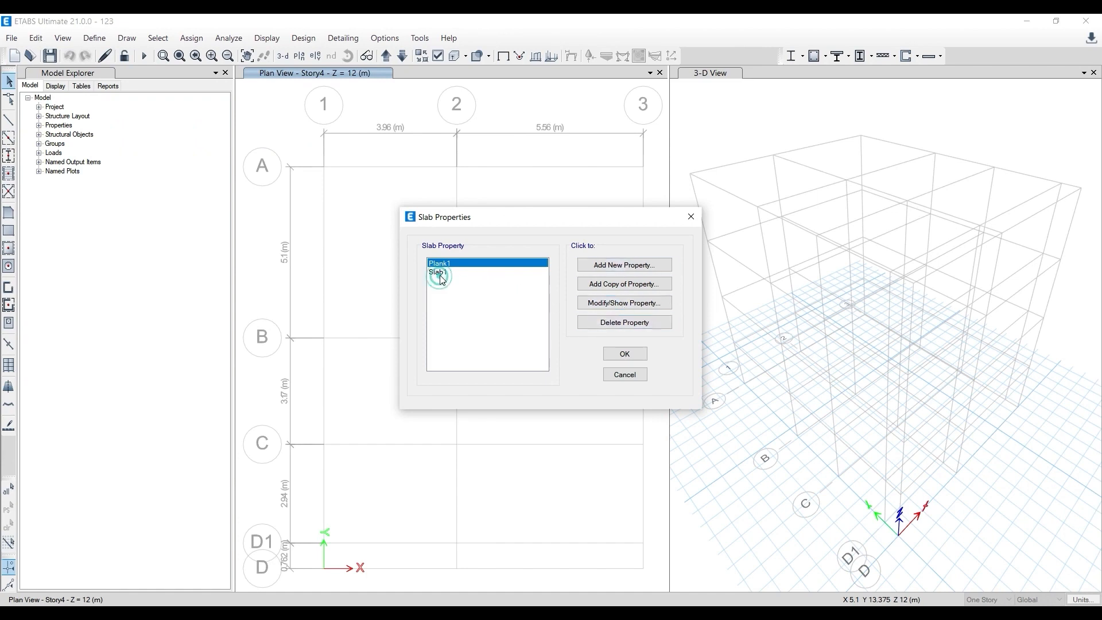
left_click(612, 323)
left_click(566, 364)
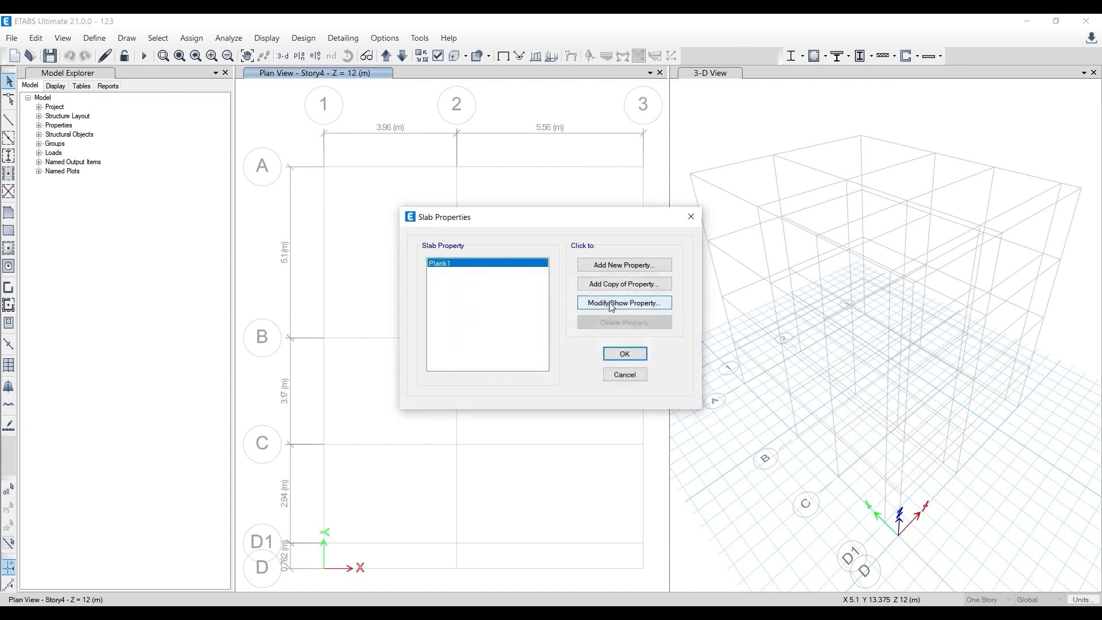
- Add a new slab property named Slad 125 mm (2 Way) with a thickness of 125 mm
left_click(607, 266)
double_click(582, 172)
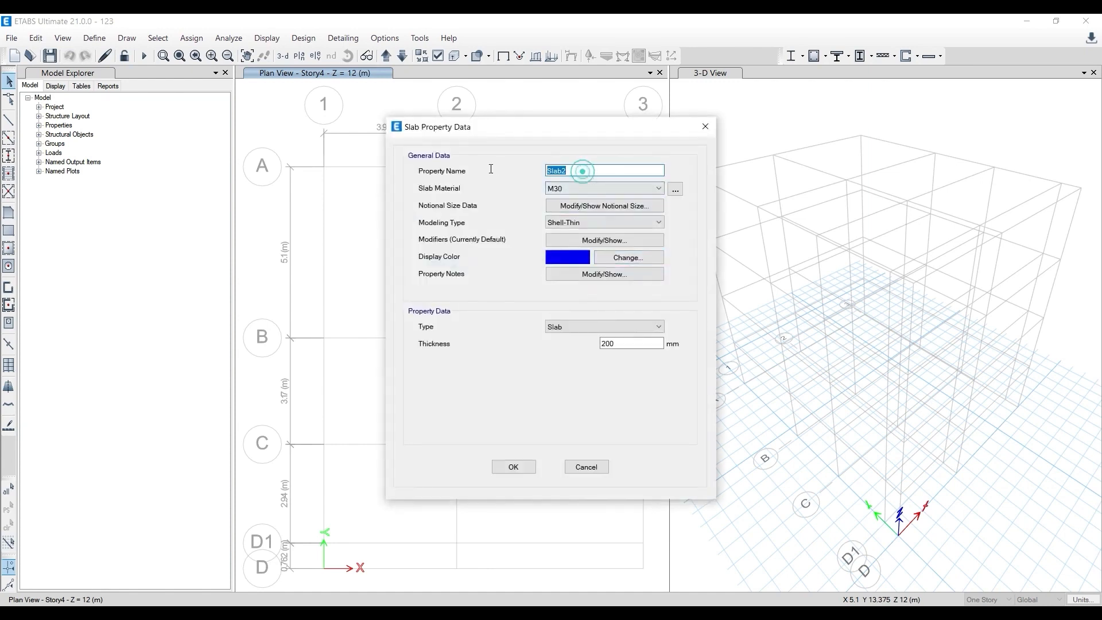
type("S")
left_click_drag(627, 131, 523, 125)
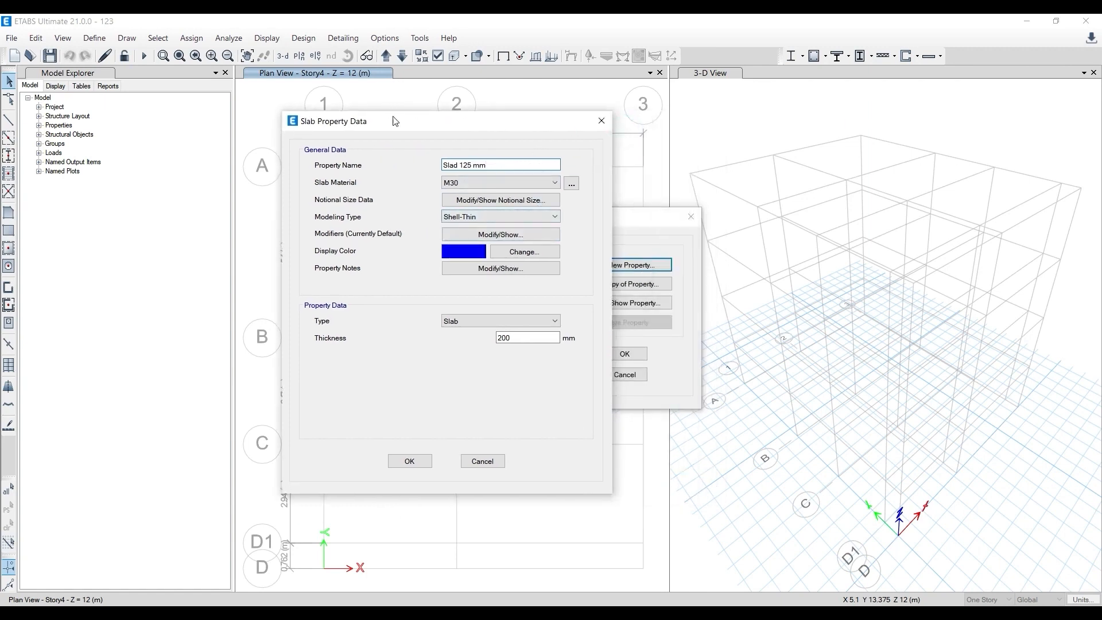
double_click(519, 337)
type("125")
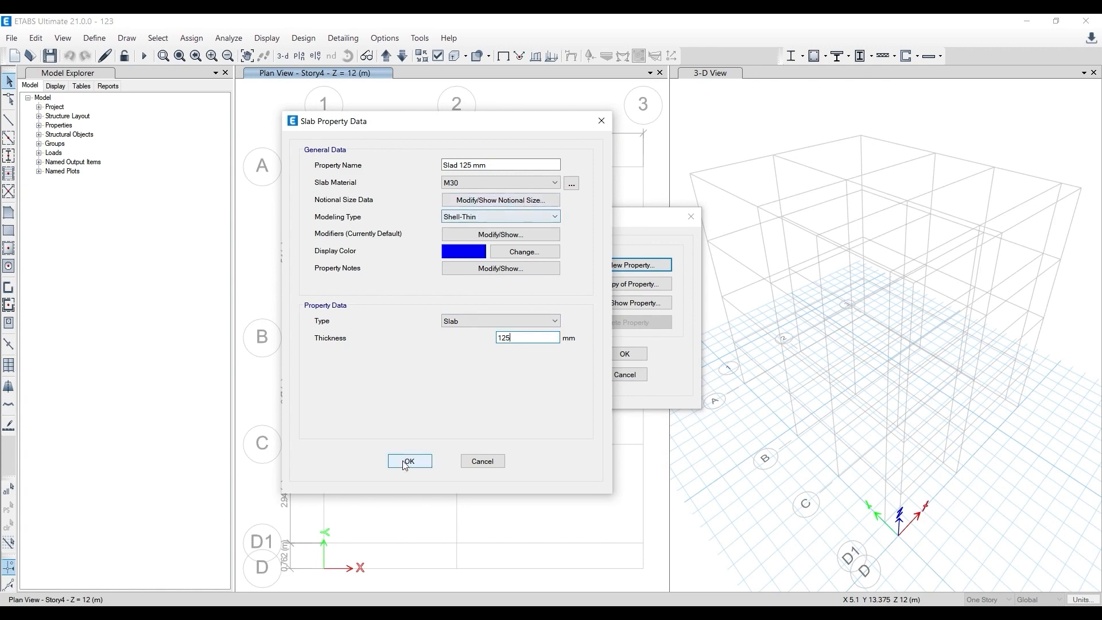
left_click(493, 165)
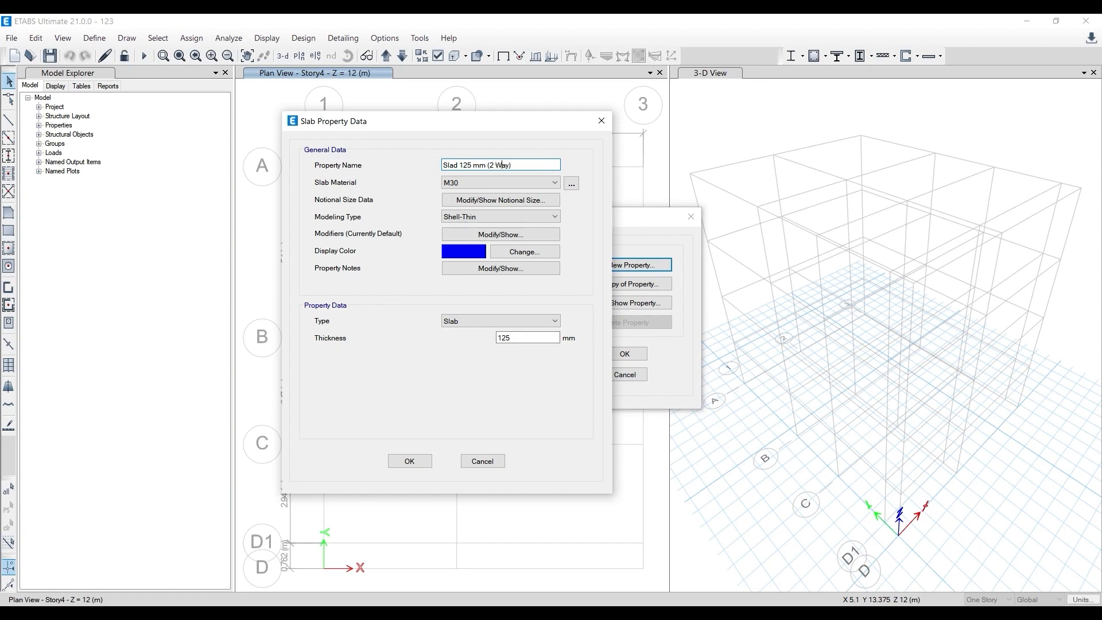
left_click(409, 461)
- Delete the Plank1 property from the slab properties and confirm its removal
left_click(471, 265)
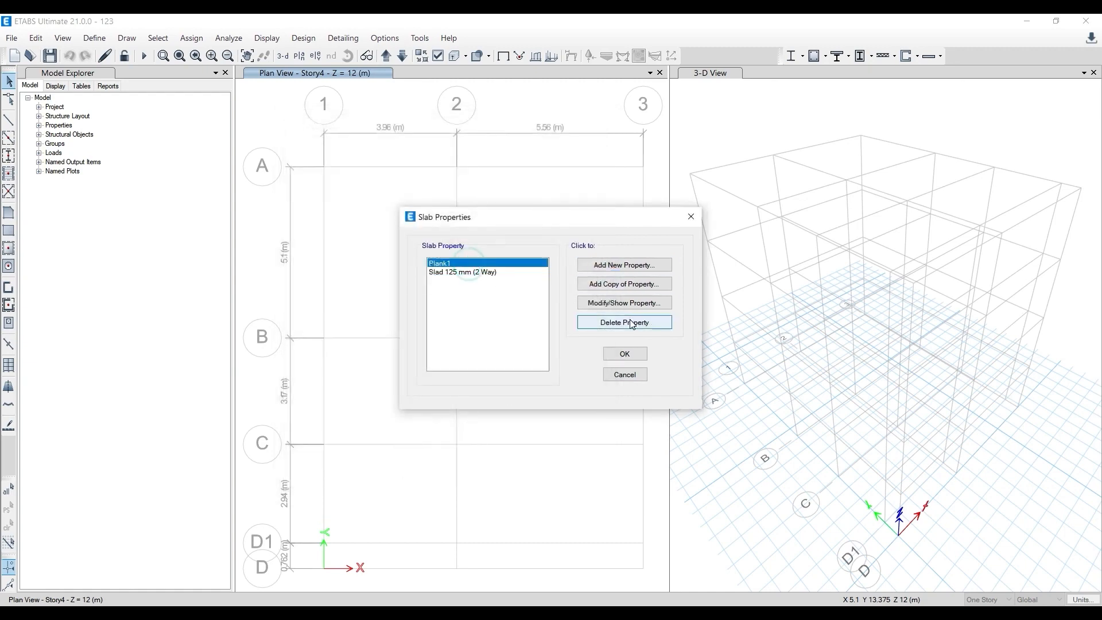
left_click(648, 322)
left_click(566, 361)
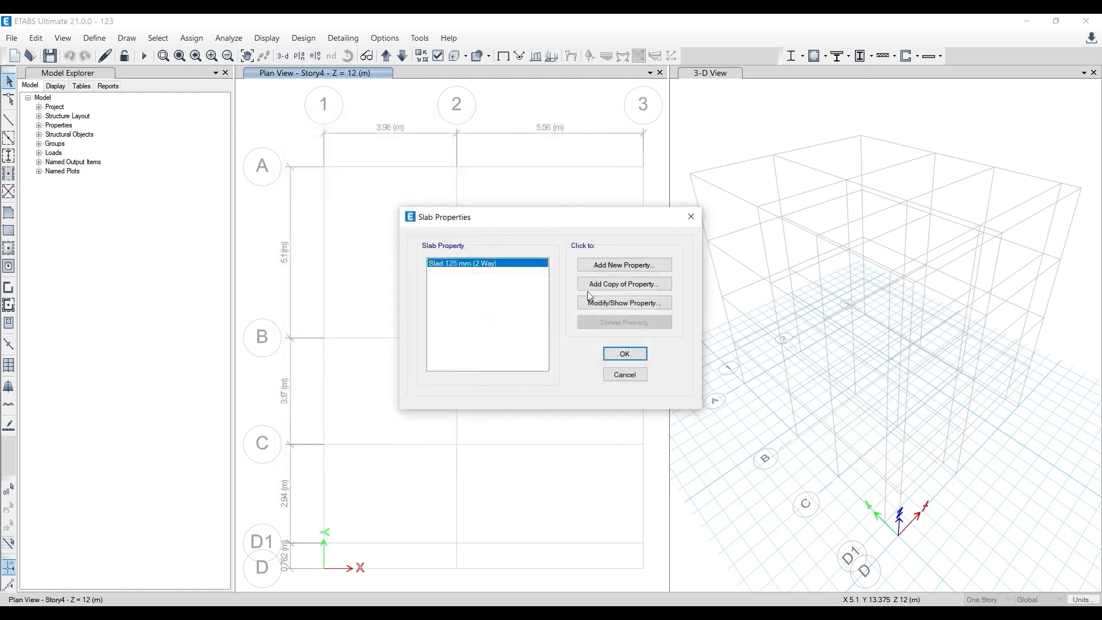
- Create a copy of the 125 mm two-way slab property and name it Slab 125mm (1 Way)
left_click(612, 286)
left_click(592, 172)
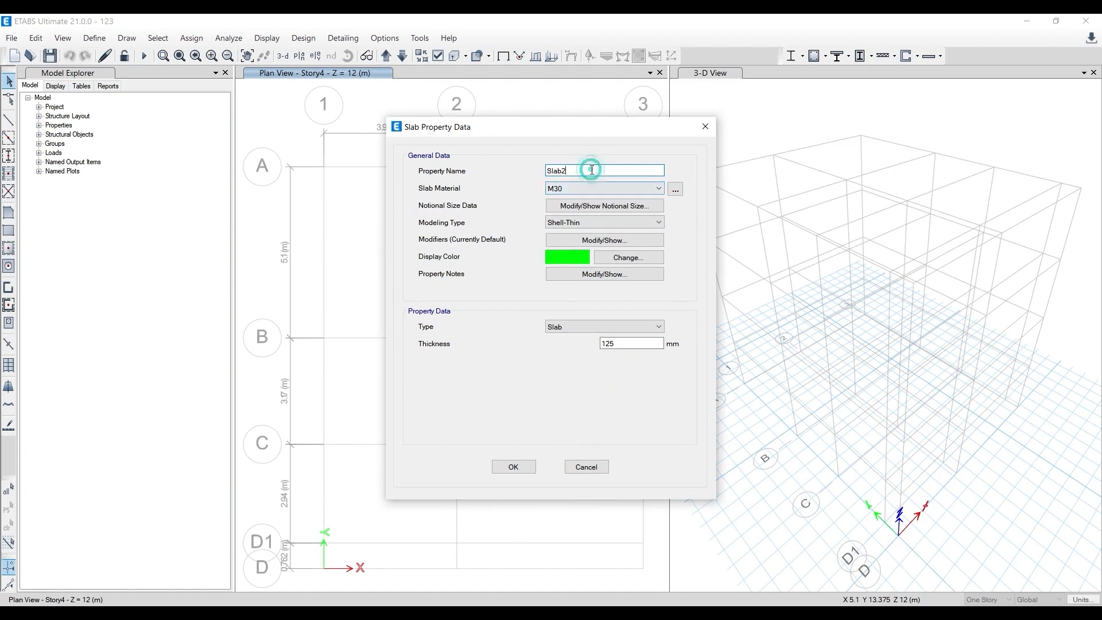
key("BackSpace")
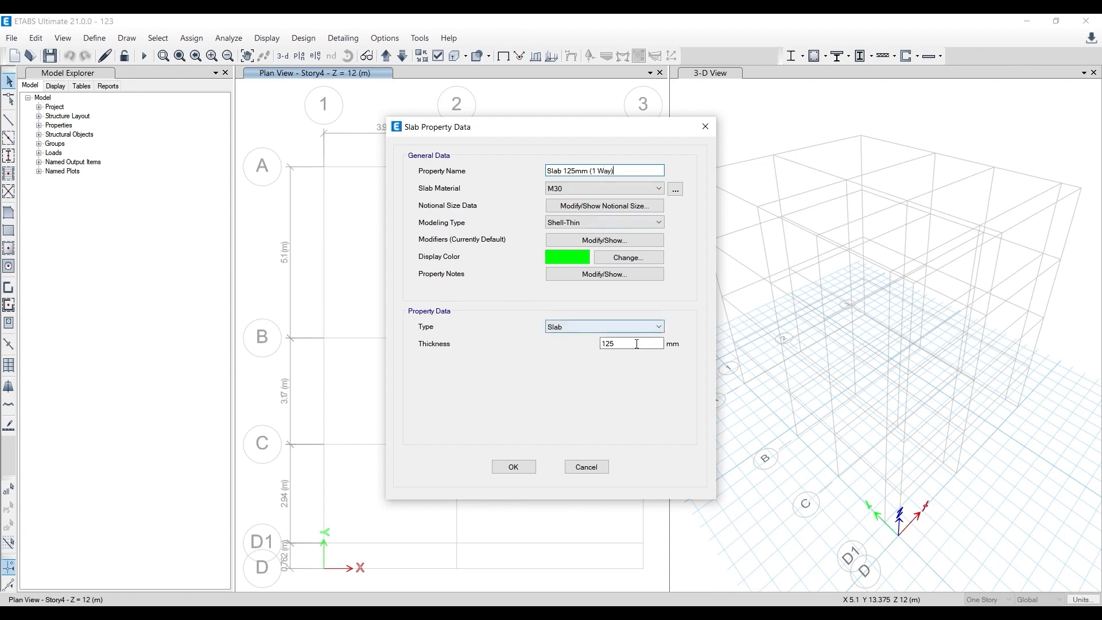
- Set the one-way slab's modeling type to Membrane with special one-way load distribution, and accept the slab properties
left_click(590, 221)
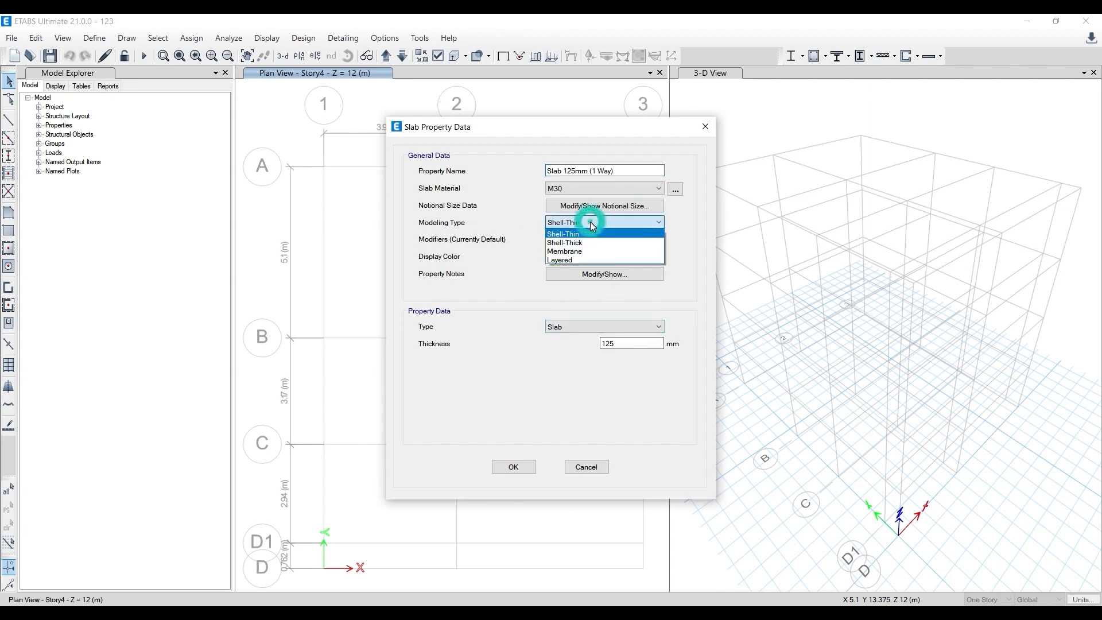
left_click(591, 248)
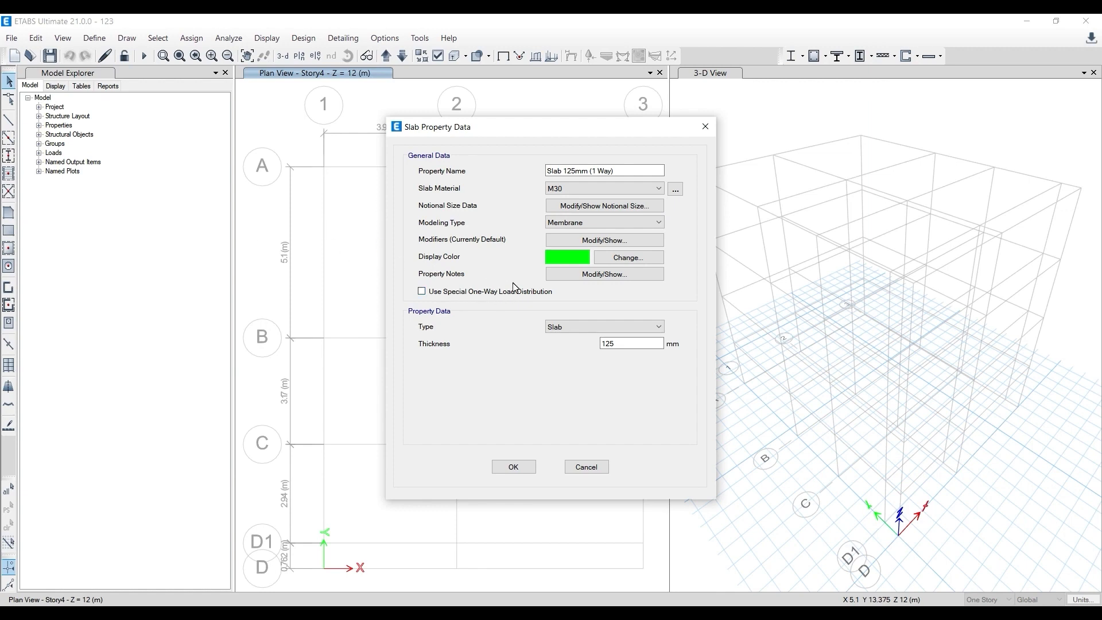
left_click(591, 221)
left_click(591, 249)
left_click(422, 291)
left_click(507, 465)
left_click(632, 353)
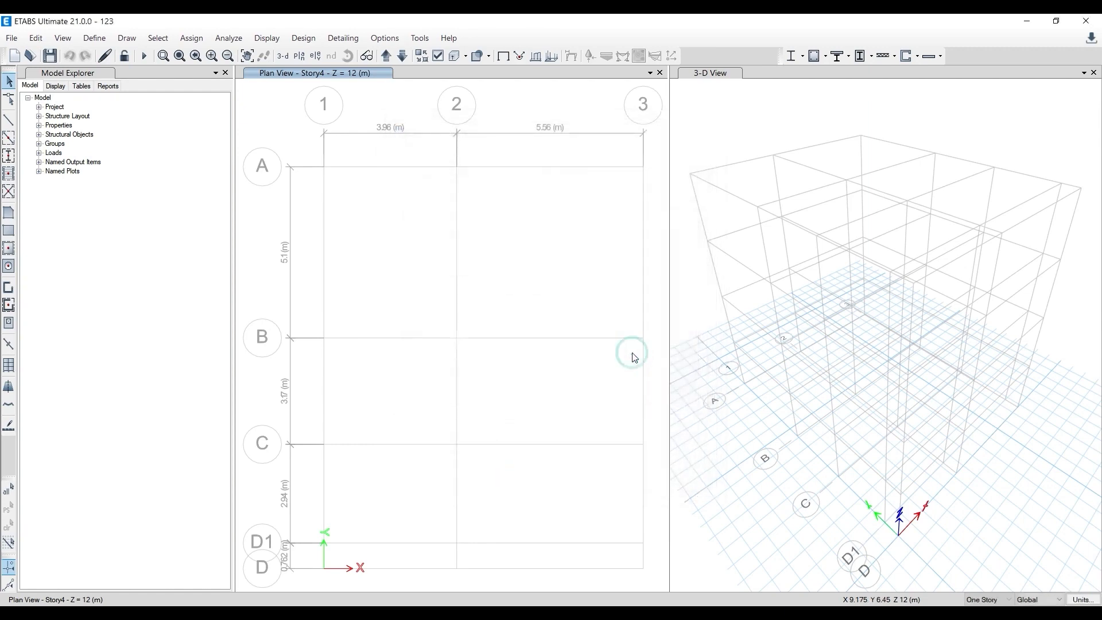
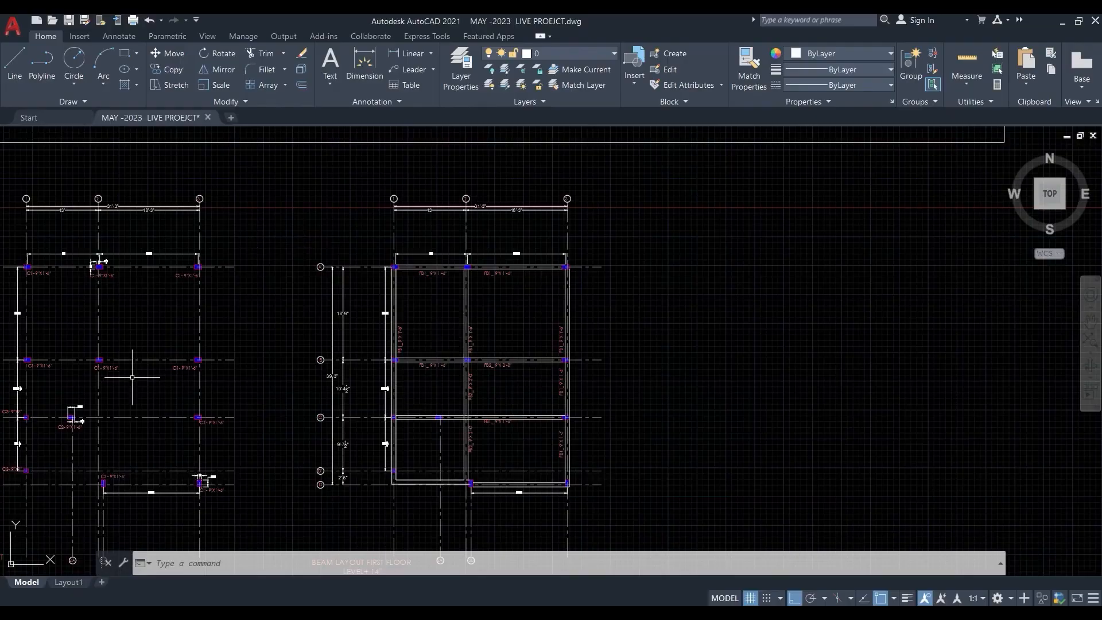
- Switch to the AutoCAD drawing and examine the column layout's C1, C2 and C3 sizes, positions and grid spacings
middle_click_drag(132, 376, 344, 321)
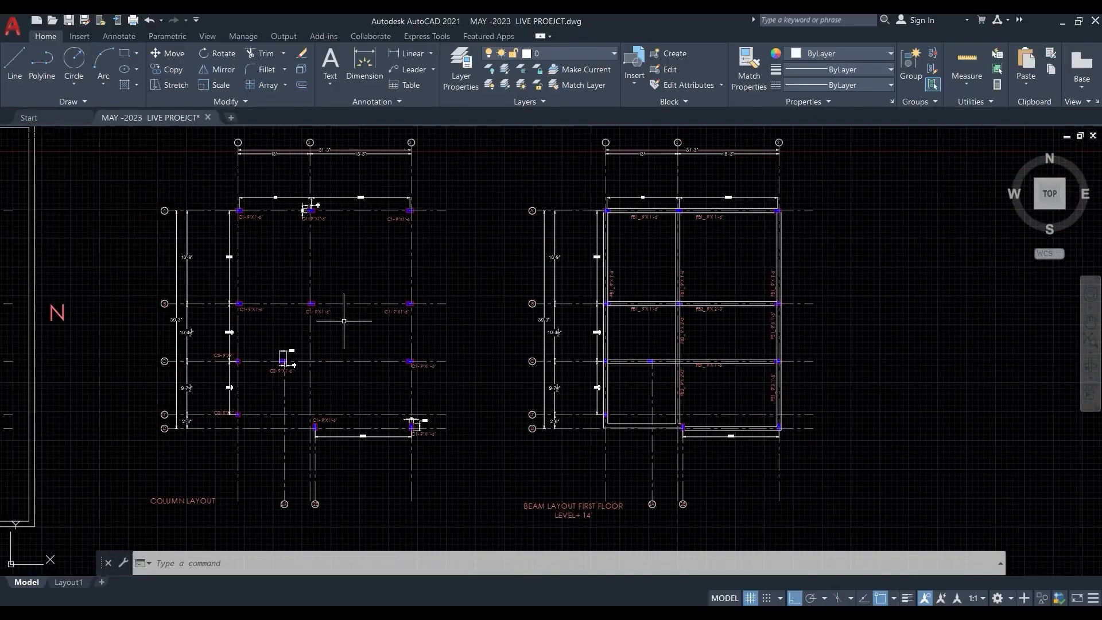
left_click(1062, 22)
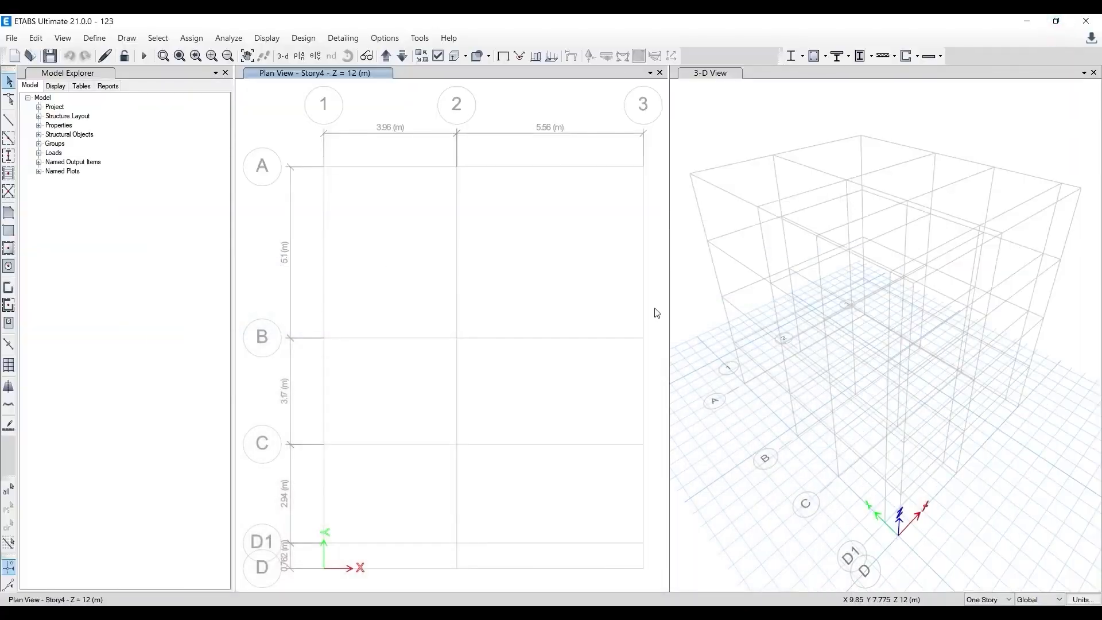
left_click(383, 613)
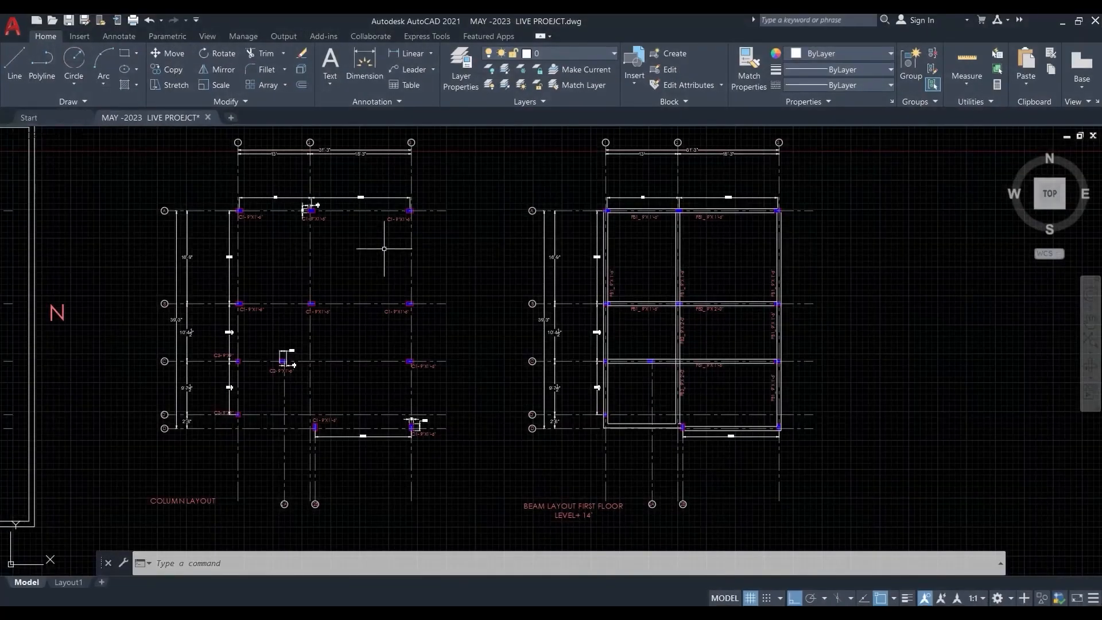
scroll(269, 236, "up", 2)
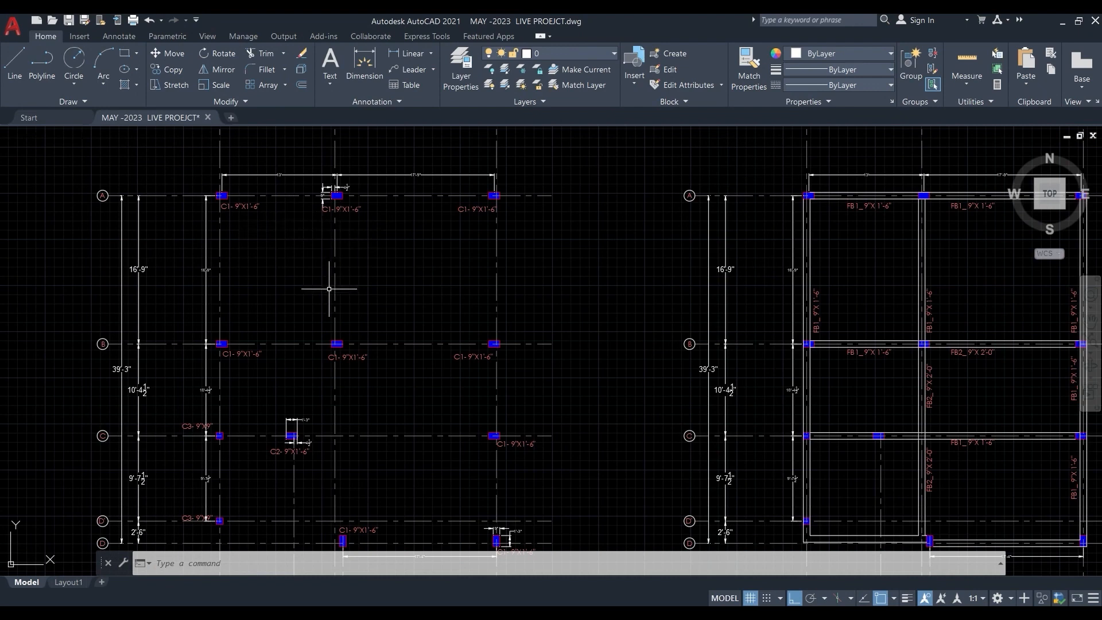
middle_click_drag(402, 401, 372, 268)
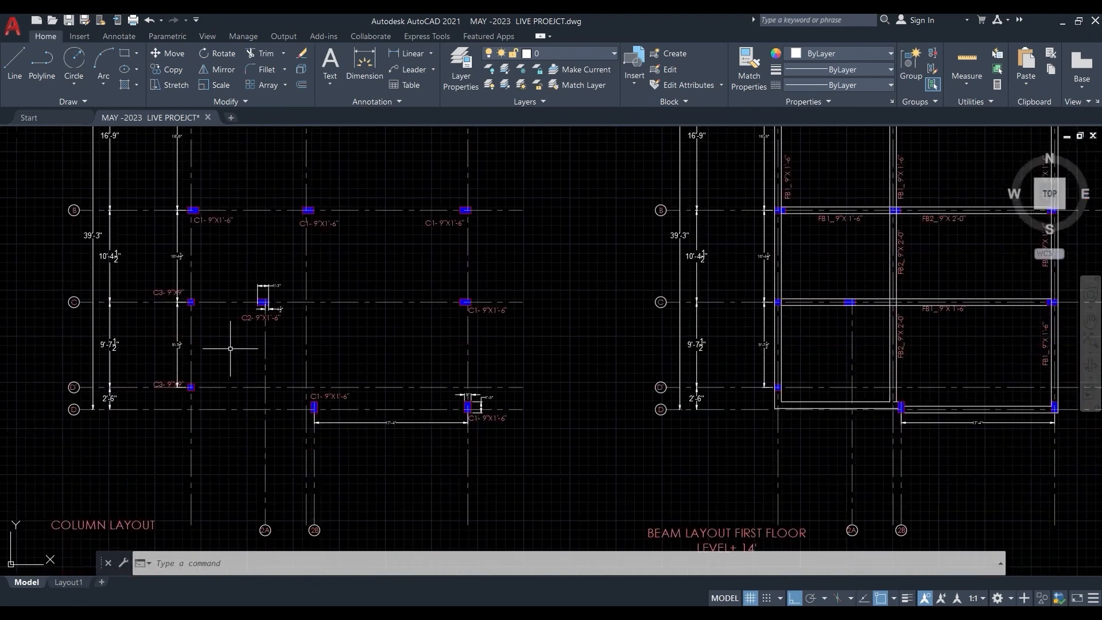
middle_click_drag(343, 316, 345, 468)
scroll(470, 409, "down", 2)
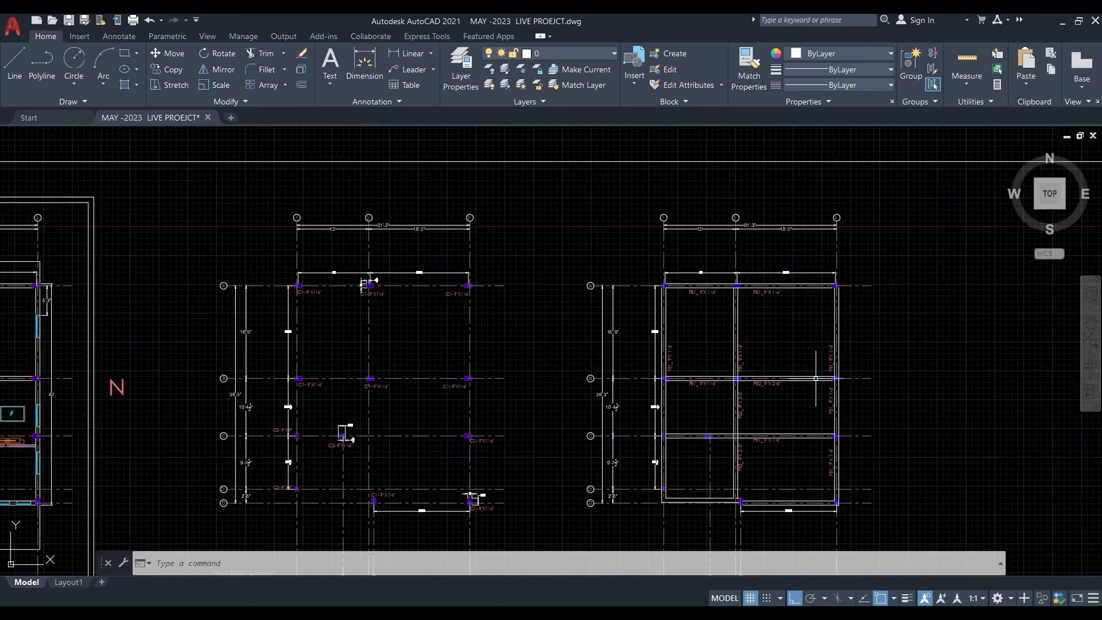
scroll(336, 281, "up", 2)
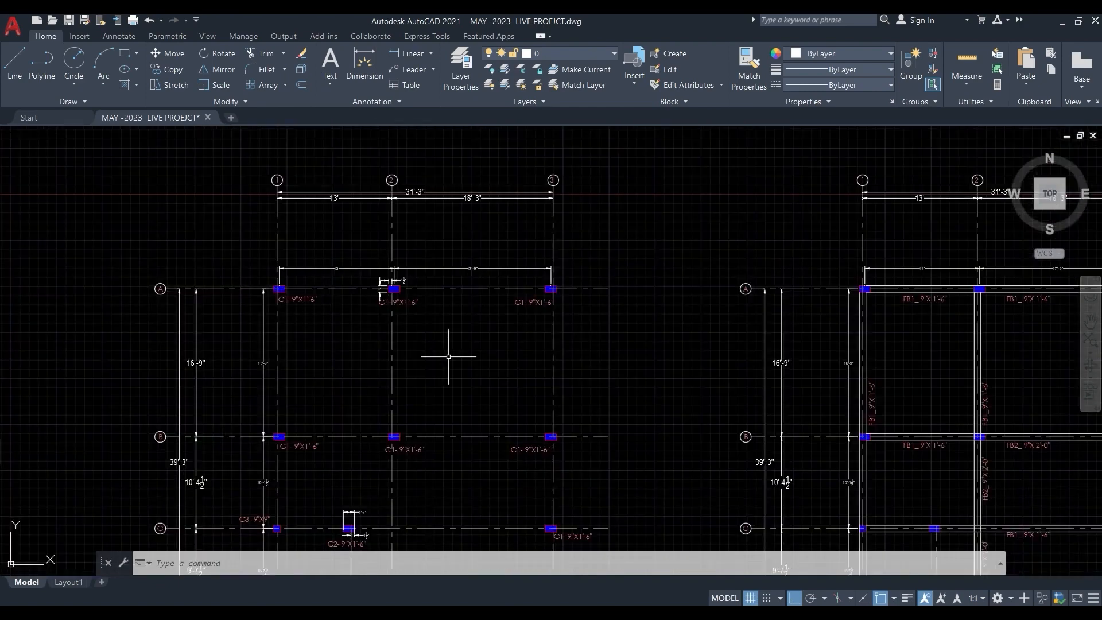
scroll(436, 345, "up", 2)
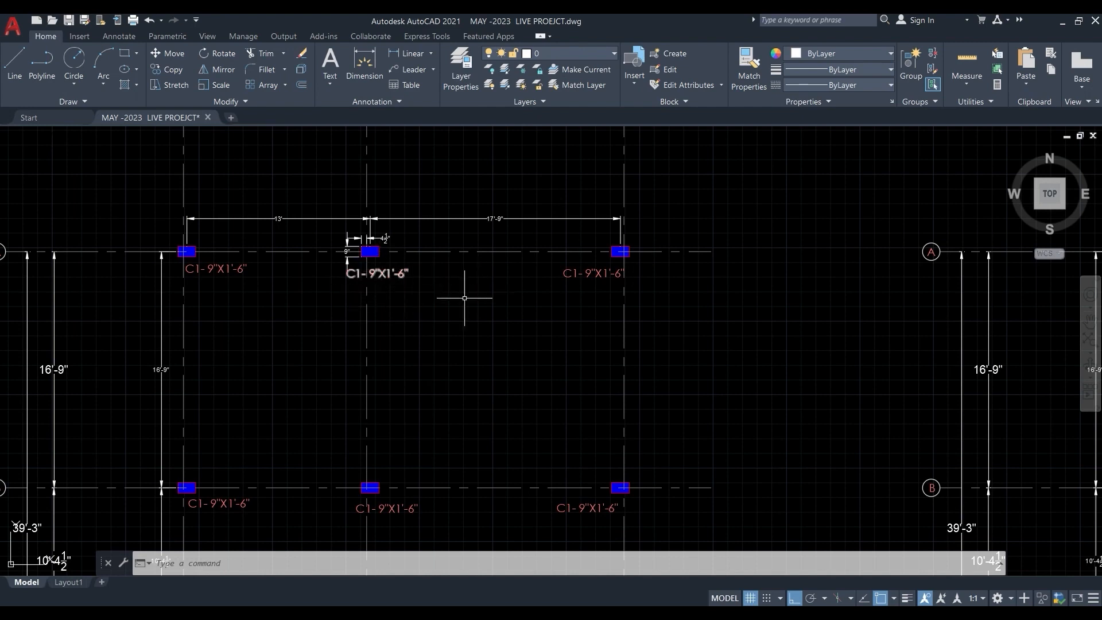
scroll(440, 358, "down", 3)
scroll(369, 386, "up", 3)
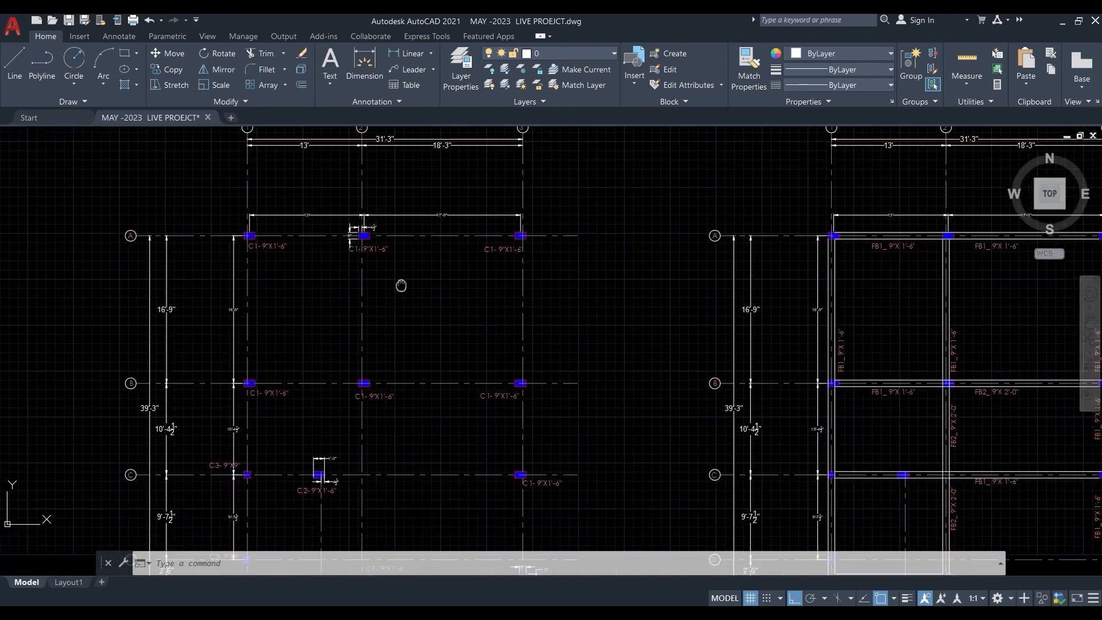
middle_click_drag(418, 410, 416, 292)
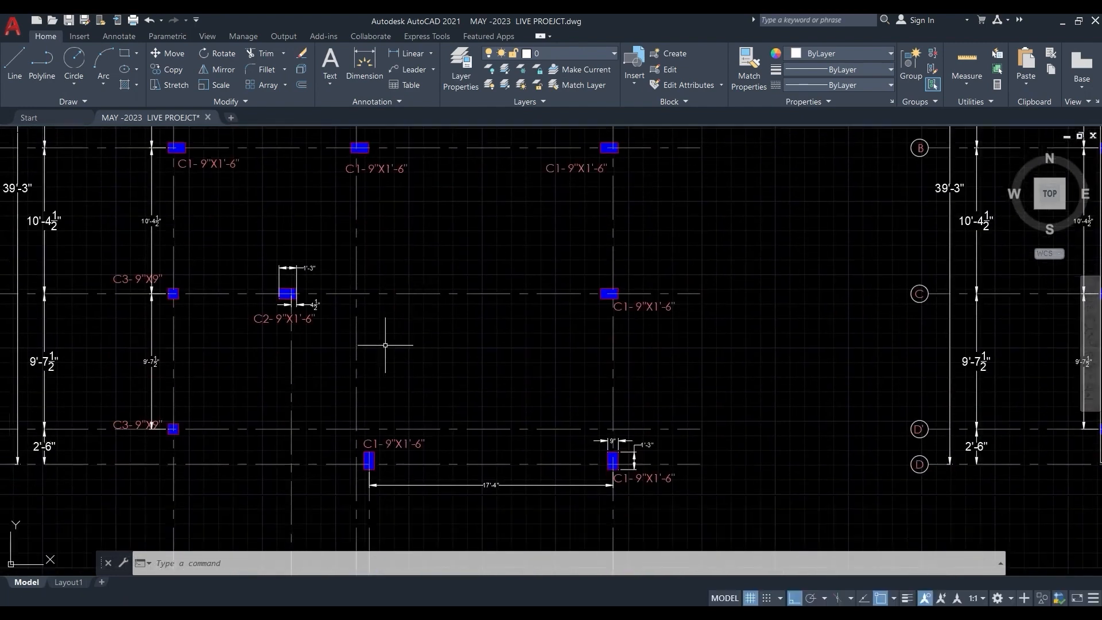
middle_click_drag(352, 377, 363, 324)
scroll(168, 314, "up", 2)
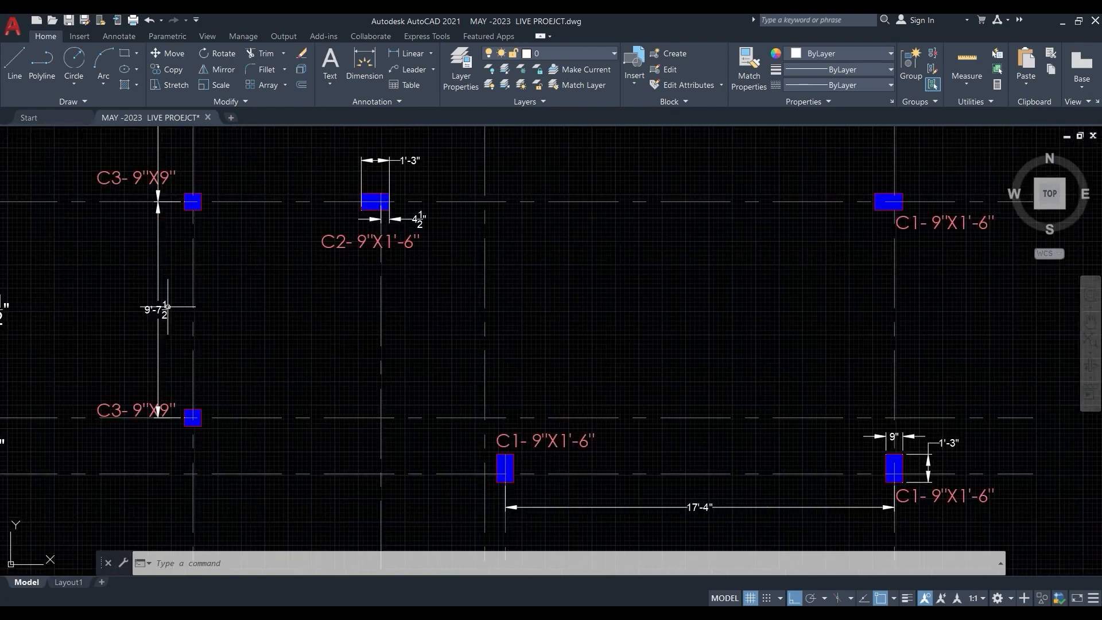
scroll(165, 323, "down", 2)
middle_click_drag(428, 250, 460, 406)
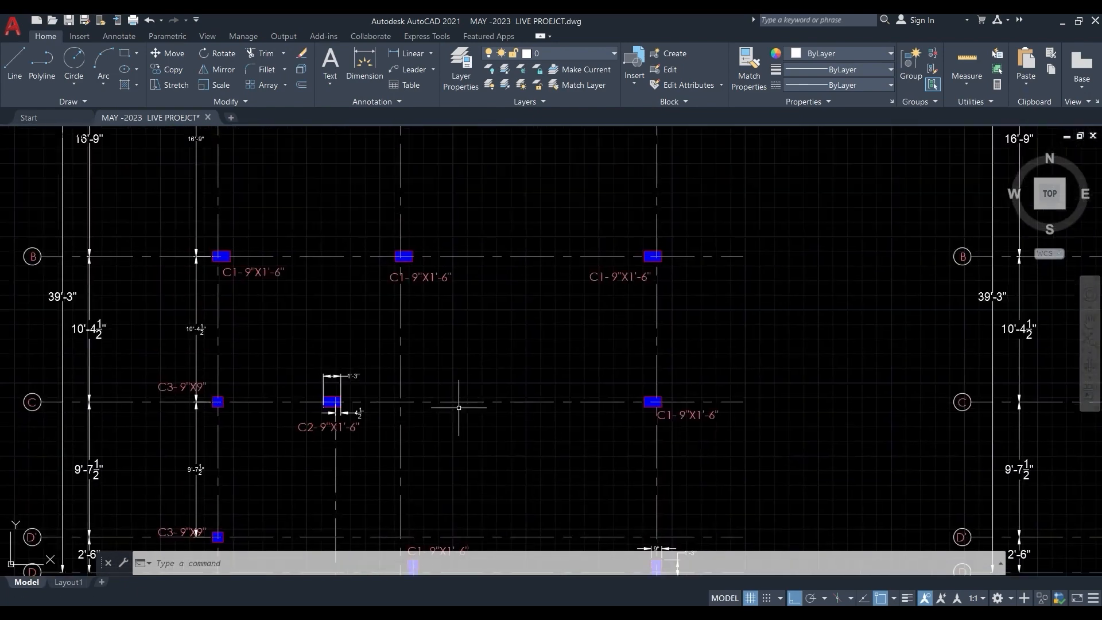
scroll(407, 395, "down", 2)
middle_click_drag(438, 249, 418, 325)
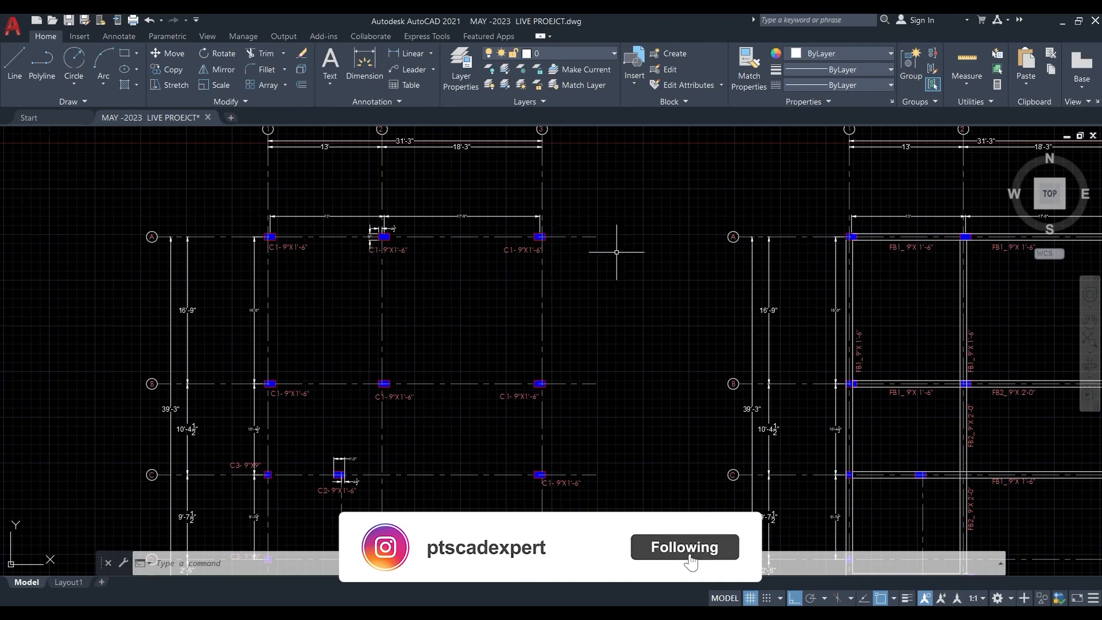
left_click(1062, 23)
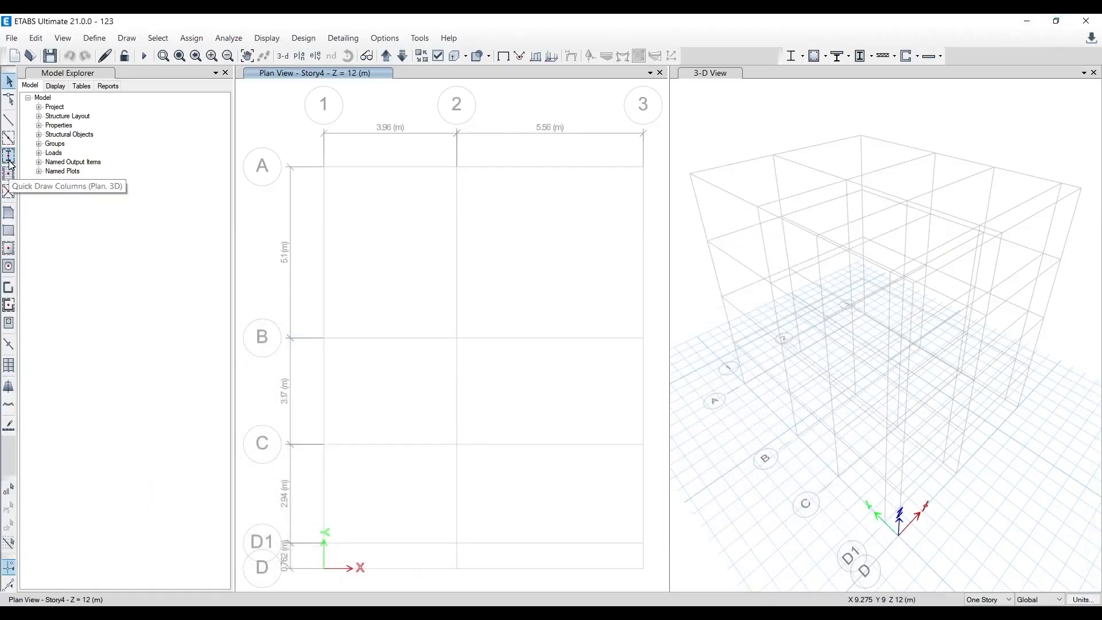
- Open the story data in ETABS and rename Base as Foundation and Story1 as Plinth Level
left_click(37, 37)
left_click(37, 36)
left_click(41, 37)
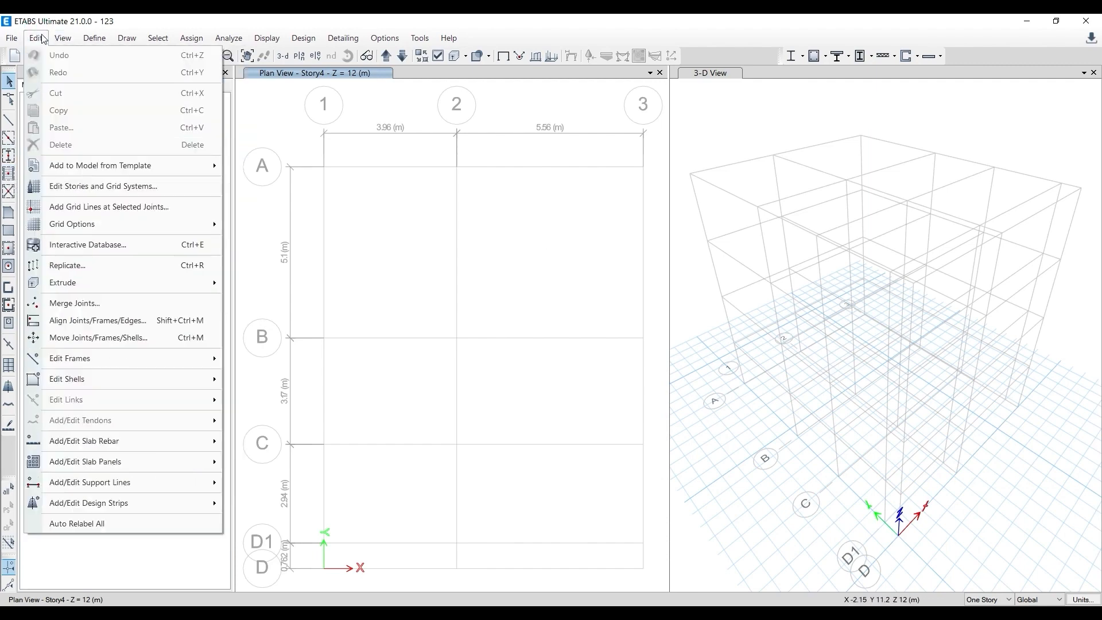
left_click(67, 196)
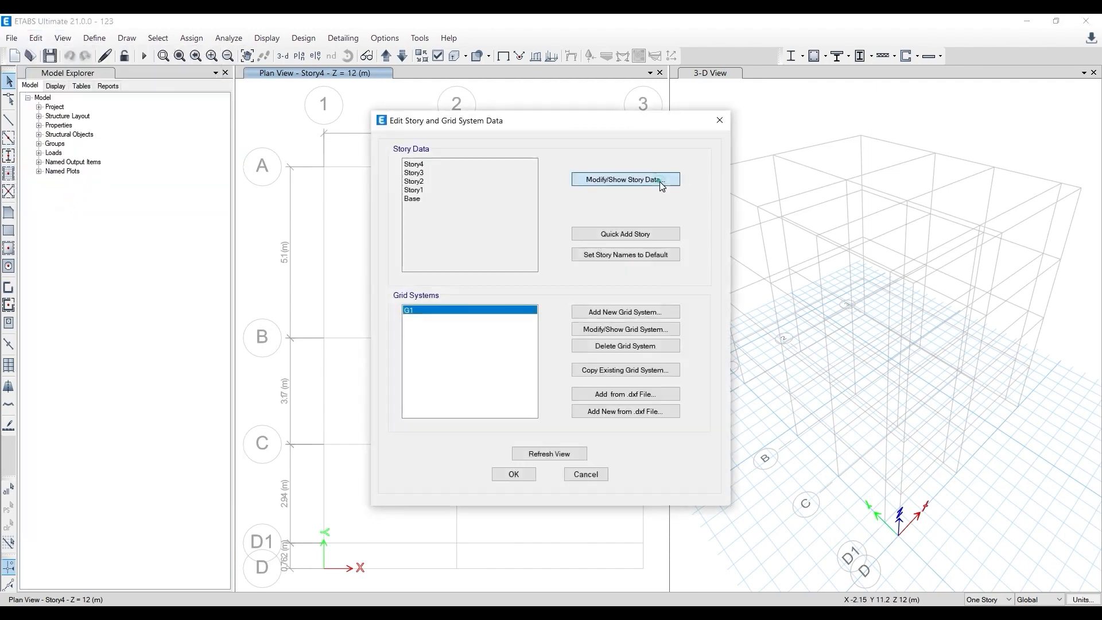
left_click(660, 181)
left_click(376, 266)
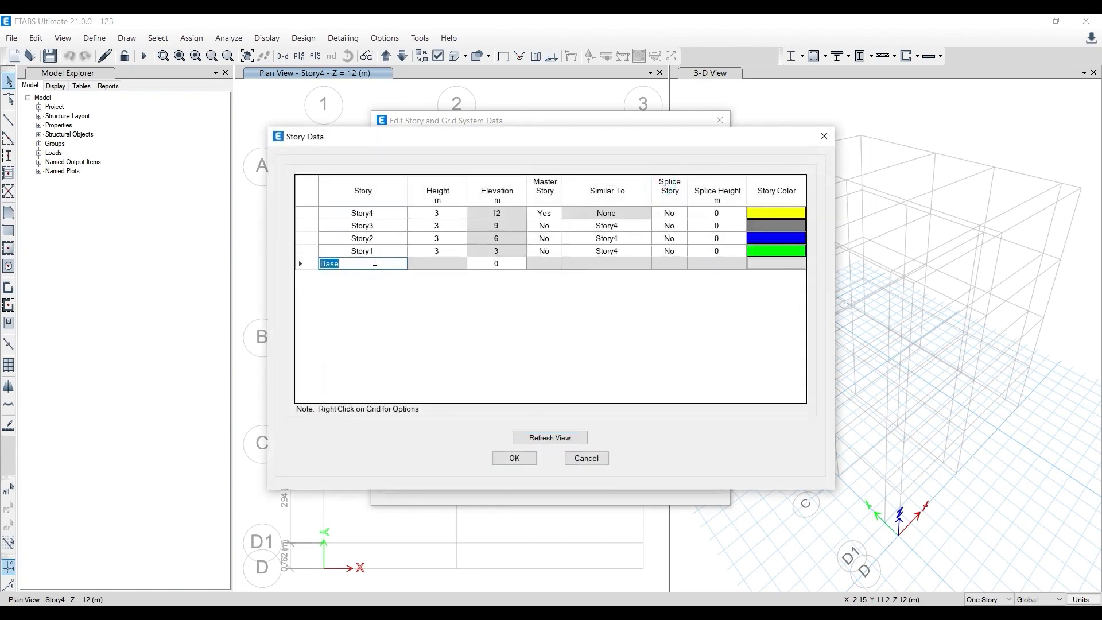
type("Foundation")
left_click(374, 253)
type("Plinth Level")
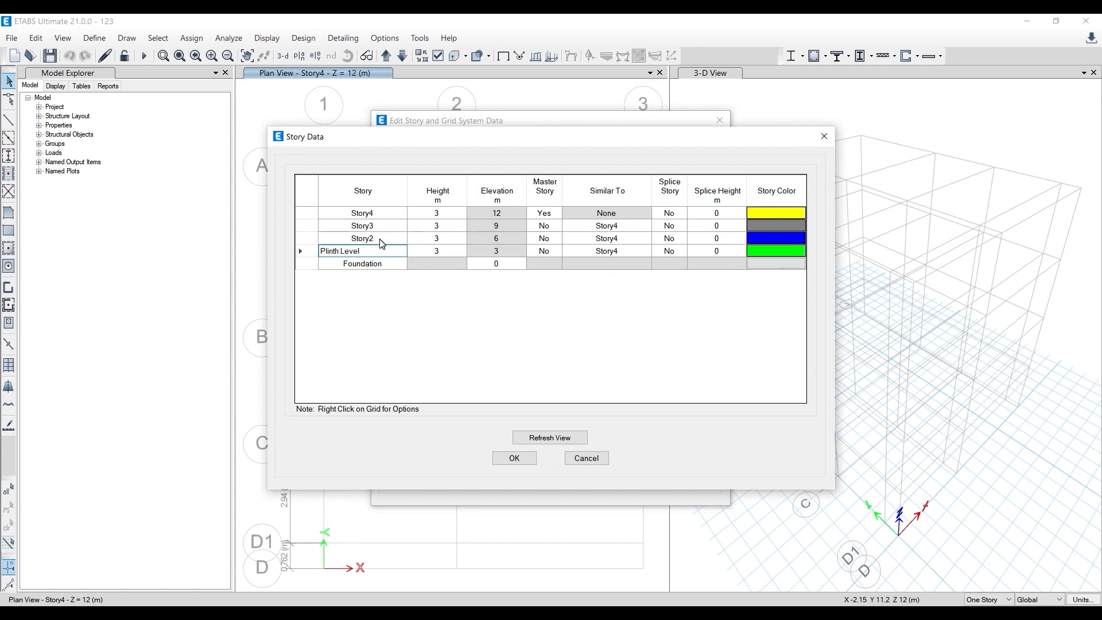
- Rename Story2 as GF Roof, Story3 as FF Roof and Story4 as Terrace
left_click(379, 239)
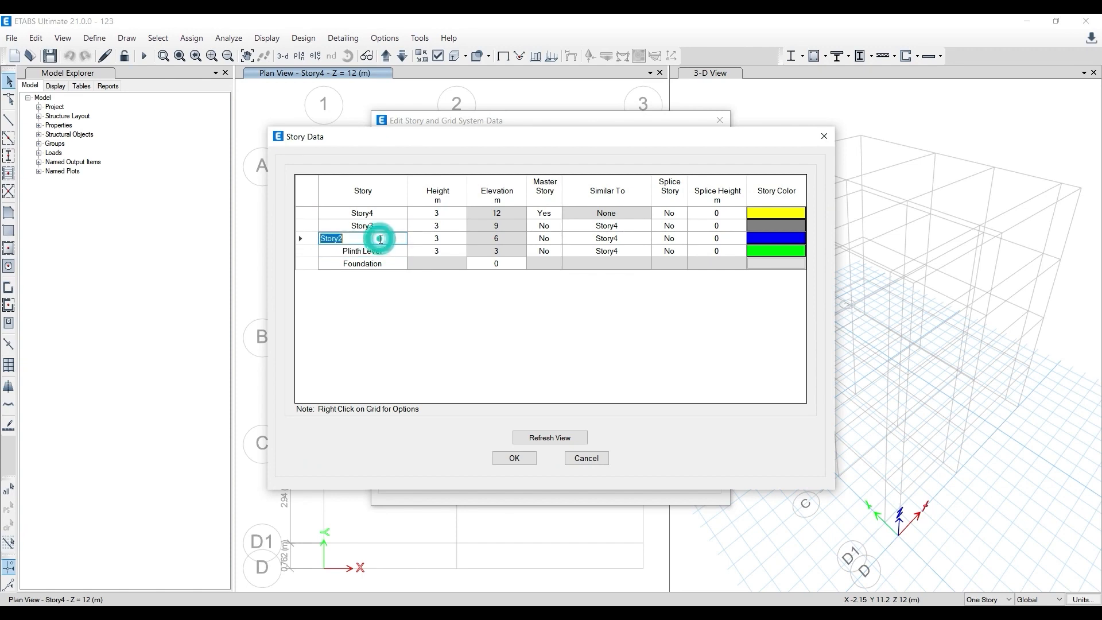
type("GF Roof")
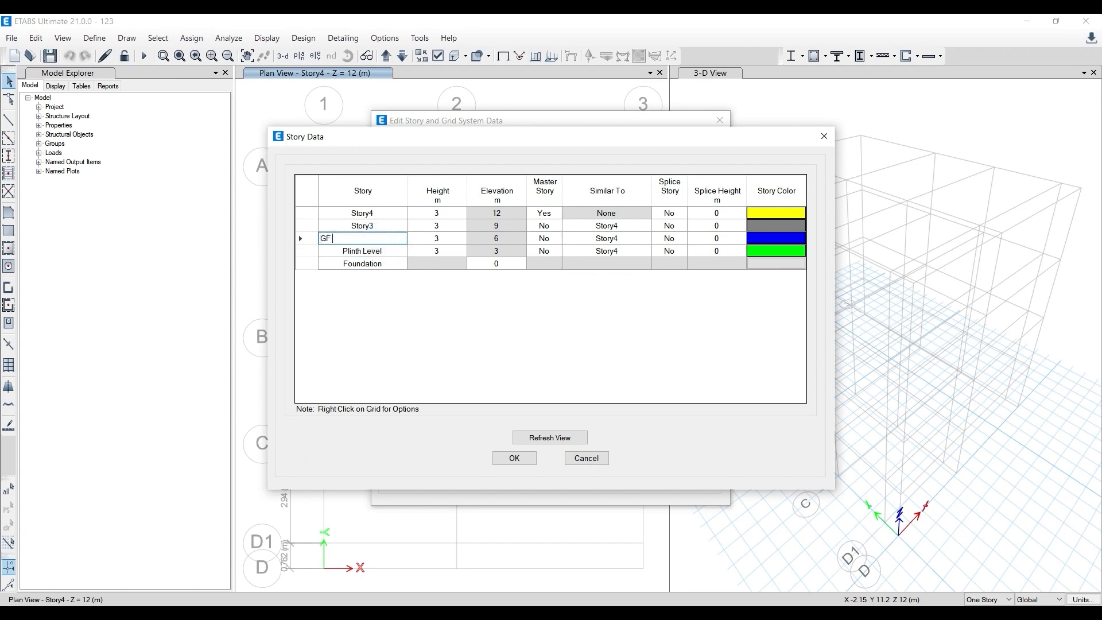
left_click(396, 228)
type("FF Ro")
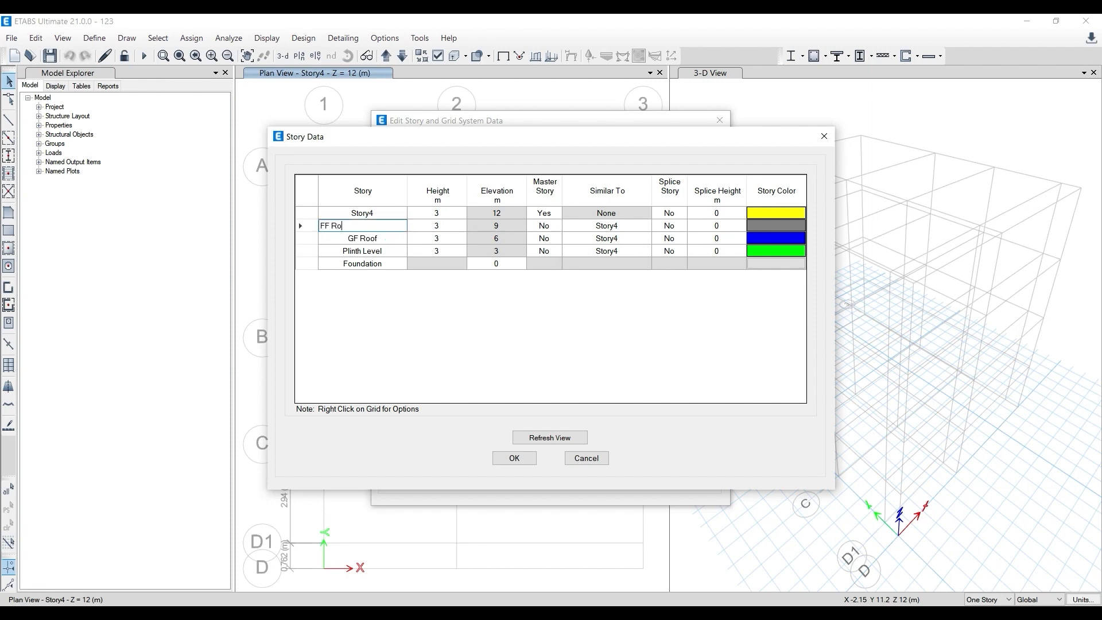
type("of")
left_click(403, 214)
type("S")
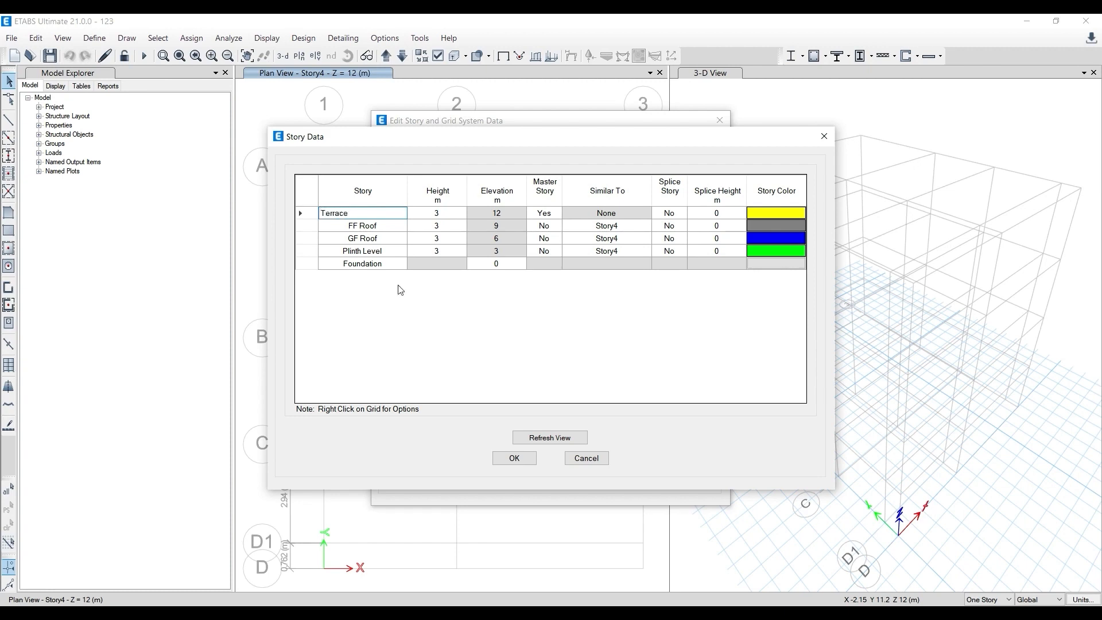
left_click(371, 333)
- Add a story above Terrace, keeping the existing story heights, and name it OHT
left_click(310, 216)
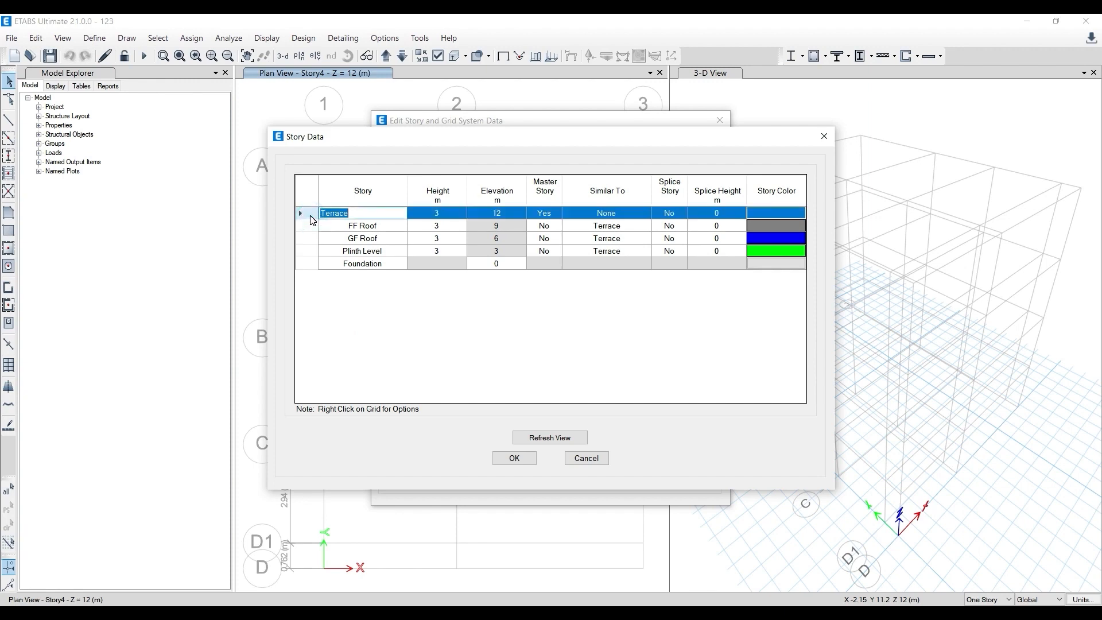
right_click(310, 220)
mouse_move(341, 253)
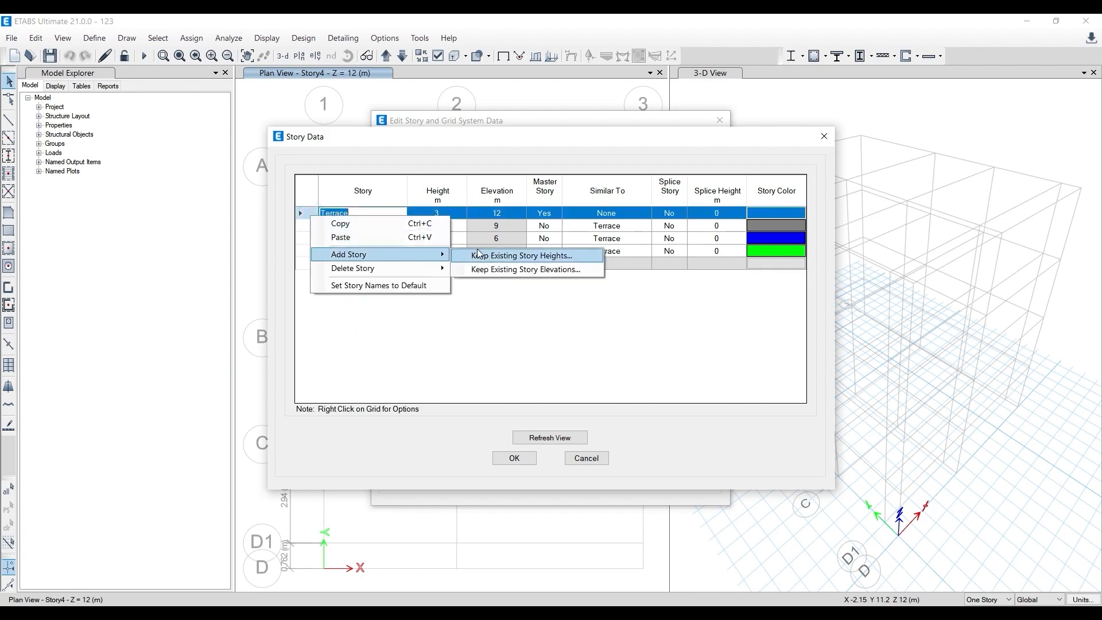
left_click(480, 252)
left_click(513, 395)
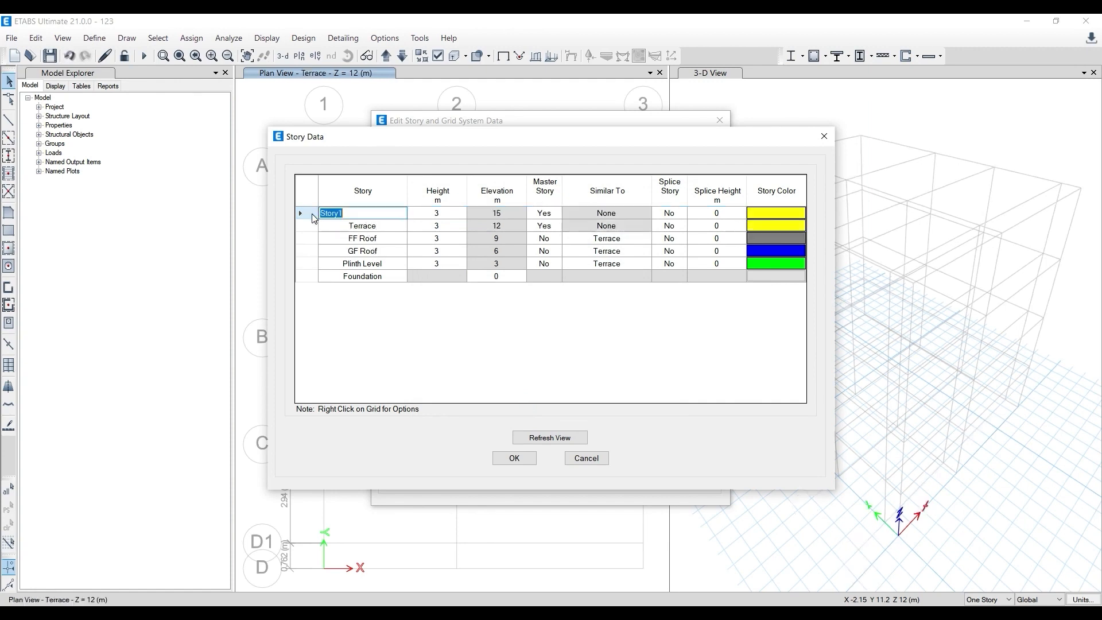
type("OHT")
left_click(353, 253)
left_click(370, 237)
left_click(374, 214)
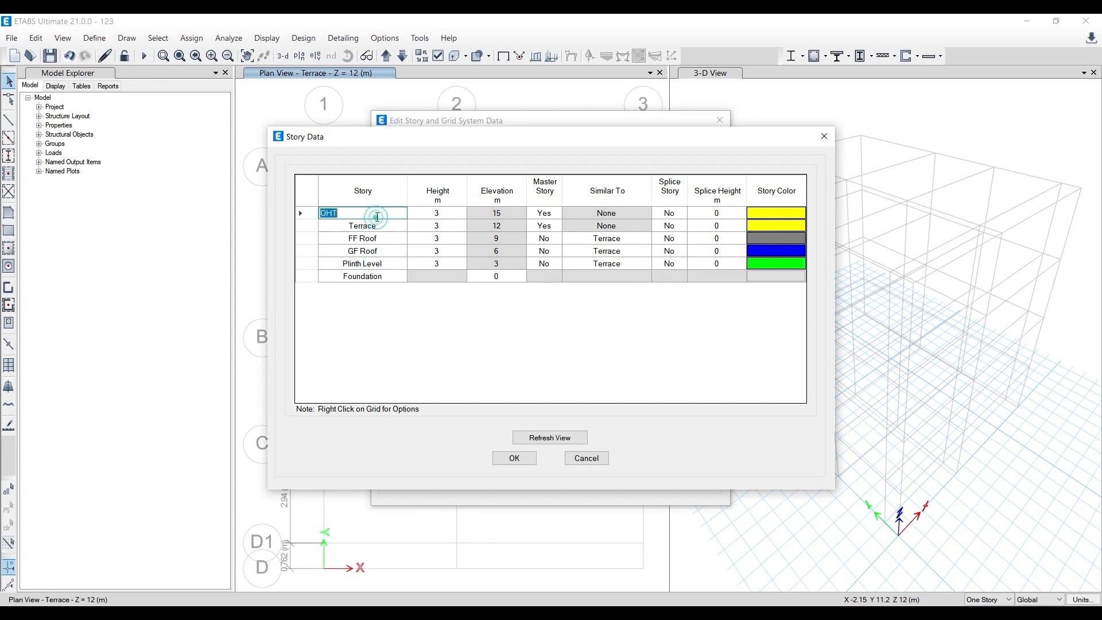
left_click(377, 227)
left_click(376, 238)
left_click(383, 276)
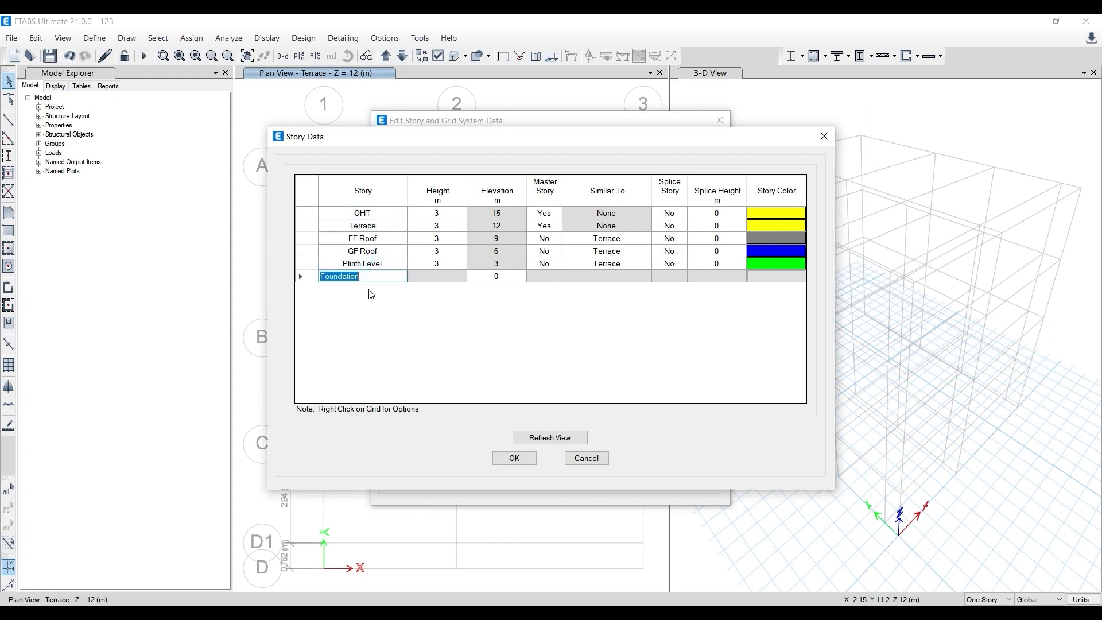
- Rename the GF Roof story as GF, FF Roof as FF and Terrace as SF
left_click(377, 253)
type("GF")
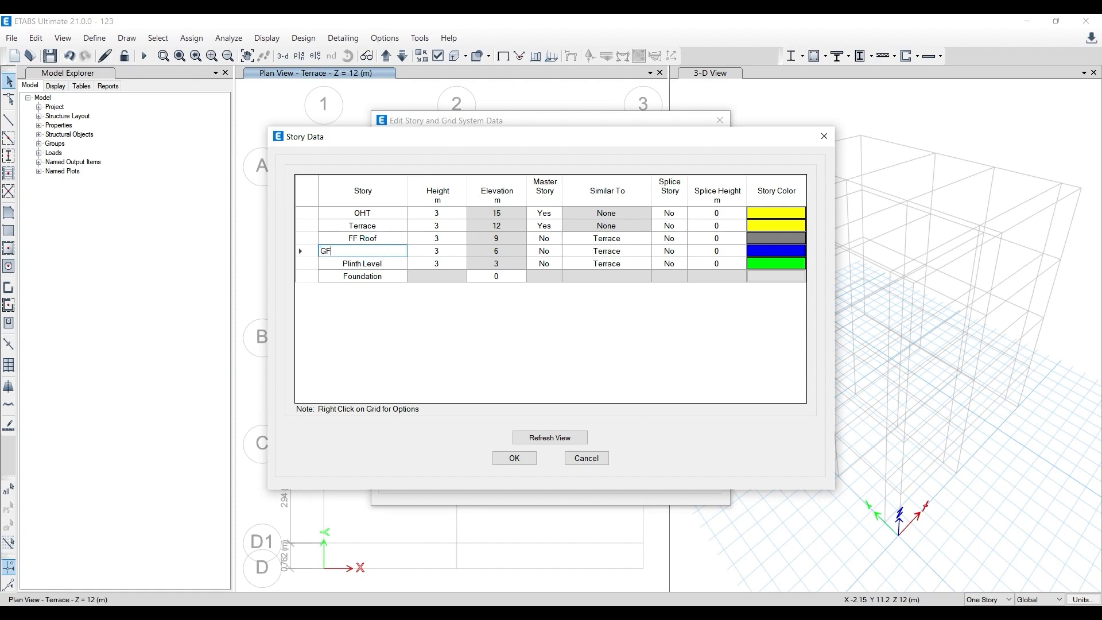
left_click(379, 237)
type("FF")
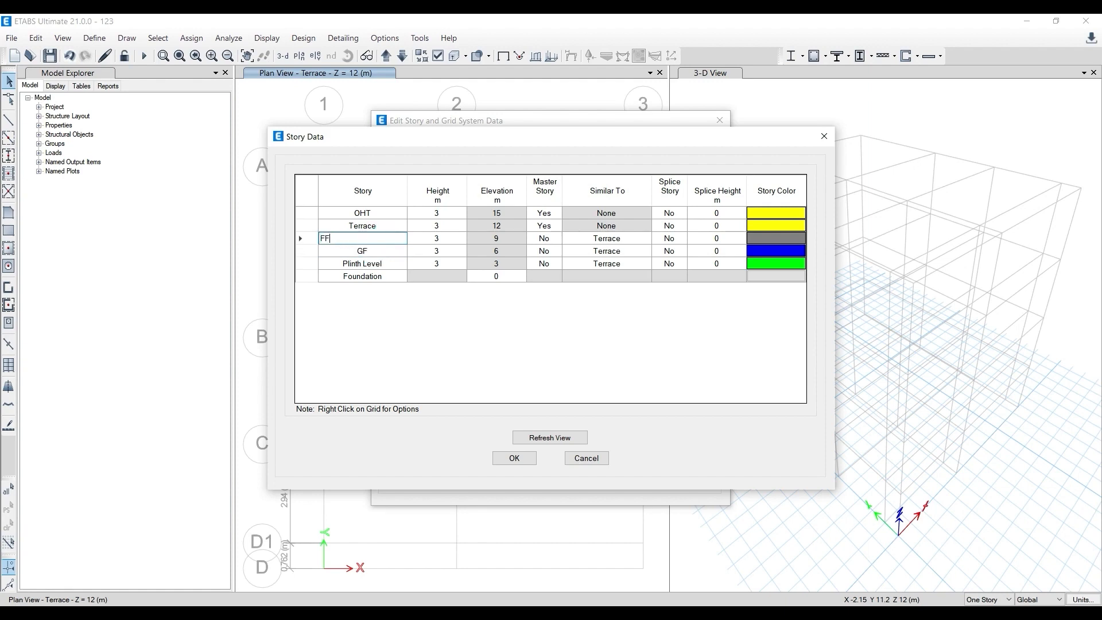
left_click(374, 225)
type("SF")
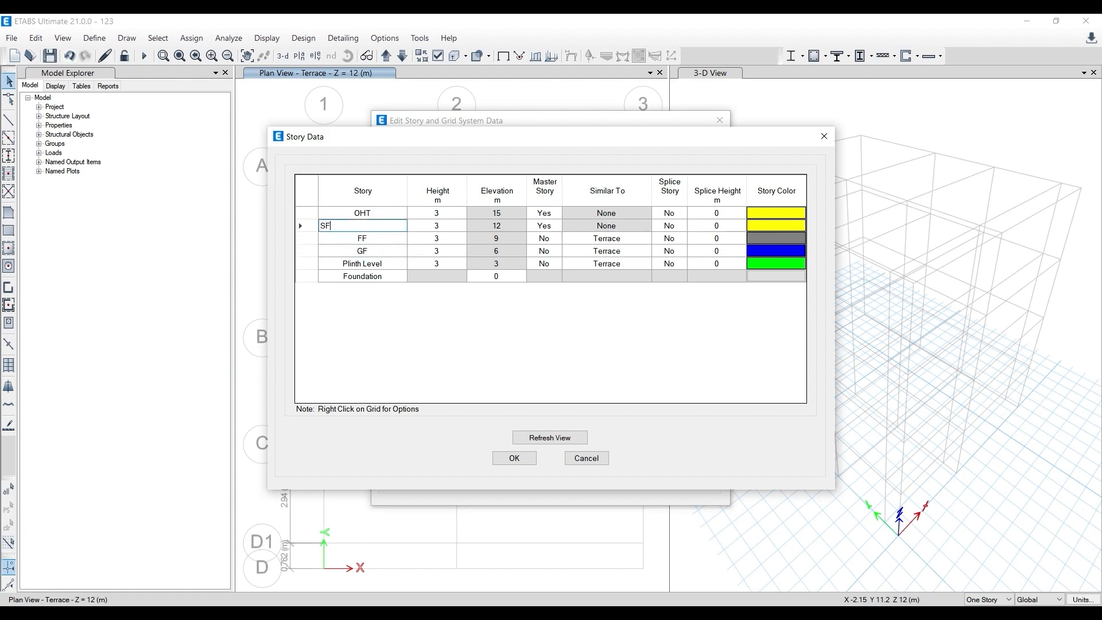
left_click(385, 213)
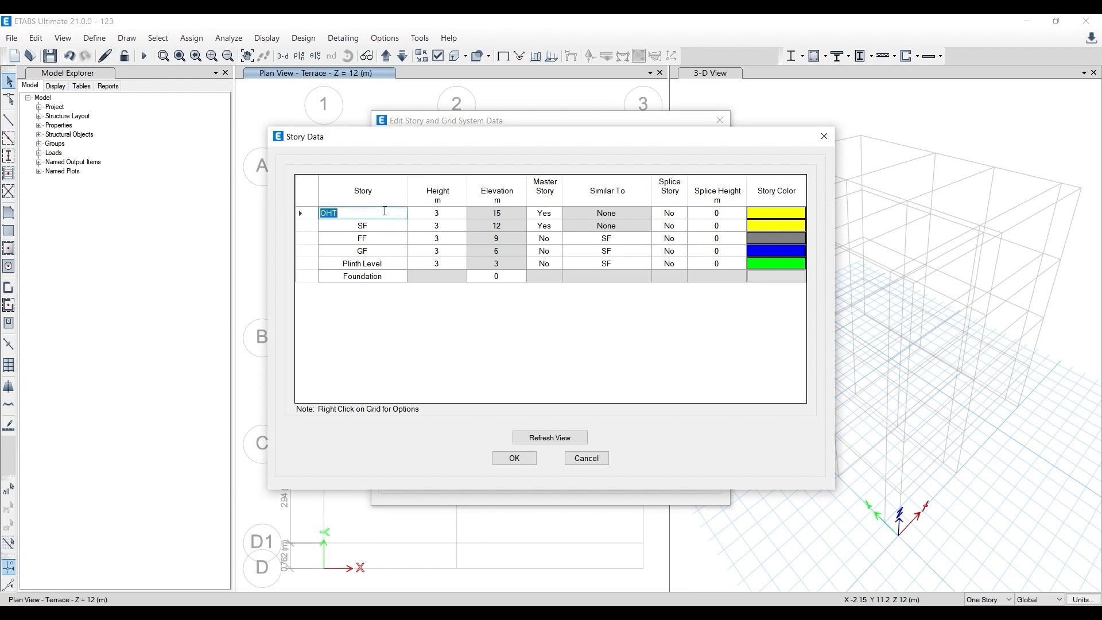
left_click(381, 252)
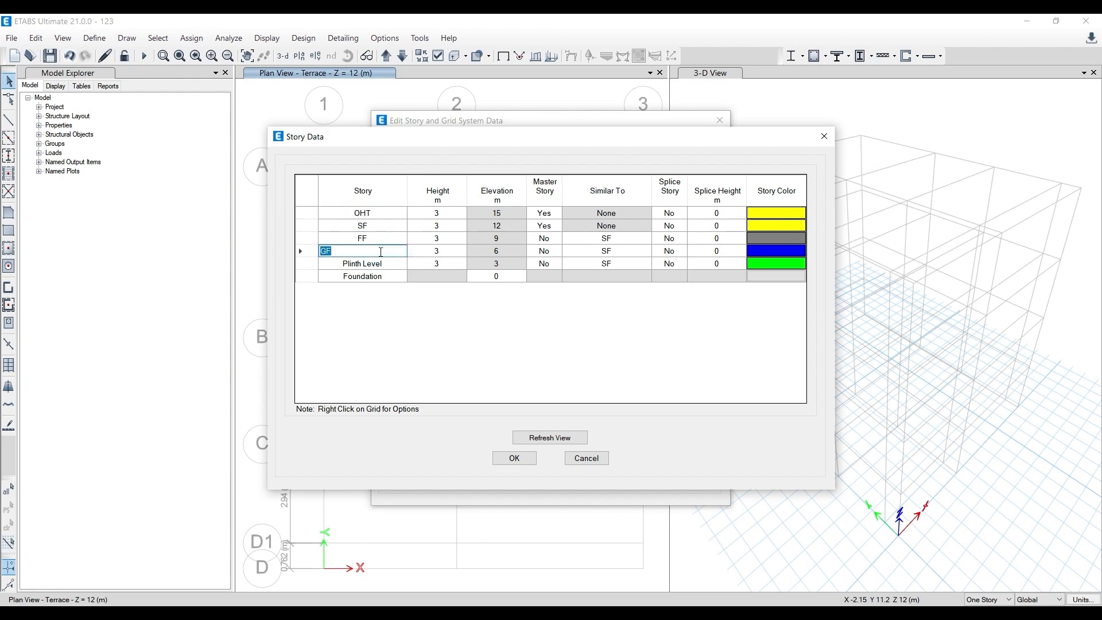
- Open Paint and draw a tall rectangle for the building with a wider rectangle directly beneath it for the foundation
key("super")
type("paint")
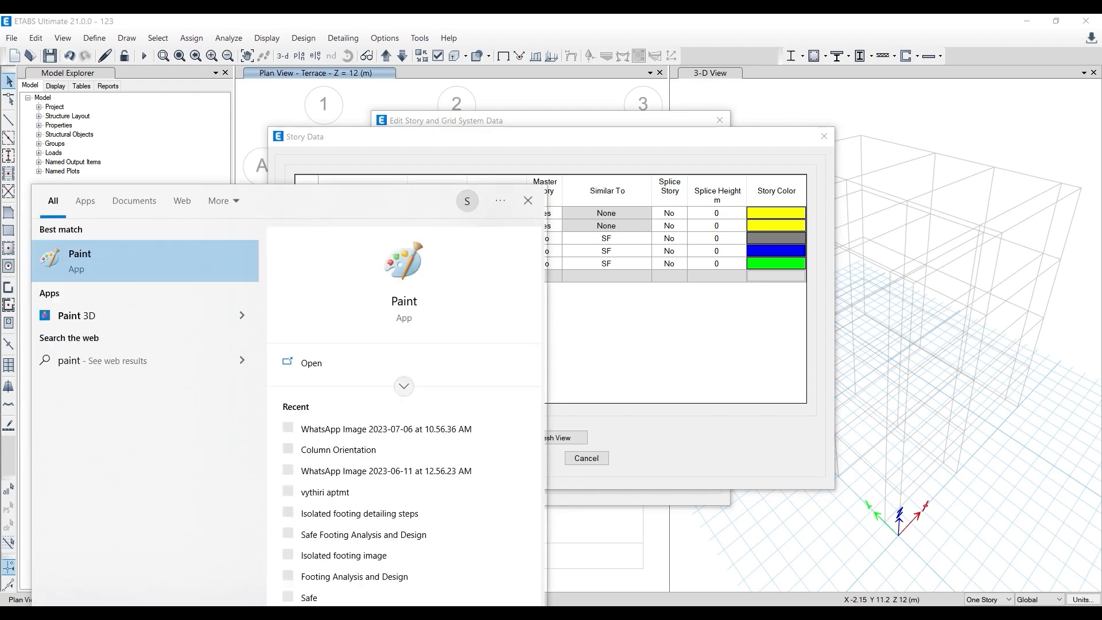
left_click(316, 364)
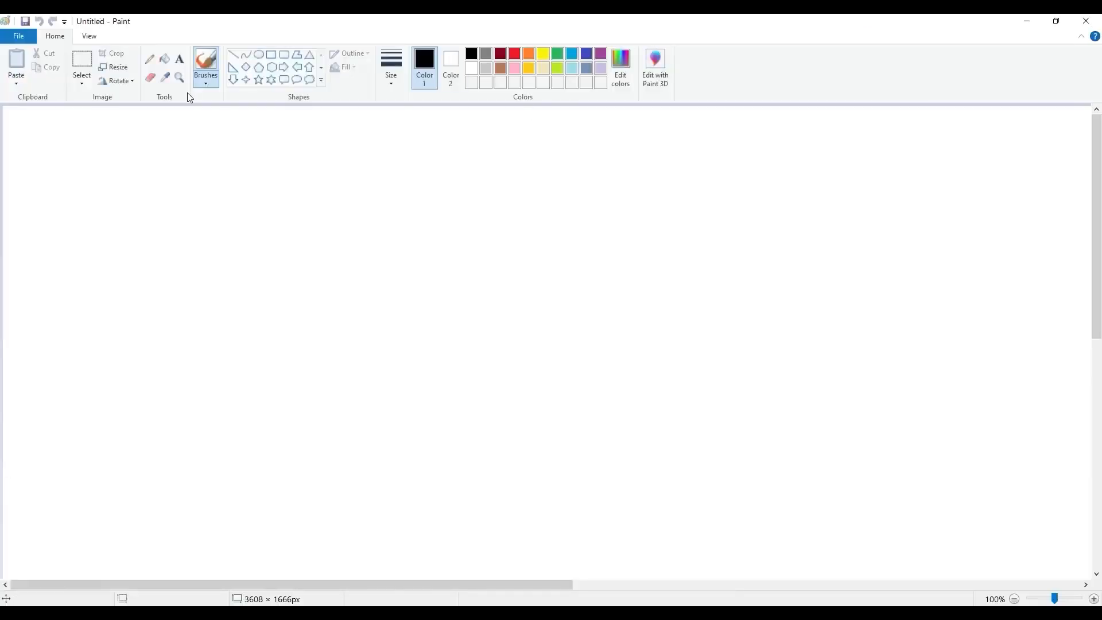
left_click(272, 55)
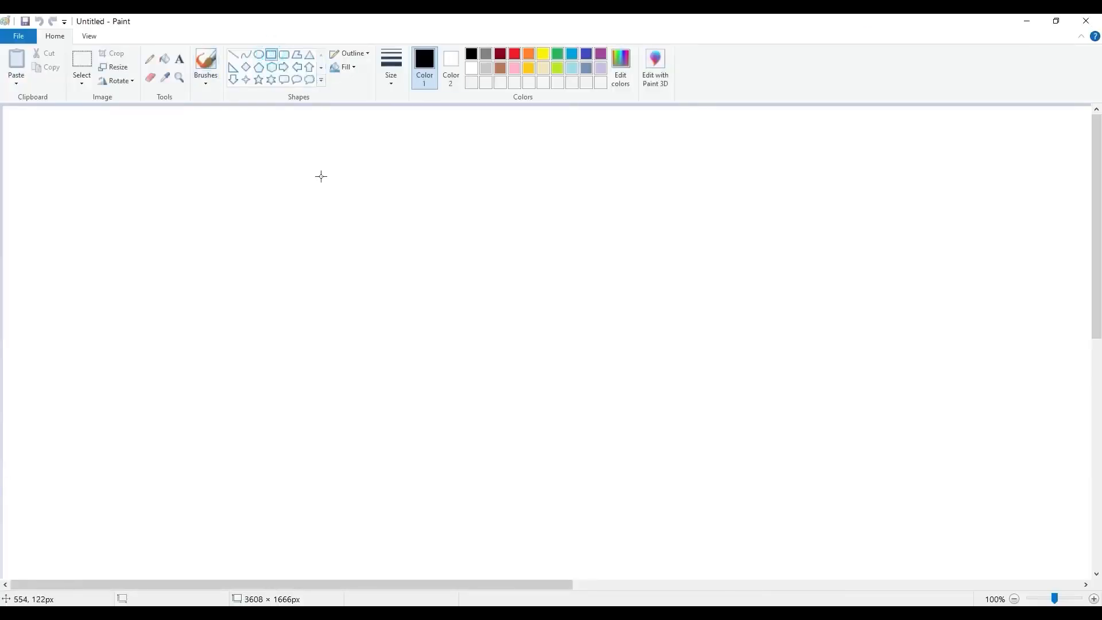
left_click_drag(321, 176, 477, 409)
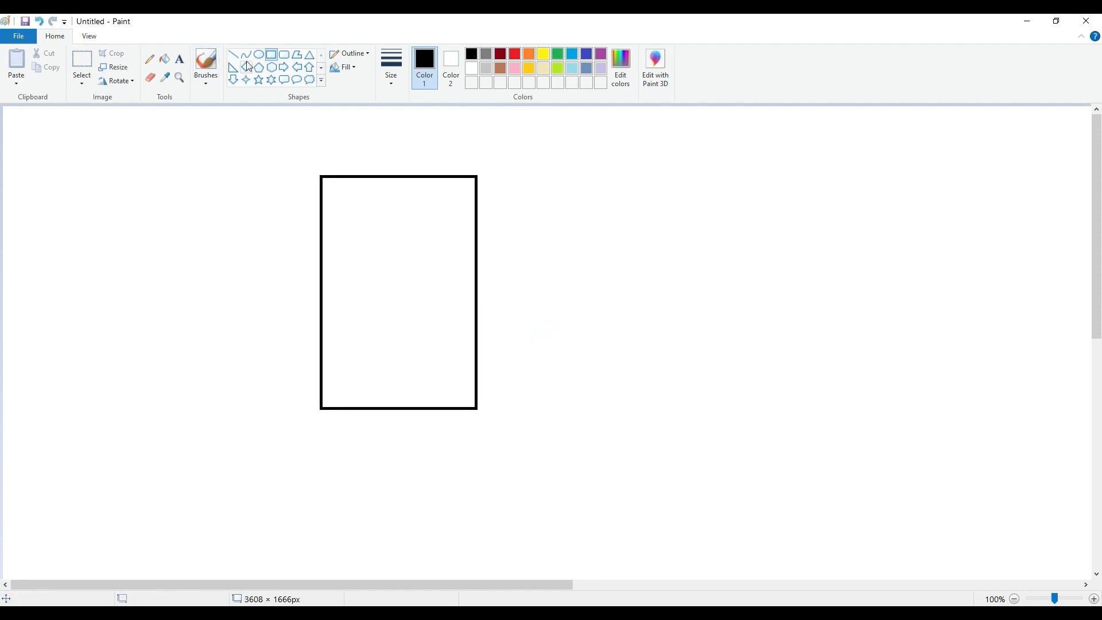
left_click_drag(246, 409, 571, 498)
- Draw two black horizontal level lines extending past the foundation rectangle, one through its middle and one along its upper edge
left_click(233, 55)
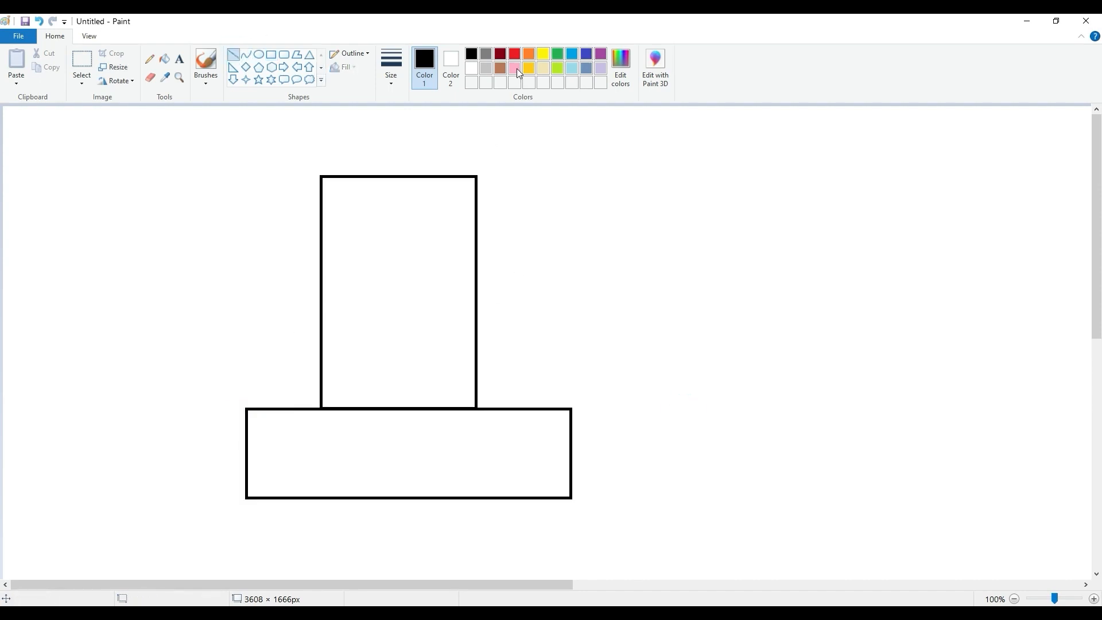
left_click(515, 54)
left_click(471, 53)
left_click_drag(315, 446, 666, 436, "shift")
left_click(714, 408)
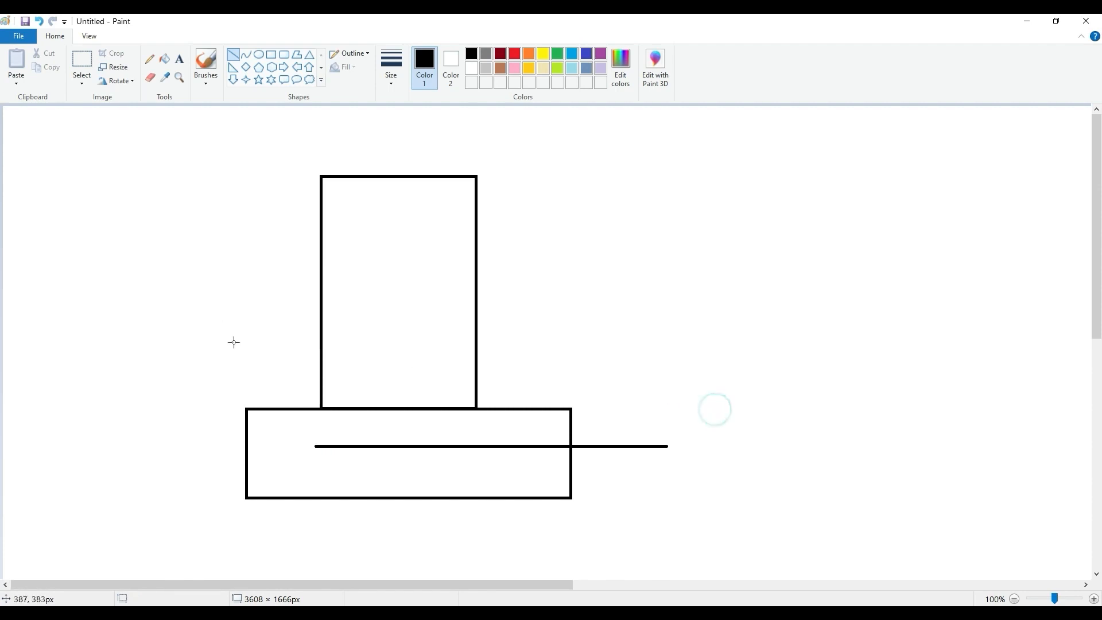
left_click_drag(299, 405, 668, 407, "shift")
left_click(717, 386)
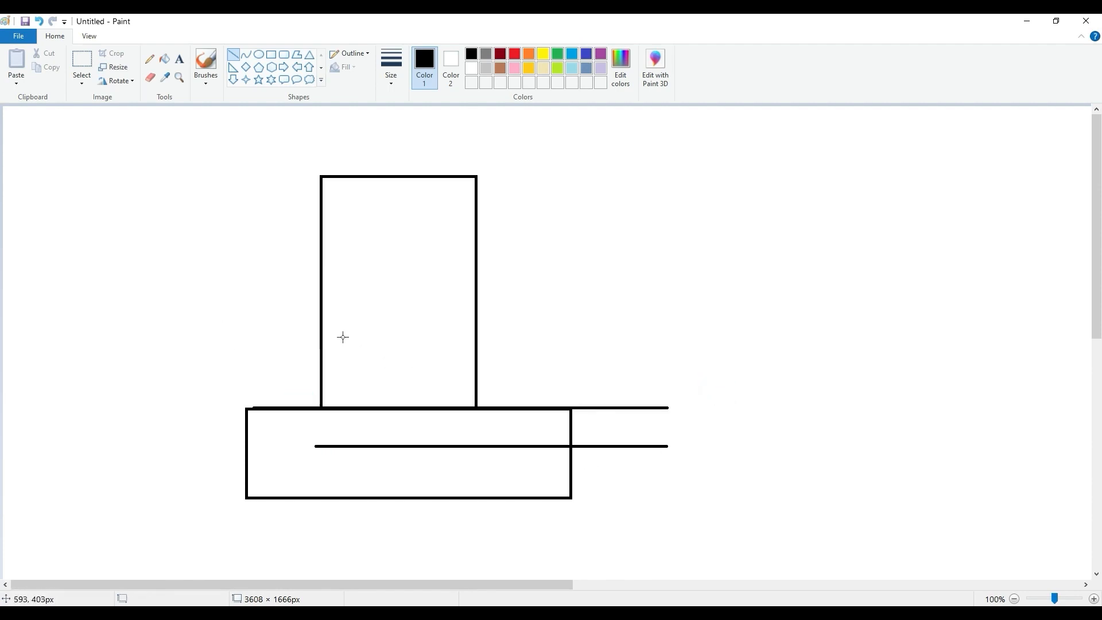
- Draw three more horizontal level lines across the tall rectangle, spaced roughly evenly above the foundation
left_click_drag(284, 360, 667, 344, "shift")
left_click(700, 326)
left_click_drag(273, 302, 662, 289, "shift")
left_click_drag(632, 297, 668, 302, "shift")
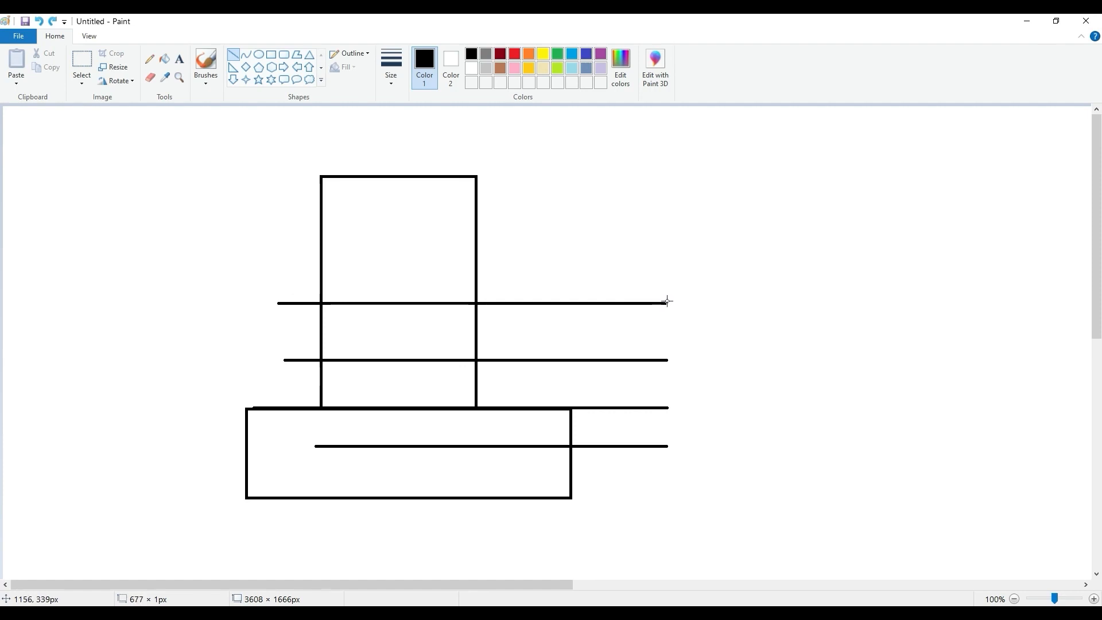
left_click(664, 283)
left_click_drag(271, 235, 660, 235, "shift")
left_click(671, 205)
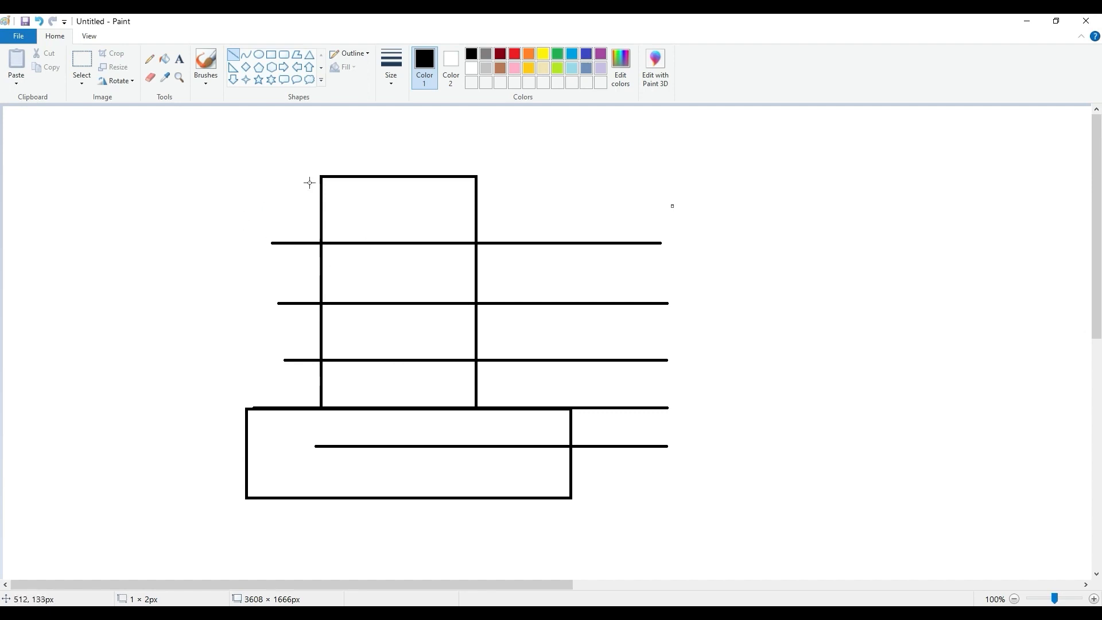
- Label the lowest level line Foundation Level at its right end
left_click(180, 58)
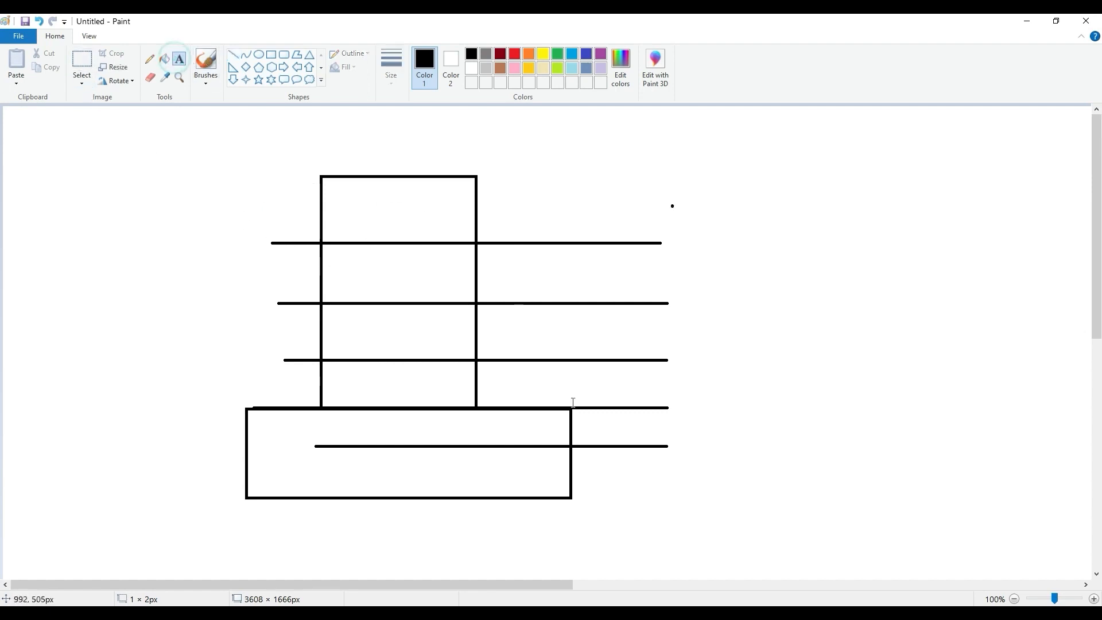
left_click(684, 440)
type("Fo")
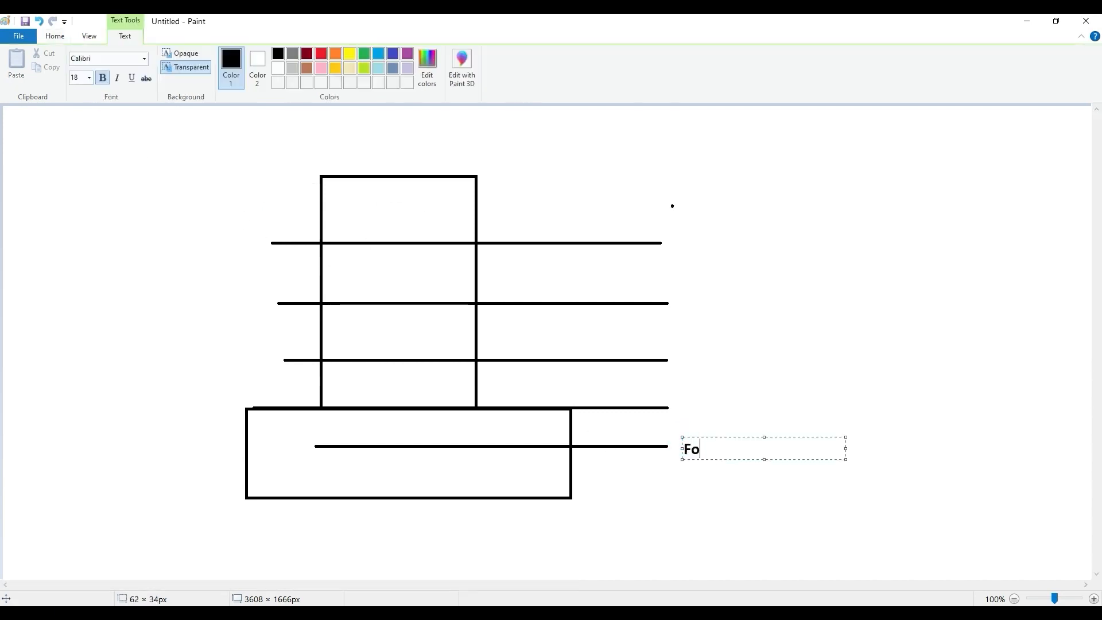
type("undation Level")
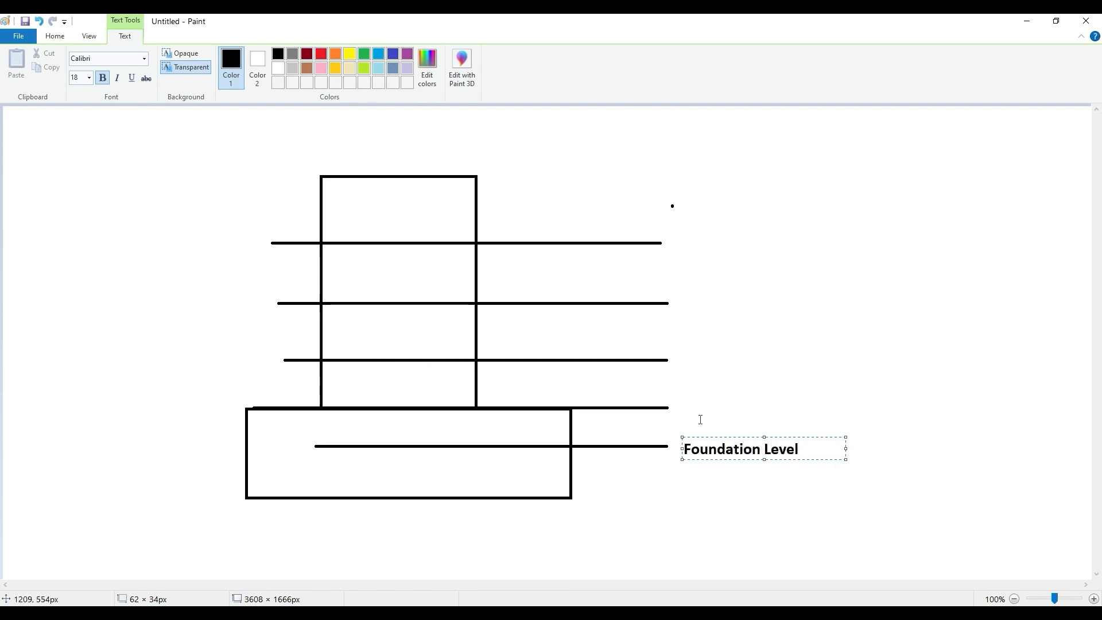
- Label the next two level lines upward Plinth Level and GF Roof, aligning the GF Roof text with Plinth Level
left_click(706, 405)
left_click_drag(677, 396, 841, 425)
type("Pl")
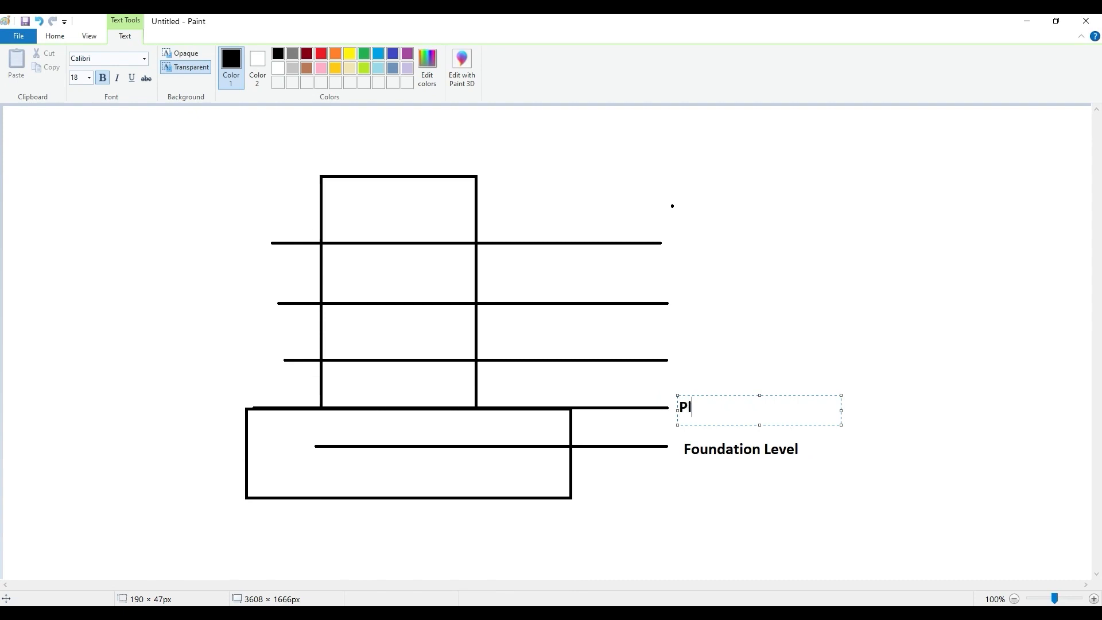
type("inth Level")
left_click(819, 374)
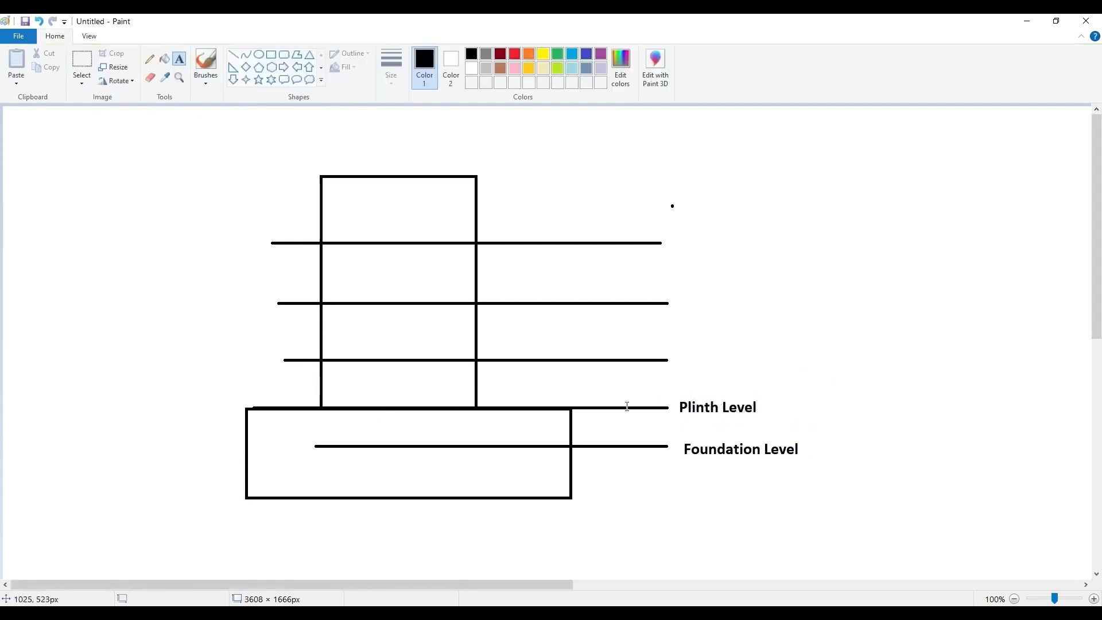
left_click_drag(686, 352, 767, 370)
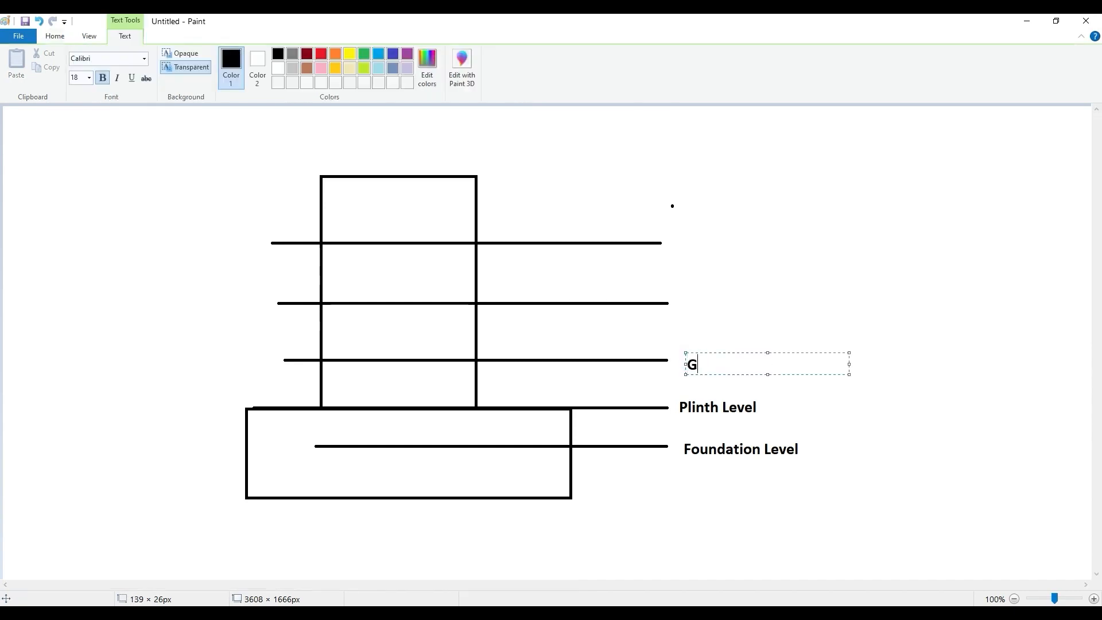
type("GF Roof")
left_click_drag(745, 352, 738, 350)
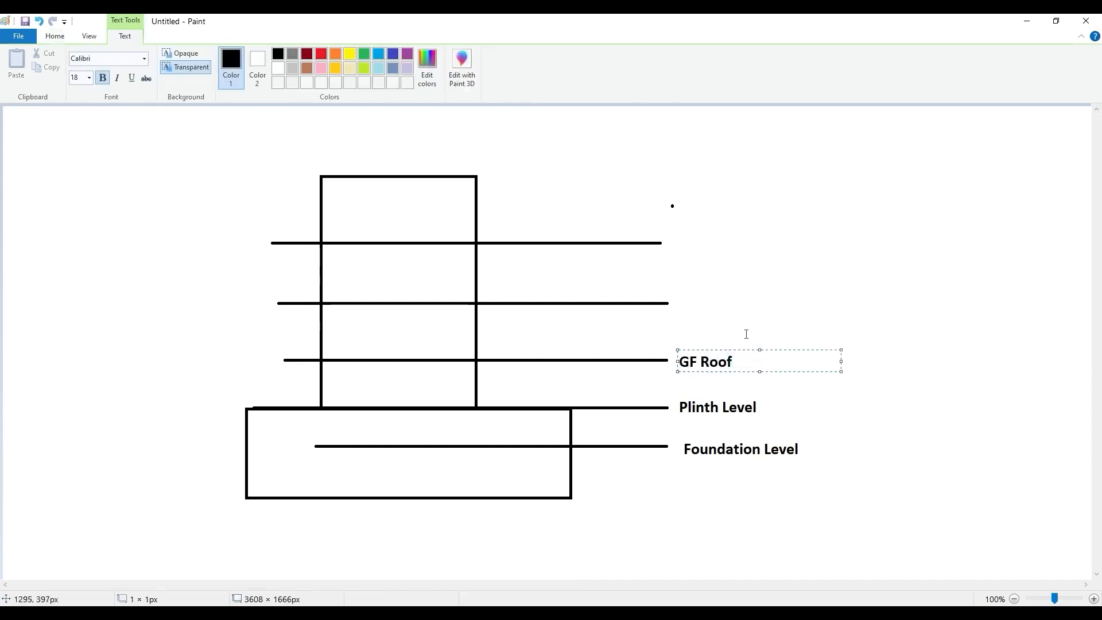
- Switch to the ETABS story data and rename story GF as GF Roof and FF as FF Roof
left_click(335, 416)
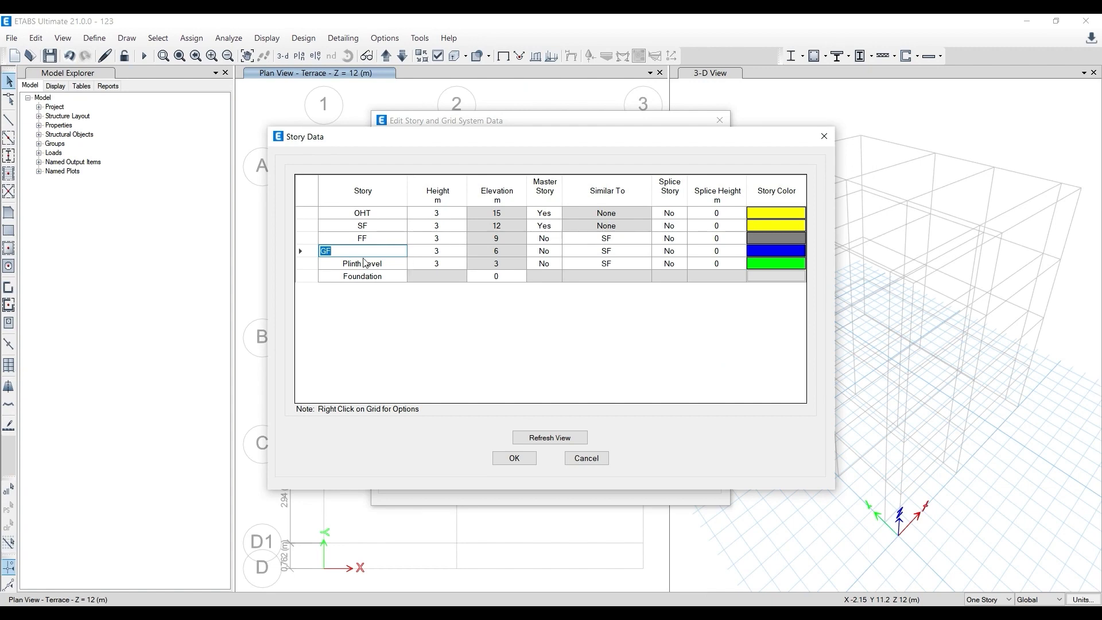
left_click(382, 251)
left_click(366, 239)
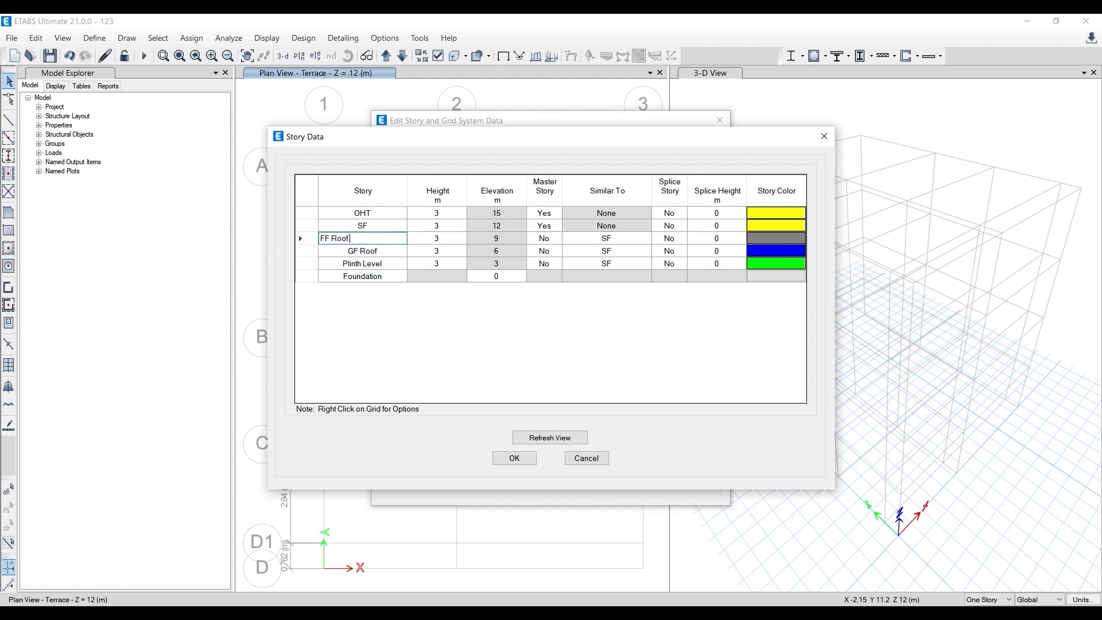
left_click(371, 227)
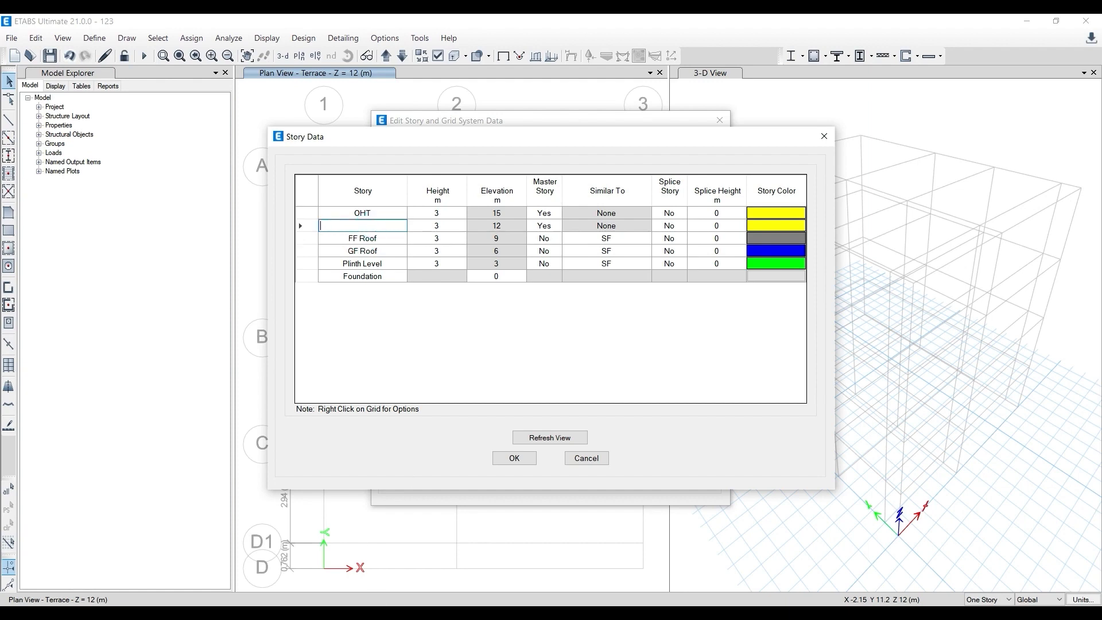
- Switch back to Paint and label the level line above GF Roof as FF Roof and the one above it as Terrace
key("alt+Tab")
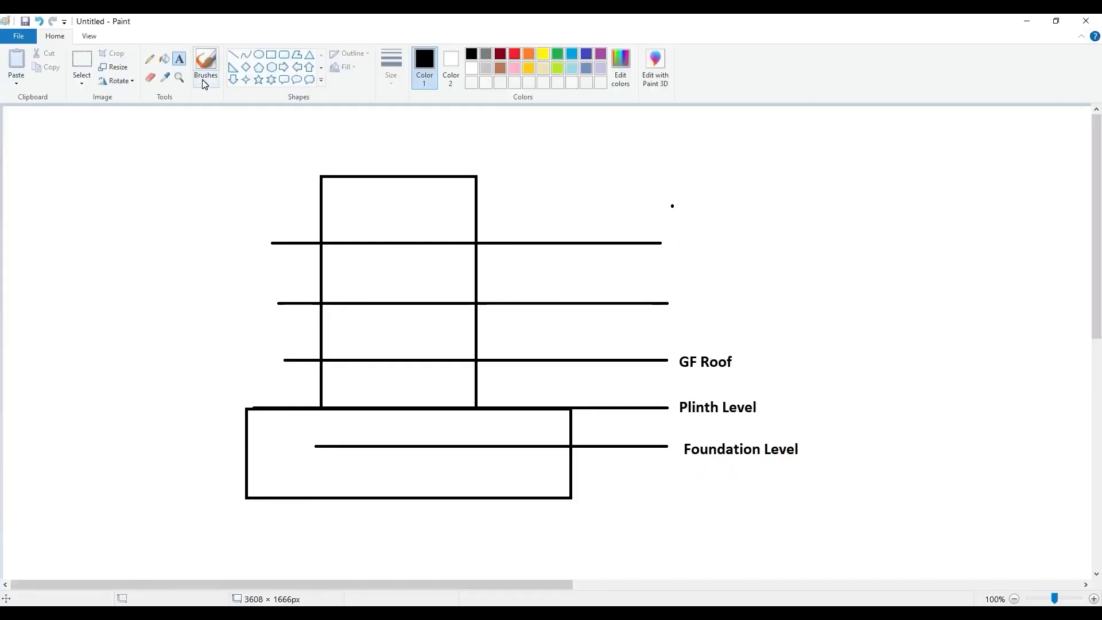
key("ctrl+z")
left_click(52, 22)
left_click(175, 60)
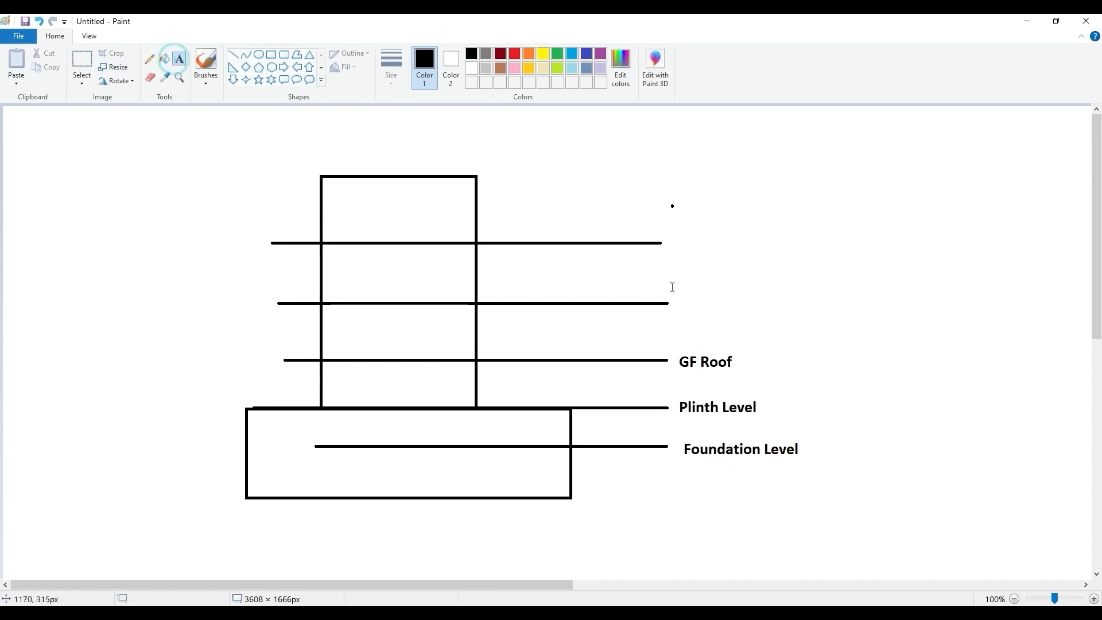
left_click(681, 296)
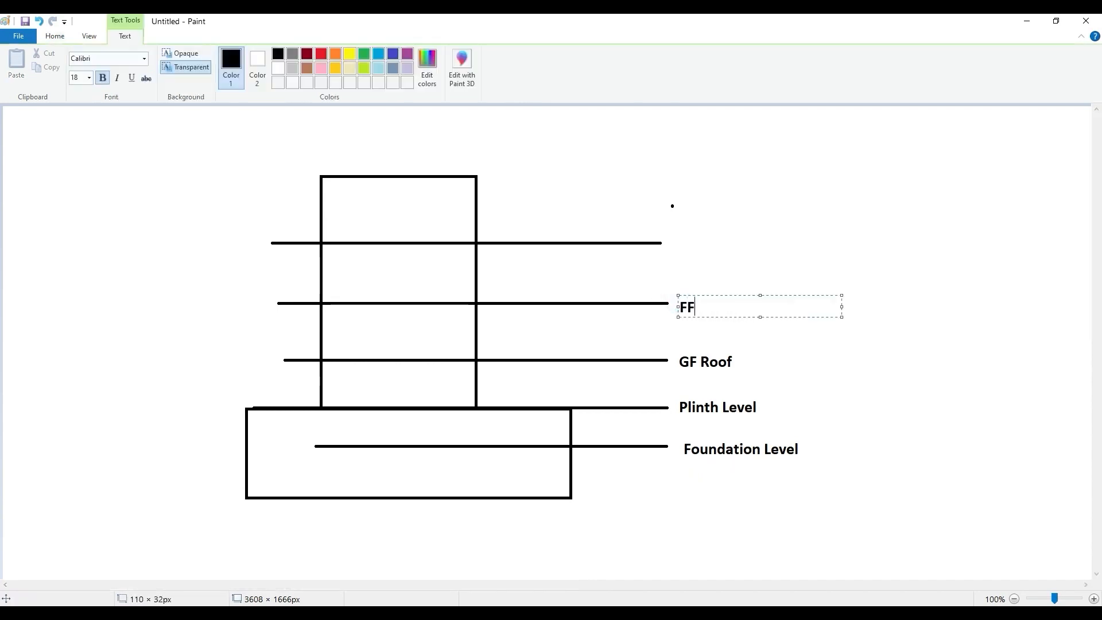
left_click(764, 264)
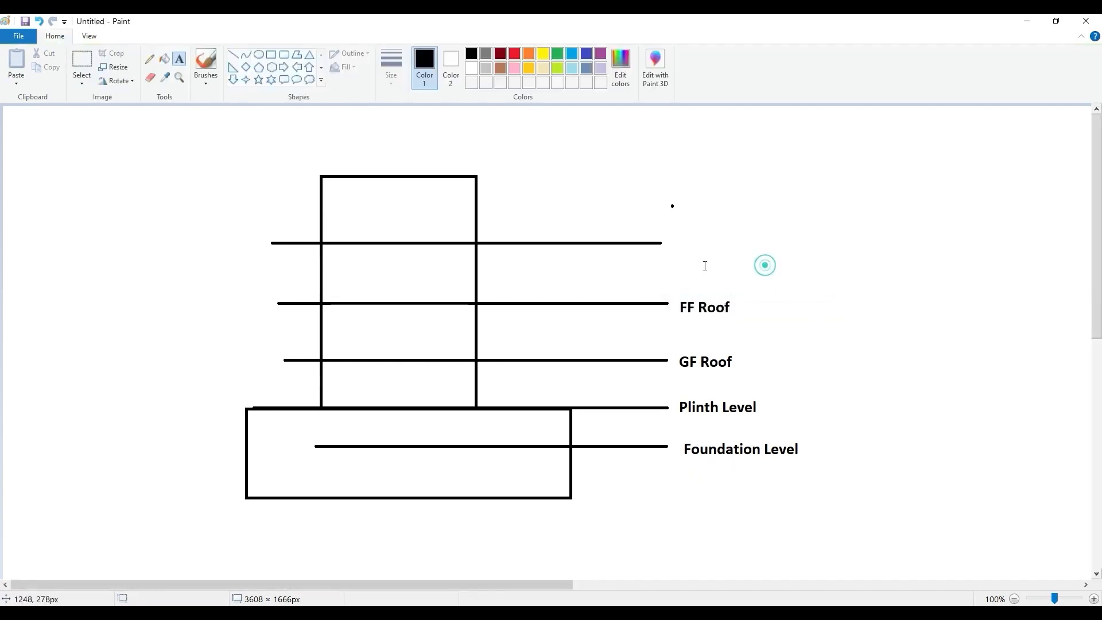
left_click(667, 233)
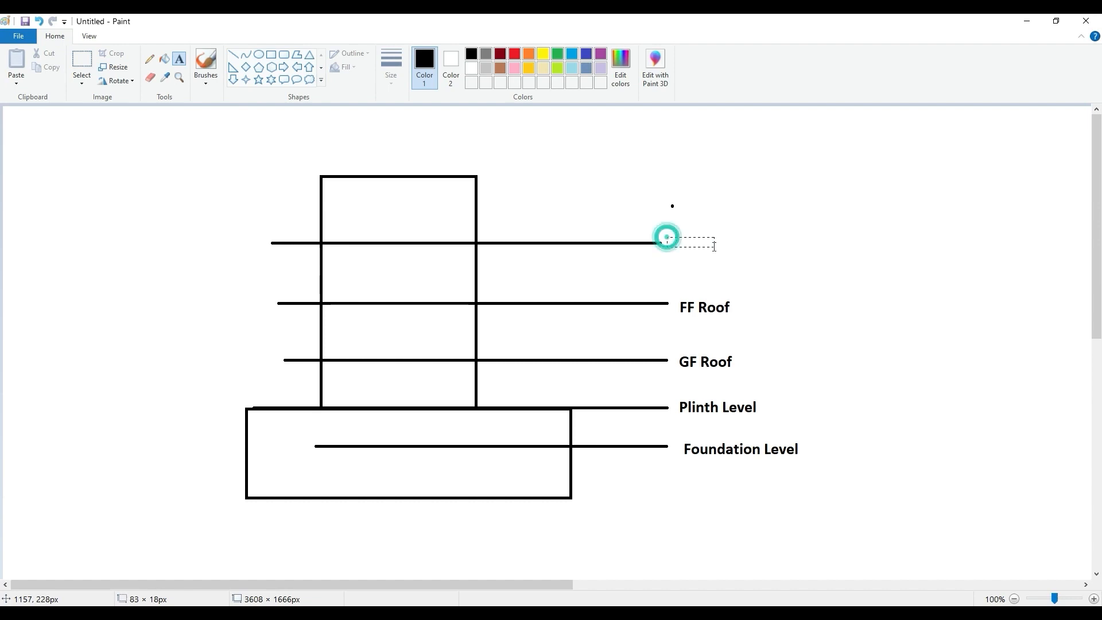
left_click(629, 166)
- Draw a horizontal level line along the top edge of the tall rectangle and label it OHT
left_click(233, 56)
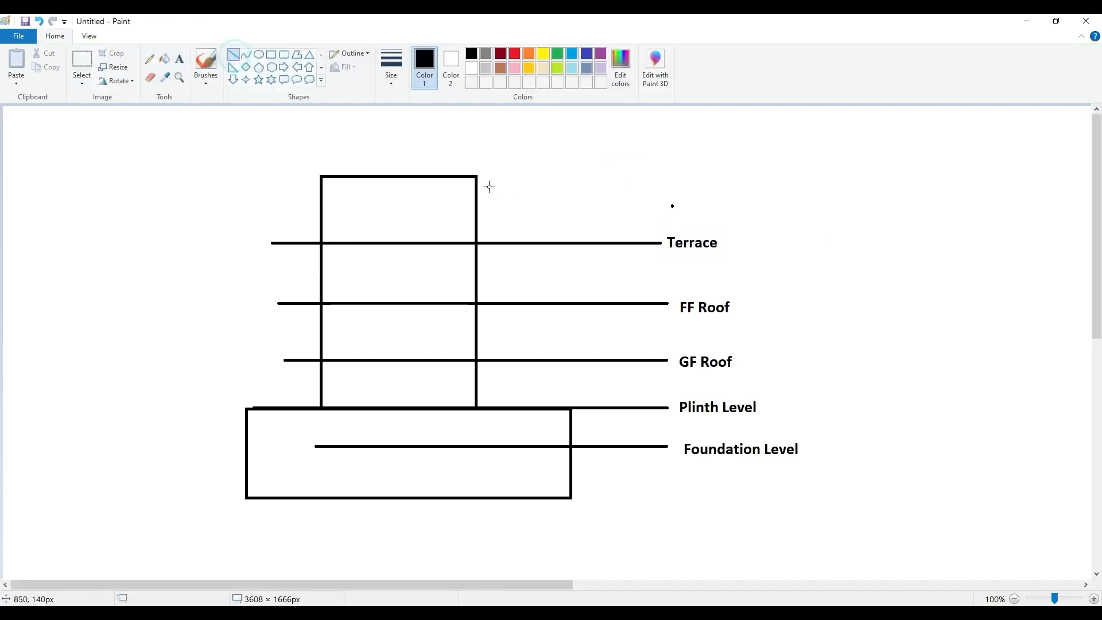
left_click_drag(282, 177, 676, 177)
left_click(655, 142)
left_click(83, 58)
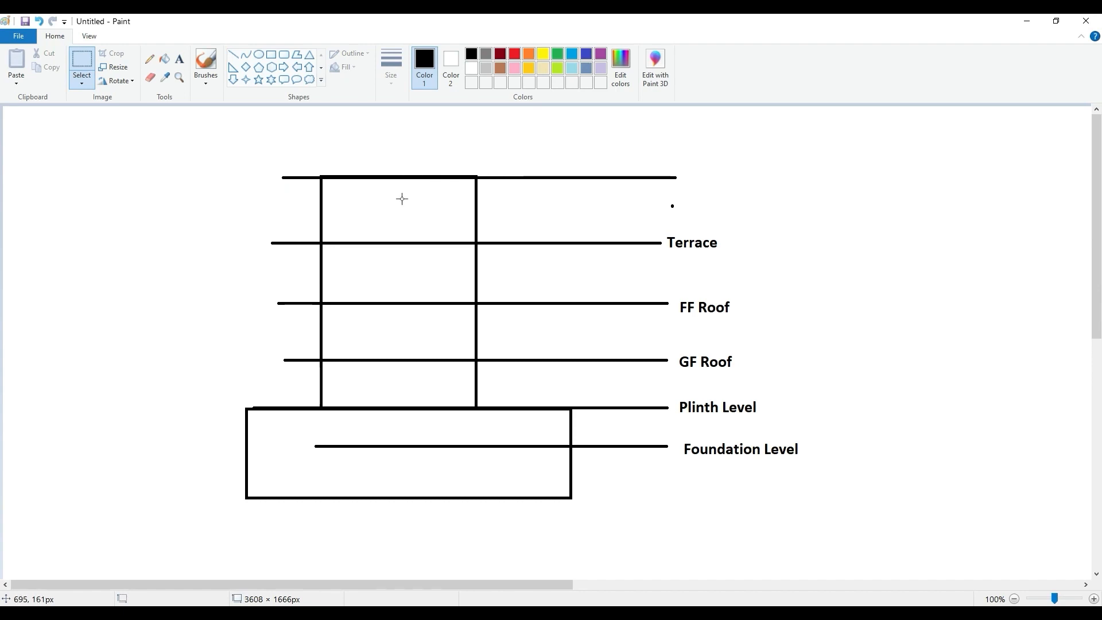
left_click(180, 59)
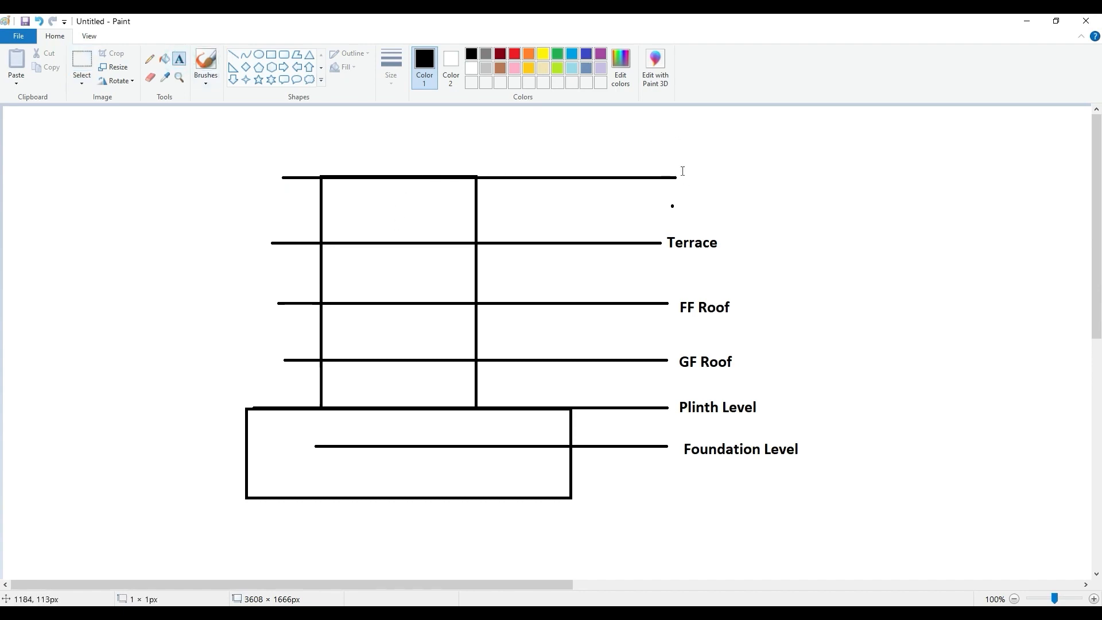
left_click(683, 171)
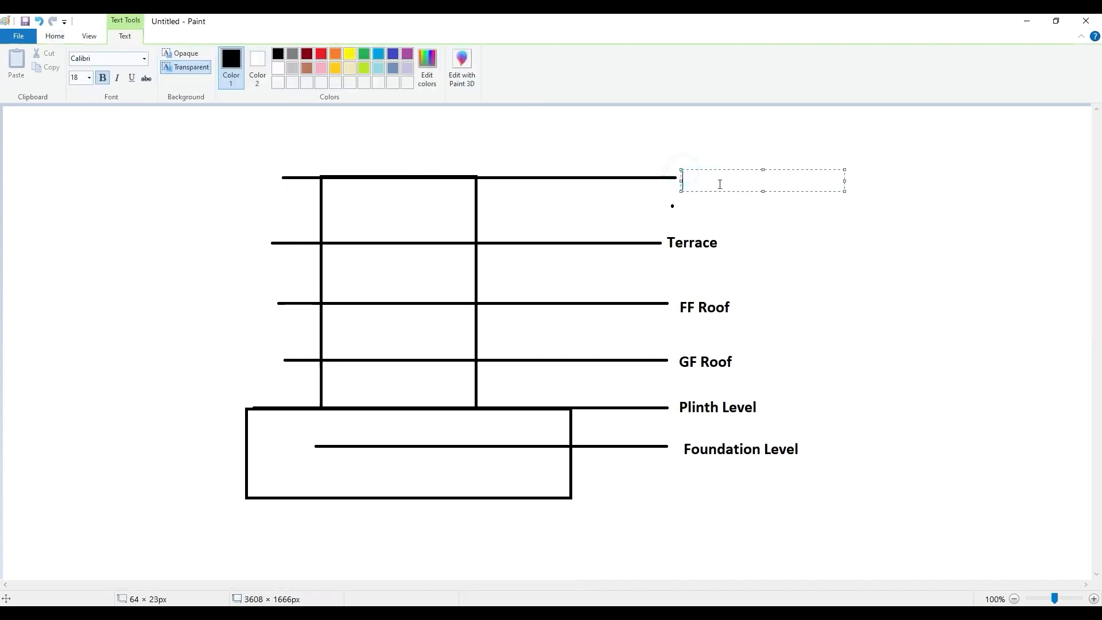
left_click(712, 218)
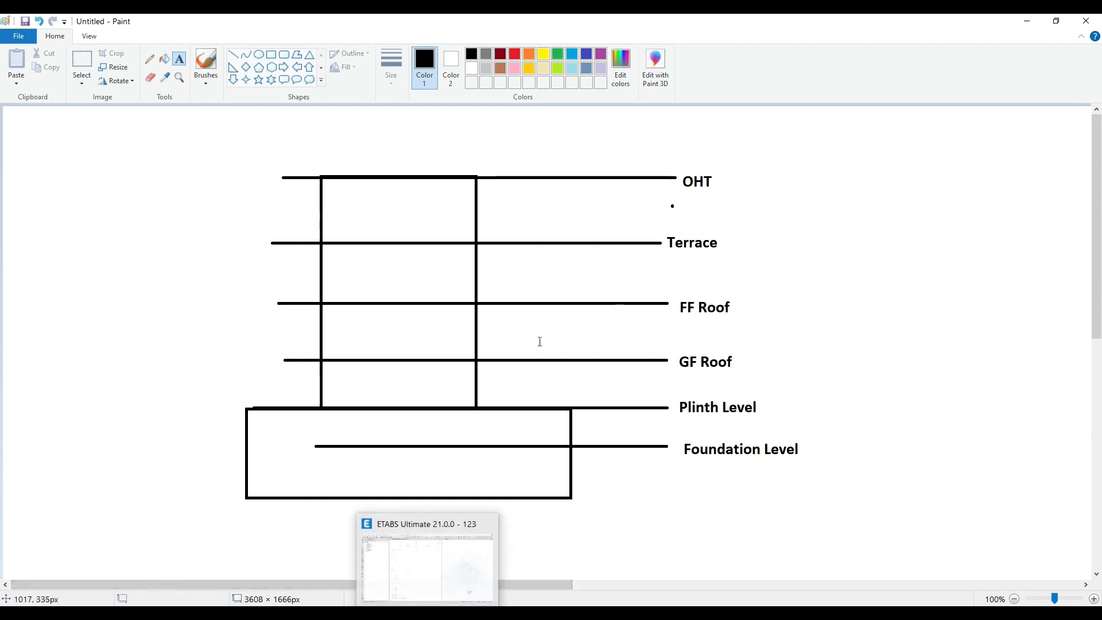
- Switch to ETABS, name the story below OHT as Terrace, and apply the story and grid data
left_click(422, 597)
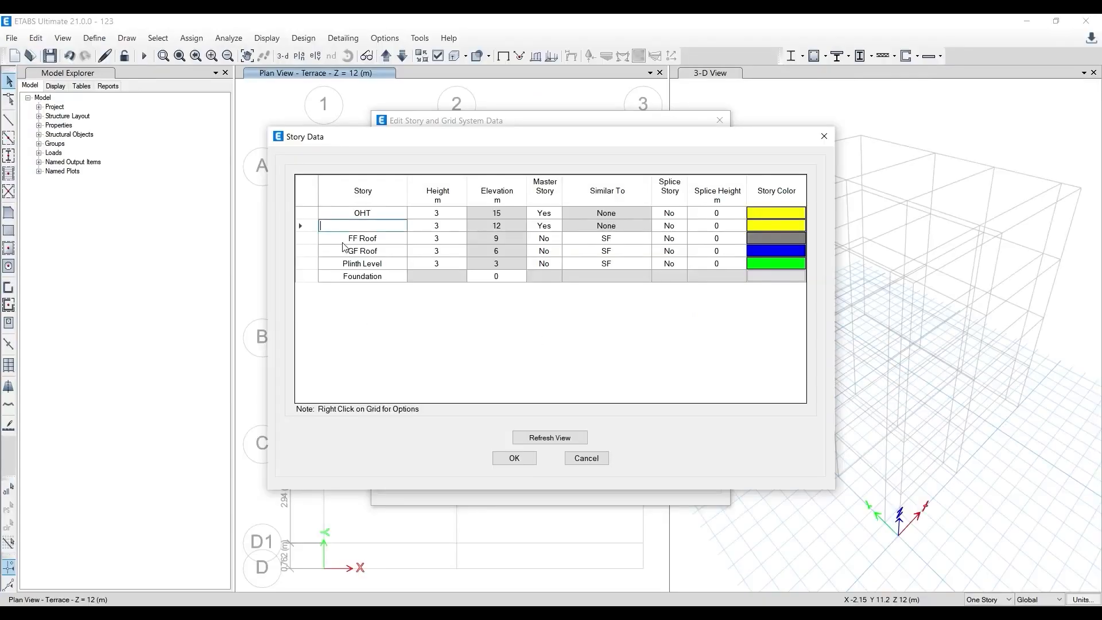
left_click(367, 226)
left_click(374, 304)
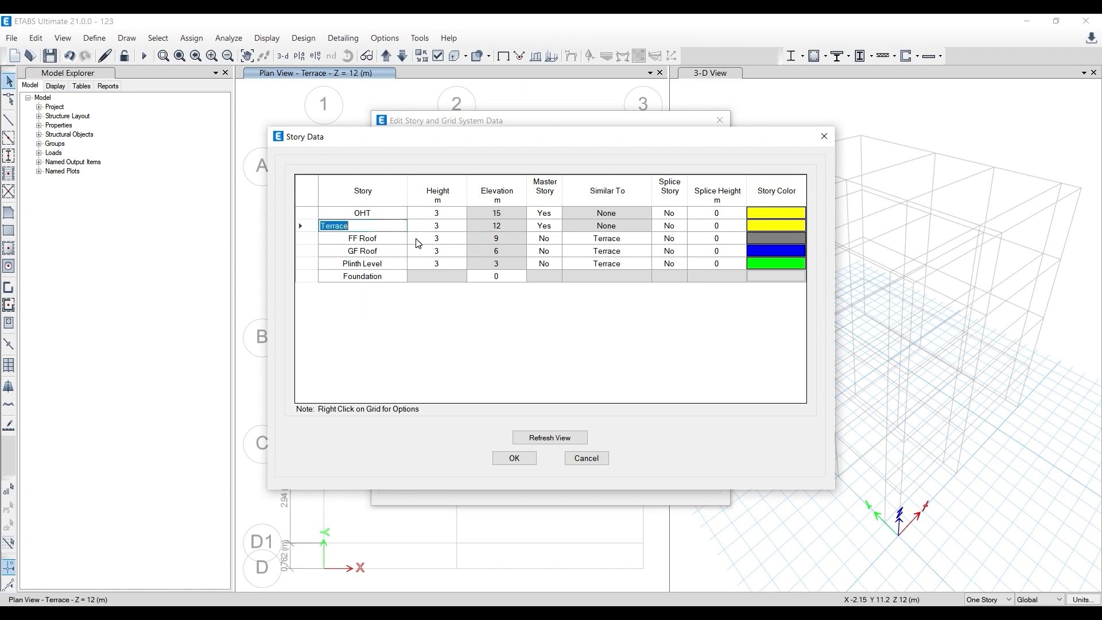
left_click(512, 458)
left_click(513, 473)
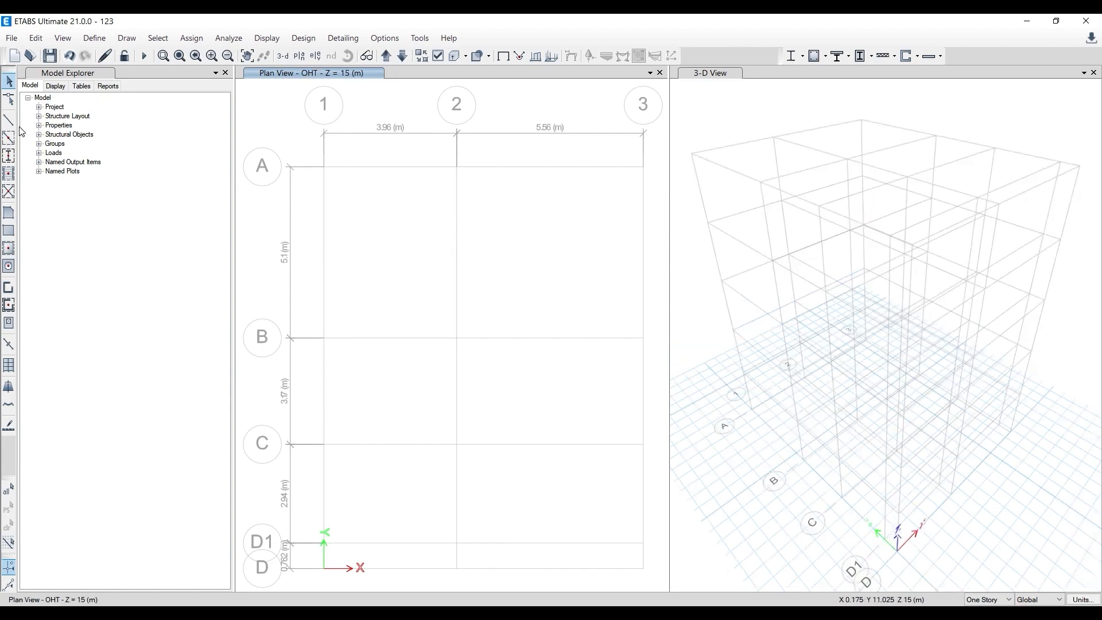
- Start quick column drawing in plan with the Column 230*450 section, applied to All Stories
left_click(10, 163)
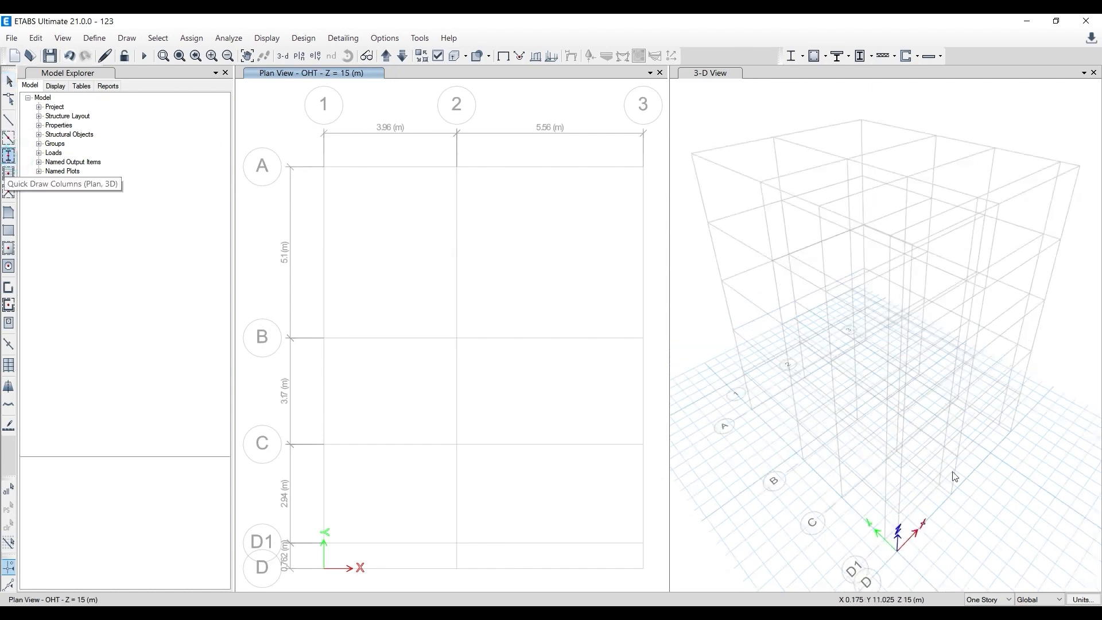
left_click(981, 600)
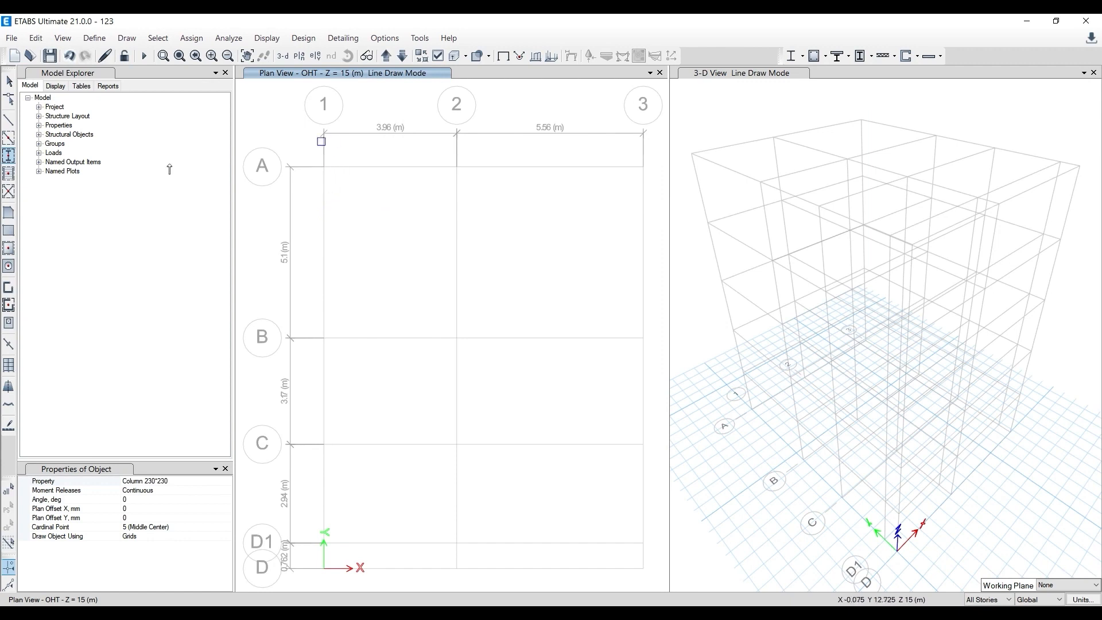
left_click(224, 482)
left_click(227, 481)
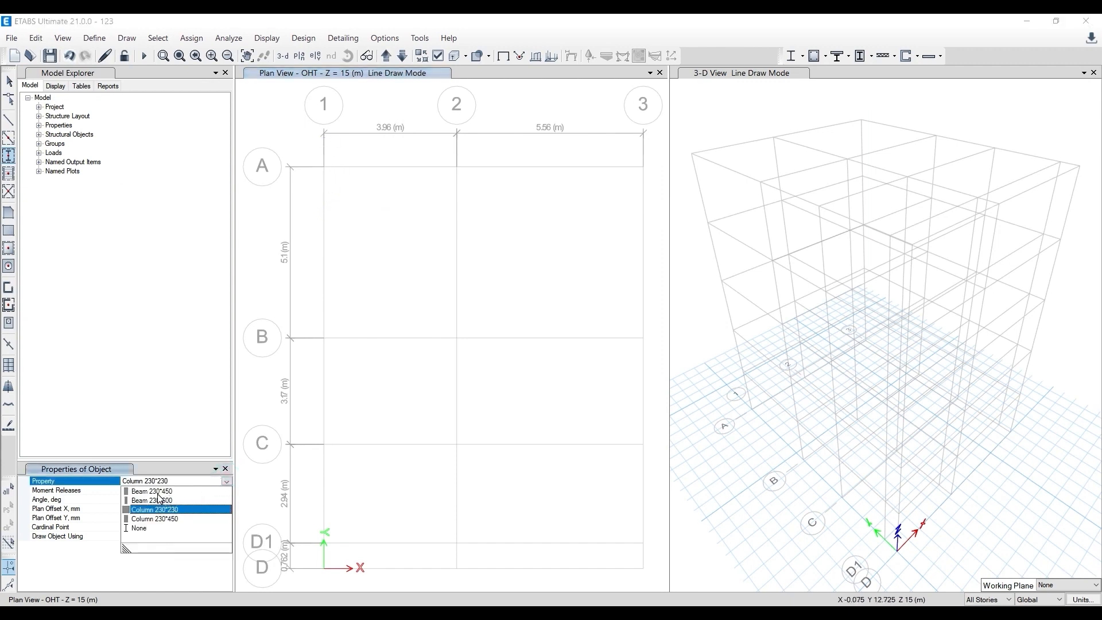
left_click(163, 519)
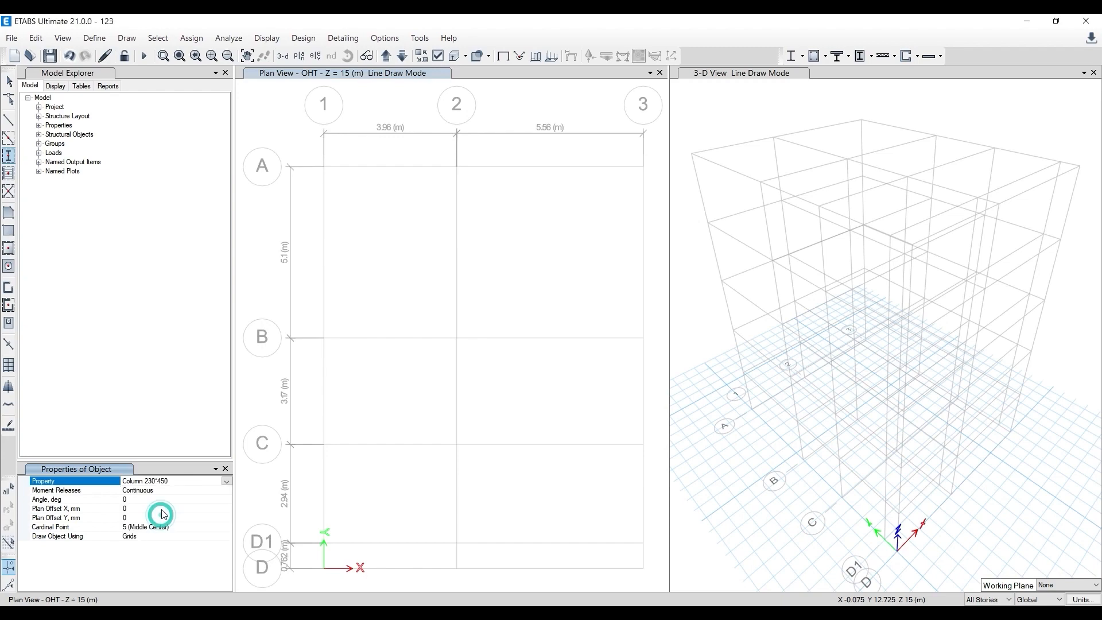
- Place Column 230*450 at grid points 1, 2 and 3 along grid lines A and B, following the AutoCAD column layout
left_click(322, 167)
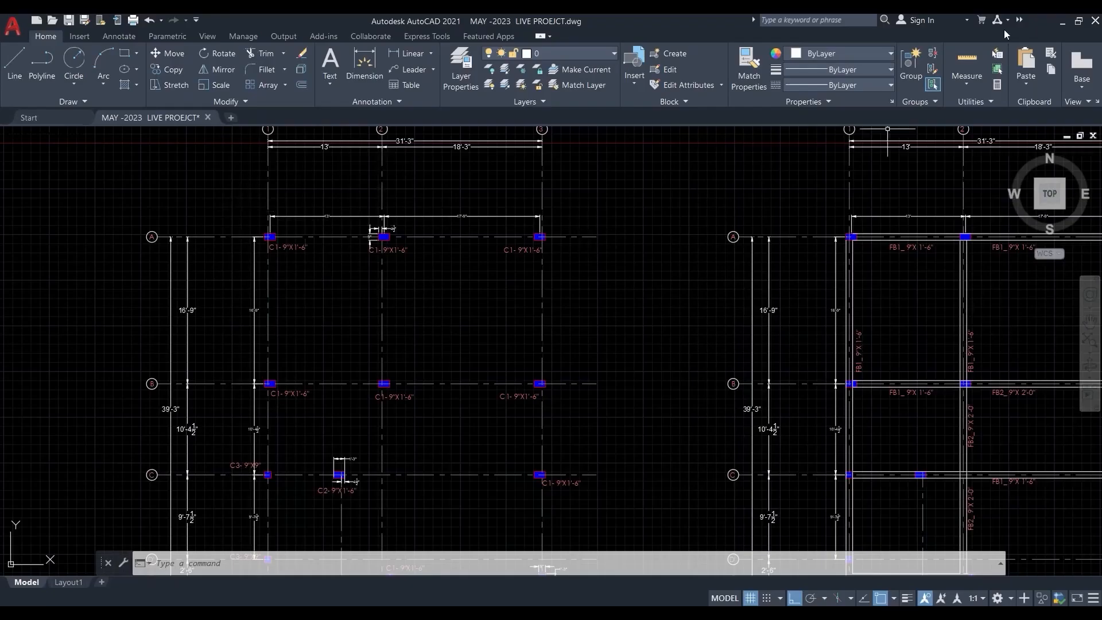
left_click(1061, 23)
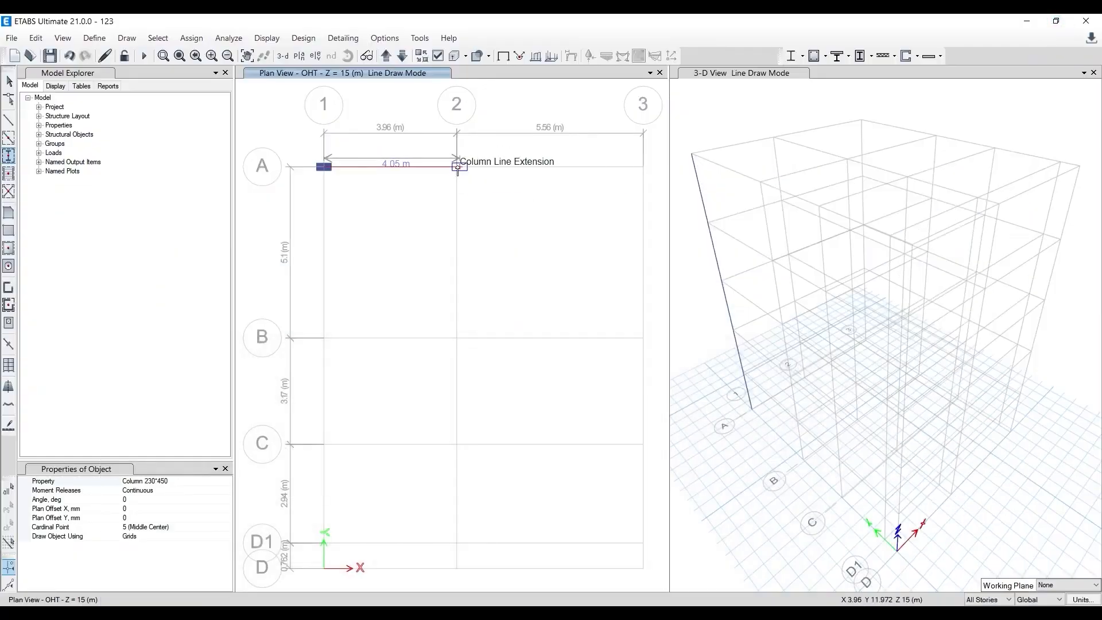
left_click(457, 168)
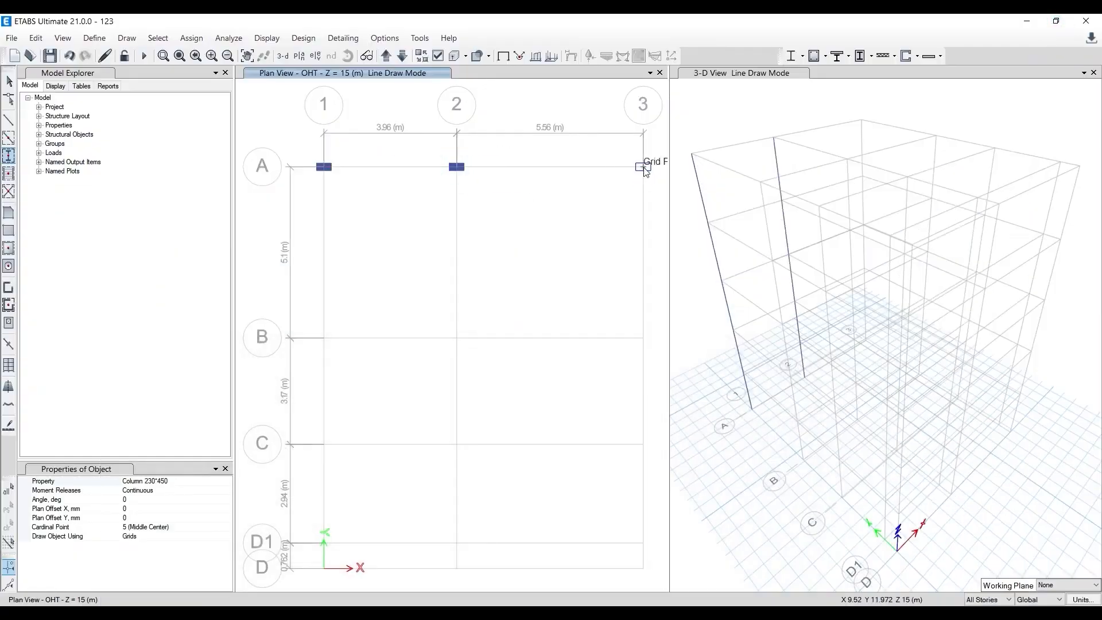
left_click(644, 168)
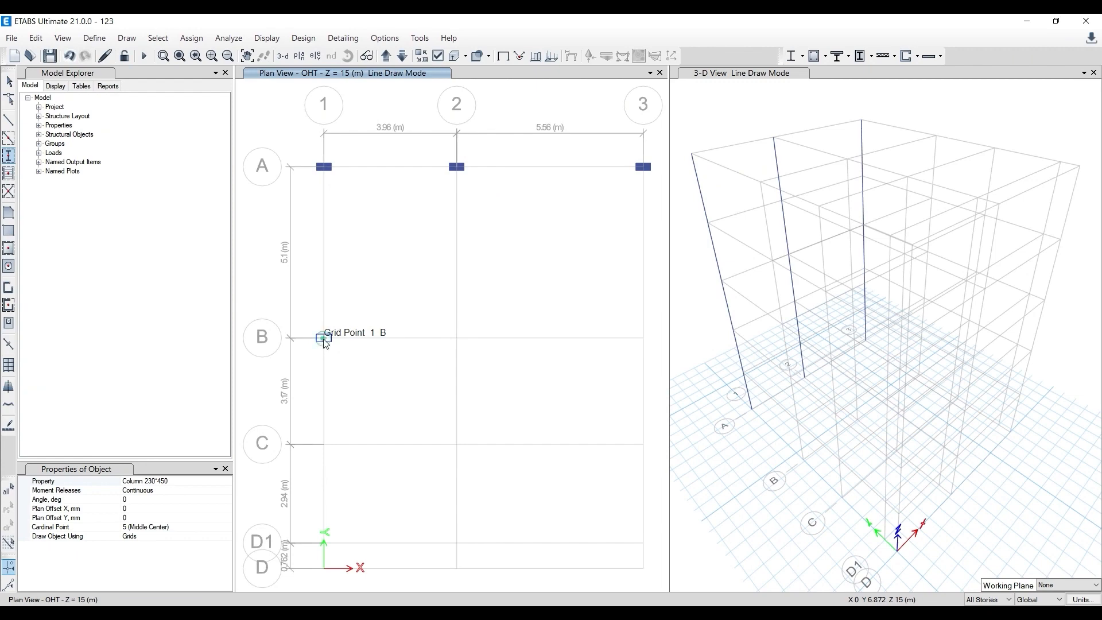
left_click(324, 339)
left_click(457, 339)
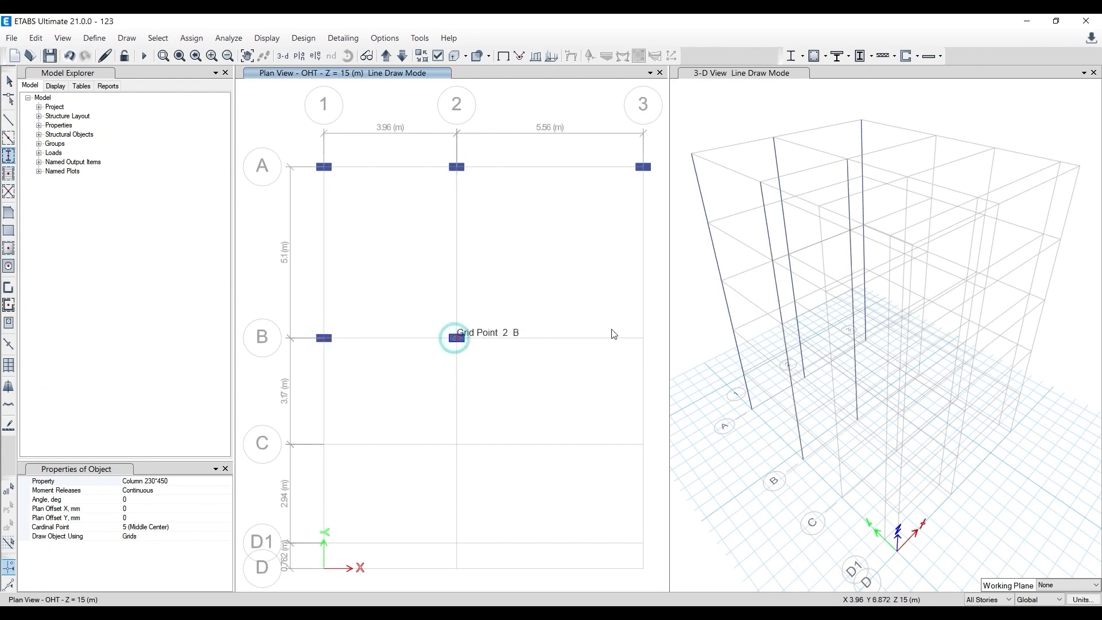
left_click(644, 338)
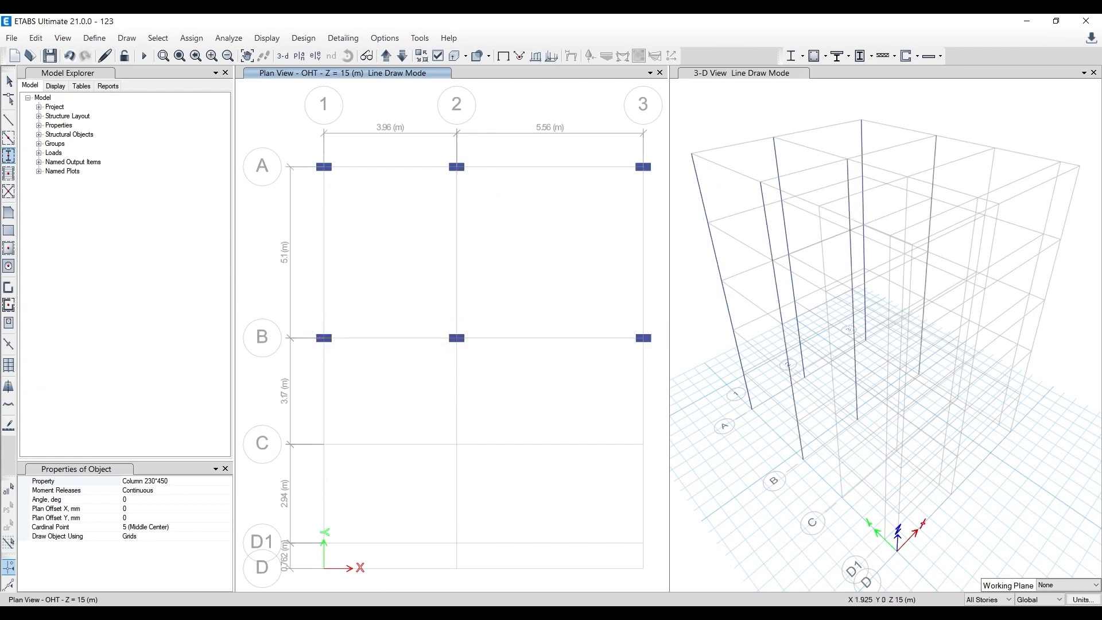
- Check the column layout in AutoCAD around grid lines B to D, and place a Column 230*450 at grid point 3-C in ETABS
left_click(387, 600)
scroll(405, 463, "down", 2)
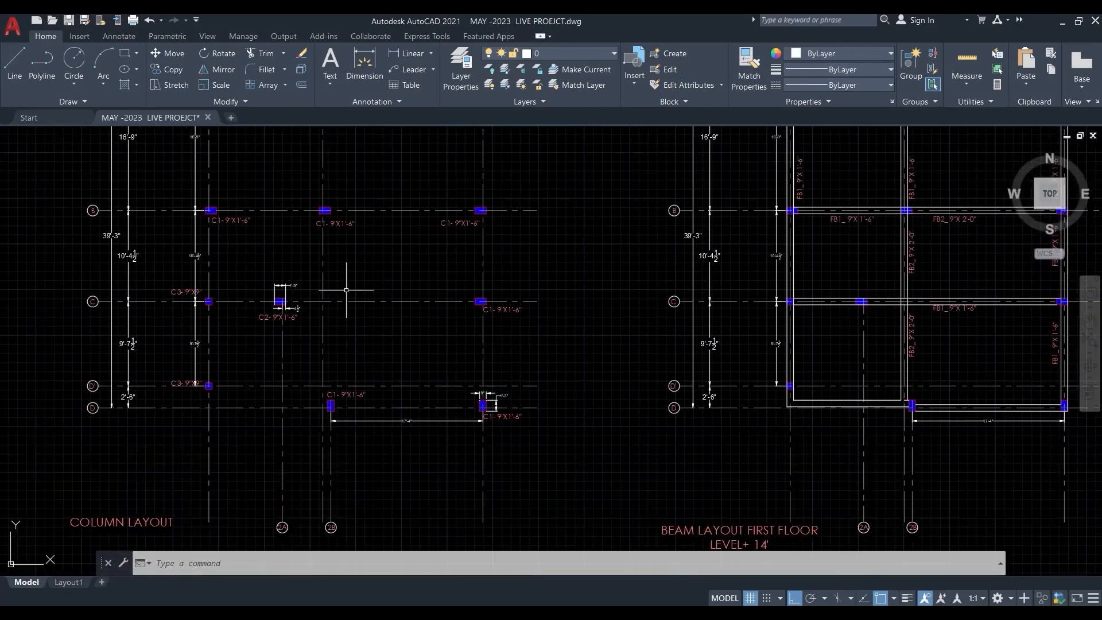
scroll(192, 295, "up", 6)
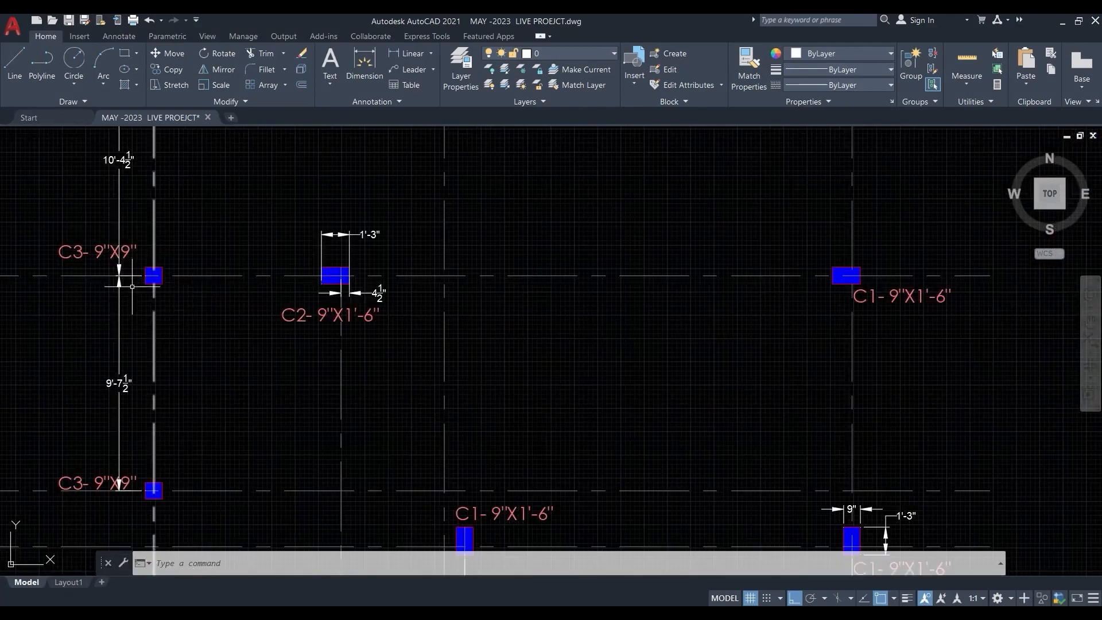
scroll(385, 361, "down", 2)
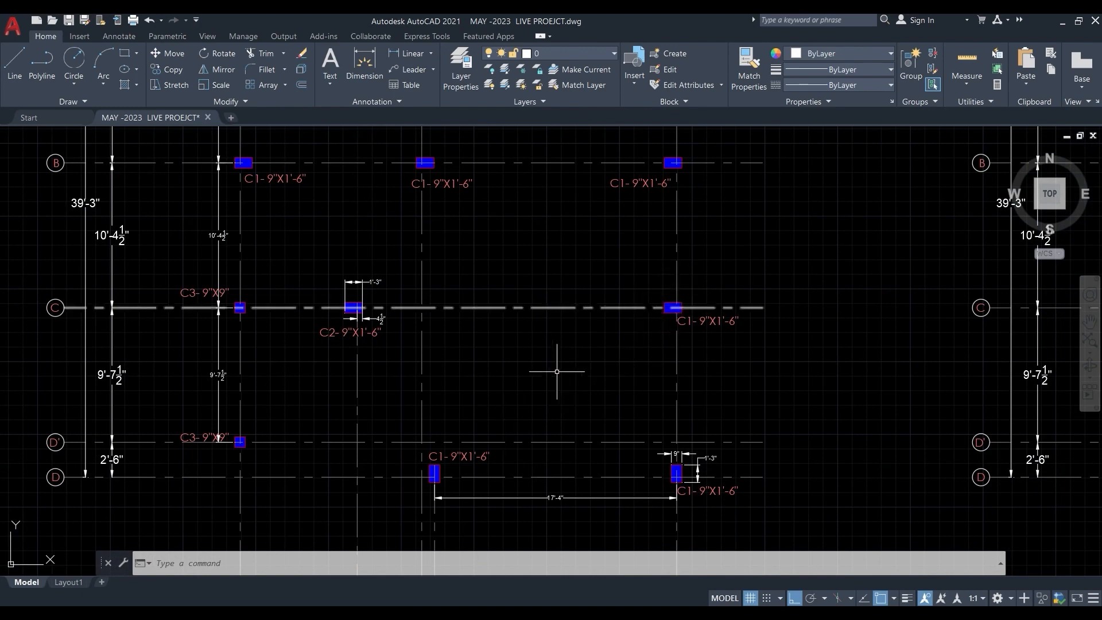
scroll(557, 372, "down", 3)
scroll(371, 346, "up", 3)
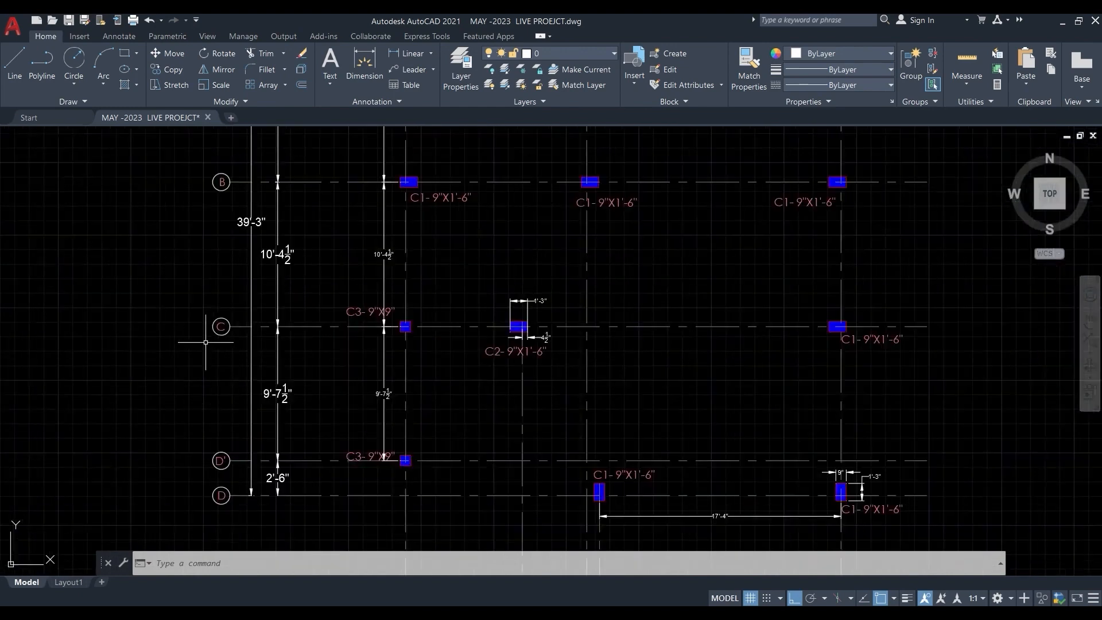
middle_click_drag(695, 288, 586, 462)
scroll(586, 464, "down", 2)
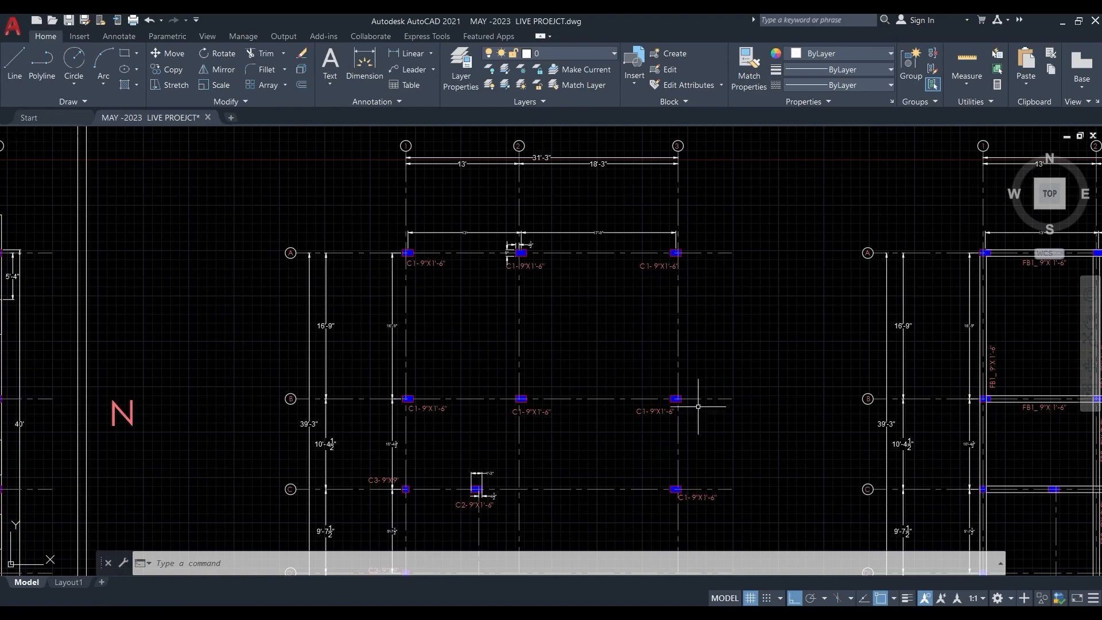
key("alt+Tab")
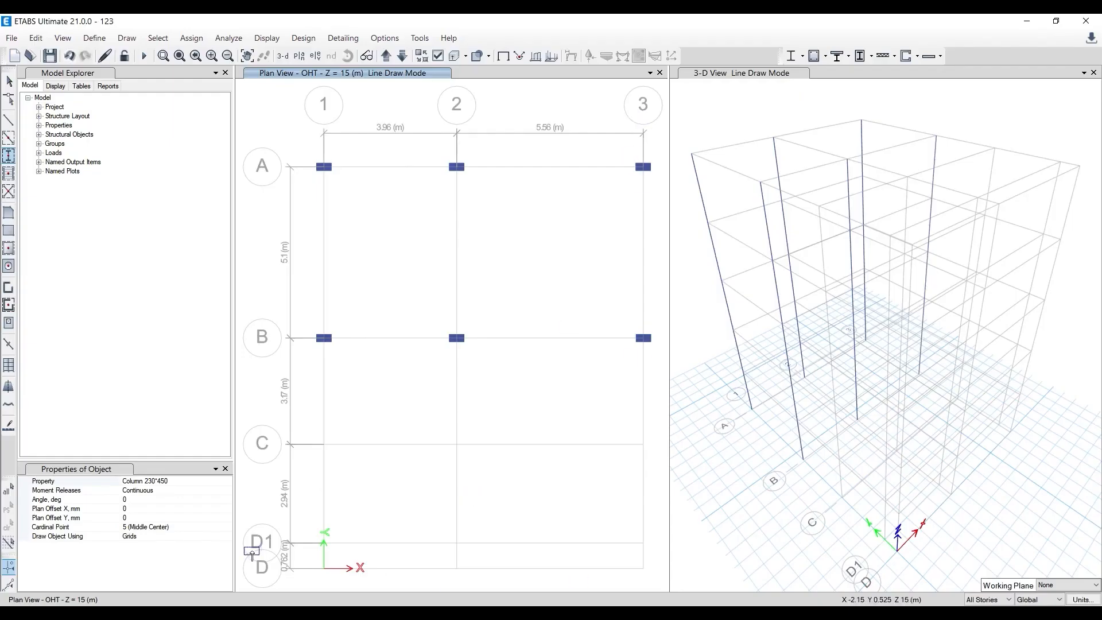
left_click(643, 445)
- Switch to AutoCAD and check the sizes and orientation of the columns along grid lines C, D' and D
key("alt+Tab")
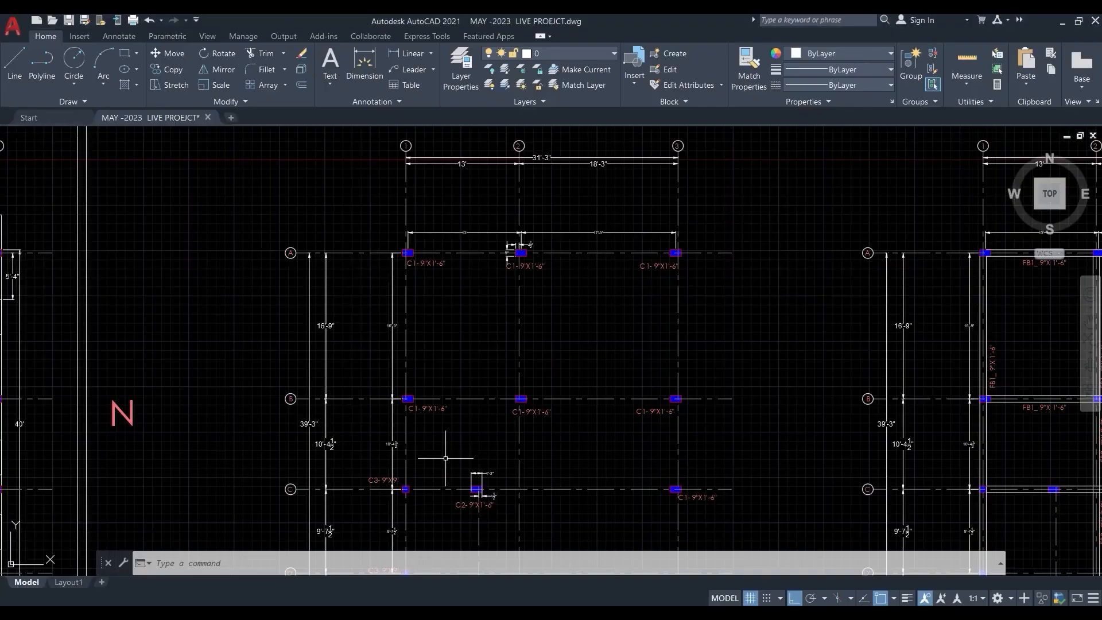
middle_click_drag(451, 459, 391, 279)
scroll(440, 373, "up", 2)
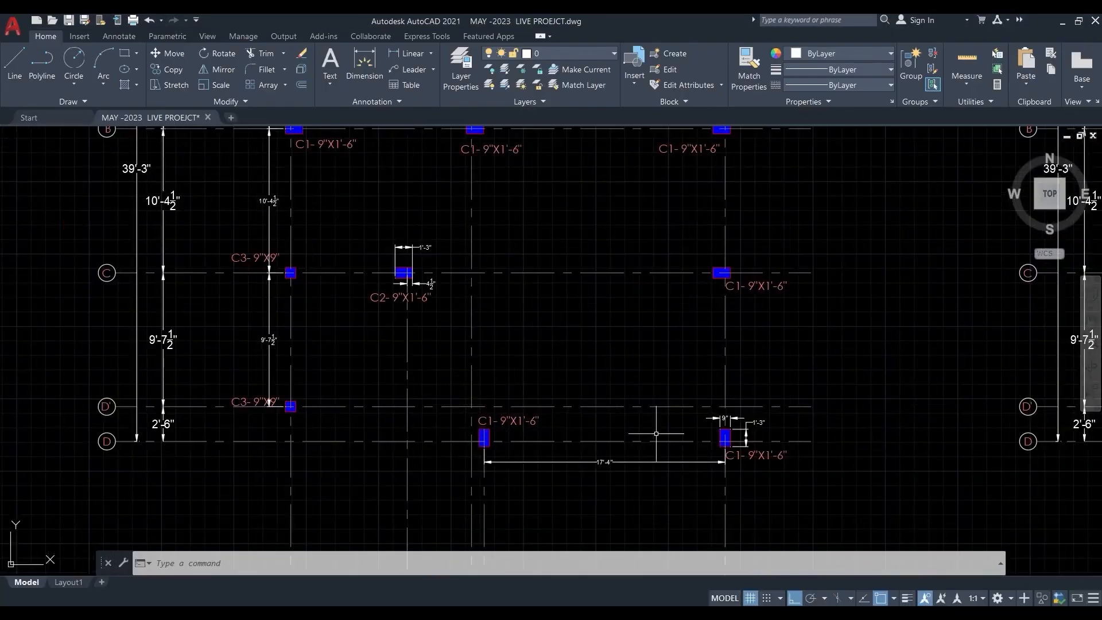
- Return to ETABS, set the column angle to 90 degrees and place Column 230*450 at grid points 3-D and 2-D
left_click(1062, 27)
left_click(138, 508)
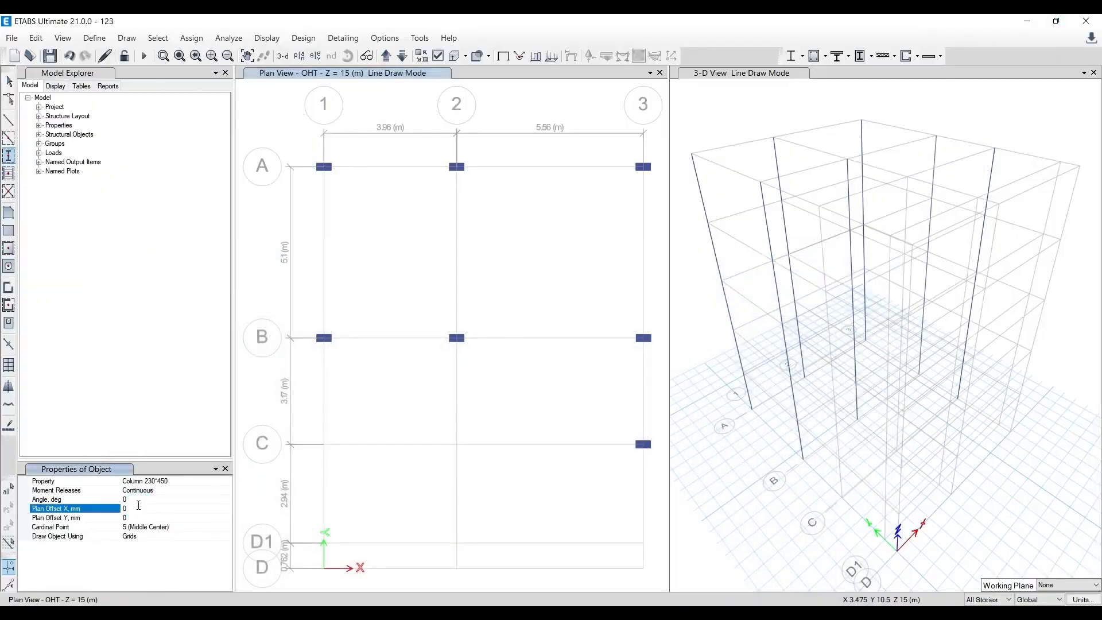
left_click(135, 499)
type("9")
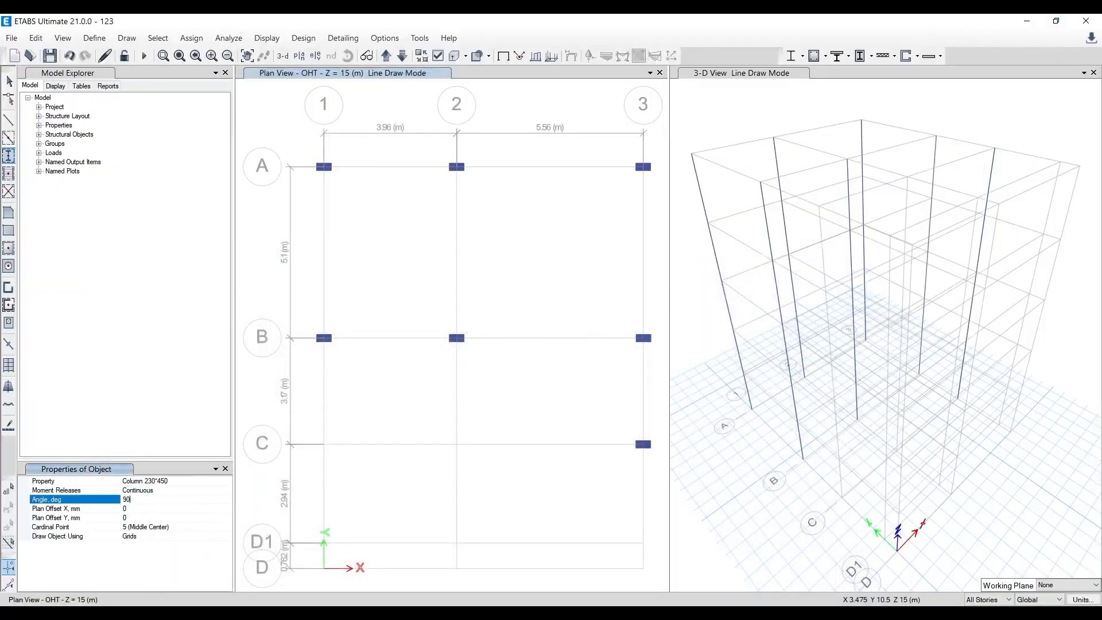
left_click(176, 518)
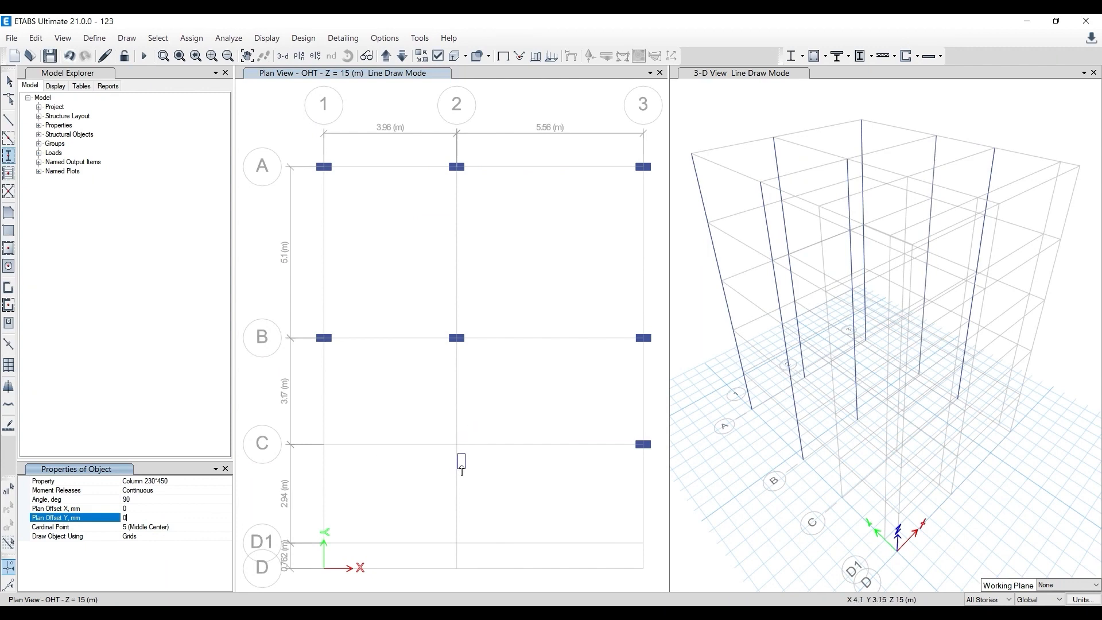
middle_click_drag(450, 471, 389, 364)
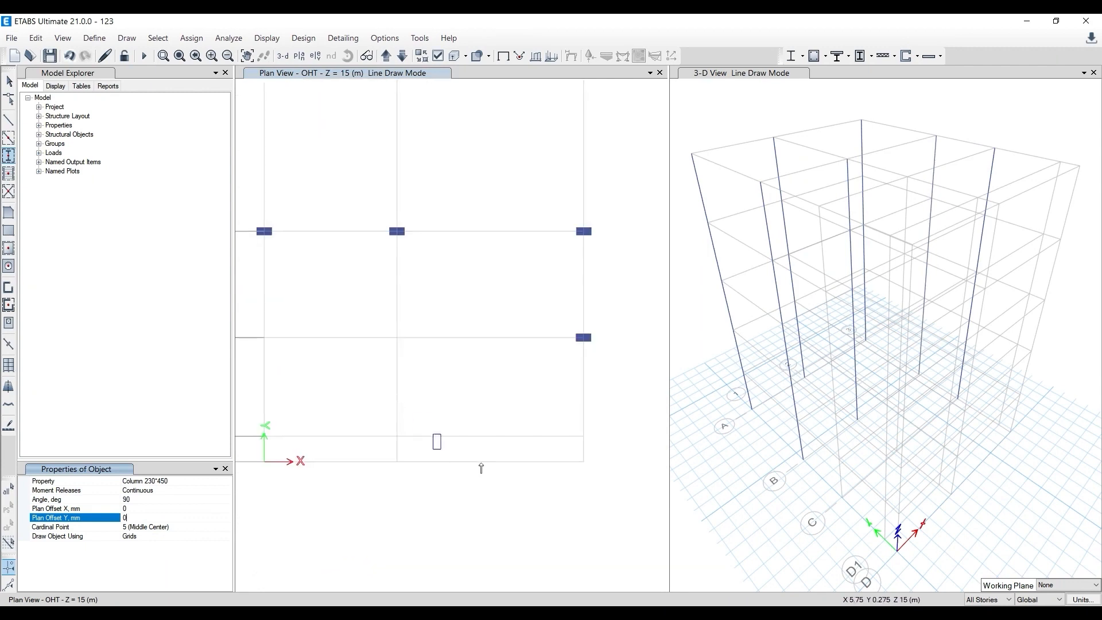
left_click(586, 465)
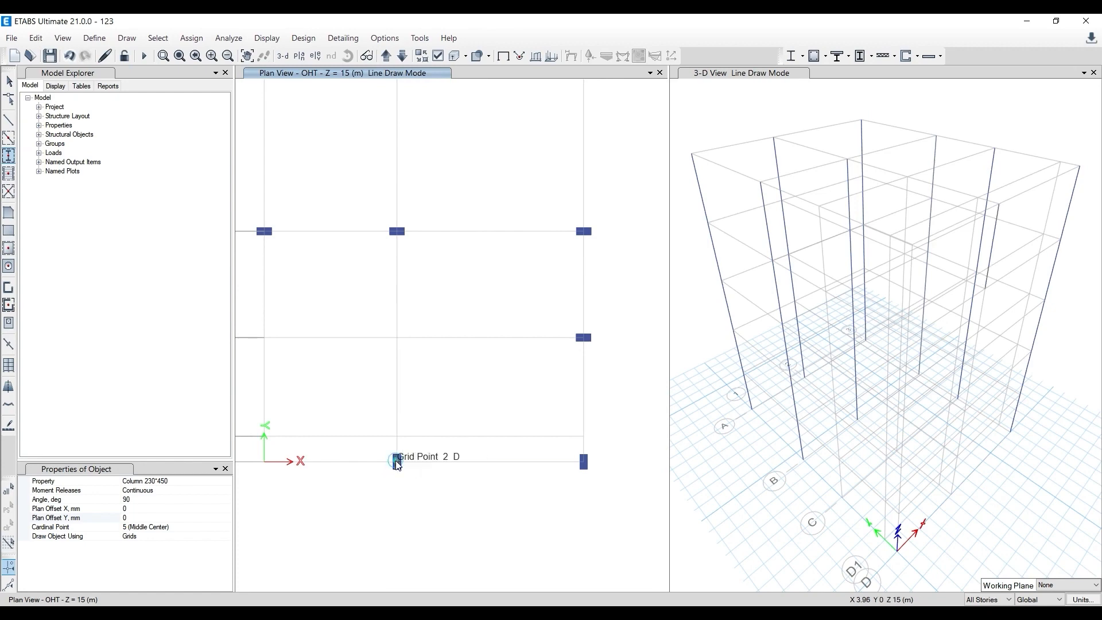
left_click(397, 463)
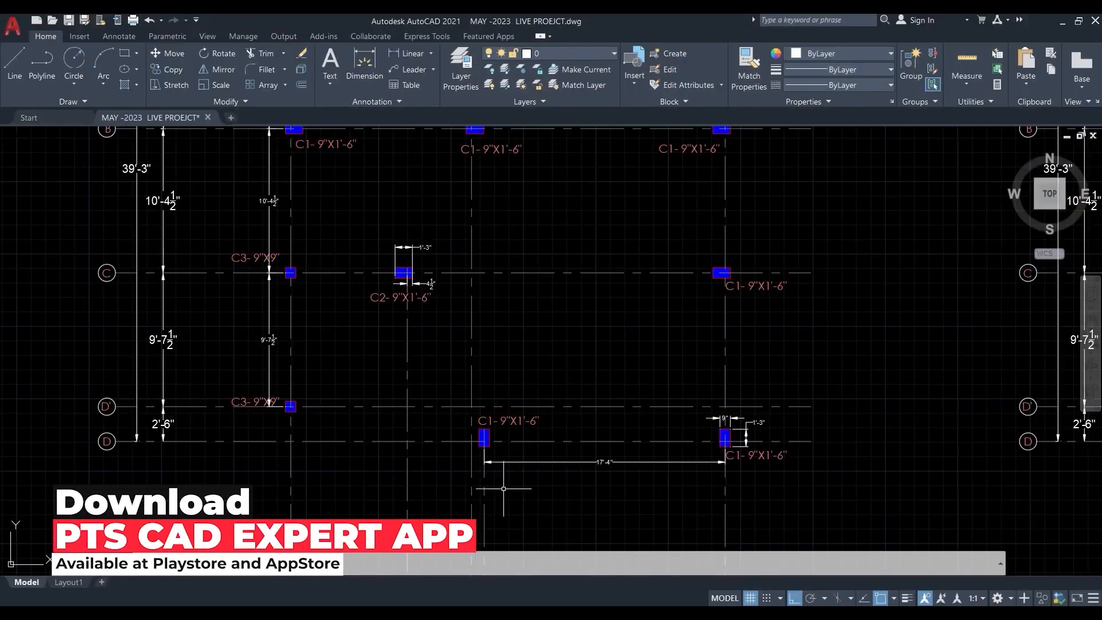
- Examine the AutoCAD column layout for the C1 column's offset from grid line 2 and the C2 and C3 column positions
scroll(467, 475, "up", 2)
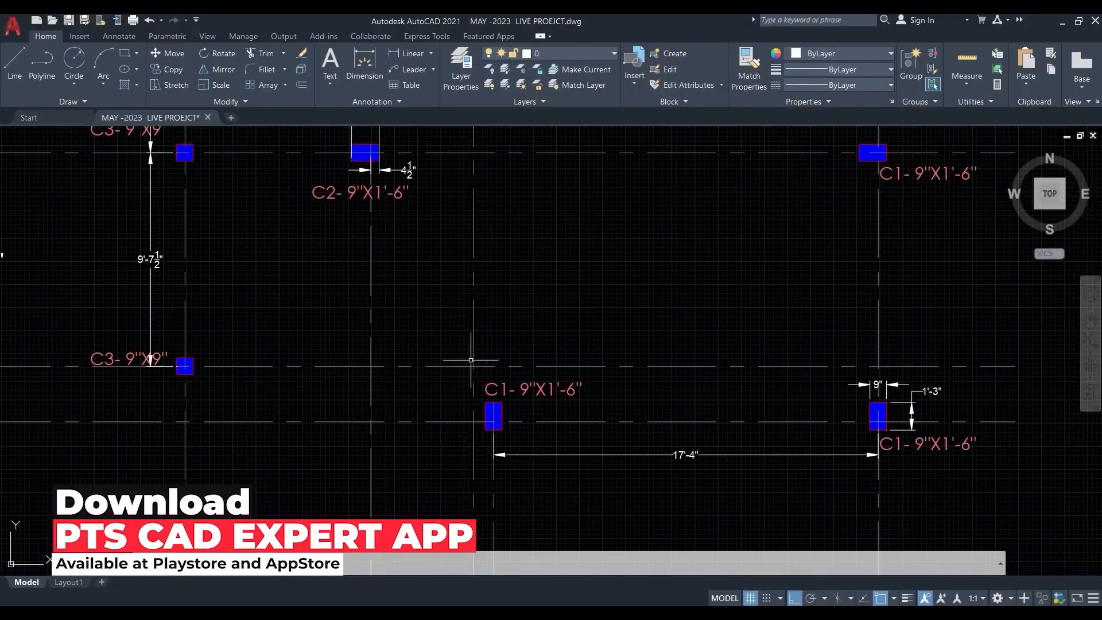
mouse_move(511, 469)
middle_mouse_down()
mouse_move(477, 282)
mouse_move(467, 388)
middle_mouse_up()
scroll(477, 326, "down", 2)
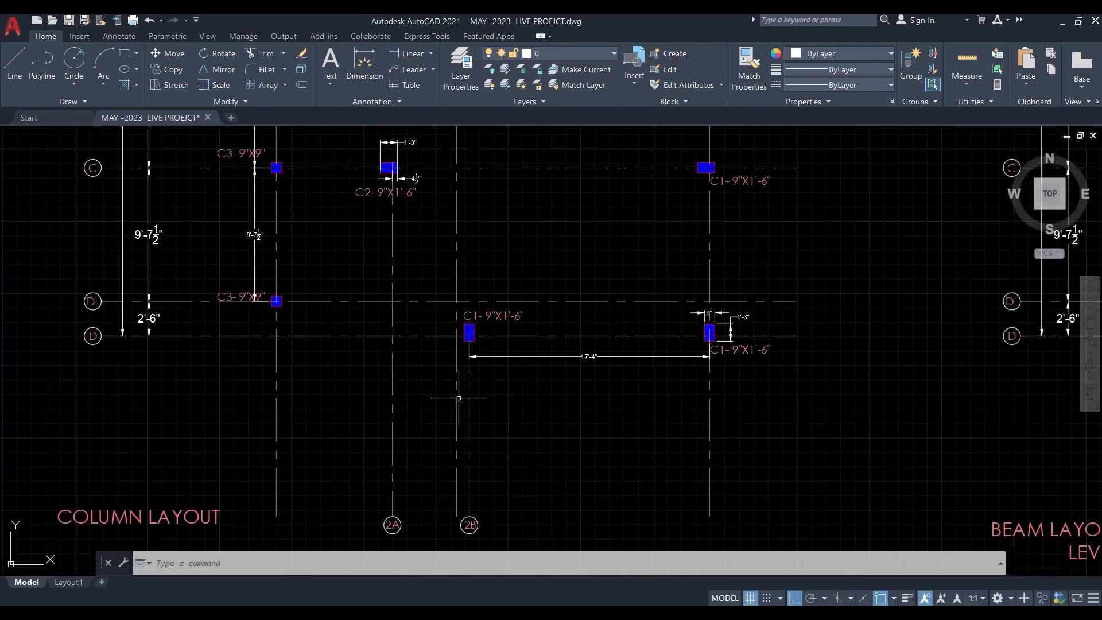
scroll(463, 333, "up", 2)
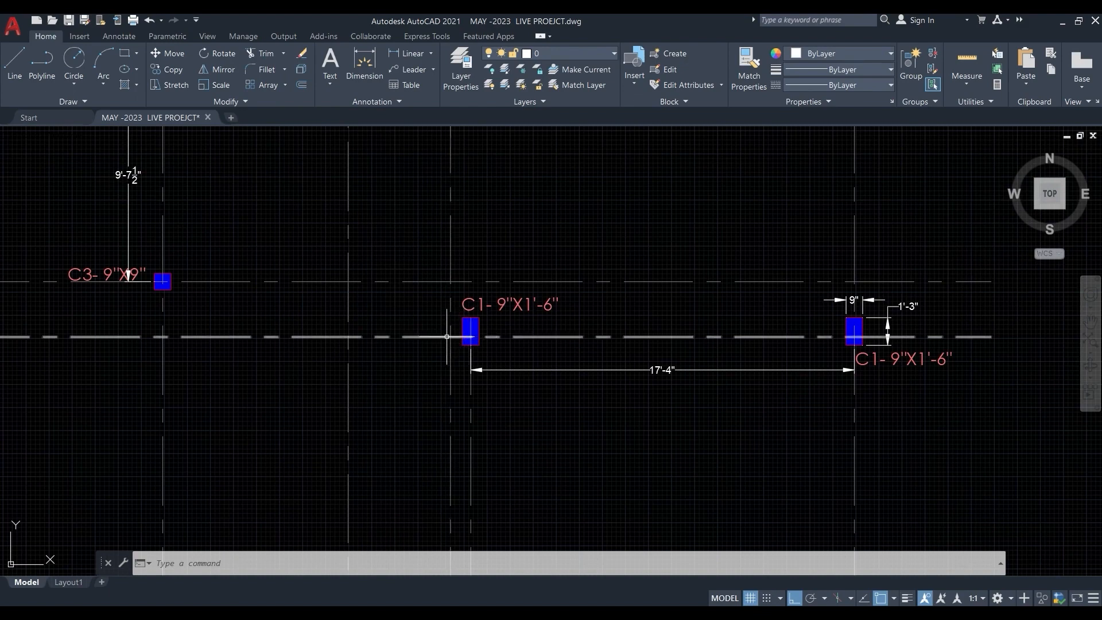
scroll(457, 366, "down", 2)
scroll(457, 366, "down", 5)
scroll(450, 338, "up", 5)
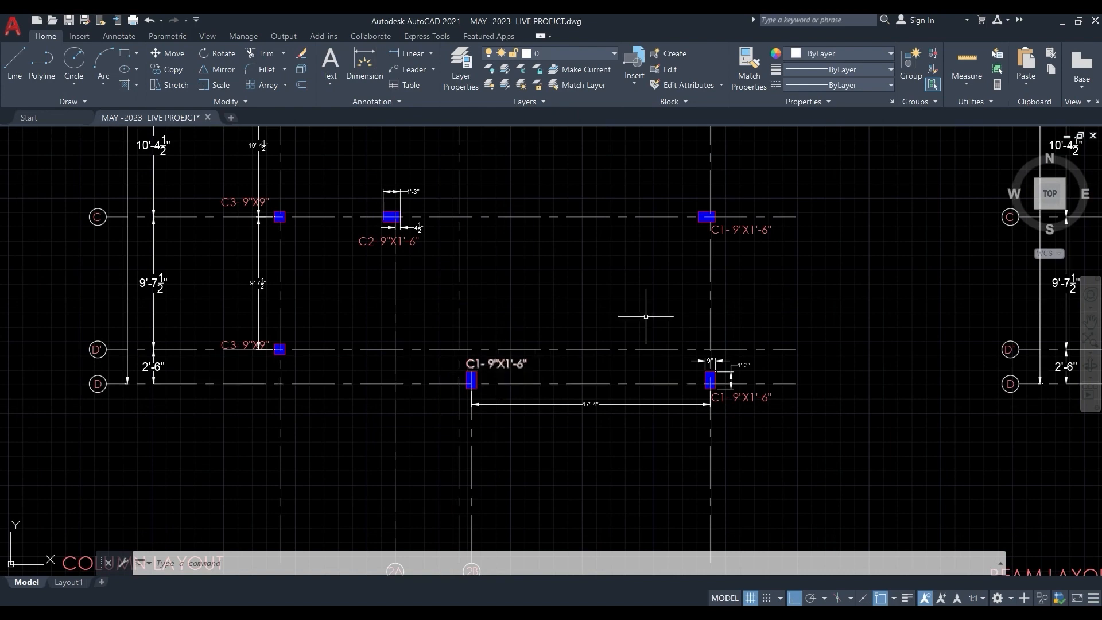
scroll(372, 350, "down", 2)
scroll(373, 347, "down", 5)
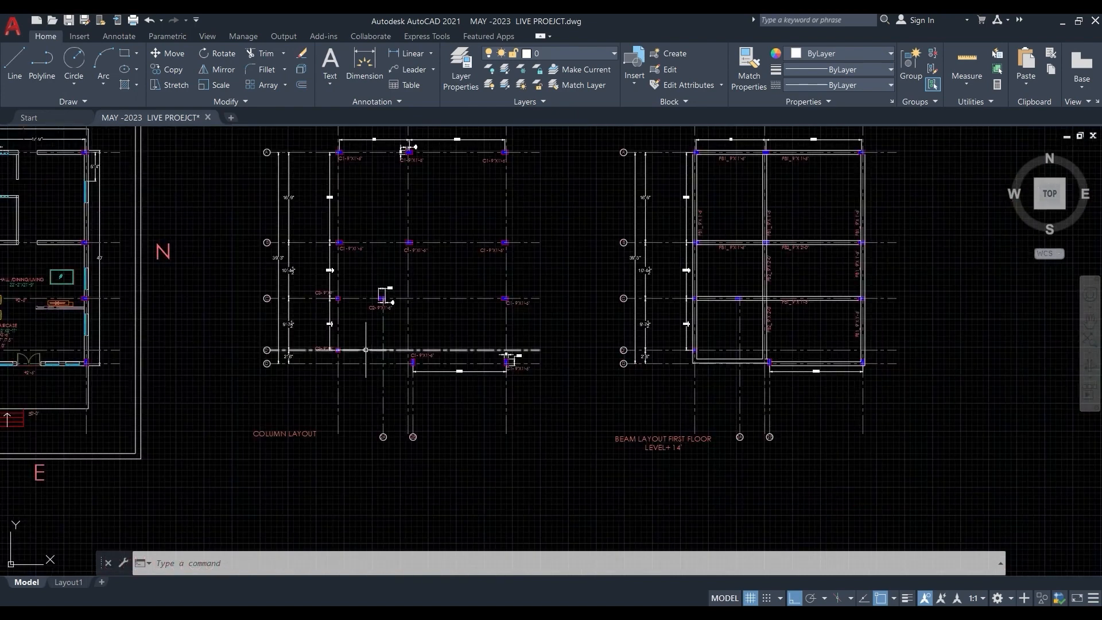
scroll(382, 347, "up", 5)
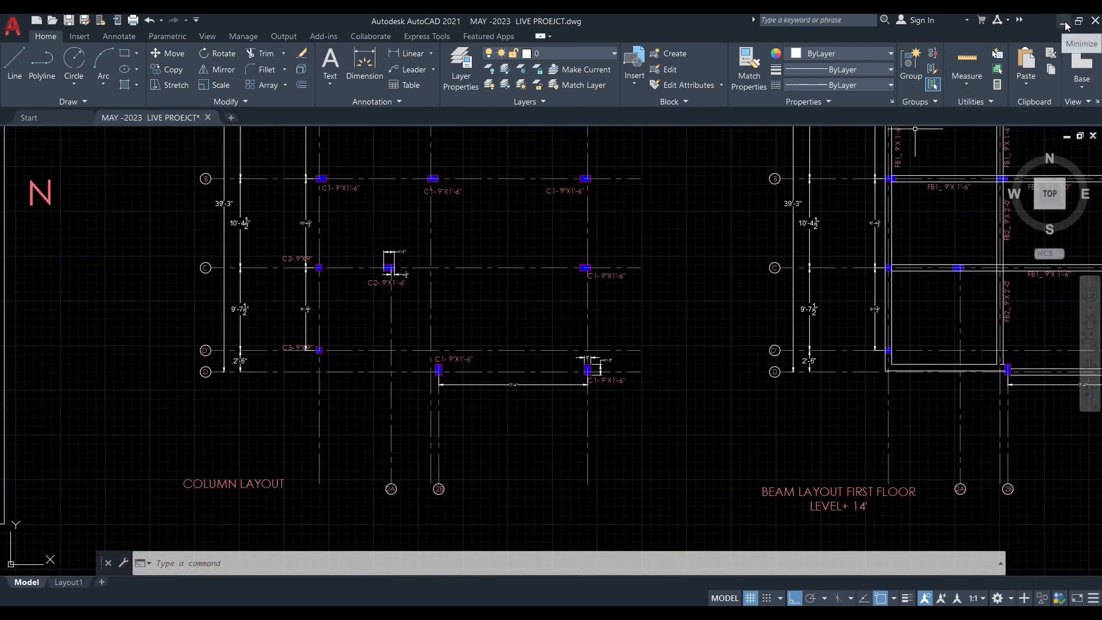
scroll(400, 255, "up", 2)
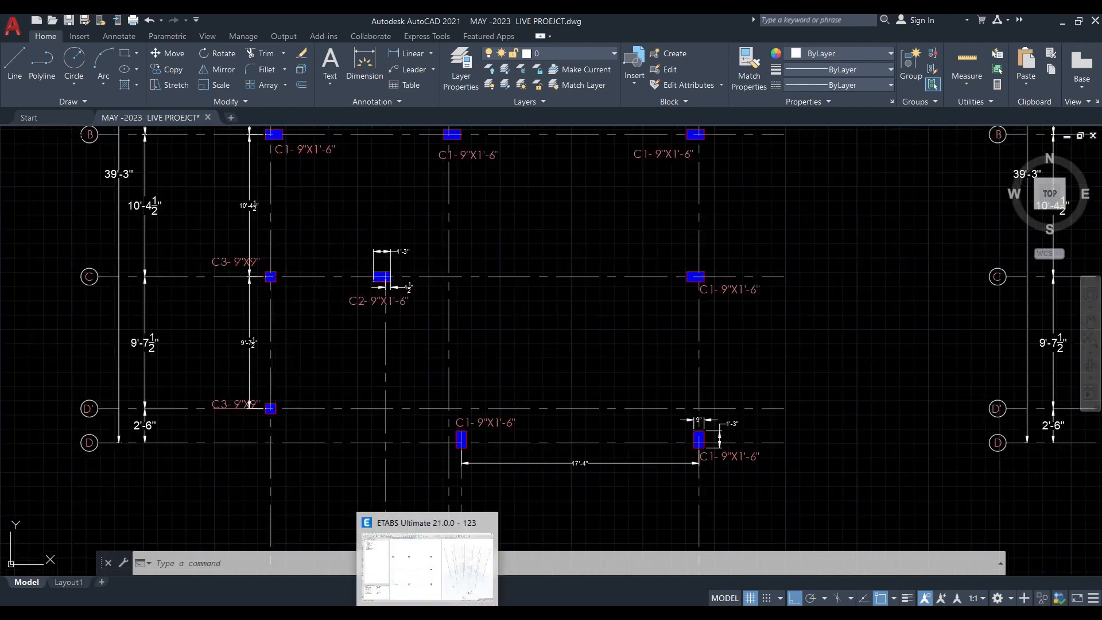
- Switch to ETABS, choose the Column 230*230 section and place columns at grid points 1-C and 1-D1
left_click(427, 560)
left_click(219, 481)
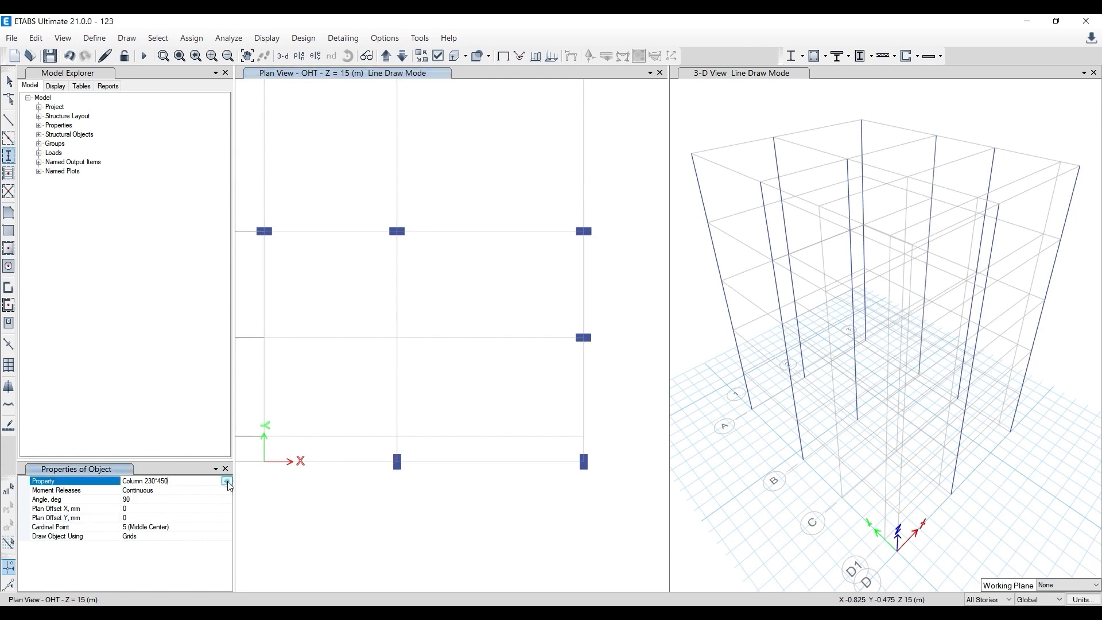
left_click(227, 482)
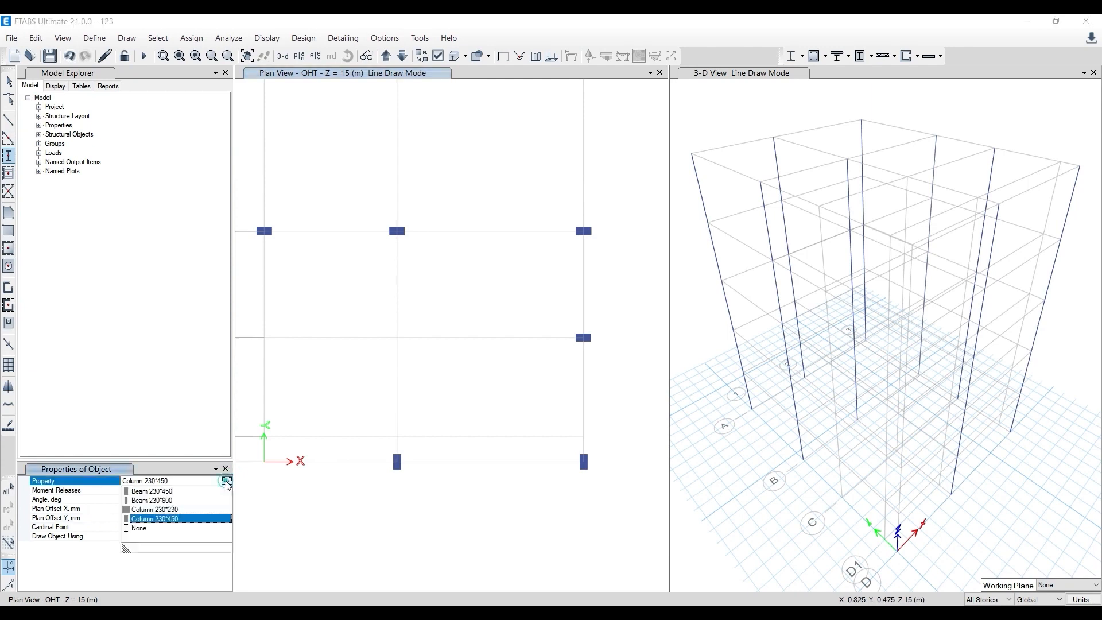
left_click(175, 509)
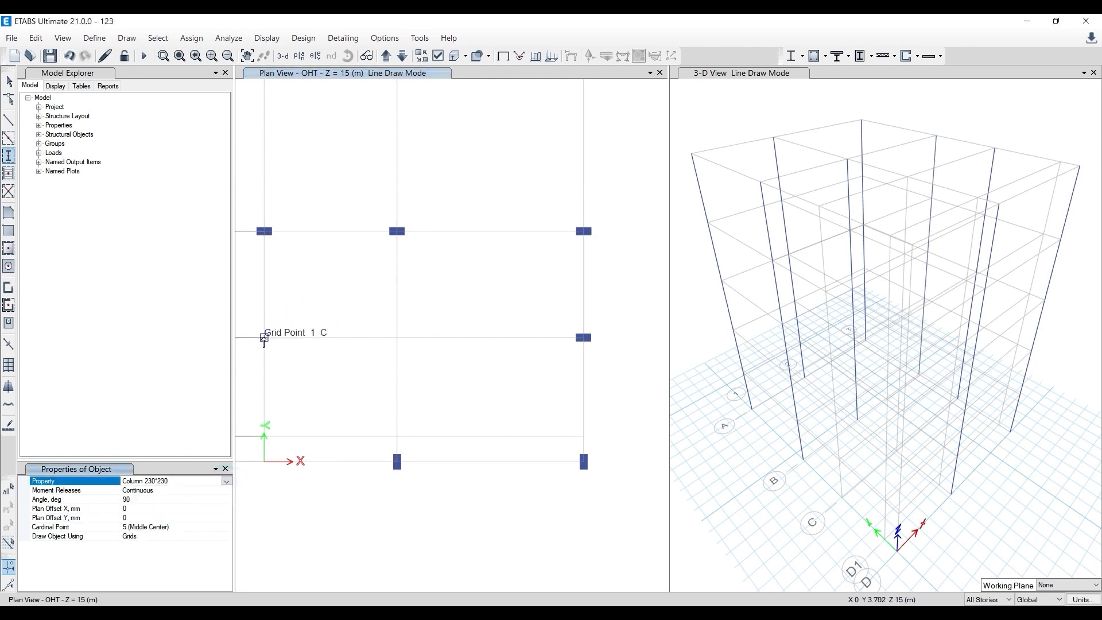
left_click(264, 338)
left_click(265, 438)
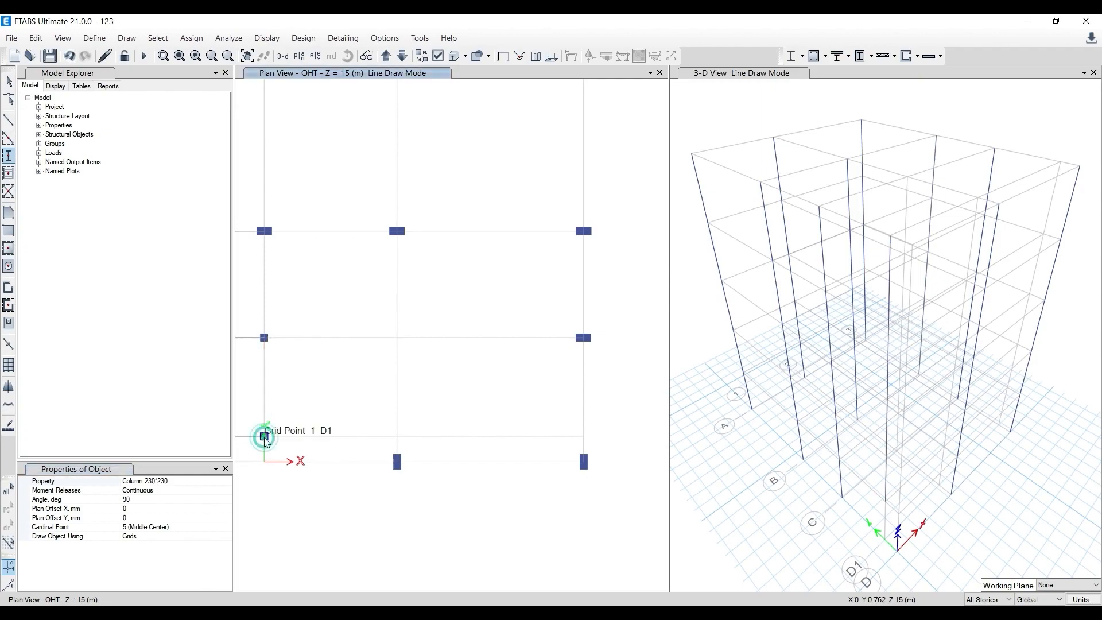
- Switch to AutoCAD and dimension the distance along grid line C from grid line 2 to the axis through the C2 column
key("alt+Tab")
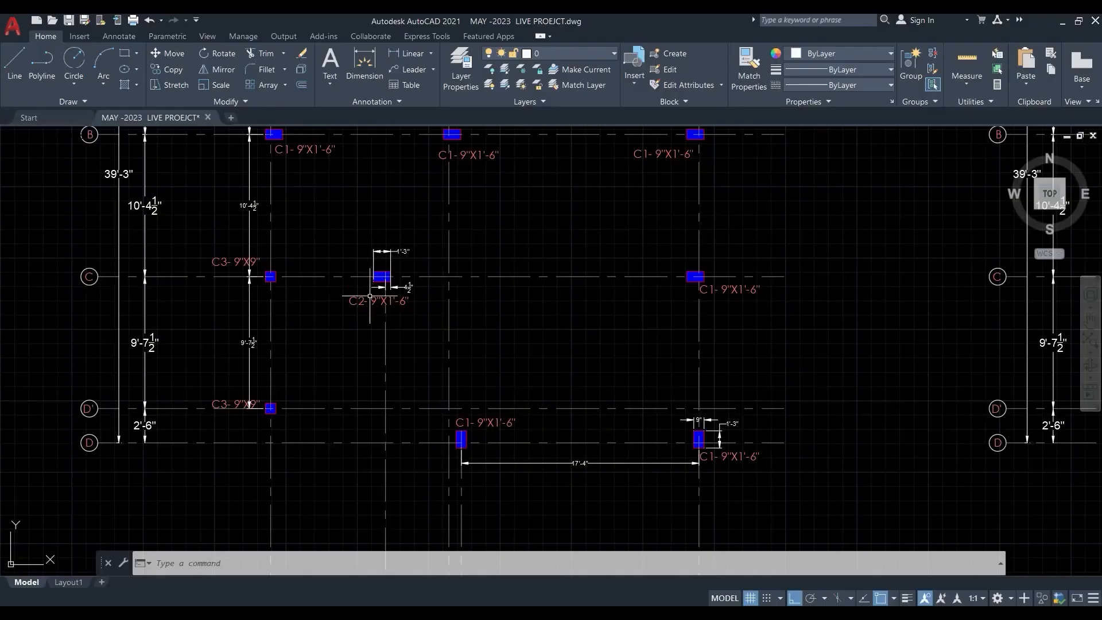
scroll(377, 265, "up", 2)
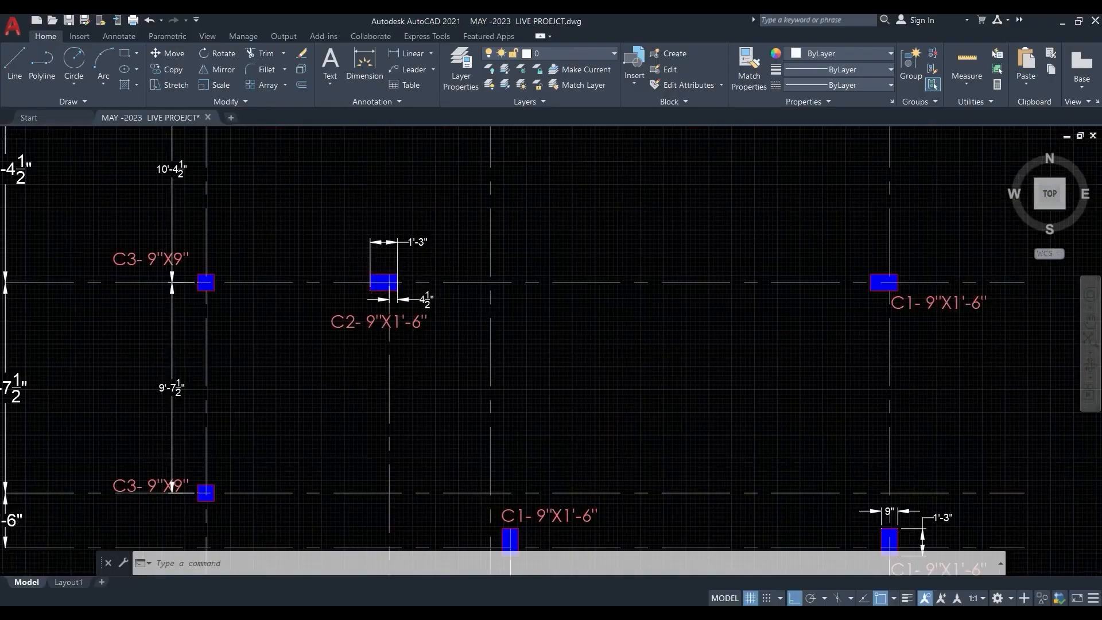
scroll(380, 273, "down", 4)
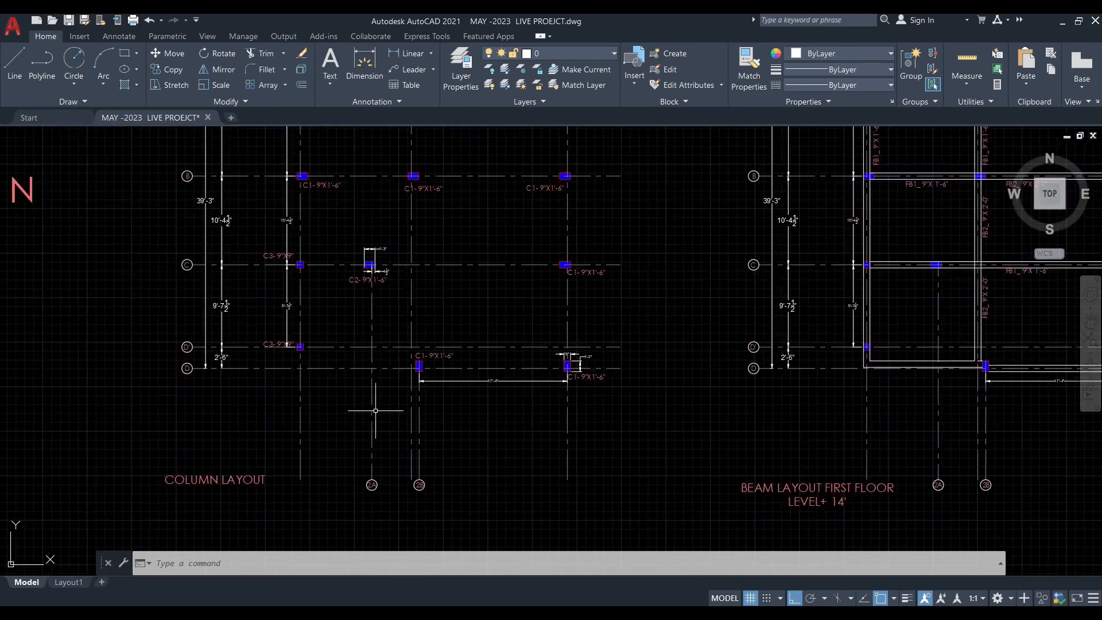
scroll(307, 306, "up", 2)
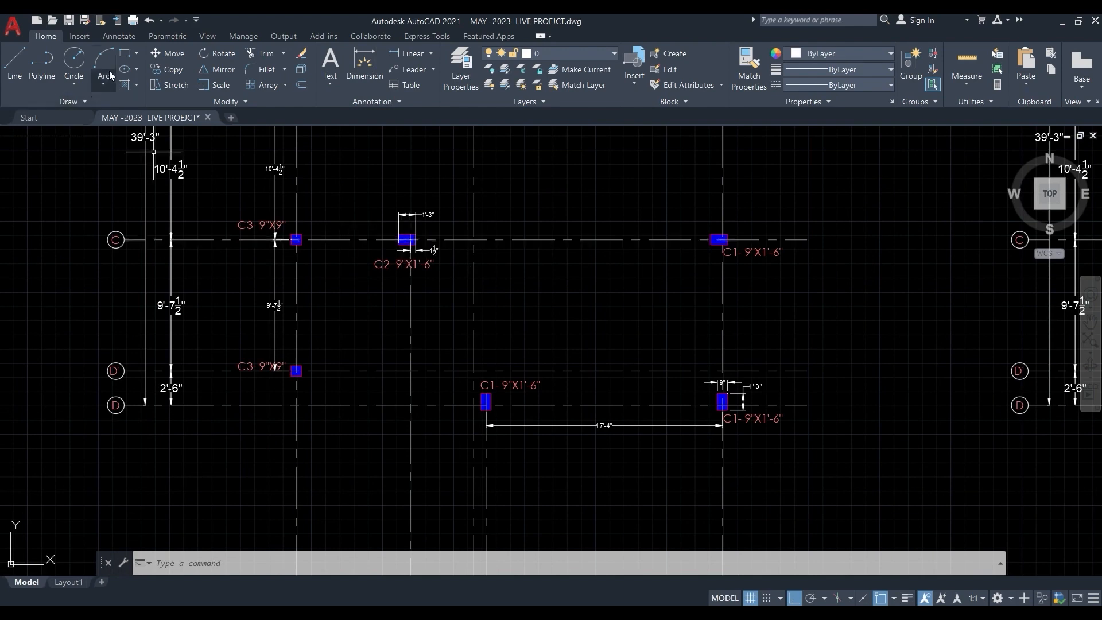
left_click(365, 64)
scroll(427, 225, "up", 4)
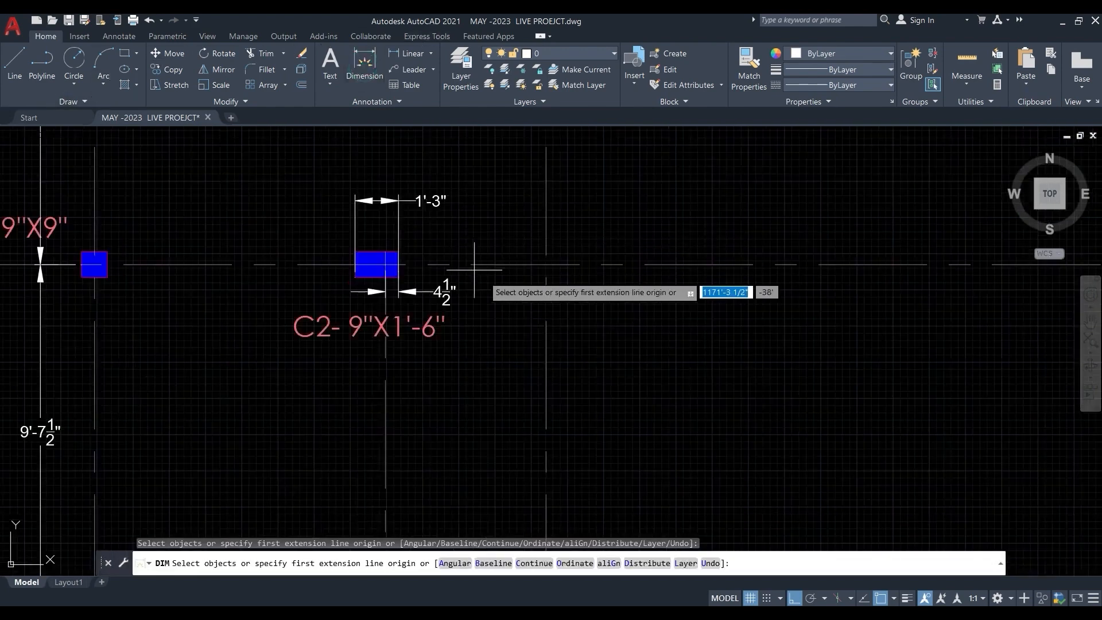
left_click(473, 240)
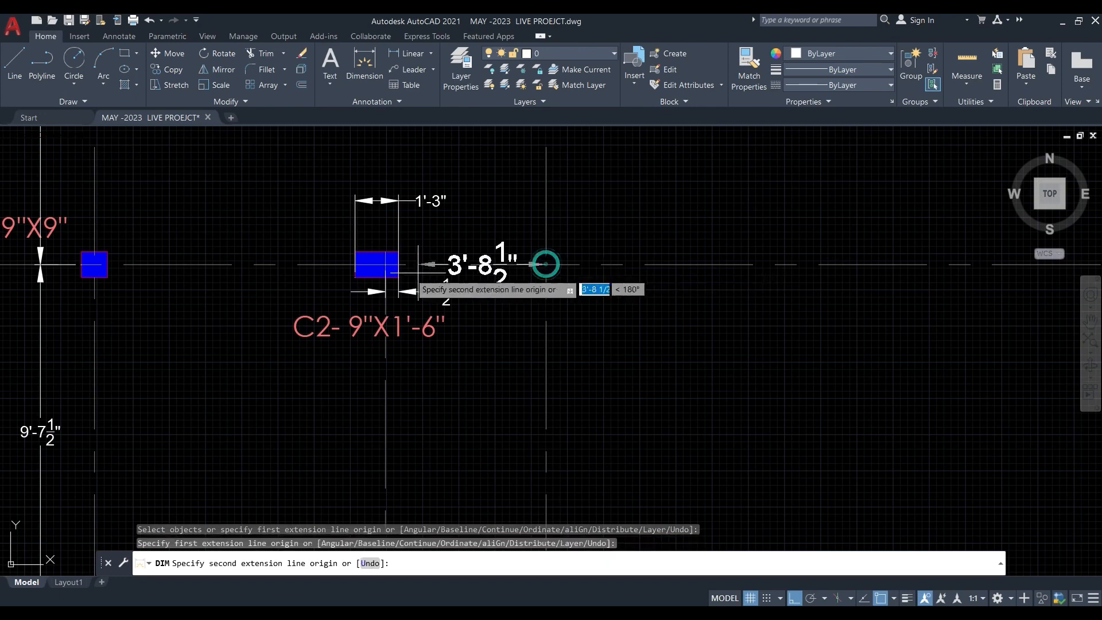
left_click(386, 265)
left_click(418, 411)
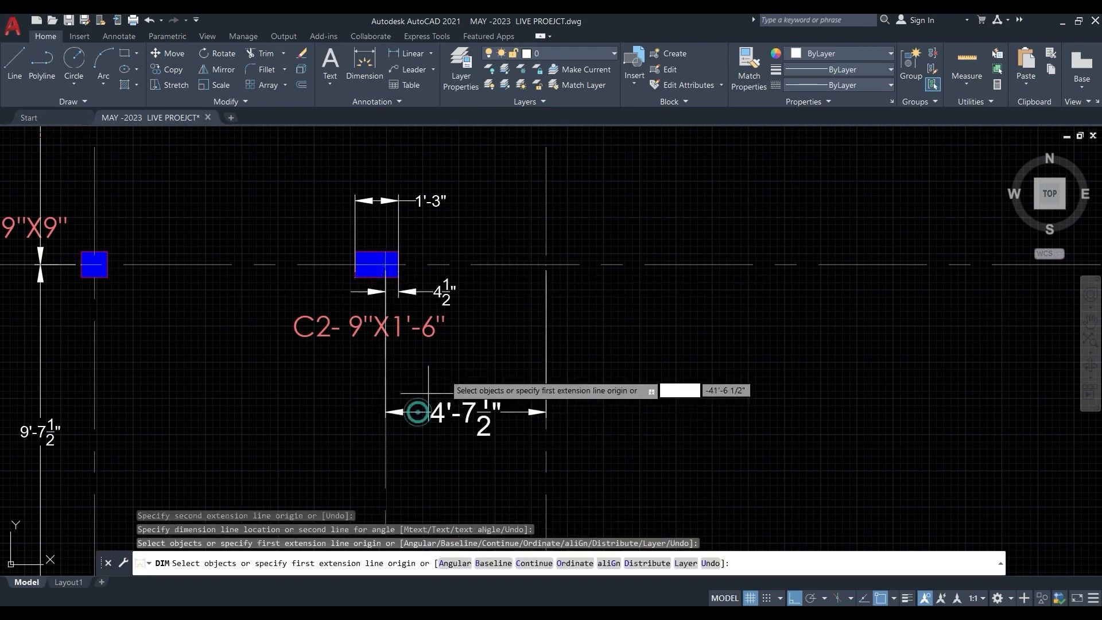
- Return to ETABS, choose the Column 230*450 section at an angle of 0 degrees and place a column at grid point 2-C
left_click(1069, 25)
left_click(227, 480)
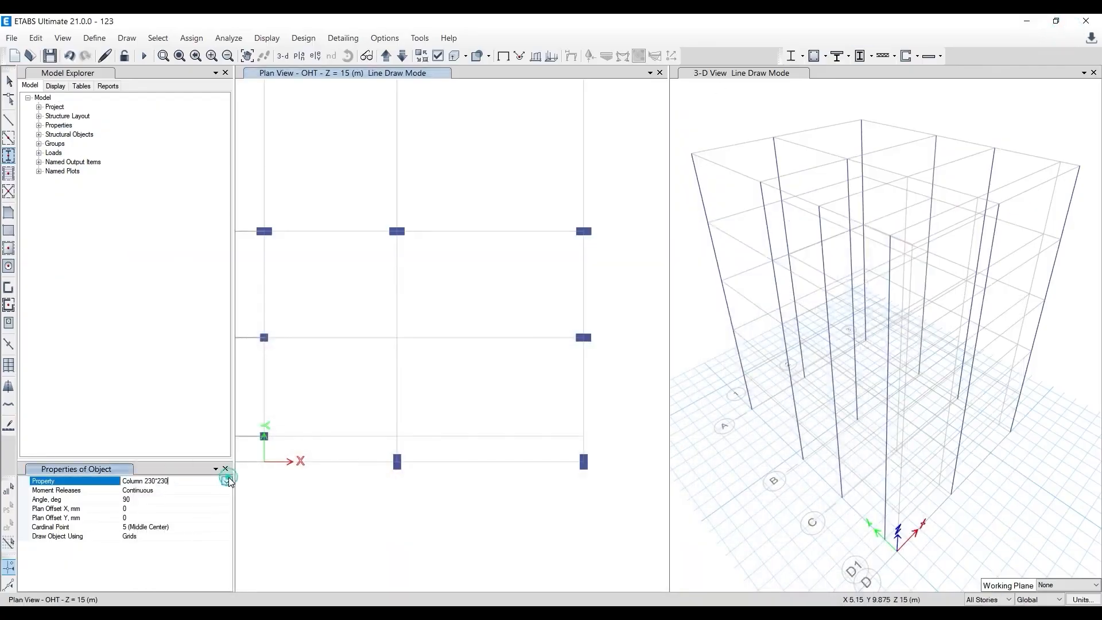
left_click(225, 482)
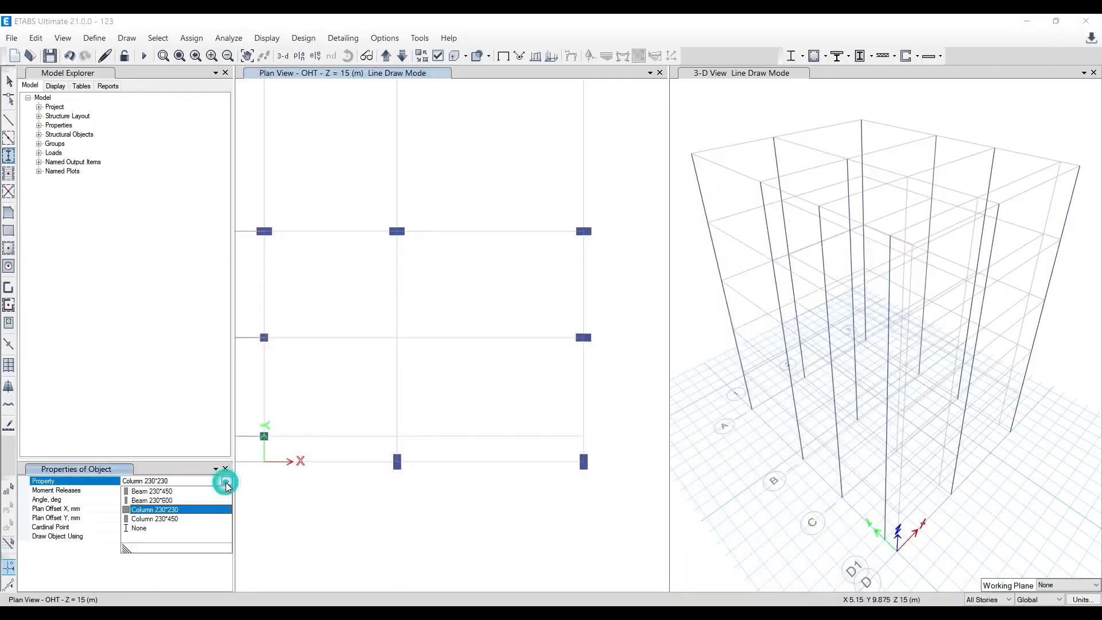
left_click(164, 520)
left_click(147, 500)
key("BackSpace")
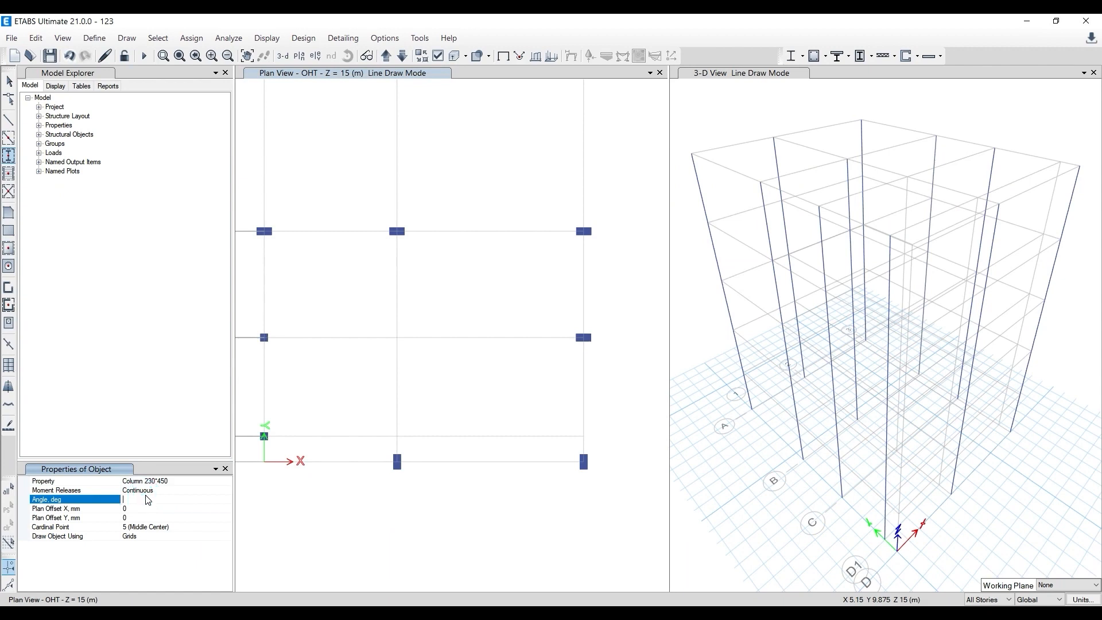
left_click(147, 518)
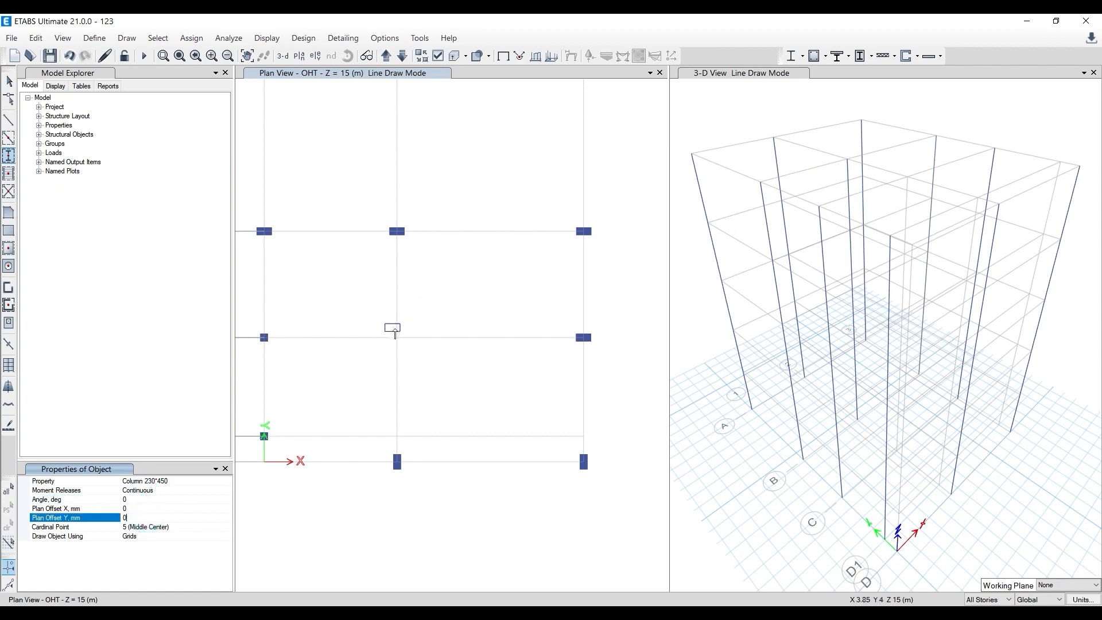
left_click(397, 338)
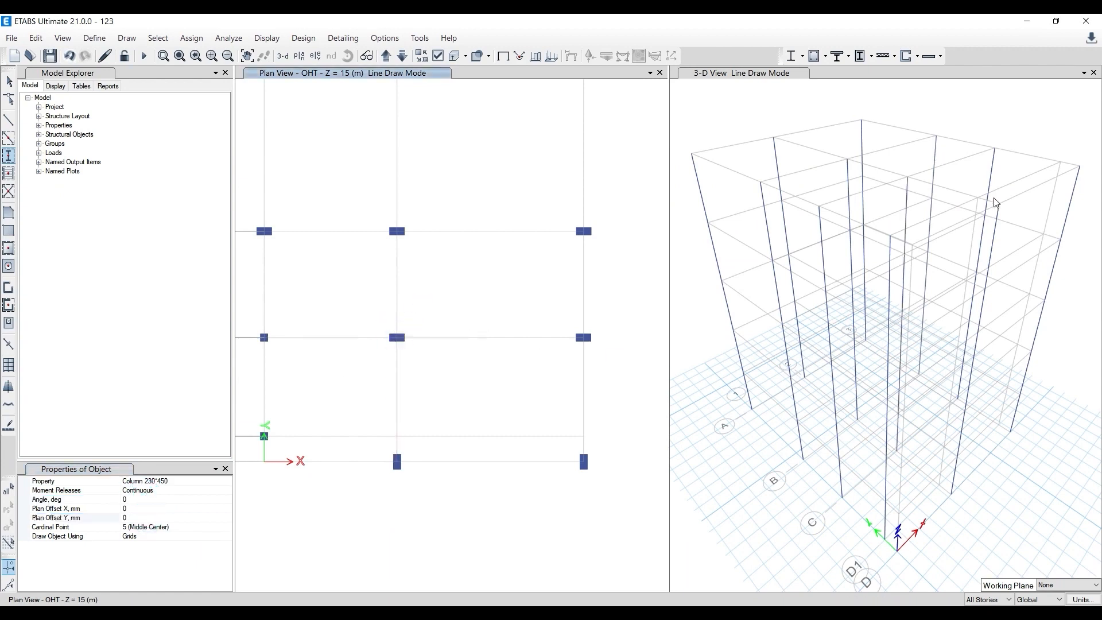
key("Escape")
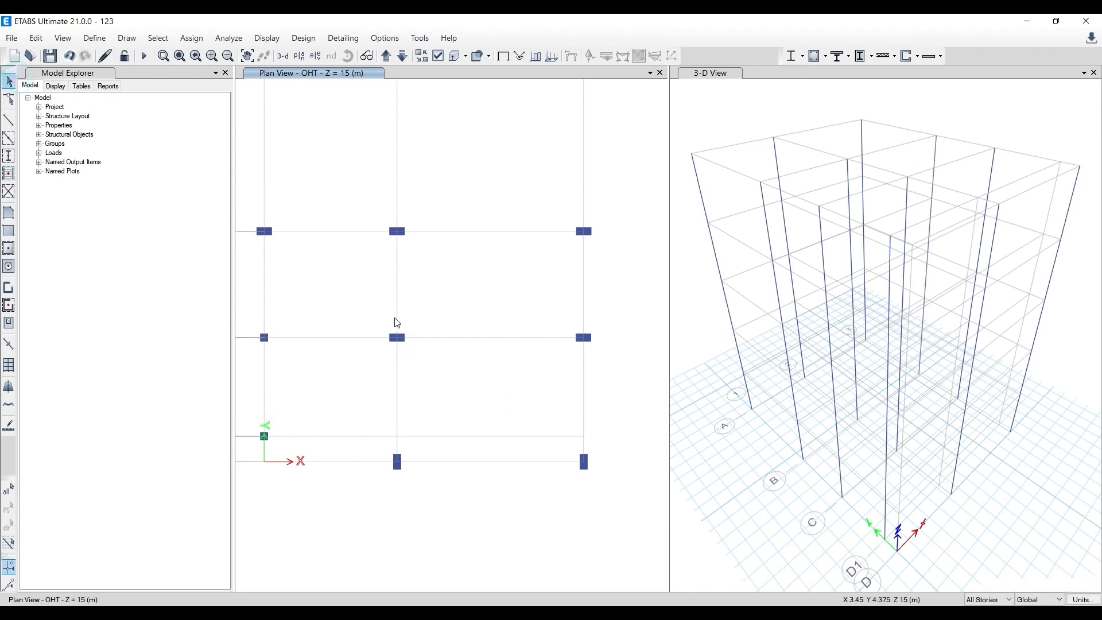
- Try to move the newly placed column at grid point 2-C by -1.4224 m in X
left_click_drag(373, 308, 413, 364)
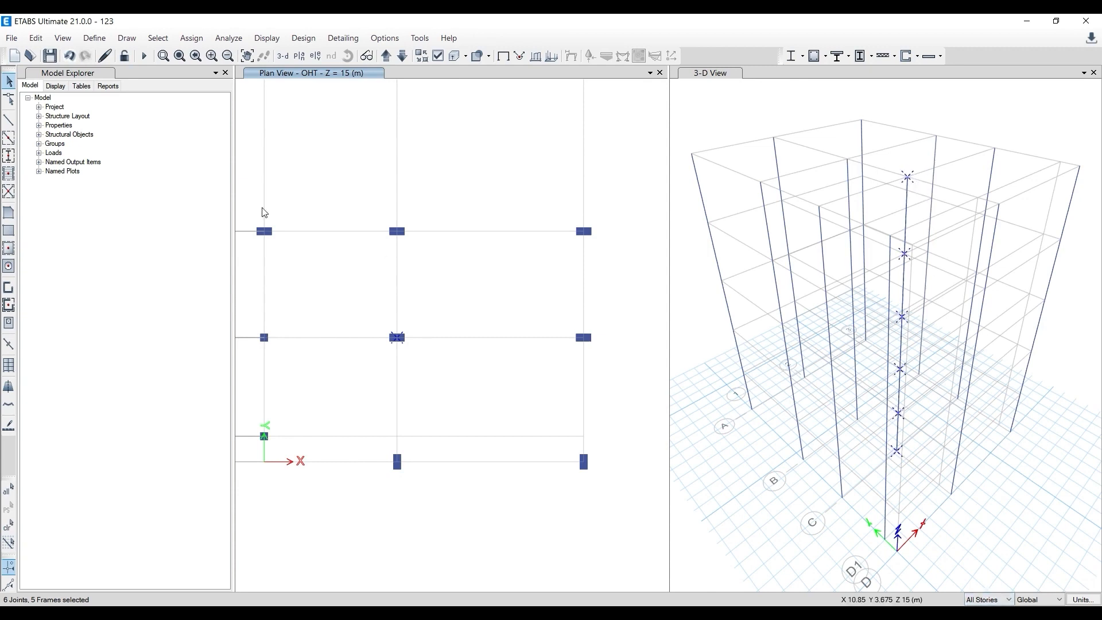
left_click(35, 38)
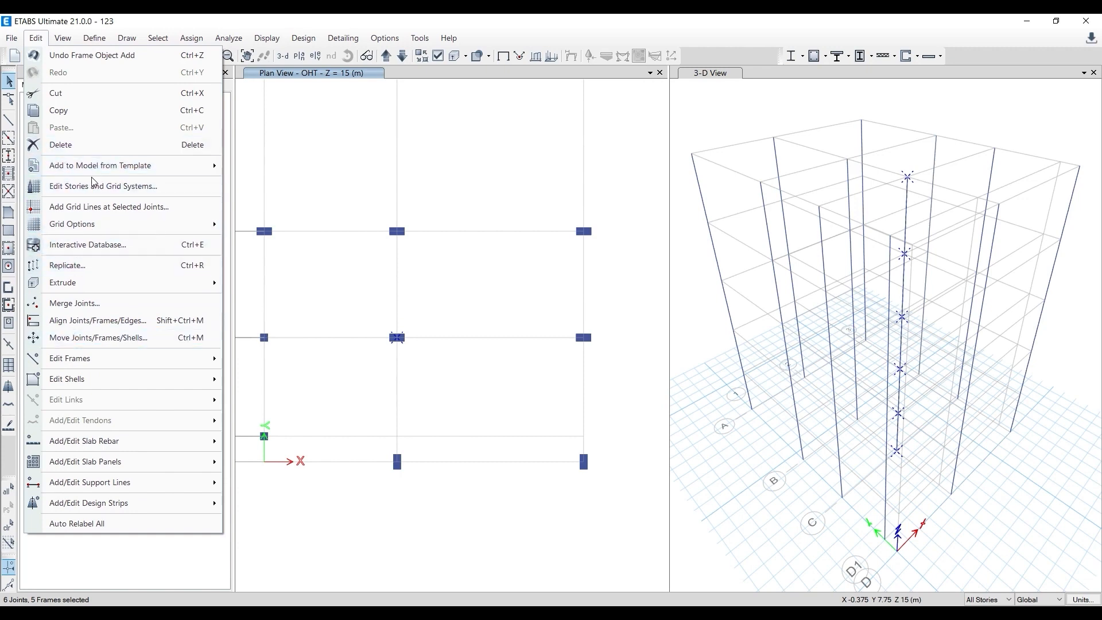
left_click(90, 338)
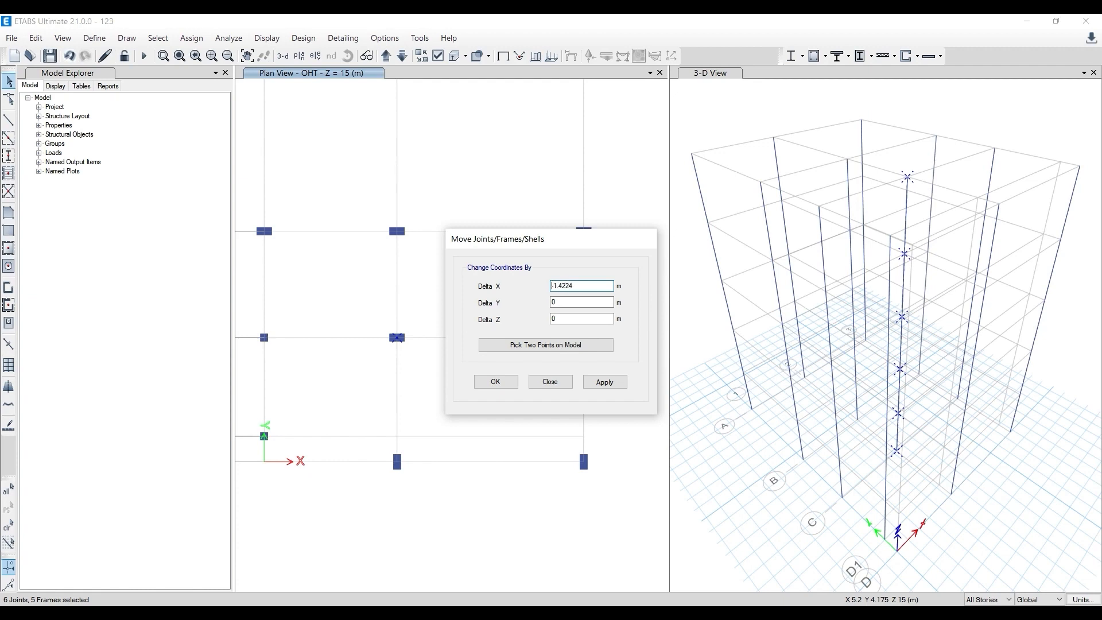
left_click(599, 383)
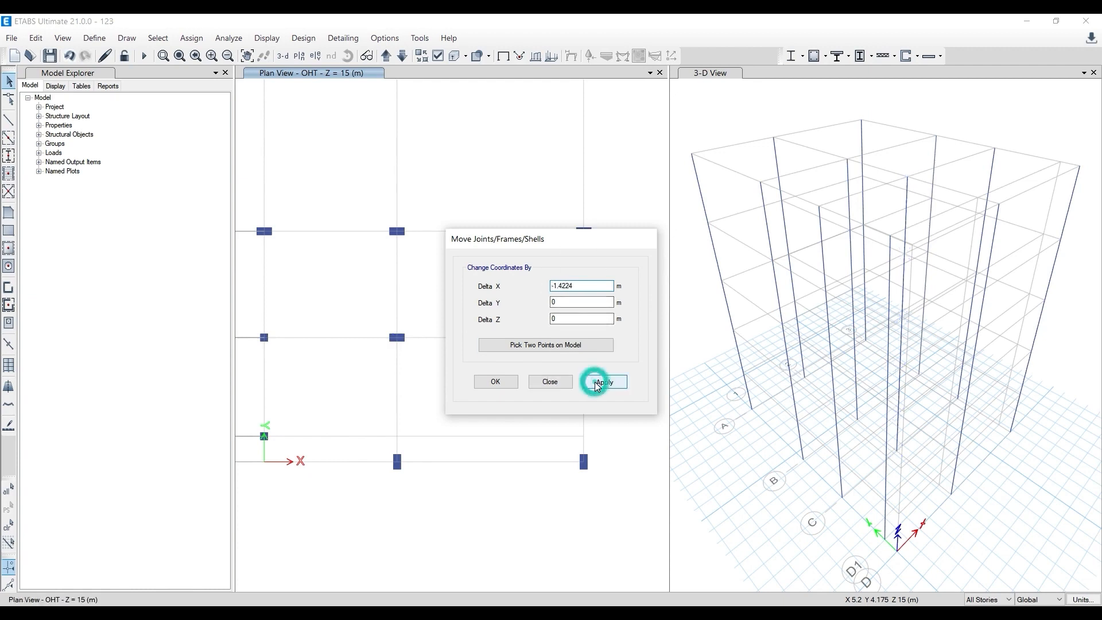
left_click(499, 382)
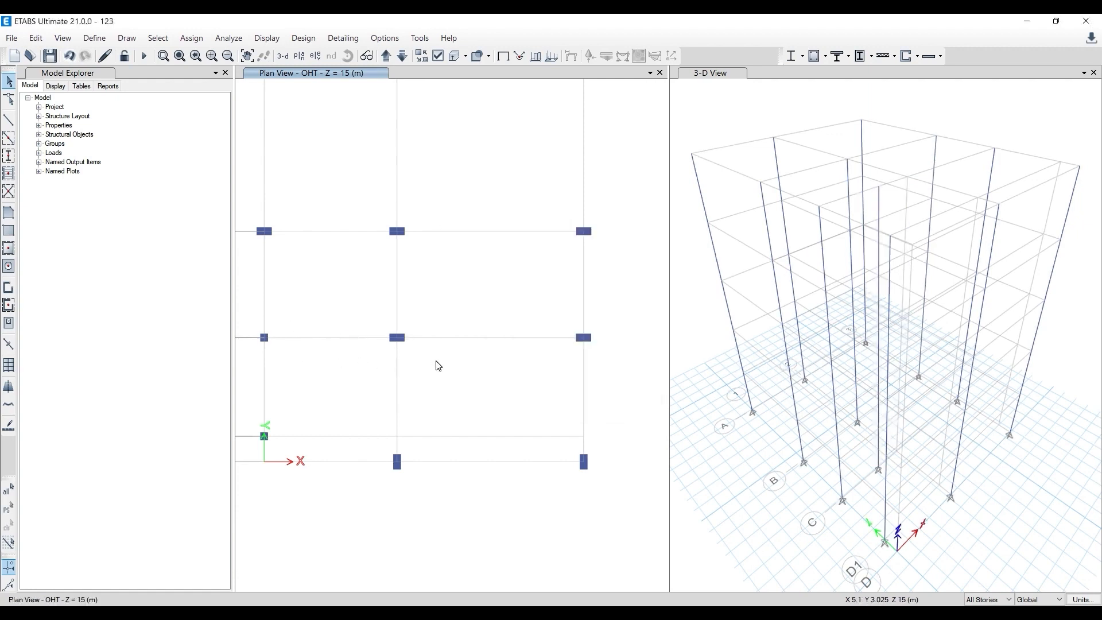
- Reselect the column at grid point 2-C for all stories and shift its joints and frames with Delta X set to -1.4224 m
left_click(981, 599)
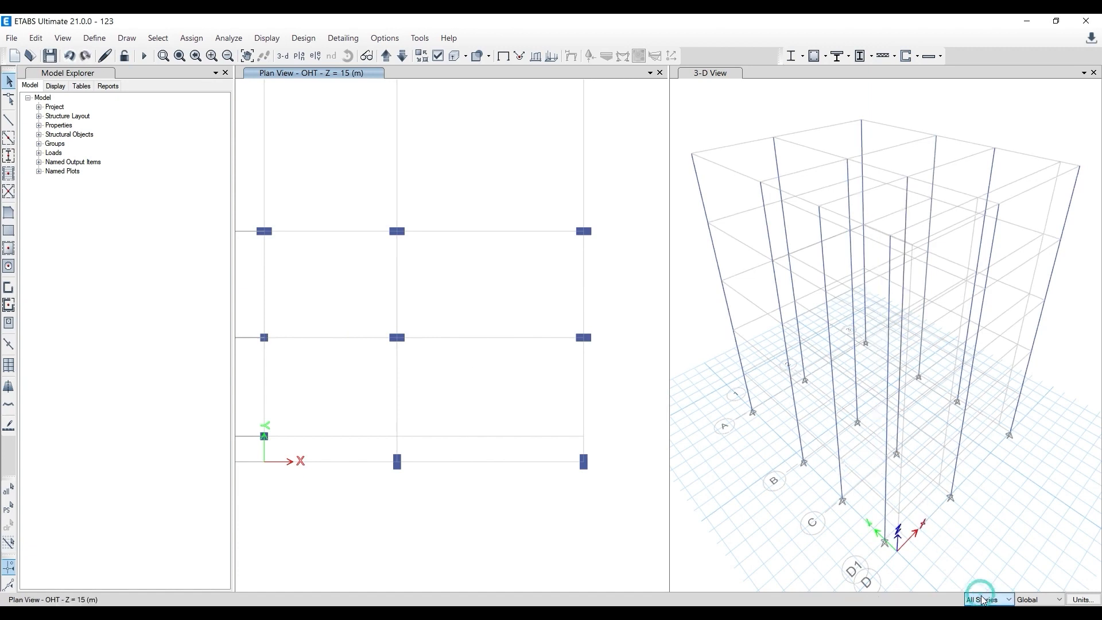
left_click_drag(356, 317, 431, 361)
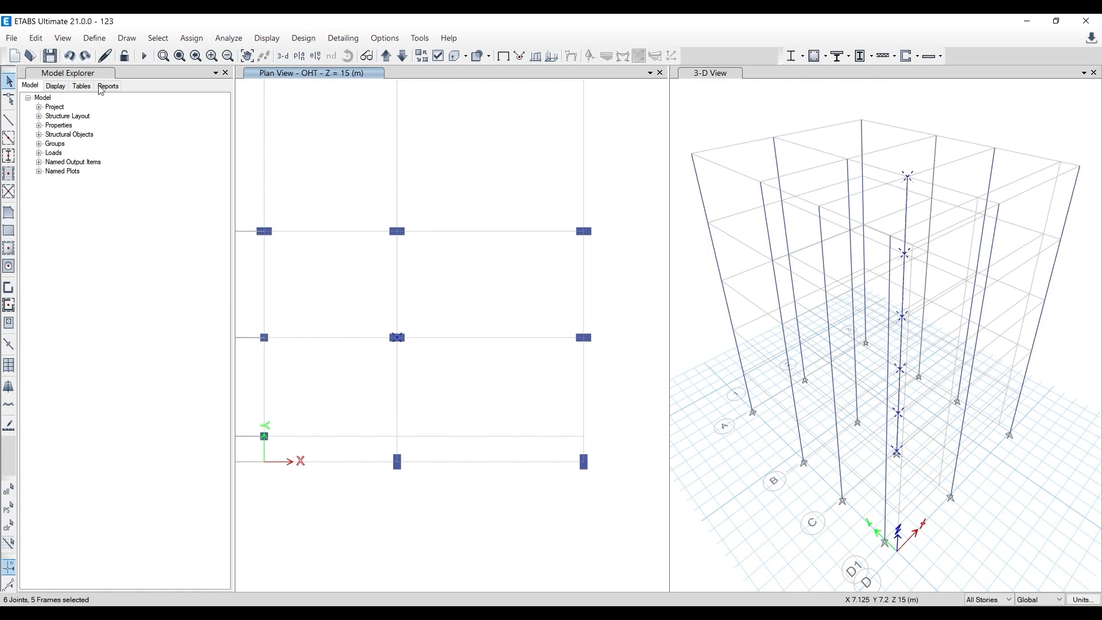
left_click(30, 38)
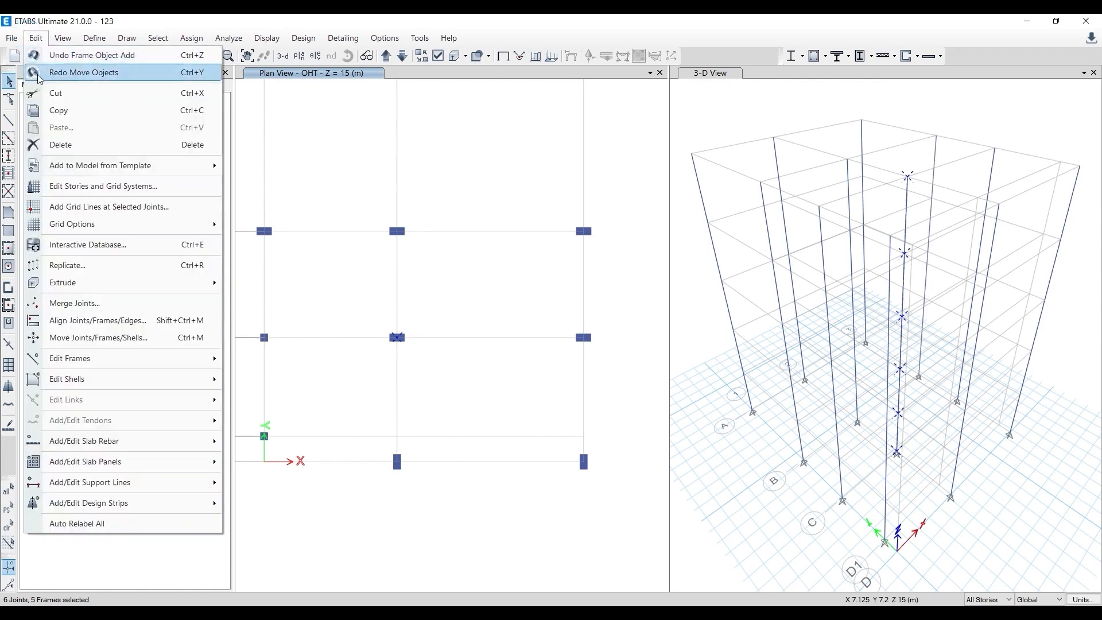
left_click(83, 338)
left_click(580, 286)
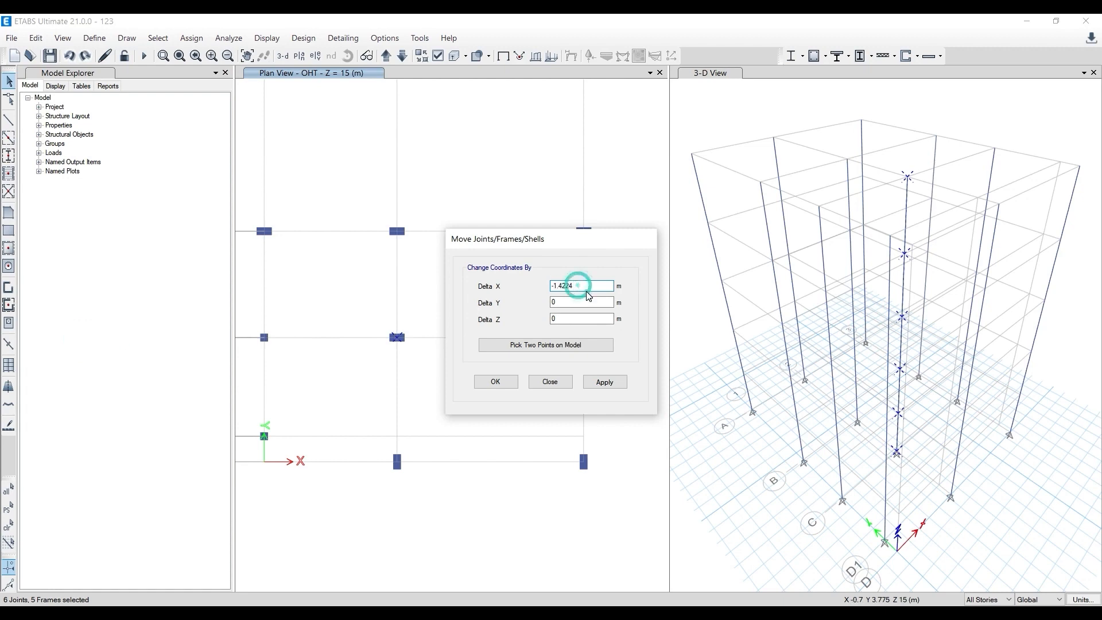
double_click(580, 286)
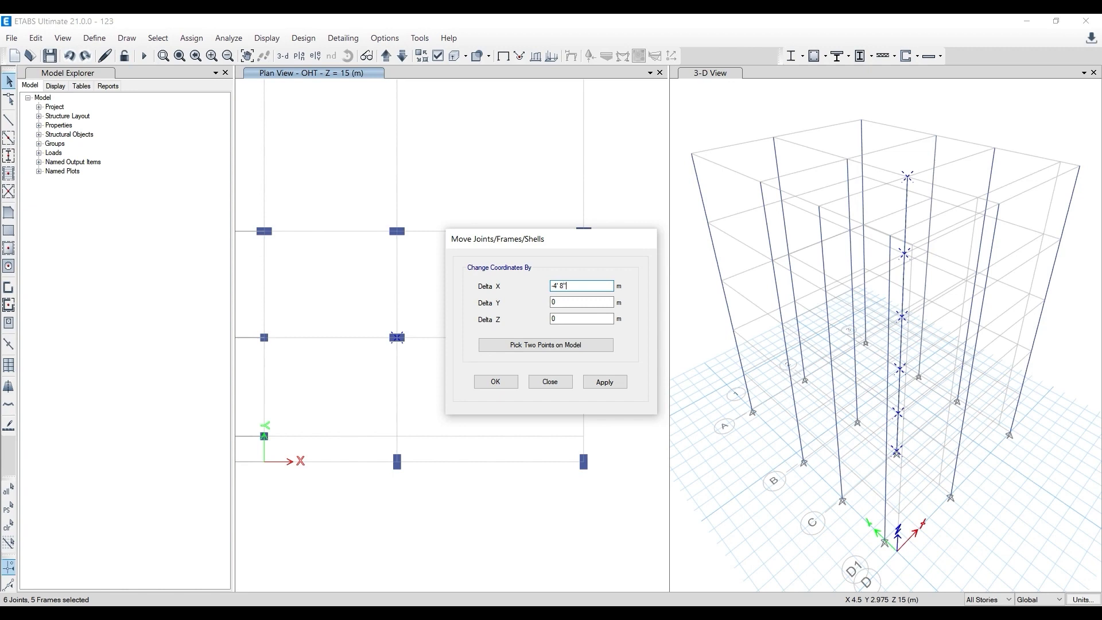
left_click(604, 382)
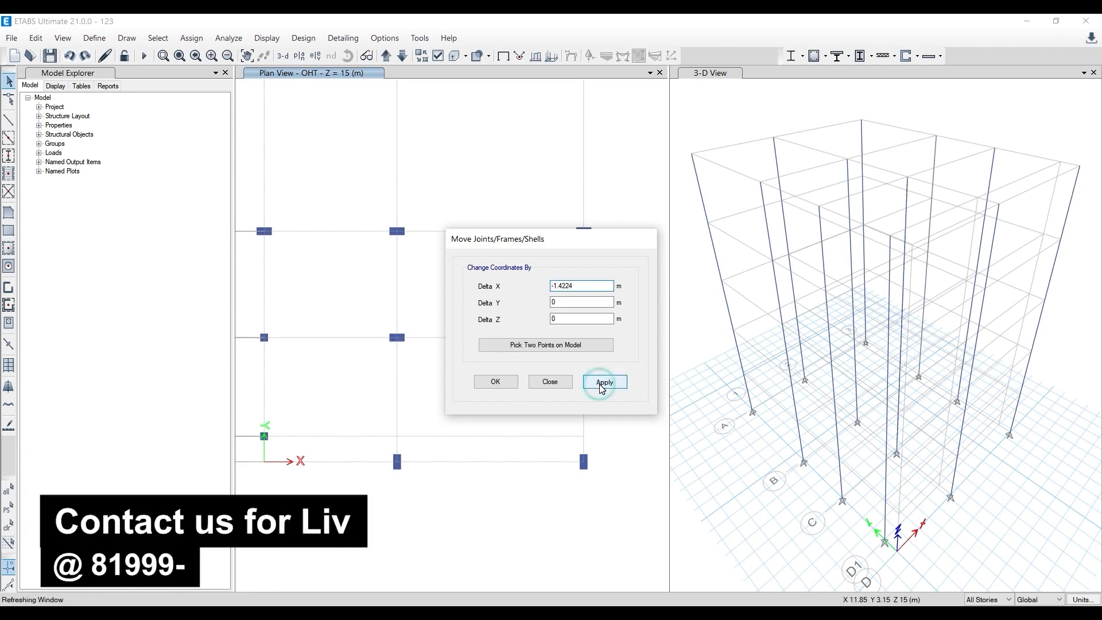
left_click(510, 384)
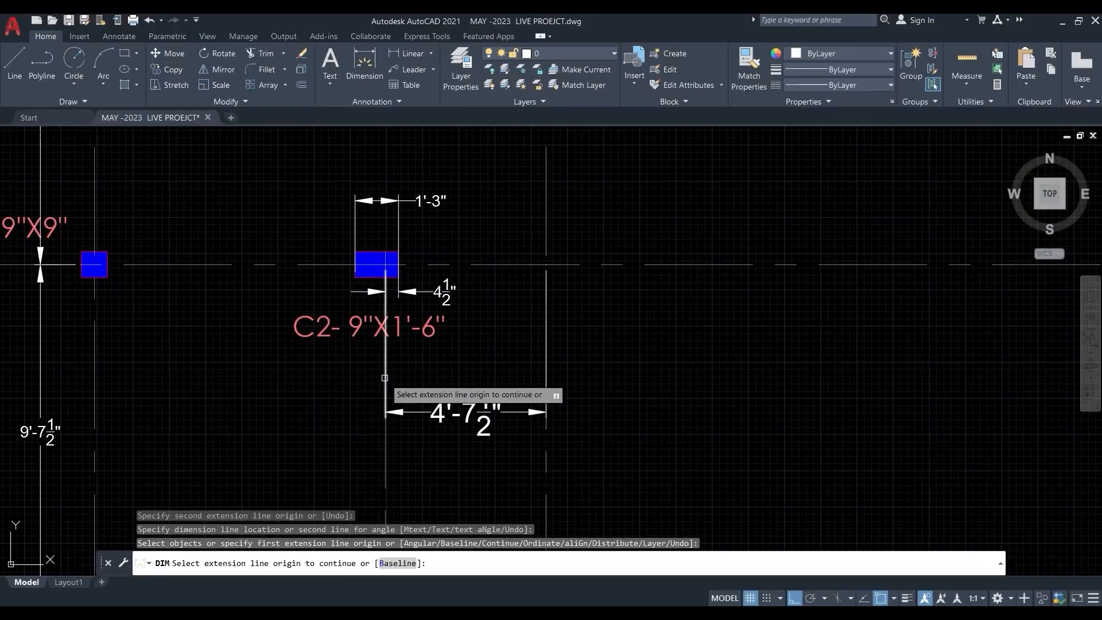
- Switch to AutoCAD, end the dimension command and examine the first-floor beam layout for the FB1 and FB2 beam sizes and positions
scroll(393, 328, "down", 5)
key("Escape")
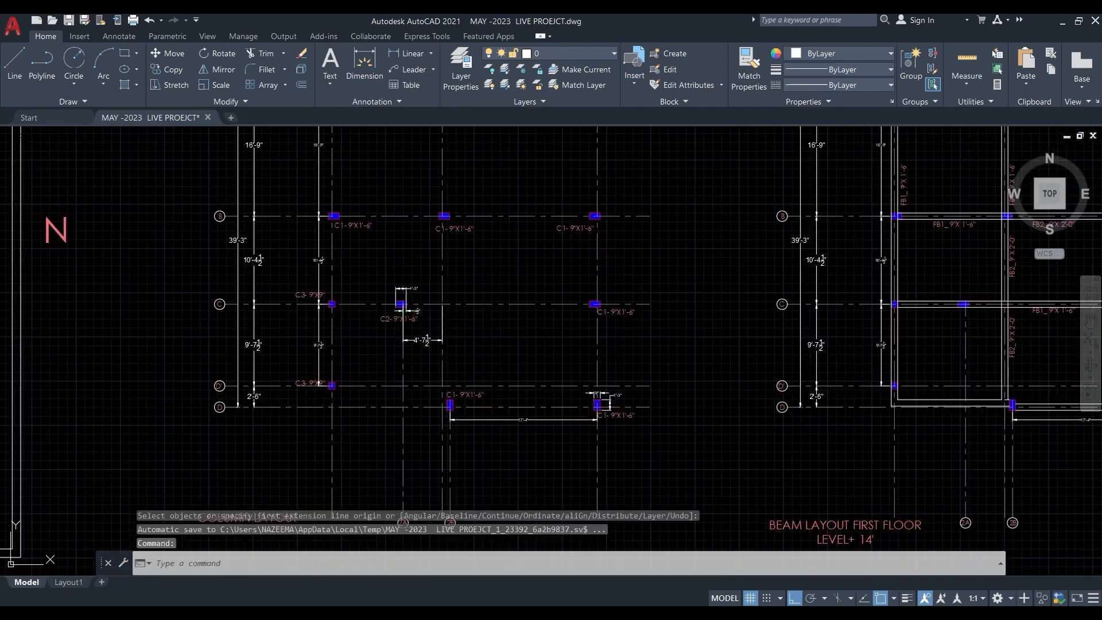
scroll(492, 320, "down", 4)
middle_click_drag(519, 305, 198, 286)
scroll(447, 177, "up", 4)
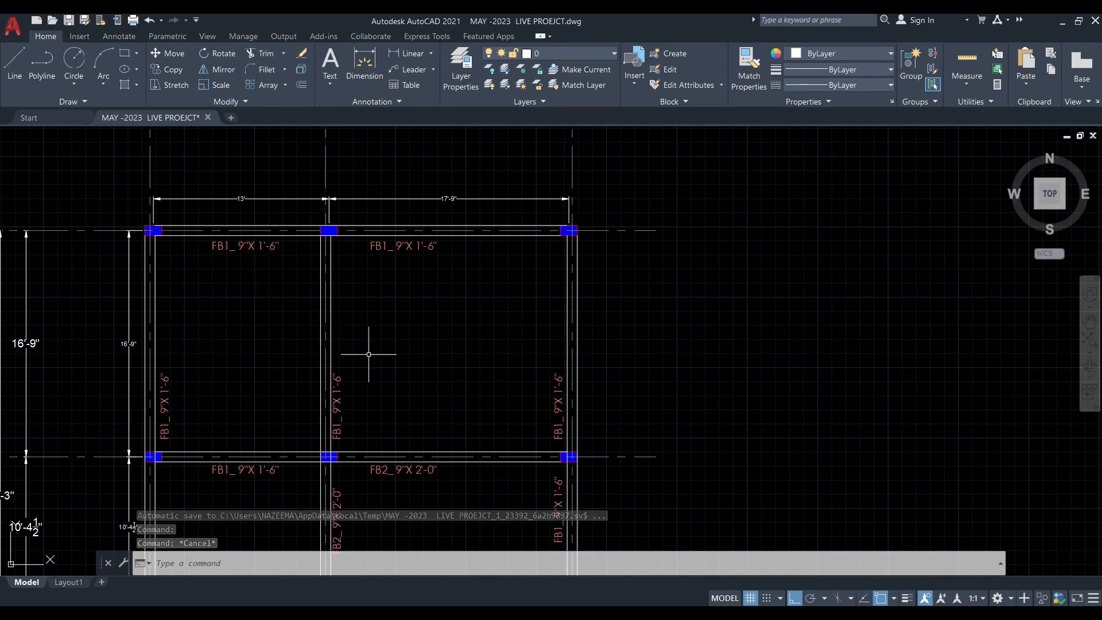
mouse_move(370, 353)
middle_mouse_down()
mouse_move(442, 268)
mouse_move(520, 233)
middle_mouse_up()
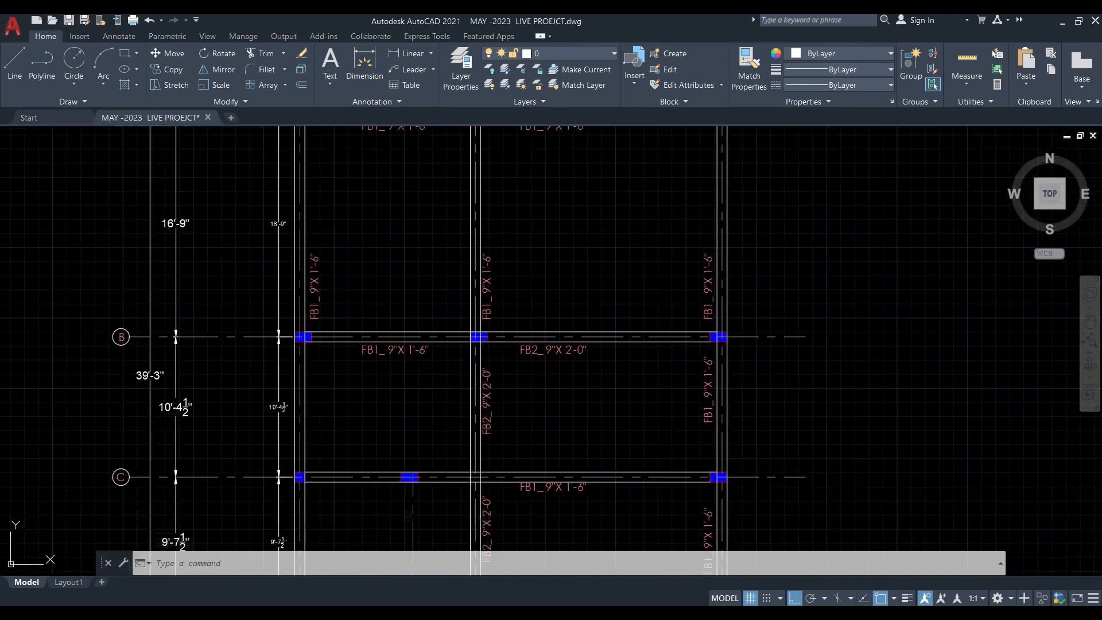
middle_click_drag(557, 425, 487, 284)
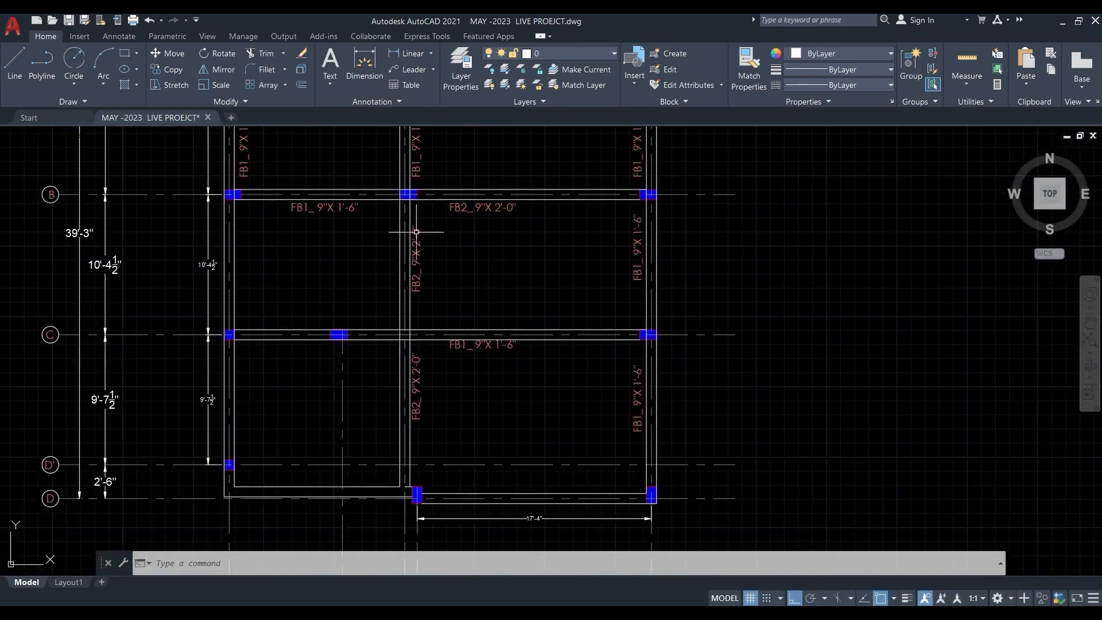
middle_click_drag(498, 277, 469, 341)
scroll(502, 320, "down", 2)
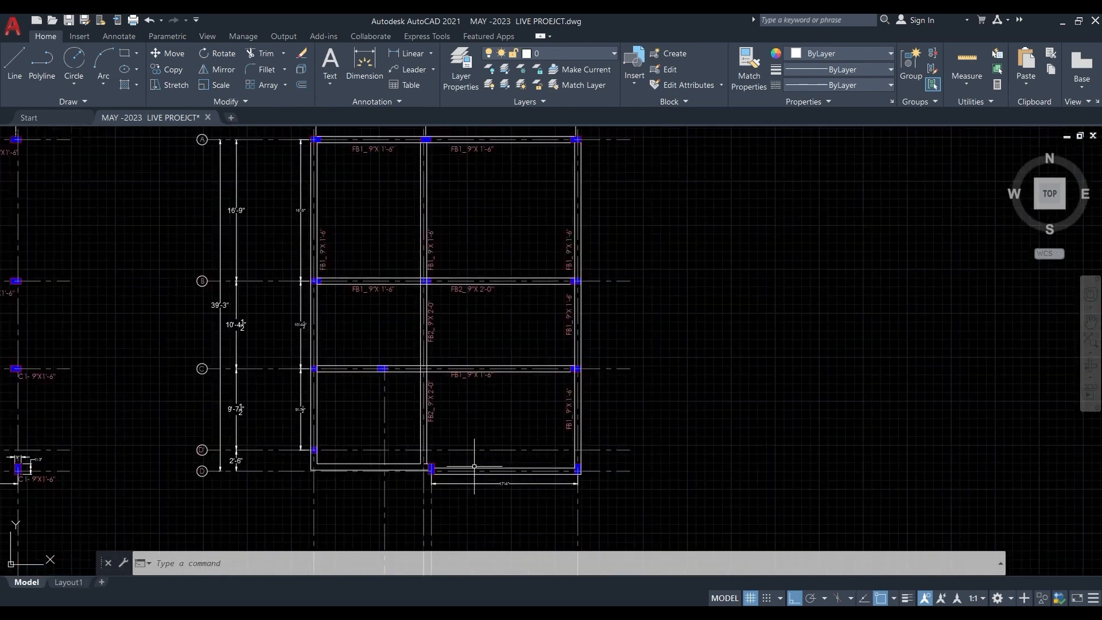
scroll(473, 465, "up", 2)
scroll(481, 421, "down", 2)
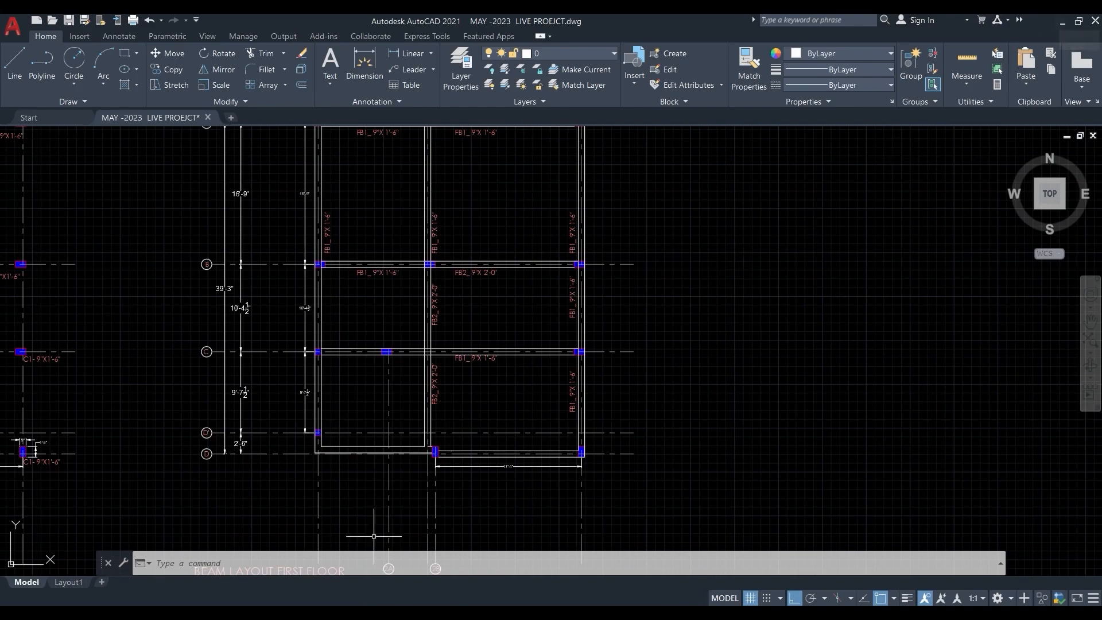
- Return to ETABS and use Quick Draw Beams with the Beam 230*450 section to draw the beam on grid line A between grids 1 and 2
left_click(361, 613)
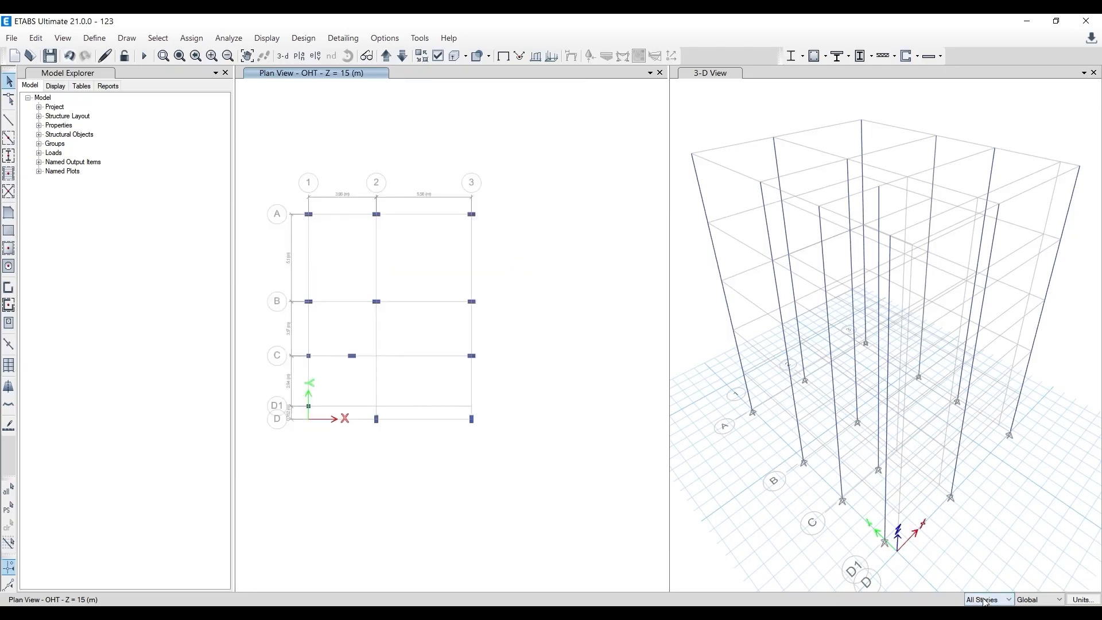
left_click(9, 143)
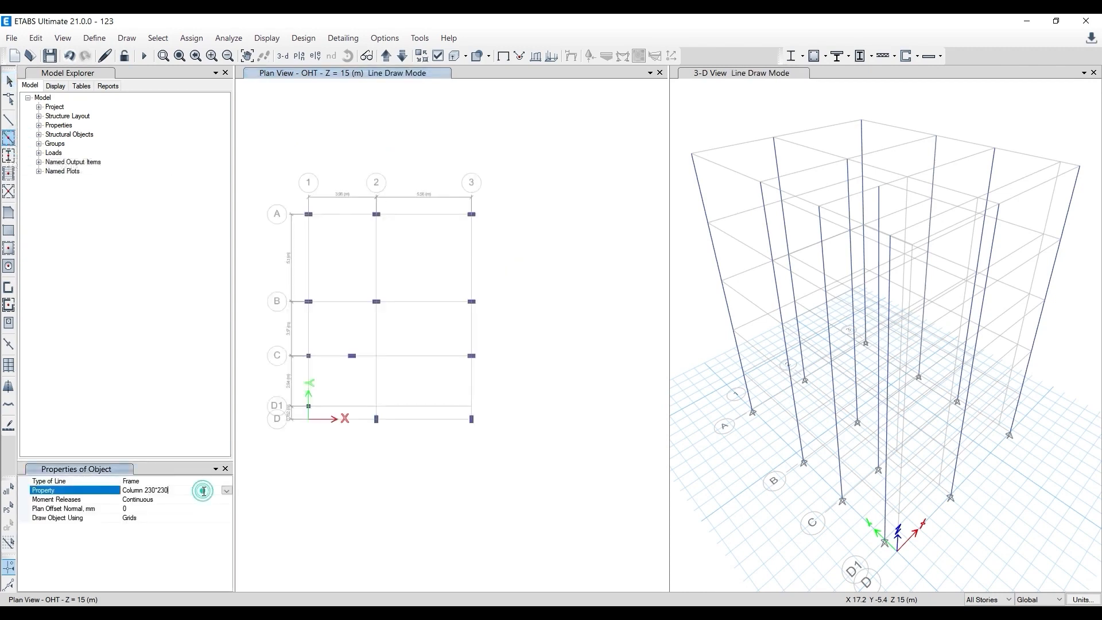
left_click(227, 491)
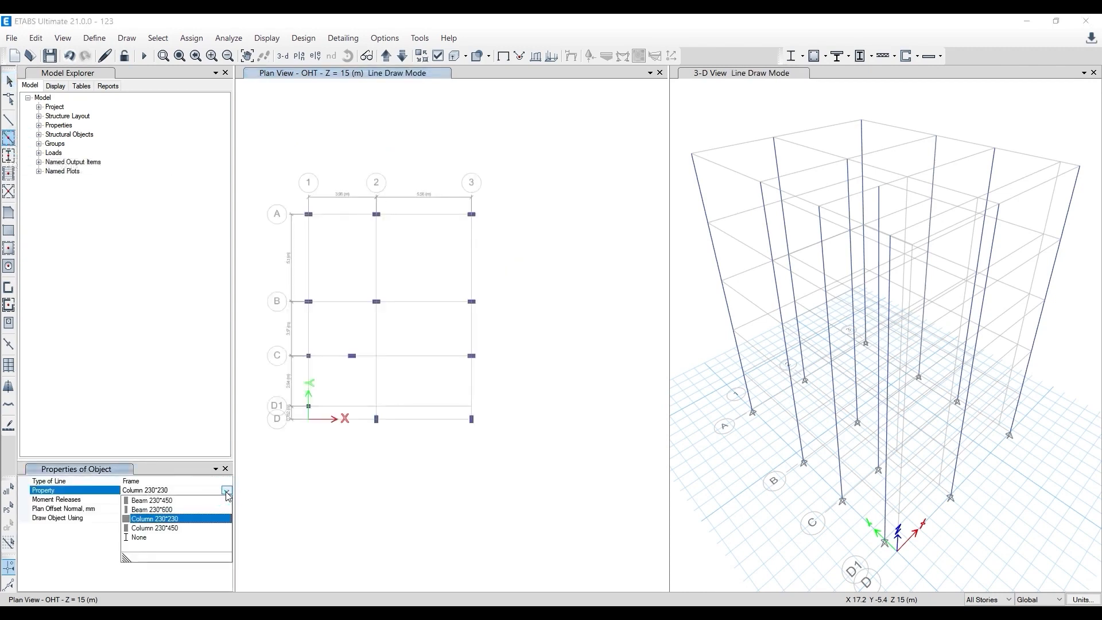
left_click(152, 501)
left_click(336, 215)
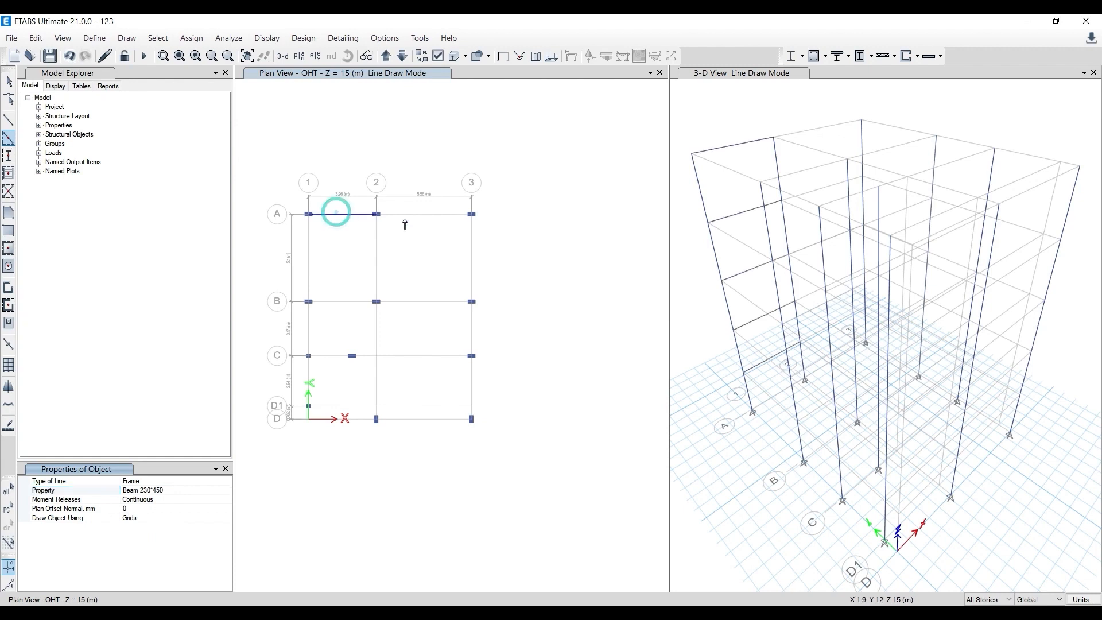
- Draw the 230*450 beams on grid line A between 2 and 3 and on grid line 1 from A to D1, checking the AutoCAD layout
left_click(443, 214)
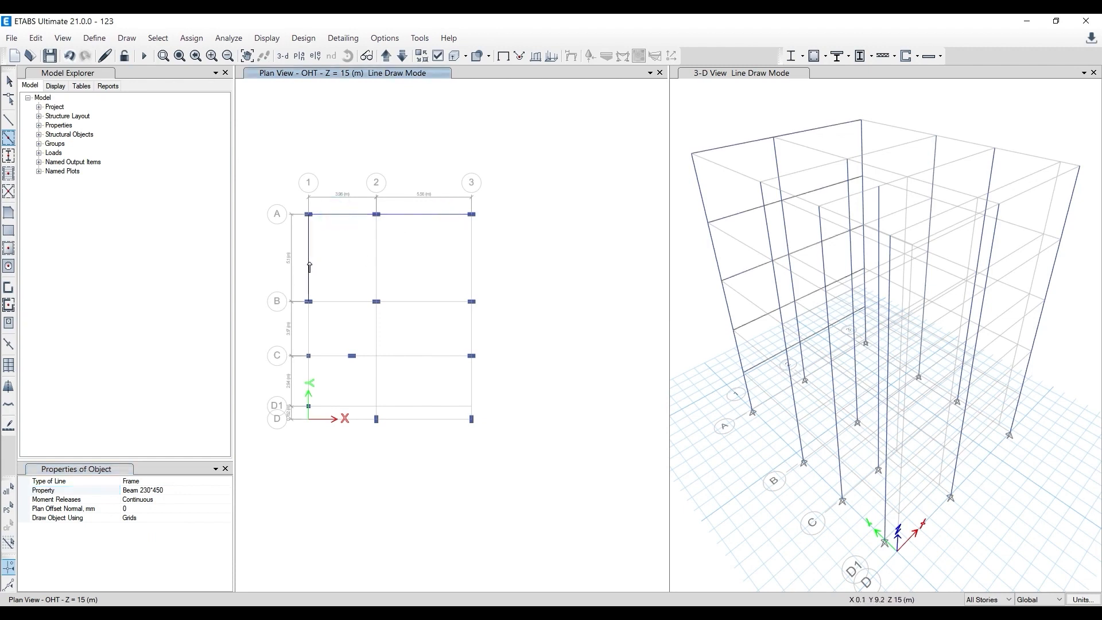
left_click(309, 267)
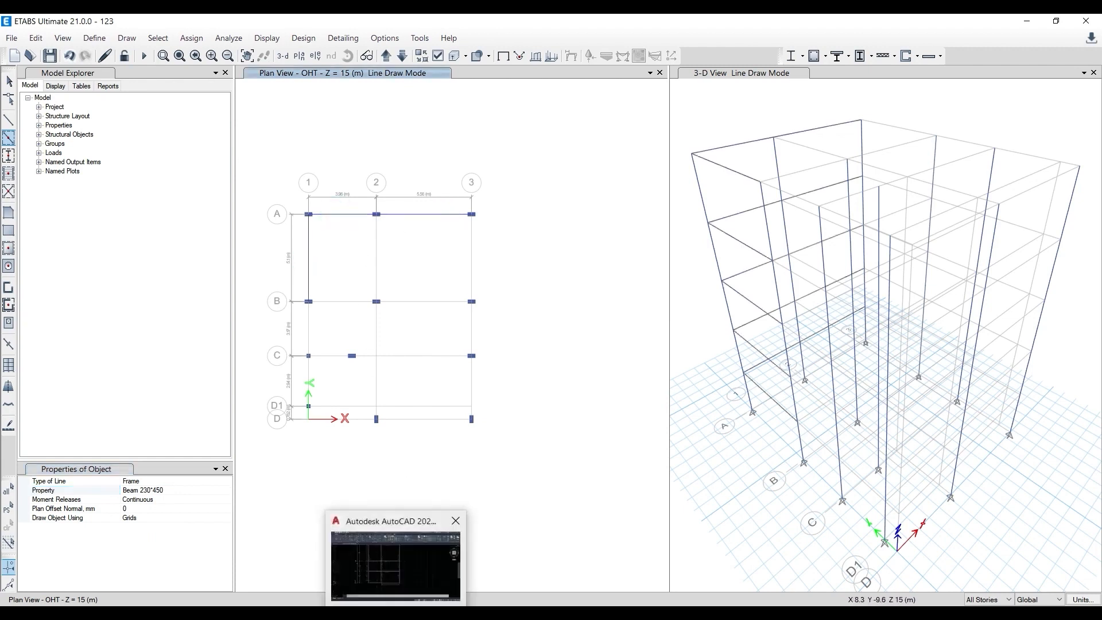
left_click(409, 613)
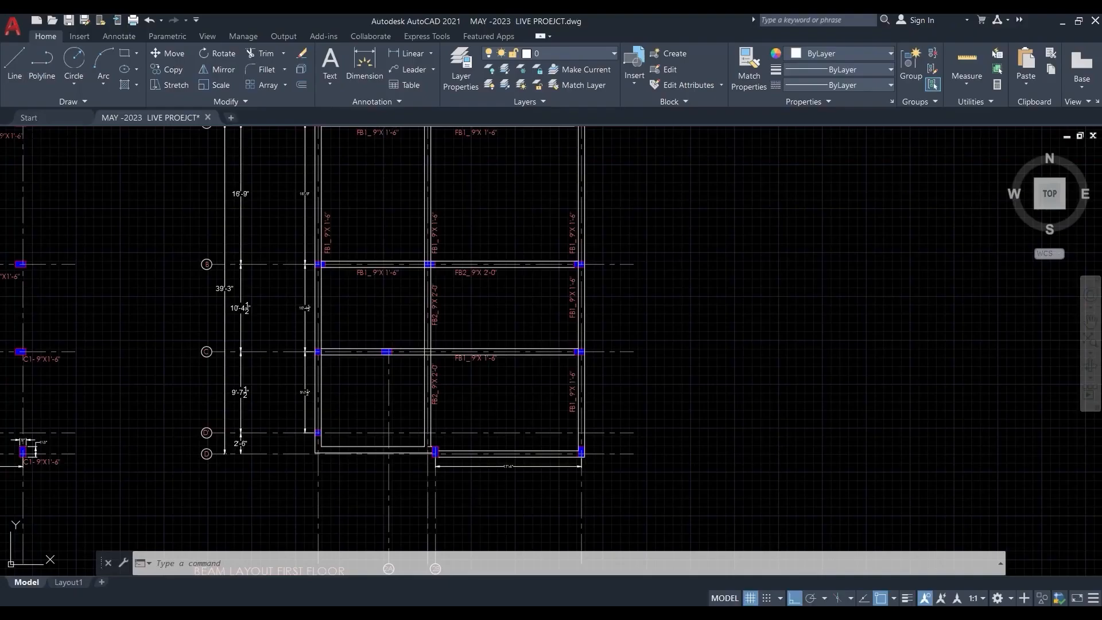
middle_click_drag(398, 403, 395, 525)
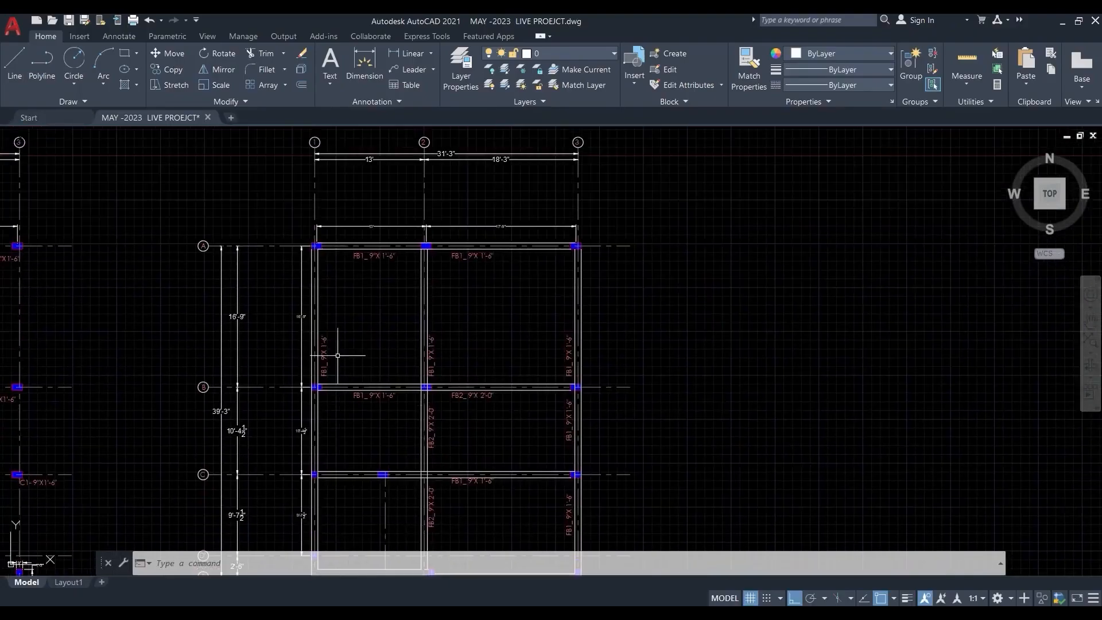
left_click(1063, 23)
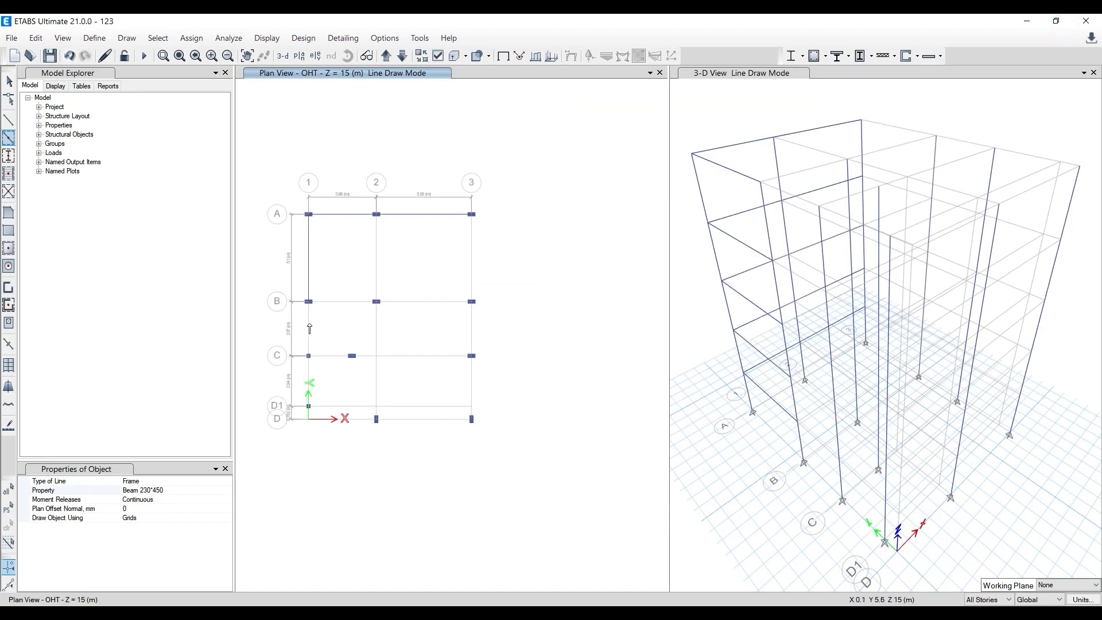
left_click(310, 329)
left_click(310, 379)
left_click(338, 410)
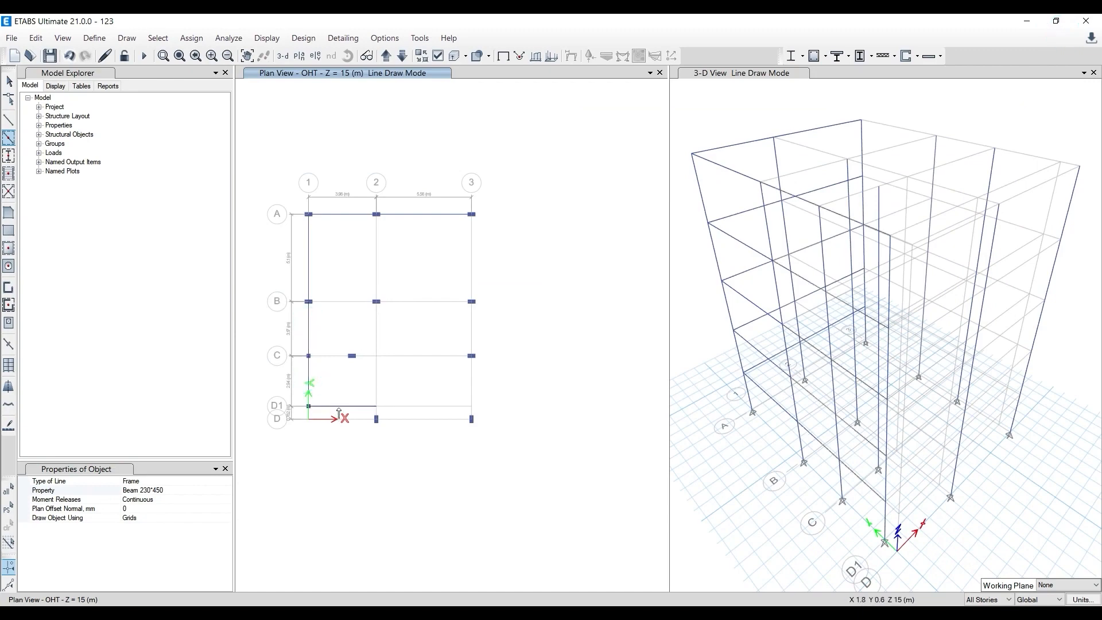
- Recheck the AutoCAD beam layout and, in ETABS, draw the A-B beams on grid lines 3 and 2 and the 1-2 beam on grid line B
left_click(430, 613)
middle_click_drag(398, 395, 382, 212)
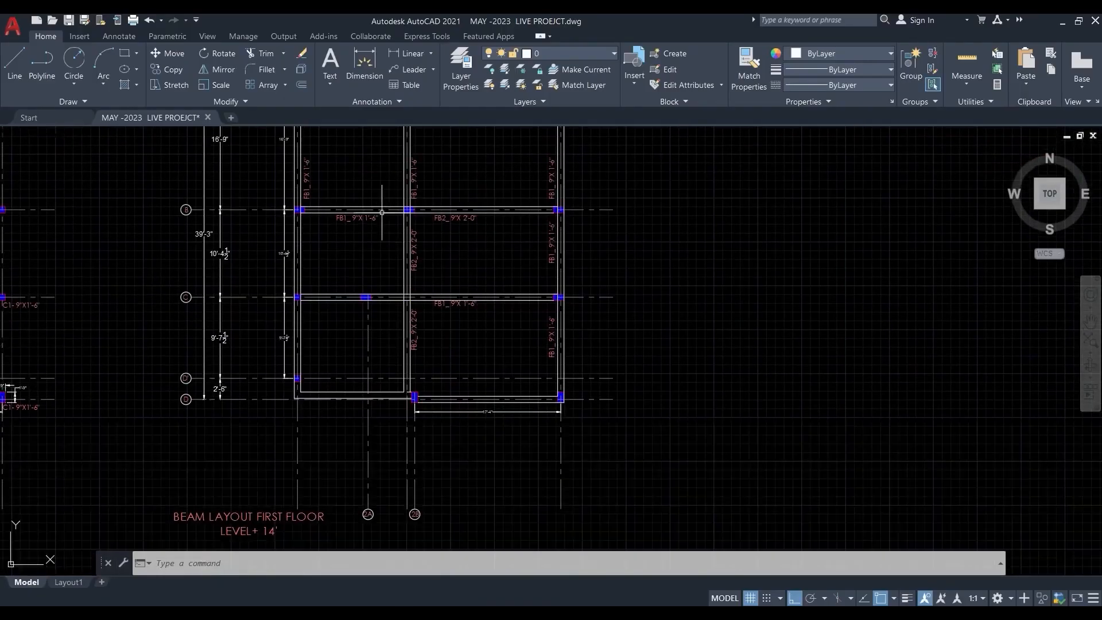
middle_click_drag(411, 418, 376, 548)
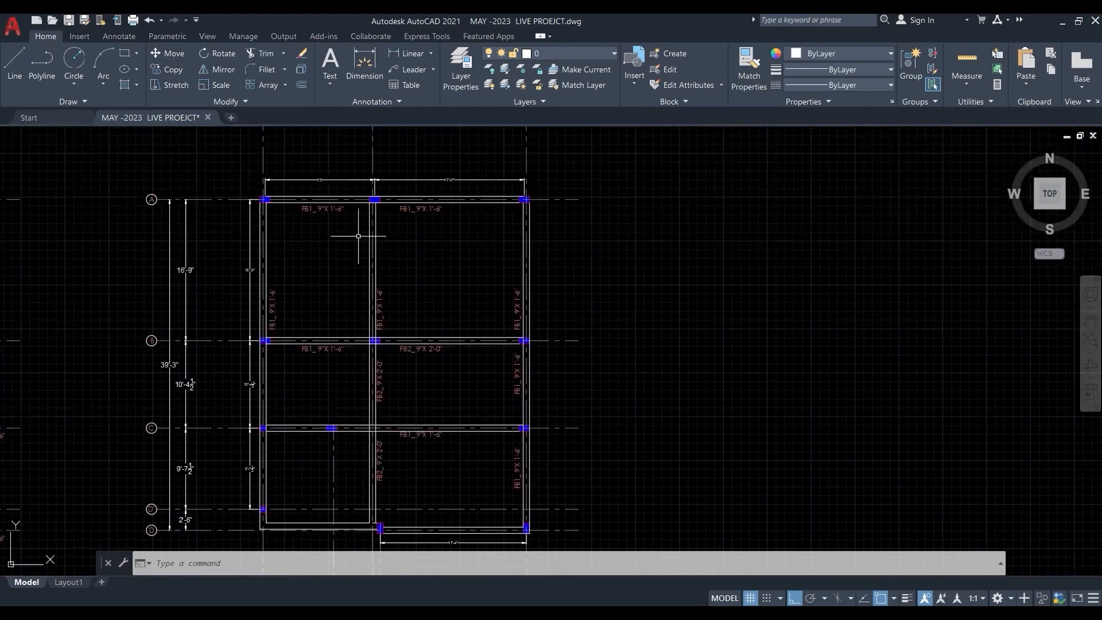
left_click(1063, 23)
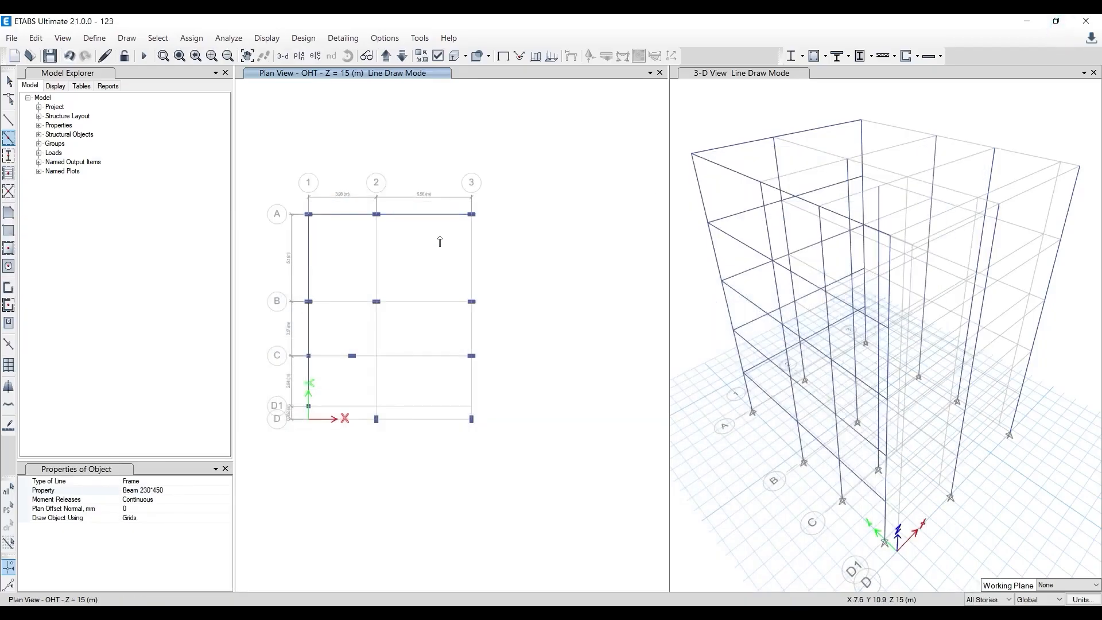
left_click(469, 259)
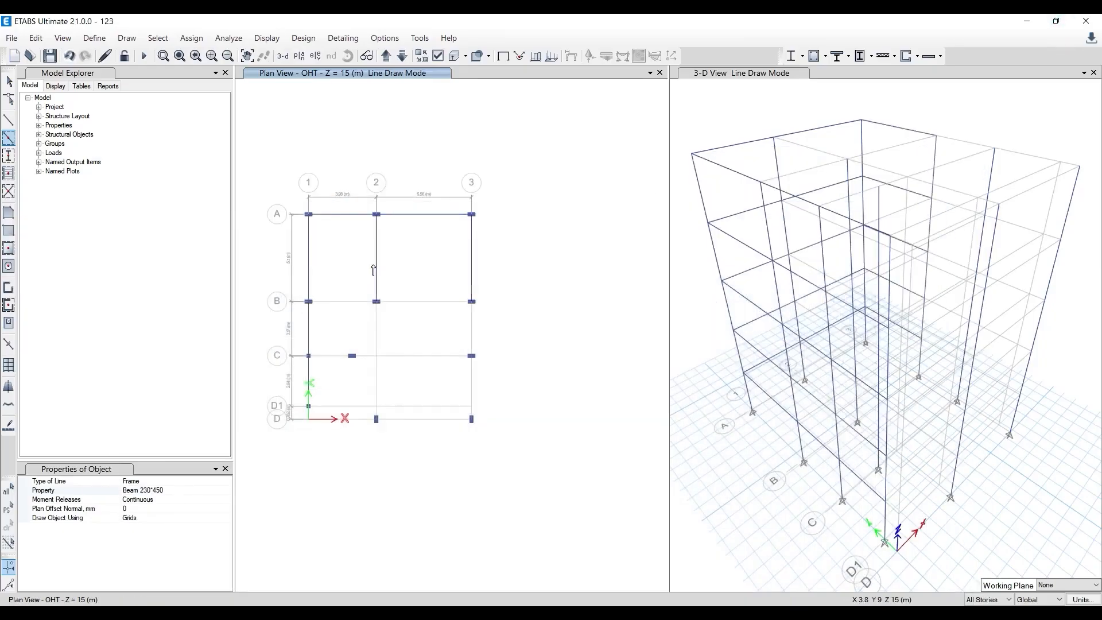
left_click(374, 264)
left_click(378, 379)
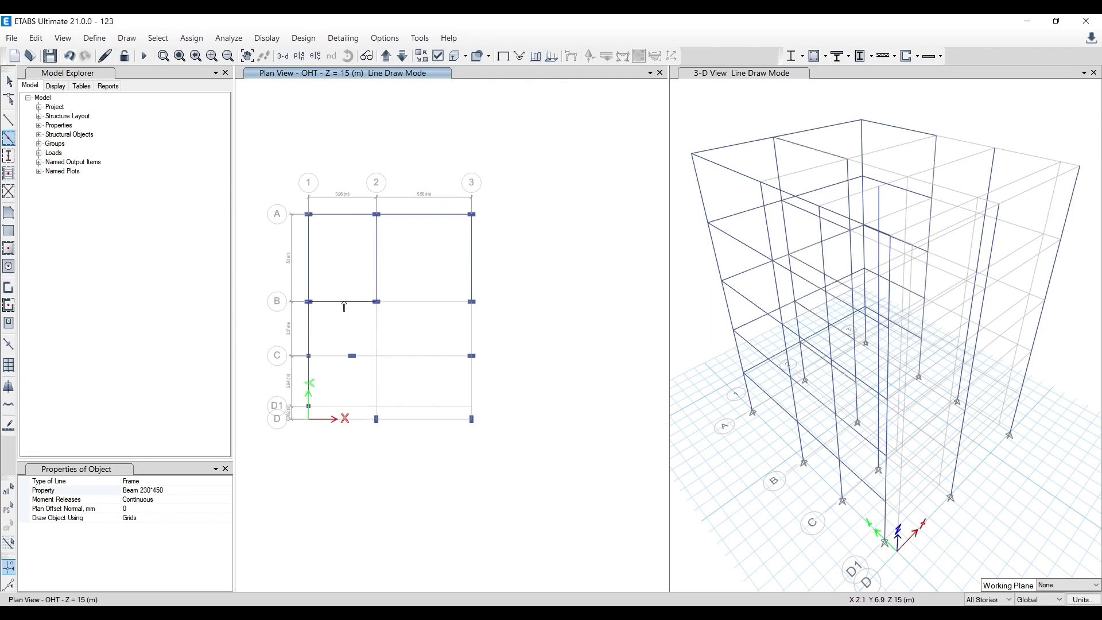
left_click(344, 303)
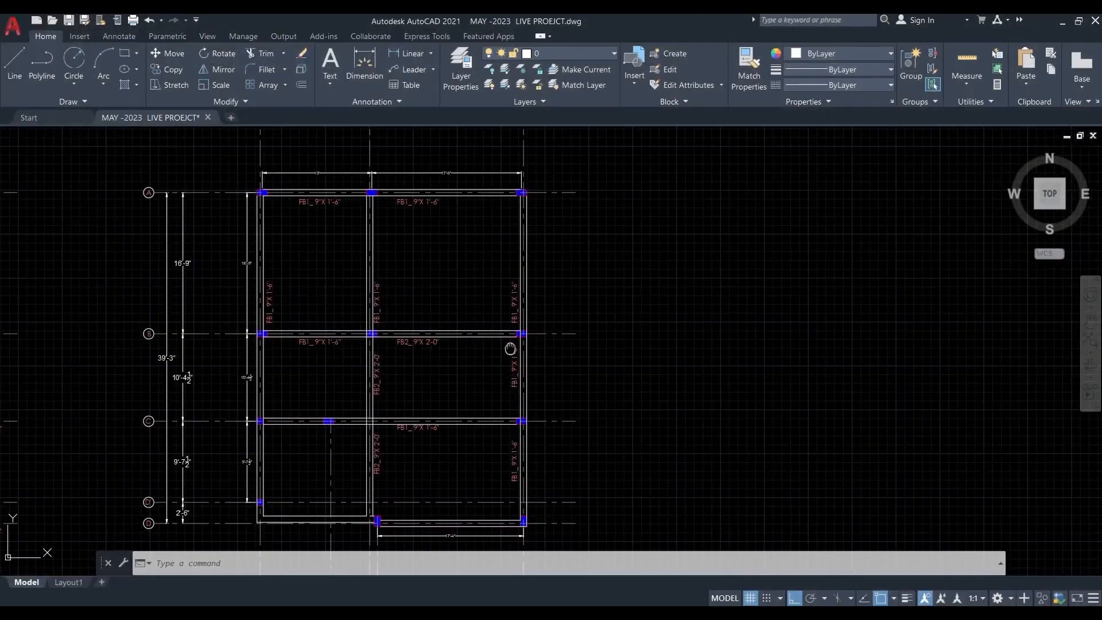
- Check the first-floor beam layout in AutoCAD and draw the ETABS beam on grid line D between grids 2 and 3
scroll(431, 376, "up", 5)
scroll(370, 390, "down", 2)
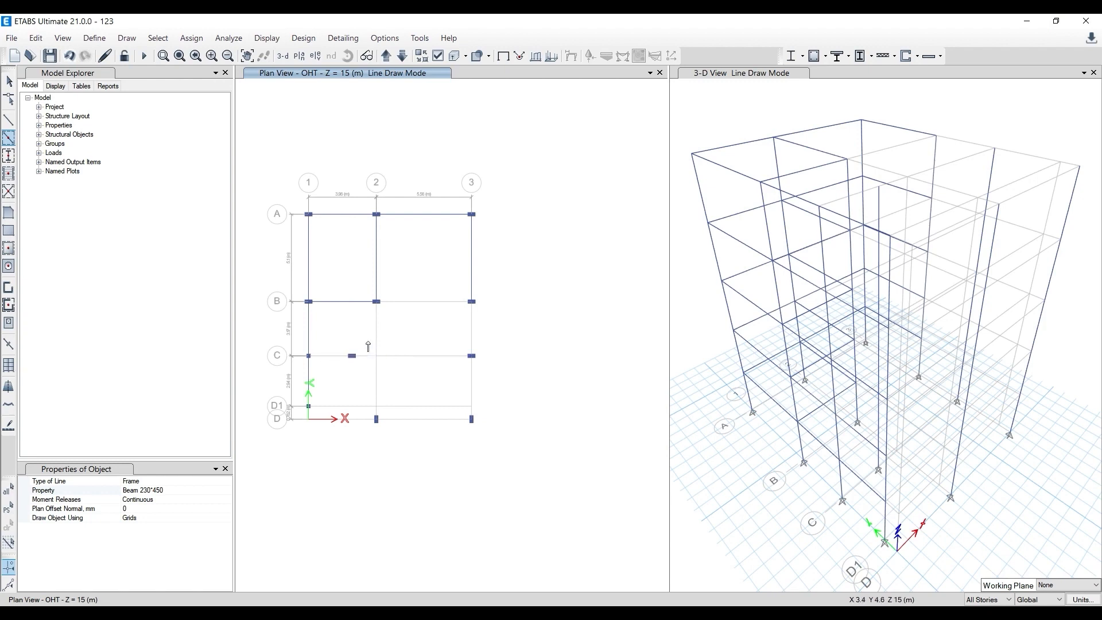
scroll(368, 346, "up", 2)
scroll(425, 447, "down", 2)
left_click(450, 462)
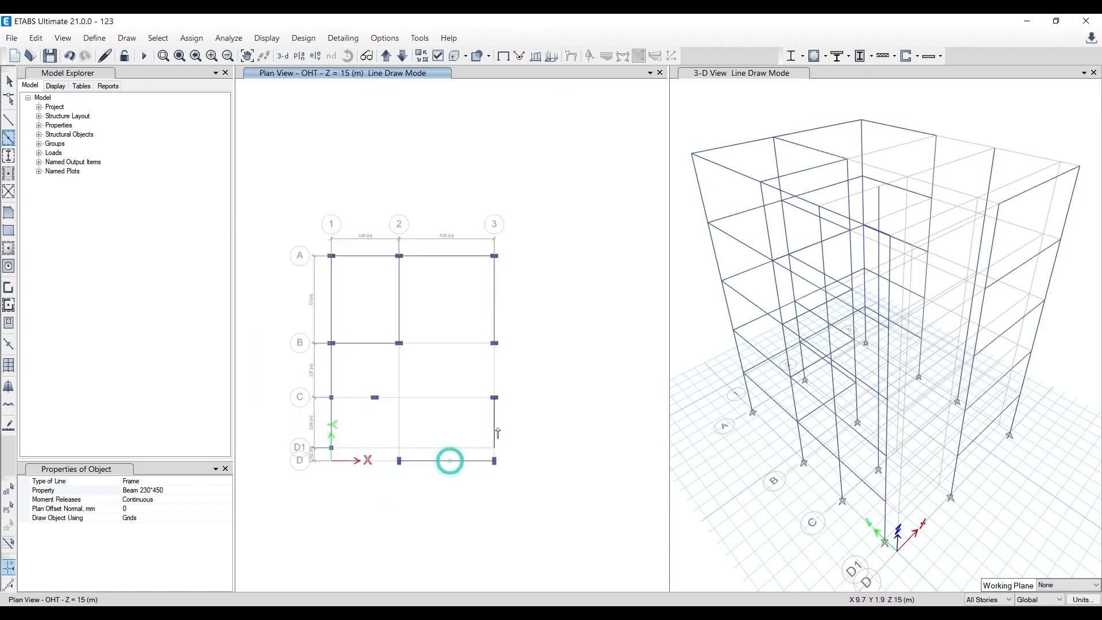
left_click(495, 433)
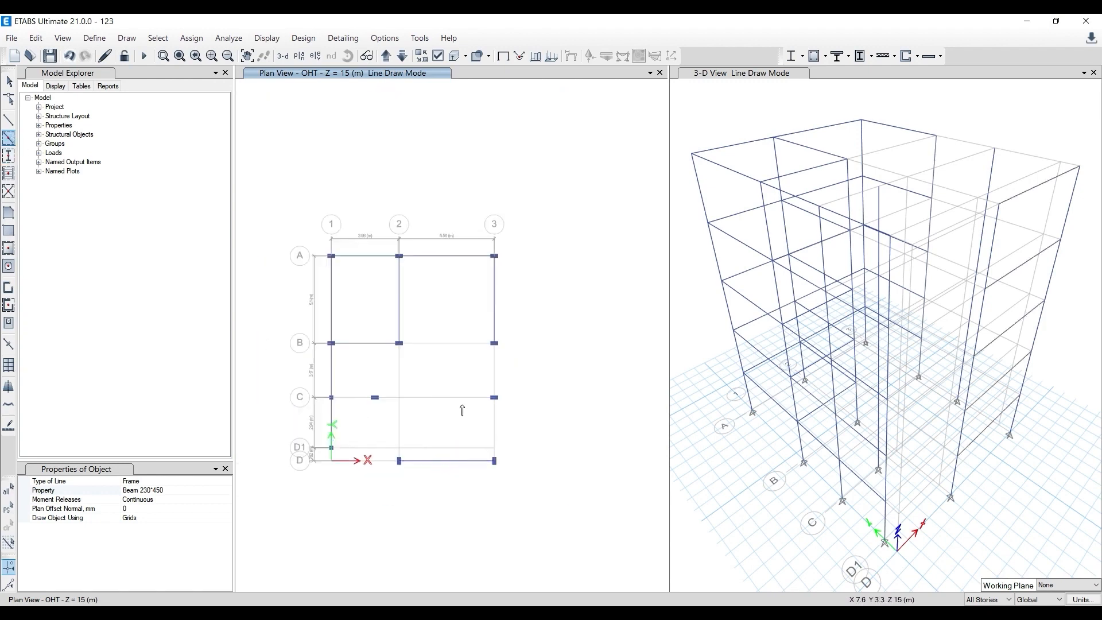
- Use the straight-line beam drawing tool with the Beam 230*450 section to draw the beam on grid line 3 from C to D
scroll(462, 410, "up", 4)
scroll(543, 440, "down", 4)
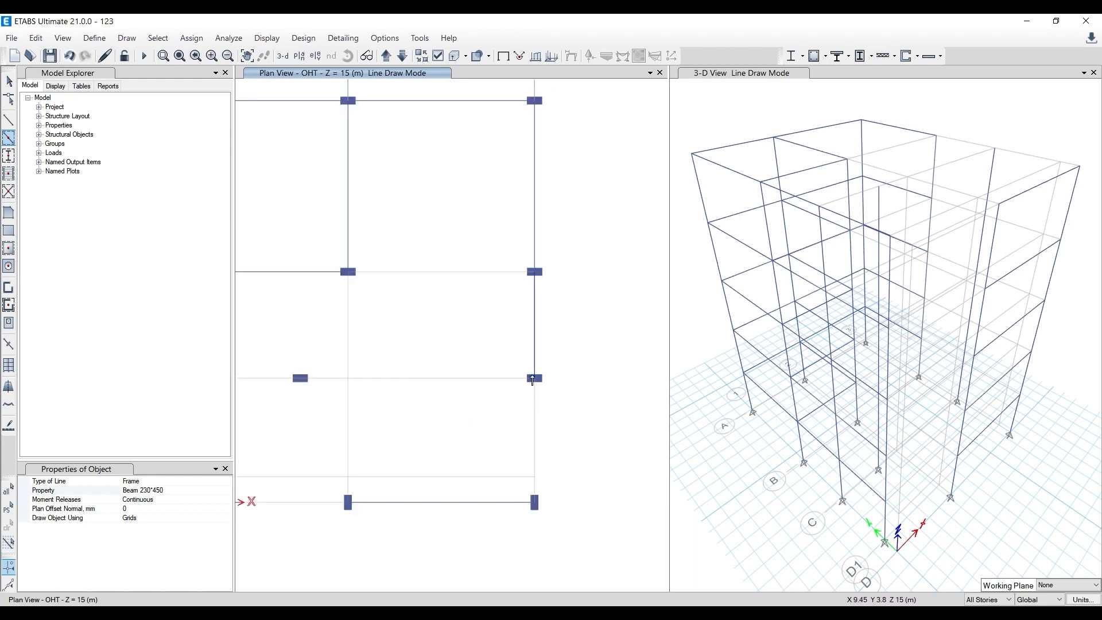
left_click(15, 120)
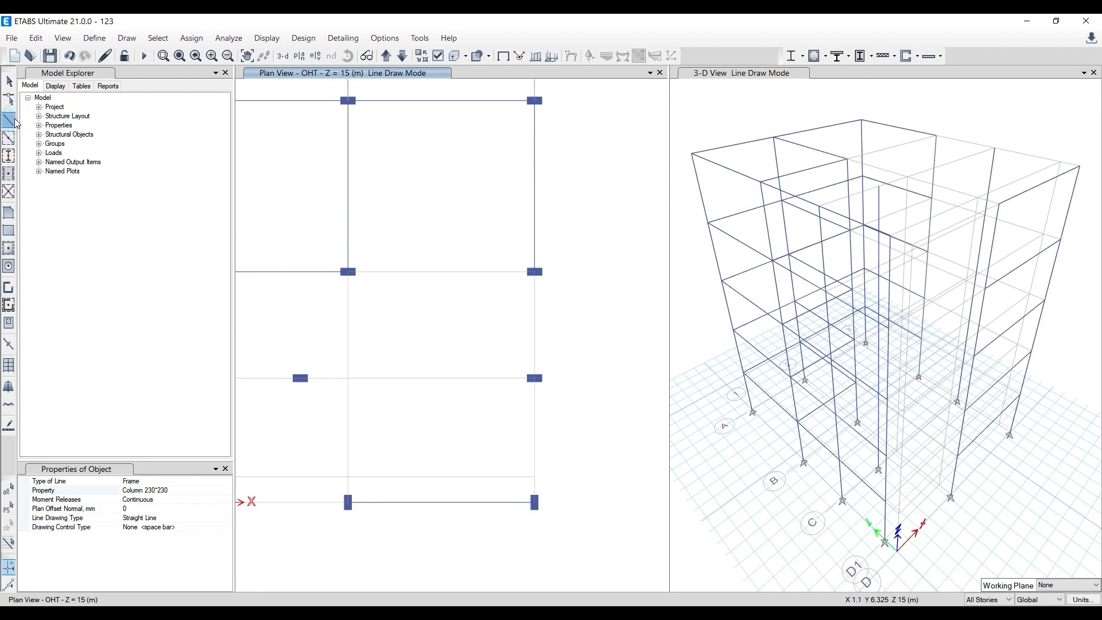
left_click(207, 483)
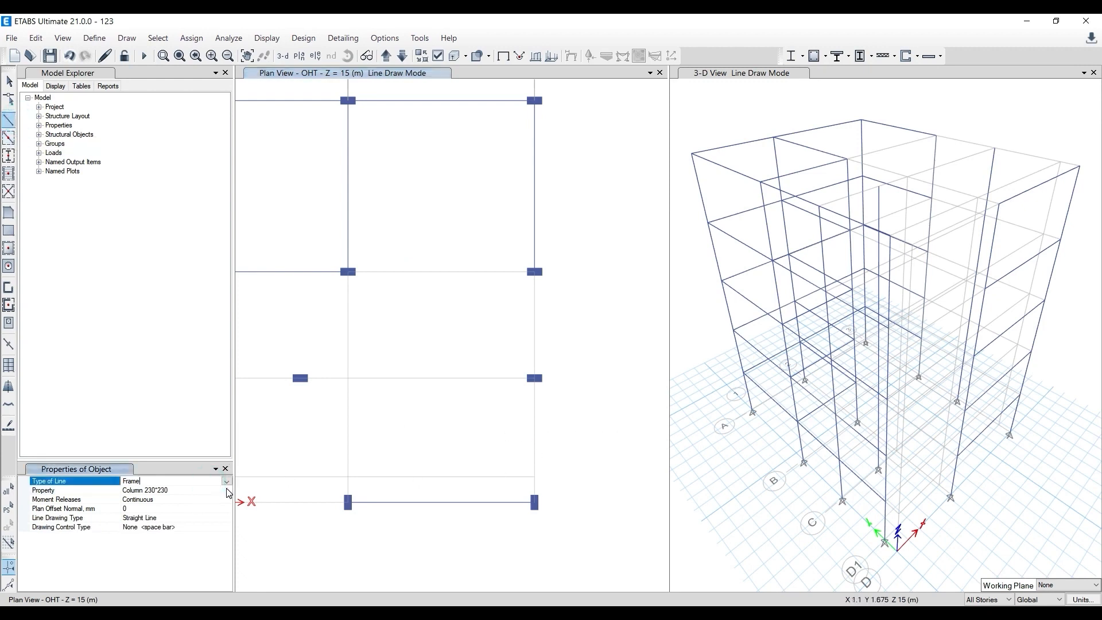
left_click(226, 491)
left_click(227, 491)
left_click(166, 508)
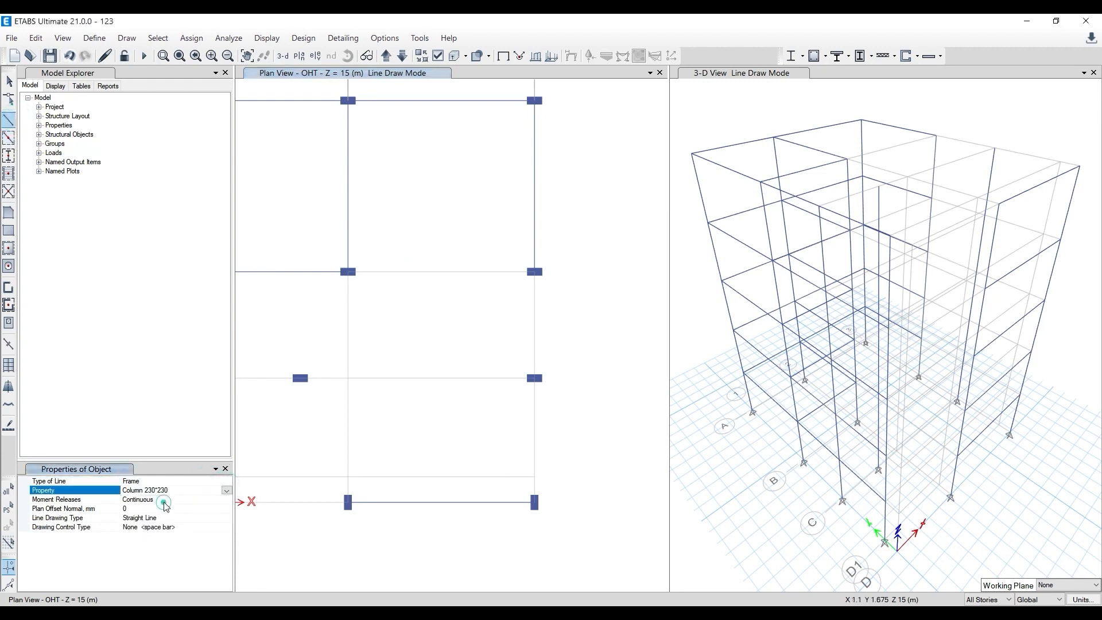
left_click(535, 379)
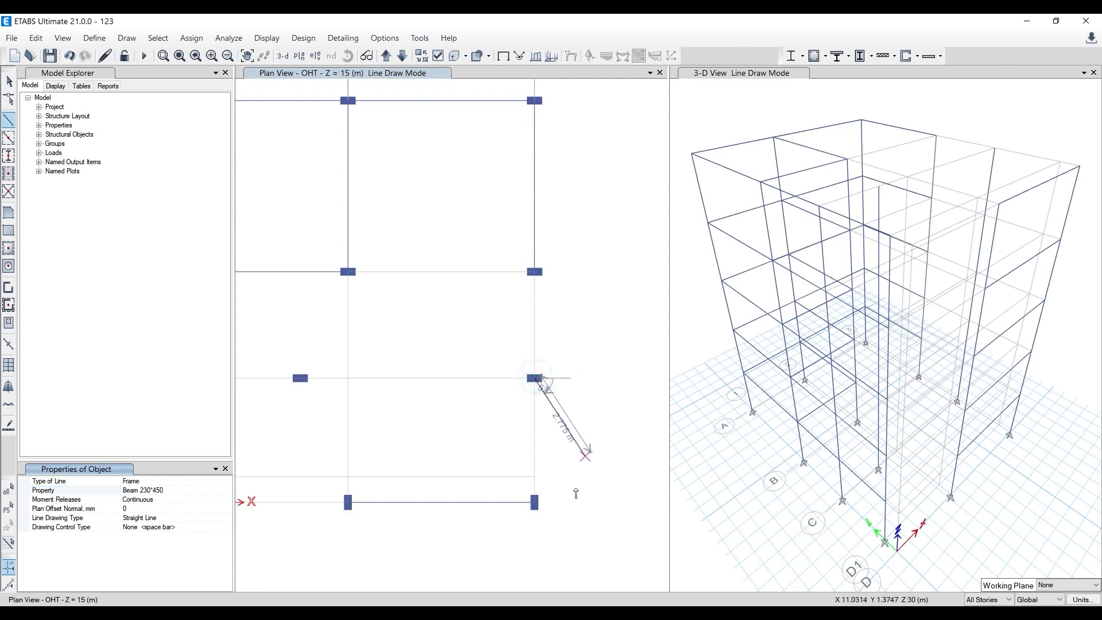
left_click(535, 502)
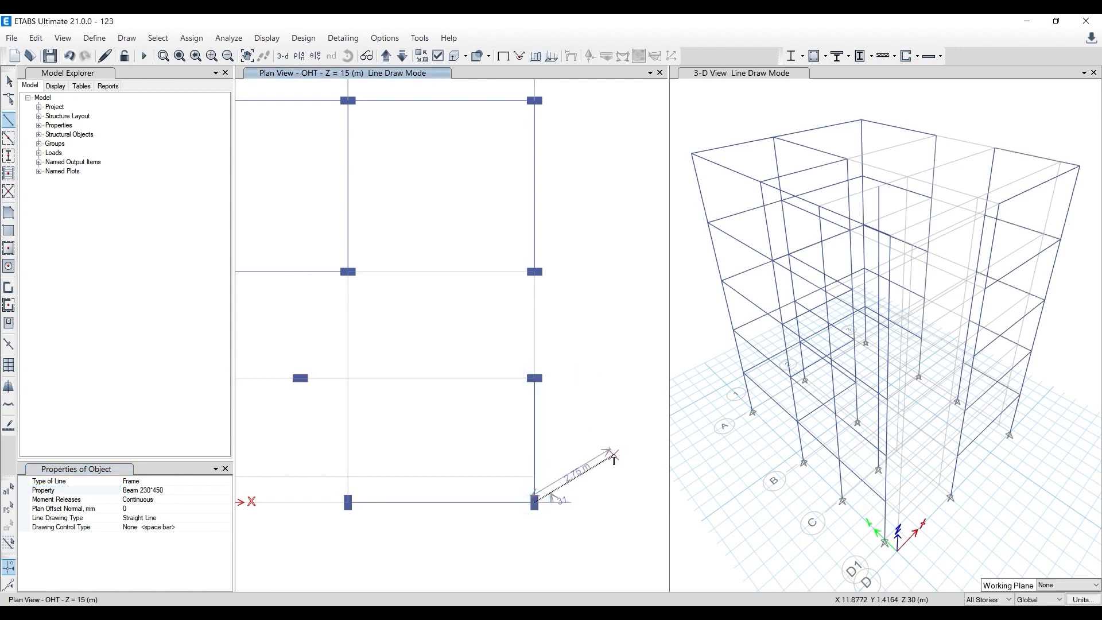
key("Escape")
left_click(348, 503)
key("Escape")
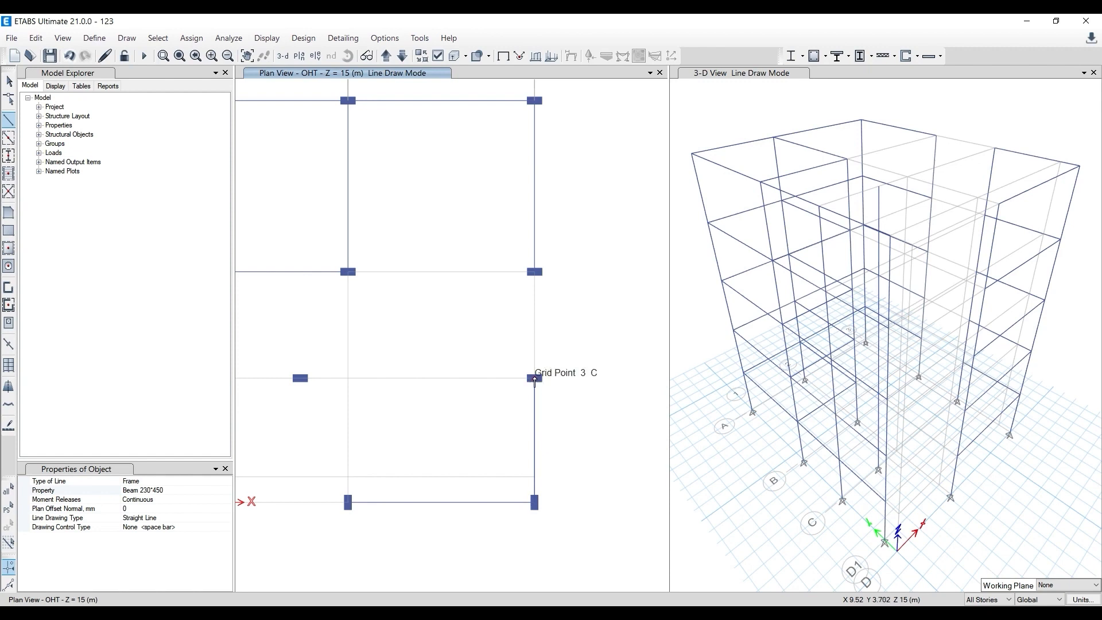
- Draw the beams along grid line C from grid point 3-C to the offset column and on to grid point 1-C
left_click(534, 379)
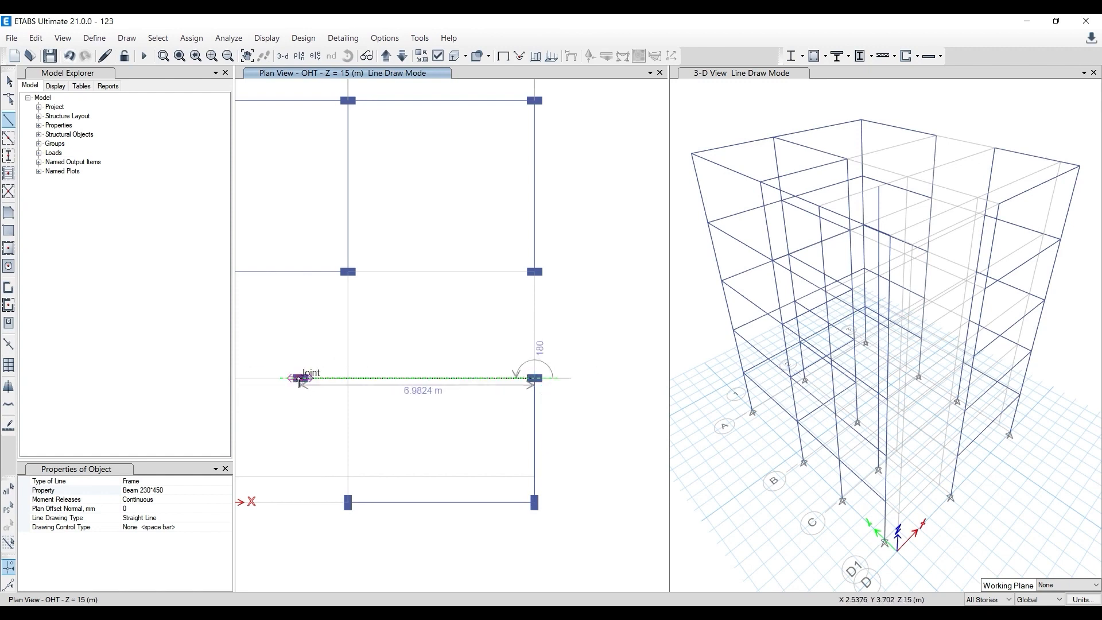
left_click(299, 379)
key("Escape")
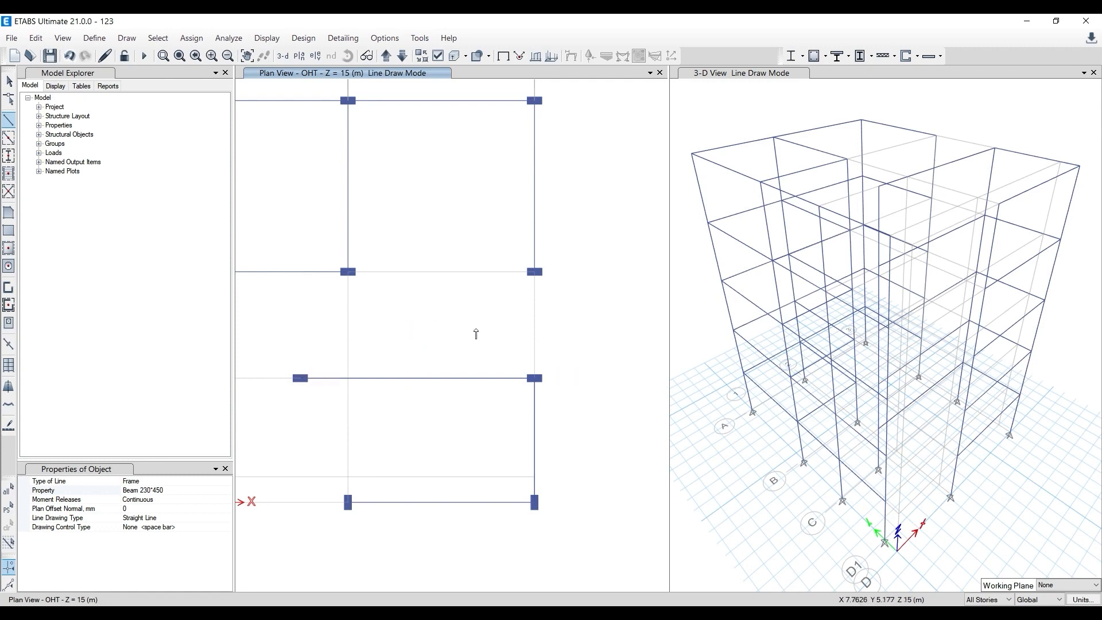
scroll(476, 334, "down", 3)
scroll(400, 377, "up", 2)
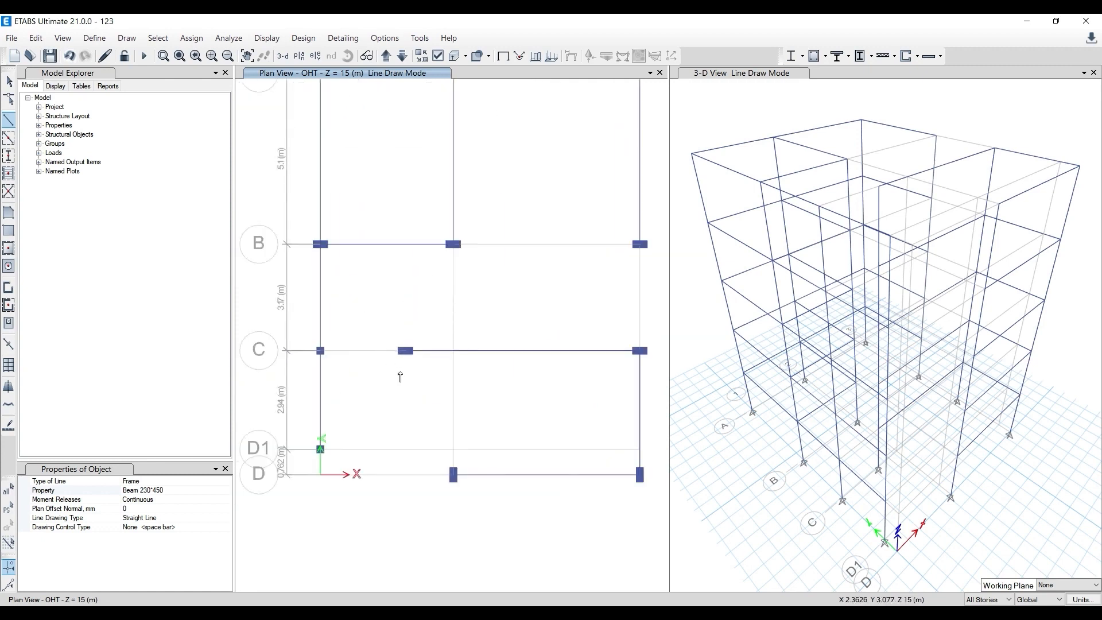
scroll(402, 359, "up", 2)
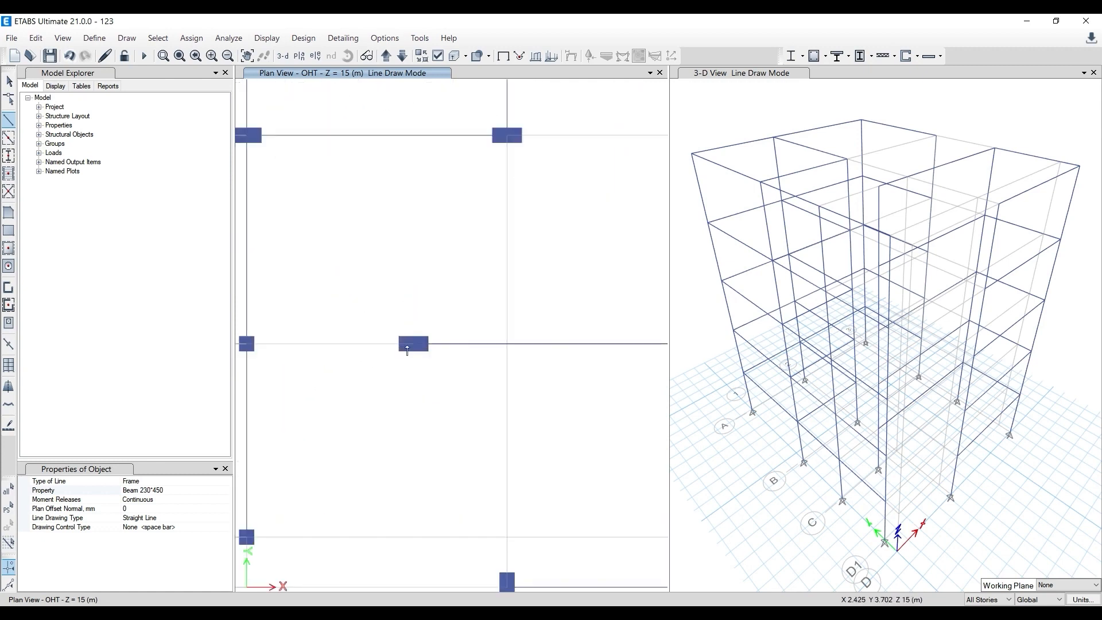
left_click(245, 345)
key("Escape")
scroll(332, 295, "down", 2)
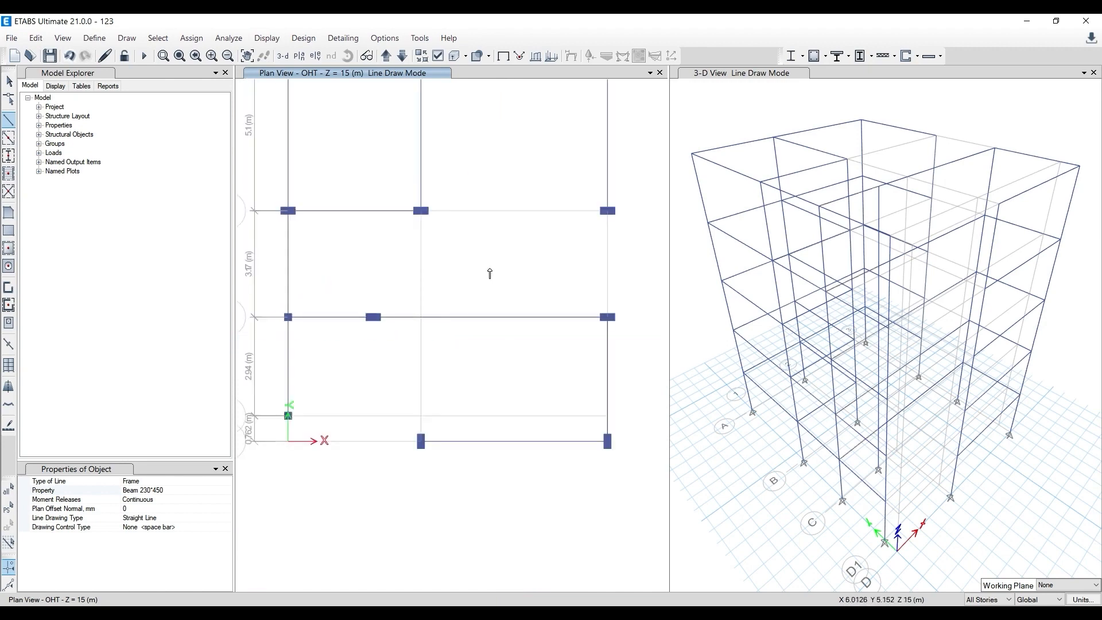
- Compare with the AutoCAD beam layout and draw the ETABS beam on grid line 3 from B to C
middle_click_drag(490, 273, 431, 316)
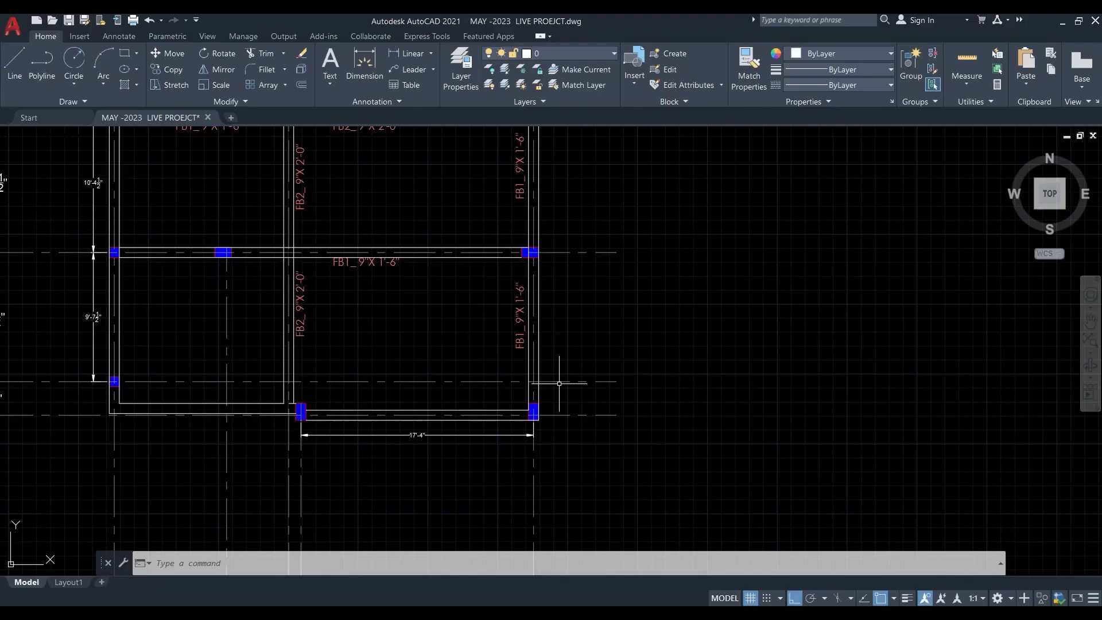
scroll(561, 376, "up", 3)
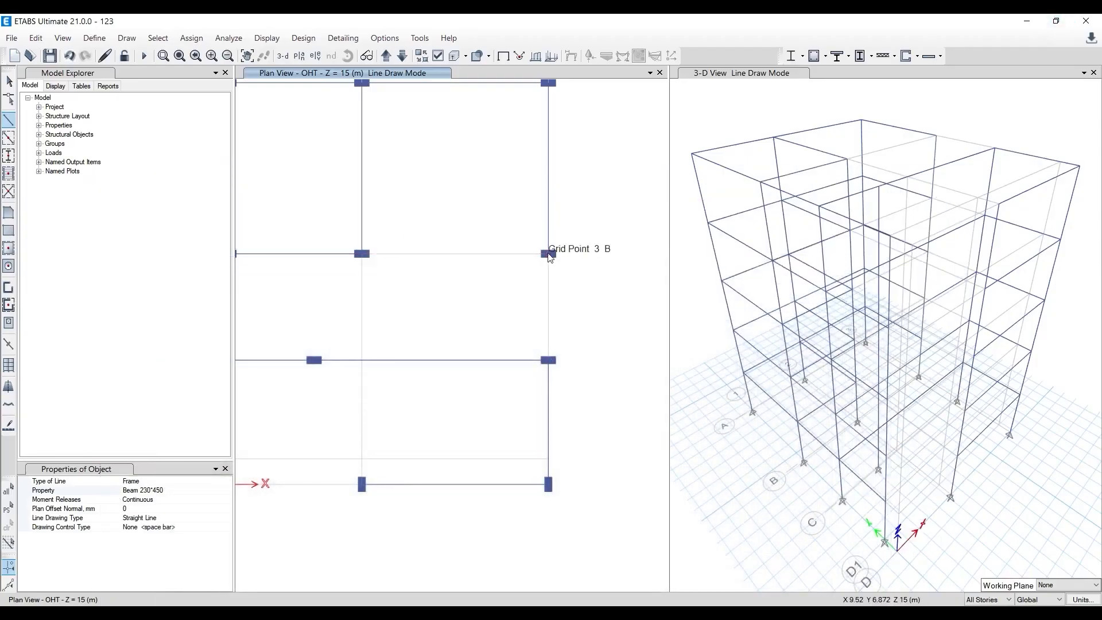
left_click(549, 254)
left_click(549, 360)
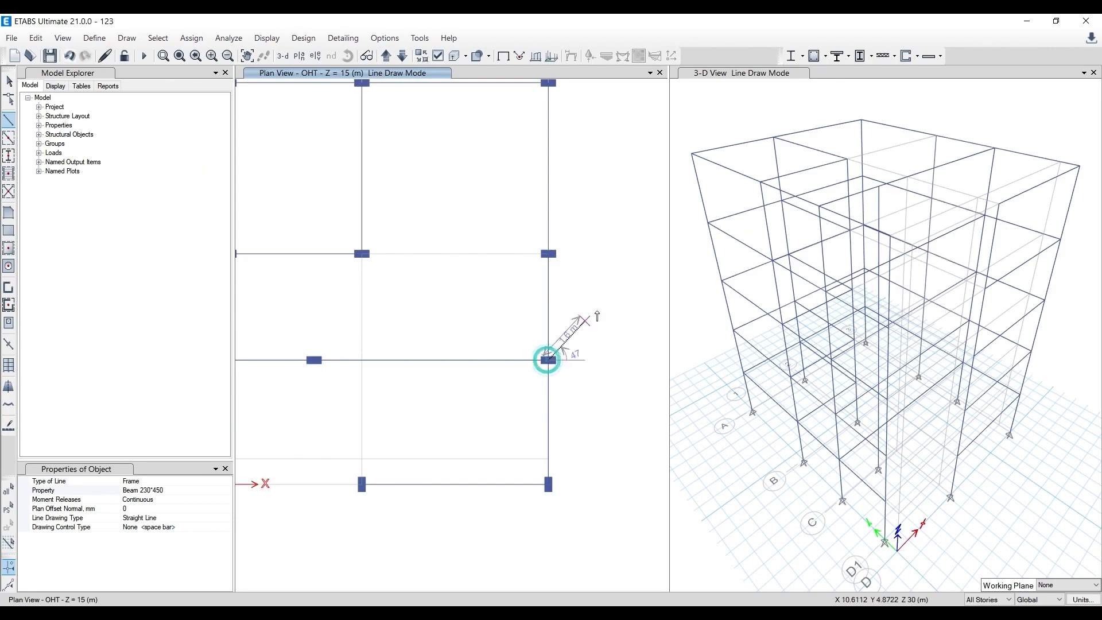
right_click(597, 317)
- Switch to AutoCAD, examine where the FB2 beams run around grid lines 2 and B, and return to ETABS
middle_click_drag(502, 471, 525, 500)
left_click(360, 612)
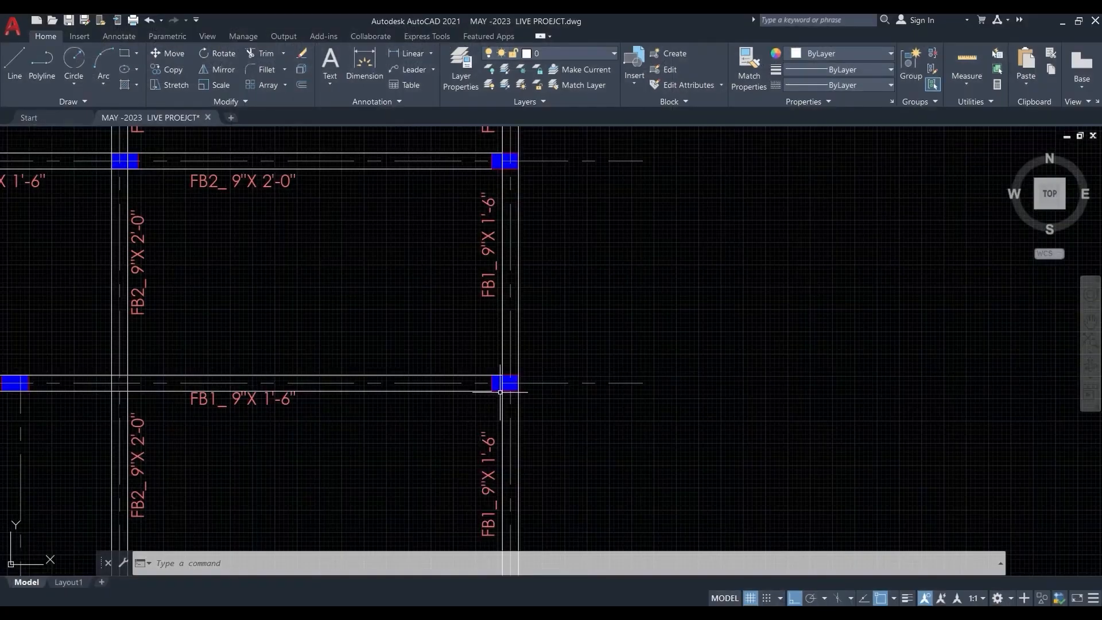
scroll(347, 329, "down", 3)
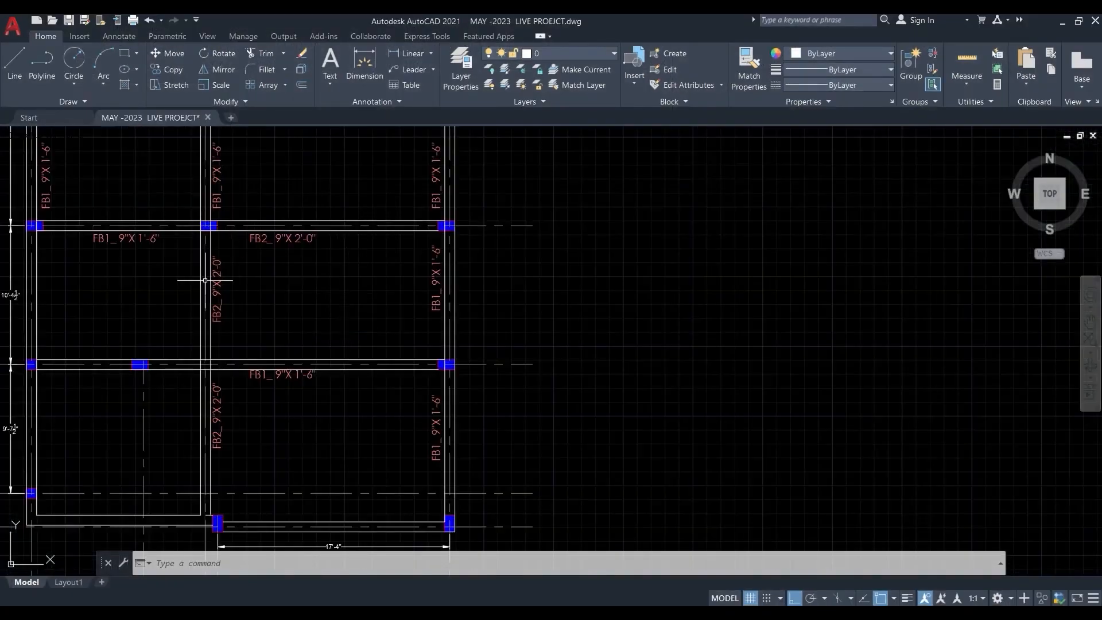
middle_click_drag(328, 406, 389, 464)
scroll(283, 341, "down", 2)
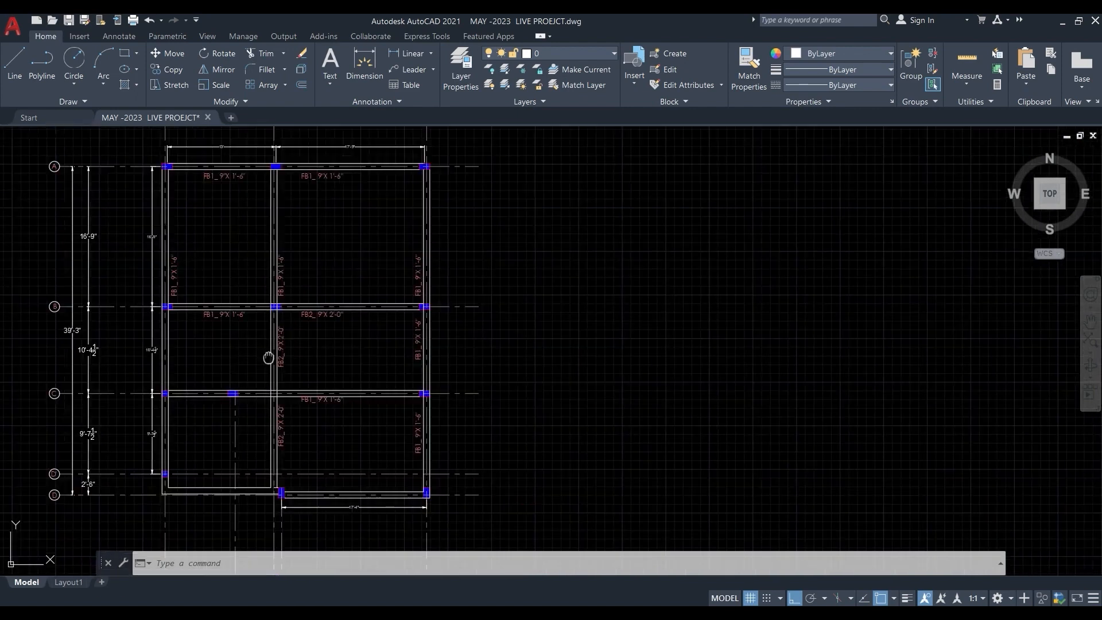
middle_click_drag(268, 357, 312, 304)
scroll(364, 276, "up", 4)
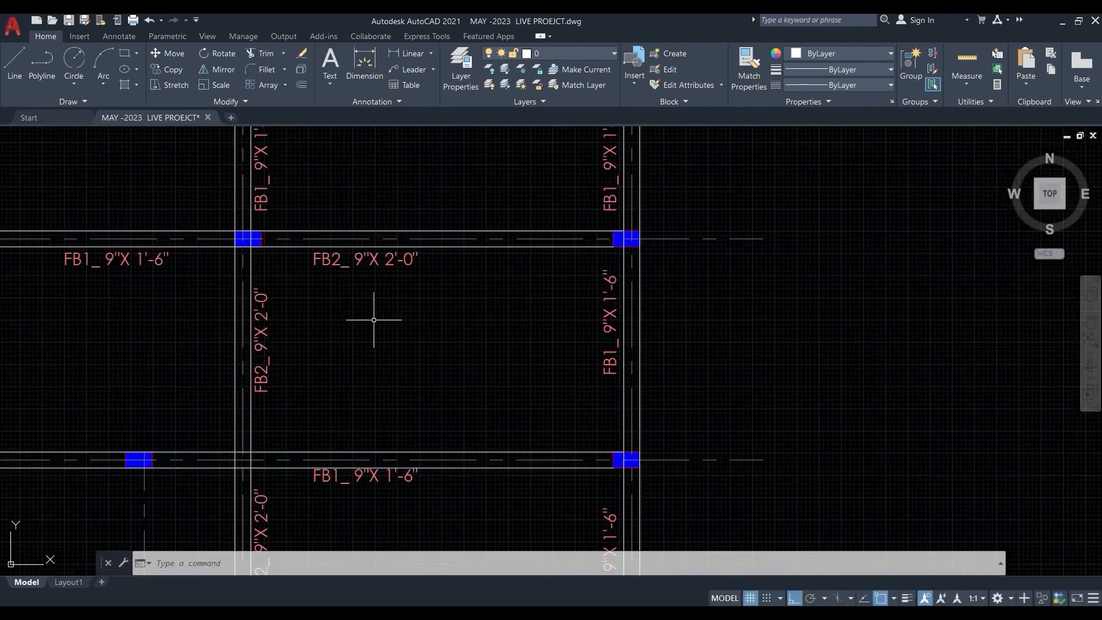
scroll(373, 319, "down", 2)
left_click(1061, 23)
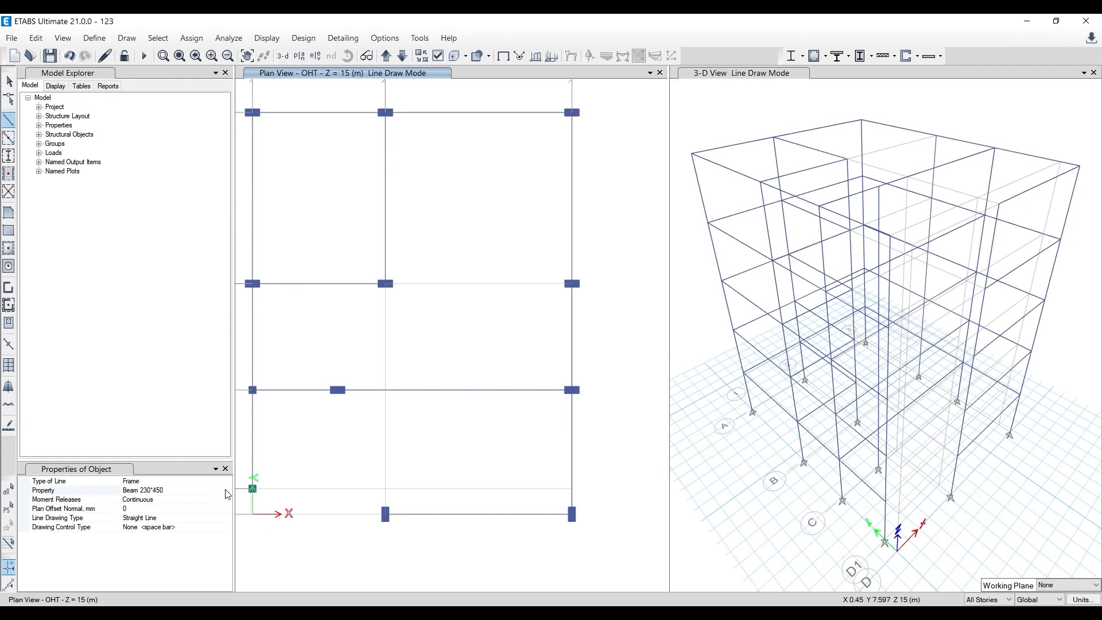
- Draw Beam 230*600 beams on grid line B from 3 to 2 and on grid line 2 from B to D
left_click(172, 491)
left_click(227, 491)
left_click(152, 510)
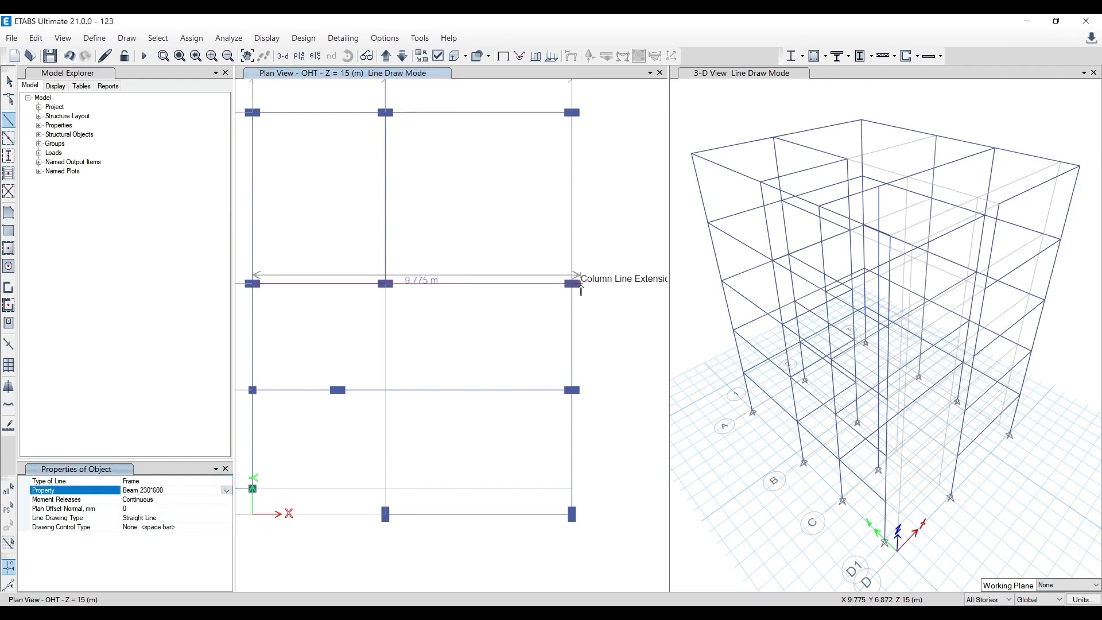
left_click(573, 284)
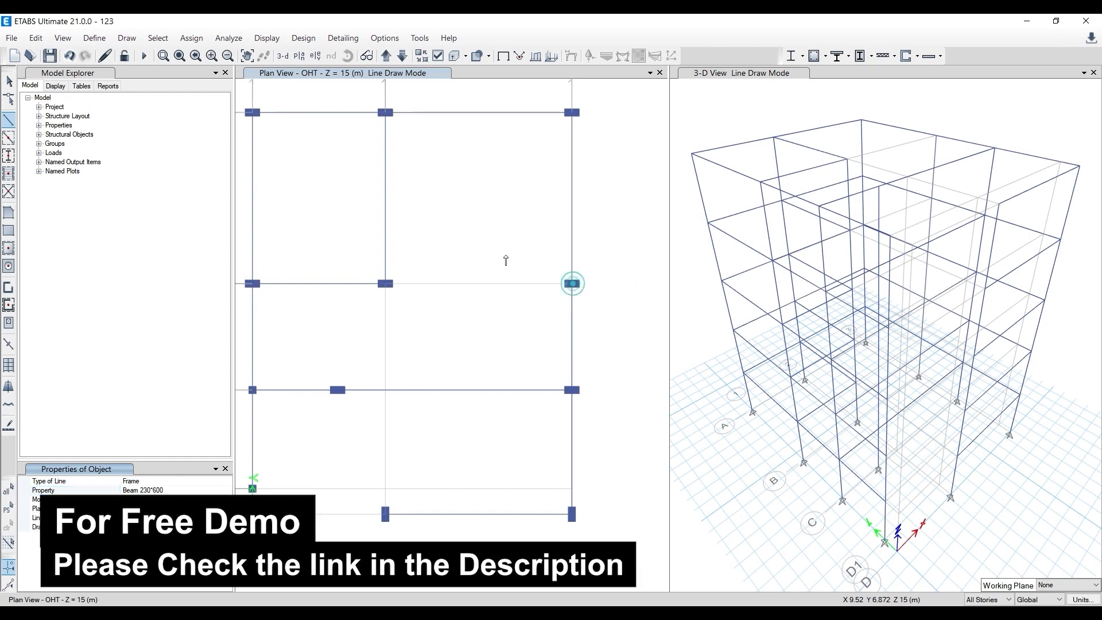
left_click(385, 284)
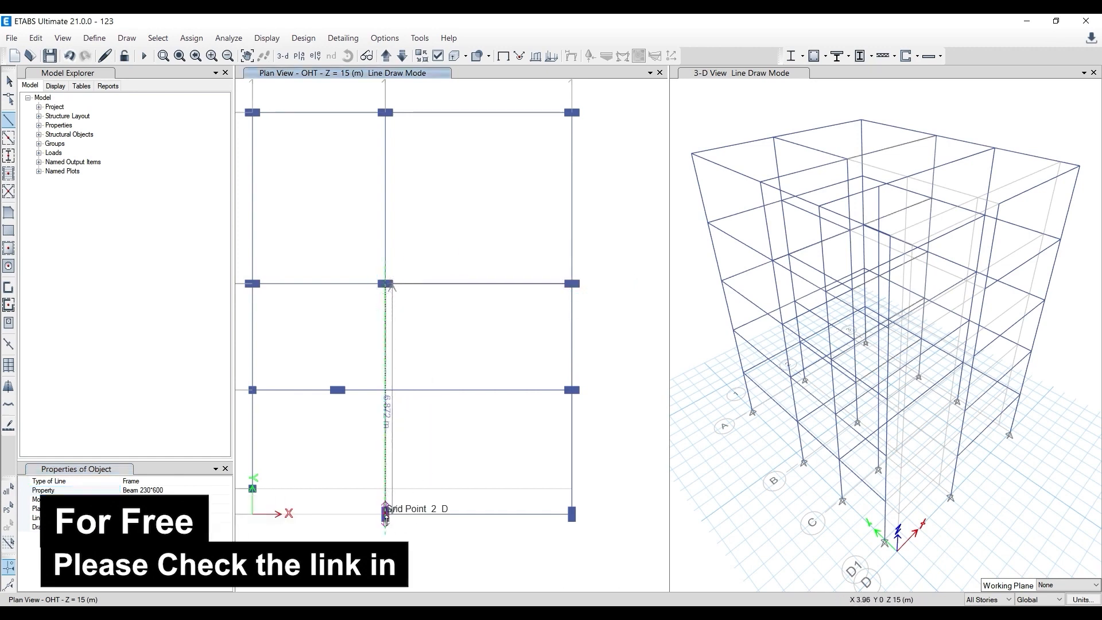
left_click(386, 514)
key("Escape")
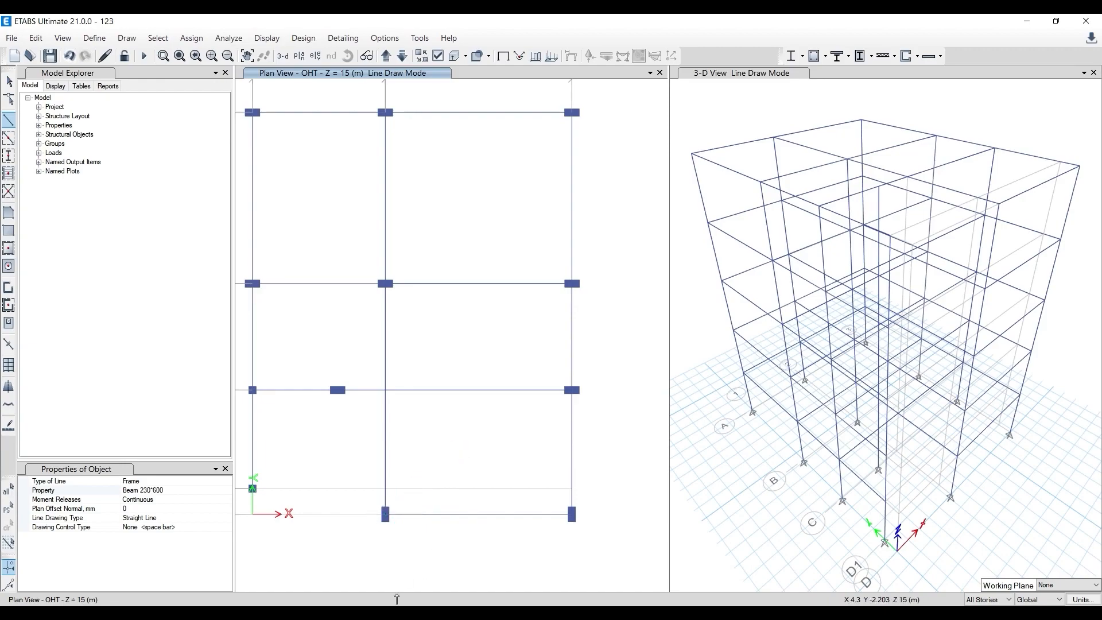
- Compare the drawn beams with the AutoCAD beam layout, checking the FB2 beams and the edge beams near grid lines D1 and D, and return to ETABS
left_click(401, 611)
scroll(477, 438, "down", 4)
scroll(423, 406, "up", 2)
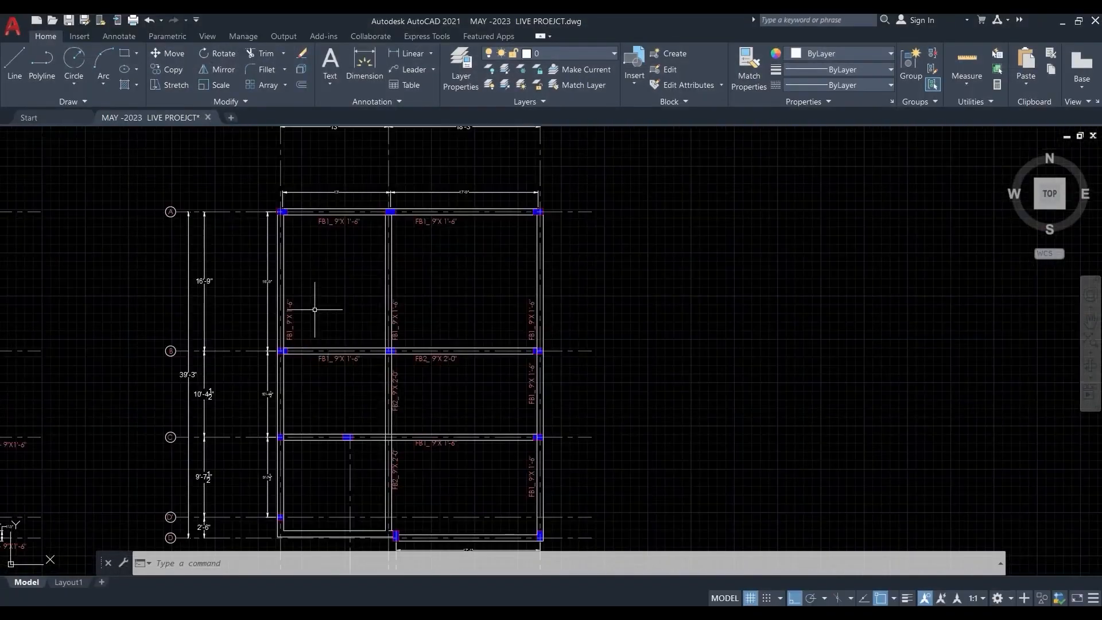
left_click(444, 612)
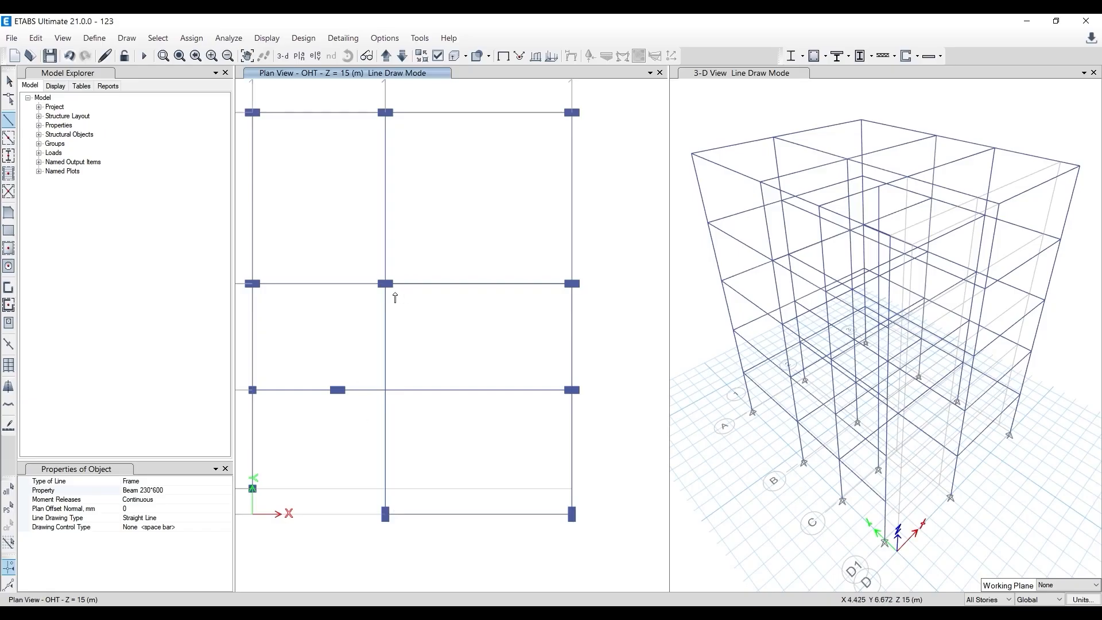
left_click(402, 611)
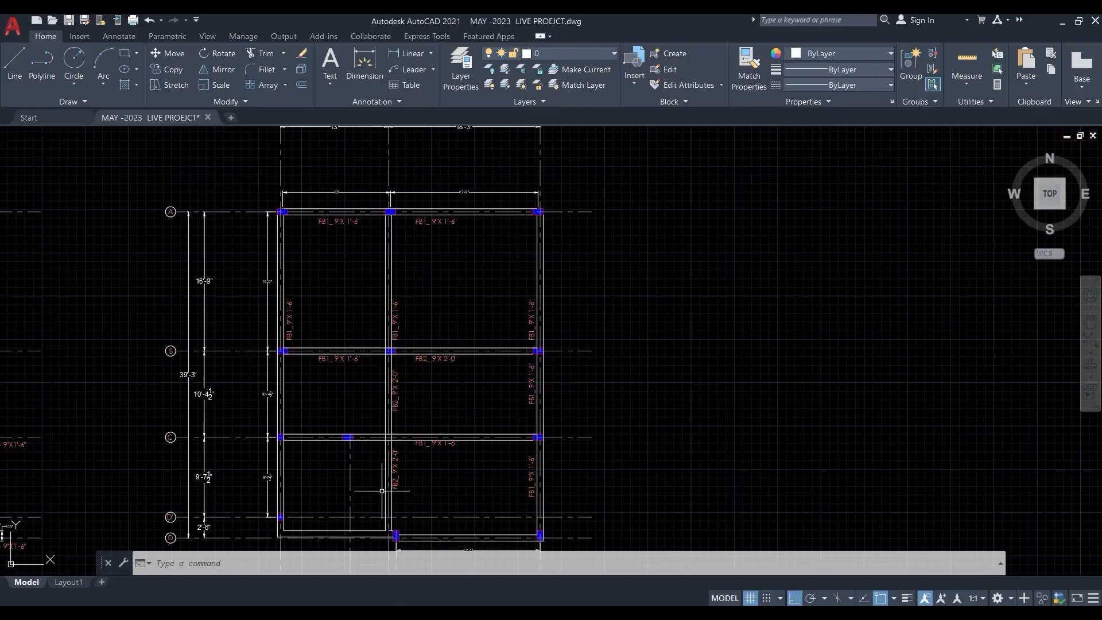
middle_click_drag(394, 492, 385, 349)
scroll(350, 396, "up", 2)
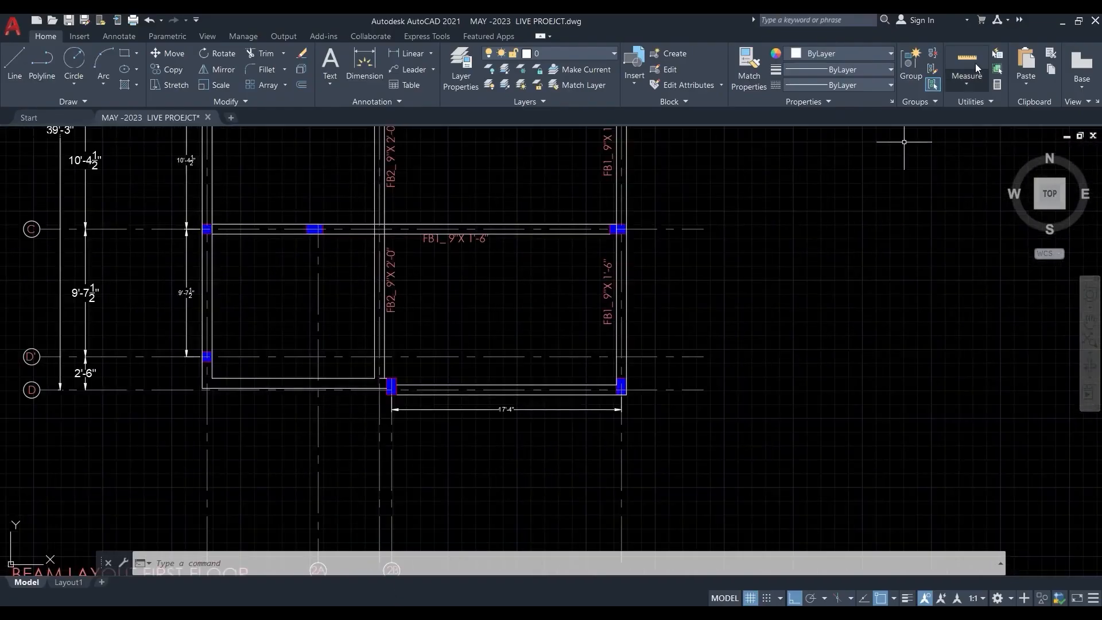
left_click(1063, 21)
- Draw a Beam 230*450 beam along grid line 1 from grid point 1-D1 to grid point 1-D
scroll(404, 472, "up", 3)
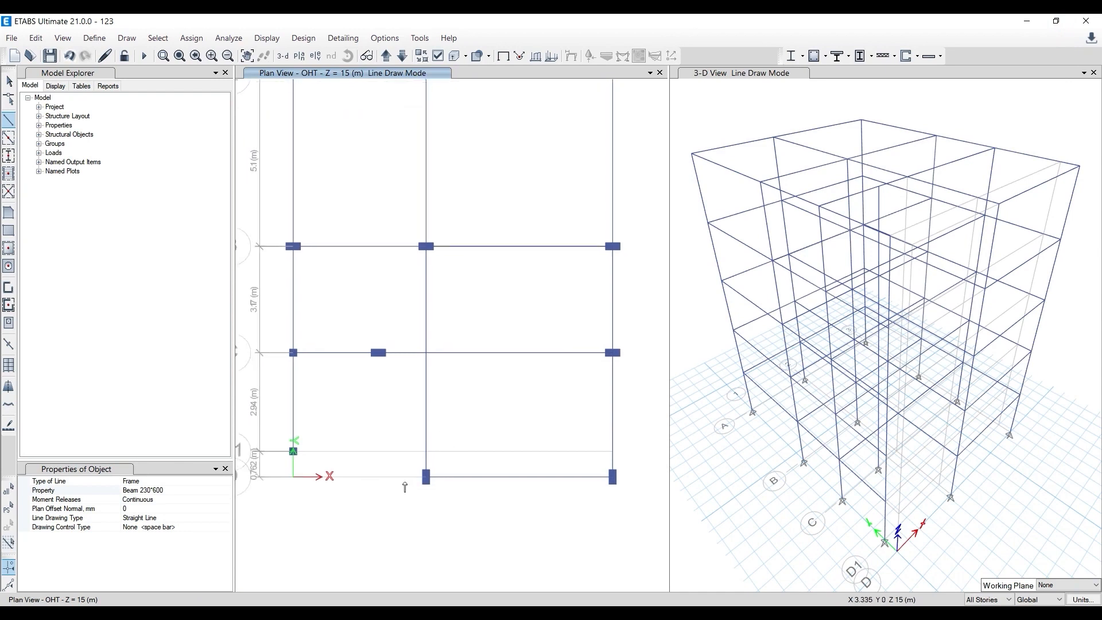
scroll(478, 463, "down", 3)
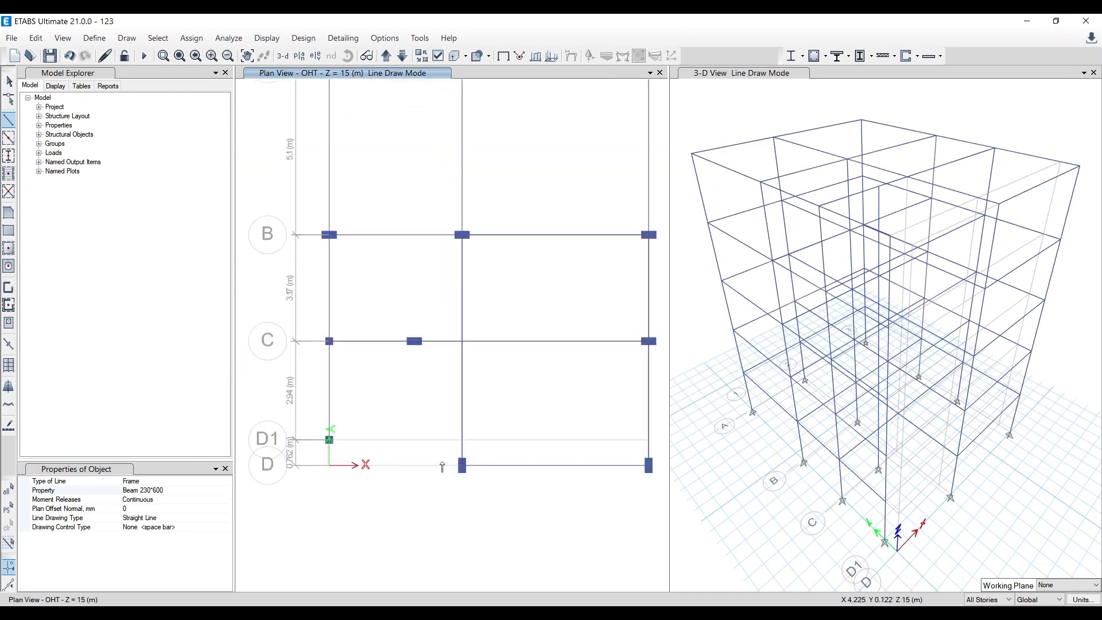
scroll(372, 439, "up", 4)
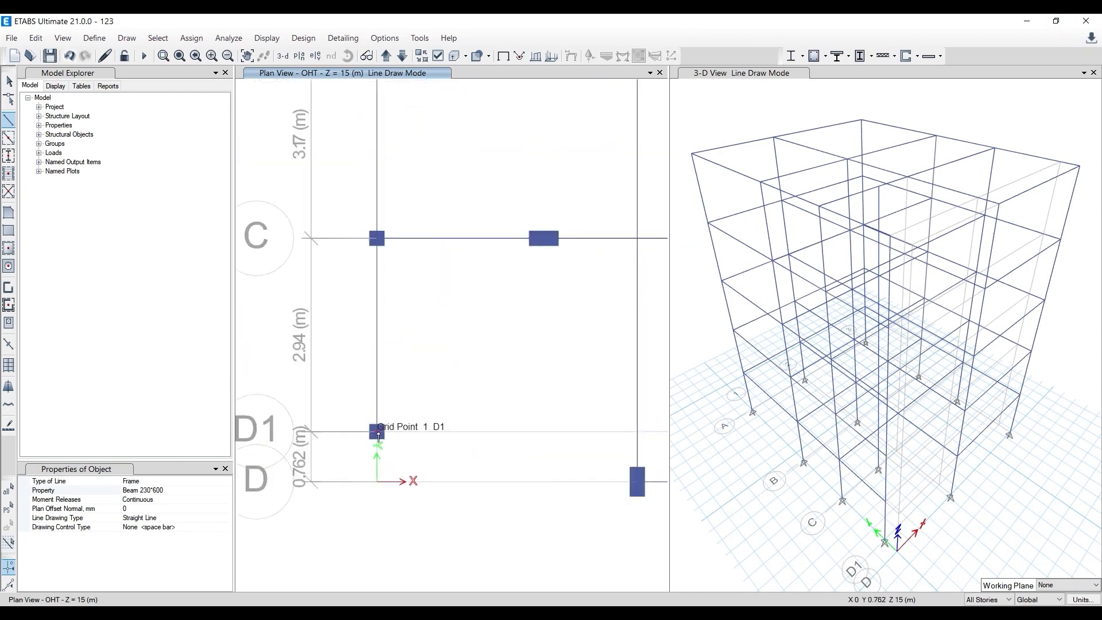
left_click(379, 437)
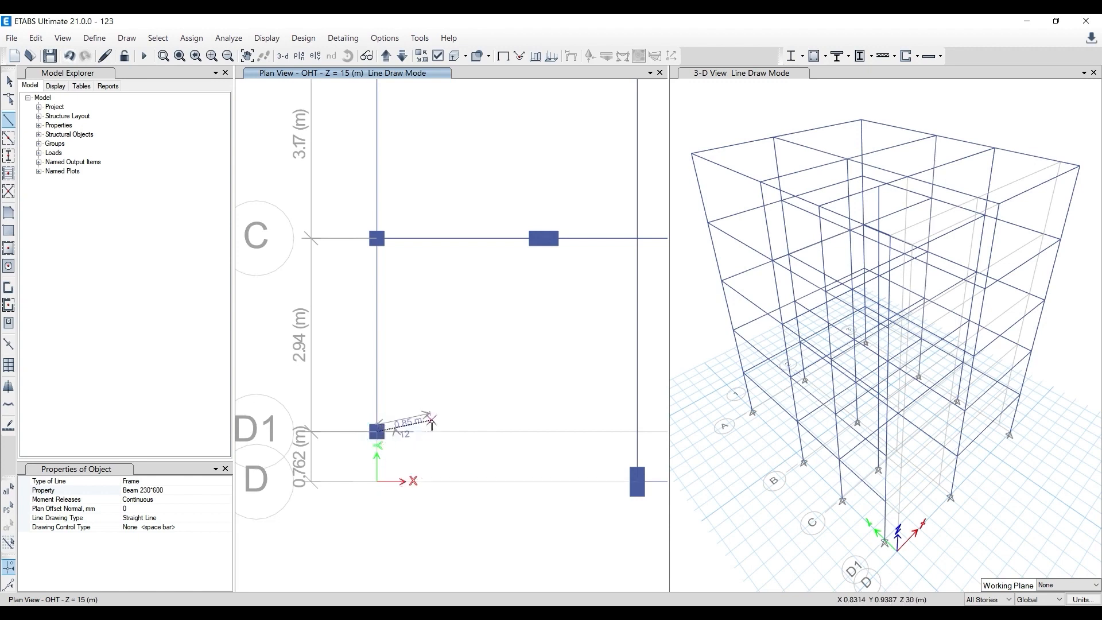
left_click(213, 491)
left_click(226, 490)
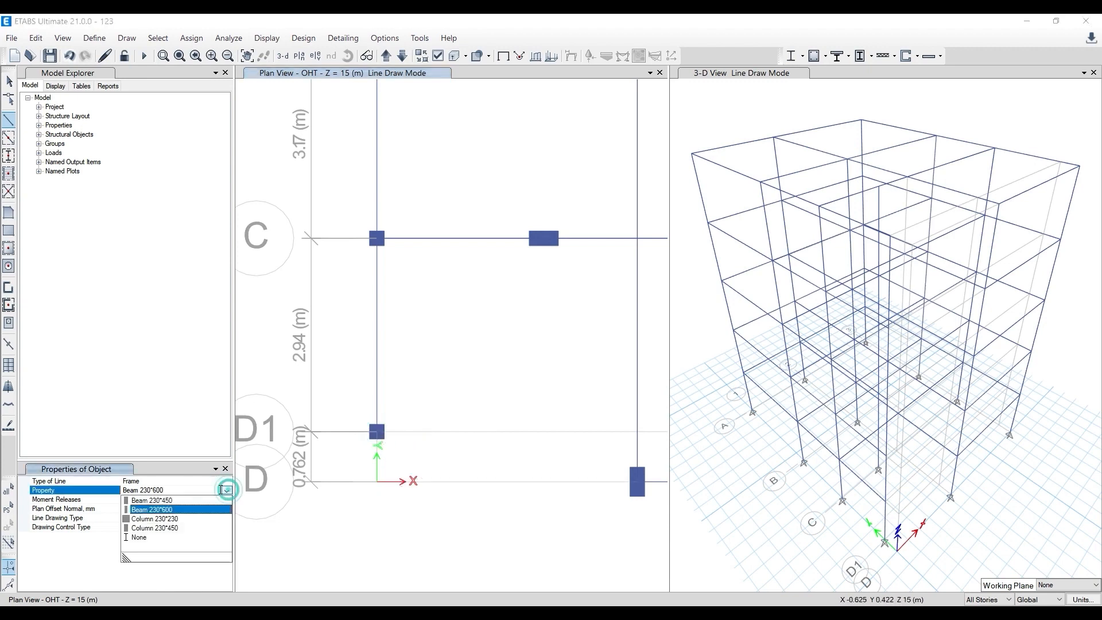
left_click(175, 499)
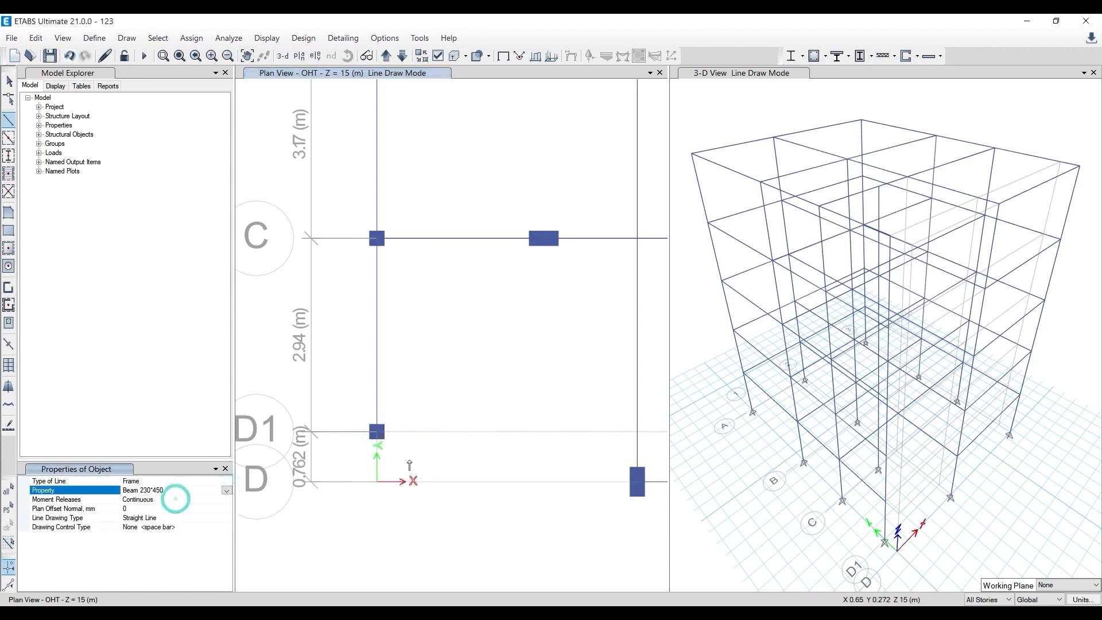
left_click(377, 484)
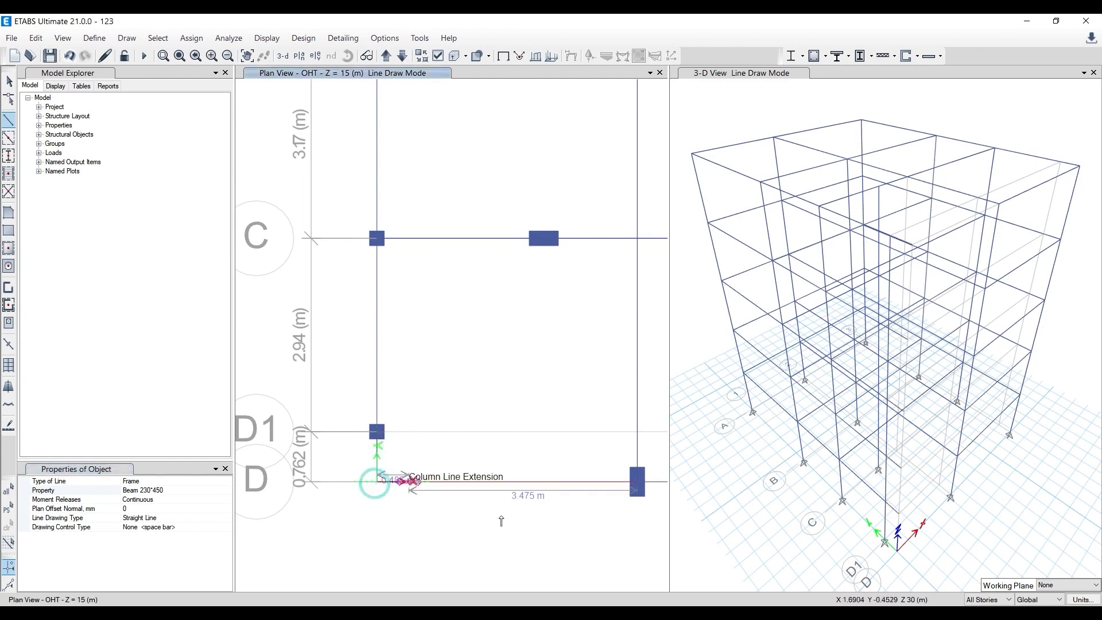
- Continue the beam along grid line D from 1 to 2 and end line drawing
left_click(636, 482)
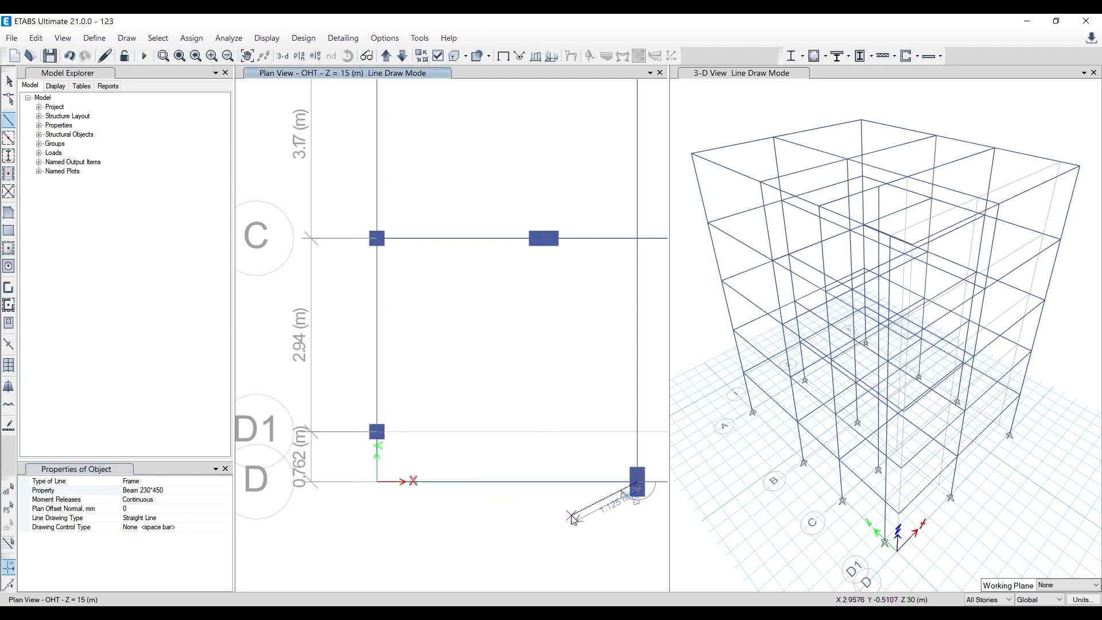
key("Escape")
scroll(485, 458, "down", 6)
middle_click_drag(462, 406, 420, 403)
key("Escape")
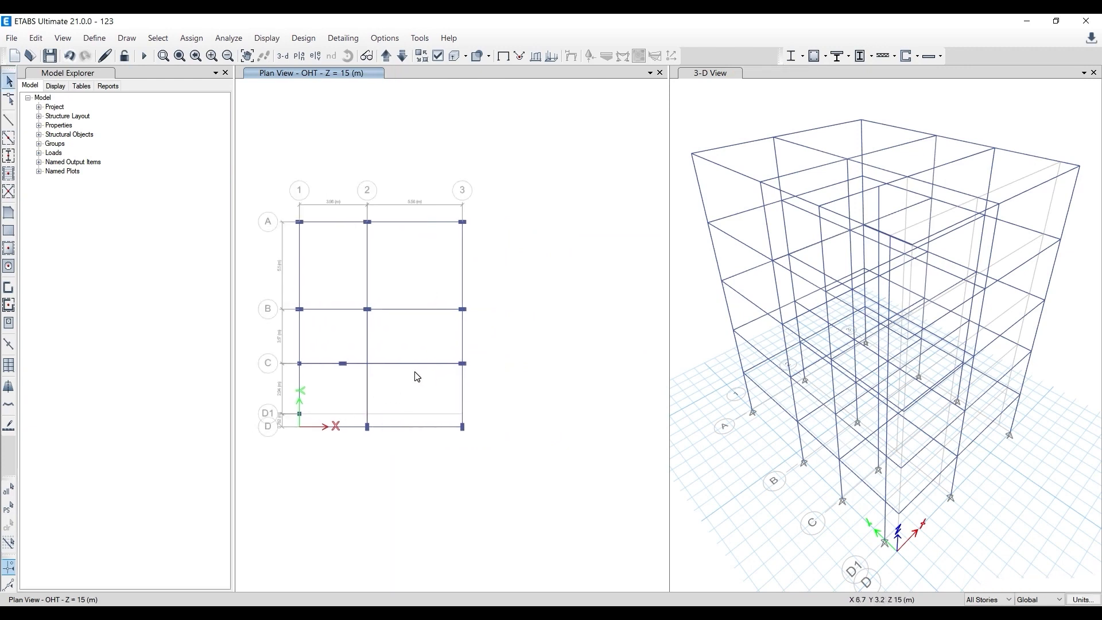
- Set the plan view options to show the frame labels and apply them
scroll(309, 253, "up", 3)
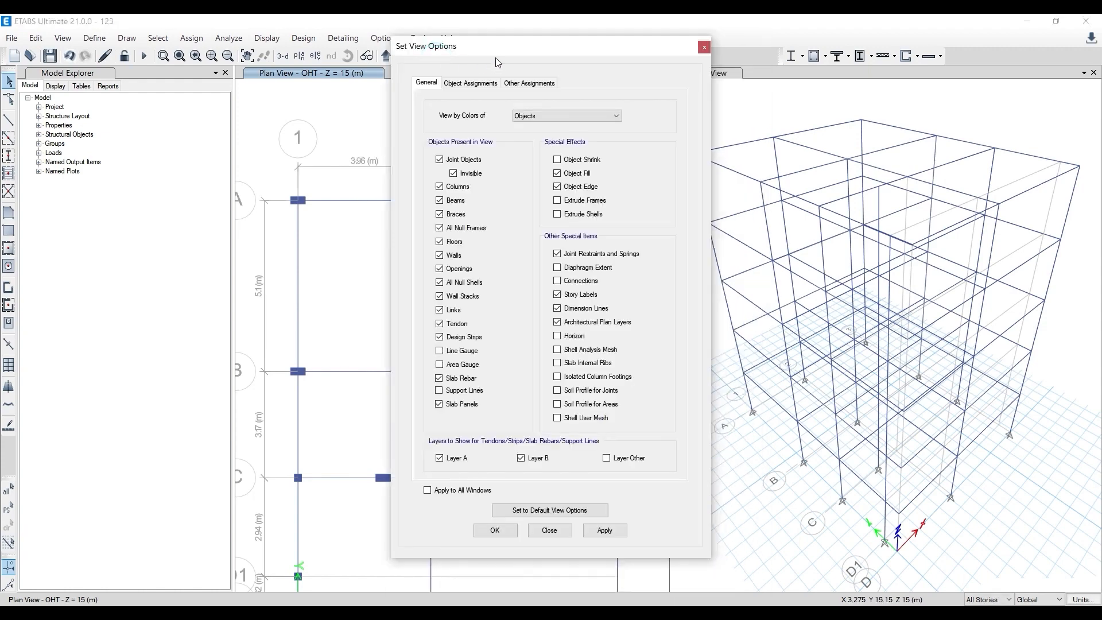
left_click_drag(495, 52, 779, 50)
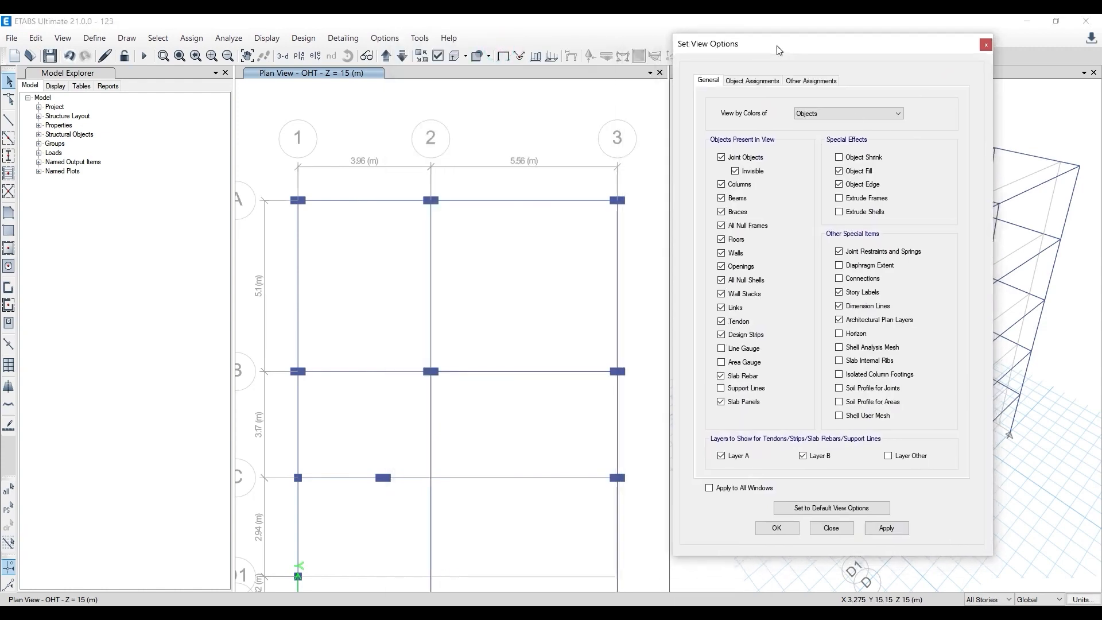
left_click(752, 81)
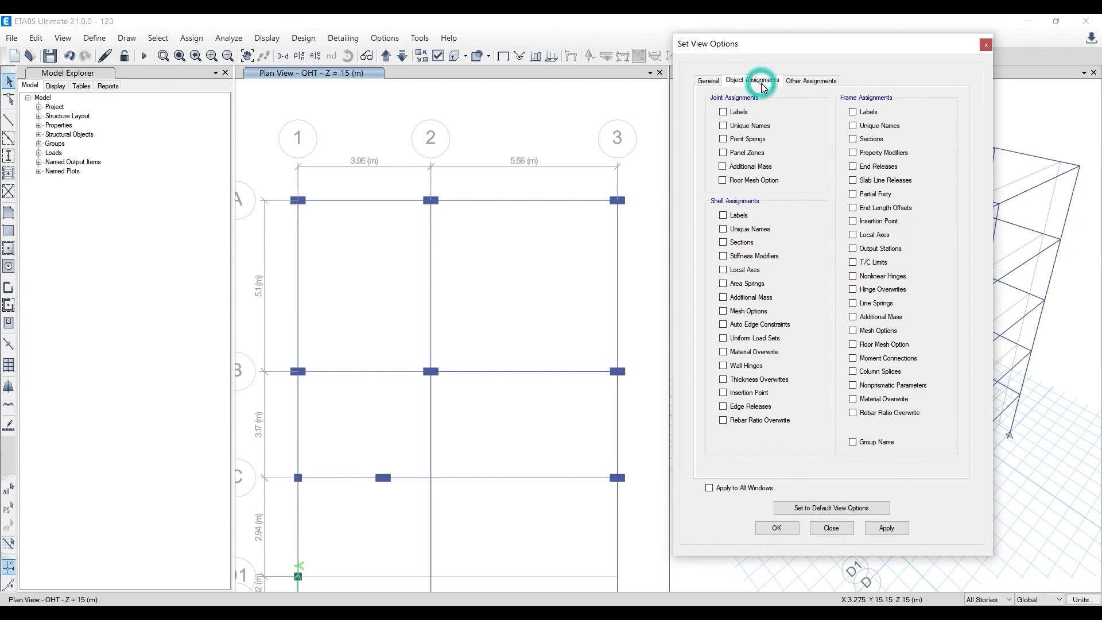
left_click(868, 113)
left_click(901, 529)
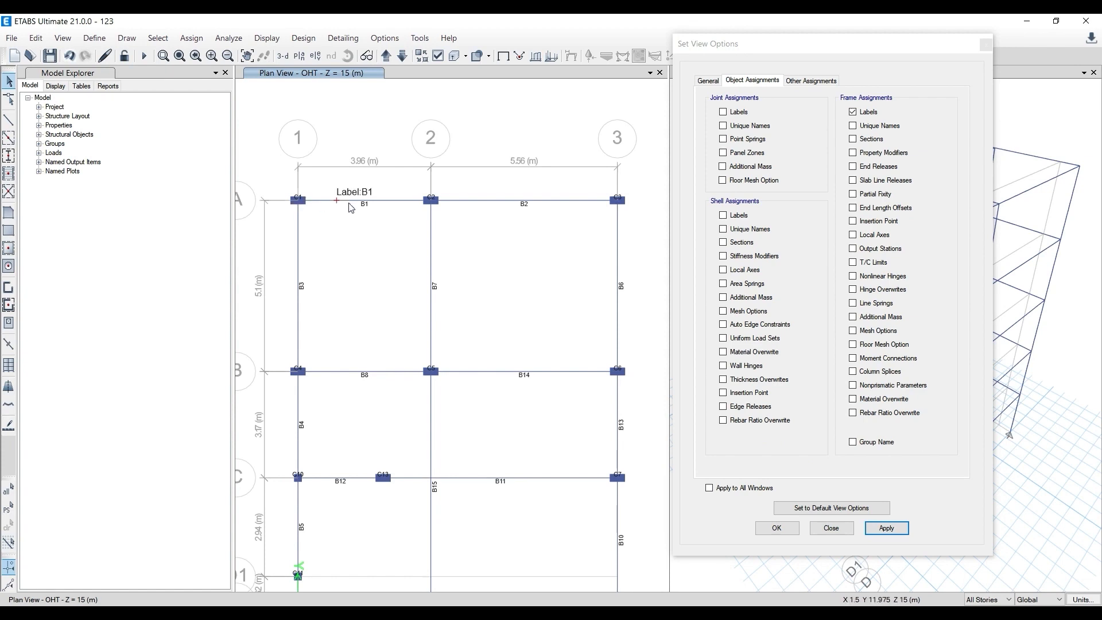
- Show the frames' unique names instead of their labels in the plan view
left_click(864, 112)
left_click(875, 127)
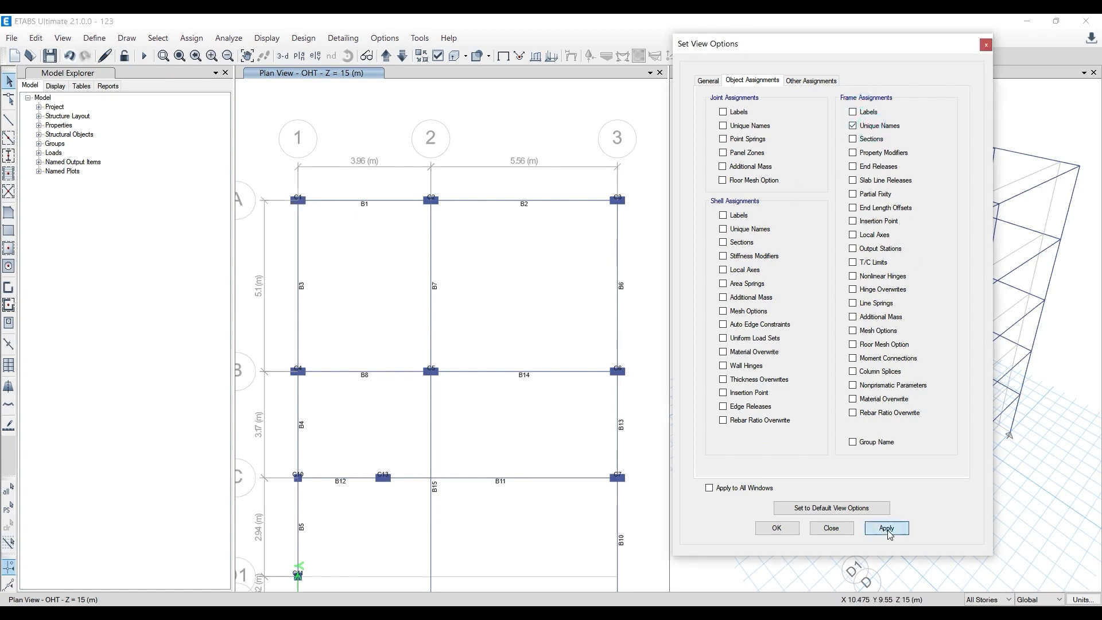
left_click(888, 530)
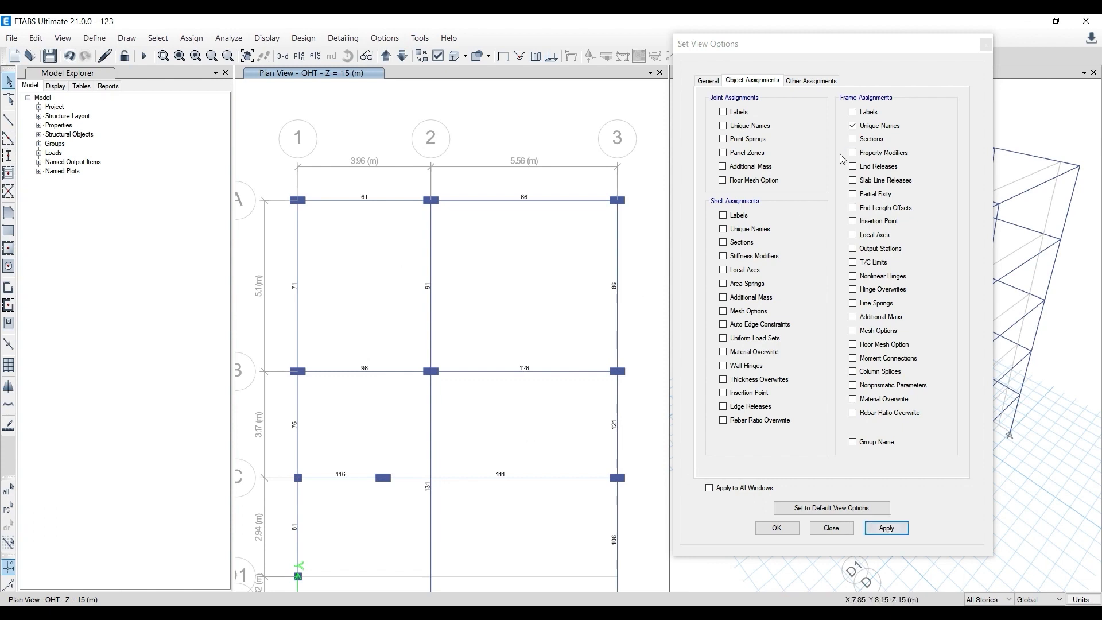
- Show the frame section names instead of the unique names in the plan view, review the beams' sections and close the view options
left_click(873, 126)
left_click(853, 139)
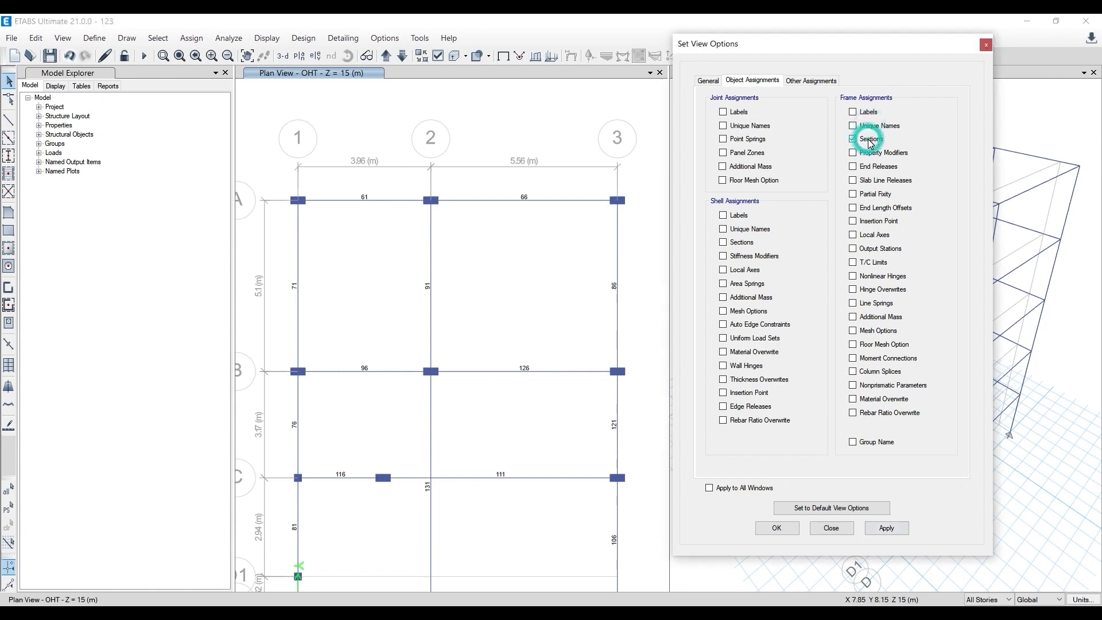
left_click(871, 530)
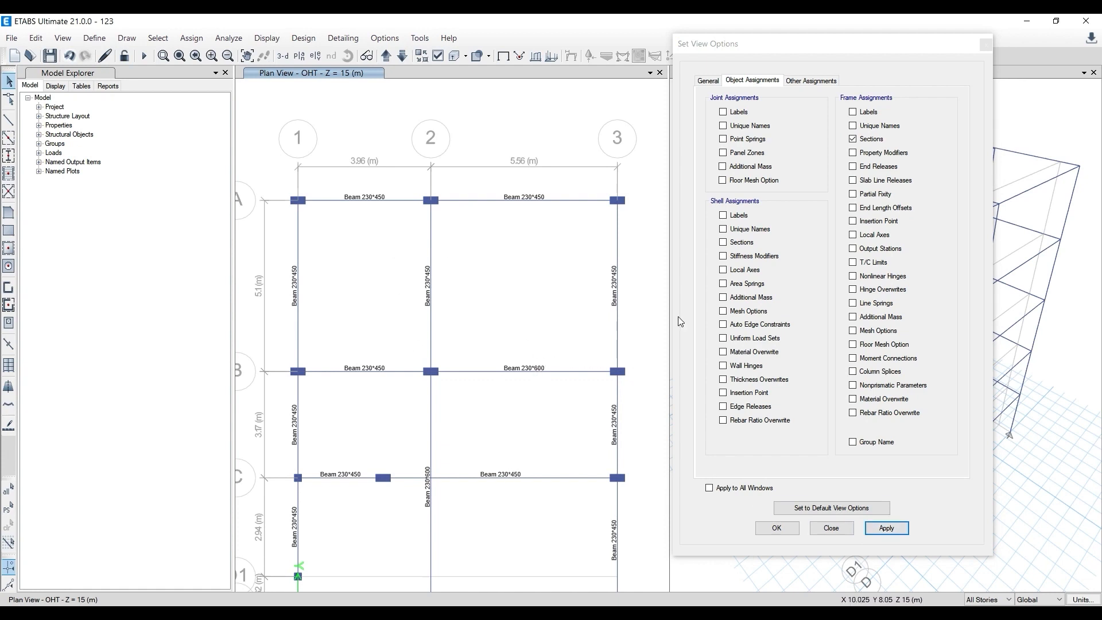
middle_click_drag(451, 508, 433, 386)
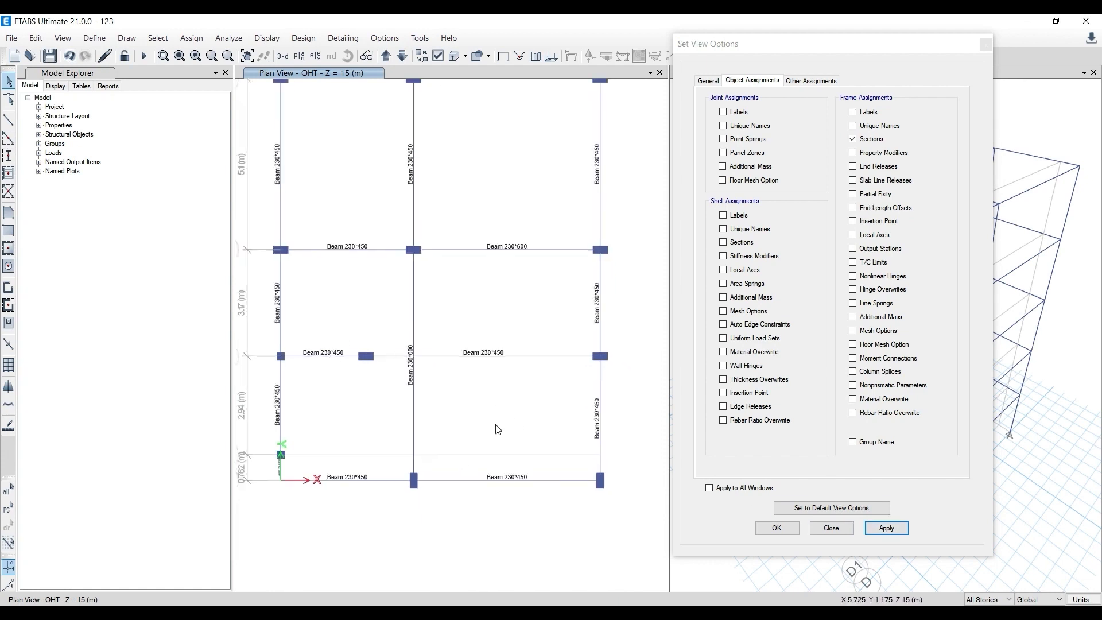
left_click(986, 45)
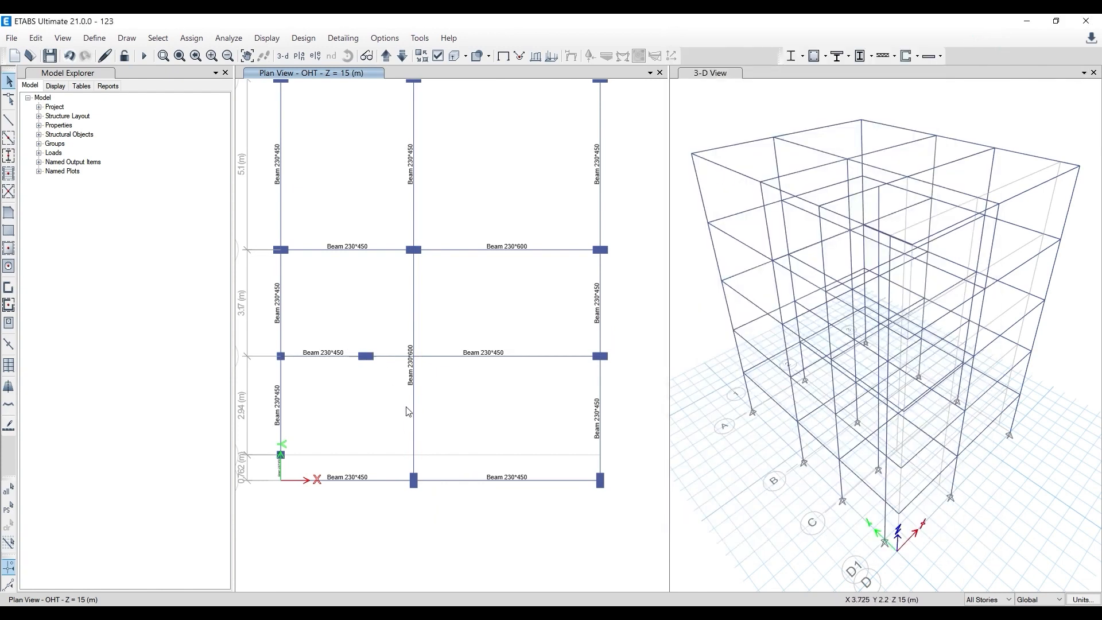
- Draw a rectangular floor with property Slad 125 mm (2 Way) from grid point 2-A to grid point 3-B
middle_click_drag(411, 411, 433, 503)
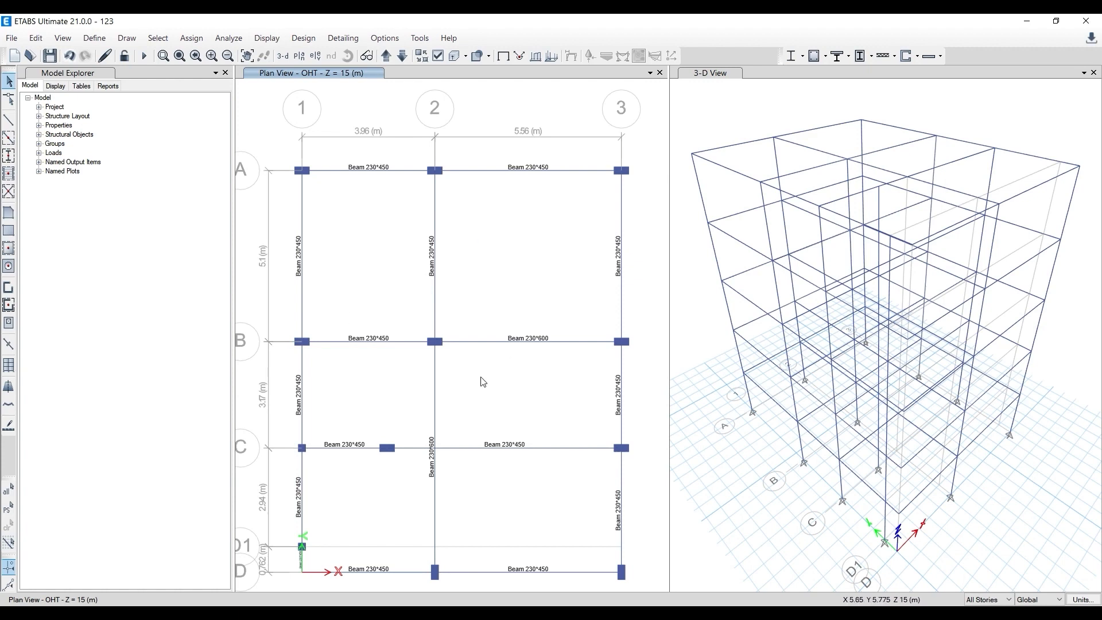
middle_click_drag(428, 395, 417, 364)
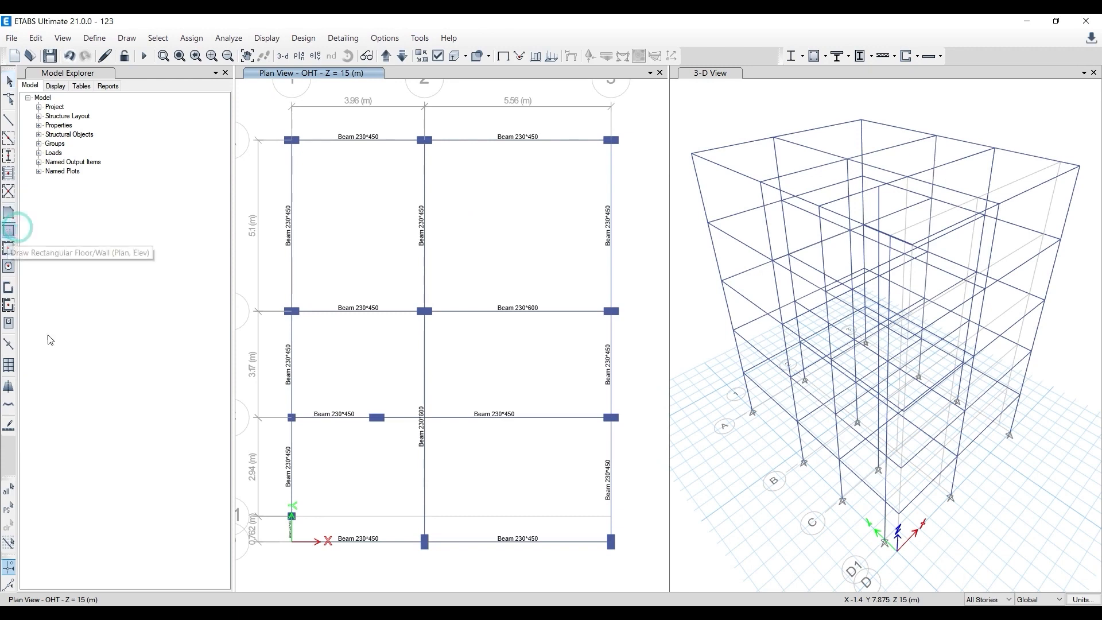
left_click(9, 231)
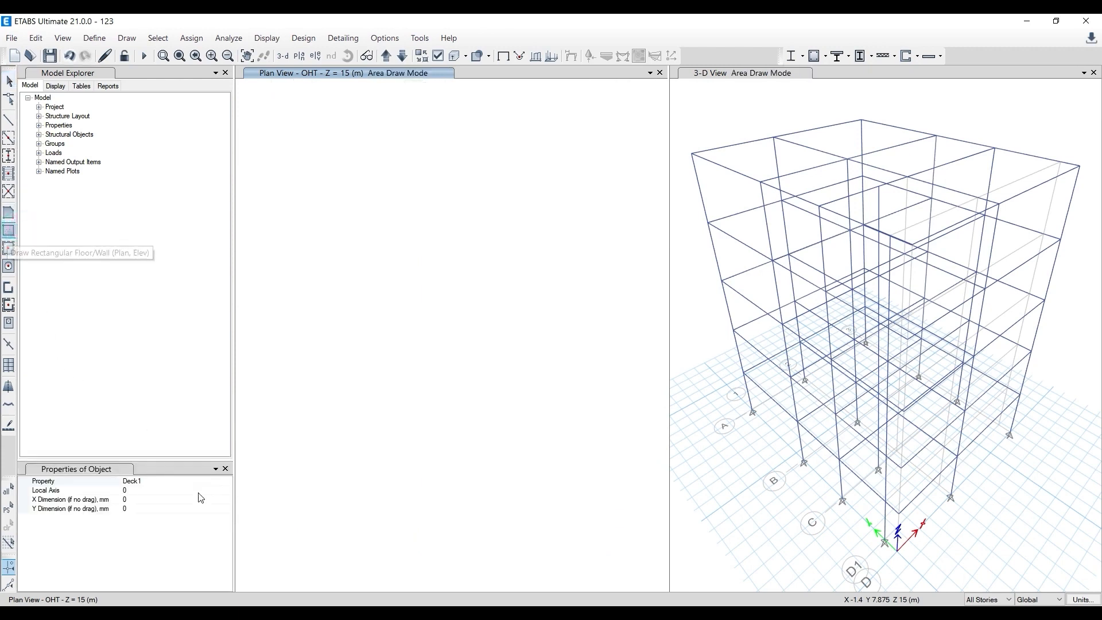
left_click(227, 482)
left_click(226, 481)
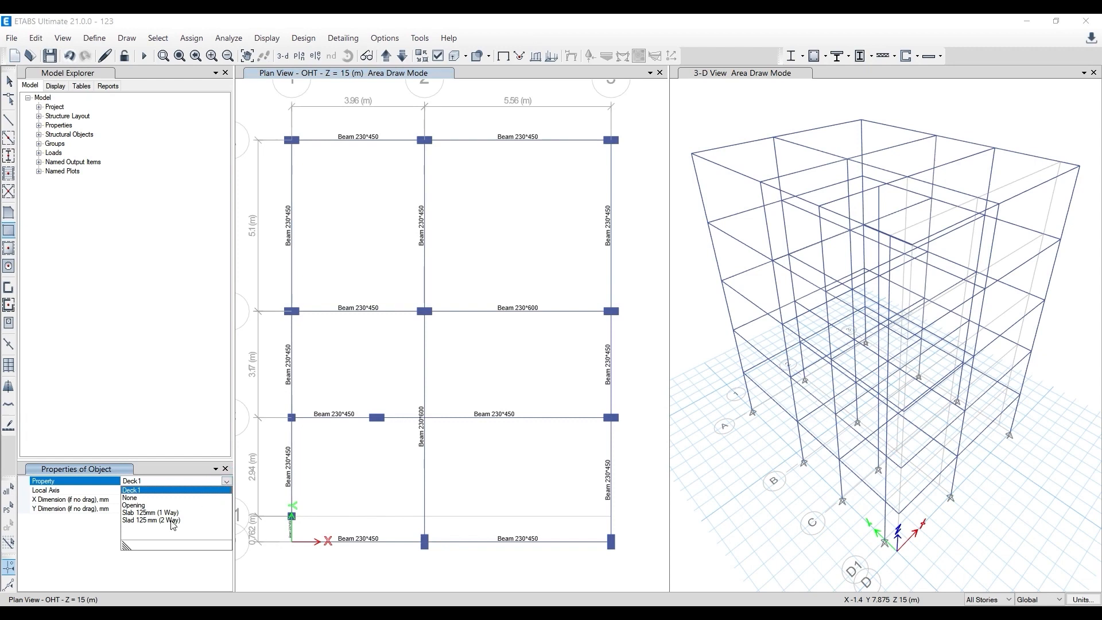
left_click(171, 521)
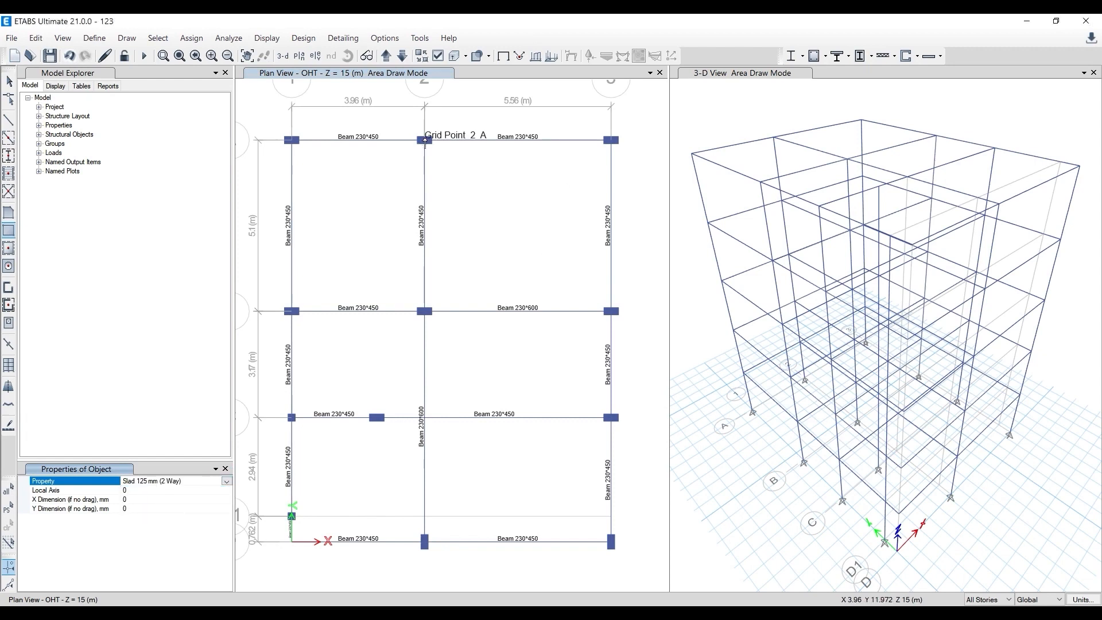
left_click(425, 139)
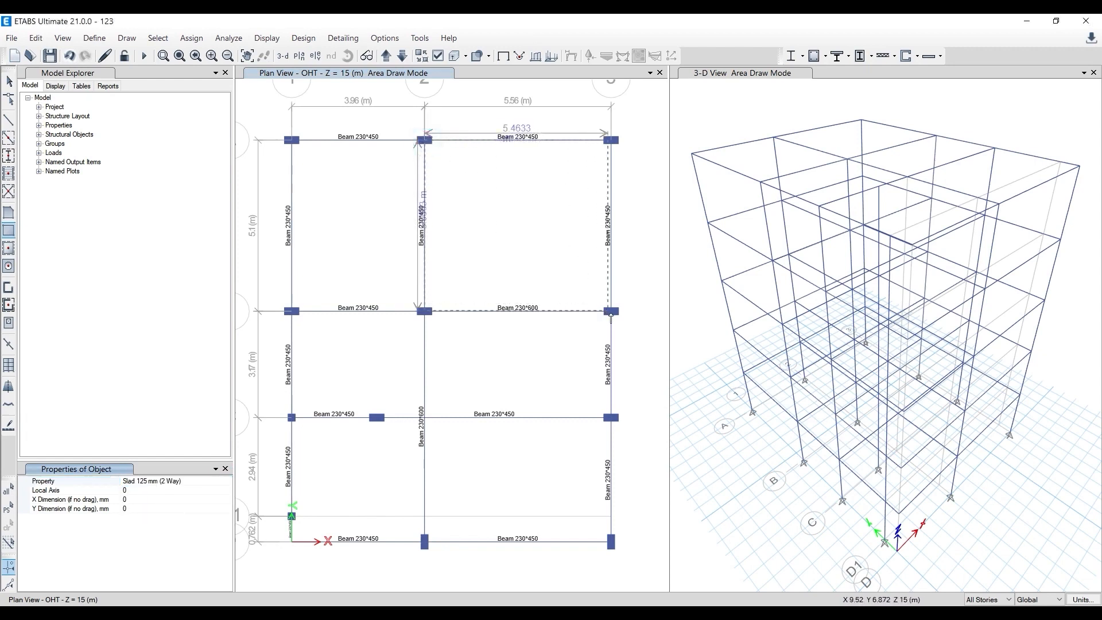
left_click(612, 312)
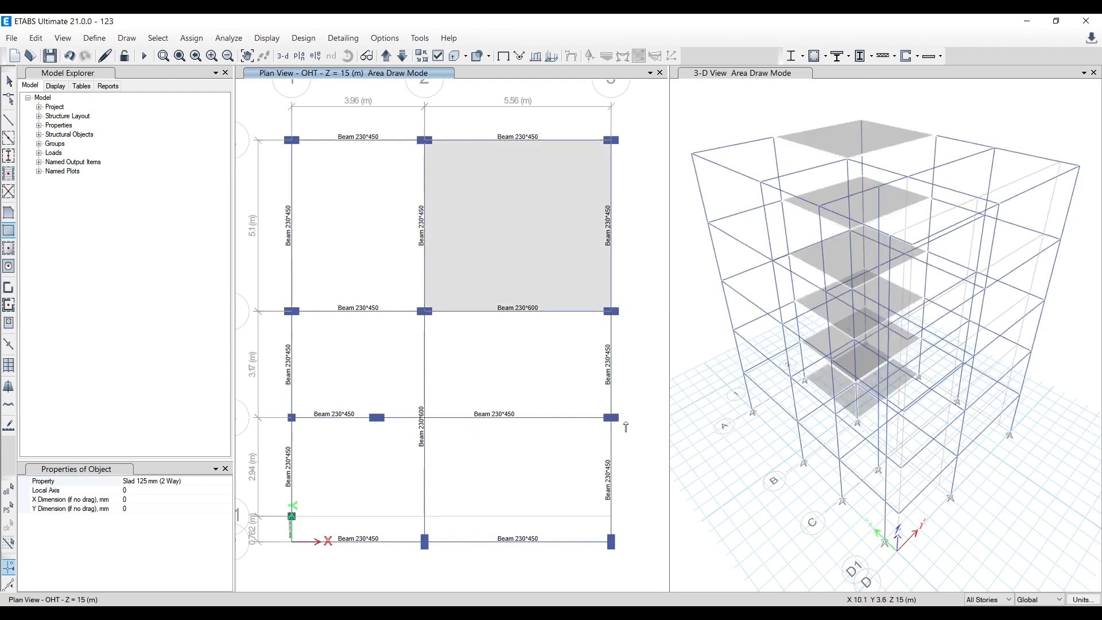
- Draw a Slad 125 mm (2 Way) floor from grid point 3-C to 2-D and a Slab 125mm (1 Way) floor from 1-A to 2-B
left_click(611, 417)
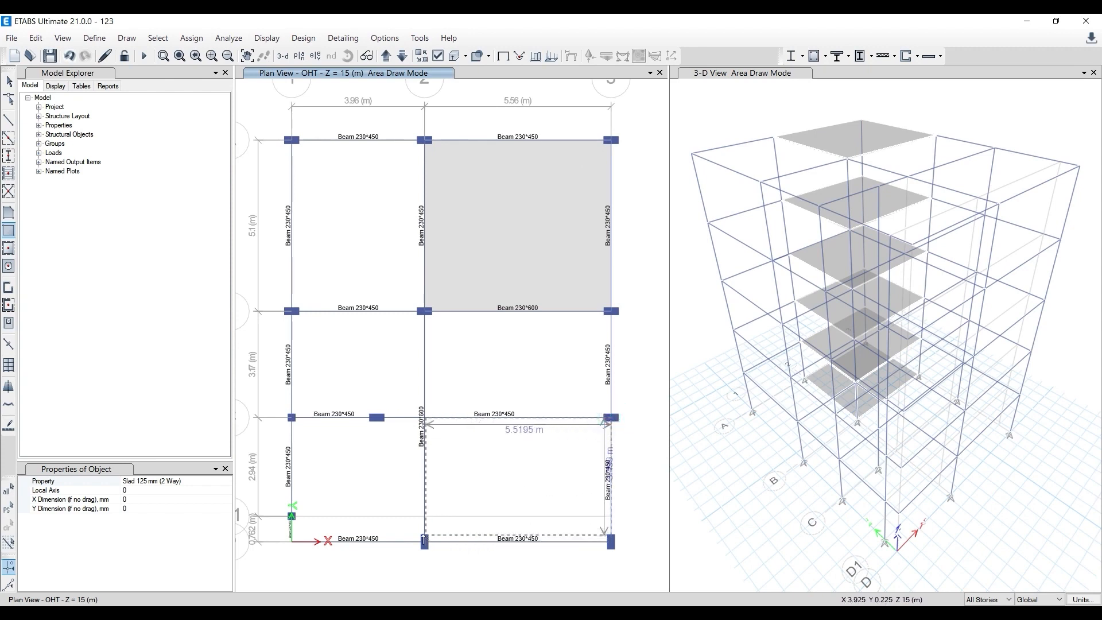
left_click(425, 542)
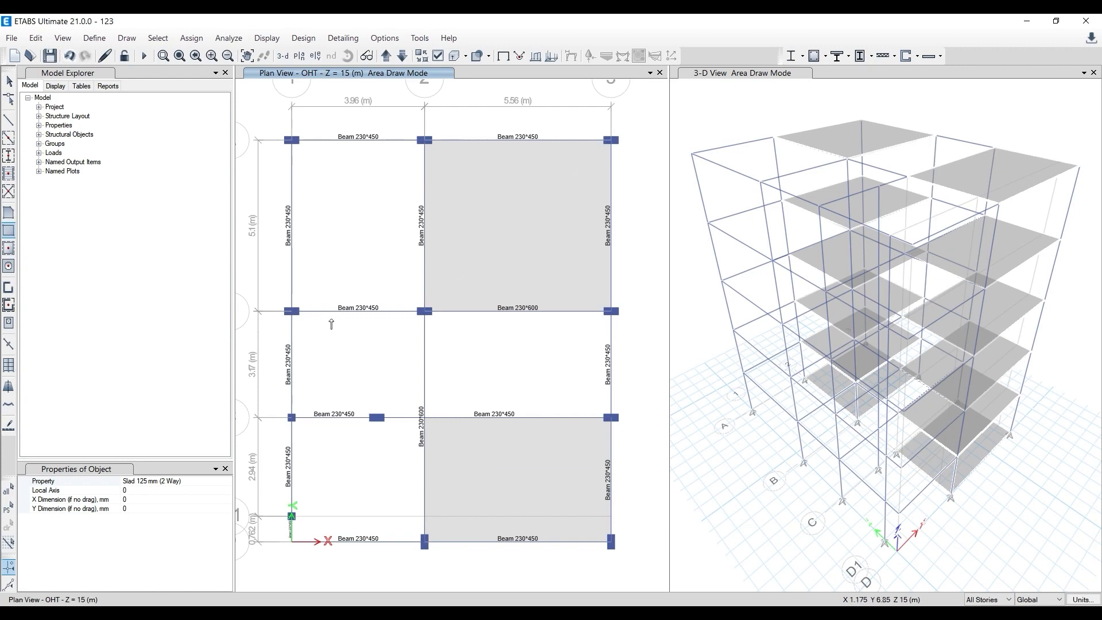
left_click(221, 482)
left_click(227, 482)
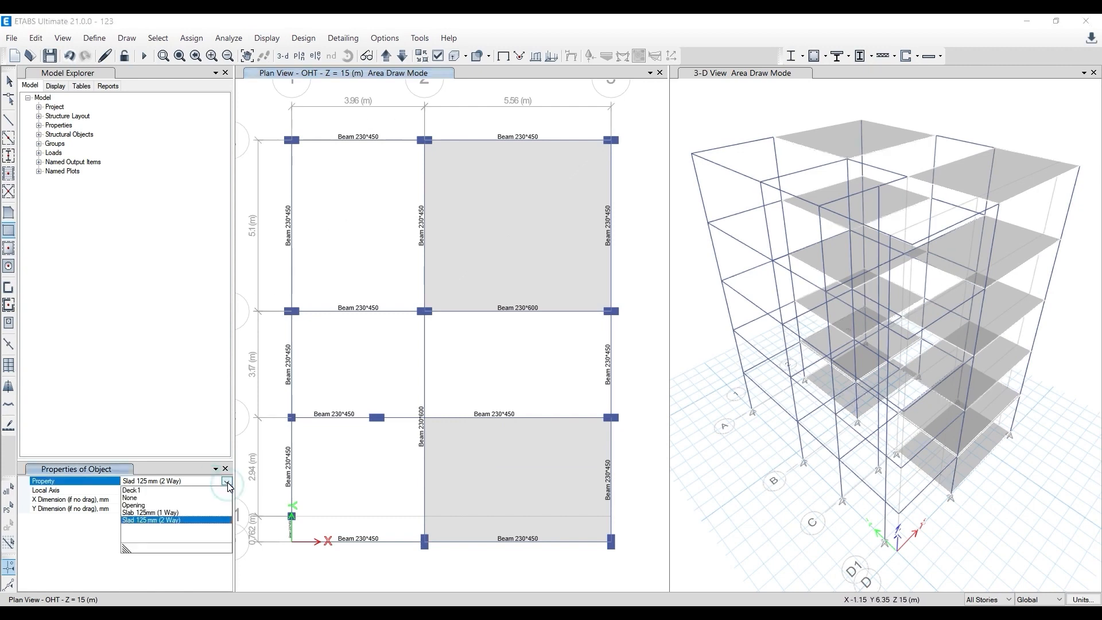
left_click(151, 513)
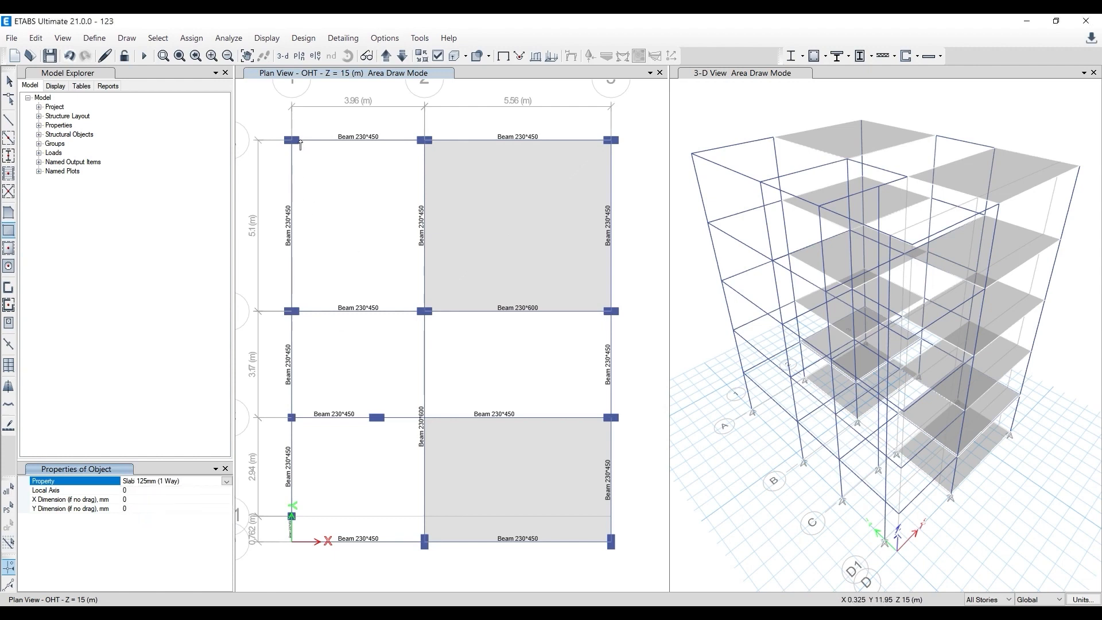
left_click(292, 141)
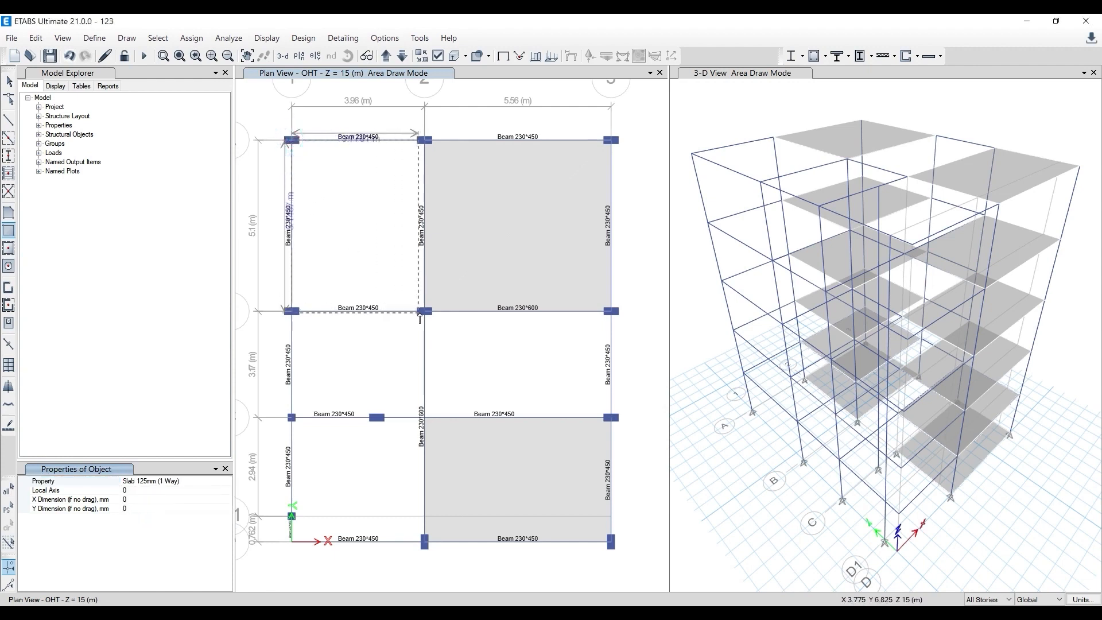
left_click(424, 315)
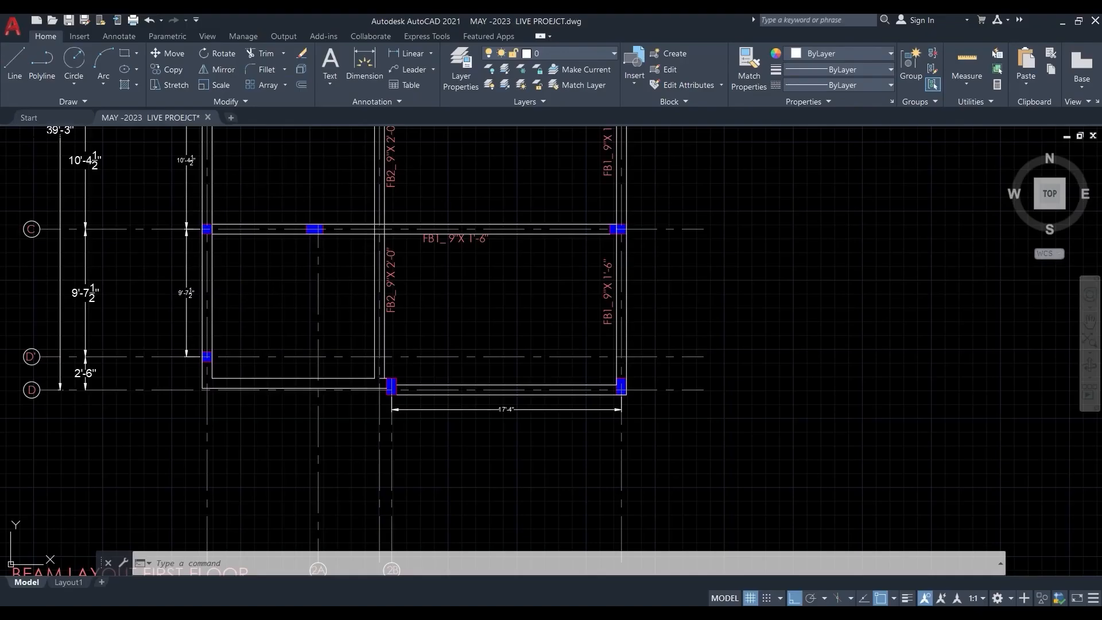
- Check the first floor beam layout in AutoCAD, return to ETABS and draw a Slab 125mm (1 Way) floor from grid point 2-B to 3-C
scroll(474, 465, "down", 2)
middle_click_drag(486, 256, 470, 297)
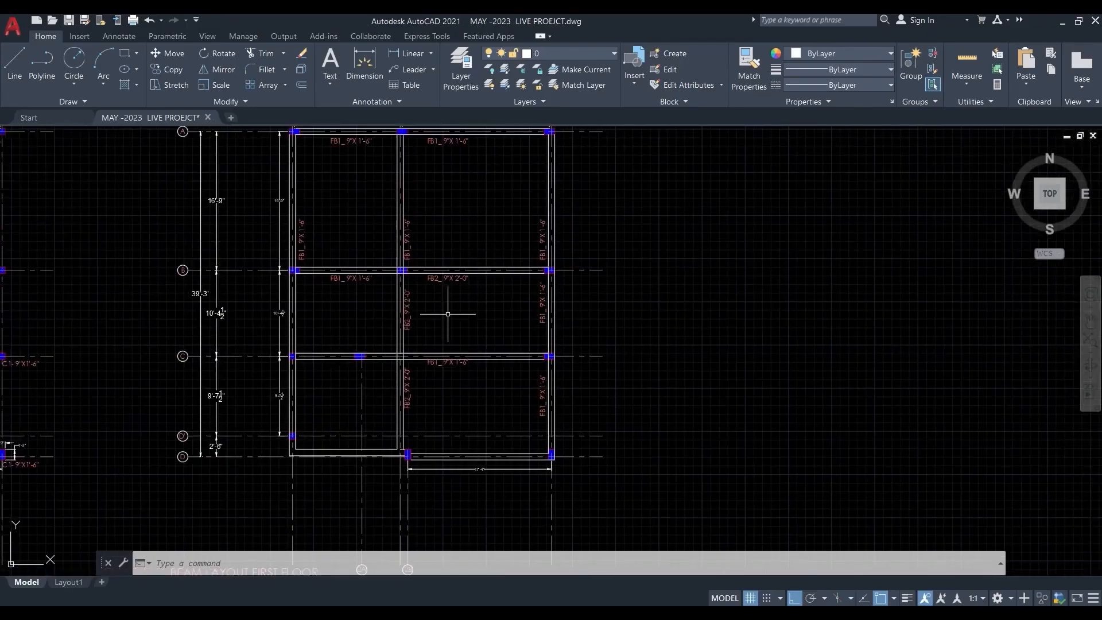
left_click(1063, 20)
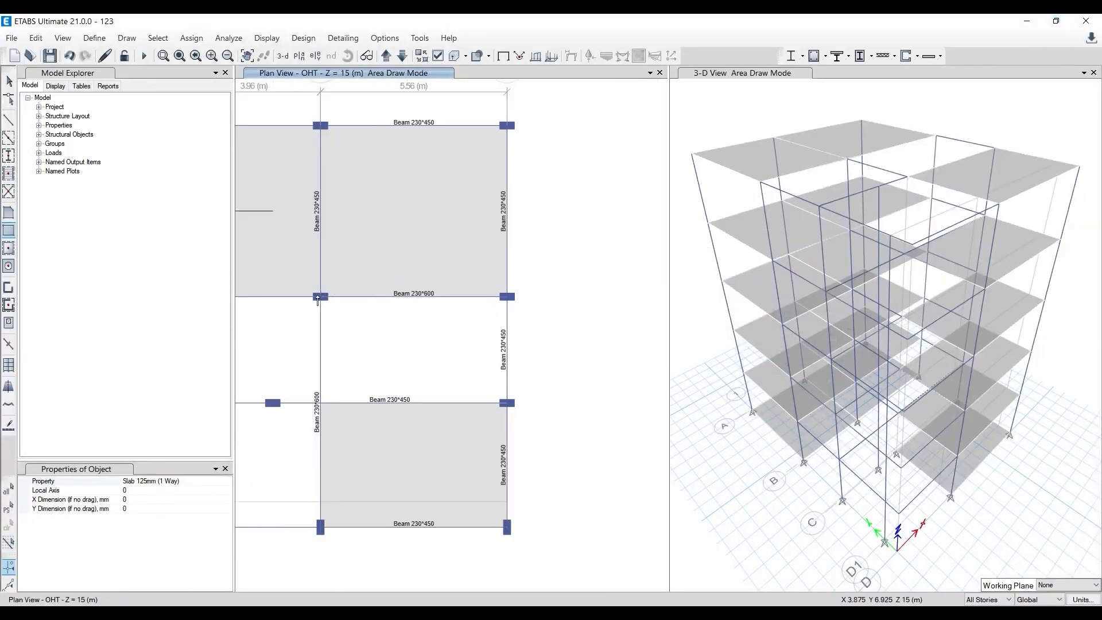
left_click(320, 297)
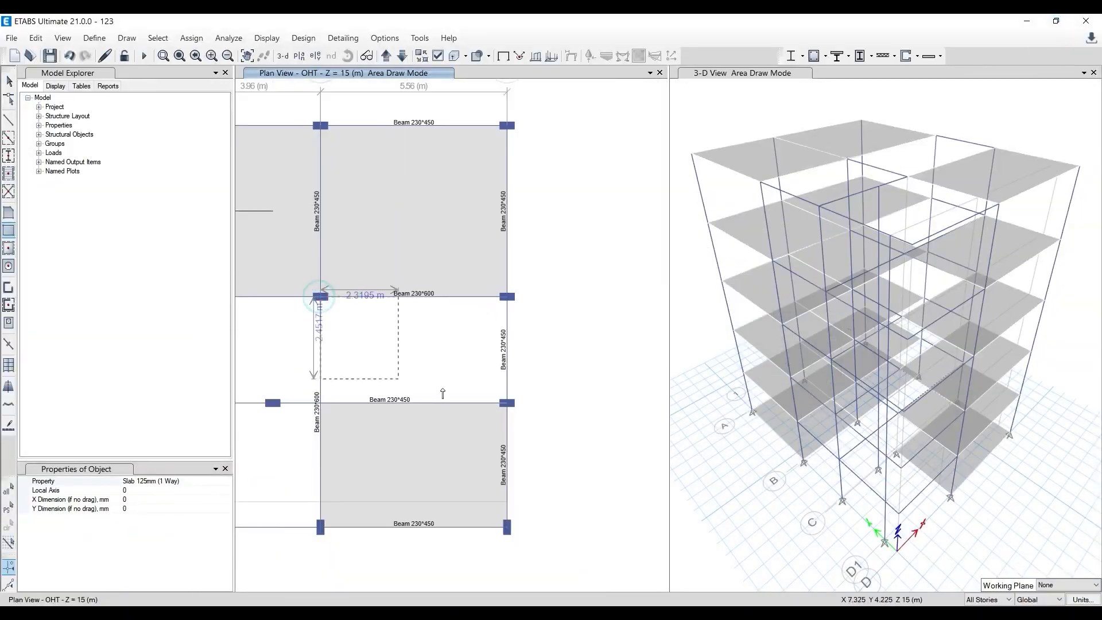
left_click(507, 403)
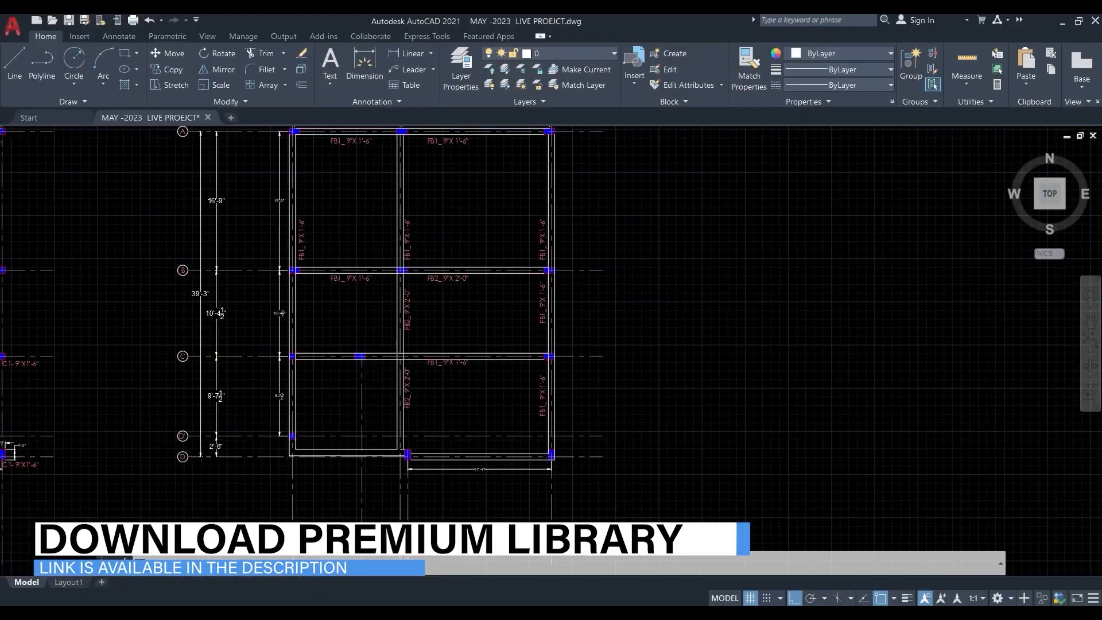
- Switch to AutoCAD, examine the kitchen and staircase bays of the ground floor plan, and return to ETABS
scroll(460, 363, "down", 5)
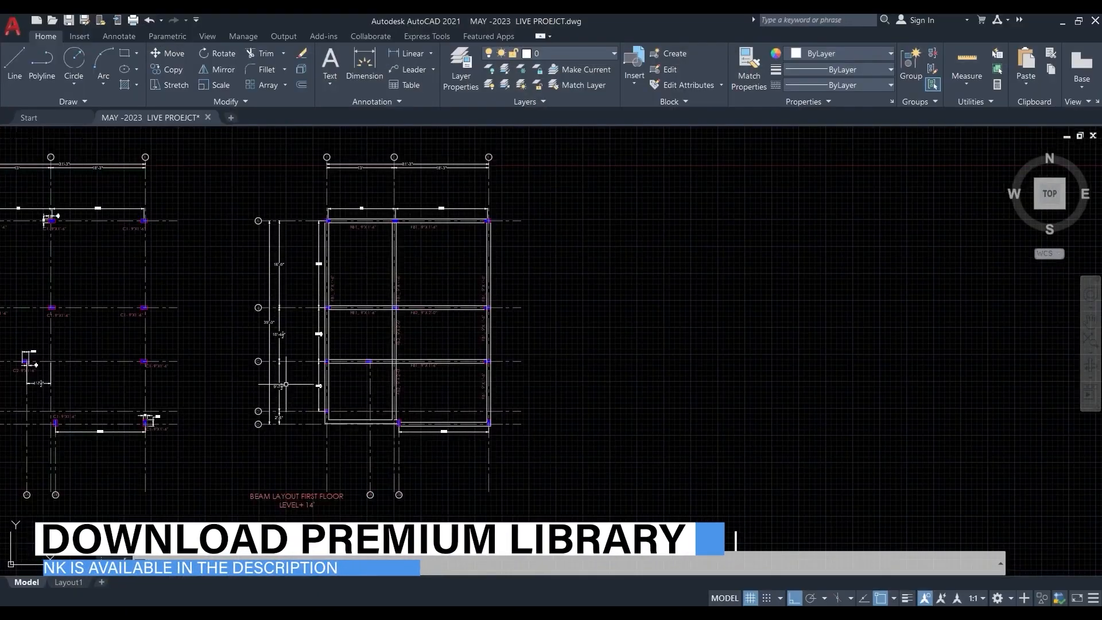
middle_click_drag(293, 349, 480, 353)
scroll(235, 379, "up", 4)
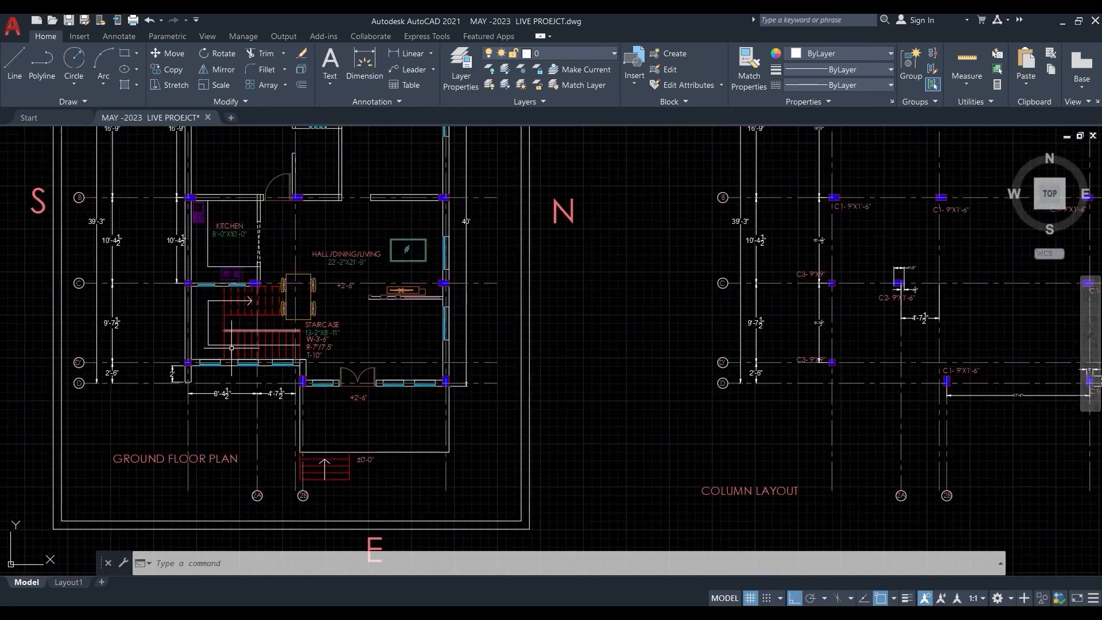
middle_click_drag(223, 231, 215, 285)
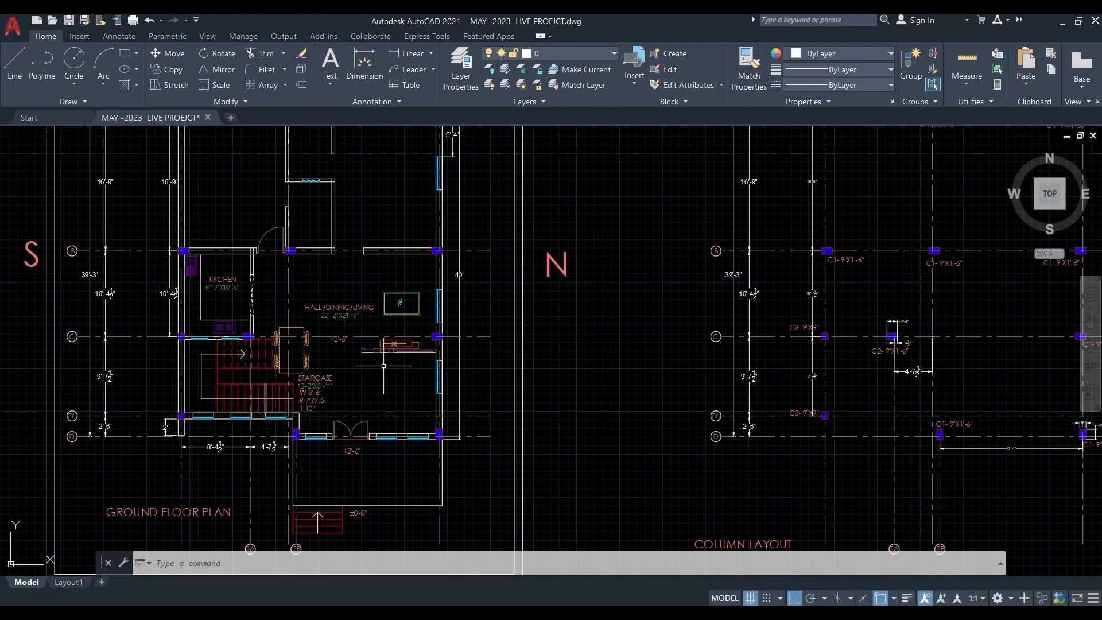
left_click(1060, 26)
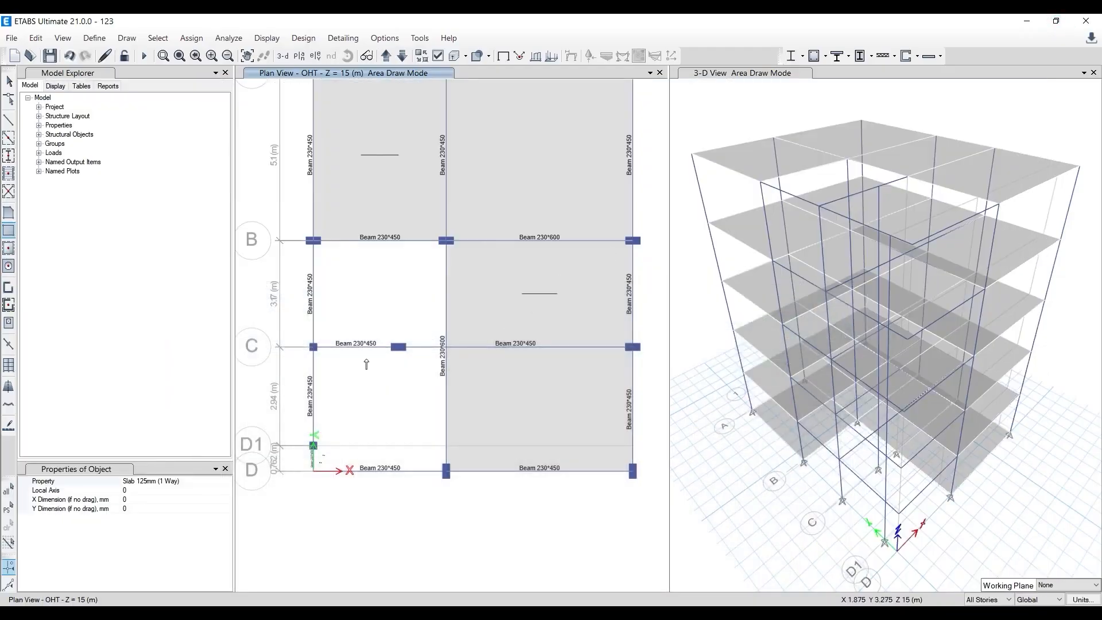
- Draw a polygonal Slad 125 mm (2 Way) floor through grid point 1-B, 1-C, the intermediate column on grid C, 2-C and 2-B
left_click(13, 213)
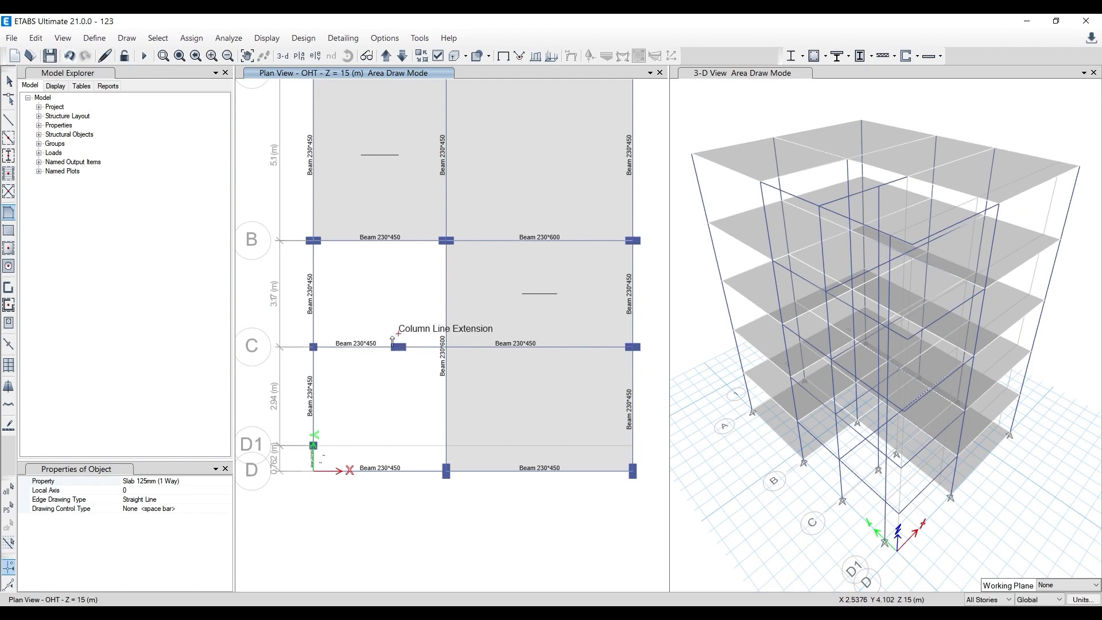
left_click(228, 481)
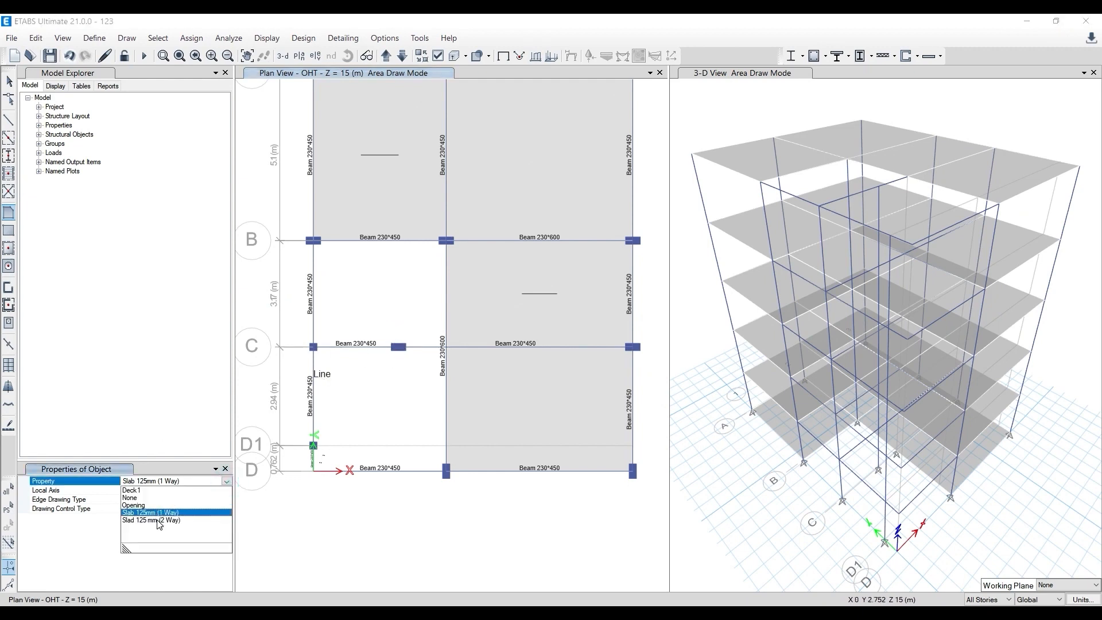
left_click(159, 521)
left_click(314, 240)
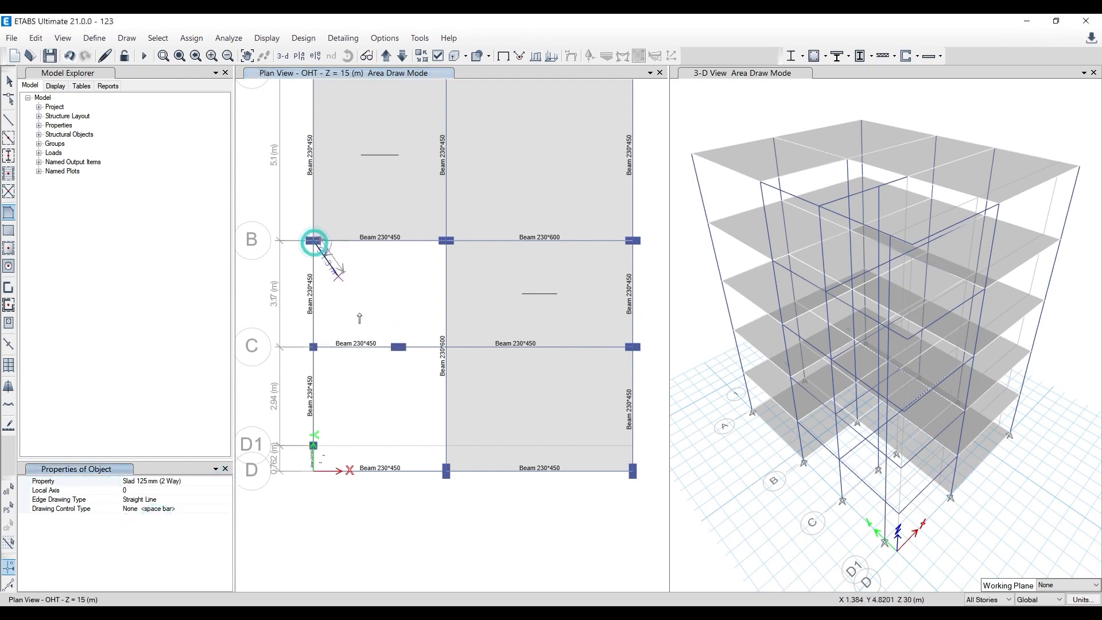
left_click(314, 347)
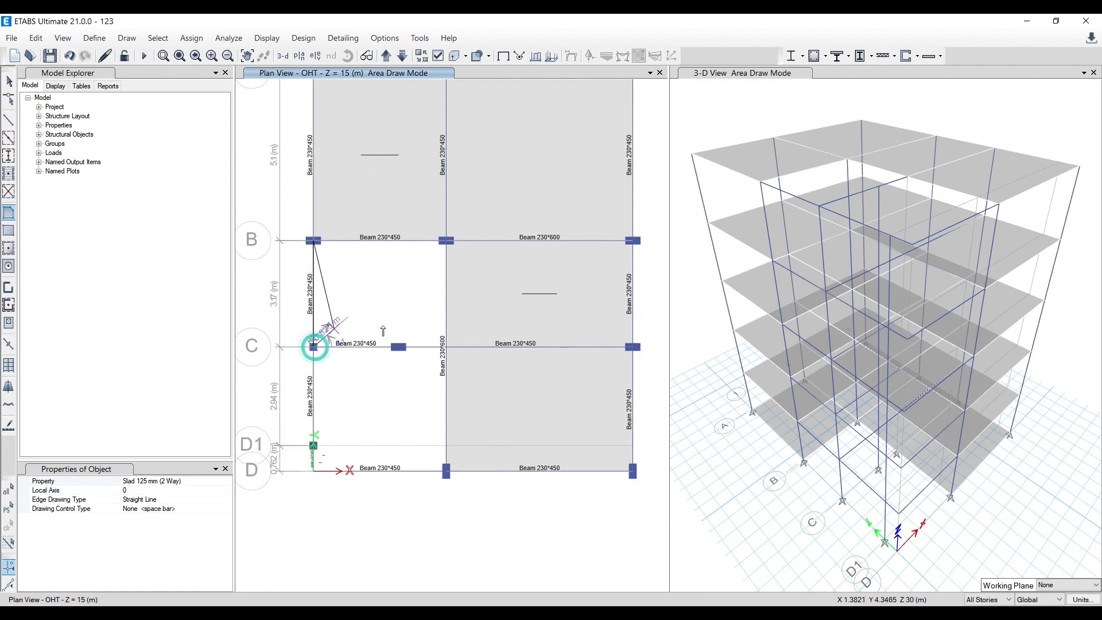
left_click(399, 347)
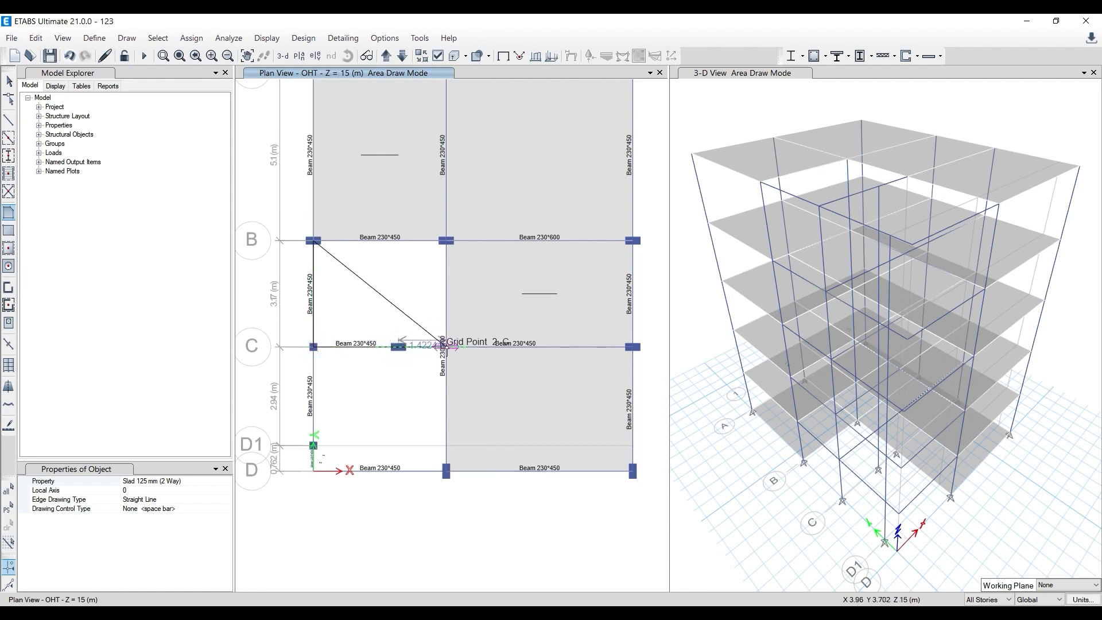
left_click(447, 347)
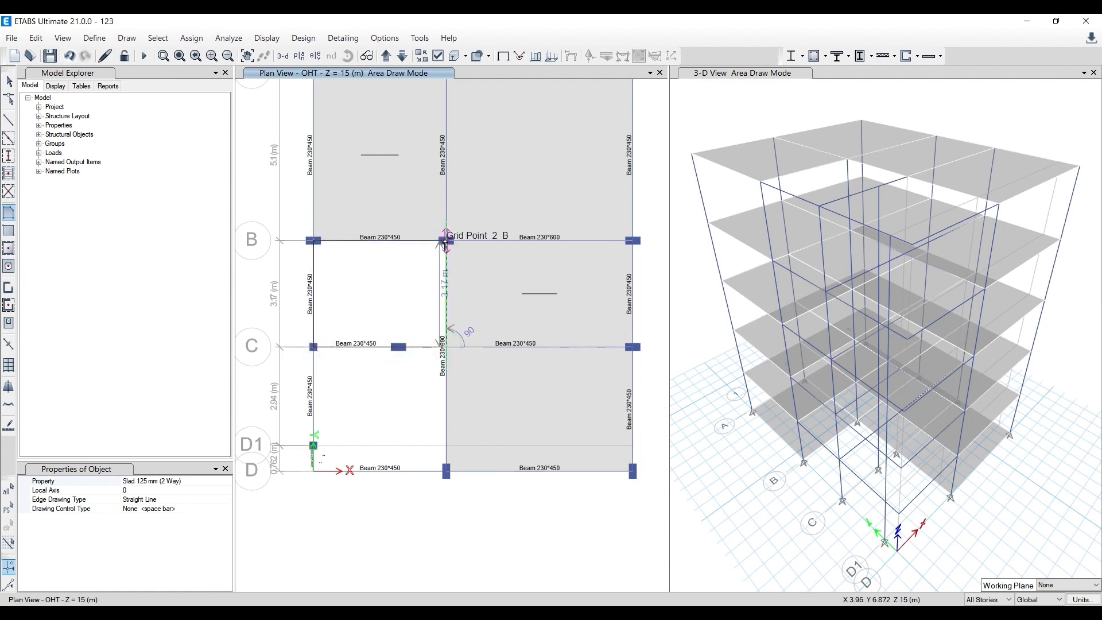
double_click(314, 240)
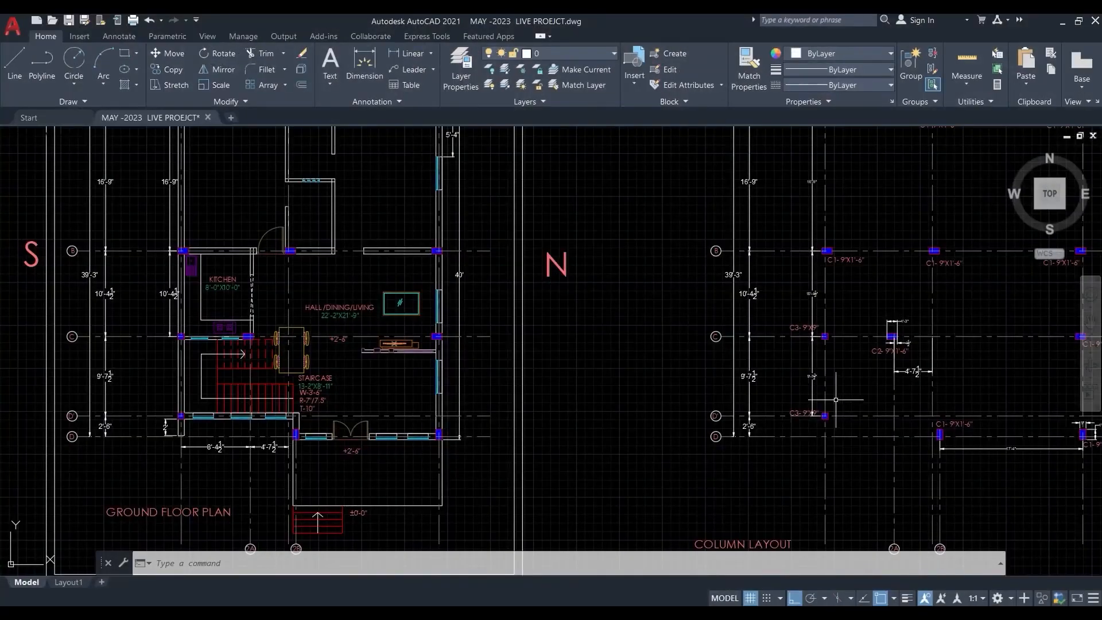
- Switch to AutoCAD and compare the first floor beam layout with the ground floor plans around the staircase and grids D' and D
middle_click_drag(879, 412, 582, 373)
middle_click_drag(1039, 402, 626, 360)
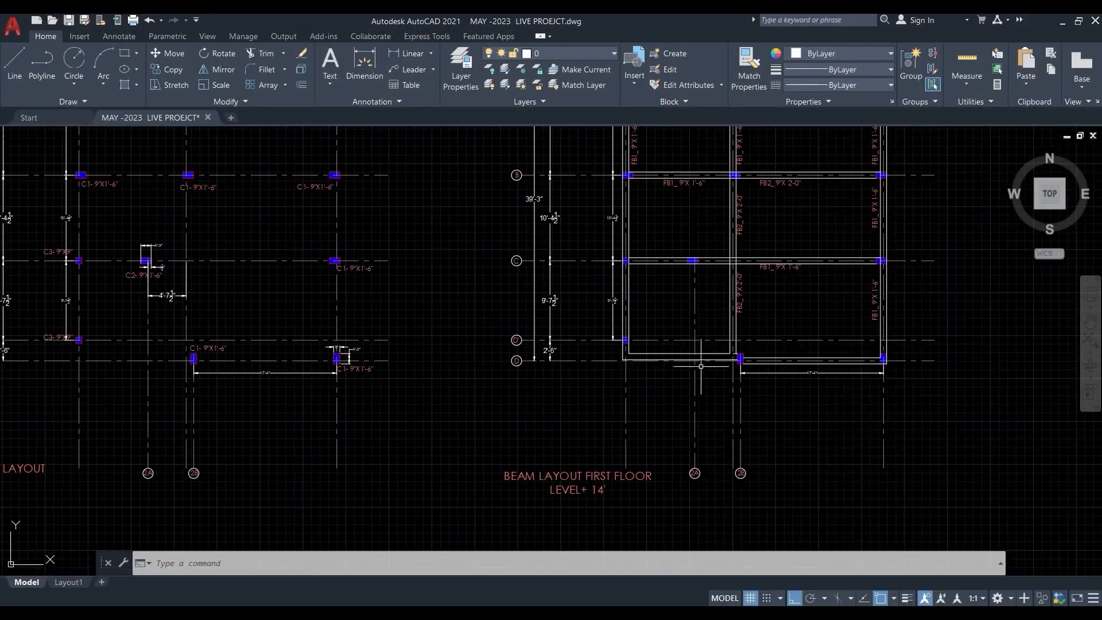
mouse_move(529, 374)
middle_mouse_down()
mouse_move(1015, 336)
mouse_move(660, 372)
mouse_move(714, 372)
middle_mouse_up()
scroll(171, 325, "up", 2)
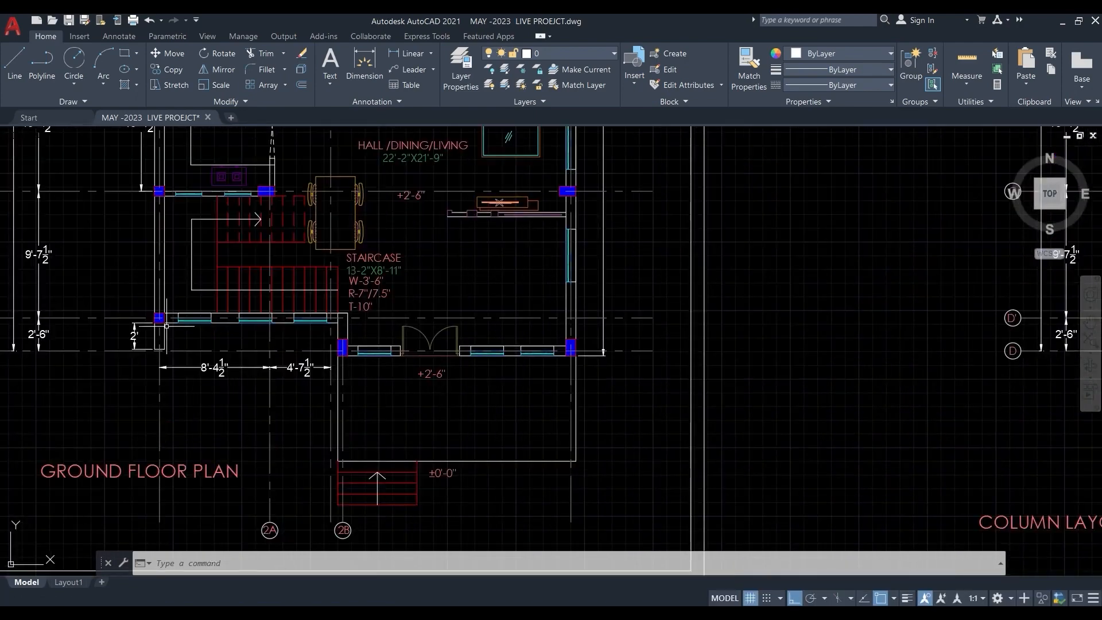
scroll(172, 325, "up", 2)
scroll(148, 321, "down", 5)
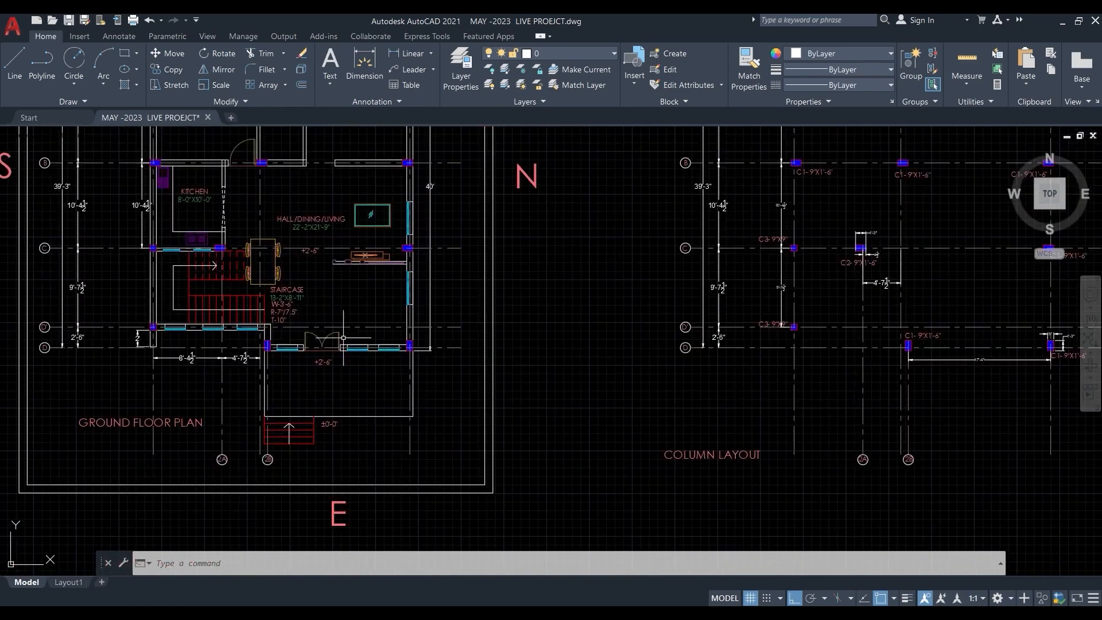
scroll(520, 414, "down", 2)
middle_click_drag(205, 423, 646, 395)
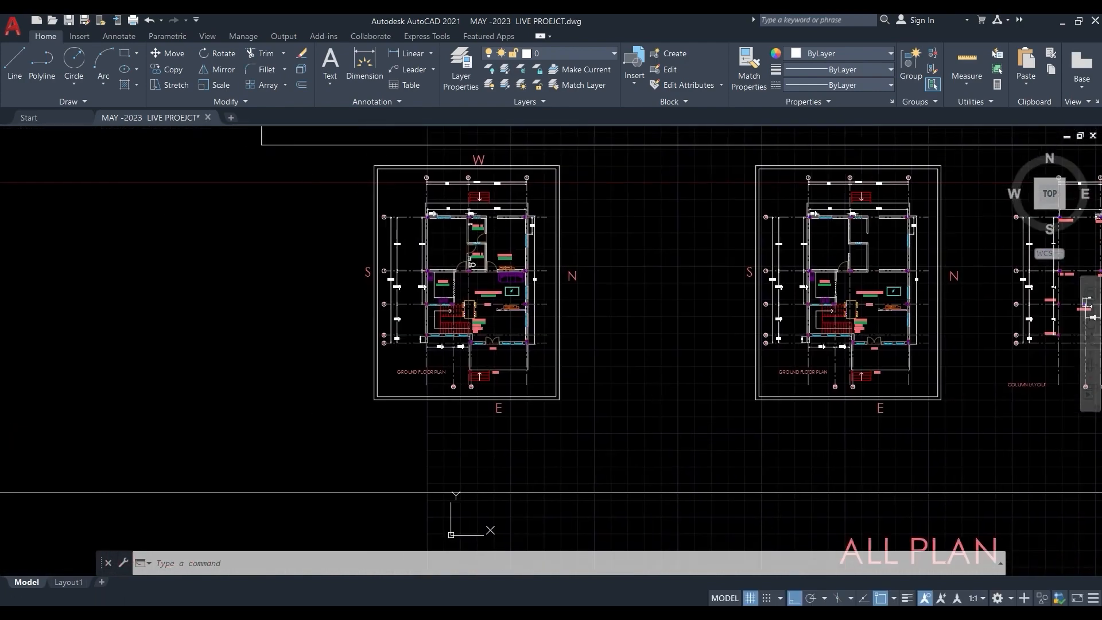
scroll(432, 361, "up", 4)
middle_click_drag(523, 303, 452, 325)
scroll(363, 304, "up", 4)
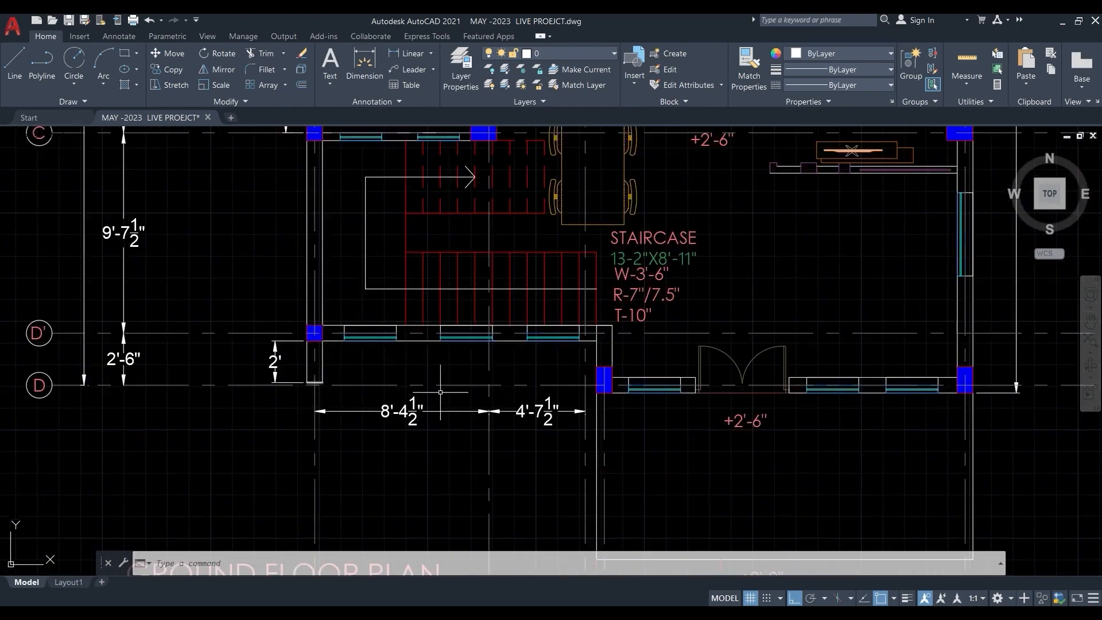
- Examine the column layout and the first floor beam layout near the column on grid D' and the beam along grid D
scroll(440, 391, "down", 6)
middle_click_drag(445, 335, 977, 320)
scroll(185, 307, "down", 2)
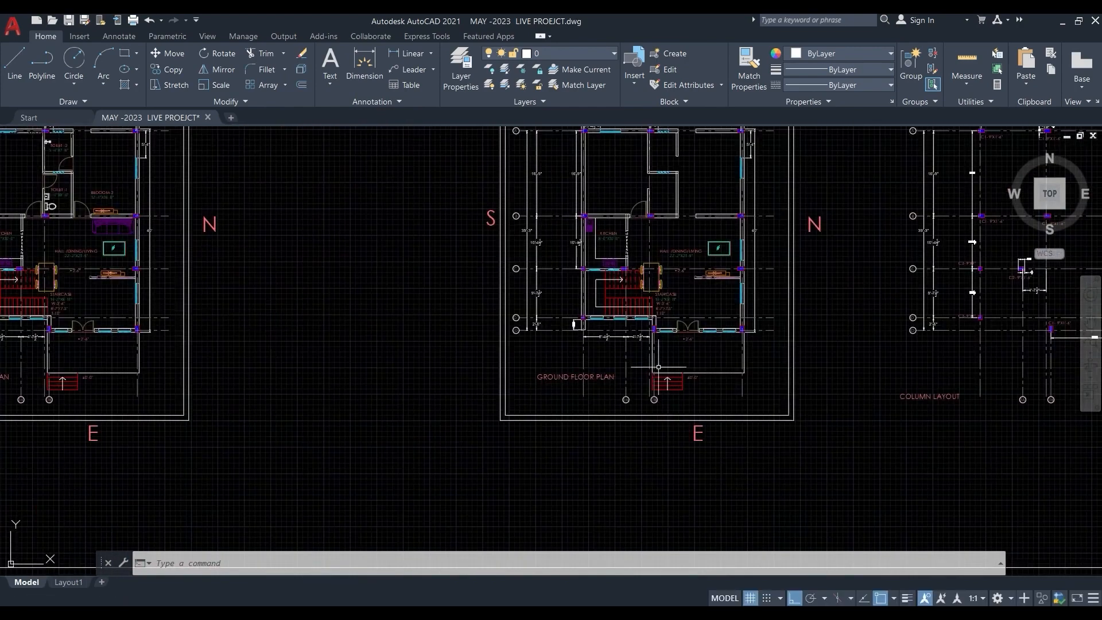
middle_click_drag(913, 349, 686, 348)
middle_click_drag(803, 350, 543, 350)
scroll(571, 325, "up", 4)
scroll(571, 324, "down", 5)
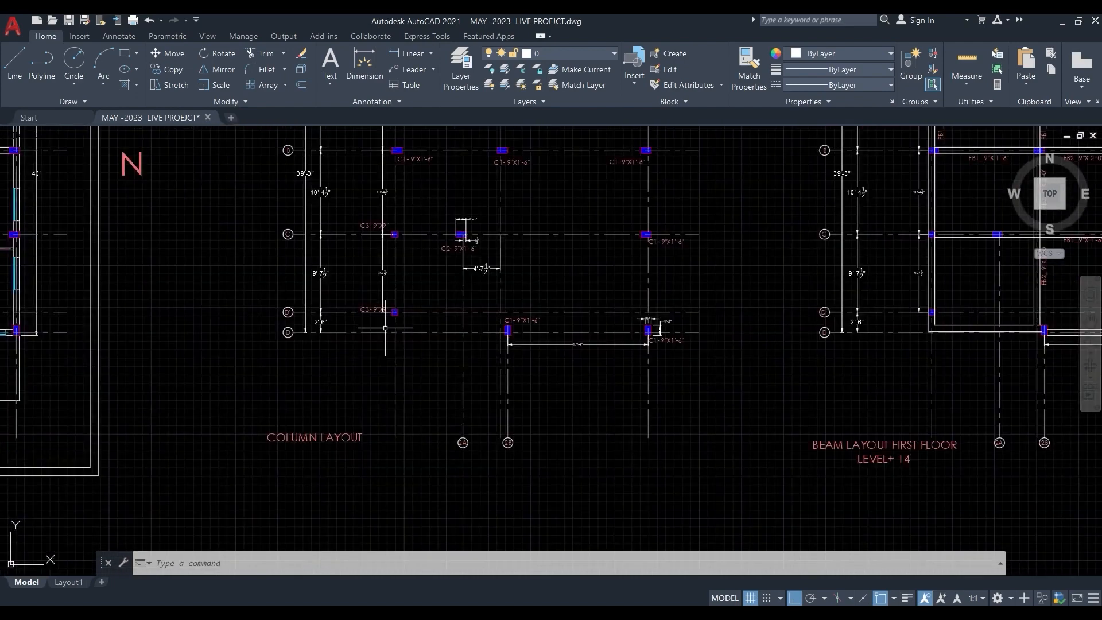
middle_click_drag(758, 356, 647, 360)
scroll(647, 359, "up", 3)
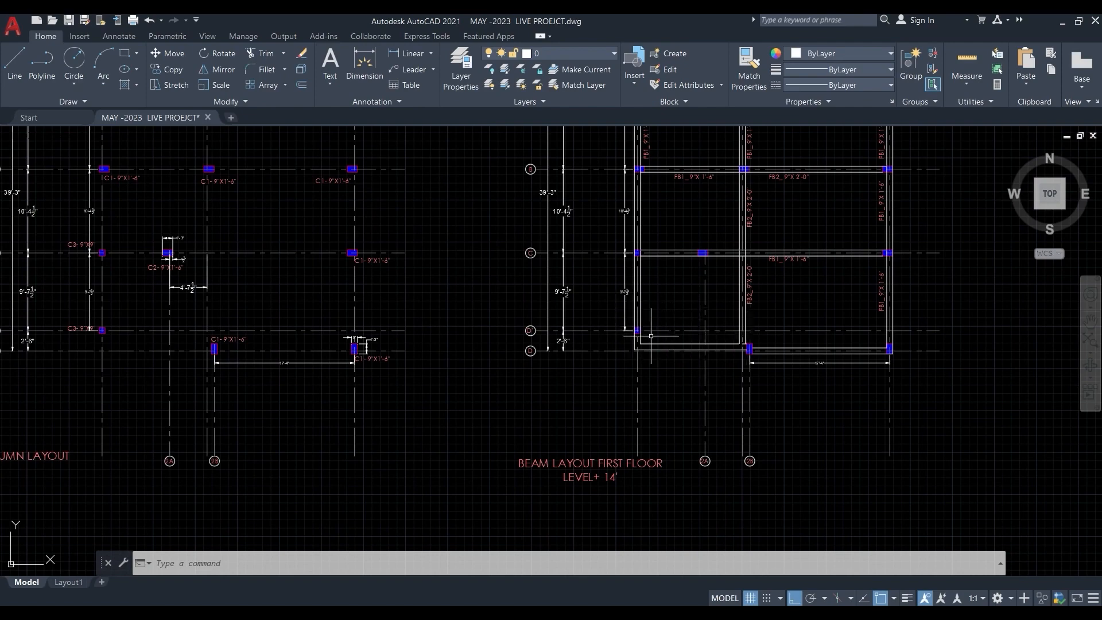
- Review the staircase bay in the ground floor plan, including the window wall along grid D' and the wall extending towards grid D
middle_click_drag(91, 379, 1001, 374)
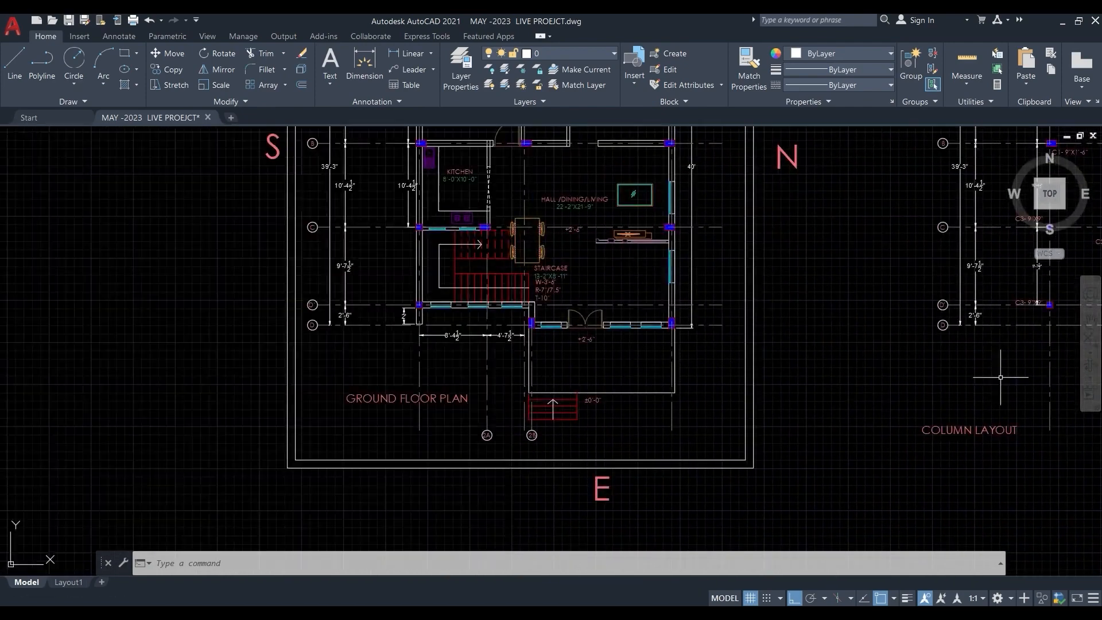
middle_click_drag(442, 374, 462, 374)
scroll(494, 293, "up", 2)
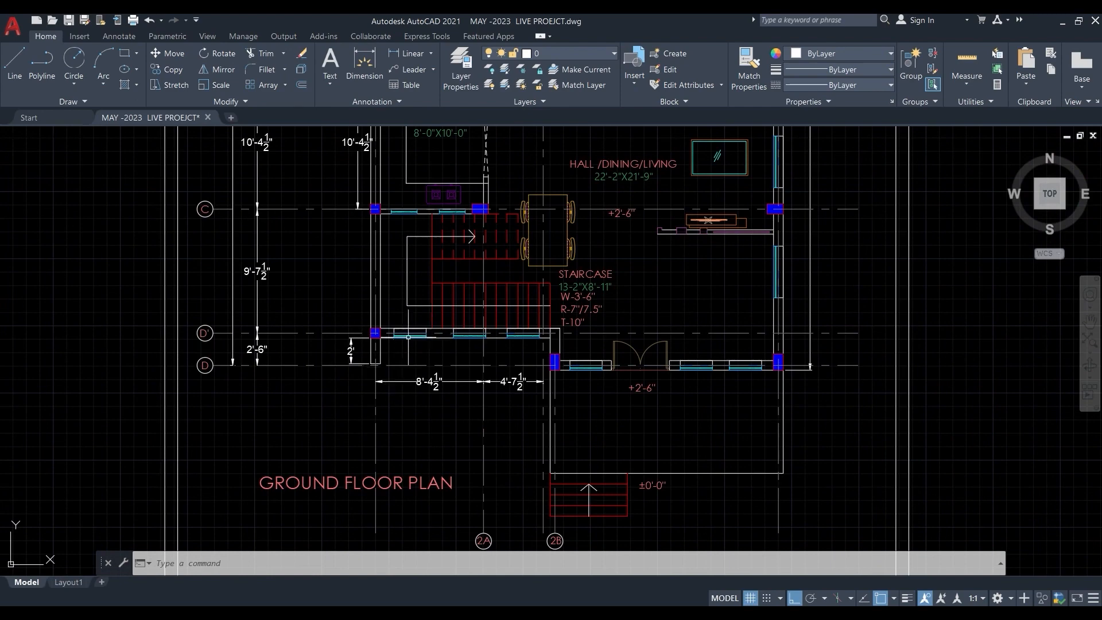
scroll(472, 348, "up", 4)
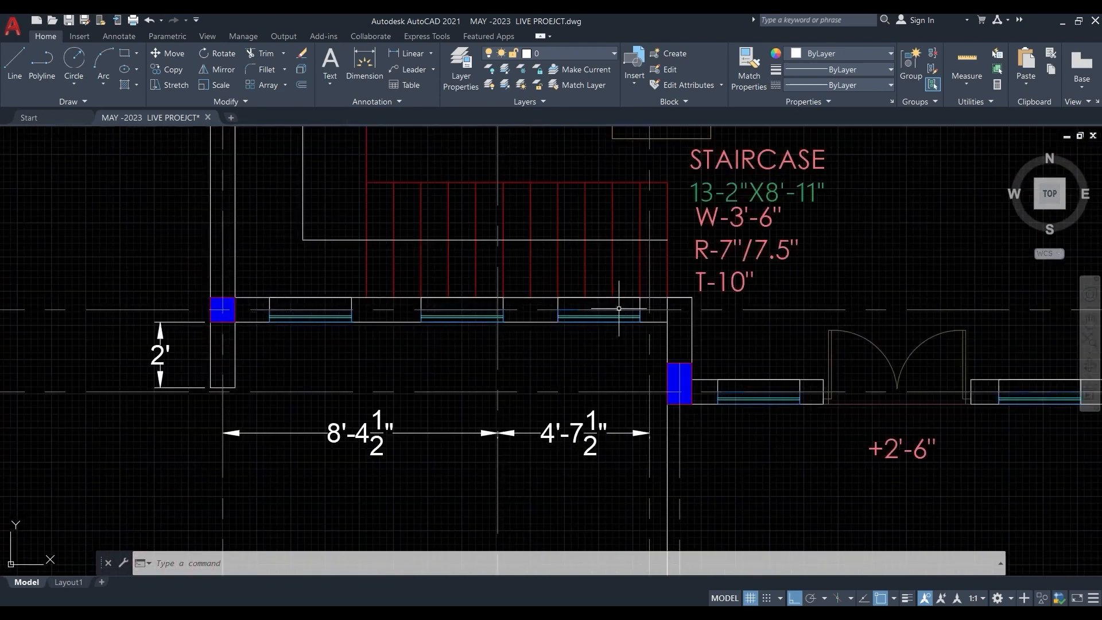
scroll(322, 348, "down", 4)
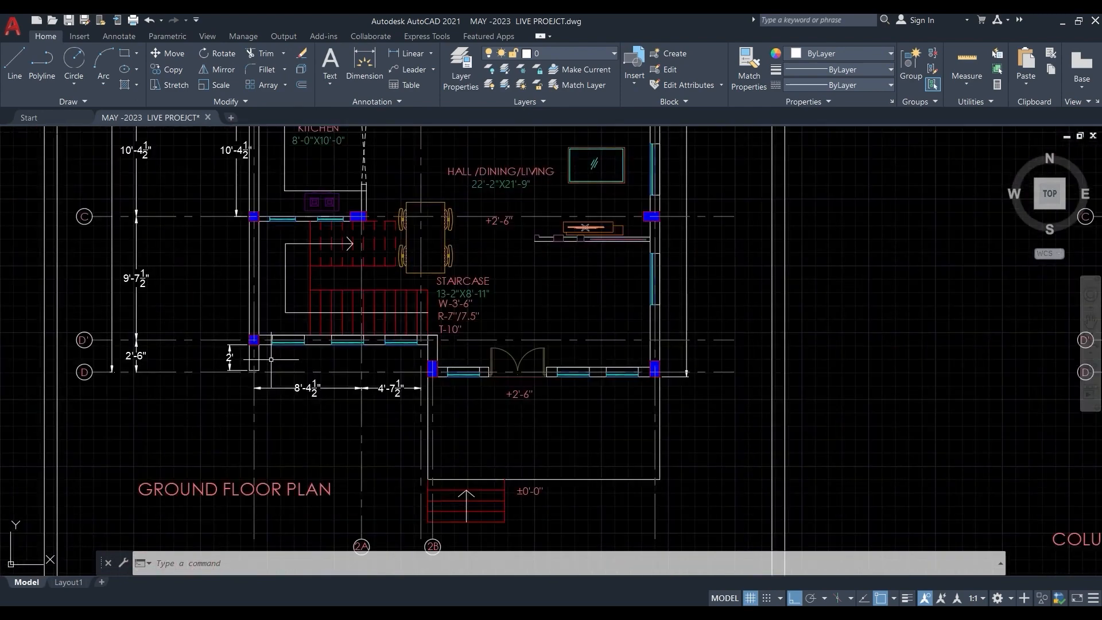
scroll(271, 360, "down", 2)
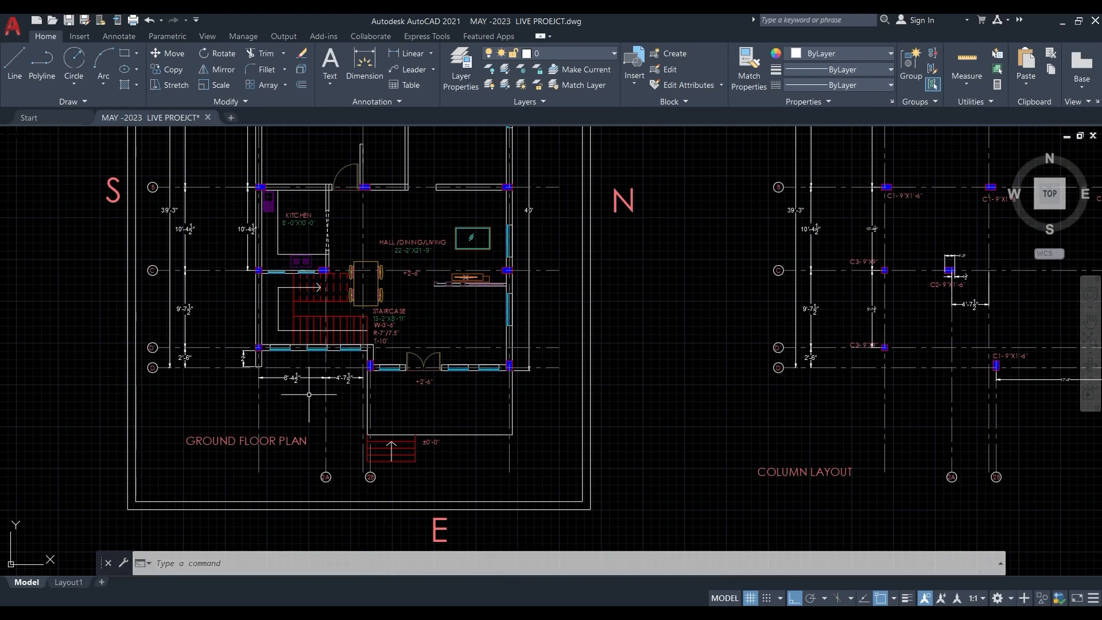
mouse_move(428, 613)
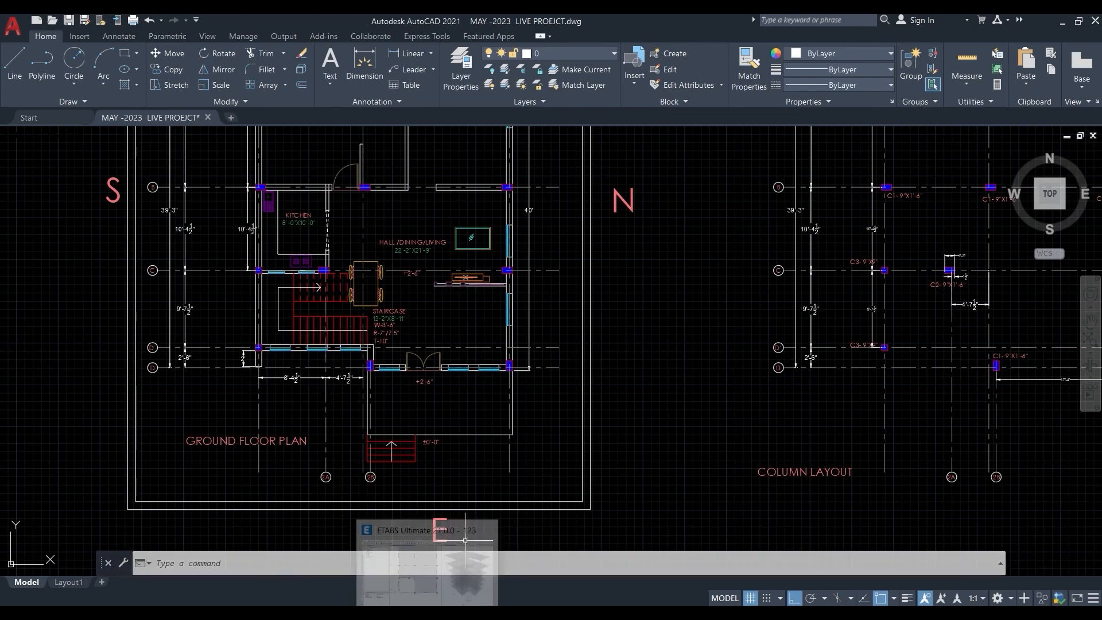
- Switch to ETABS and move the grid D beam between grids 1 and 2 to grid D1 on all stories, offsetting it 0.762 m in Y
left_click(428, 569)
scroll(361, 461, "up", 3)
key("Escape")
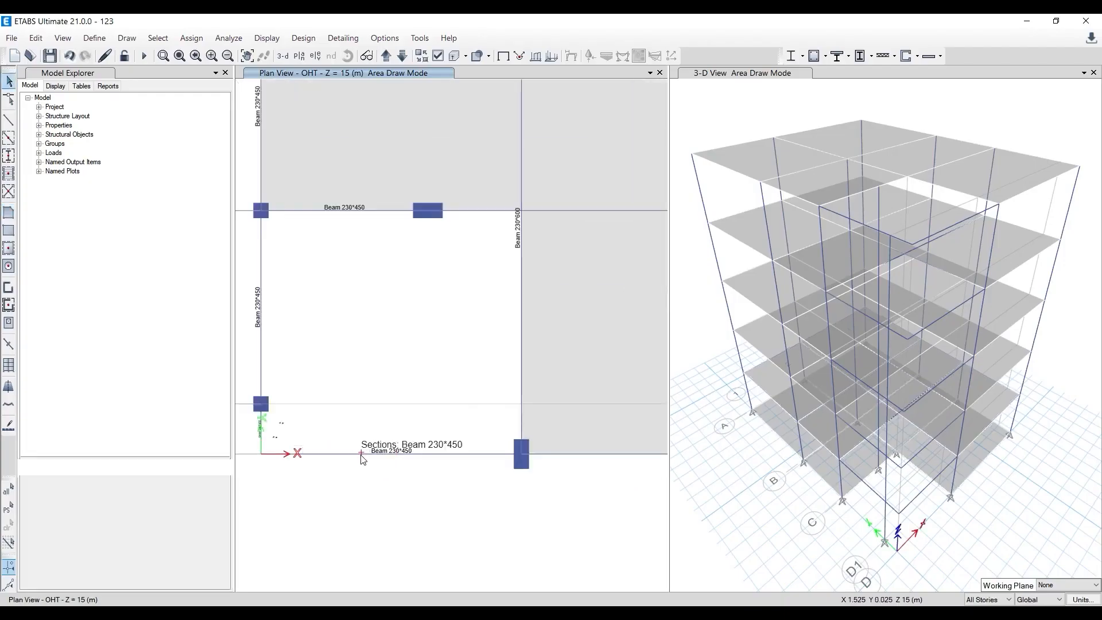
left_click(357, 453)
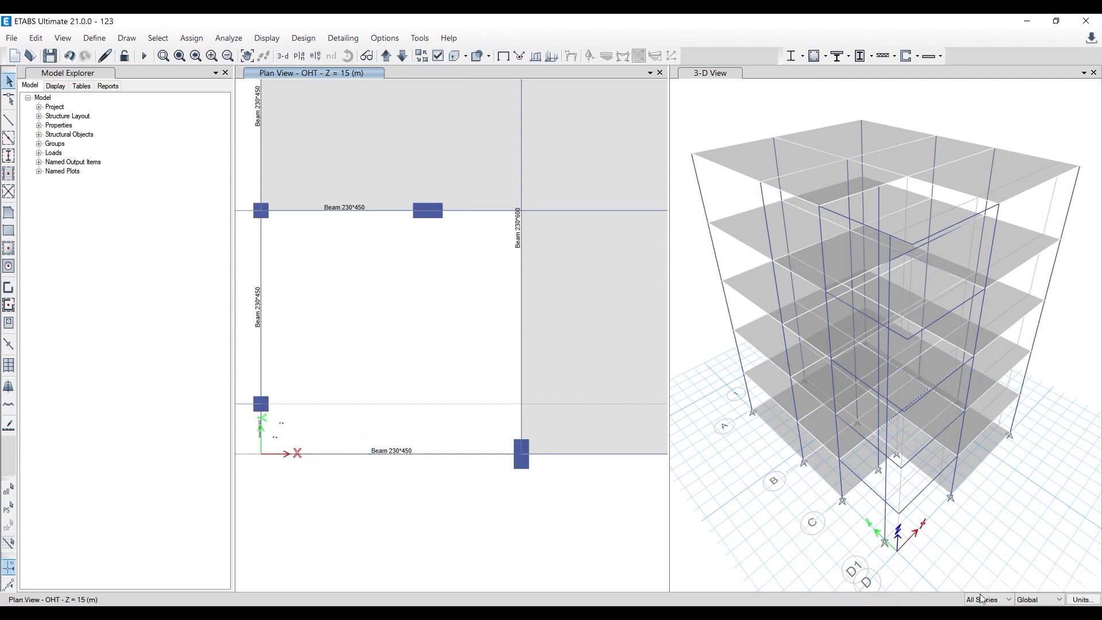
left_click(353, 453)
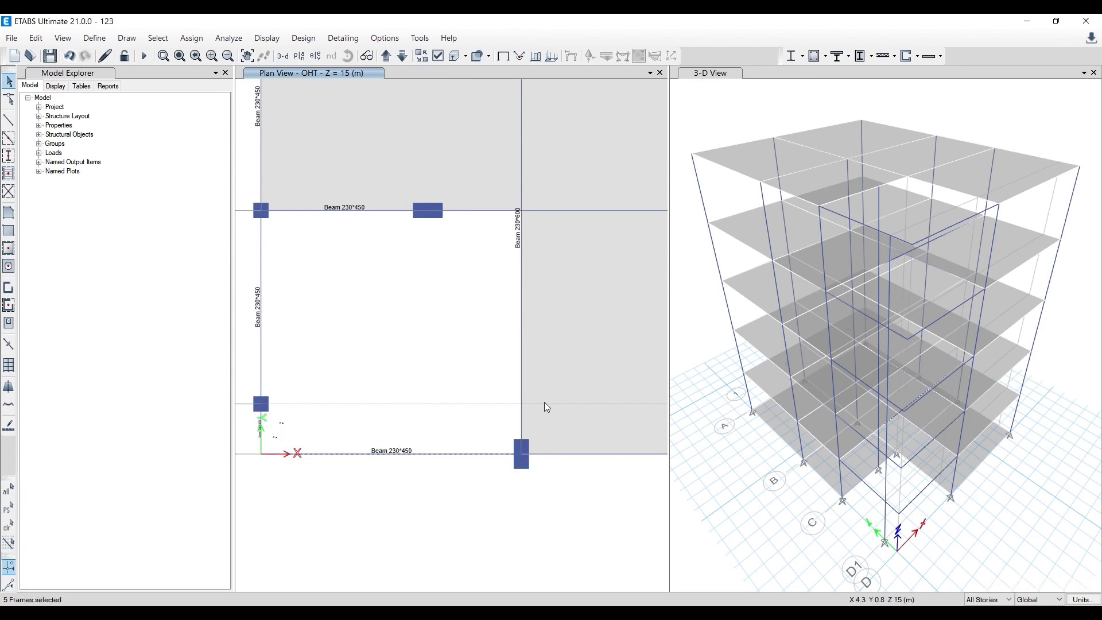
left_click(33, 39)
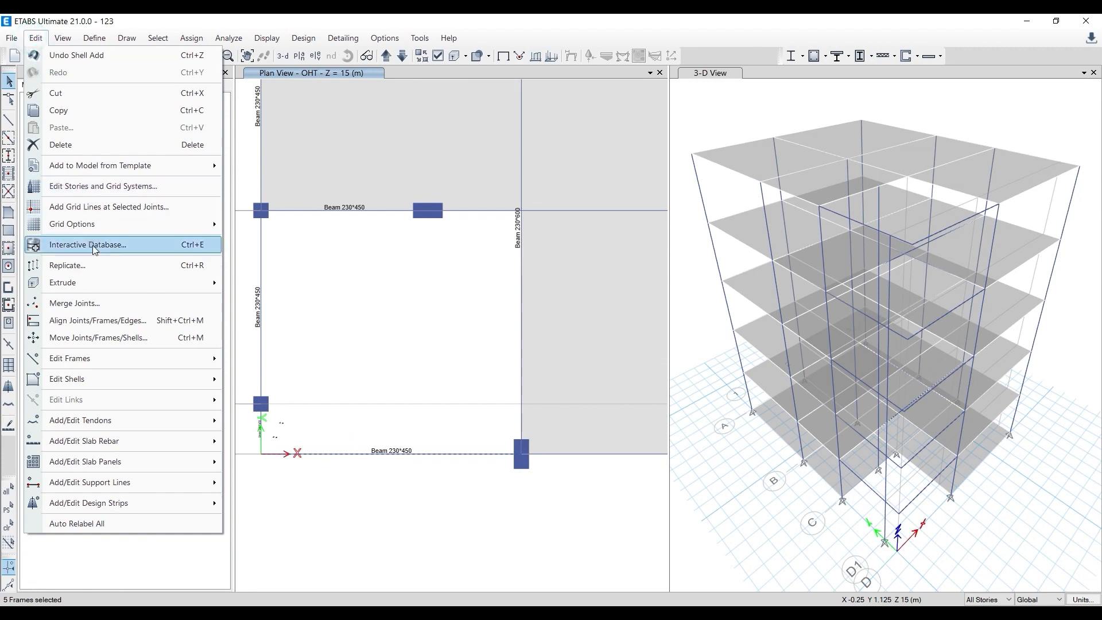
left_click(109, 336)
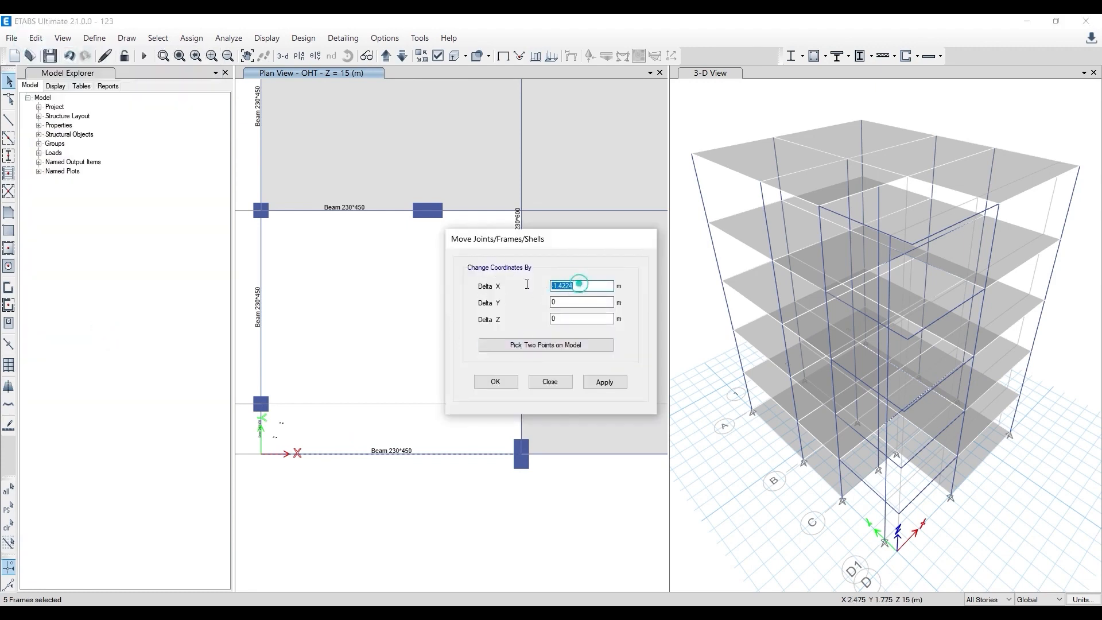
type("0")
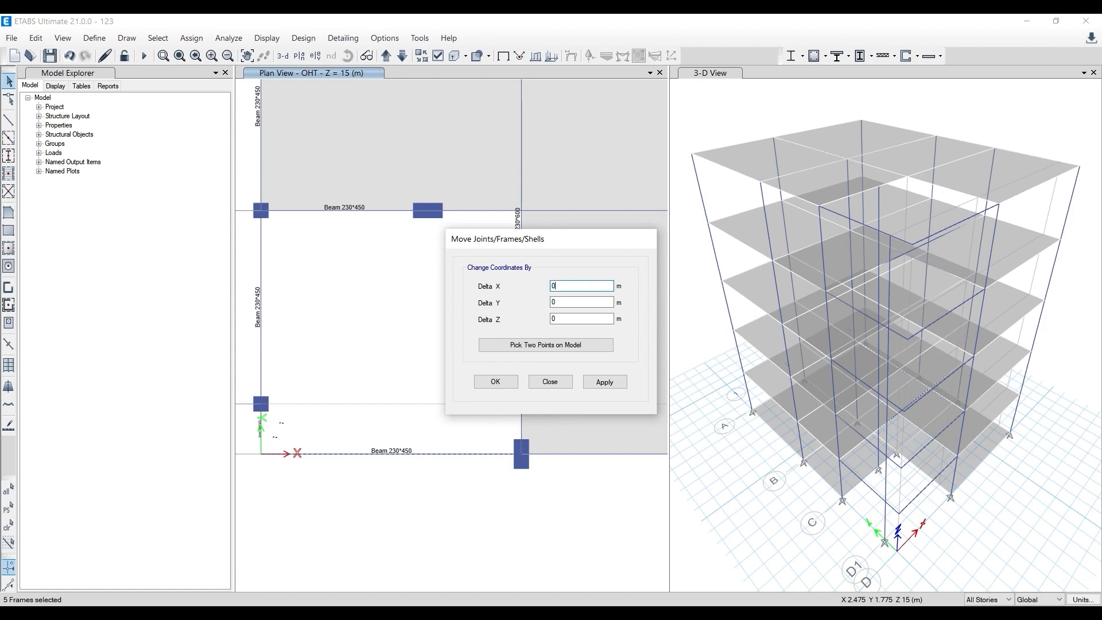
left_click(528, 346)
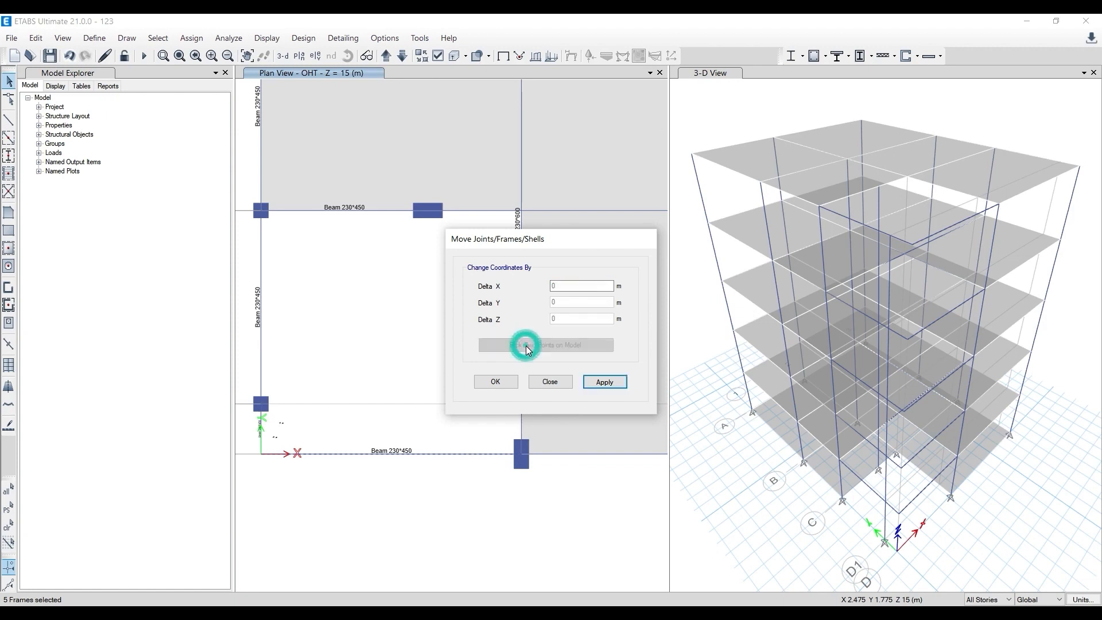
left_click(261, 454)
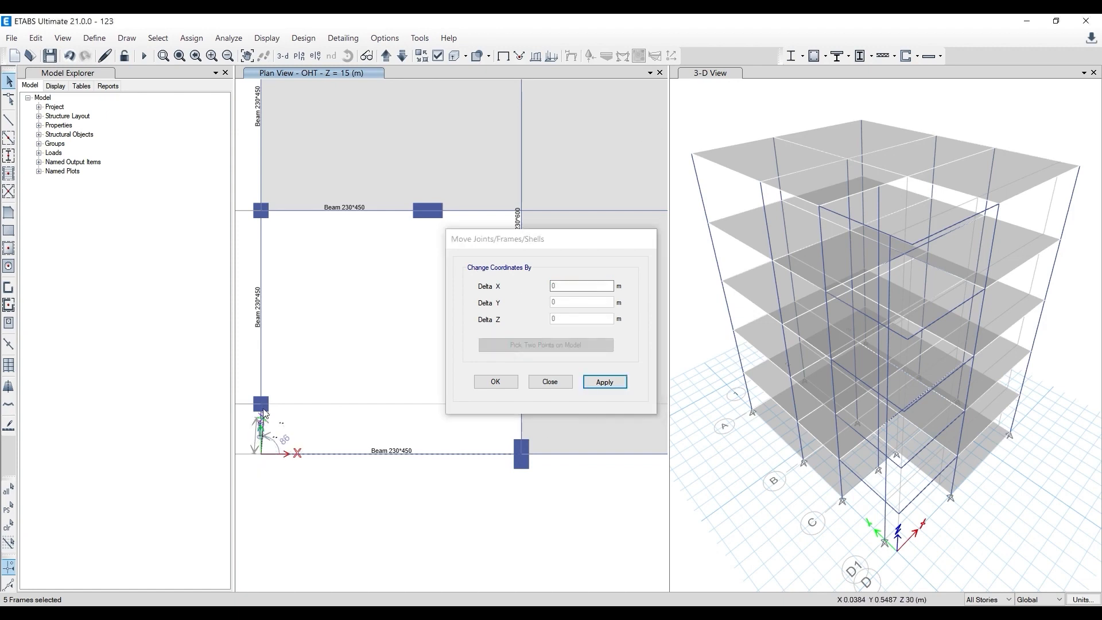
left_click(261, 403)
left_click(602, 383)
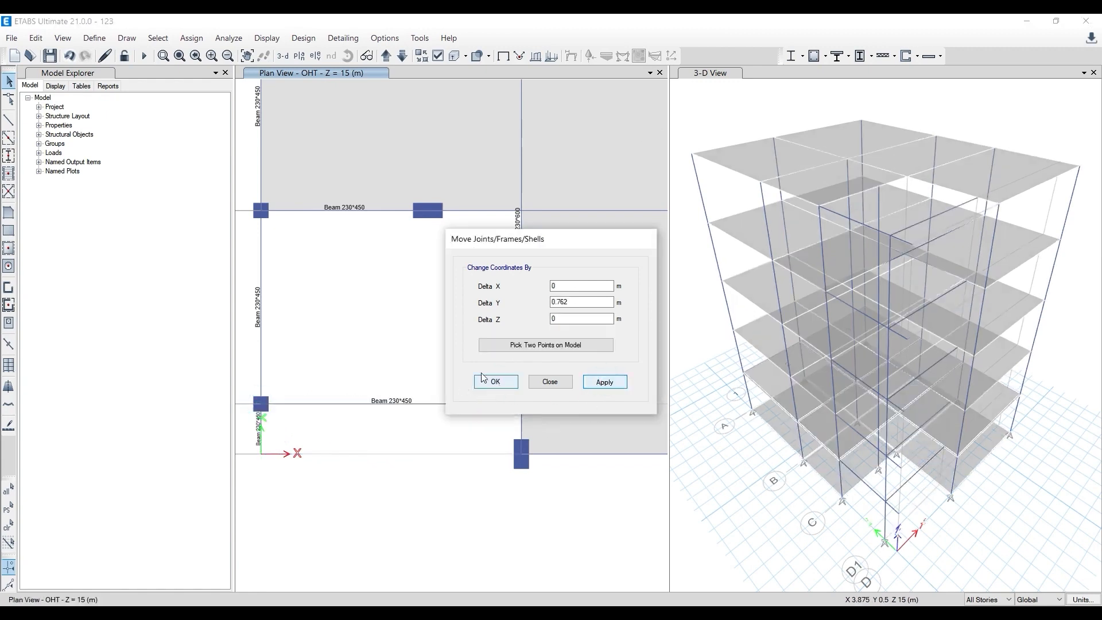
left_click(496, 382)
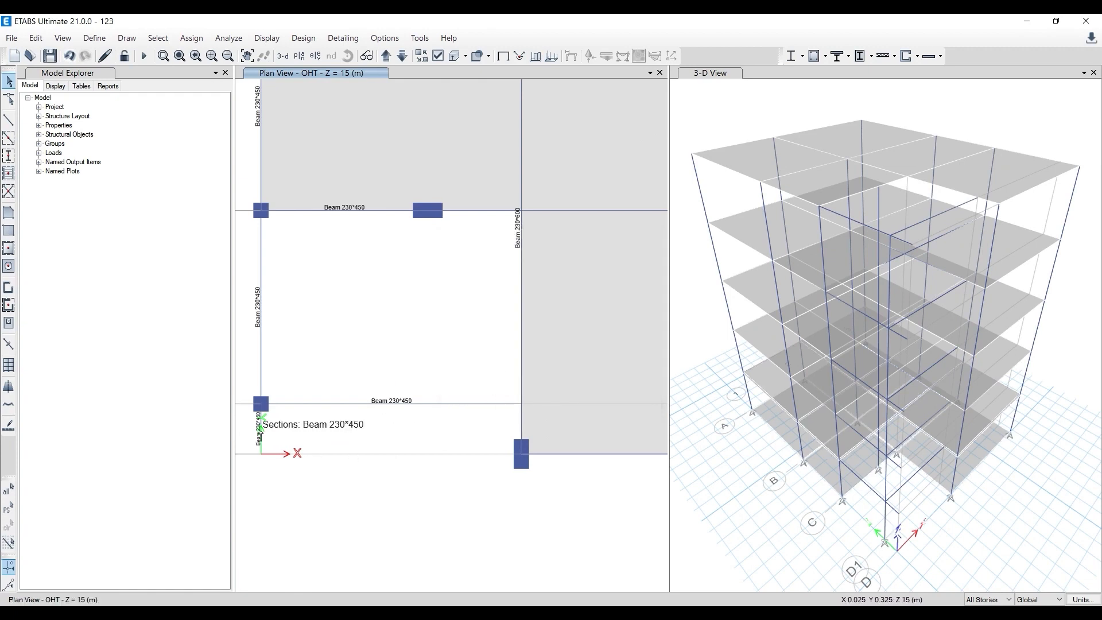
- Delete the short Beam 230*450 on grid 1 between grids D and D1 on all stories
middle_click_drag(247, 420, 287, 406)
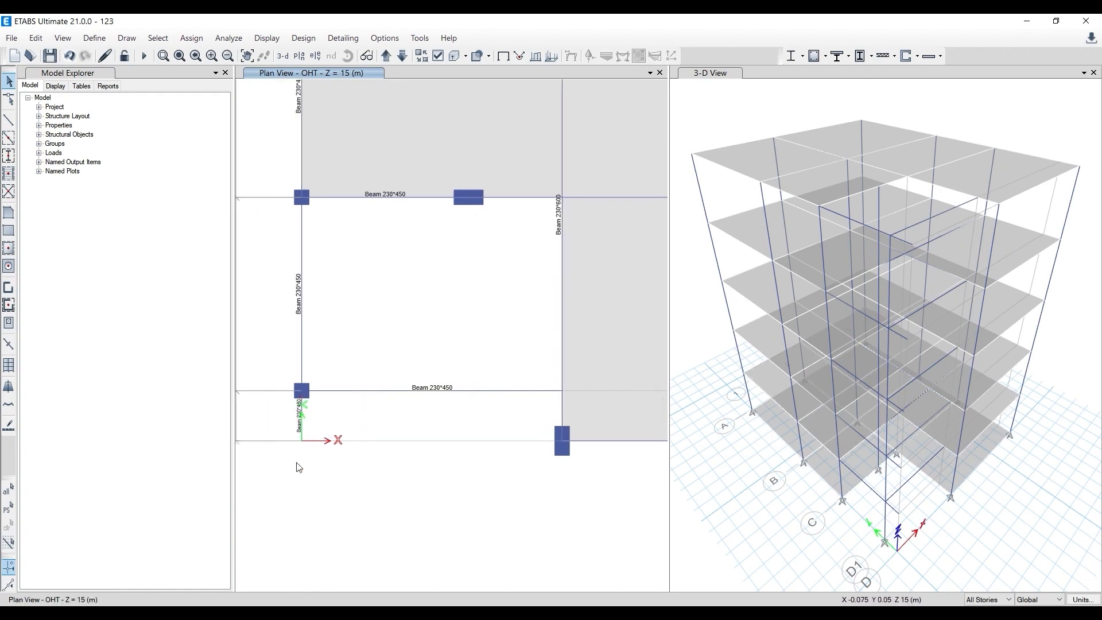
scroll(297, 425, "up", 2)
left_click(306, 426)
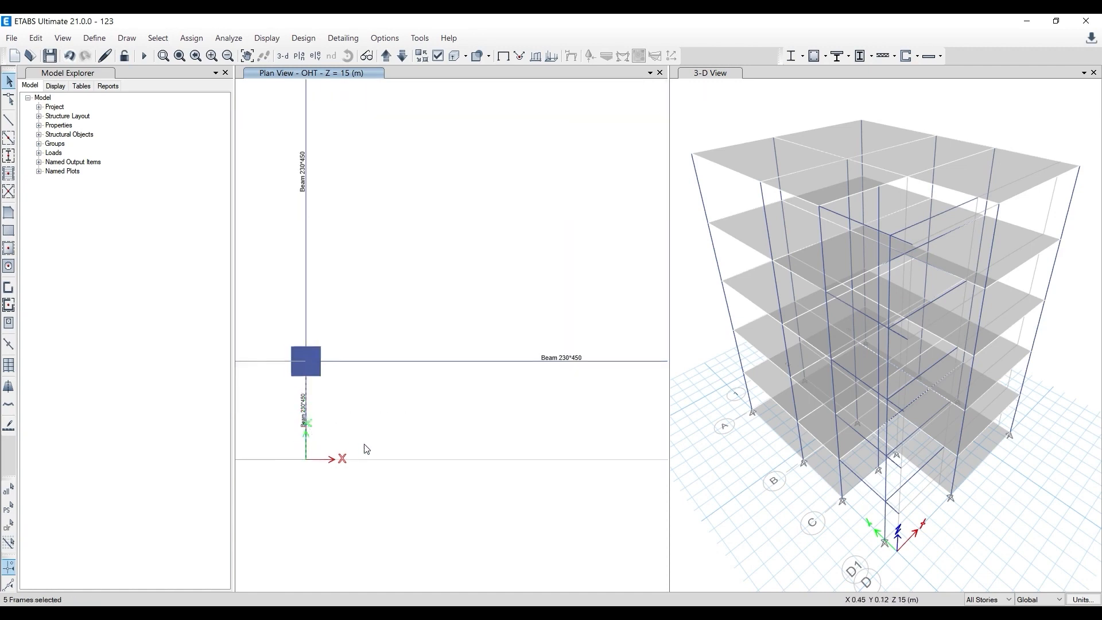
left_click(308, 392)
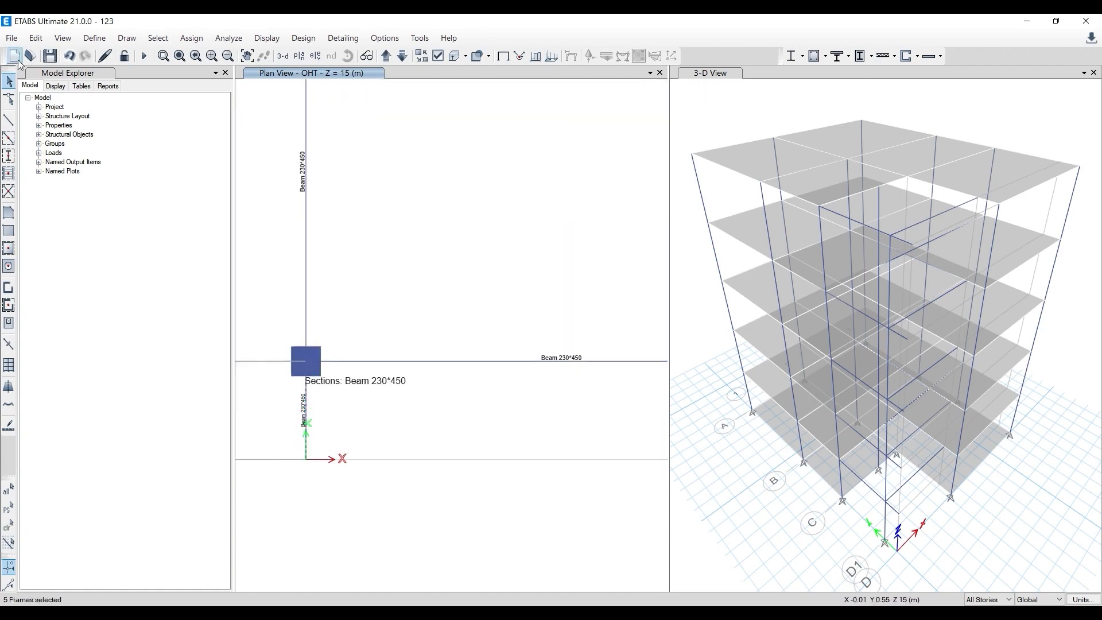
left_click(8, 81)
left_click(345, 447)
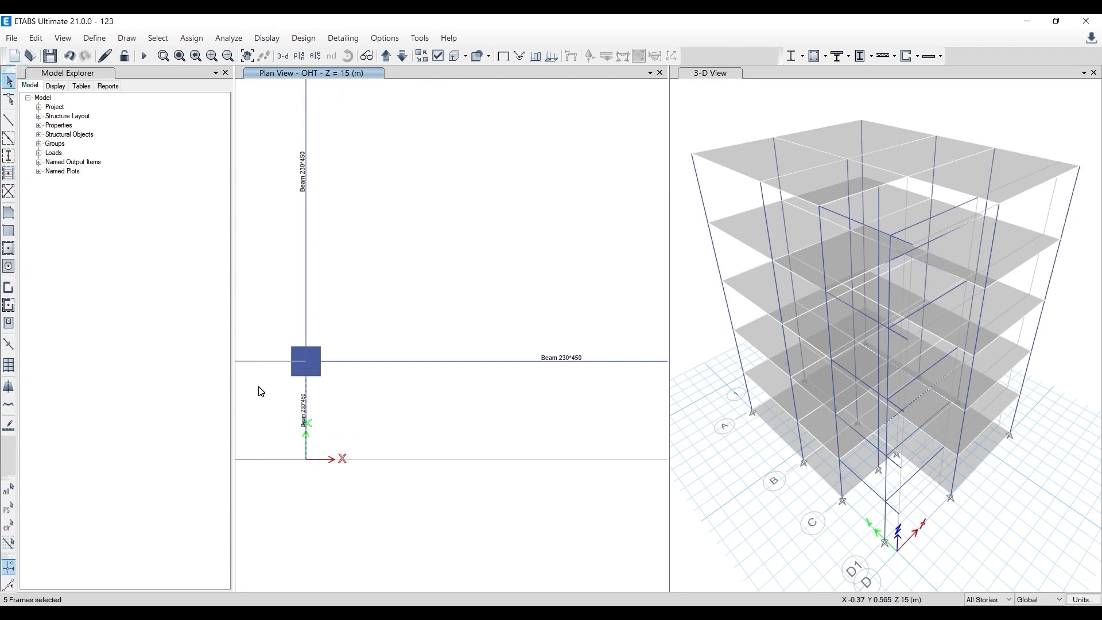
key("Delete")
scroll(349, 410, "down", 2)
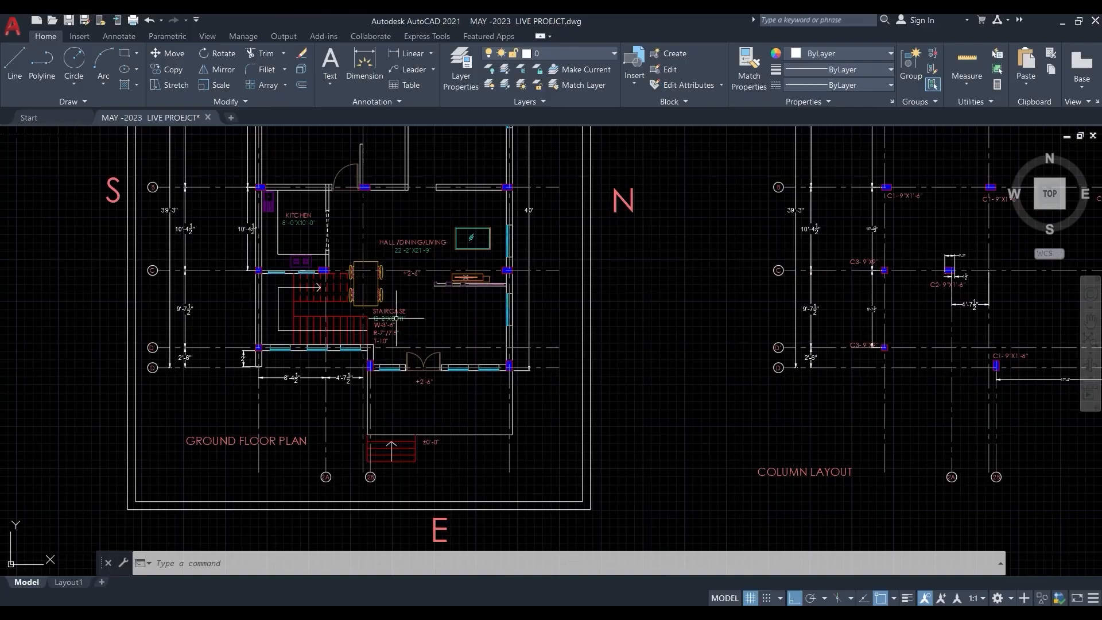
- Switch to AutoCAD and compare the ground floor plan, column layout and first floor beam layout around the staircase bay
scroll(317, 337, "down", 3)
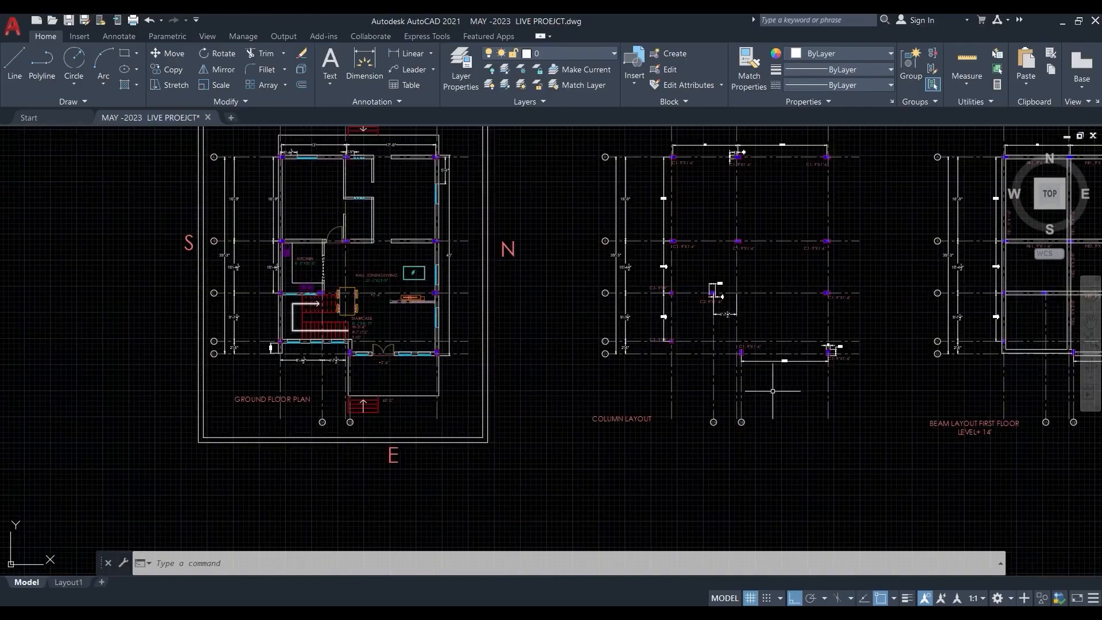
middle_click_drag(746, 390, 550, 420)
middle_click_drag(718, 381, 508, 416)
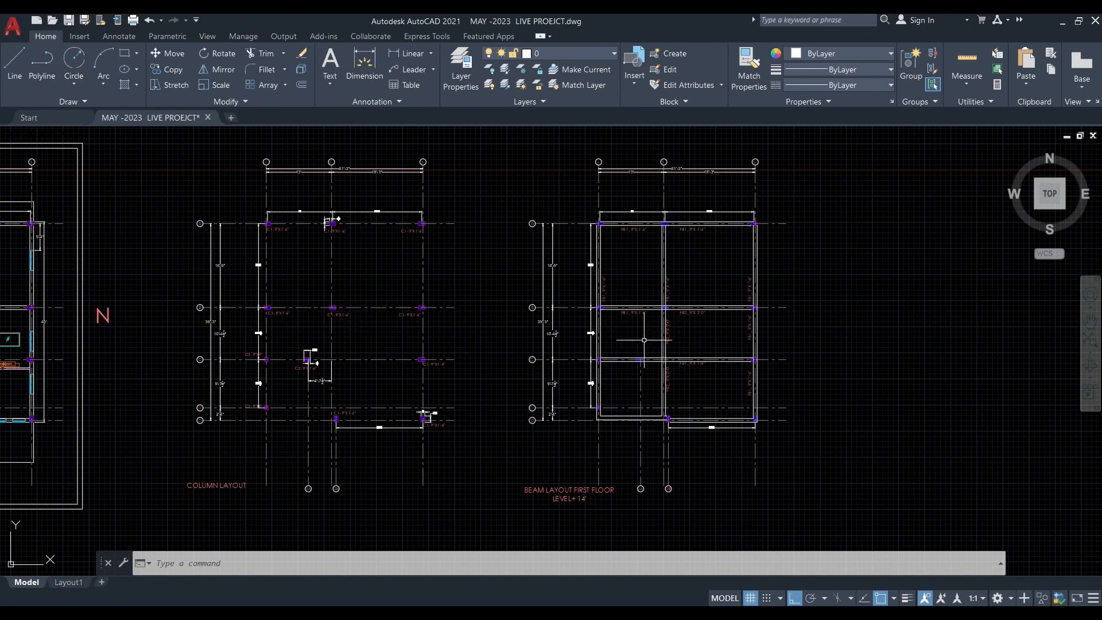
middle_click_drag(363, 338, 614, 317)
scroll(585, 344, "up", 2)
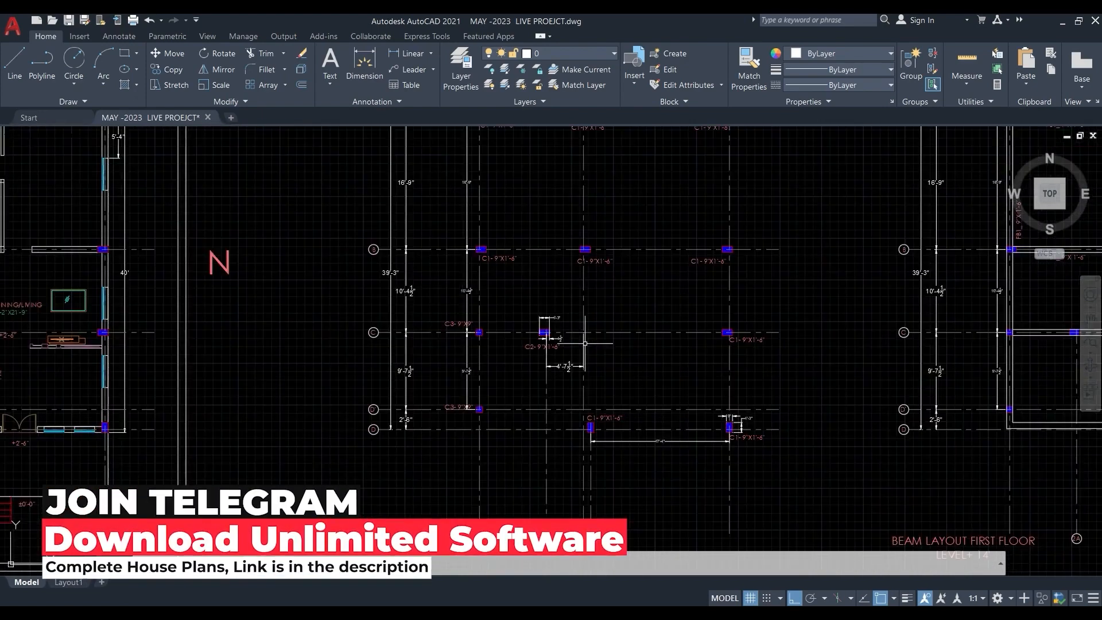
scroll(585, 344, "down", 2)
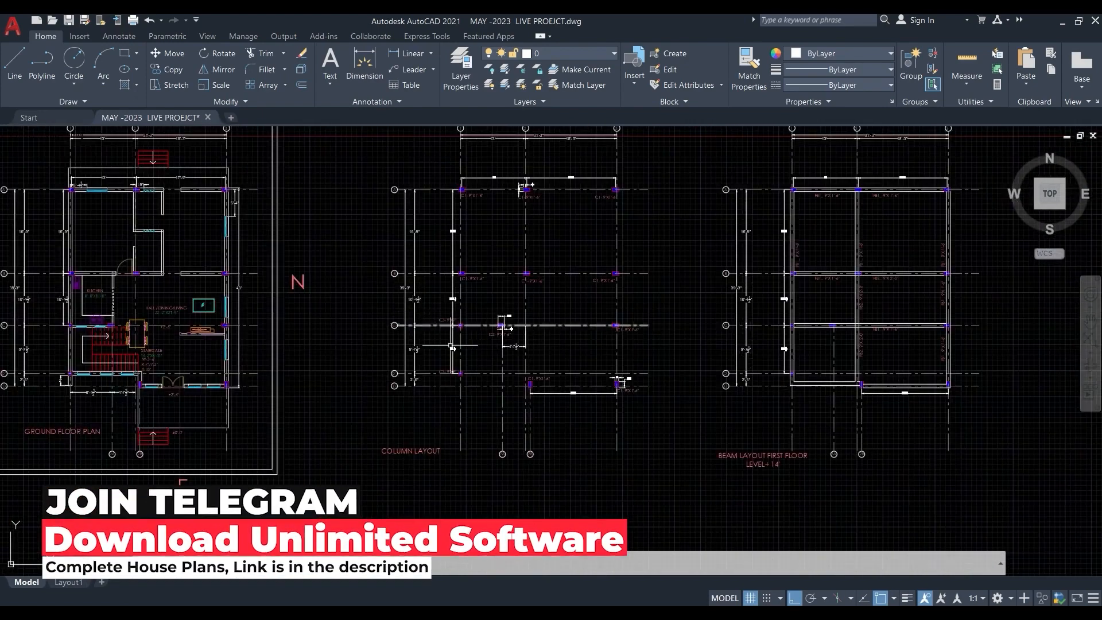
middle_click_drag(98, 400, 165, 391)
scroll(165, 391, "up", 2)
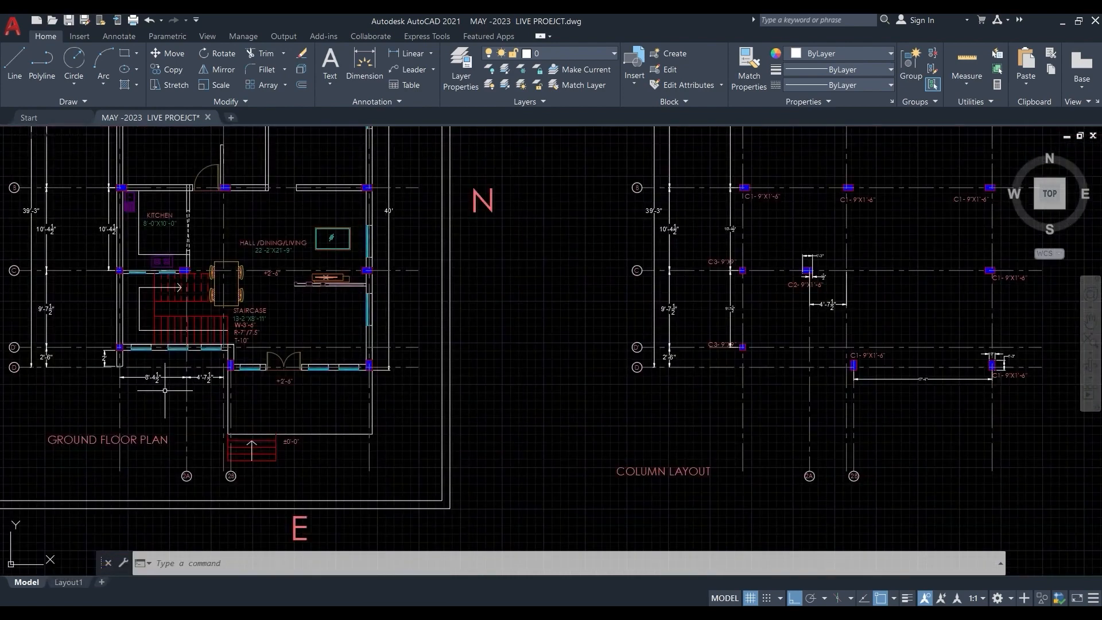
middle_click_drag(783, 423, 488, 425)
scroll(488, 419, "down", 2)
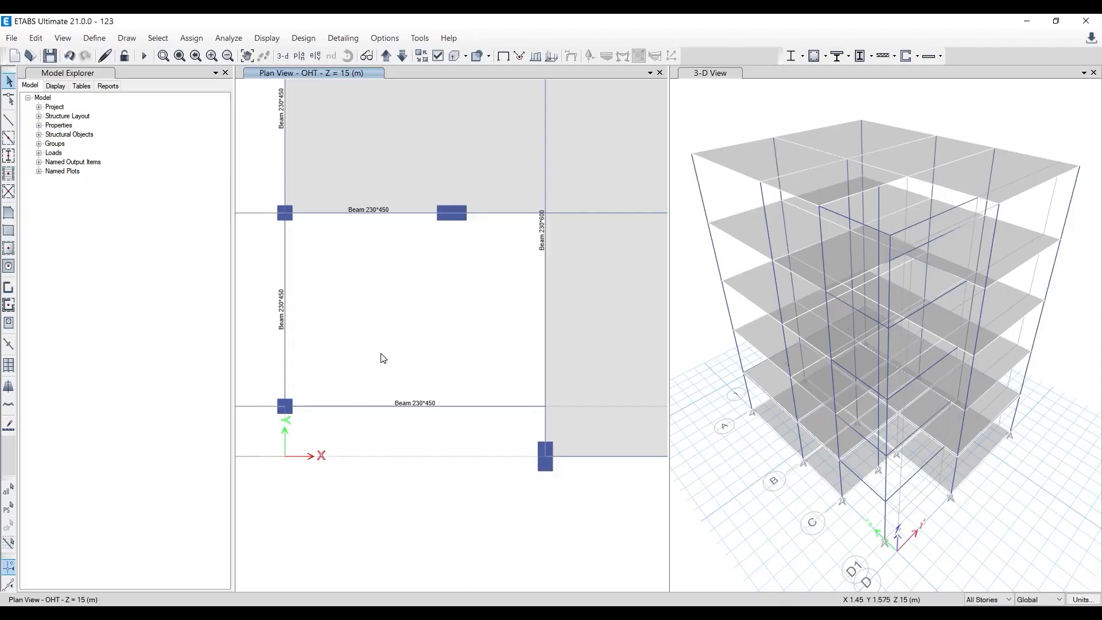
scroll(382, 357, "down", 2)
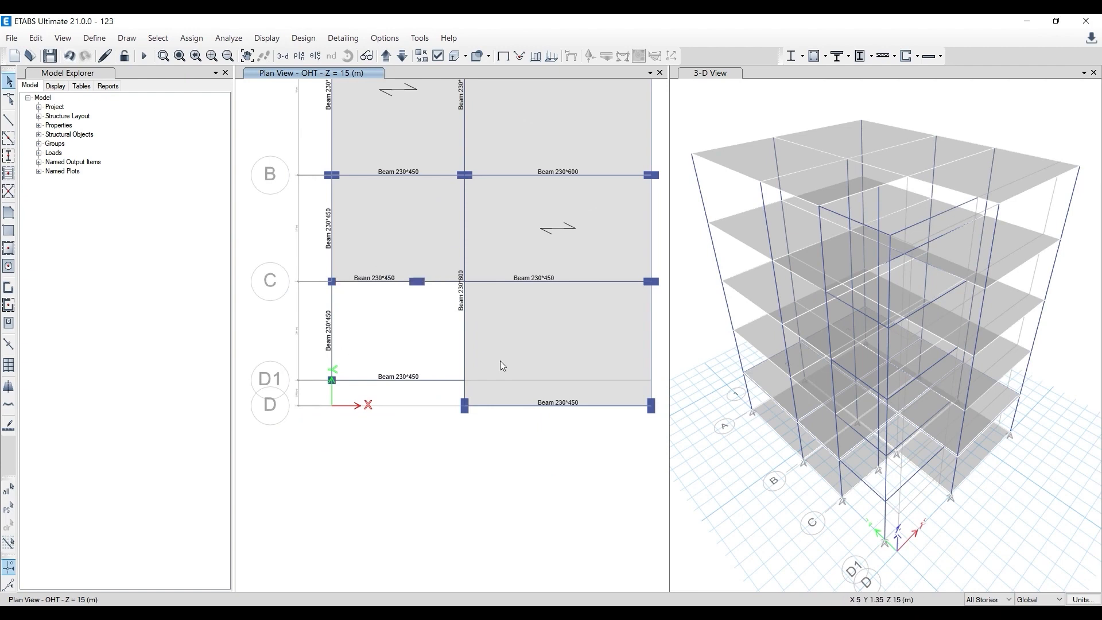
- In ETABS, draw a Slab 125mm (1 Way) floor through grid points 1-C, 1-D1, 2-D1, 2-C and the intermediate column on grid C
left_click(8, 215)
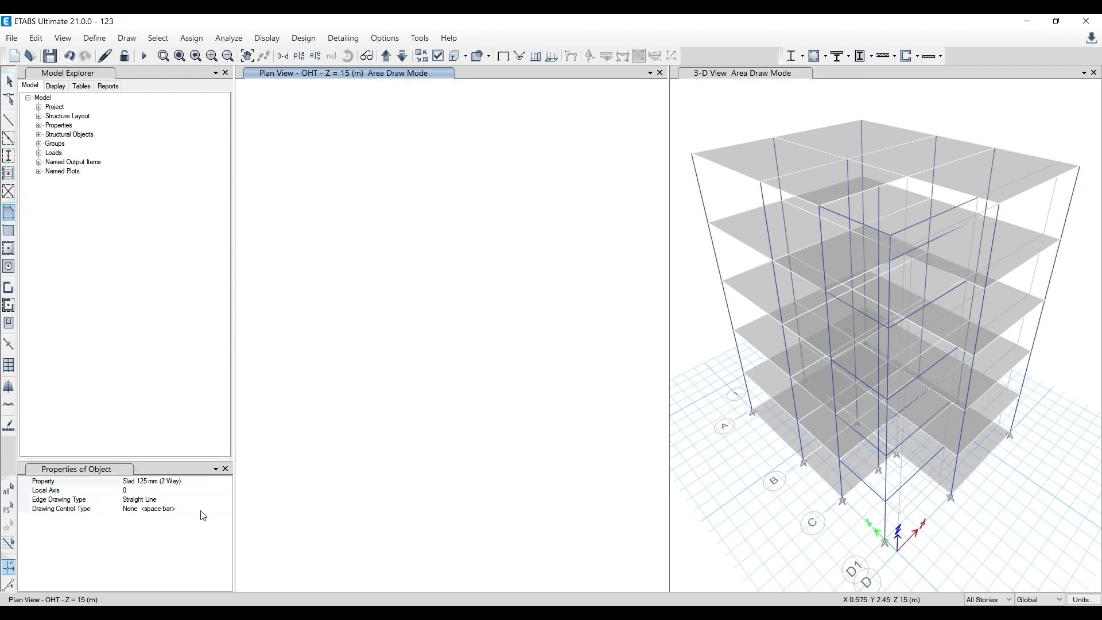
left_click(225, 481)
left_click(227, 482)
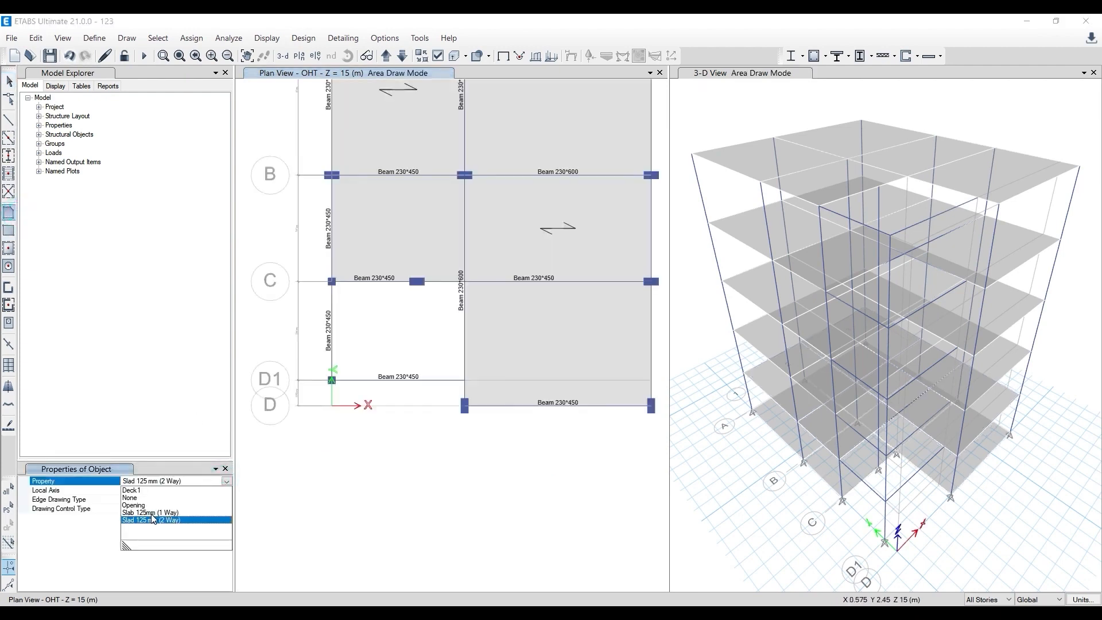
left_click(152, 513)
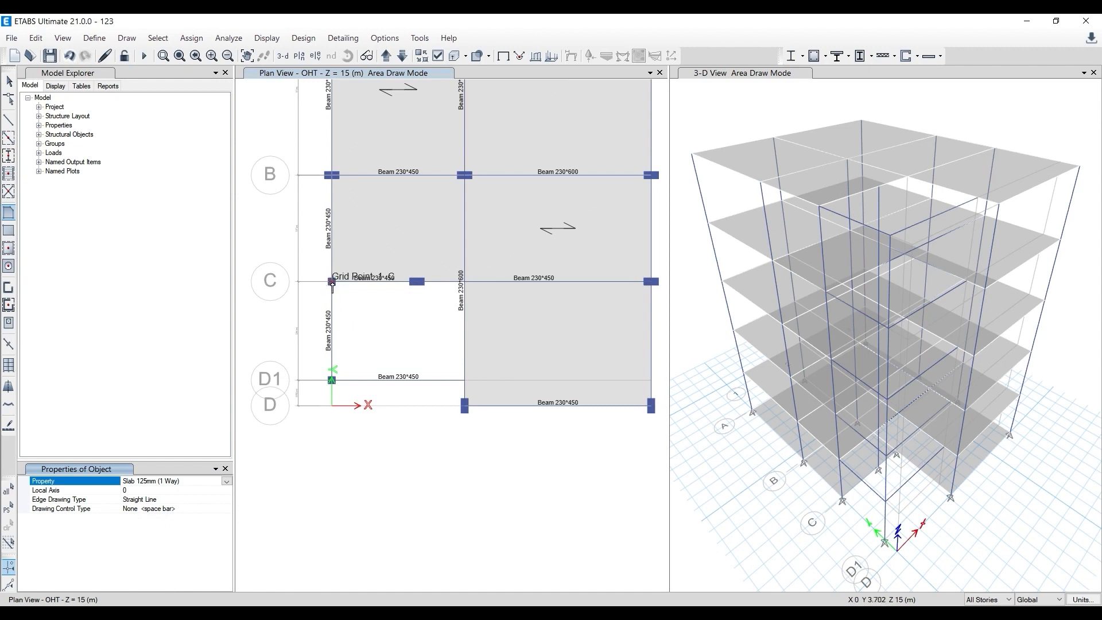
left_click(332, 282)
left_click(332, 379)
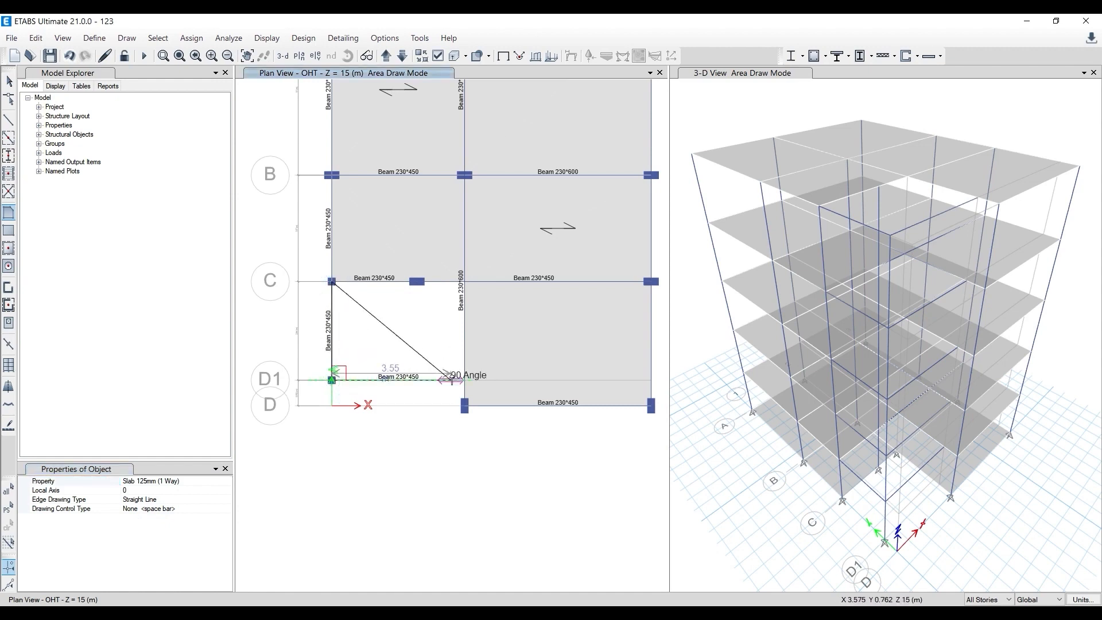
left_click(465, 379)
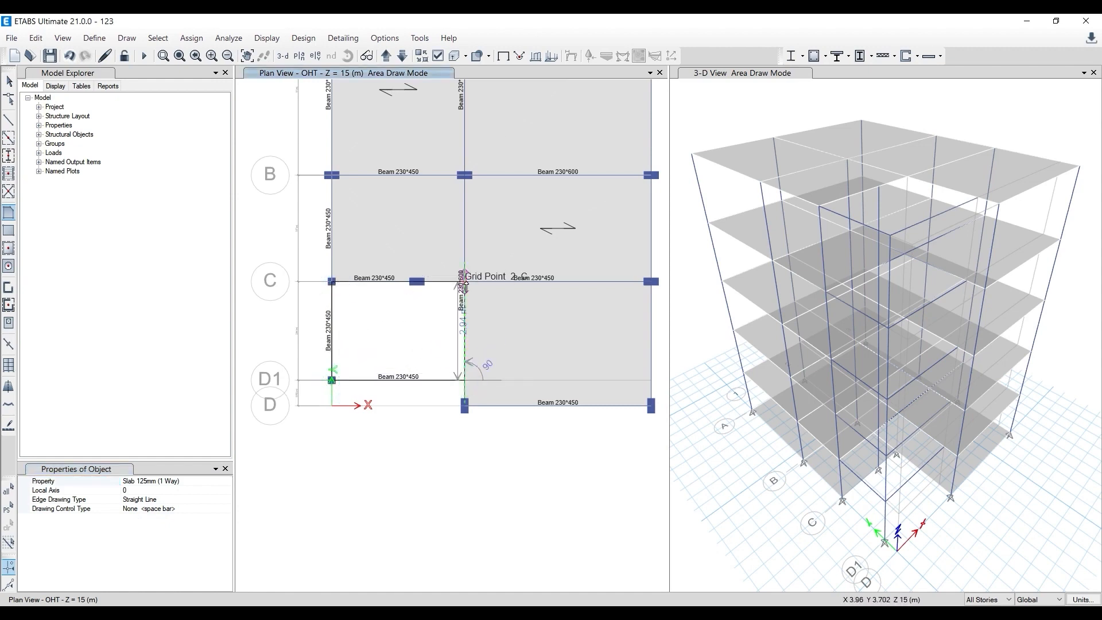
left_click(465, 282)
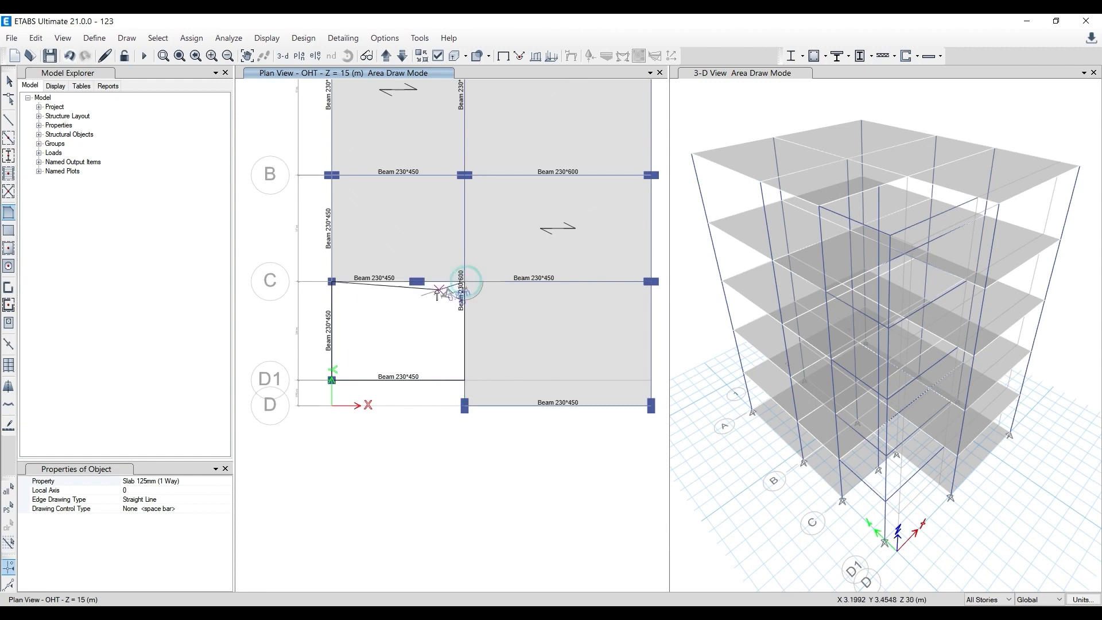
left_click(332, 282)
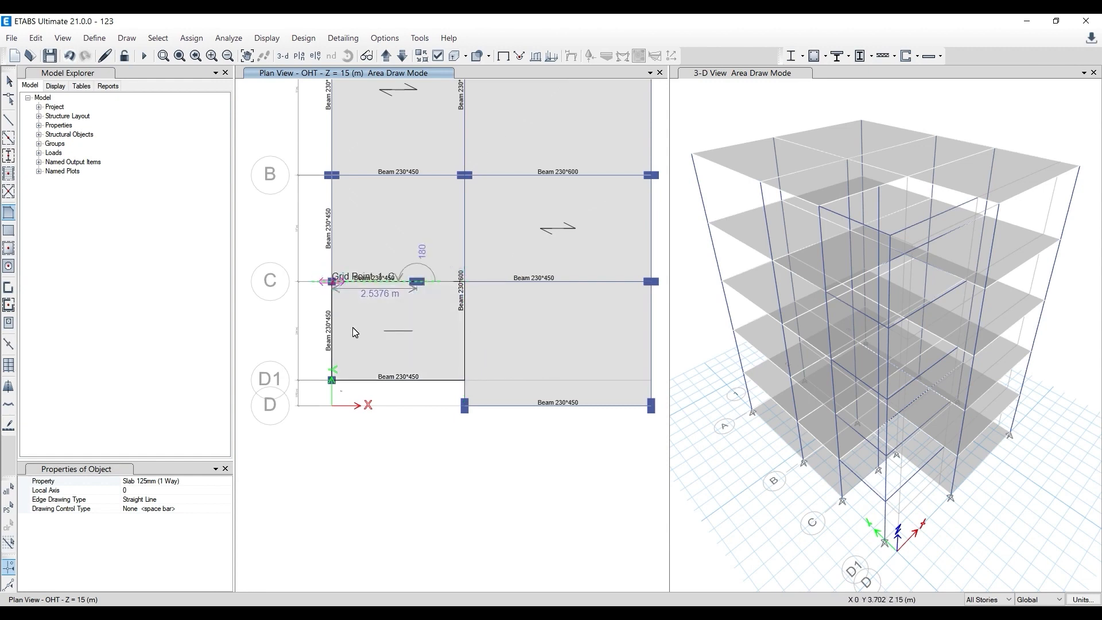
key("Return")
key("Escape")
scroll(336, 346, "down", 3)
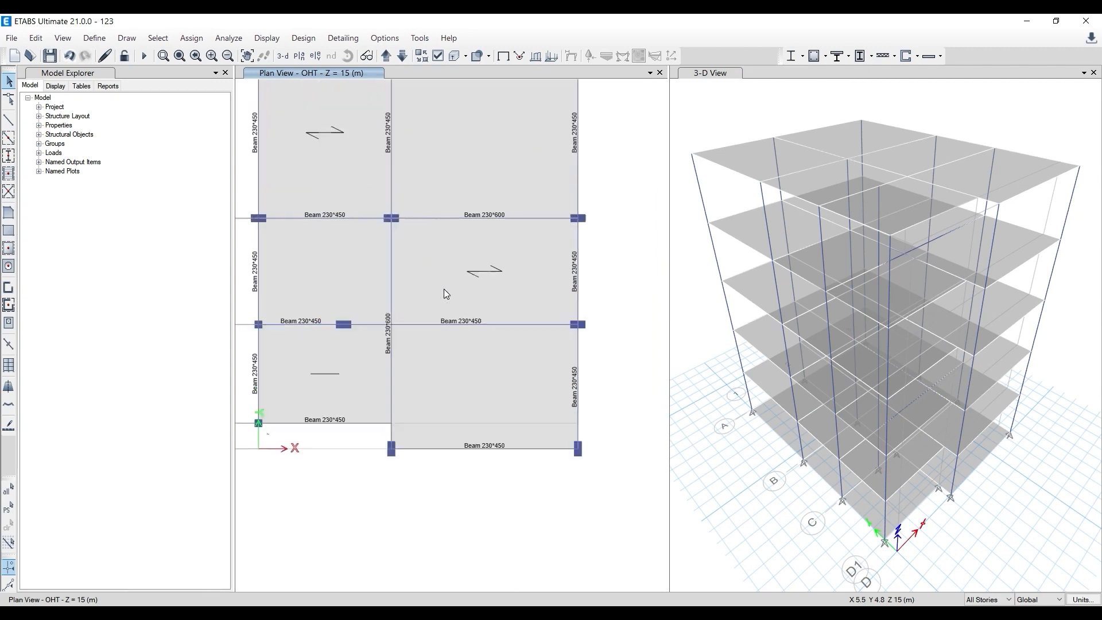
scroll(445, 287, "up", 3)
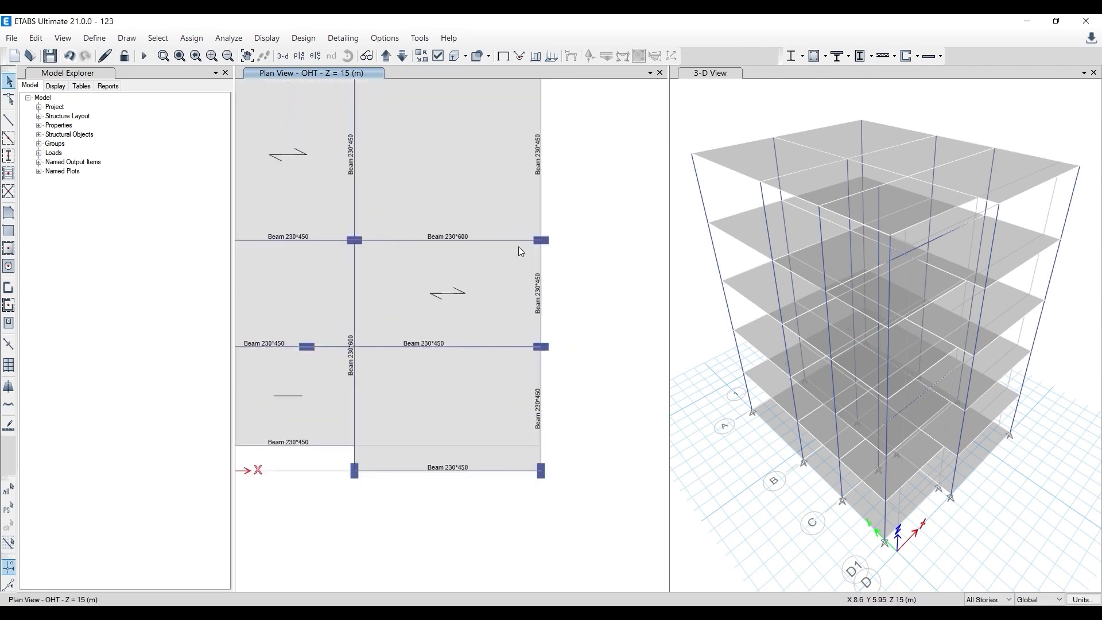
scroll(524, 320, "down", 3)
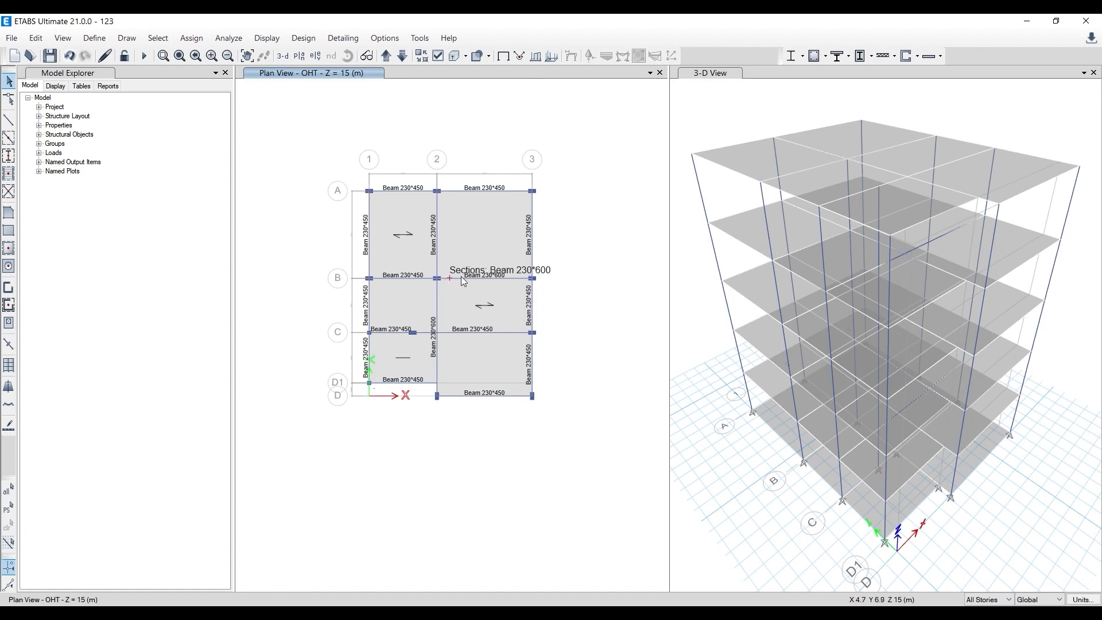
left_click(468, 310)
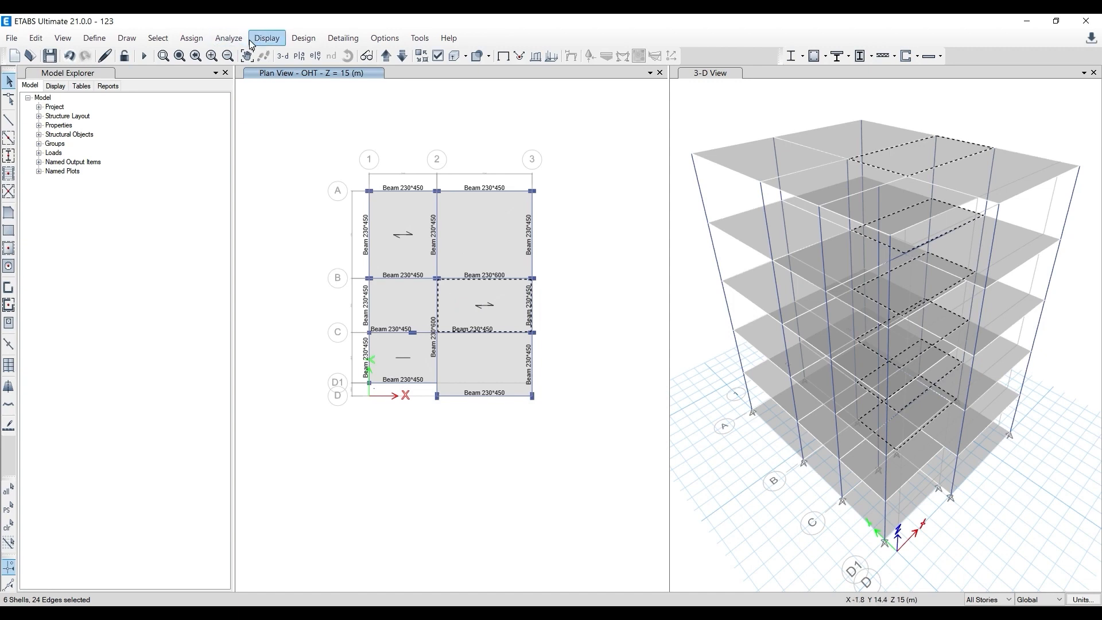
left_click(193, 39)
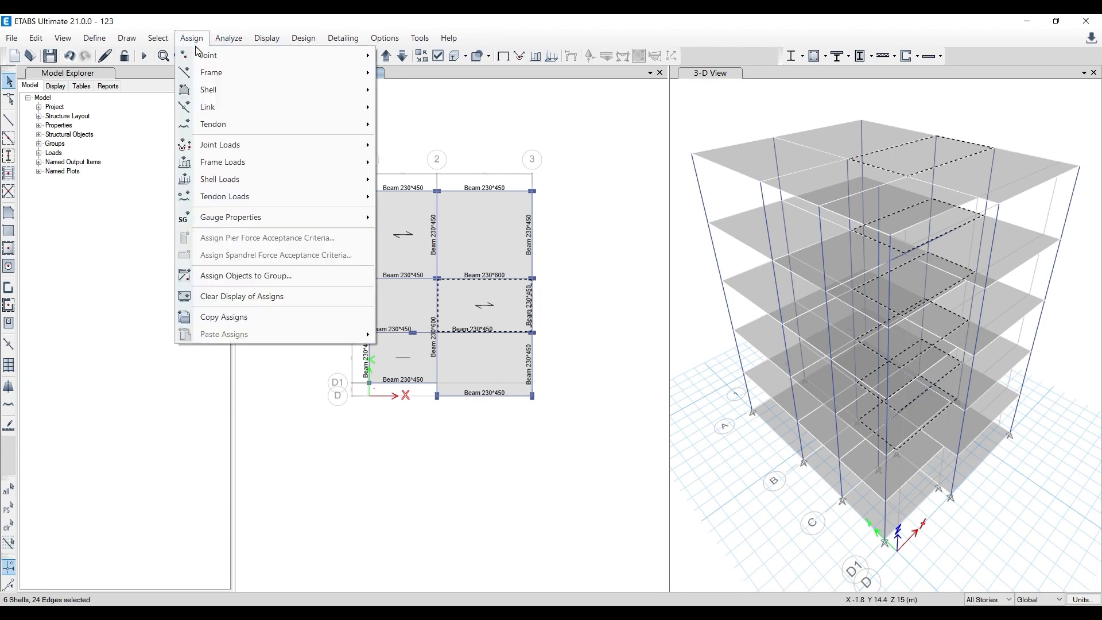
mouse_move(253, 89)
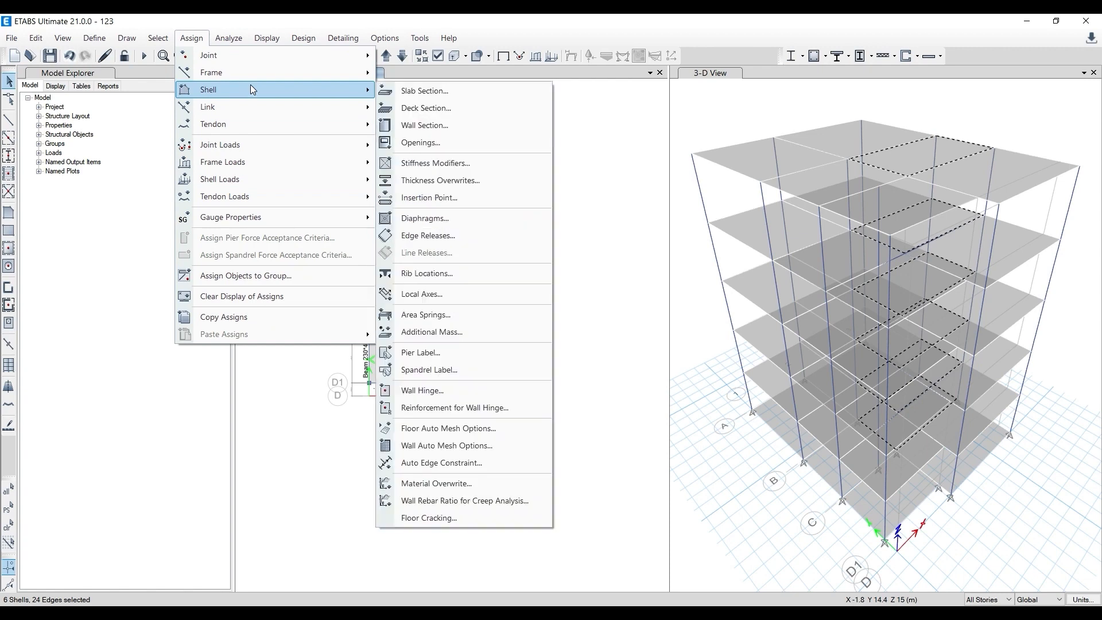
left_click(450, 292)
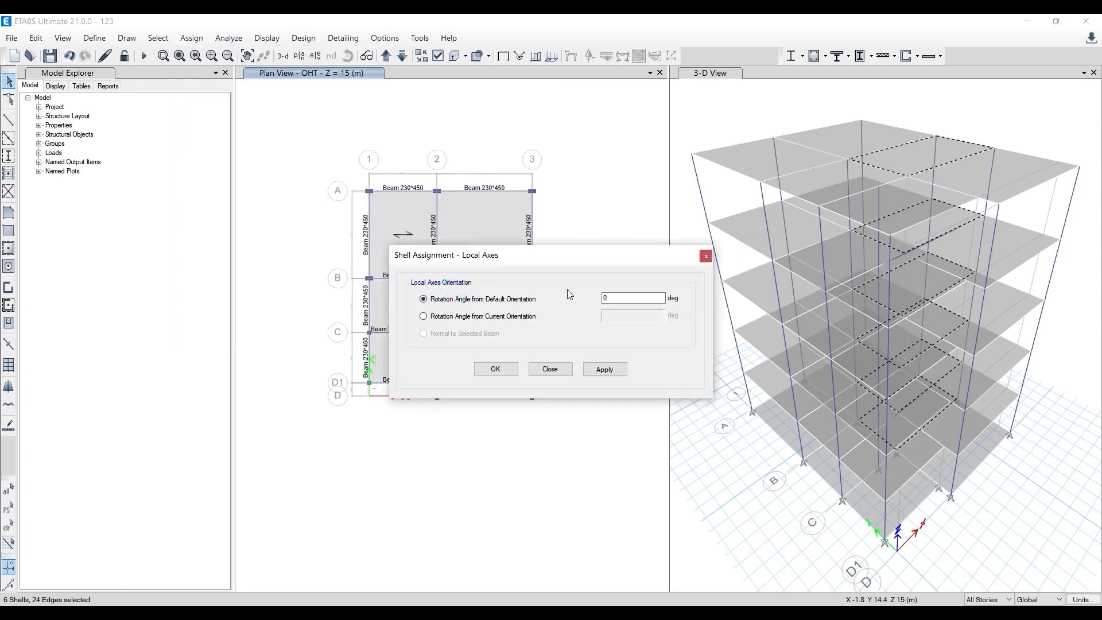
double_click(629, 294)
type("90")
left_click(706, 255)
scroll(511, 288, "up", 2)
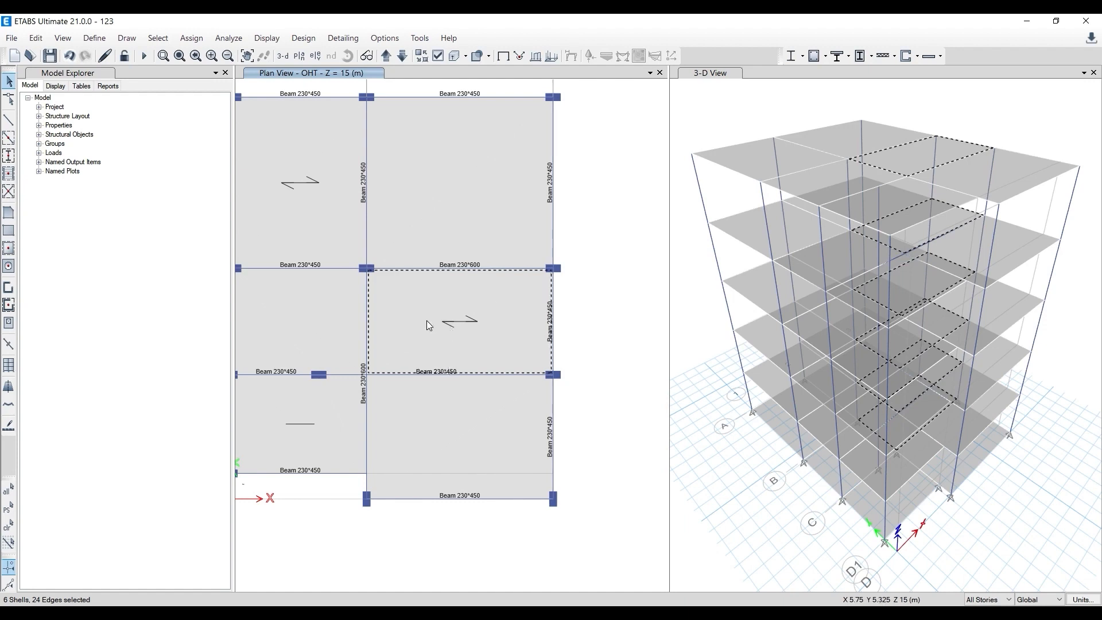
- Rotate the local axes of the selected middle-bay slab between grids 2 and 3 to 90 degrees from the default orientation on all stories
left_click(193, 38)
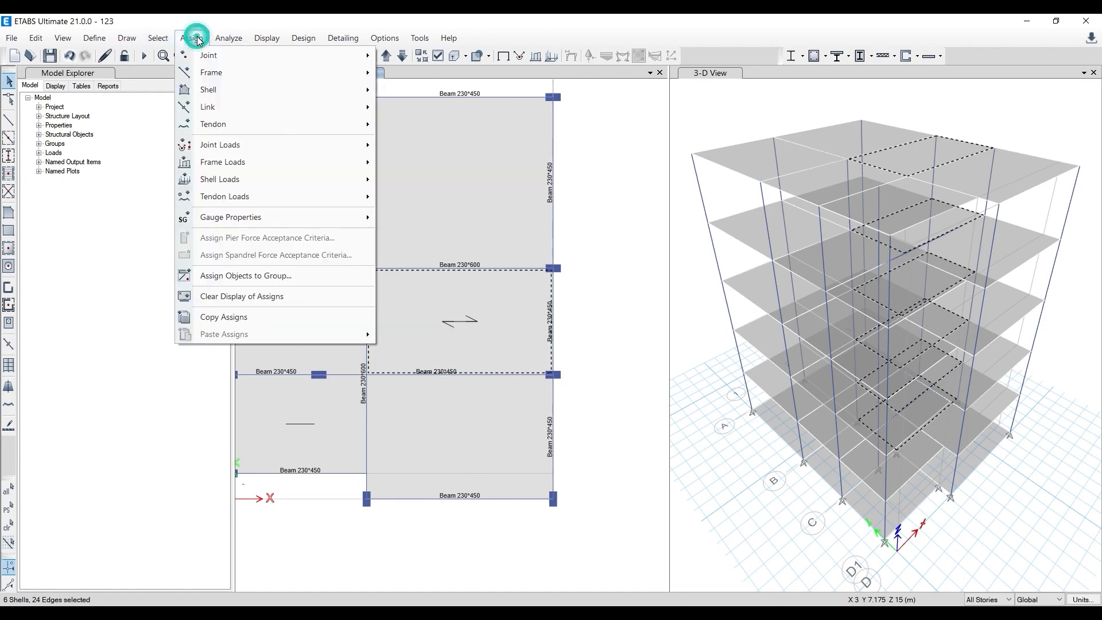
mouse_move(213, 90)
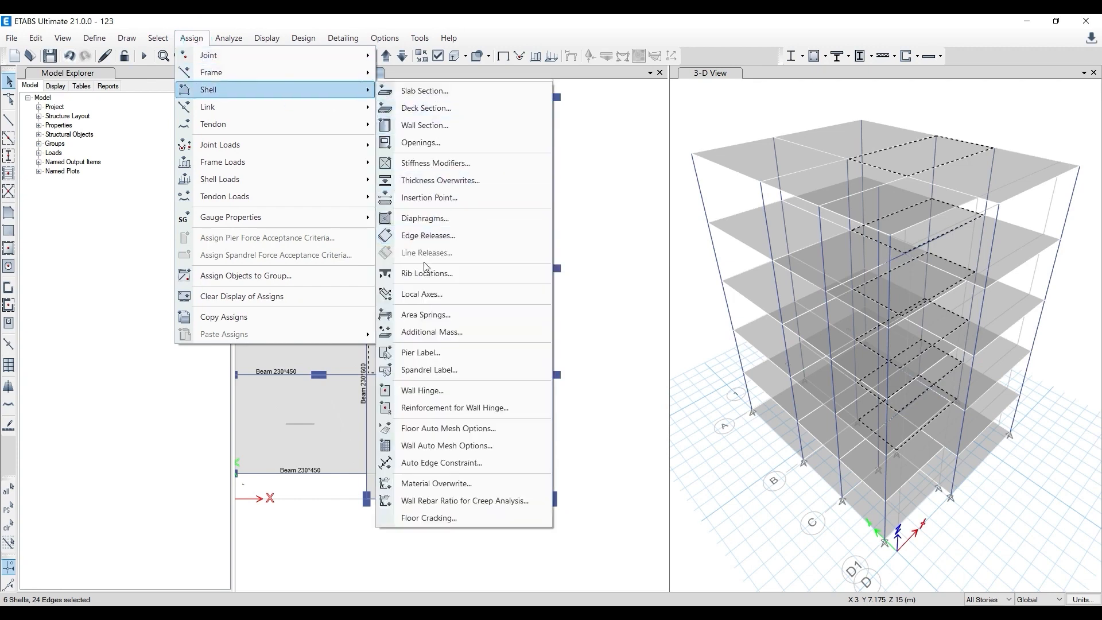
left_click(434, 294)
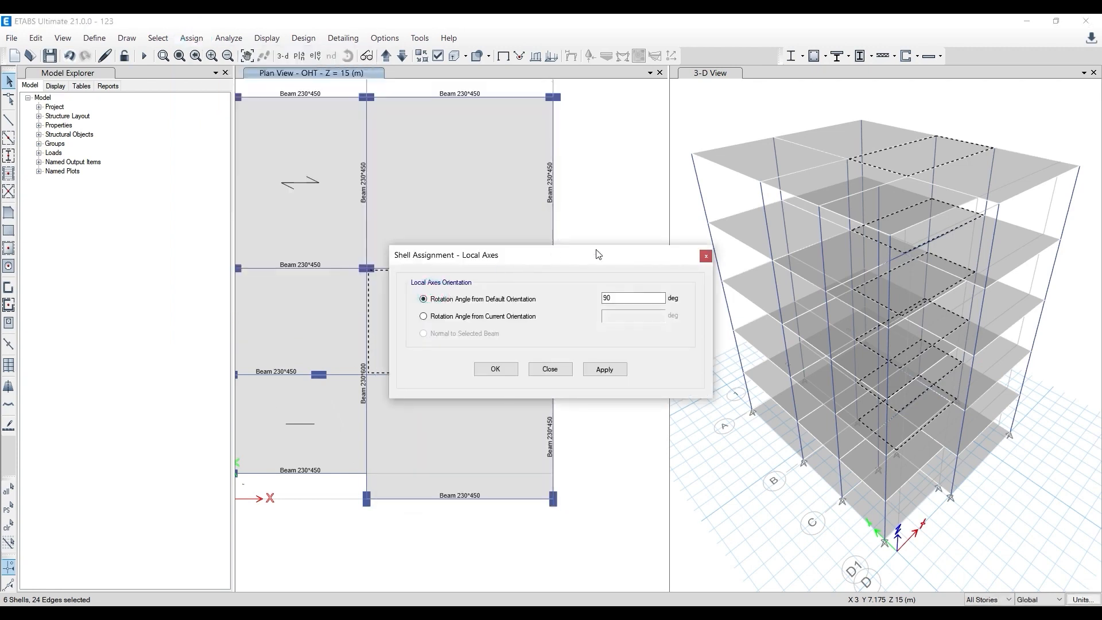
left_click_drag(598, 253, 887, 234)
left_click(826, 346)
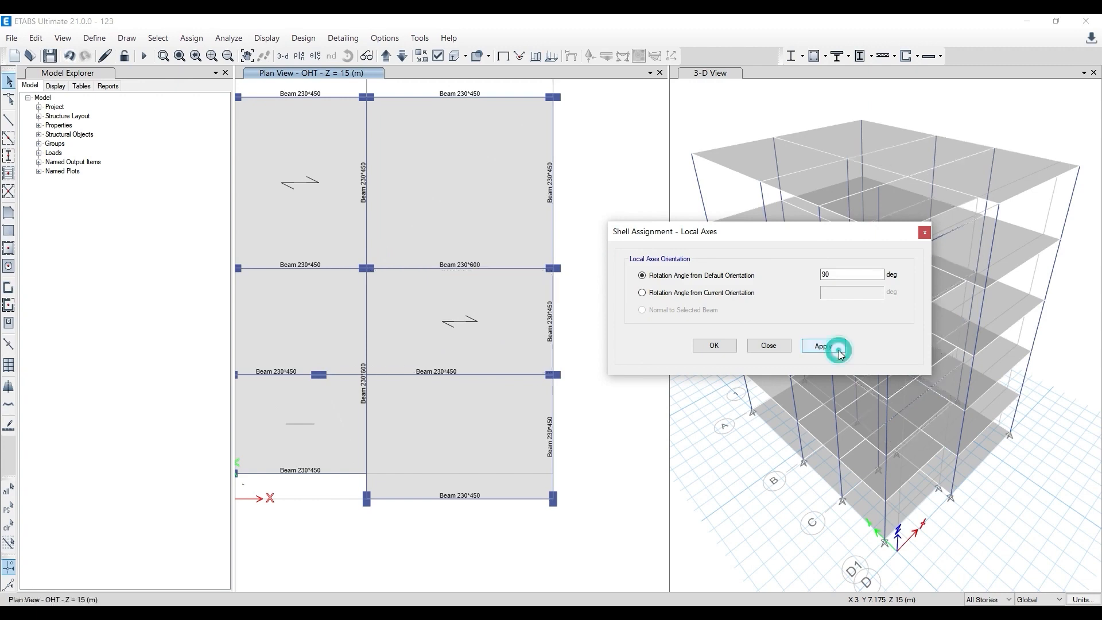
left_click(724, 346)
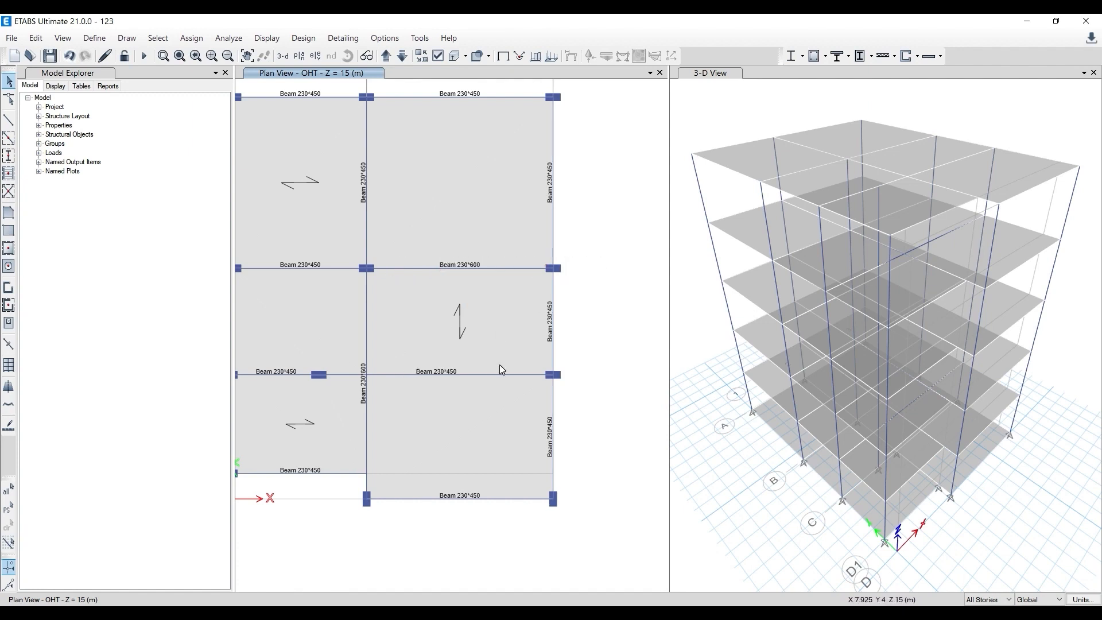
middle_click_drag(642, 358, 674, 359)
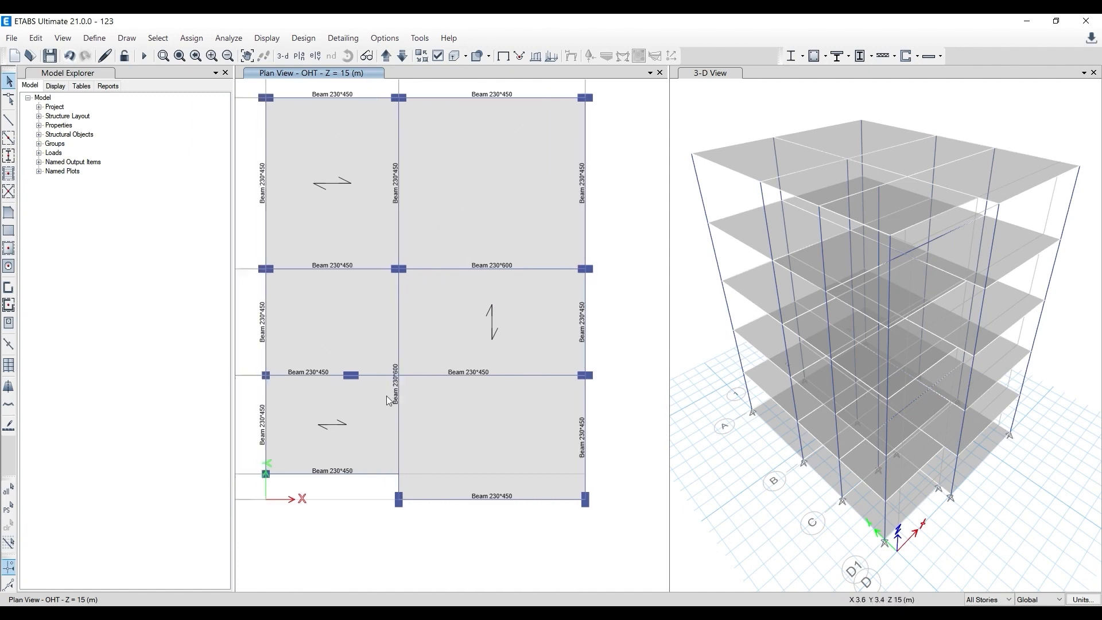
left_click(397, 405)
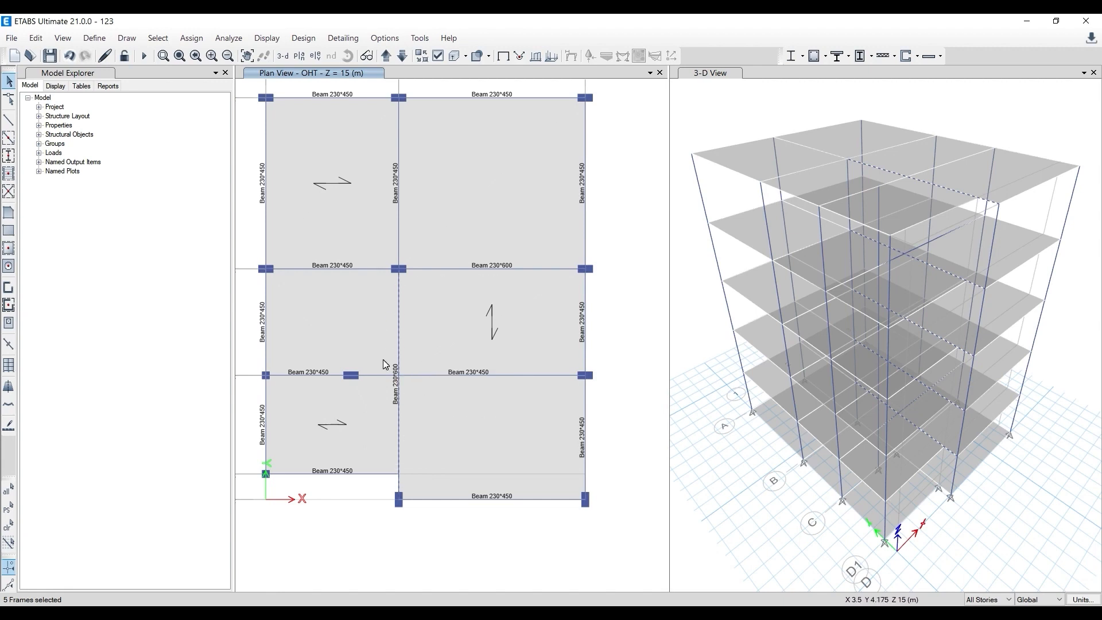
key("ctrl+q")
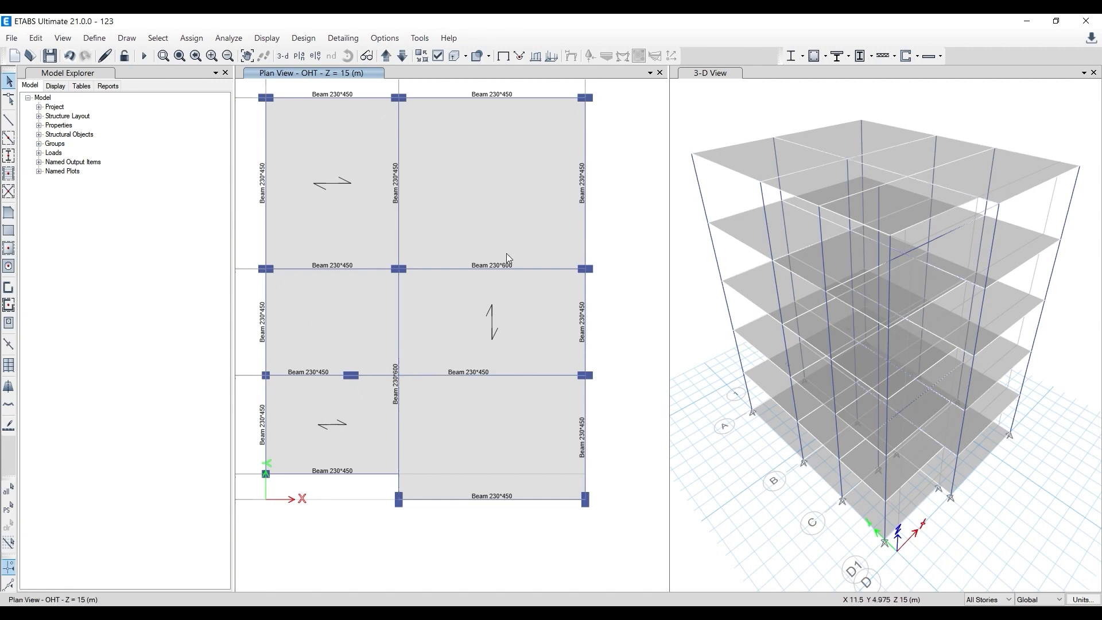
- Run a model check with a 1 mm length tolerance for checks and close its report
left_click(218, 37)
left_click(253, 49)
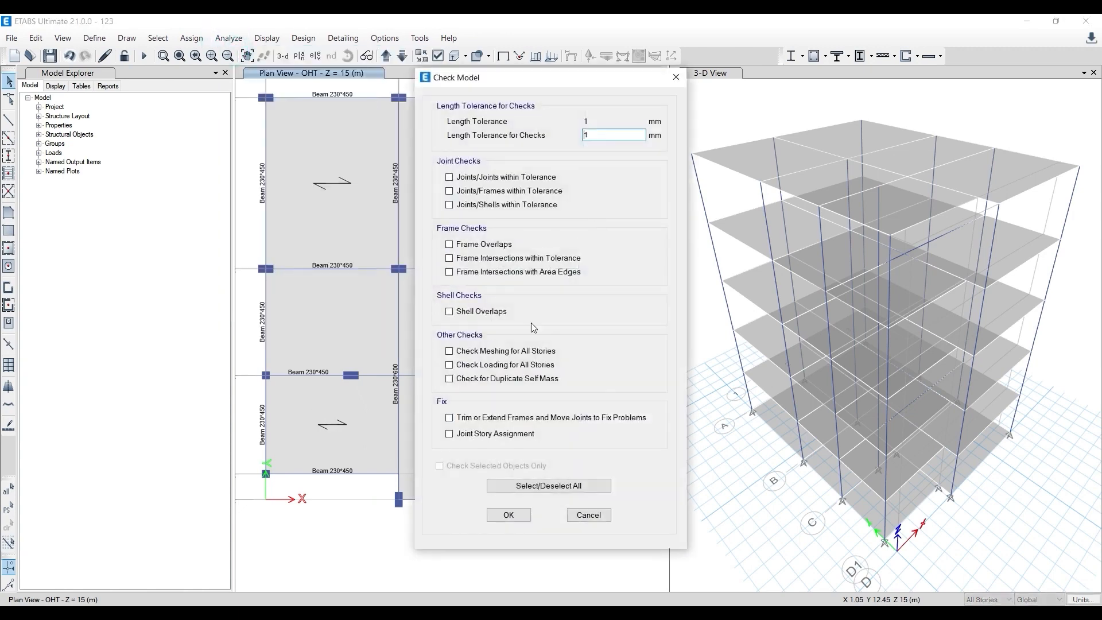
left_click(509, 514)
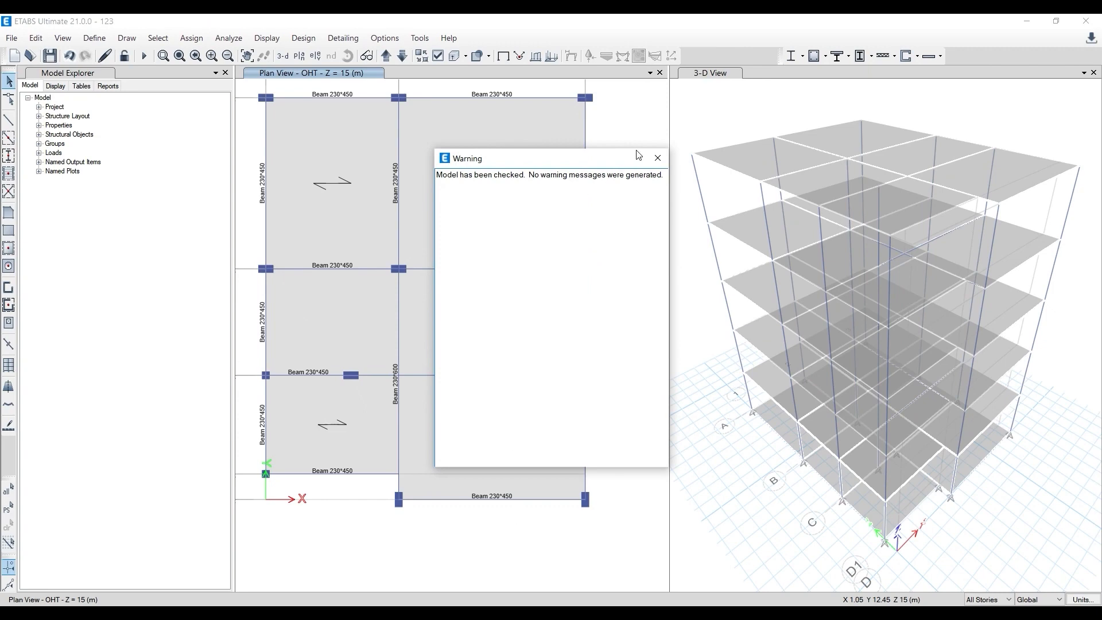
left_click(658, 157)
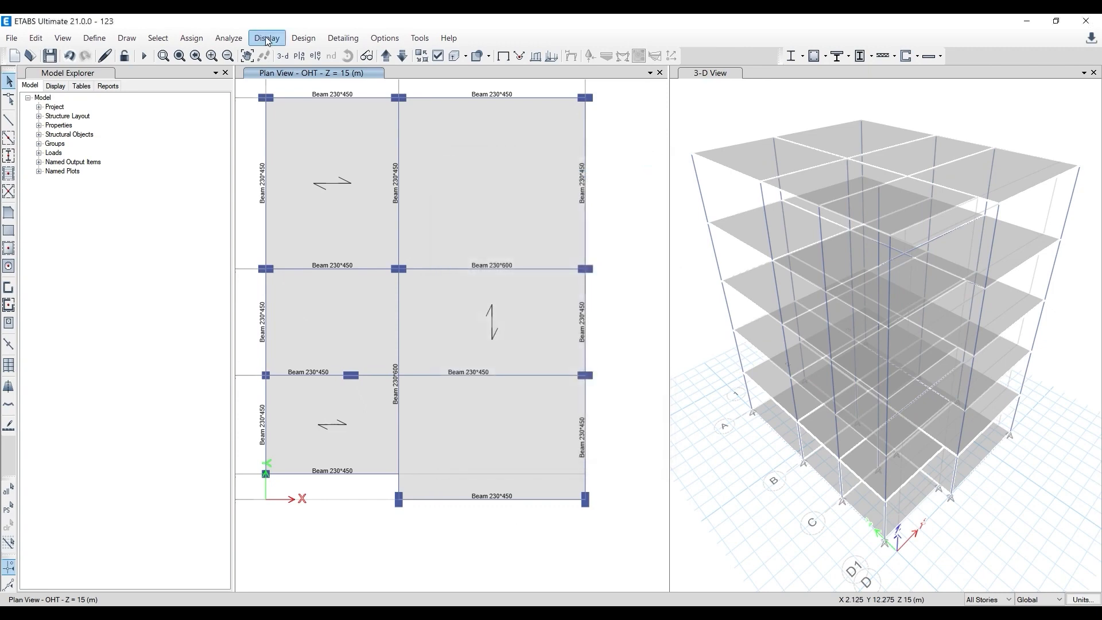
- Check the model with a 10 mm tolerance and all joint, frame, shell and other checks enabled, and review the warnings
left_click(228, 38)
left_click(270, 50)
left_click(601, 136)
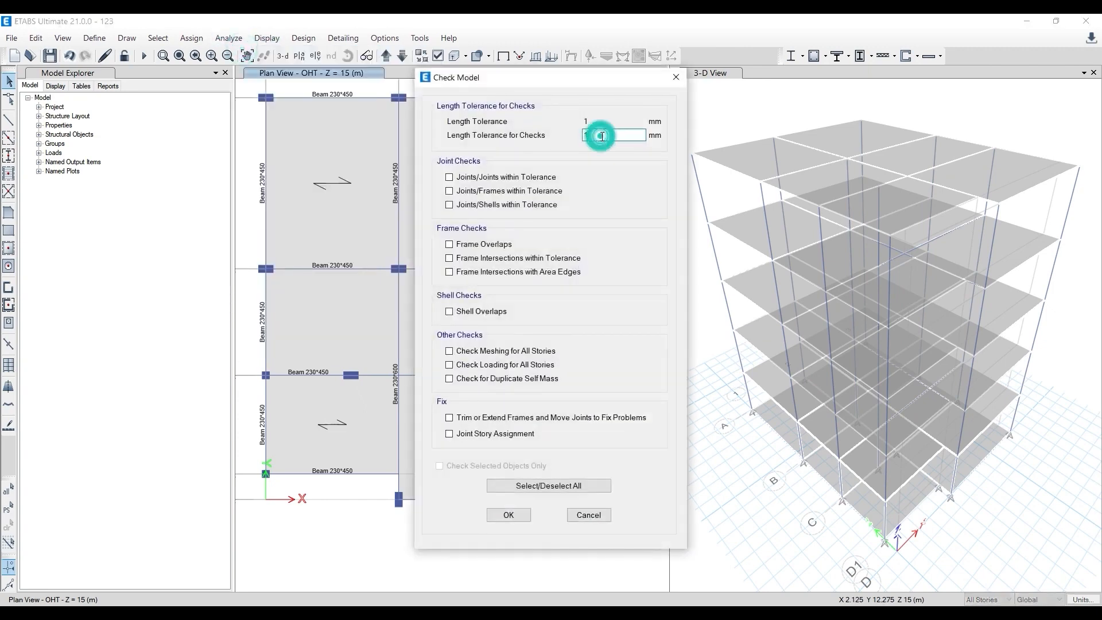
type("0")
left_click(505, 514)
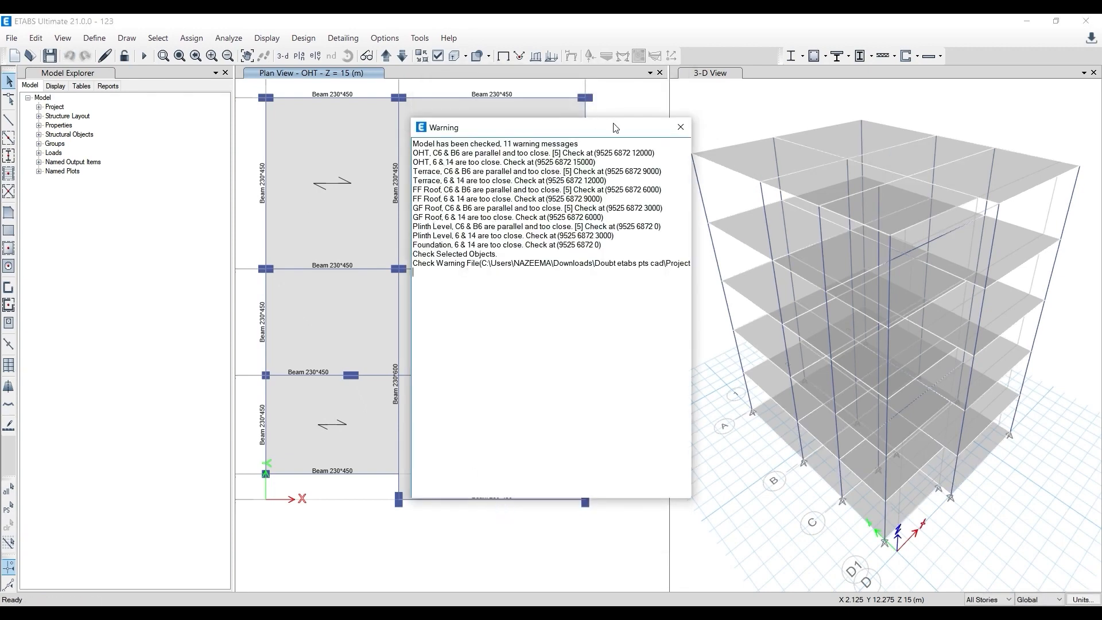
left_click_drag(627, 131, 851, 136)
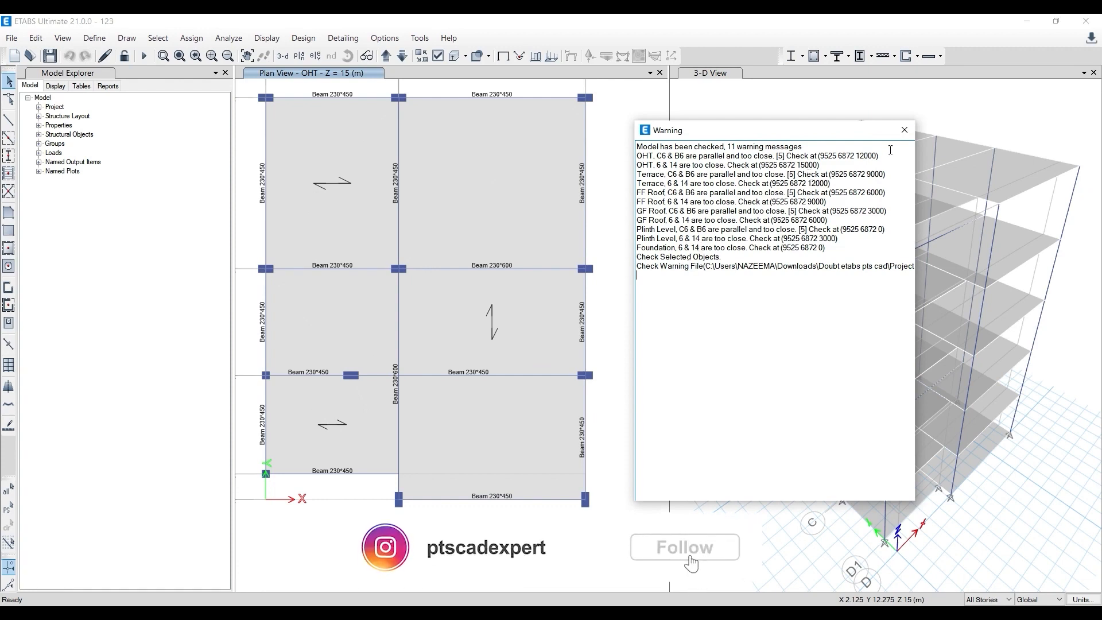
left_click(905, 130)
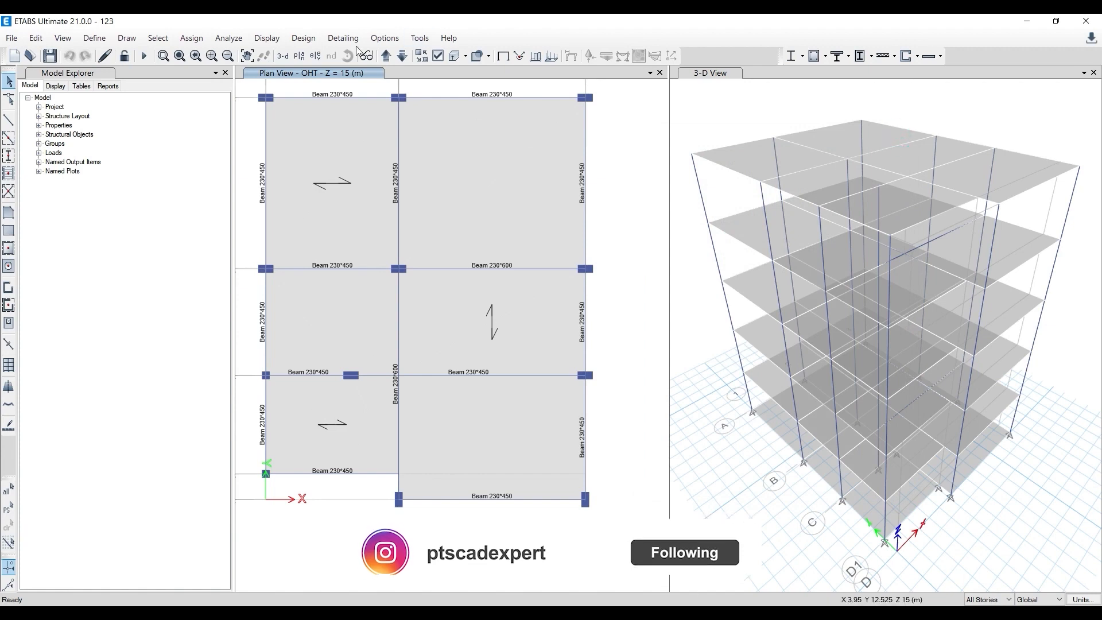
- Display frame labels instead of section names in the plan view
left_click(439, 57)
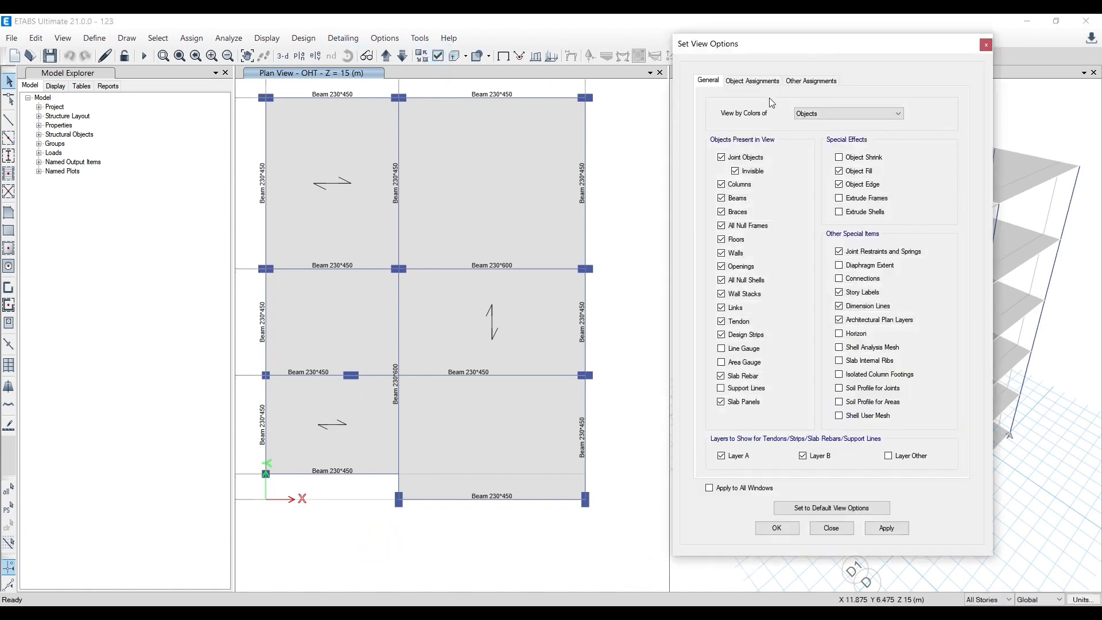
left_click(760, 81)
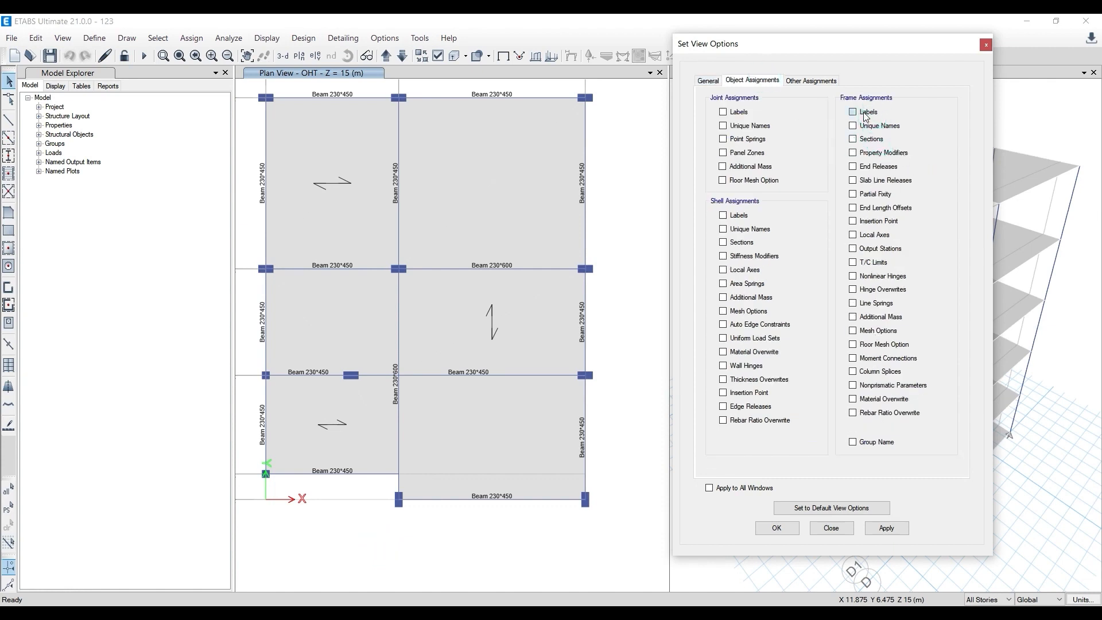
left_click(887, 528)
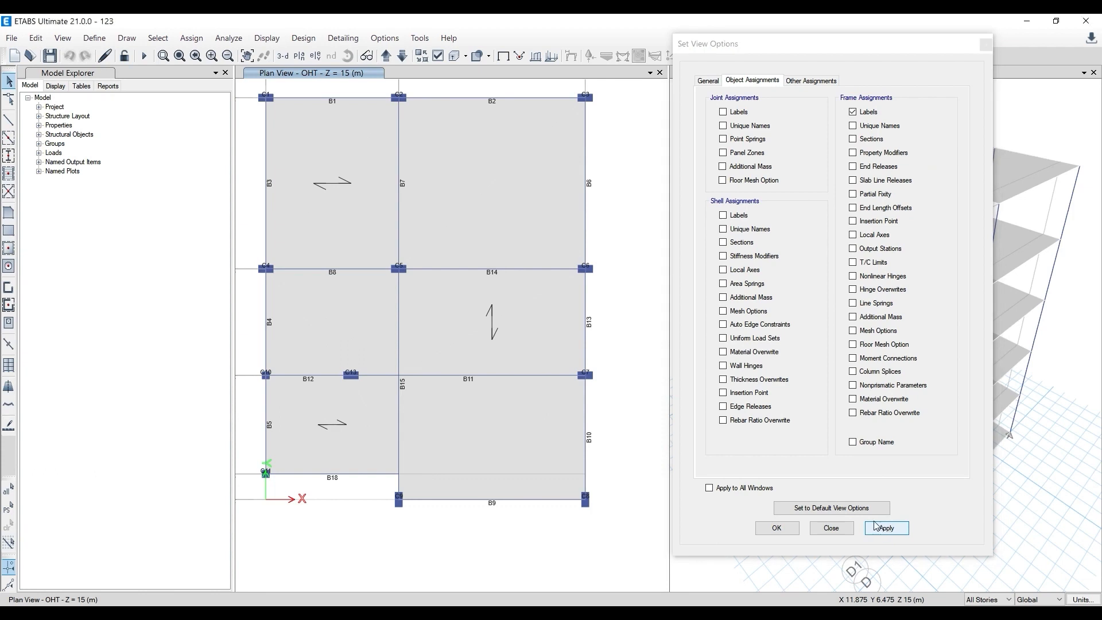
- Examine the column and beam labels on the OHT plan and on the Terrace plan to locate the objects named in the warnings
scroll(248, 373, "up", 3)
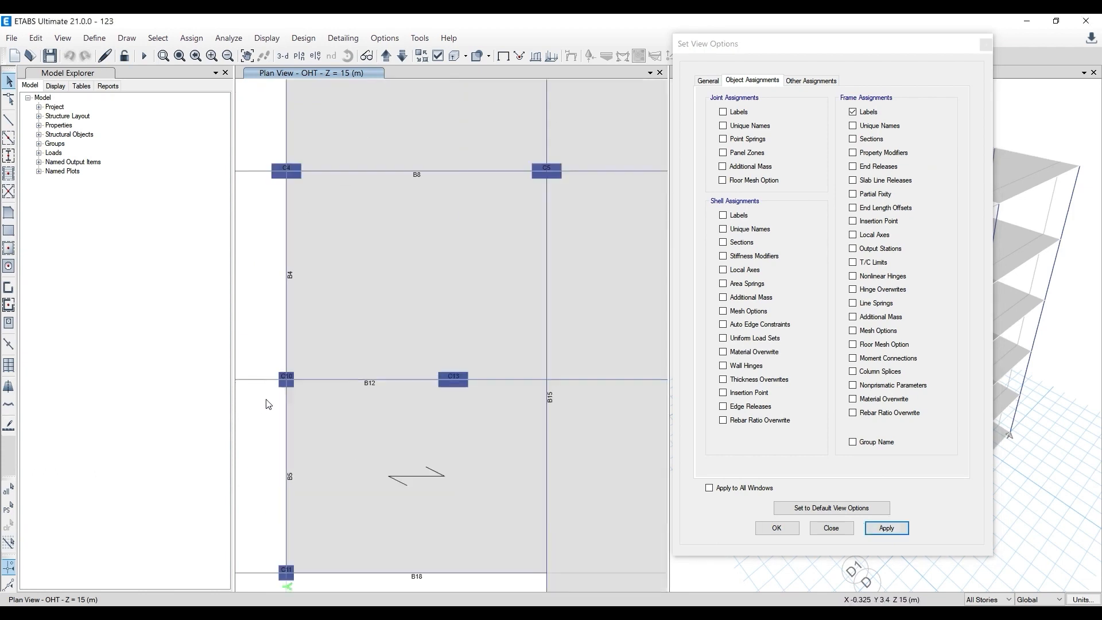
scroll(266, 400, "down", 3)
scroll(404, 293, "up", 3)
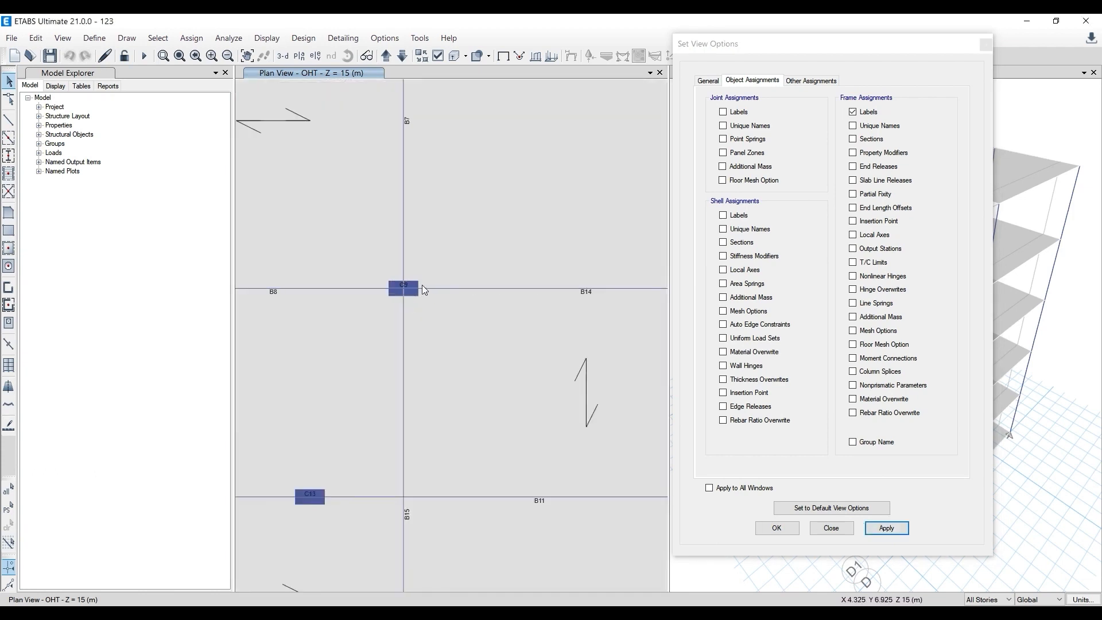
scroll(413, 305, "down", 3)
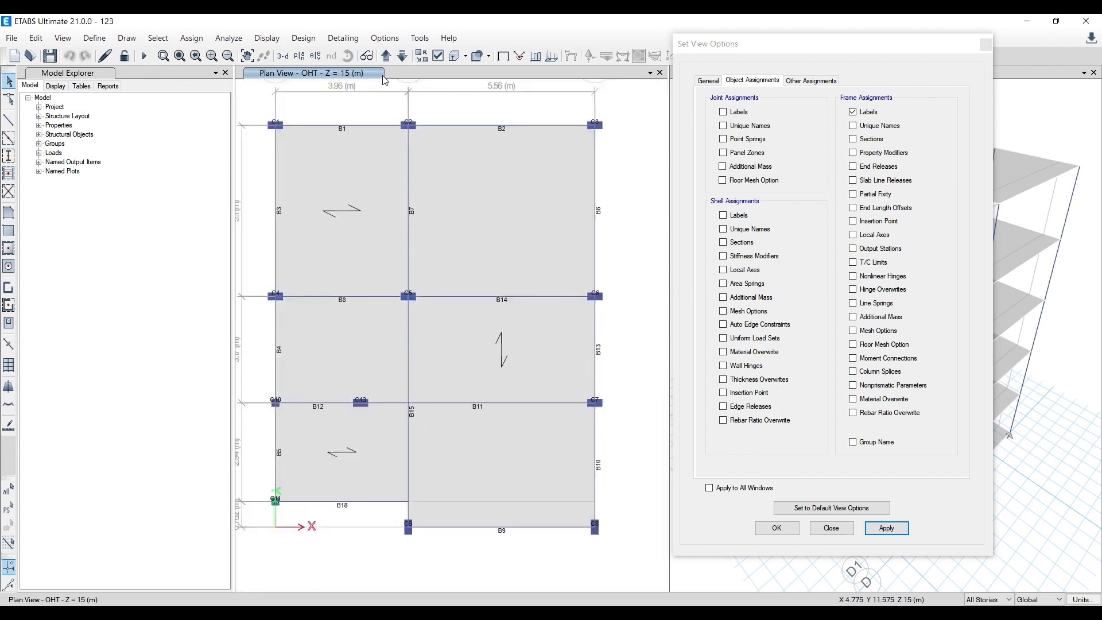
left_click(404, 58)
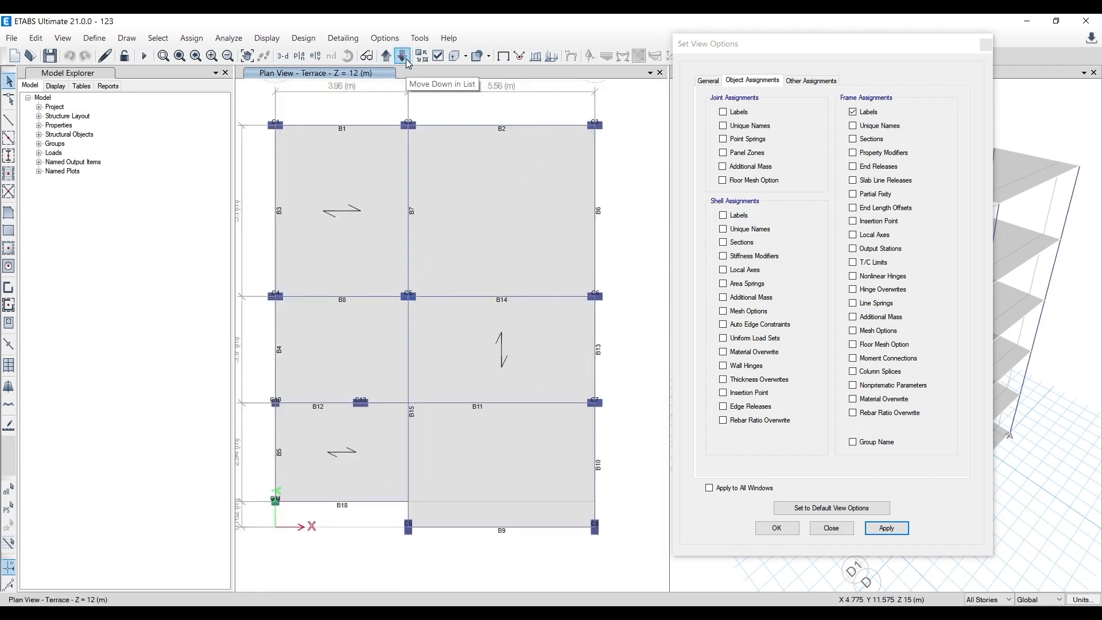
scroll(600, 310, "up", 5)
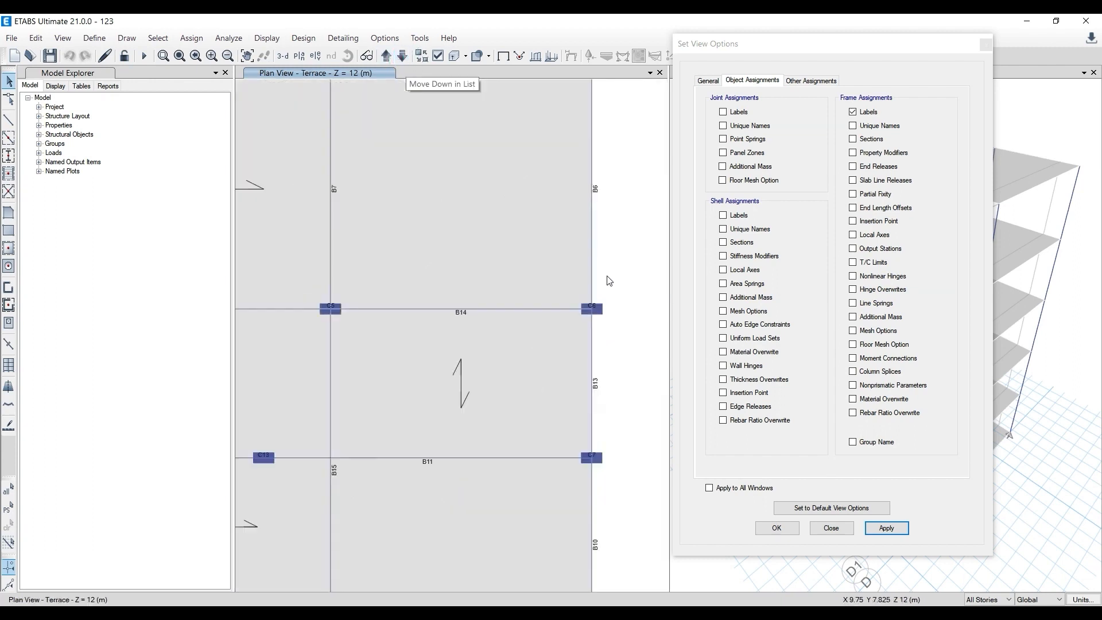
scroll(585, 343, "down", 5)
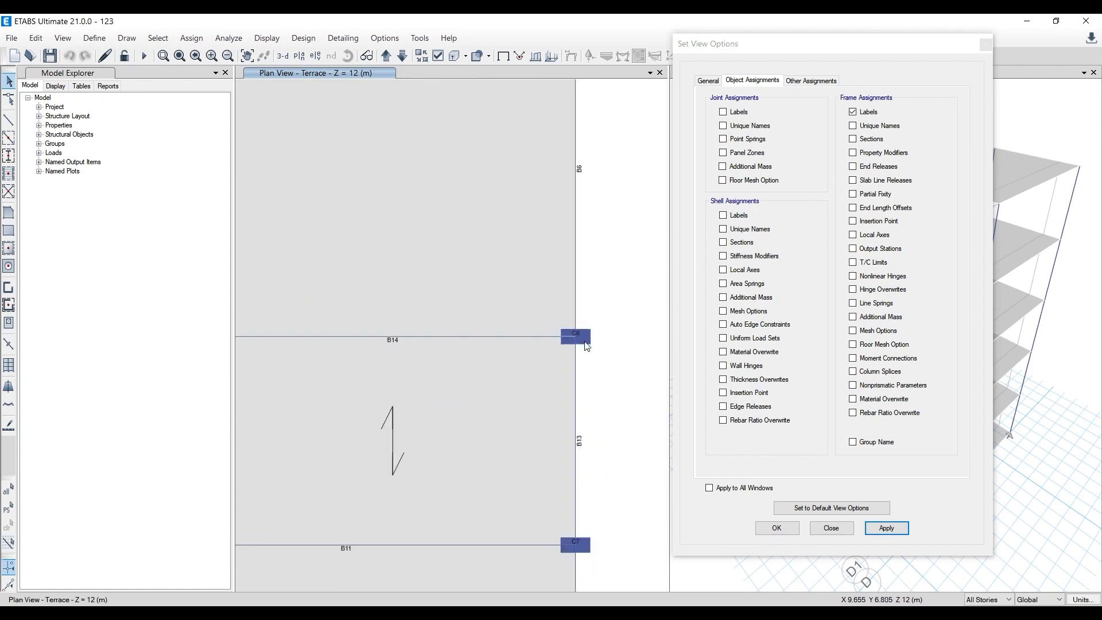
left_click(986, 45)
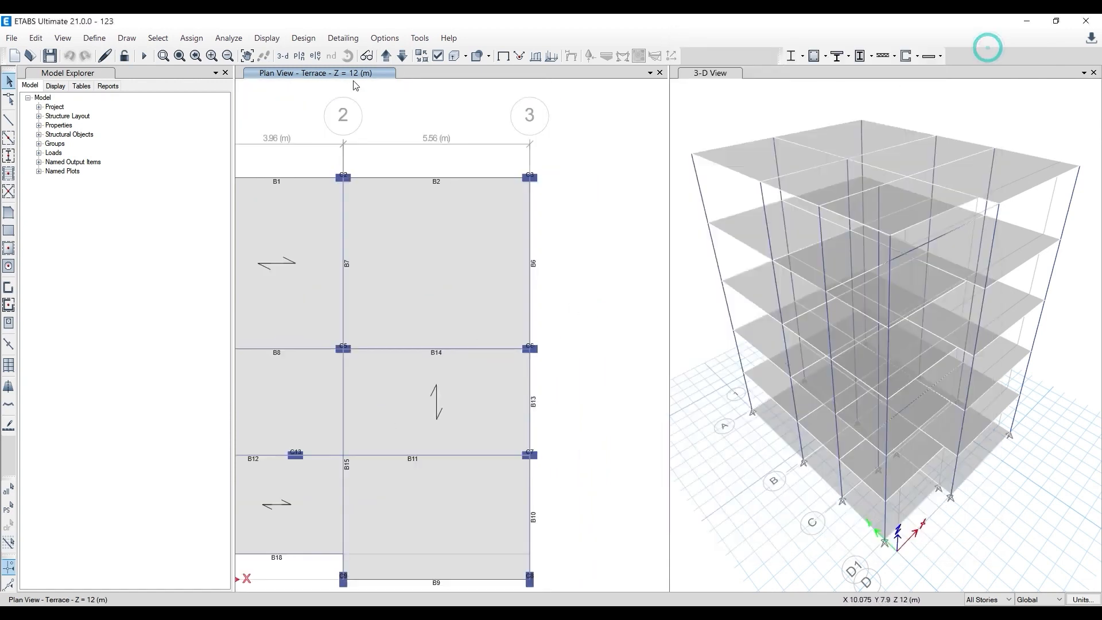
- Set the maximum graphic font size to 10 points and the minimum graphic font size to 6 points
left_click(385, 38)
left_click(419, 134)
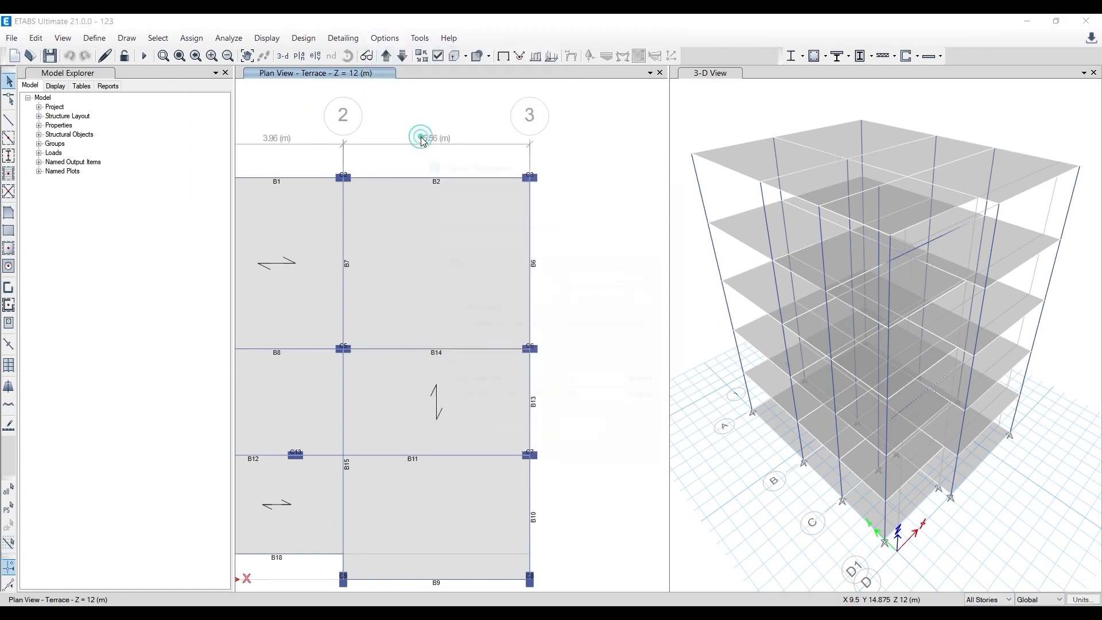
left_click_drag(590, 220, 534, 219)
type("10")
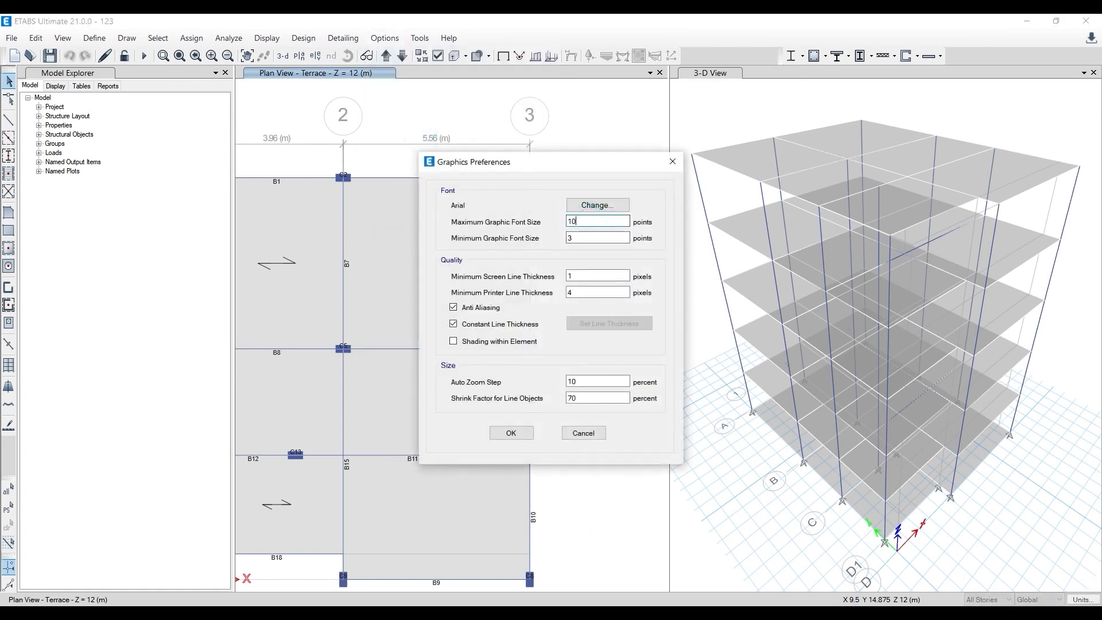
double_click(595, 235)
type("6")
left_click(511, 433)
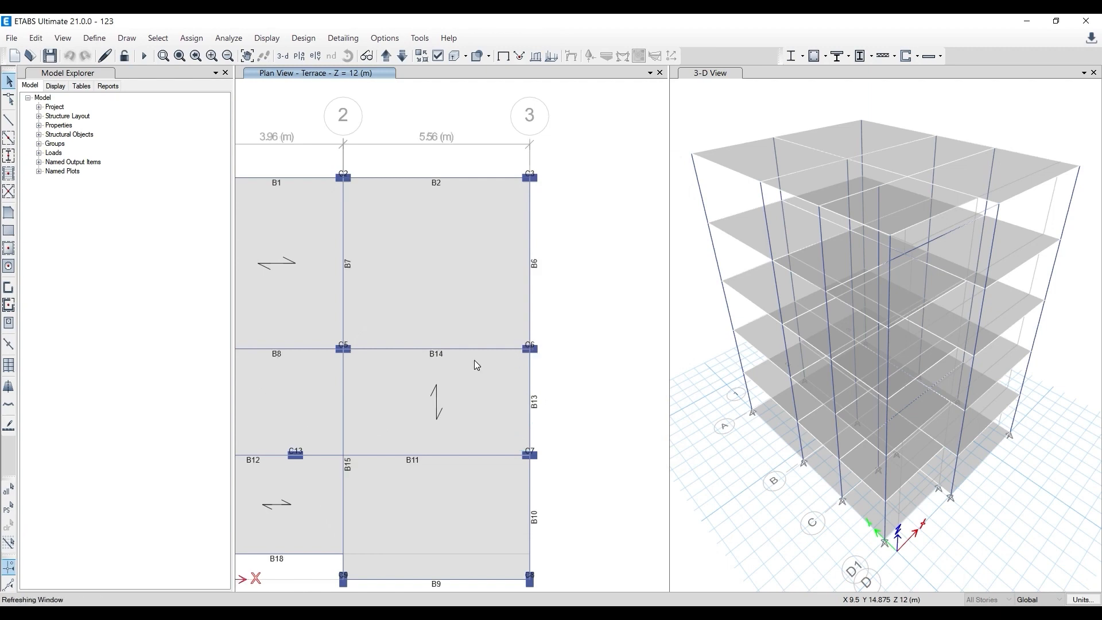
- Examine columns C5 and C6 and the adjoining beams B14, B6 and B13 closely on the Terrace plan
scroll(471, 359, "up", 5)
scroll(343, 356, "down", 3)
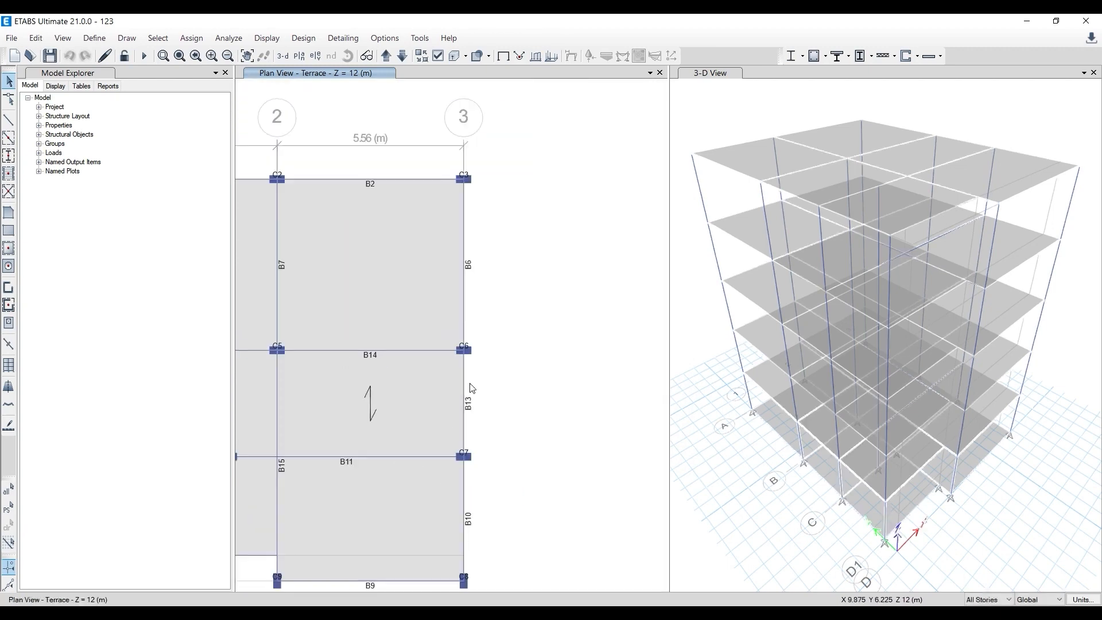
middle_click_drag(413, 454, 484, 422)
scroll(350, 318, "up", 4)
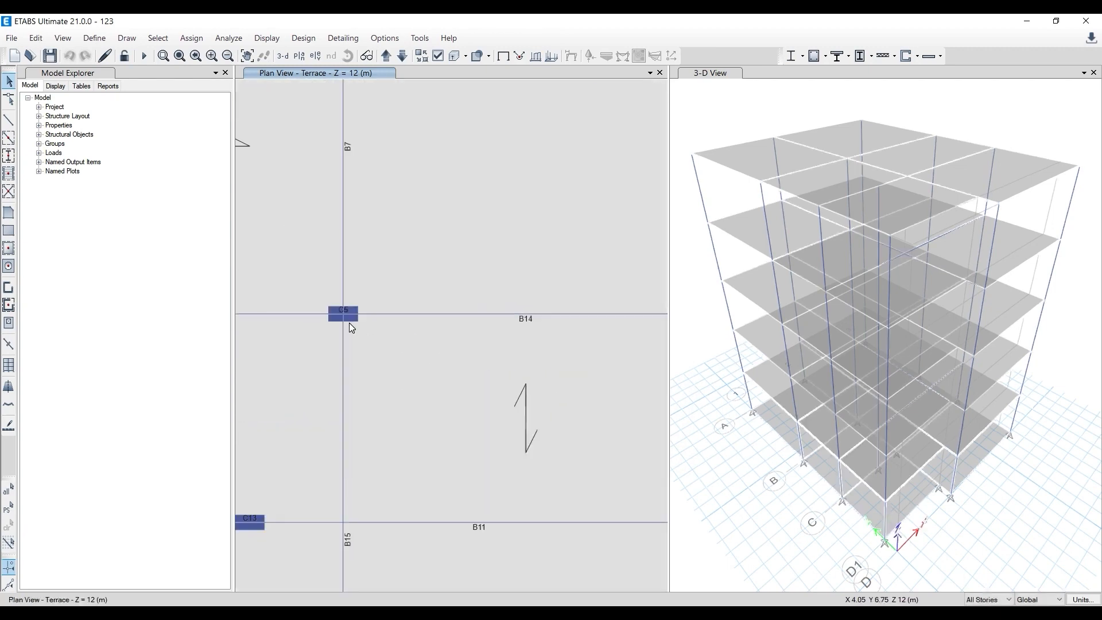
scroll(344, 309, "up", 3)
scroll(370, 358, "down", 5)
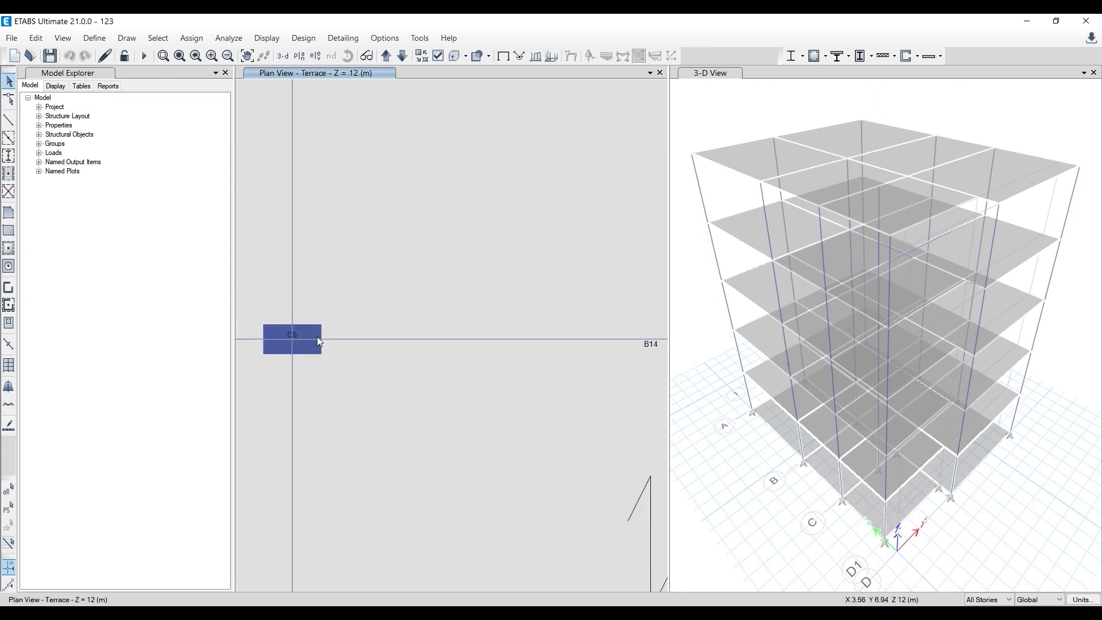
scroll(475, 331, "up", 3)
scroll(429, 326, "up", 3)
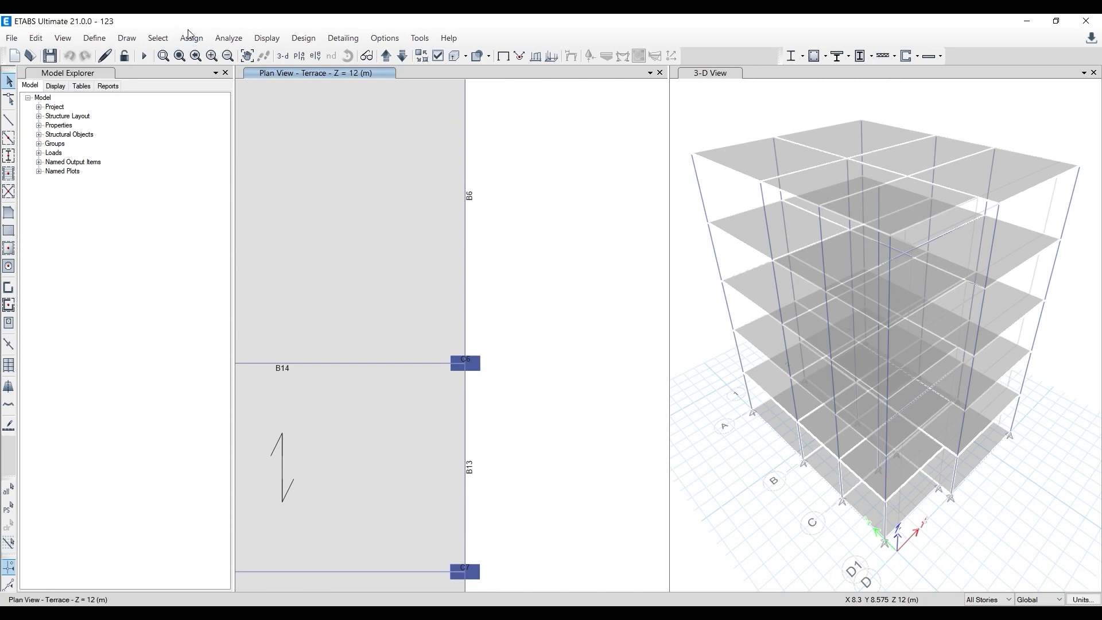
- Rerun the model check with the 10 mm tolerance and place the warning list beside the plan for comparison
left_click(240, 38)
left_click(248, 54)
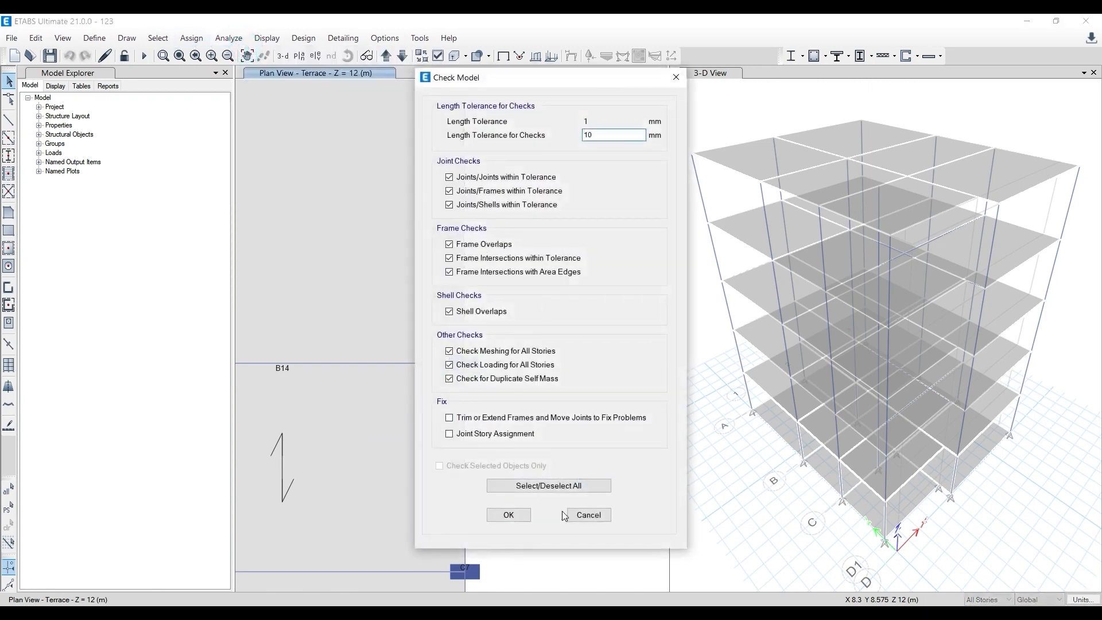
left_click(516, 520)
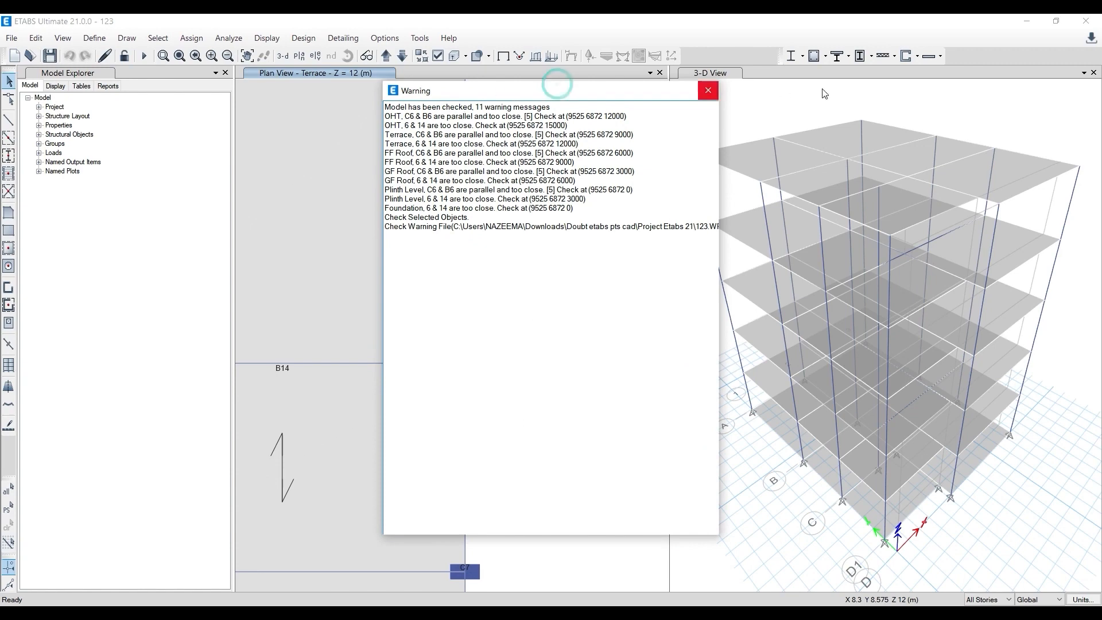
left_click_drag(560, 89, 829, 89)
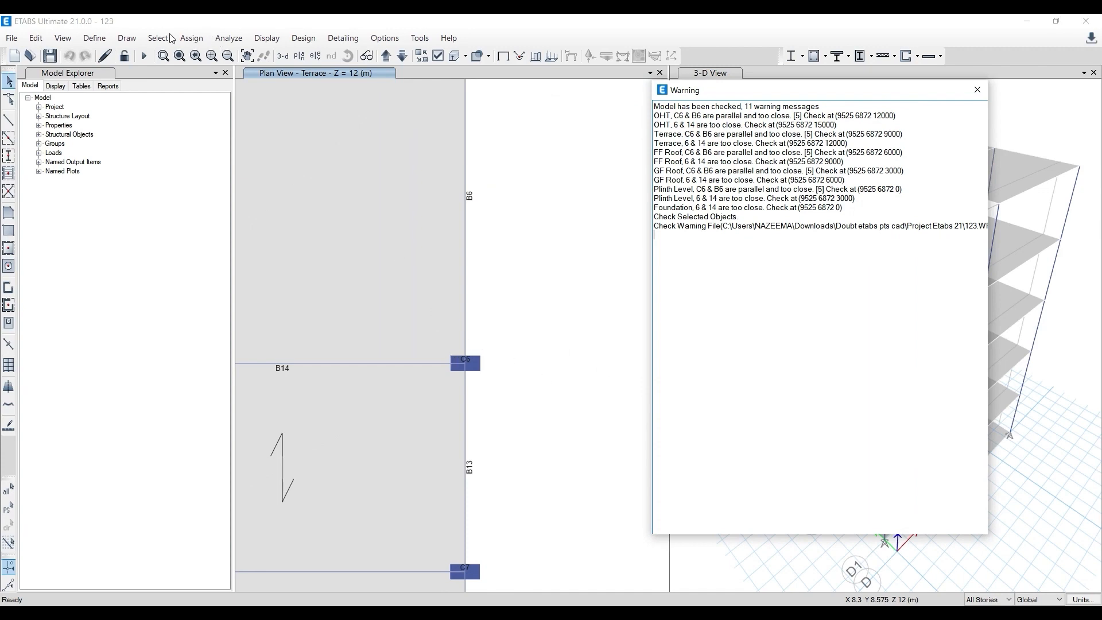
- Close the warning list, select beam B6 across all stories and examine its end at column C6 on the Terrace plan
left_click(978, 90)
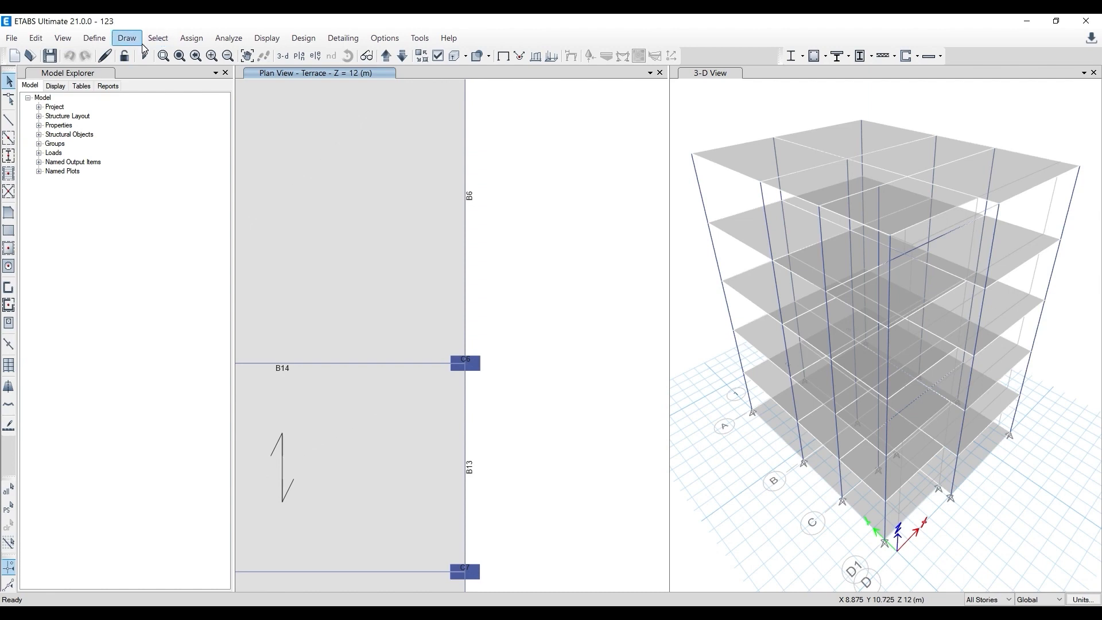
left_click(150, 39)
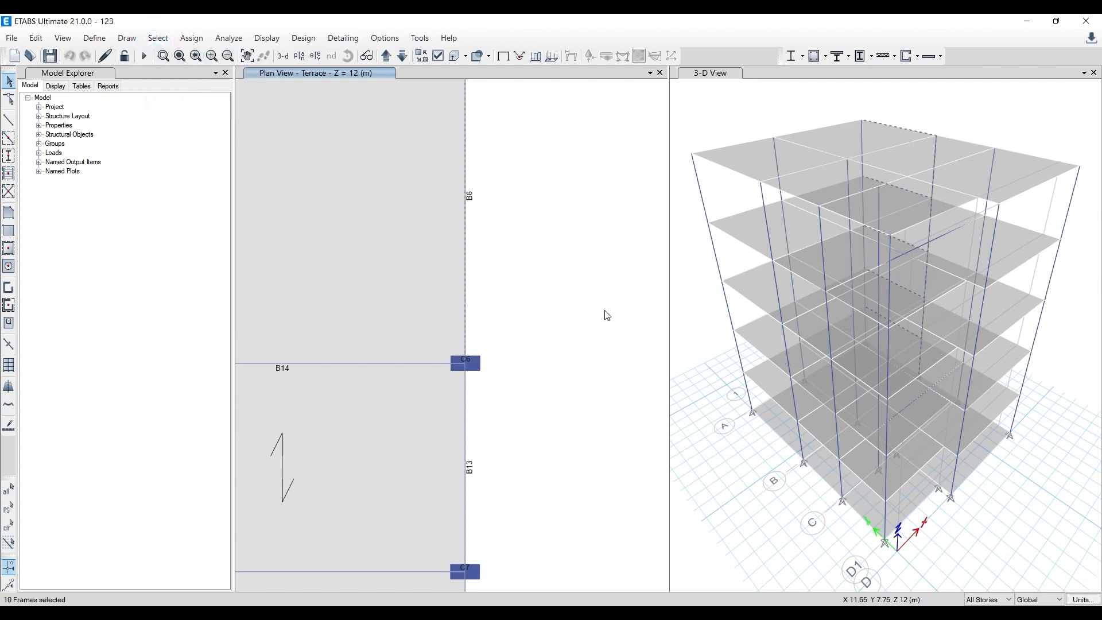
scroll(462, 367, "up", 4)
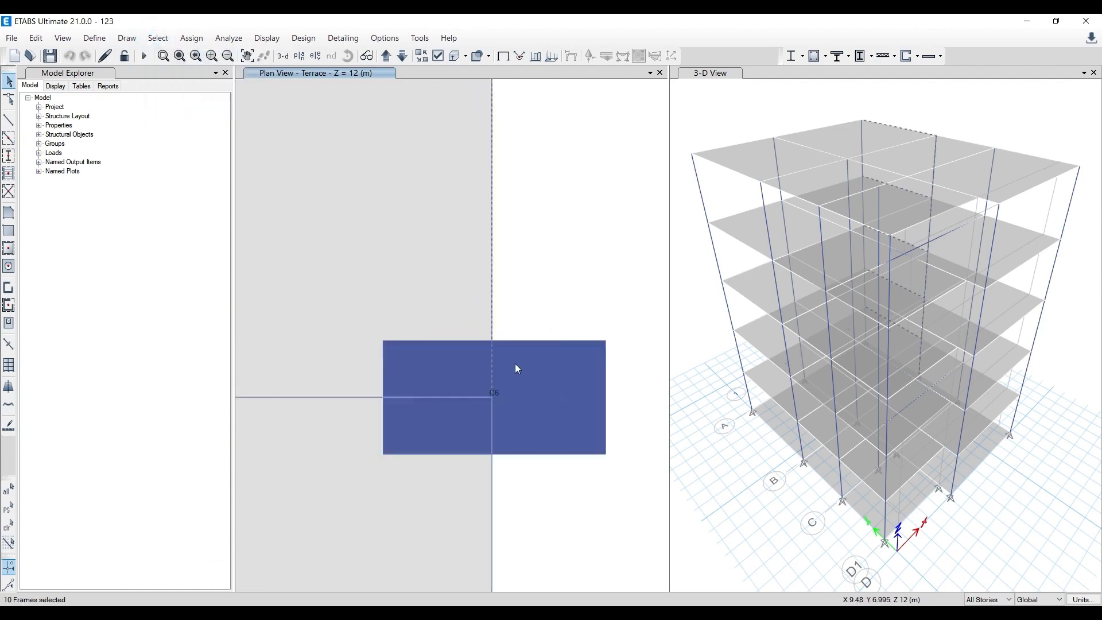
scroll(501, 409, "up", 5)
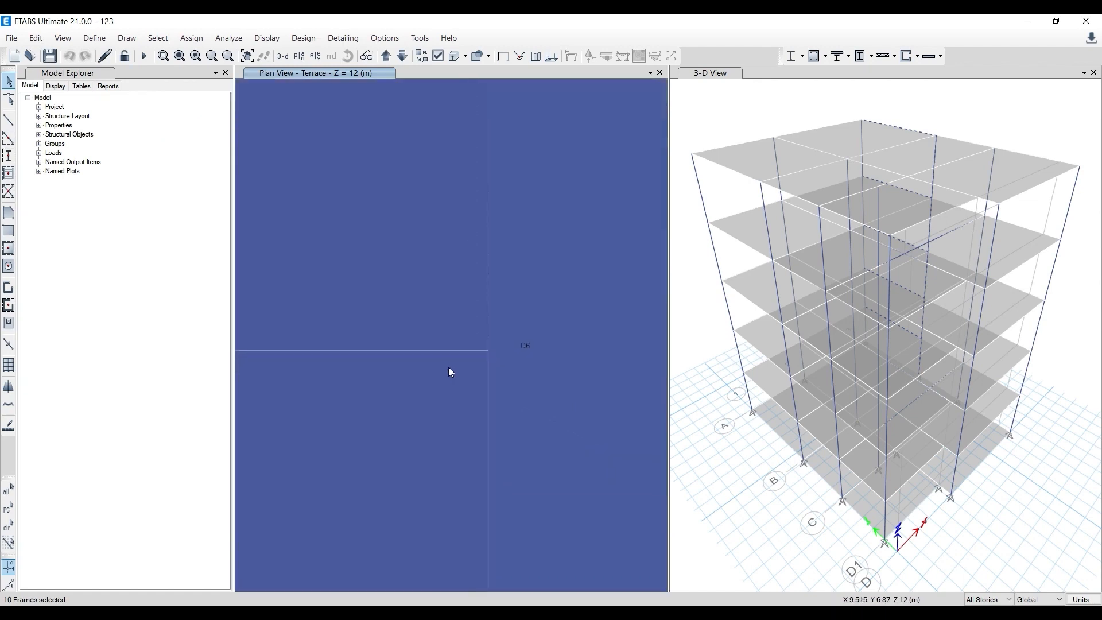
middle_click_drag(479, 348, 433, 336)
scroll(409, 335, "up", 4)
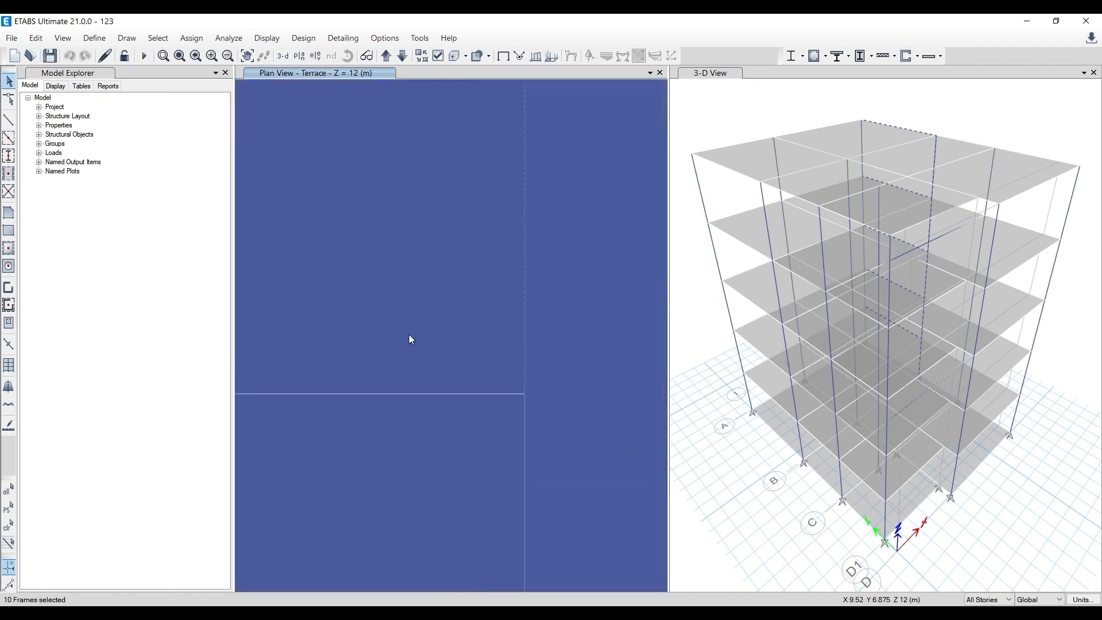
scroll(409, 334, "down", 2)
scroll(471, 389, "down", 5)
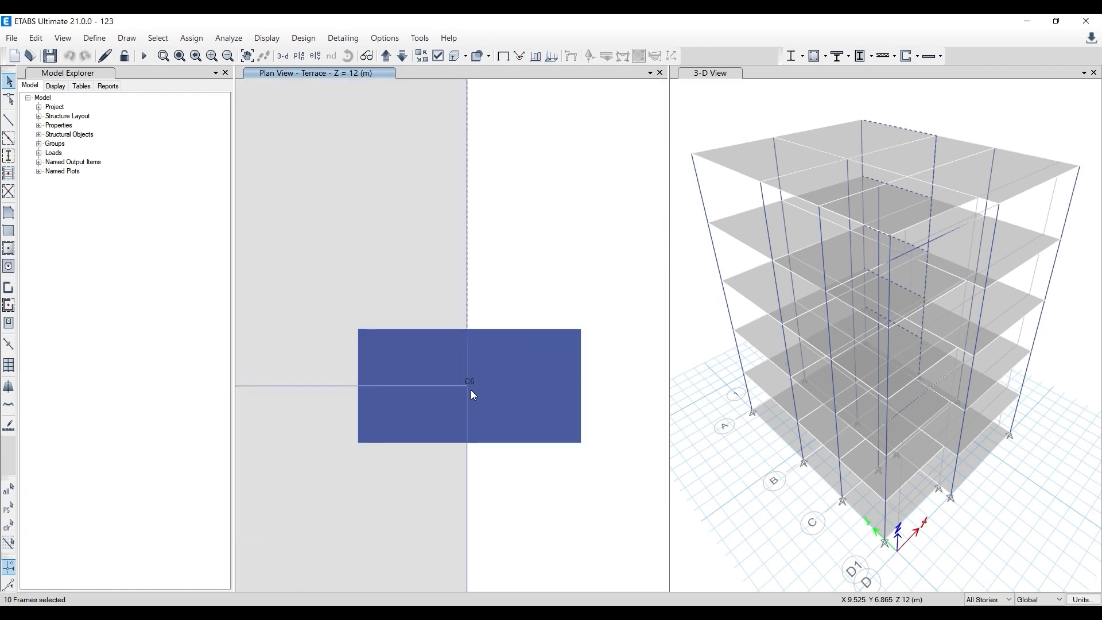
- Select column C6 with its joints on the Terrace plan and examine closely how the joints line up
left_click_drag(391, 312, 545, 482)
scroll(470, 391, "up", 5)
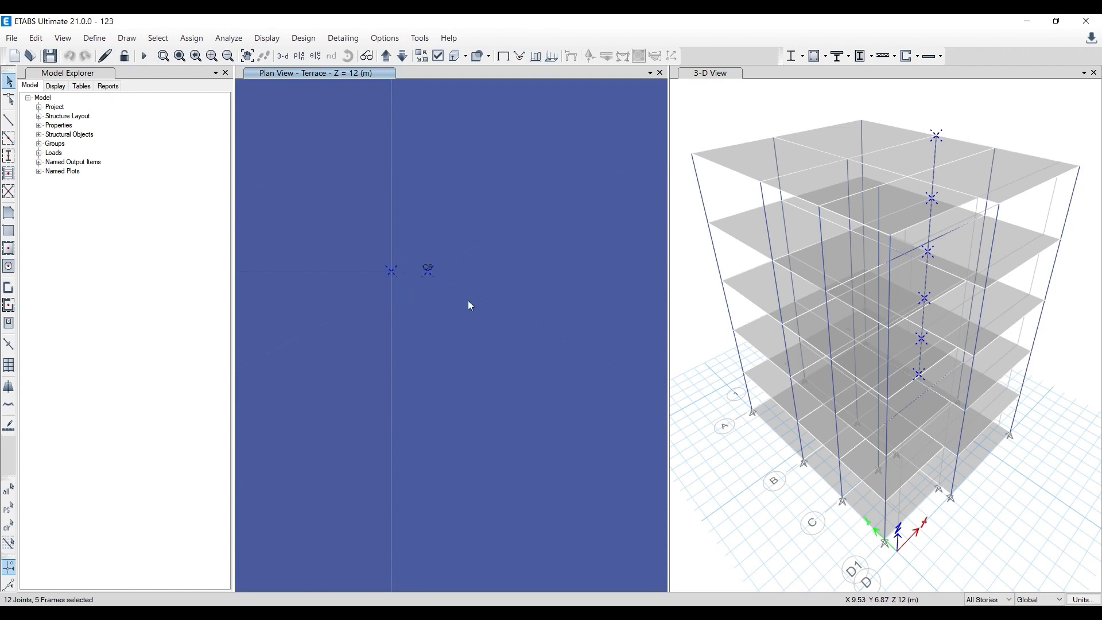
scroll(462, 306, "down", 6)
left_click(496, 351)
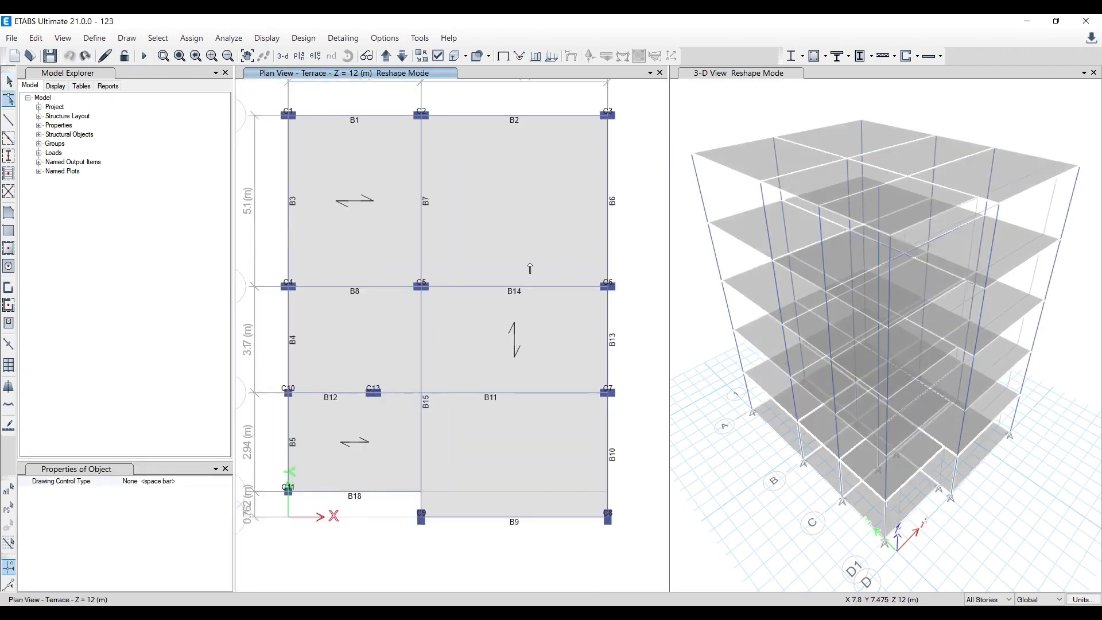
key("Escape")
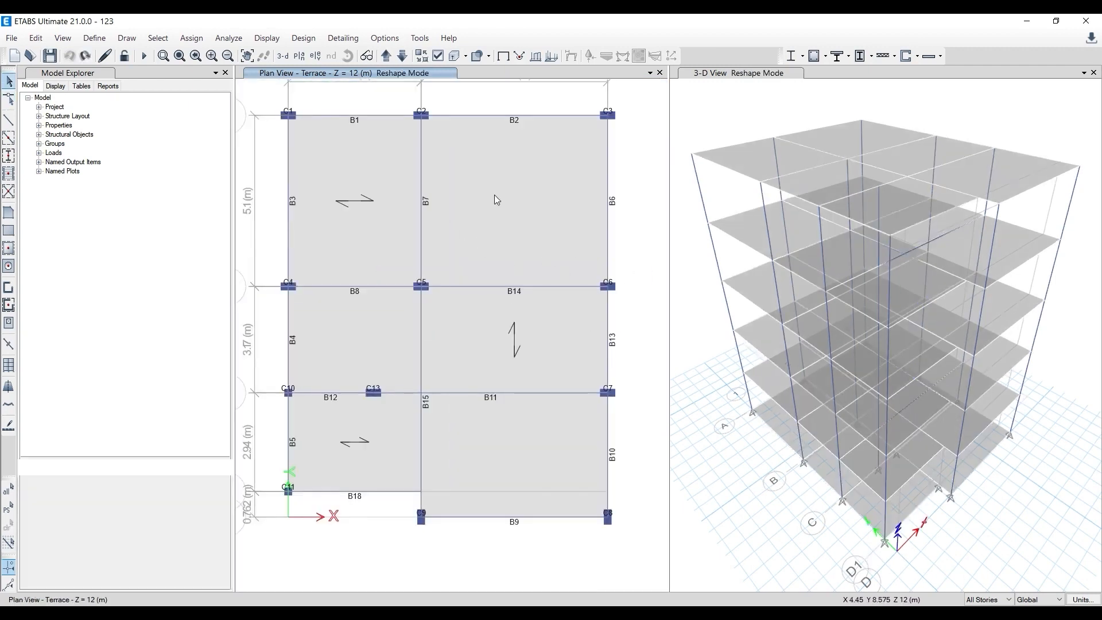
- Restrict the story scope to One Story and delete all objects on the Terrace plan
scroll(338, 156, "down", 3)
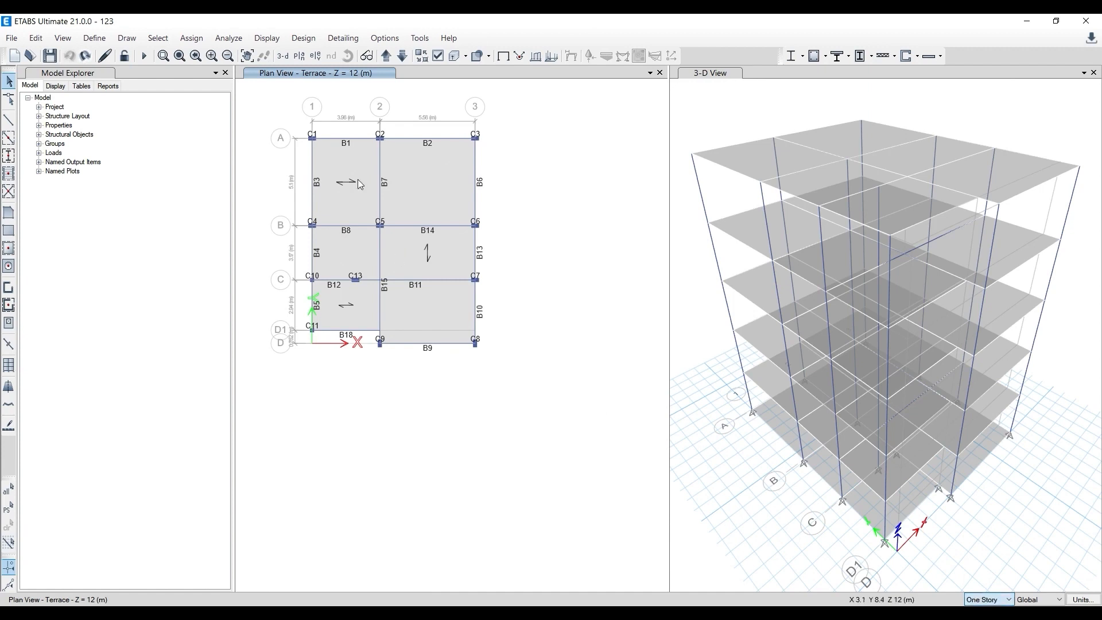
left_click_drag(282, 102, 560, 445)
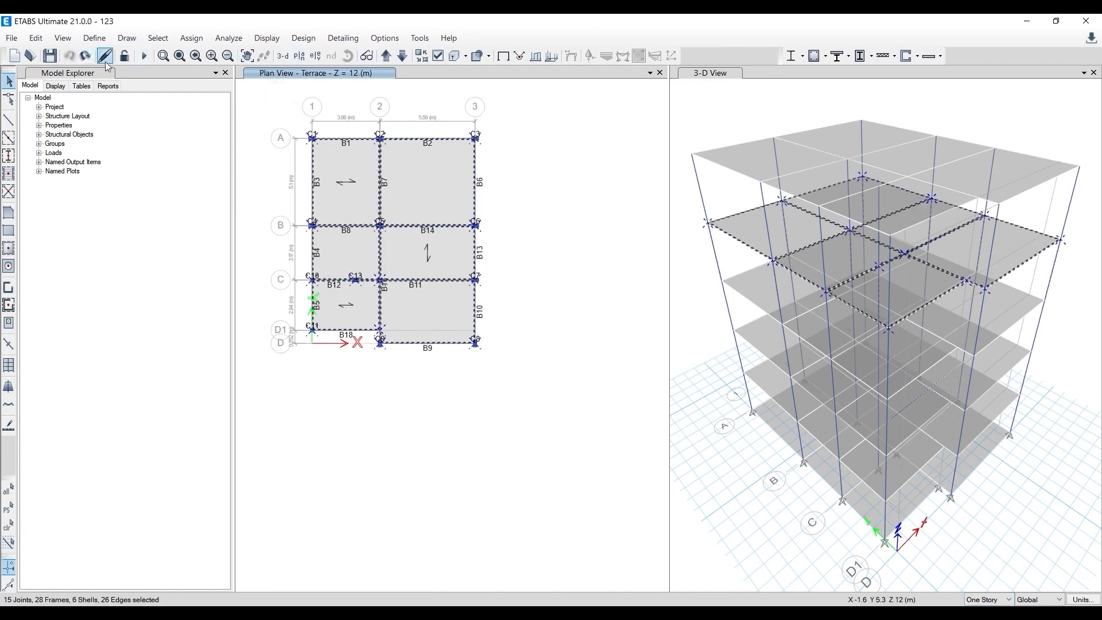
left_click(36, 39)
left_click(77, 145)
- Delete all objects on the FF Roof plan and on the OHT plan
left_click(399, 56)
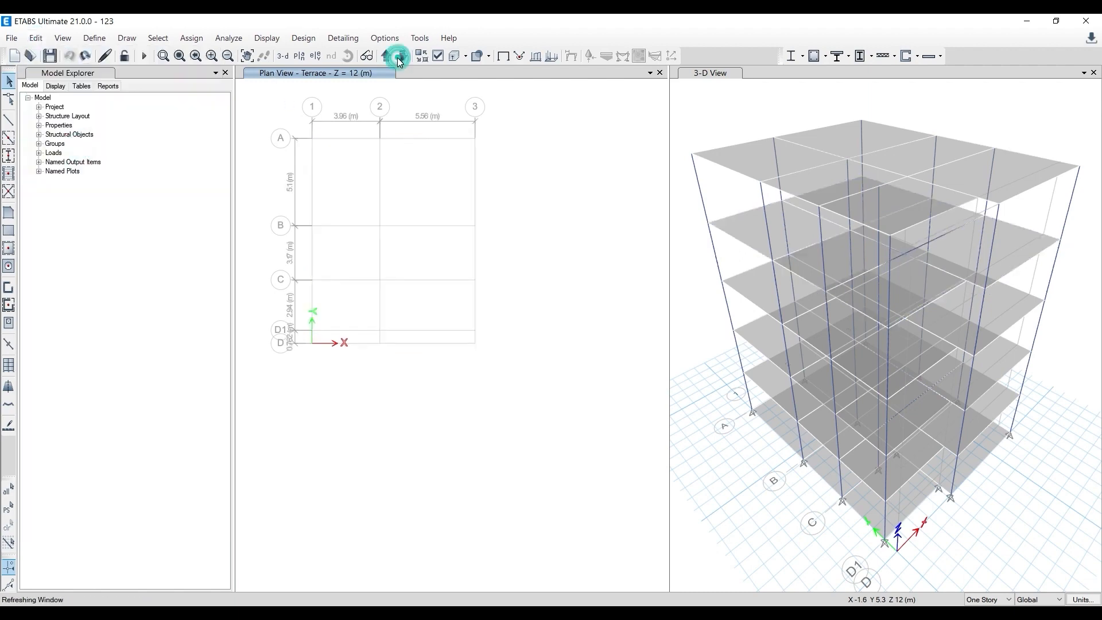
left_click_drag(281, 107, 511, 374)
left_click(36, 38)
left_click(78, 144)
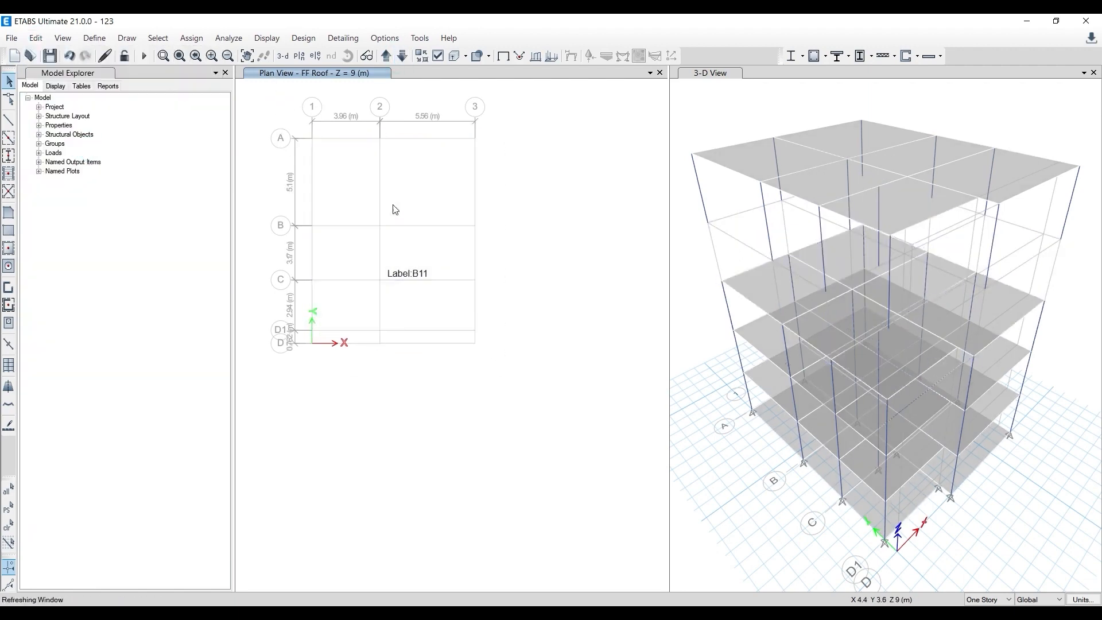
left_click(386, 56)
left_click_drag(297, 109, 551, 383)
left_click(35, 38)
left_click(78, 144)
- Delete all joints and slabs on the Foundation plan at Z = 0 m
left_click(402, 57)
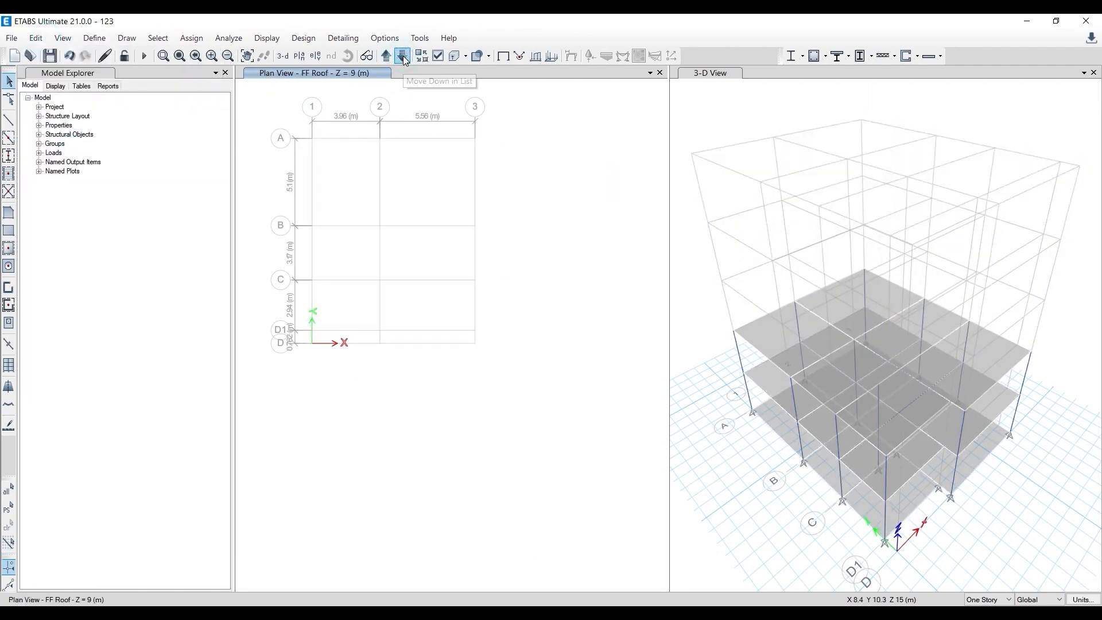
left_click(403, 57)
left_click(402, 56)
left_click(402, 56)
left_click_drag(284, 107, 514, 374)
left_click(35, 39)
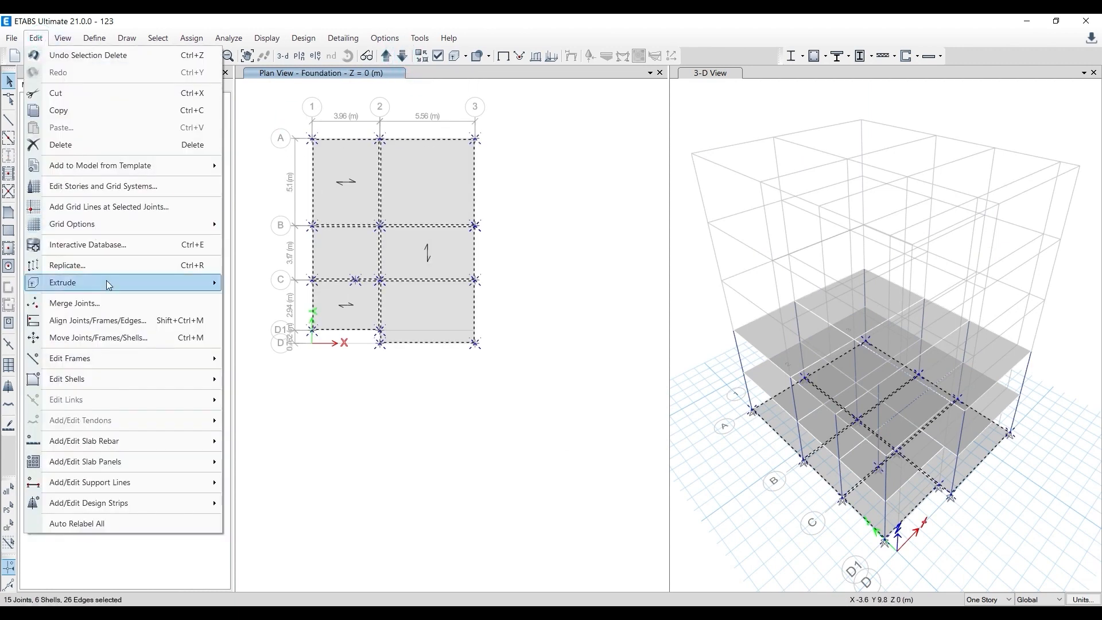
left_click(78, 145)
- Delete the six slabs on the GF Roof plan at Z = 6 m
left_click(572, 190)
left_click(387, 57)
left_click(386, 57)
left_click(339, 189)
left_click(422, 188)
left_click(348, 251)
left_click(418, 248)
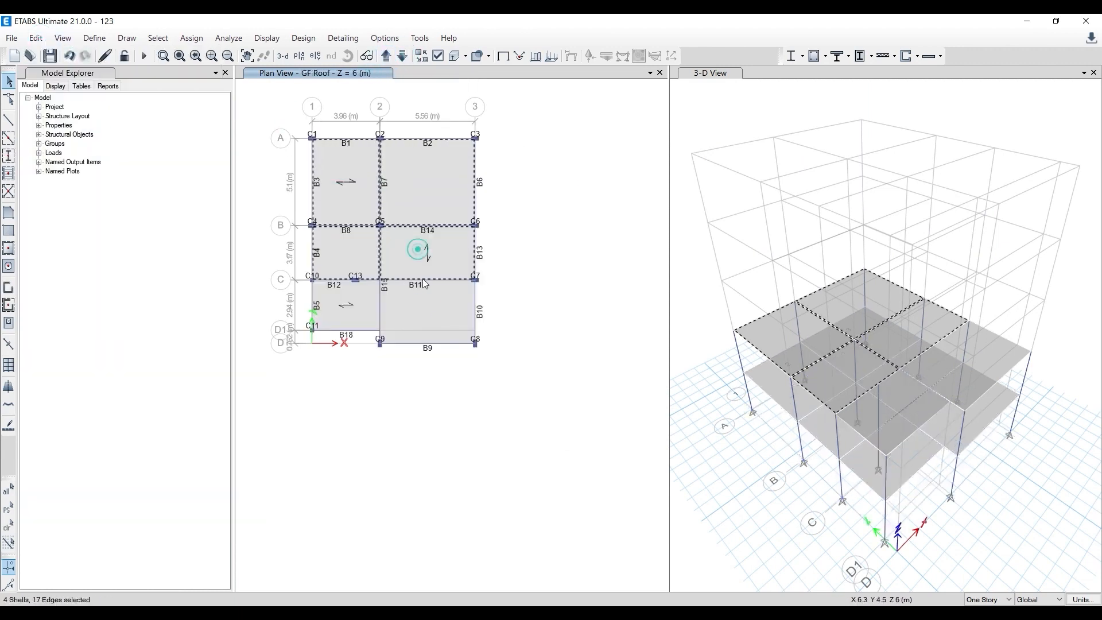
left_click(419, 304)
left_click(345, 297)
left_click(36, 39)
left_click(103, 142)
- Undo the GF Roof slab deletion, and cross-check the Foundation deletion by undoing and redoing it
left_click(387, 56)
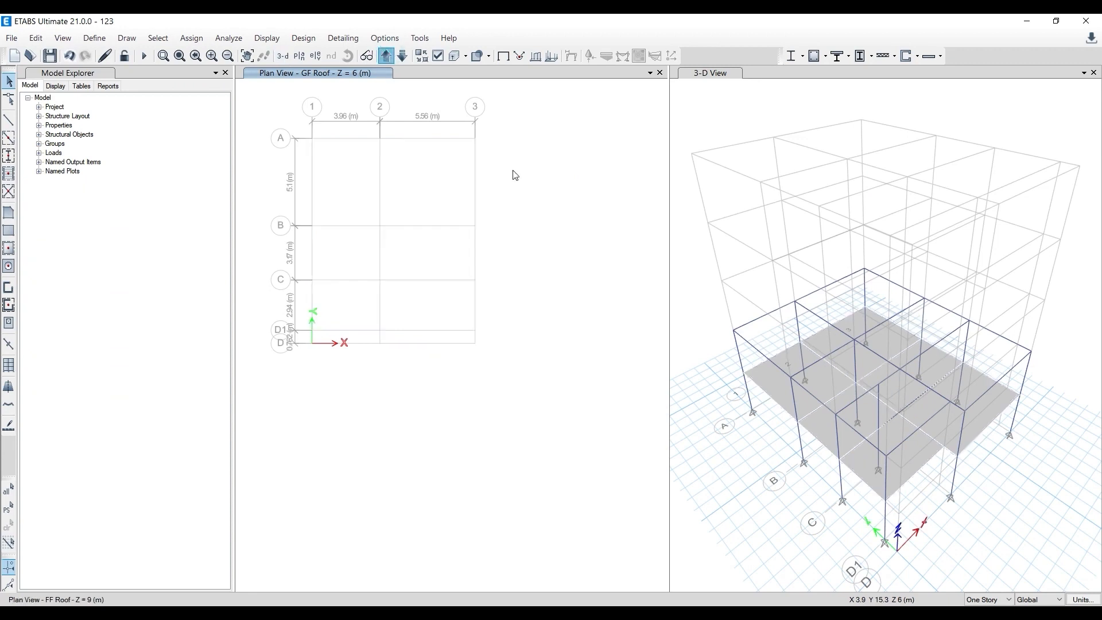
key("ctrl+z")
left_click(352, 121)
left_click(70, 56)
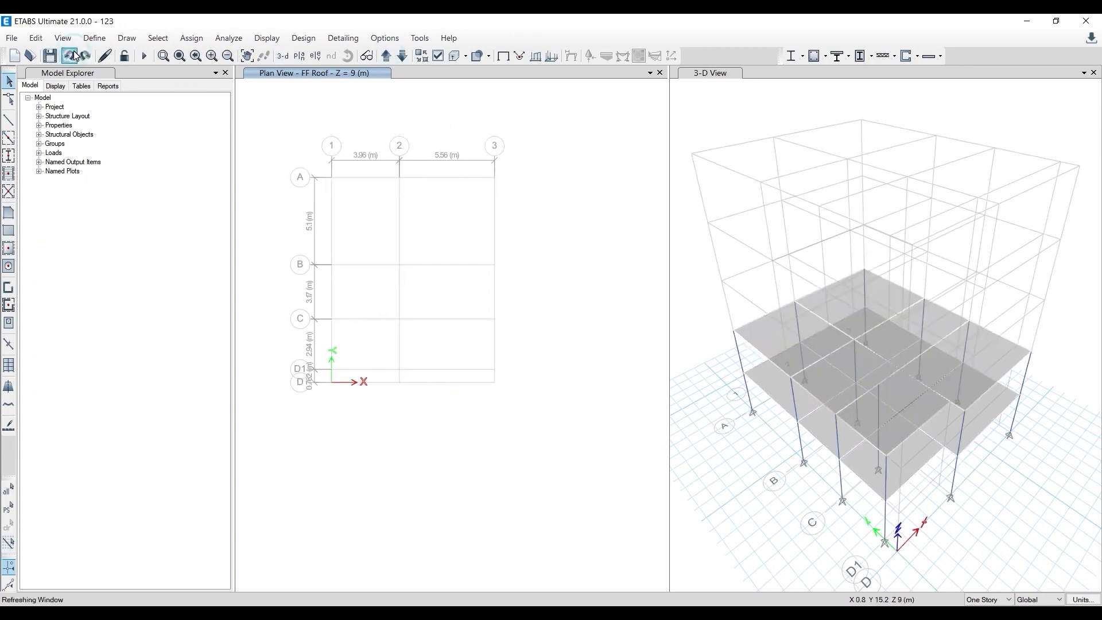
left_click(73, 53)
left_click(86, 57)
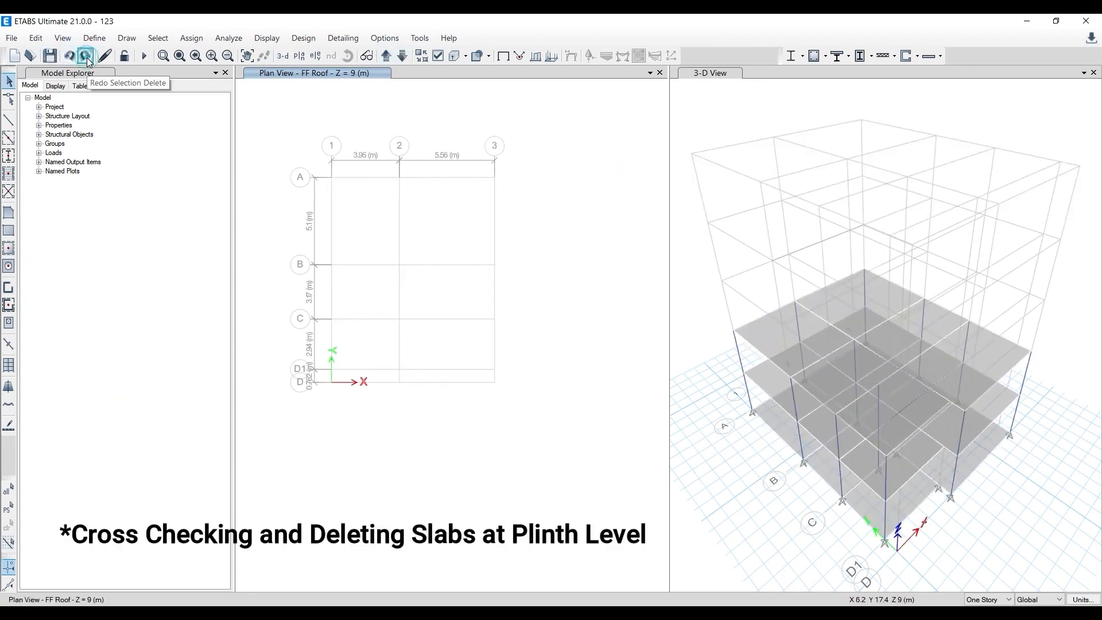
left_click(86, 58)
- Delete all the slabs on the Plinth Level plan at Z = 3 m, keeping the beams and columns
left_click(403, 56)
left_click(403, 56)
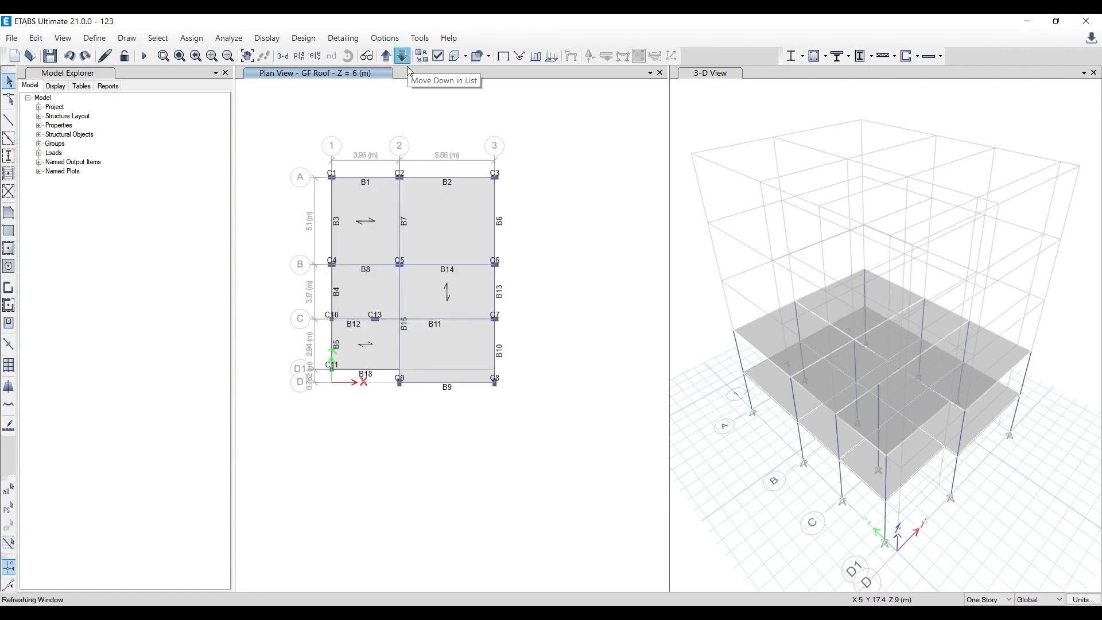
left_click(437, 224)
left_click(439, 291)
left_click(367, 291)
left_click(368, 347)
left_click(432, 348)
left_click(35, 37)
left_click(100, 148)
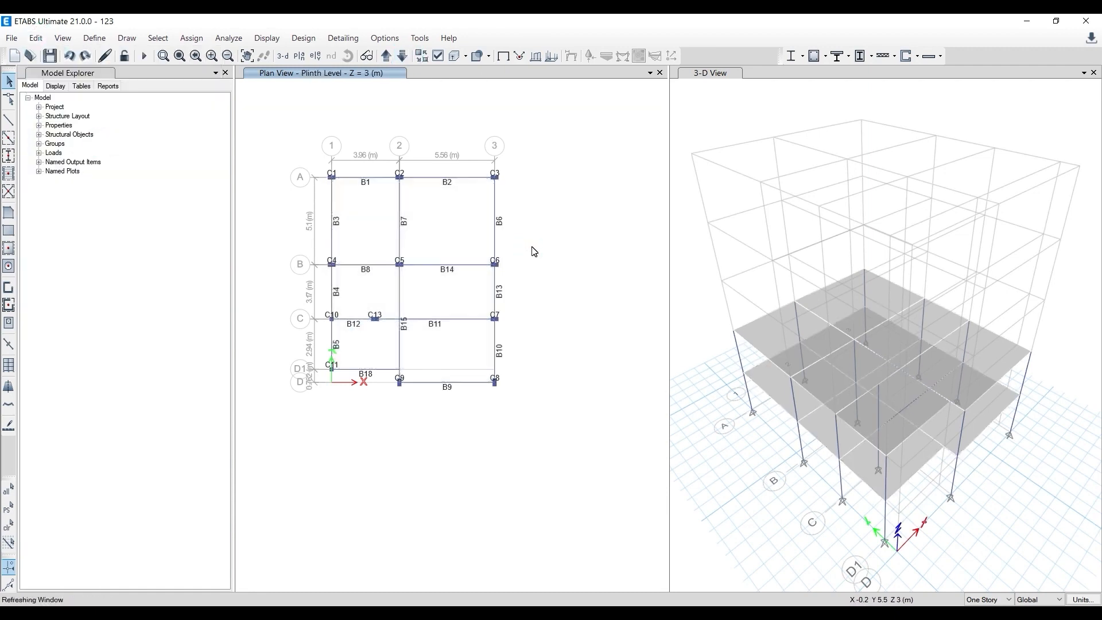
- Rerun the model check from the GF Roof plan, review the warning list and close it
left_click(388, 56)
left_click(228, 38)
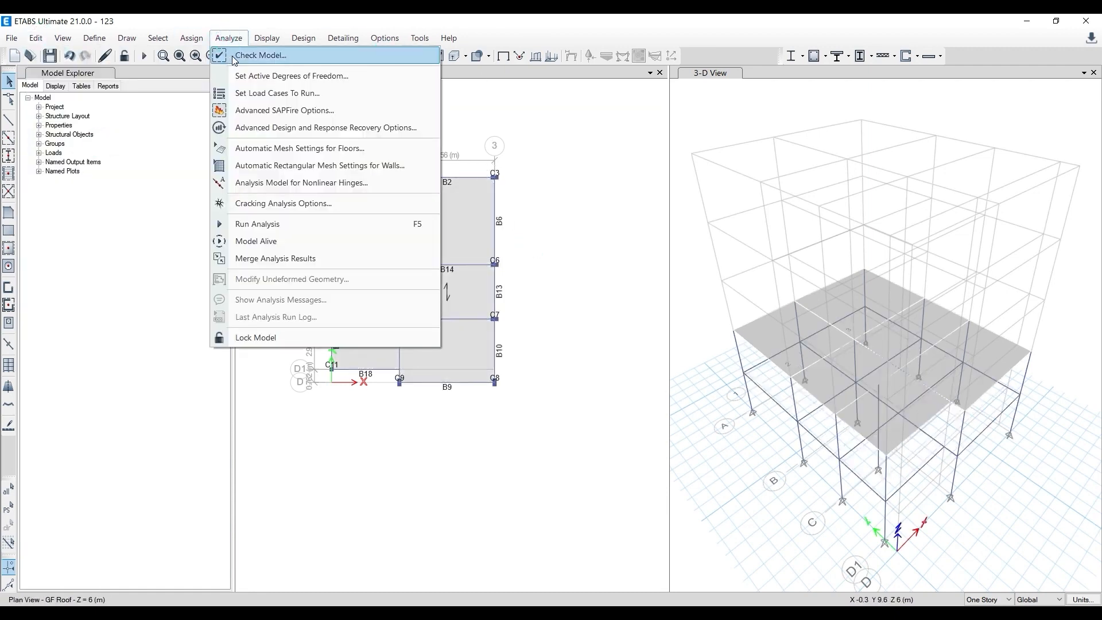
left_click(253, 52)
left_click(505, 515)
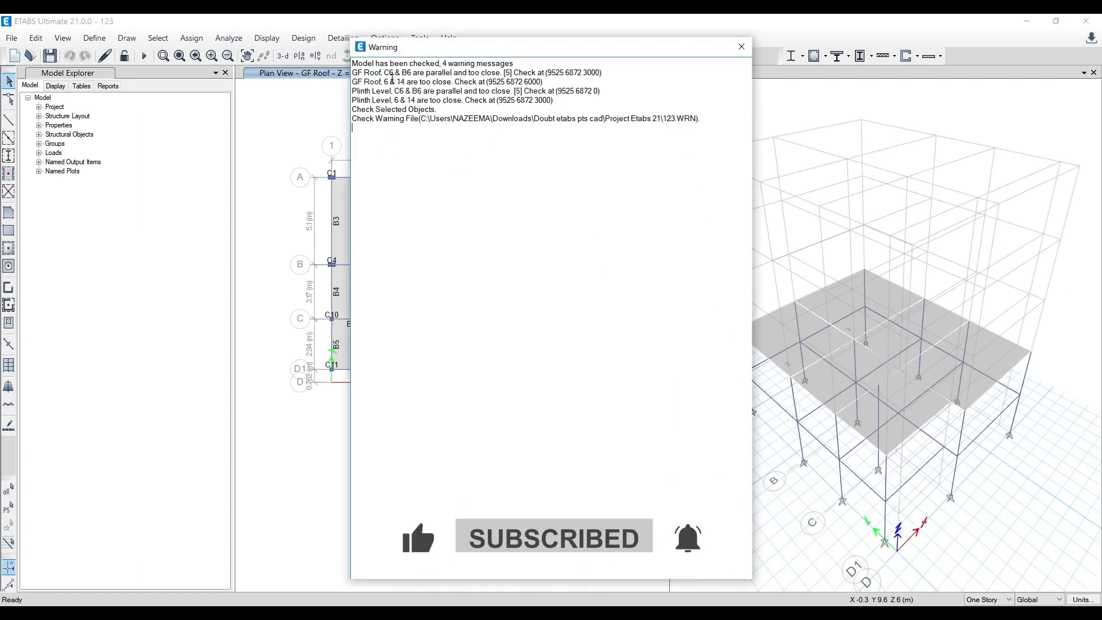
left_click_drag(406, 48, 445, 58)
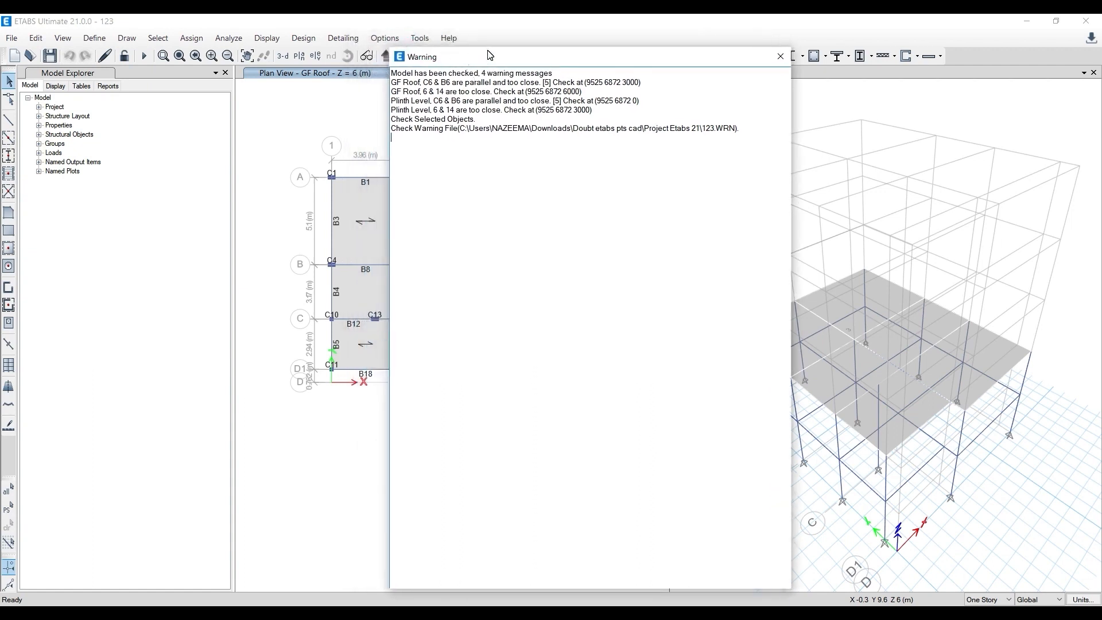
left_click(780, 56)
- Reshape beam B6 on the Plinth Level plan by pulling its end away from column C6
scroll(477, 270, "up", 3)
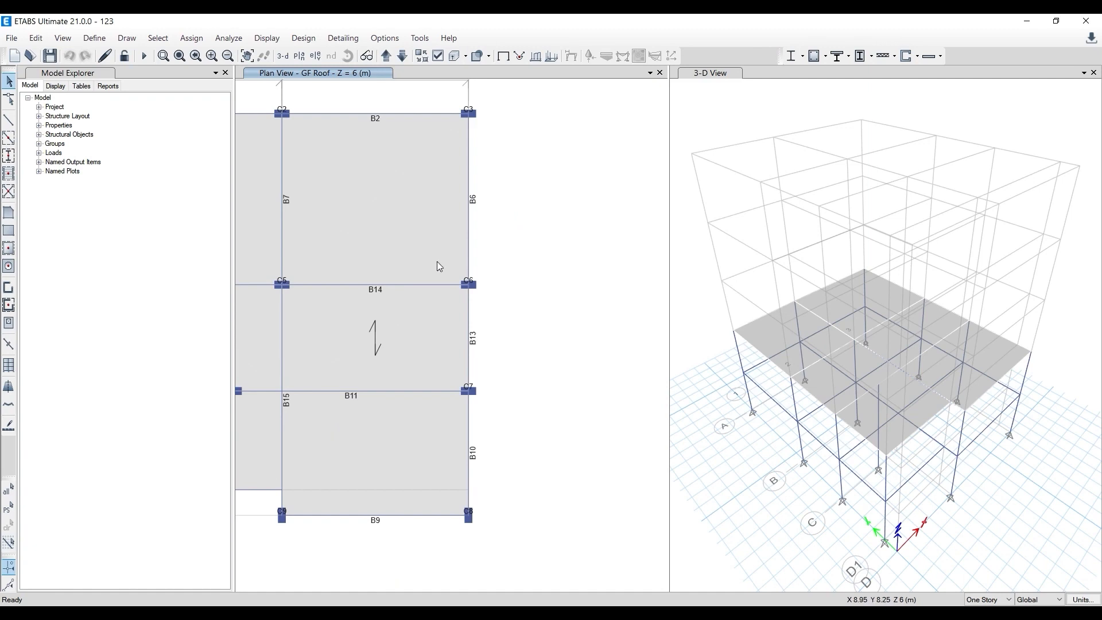
middle_click_drag(543, 213, 603, 249)
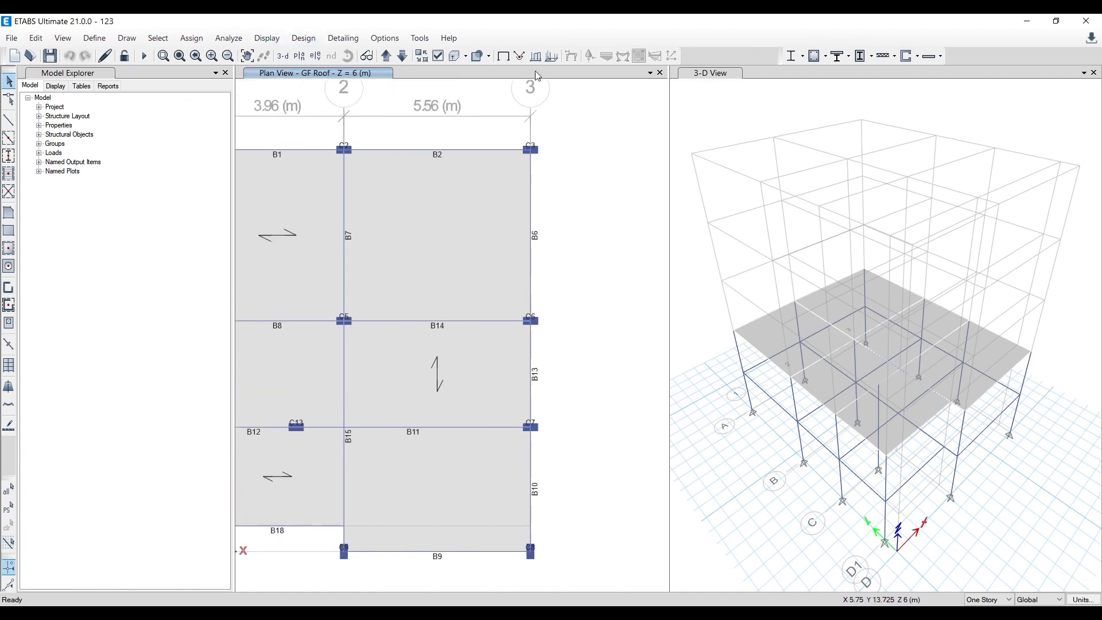
scroll(520, 187, "down", 2)
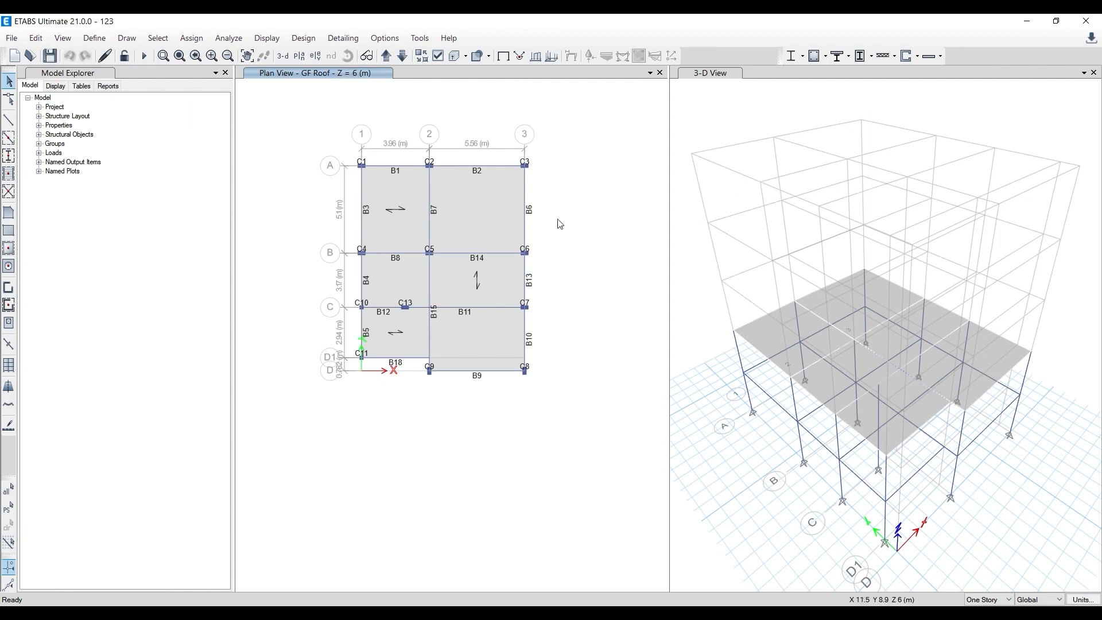
scroll(574, 249, "up", 2)
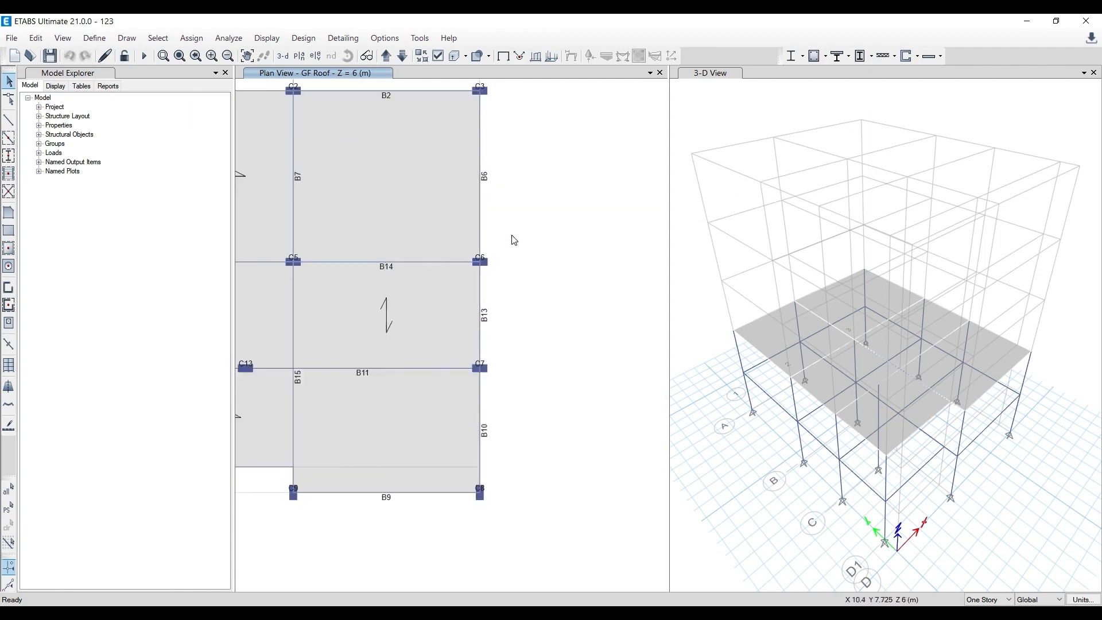
middle_click_drag(530, 250, 550, 262)
left_click(9, 101)
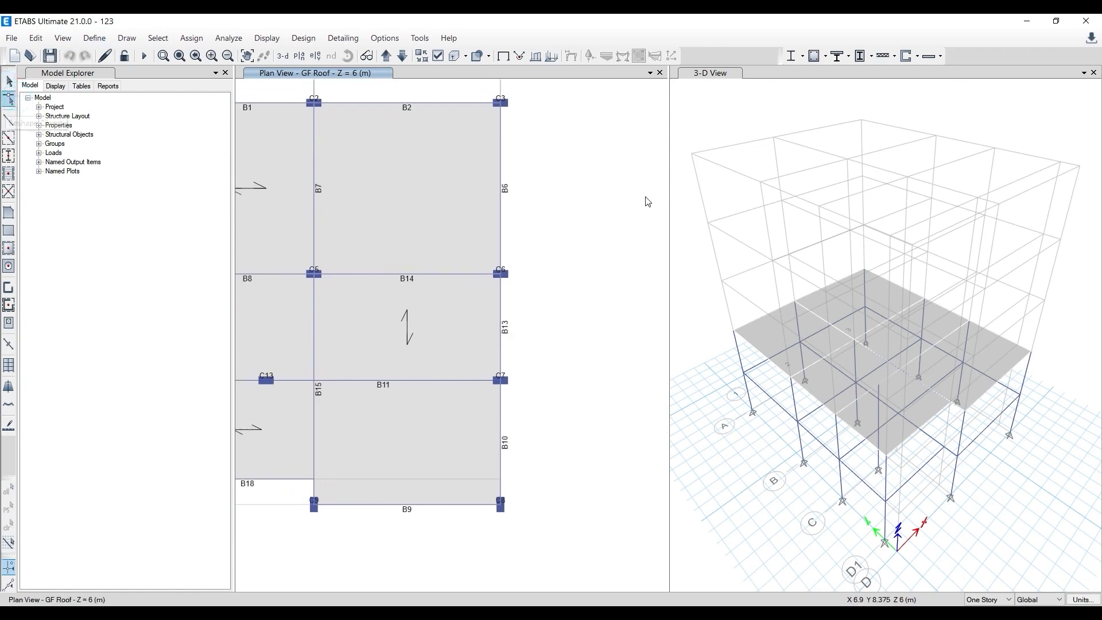
left_click(403, 56)
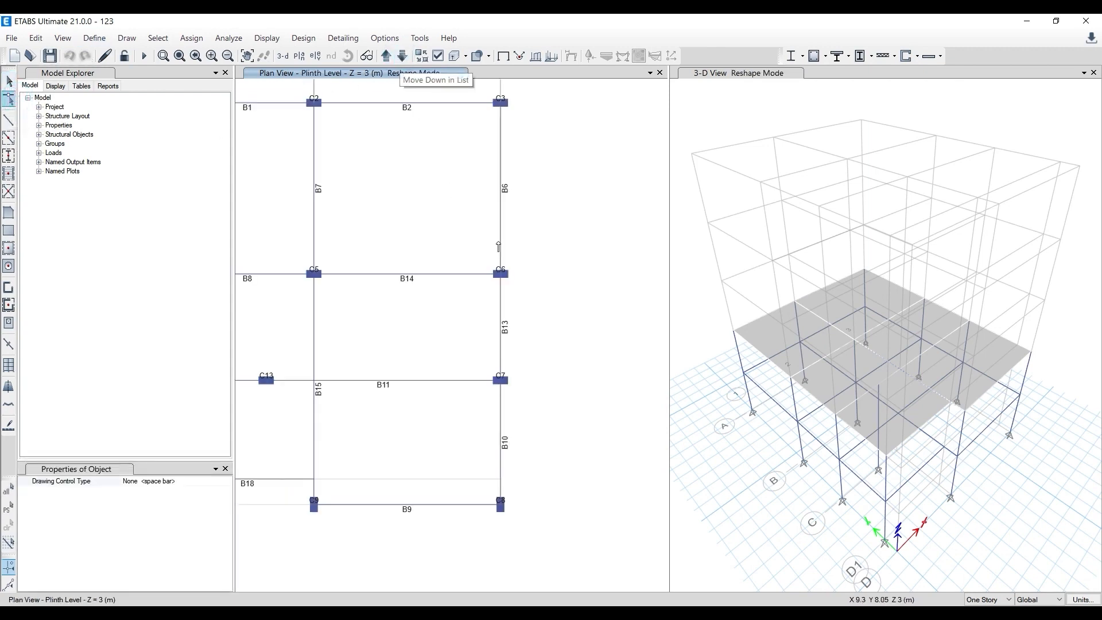
scroll(498, 247, "up", 2)
left_click(507, 278)
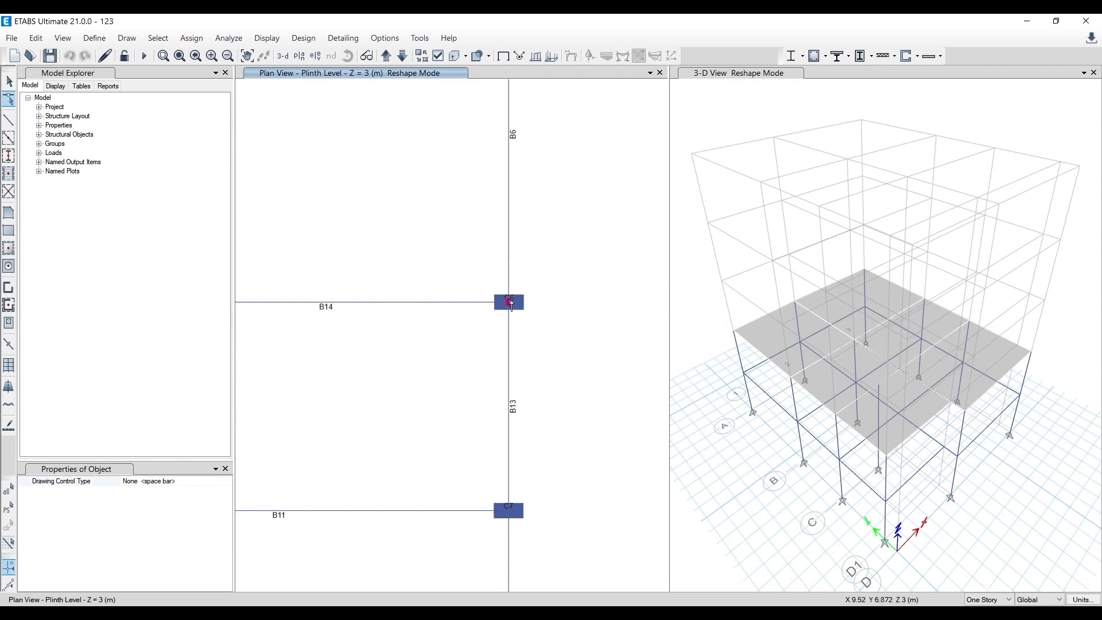
left_click_drag(511, 304, 539, 287)
- Reshape beams B6 and B14 so their ends meet at grid point 3 B in column C6, and leave reshape mode
left_click(467, 303)
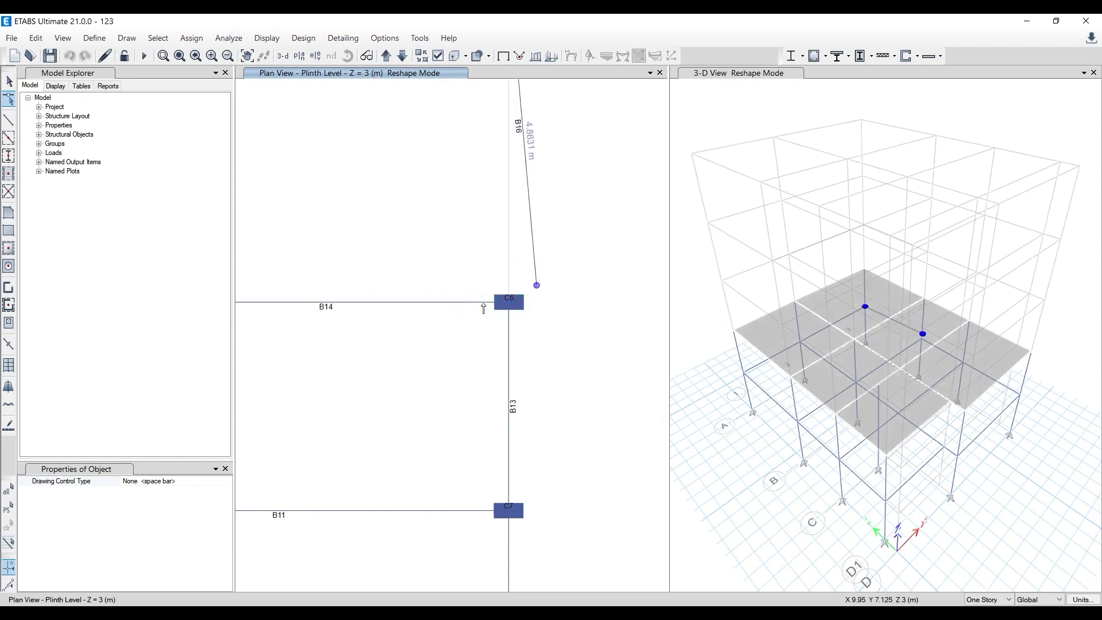
left_click(480, 302)
mouse_move(511, 304)
left_mouse_down()
mouse_move(487, 317)
mouse_move(522, 304)
mouse_move(542, 328)
mouse_move(506, 310)
left_mouse_up()
left_click(513, 311)
left_click(512, 304)
scroll(526, 314, "up", 2)
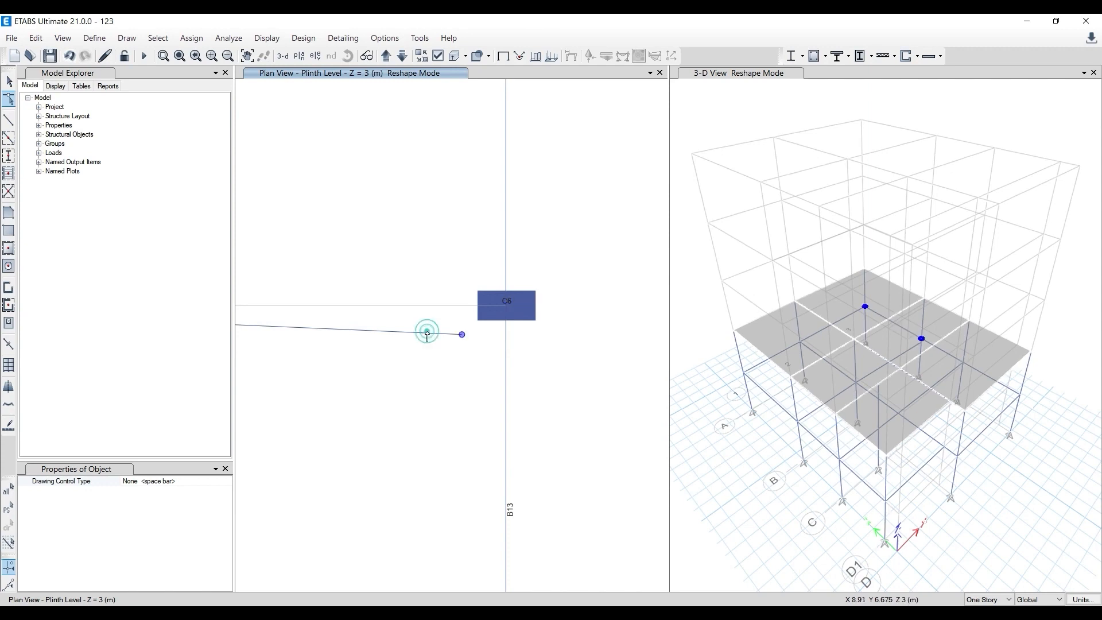
left_click_drag(461, 335, 506, 305)
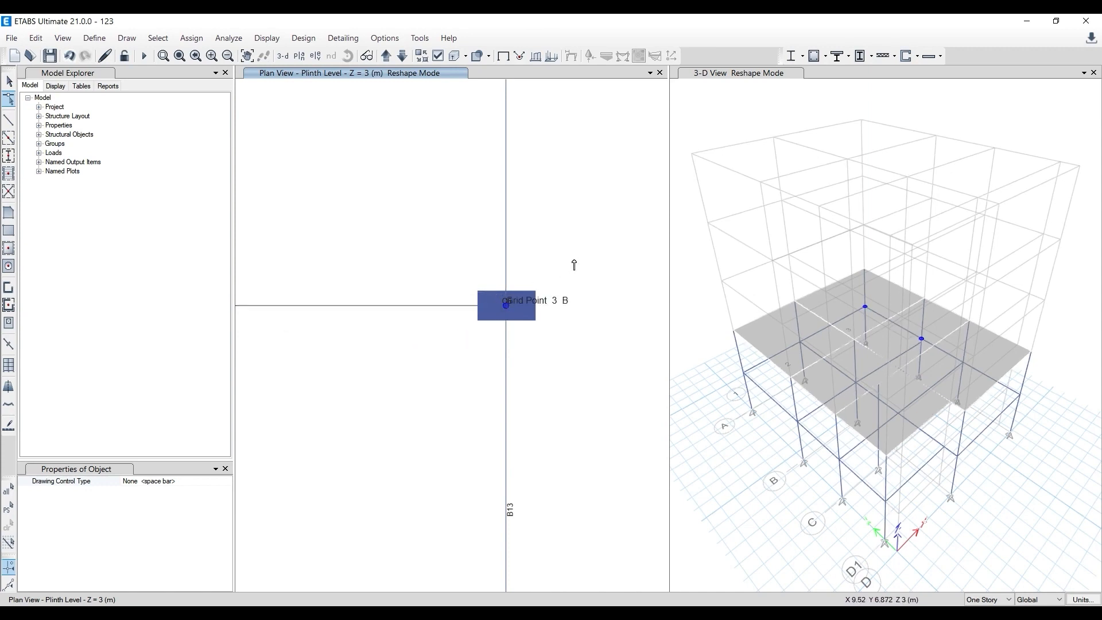
key("Escape")
scroll(531, 299, "up", 4)
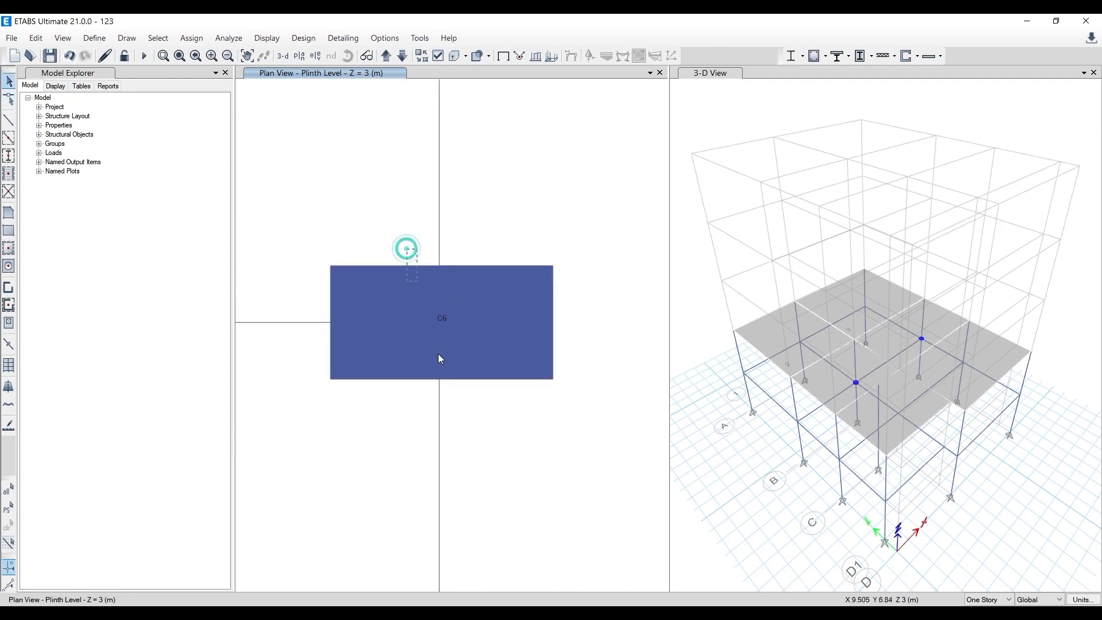
left_click(441, 358)
scroll(400, 327, "up", 4)
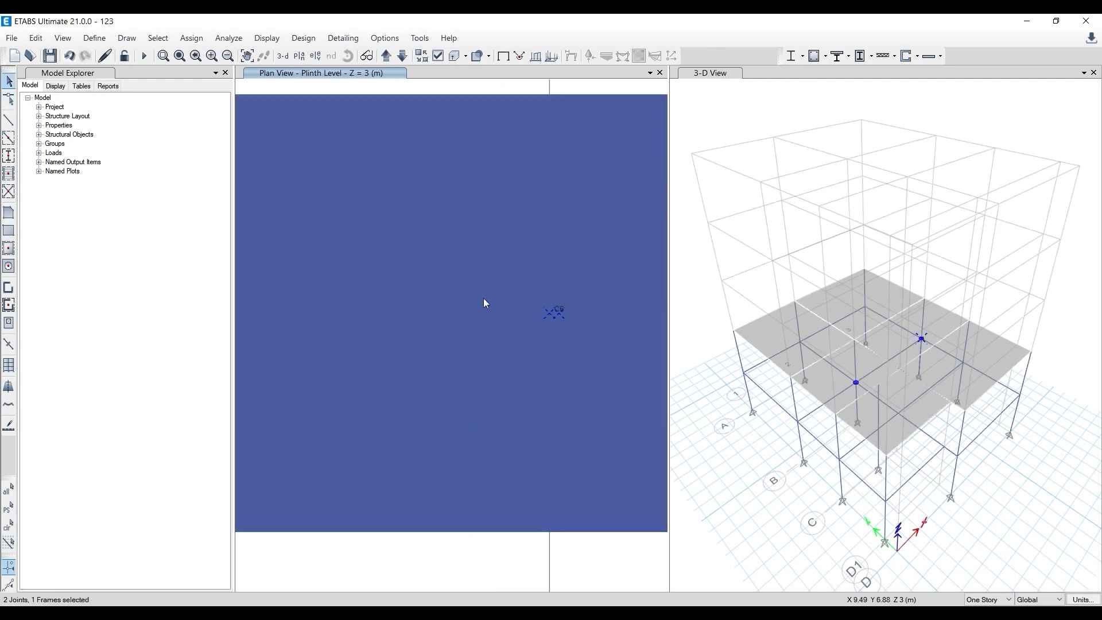
scroll(469, 287, "down", 4)
key("Escape")
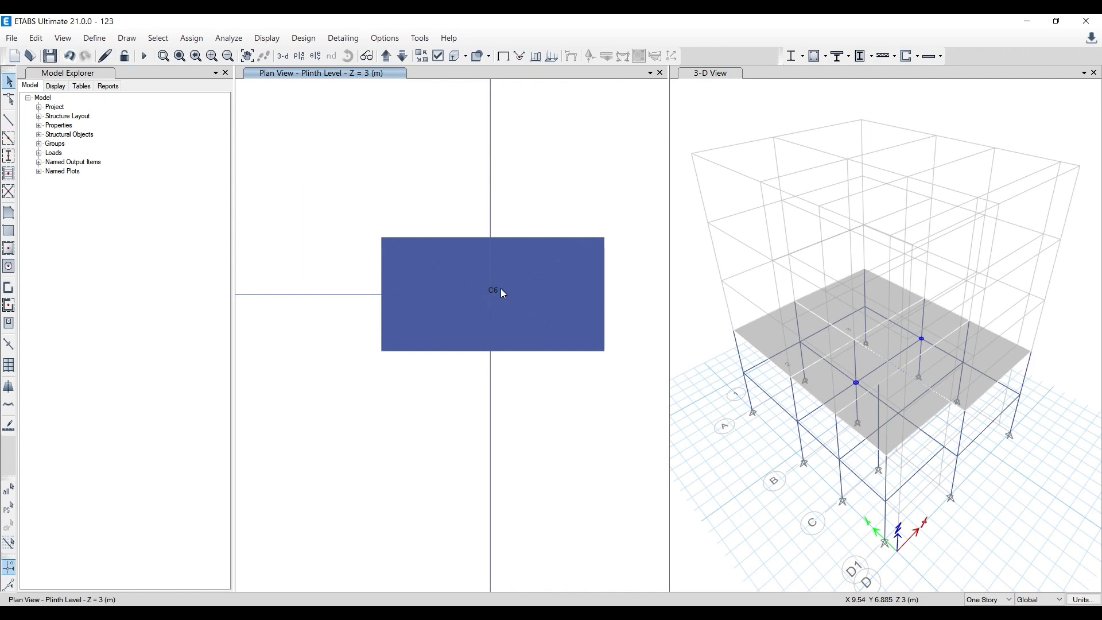
scroll(502, 293, "down", 2)
scroll(505, 289, "up", 6)
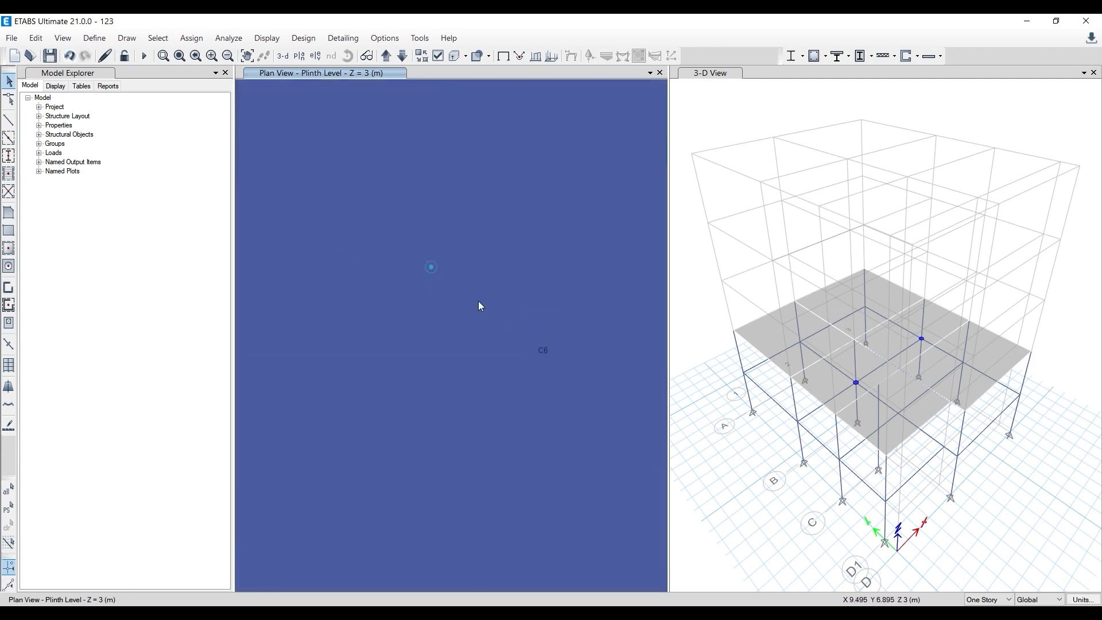
left_click_drag(481, 306, 591, 402)
key("Escape")
left_click(36, 38)
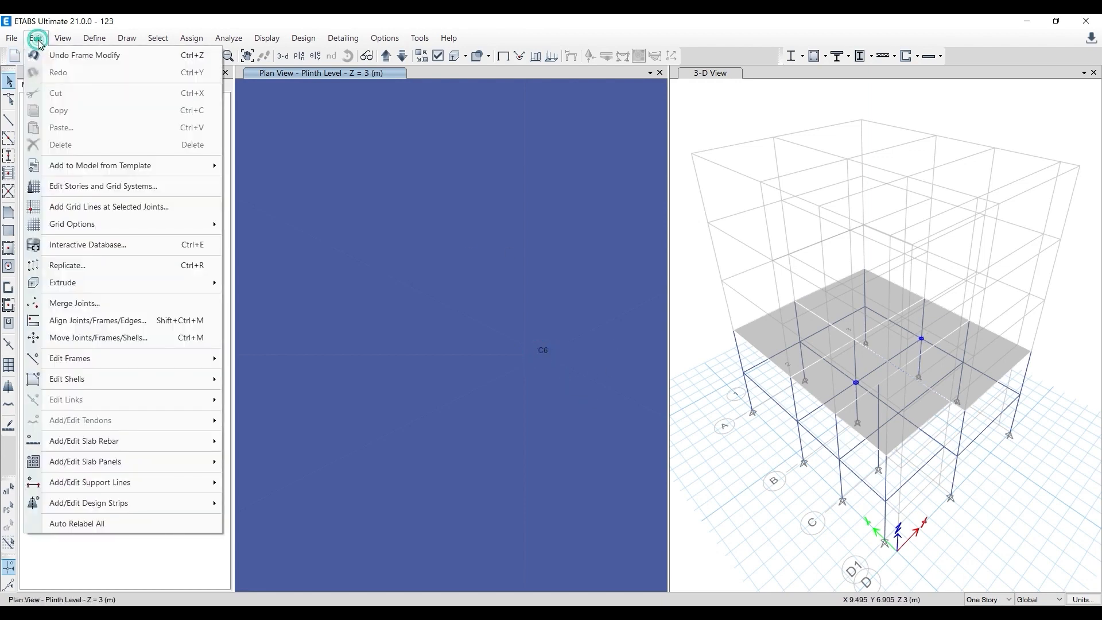
left_click(81, 264)
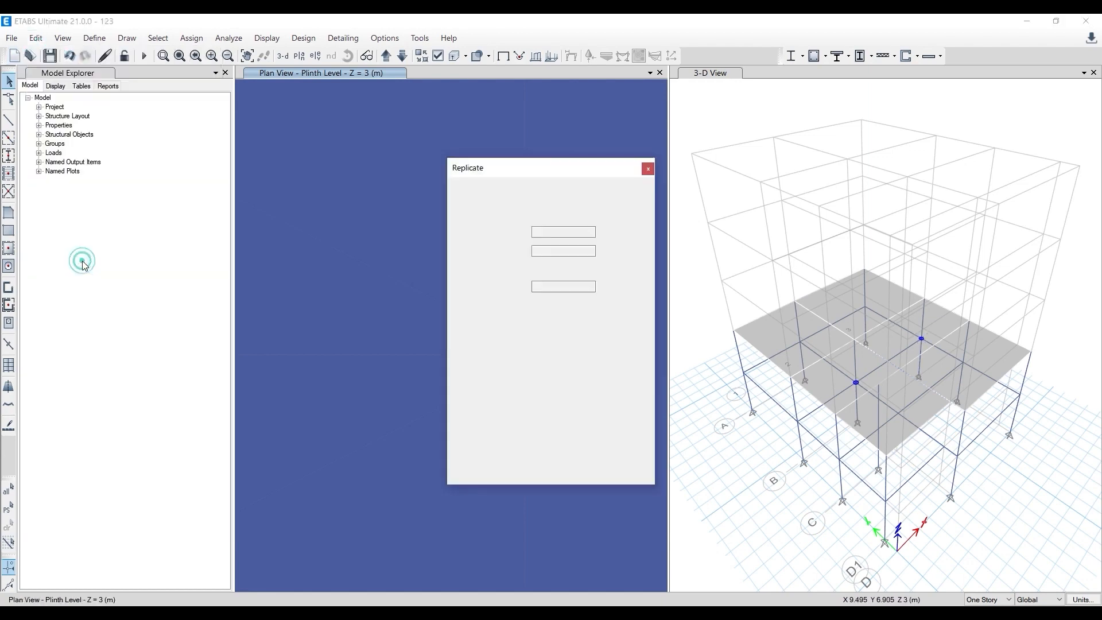
left_click(648, 168)
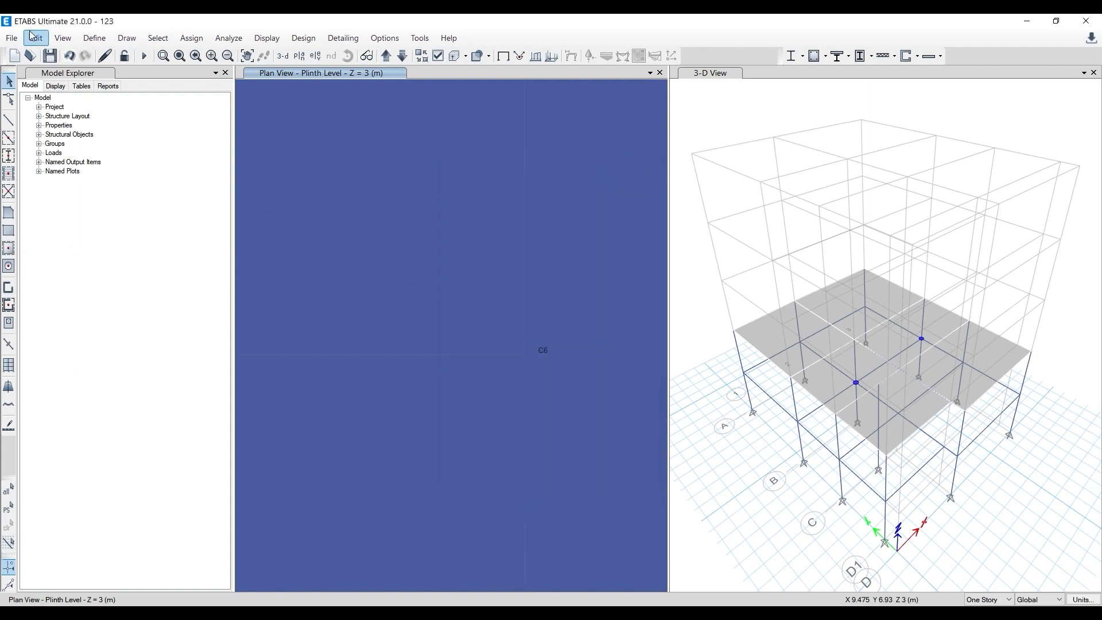
left_click(22, 38)
left_click(33, 39)
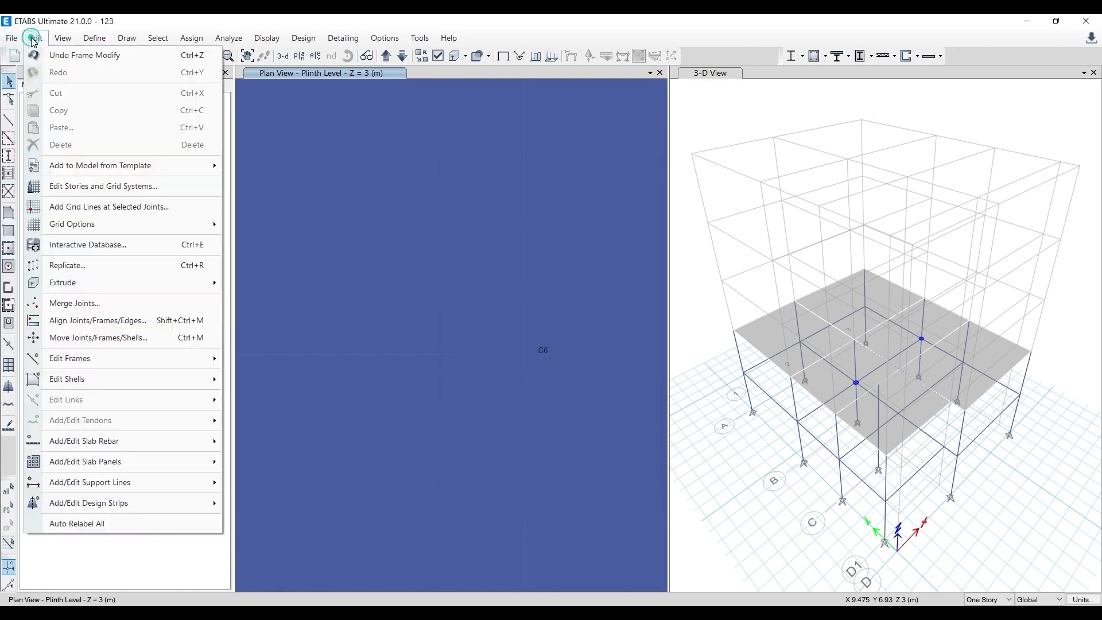
left_click(90, 339)
left_click_drag(546, 238, 187, 239)
left_click(155, 341)
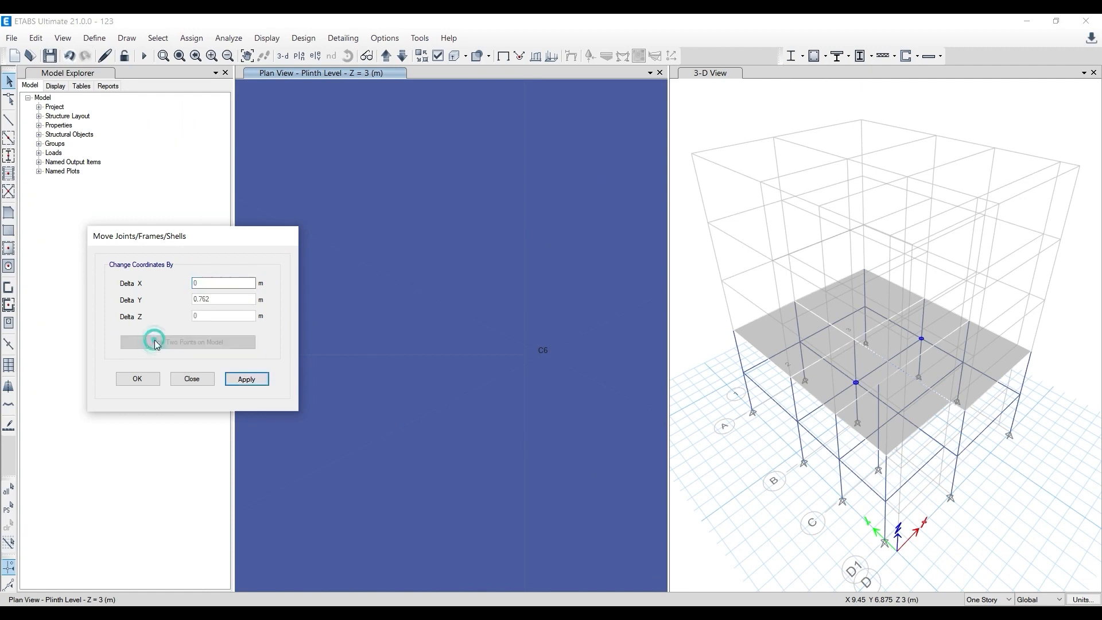
key("Escape")
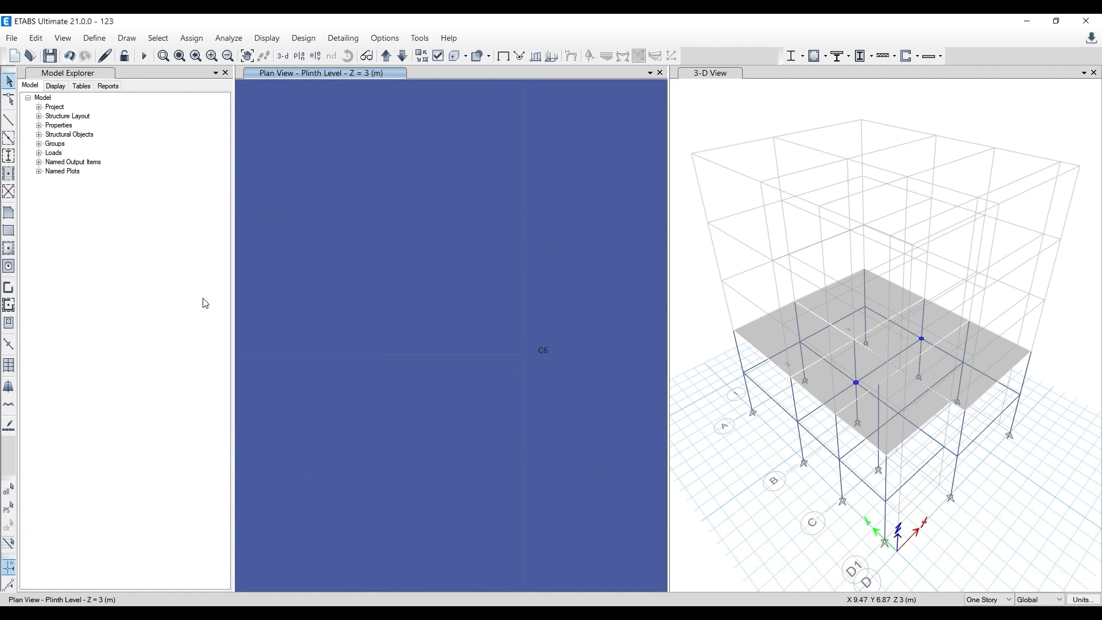
- Try to shift the model objects at column C6 by -0.005 m in X, picking the offset between two points near grid point 3 B
left_click(44, 42)
left_click(90, 337)
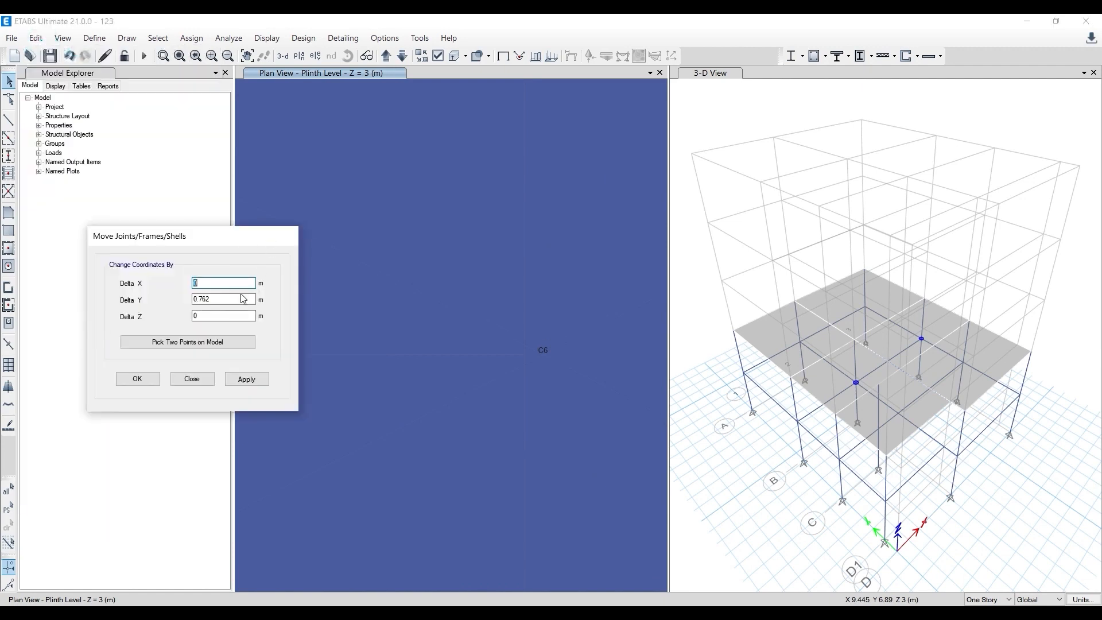
left_click_drag(237, 300, 81, 302)
left_click(193, 343)
left_click(544, 355)
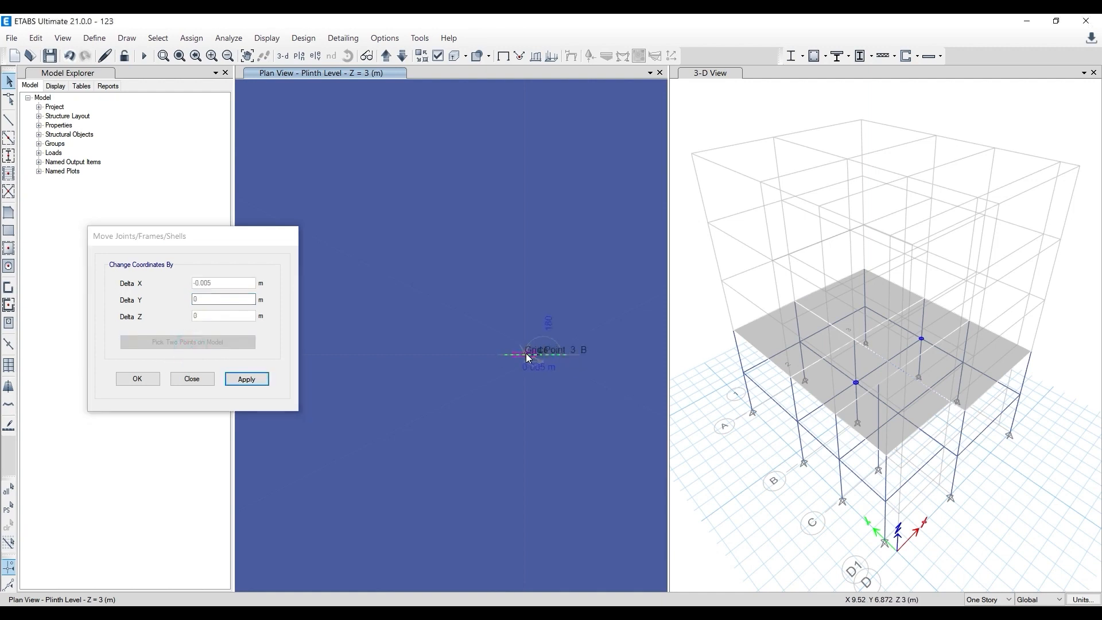
left_click(529, 357)
left_click(266, 383)
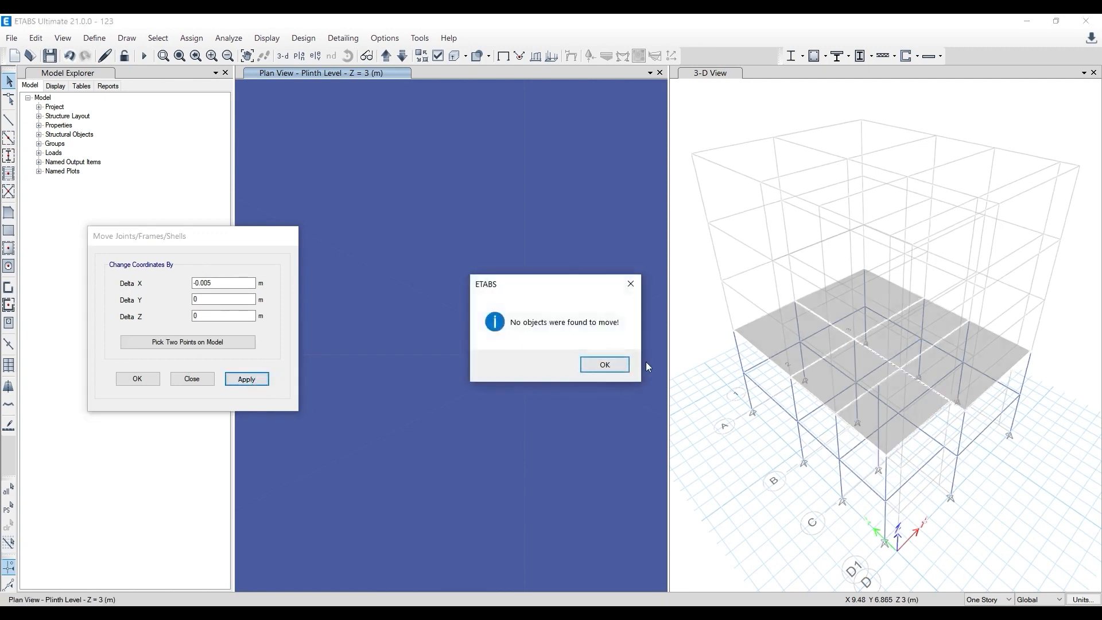
left_click(618, 367)
left_click(206, 381)
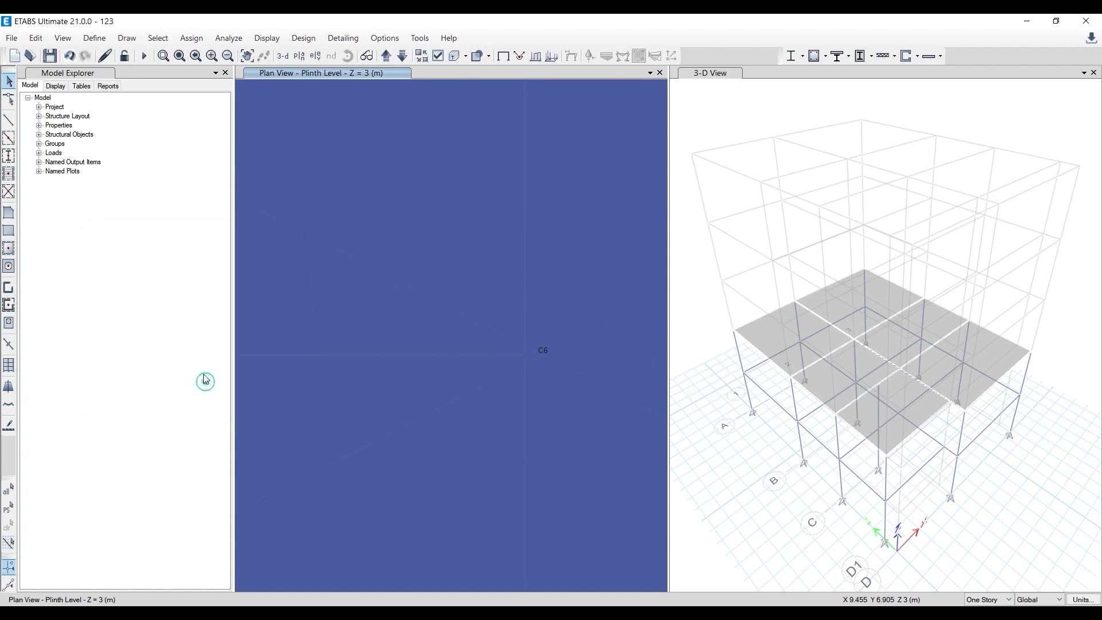
- Delete column C6 across all stories and redraw it as a Column 230*450 at grid point 3 B
left_click(36, 37)
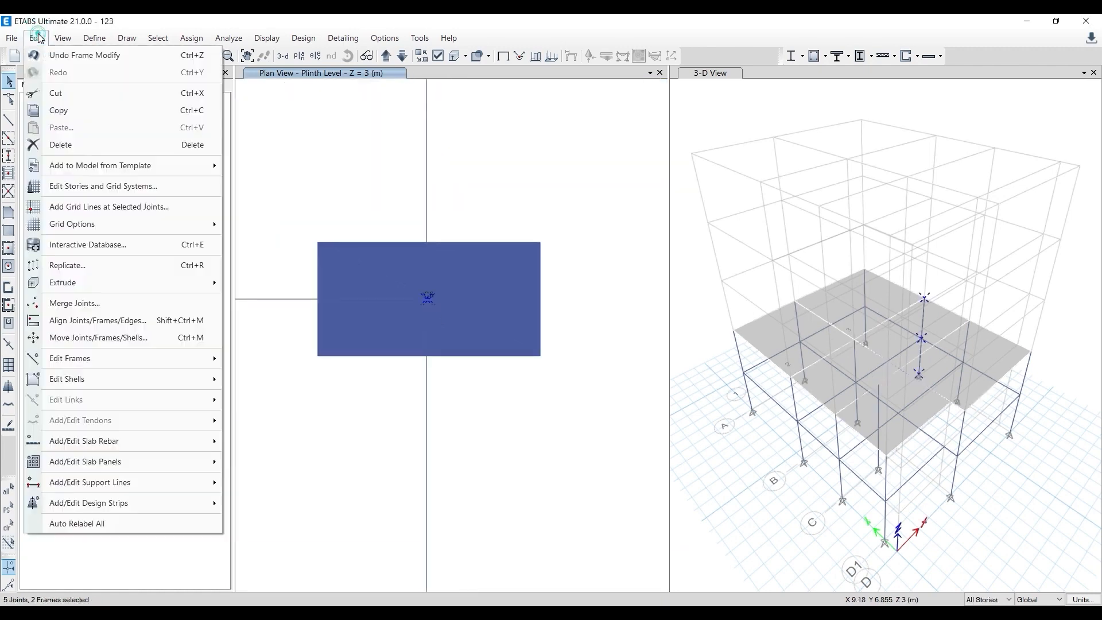
left_click(99, 148)
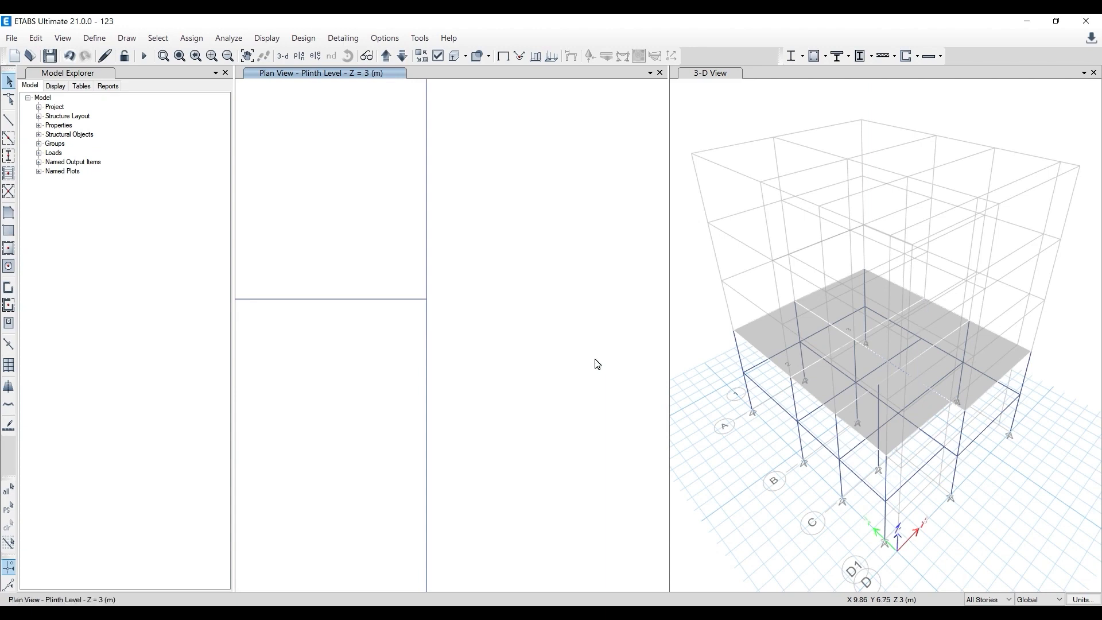
left_click(8, 138)
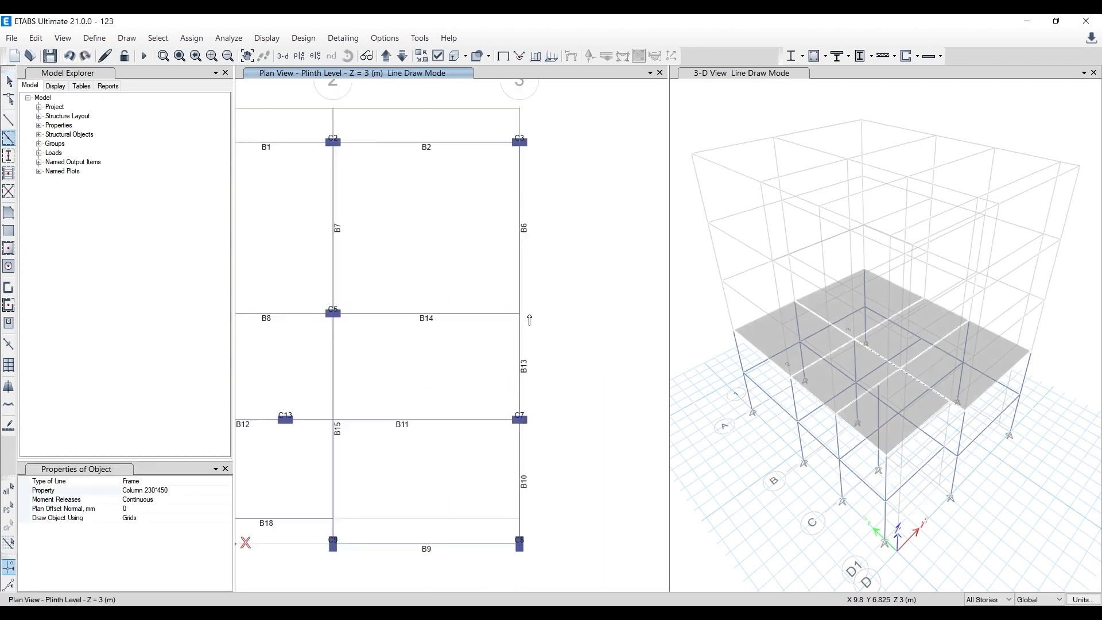
left_click(8, 156)
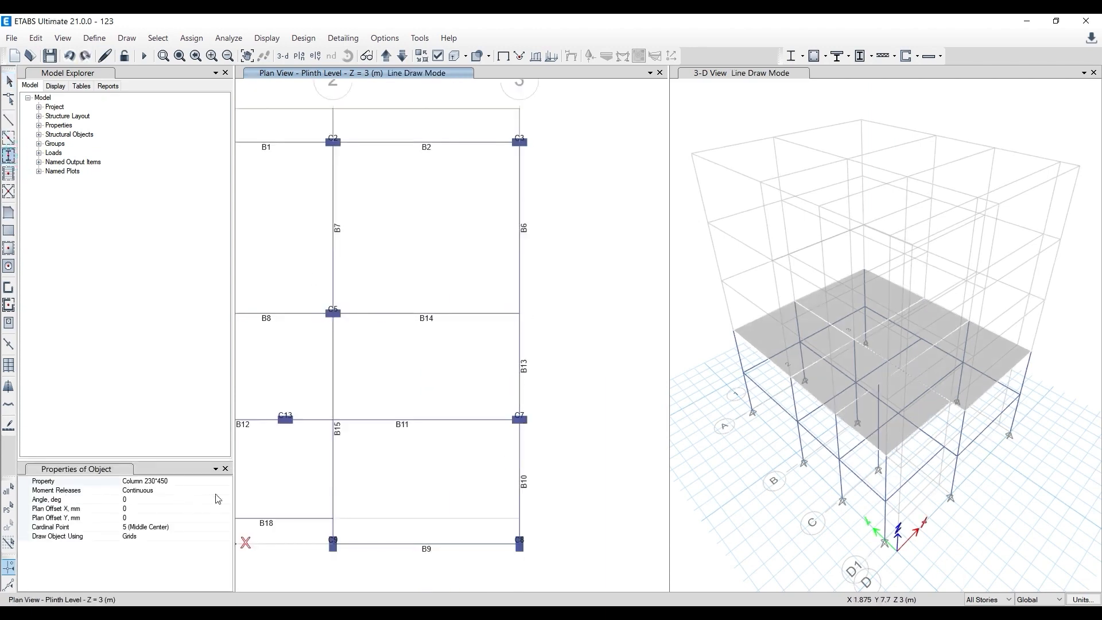
left_click(520, 313)
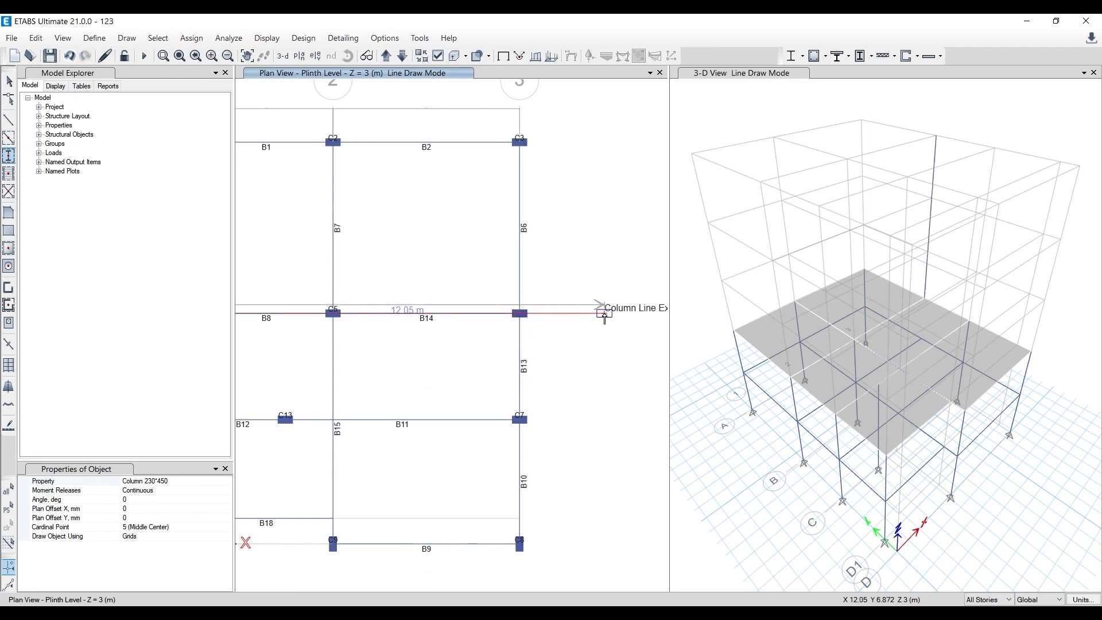
key("Escape")
- Rerun the model check with all checks ticked and a 10 mm length tolerance, and close the report
left_click(228, 38)
left_click(236, 53)
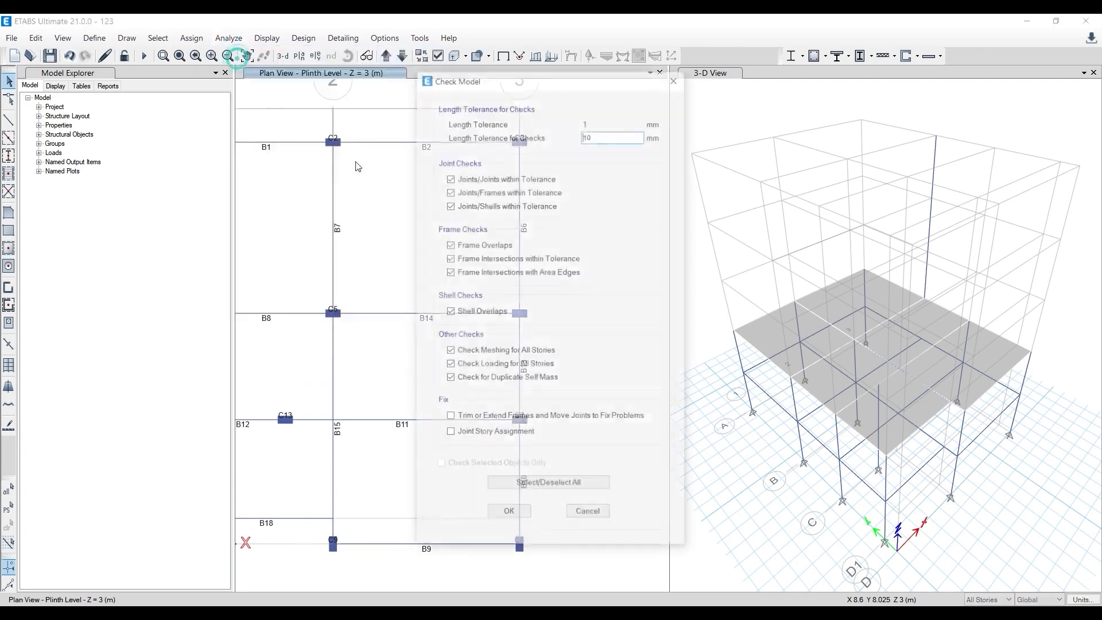
left_click(509, 511)
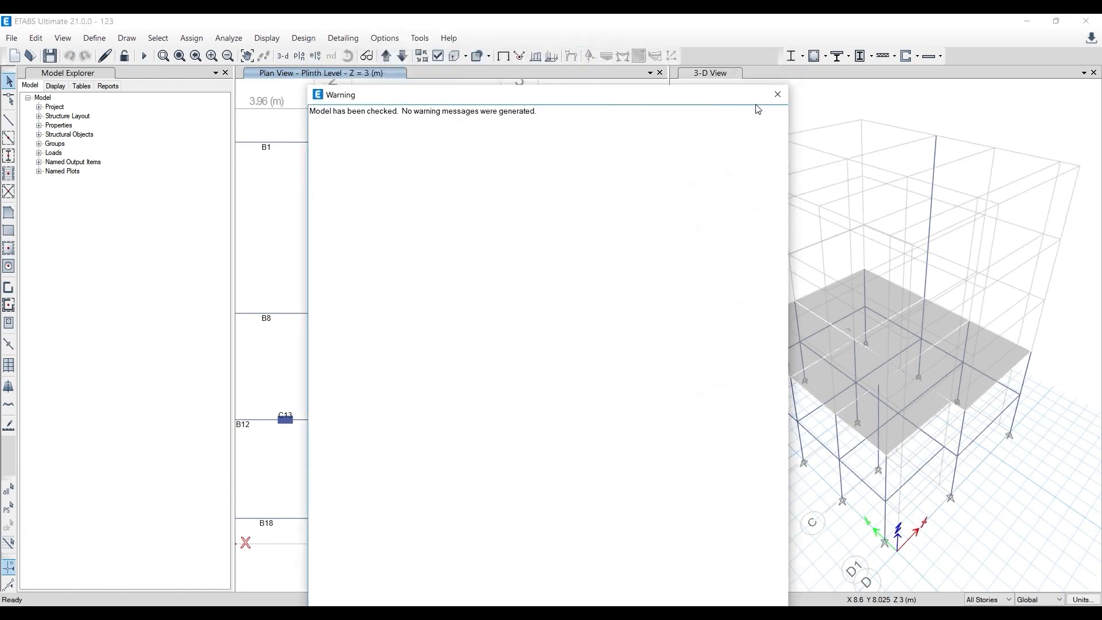
left_click(776, 91)
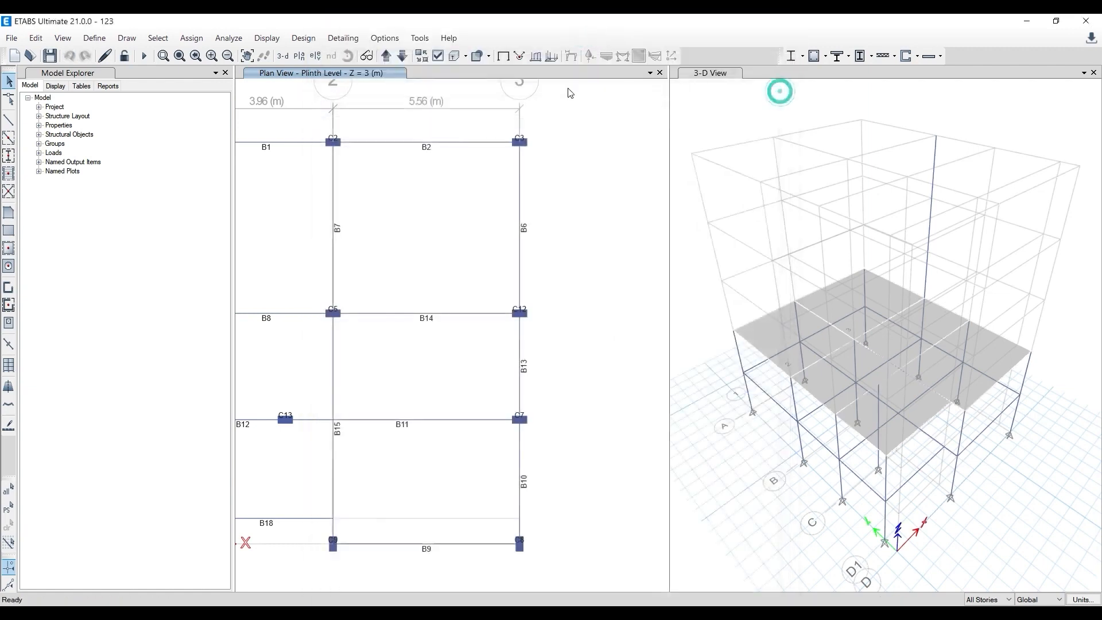
- Run the model check again with the length tolerance for checks set to 20 mm, and close the report
left_click(195, 45)
left_click(252, 52)
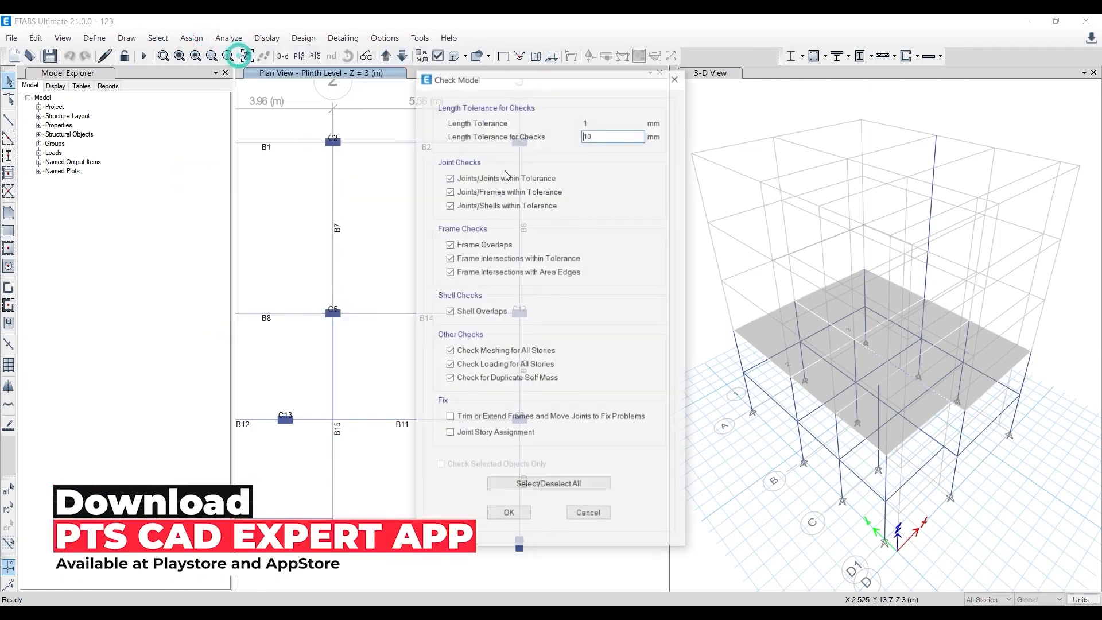
left_click(612, 138)
key("BackSpace")
key("BackSpace")
type("20")
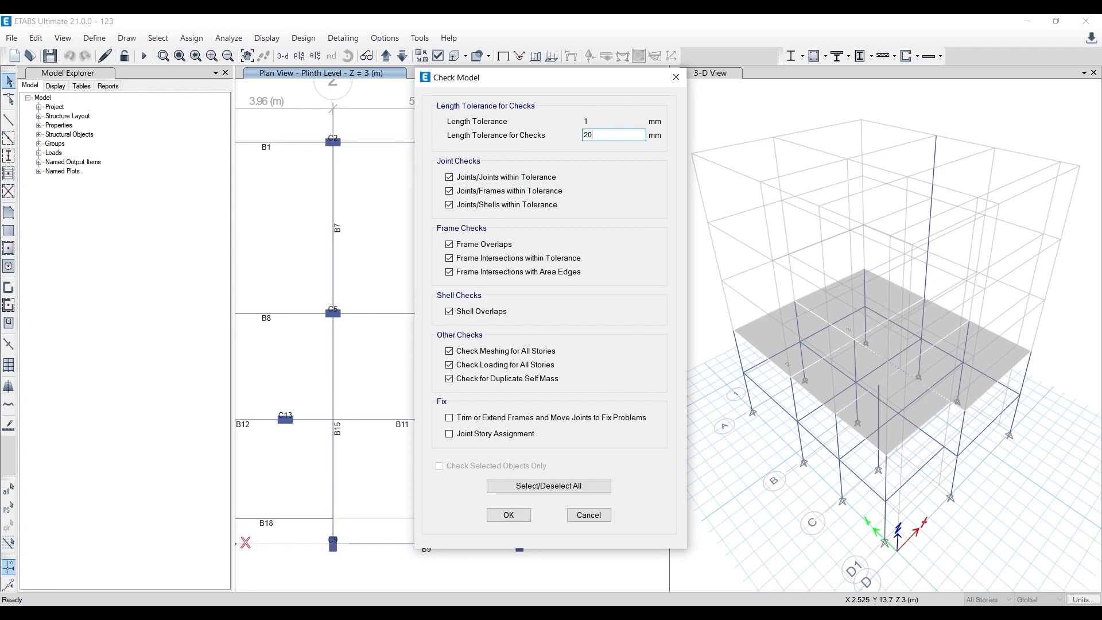
left_click(517, 515)
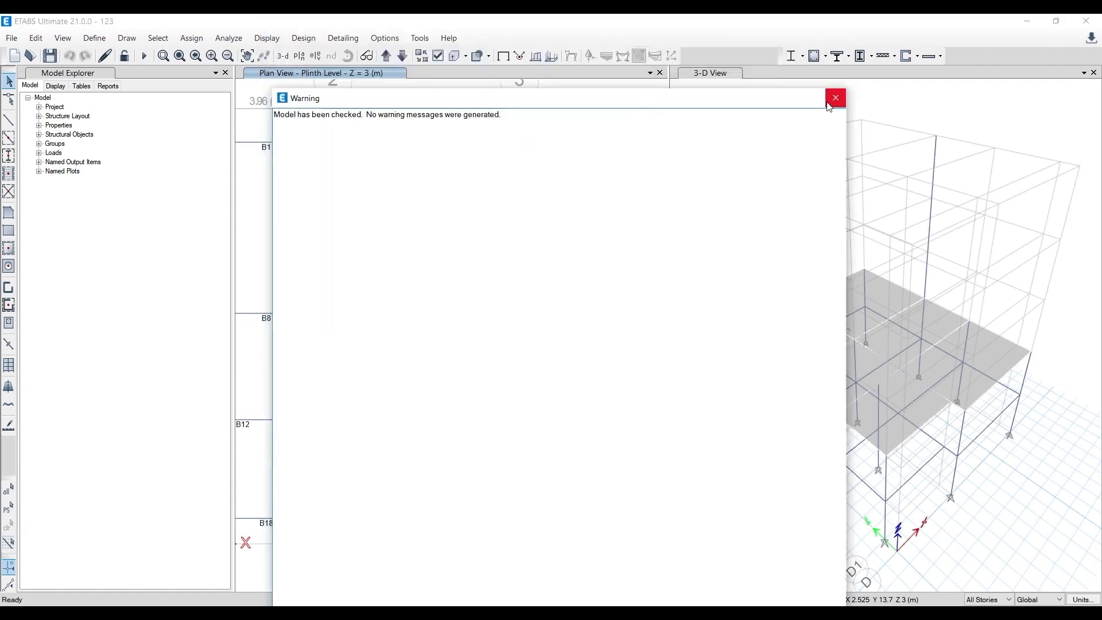
left_click(833, 98)
- With one-story drawing active, delete the column segments above GF Roof at grid point 3 B together with the GF Roof beam along grid 3 between A and B
left_click(626, 307)
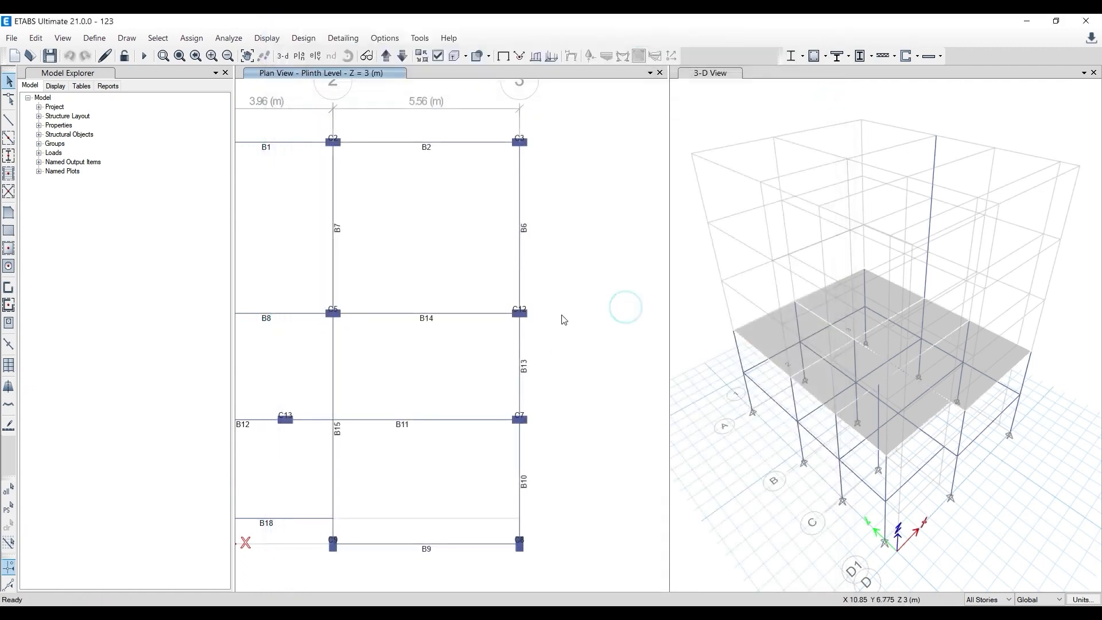
left_click(607, 217)
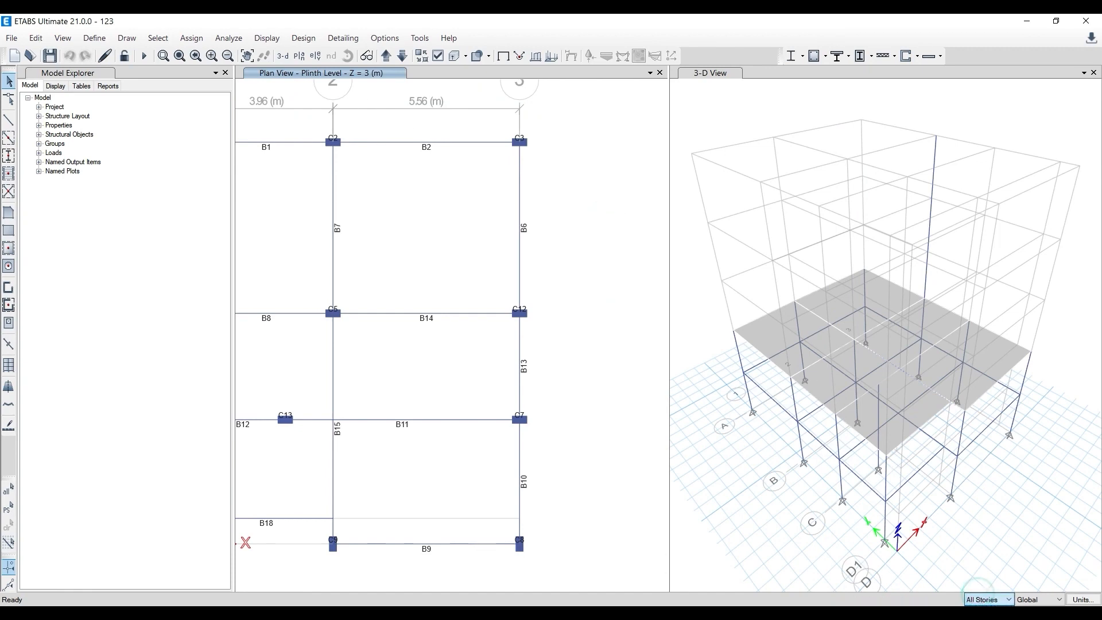
left_click(587, 223)
left_click(930, 226)
left_click_drag(929, 119, 898, 178)
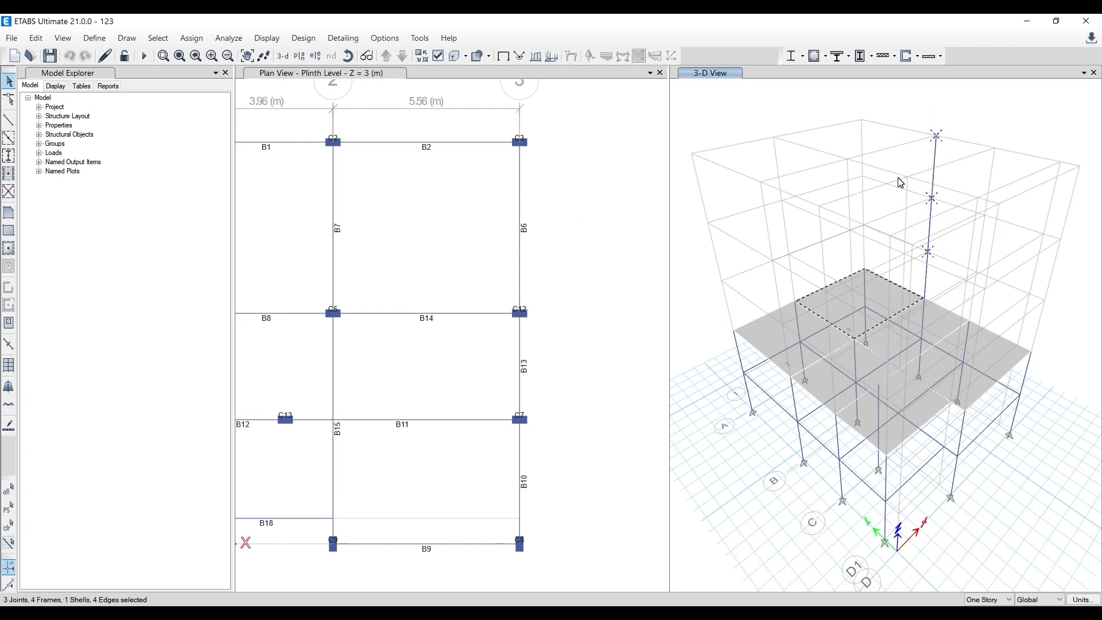
left_click(913, 299)
left_click(925, 275)
left_click(35, 38)
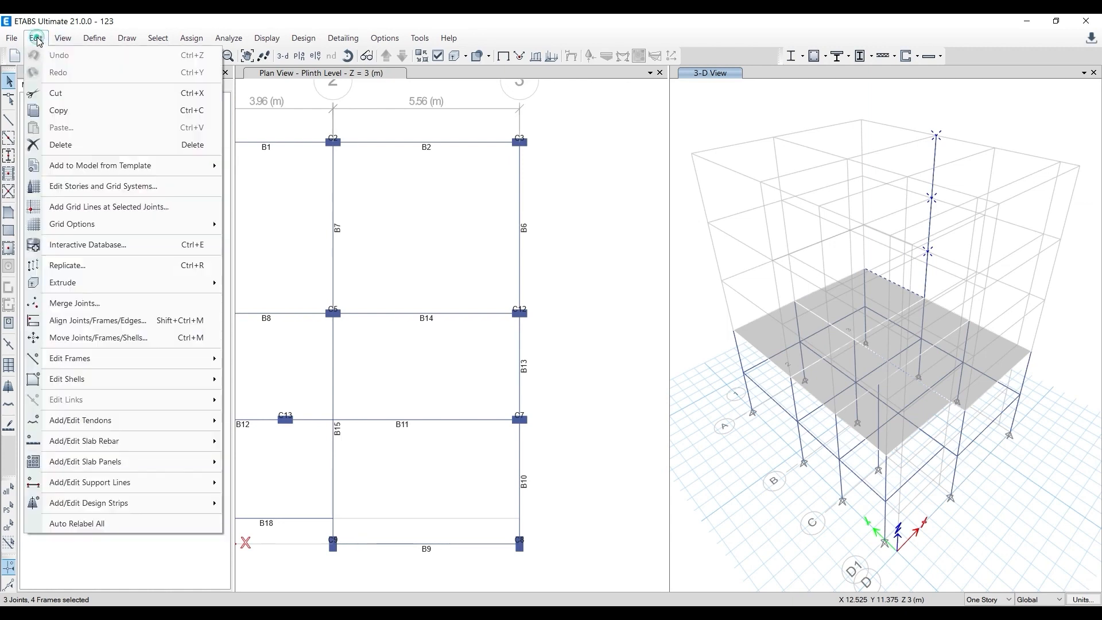
left_click(62, 145)
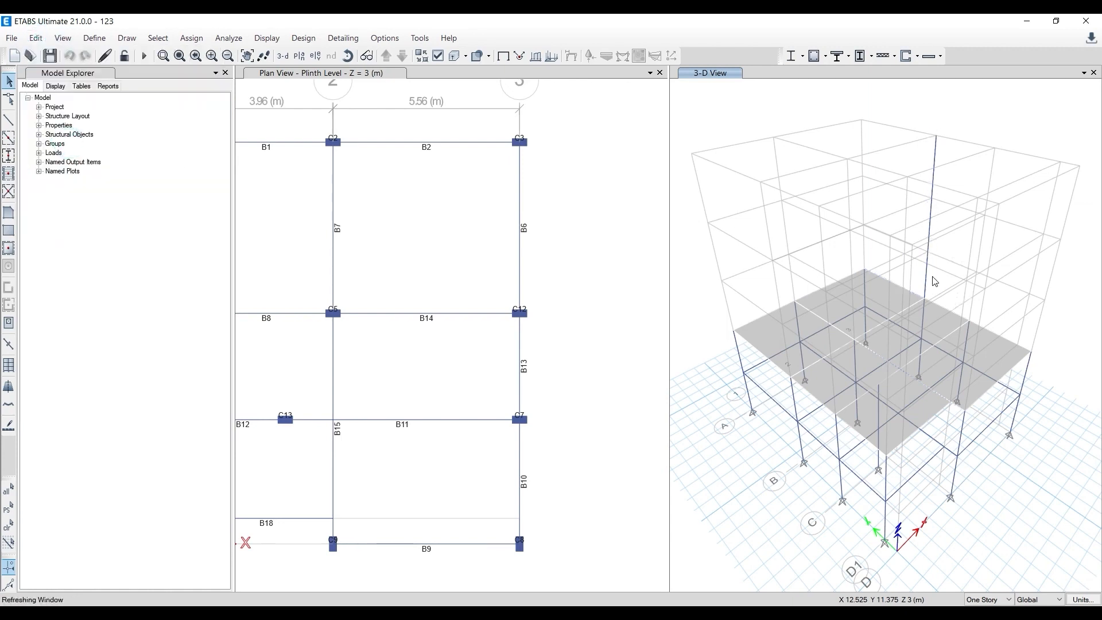
- Replicate the Plinth Level beam along grid 3 between A and B to the GF Roof story, and close the Replicate dialog
scroll(712, 225, "down", 3)
left_click(628, 253)
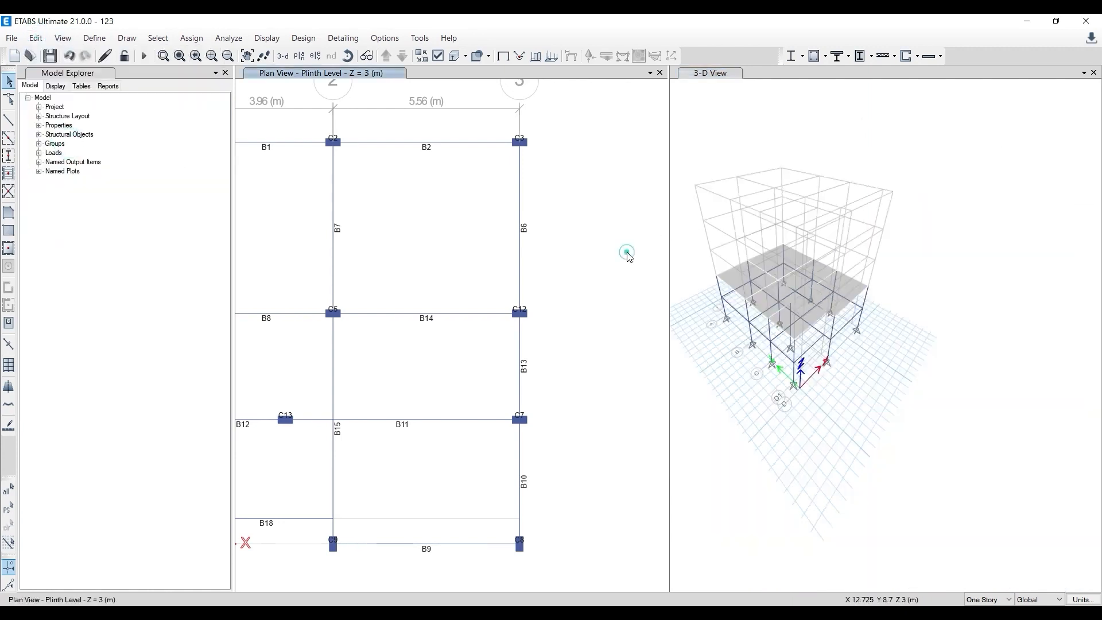
scroll(629, 253, "down", 3)
left_click(387, 56)
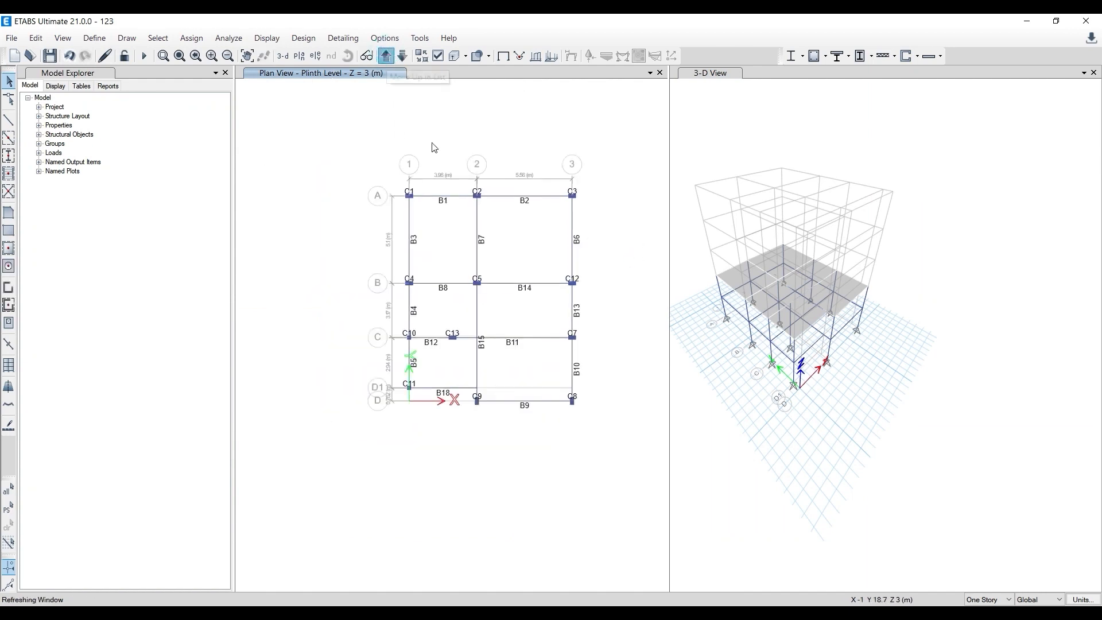
scroll(591, 231, "up", 2)
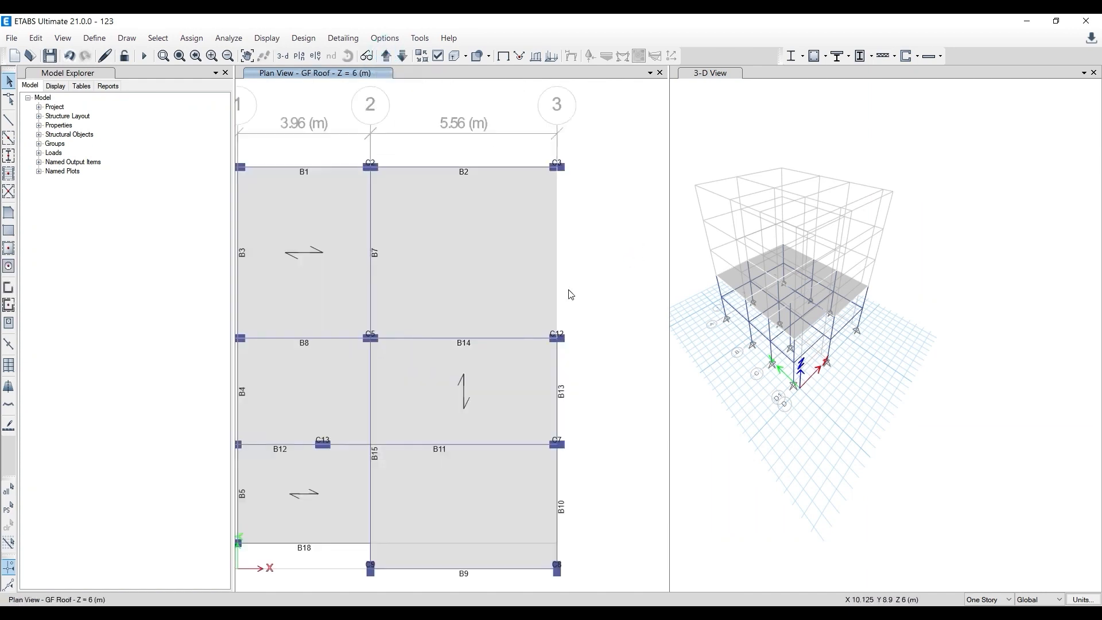
left_click(402, 56)
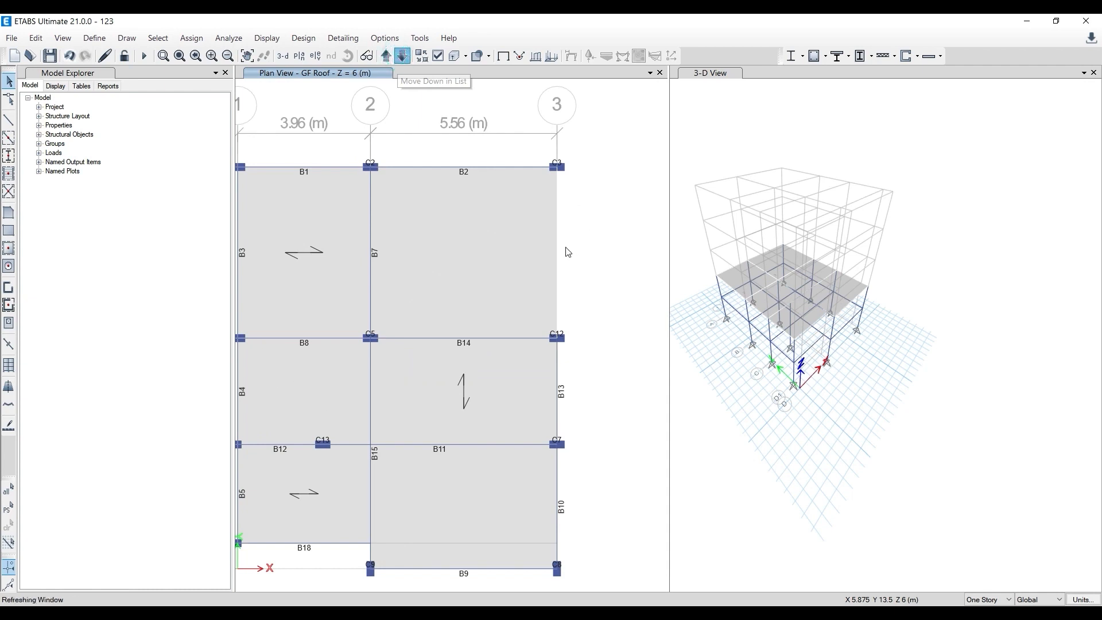
left_click(561, 251)
left_click(36, 38)
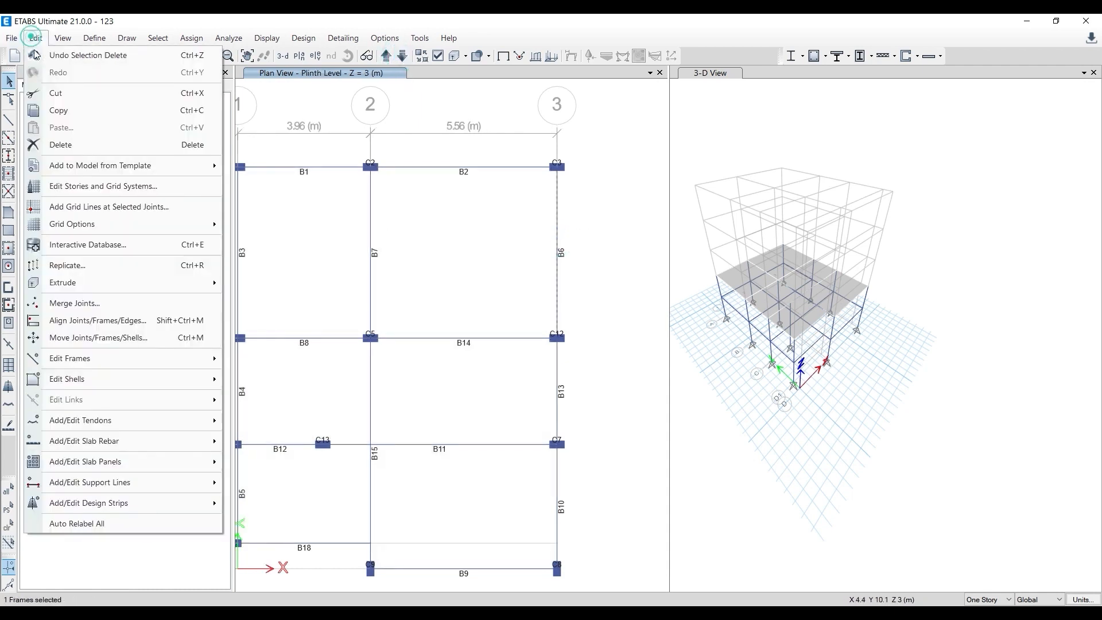
left_click(87, 266)
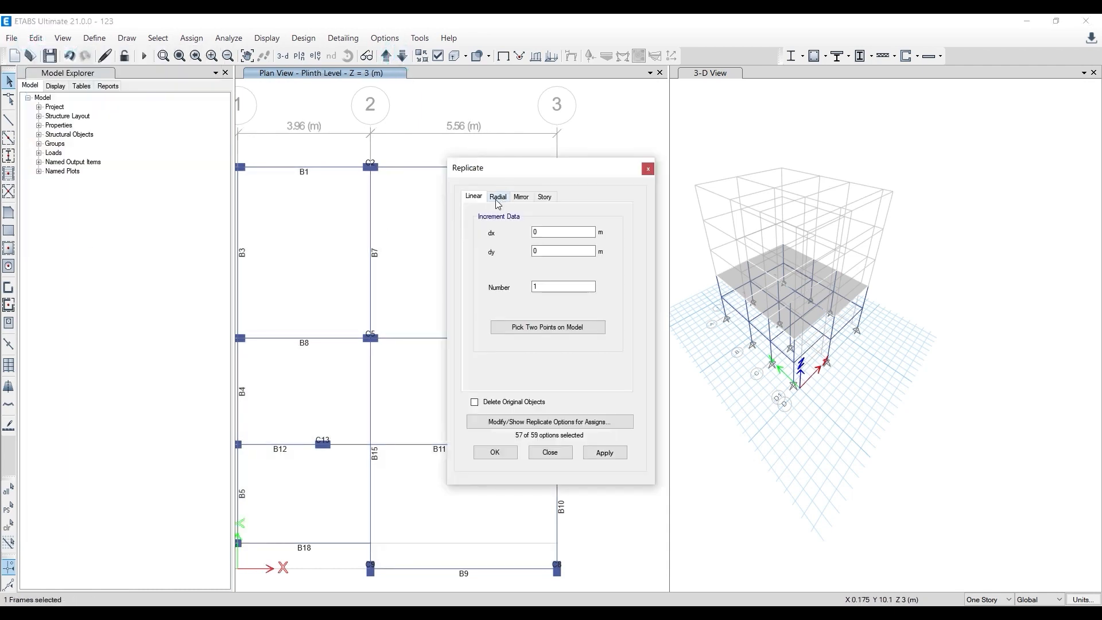
left_click(545, 197)
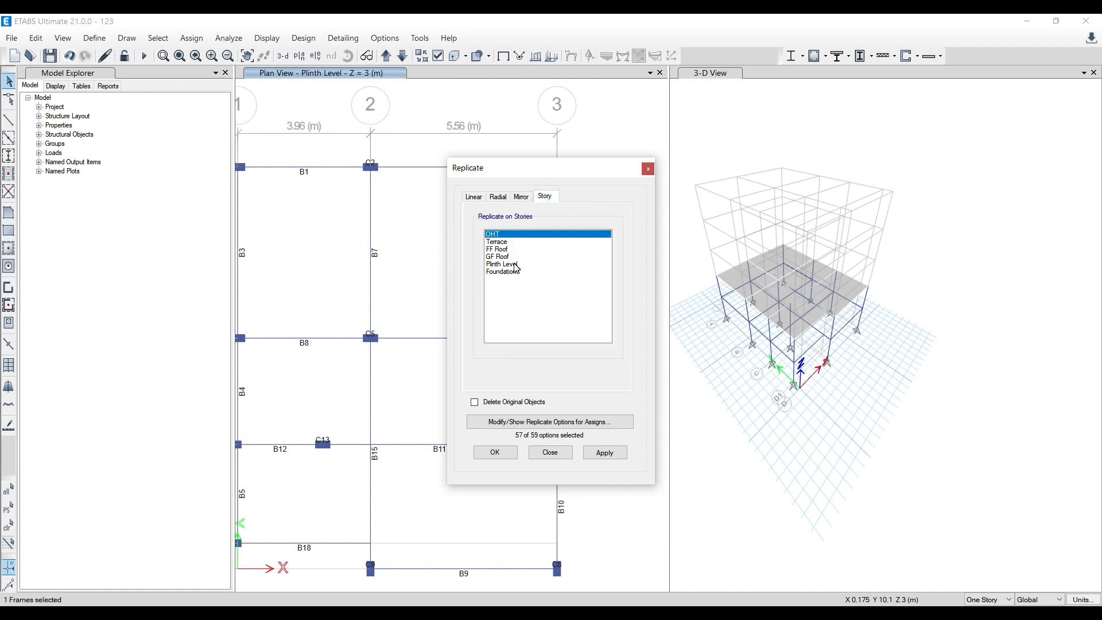
left_click(508, 257)
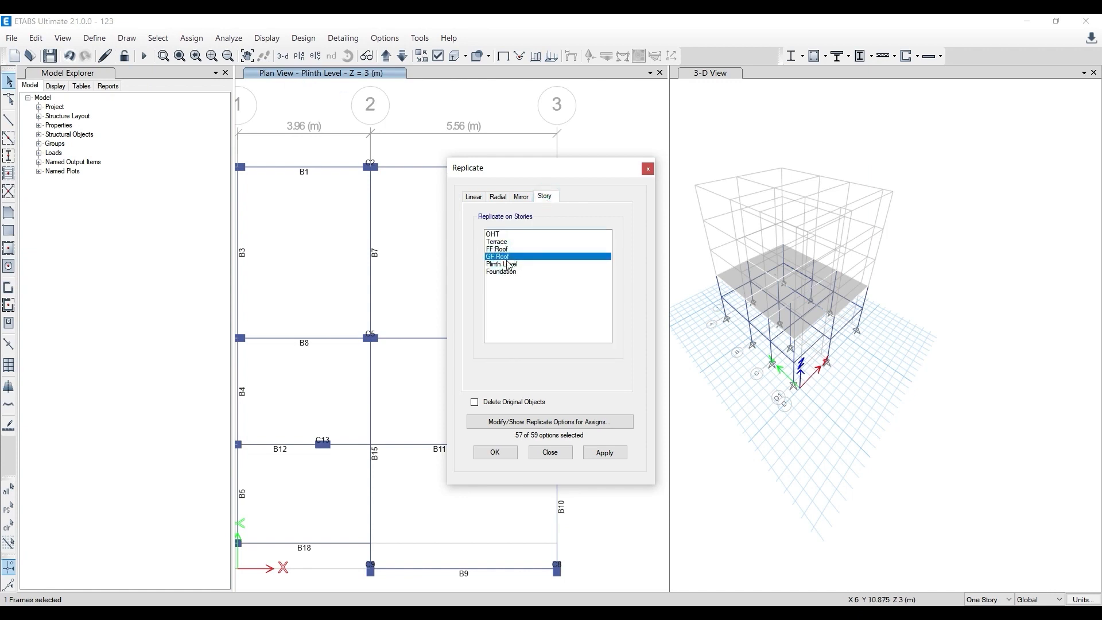
left_click(600, 454)
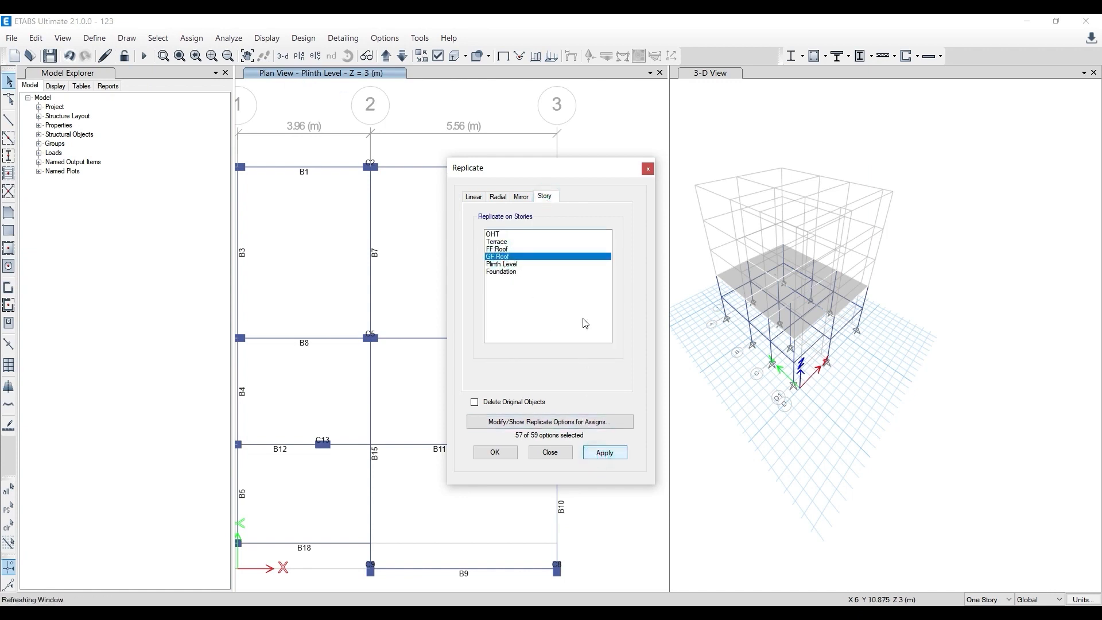
left_click_drag(570, 165, 754, 166)
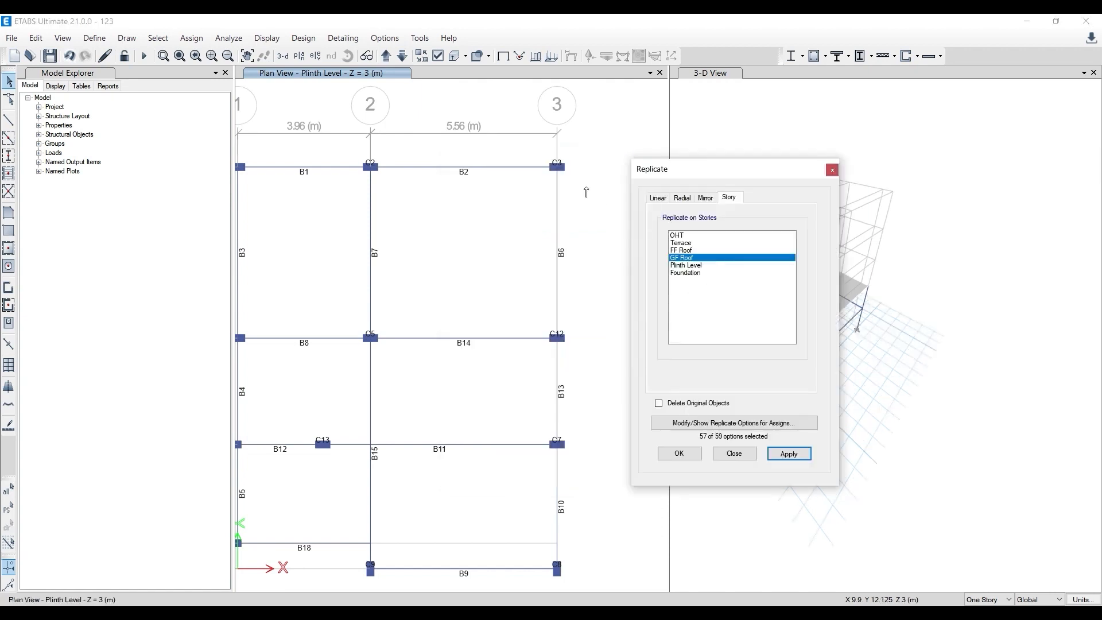
left_click(832, 170)
left_click(640, 188)
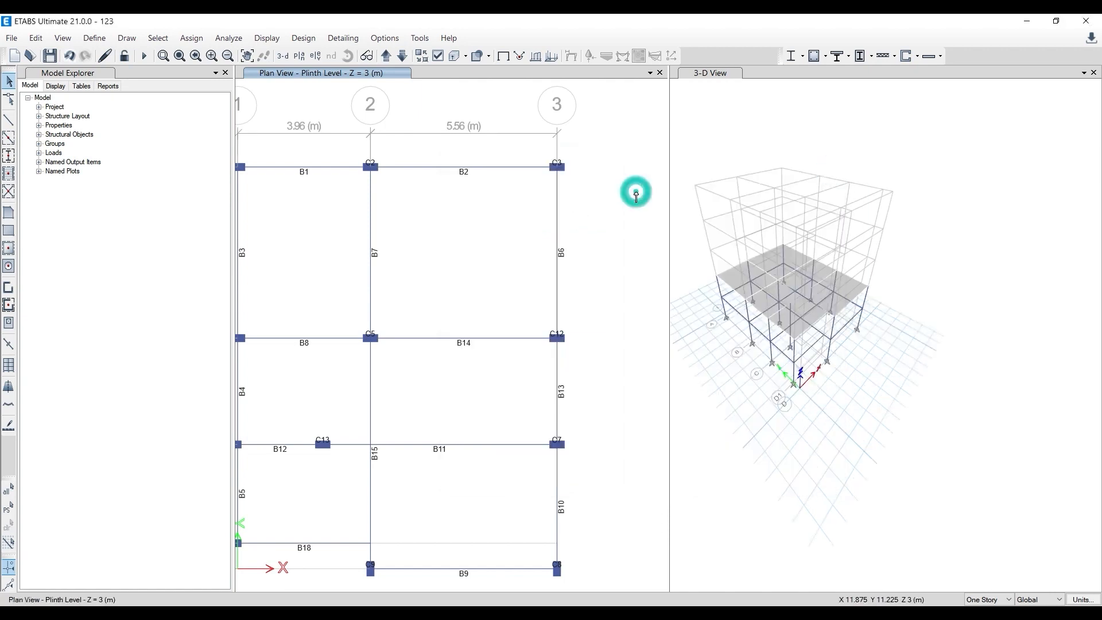
left_click(605, 204)
- Replicate all the columns, beams and slabs of the GF Roof plan to the FF Roof, Terrace and OHT stories
scroll(604, 204, "down", 2)
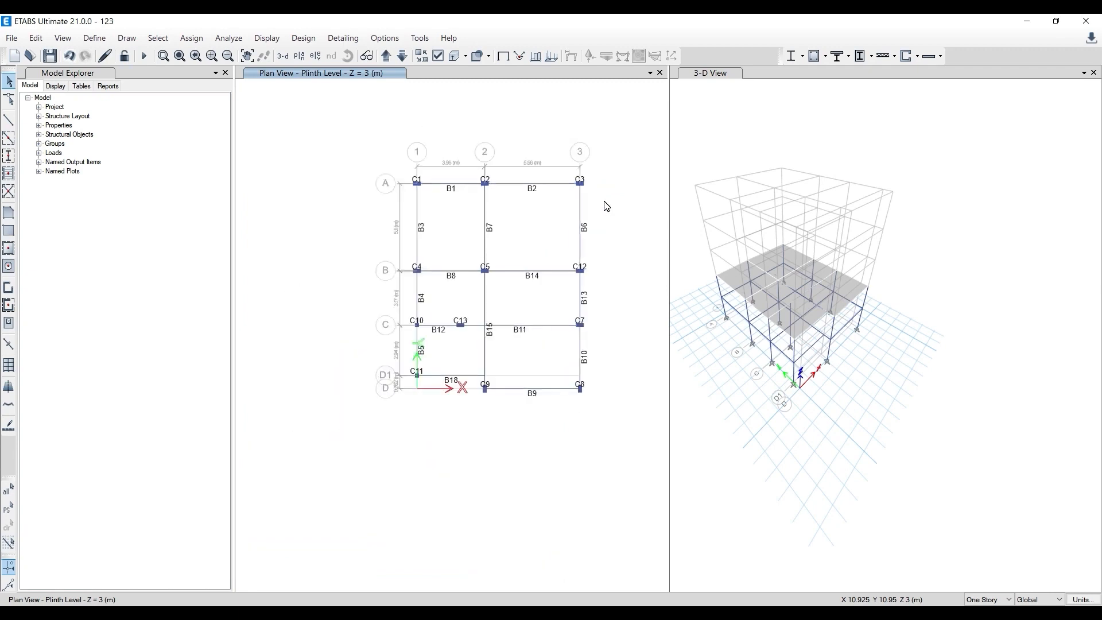
scroll(779, 299, "up", 5)
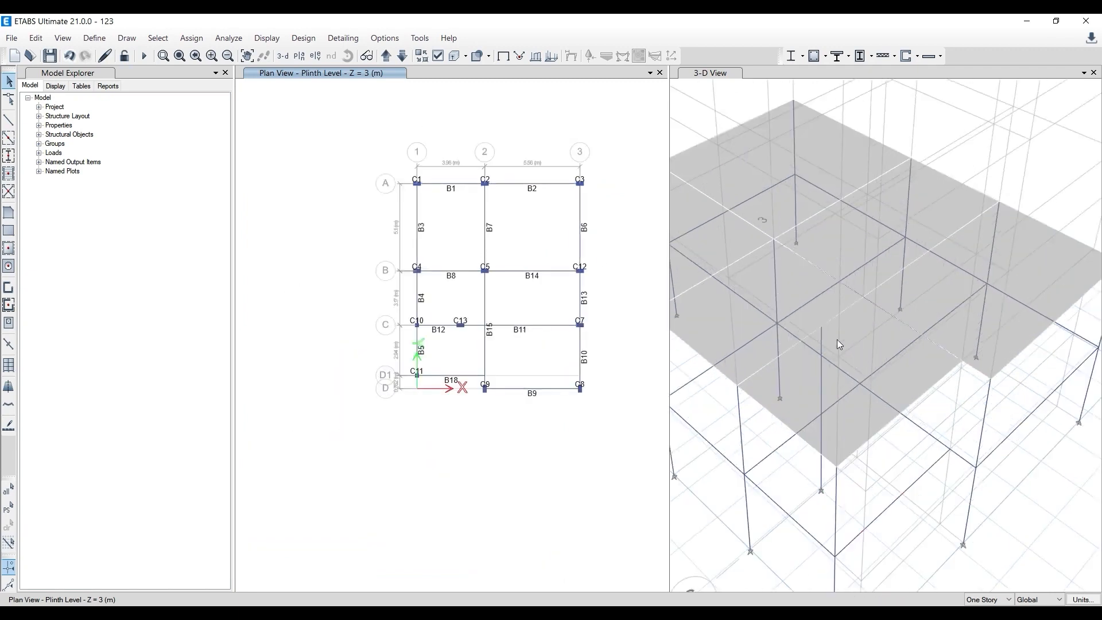
scroll(837, 339, "down", 4)
middle_click_drag(607, 194, 576, 213)
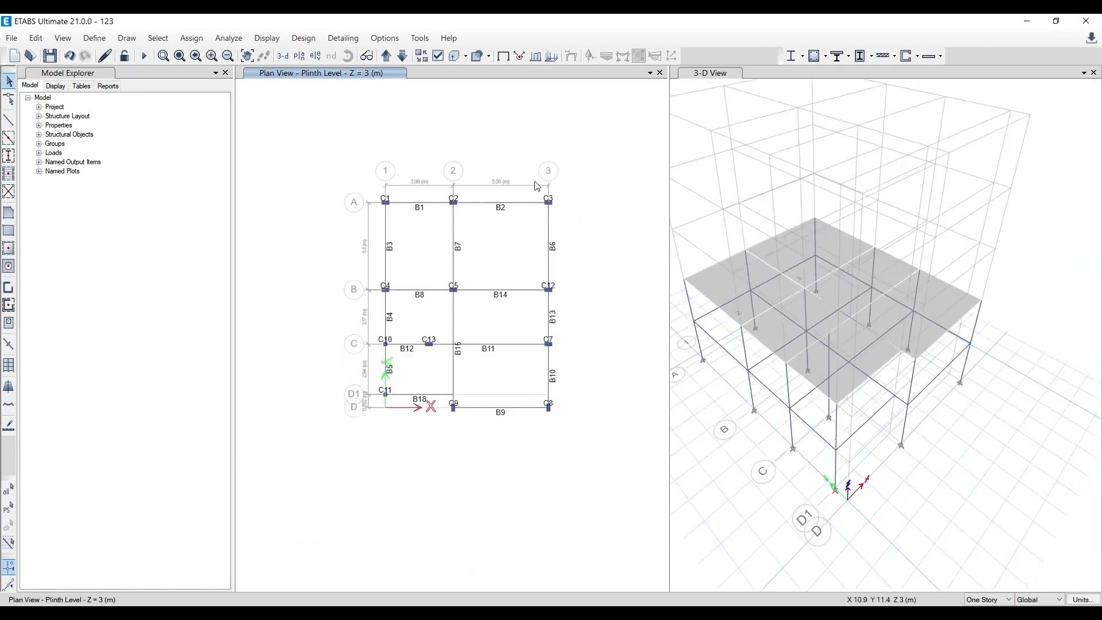
left_click(384, 58)
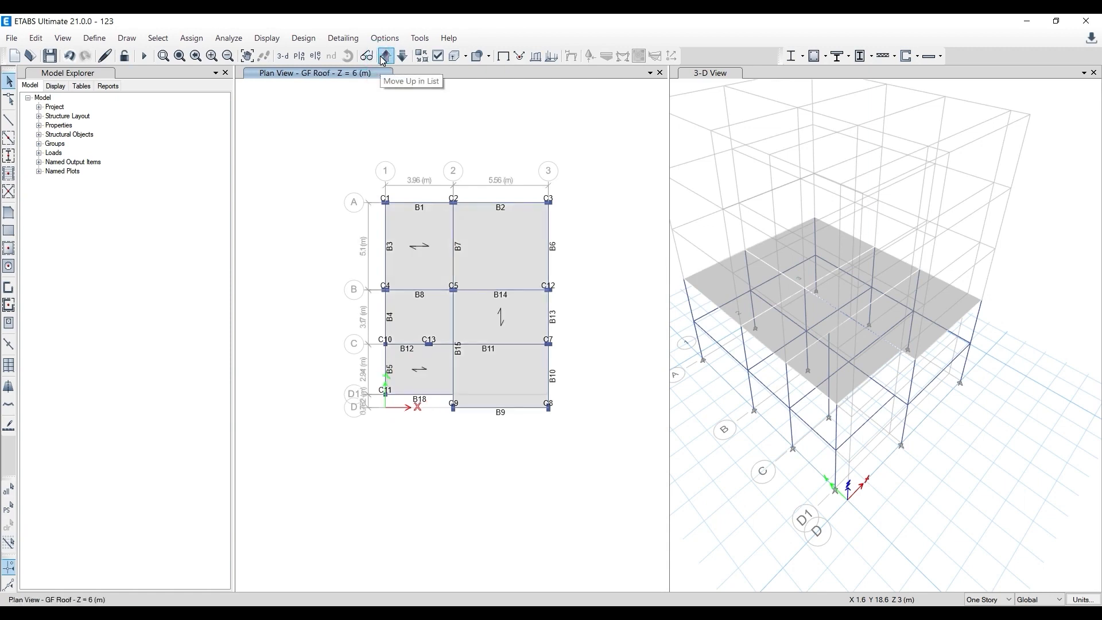
left_click_drag(325, 139, 606, 472)
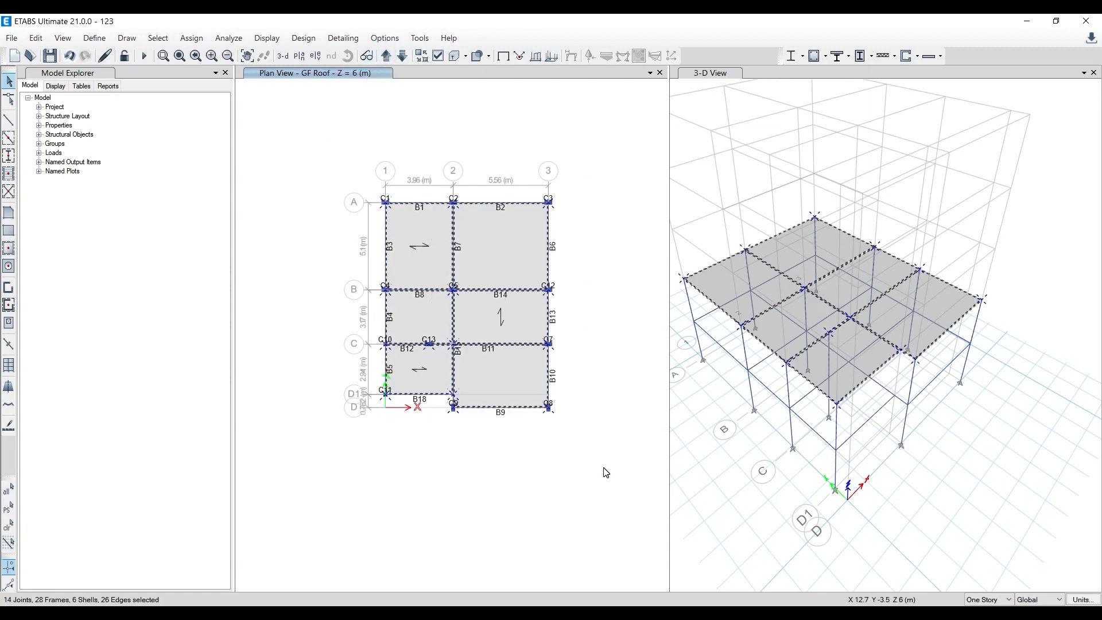
left_click(36, 37)
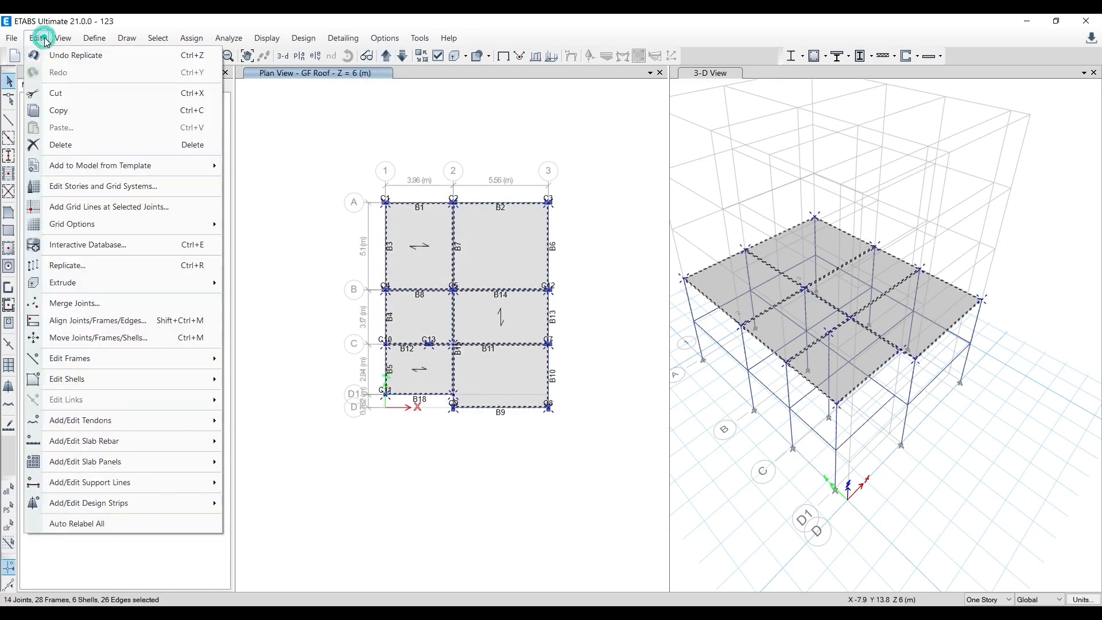
left_click(87, 264)
left_click(729, 198)
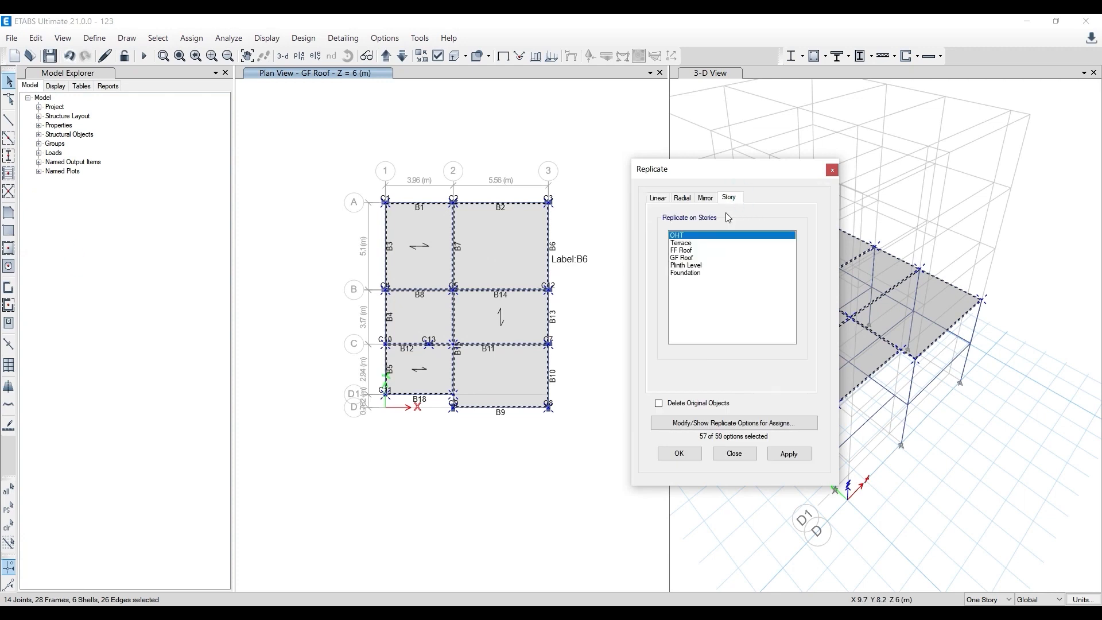
left_click(693, 265)
left_click(686, 258)
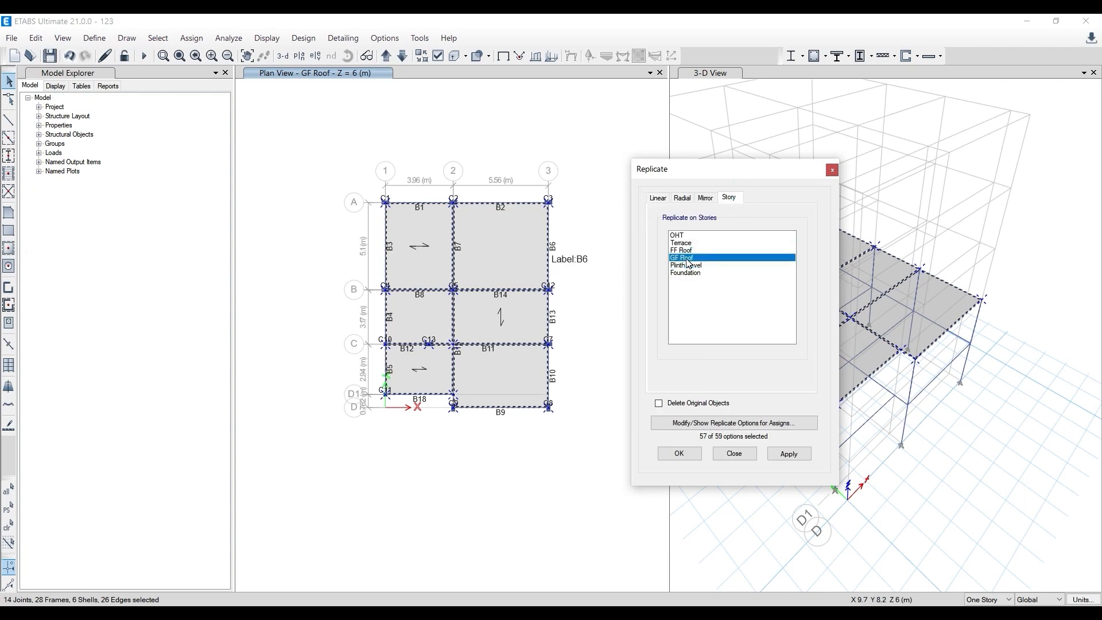
left_click_drag(677, 251, 674, 240)
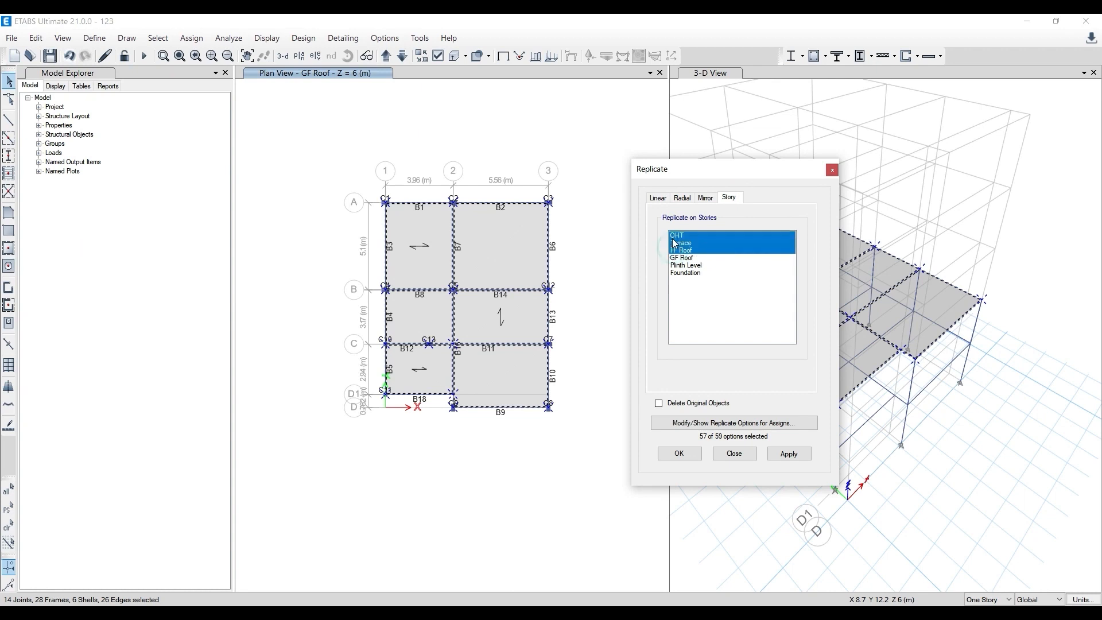
left_click(788, 453)
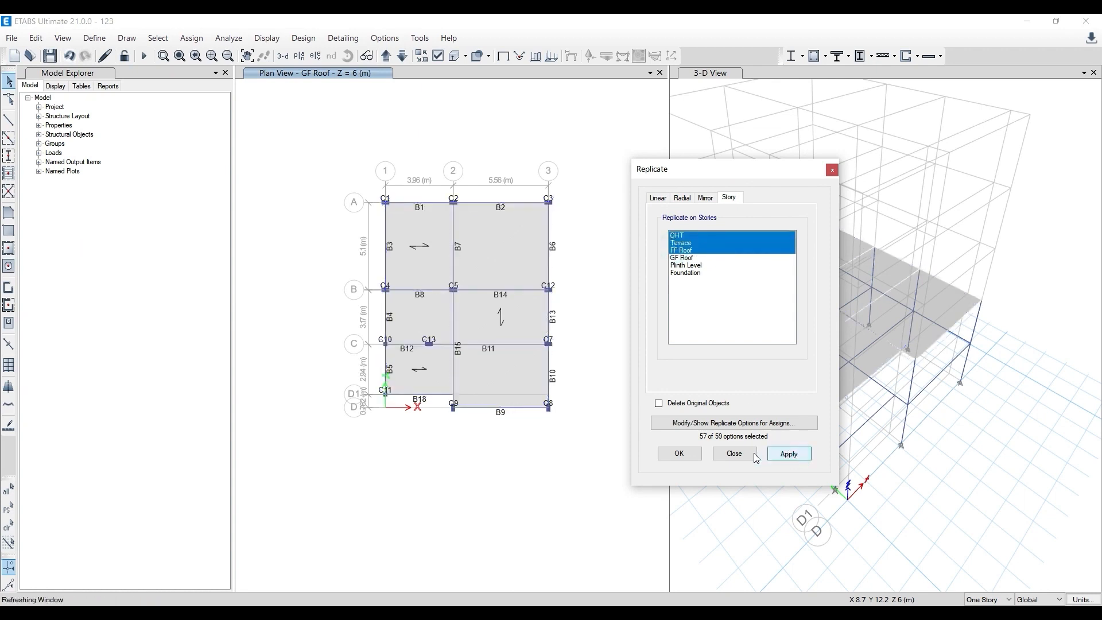
left_click(680, 454)
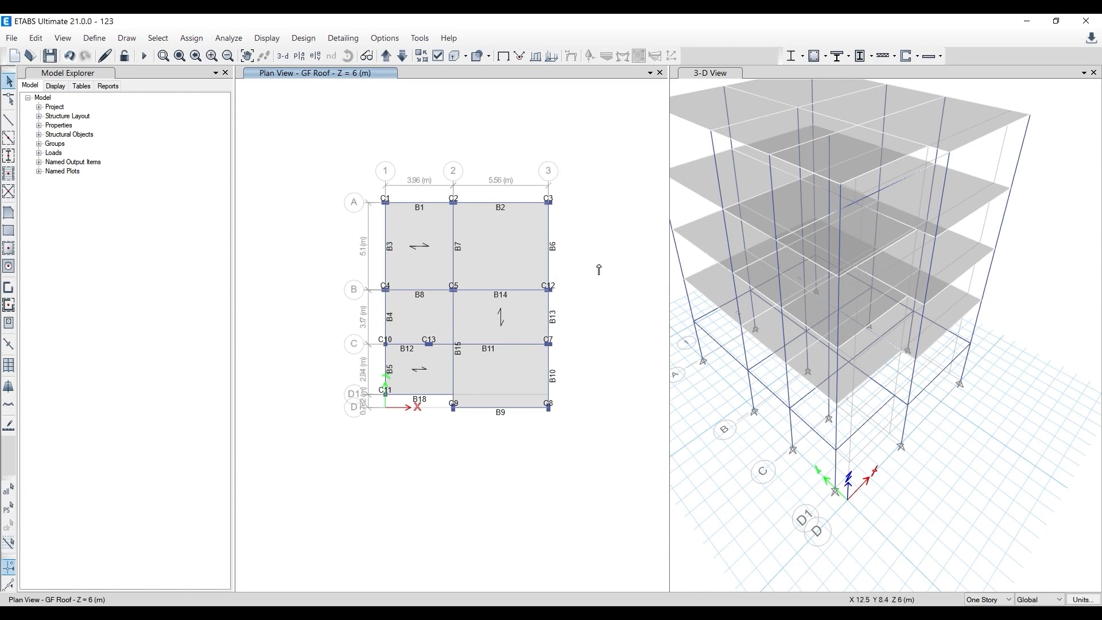
middle_click_drag(838, 323, 867, 396)
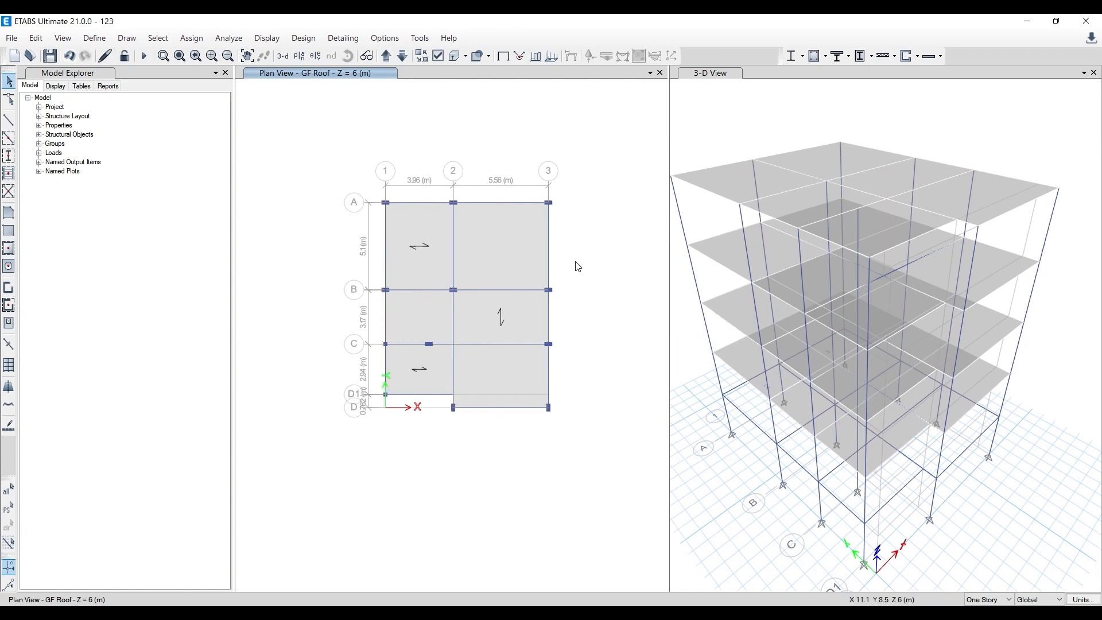
middle_click_drag(578, 265, 546, 269)
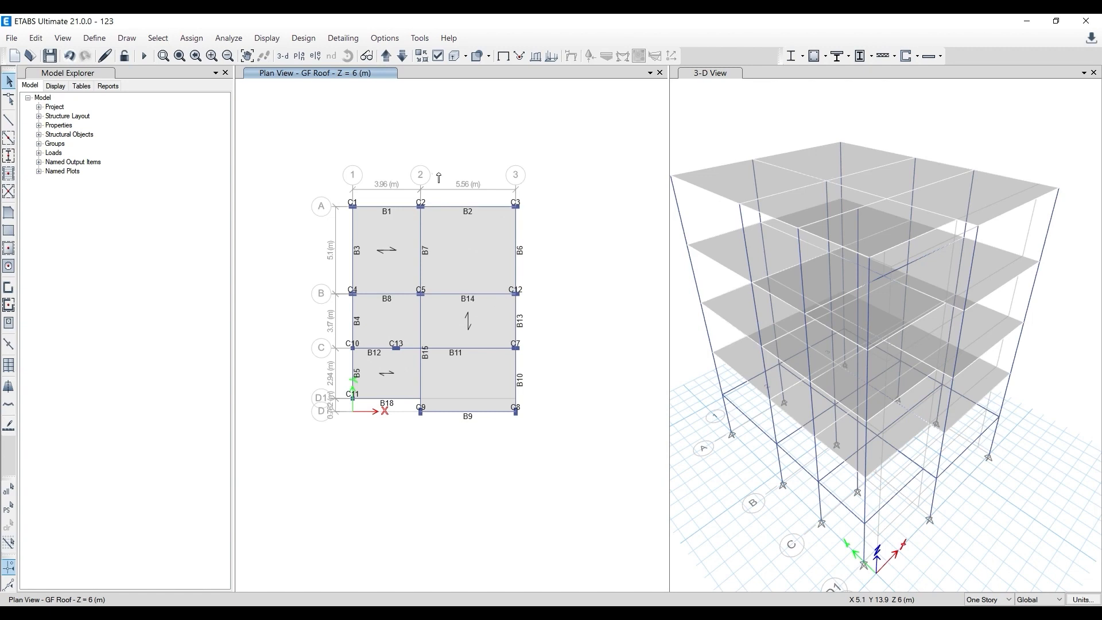
left_click(342, 38)
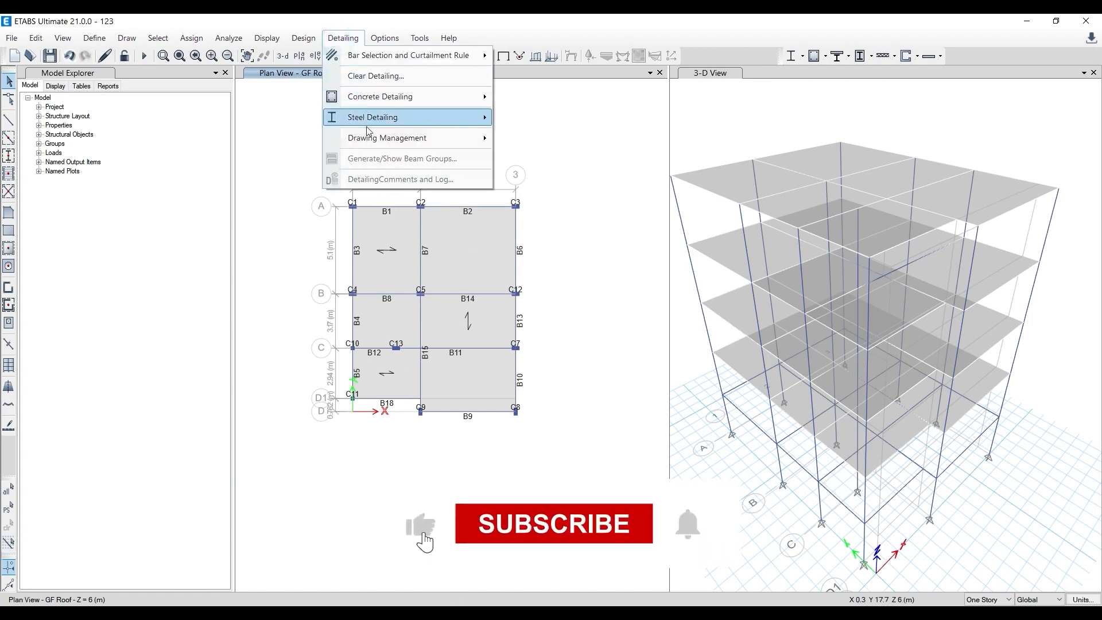
left_click(568, 122)
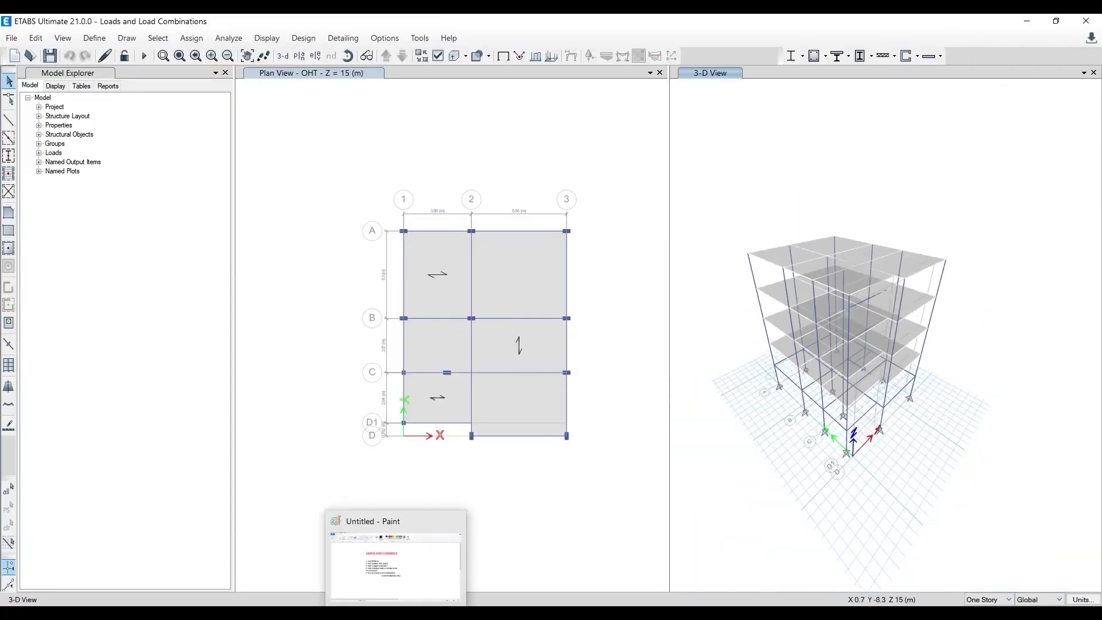
- Switch to the untitled Paint drawing and read the outline of loads and load combination topics
left_click(394, 560)
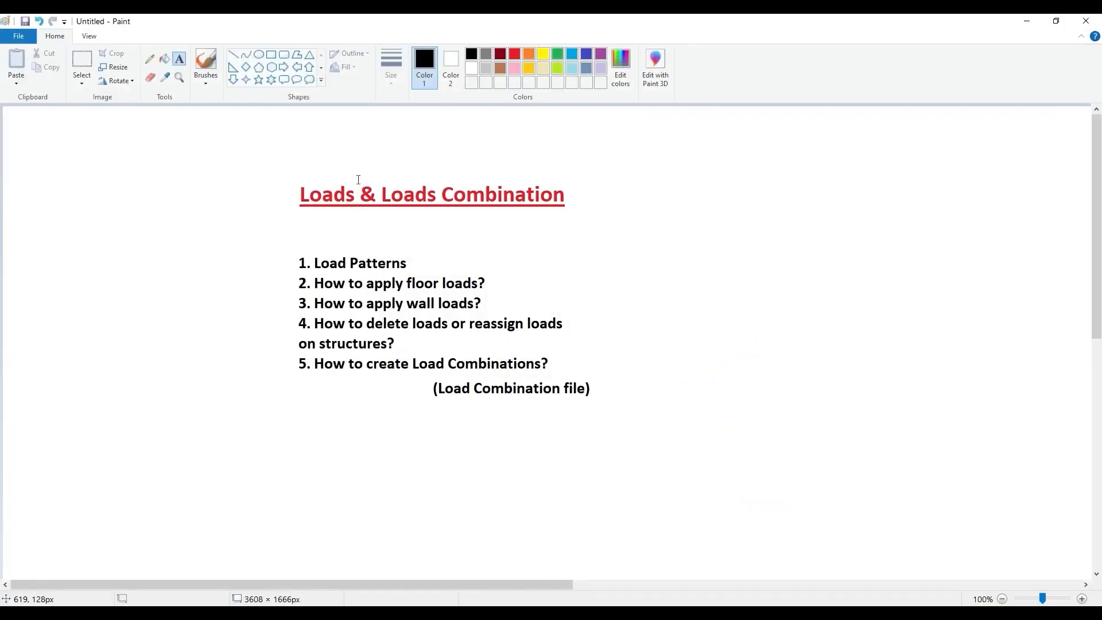
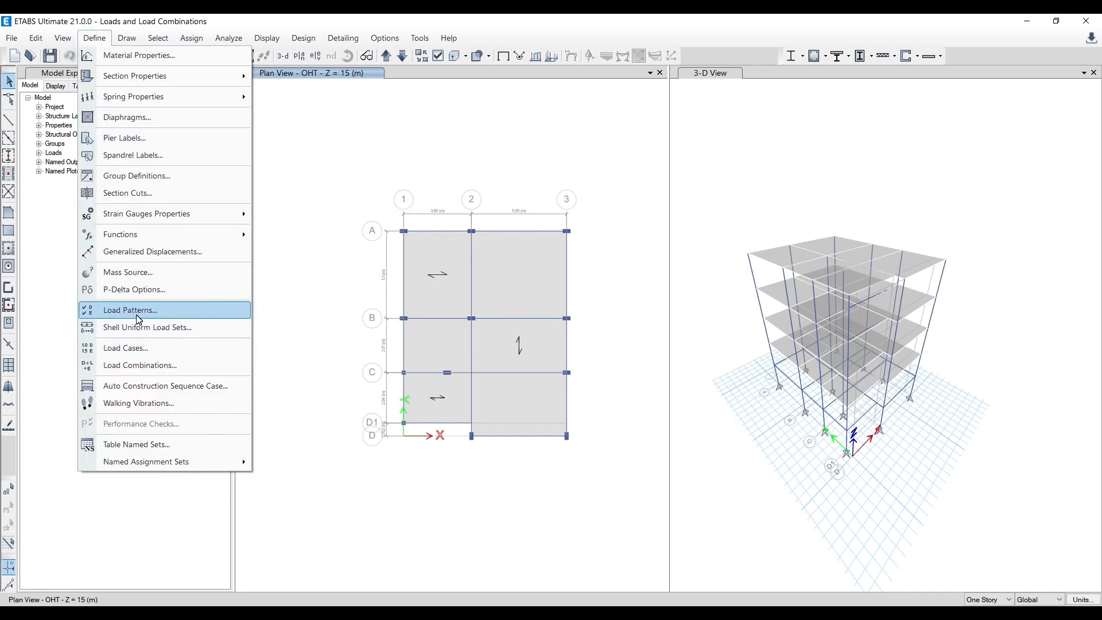
- Open the load pattern definitions and add a Super Dead pattern named Wall Loads with self weight multiplier 0
left_click(311, 203)
left_click(94, 38)
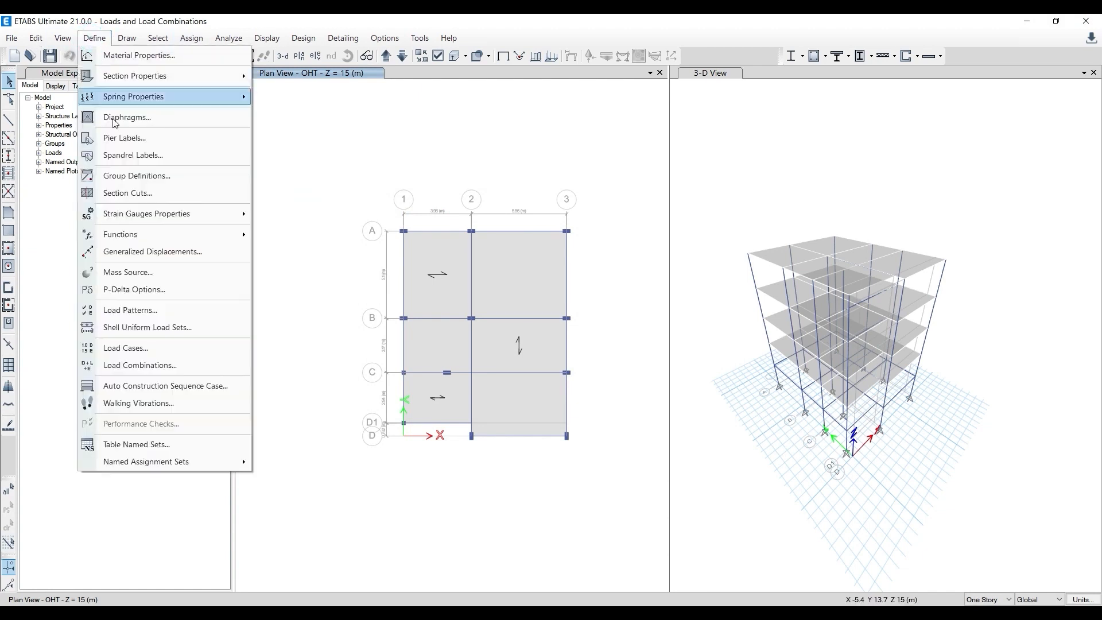
left_click(130, 311)
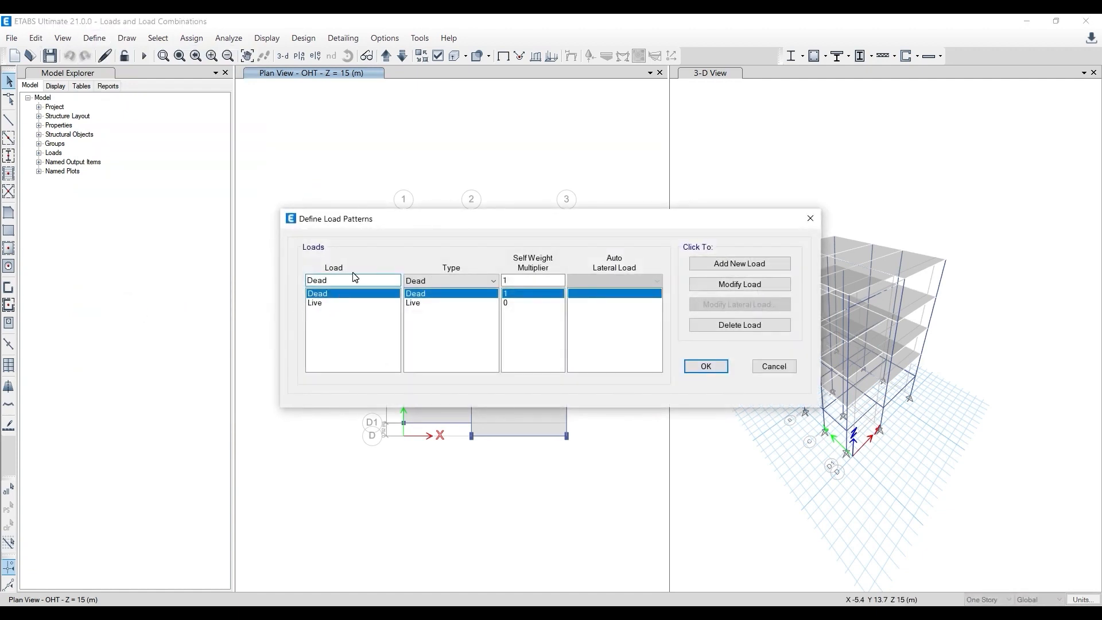
left_click_drag(251, 267, 197, 264)
left_click(433, 281)
left_click(440, 301)
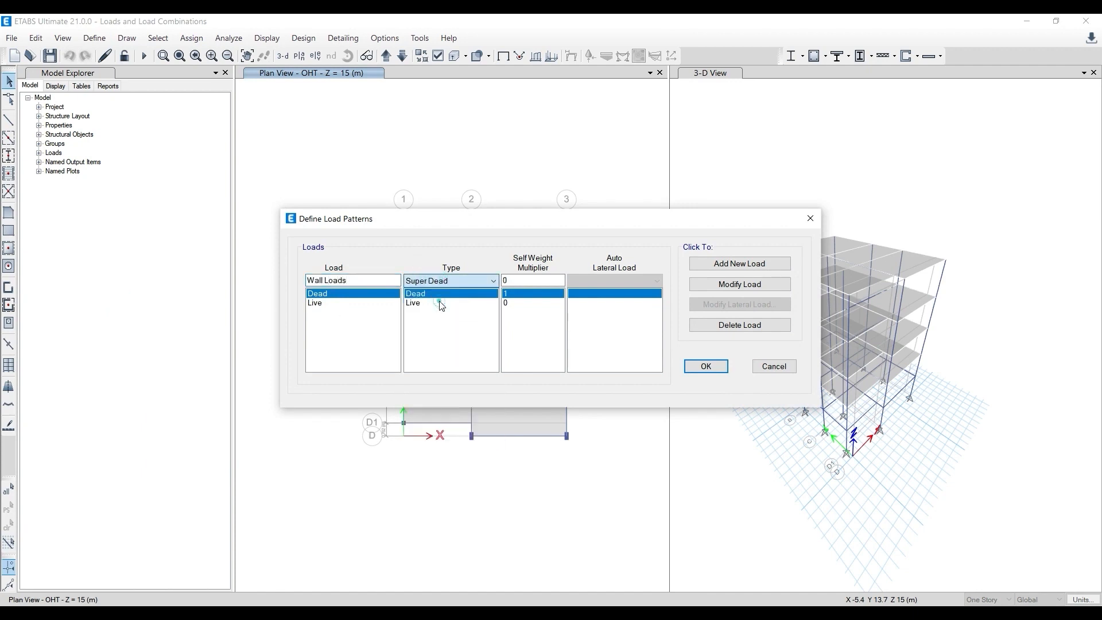
left_click(754, 267)
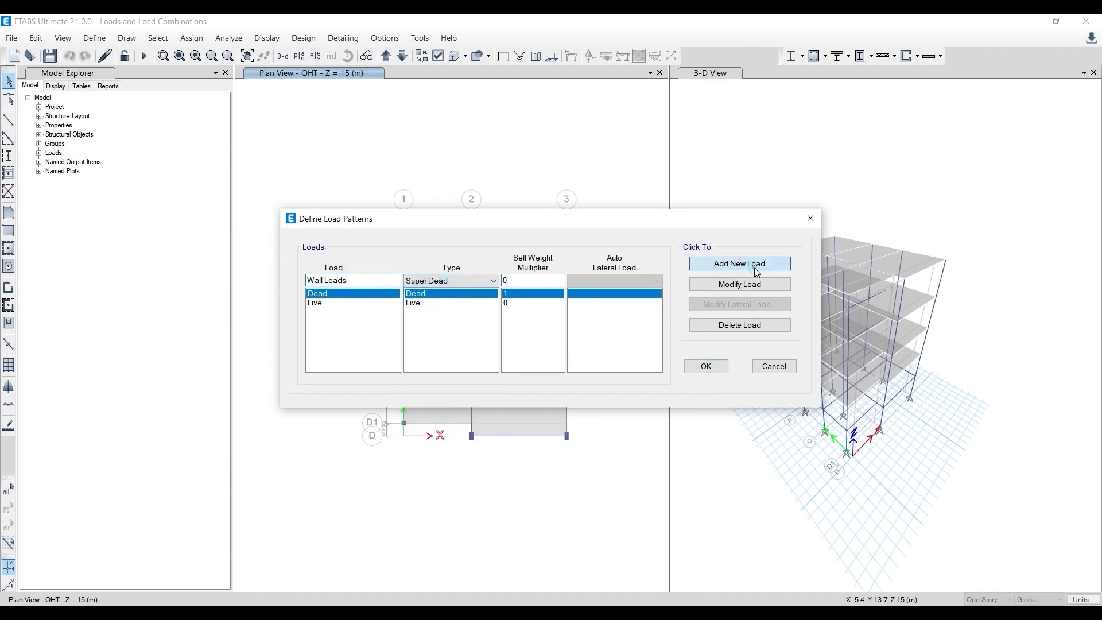
- Add another Super Dead load pattern named FF+CP with self weight multiplier 0
left_click(360, 274)
double_click(352, 285)
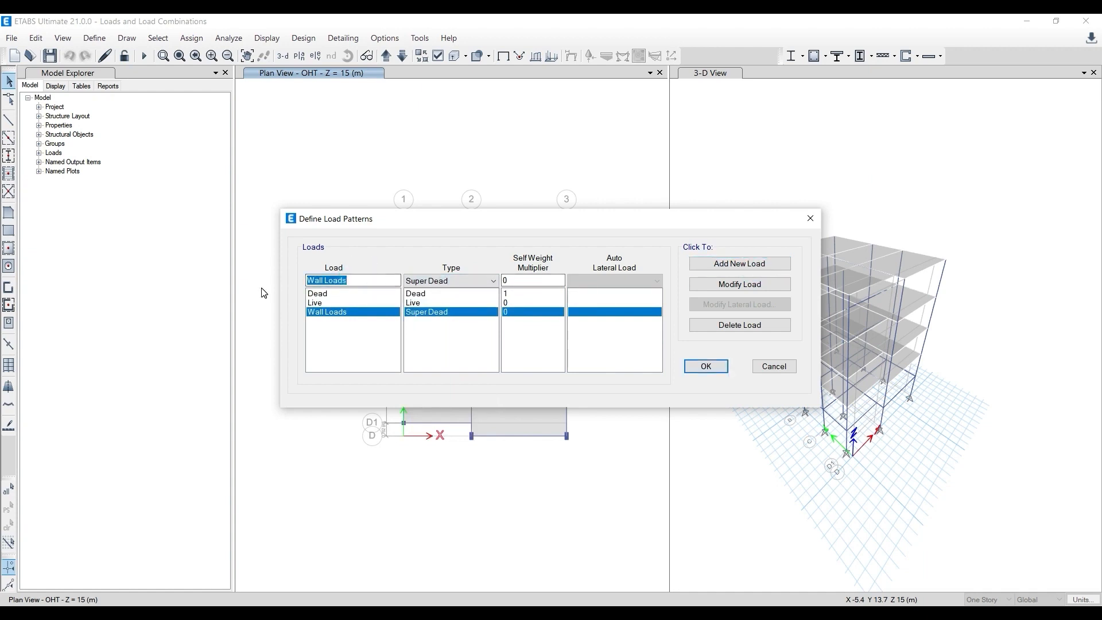
type("FF+CP")
left_click(740, 264)
- Add a Seismic load pattern named EQ with IS1893 2002 auto lateral load, and view its lateral load settings
double_click(323, 280)
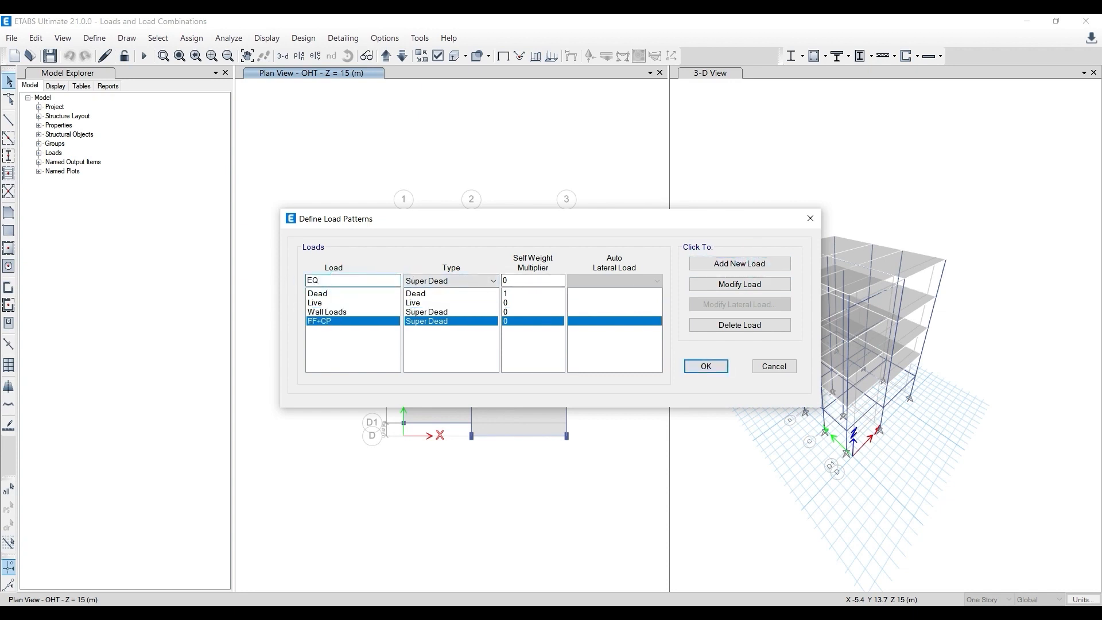
left_click(481, 282)
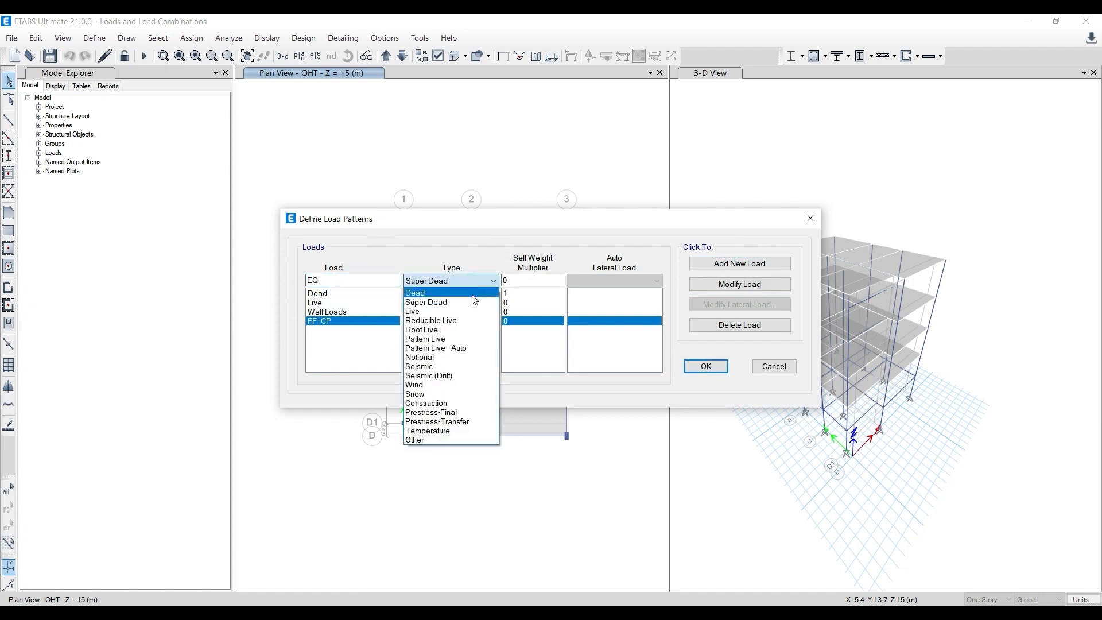
left_click(443, 369)
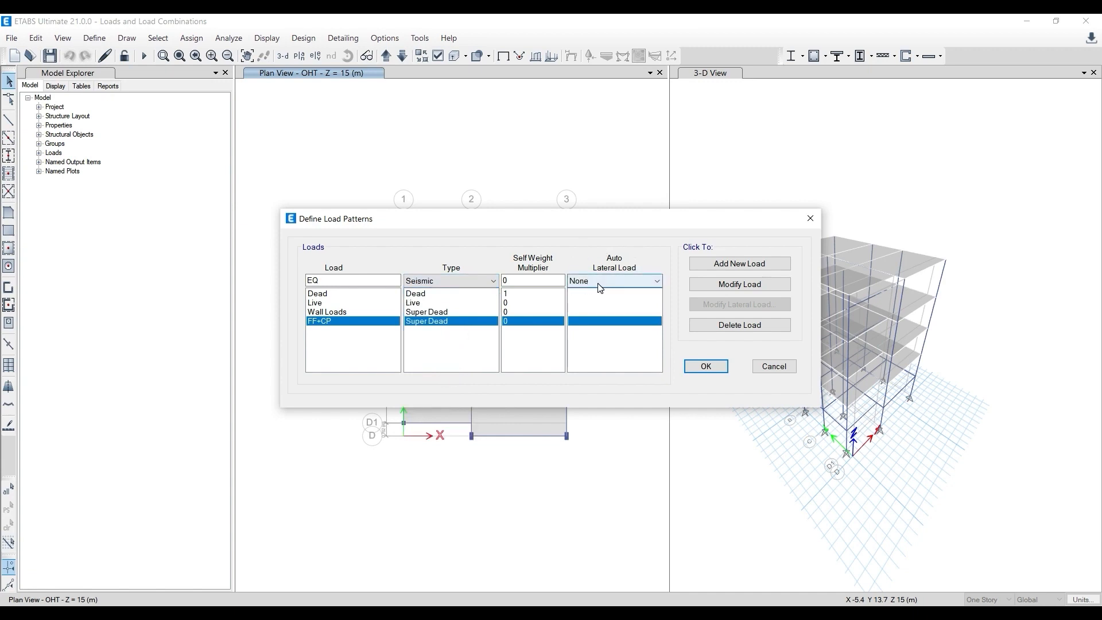
left_click(467, 280)
left_click(445, 303)
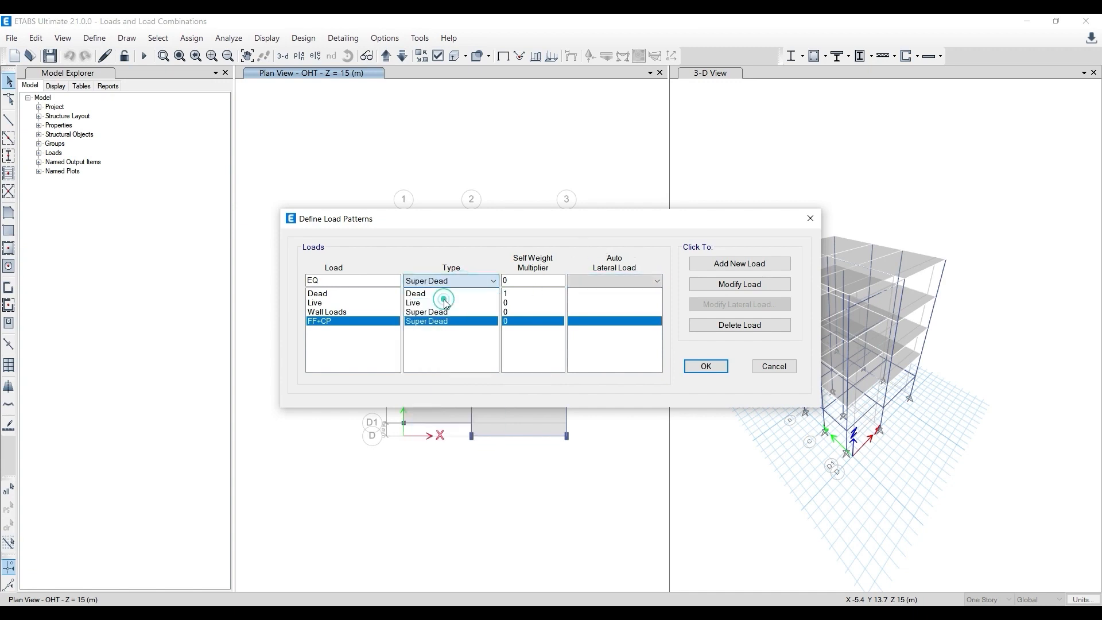
left_click(472, 281)
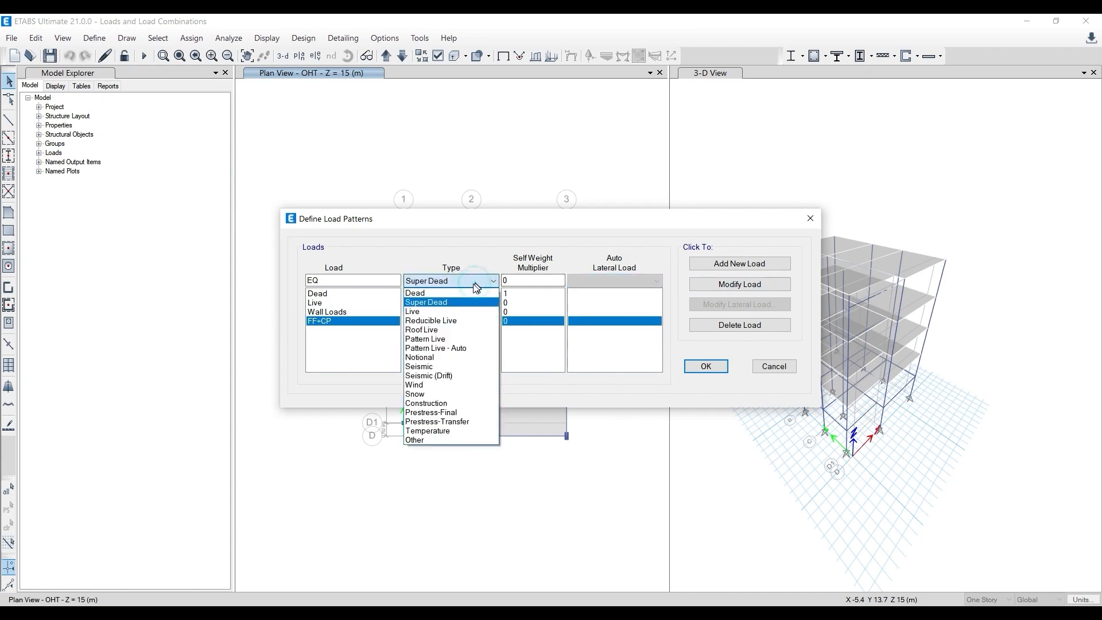
left_click(440, 368)
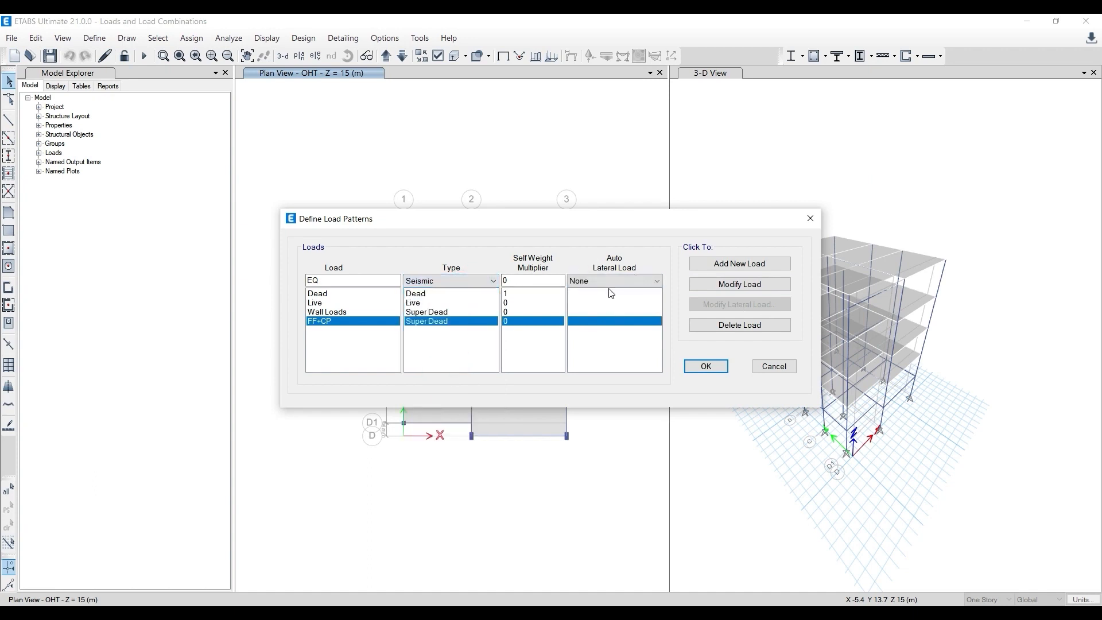
left_click(620, 285)
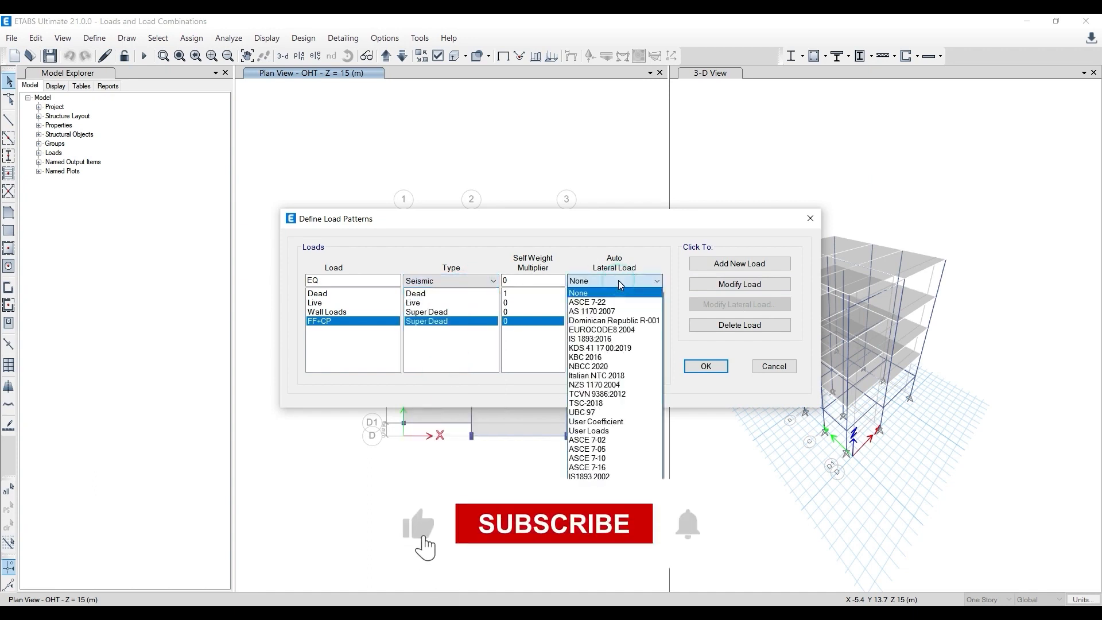
left_click(616, 477)
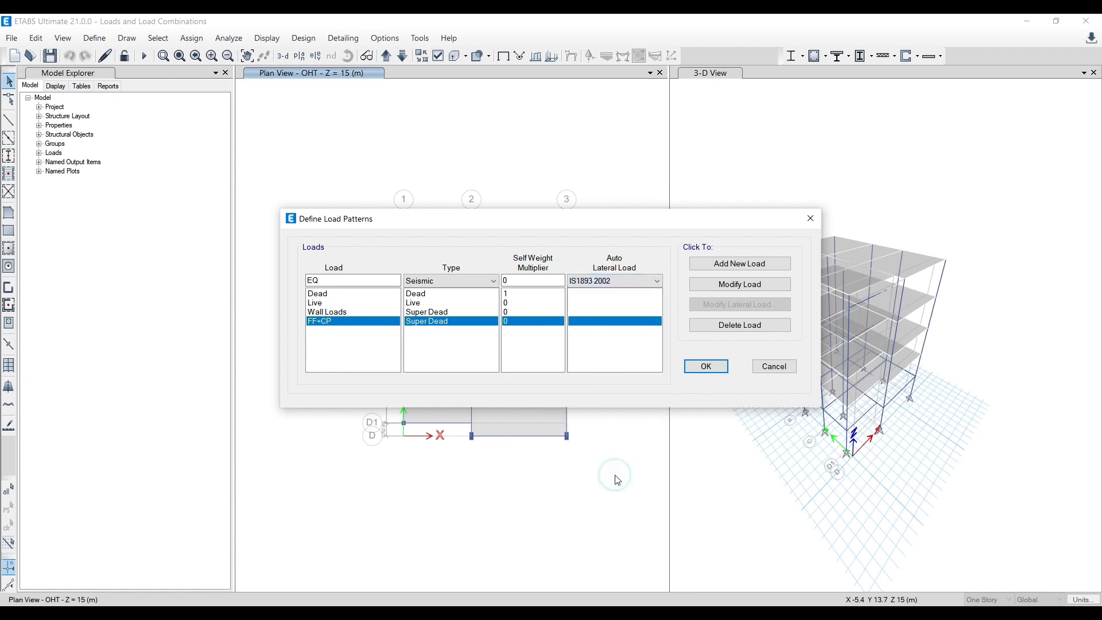
left_click(728, 264)
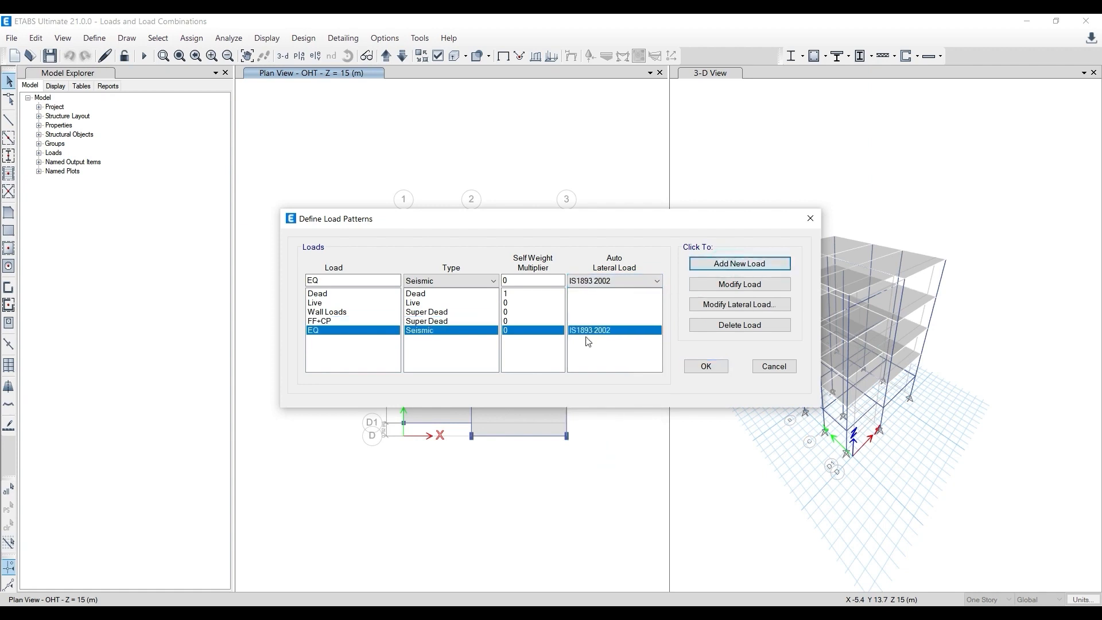
left_click(741, 304)
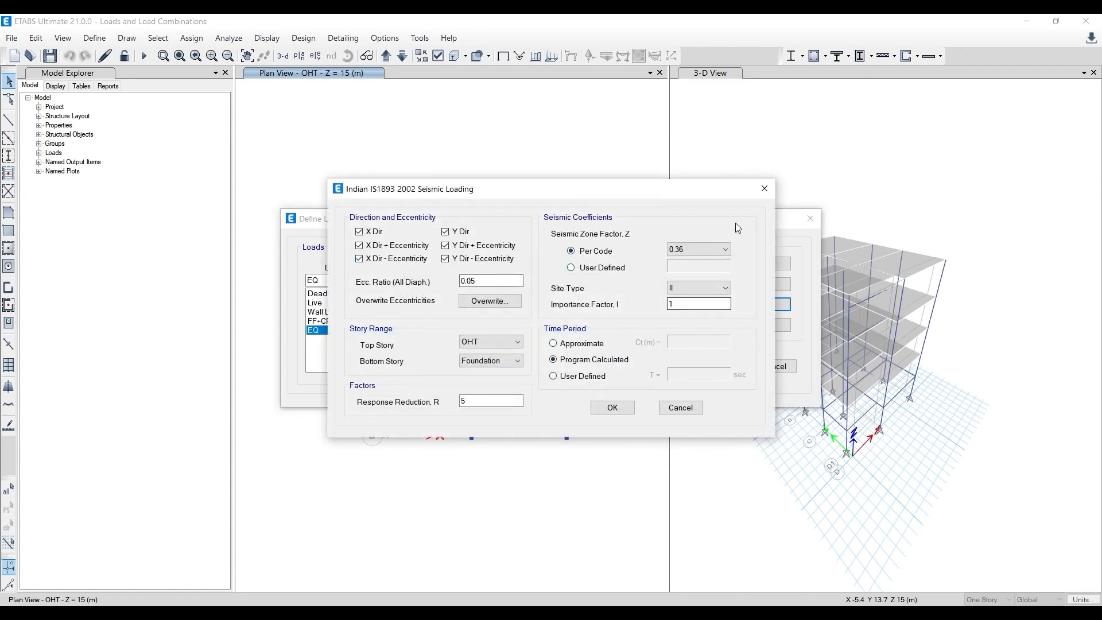
left_click(764, 189)
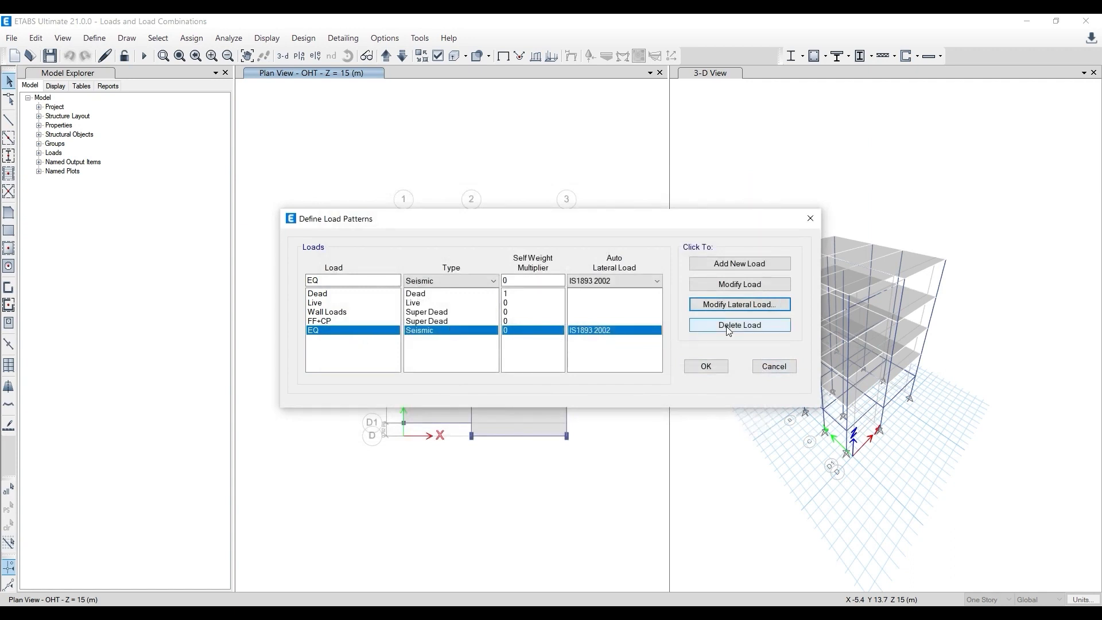
- Change the EQ pattern's auto lateral load to IS 1893:2016, and delete the EQ pattern
left_click(635, 281)
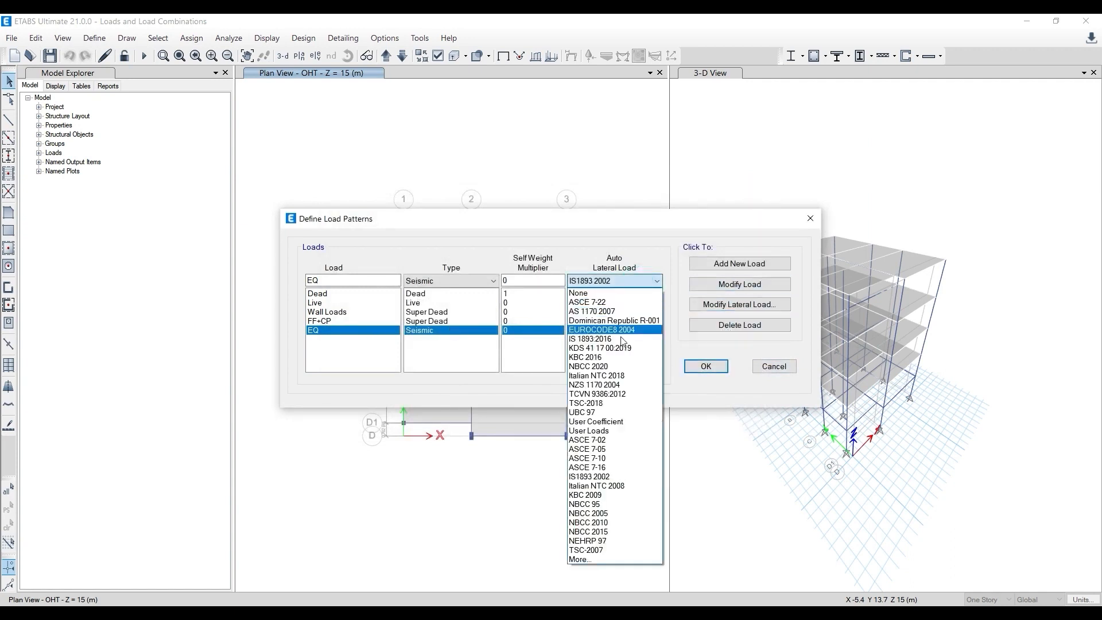
left_click(618, 353)
left_click(635, 281)
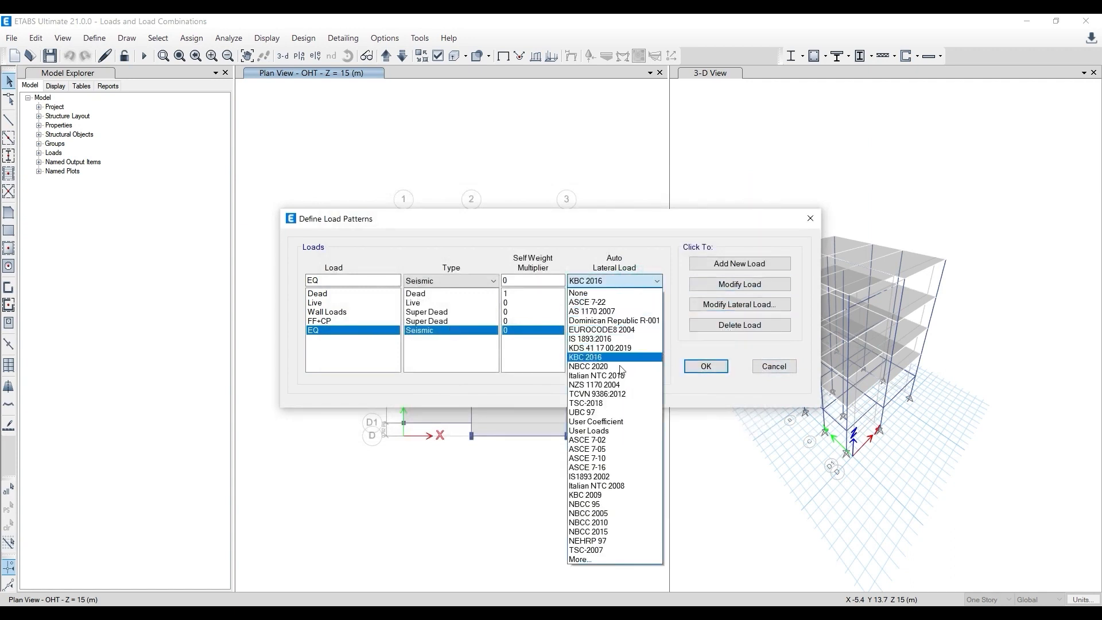
left_click(618, 336)
left_click(724, 284)
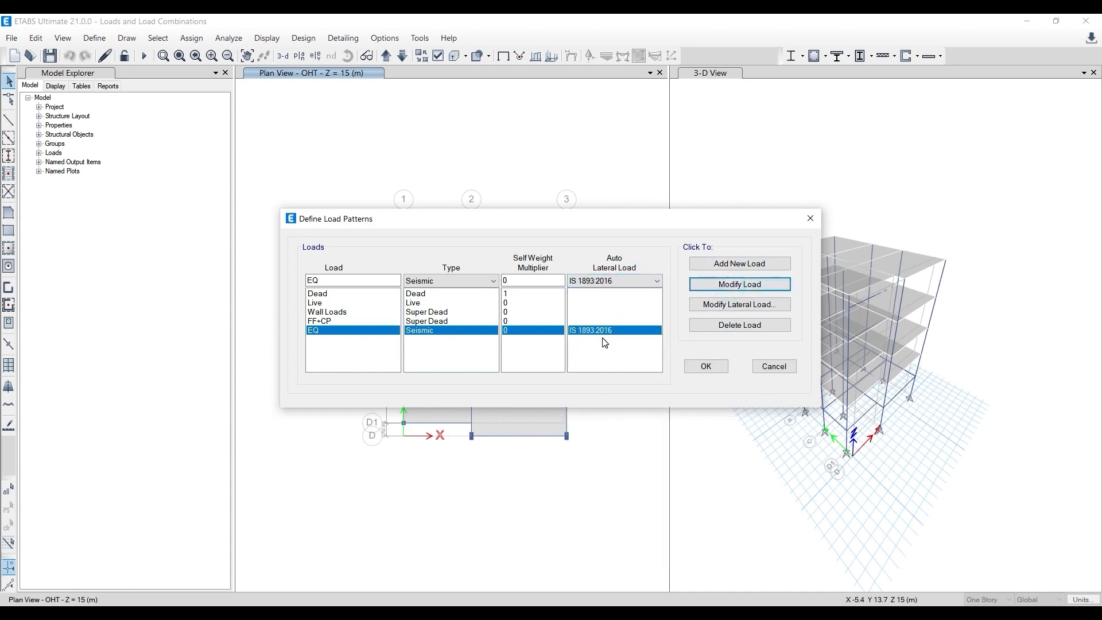
left_click(729, 325)
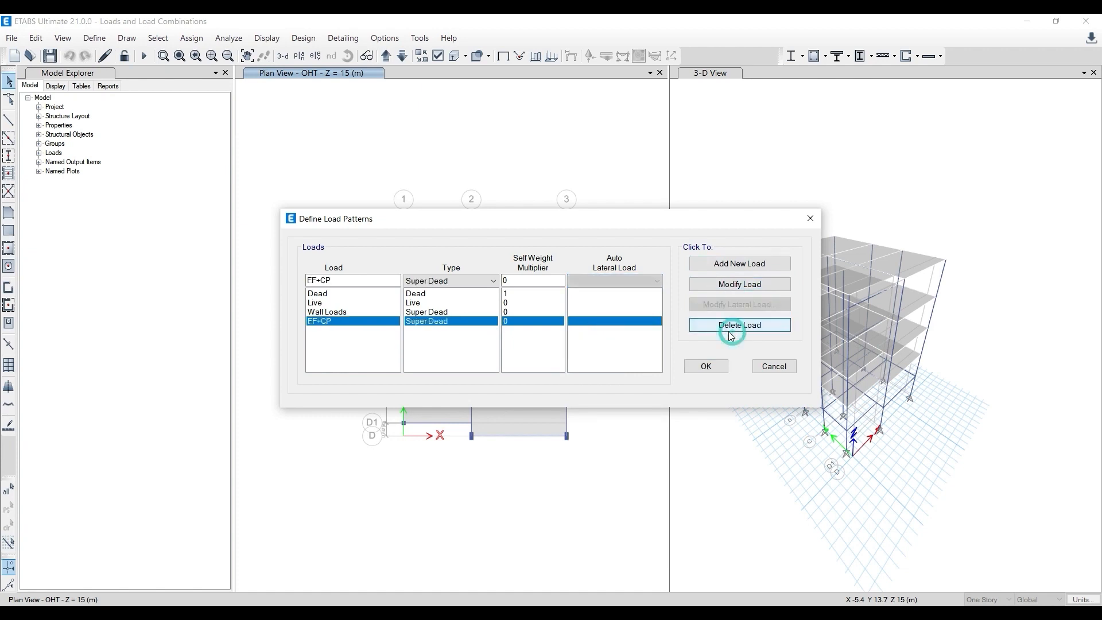
- Review the Dead, Live, Wall Loads and FF+CP load patterns and accept the definitions
left_click(318, 296)
left_click(317, 303)
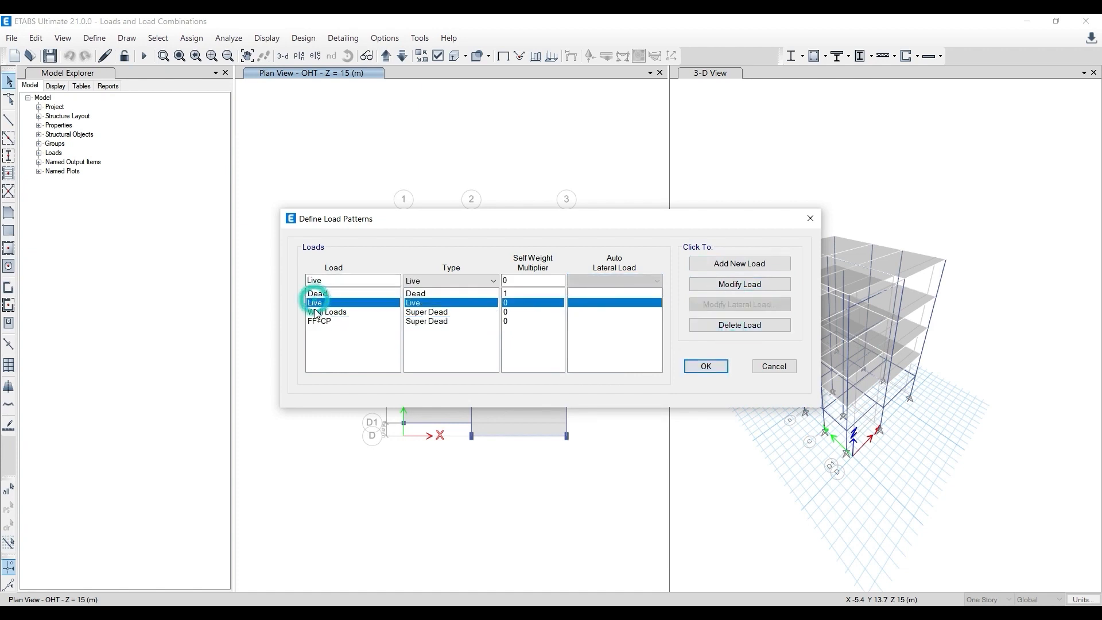
left_click(318, 312)
left_click(318, 322)
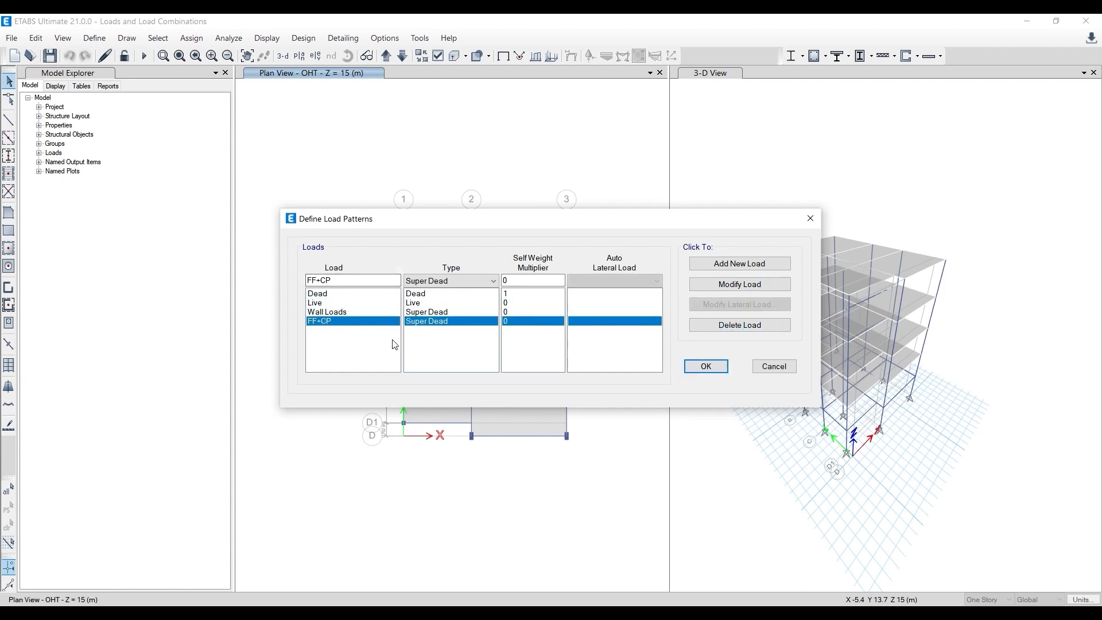
left_click(706, 366)
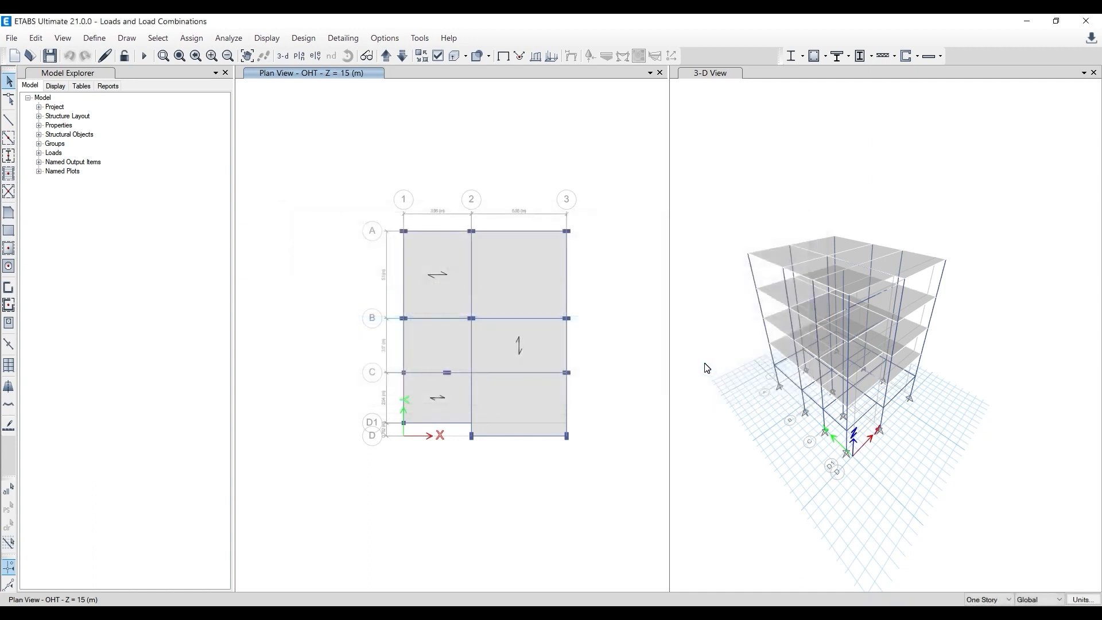
- Switch to the Paint outline to check the load topics, and return to ETABS
left_click(396, 613)
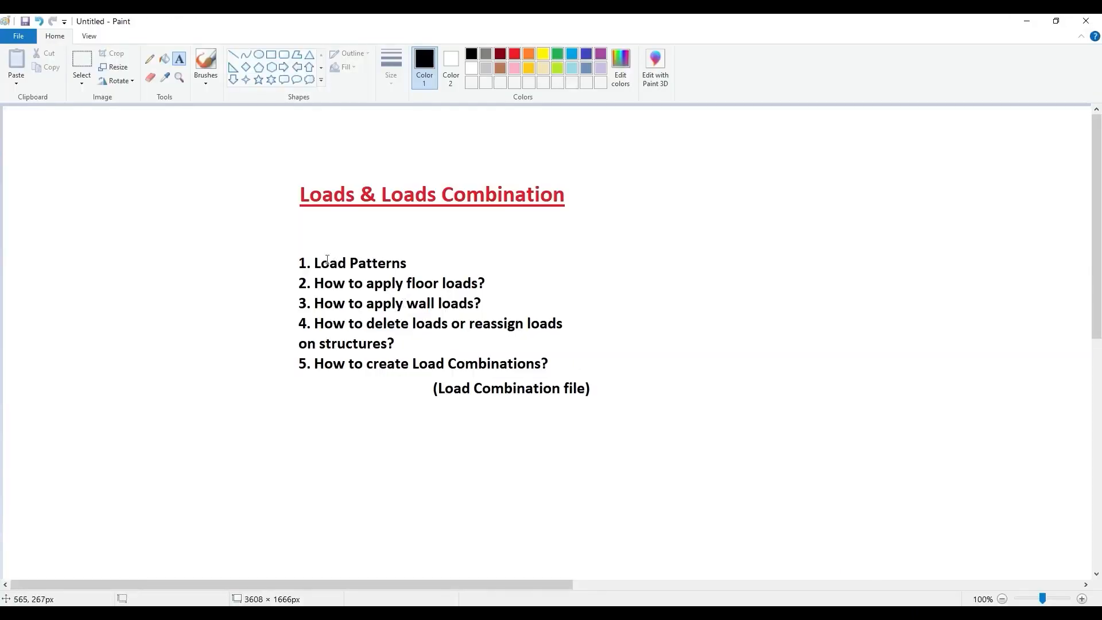
left_click(1023, 22)
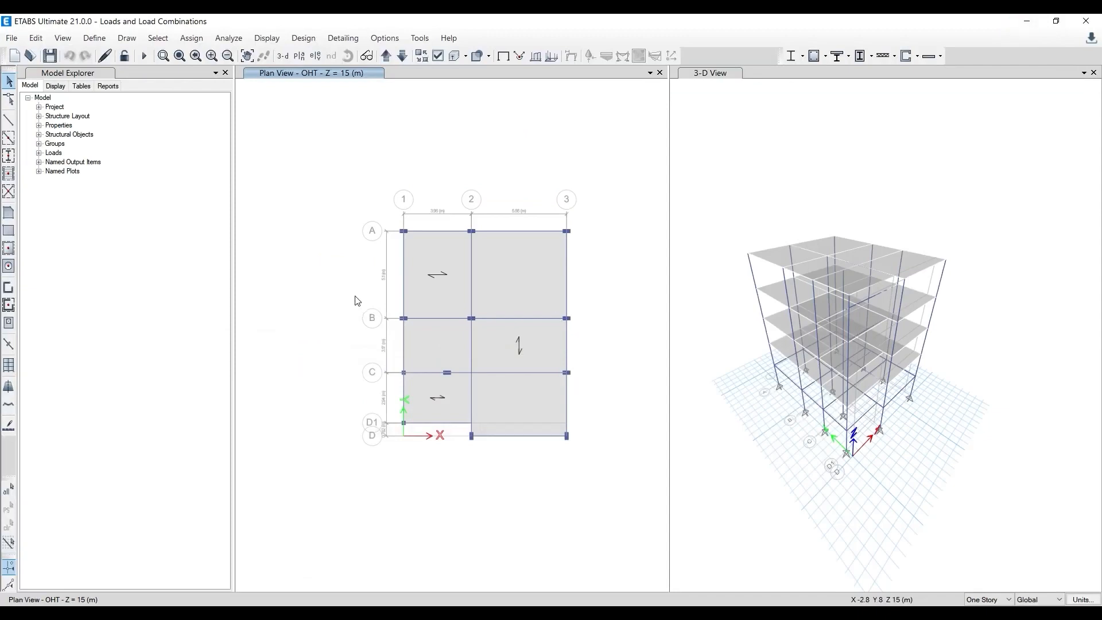
- With all-stories selection active, select all six slab panels of the OHT plan on every story
scroll(453, 284, "up", 1)
scroll(330, 281, "down", 2)
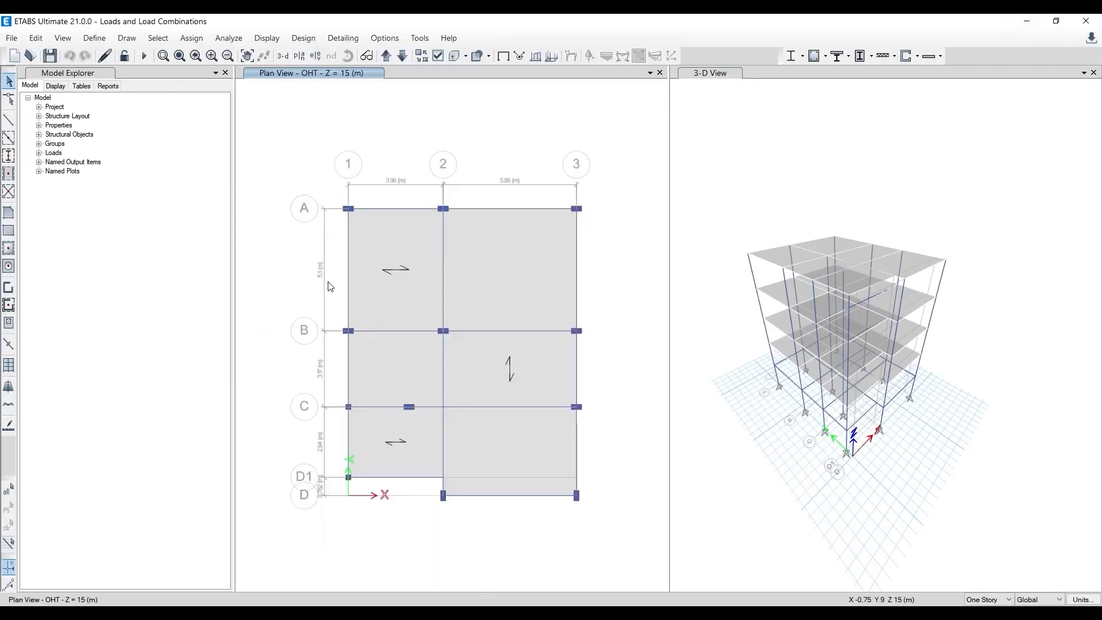
left_click(975, 601)
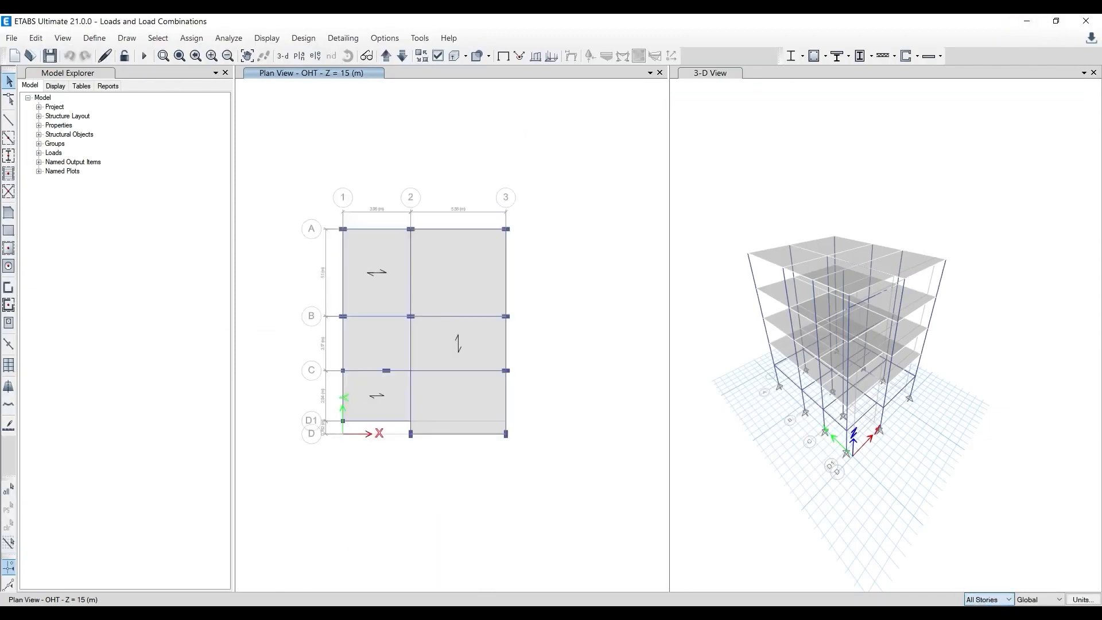
left_click(366, 262)
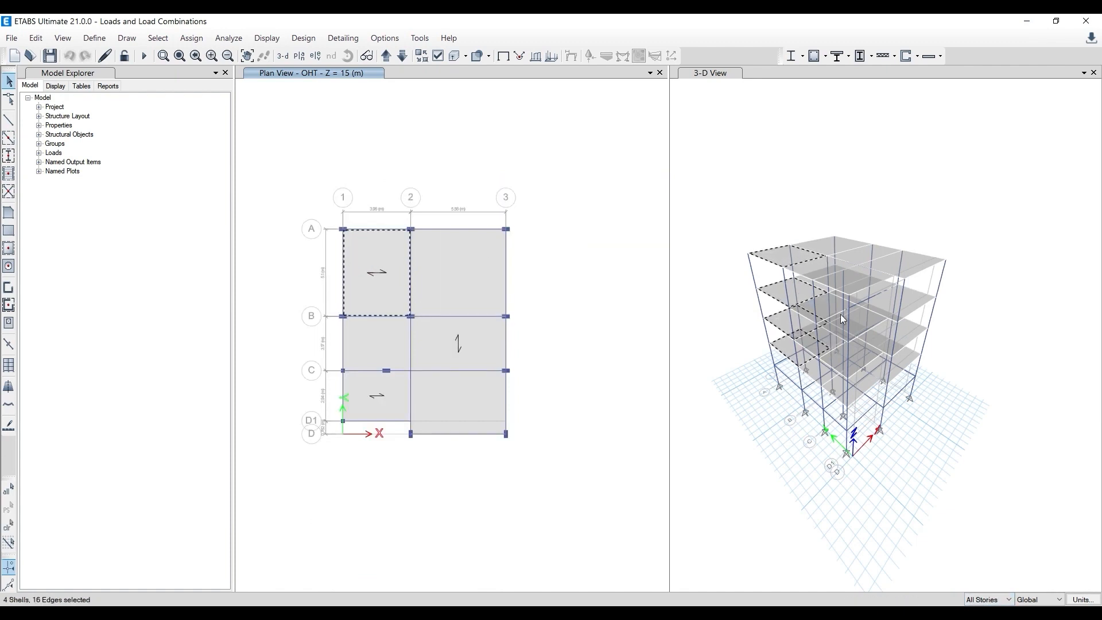
left_click(471, 271)
left_click(444, 338)
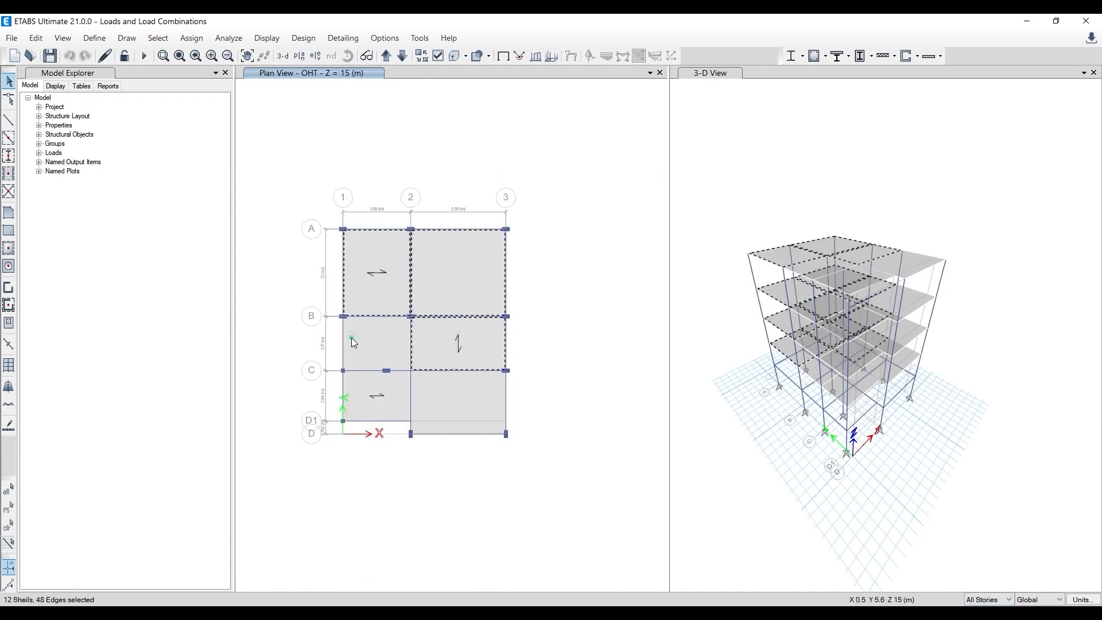
left_click(350, 338)
left_click(357, 406)
left_click(450, 399)
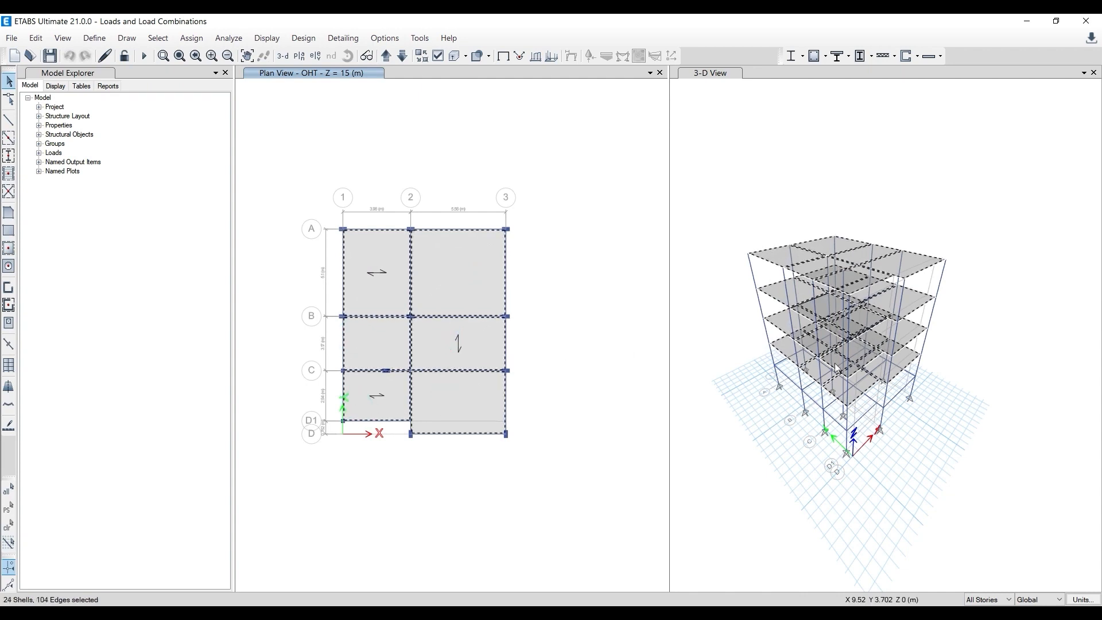
- Assign a uniform gravity load of 1.5 kN/m² in the FF+CP pattern to the selected slabs, replacing existing loads
scroll(271, 242, "up", 2)
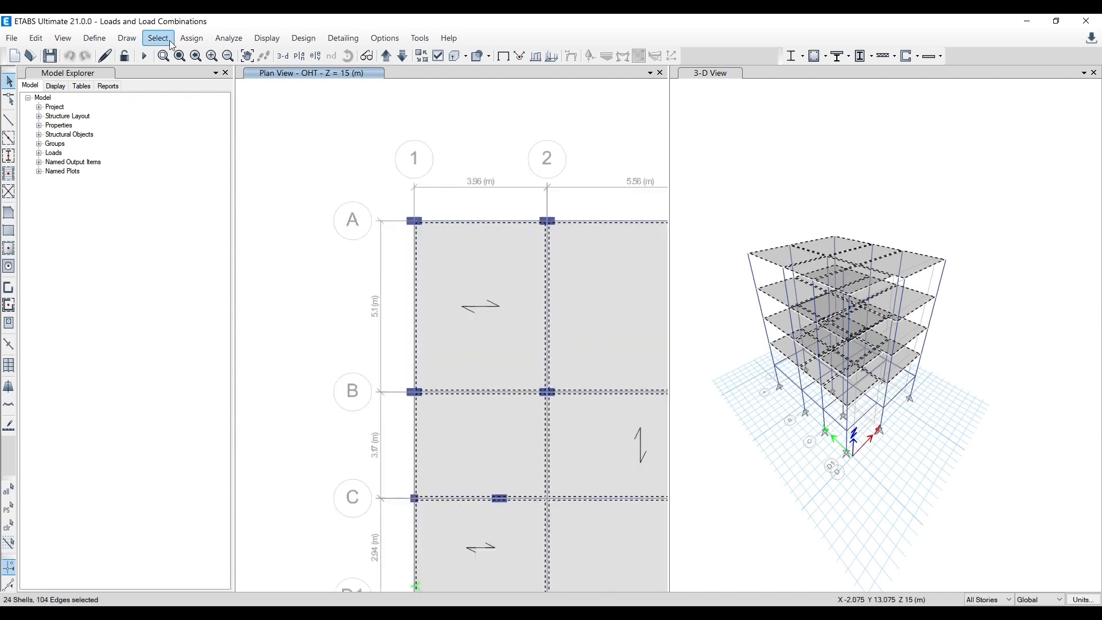
left_click(190, 39)
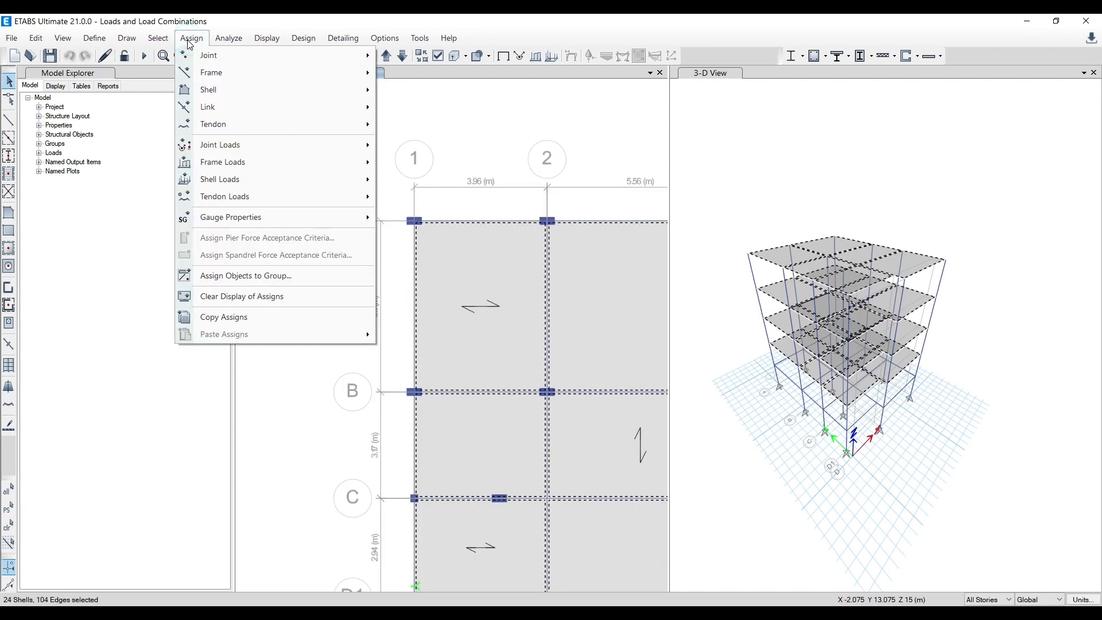
mouse_move(218, 91)
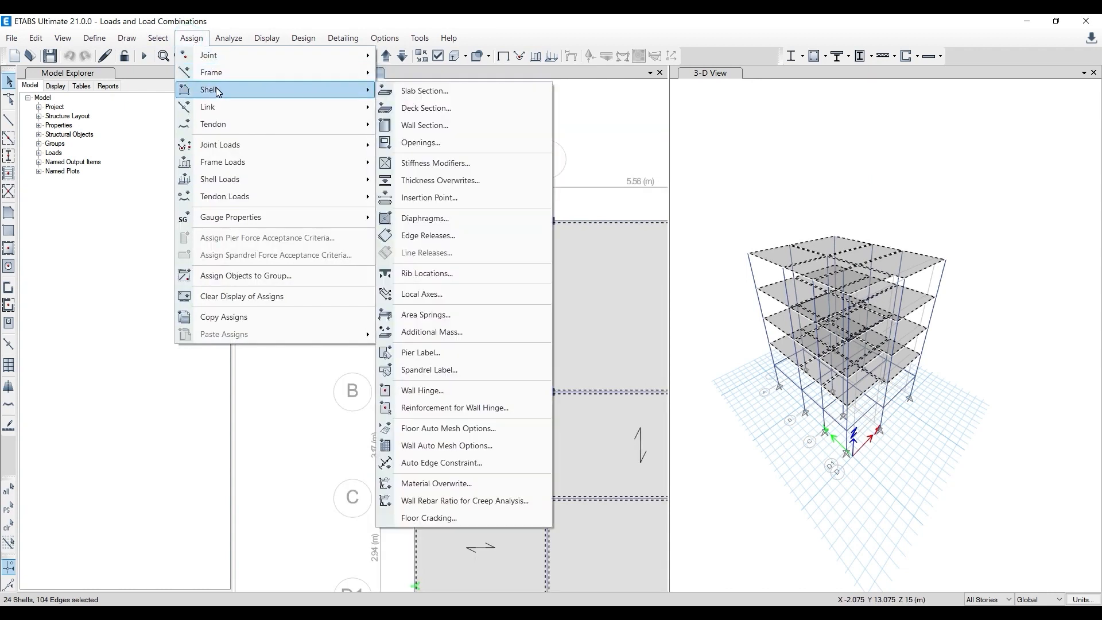
mouse_move(229, 188)
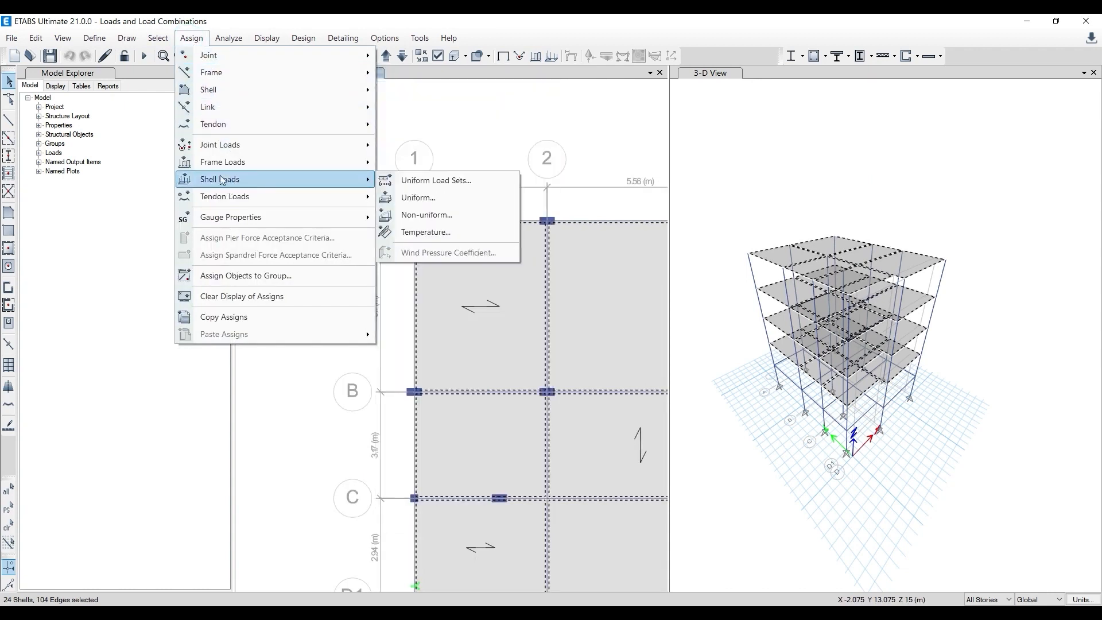
mouse_move(208, 62)
left_click(424, 198)
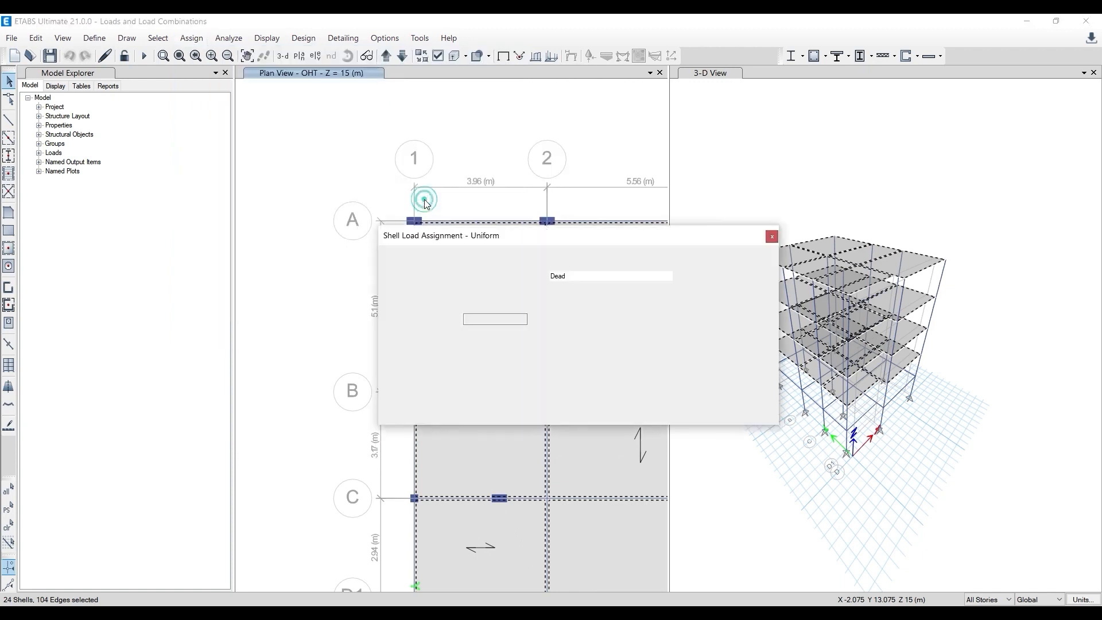
left_click_drag(488, 240, 463, 141)
left_click(545, 178)
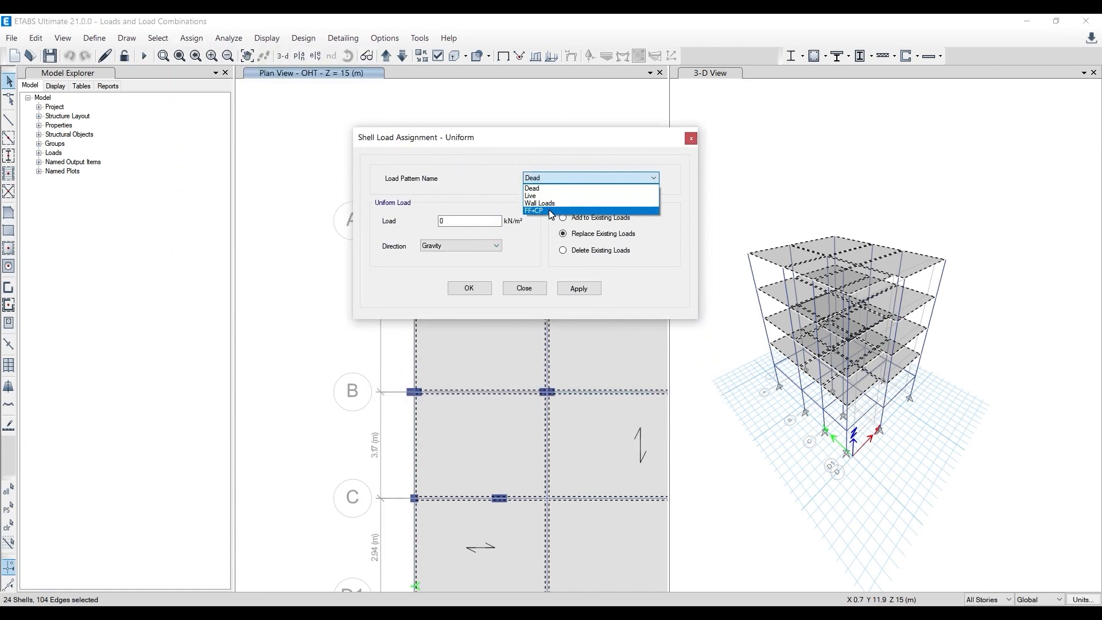
left_click(549, 211)
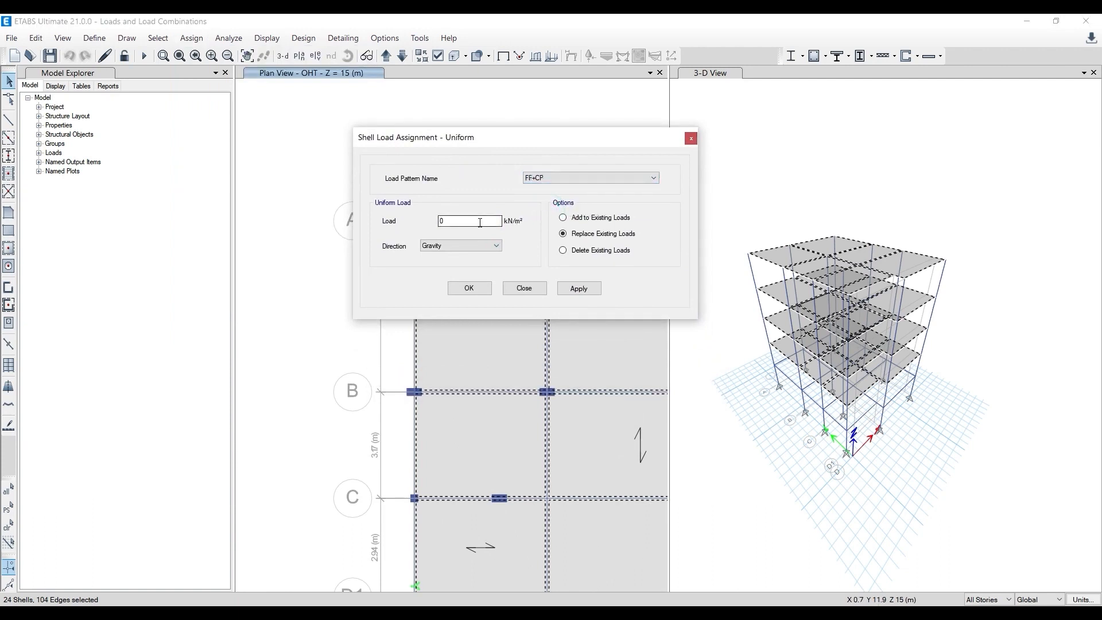
double_click(474, 221)
type("1.5")
left_click(568, 290)
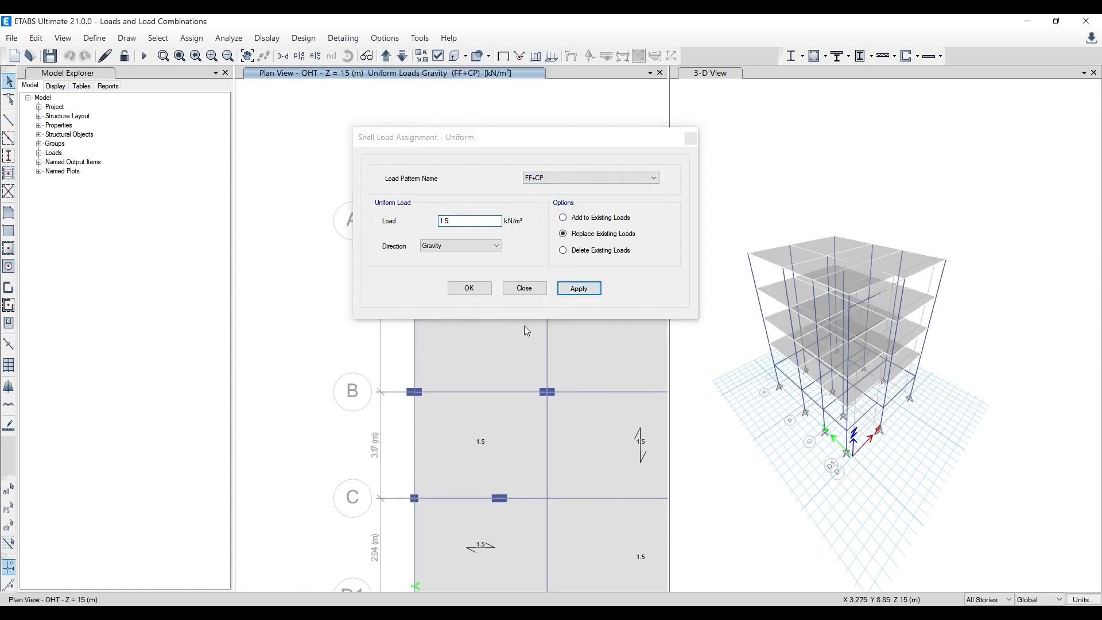
left_click(475, 288)
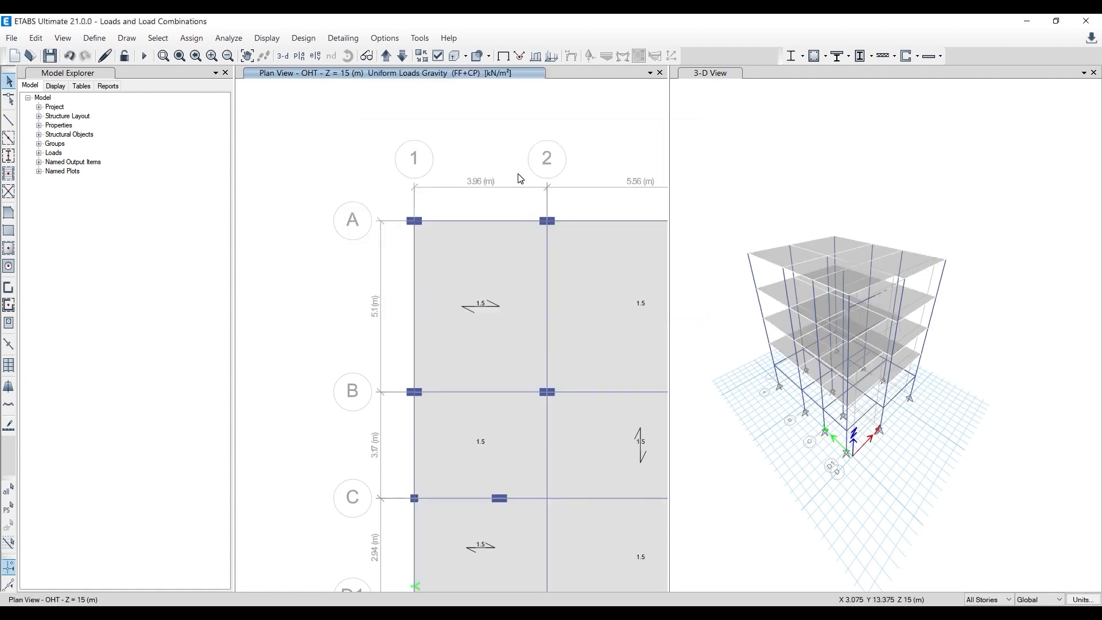
- Select all floors in the model by object type, and clear the selection
middle_click_drag(542, 246, 436, 222)
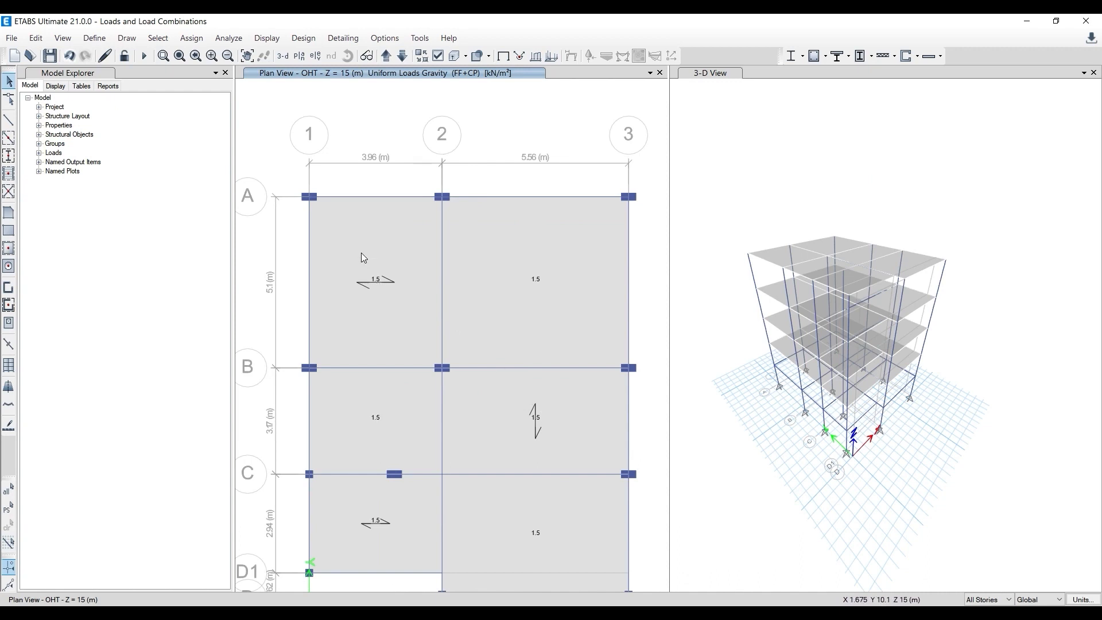
left_click(158, 38)
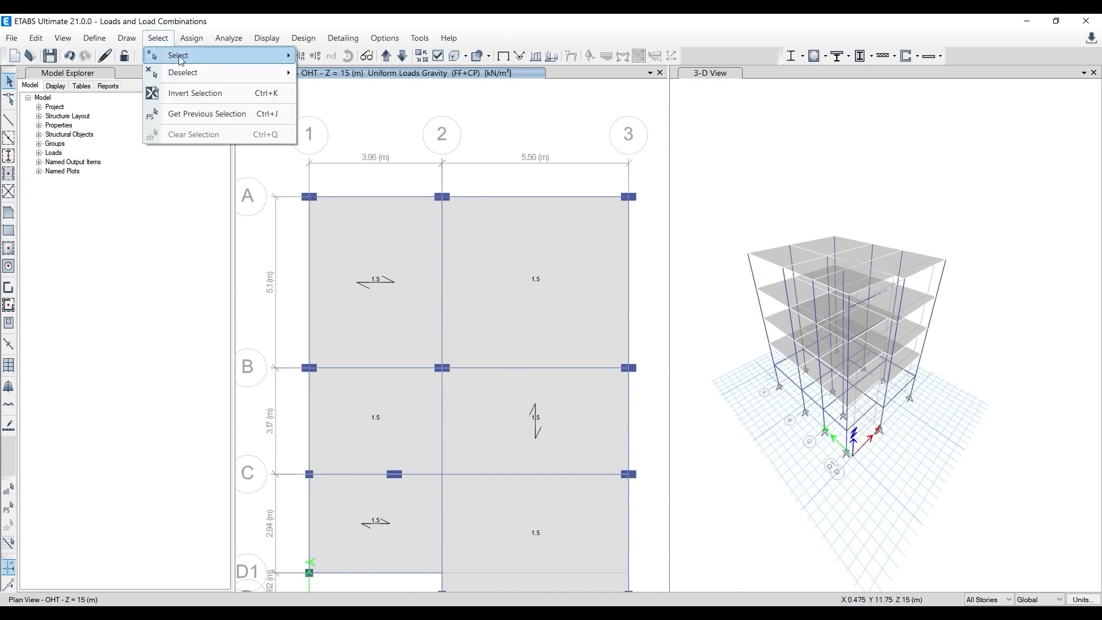
mouse_move(174, 55)
mouse_move(388, 174)
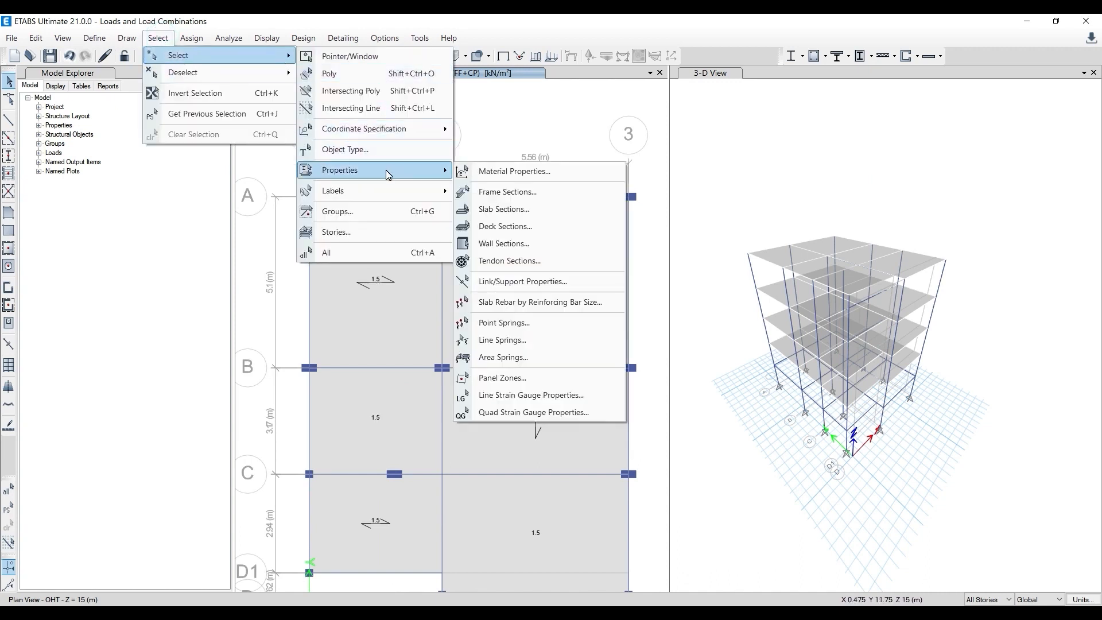
left_click(377, 148)
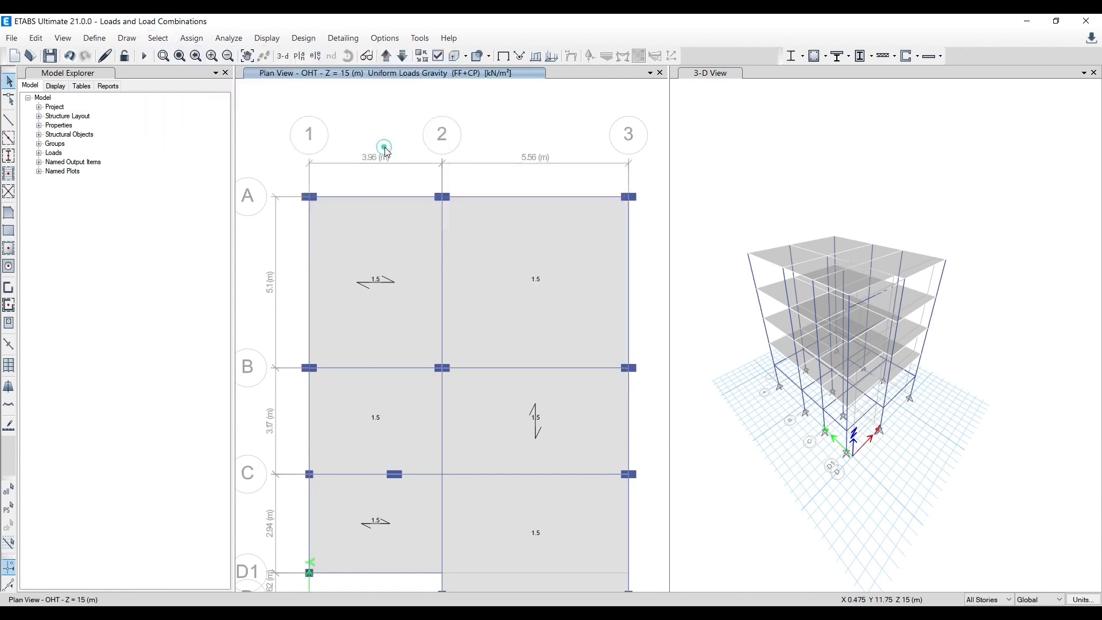
left_click(482, 258)
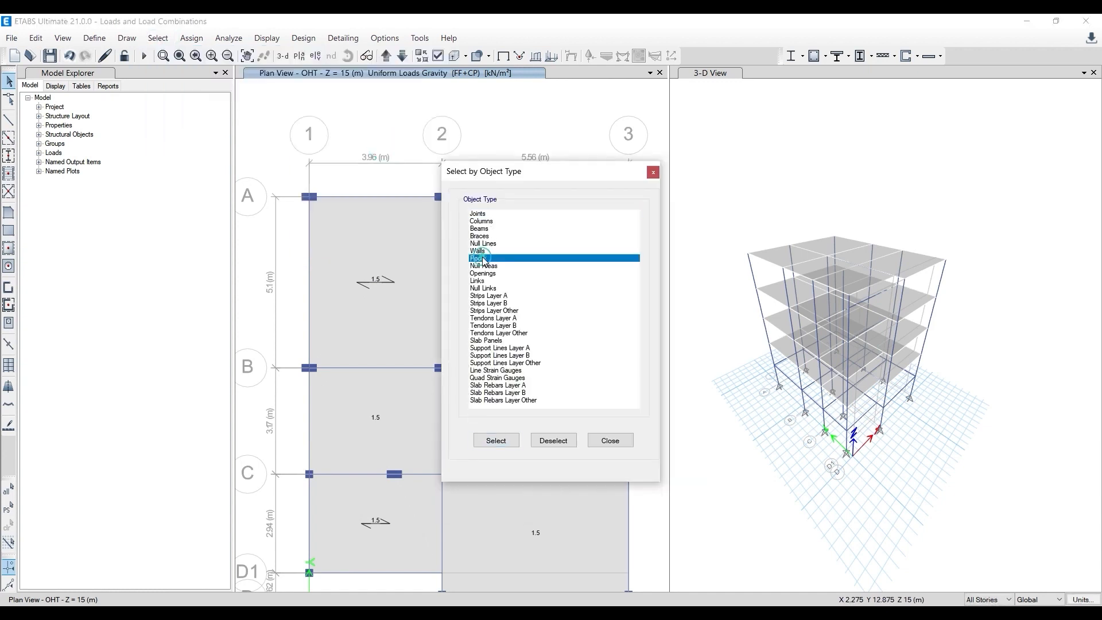
left_click_drag(509, 174, 635, 113)
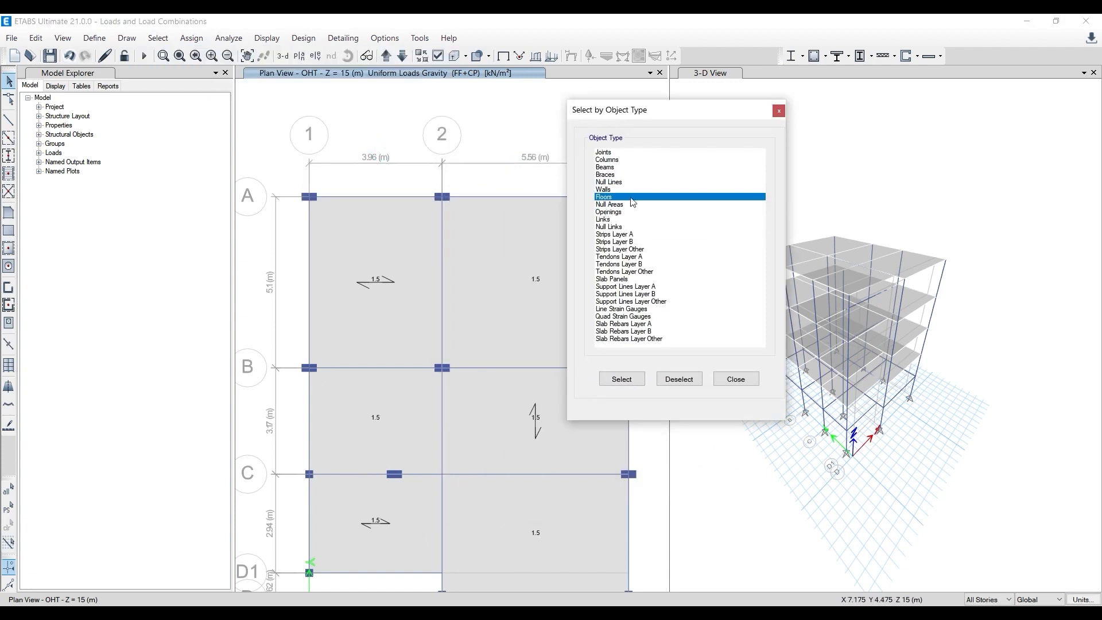
left_click(622, 379)
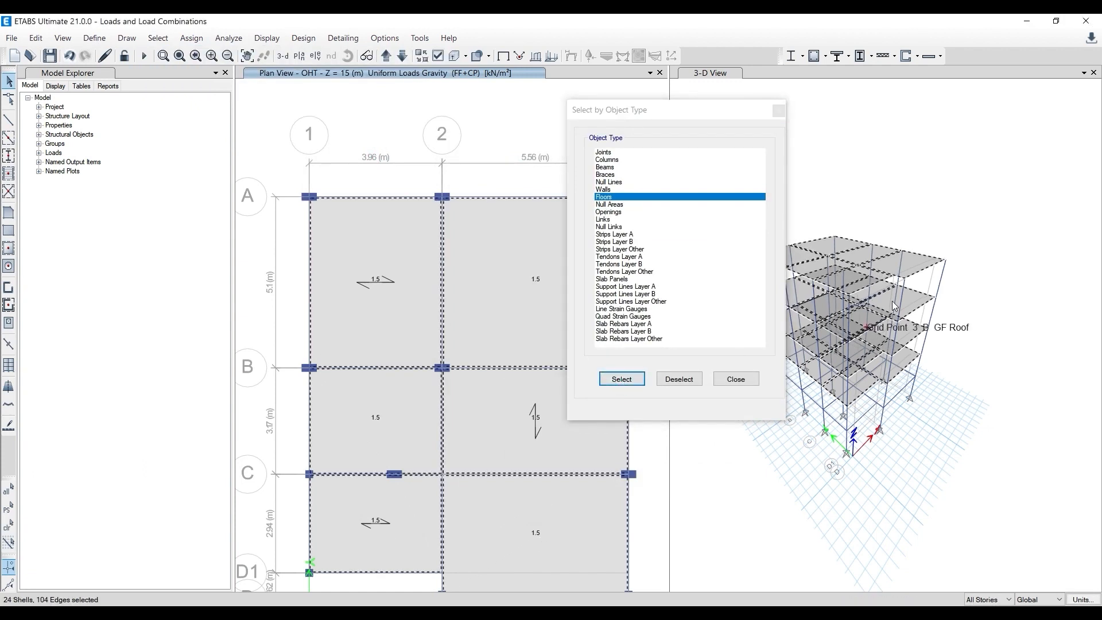
left_click(779, 111)
key("ctrl+q")
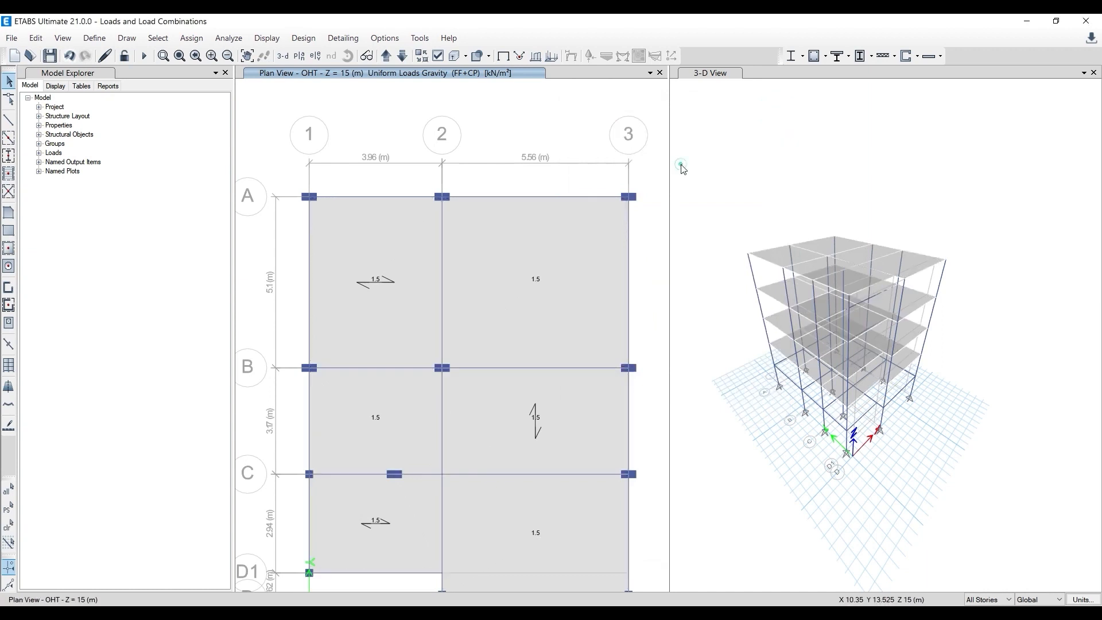
- Pick the four slab panels between grids A and C individually in the plan, and clear the selection
left_click(356, 256)
left_click(534, 267)
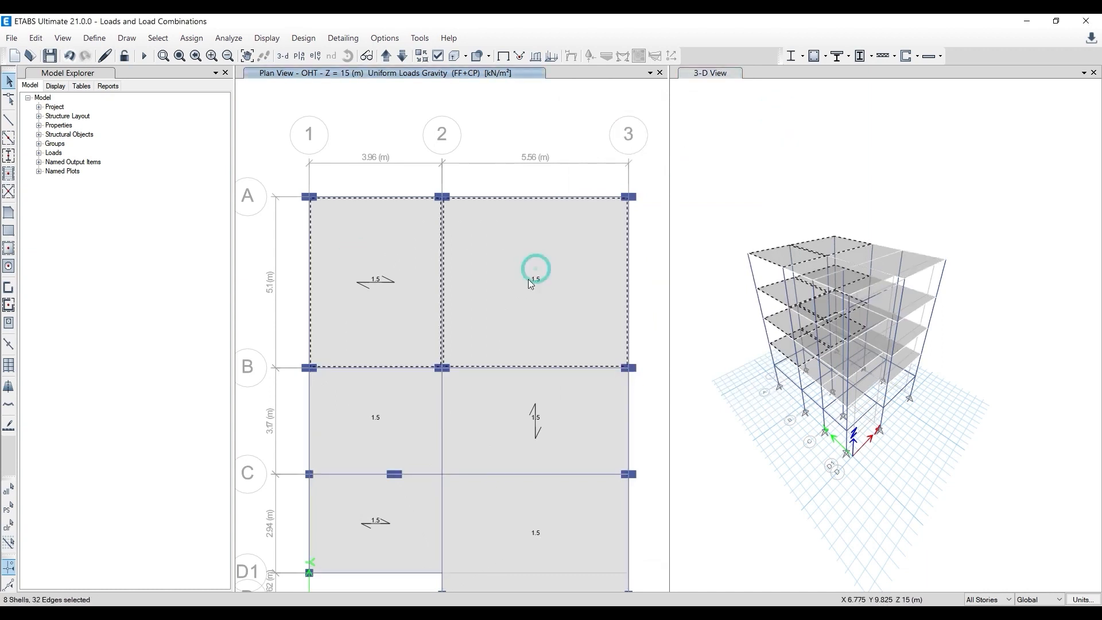
left_click(422, 403)
left_click(526, 419)
key("ctrl+q")
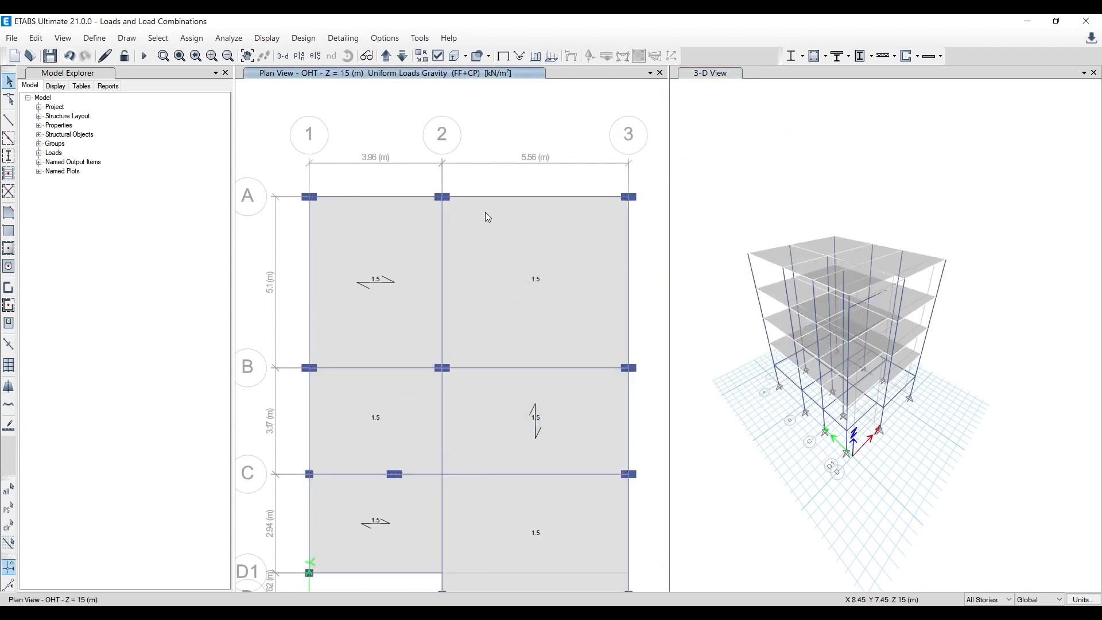
- Select every floor object in the model by object type, keeping the plan and 3-D views unobstructed
left_click(162, 39)
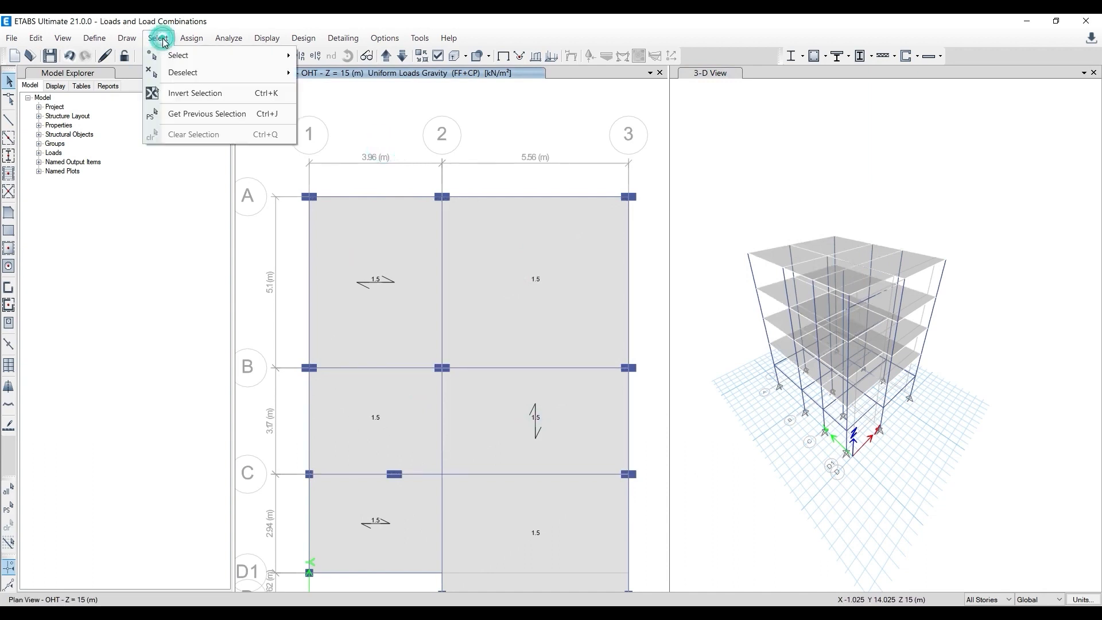
mouse_move(176, 60)
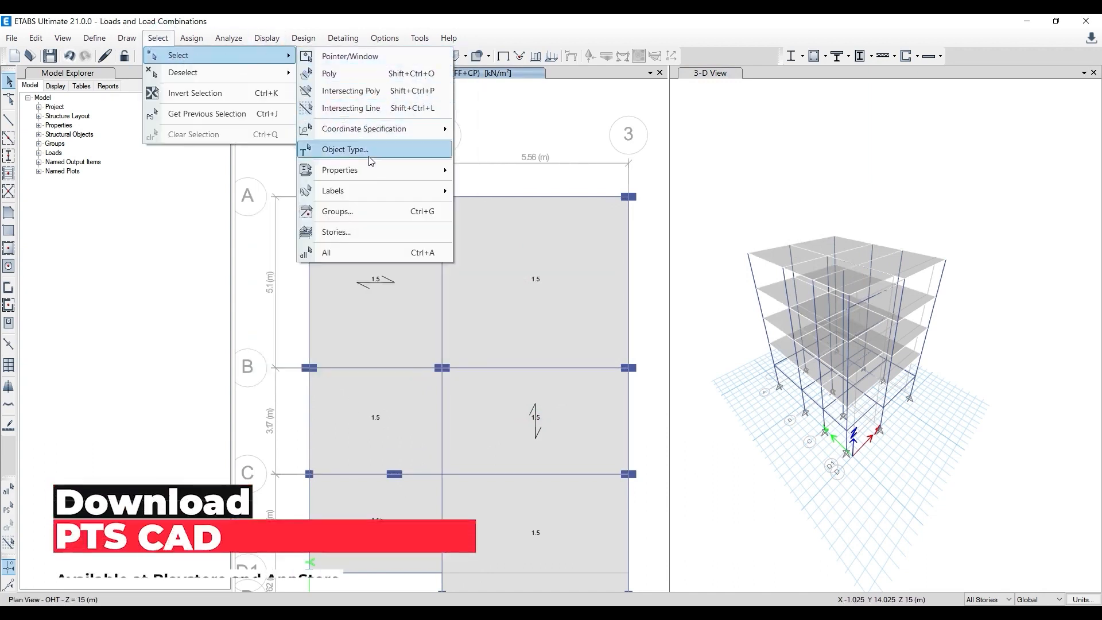
left_click(369, 151)
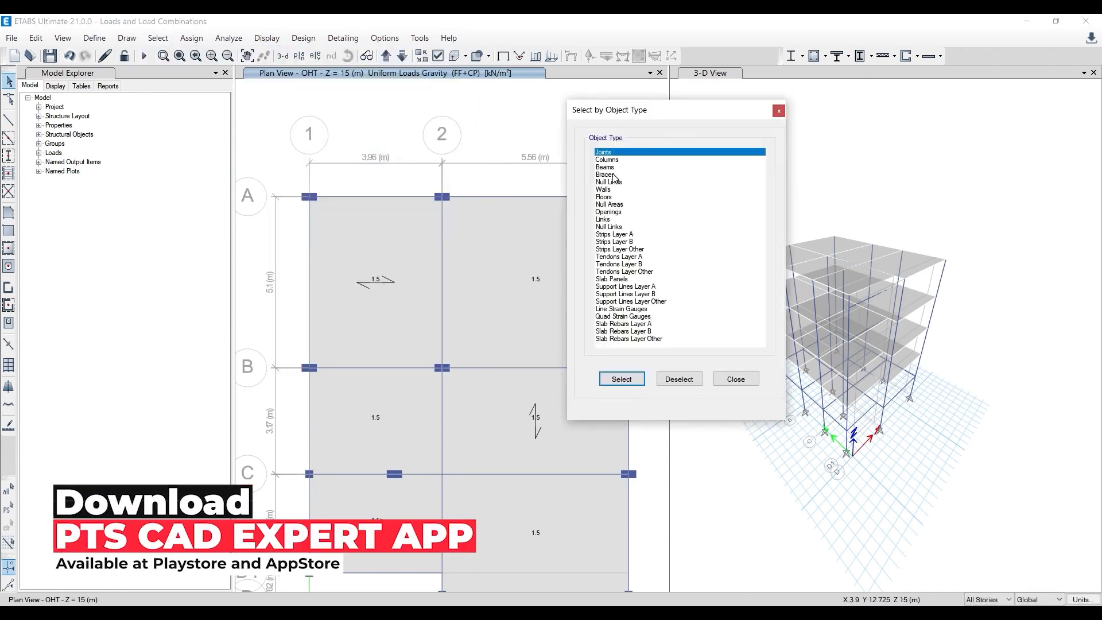
left_click(610, 197)
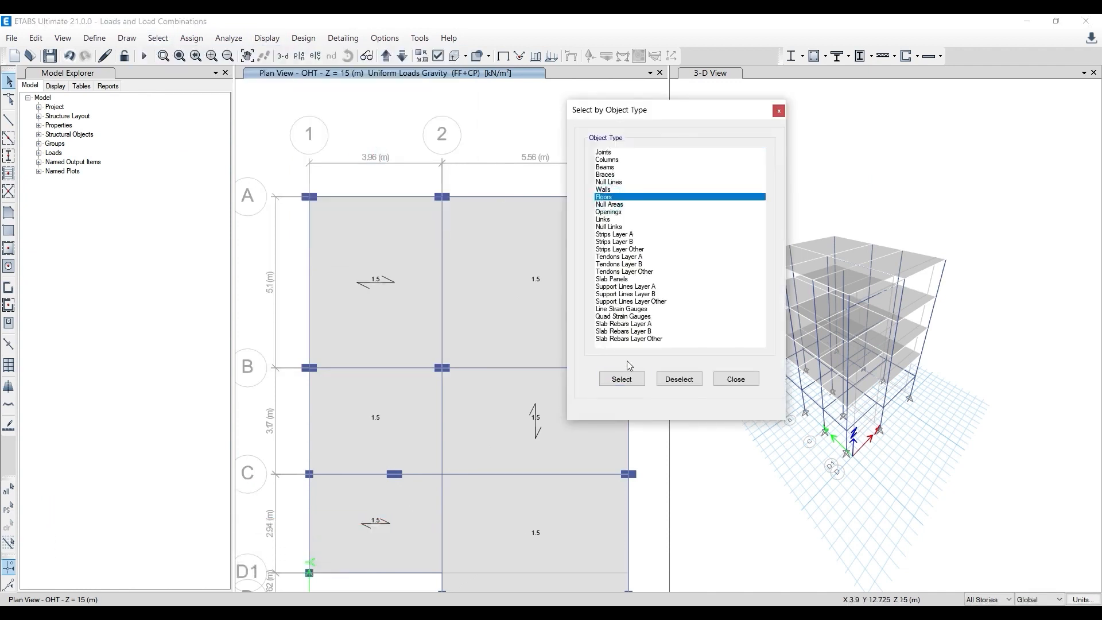
left_click(622, 379)
left_click_drag(703, 112, 465, 83)
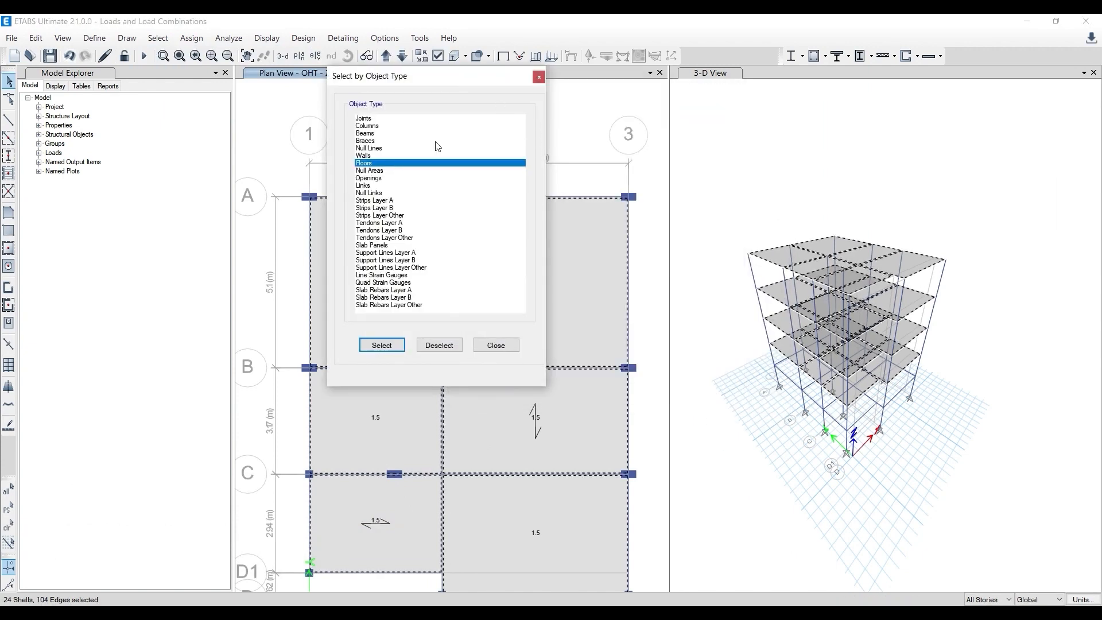
left_click_drag(435, 83, 139, 127)
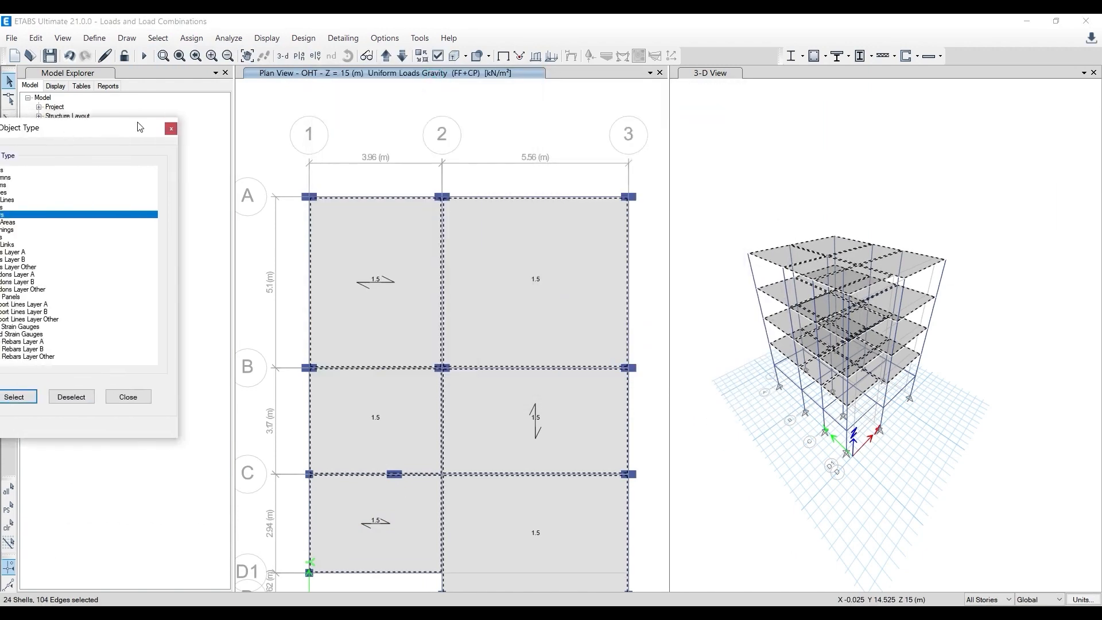
- Assign a uniform gravity load of 2 kN/m² in the Live pattern to the selected floors, and close the object type selection
left_click(191, 38)
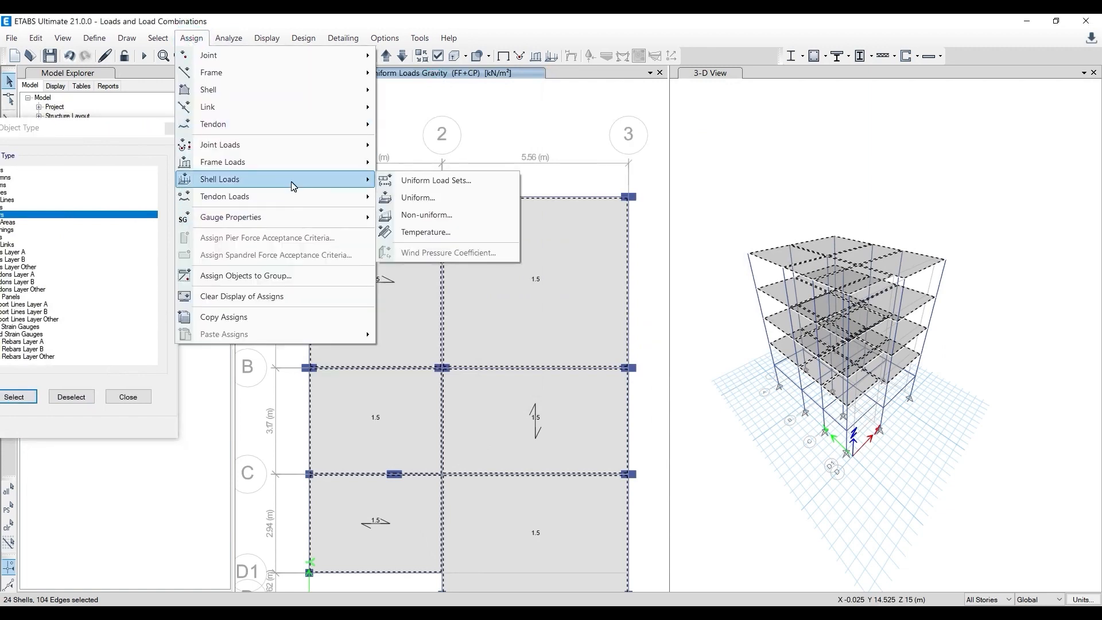
mouse_move(289, 100)
mouse_move(277, 178)
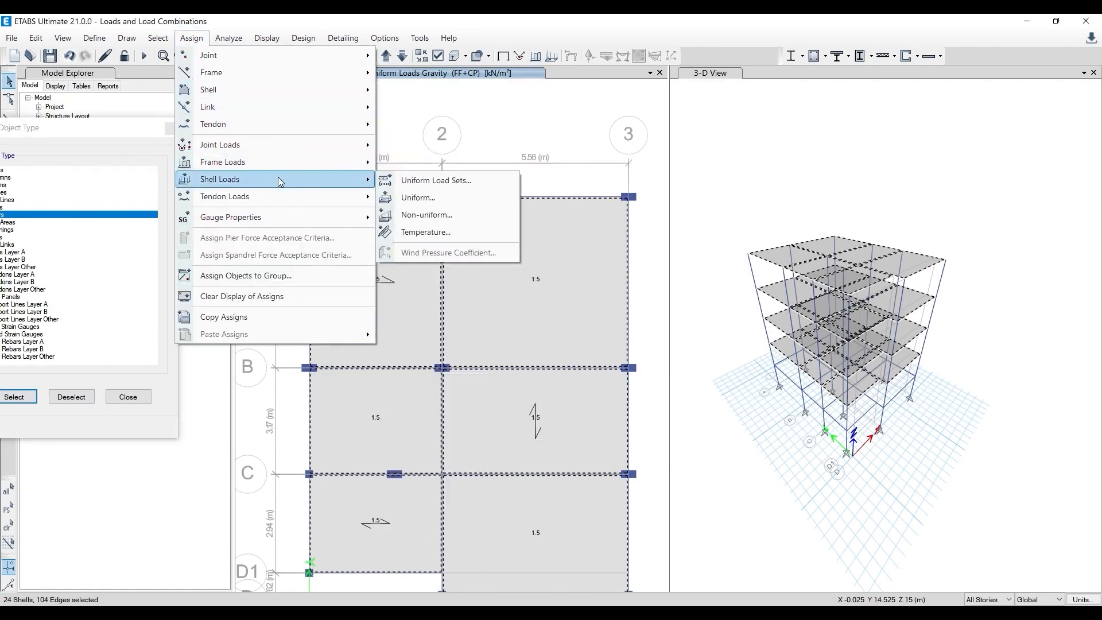
left_click(407, 198)
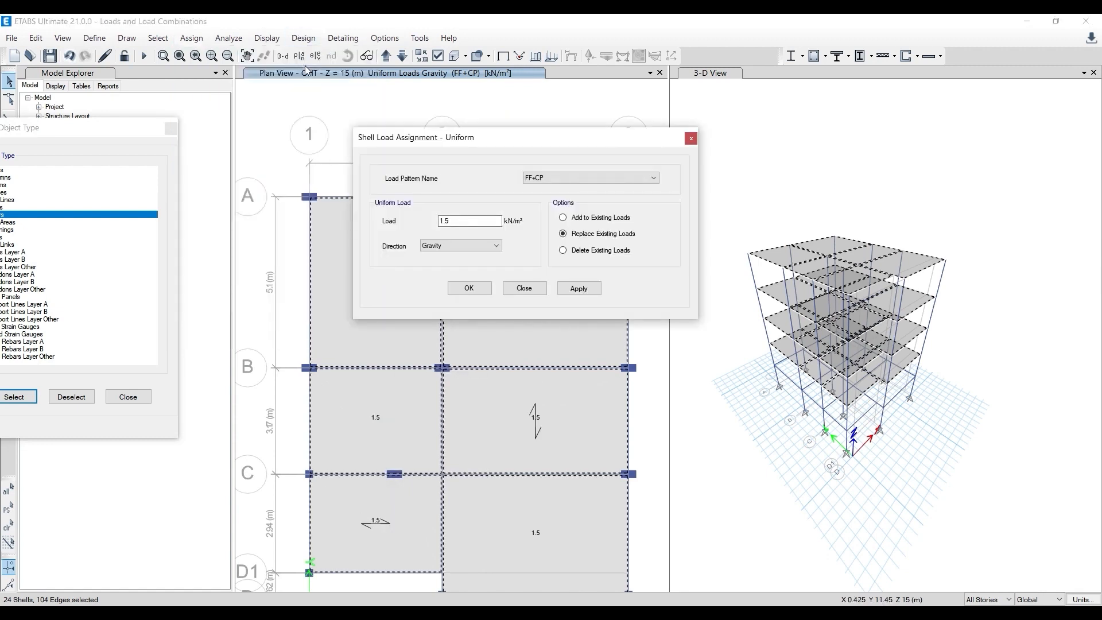
left_click(603, 178)
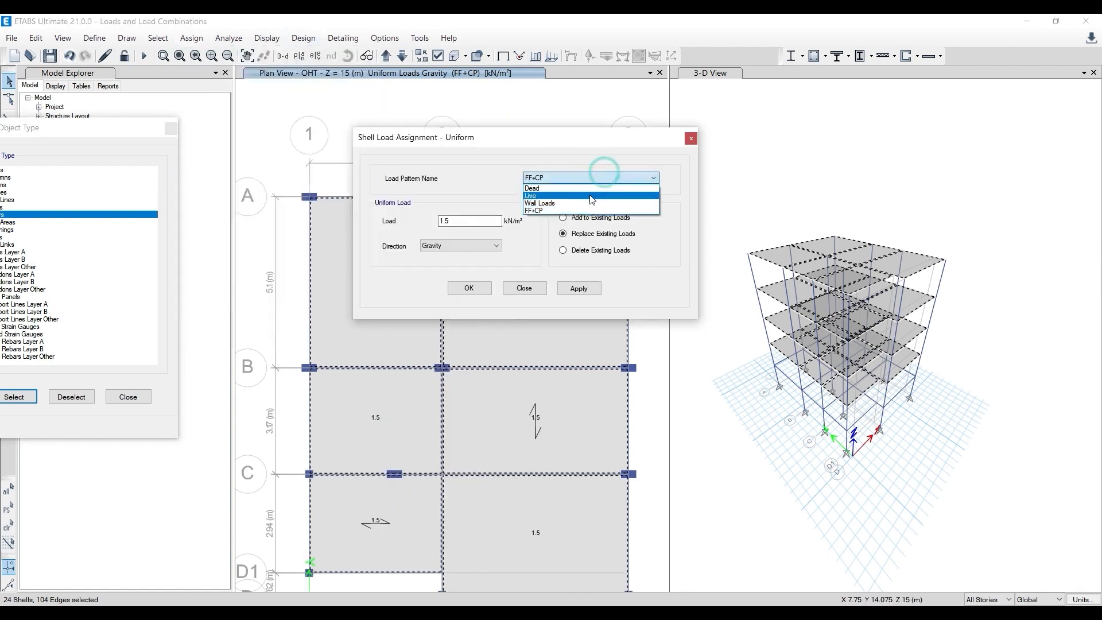
left_click(590, 192)
left_click(470, 220)
double_click(470, 221)
type("2")
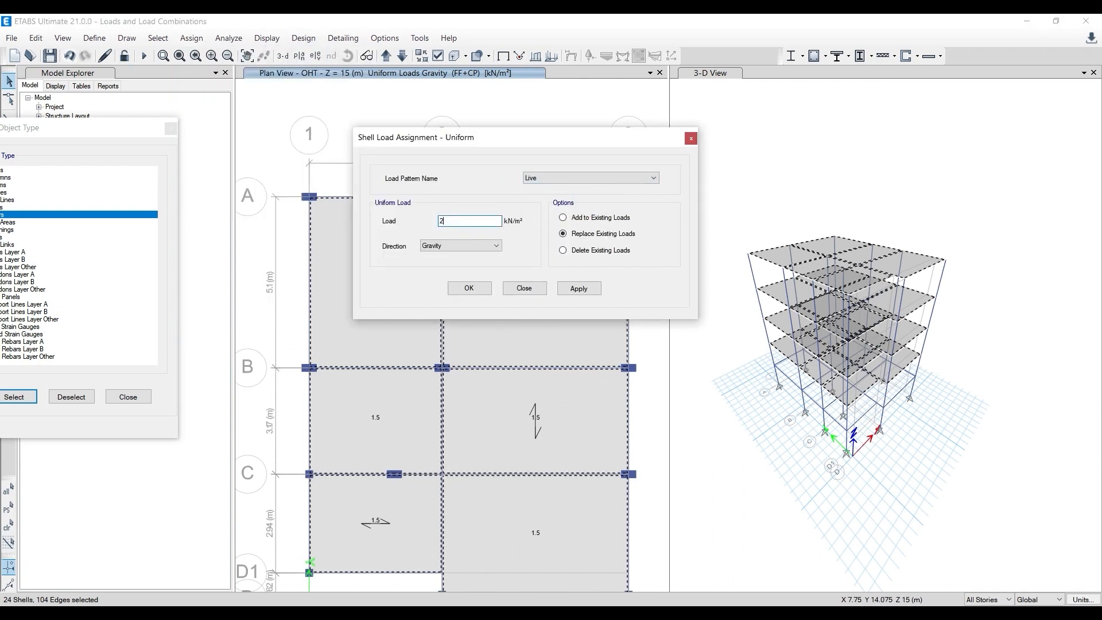
left_click(587, 290)
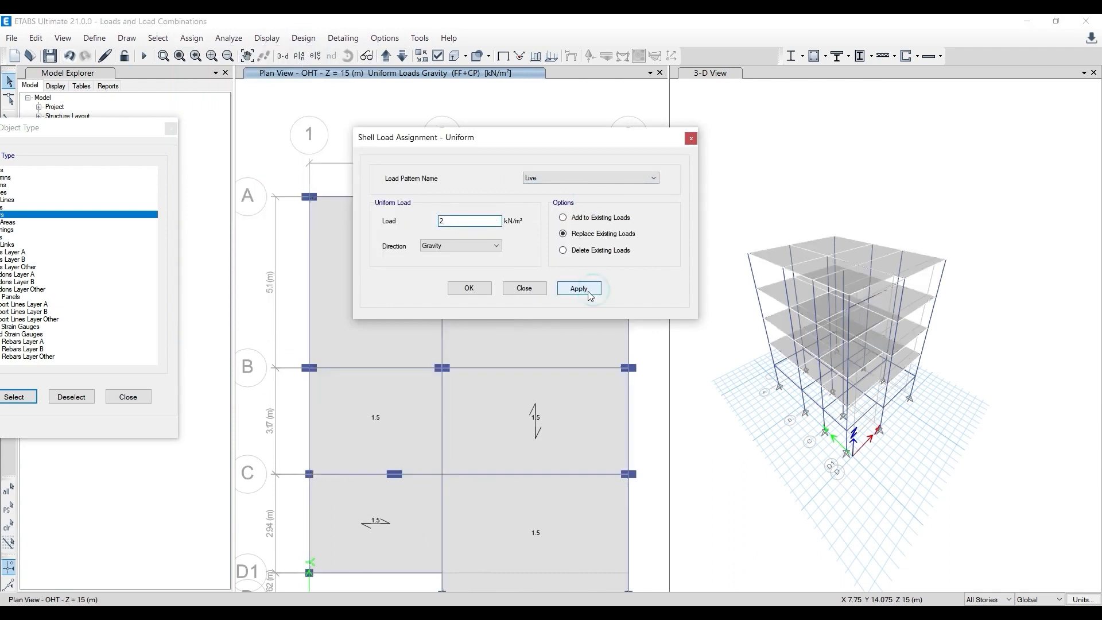
left_click(470, 288)
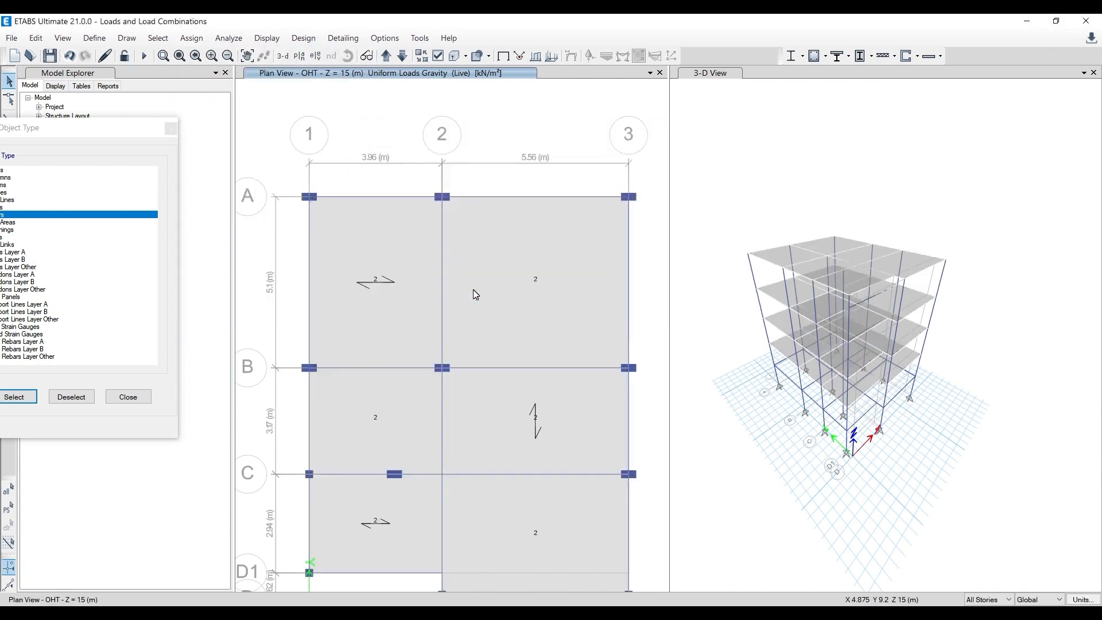
left_click(174, 130)
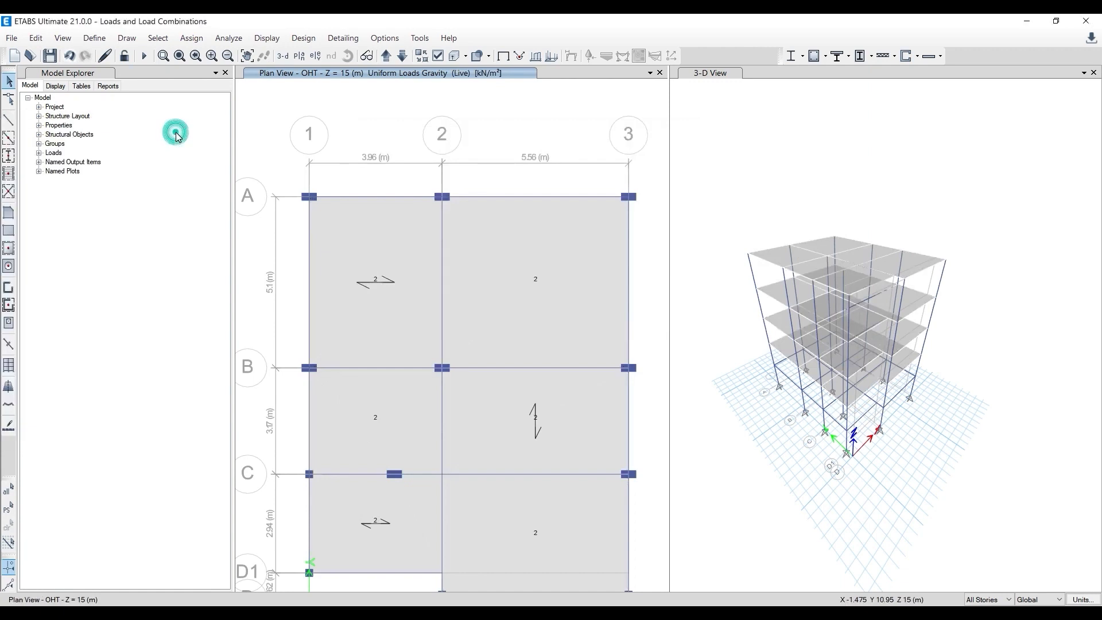
- Inspect the loads assigned to the OHT slab panel between grids A–B and 2–3
right_click(518, 254)
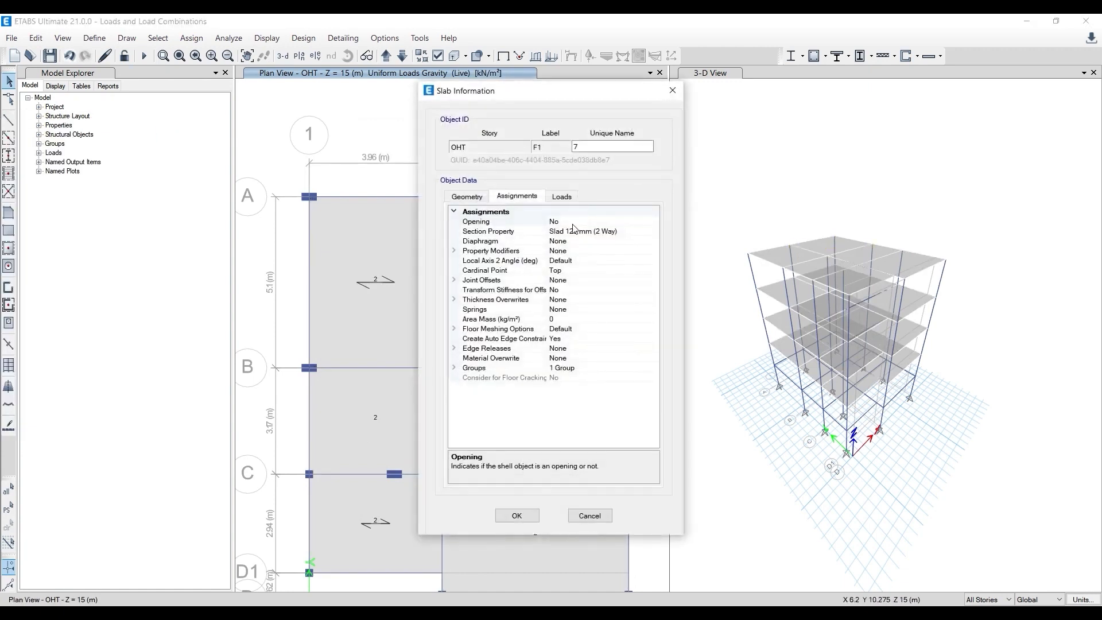
left_click(561, 198)
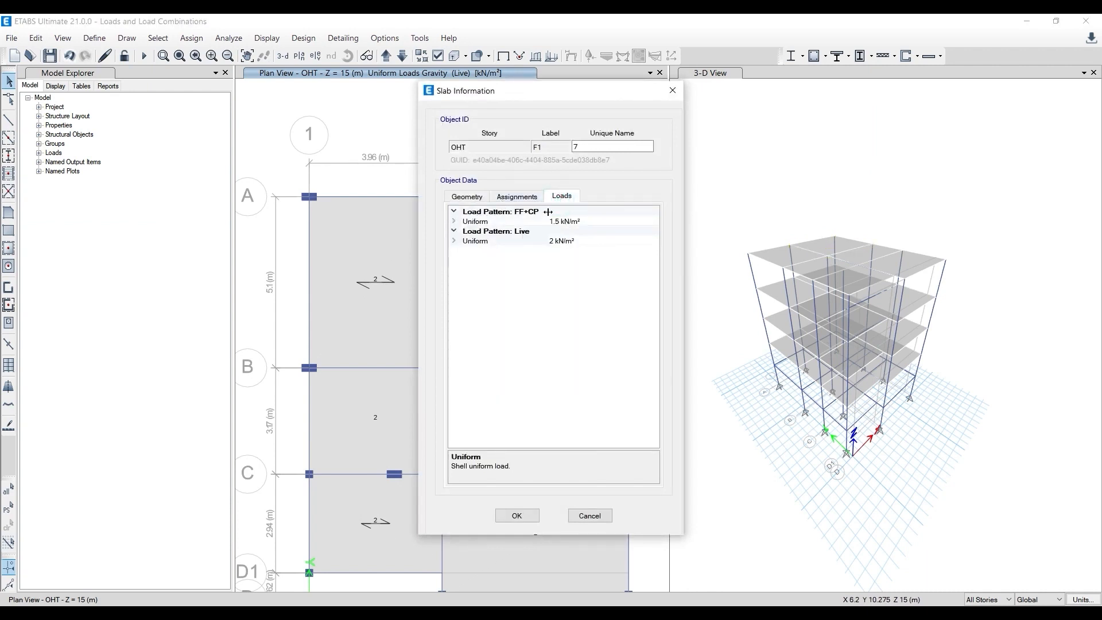
- Close the slab information and select every floor object in the model by object type
left_click(673, 90)
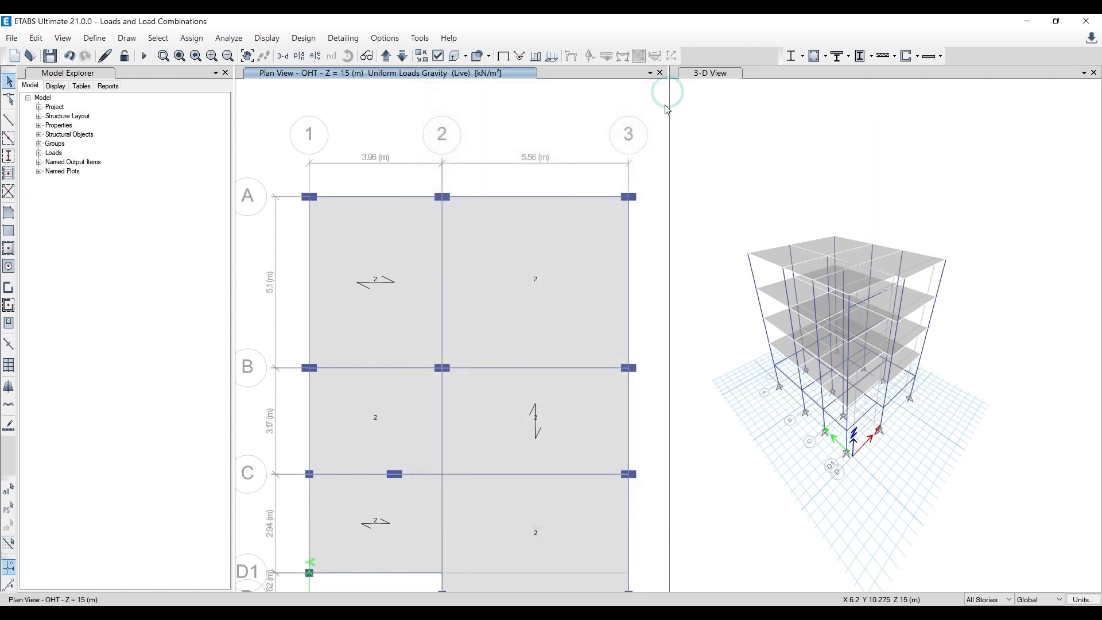
left_click(158, 38)
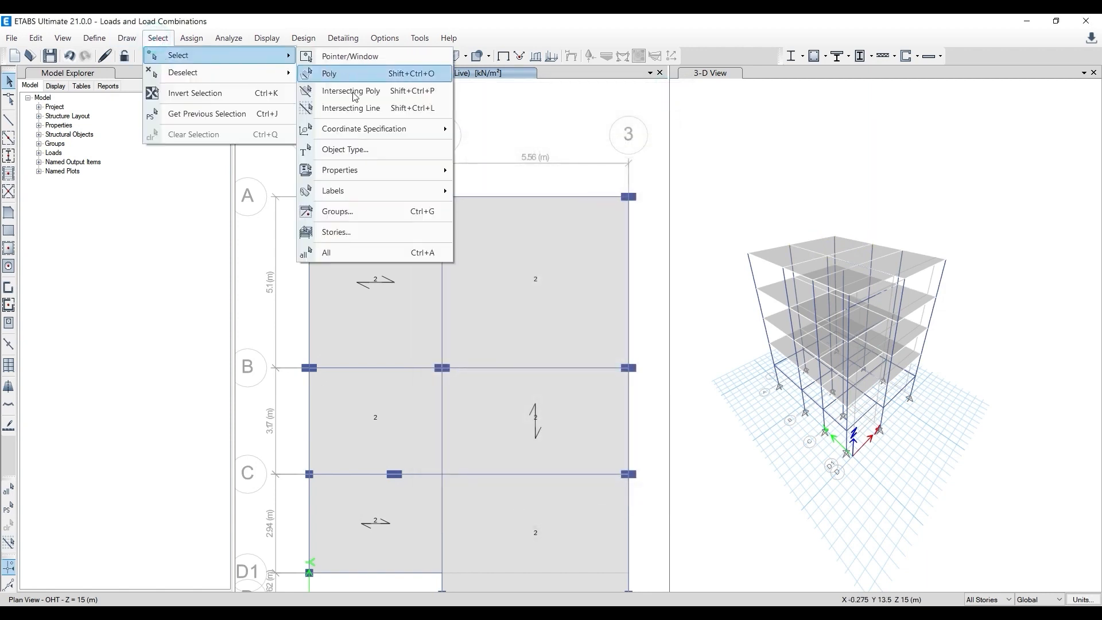
mouse_move(230, 55)
left_click(345, 150)
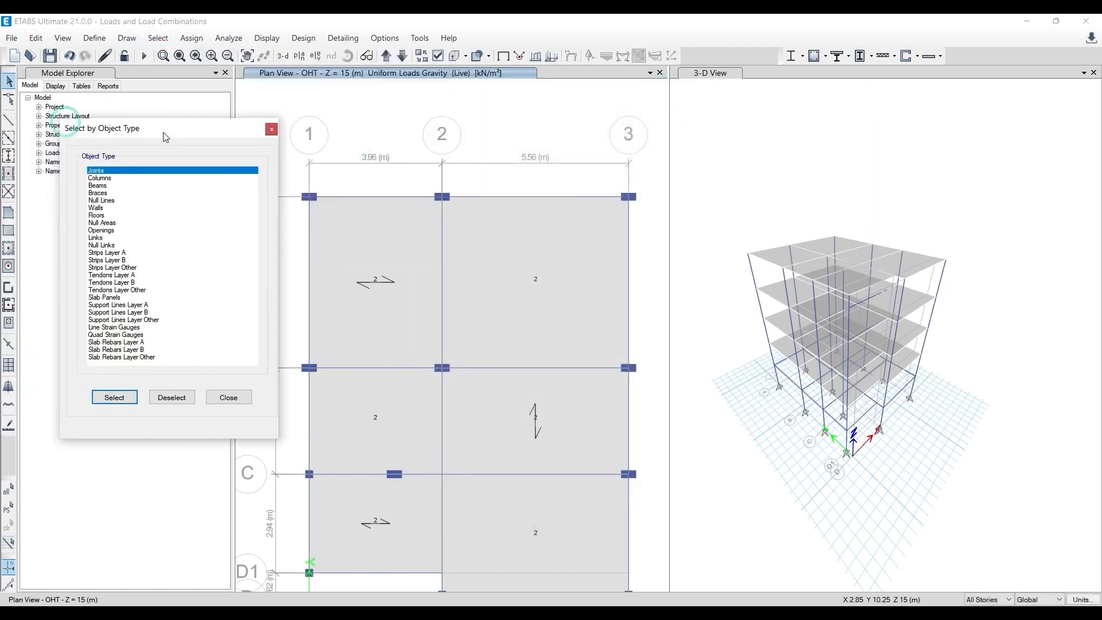
left_click(95, 208)
left_click(97, 215)
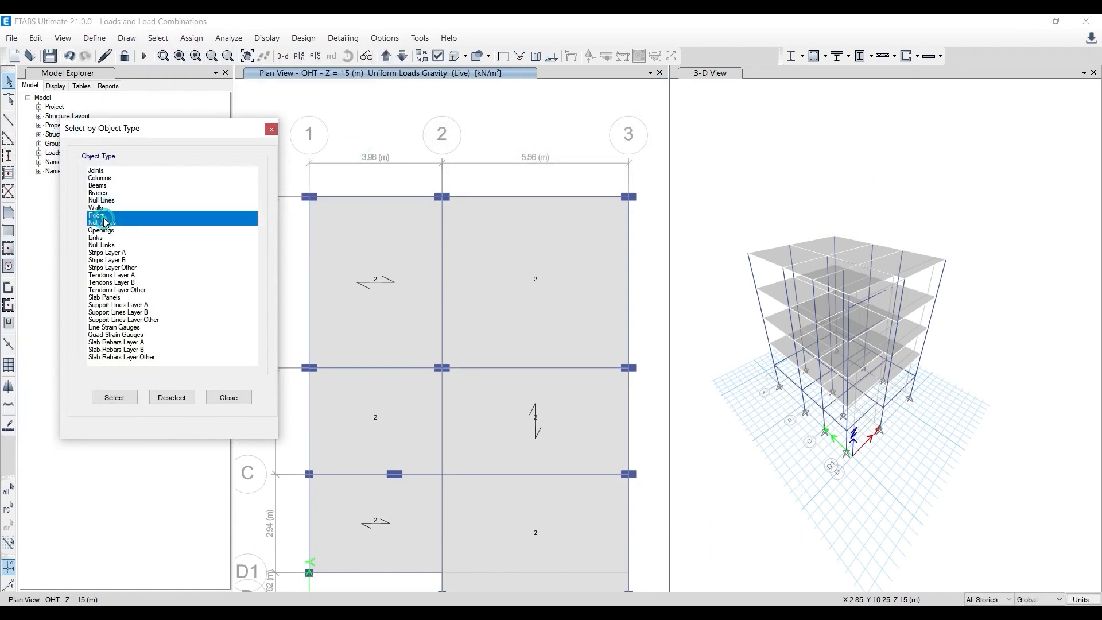
left_click(114, 398)
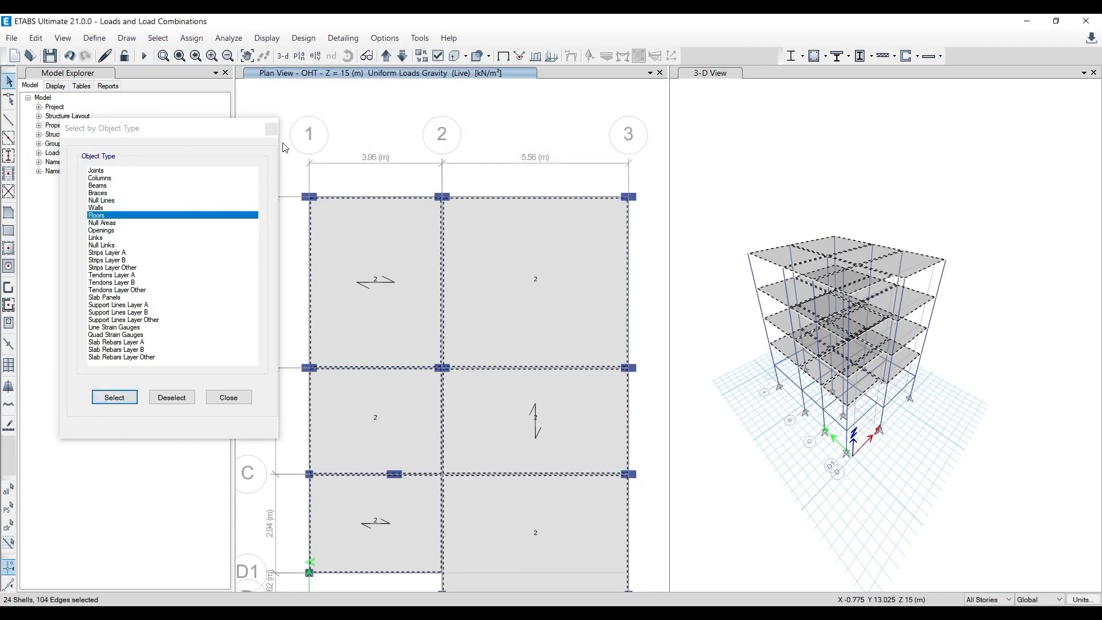
left_click(271, 129)
- Assign a uniform gravity load of 2 kN/m² in the Dead pattern to the selected floors, replacing existing loads
left_click(191, 39)
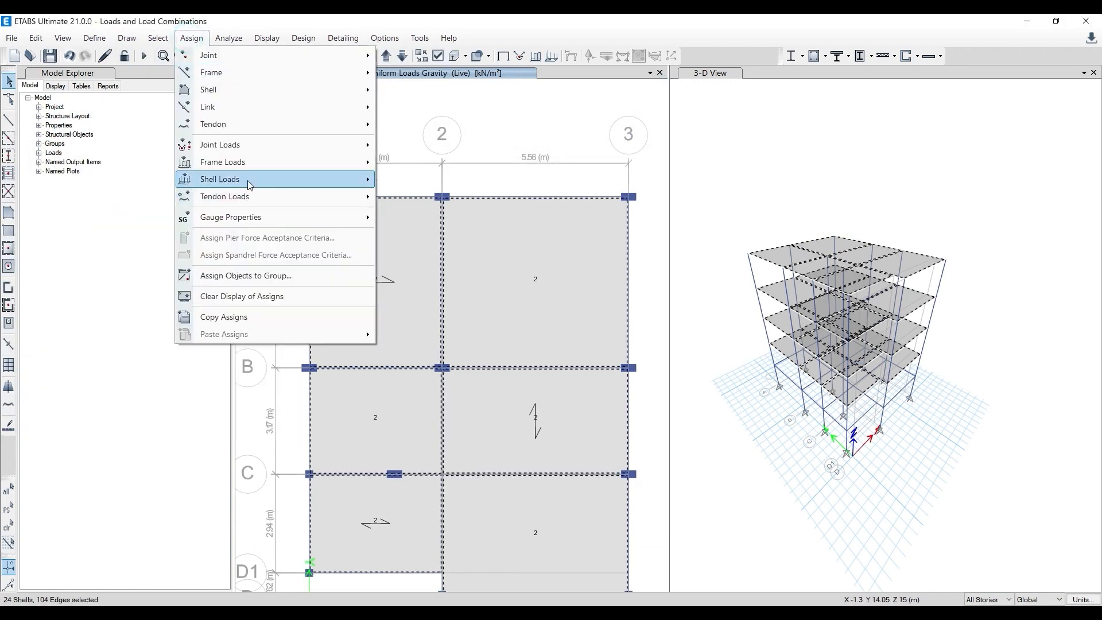
mouse_move(356, 179)
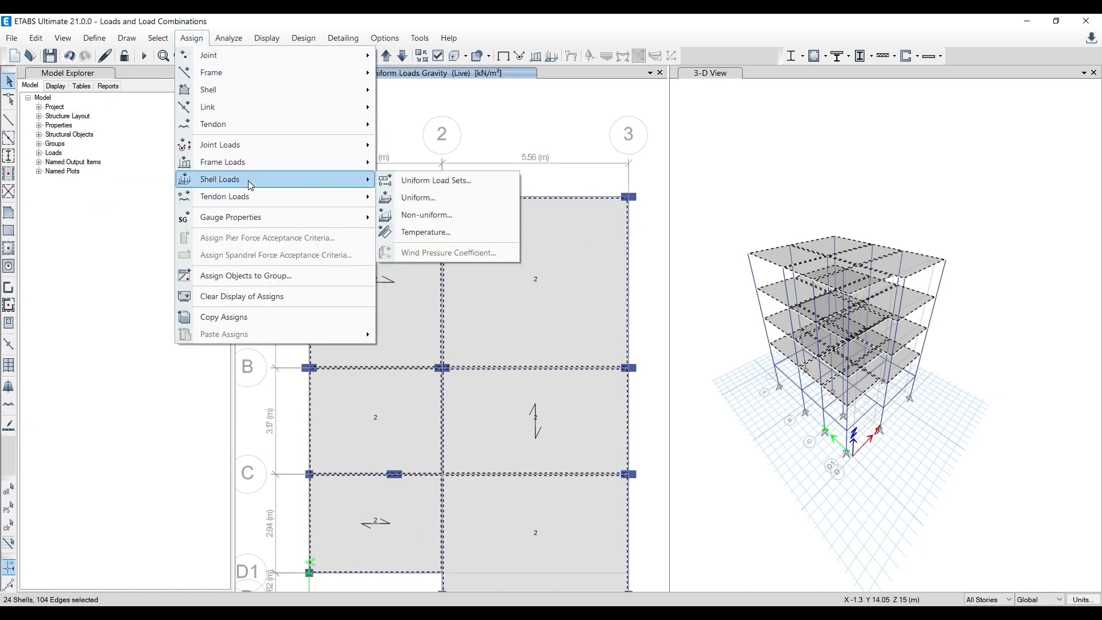
left_click(415, 198)
left_click(529, 179)
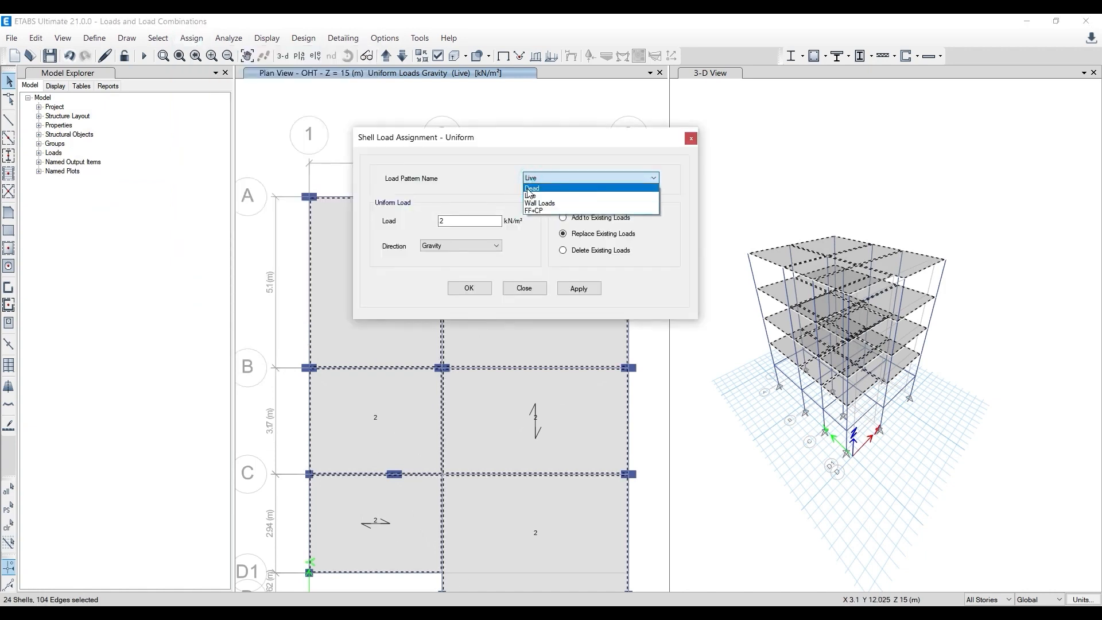
left_click(528, 189)
double_click(451, 221)
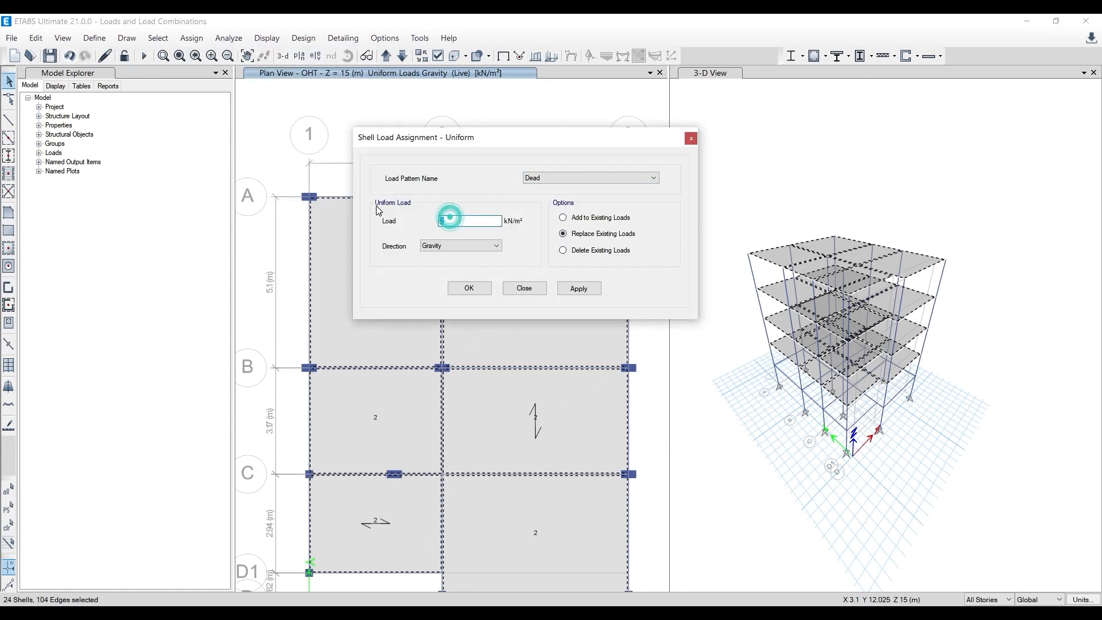
left_click(592, 292)
left_click(470, 288)
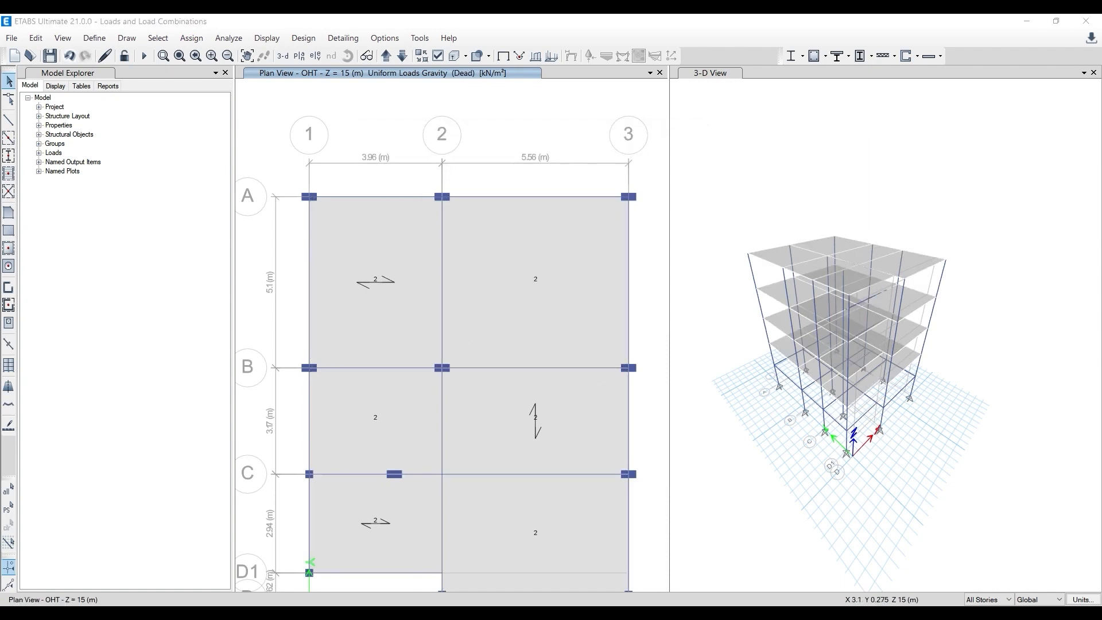
- In Paint, add beside the list: "Note: The Etabs will calculate self weight of slabs, beams and columns by itself. So don't apply DL for these members."
left_click(191, 15)
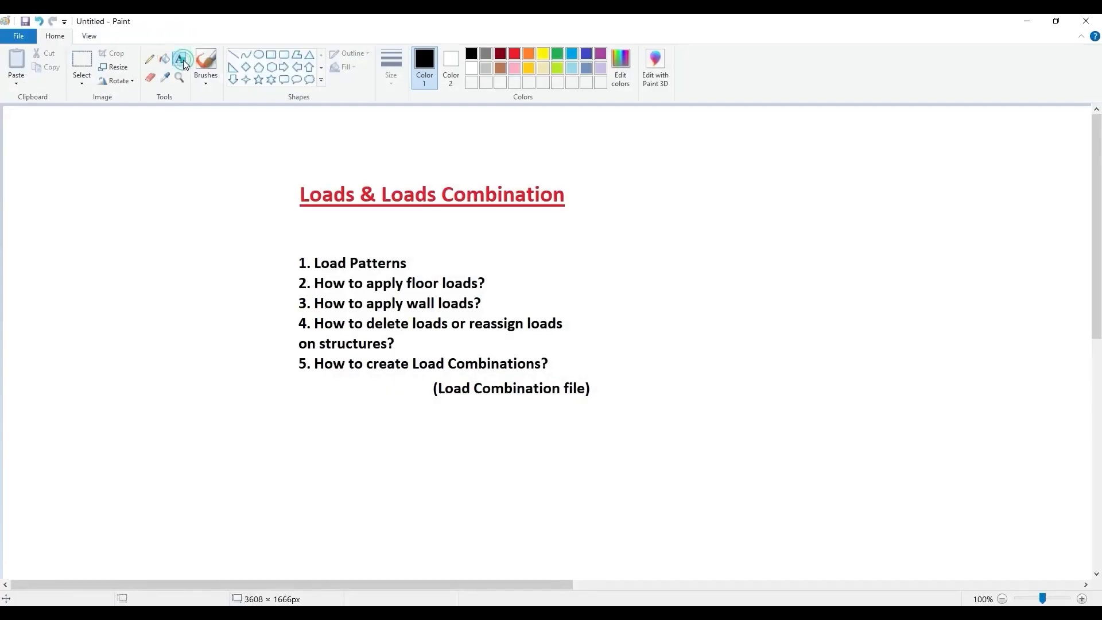
left_click_drag(674, 242, 950, 321)
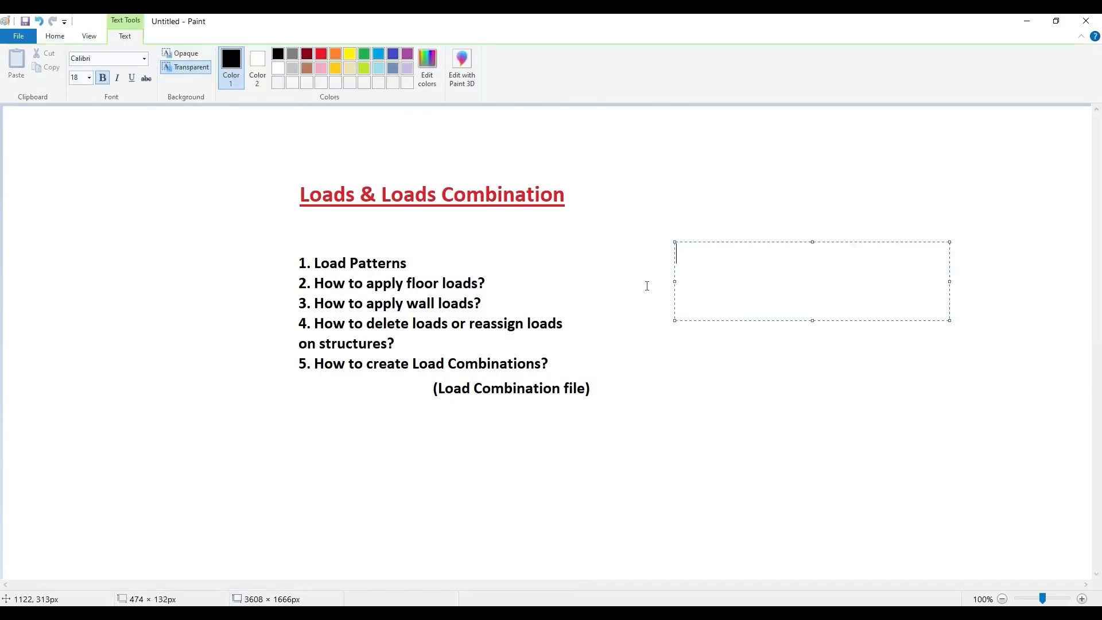
type("Note")
type(": The Etabs will calculate self weight of")
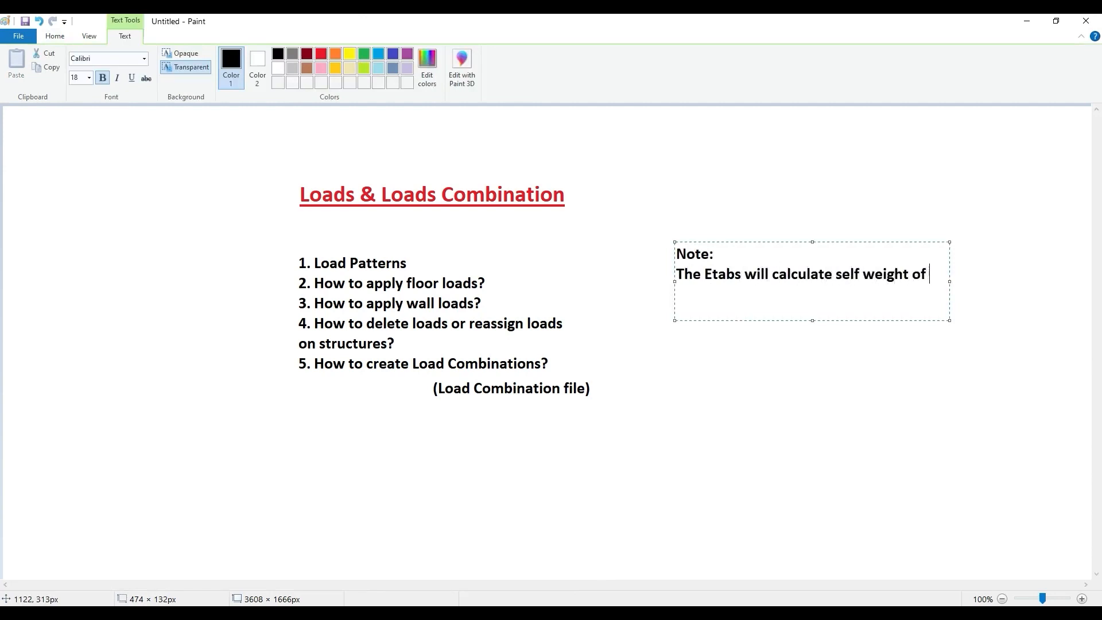
type("labs, beams and columns by itself.")
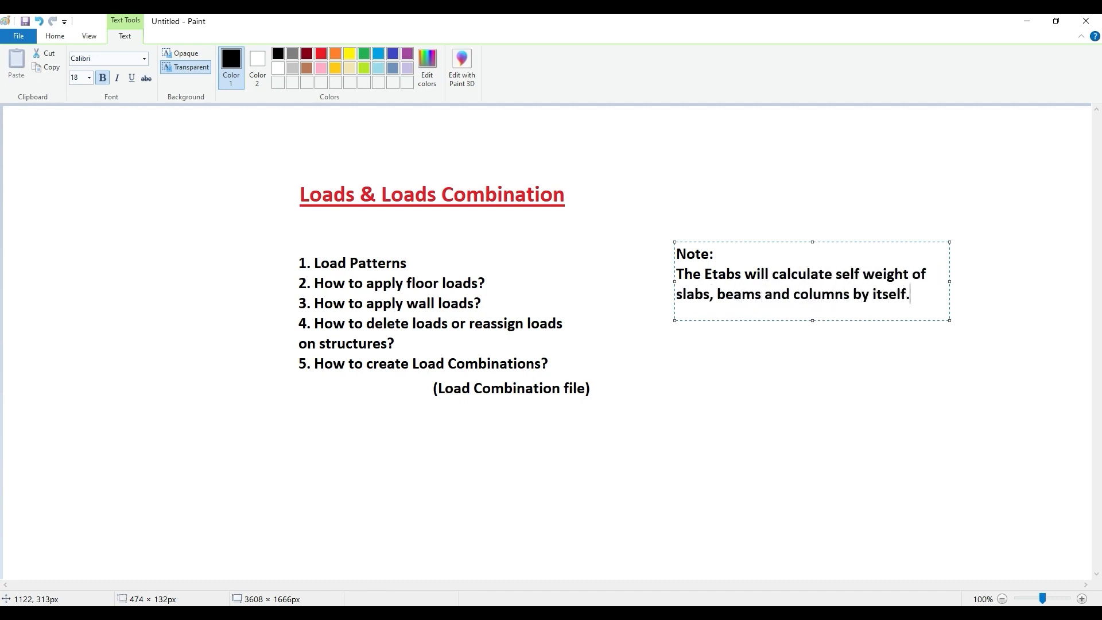
type("o don't apply DL for these members.")
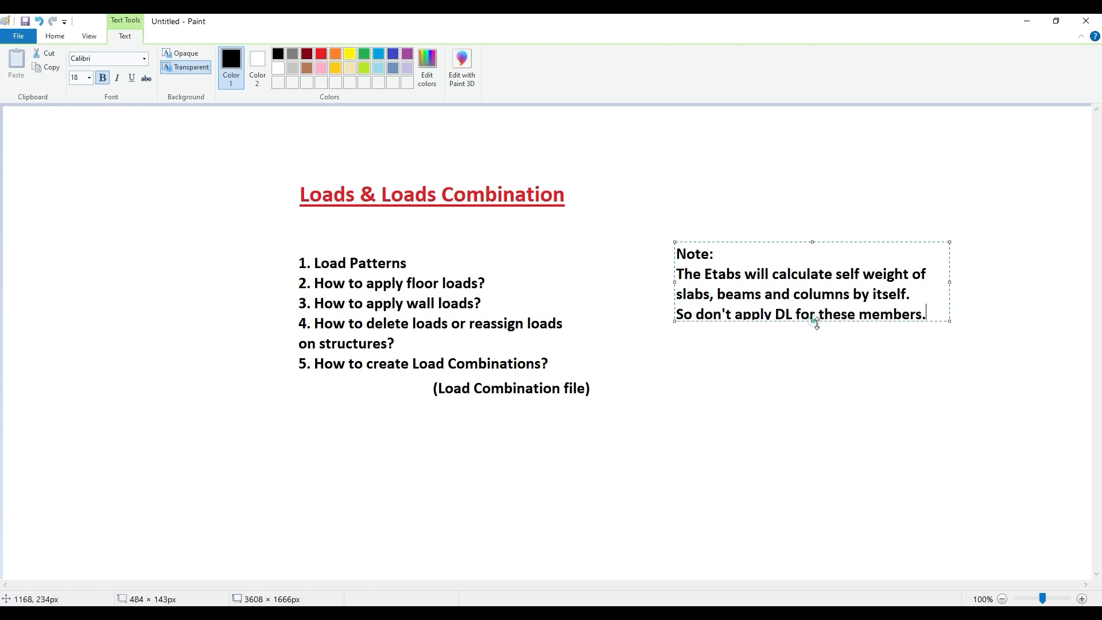
left_click(817, 359)
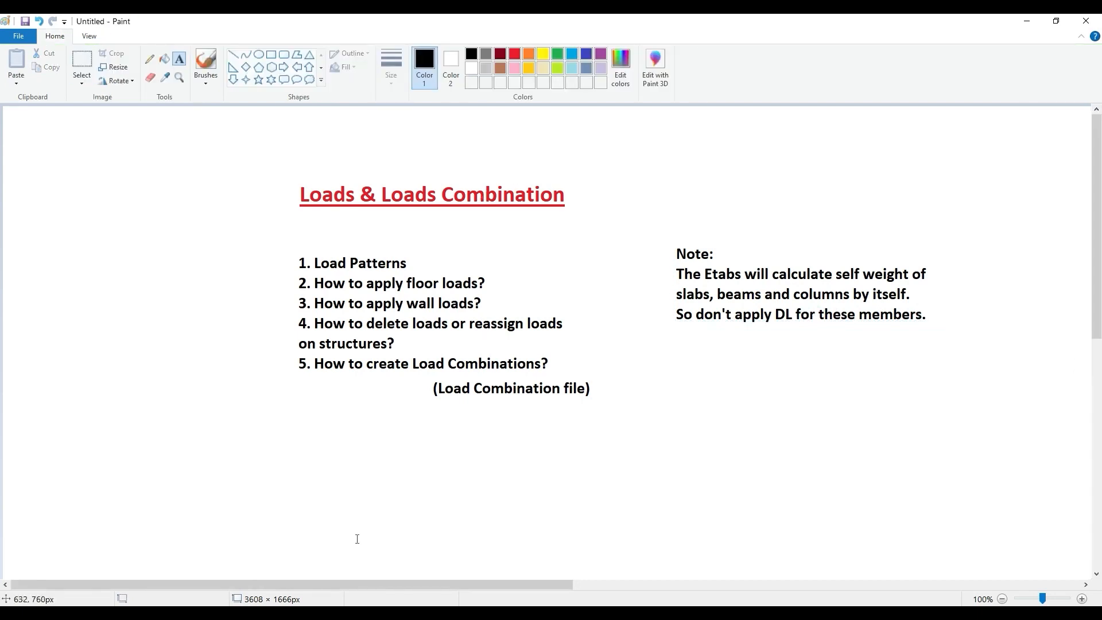
- Switch back to ETABS and review the self weight multipliers in the load pattern definitions
left_click(270, 614)
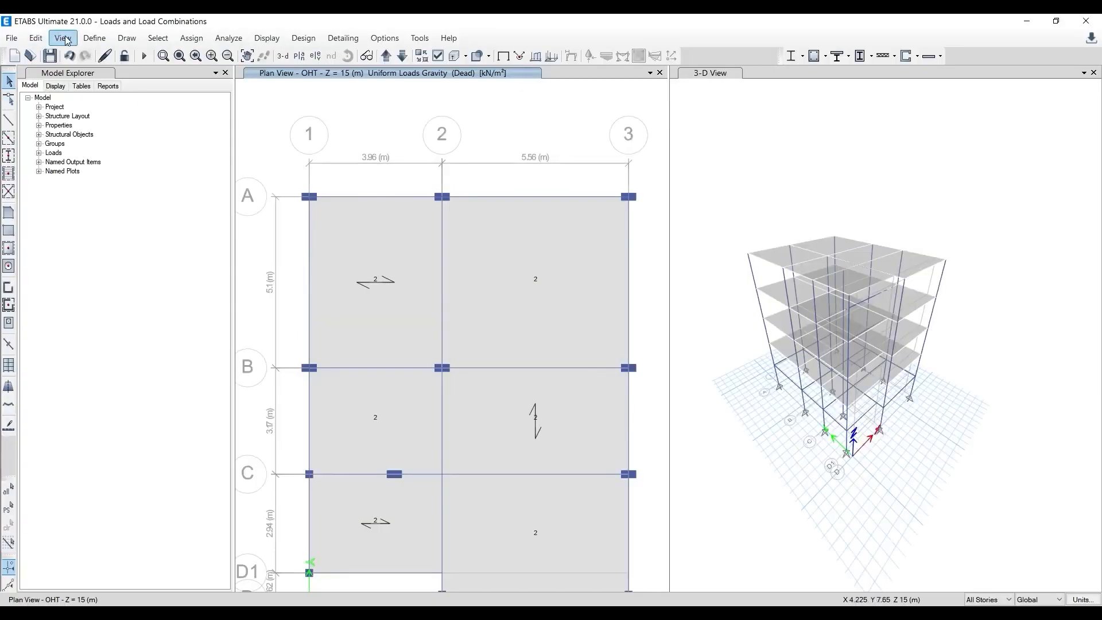
left_click(94, 38)
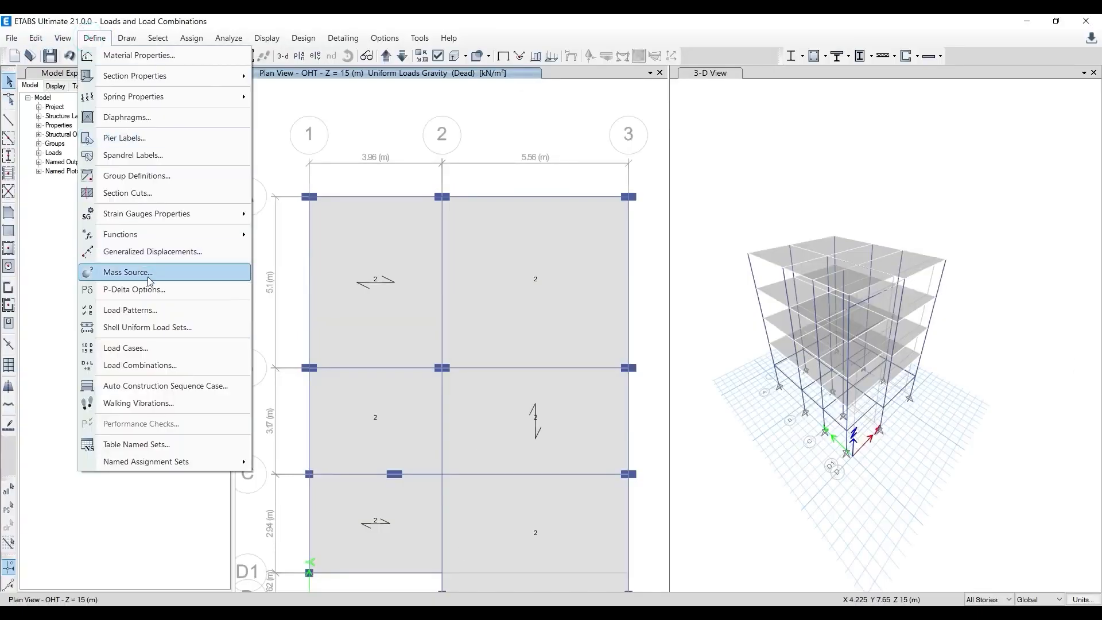
left_click(145, 310)
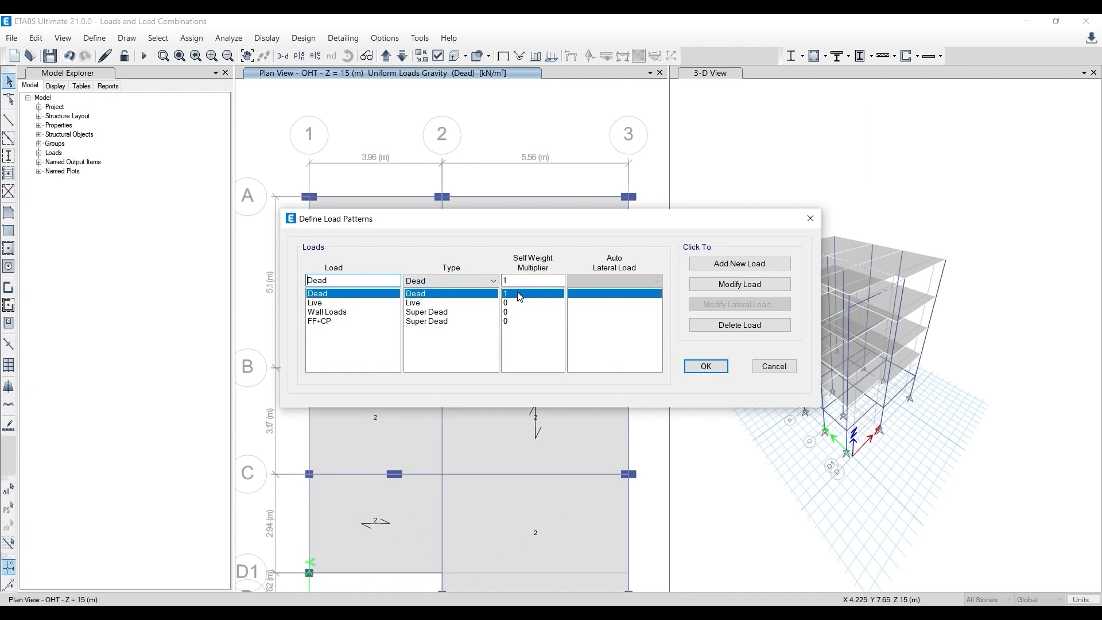
left_click(707, 366)
- Inspect the M30 concrete material's weight and mass properties, and close the material definitions without changes
left_click(93, 38)
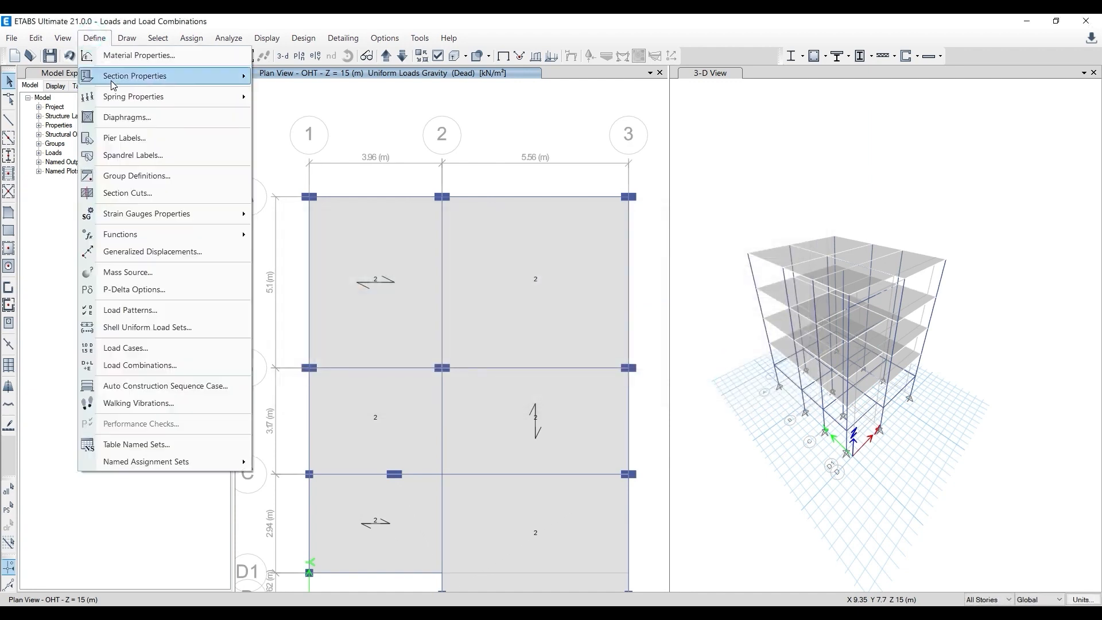
left_click(201, 56)
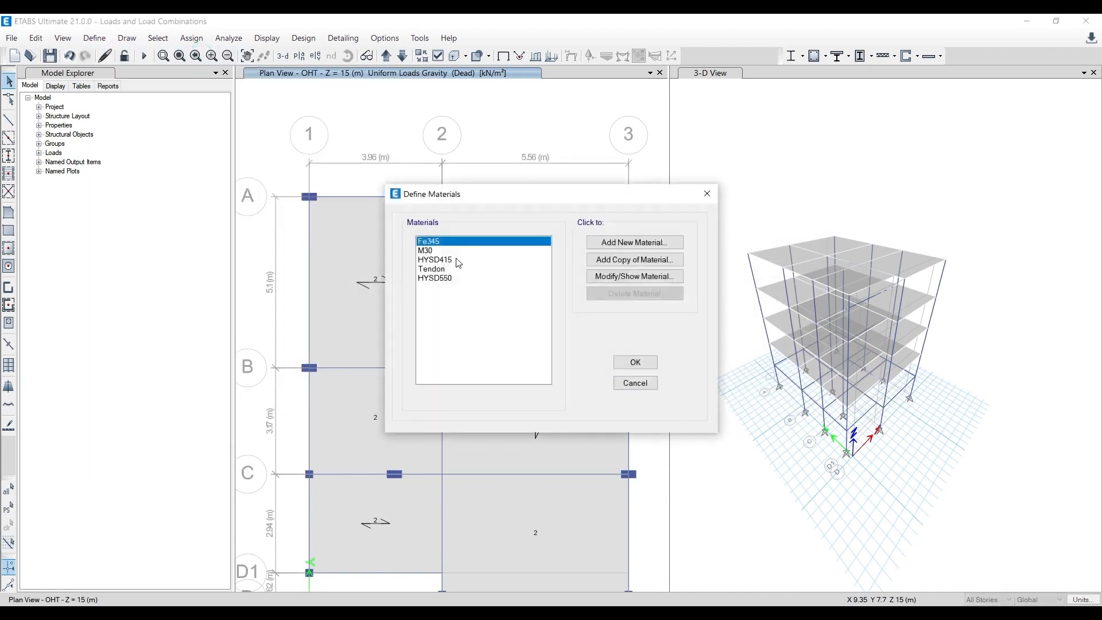
left_click(413, 251)
left_click(605, 276)
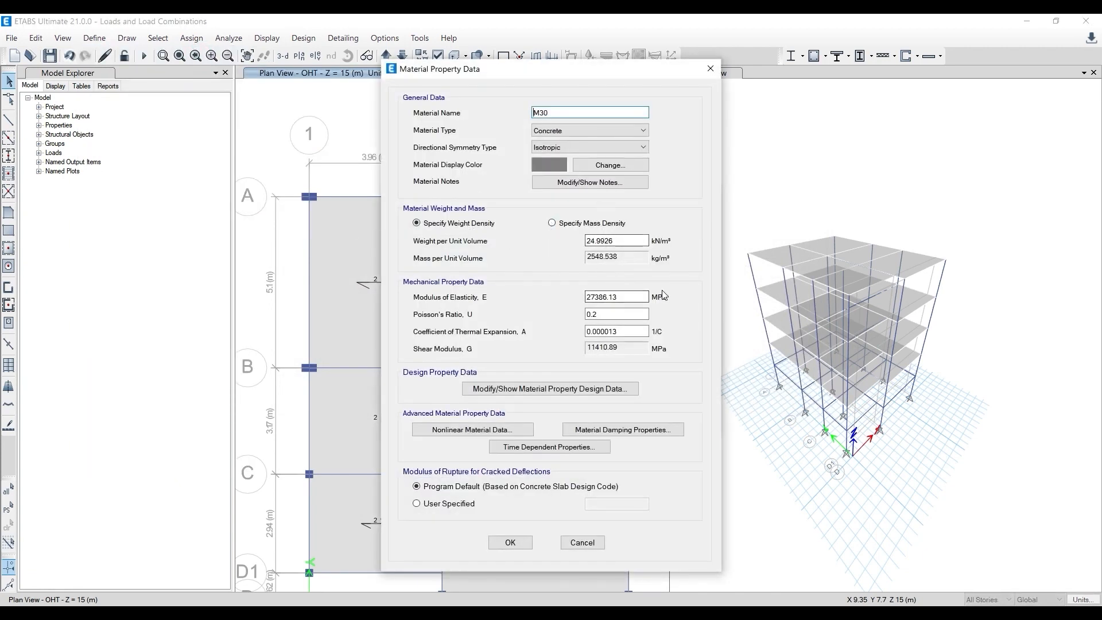
left_click(711, 69)
left_click(707, 194)
- Inspect the material and section dimensions of the Beam 230*450 frame section, and close the frame properties
left_click(95, 38)
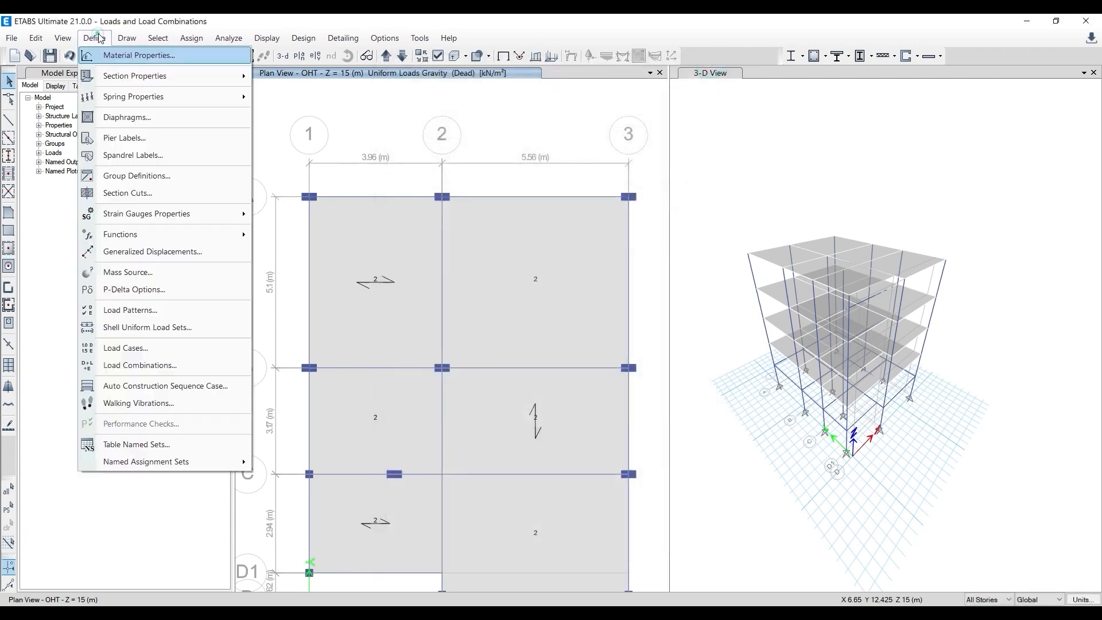
mouse_move(160, 76)
left_click(320, 77)
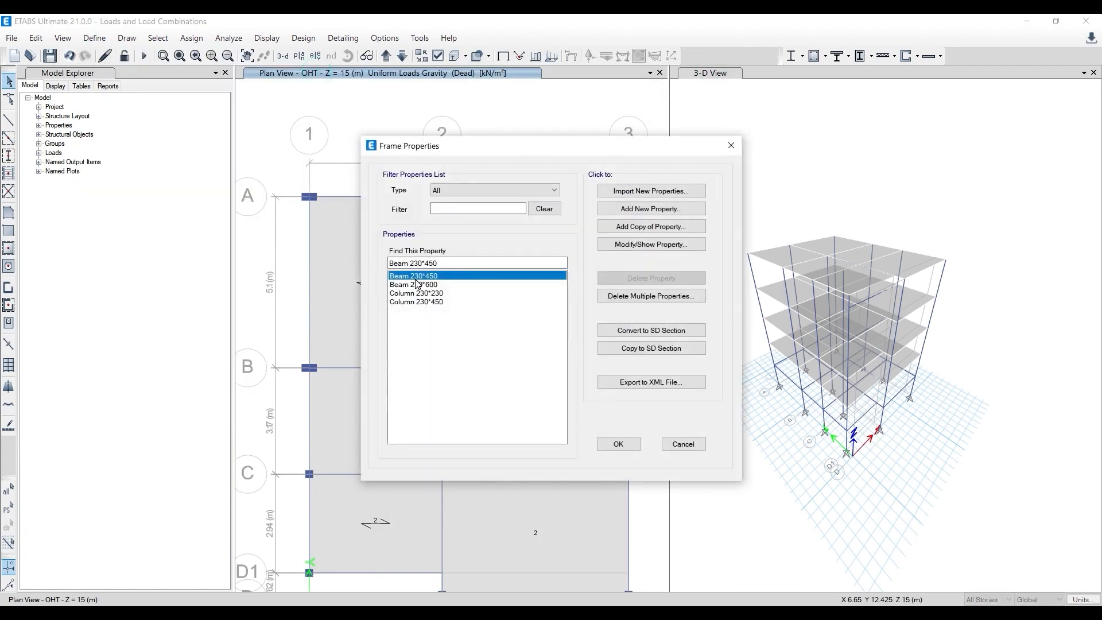
left_click(637, 253)
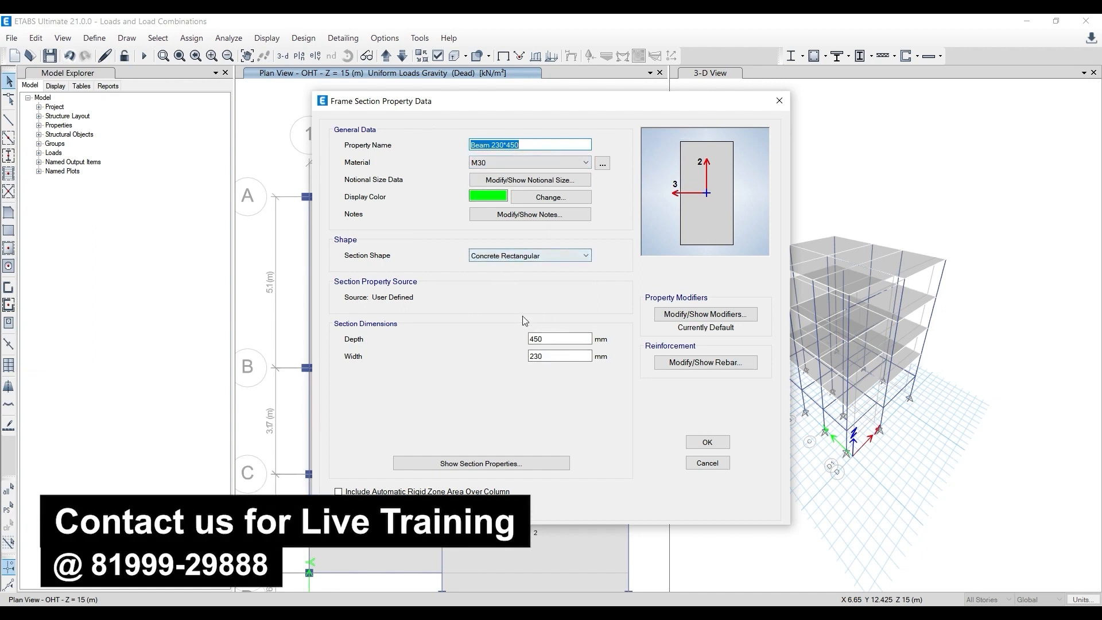
left_click(780, 106)
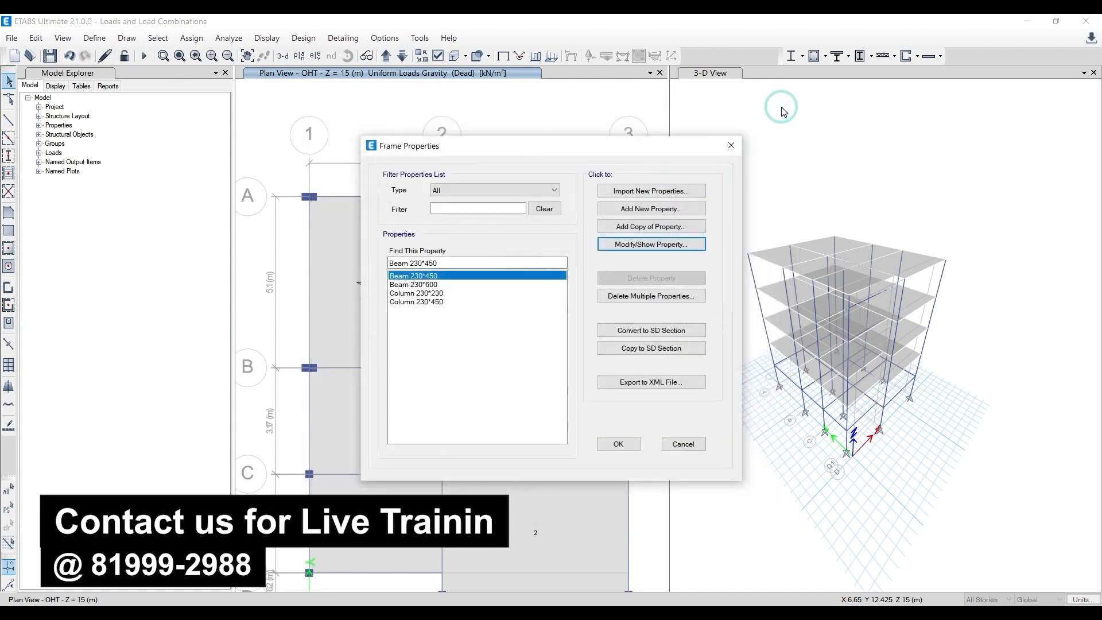
left_click(731, 145)
- Check the loads on the OHT slab panel between grids A–B and 2–3, and select all floor objects by object type
right_click(525, 253)
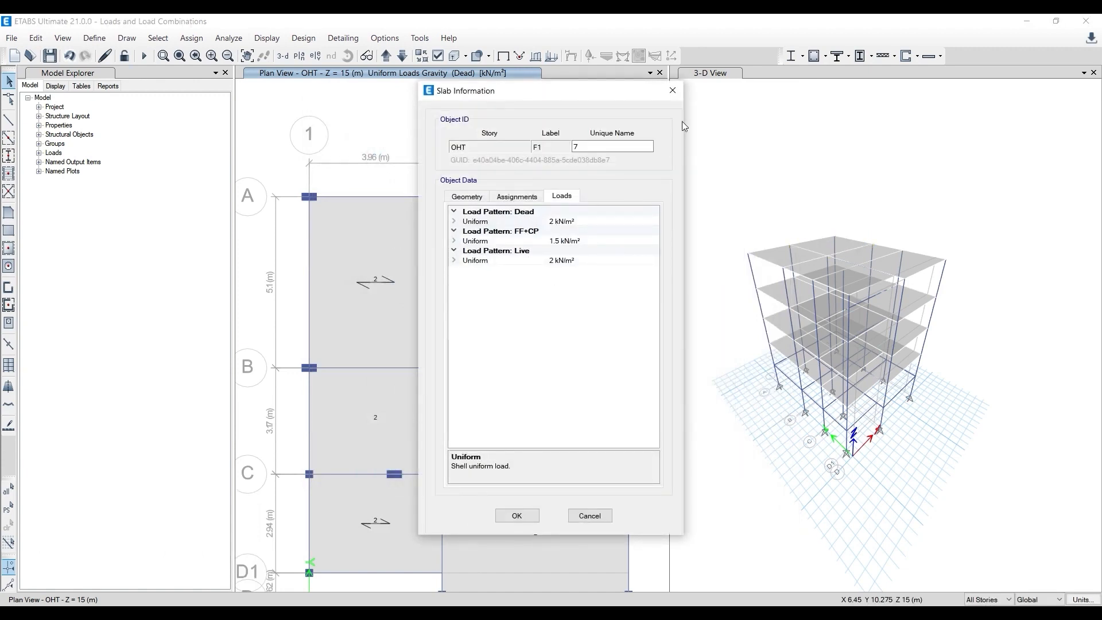
left_click(672, 90)
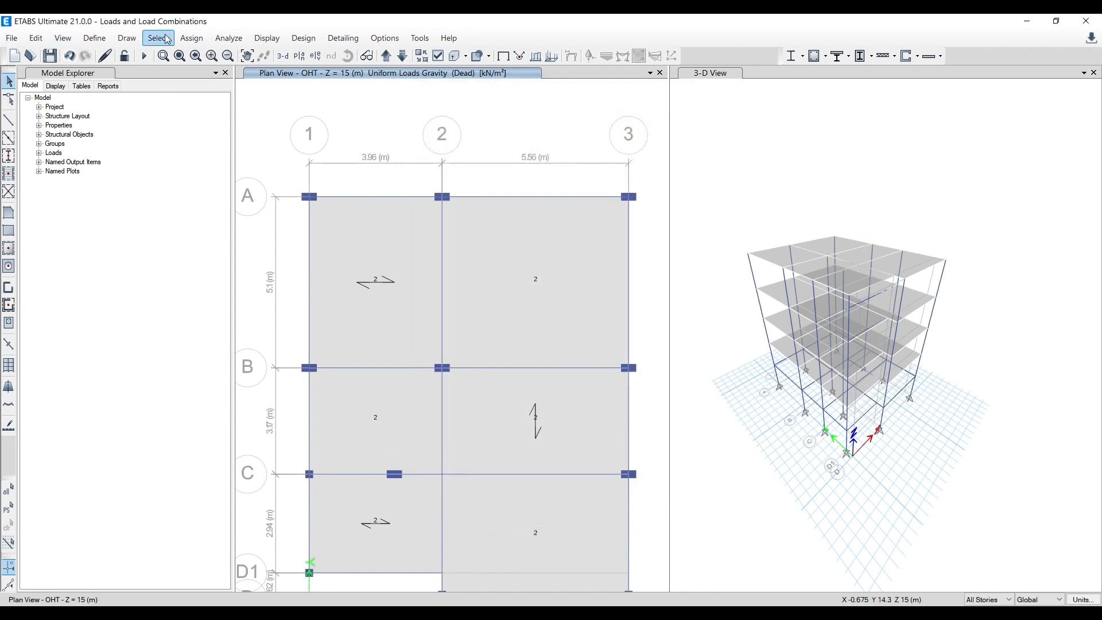
left_click(155, 39)
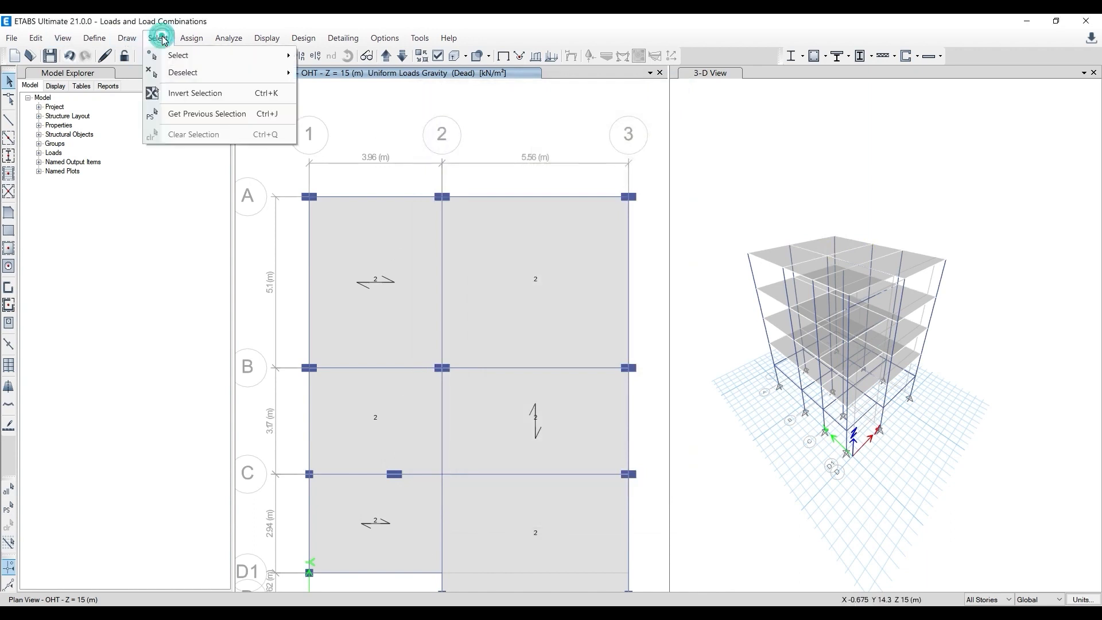
mouse_move(173, 55)
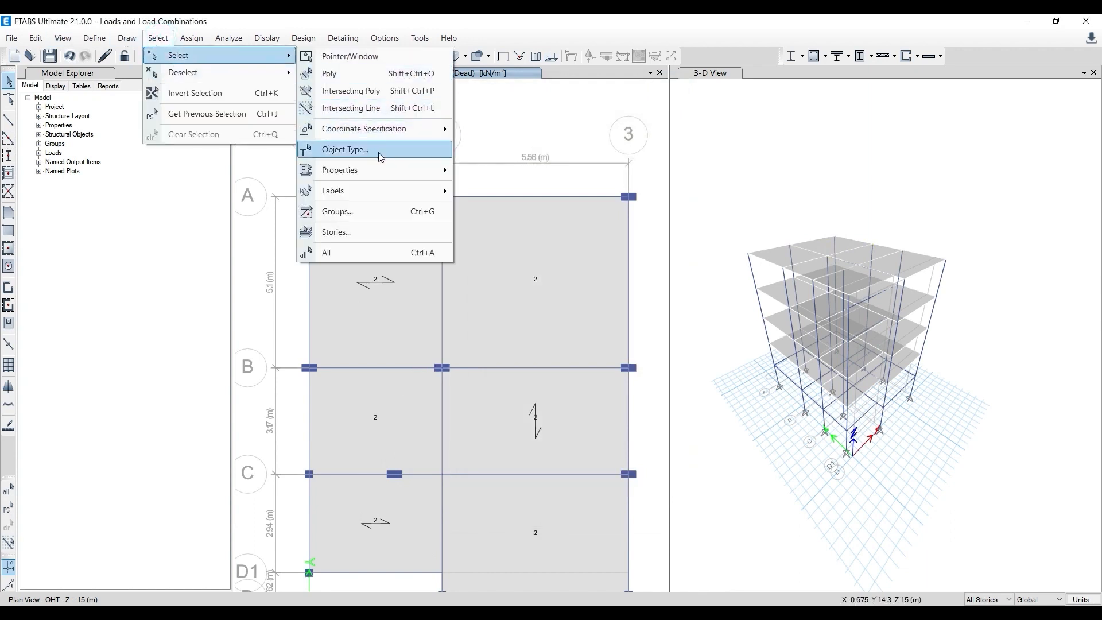
left_click(377, 153)
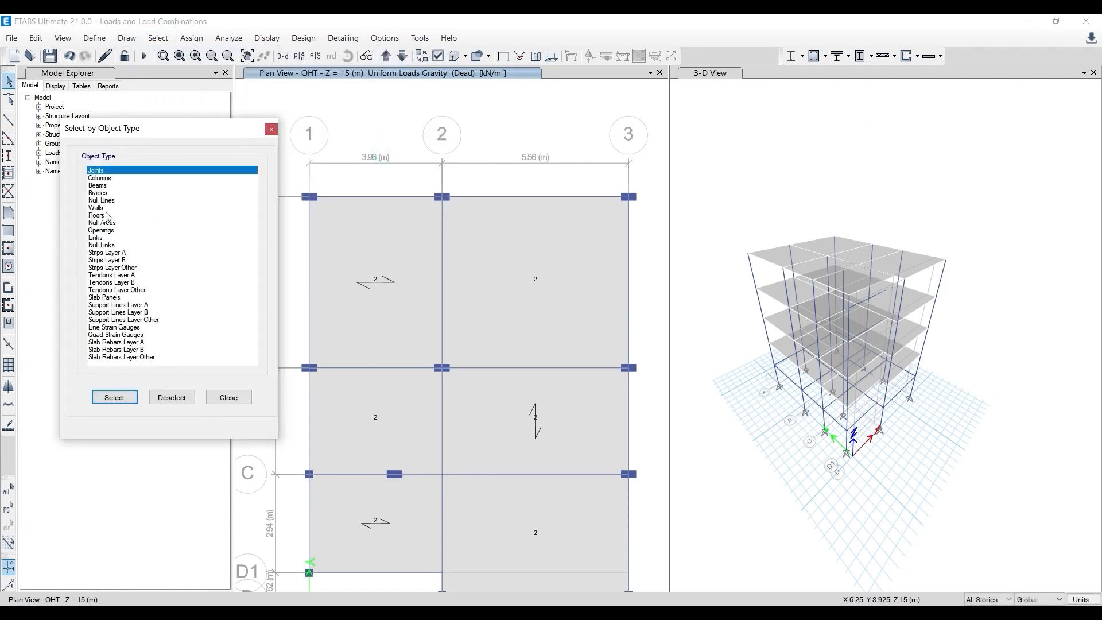
left_click(106, 216)
left_click(114, 398)
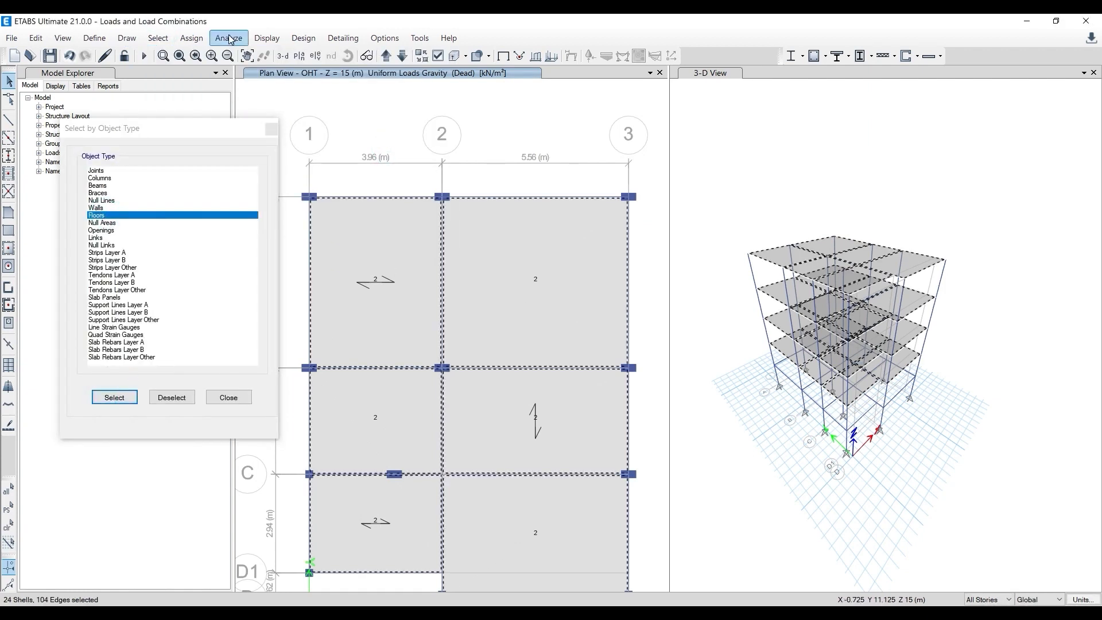
- Delete the uniform gravity load of the Dead pattern from the selected floors, and check the OHT slab panel between grids A–B and 2–3
left_click(192, 38)
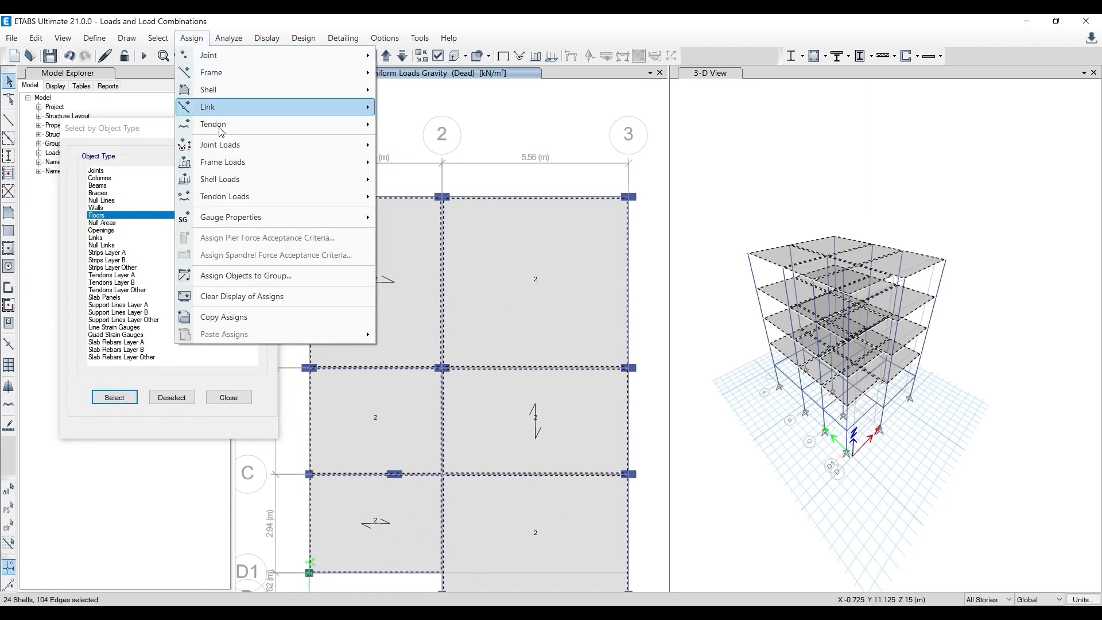
mouse_move(240, 178)
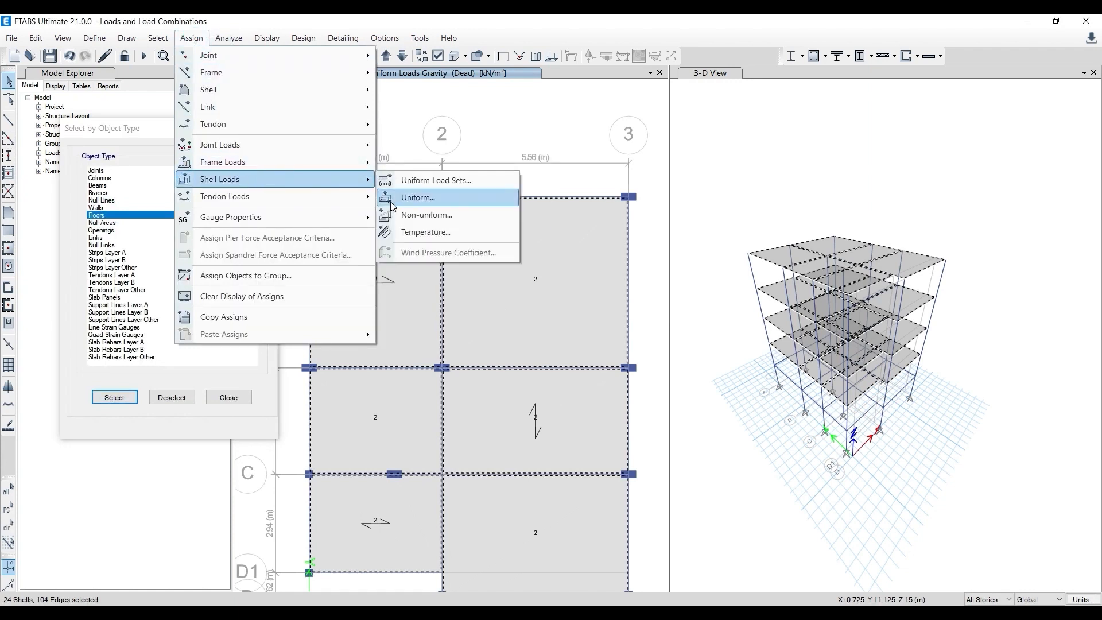
left_click(393, 199)
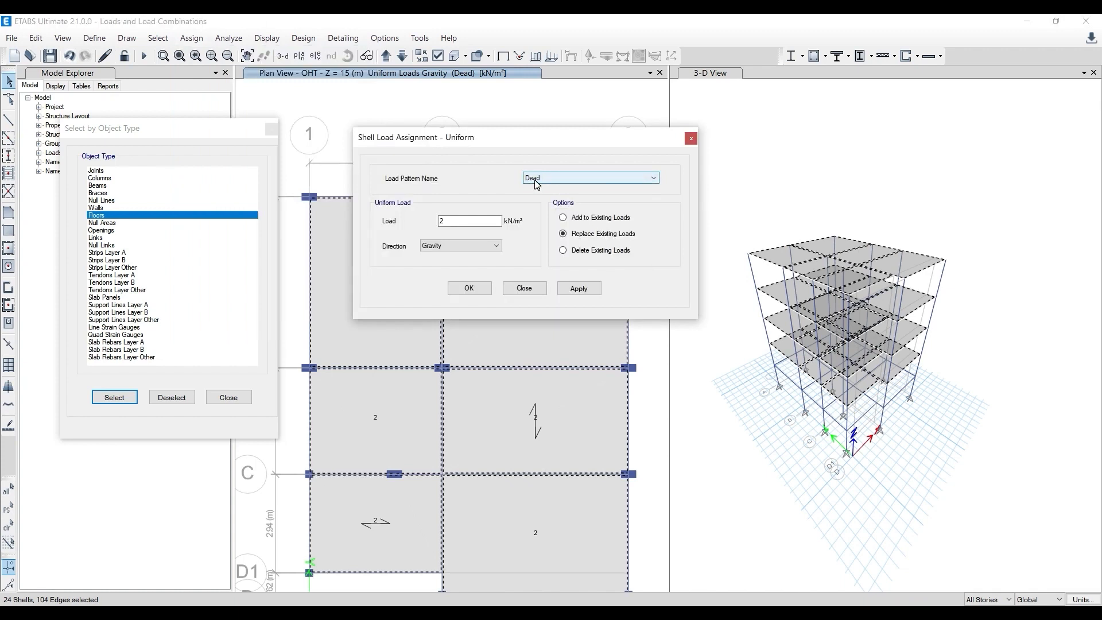
left_click(591, 251)
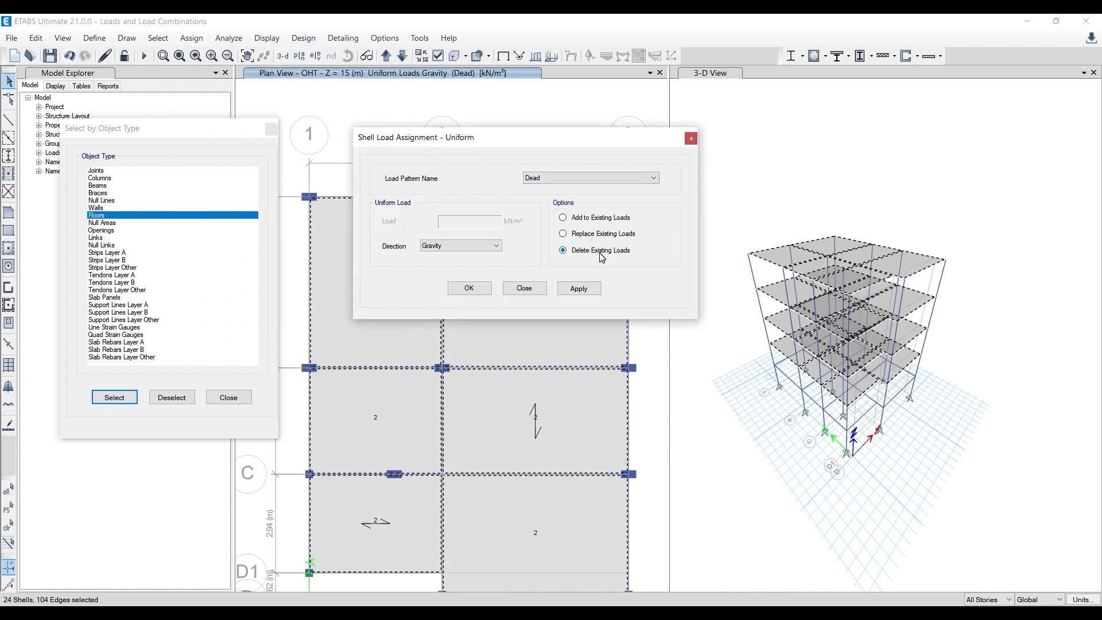
left_click(580, 289)
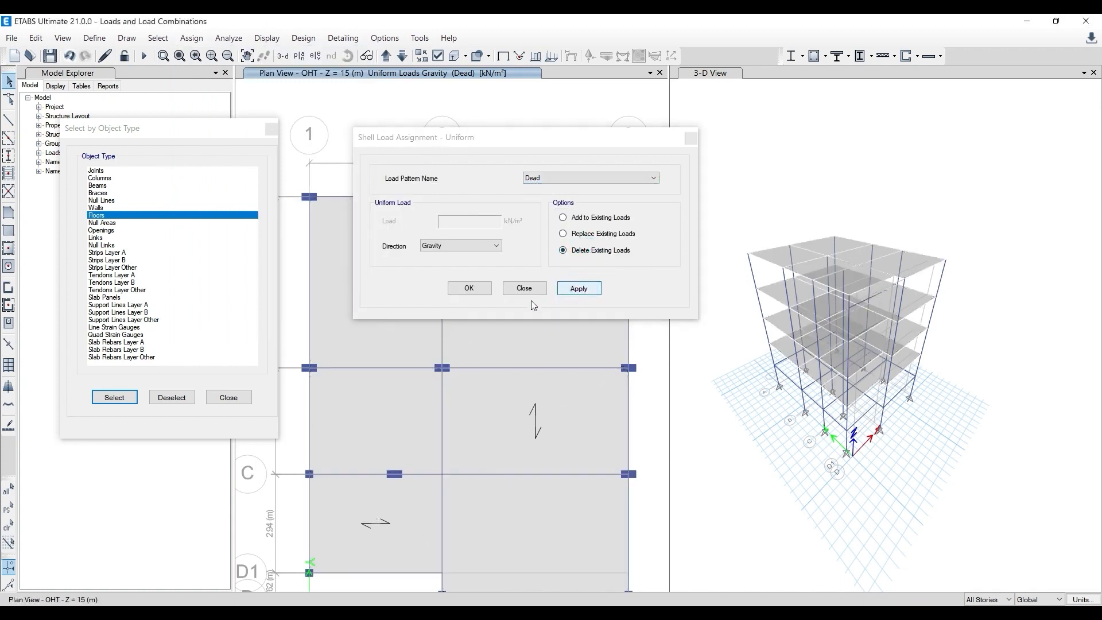
right_click(501, 342)
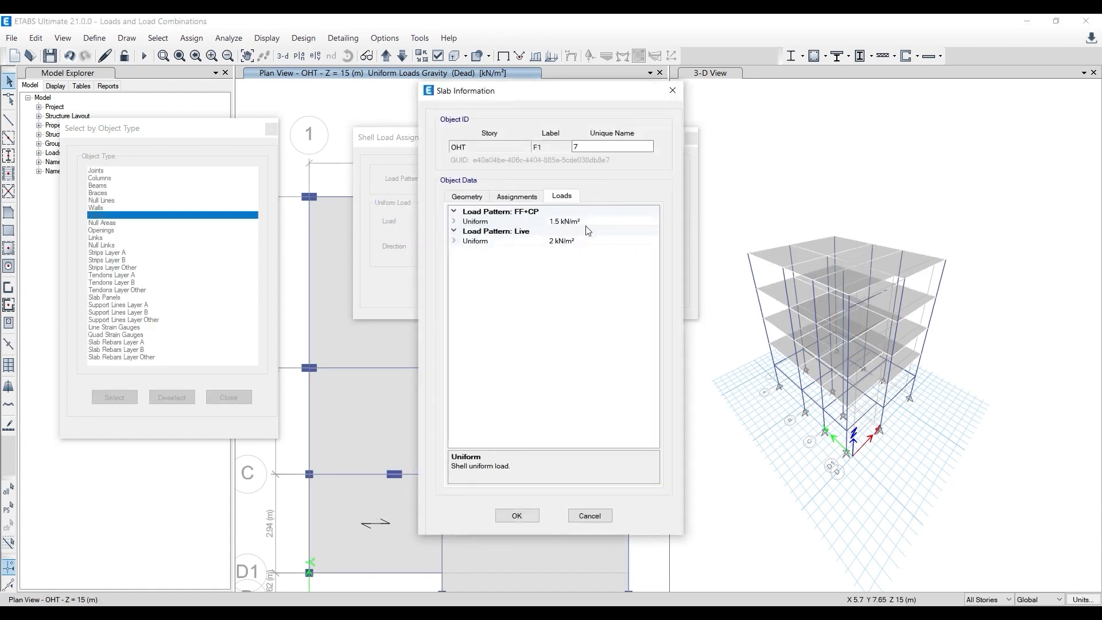
left_click(673, 91)
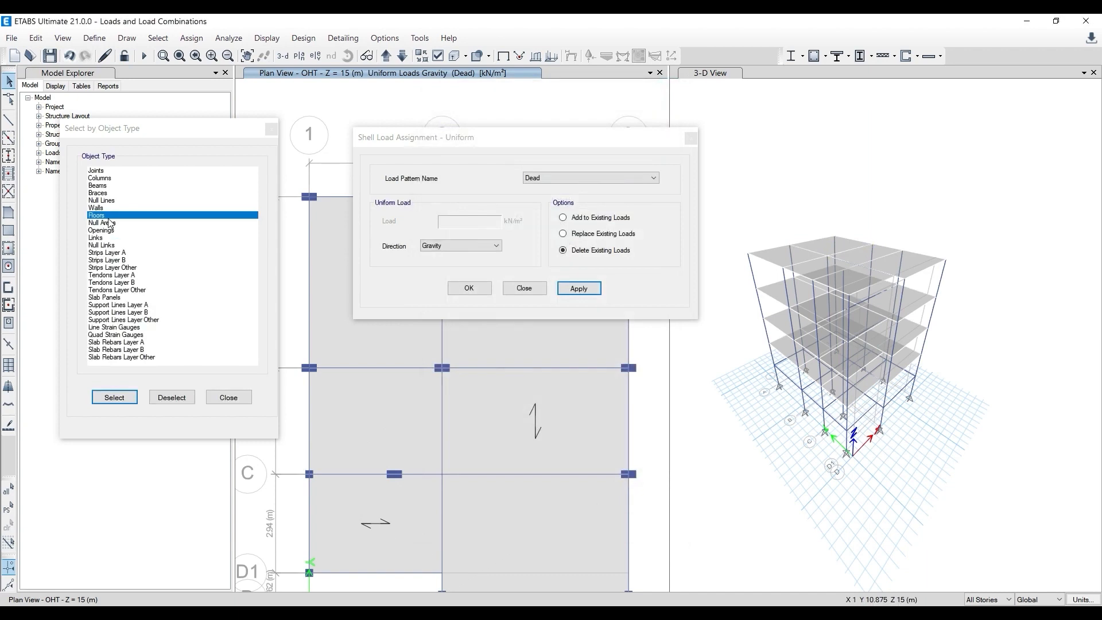
- Reselect all floor objects and replace their existing uniform FF+CP load with 1.8 kN/m² in the gravity direction
left_click(117, 397)
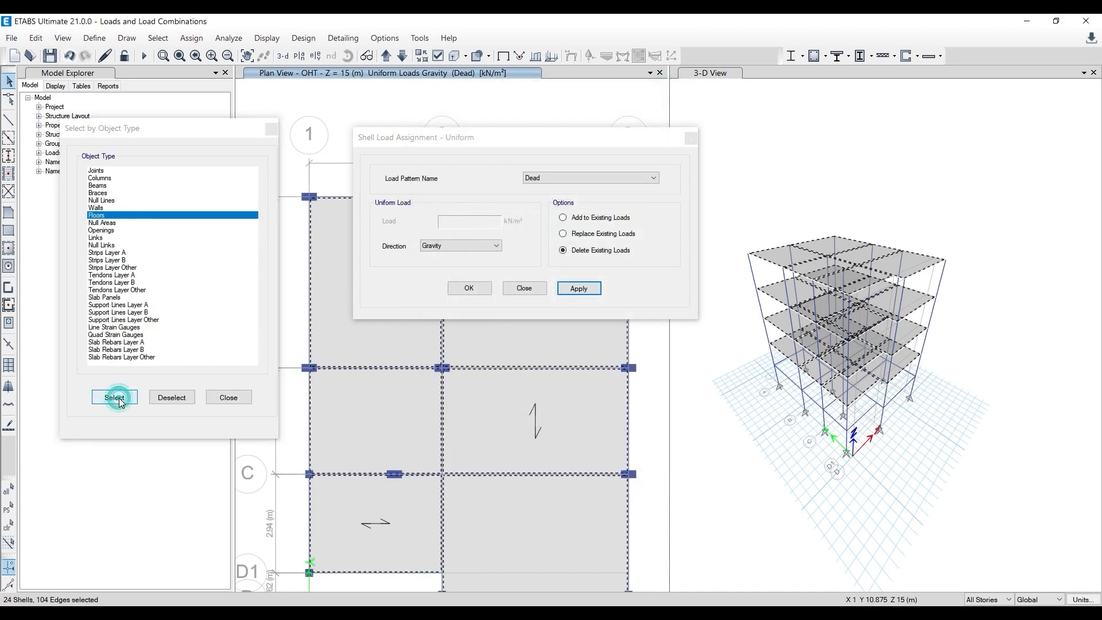
right_click(537, 338)
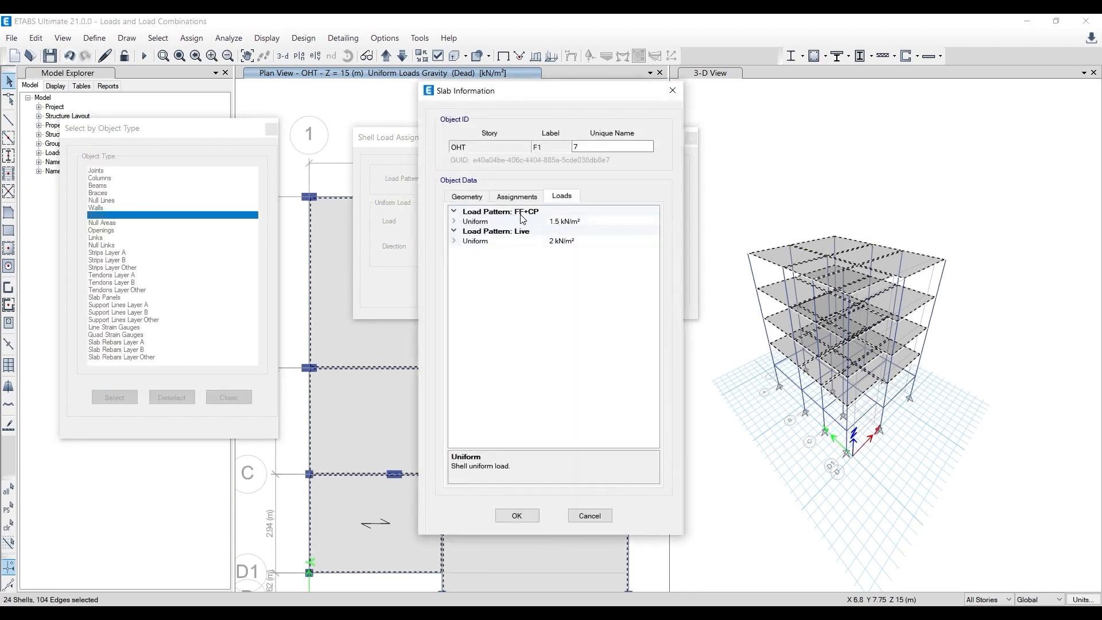
left_click(674, 96)
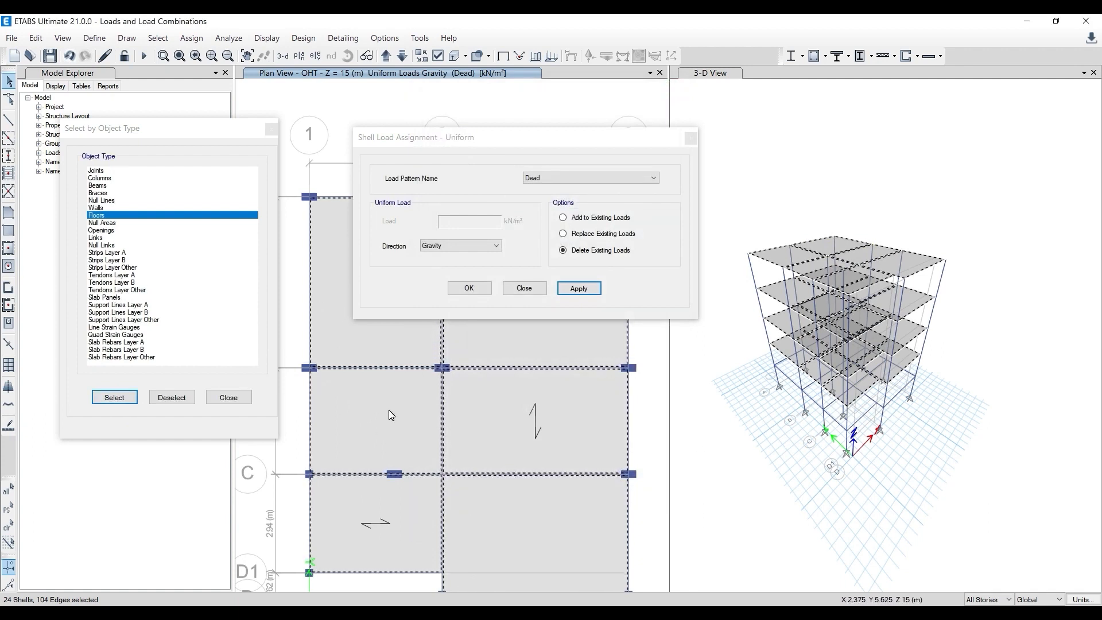
left_click(567, 179)
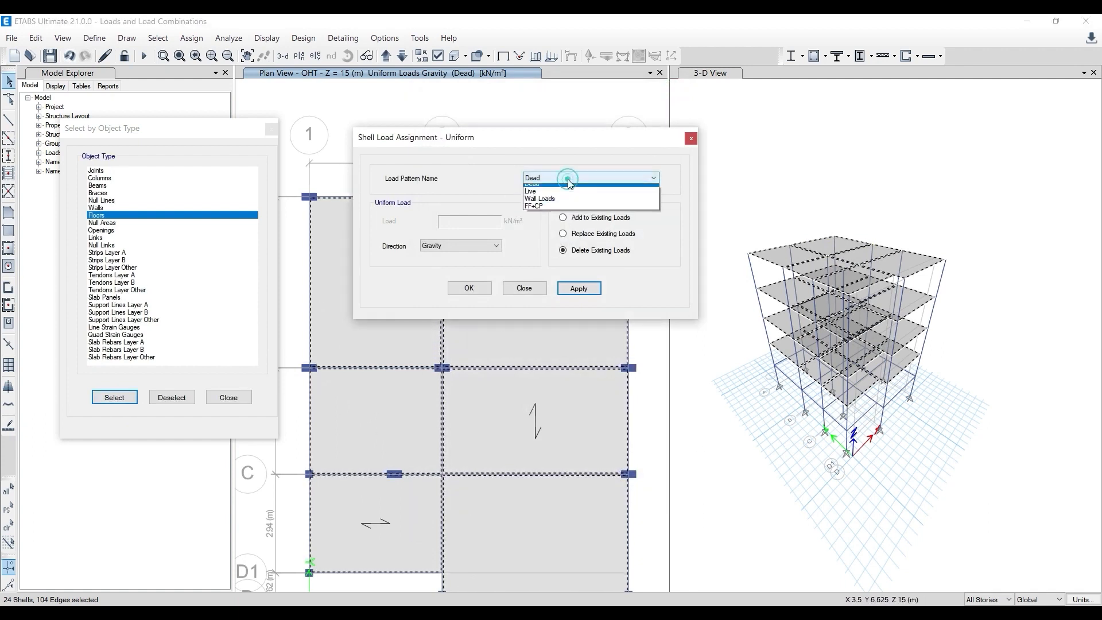
left_click(563, 211)
left_click(583, 236)
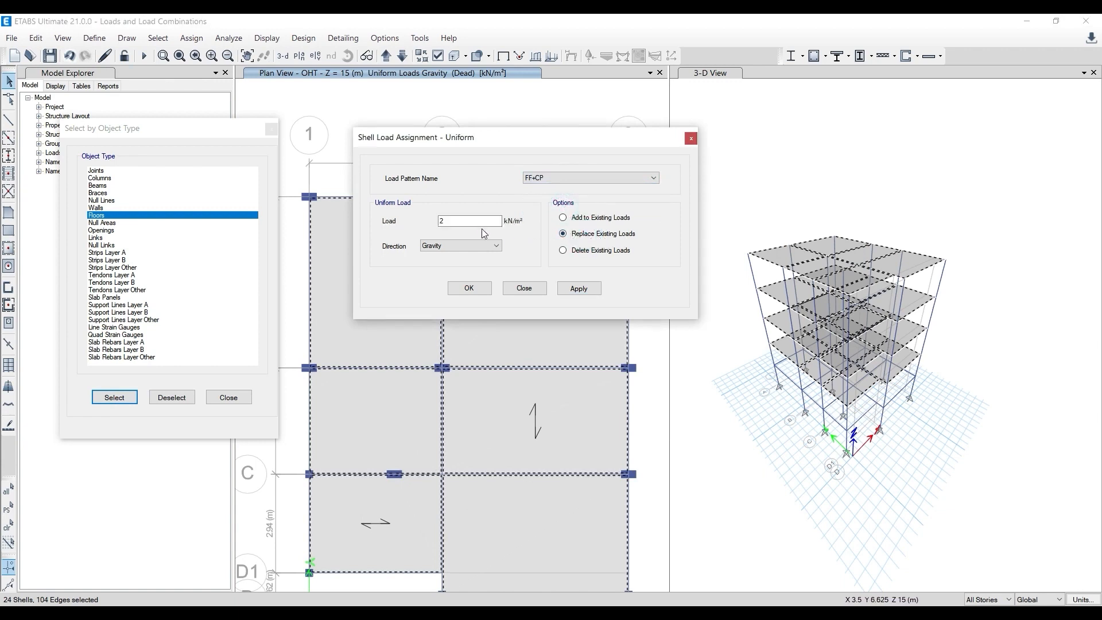
left_click(468, 221)
type("1.7")
key("BackSpace")
left_click(579, 289)
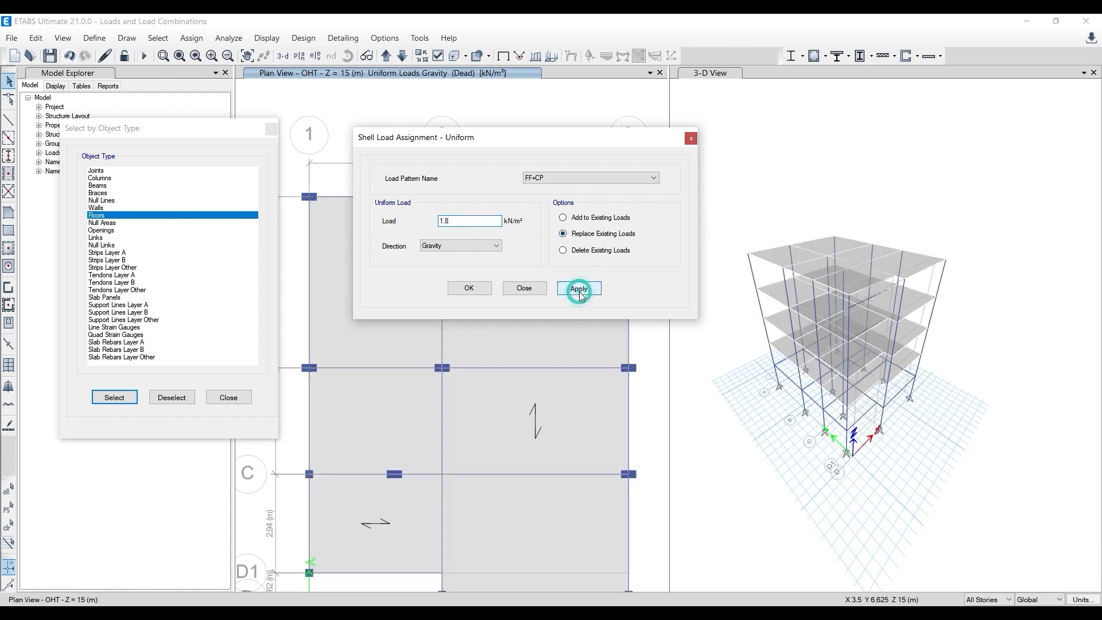
left_click(469, 289)
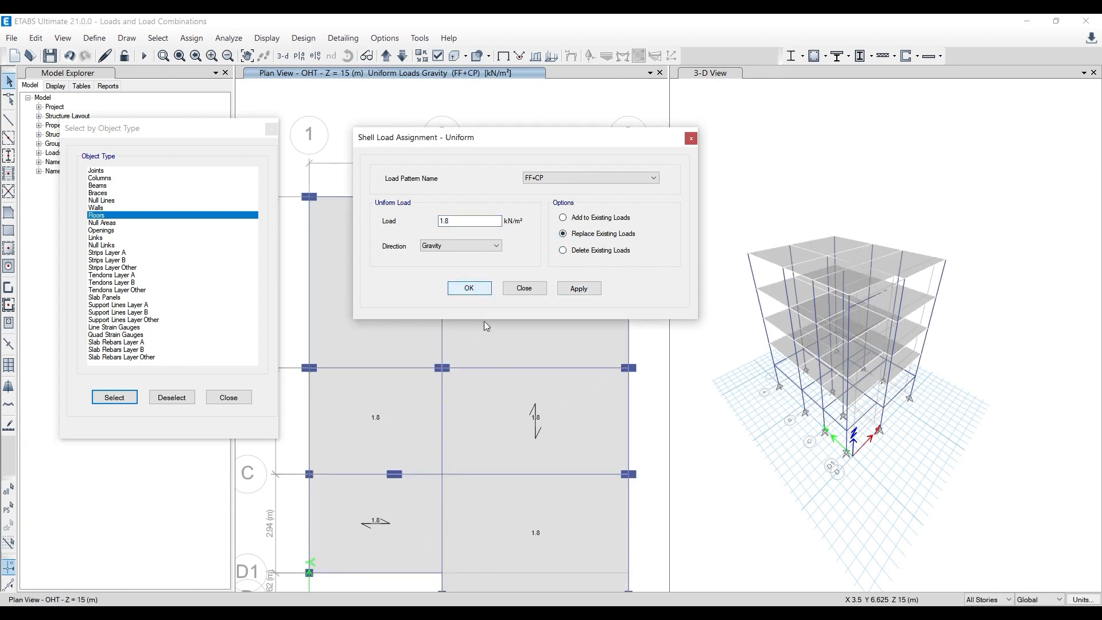
- Check the loads on the OHT slab panel between grids A–B and 2–3, and review the topic list in Paint
right_click(490, 343)
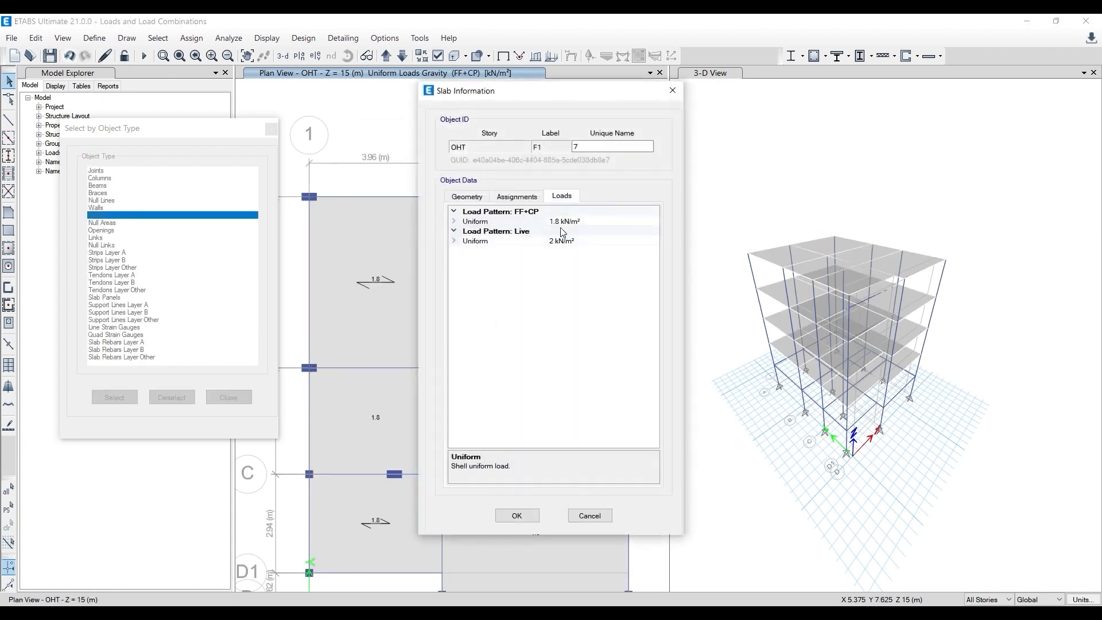
left_click(672, 92)
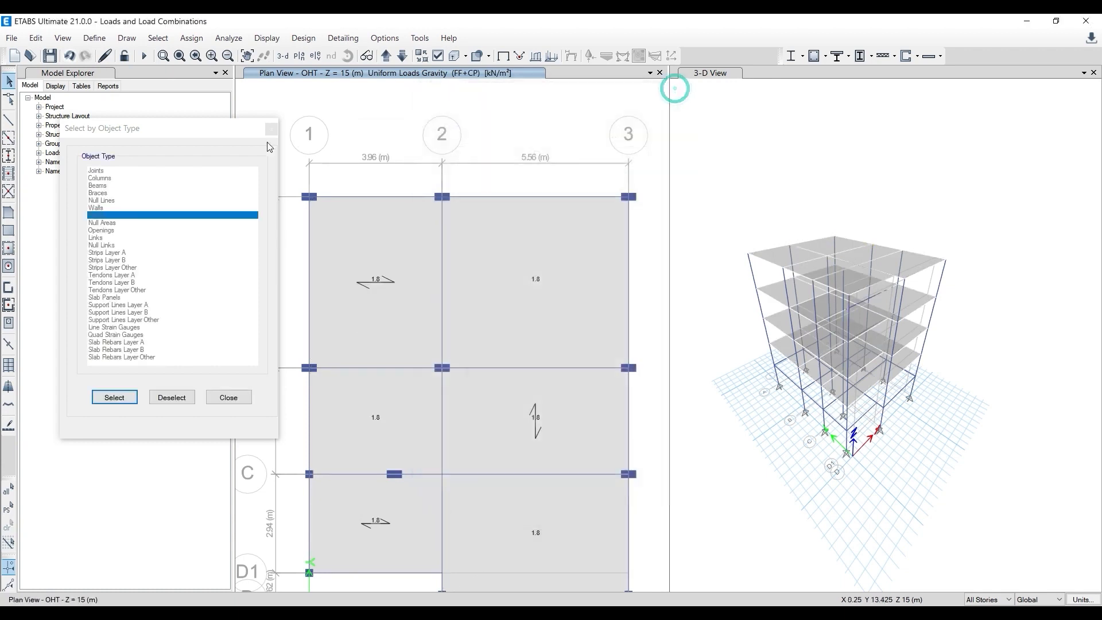
left_click(272, 129)
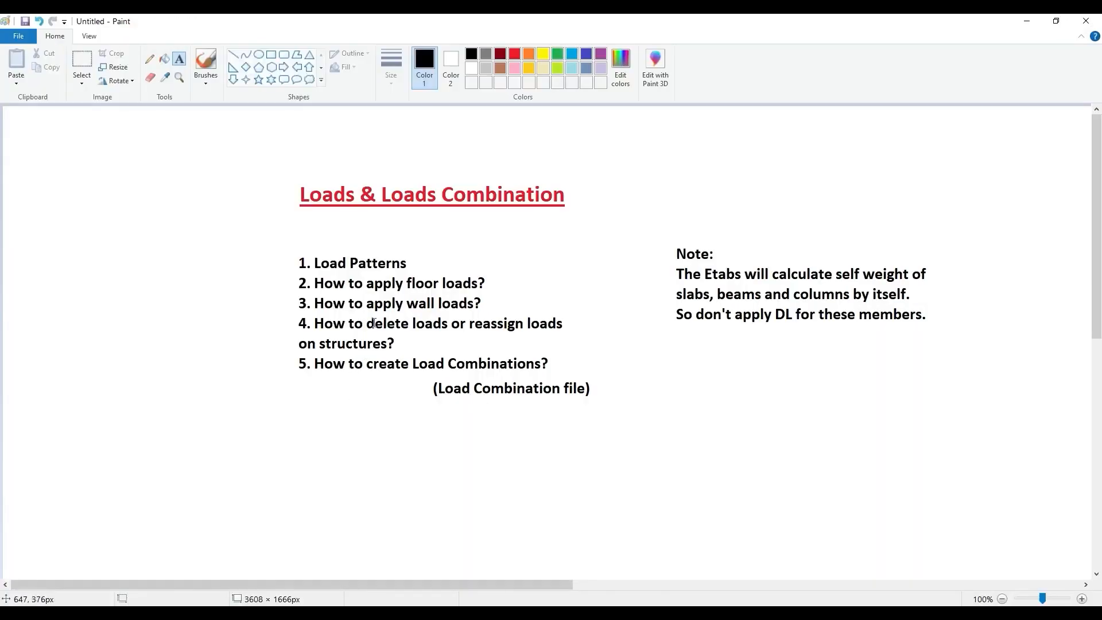
left_click(1028, 21)
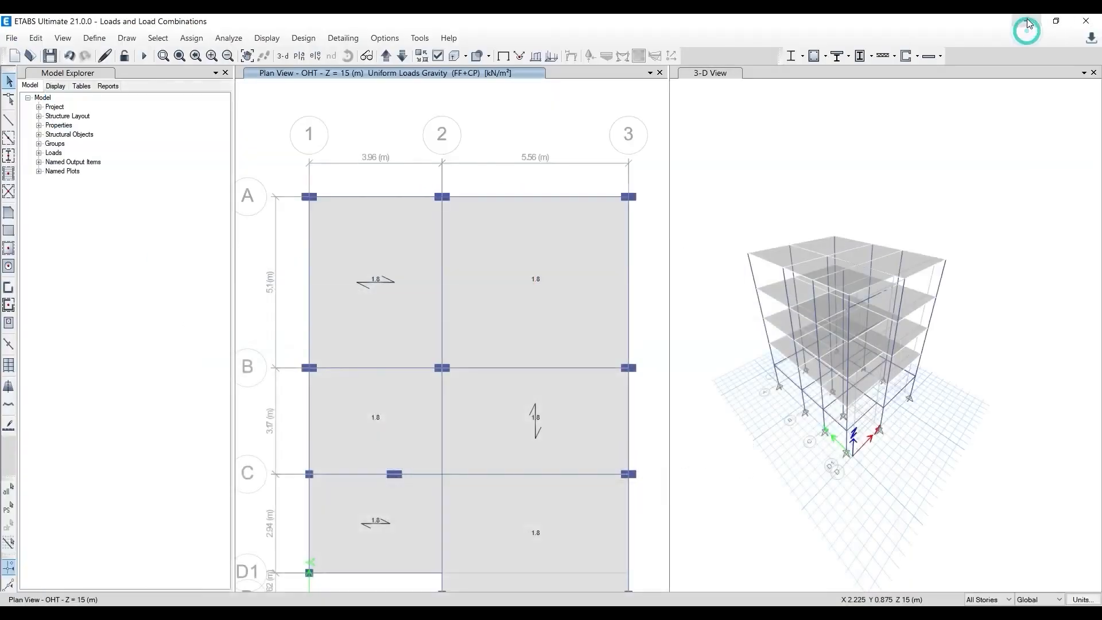
- Select all floor objects by object type and hide them in both the plan view and the 3-D view
left_click(481, 297)
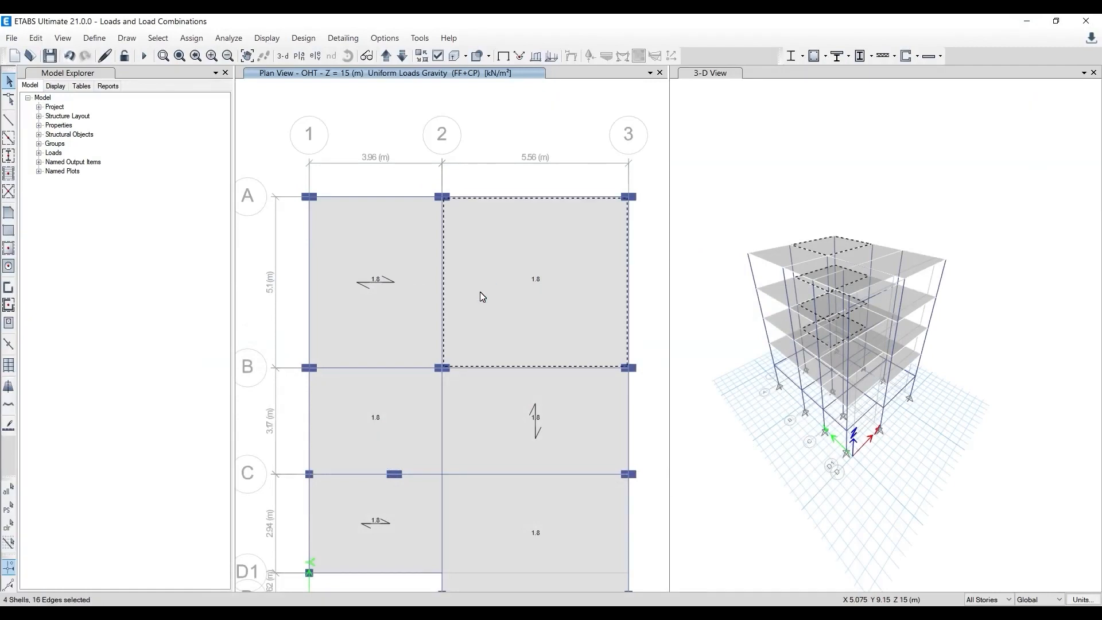
left_click(393, 181)
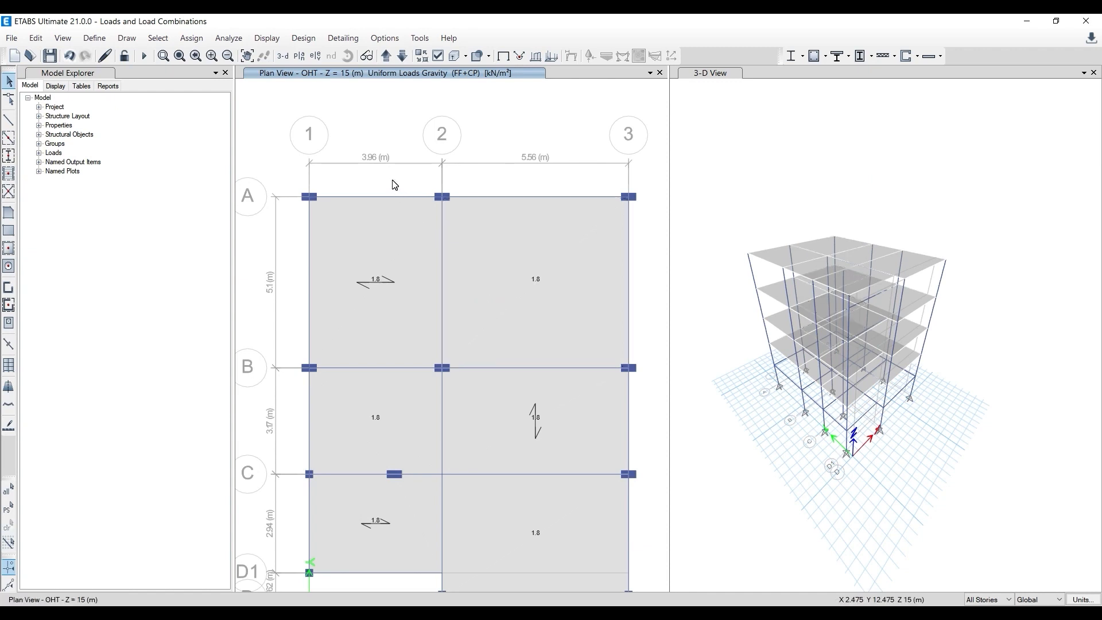
left_click(159, 39)
mouse_move(180, 59)
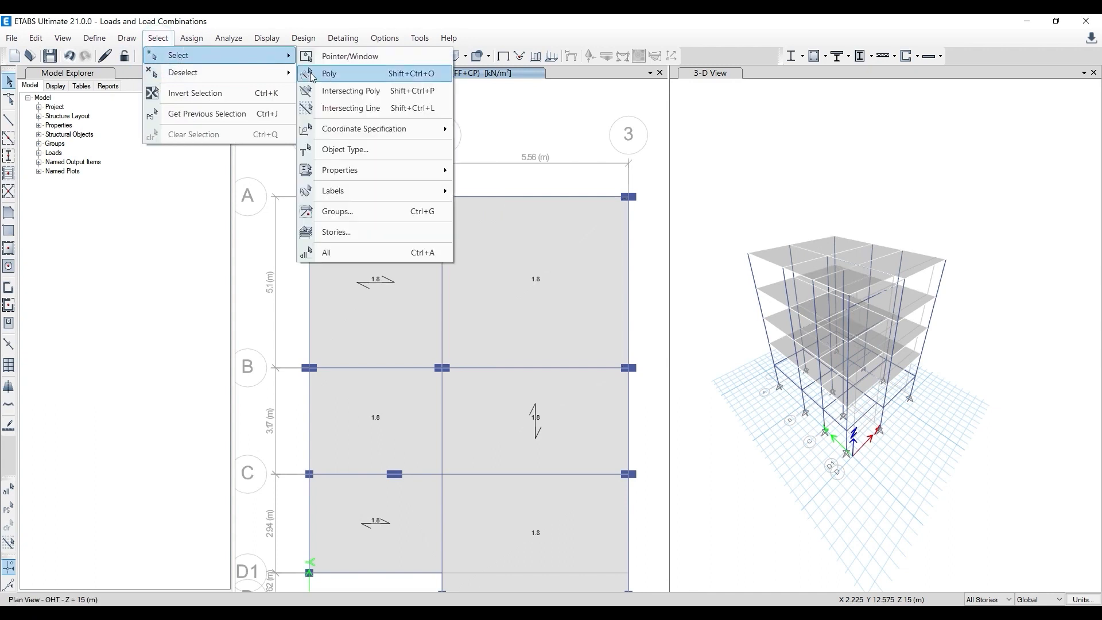
left_click(360, 152)
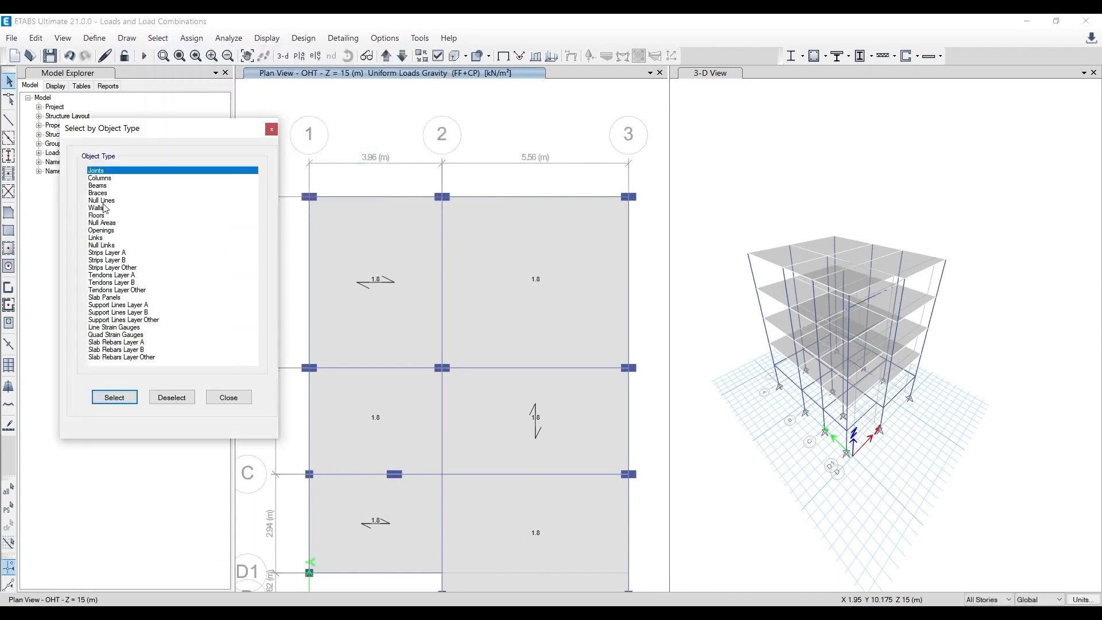
left_click(96, 215)
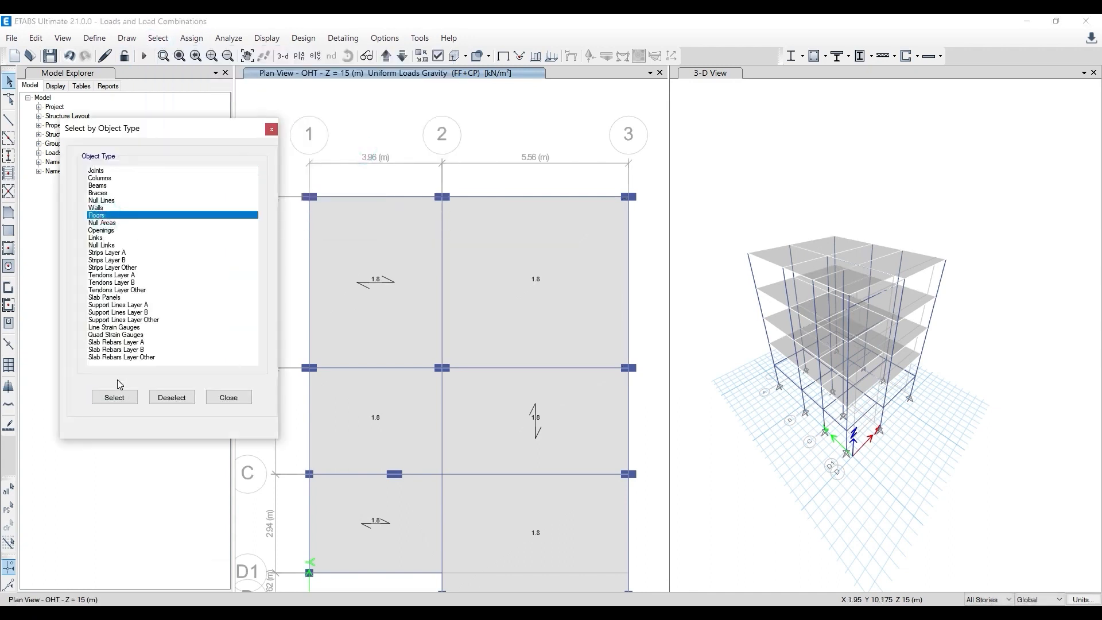
left_click(114, 398)
right_click(573, 122)
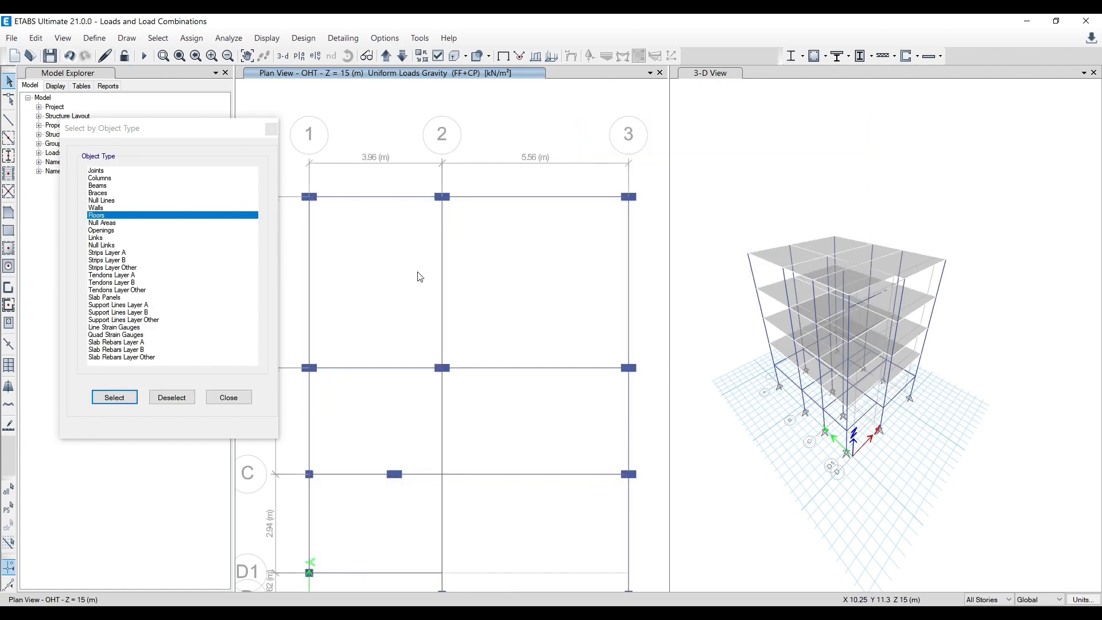
right_click(739, 153)
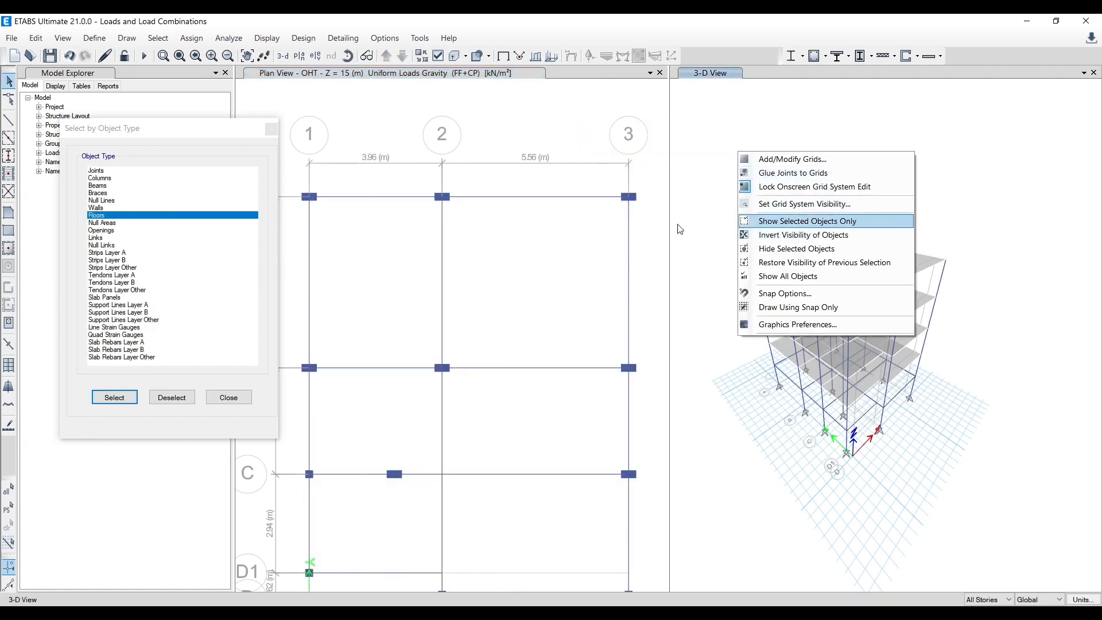
left_click(115, 398)
right_click(764, 135)
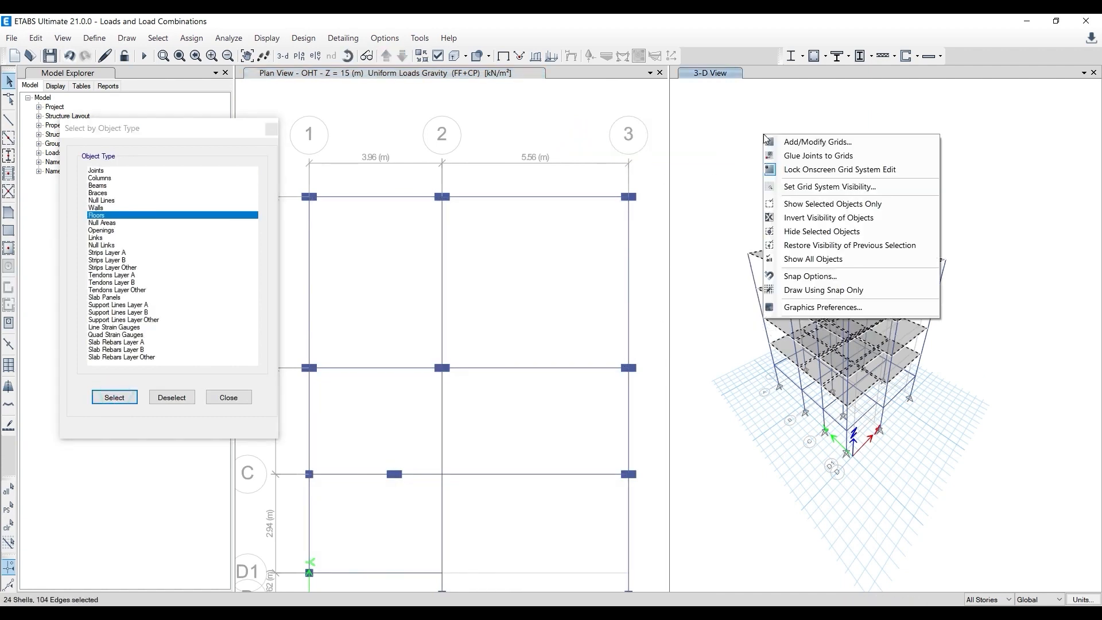
left_click(832, 236)
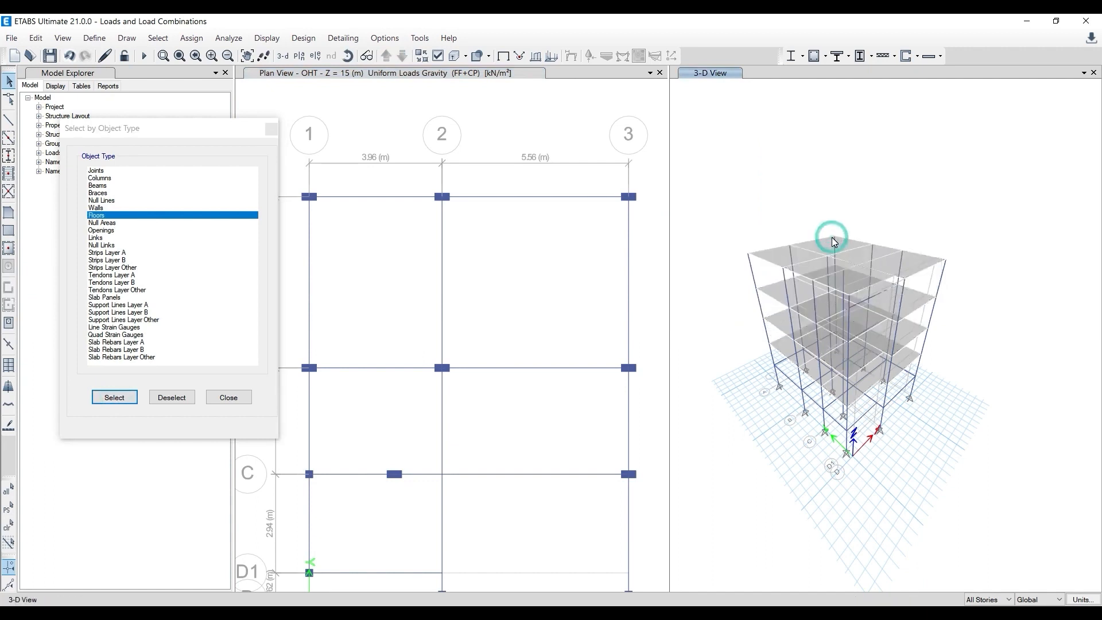
left_click(270, 131)
- Window-select the perimeter beams along grids A, 1, D1, D and 3 in the OHT plan, applying to all stories
scroll(312, 121, "down", 2)
scroll(314, 123, "up", 2)
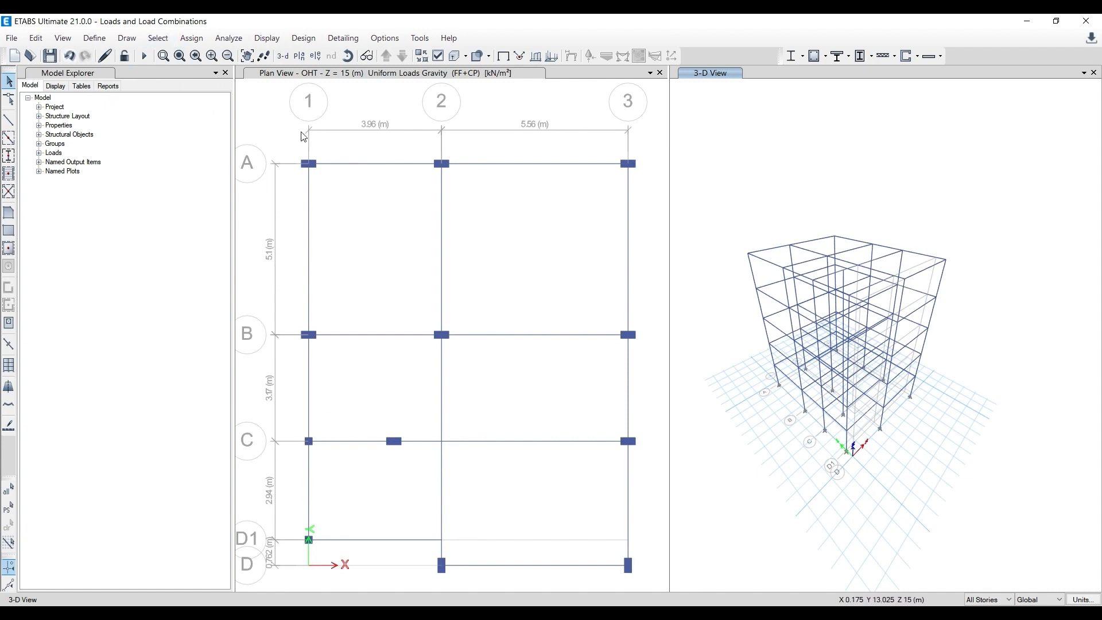
left_click_drag(275, 134, 665, 591)
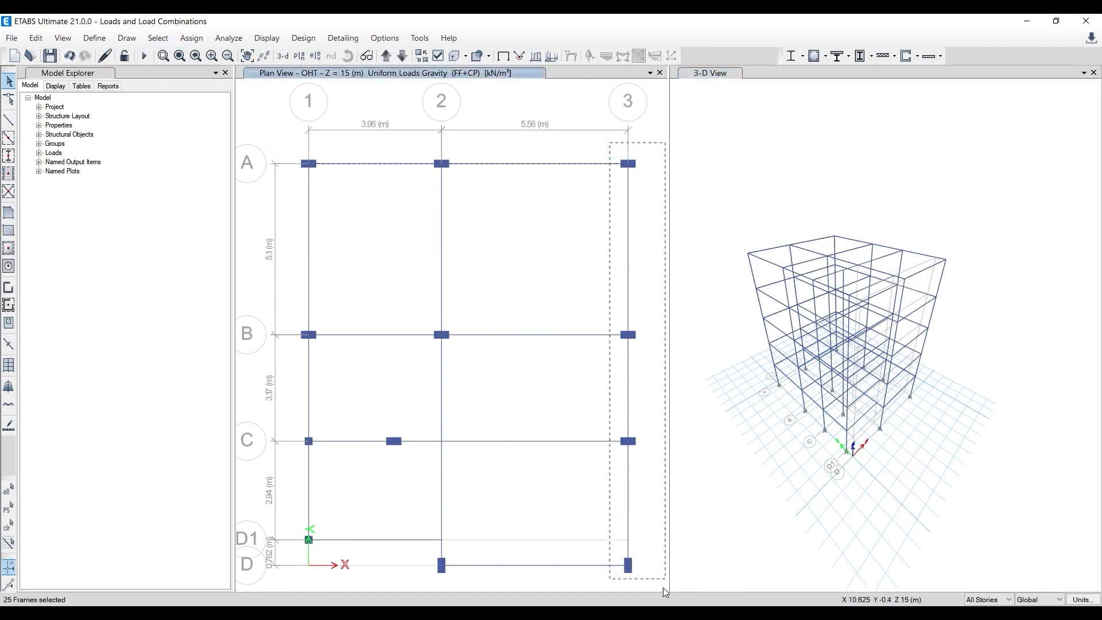
left_click_drag(283, 130, 336, 560)
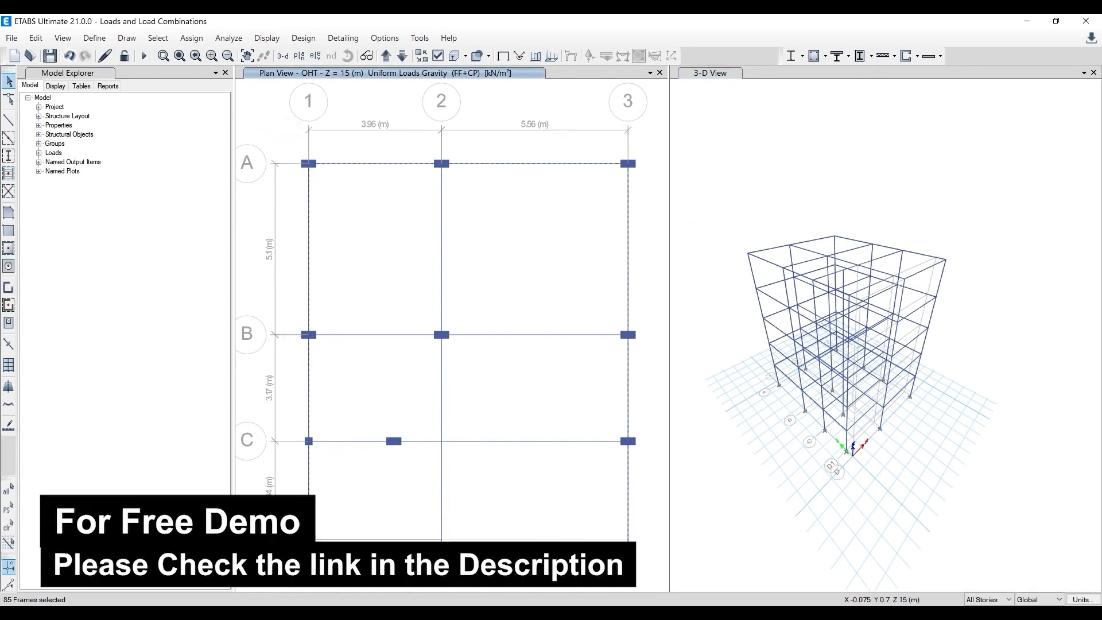
left_click_drag(563, 583, 642, 581)
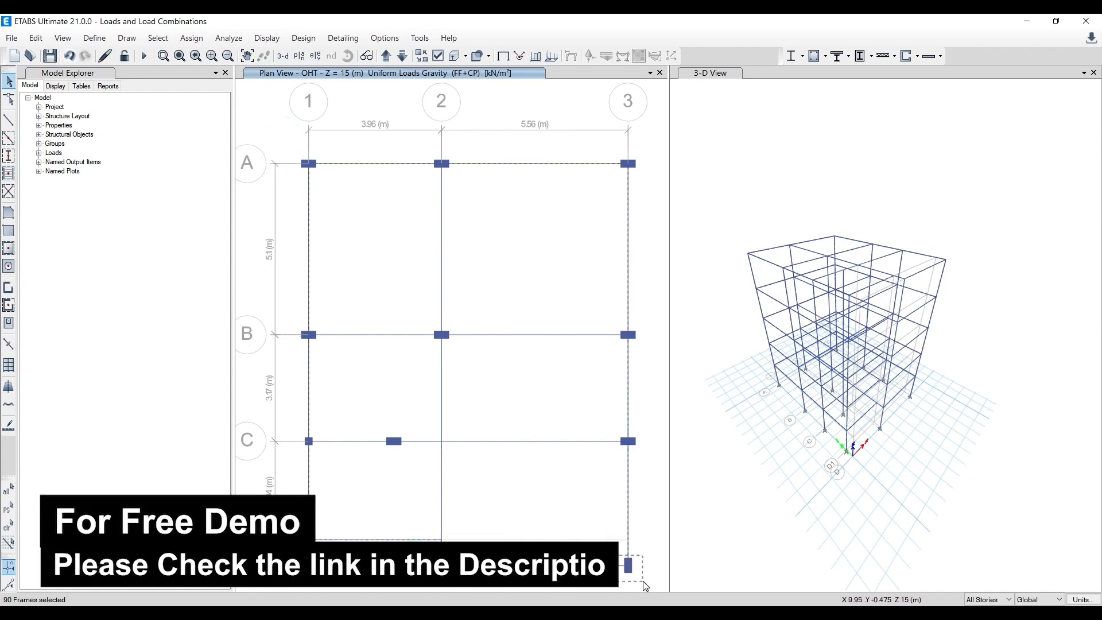
left_click_drag(606, 140, 667, 587)
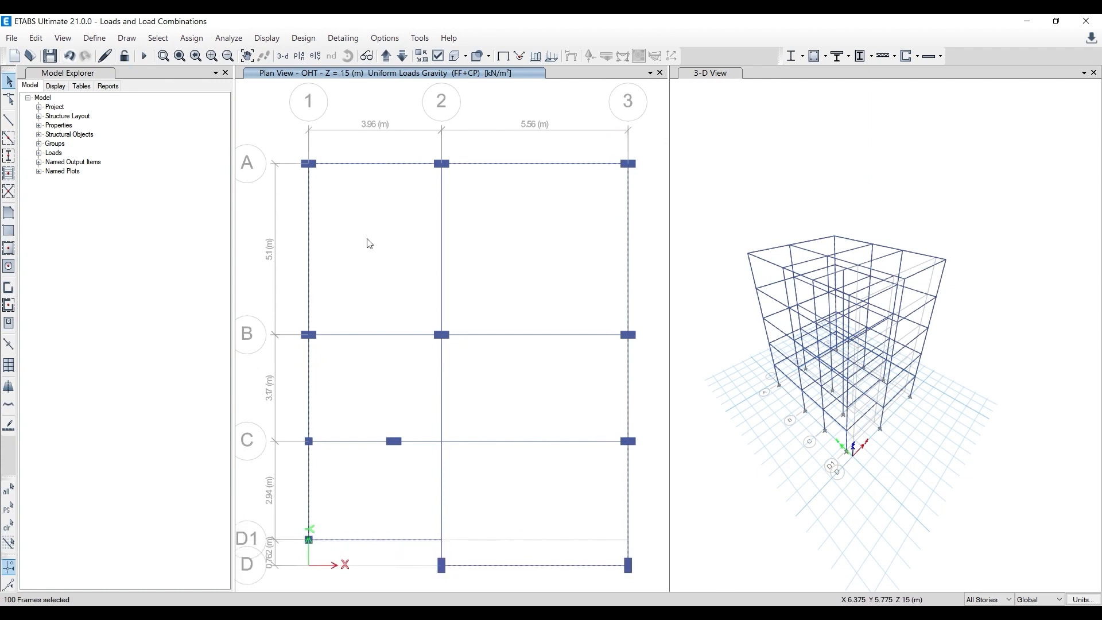
- Assign a 10 kN/m uniform distributed load in the gravity direction to the selected perimeter beams under Wall Loads, replacing existing loads
left_click(186, 39)
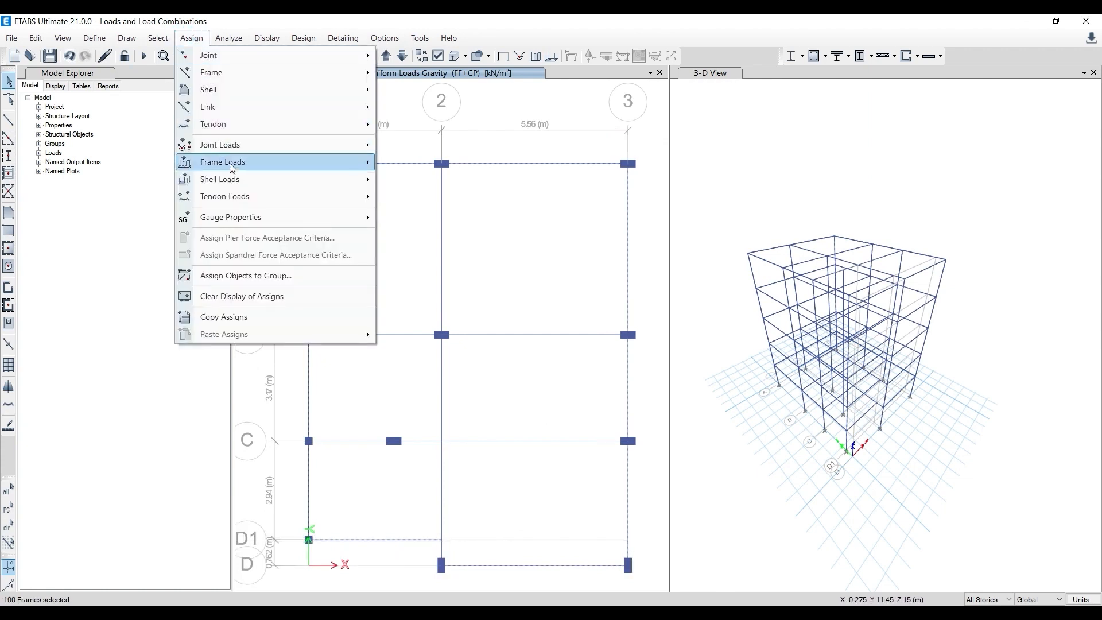
mouse_move(233, 167)
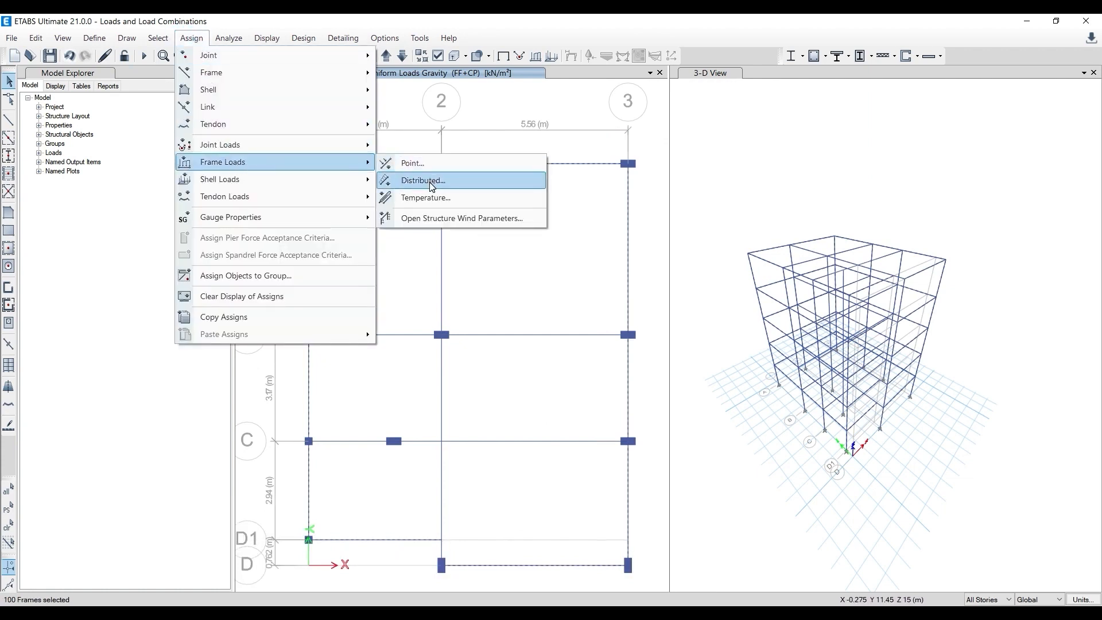
mouse_move(331, 185)
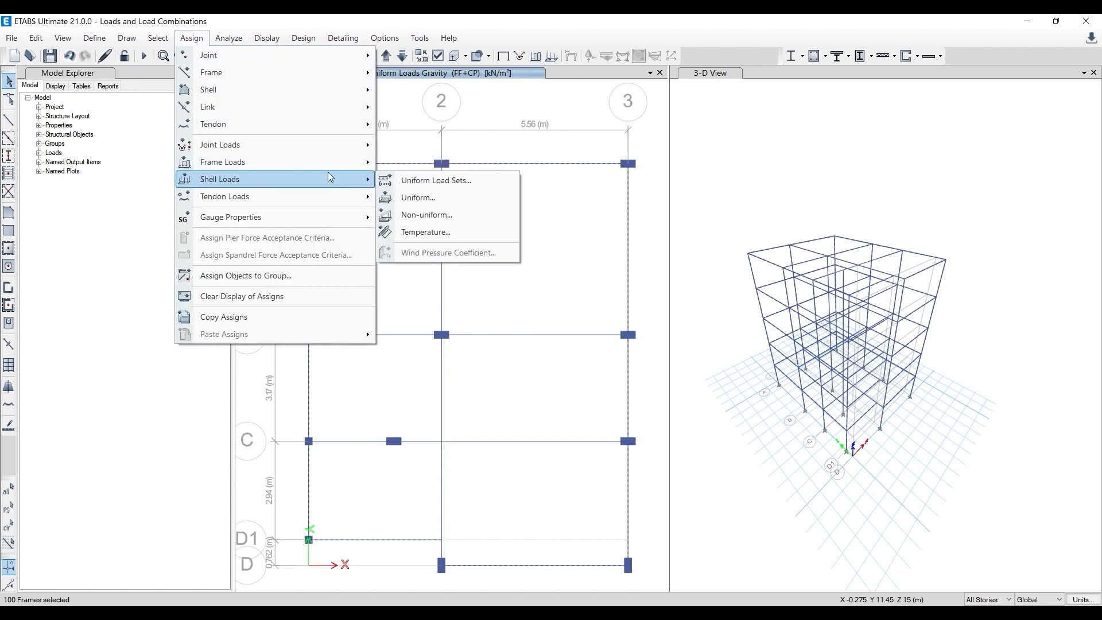
mouse_move(330, 165)
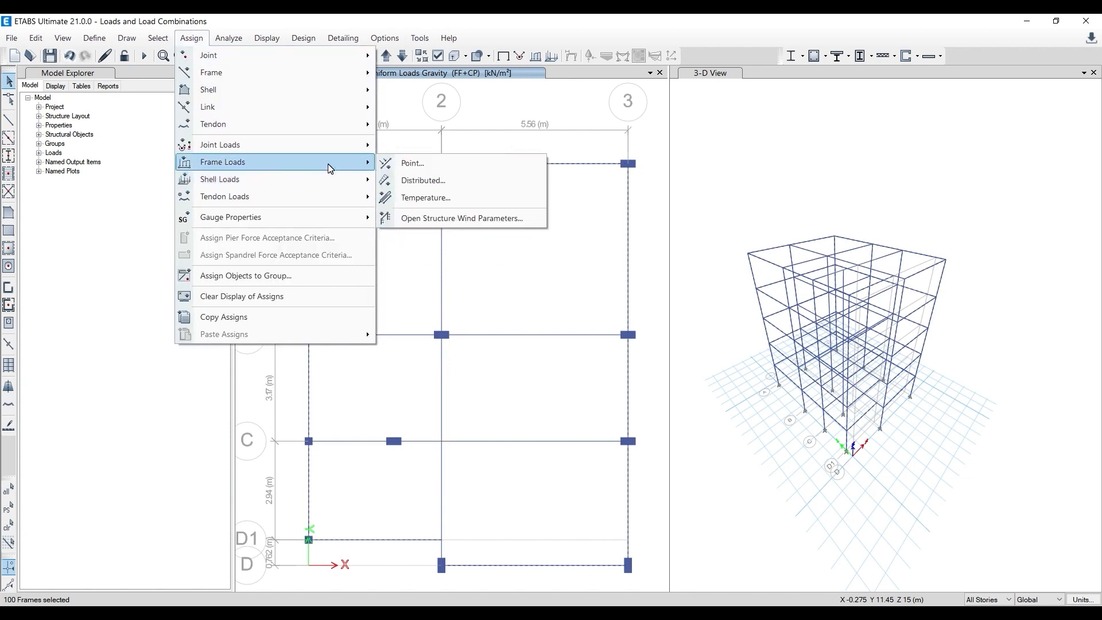
left_click(404, 181)
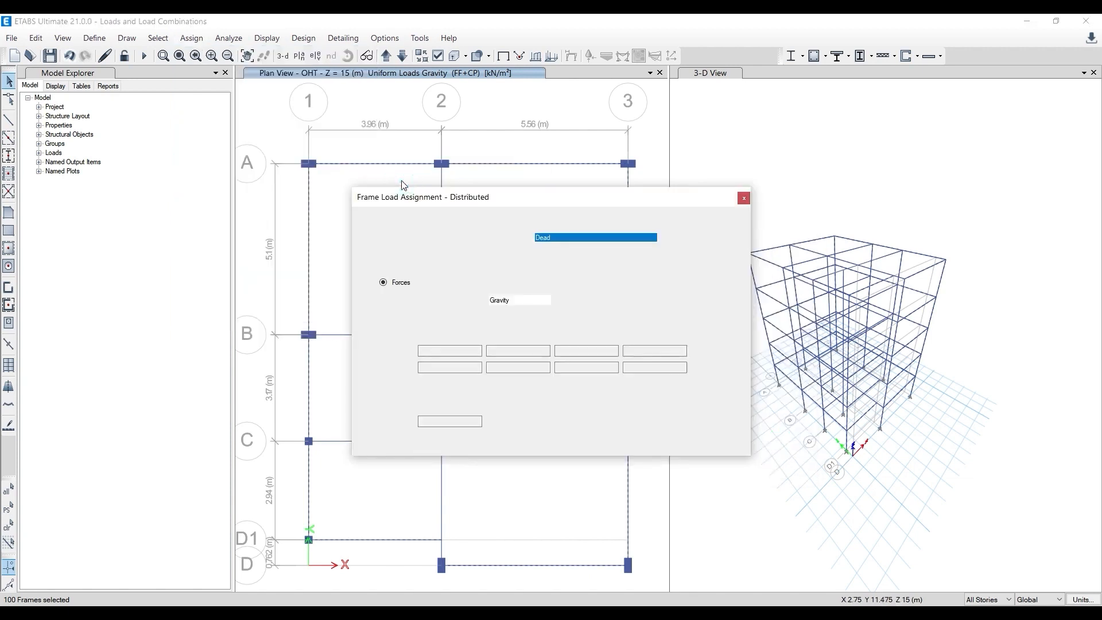
left_click(572, 239)
left_click(576, 264)
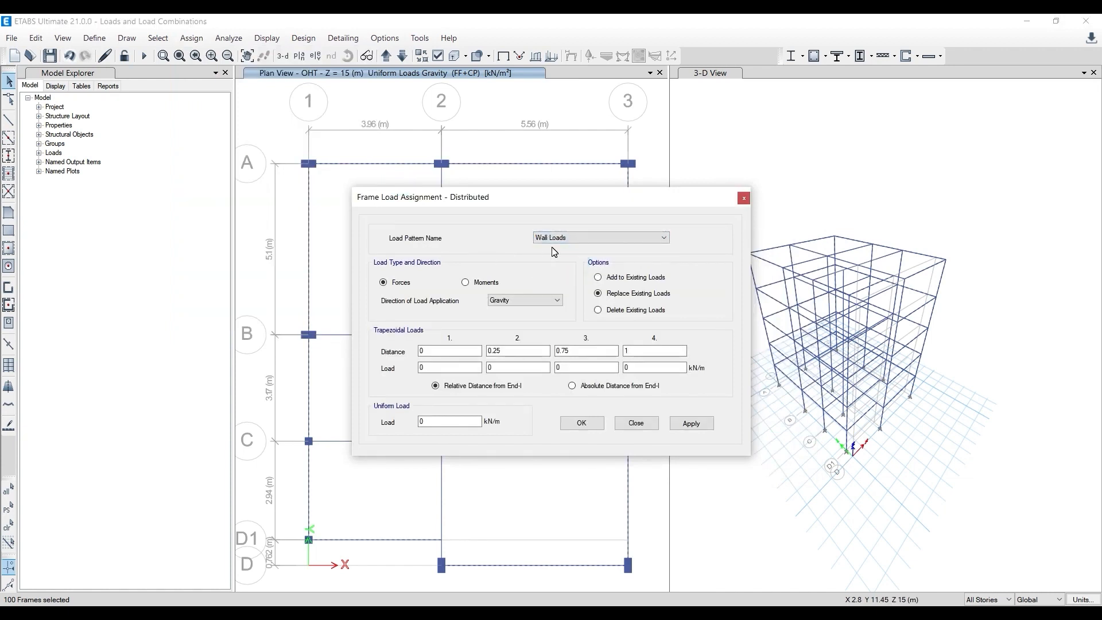
left_click(568, 245)
left_click(568, 261)
double_click(431, 421)
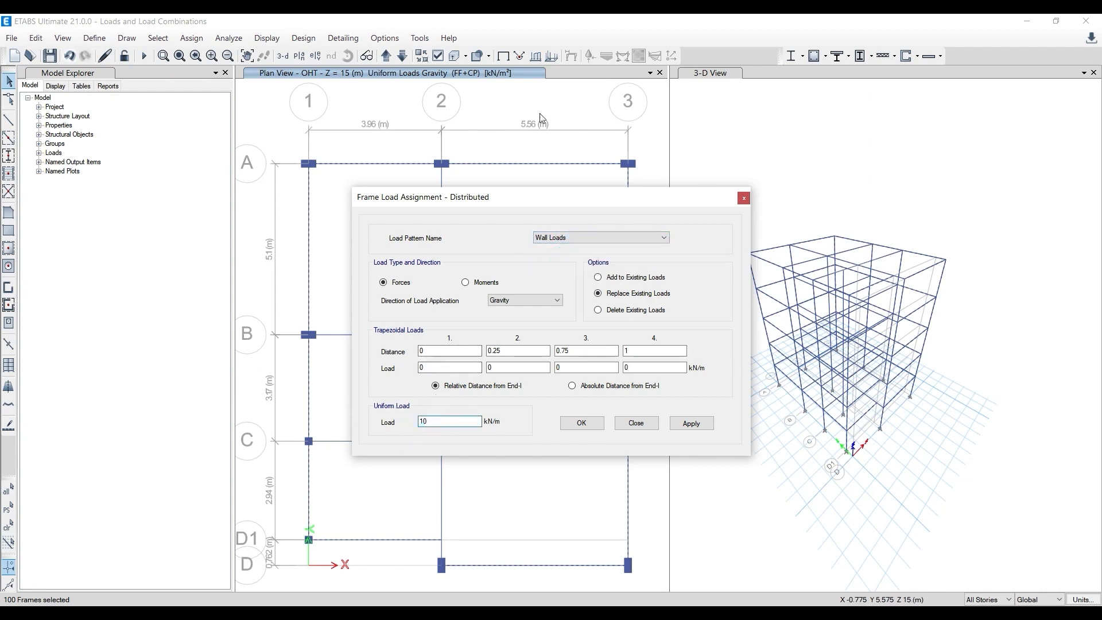
left_click_drag(512, 201, 512, 135)
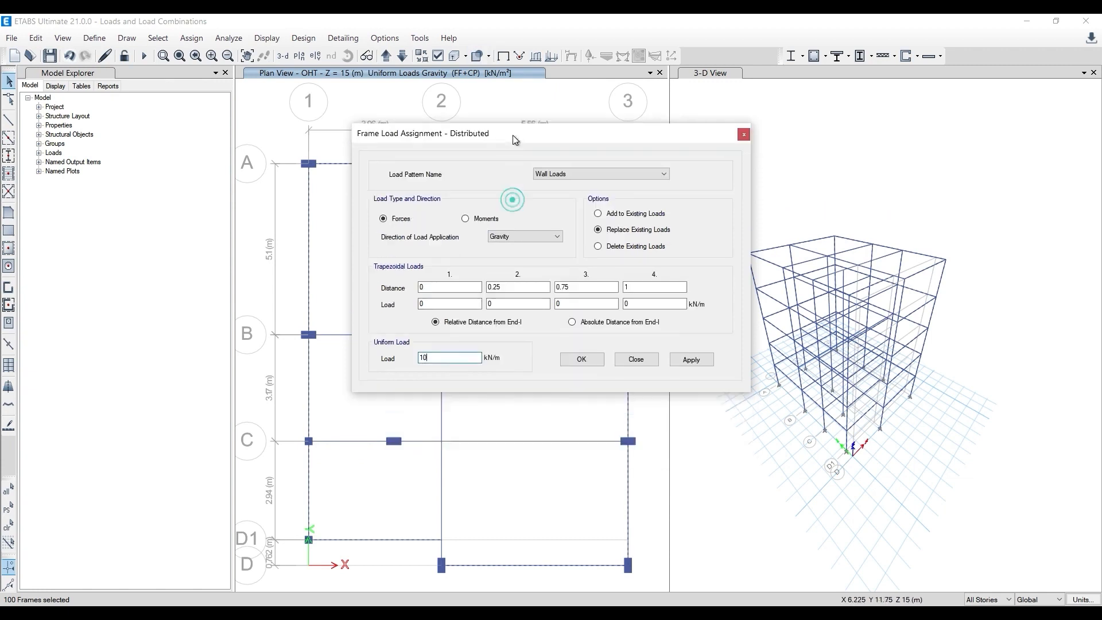
left_click(691, 358)
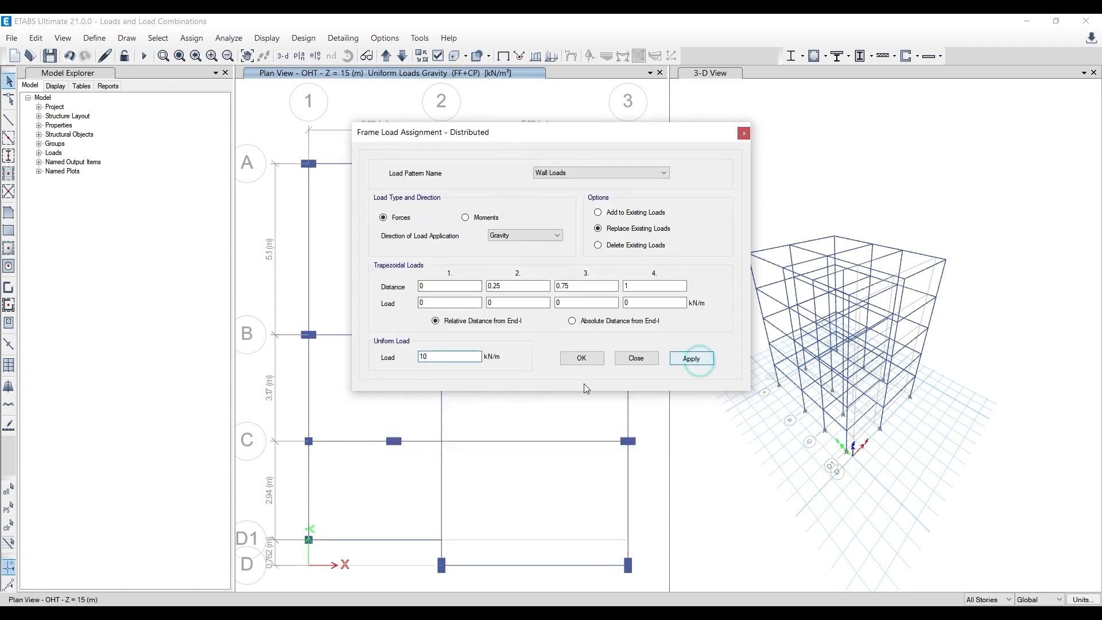
left_click(583, 359)
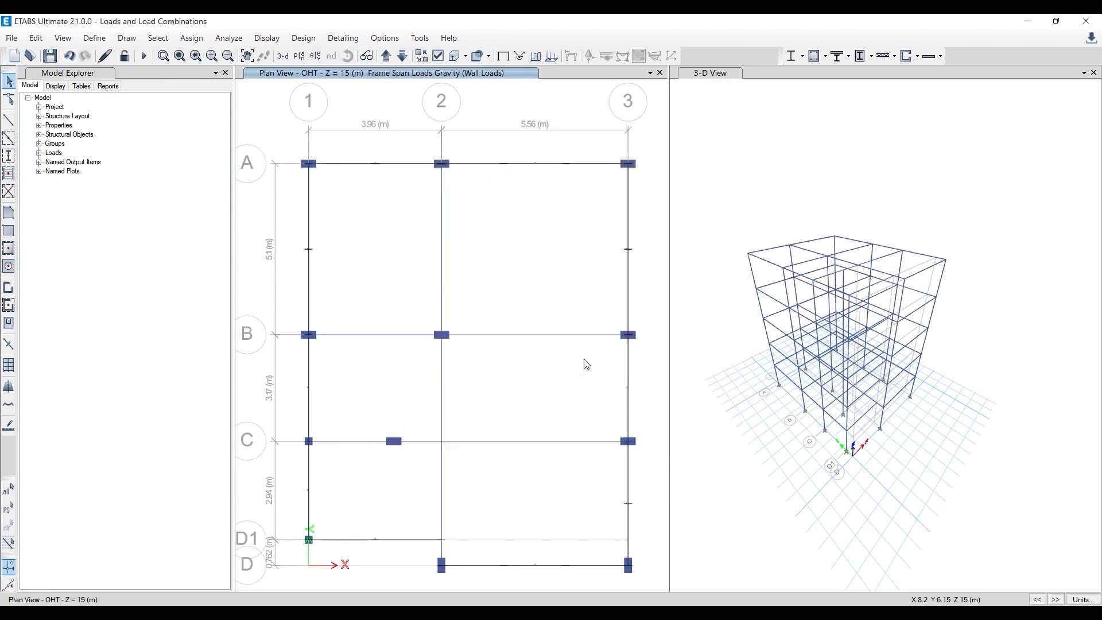
- Display the Wall Loads span forces on the frames in the 3-D view and inspect them up close
left_click(714, 225)
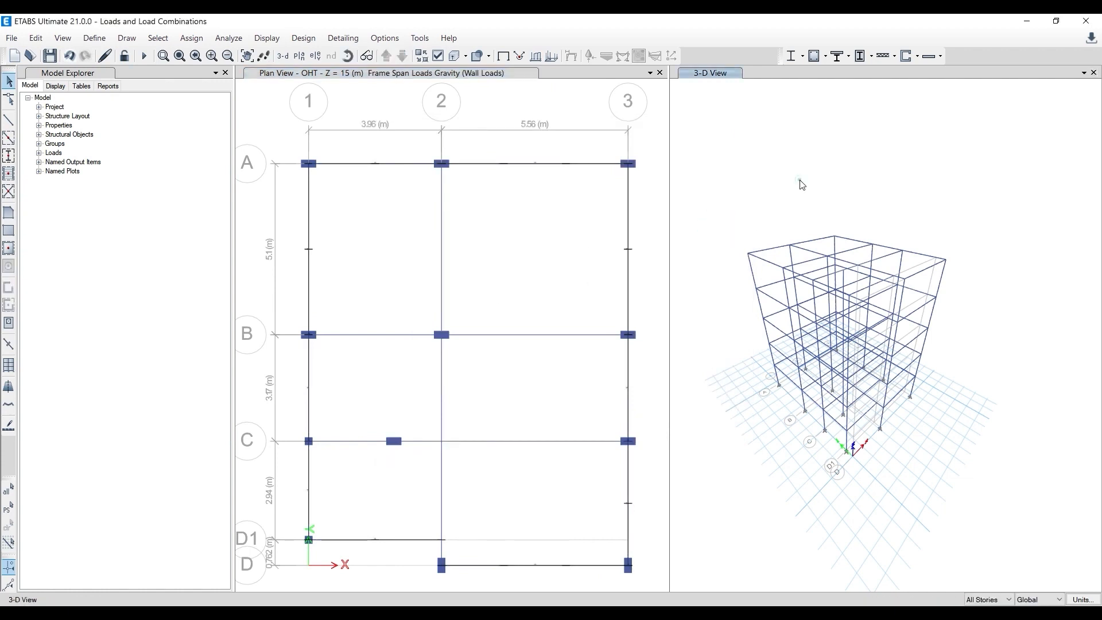
left_click(535, 56)
left_click(565, 221)
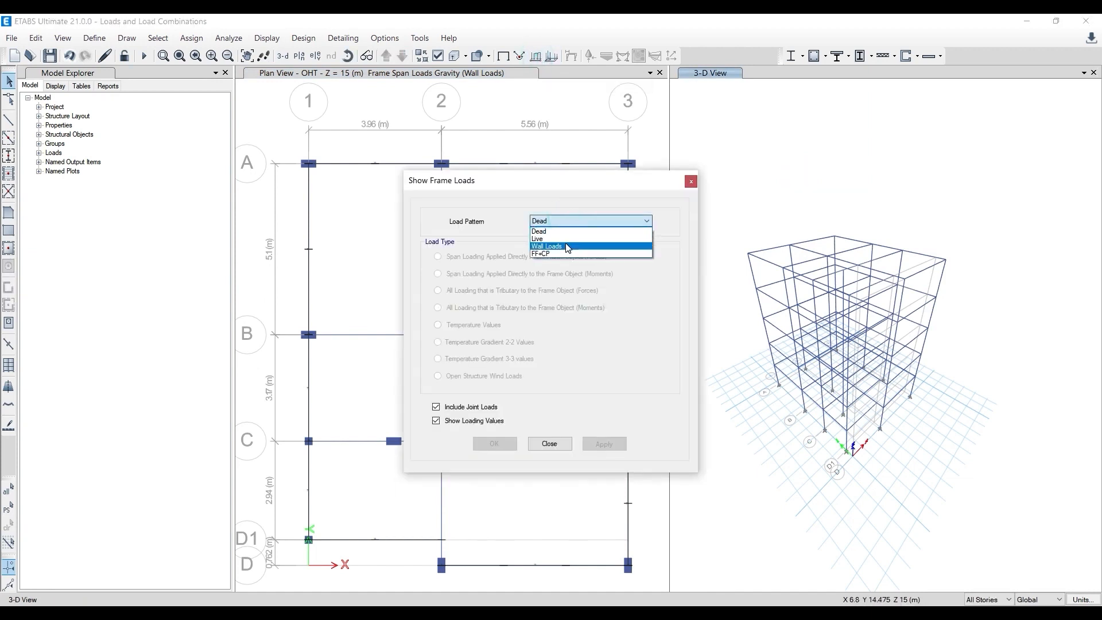
left_click(566, 245)
left_click(608, 448)
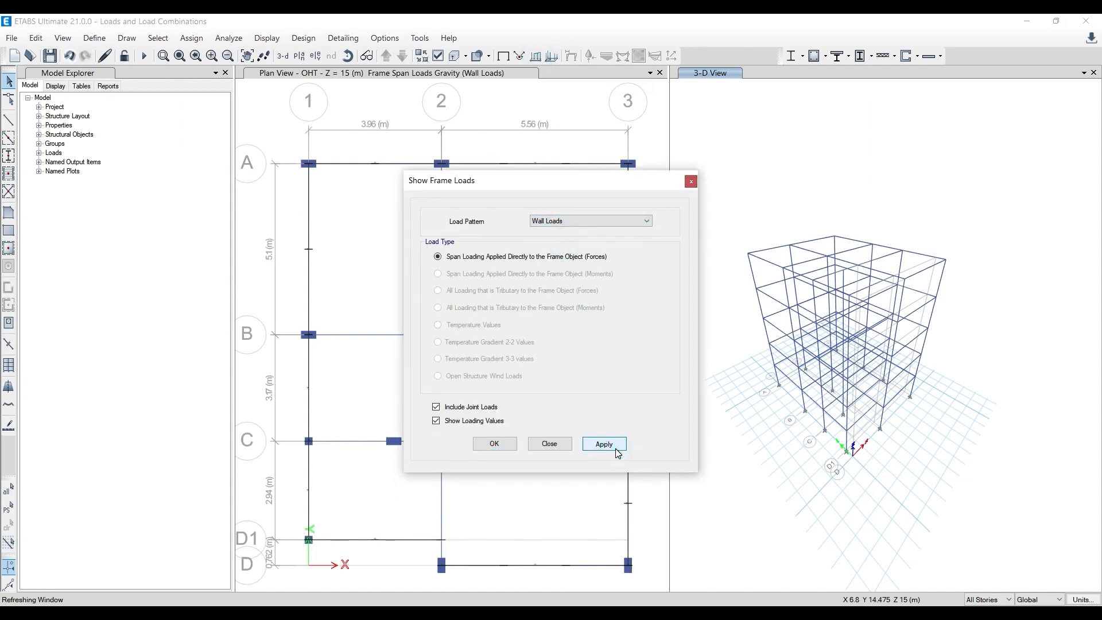
left_click(689, 183)
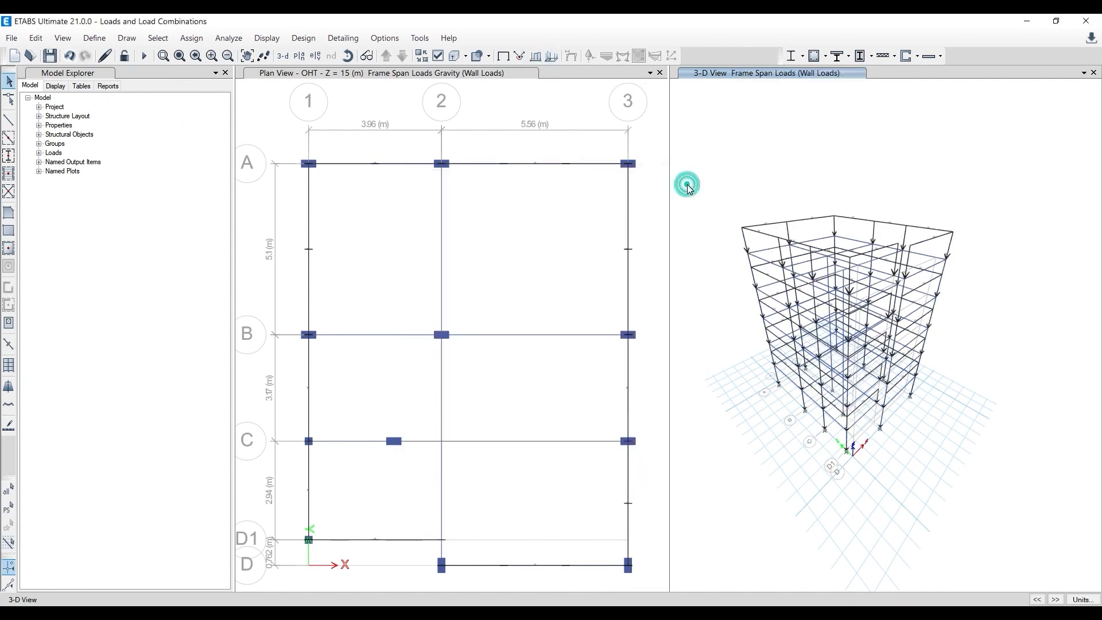
scroll(753, 235, "up", 3)
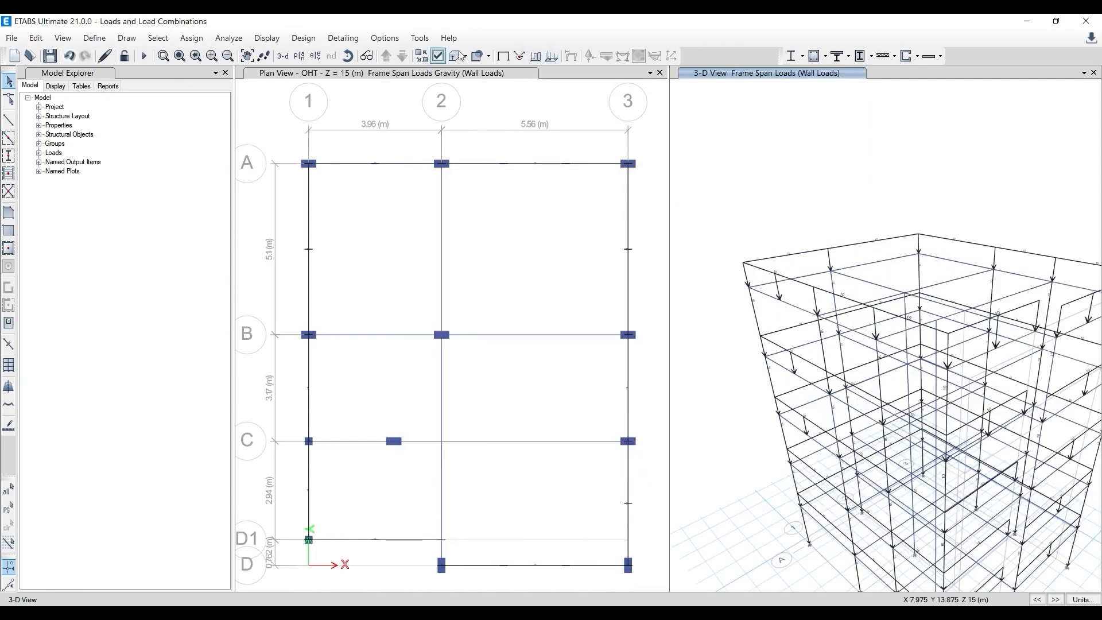
scroll(715, 174, "down", 3)
- Return the 3-D view to the undeformed shape and display the Wall Loads frame forces there again
left_click(502, 58)
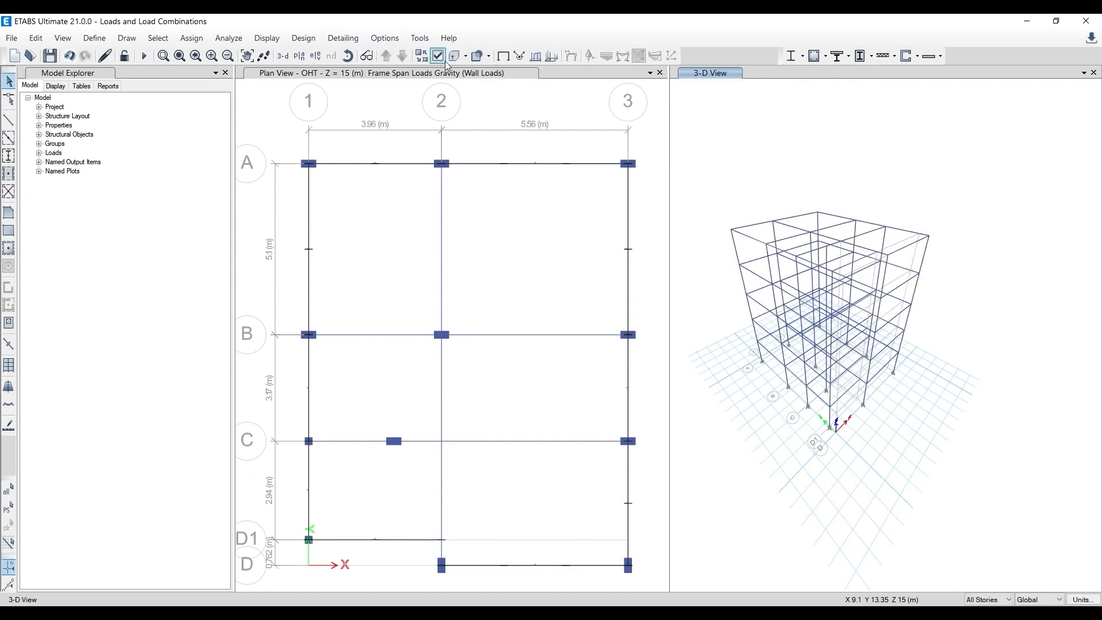
left_click(536, 56)
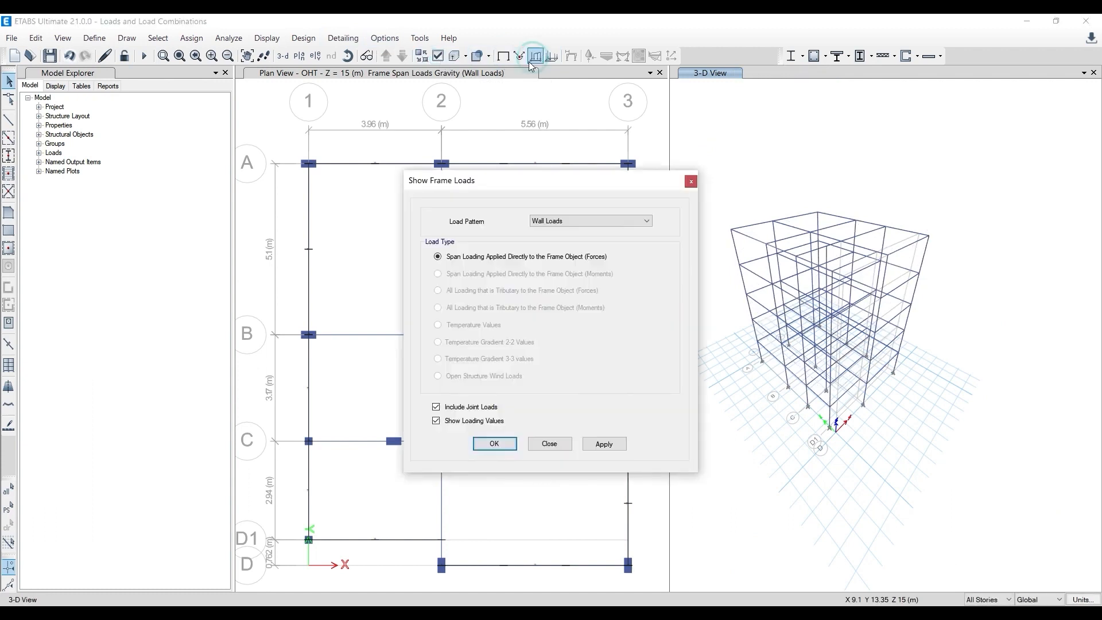
left_click(605, 445)
left_click(766, 183)
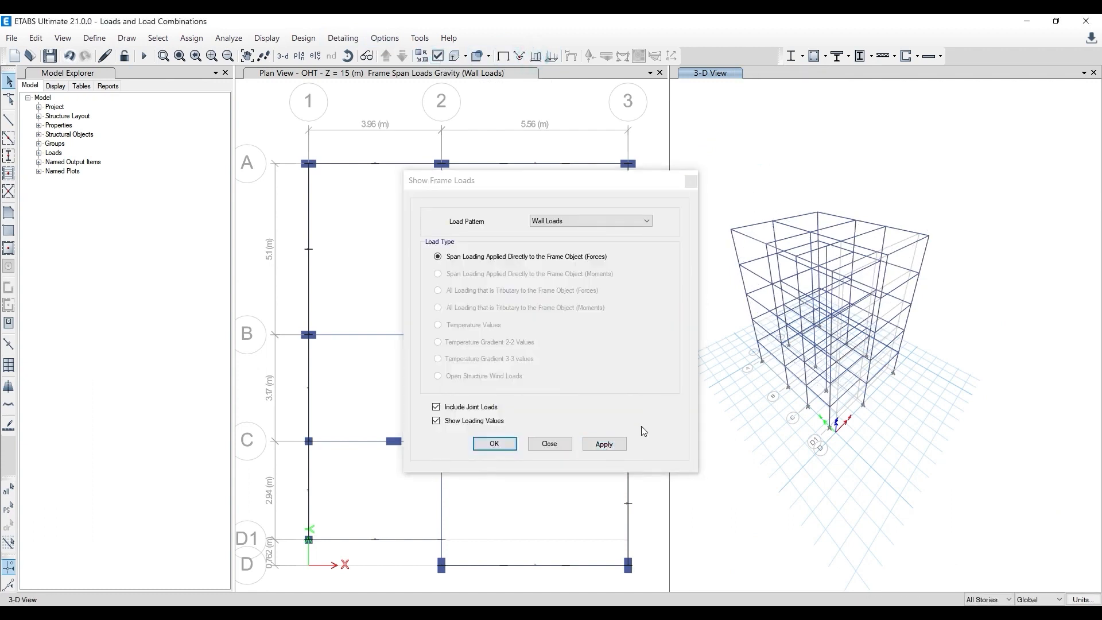
left_click(605, 444)
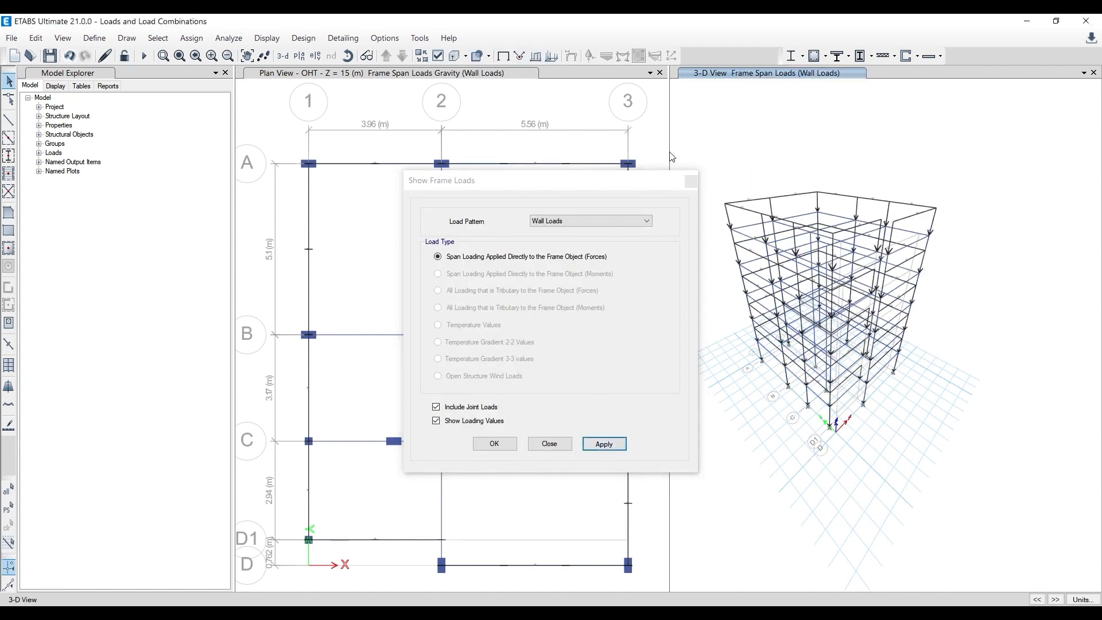
left_click(690, 180)
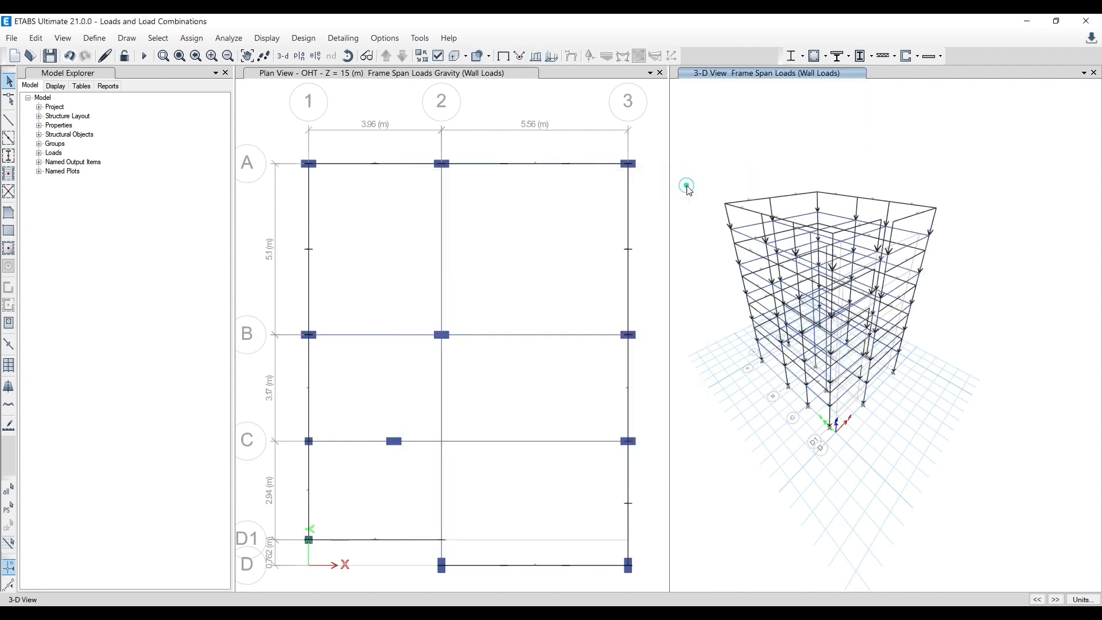
- Set the minimum graphic font size to 6 points and the maximum graphic font size to 10 points
left_click(385, 38)
left_click(412, 135)
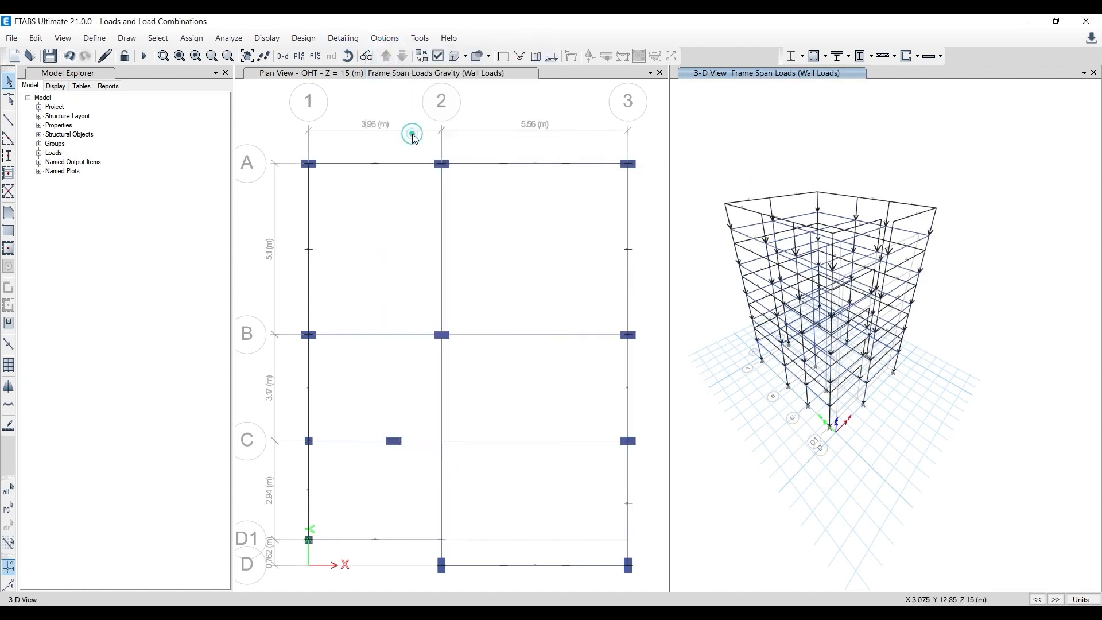
left_click_drag(583, 237, 529, 237)
type("6")
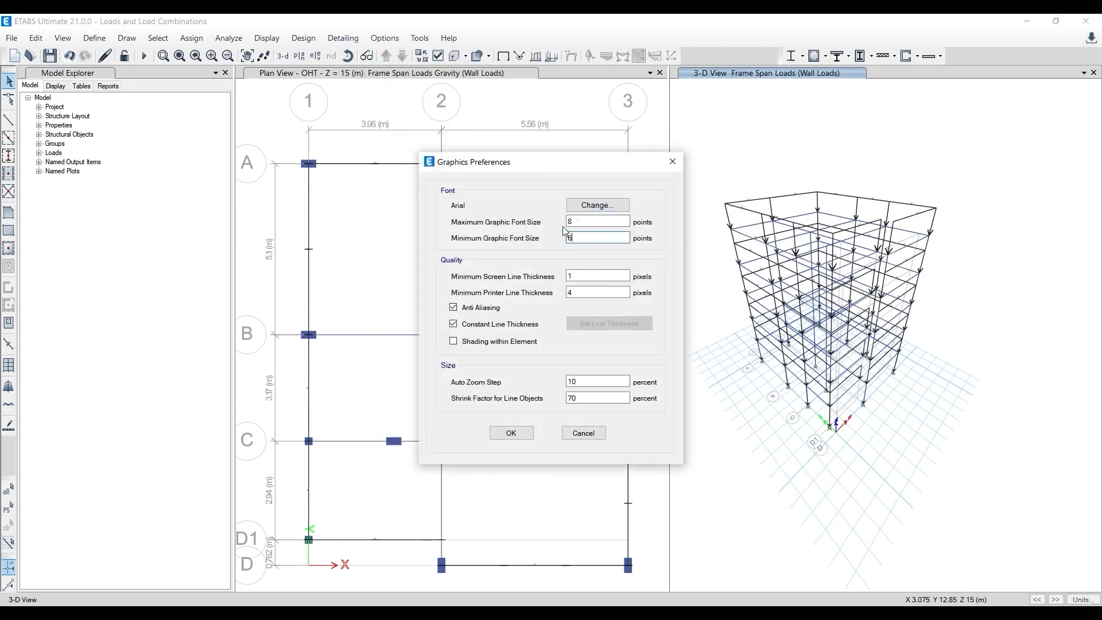
type("10")
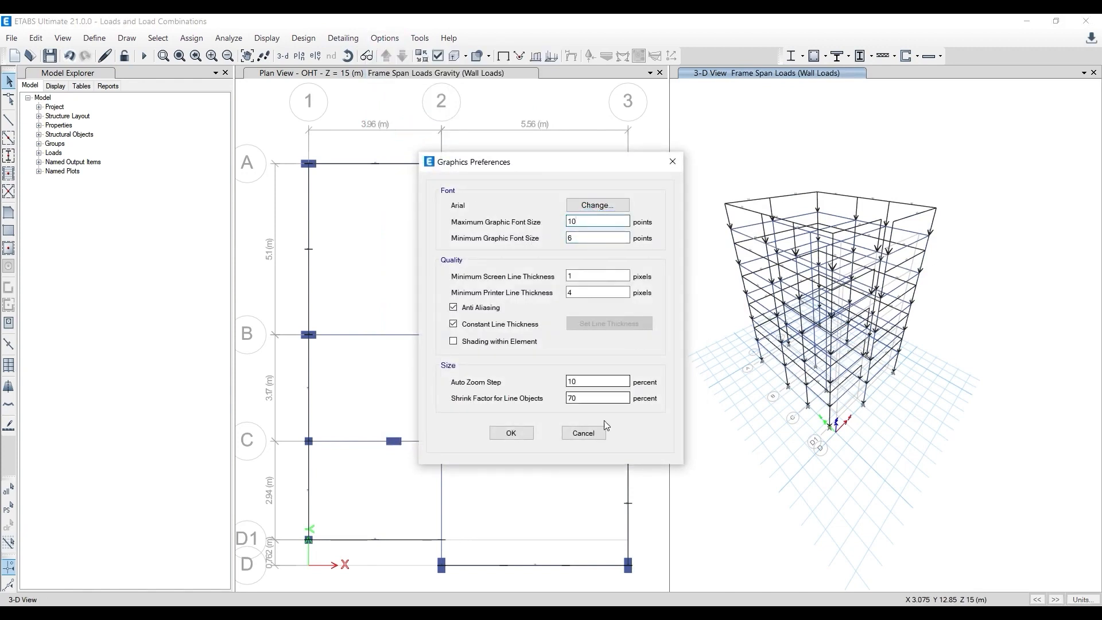
left_click(511, 432)
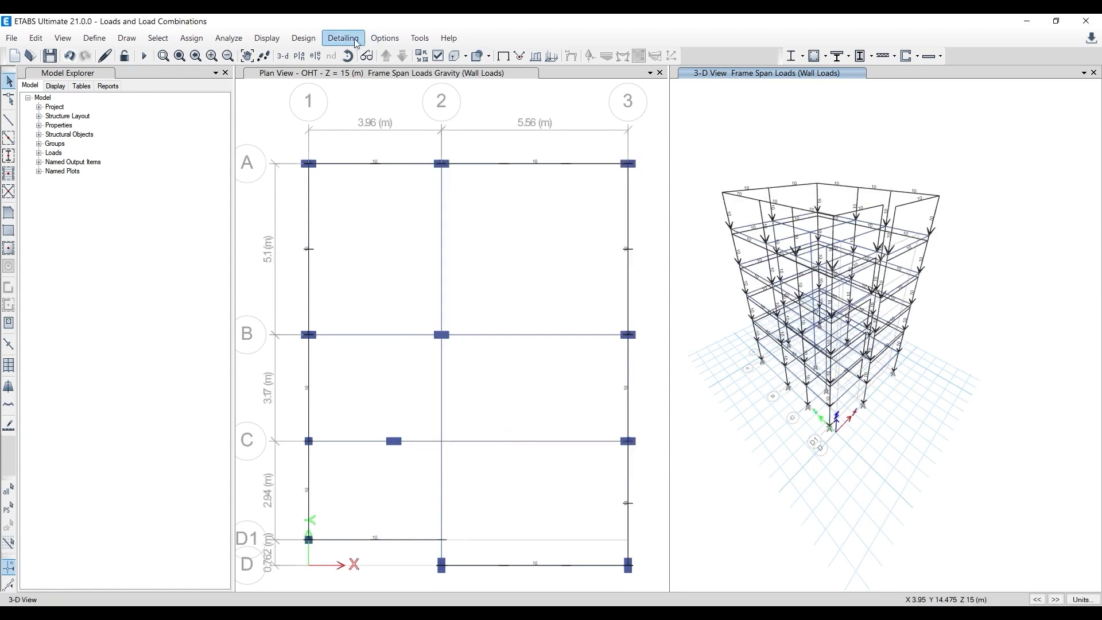
- Review the maximum and minimum graphic font sizes in the graphics preferences
left_click(378, 38)
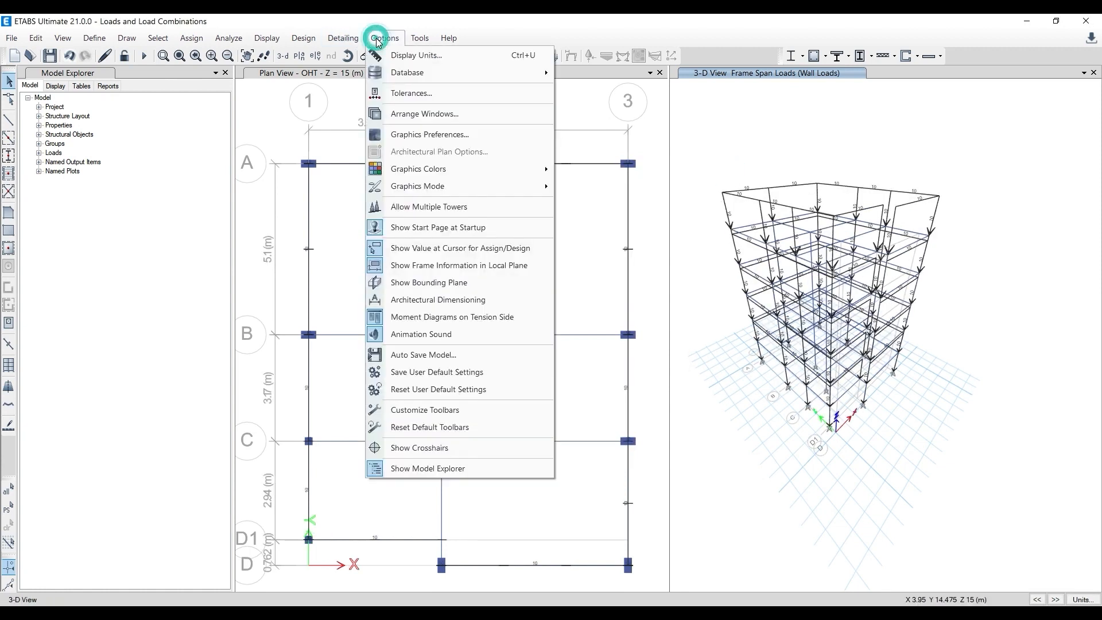
left_click(423, 138)
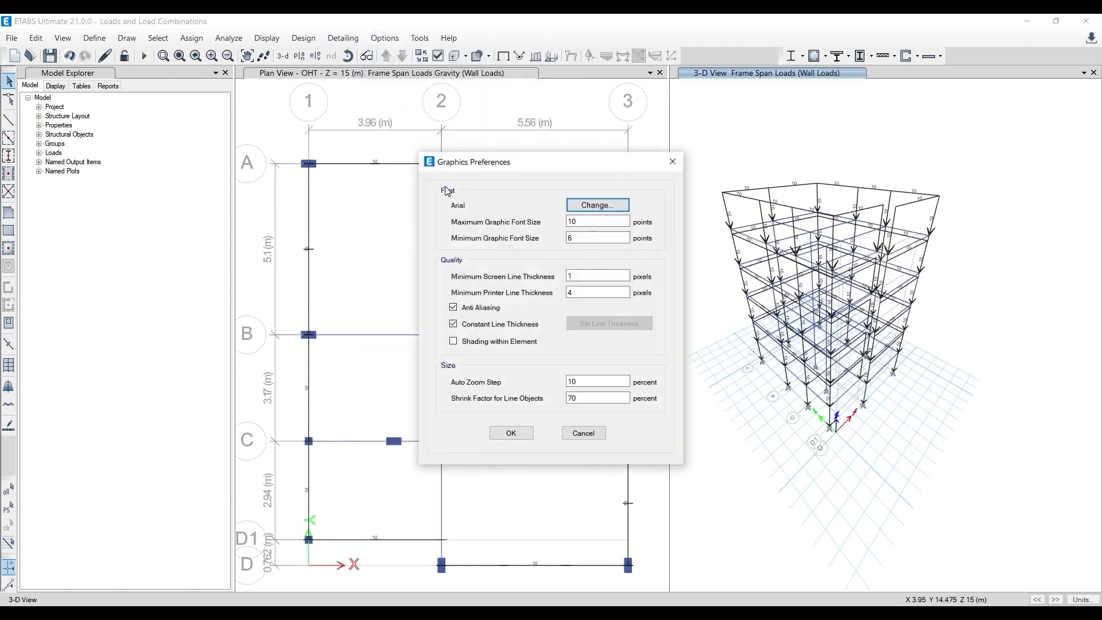
left_click(593, 225)
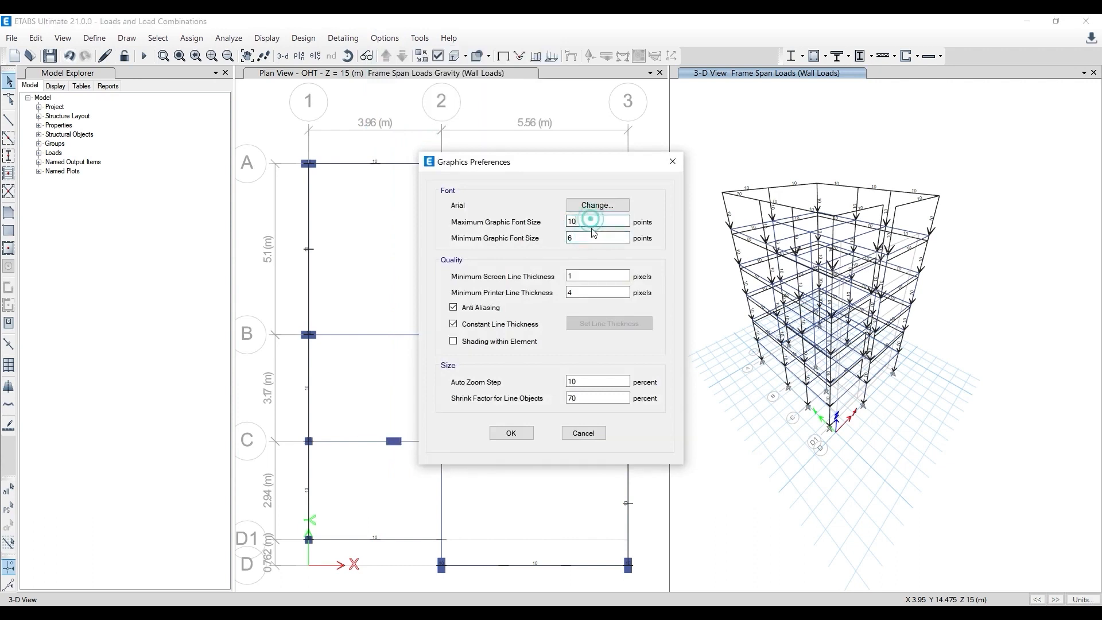
left_click(592, 233)
left_click(510, 434)
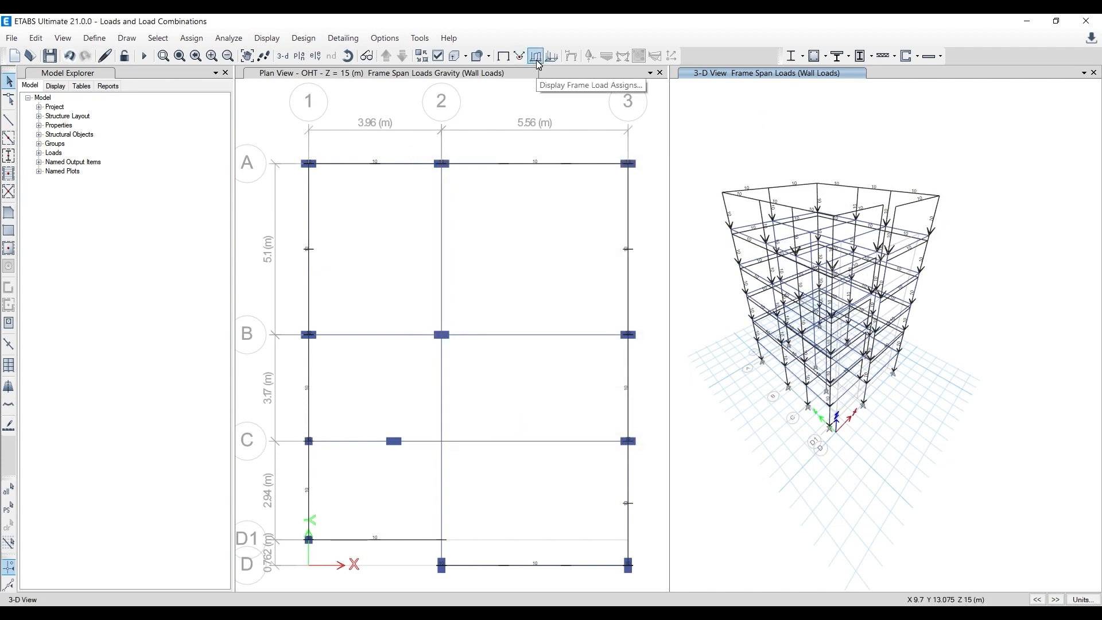
- Show the undeformed shape in the 3-D view and select the interior beams along grids 2, B and C in the OHT plan, applying to all stories
left_click(503, 57)
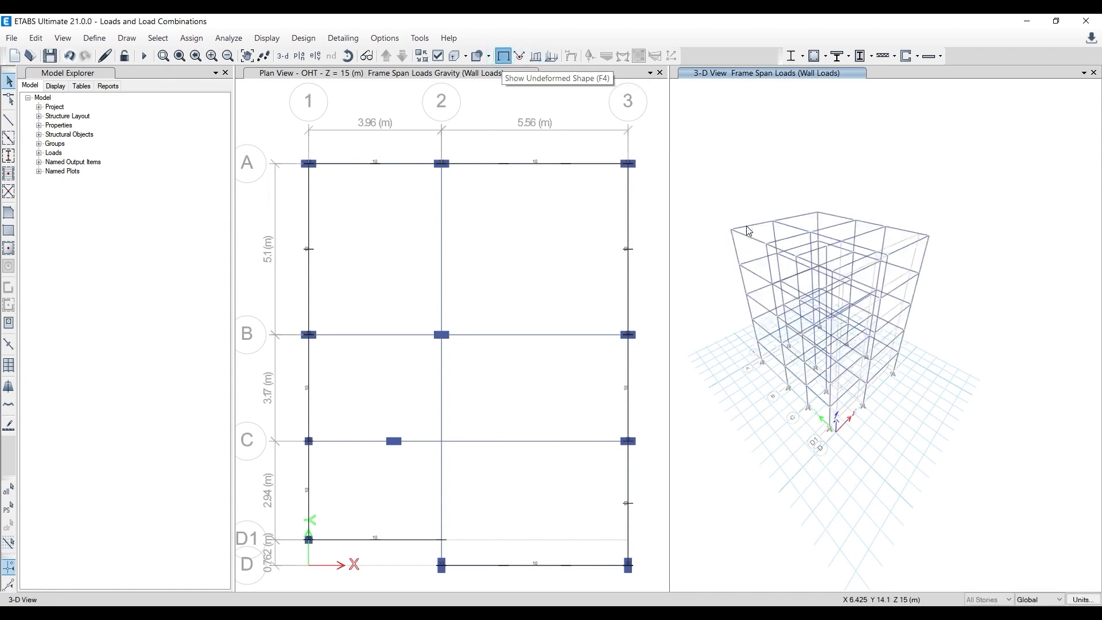
left_click(770, 178)
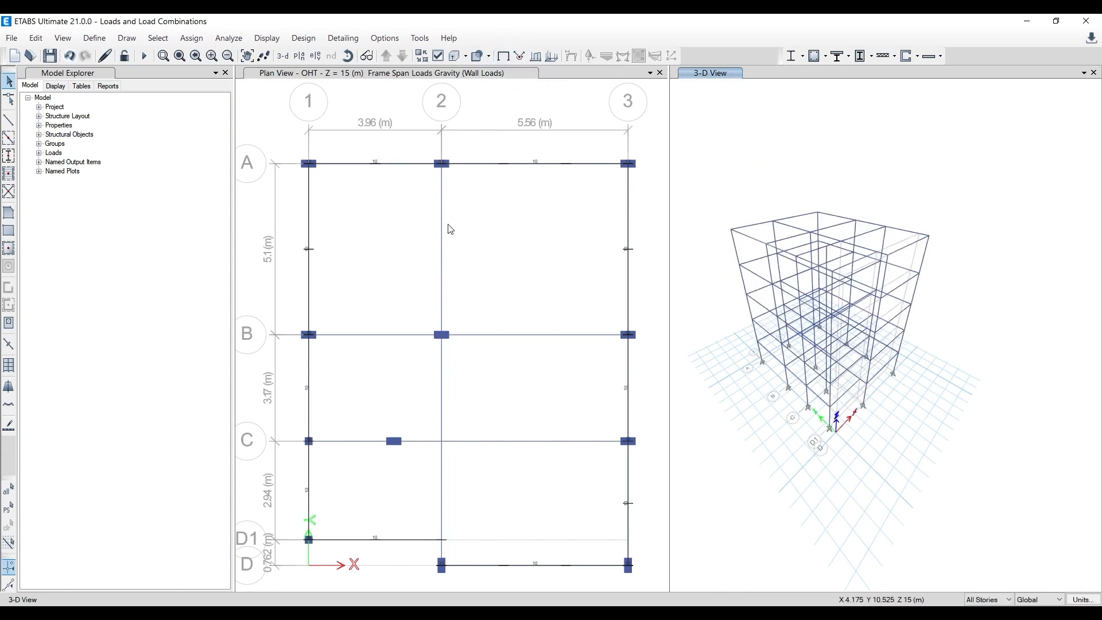
left_click(440, 242)
left_click(441, 242)
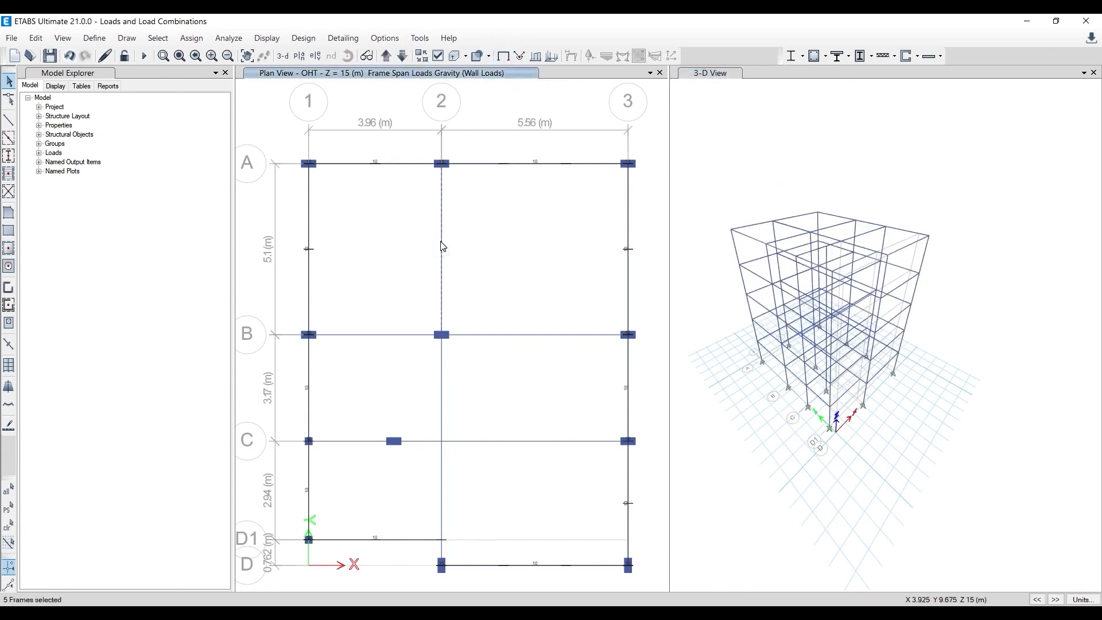
left_click(389, 336)
left_click(505, 336)
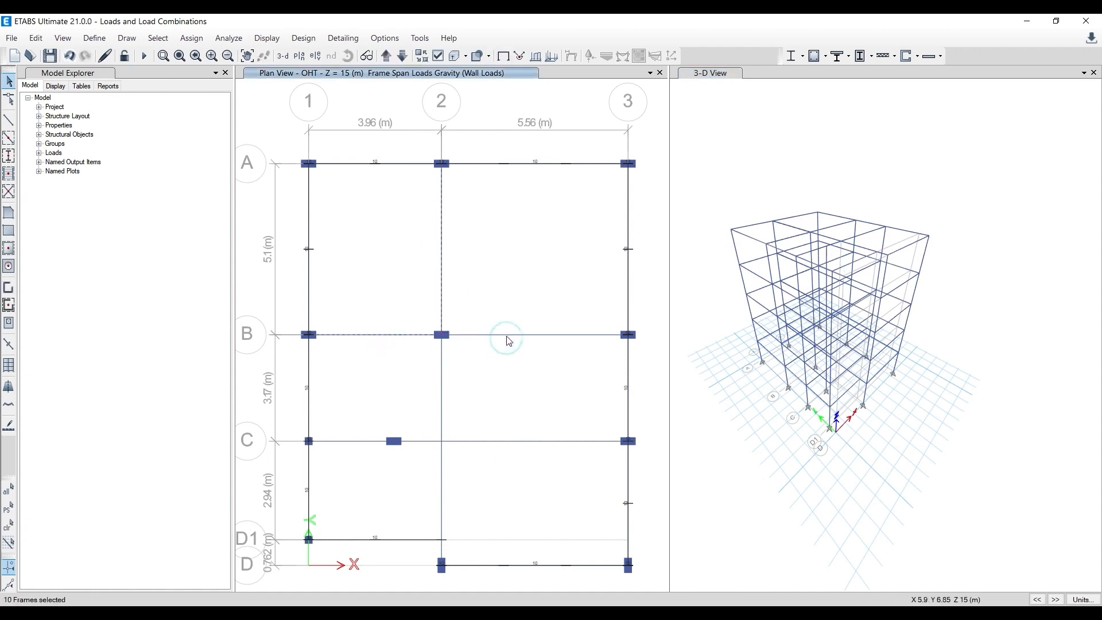
left_click(476, 442)
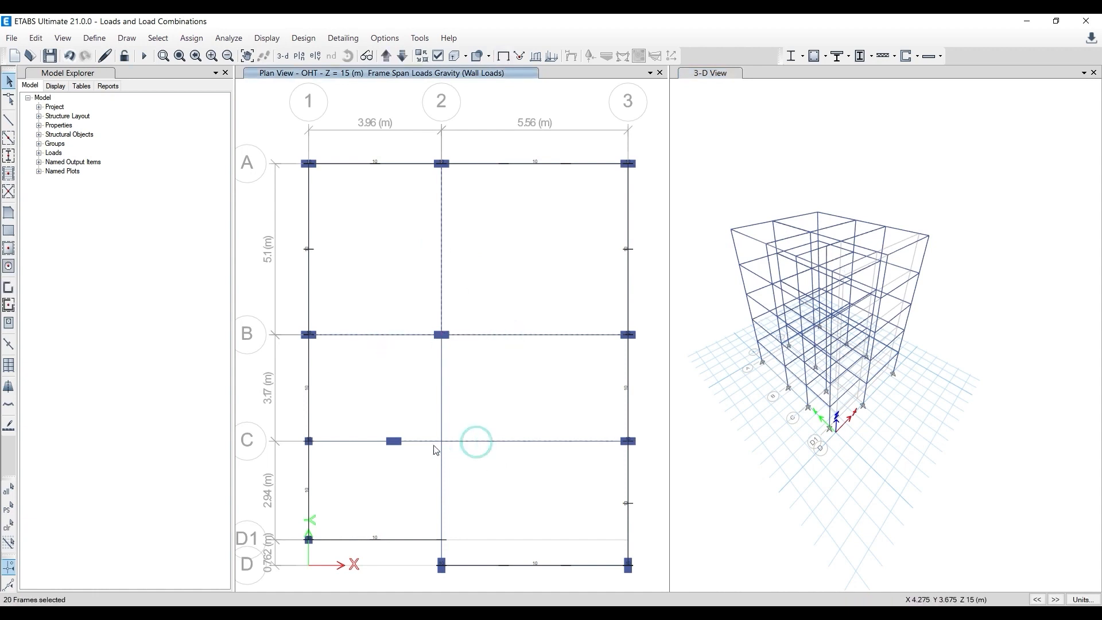
left_click(359, 441)
left_click(442, 482)
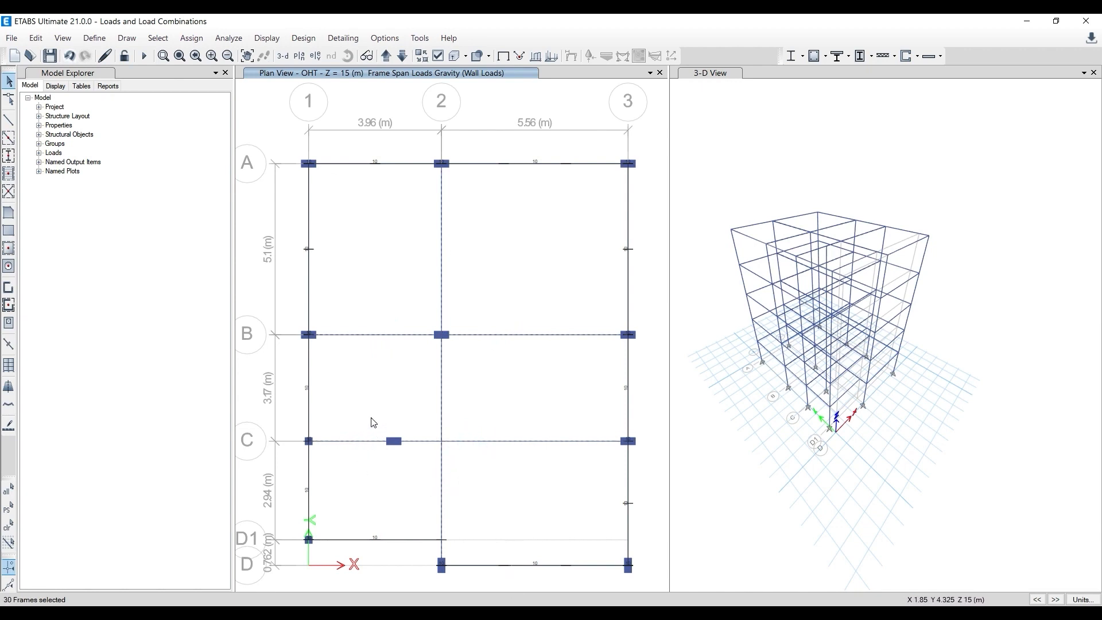
- Assign a uniform Wall Loads force of 6 kN/m in the gravity direction to the selected interior beams, replacing existing loads
left_click(191, 38)
mouse_move(355, 72)
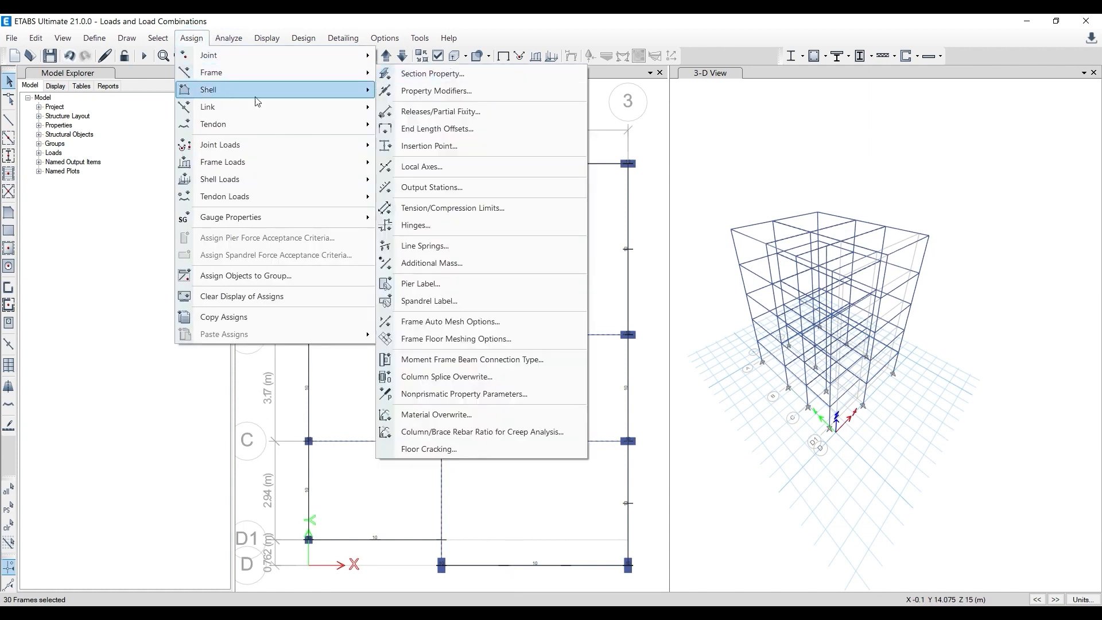
mouse_move(345, 162)
left_click(425, 180)
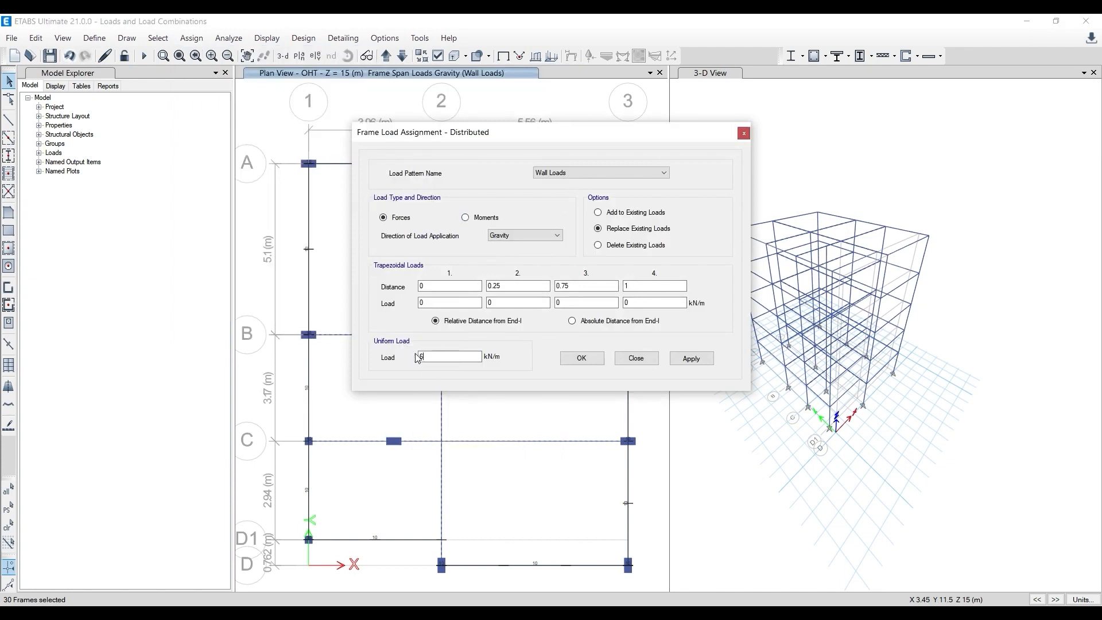
left_click(692, 359)
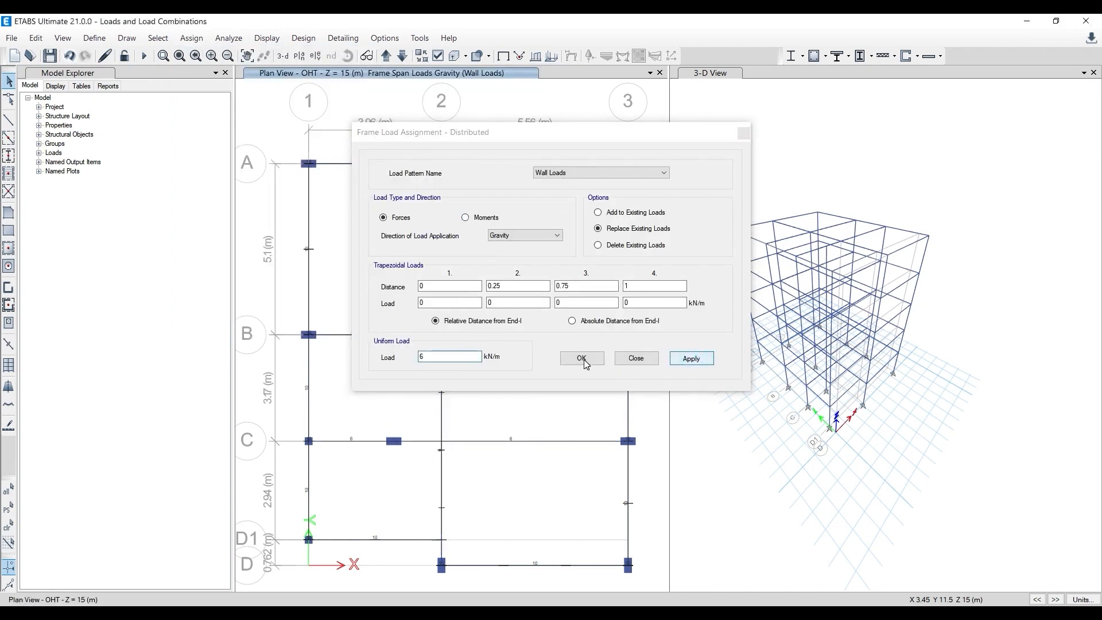
left_click(582, 358)
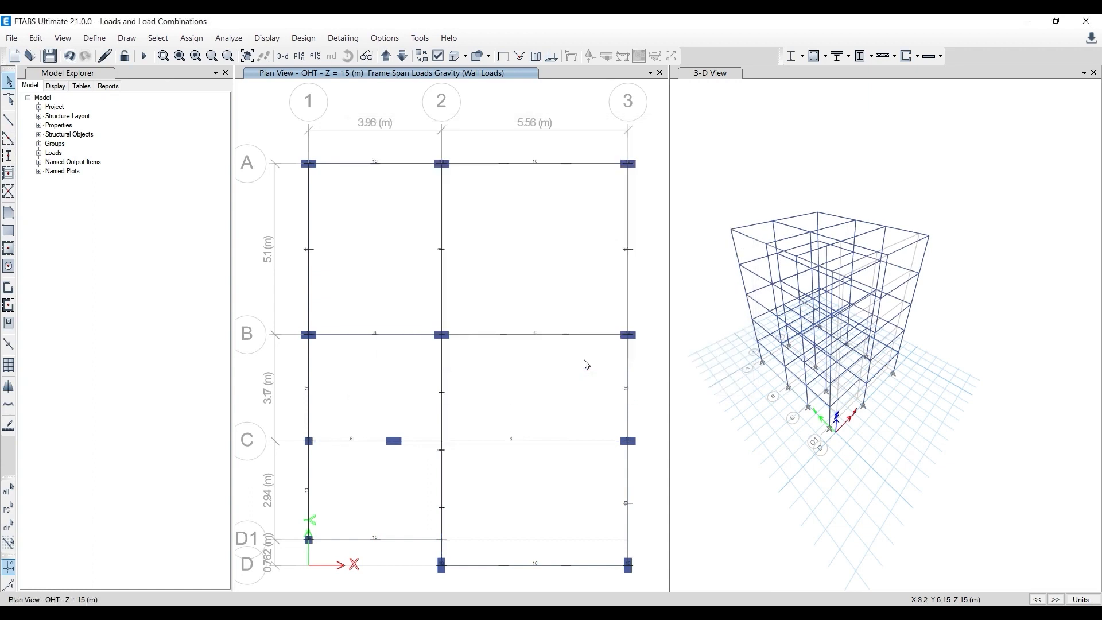
- Display the Wall Loads frame forces with loading values in the 3-D view and inspect them on the beams
left_click(789, 169)
left_click(535, 56)
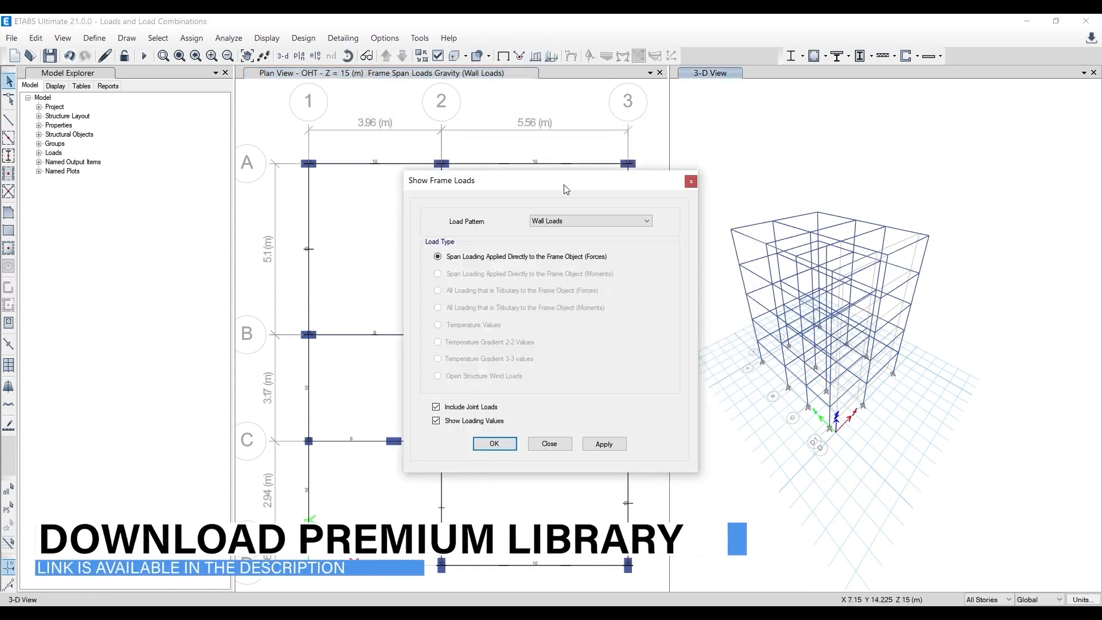
left_click(605, 445)
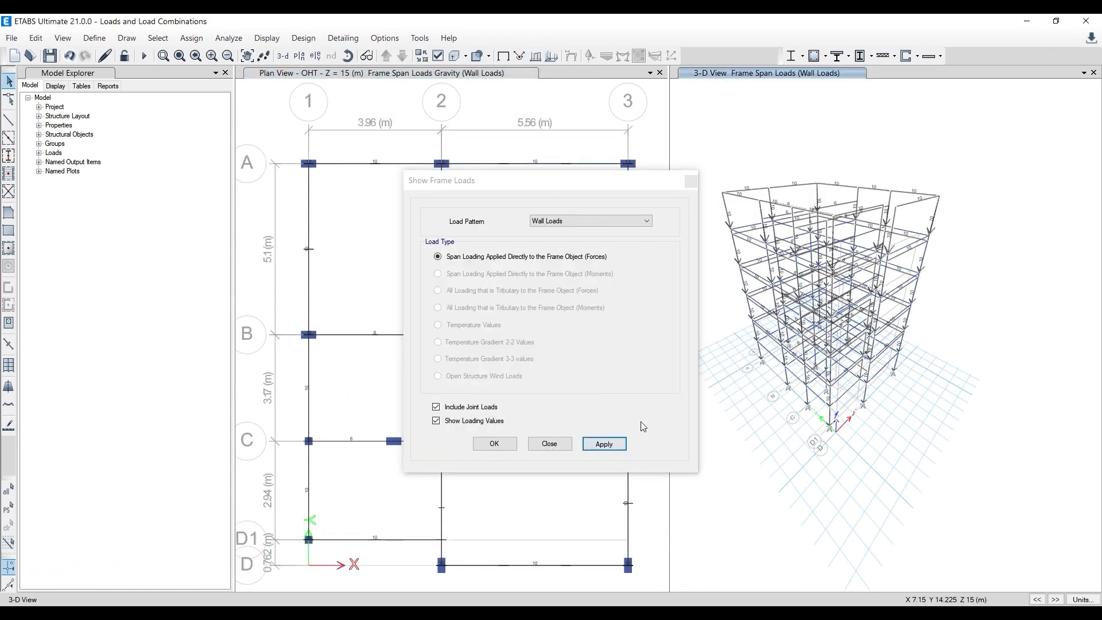
left_click(687, 183)
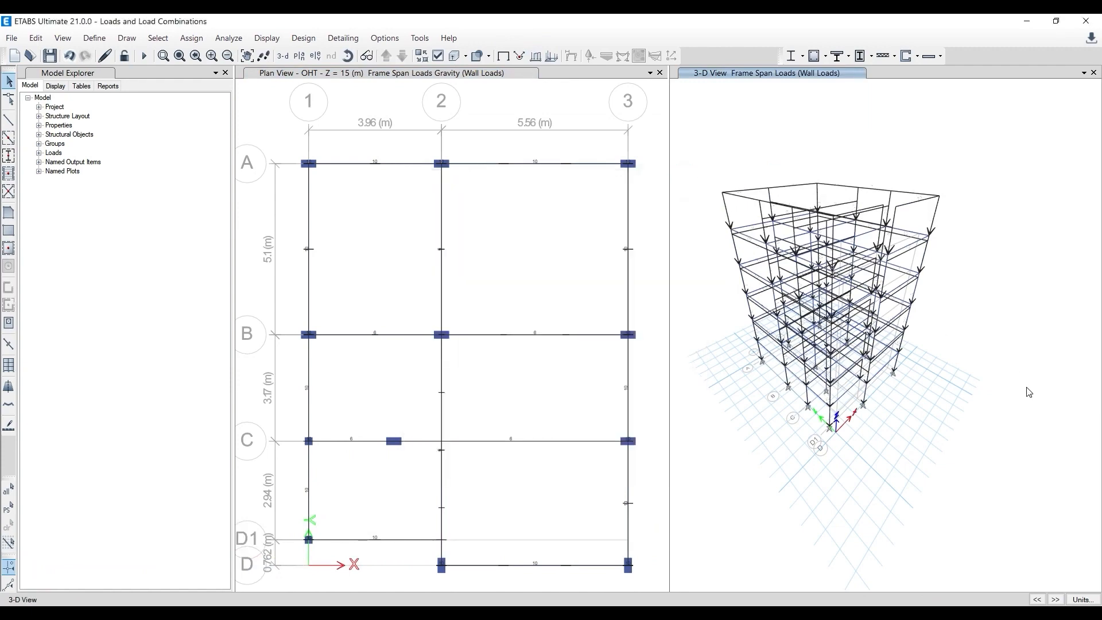
scroll(991, 399, "up", 2)
scroll(813, 210, "up", 3)
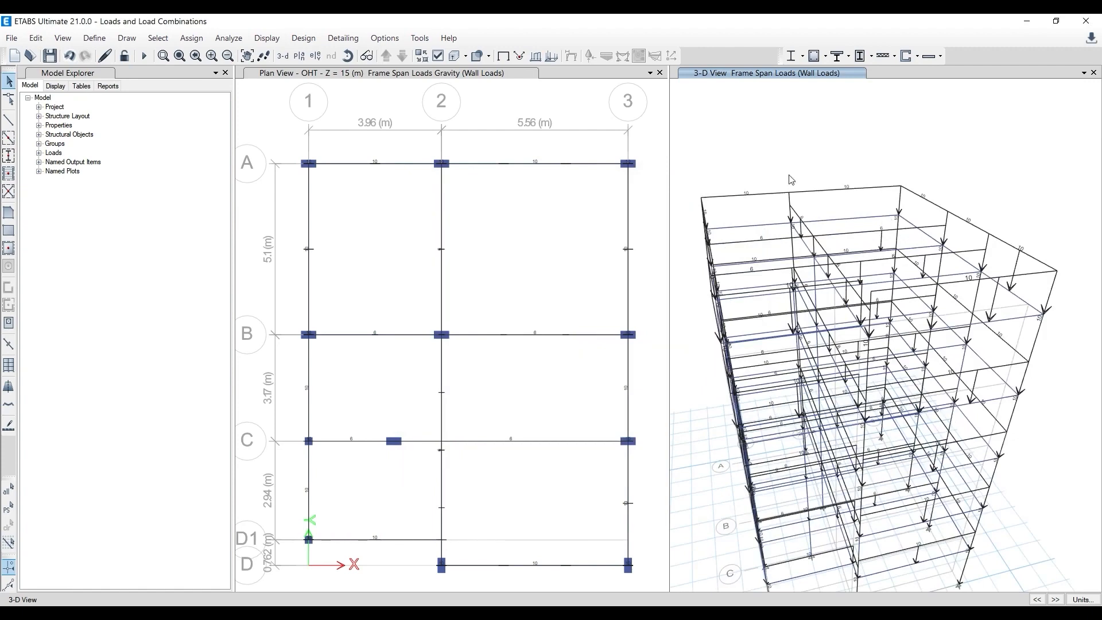
scroll(741, 356, "down", 4)
scroll(795, 348, "up", 2)
middle_click_drag(789, 351, 756, 279)
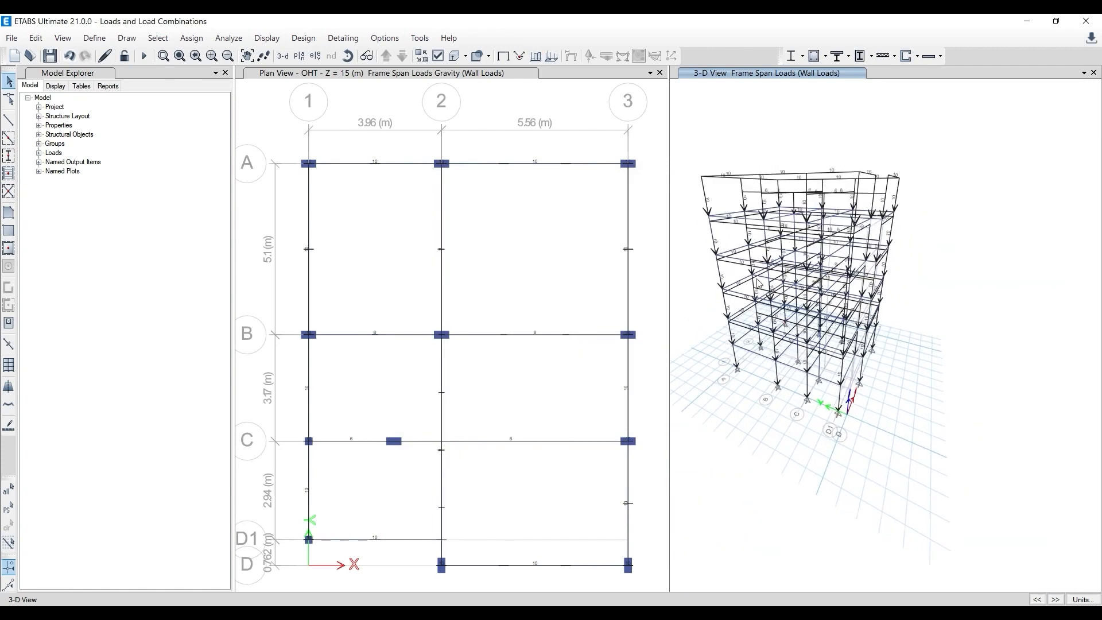
mouse_move(731, 330)
middle_mouse_down()
mouse_move(752, 369)
mouse_move(743, 394)
mouse_move(731, 309)
middle_mouse_up()
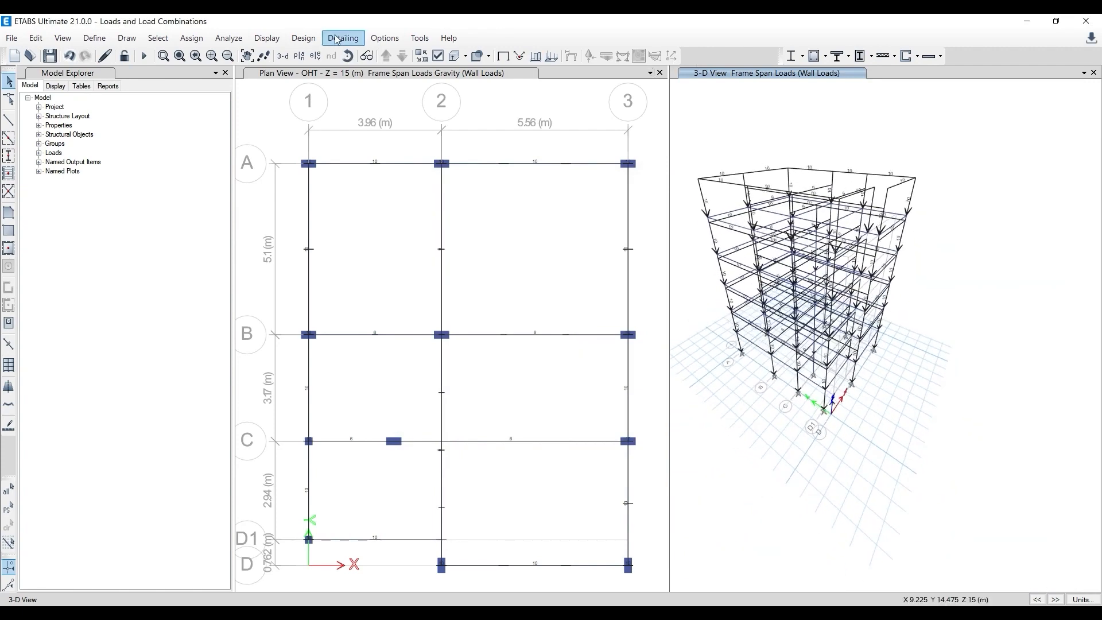
- Set the maximum graphic font size to 12 points and the minimum to 8 points, keeping the Arial Regular font
left_click(384, 38)
left_click(420, 134)
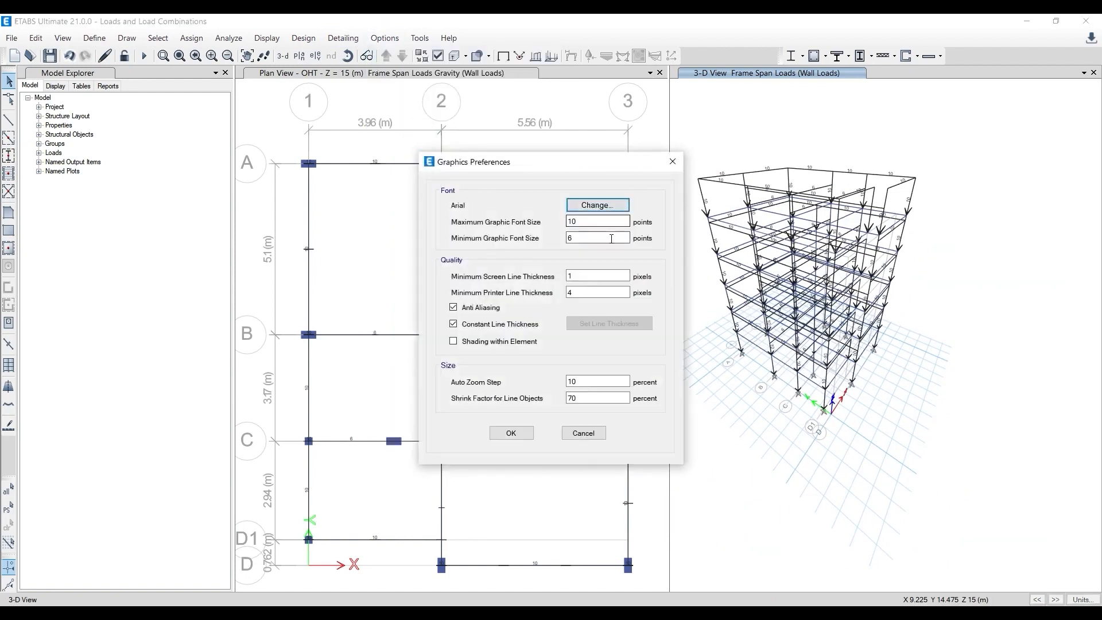
left_click_drag(610, 238, 543, 222)
type("12")
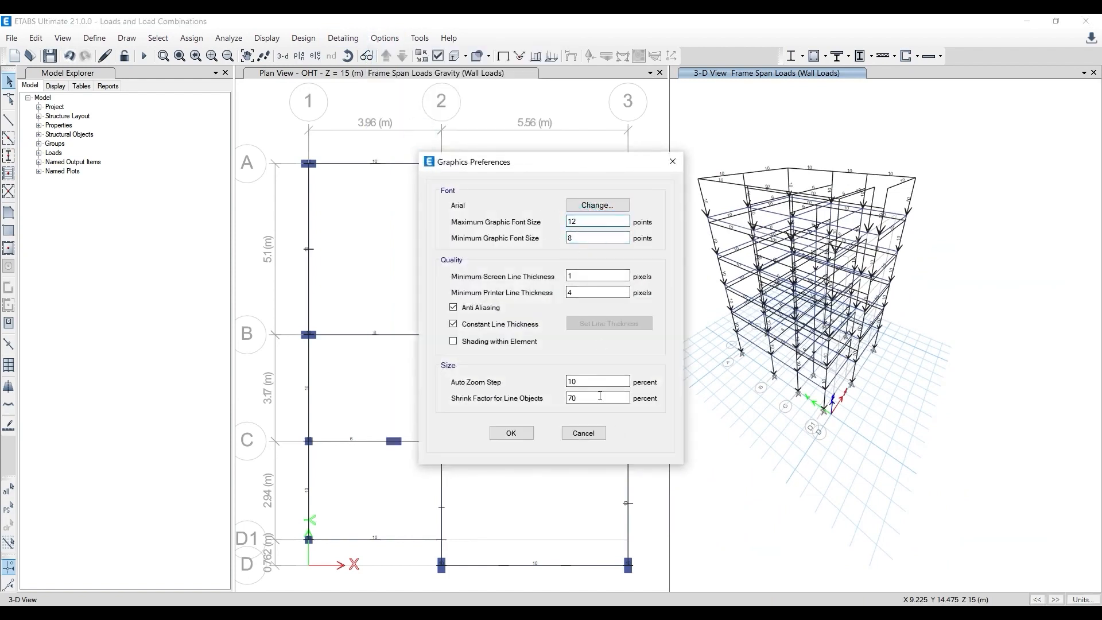
left_click(597, 205)
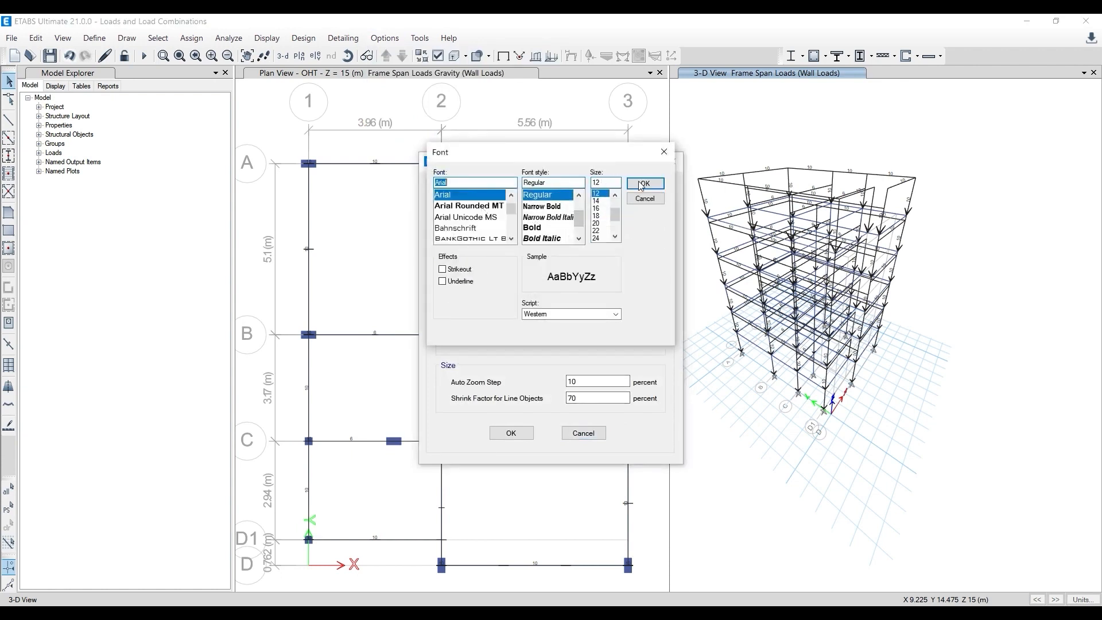
left_click(642, 184)
left_click(512, 433)
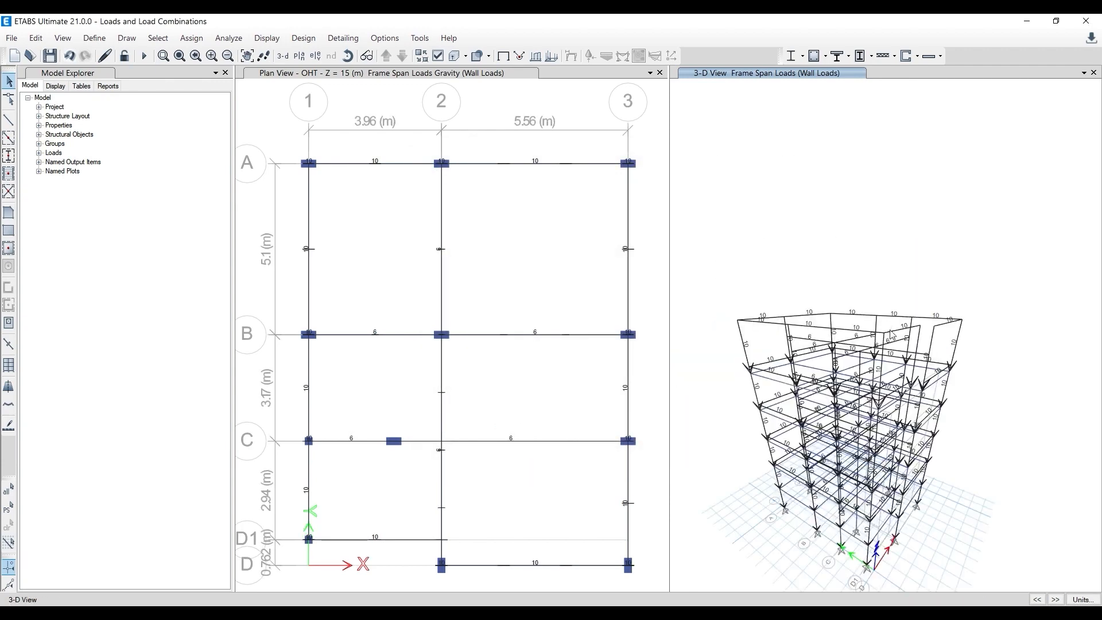
- Select the perimeter beams along grids A, 3, 1, D1 and D in the OHT plan view
middle_click_drag(981, 455, 944, 466, "shift")
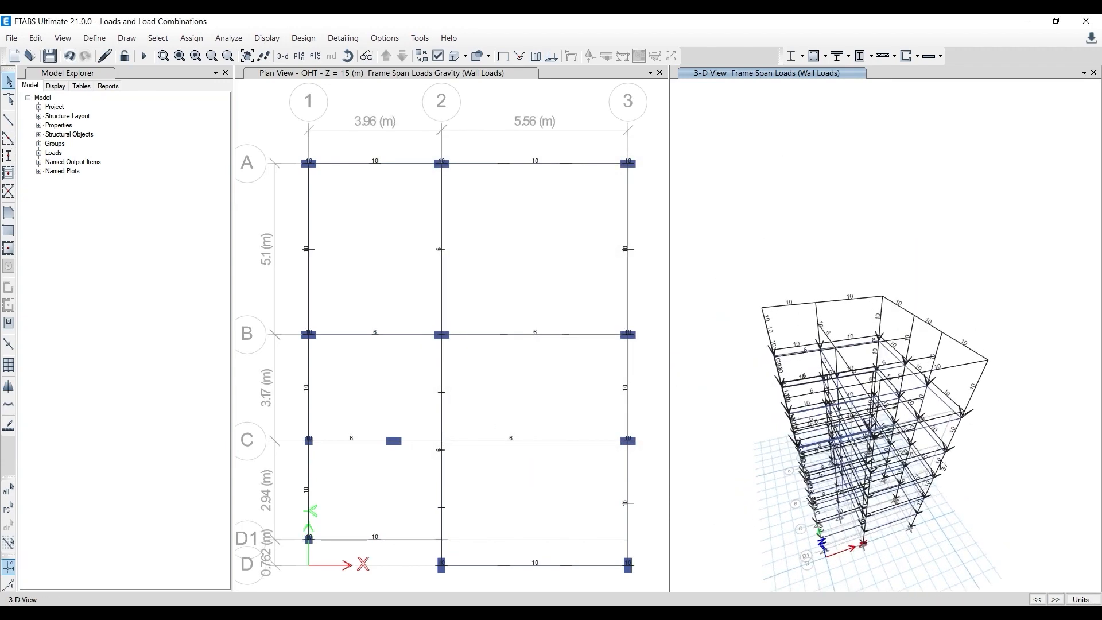
middle_click_drag(1034, 421, 901, 372, "shift")
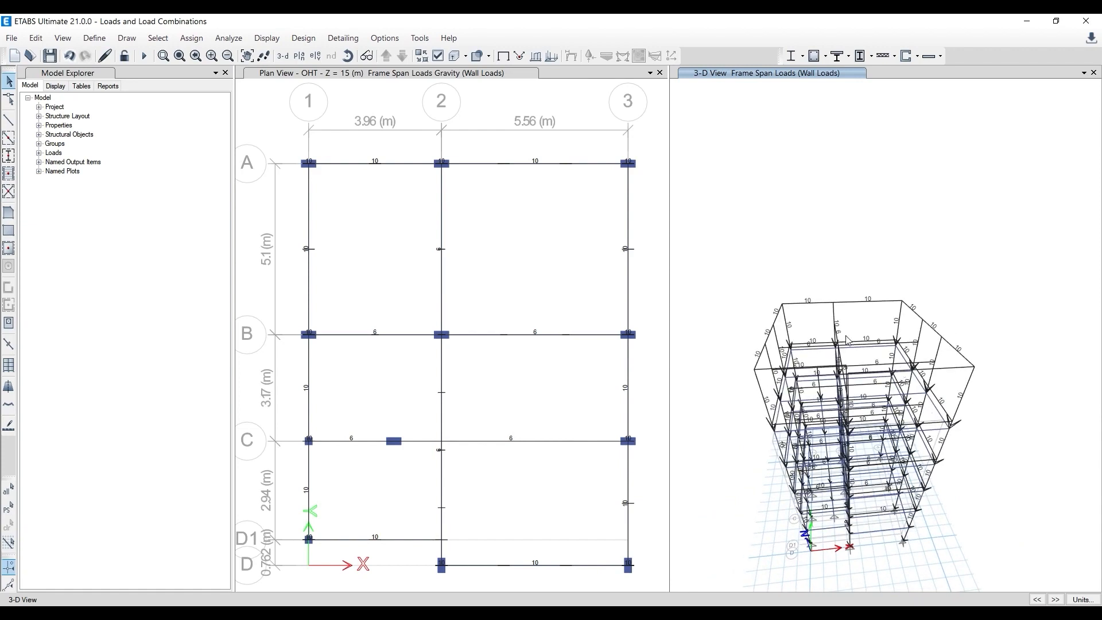
left_click(785, 247)
left_click_drag(283, 140, 647, 199)
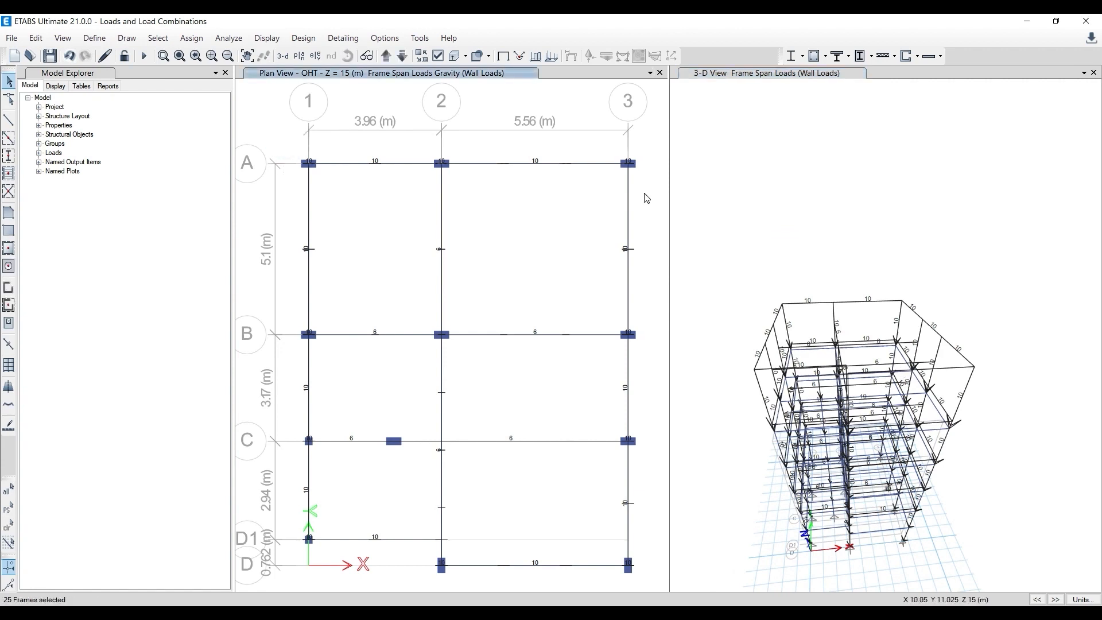
left_click_drag(585, 137, 656, 584)
left_click_drag(276, 138, 336, 560)
left_click_drag(288, 529, 466, 539)
left_click_drag(291, 516, 643, 597)
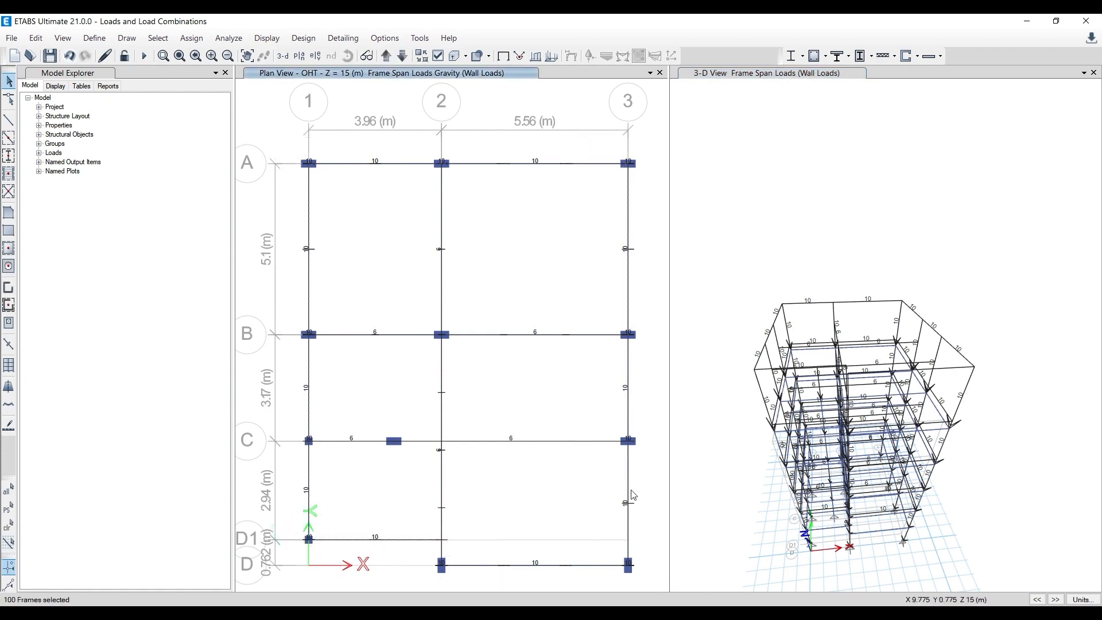
- Assign a uniform Wall Loads force of 7 kN/m in the gravity direction to the selected perimeter beams, replacing existing loads
left_click(196, 39)
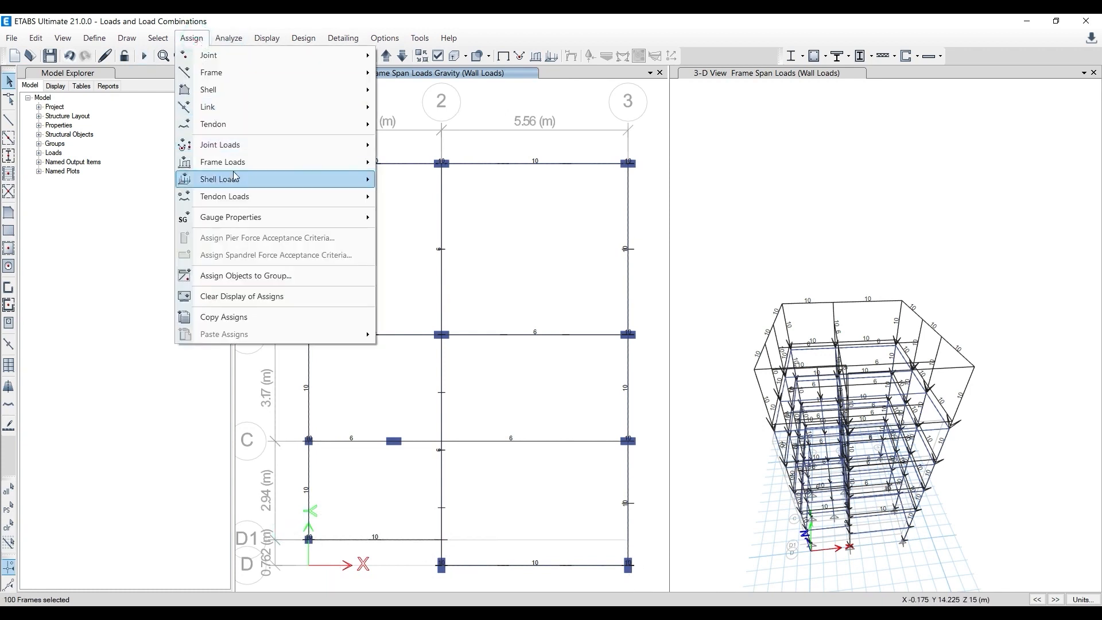
mouse_move(238, 162)
left_click(405, 180)
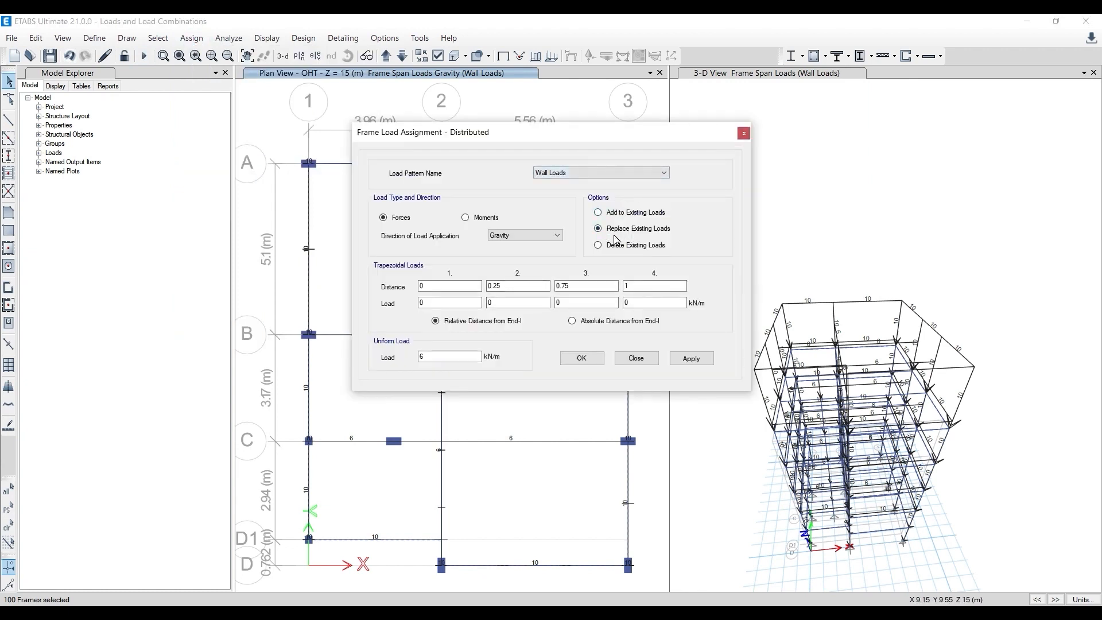
double_click(443, 356)
type("8")
left_click(691, 358)
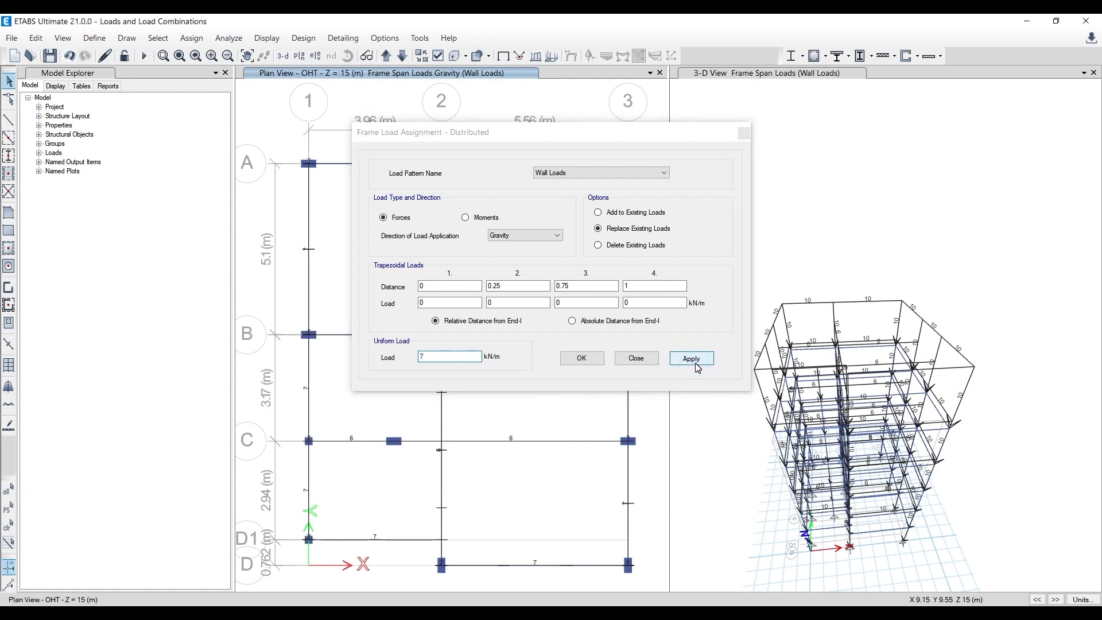
left_click(571, 359)
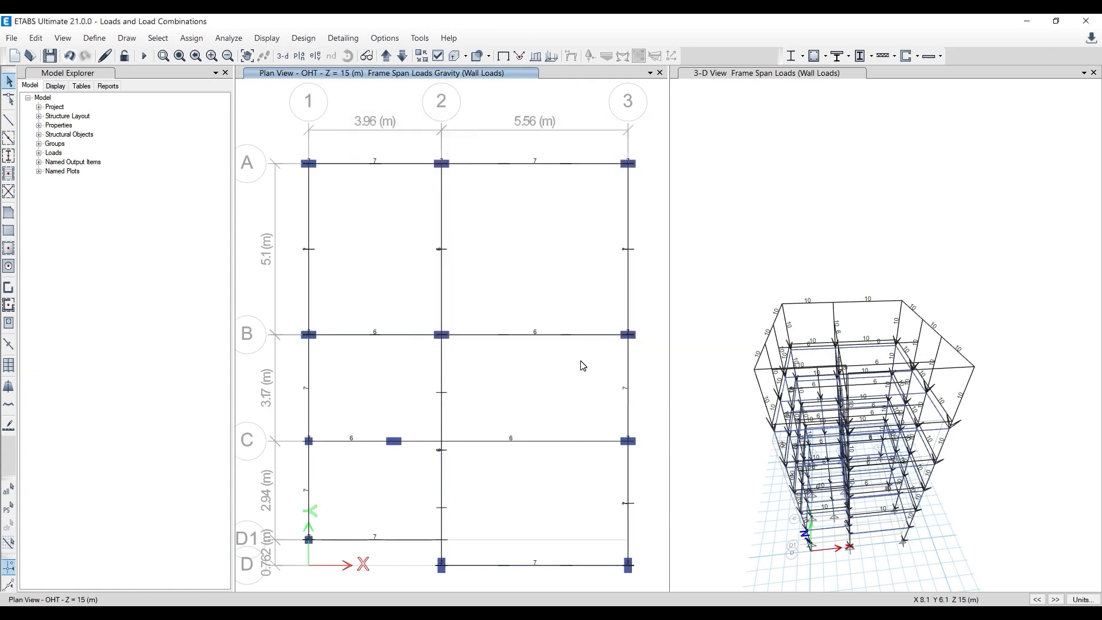
- Reset the 3-D view to the undeformed shape and redisplay the Wall Loads frame forces with their values
left_click(747, 297)
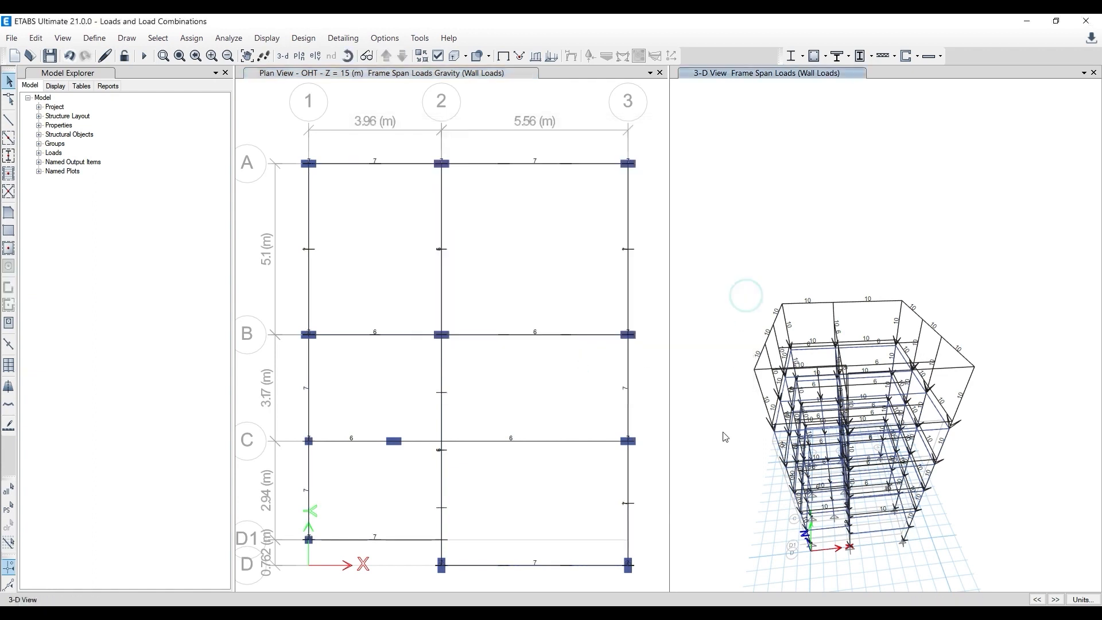
left_click(504, 55)
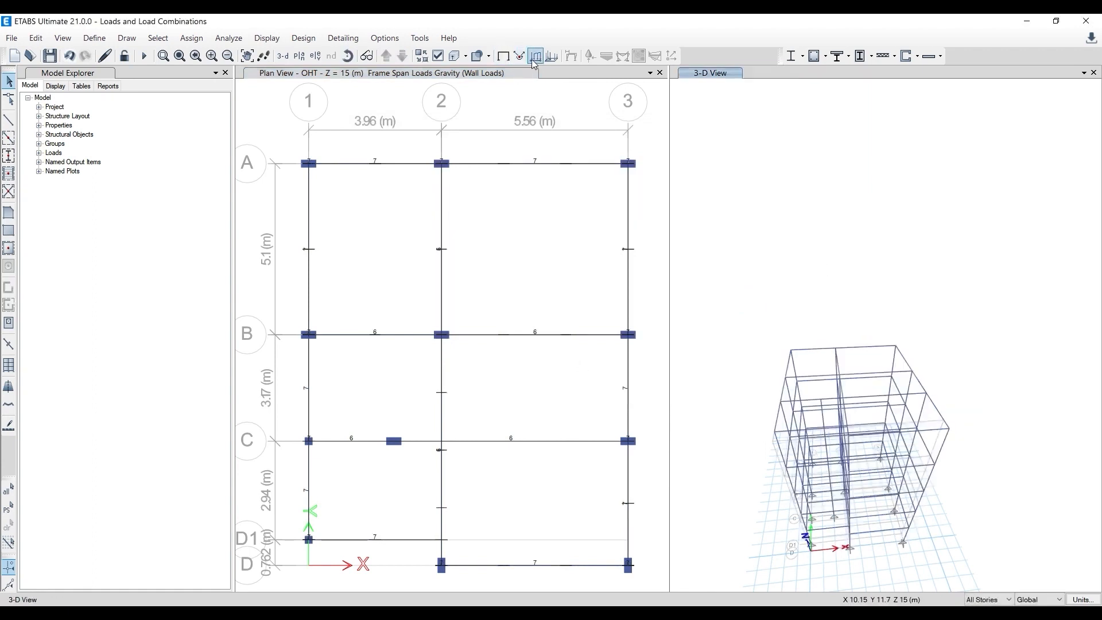
left_click(534, 56)
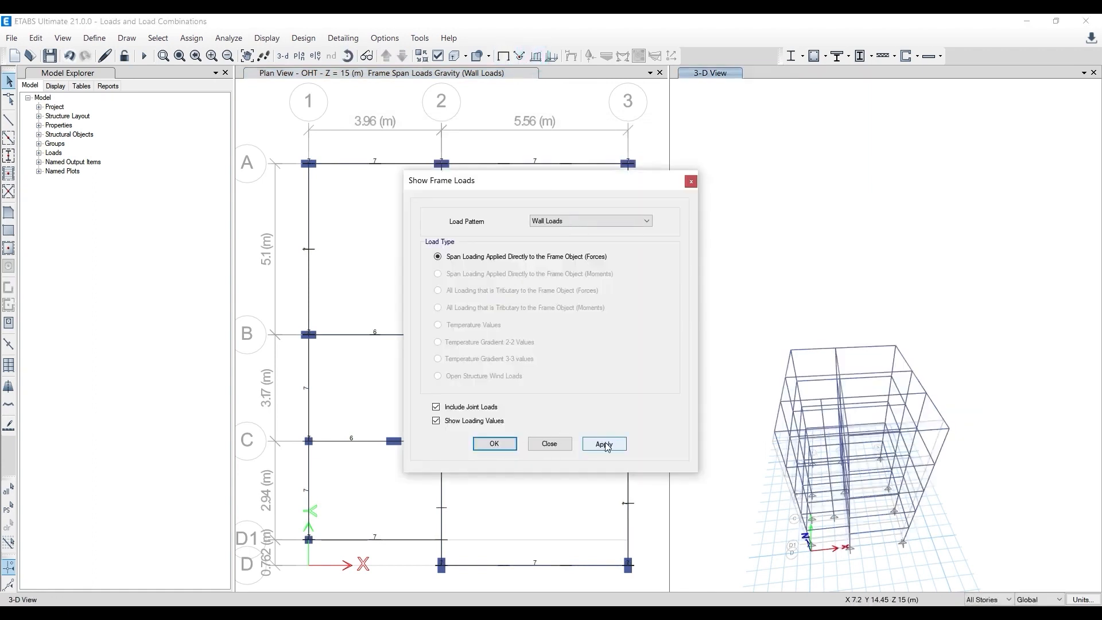
left_click(496, 445)
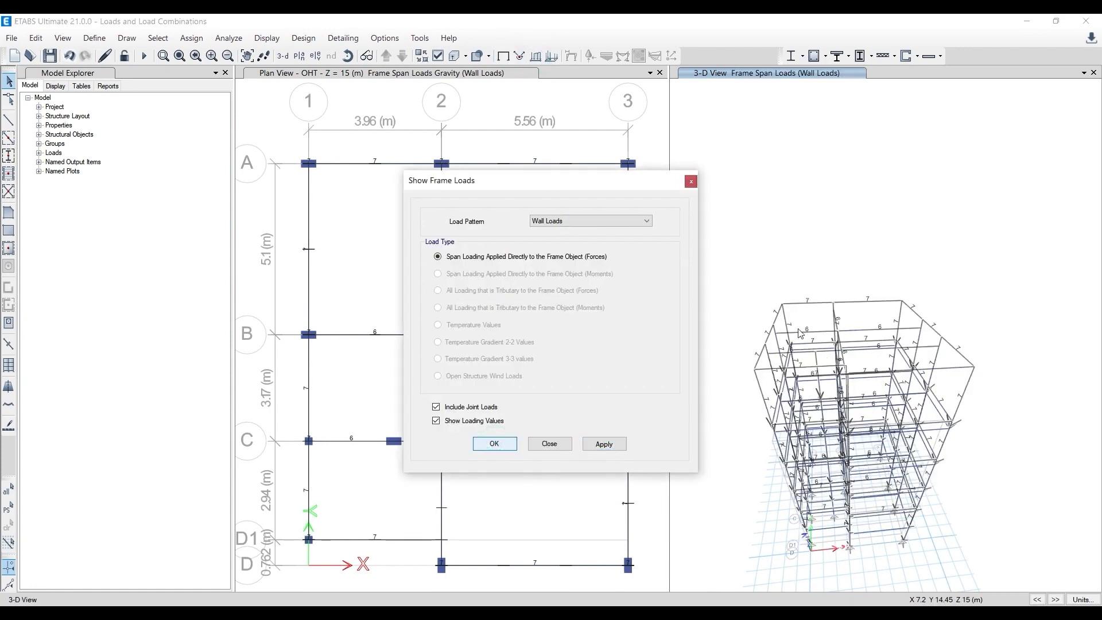
- Examine the reassigned wall load values on the perimeter and interior beams in the 3-D and plan views
middle_click_drag(765, 500, 834, 476, "shift")
scroll(830, 339, "up", 3)
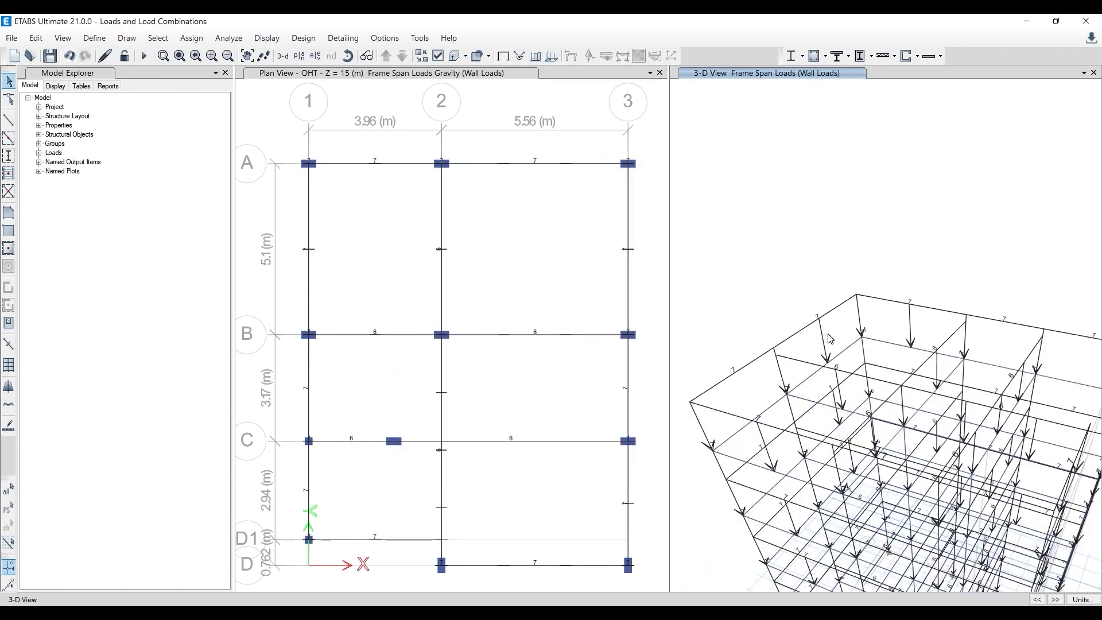
scroll(829, 339, "down", 3)
scroll(624, 260, "down", 3)
scroll(724, 376, "down", 2)
middle_click_drag(724, 376, 745, 309)
scroll(746, 287, "up", 3)
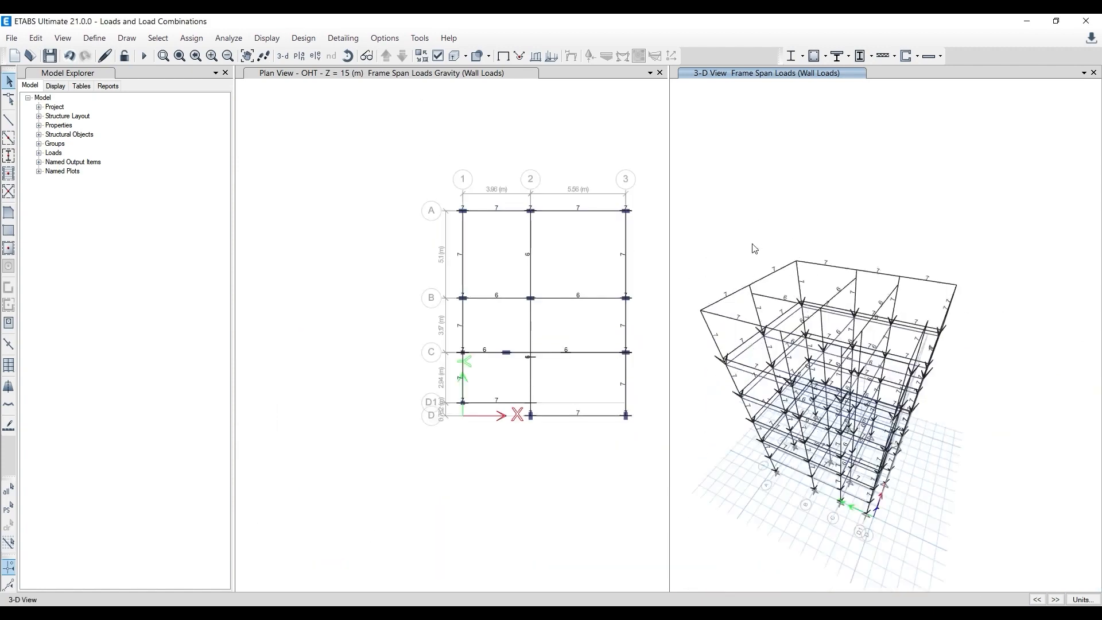
scroll(738, 344, "up", 3)
scroll(738, 344, "down", 3)
scroll(738, 344, "up", 3)
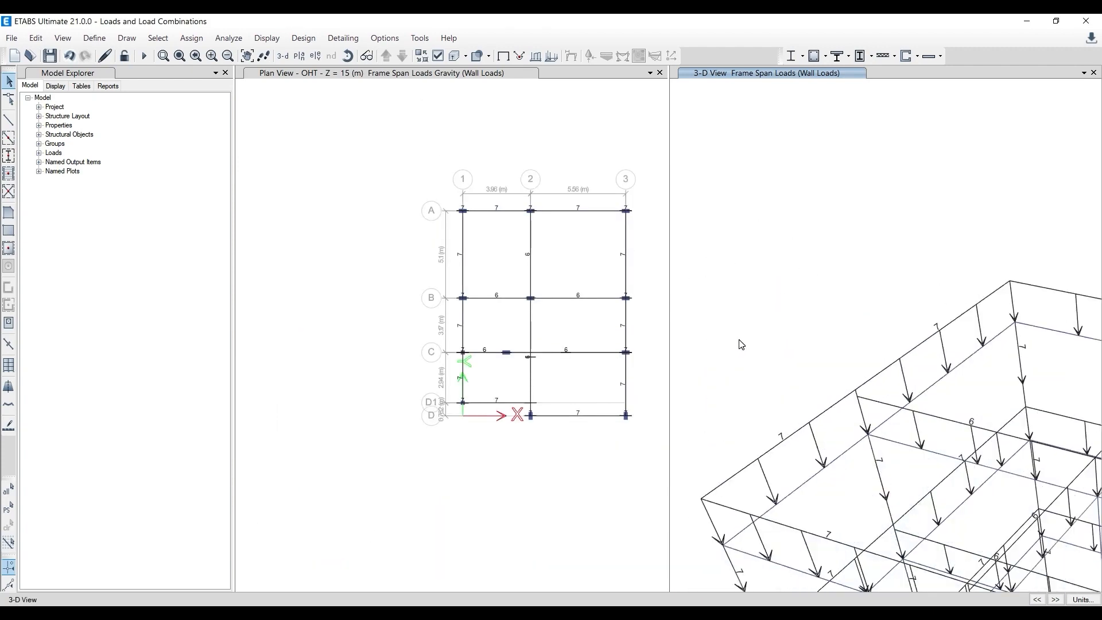
scroll(802, 393, "up", 1)
scroll(802, 393, "up", 5)
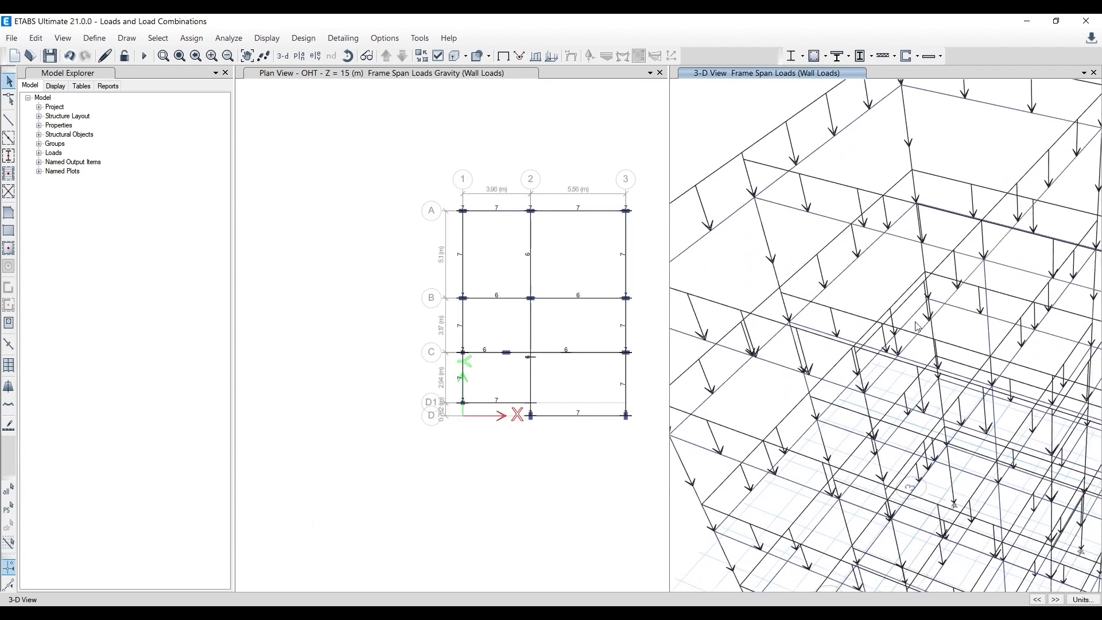
middle_click_drag(969, 356, 935, 303, "shift")
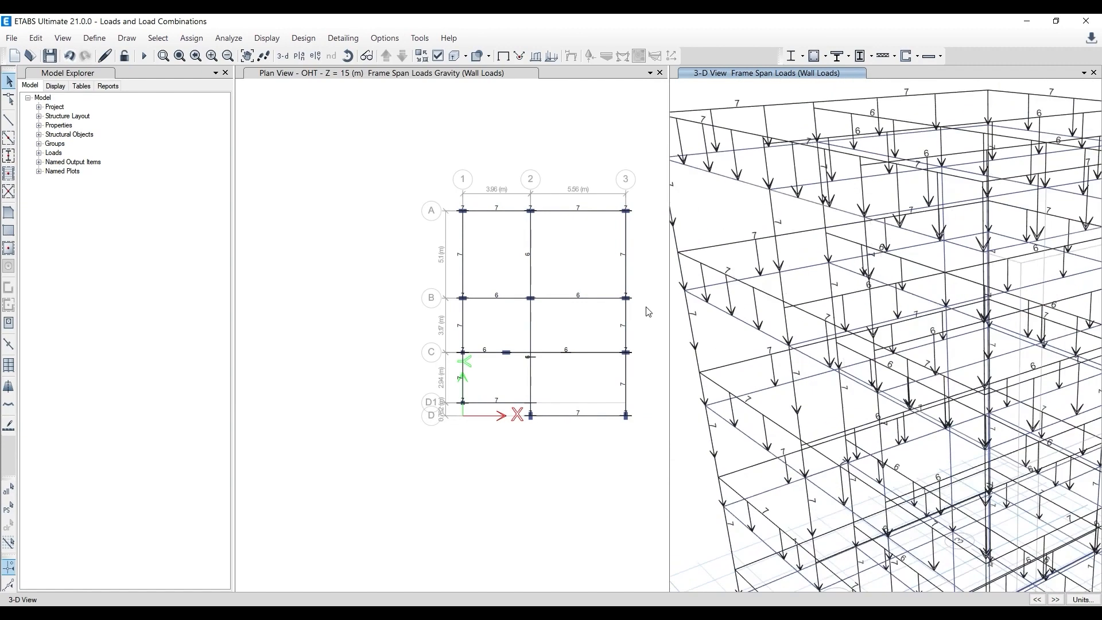
scroll(408, 278, "up", 5)
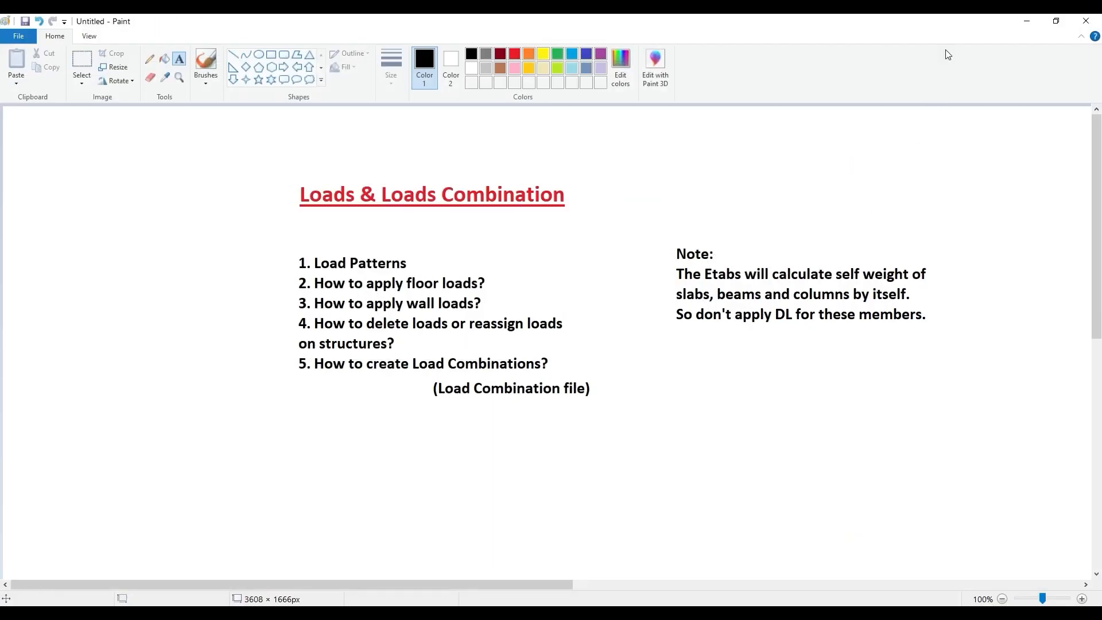
- Minimize the Paint topic notes and show the undeformed shape in the OHT plan view
left_click(1027, 21)
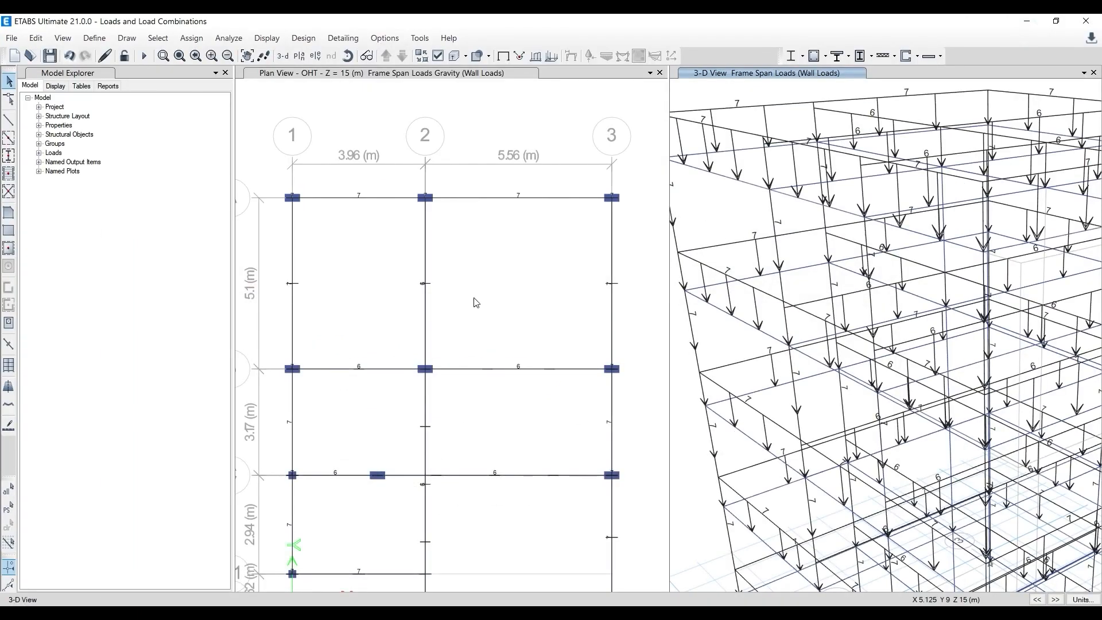
scroll(788, 304, "down", 3)
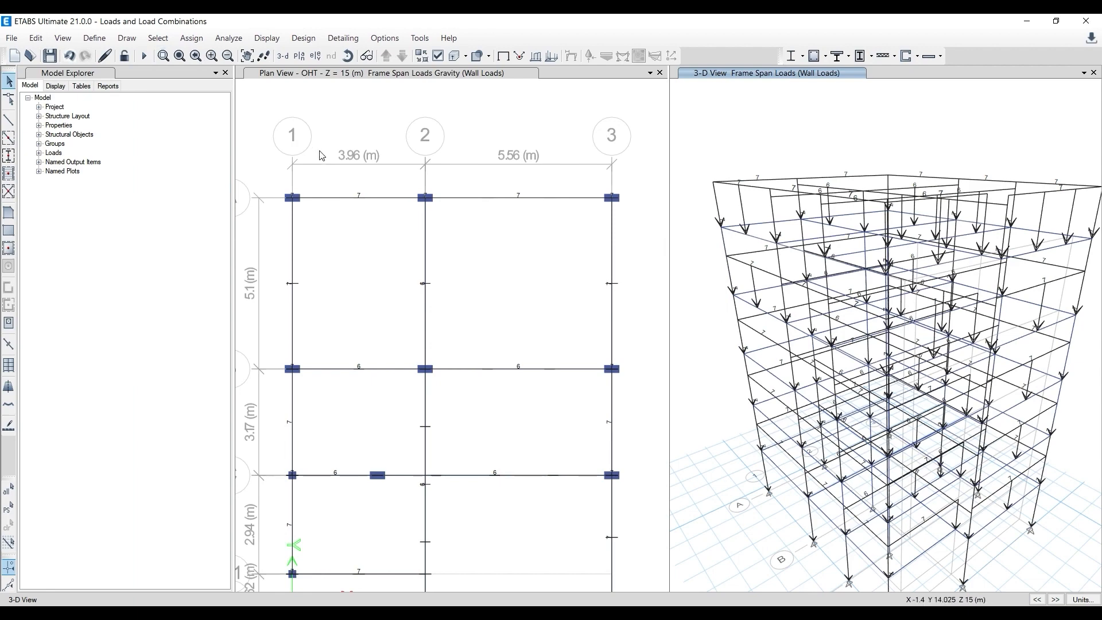
left_click(466, 140)
left_click(506, 54)
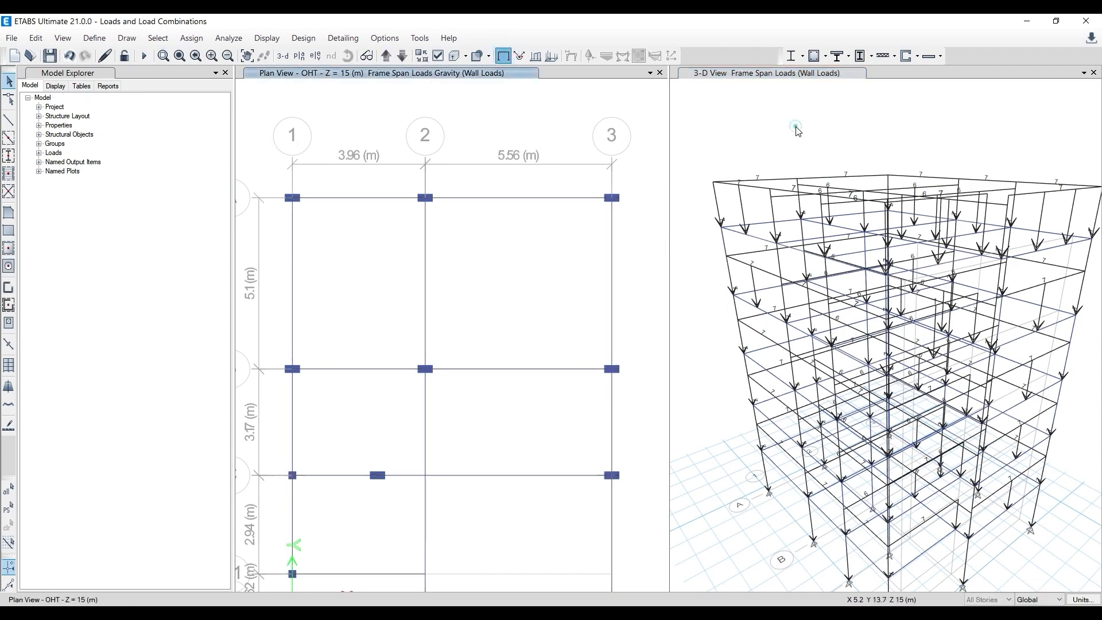
- Show all objects in both the OHT plan view and the 3-D view
right_click(501, 128)
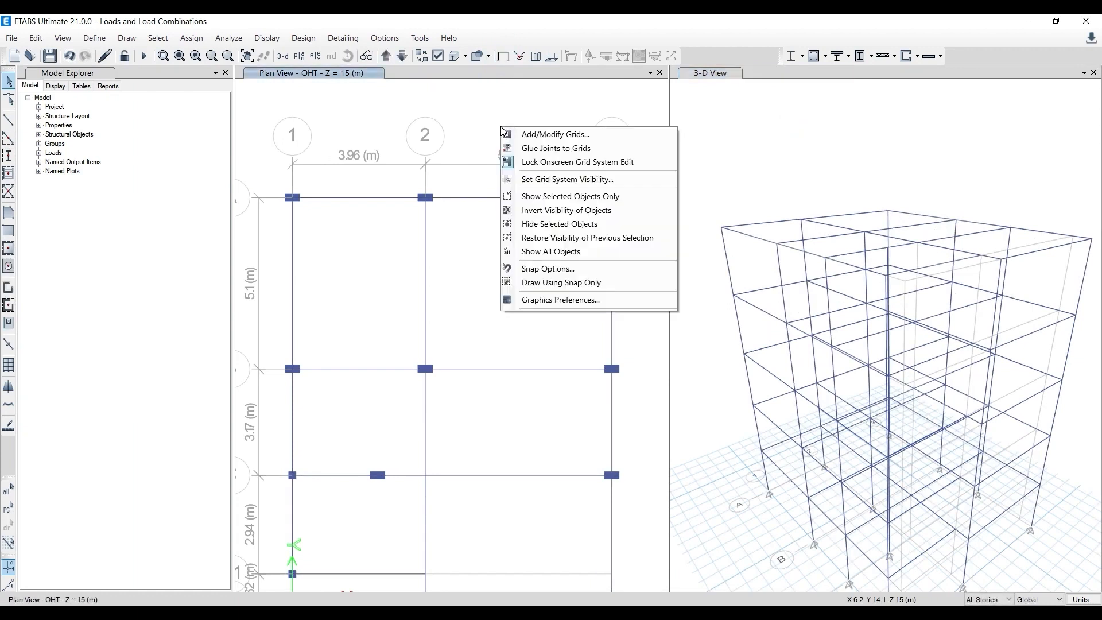
left_click(564, 251)
right_click(765, 117)
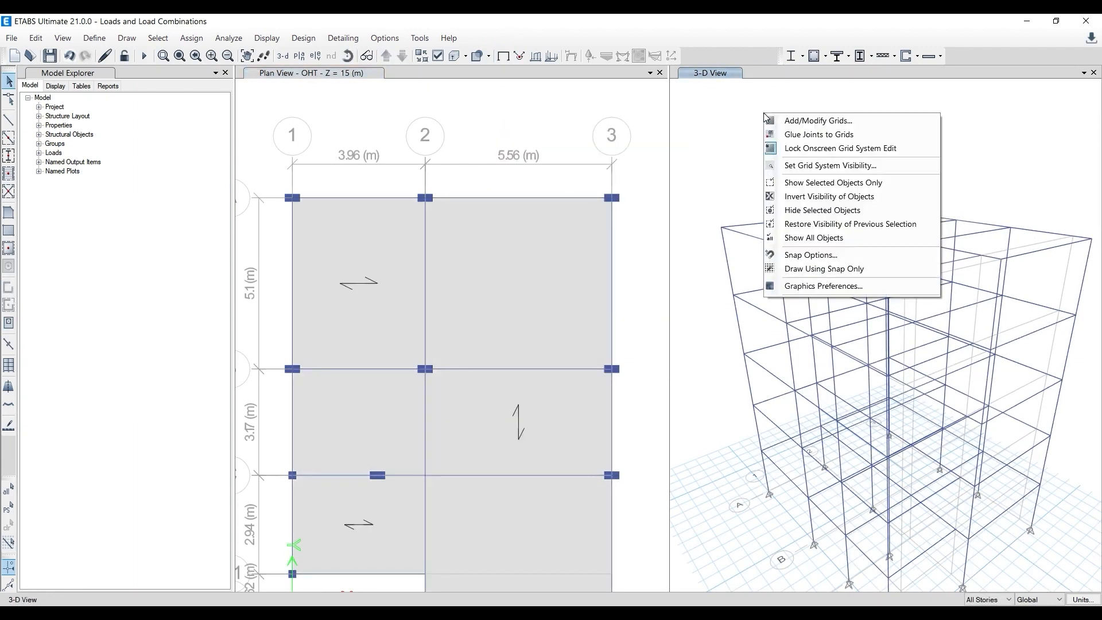
left_click(808, 239)
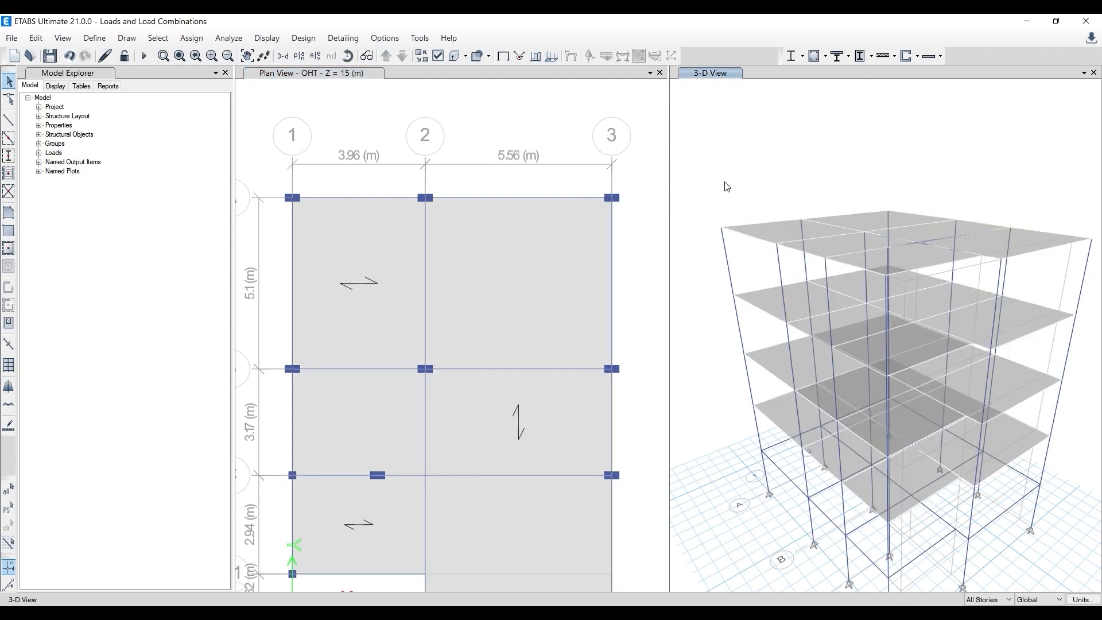
- Display the Foundation plan view and restrict the selection scope to One Story
left_click(386, 114)
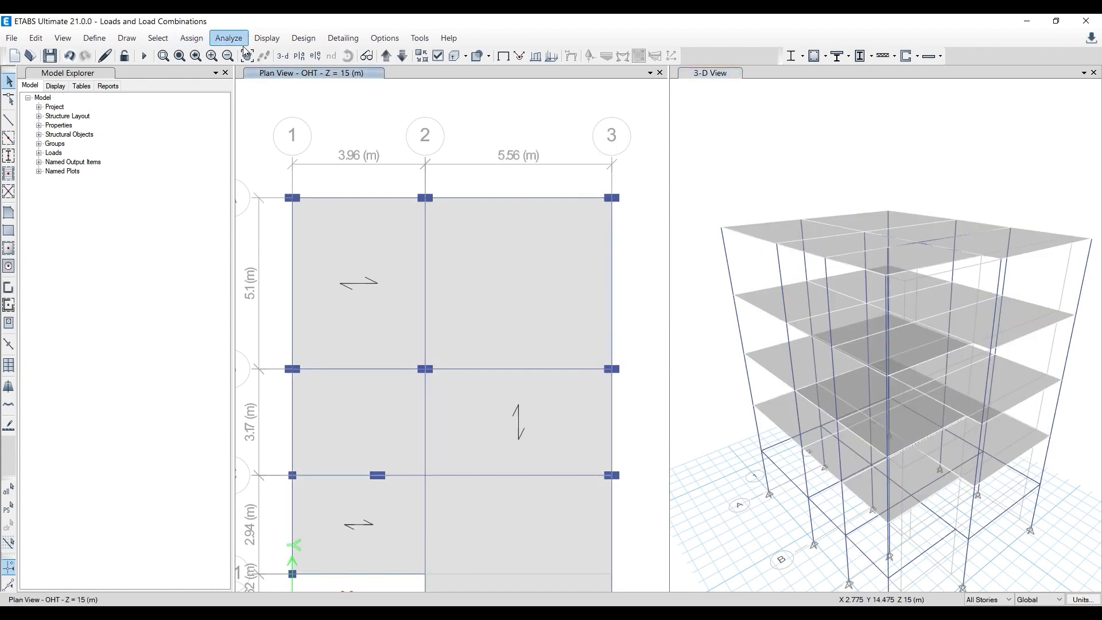
left_click(386, 56)
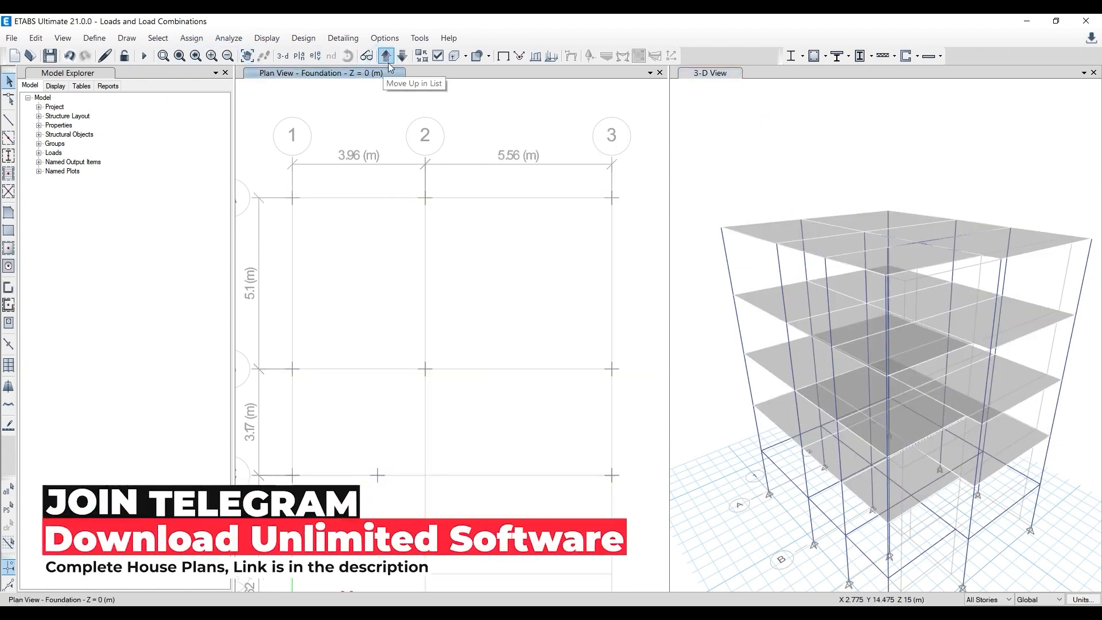
scroll(373, 179, "down", 2)
left_click_drag(293, 150, 586, 448)
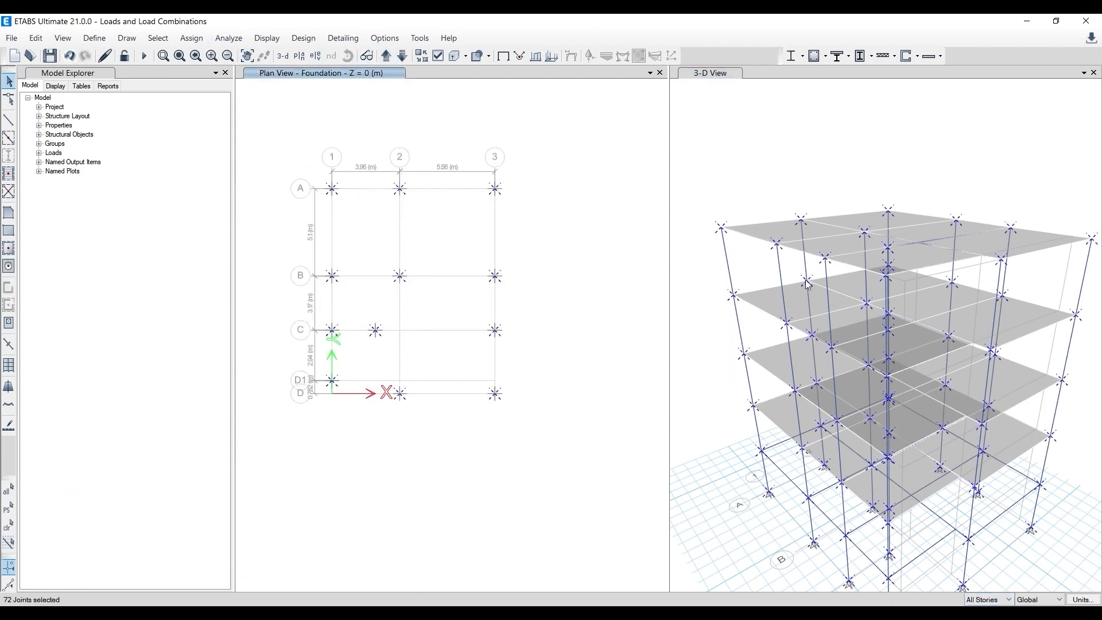
left_click(588, 198)
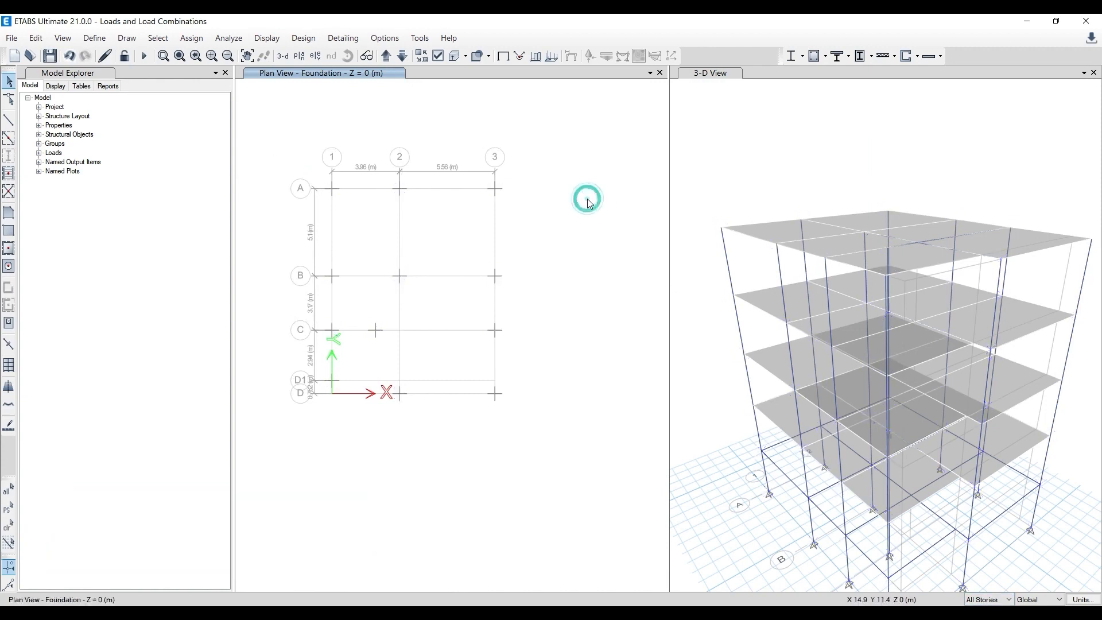
left_click(1008, 601)
left_click_drag(305, 151, 542, 446)
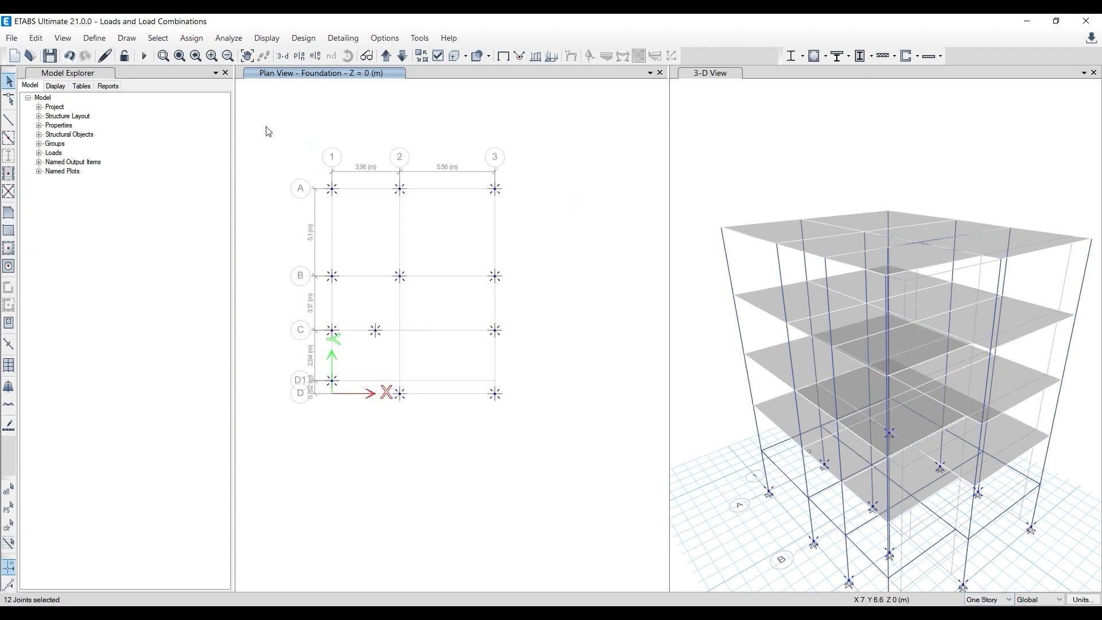
left_click(203, 40)
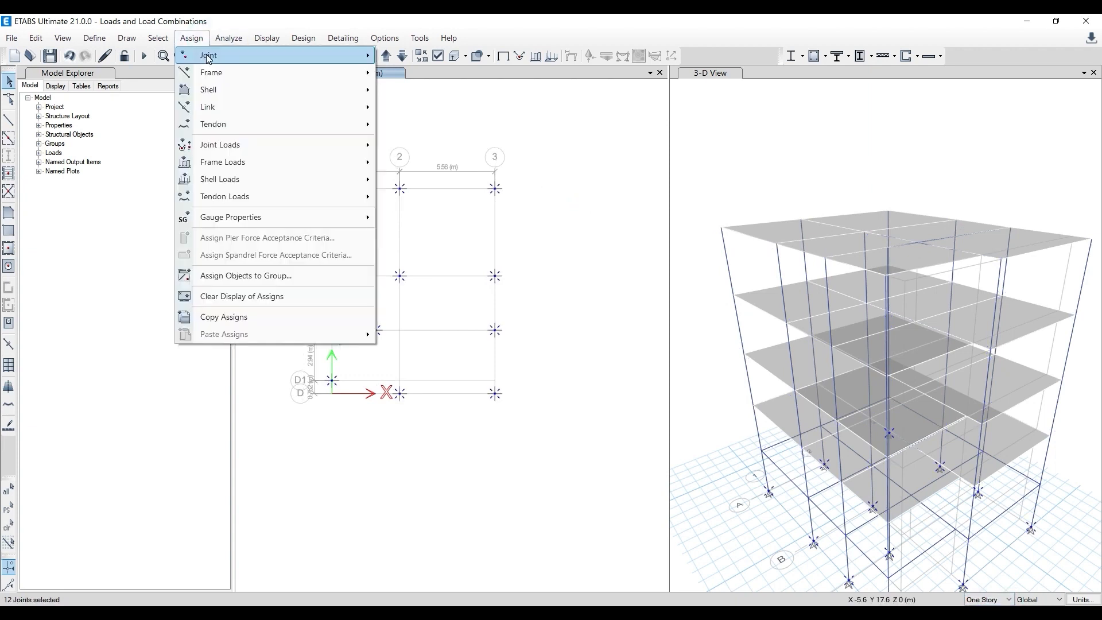
mouse_move(210, 57)
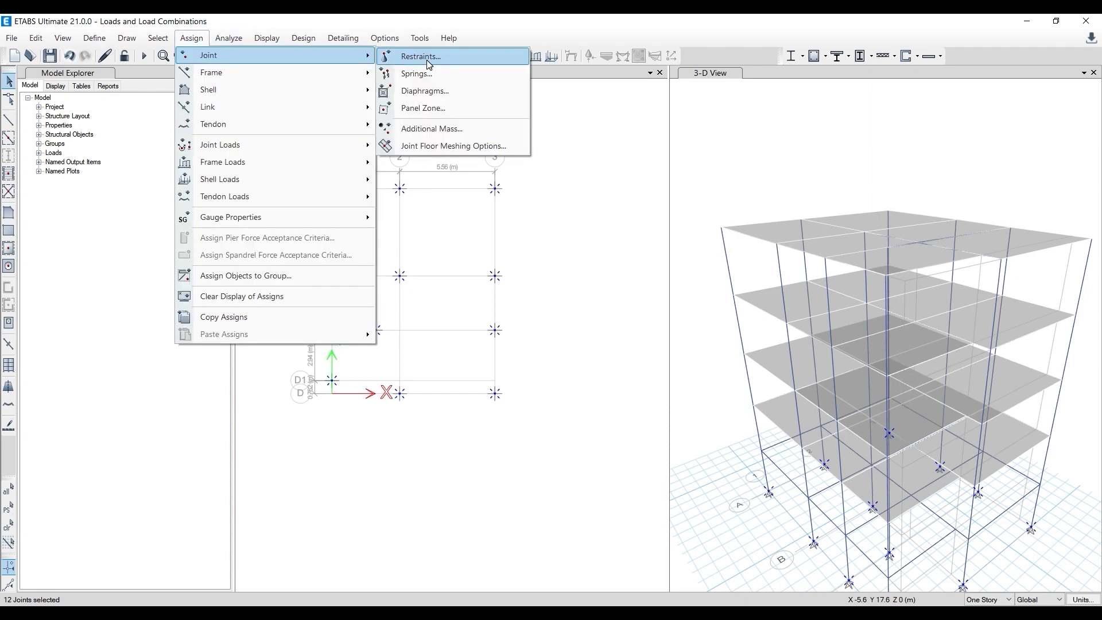
left_click(603, 224)
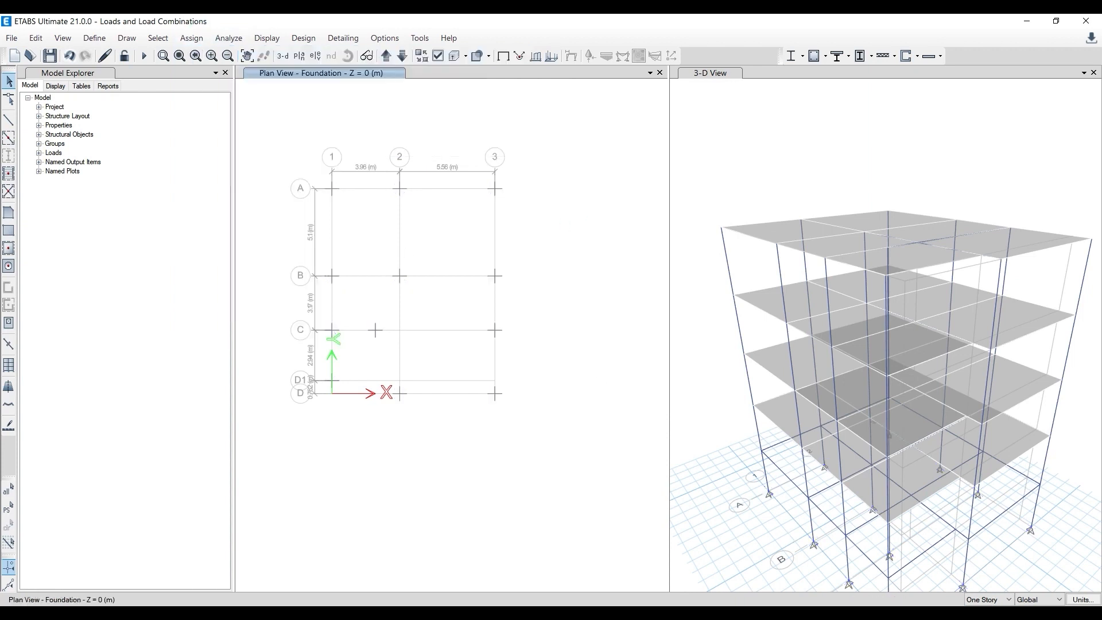
- Assign fixed restraints, with all translations and rotations restrained, to all the foundation-level joints
left_click_drag(289, 148, 529, 431)
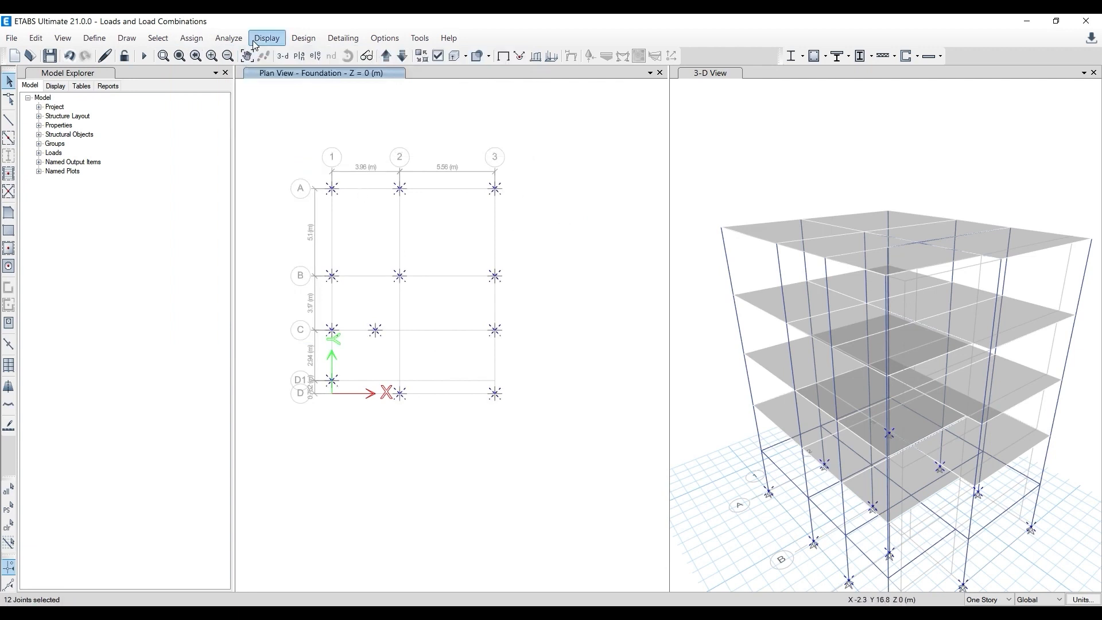
left_click(200, 40)
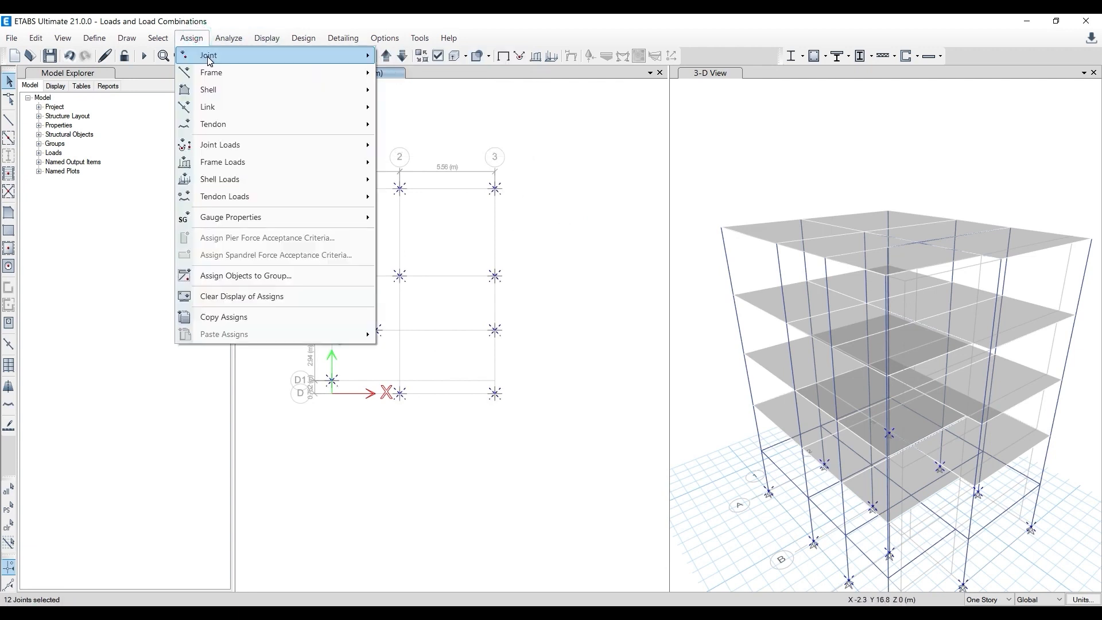
mouse_move(218, 55)
left_click(406, 57)
left_click(504, 356)
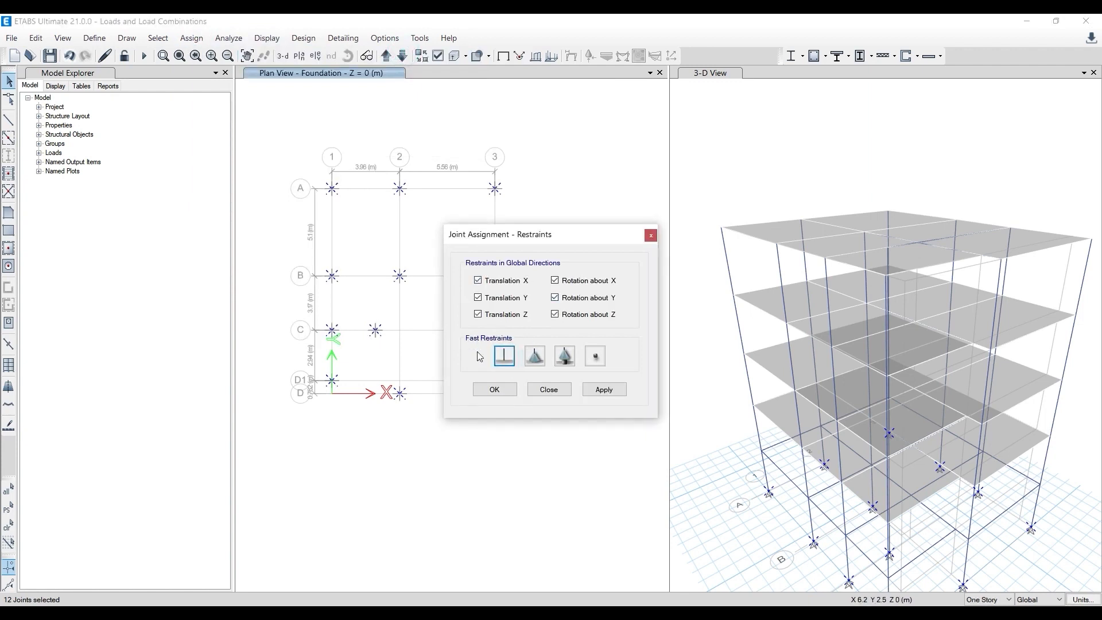
left_click(604, 390)
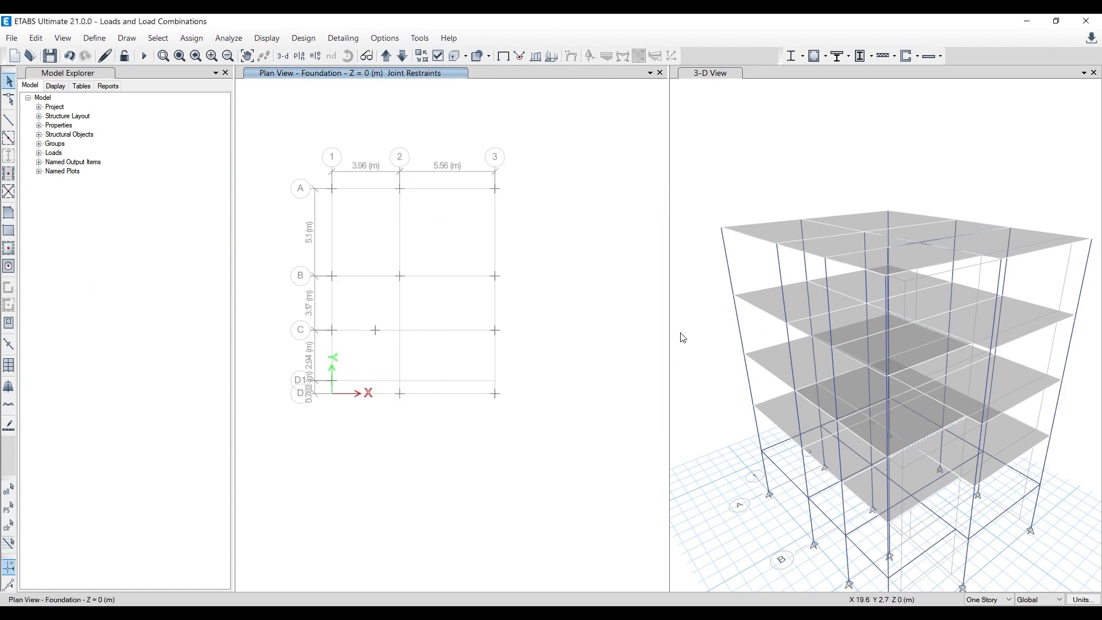
- Inspect the base supports in the 3-D view and bring up the GF Roof plan view
scroll(688, 325, "down", 3)
scroll(723, 327, "up", 3)
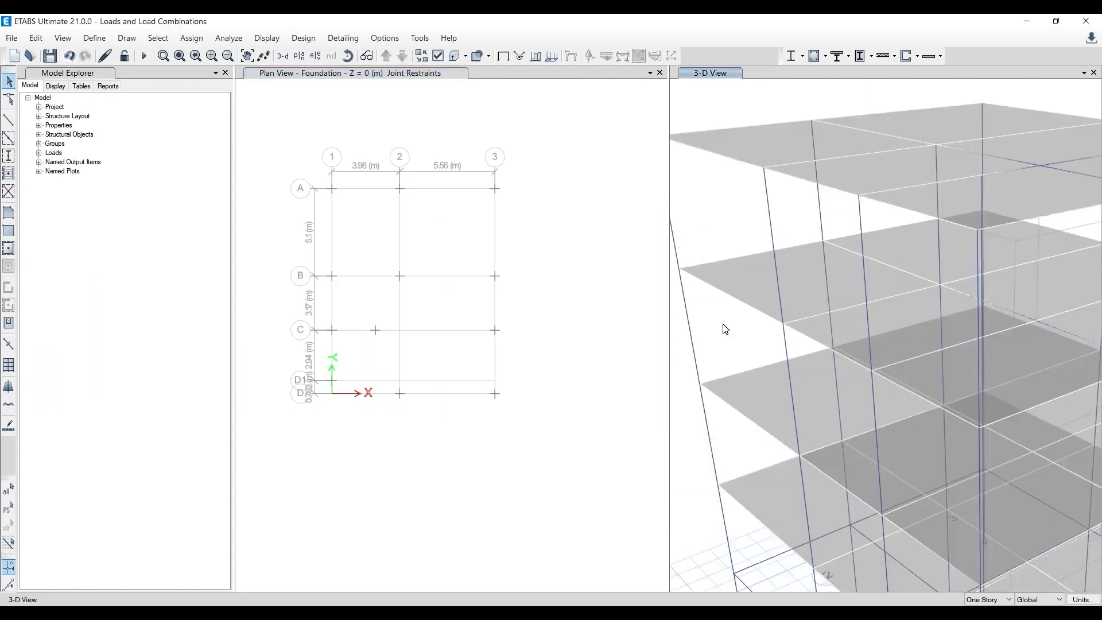
scroll(723, 327, "down", 3)
left_click(704, 212)
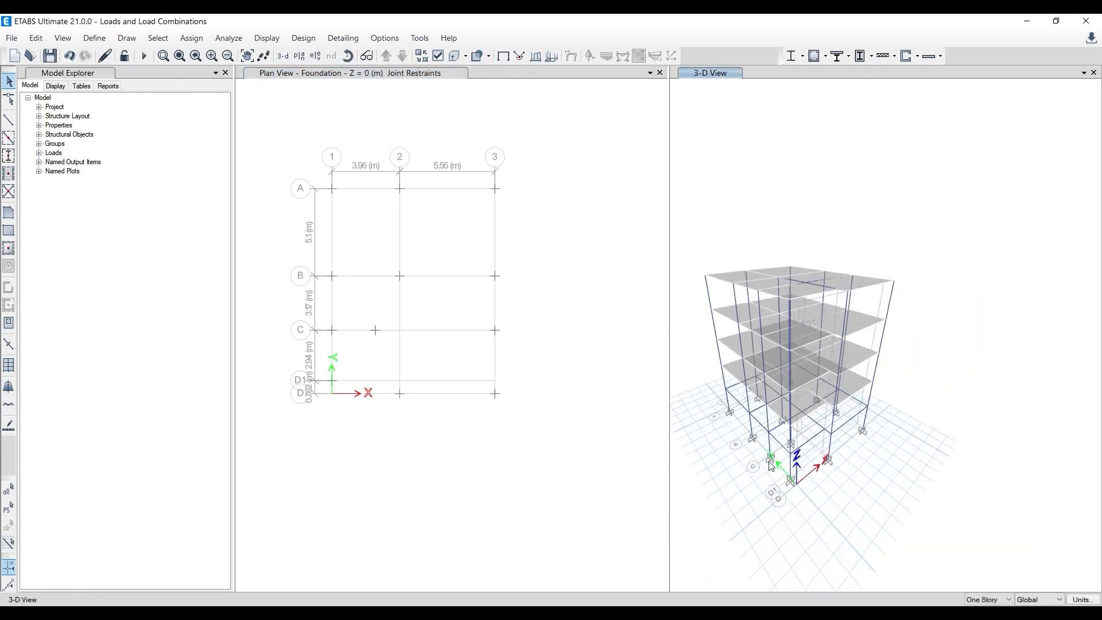
left_click(553, 301)
left_click(385, 56)
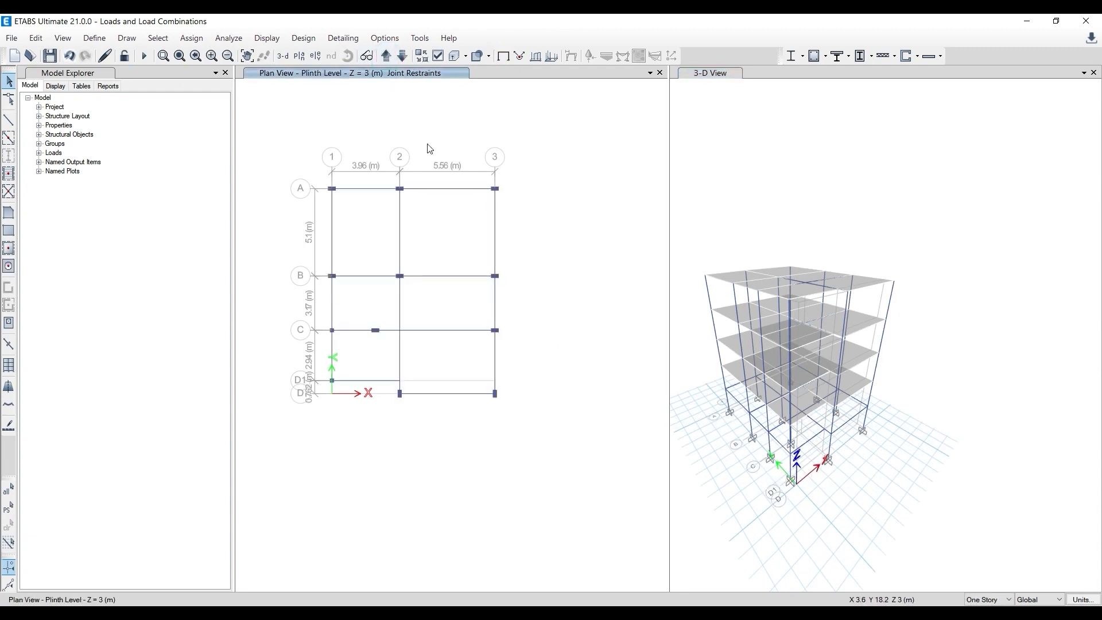
left_click(385, 56)
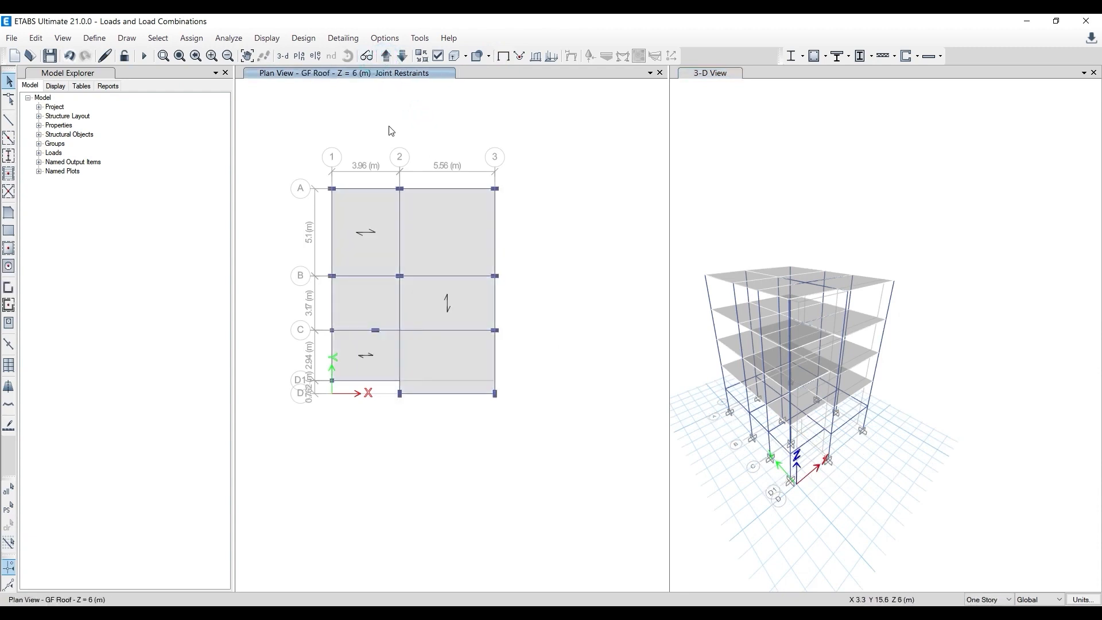
- Switch to Gmail and read the reply about the renamed super dead load pattern and its load combination
left_click(396, 612)
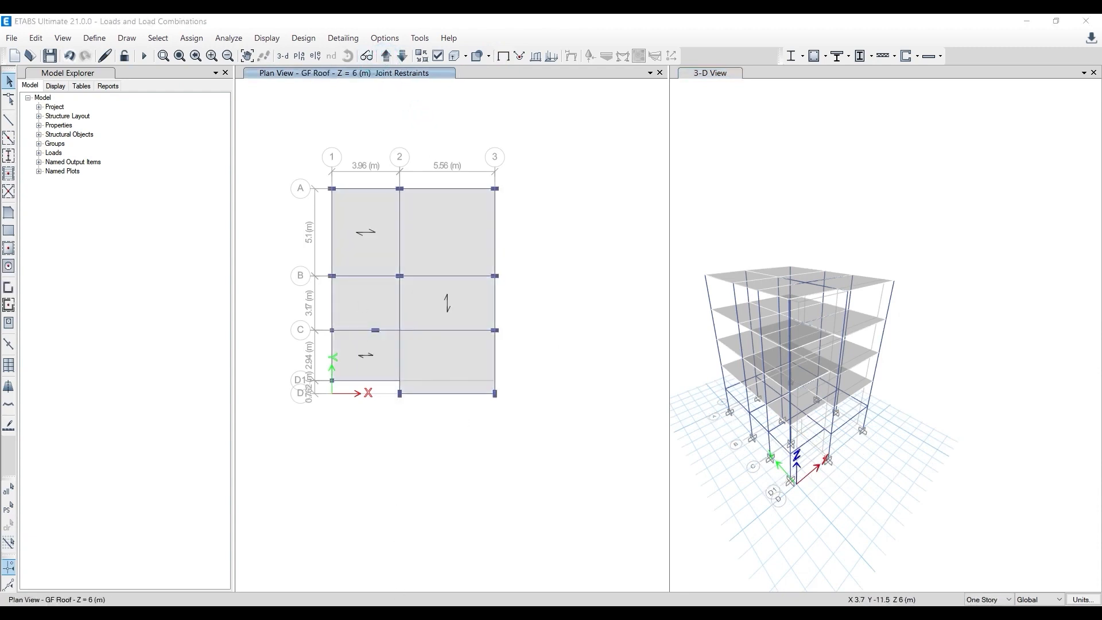
scroll(374, 294, "up", 3)
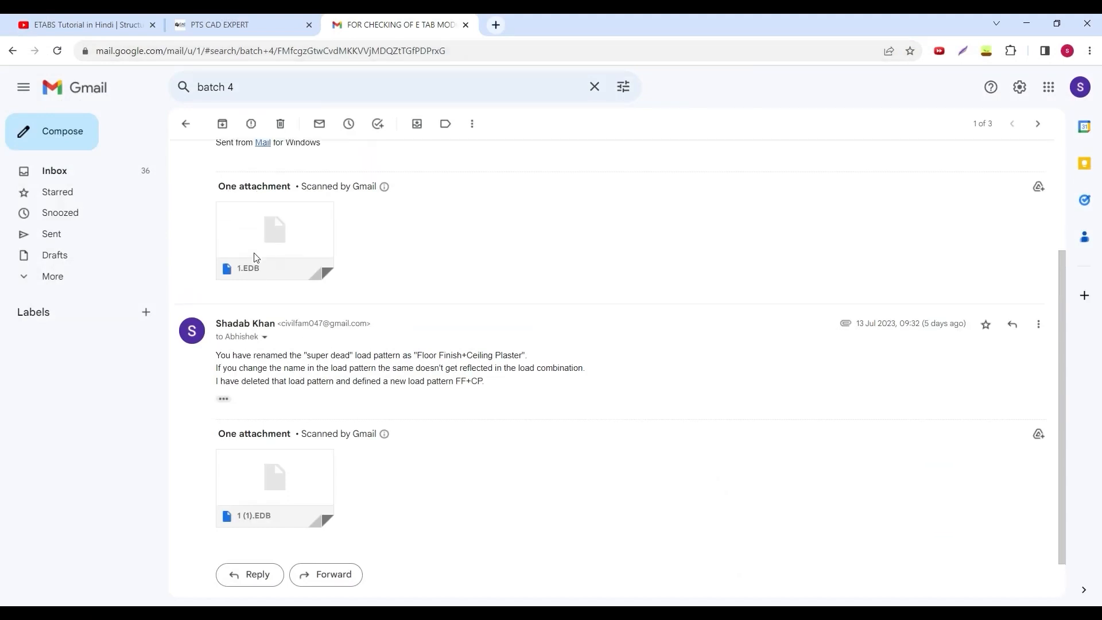
scroll(321, 339, "down", 3)
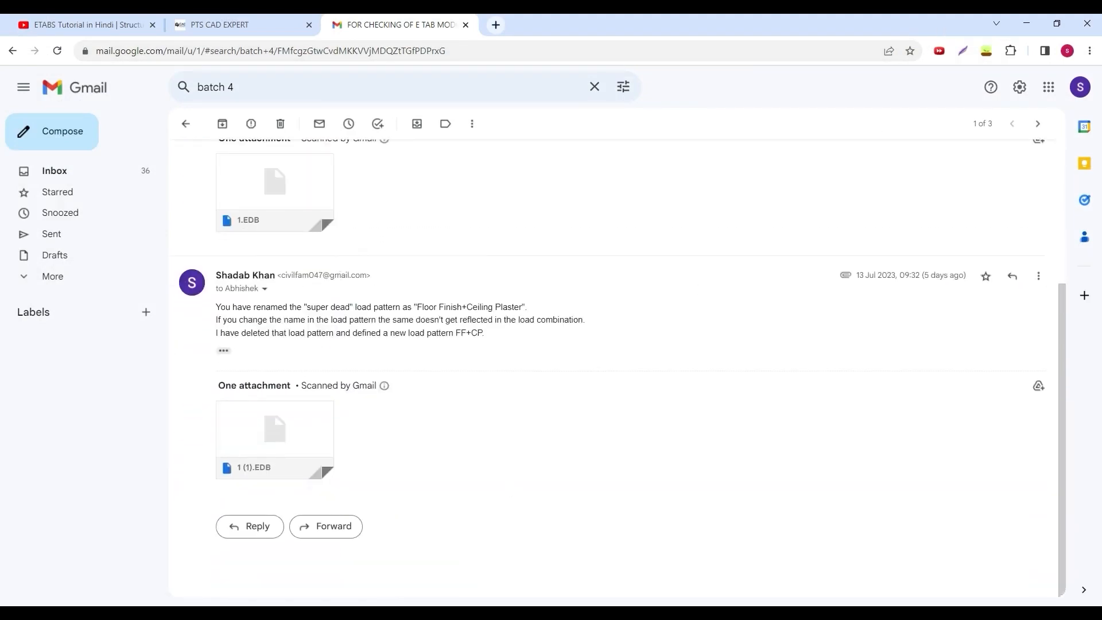
- Switch to the ETABS model 1 (1) and view its list of load combinations
mouse_move(461, 594)
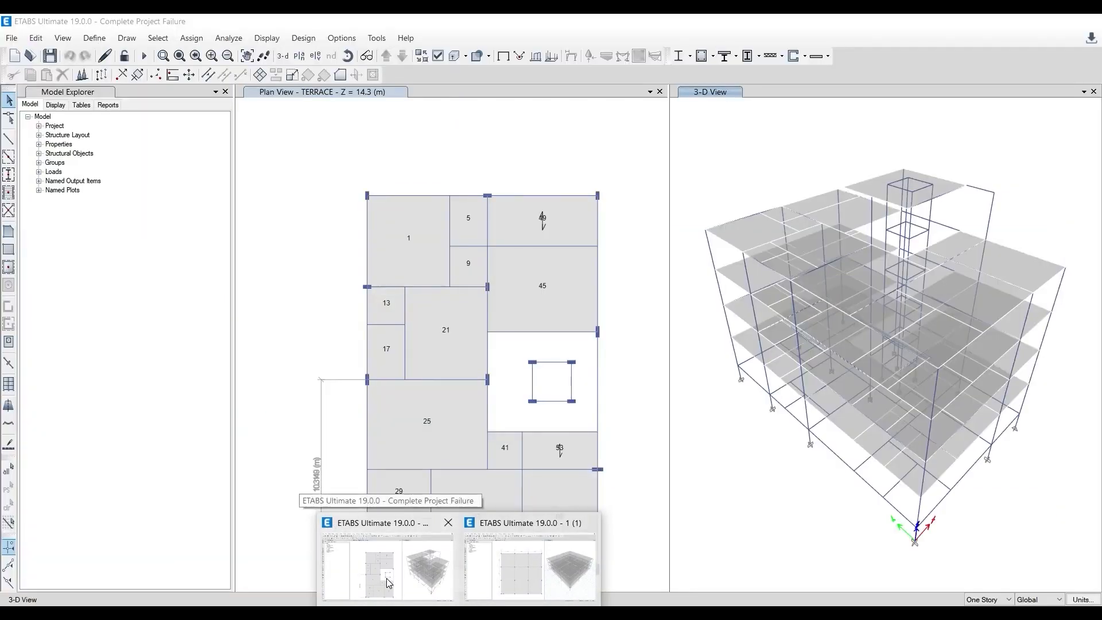
left_click(539, 568)
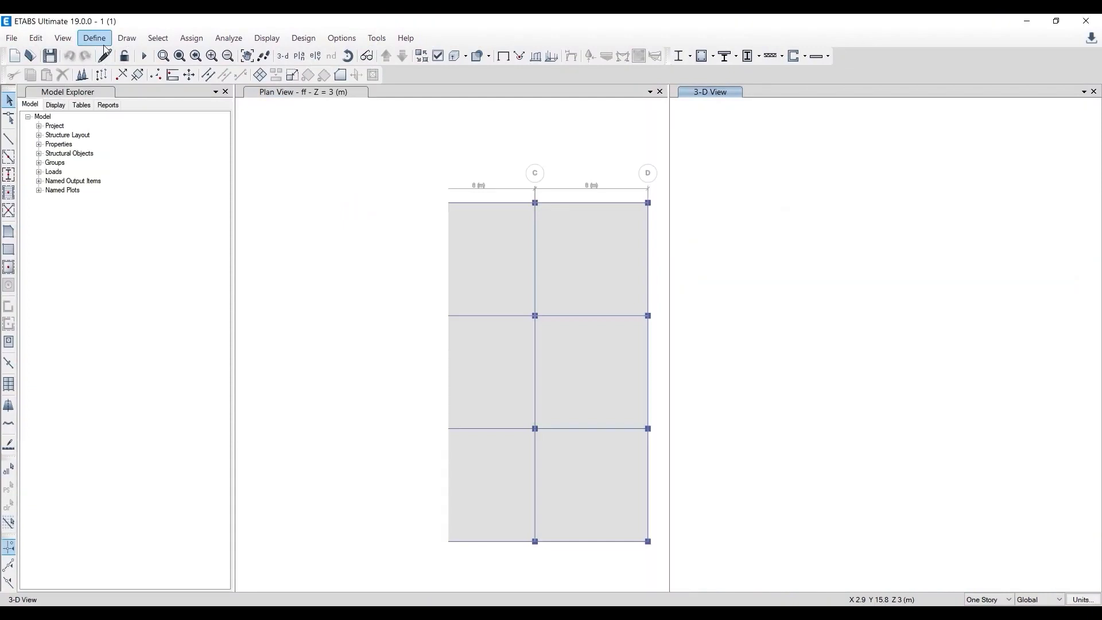
left_click(94, 38)
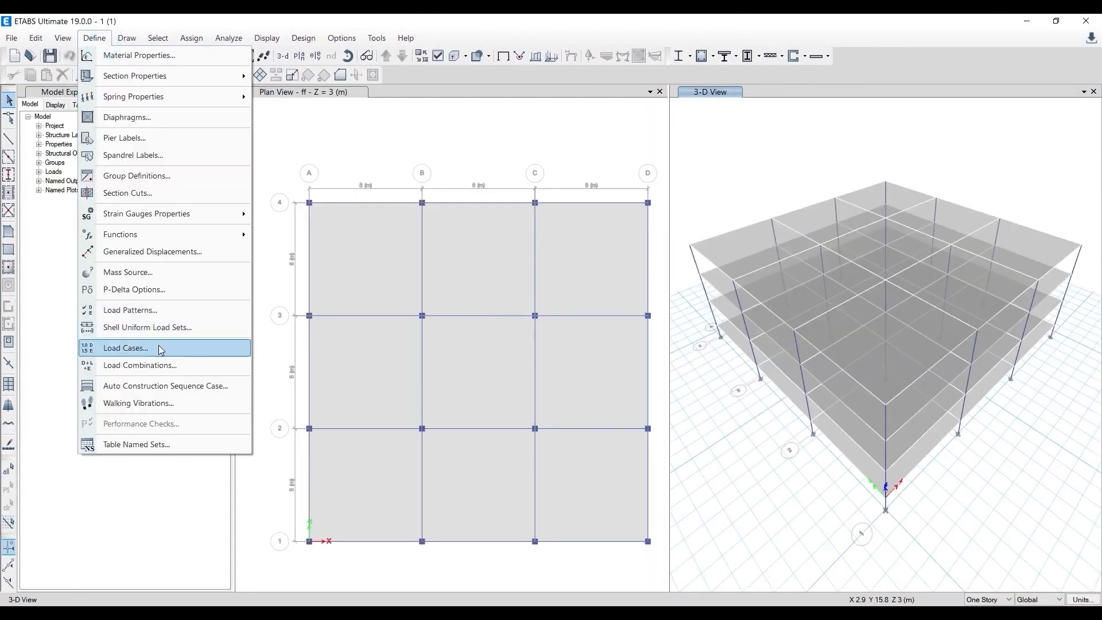
left_click(153, 364)
left_click(722, 208)
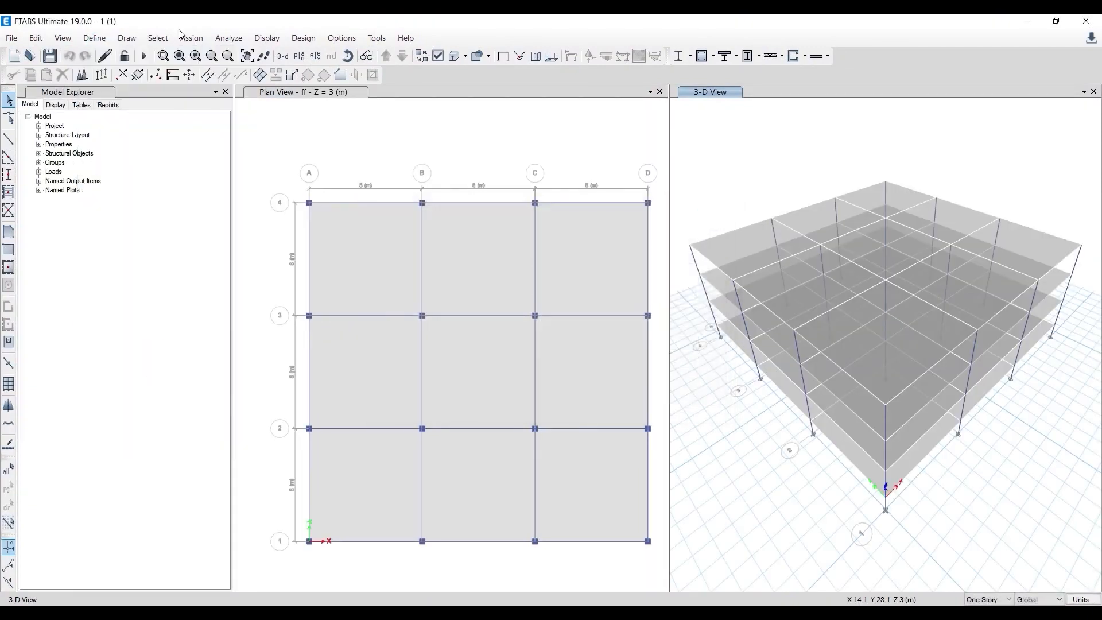
- Review the floor finish +ceiling load entry in the load pattern definitions
left_click(94, 38)
left_click(132, 310)
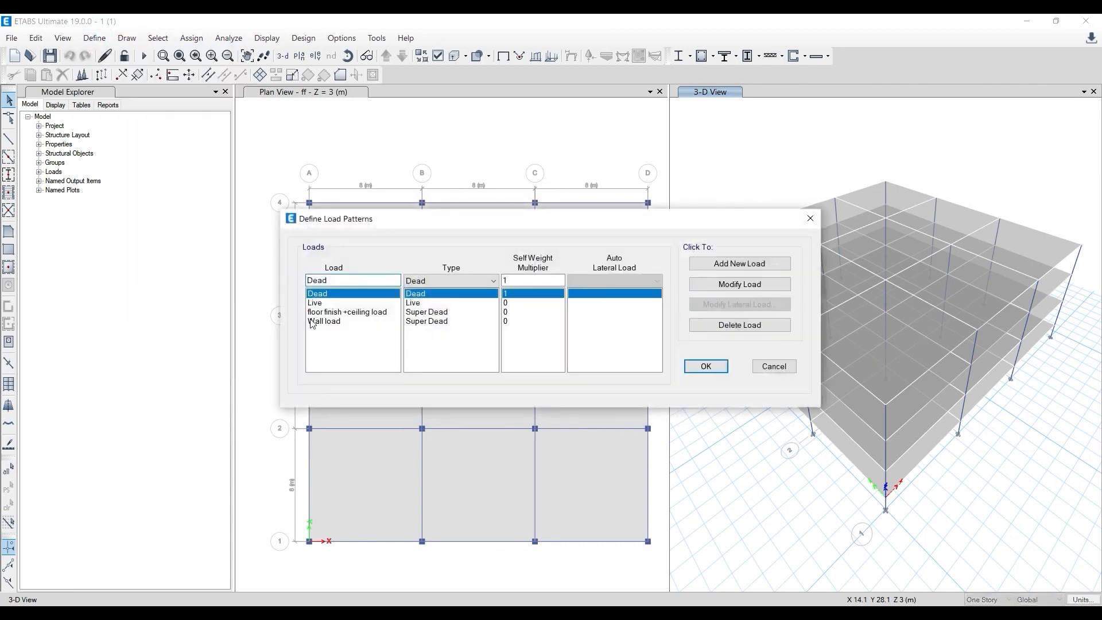
left_click(332, 313)
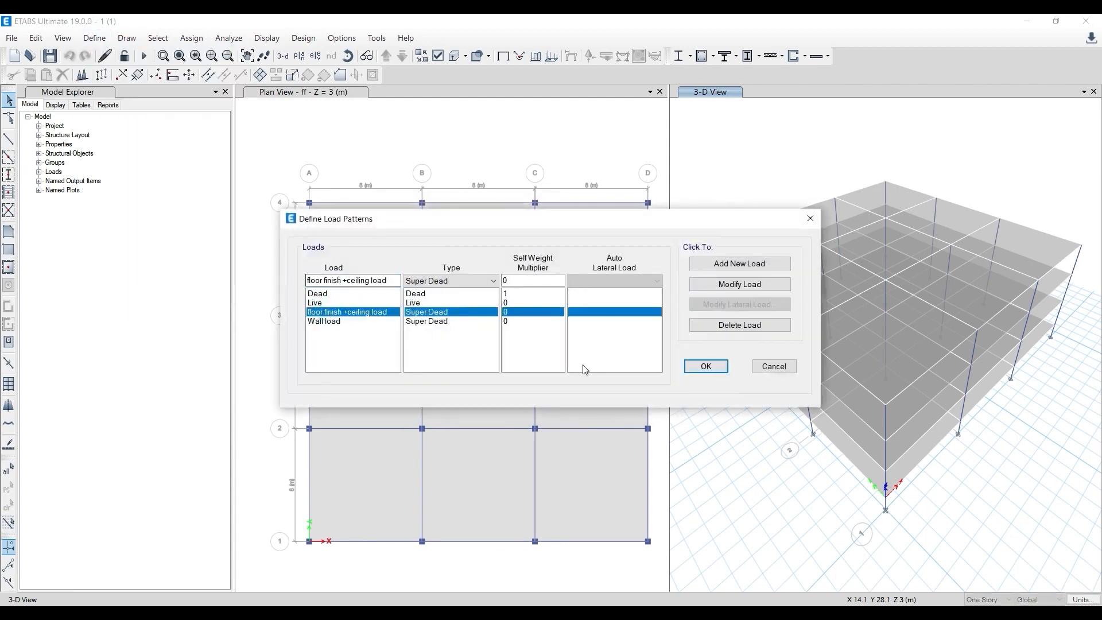
left_click(706, 366)
- Start a new load combination and examine which load names it offers, comparing them with the defined load patterns
left_click(93, 39)
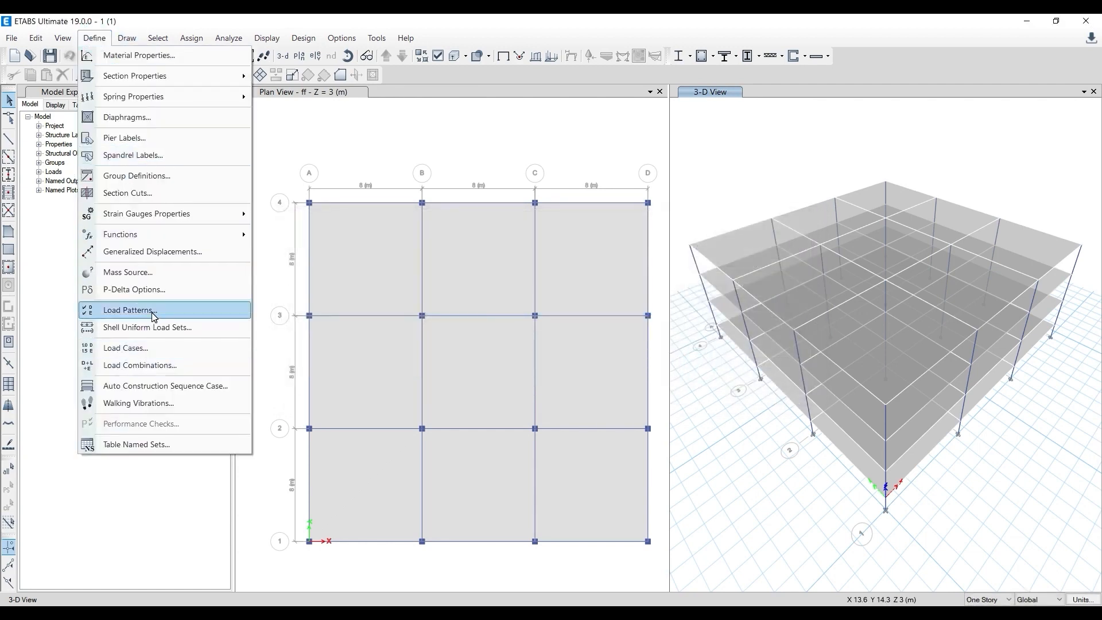
left_click(152, 365)
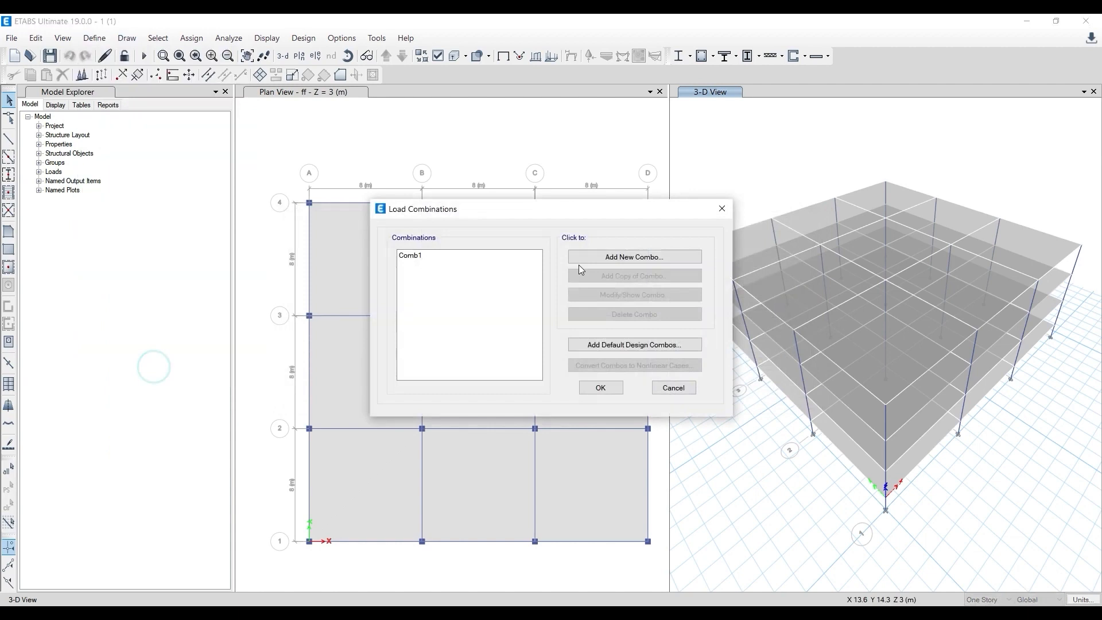
left_click(613, 259)
left_click(535, 316)
left_click(534, 318)
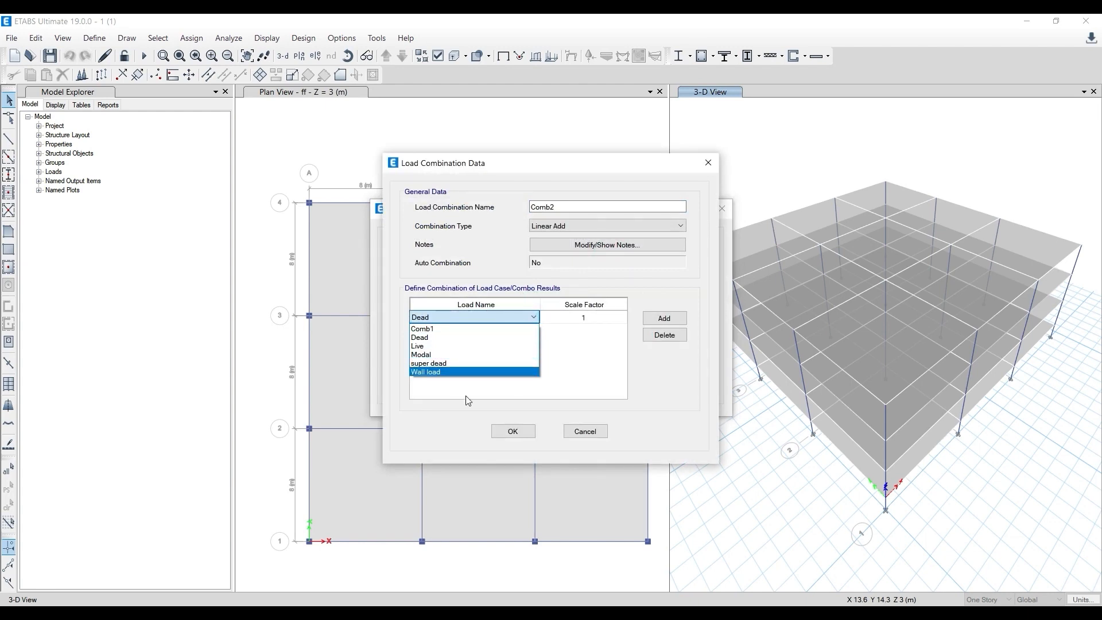
left_click(509, 432)
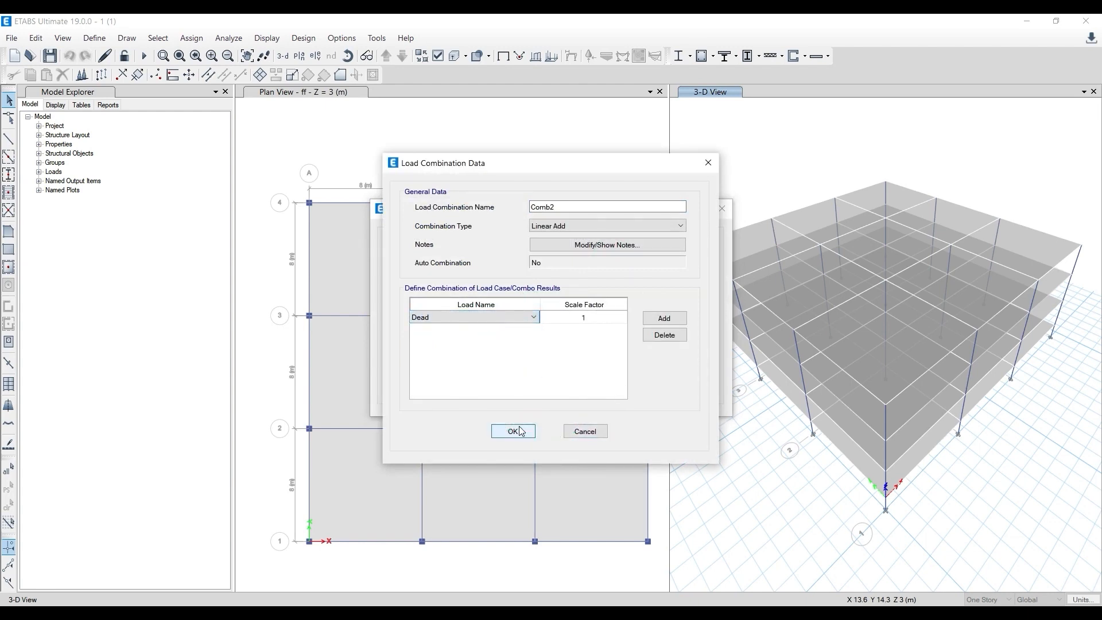
left_click(511, 429)
left_click(499, 360)
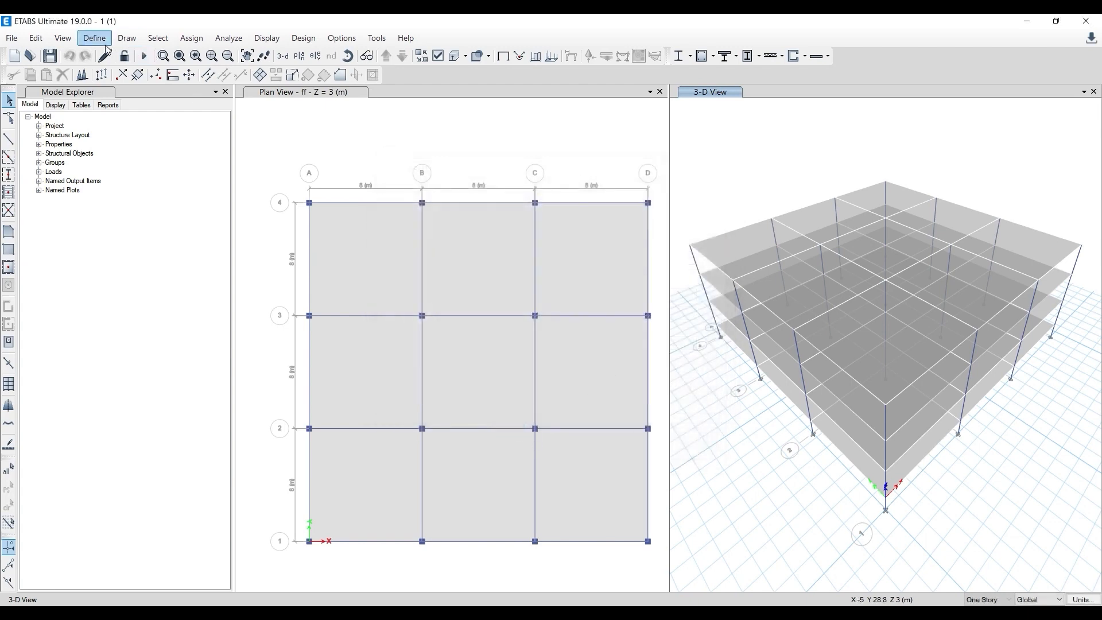
- Check the name and type of the floor finish +ceiling load pattern in the load pattern definitions
left_click(95, 38)
left_click(162, 311)
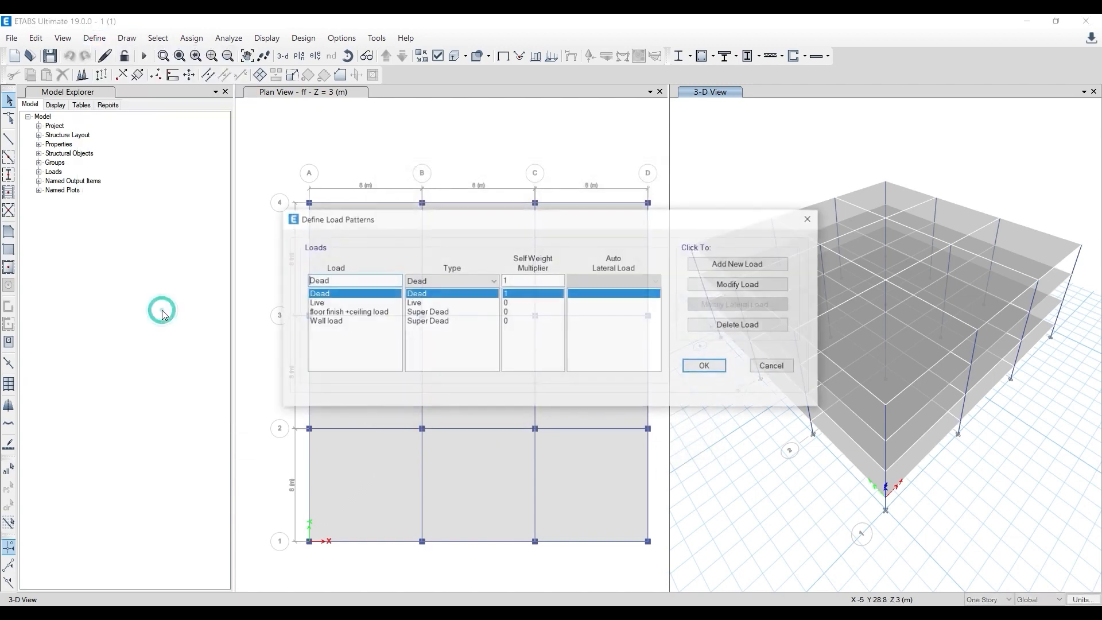
left_click(338, 314)
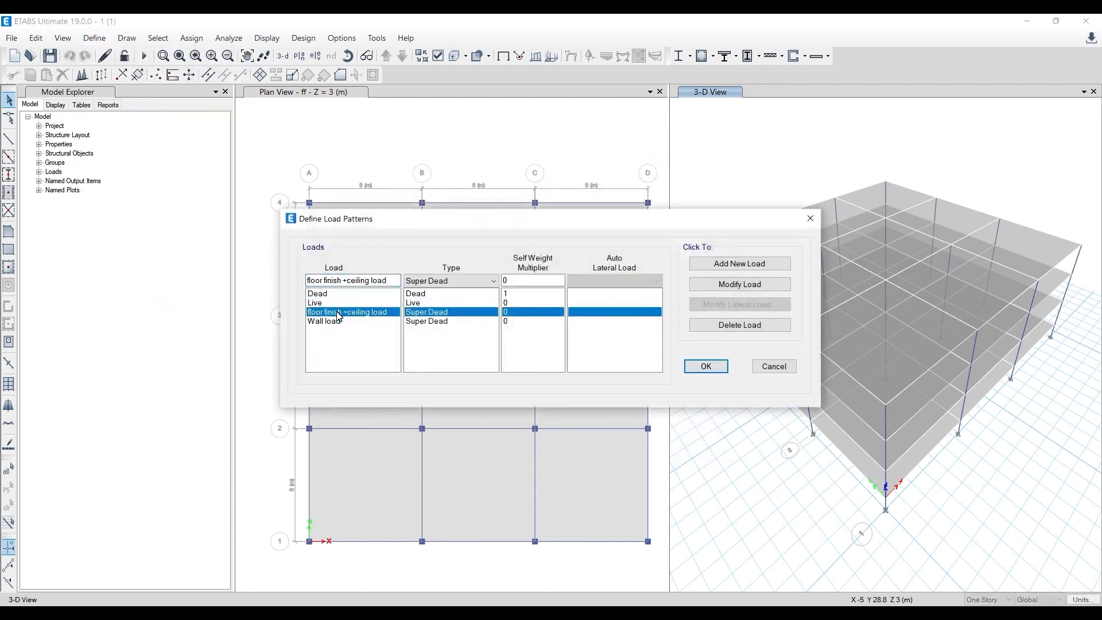
left_click(706, 366)
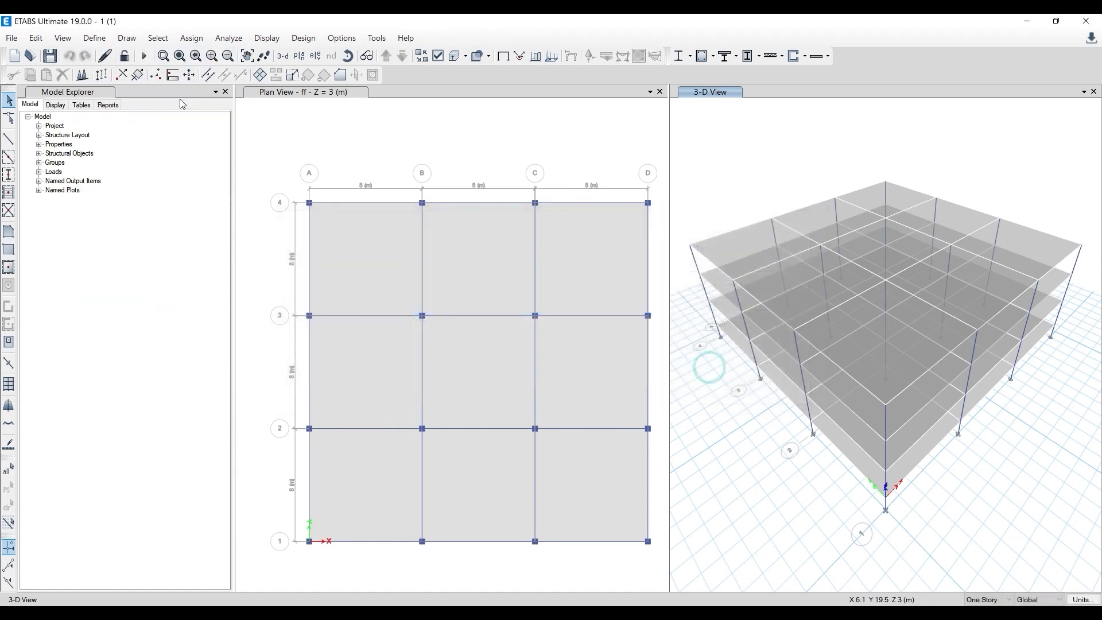
- Open load combination Comb2 and examine the load names available for its Dead entry, leaving the combination as it is
left_click(95, 38)
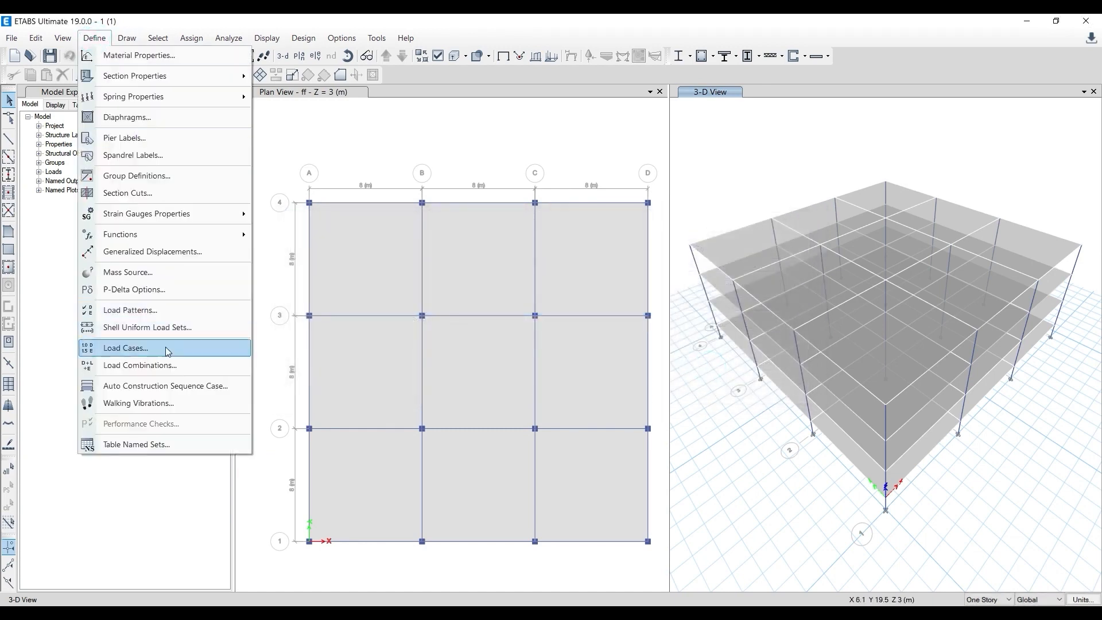
left_click(167, 365)
left_click(420, 266)
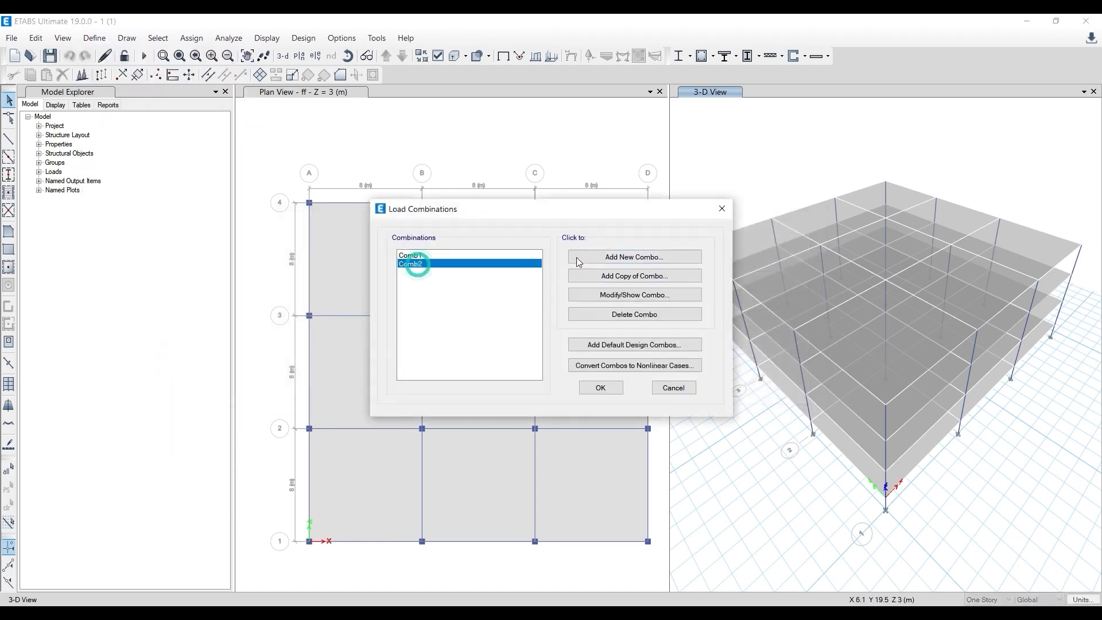
left_click(614, 295)
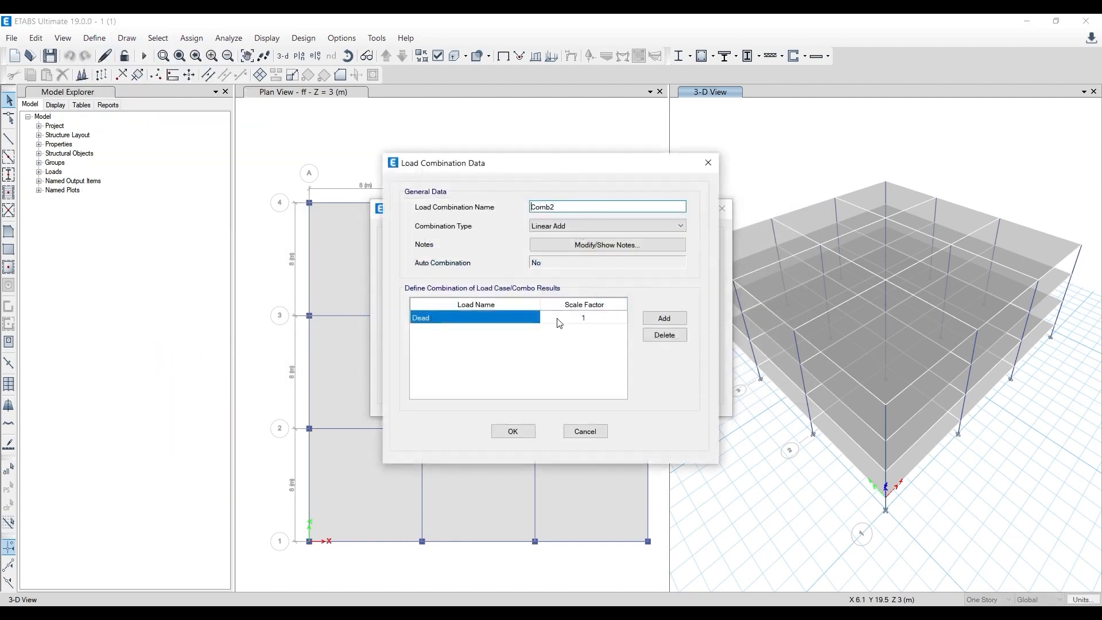
left_click(477, 317)
left_click(534, 317)
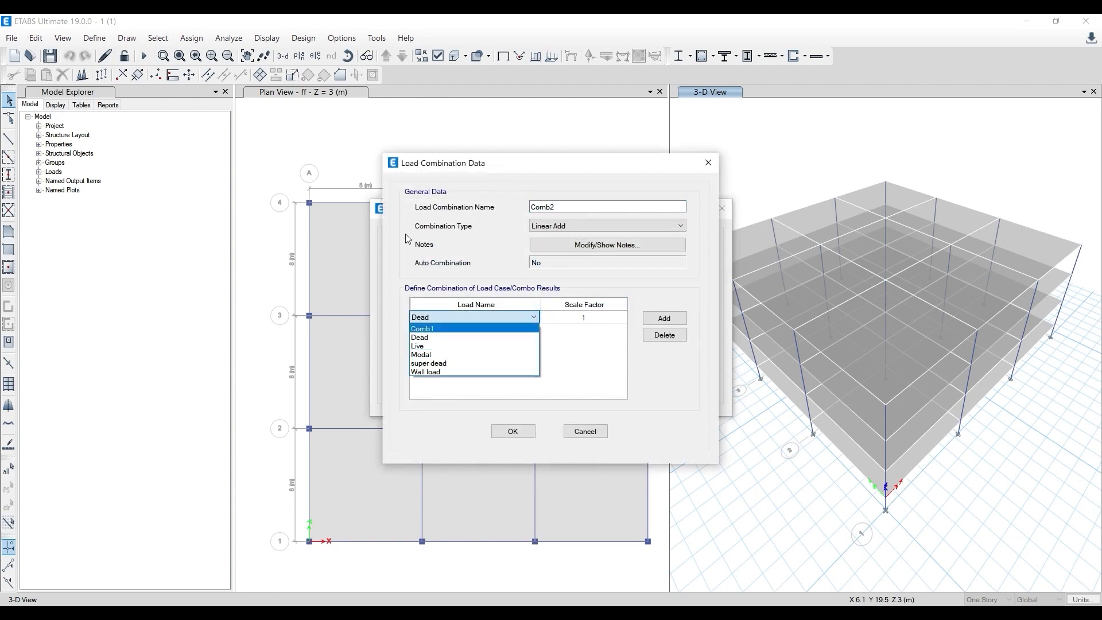
left_click(584, 429)
left_click(584, 430)
left_click(669, 389)
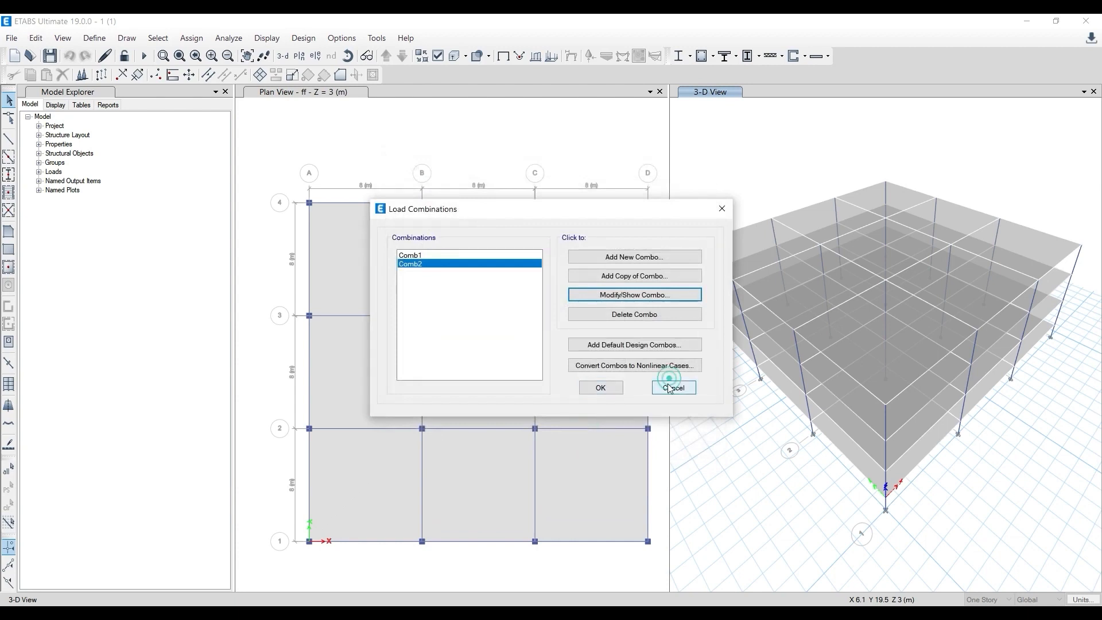
- Reopen the load pattern definitions and select the floor finish +ceiling load pattern
left_click(94, 37)
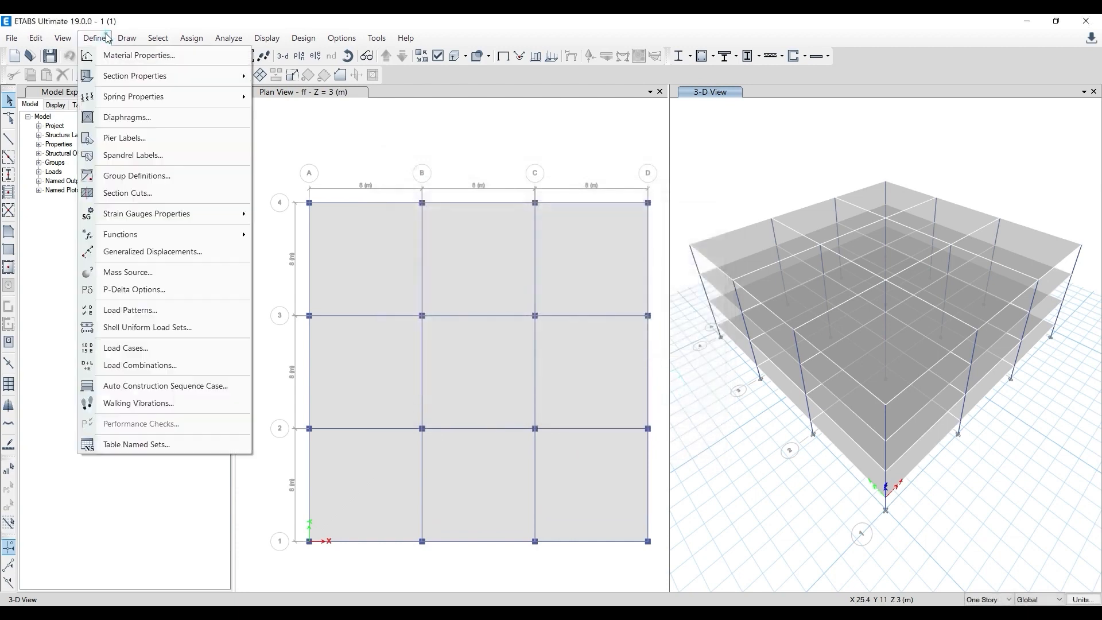
left_click(145, 311)
left_click(348, 312)
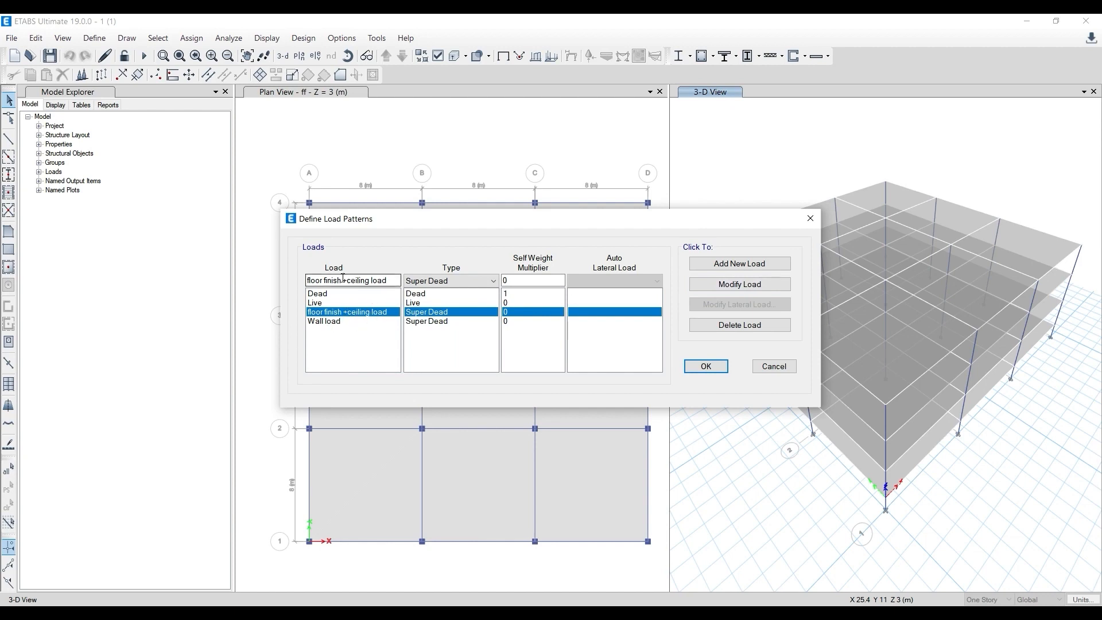
- Add a load pattern named EARTHQUAKE with type Seismic and auto lateral load IS 1893:2016
left_click(764, 362)
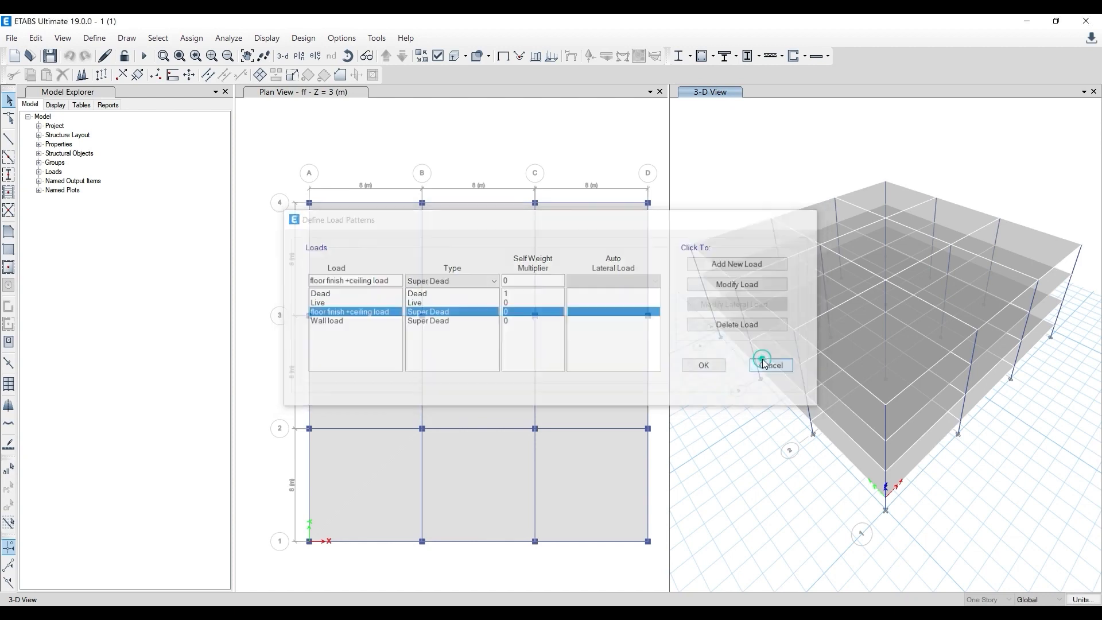
left_click(95, 38)
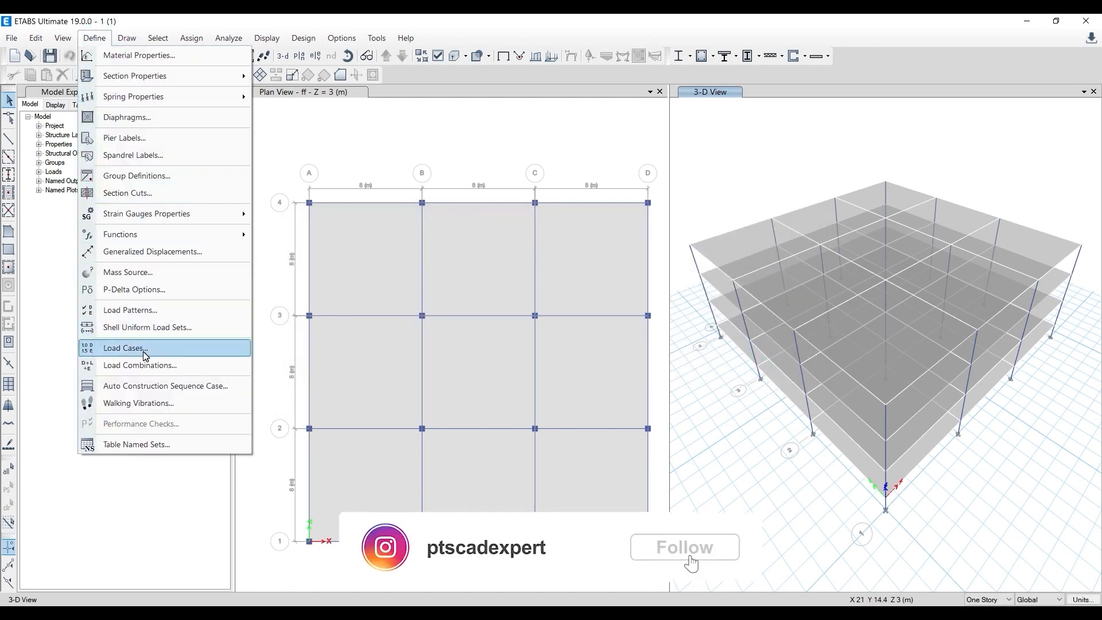
left_click(159, 311)
left_click(348, 313)
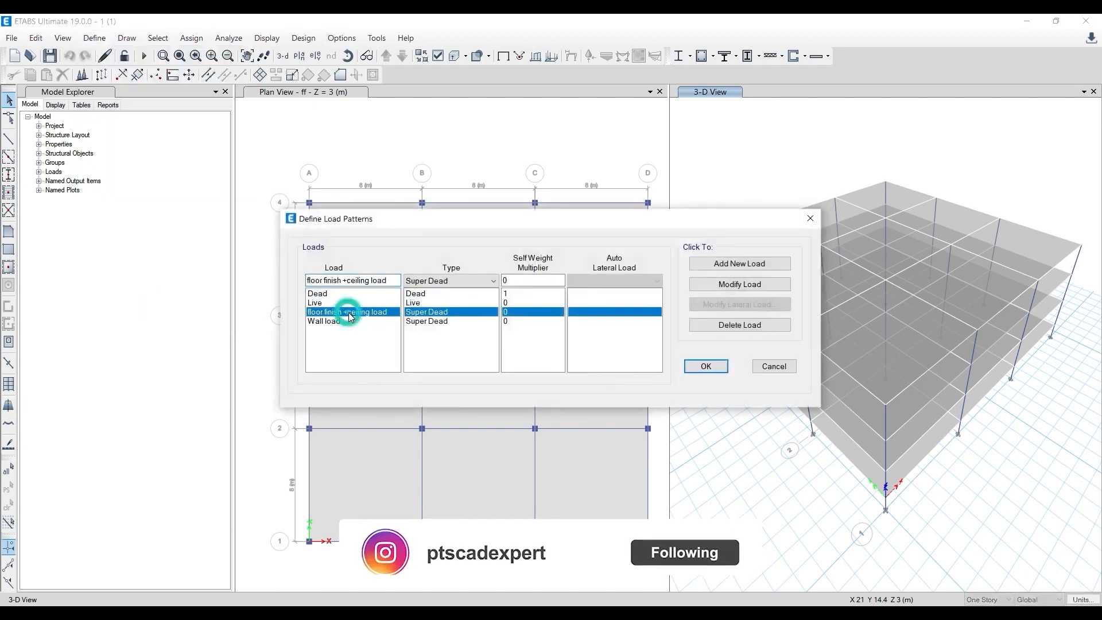
left_click(389, 281)
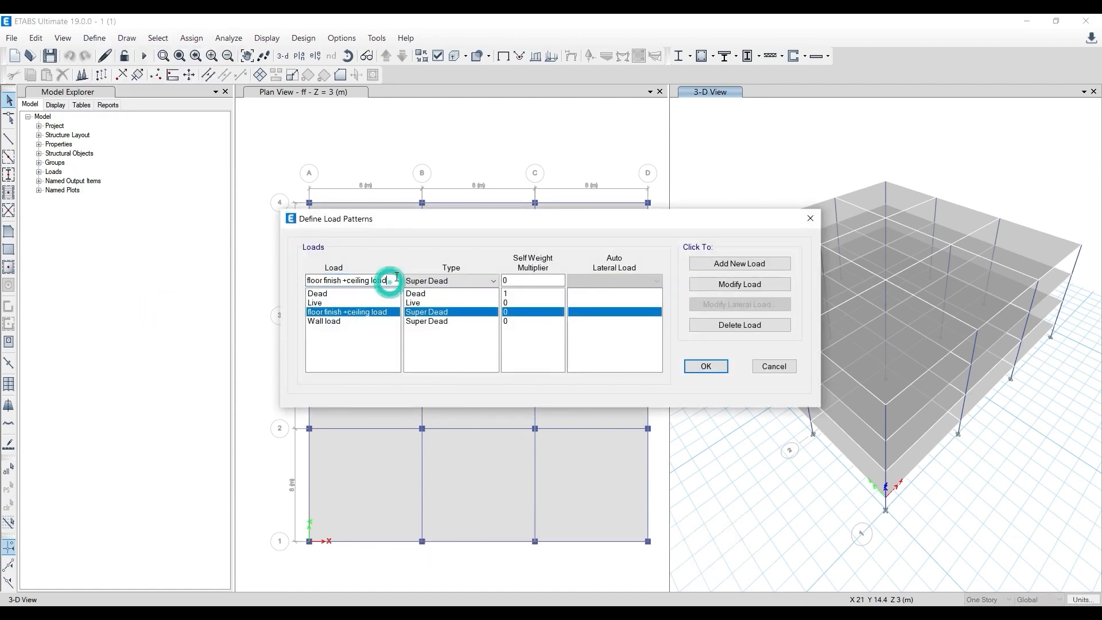
left_click_drag(394, 278, 258, 280)
type("DL")
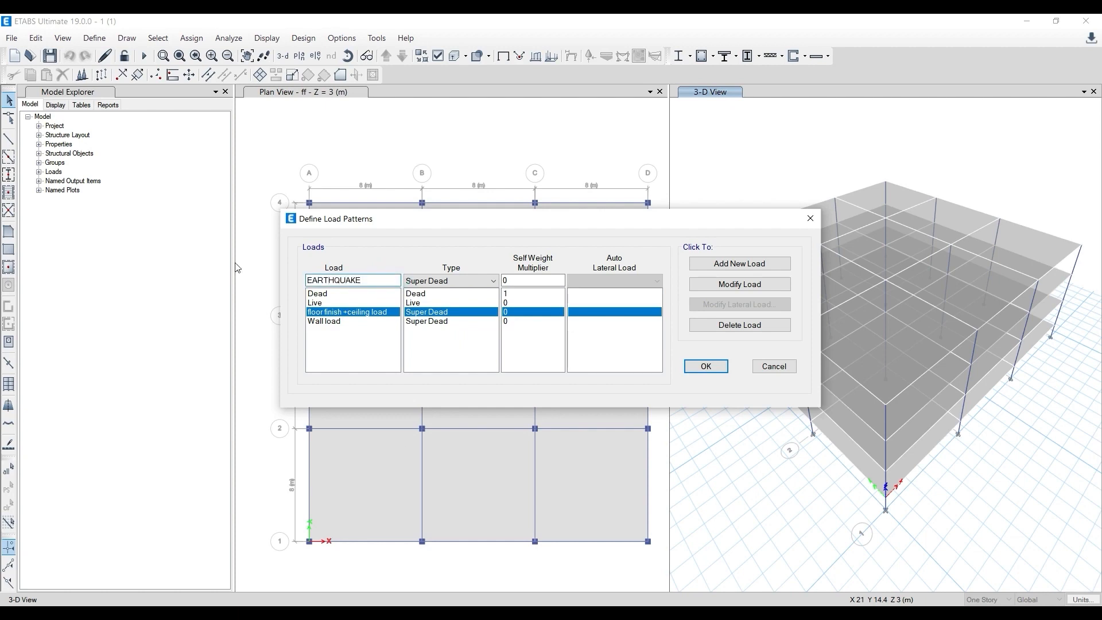
left_click(489, 281)
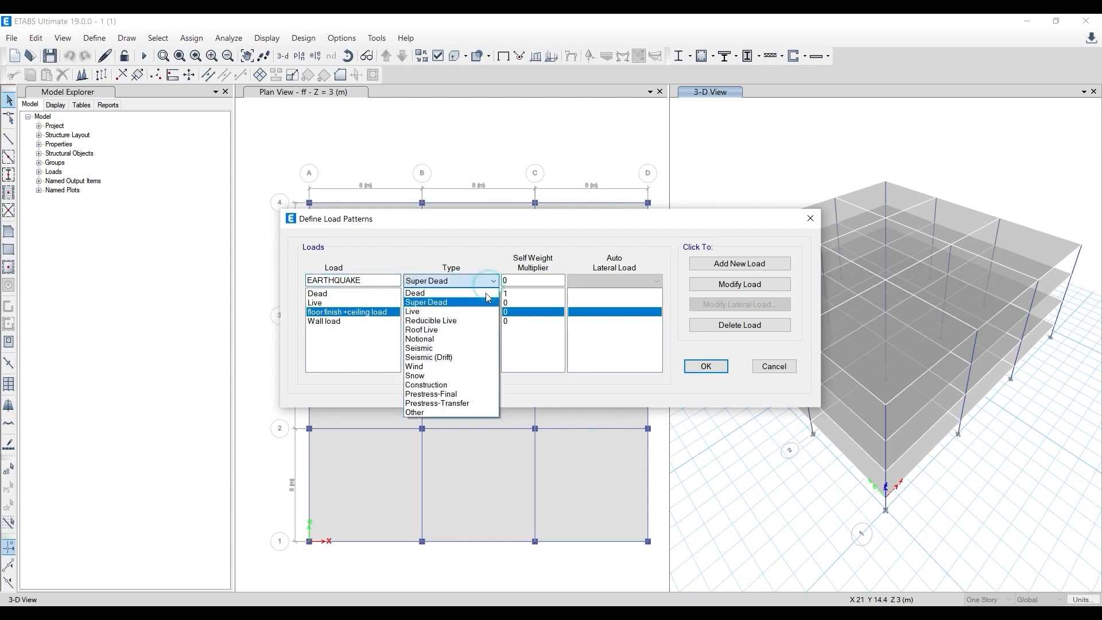
left_click(464, 349)
left_click(614, 281)
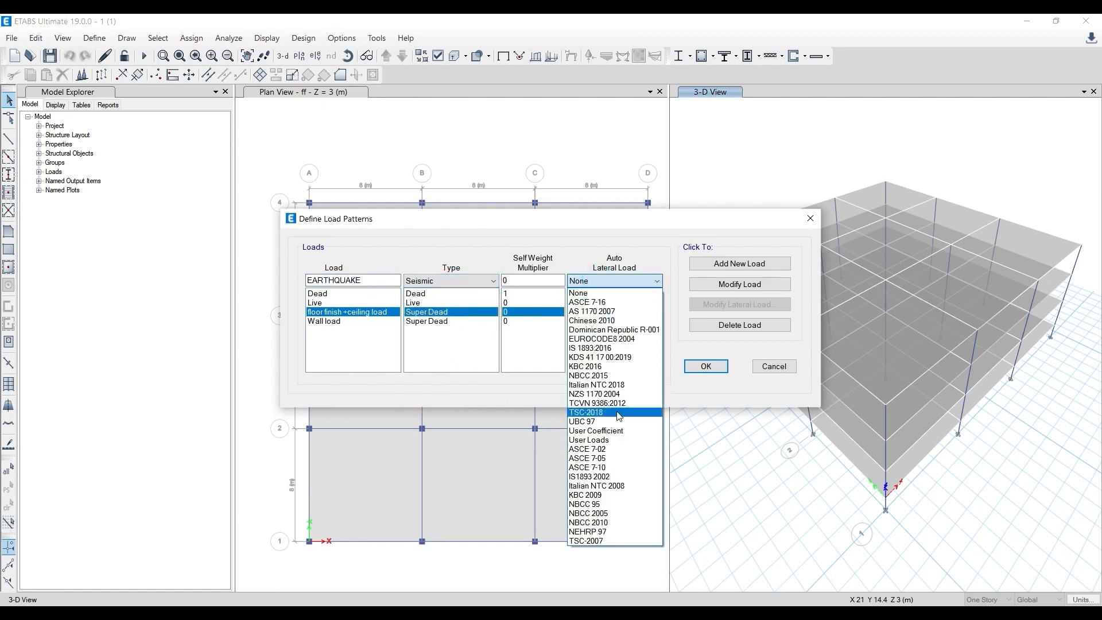
left_click(632, 348)
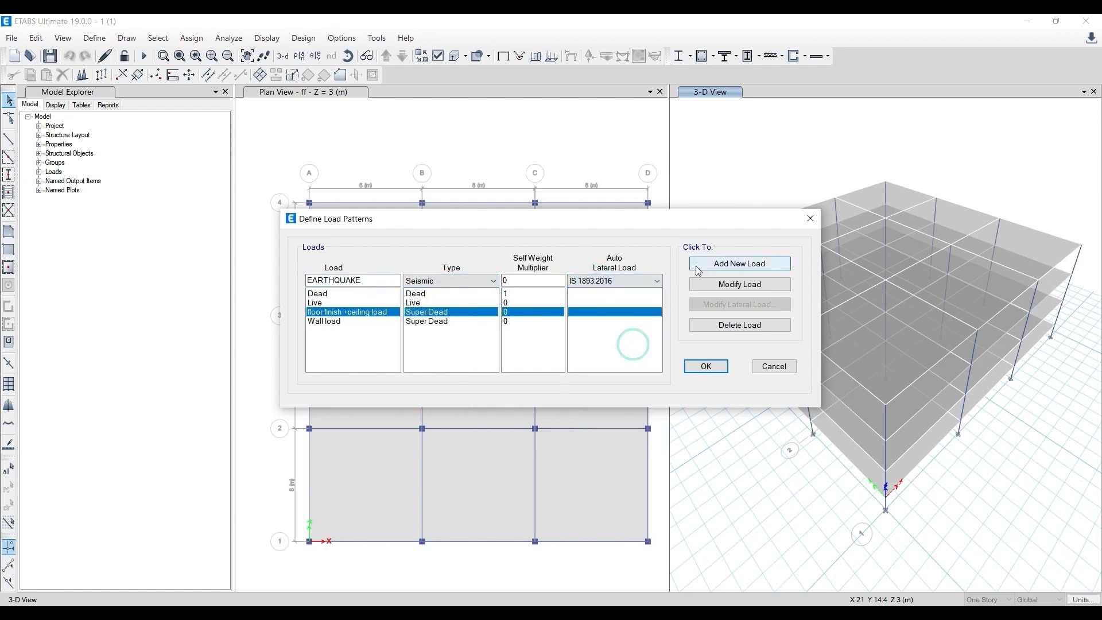
left_click(716, 267)
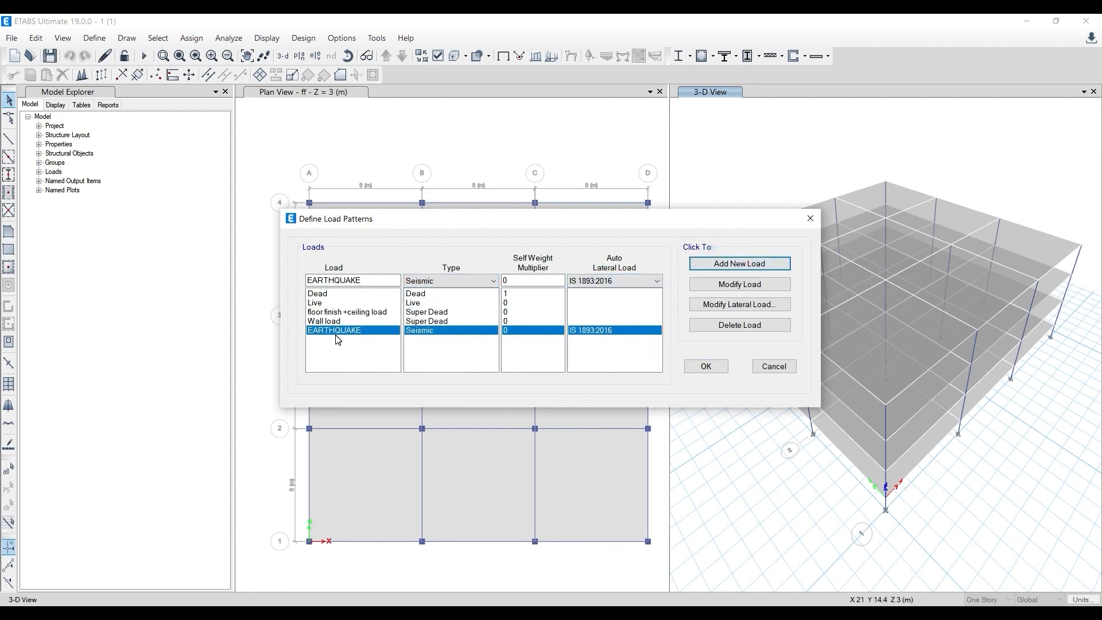
left_click(706, 366)
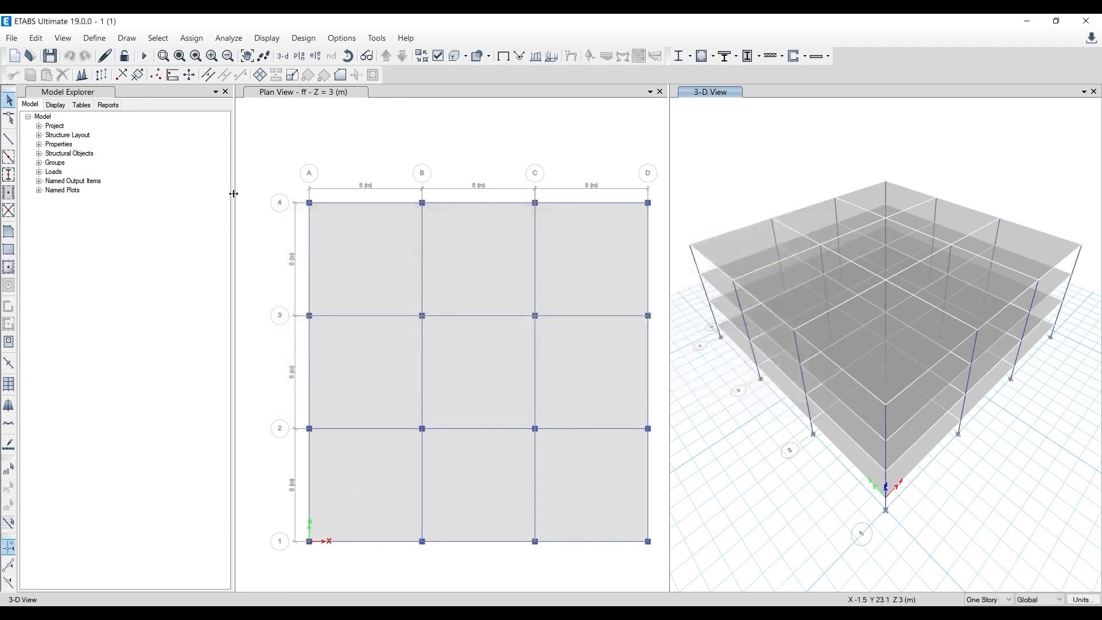
- Check which loads can be chosen in load combination Comb2, then leave it without changes
left_click(95, 38)
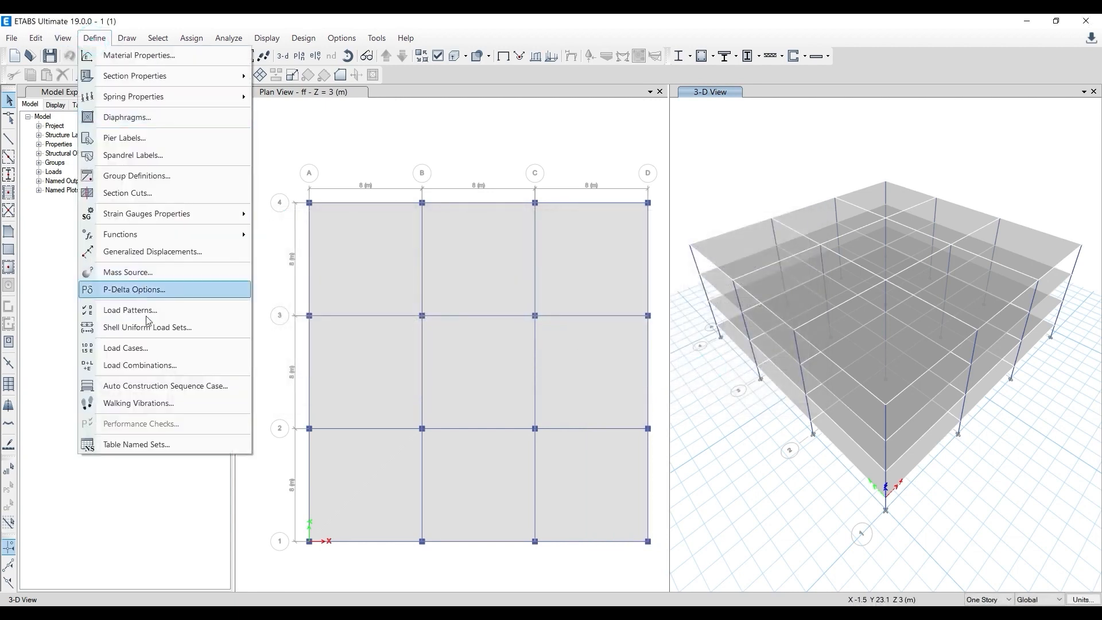
left_click(155, 366)
left_click(444, 265)
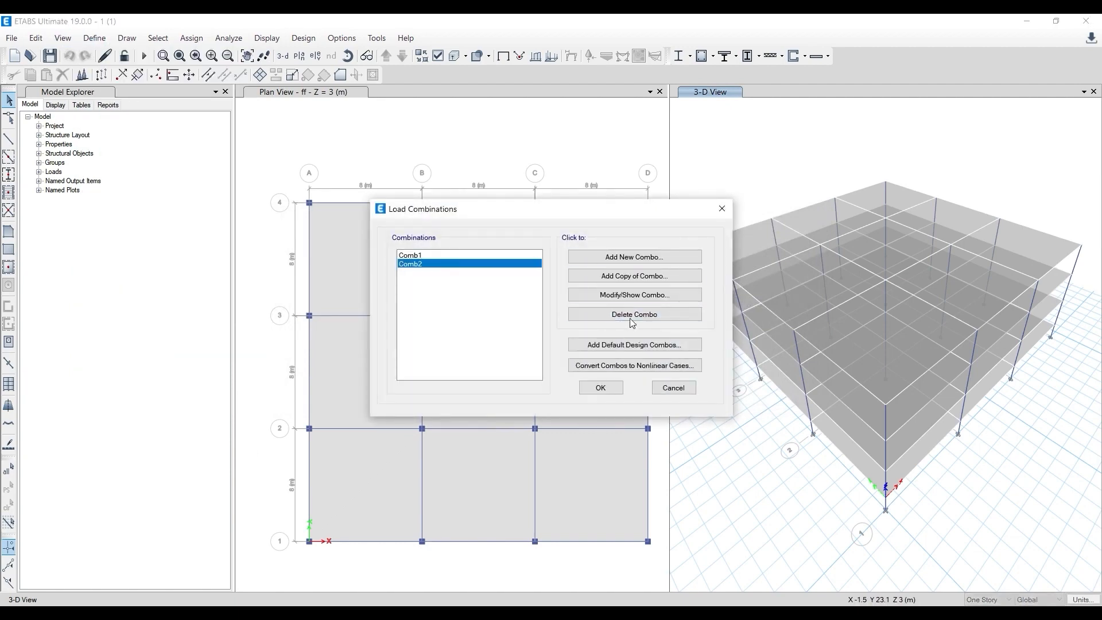
left_click(620, 295)
left_click(536, 316)
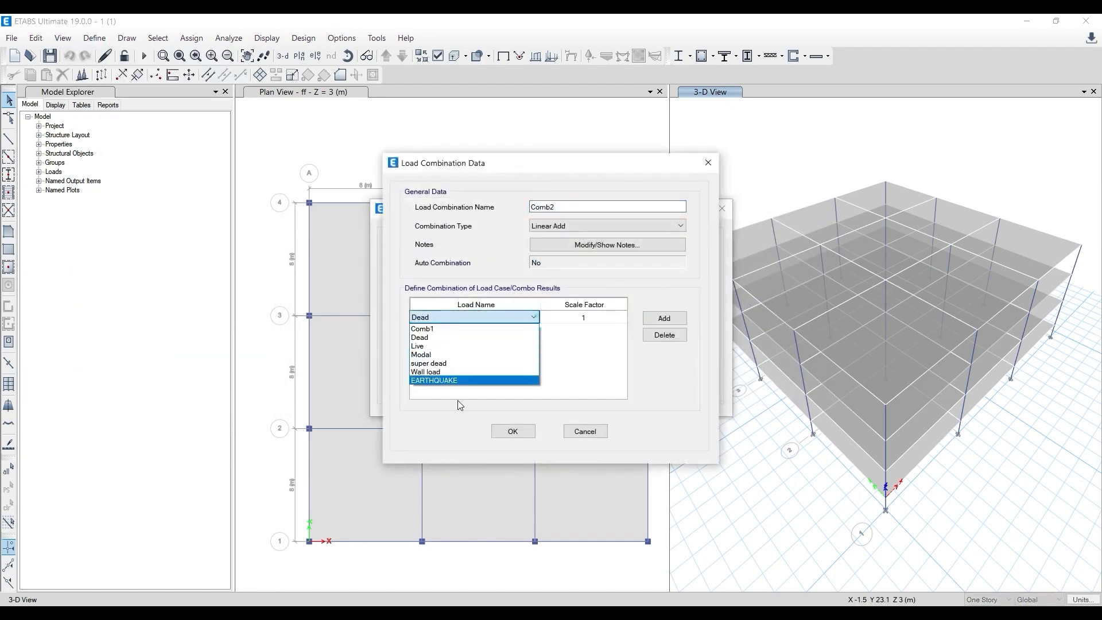
left_click(512, 435)
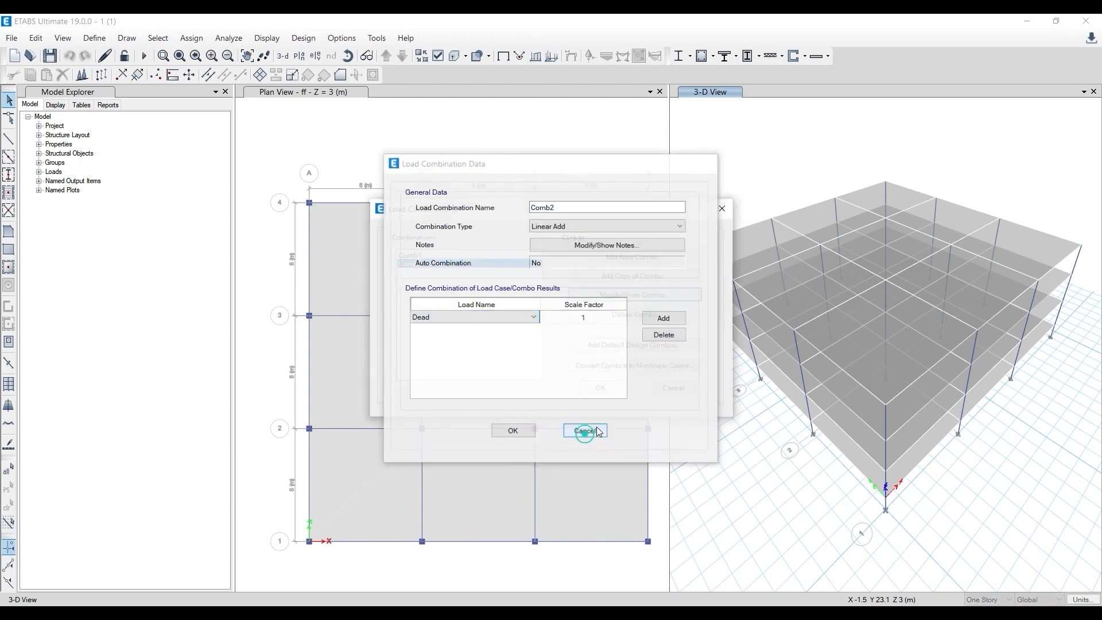
left_click(585, 432)
left_click(609, 409)
- Rename the EARTHQUAKE load pattern as EARTHQUAKE X
left_click(95, 38)
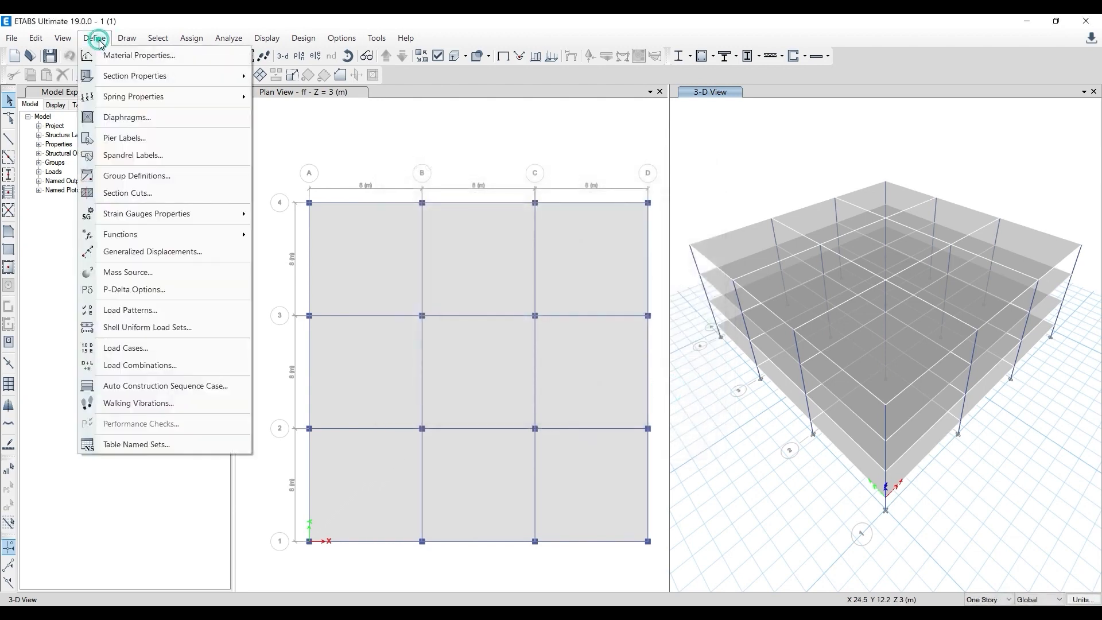
left_click(154, 311)
left_click(342, 331)
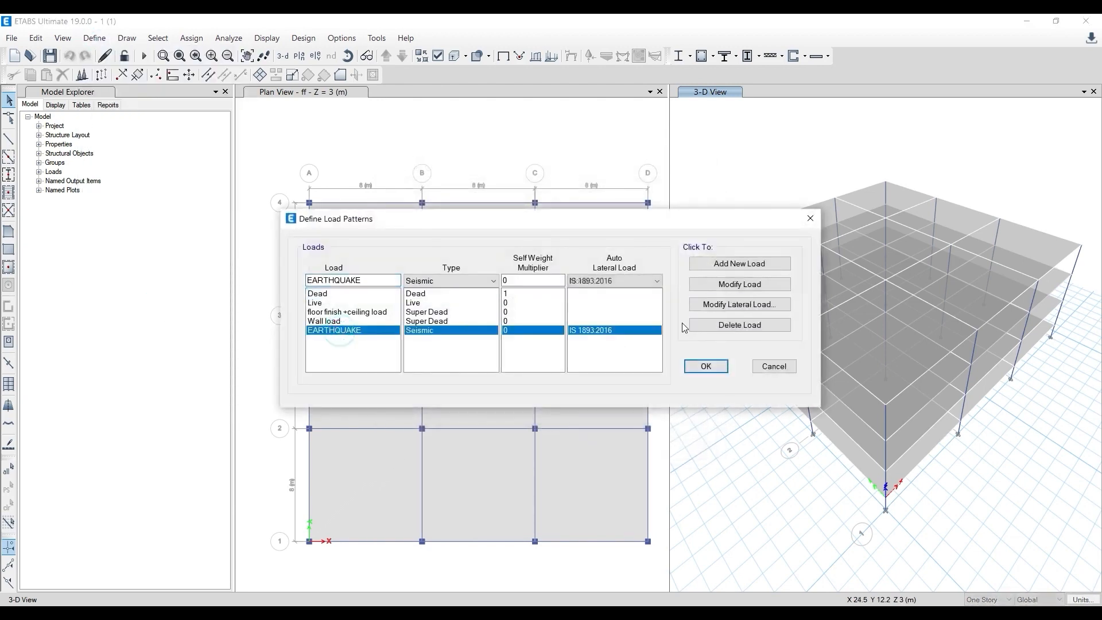
left_click(740, 285)
left_click(359, 280)
left_click(734, 284)
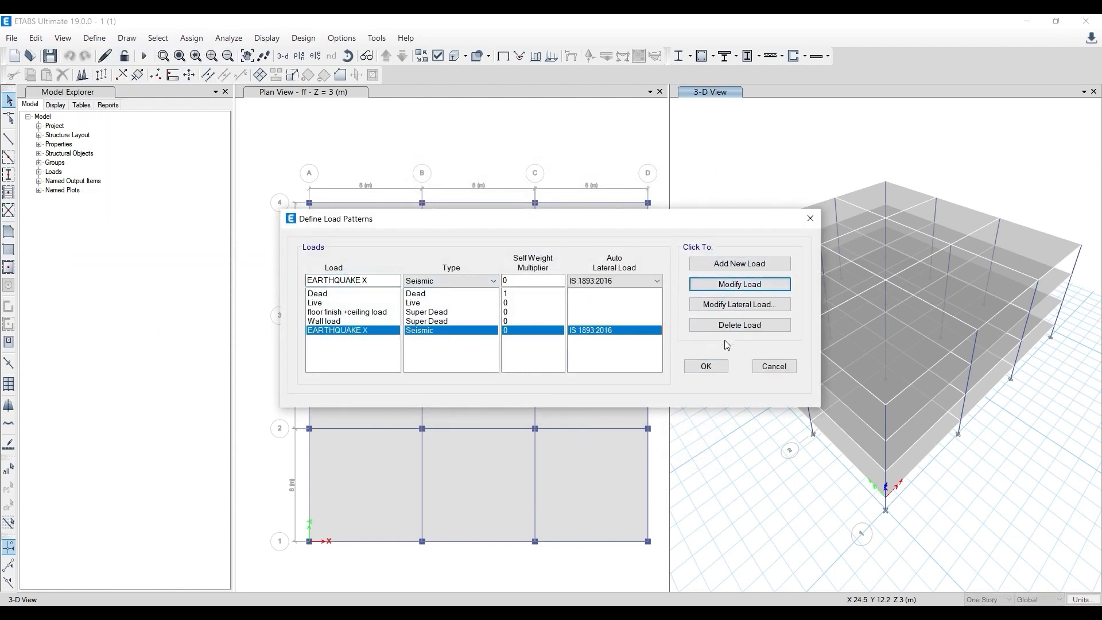
left_click(707, 366)
- Inspect Comb2's selectable load names for the renamed earthquake load and close the combination without saving changes
left_click(94, 38)
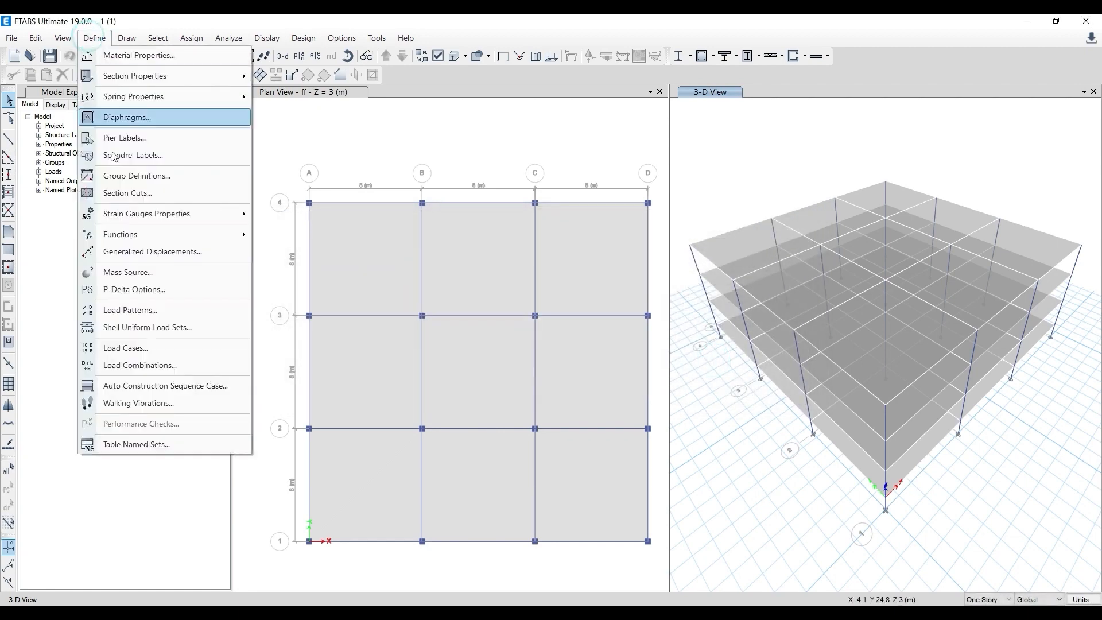
left_click(140, 366)
left_click(414, 265)
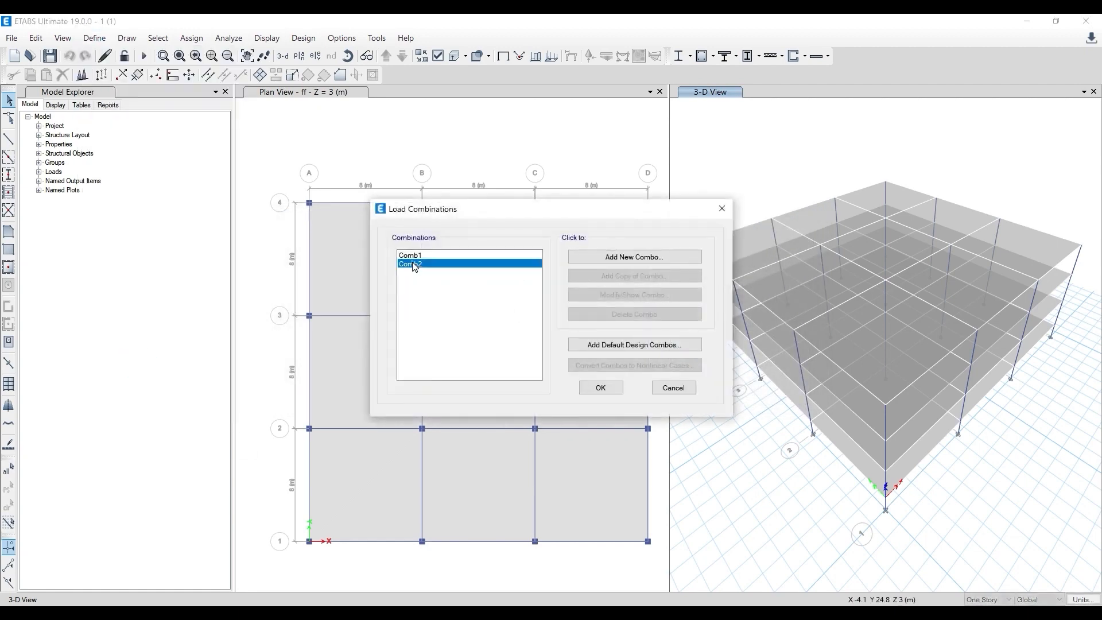
left_click(635, 295)
left_click(512, 317)
left_click(529, 317)
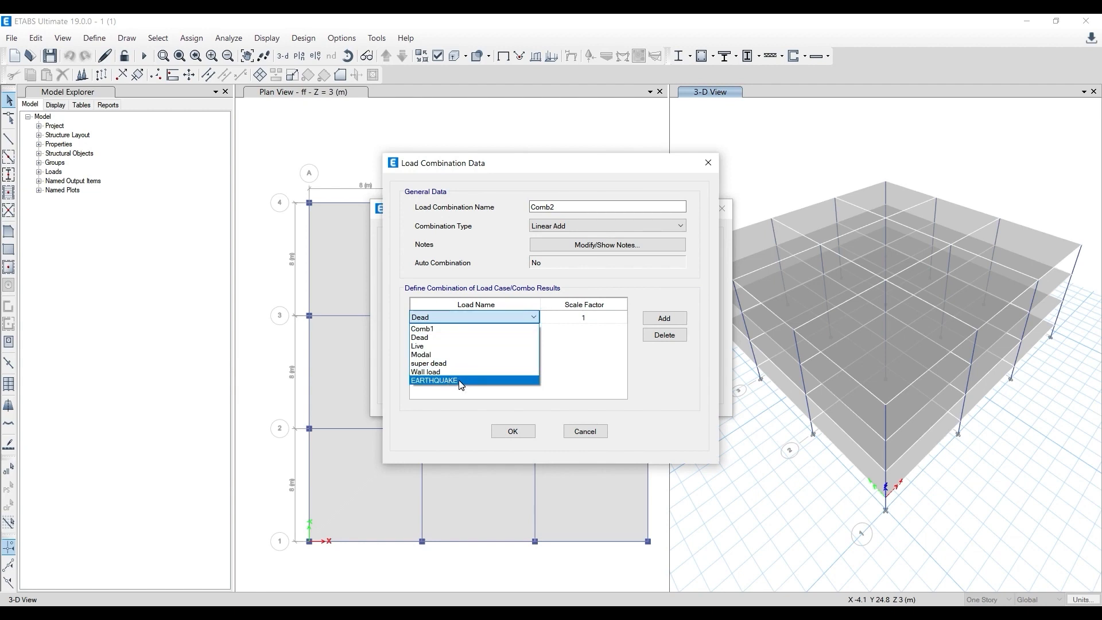
left_click(568, 420)
left_click(585, 431)
left_click(670, 386)
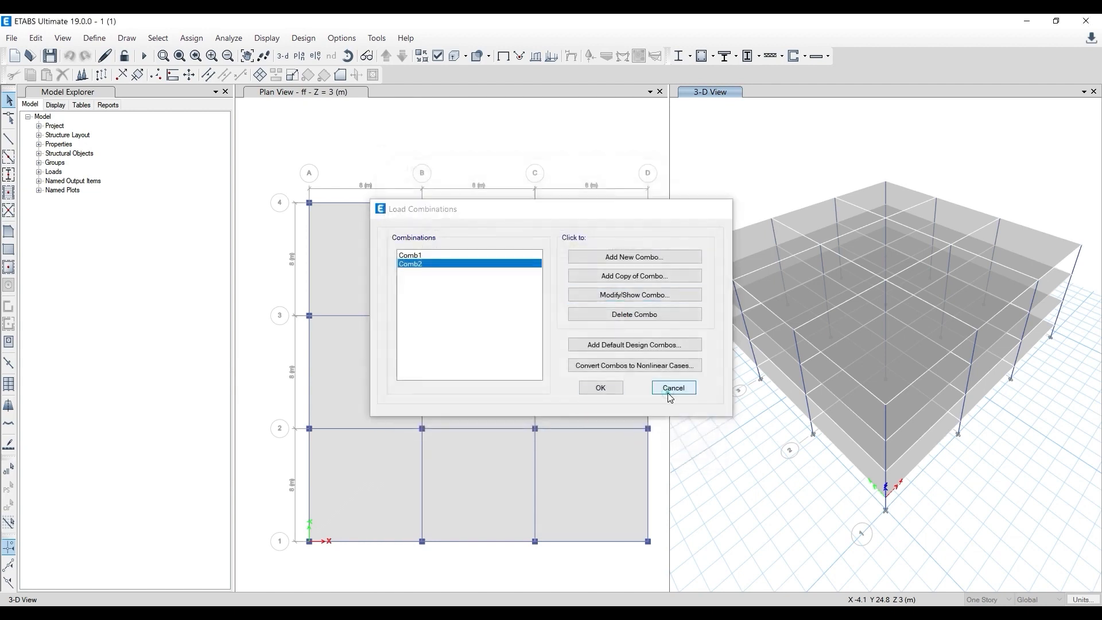
- Review the EARTHQUAKE X and floor finish +ceiling load patterns in the load pattern definitions without modifying them
left_click(95, 38)
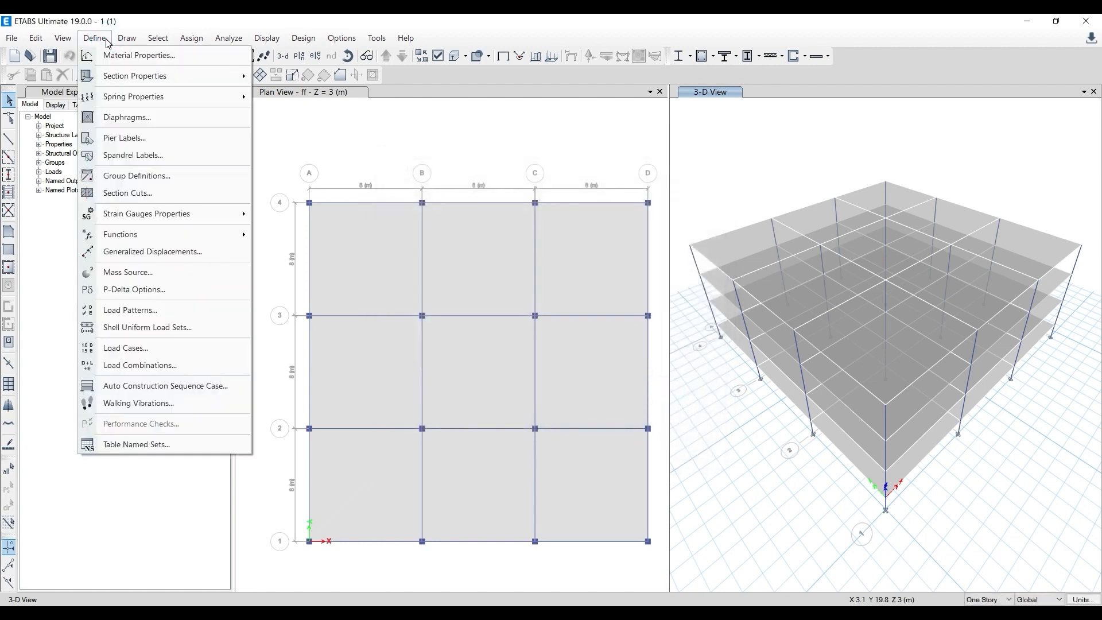
left_click(123, 310)
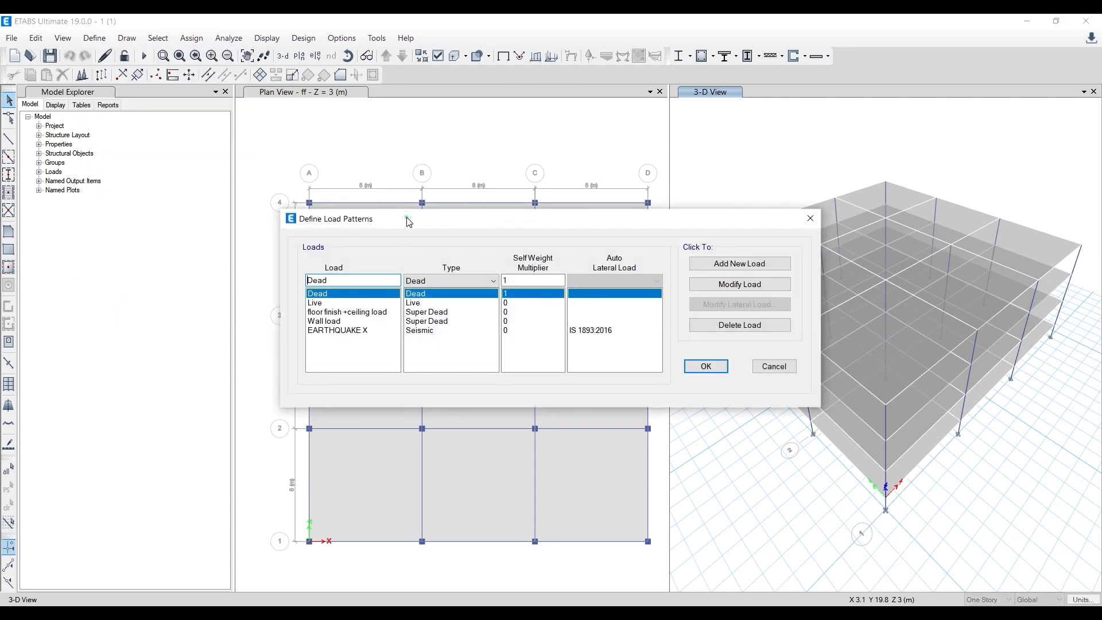
left_click_drag(409, 222, 338, 160)
left_click(285, 272)
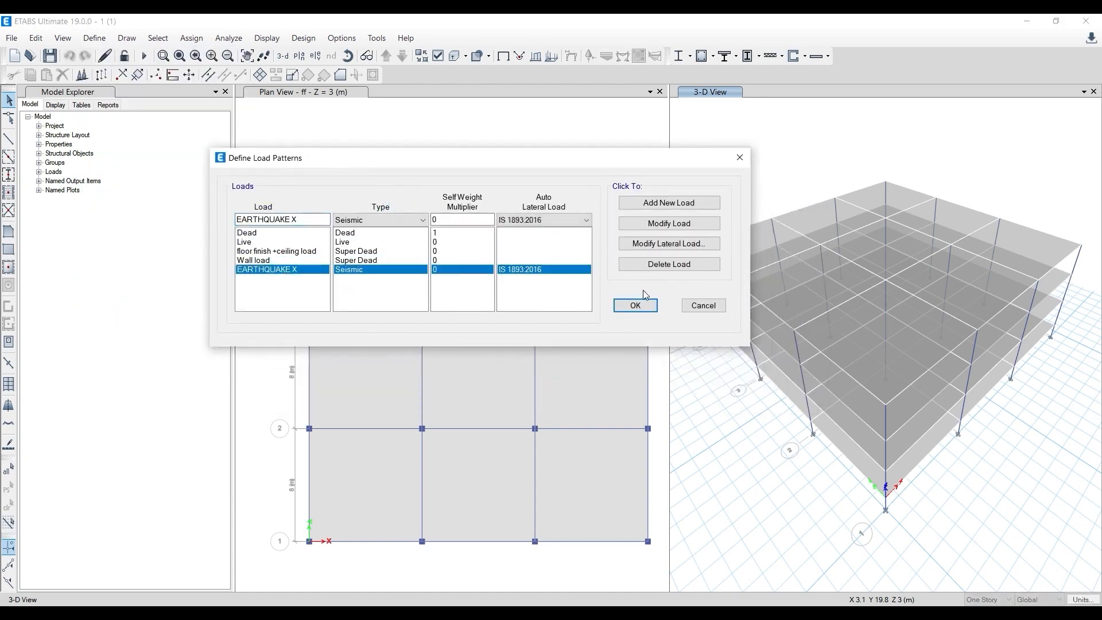
left_click(273, 253)
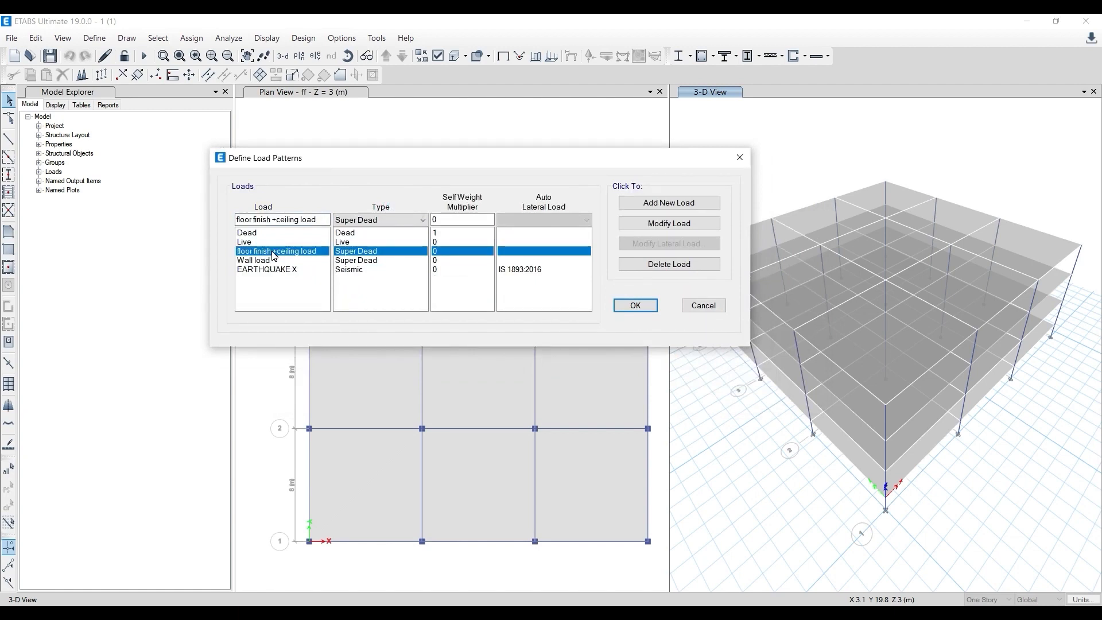
left_click(687, 306)
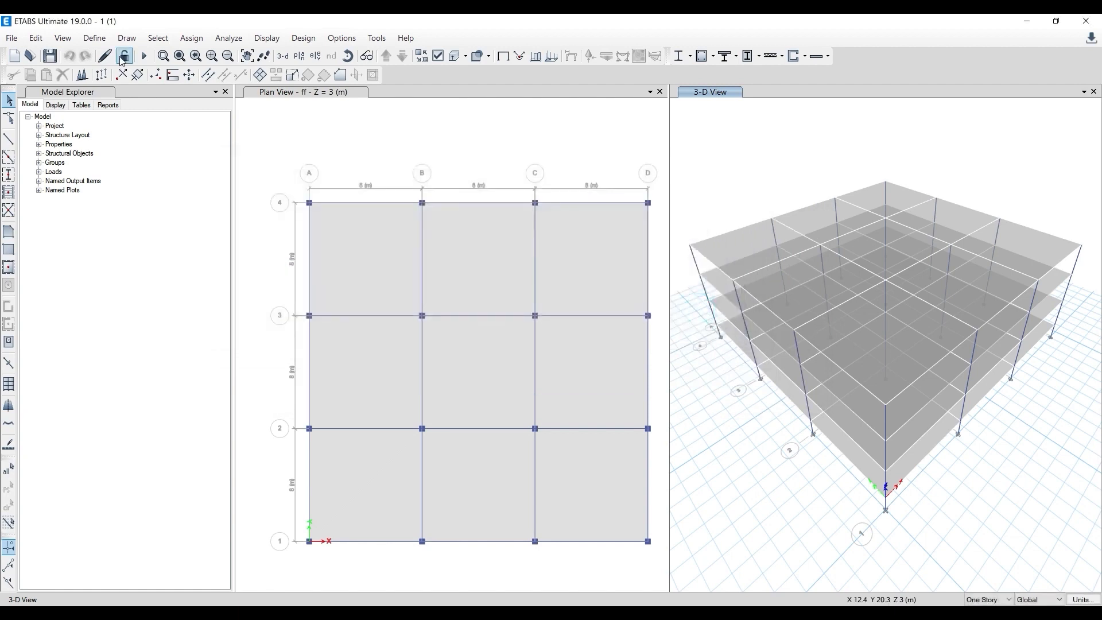
- Examine the names in the list of defined load cases and close it
left_click(95, 37)
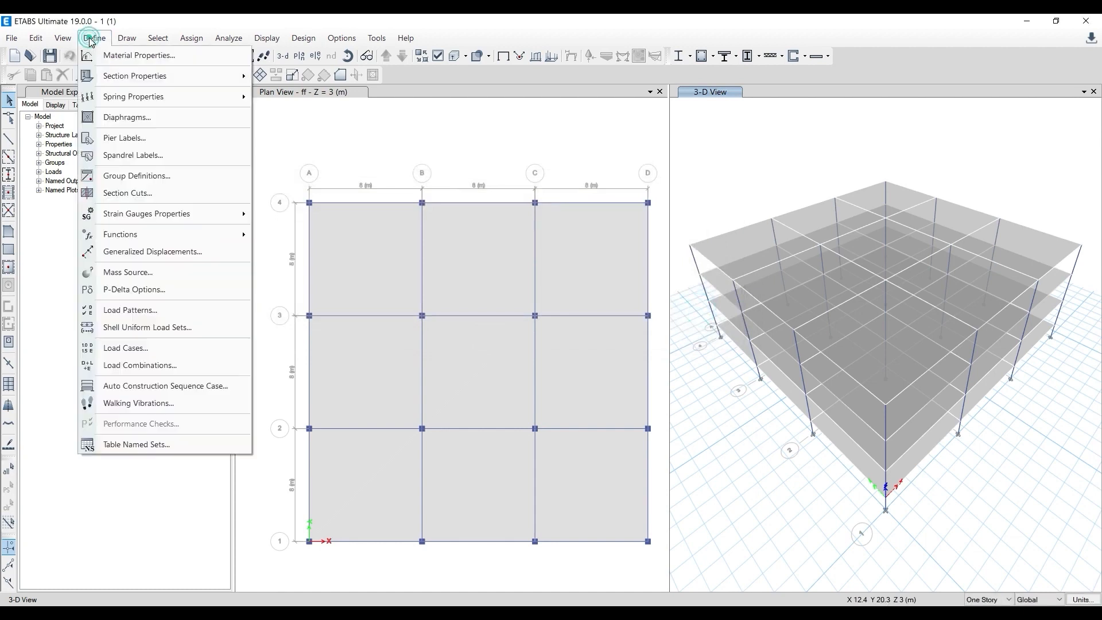
left_click(174, 349)
left_click(792, 198)
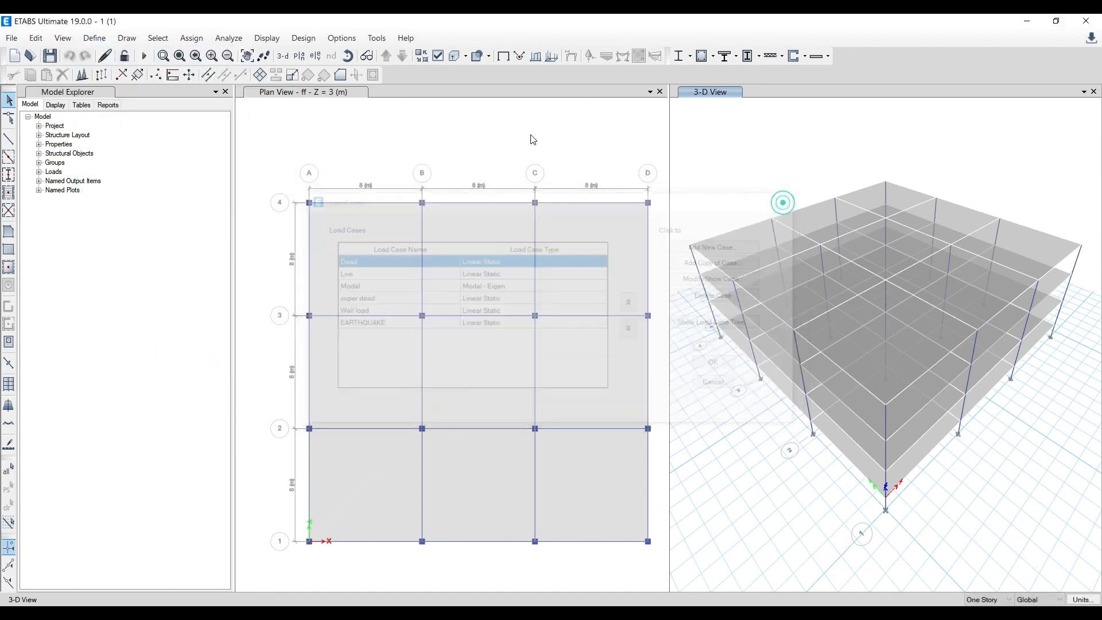
- Compare the load case names with the loads offered in Comb2, then close the combination windows
left_click(94, 38)
left_click(153, 367)
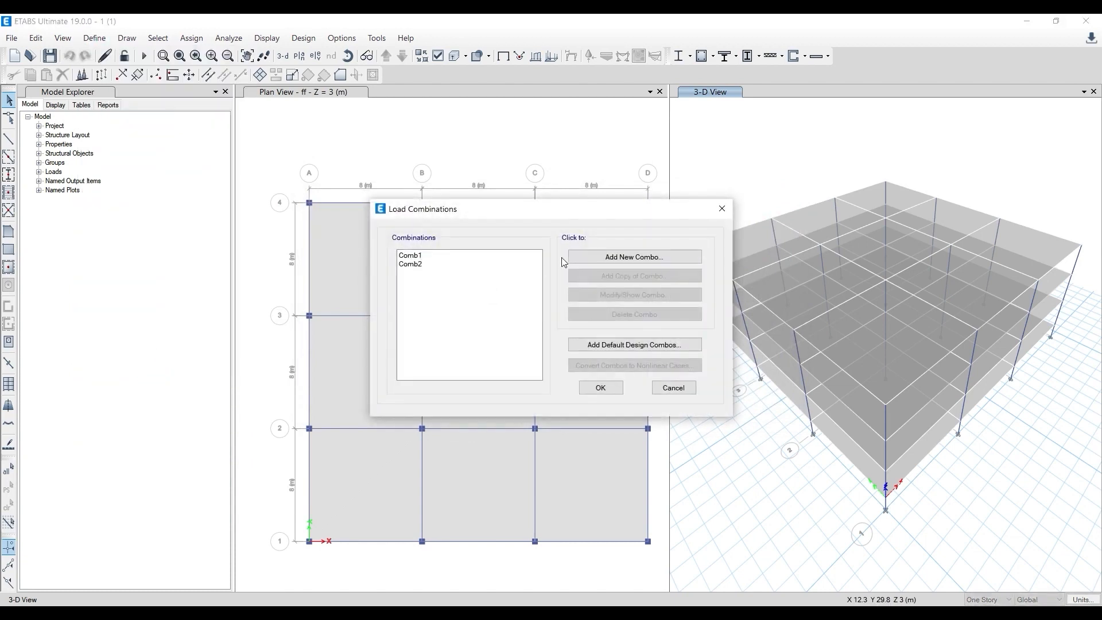
left_click(440, 264)
left_click(610, 295)
left_click(530, 318)
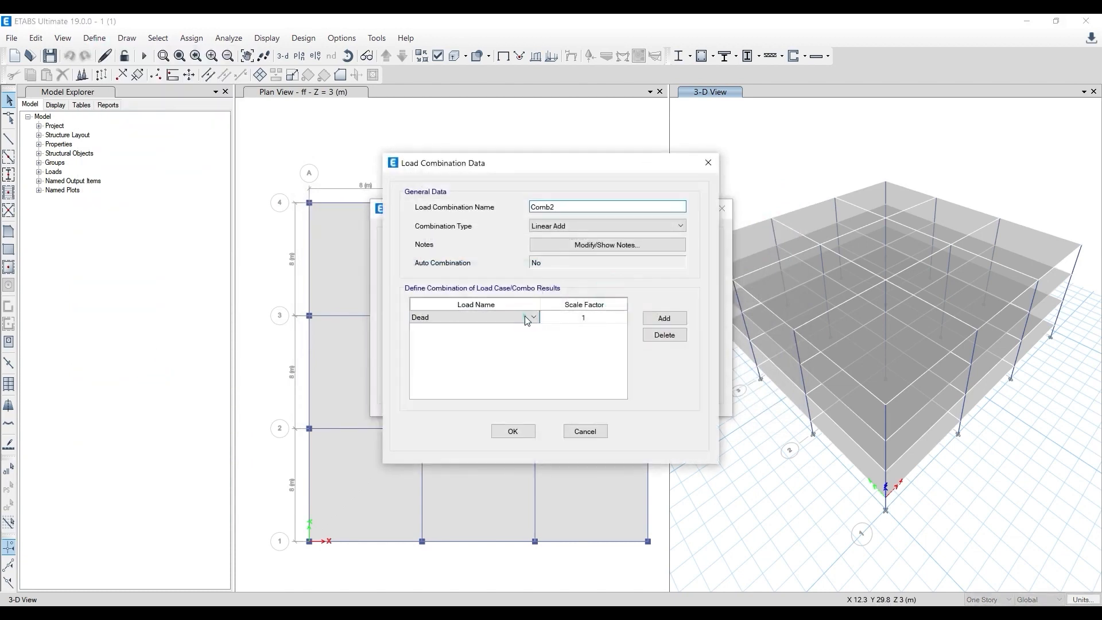
left_click(533, 319)
left_click(716, 155)
left_click(723, 207)
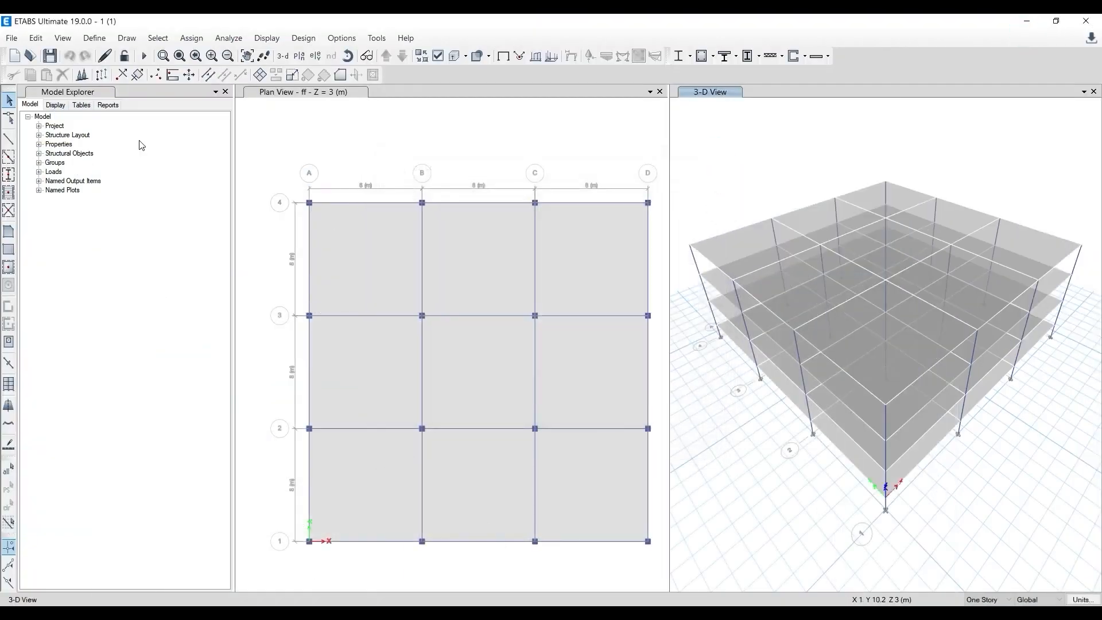
- Switch to the Complete Project Failure model and open the data of its 1.5DL+1.5LL load combination
left_click(381, 561)
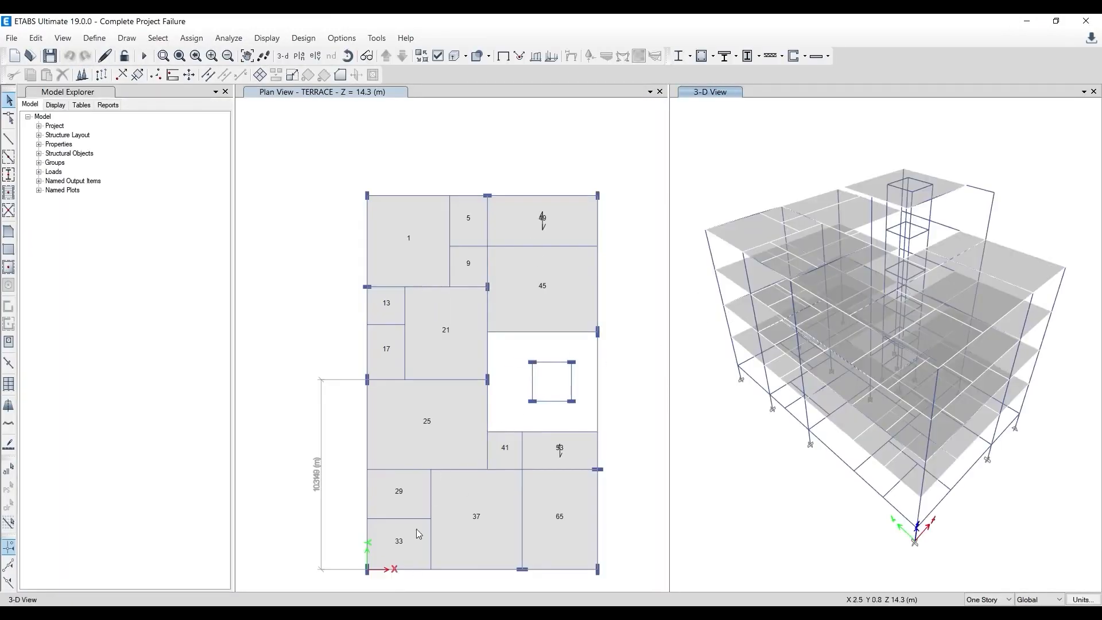
left_click(97, 39)
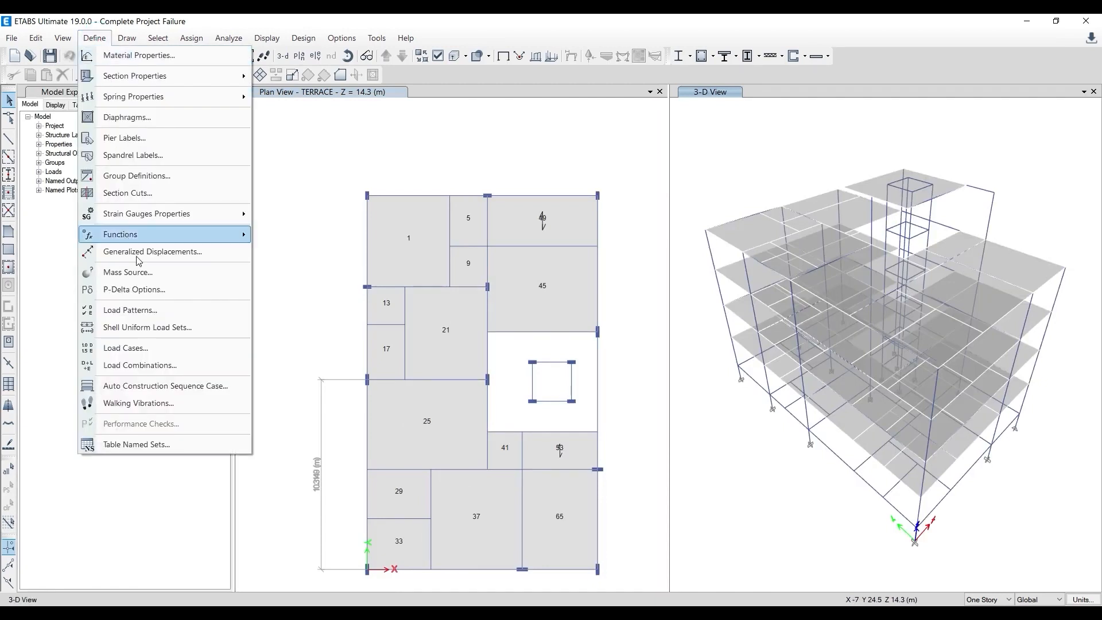
left_click(155, 366)
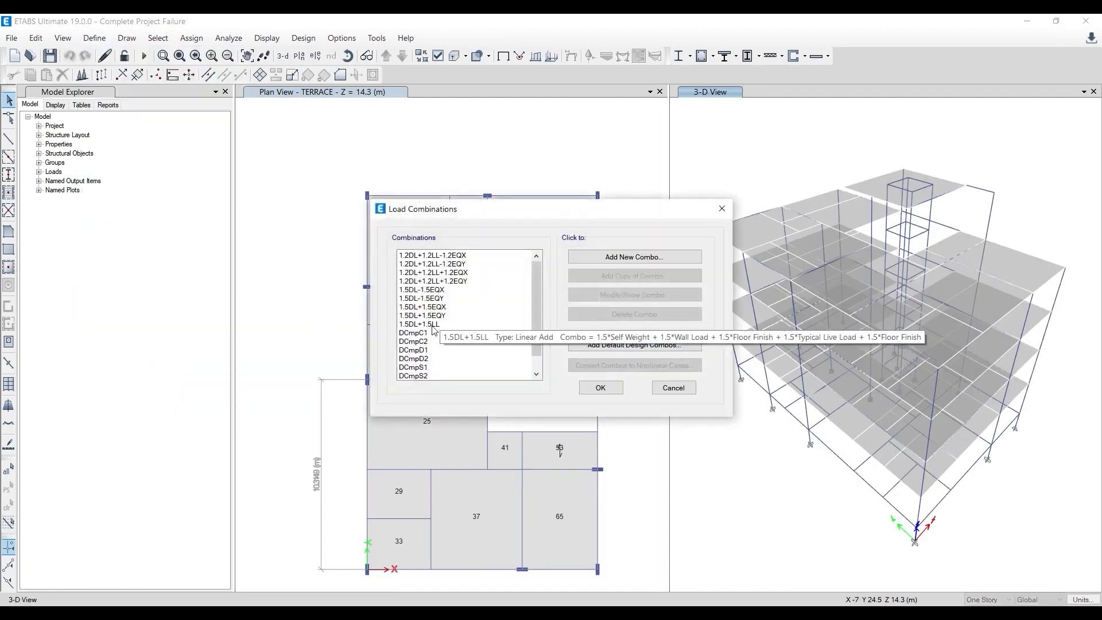
left_click(432, 325)
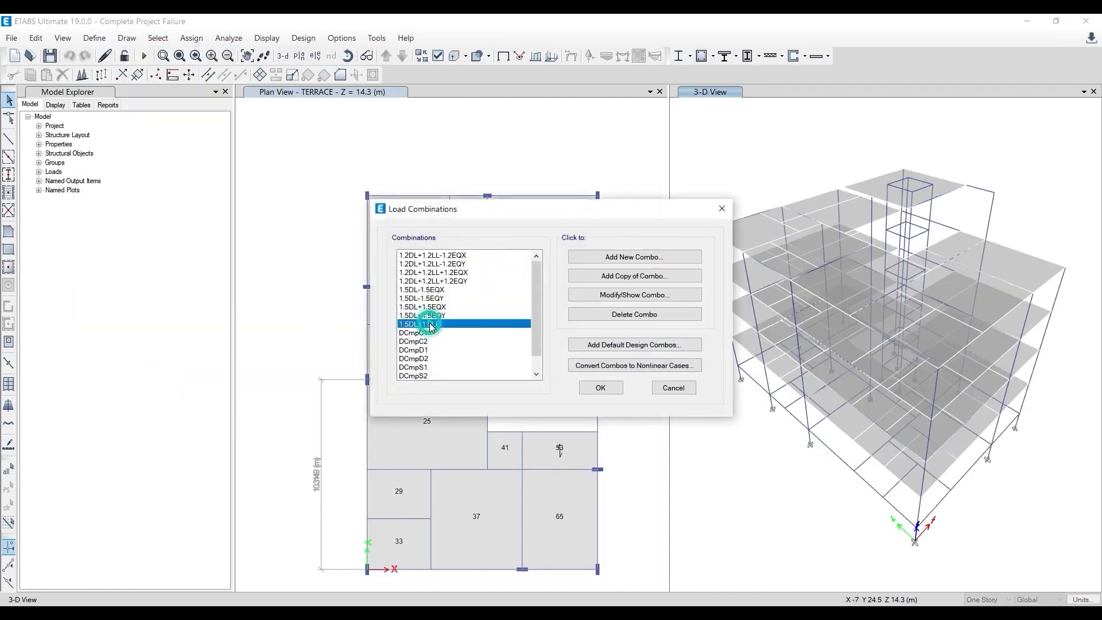
left_click(639, 295)
- Compare the two Floor Finish entries in the 1.5DL+1.5LL combination without changing them
left_click(444, 373)
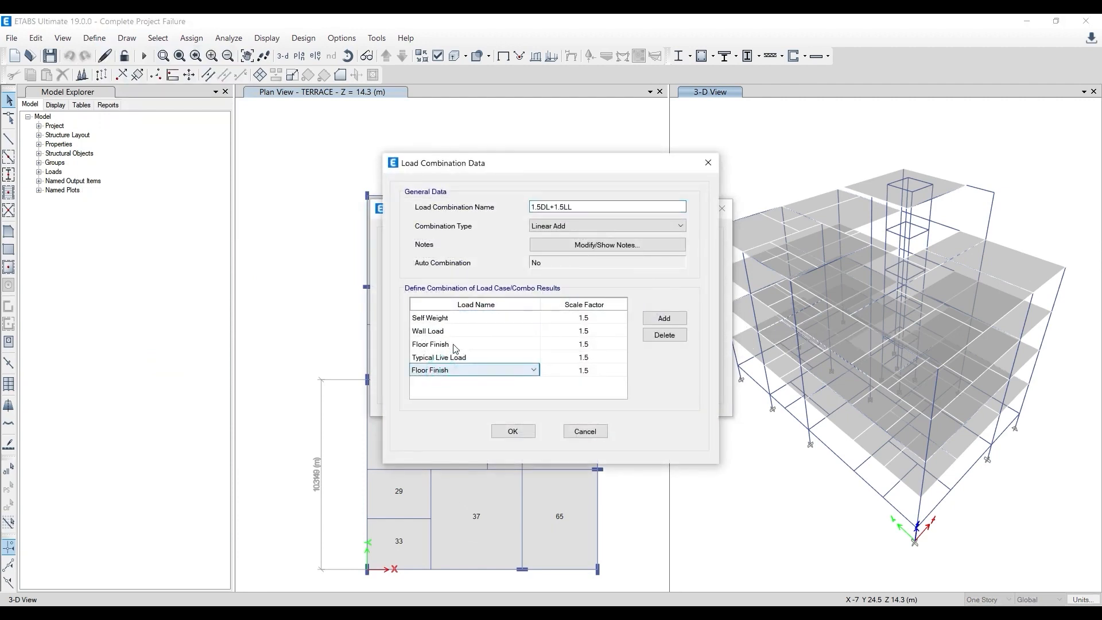
left_click(456, 346)
left_click(454, 370)
left_click(458, 344)
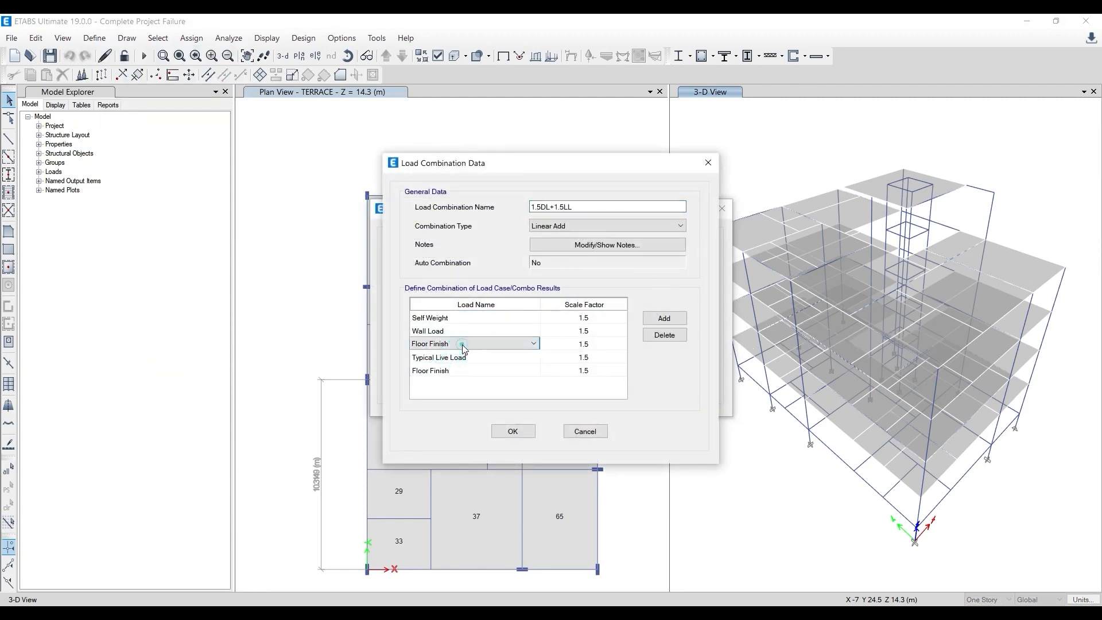
left_click(464, 372)
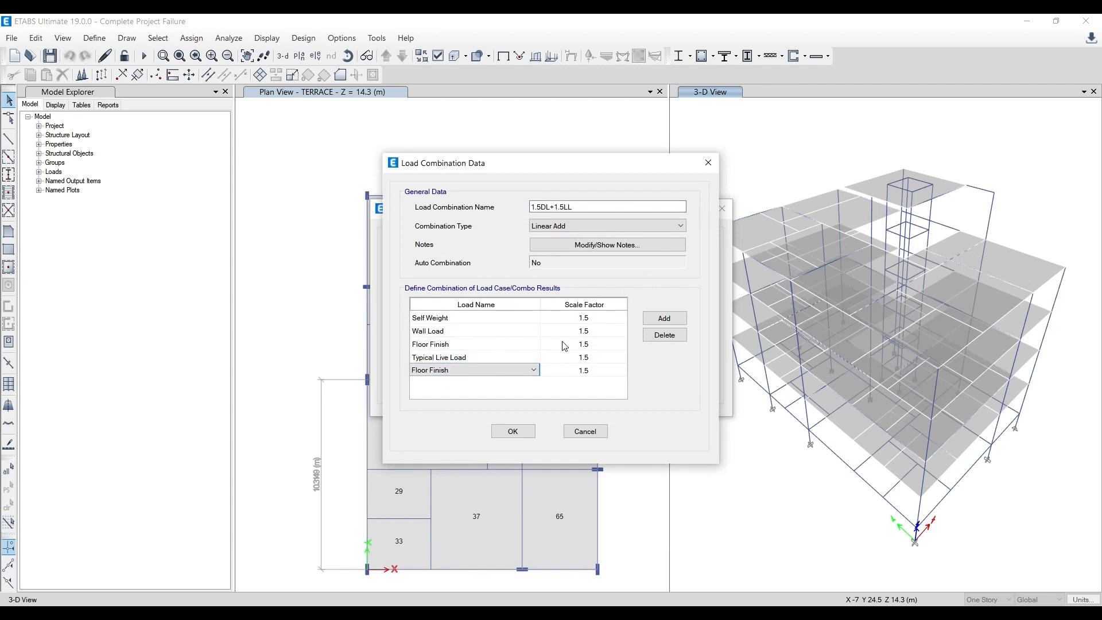
- Try a Self Weight scale factor of 15, restore it to 1.5 and accept the load combination windows
left_click(593, 320)
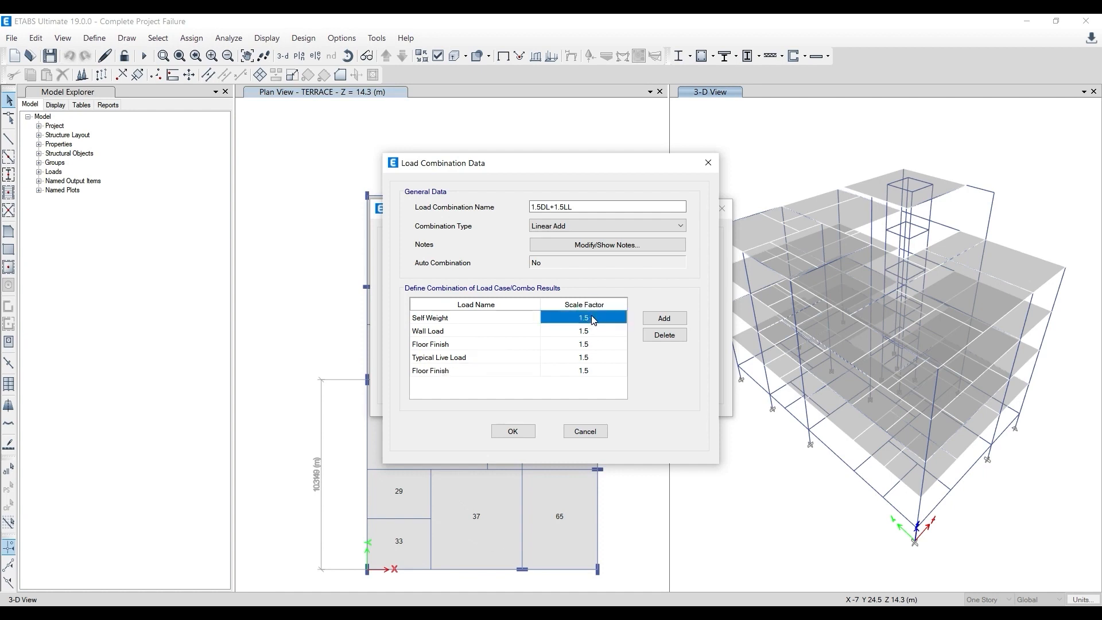
type("1")
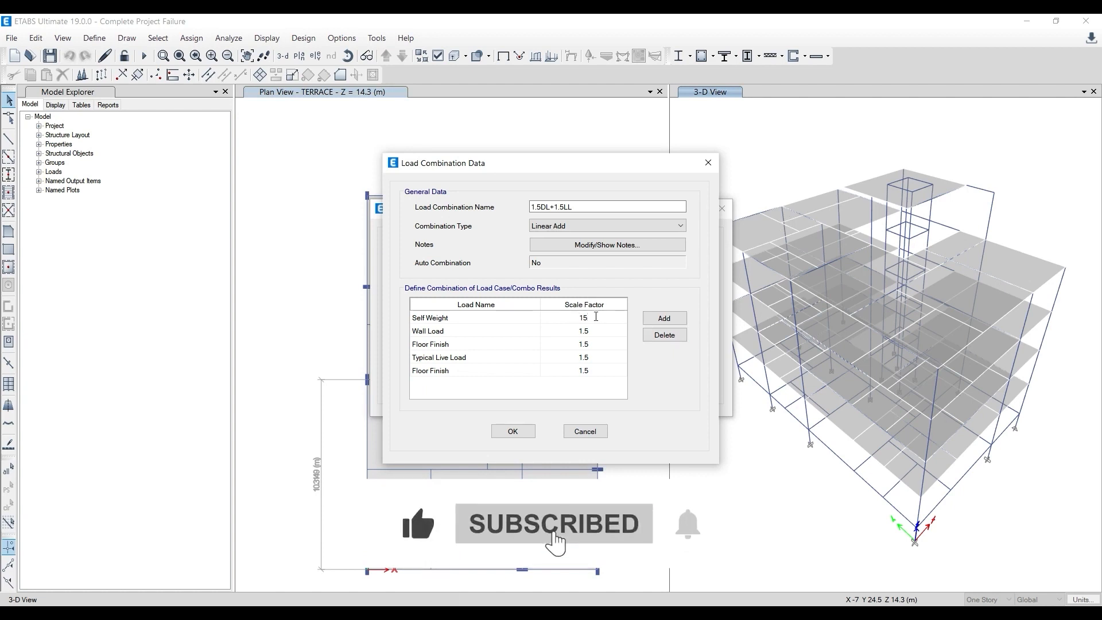
key("BackSpace")
type(".5")
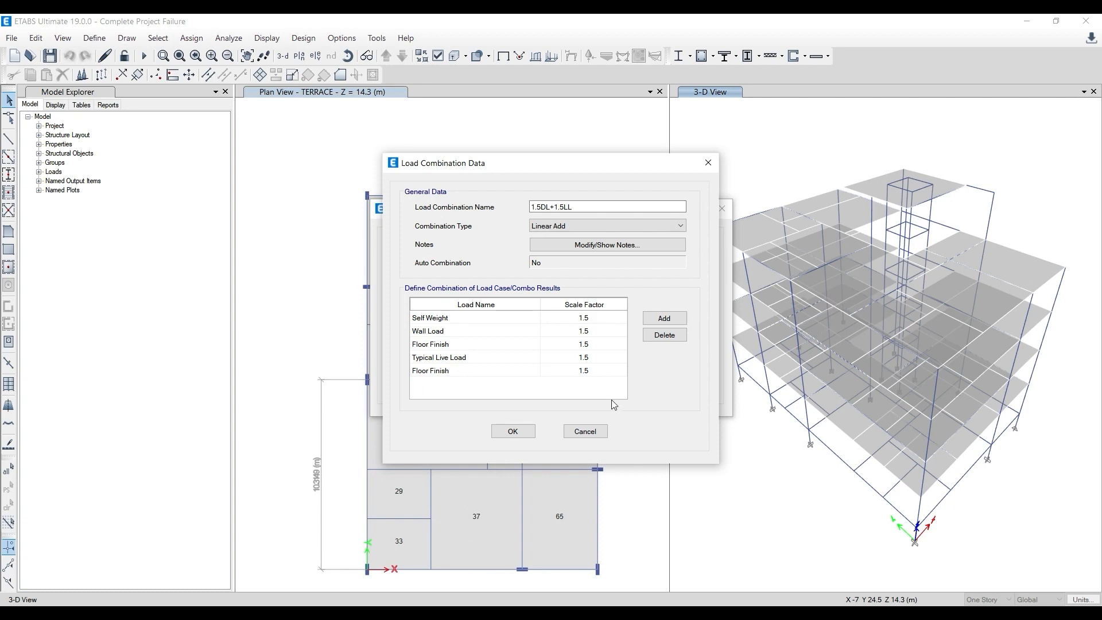
left_click(513, 432)
left_click(598, 387)
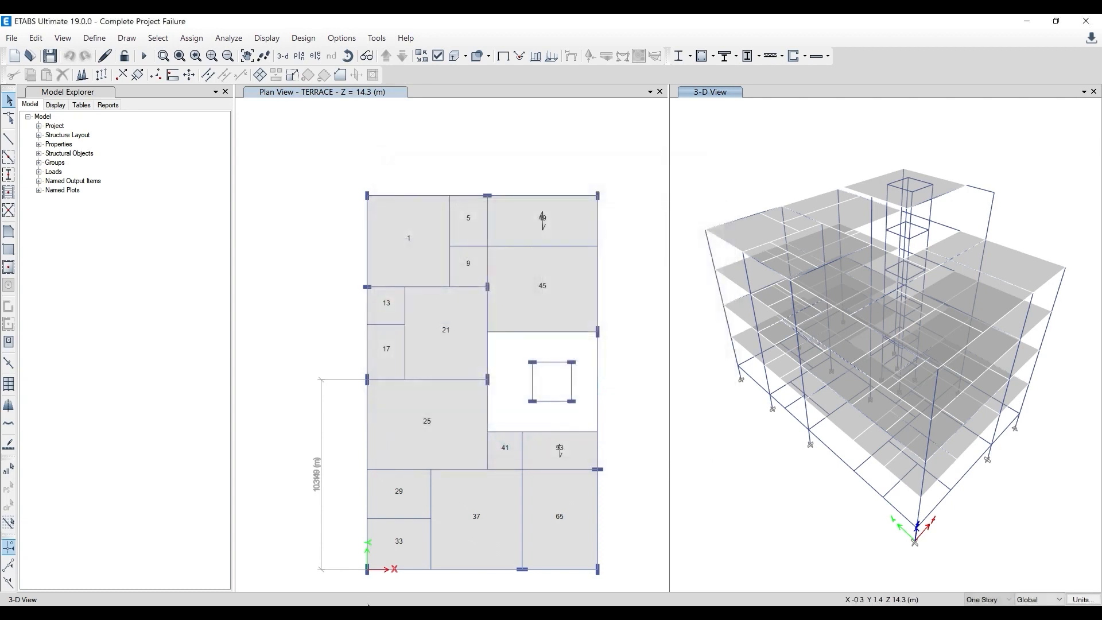
- Switch to Gmail in the browser and read the conversation about a model in which all members are failing
left_click(368, 605)
left_click(91, 172)
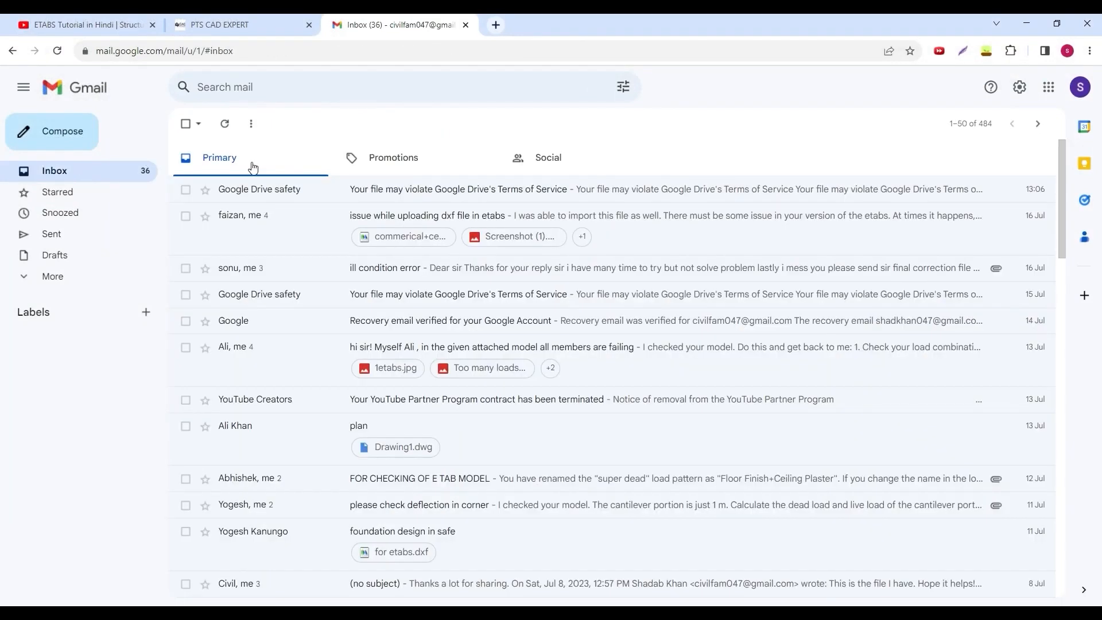
left_click(283, 358)
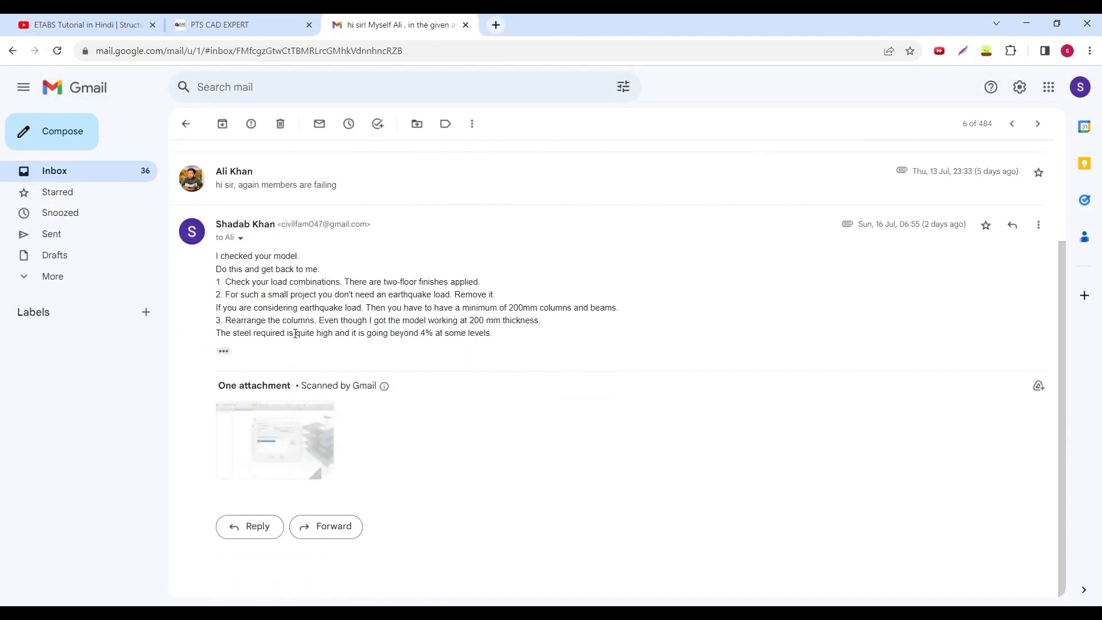
scroll(304, 402, "up", 3)
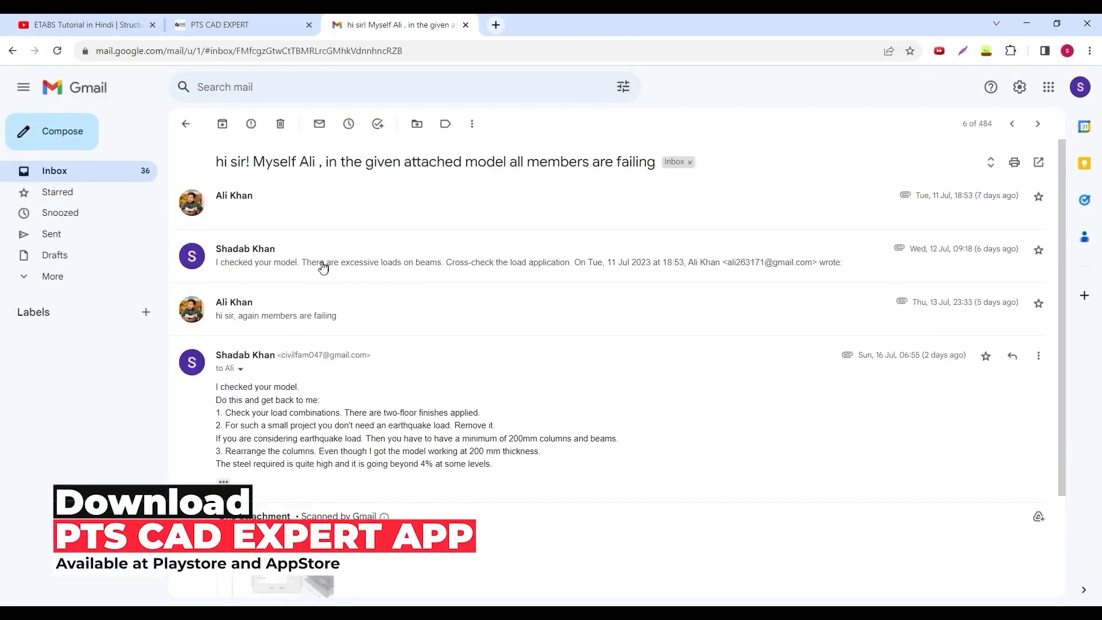
scroll(373, 247, "down", 2)
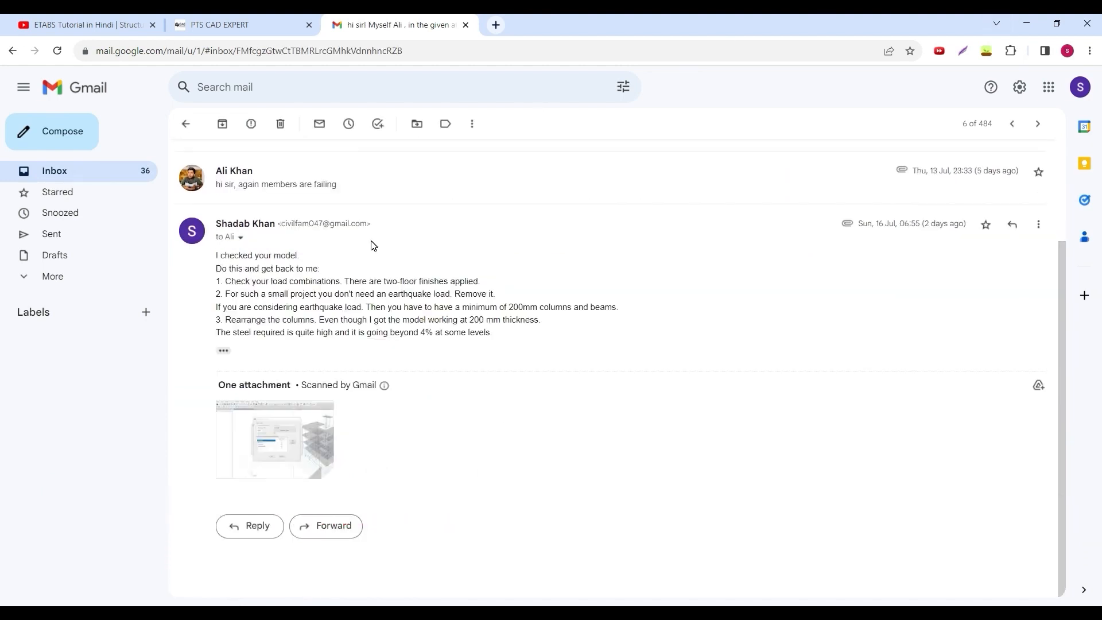
- Open the Advance Etabs + Safe + RCDC course on the PTS CAD EXPERT site and apply the CELEBRATING175K coupon
left_click(241, 25)
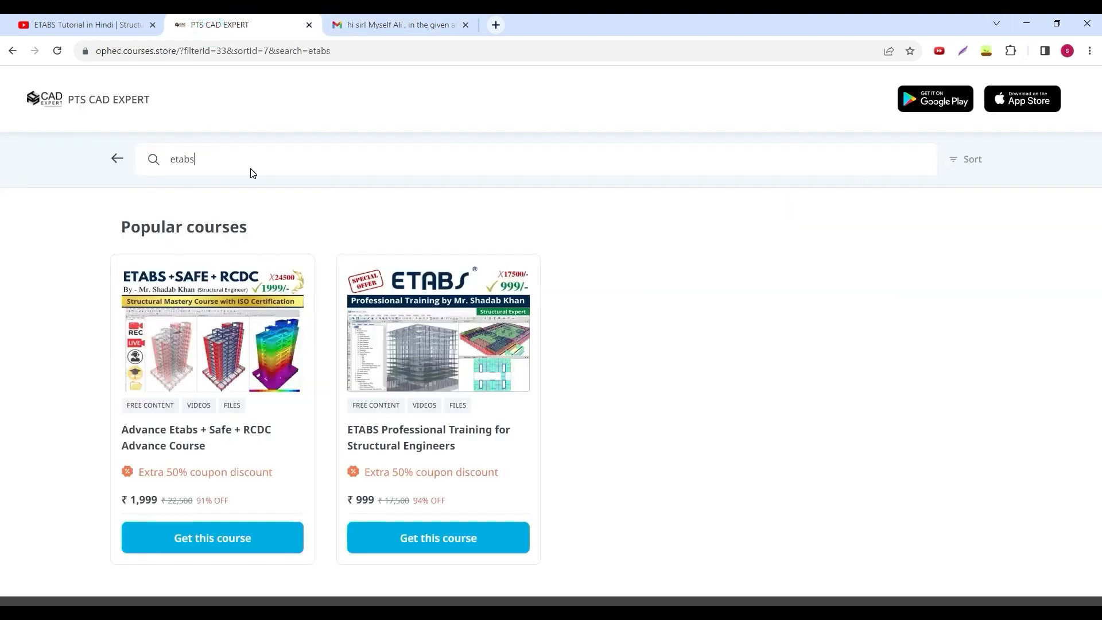
left_click(173, 445)
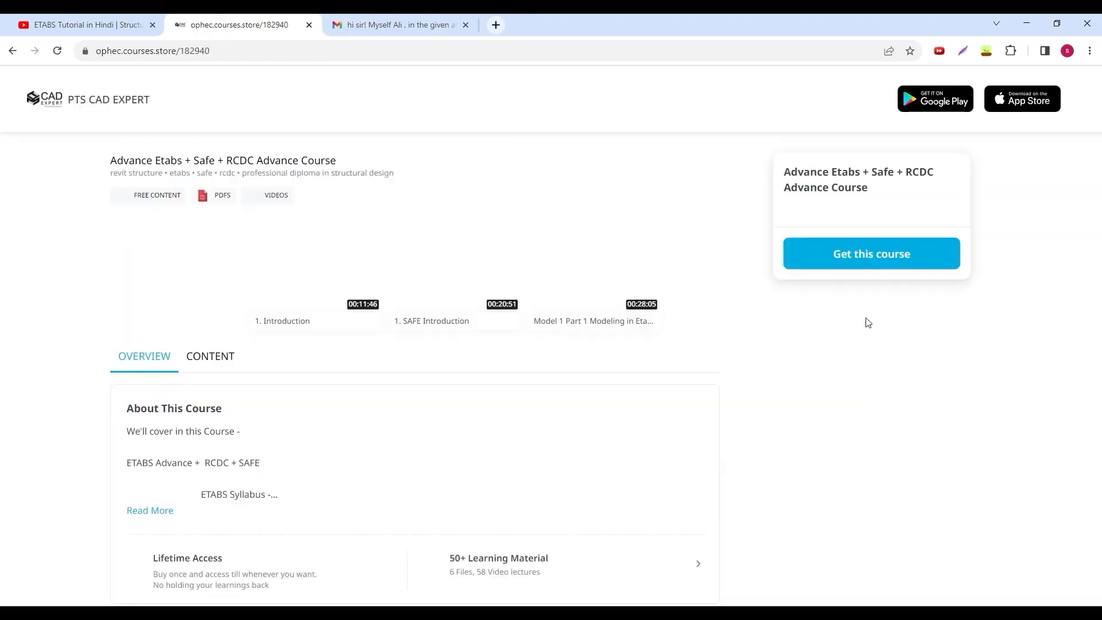
left_click(937, 258)
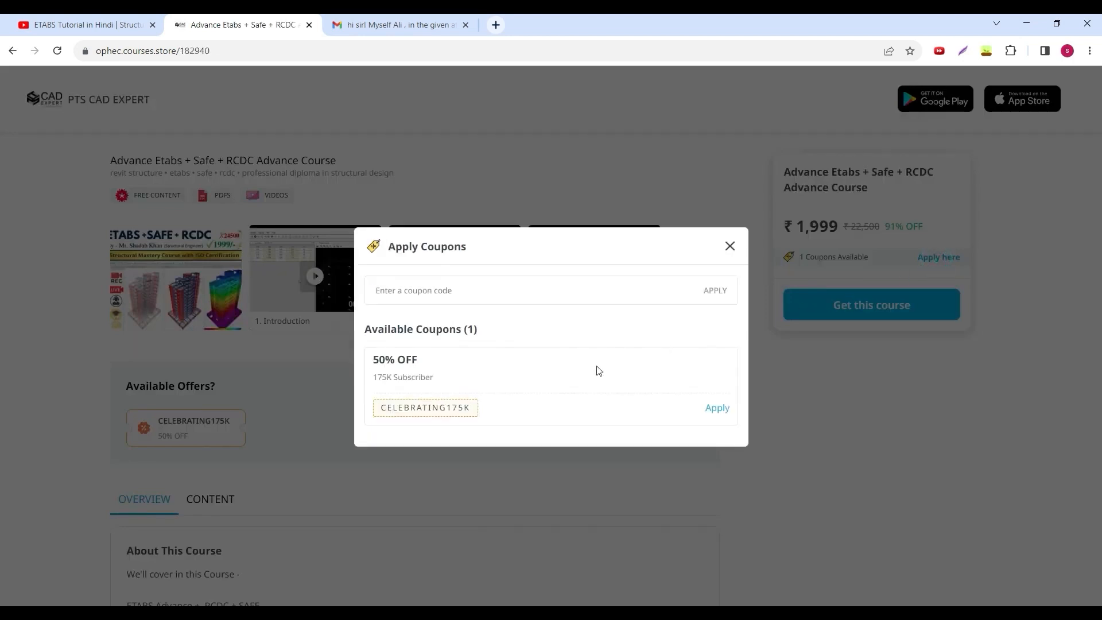
left_click(718, 409)
left_click(553, 423)
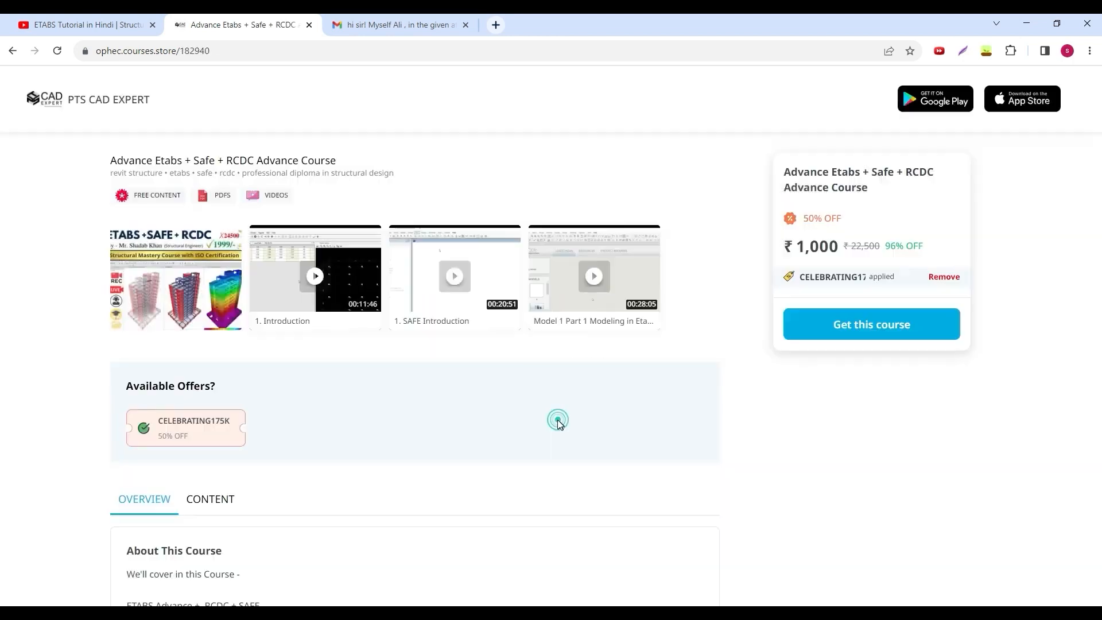
- View the ETABS Professional Training for Structural Engineers course page and return to the course list
left_click(12, 51)
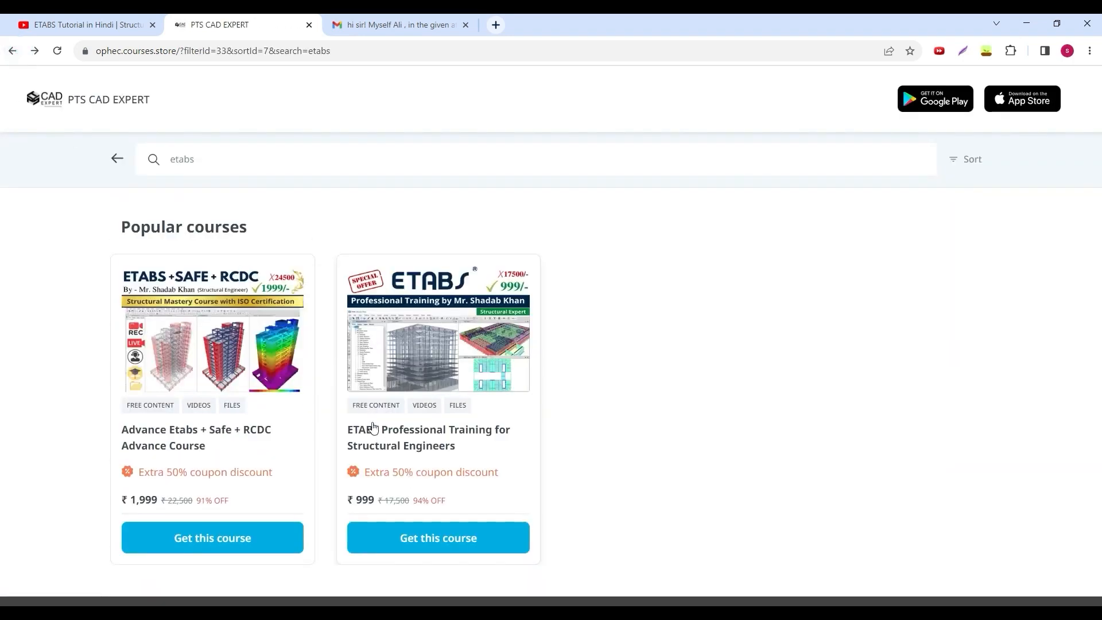
left_click(383, 445)
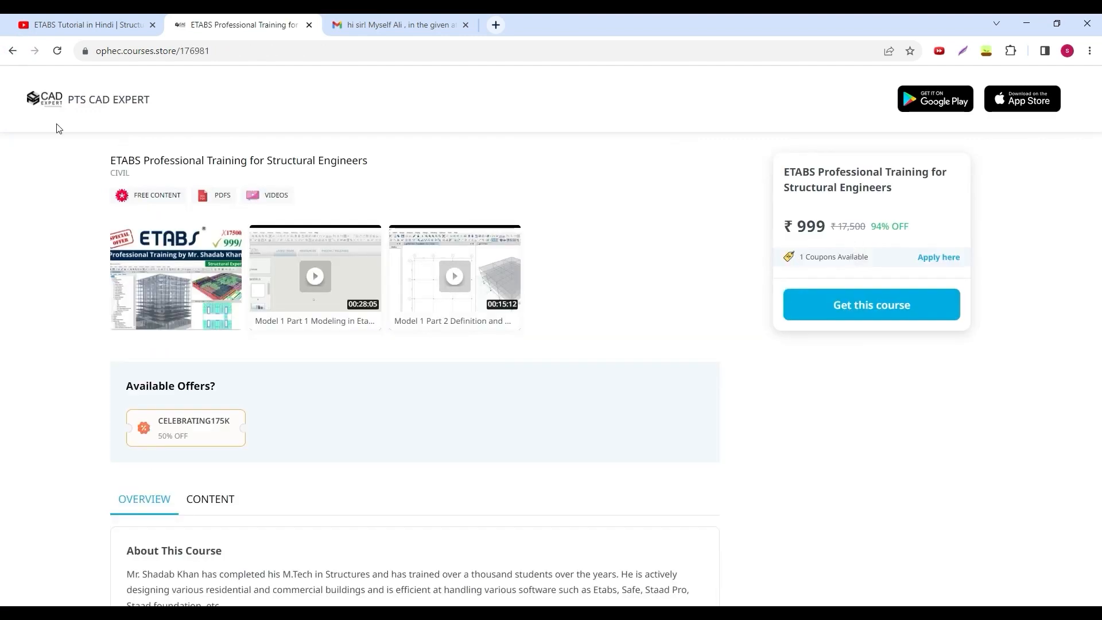
left_click(12, 50)
- Reopen the Advance Etabs + Safe + RCDC course and examine the modules listed in its content
left_click(165, 437)
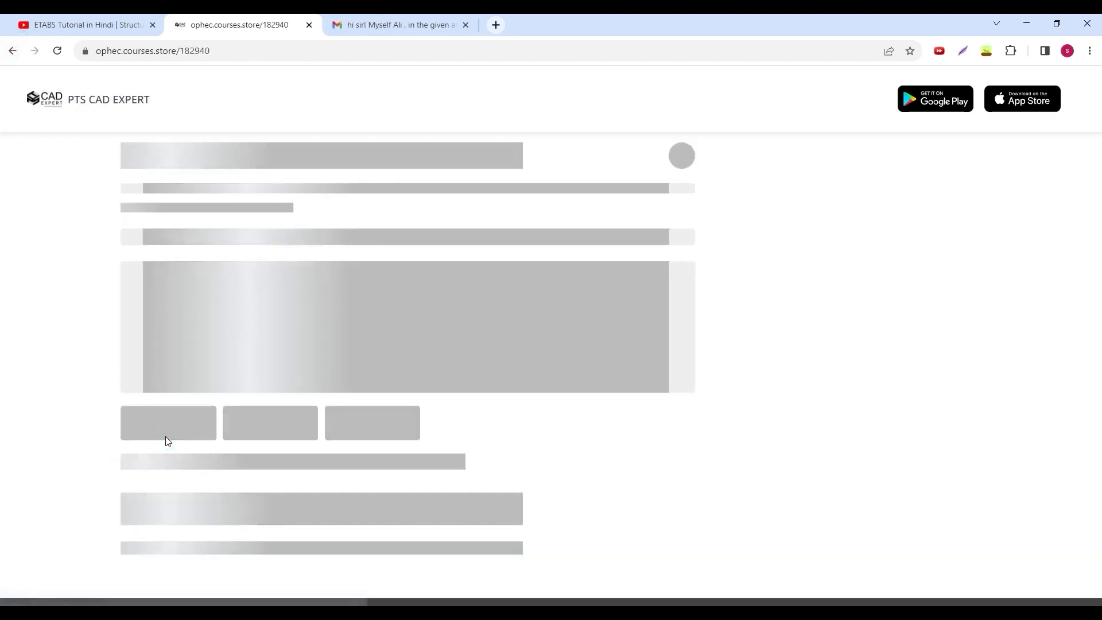
scroll(234, 459, "down", 3)
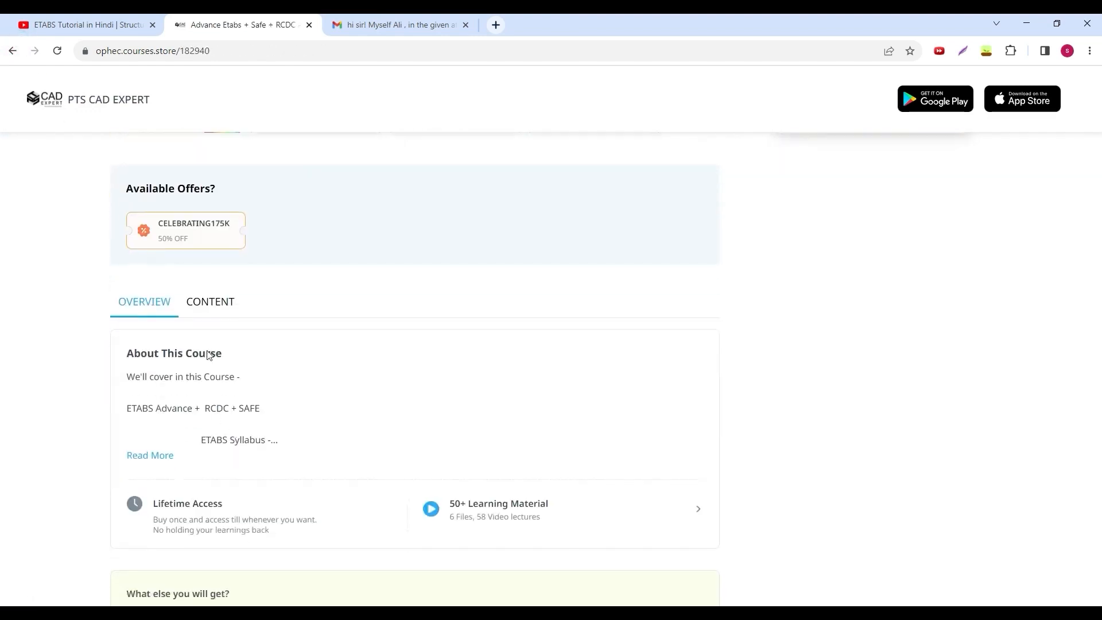
left_click(212, 302)
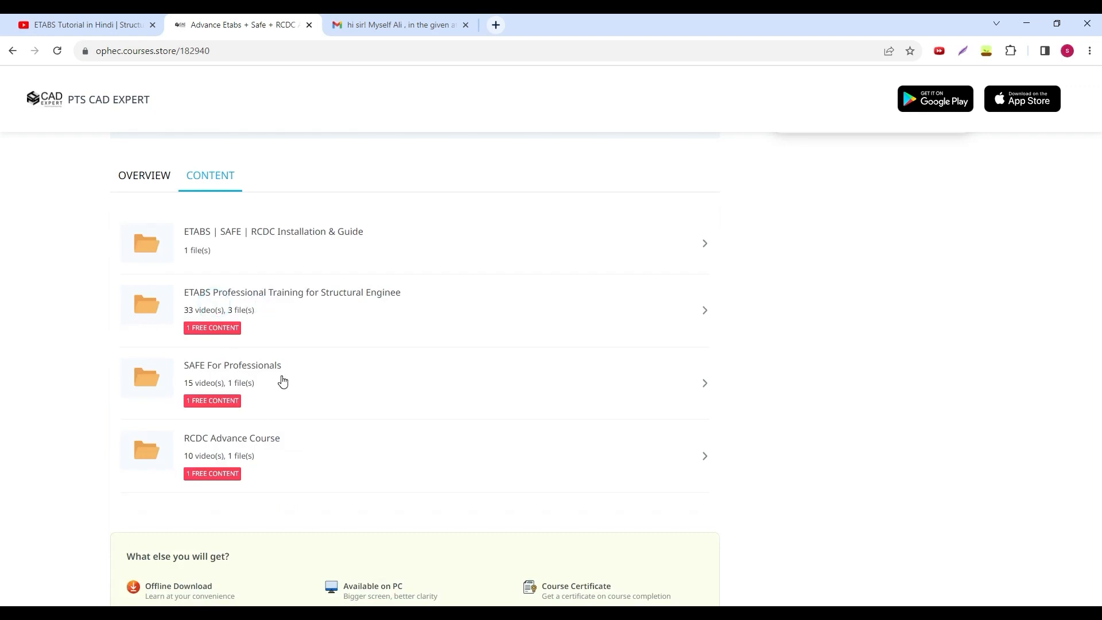
scroll(281, 381, "up", 2)
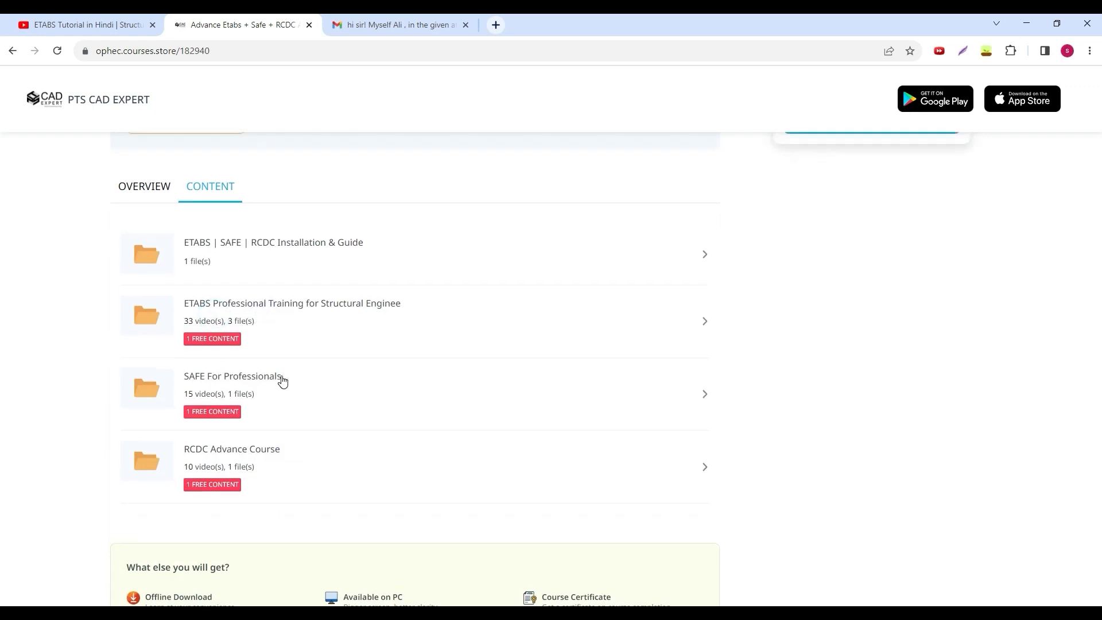
scroll(277, 342, "down", 3)
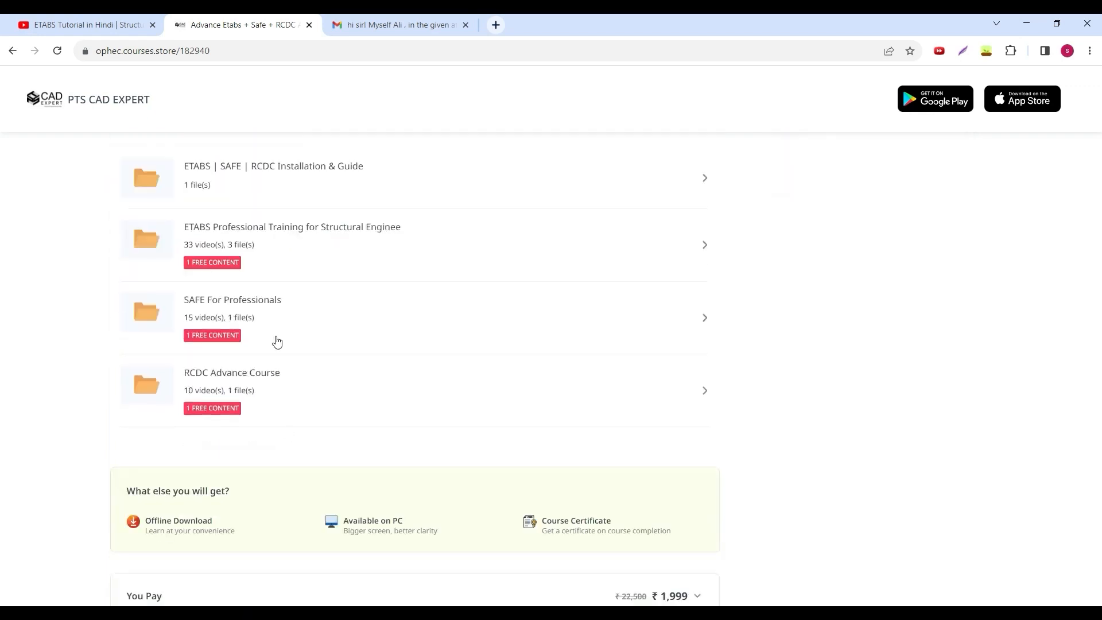
scroll(271, 312, "up", 2)
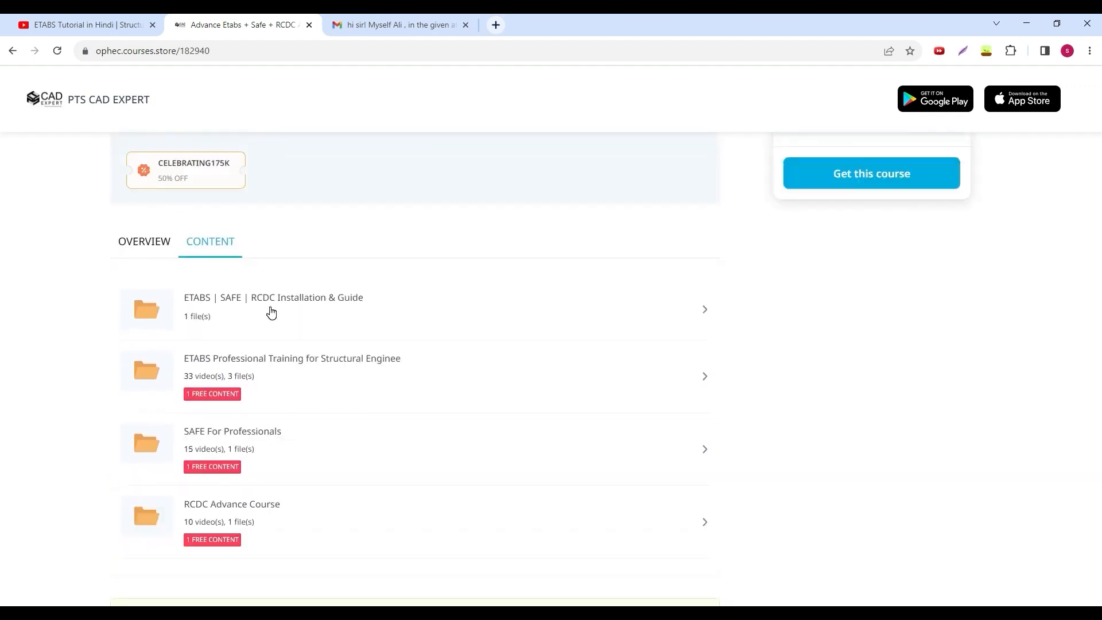
- Return the Gmail page to the inbox and bring back the course page
left_click(386, 25)
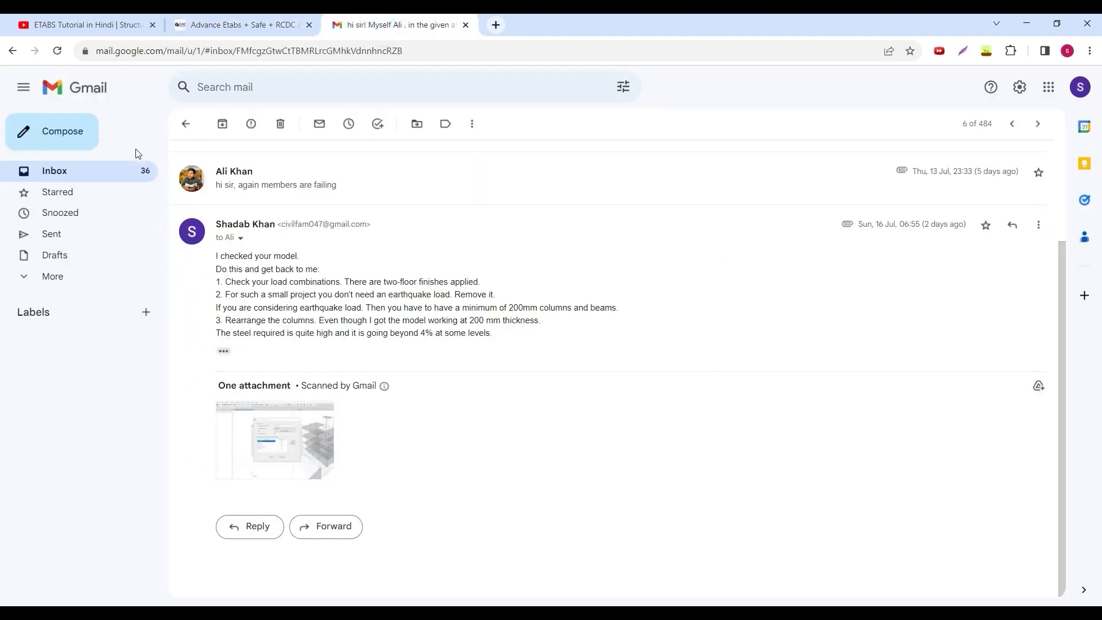
left_click(108, 174)
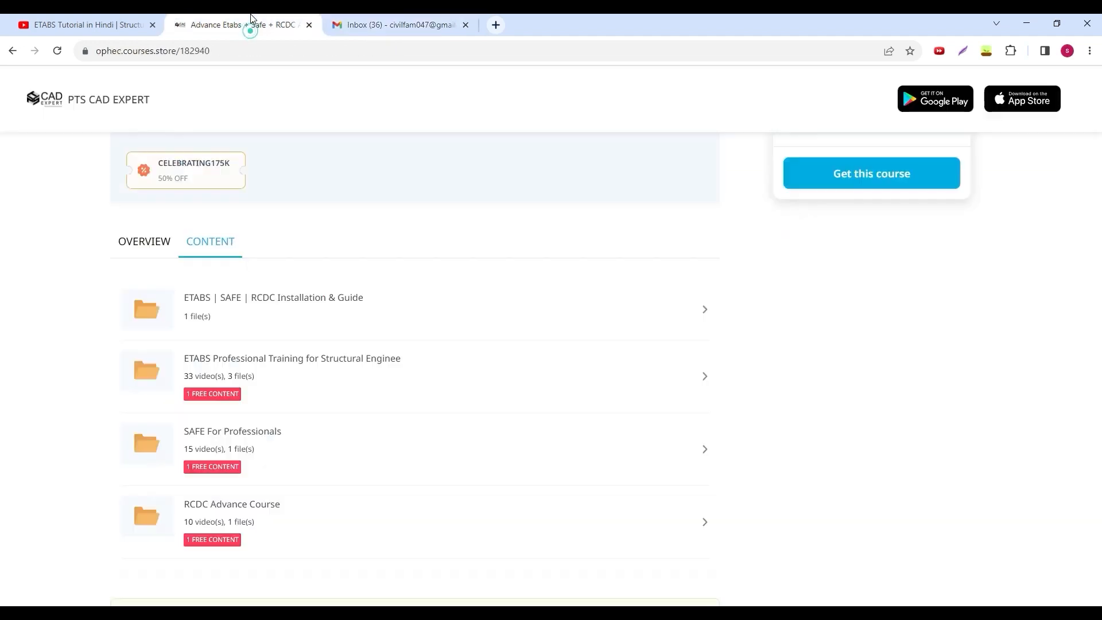
left_click(242, 25)
- Switch back to ETABS and view the Loads and Load Combinations, 1 (1) and Complete Project Failure models in turn
left_click(411, 612)
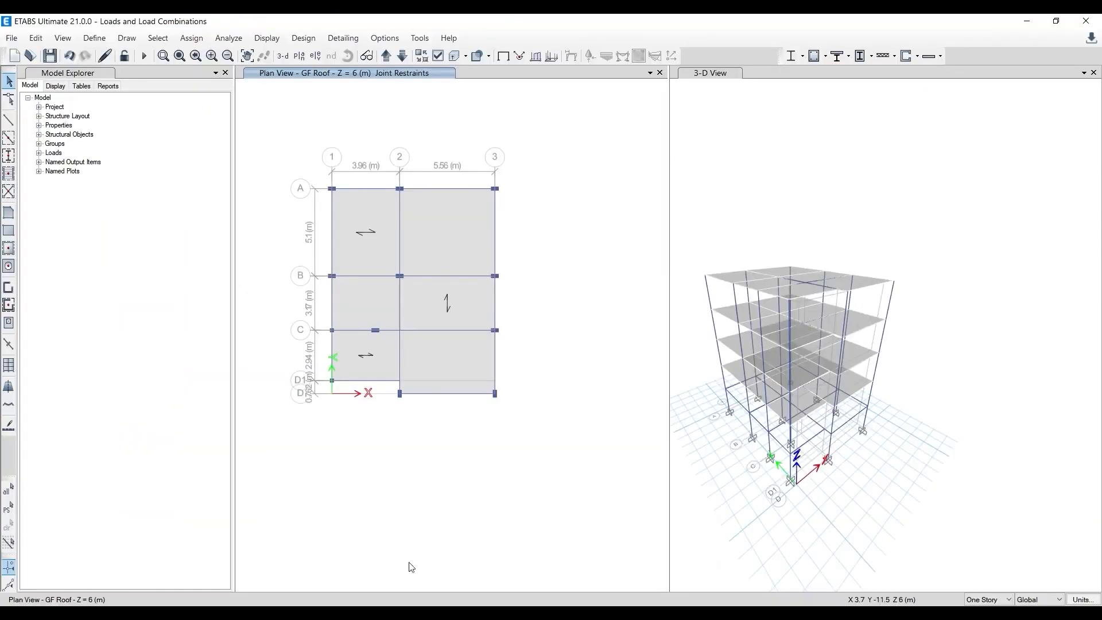
left_click(460, 612)
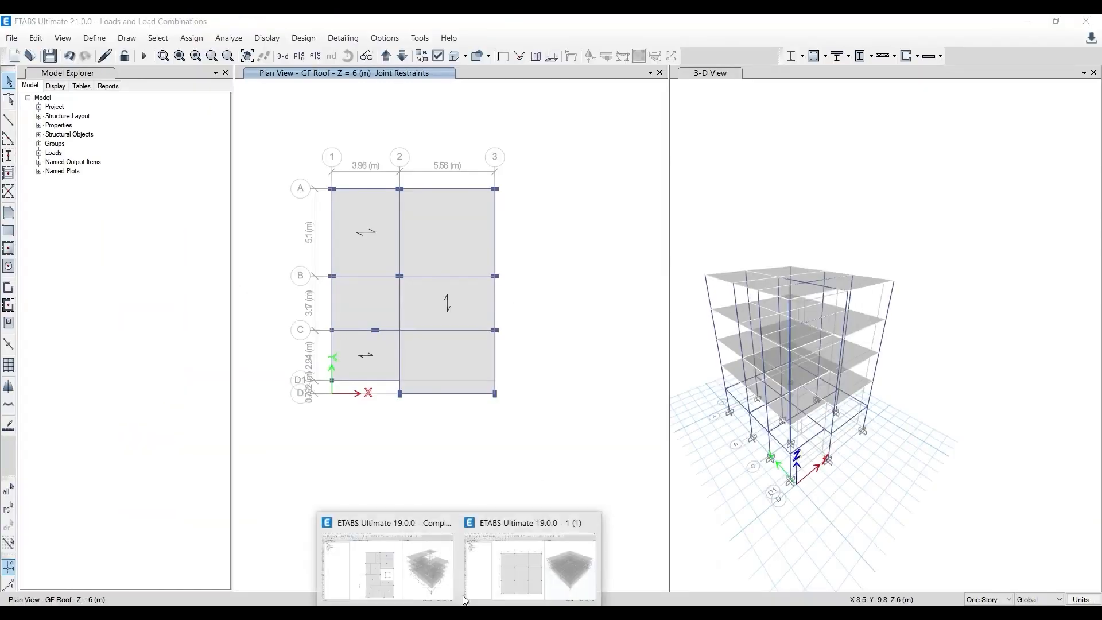
left_click(549, 558)
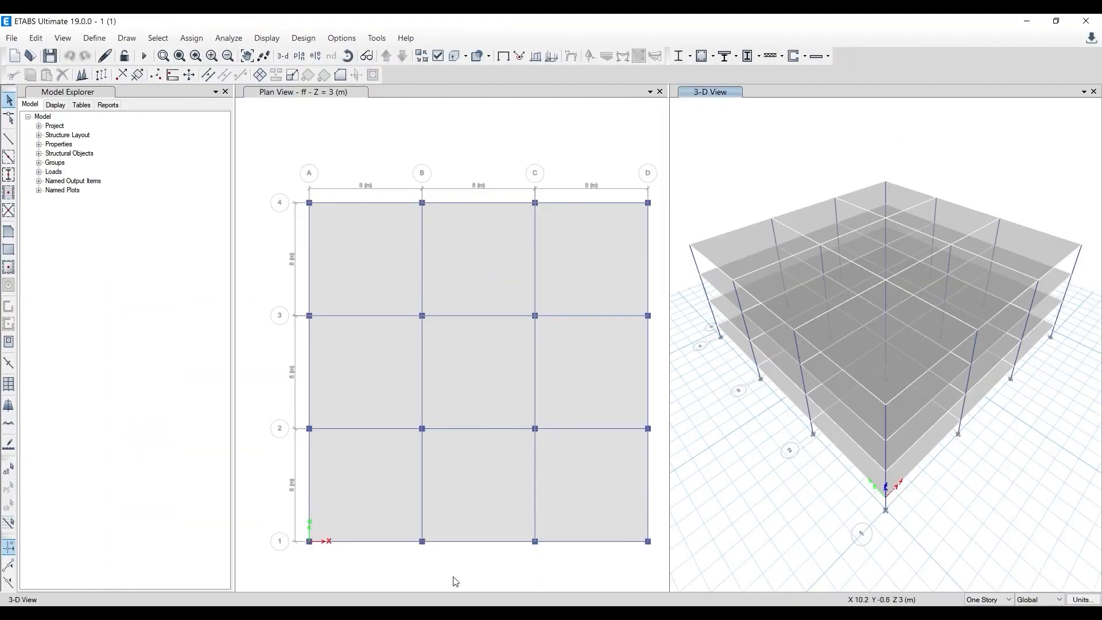
left_click(461, 612)
left_click(414, 549)
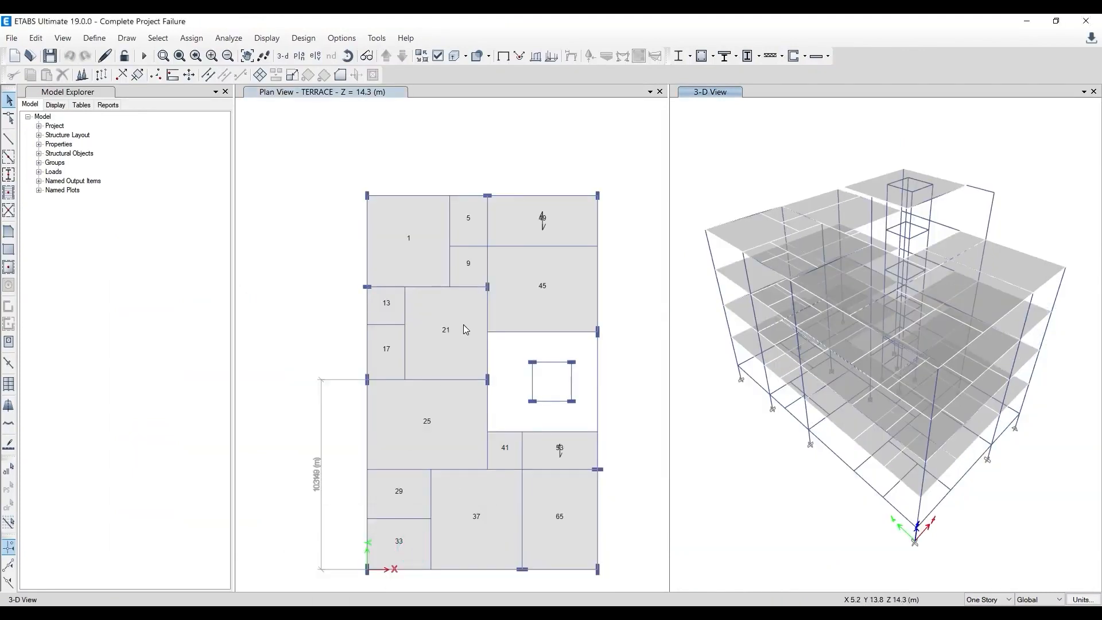
middle_click_drag(597, 368, 563, 345)
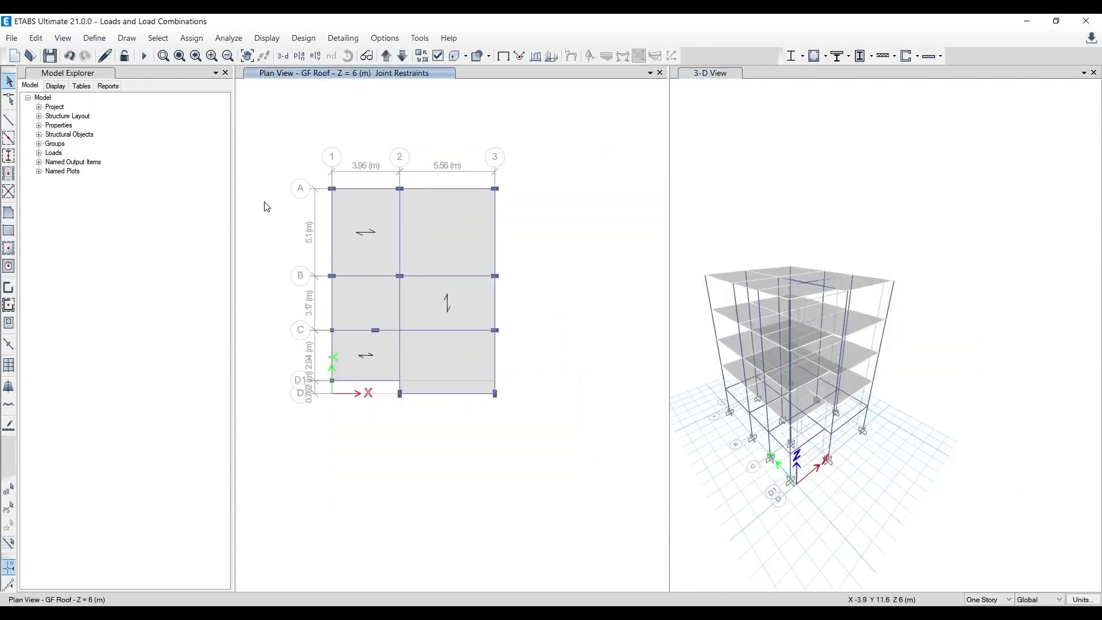
- Switch to the Loads and Load Combinations model and review its defined load patterns
middle_click_drag(266, 206, 279, 244)
left_click(97, 38)
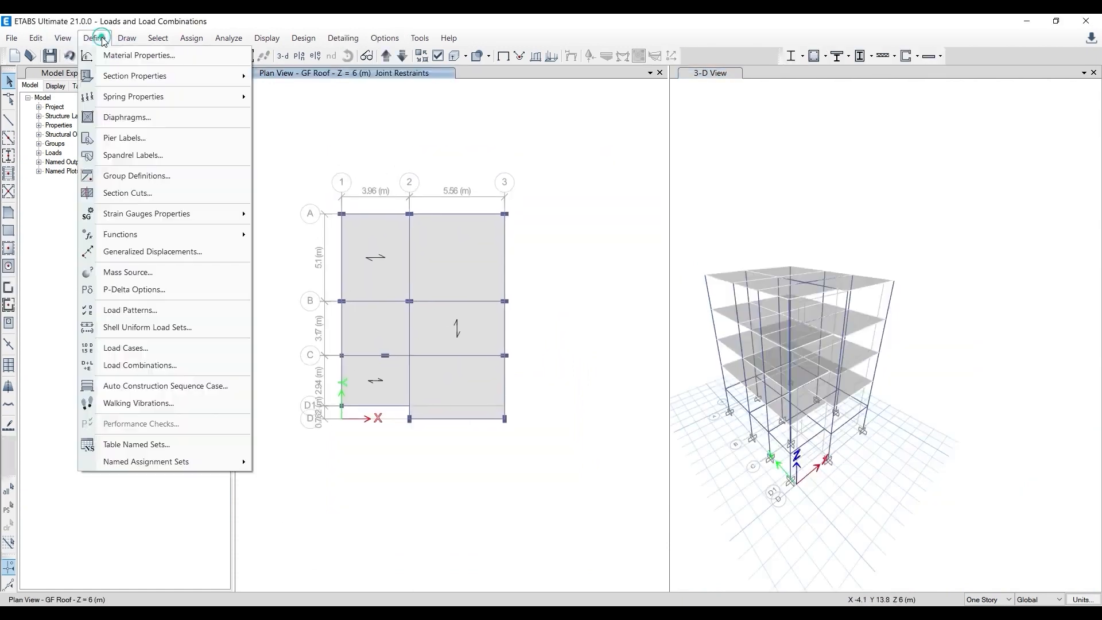
left_click(163, 310)
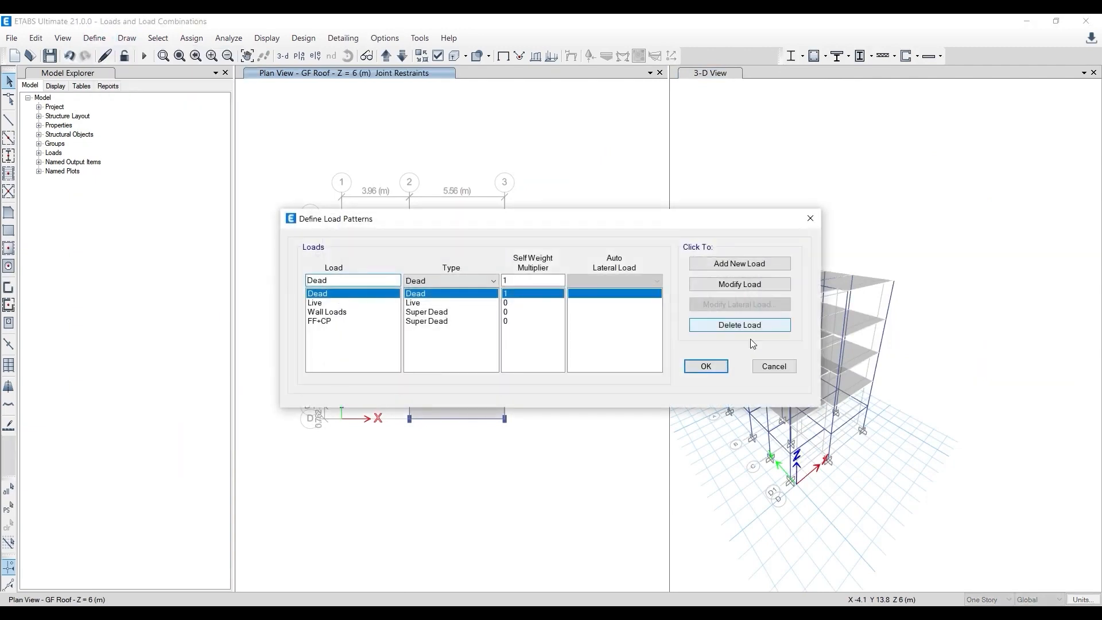
left_click(706, 366)
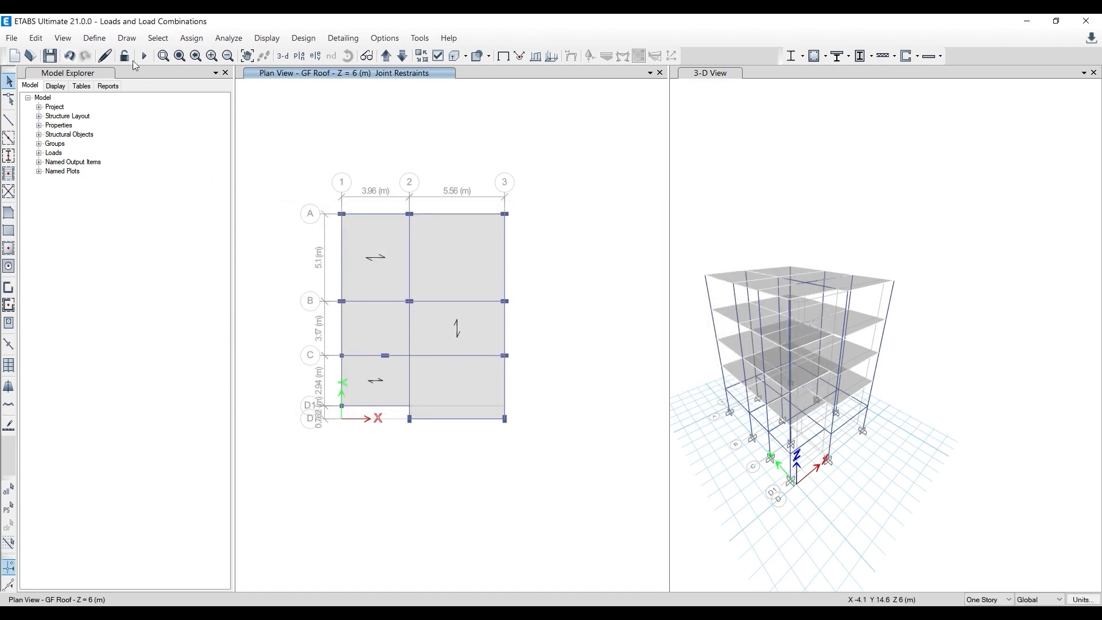
- Create a load combination named DL+LL and include the Dead and Live cases, each with scale factor 1
left_click(94, 37)
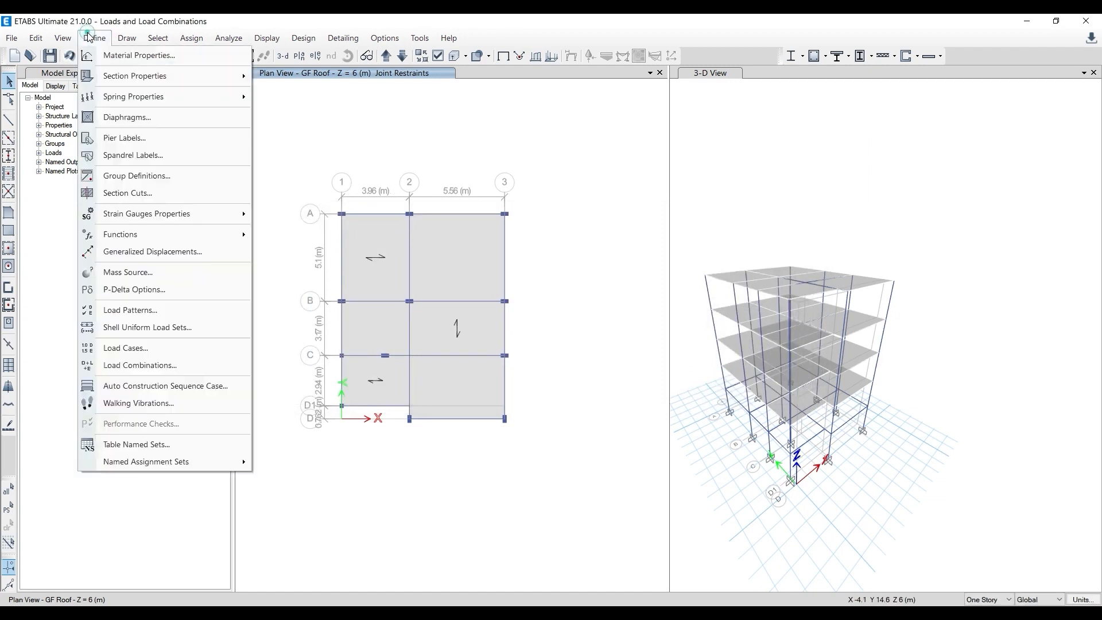
left_click(146, 365)
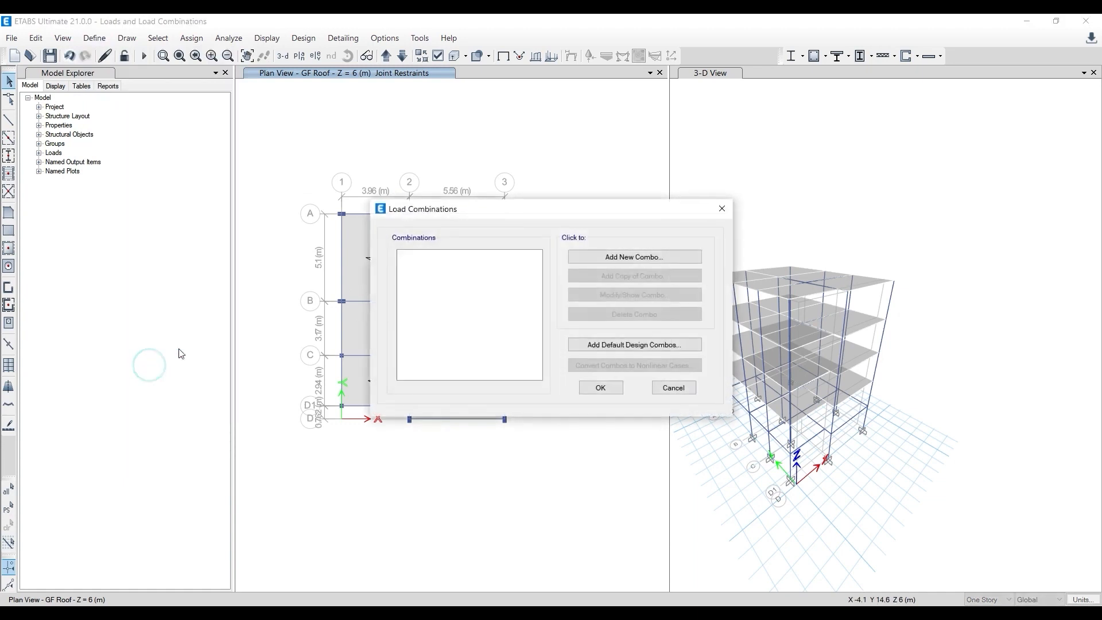
left_click(620, 256)
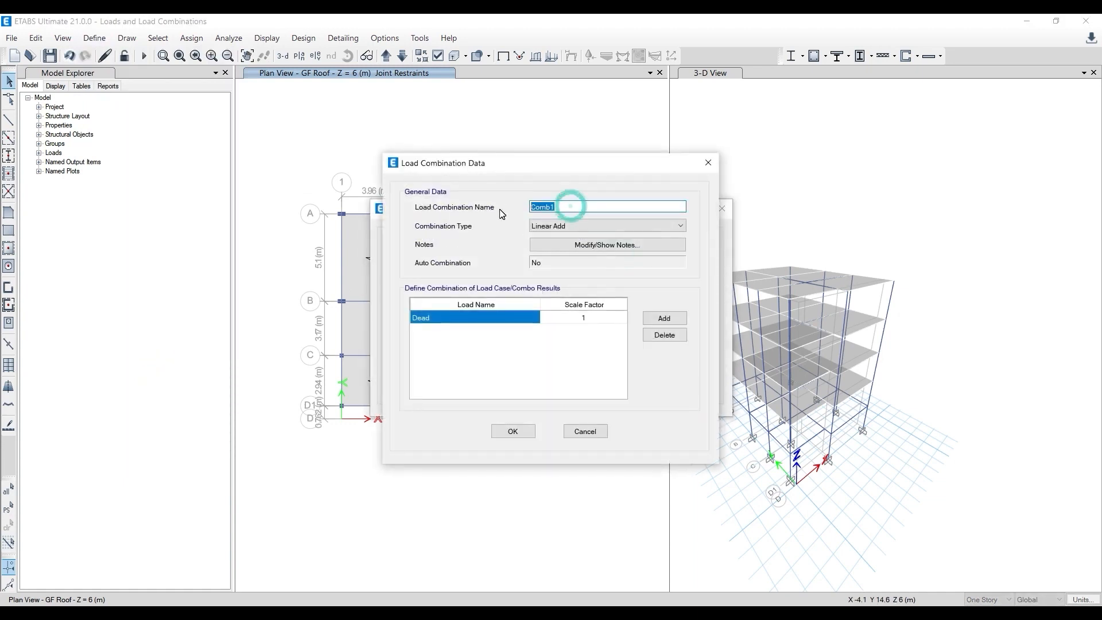
type("DL+LL")
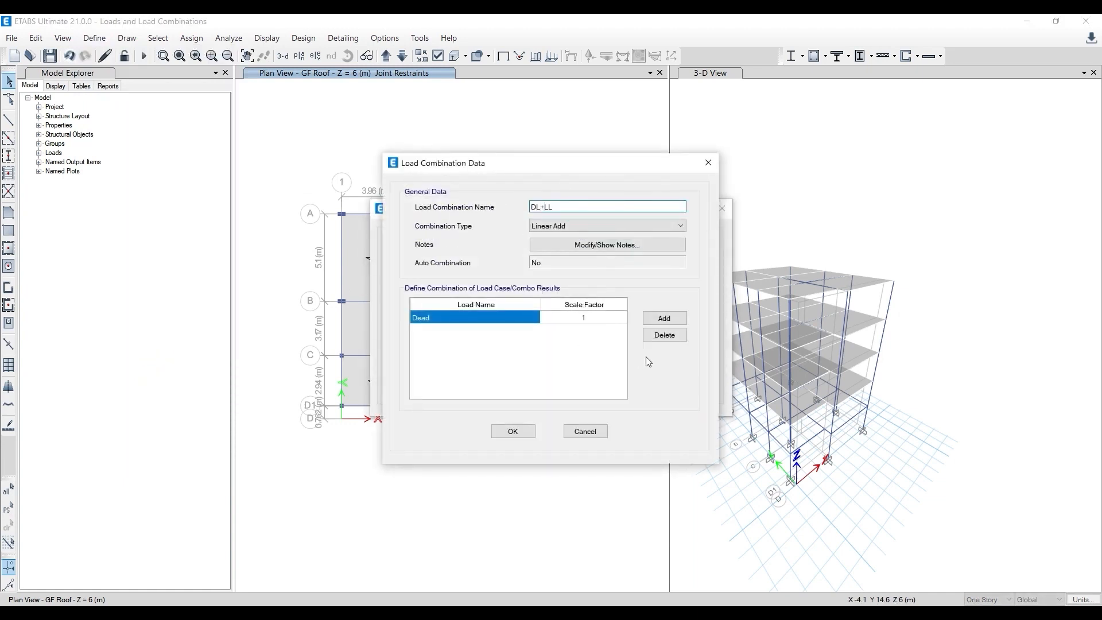
left_click(664, 318)
left_click(523, 332)
left_click(531, 332)
left_click(493, 360)
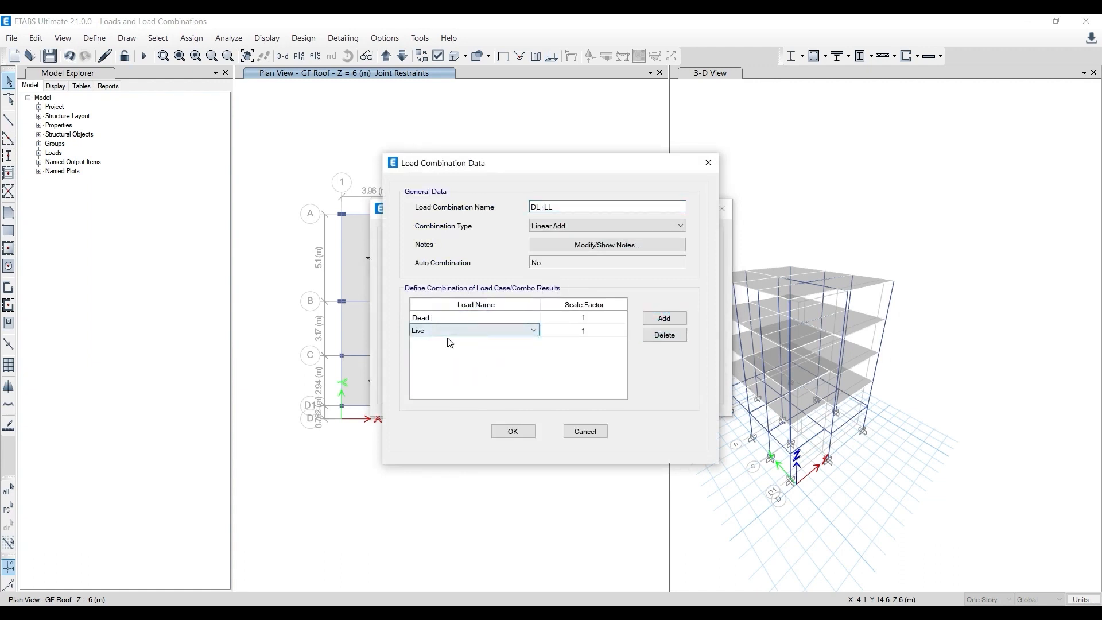
- Add Wall Loads and FF+CP with scale factor 1 to the DL+LL combination and save it
left_click(664, 318)
left_click(525, 344)
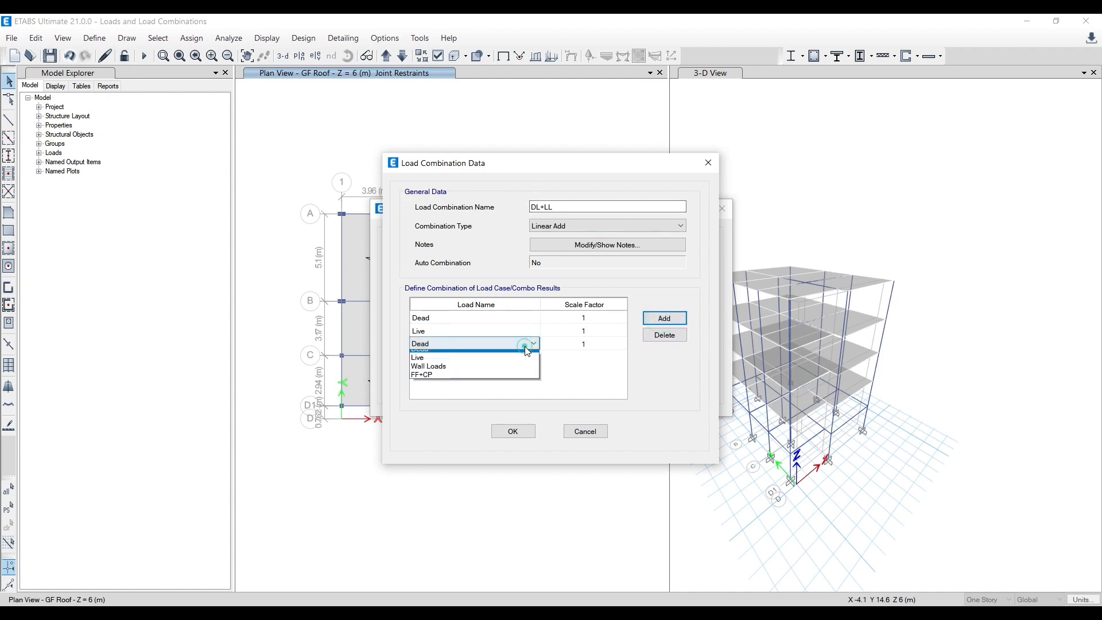
left_click(511, 382)
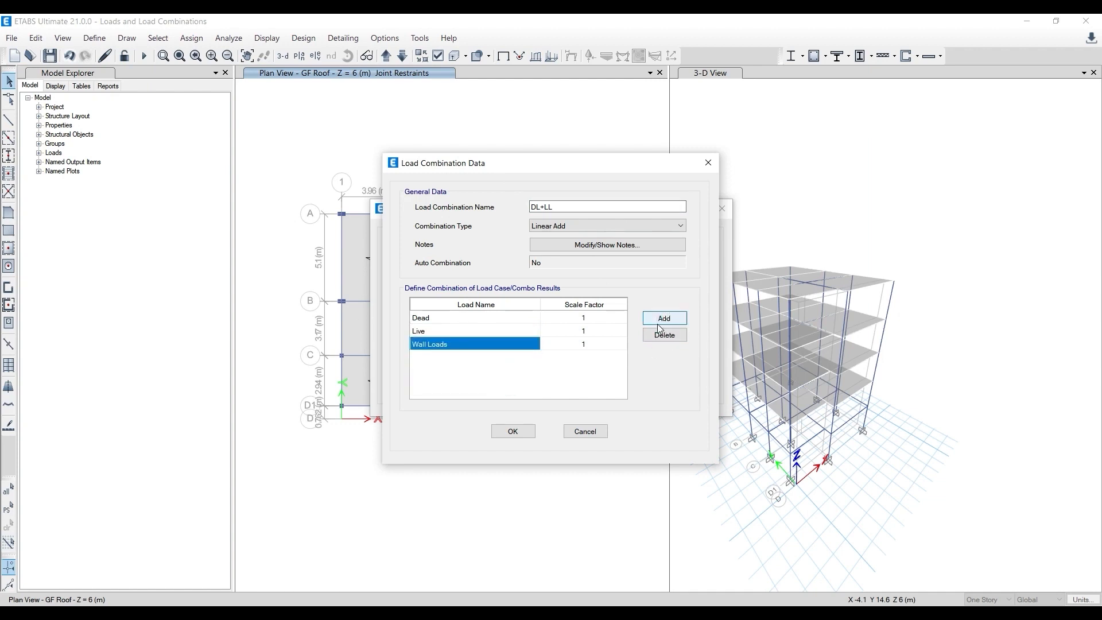
left_click(663, 320)
left_click(511, 358)
left_click(495, 400)
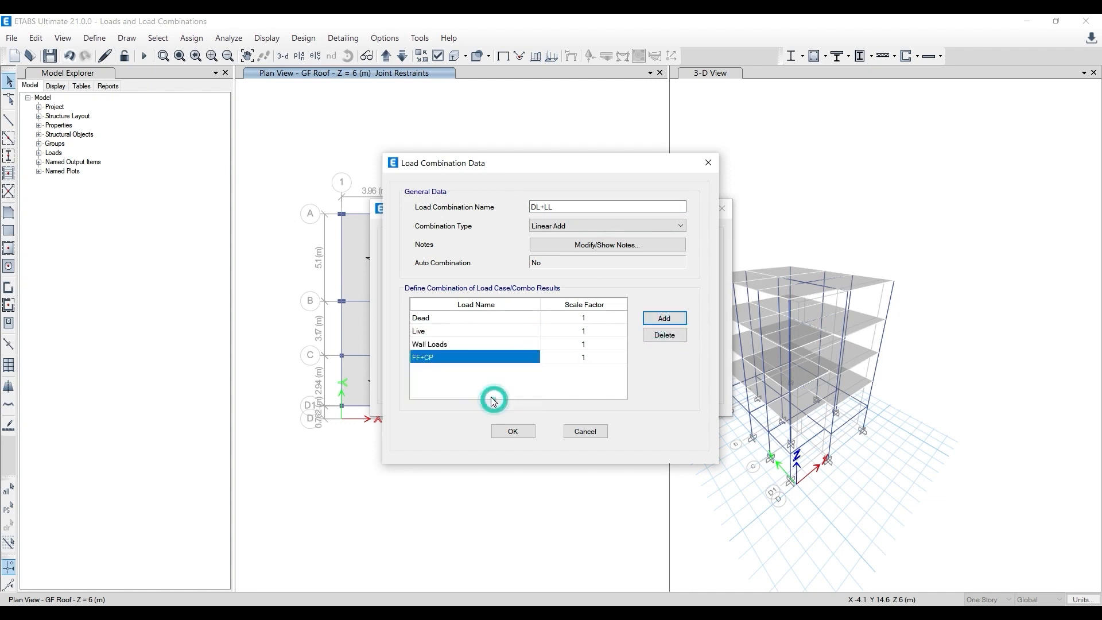
left_click(513, 431)
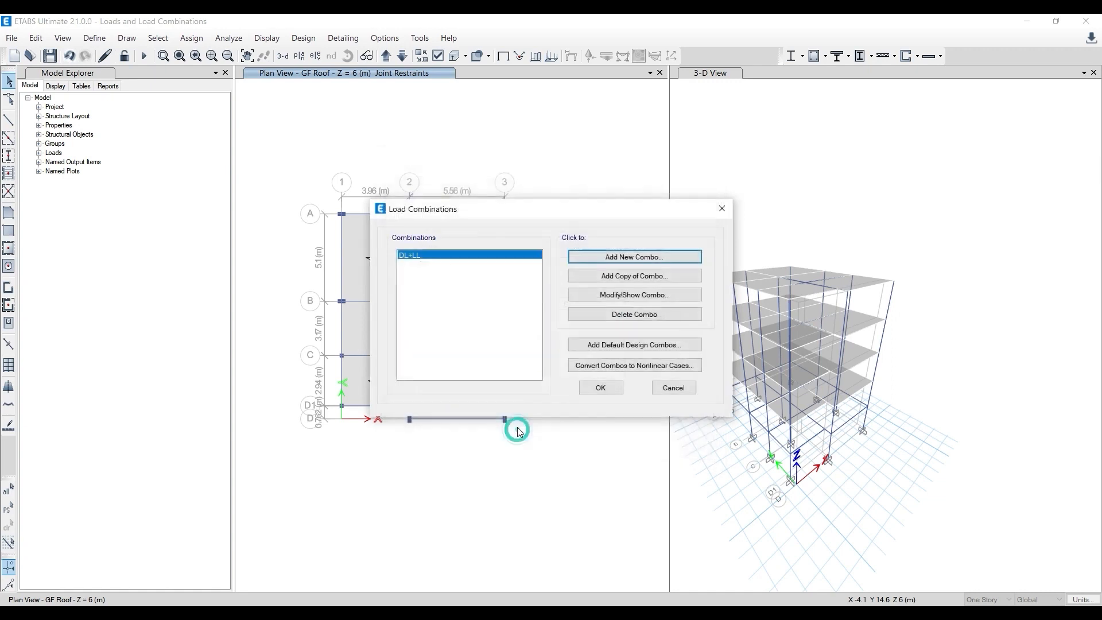
- Start another linear-add load combination and name it 1.5 (DL+LL)
left_click(635, 259)
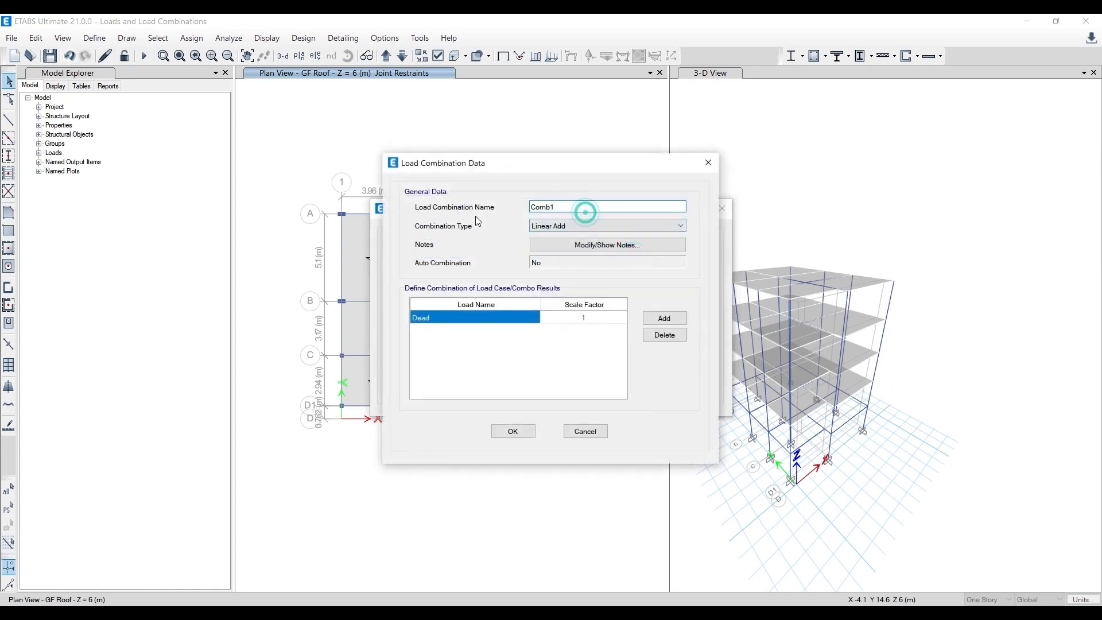
double_click(585, 212)
type("1.5 (DL+LL")
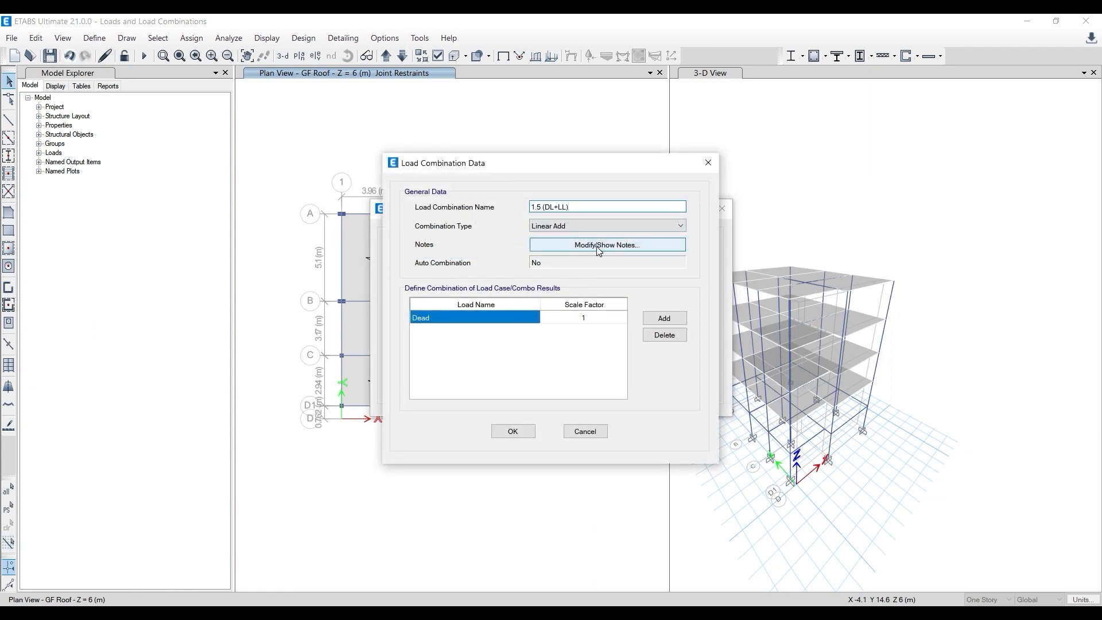
- Add three more load entries to the 1.5 (DL+LL) combination and assign the second entry to Live
left_click(651, 321)
left_click(651, 320)
left_click(651, 321)
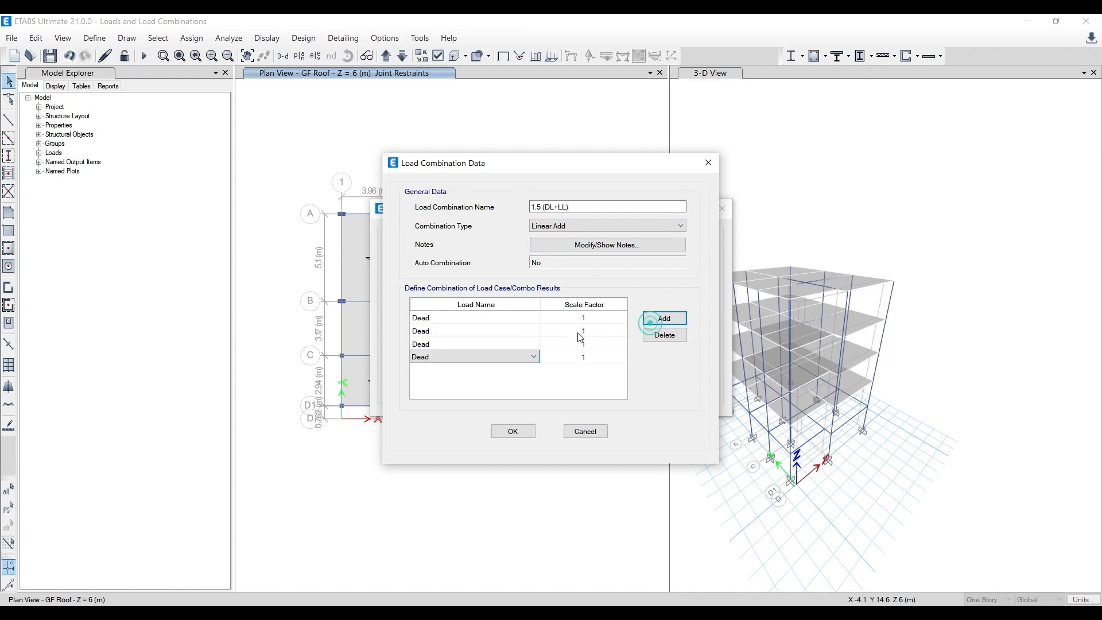
left_click(533, 331)
left_click(516, 367)
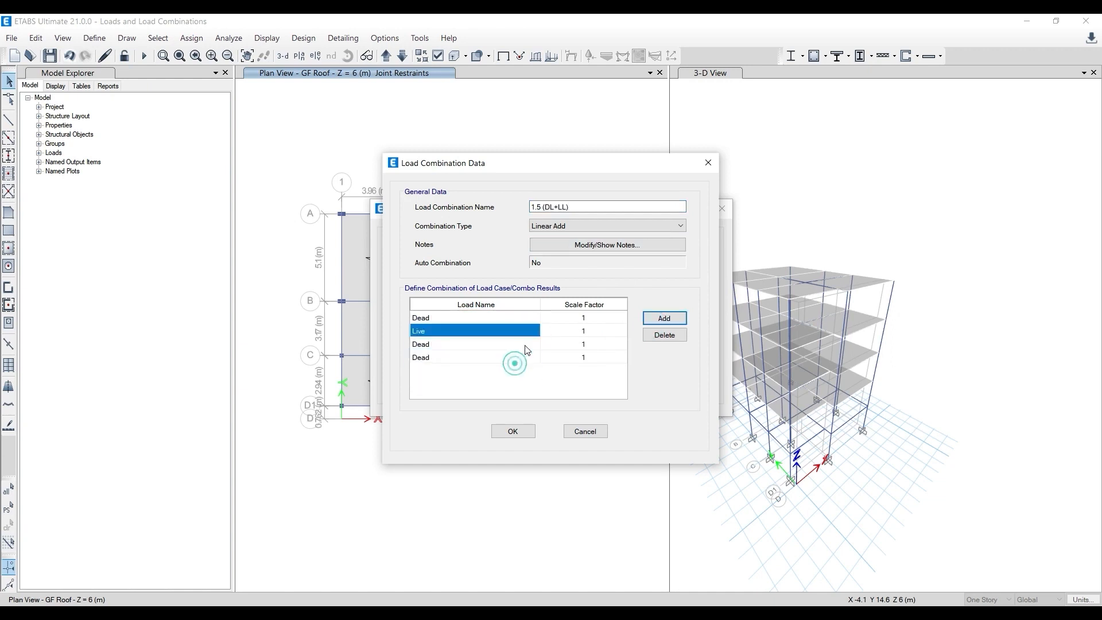
- Set the scale factors of the Dead and Live entries to 1.5
left_click(602, 319)
left_click(602, 319)
type("1.")
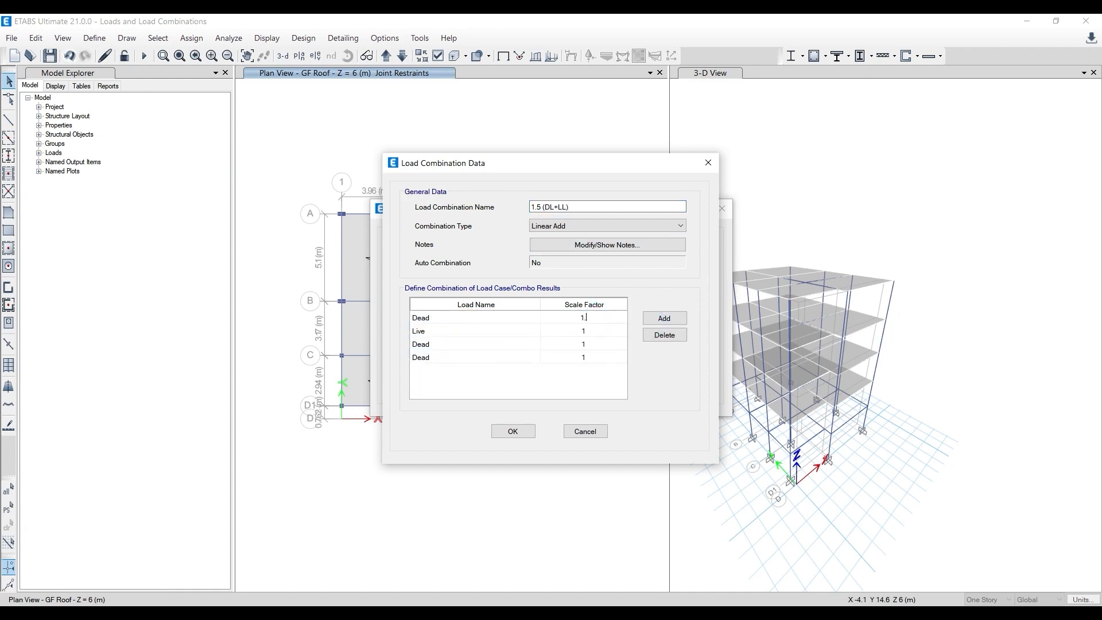
type("5")
left_click(590, 334)
left_click(591, 334)
type("1.")
- Assign the third load entry to Wall Loads and set its scale factor to 1.5
left_click(516, 356)
left_click(531, 345)
left_click(532, 345)
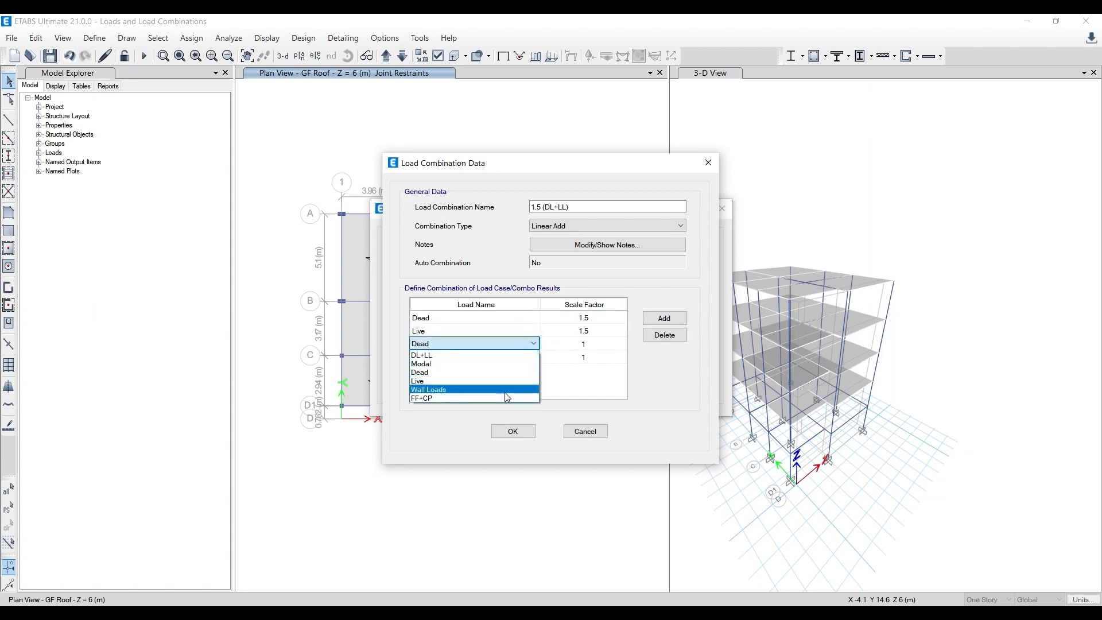
left_click(504, 390)
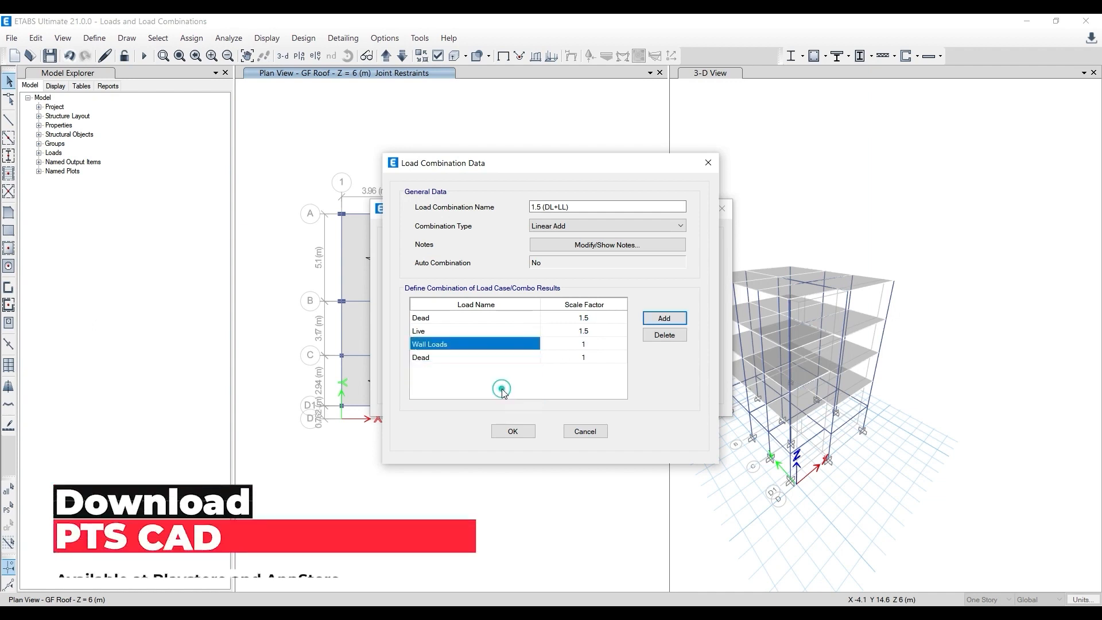
left_click(587, 342)
left_click(587, 342)
type("1.5")
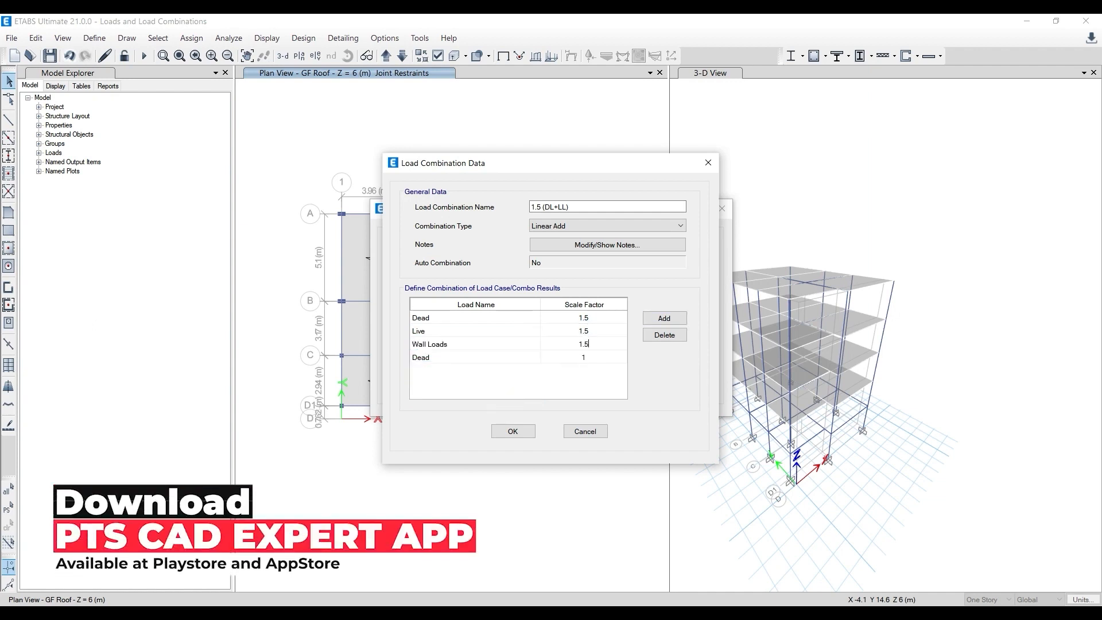
- Assign the fourth load entry to FF+CP with scale factor 1.5 and save the combination
left_click(515, 358)
left_click(515, 357)
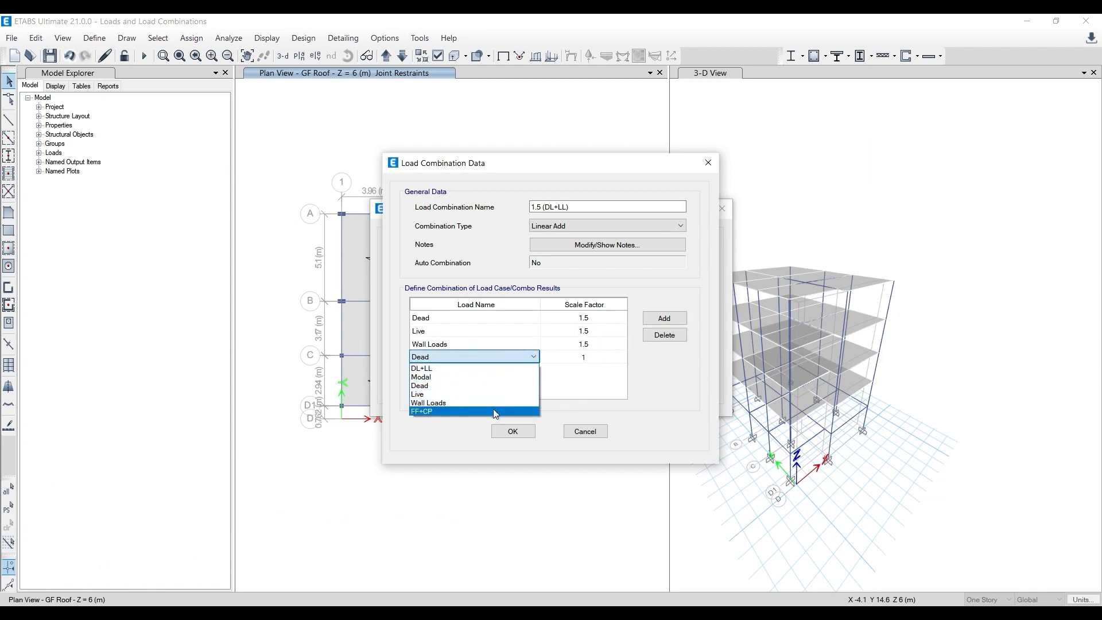
left_click(494, 409)
left_click(608, 353)
left_click(607, 353)
type("1.5")
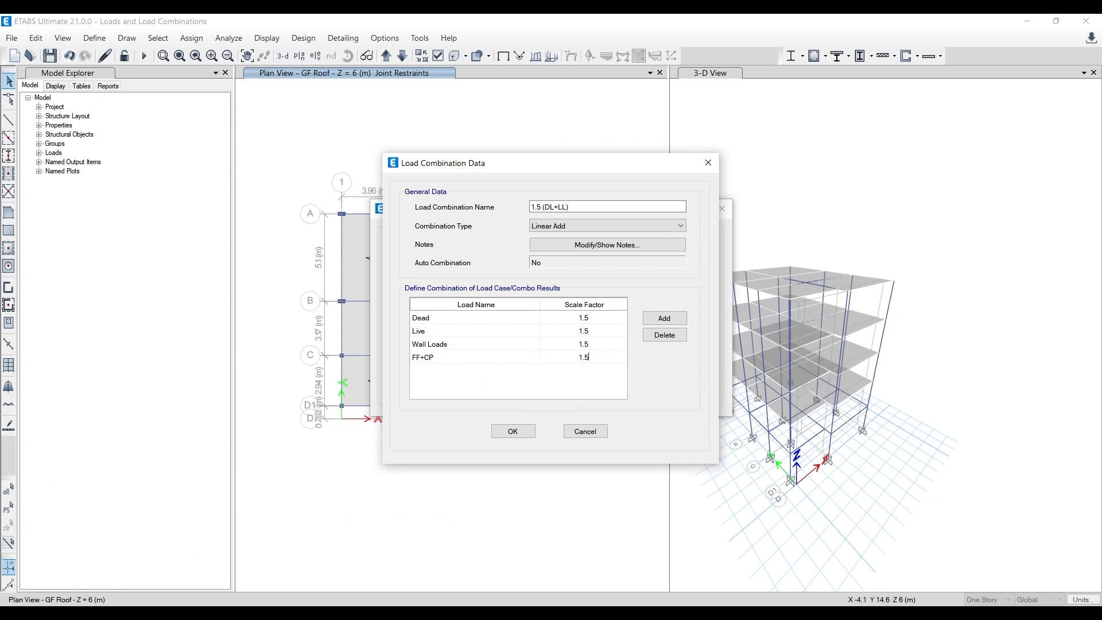
left_click(512, 431)
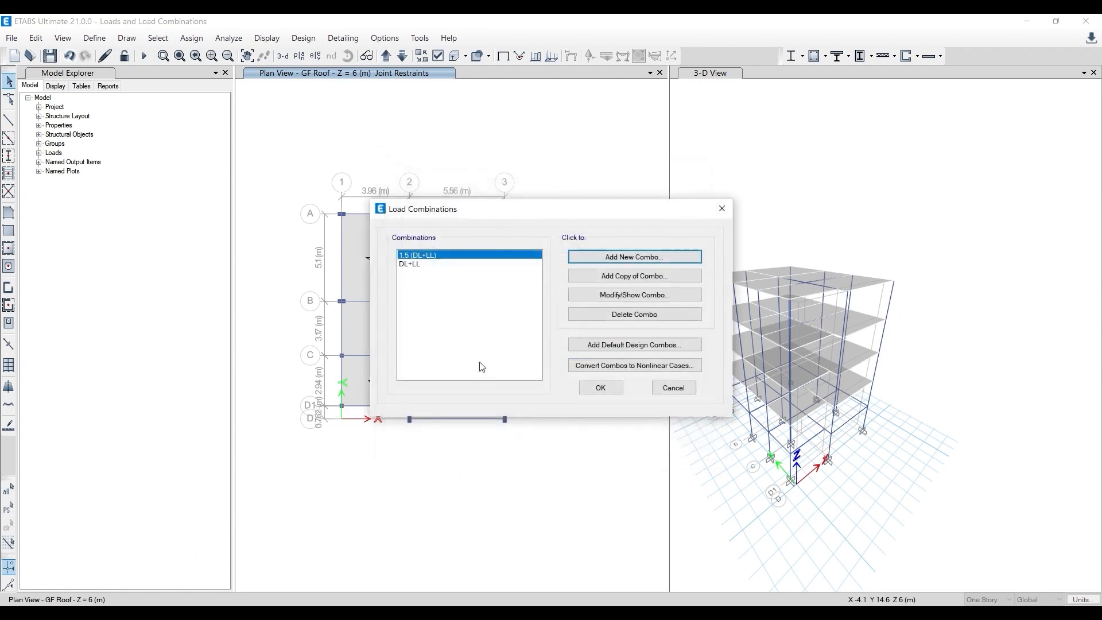
- Review the DL+LL and 1.5 (DL+LL) entries in the combination list and accept both combinations
left_click(422, 265)
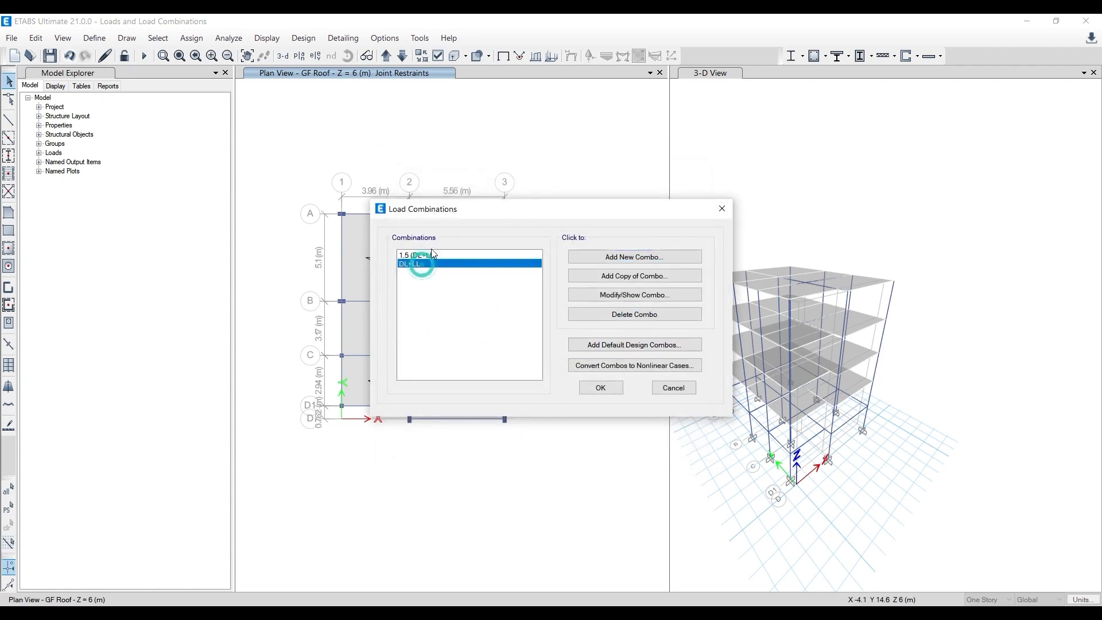
left_click(435, 255)
left_click(418, 265)
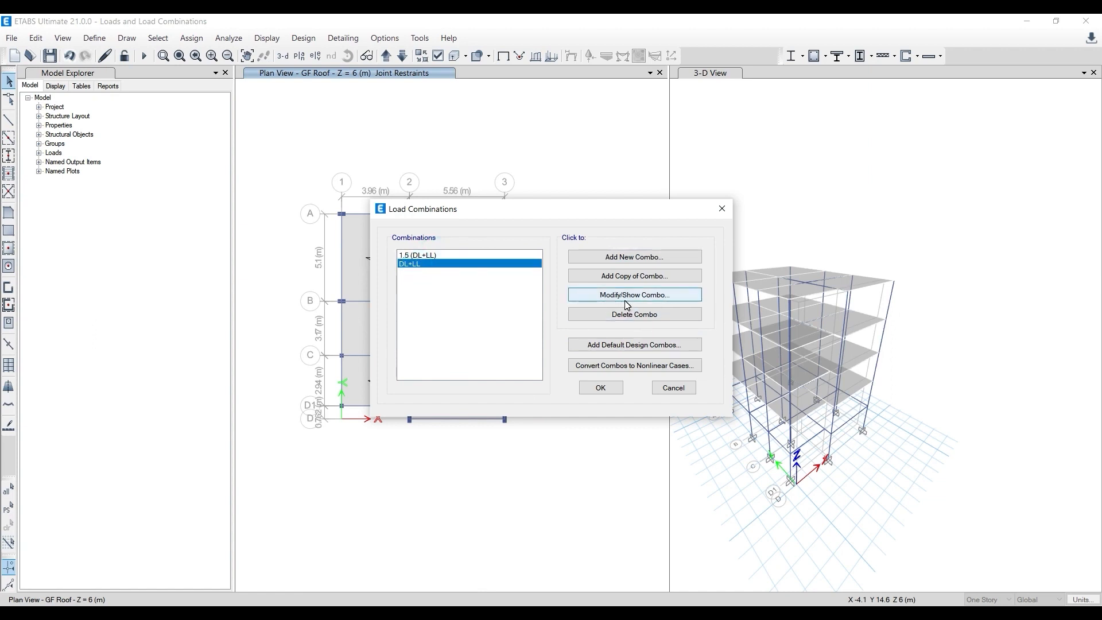
left_click(600, 388)
- Generate the default design load combinations for Concrete Frame Design without converting them to user combinations
left_click(94, 38)
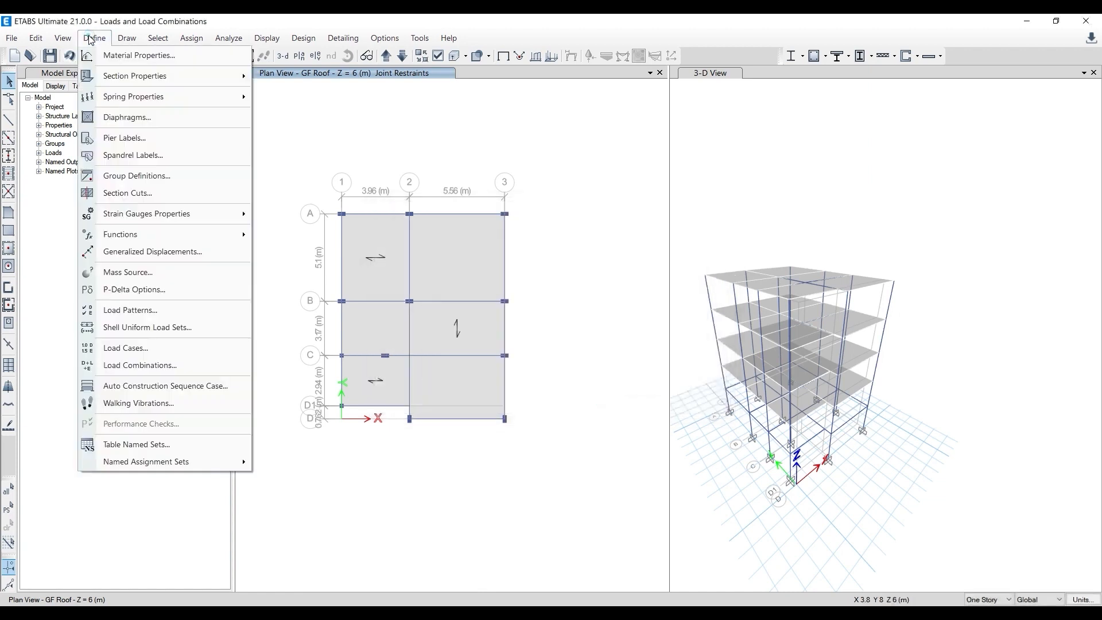
left_click(144, 365)
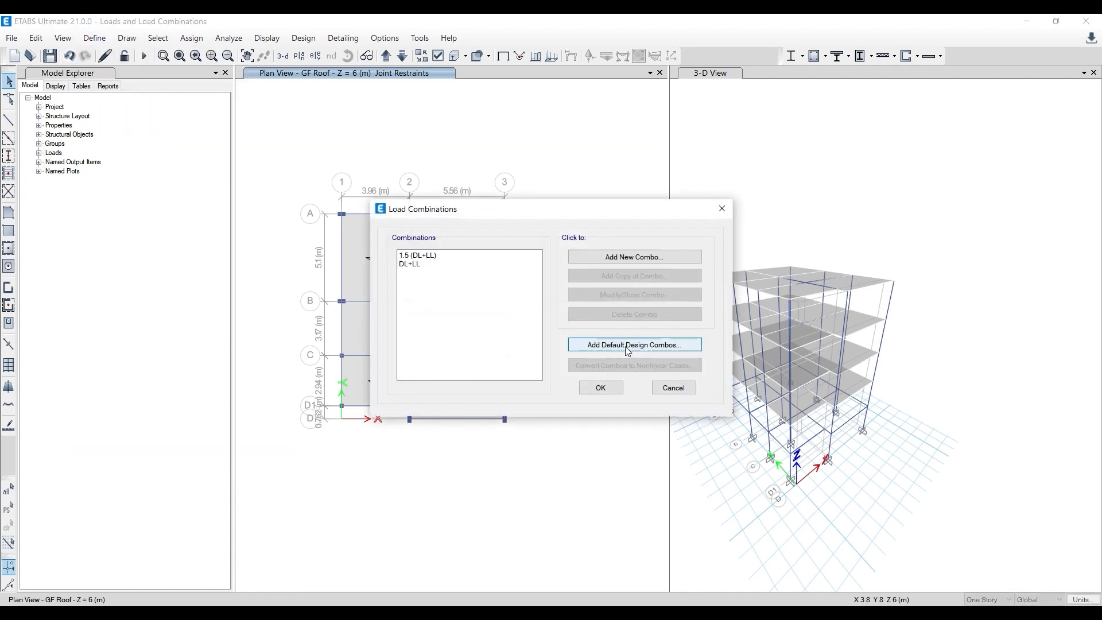
left_click(629, 347)
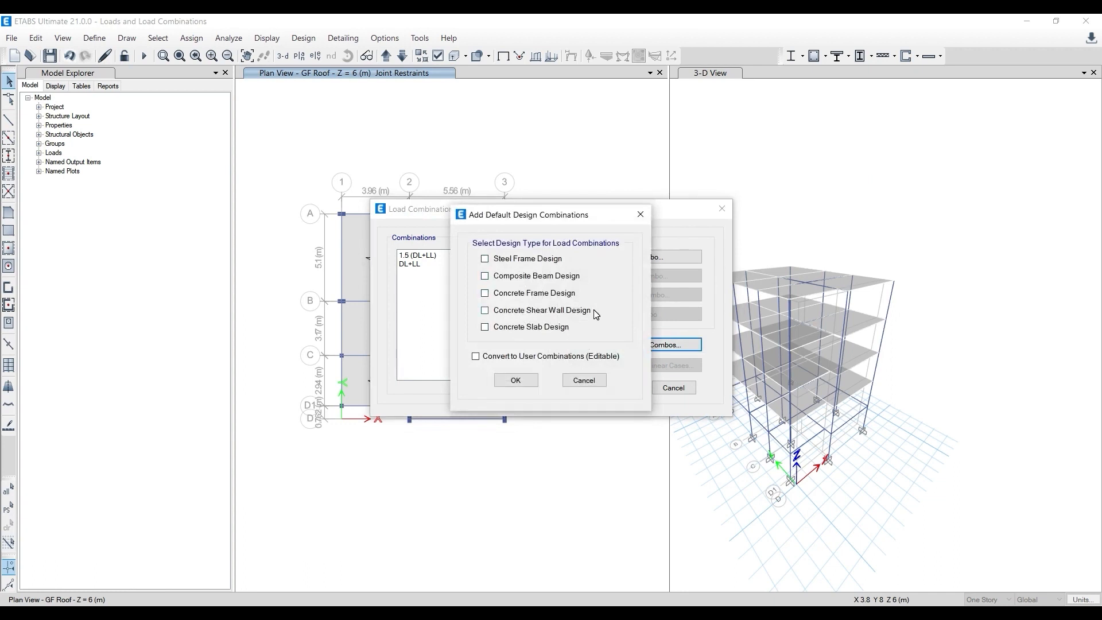
left_click(535, 292)
left_click(516, 380)
- Compare the load factors of default combinations UDConS1 and UDConS2, and inspect the full definition of UDConS1
left_click(410, 273)
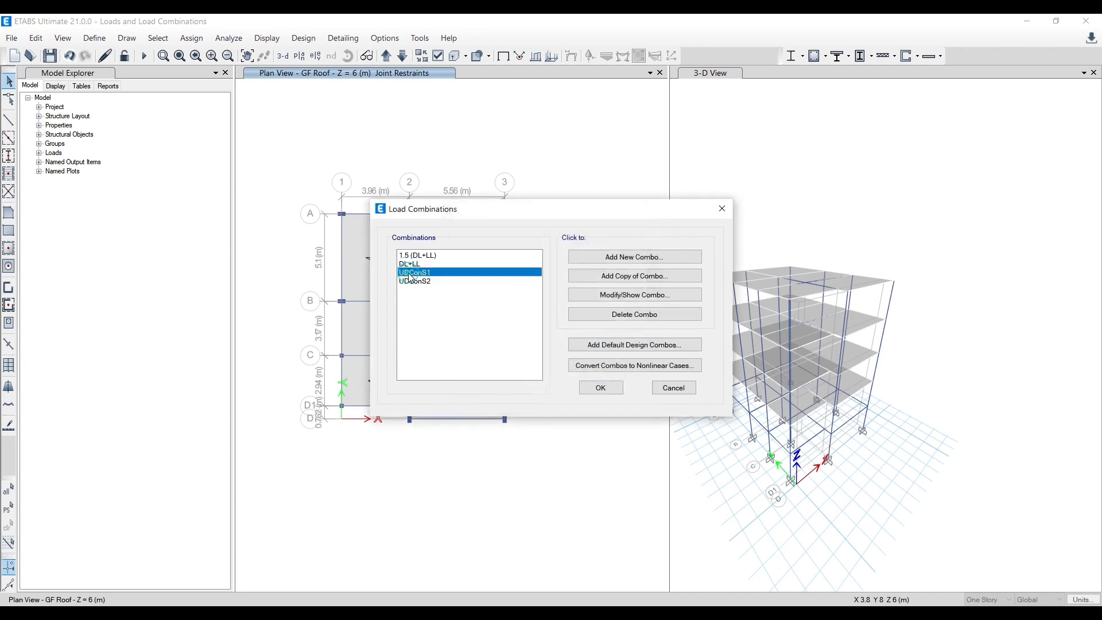
left_click(414, 281)
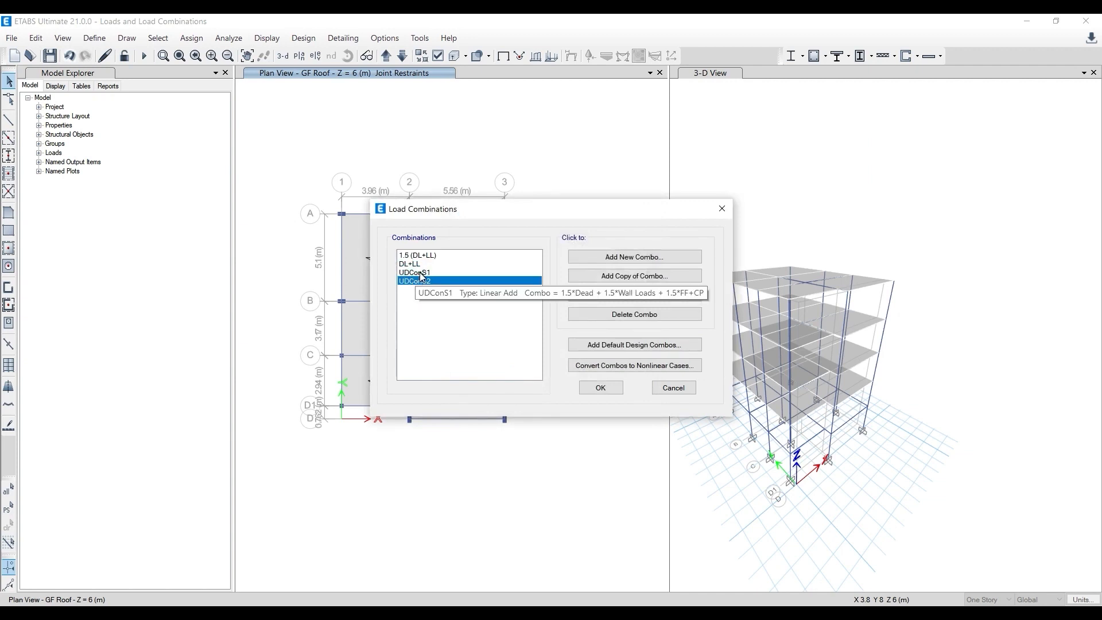
left_click(422, 273)
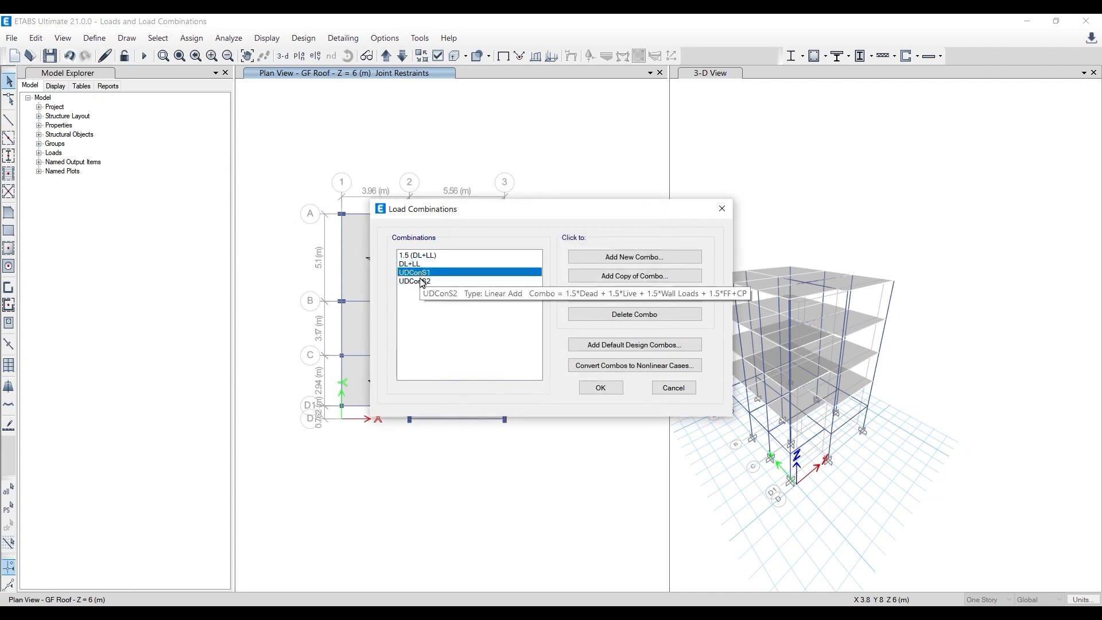
left_click(423, 282)
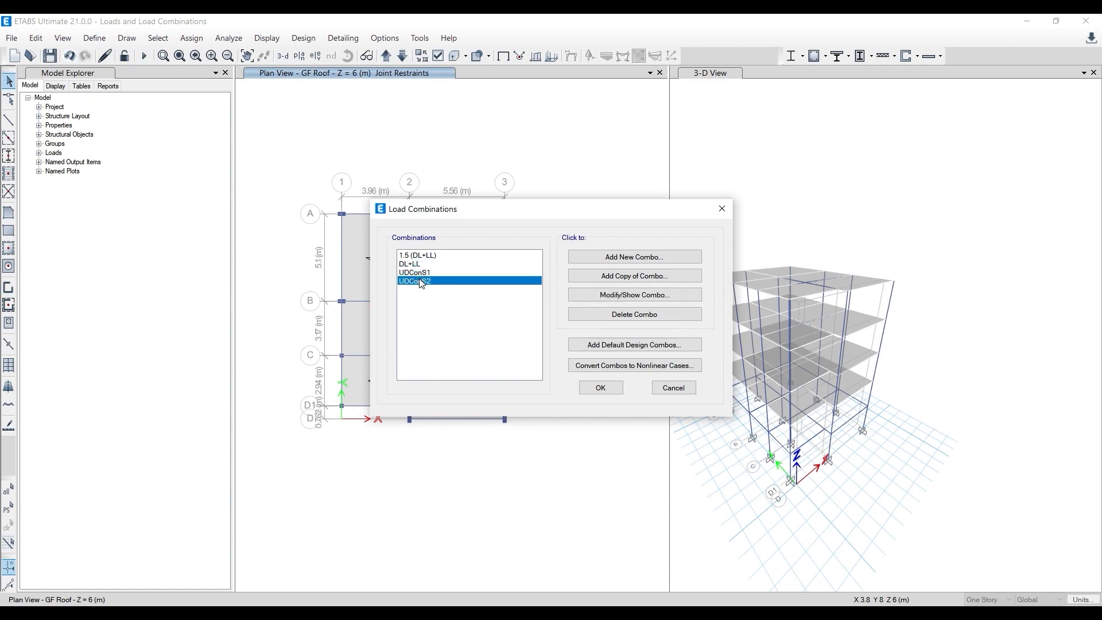
left_click(418, 274)
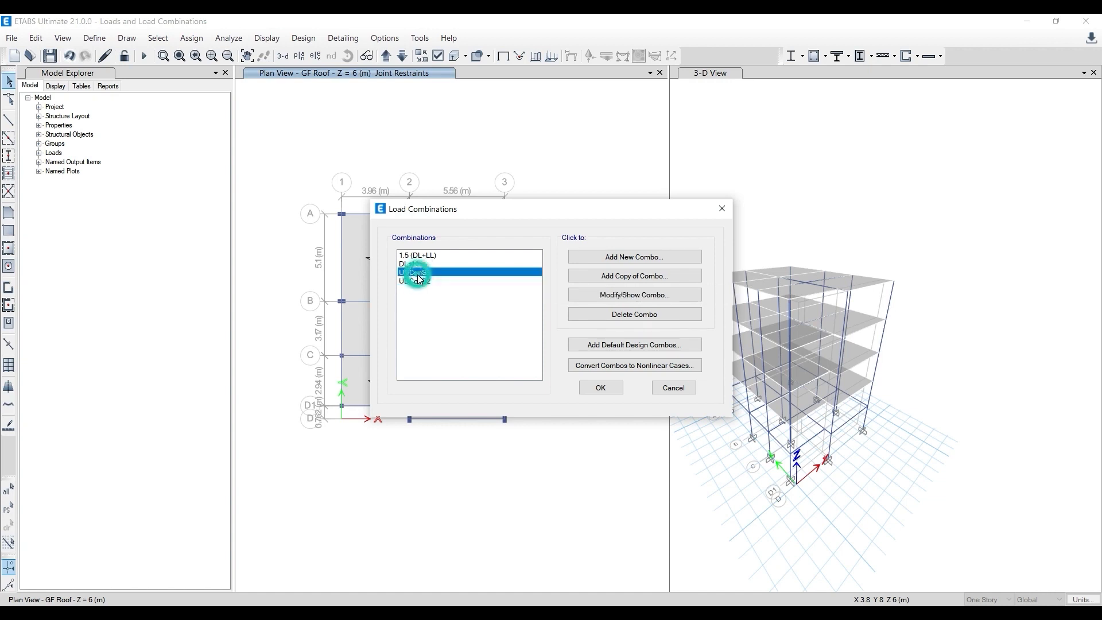
double_click(419, 274)
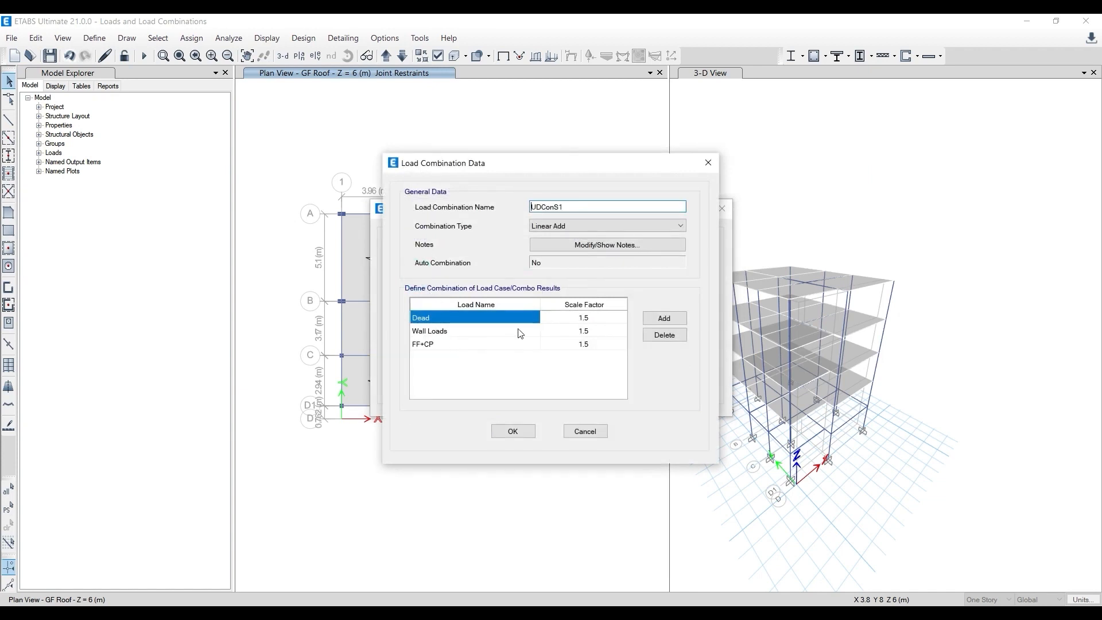
left_click(516, 435)
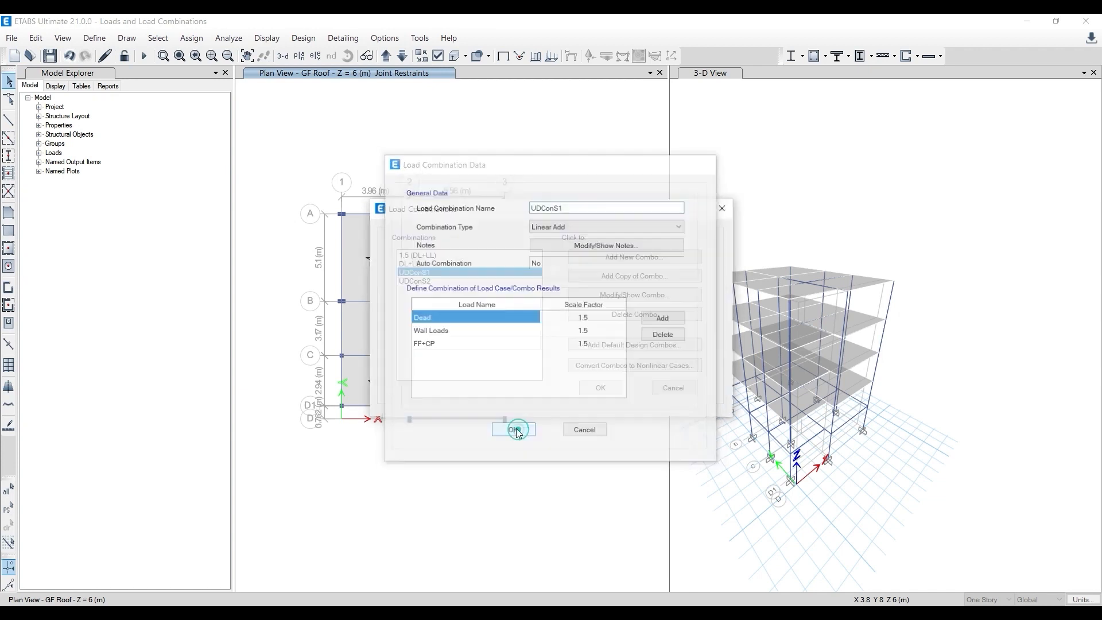
- Check the load factors of UDConS2, and set the Dead, Wall Loads and FF+CP scale factors of UDConS1 to 1
double_click(418, 279)
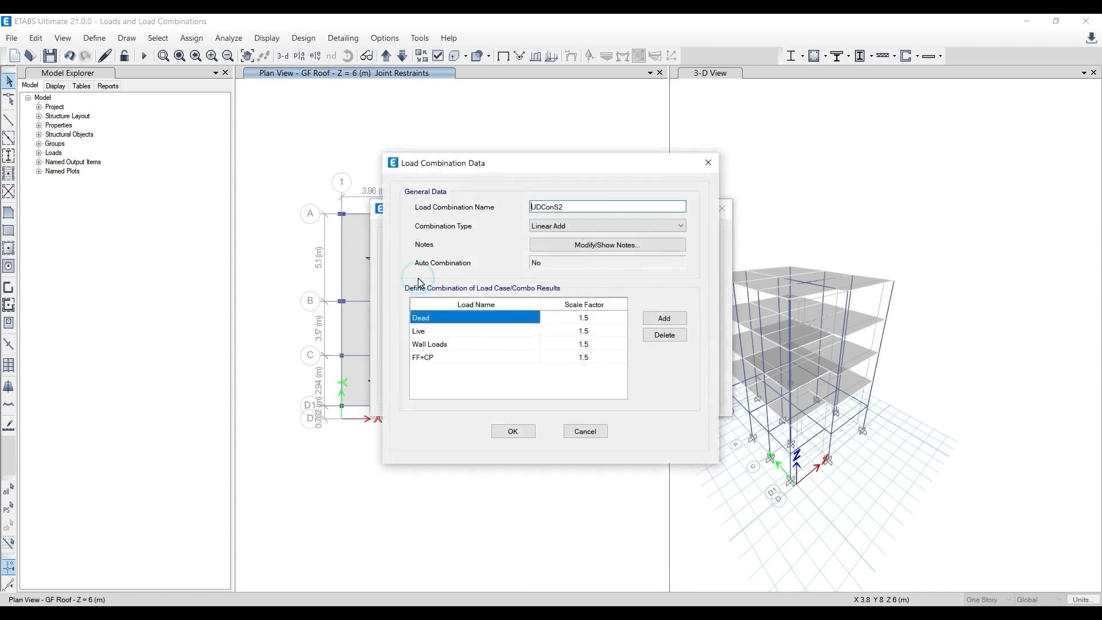
left_click(513, 431)
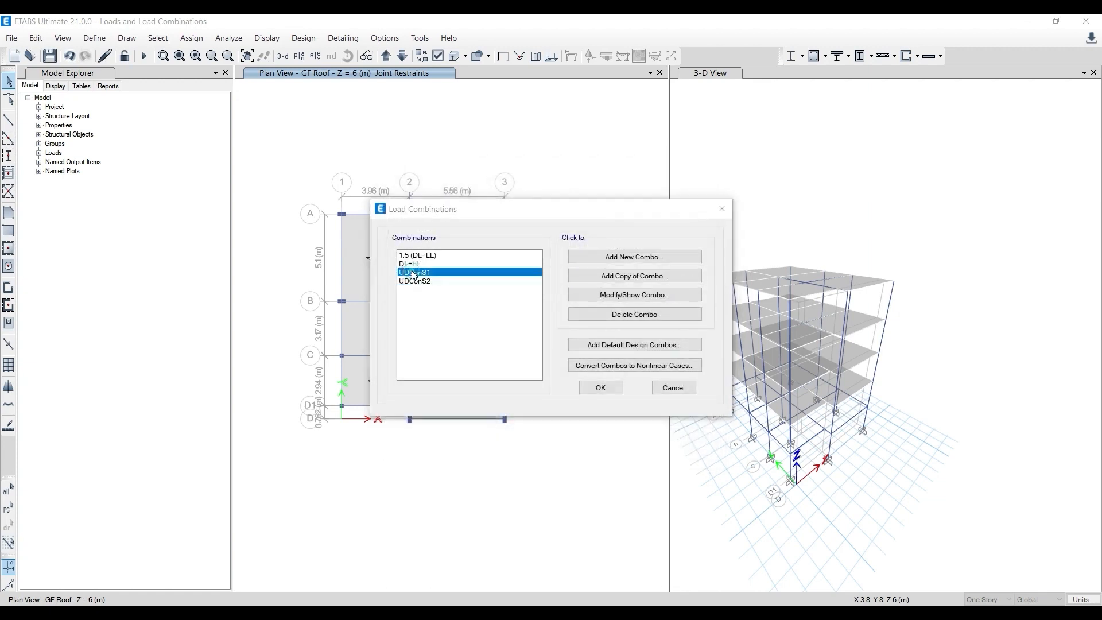
double_click(418, 275)
left_click(600, 319)
type("1")
left_click(598, 327)
type("1")
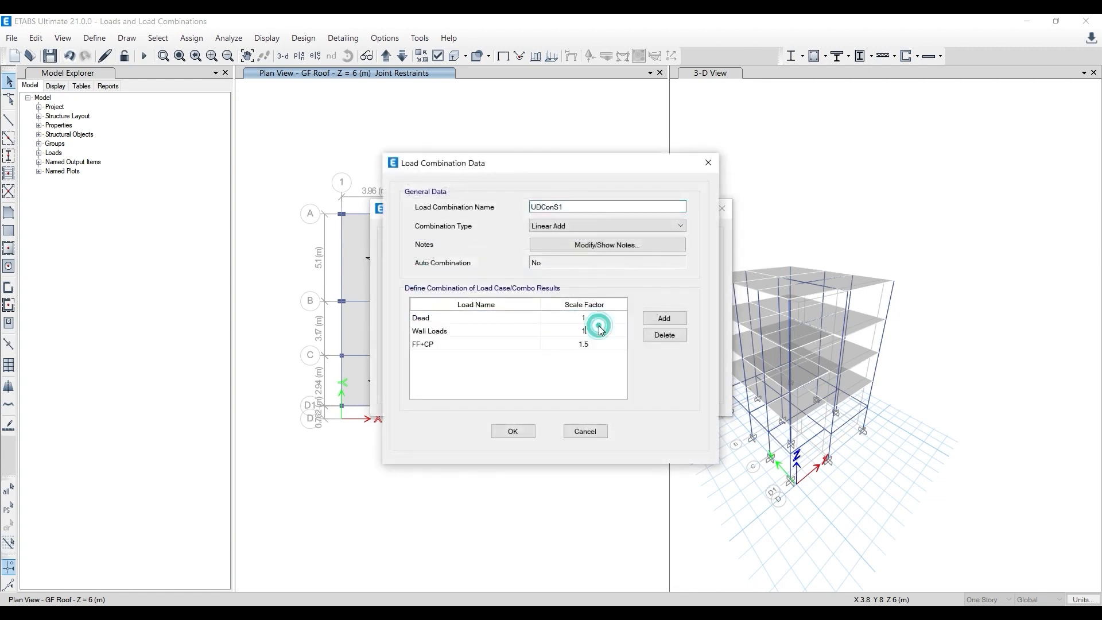
left_click(597, 341)
type("1")
- Add the Live load to UDConS1 with scale factor 1 and save the combination
left_click(583, 367)
left_click(662, 318)
left_click(500, 357)
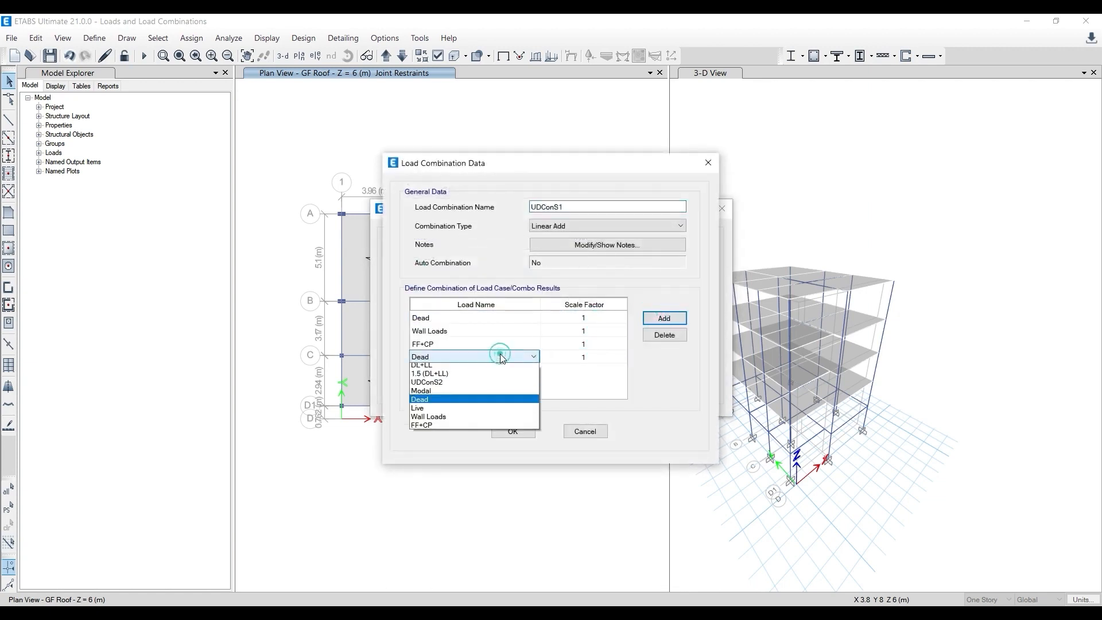
left_click(456, 411)
left_click(511, 431)
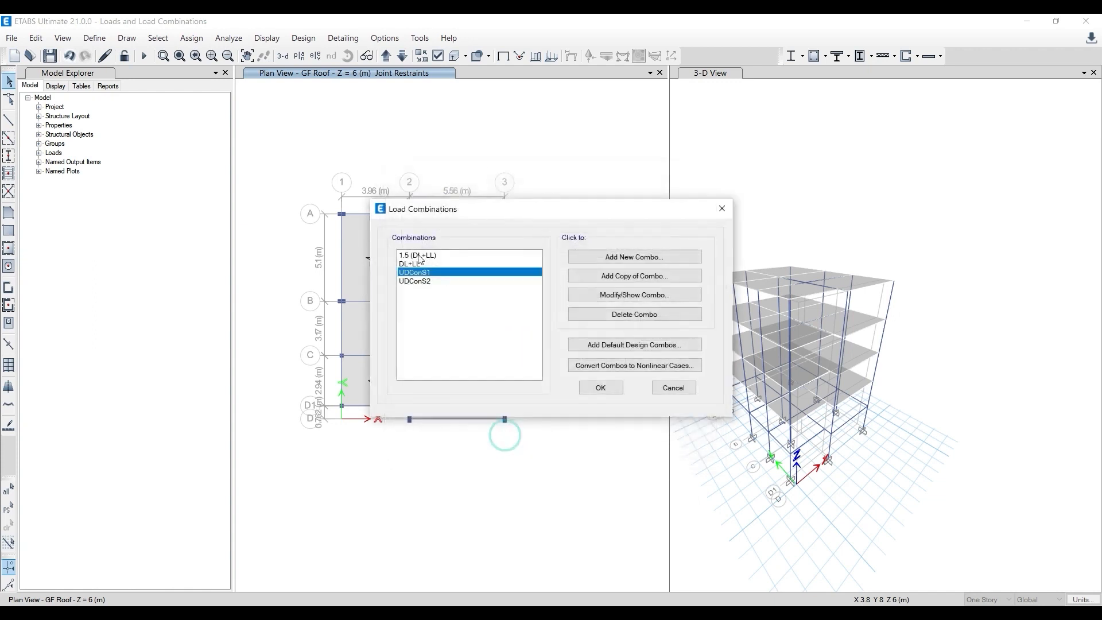
- Review the full definition of UDConS2 and accept the load combination list
double_click(427, 281)
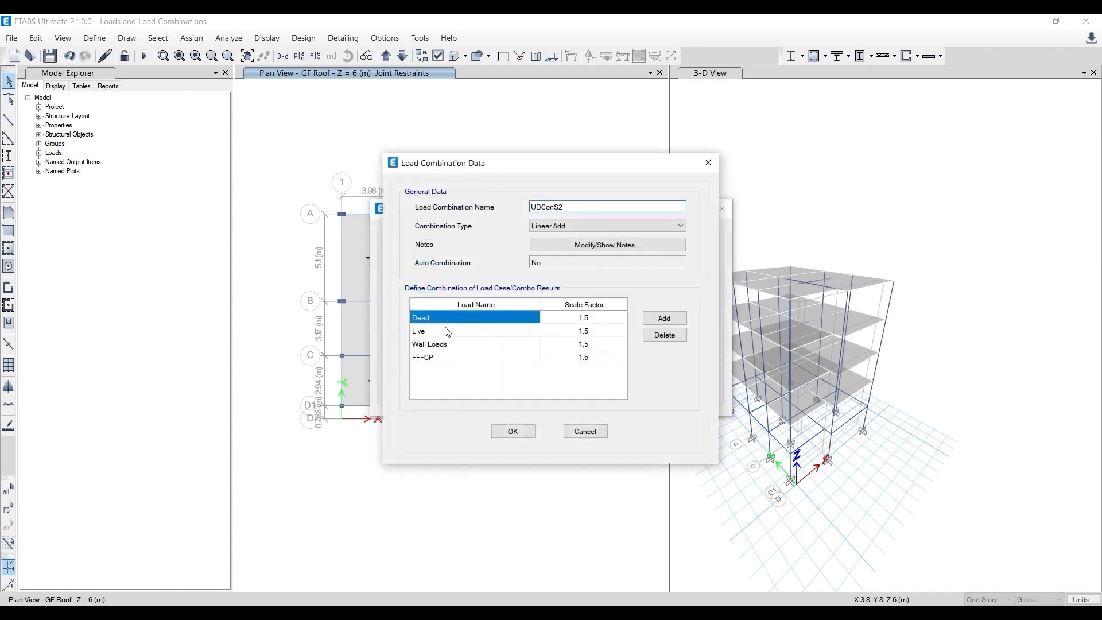
left_click(513, 431)
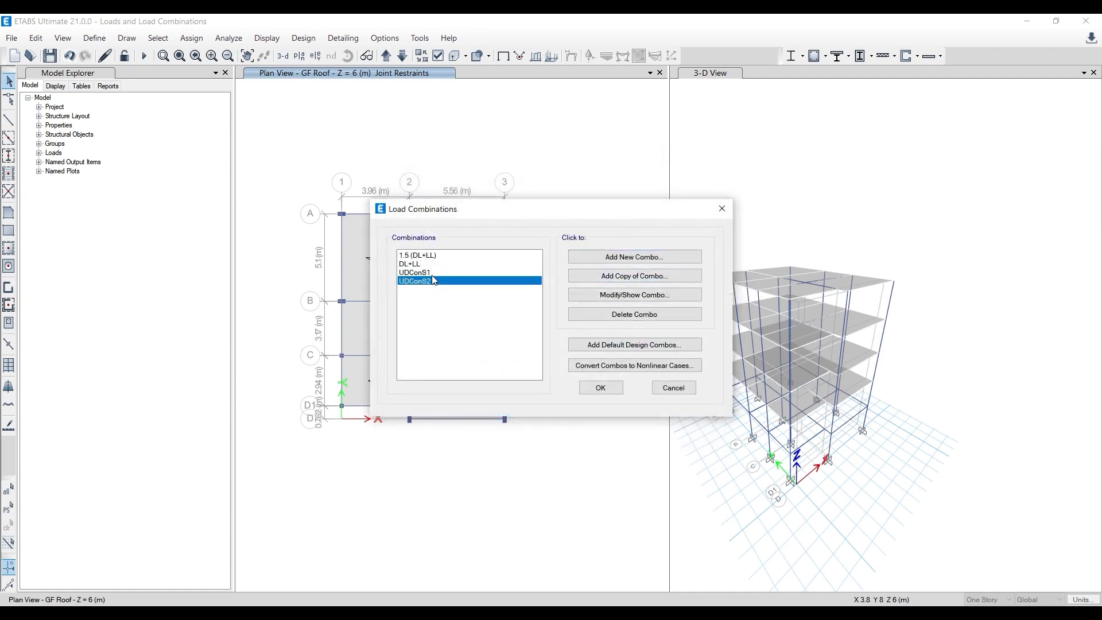
left_click(601, 389)
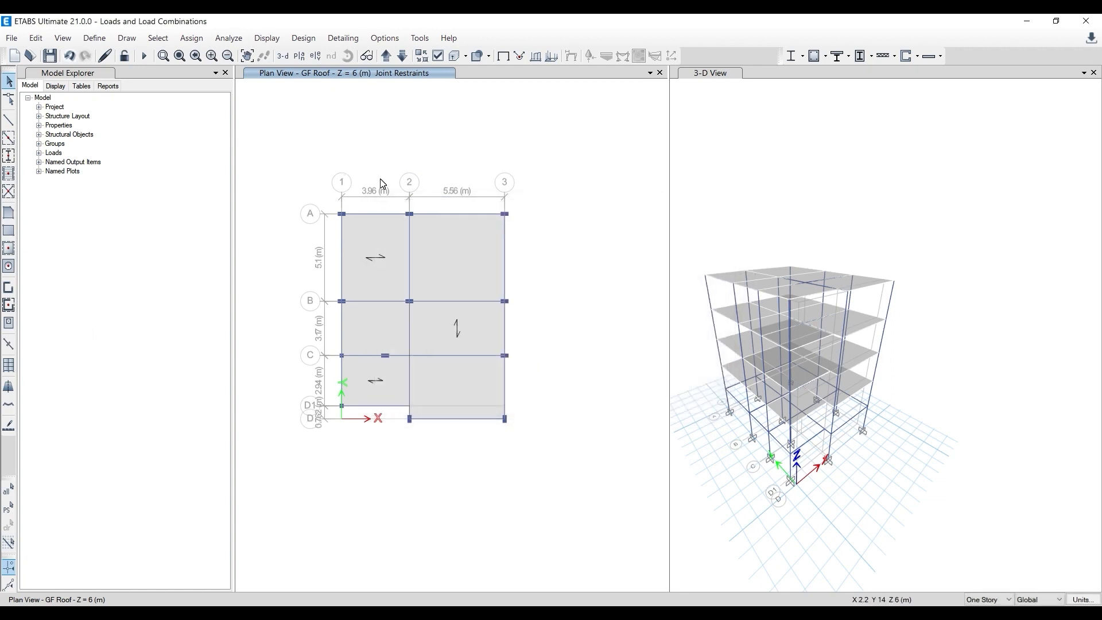
left_click(144, 56)
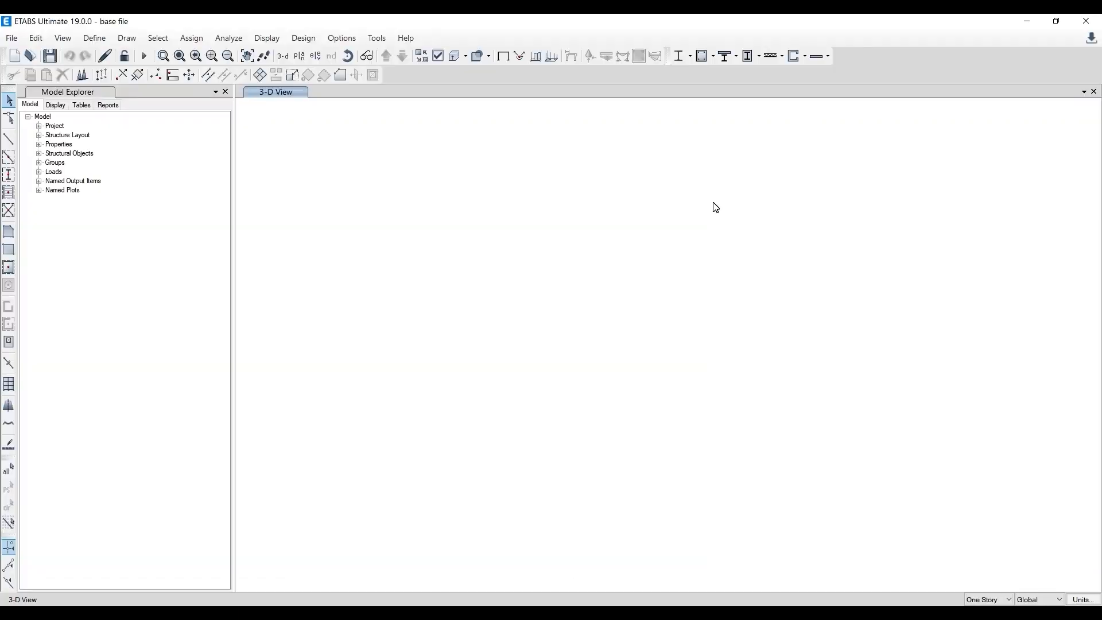
- Browse the predefined load combinations in the base file, from the 0.9 DL seismic entries to the DL wind entries
left_click(97, 38)
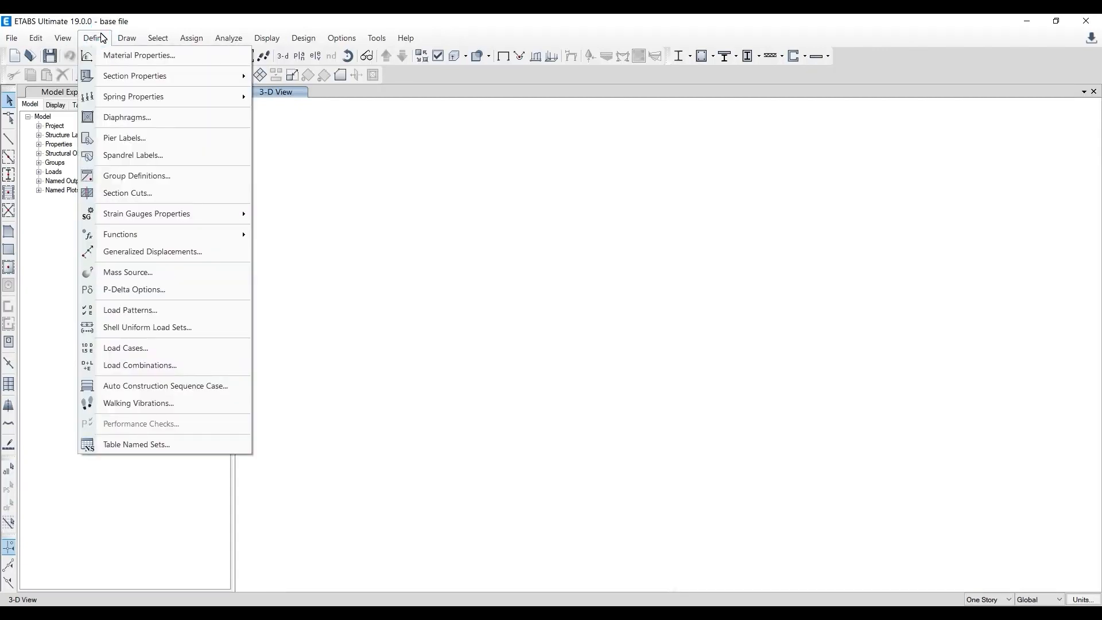
left_click(119, 362)
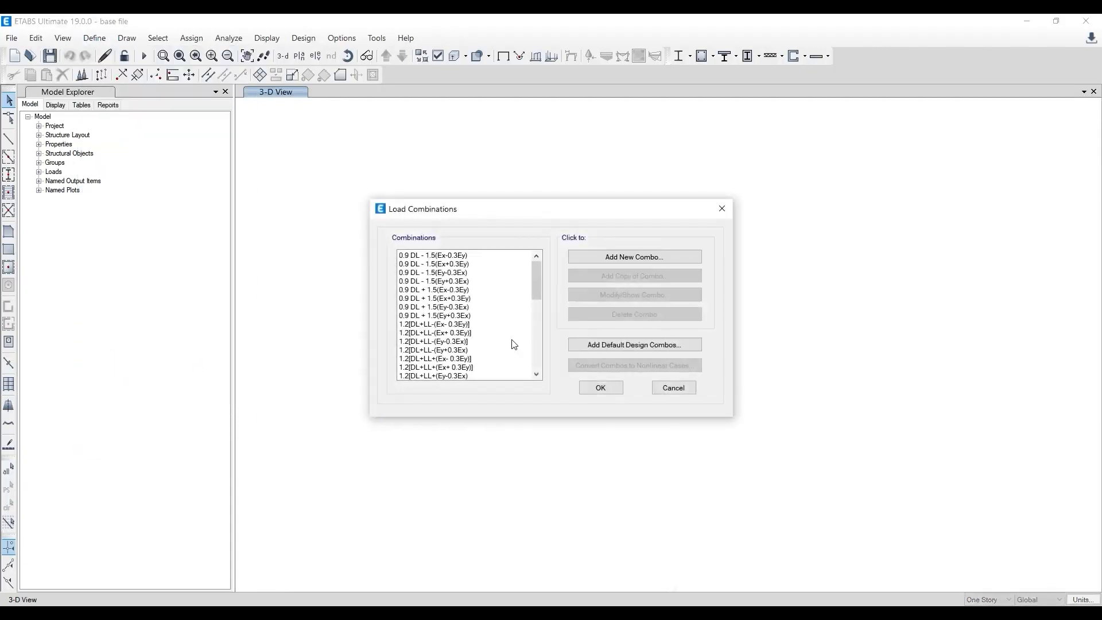
scroll(448, 340, "down", 10)
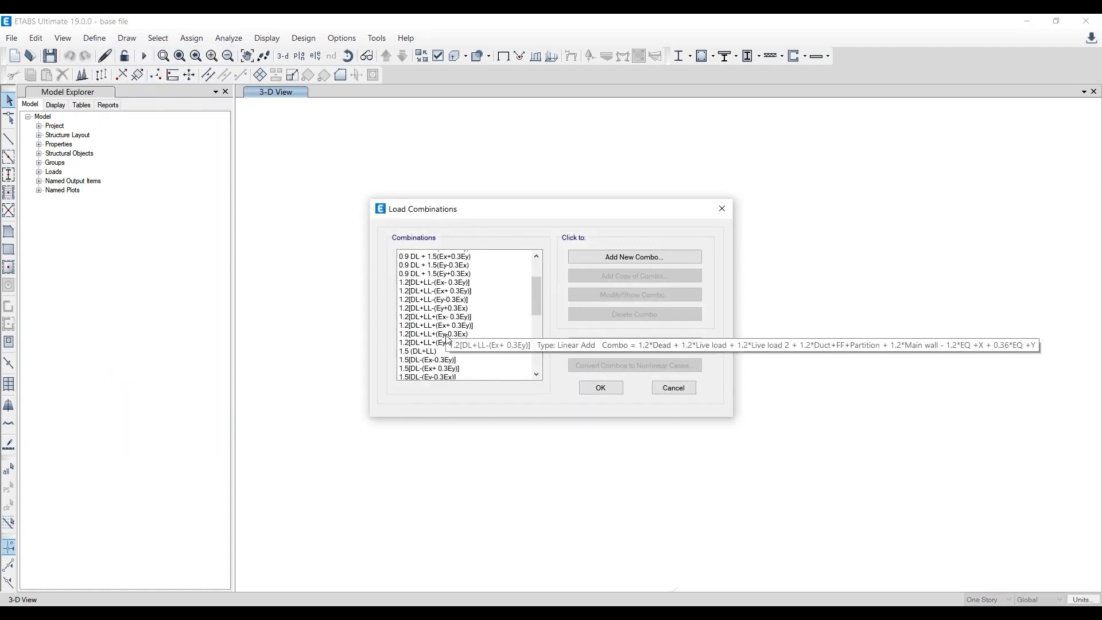
scroll(449, 340, "down", 3)
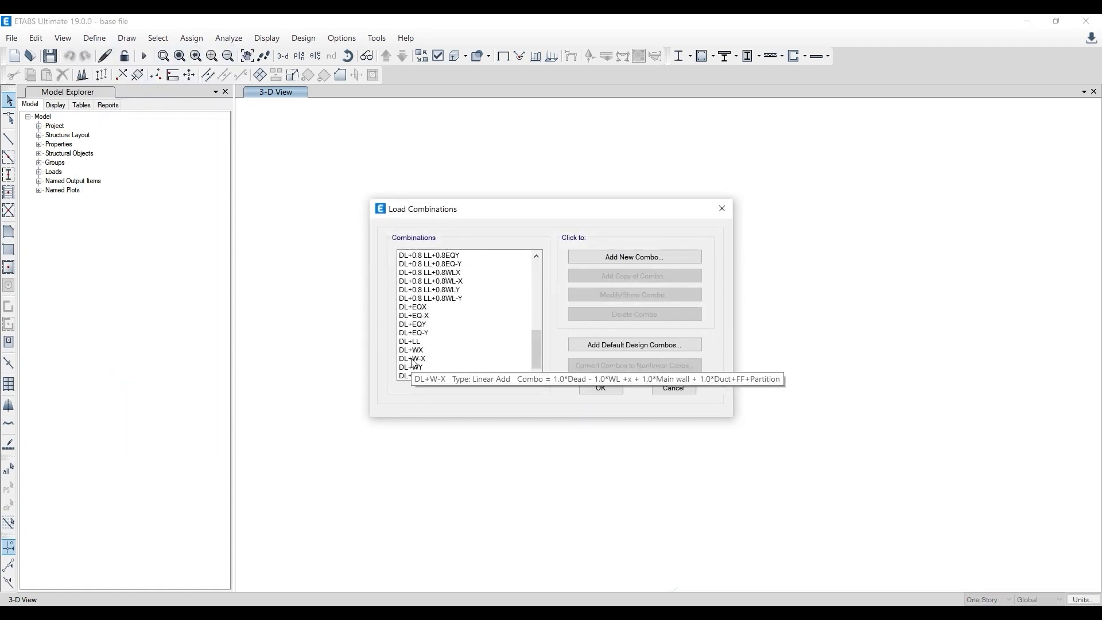
scroll(414, 356, "up", 3)
scroll(414, 356, "up", 8)
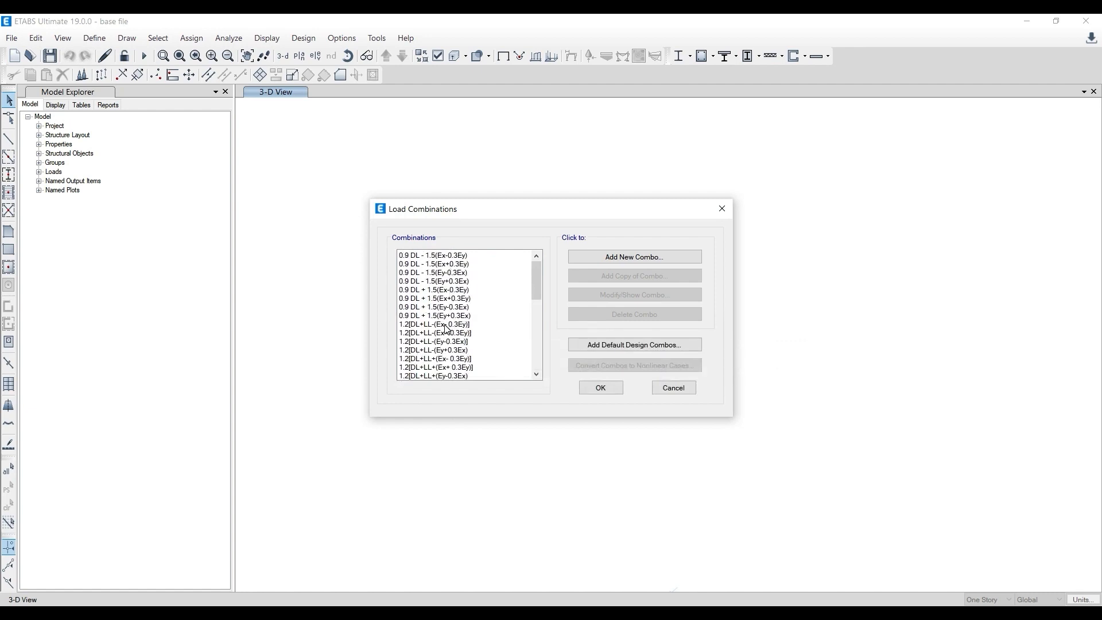
scroll(448, 329, "down", 10)
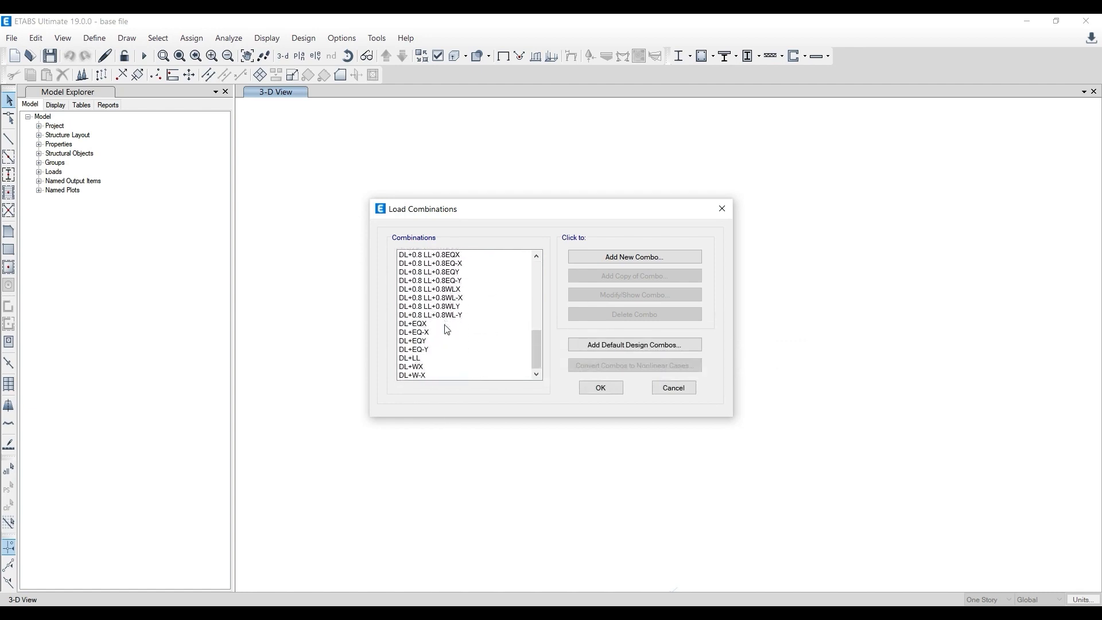
scroll(447, 329, "down", 1)
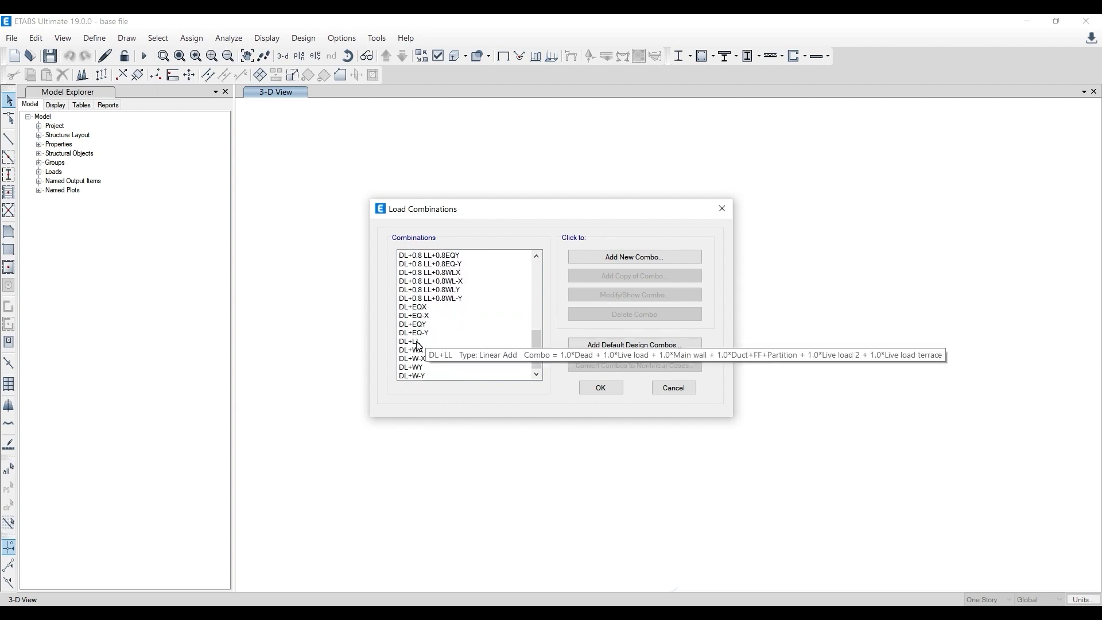
scroll(421, 378, "up", 1)
scroll(421, 377, "up", 9)
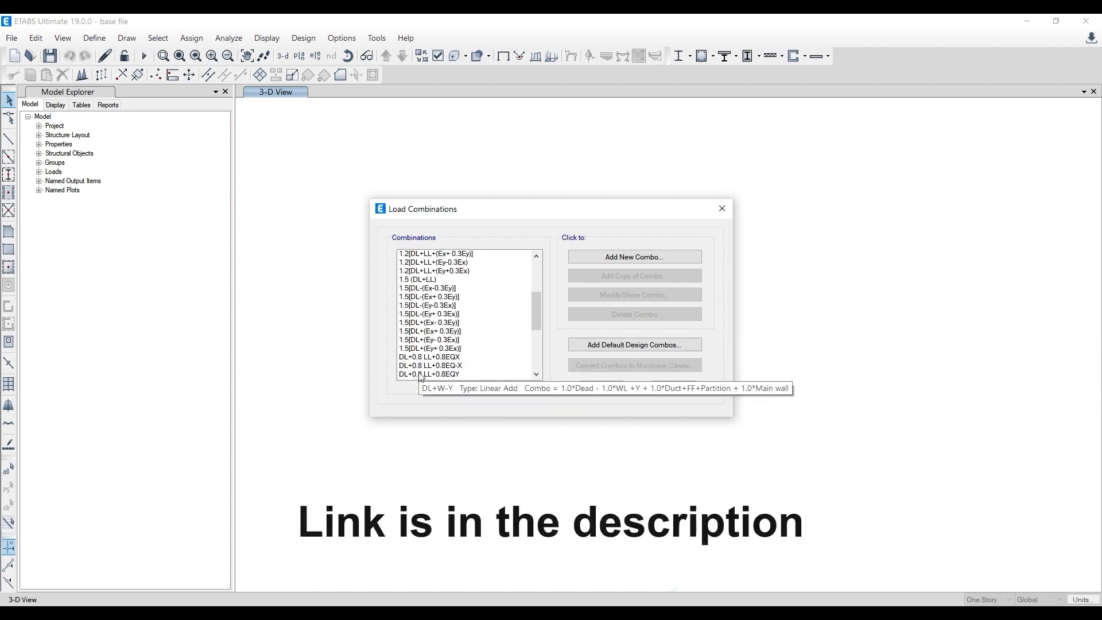
left_click(601, 388)
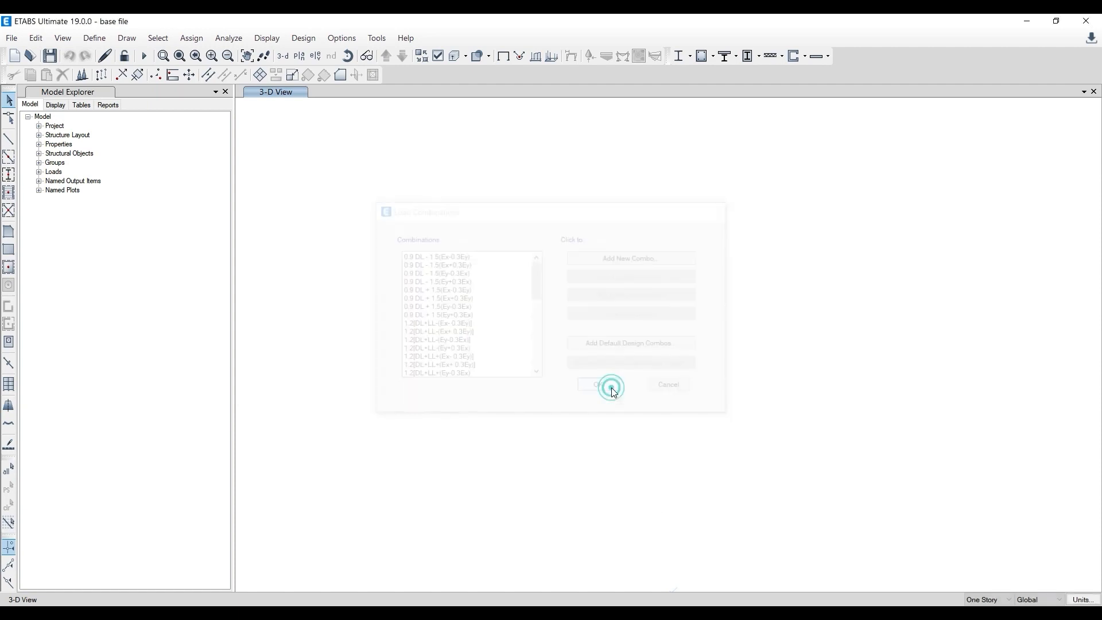
- Examine the unfactored seismic and wind combinations of the base file, including the load factors of DL+EQX
left_click(94, 38)
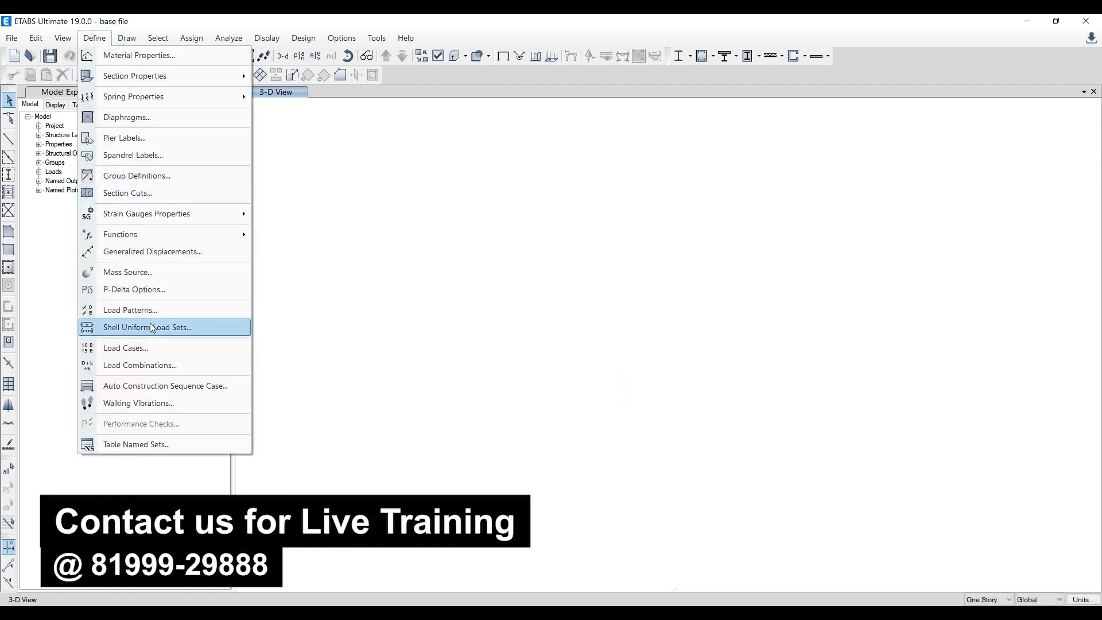
left_click(169, 365)
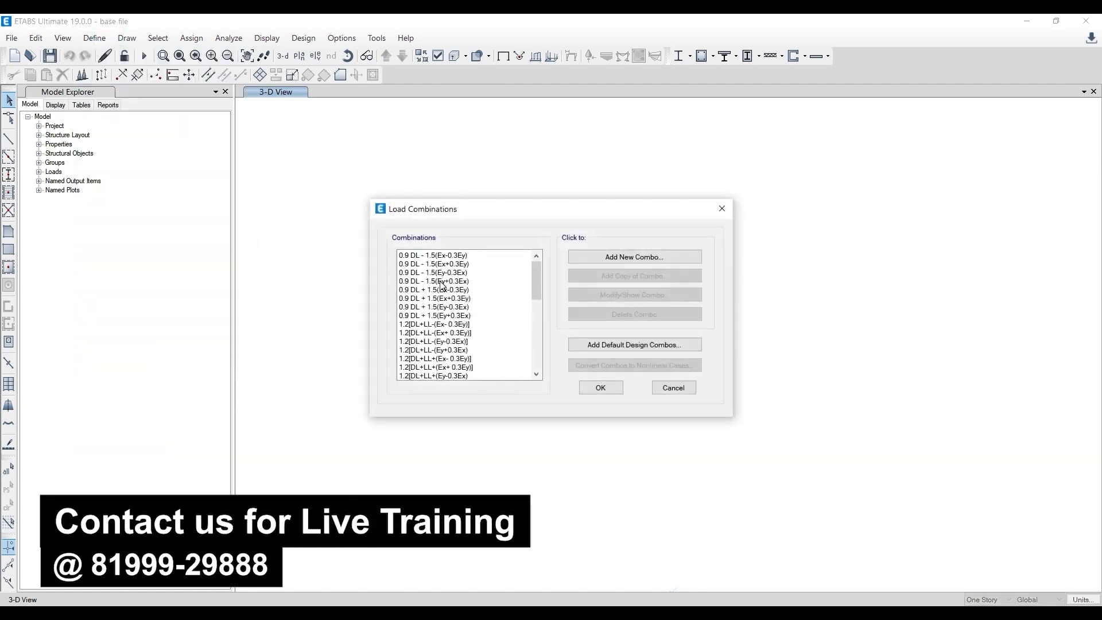
left_click_drag(535, 293, 534, 338)
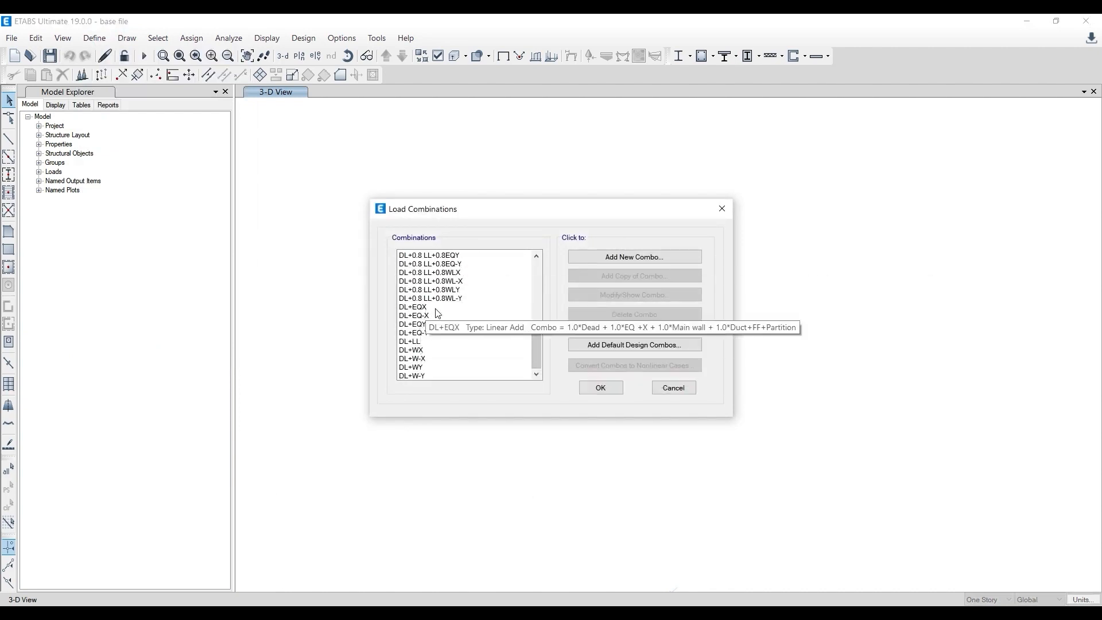
left_click(600, 388)
- Examine the predefined beam and column frame sections in the base file, including which ones are available for multiple deletion
left_click(99, 42)
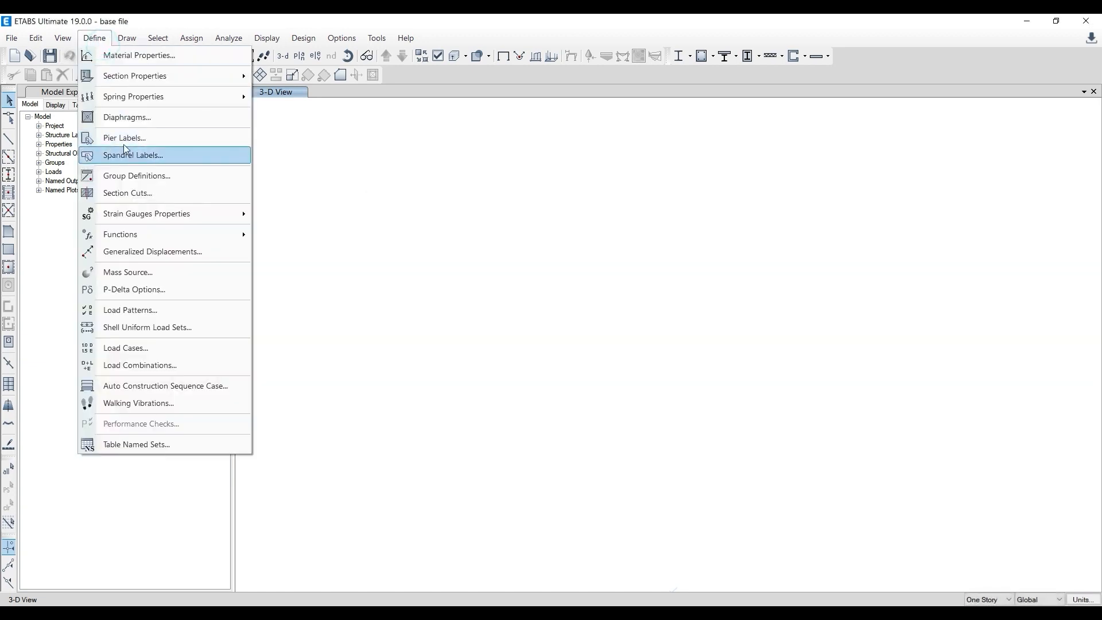
mouse_move(160, 76)
left_click(270, 77)
left_click(411, 311)
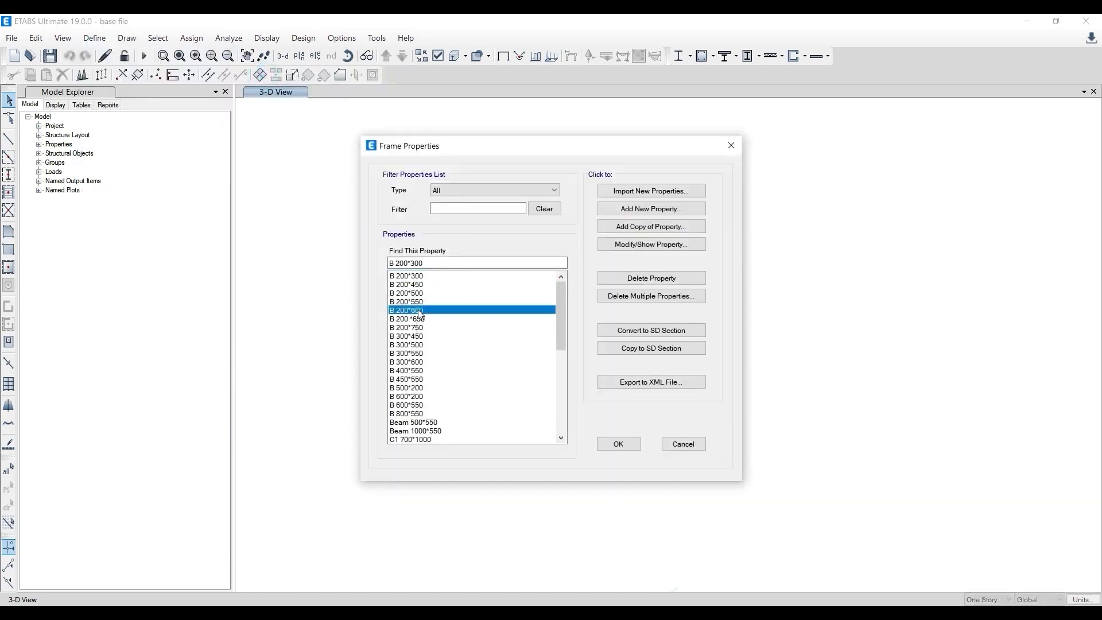
left_click(408, 345)
left_click(404, 378)
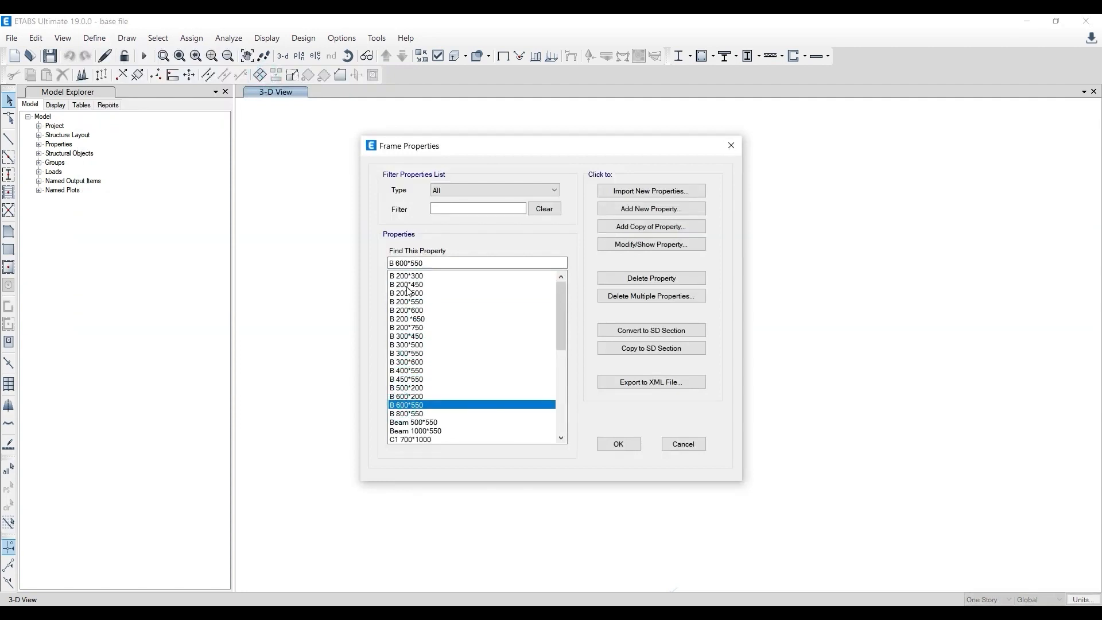
left_click(689, 296)
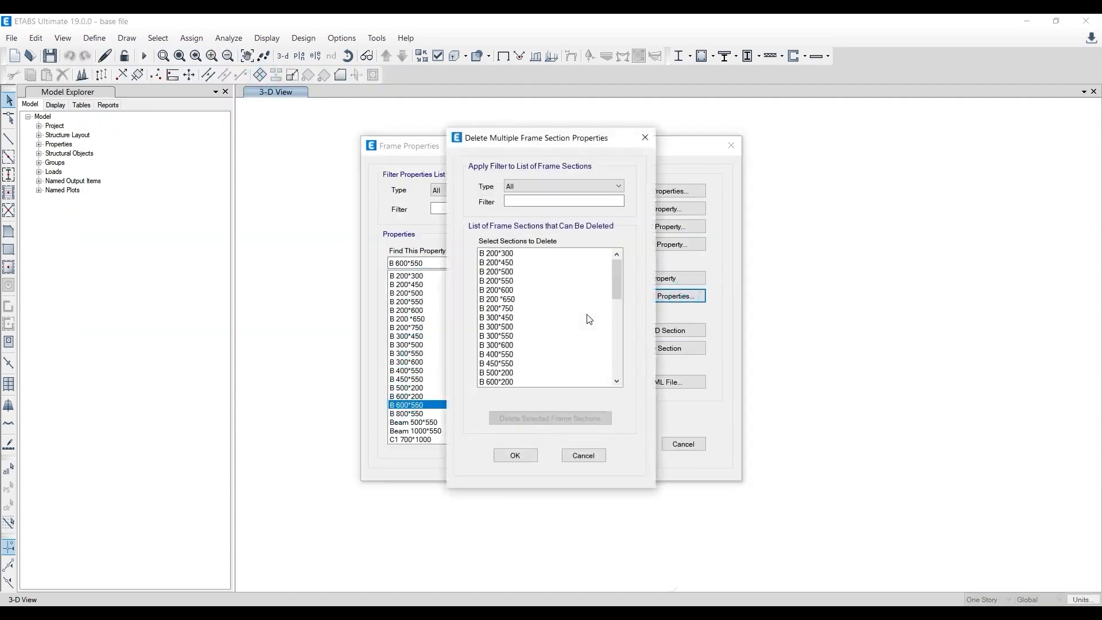
left_click(645, 138)
scroll(407, 423, "down", 6)
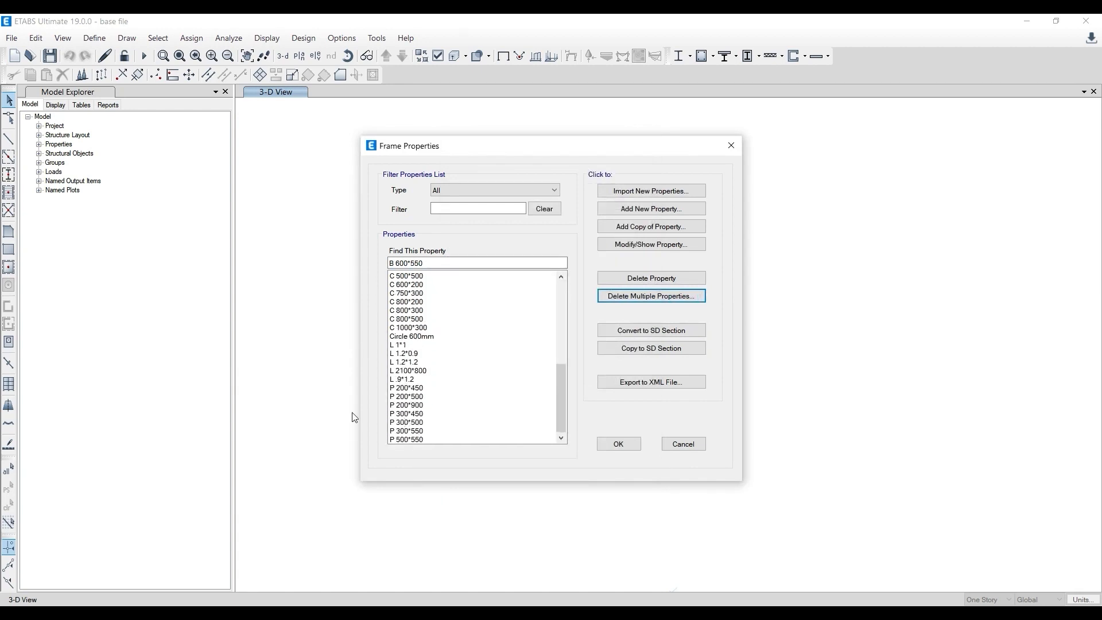
left_click(619, 443)
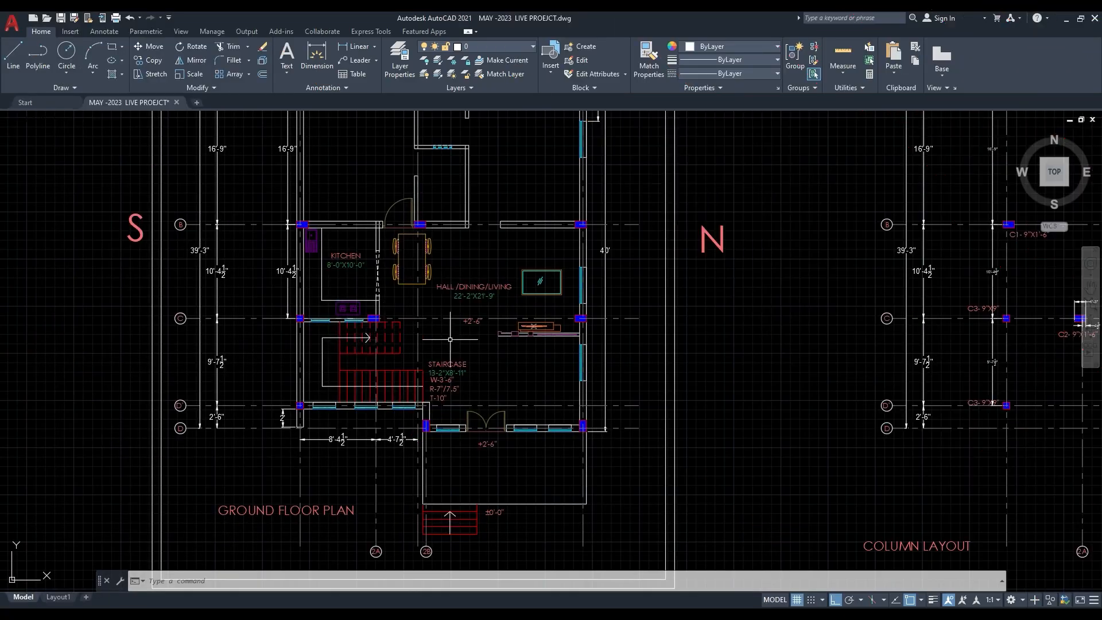
- Switch to AutoCAD and examine the ground floor plan, column layout and first floor beam layout of the MAY -2023 LIVE PROEJCT drawing
middle_click_drag(626, 327, 448, 379)
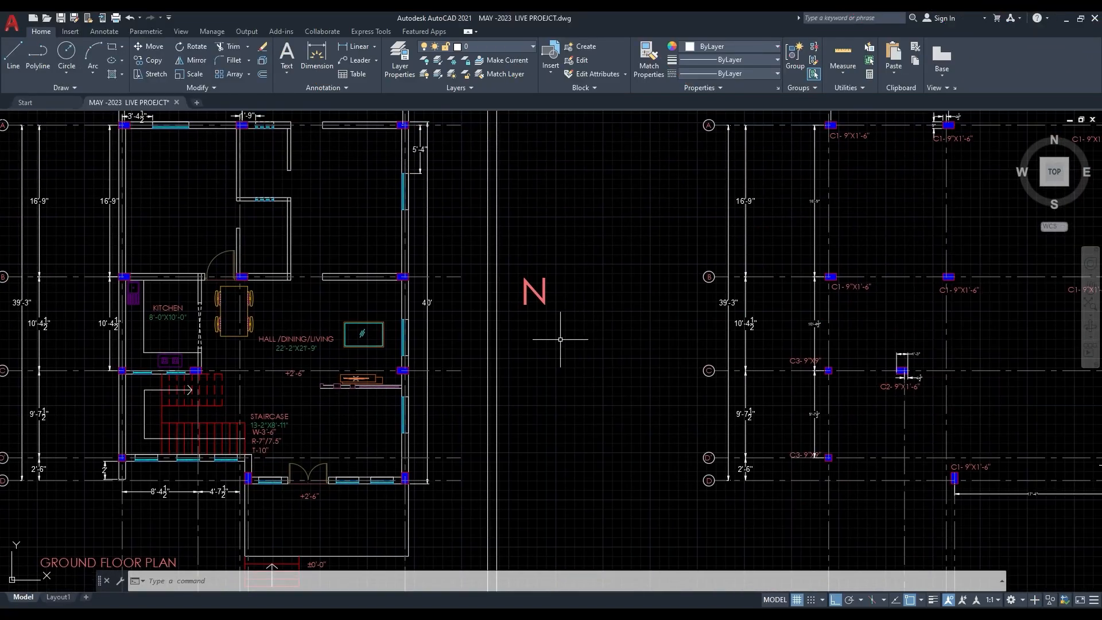
mouse_move(725, 323)
middle_mouse_down()
mouse_move(434, 359)
mouse_move(475, 322)
middle_mouse_up()
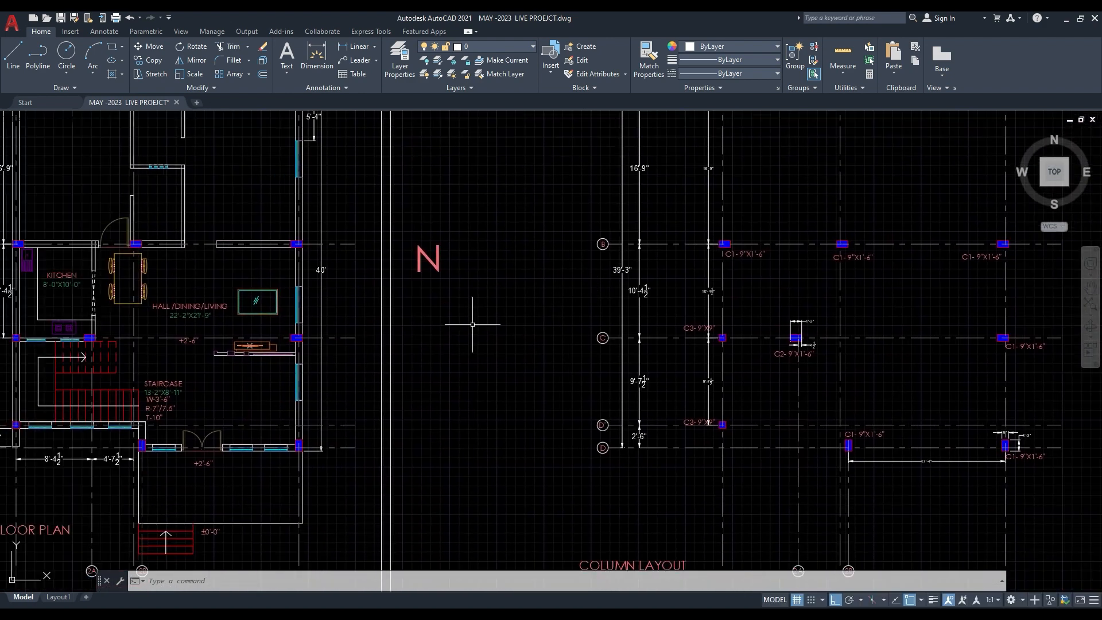
scroll(488, 322, "down", 2)
middle_click_drag(674, 321, 491, 339)
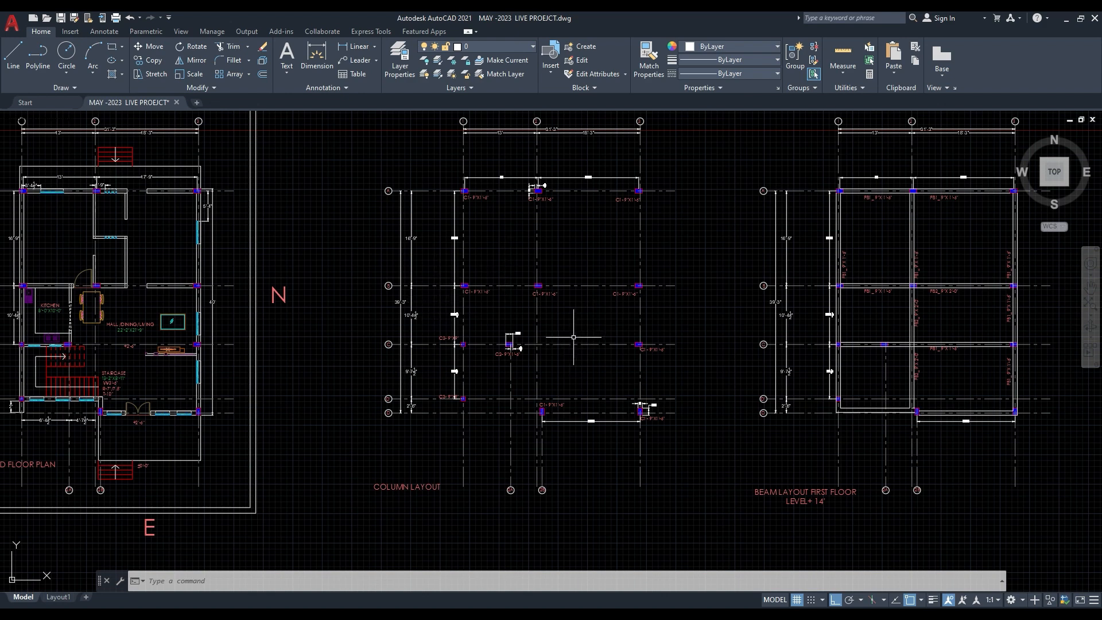
scroll(560, 348, "up", 2)
scroll(496, 363, "down", 3)
middle_click_drag(496, 363, 632, 364)
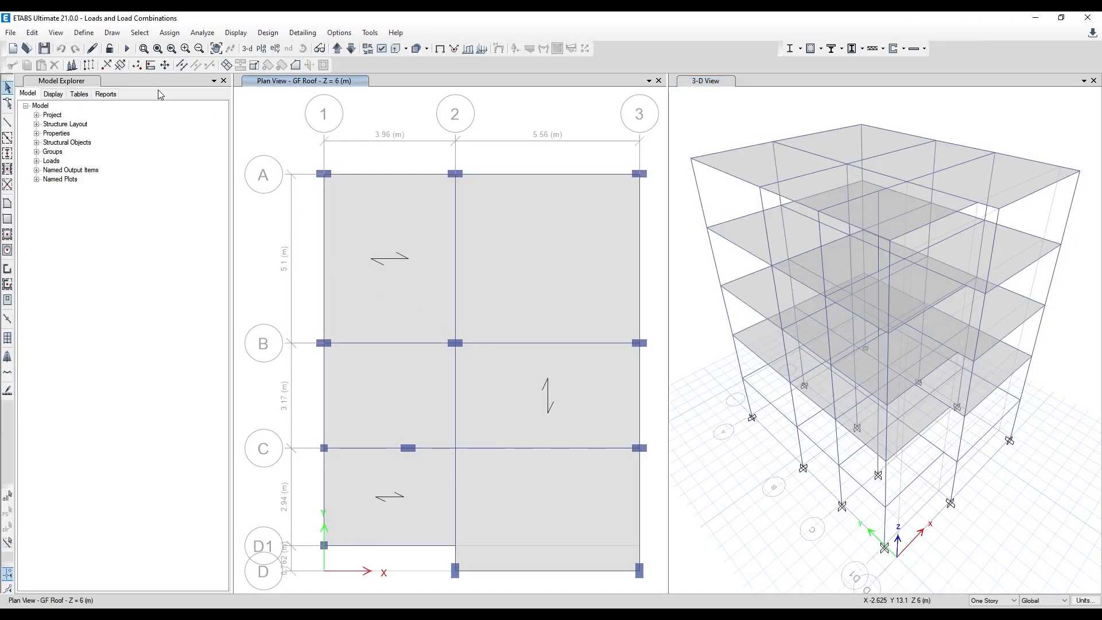
- Switch back to ETABS to check the load factors of the 1.5 (DL+LL) combination, and run the analysis of the building model
left_click(80, 33)
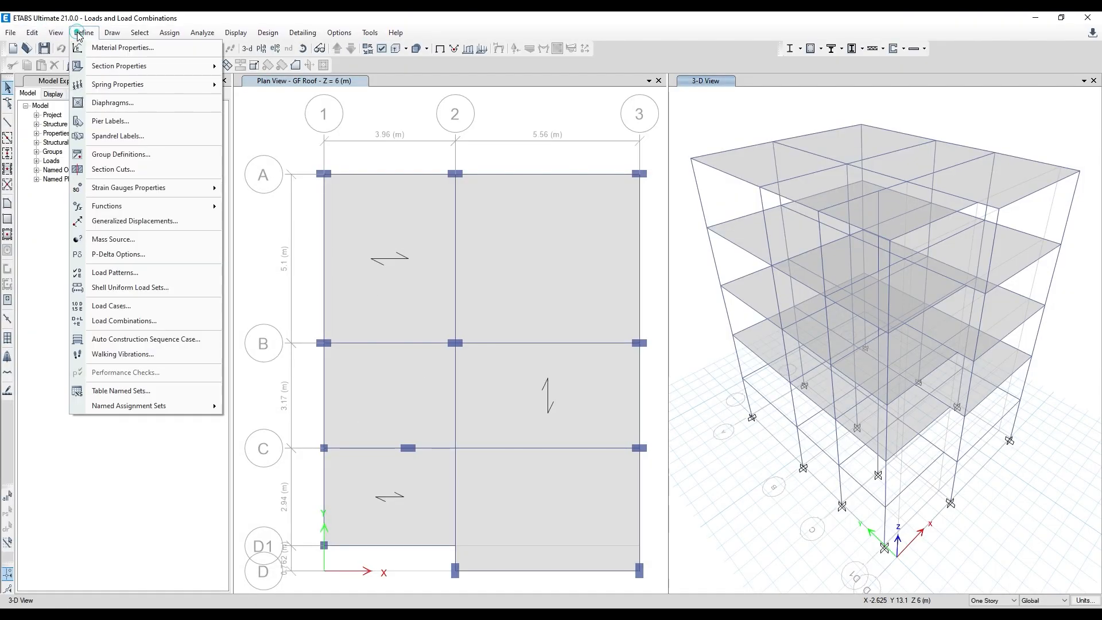
left_click(143, 321)
left_click(438, 278)
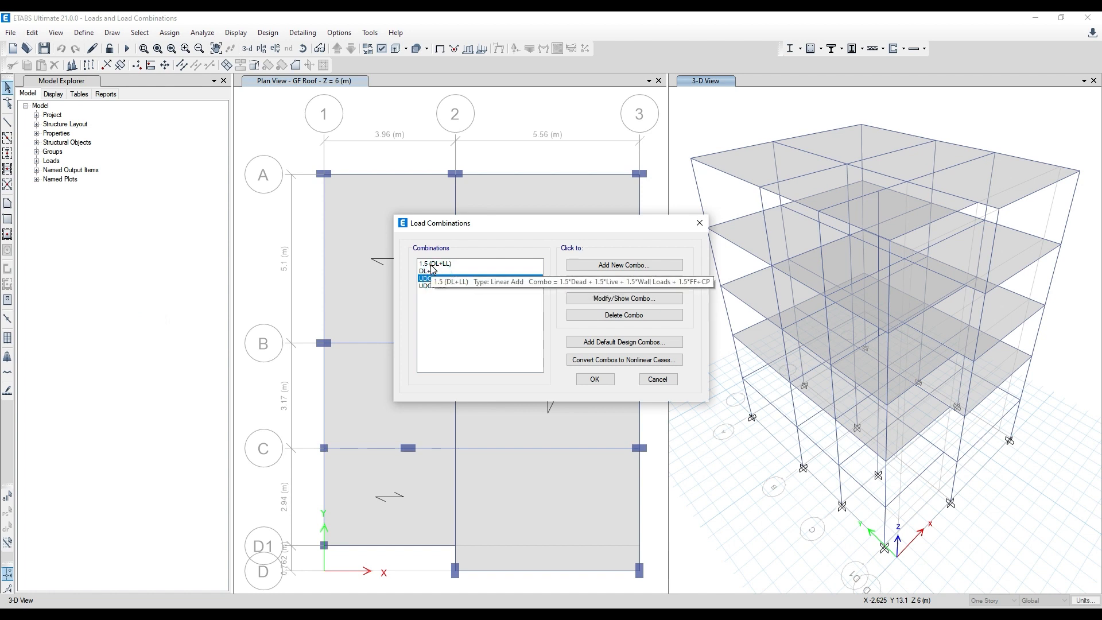
left_click(698, 223)
left_click(530, 113)
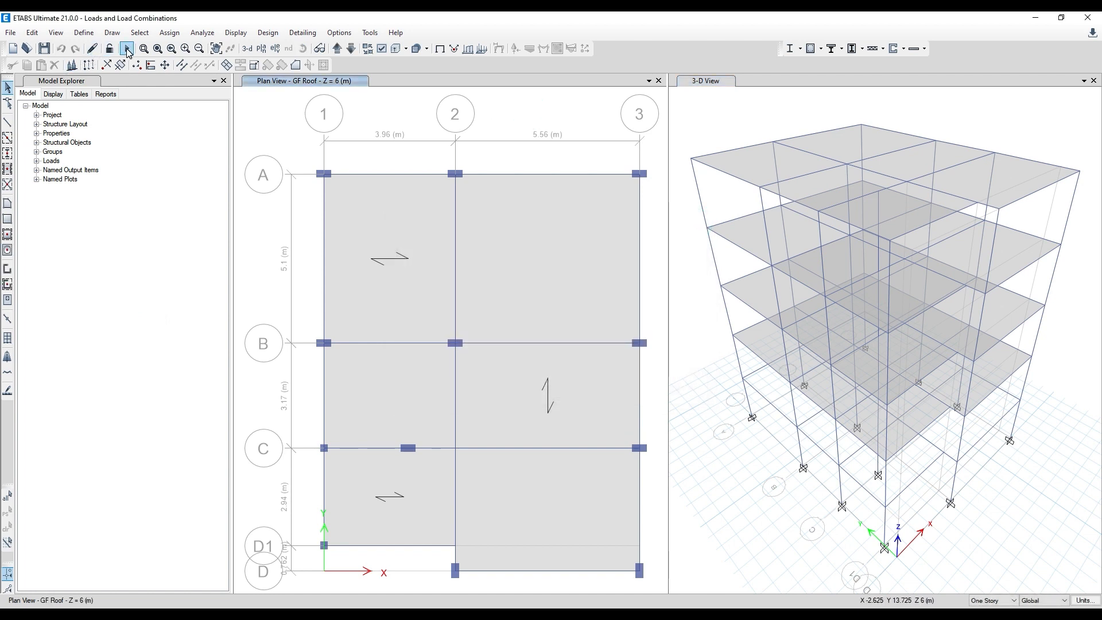
left_click(127, 49)
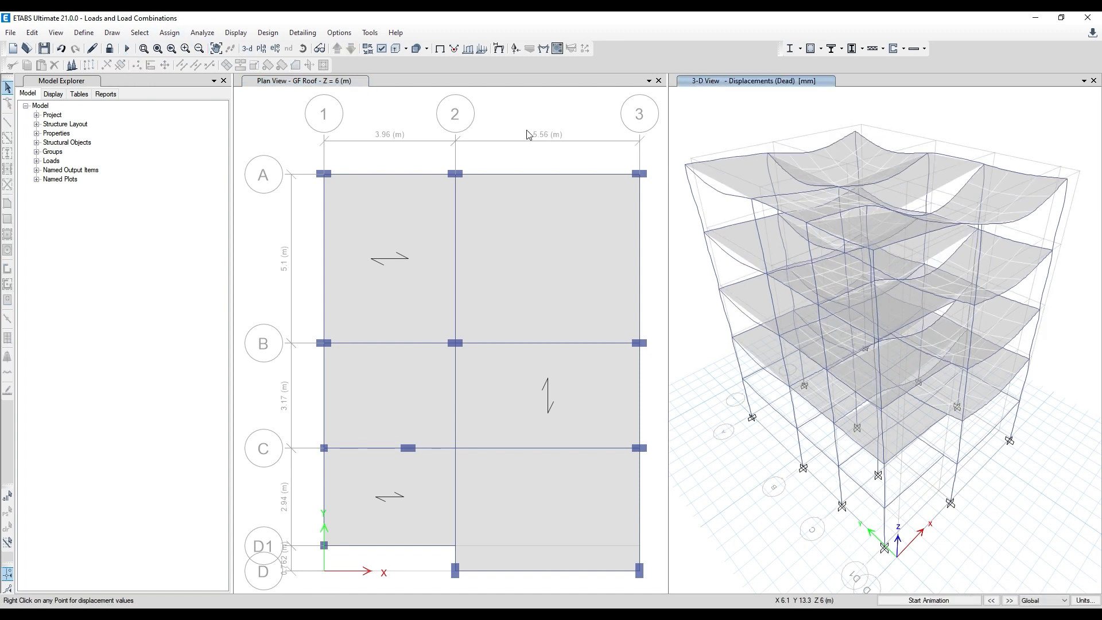
- Display the deformed shape in the 3-D view for the DL+LL combination, with Displacement UZ contours drawn on objects
left_click(513, 119)
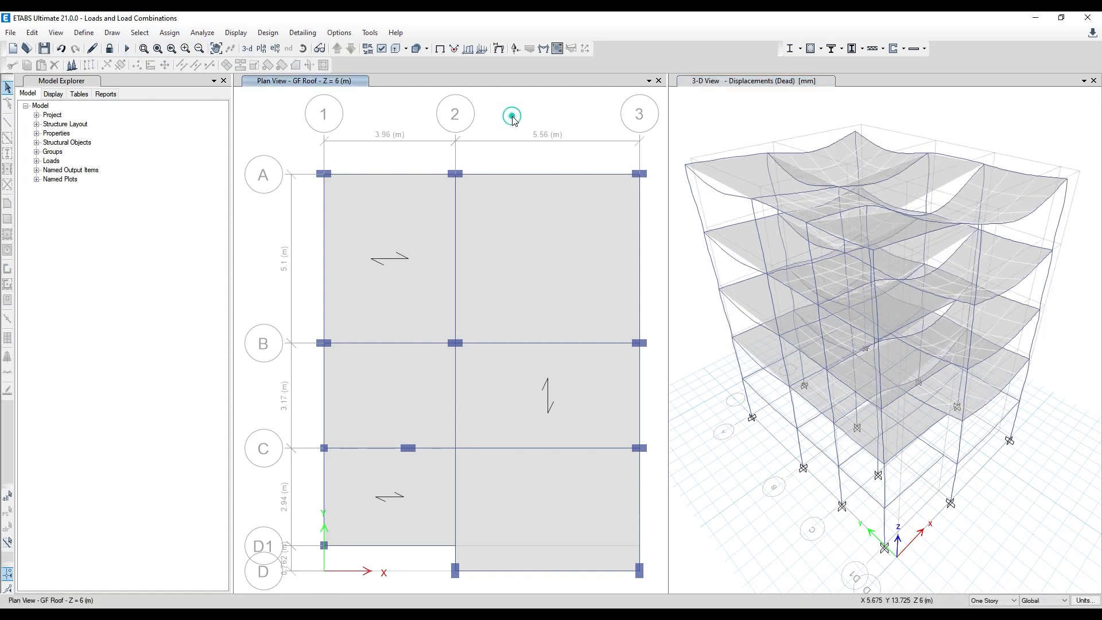
left_click(734, 133)
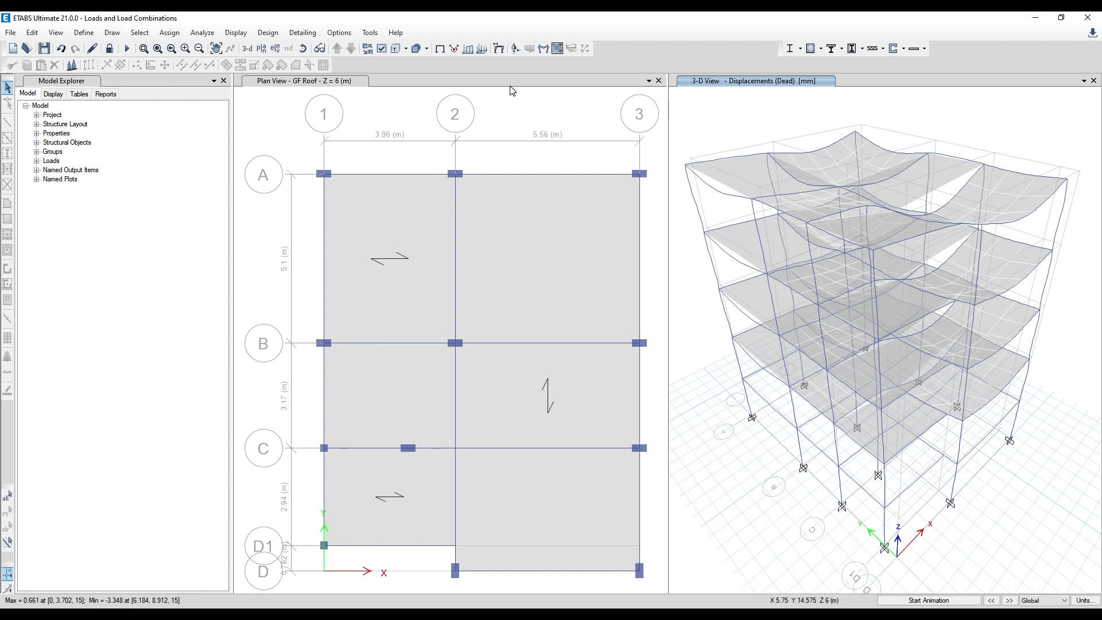
left_click(498, 51)
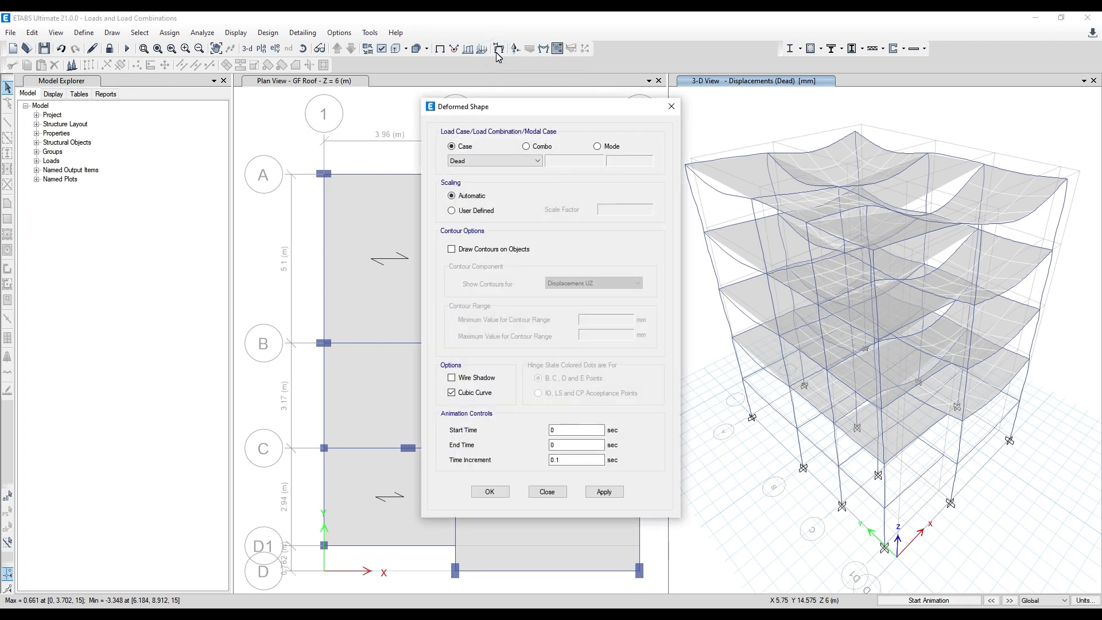
left_click(527, 147)
left_click(520, 161)
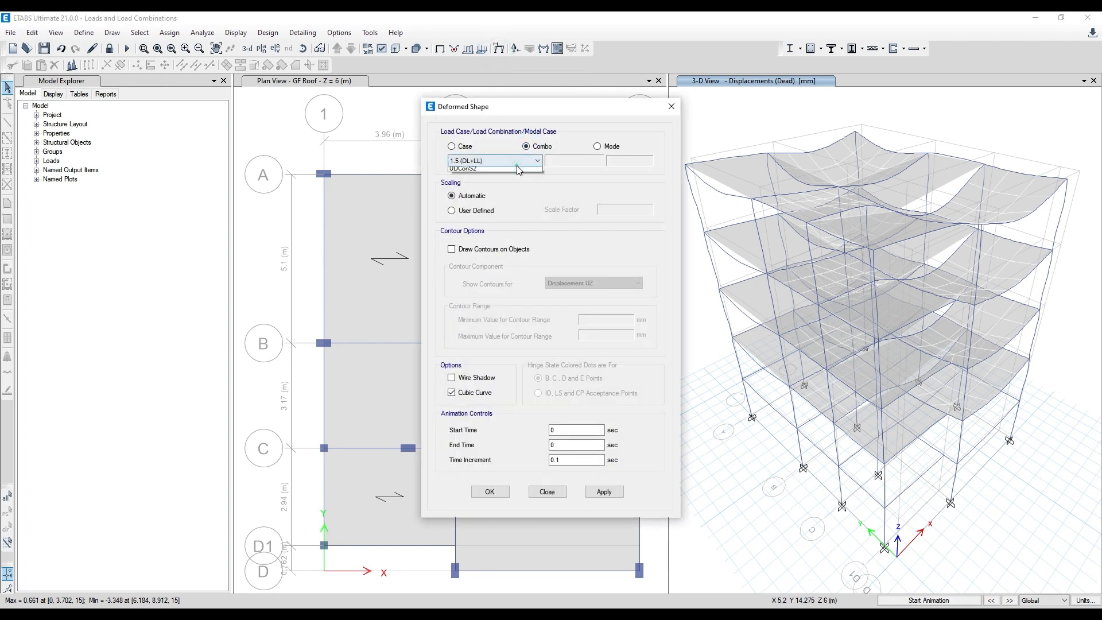
left_click(470, 179)
left_click_drag(526, 106, 478, 93)
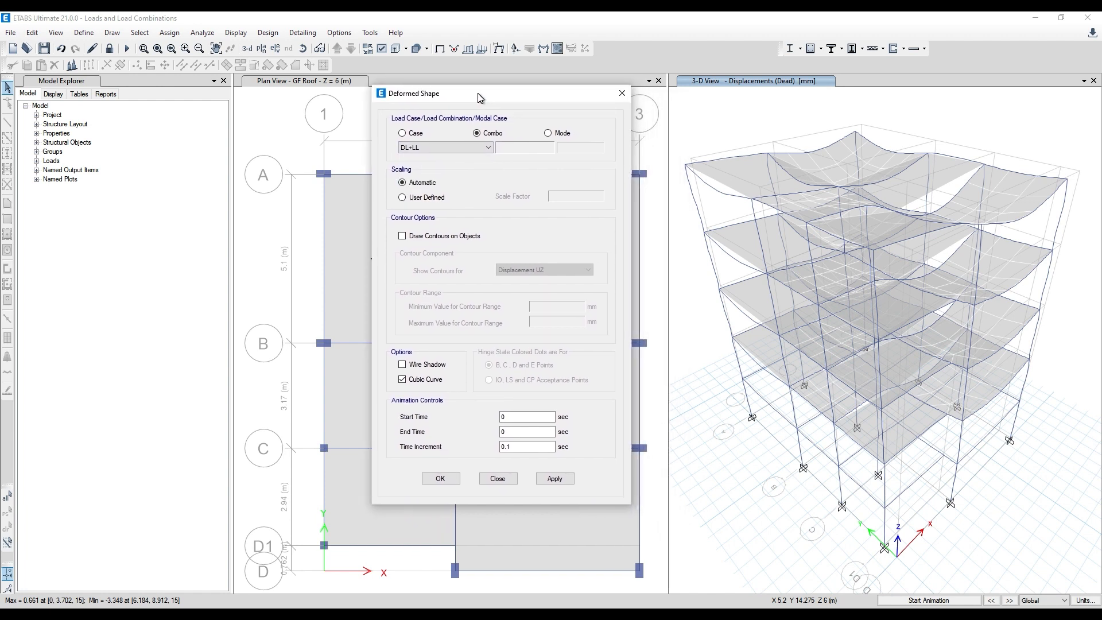
left_click(403, 236)
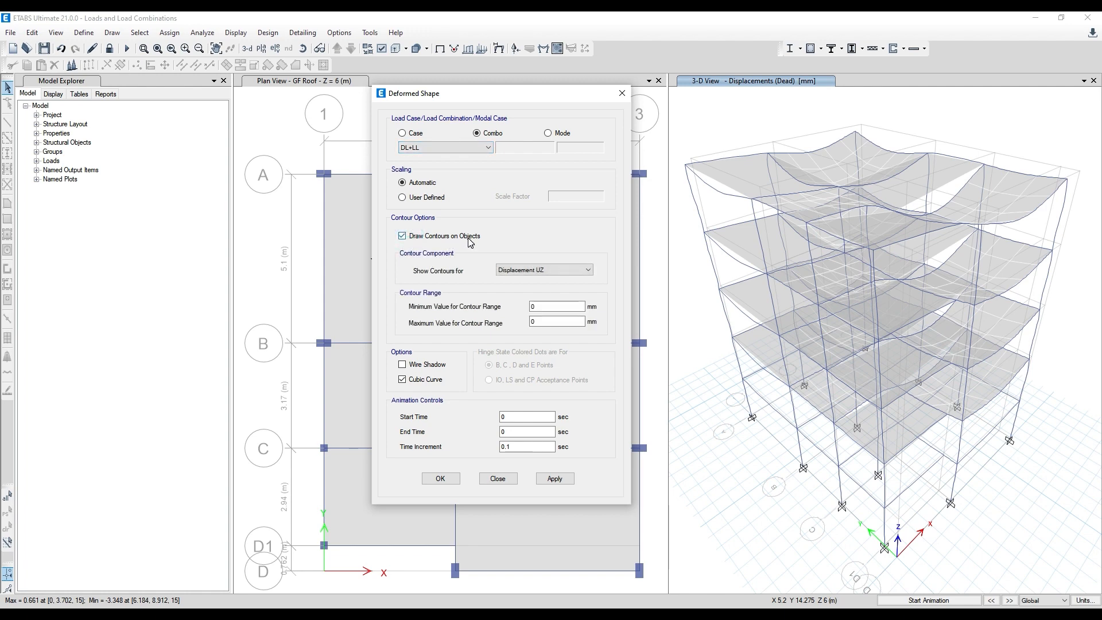
left_click(558, 481)
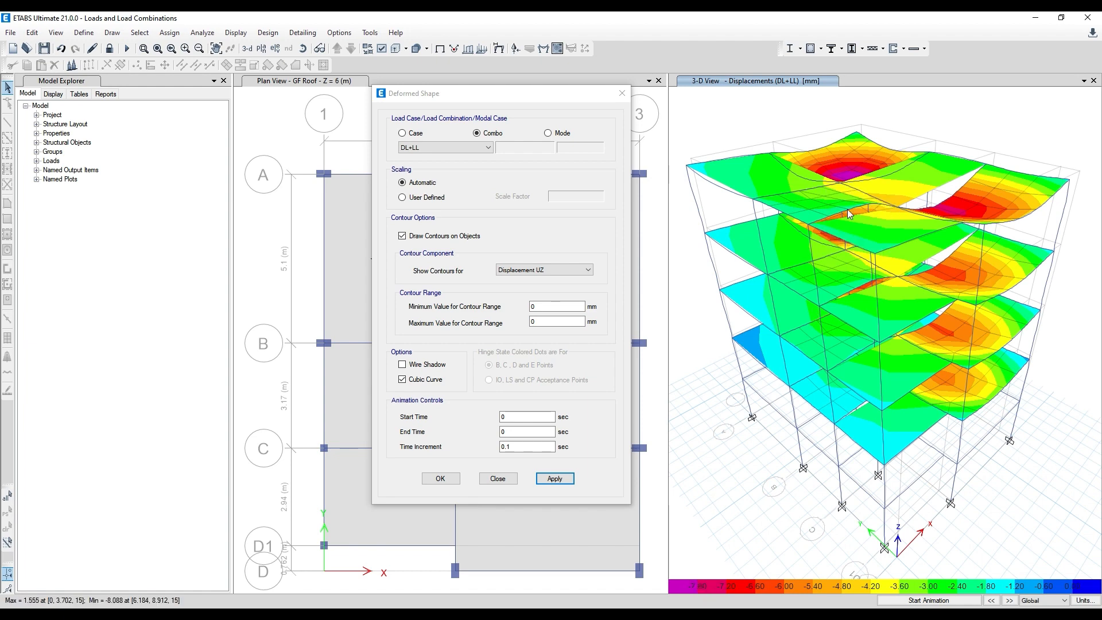
- Compare the contoured vertical displacements of the Dead load case with those of the DL+LL combination in the 3-D view
mouse_move(531, 94)
left_mouse_down()
mouse_move(376, 126)
mouse_move(537, 112)
left_mouse_up()
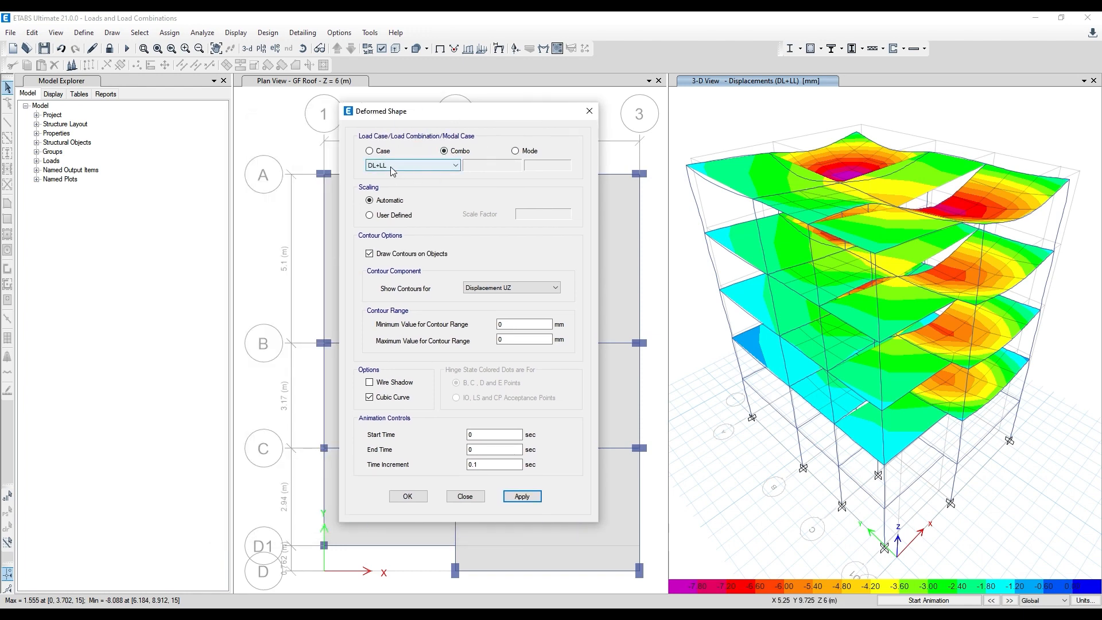
left_click(370, 151)
left_click(523, 498)
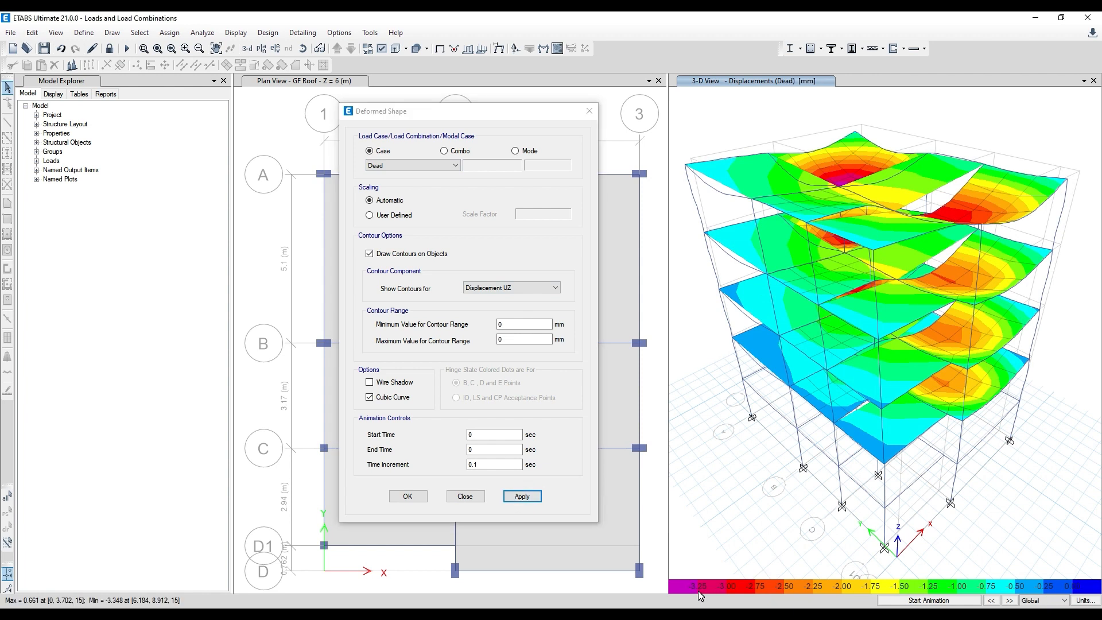
left_click(456, 151)
left_click(406, 164)
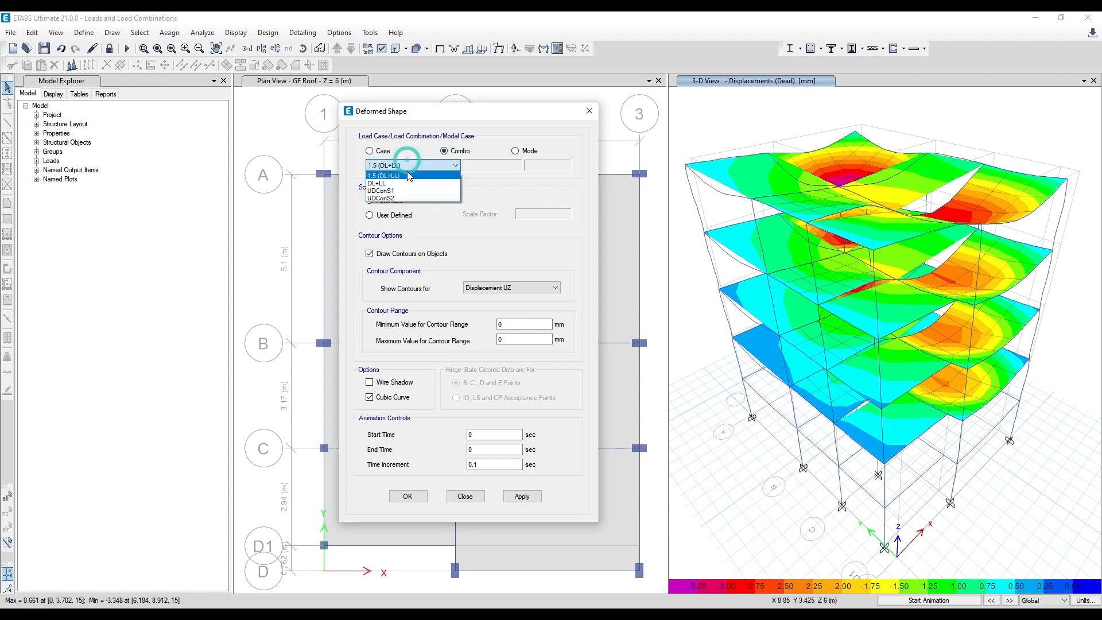
left_click(419, 180)
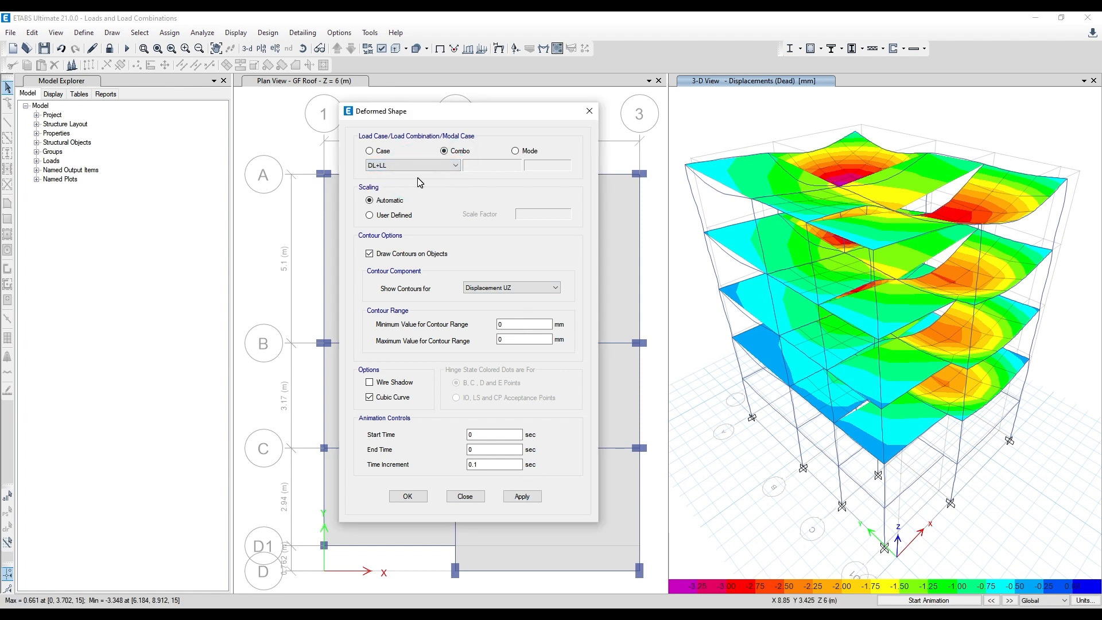
left_click(524, 497)
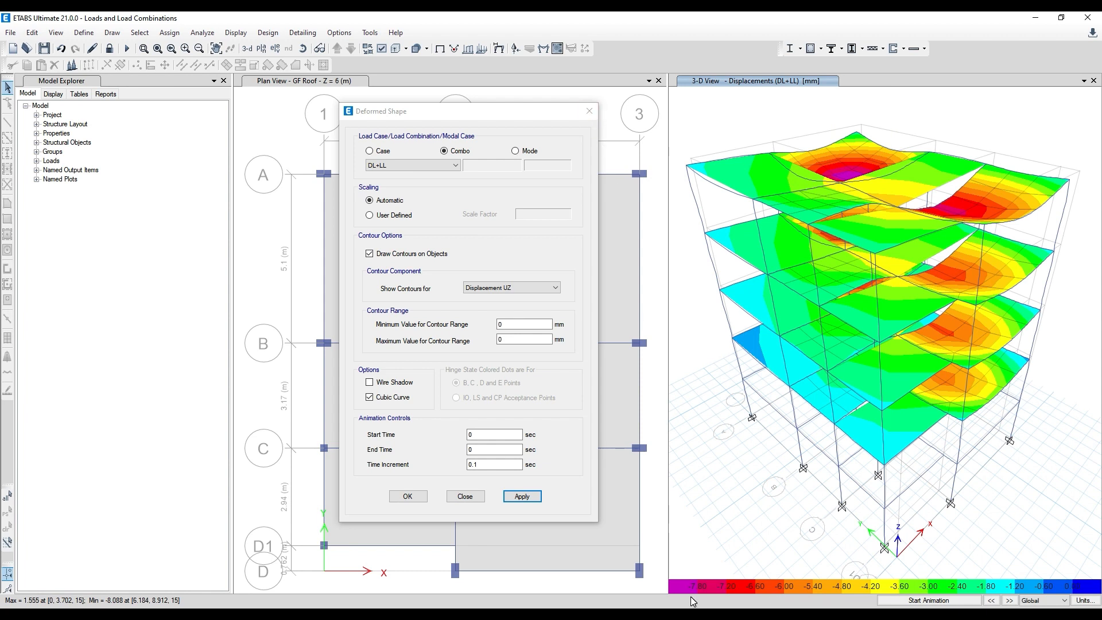
left_click(589, 110)
- Display the filled Moment 3-3 diagram of the frames for DL+LL on the GF Roof plan, with values at controlling stations
left_click(545, 109)
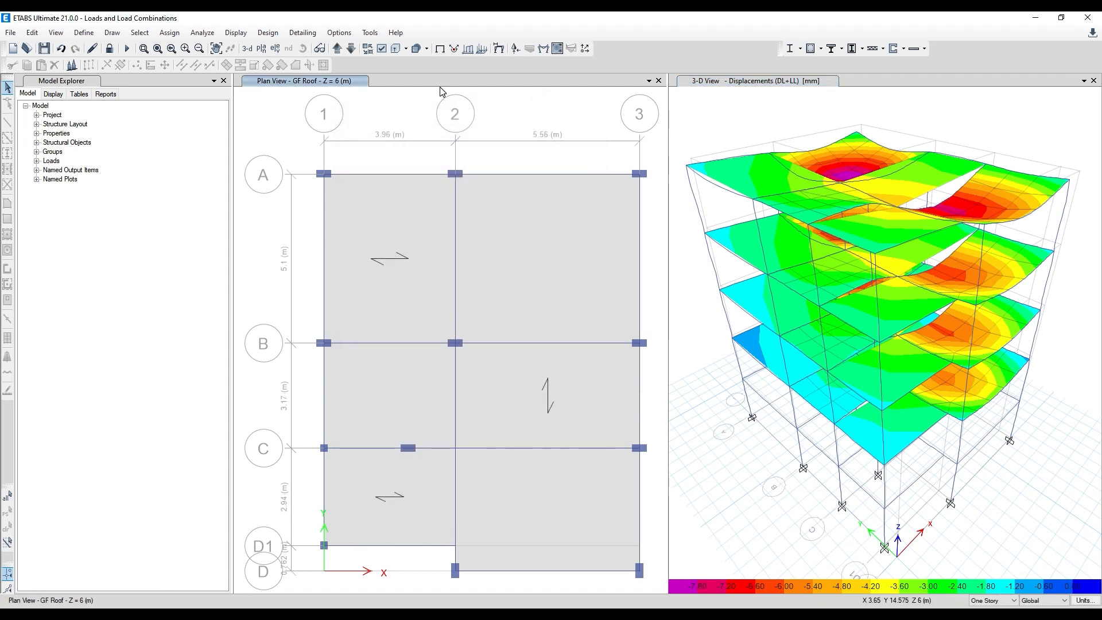
left_click(543, 49)
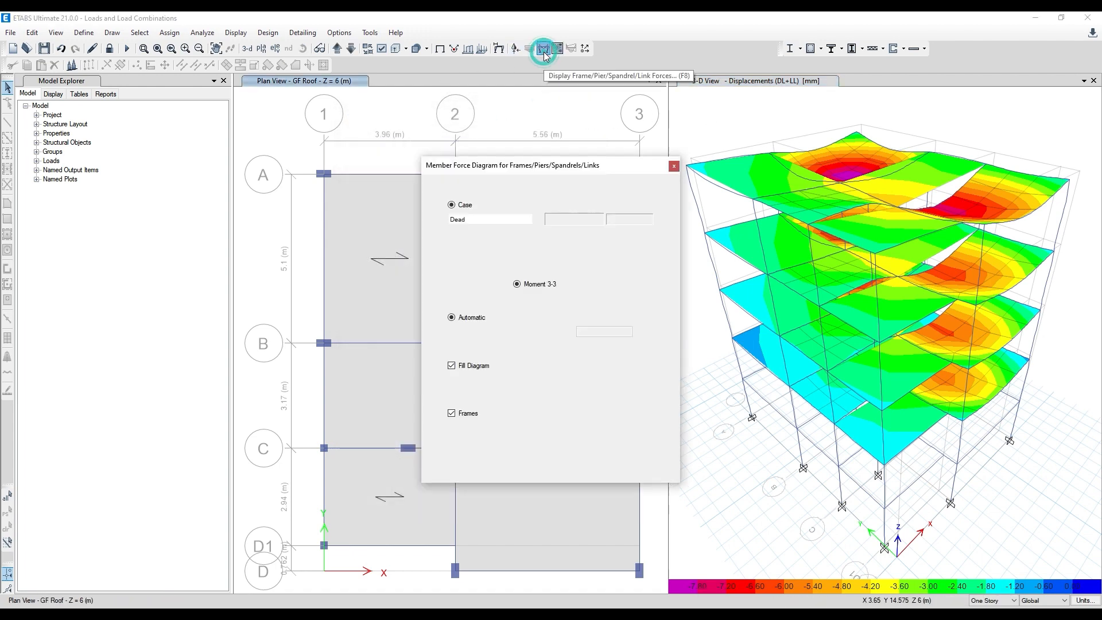
left_click(540, 205)
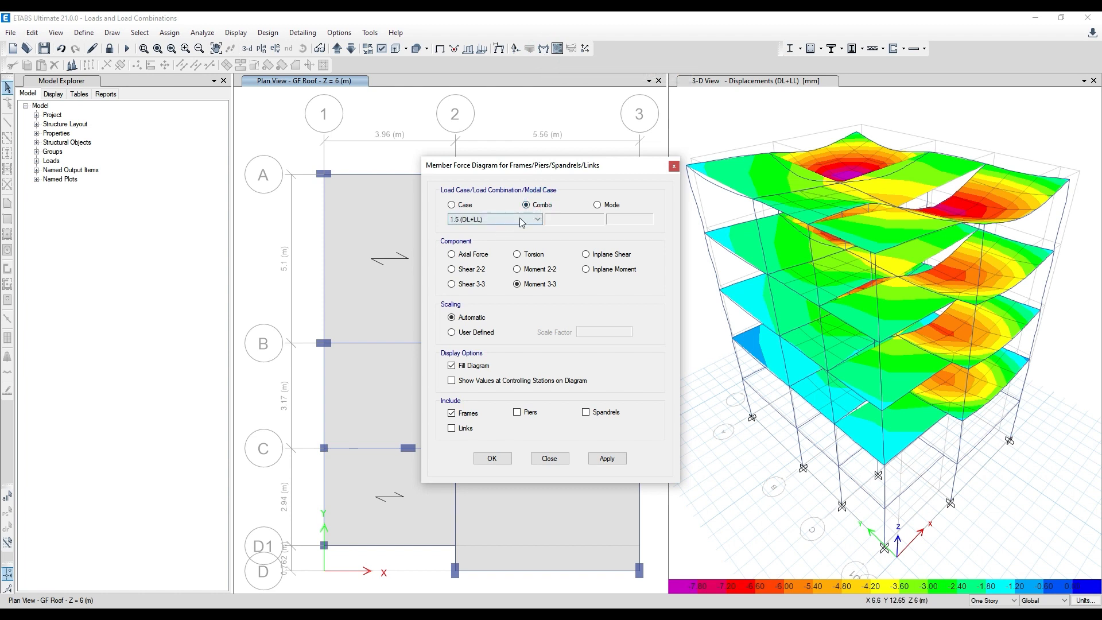
left_click(538, 219)
left_click(456, 237)
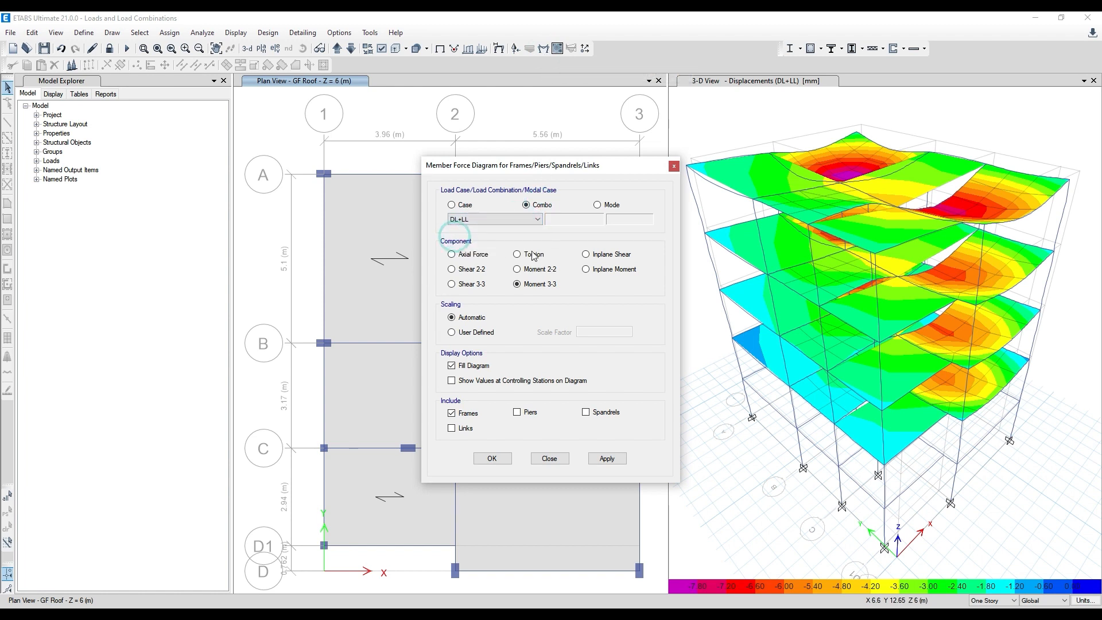
left_click(607, 459)
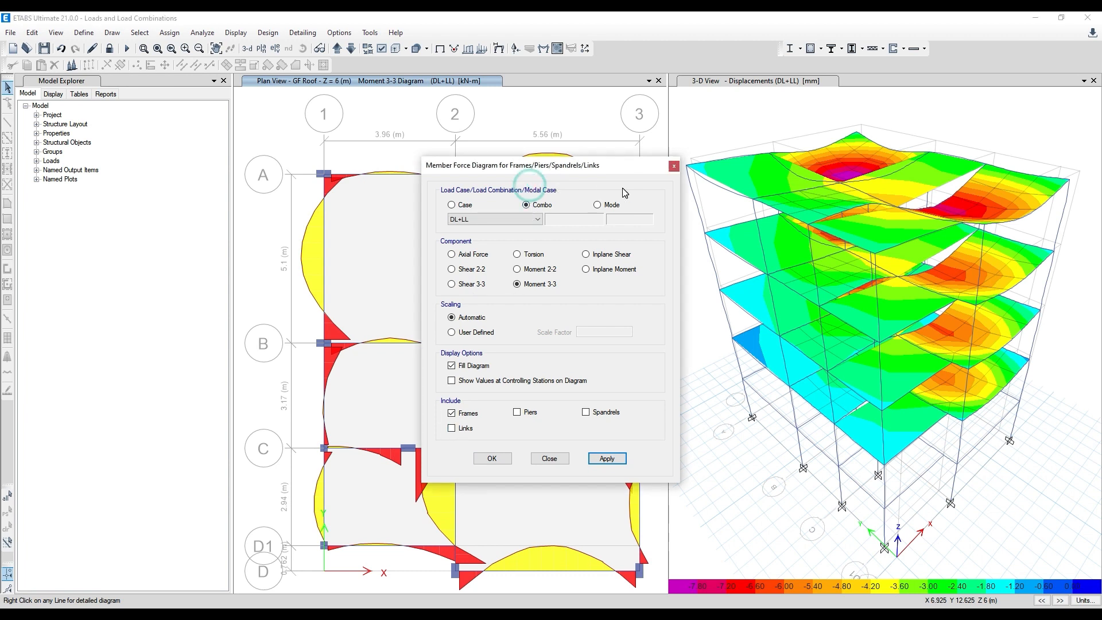
left_click_drag(581, 174, 762, 142)
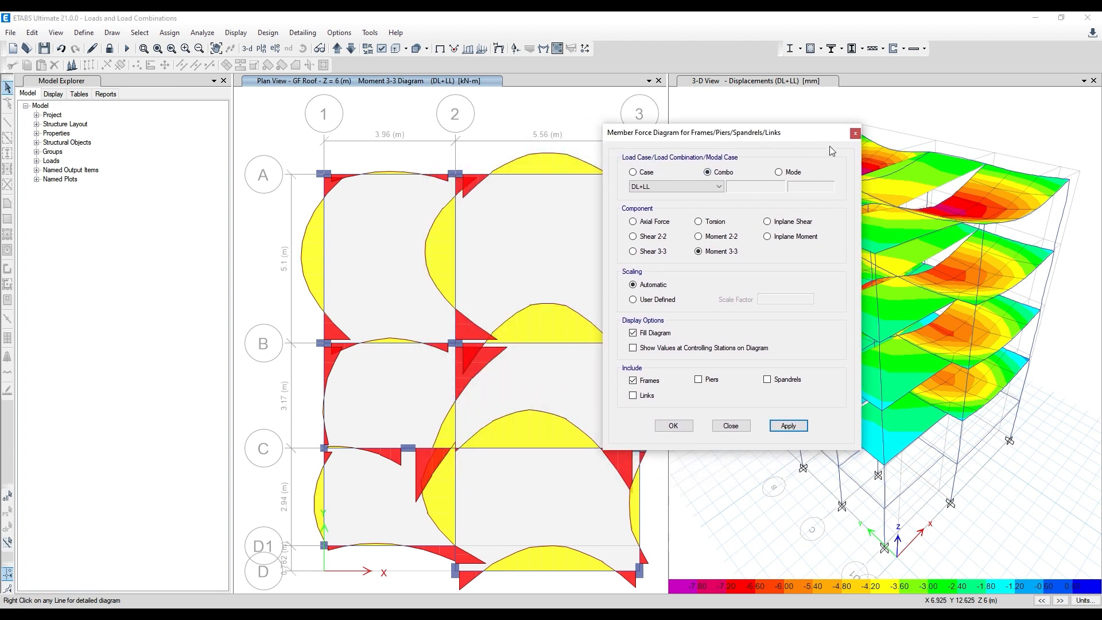
left_click(634, 348)
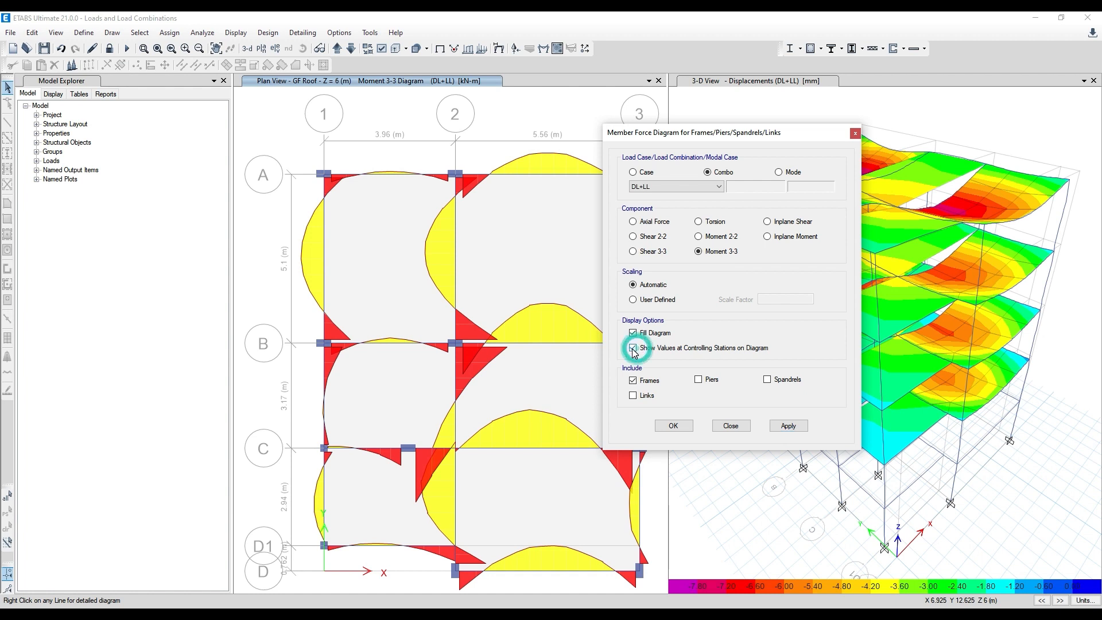
left_click(788, 425)
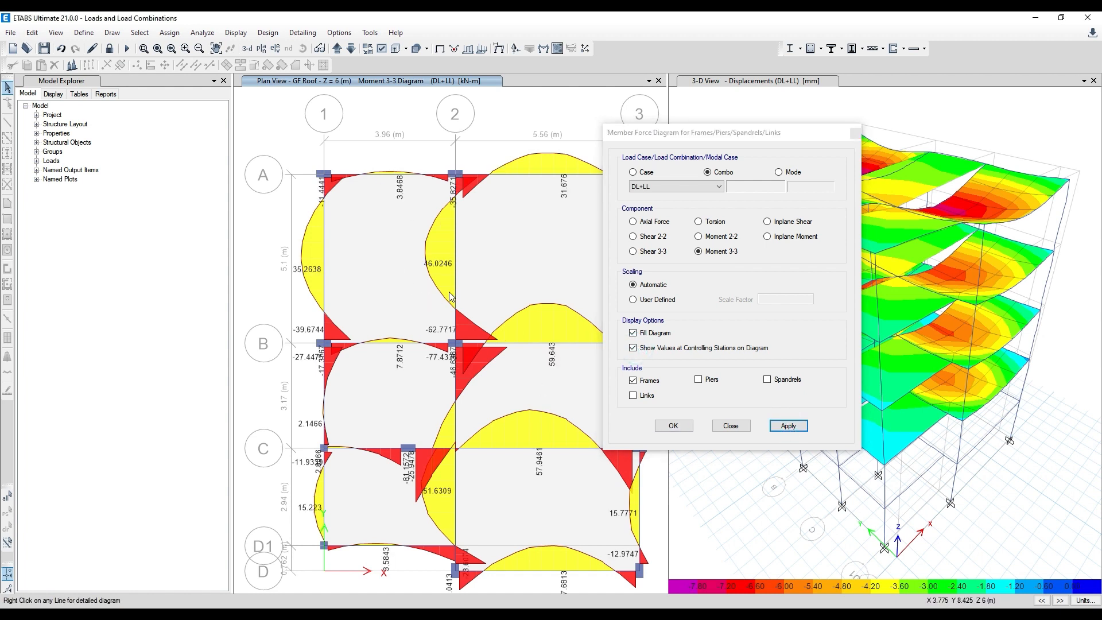
- Examine the detailed shear, moment and absolute deflection diagrams of the GF Roof beam on grid B between grids 2 and 3
mouse_move(536, 344)
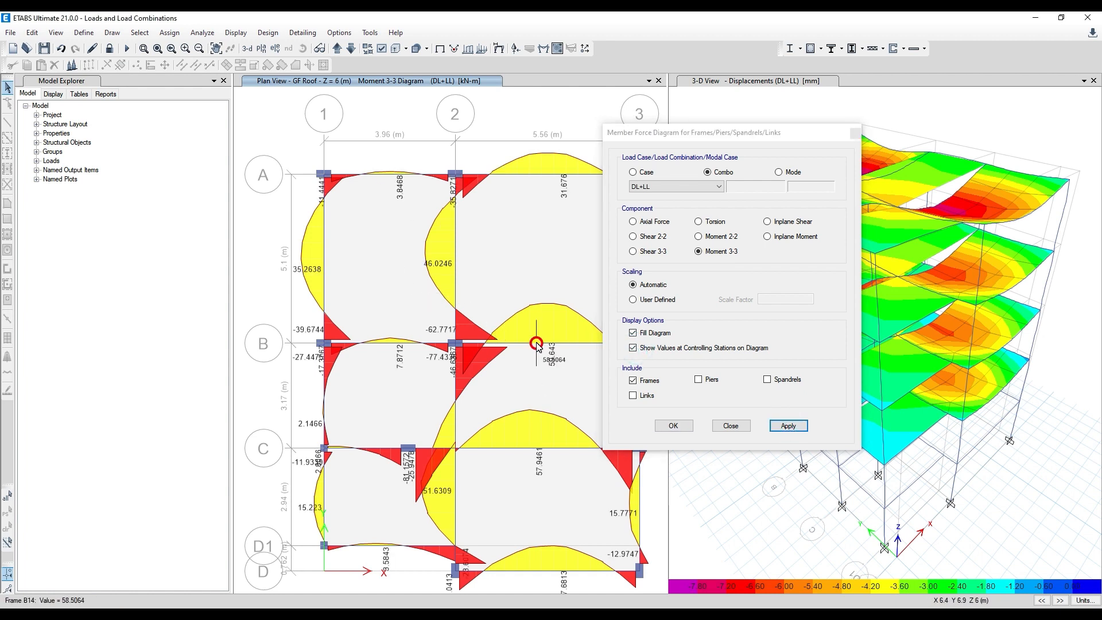
left_click(857, 135)
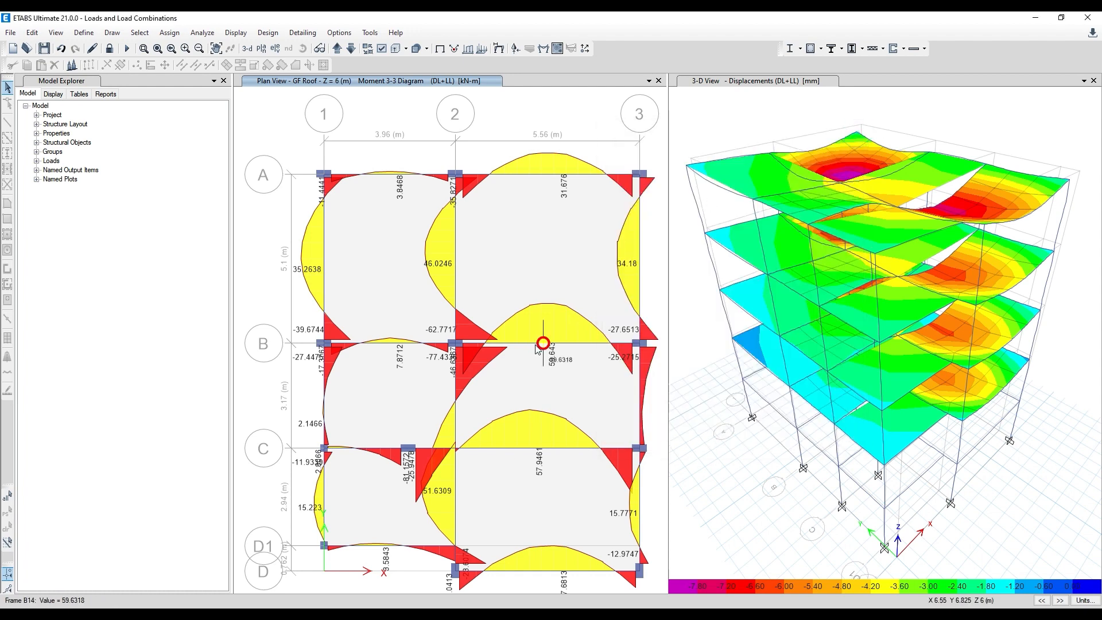
right_click(521, 344)
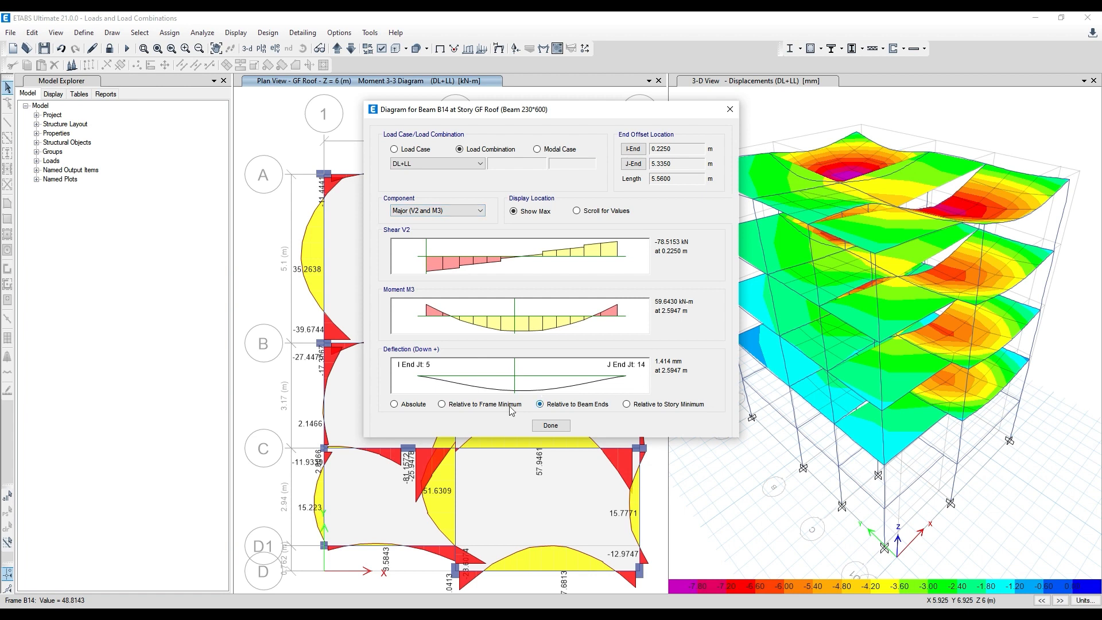
left_click(410, 405)
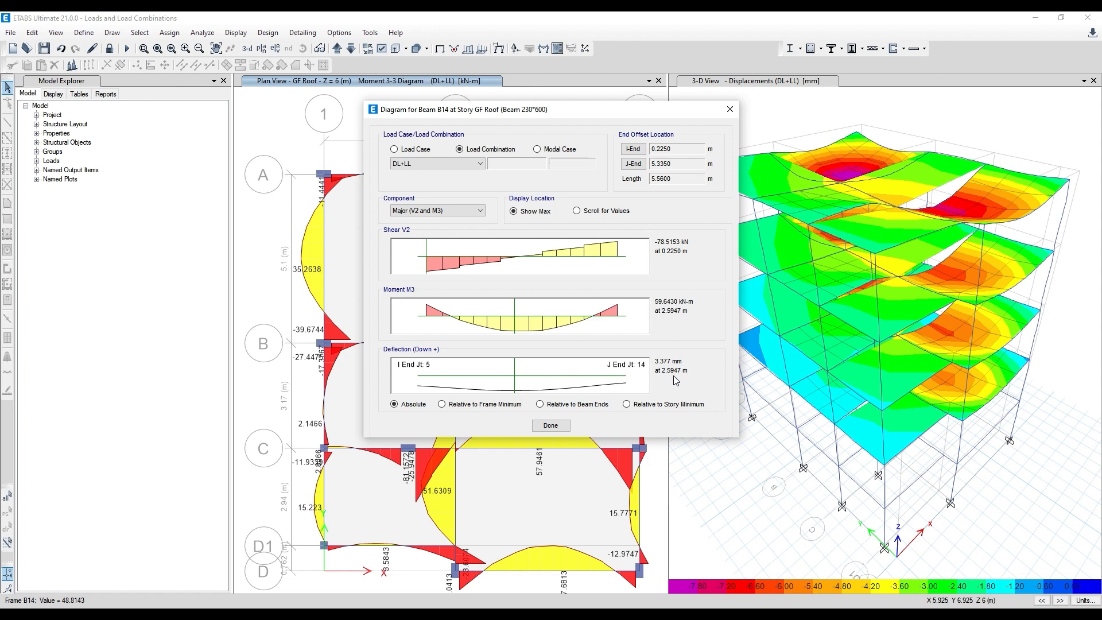
left_click_drag(579, 109, 826, 98)
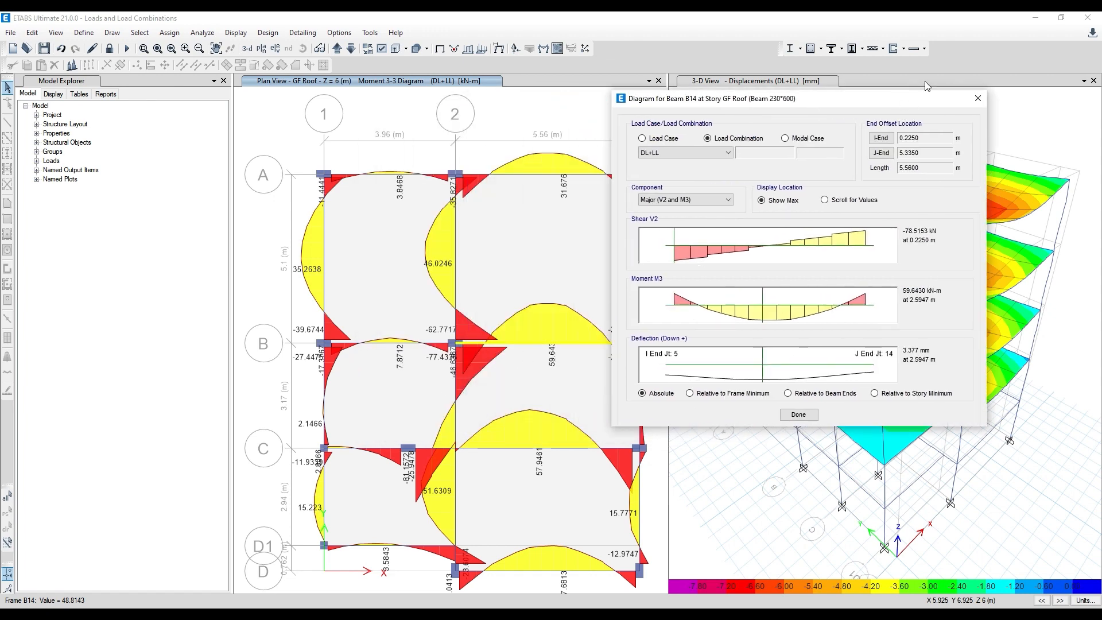
left_click(978, 98)
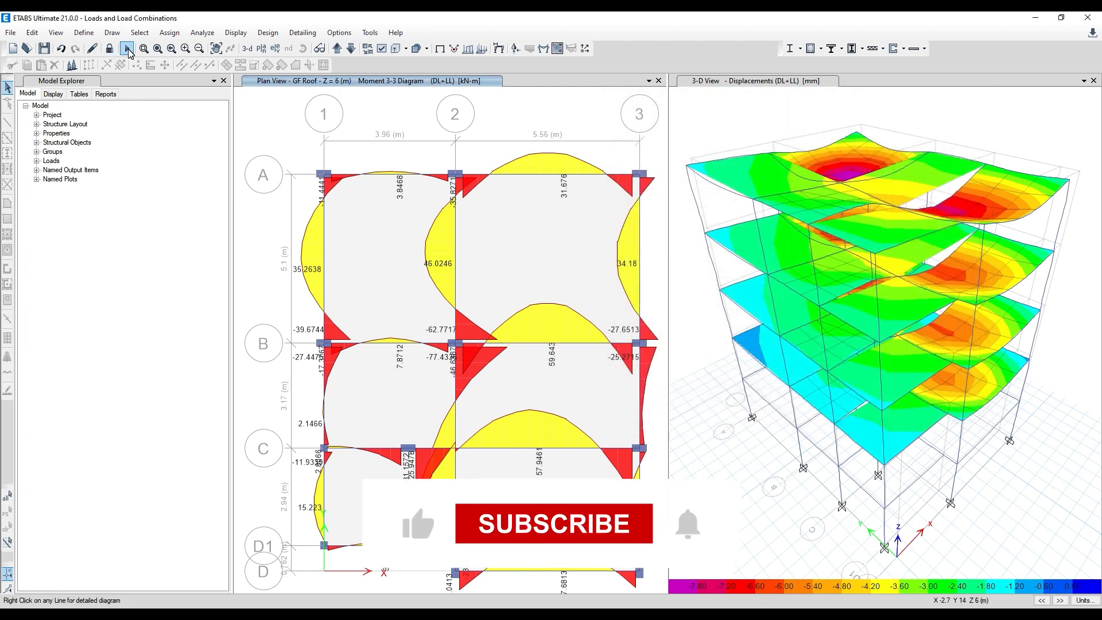
- Return the GF Roof plan to its undeformed shape and display its DL+LL deformed shape without contours
left_click(441, 50)
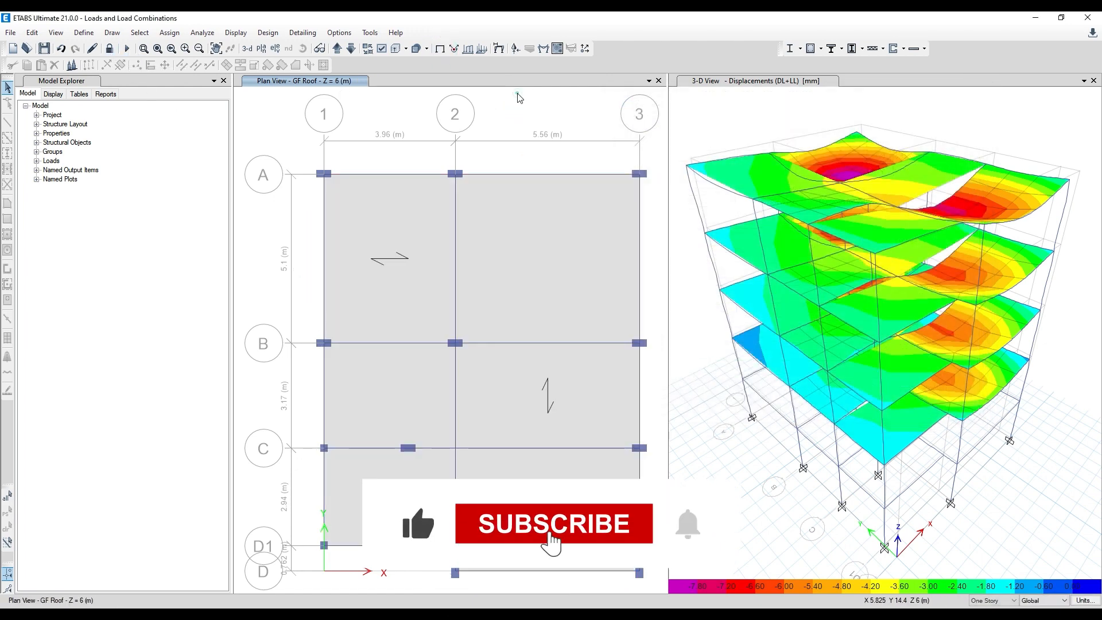
left_click(499, 49)
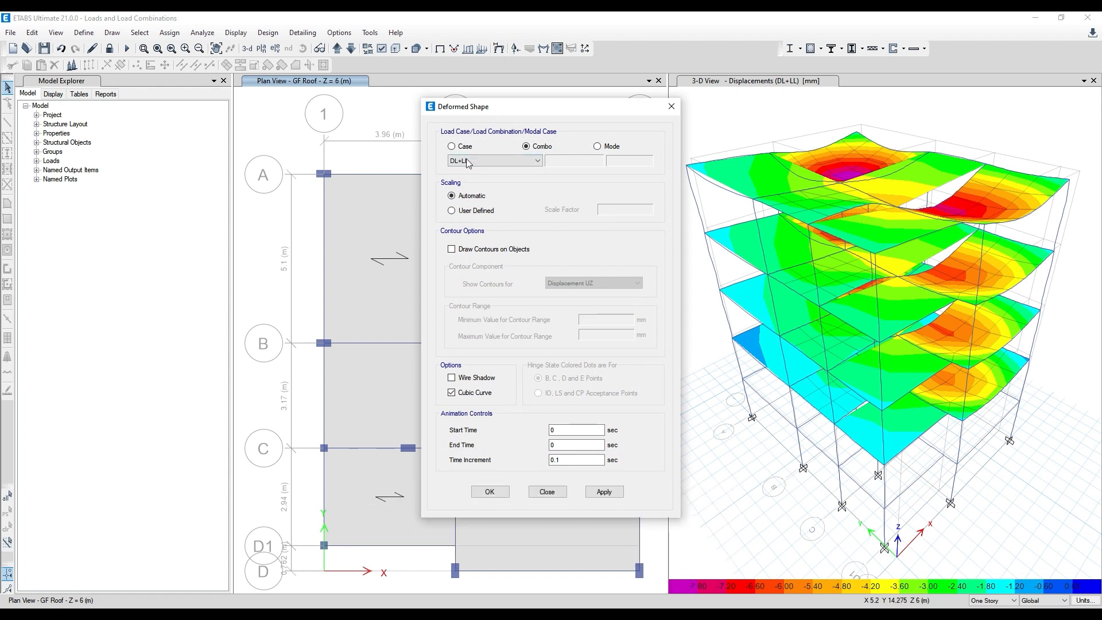
left_click(604, 492)
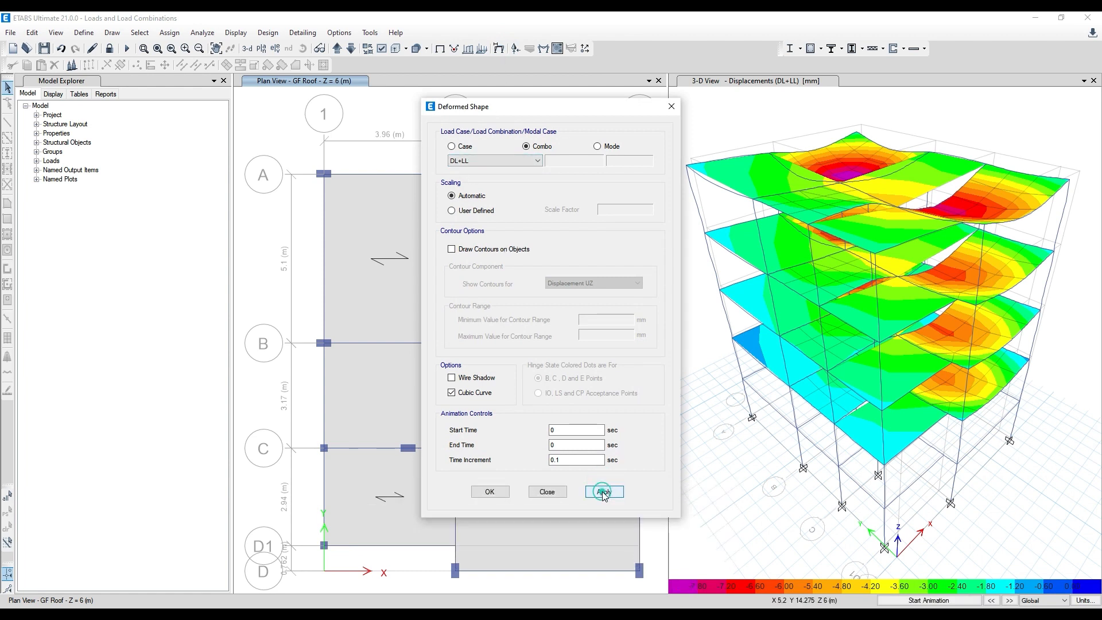
left_click(488, 494)
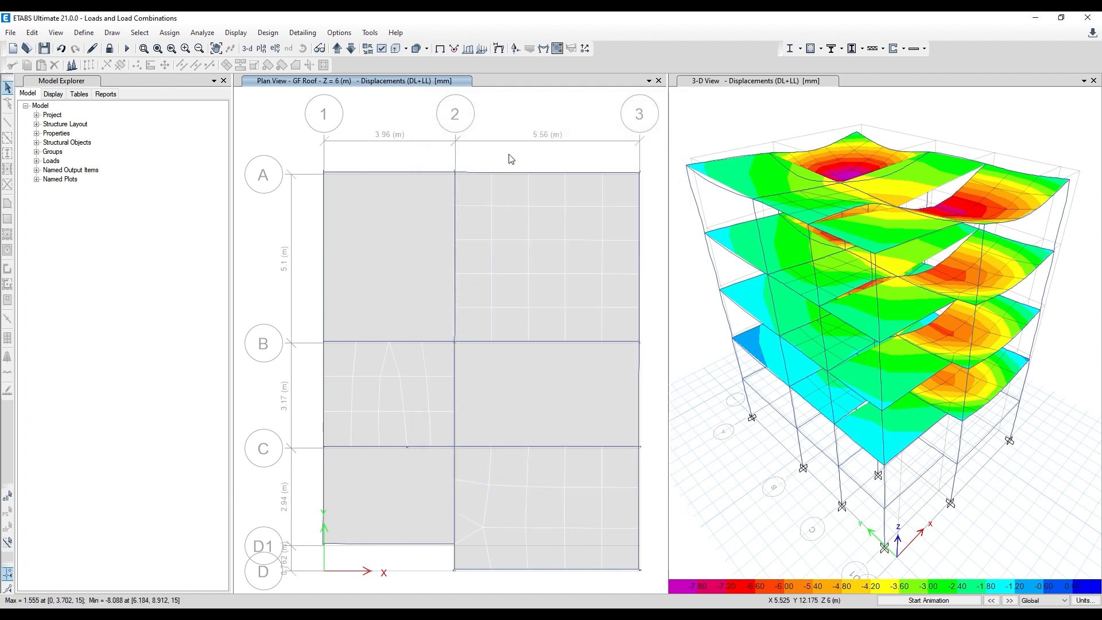
- Redisplay the DL+LL Moment 3-3 diagram with values on the GF Roof plan
left_click(556, 51)
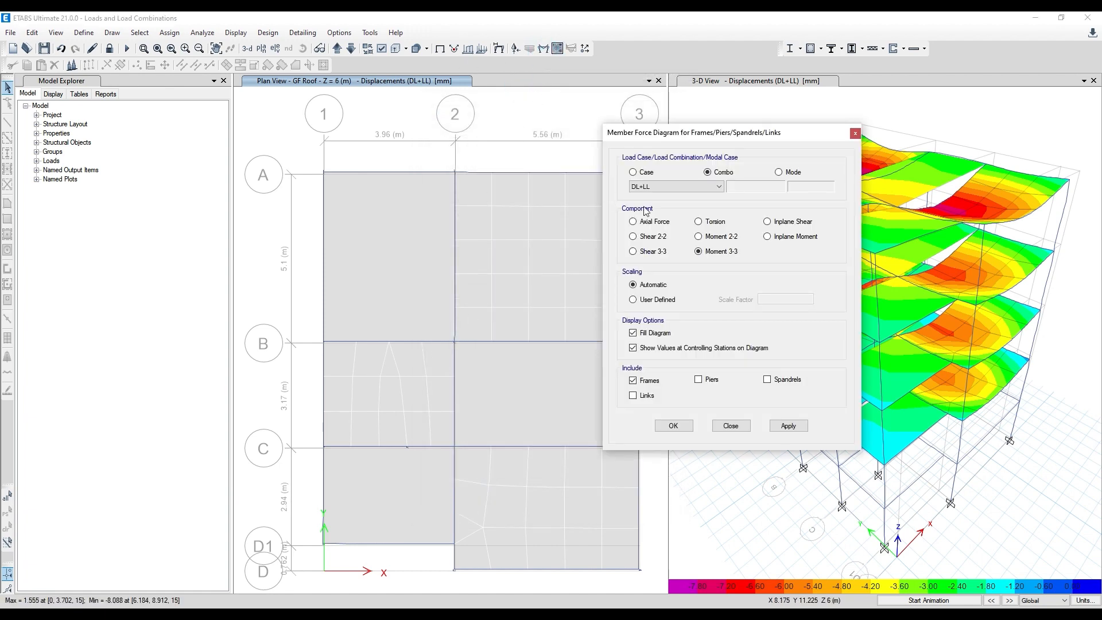
left_click(789, 426)
left_click(672, 426)
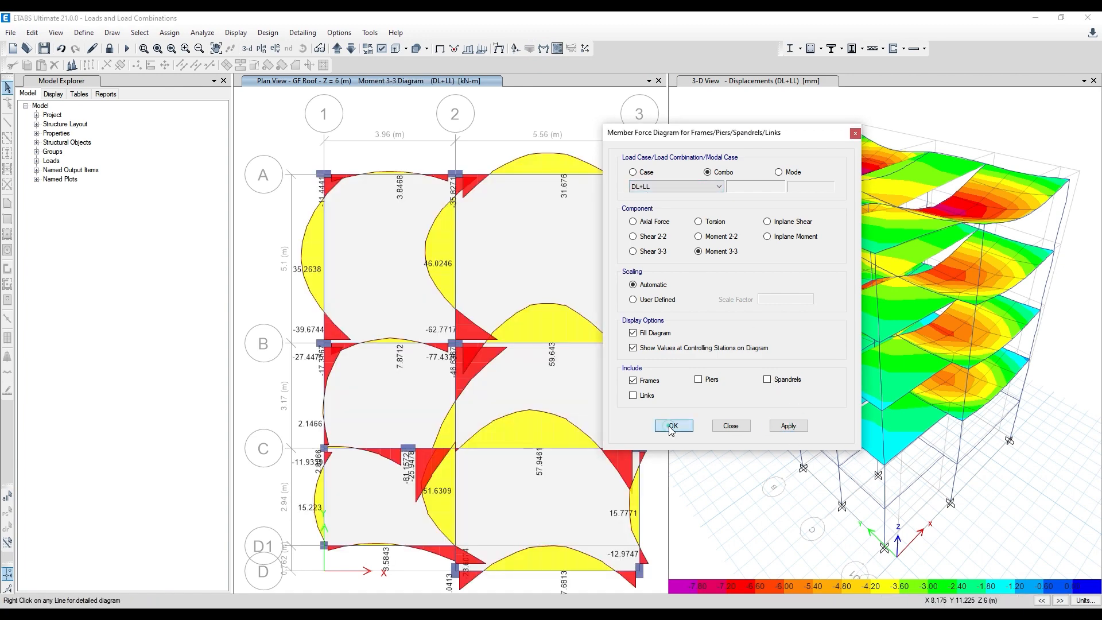
- Check the absolute deflection of beam B14 under DL+LL in its detailed diagram, and close the diagram
right_click(527, 342)
right_click(511, 343)
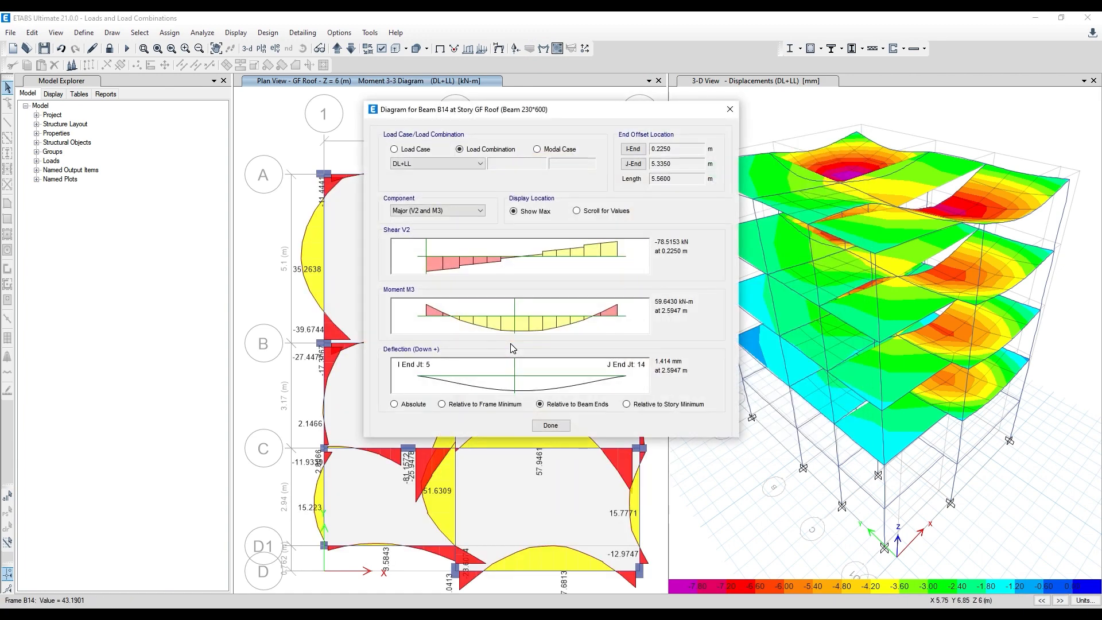
left_click(394, 404)
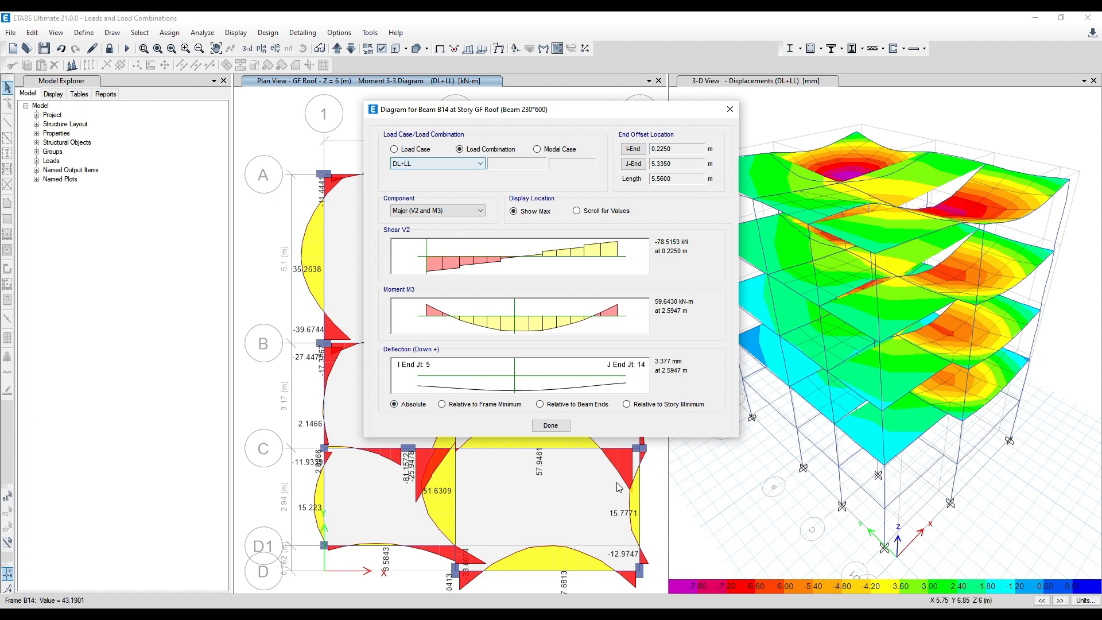
left_click(550, 426)
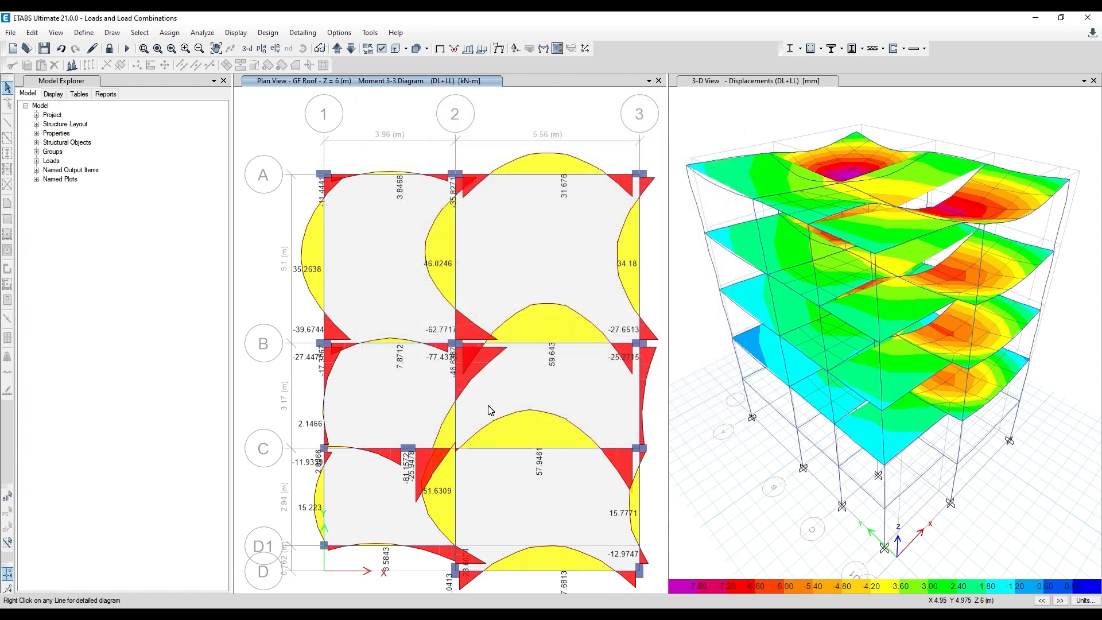
left_click(572, 118)
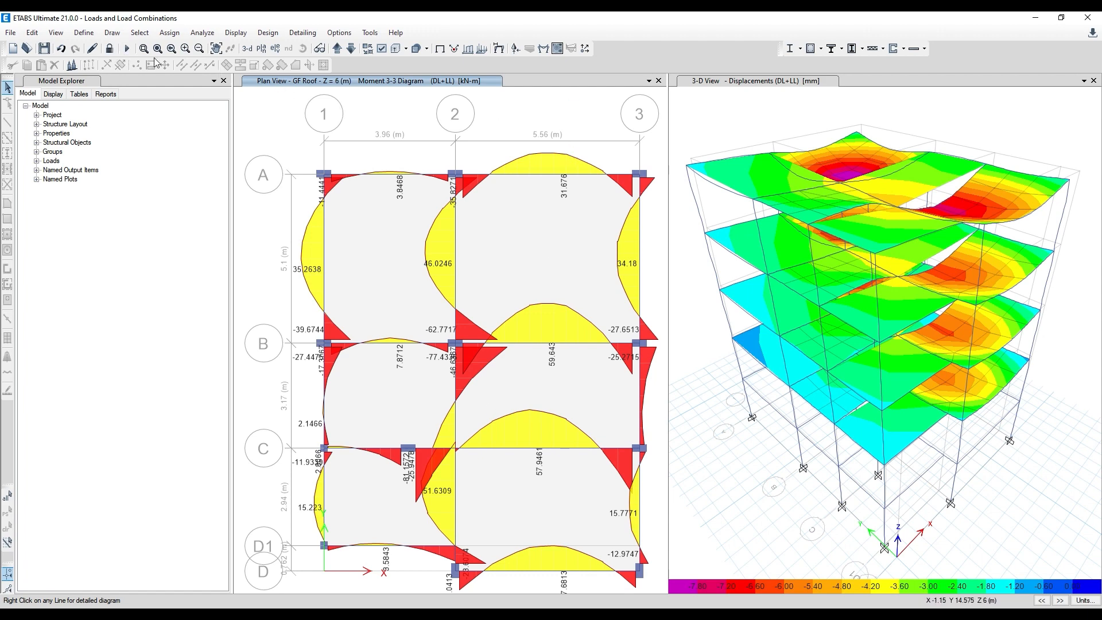
- Return the GF Roof plan and the 3-D view to their undeformed shapes
left_click(588, 110)
left_click(497, 48)
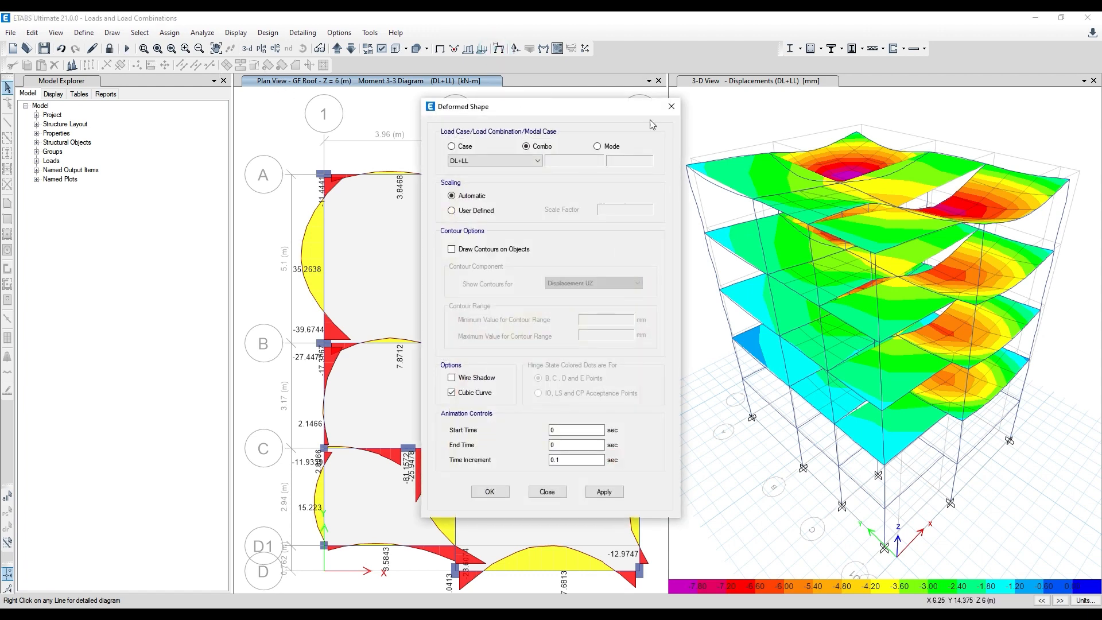
left_click(668, 107)
left_click(554, 103)
left_click(436, 50)
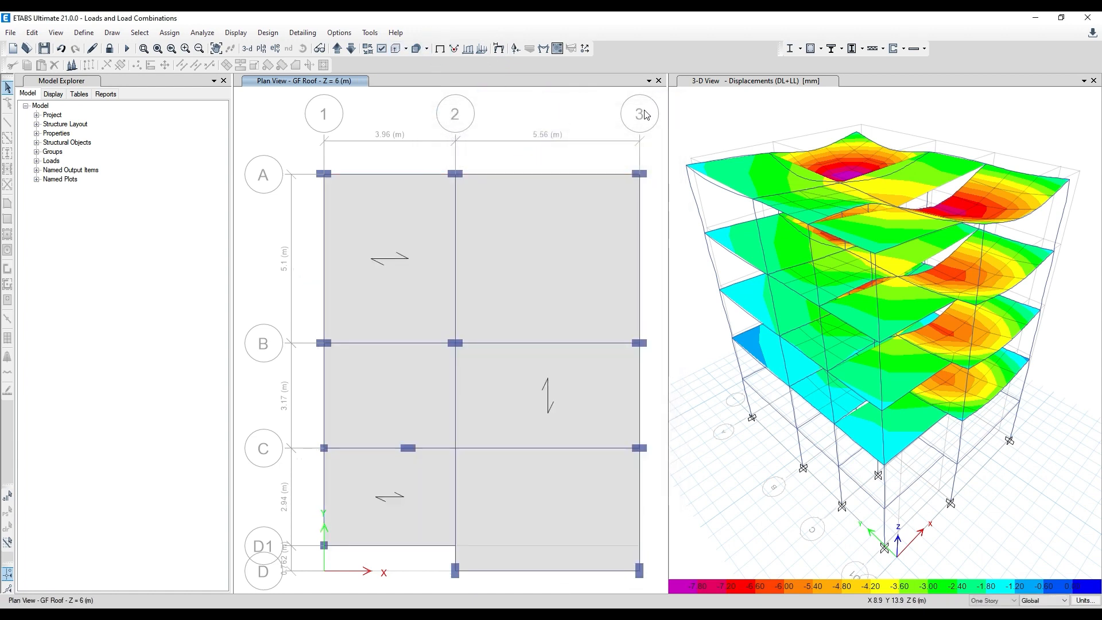
left_click(708, 113)
left_click(442, 49)
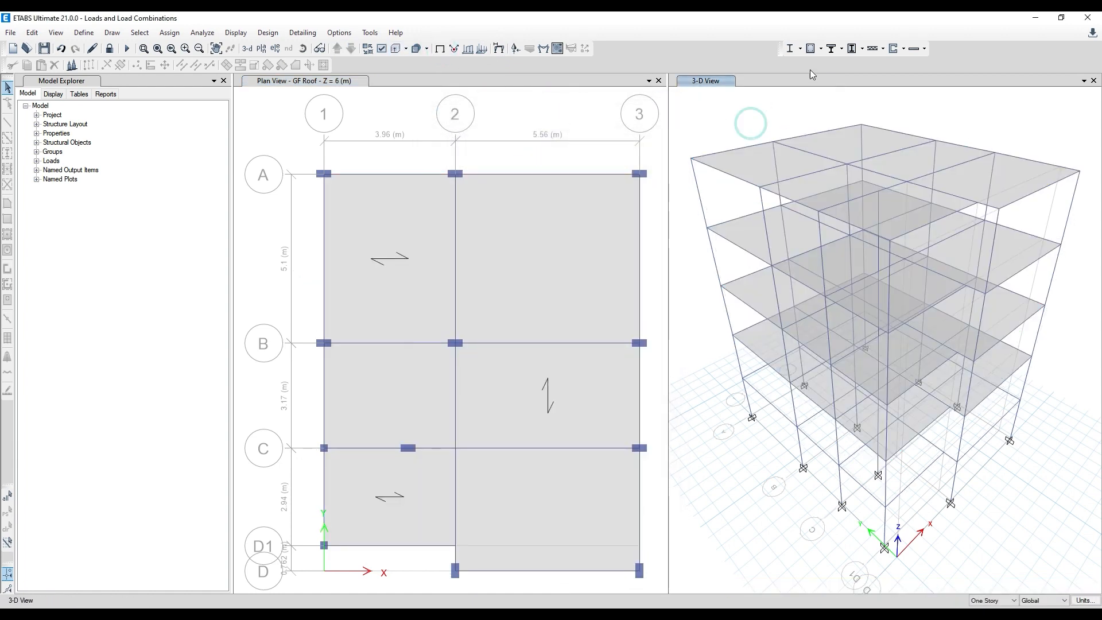
- Run the concrete frame design in the 3-D view and verify whether all members passed, without selecting the failed frames
left_click(812, 54)
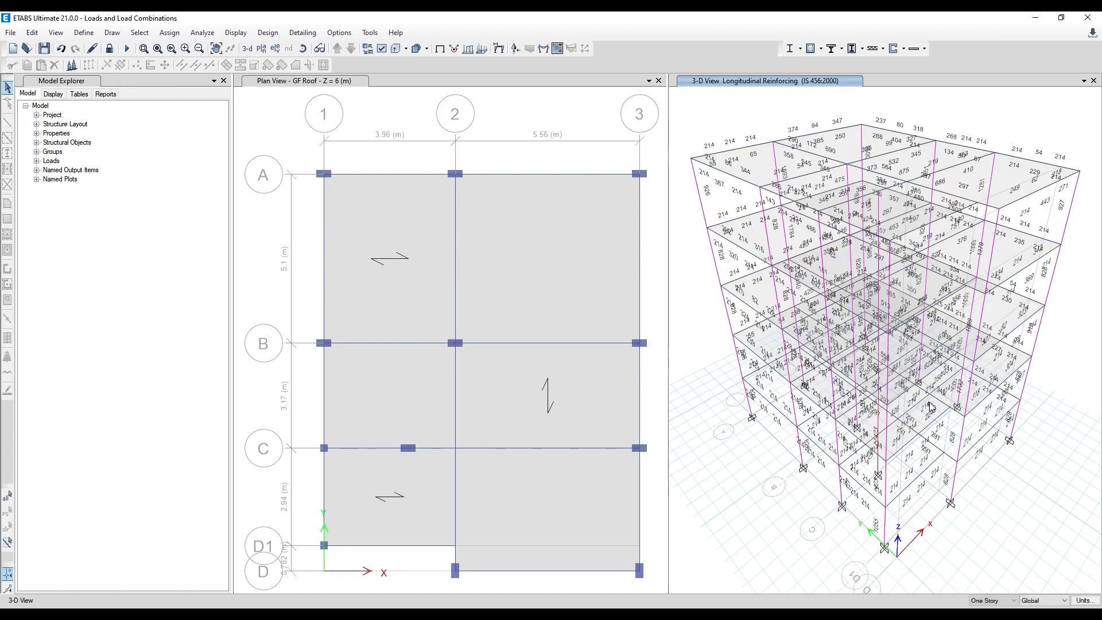
left_click(822, 48)
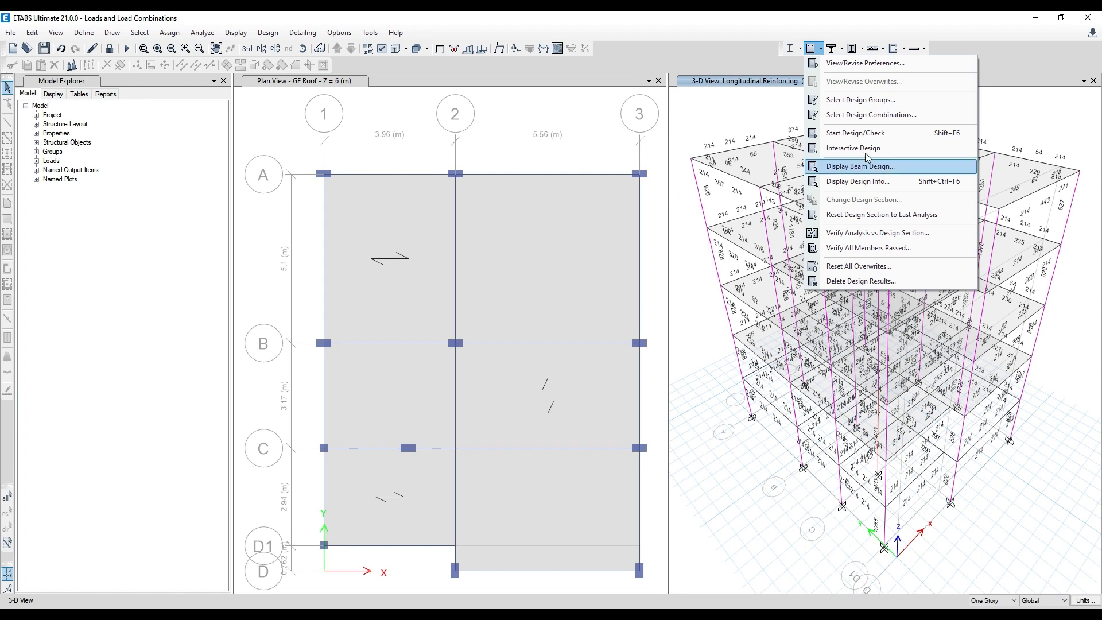
left_click(869, 248)
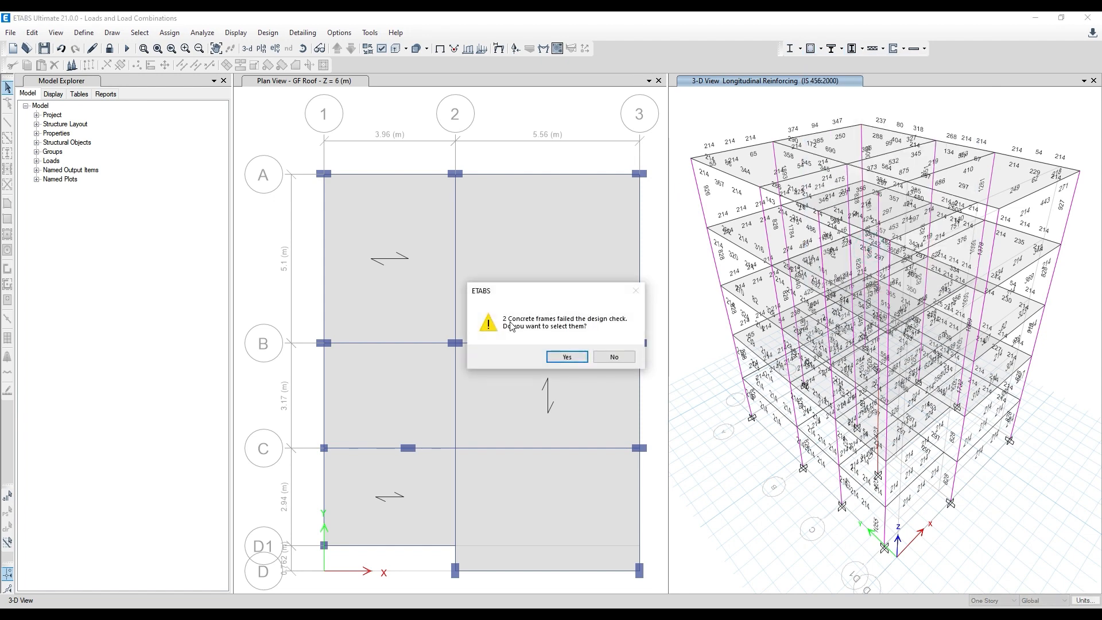
left_click(613, 359)
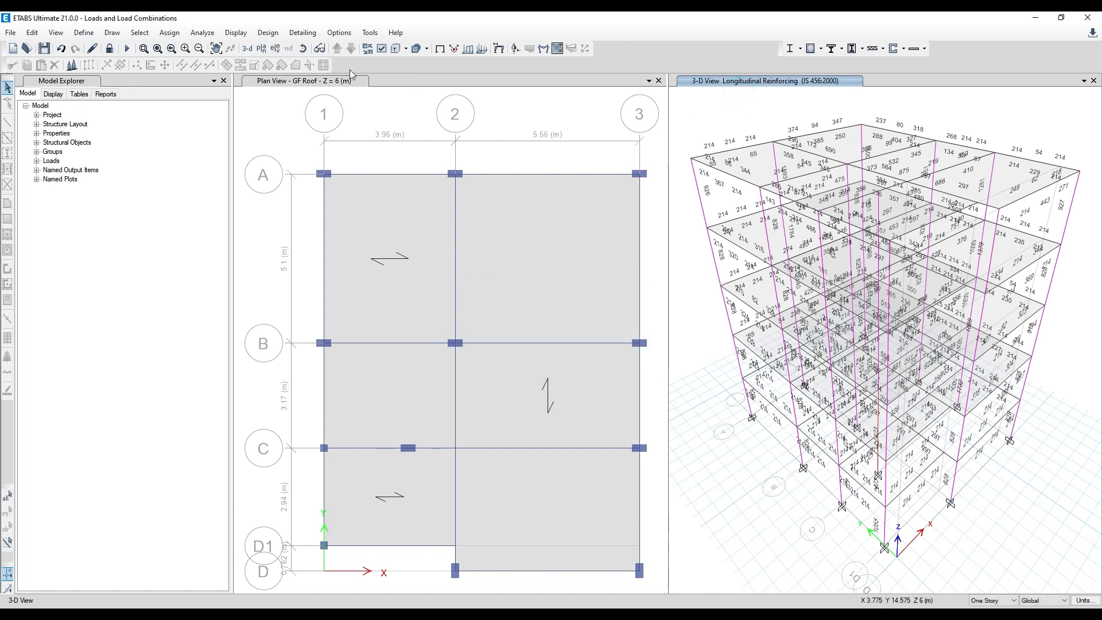
- Unlock the model, accepting deletion of the analysis results, and rerun the analysis
left_click(107, 48)
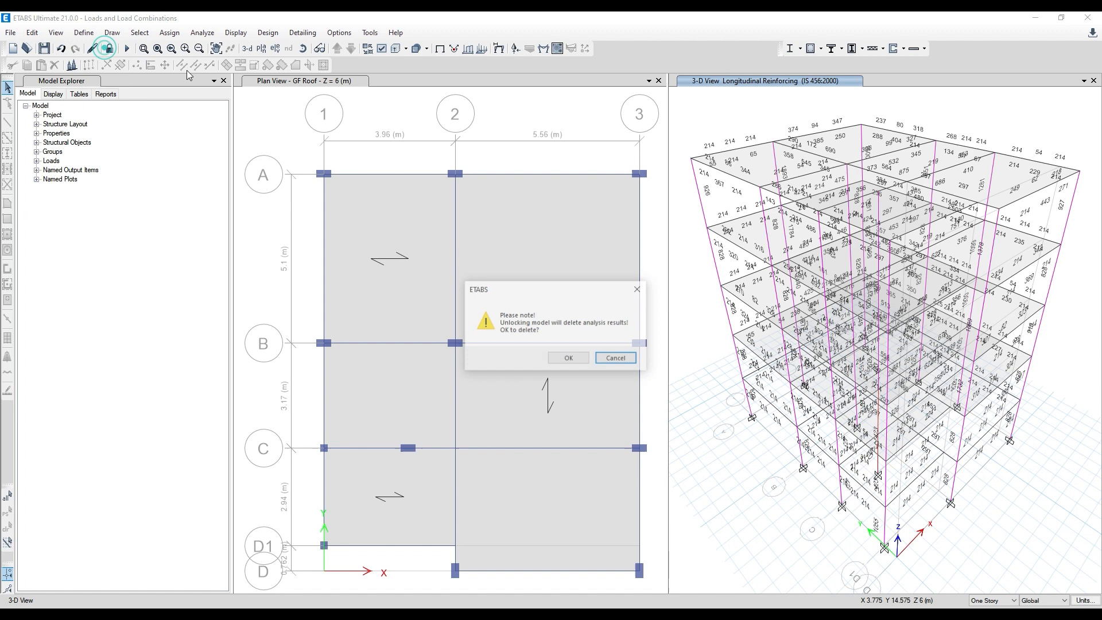
left_click(563, 358)
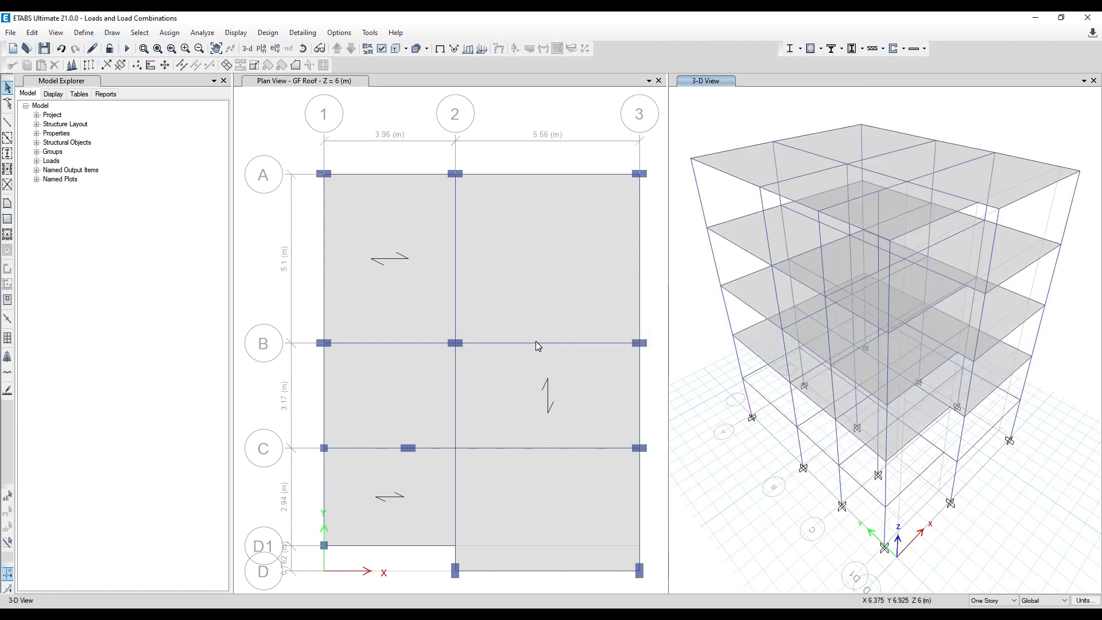
left_click(127, 49)
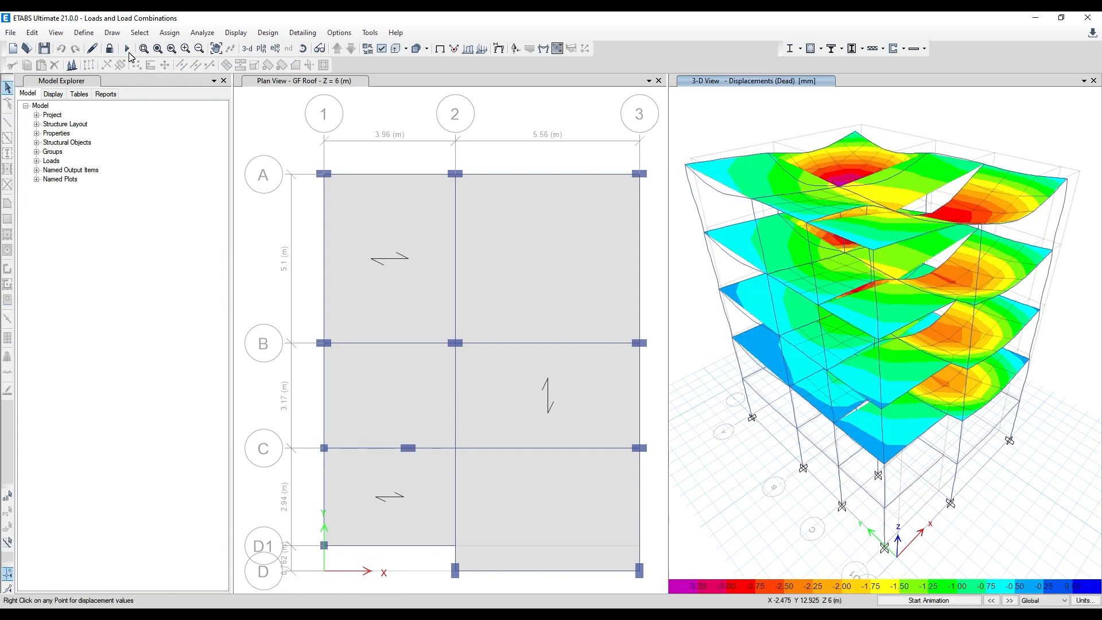
- Display the DL+LL deformed shape with Displacement UZ contours in the 3-D view
left_click(498, 50)
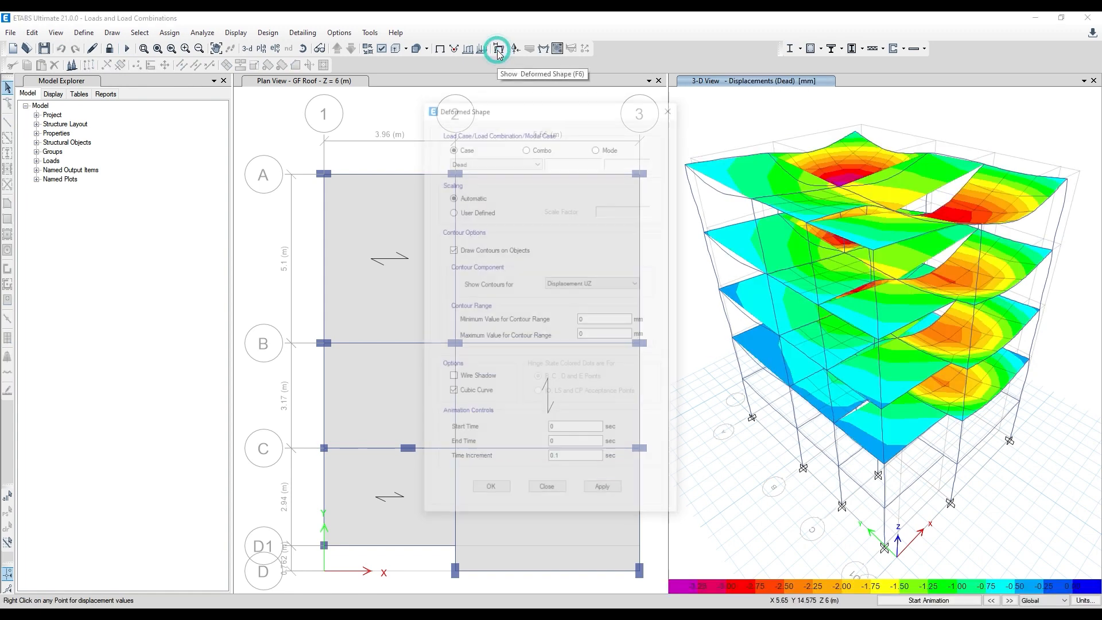
left_click(529, 147)
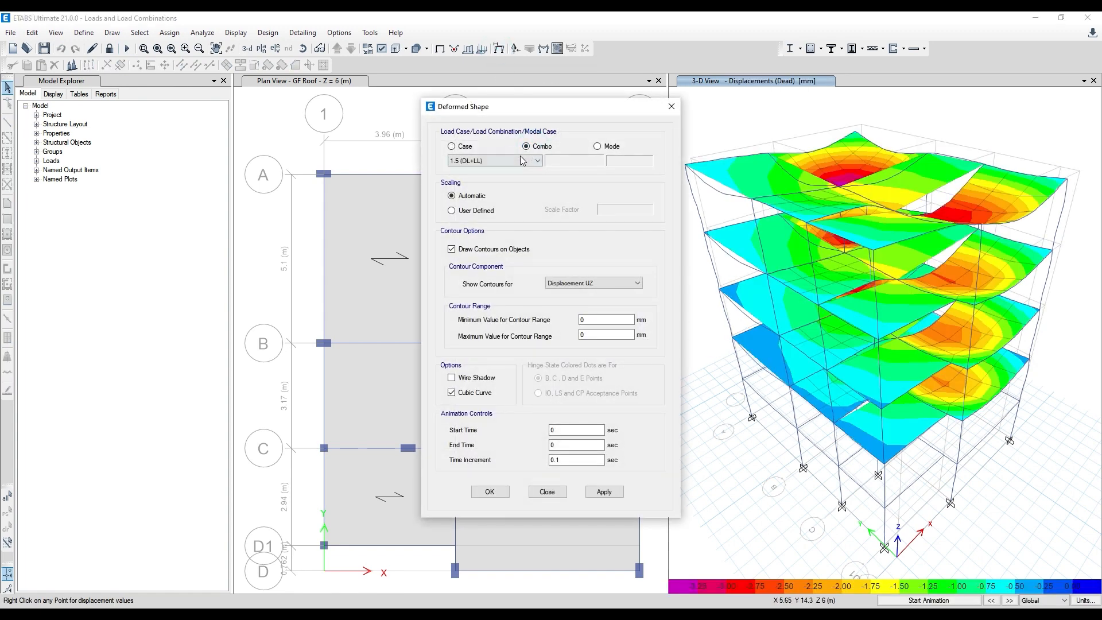
left_click(534, 161)
left_click(508, 174)
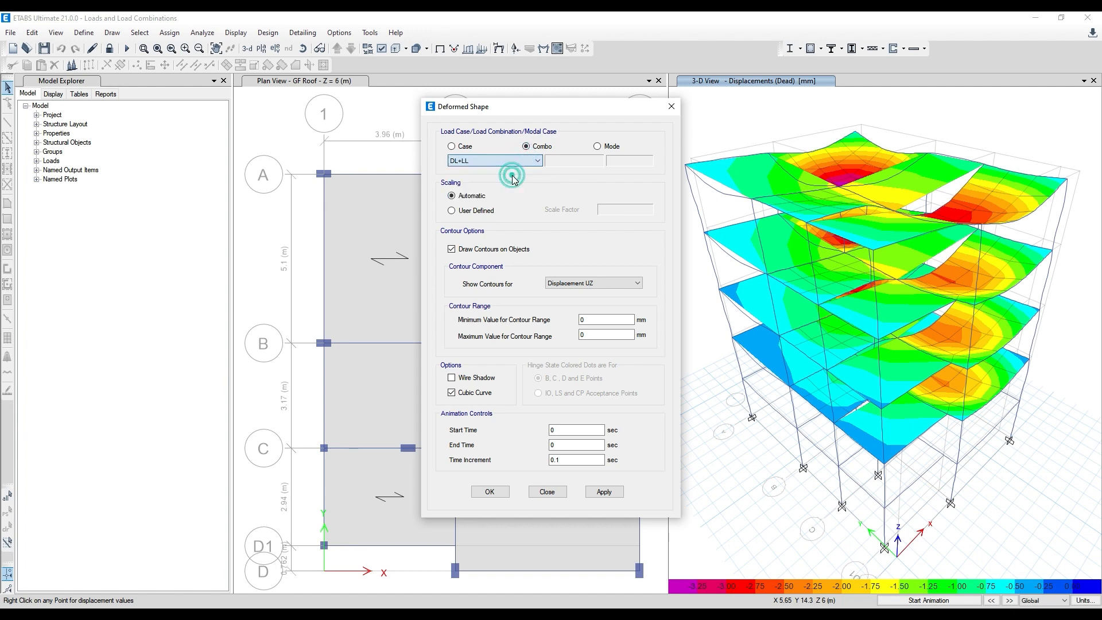
left_click(604, 492)
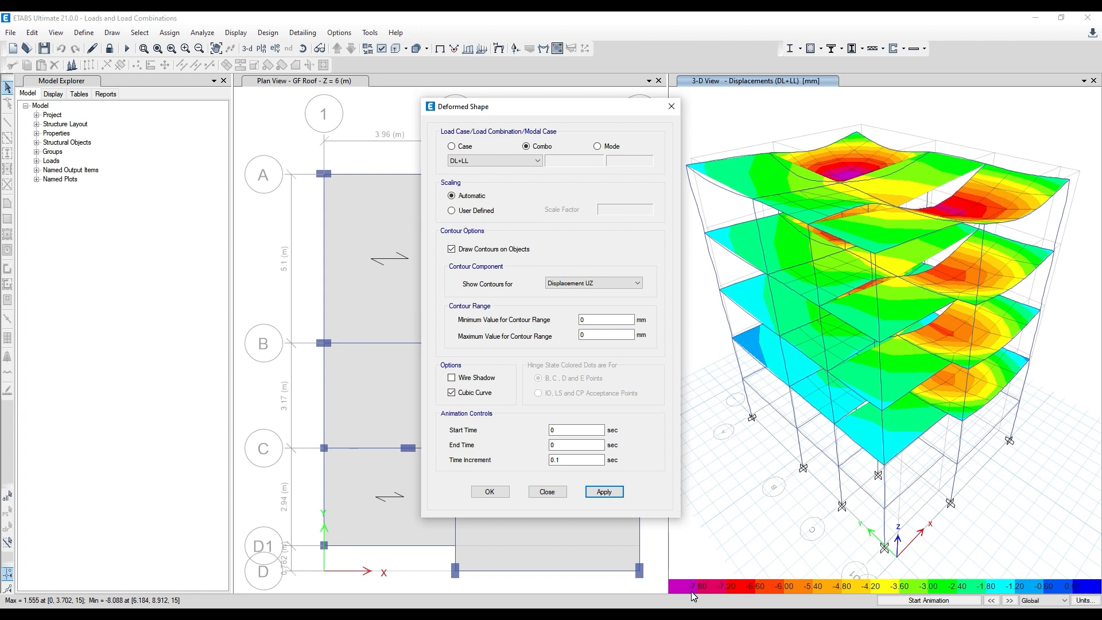
left_click(672, 108)
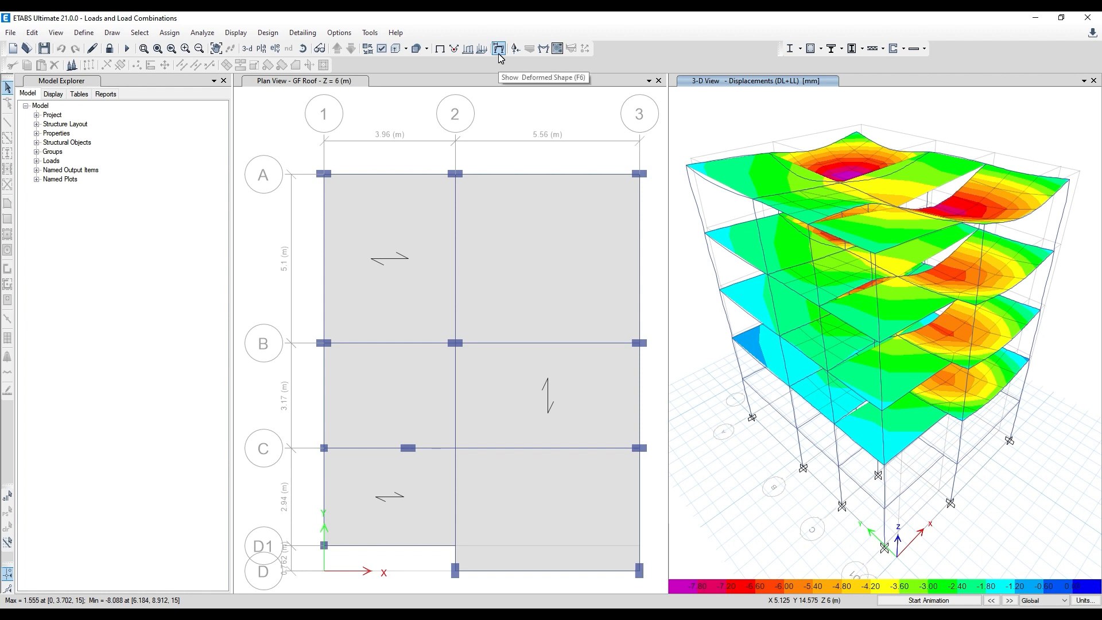
- Display the filled Moment 3-3 diagram of the frames for the DL+LL combination in the 3-D view
left_click(546, 51)
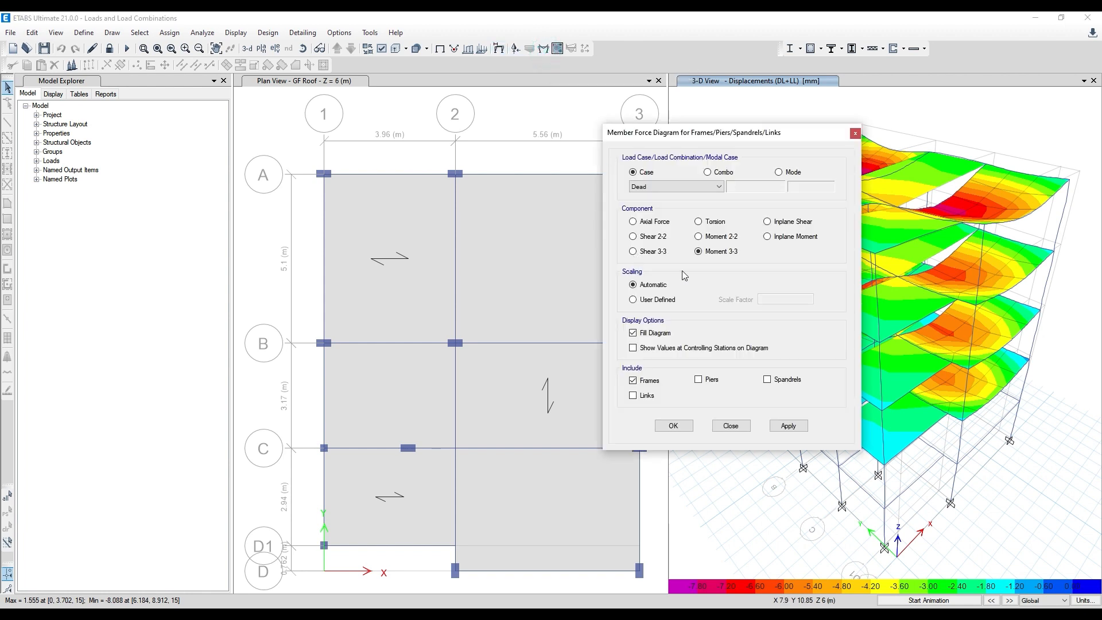
left_click(708, 172)
left_click(718, 187)
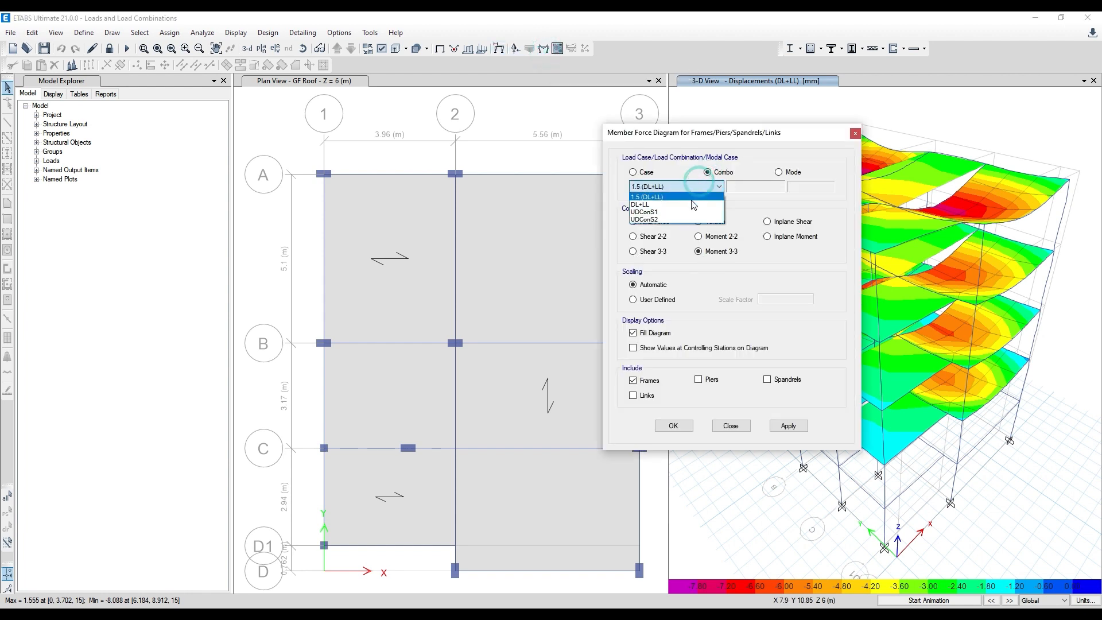
left_click(657, 237)
left_click(802, 426)
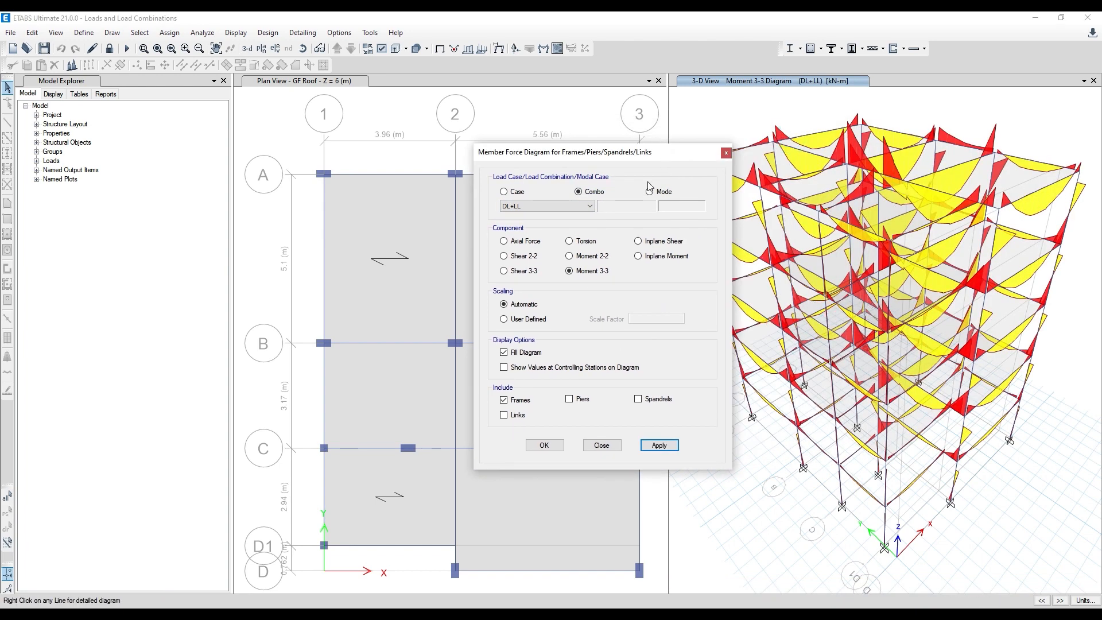
- Switch the 3-D view to the DL+LL axial force diagram with values shown at the controlling stations
left_click(528, 241)
left_click(659, 444)
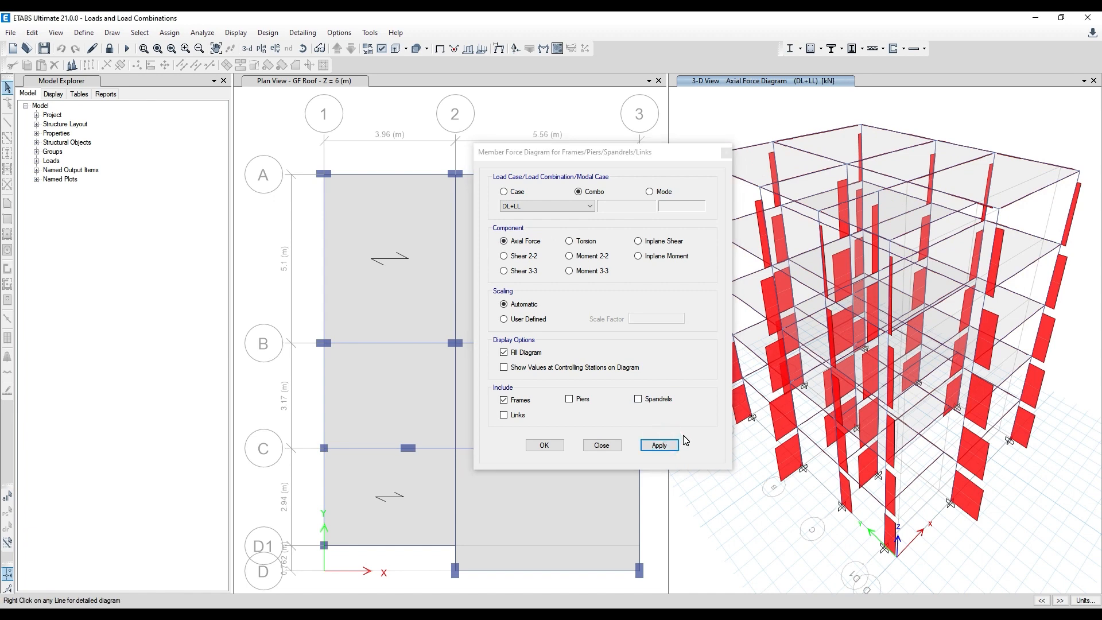
left_click(504, 367)
left_click(659, 445)
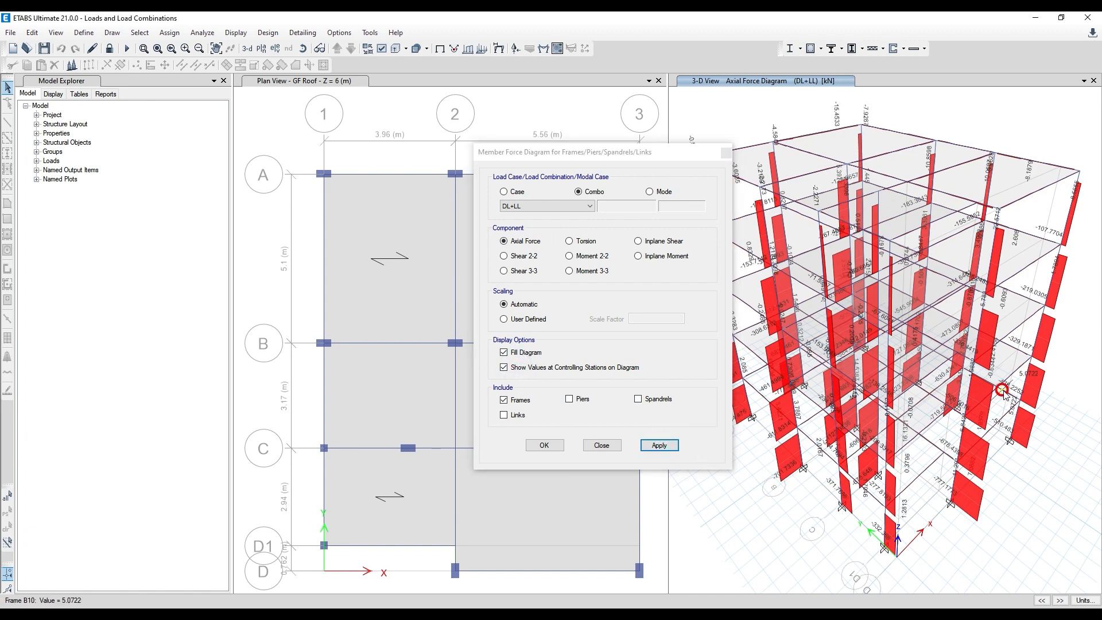
left_click(725, 153)
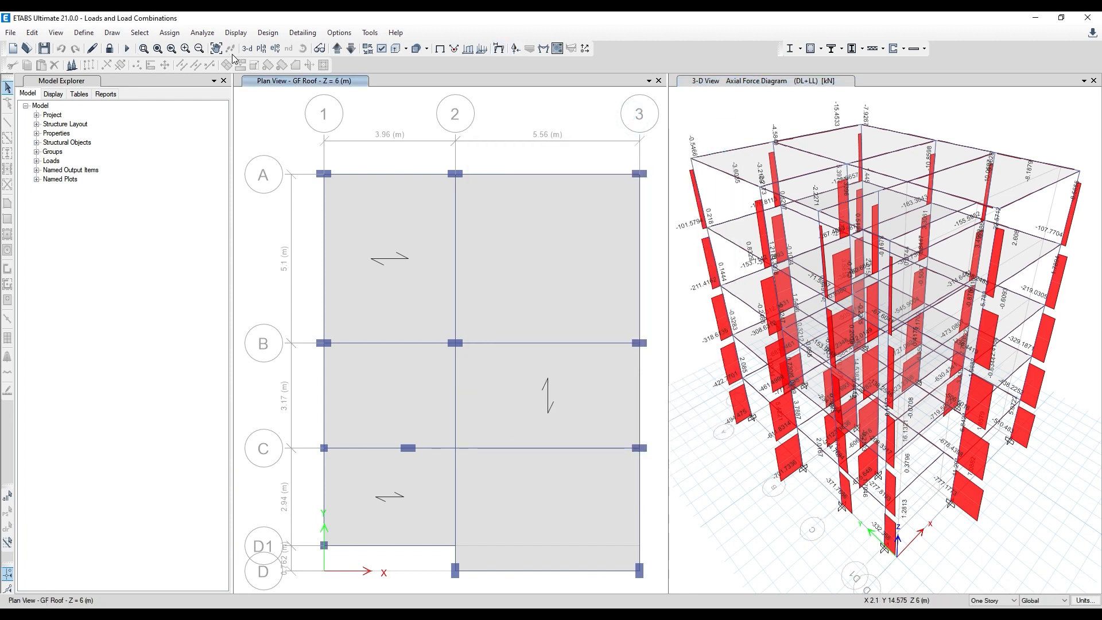
- Move the plan view down from GF Roof to the Foundation level at Z = 0 m
left_click(333, 51)
left_click(347, 51)
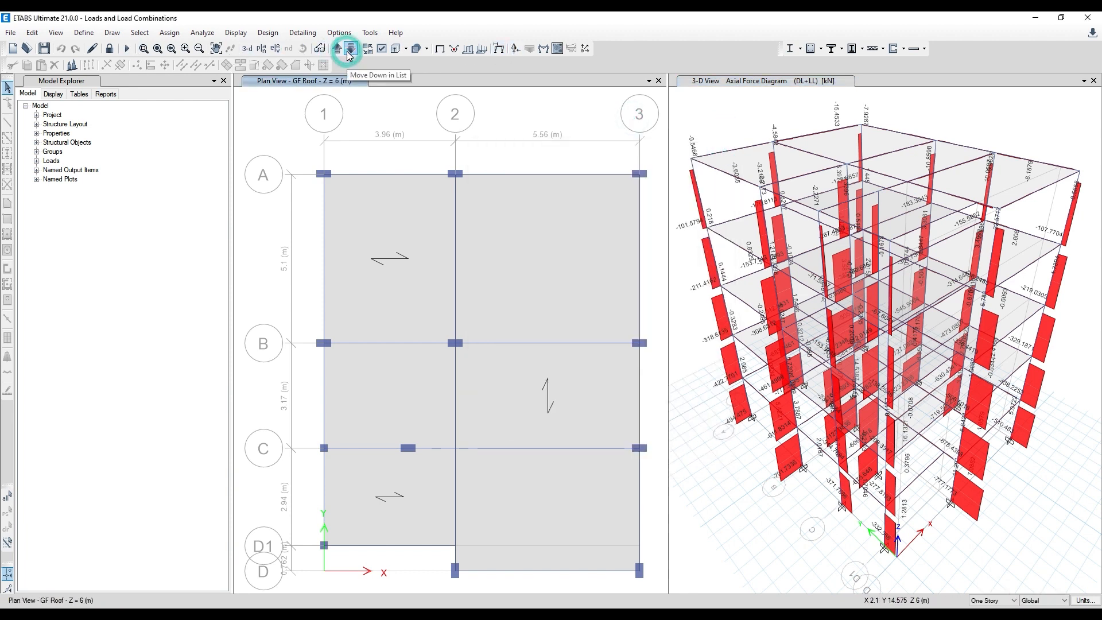
left_click(347, 52)
left_click(350, 49)
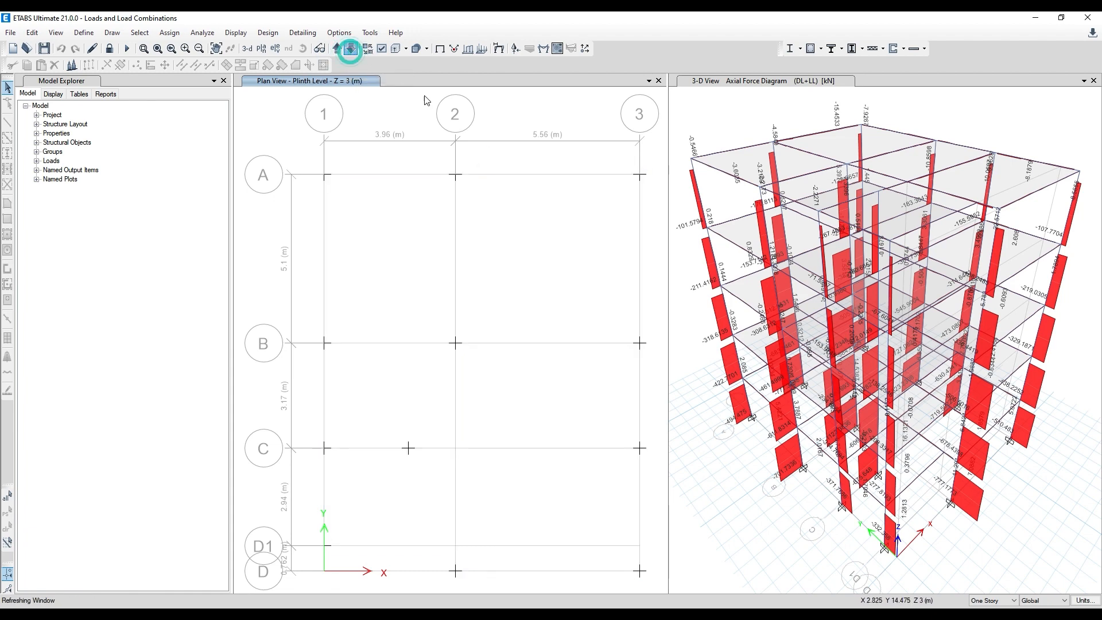
left_click(512, 117)
left_click(504, 48)
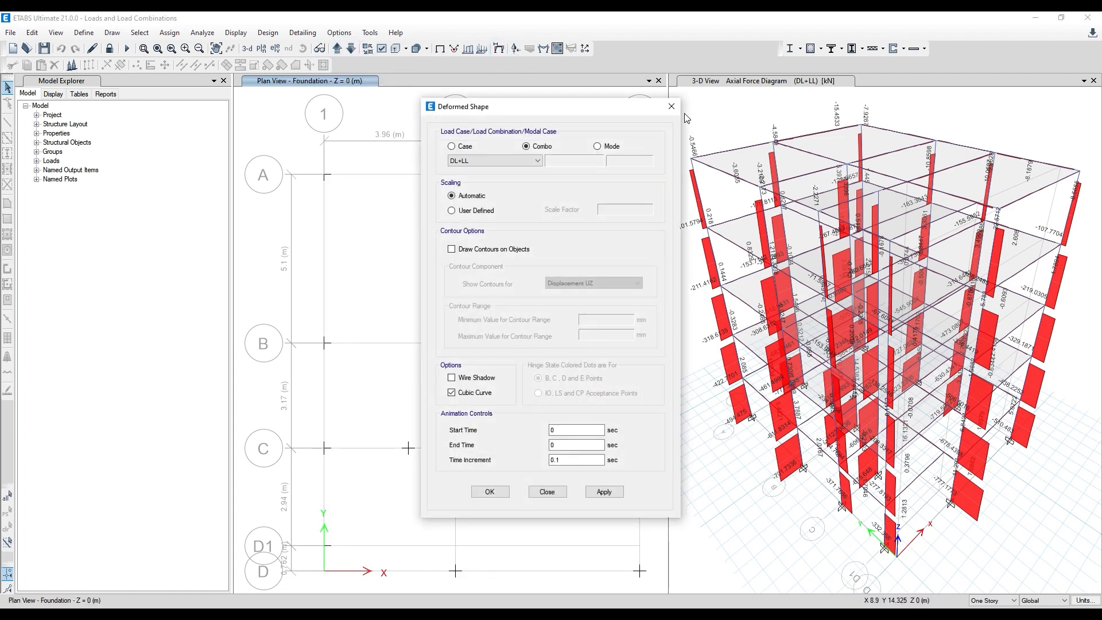
left_click(674, 108)
- Display the Fz point reactions for the DL+LL combination in tabulated form on the Foundation plan
left_click(516, 53)
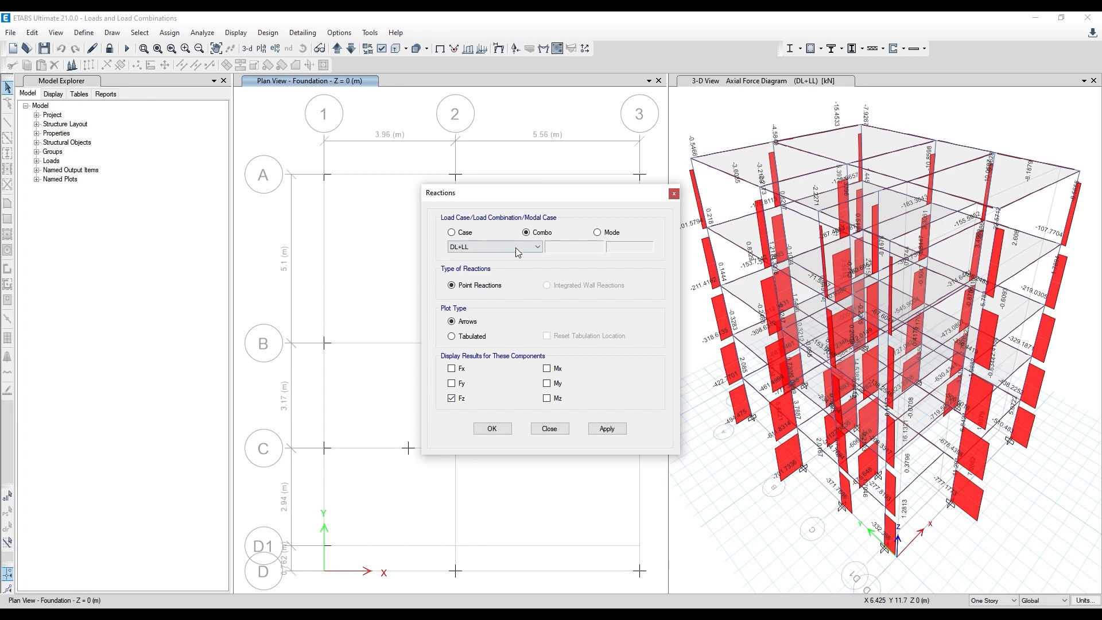
left_click(465, 336)
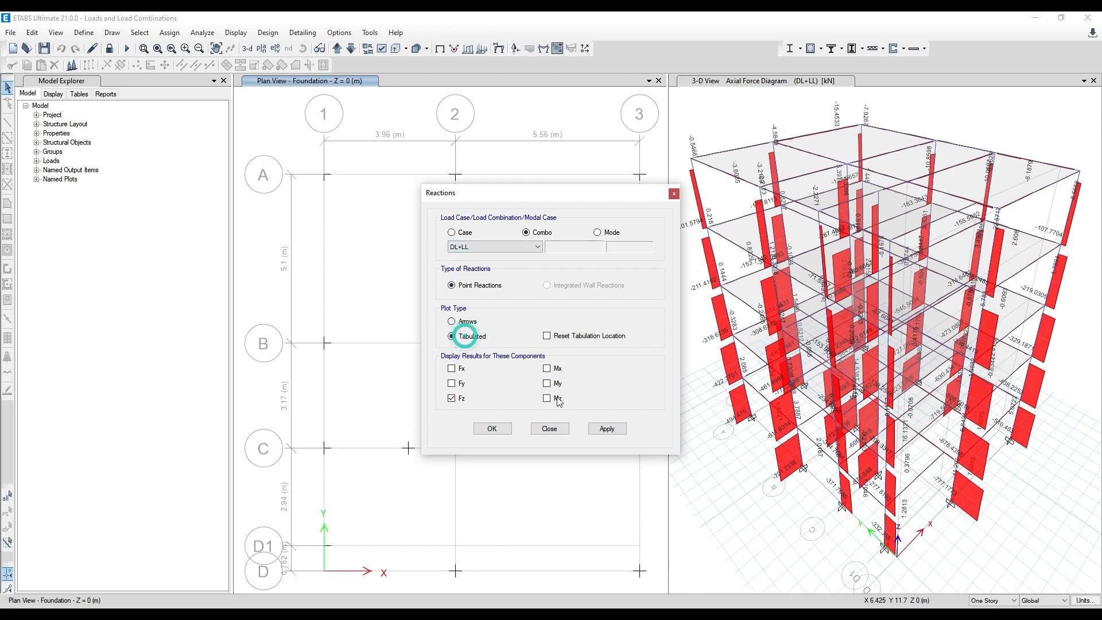
left_click(602, 430)
left_click_drag(556, 201, 864, 173)
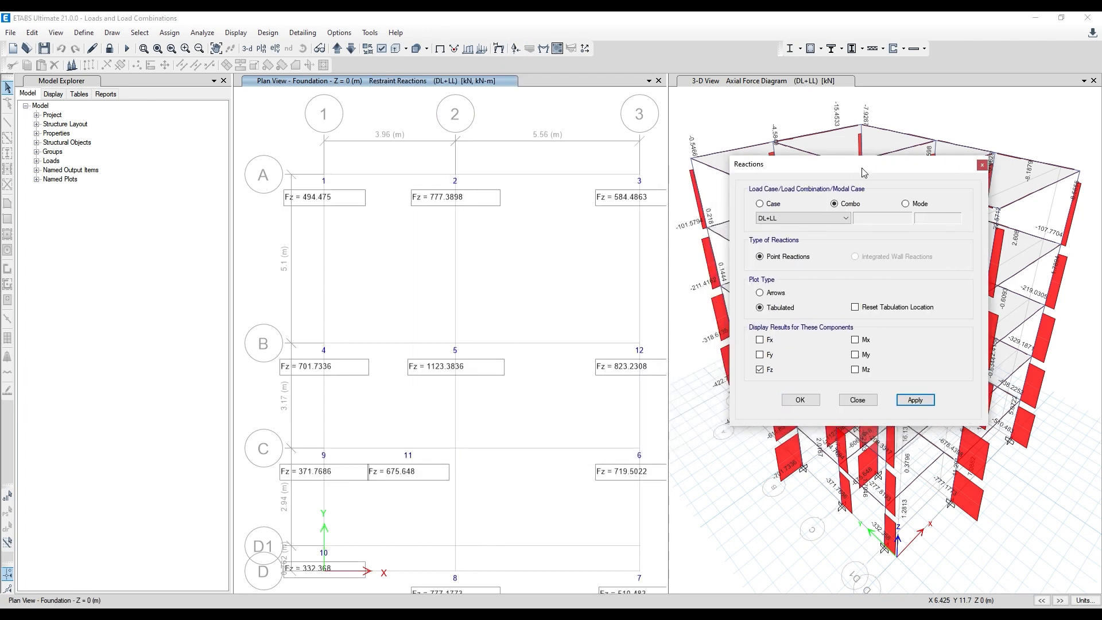
- Add the Fx and Fy components to the tabulated reactions, and return the Foundation plan to its undeformed shape after reviewing them
left_click(760, 355)
left_click(760, 340)
left_click(915, 400)
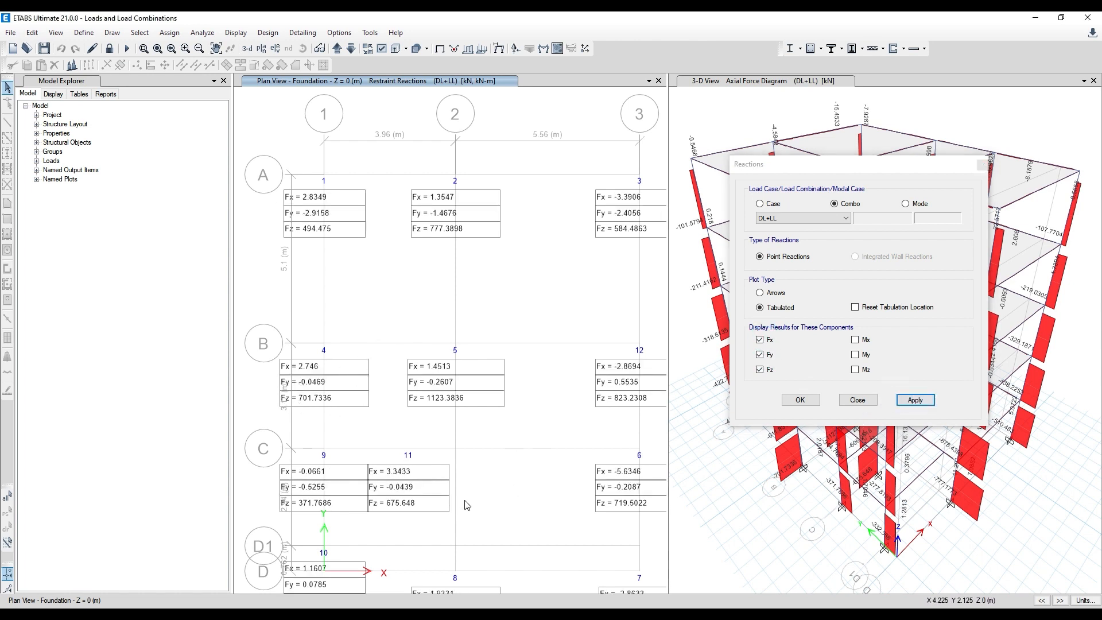
left_click(983, 165)
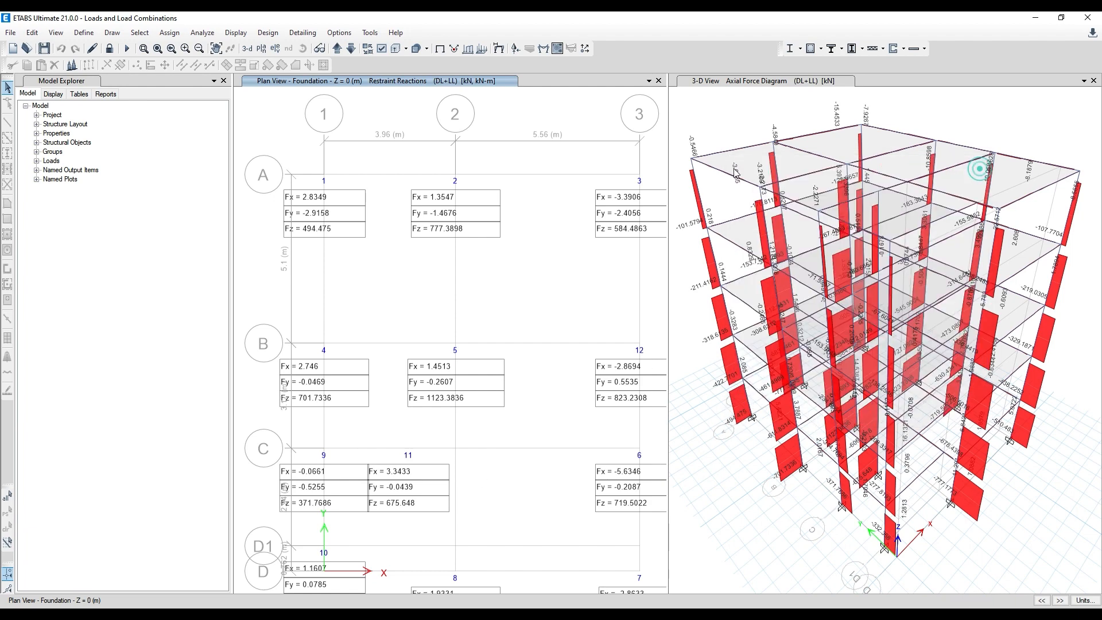
left_click(441, 50)
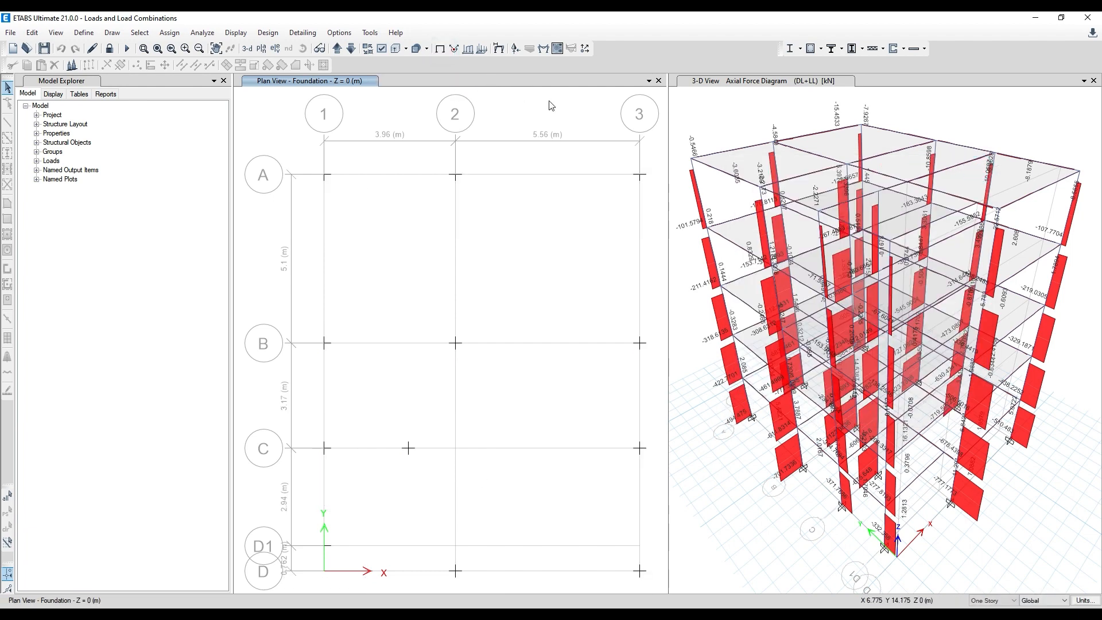
- Set 1.5 (DL+LL), DL+LL, UDConS1 and UDConS2 as the design combinations for concrete frame design
left_click(267, 33)
mouse_move(273, 67)
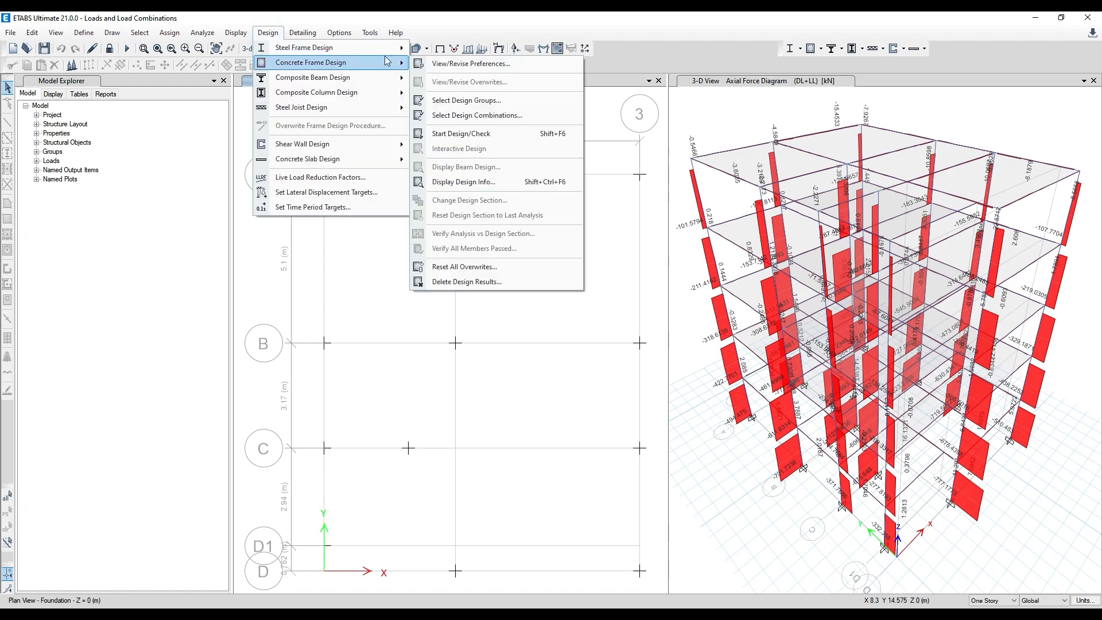
left_click(480, 116)
left_click_drag(423, 266, 422, 276)
left_click(538, 308)
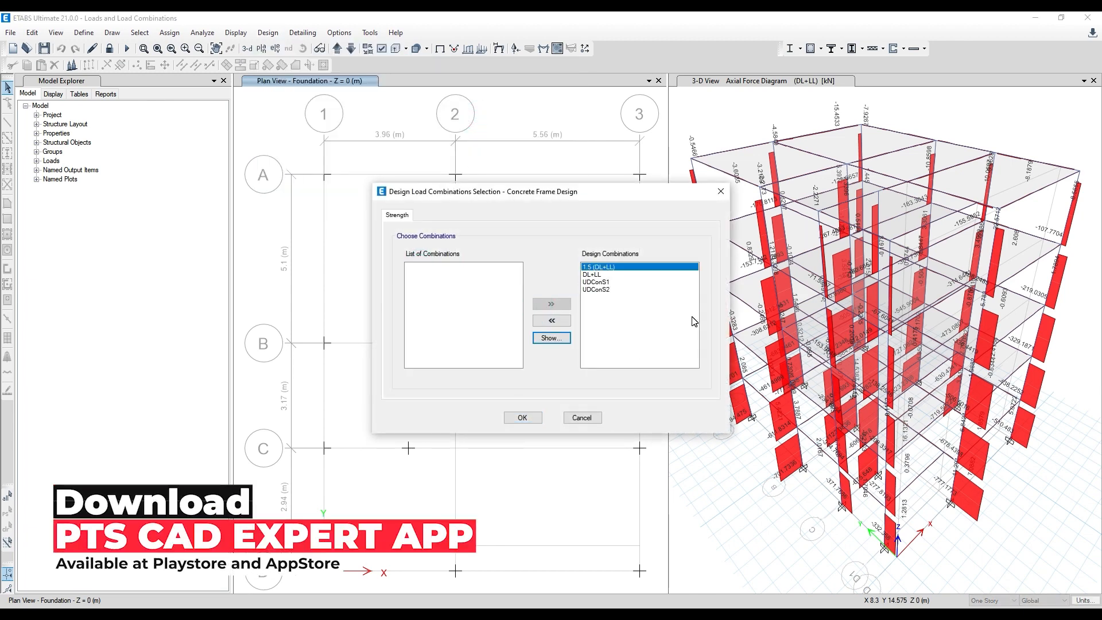
left_click(520, 418)
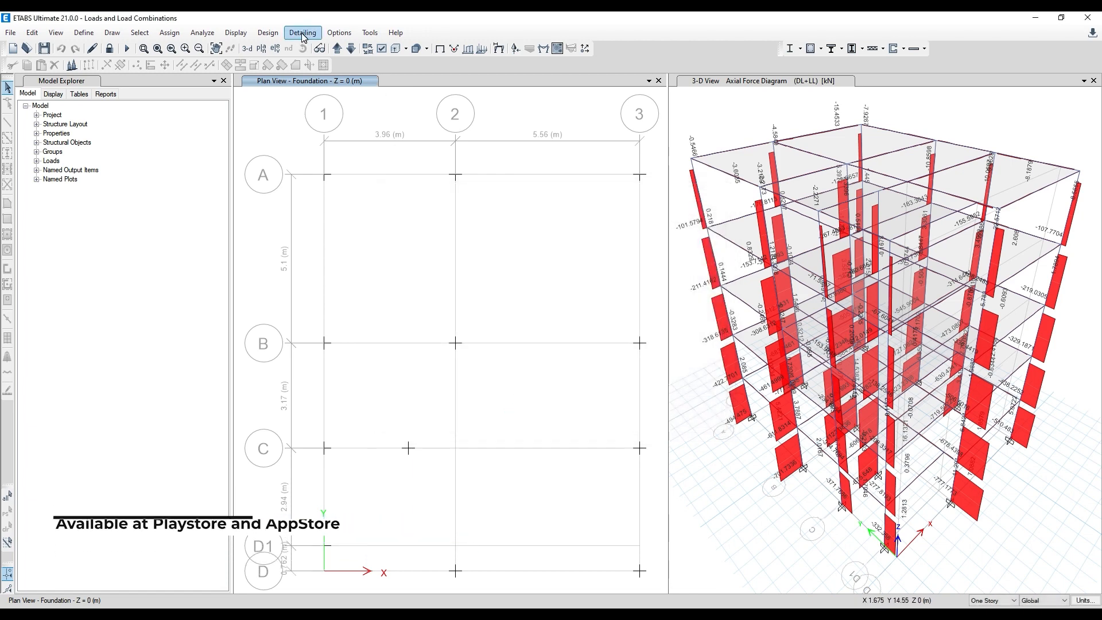
- Run the concrete frame design check with the chosen design combinations
left_click(267, 33)
mouse_move(274, 65)
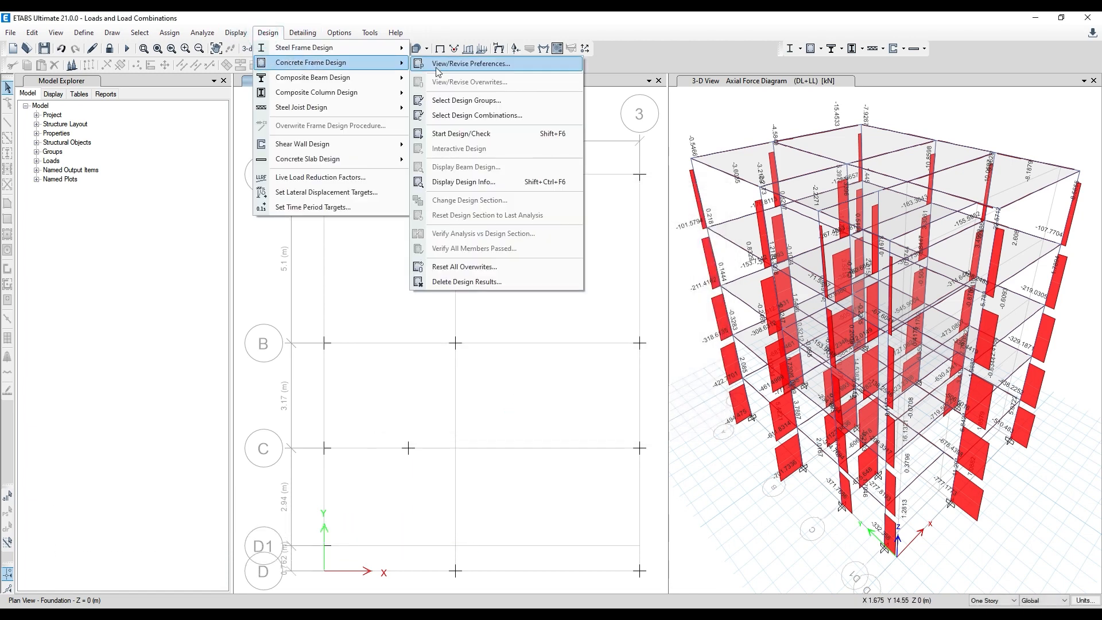
left_click(479, 138)
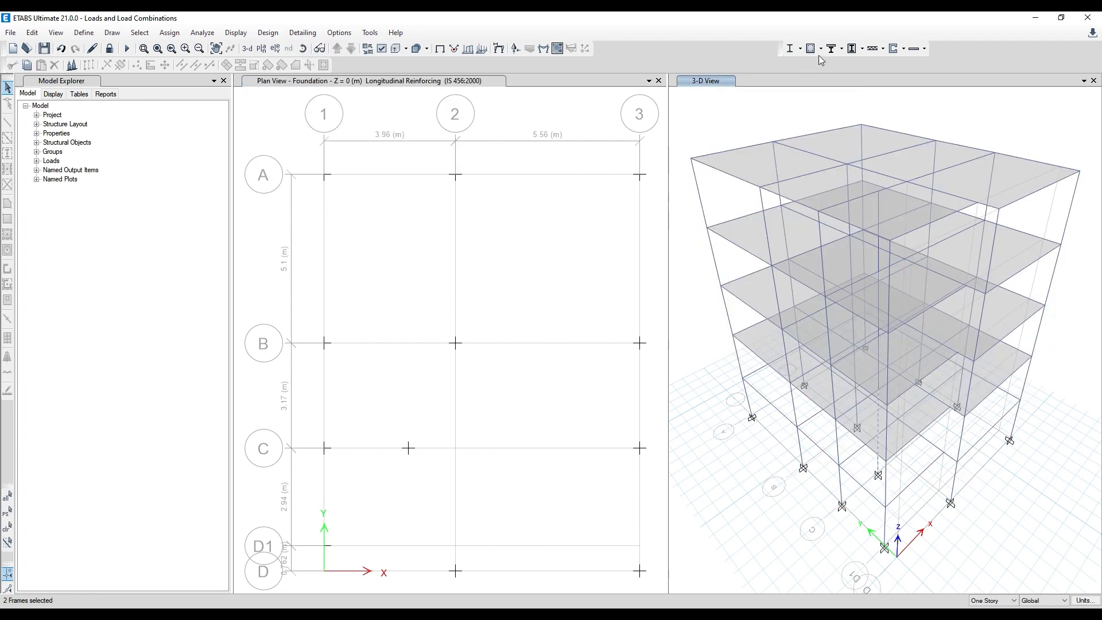
- Display the Total Rebar Percentage design output for the concrete frames in the 3-D view
left_click(828, 51)
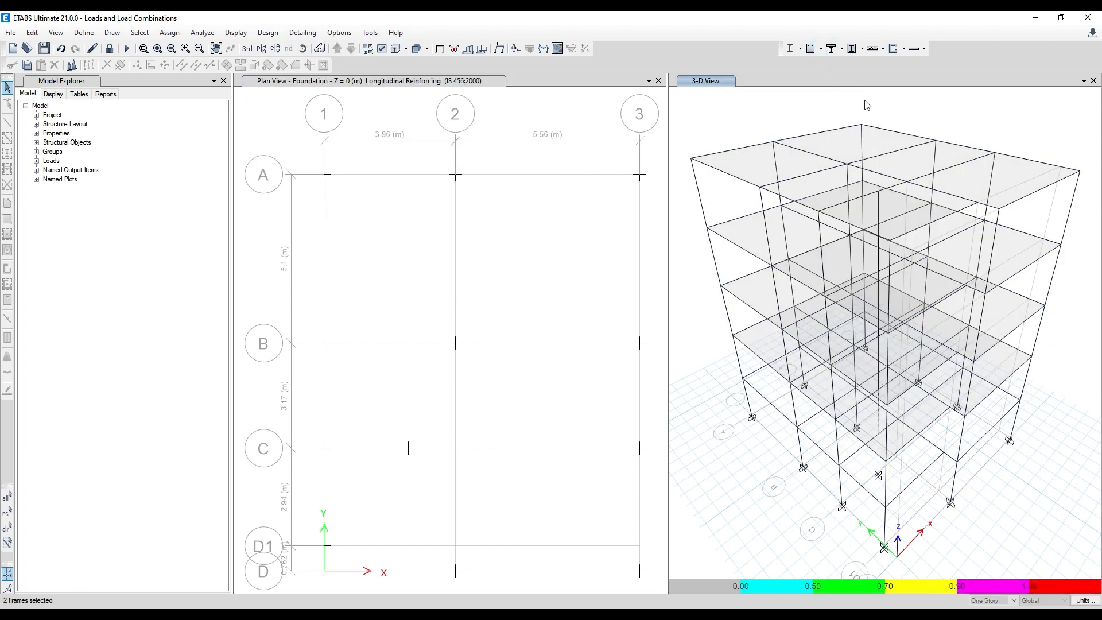
left_click(812, 49)
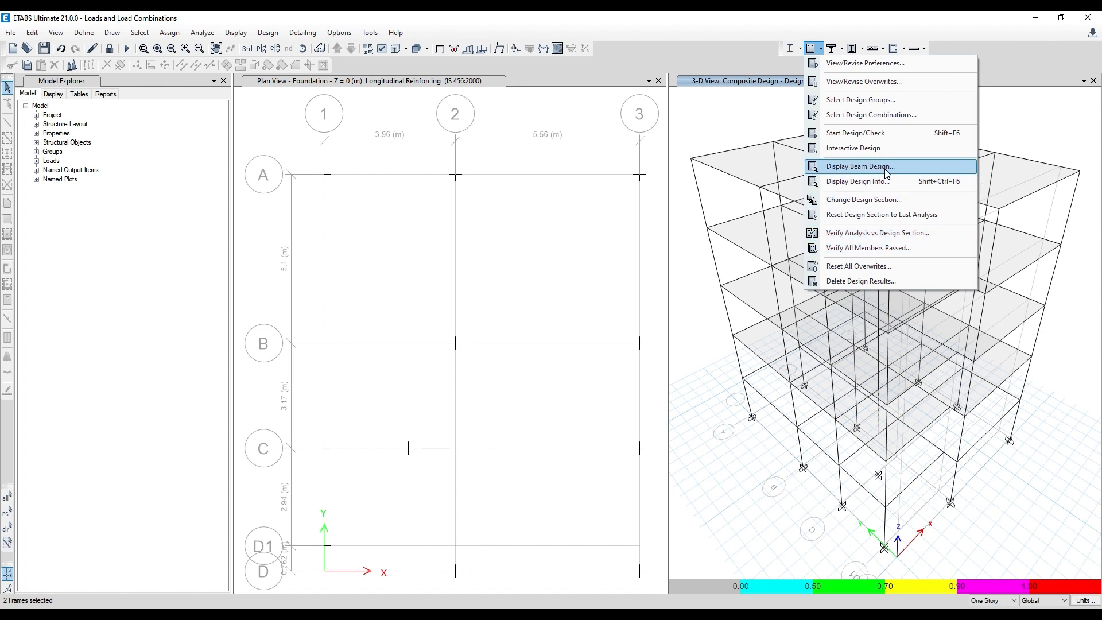
left_click(888, 182)
left_click(632, 307)
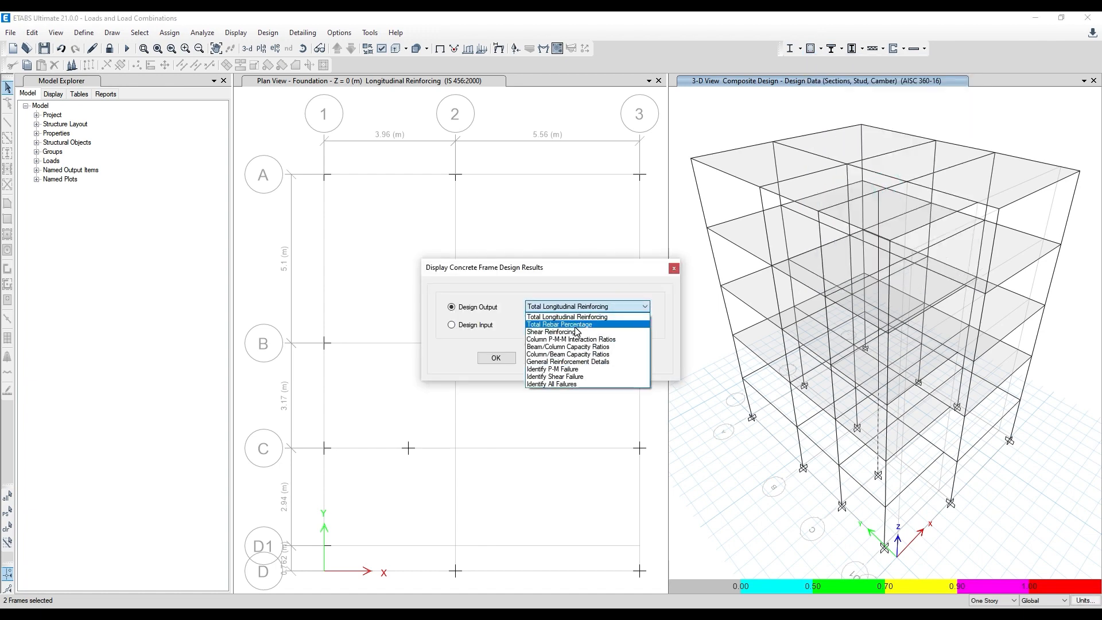
left_click(574, 325)
left_click(611, 359)
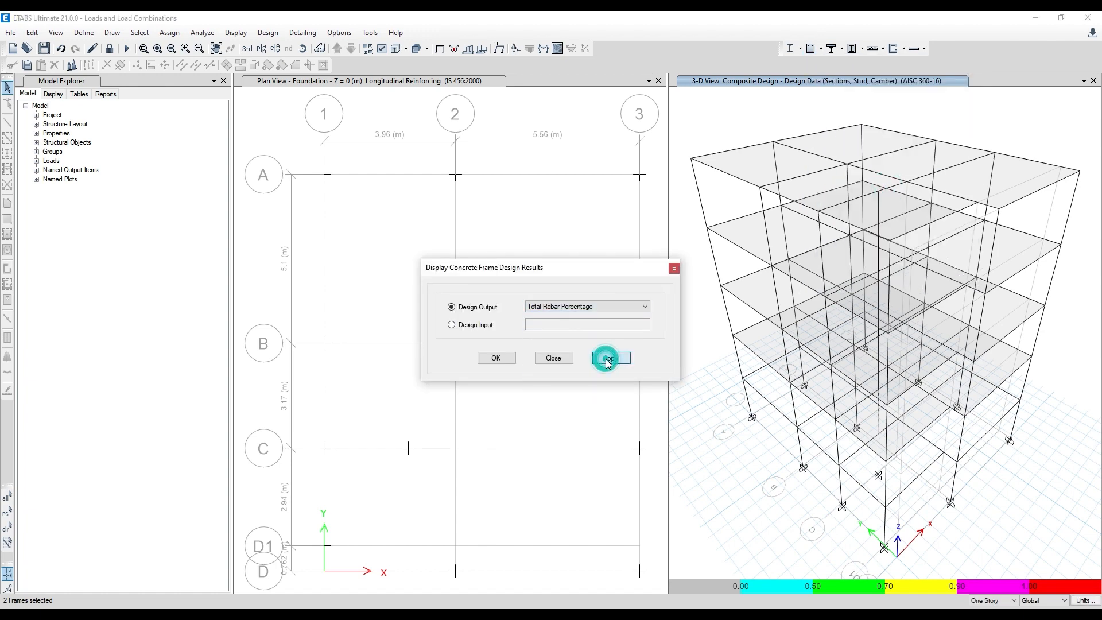
left_click(496, 358)
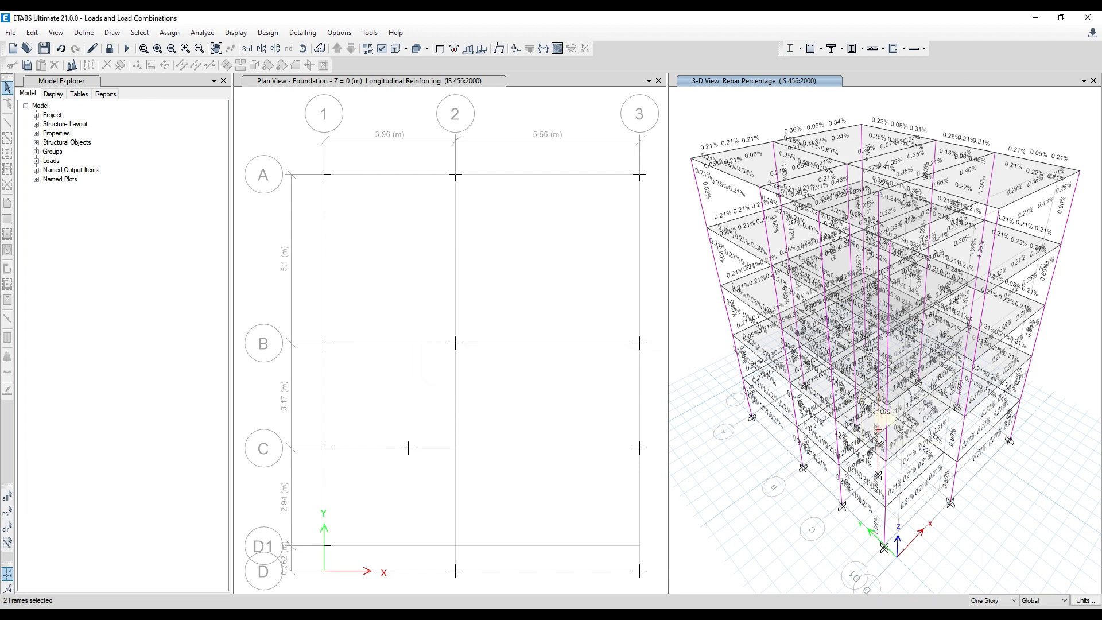
scroll(887, 448, "up", 5)
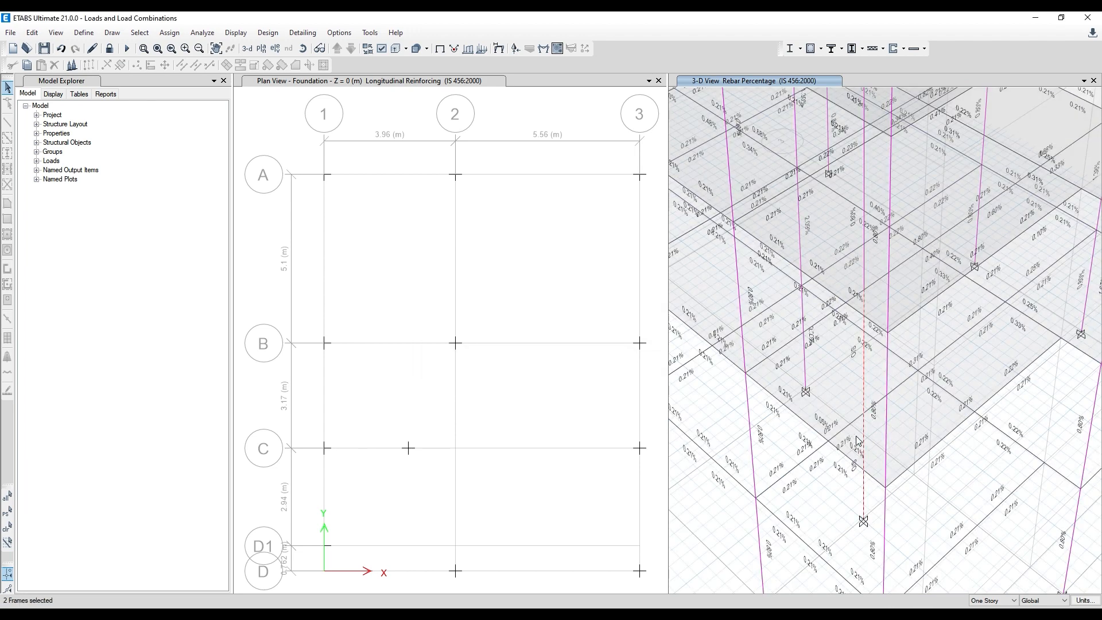
scroll(853, 351, "down", 5)
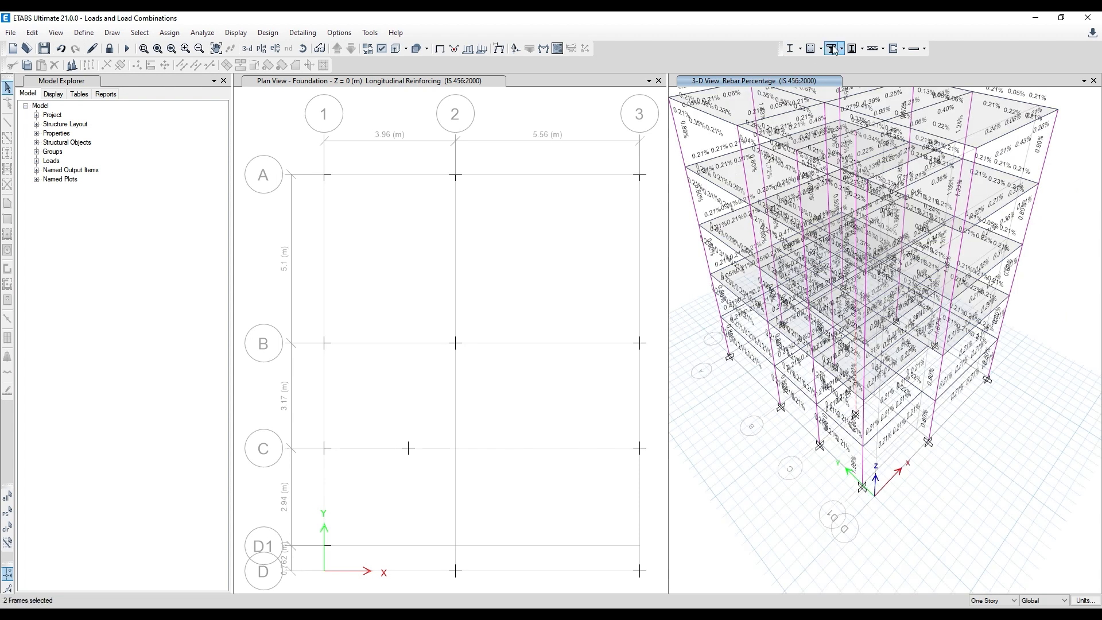
left_click(821, 52)
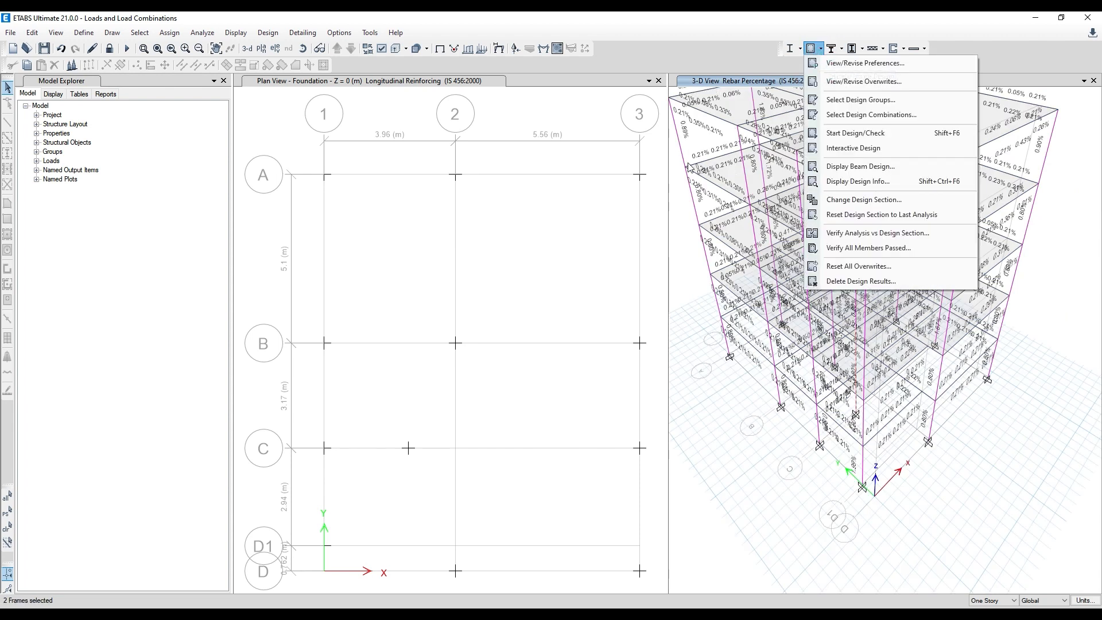
left_click(671, 199)
left_click_drag(673, 202, 672, 201)
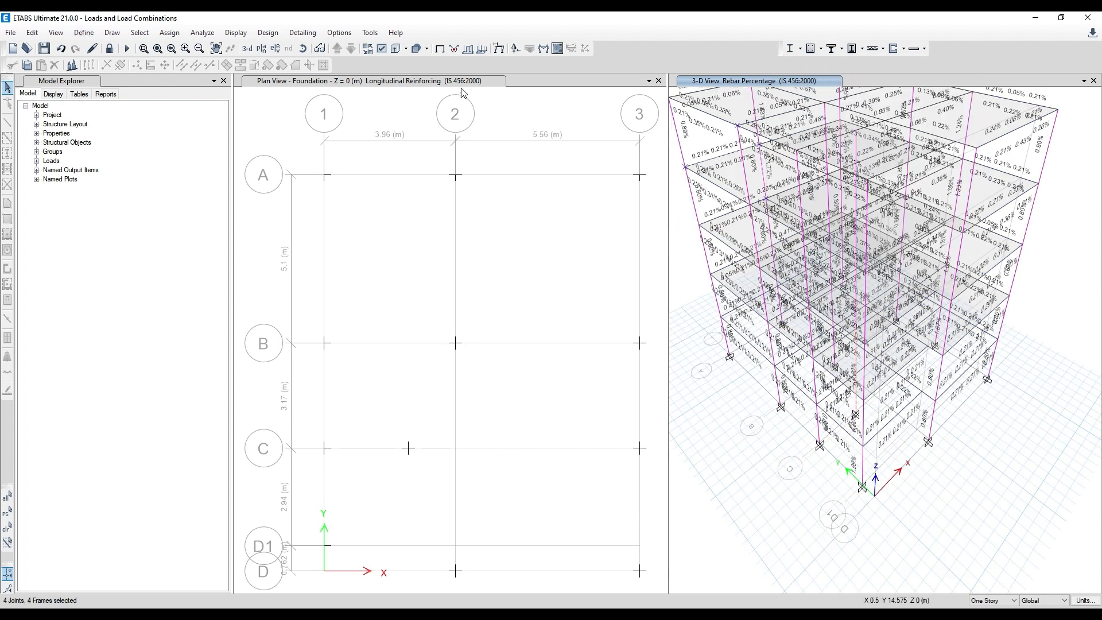
- Try to isolate the columns in the 3-D view by selecting them by object type and showing only the selection
left_click(133, 33)
mouse_move(140, 51)
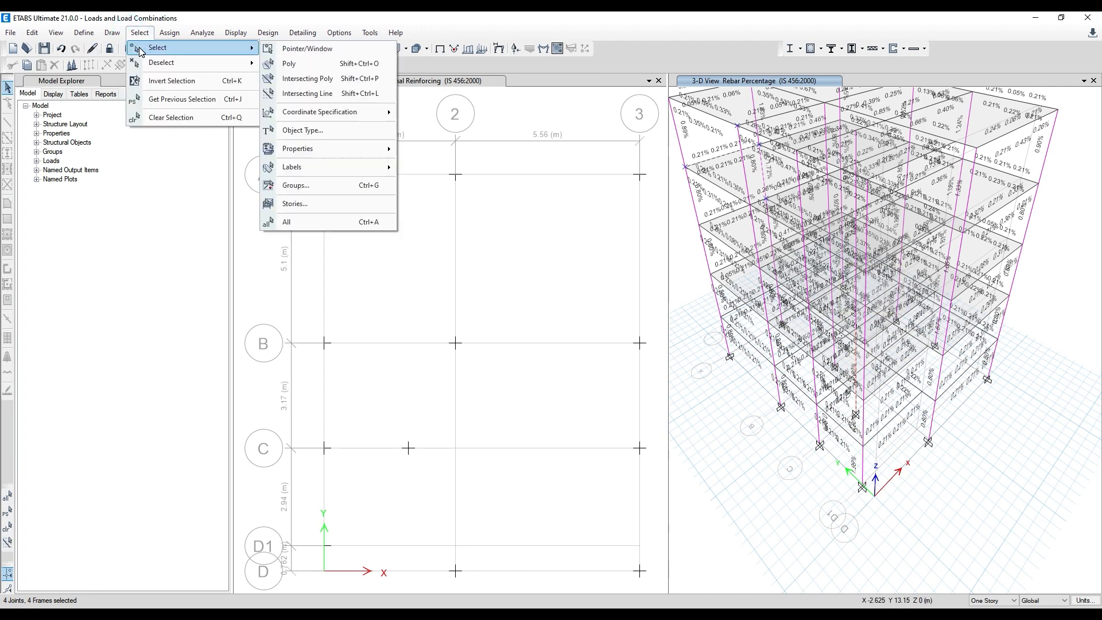
left_click(356, 130)
left_click(498, 235)
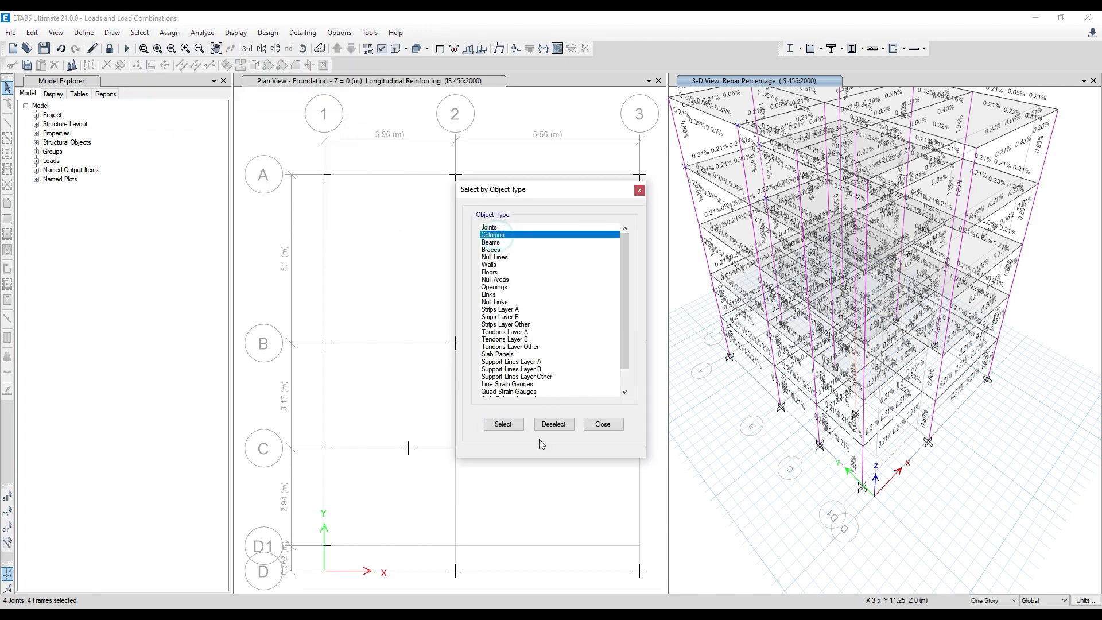
left_click(518, 429)
left_click(639, 190)
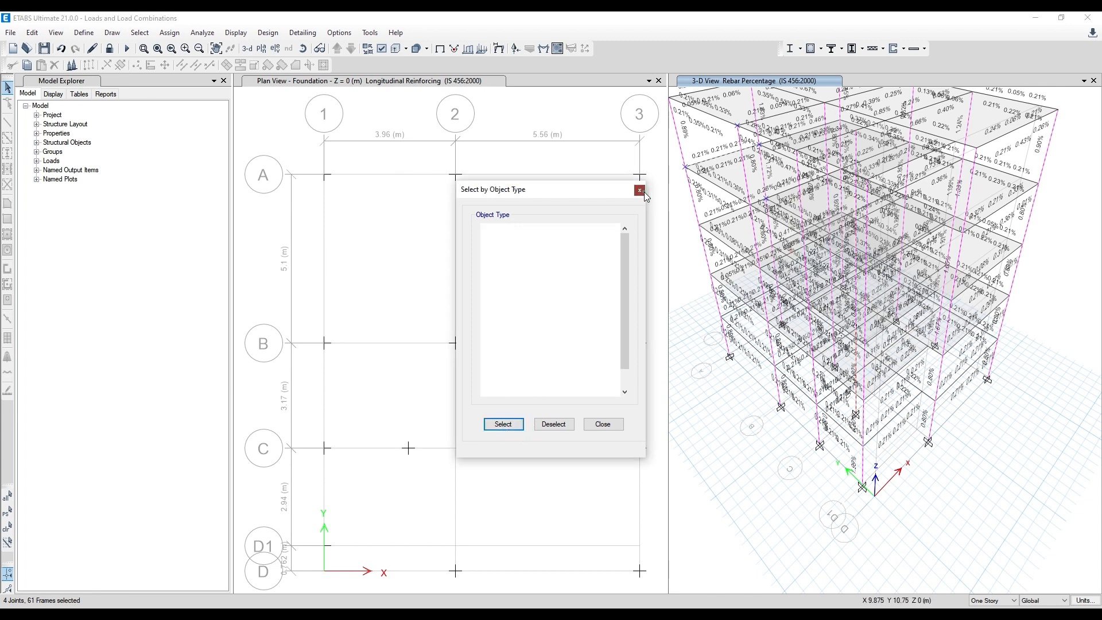
right_click(684, 266)
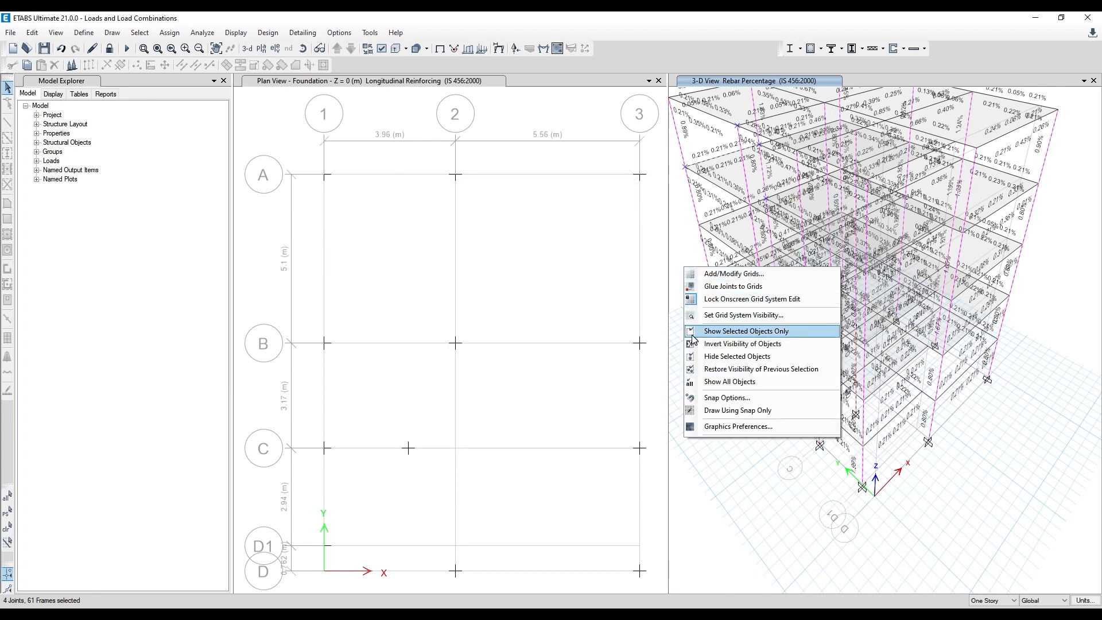
left_click(721, 331)
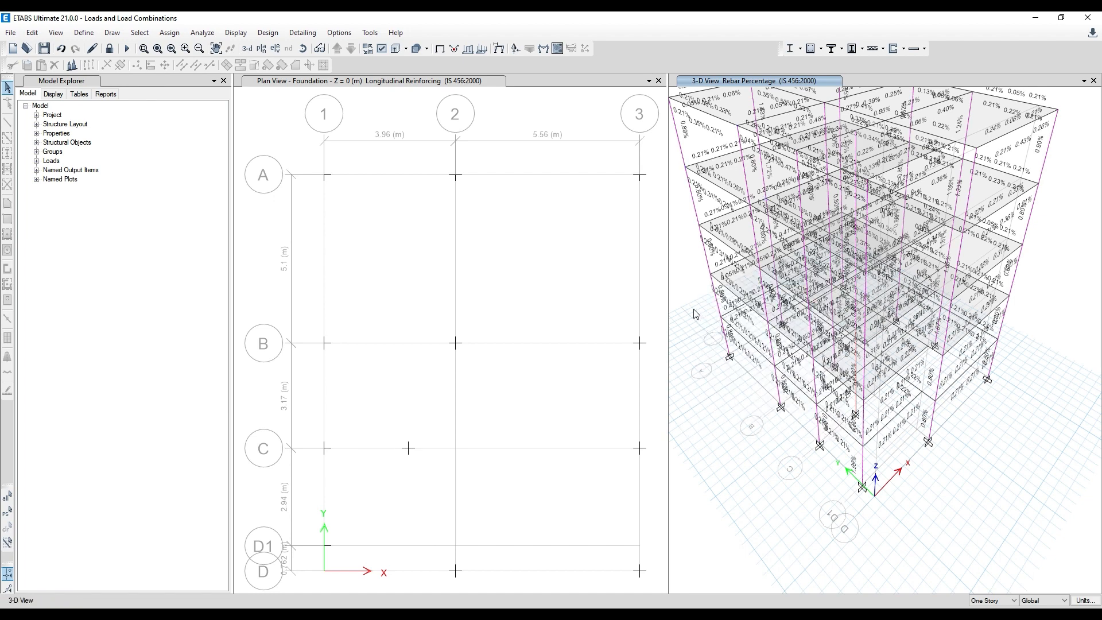
left_click(694, 308)
- Select all objects of type Columns and show only the selected objects in the 3-D view
left_click(137, 34)
mouse_move(161, 48)
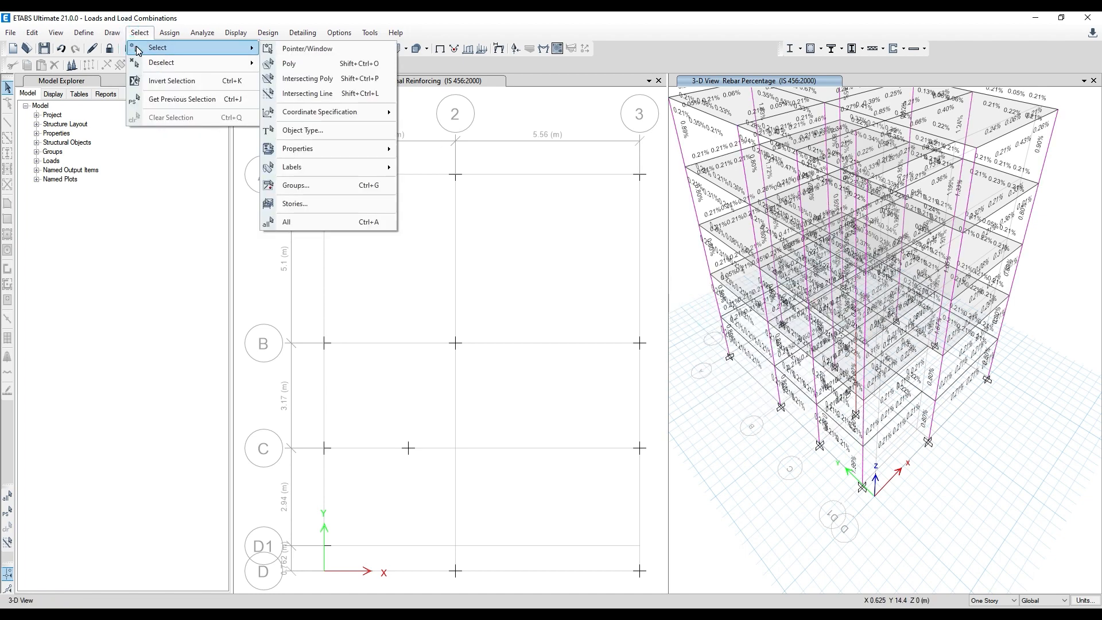
left_click(342, 131)
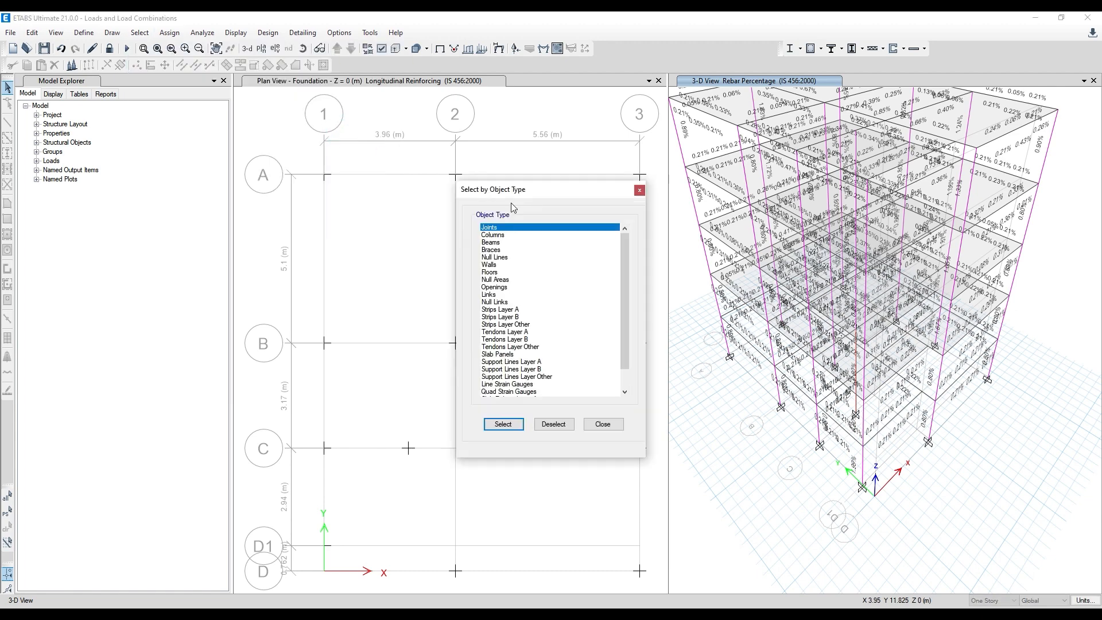
left_click(505, 235)
left_click(506, 424)
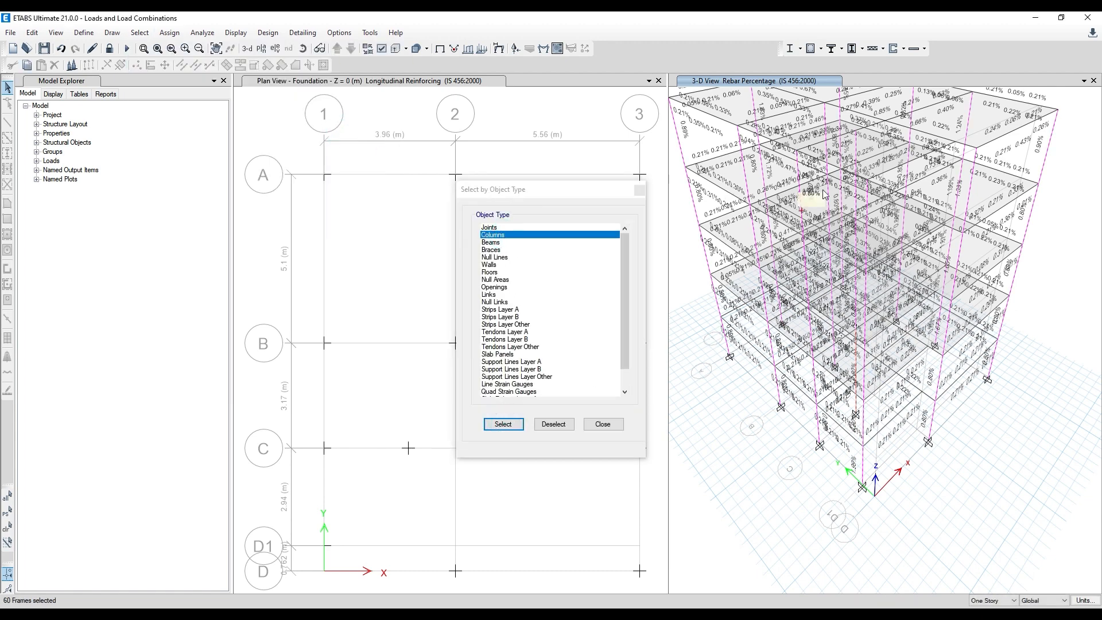
right_click(691, 278)
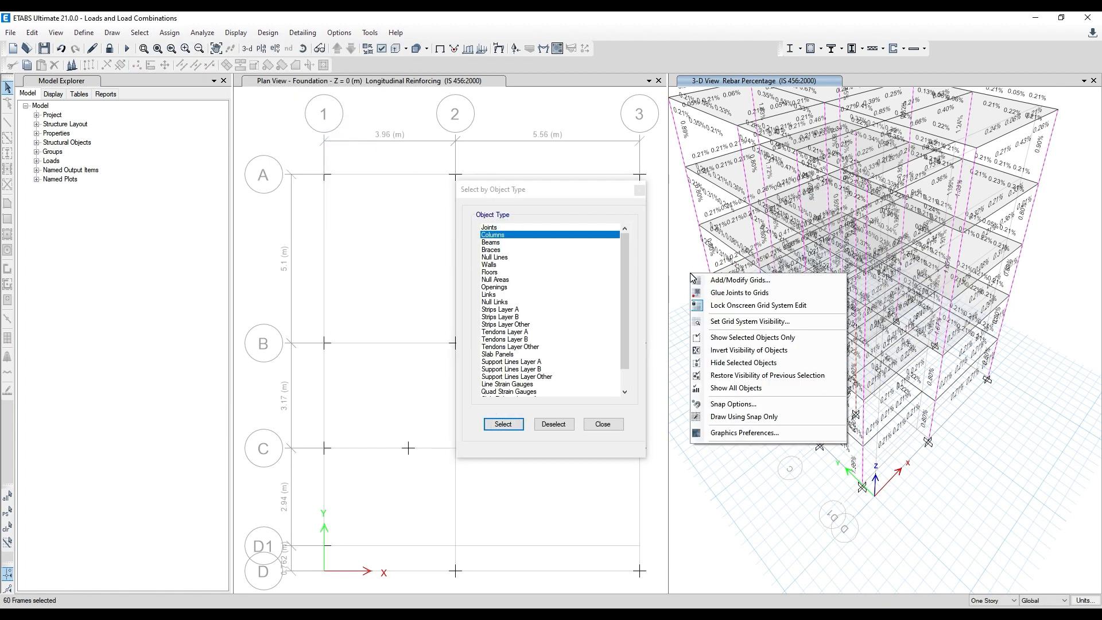
left_click(742, 343)
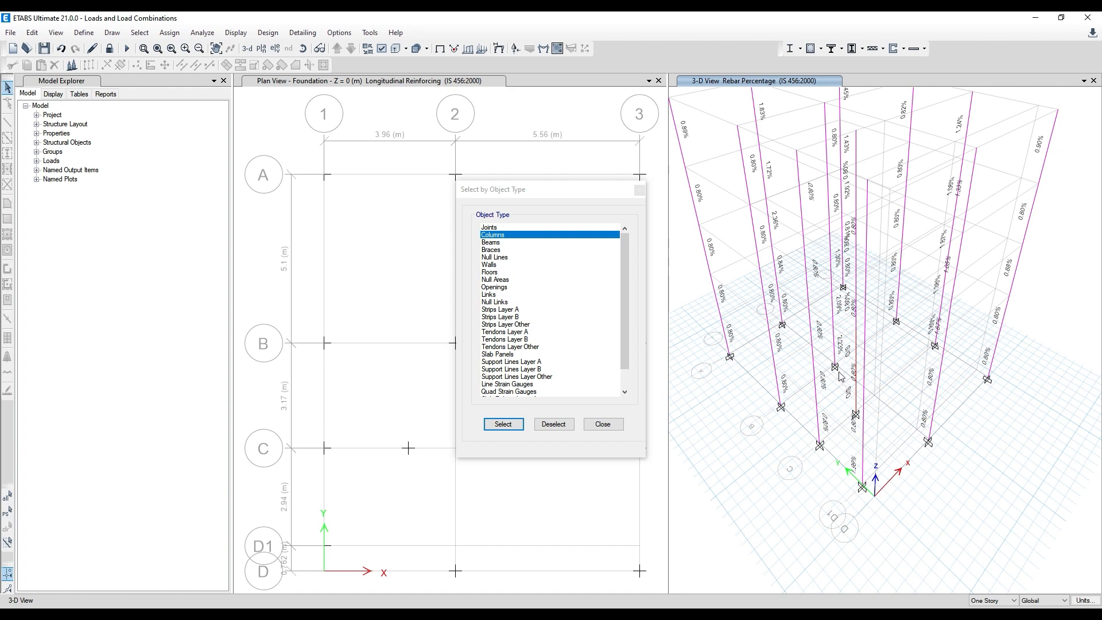
- Hide the grid system in the 3-D view and finish selecting by object type
right_click(1042, 269)
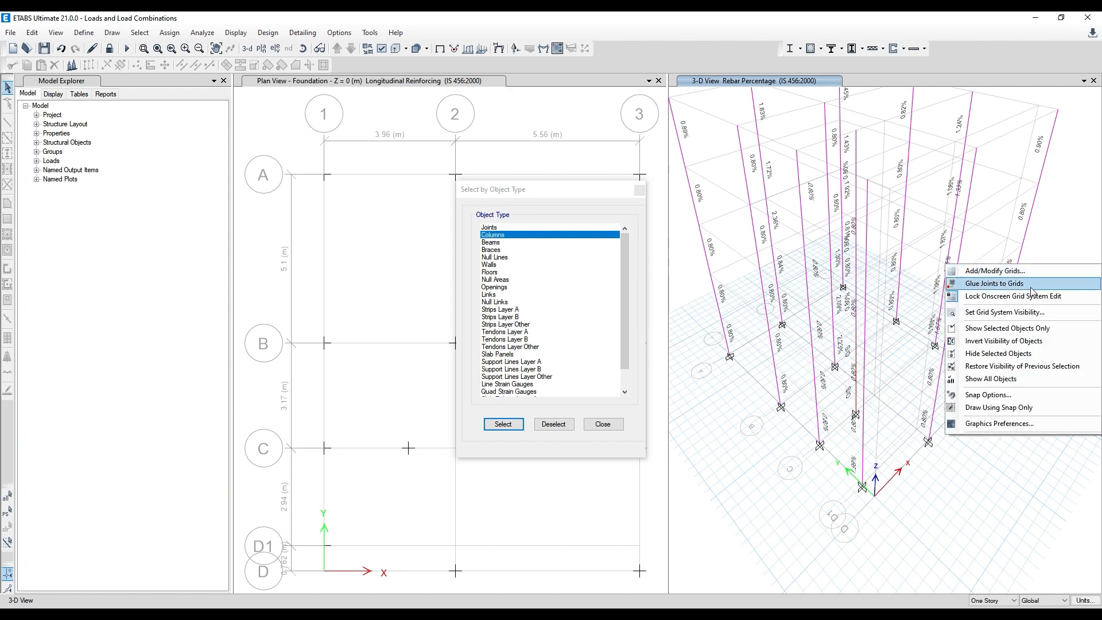
left_click(1006, 315)
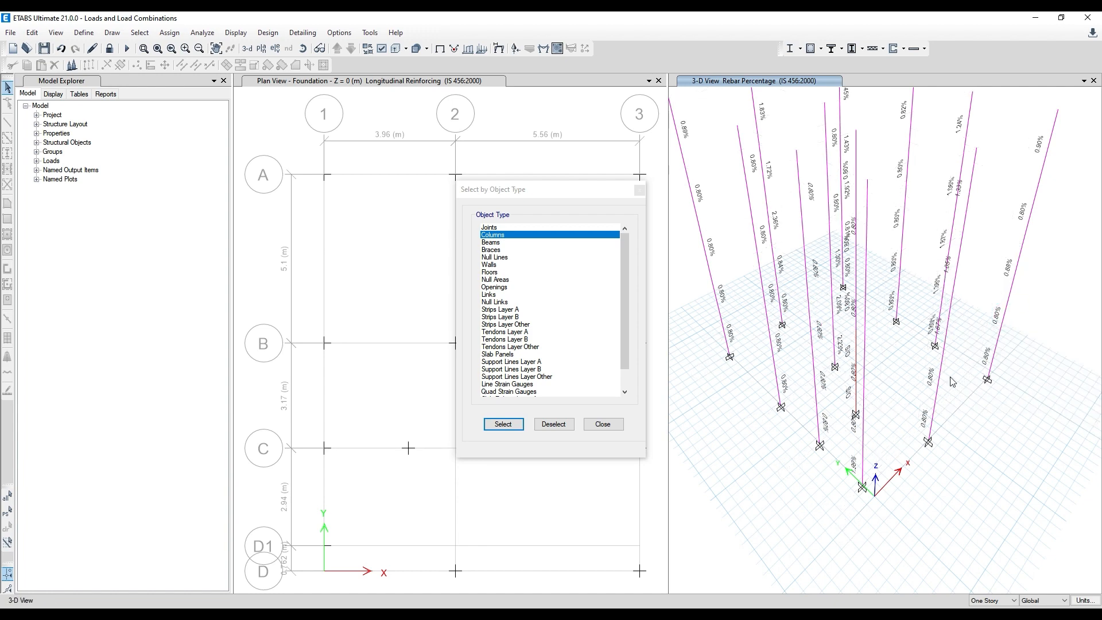
left_click(639, 191)
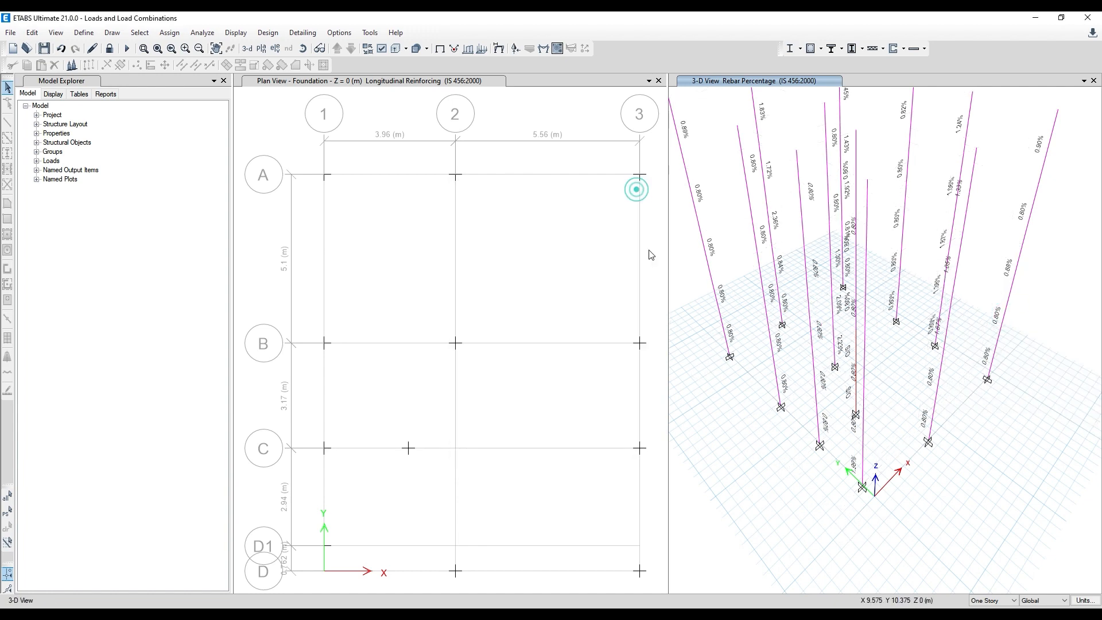
- Examine the column rebar percentages in the 3-D view and review the concrete design information of column C13 at GF Roof
middle_click_drag(771, 430, 758, 404)
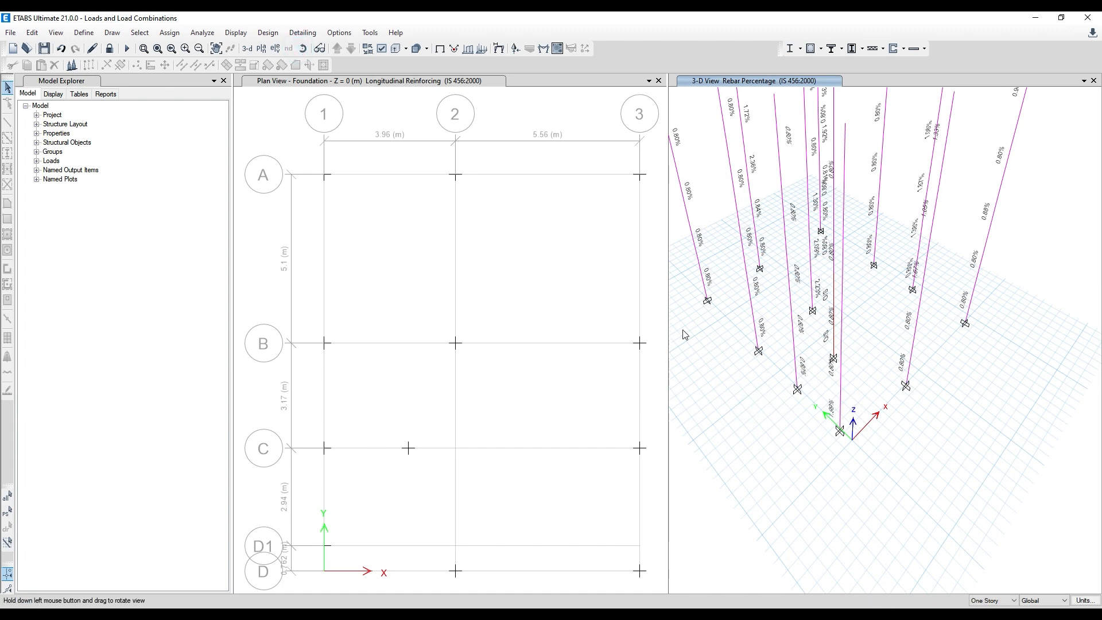
left_click_drag(718, 365, 719, 301)
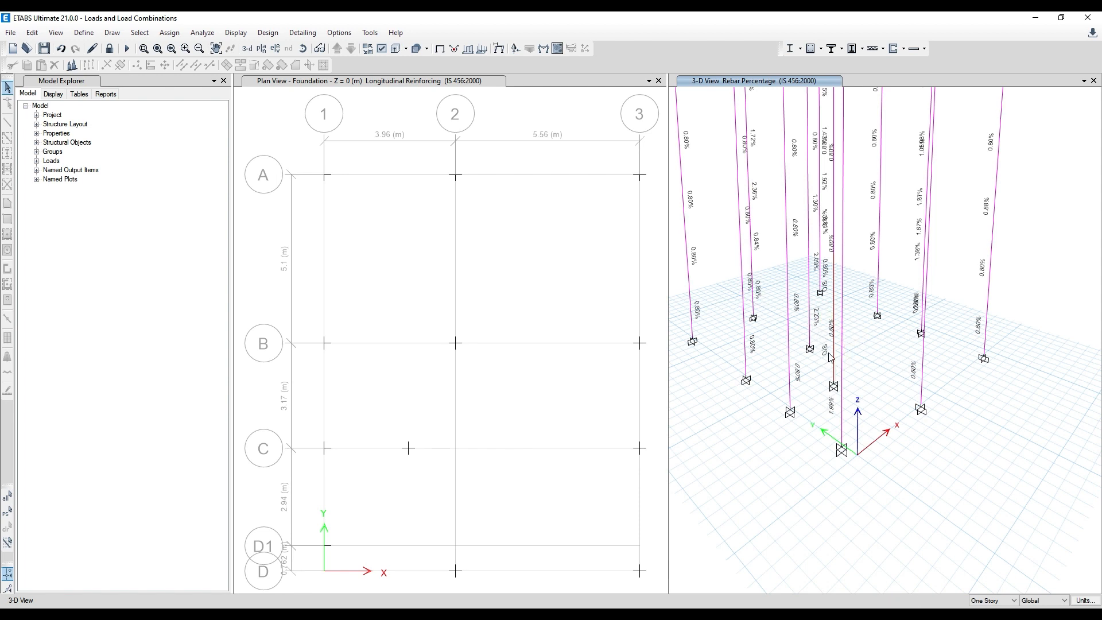
scroll(832, 372, "up", 3)
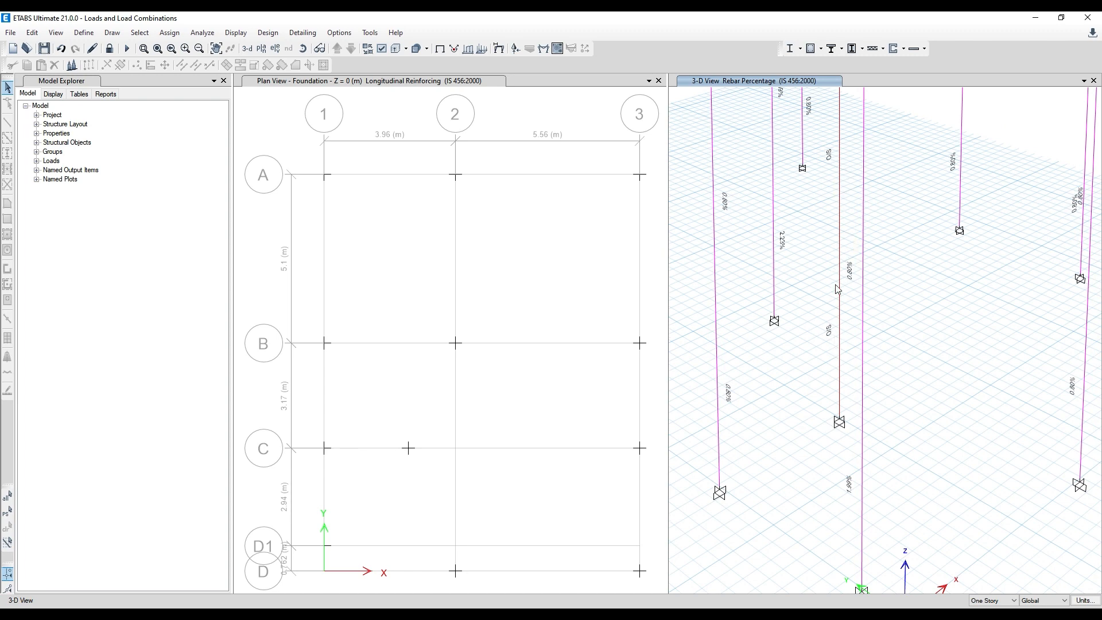
scroll(821, 298, "down", 4)
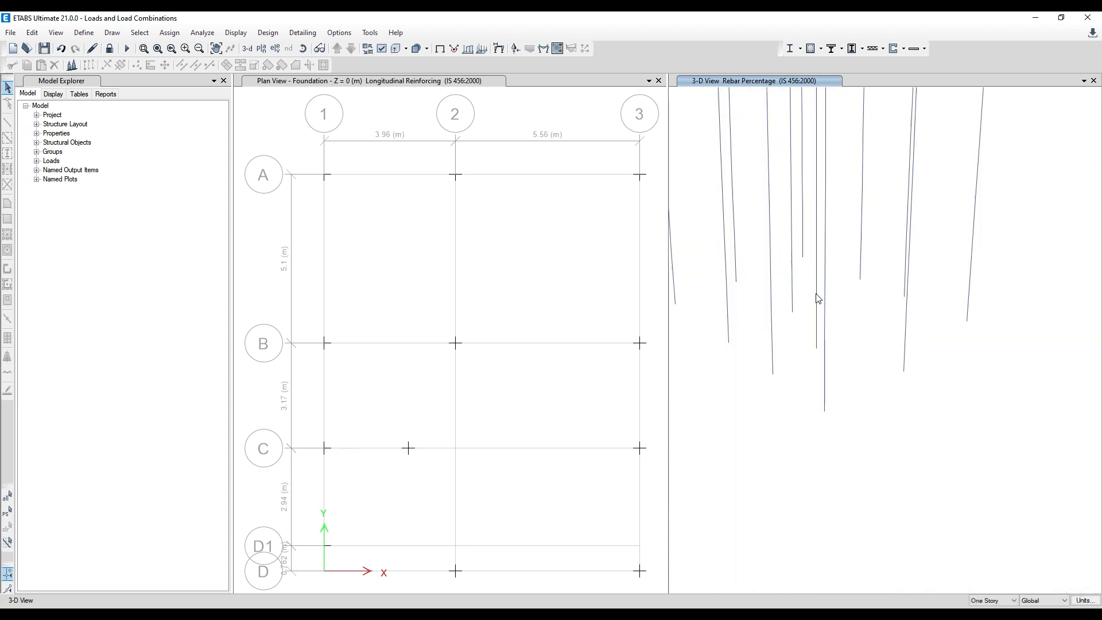
left_click(303, 48)
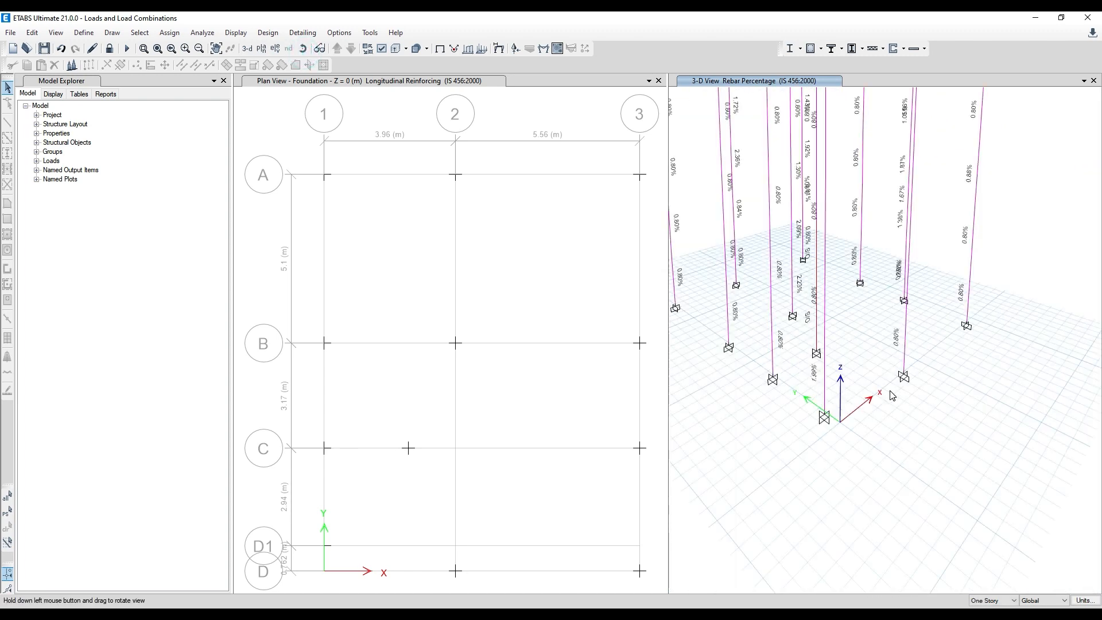
left_click(519, 248)
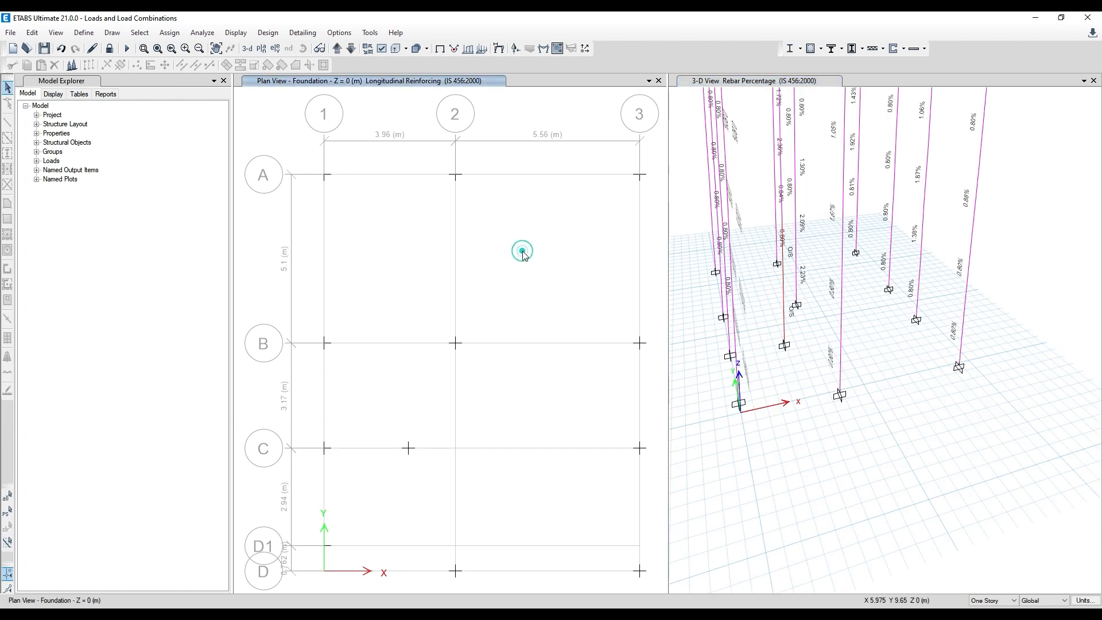
right_click(785, 277)
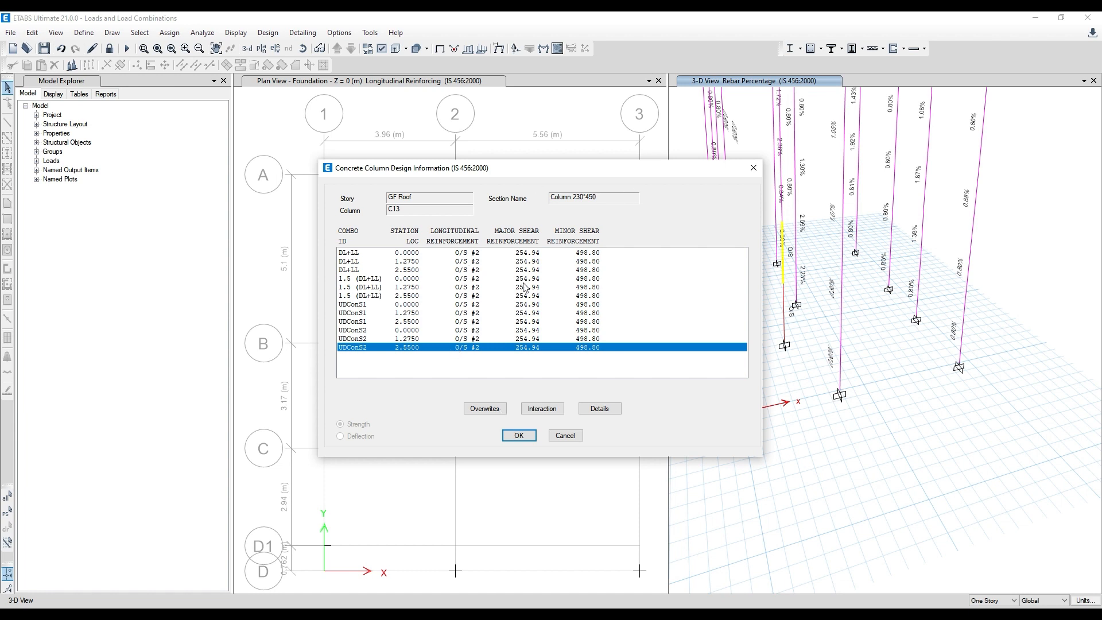
left_click(754, 167)
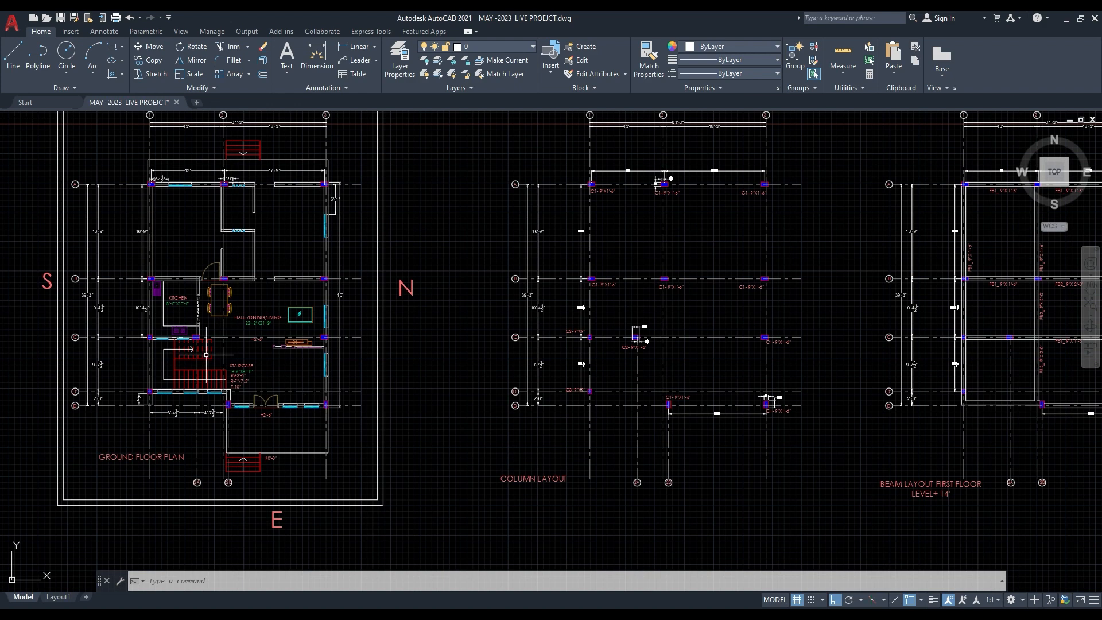
- Switch to the AutoCAD floor plan and examine the column between the kitchen and the staircase
scroll(176, 342, "up", 3)
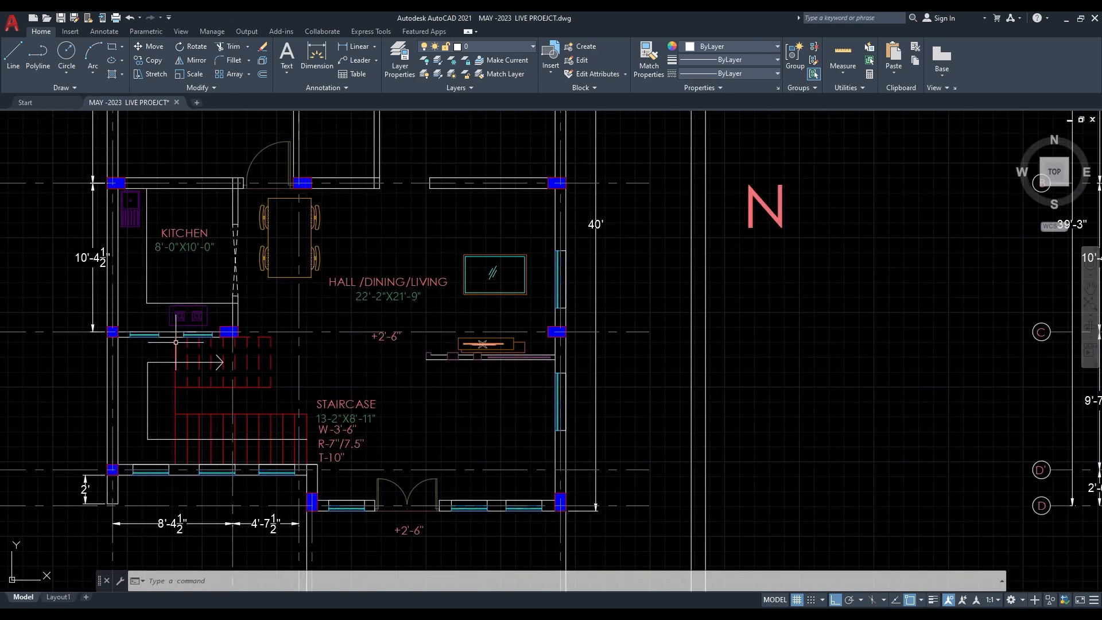
middle_click_drag(176, 342, 288, 345)
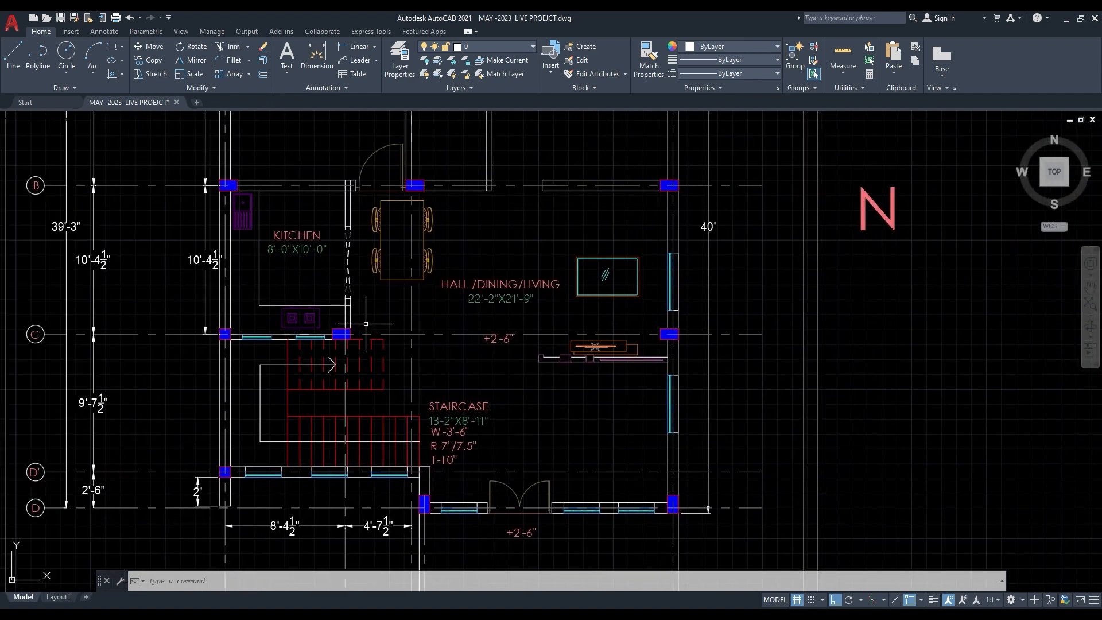
scroll(343, 343, "up", 2)
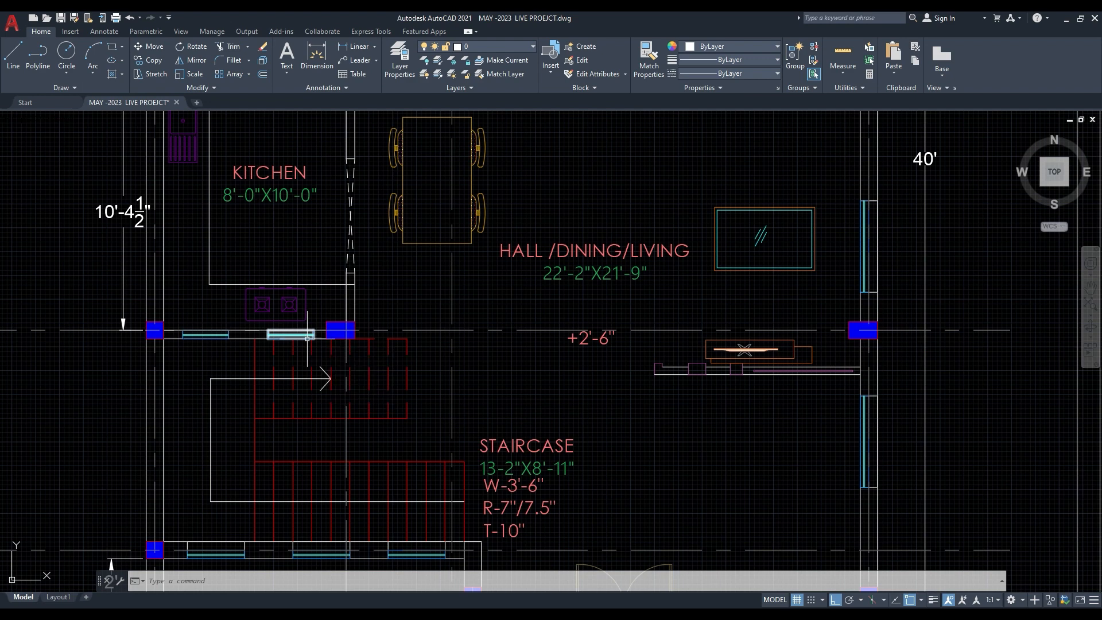
- Examine the column between the kitchen and the staircase in the floor plan and its C2 size label and dimensions in the column layout
scroll(341, 319, "up", 4)
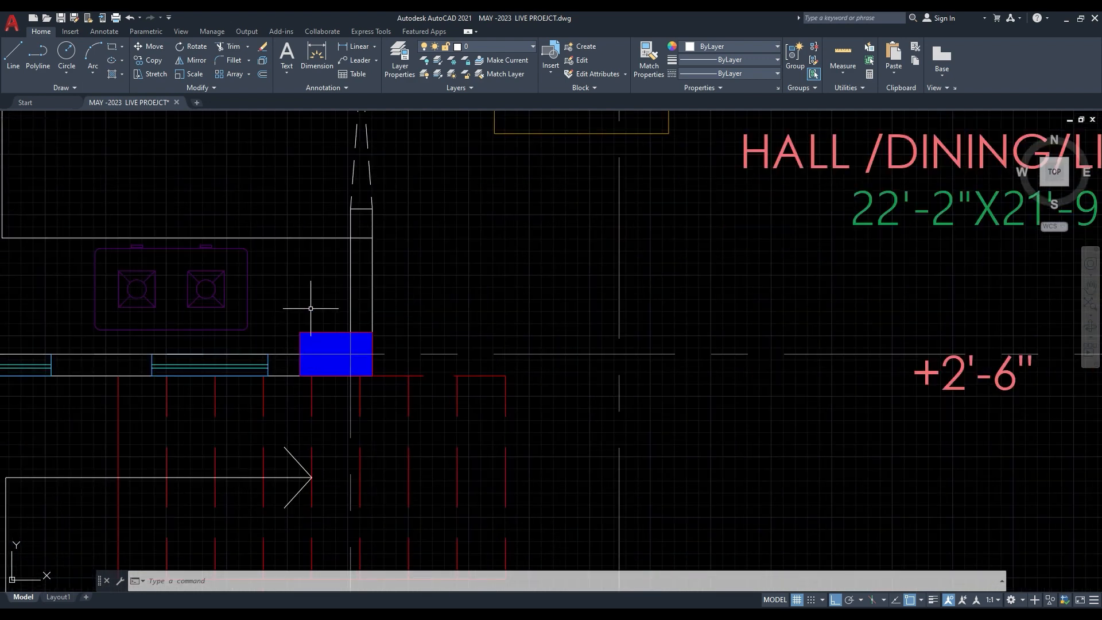
scroll(313, 288, "down", 10)
scroll(594, 324, "up", 8)
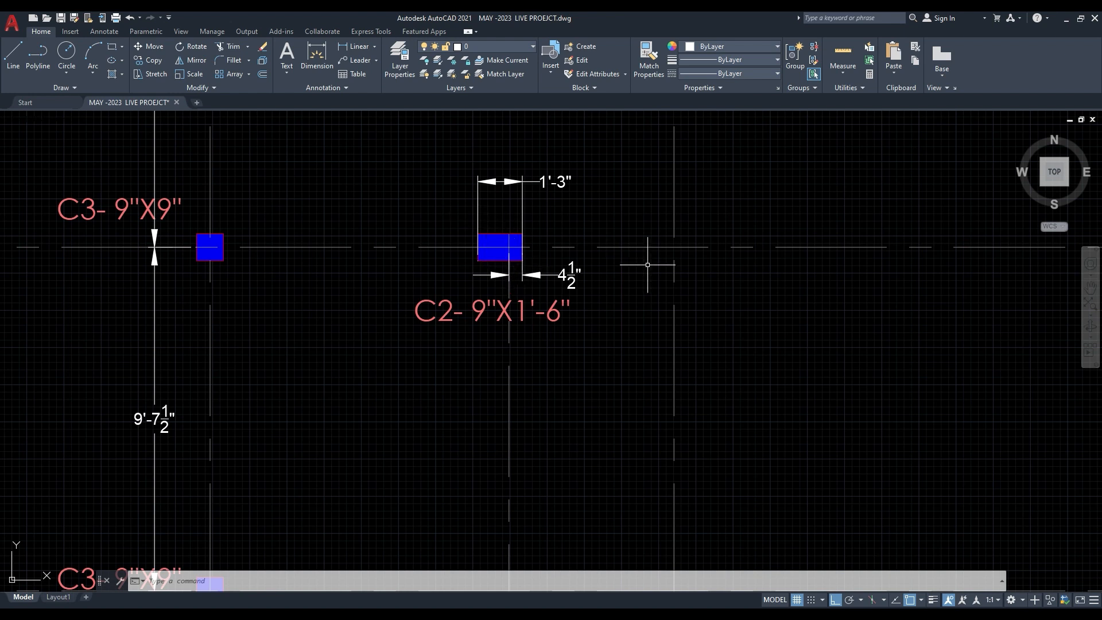
- Open Paint and add a text note headed "Options" listing "1. Increase the width" and "2. Increase the length"
key("super")
type("paint")
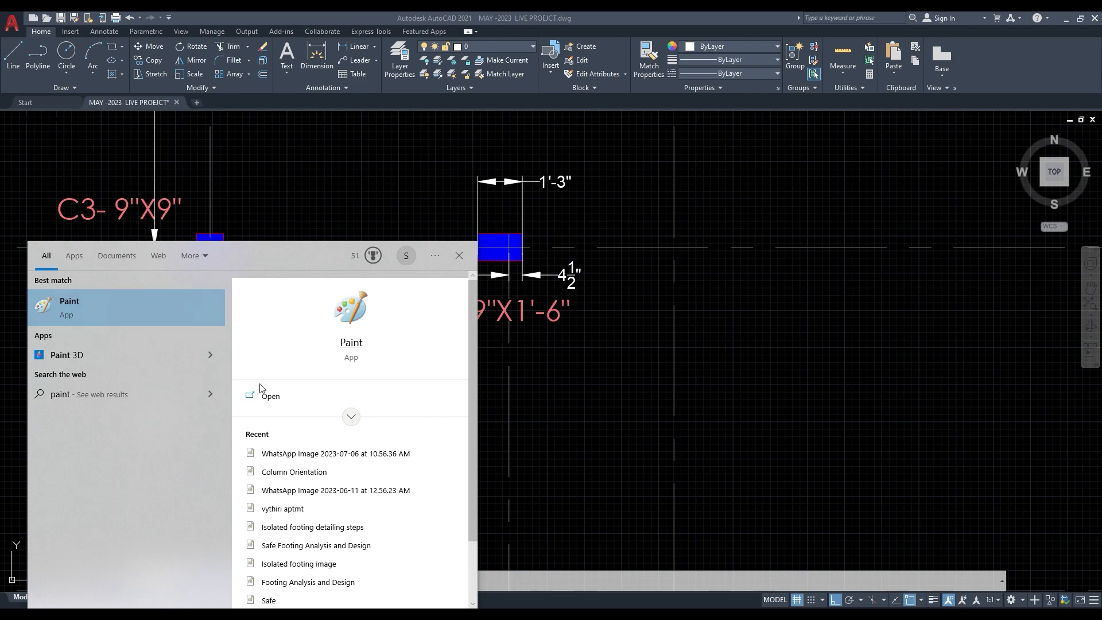
left_click(260, 389)
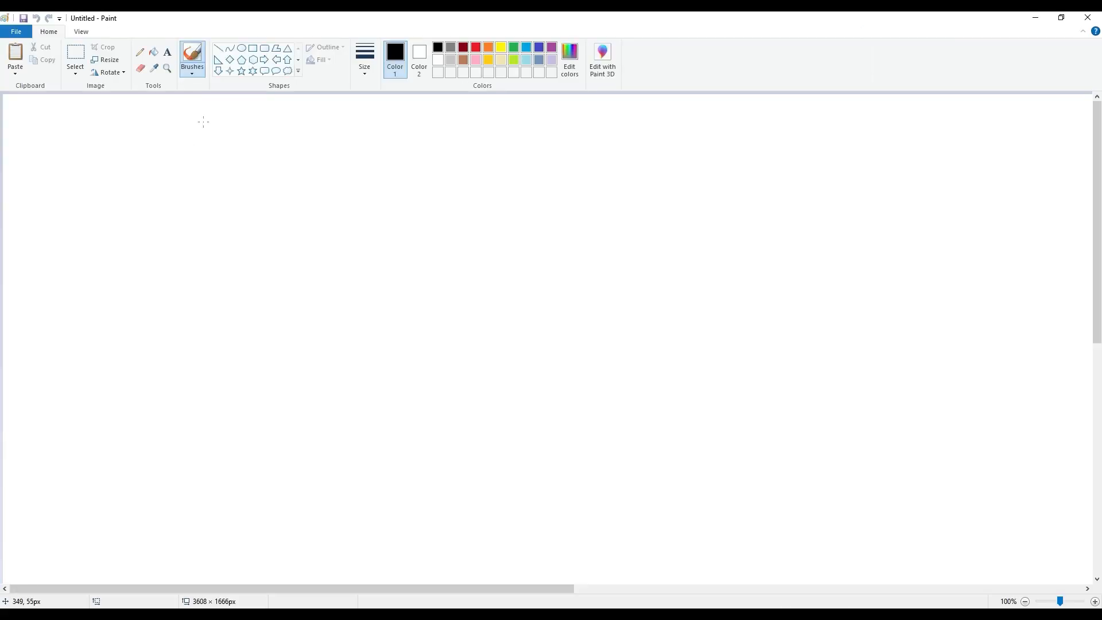
left_click(167, 52)
left_click_drag(341, 215, 629, 393)
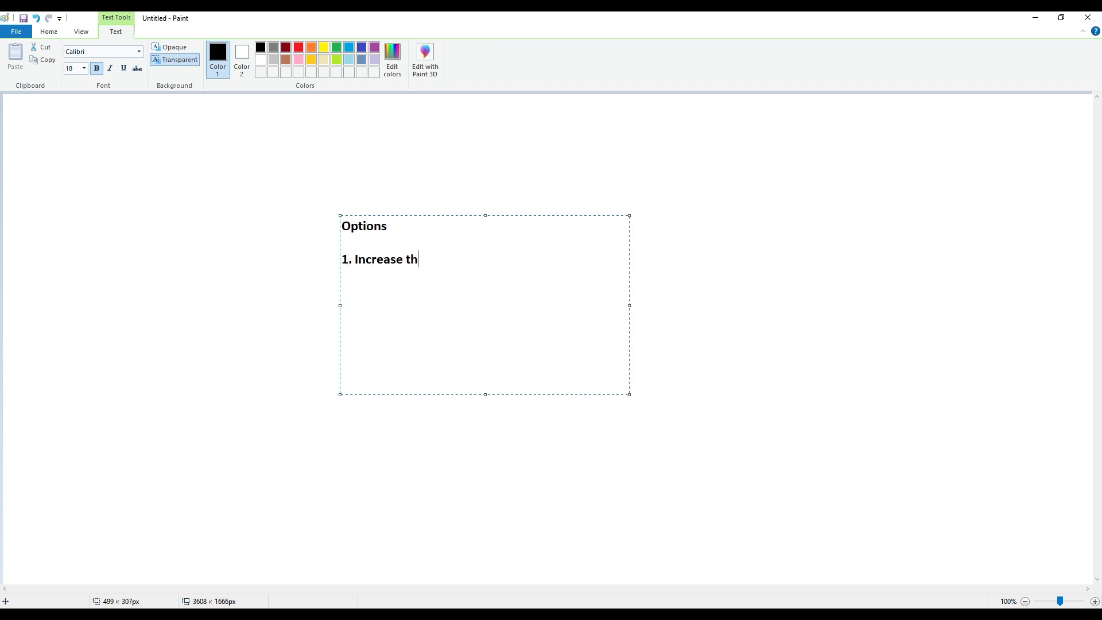
type("e width")
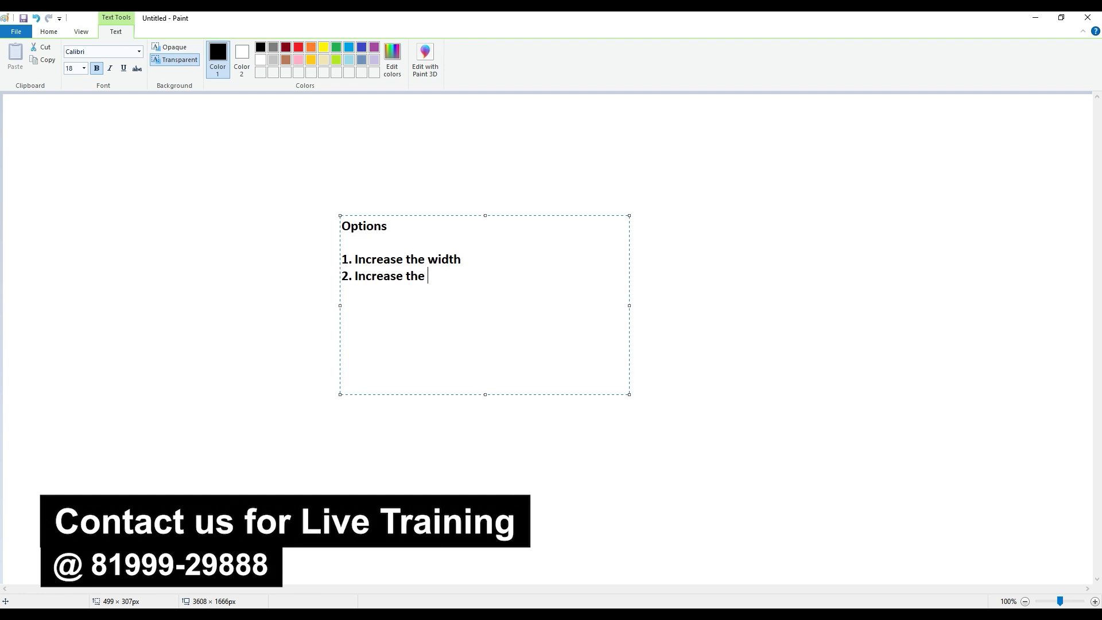
type("gth")
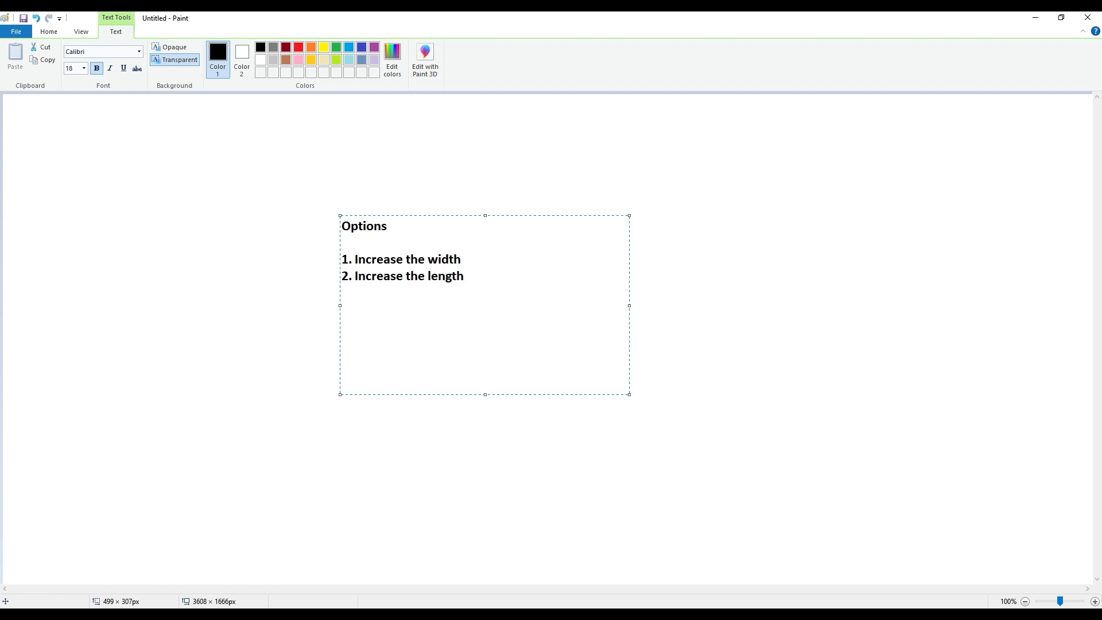
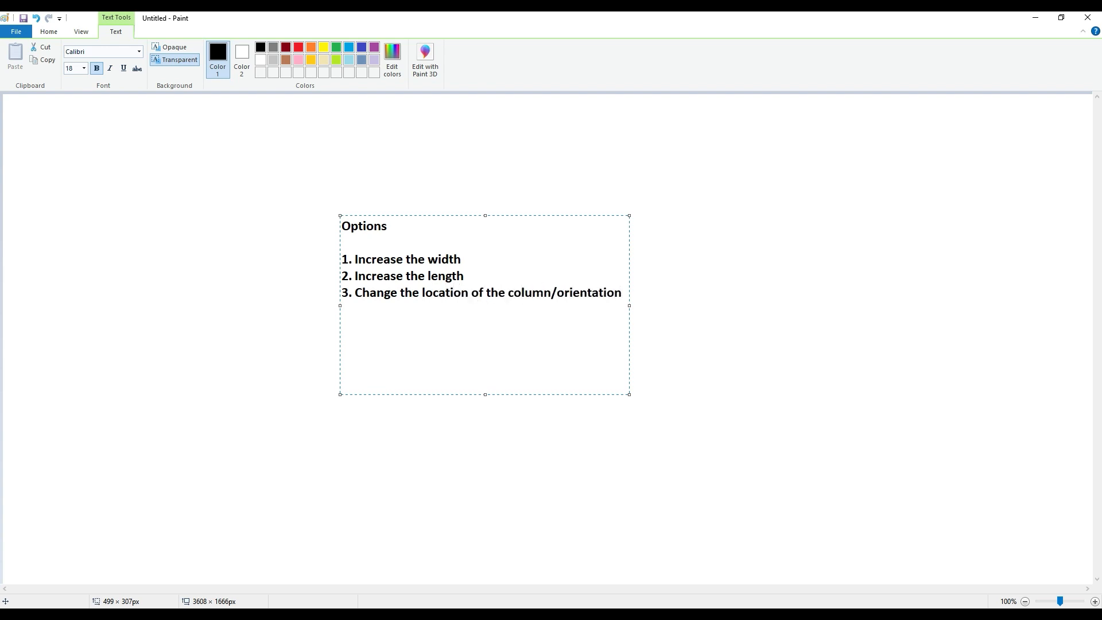
- Commit the "Options" text note in Paint and switch back to the AutoCAD drawing
left_click(389, 230)
left_click(646, 281)
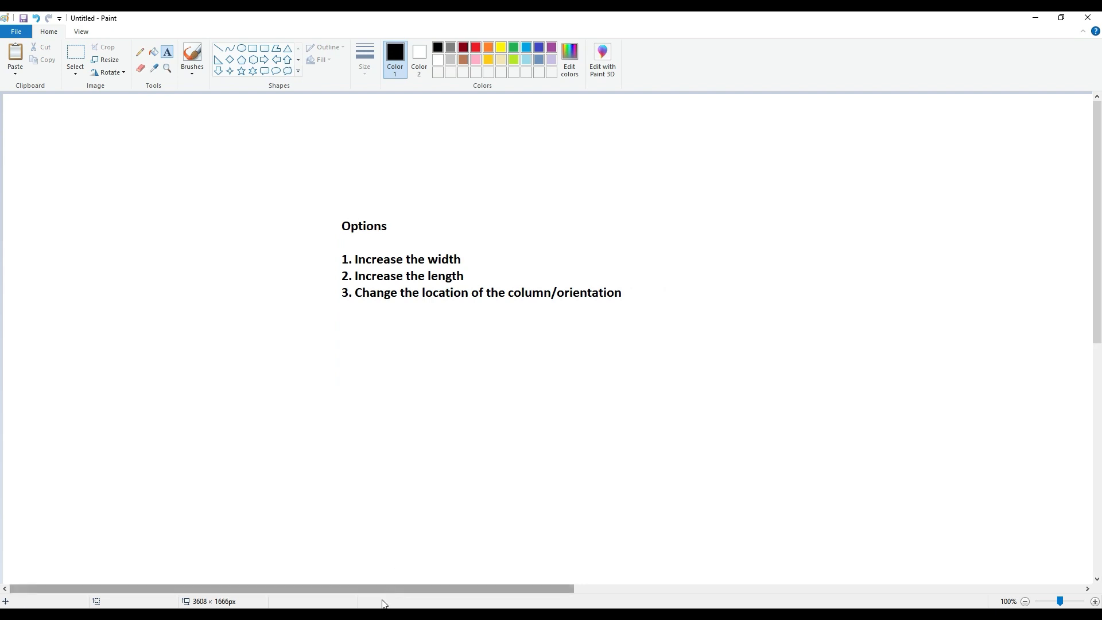
key("alt+Tab")
- Examine the column between the kitchen and the staircase in the ground floor plan and compare its position with the column and beam layouts
scroll(416, 308, "down", 4)
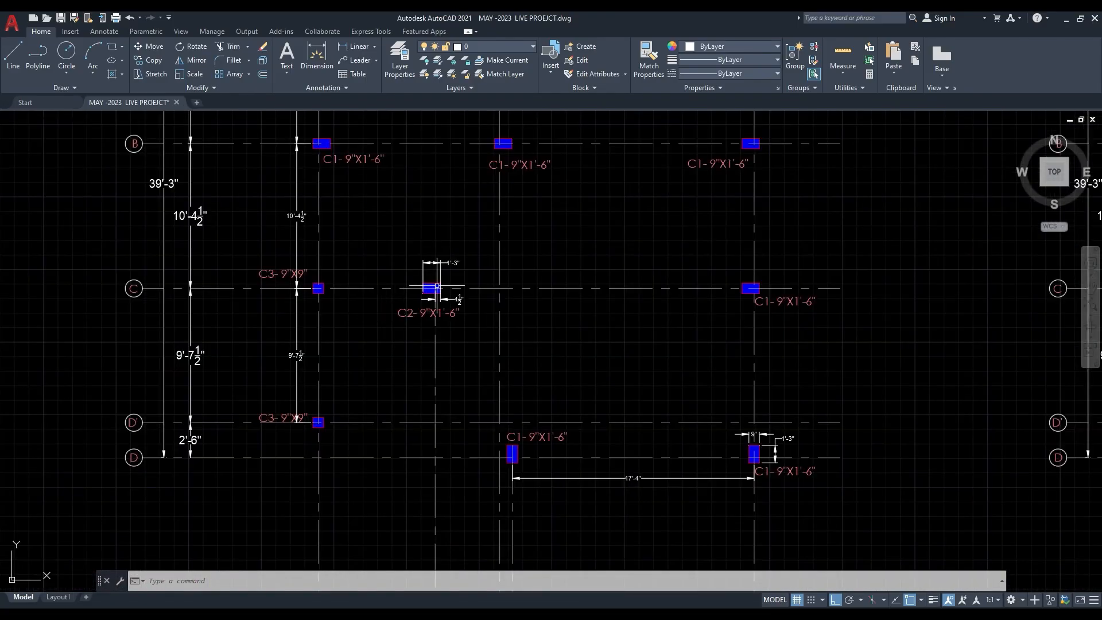
scroll(424, 311, "down", 8)
scroll(332, 271, "up", 12)
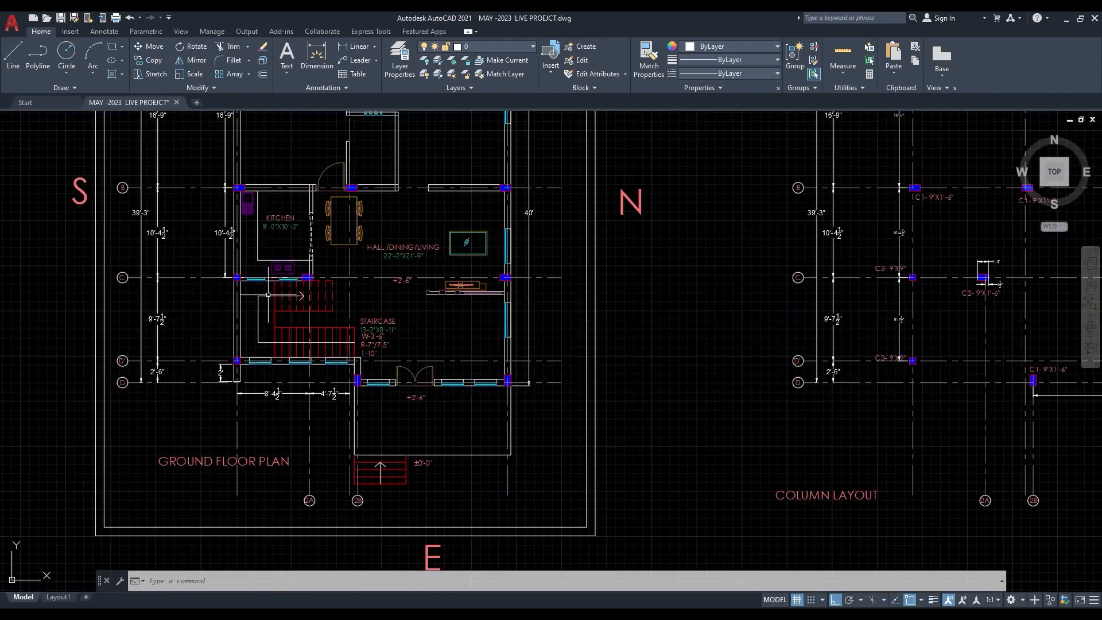
middle_click_drag(423, 259, 368, 270)
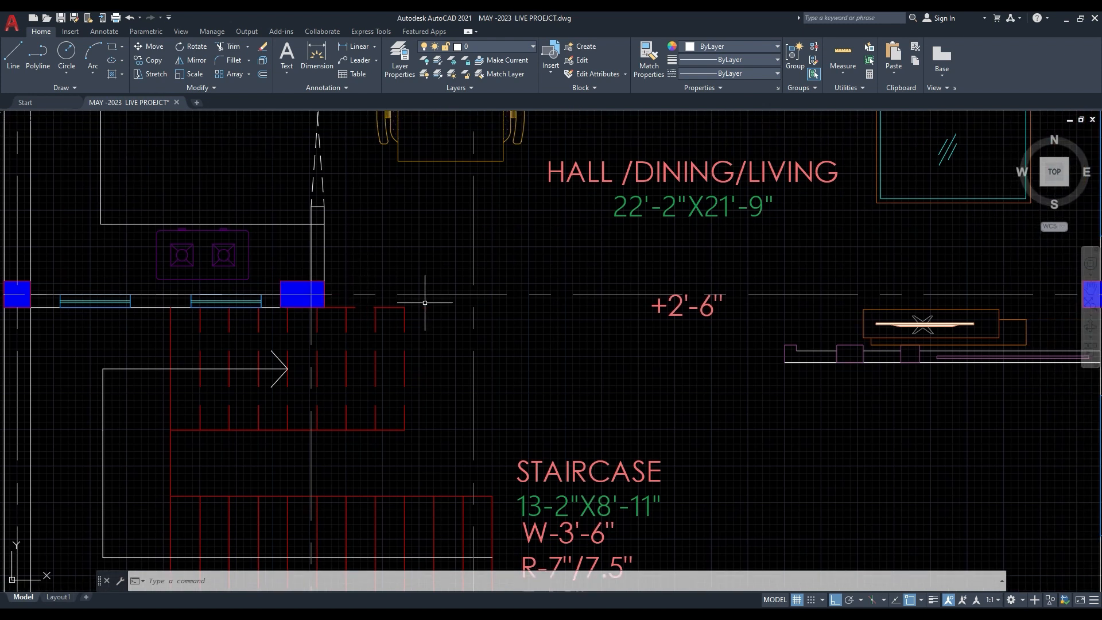
mouse_move(423, 316)
middle_mouse_down()
mouse_move(411, 324)
mouse_move(369, 315)
middle_mouse_up()
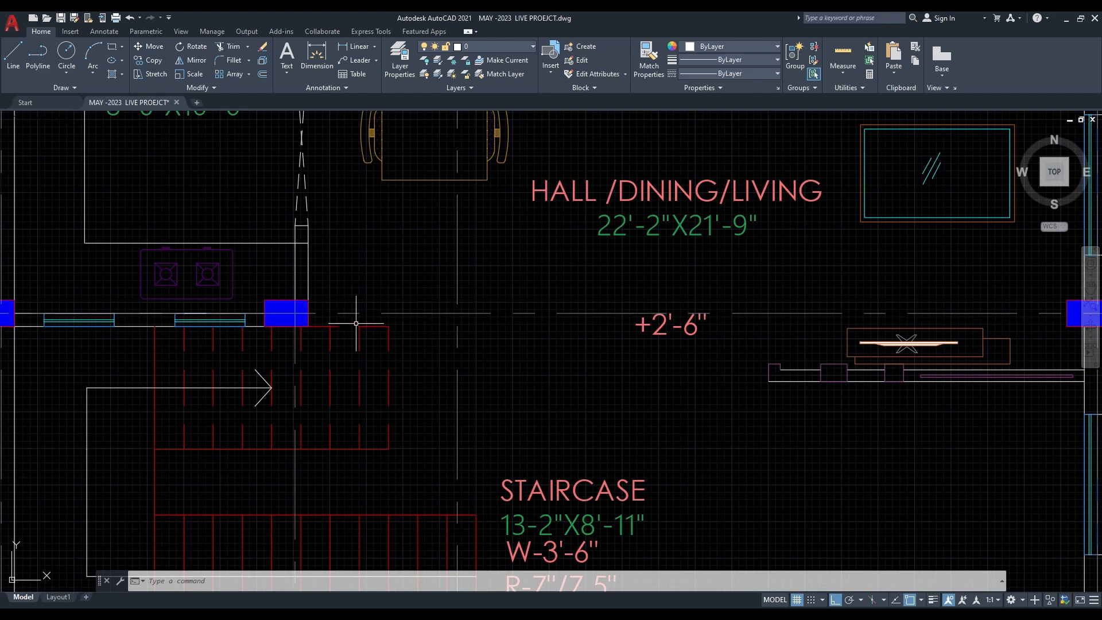
middle_click_drag(431, 318, 409, 393)
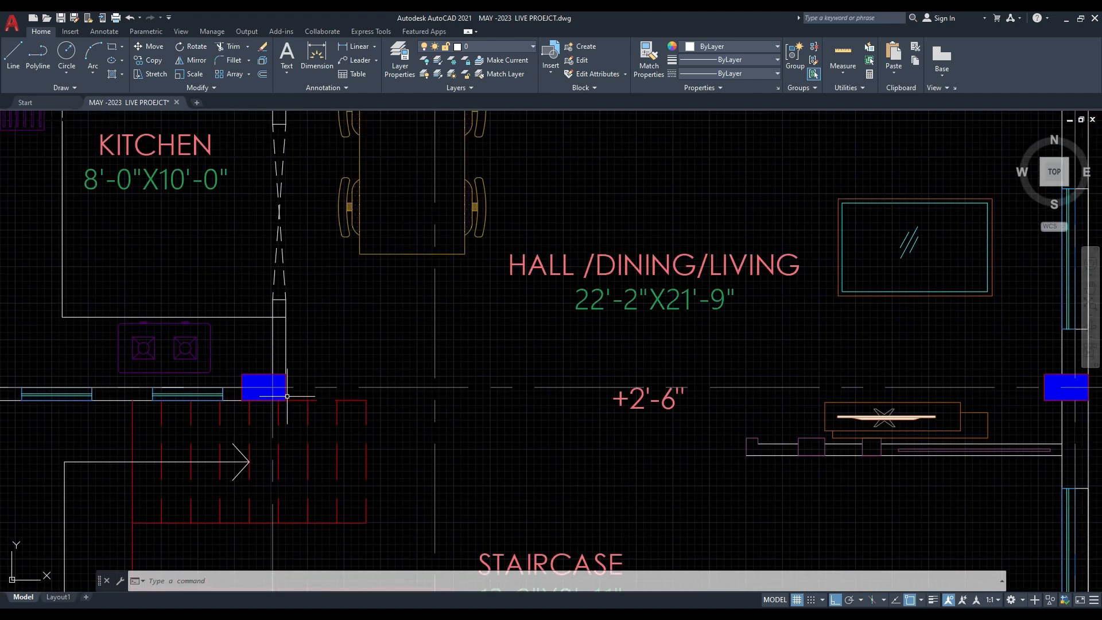
scroll(390, 389, "down", 4)
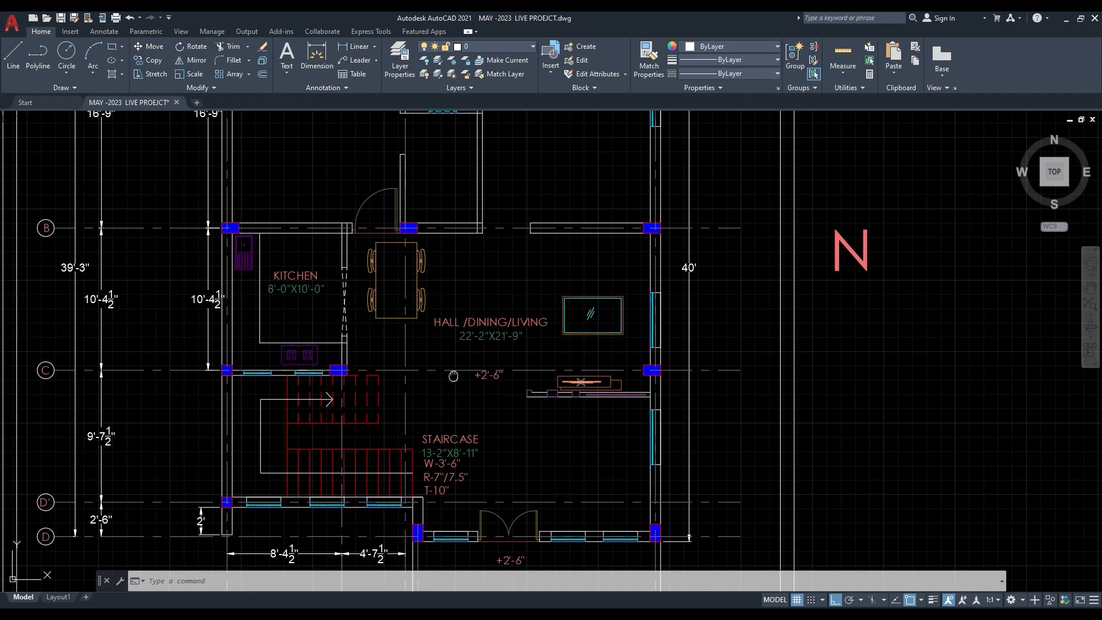
middle_click_drag(470, 437, 467, 406)
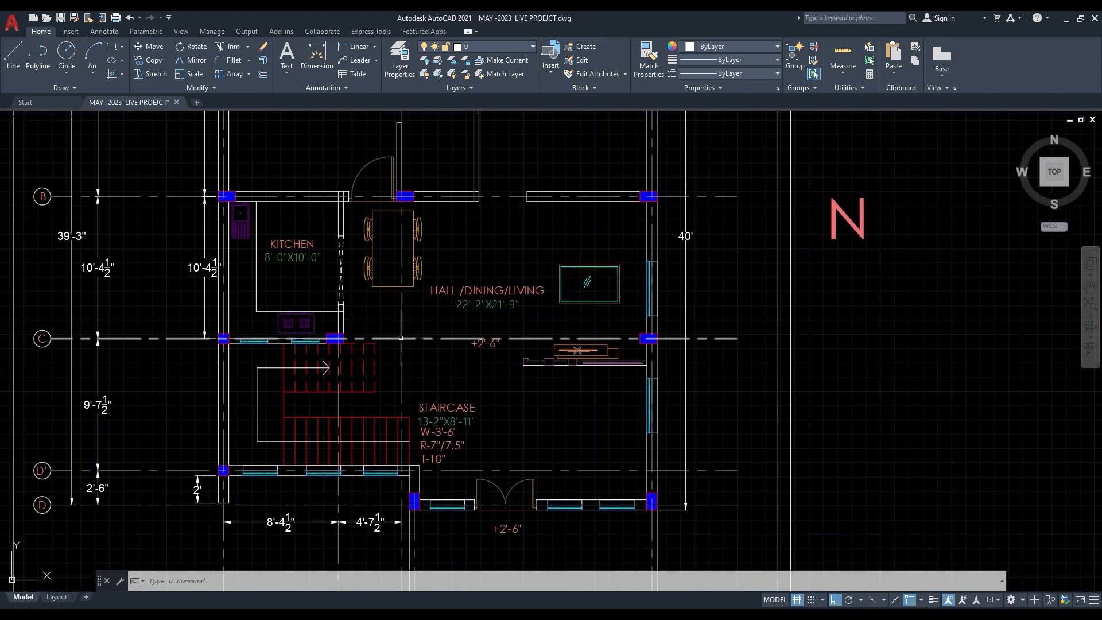
left_click(336, 339)
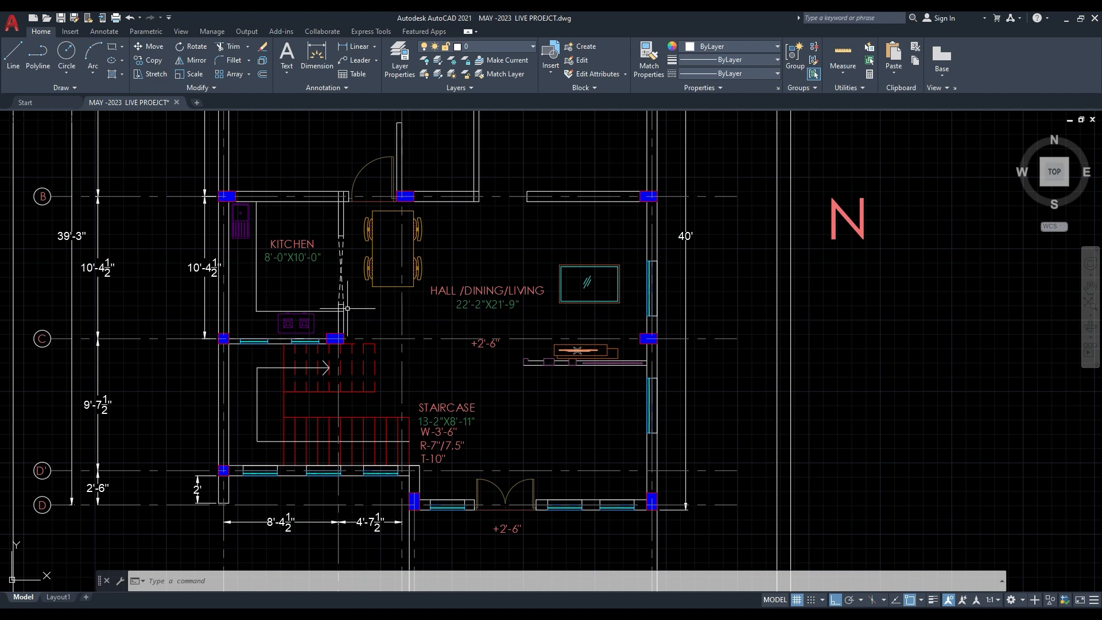
scroll(349, 333, "down", 3)
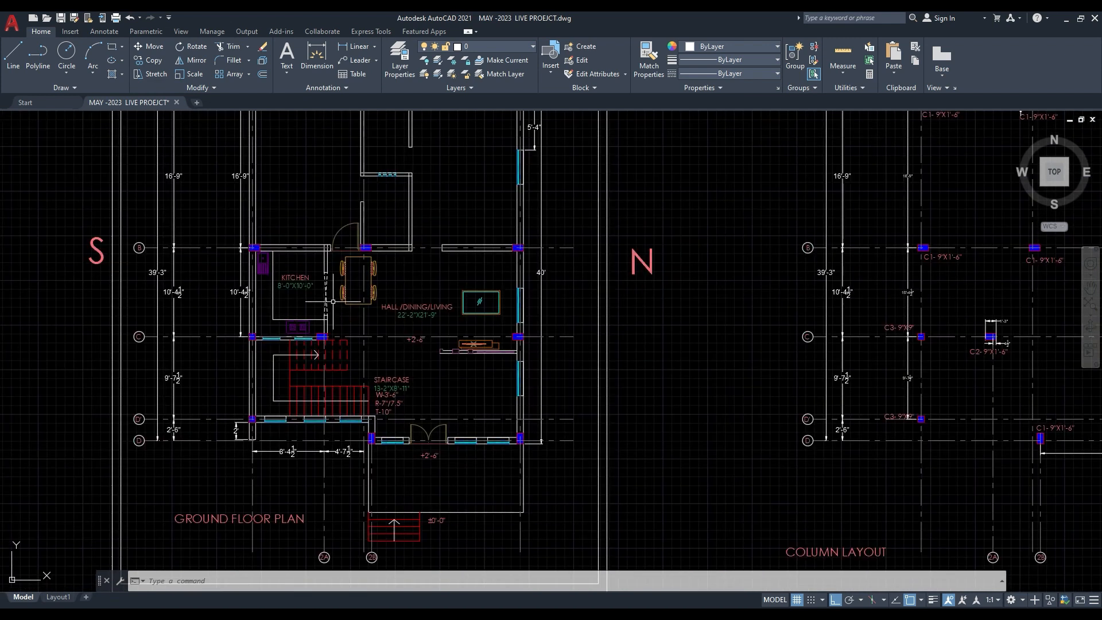
middle_click_drag(884, 297, 388, 366)
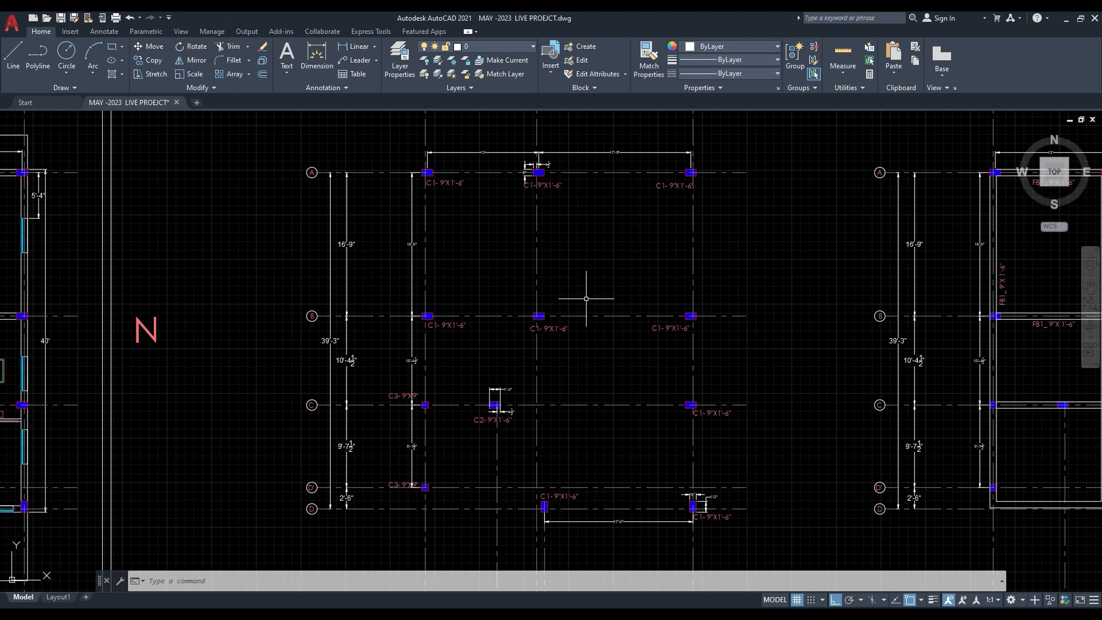
mouse_move(575, 386)
middle_mouse_down()
mouse_move(469, 299)
mouse_move(402, 333)
mouse_move(424, 363)
mouse_move(338, 333)
middle_mouse_up()
middle_click_drag(865, 355, 545, 374)
mouse_move(419, 315)
middle_mouse_down()
mouse_move(784, 303)
mouse_move(690, 317)
middle_mouse_up()
middle_click_drag(297, 352, 690, 337)
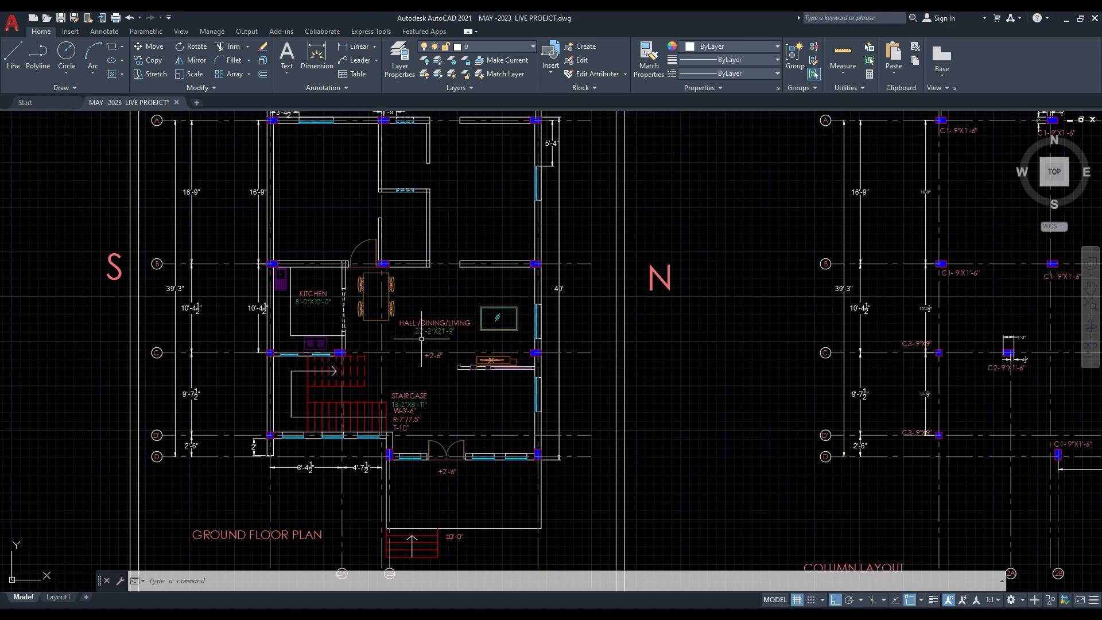
- Copy the C2 column with its label and dimensions along grid C onto the middle vertical grid line of the column layout
middle_click_drag(985, 394, 467, 403)
scroll(516, 366, "up", 4)
left_click(387, 300)
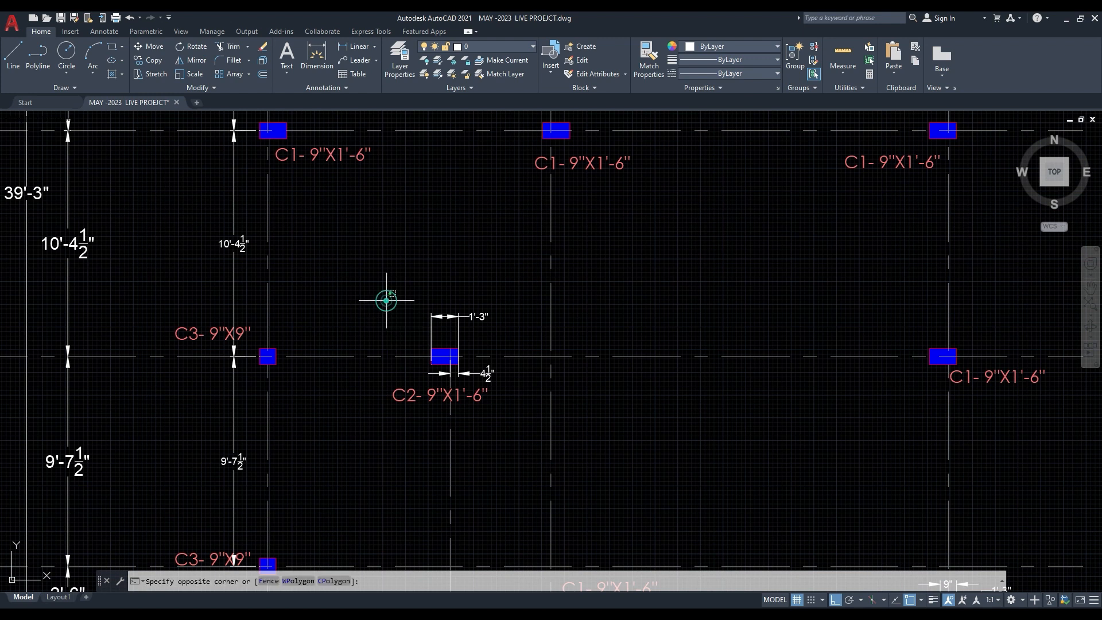
left_click(631, 443)
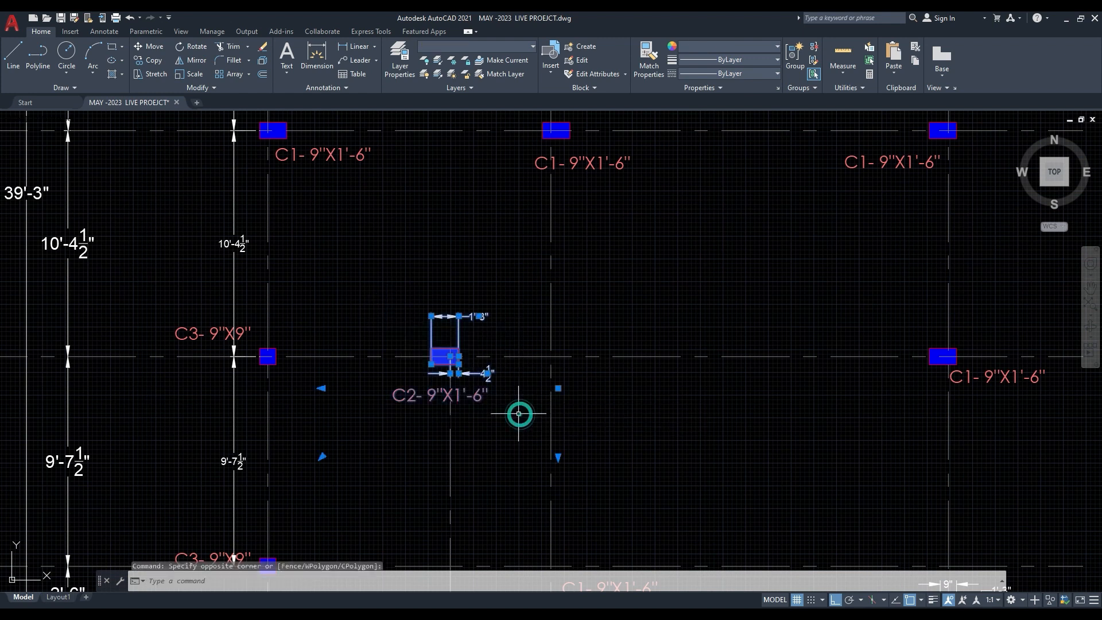
left_click(151, 60)
left_click(451, 357)
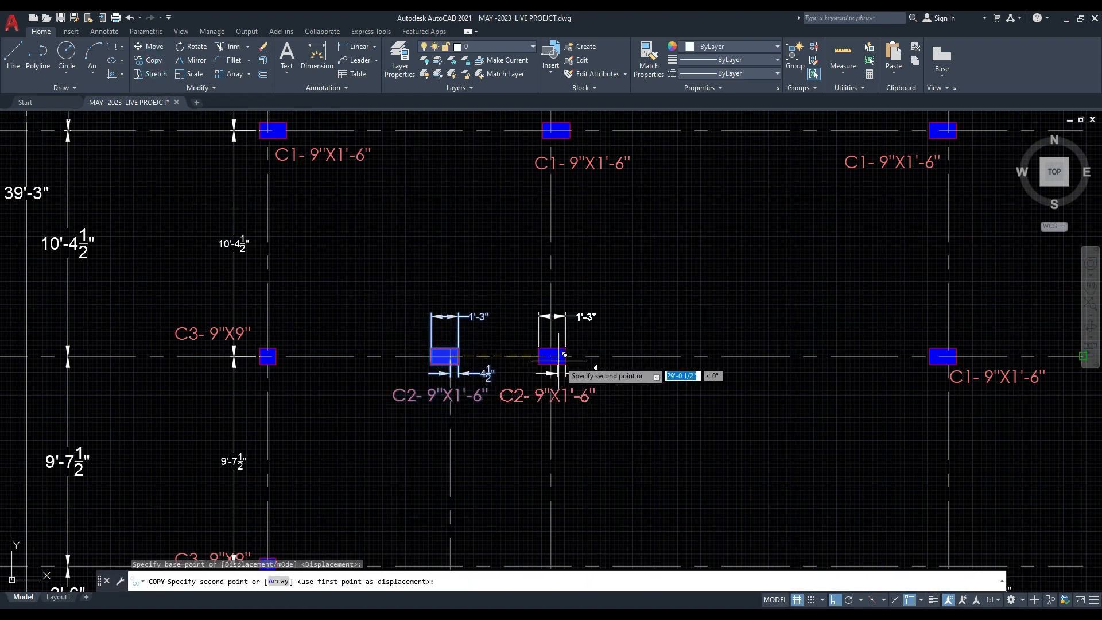
left_click(551, 357)
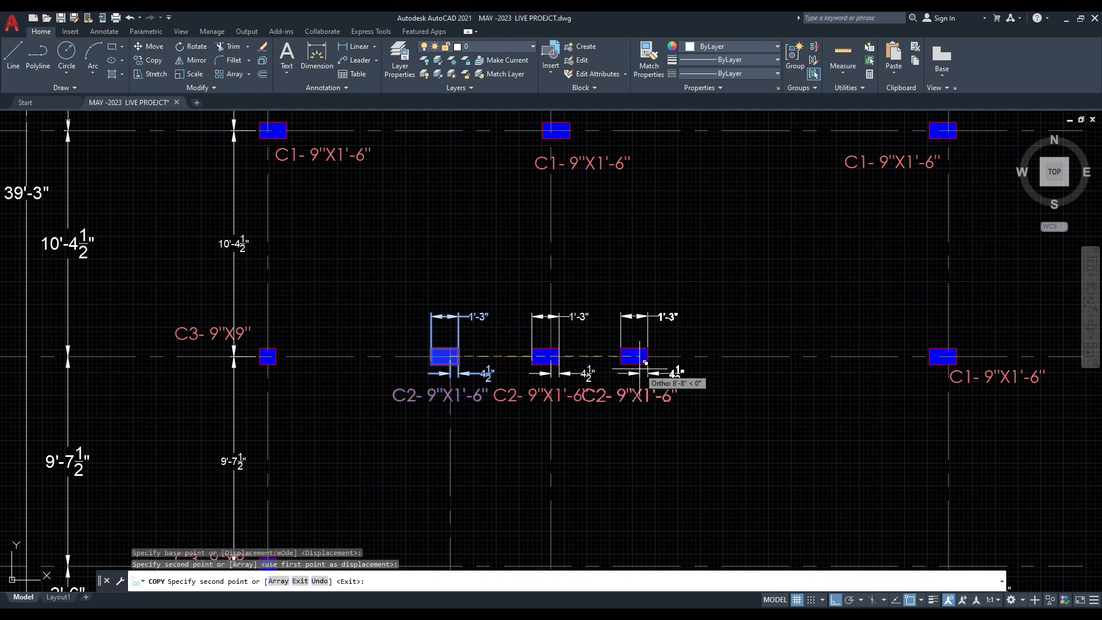
key("Escape")
- Delete the original C2 column with its label and dimensions at grid line 2A
left_click(399, 291)
left_click(507, 413)
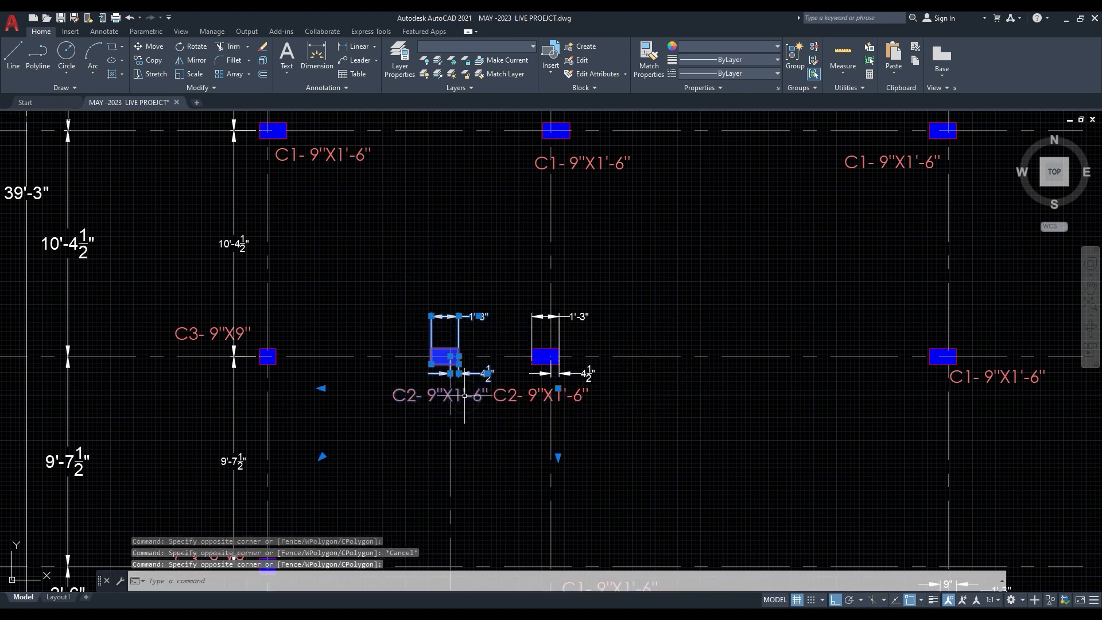
key("Delete")
- Delete grid line 2A and its bubble from the column layout
scroll(444, 351, "down", 5)
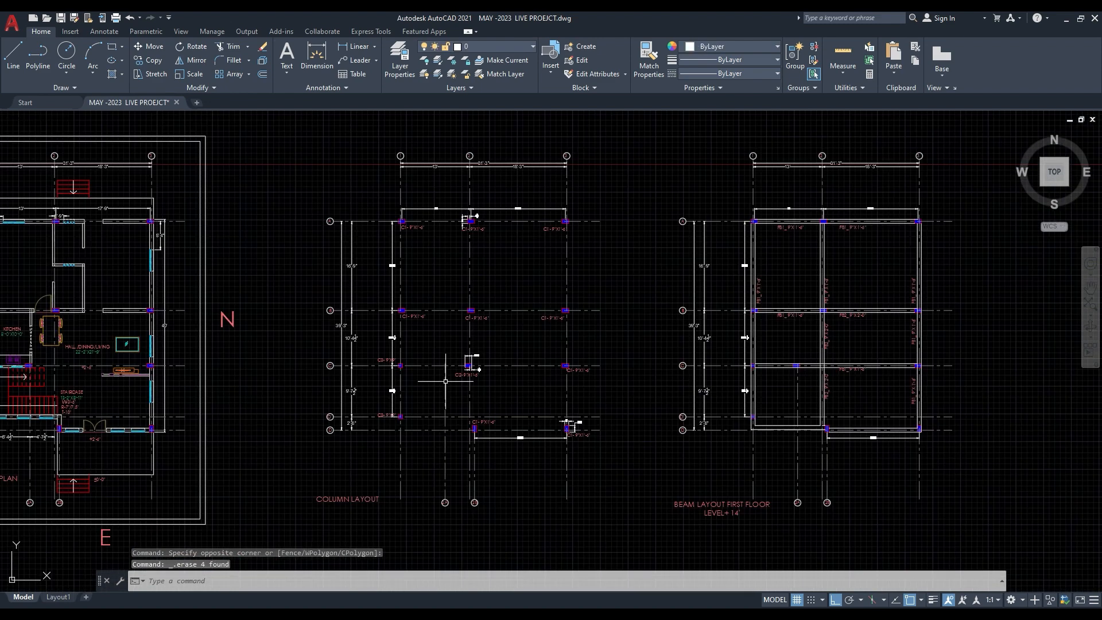
left_click(445, 459)
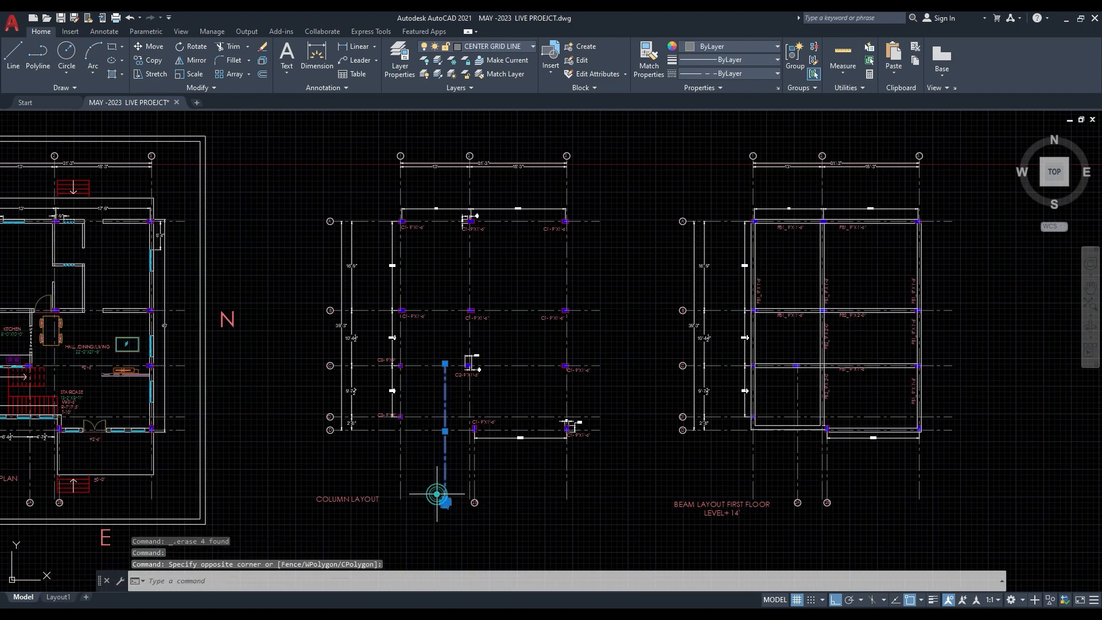
key("Delete")
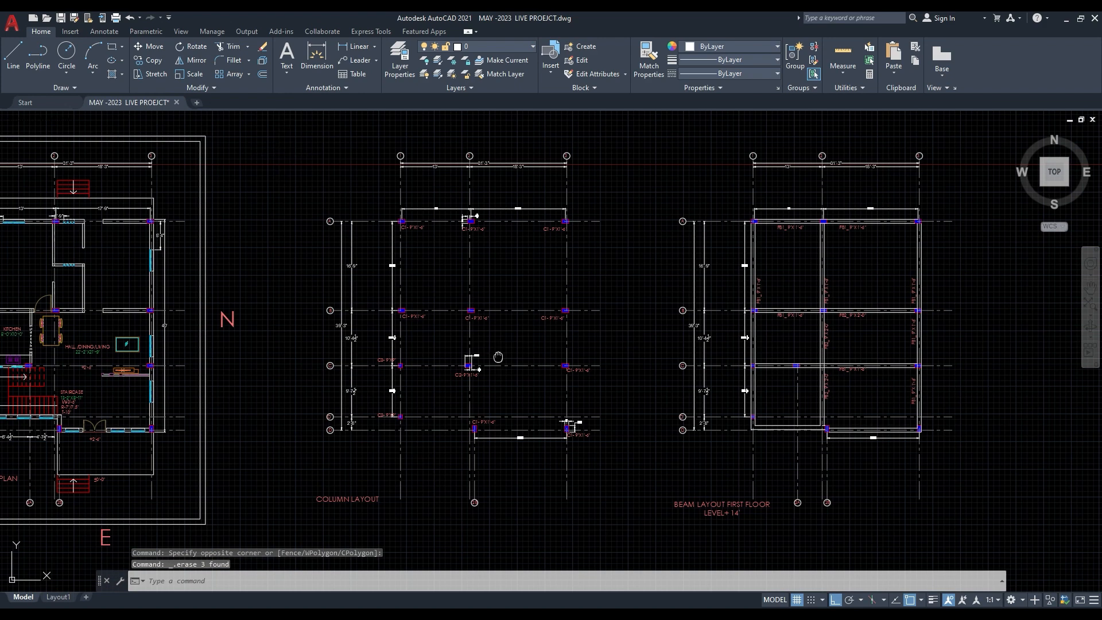
- Examine the relocated C2 column in the column layout and compare it with the kitchen and staircase column in the ground floor plan
middle_click_drag(498, 357, 481, 335)
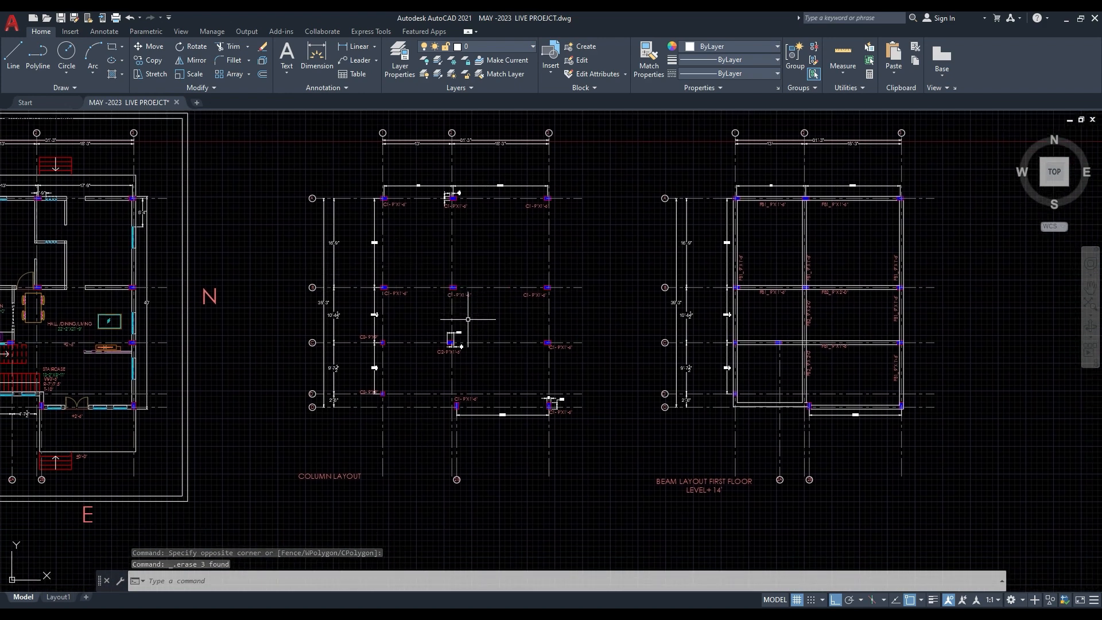
scroll(445, 336, "up", 4)
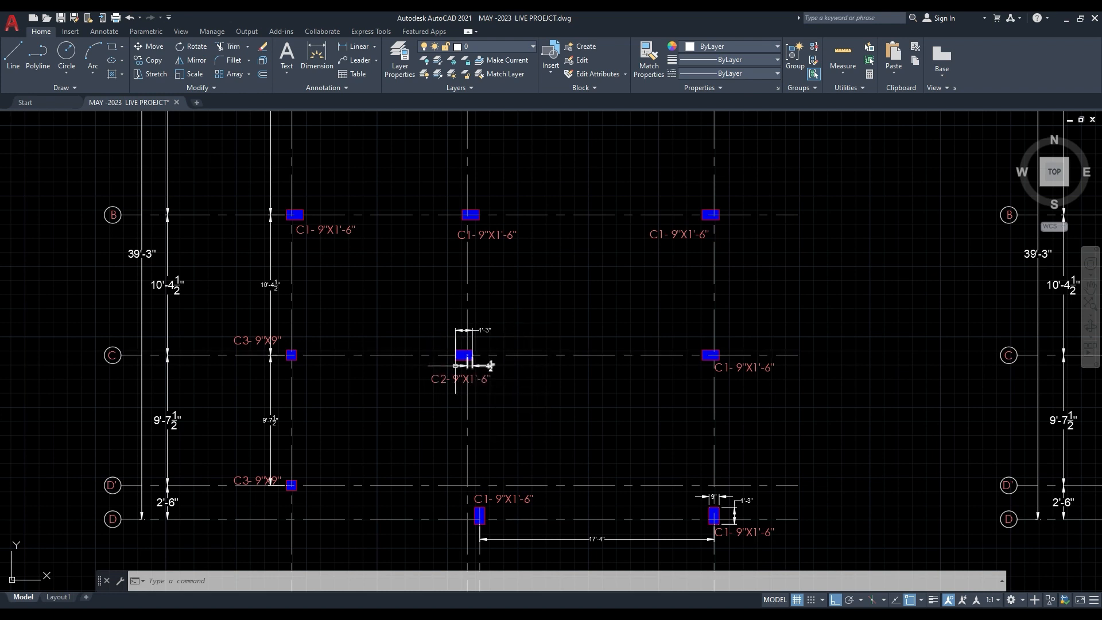
middle_click_drag(462, 368, 512, 366)
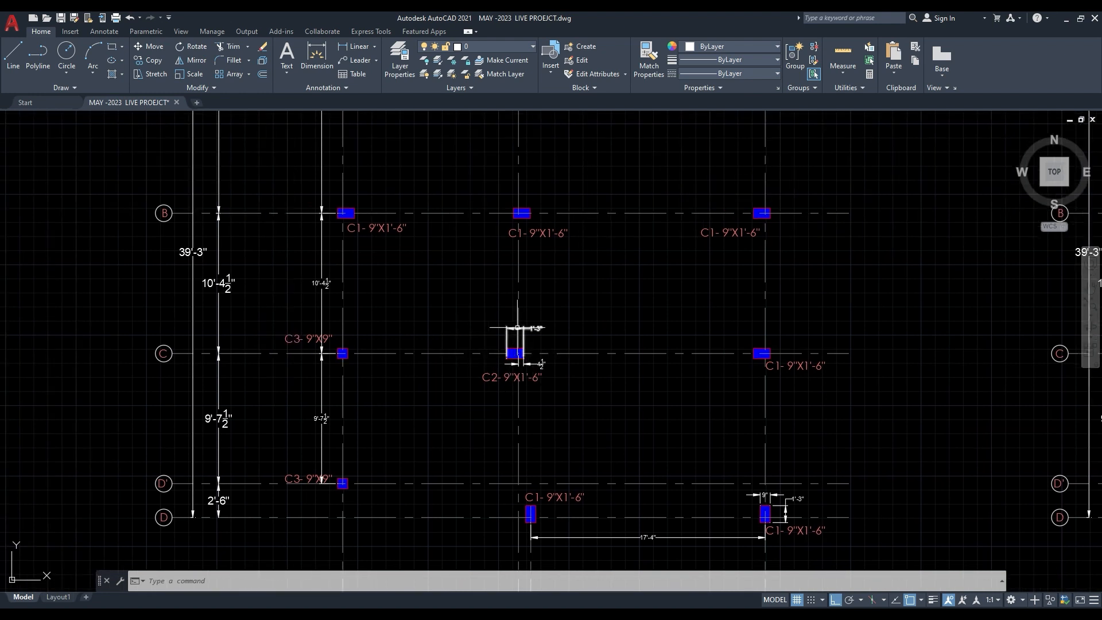
scroll(518, 327, "down", 2)
middle_click_drag(518, 327, 702, 323)
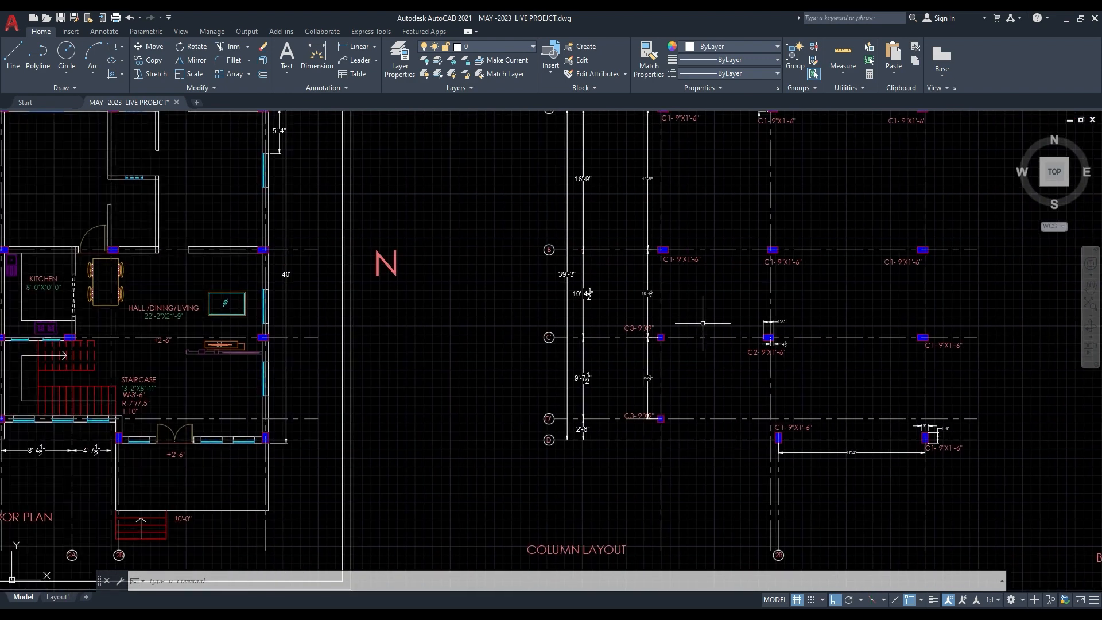
middle_click_drag(235, 354, 516, 351)
scroll(343, 341, "up", 2)
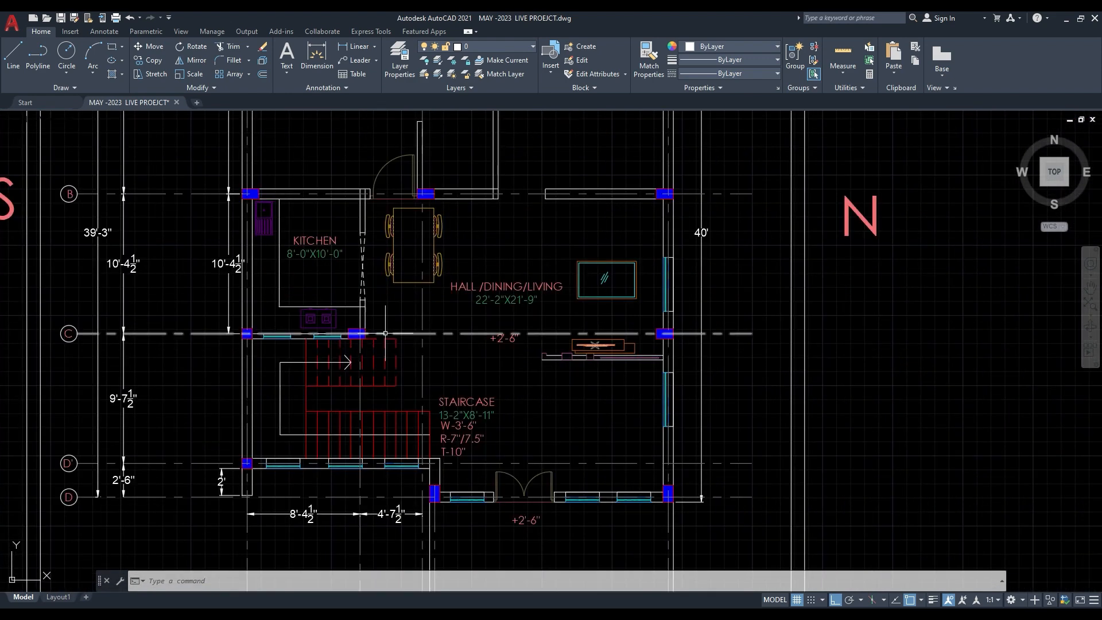
mouse_move(408, 345)
middle_mouse_down()
mouse_move(379, 330)
mouse_move(320, 332)
middle_mouse_up()
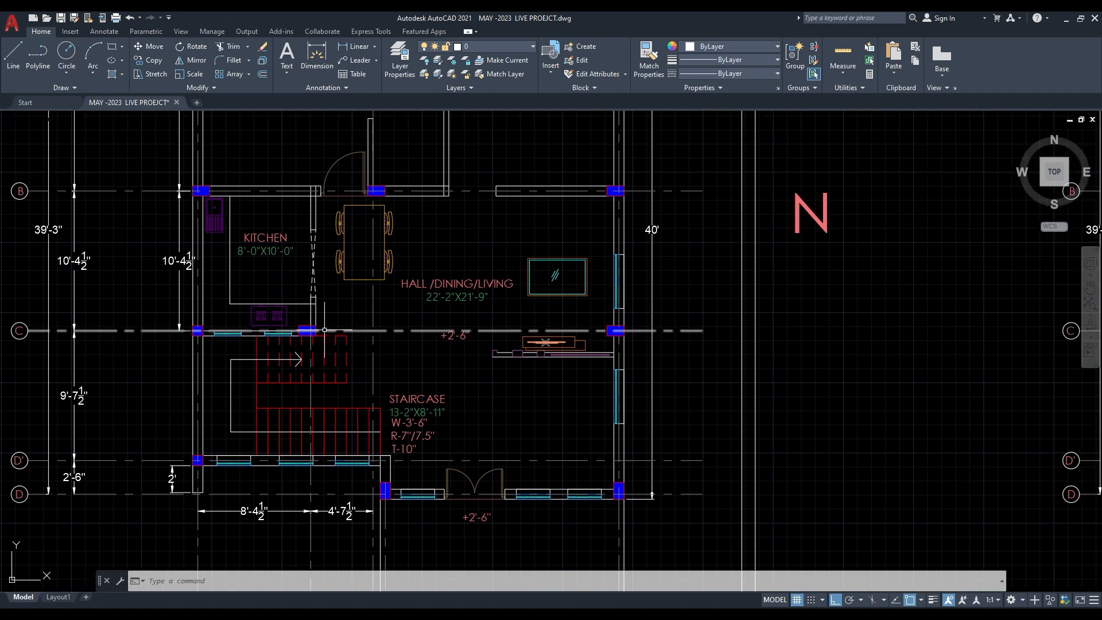
scroll(302, 322, "up", 4)
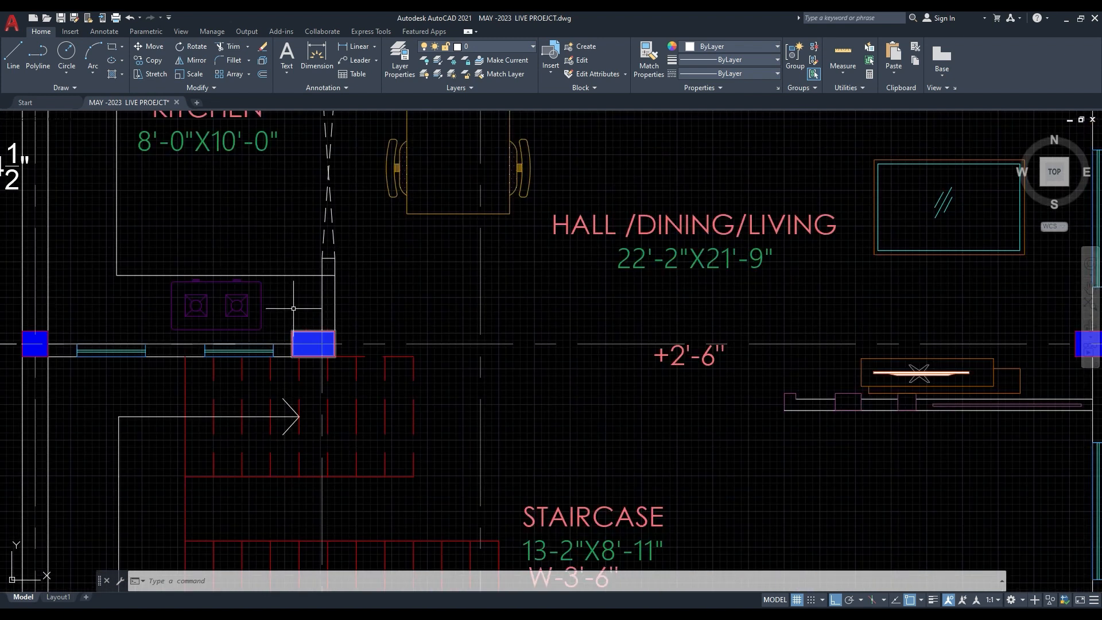
middle_click_drag(260, 288, 339, 359)
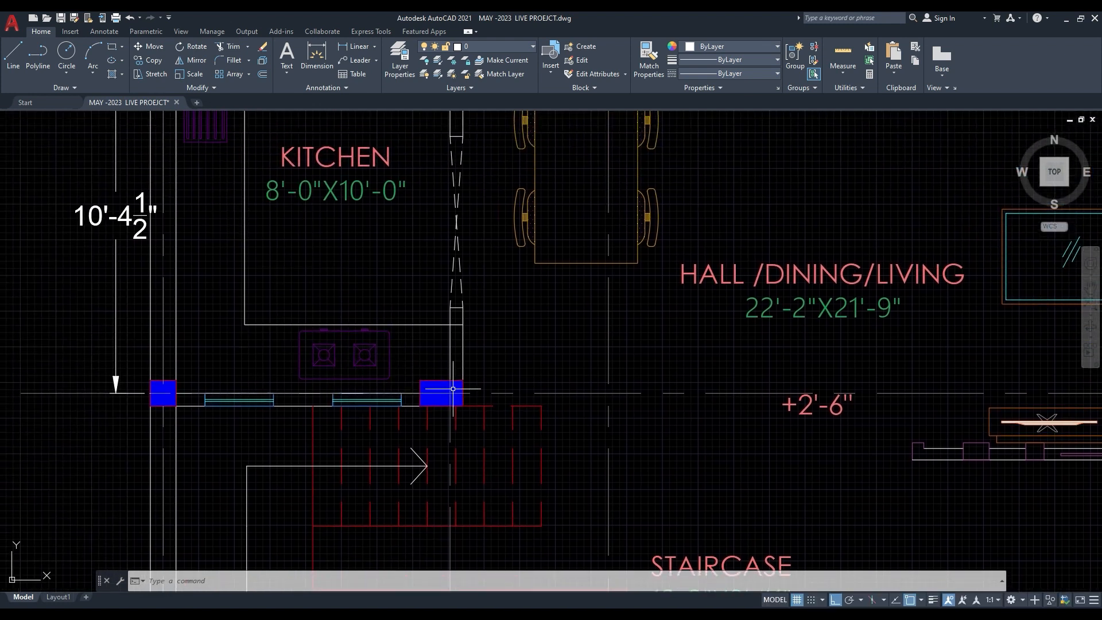
middle_click_drag(367, 345, 216, 327)
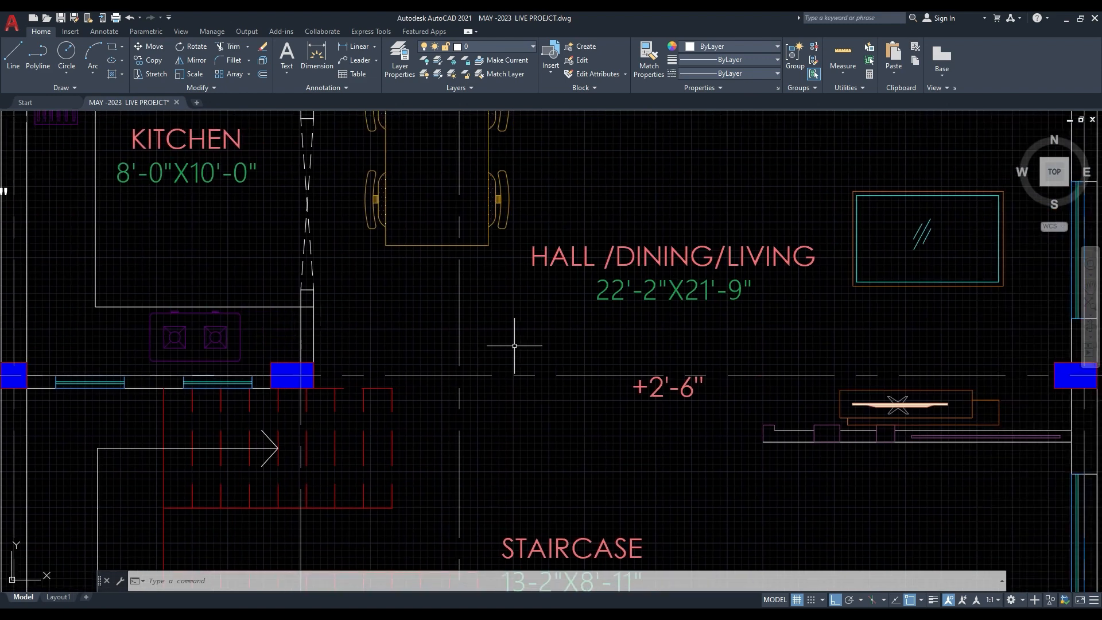
middle_click_drag(534, 338, 338, 365)
scroll(251, 307, "down", 2)
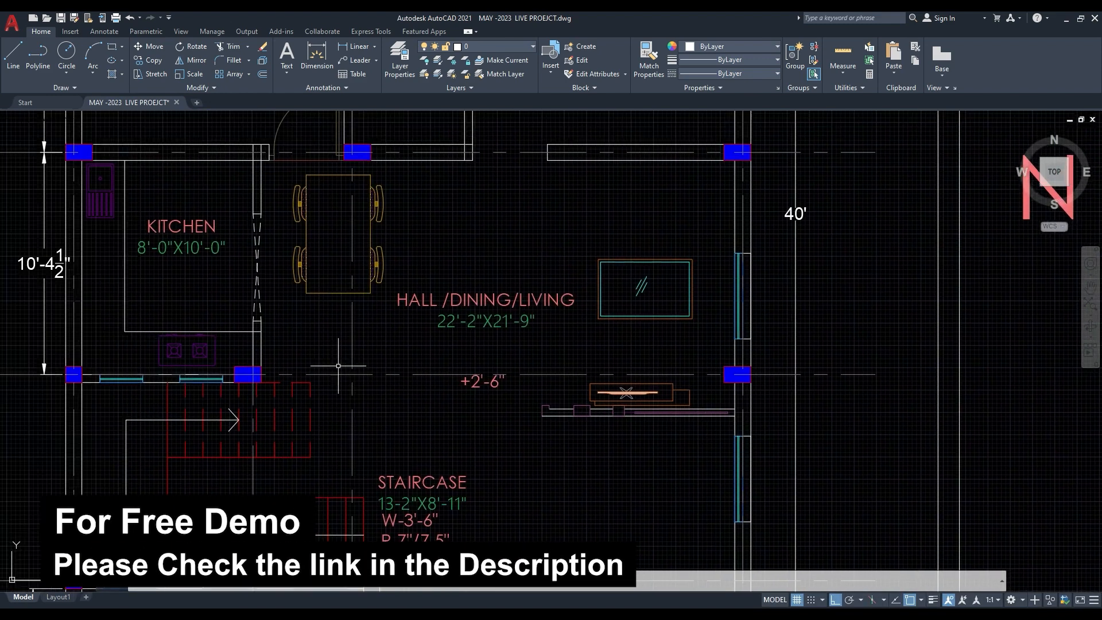
middle_click_drag(268, 340, 299, 354)
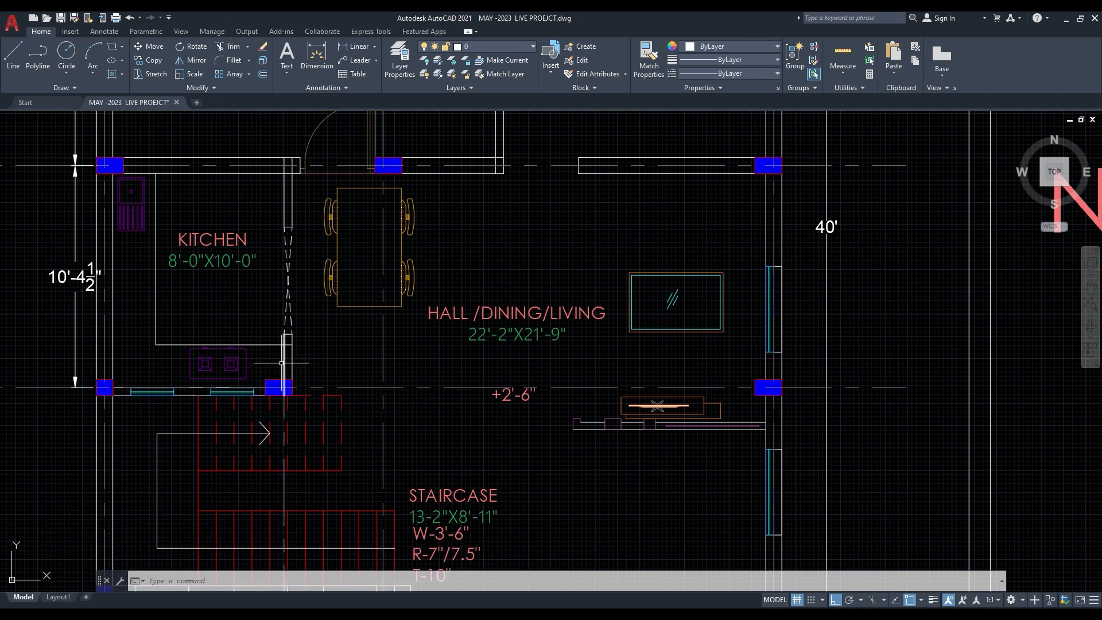
- Measure the spans along grid C from the hall's outer-wall column to the kitchen corner column and to the middle vertical grid line
scroll(227, 346, "down", 2)
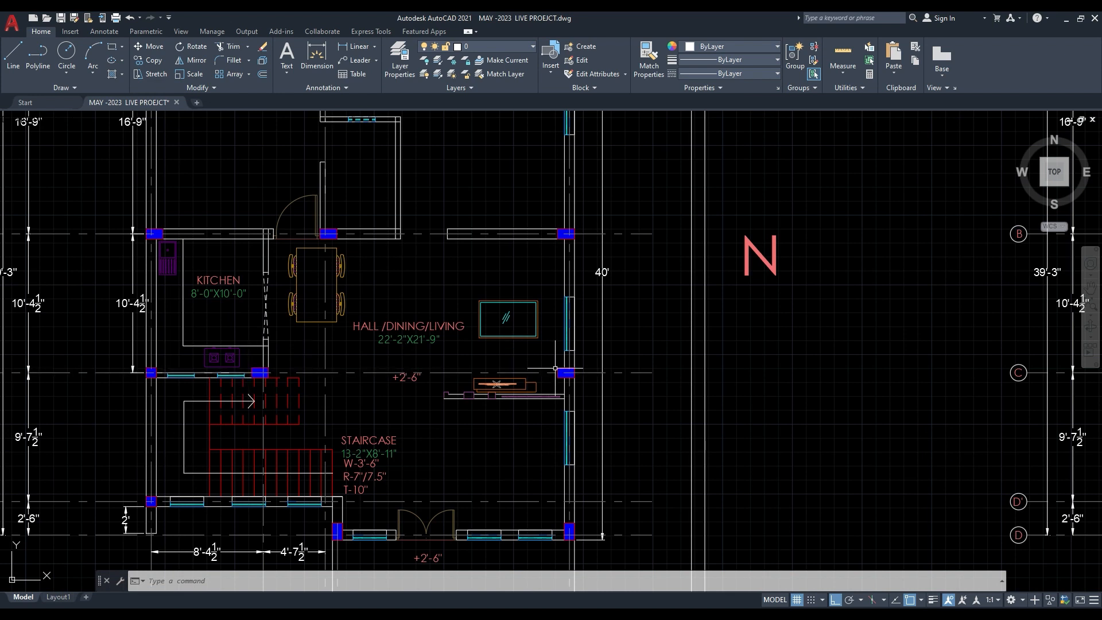
scroll(385, 355, "up", 2)
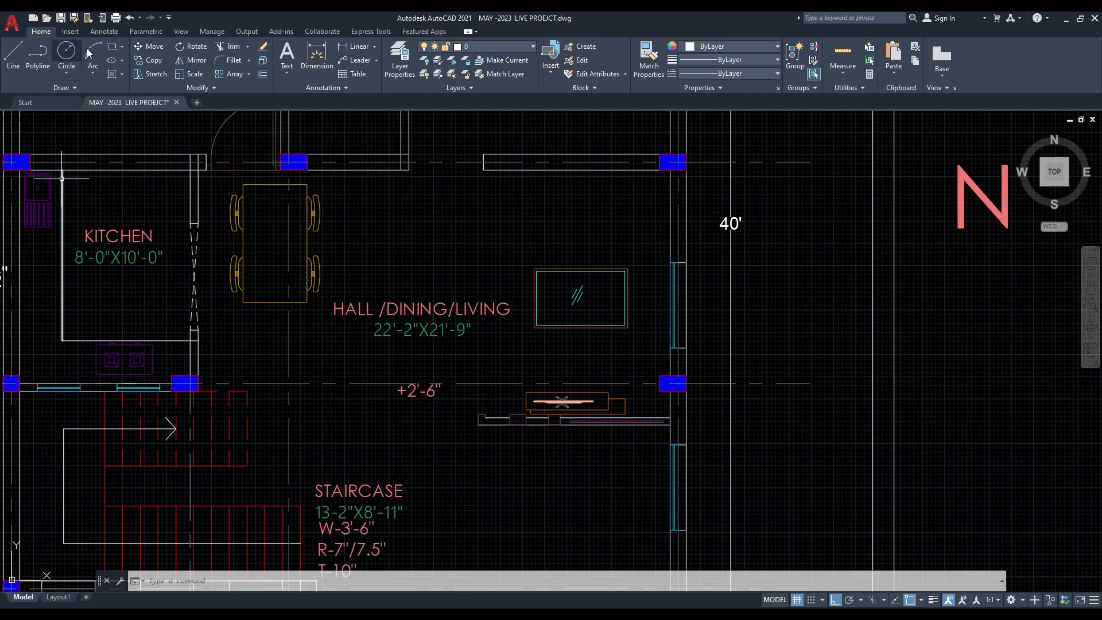
left_click(317, 57)
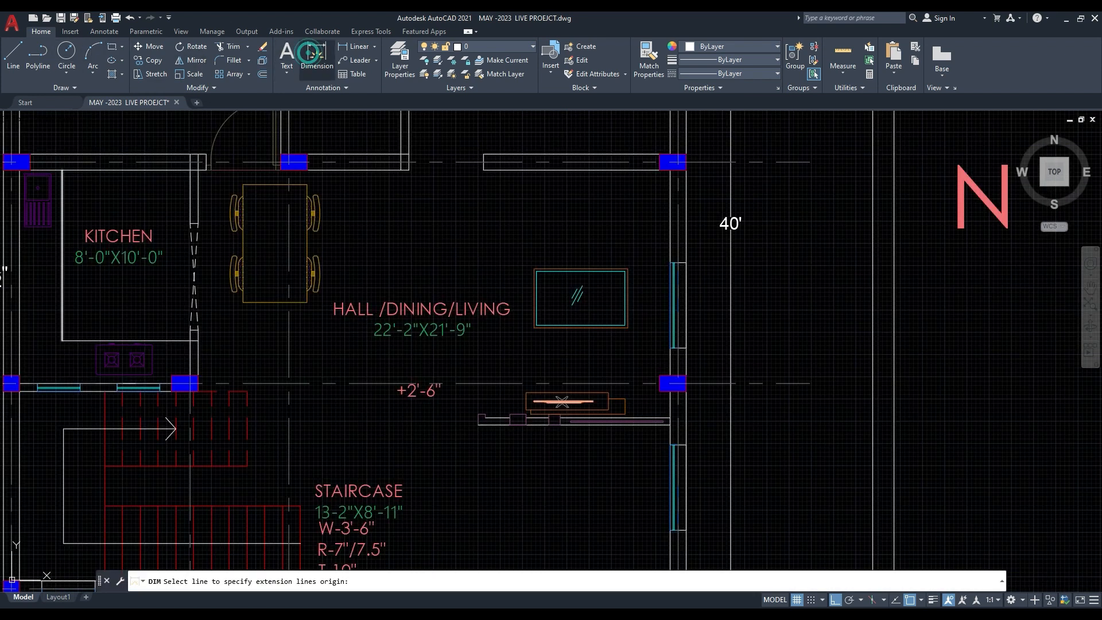
left_click(686, 384)
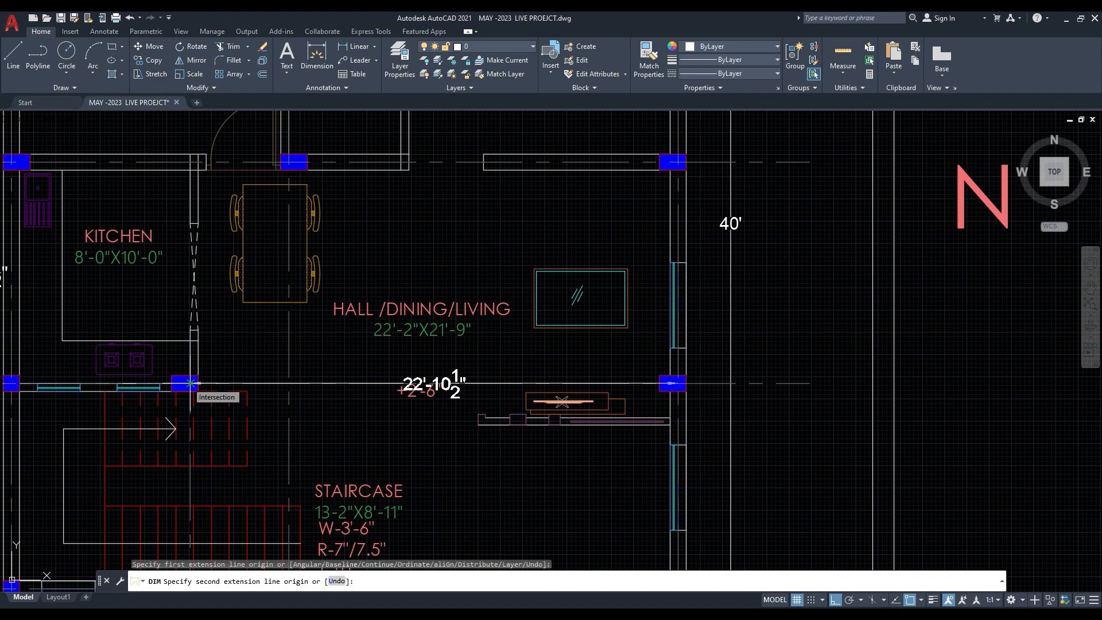
key("Escape")
left_click(317, 57)
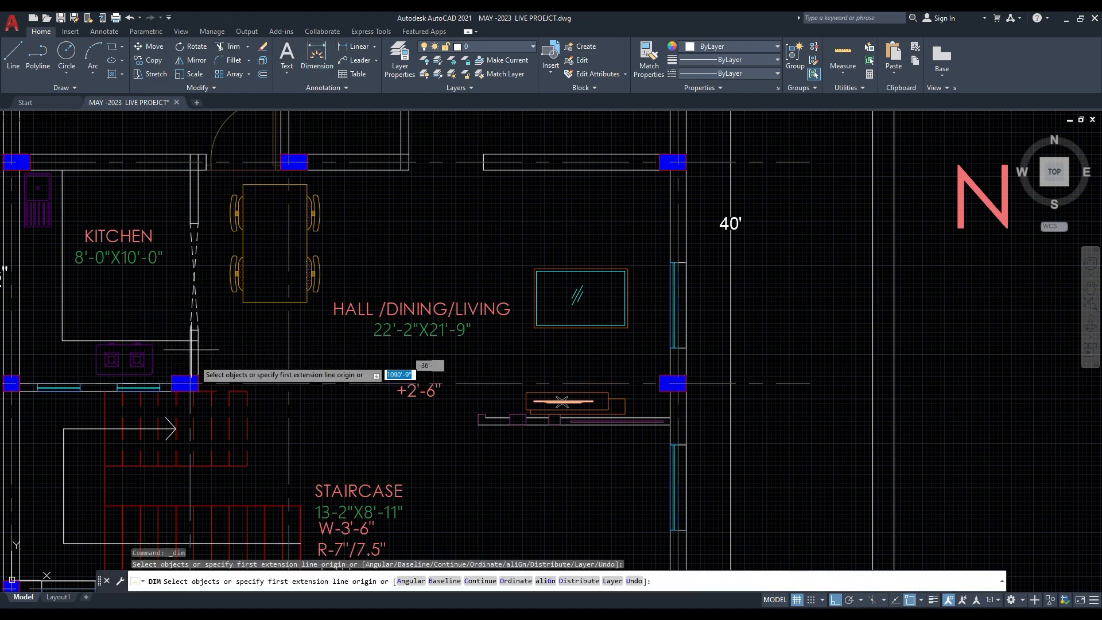
left_click(678, 384)
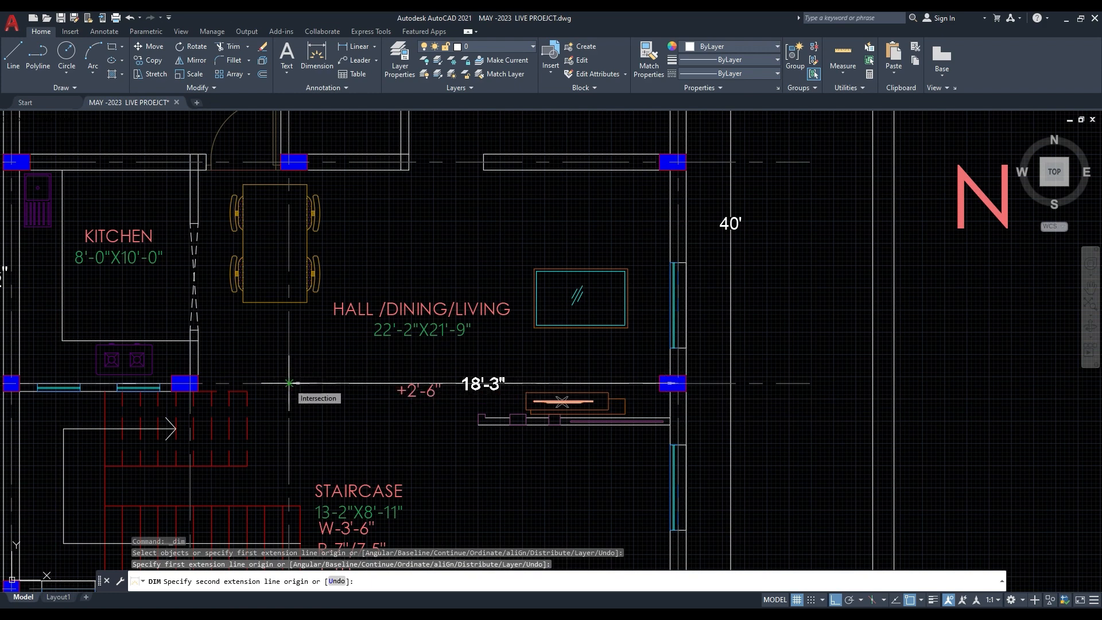
key("Escape")
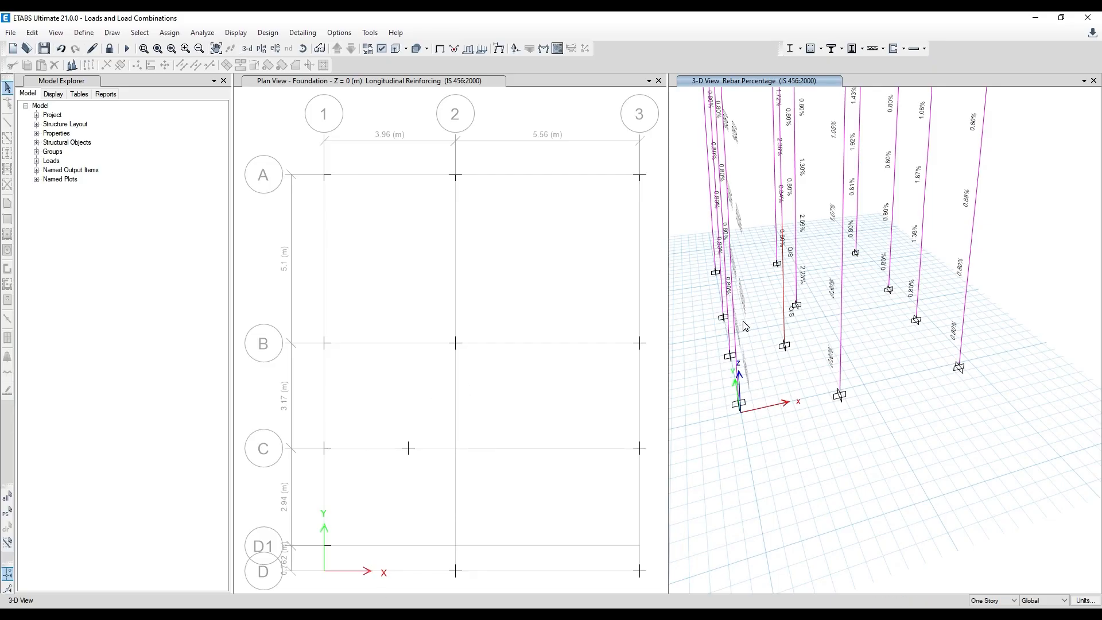
- Switch to ETABS and unlock the designed model for editing
middle_click_drag(744, 326, 775, 477)
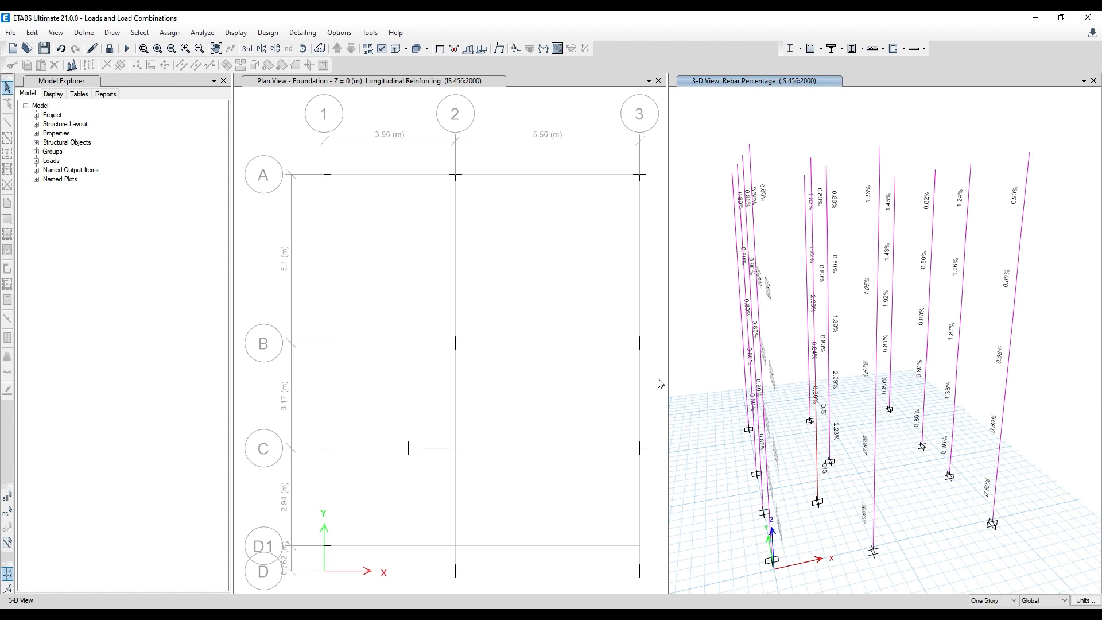
left_click(110, 48)
left_click(574, 359)
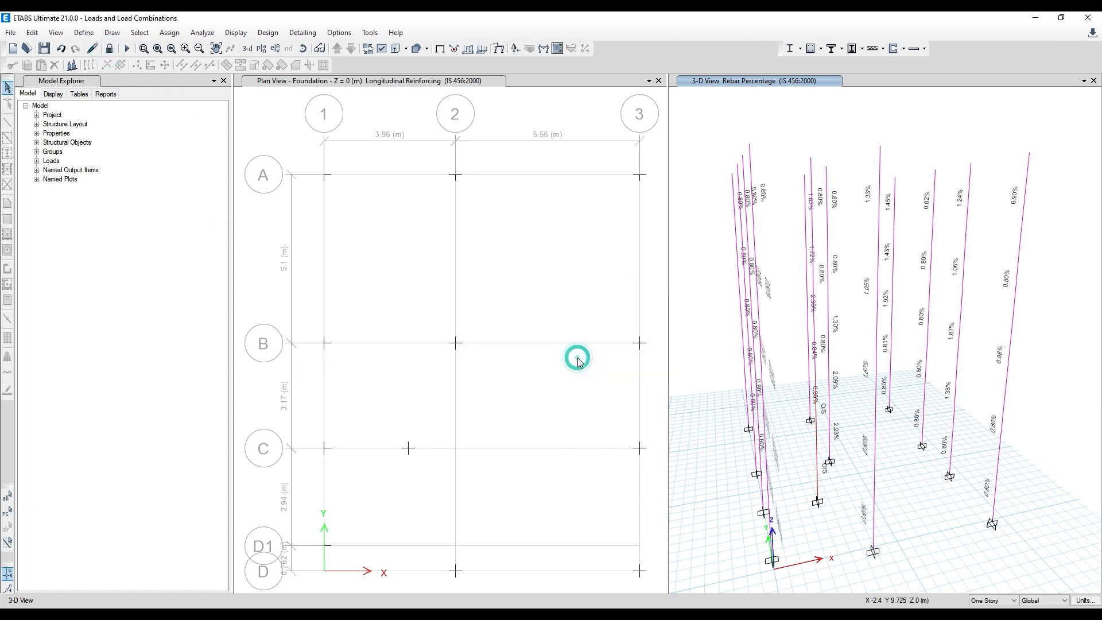
- Show the GF Roof plan and delete the column on grid C between grids 1 and 2 on all stories
left_click(485, 130)
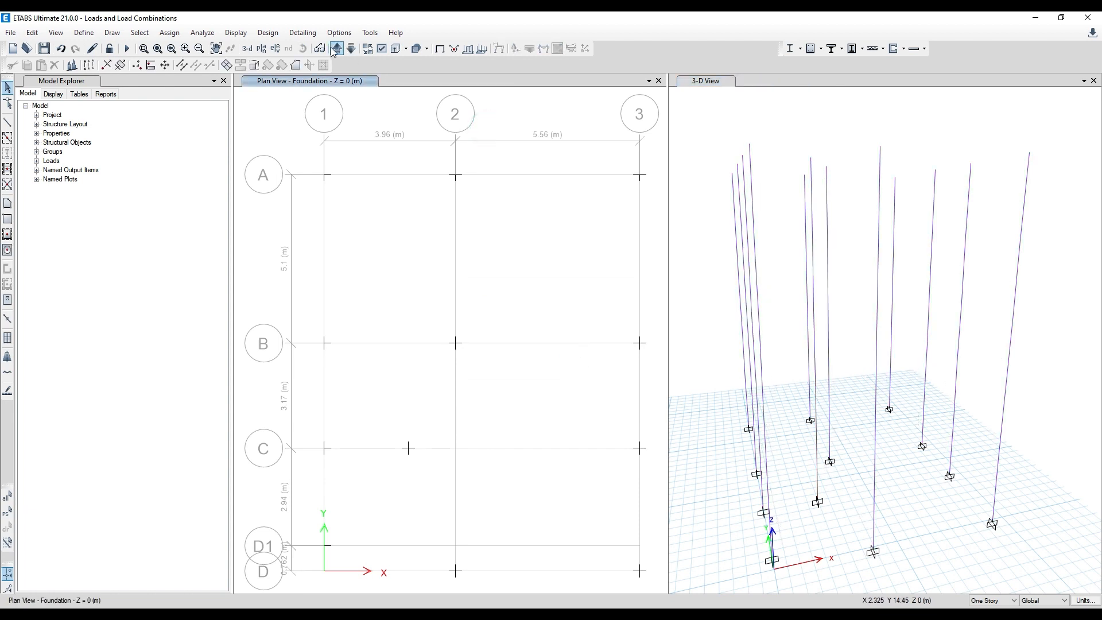
left_click(335, 48)
middle_click_drag(517, 353, 486, 291)
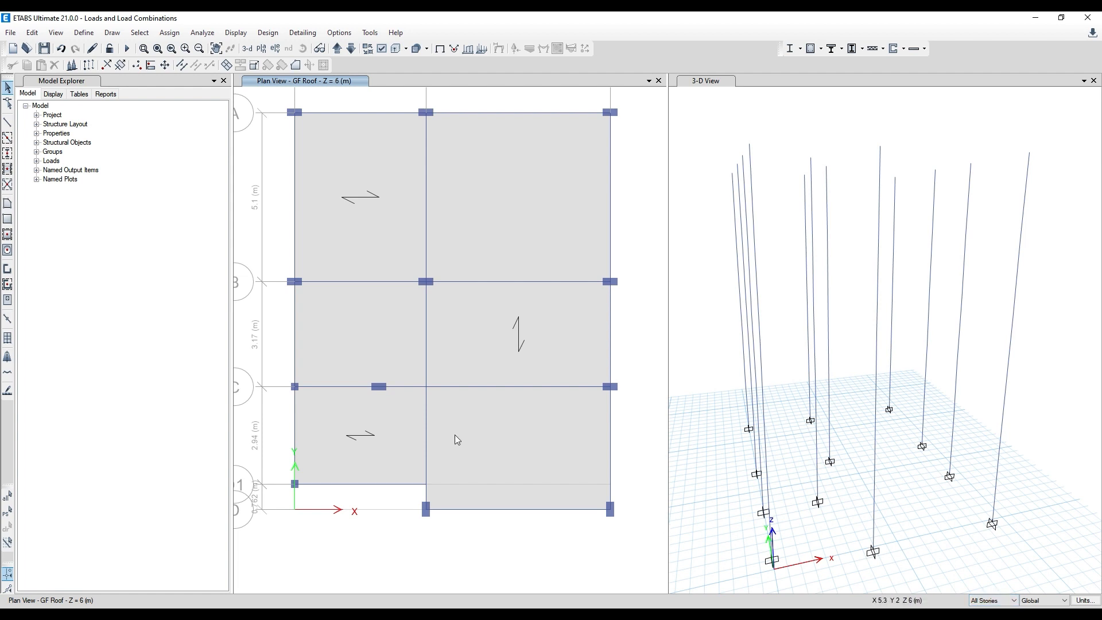
left_click(374, 383)
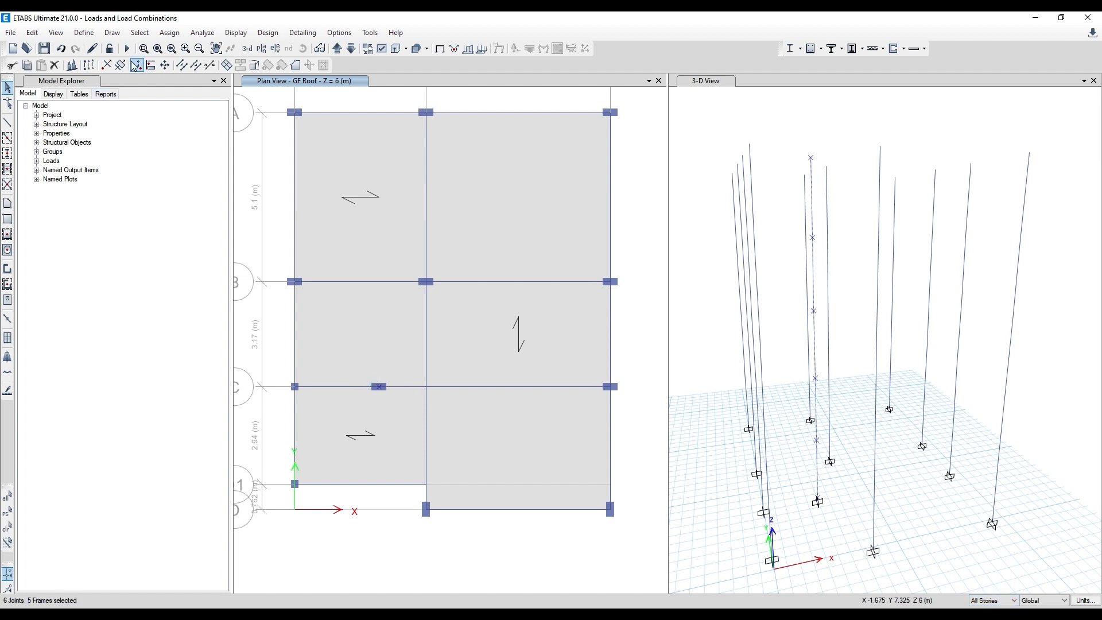
left_click(55, 65)
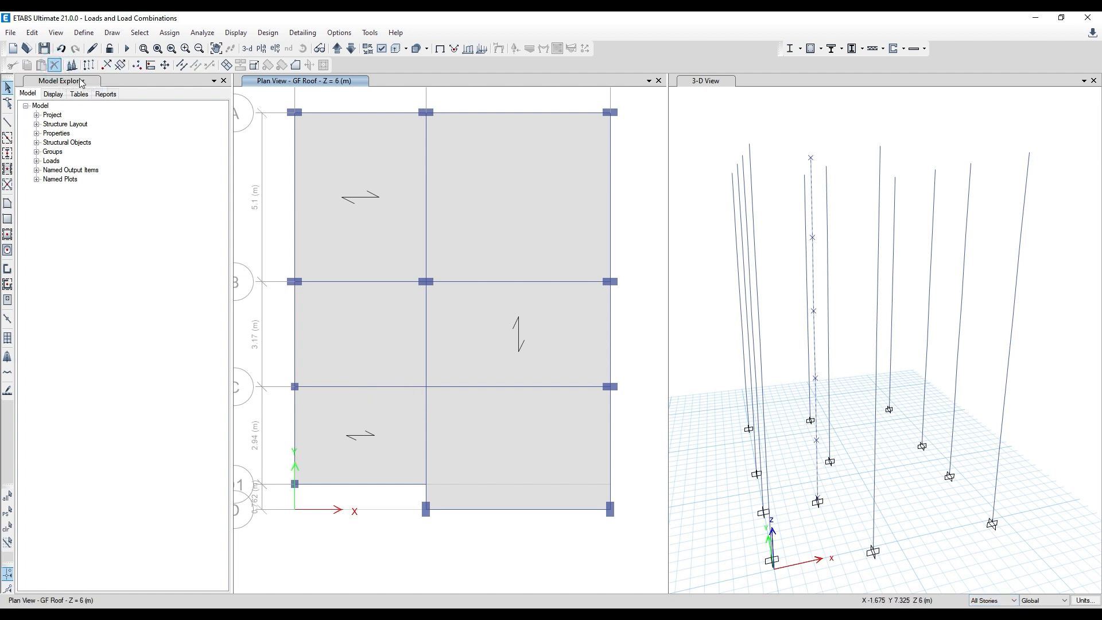
- Check the assignments of the grid C beam and place a Column 230*450 at the intersection of grids C and 2 on all stories
right_click(484, 387)
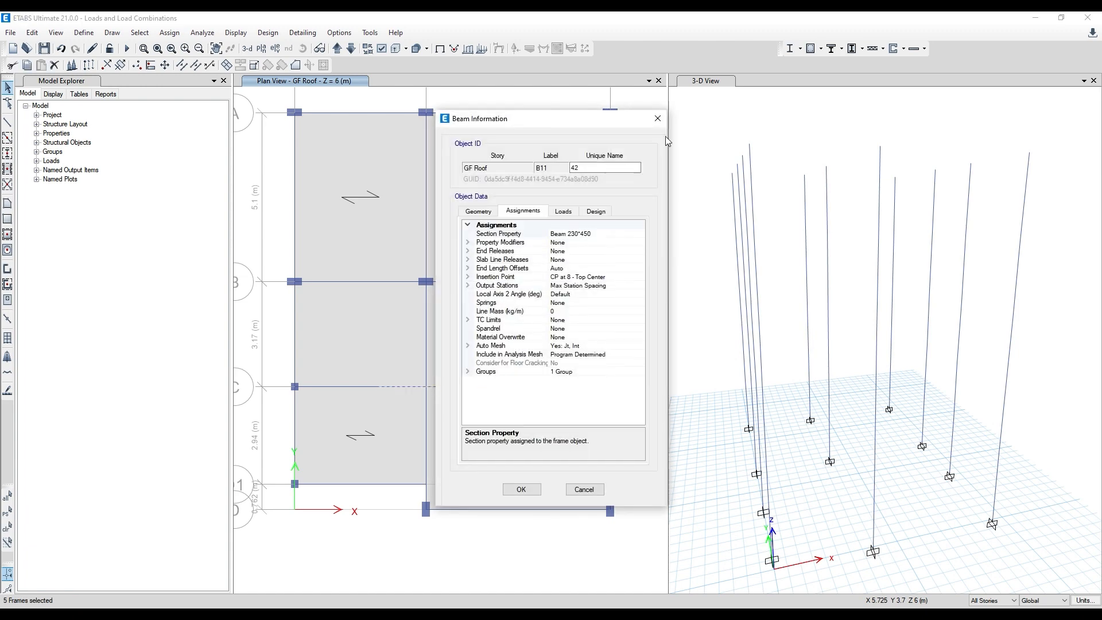
left_click(658, 119)
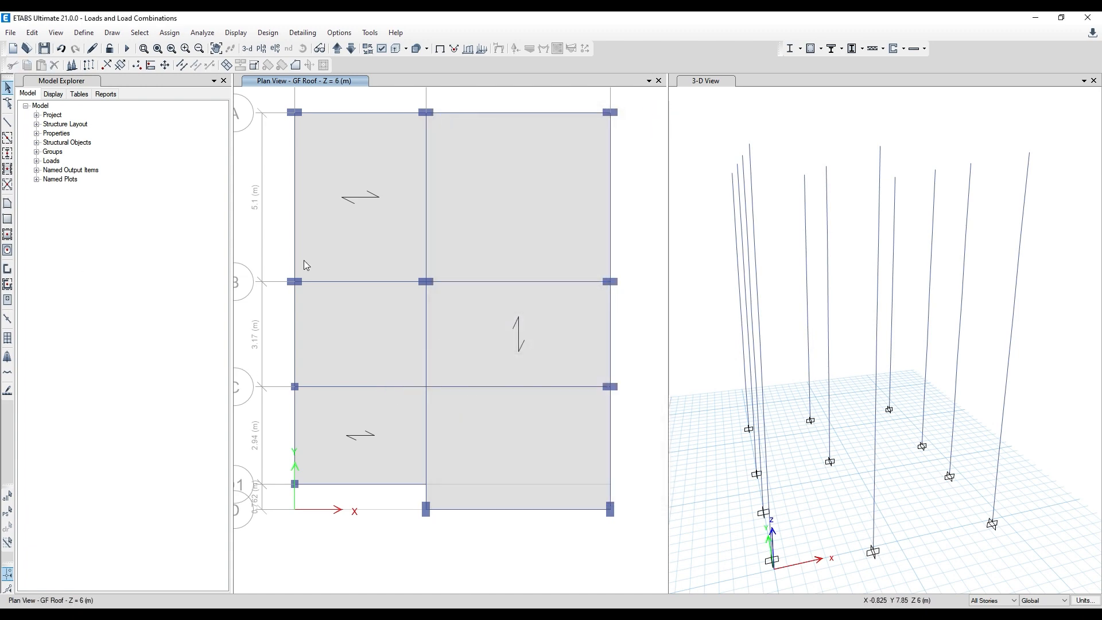
left_click(8, 158)
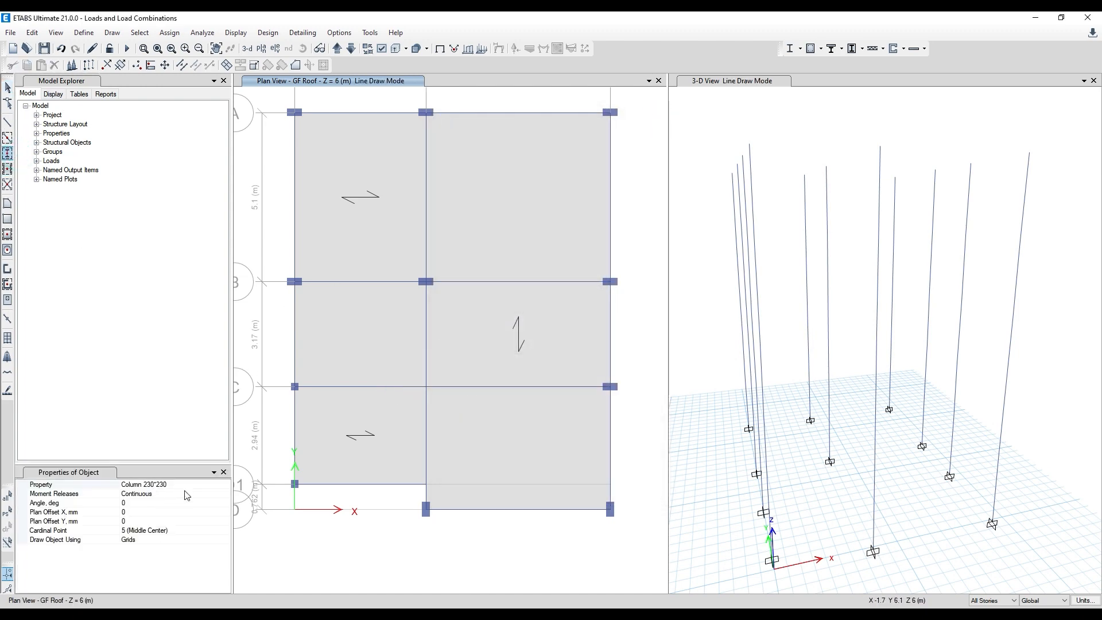
left_click(225, 486)
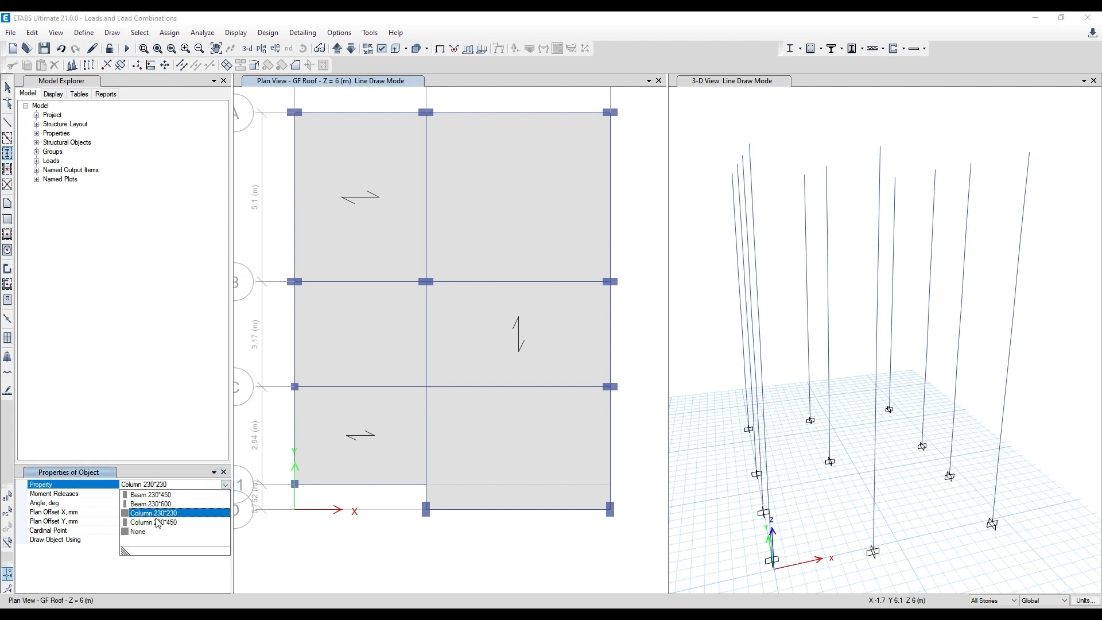
left_click(157, 523)
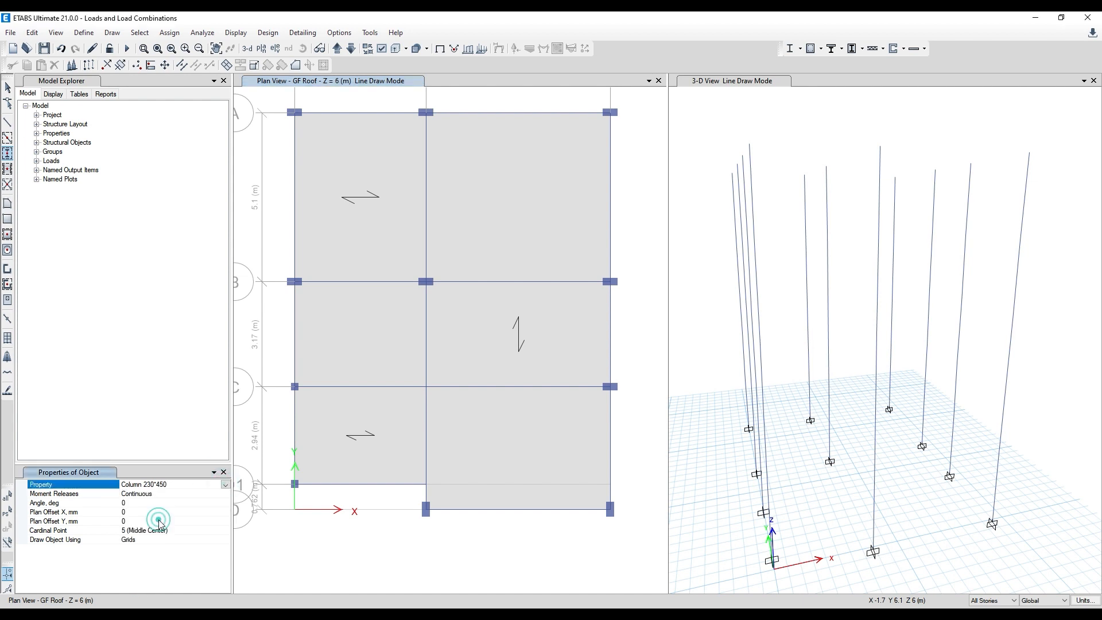
left_click(426, 388)
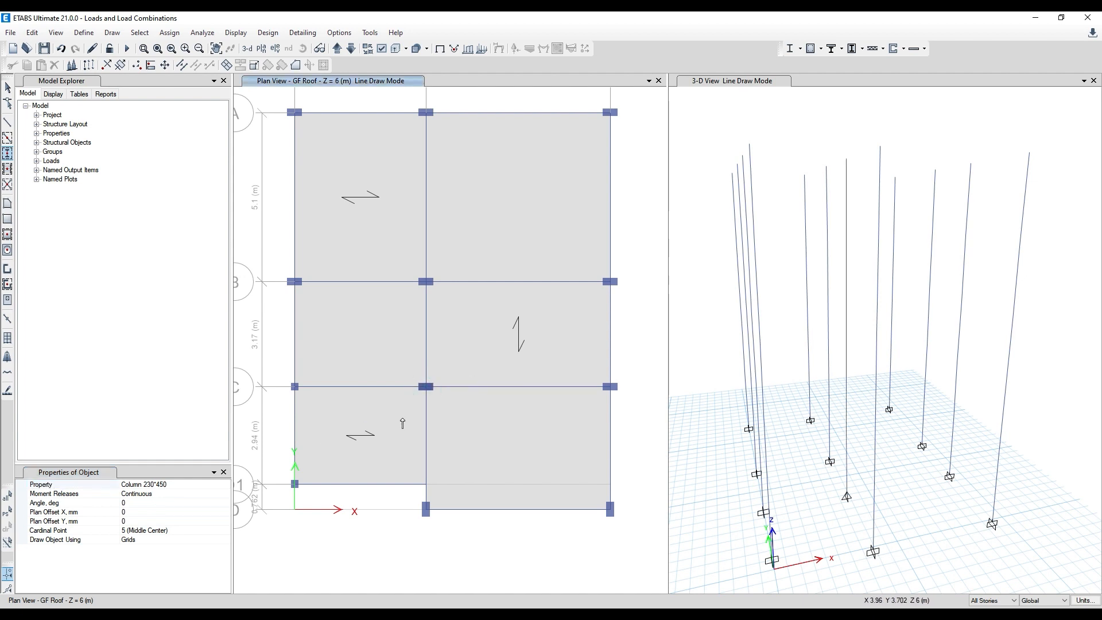
key("Escape")
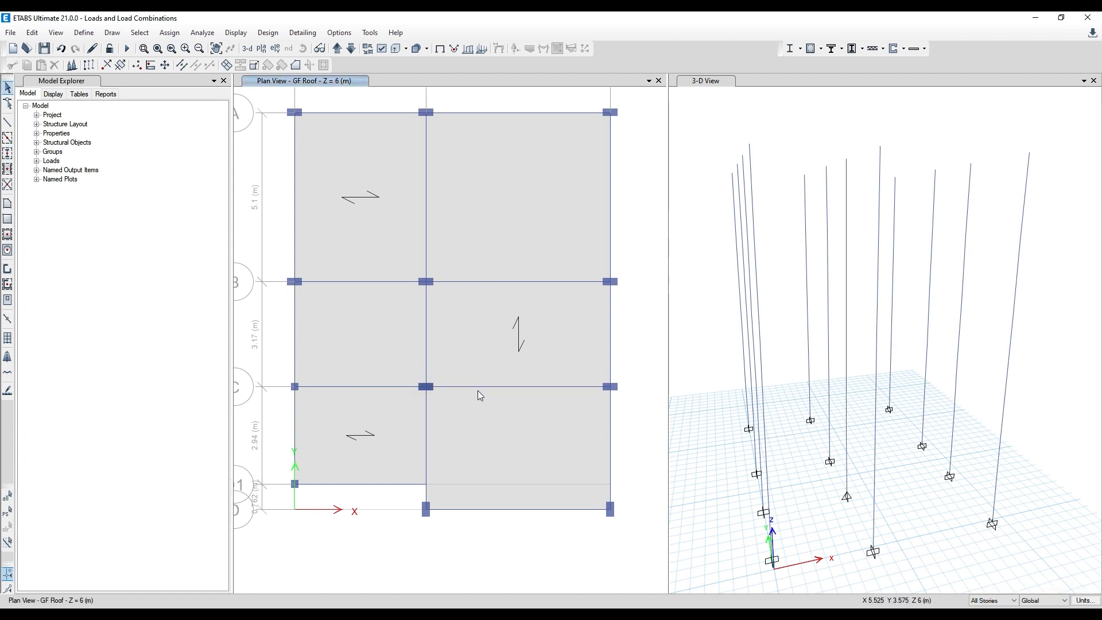
- Select the grid C beam running to grid 3 and show the frame section names in the GF Roof plan
left_click(480, 392)
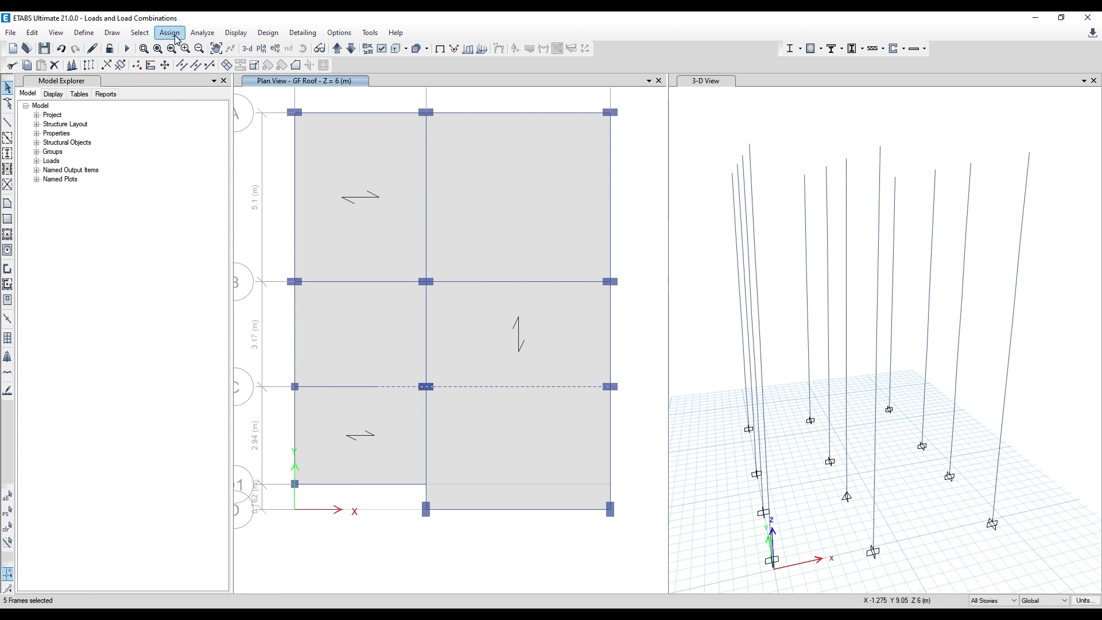
left_click(384, 50)
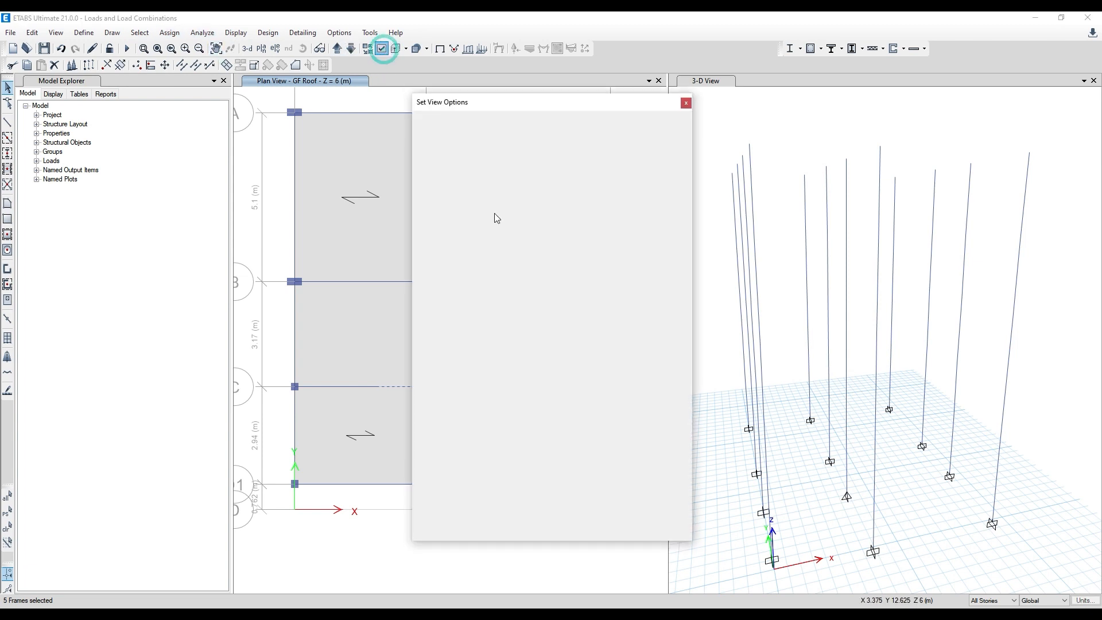
left_click(489, 135)
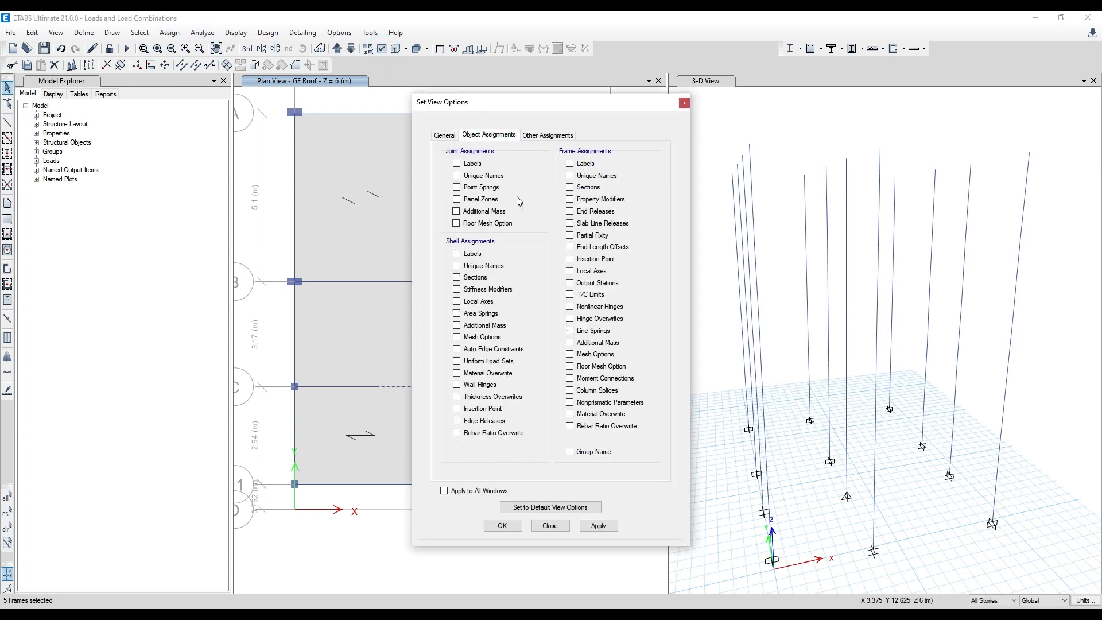
left_click(570, 187)
left_click(598, 526)
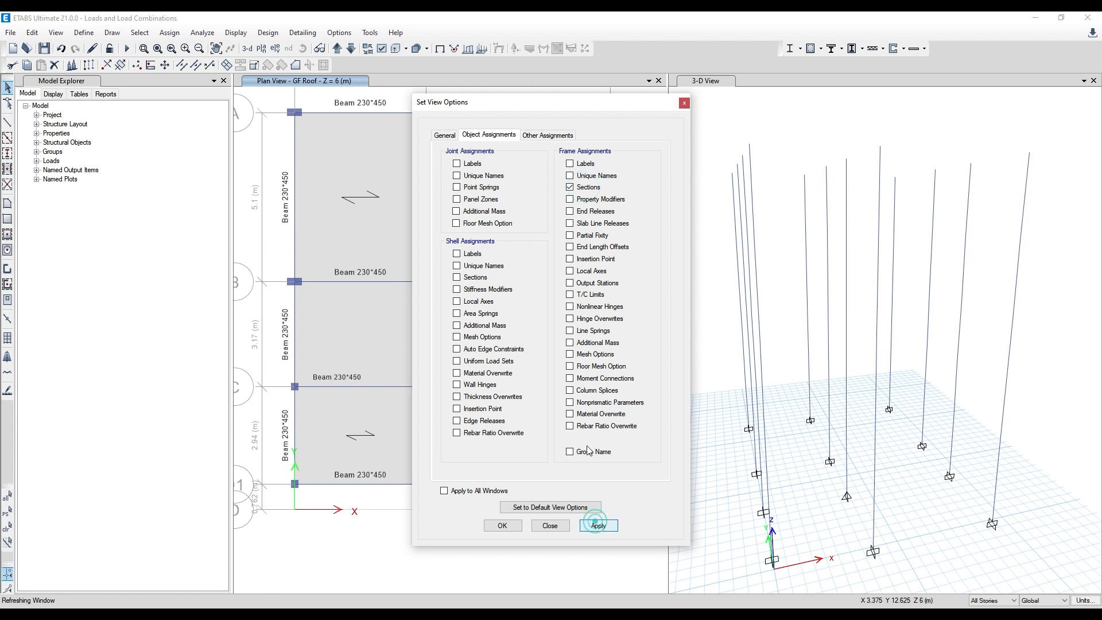
left_click(569, 106)
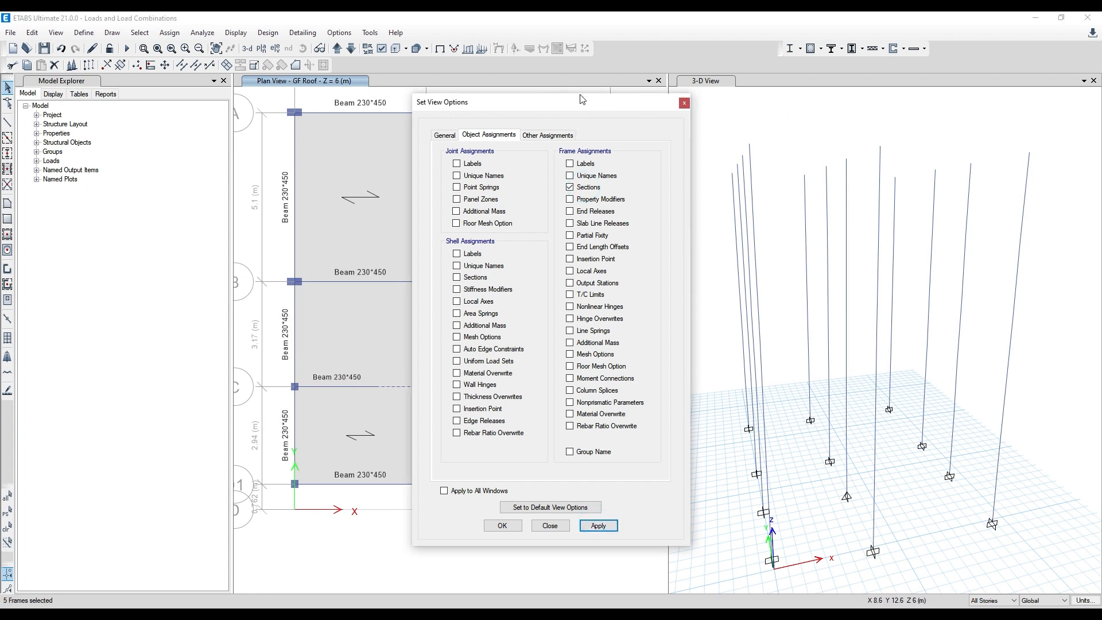
left_click_drag(562, 118, 771, 132)
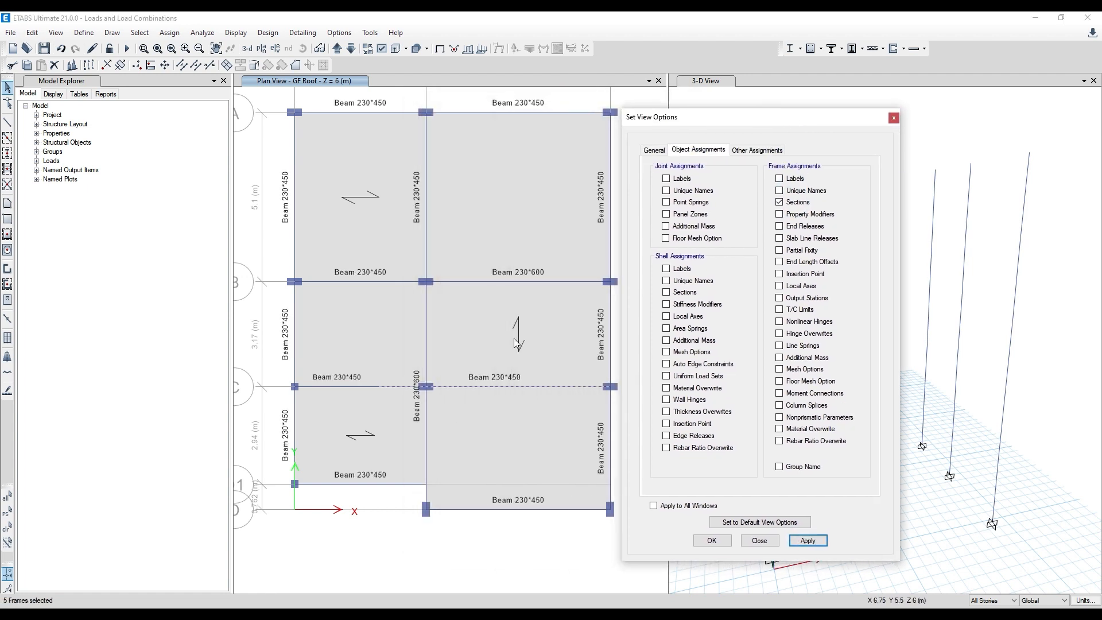
left_click(894, 118)
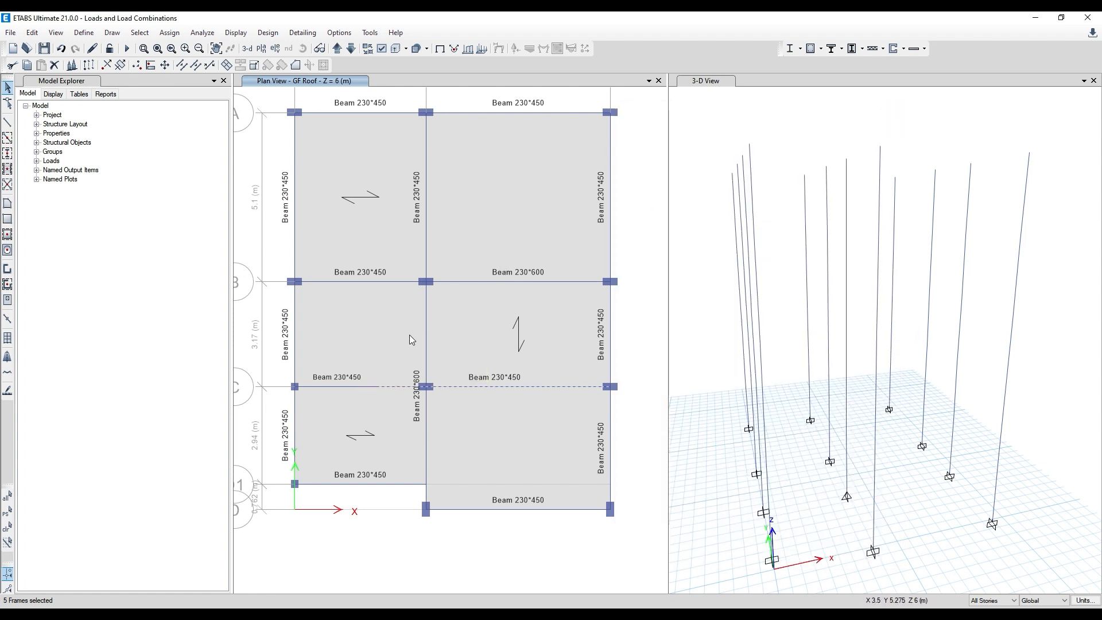
- Add the grid C beam segment starting at grid 1 to the selection and delete the selected grid C beams on all stories
middle_click_drag(459, 380, 456, 345)
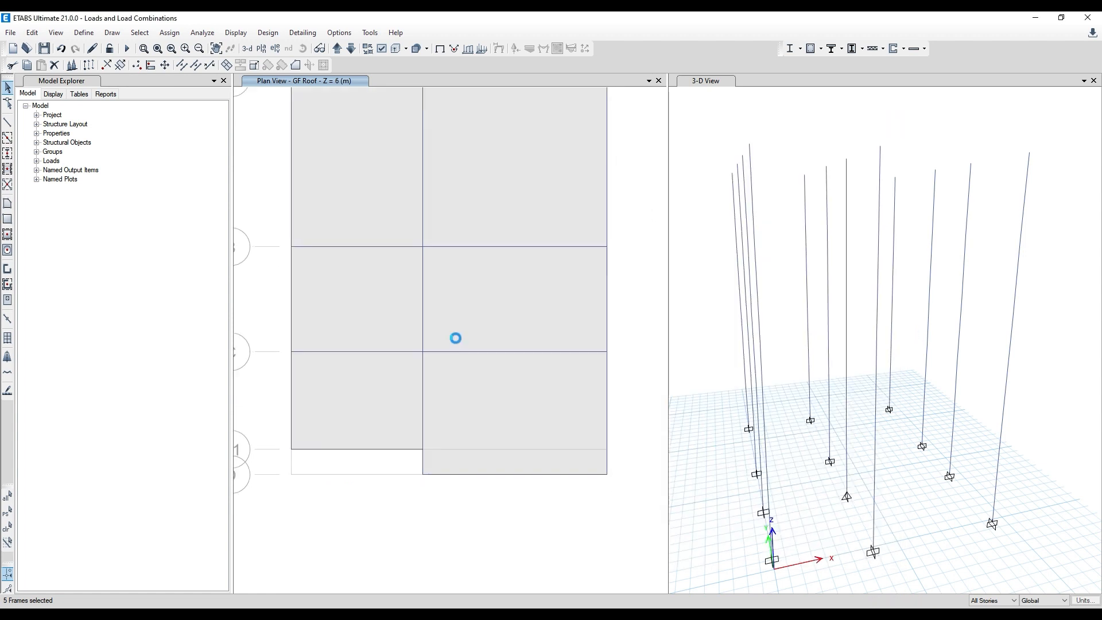
left_click(336, 352)
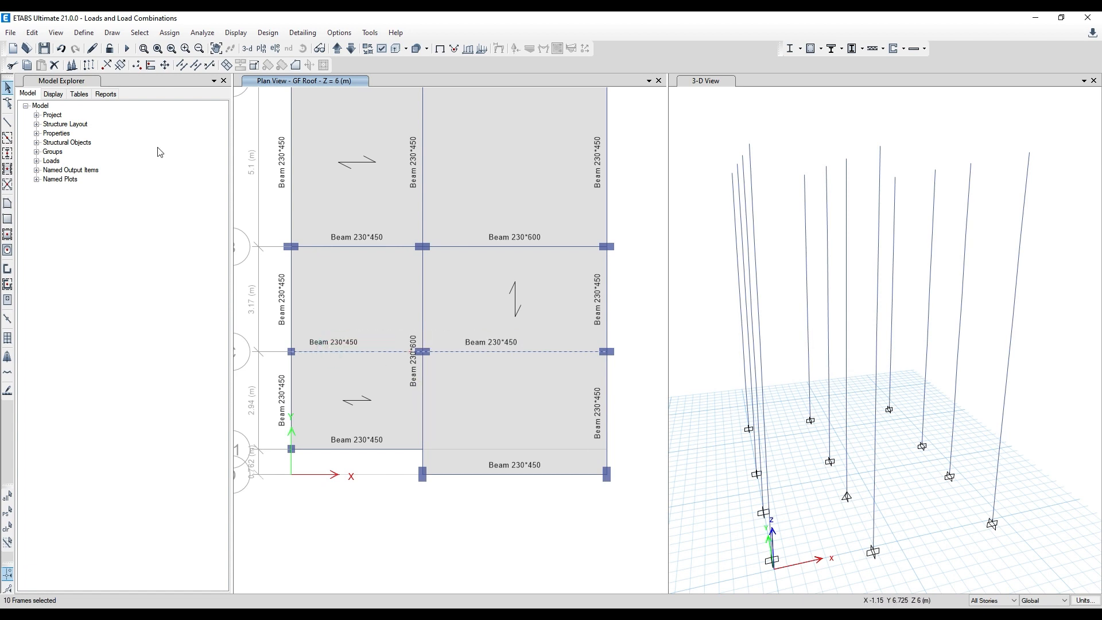
left_click(55, 65)
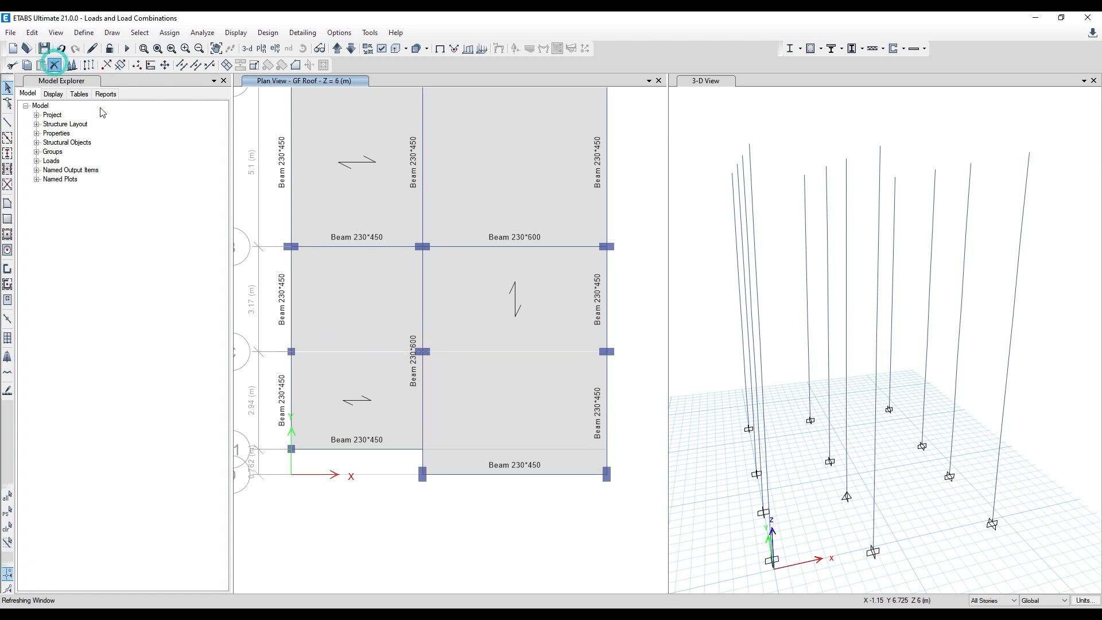
- Draw Beam 230*450 members along grid C between grids 2 and 3 and between grids 1 and 2 on all stories
left_click(8, 137)
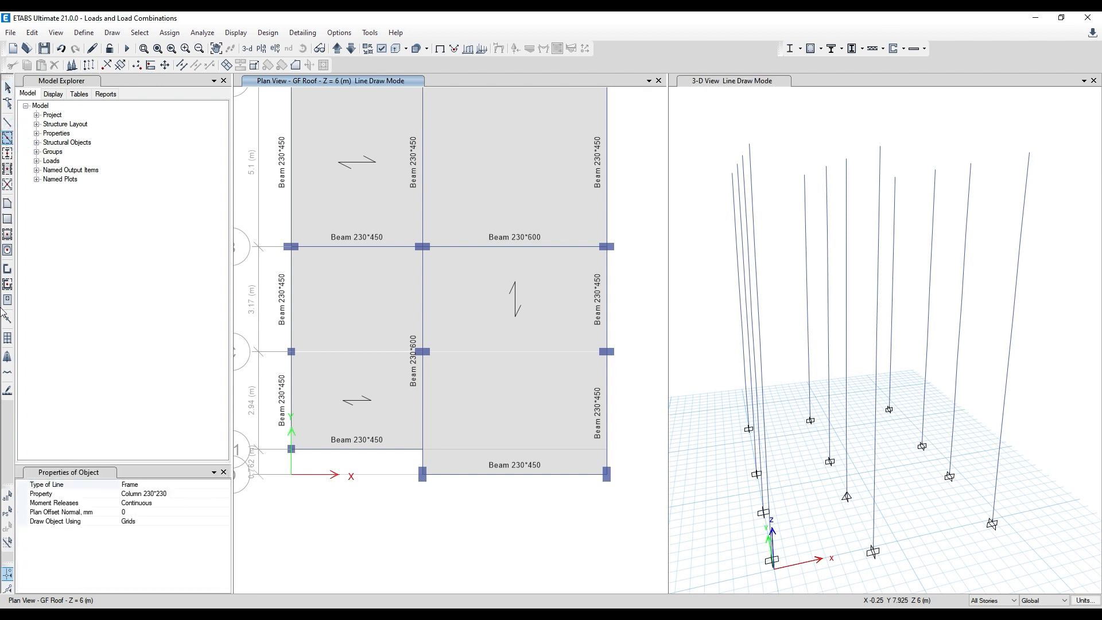
left_click(217, 494)
left_click(225, 494)
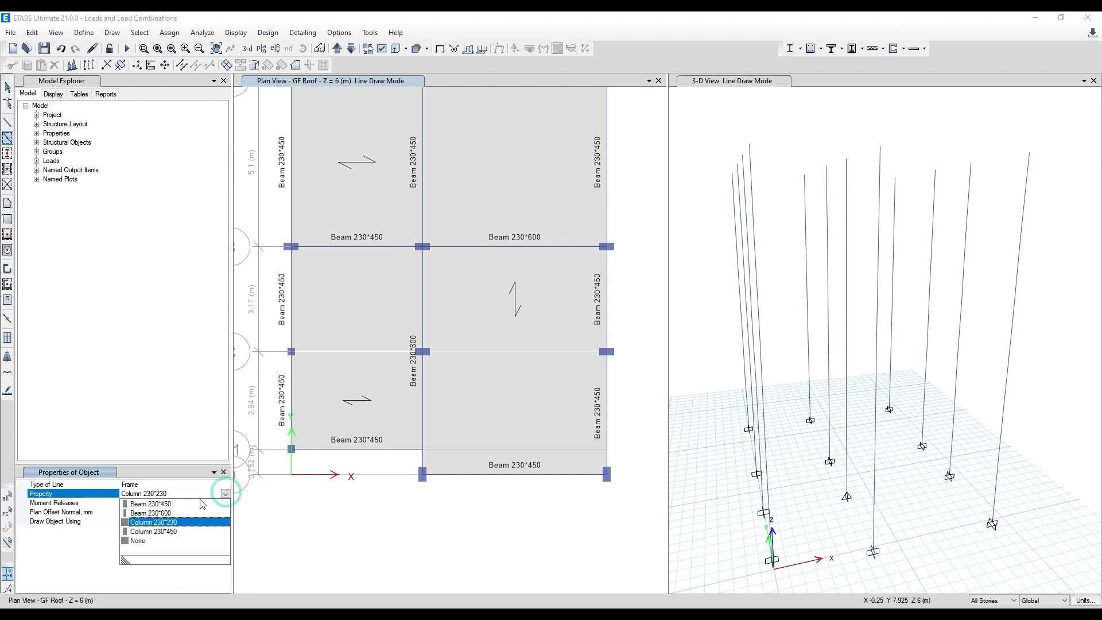
left_click(162, 505)
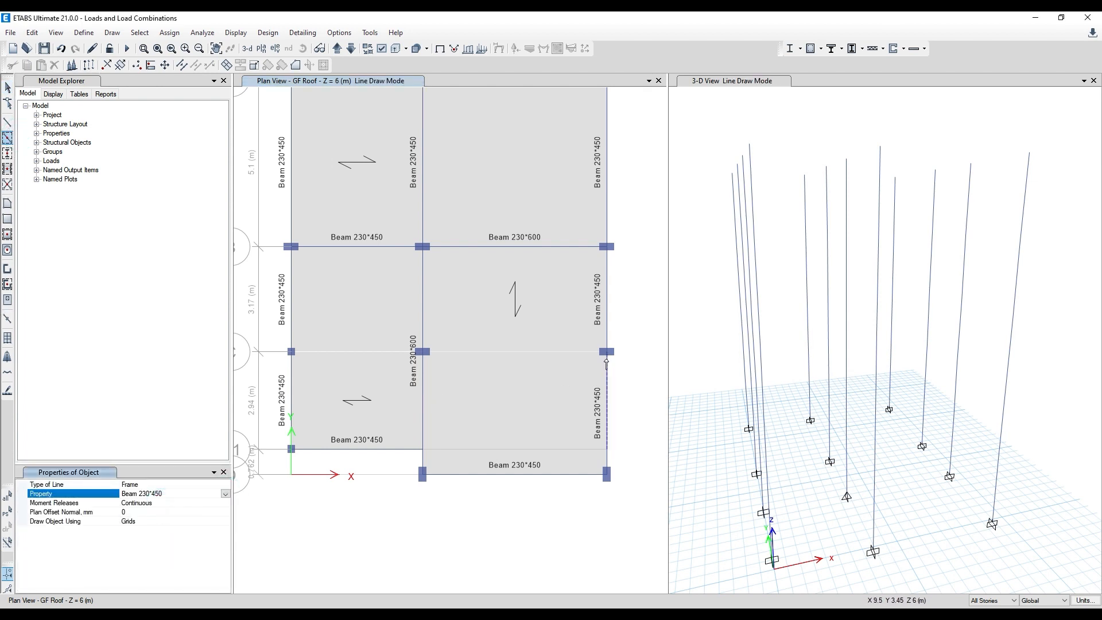
left_click(556, 353)
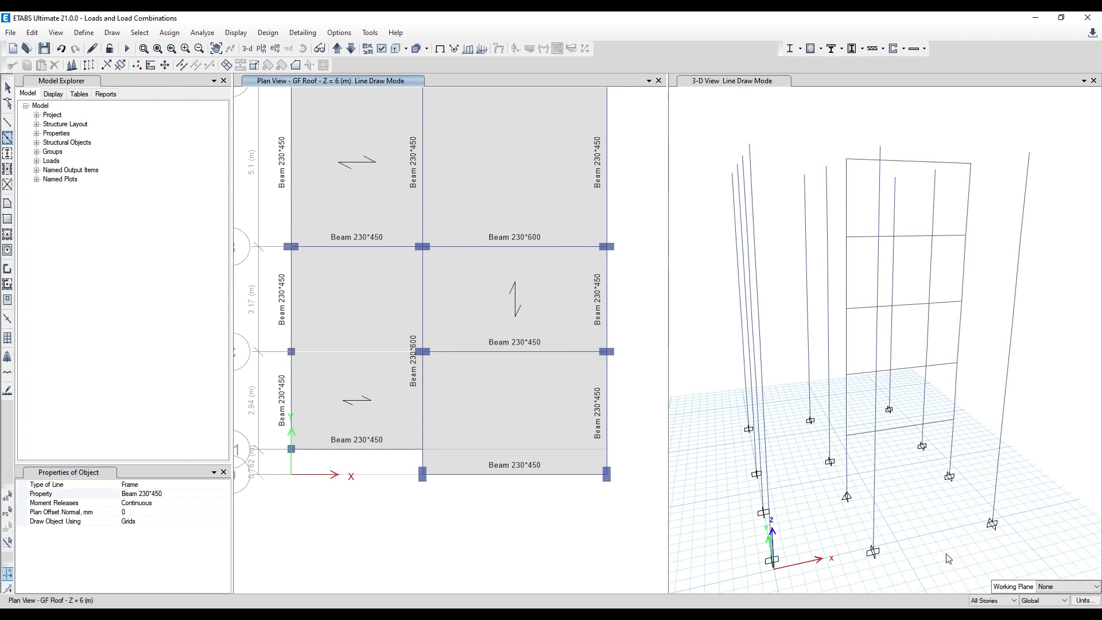
left_click(352, 352)
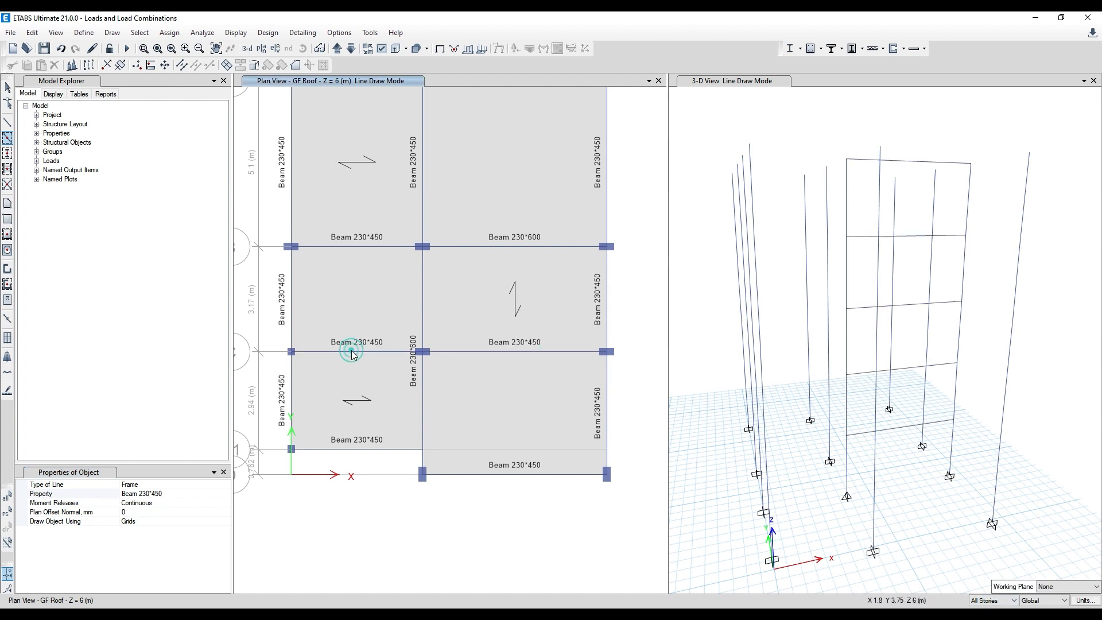
- Finish drawing the grid C beams and check the column and beam connection at grid intersection C-2
key("Escape")
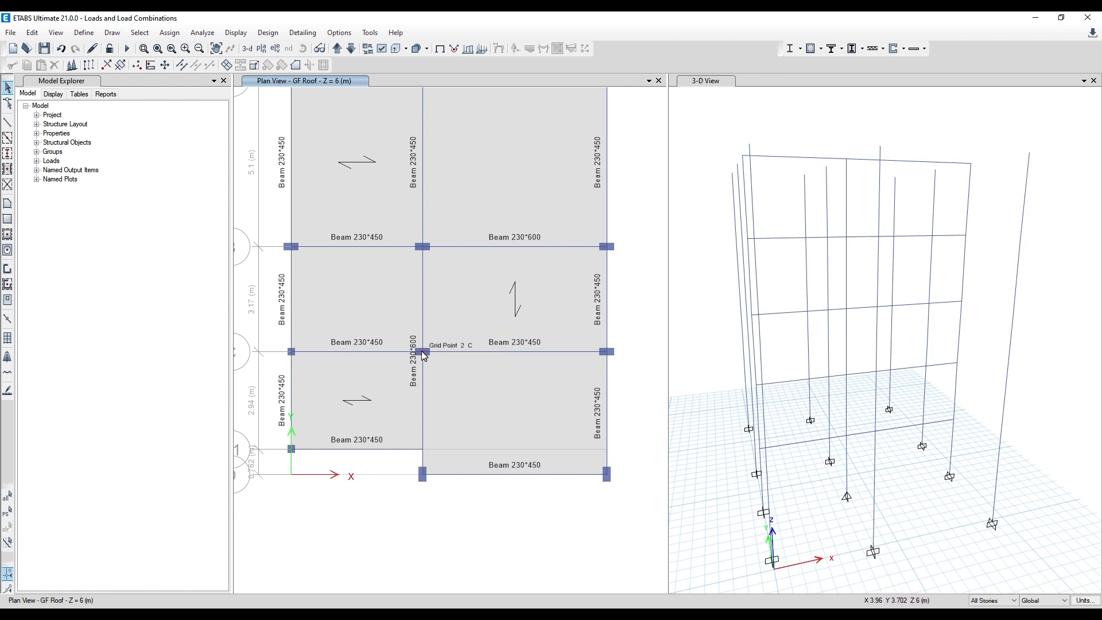
scroll(424, 327, "up", 3)
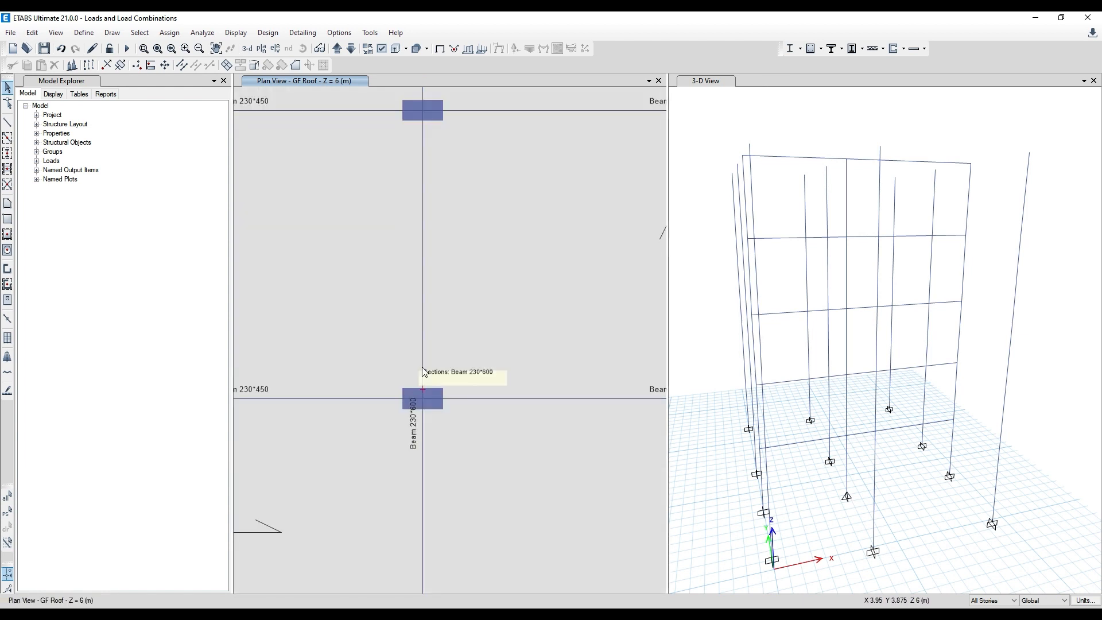
scroll(420, 370, "down", 3)
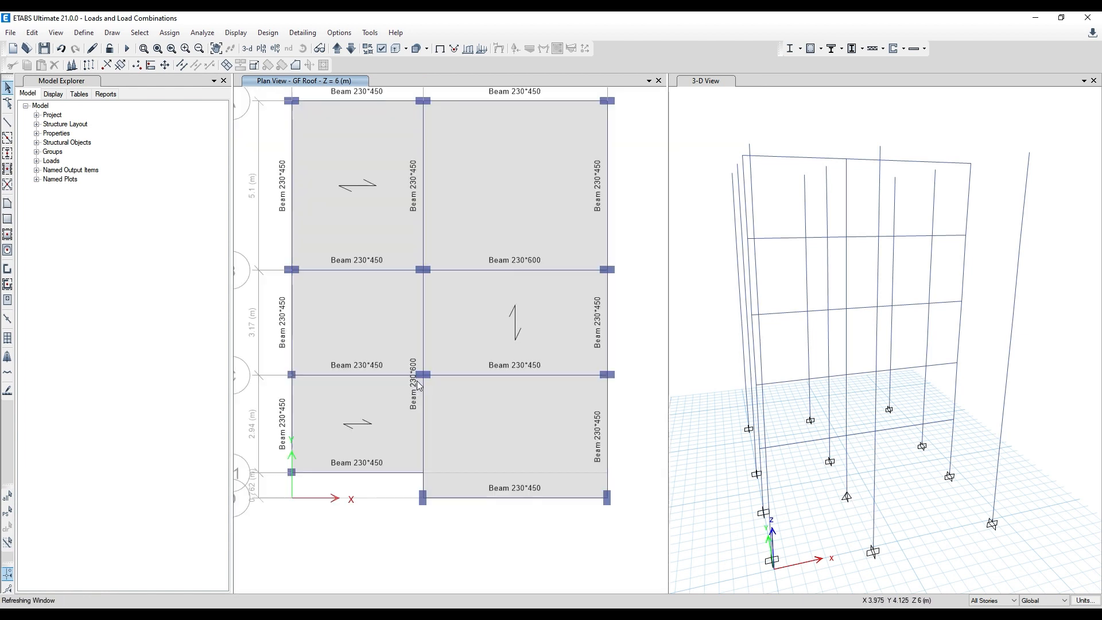
left_click(424, 347)
scroll(425, 381, "up", 3)
left_click_drag(399, 346, 442, 396)
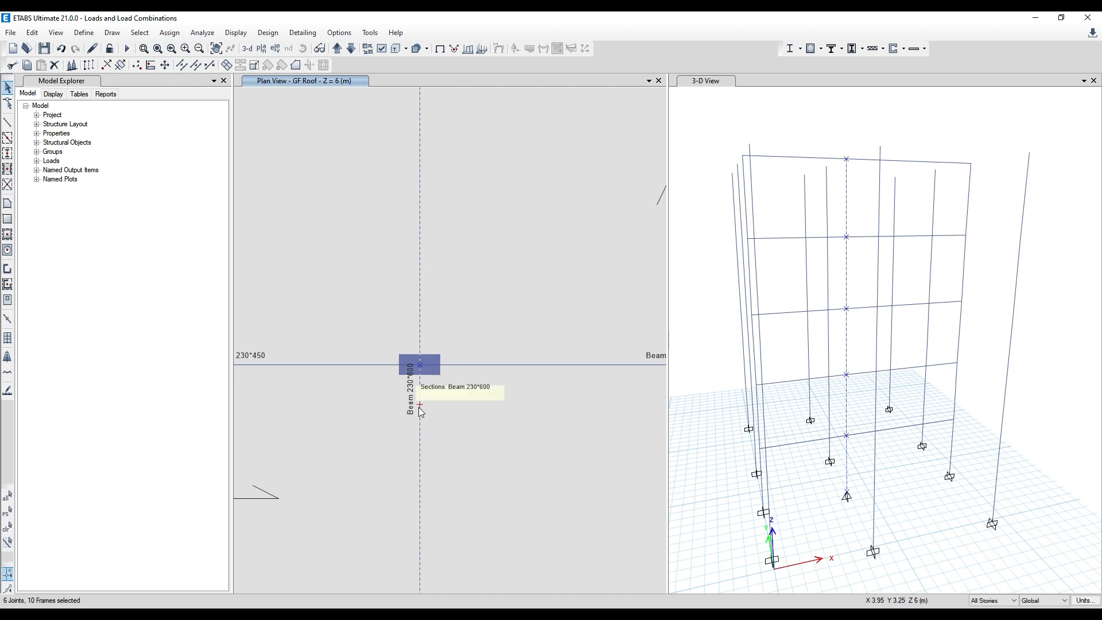
scroll(461, 310, "down", 3)
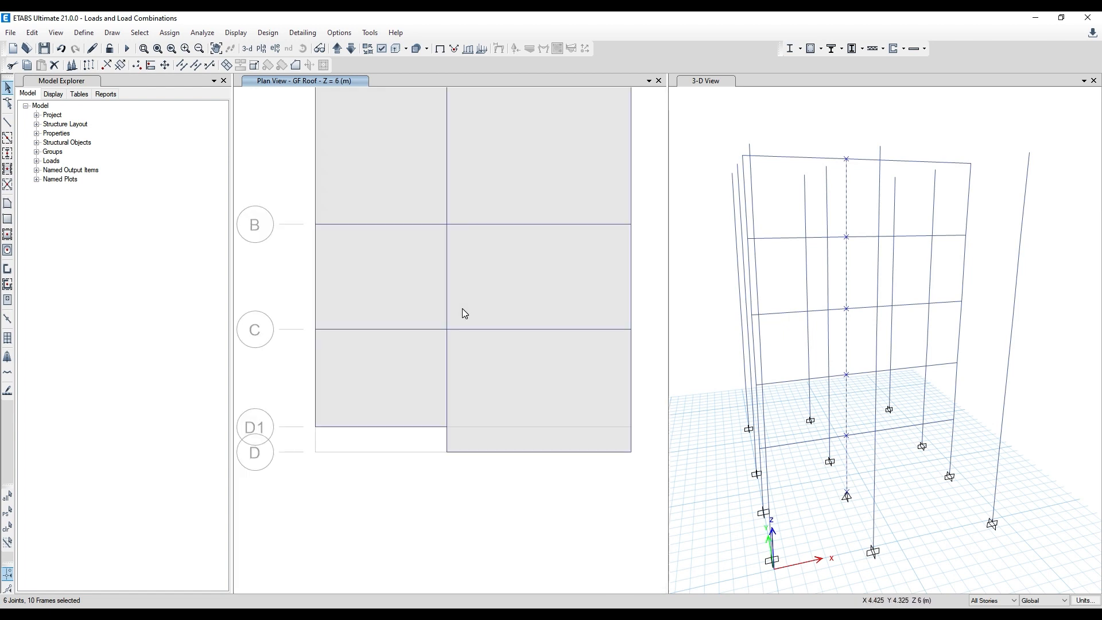
left_click(33, 33)
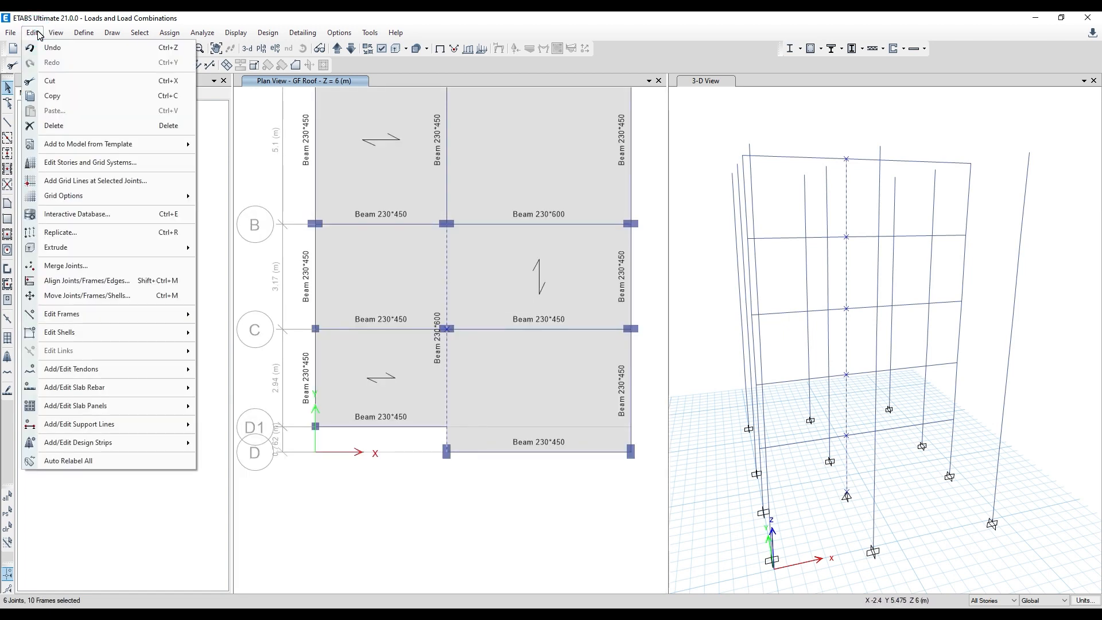
mouse_move(65, 319)
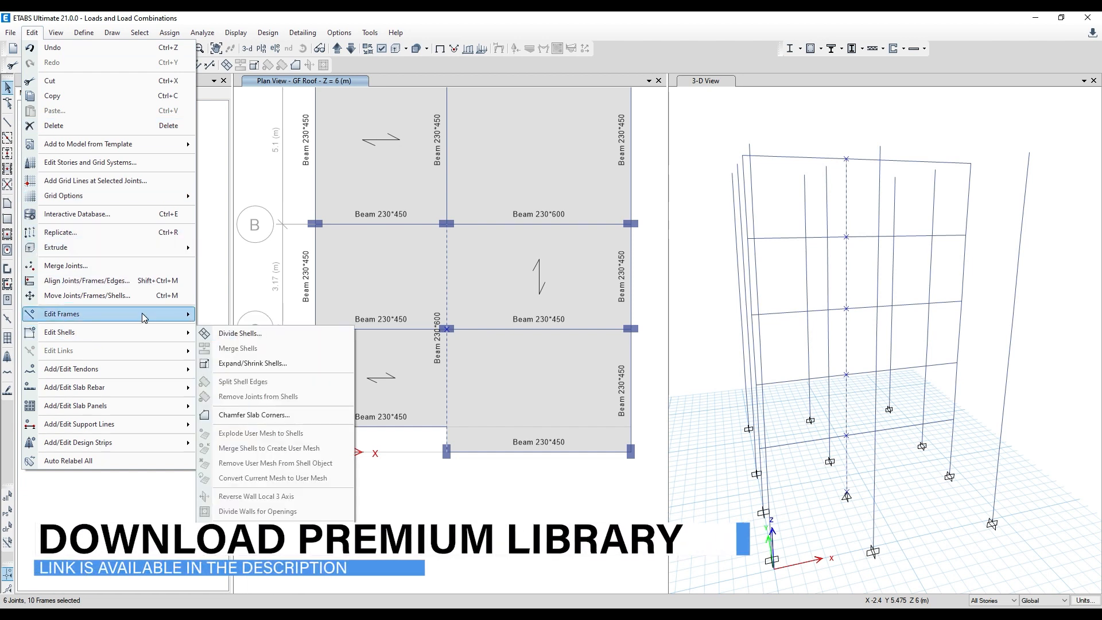
mouse_move(144, 318)
left_click(236, 315)
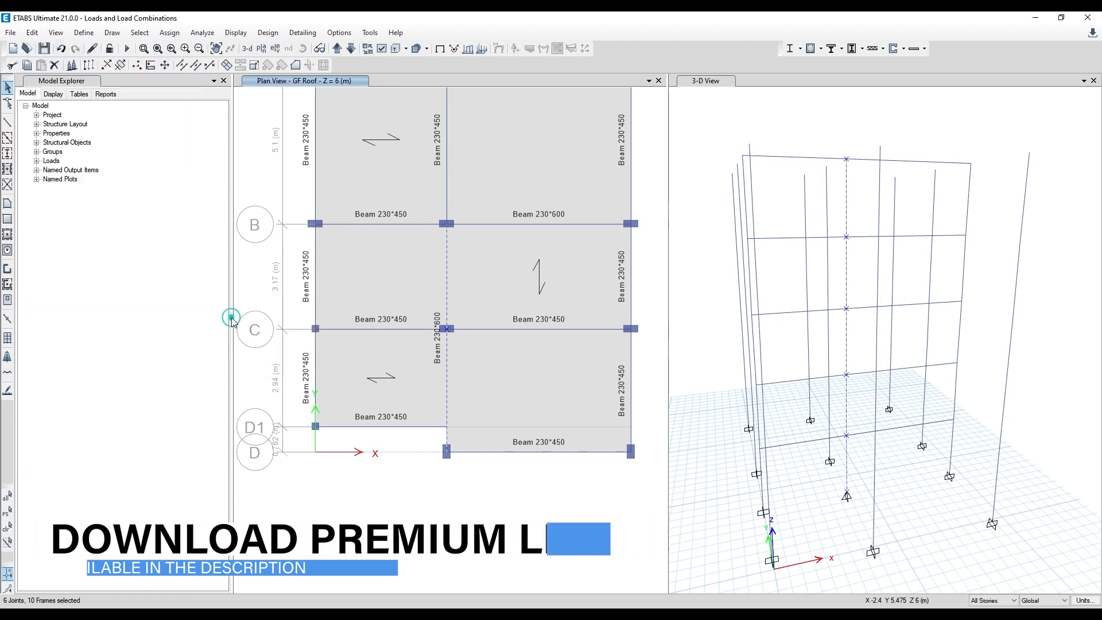
left_click(519, 317)
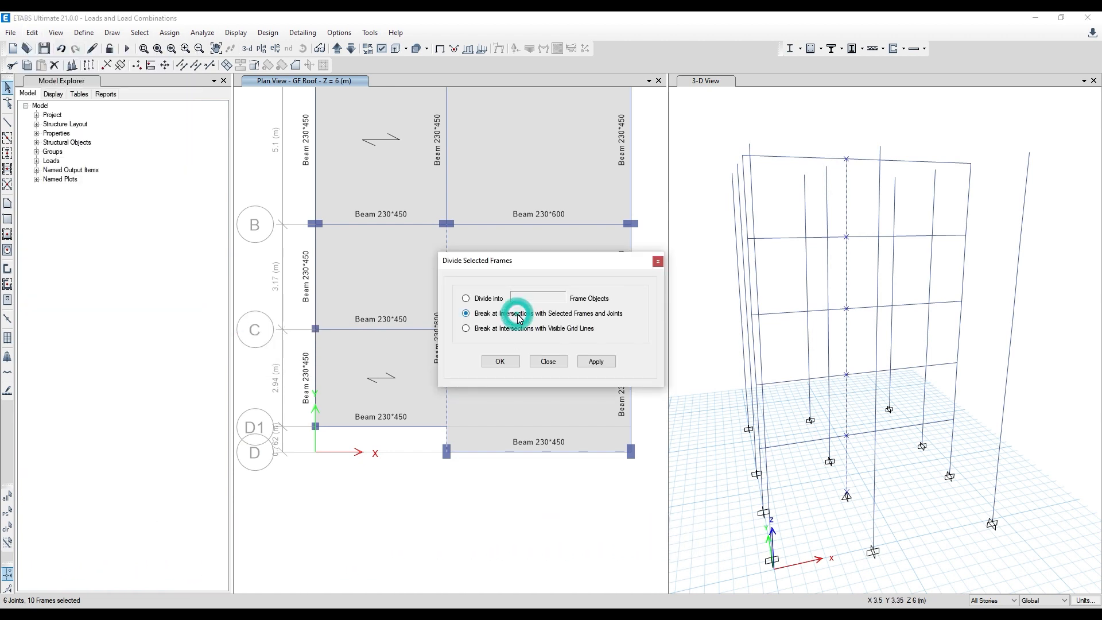
left_click(658, 262)
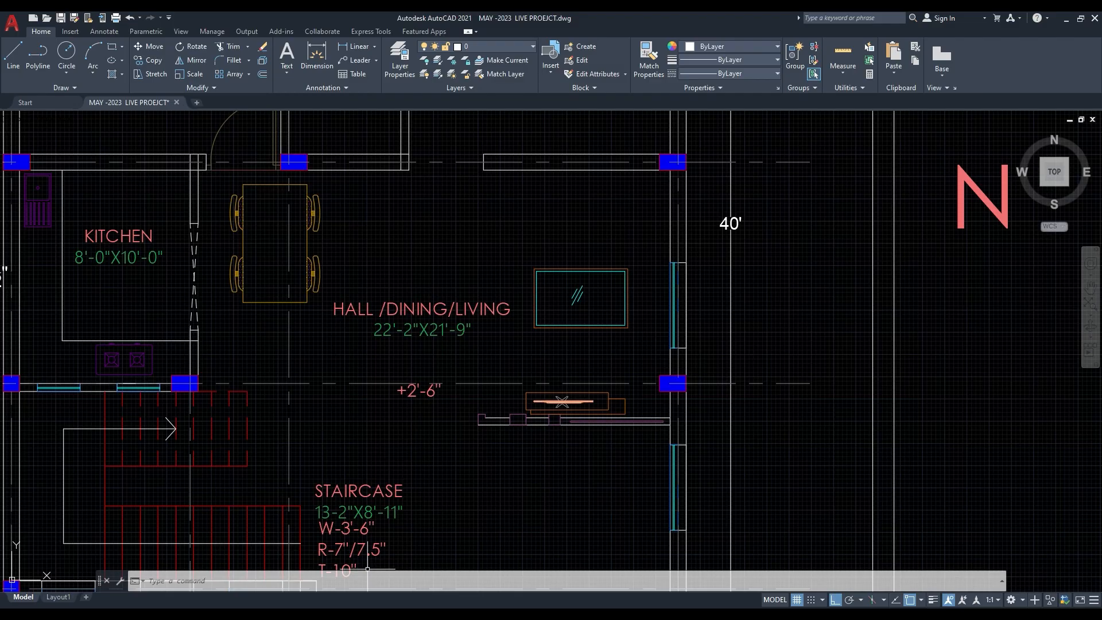
- Examine the column positions around the kitchen and staircase in the AutoCAD plan, return to ETABS and review the grid C beams
scroll(408, 379, "down", 2)
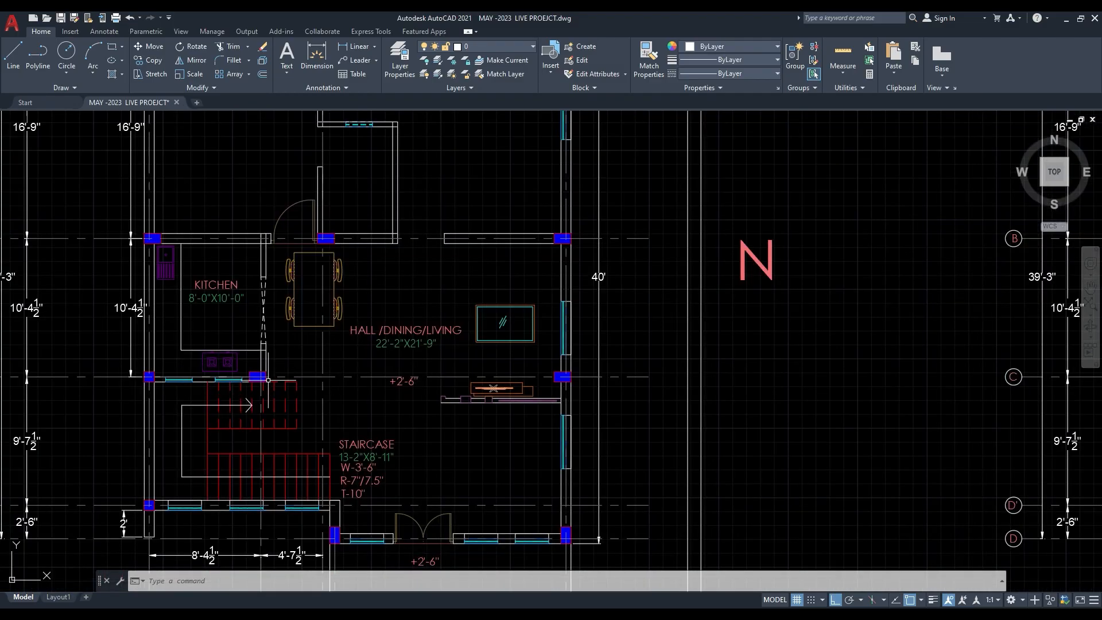
middle_click_drag(286, 364, 254, 345)
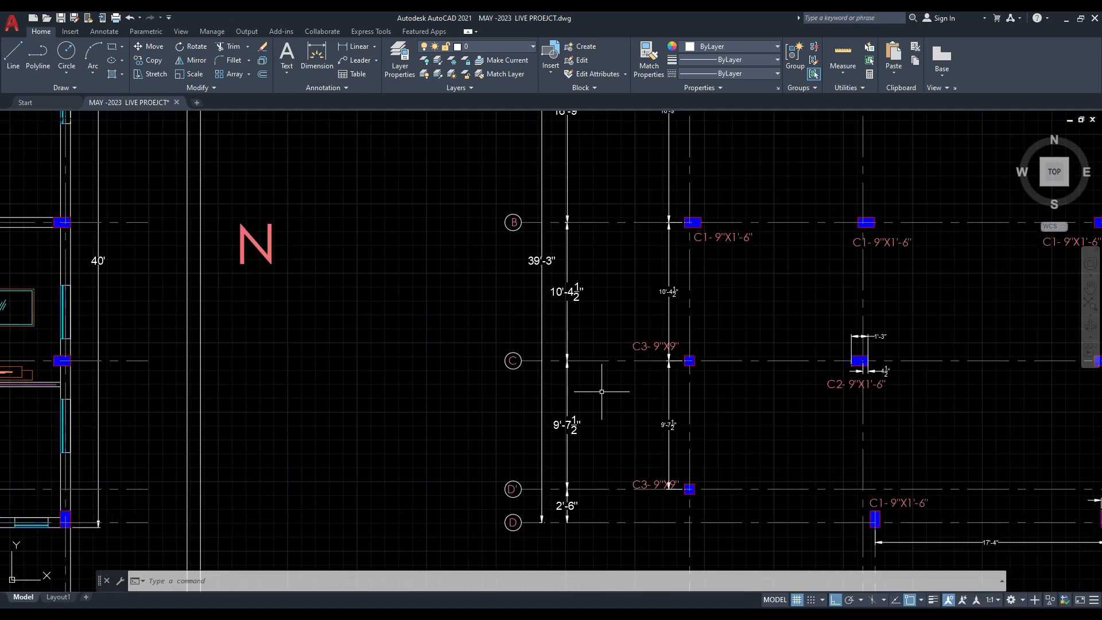
middle_click_drag(662, 392, 321, 395)
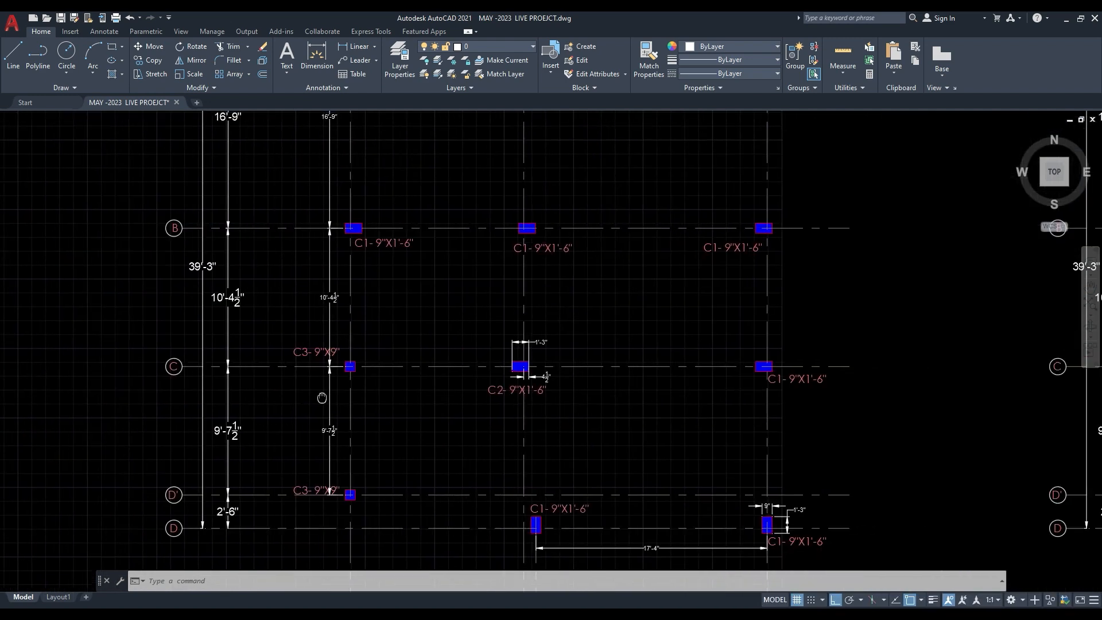
middle_click_drag(371, 352, 862, 349)
left_click_drag(389, 365, 694, 354)
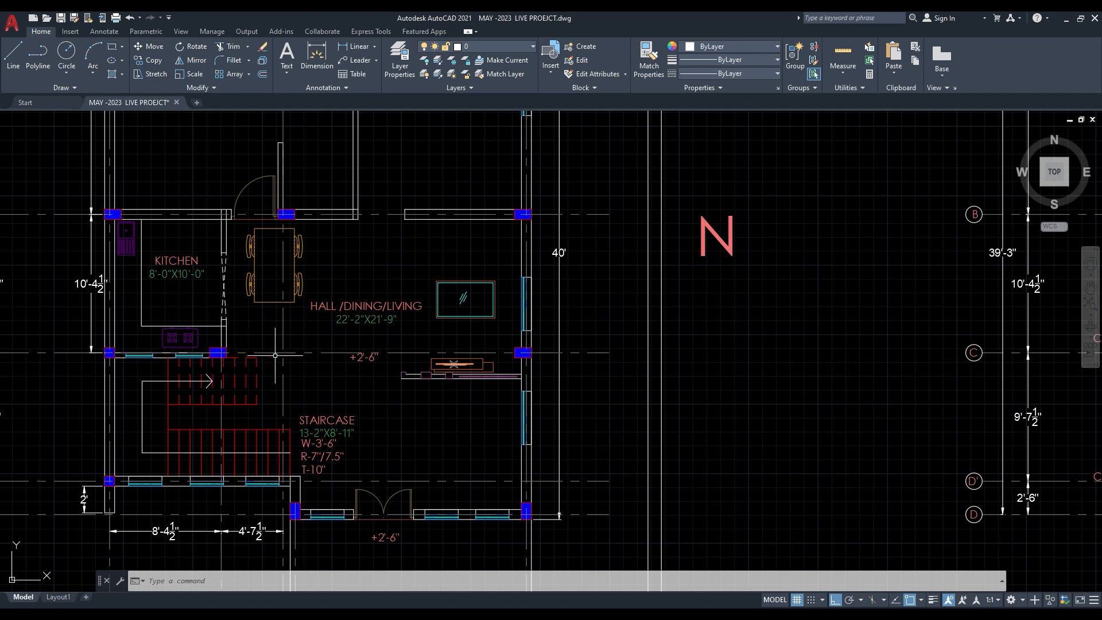
middle_click_drag(247, 363, 214, 334)
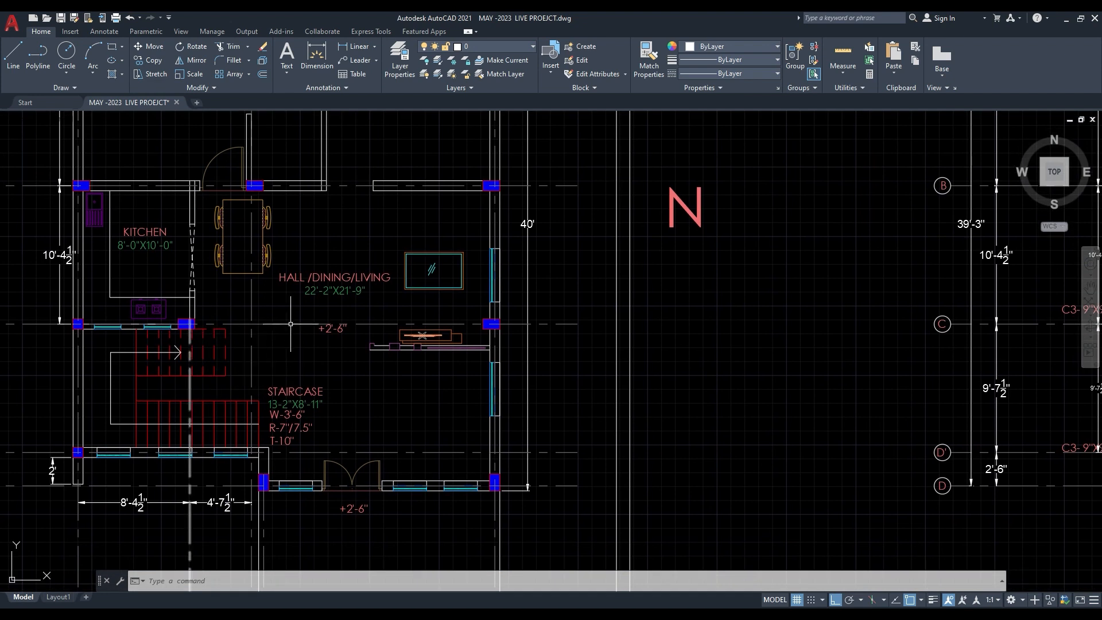
left_click(1066, 18)
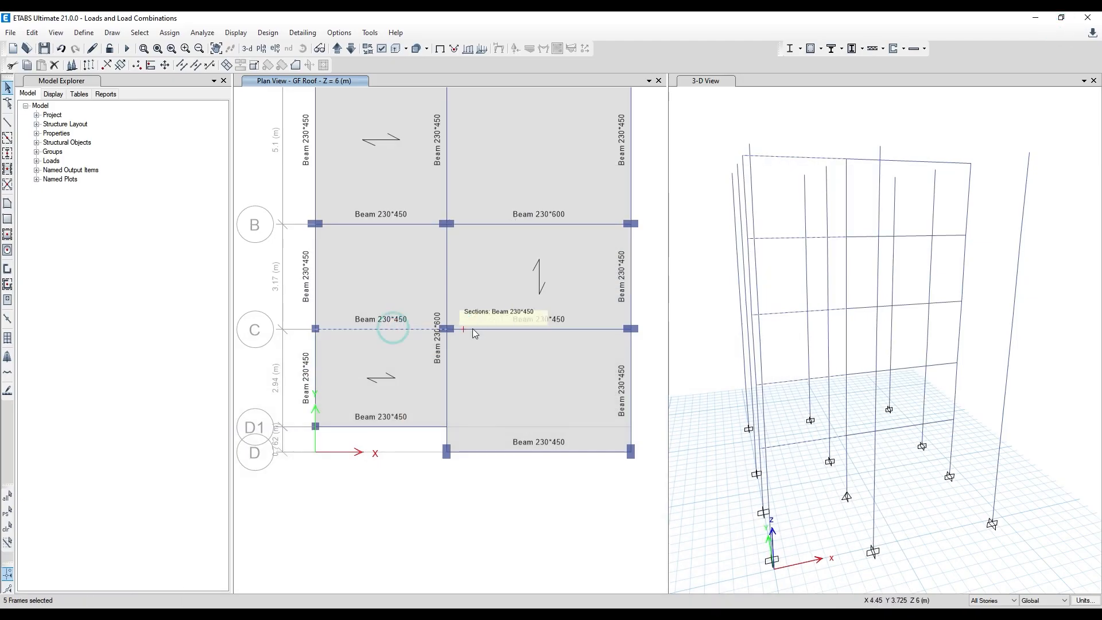
left_click(532, 331)
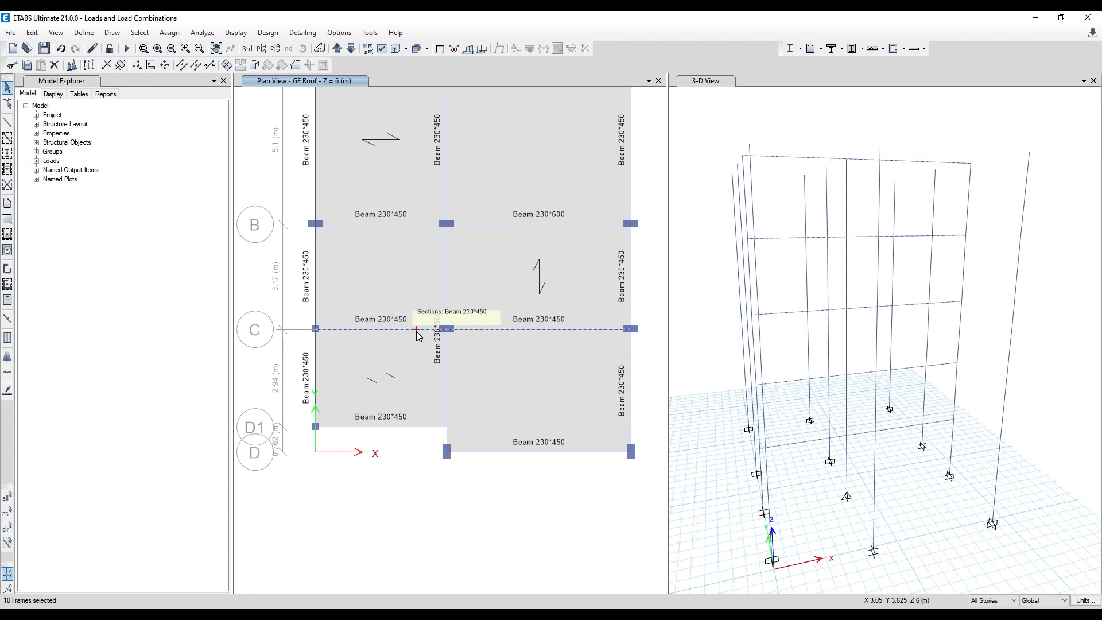
left_click(251, 267)
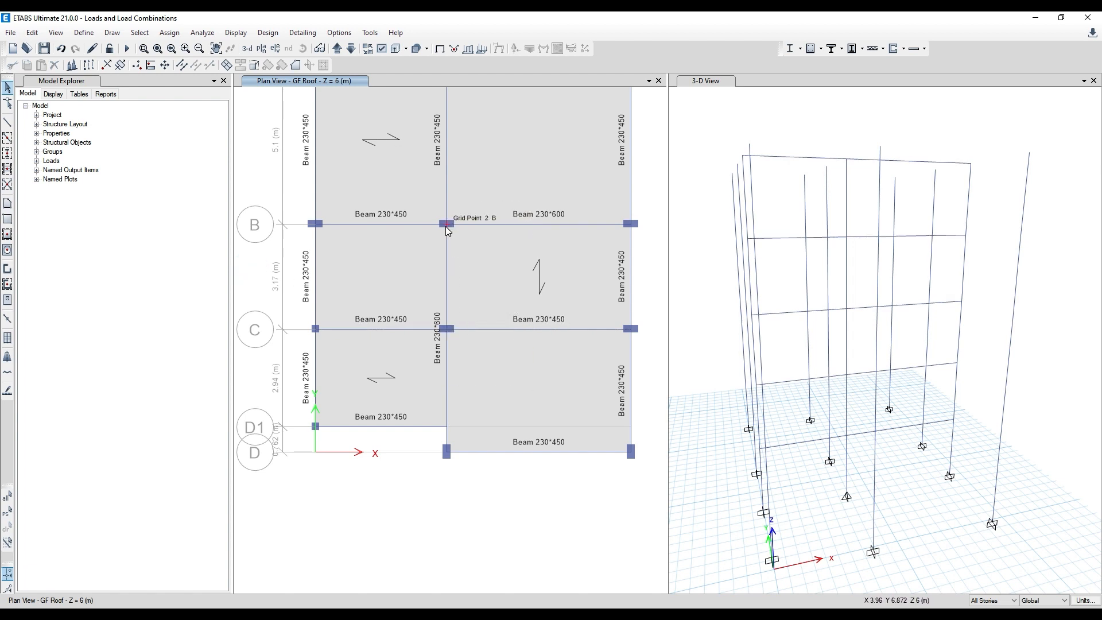
- Divide the grid 2 beam between grids B and D at its intersection with the selected C-2 column and joints on all stories
left_click(448, 352)
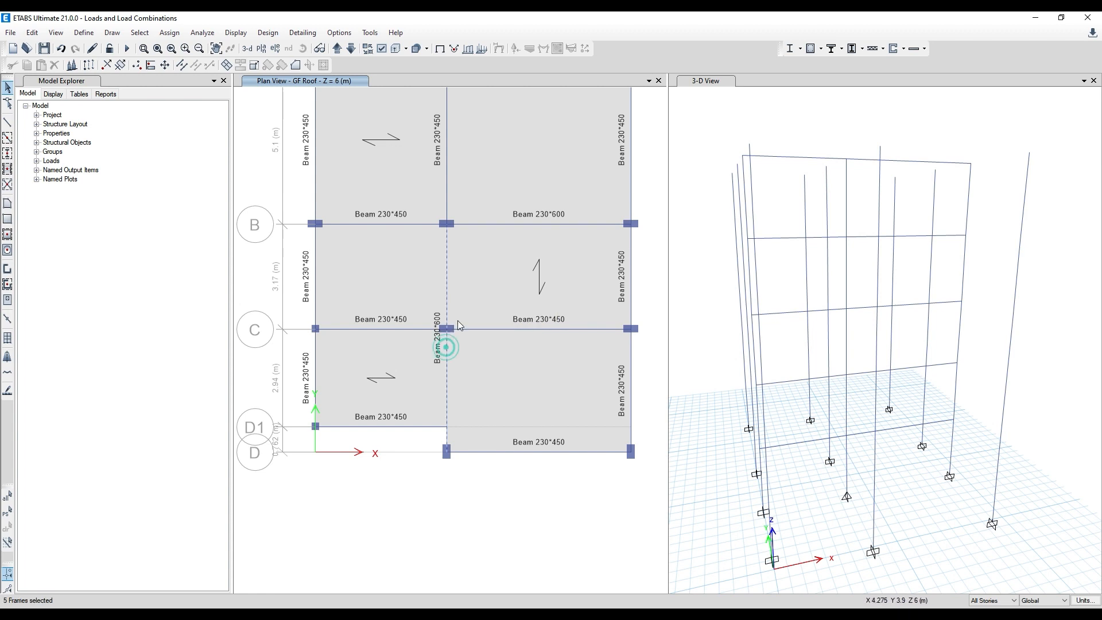
scroll(451, 324, "up", 3)
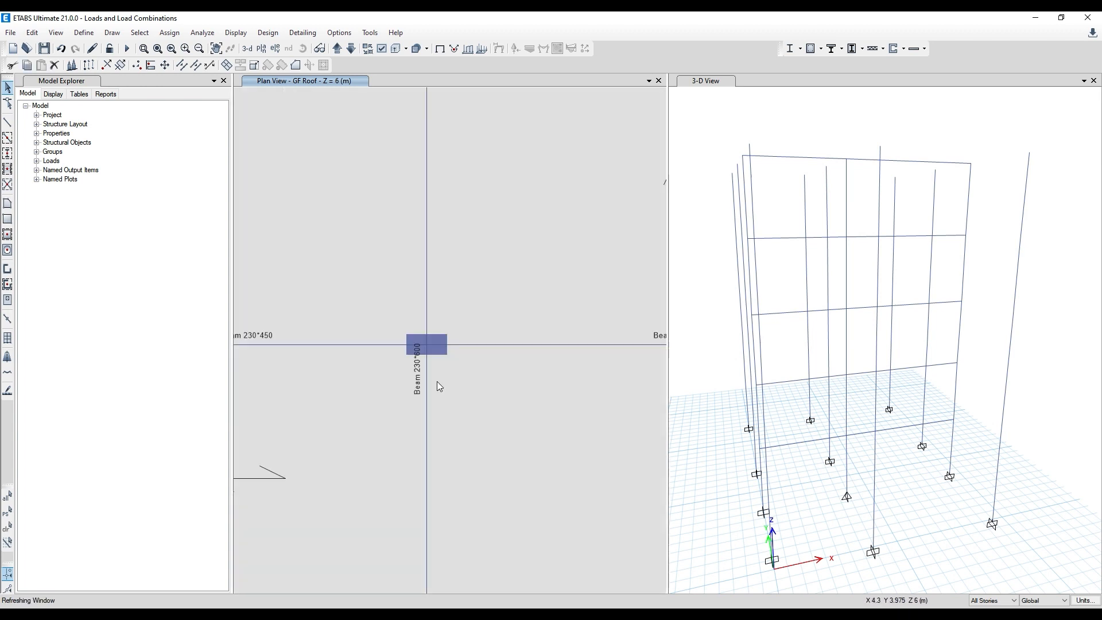
left_click(410, 333)
scroll(441, 249, "down", 3)
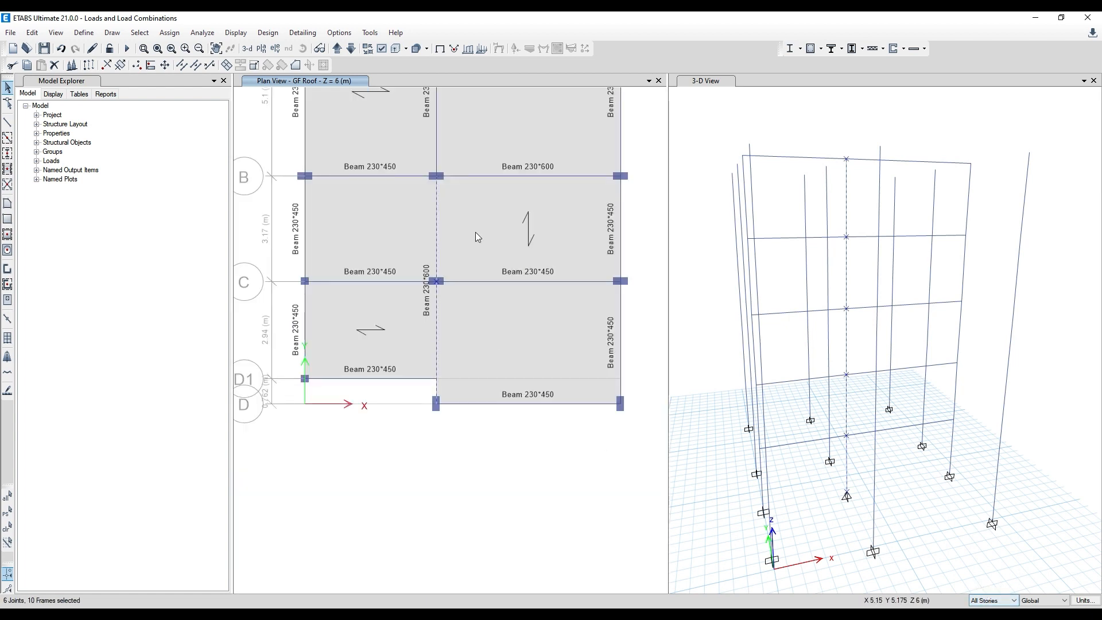
scroll(433, 281, "up", 3)
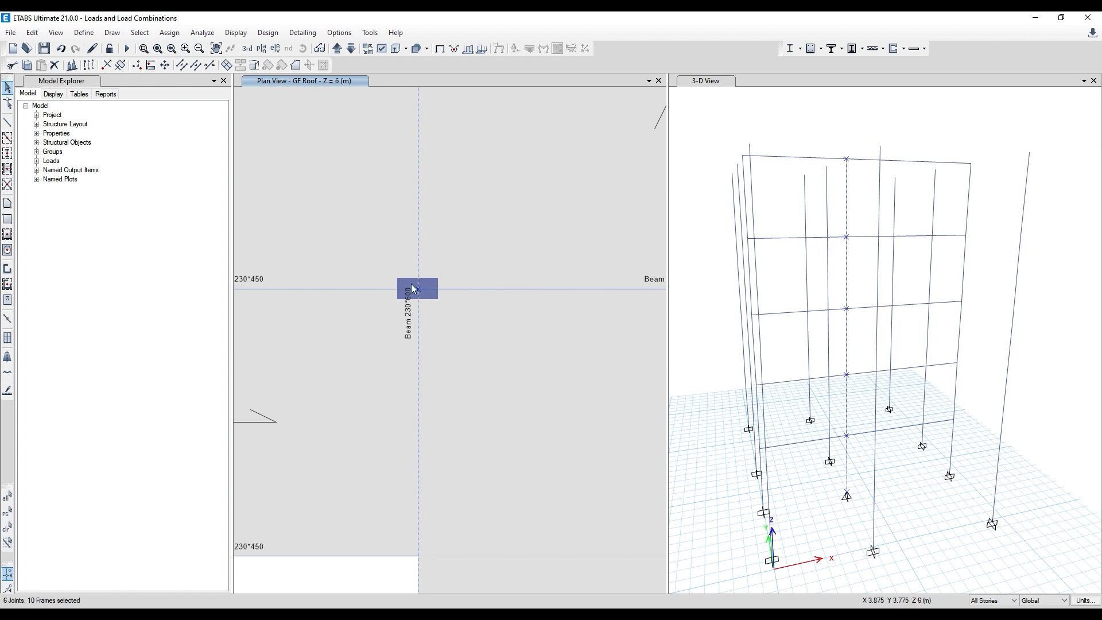
scroll(450, 279, "down", 3)
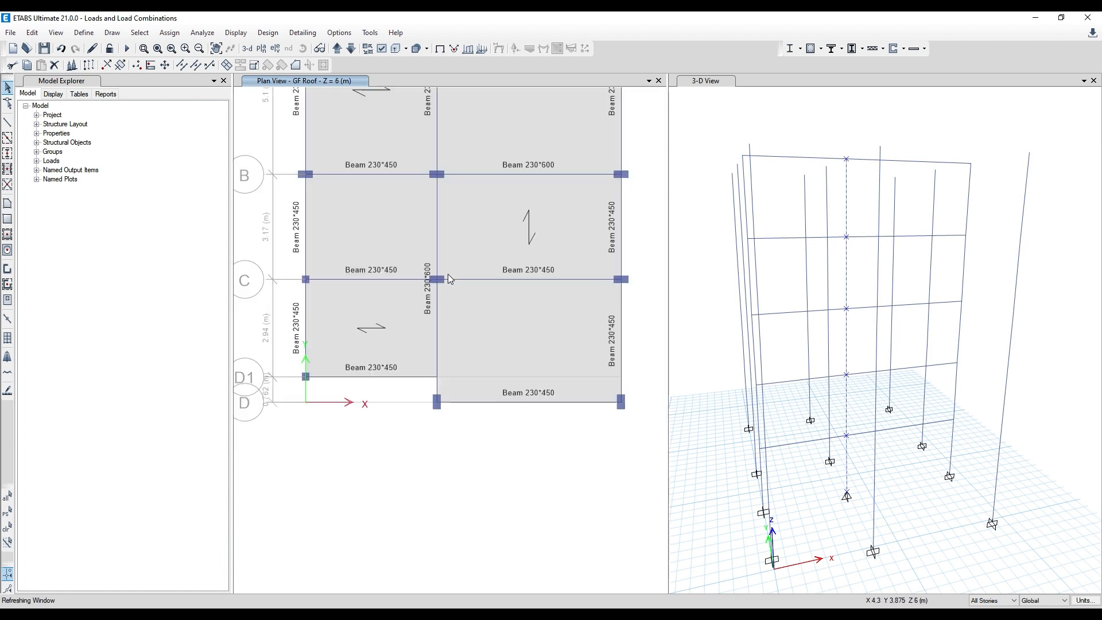
left_click(32, 33)
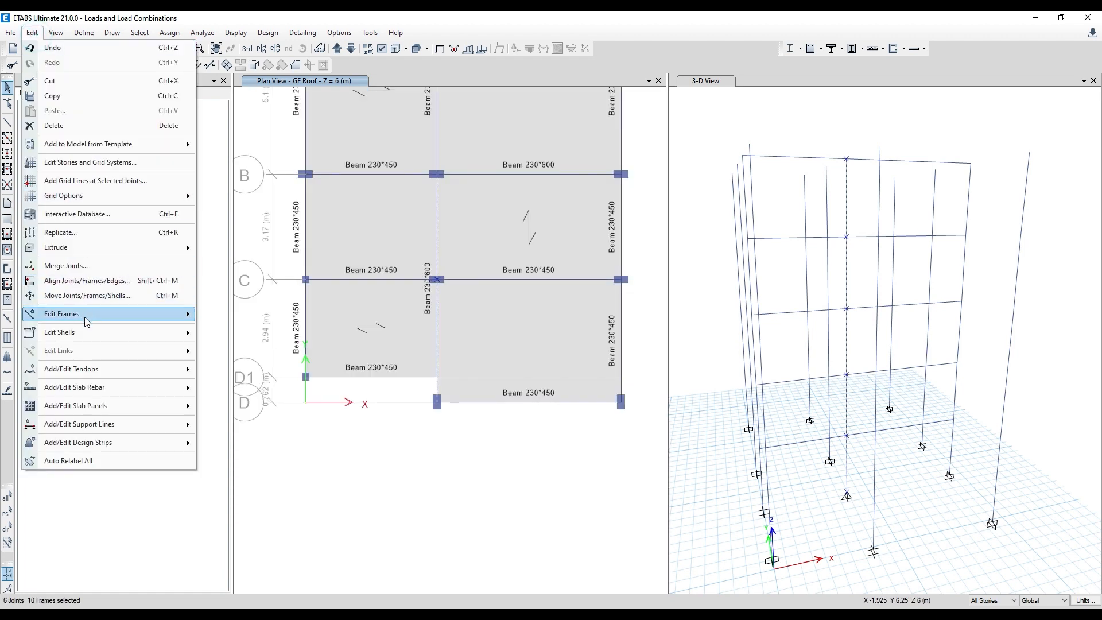
mouse_move(87, 319)
left_click(234, 320)
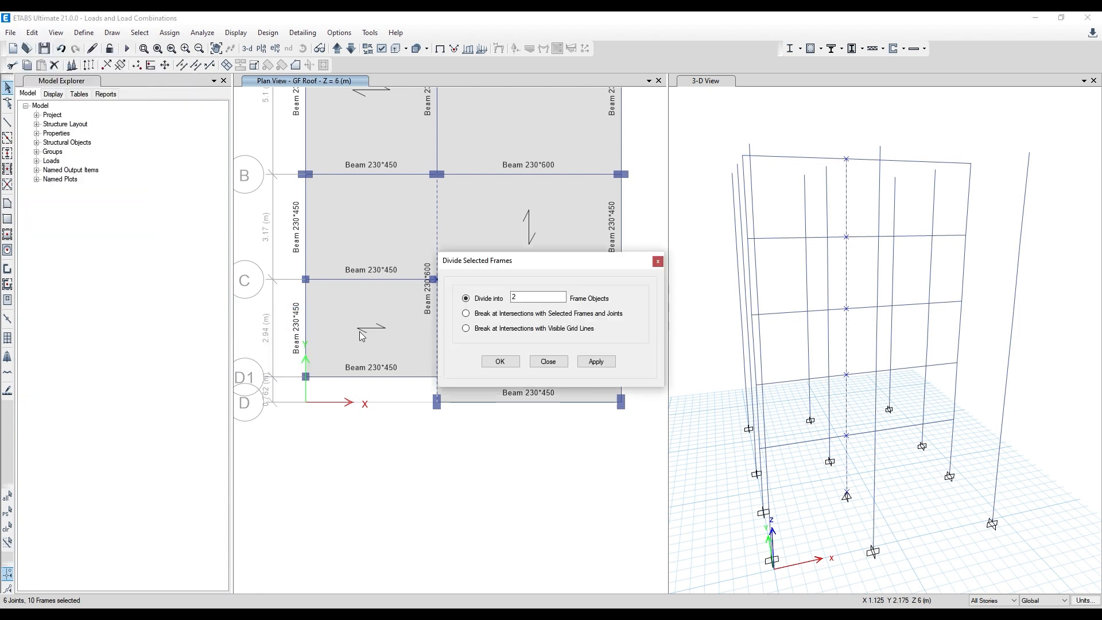
left_click(504, 316)
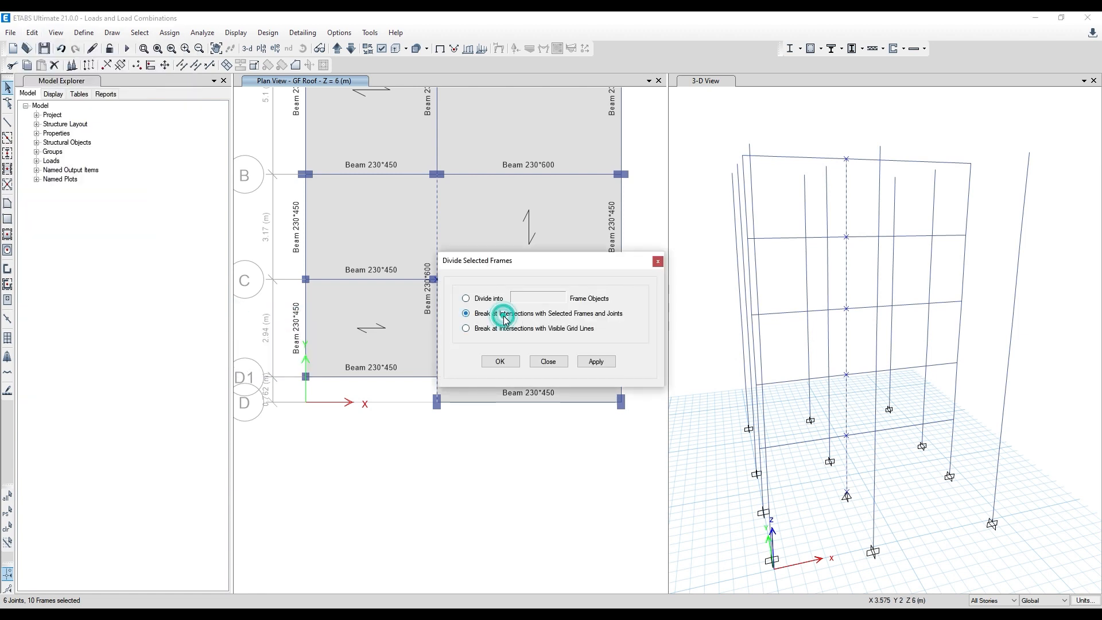
left_click(594, 361)
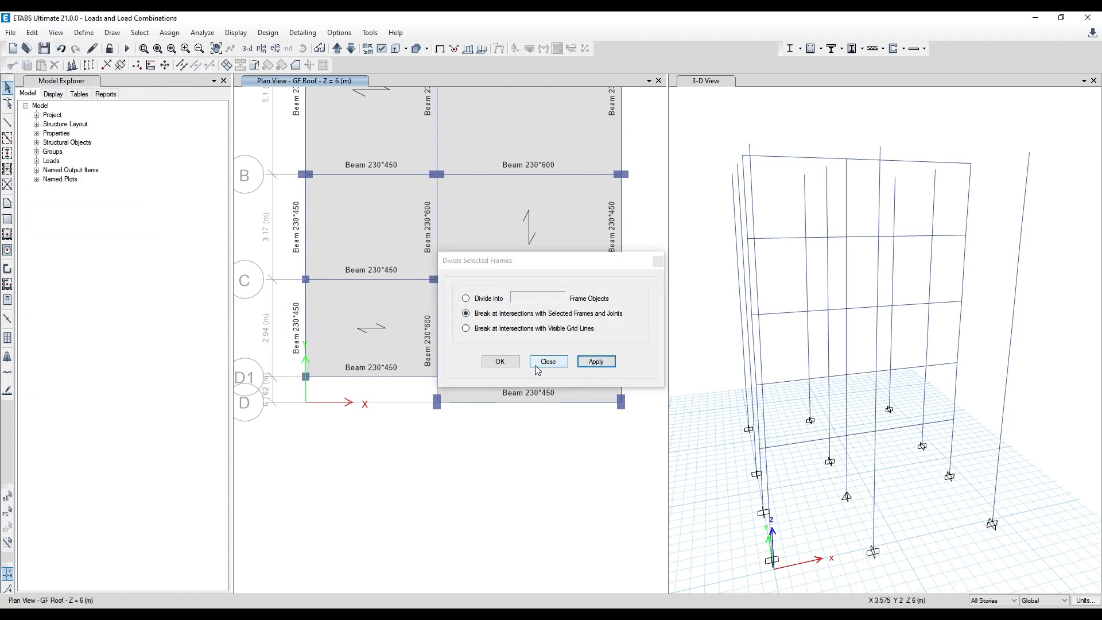
left_click(507, 362)
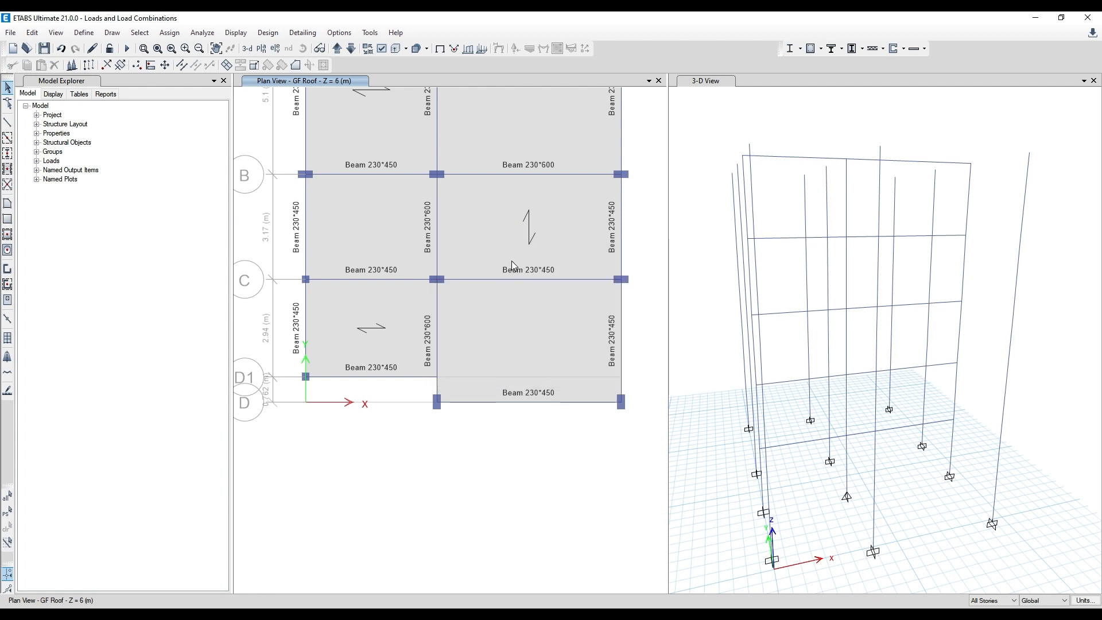
- Assign the Beam 230*450 section to both grid 2 beam segments between grids B and D on all stories
middle_click_drag(510, 263, 480, 326)
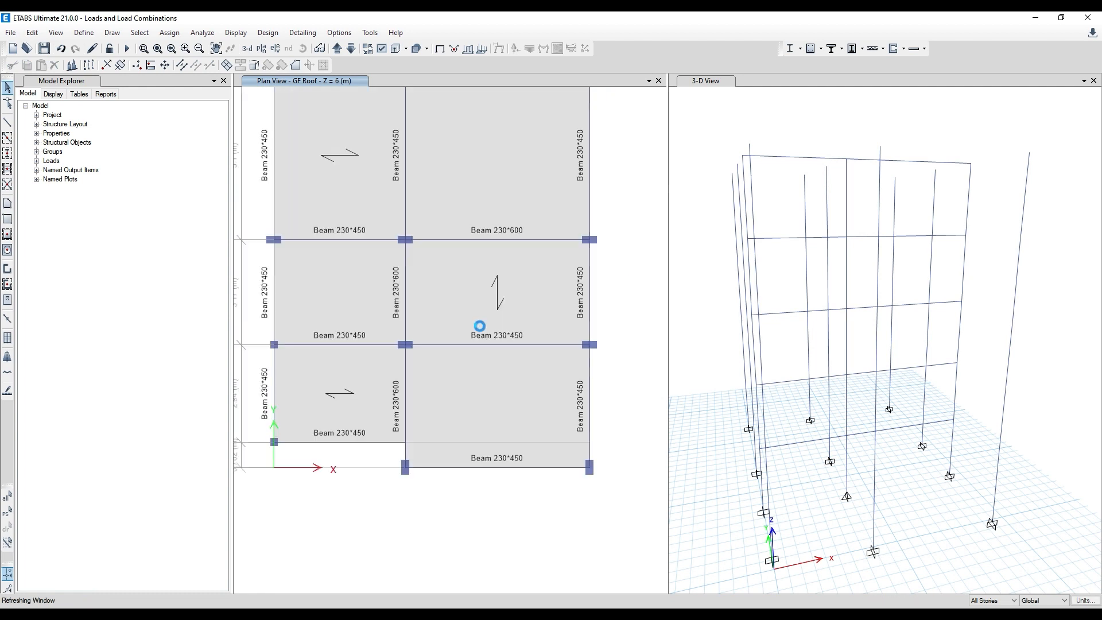
left_click(404, 406)
left_click(402, 287)
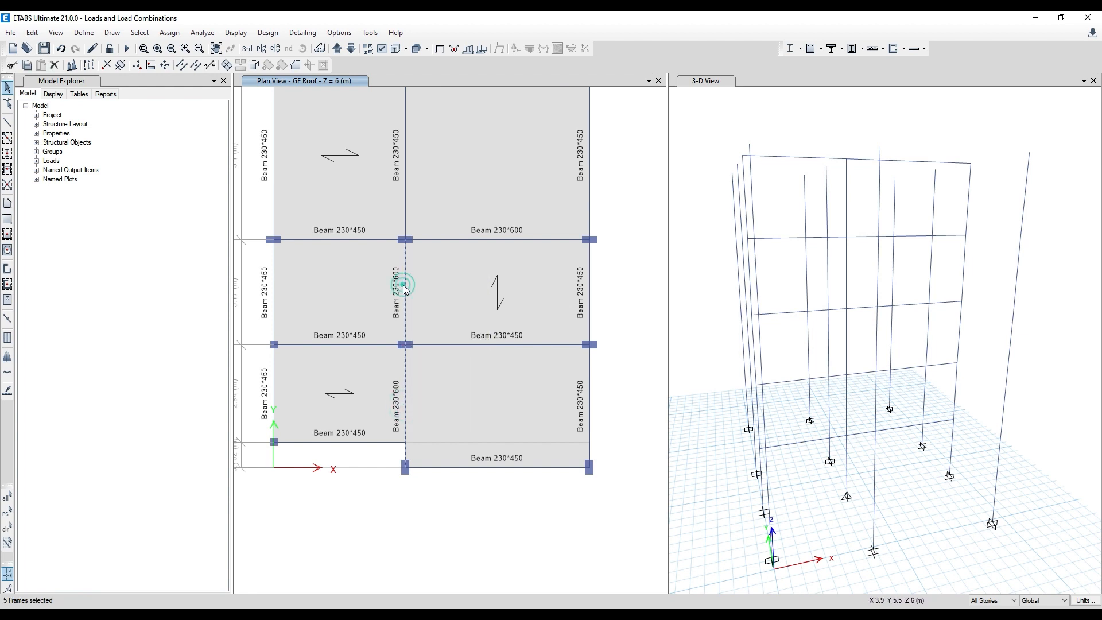
left_click(167, 33)
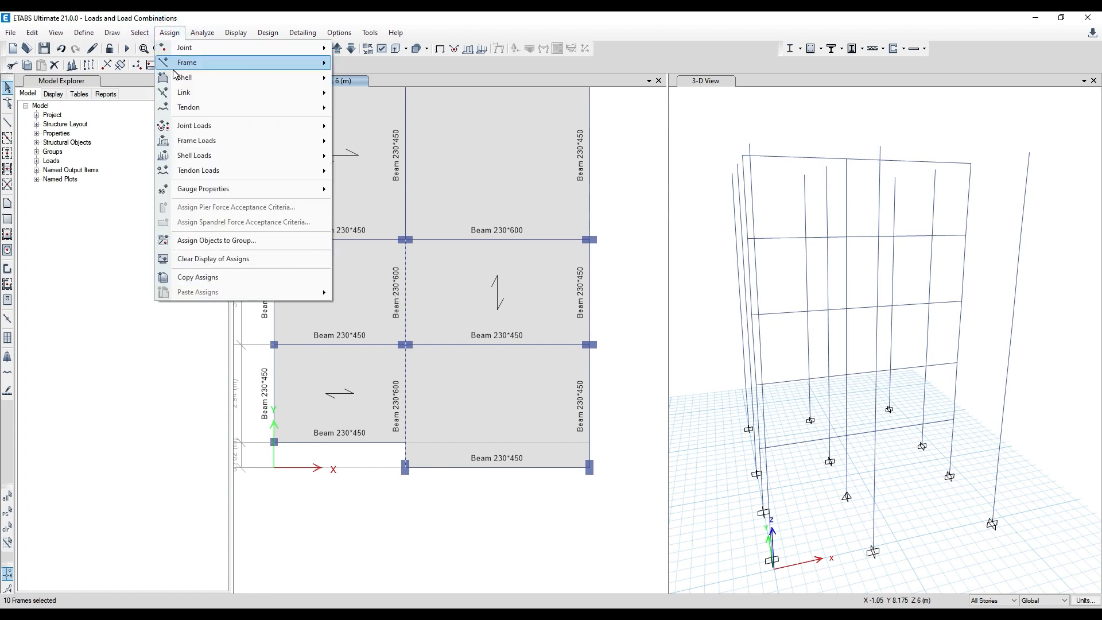
mouse_move(183, 64)
left_click(345, 67)
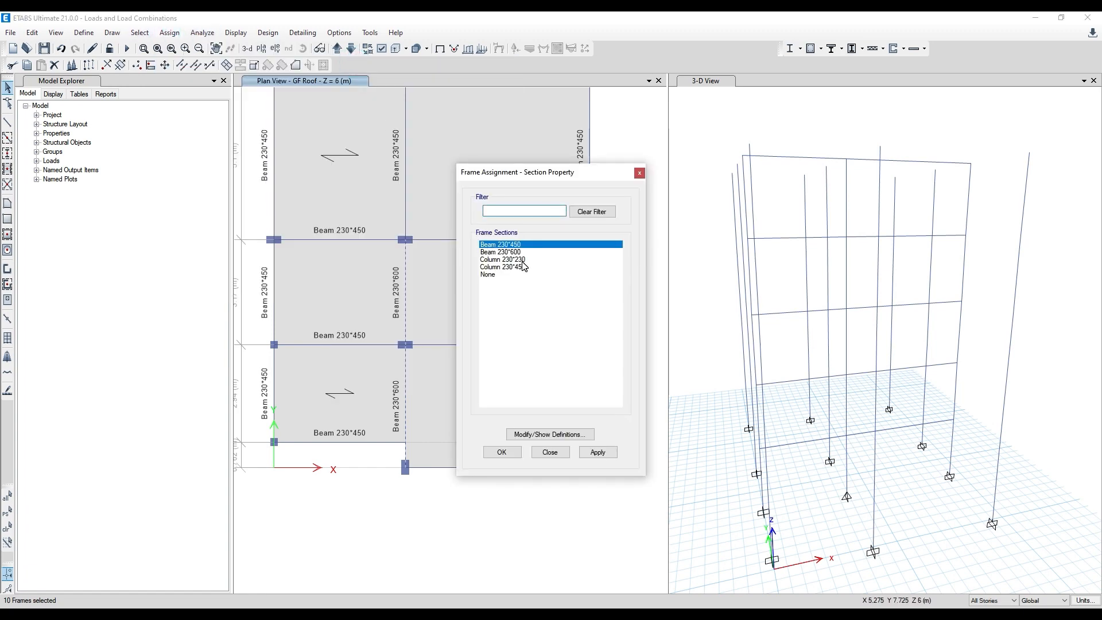
left_click(519, 266)
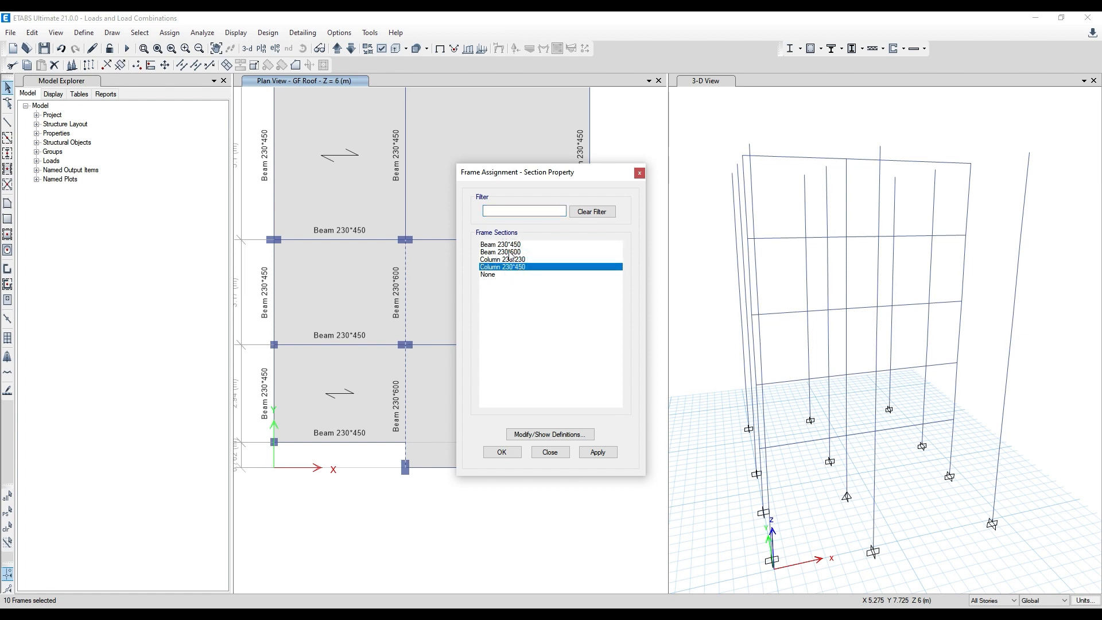
left_click(505, 244)
left_click_drag(528, 172, 619, 160)
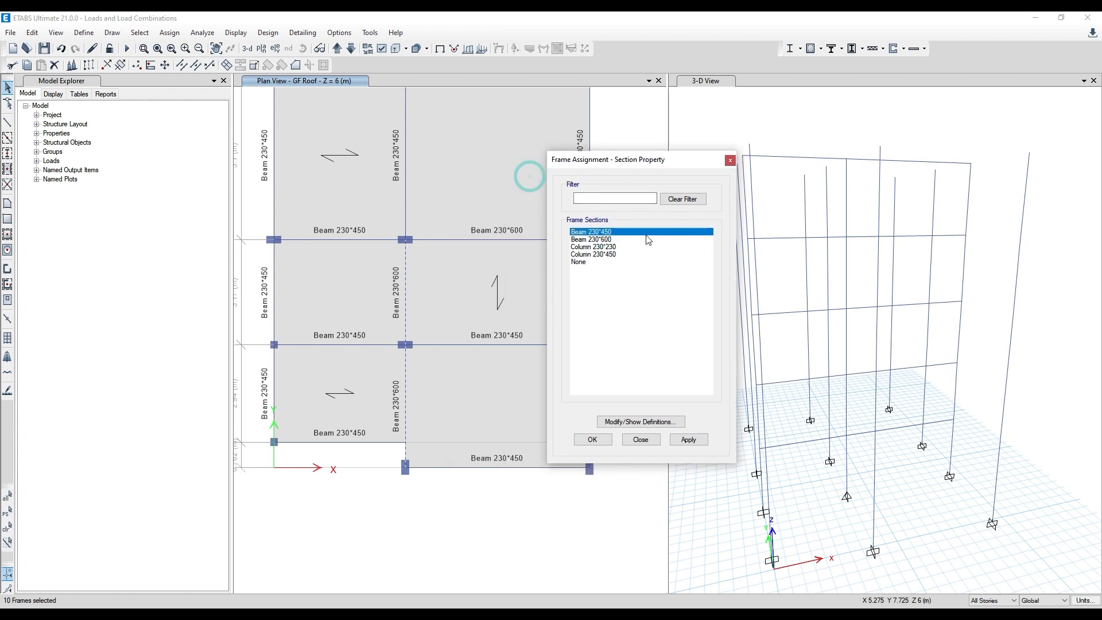
left_click(698, 447)
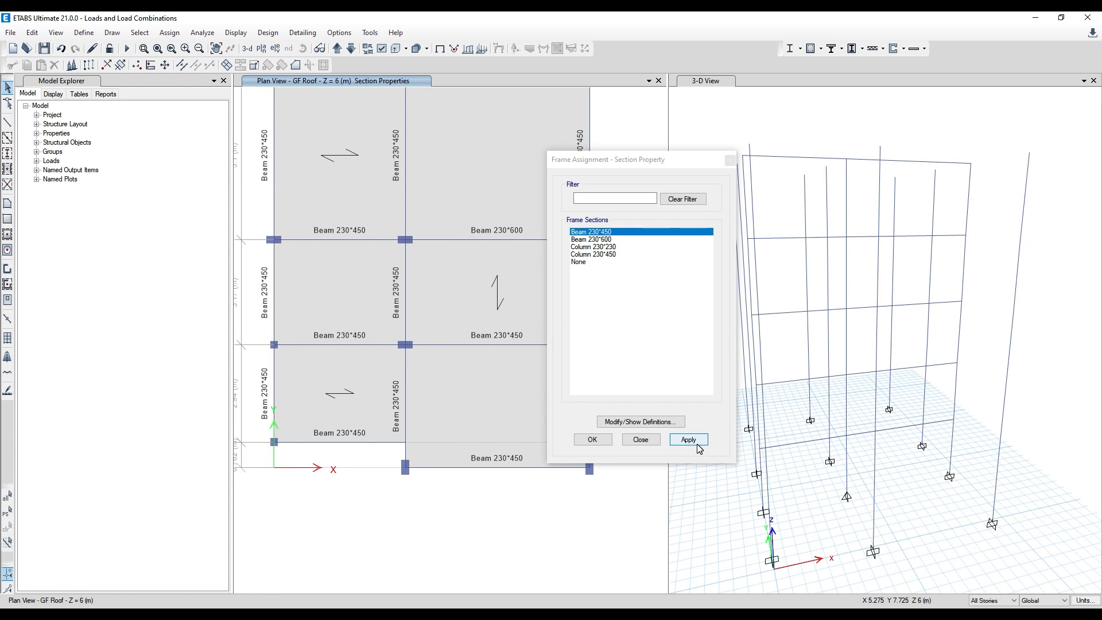
- Finish the beam section assignment, then check the column options in Paint and the AutoCAD plan before returning to ETABS
left_click(593, 440)
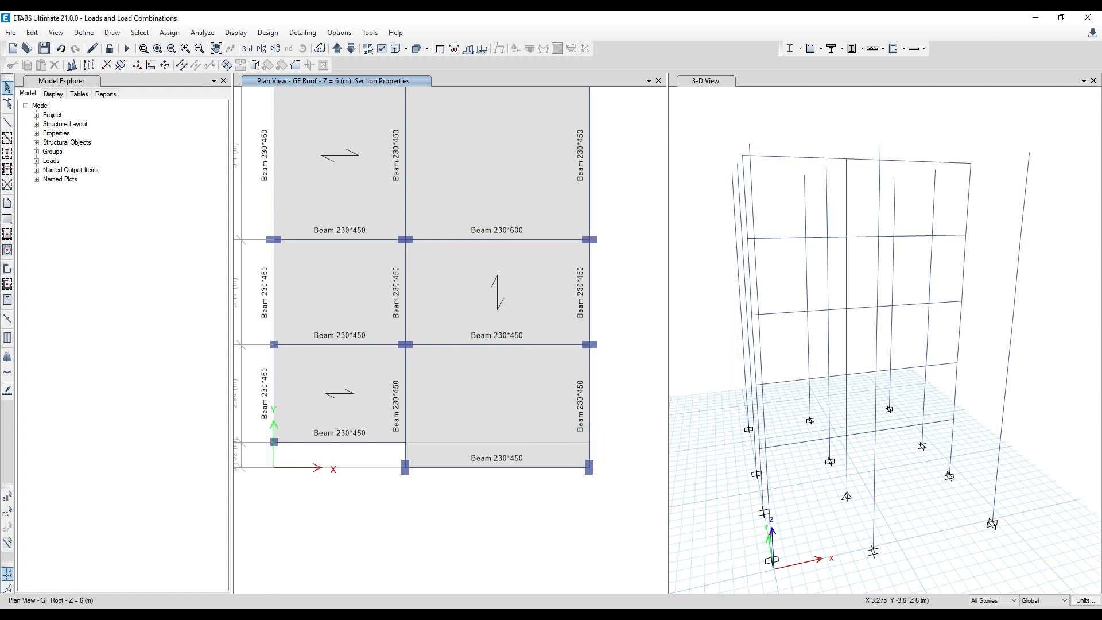
key("alt+Tab")
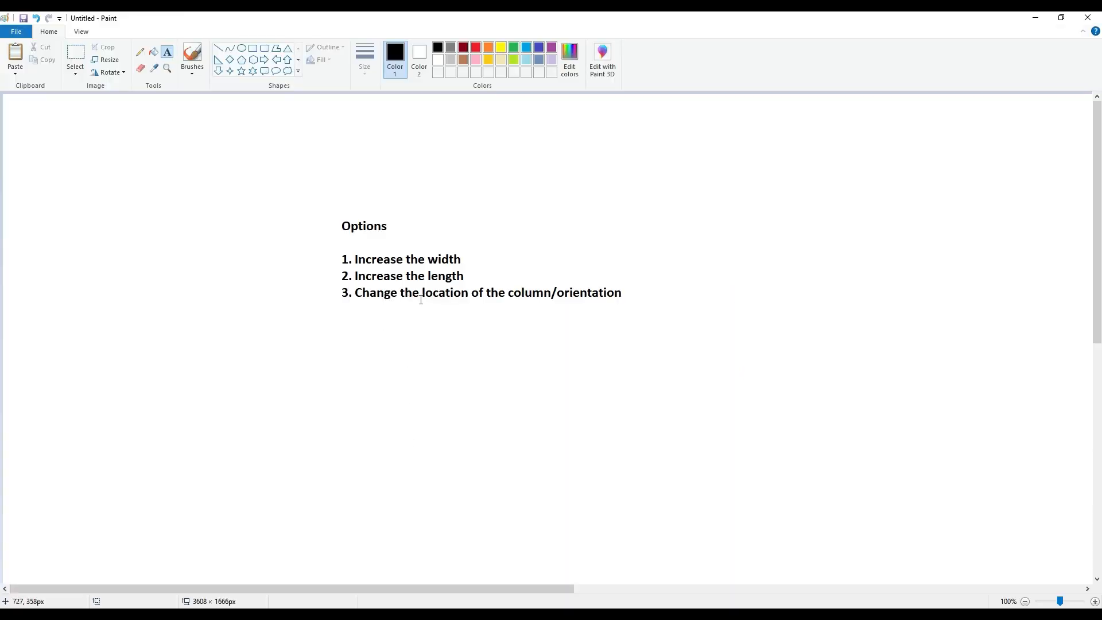
left_click(1036, 17)
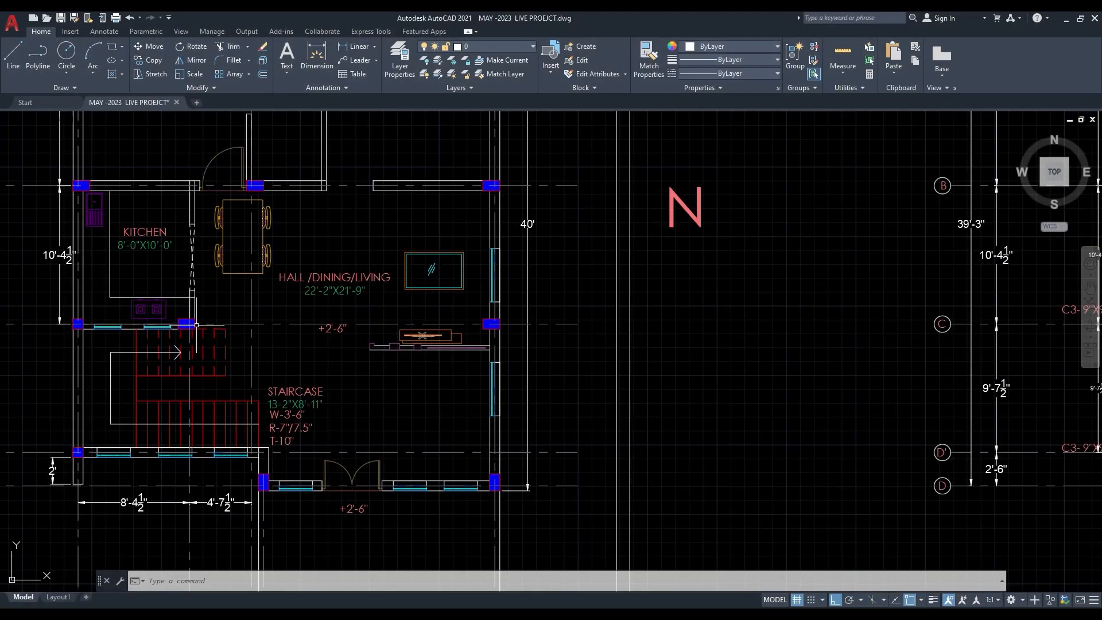
left_click(1066, 20)
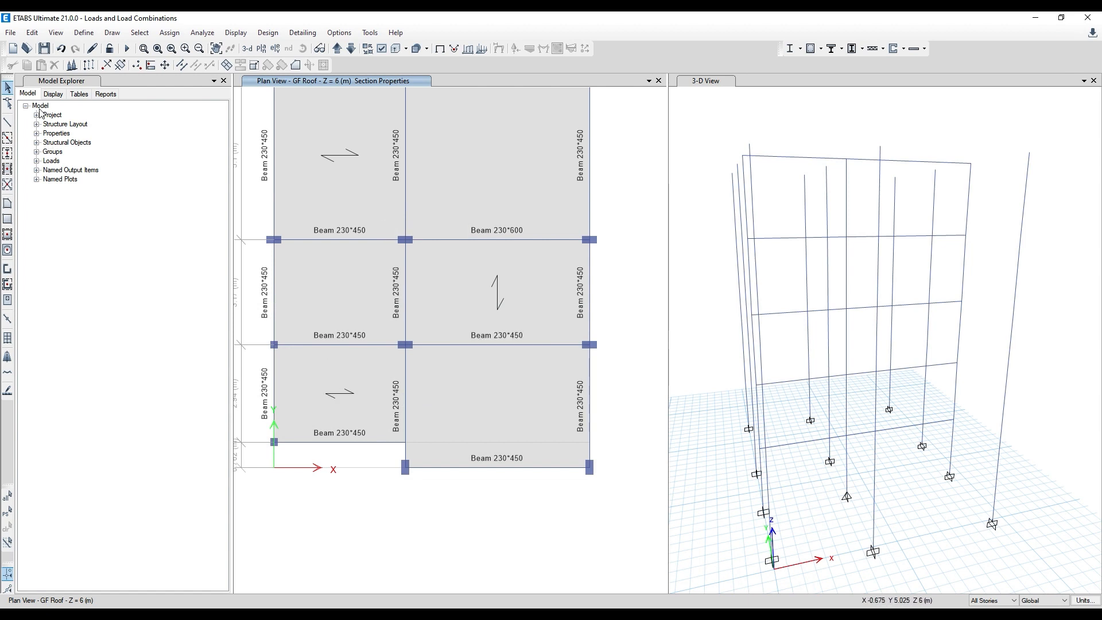
- Run the analysis and the concrete frame design, and inspect the longitudinal reinforcement at the base of the C-2 column
left_click(127, 50)
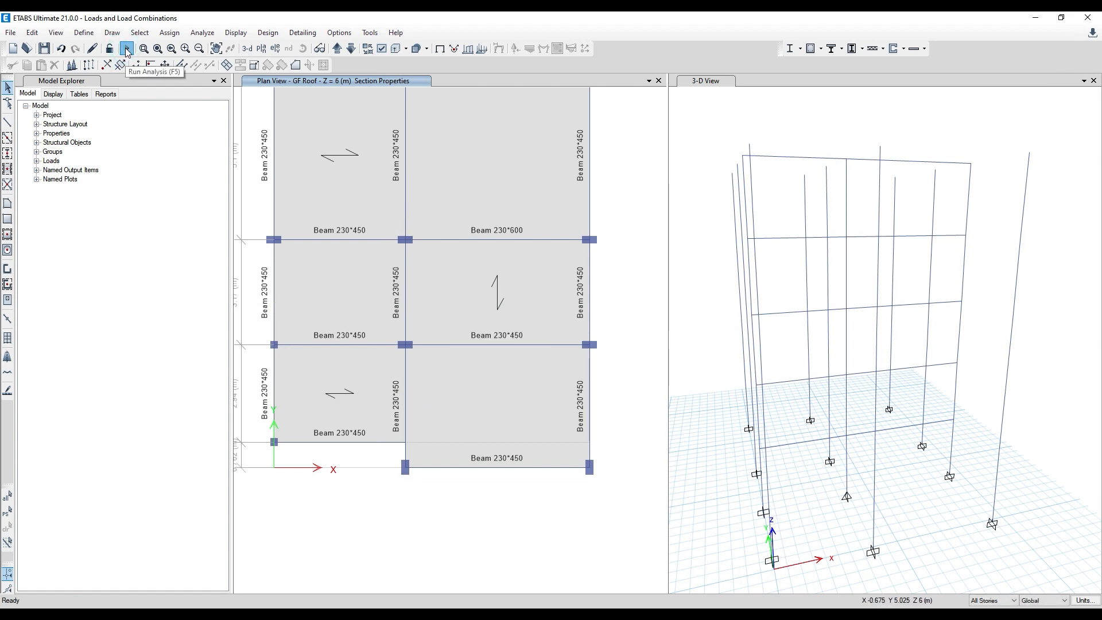
left_click(810, 49)
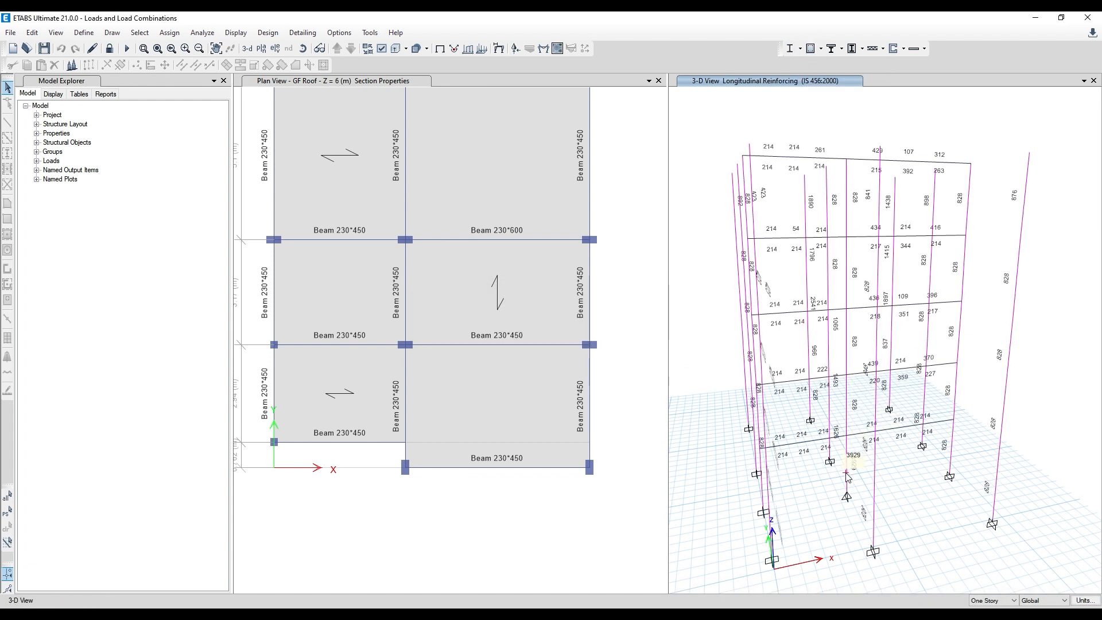
scroll(848, 486, "up", 3)
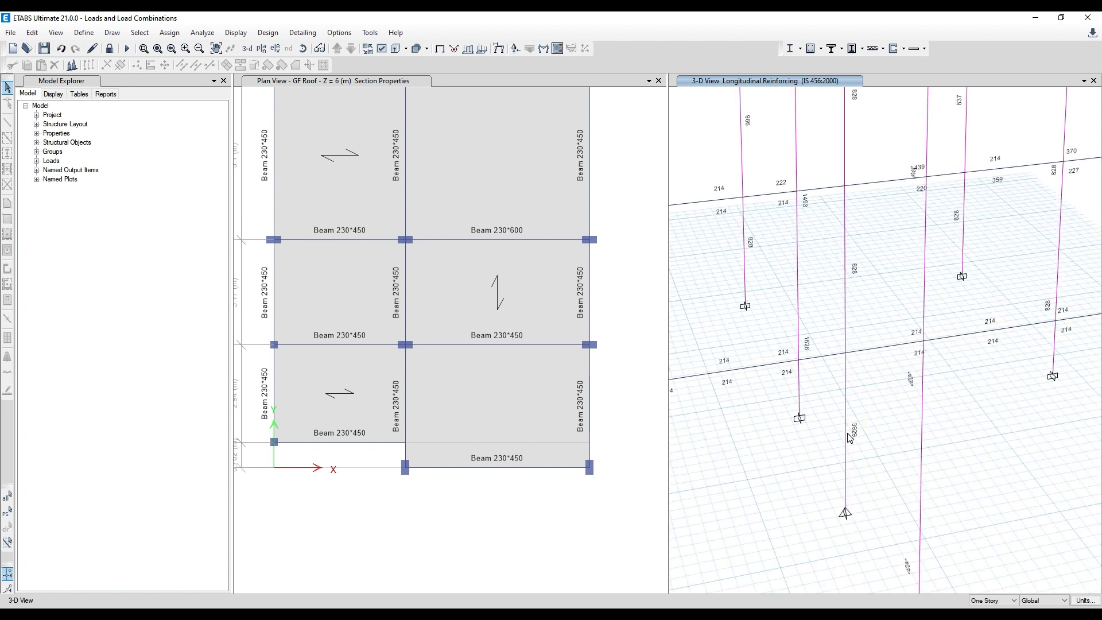
- Display the Total Rebar Percentage design output for the concrete frames in the 3-D view
left_click(823, 51)
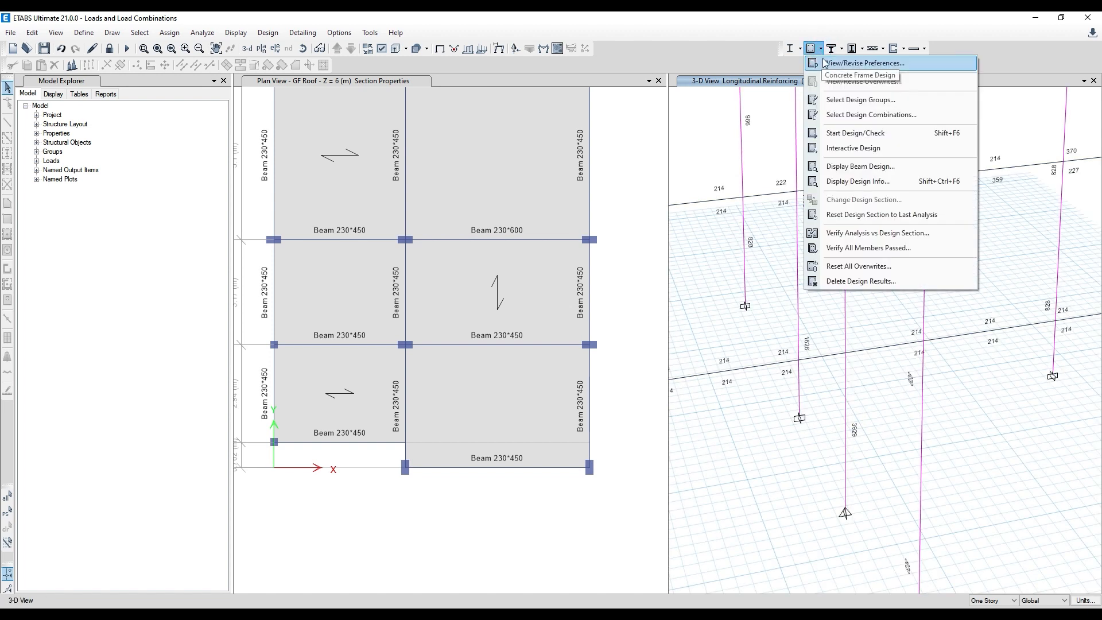
left_click(873, 181)
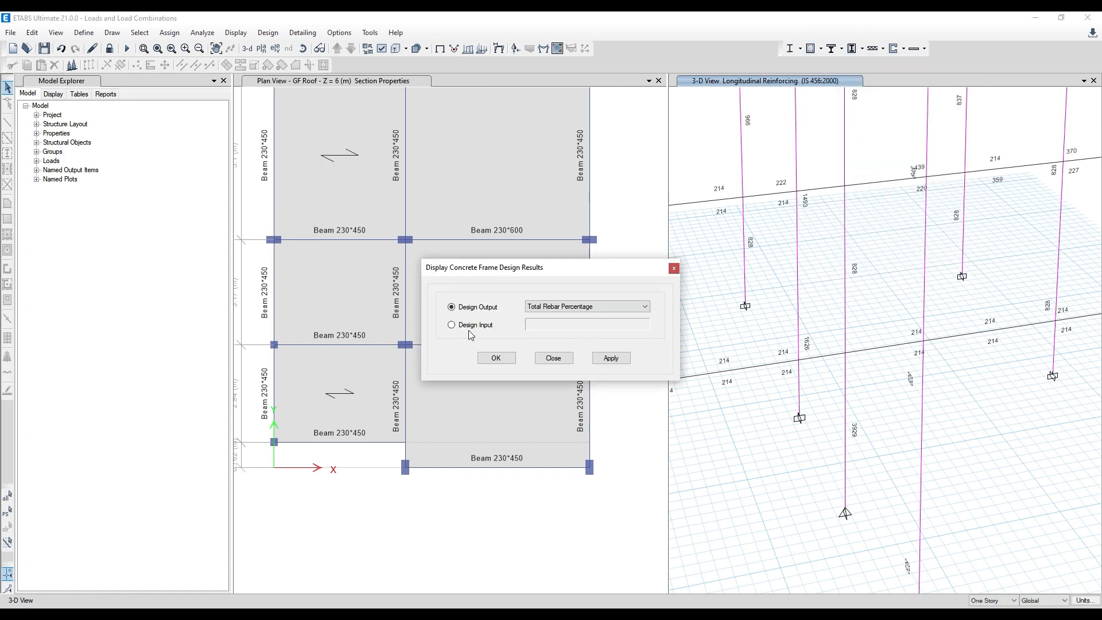
left_click(571, 313)
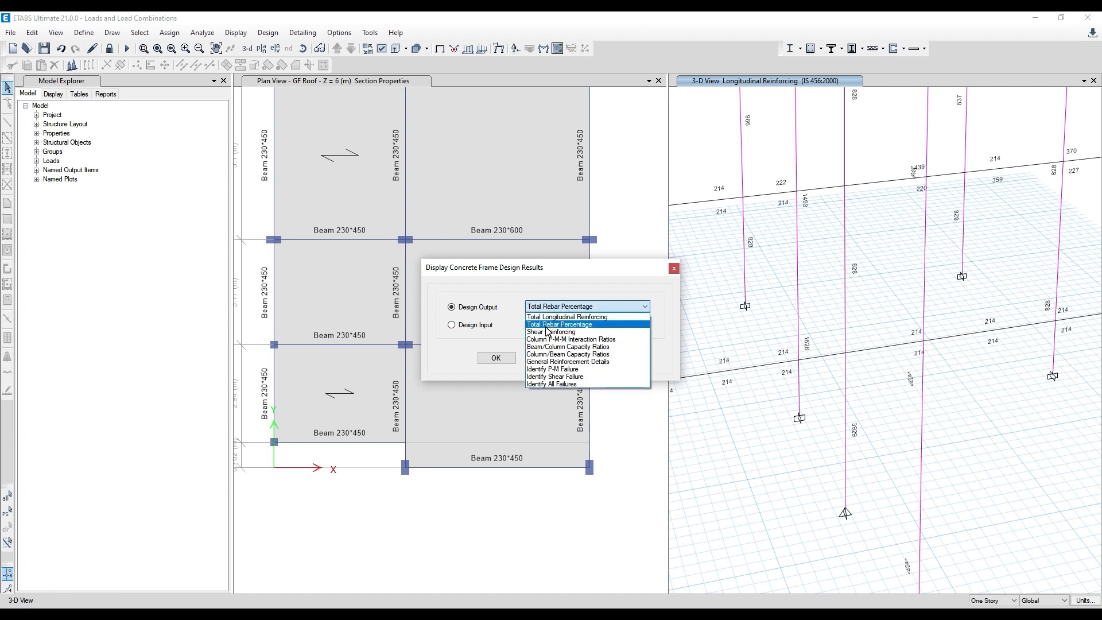
left_click(546, 324)
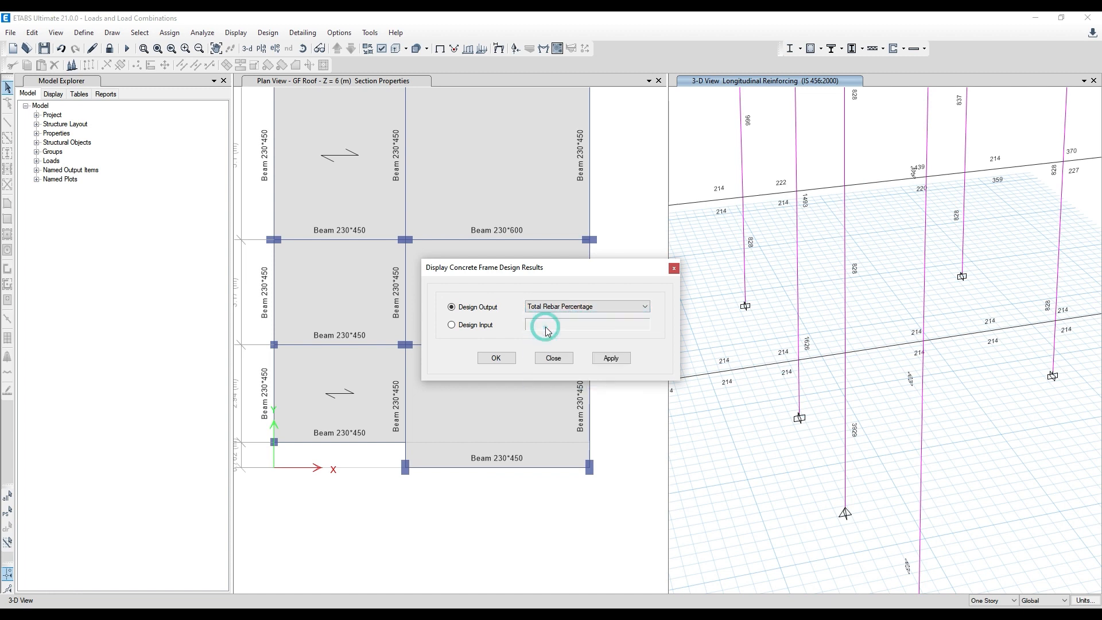
left_click(616, 359)
left_click(496, 358)
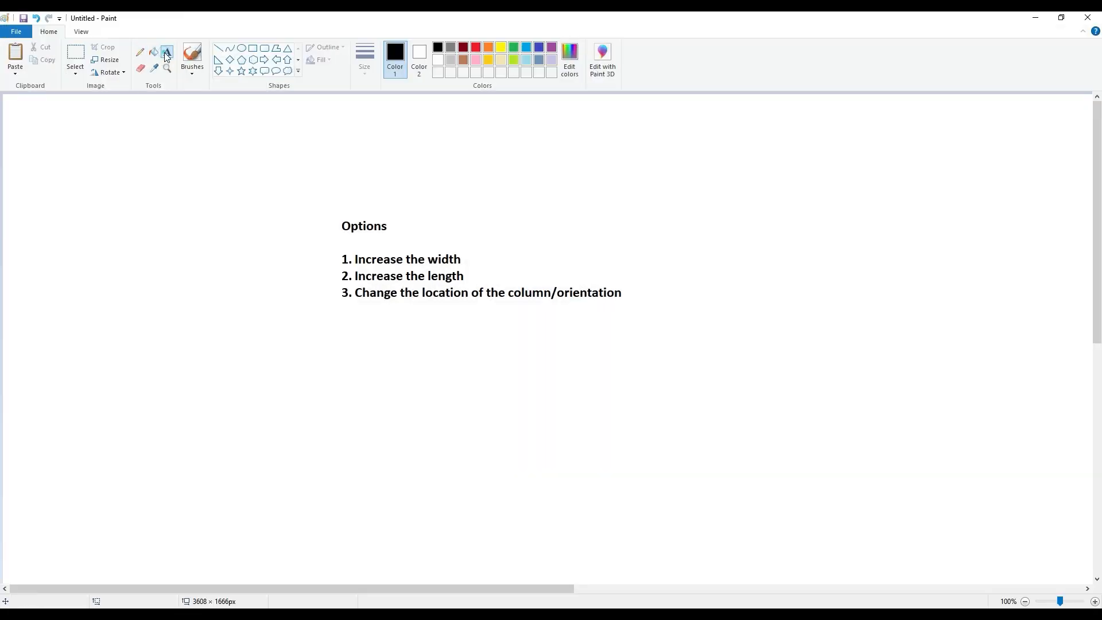
- Switch to Paint and add the note "as per code 4%" and "but as per site condition, <2.7%" below the options list
left_click(166, 56)
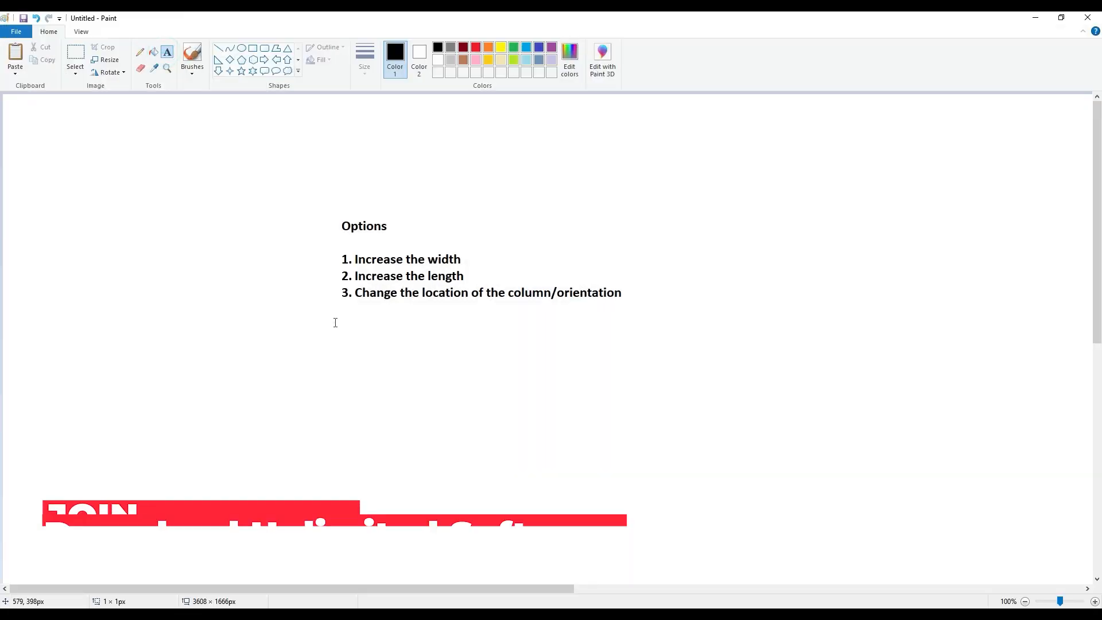
left_click_drag(333, 321, 584, 455)
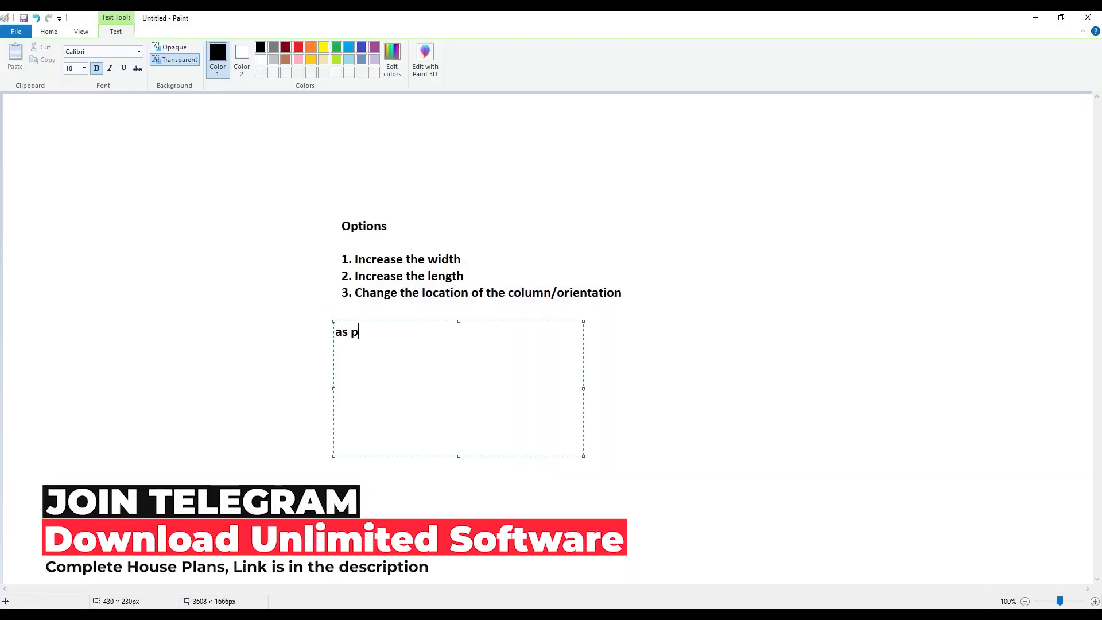
type("as per code 4")
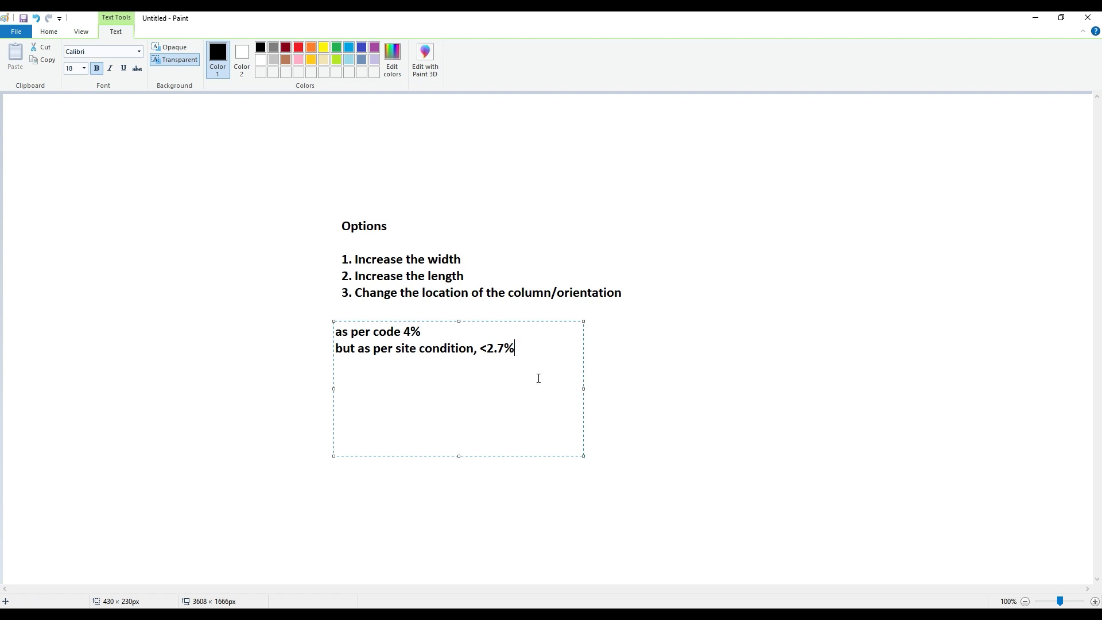
- Colour the "<2.7%" text in the note red
left_click_drag(532, 348, 477, 348)
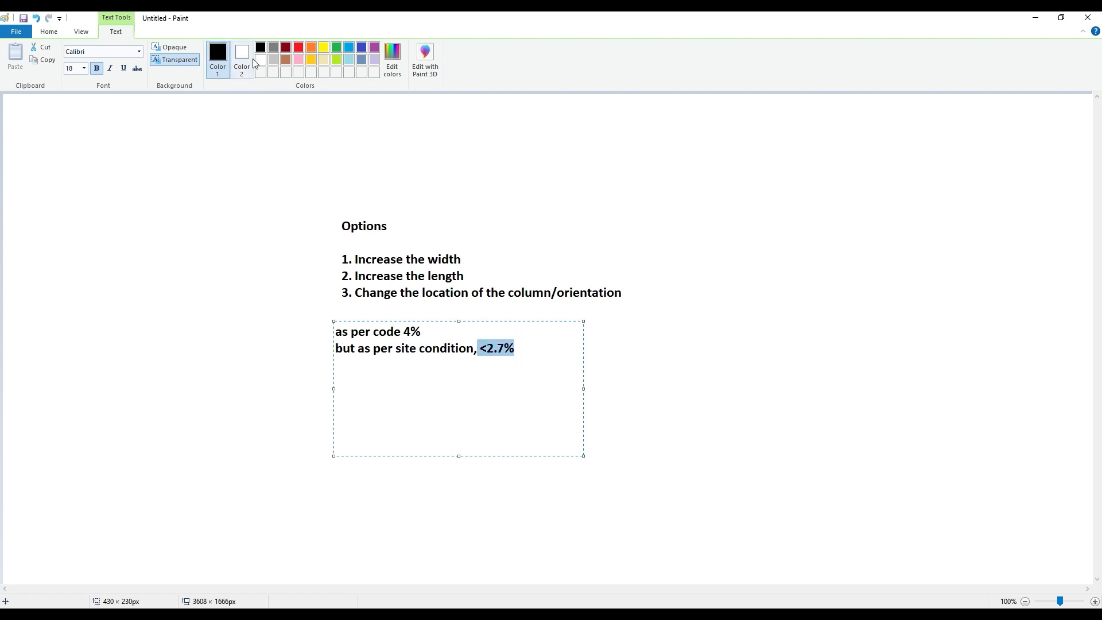
left_click(298, 48)
left_click(450, 362)
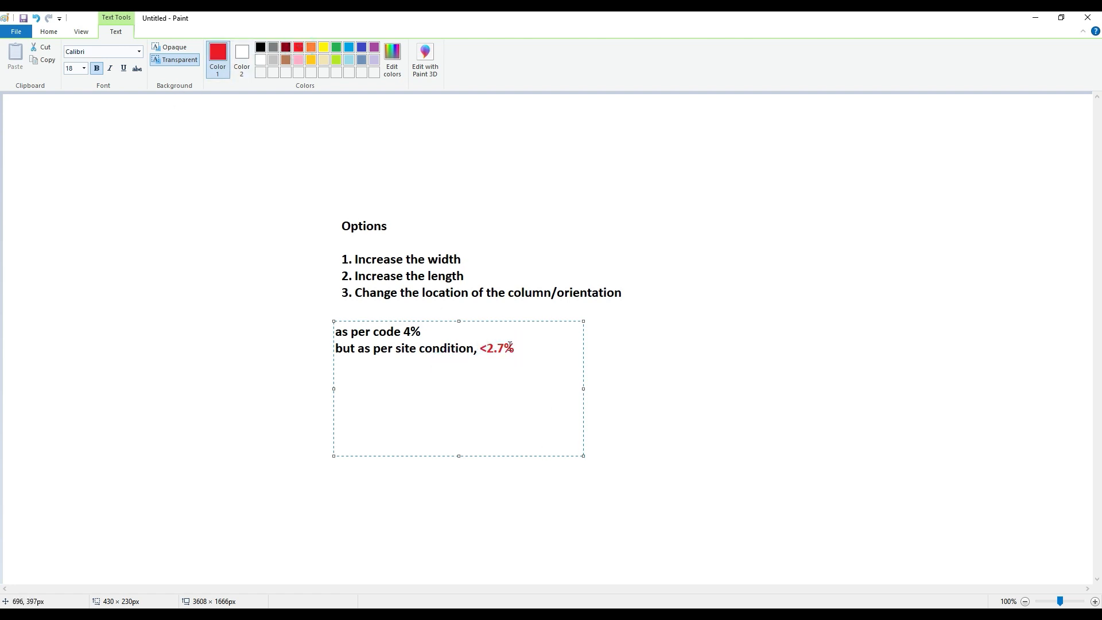
- Add the line "Is not practical" below the site condition note and colour it green
left_click(516, 348)
left_click_drag(416, 369, 335, 366)
left_click(428, 376)
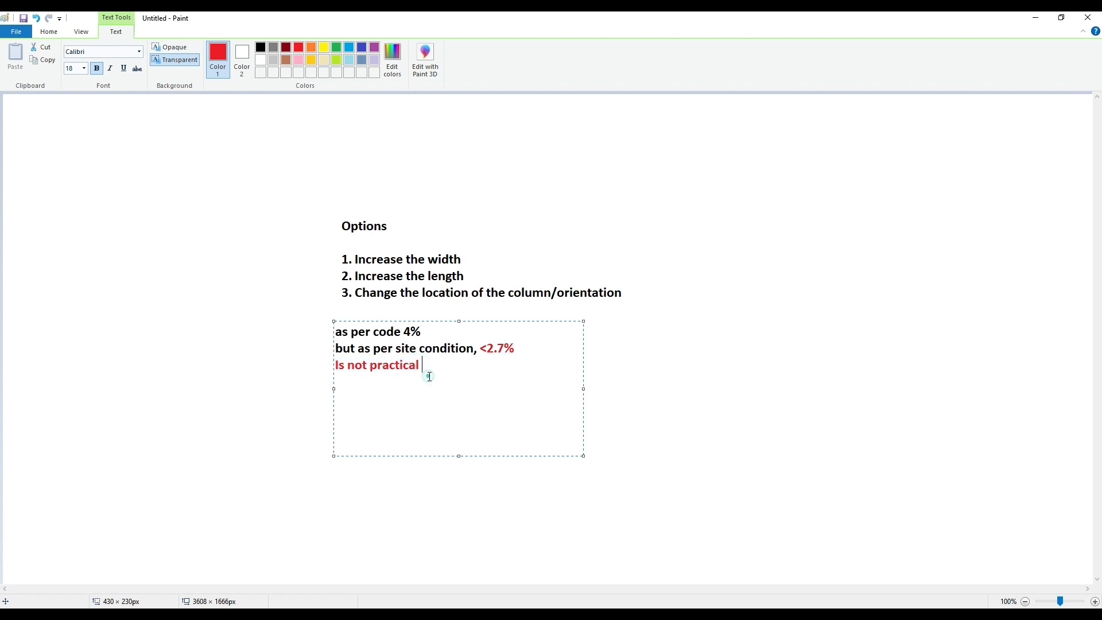
left_click_drag(429, 368, 338, 365)
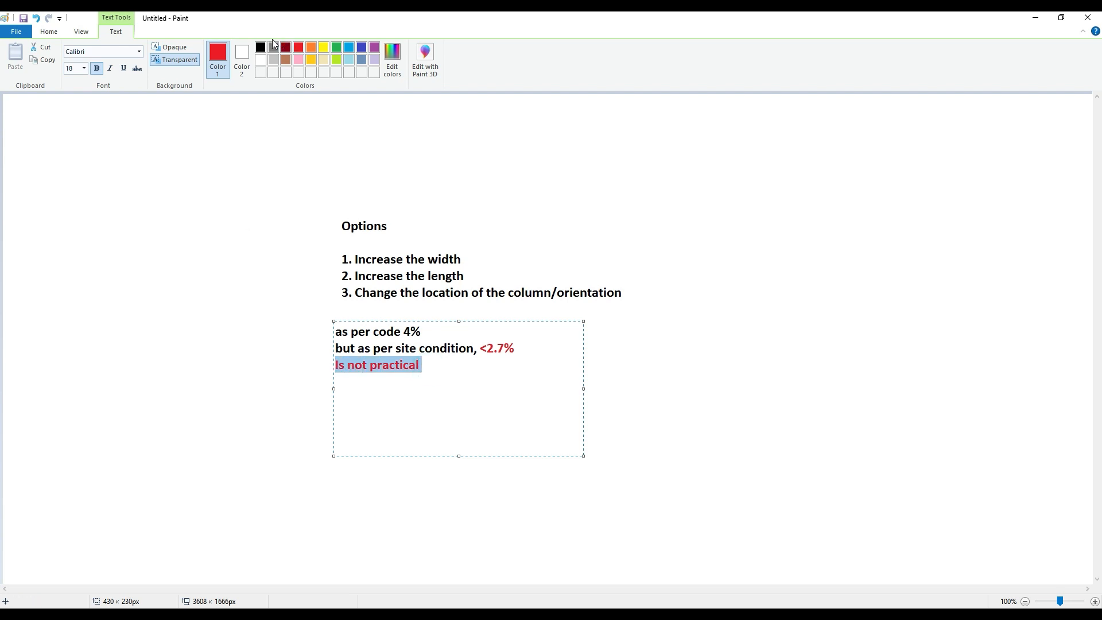
left_click(260, 47)
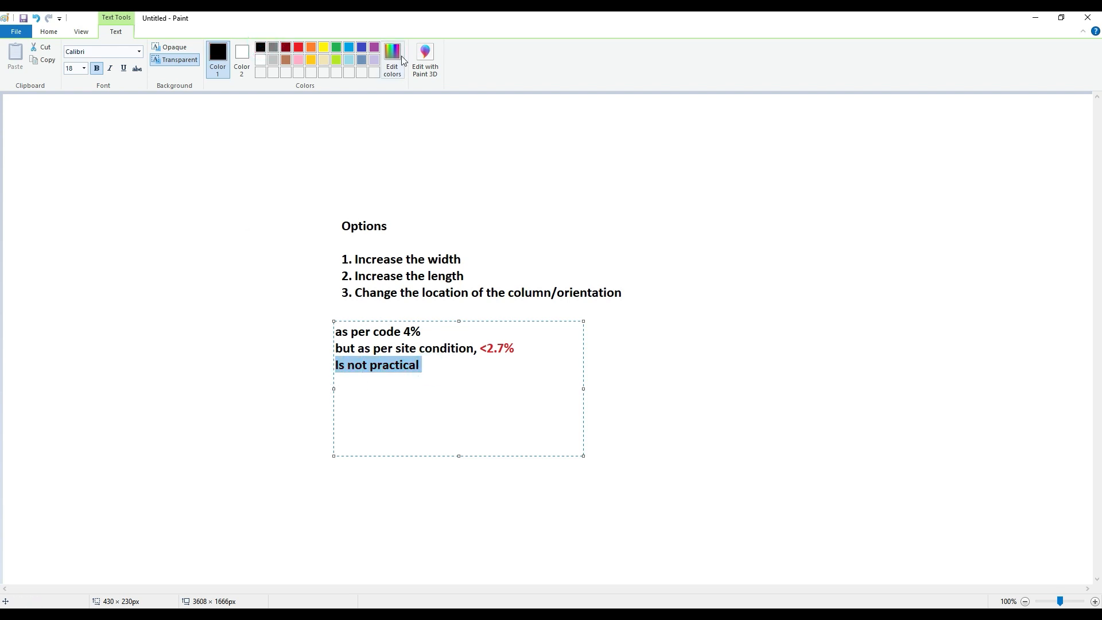
left_click(336, 47)
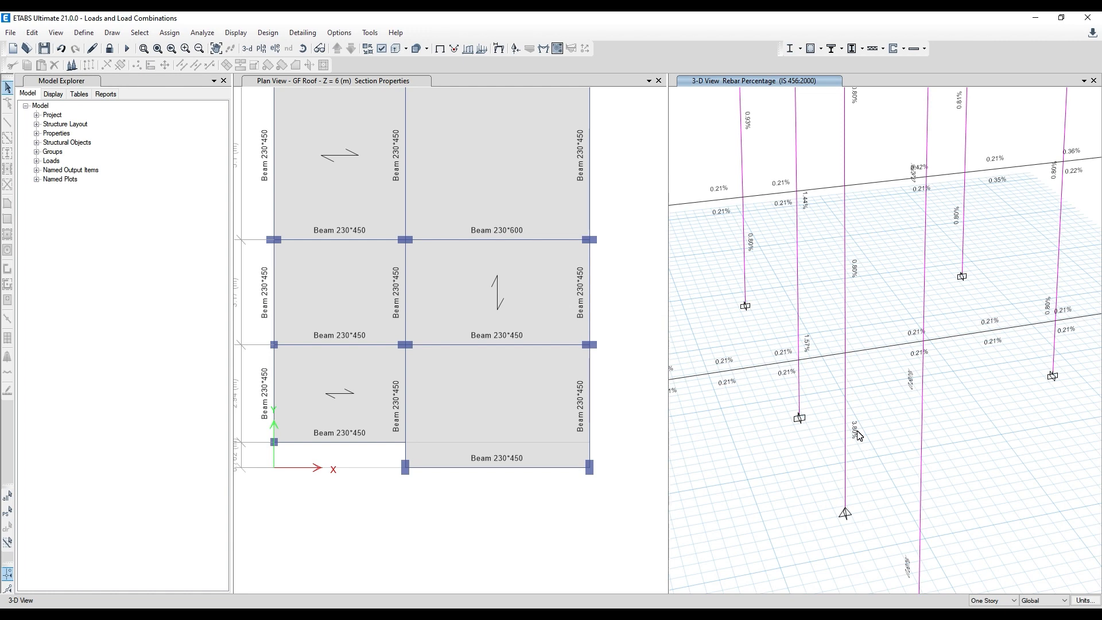
- Return from the Paint note to ETABS and unlock the model, accepting deletion of the analysis results
left_click(459, 615)
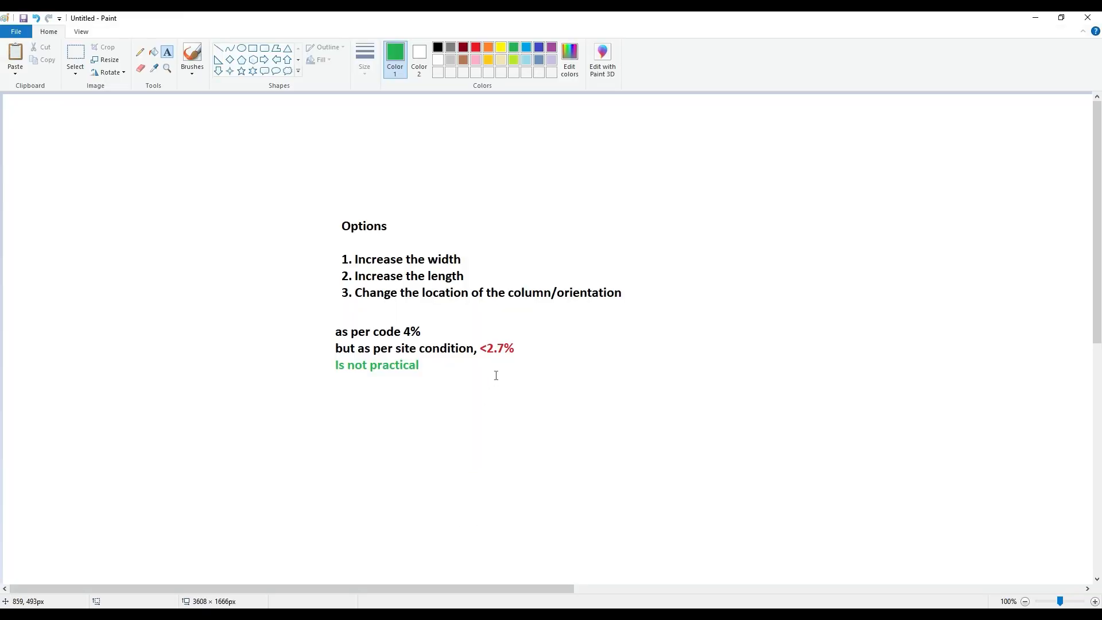
left_click(1035, 18)
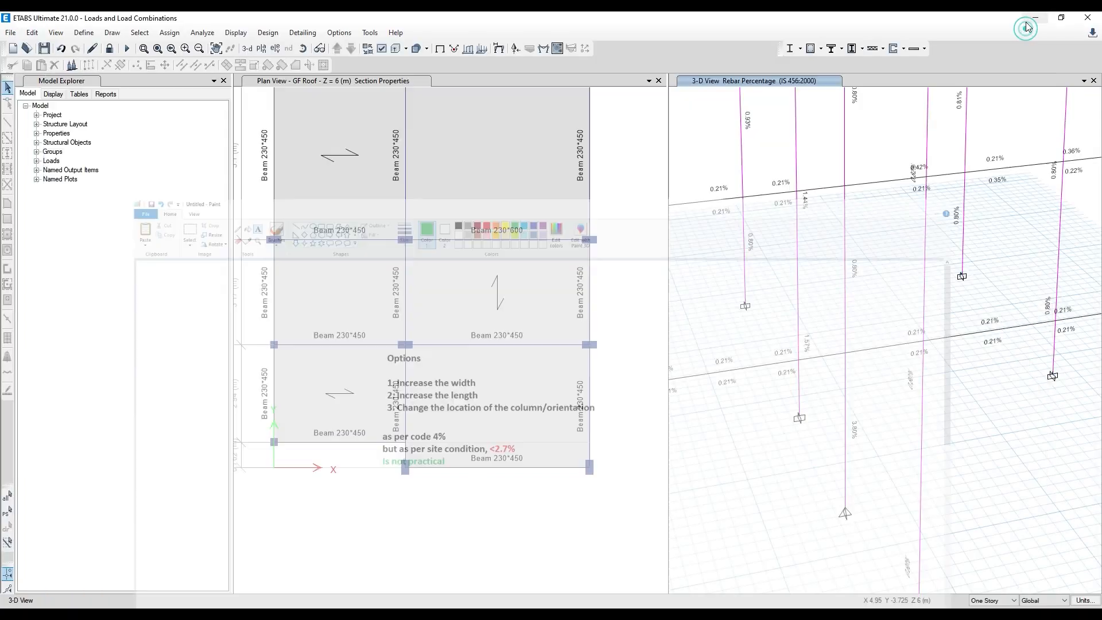
scroll(770, 338, "down", 4)
middle_click_drag(537, 339, 532, 364)
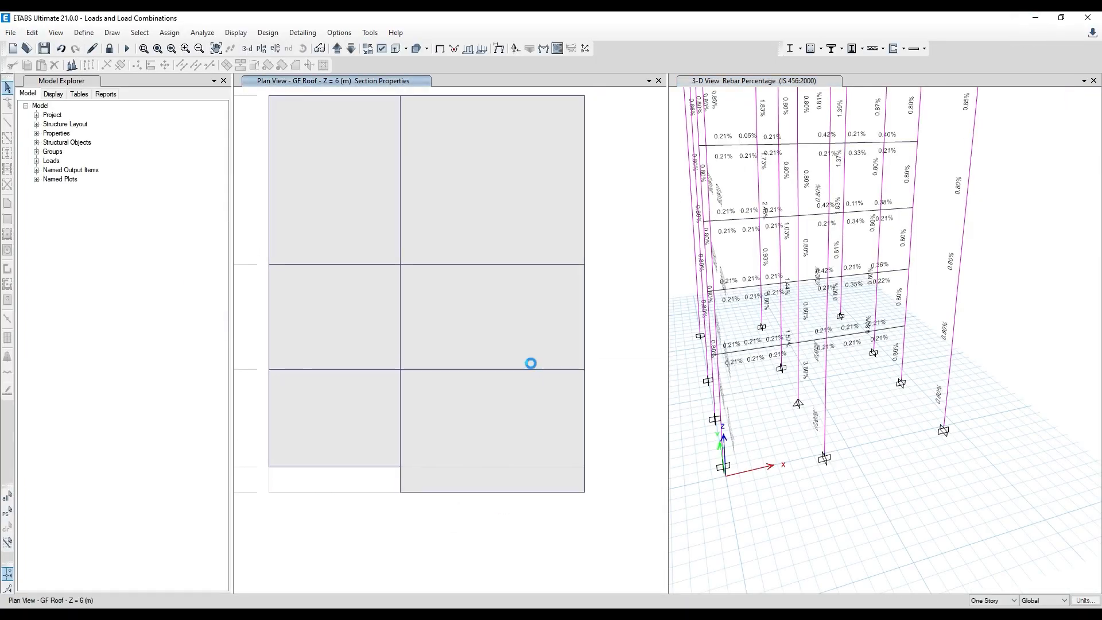
middle_click_drag(725, 282, 783, 349)
right_click(698, 237)
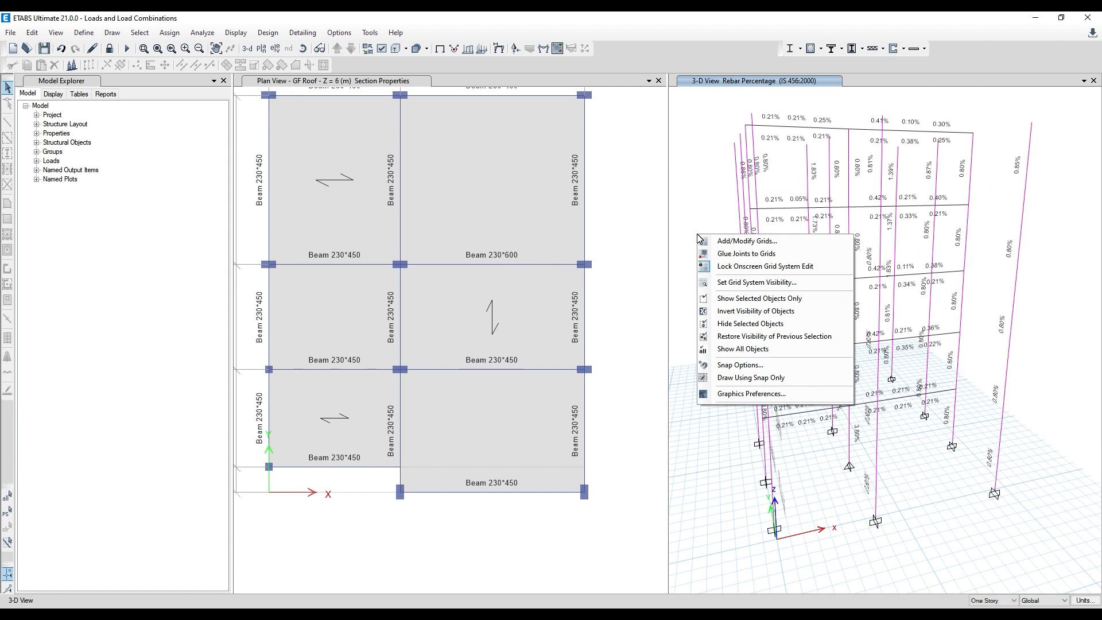
key("Escape")
left_click(110, 48)
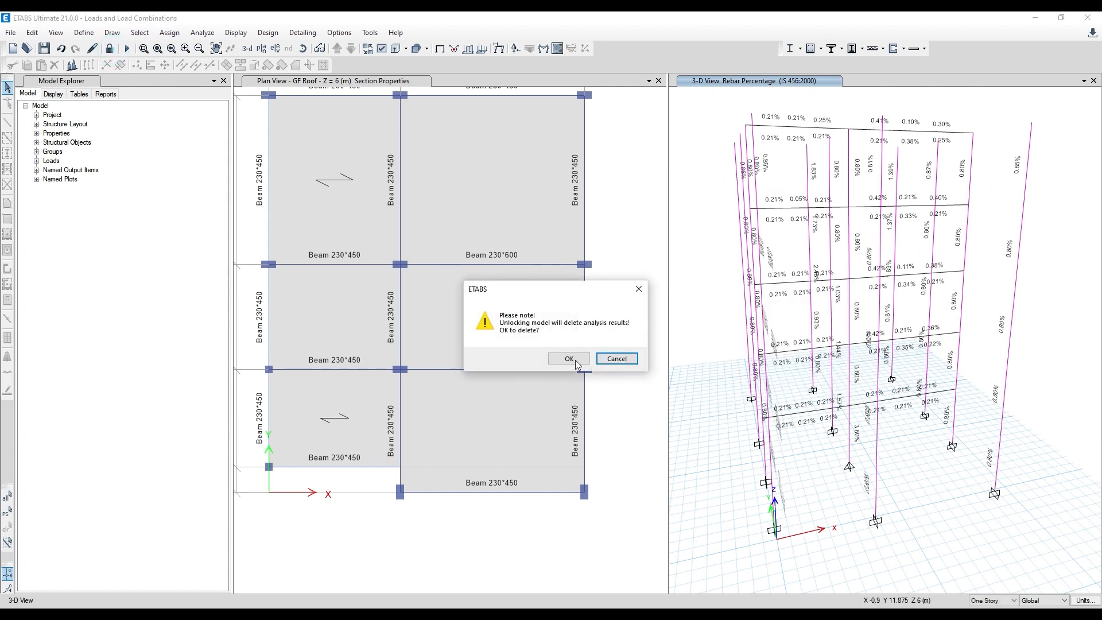
left_click(569, 359)
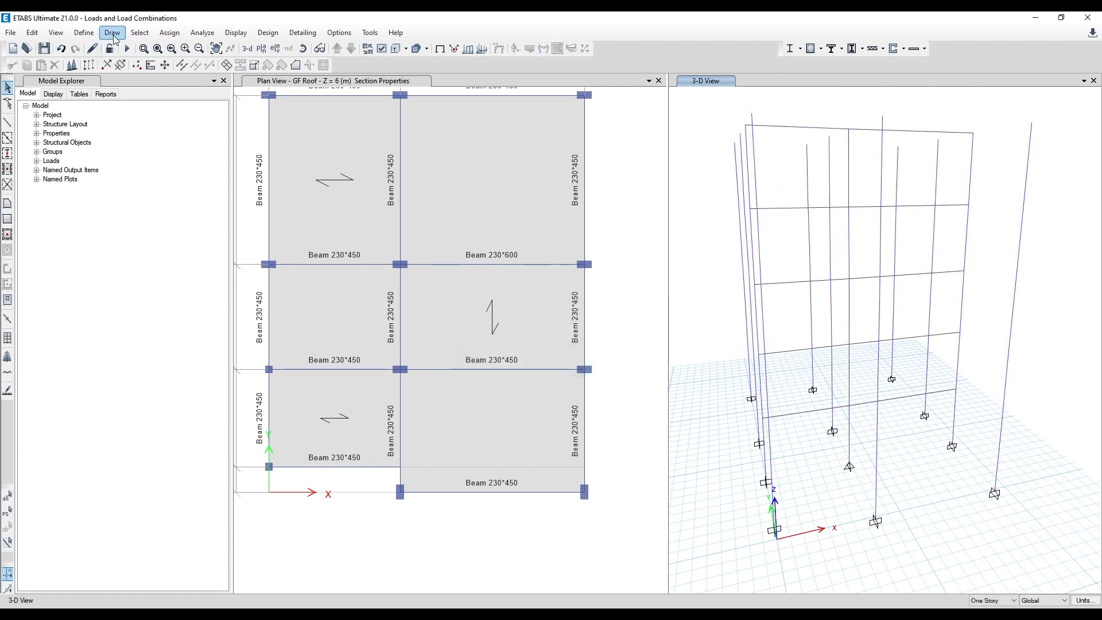
- Select all objects of type Columns and show only the selected objects in the 3-D view
left_click(112, 33)
left_click(112, 33)
left_click(139, 33)
mouse_move(153, 50)
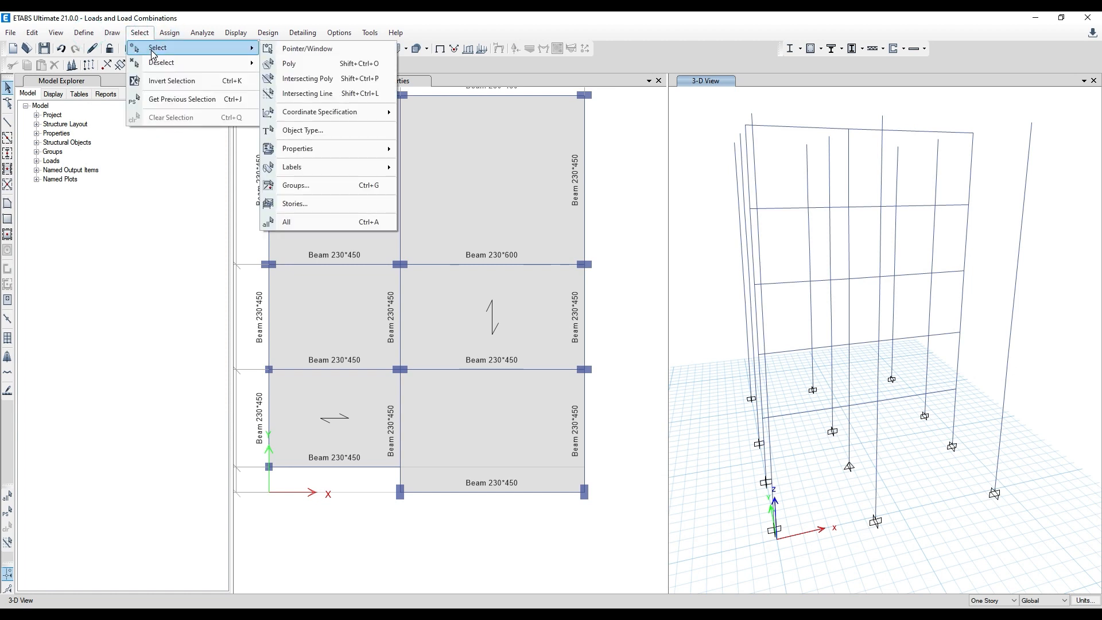
left_click(379, 130)
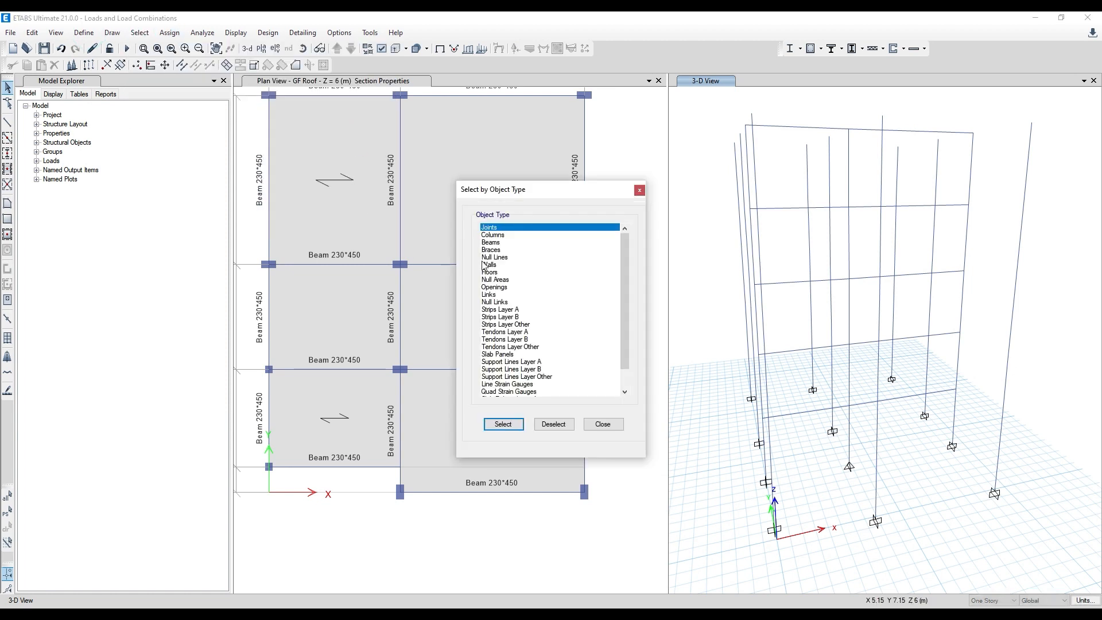
left_click(492, 236)
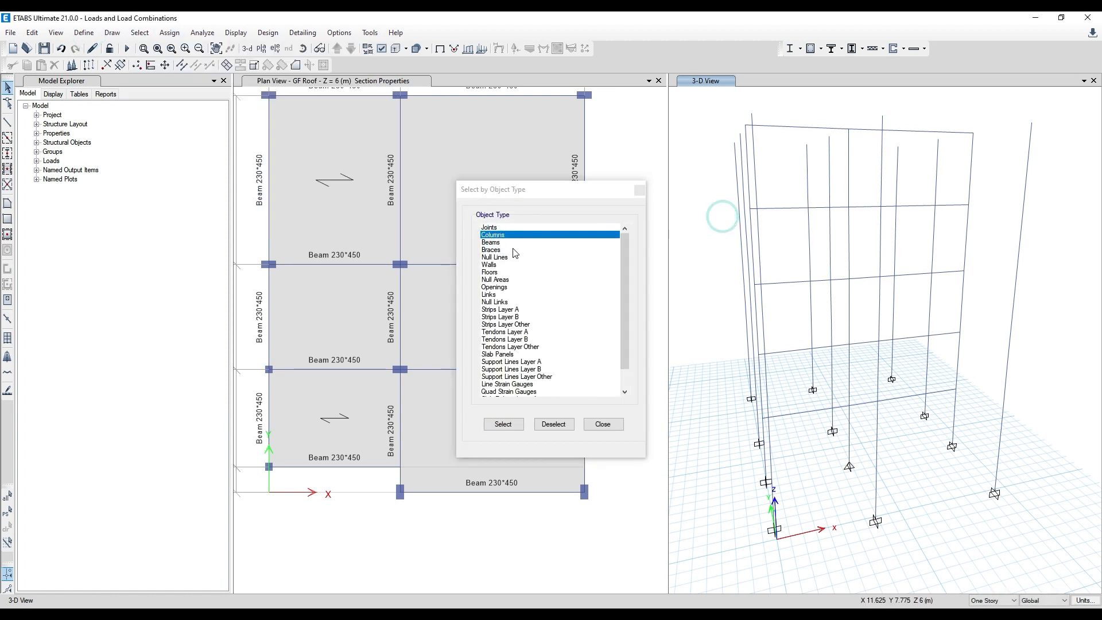
left_click(503, 424)
right_click(704, 283)
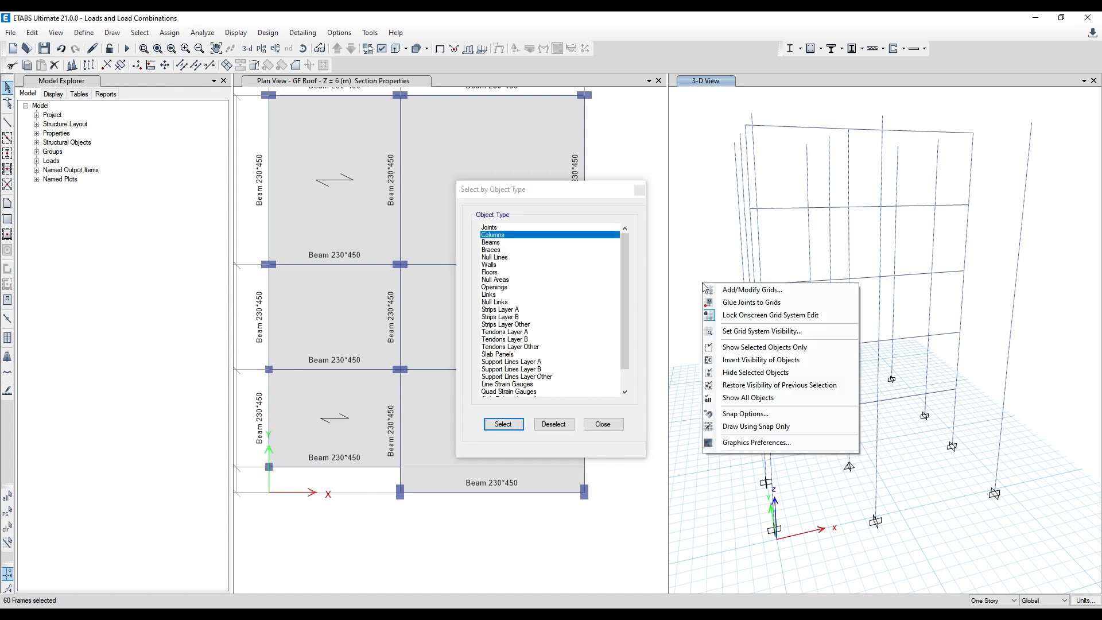
left_click(759, 347)
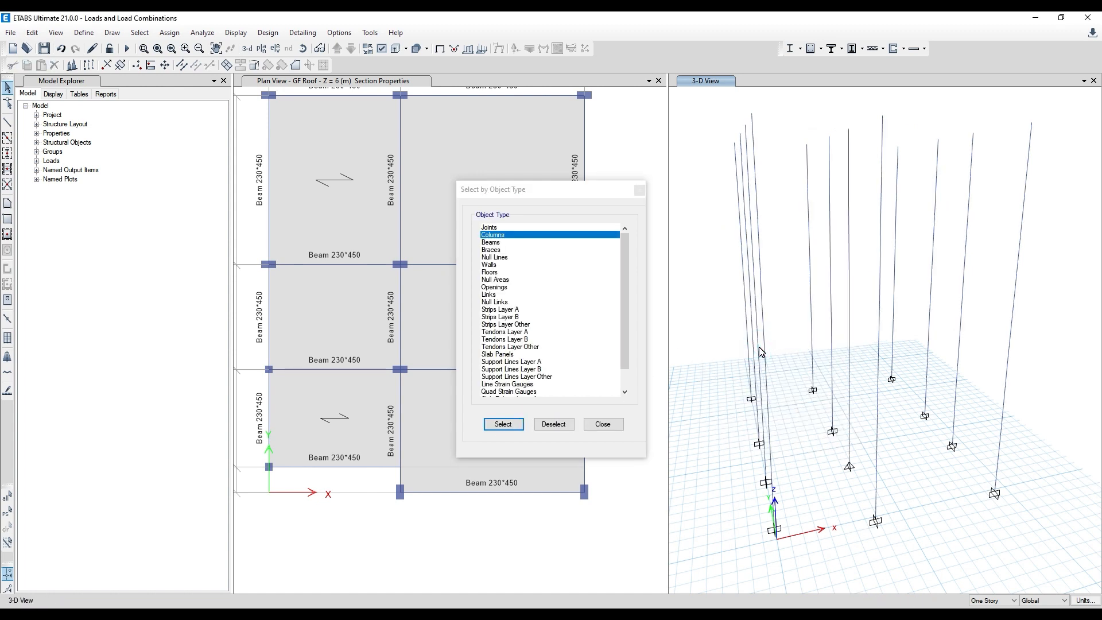
left_click(640, 190)
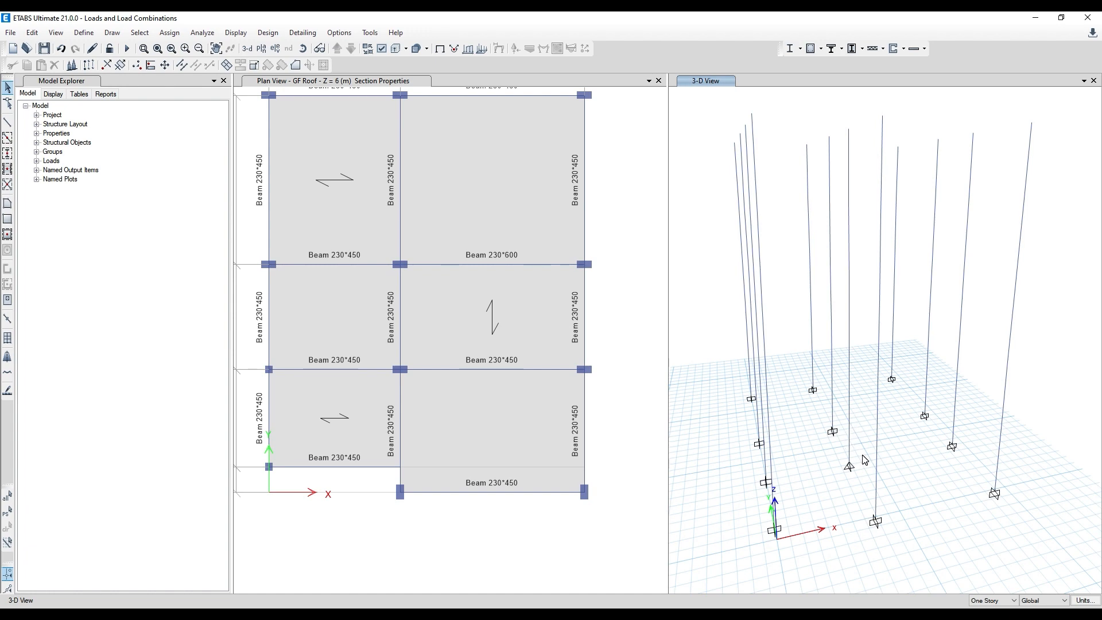
middle_click_drag(862, 455, 836, 407)
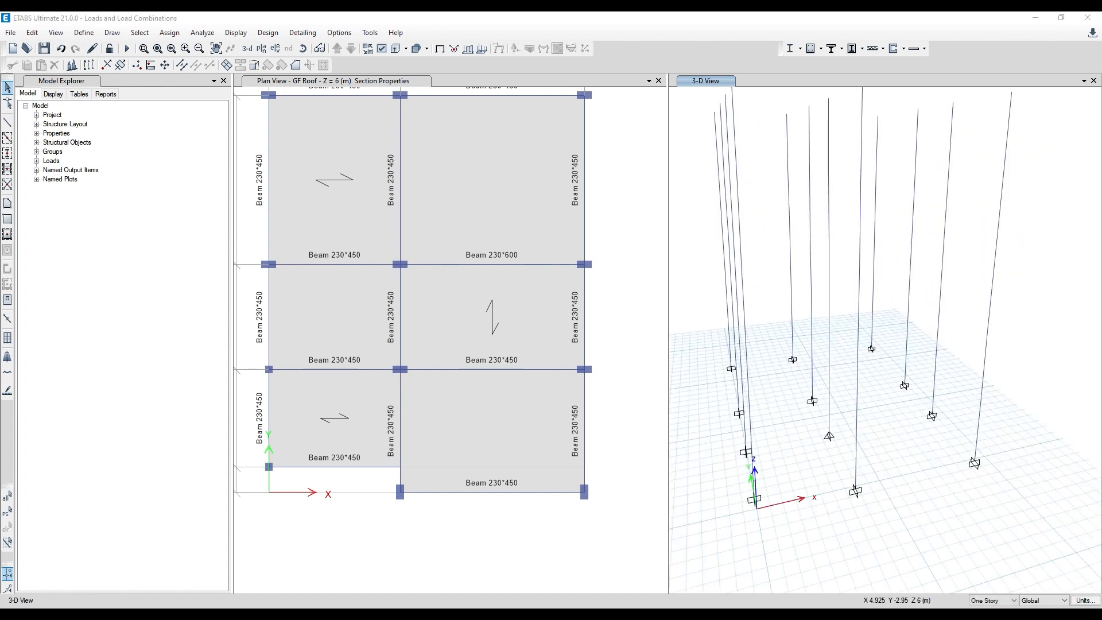
key("alt+Tab")
key("alt+Tab")
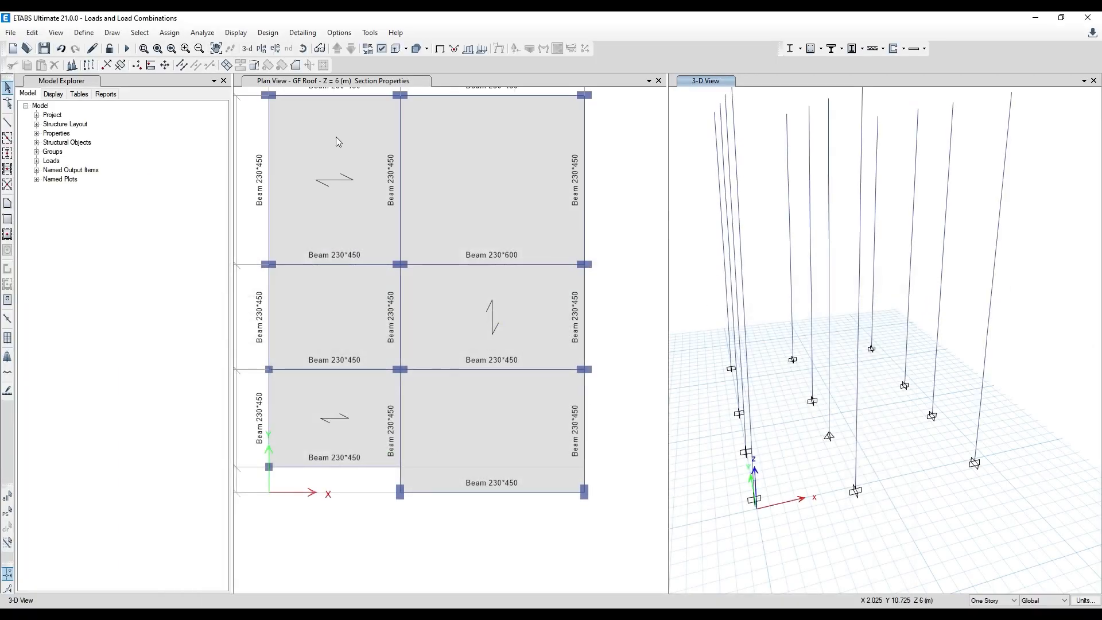
- Run the analysis and view the longitudinal reinforcing of all columns in the 3-D view
left_click(127, 48)
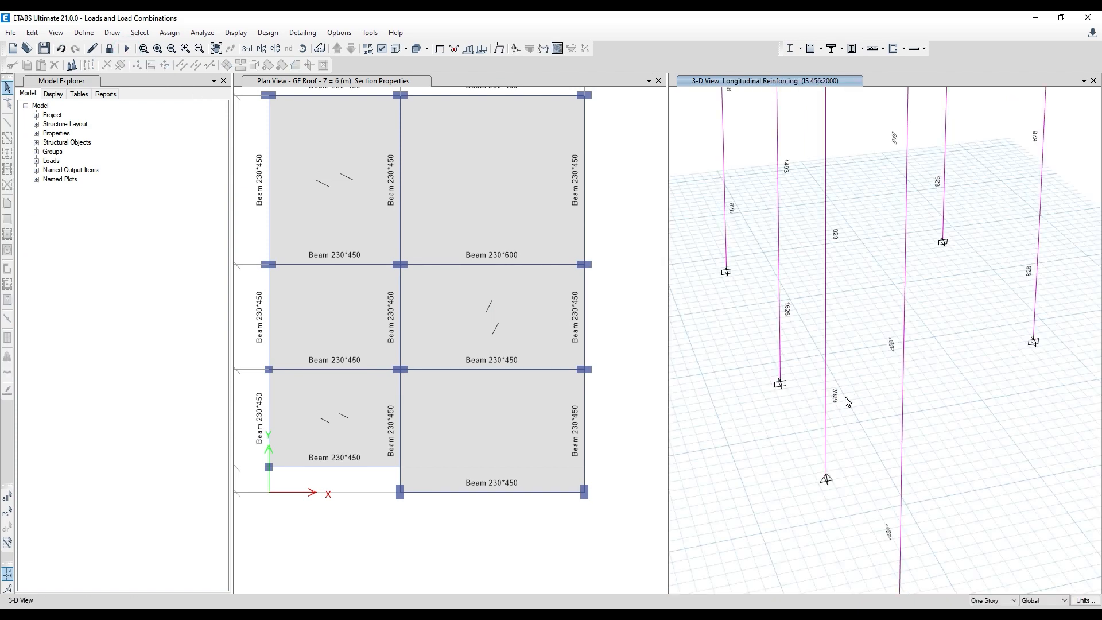
scroll(838, 402, "down", 3)
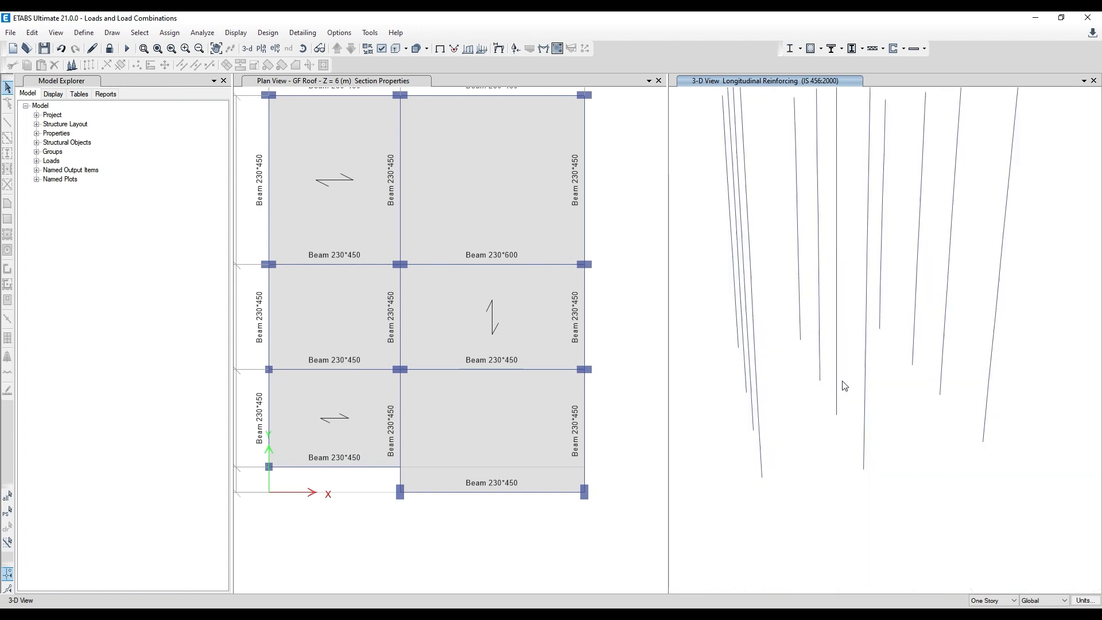
scroll(853, 386, "down", 2)
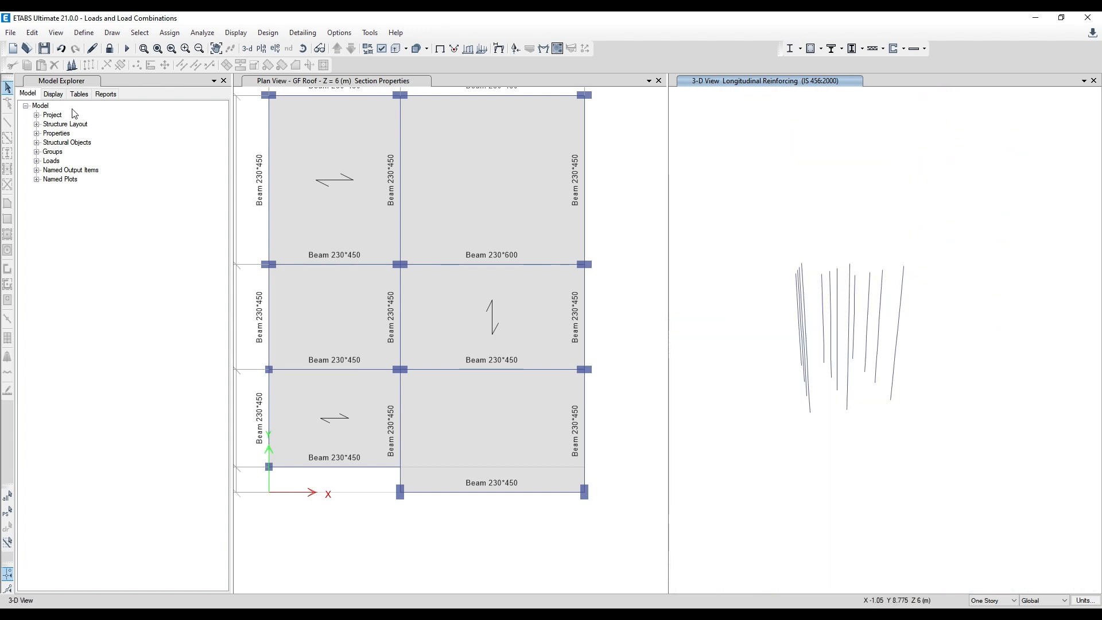
- Unlock the model, accepting deletion of the analysis results
left_click(111, 49)
left_click(564, 360)
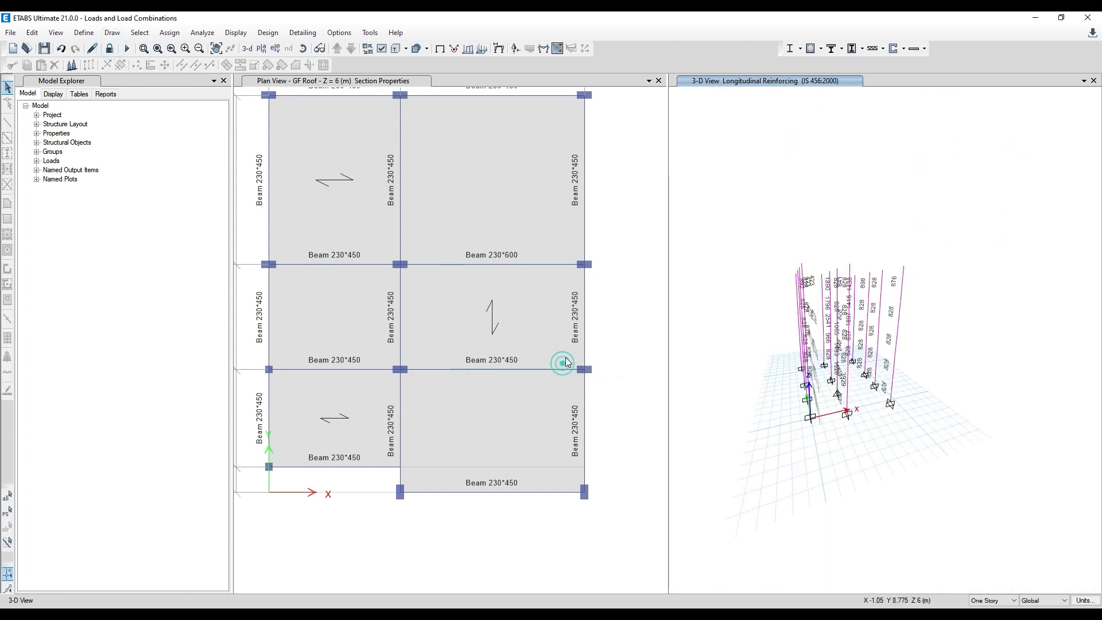
left_click(626, 226)
- Select all objects in the model in preparation for the concrete frame design overwrites
key("ctrl+a")
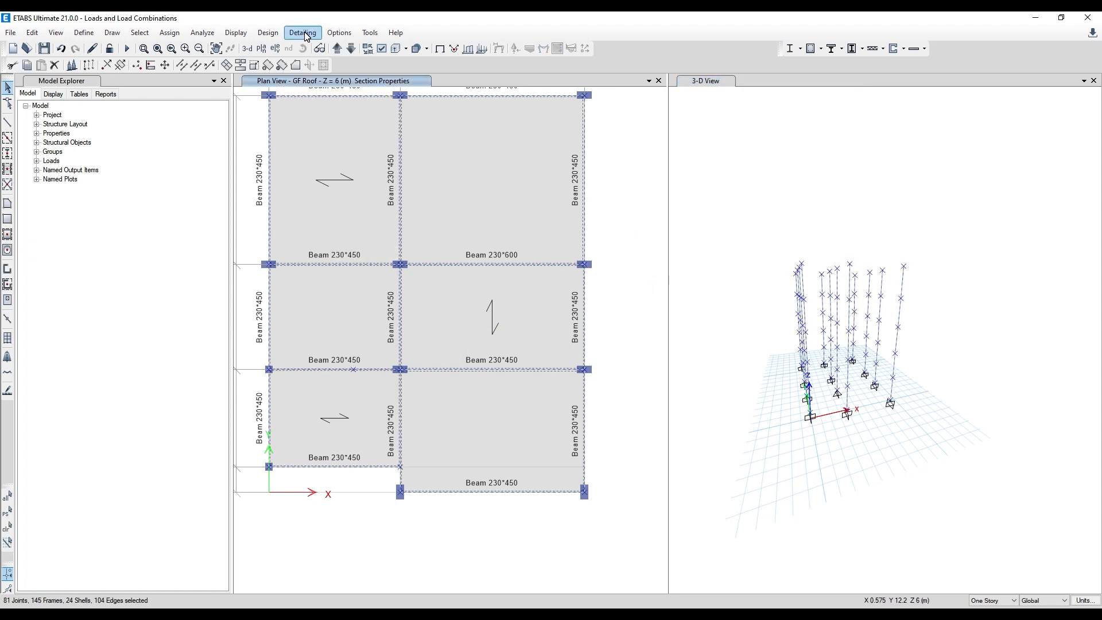
left_click(269, 33)
mouse_move(362, 63)
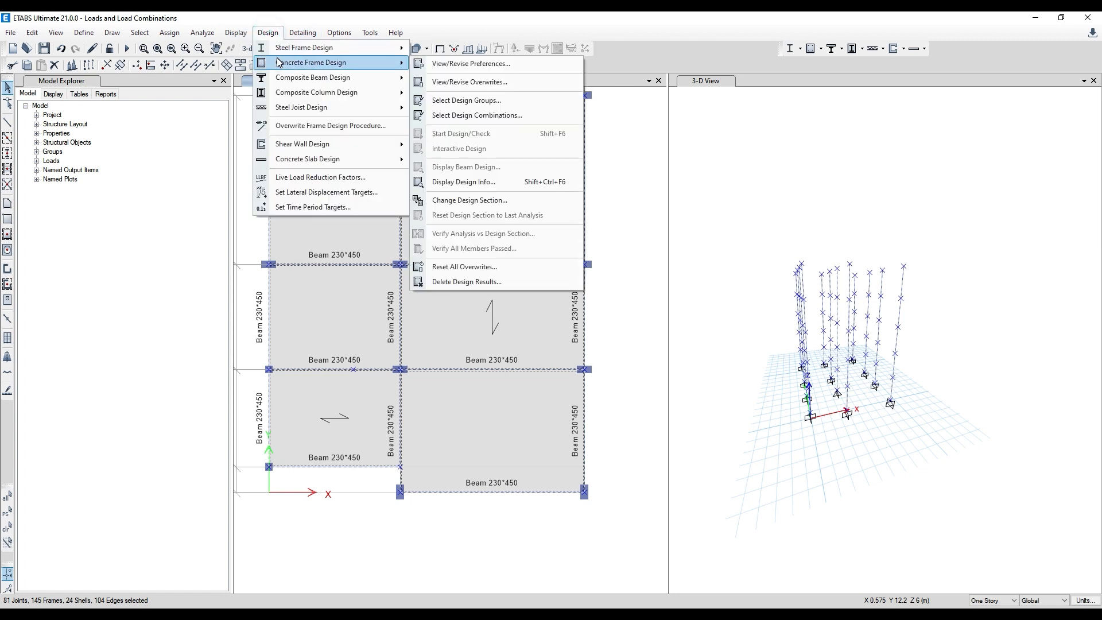
left_click(451, 82)
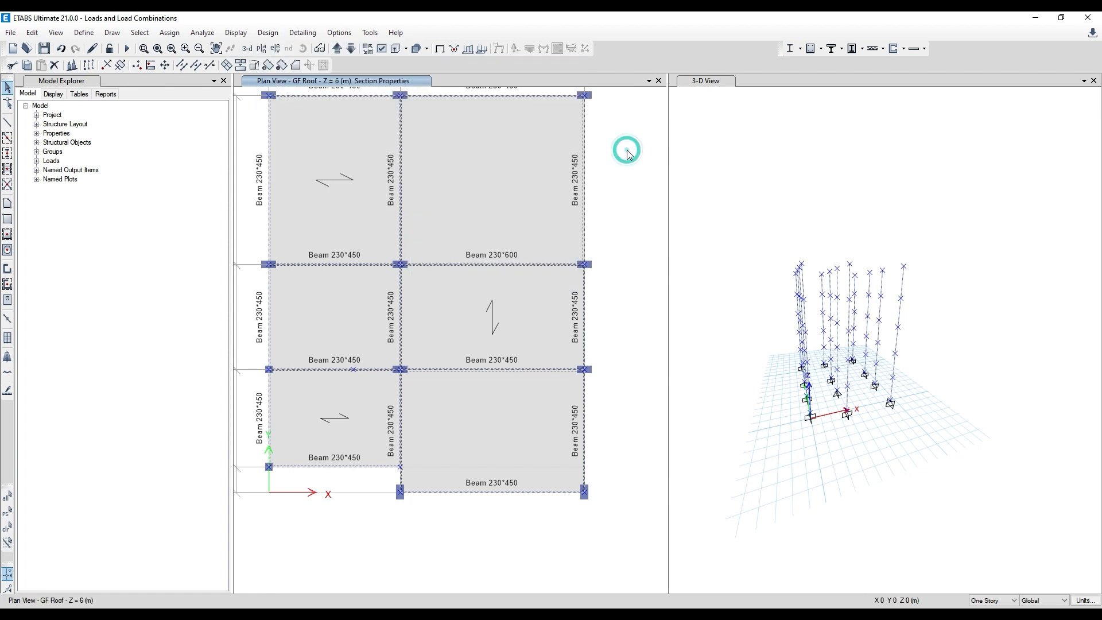
left_click(268, 33)
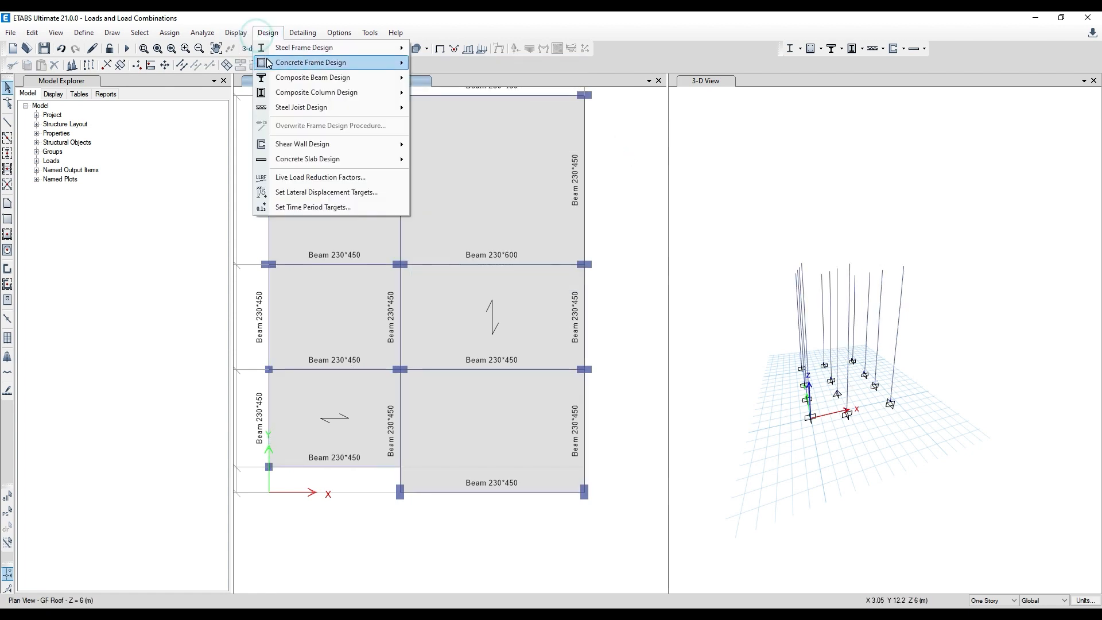
mouse_move(384, 66)
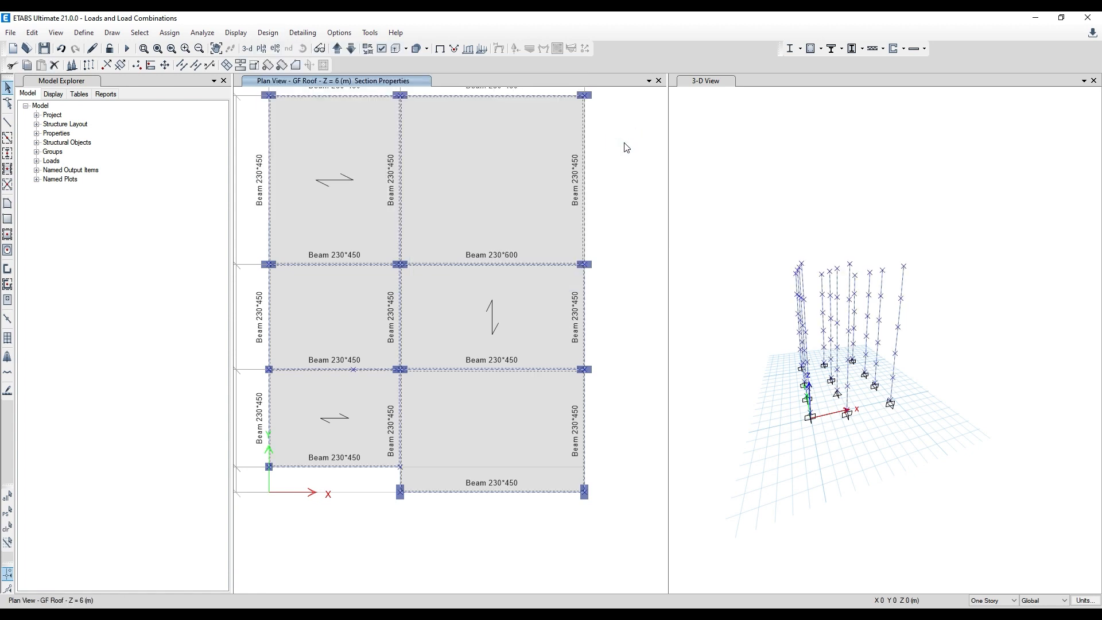
left_click(610, 144)
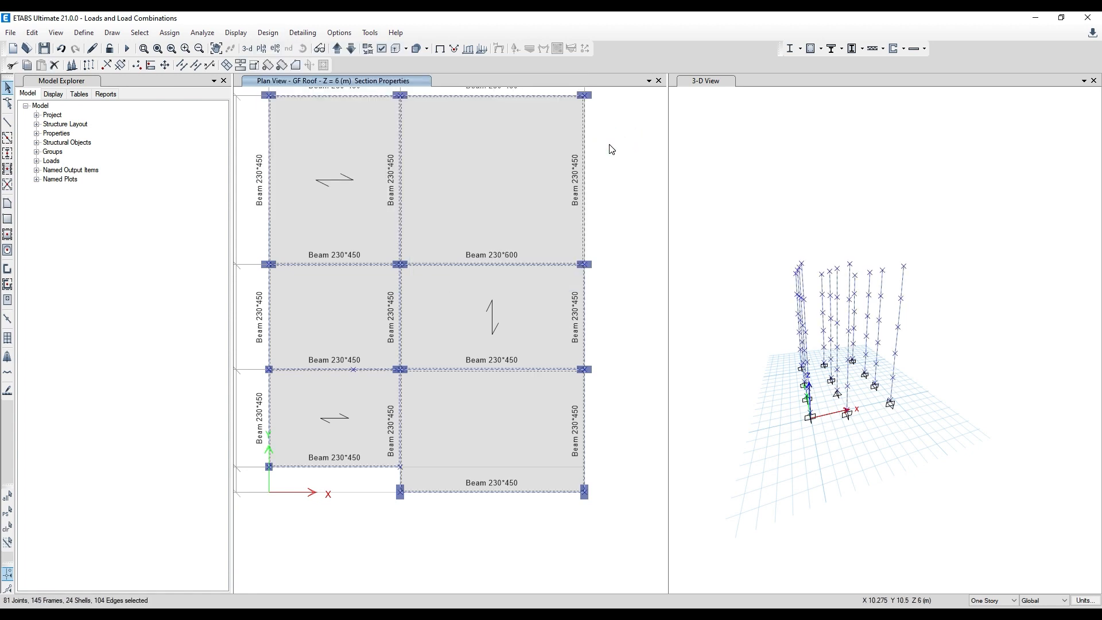
- Set the Framing Type to Ordinary in the concrete frame design overwrites for the selected frames
left_click(267, 32)
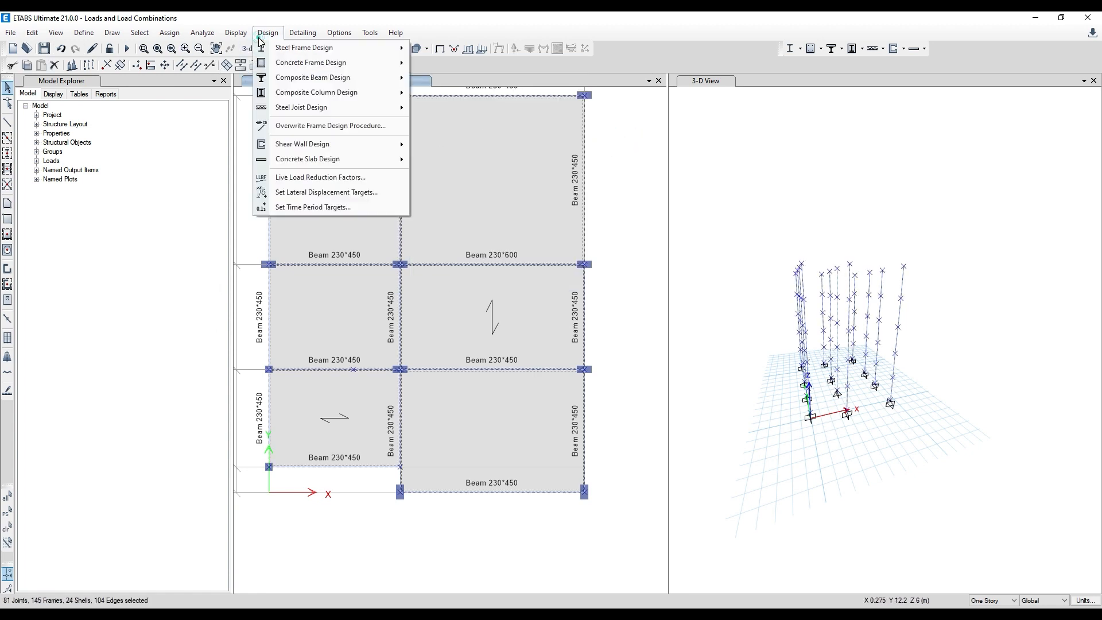
mouse_move(279, 67)
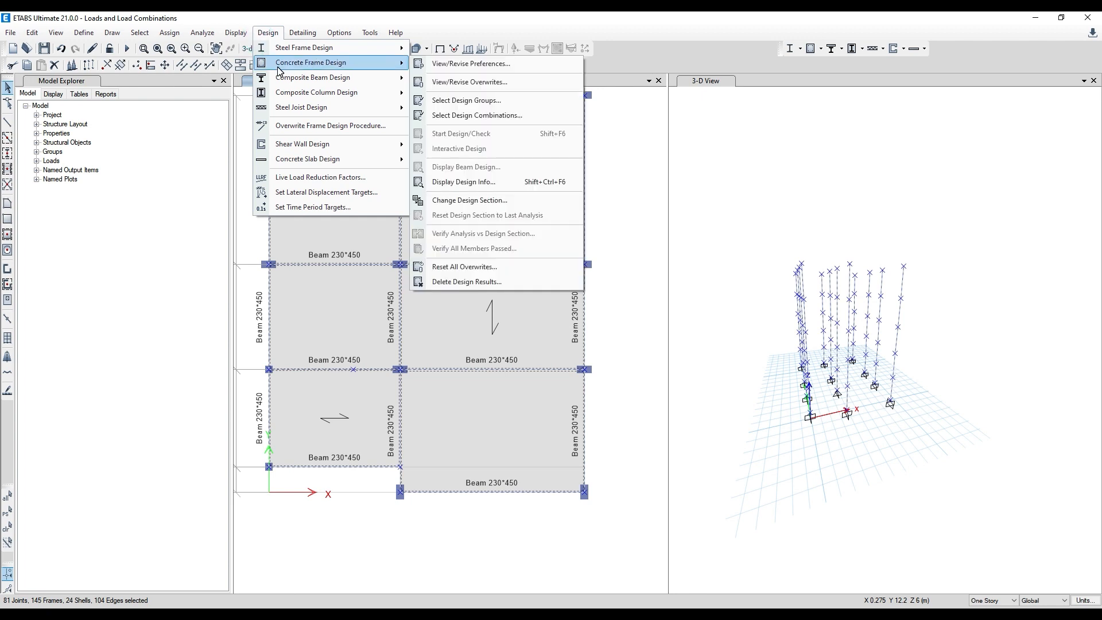
left_click(471, 83)
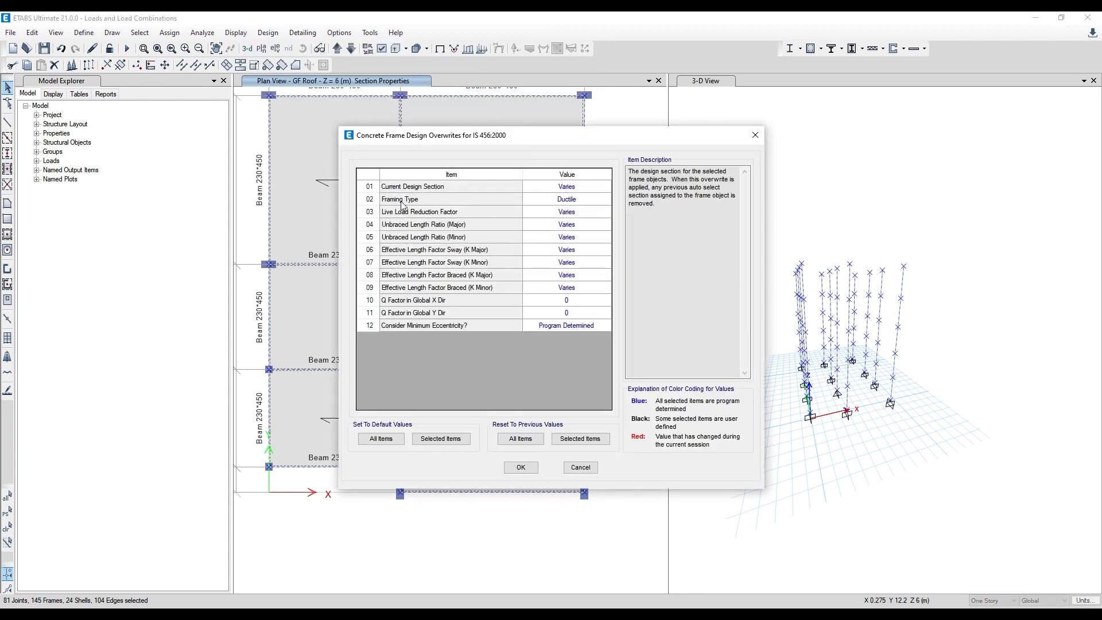
left_click(592, 201)
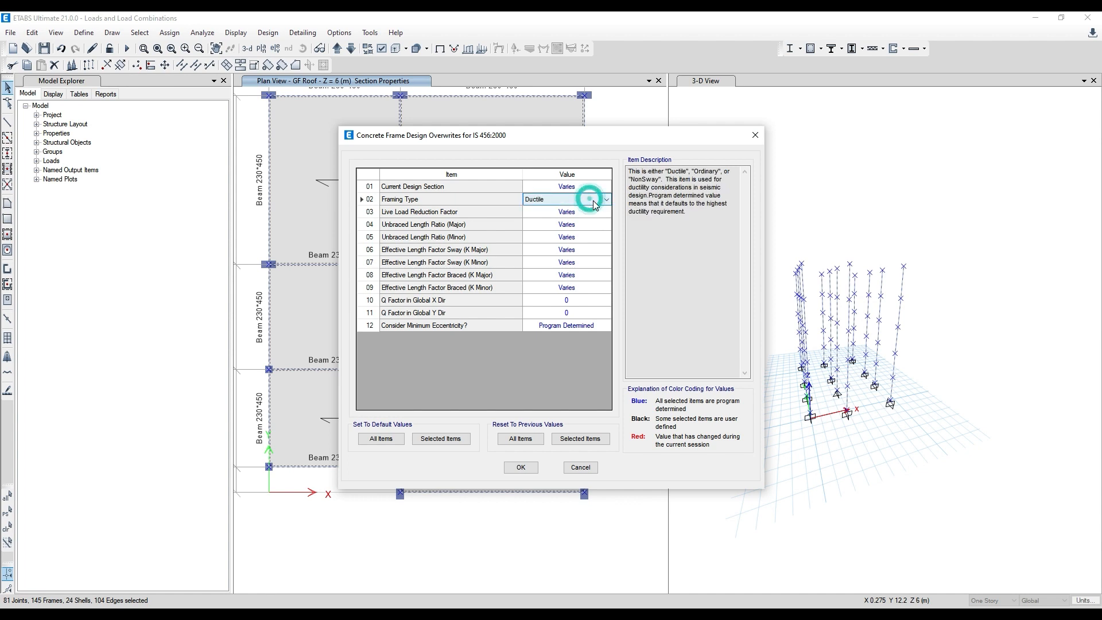
left_click(591, 198)
left_click(579, 220)
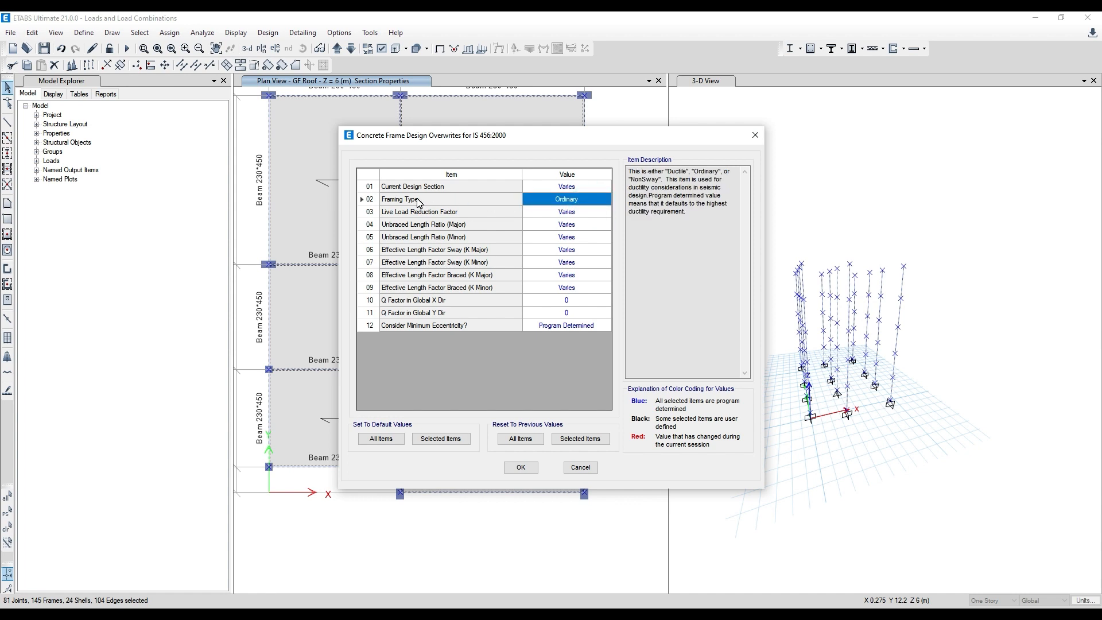
left_click_drag(502, 139, 610, 122)
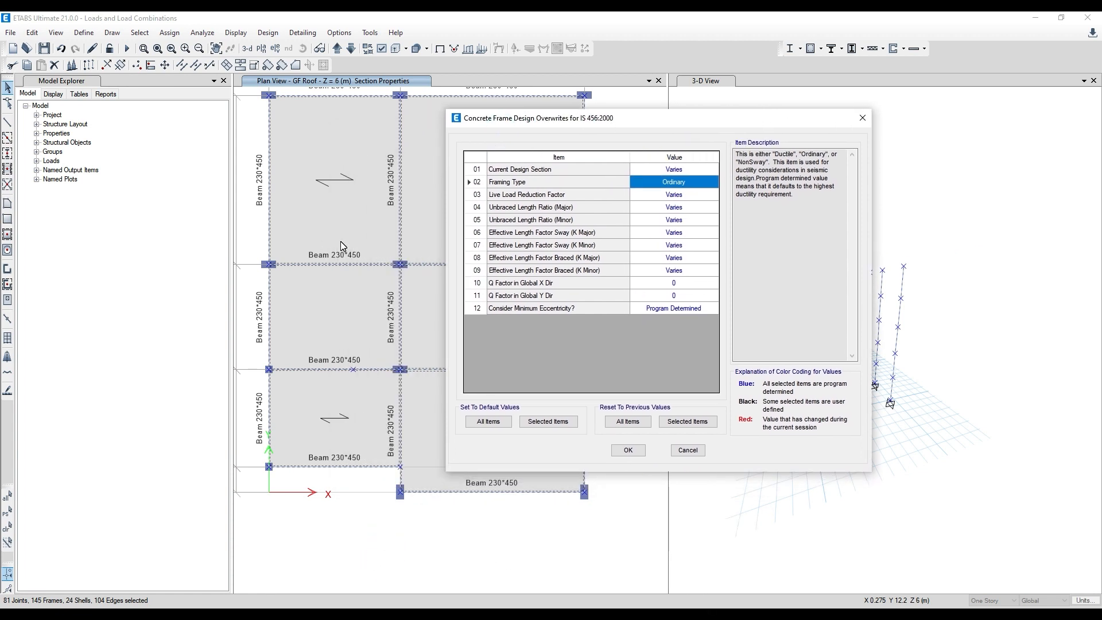
left_click(627, 451)
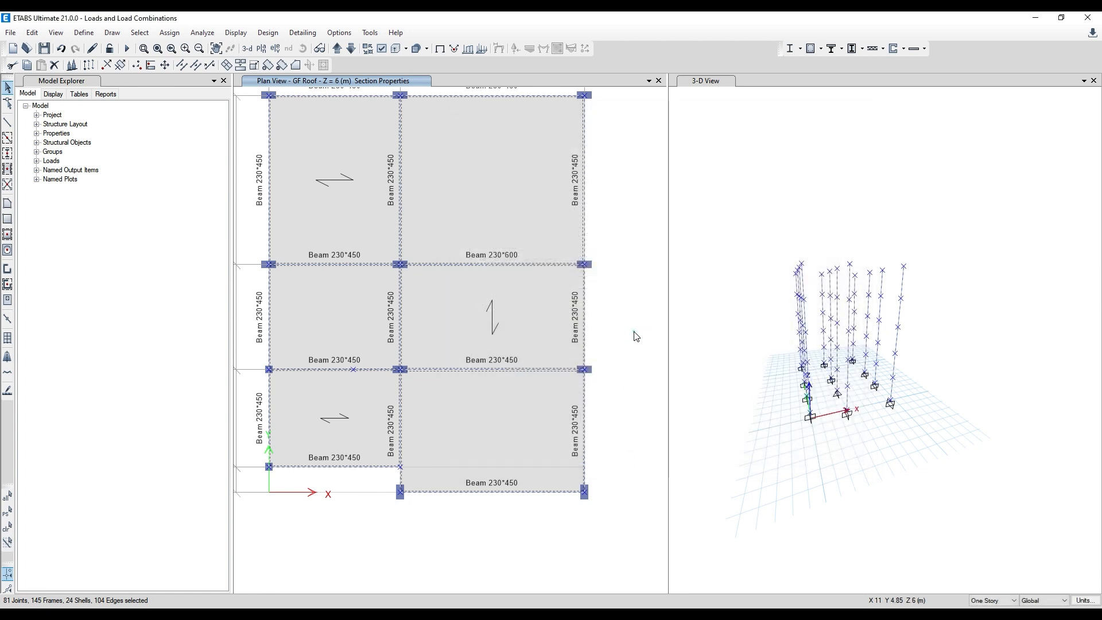
- Clear the selection and run the analysis with the 3-D view active
left_click(635, 330)
left_click(760, 315)
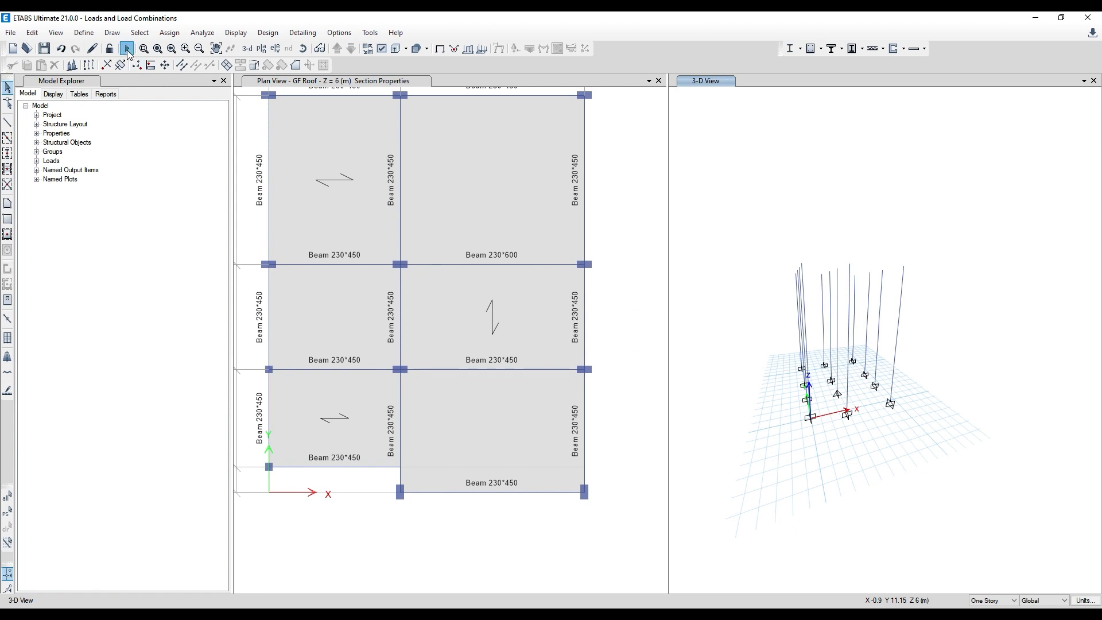
left_click(127, 50)
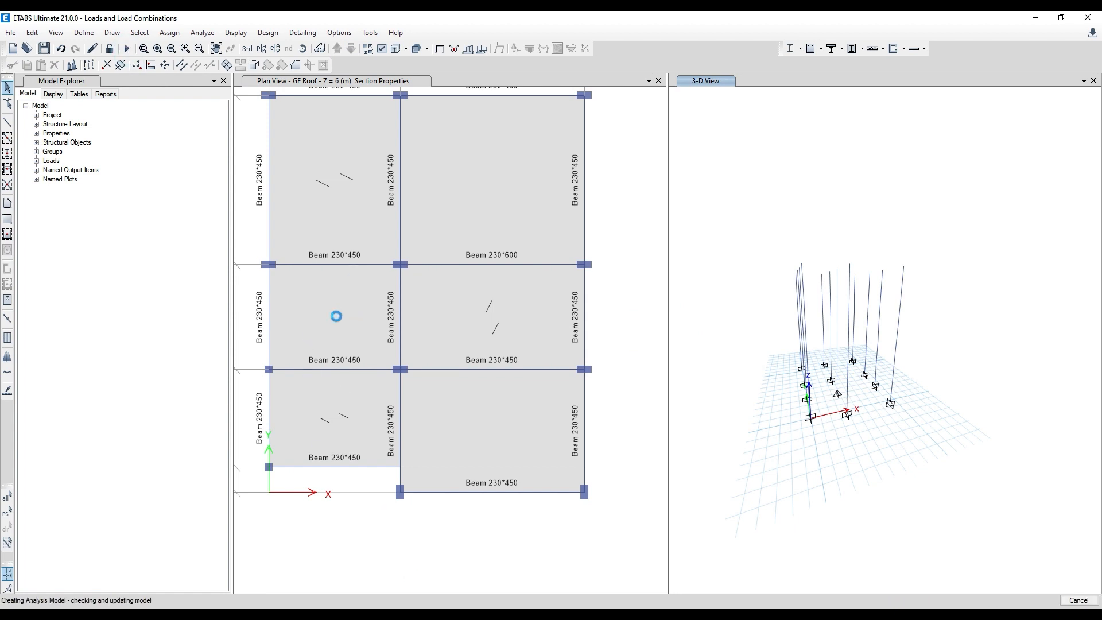
- Switch to Paint and add the text "Check for type of detailing," below the "Is not practical" line
left_click(445, 617)
left_click(165, 51)
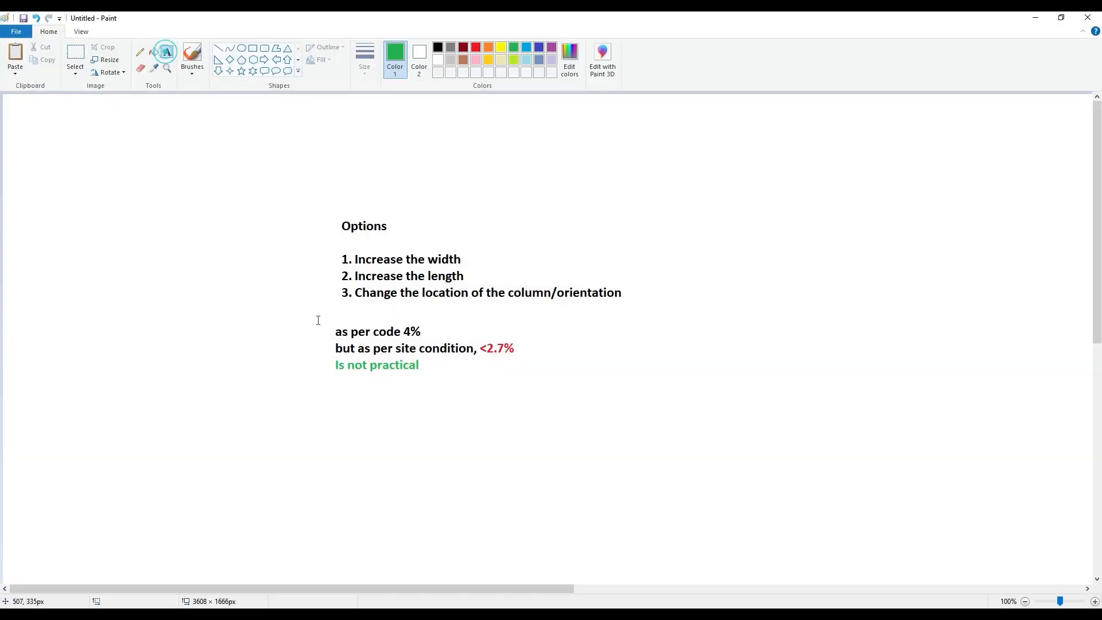
left_click(333, 414)
type("Check ")
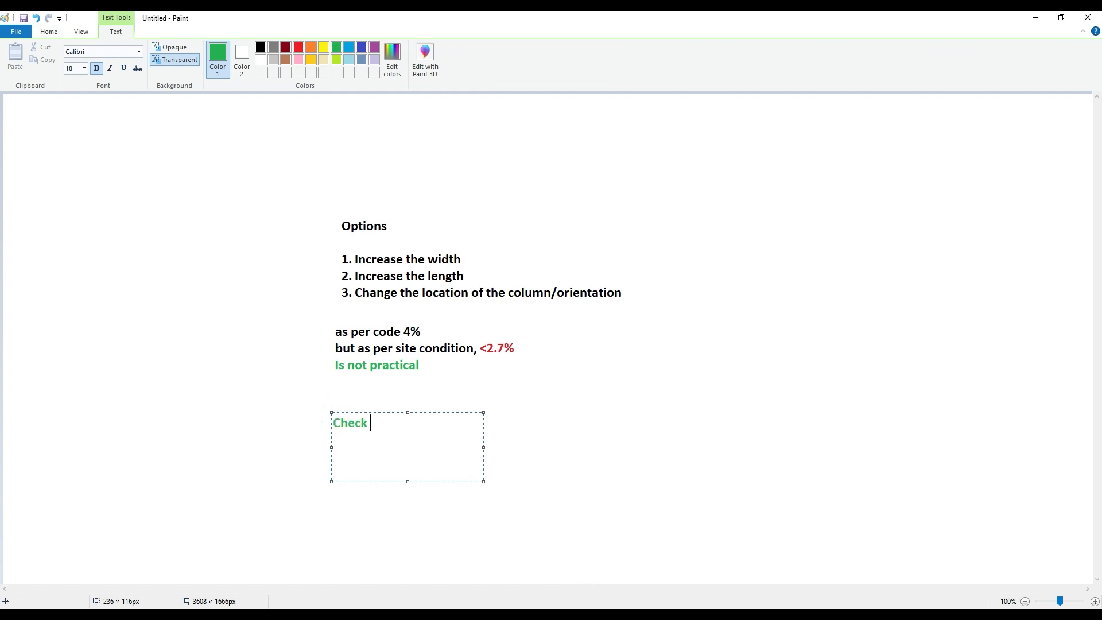
type("for type of detailing,")
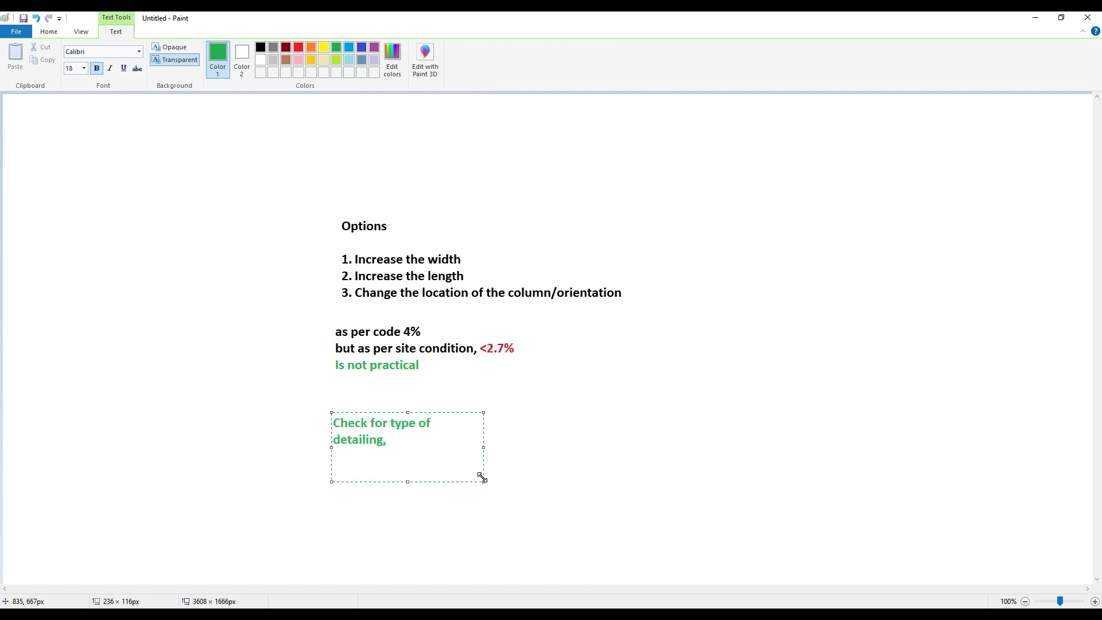
left_click_drag(482, 474, 692, 492)
- Colour the detailing note black and extend it with the word "ordinary"
left_click_drag(504, 427, 340, 432)
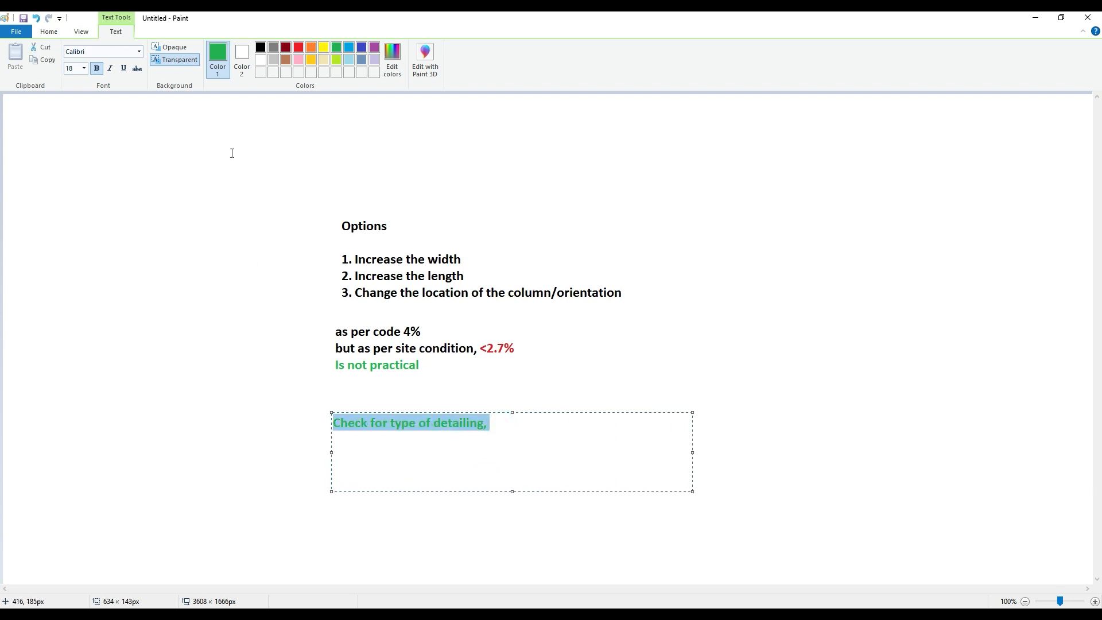
left_click(260, 47)
left_click(545, 415)
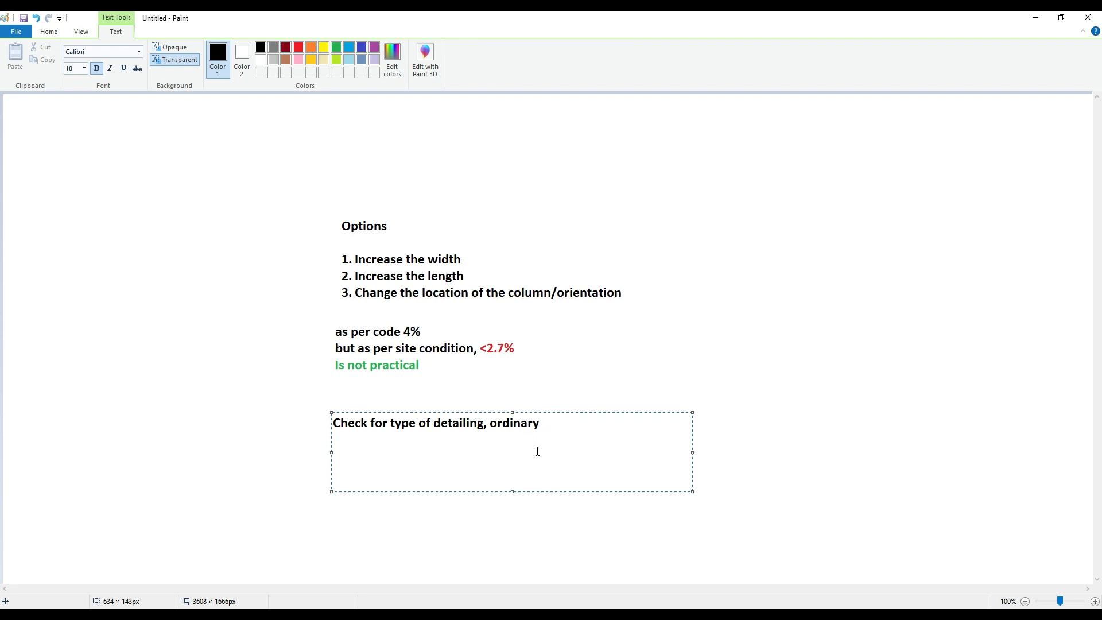
- Colour the word "ordinary" in the detailing note red
left_click_drag(541, 423, 490, 424)
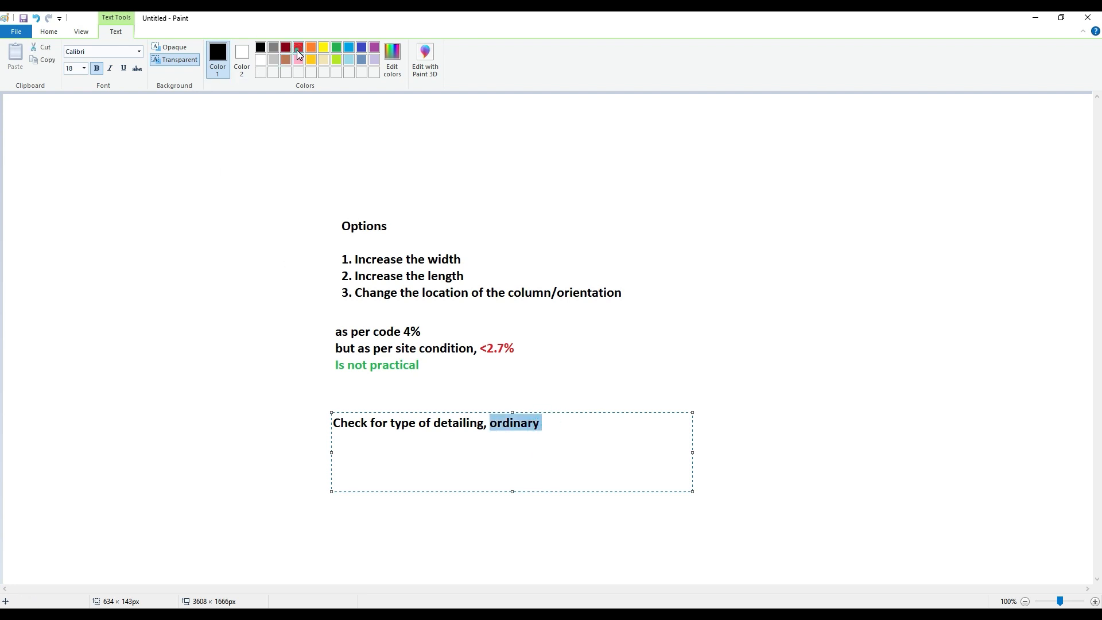
left_click(299, 48)
left_click(472, 443)
left_click(563, 426)
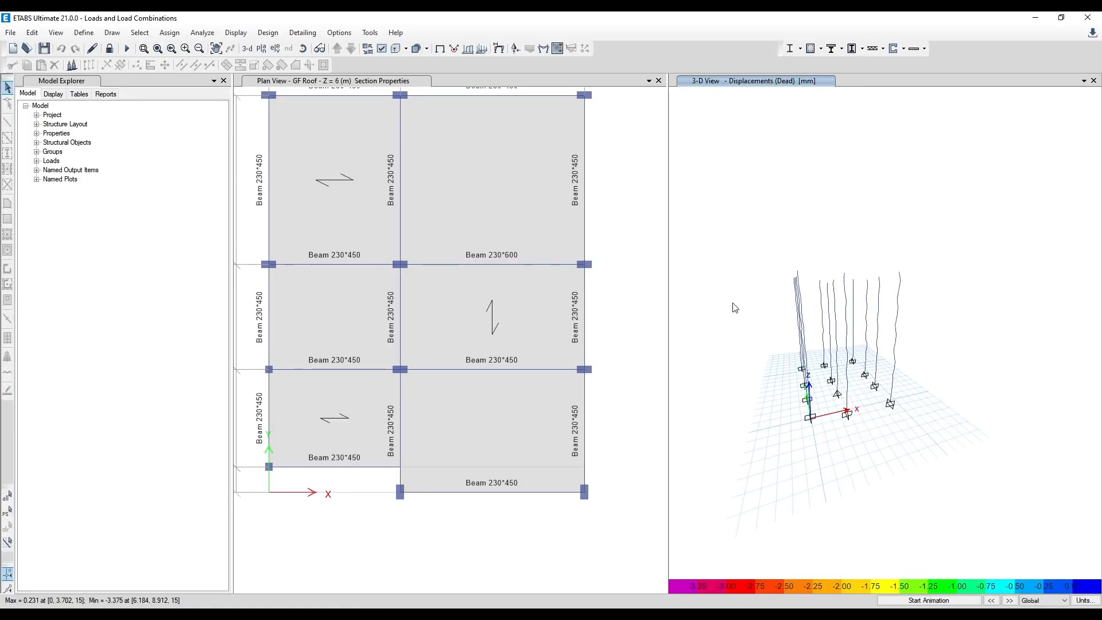
- Return to ETABS, run the concrete frame design and examine the columns' longitudinal reinforcing and base supports in the 3-D view
left_click(810, 50)
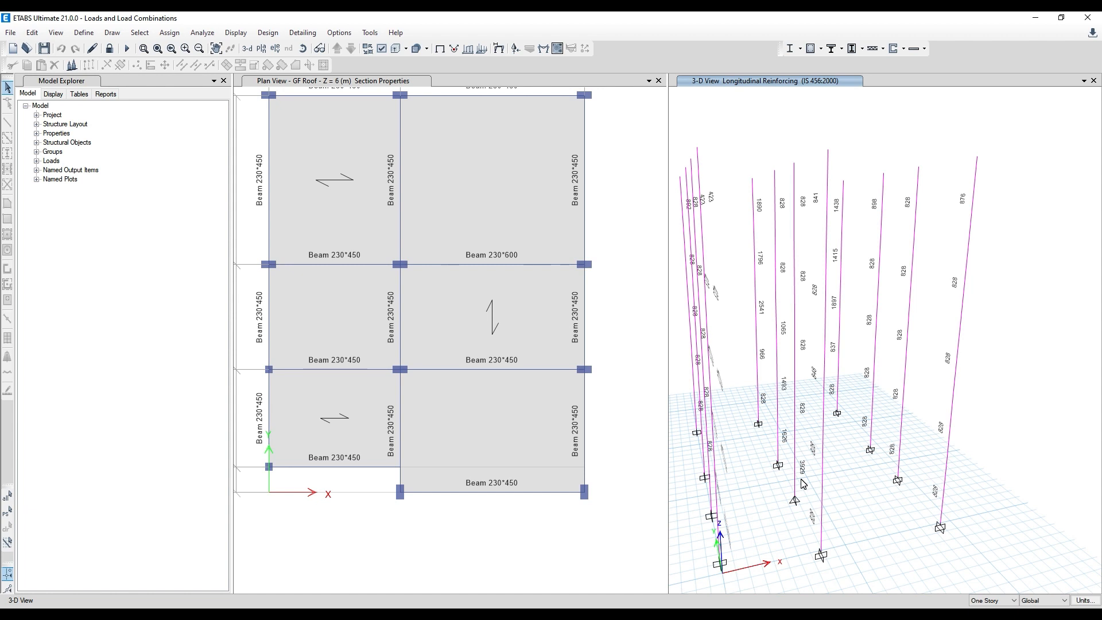
middle_click_drag(812, 475, 814, 394)
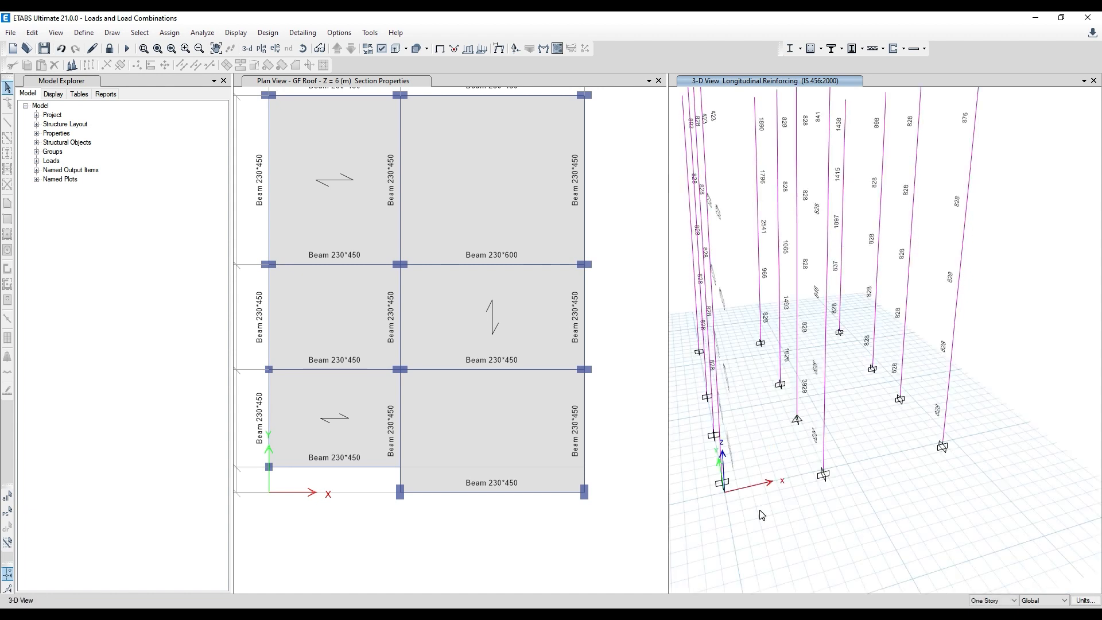
middle_click_drag(761, 515, 773, 516)
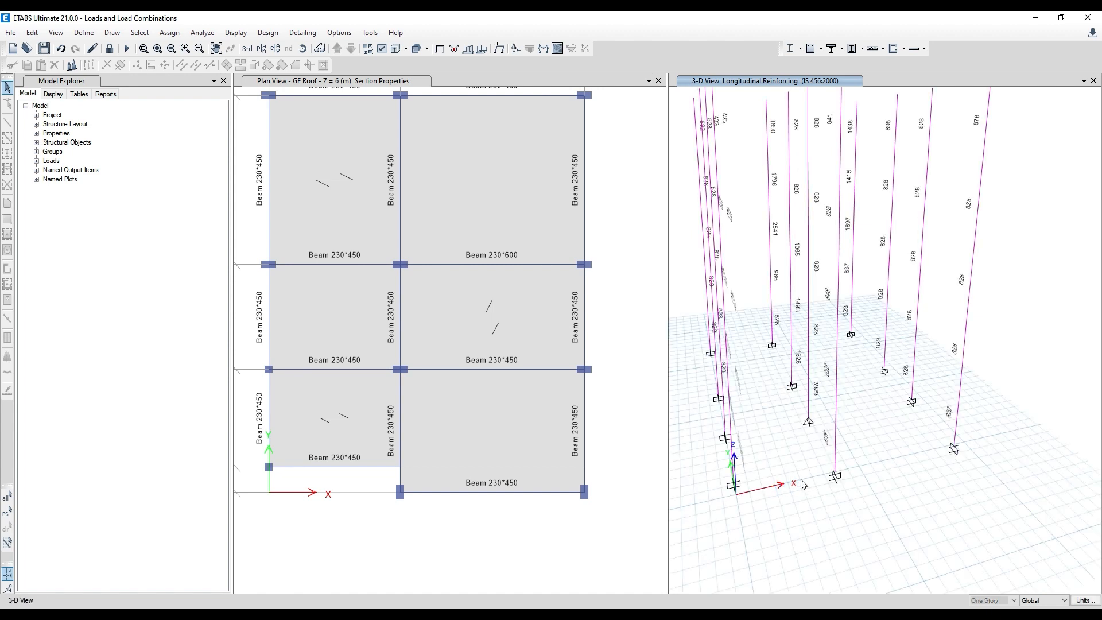
middle_click_drag(705, 394, 886, 386, "shift")
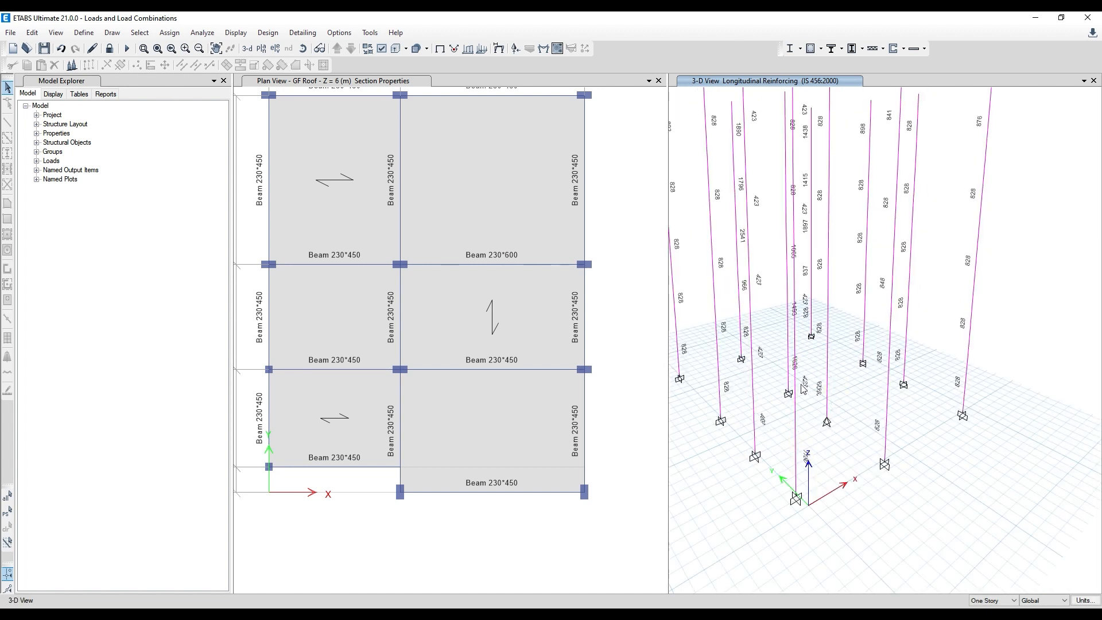
left_click(303, 49)
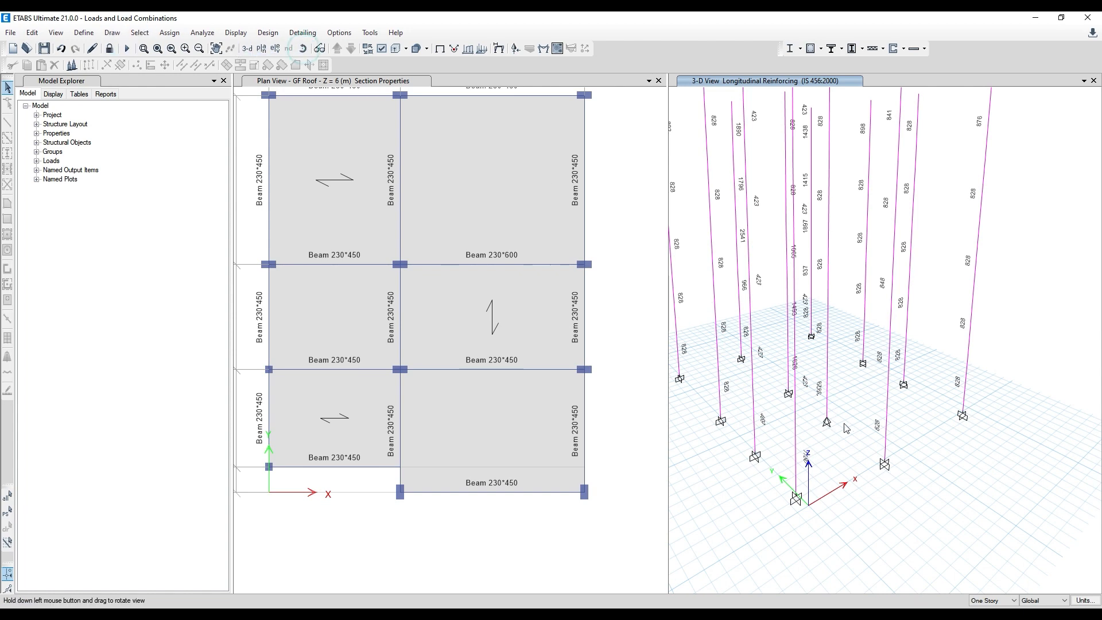
left_click_drag(846, 428, 831, 428)
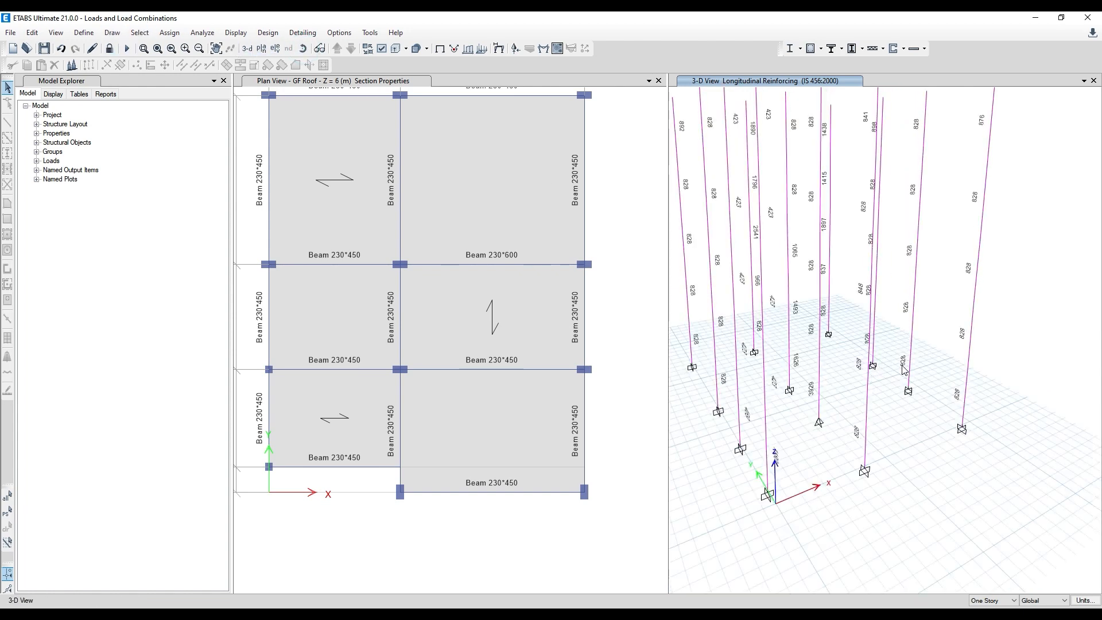
scroll(860, 352, "up", 3)
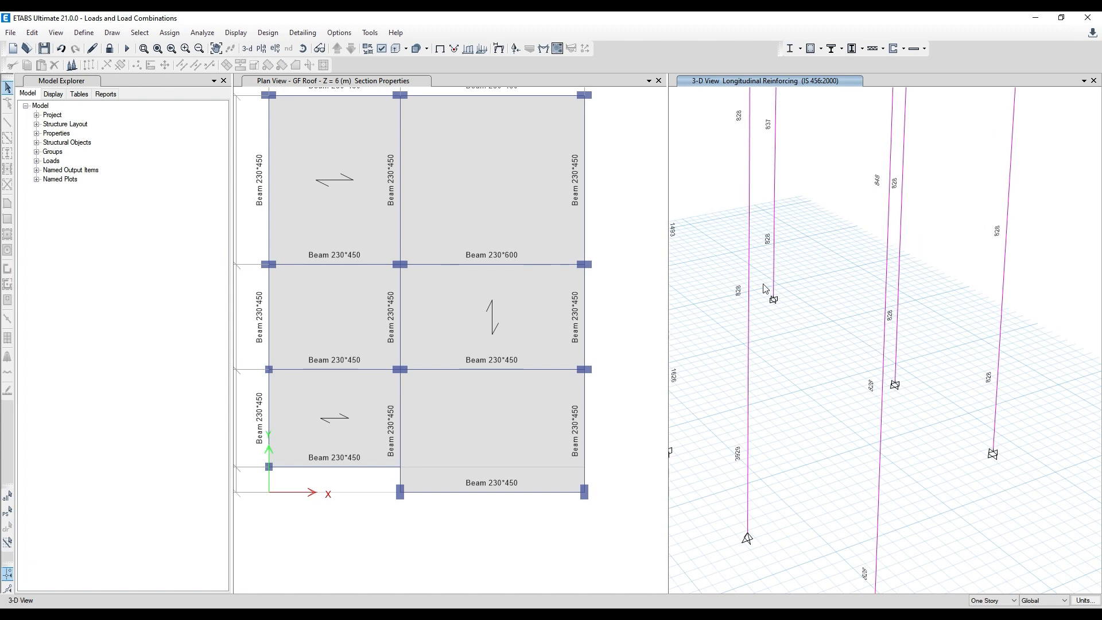
scroll(837, 340, "down", 3)
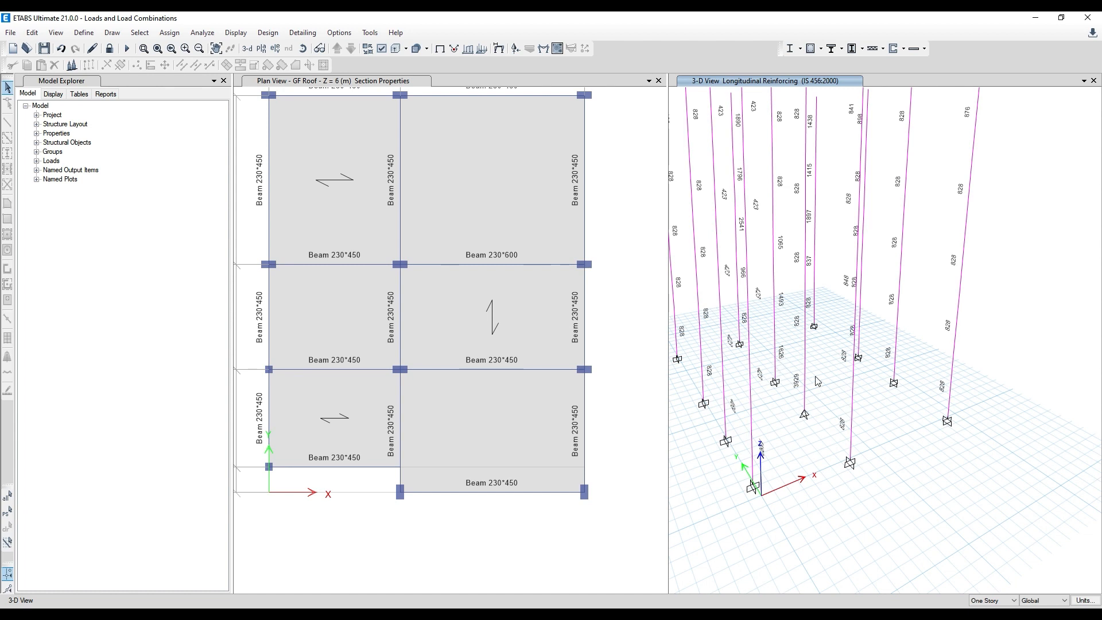
- Display the columns' Total Rebar Percentage from the concrete frame design results in the 3-D view
mouse_move(806, 392)
left_click(812, 49)
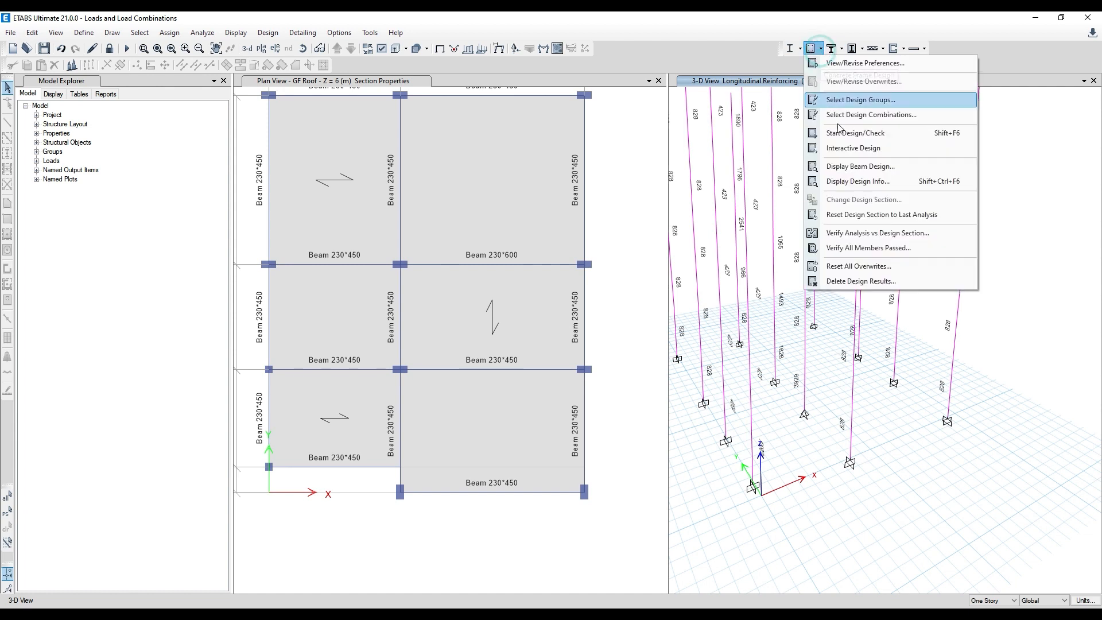
left_click(867, 181)
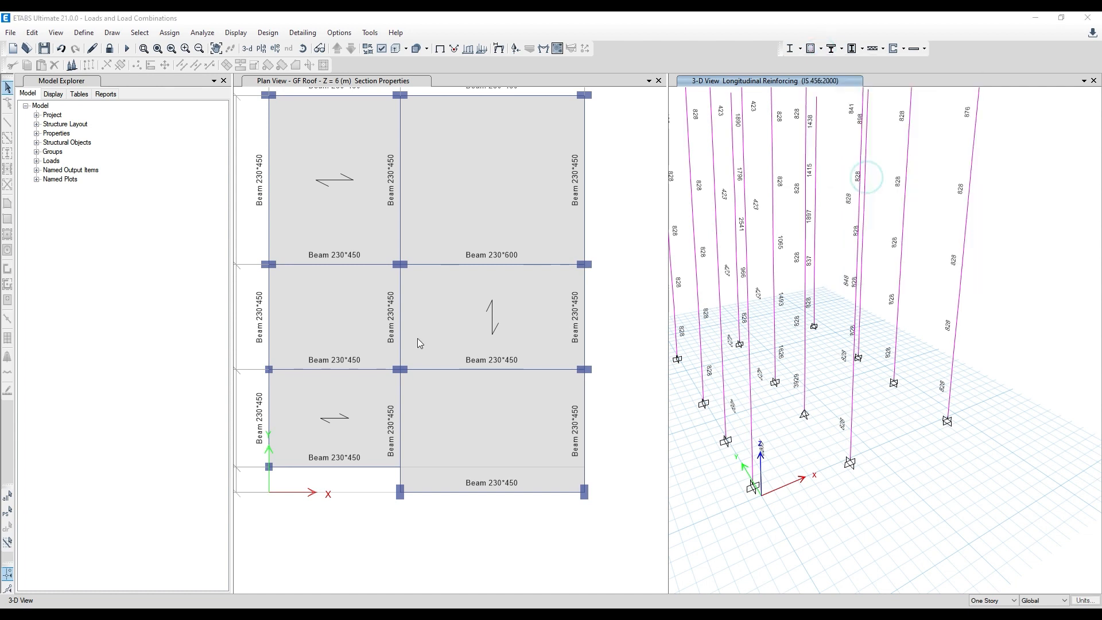
left_click(611, 358)
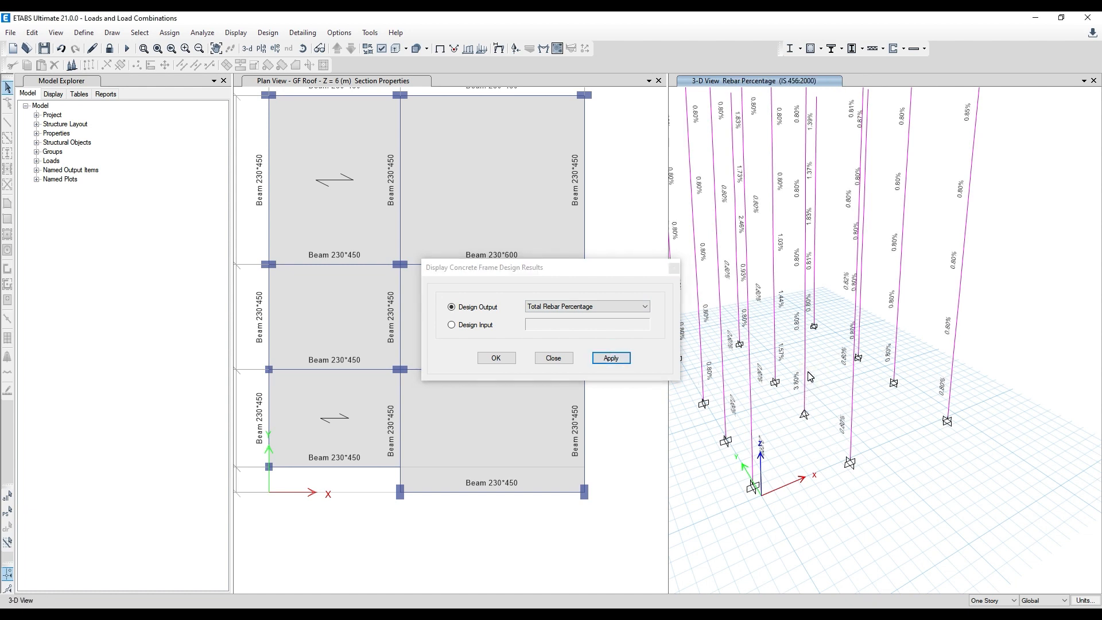
left_click(673, 268)
left_click(631, 247)
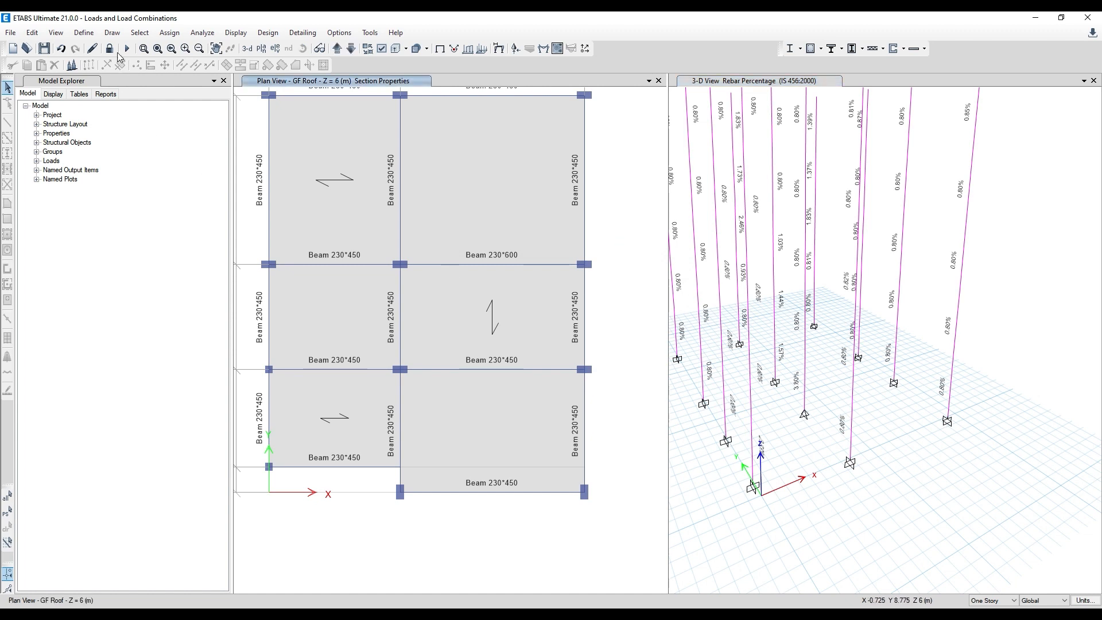
- Unlock the model for editing and dismiss the power-connector warning
left_click(109, 48)
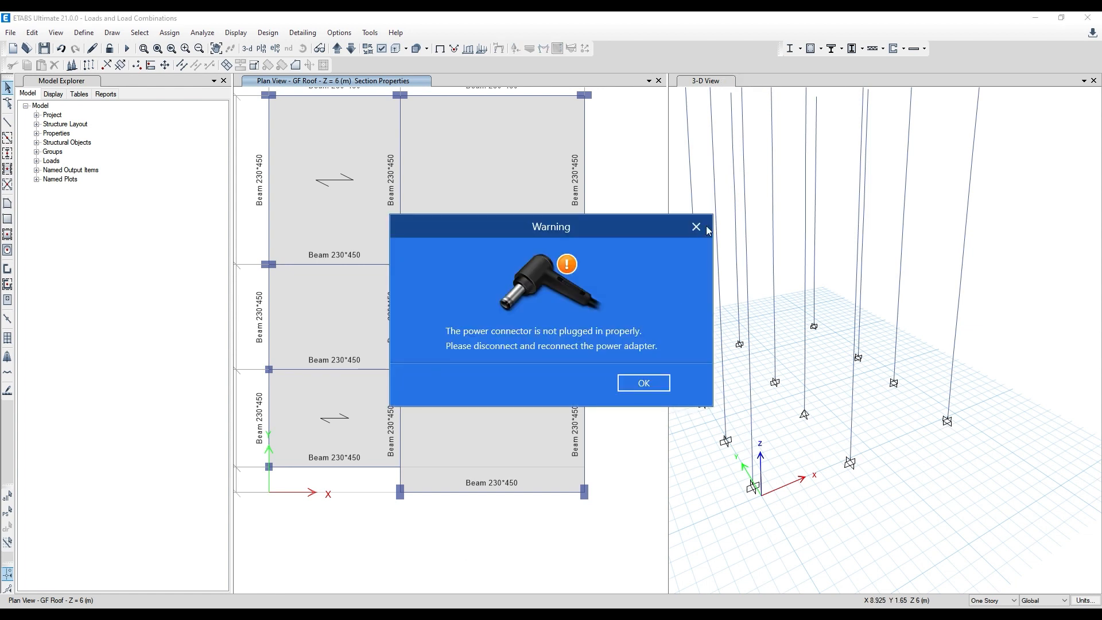
left_click(697, 226)
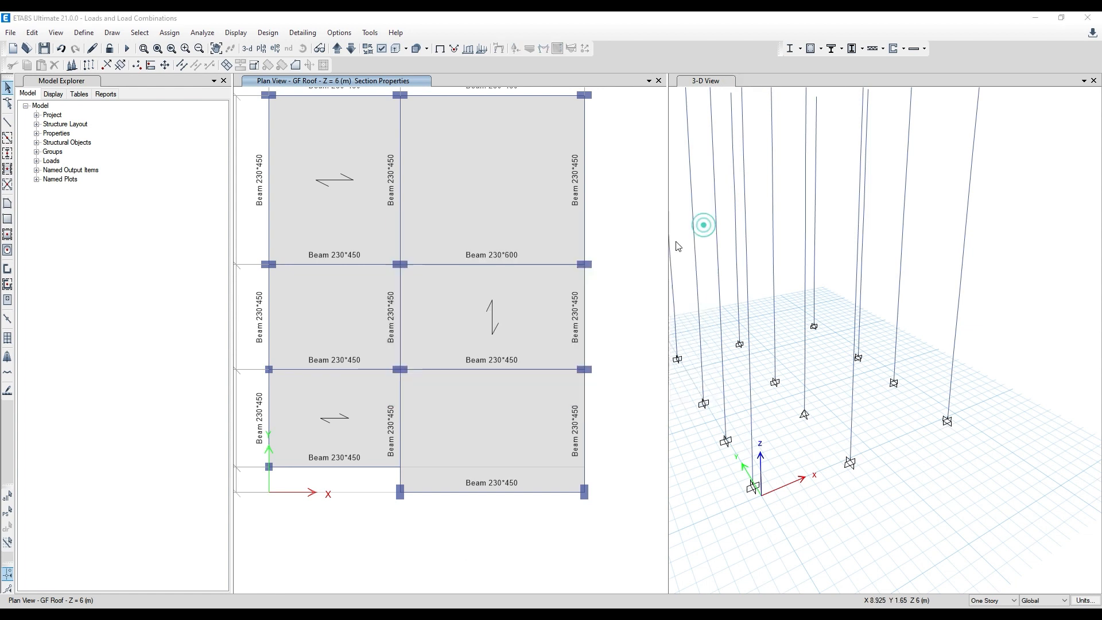
left_click(459, 369)
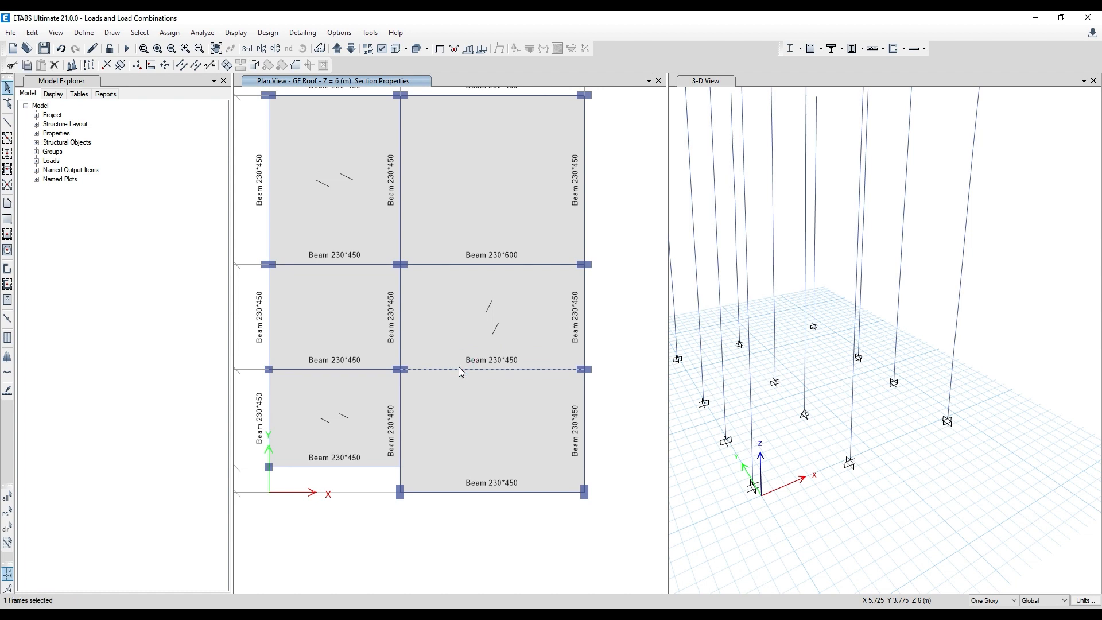
left_click(457, 368)
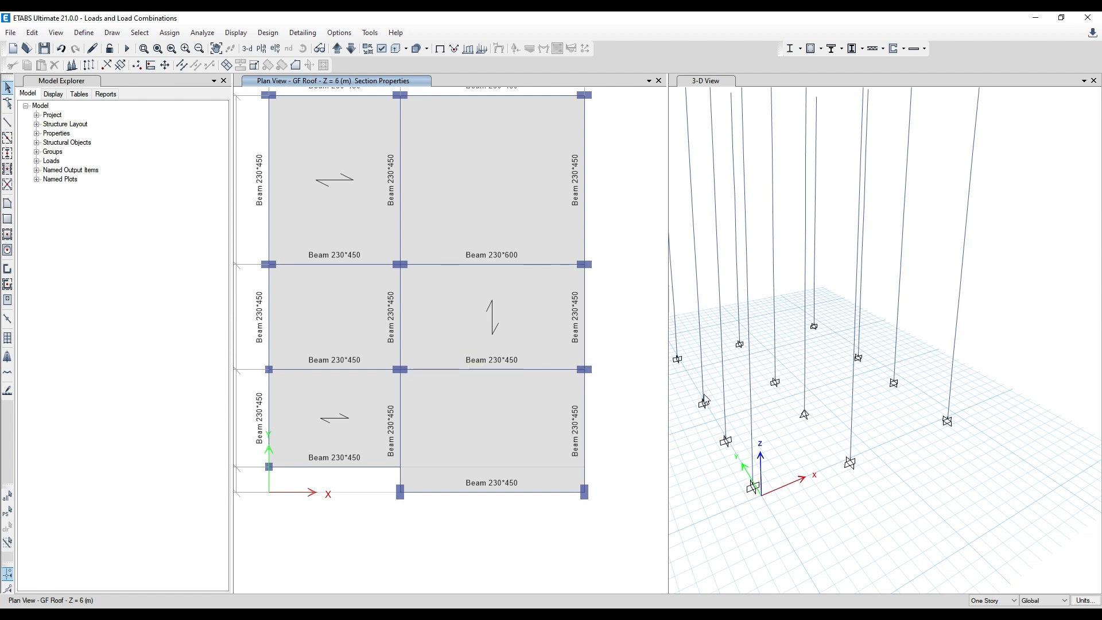
left_click(443, 370)
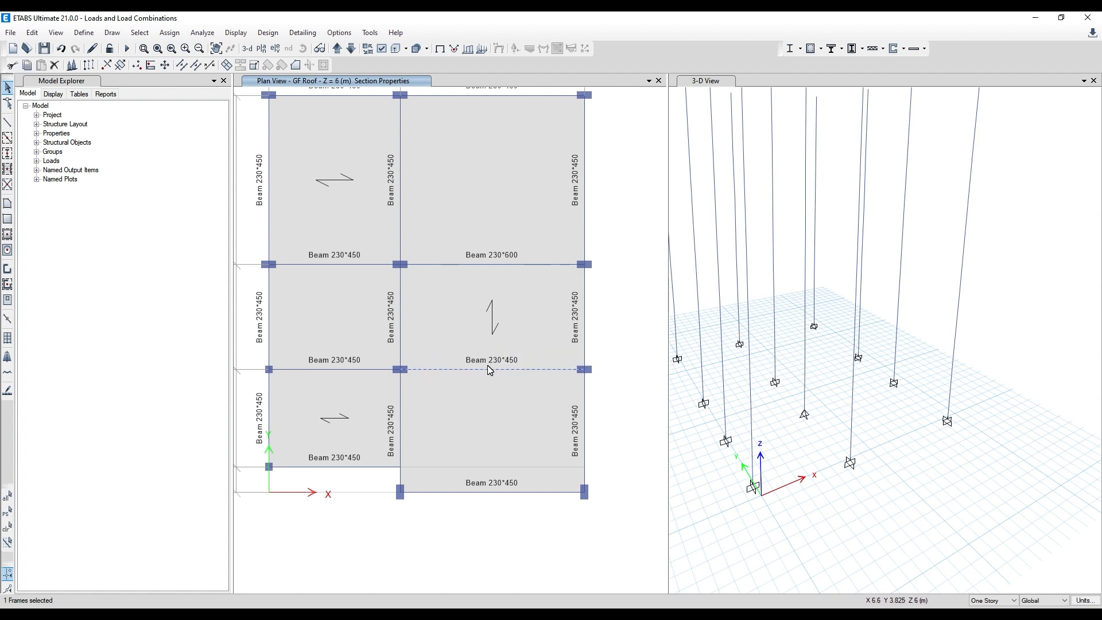
left_click(481, 370)
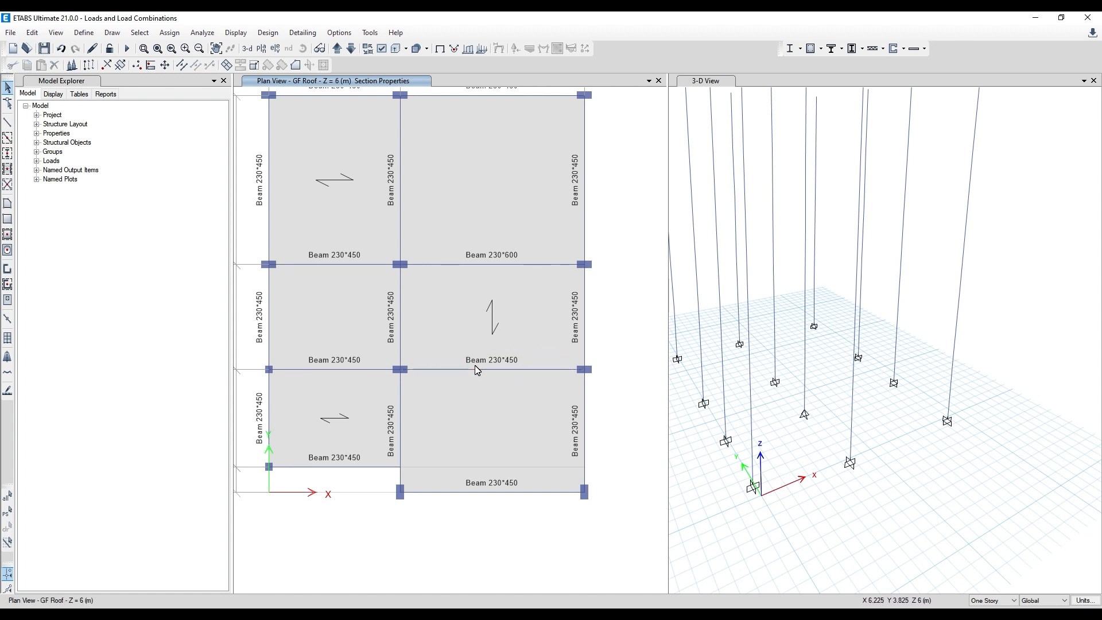
- Assign the section Beam 230*600 to the beam on grid C between grids 2 and 3 on all stories
left_click(993, 600)
left_click(988, 588)
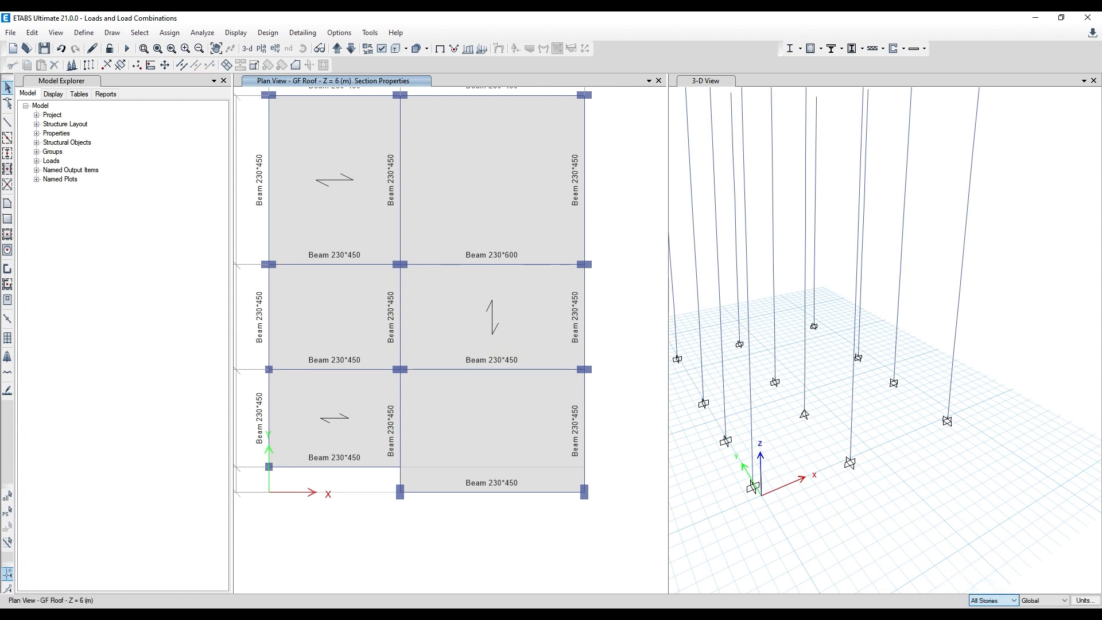
left_click(477, 371)
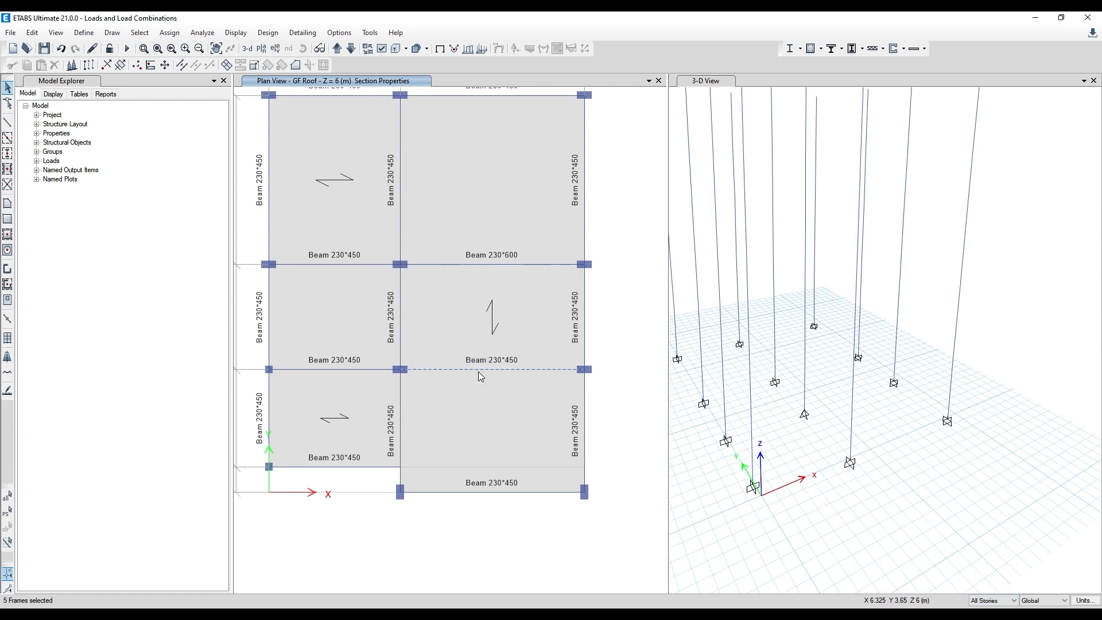
left_click(169, 33)
mouse_move(195, 62)
left_click(343, 64)
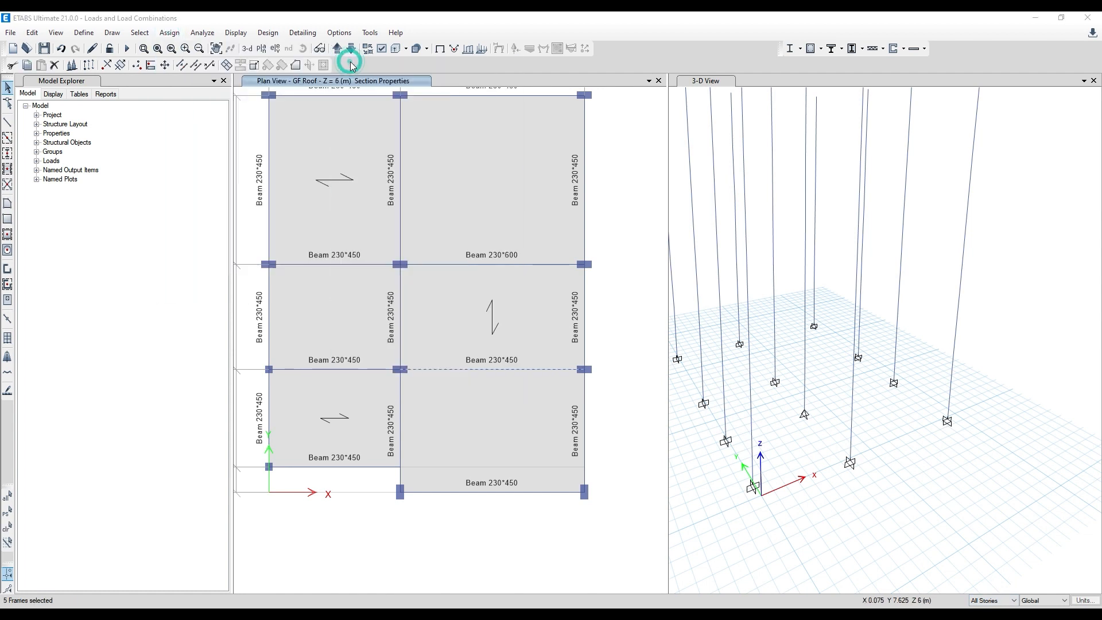
left_click(601, 240)
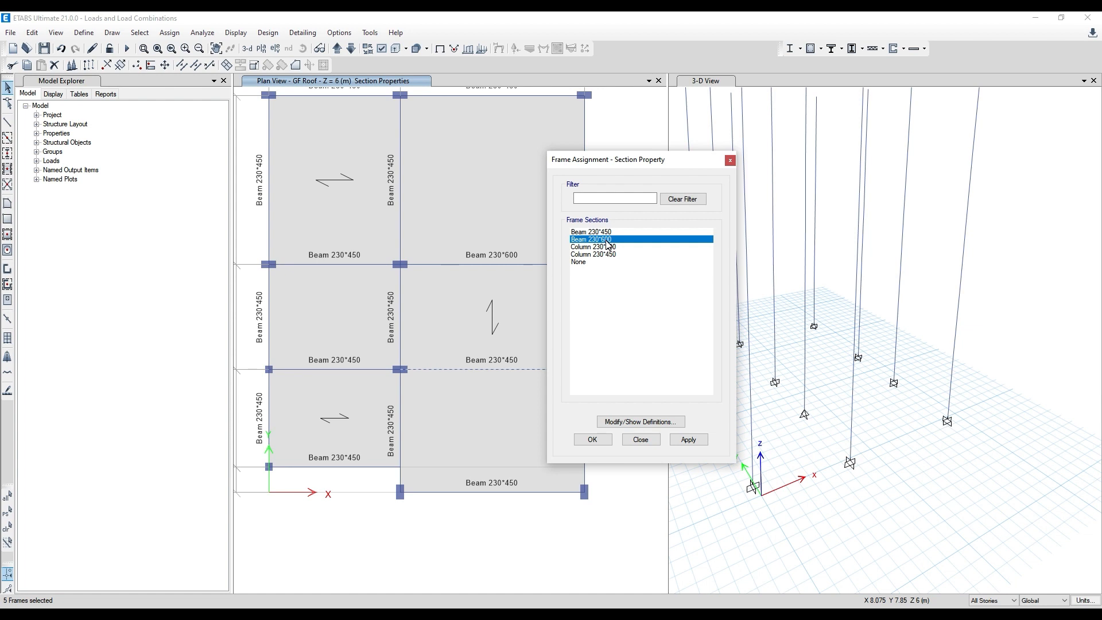
left_click(691, 443)
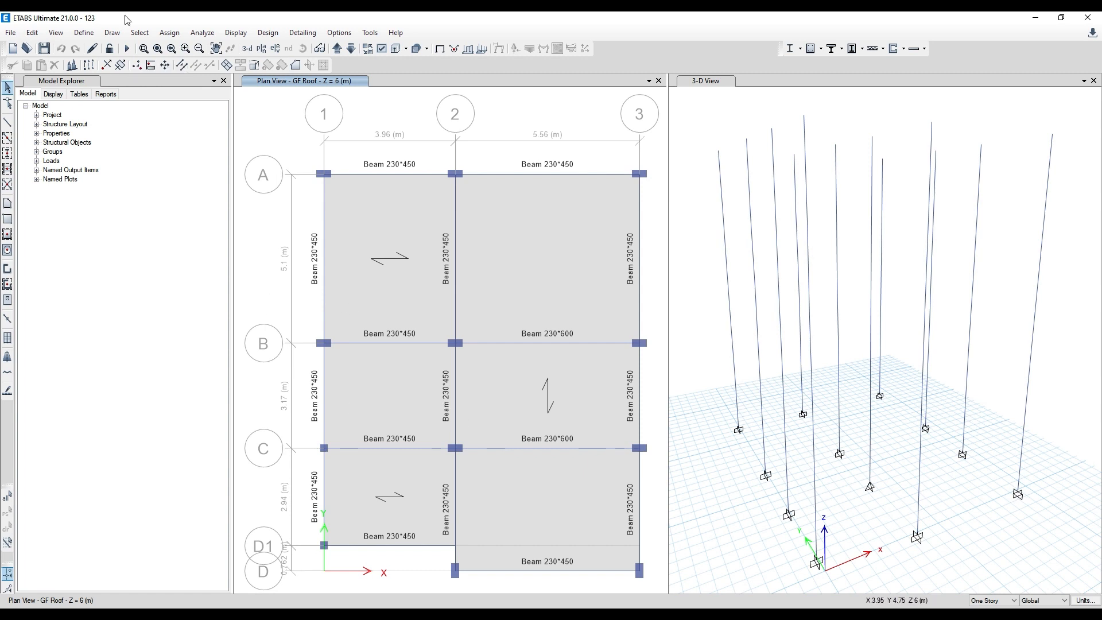
- Rerun the analysis and concrete frame design, and display Total Rebar Percentage on the columns in the 3-D view
left_click(125, 50)
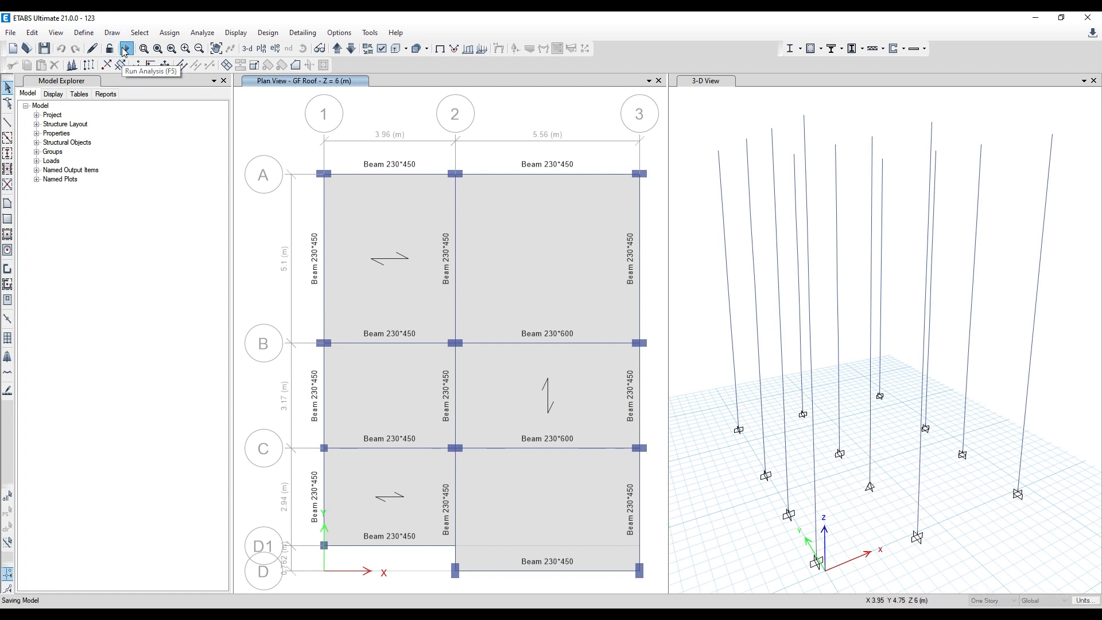
left_click(809, 50)
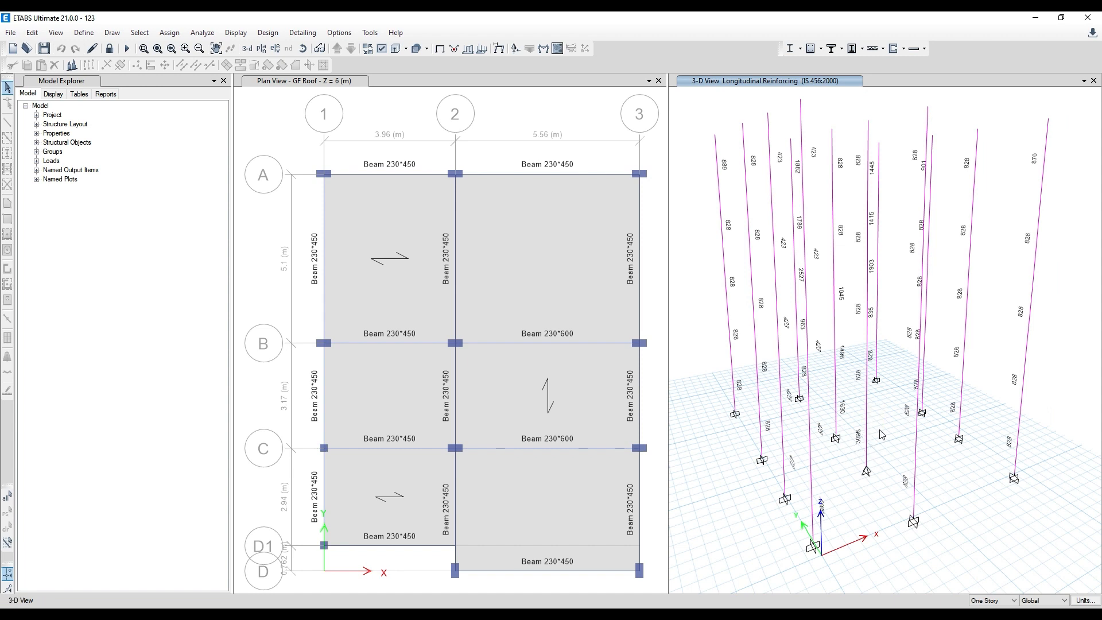
left_click(821, 48)
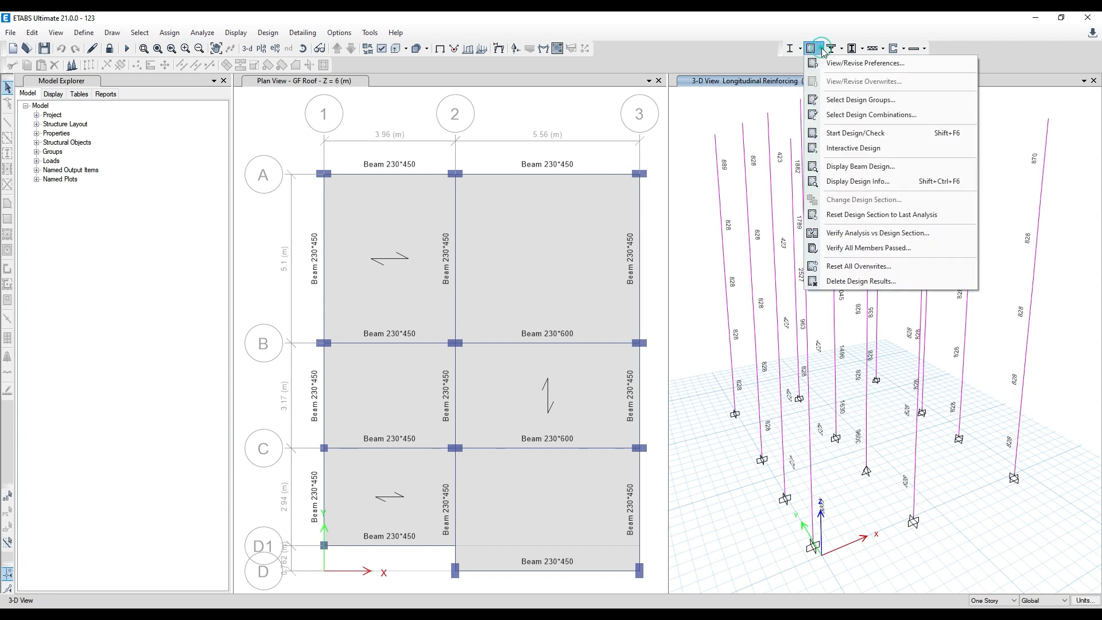
left_click(872, 183)
left_click(570, 308)
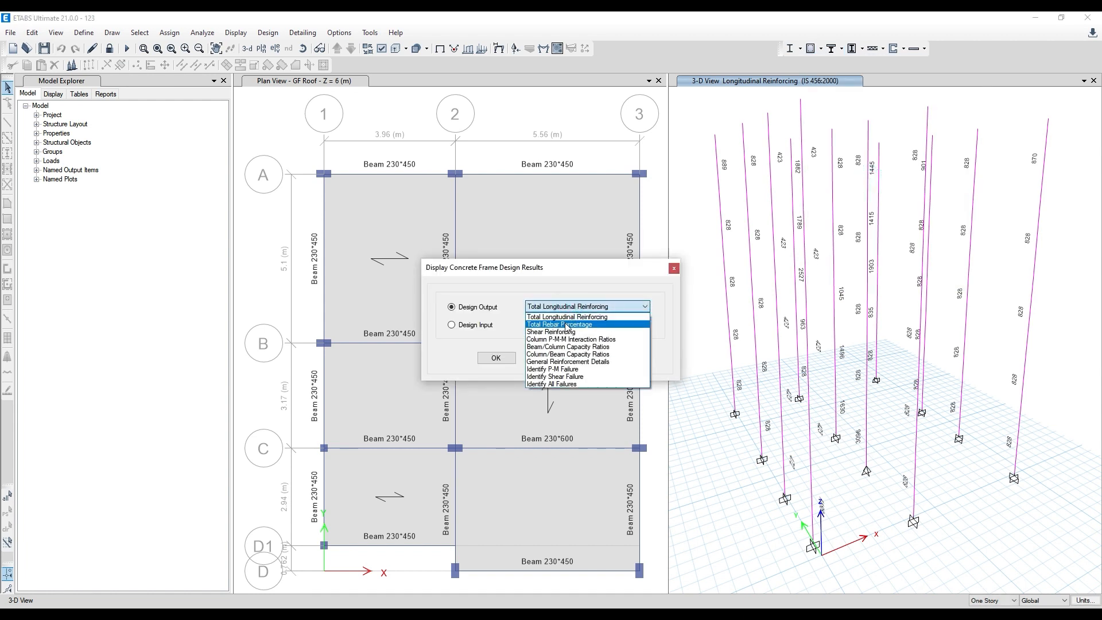
left_click(569, 324)
left_click(604, 360)
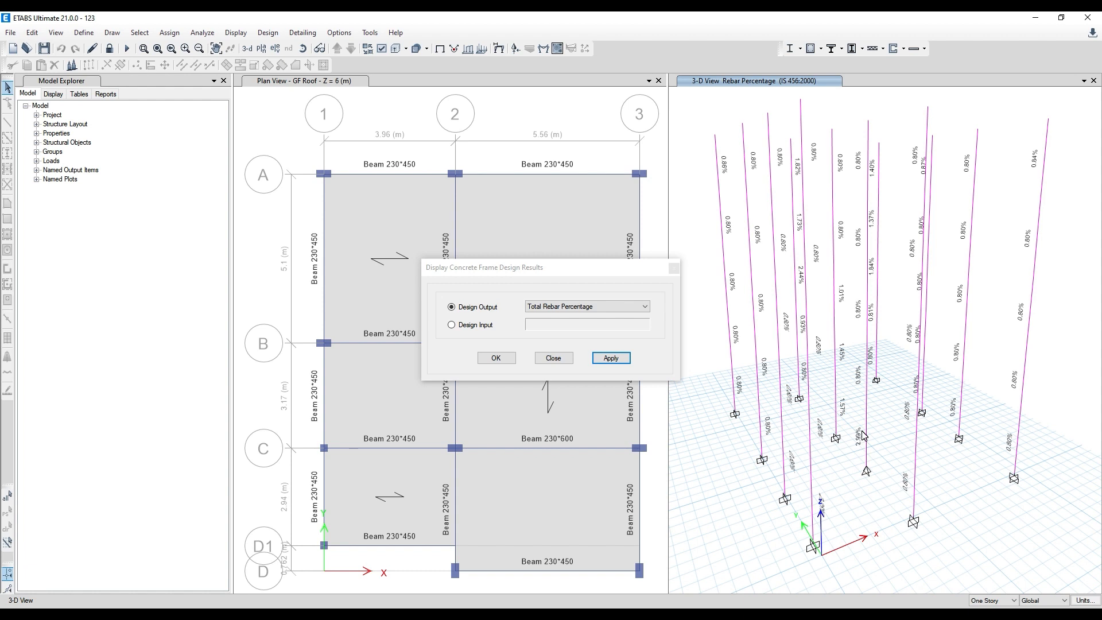
left_click(674, 270)
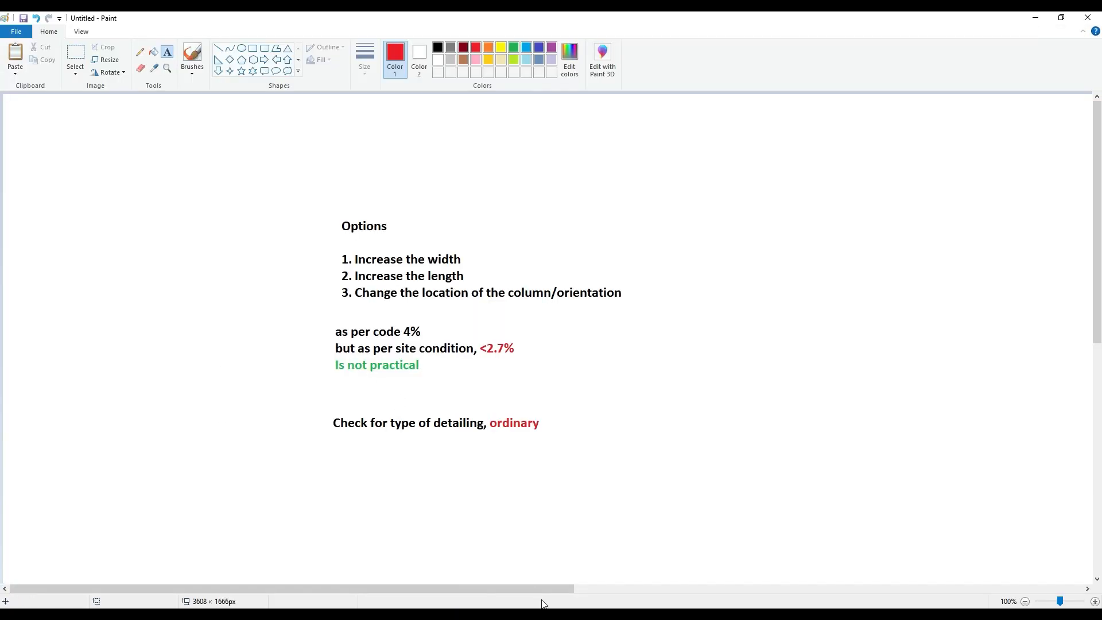
- Switch to Paint and draw a long red rectangle about 550 px wide in the empty area beside the notes
left_click_drag(537, 588, 791, 589)
left_click(252, 48)
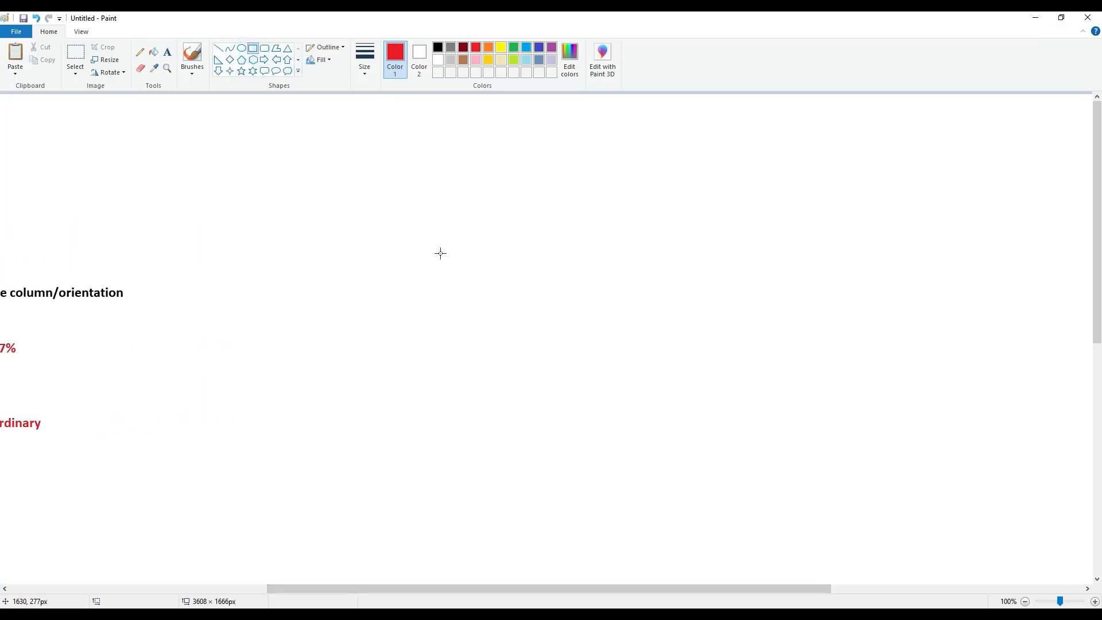
left_click_drag(435, 243, 752, 278)
left_click(516, 306)
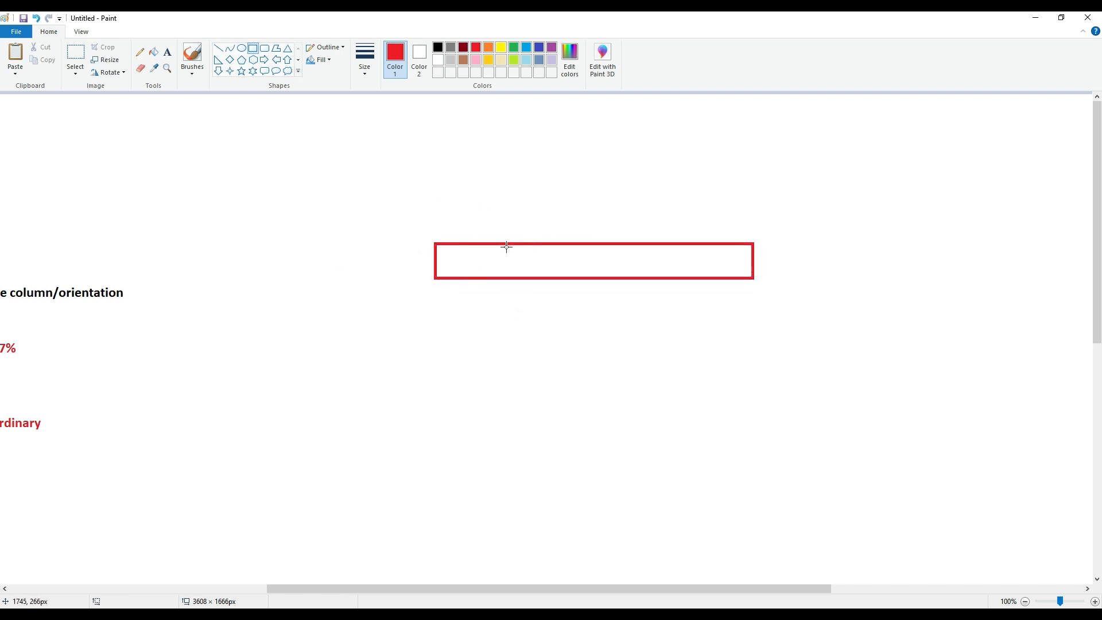
left_click(218, 48)
left_click(438, 47)
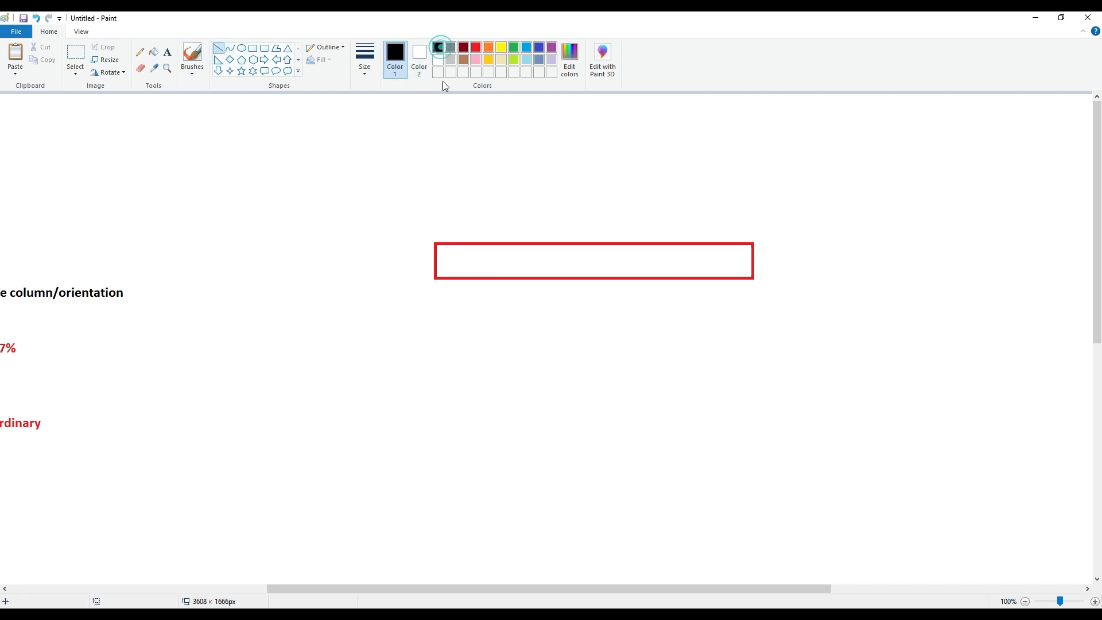
left_click_drag(435, 278, 752, 279)
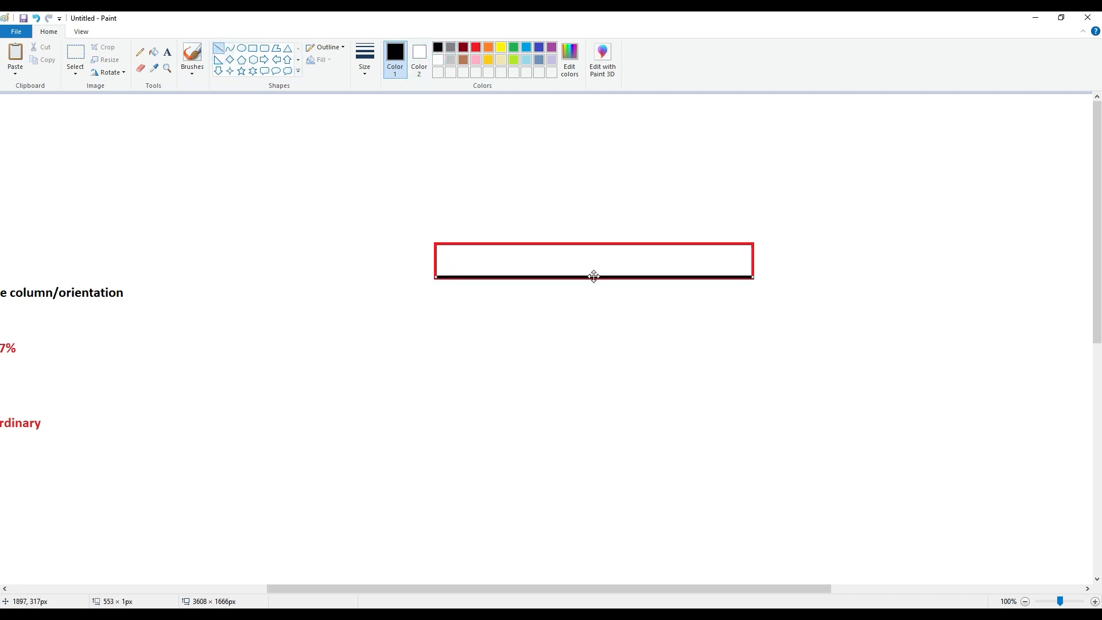
left_click_drag(590, 277, 591, 287)
key("ctrl+z")
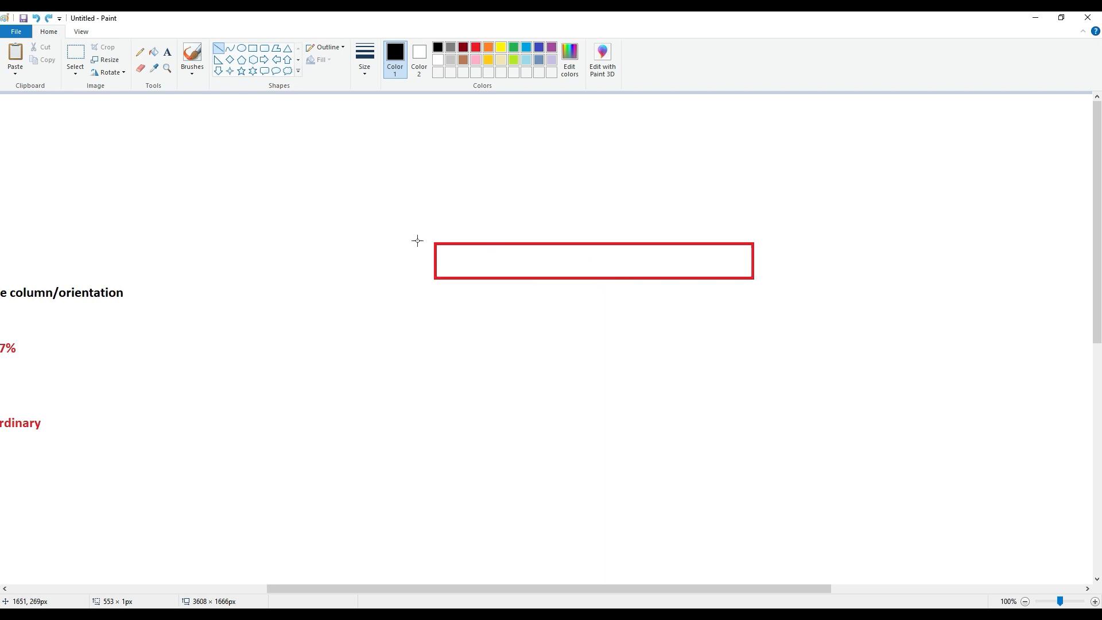
- Try to draw a black curve sagging below the red rectangle's lower edge, and undo it
left_click(230, 48)
left_click_drag(436, 280, 749, 270)
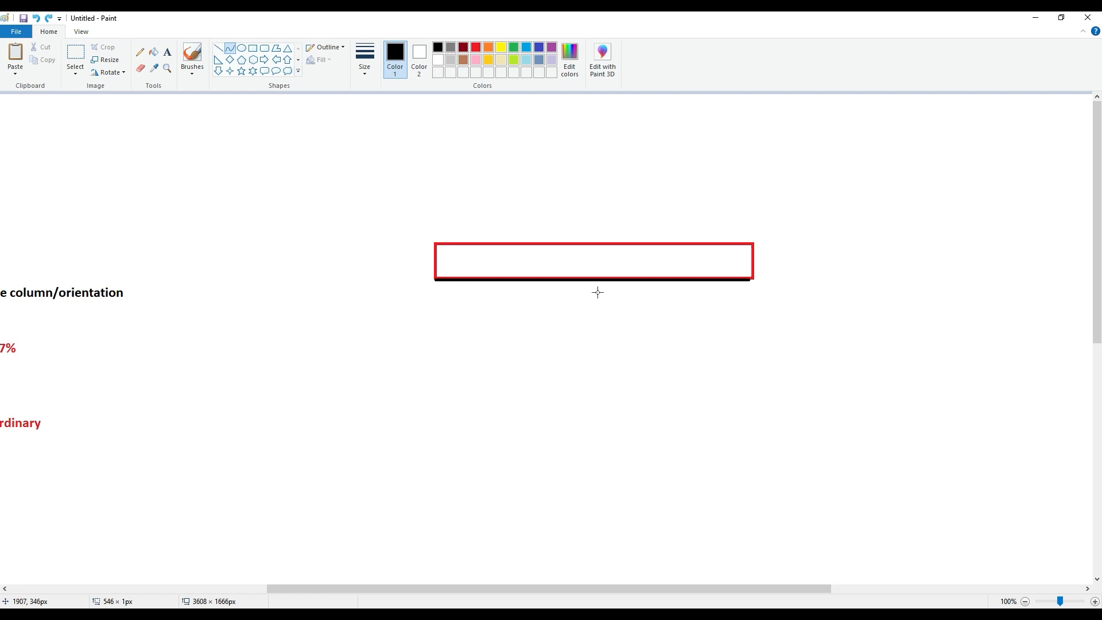
left_click_drag(588, 281, 592, 323)
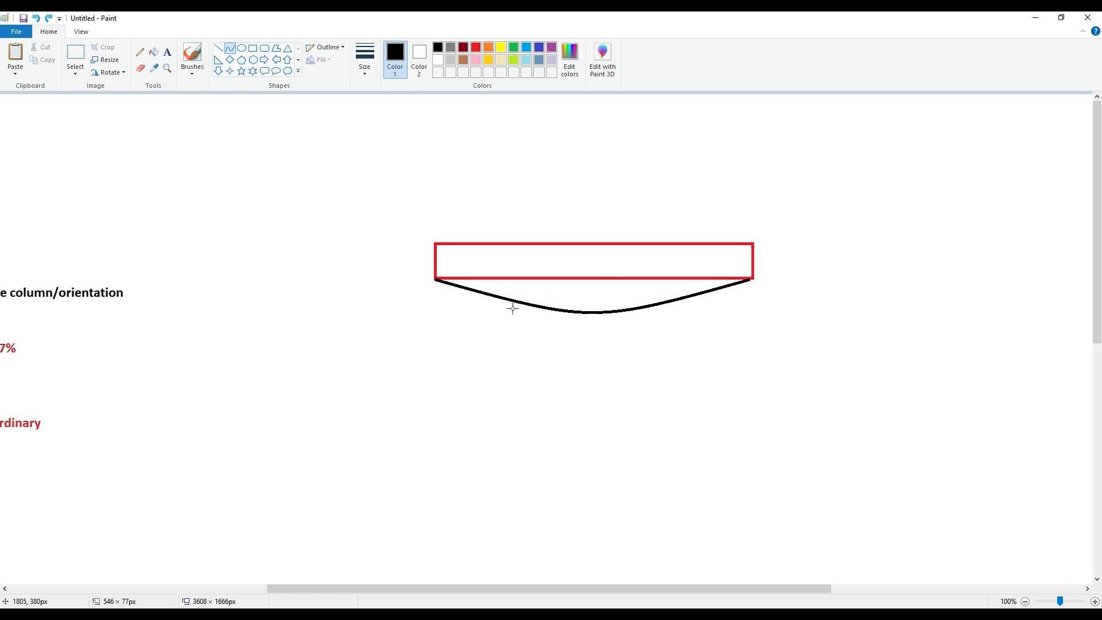
left_click_drag(433, 280, 613, 312)
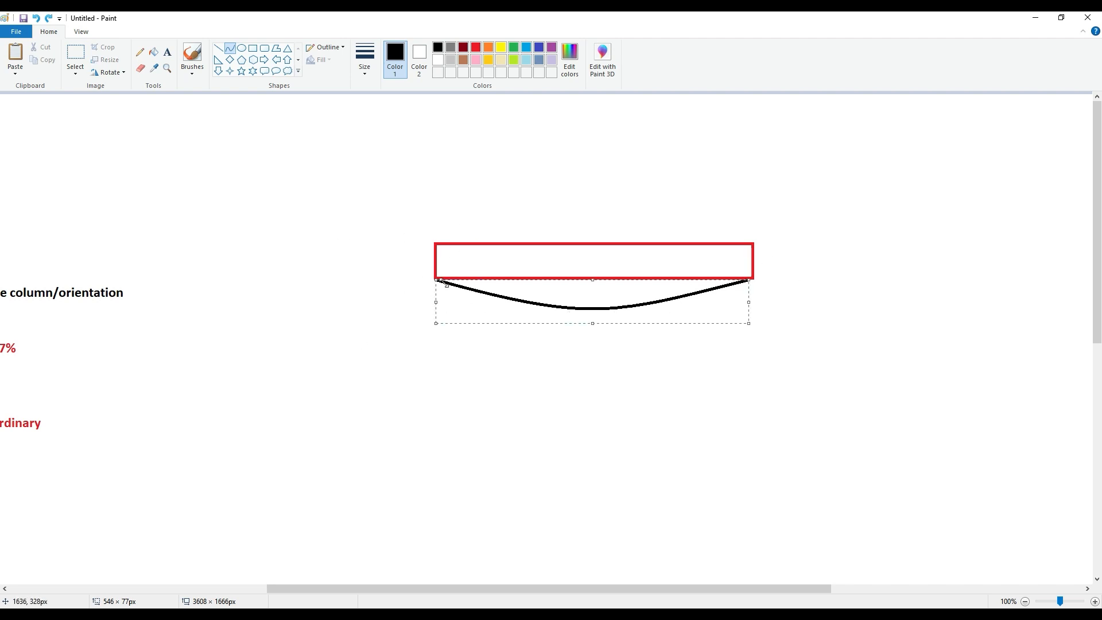
key("ctrl+z")
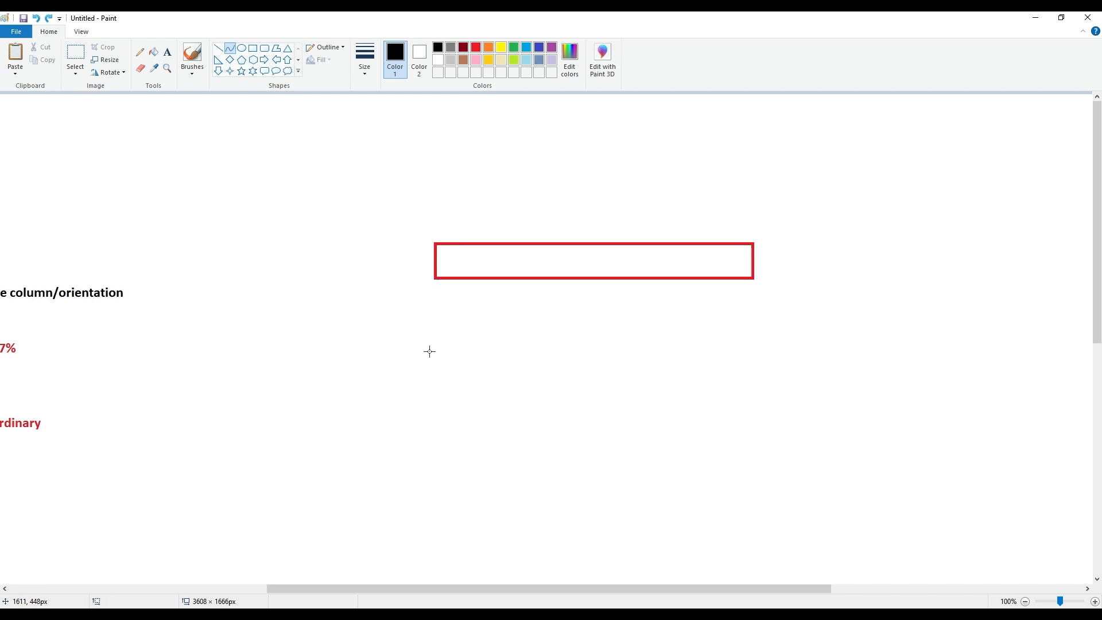
- Draw a deeper rectangle of about 571 × 100 px below the first one and colour its outline red
left_click(252, 49)
left_click_drag(437, 363, 764, 420)
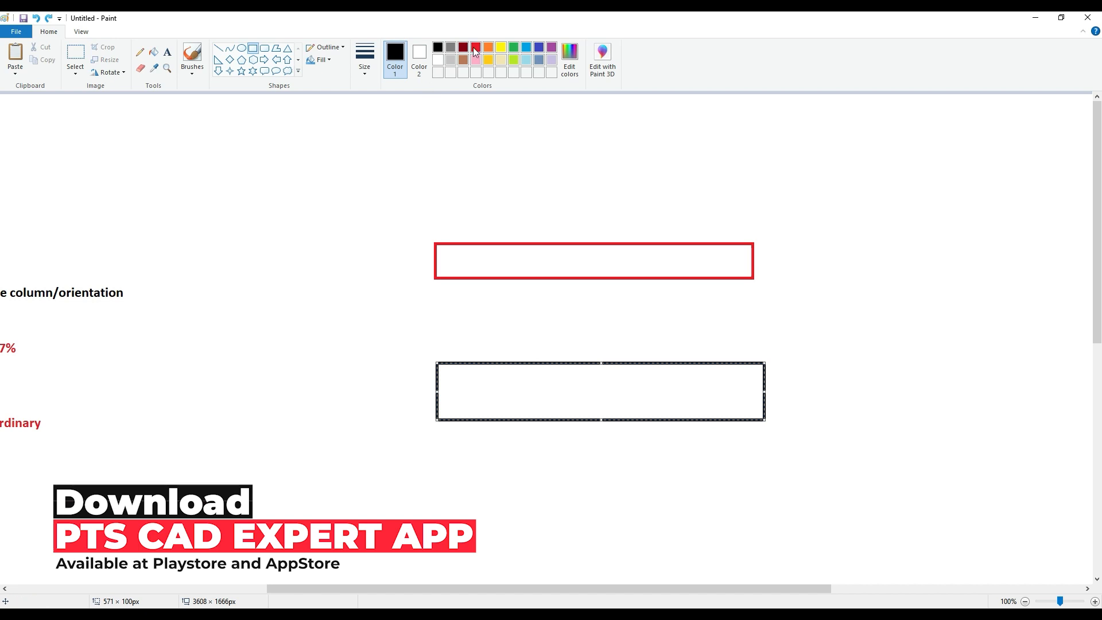
left_click(476, 47)
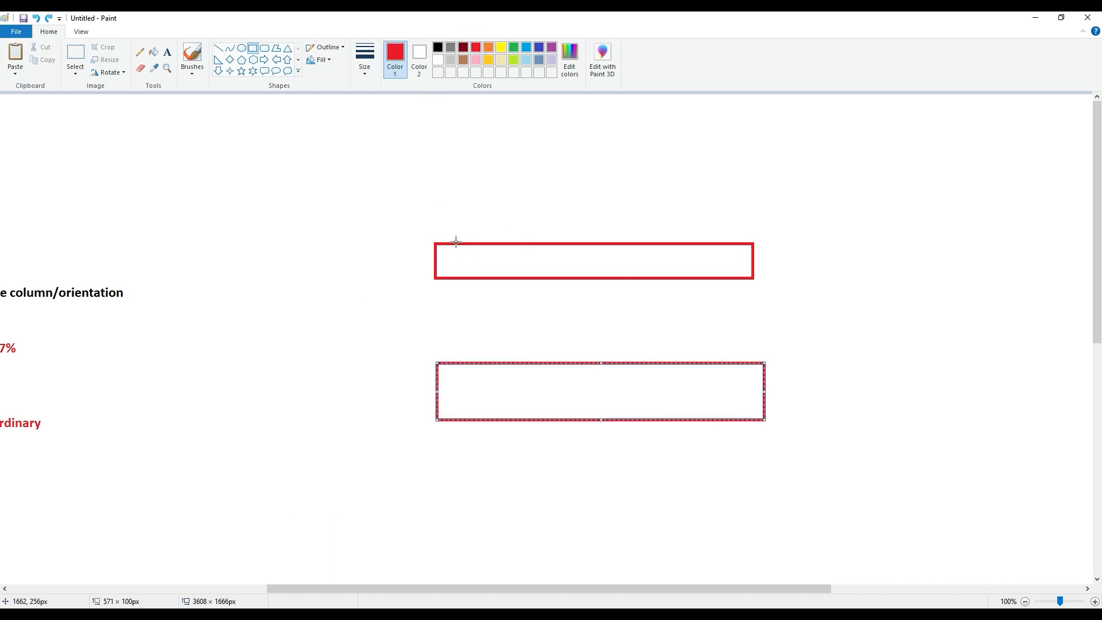
left_click(425, 344)
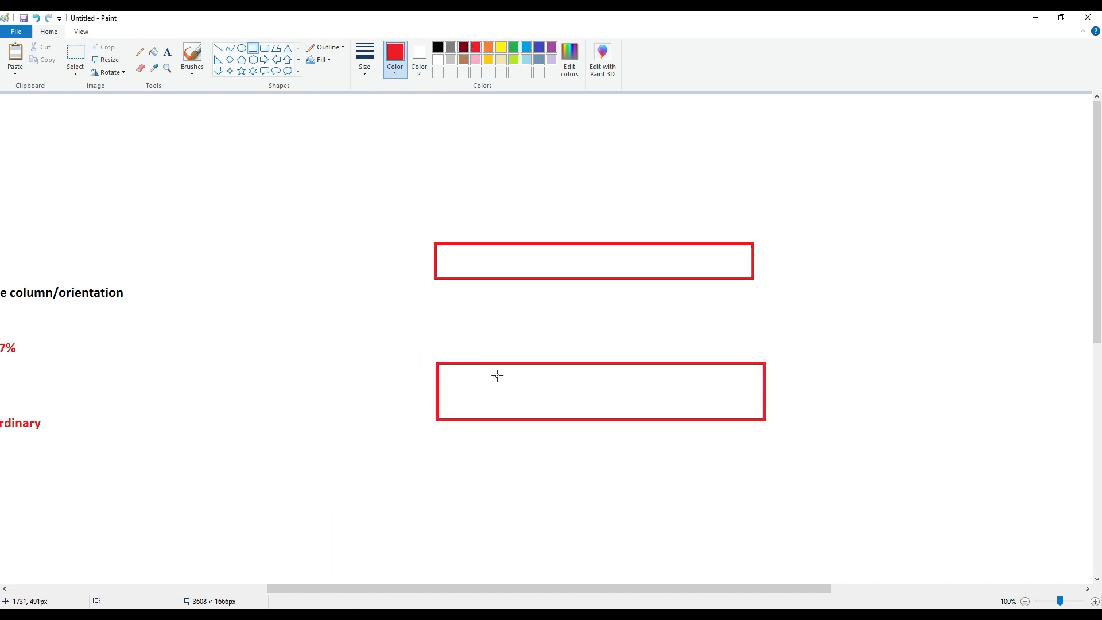
- Try to draw a black curve beneath the lower rectangle, undo it and set the drawing colour back to red
left_click(218, 47)
left_click_drag(438, 419, 586, 420)
left_click(224, 50)
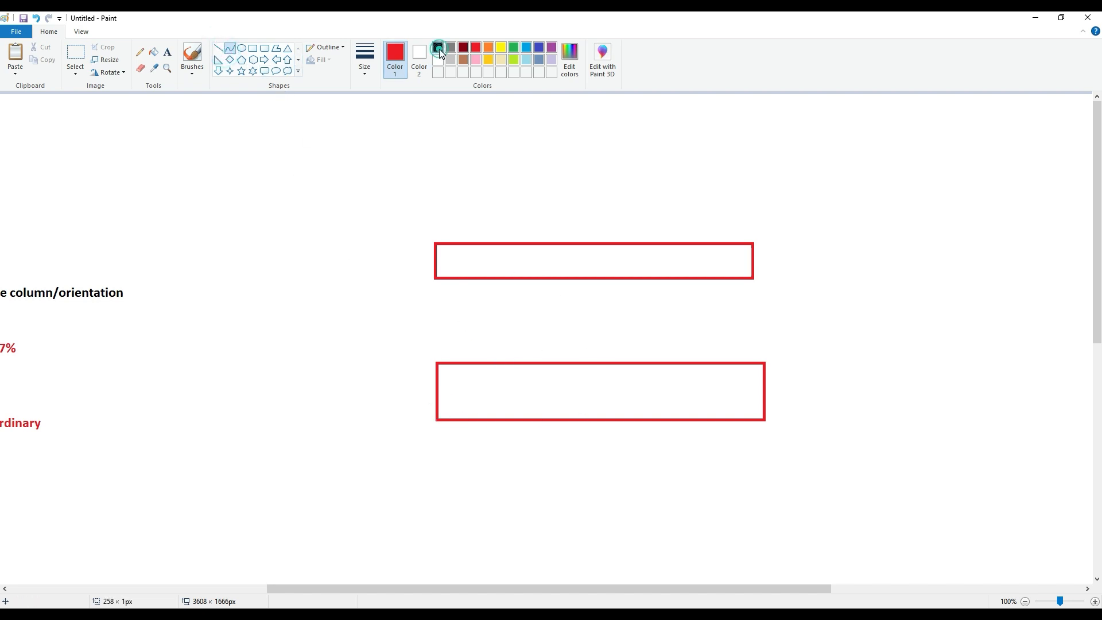
left_click(437, 47)
left_click_drag(437, 433, 763, 433)
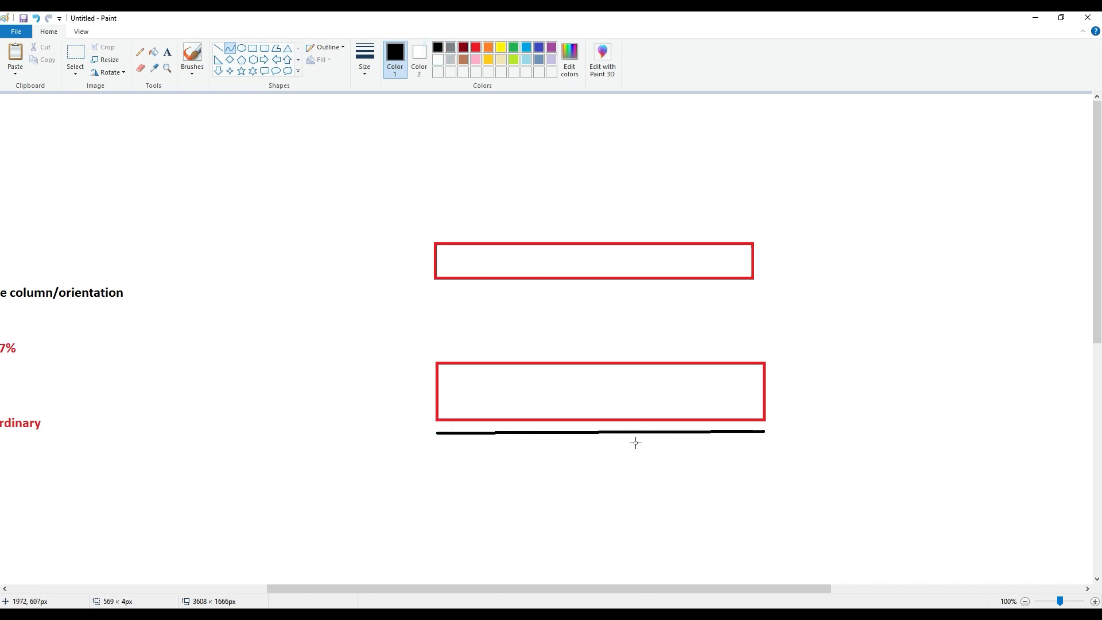
key("ctrl+z")
left_click(476, 48)
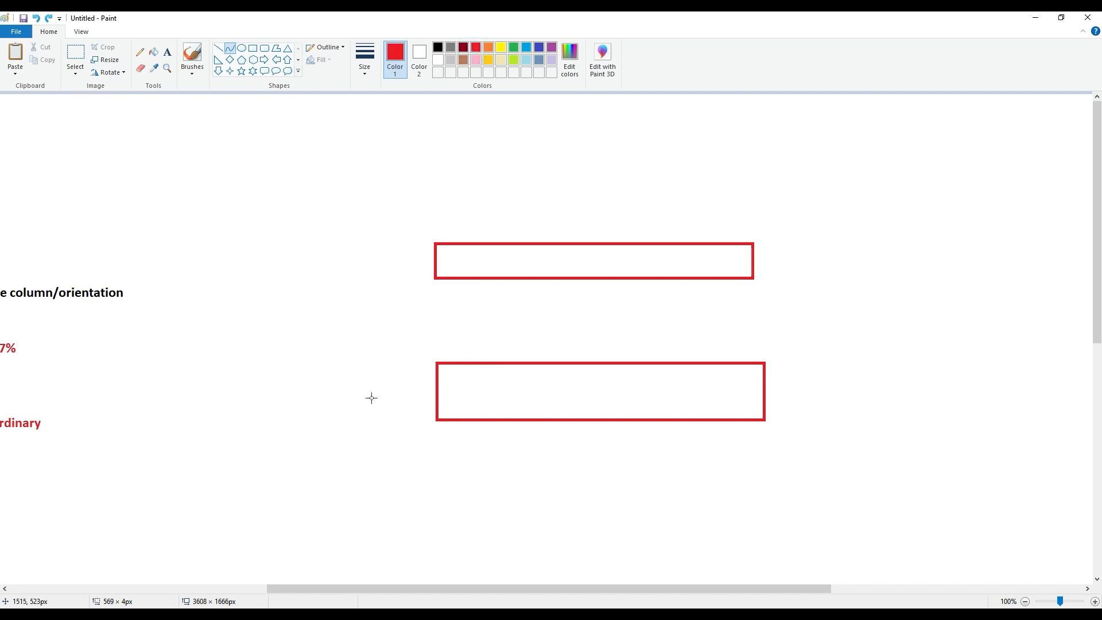
- Draw a shallow black curve about 575 × 27 px sagging beneath the lower, deeper rectangle
left_click(439, 48)
left_click_drag(435, 444, 750, 442)
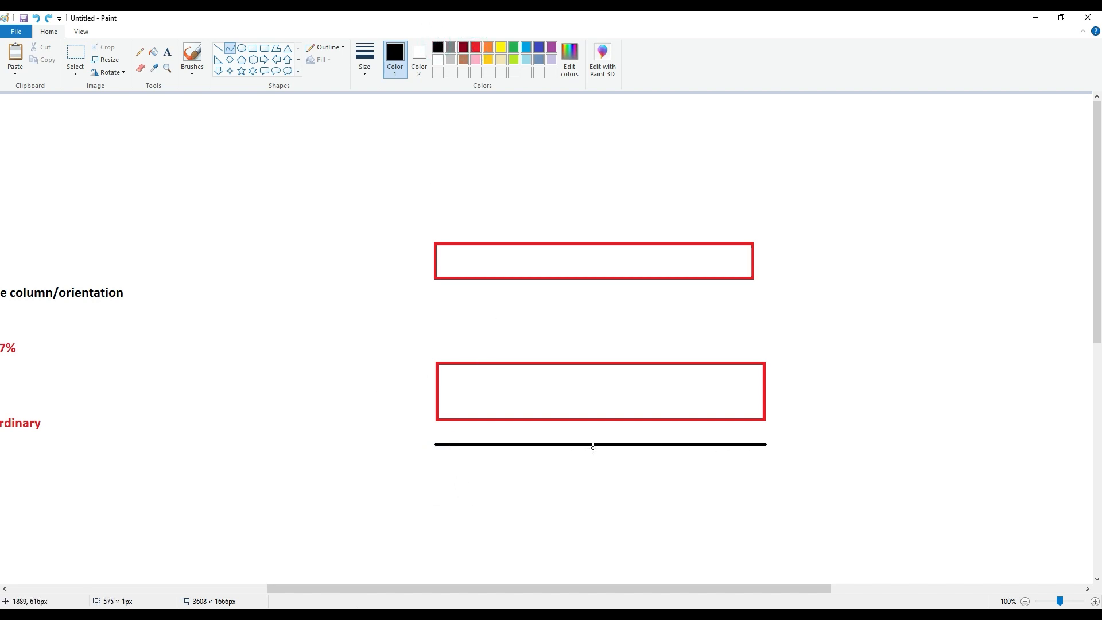
left_click_drag(594, 447, 599, 459)
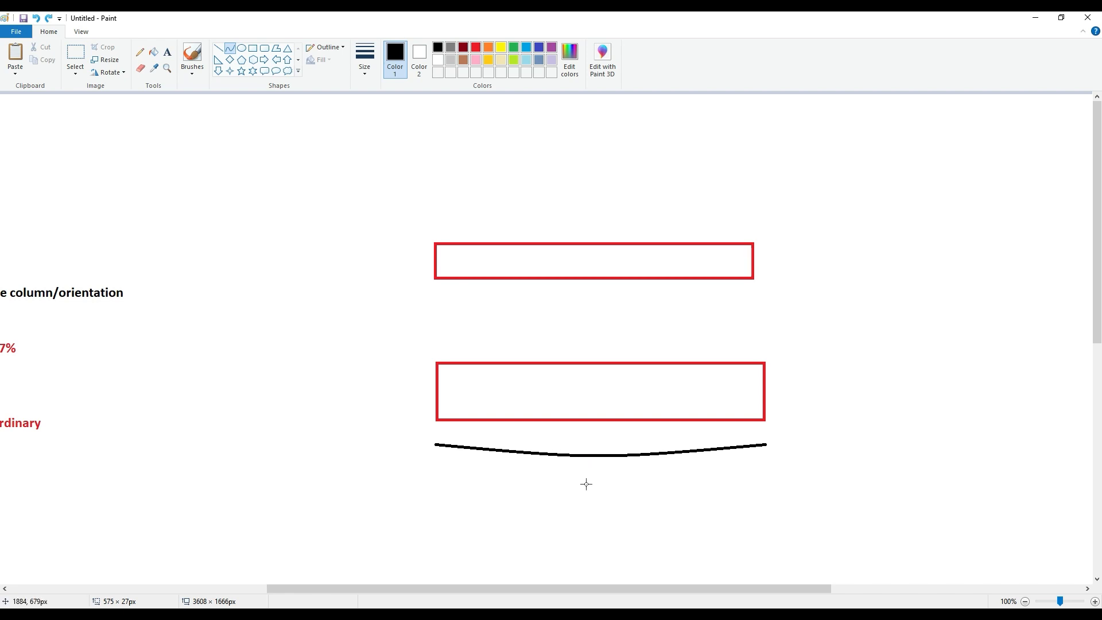
- Draw a more strongly sagging black curve about 556 × 41 px beneath the upper, shallower rectangle
left_click(230, 49)
left_click_drag(434, 297, 753, 297)
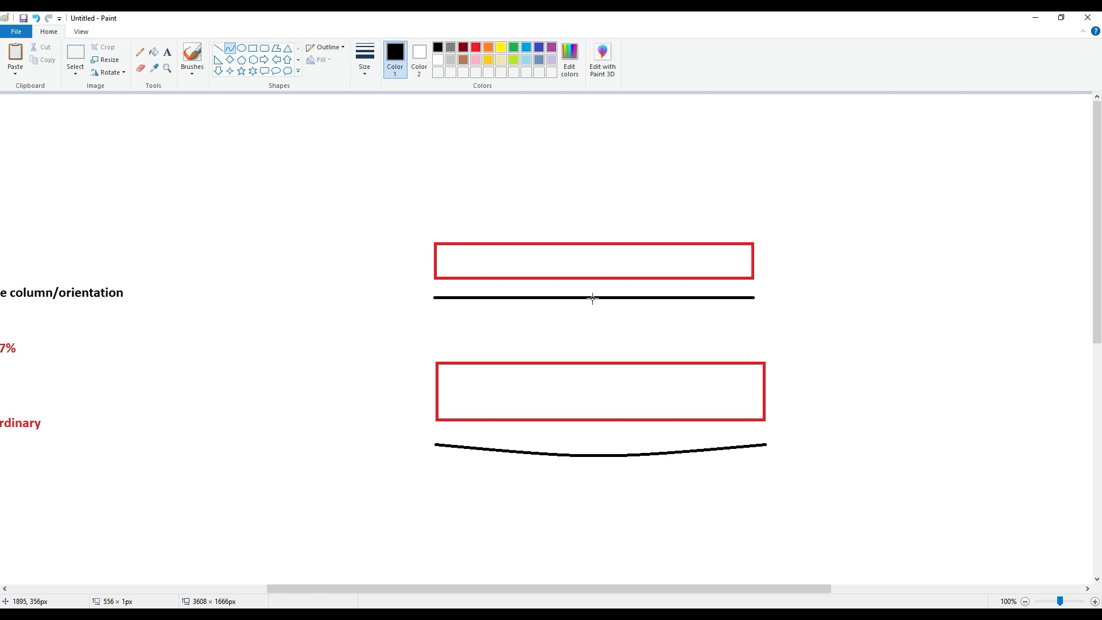
left_click_drag(589, 300, 595, 320)
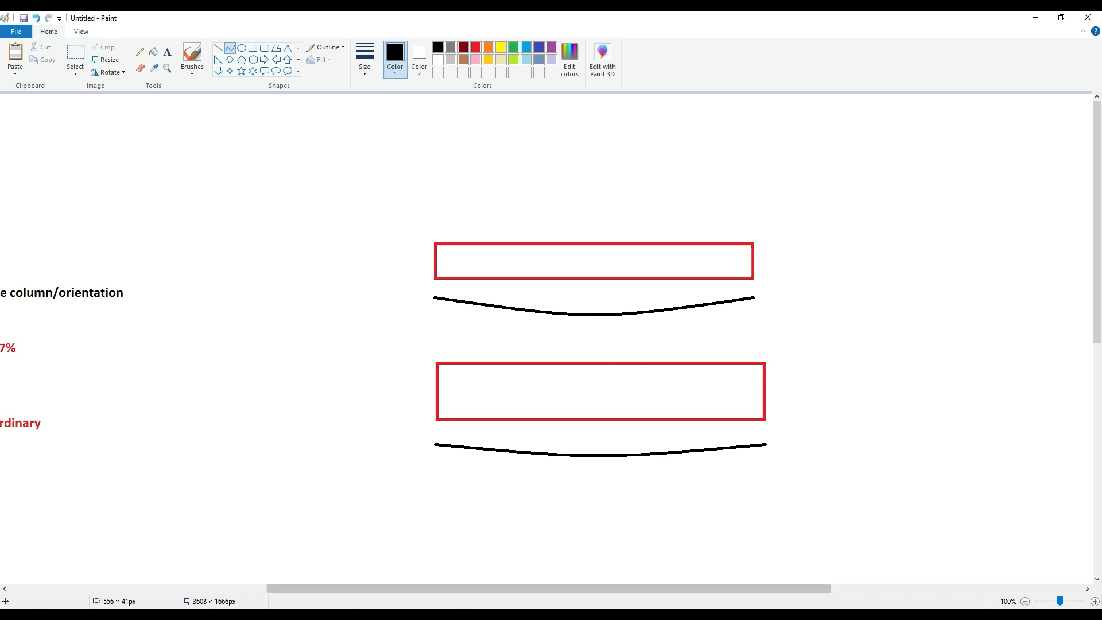
- Switch to ETABS, unlock the model by deleting its analysis results, and set the editing scope to All Stories
key("alt+Tab")
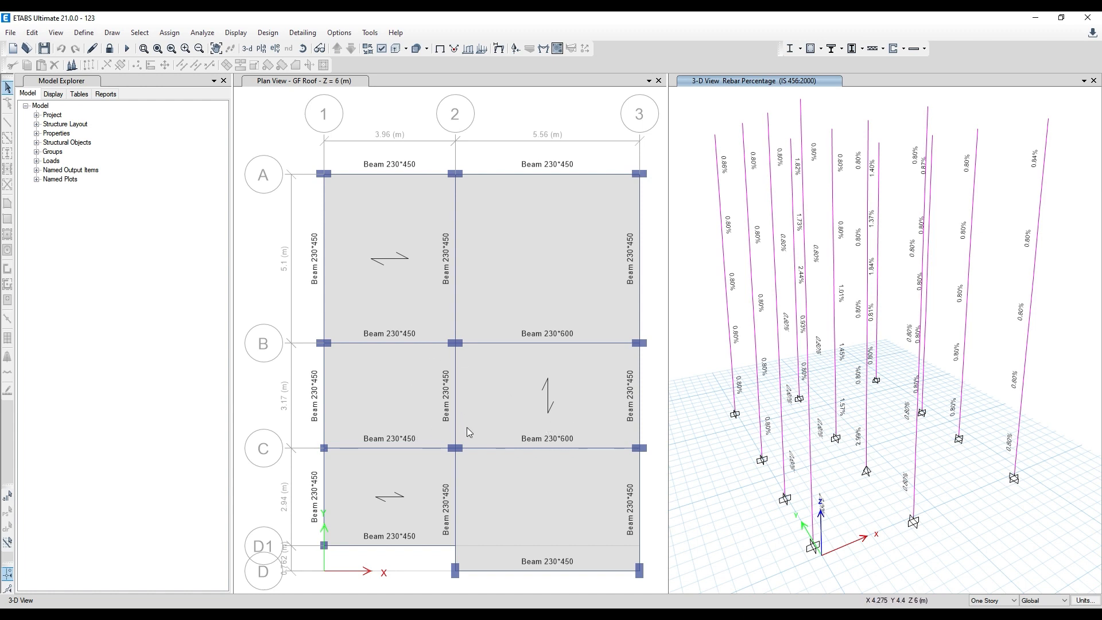
mouse_move(864, 447)
left_click(109, 48)
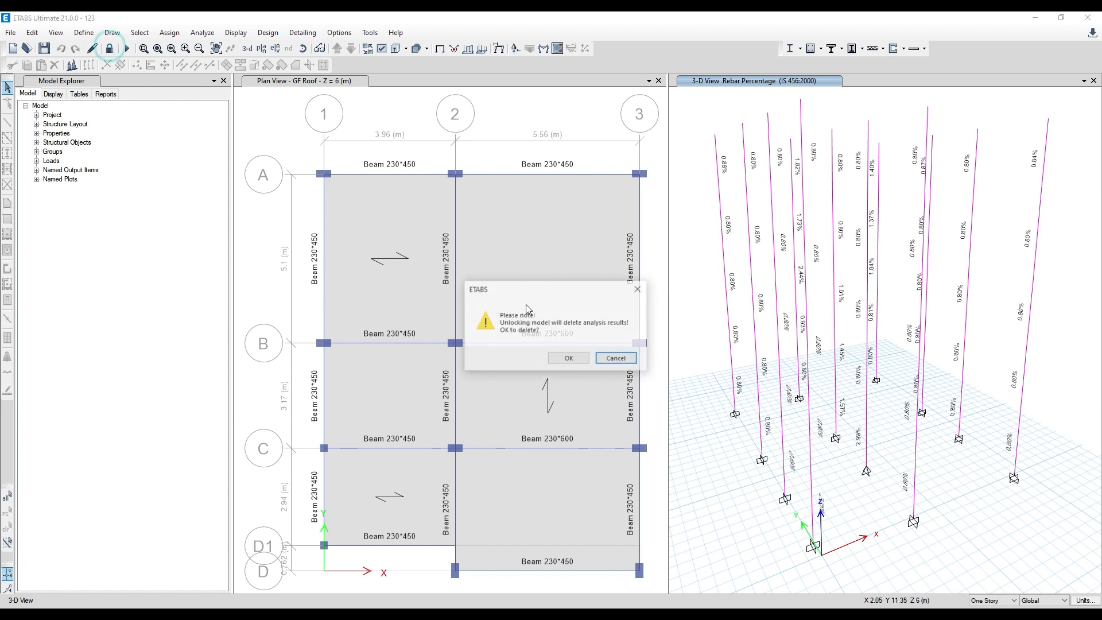
left_click(569, 359)
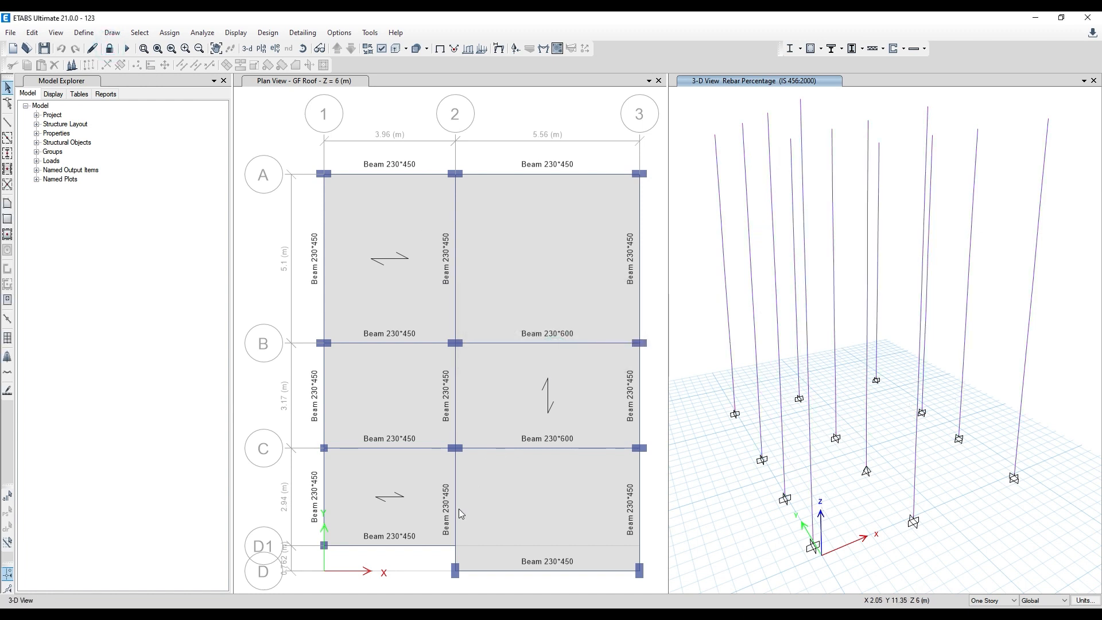
left_click(1007, 599)
left_click(998, 615)
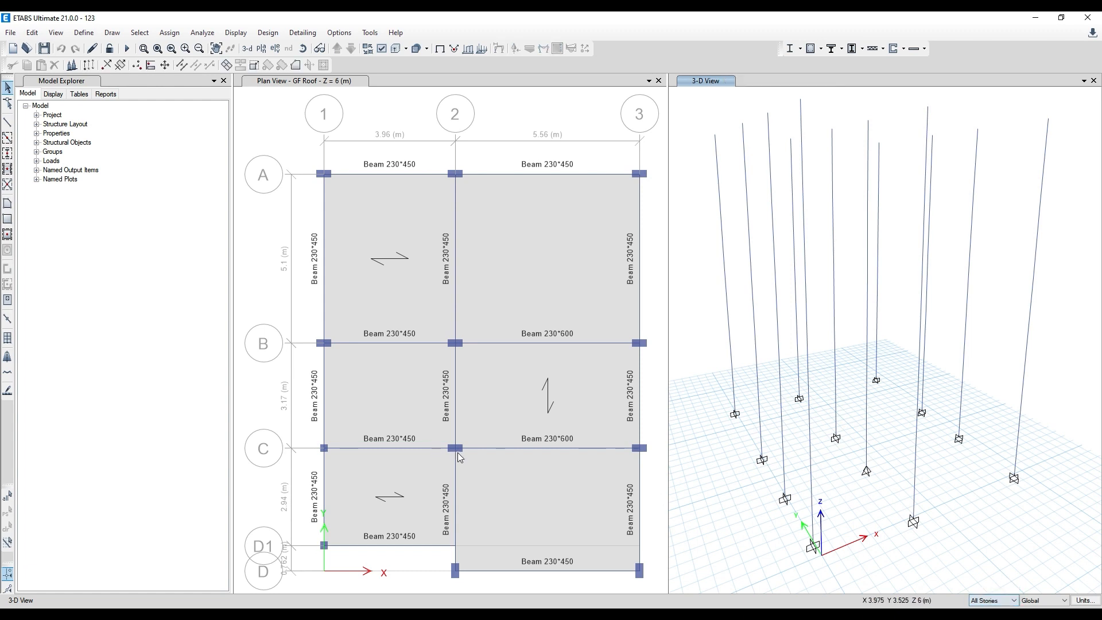
- Assign the Beam 230*600 section to the grid 2 beams between C and D on all stories, checking the AutoCAD floor plan
left_click(456, 499)
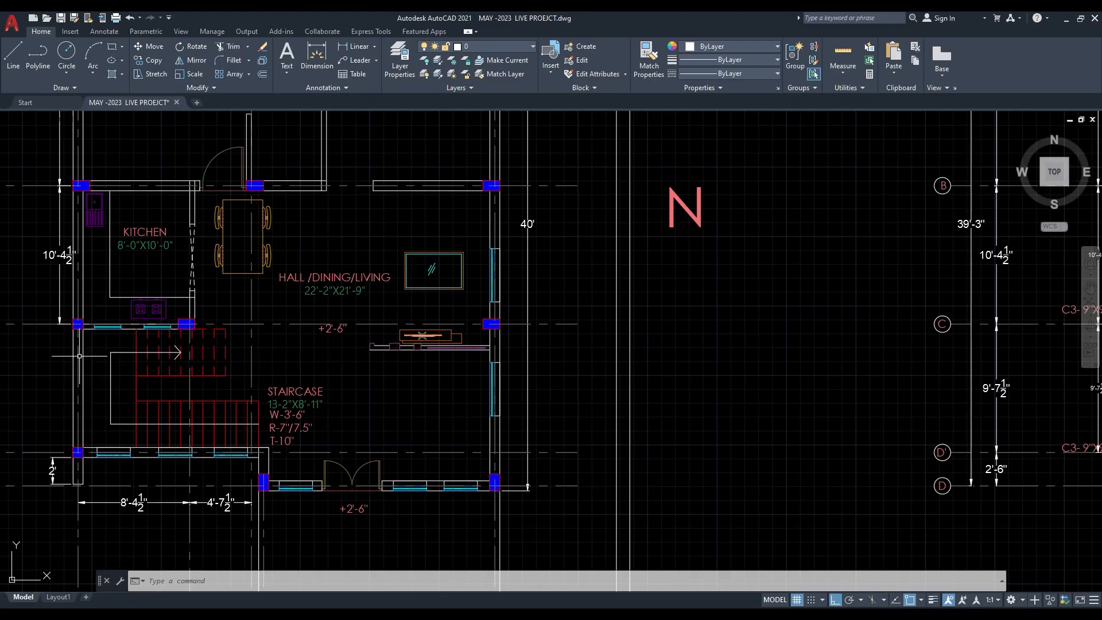
left_click(1069, 20)
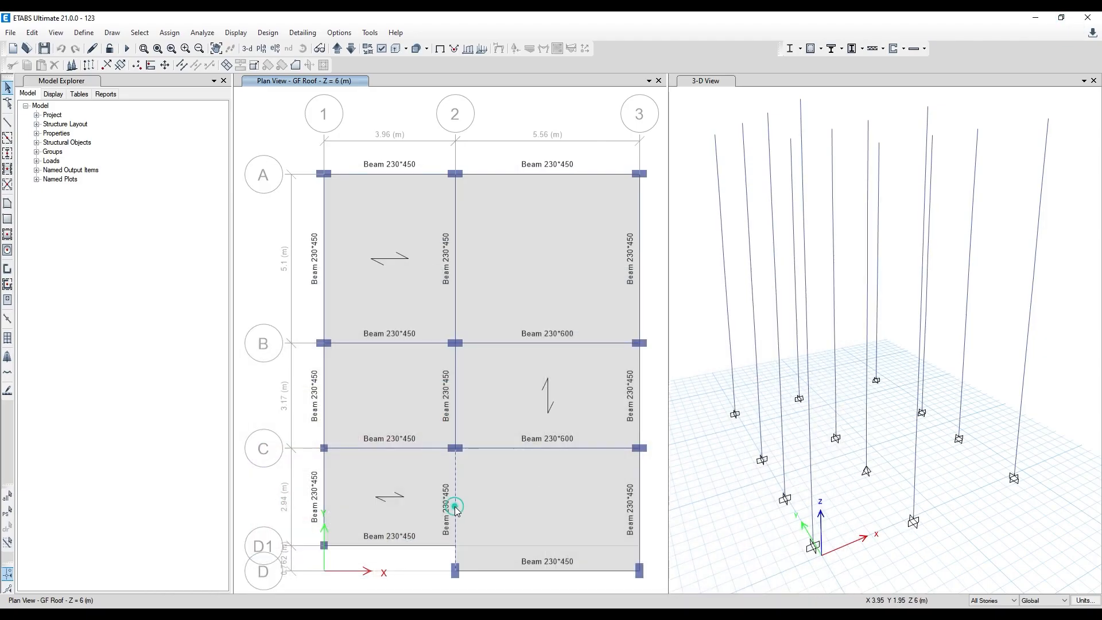
left_click(457, 510)
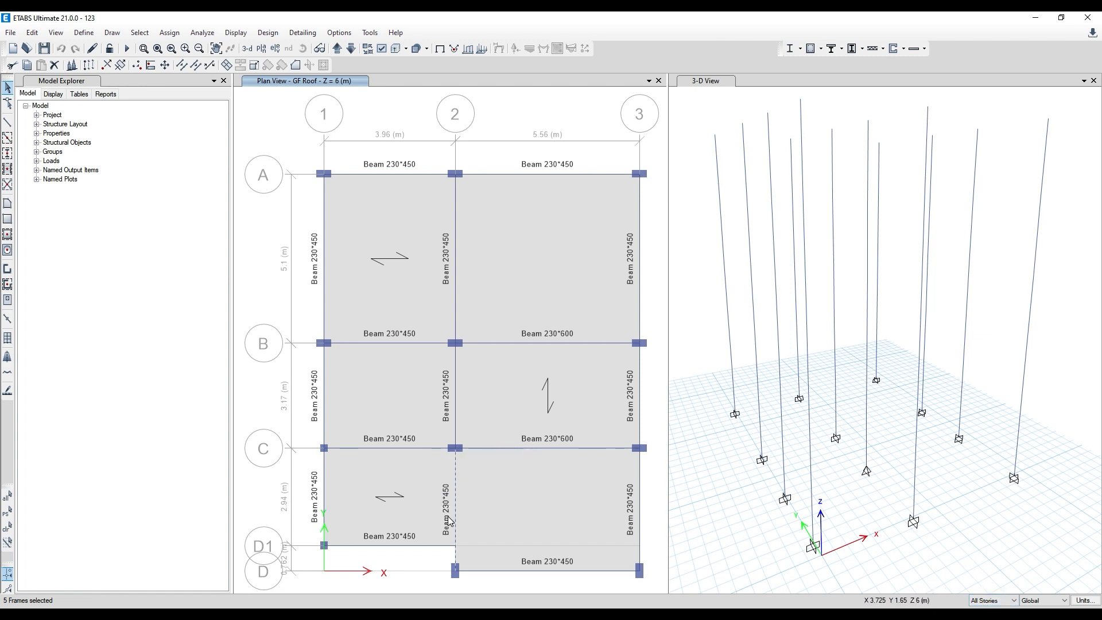
left_click(170, 32)
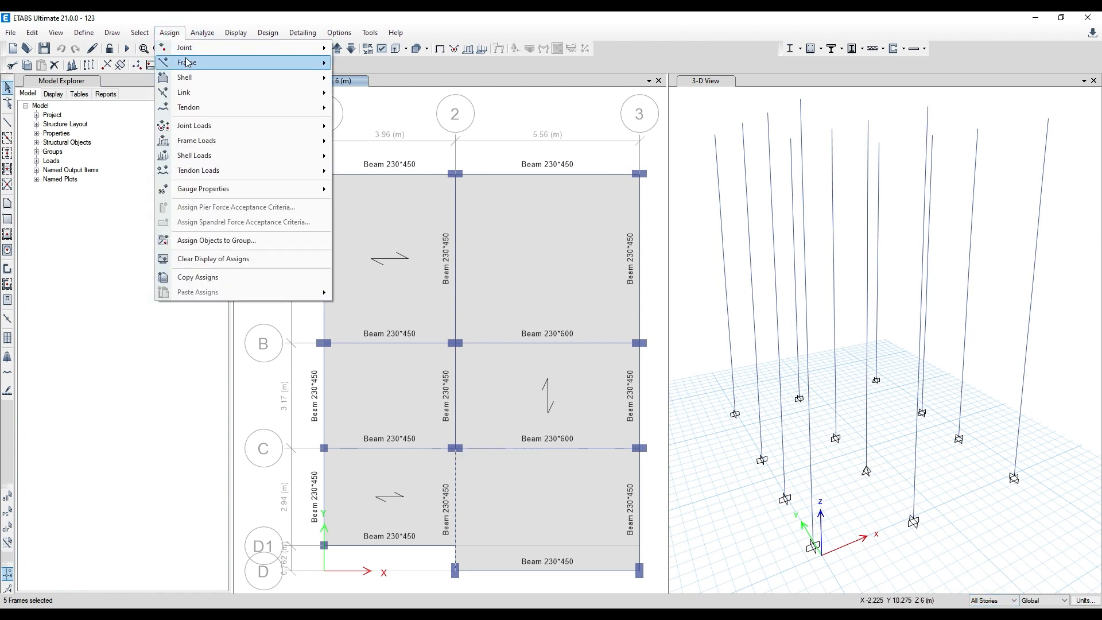
mouse_move(189, 64)
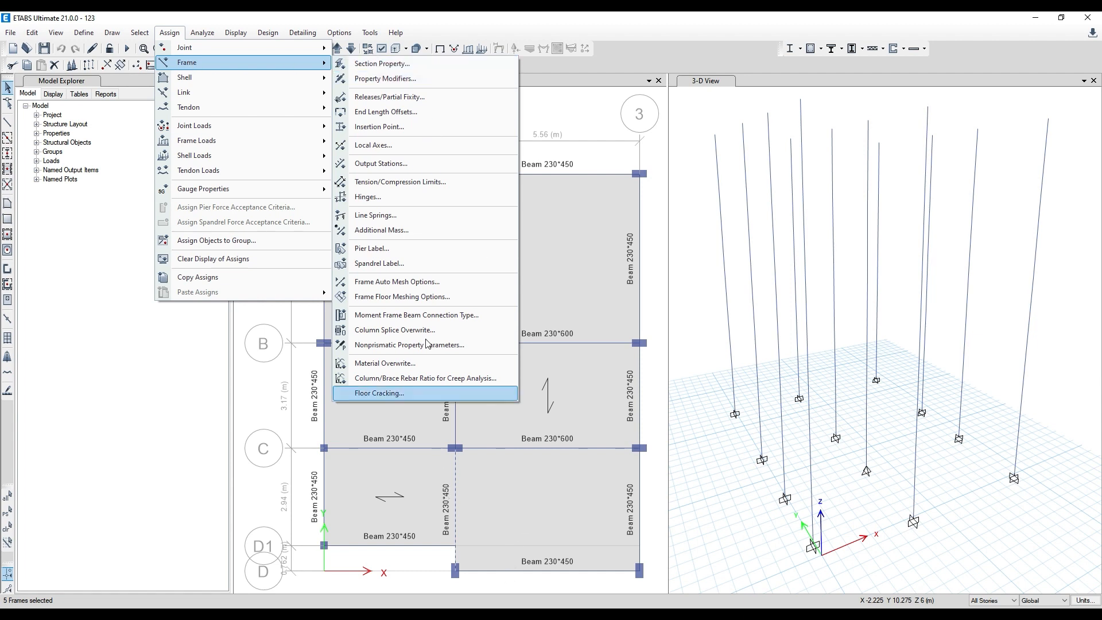
left_click(377, 65)
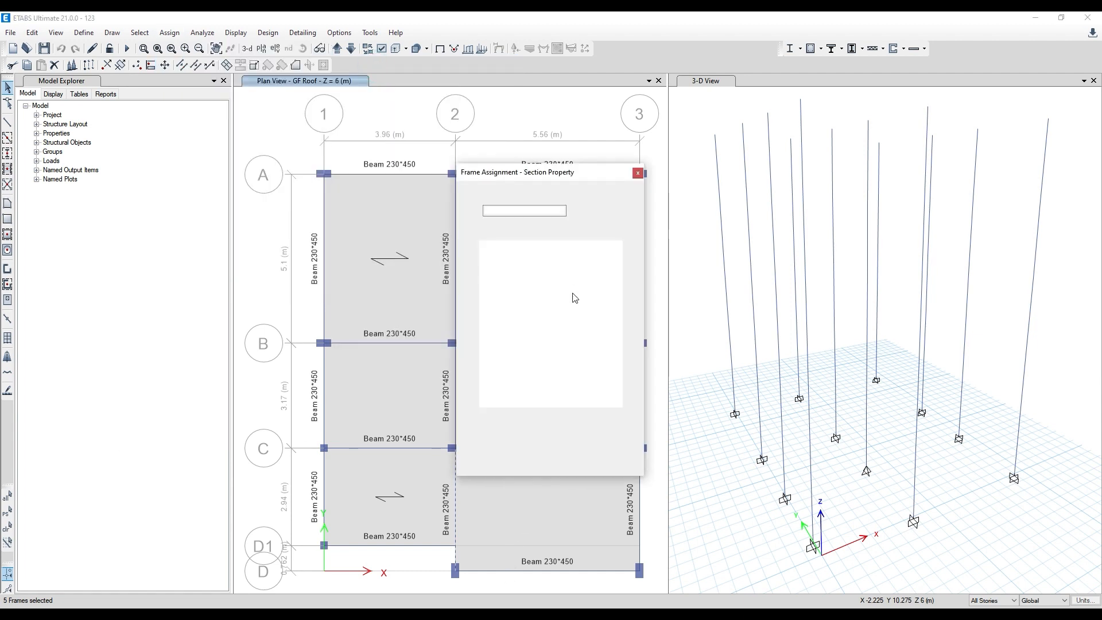
left_click(512, 253)
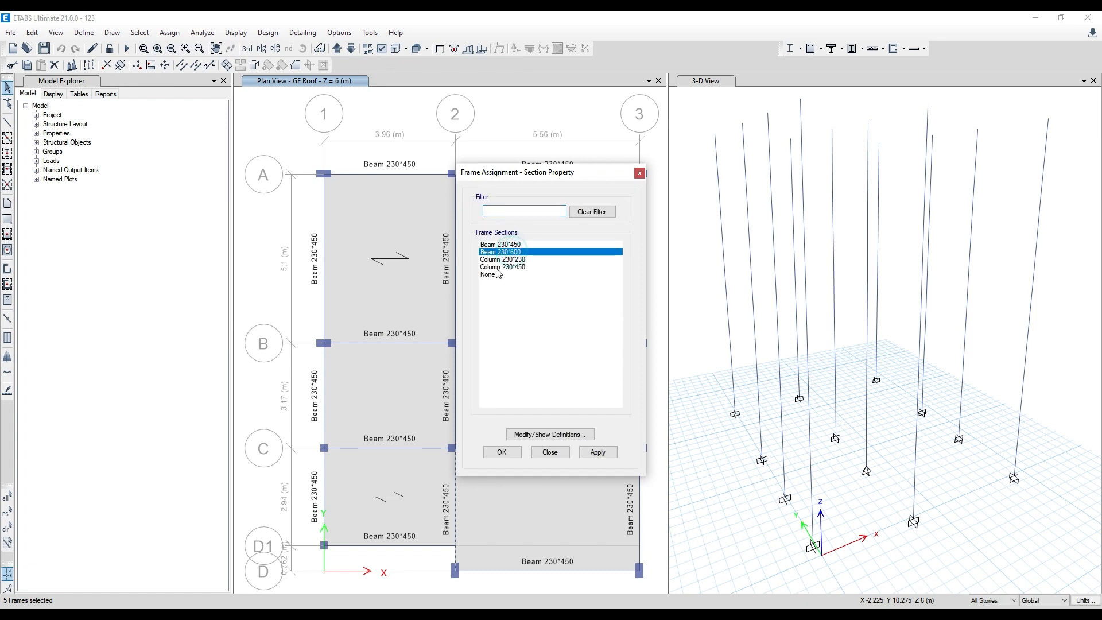
left_click(608, 451)
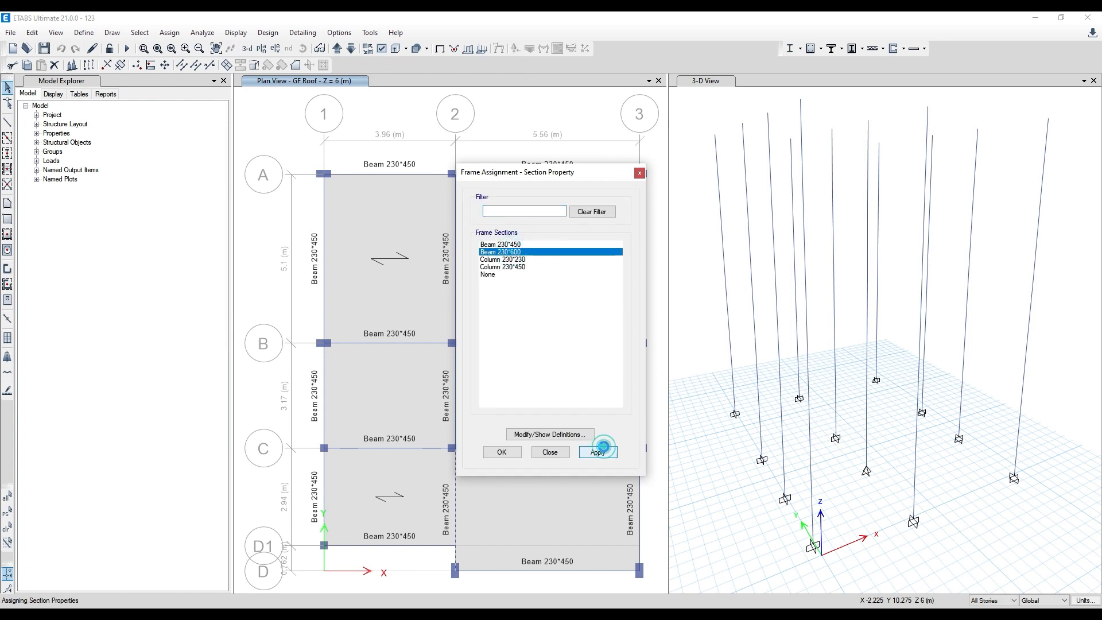
left_click(503, 455)
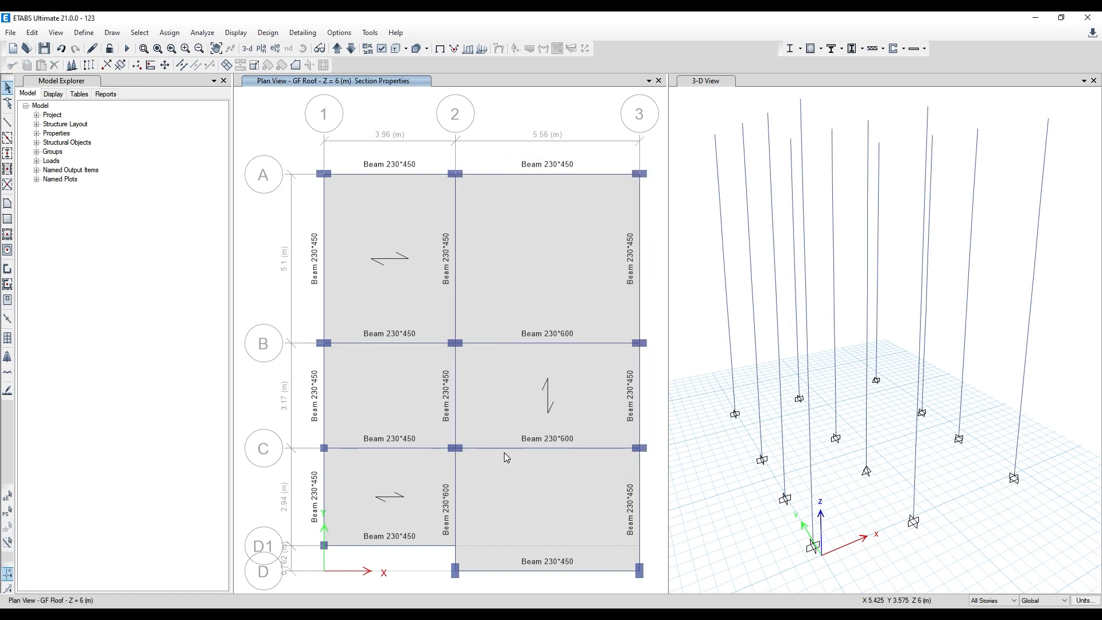
- Run the analysis and the concrete frame design, and display Total Rebar Percentage on the columns in the 3-D view
key("F5")
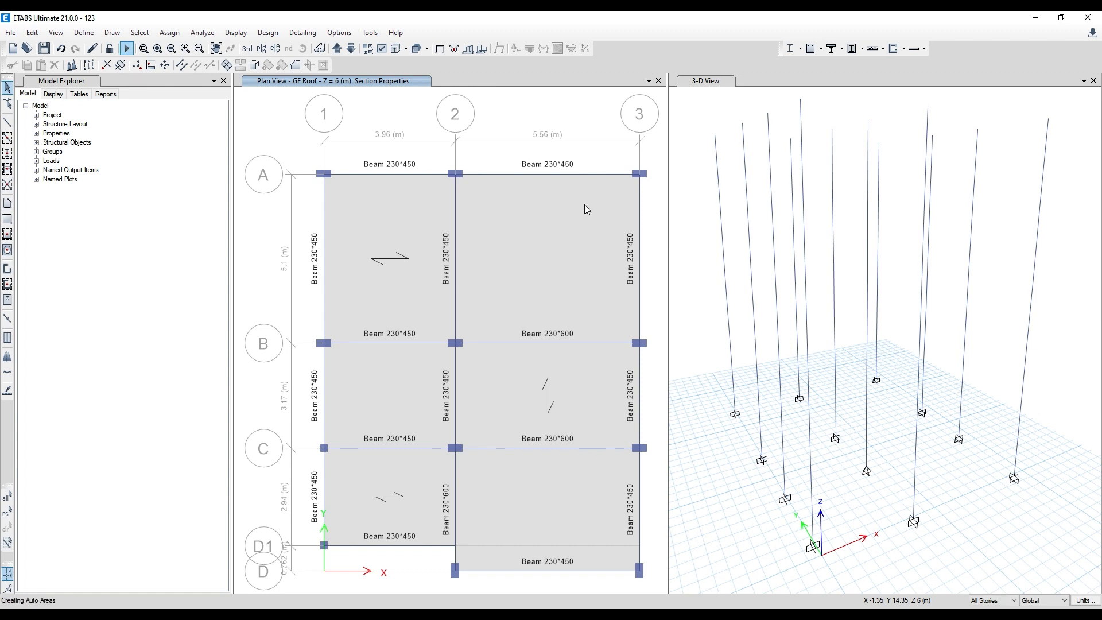
left_click(816, 51)
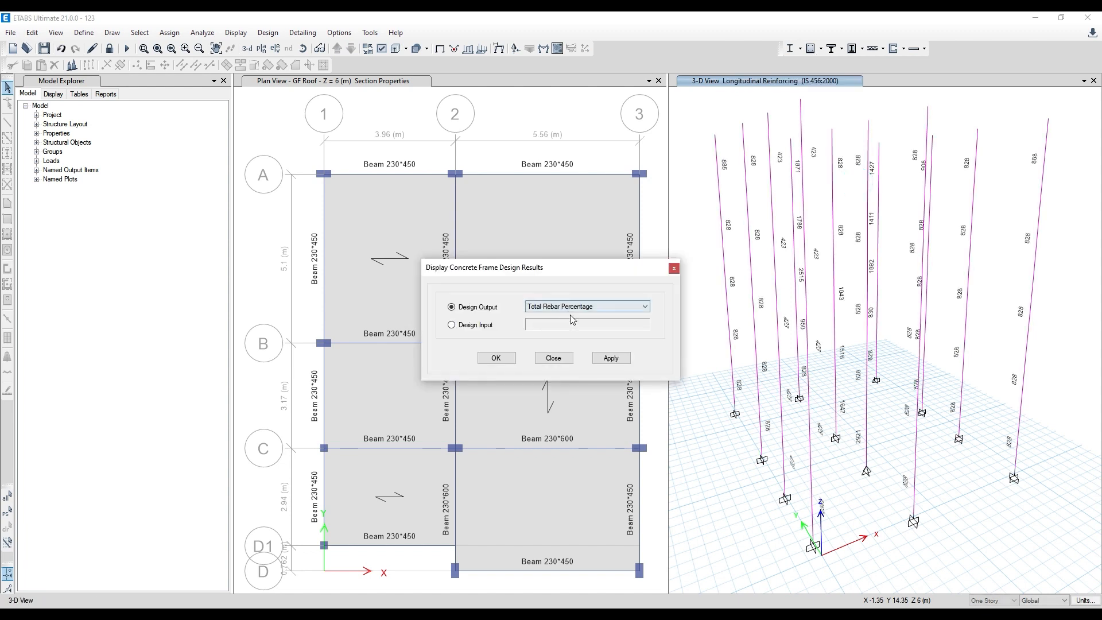
left_click(611, 358)
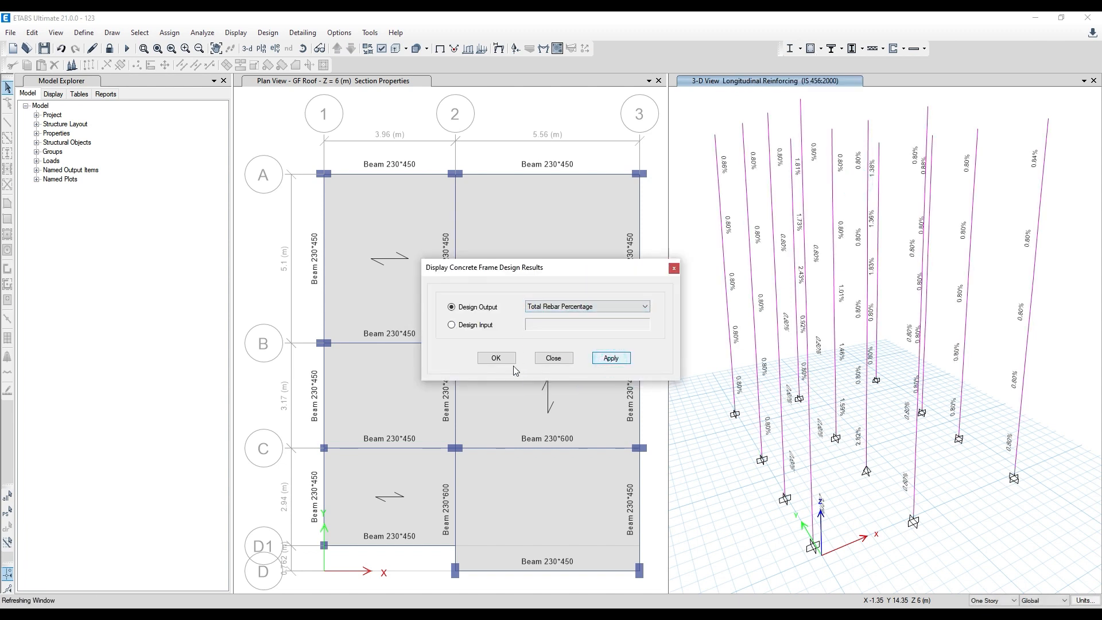
left_click(485, 359)
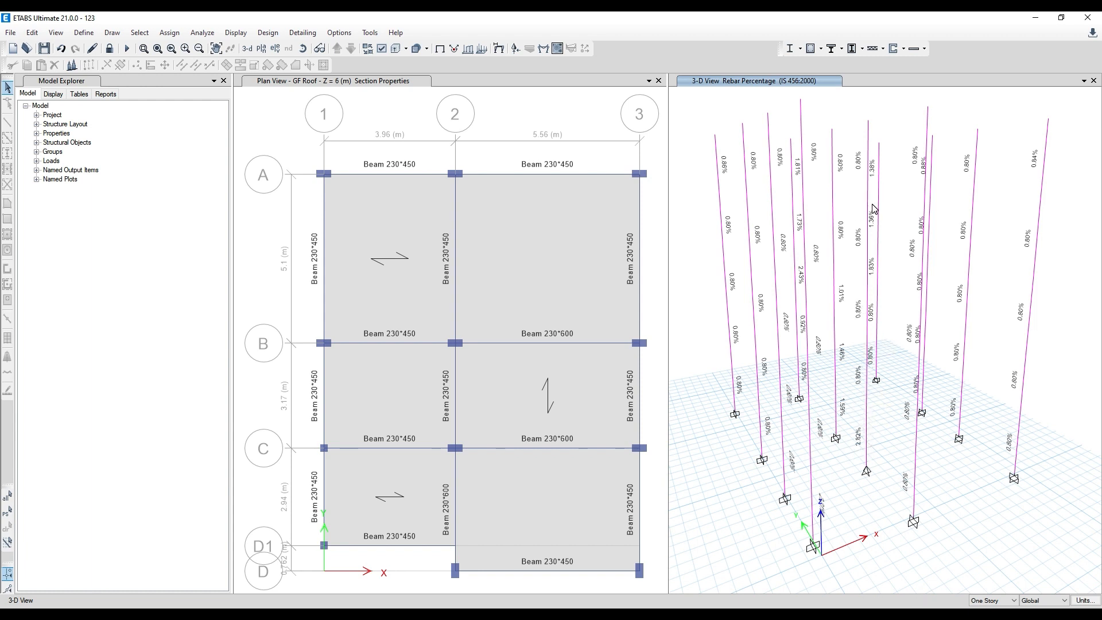
- Select a base support joint and preview the fixed restraint preset in its joint restraints, without applying it
mouse_move(868, 196)
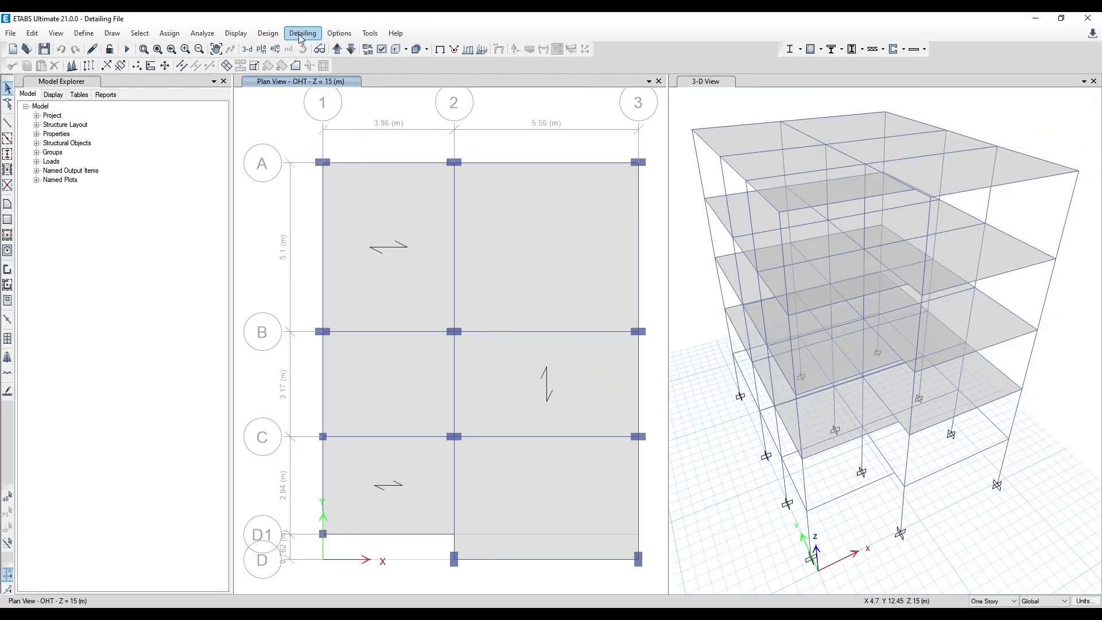
middle_click_drag(386, 147, 374, 142)
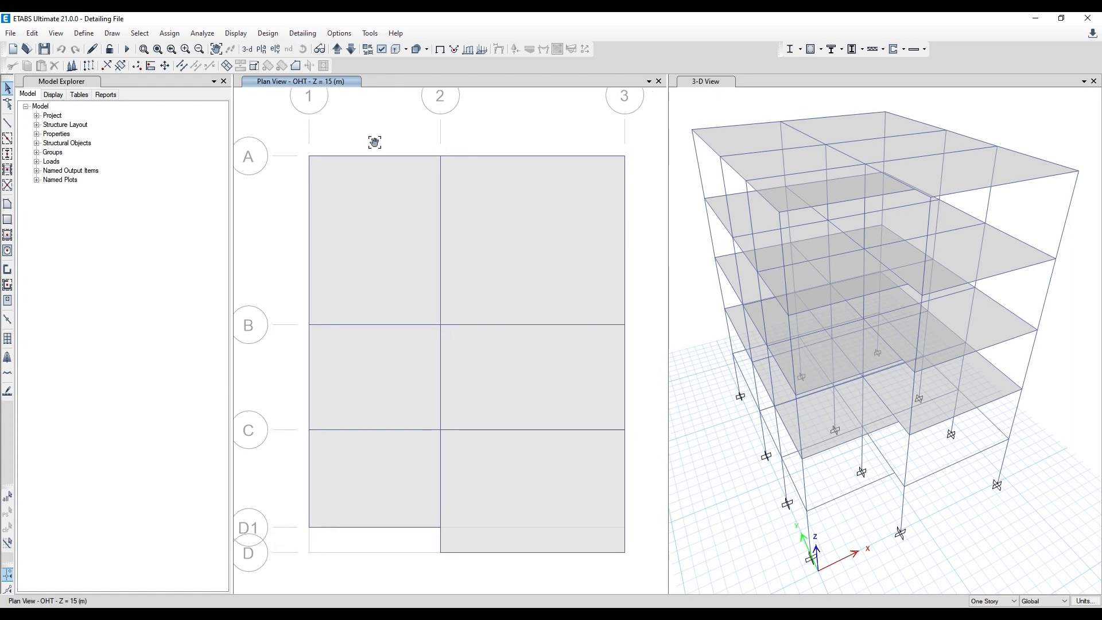
left_click(852, 465)
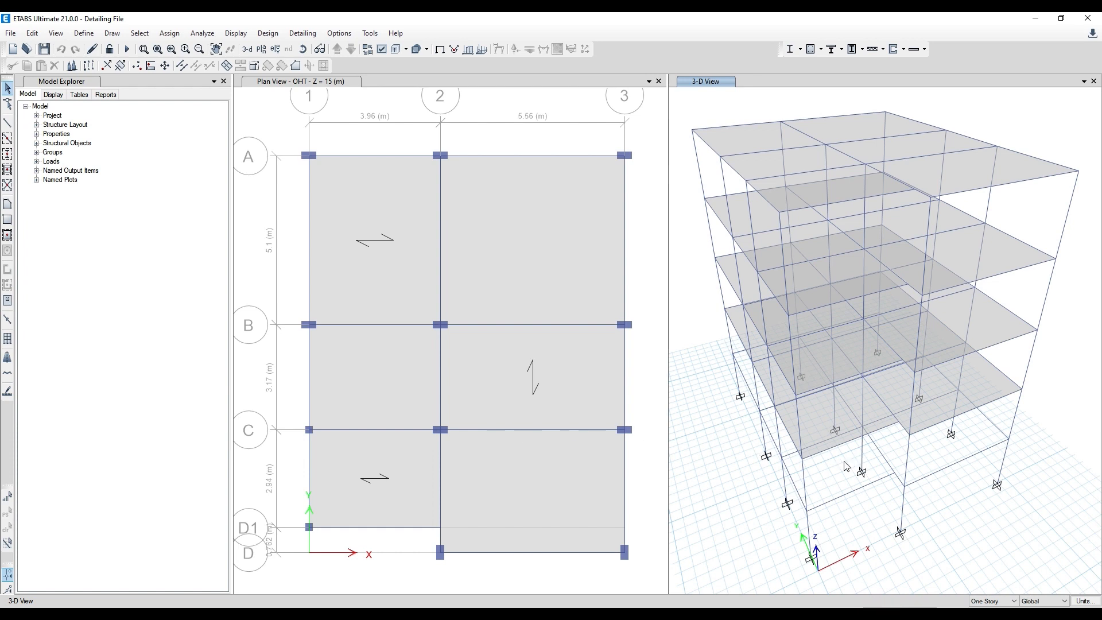
left_click(862, 472)
left_click(170, 32)
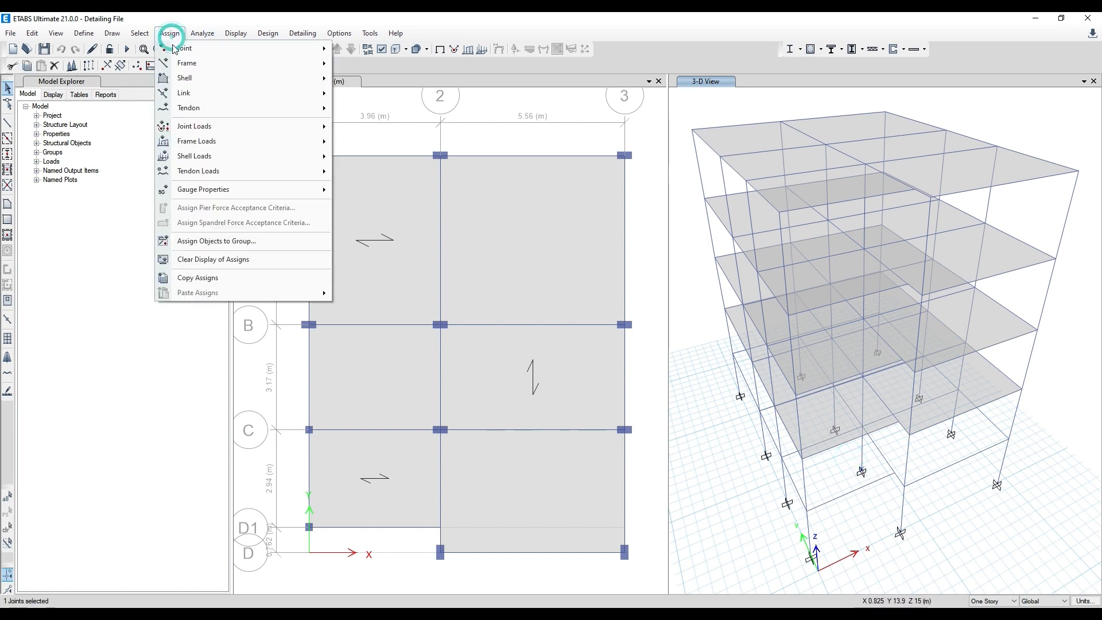
mouse_move(189, 50)
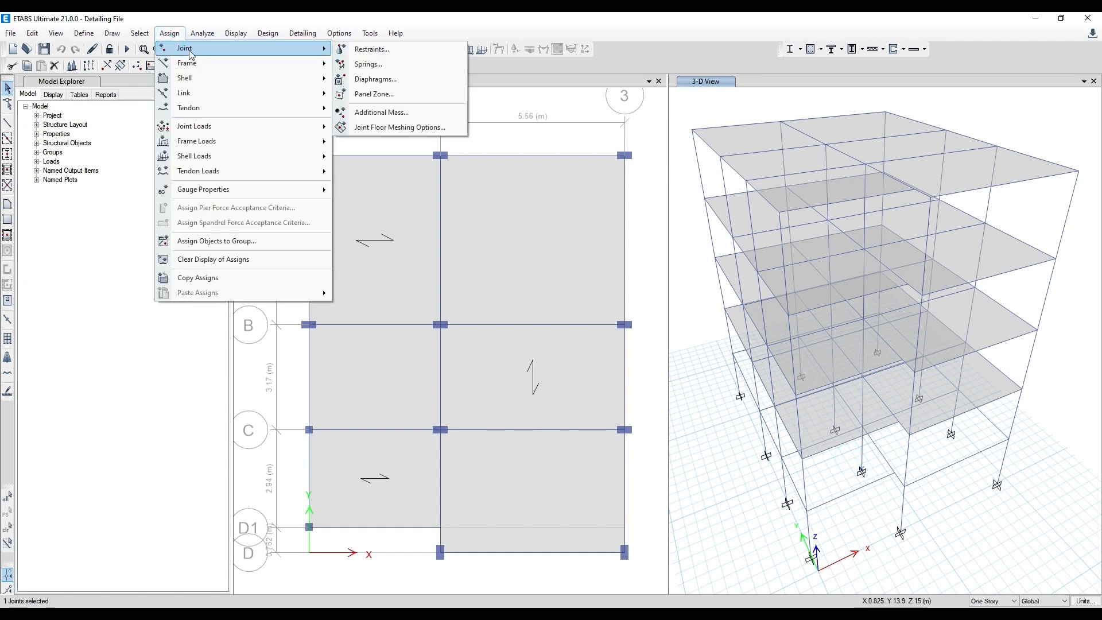
left_click(397, 49)
left_click(511, 353)
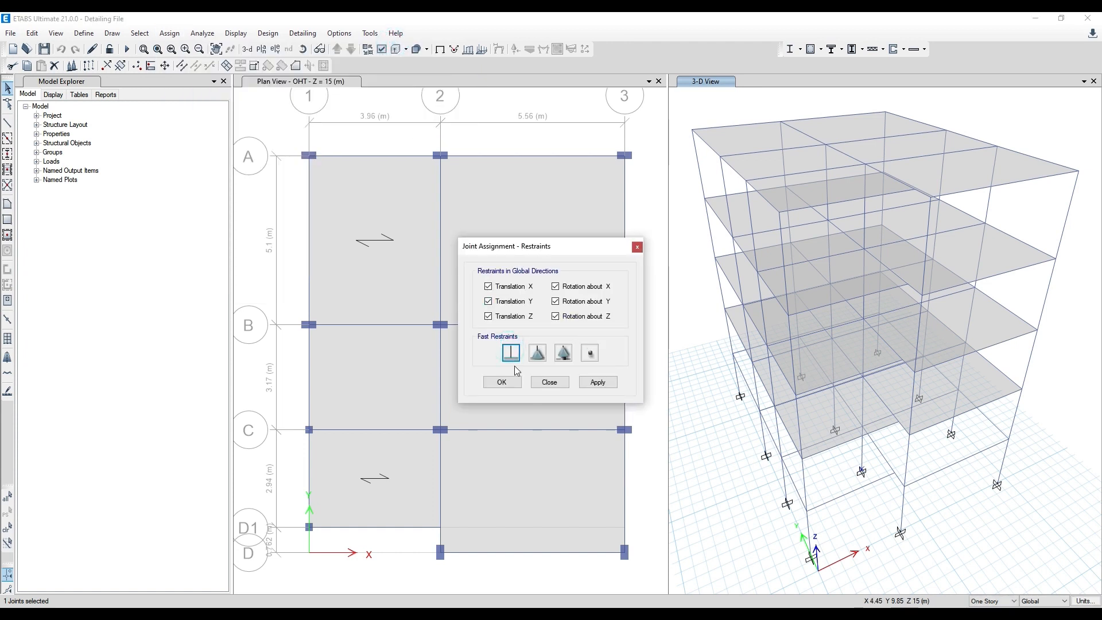
left_click(636, 247)
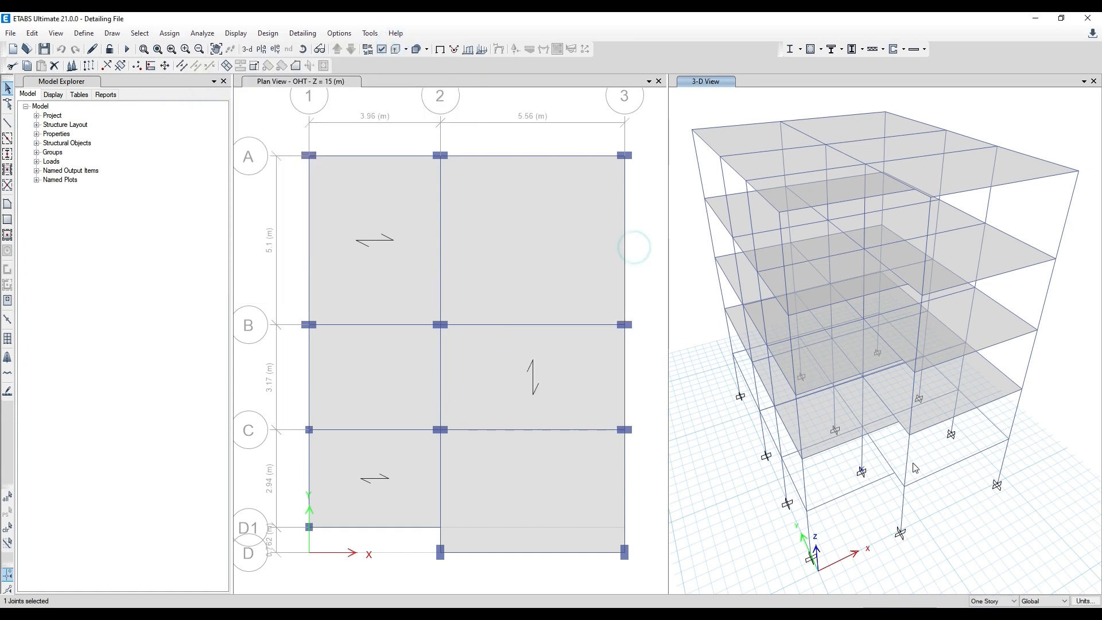
left_click(871, 460)
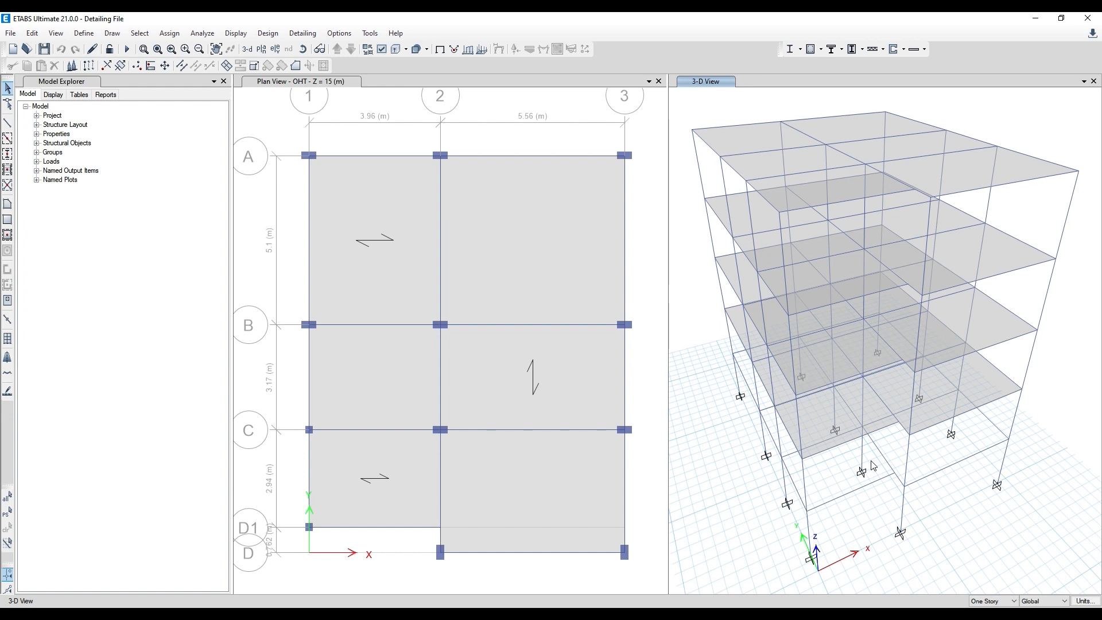
left_click(302, 35)
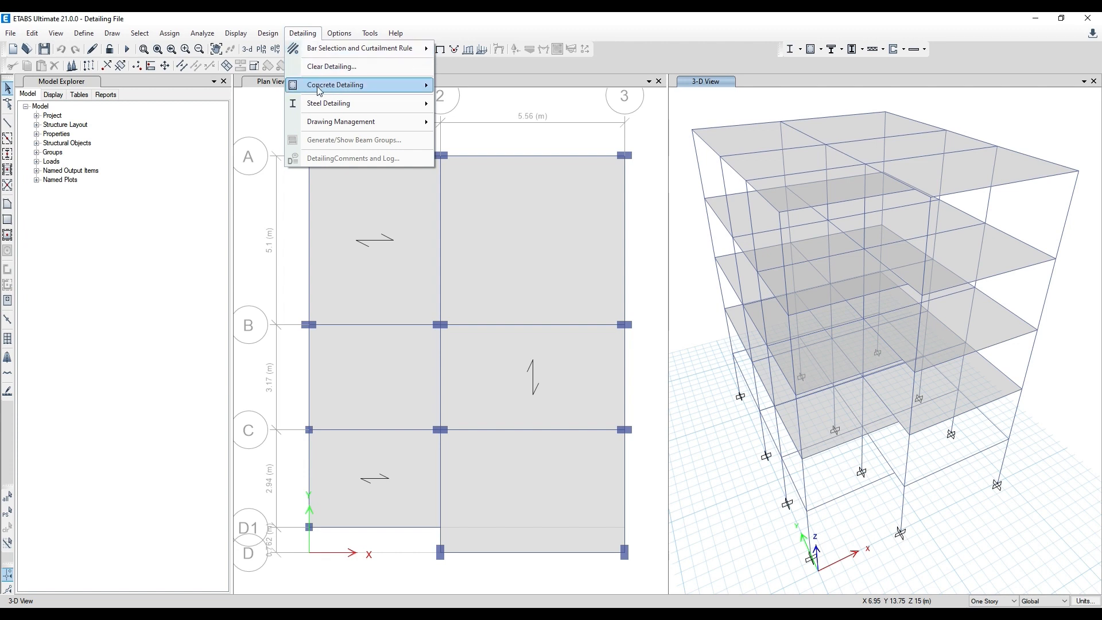
mouse_move(320, 96)
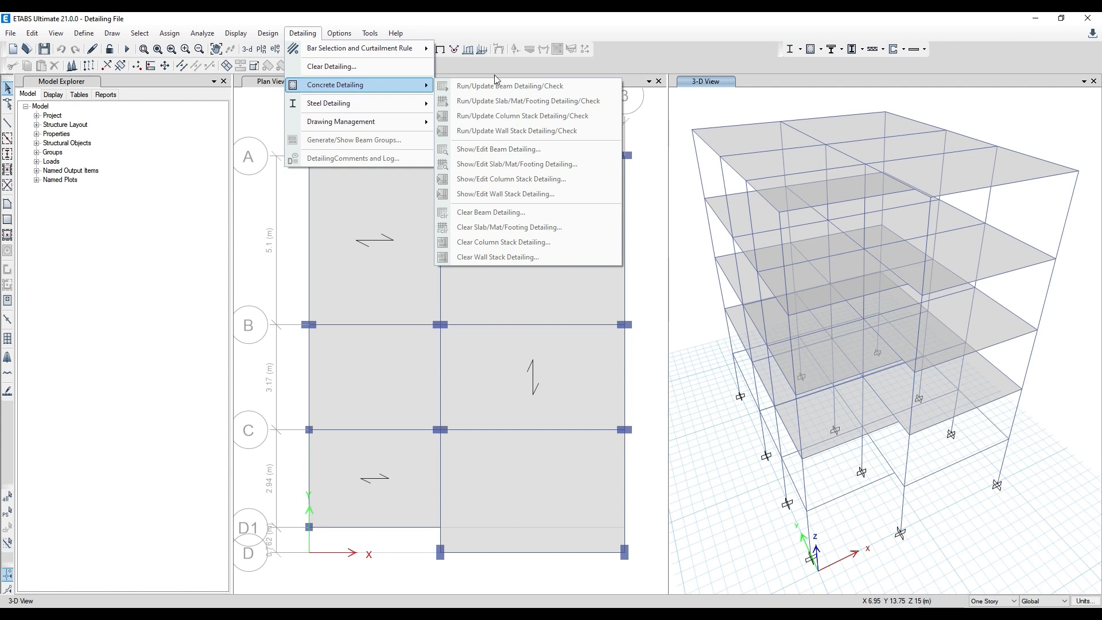
left_click(477, 20)
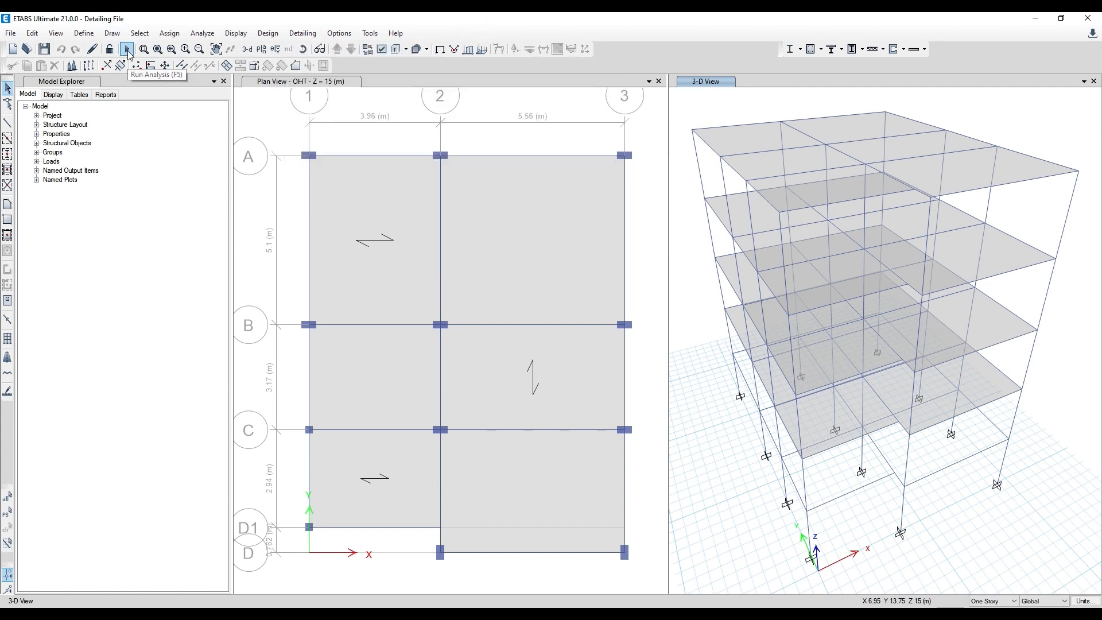
- Run the analysis and run concrete beam detailing with the FF Roof story selected for display
left_click(127, 50)
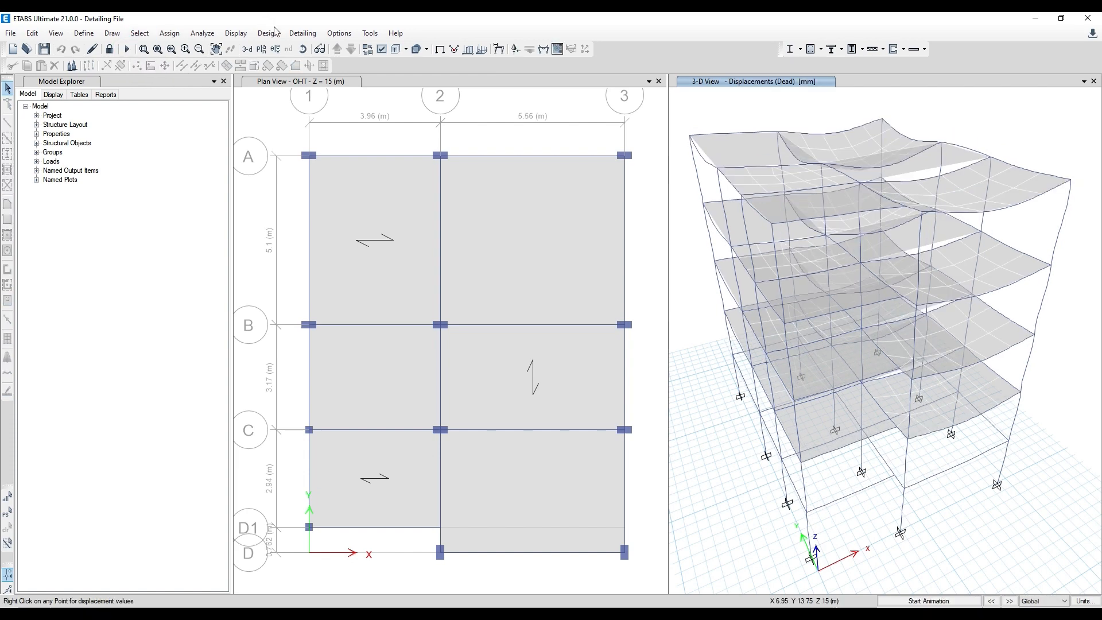
left_click(293, 35)
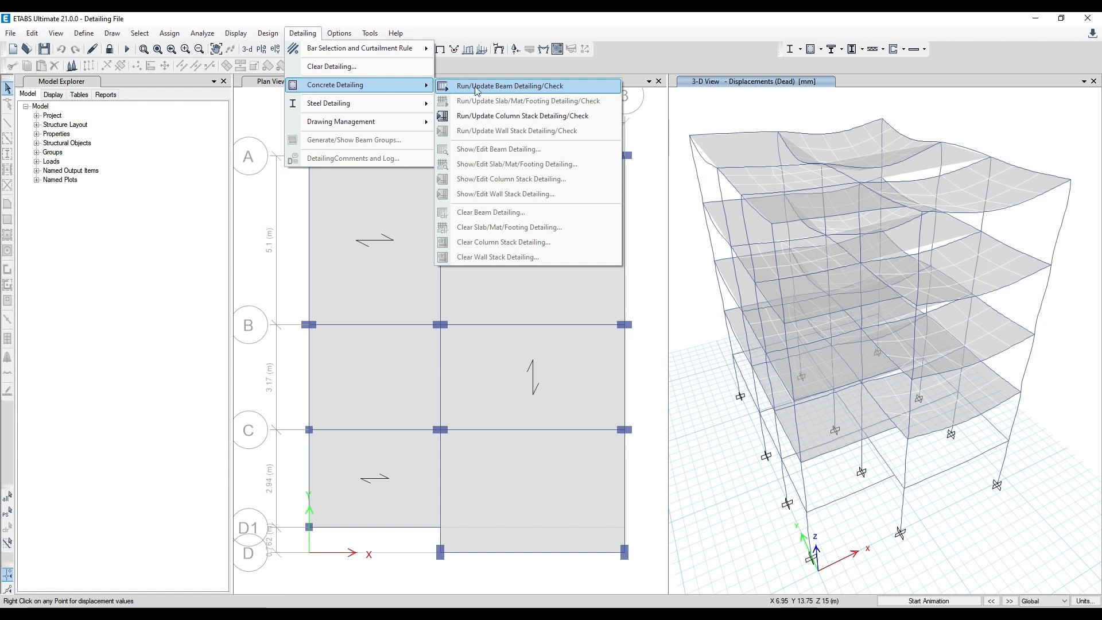
left_click(505, 86)
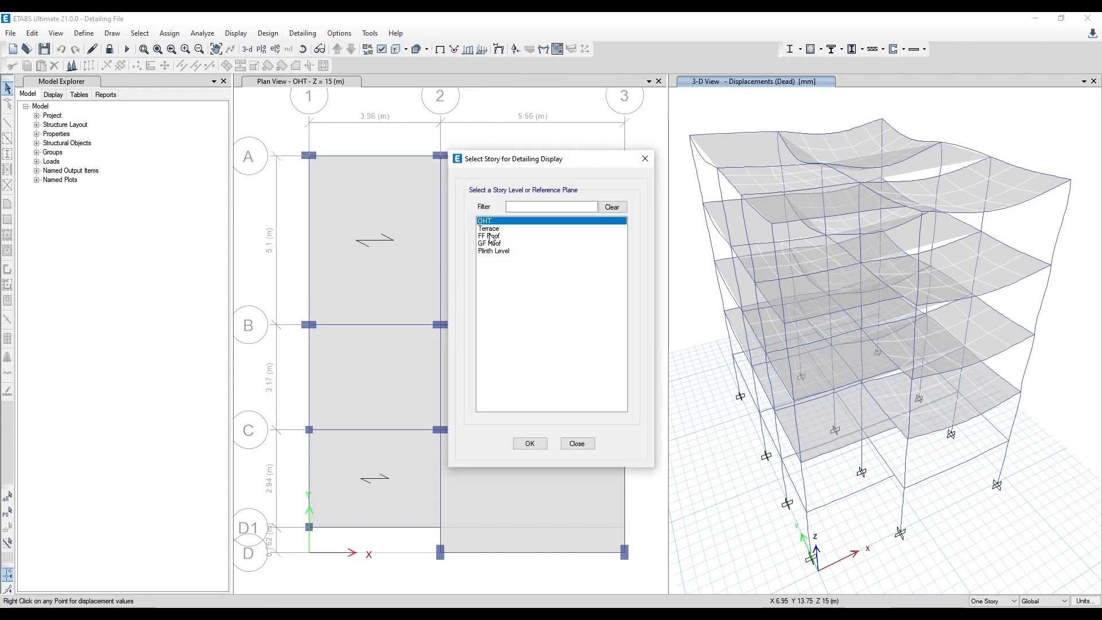
left_click(489, 236)
left_click(528, 443)
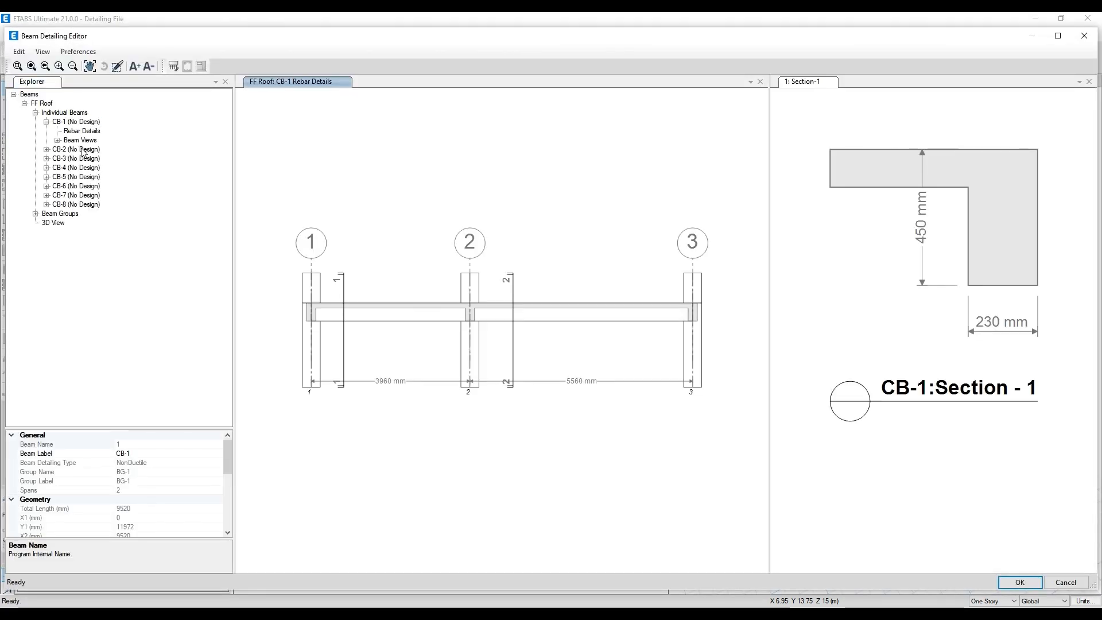
- Review the rebar details of individual FF Roof beams from CB-1 to CB-8, and close the beam detailing editor
left_click(90, 122)
left_click(86, 150)
left_click(91, 168)
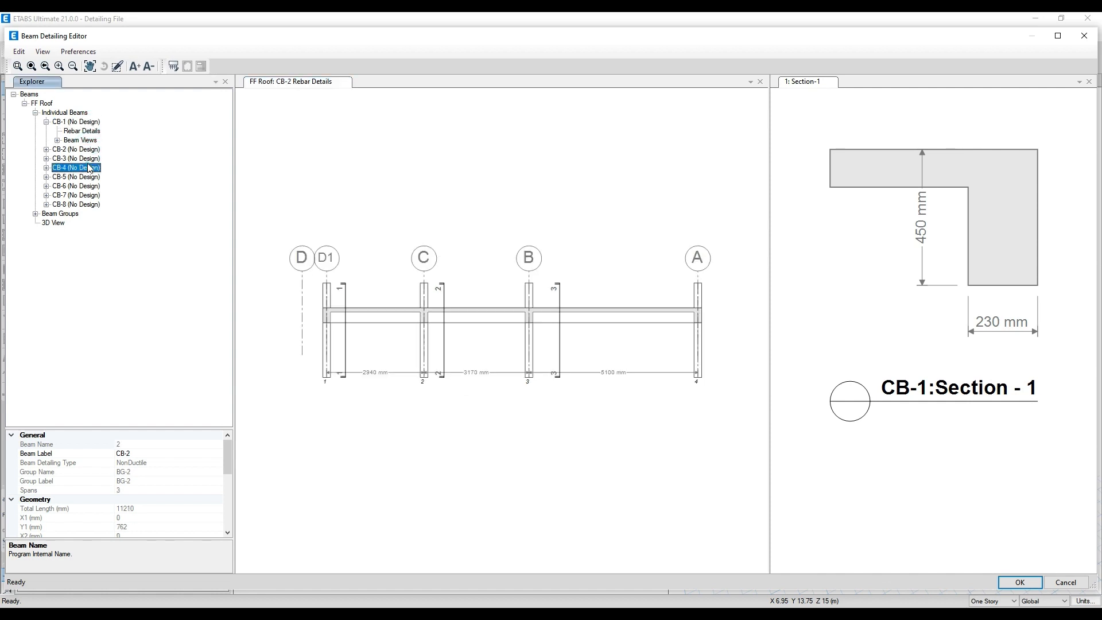
left_click(90, 176)
left_click(91, 186)
left_click(92, 205)
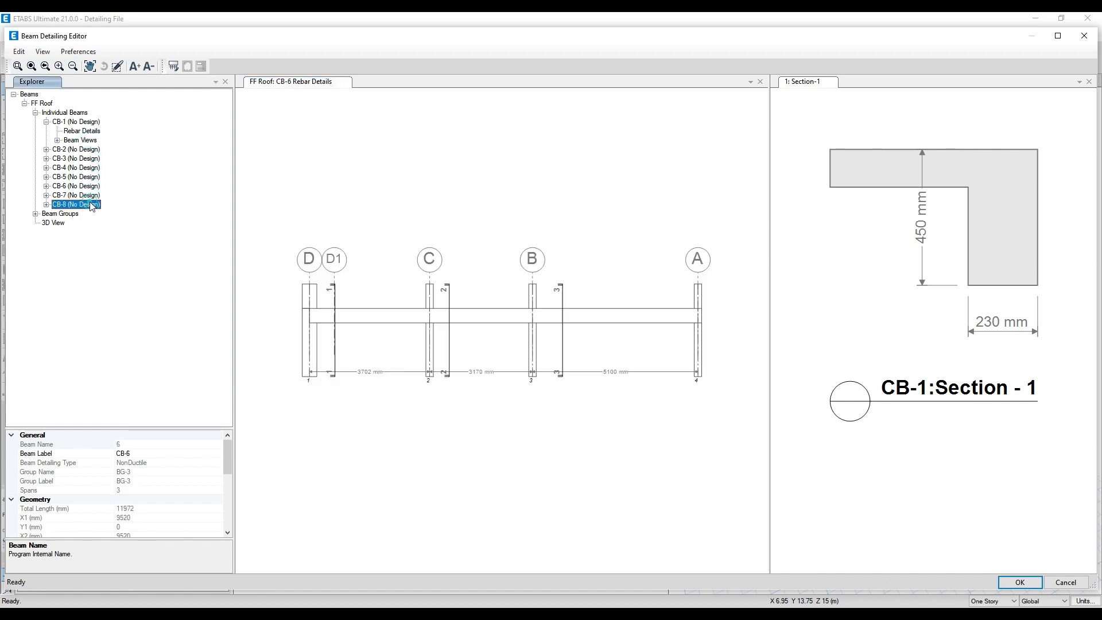
left_click(90, 186)
left_click(90, 159)
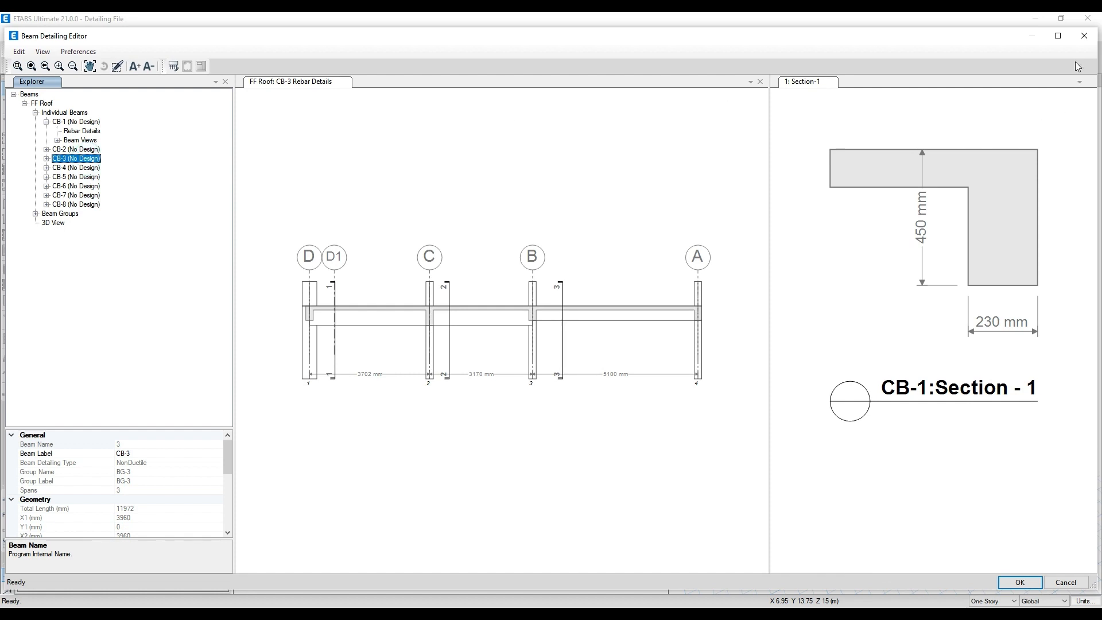
left_click(1084, 36)
left_click(593, 362)
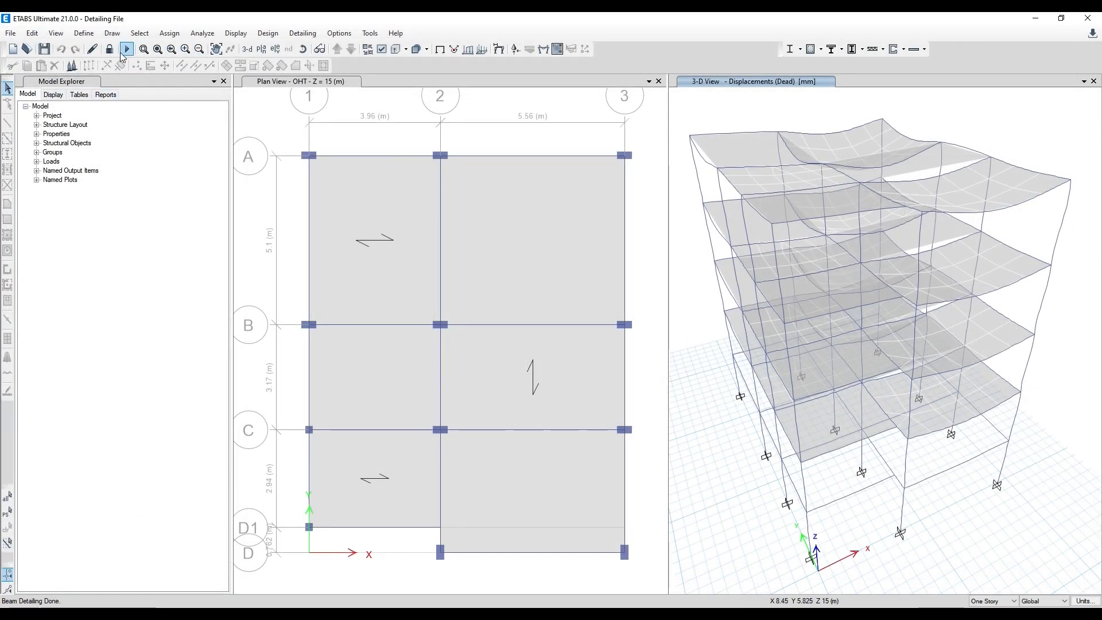
- Run the concrete frame design to show the longitudinal reinforcing on the 3-D view
left_click(810, 50)
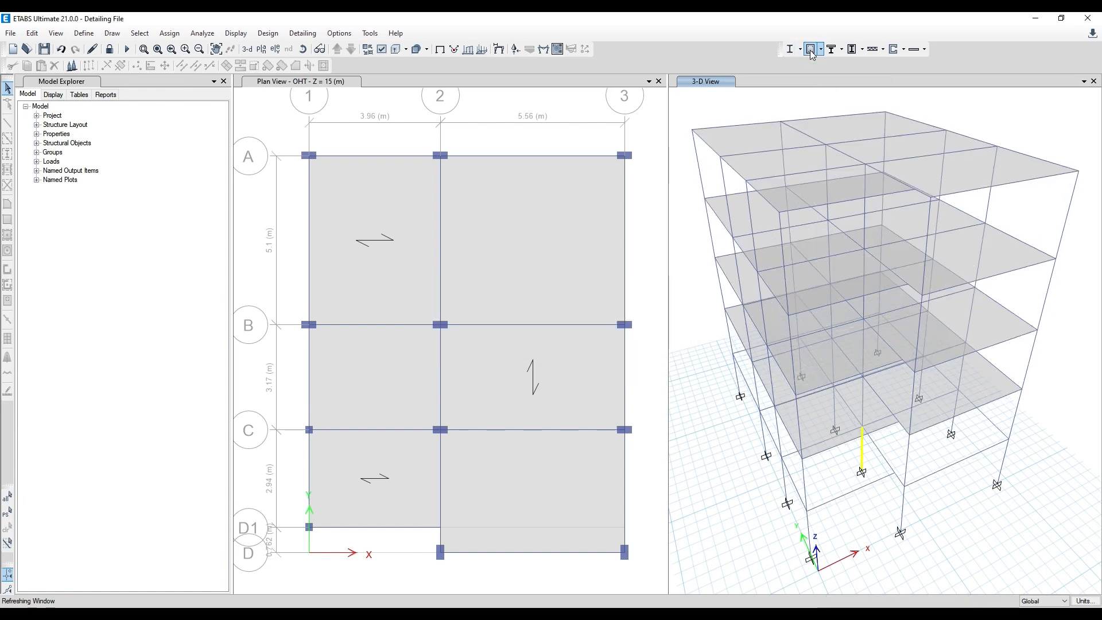
left_click(297, 33)
left_click(292, 32)
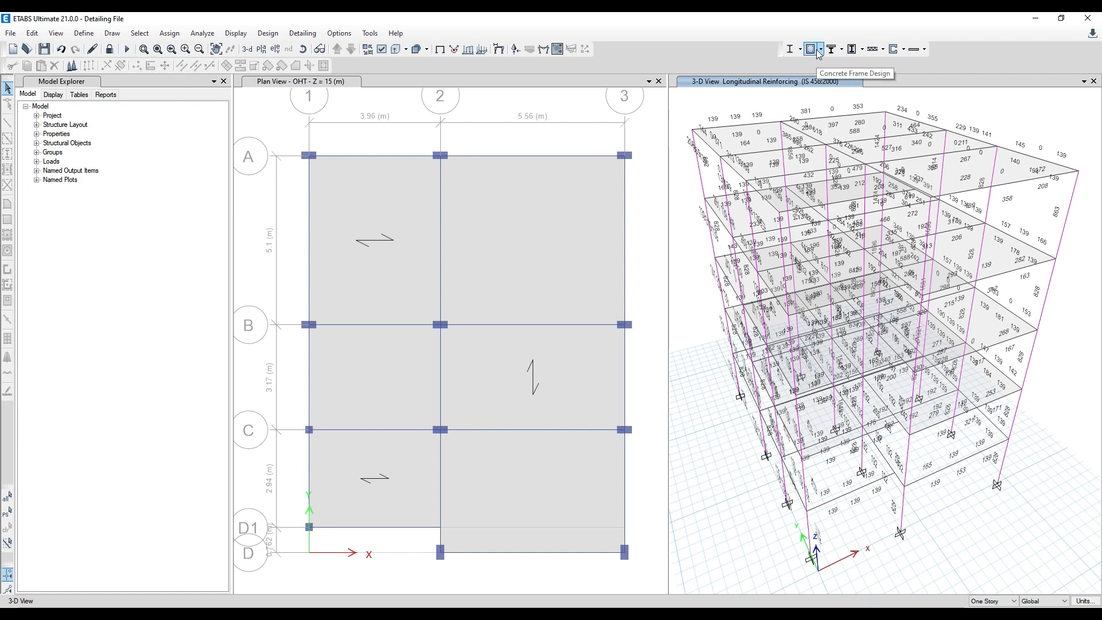
- Clear the existing detailing for the Concrete Beam type
left_click(313, 34)
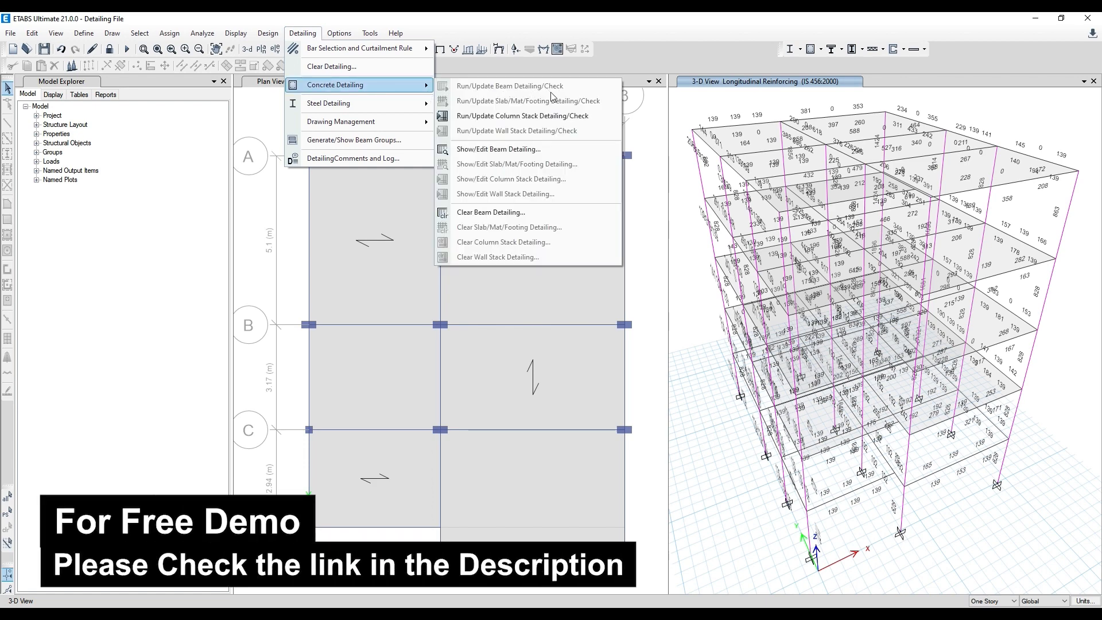
left_click(351, 68)
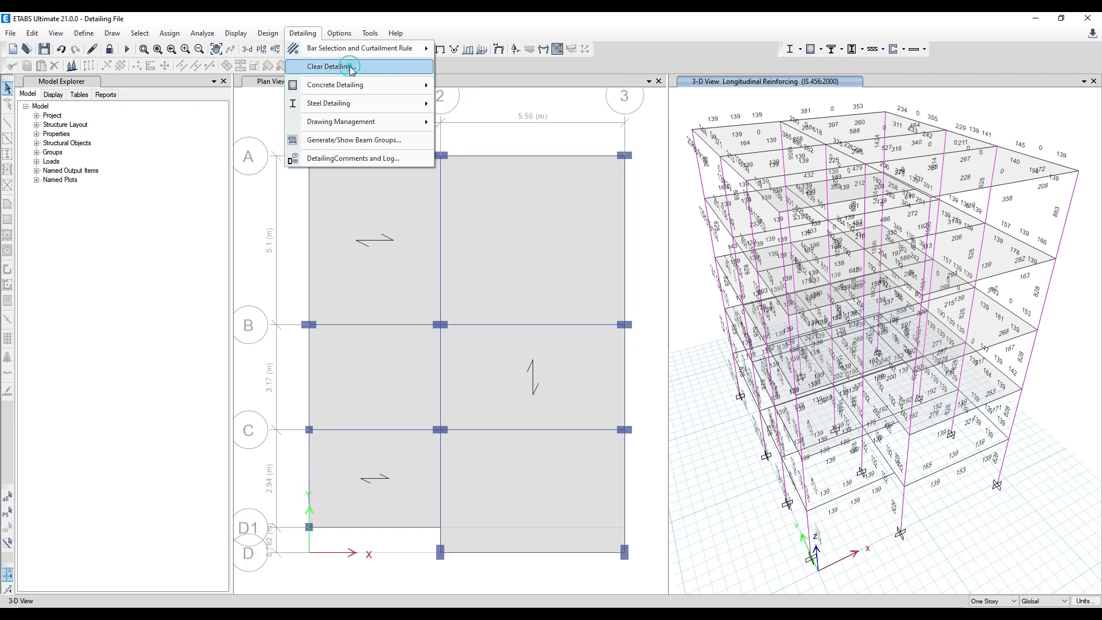
left_click(674, 281)
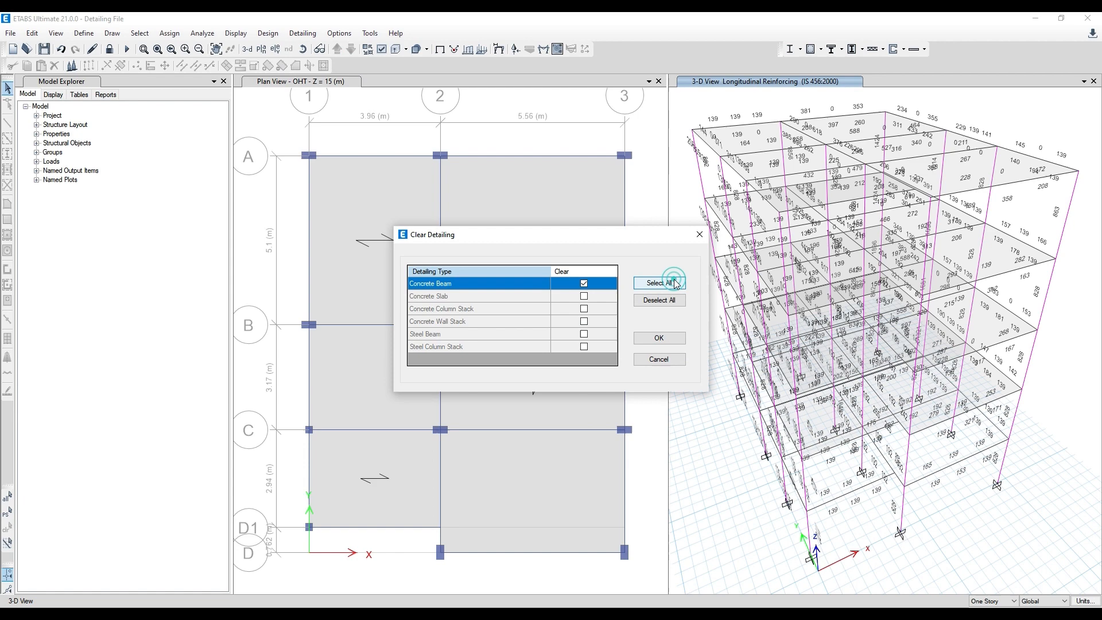
left_click(660, 339)
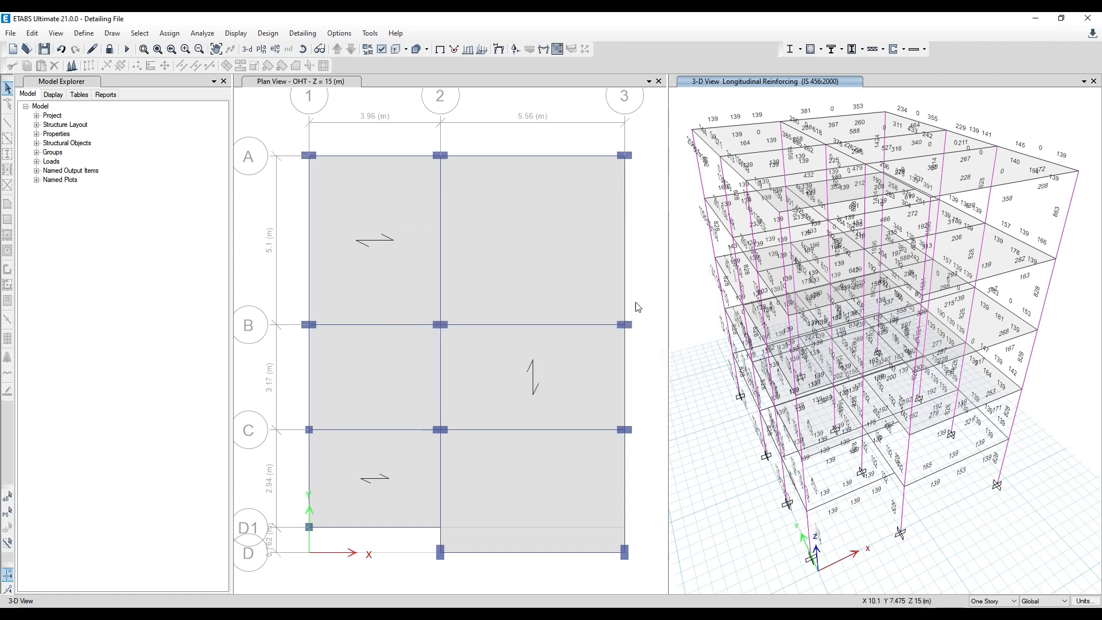
- Rerun the concrete beam detailing from the new design results and display the FF Roof story in the beam detailing editor
left_click(303, 33)
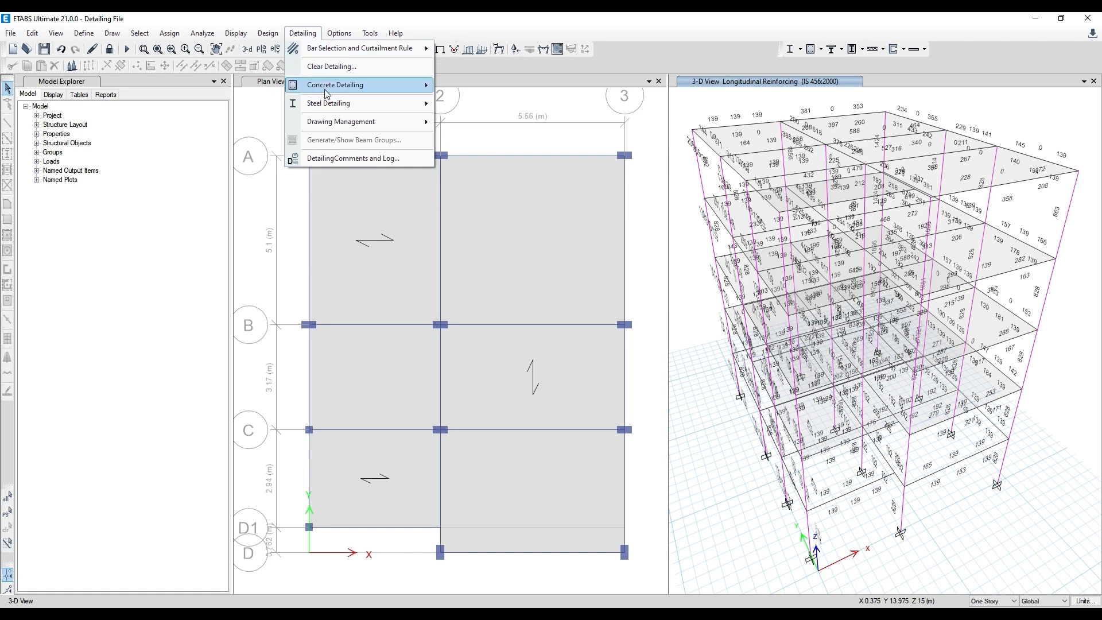
mouse_move(326, 94)
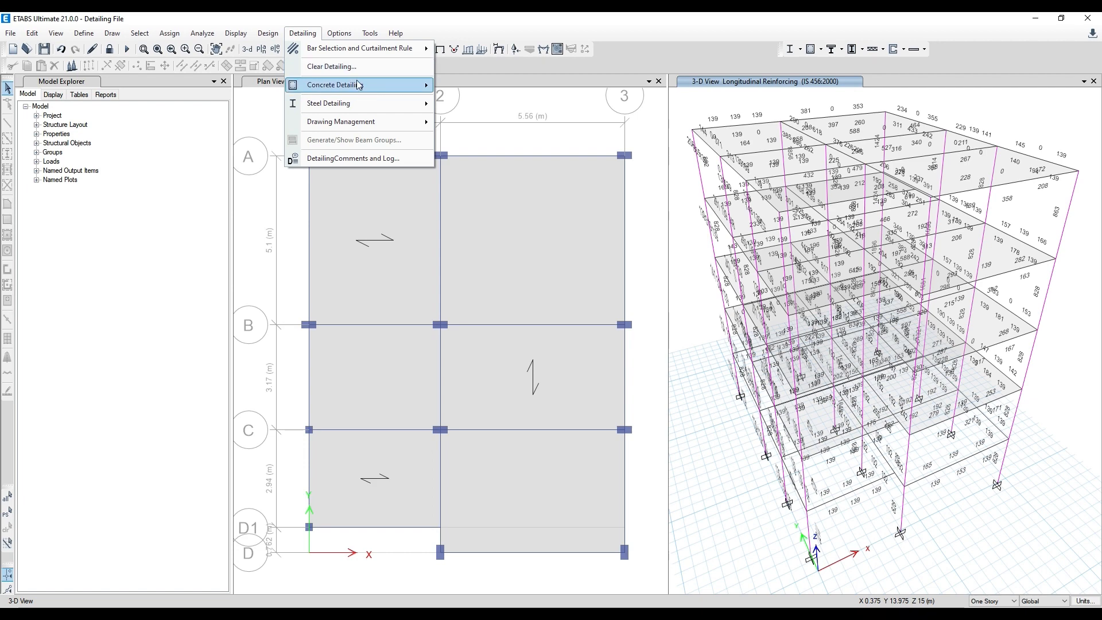
mouse_move(359, 86)
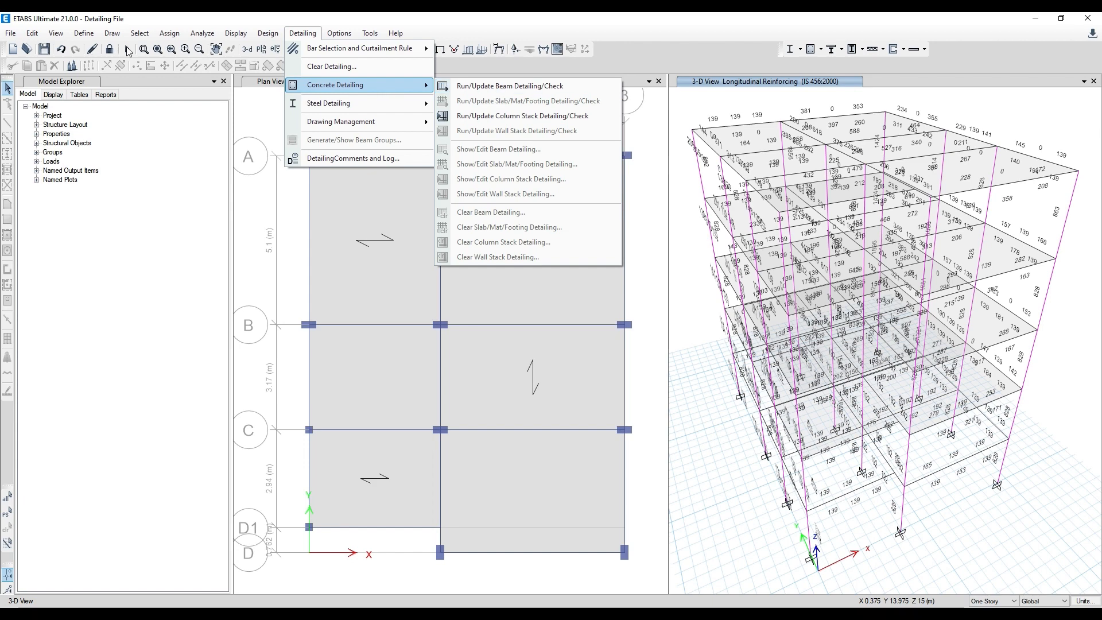
left_click(129, 51)
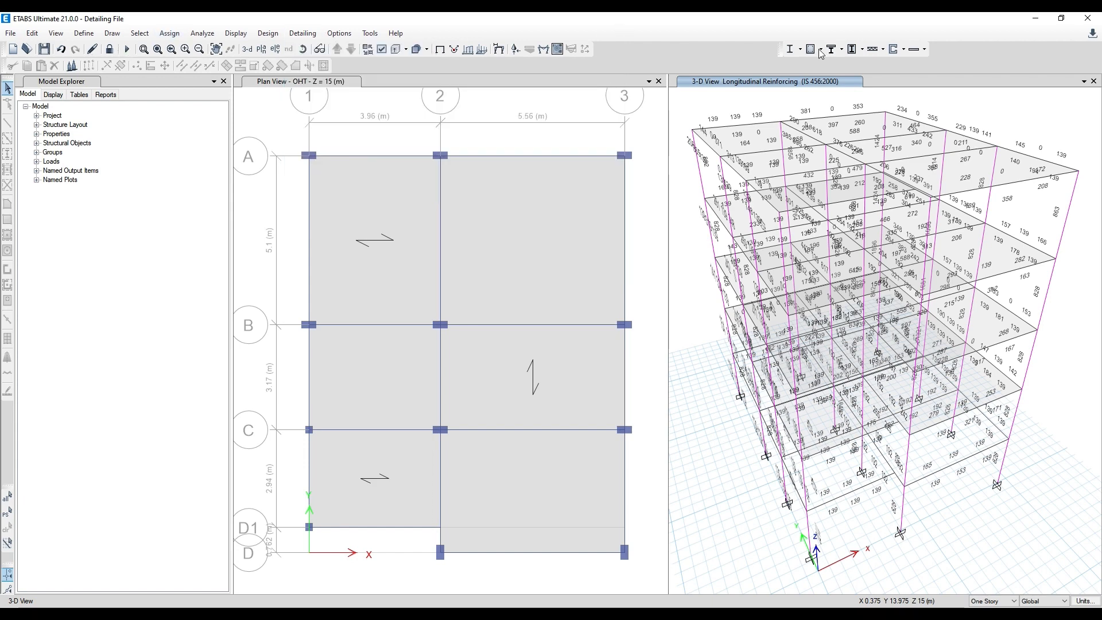
left_click(299, 33)
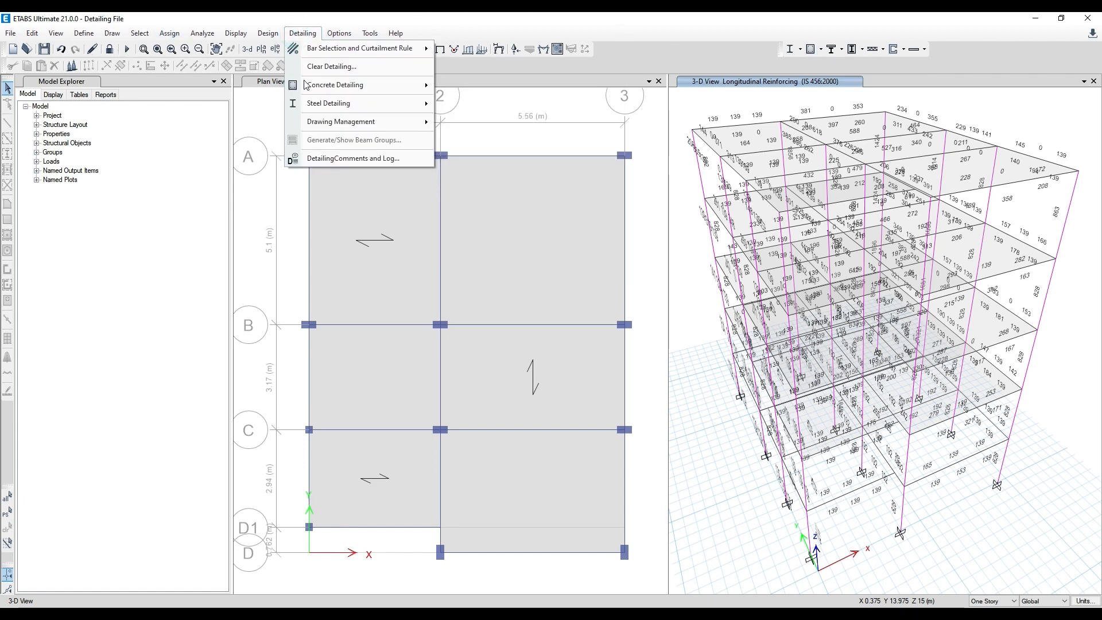
mouse_move(431, 86)
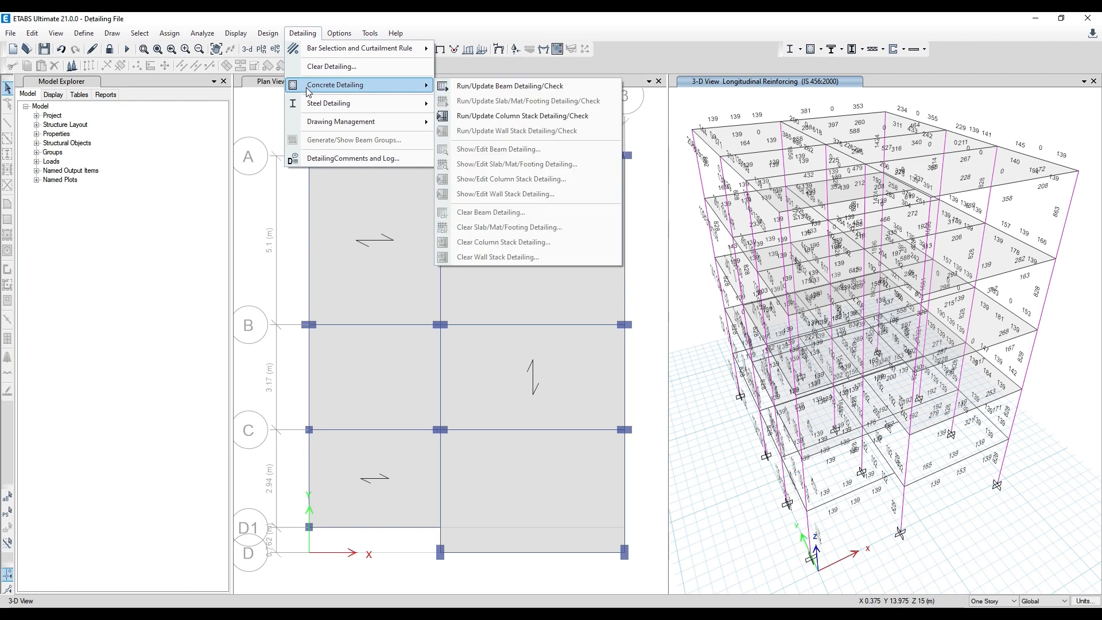
left_click(486, 88)
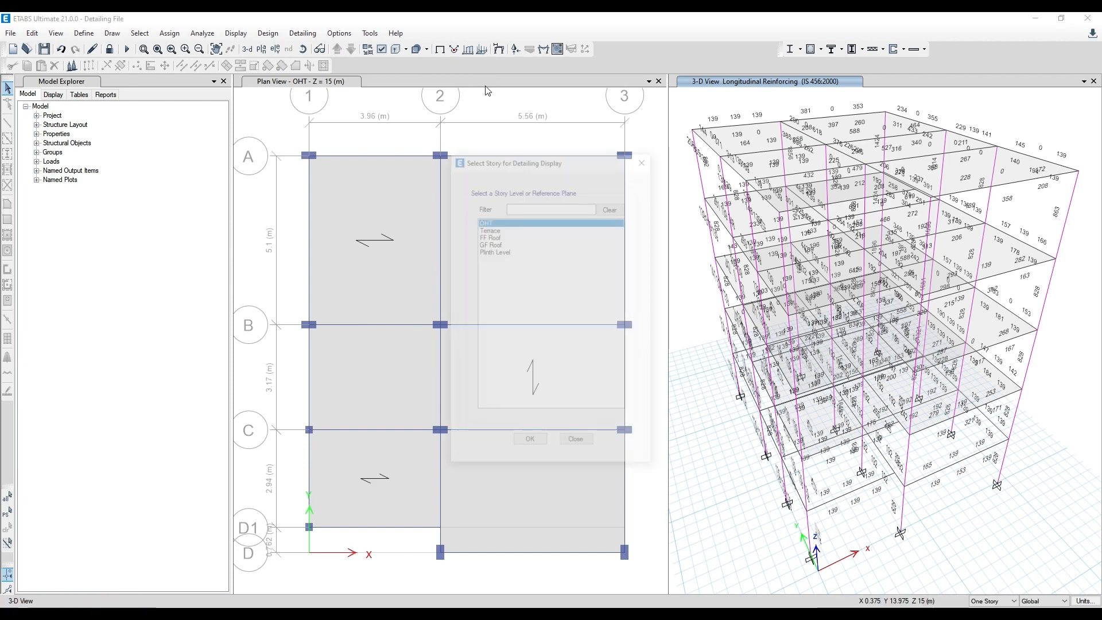
left_click(489, 235)
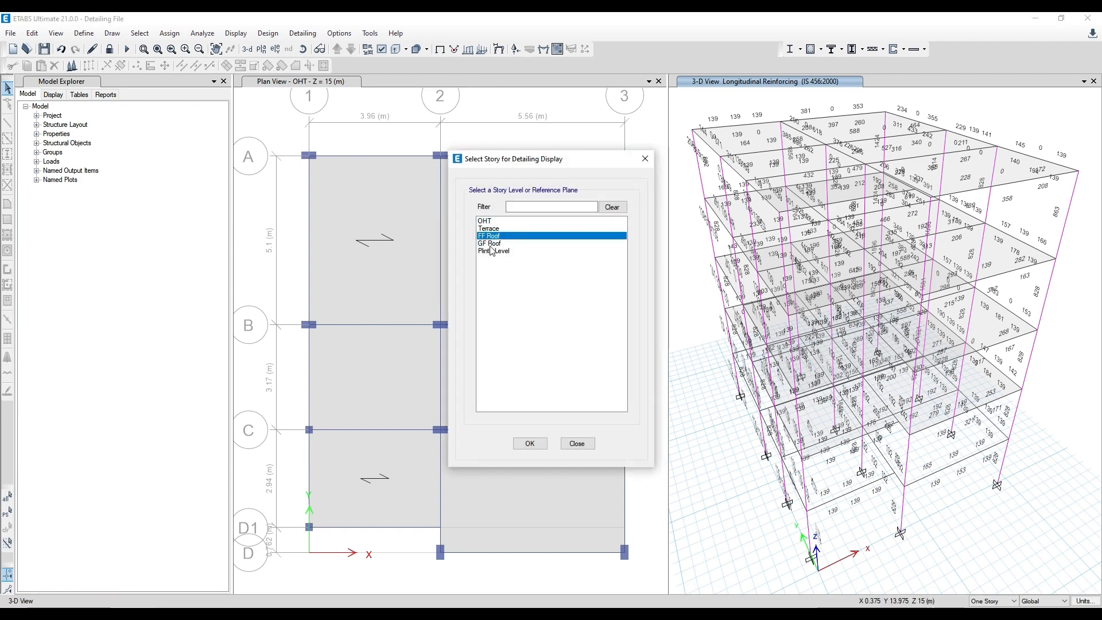
left_click(528, 443)
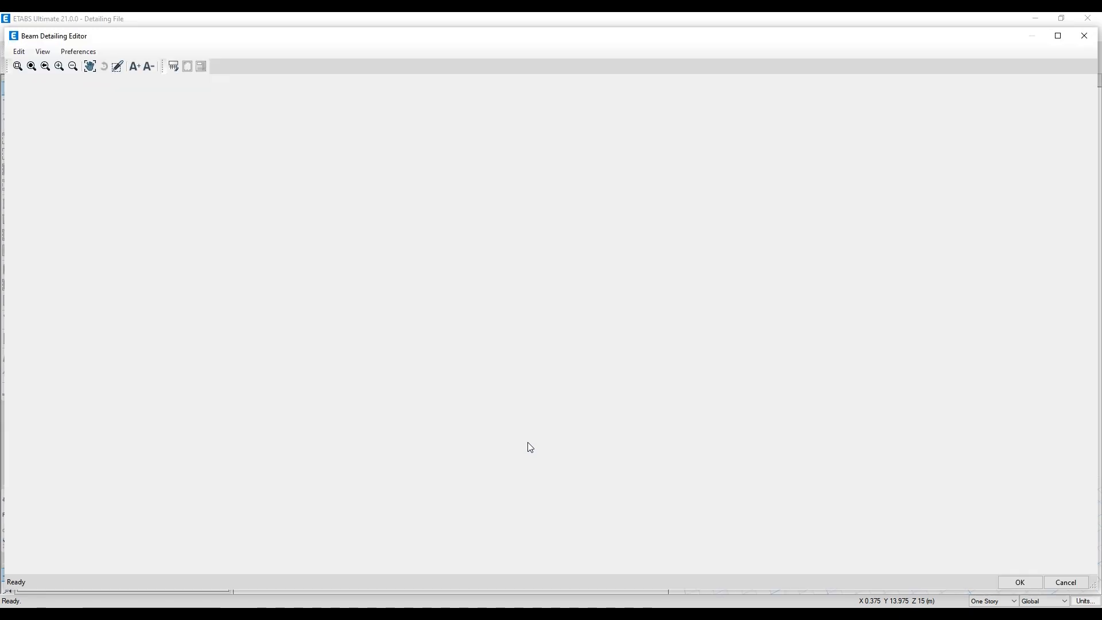
scroll(456, 378, "up", 4)
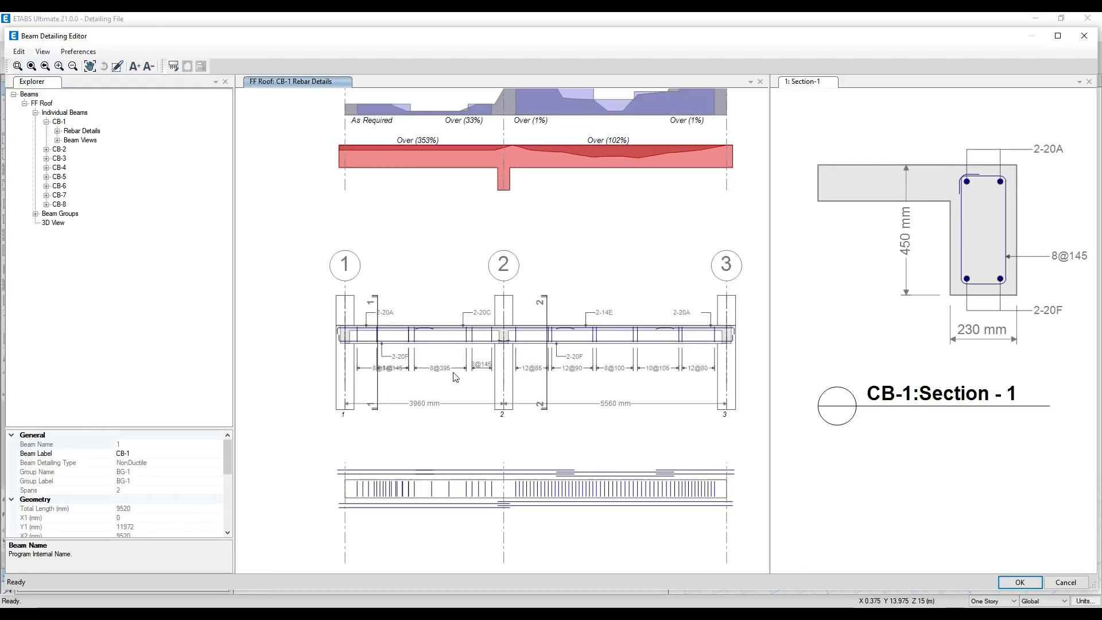
- Collapse the FF Roof beam tree and examine the FF Roof beam framing plan
middle_click_drag(457, 332, 477, 317)
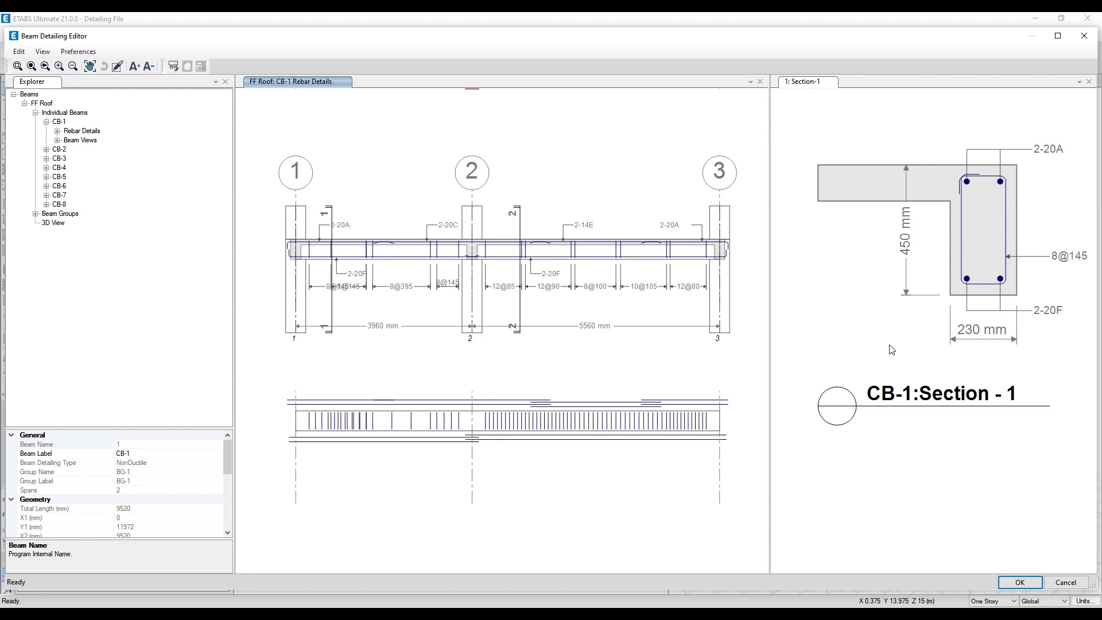
left_click(47, 122)
left_click(35, 112)
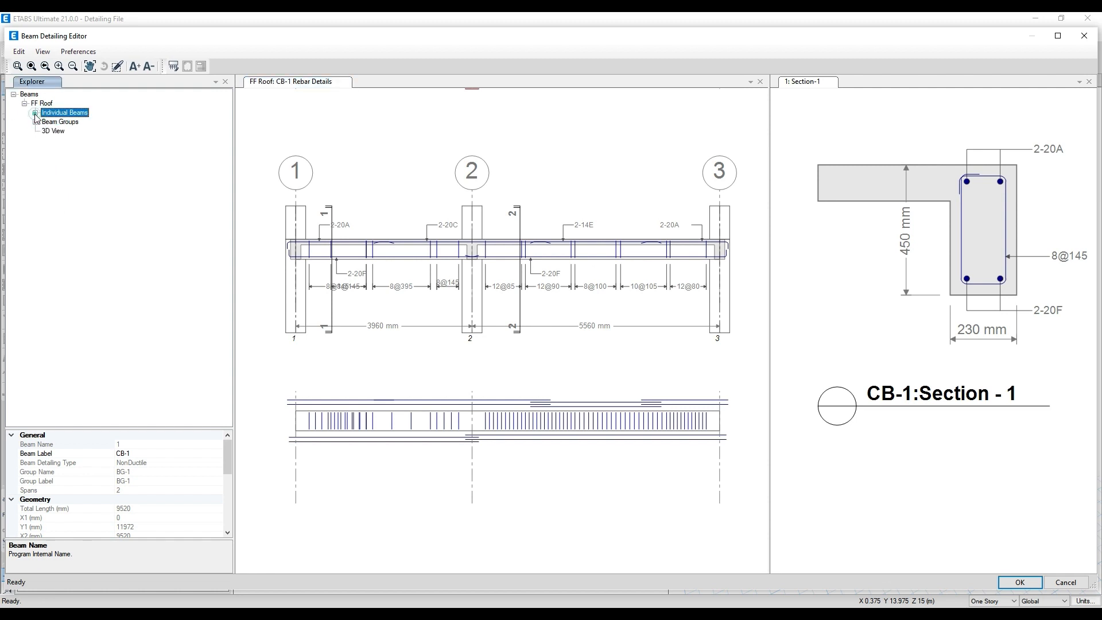
left_click(24, 104)
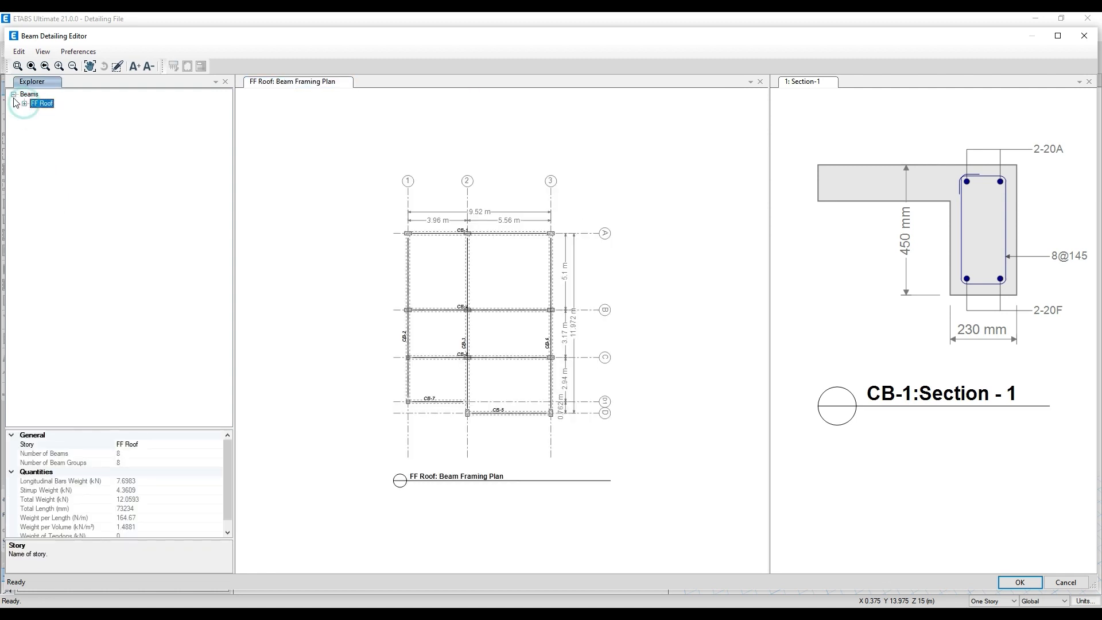
left_click(14, 95)
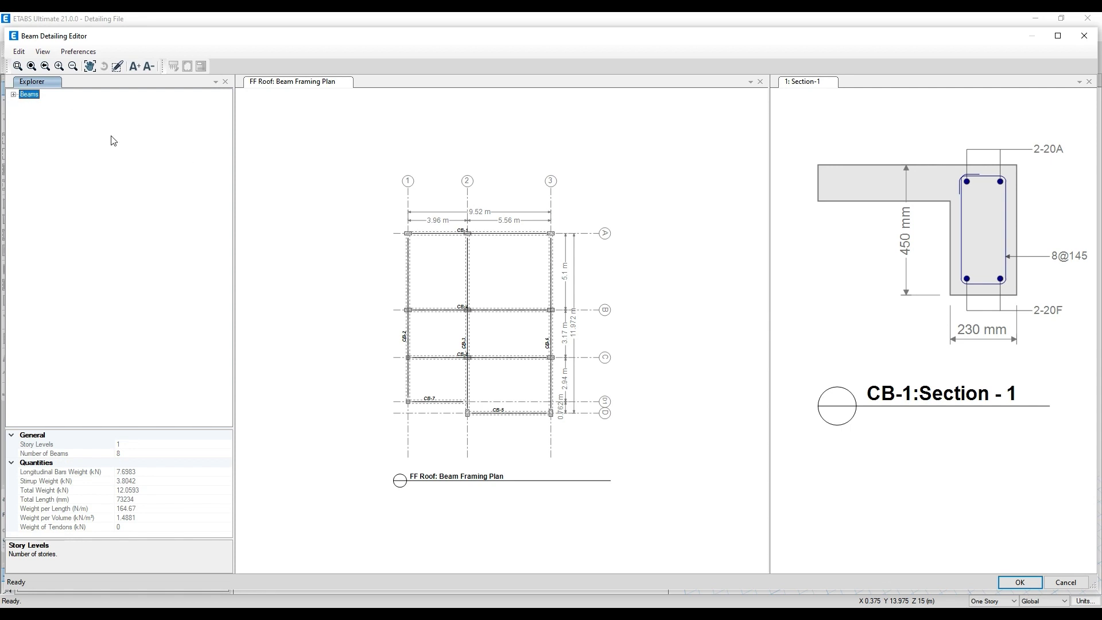
scroll(448, 321, "up", 3)
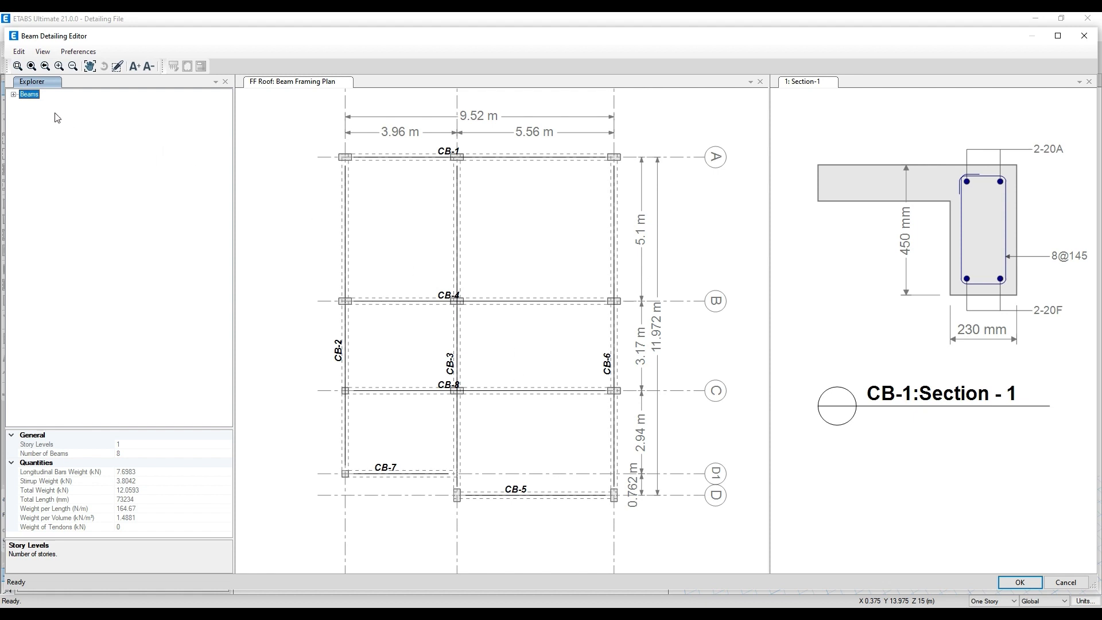
- Expand the FF Roof individual beams down to the rebar details of CB-1
left_click(13, 94)
left_click(25, 103)
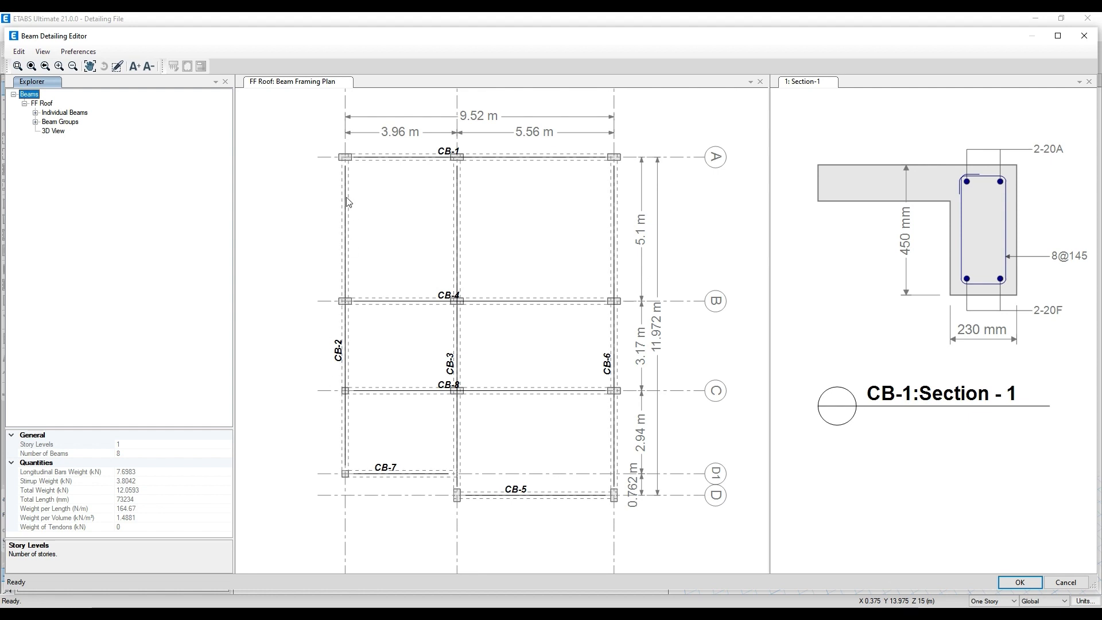
left_click(35, 113)
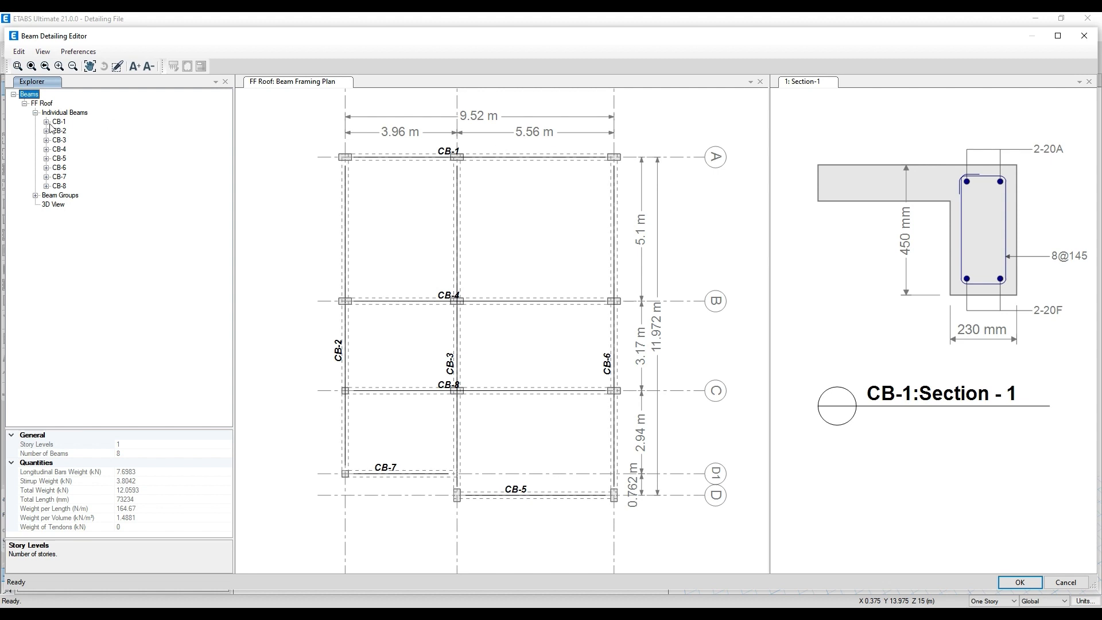
left_click(46, 123)
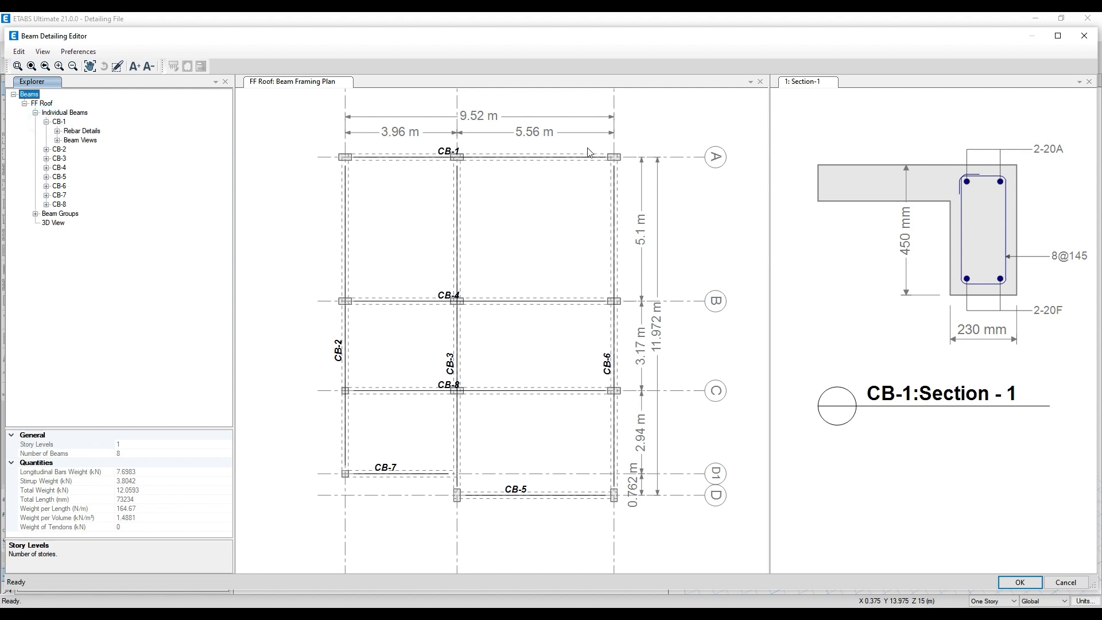
left_click(57, 131)
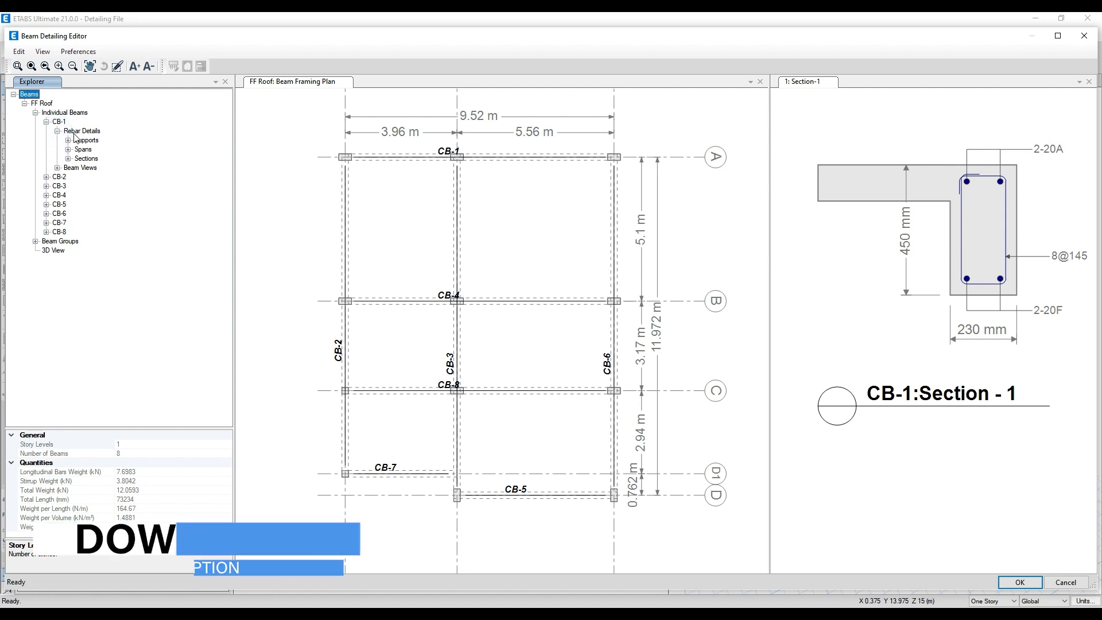
- List the top bars at CB-1's three supports and highlight Support-1 Top Bar-A in the beam elevation
left_click(68, 140)
left_click(79, 149)
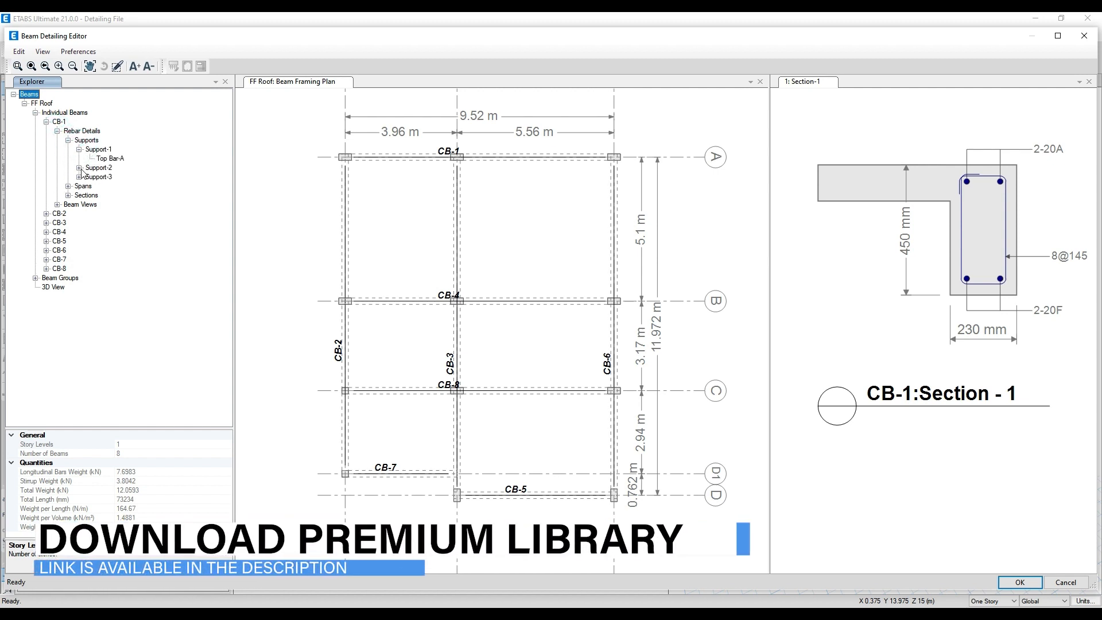
left_click(79, 168)
left_click(79, 186)
left_click(106, 159)
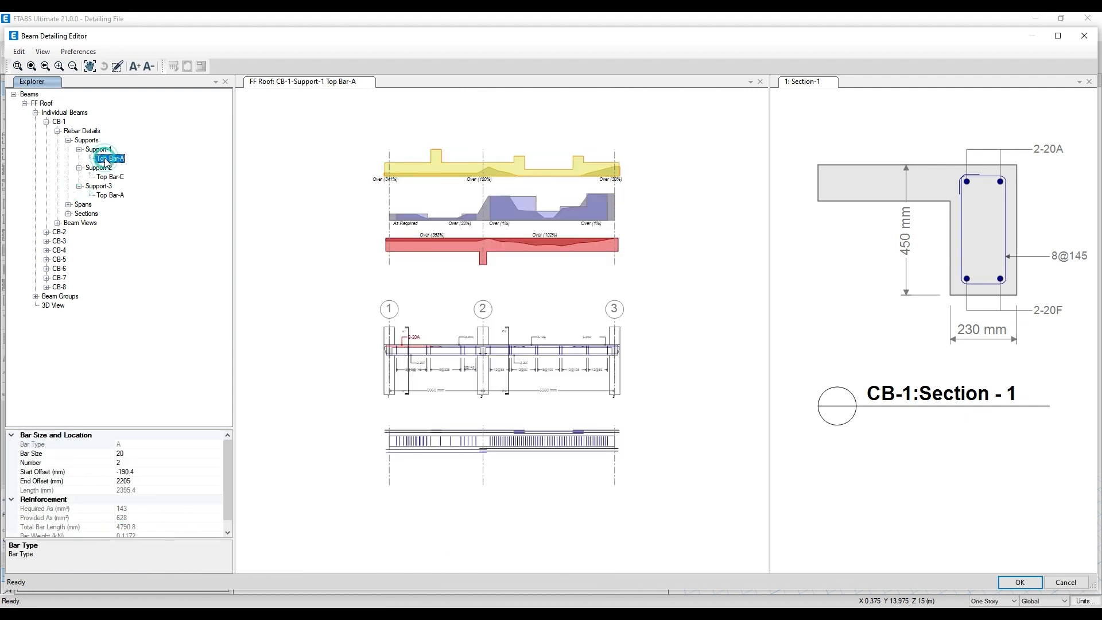
scroll(439, 401, "up", 5)
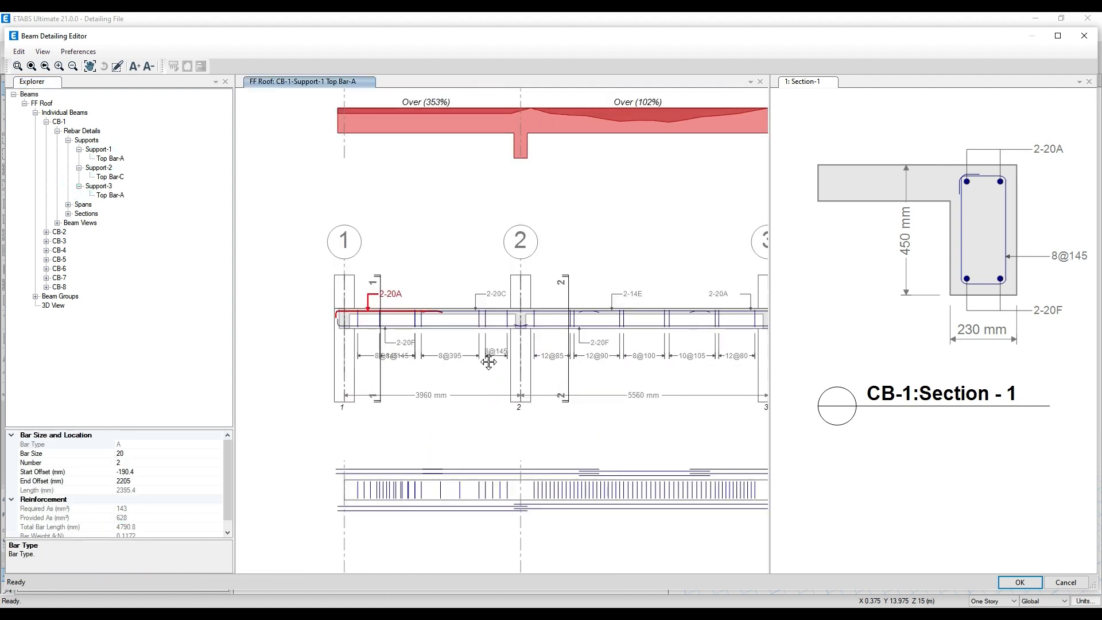
- List the spans under CB-1's rebar details and collapse the bar entries of its three supports
left_click(69, 204)
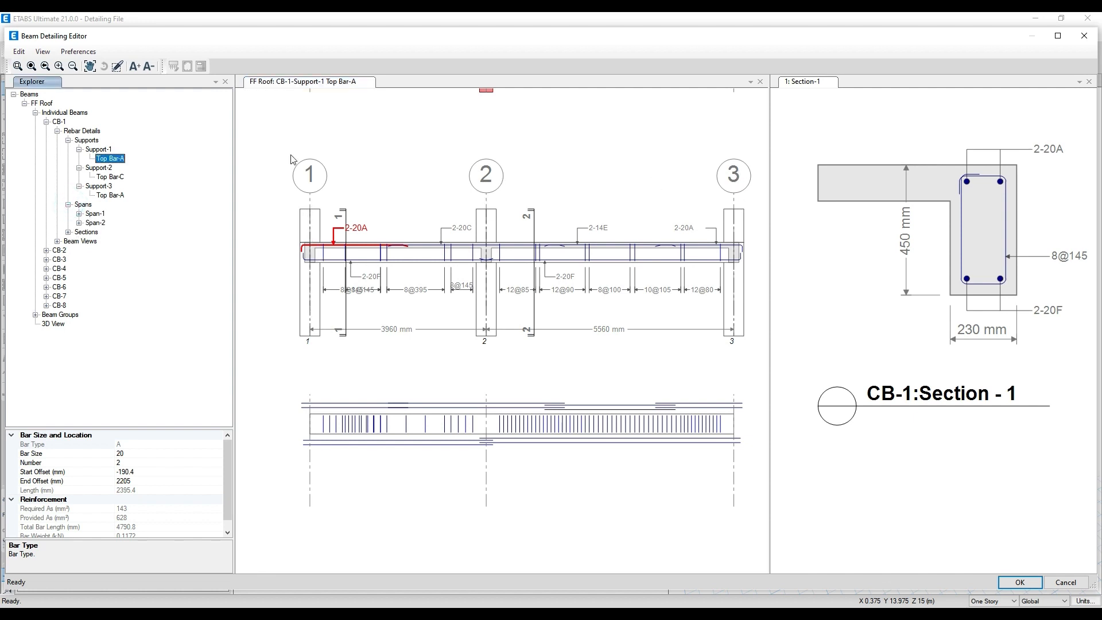
left_click(78, 150)
left_click(78, 158)
left_click(79, 167)
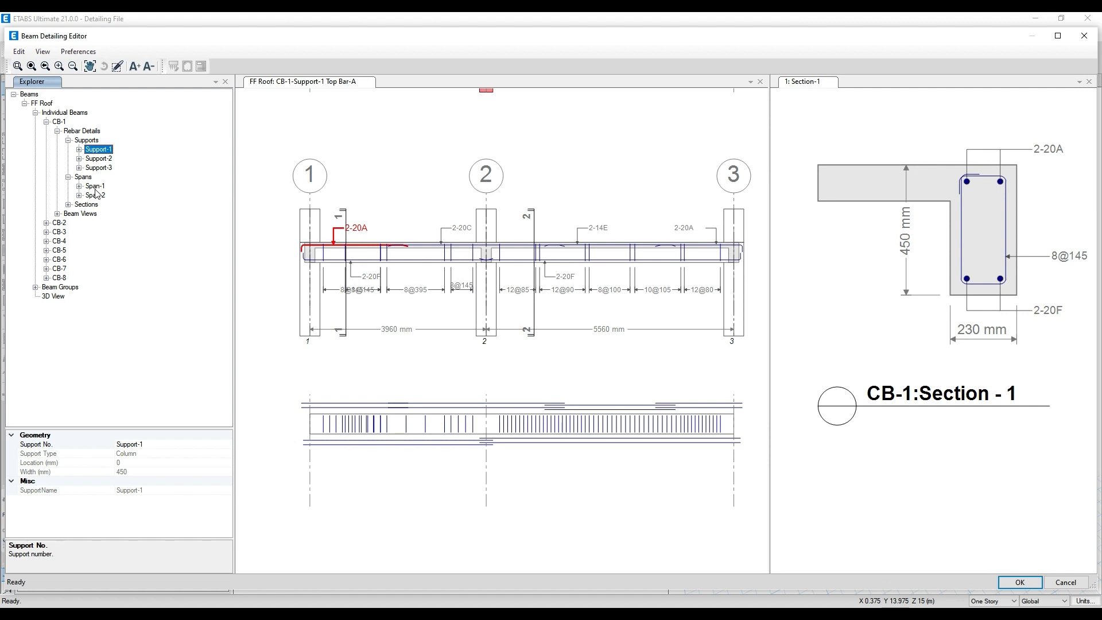
- Review CB-1's support top bars in turn: Top Bar-A at Support-1, Top Bar-C at Support-2 and Top Bar-A at Support-3
left_click(79, 150)
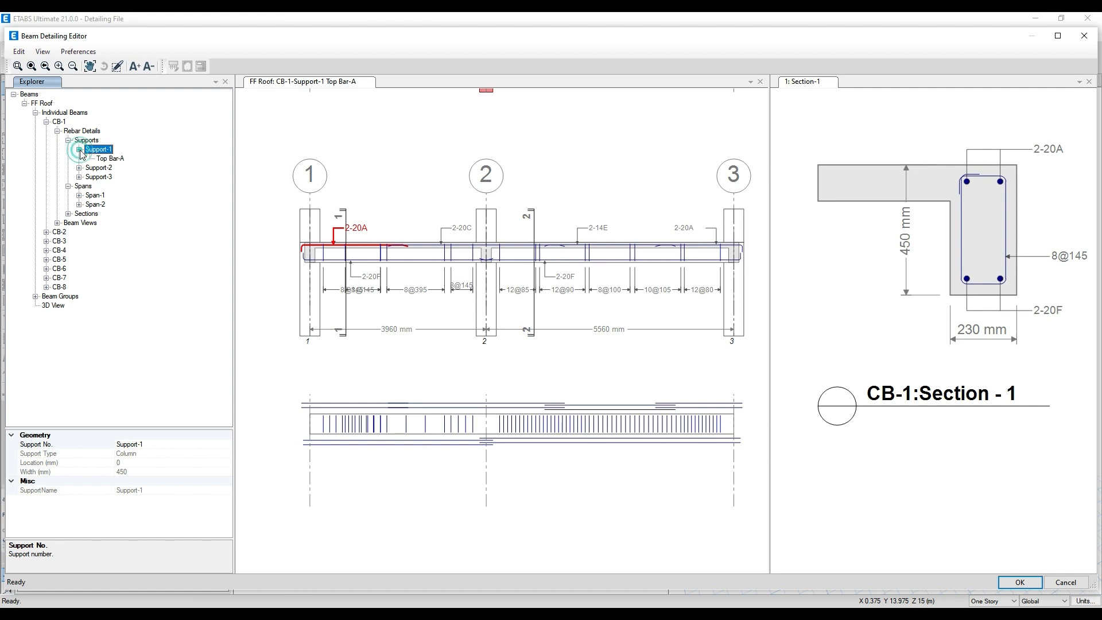
scroll(403, 246, "up", 1)
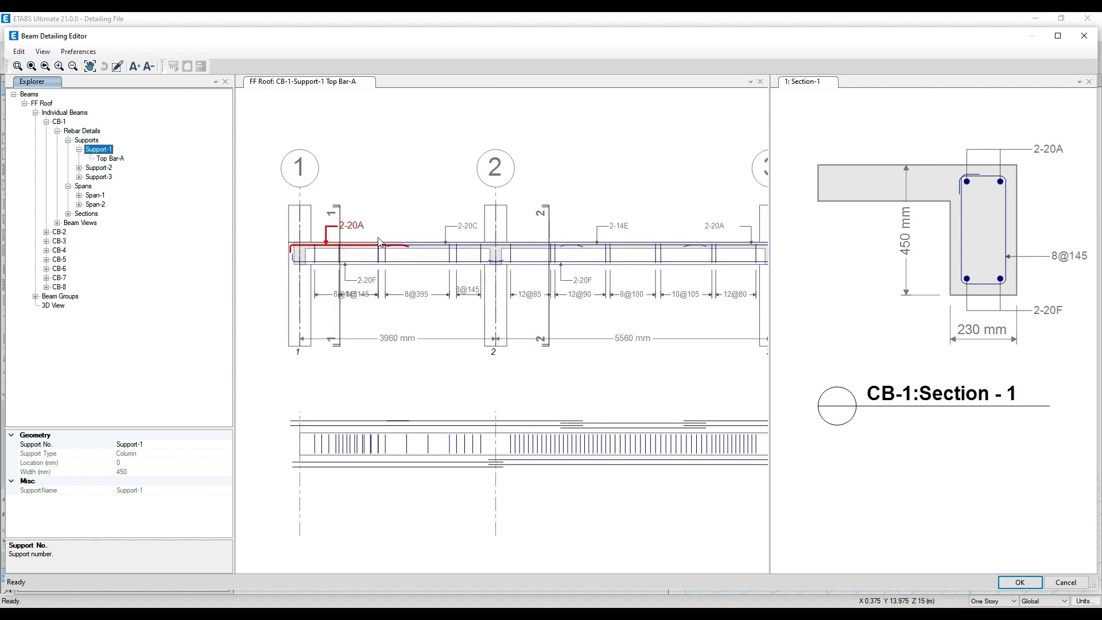
left_click(118, 160)
middle_click_drag(607, 219, 553, 197)
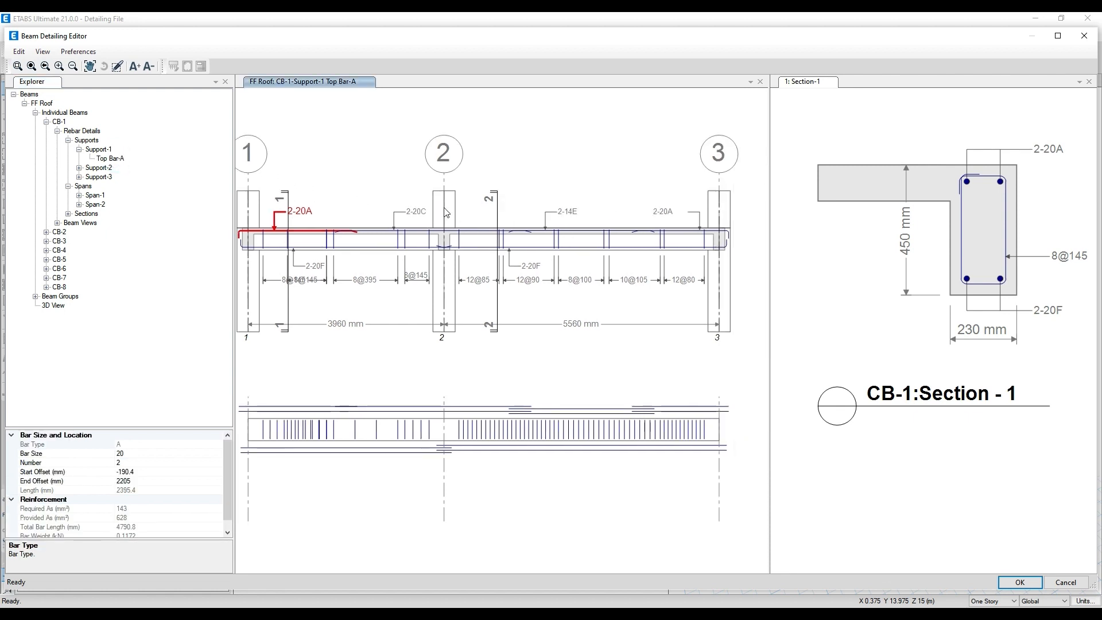
middle_click_drag(428, 205, 440, 189)
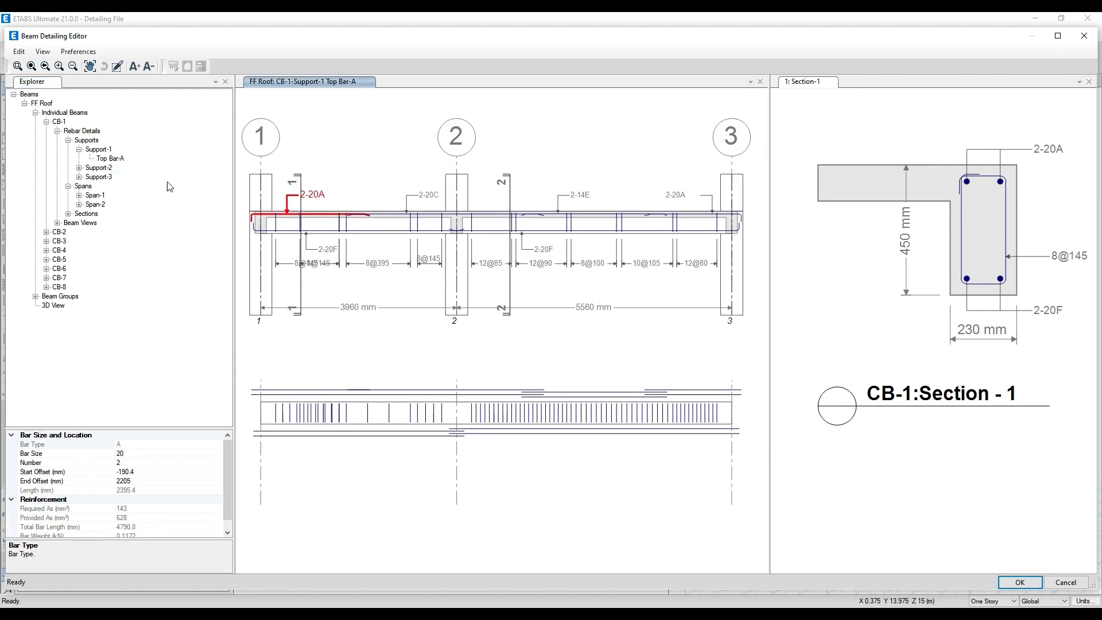
left_click(79, 168)
left_click(79, 186)
left_click(111, 176)
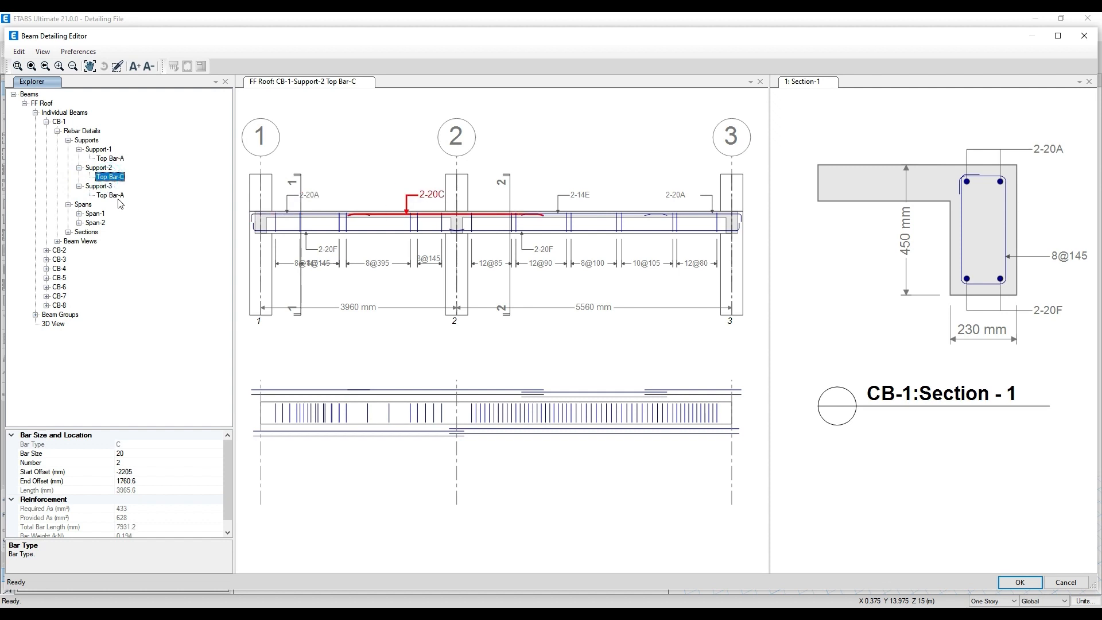
left_click(112, 195)
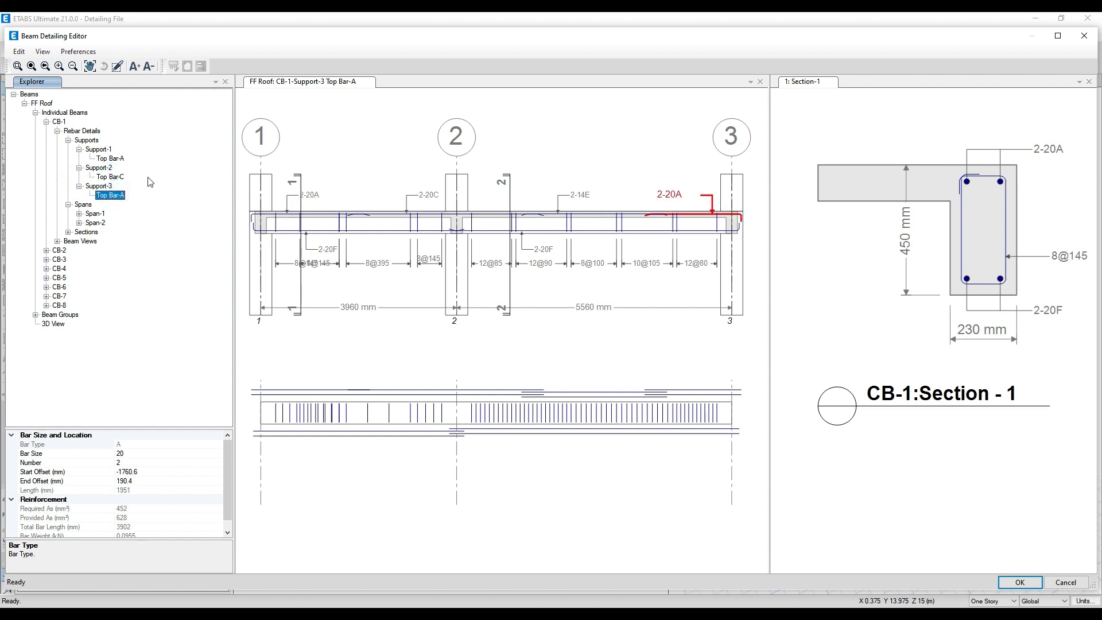
- Review the Span-1 reinforcement of CB-1, from Bot Bar-F through Stirrup Zones A, B, C and E
left_click(79, 213)
left_click(110, 222)
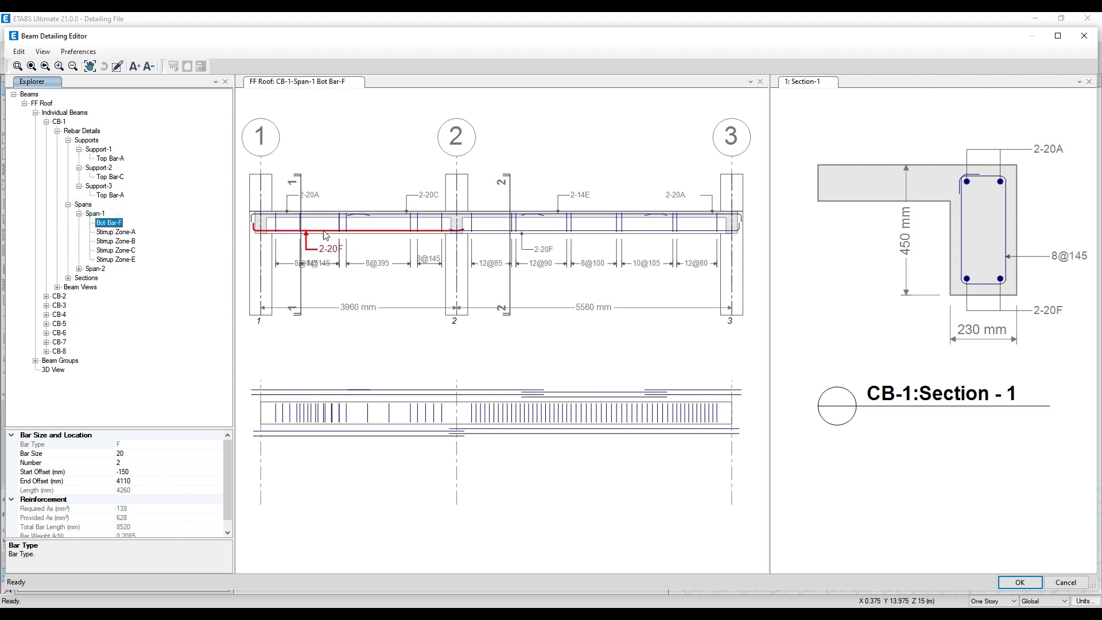
left_click(121, 232)
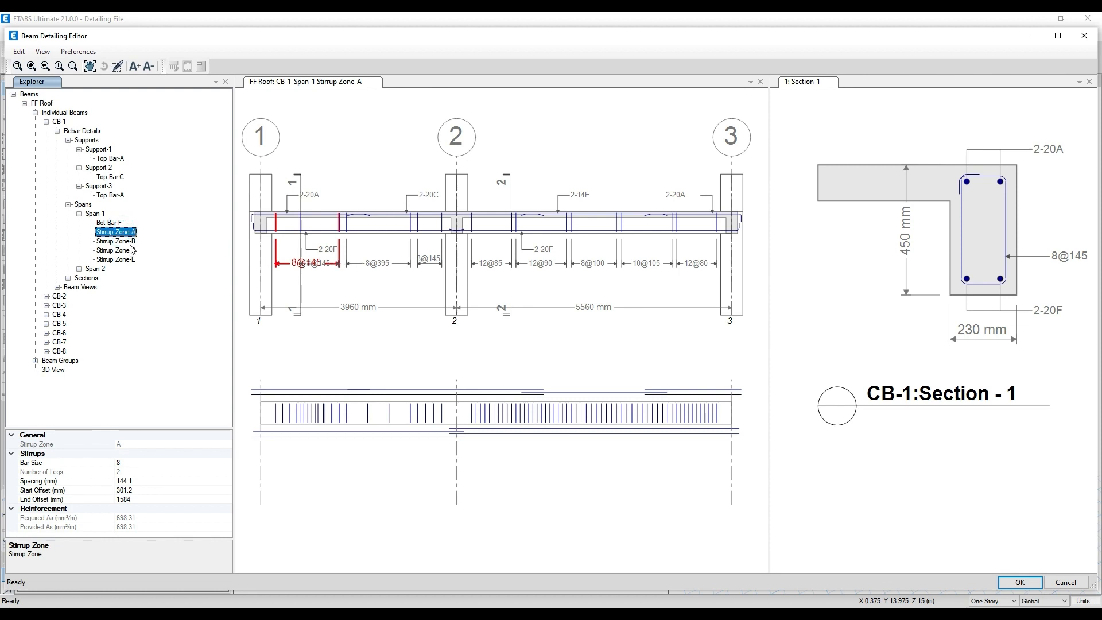
left_click(129, 241)
left_click(126, 251)
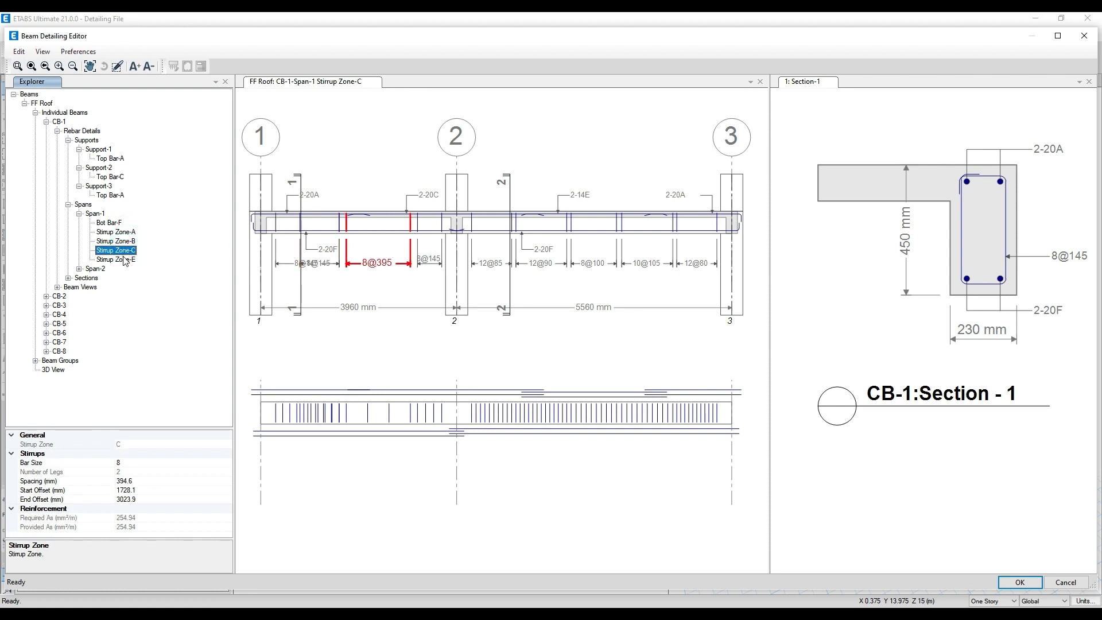
left_click(125, 259)
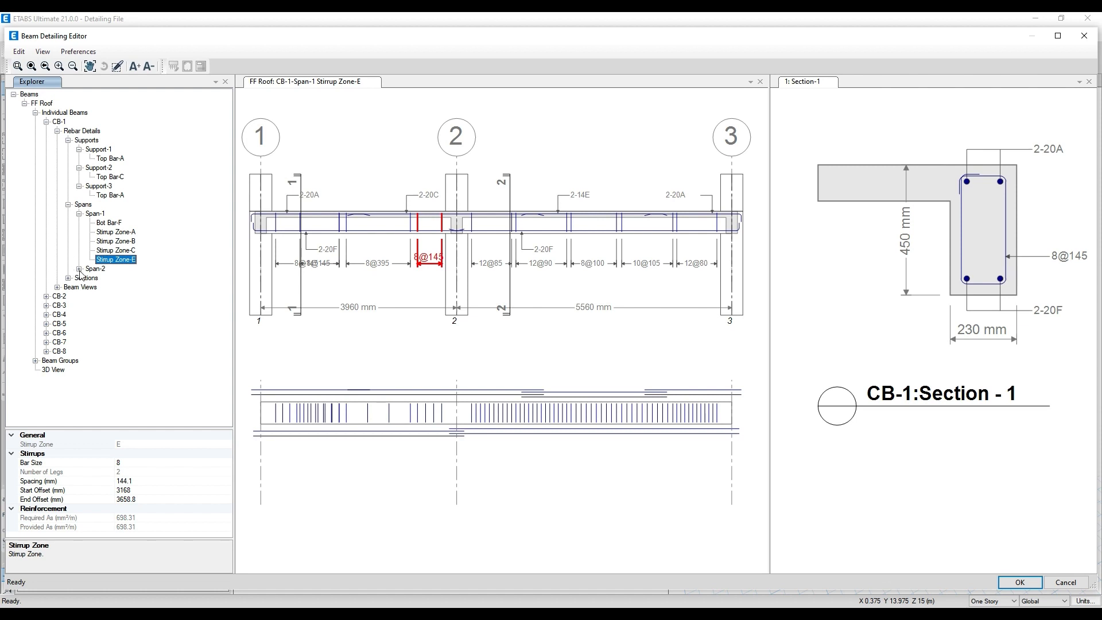
- Review the Span-2 reinforcement of CB-1, covering Top Bar-E, Bot Bar-F and Stirrup Zones A to E
left_click(79, 268)
left_click(111, 278)
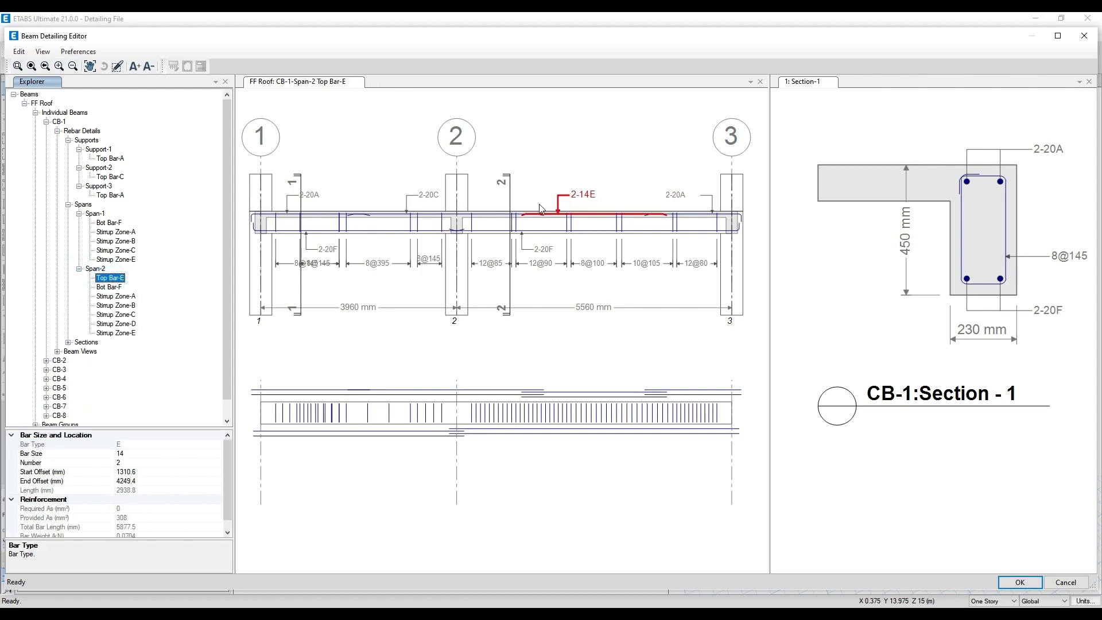
left_click(129, 287)
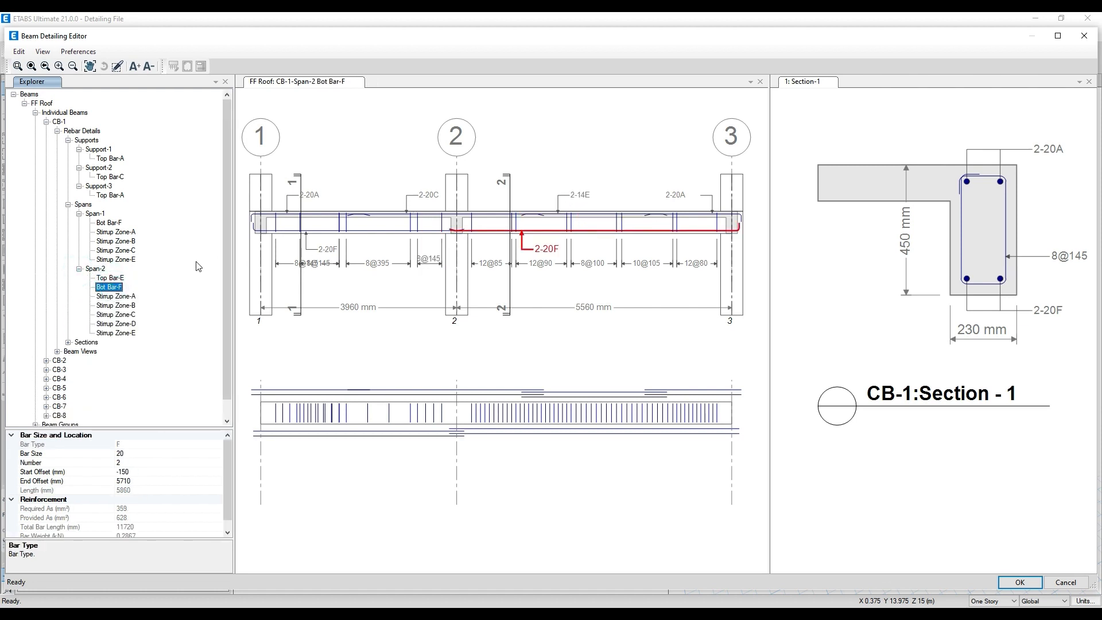
left_click(131, 296)
left_click(130, 305)
left_click(128, 314)
left_click(127, 324)
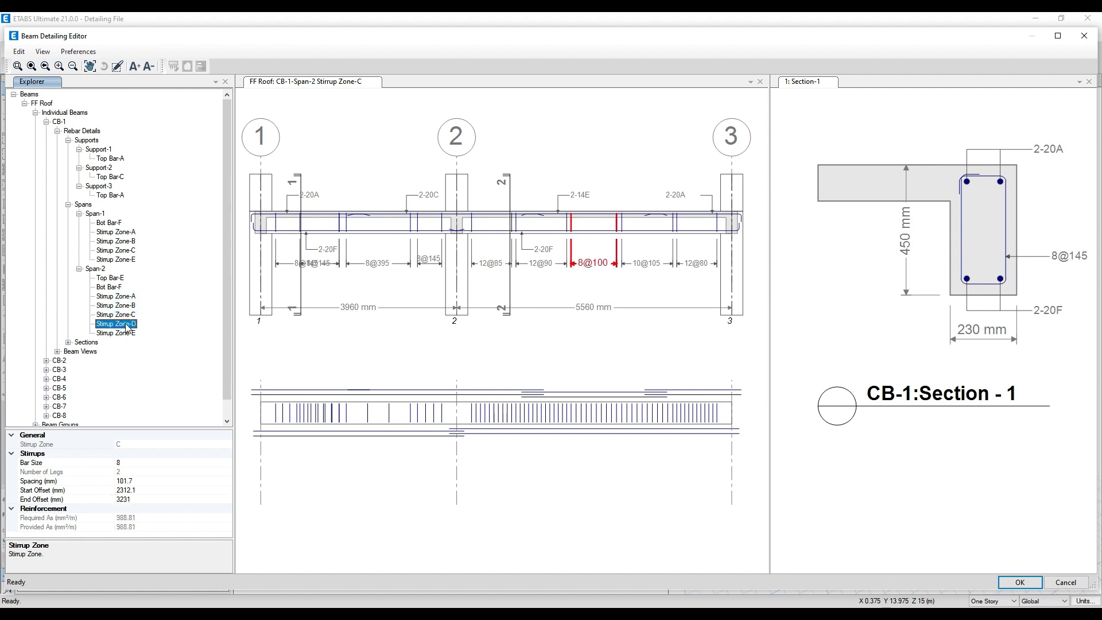
left_click(127, 333)
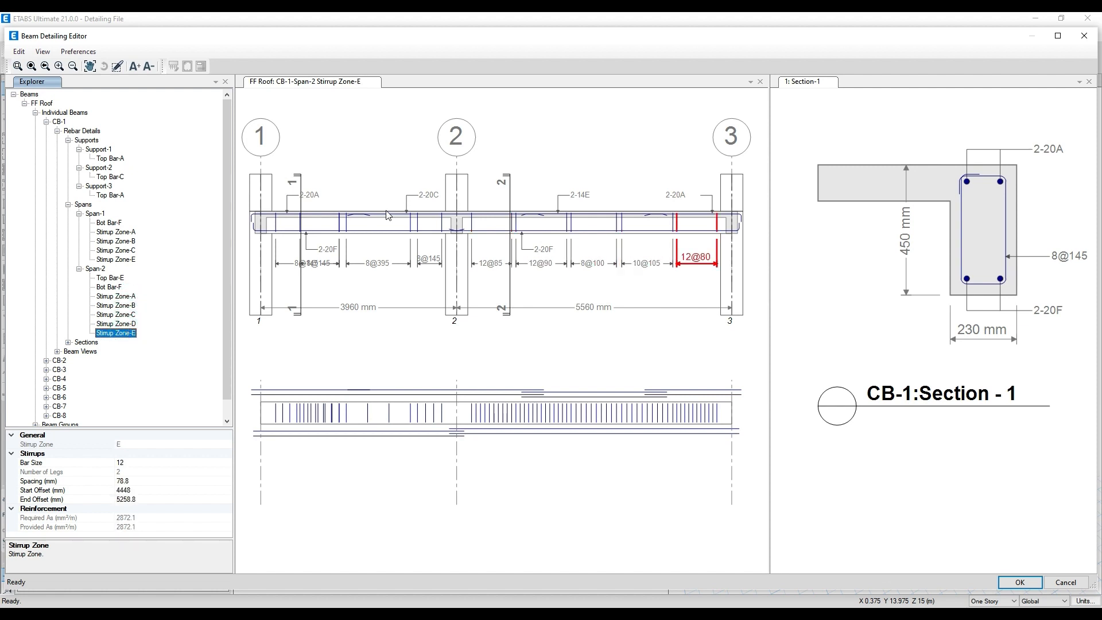
- Examine the stirrup spacings along CB-1's elevation, and recheck Span-2 Stirrup Zones B and C
middle_click_drag(618, 286, 585, 257)
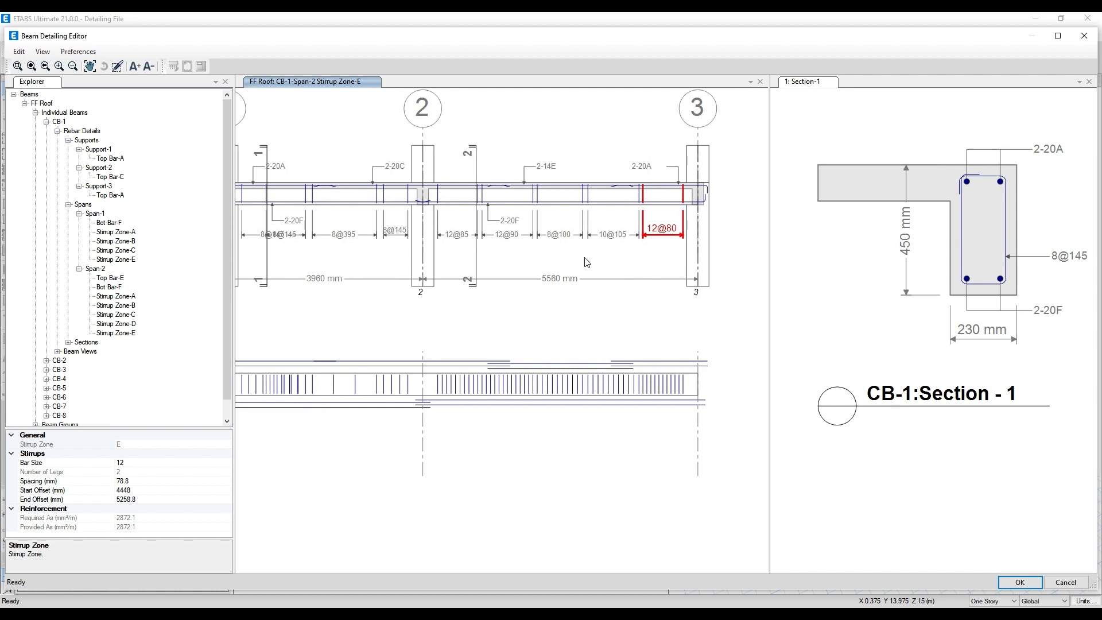
scroll(580, 249, "up", 1)
scroll(540, 233, "up", 1)
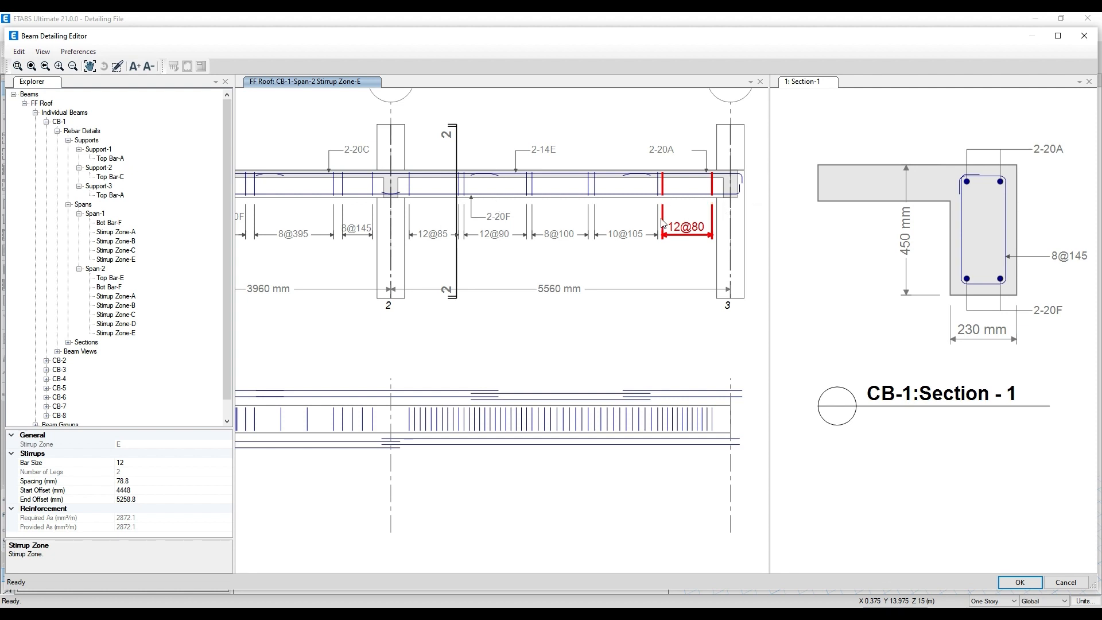
scroll(585, 224, "down", 2)
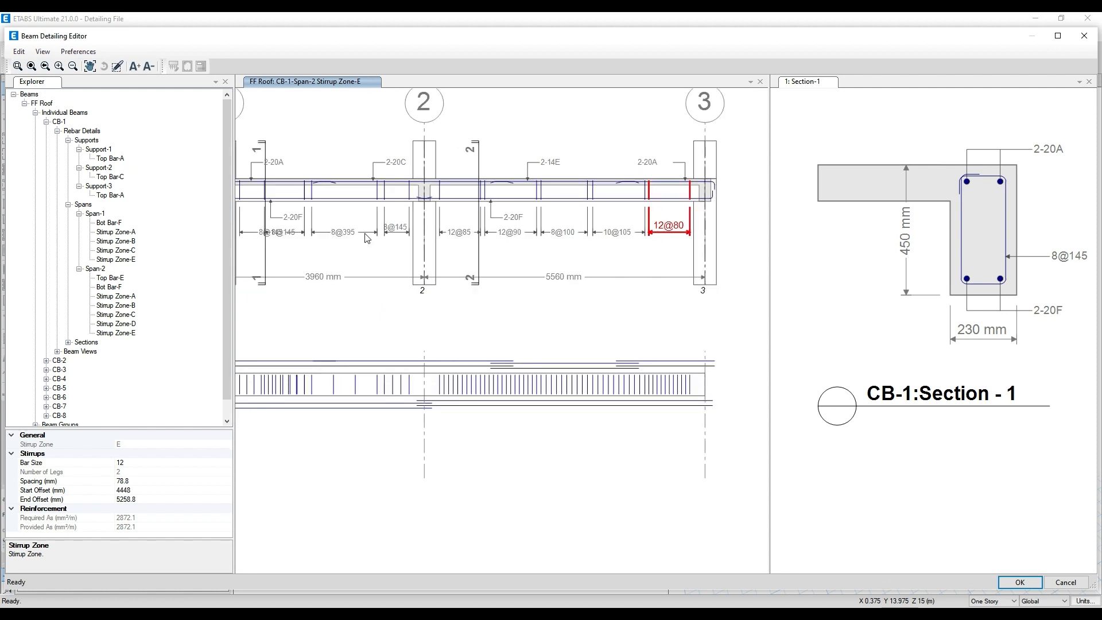
middle_click_drag(368, 238, 400, 256)
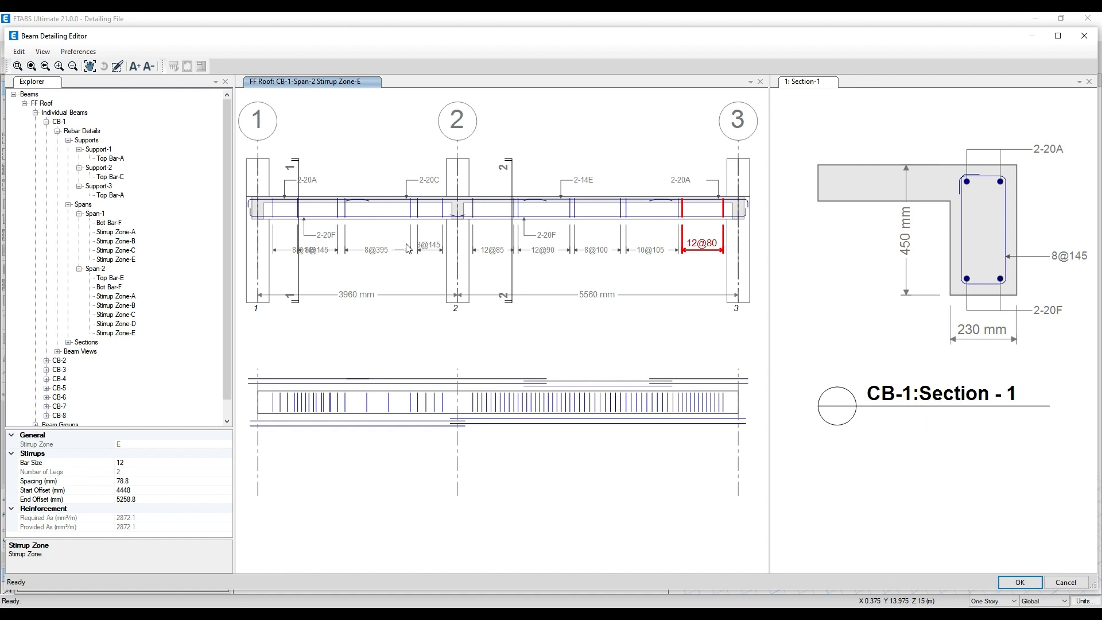
middle_click_drag(594, 246, 566, 275)
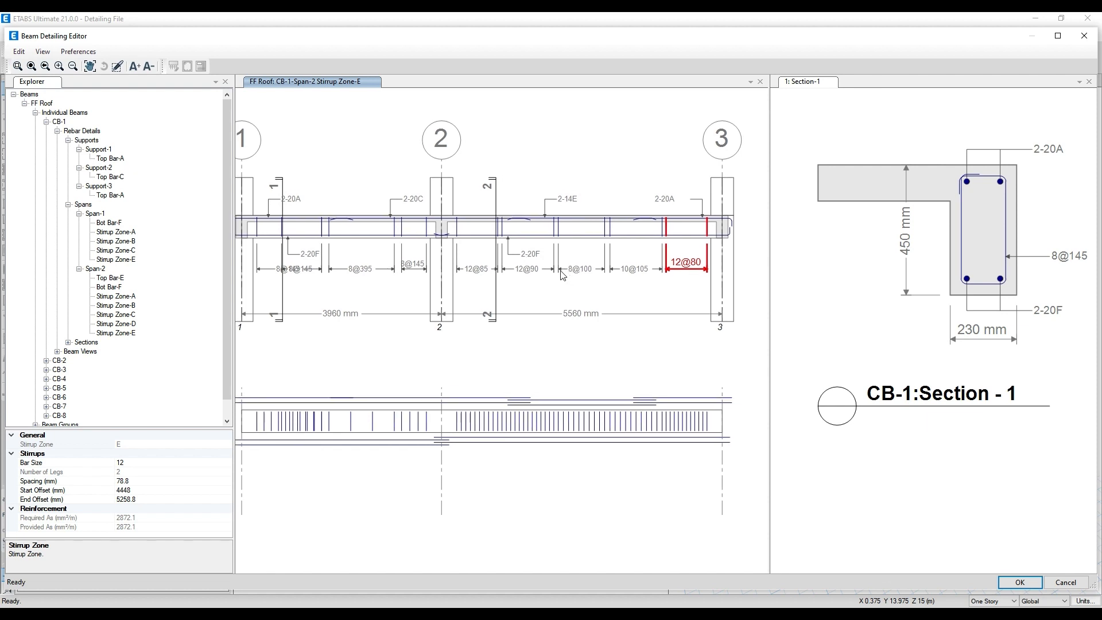
scroll(566, 276, "up", 1)
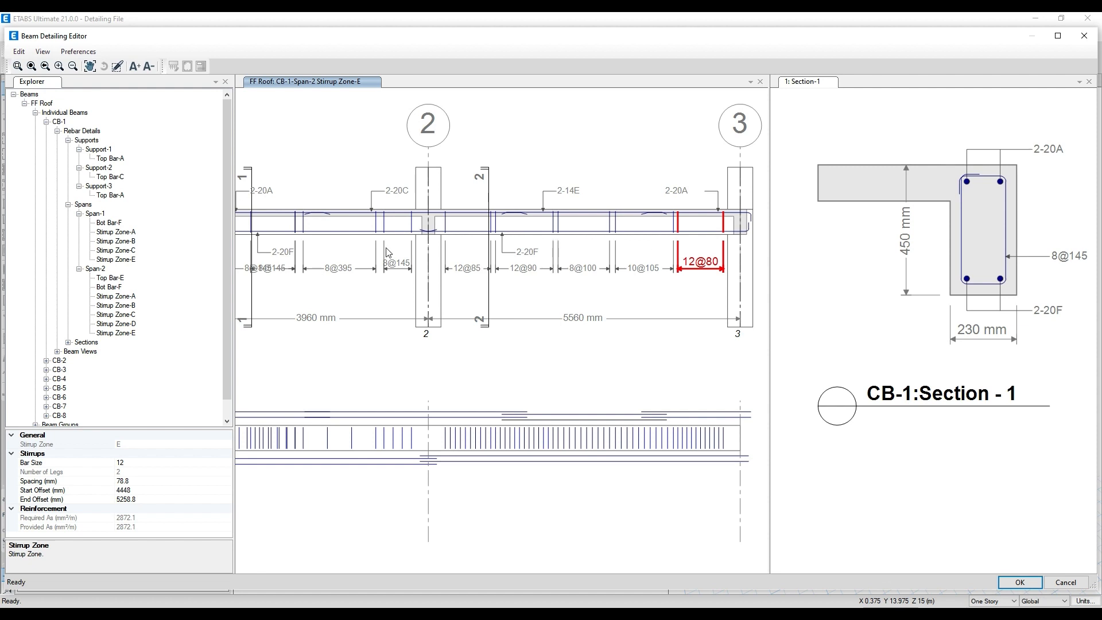
left_click(116, 304)
left_click(117, 314)
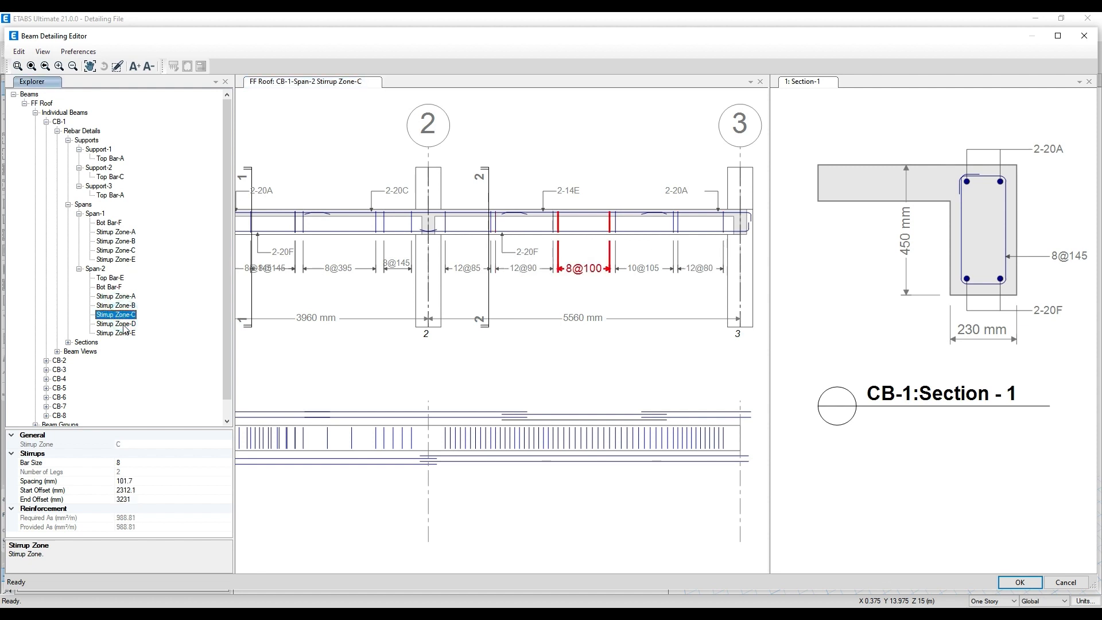
- Review Span-2 Stirrup Zones D and E of CB-1, and recheck the other stirrup zones back to A and B
left_click(119, 324)
left_click(122, 334)
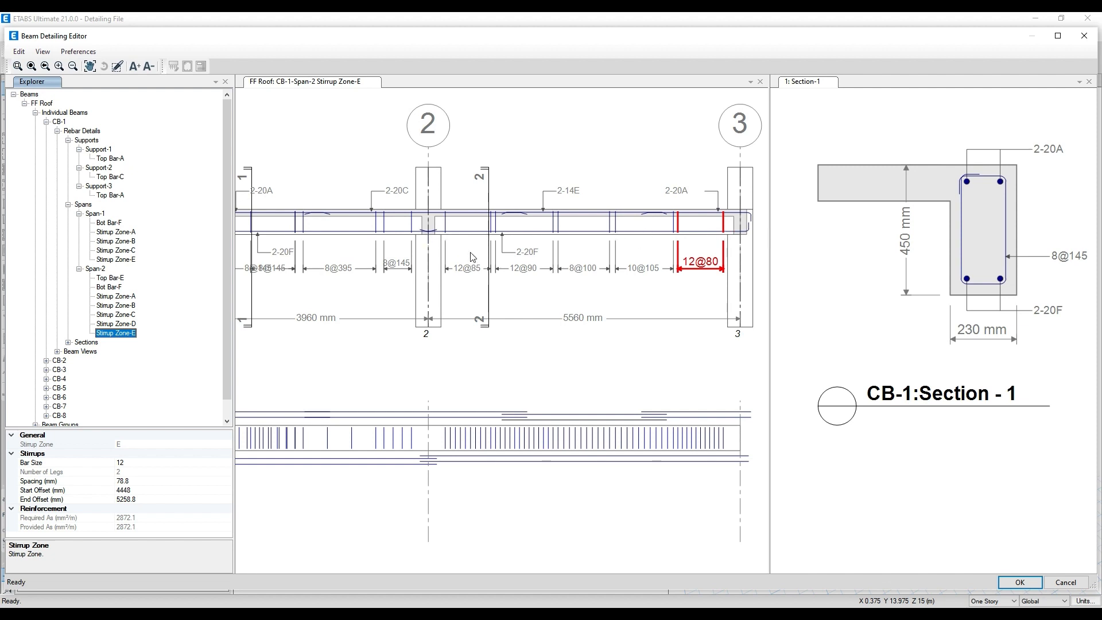
left_click(132, 324)
left_click(123, 315)
left_click(118, 296)
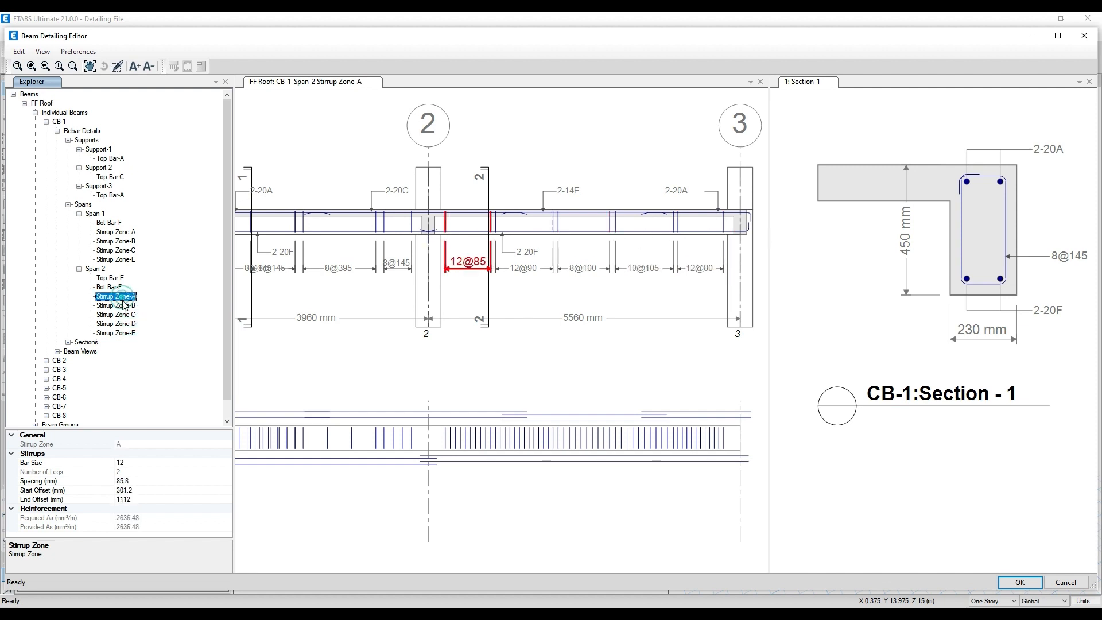
left_click(116, 305)
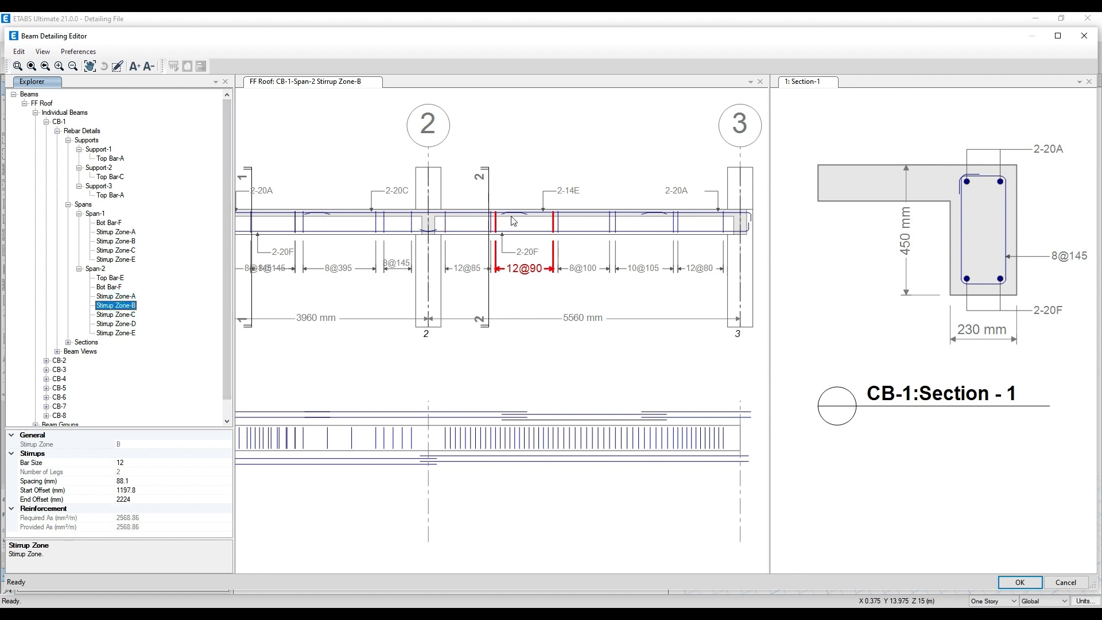
- Collapse CB-1's spans, supports and Rebar Details in the beam tree
left_click(79, 268)
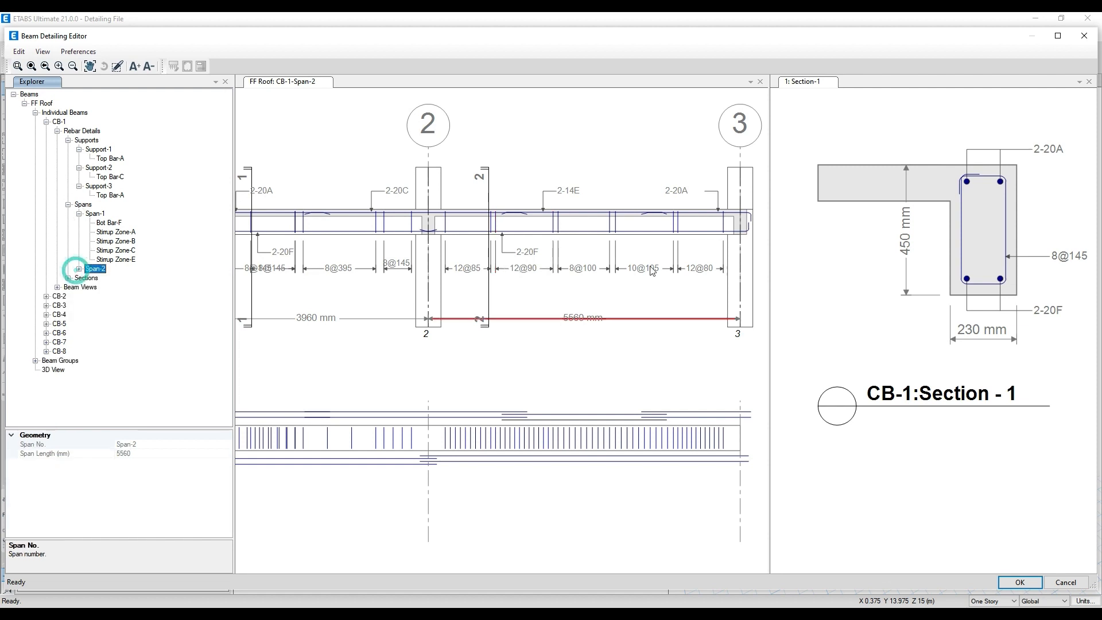
left_click(80, 214)
middle_click_drag(340, 177, 434, 189)
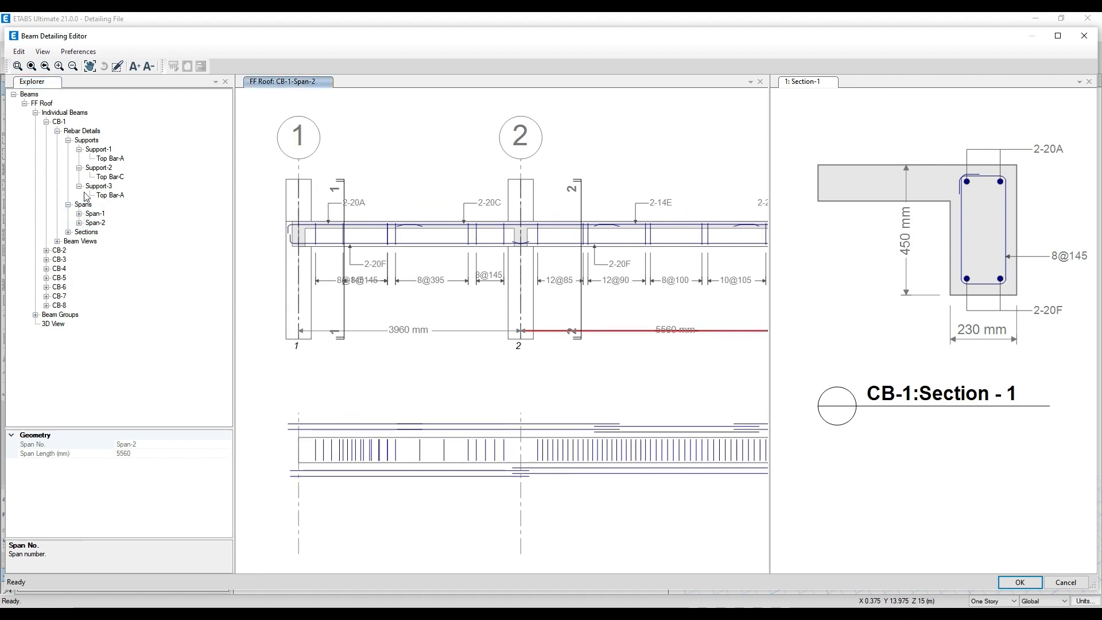
left_click(79, 186)
left_click(80, 168)
left_click(79, 149)
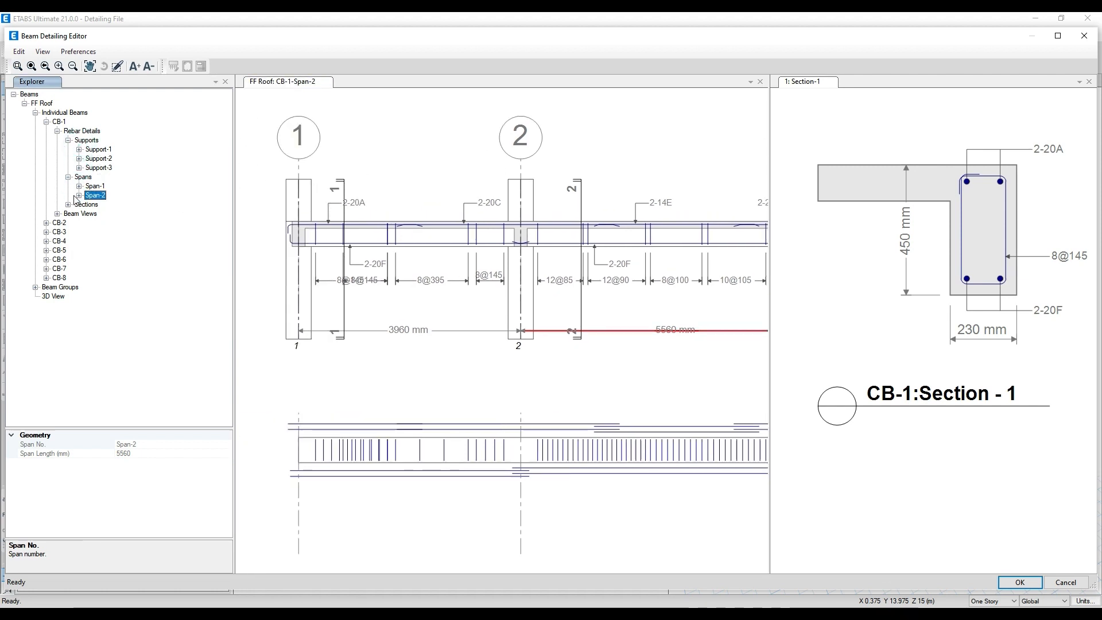
left_click(68, 140)
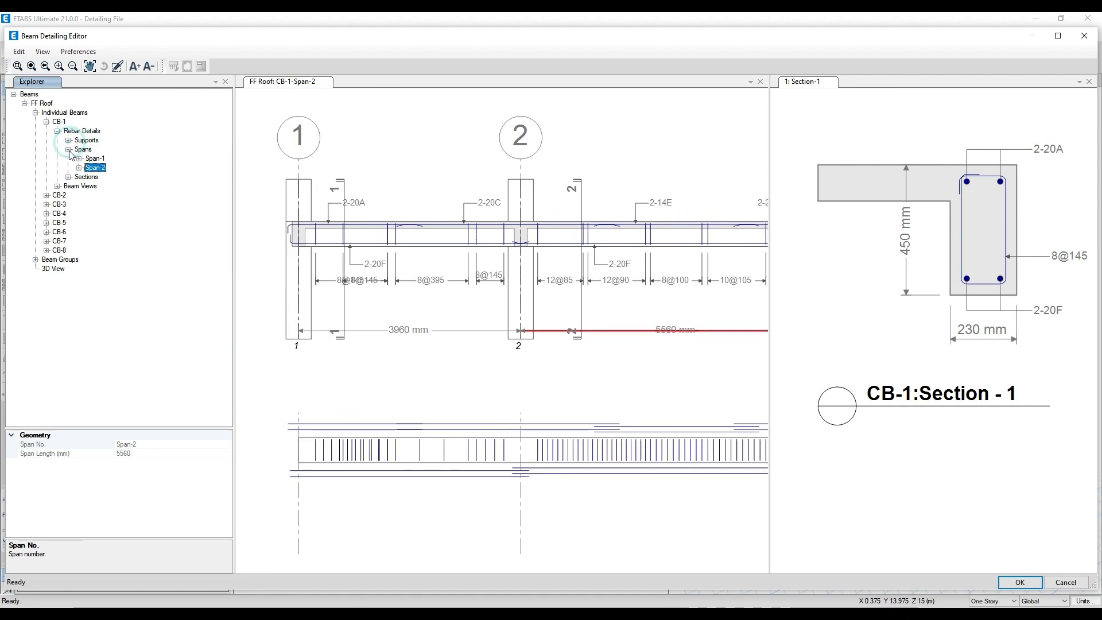
left_click(69, 150)
left_click(57, 131)
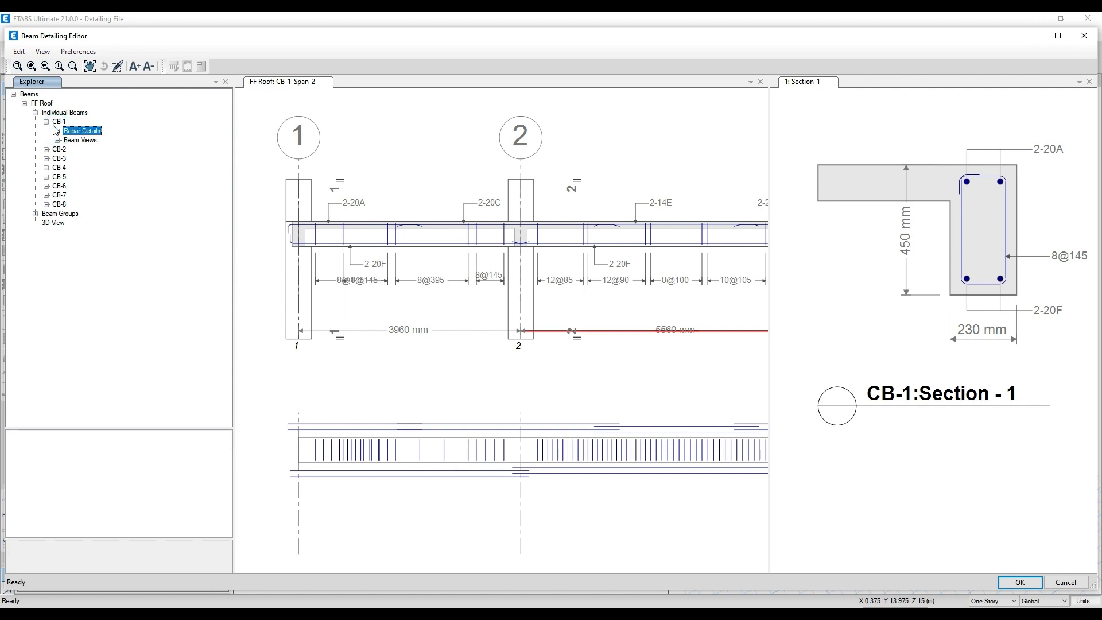
- Compare CB-1's Elevation (No bars) view with its Elevation view showing the bars and stirrup zones
left_click(58, 140)
left_click(97, 149)
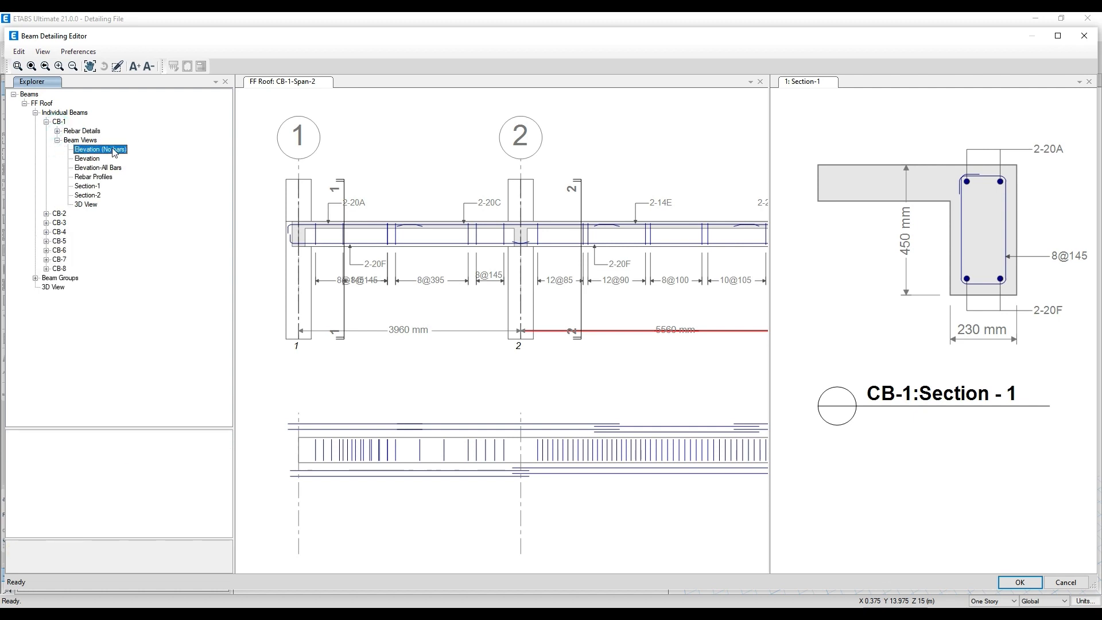
middle_click_drag(424, 355, 425, 292)
scroll(428, 289, "up", 1)
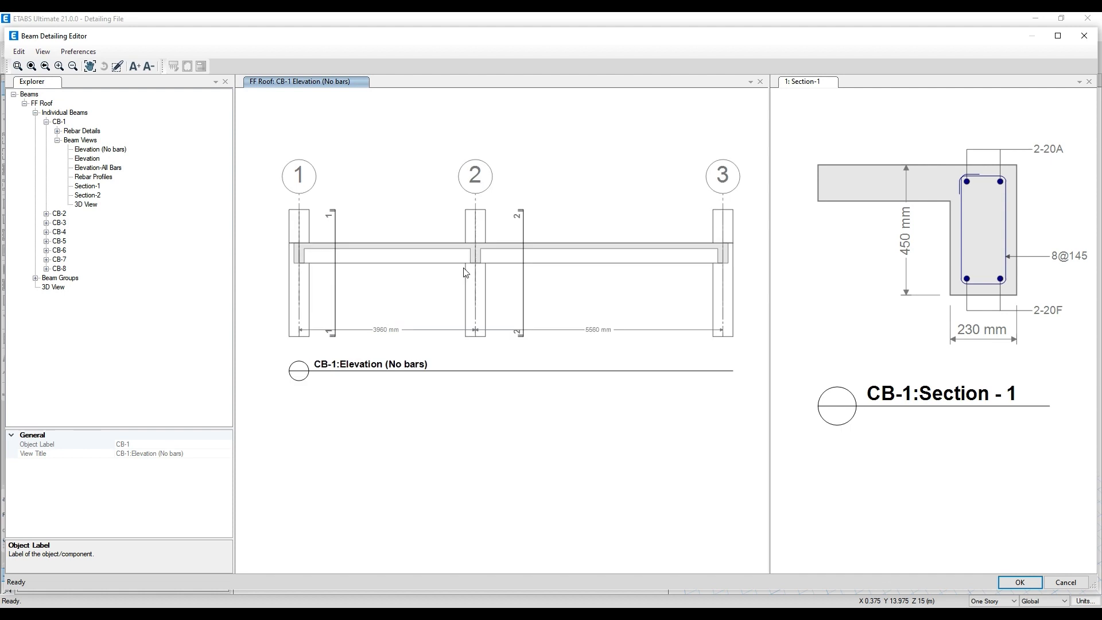
left_click(87, 158)
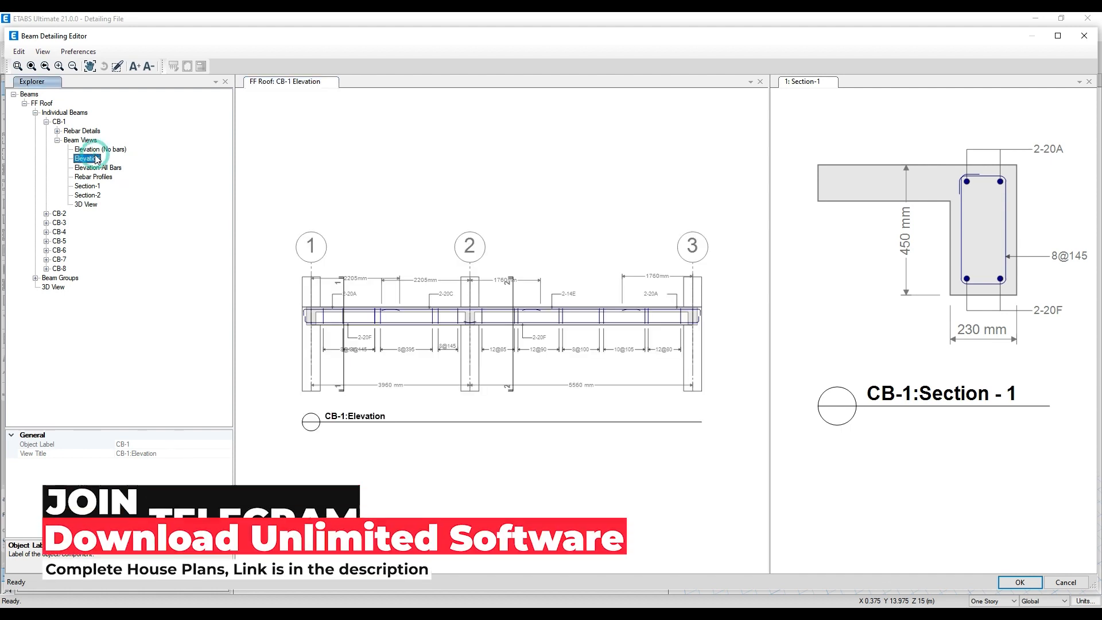
scroll(299, 287, "up", 5)
middle_click_drag(514, 366, 475, 302)
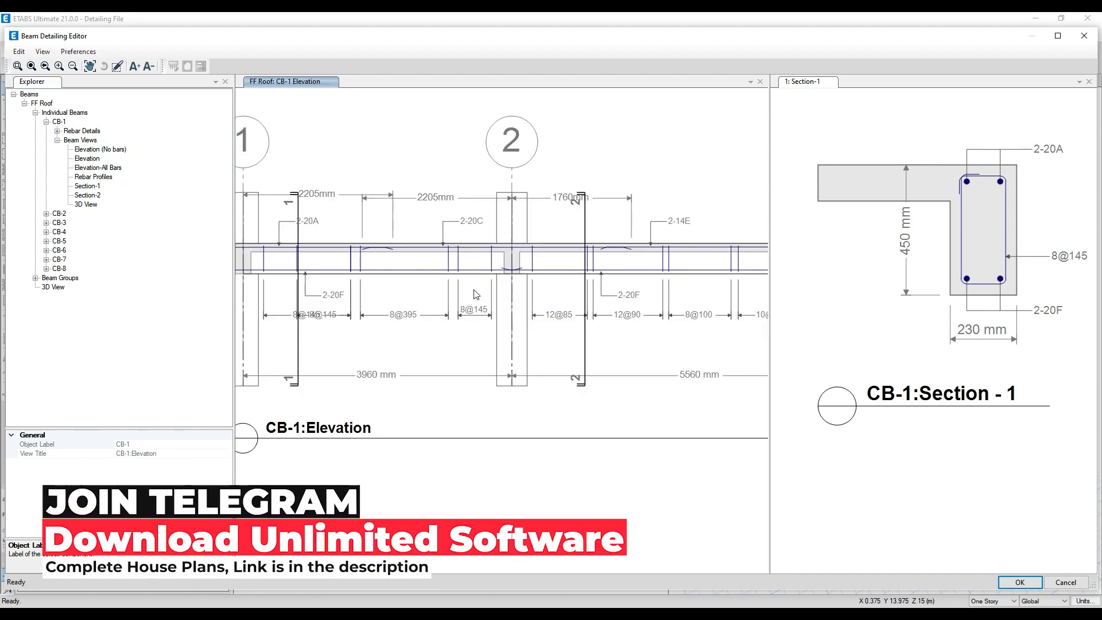
scroll(476, 302, "down", 1)
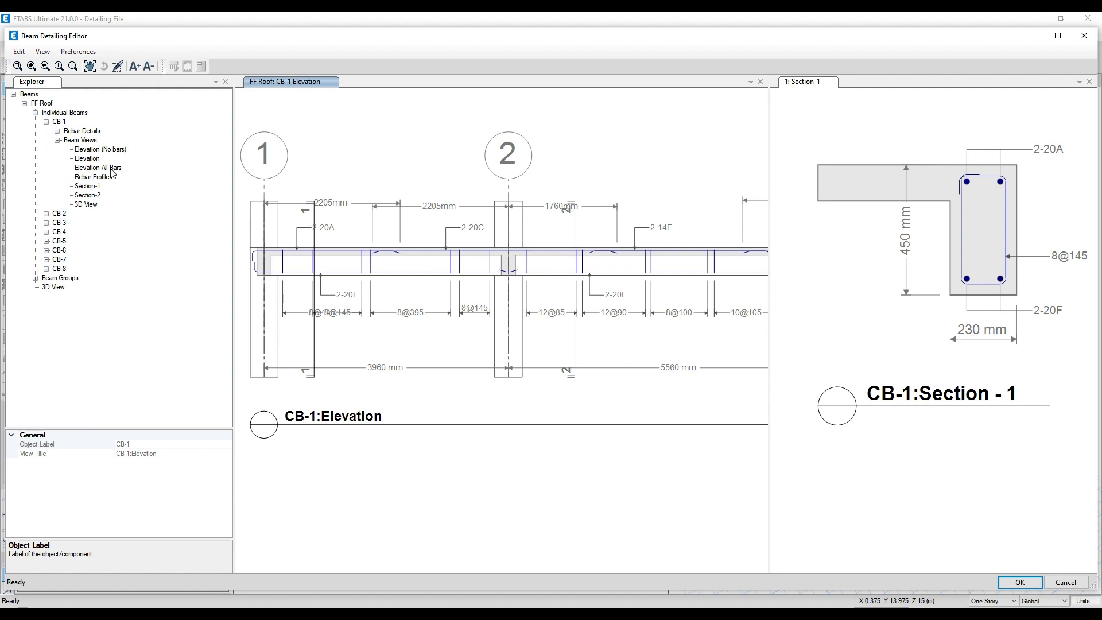
- Review CB-1's Elevation-All Bars, Rebar Profiles and Section-1 views, recheck its Elevation, and open Section-2
left_click(92, 167)
scroll(519, 319, "up", 2)
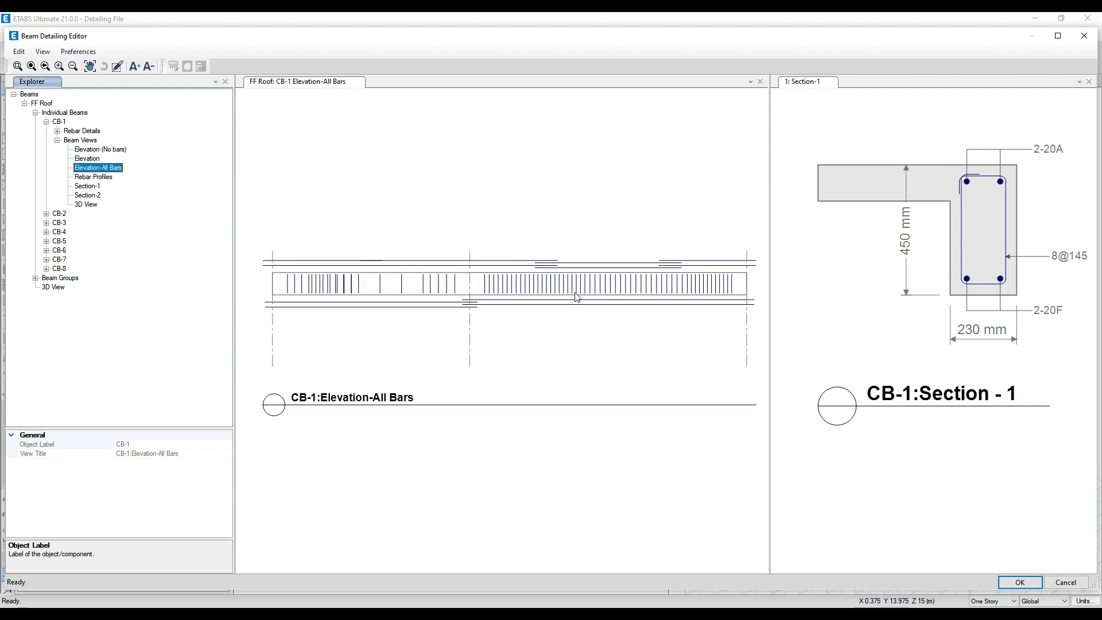
left_click(104, 178)
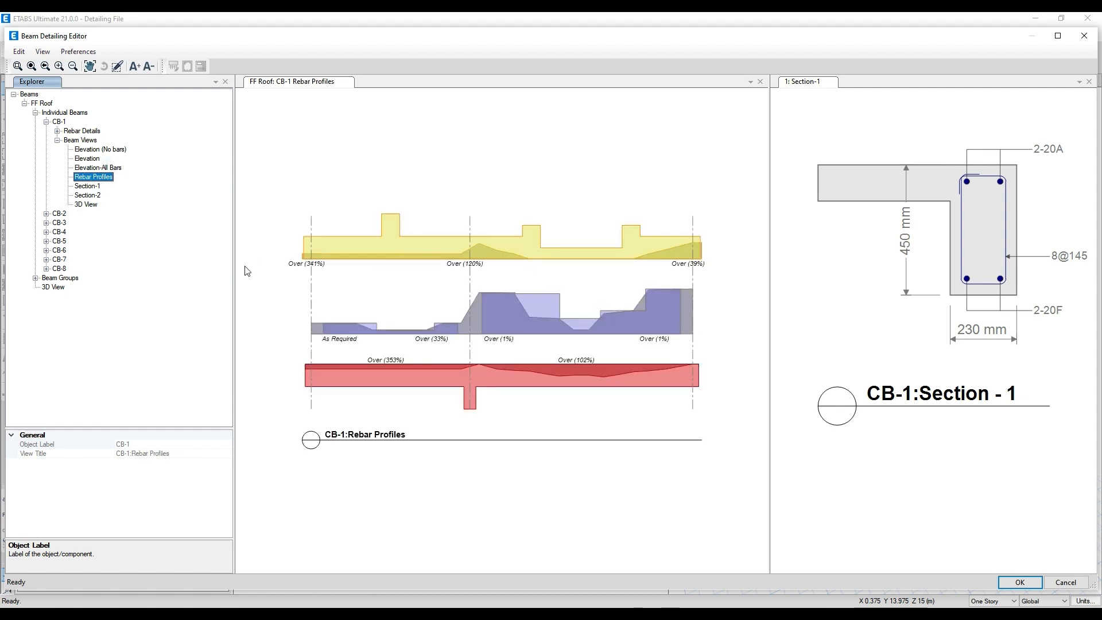
left_click(92, 187)
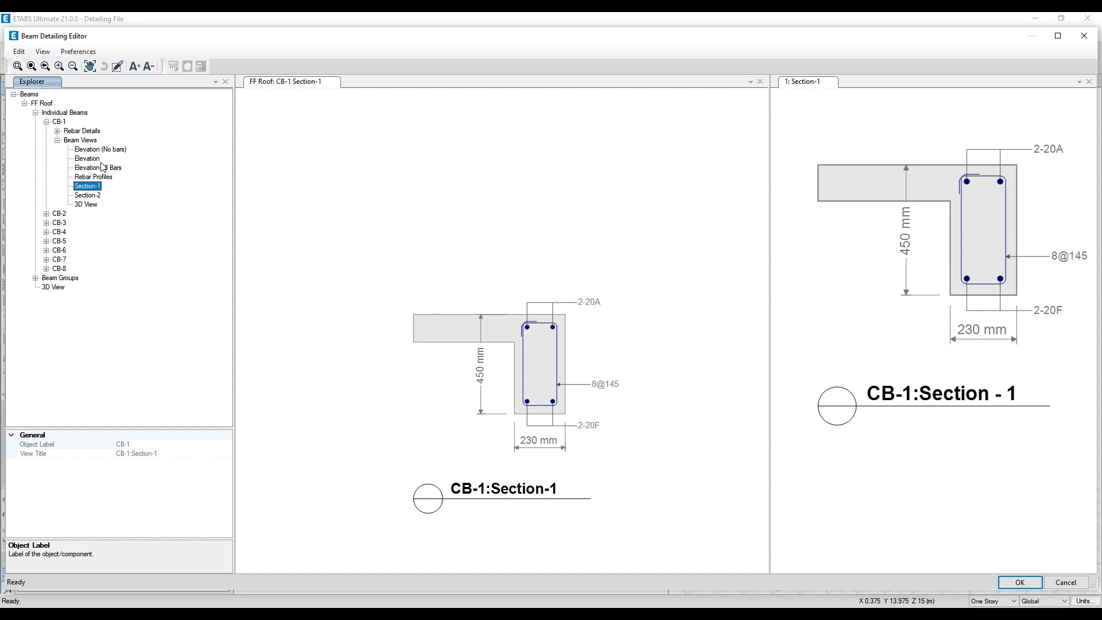
left_click(96, 160)
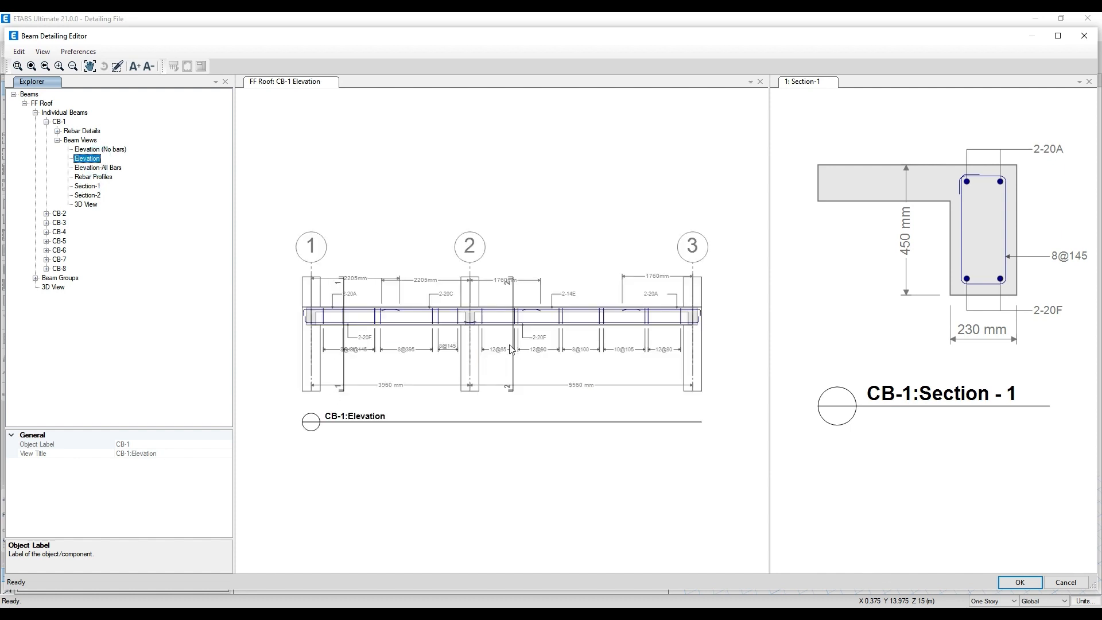
left_click(96, 196)
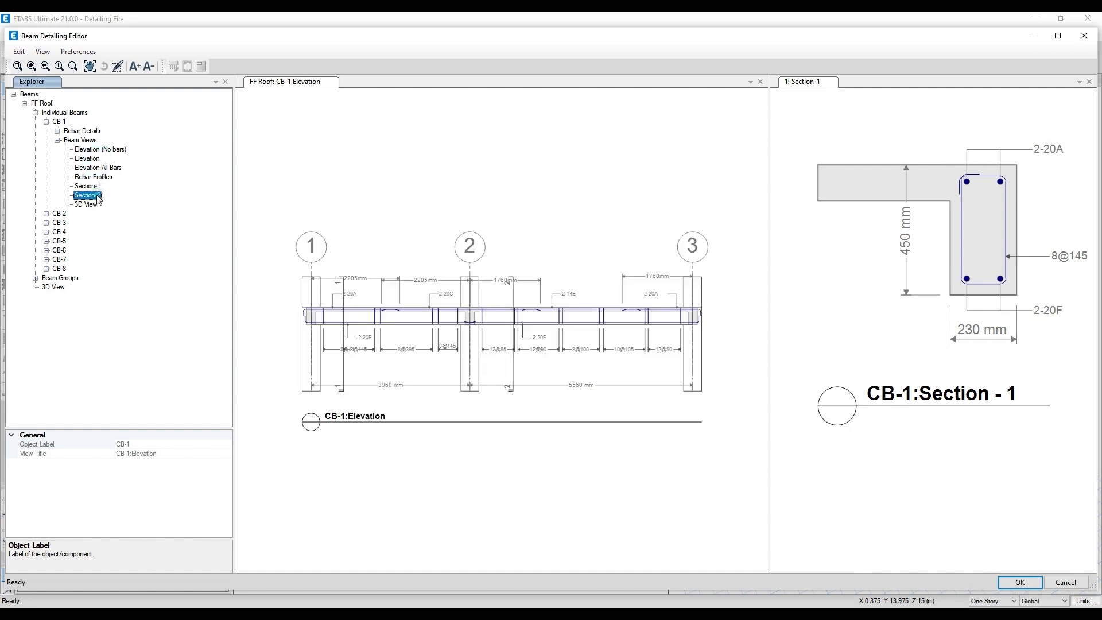
- Inspect the stirrups and longitudinal bars of CB-1 in its 3D View, up close and from several angles
left_click(95, 205)
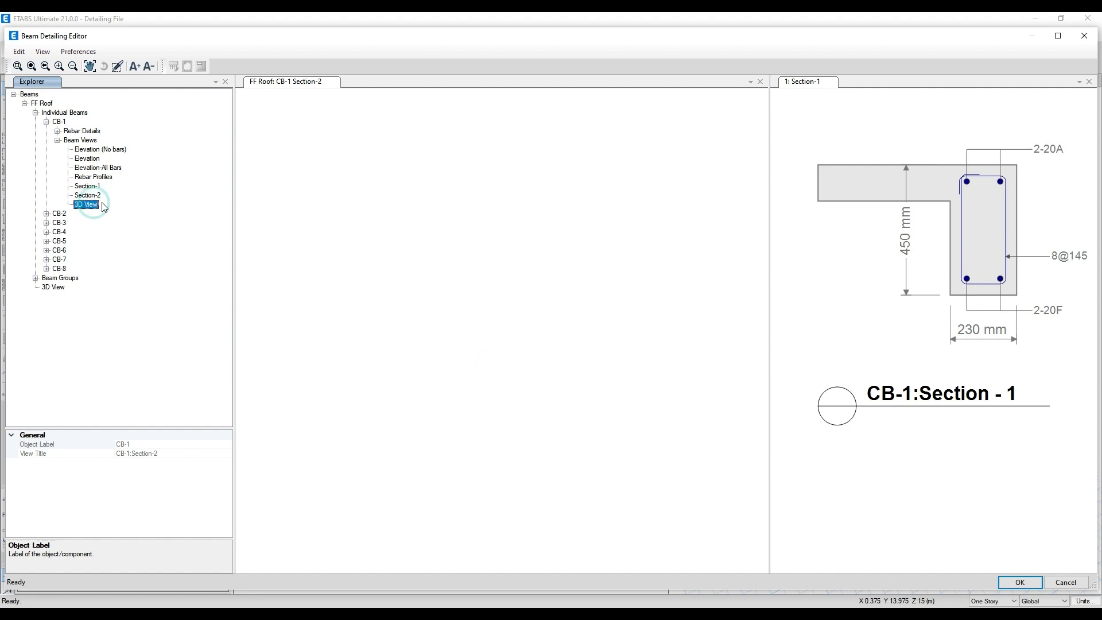
scroll(411, 376, "up", 5)
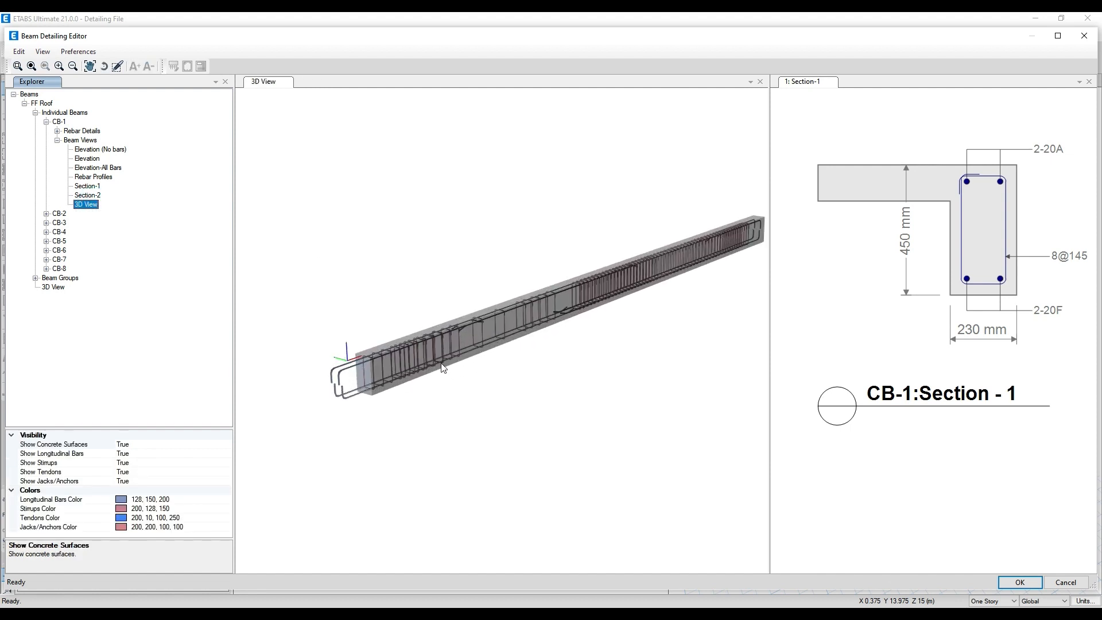
scroll(453, 364, "down", 1)
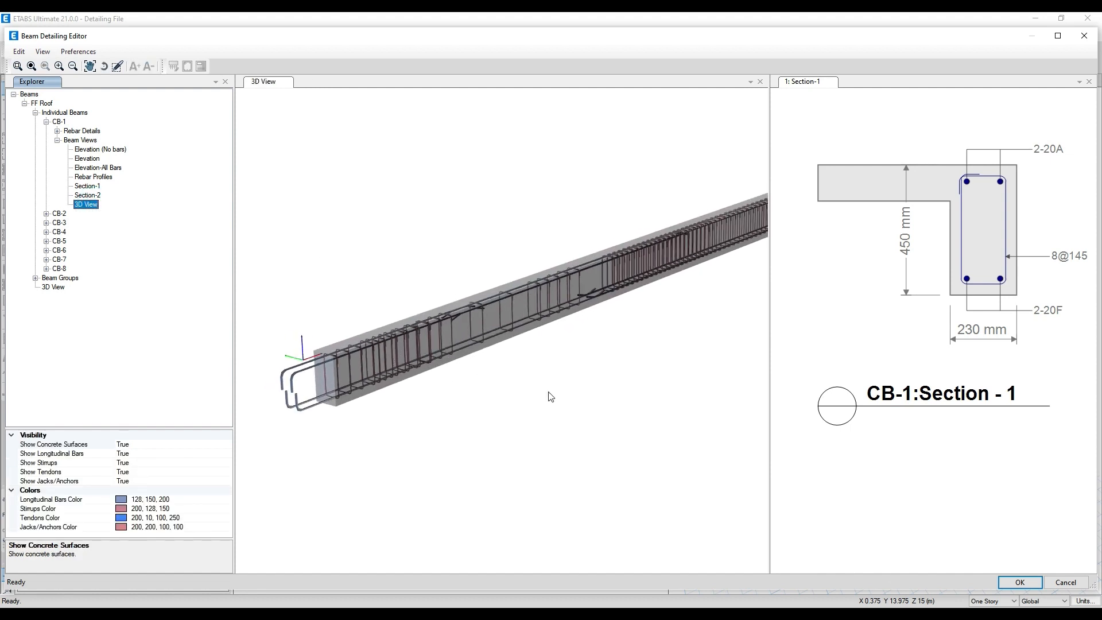
left_click_drag(538, 387, 521, 366)
scroll(520, 374, "up", 1)
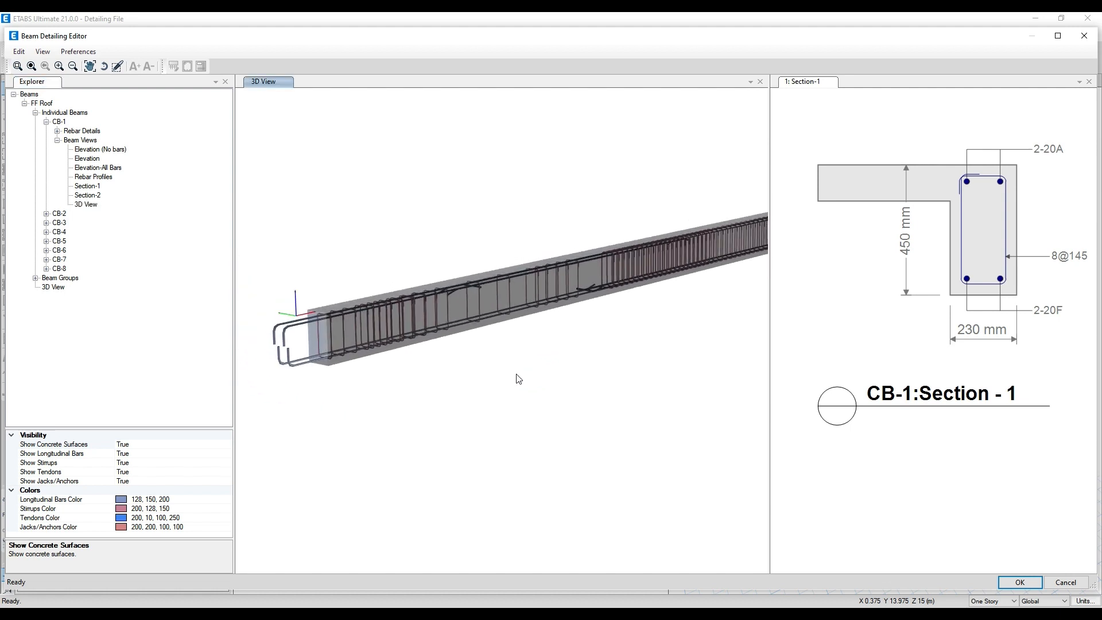
scroll(321, 339, "up", 5)
scroll(286, 248, "up", 2)
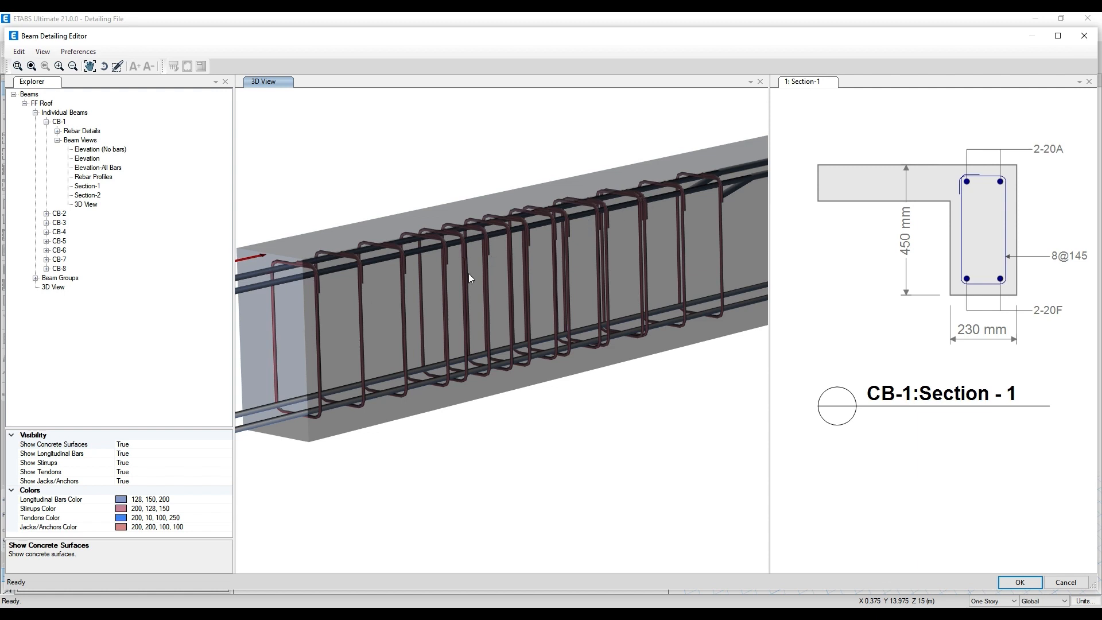
scroll(419, 305, "down", 5)
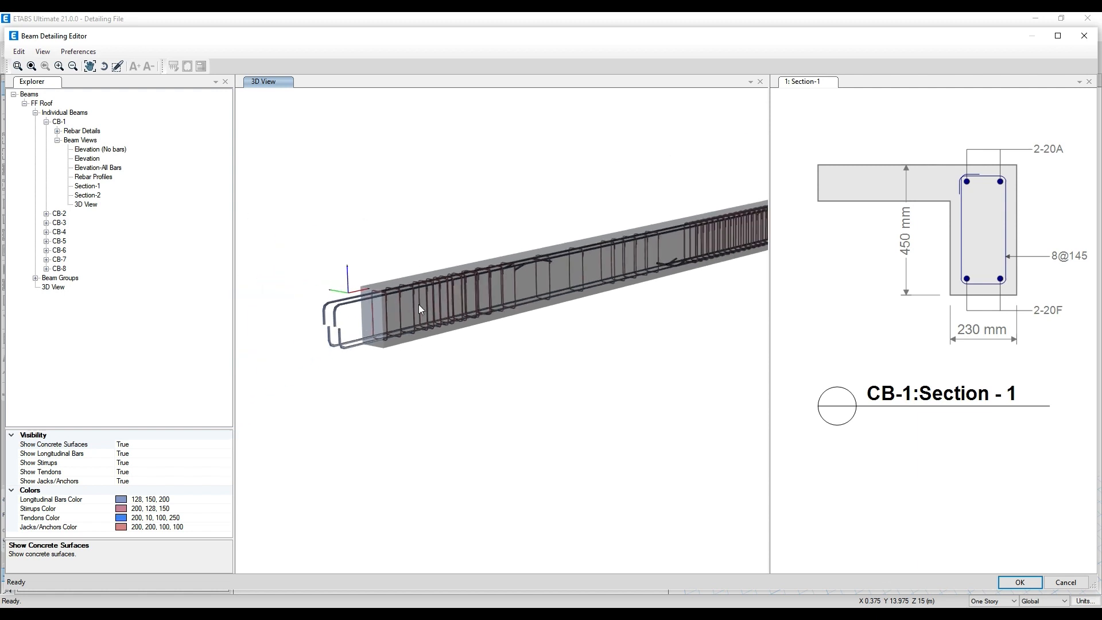
middle_click_drag(488, 355, 466, 394)
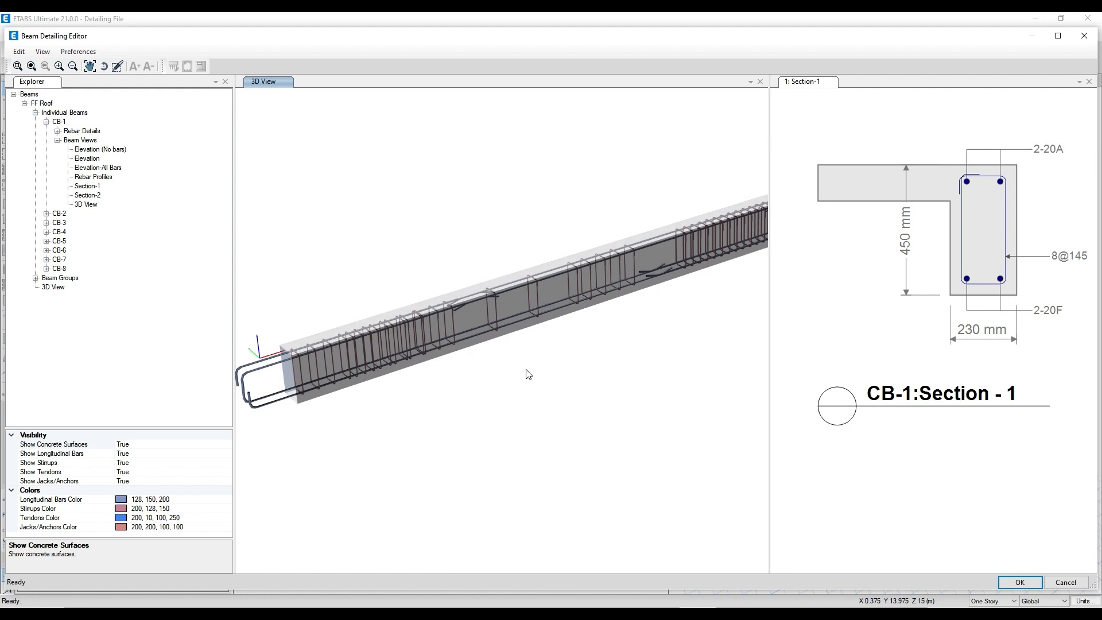
middle_click_drag(526, 369, 482, 362)
middle_click_drag(532, 322, 256, 252)
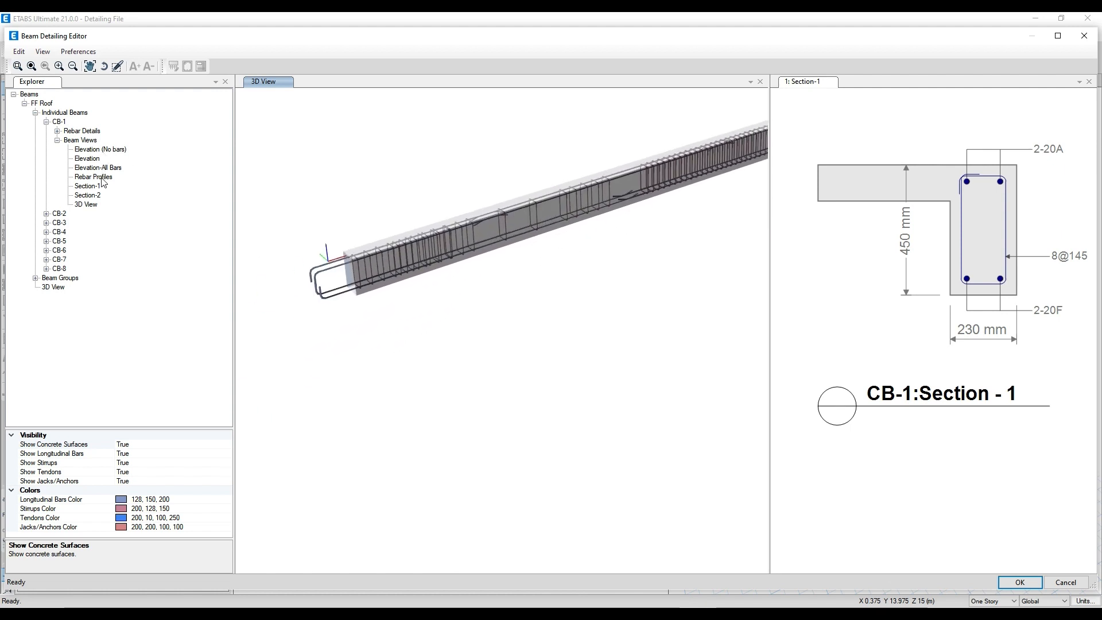
- Collapse CB-1's details and display the FF Roof Beam Framing Plan to locate the beams
left_click(57, 140)
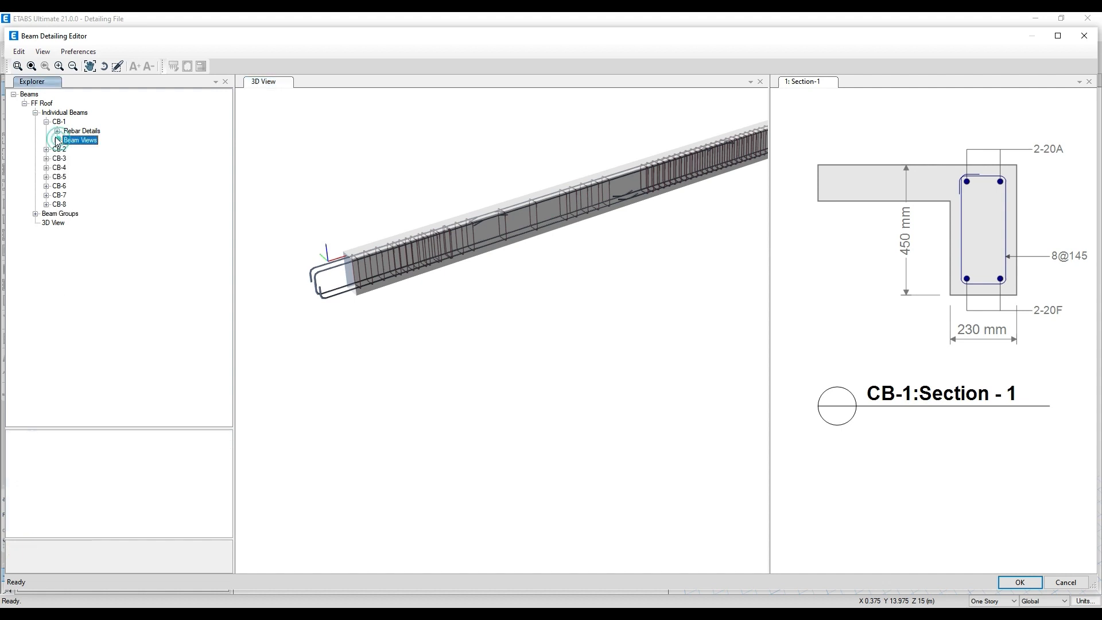
left_click(46, 122)
left_click(46, 130)
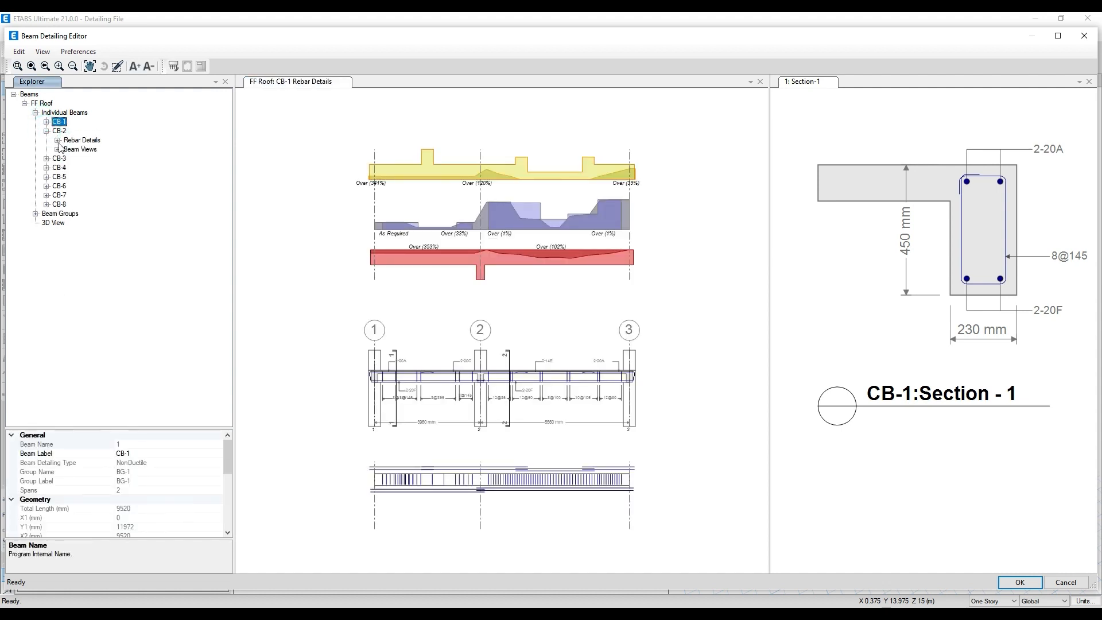
double_click(29, 97)
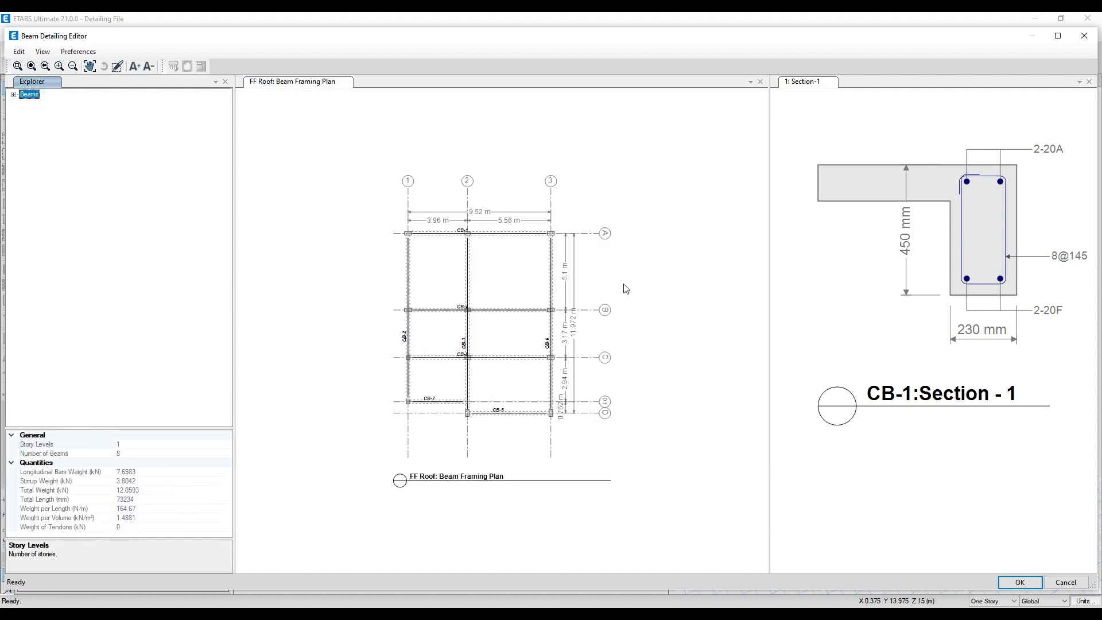
scroll(502, 323, "up", 4)
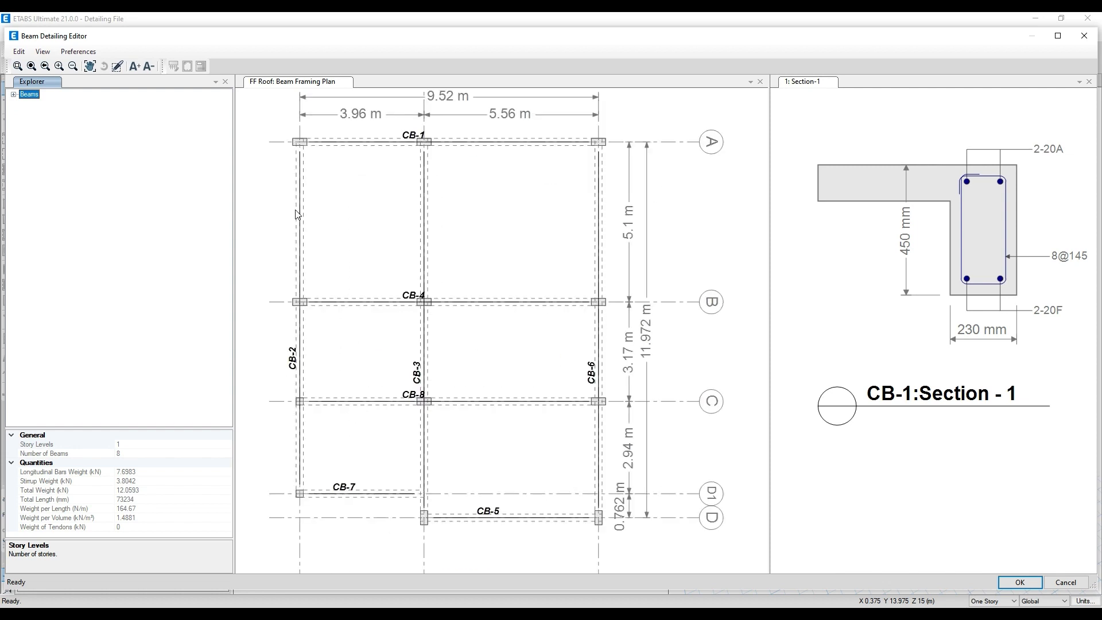
- Expand CB-2's rebar details and beam views, and review its 3D View, Elevation-All Bars and Elevation
left_click(13, 94)
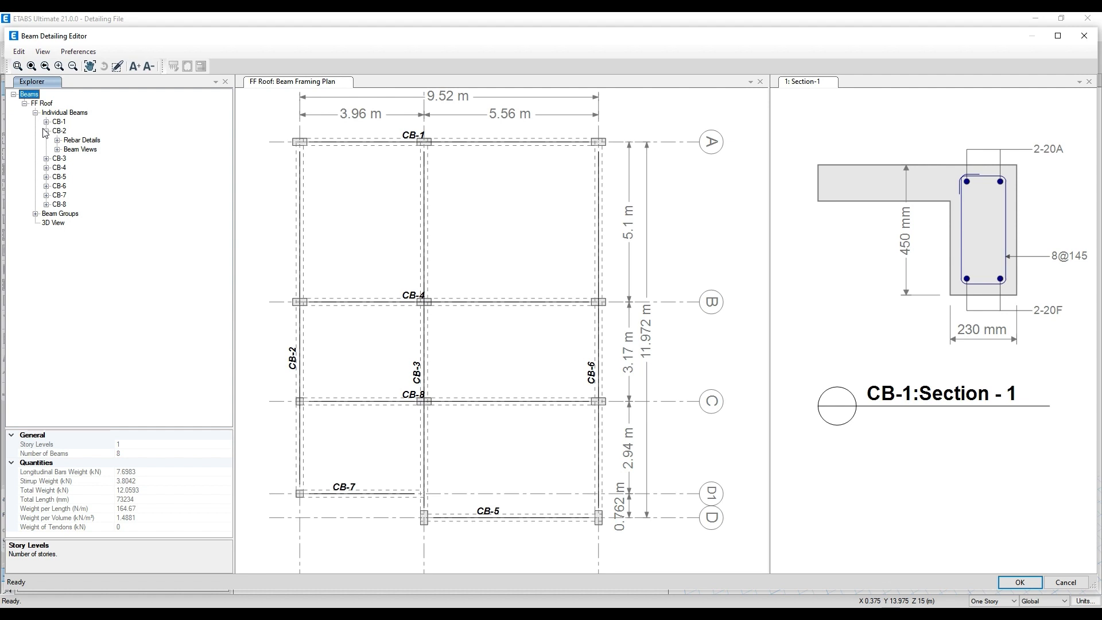
left_click(45, 132)
left_click(45, 131)
left_click(58, 140)
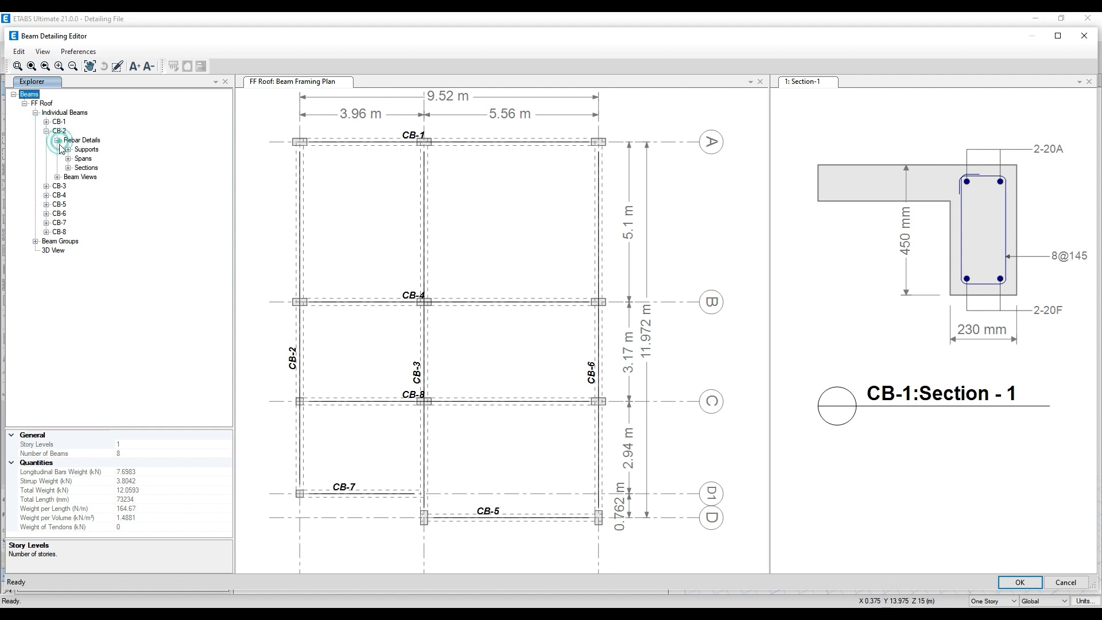
left_click(57, 177)
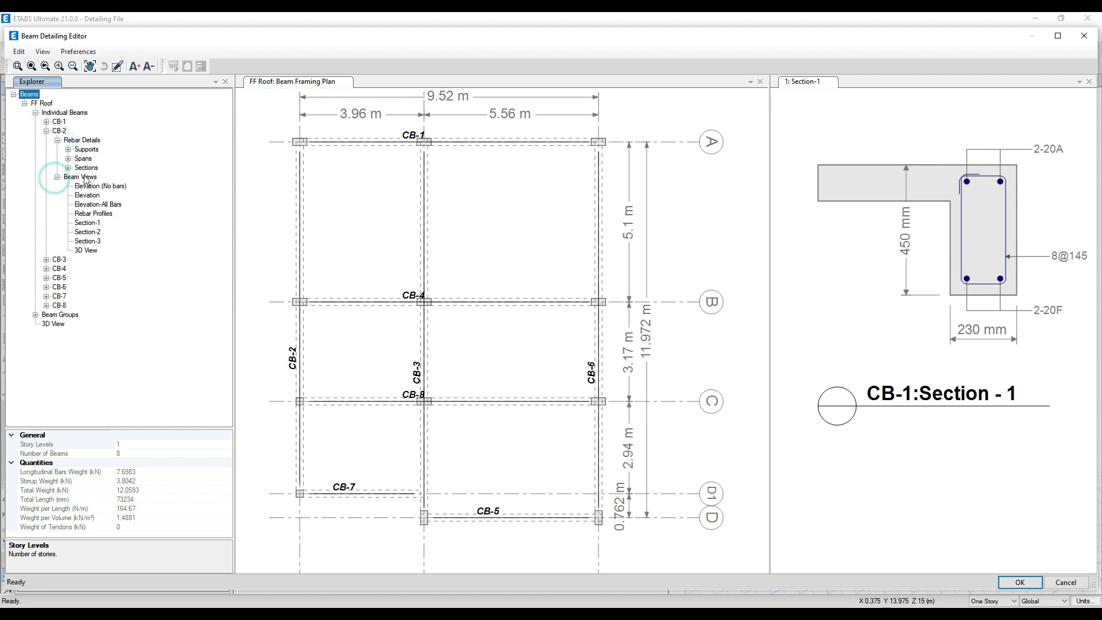
left_click(86, 251)
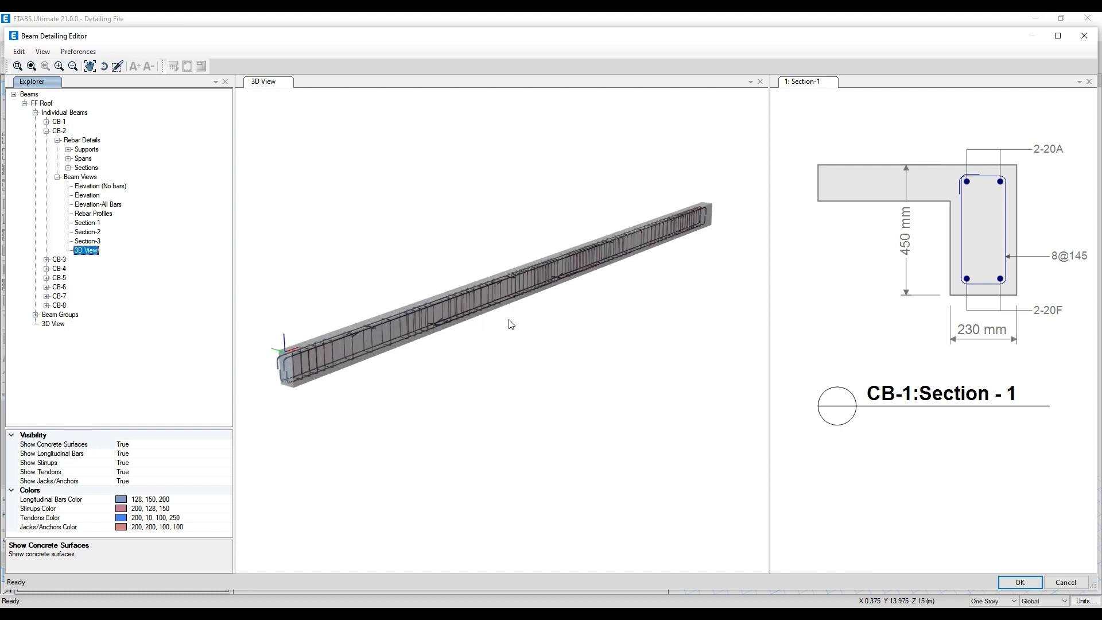
left_click(97, 205)
left_click(98, 196)
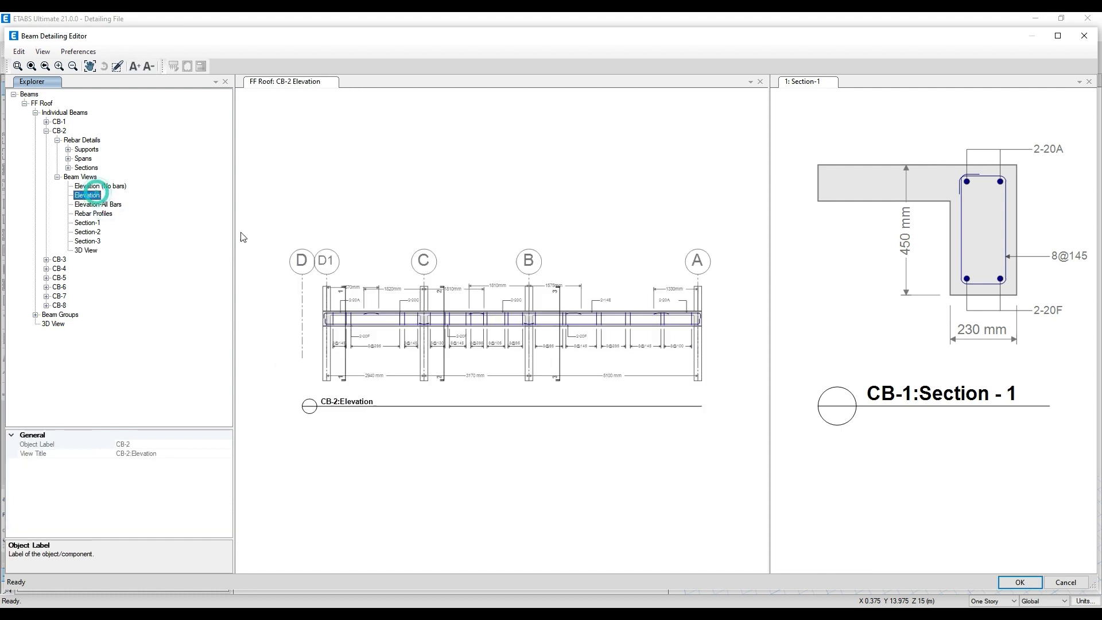
- Collapse CB-2's beam views and expand Support-1 to Support-4 in its rebar details
scroll(470, 360, "up", 1)
scroll(343, 294, "down", 1)
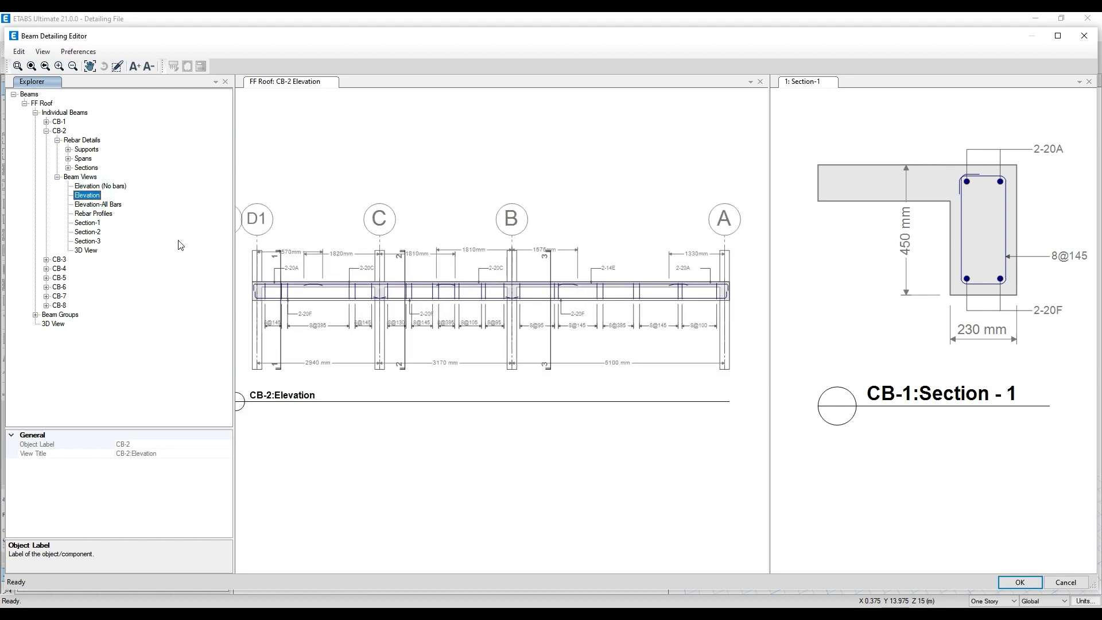
left_click(57, 177)
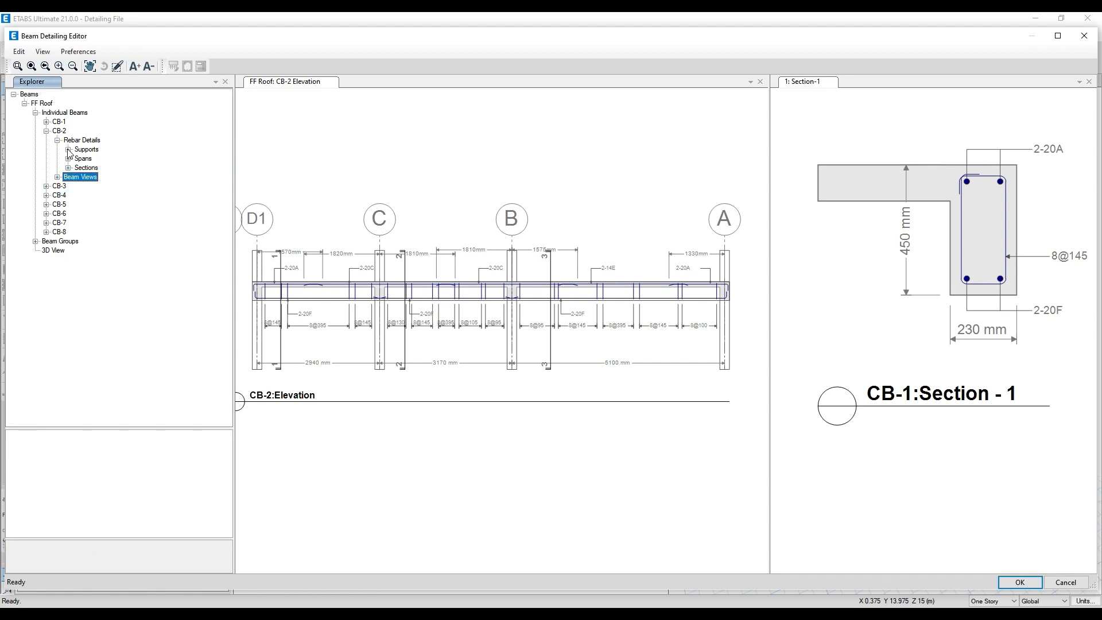
left_click(68, 150)
left_click(78, 159)
left_click(79, 177)
left_click(78, 195)
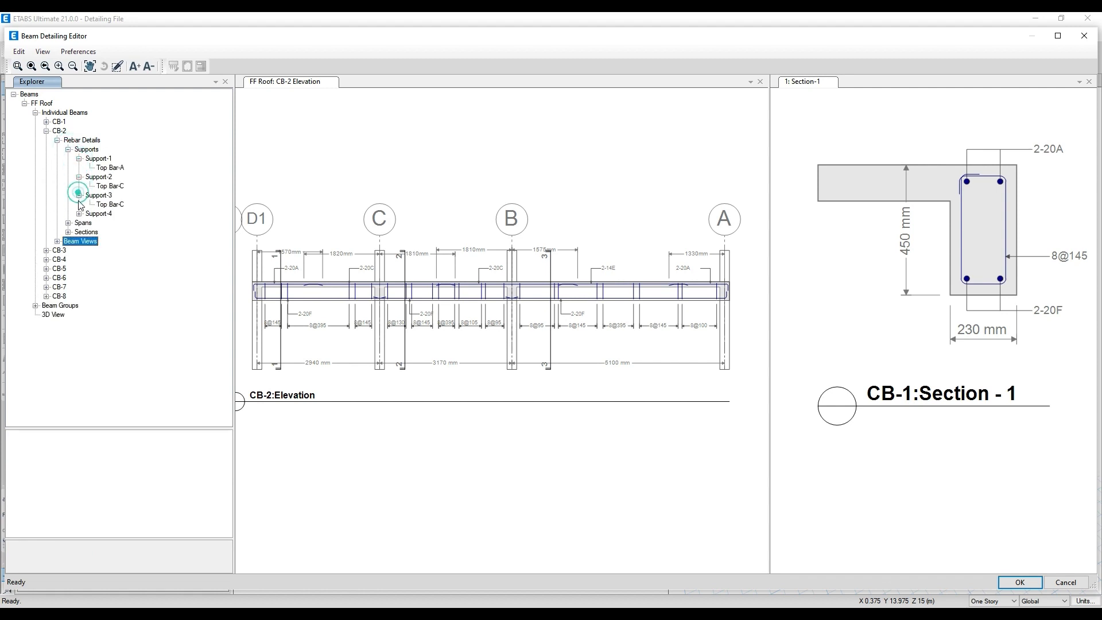
left_click(79, 214)
- Highlight CB-2's Support-1 Top Bar-A in the elevation, close the Section-1 view and inspect the bar up close
left_click(110, 168)
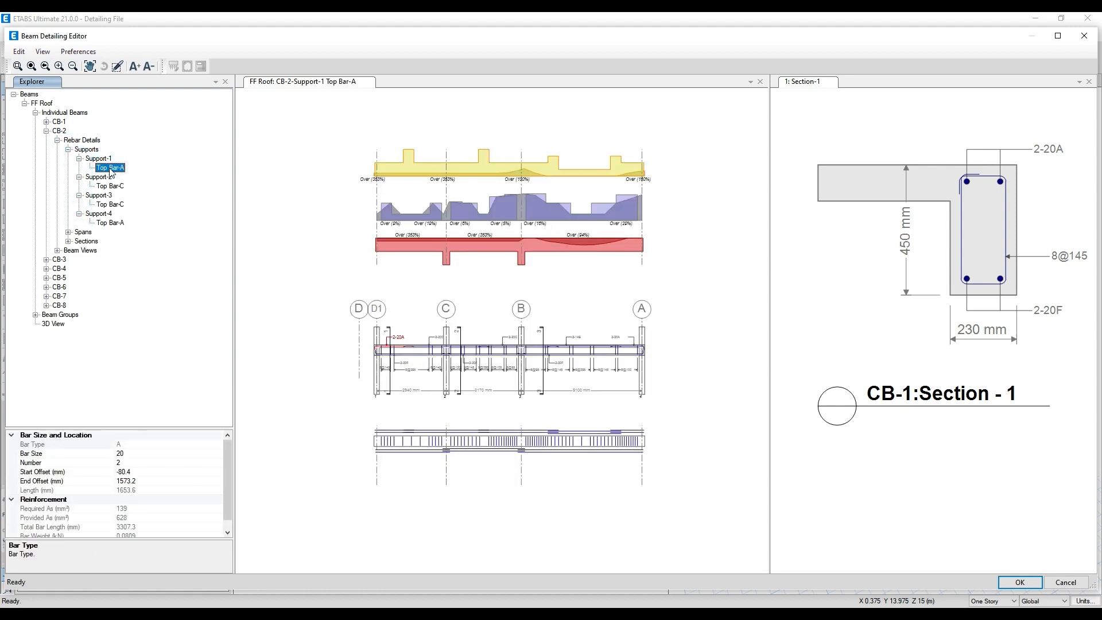
left_click(1089, 81)
scroll(821, 346, "up", 2)
middle_click_drag(801, 330, 828, 353)
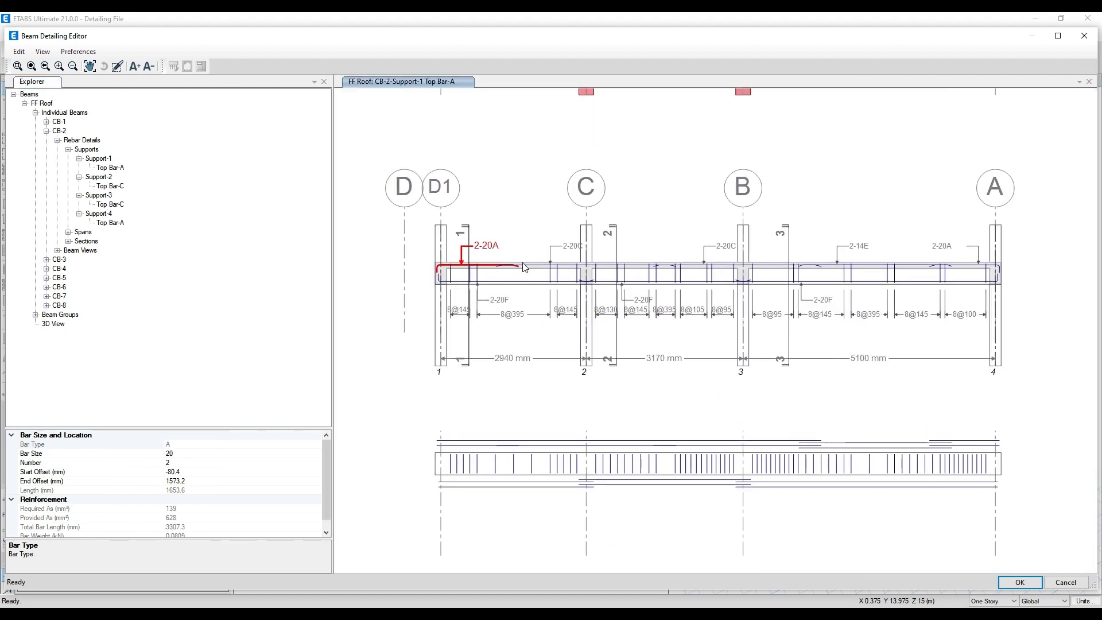
scroll(488, 250, "up", 1)
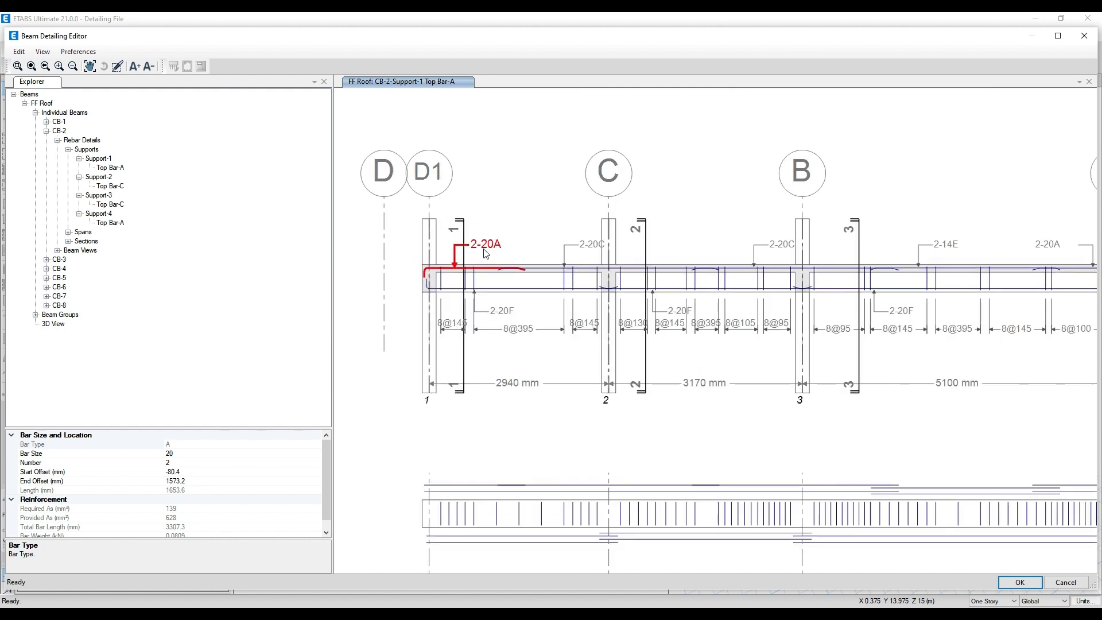
middle_click_drag(543, 253, 505, 247)
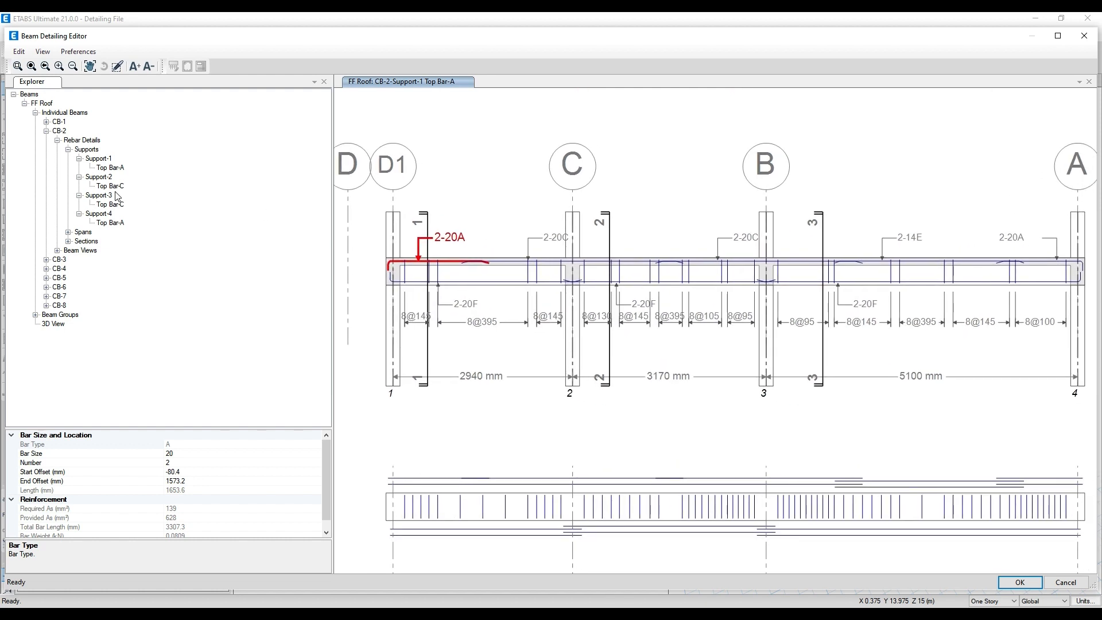
- Review Top Bar-C at CB-2's Support-2 and Support-3, and Top Bar-A at Support-4
left_click(115, 186)
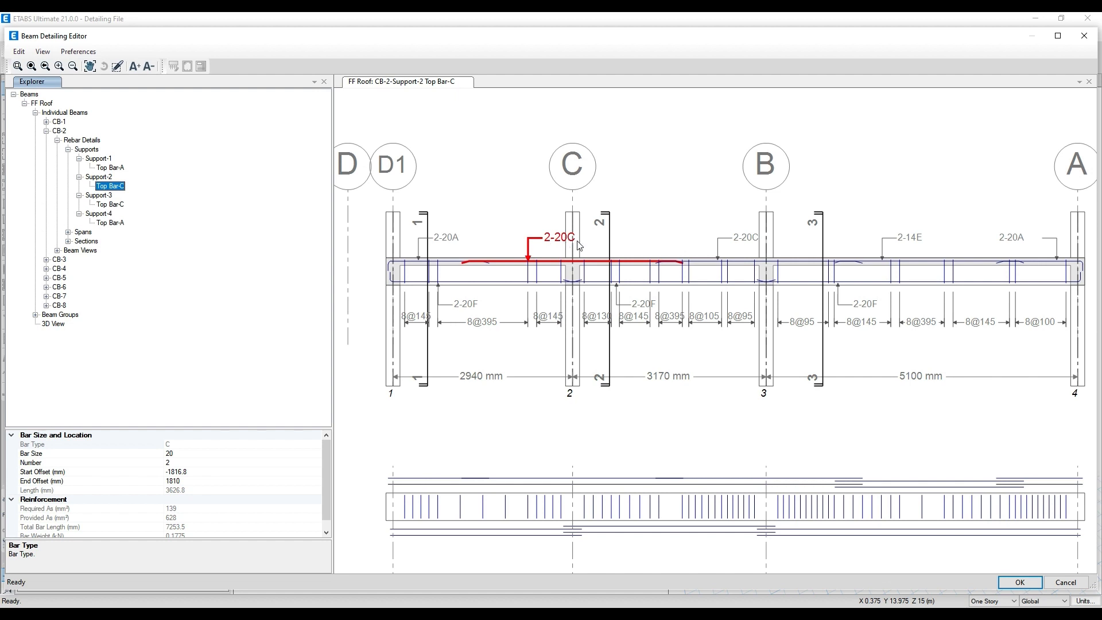
left_click(112, 204)
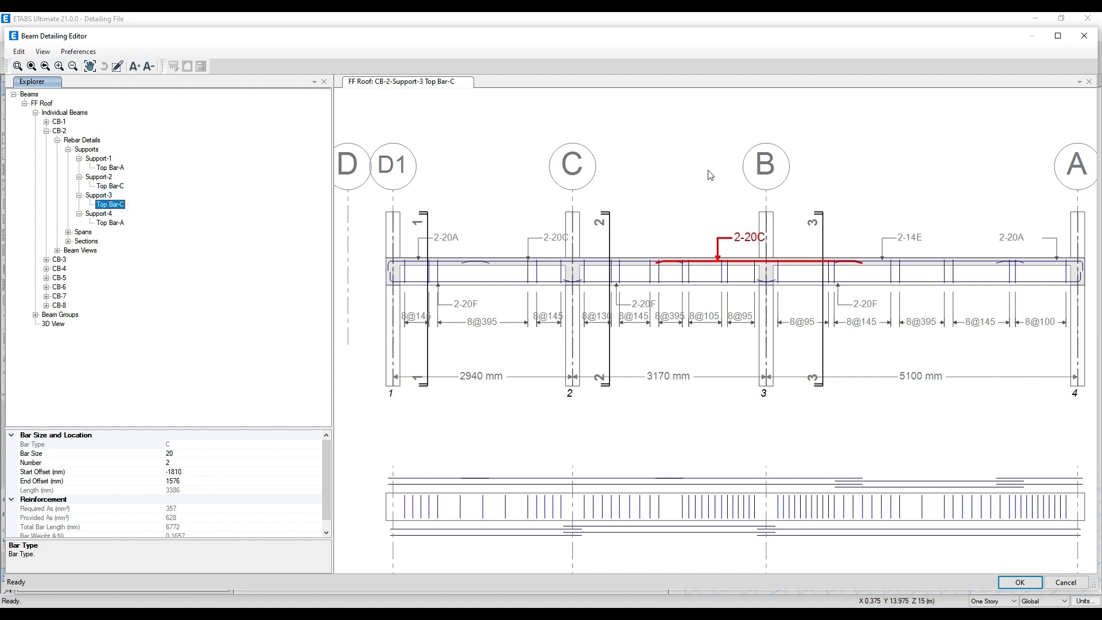
scroll(417, 171, "down", 1)
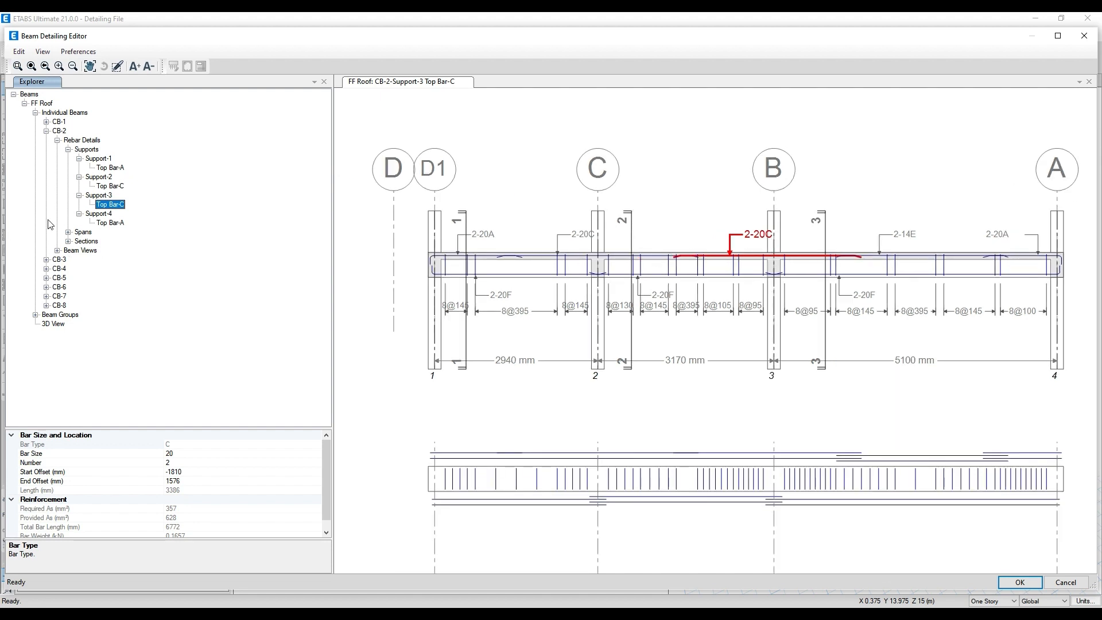
left_click(112, 223)
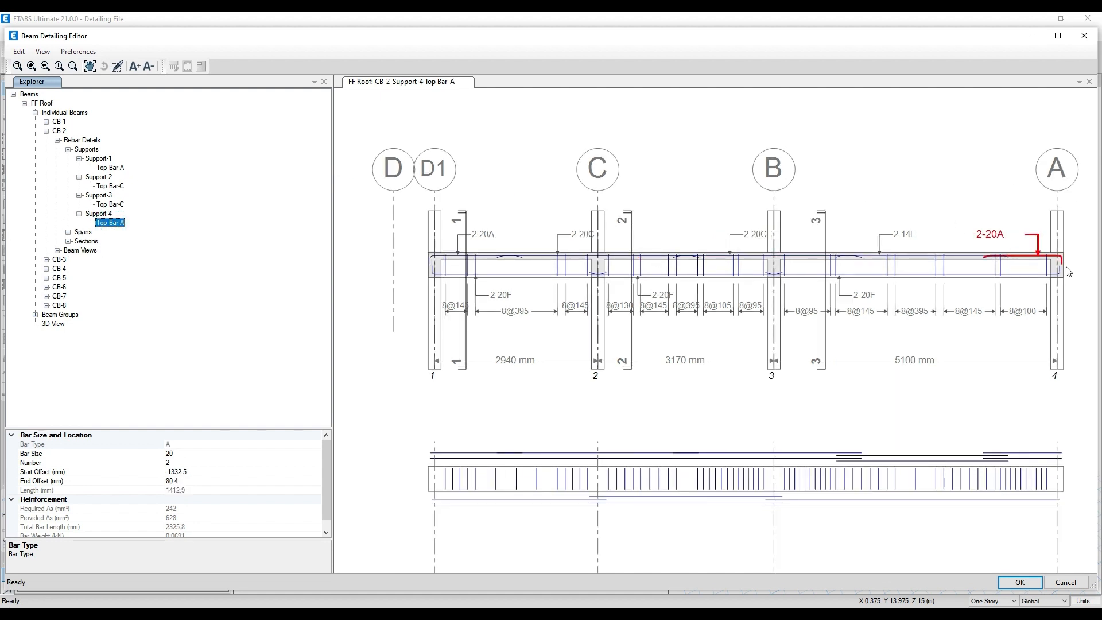
- Expand CB-2's Span-1 and review its Bot Bar-F and Stirrup Zones A, C and E
left_click(68, 232)
left_click(79, 241)
left_click(108, 251)
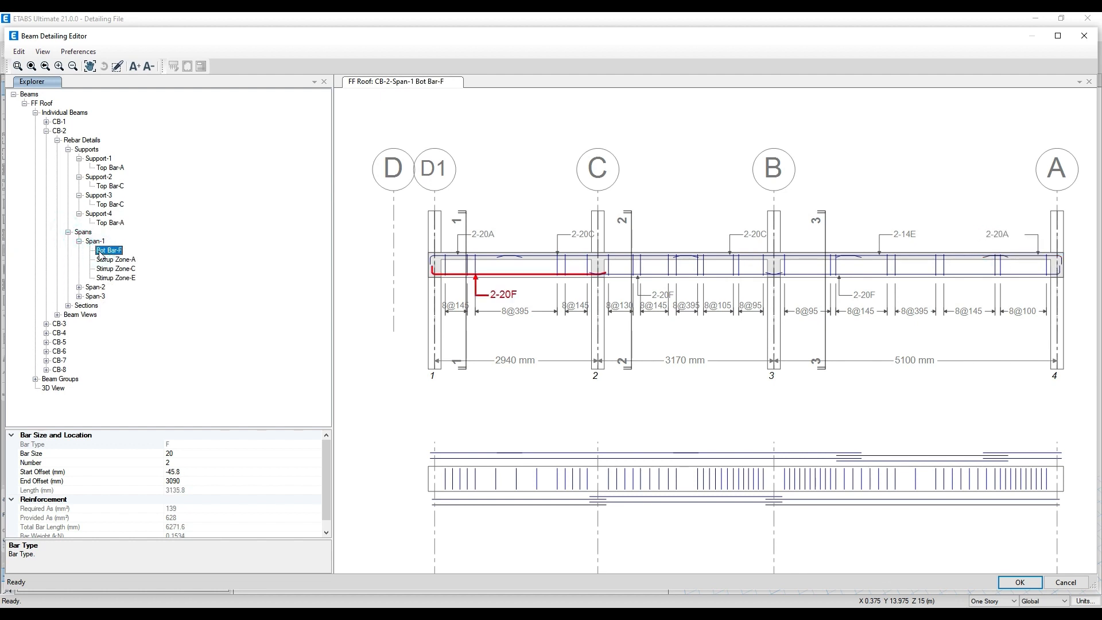
left_click(112, 260)
left_click(113, 269)
left_click(115, 278)
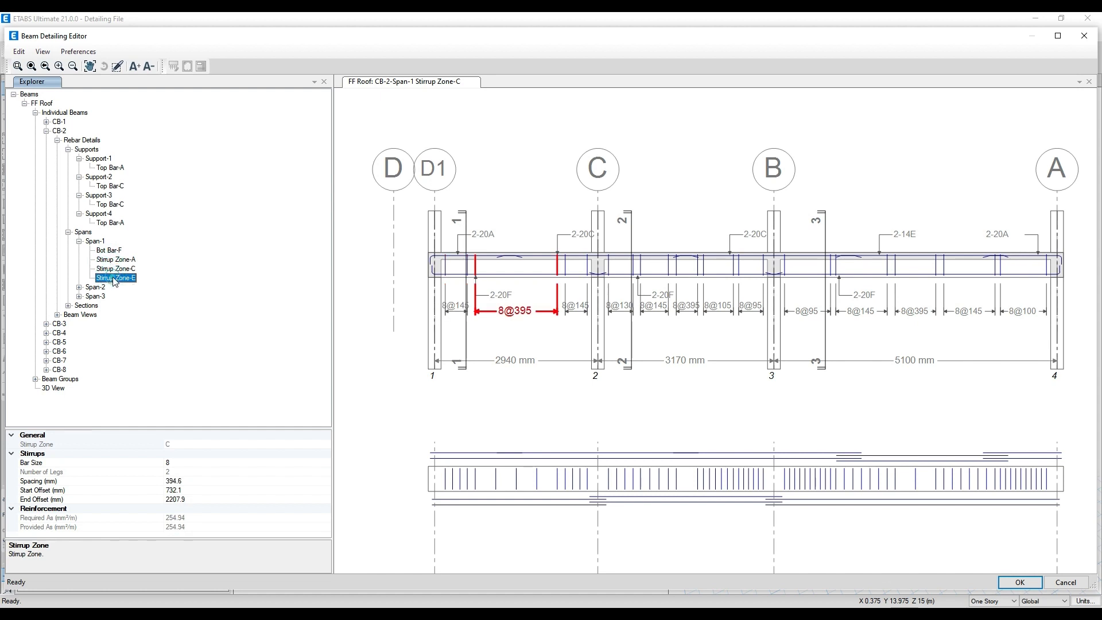
- Expand CB-2's Span-2 and review its Bot Bar-F and Stirrup Zones A to E
left_click(79, 288)
left_click(109, 297)
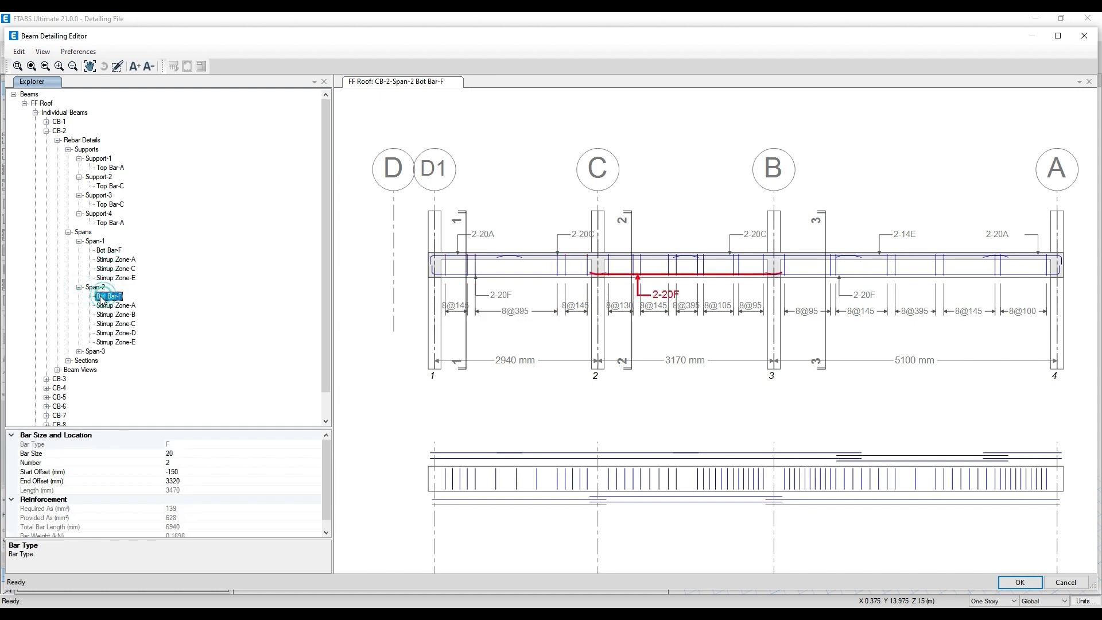
left_click(109, 305)
left_click(106, 315)
left_click(110, 324)
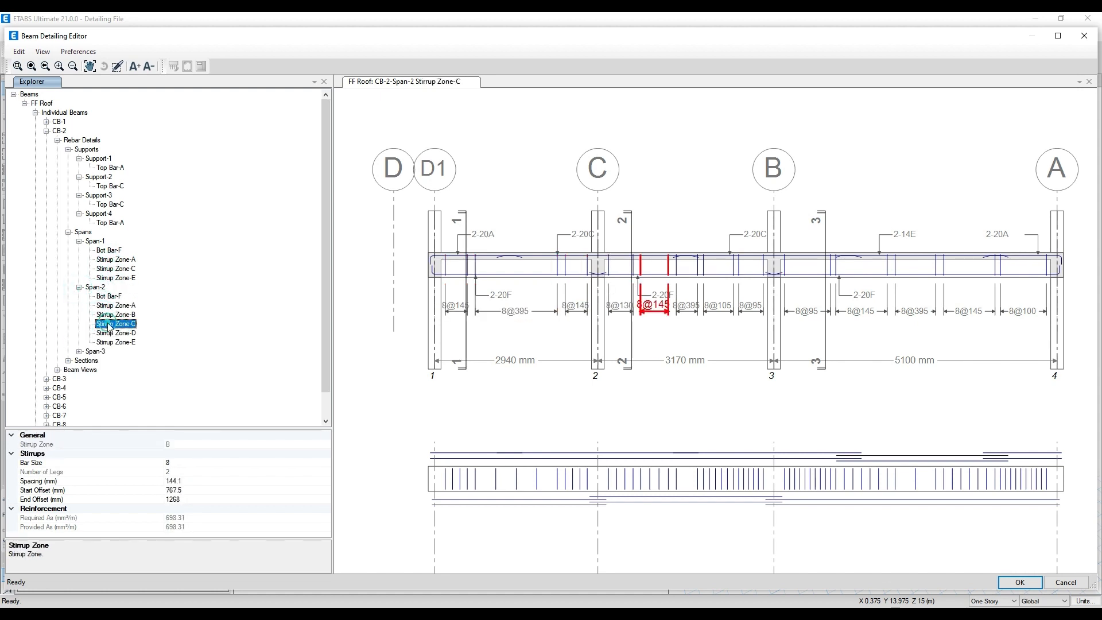
left_click(109, 333)
left_click(109, 342)
- Examine the stirrup spacings along CB-2's spans up close, rechecking Span-2's Stirrup Zones D and E
scroll(675, 319, "up", 1)
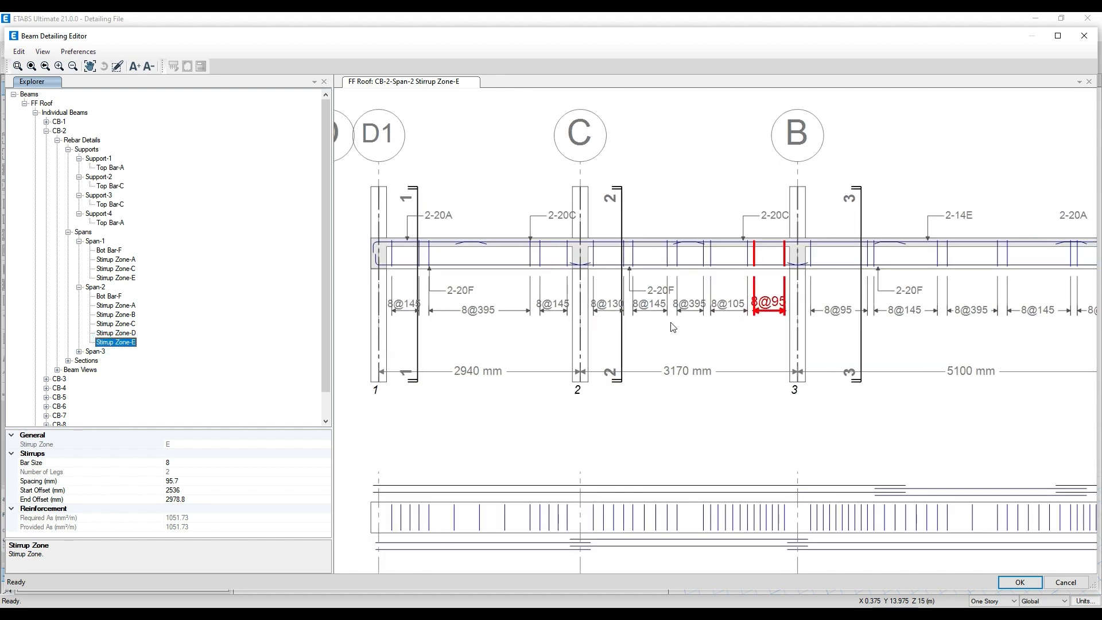
scroll(705, 329, "up", 1)
scroll(690, 310, "up", 1)
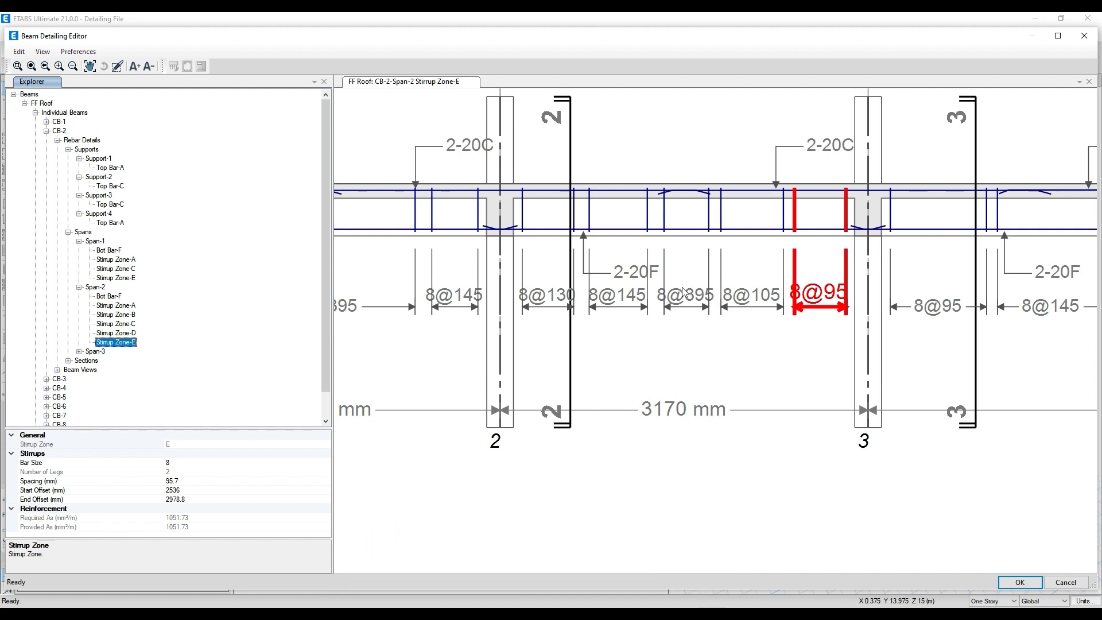
scroll(668, 294, "down", 1)
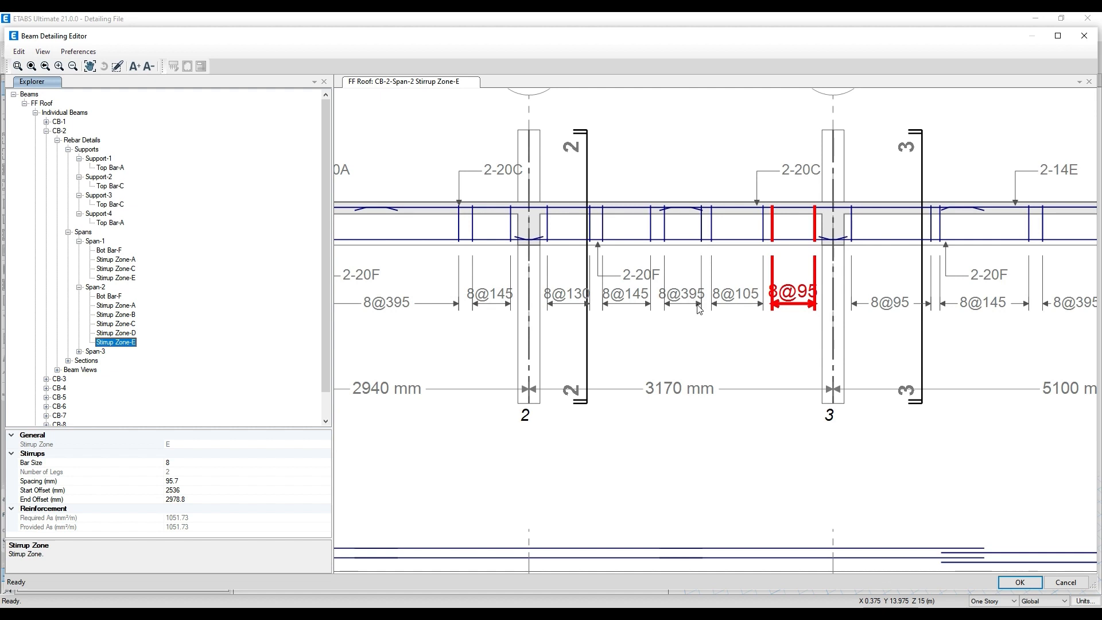
middle_click_drag(700, 309, 662, 294)
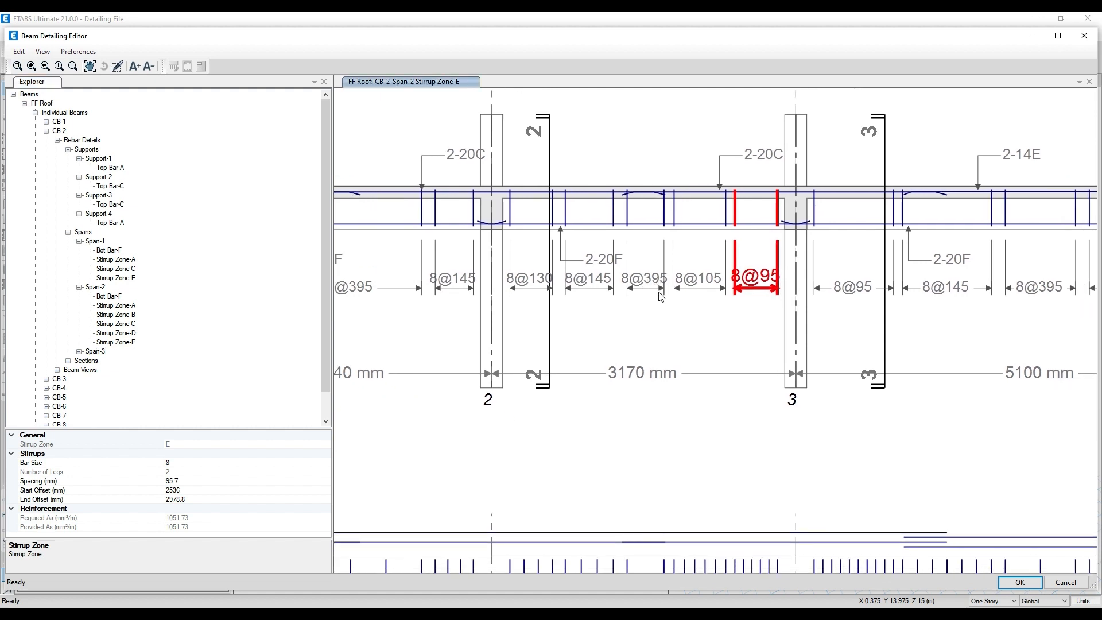
scroll(661, 296, "down", 1)
middle_click_drag(930, 309, 875, 299)
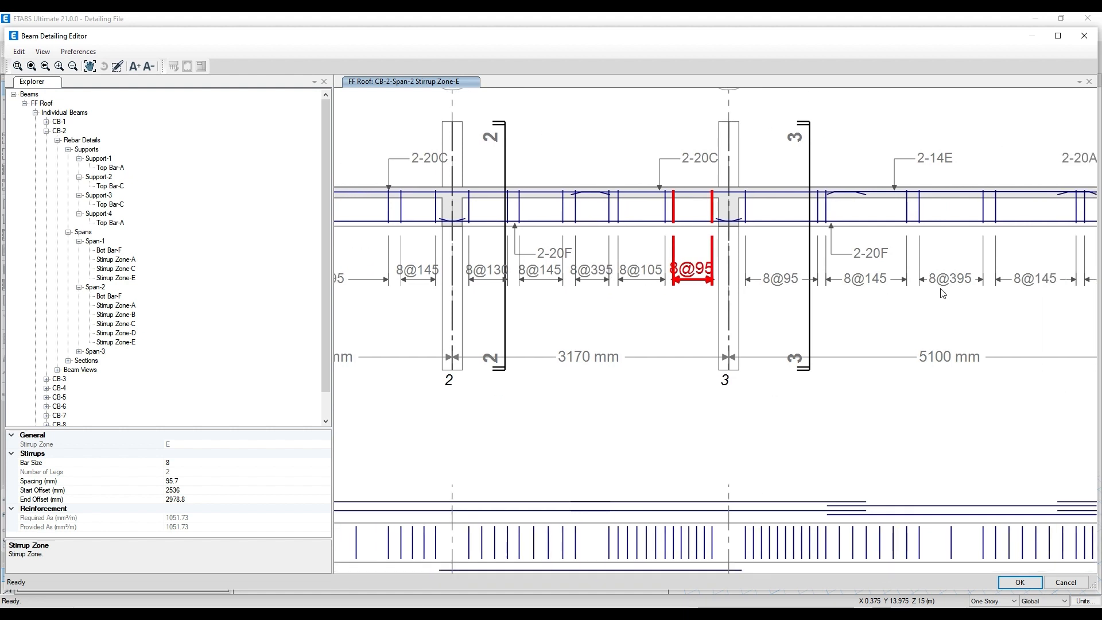
left_click(130, 326)
left_click(130, 333)
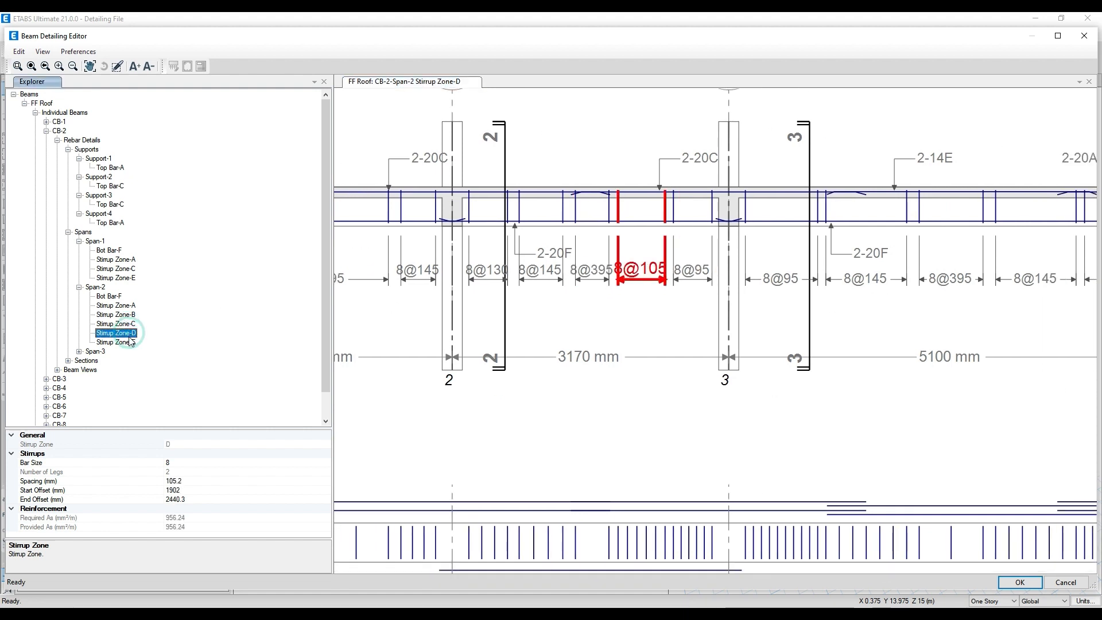
left_click(131, 341)
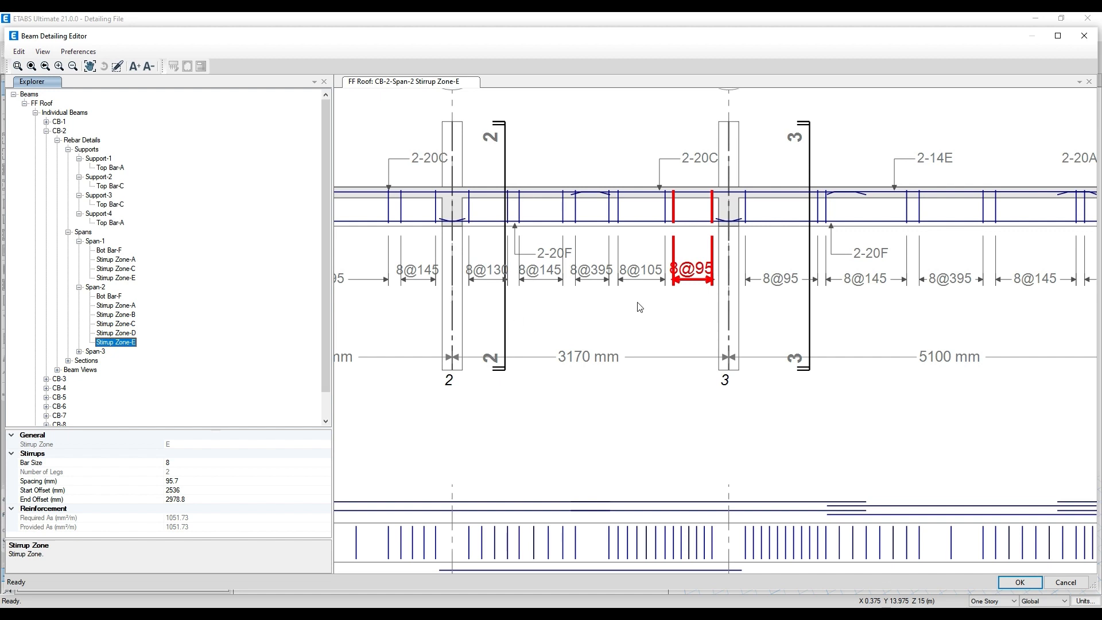
scroll(643, 267, "down", 1)
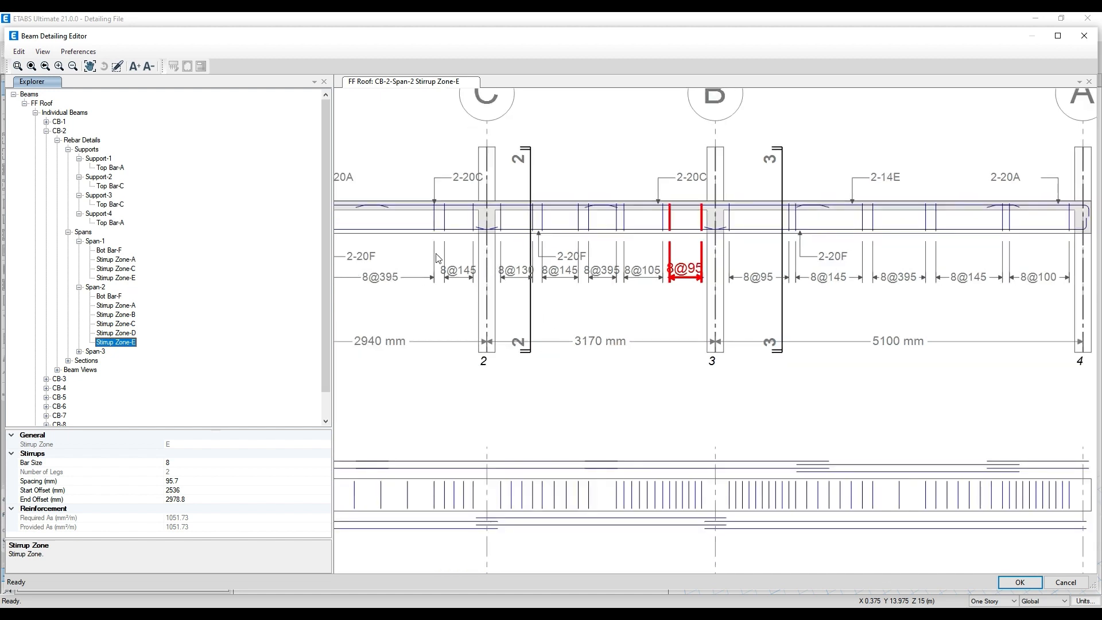
middle_click_drag(560, 207, 588, 268)
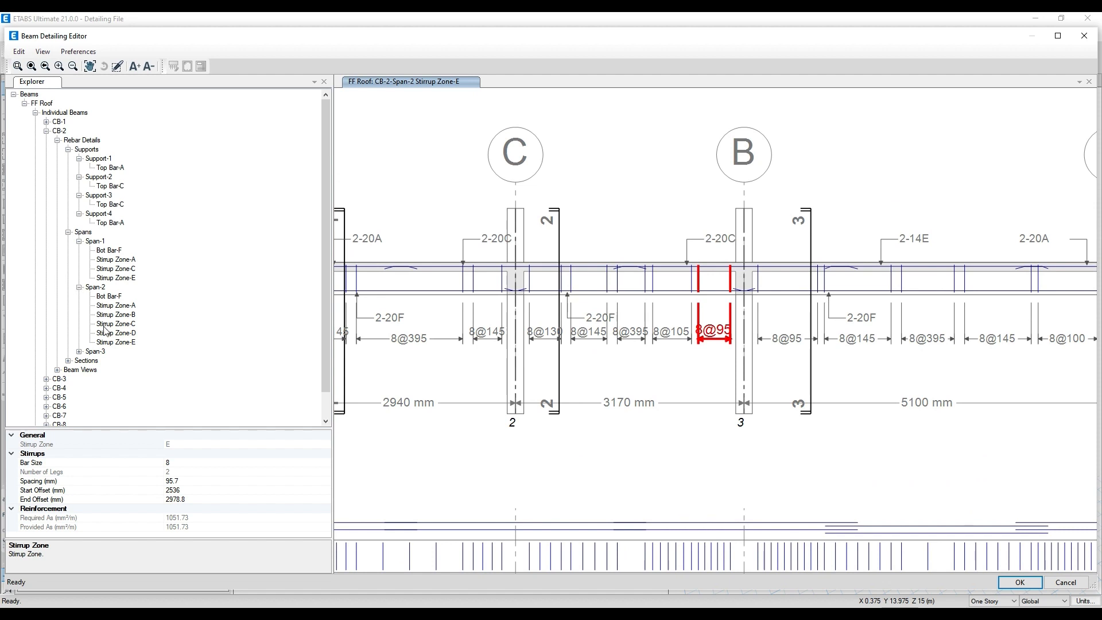
- Collapse CB-2's spans, supports and the whole rebar details branch
left_click(80, 287)
left_click(80, 241)
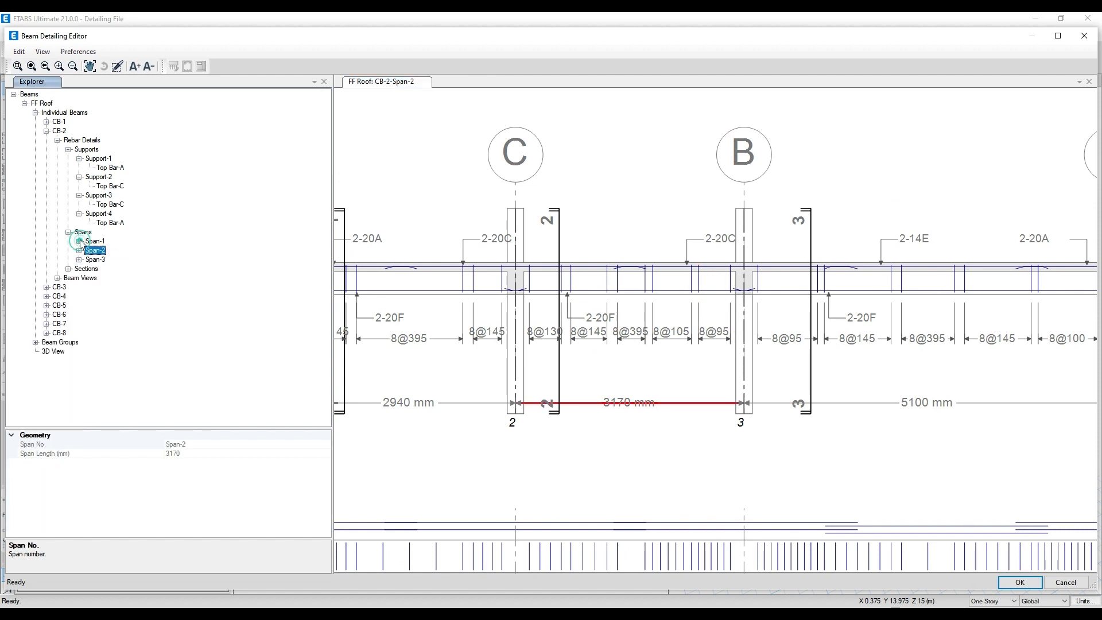
left_click(68, 232)
left_click(79, 213)
left_click(80, 195)
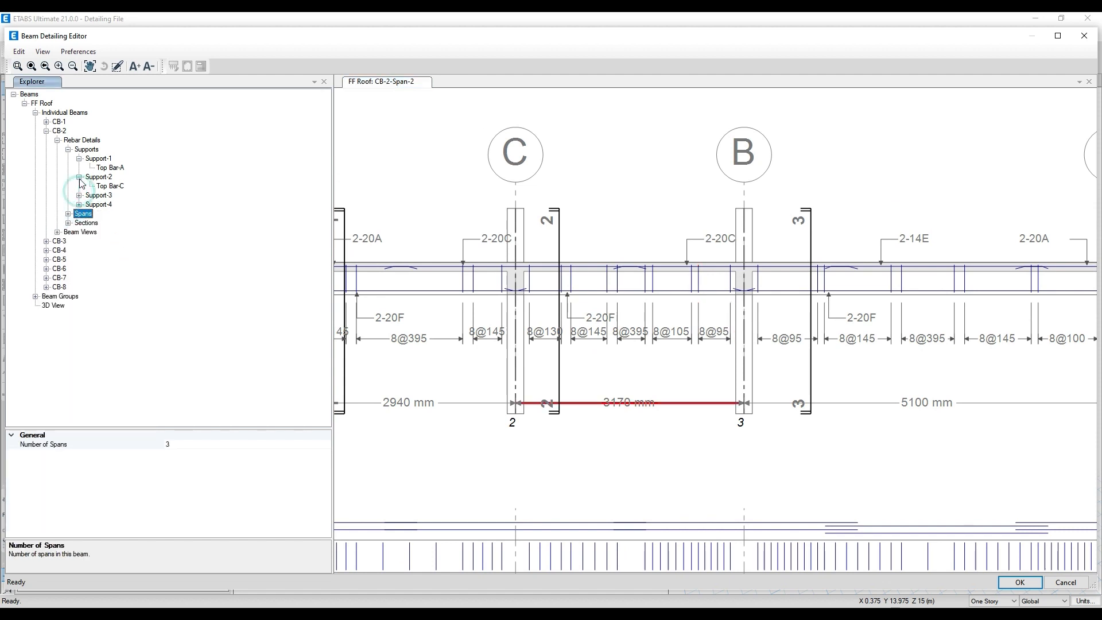
left_click(79, 177)
left_click(80, 159)
left_click(67, 150)
left_click(58, 140)
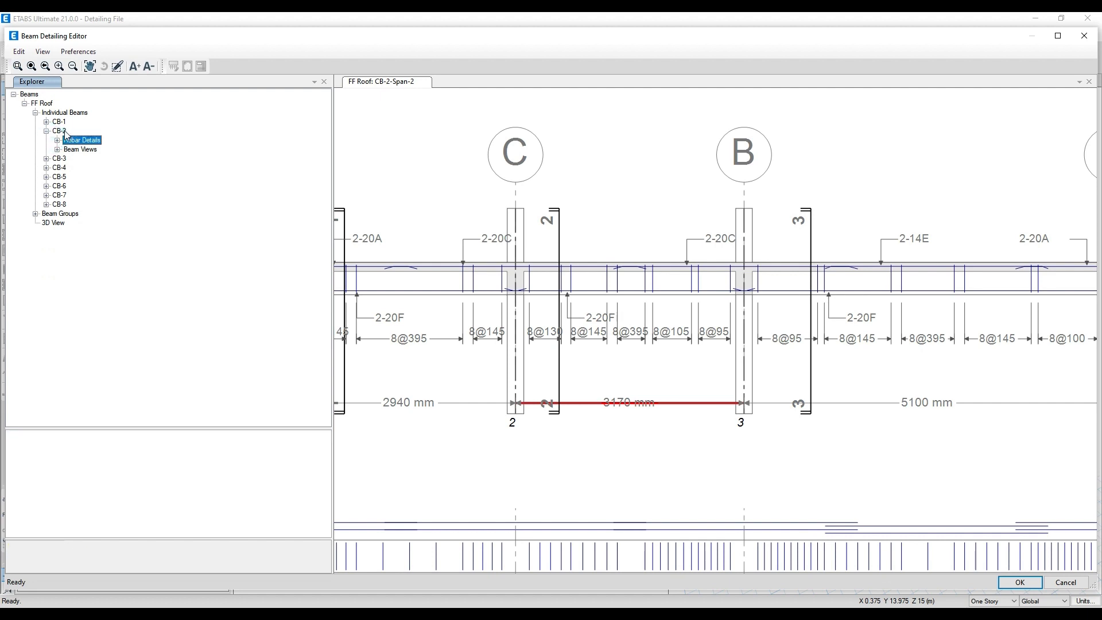
- Display CB-2's Rebar Details drawing and examine its stirrup spacings up close
left_click(60, 131)
right_click(67, 135)
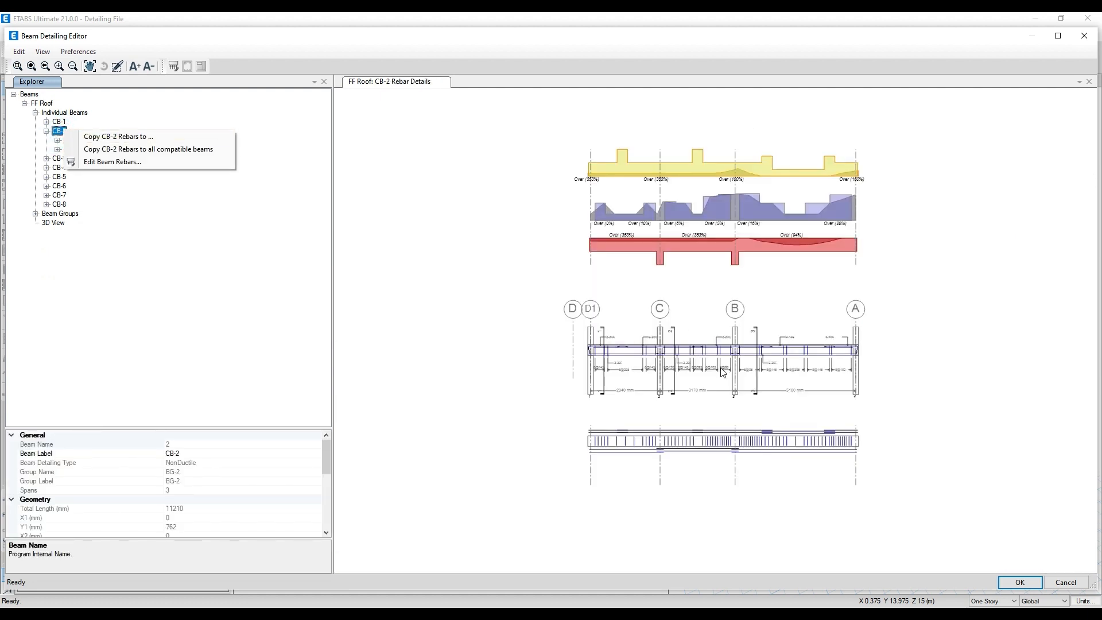
left_click(699, 375)
scroll(700, 376, "up", 5)
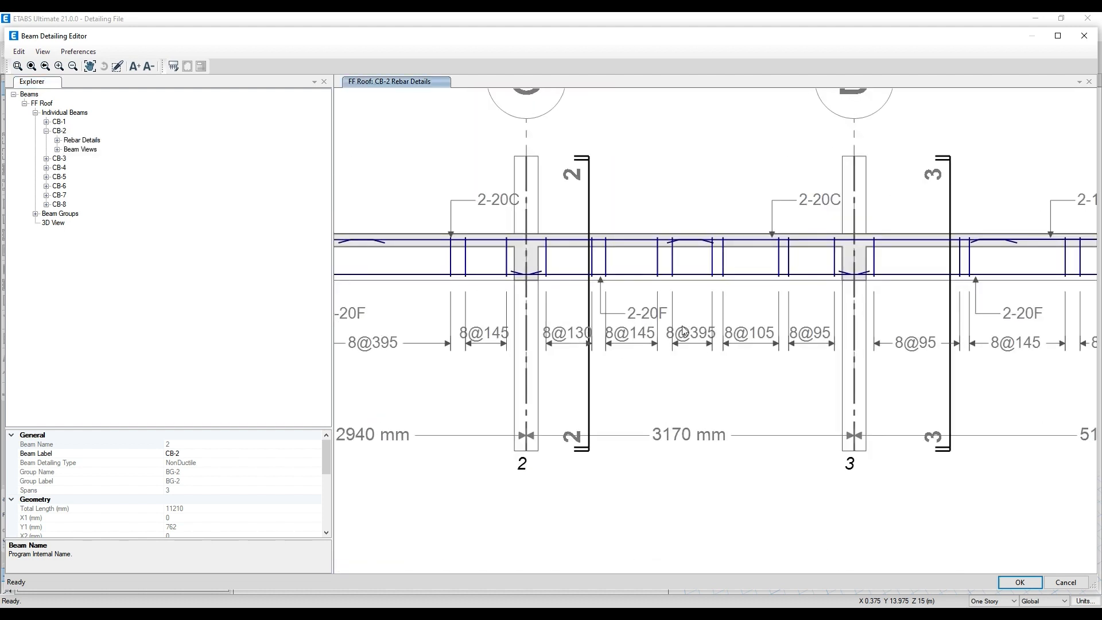
- Open CB-2's beam rebars for editing and enlarge the table to show every span and support
left_click(58, 140)
right_click(59, 132)
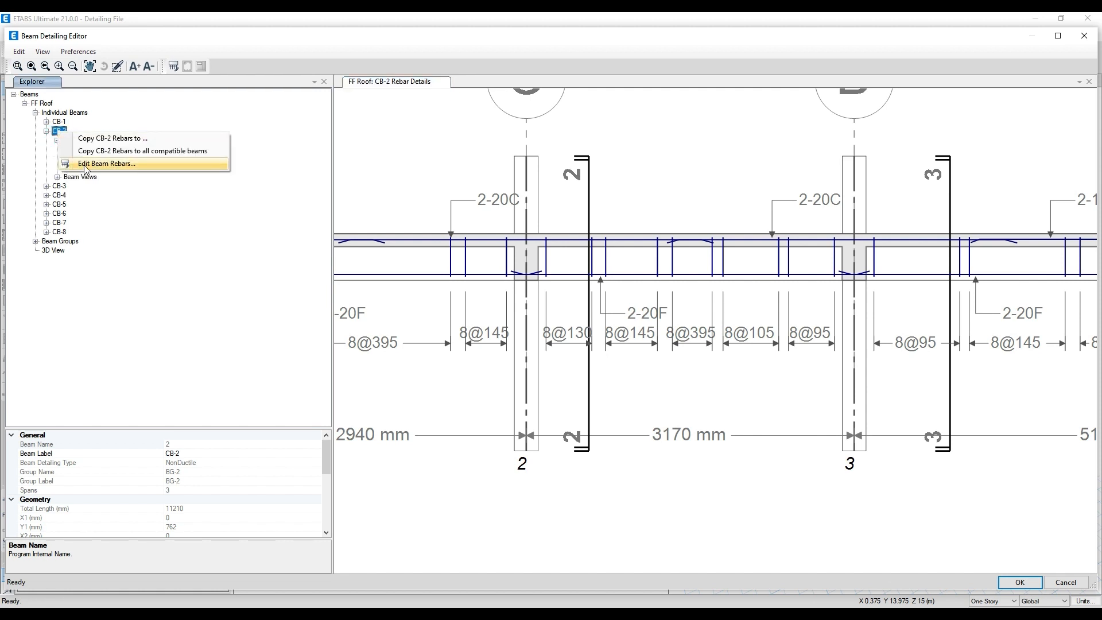
left_click(103, 163)
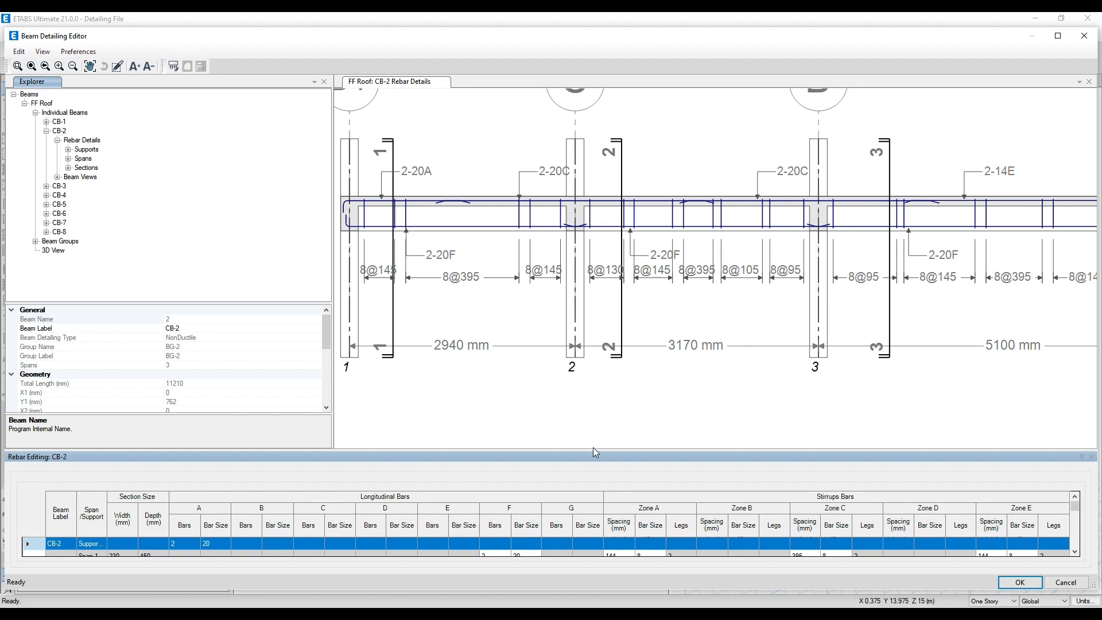
left_click_drag(587, 382, 588, 383)
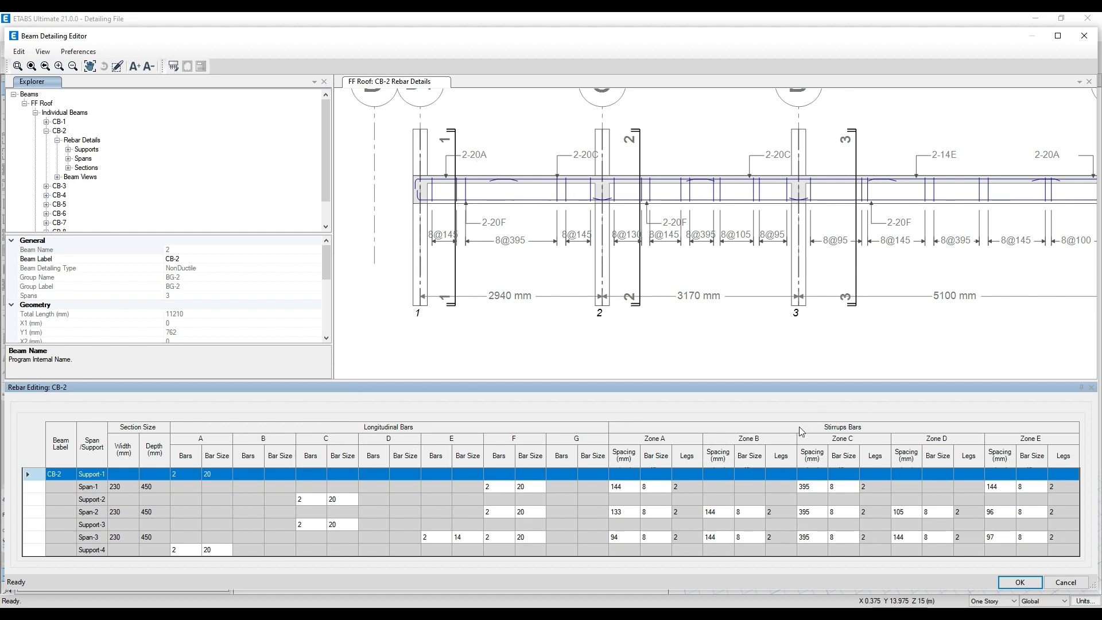
- Set the Zone C stirrup spacing of CB-2's Span-1, Span-2 and Span-3 to 270 mm
left_click(819, 486)
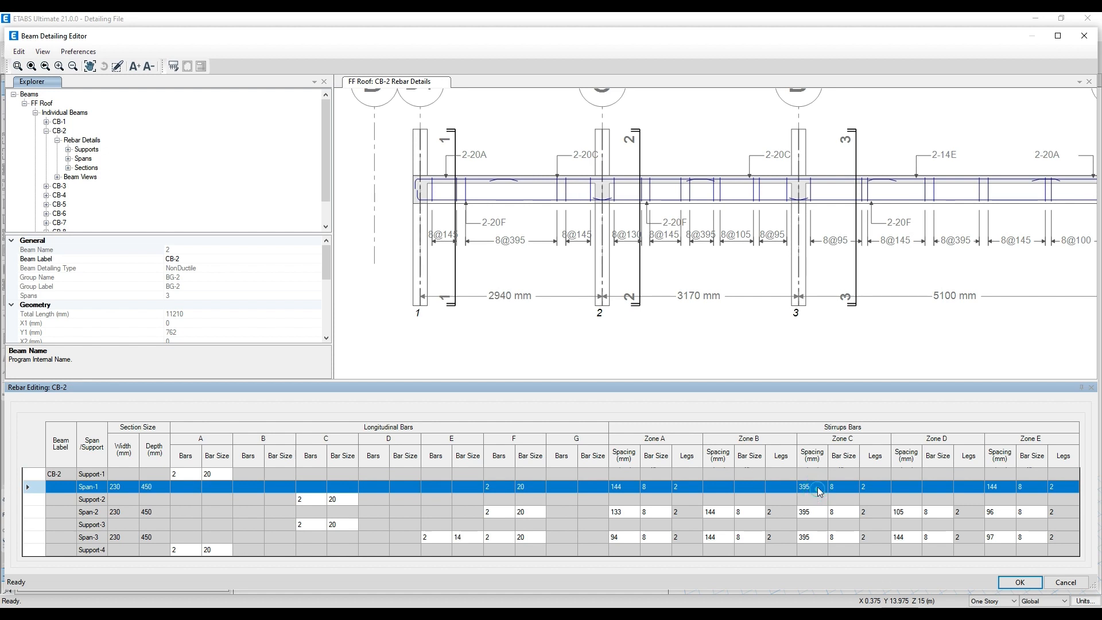
left_click(819, 486)
left_click(819, 512)
left_click(819, 512)
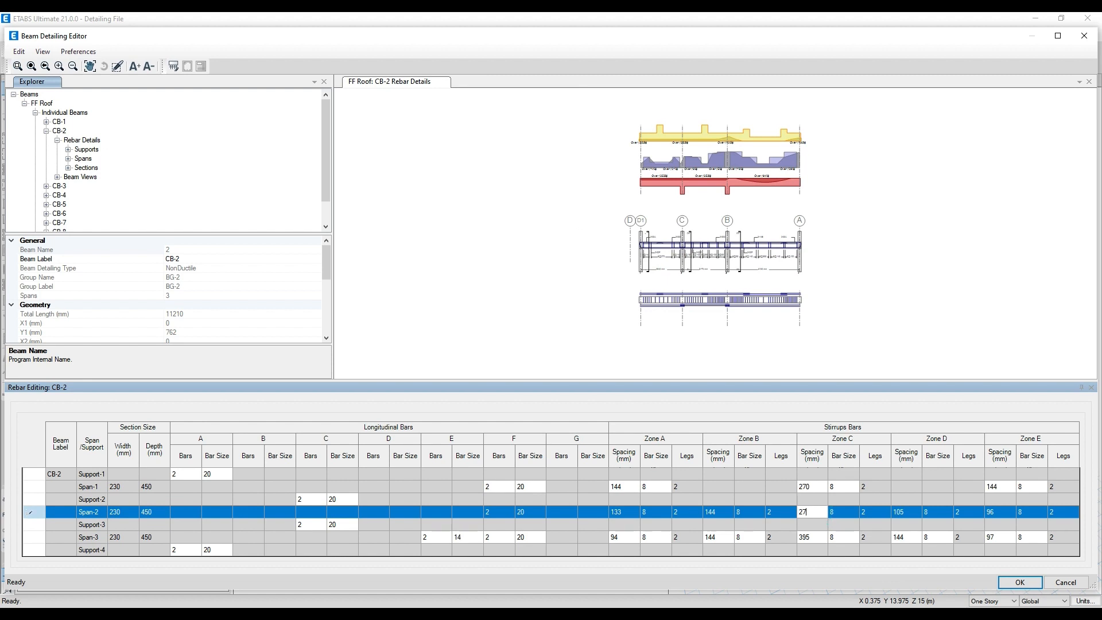
left_click(820, 537)
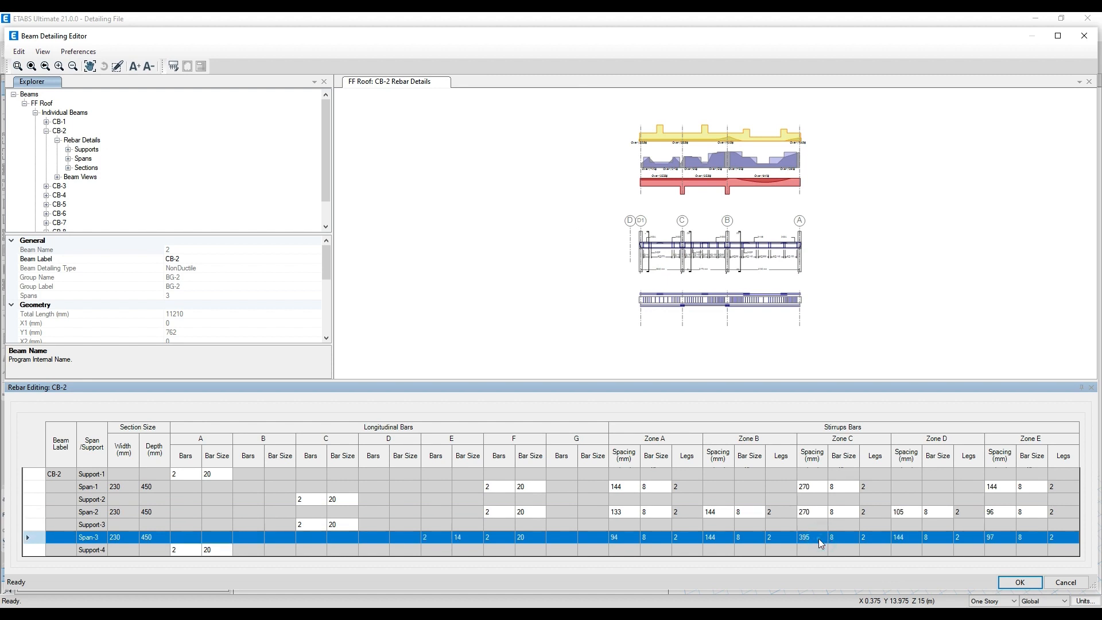
left_click(819, 538)
left_click(843, 502)
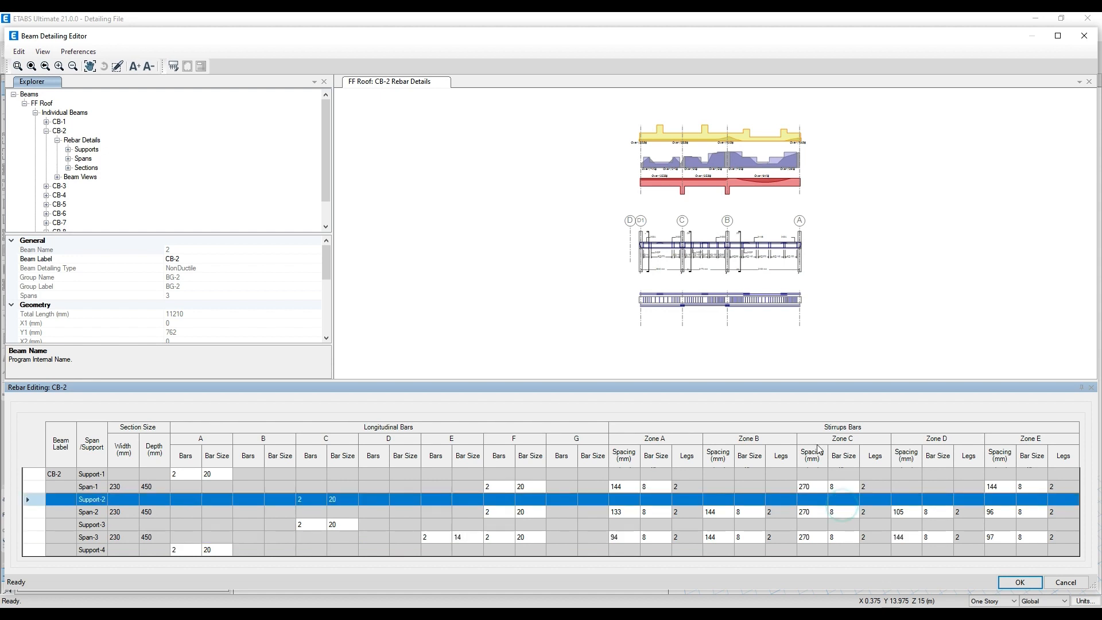
- Set CB-2's Zone D stirrup spacing to 100 mm in Span-2 and 140 mm in Span-3
scroll(747, 277, "up", 5)
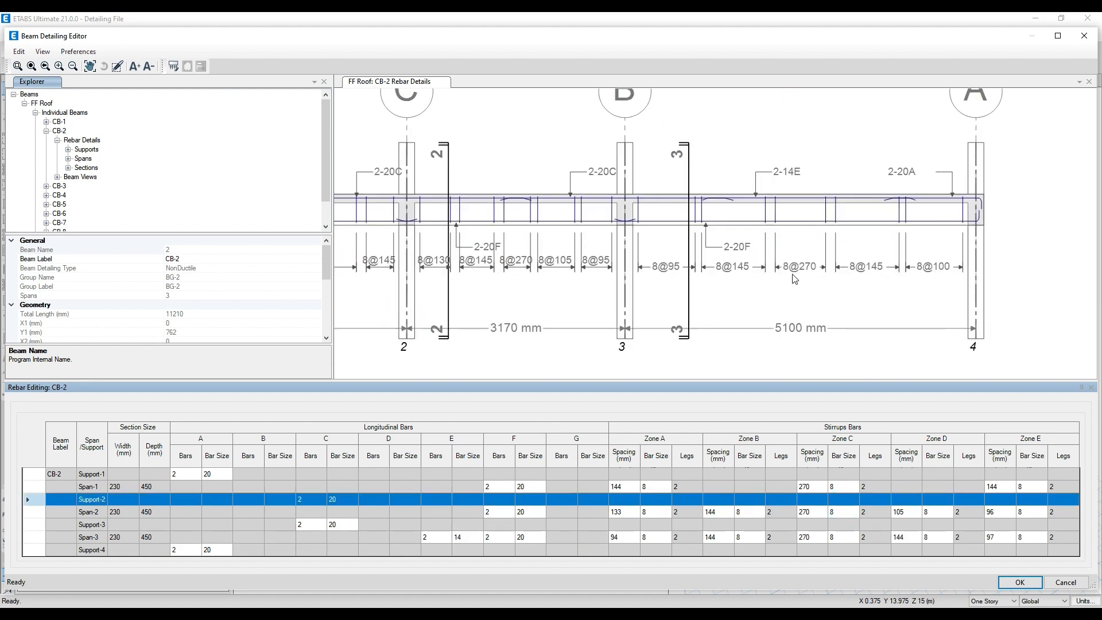
middle_click_drag(442, 244, 518, 243)
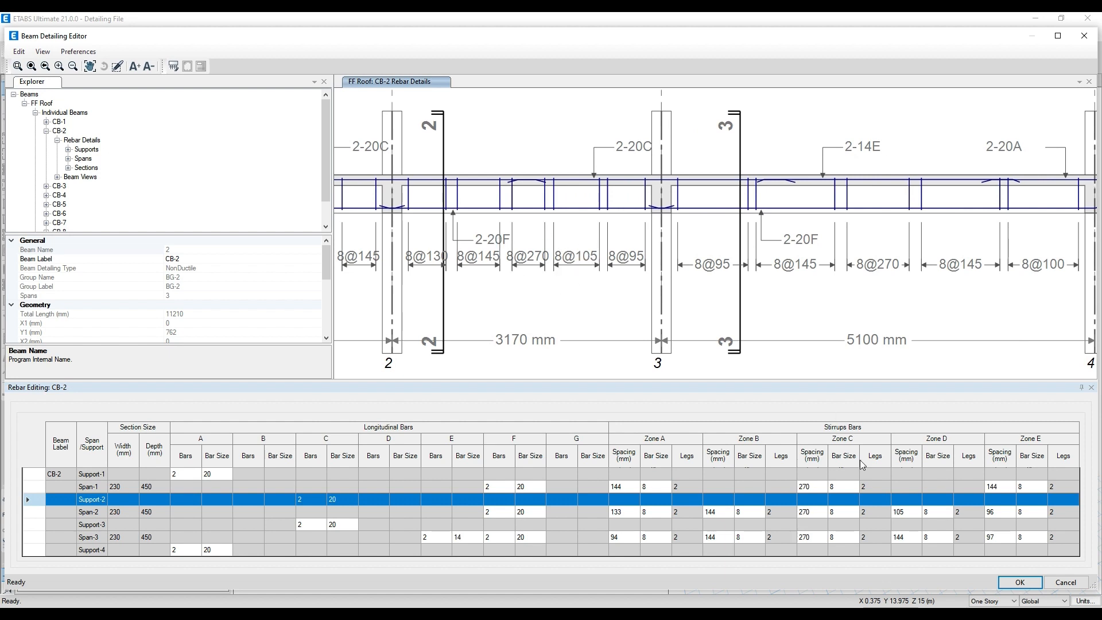
left_click(914, 512)
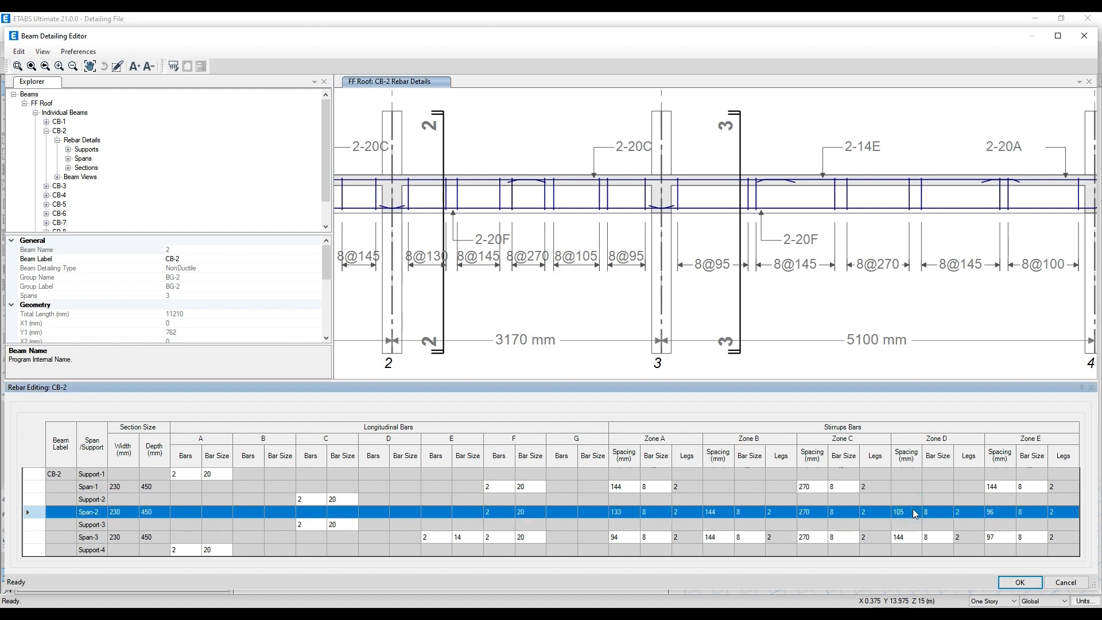
left_click(915, 514)
type("10")
left_click(909, 535)
type("1")
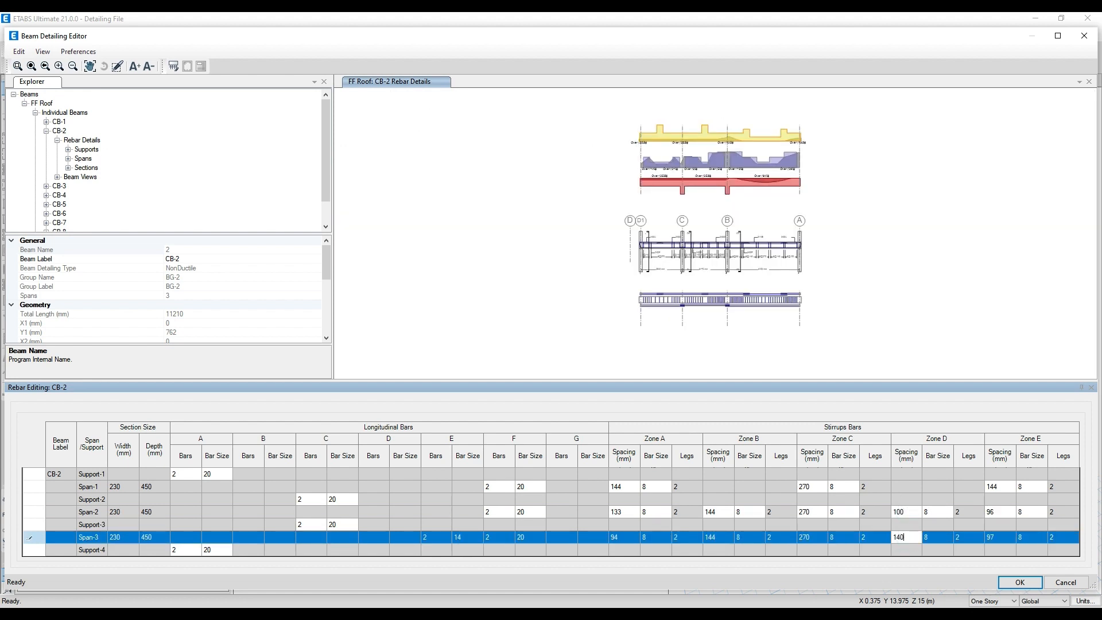
type("40")
left_click(733, 266)
- Examine the edited stirrup spacings along CB-2's three spans in the Rebar Details drawing
scroll(738, 270, "up", 5)
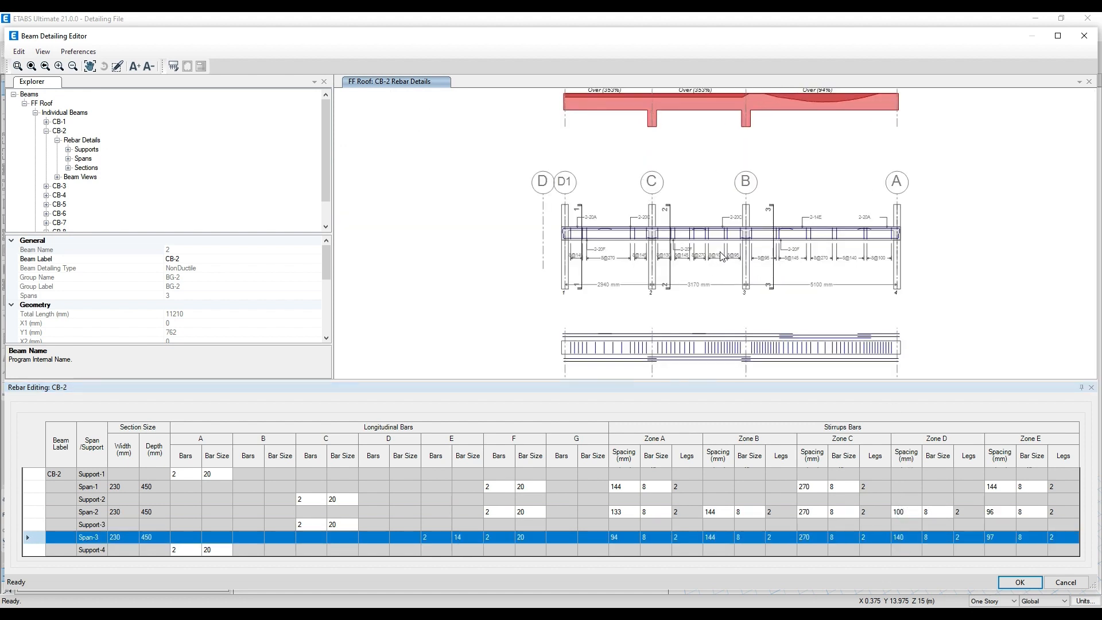
scroll(740, 272, "up", 2)
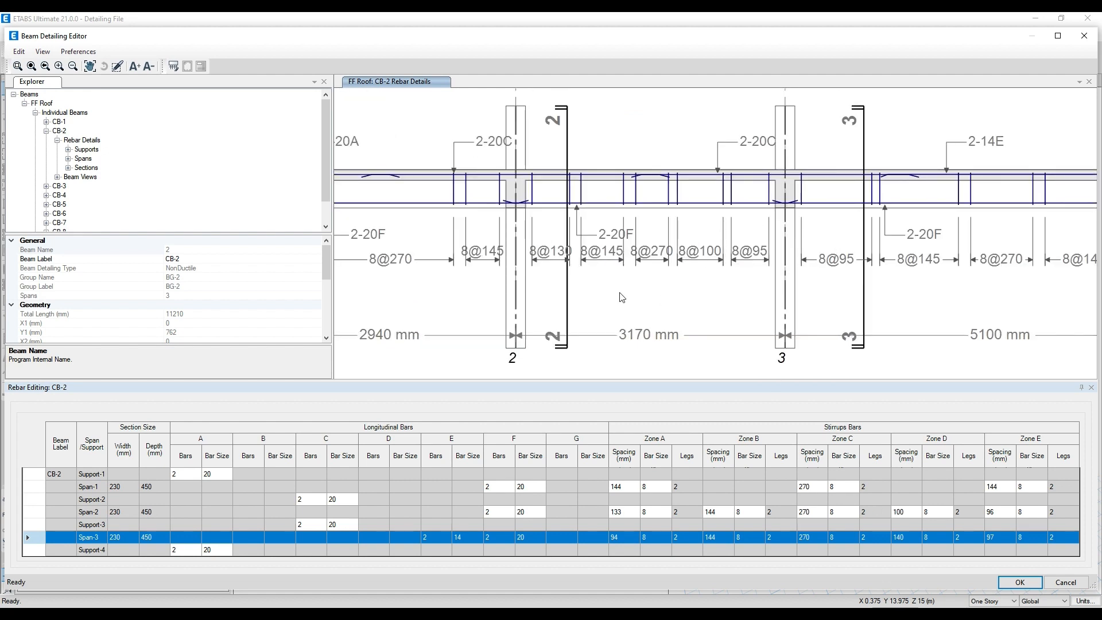
scroll(622, 242, "down", 1)
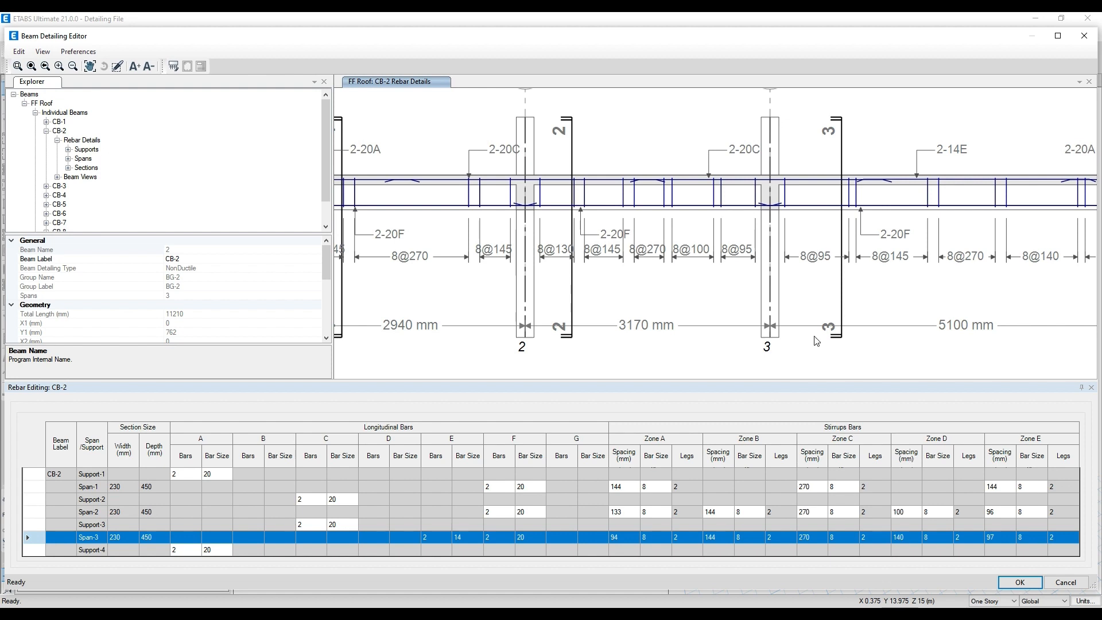
scroll(694, 281, "down", 1)
middle_click_drag(797, 287, 759, 283)
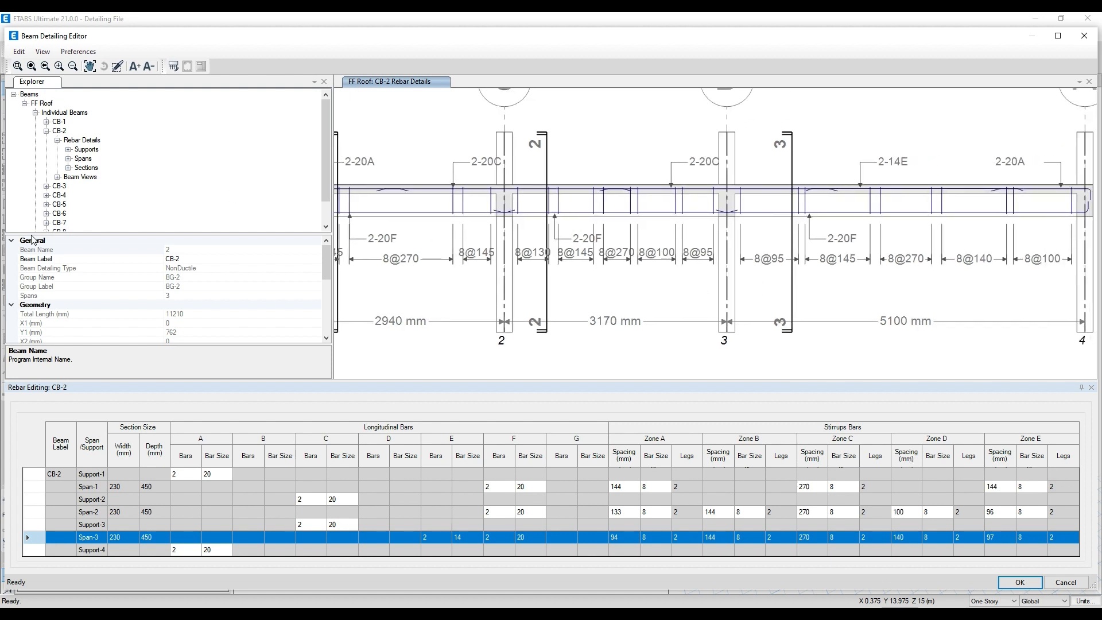
- Inspect the properties of Stirrup Zone-D in CB-2's Span-2
left_click(68, 159)
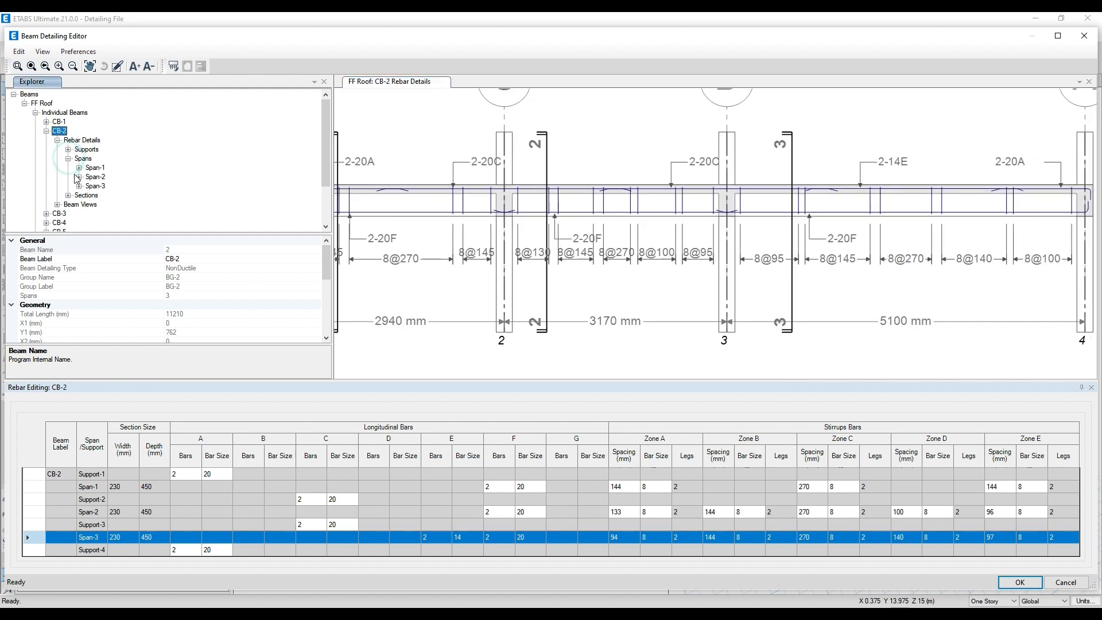
left_click(79, 177)
left_click(126, 185)
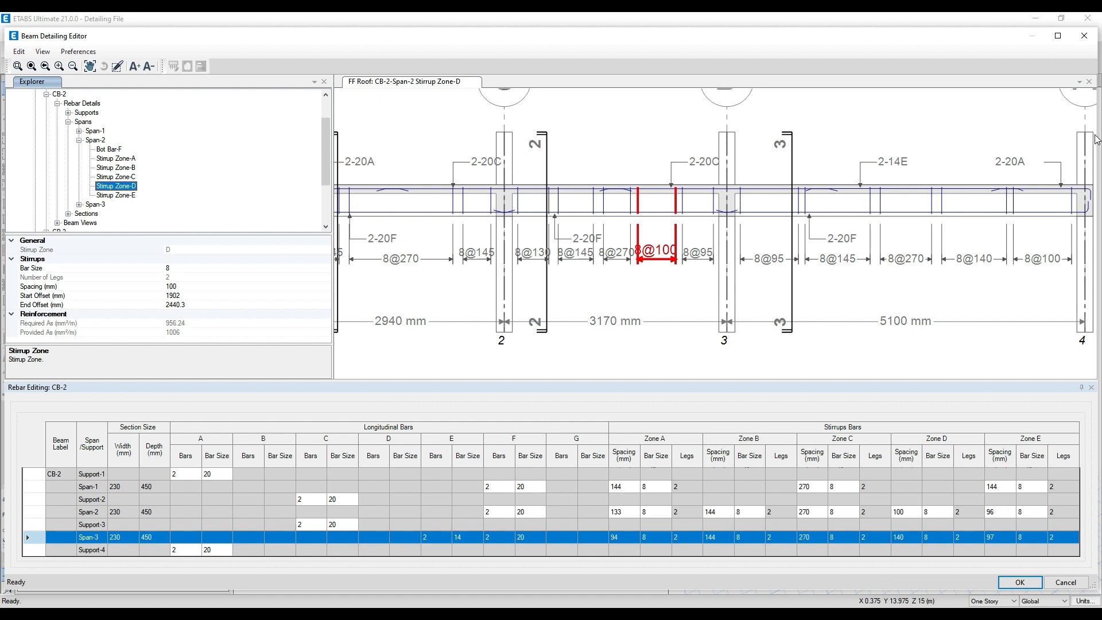
- Close the beam detailing editor and clear the concrete beam detailing
left_click(1084, 35)
left_click(595, 363)
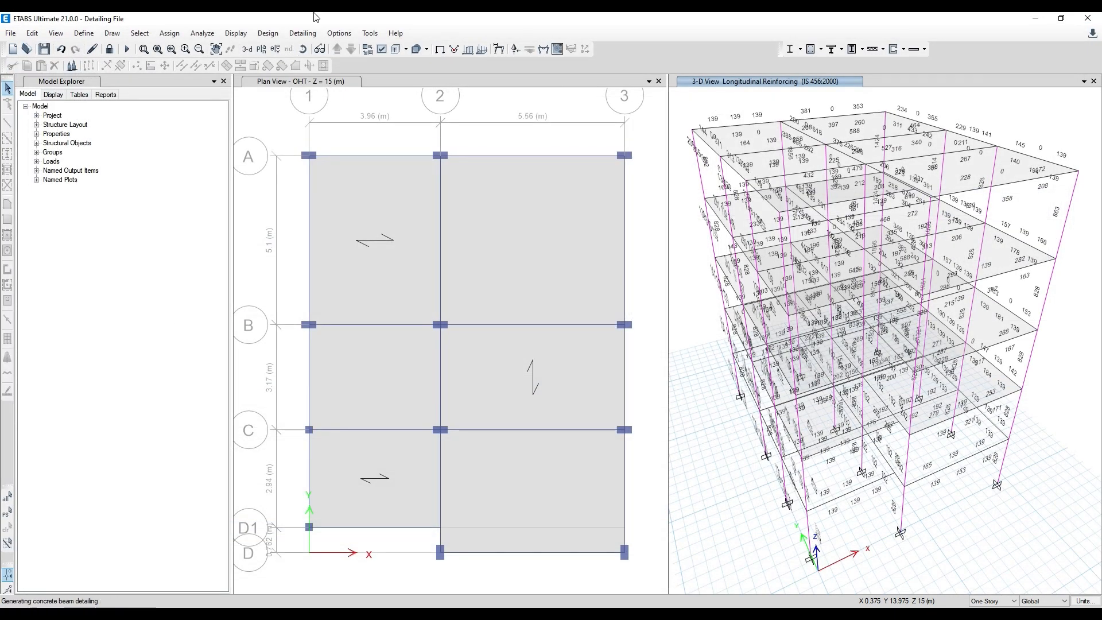
left_click(292, 33)
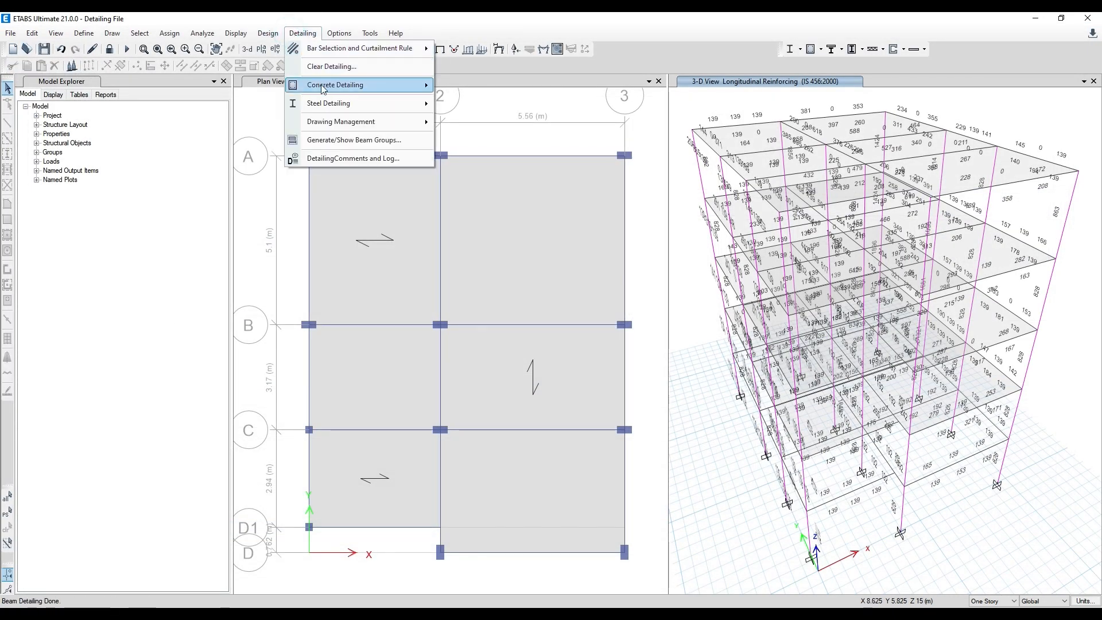
mouse_move(324, 86)
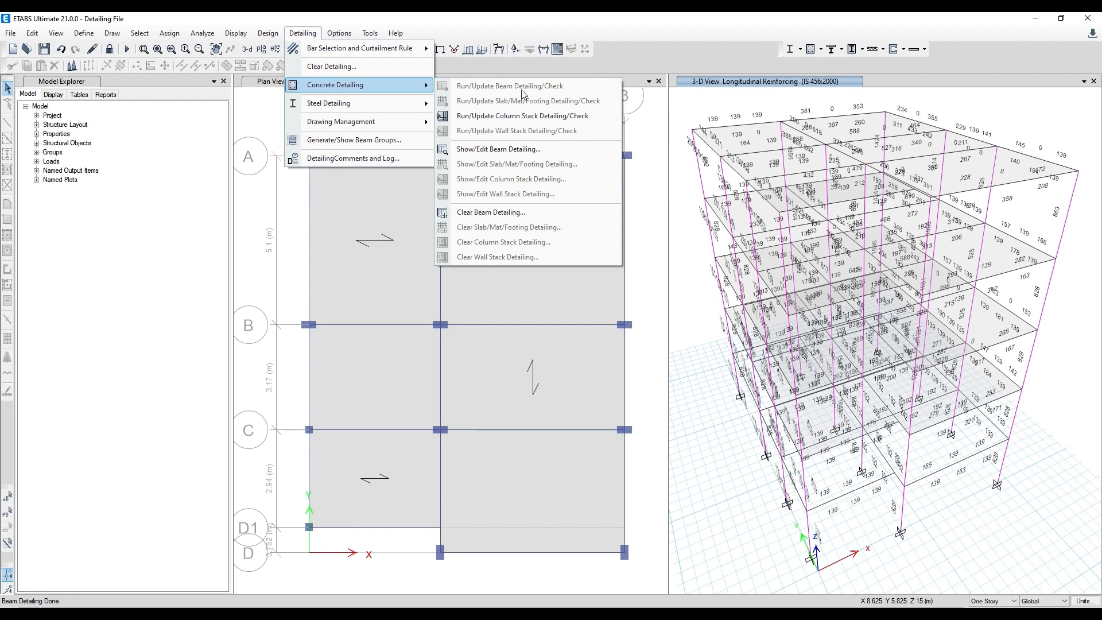
left_click(373, 68)
left_click(659, 282)
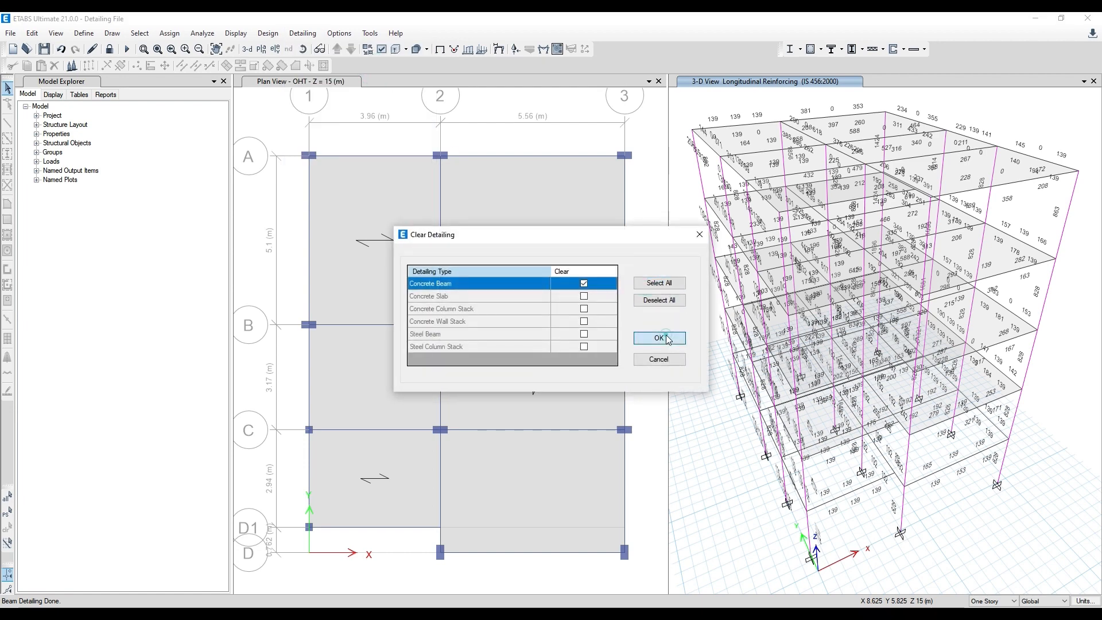
left_click(659, 338)
- Run the concrete beam detailing again and display the FF Roof story
left_click(303, 34)
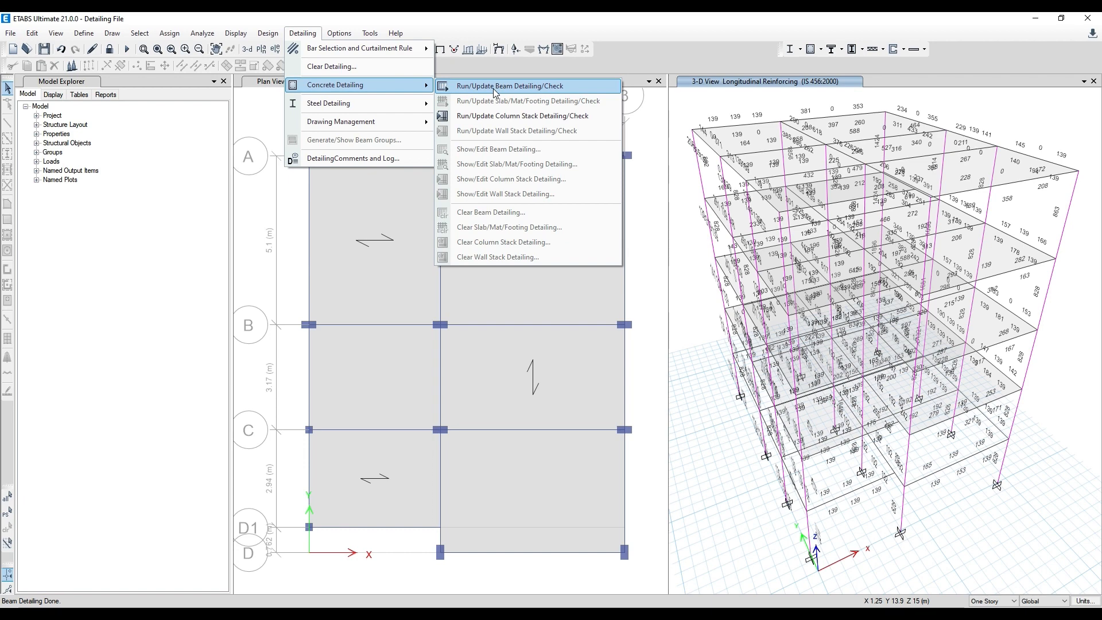
left_click(495, 89)
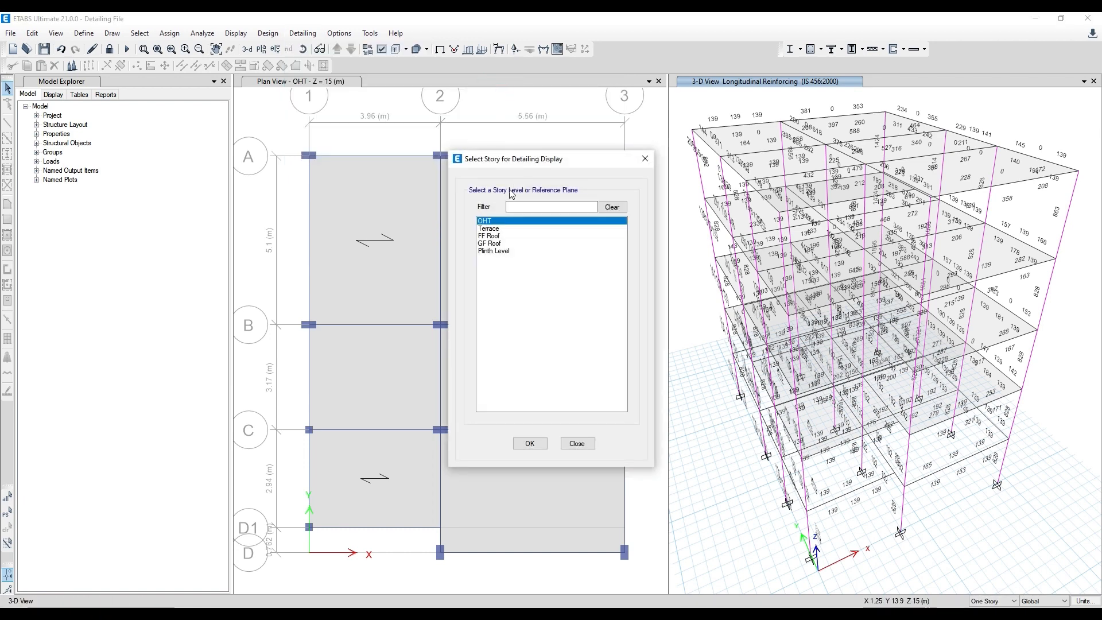
left_click(493, 243)
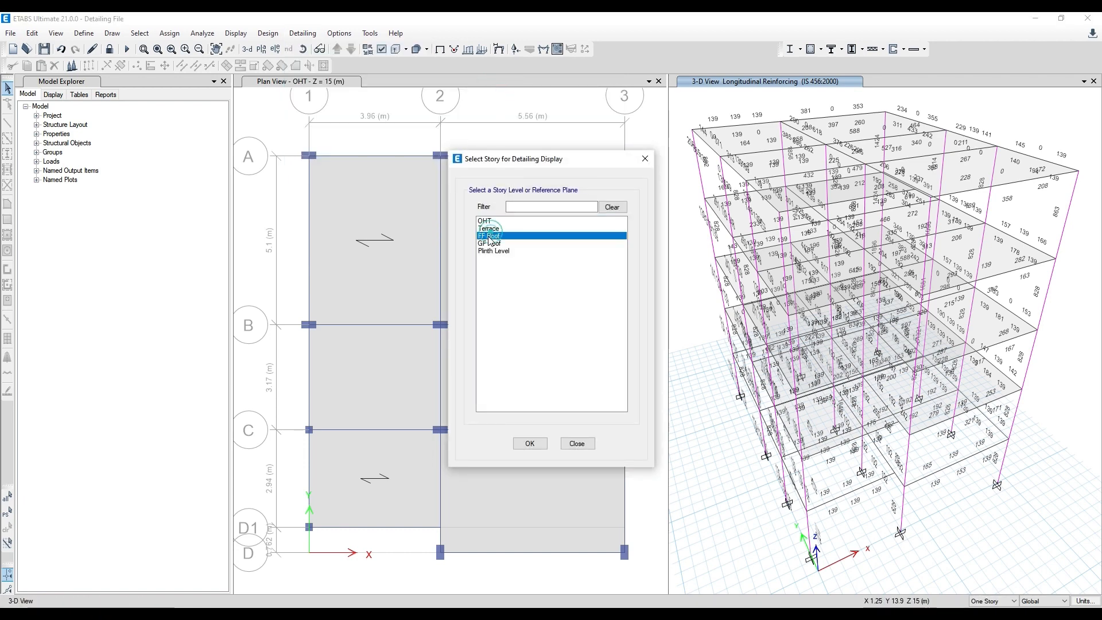
left_click(524, 443)
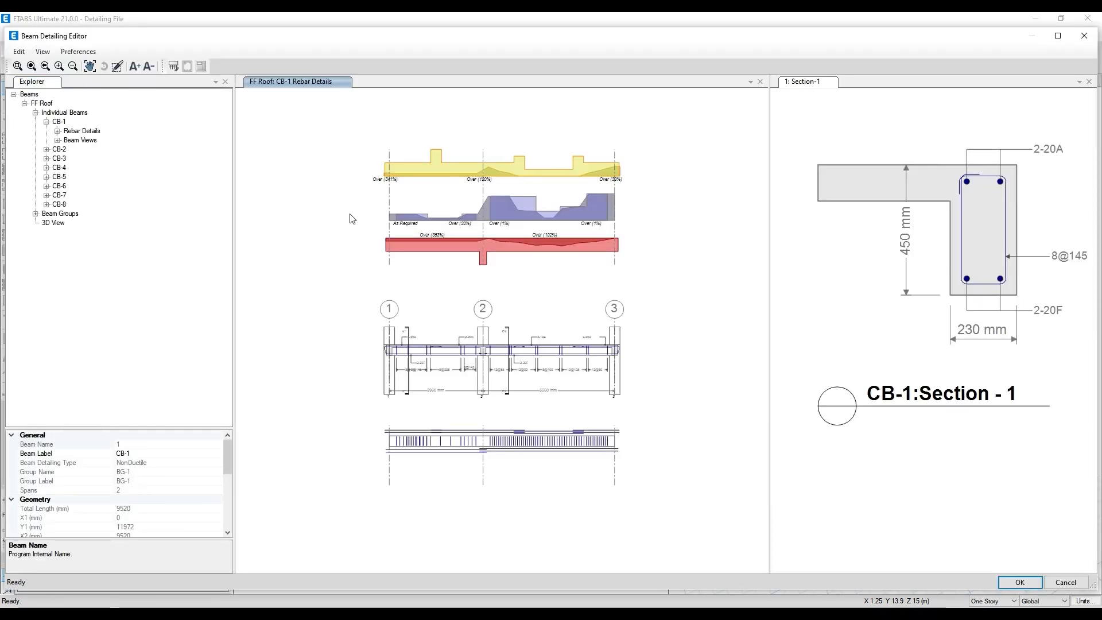
- Examine the top bars at CB-1's Support-1, Support-2 and Support-3, with their sizes and required and provided areas
scroll(468, 422, "up", 3)
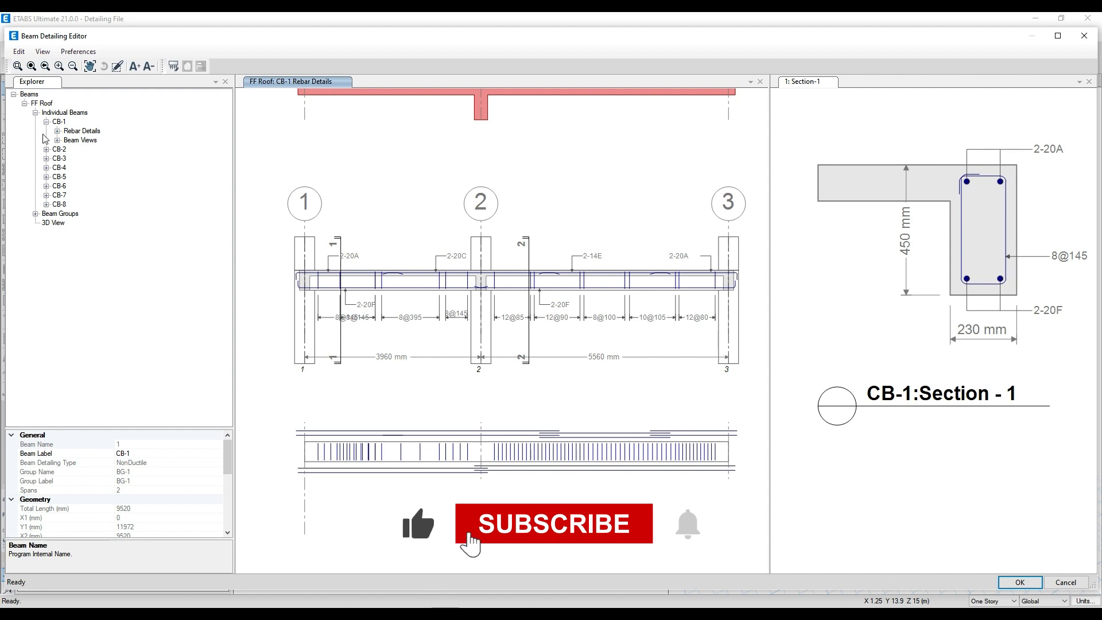
left_click(57, 131)
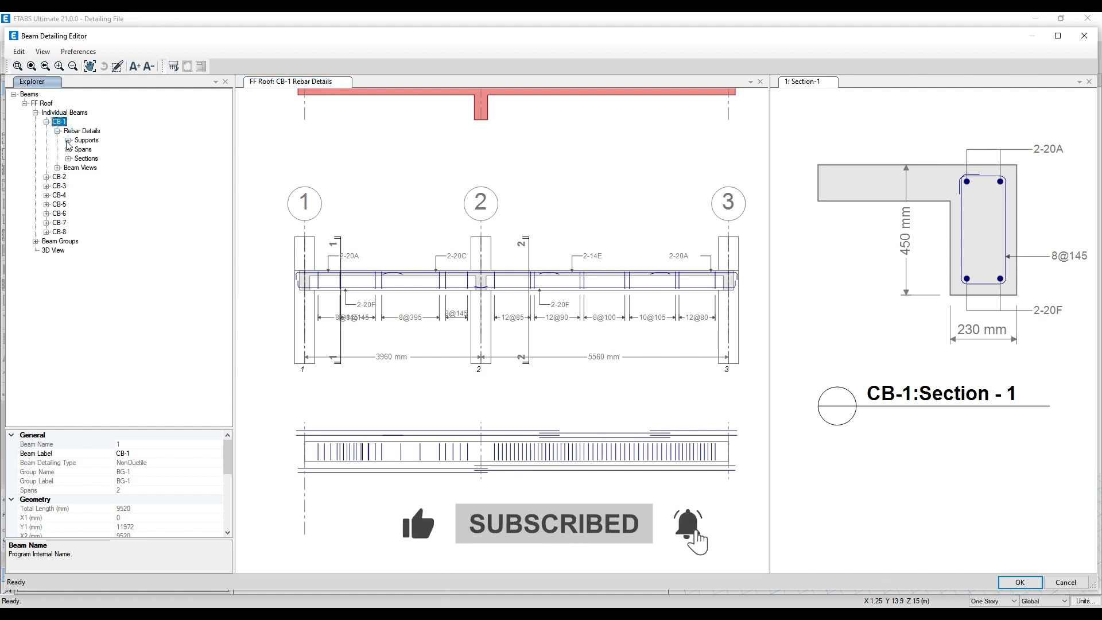
left_click(68, 140)
left_click(68, 177)
left_click(79, 150)
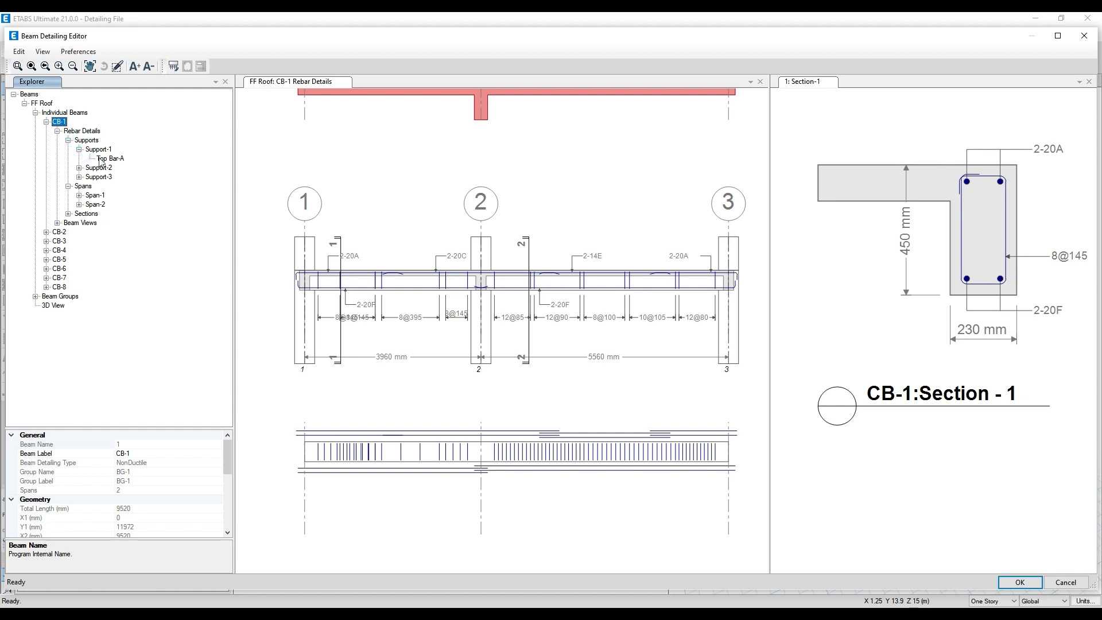
left_click(103, 159)
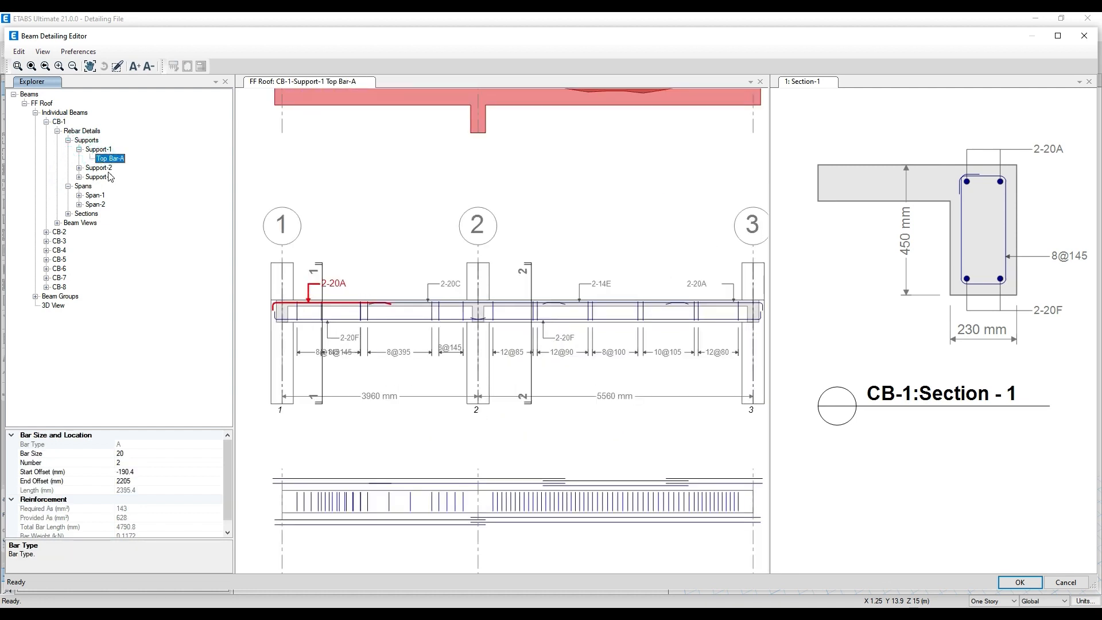
left_click(79, 168)
left_click(109, 177)
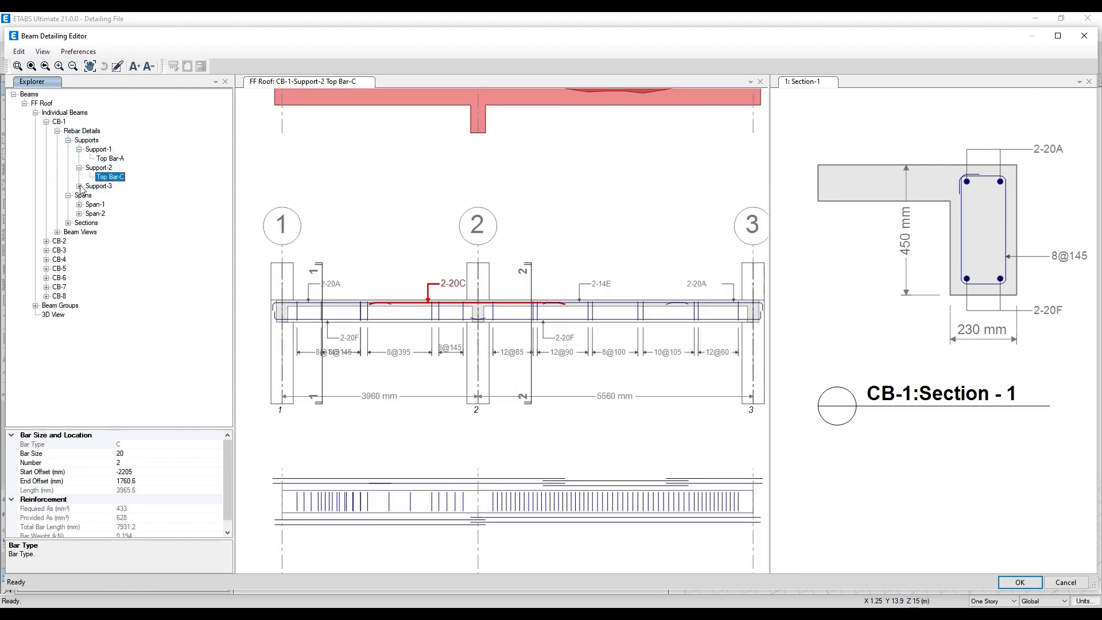
left_click(79, 186)
left_click(110, 195)
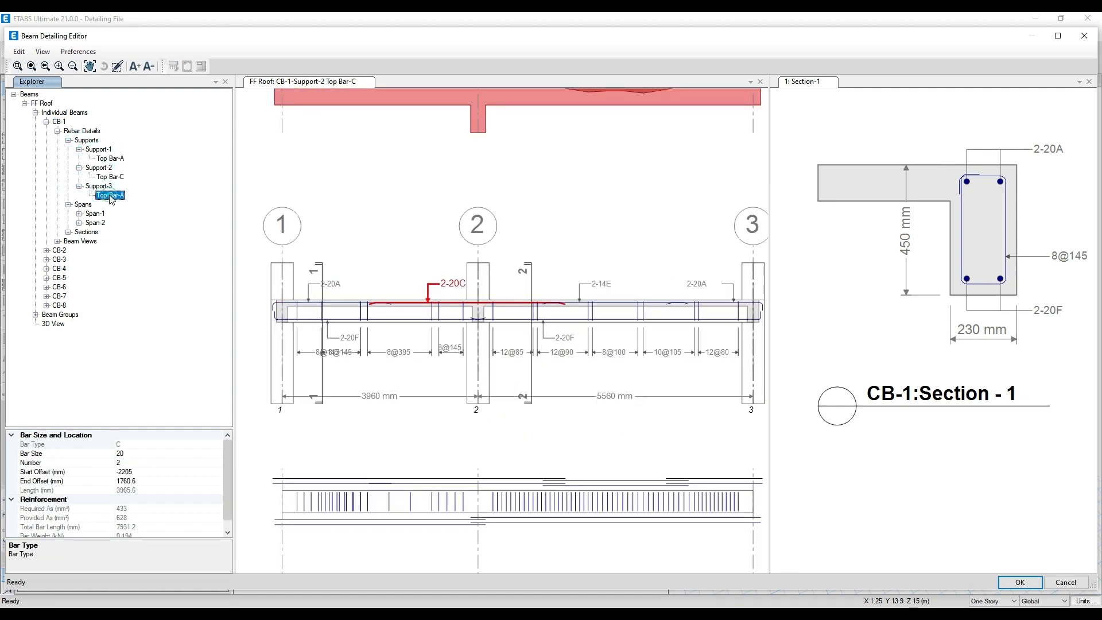
- Collapse CB-1's spans, supports, rebar details and the whole beam branch
left_click(68, 205)
left_click(80, 186)
left_click(79, 168)
left_click(79, 149)
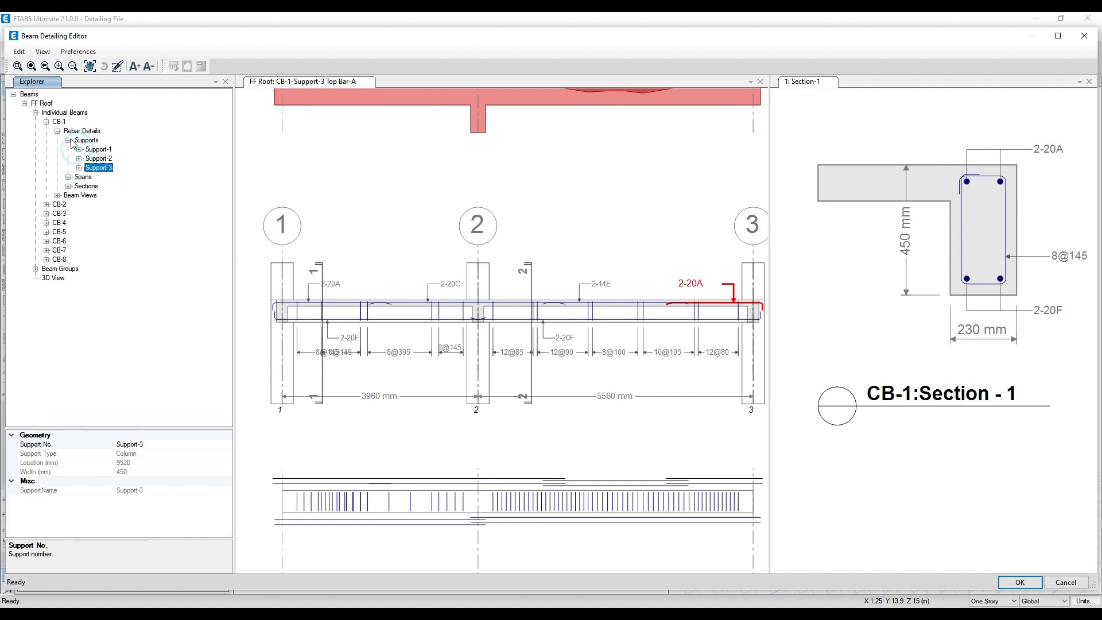
left_click(67, 140)
left_click(57, 131)
left_click(46, 122)
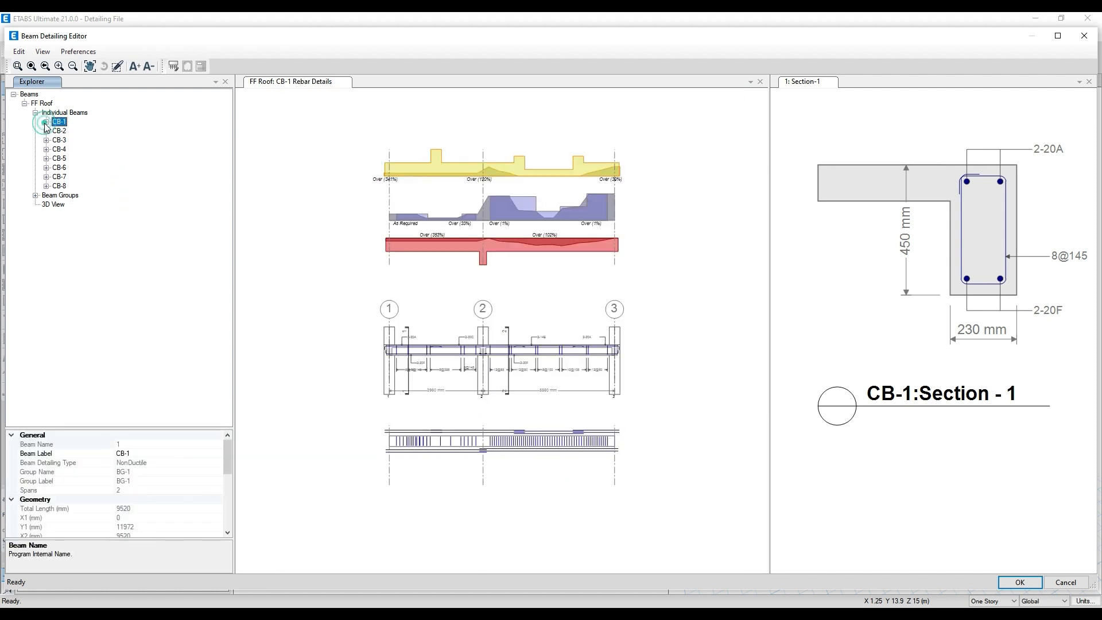
- Expand CB-2's branch and examine CB-1's stirrup spacings around grid line 2 in the drawing
left_click(47, 131)
scroll(500, 367, "up", 6)
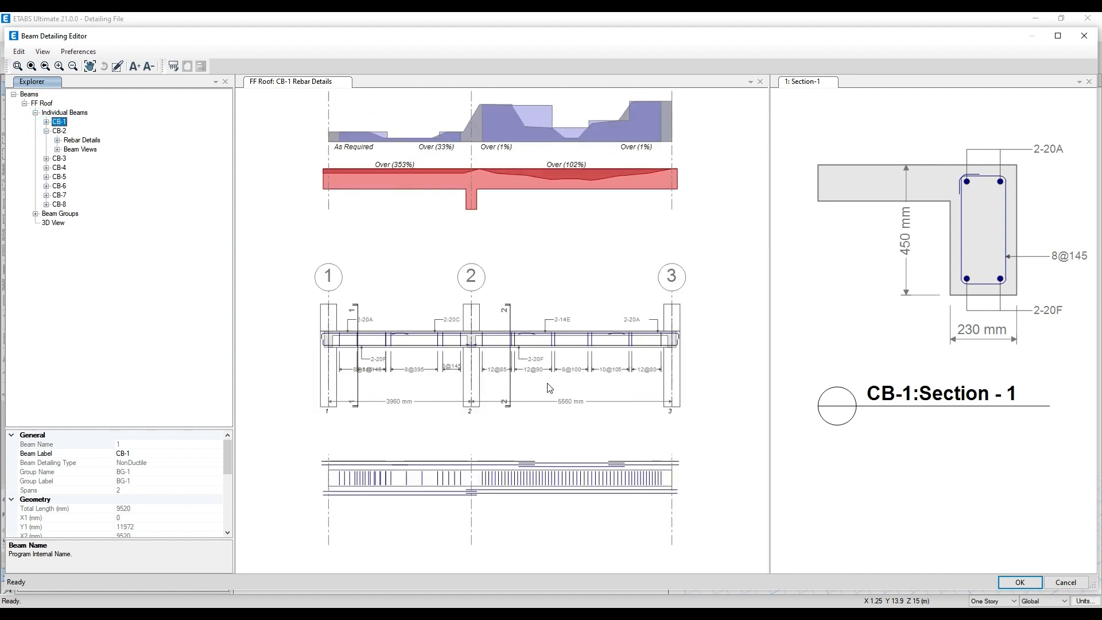
middle_click_drag(458, 373, 582, 353)
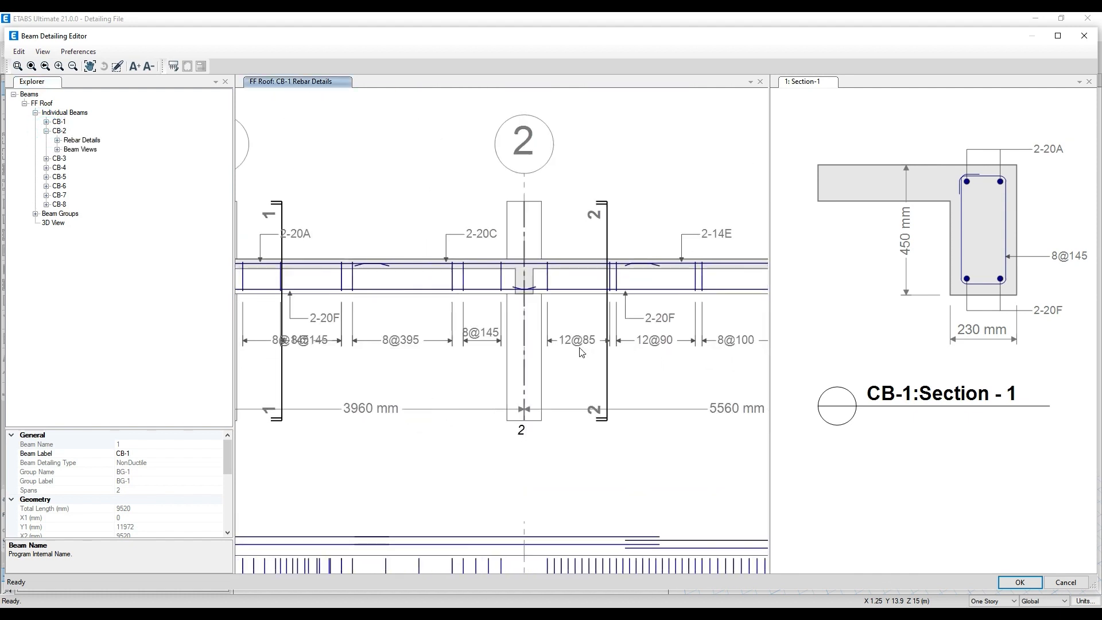
scroll(412, 351, "down", 1)
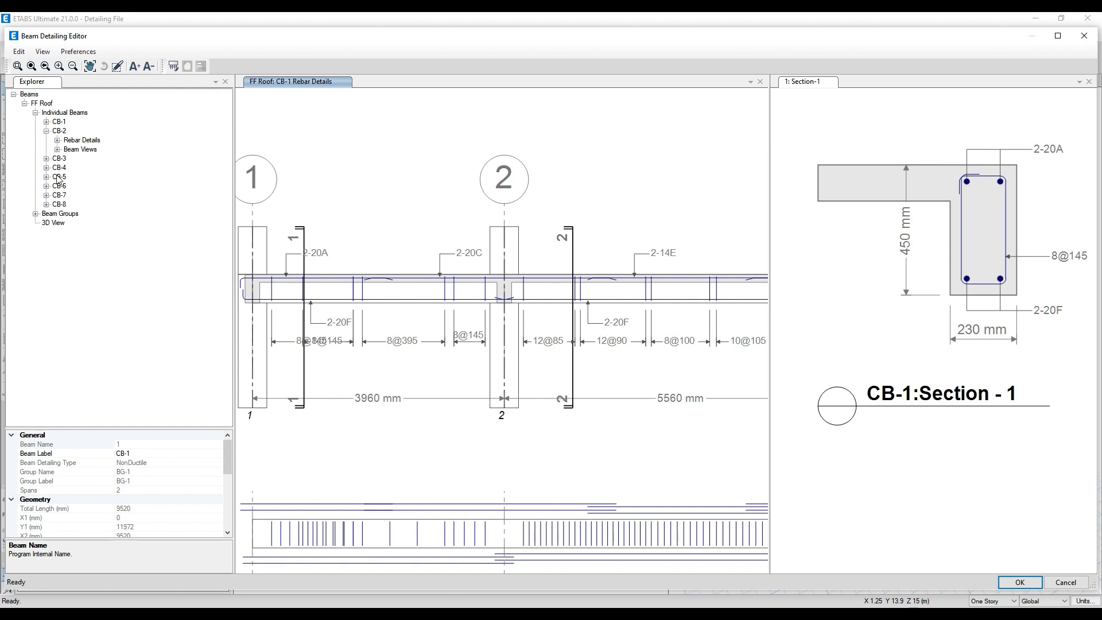
- Open the beam rebar editing table for CB-2 and close the CB-1 Section-1 view
left_click(57, 140)
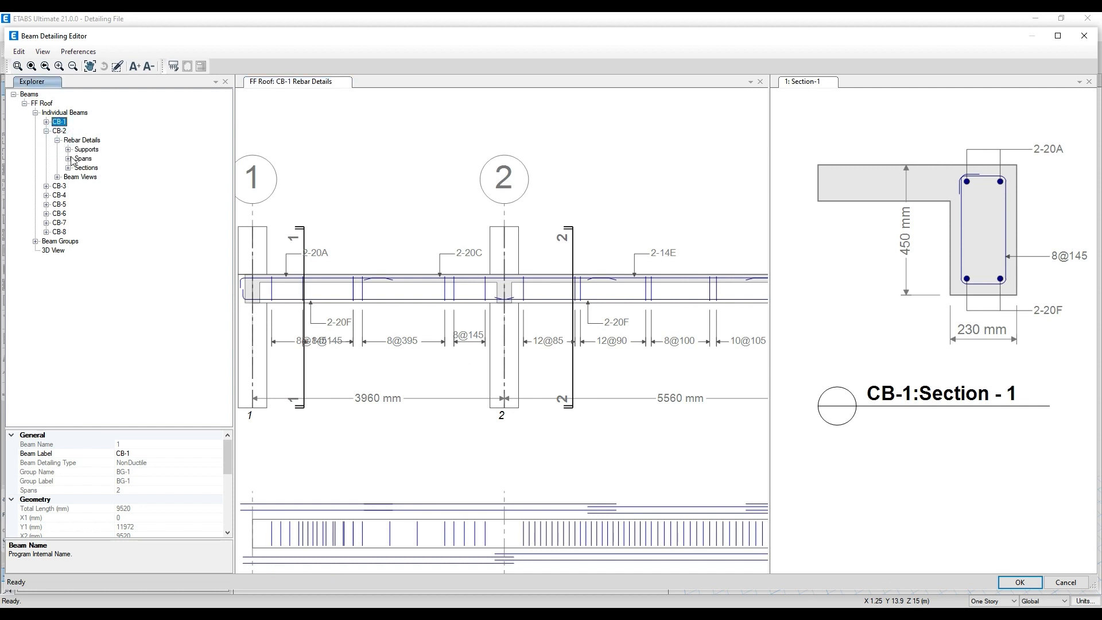
left_click(58, 132)
right_click(58, 133)
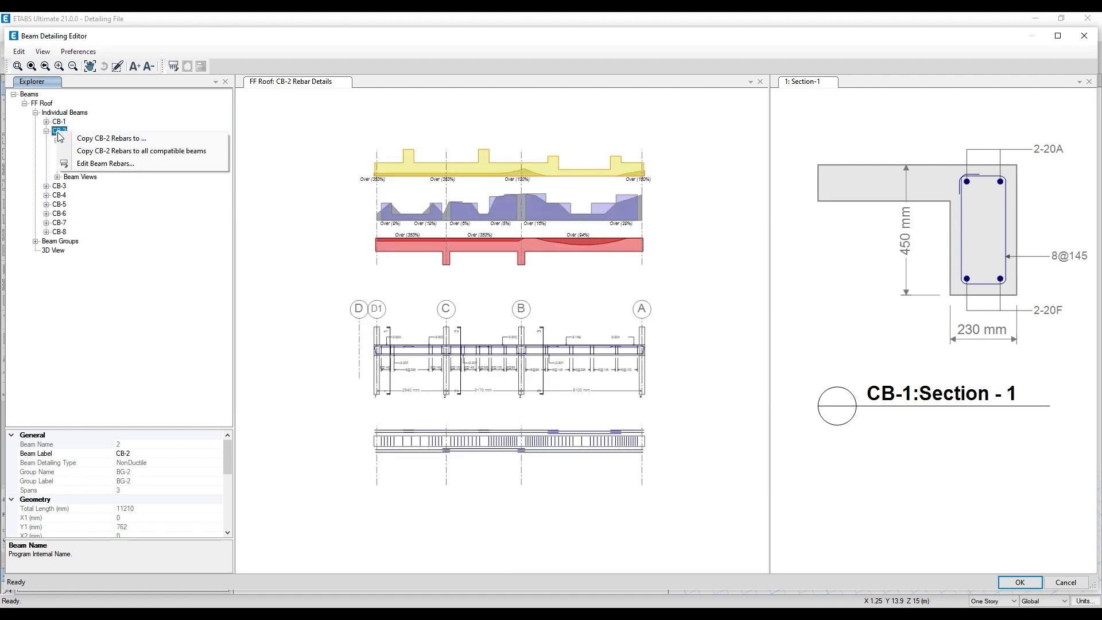
left_click(99, 164)
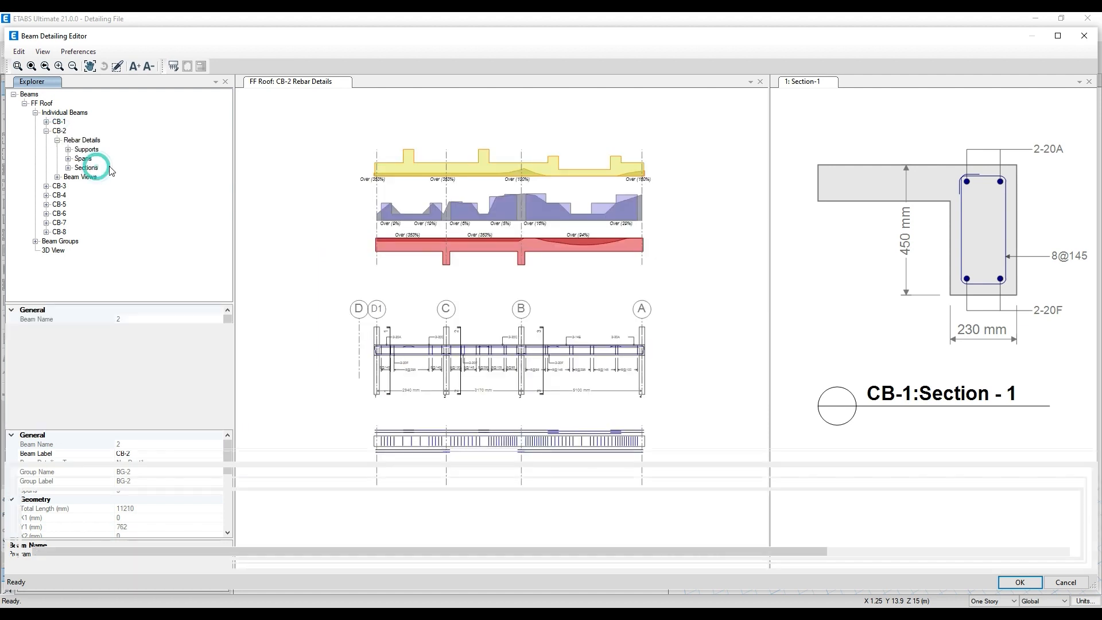
left_click_drag(747, 450, 738, 361)
left_click(1090, 82)
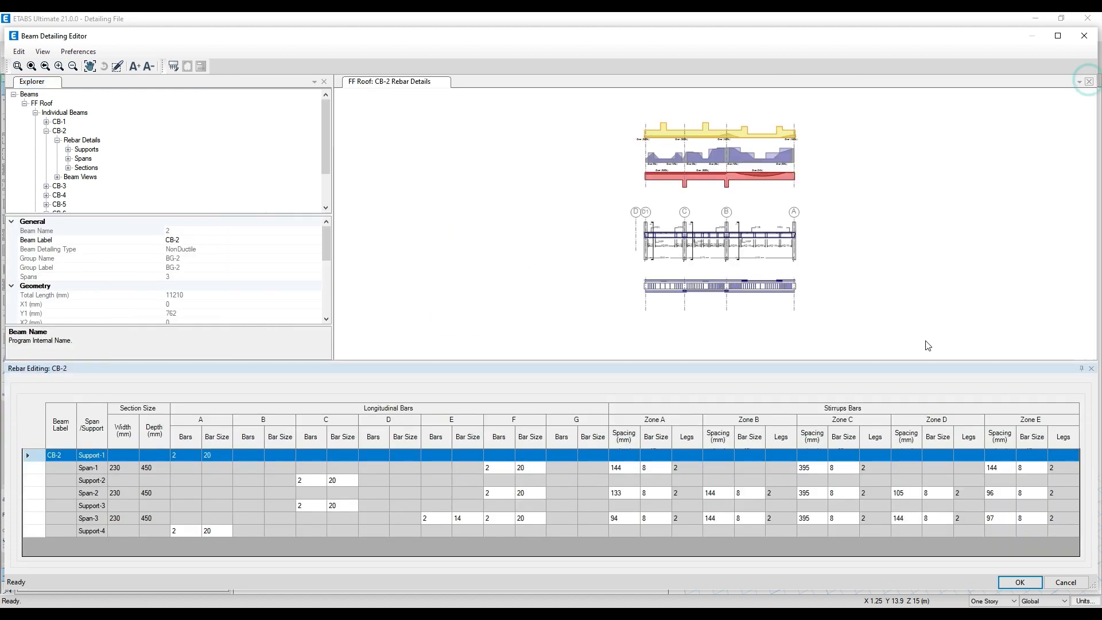
- Set CB-2's Zone C stirrup spacing to 270 mm in Span-1, Span-2 and Span-3
scroll(753, 298, "up", 5)
scroll(713, 240, "up", 2)
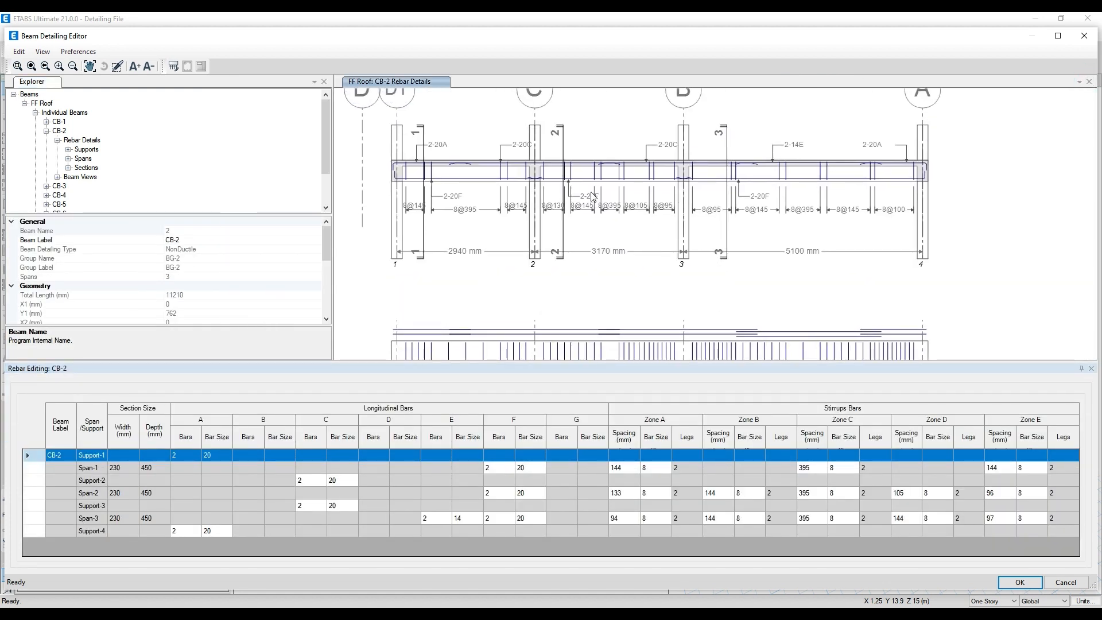
left_click(805, 471)
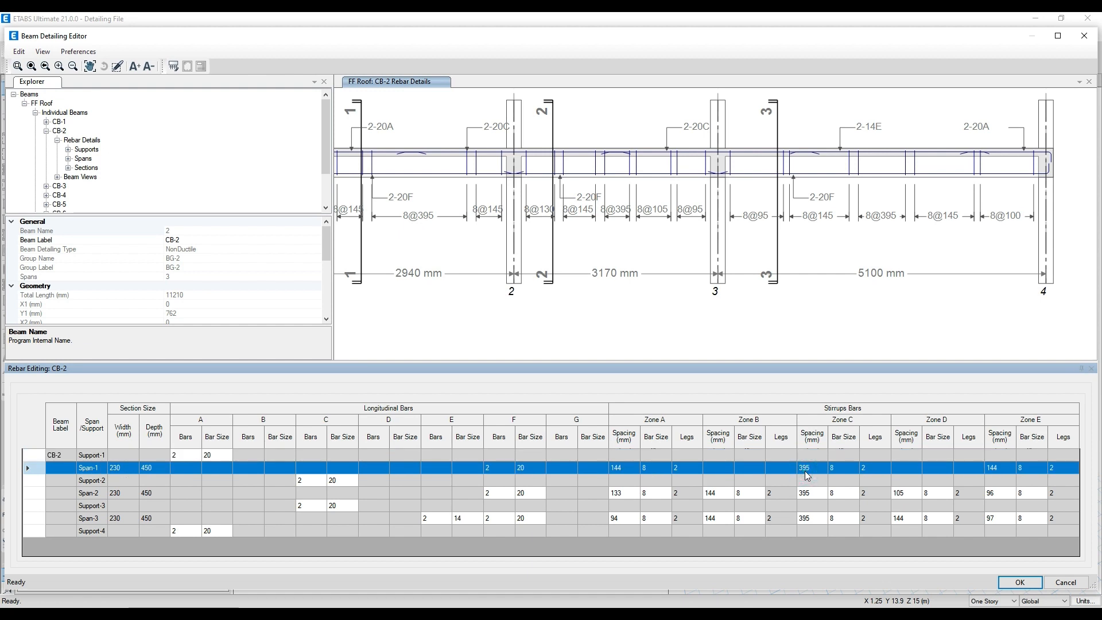
type("270")
left_click(816, 494)
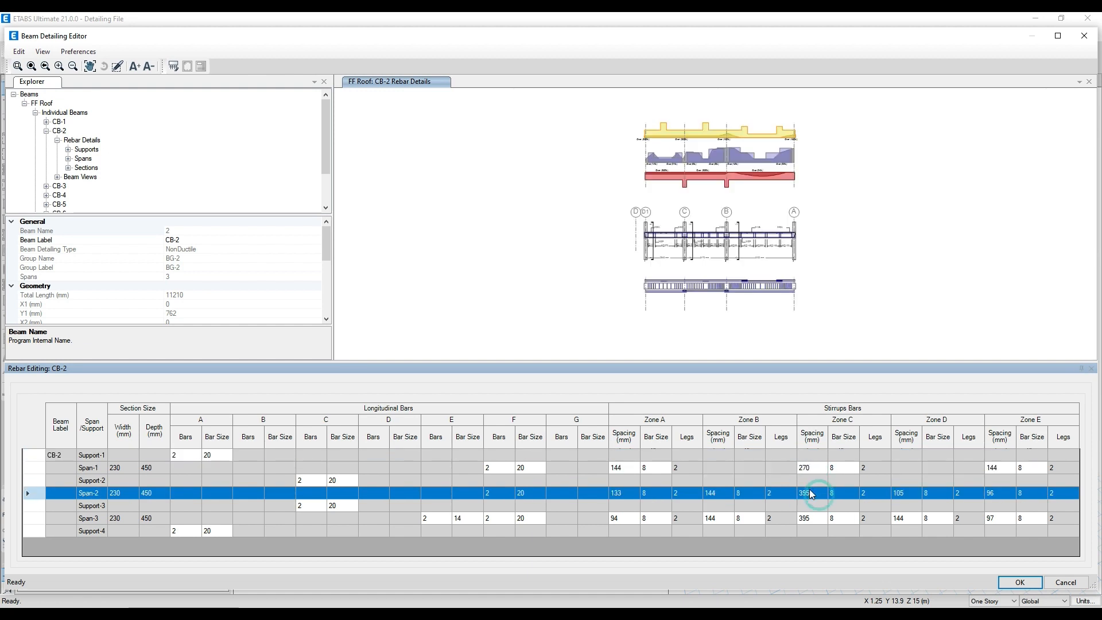
type("270")
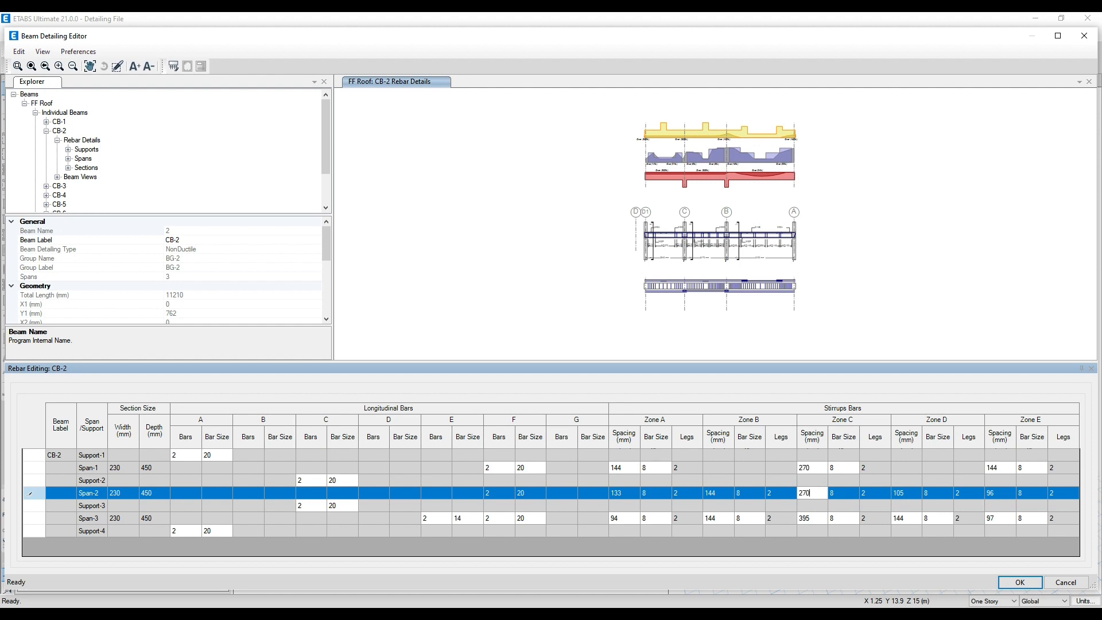
left_click(805, 519)
type("270")
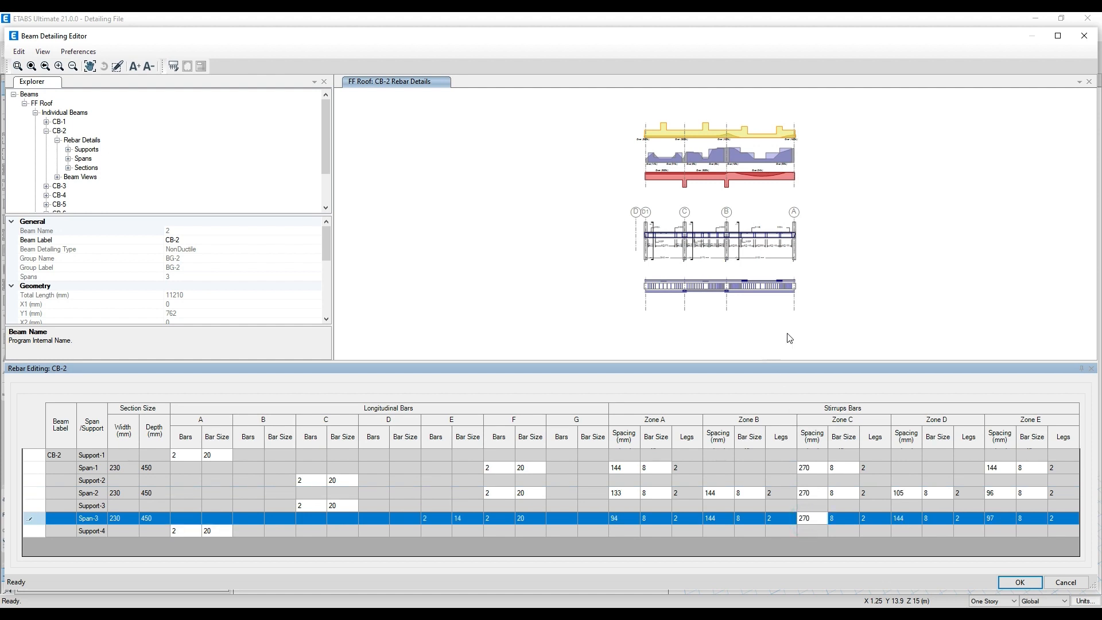
left_click(825, 308)
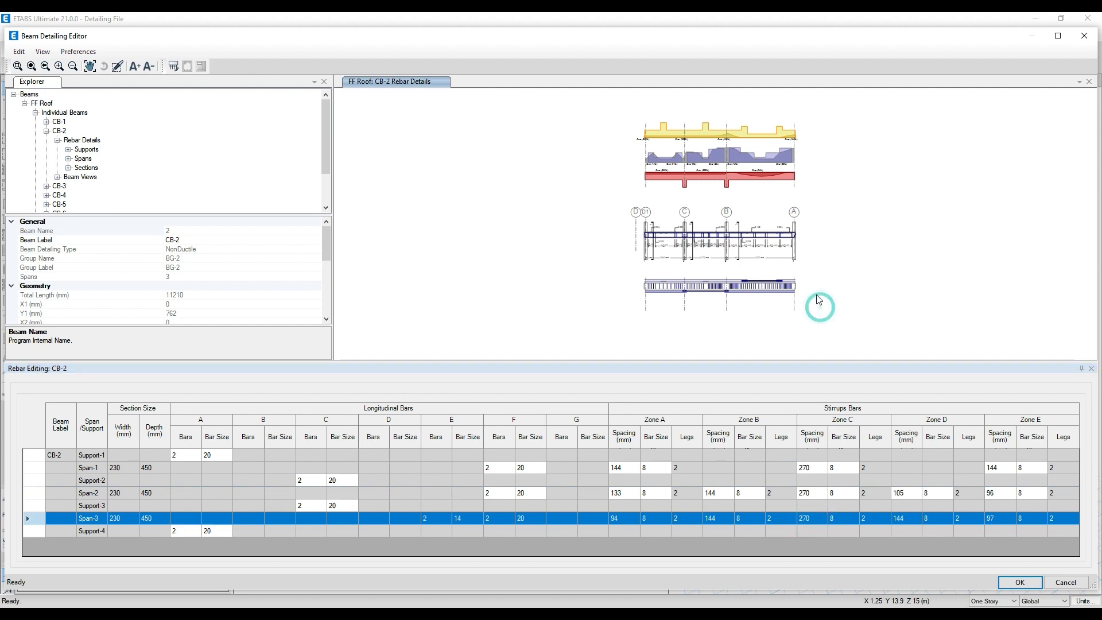
- Check CB-2's stirrups in the drawing, close its rebar table, and exit the Beam Detailing Editor with the changes saved
scroll(710, 227, "up", 8)
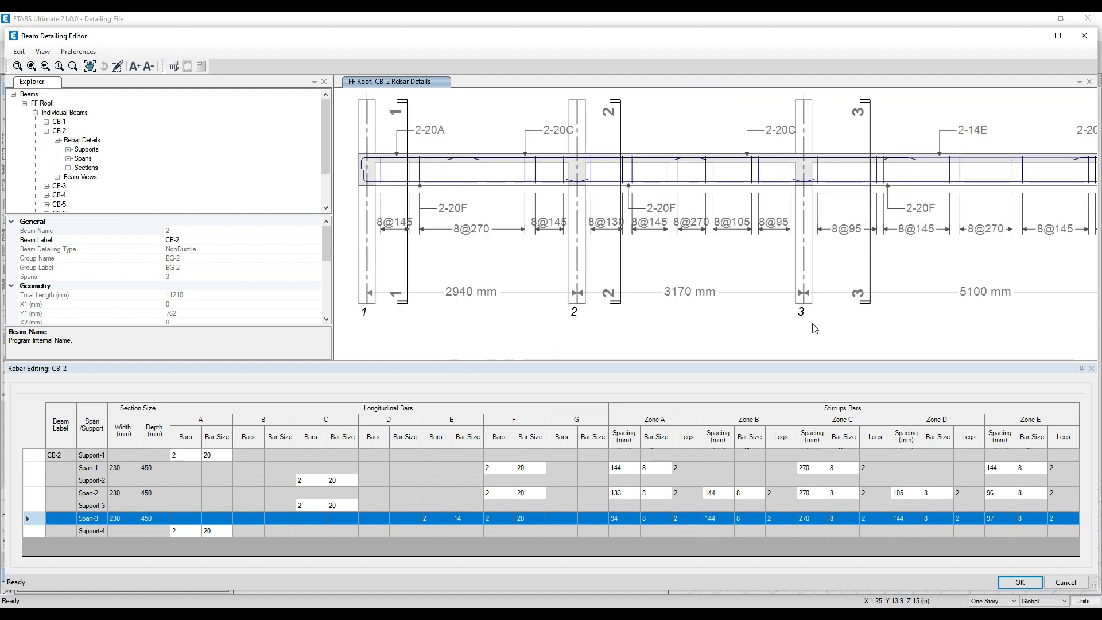
left_click(1092, 368)
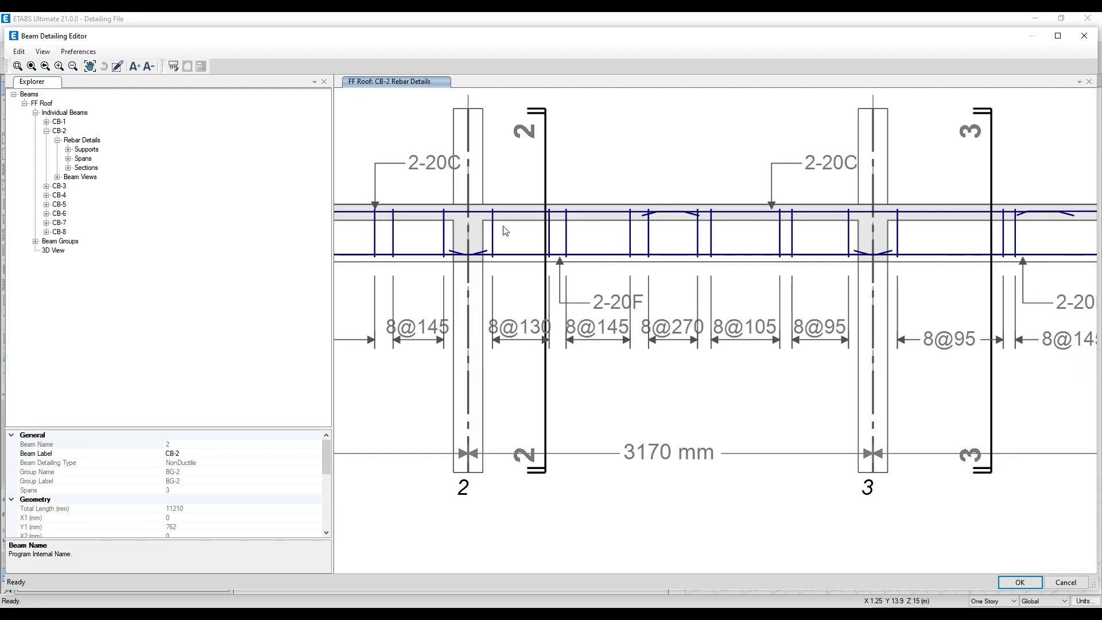
scroll(505, 233, "down", 5)
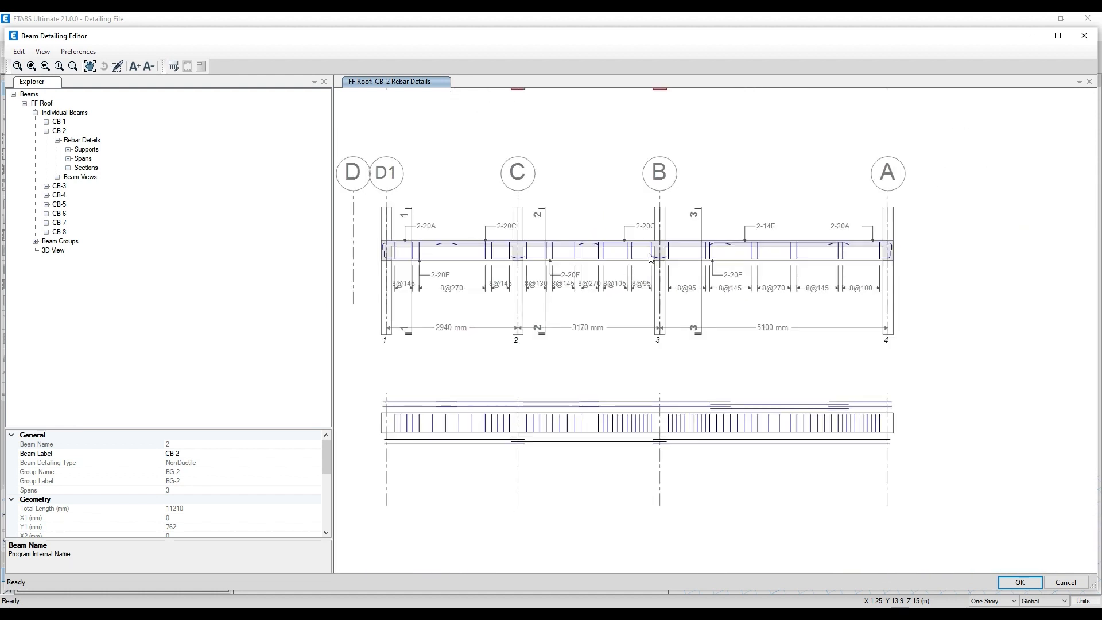
left_click(1084, 36)
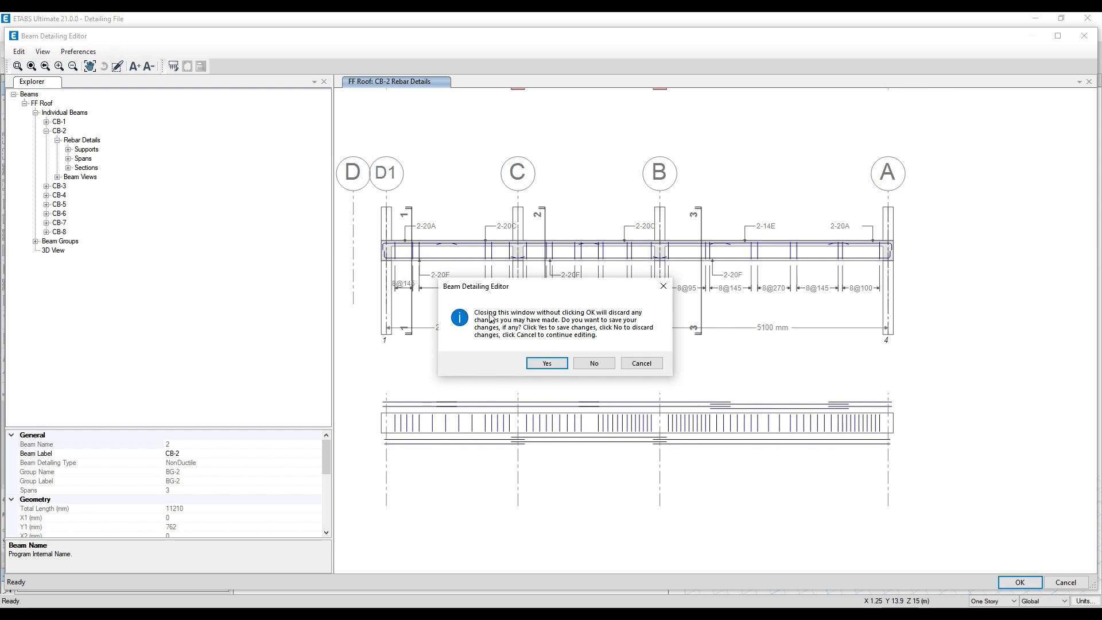
left_click_drag(649, 293, 710, 375)
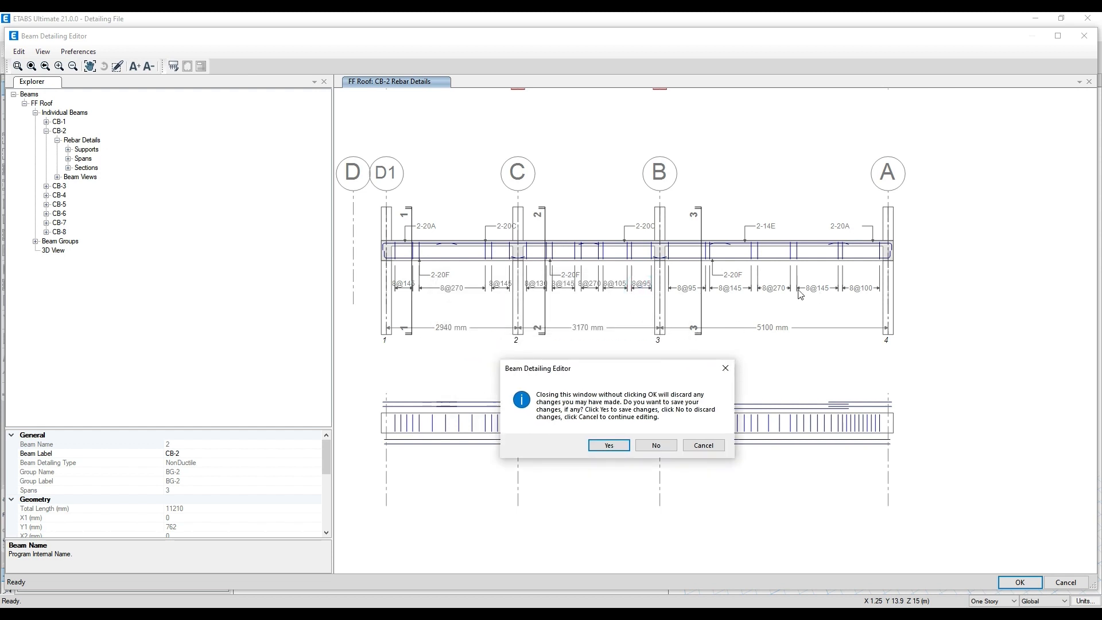
left_click(609, 444)
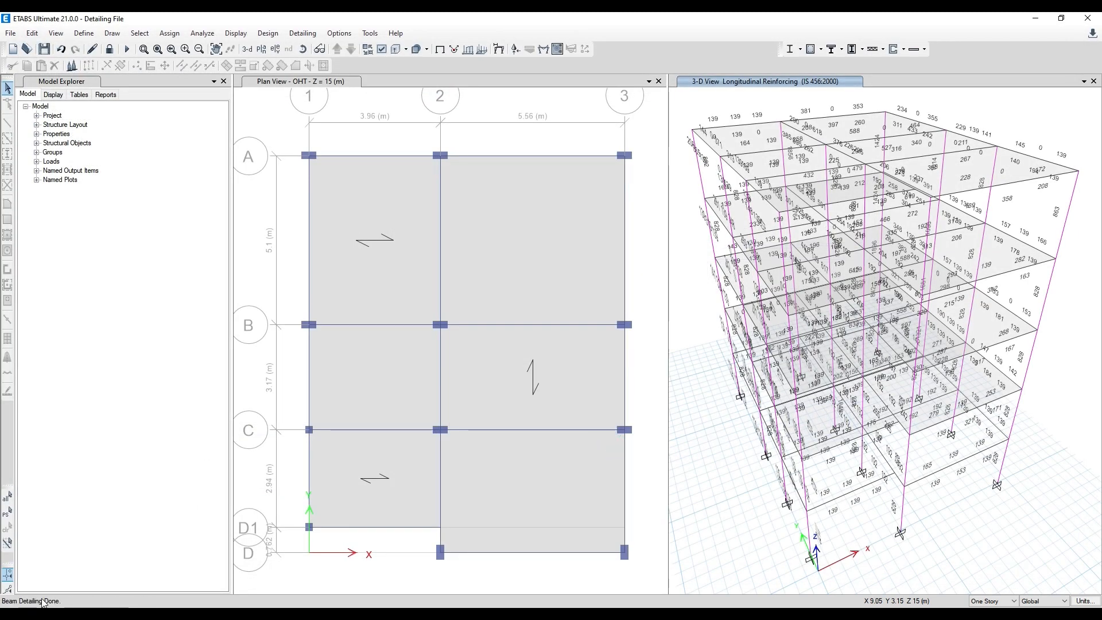
left_click(293, 34)
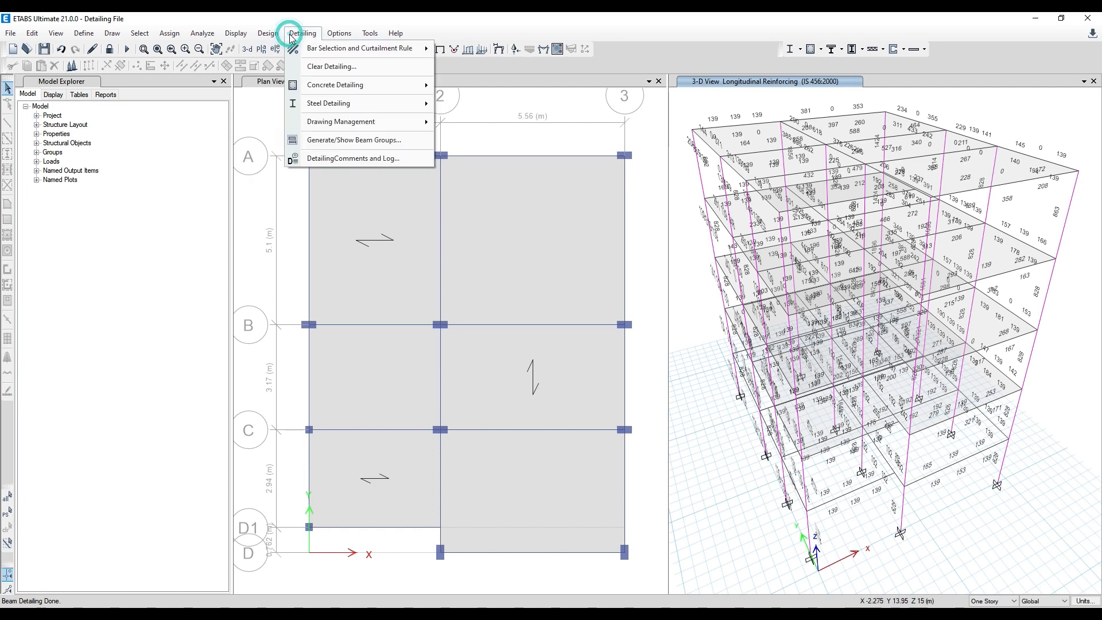
mouse_move(314, 87)
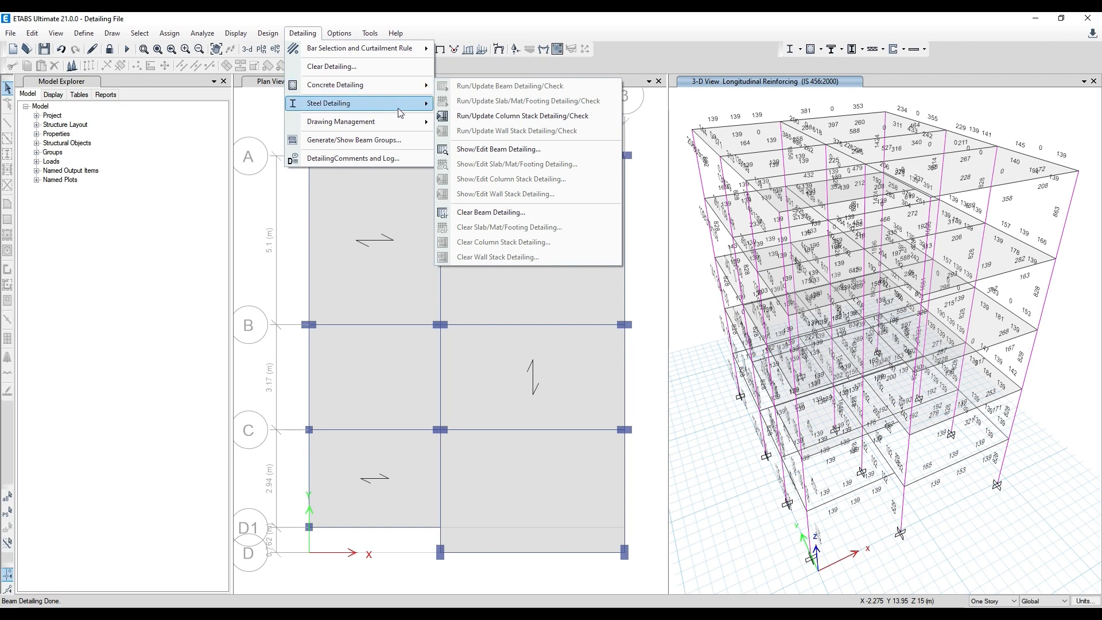
mouse_move(401, 124)
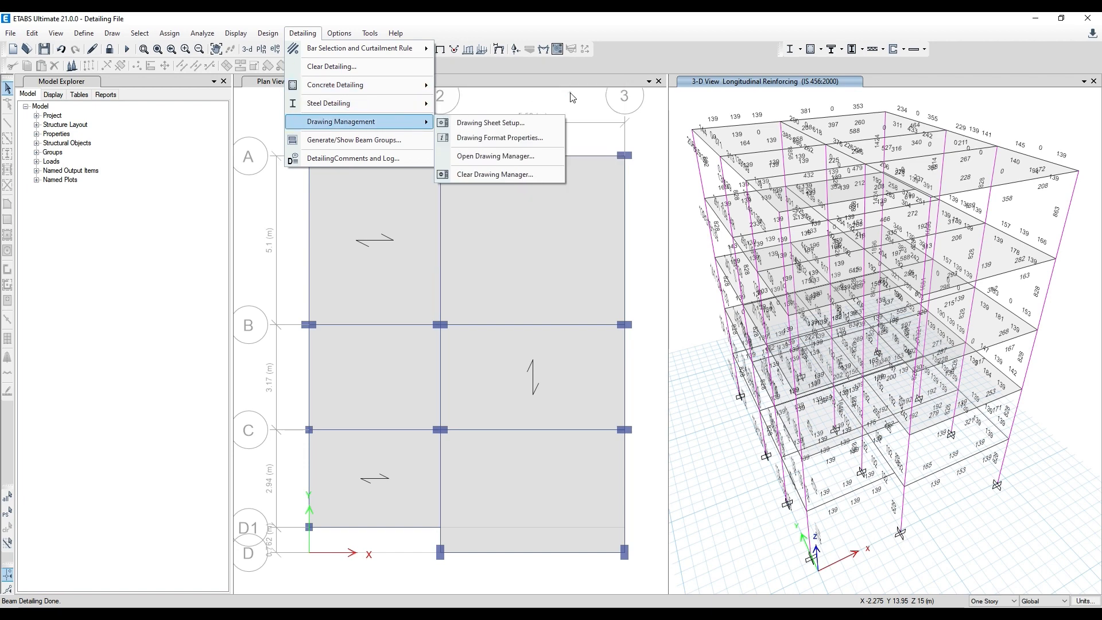
left_click(573, 97)
- Open the Drawing Manager with Concrete Beam detailing included and marked for update
left_click(301, 34)
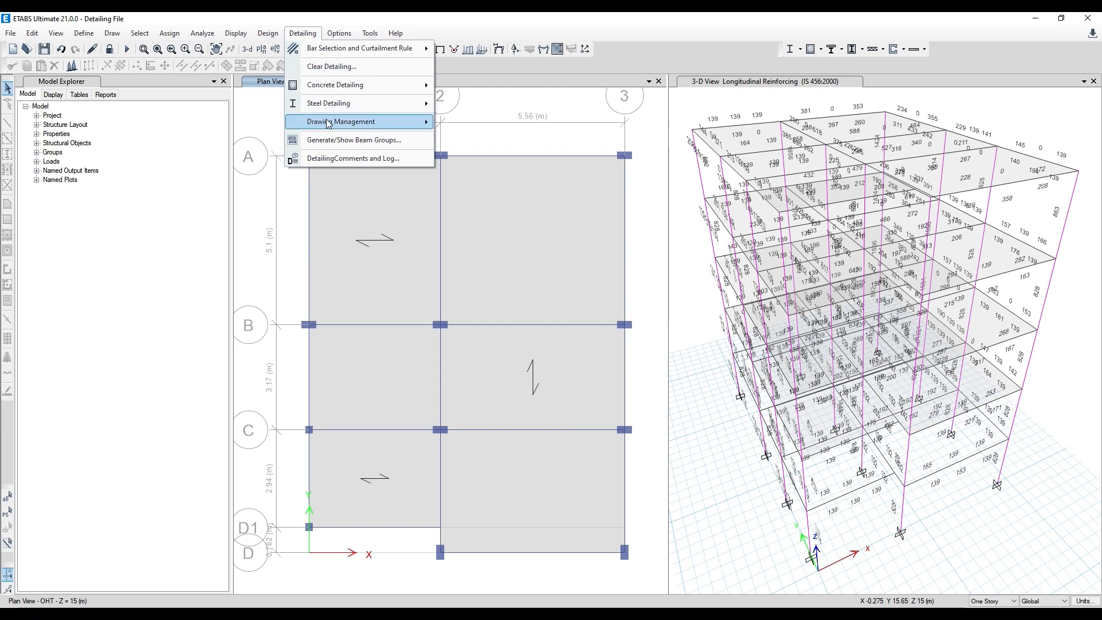
mouse_move(332, 125)
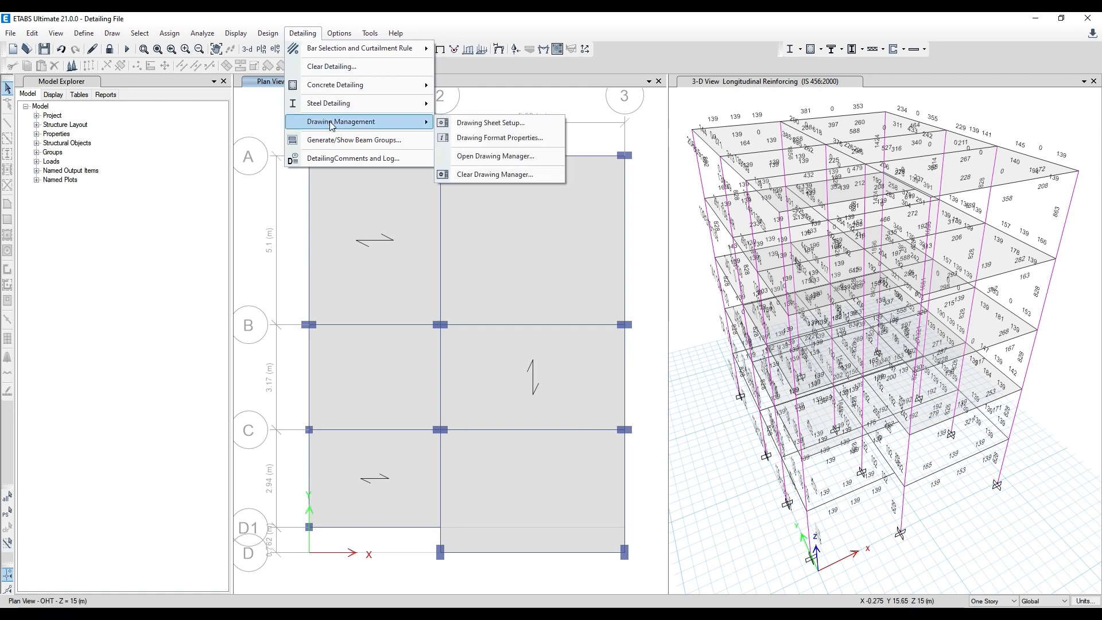
left_click(480, 158)
left_click(299, 35)
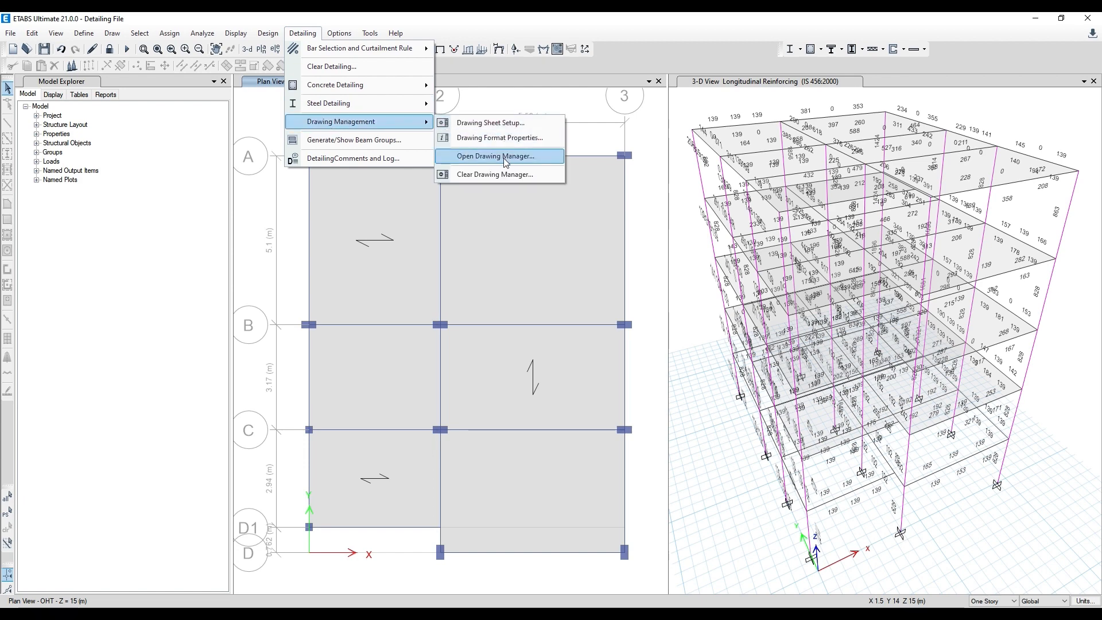
left_click(505, 159)
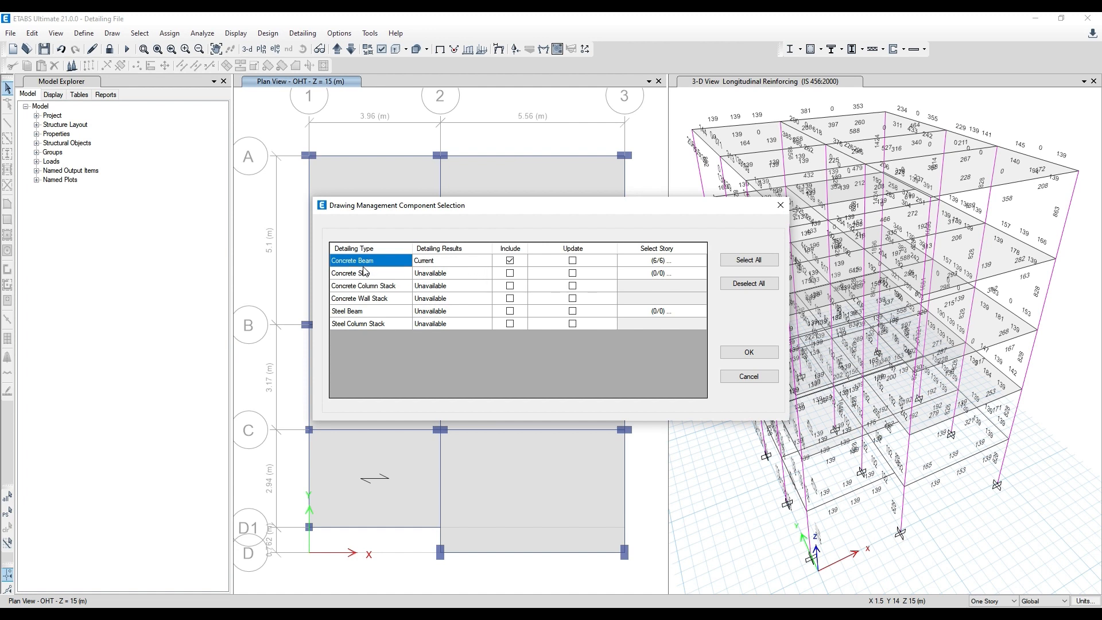
left_click(572, 260)
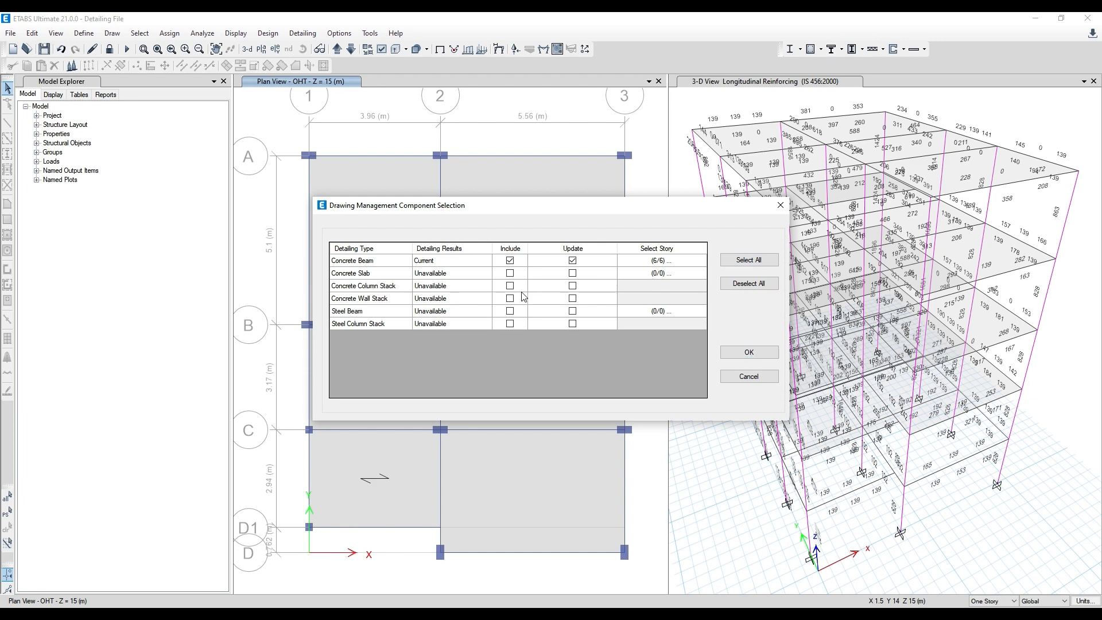
left_click(768, 351)
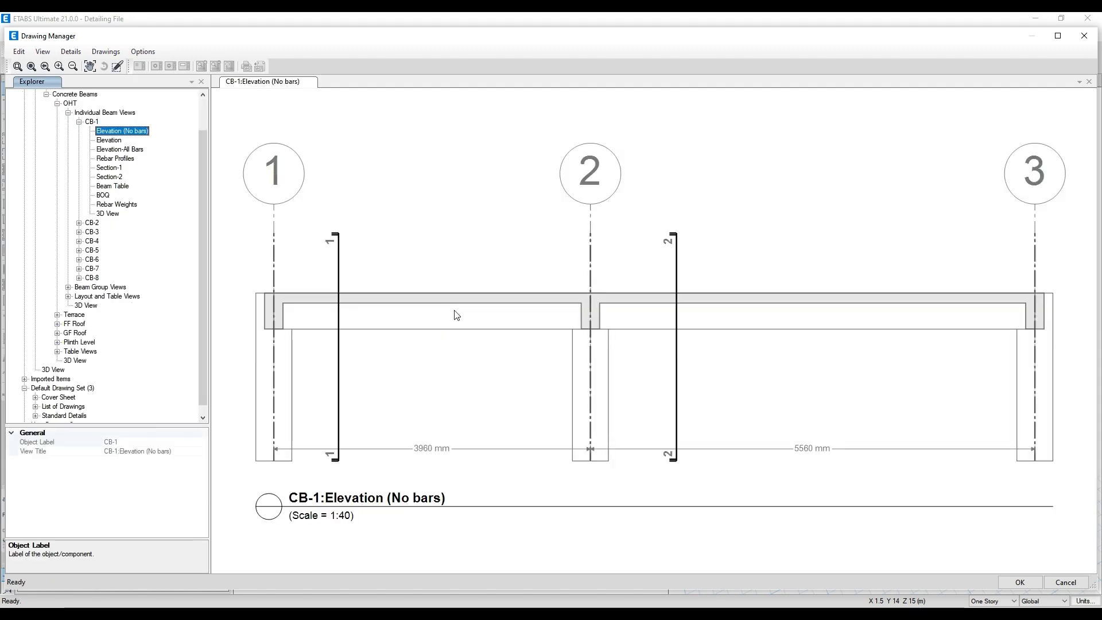
- View the elevation of OHT beam CB-1, collapse the beam branches, and inspect the 3D view of all detailed beams
left_click(111, 140)
left_click(78, 122)
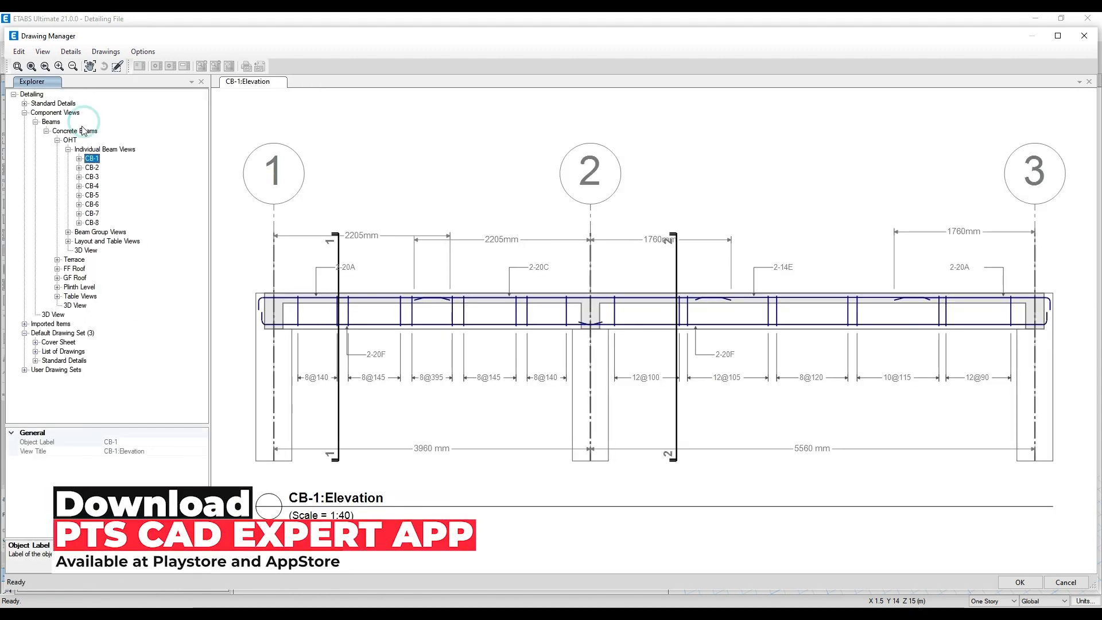
left_click(35, 122)
left_click(47, 131)
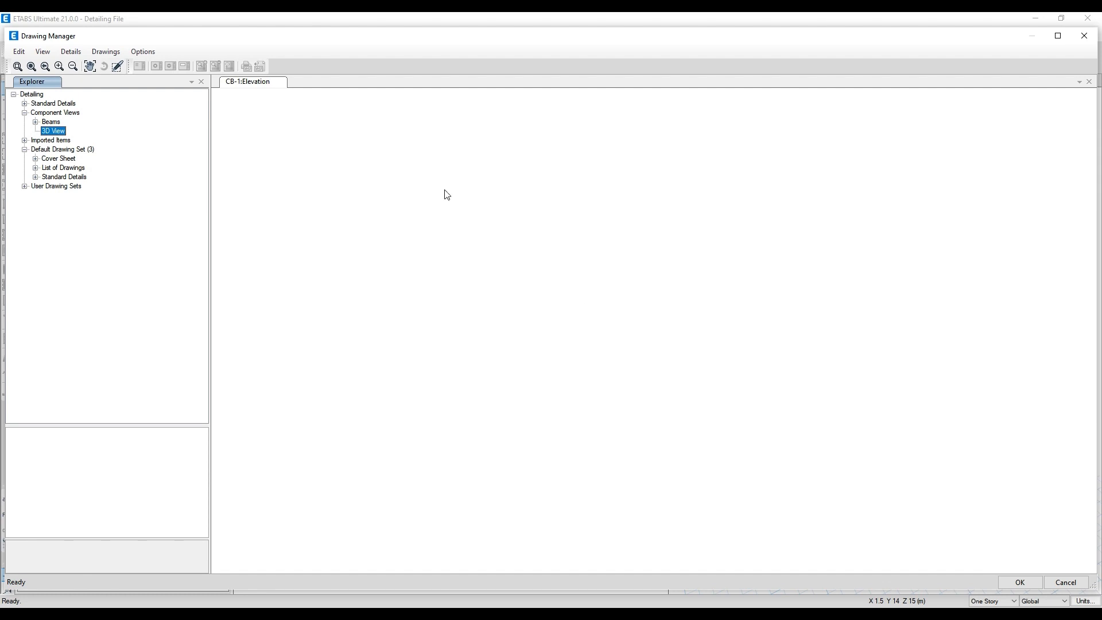
mouse_move(918, 352)
left_mouse_down()
mouse_move(635, 394)
mouse_move(536, 453)
mouse_move(425, 369)
mouse_move(427, 273)
mouse_move(438, 330)
mouse_move(534, 401)
mouse_move(783, 411)
mouse_move(758, 374)
mouse_move(883, 377)
mouse_move(1076, 312)
left_mouse_up()
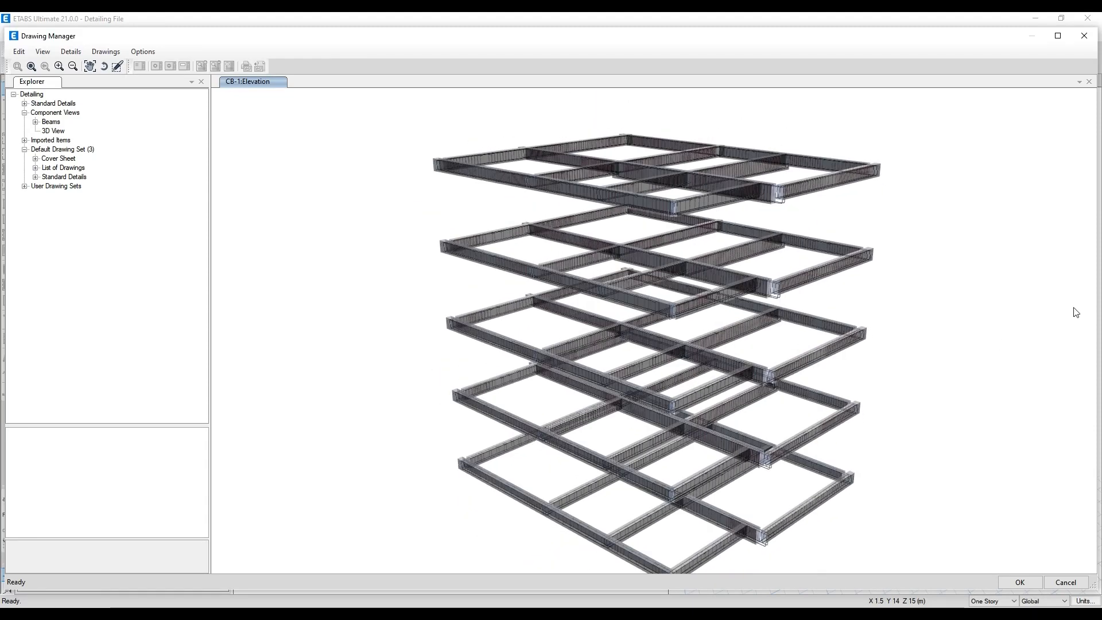
- Expand the Beams branch to OHT's CB-1 and display its Elevation view
left_click(35, 121)
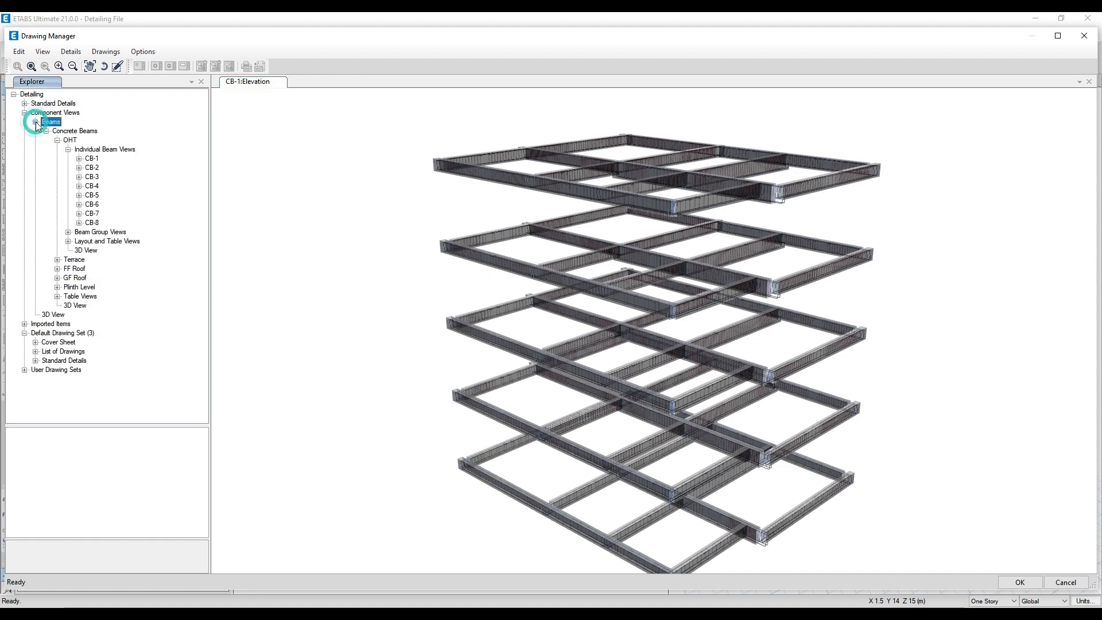
left_click(91, 160)
left_click(81, 160)
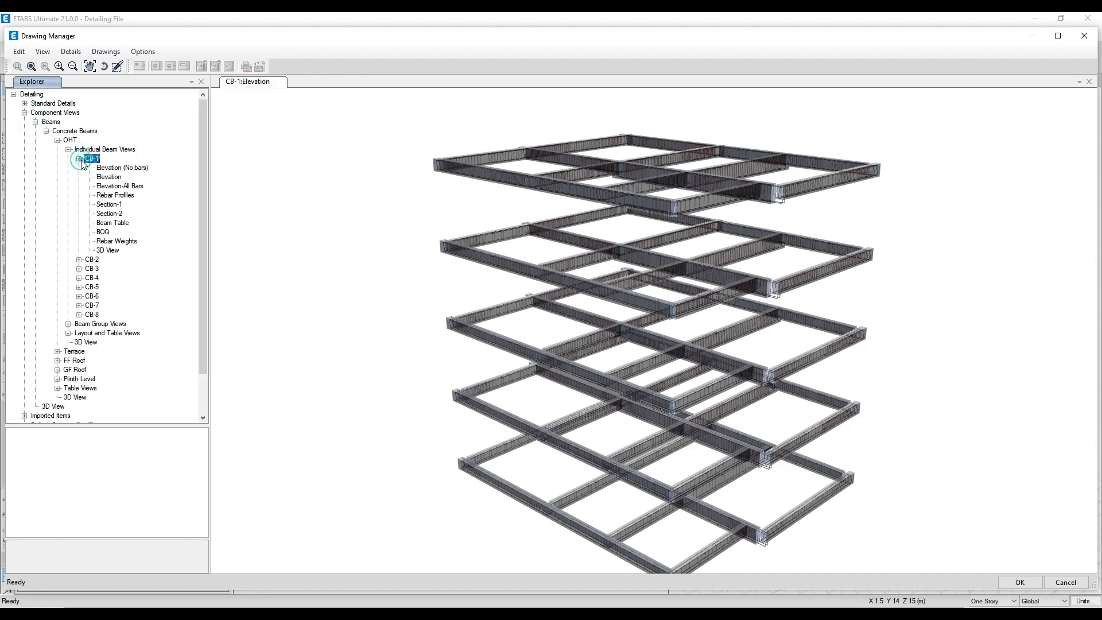
left_click(112, 178)
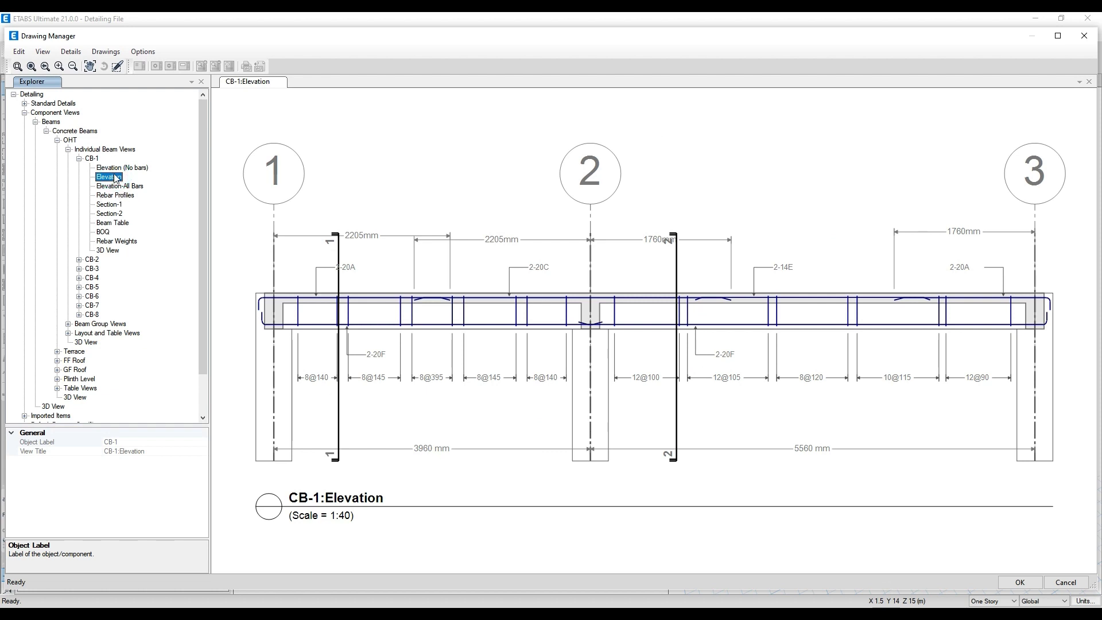
right_click(115, 178)
left_click(99, 176)
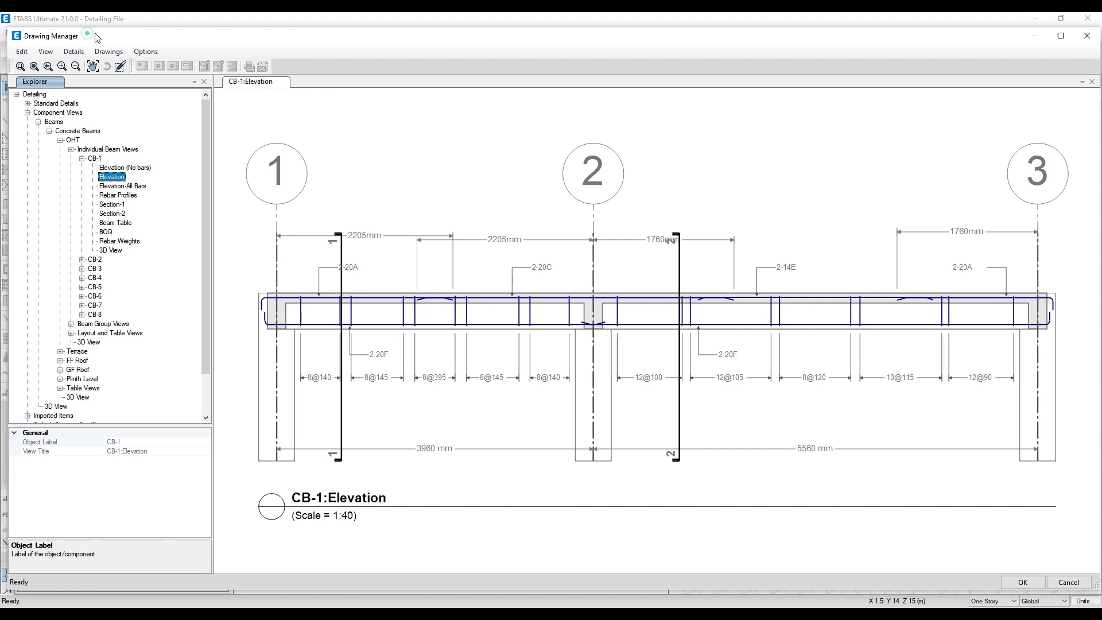
- View OHT beam CB-1's Elevation (No bars) drawing and return to its Elevation view
left_click_drag(82, 30, 95, 17)
left_click(101, 147)
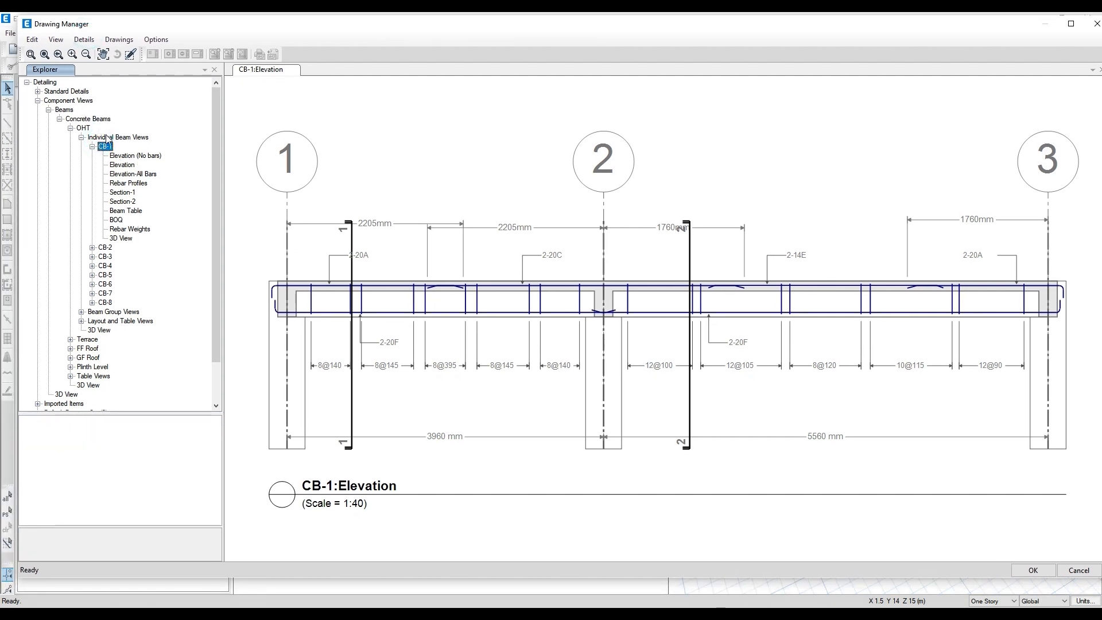
left_click(131, 156)
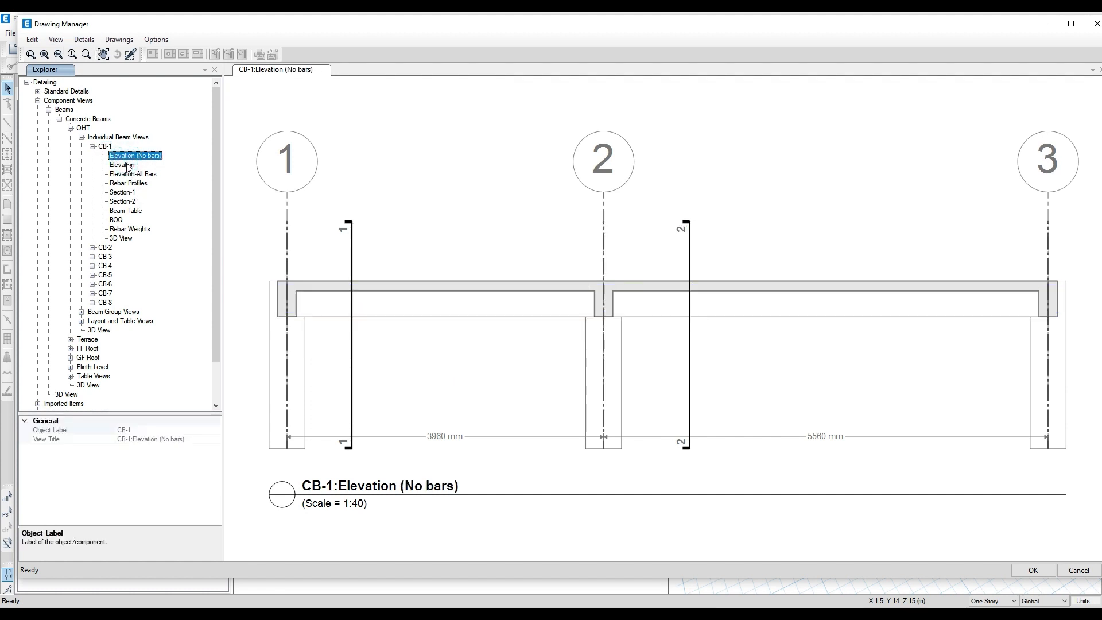
left_click(127, 166)
- Set up printing of CB-1's Elevation view with Scale to Fit and A4 paper
right_click(129, 167)
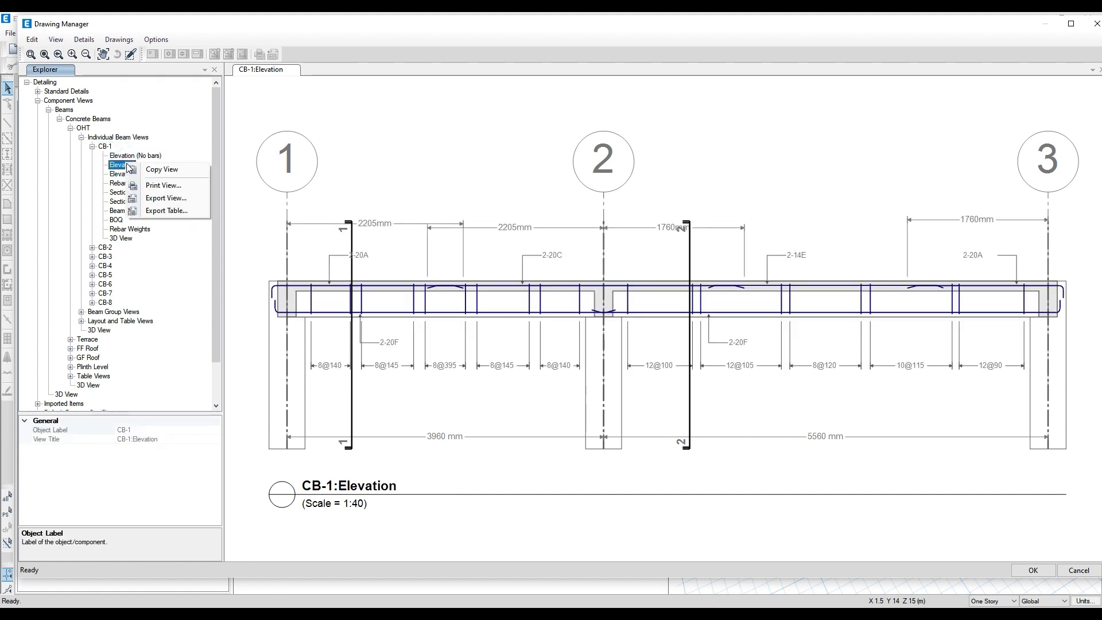
right_click(118, 166)
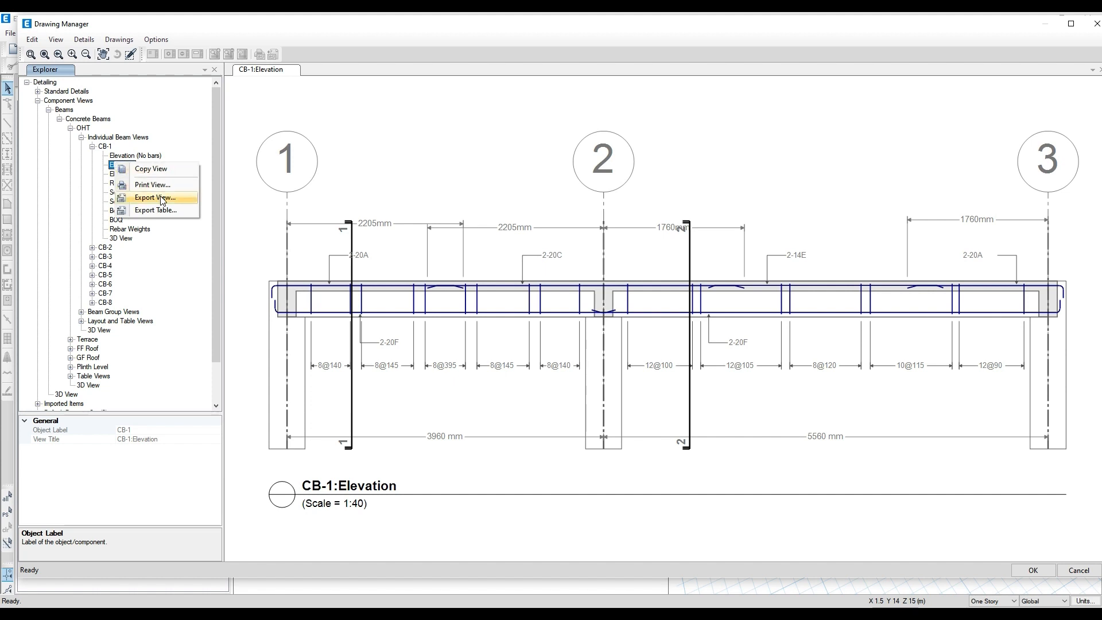
left_click(172, 186)
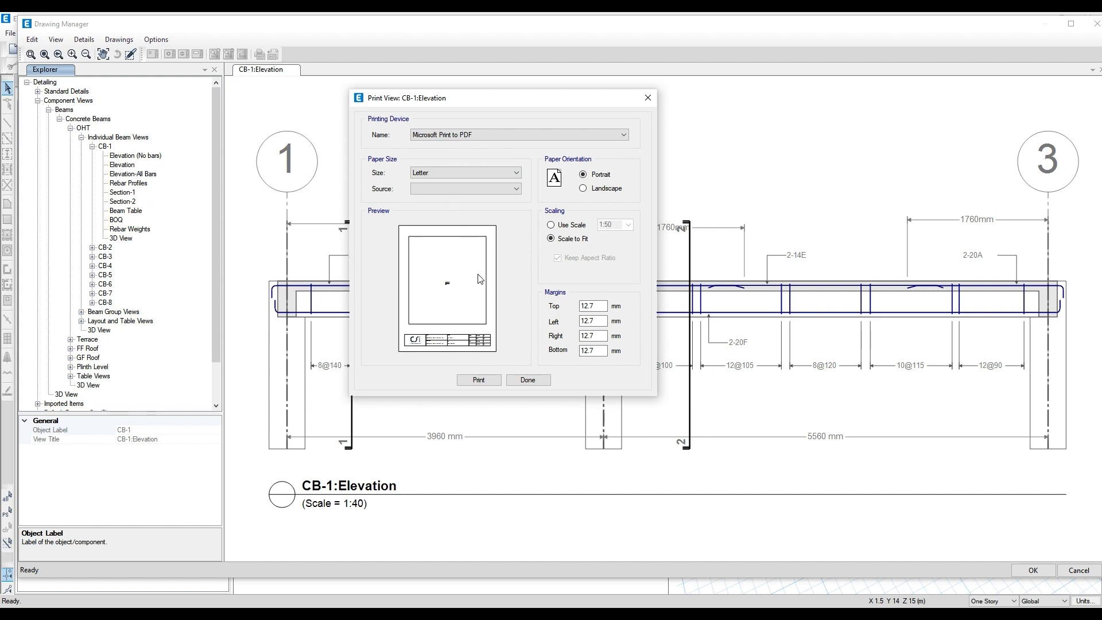
left_click(568, 241)
scroll(445, 293, "up", 4)
scroll(453, 276, "up", 2)
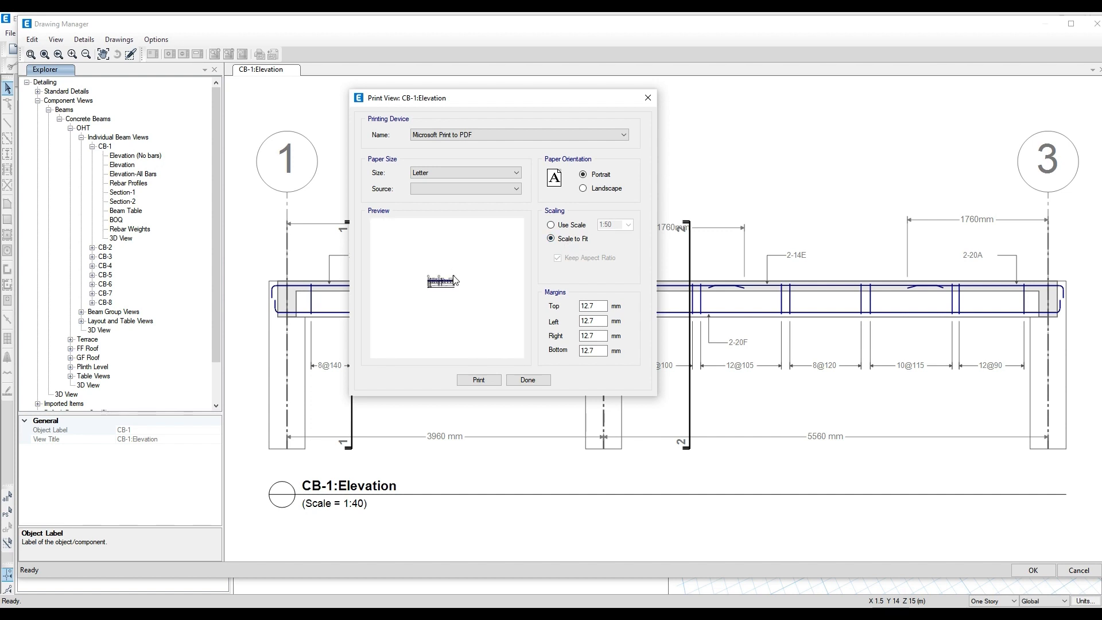
scroll(453, 279, "down", 6)
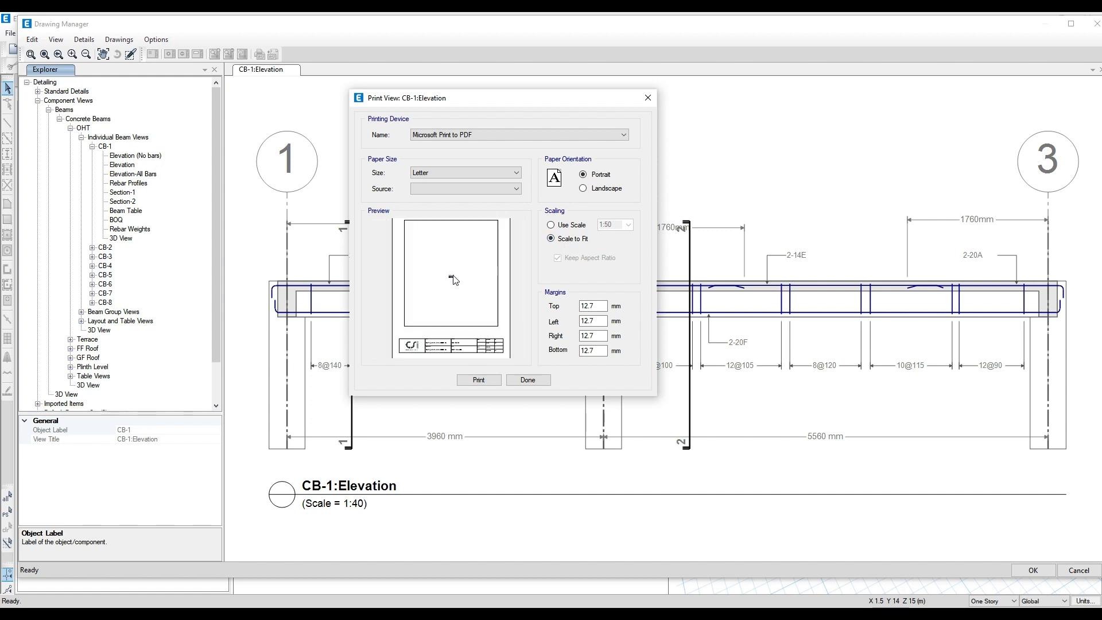
left_click(492, 182)
left_click(471, 229)
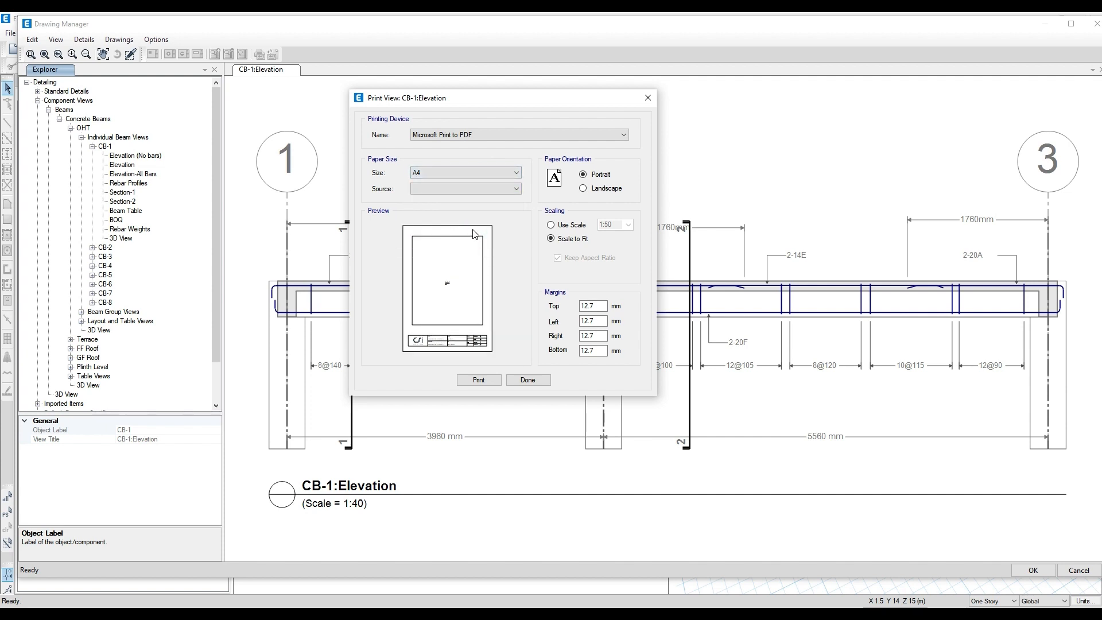
- Print the CB-1 elevation to a PDF file named 111 and finish the print setup
left_click(481, 380)
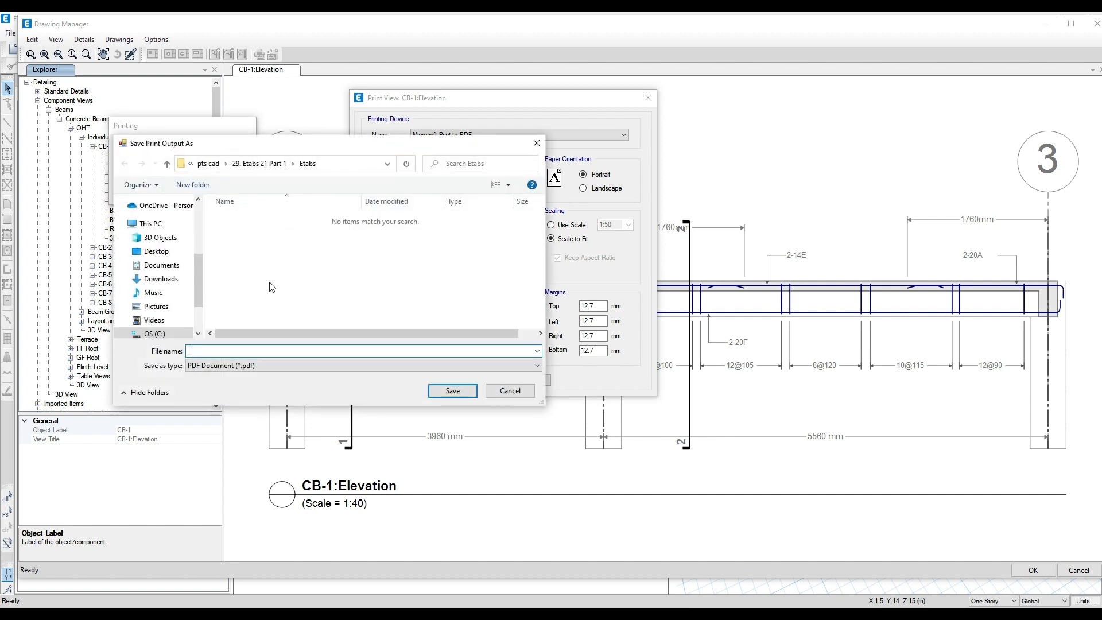
left_click(238, 351)
type("111")
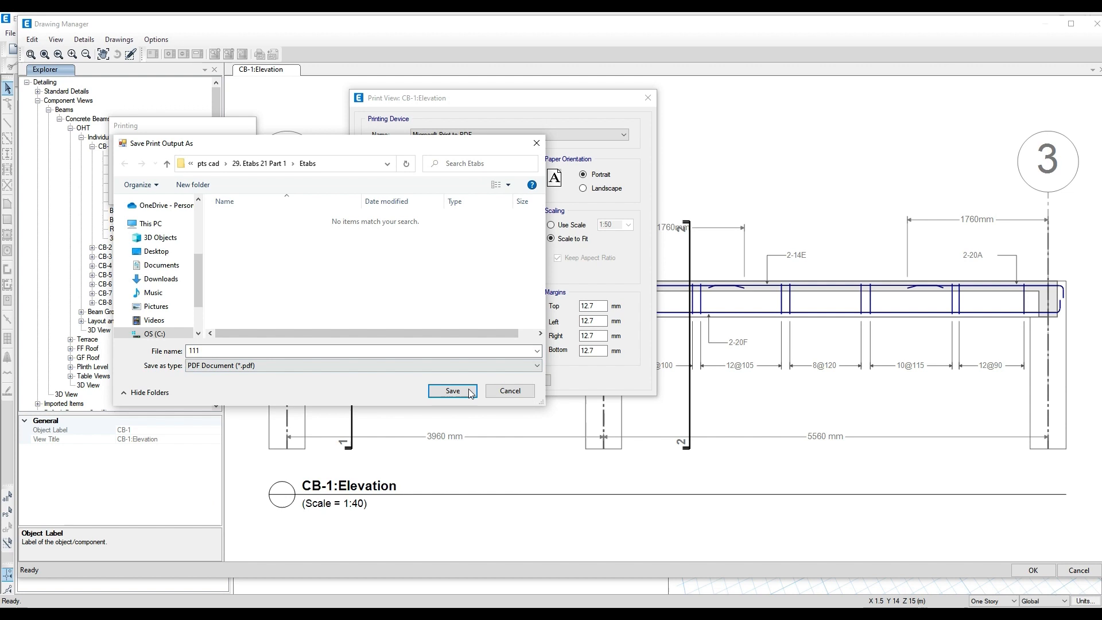
left_click(453, 391)
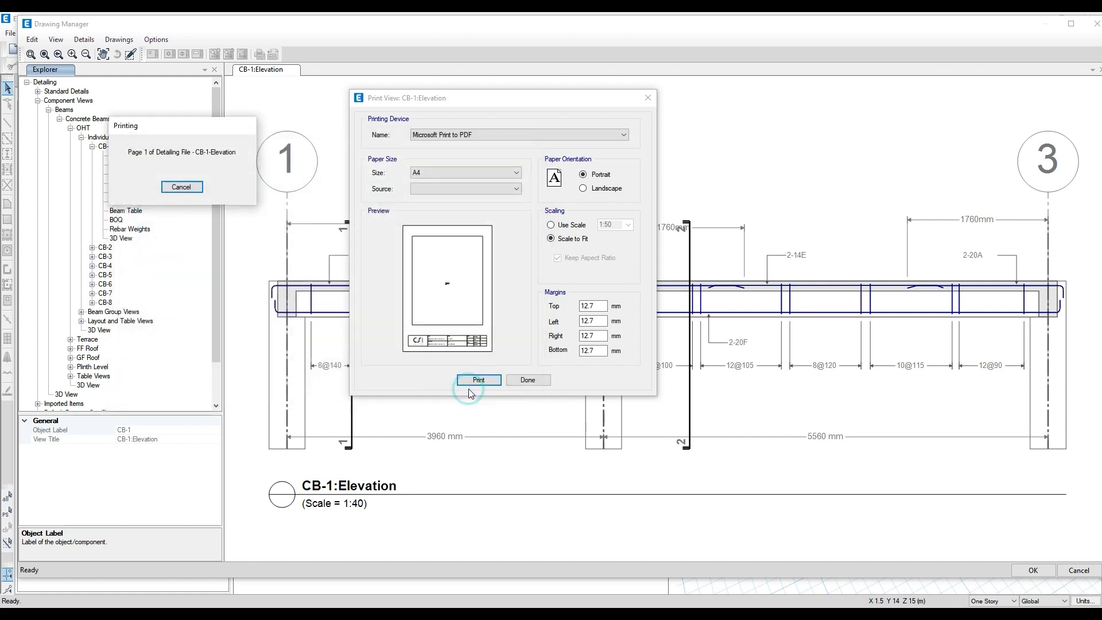
left_click(539, 380)
right_click(131, 168)
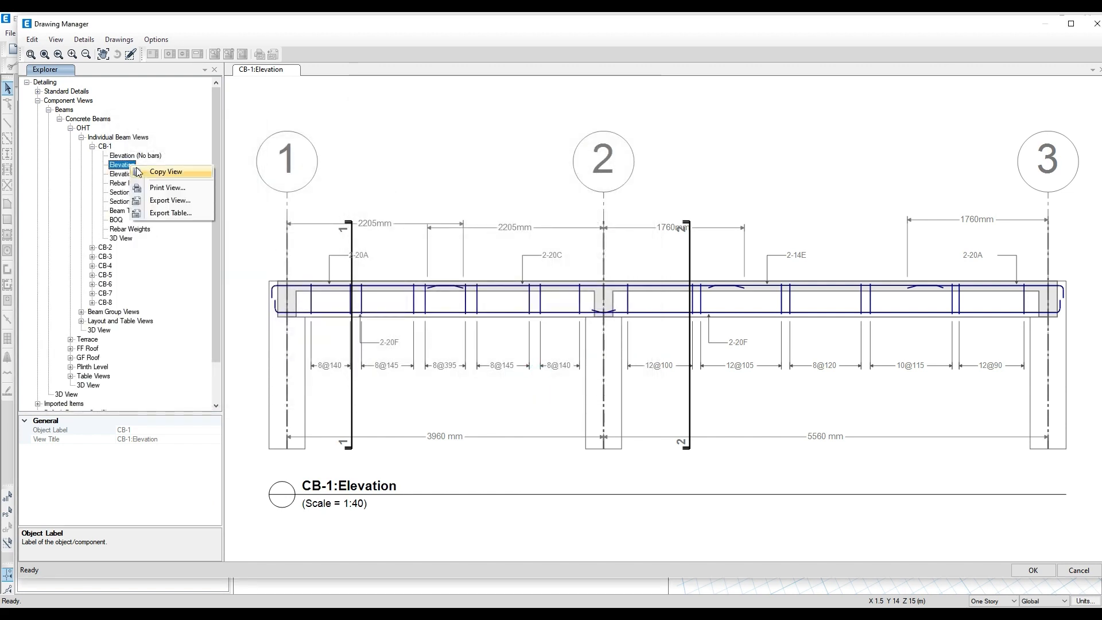
left_click(171, 190)
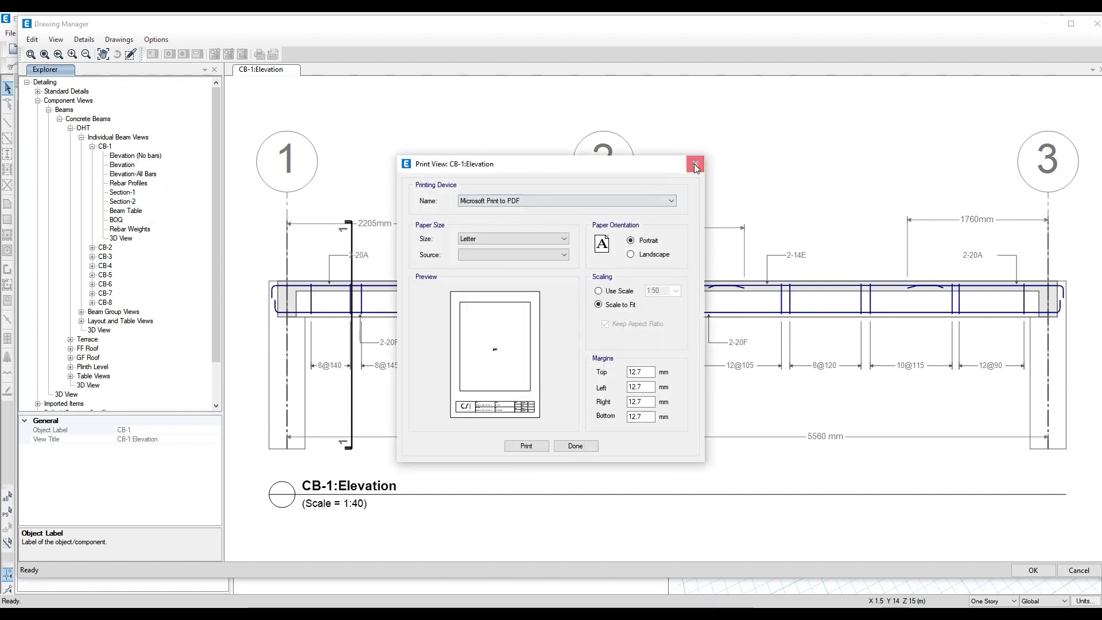
left_click(695, 165)
- Export CB-1's Elevation view in Drawing Exchange Format (DXF) to the existing target directory
right_click(135, 166)
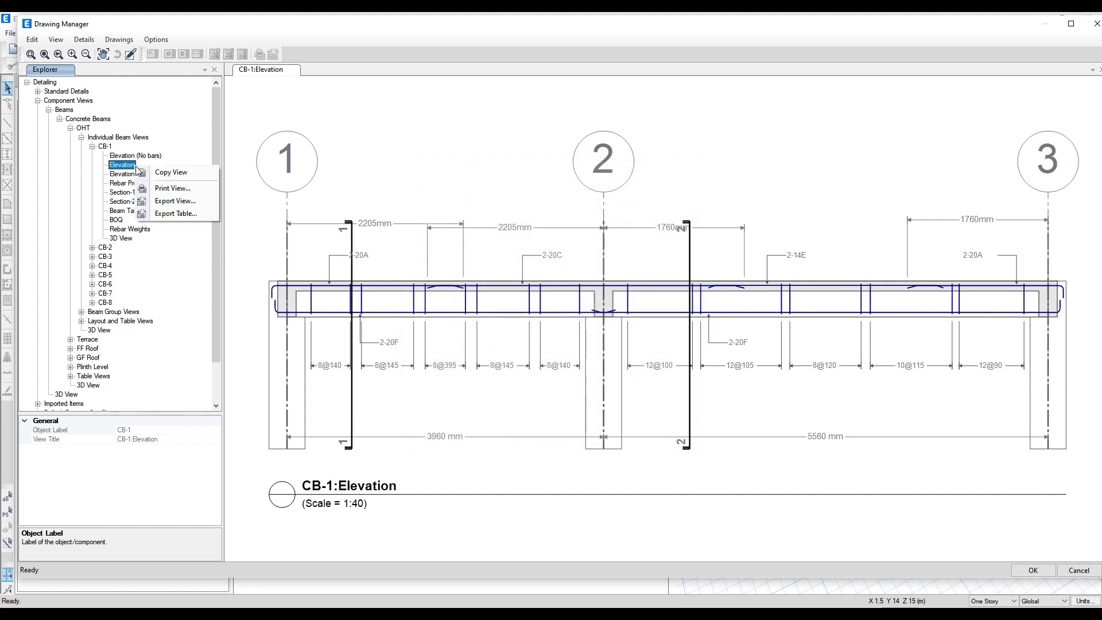
left_click(159, 201)
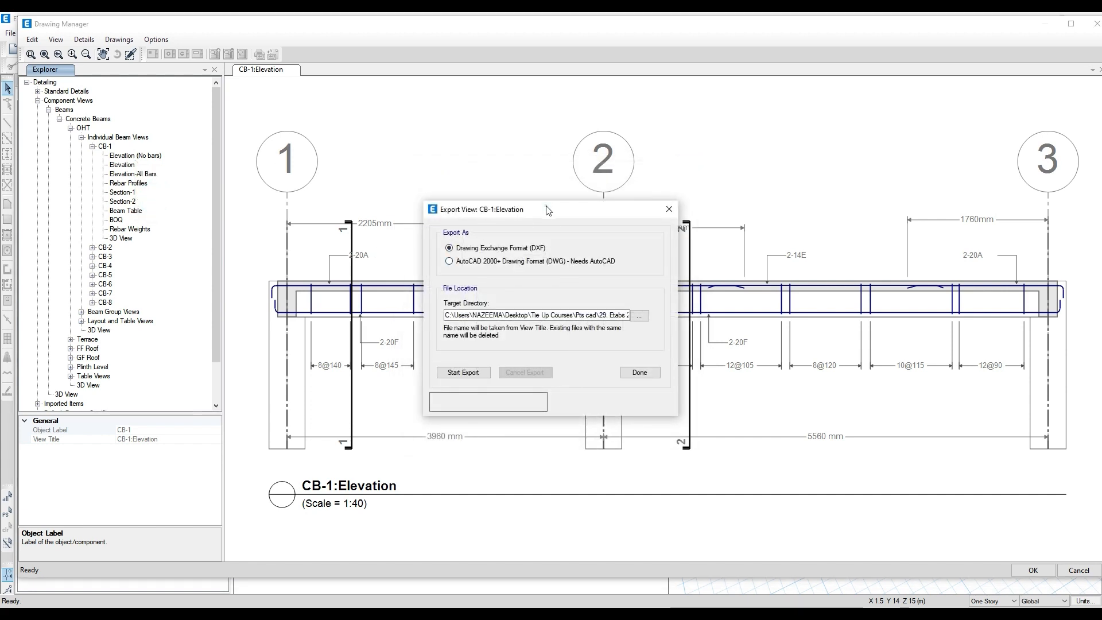
left_click_drag(548, 210, 488, 144)
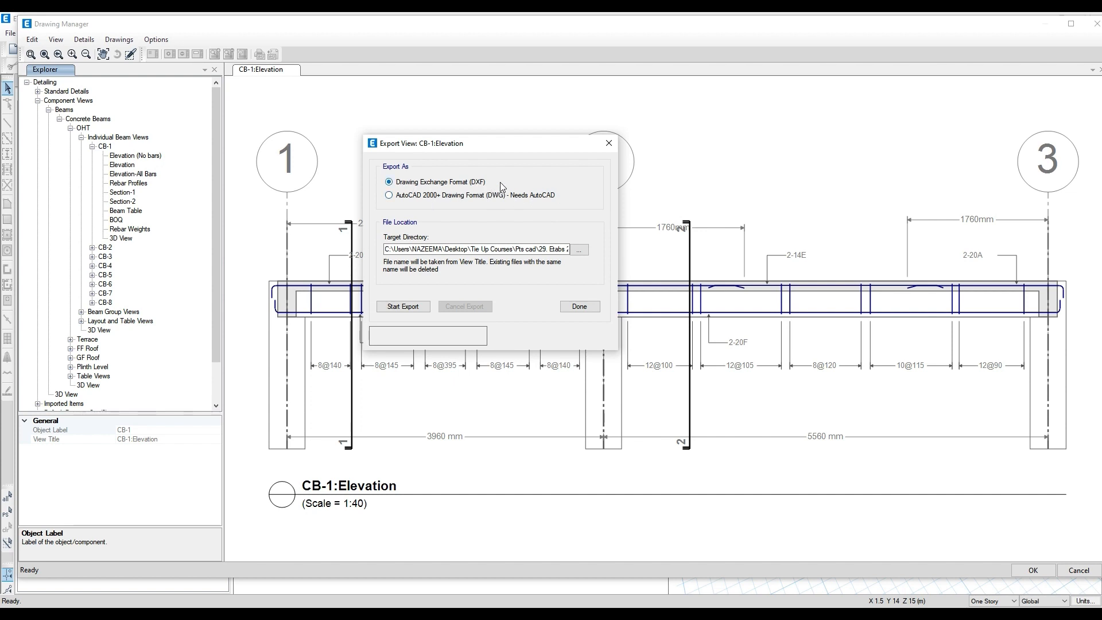
left_click(413, 307)
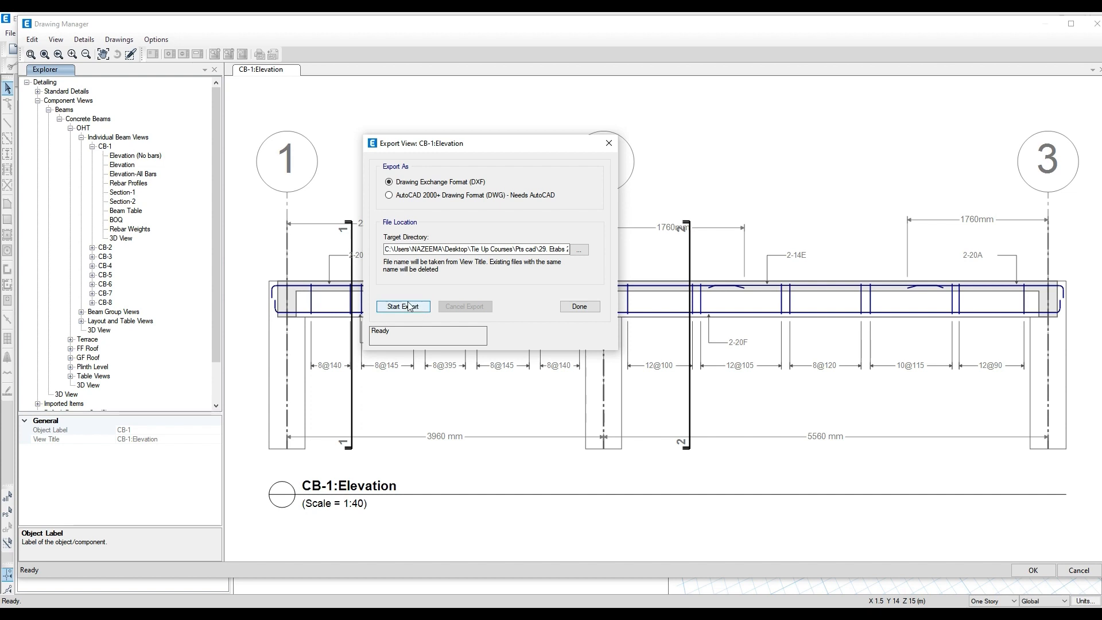
left_click(580, 307)
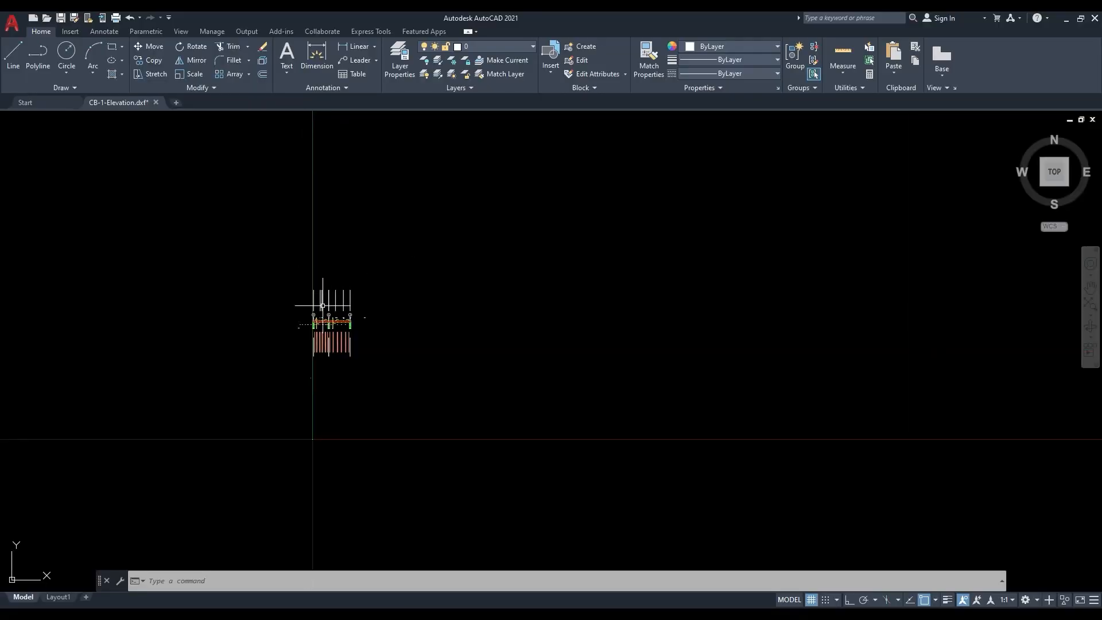
- Examine the exported CB-1-Elevation.dxf drawing in AutoCAD, including its beam, grid lines and dimension lines
scroll(321, 304, "up", 10)
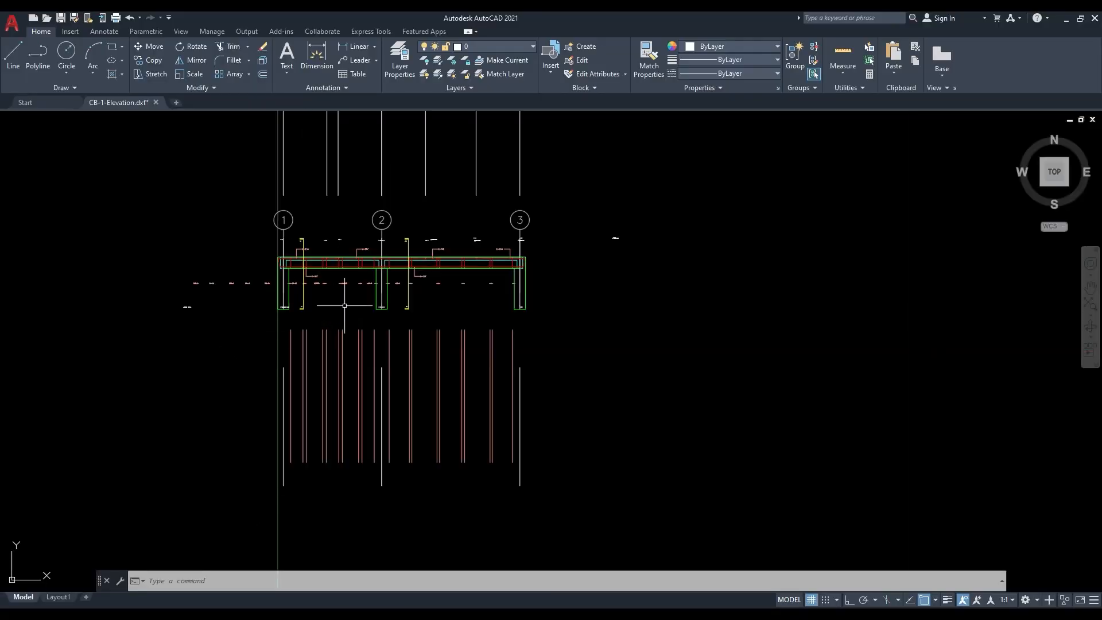
scroll(345, 305, "up", 5)
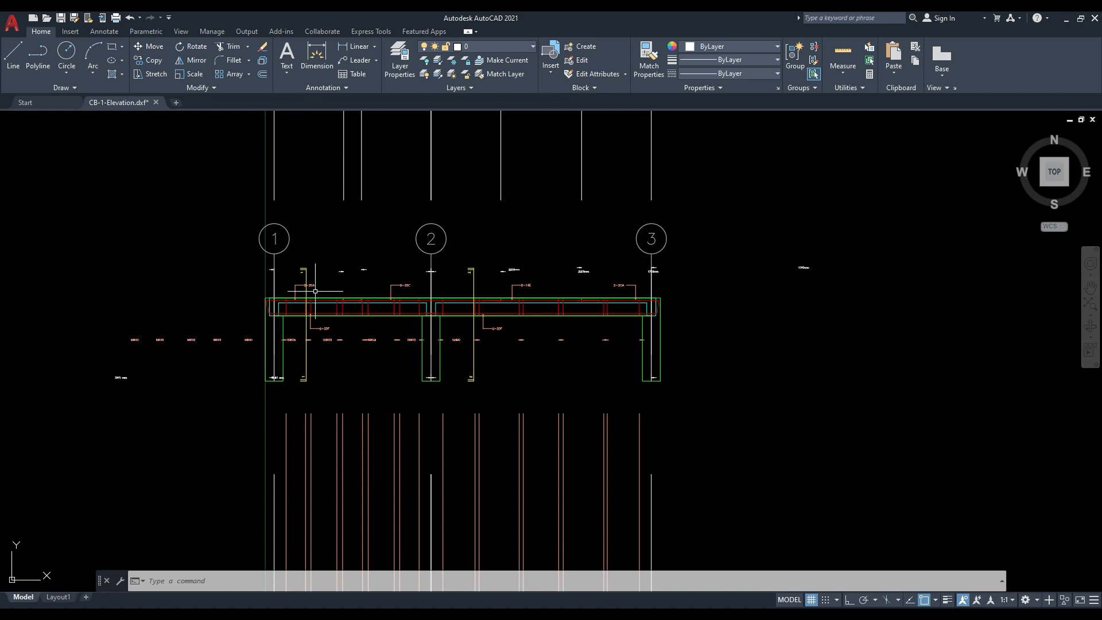
scroll(326, 298, "down", 2)
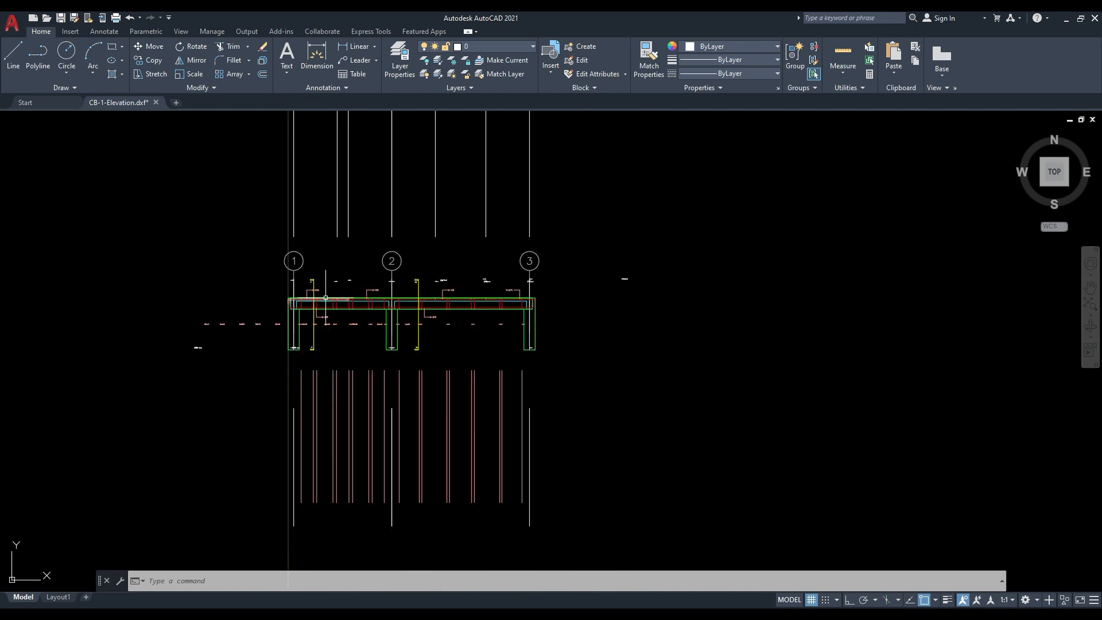
middle_click_drag(382, 287, 361, 360)
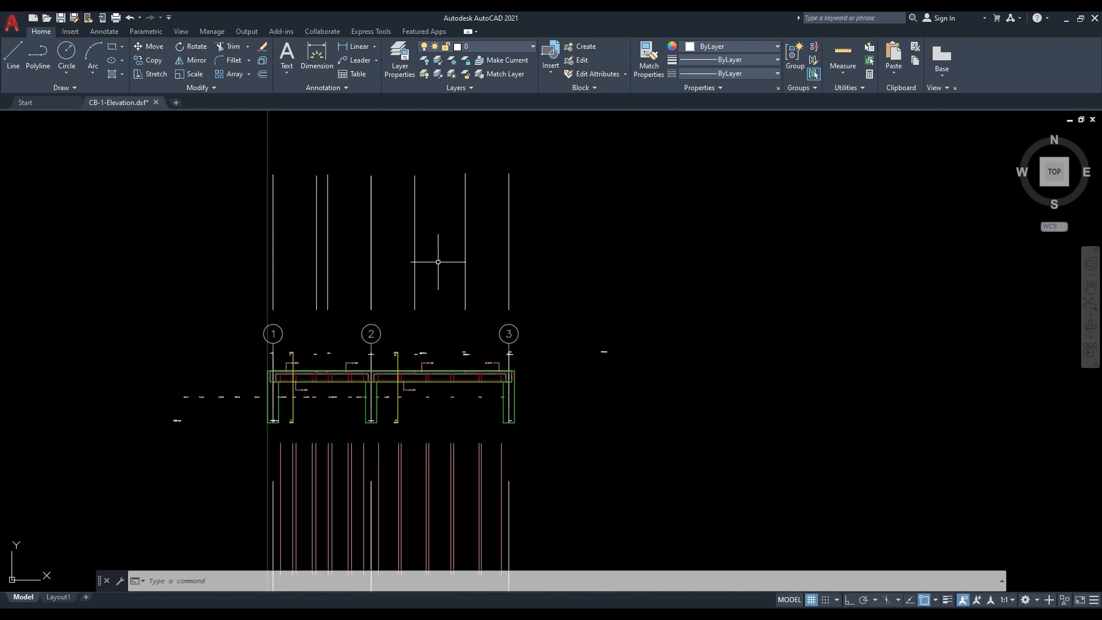
mouse_move(319, 432)
middle_mouse_down()
mouse_move(291, 354)
mouse_move(321, 423)
middle_mouse_up()
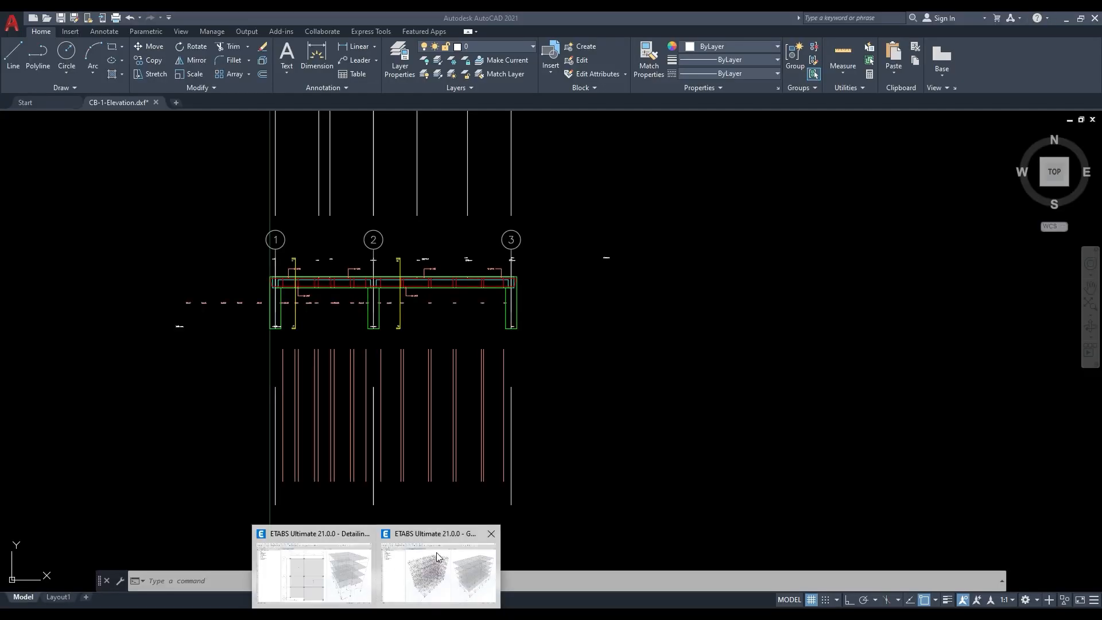
- Switch to the G+4 Project model in ETABS and open its Drawing Manager with Concrete Beam and Concrete Column Stack included
left_click(438, 551)
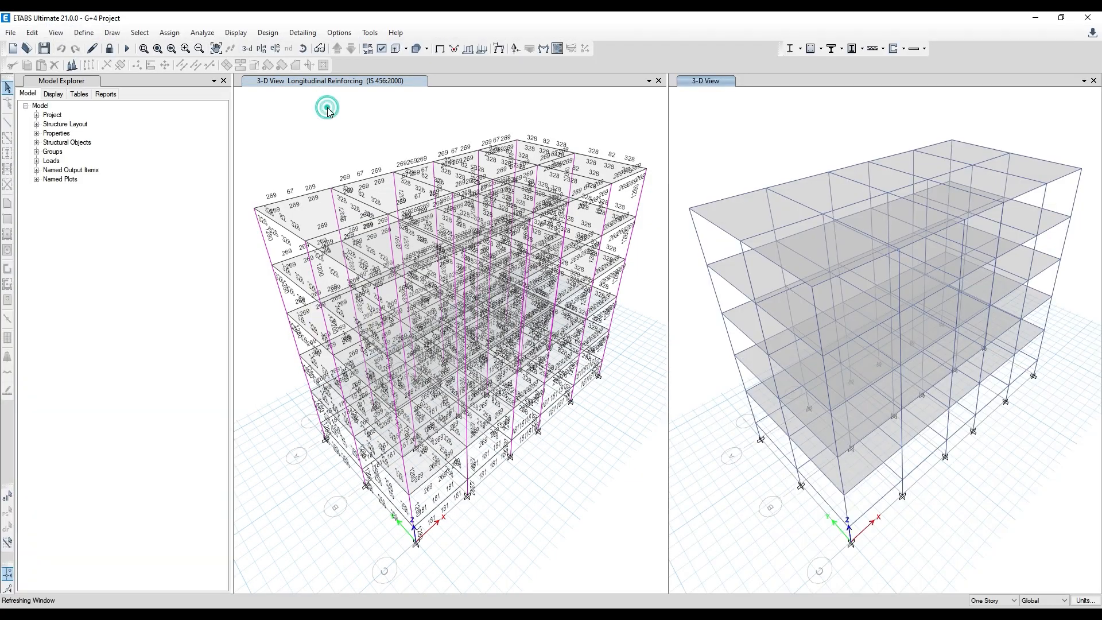
left_click(268, 33)
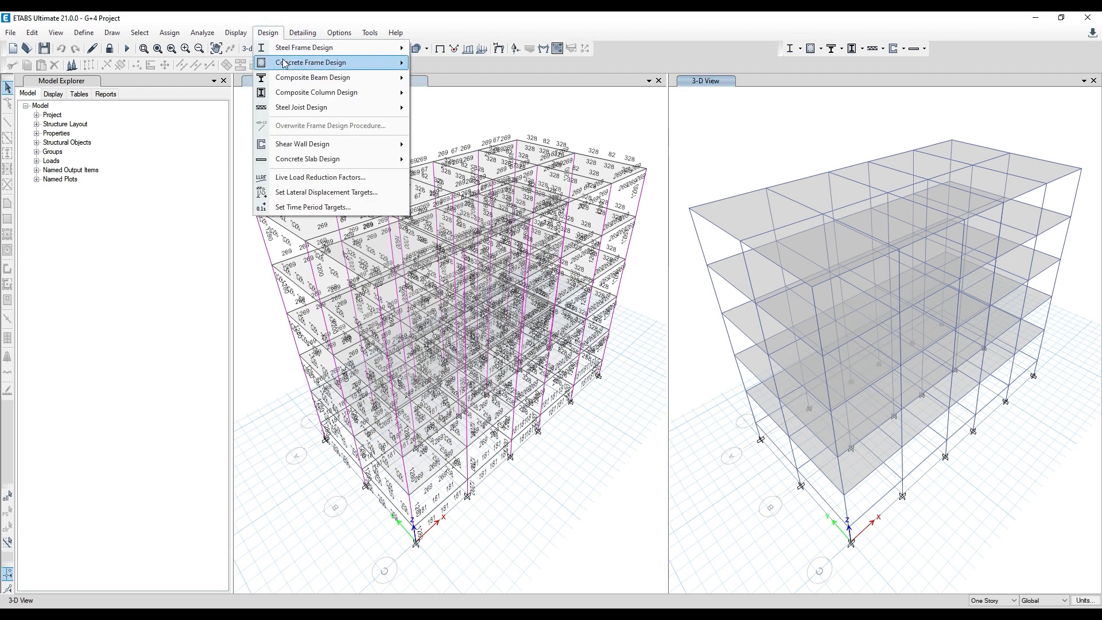
mouse_move(310, 28)
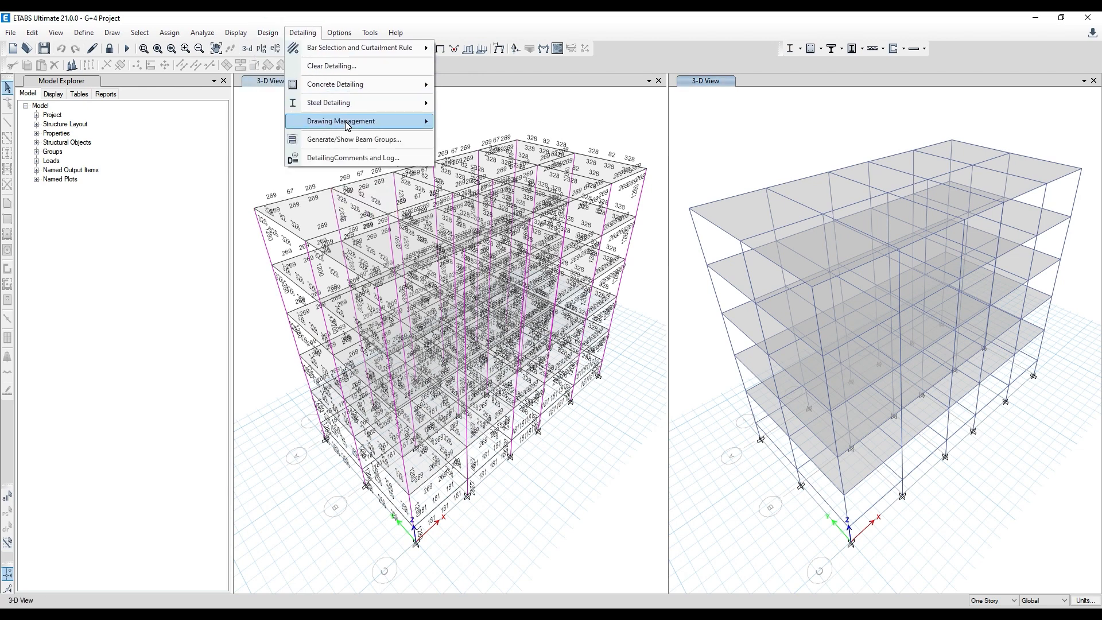
mouse_move(357, 121)
left_click(463, 154)
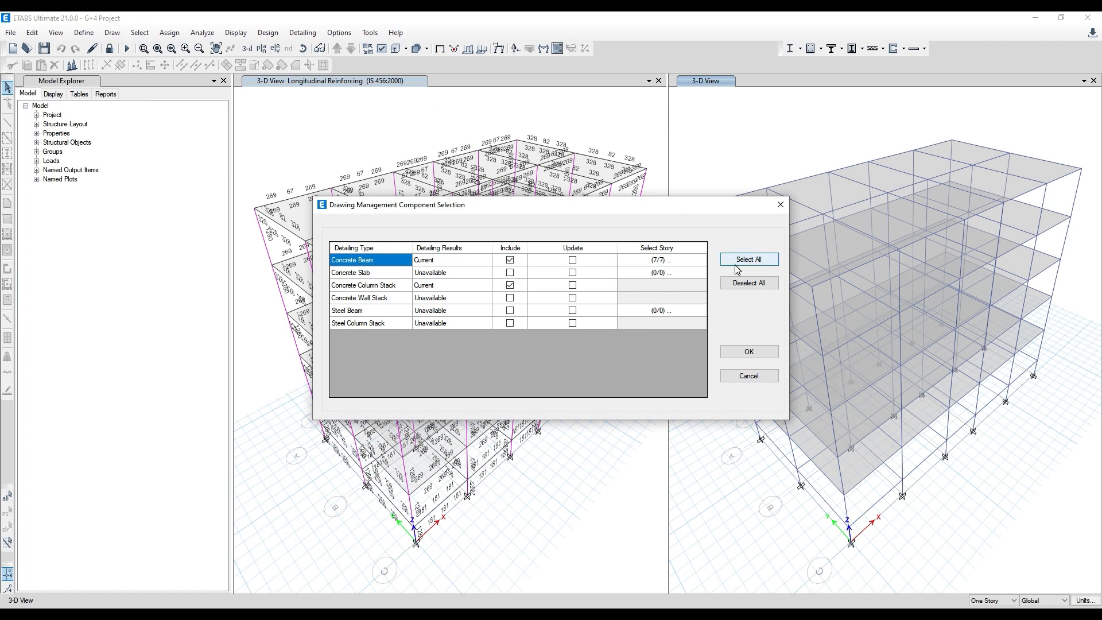
left_click(745, 351)
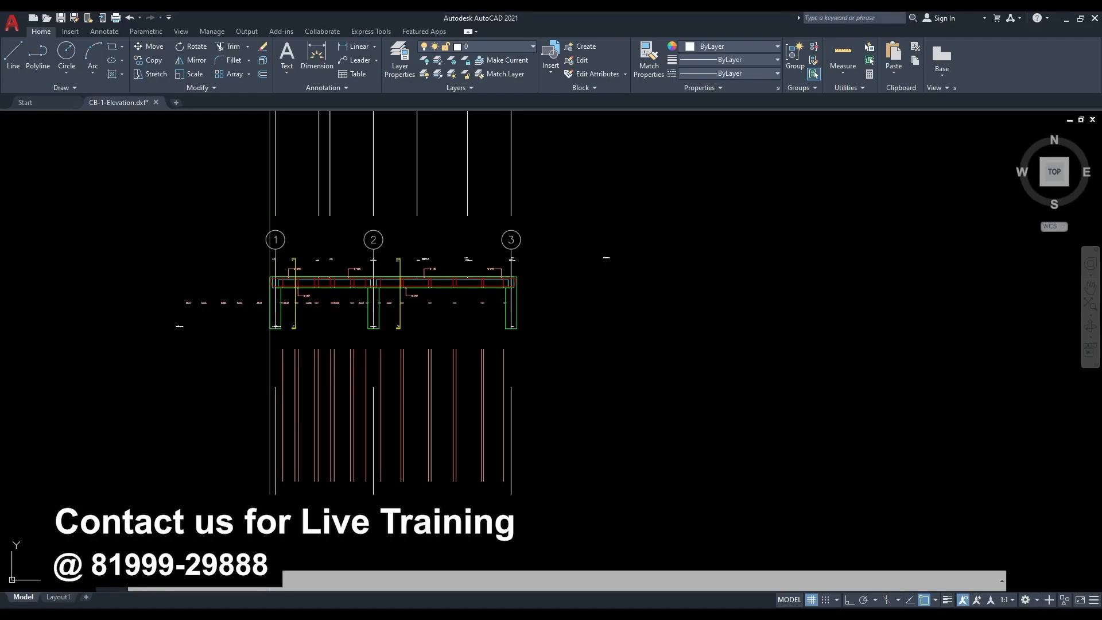
- Switch to File Explorer and open the printed 111 PDF from the Etabs folder
left_click(374, 592)
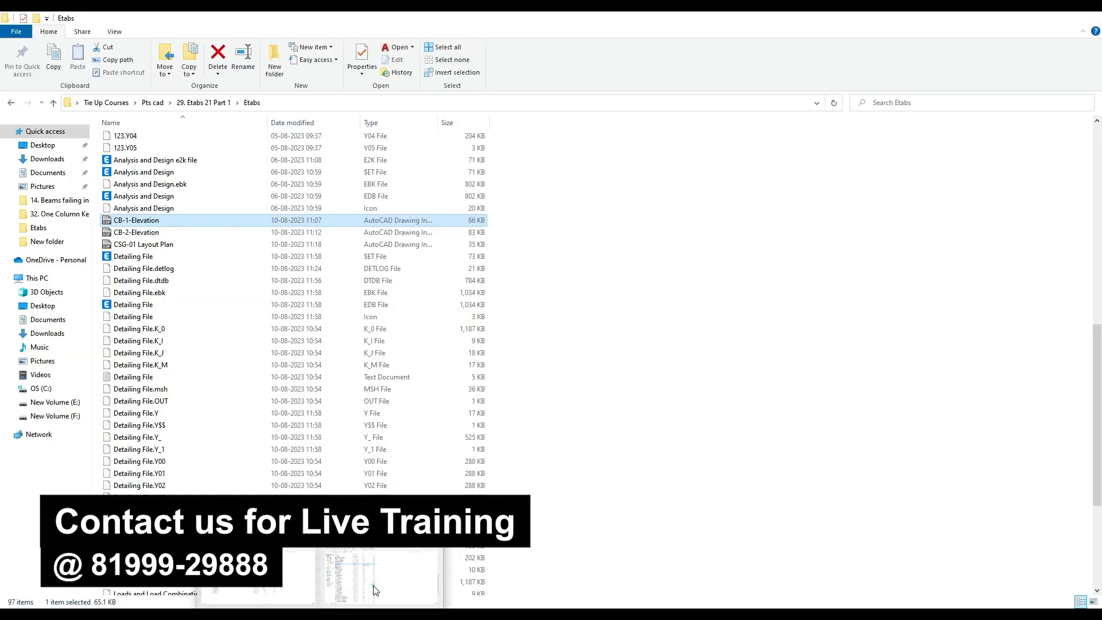
scroll(224, 510, "down", 7)
scroll(224, 510, "up", 10)
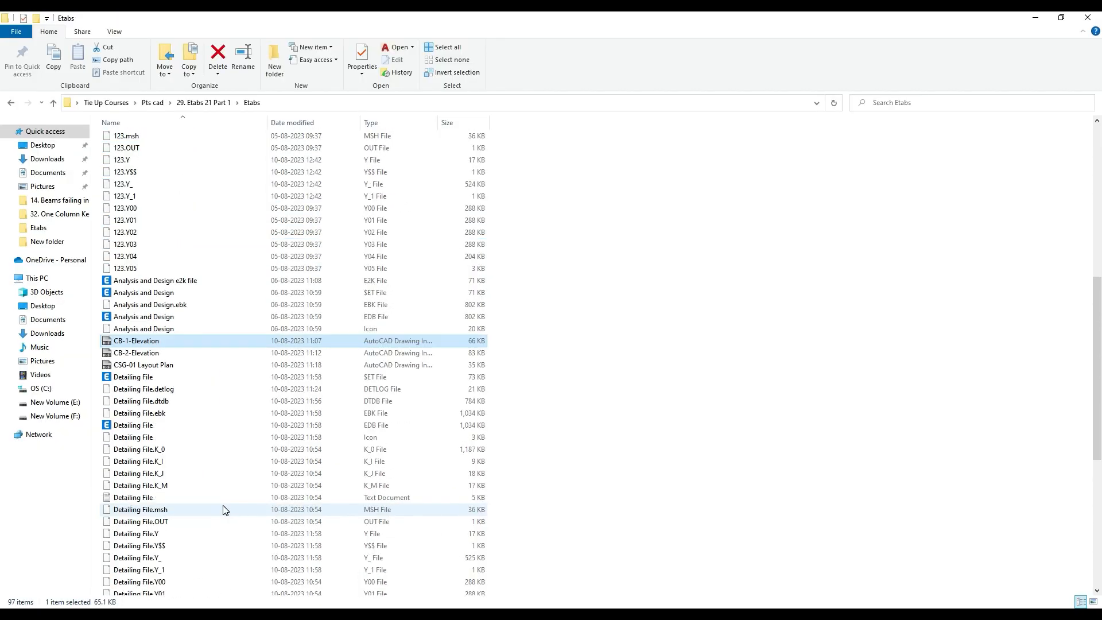
scroll(189, 459, "up", 11)
left_click(129, 273)
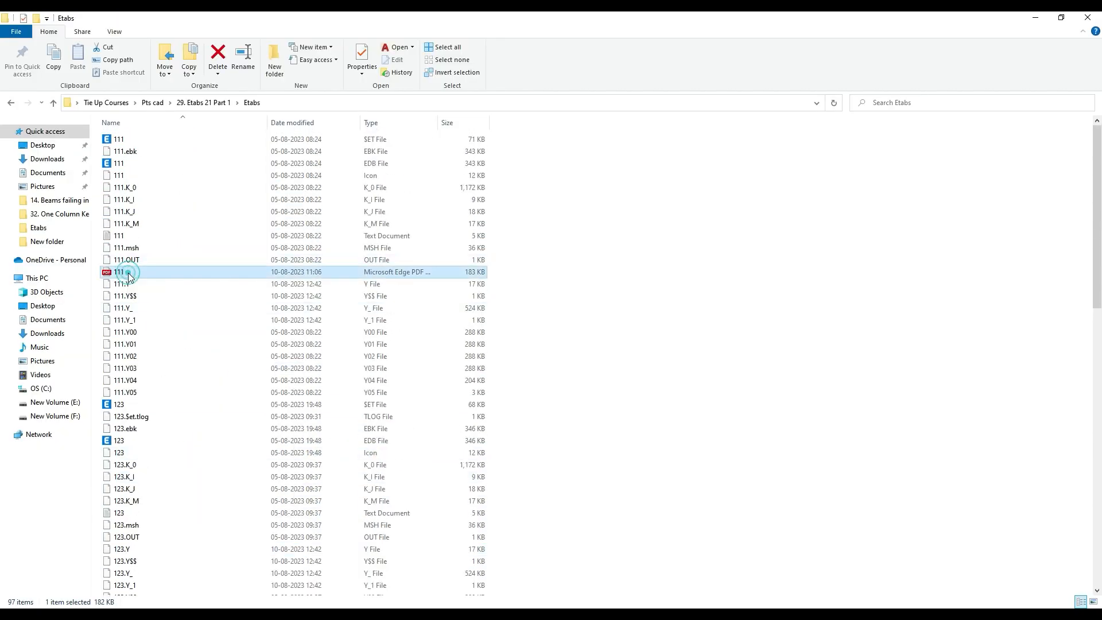
double_click(129, 274)
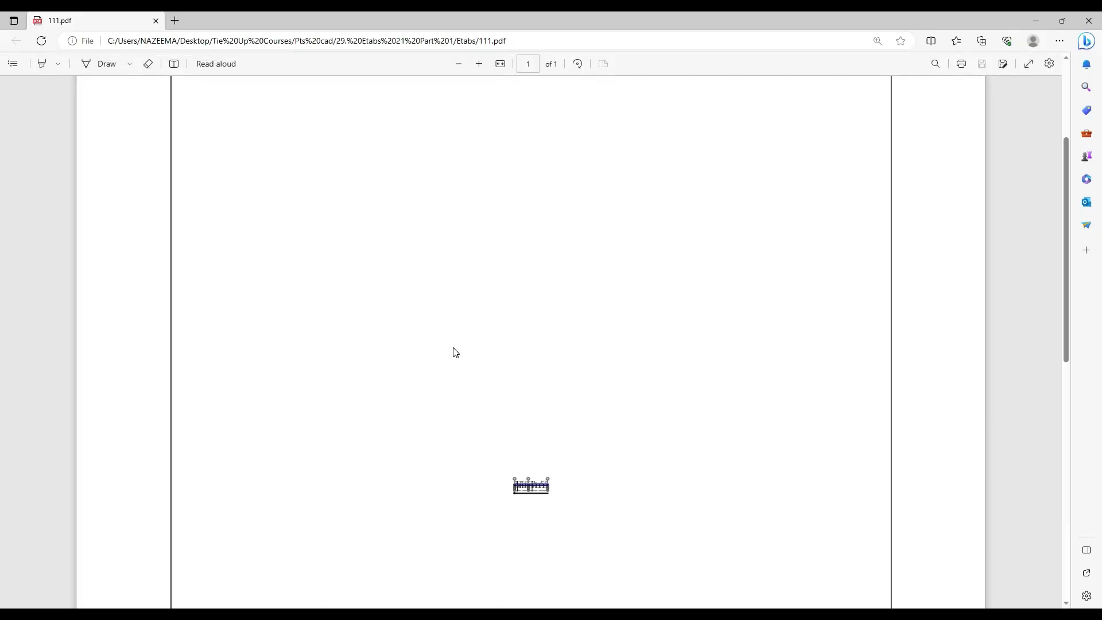
- Review the drawing and title block in 111.pdf, then switch back to the Detailing File model in ETABS
scroll(448, 362, "down", 10)
left_click(458, 64)
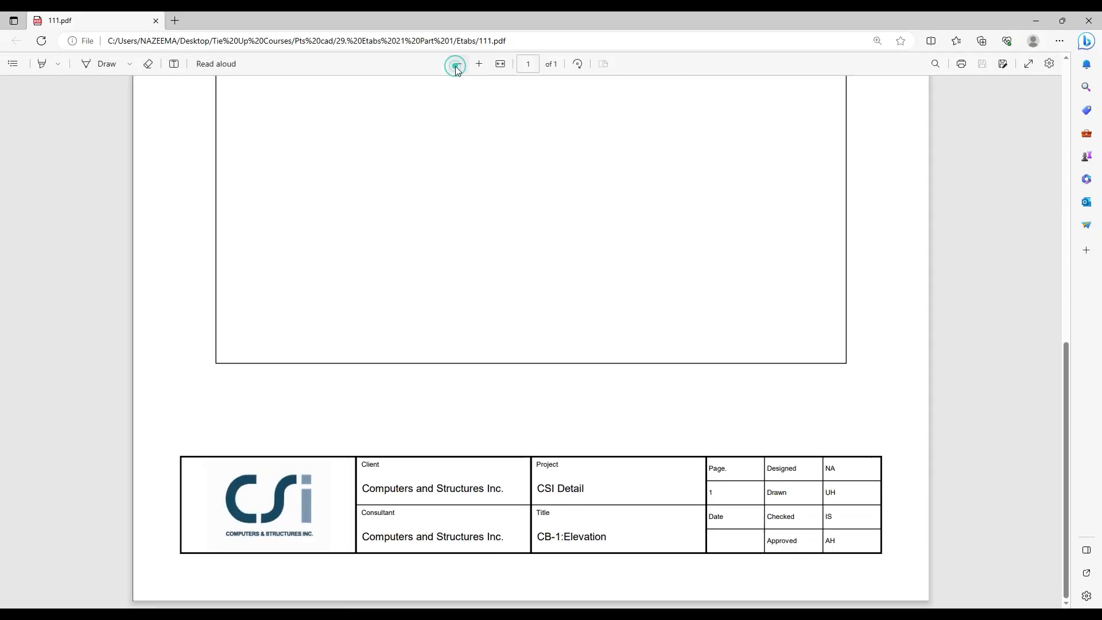
scroll(544, 273, "up", 5)
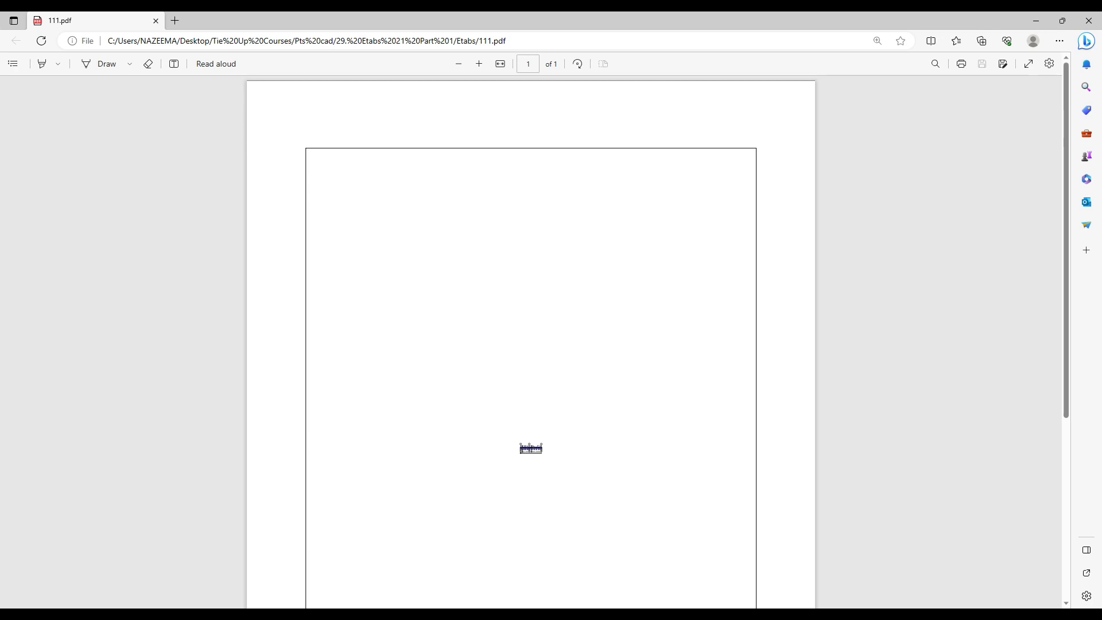
left_click(376, 616)
left_click(343, 587)
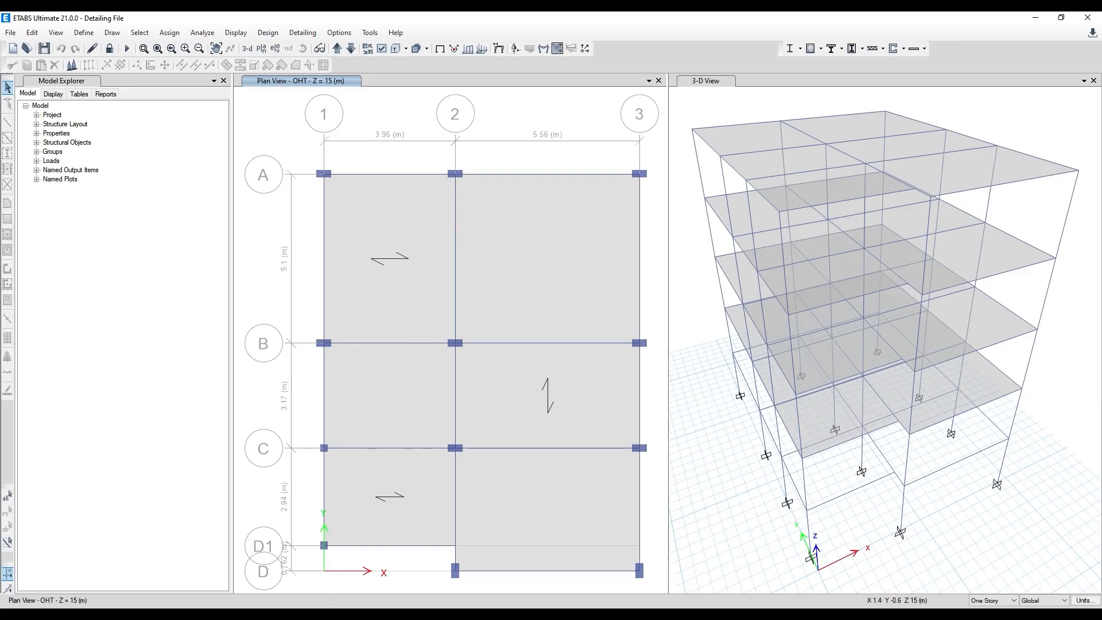
- Switch to the G+4 Project Drawing Manager in ETABS and display the Elevation view of roof beam CB-1
left_click(376, 616)
left_click(433, 582)
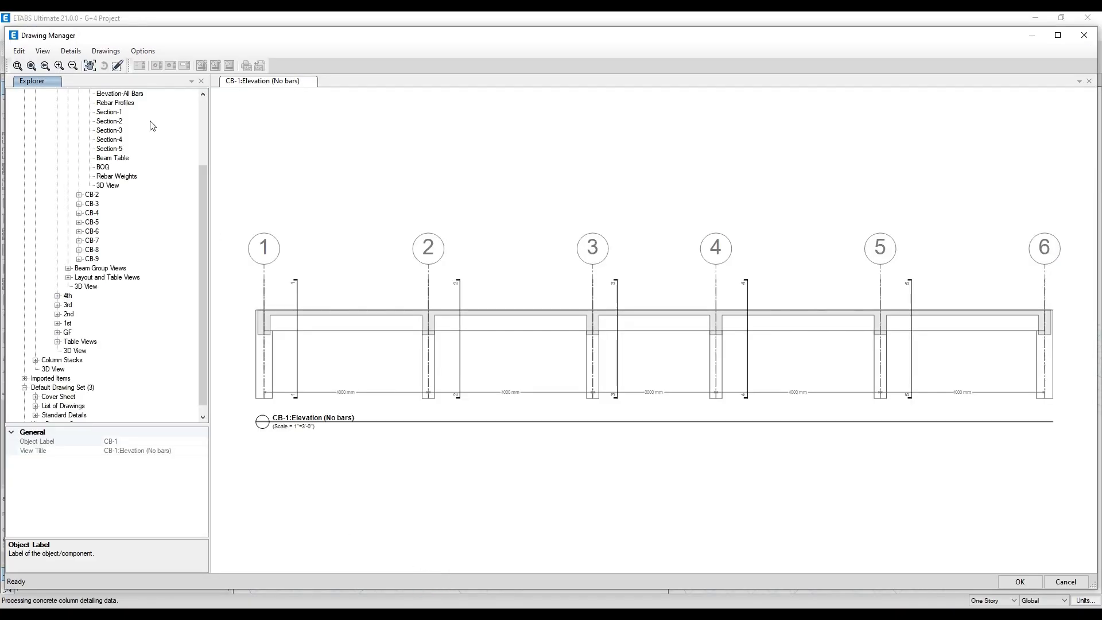
scroll(153, 125, "up", 3)
left_click(109, 167)
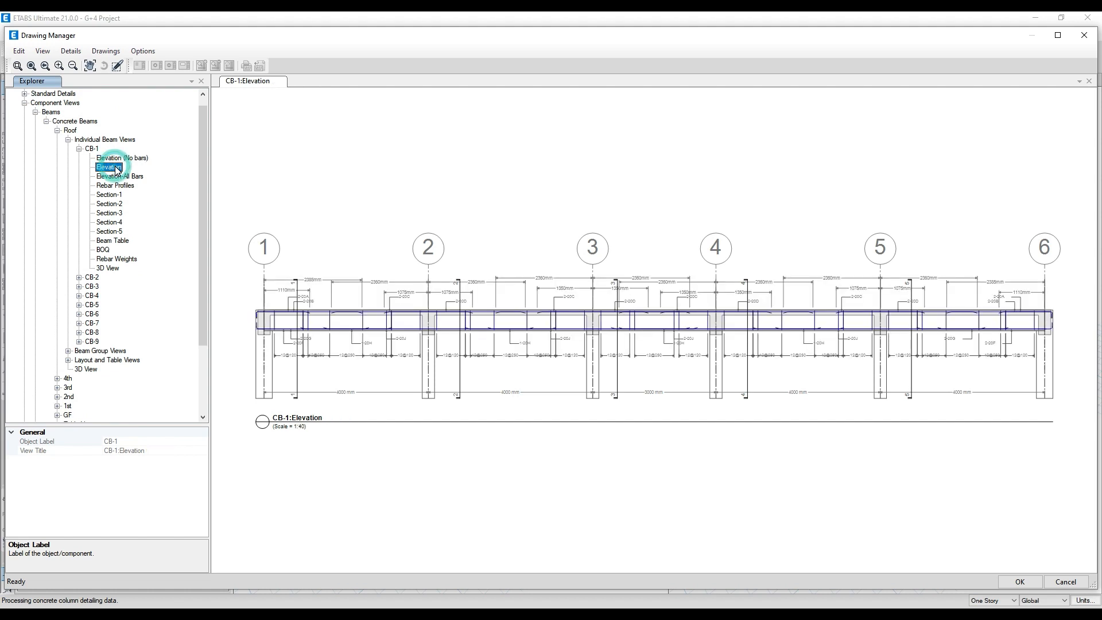
- Print the CB-1 Elevation view with Microsoft Print to PDF on Letter paper in portrait orientation, scaled to fit
right_click(112, 168)
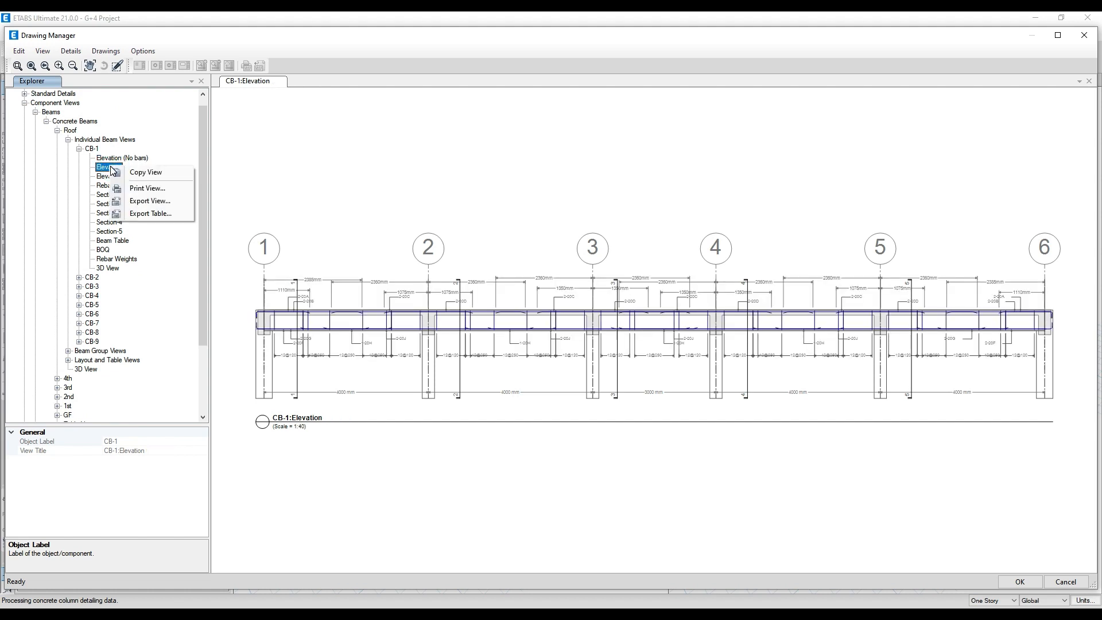
left_click(132, 189)
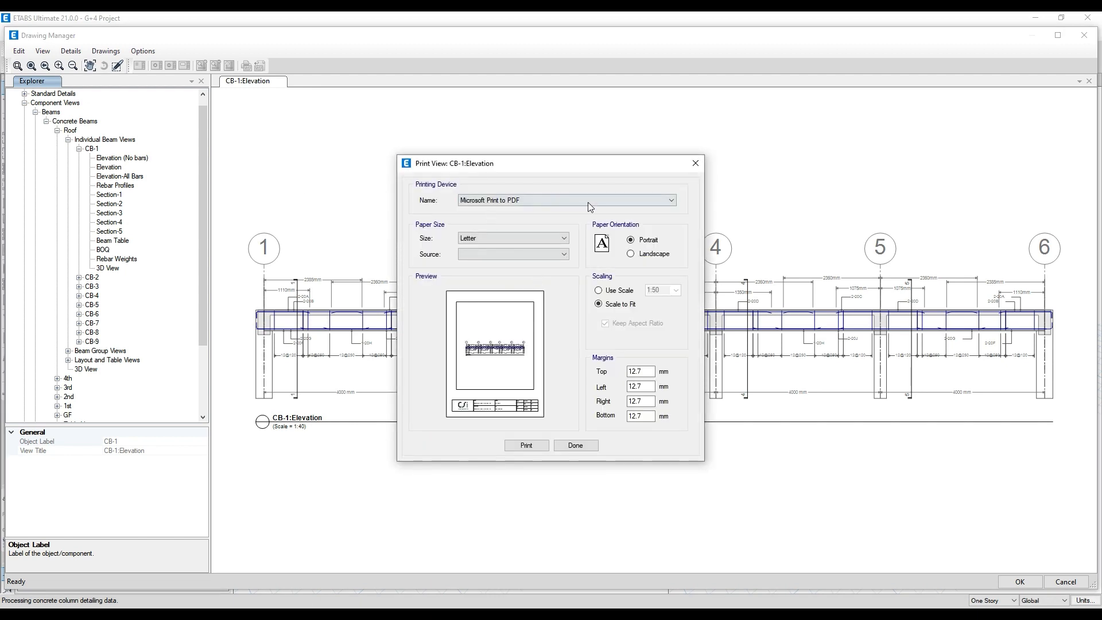
left_click(530, 446)
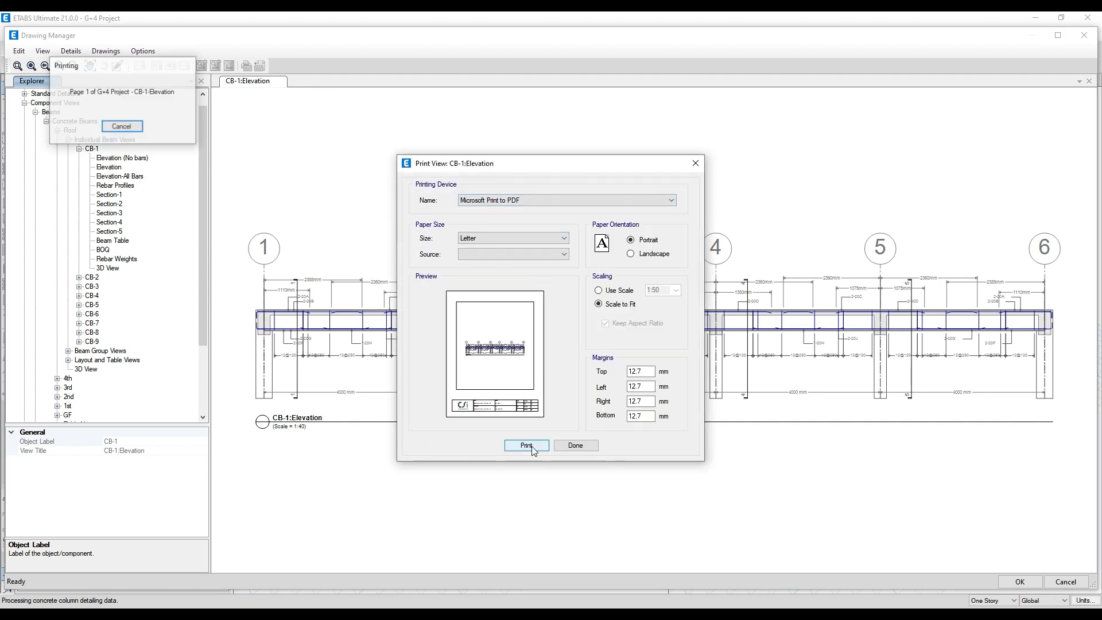
left_click(379, 330)
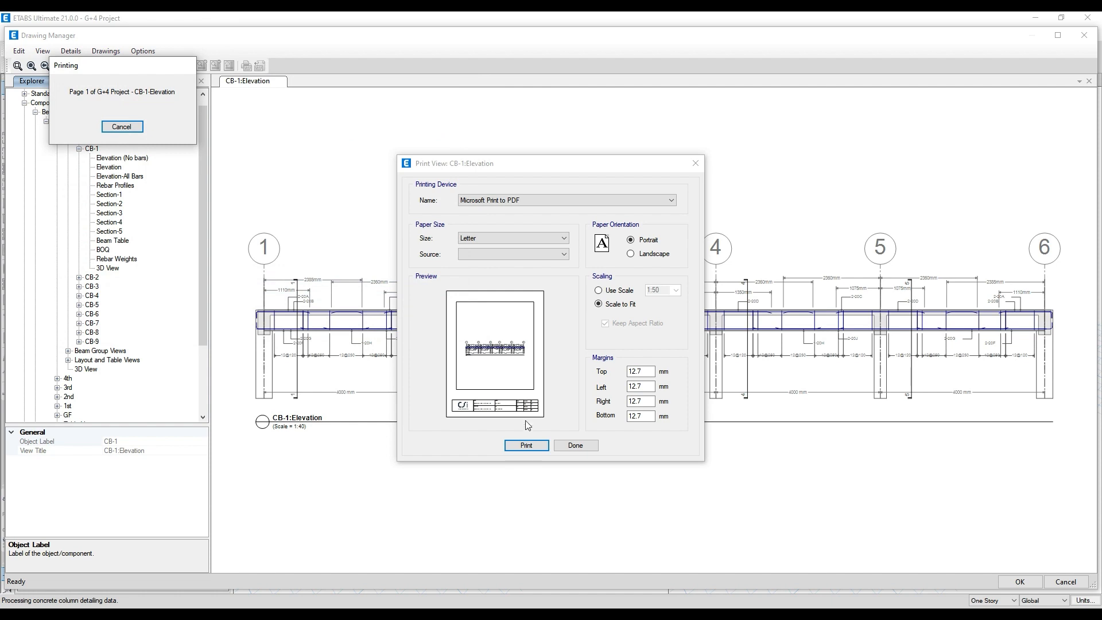
left_click(576, 446)
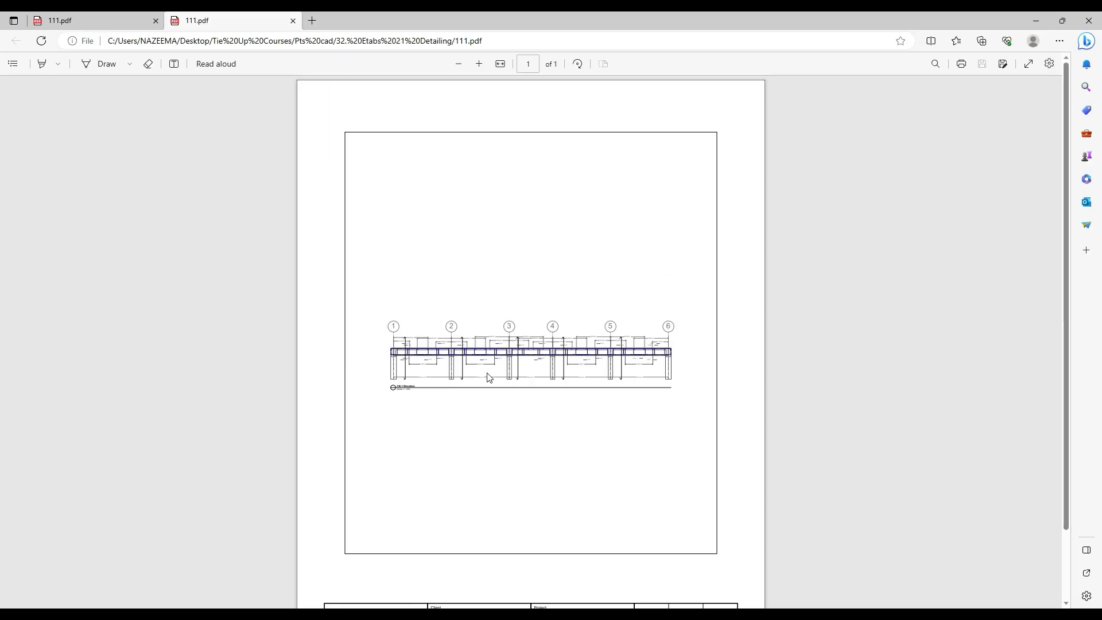
- Examine the printed CB-1 elevation and its title block in 111.pdf
scroll(405, 364, "down", 3)
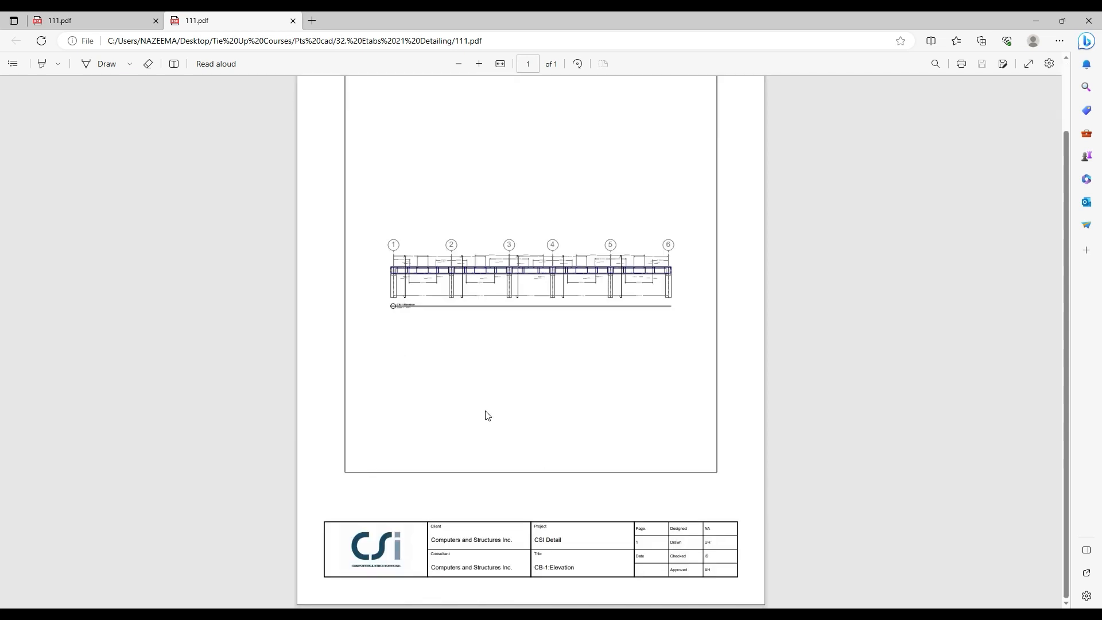
left_click(479, 63)
left_click(479, 64)
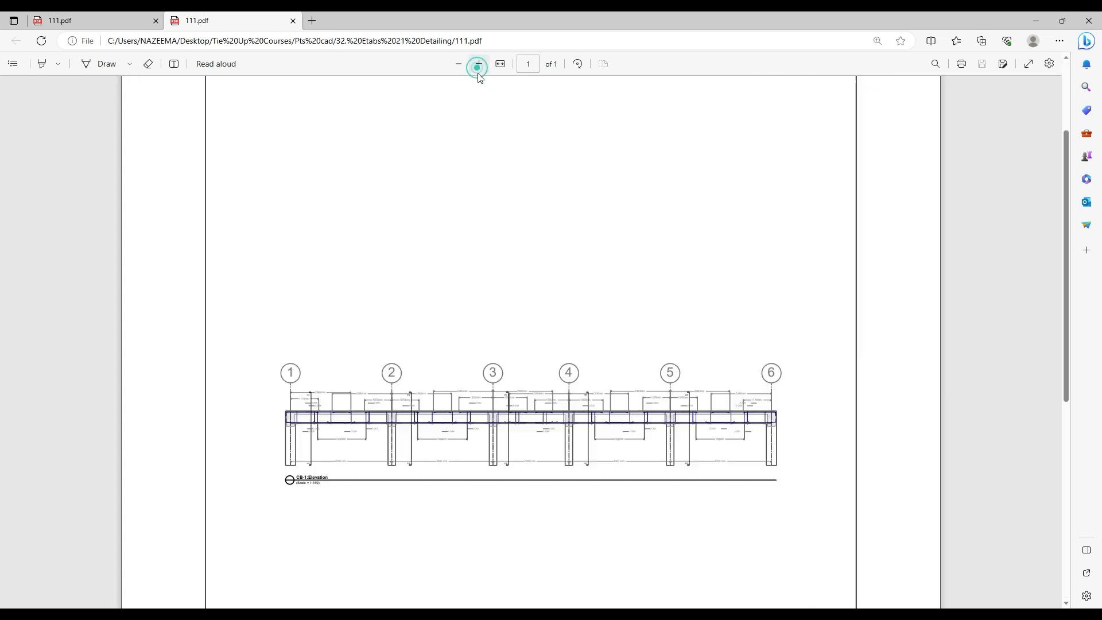
scroll(436, 368, "down", 4)
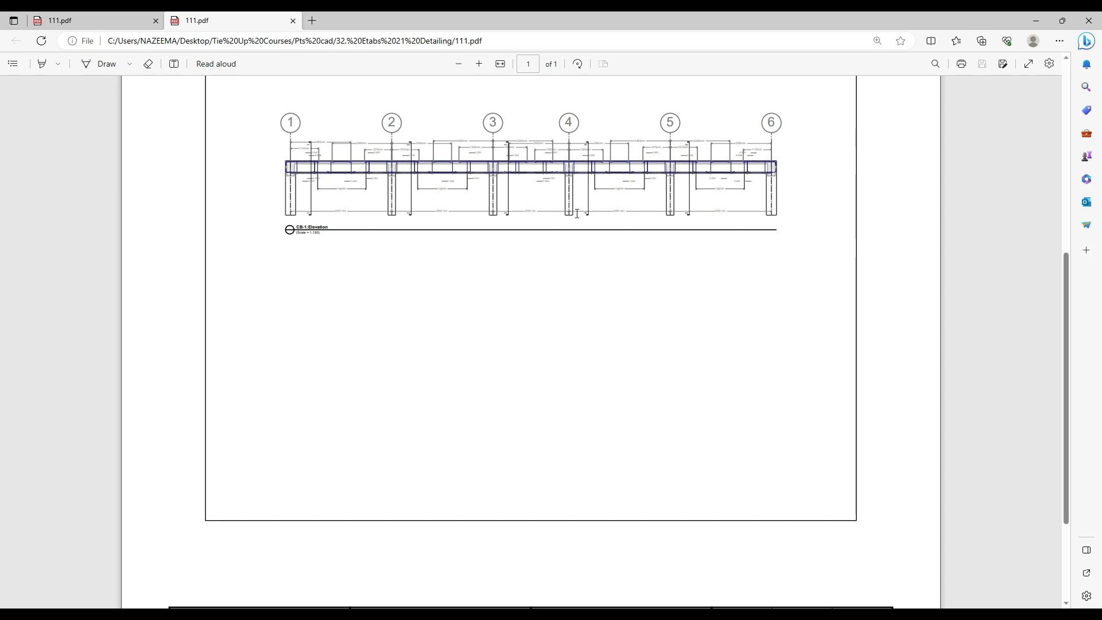
- Switch back to the G+4 Project Drawing Manager in ETABS and export the CB-1 Elevation view as DXF to the desktop's New folder
left_click(439, 616)
left_click(438, 615)
left_click(378, 614)
left_click(430, 579)
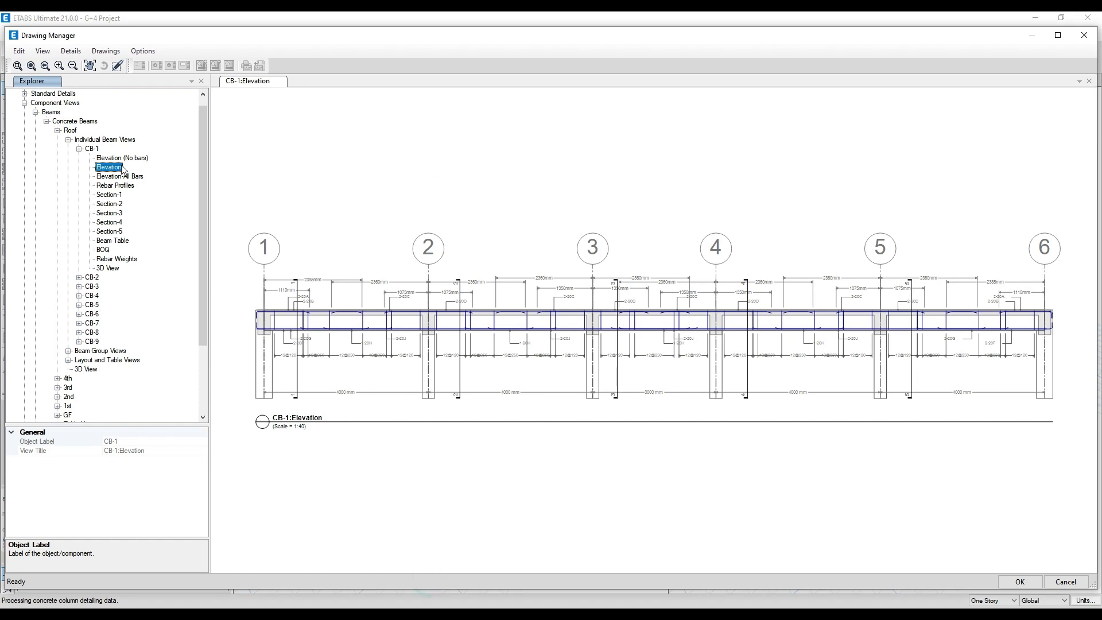
right_click(116, 168)
left_click(138, 200)
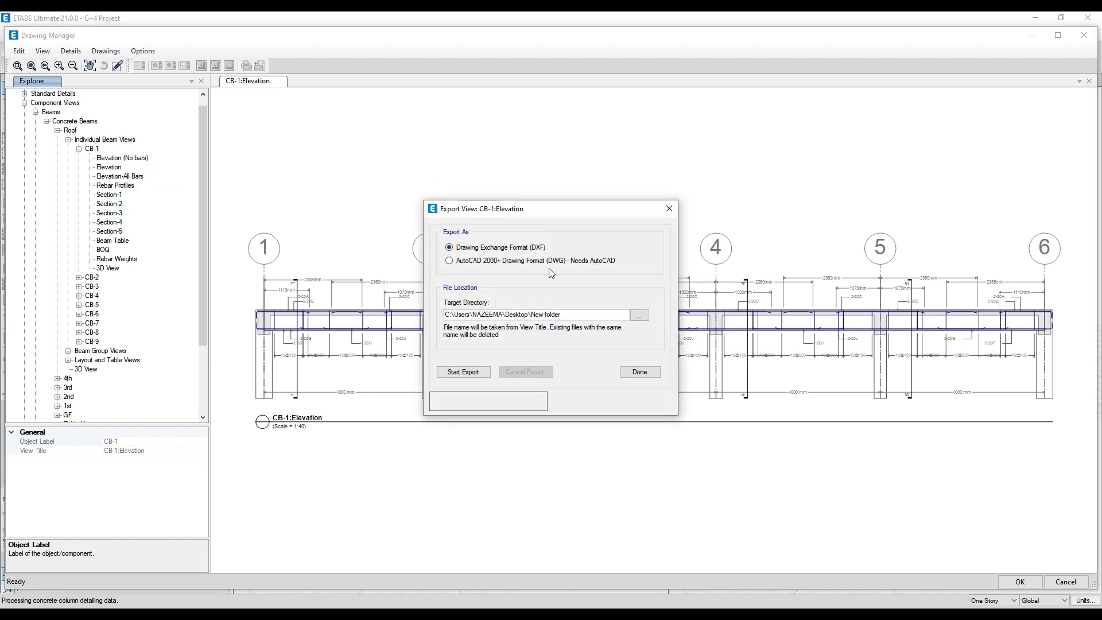
left_click(462, 372)
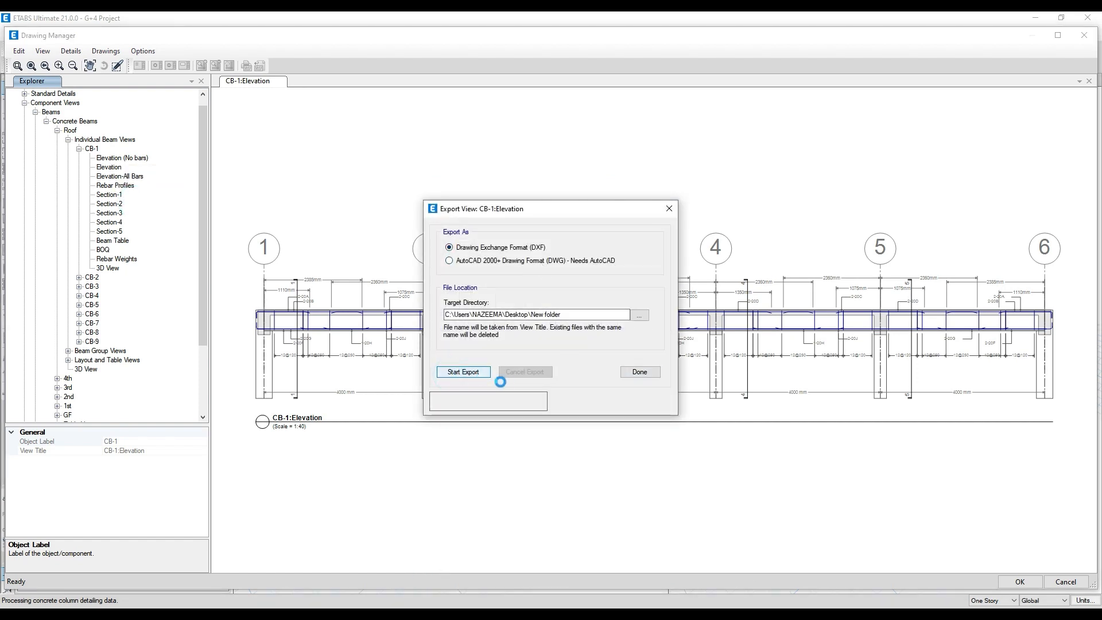
left_click(648, 375)
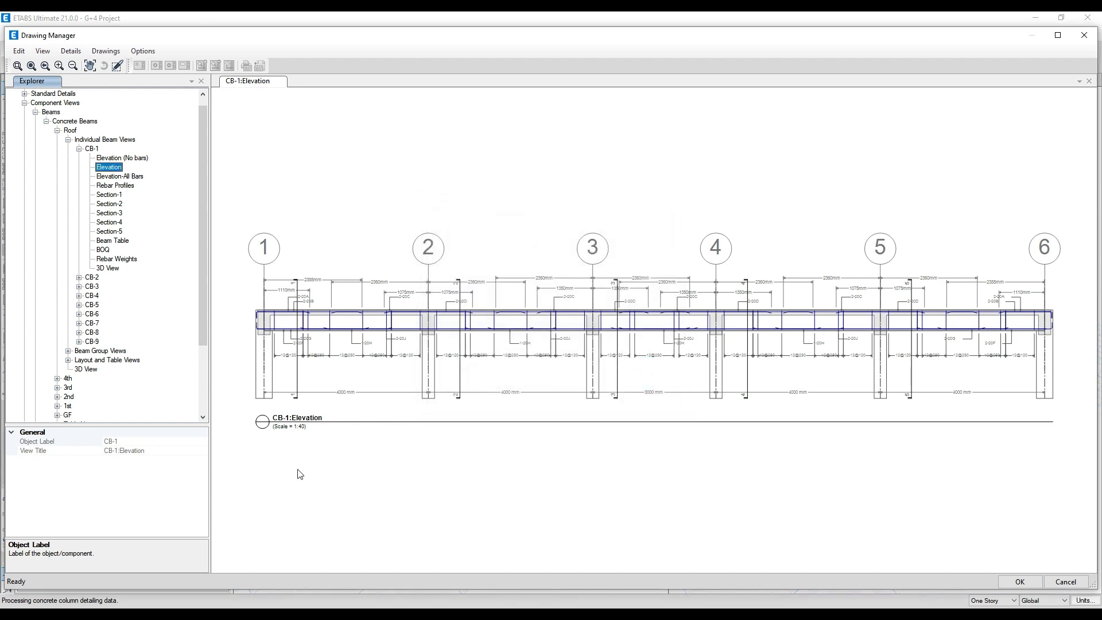
- Switch to File Explorer and open the exported CB-1-Elevation.dxf from New folder in AutoCAD
left_click(320, 615)
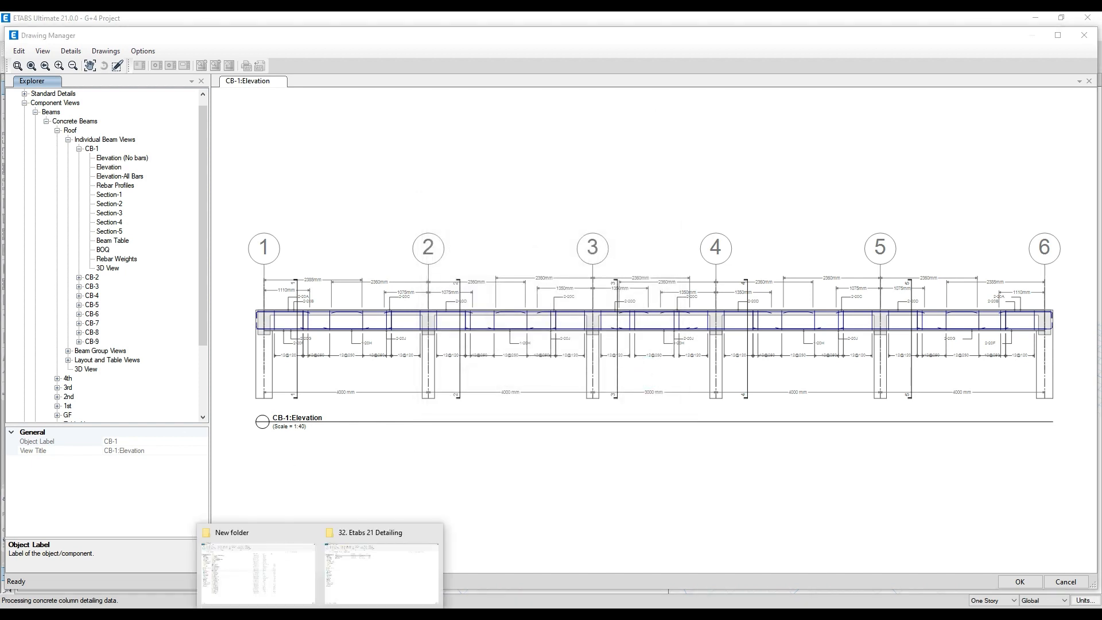
left_click(299, 594)
double_click(143, 224)
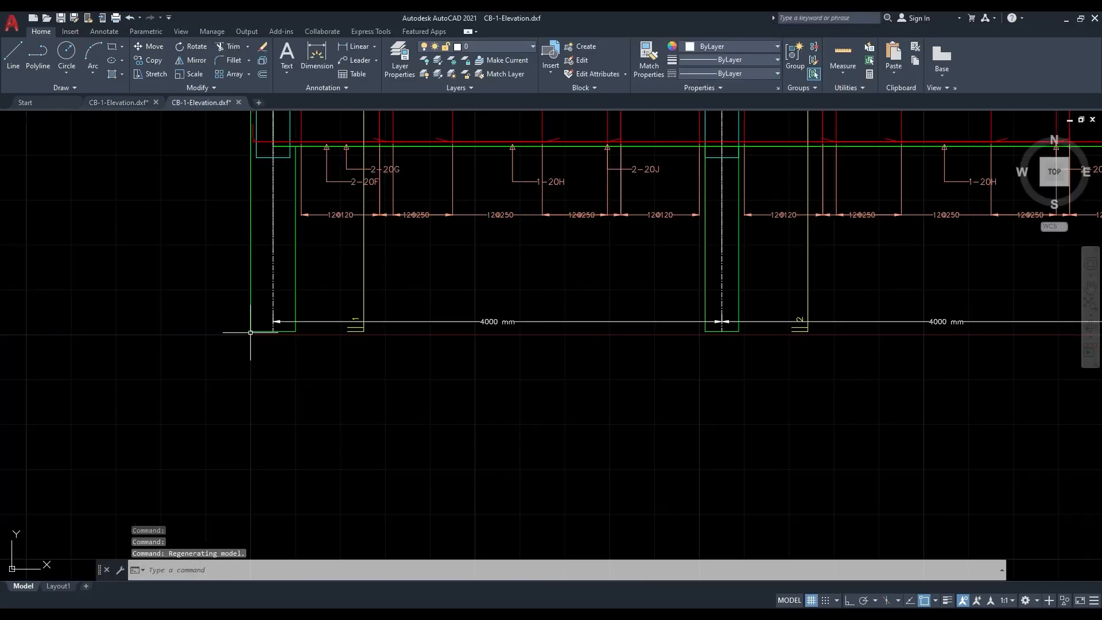
- Examine the beam, rebar labels and stirrup dimensions in the new CB-1-Elevation.dxf, then compare with the previously opened CB-1-Elevation drawing
scroll(250, 332, "down", 4)
middle_click_drag(887, 324, 678, 328)
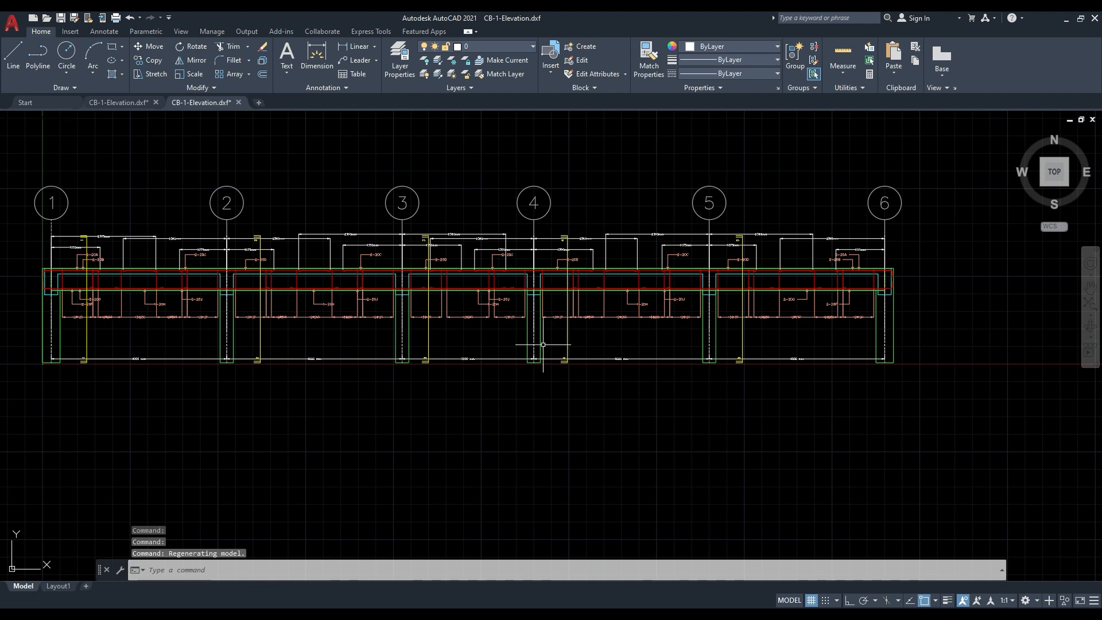
scroll(122, 288, "up", 6)
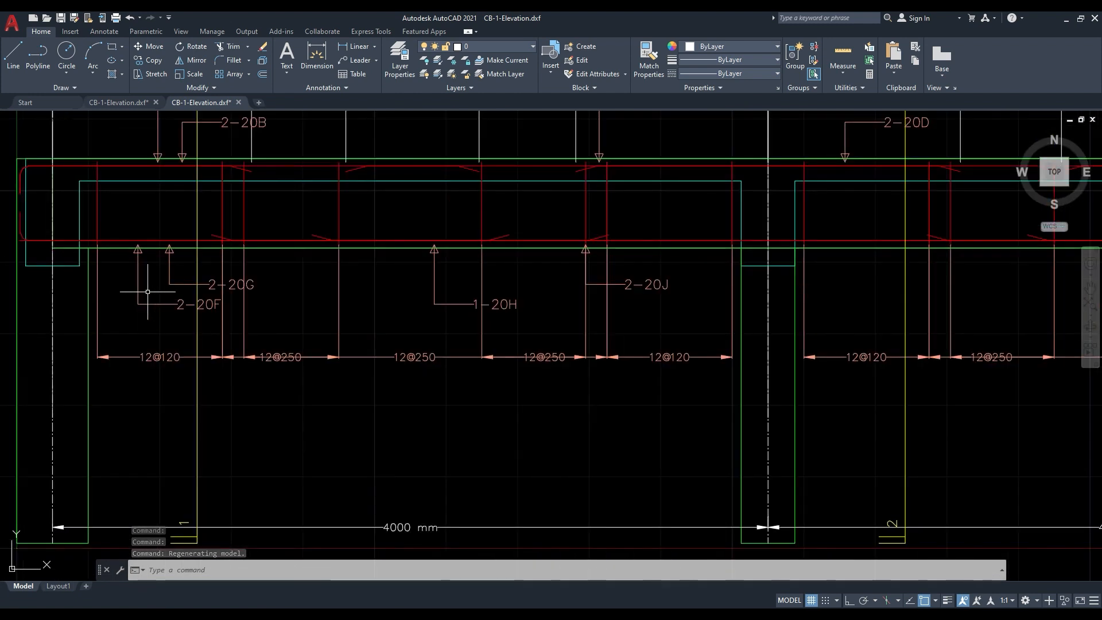
middle_click_drag(190, 275, 174, 325)
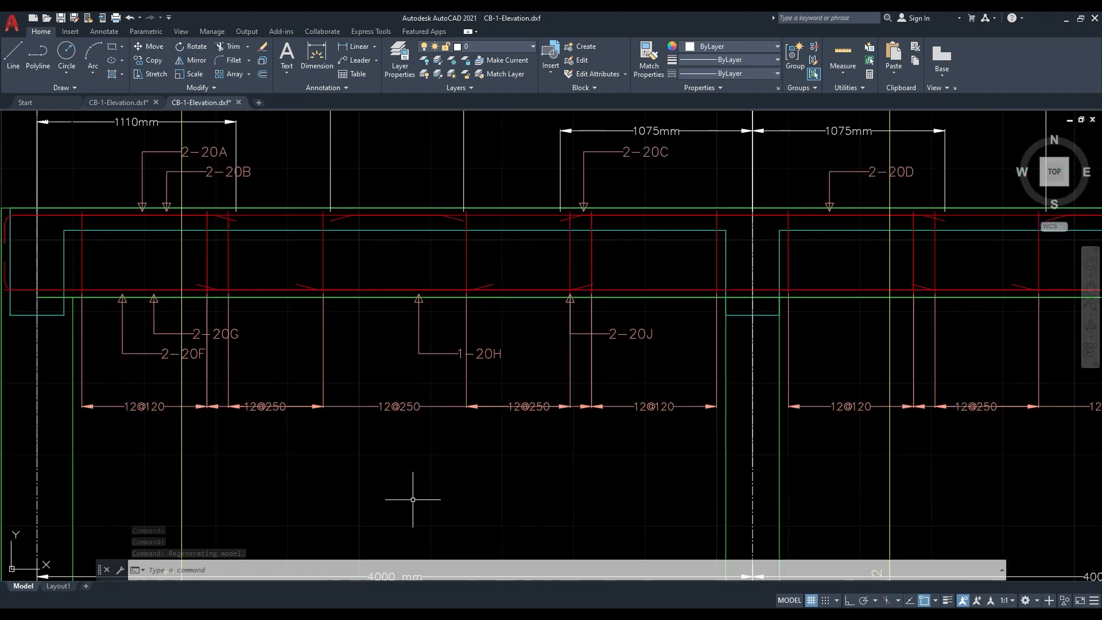
left_click(86, 103)
- Switch to the Detailing File model in ETABS and open its Drawing Sheet Setup for review
mouse_move(376, 615)
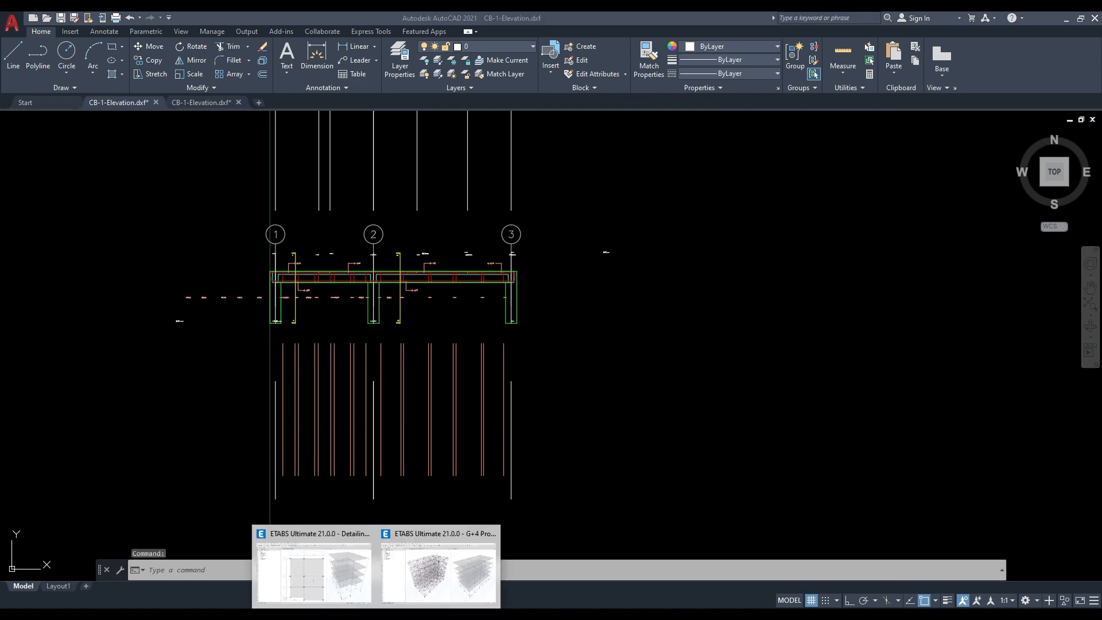
left_click(346, 560)
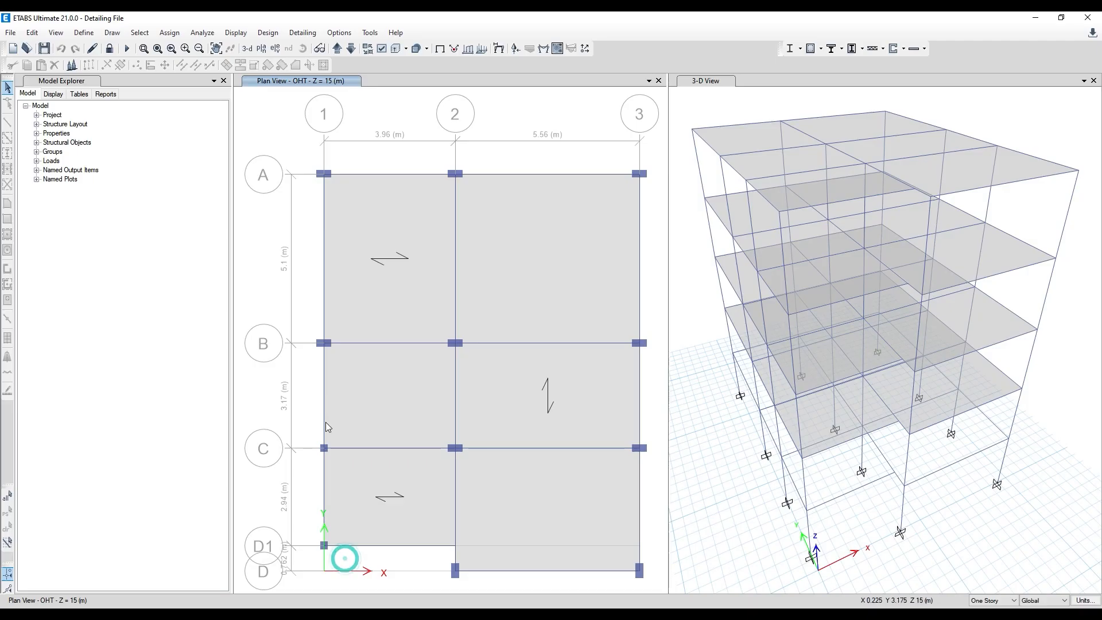
left_click(268, 33)
mouse_move(308, 125)
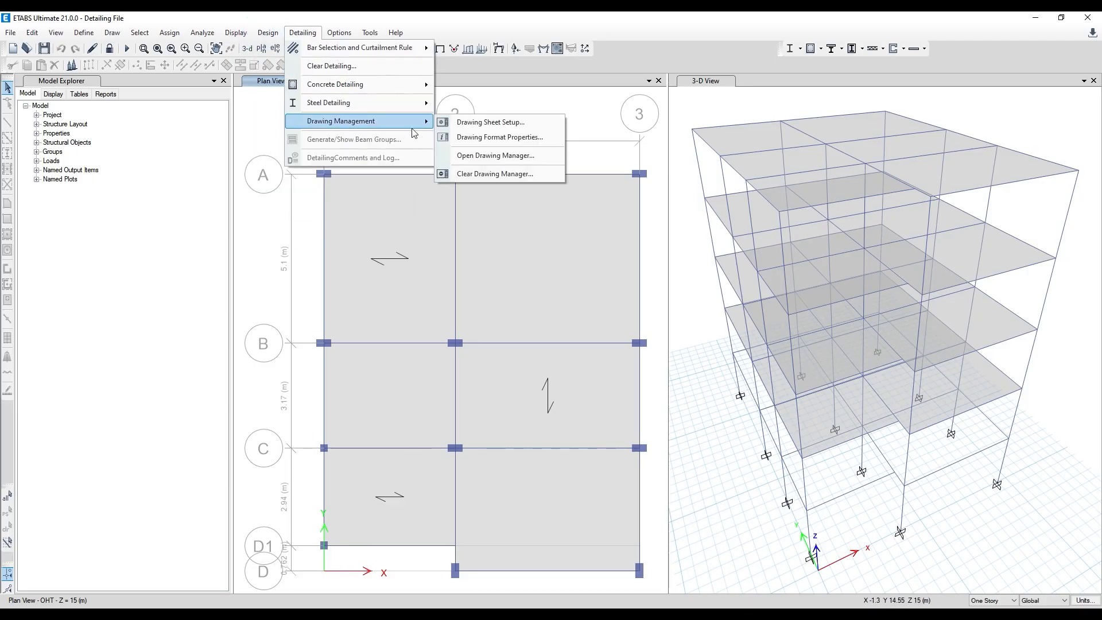
left_click(481, 129)
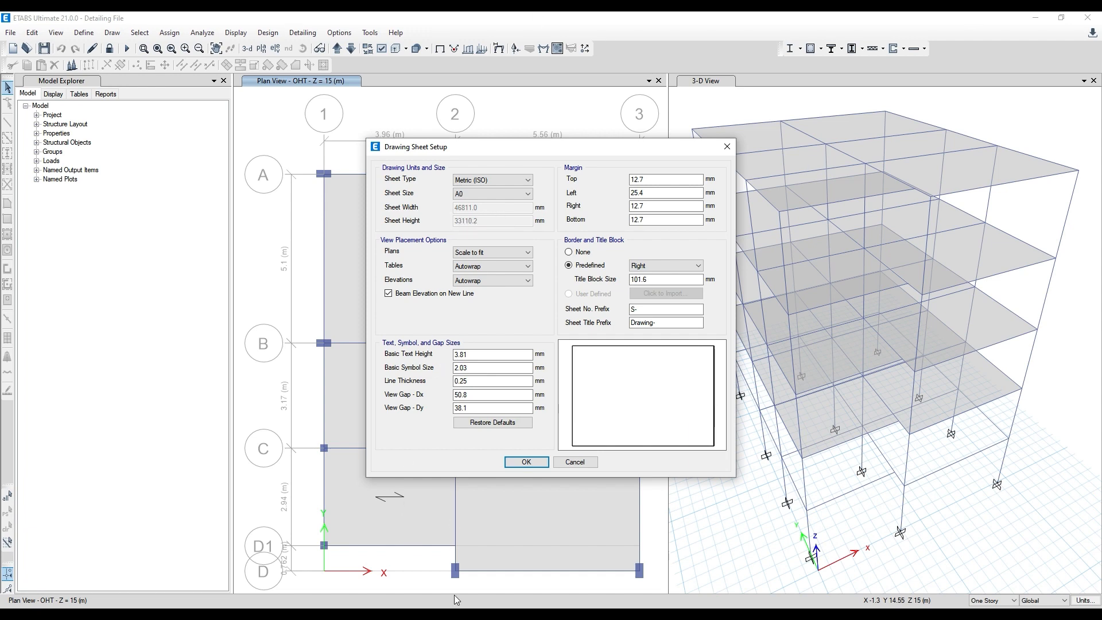
- Switch to the G+4 Project model, close its Drawing Manager and open its Drawing Sheet Setup
left_click(426, 591)
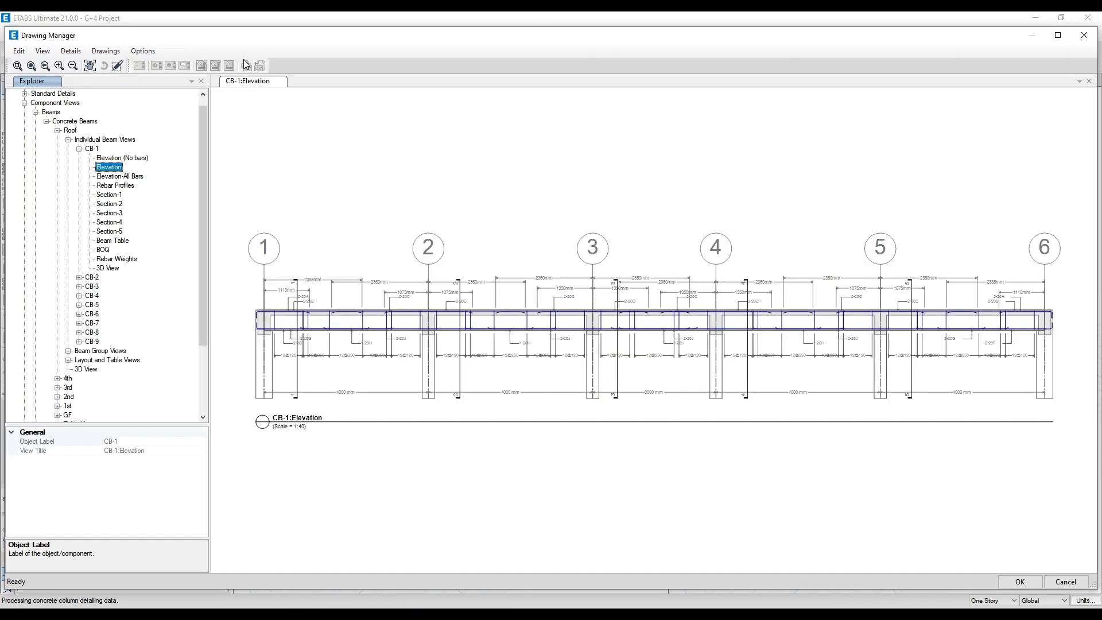
left_click(1085, 35)
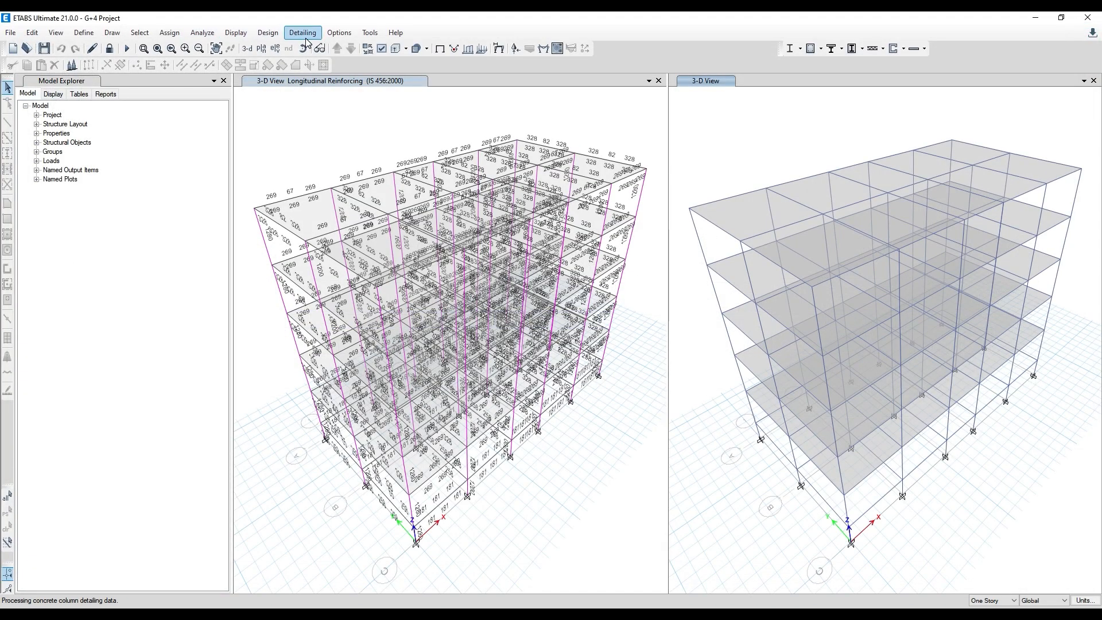
left_click(303, 32)
mouse_move(368, 121)
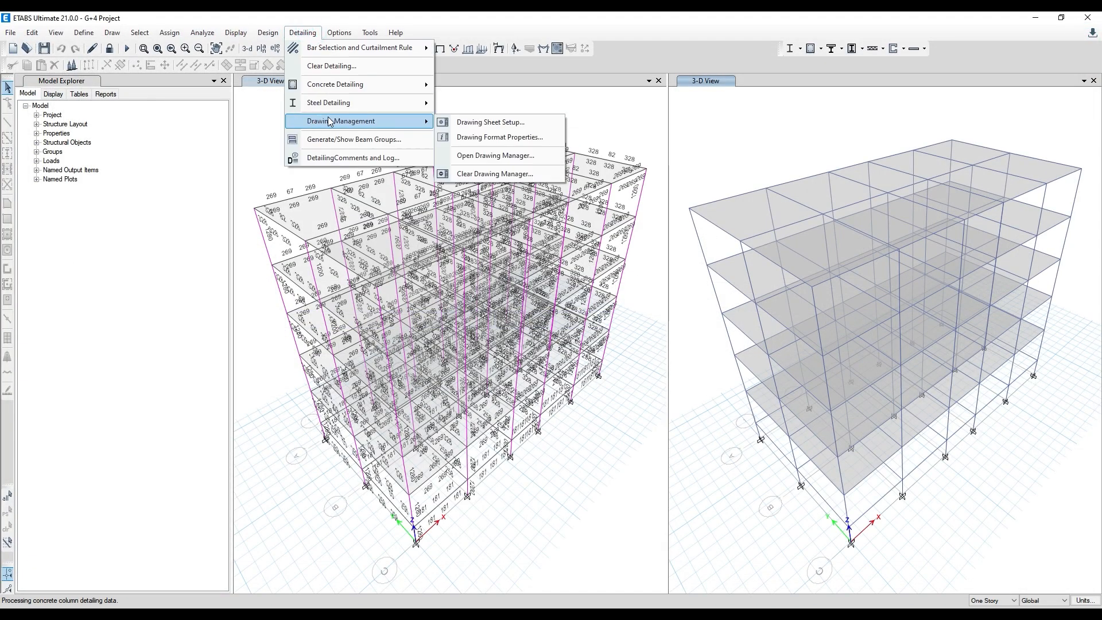
left_click(483, 123)
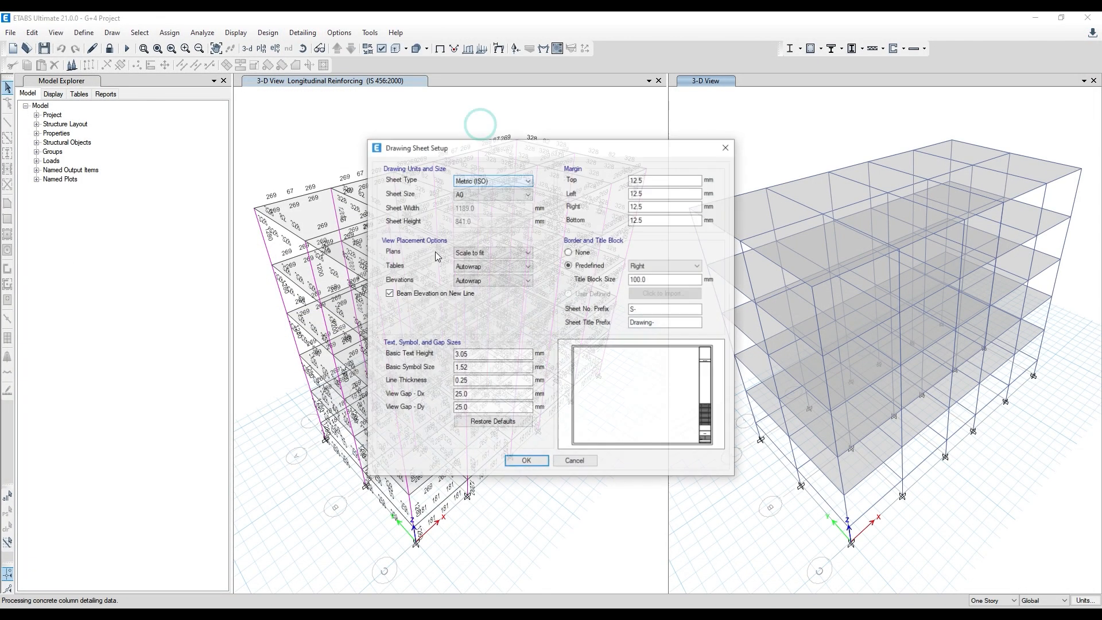
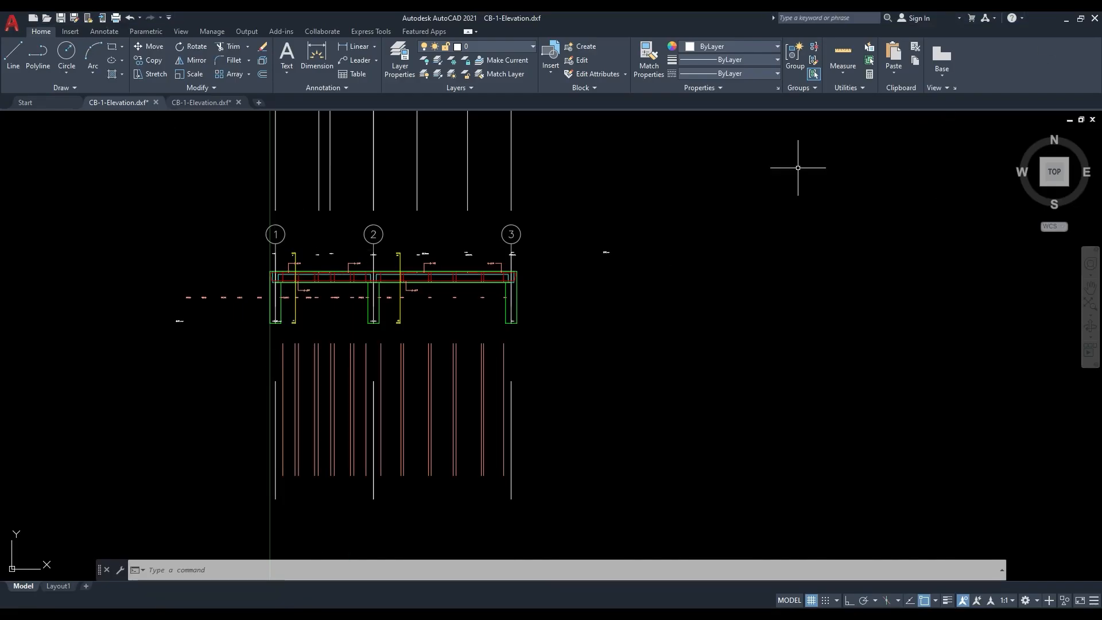
- Switch to AutoCAD's six-grid CB-1-Elevation drawing and examine the stirrup dimensions in the span between grids 1 and 2
left_click(392, 605)
left_click(393, 602)
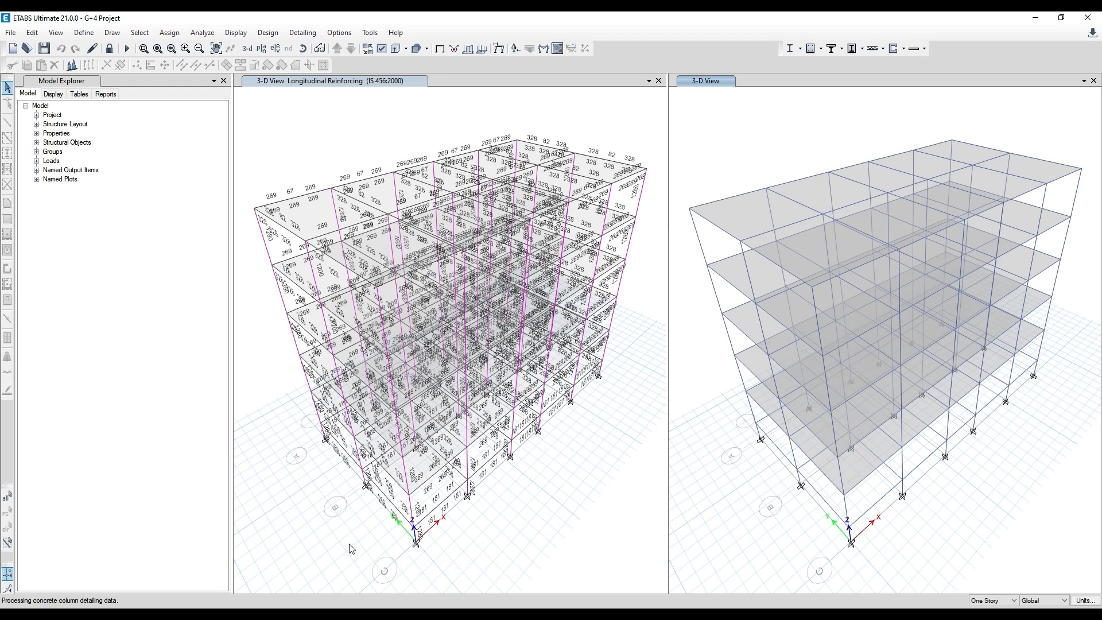
left_click(405, 607)
left_click(442, 579)
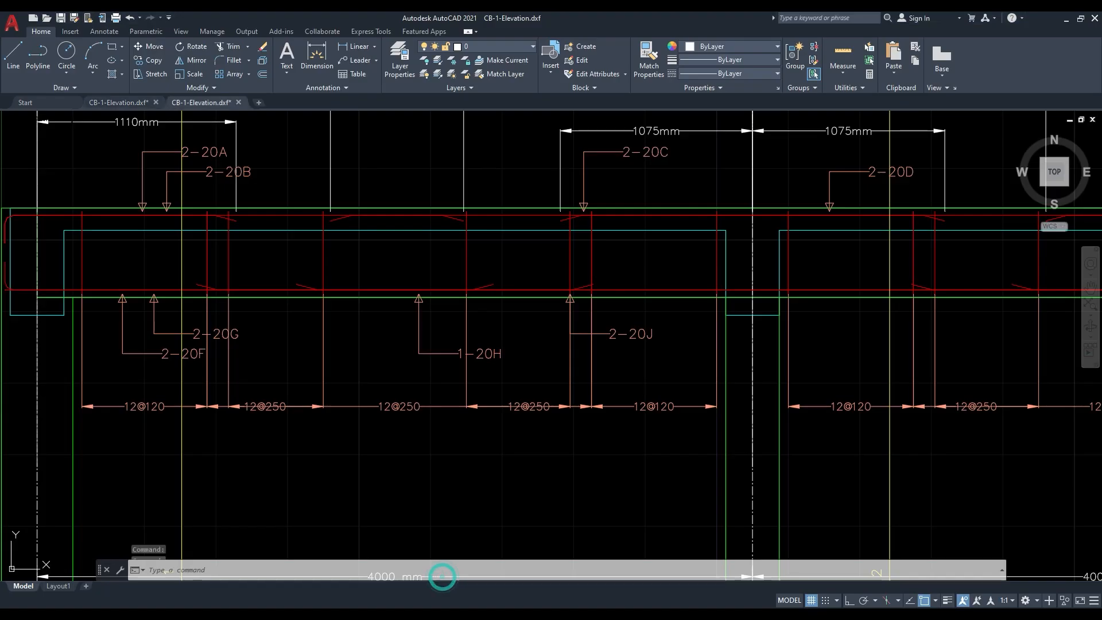
scroll(437, 347, "down", 6)
middle_click_drag(597, 366, 418, 349)
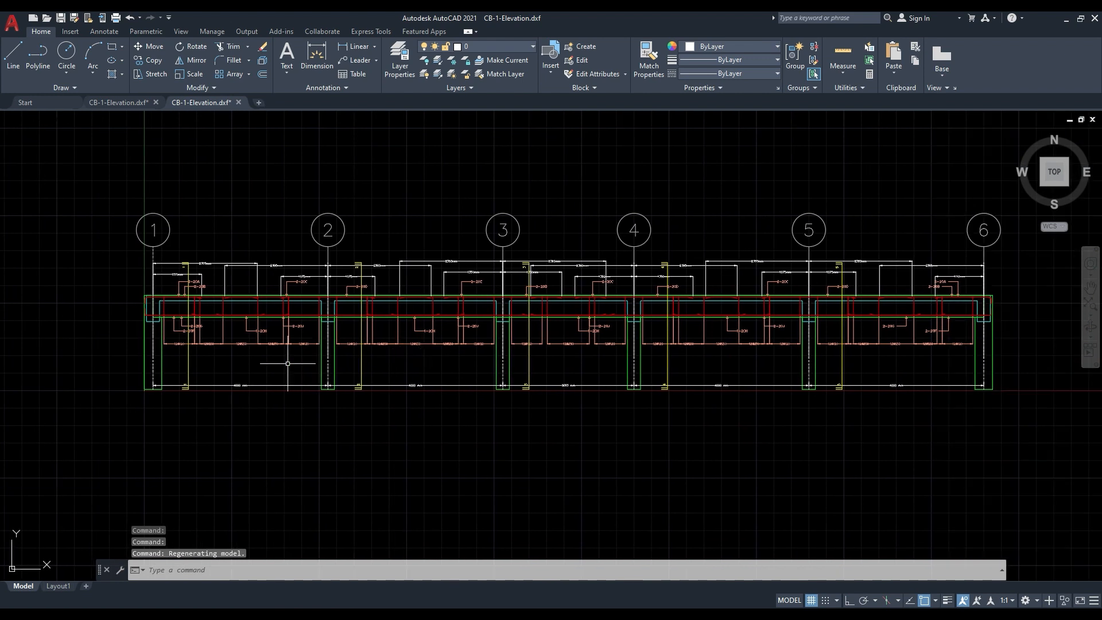
scroll(214, 319, "up", 4)
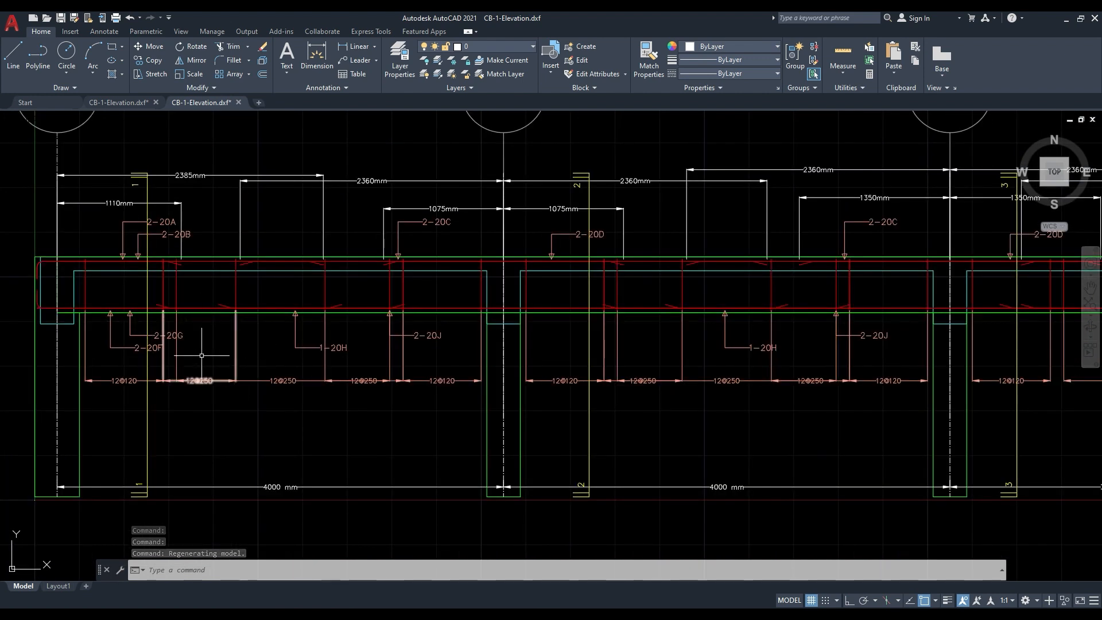
middle_click_drag(148, 331, 213, 330)
scroll(234, 401, "up", 4)
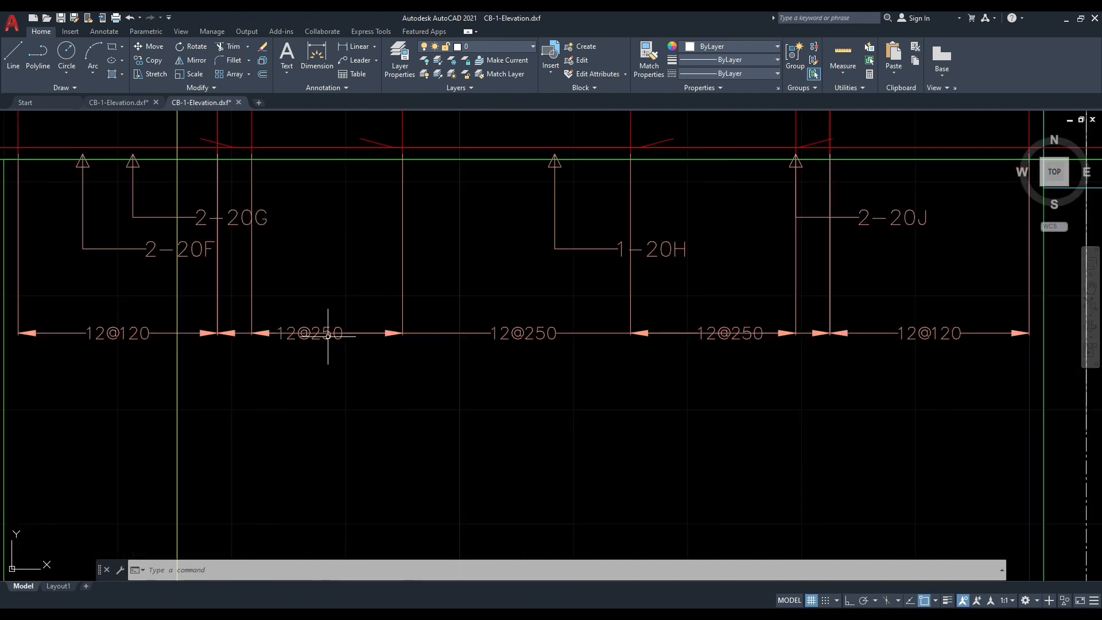
scroll(367, 362, "down", 2)
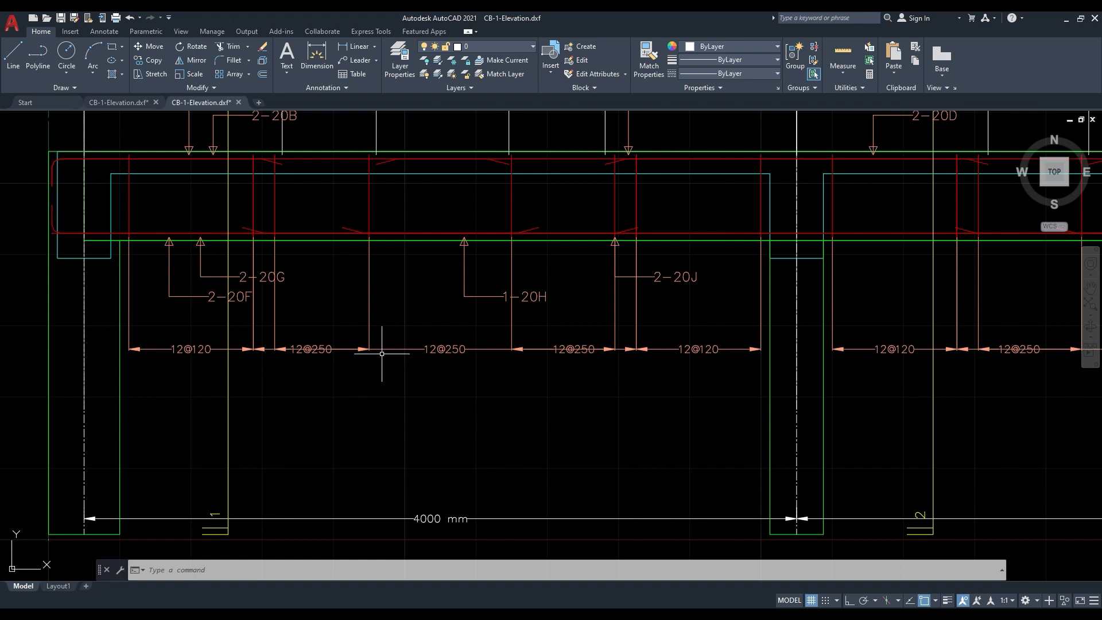
- Delete the short overlapping 12@250 stirrup dimension nearest grid 1 in the first span of the CB-1 elevation
left_click(347, 349)
left_click(266, 377)
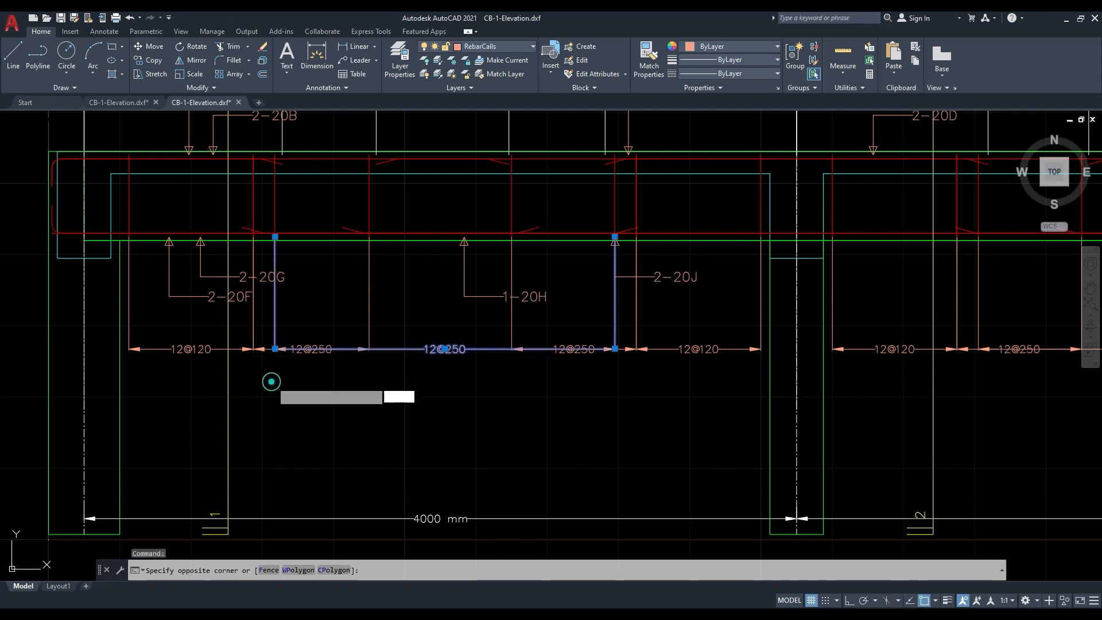
key("Escape")
key("Escape")
left_click(267, 348)
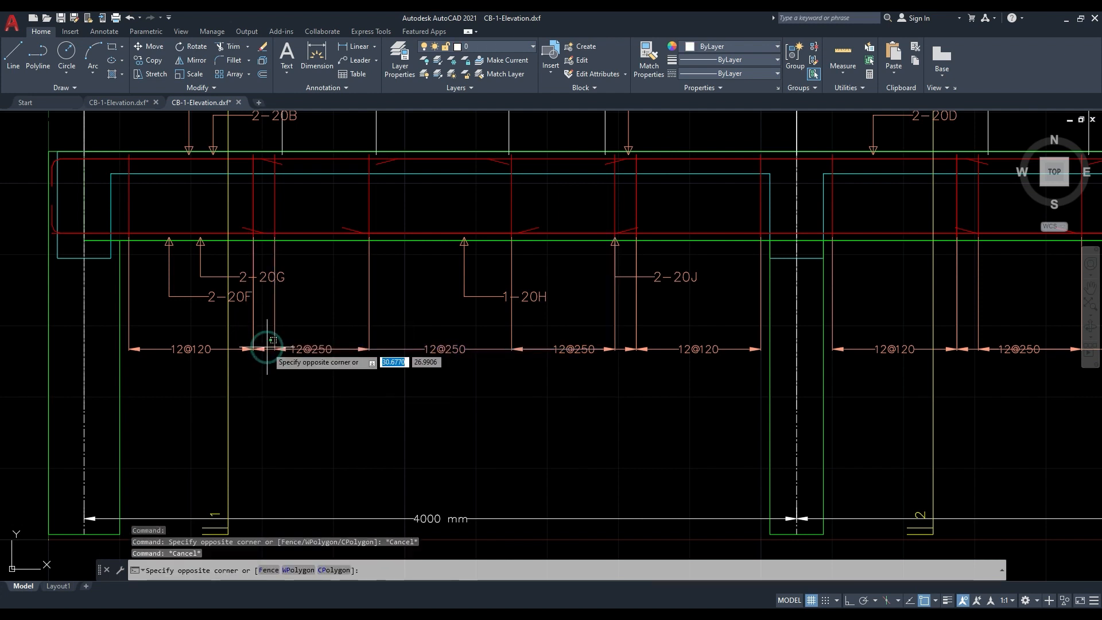
key("Escape")
left_click(264, 349)
key("Delete")
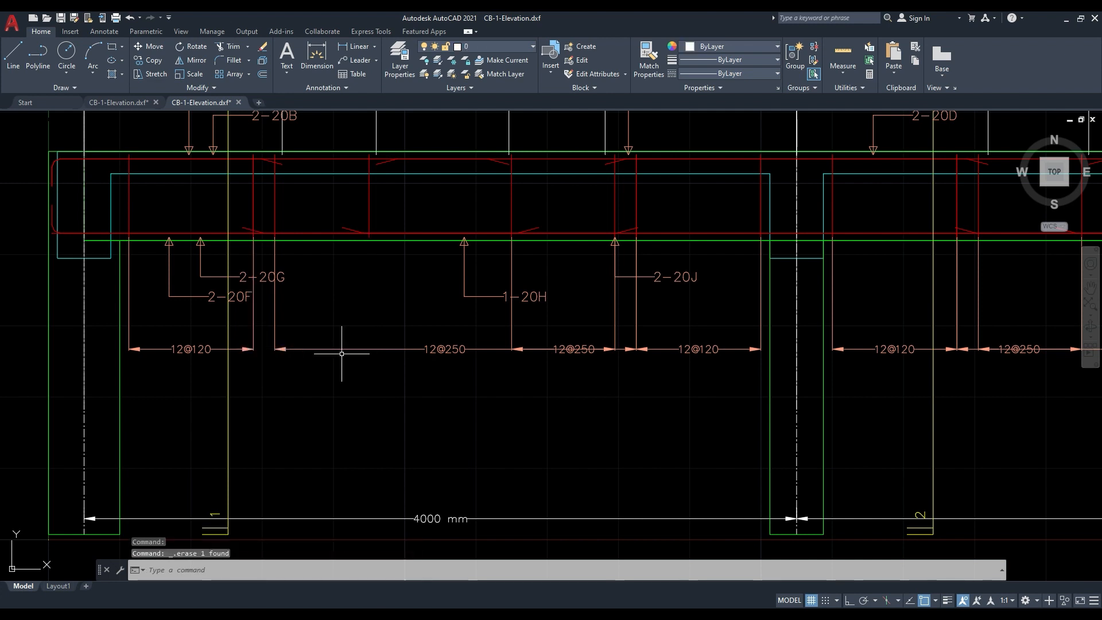
- Stretch the long 12@250 dimension in the first span so it starts where the 12@120 dimension near grid 1 ends
left_click(356, 347)
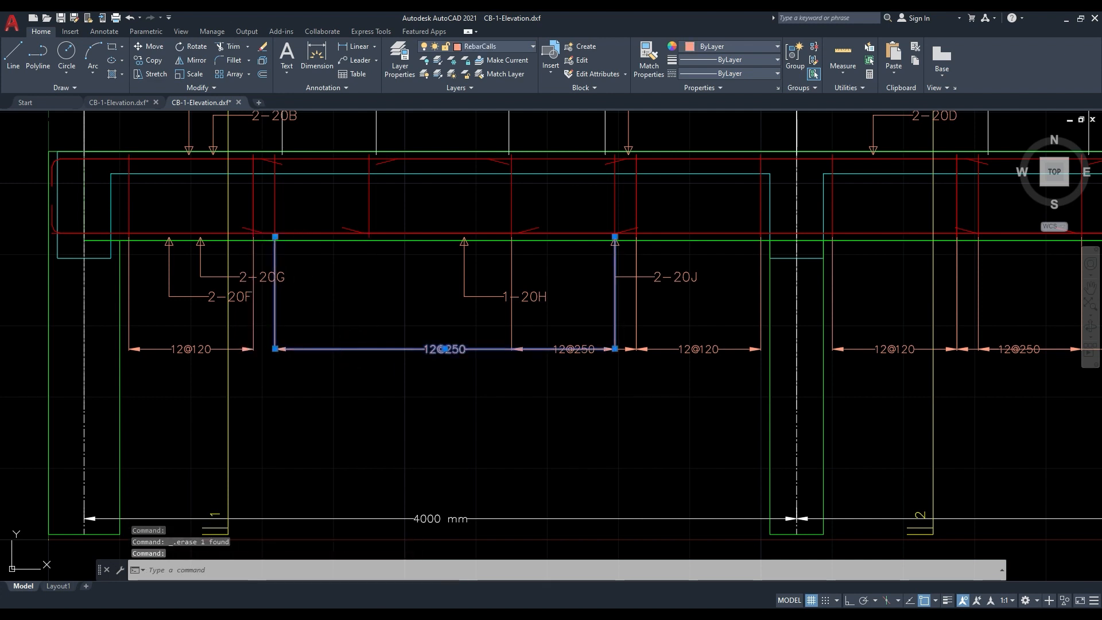
left_click(275, 236)
left_click(253, 237)
key("Escape")
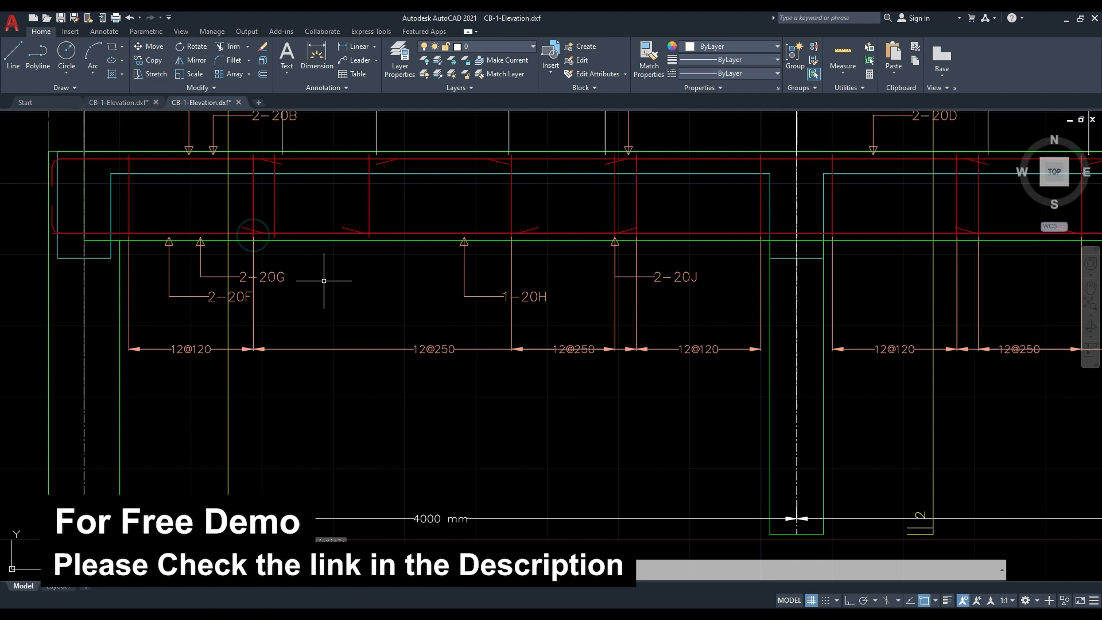
- Delete the overlapping 12@250 dimension nearest grid 2 and stretch the remaining 12@250 dimension to the start of the adjoining 12@120 dimension
left_click(566, 349)
key("Delete")
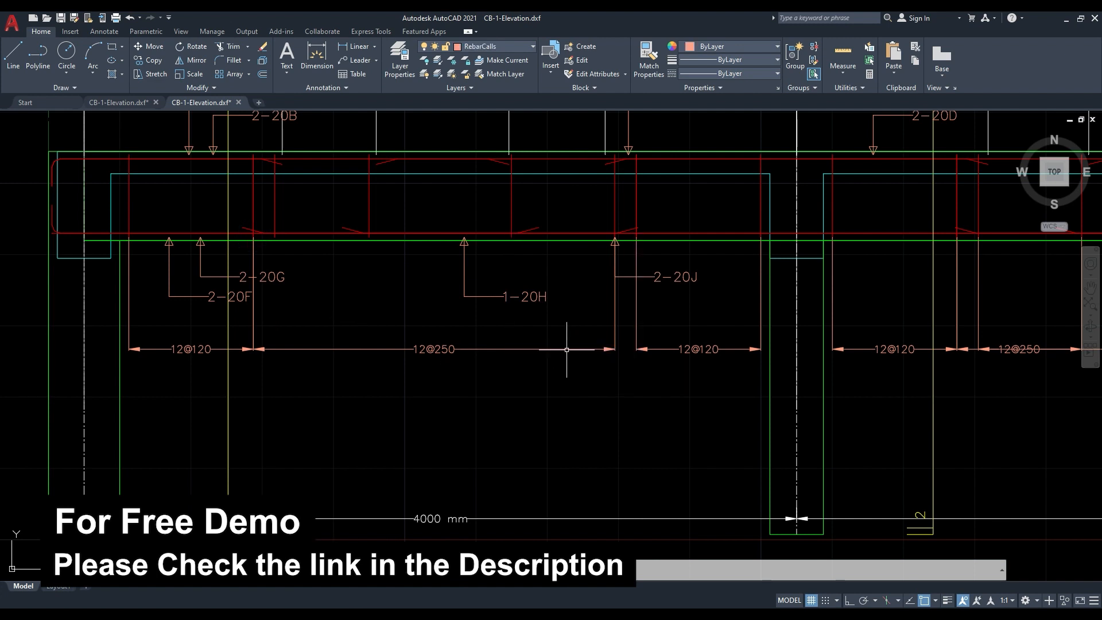
left_click(566, 349)
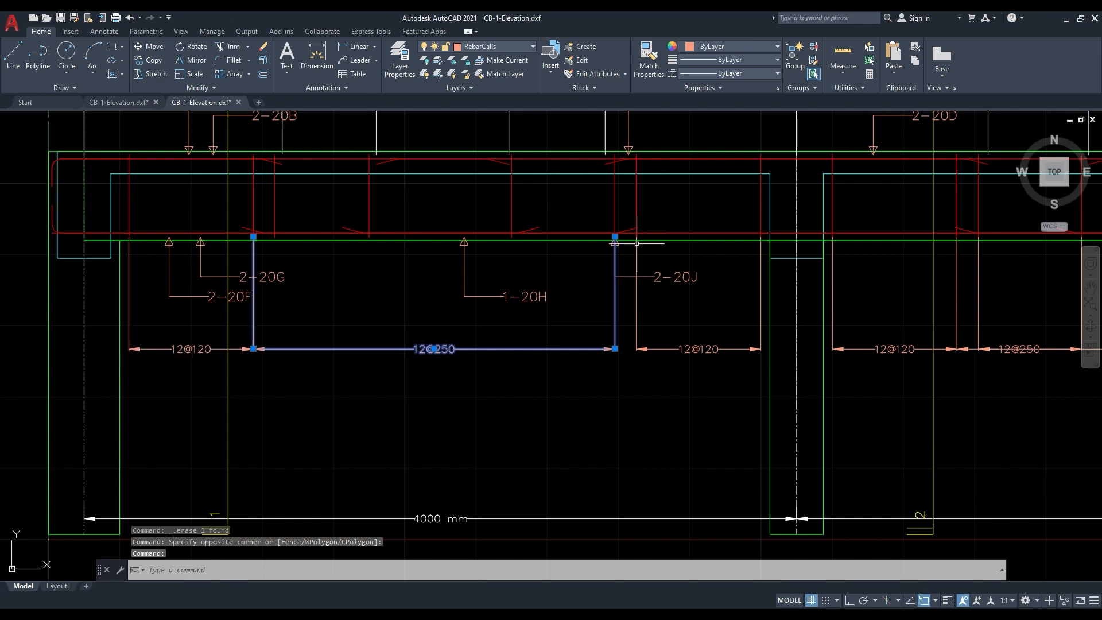
left_click(615, 237)
left_click(637, 236)
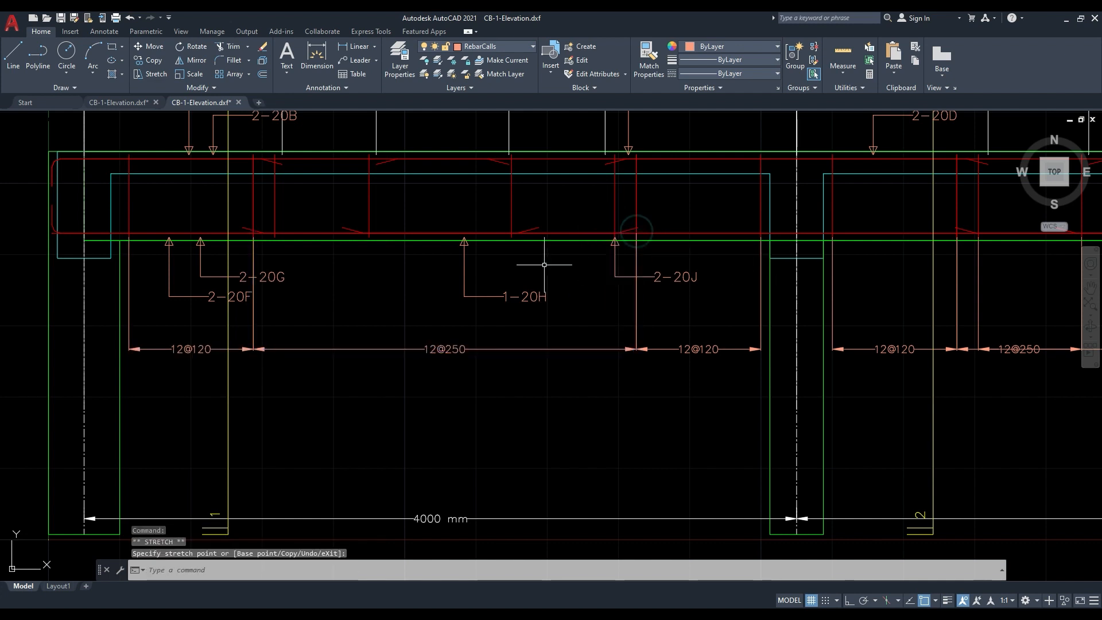
key("Escape")
key("Escape")
scroll(168, 310, "down", 3)
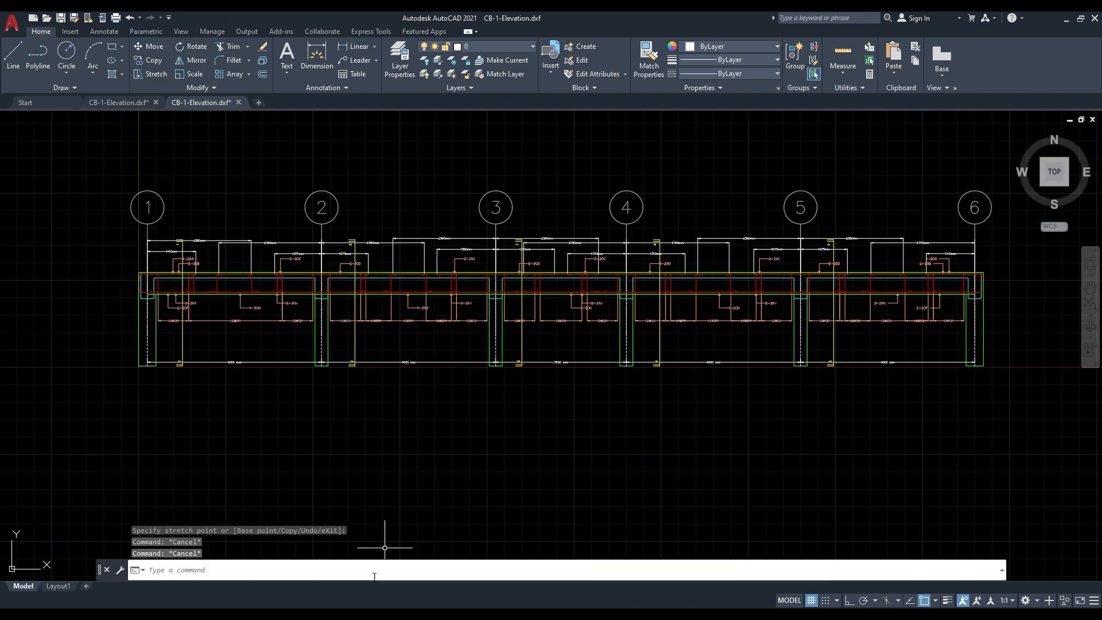
- Switch to the Detailing File model in ETABS, close Drawing Sheet Setup and open the Drawing Manager for concrete beams and column stacks
mouse_move(376, 615)
left_click(349, 570)
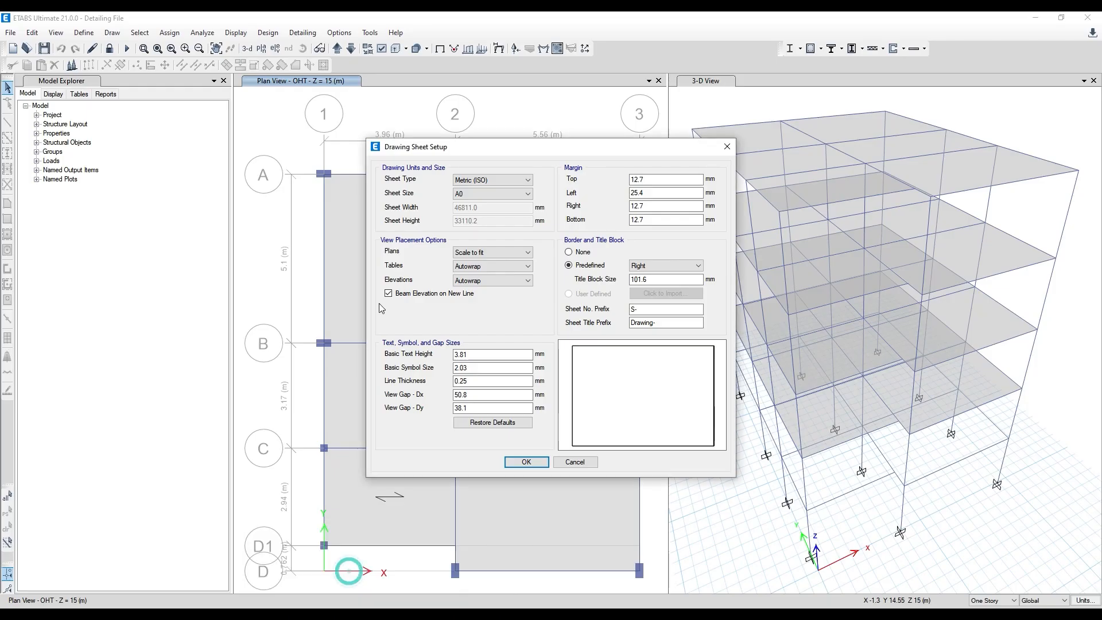
left_click(727, 146)
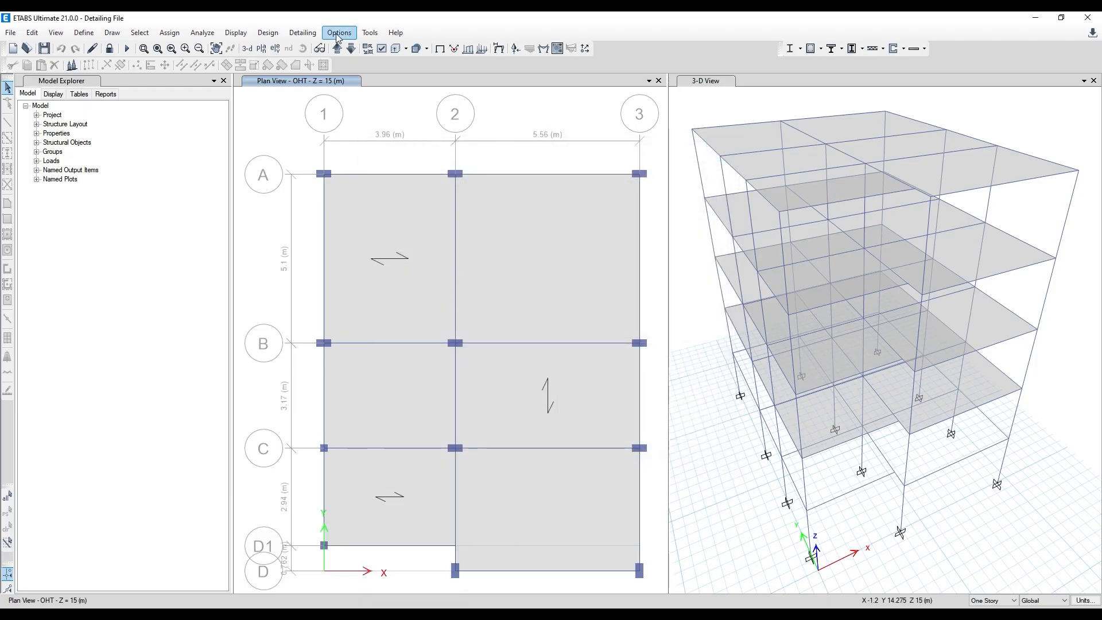
left_click(288, 34)
mouse_move(379, 122)
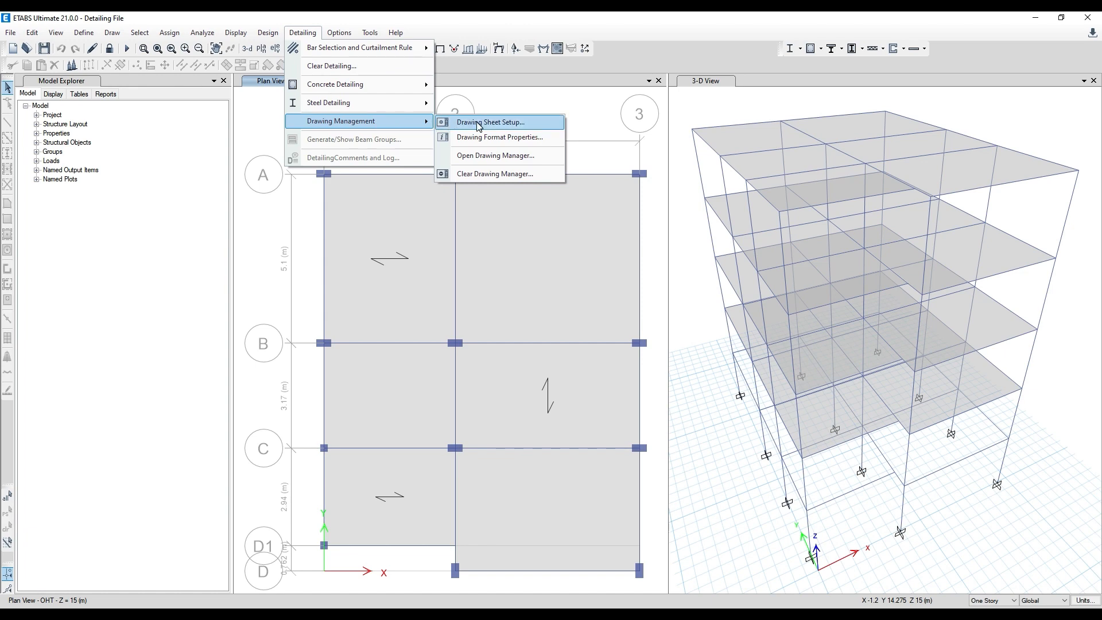
left_click(477, 156)
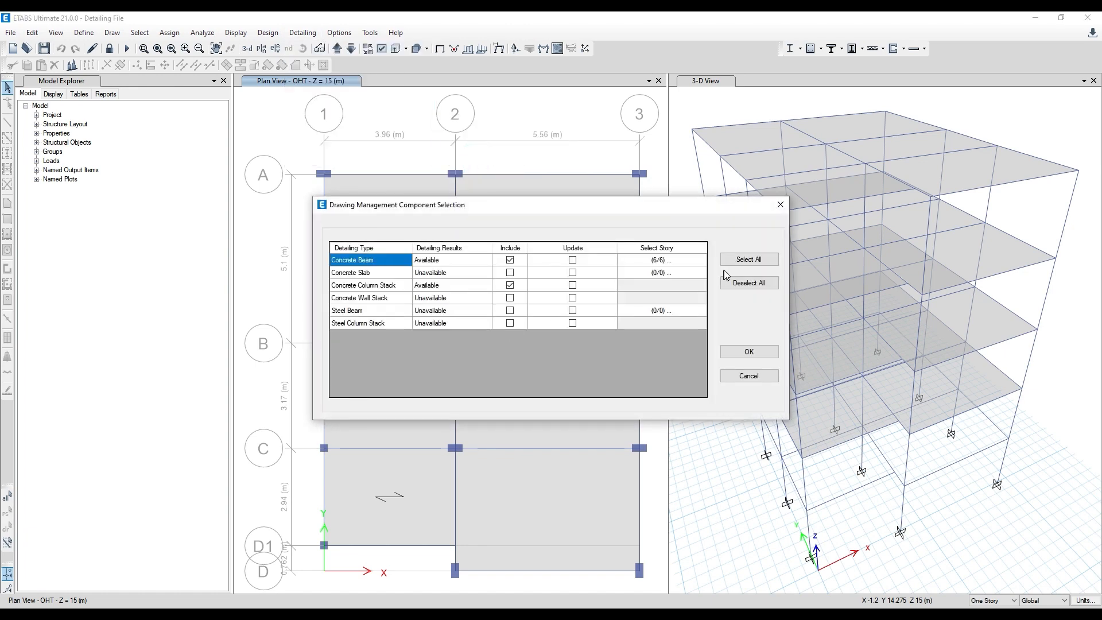
left_click(749, 351)
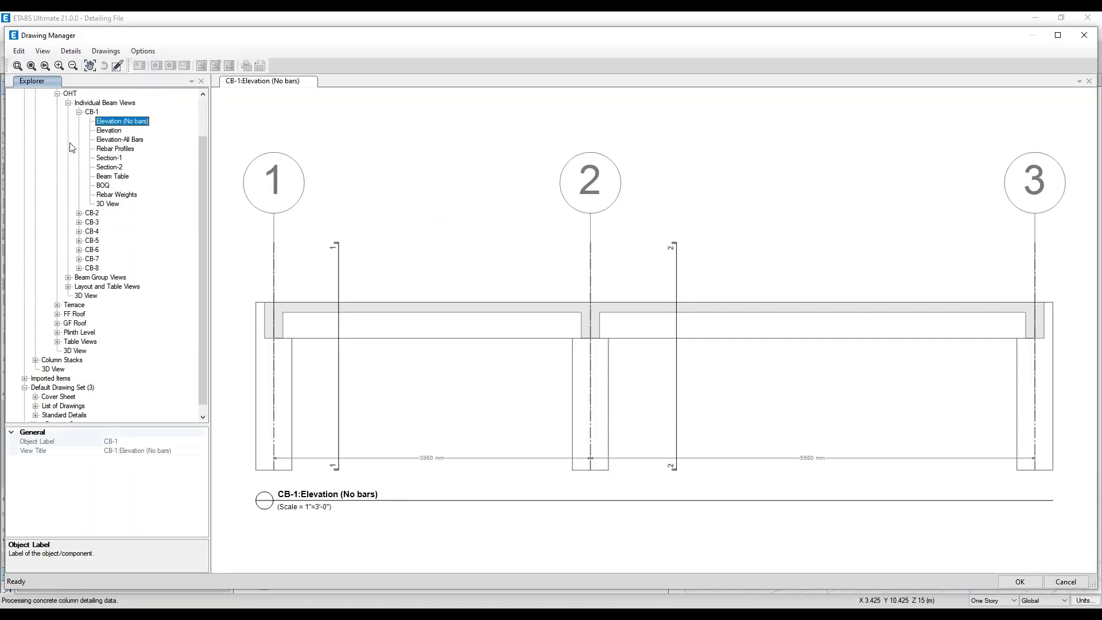
left_click(79, 112)
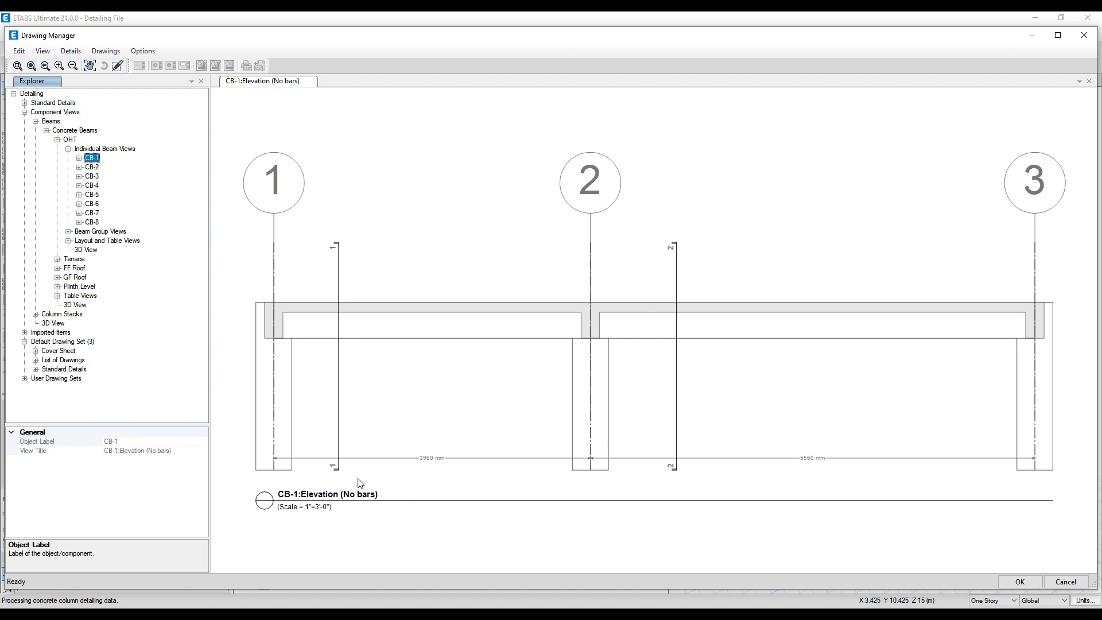
- Switch to AutoCAD and review the whole six-grid CB-1-Elevation drawing, including its edited first-span stirrup dimension
mouse_move(357, 607)
left_click(359, 576)
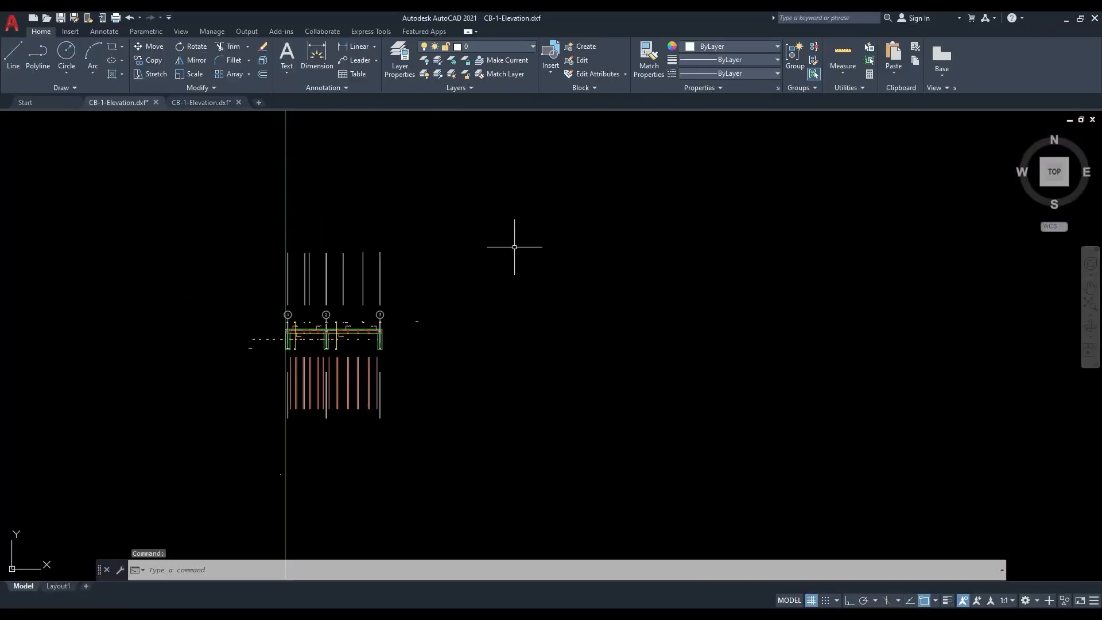
left_click(225, 102)
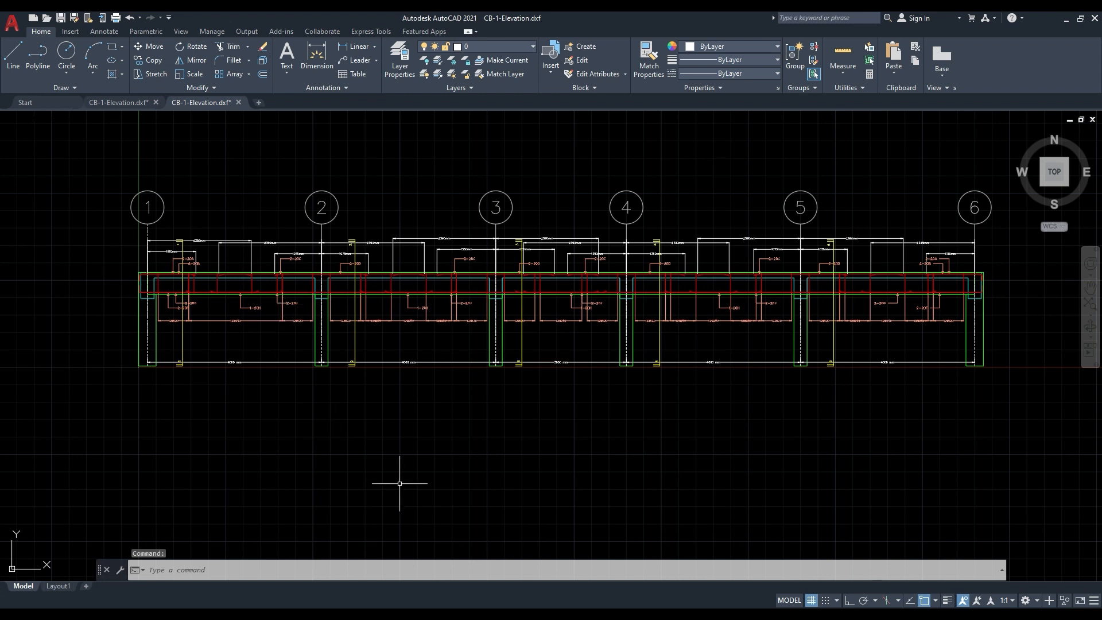
scroll(310, 373, "down", 2)
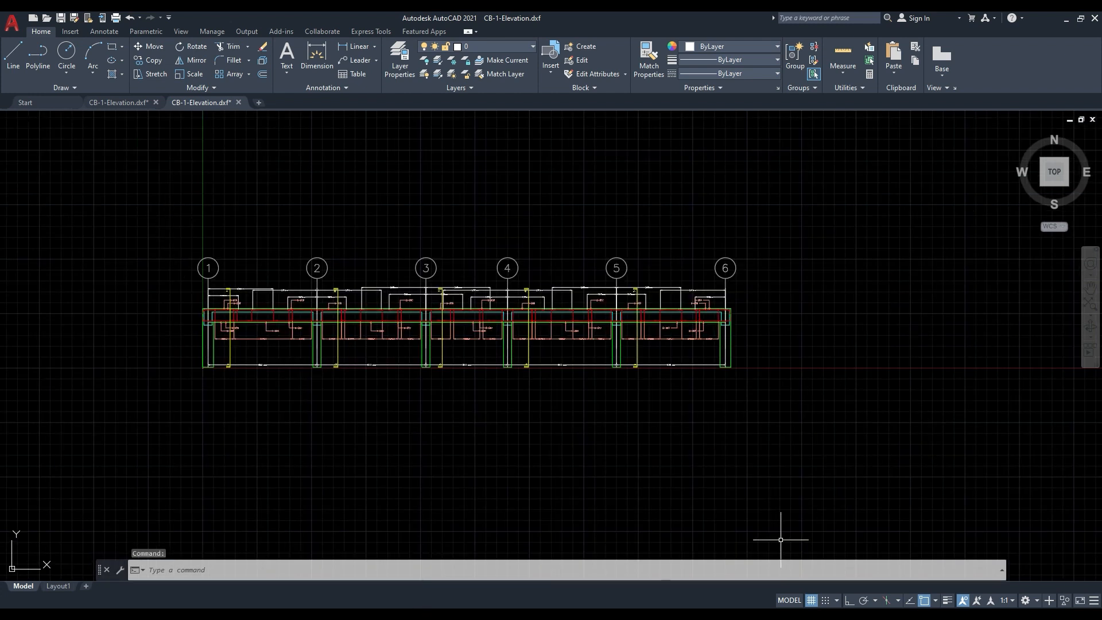
middle_click_drag(619, 462, 749, 376)
mouse_move(684, 349)
middle_mouse_down()
mouse_move(678, 361)
mouse_move(602, 366)
middle_mouse_up()
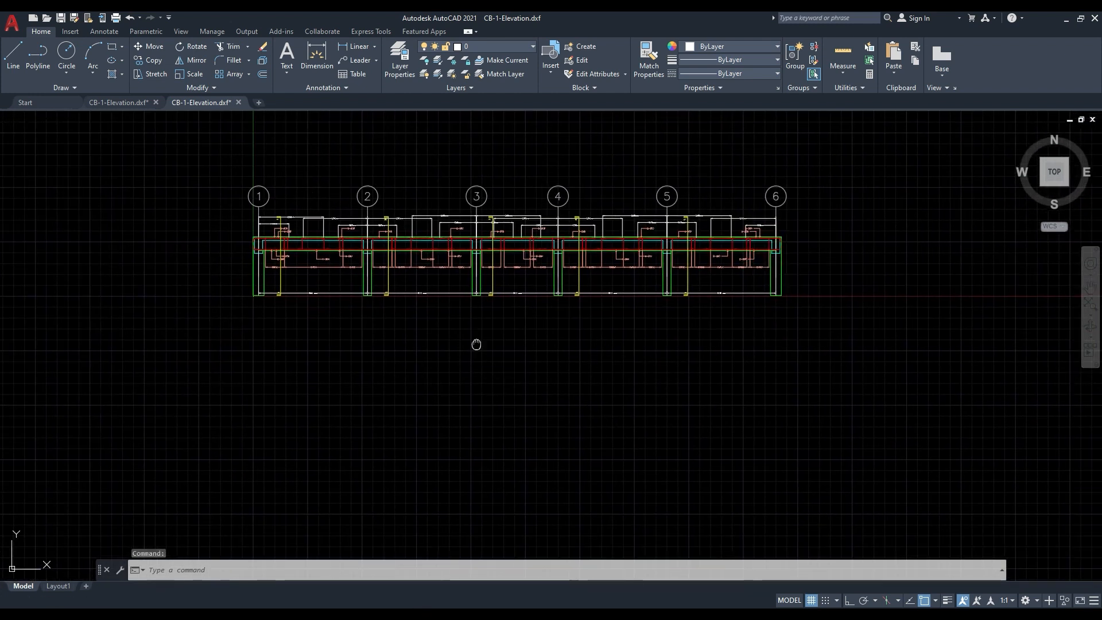
middle_click_drag(476, 345, 451, 411)
scroll(288, 289, "up", 4)
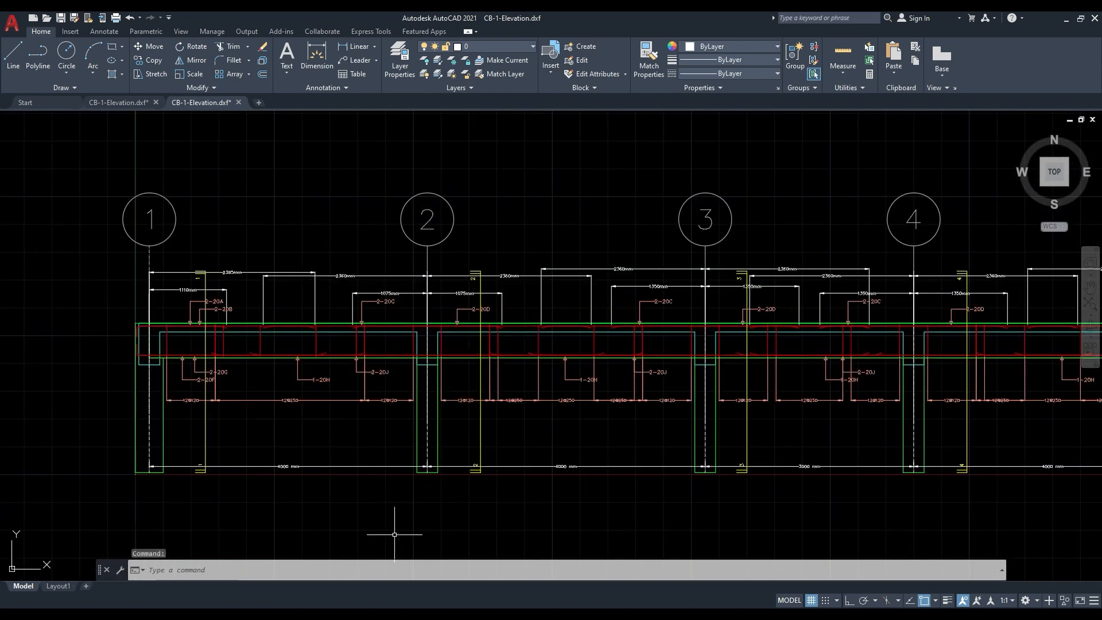
- Return to the Detailing File model in ETABS, leave the Drawing Manager and open the Column Stack Detailing Editor
mouse_move(374, 615)
left_click(327, 563)
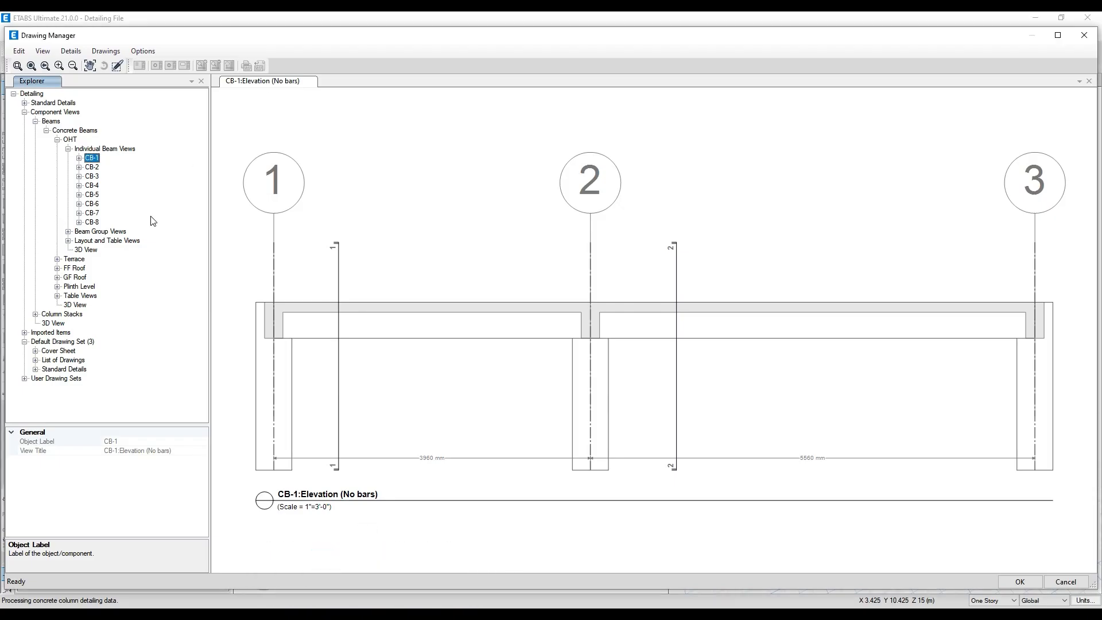
left_click(90, 186)
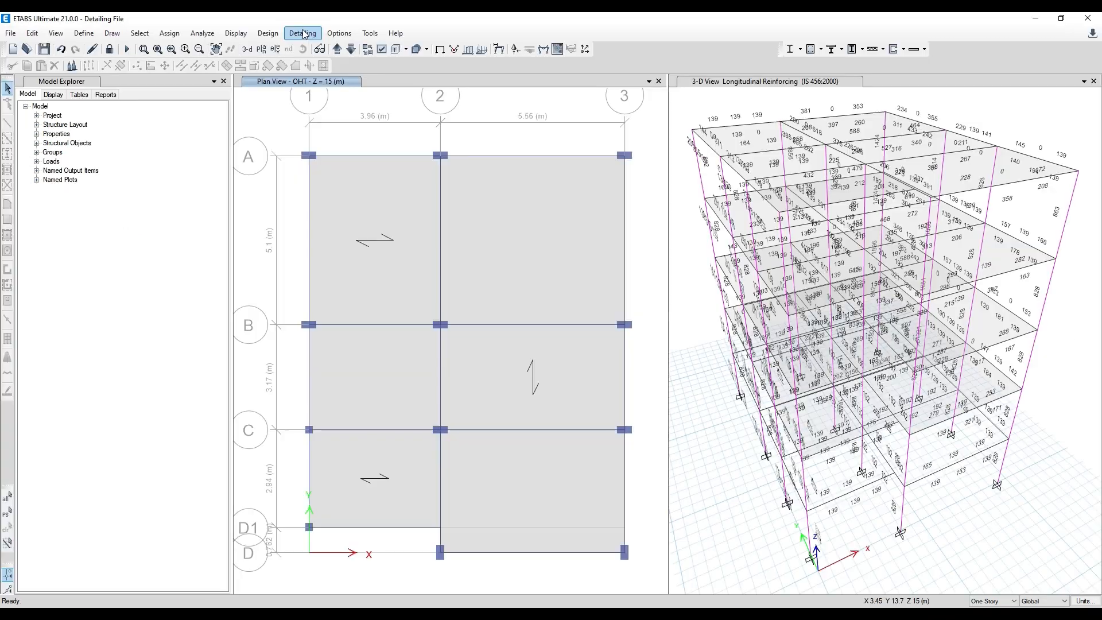
left_click(302, 33)
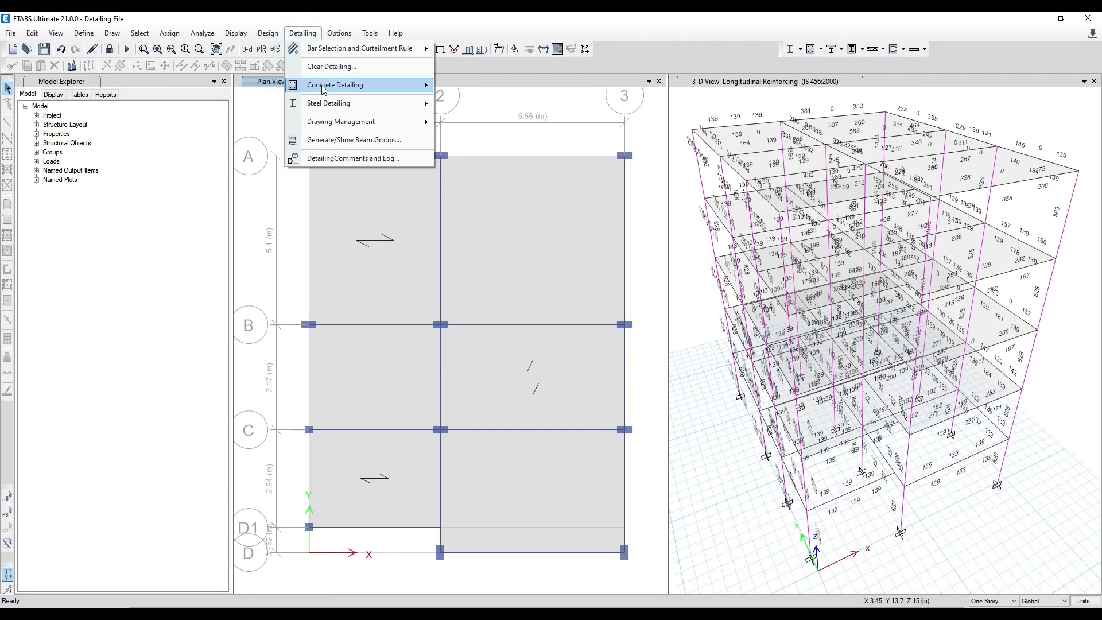
mouse_move(345, 85)
left_click(527, 117)
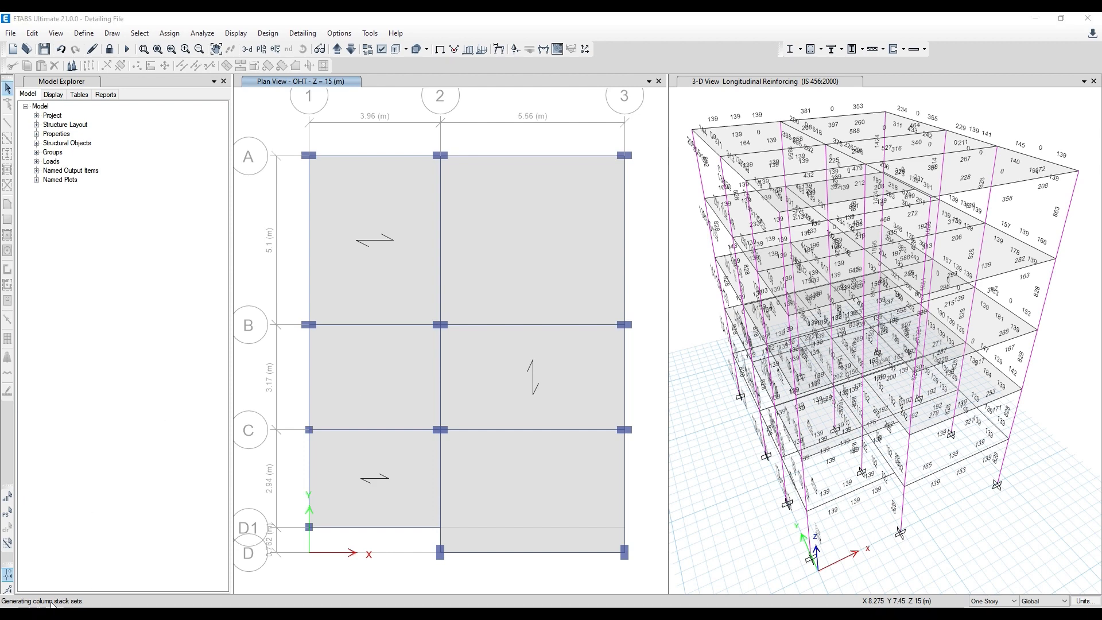
- Examine the CS-01 column elevation, then display and inspect the layout plan of all column stacks
scroll(416, 319, "up", 5)
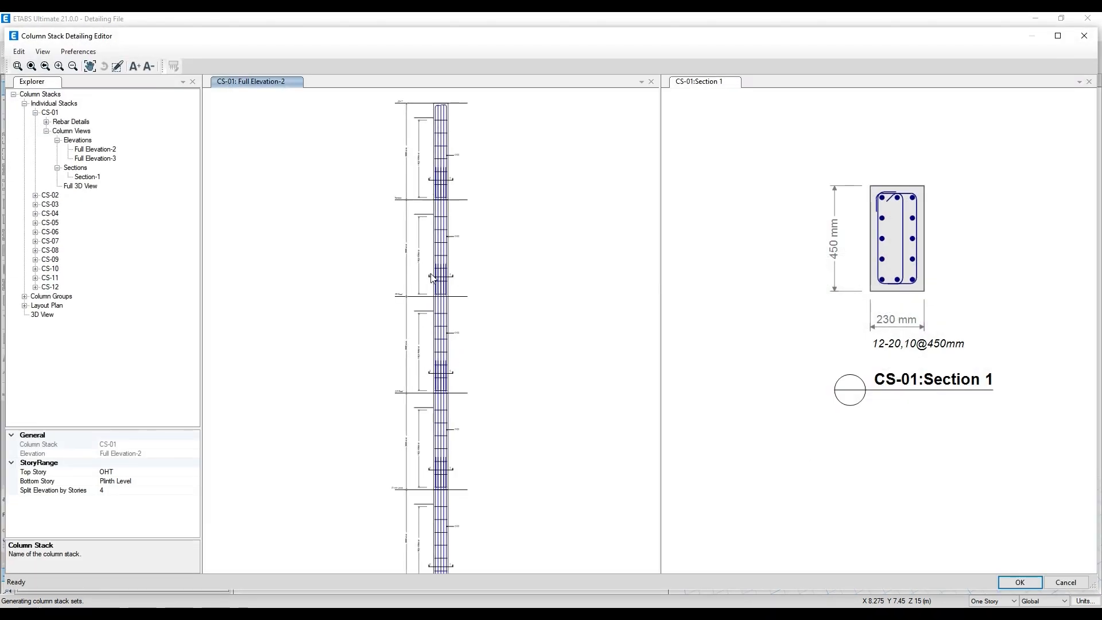
scroll(492, 418, "down", 3)
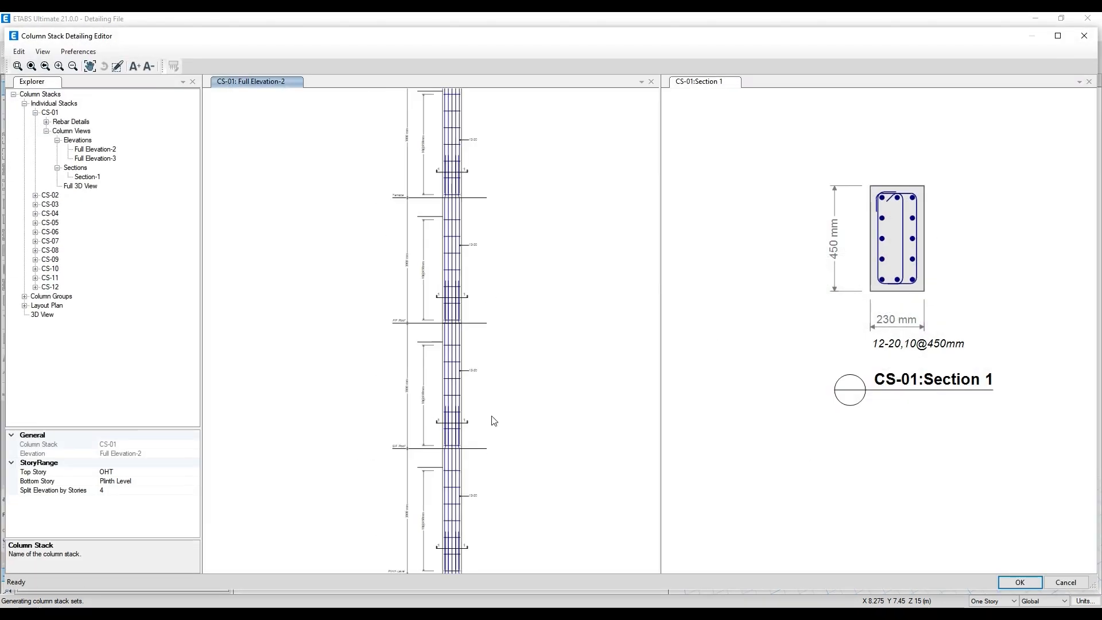
left_click(35, 113)
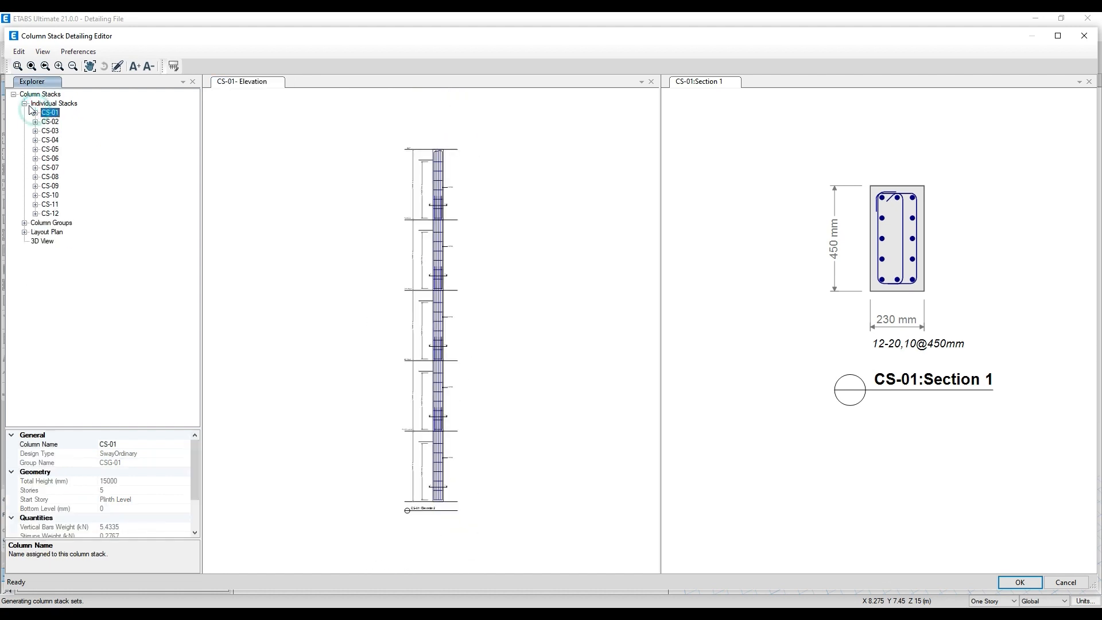
left_click(25, 103)
left_click(40, 94)
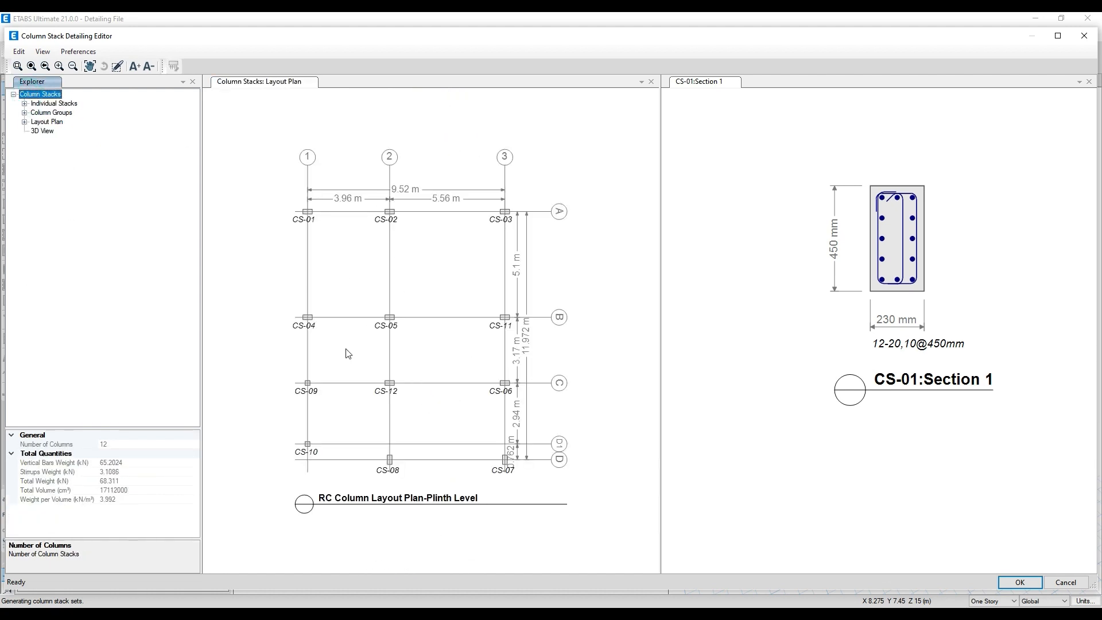
scroll(364, 362, "up", 1)
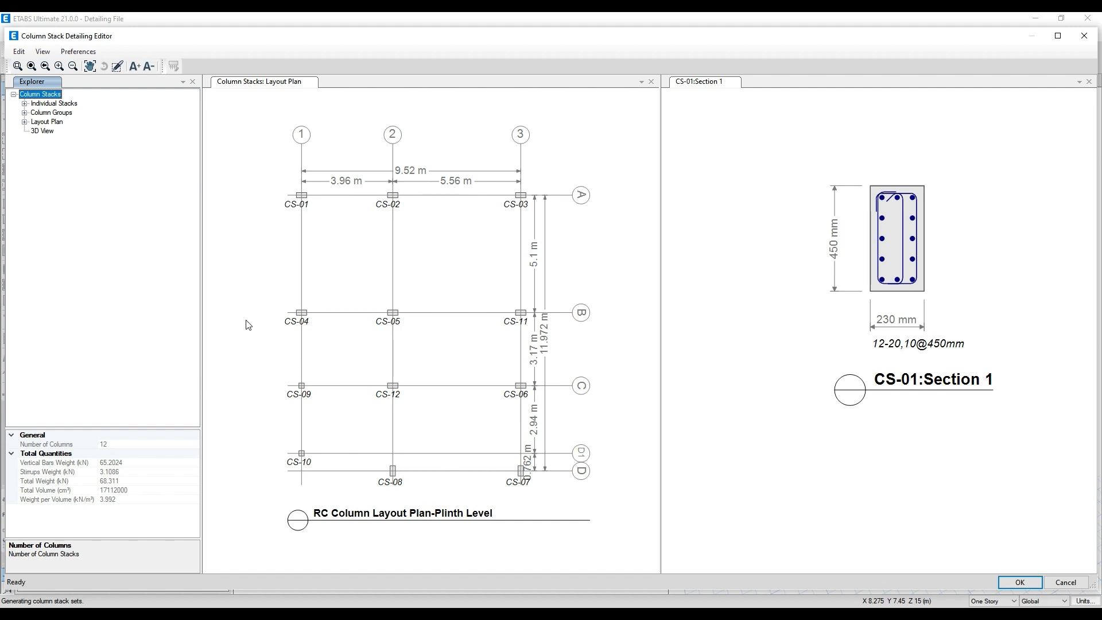
middle_click_drag(367, 299, 354, 292)
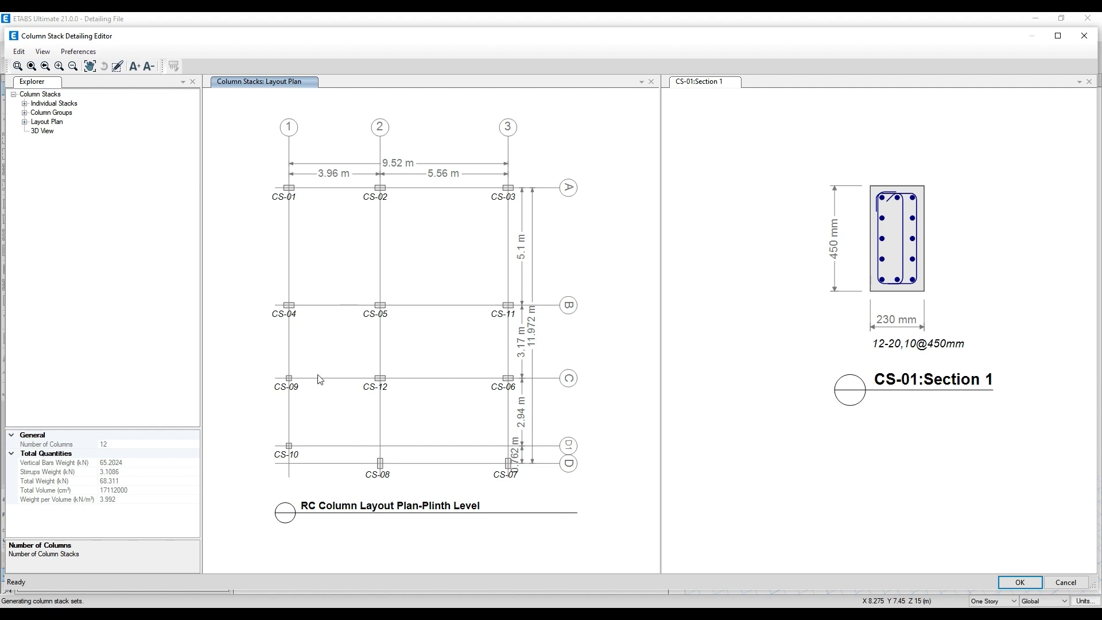
- Display the column group layout plans for CSG-01 and CSG-02 and check which column stacks each group contains
left_click(25, 113)
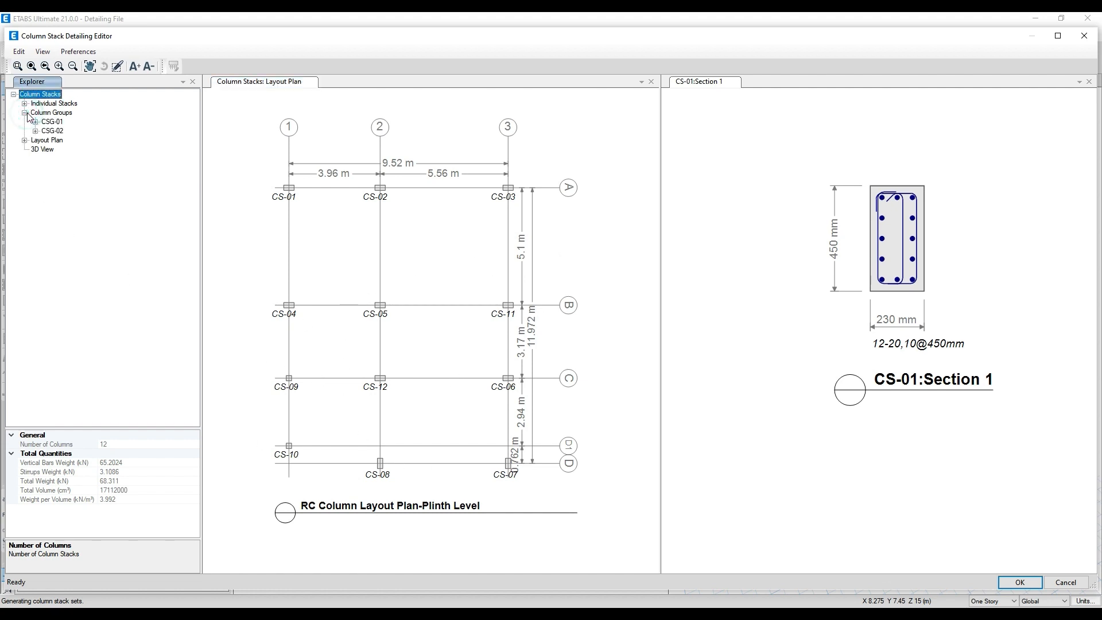
left_click(49, 122)
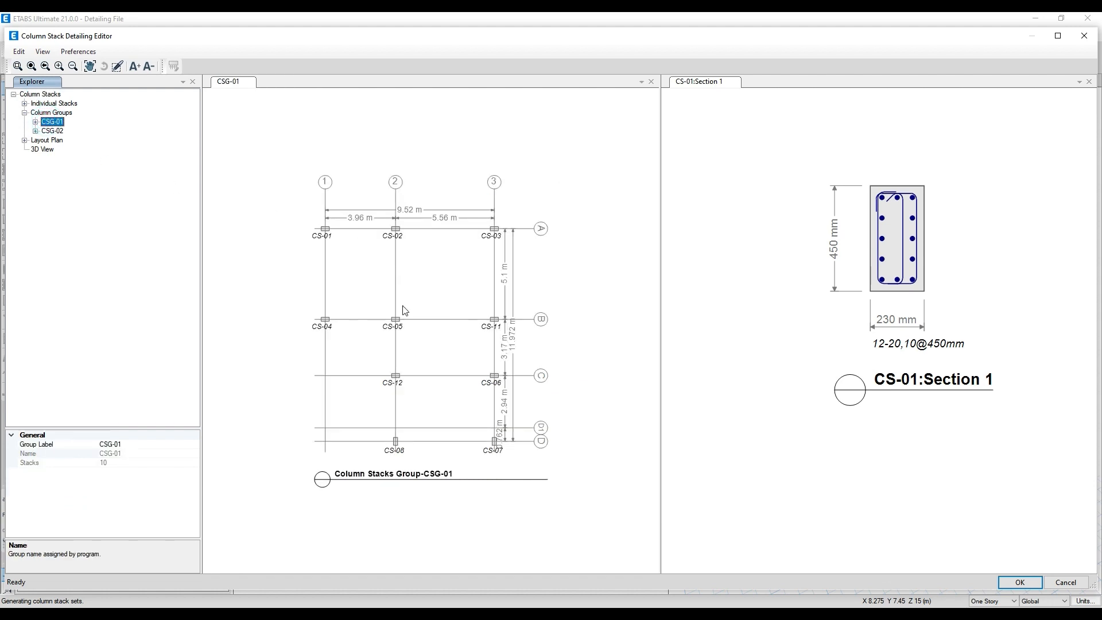
left_click_drag(475, 384, 470, 340)
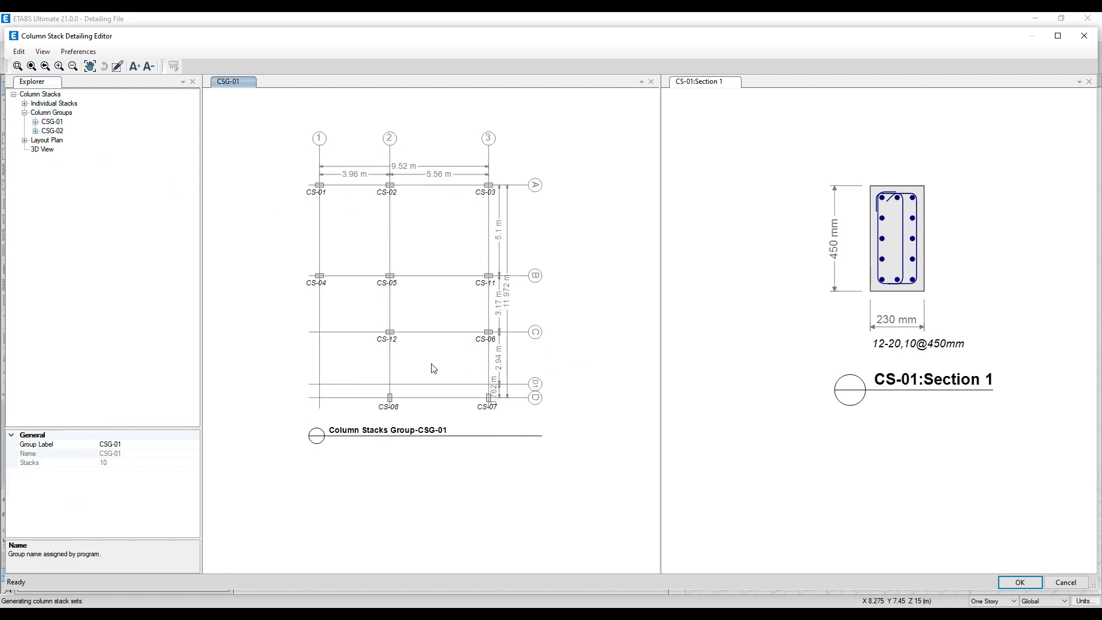
left_click(52, 130)
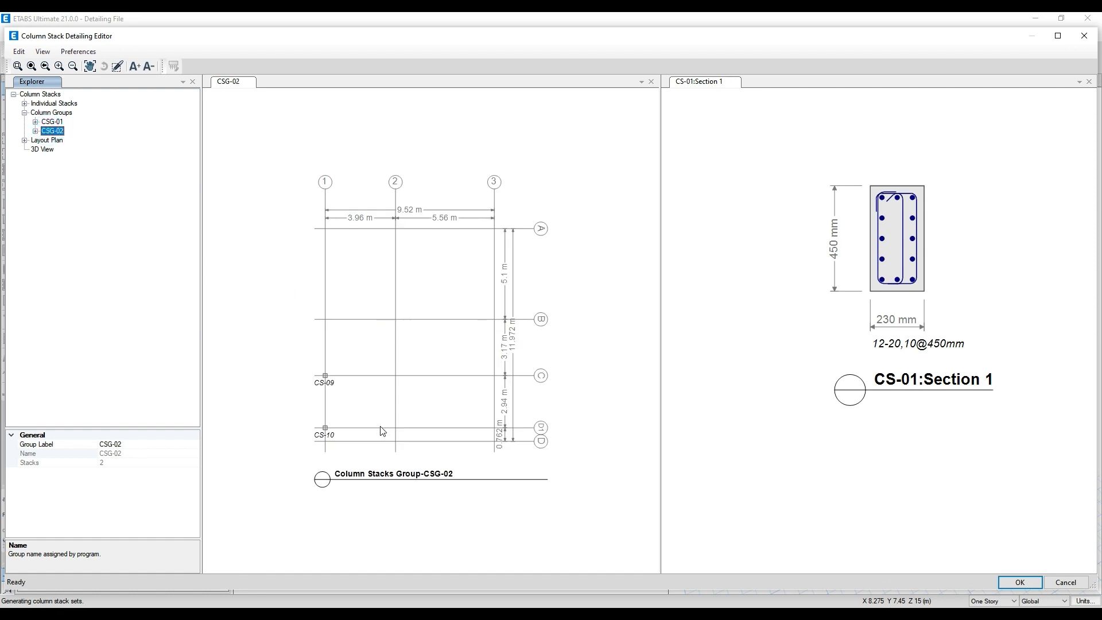
- List the stacks in group CSG-01 and examine the CS-01 elevation's bars, ties and lap around Plinth Level
left_click(35, 122)
left_click(57, 131)
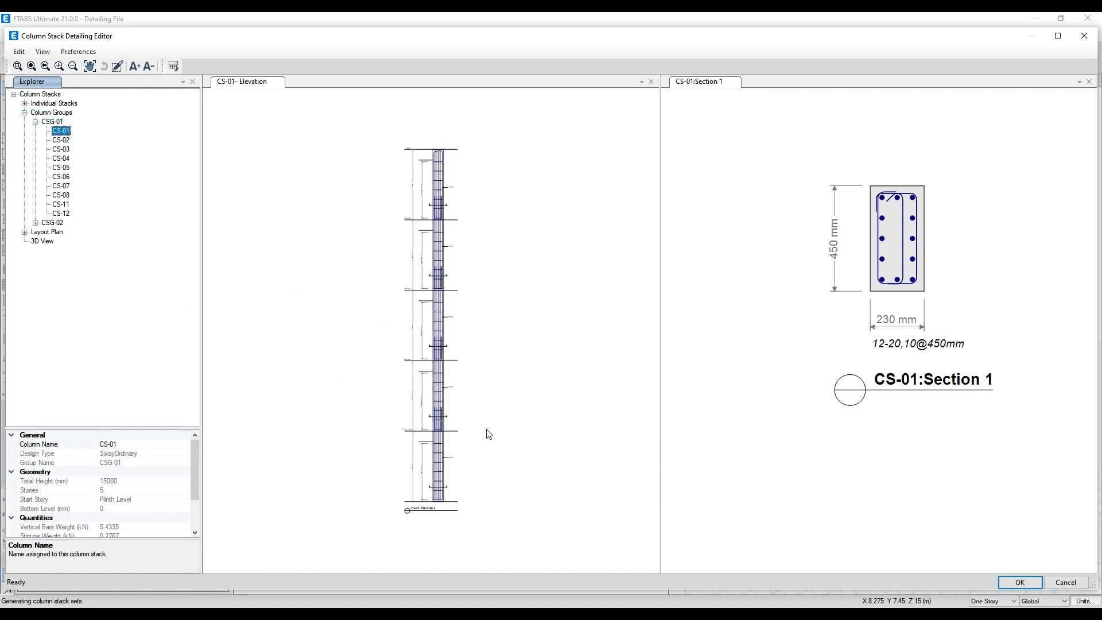
scroll(488, 434, "up", 3)
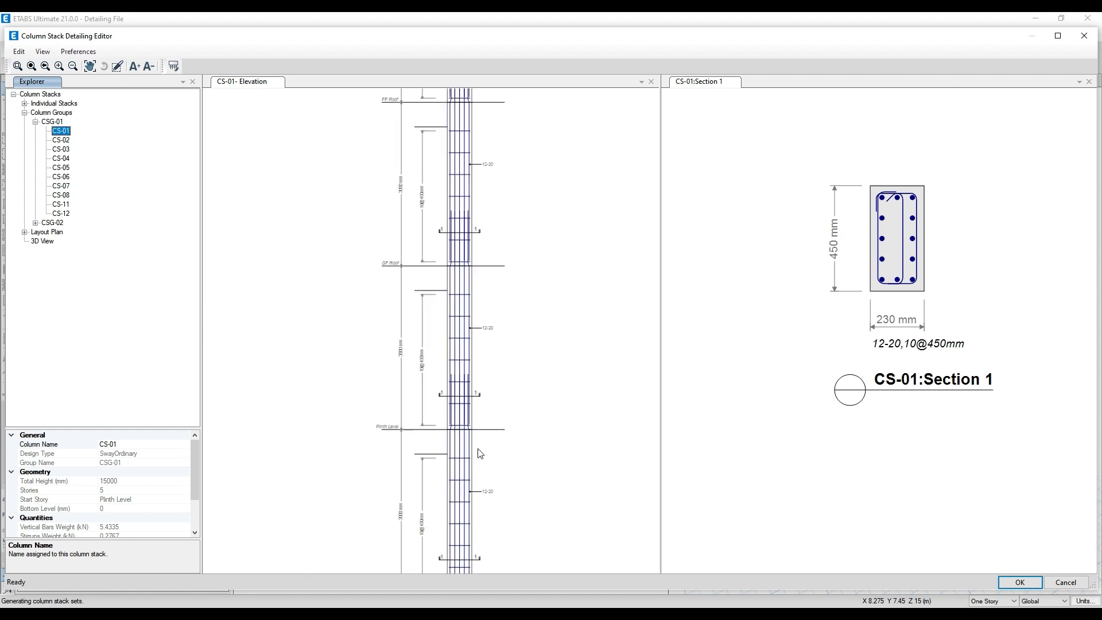
scroll(480, 454, "up", 4)
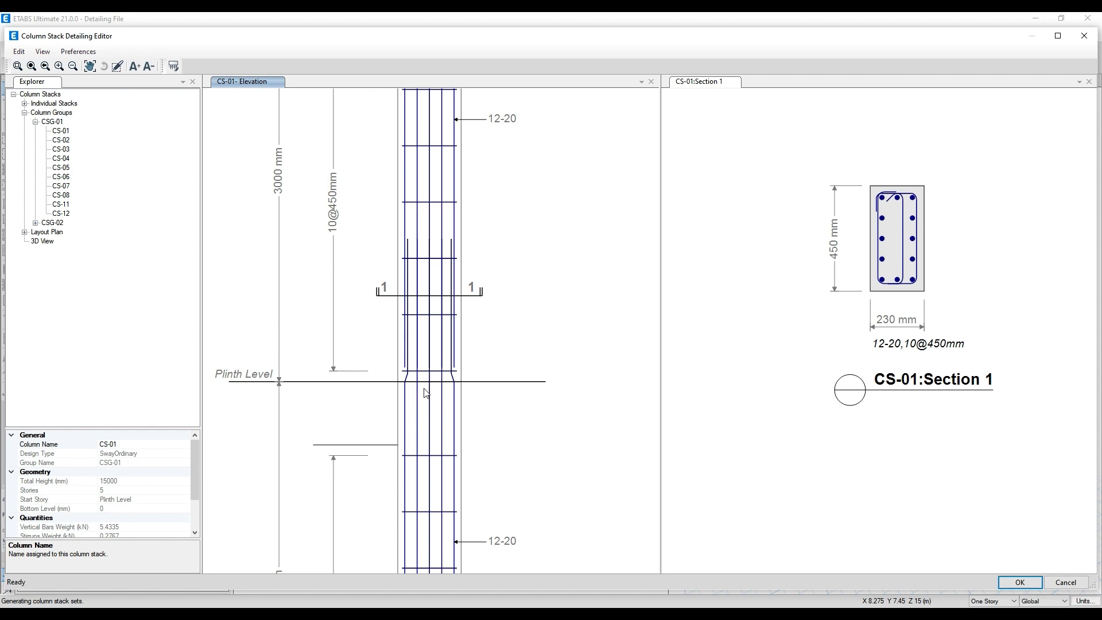
scroll(432, 407, "down", 1)
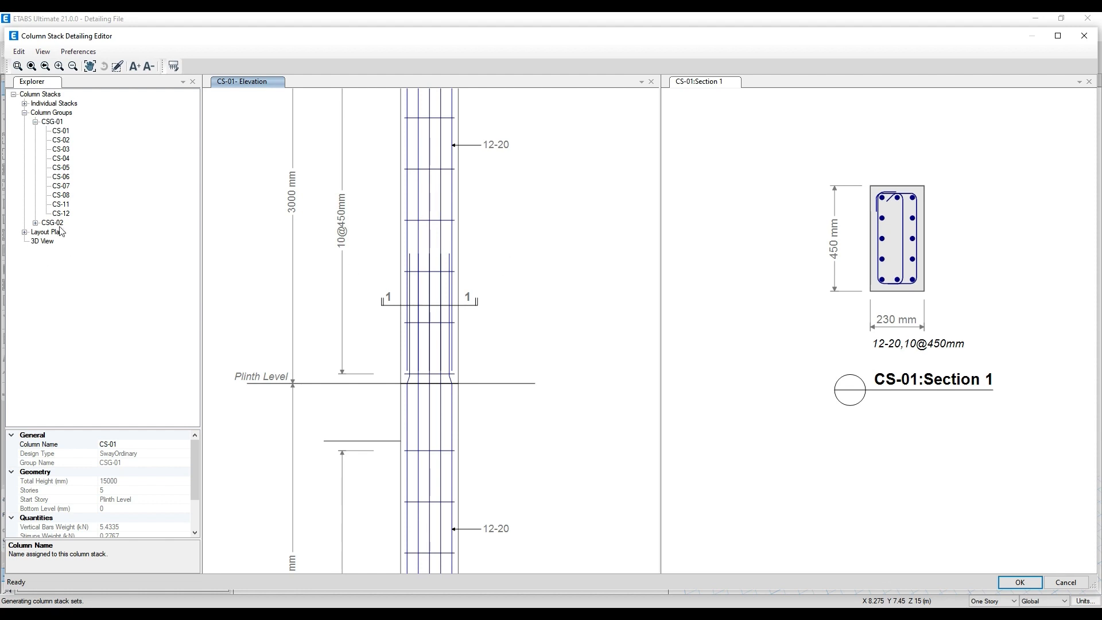
- Display the column stacks in 3D and inspect the bars, ties and lap splices inside a corner column up close
left_click(42, 241)
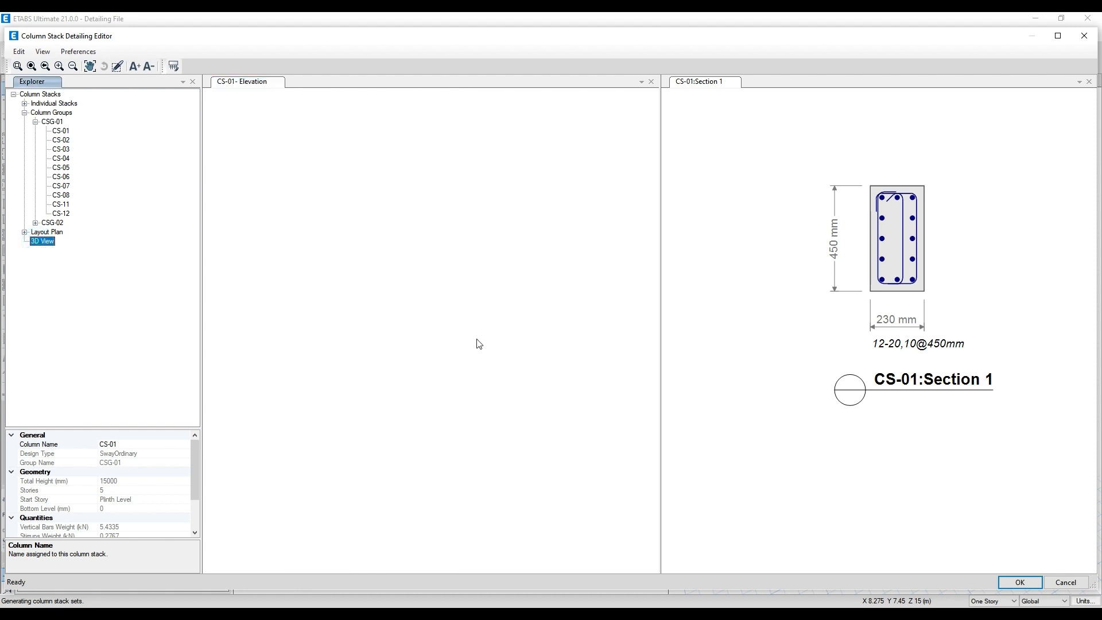
scroll(348, 309, "up", 10)
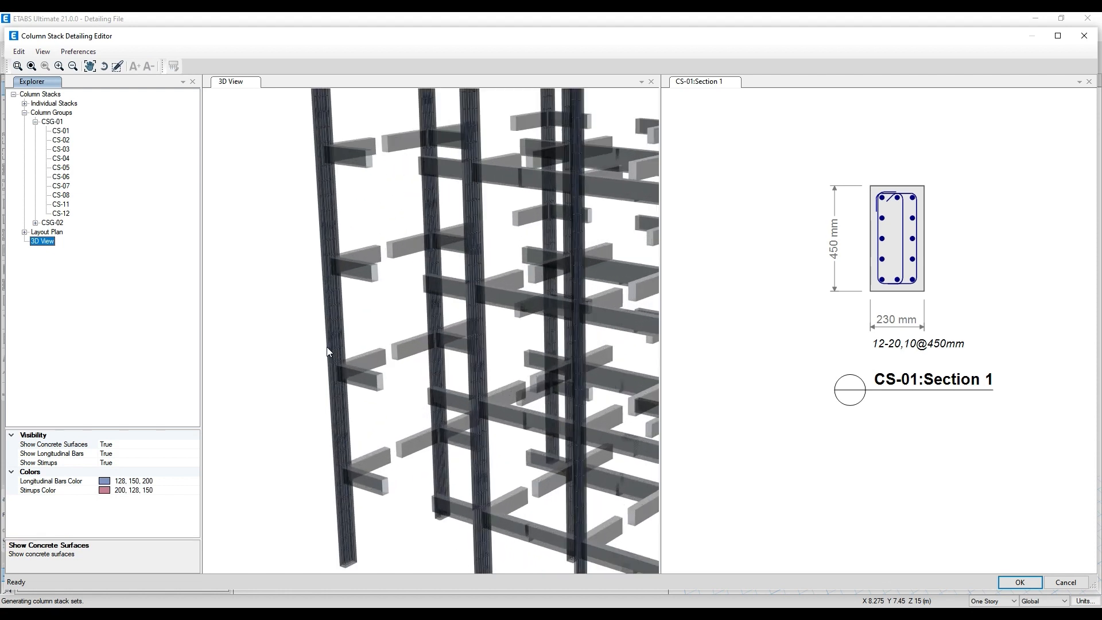
scroll(331, 316, "up", 5)
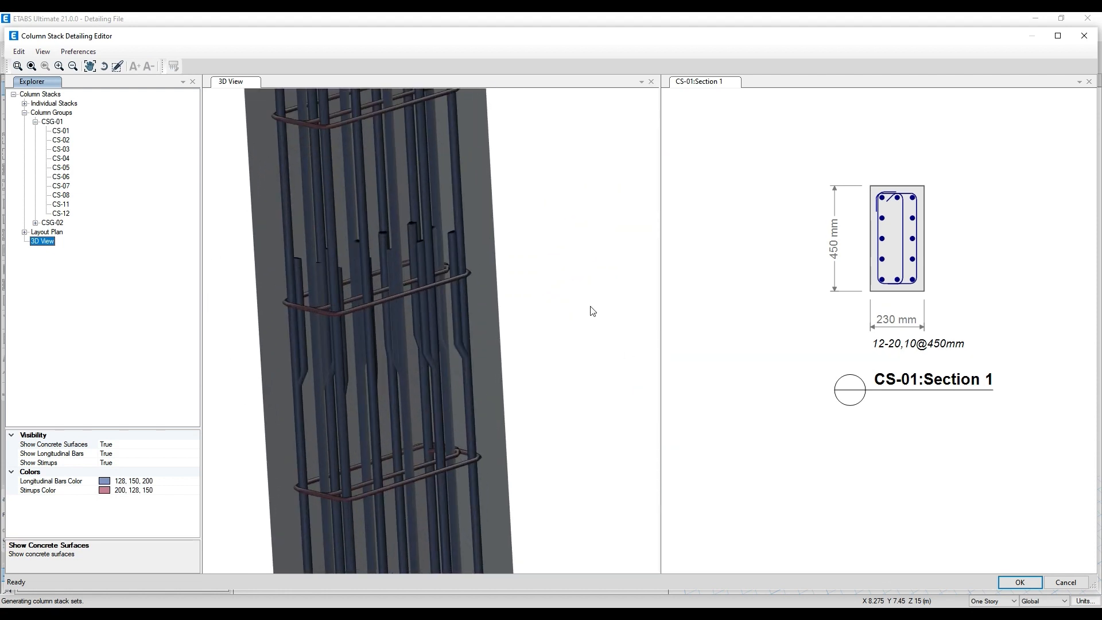
scroll(443, 386, "down", 8)
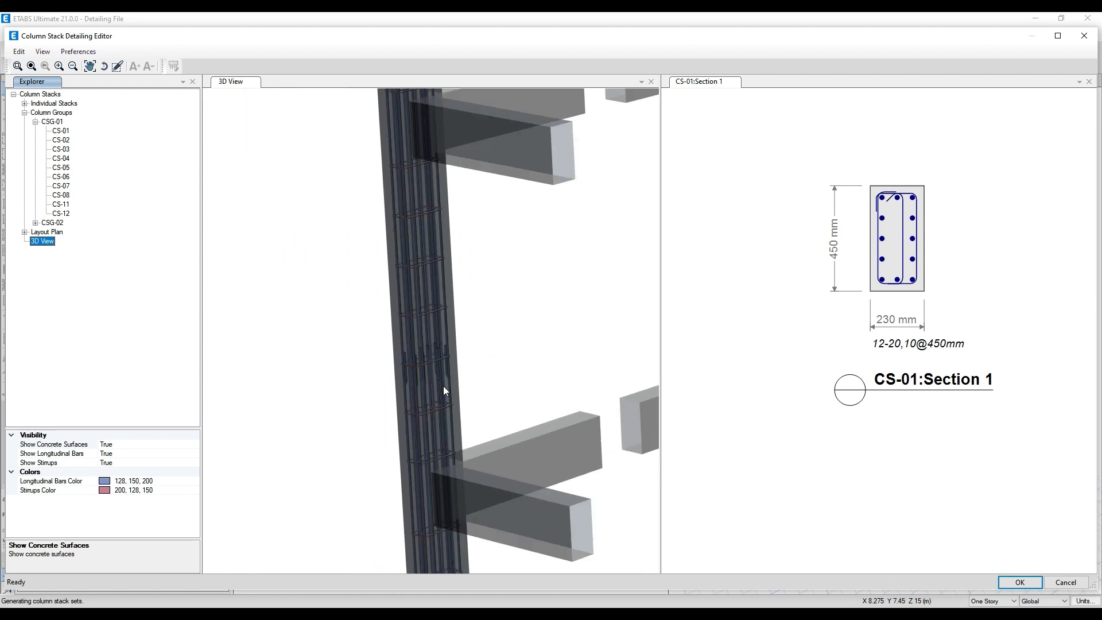
scroll(388, 354, "down", 6)
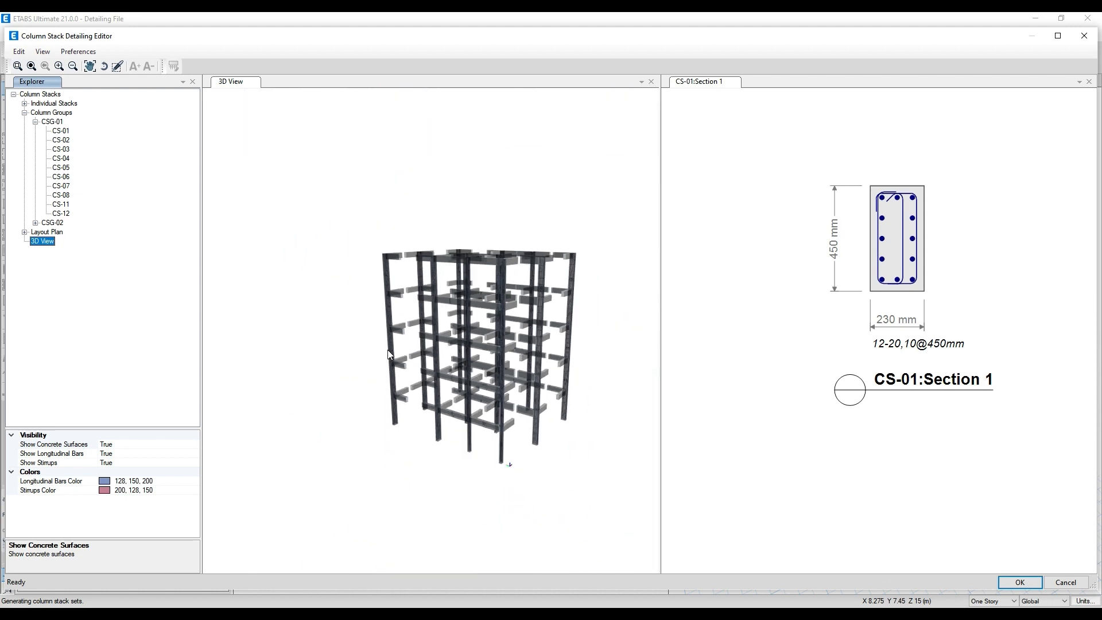
- Open the rebar table of column CS-01 in group CSG-01 for editing and enlarge it to show all stories
left_click(60, 132)
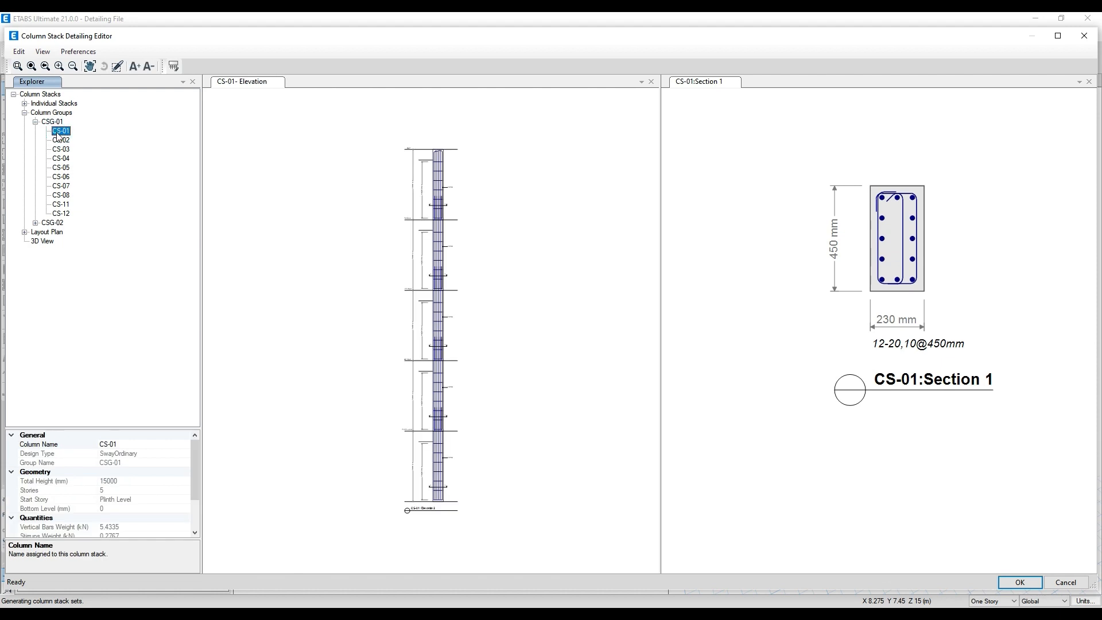
left_click(55, 122)
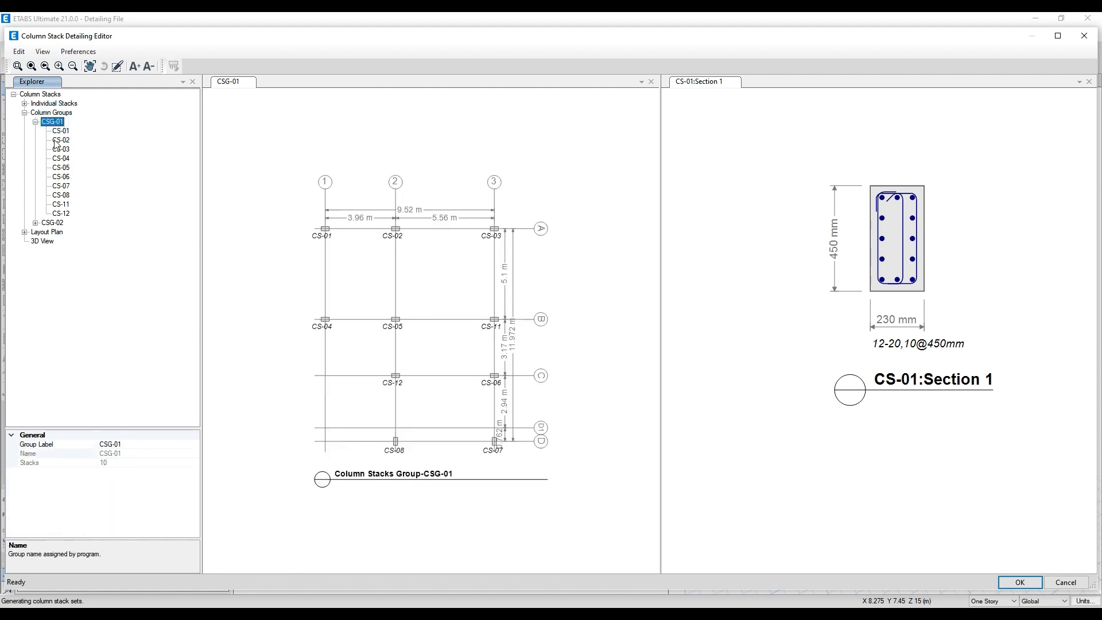
left_click(59, 131)
right_click(60, 131)
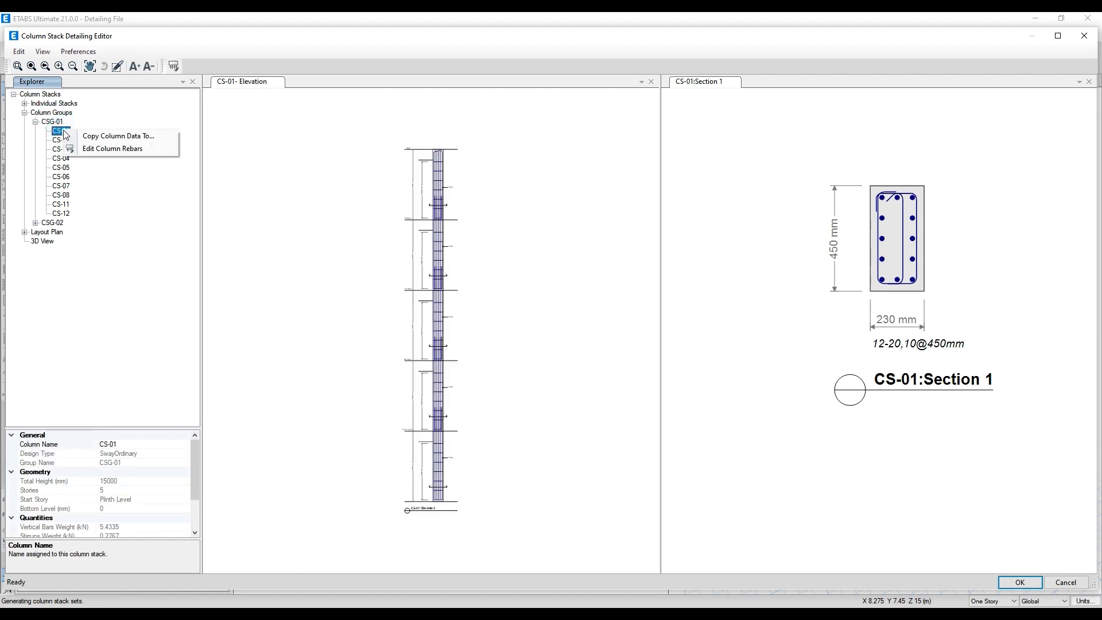
left_click(112, 148)
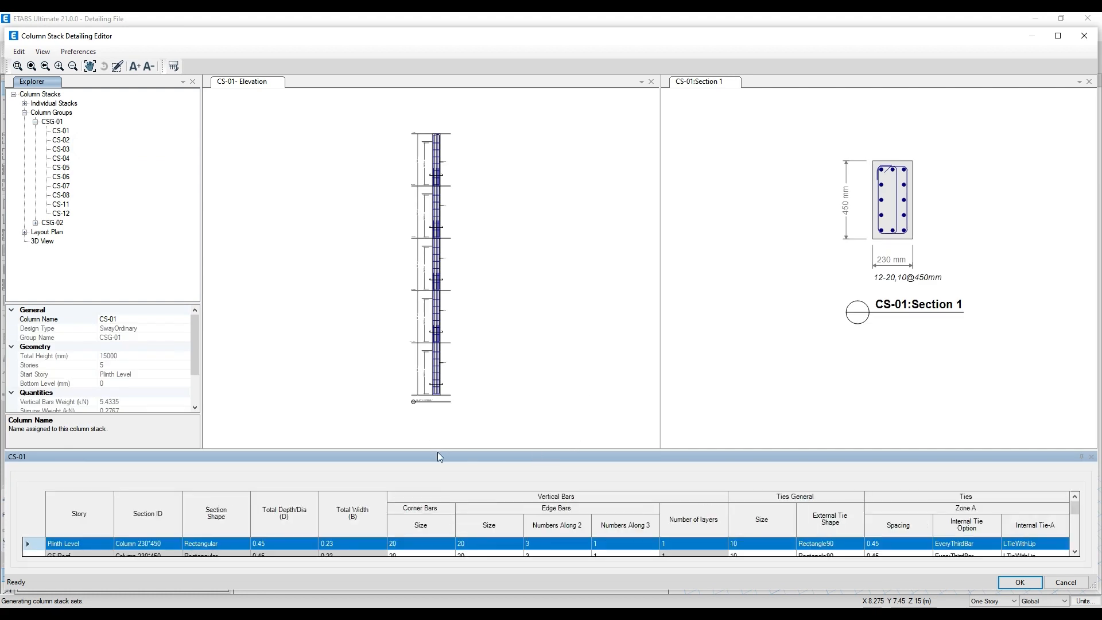
left_click_drag(437, 451, 439, 399)
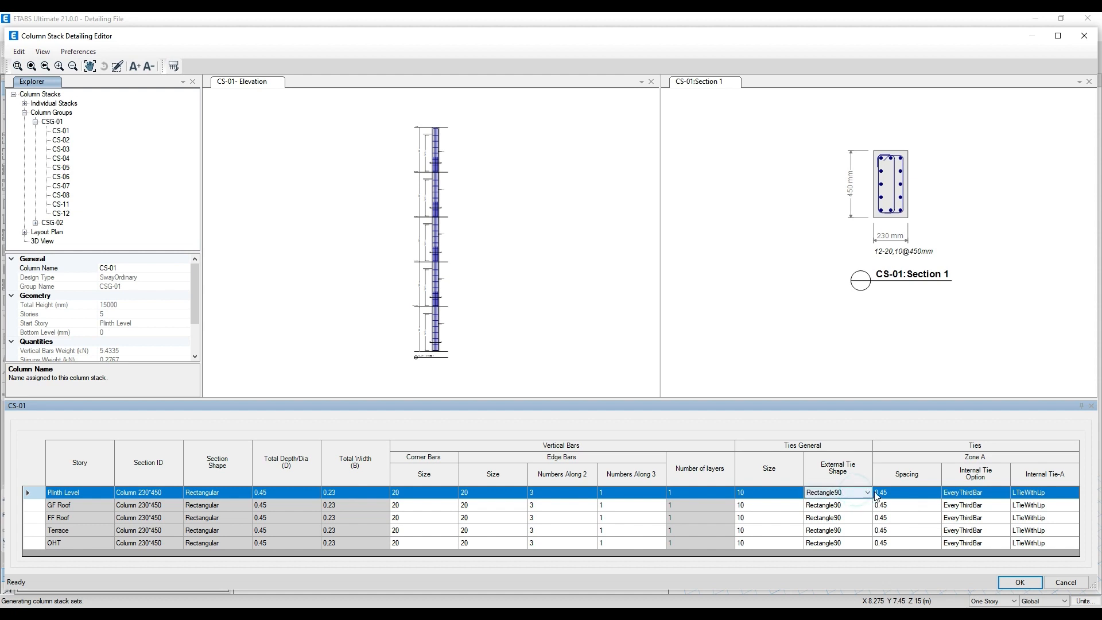
- Set CS-01's external tie shape to Rectangle135 for the Plinth Level and GF Roof stories
left_click(858, 496)
left_click(867, 492)
left_click(864, 509)
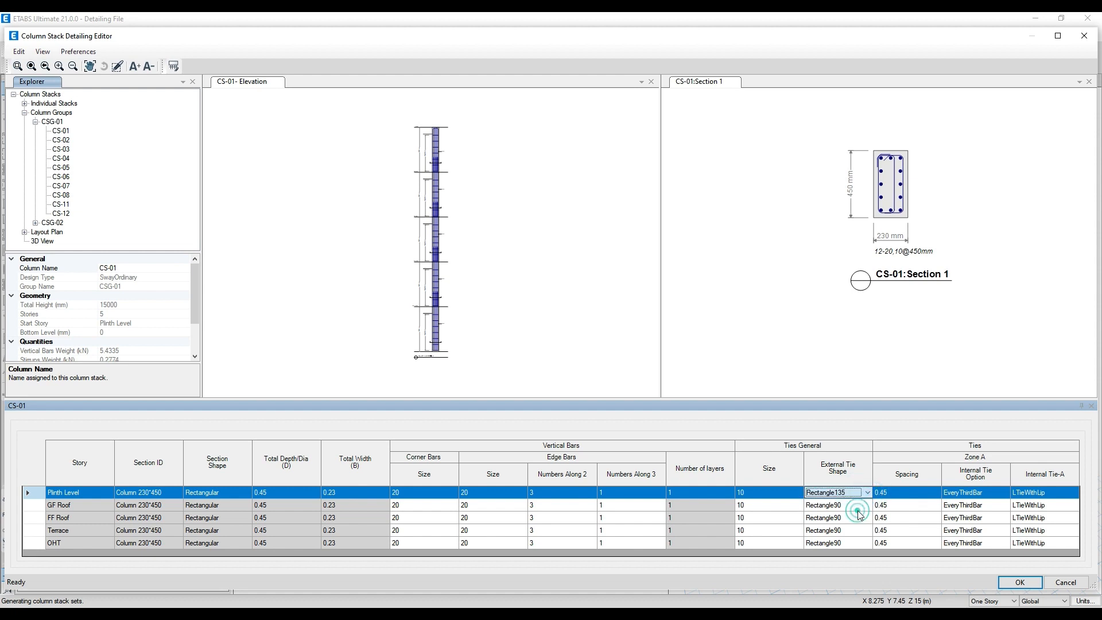
left_click(858, 505)
left_click(867, 505)
left_click(863, 523)
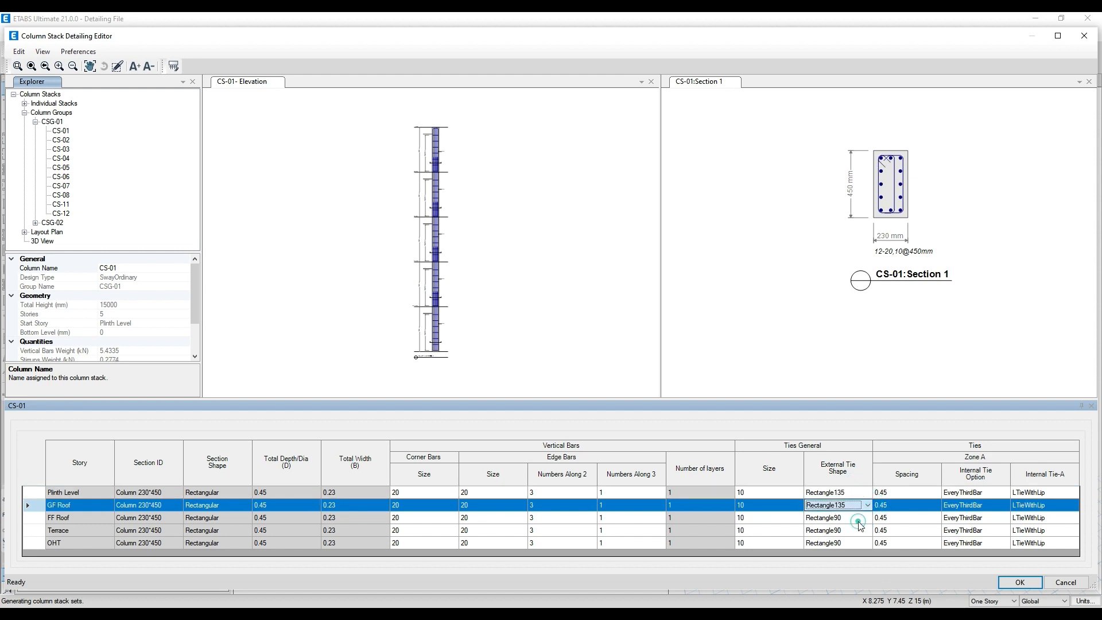
left_click(858, 517)
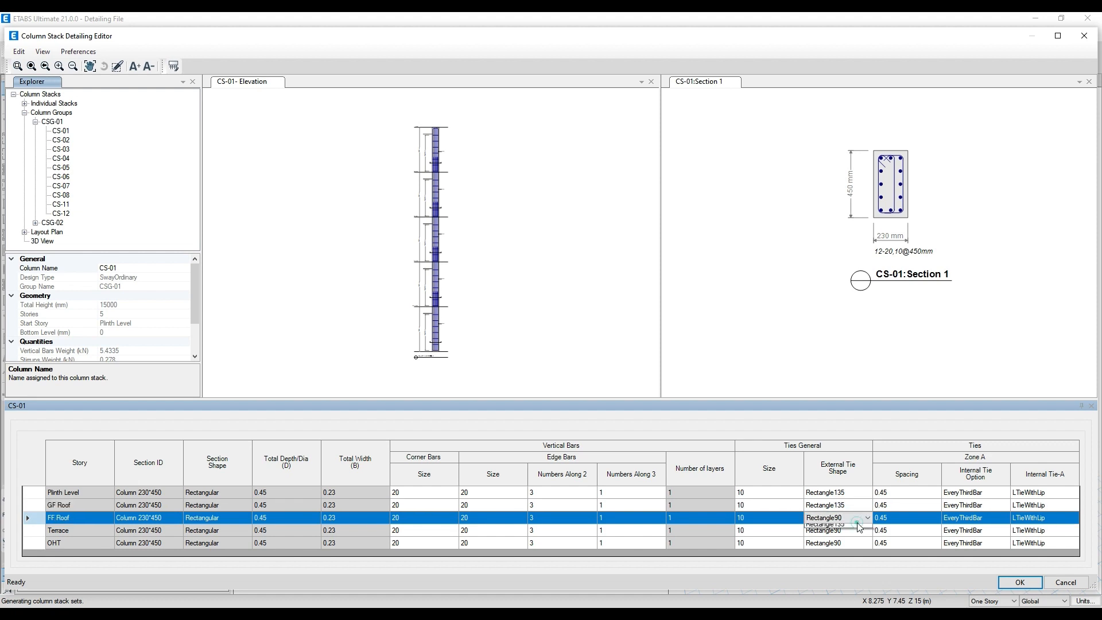
left_click(862, 518)
left_click(856, 498)
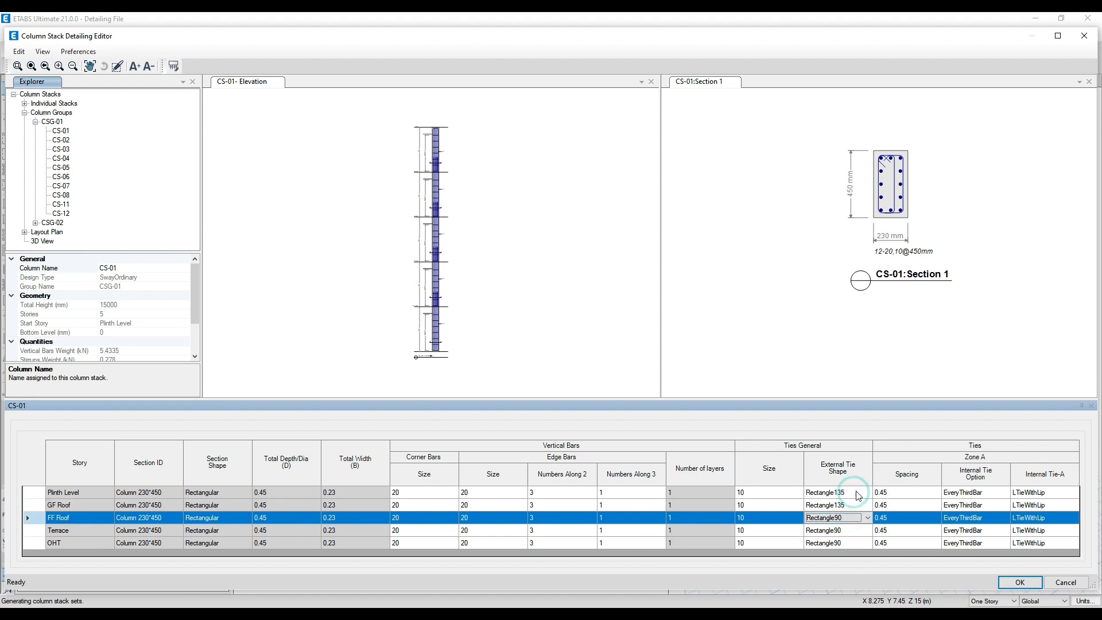
- Check the Zone A tie spacing entries for CS-01's stories, then accept the column edits and close the detailing editor
left_click(920, 492)
left_click(920, 492)
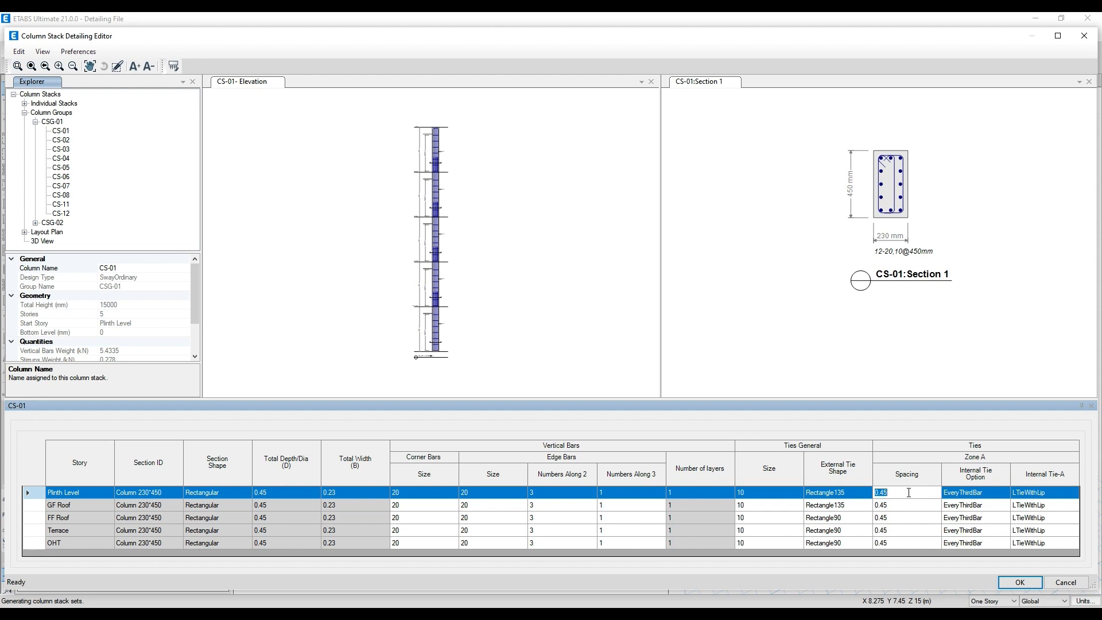
key("Down")
key("Down")
key("Down")
key("Down")
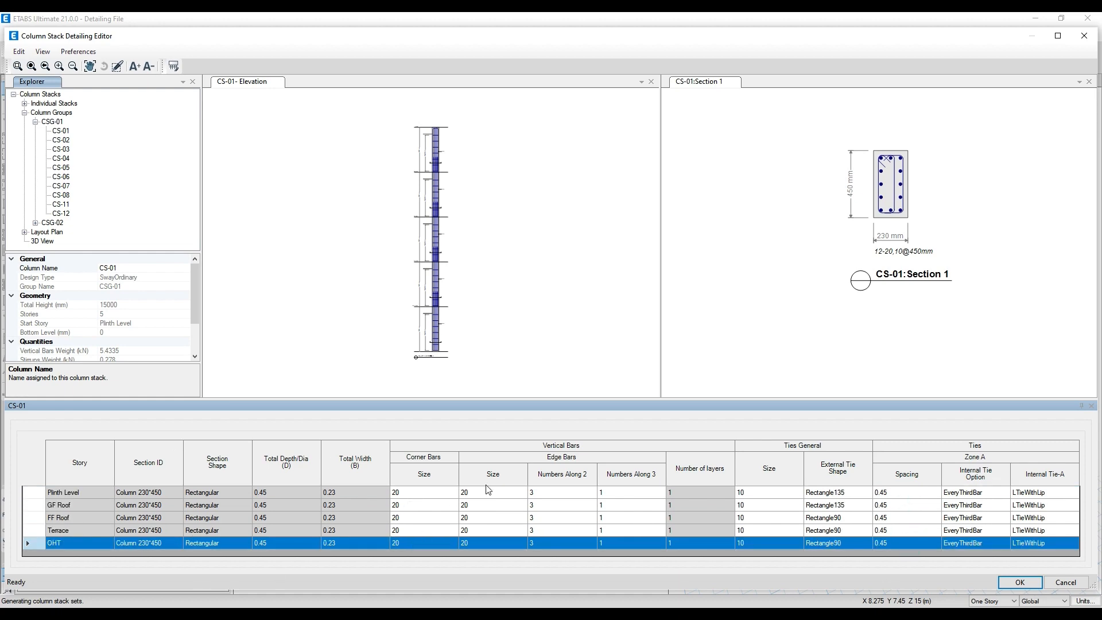
left_click(1021, 583)
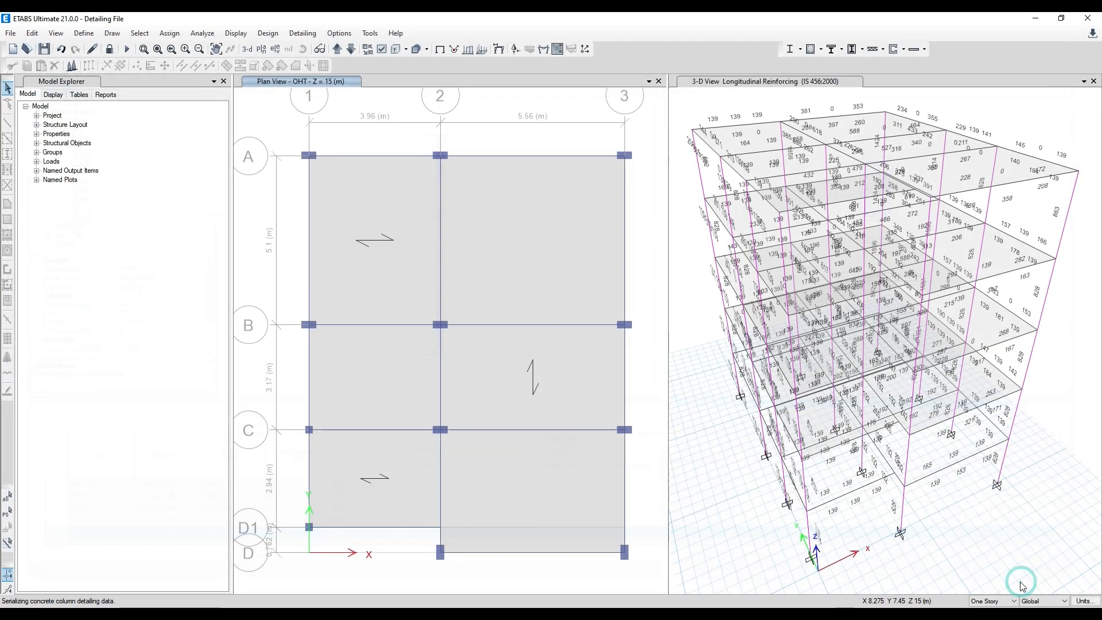
- Open the Drawing Manager with Concrete Beam and Concrete Column Stack included, marking Concrete Column Stack for update
left_click(280, 35)
mouse_move(295, 70)
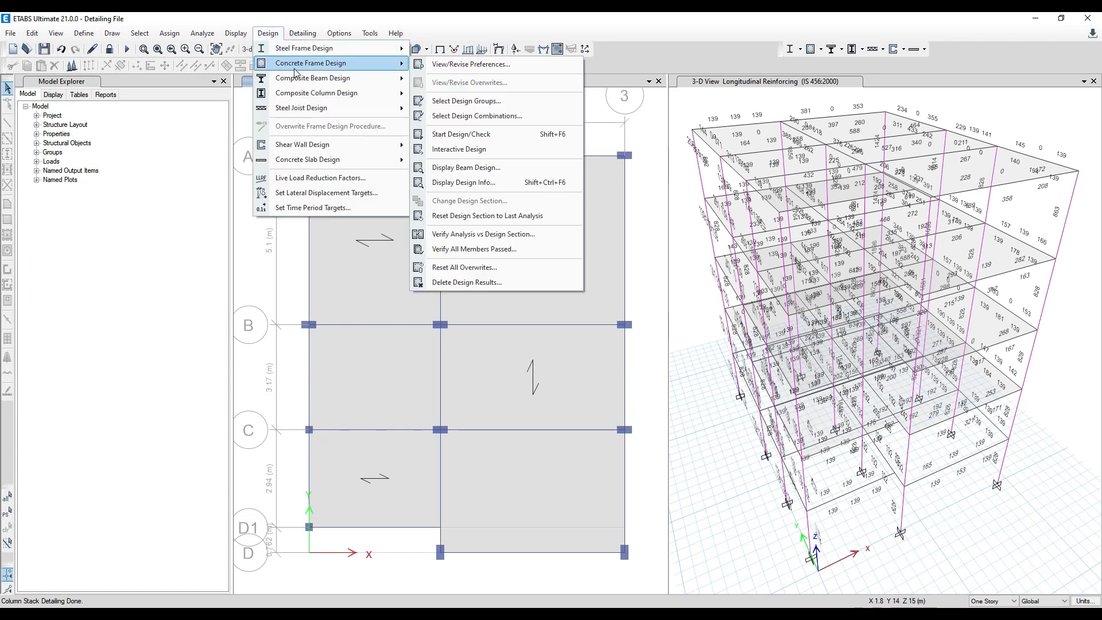
left_click(310, 34)
mouse_move(361, 126)
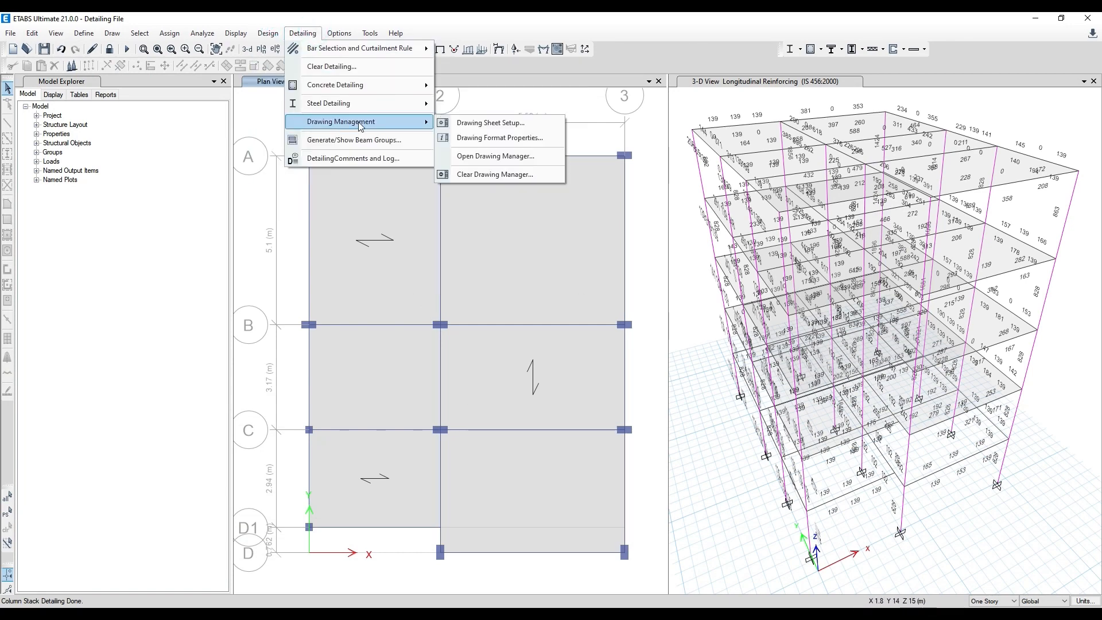
left_click(505, 158)
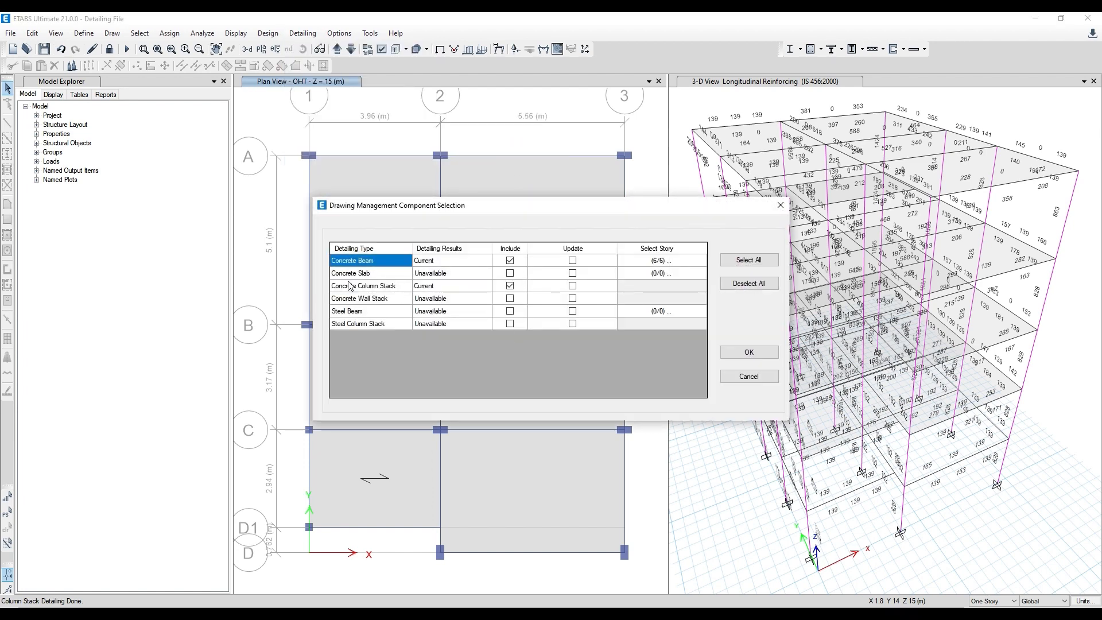
left_click(572, 285)
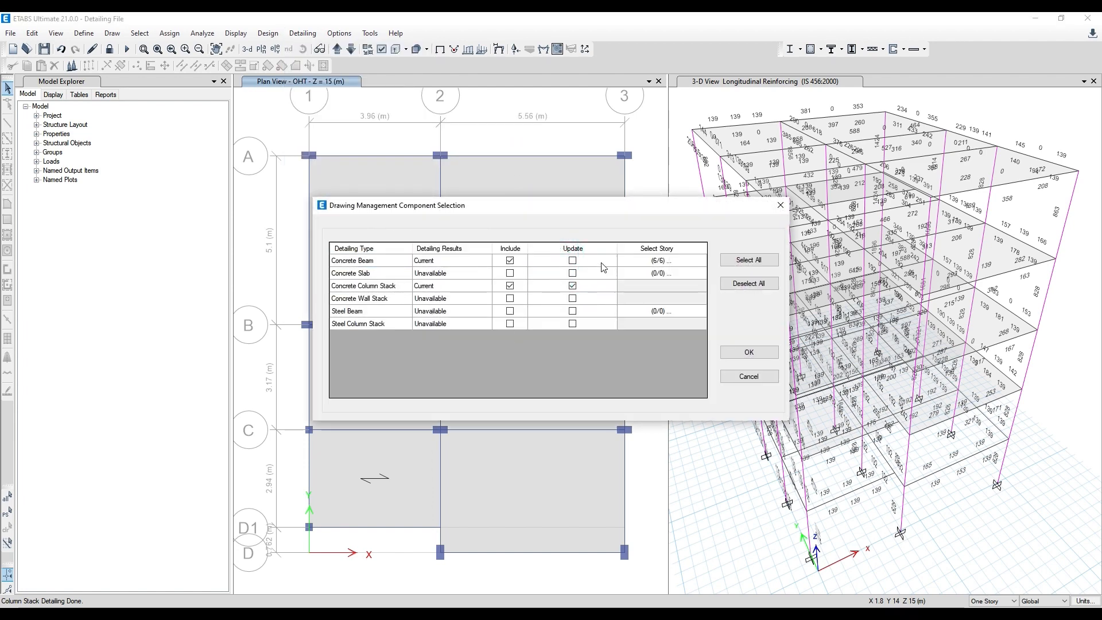
left_click(573, 260)
left_click(572, 261)
left_click(749, 352)
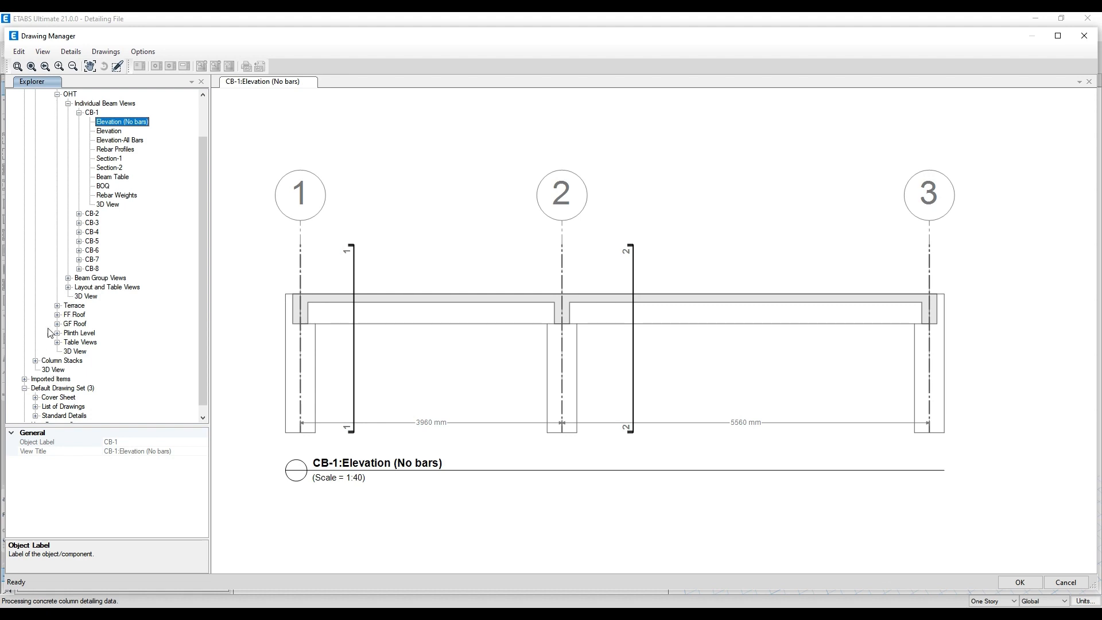
- Display the combined 3D component view of beams and column stacks and examine the reinforcement at the beam-column joints
left_click(57, 94)
left_click(35, 122)
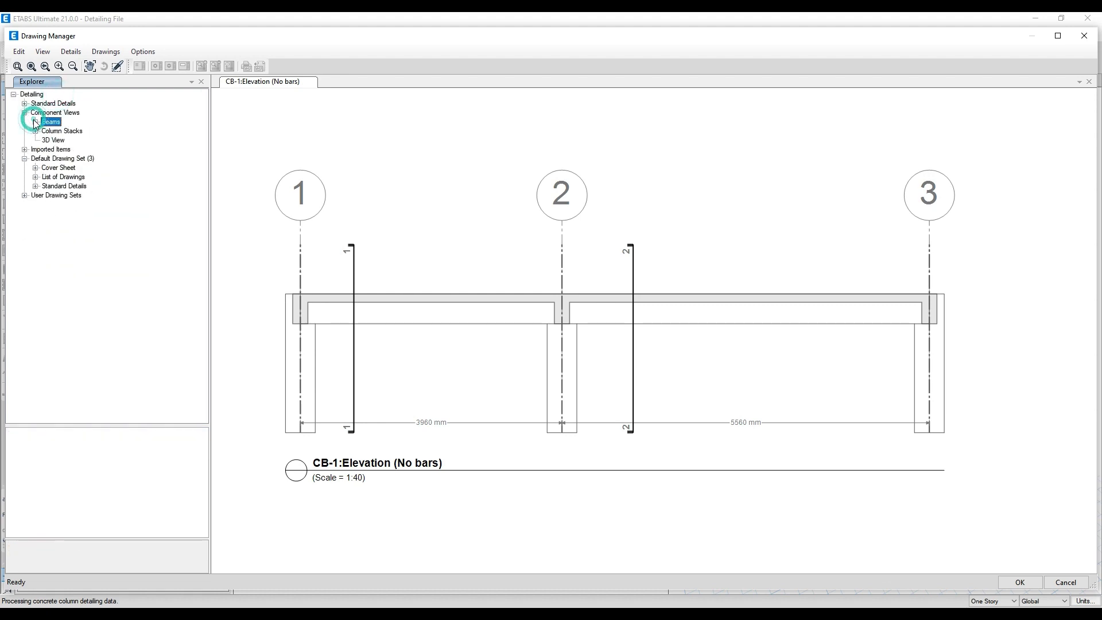
left_click(24, 113)
left_click(24, 113)
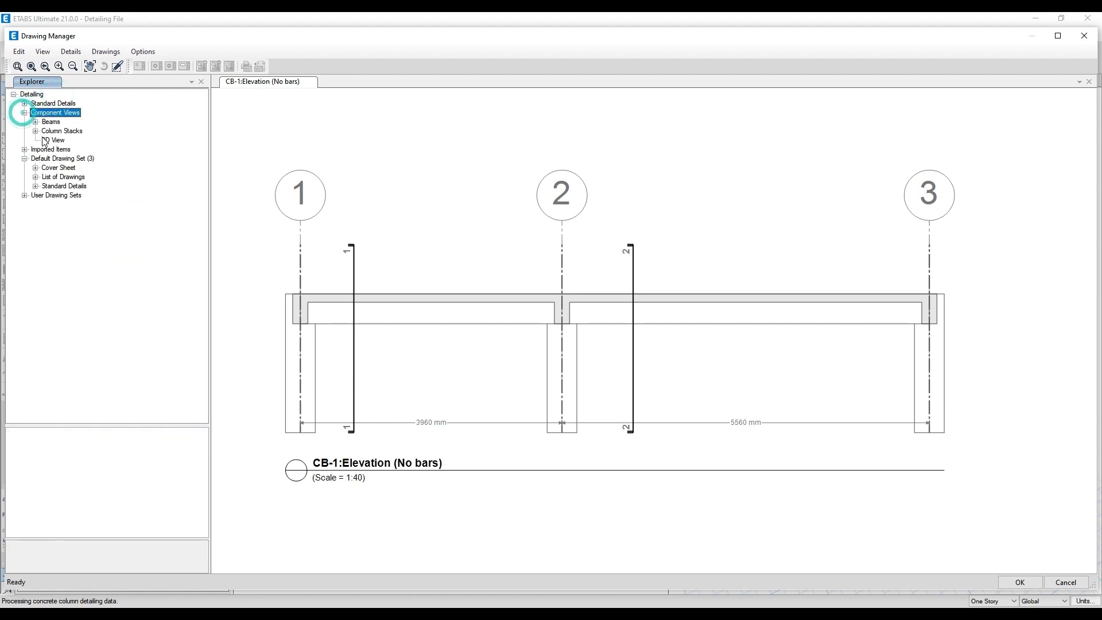
left_click(58, 141)
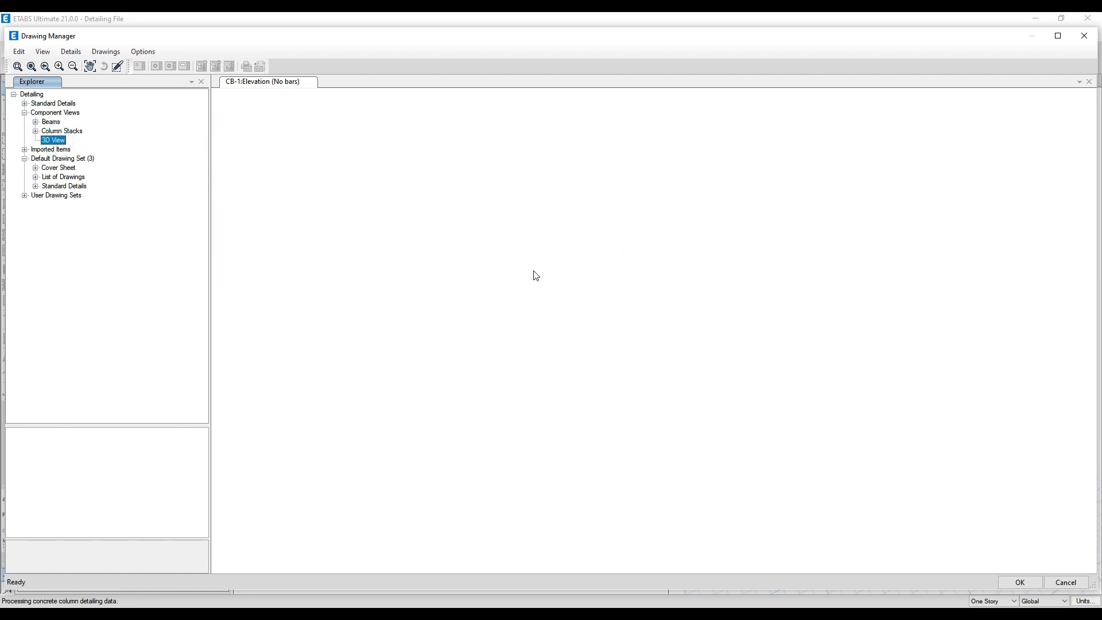
mouse_move(878, 350)
left_mouse_down()
mouse_move(845, 367)
mouse_move(562, 348)
mouse_move(581, 358)
left_mouse_up()
scroll(581, 357, "up", 5)
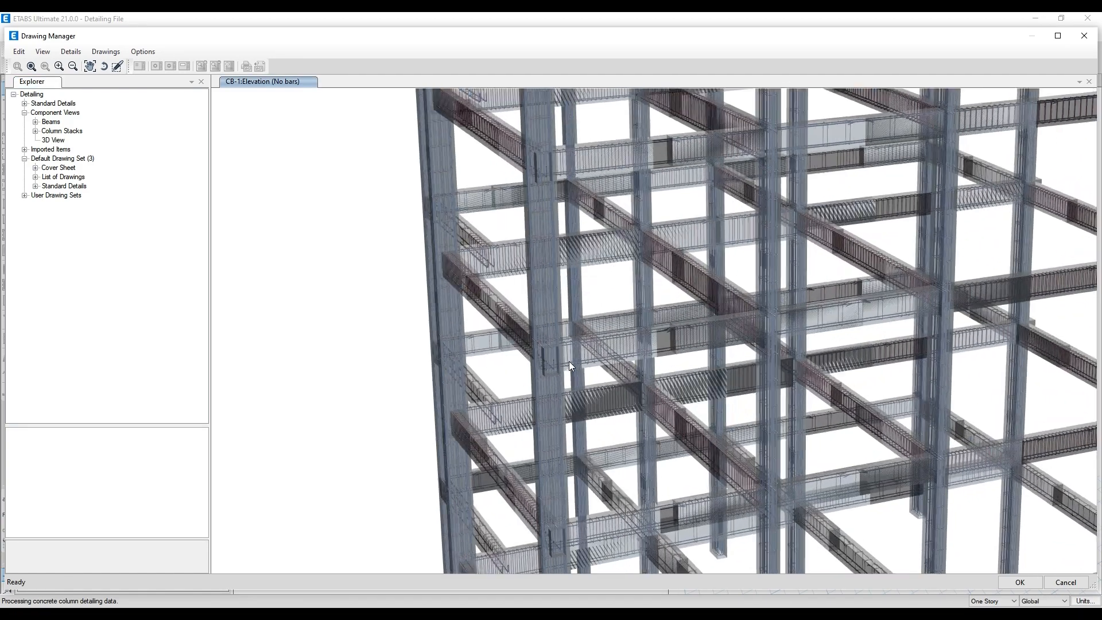
scroll(569, 363, "up", 3)
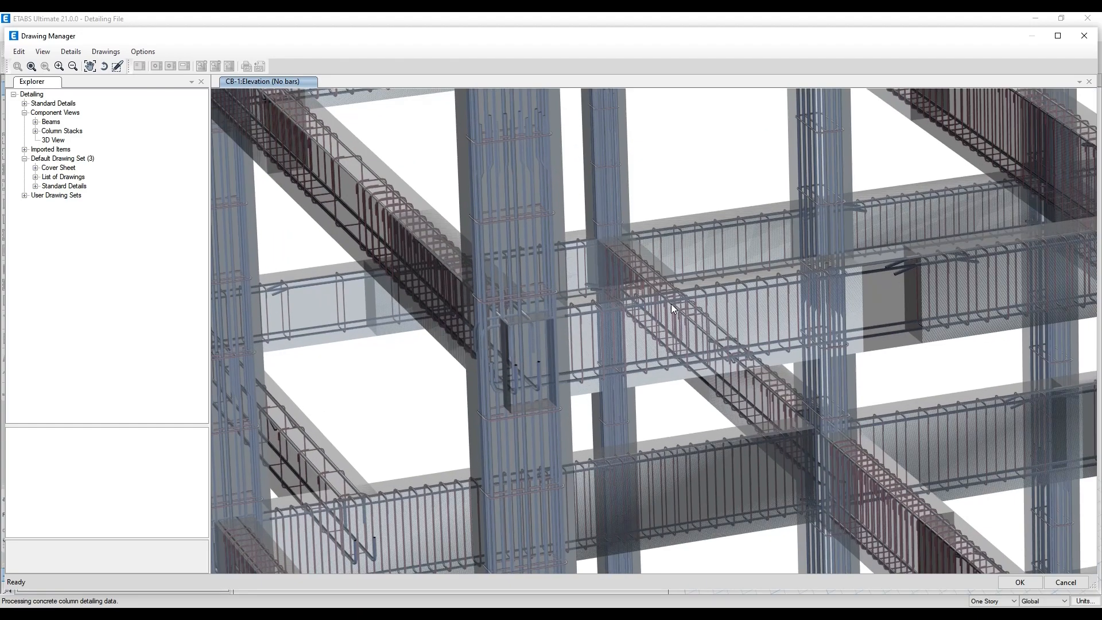
- Display the layout plan of column group CSG-01 from the concrete column stack group views
scroll(743, 264, "down", 5)
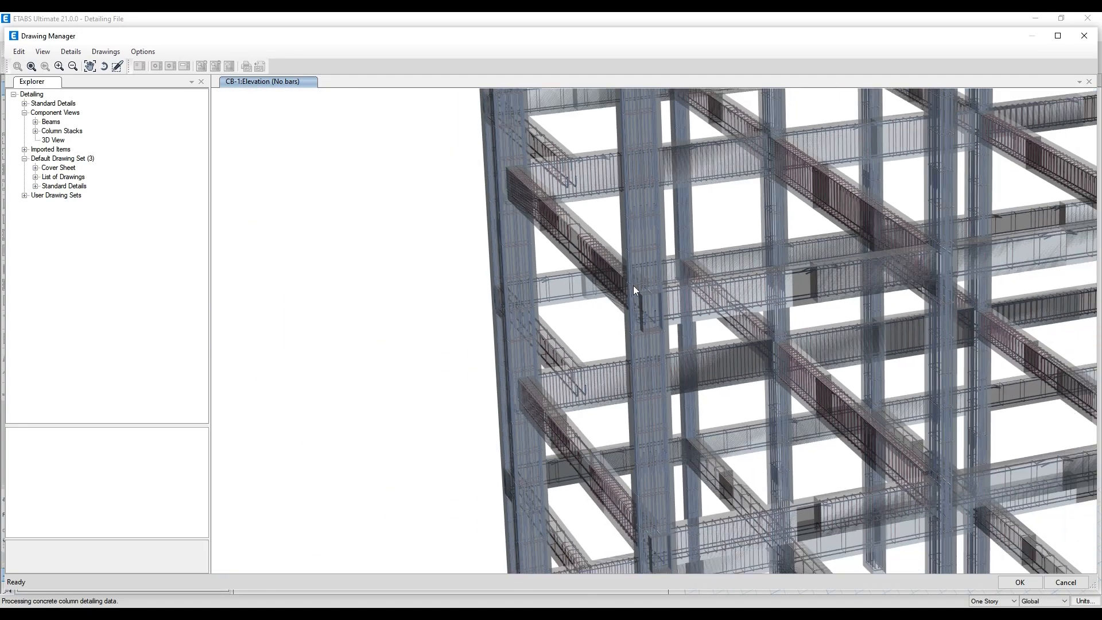
middle_click_drag(461, 310, 570, 340)
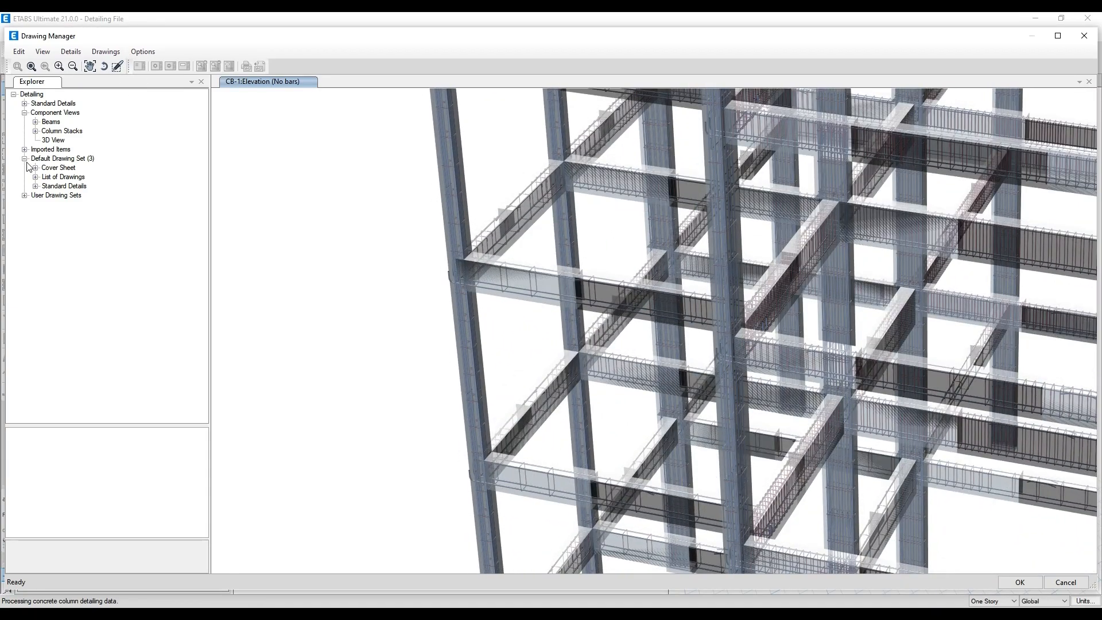
left_click(35, 131)
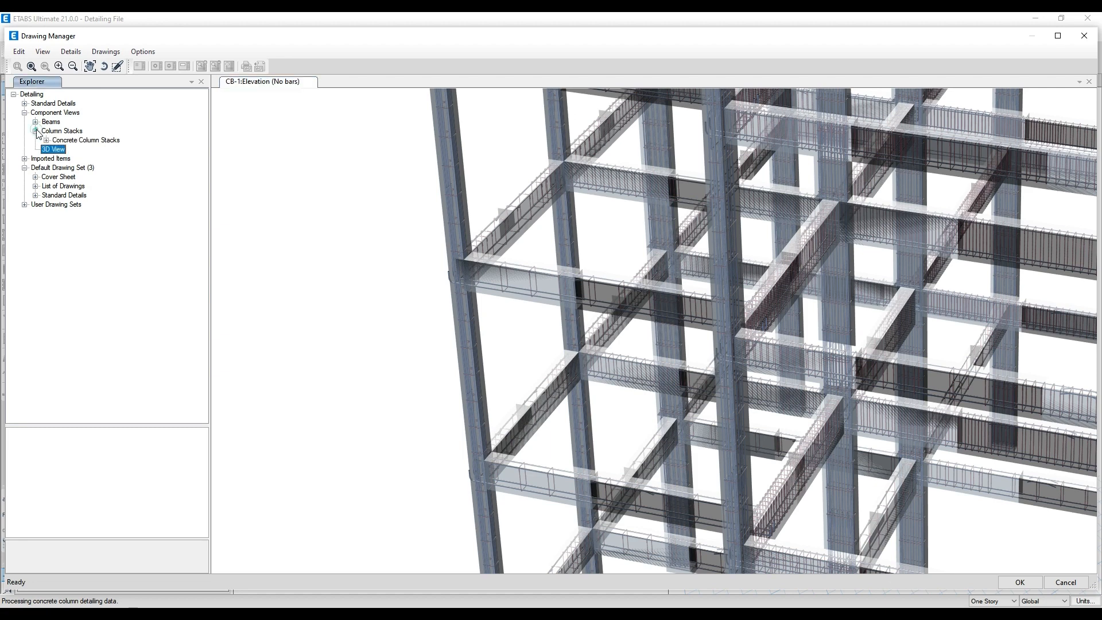
left_click(46, 140)
left_click(57, 158)
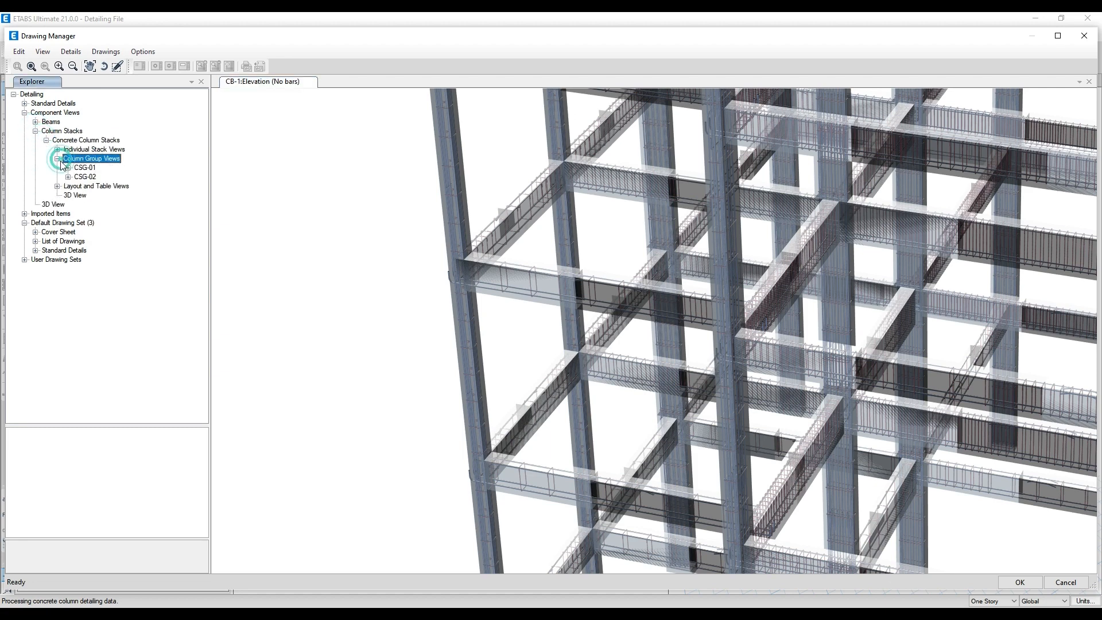
left_click(68, 167)
left_click(95, 178)
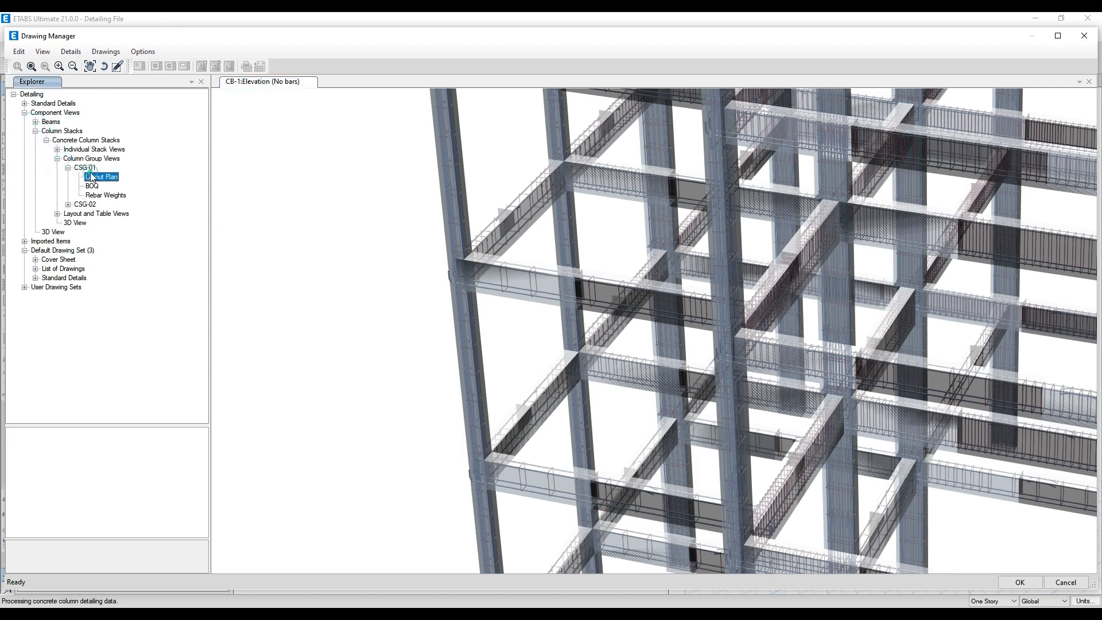
- Export the CSG-01 Layout Plan view in Drawing Exchange Format (DXF) to the preset target directory
right_click(111, 180)
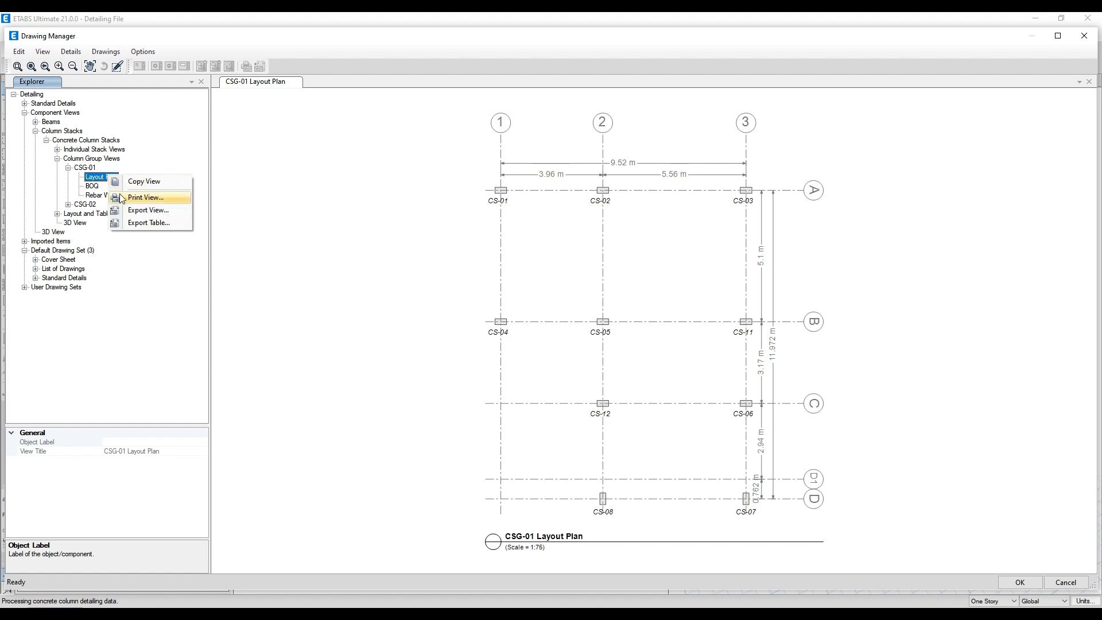
left_click(138, 209)
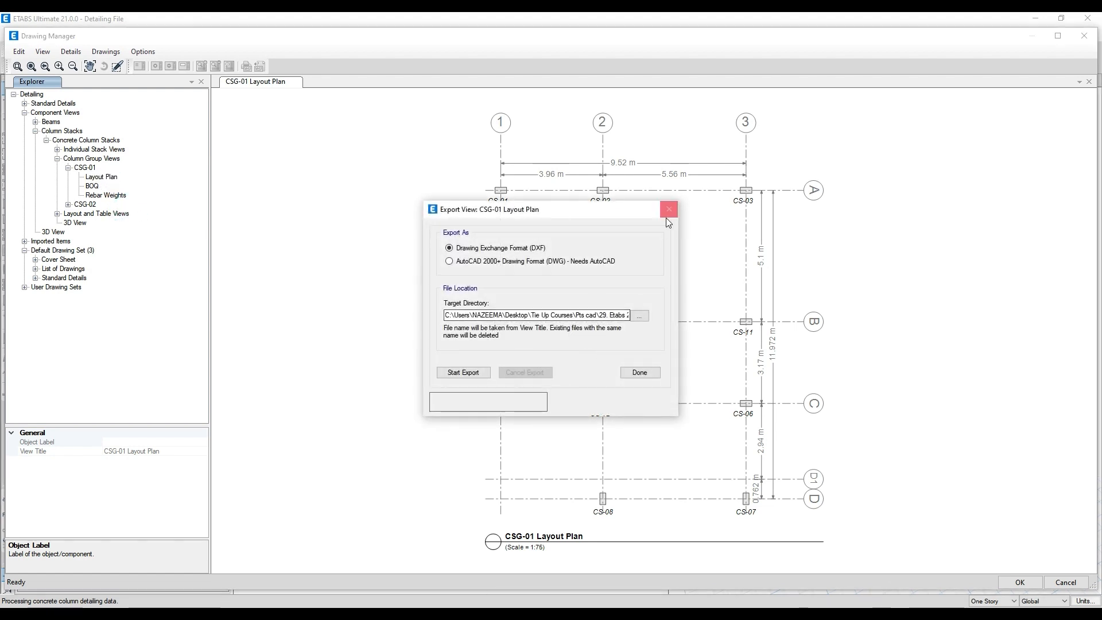
left_click(470, 372)
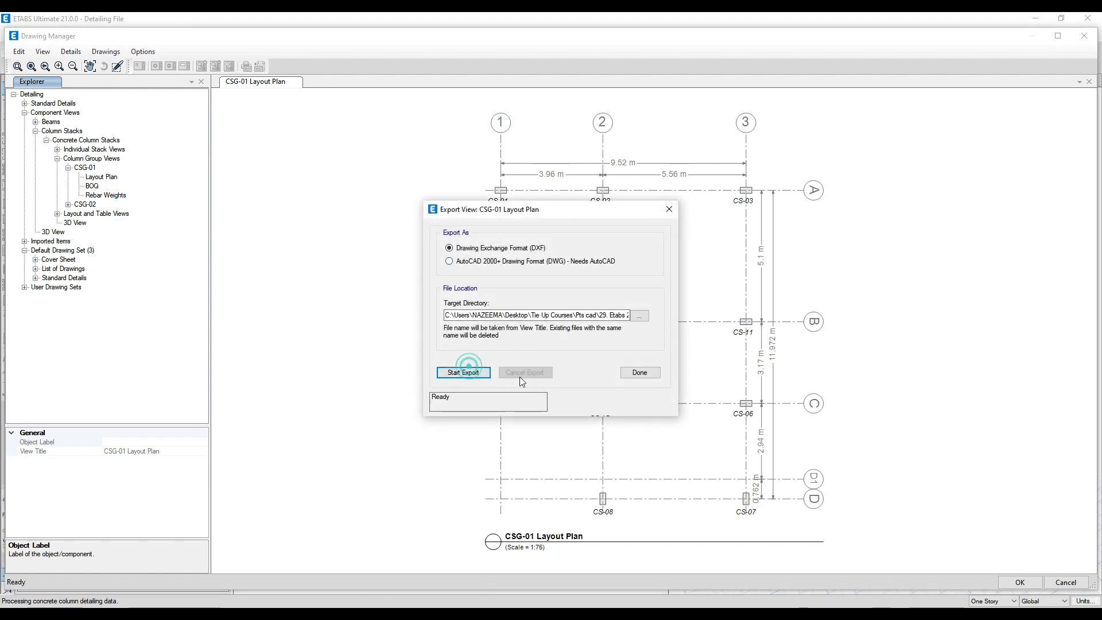
left_click(640, 373)
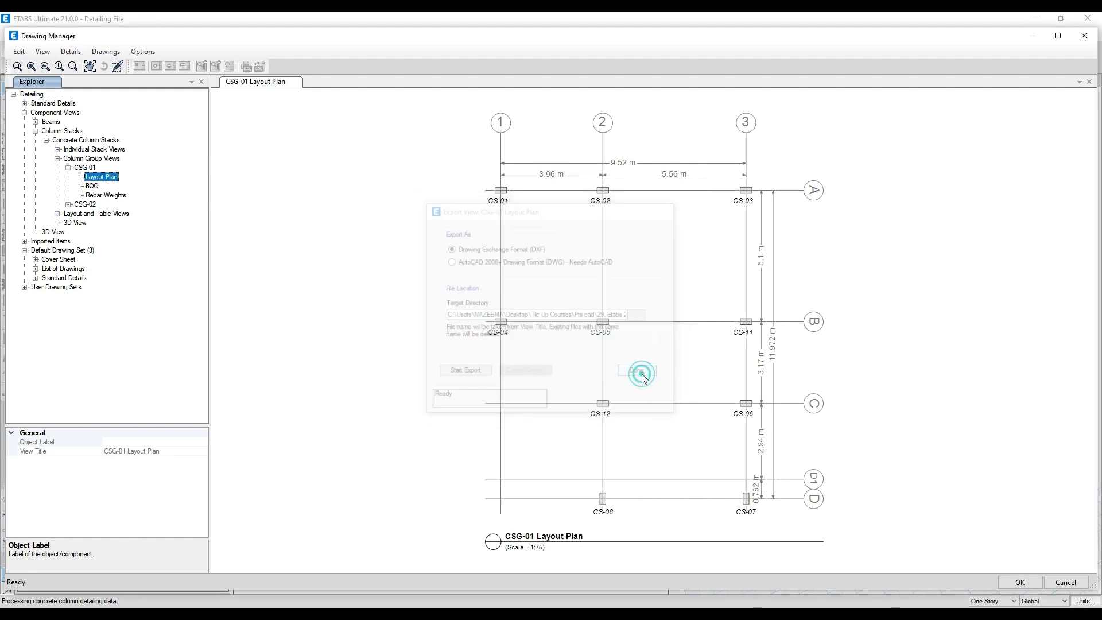
right_click(110, 179)
left_click(148, 201)
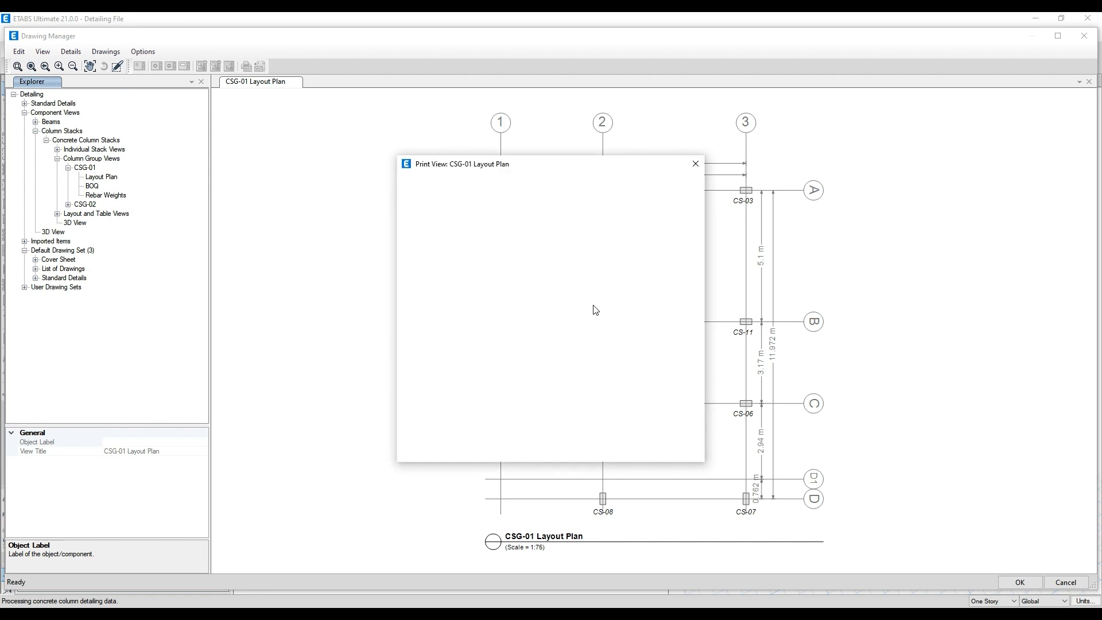
left_click_drag(612, 166, 422, 155)
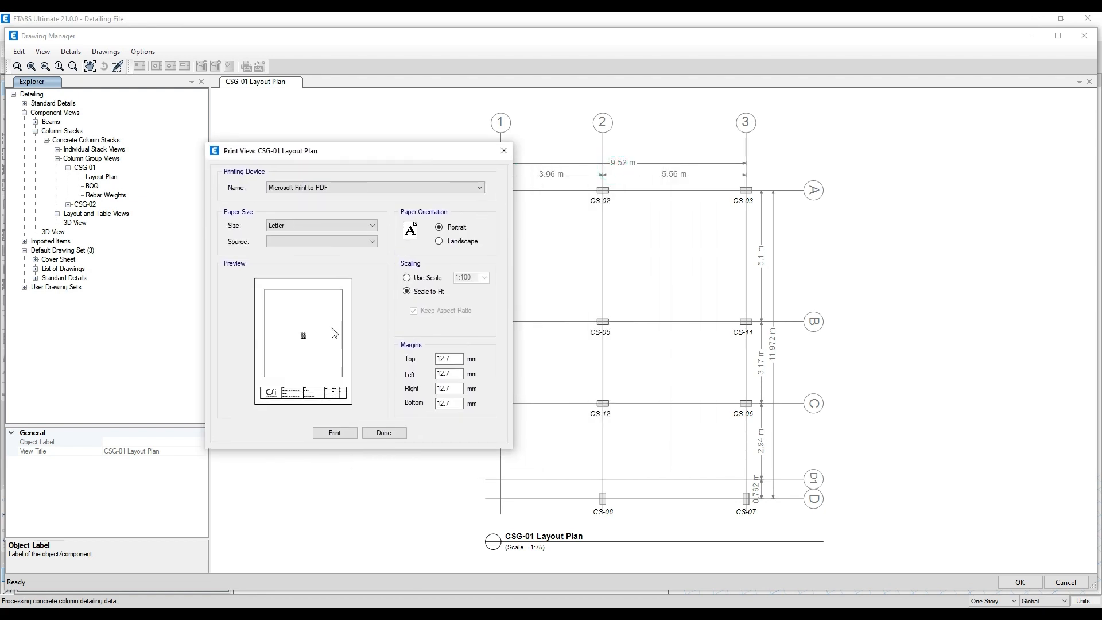
left_click(448, 241)
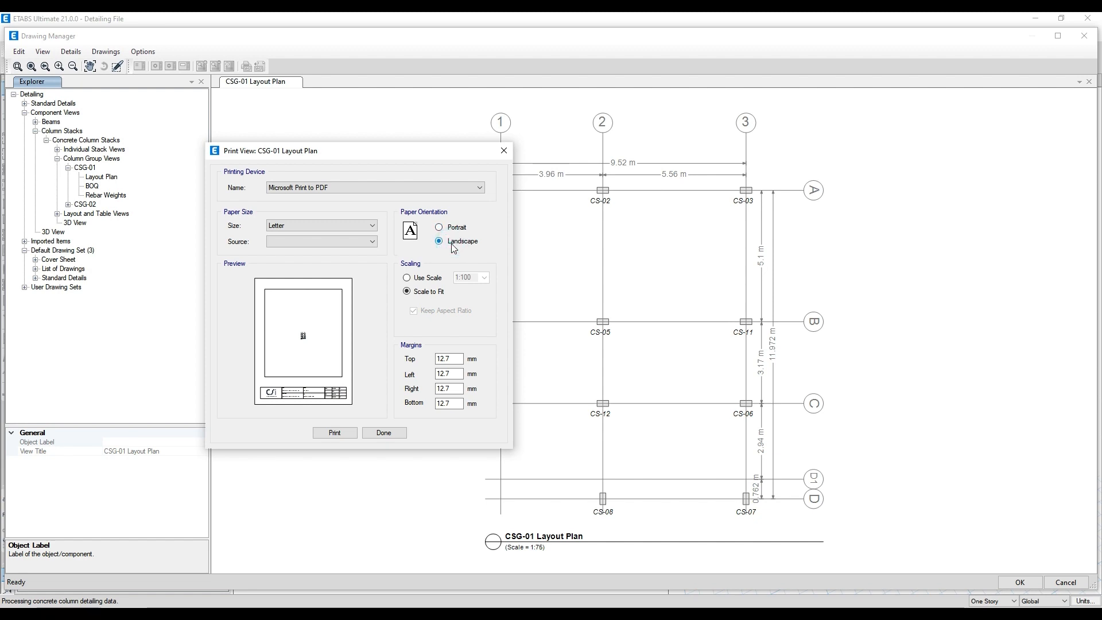
left_click(454, 229)
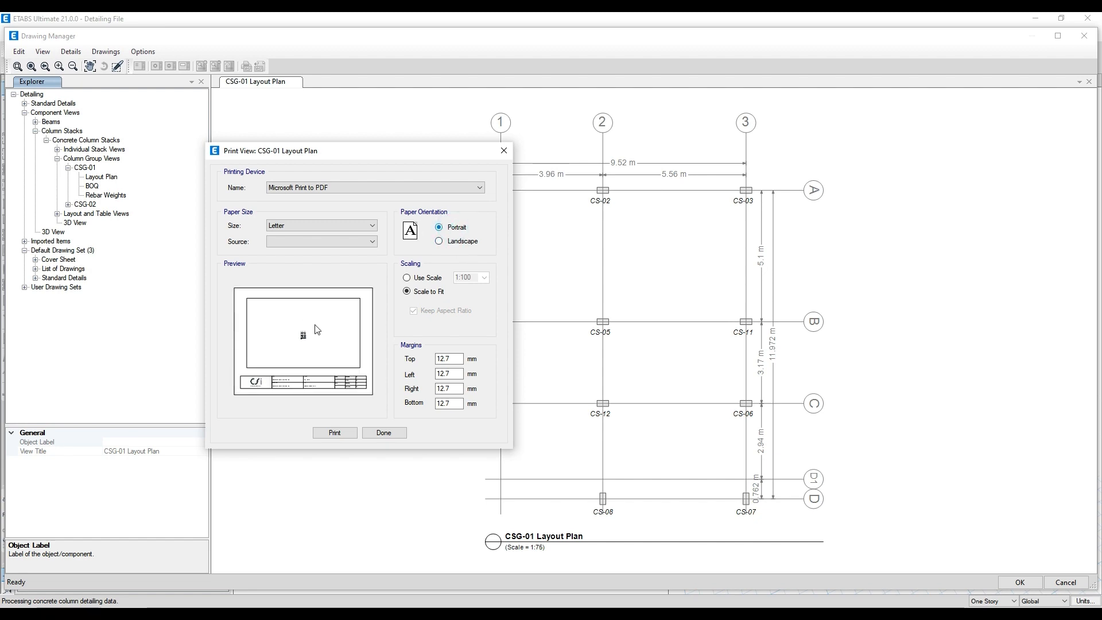
left_click(505, 152)
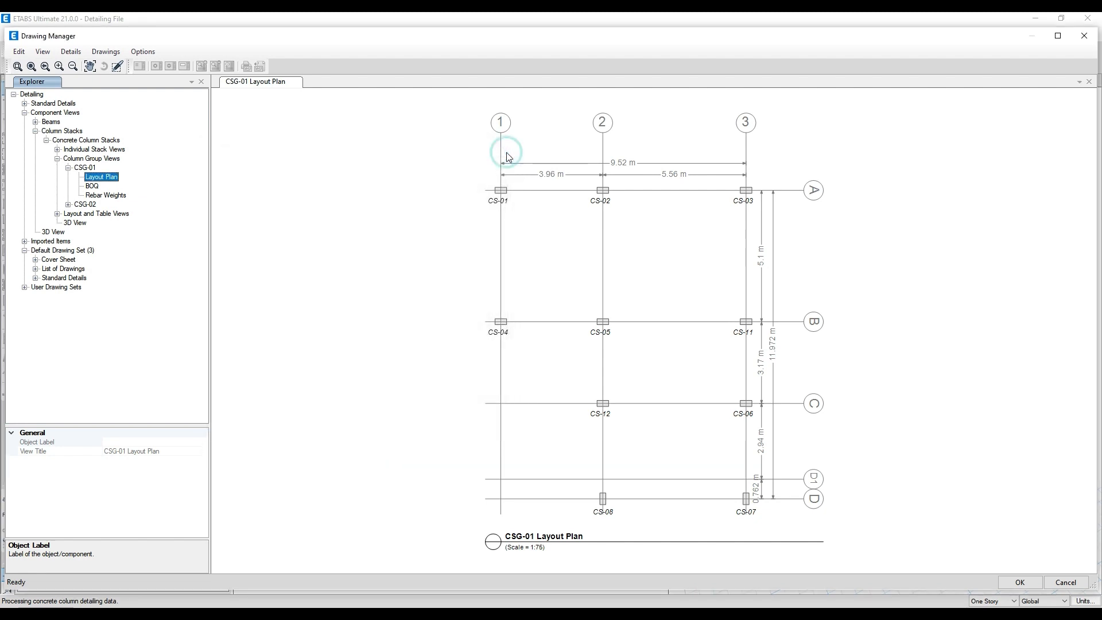
- Look through column group CSG-02's layout plan, BOQ and rebar weight summary
left_click(68, 204)
left_click(101, 213)
left_click(92, 223)
left_click(101, 232)
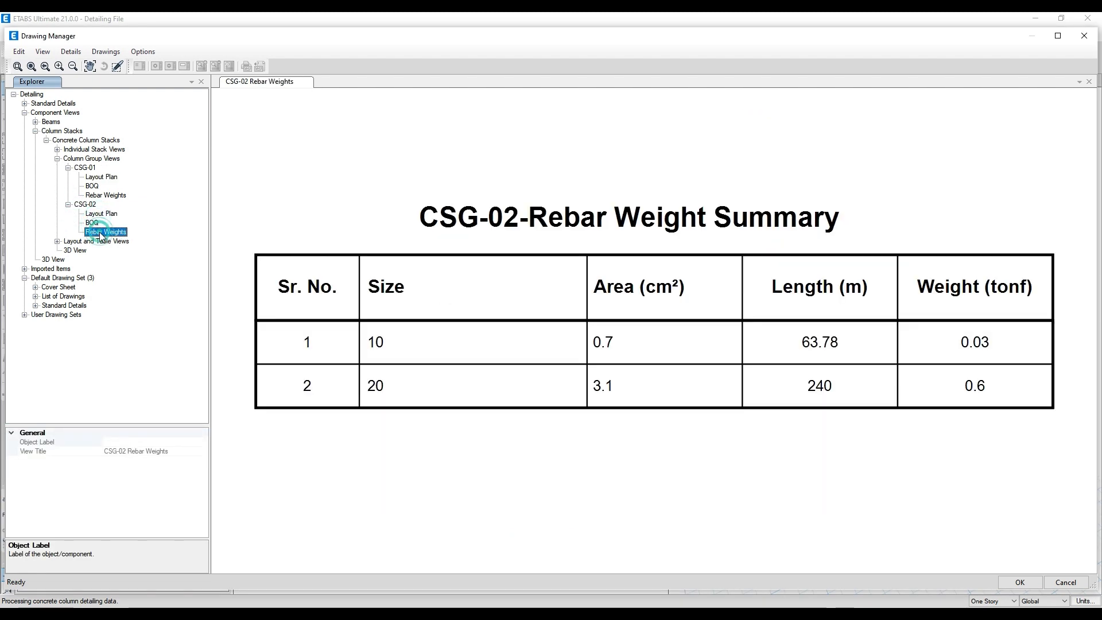
- Review the RC column layout plan, section table, elevation summary, BOQ and rebar weights for all column stacks
left_click(57, 241)
left_click(95, 251)
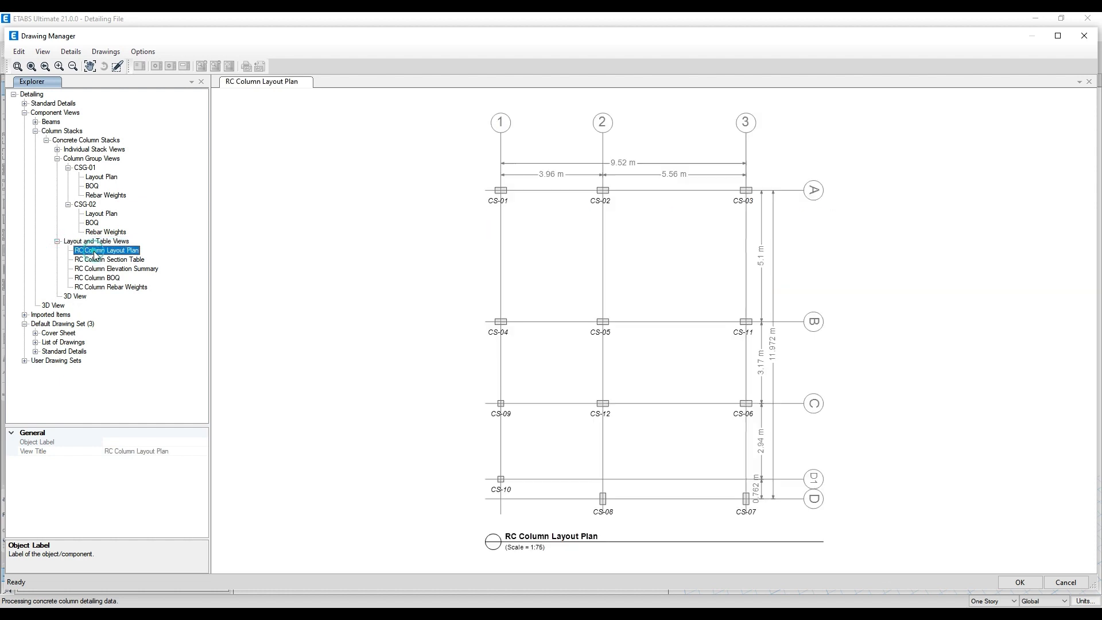
left_click(95, 259)
left_click(102, 269)
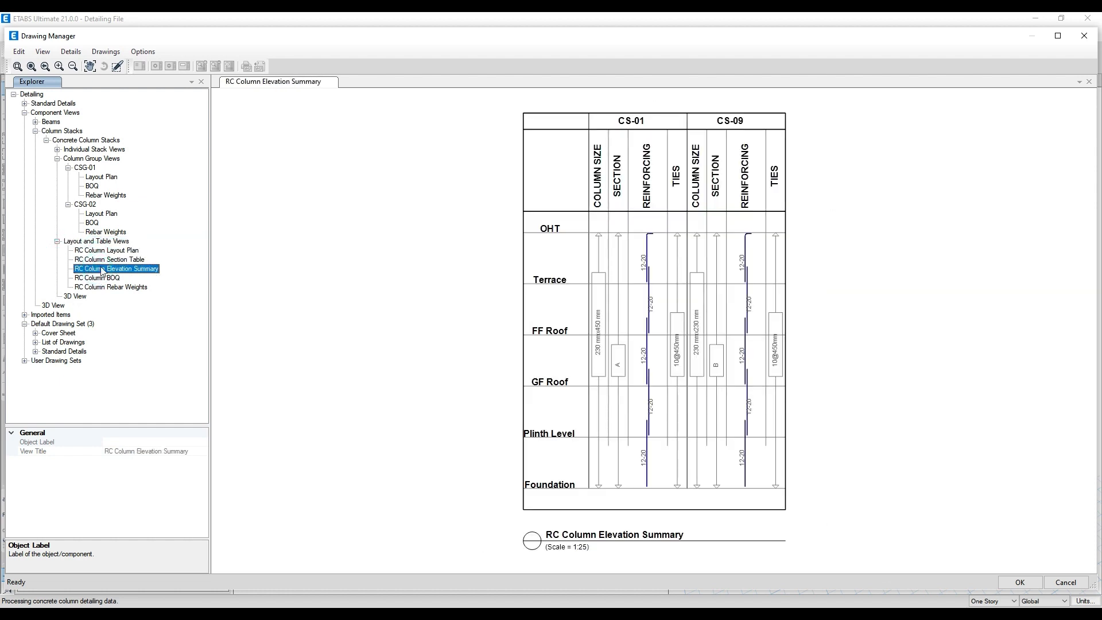
left_click(99, 260)
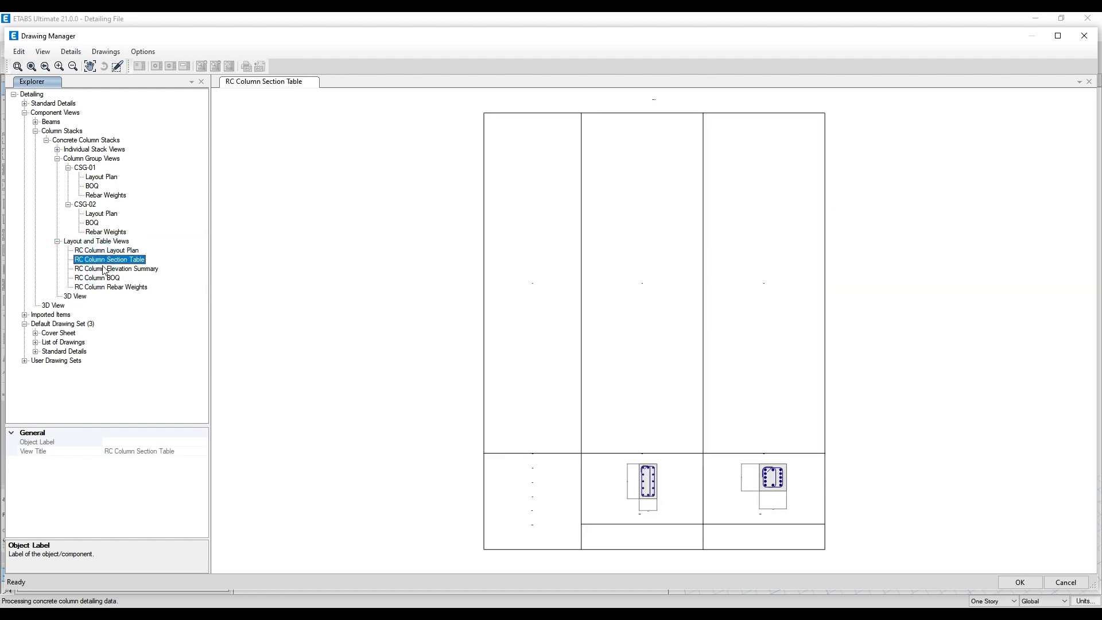
left_click(104, 270)
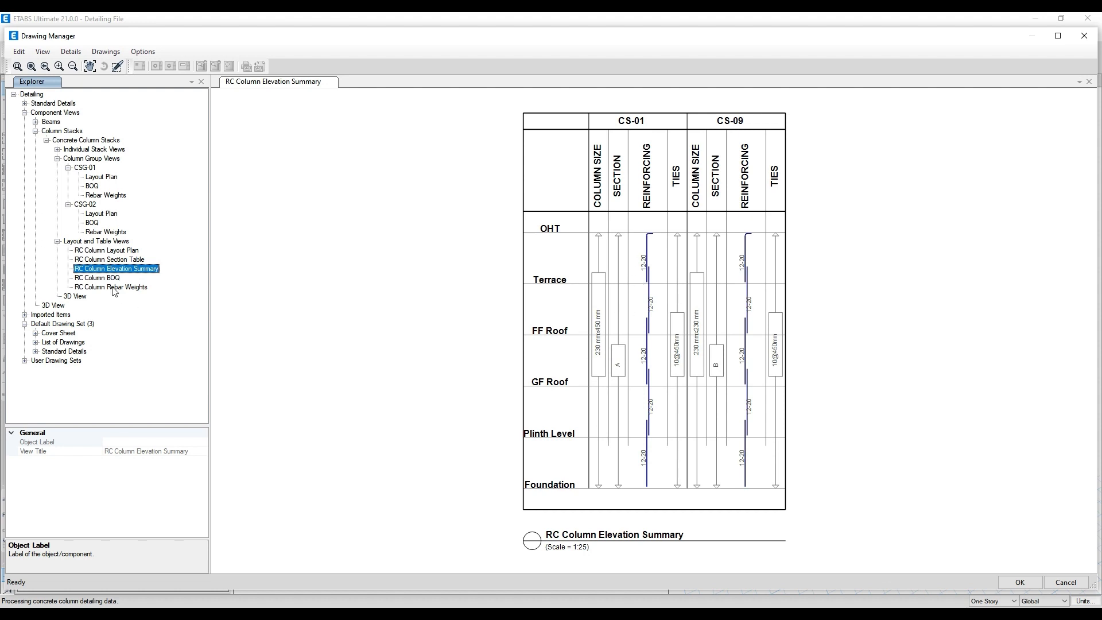
left_click(104, 278)
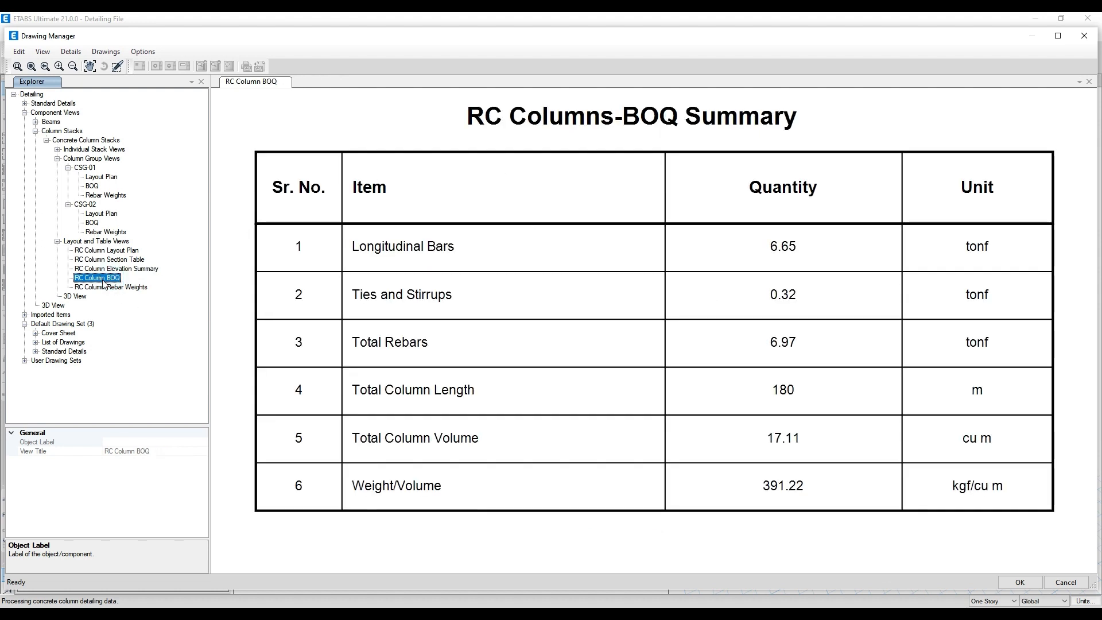
left_click(105, 288)
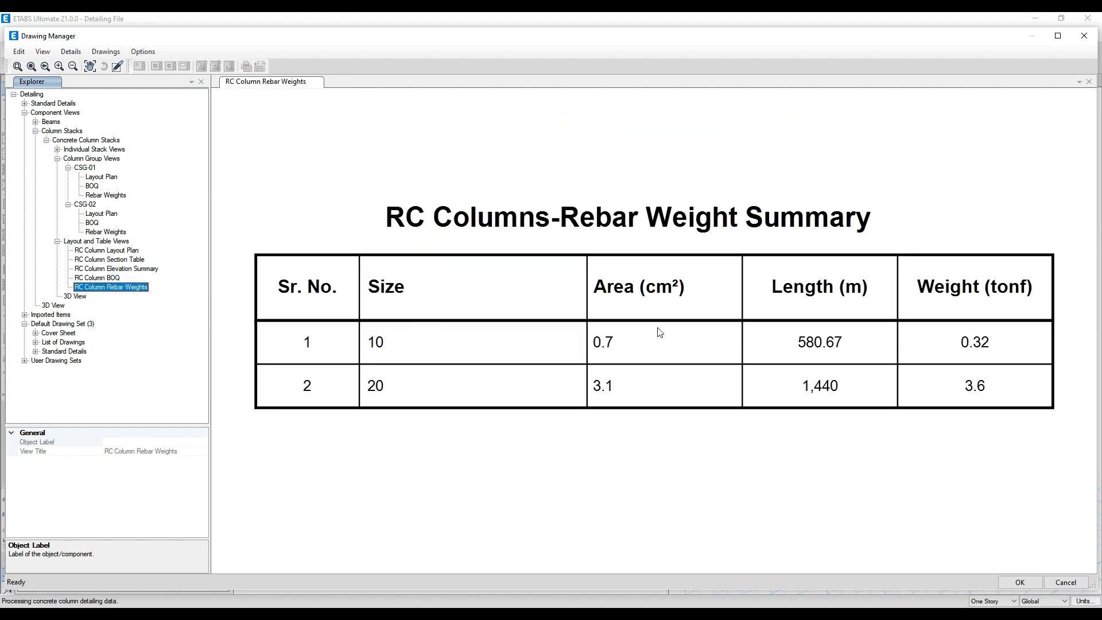
- Check the BOQ and rebar weight tables covering the concrete beams of all floors
left_click(36, 122)
left_click(57, 186)
left_click(80, 186)
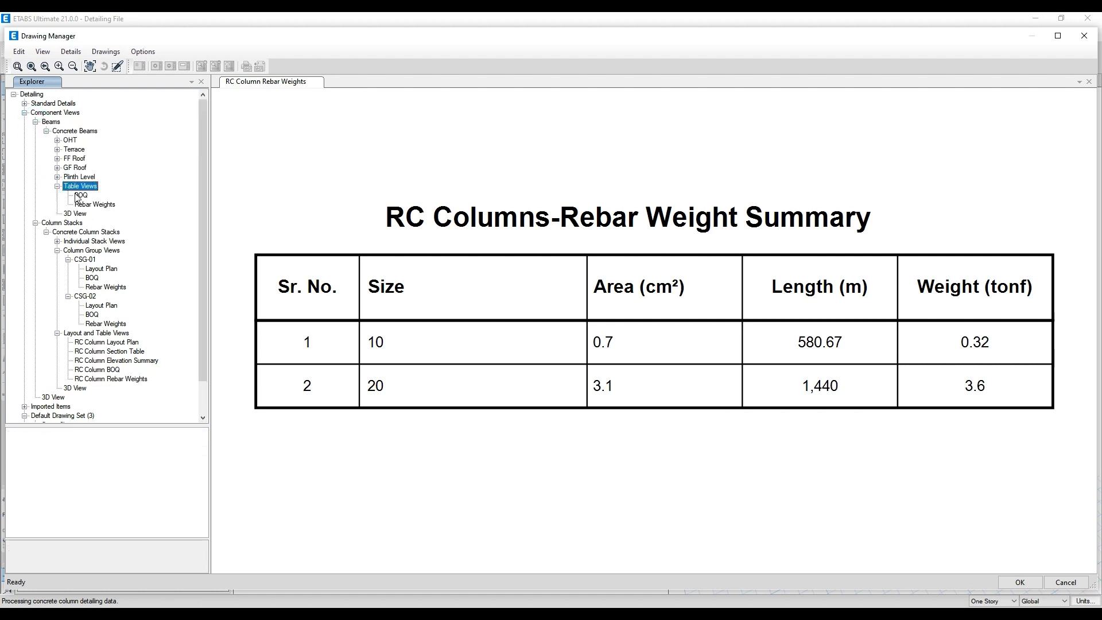
left_click(81, 196)
left_click(91, 205)
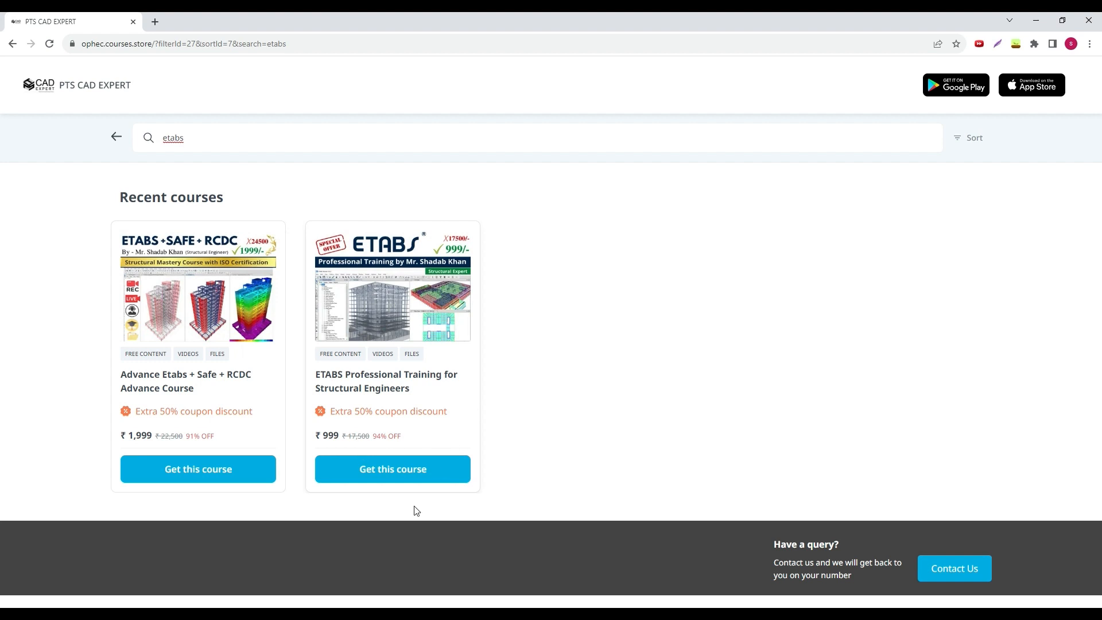
- In the browser, open the Advance Etabs + Safe + RCDC Advance Course page and apply its 50% OFF coupon
mouse_move(404, 614)
left_click(176, 391)
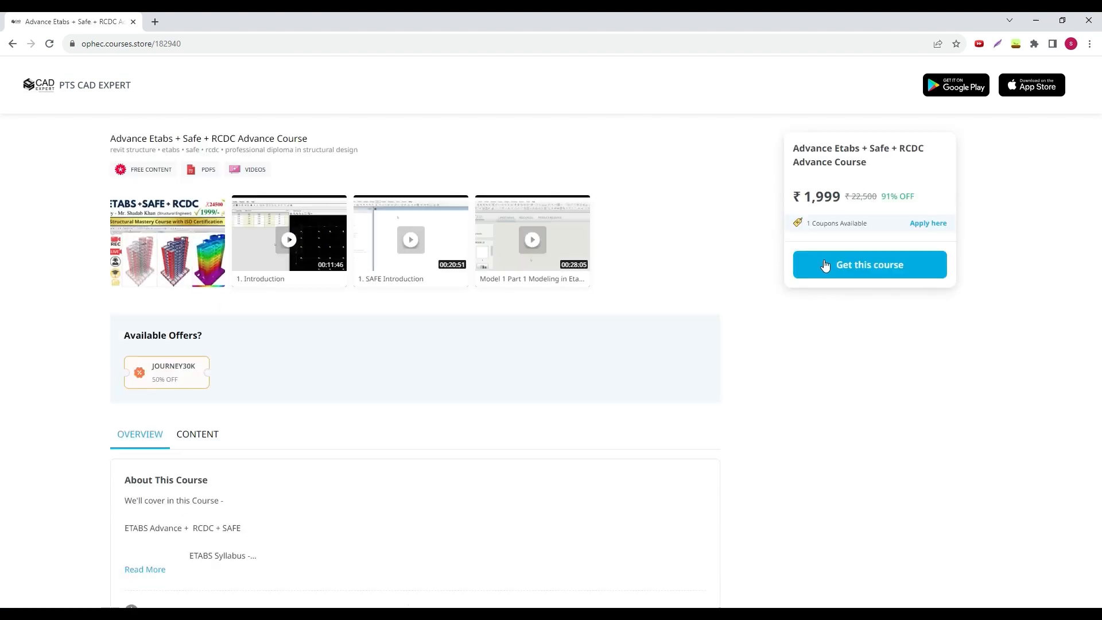
left_click(923, 226)
left_click(703, 396)
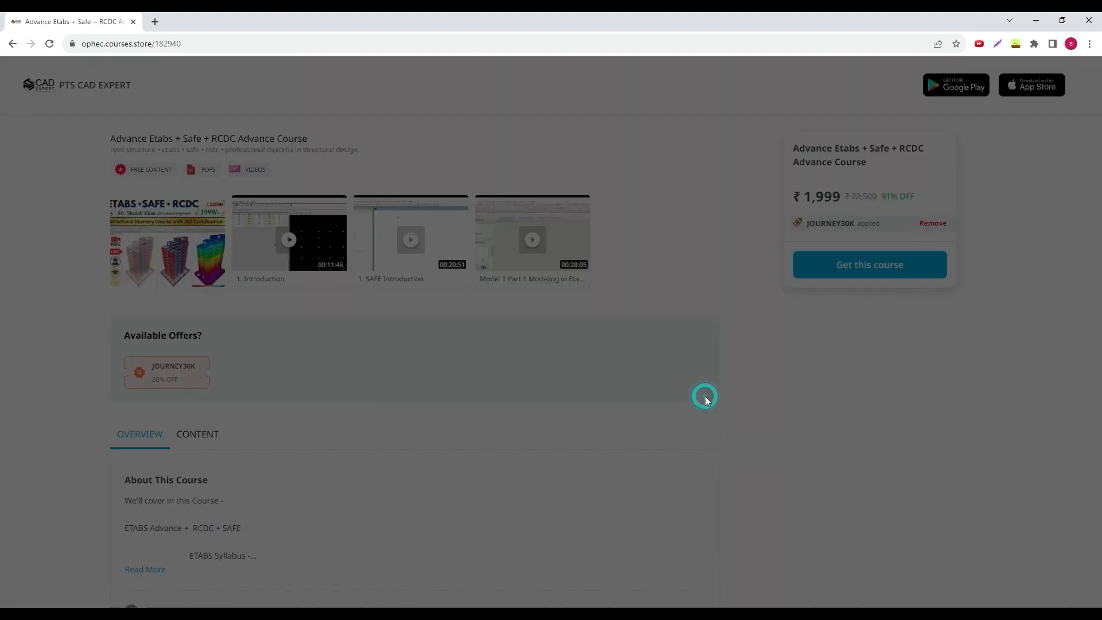
left_click(553, 426)
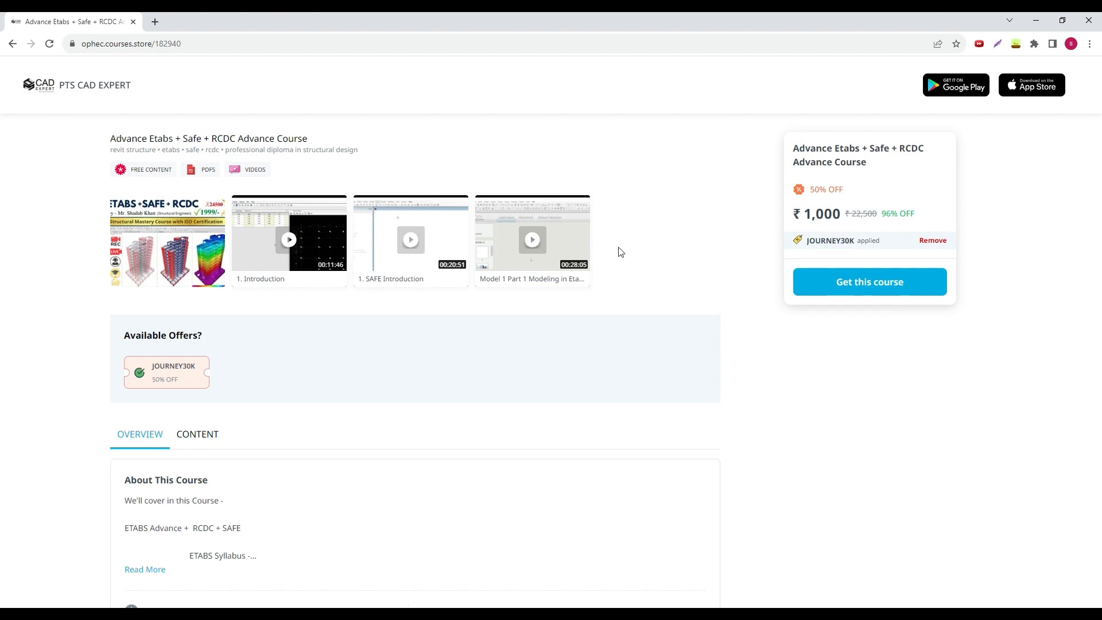
- Read the full course description, covering the ETABS, RCDC and SAFE syllabus and the training extras, and close it
scroll(621, 253, "down", 3)
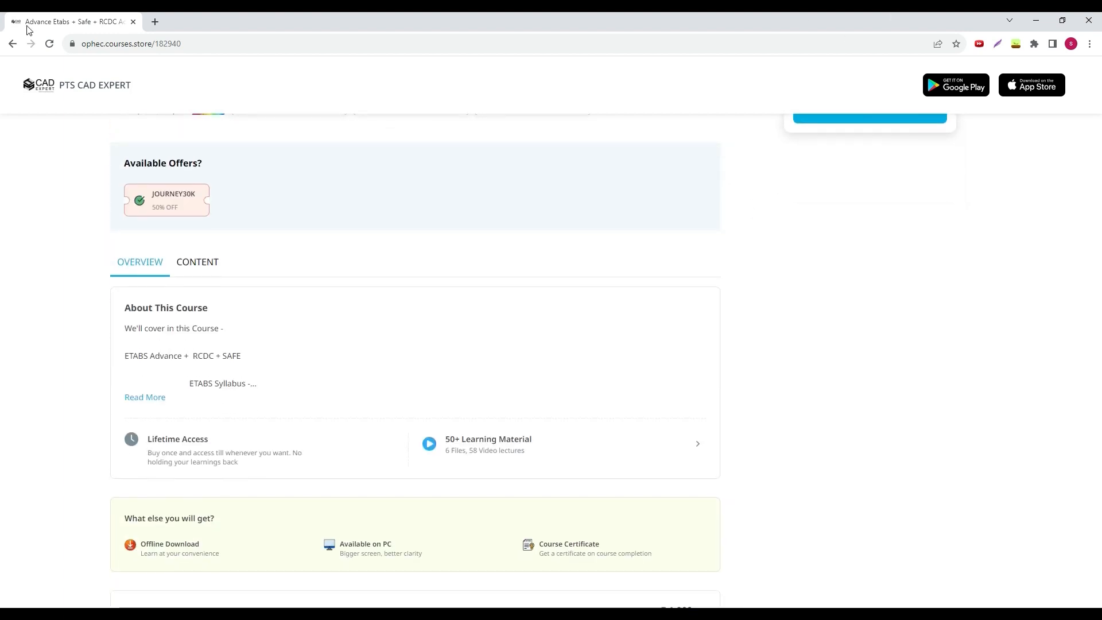
left_click(147, 397)
scroll(488, 431, "down", 10)
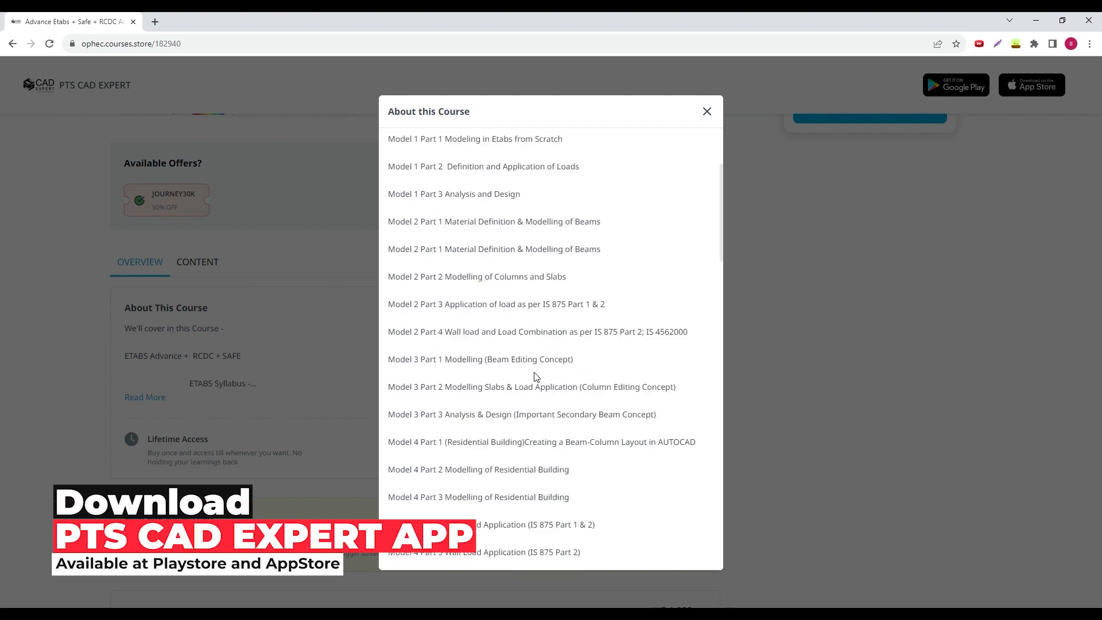
scroll(440, 436, "down", 3)
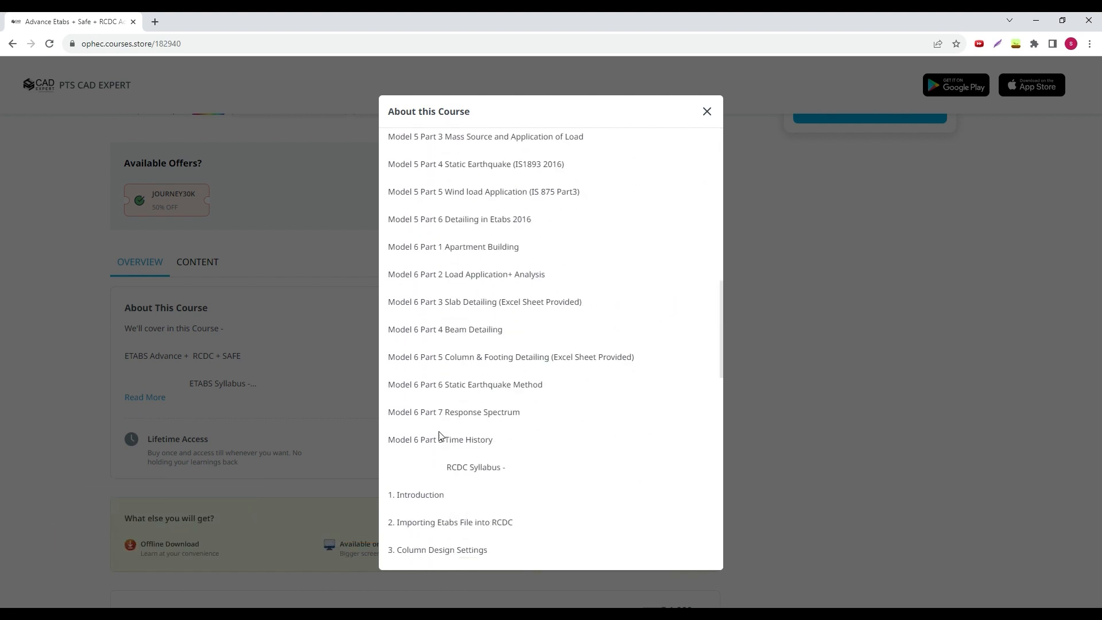
scroll(432, 401, "down", 5)
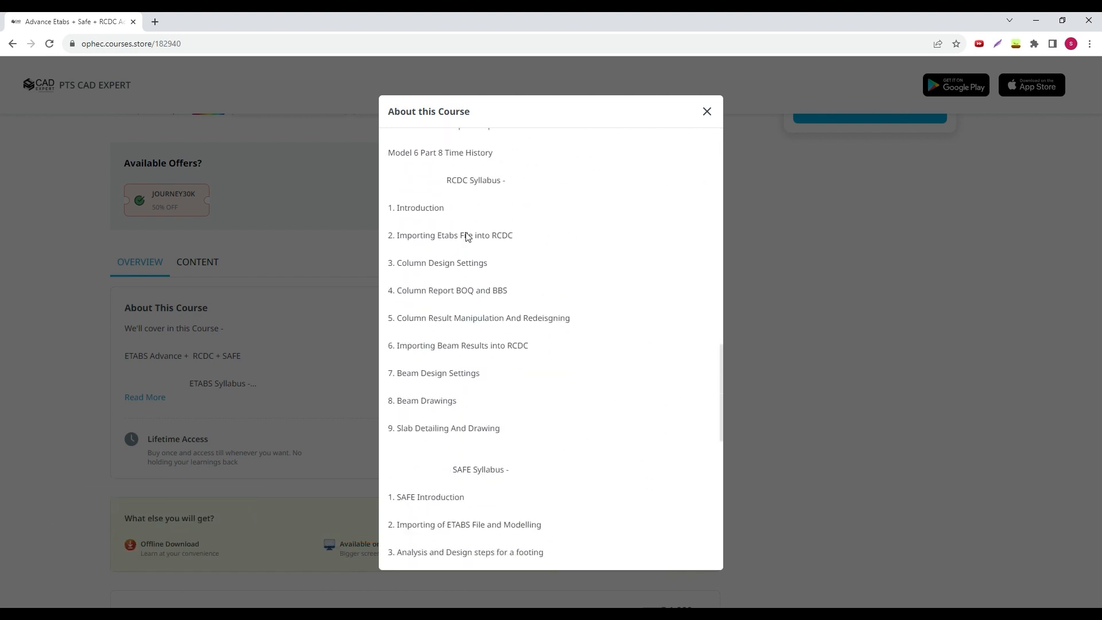
scroll(436, 379, "down", 2)
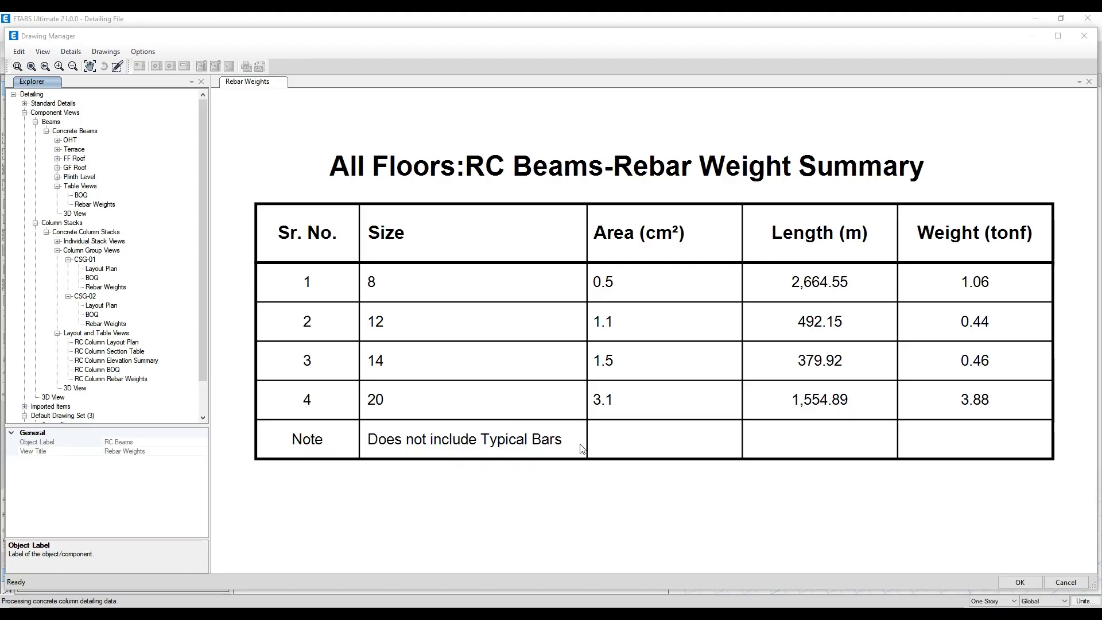
left_click(325, 610)
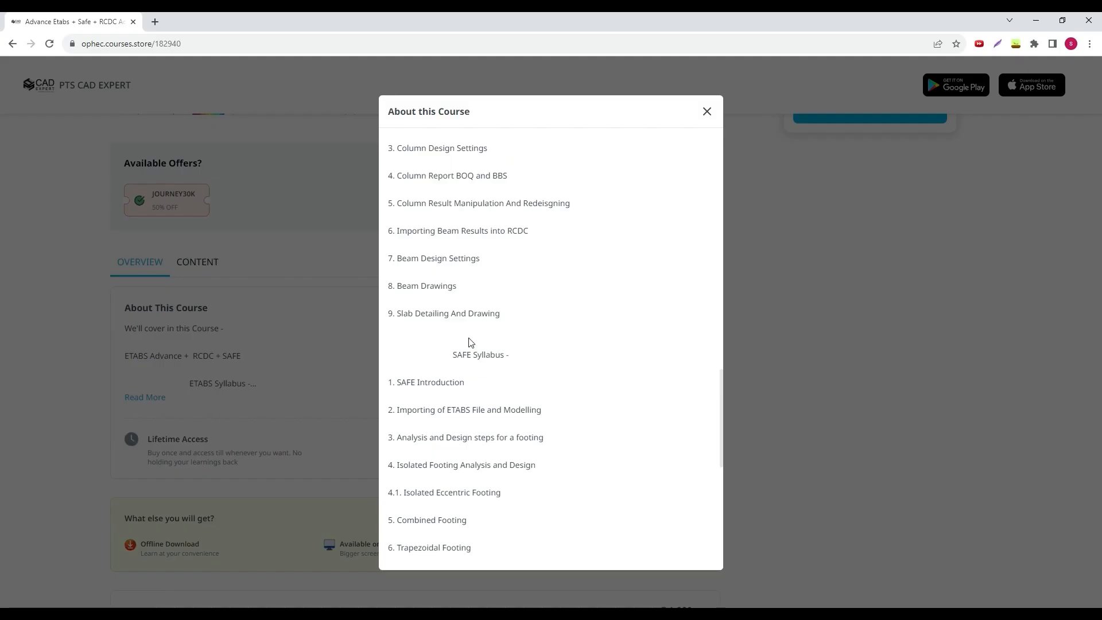
scroll(481, 344, "down", 4)
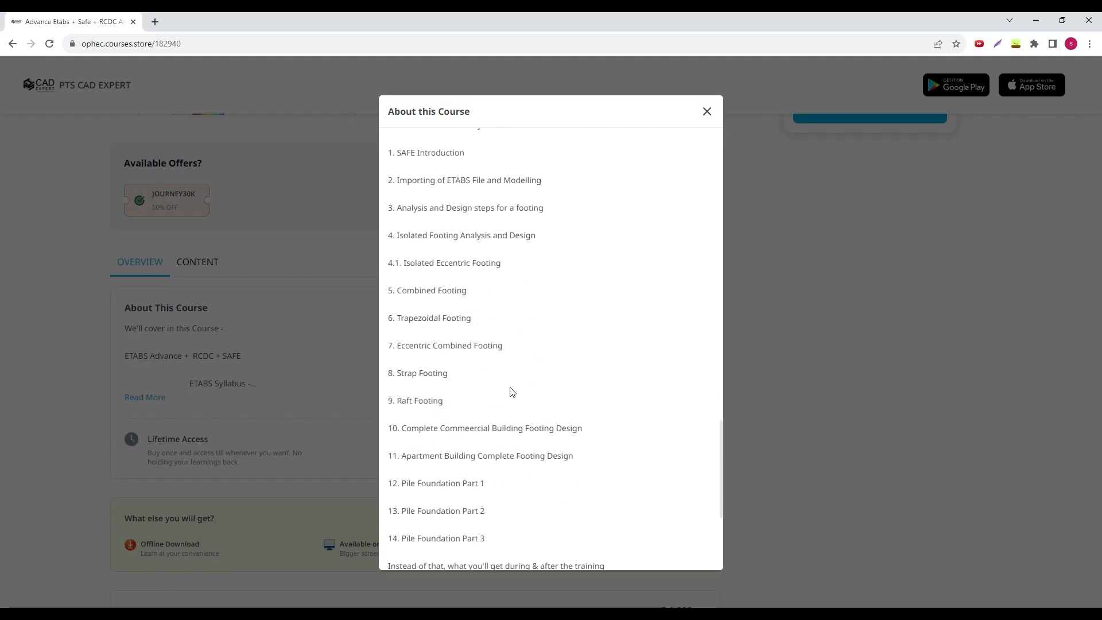
scroll(465, 349, "down", 2)
scroll(464, 379, "up", 1)
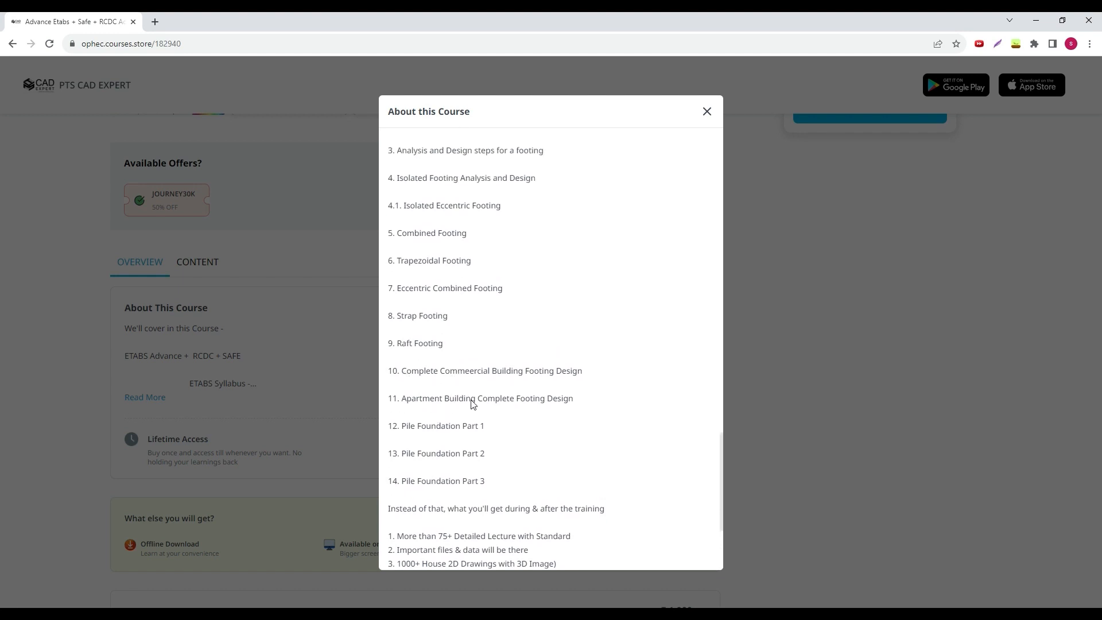
scroll(546, 396, "down", 3)
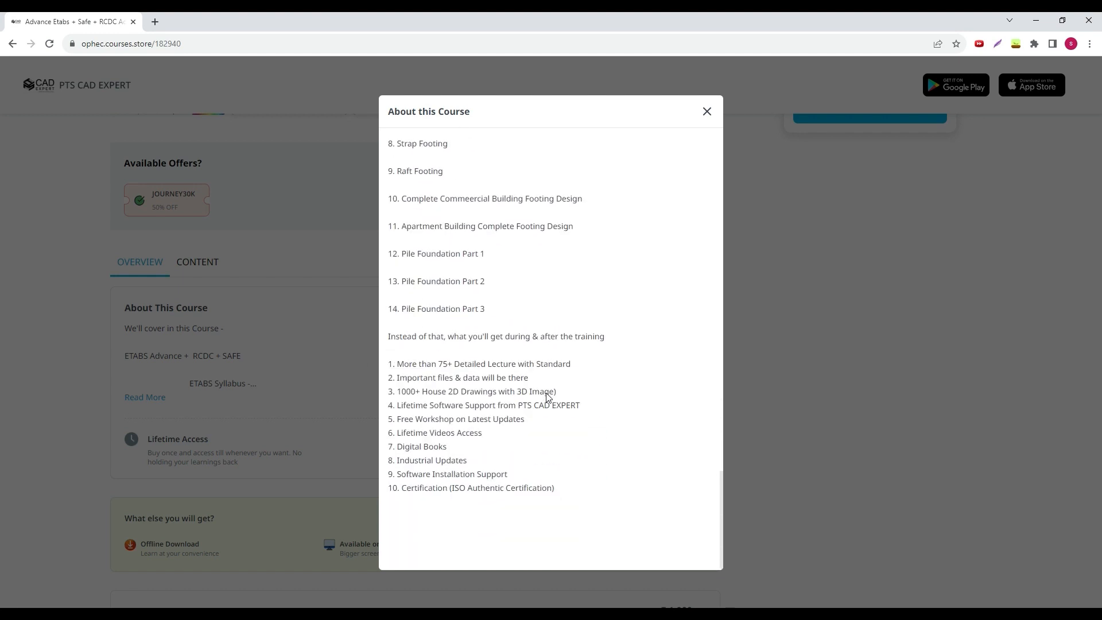
scroll(574, 322, "up", 4)
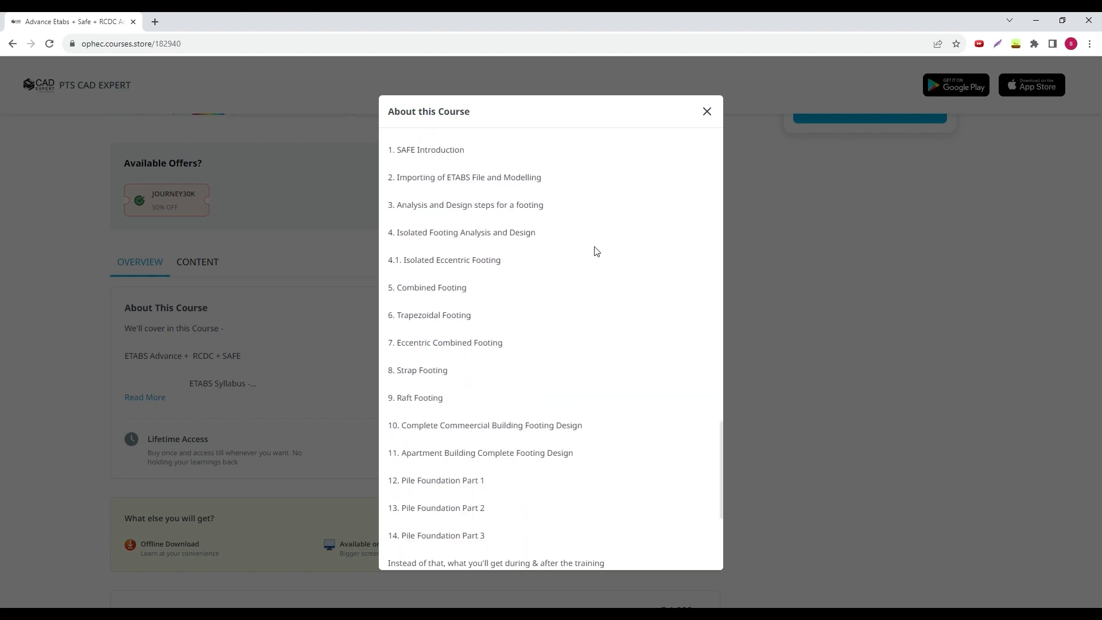
left_click(707, 112)
scroll(180, 343, "up", 3)
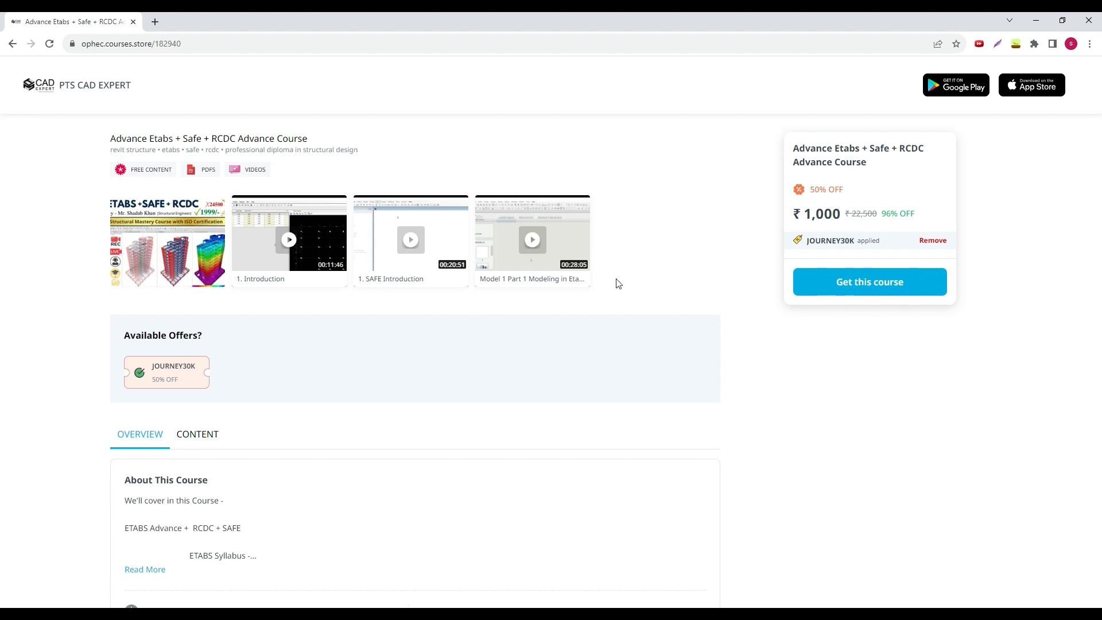
- Return to the ETABS Drawing Manager and select the GF Roof concrete beams
left_click(355, 613)
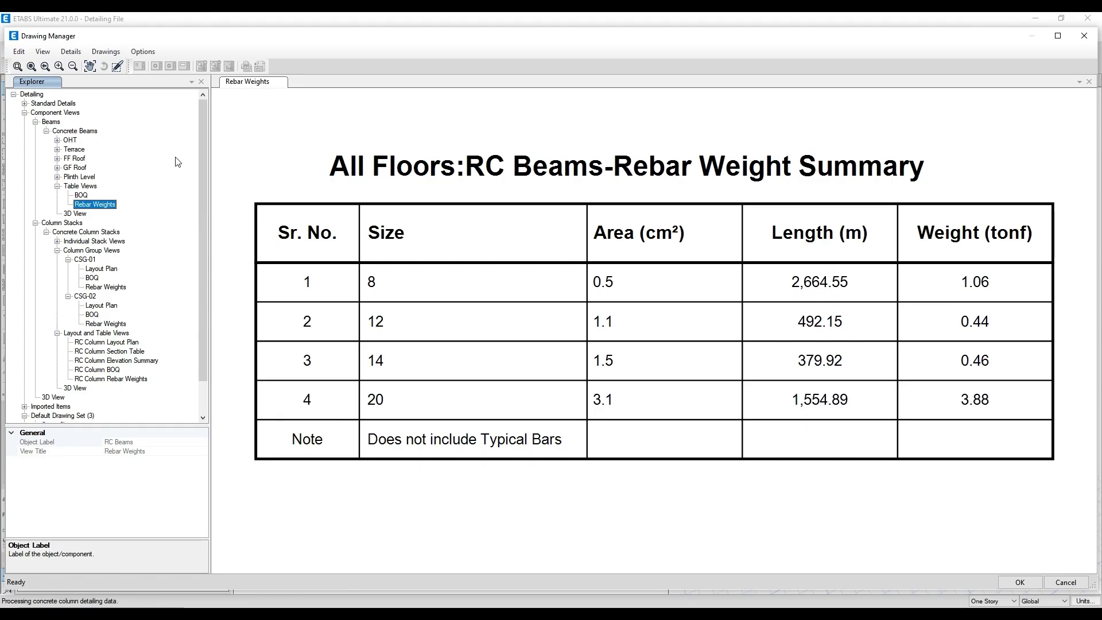
left_click(70, 167)
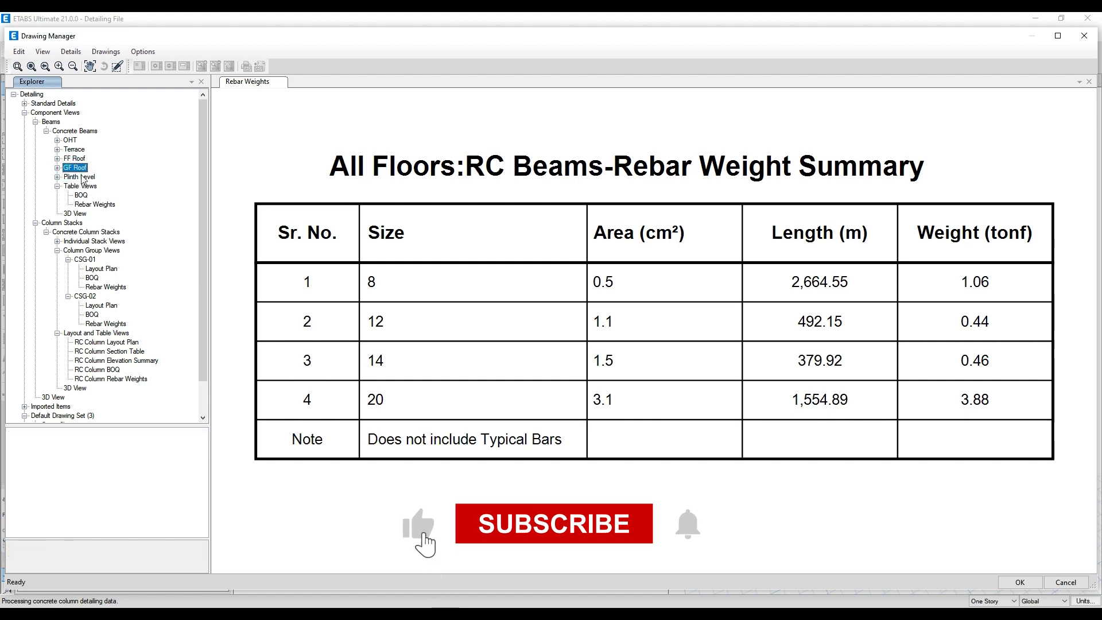